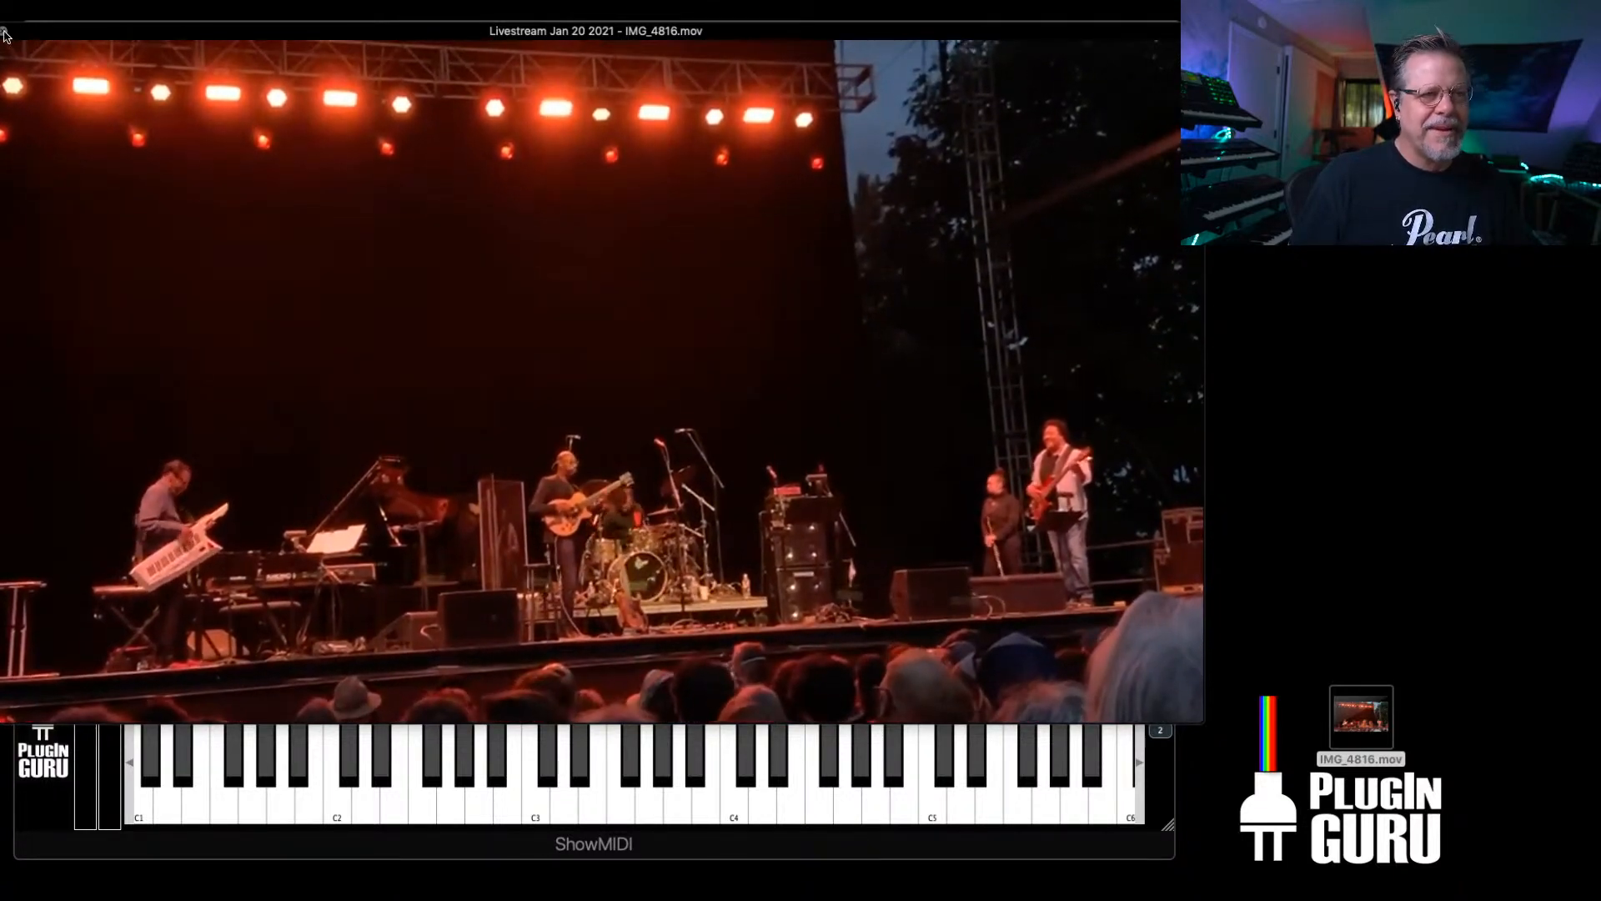
Step: Close the concert video, bring the Unify window to the front and shift it slightly
{"action": "left_click", "coordinate": [5, 32]}
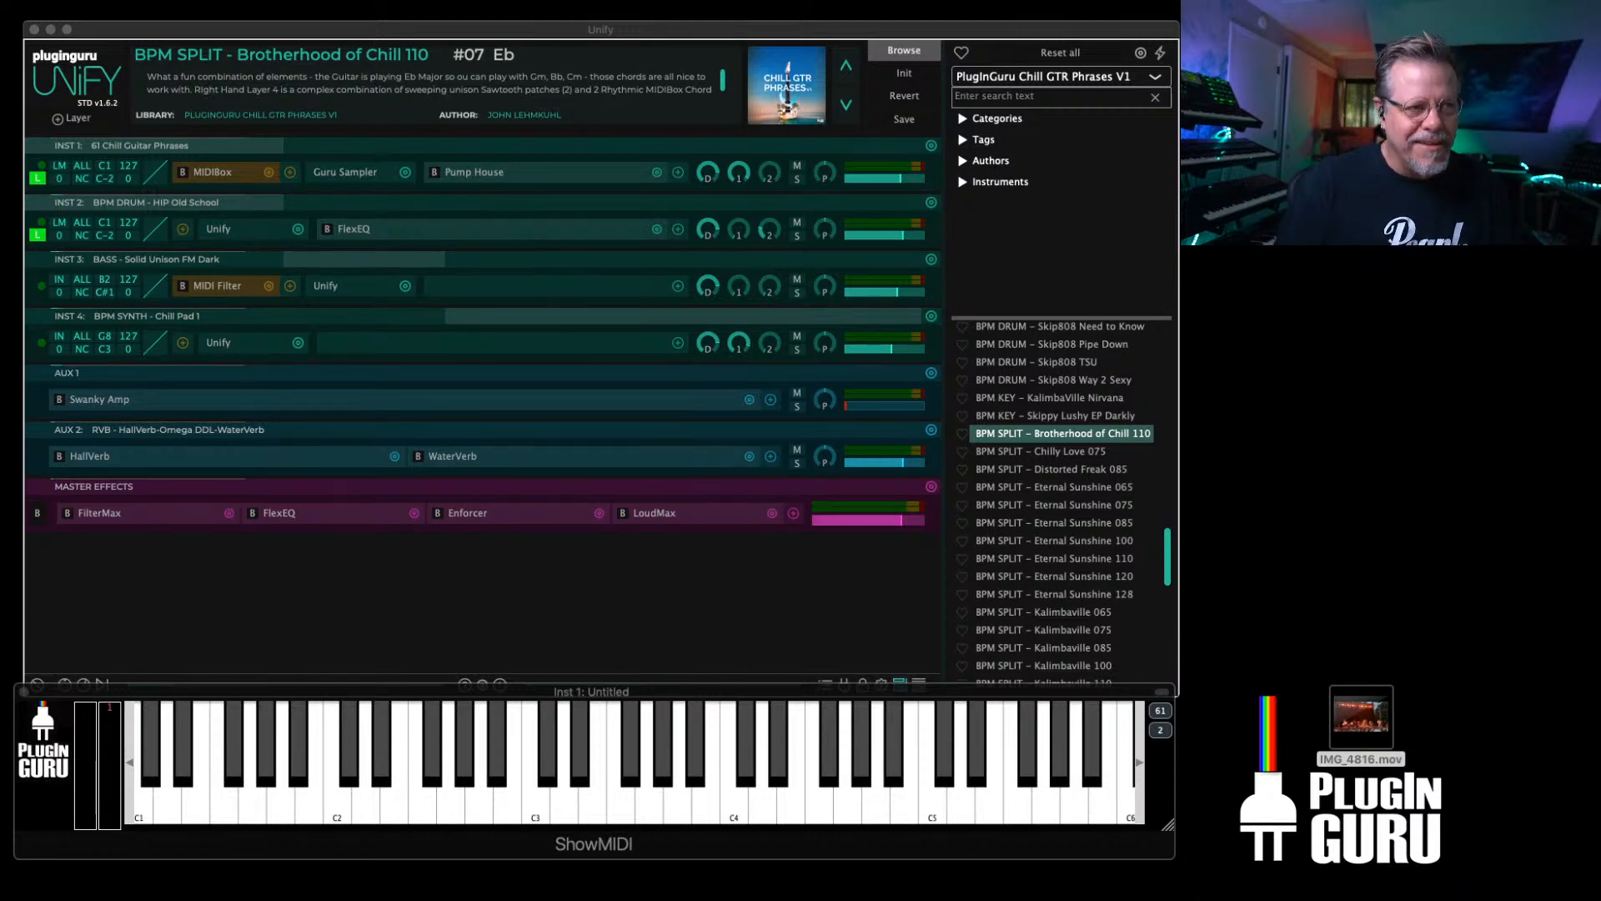
{"action": "left_click", "coordinate": [1015, 33]}
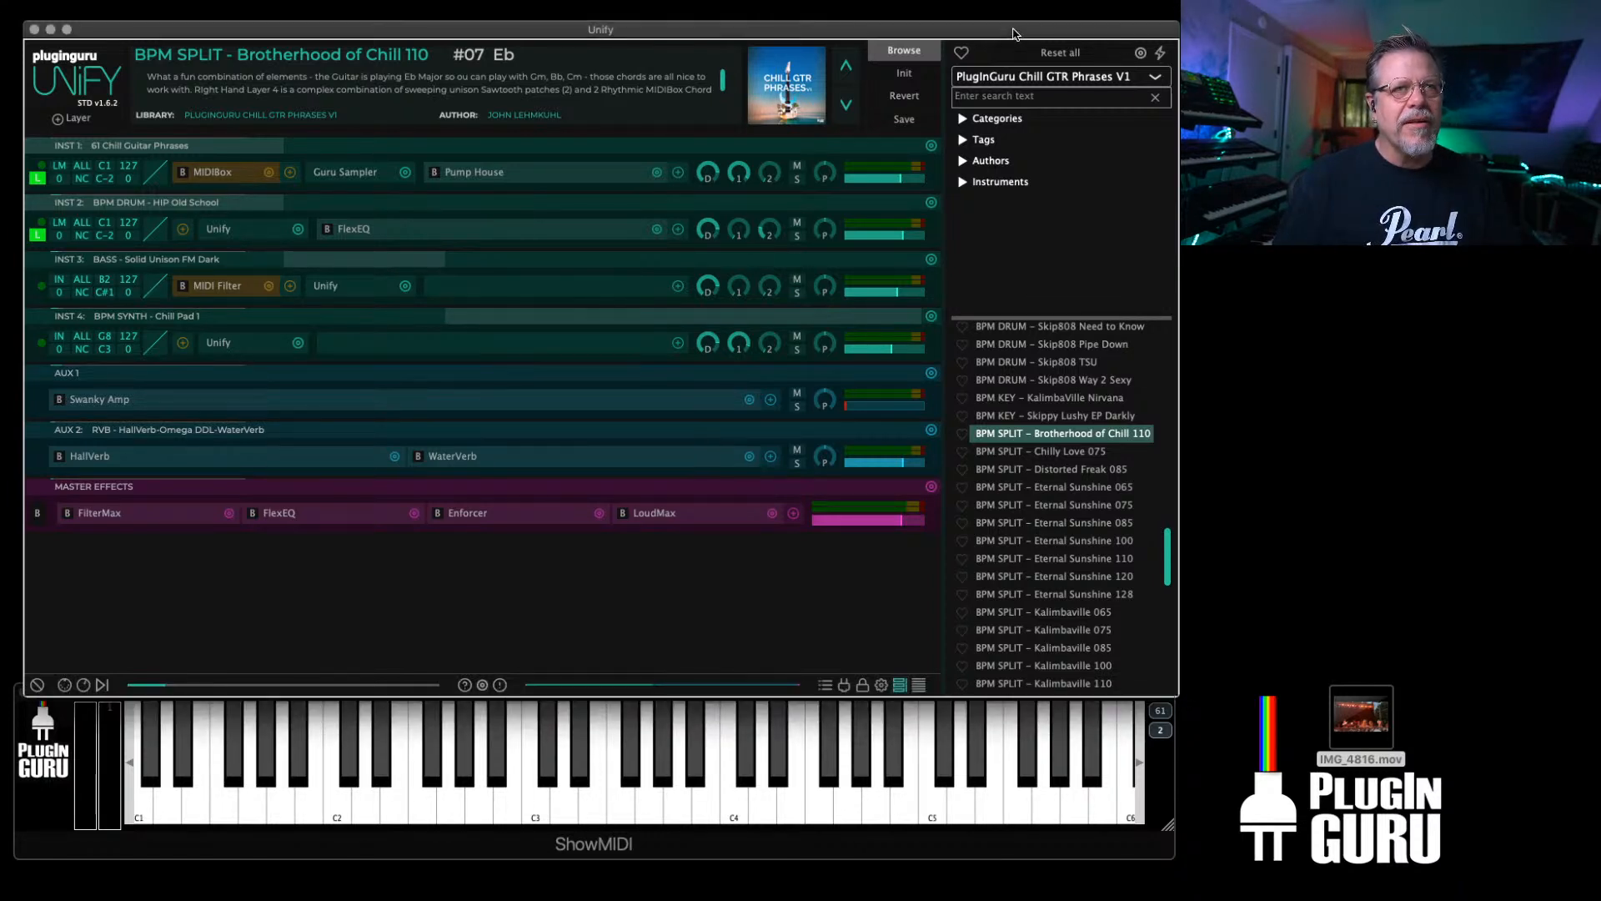
{"action": "left_click_drag", "start_coordinate": [1015, 33], "coordinate": [1005, 29]}
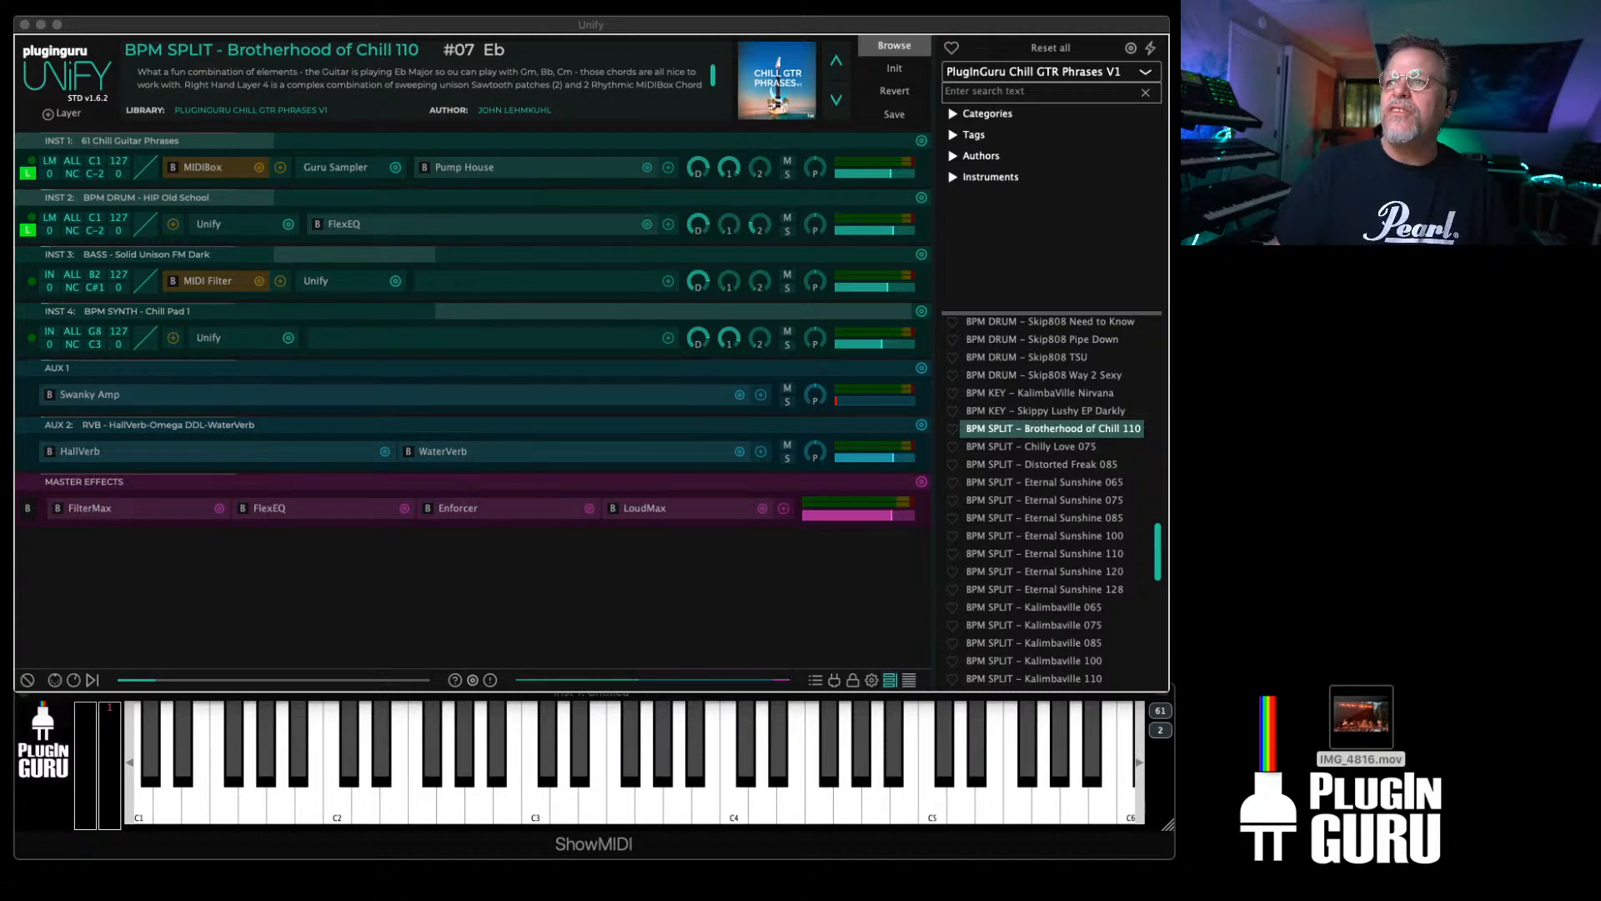
Step: Switch to the browser, review the dates and band lineups on the Herbie Hancock tour page, and close its window
{"action": "left_click_drag", "start_coordinate": [784, 2], "coordinate": [743, 47]}
{"action": "scroll", "coordinate": [729, 382], "scroll_direction": "down", "scroll_amount": 6}
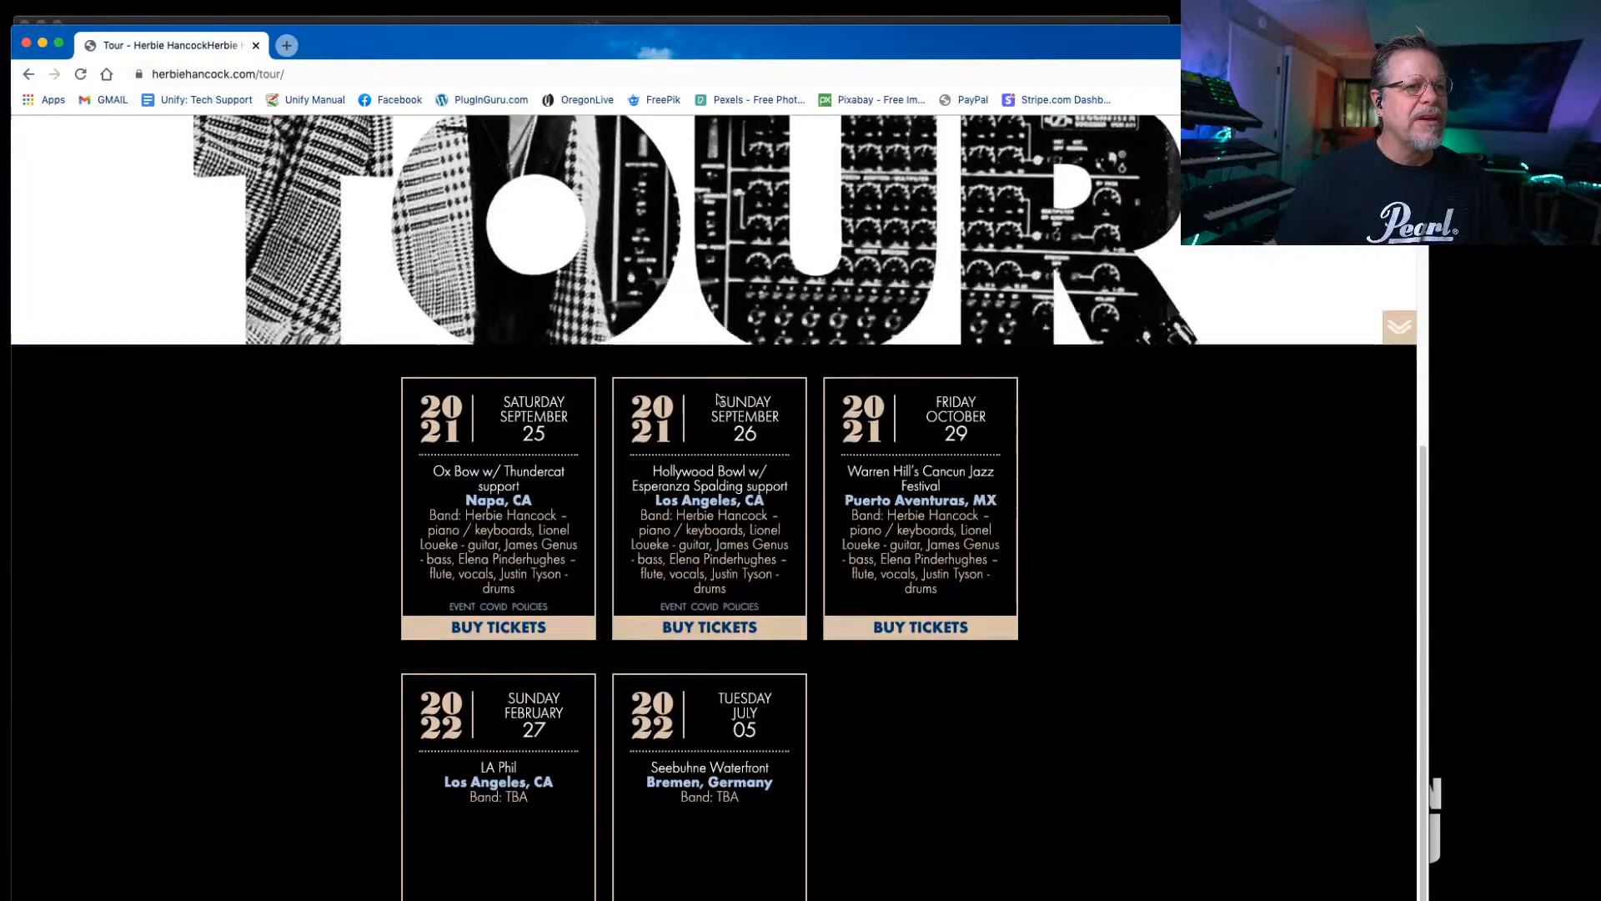
{"action": "scroll", "coordinate": [715, 511], "scroll_direction": "down", "scroll_amount": 1}
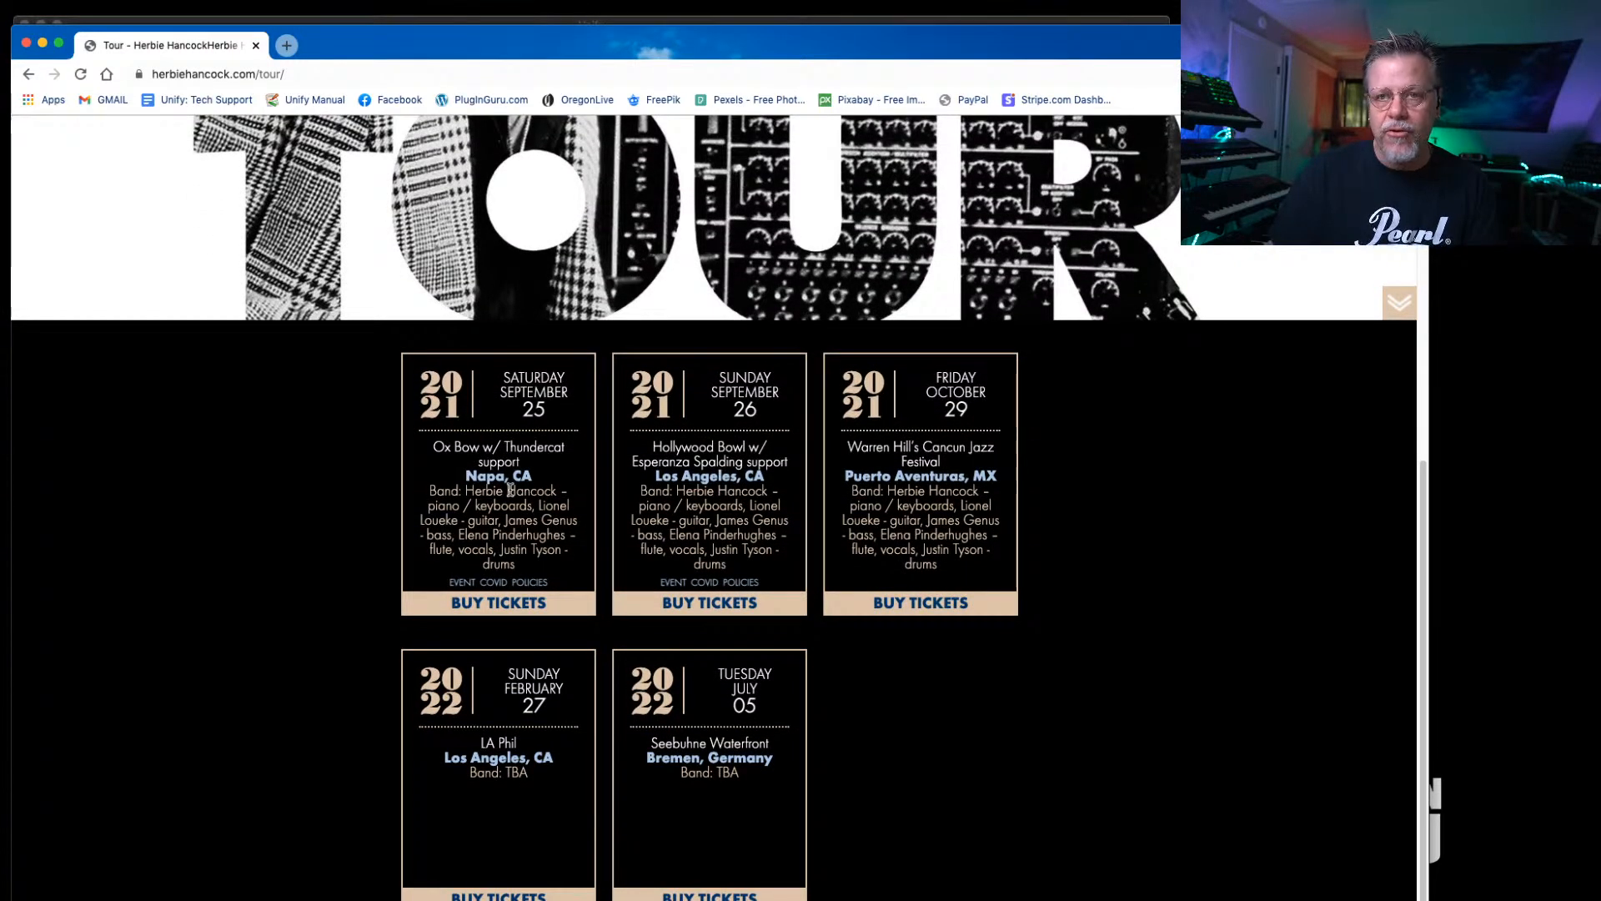
{"action": "scroll", "coordinate": [510, 489], "scroll_direction": "down", "scroll_amount": 1}
{"action": "scroll", "coordinate": [510, 488], "scroll_direction": "down", "scroll_amount": 1}
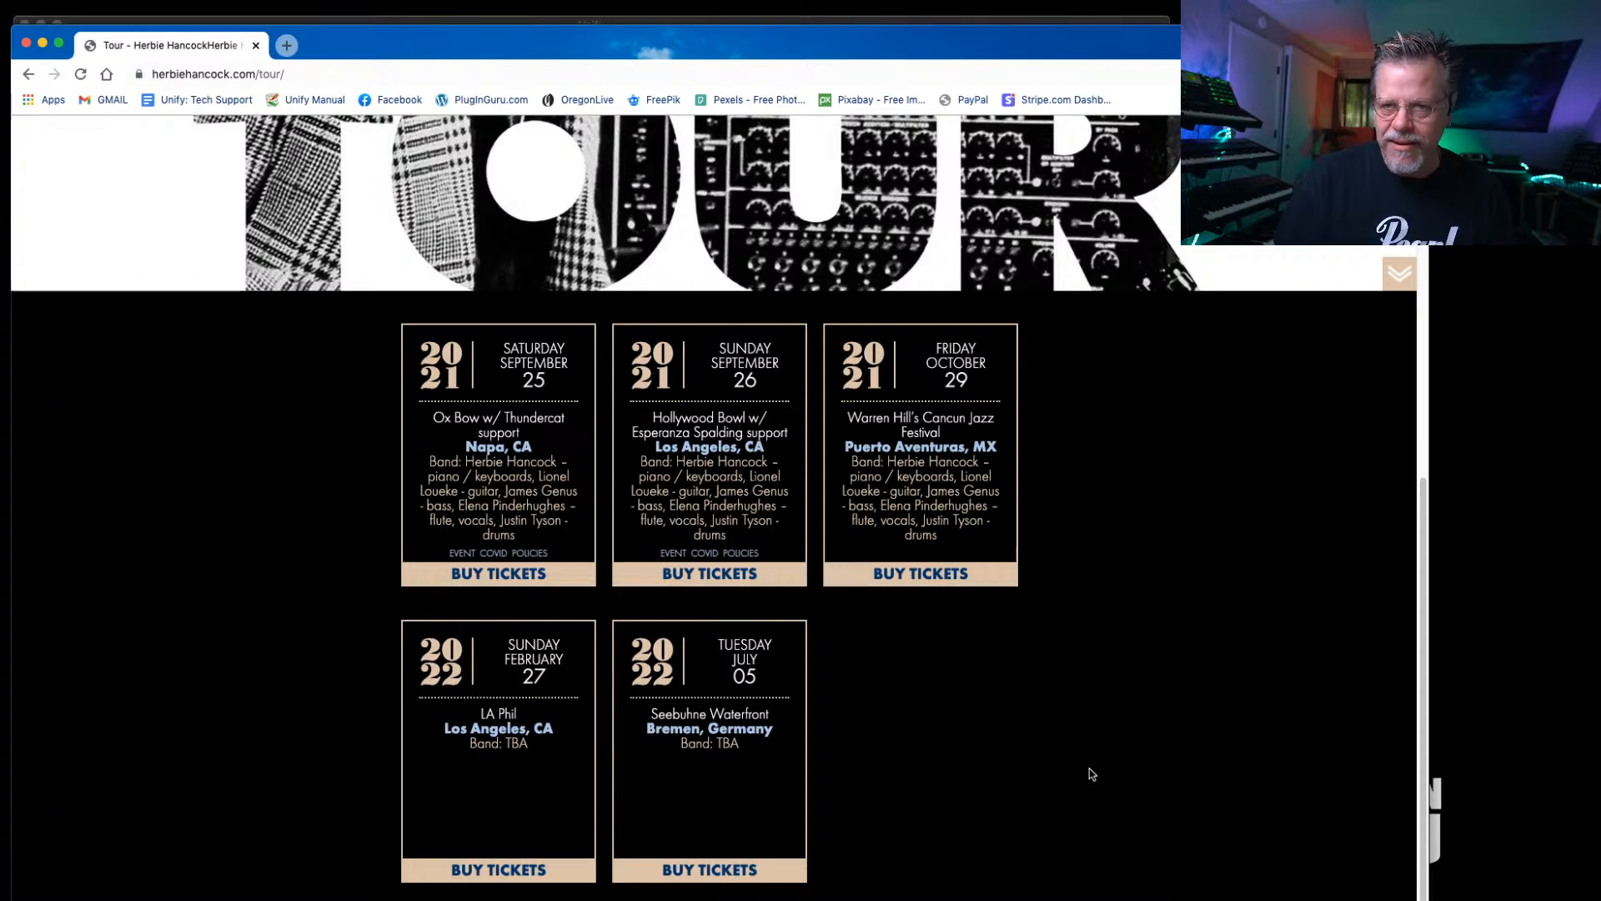
{"action": "left_click", "coordinate": [25, 43]}
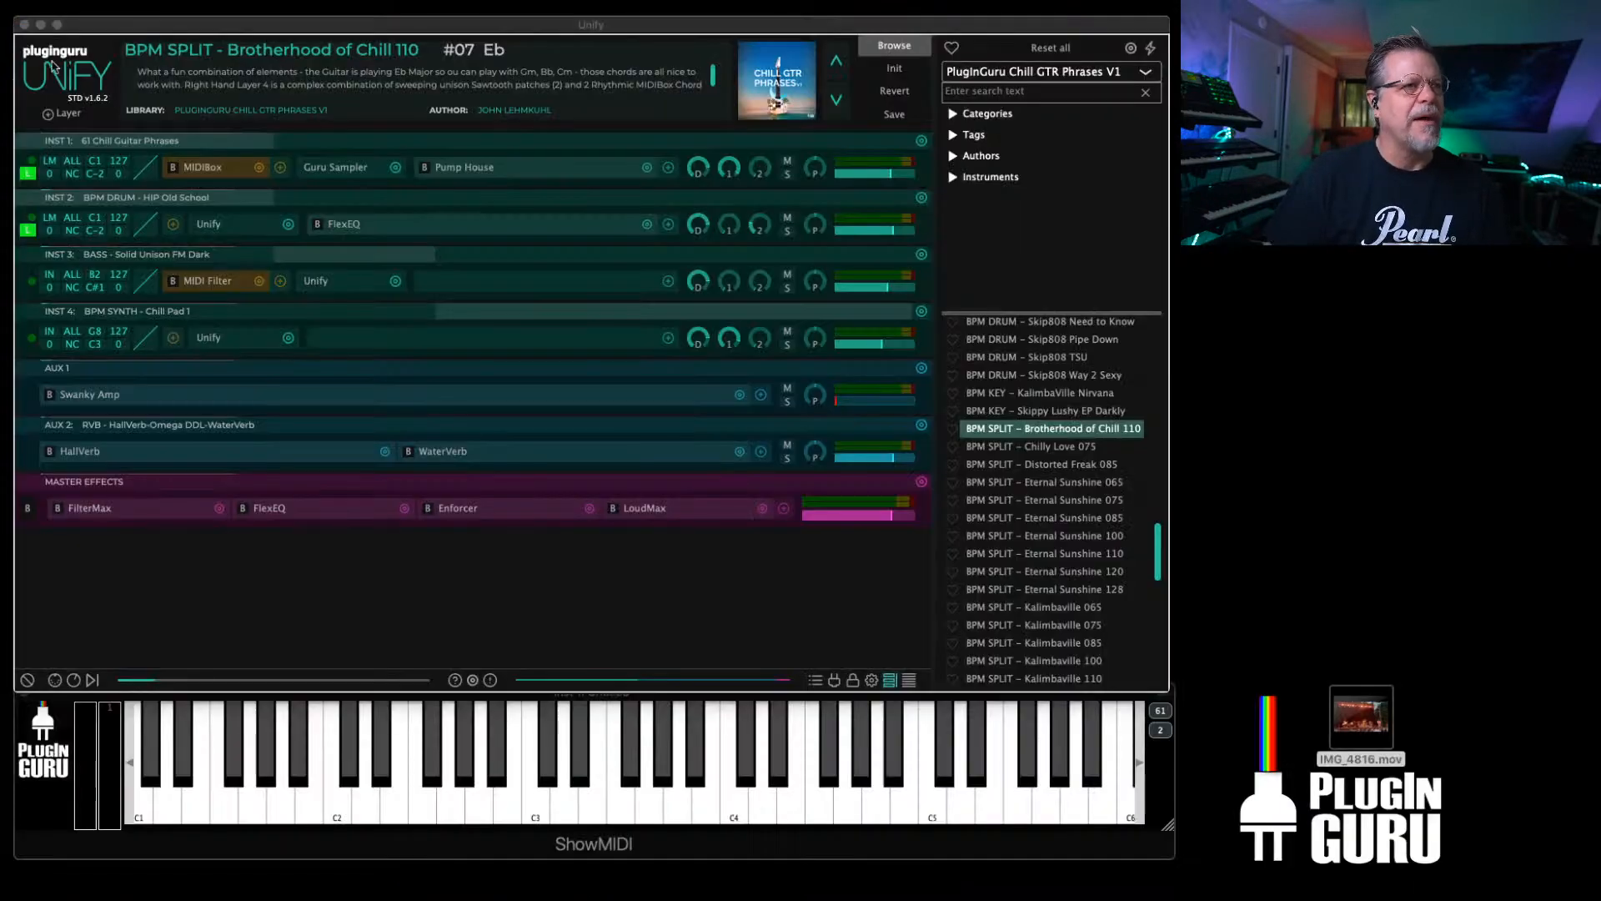
Step: Switch to the IMG_4816.mov concert video, watch it, and close it
{"action": "key", "text": "super+Tab"}
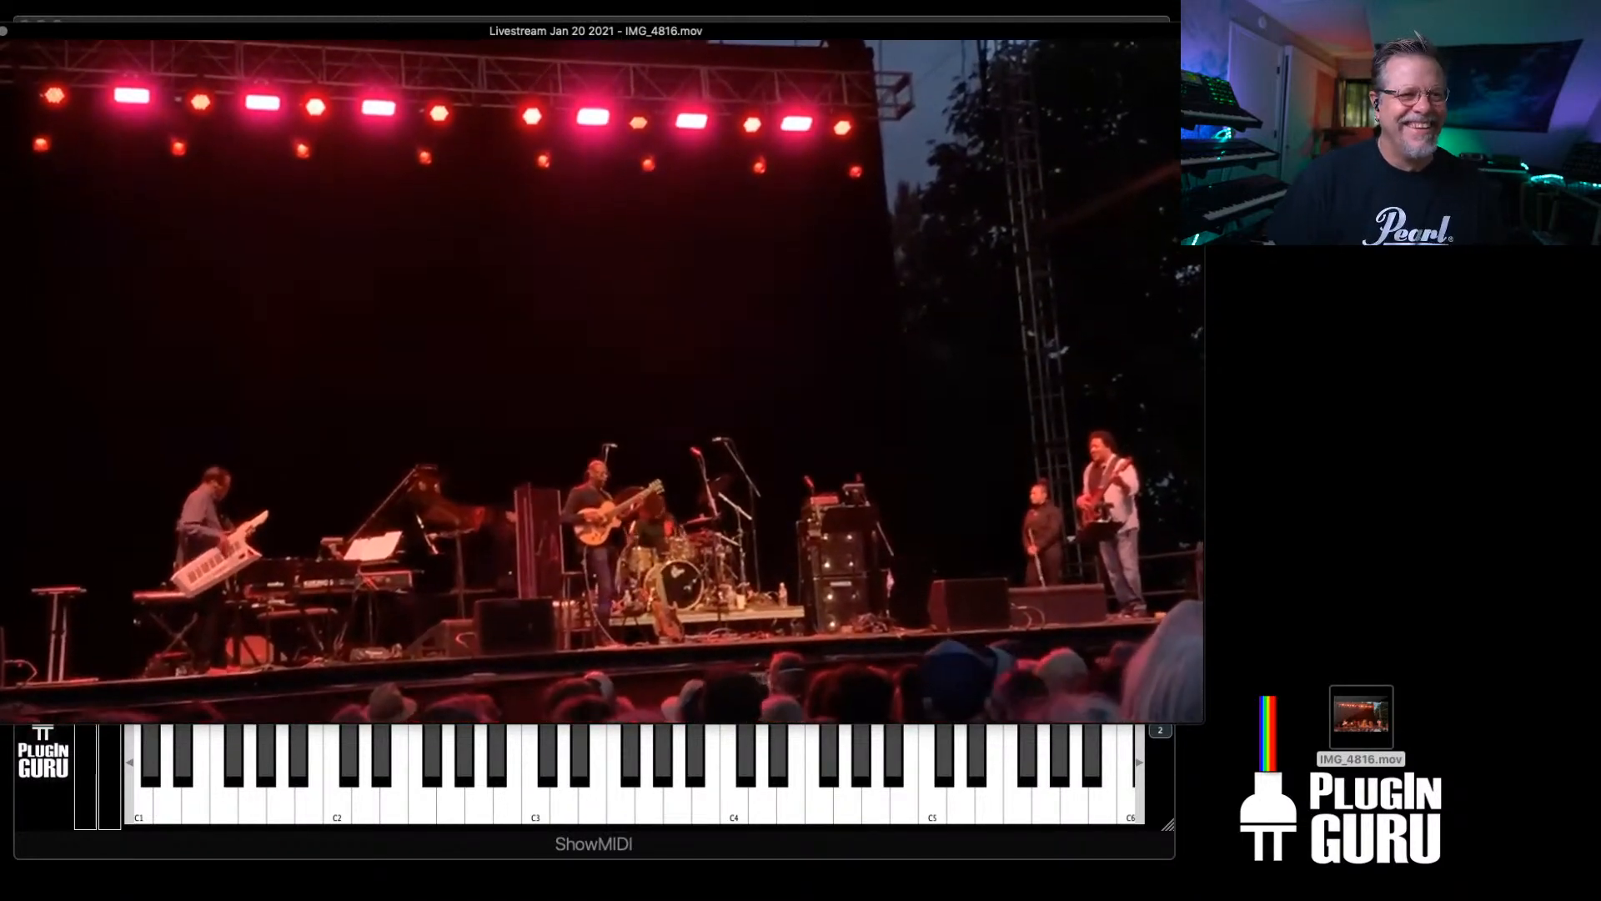
{"action": "left_click", "coordinate": [5, 31]}
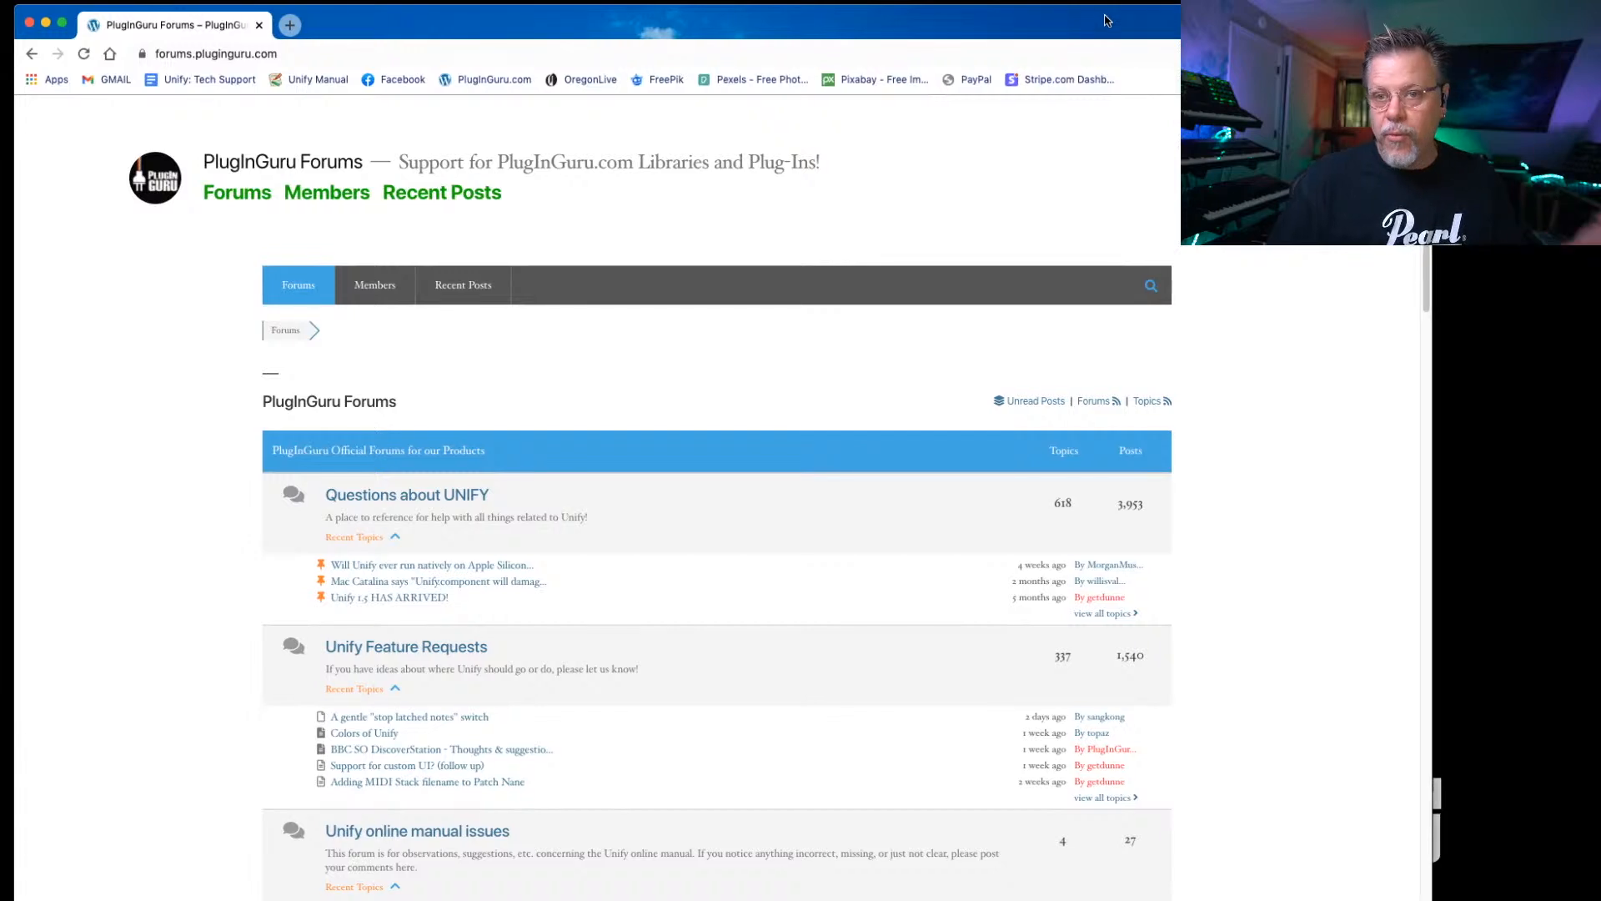
Step: Narrow the browser window showing the PlugInGuru Forums and move it clear of the webcam area
{"action": "mouse_move", "coordinate": [1418, 876]}
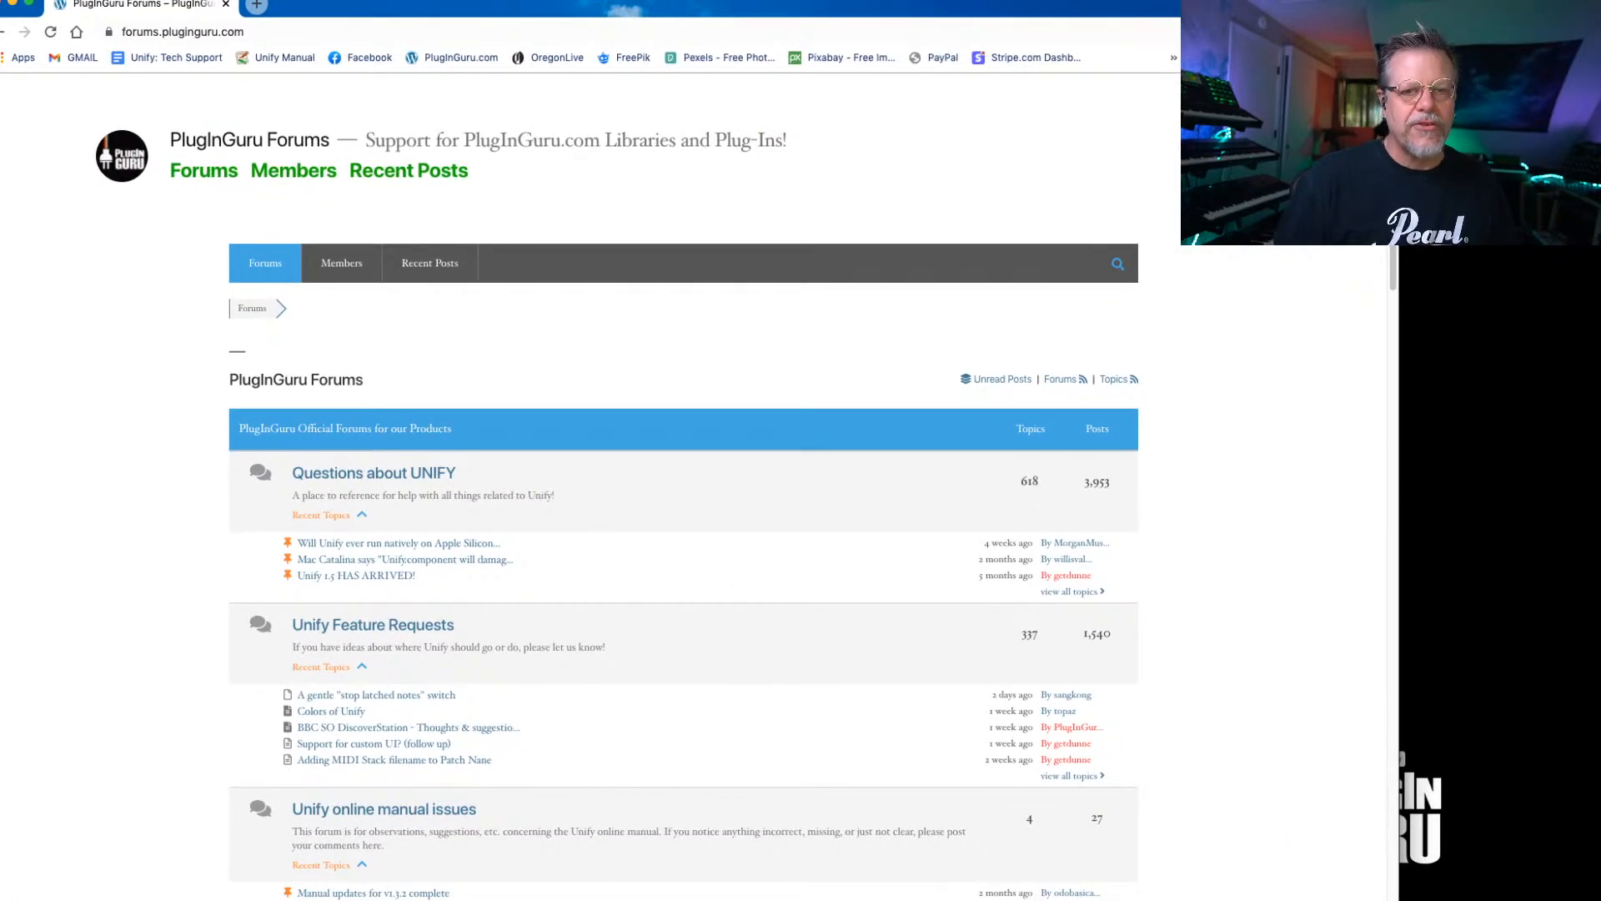
{"action": "left_click_drag", "start_coordinate": [1399, 751], "coordinate": [1076, 751]}
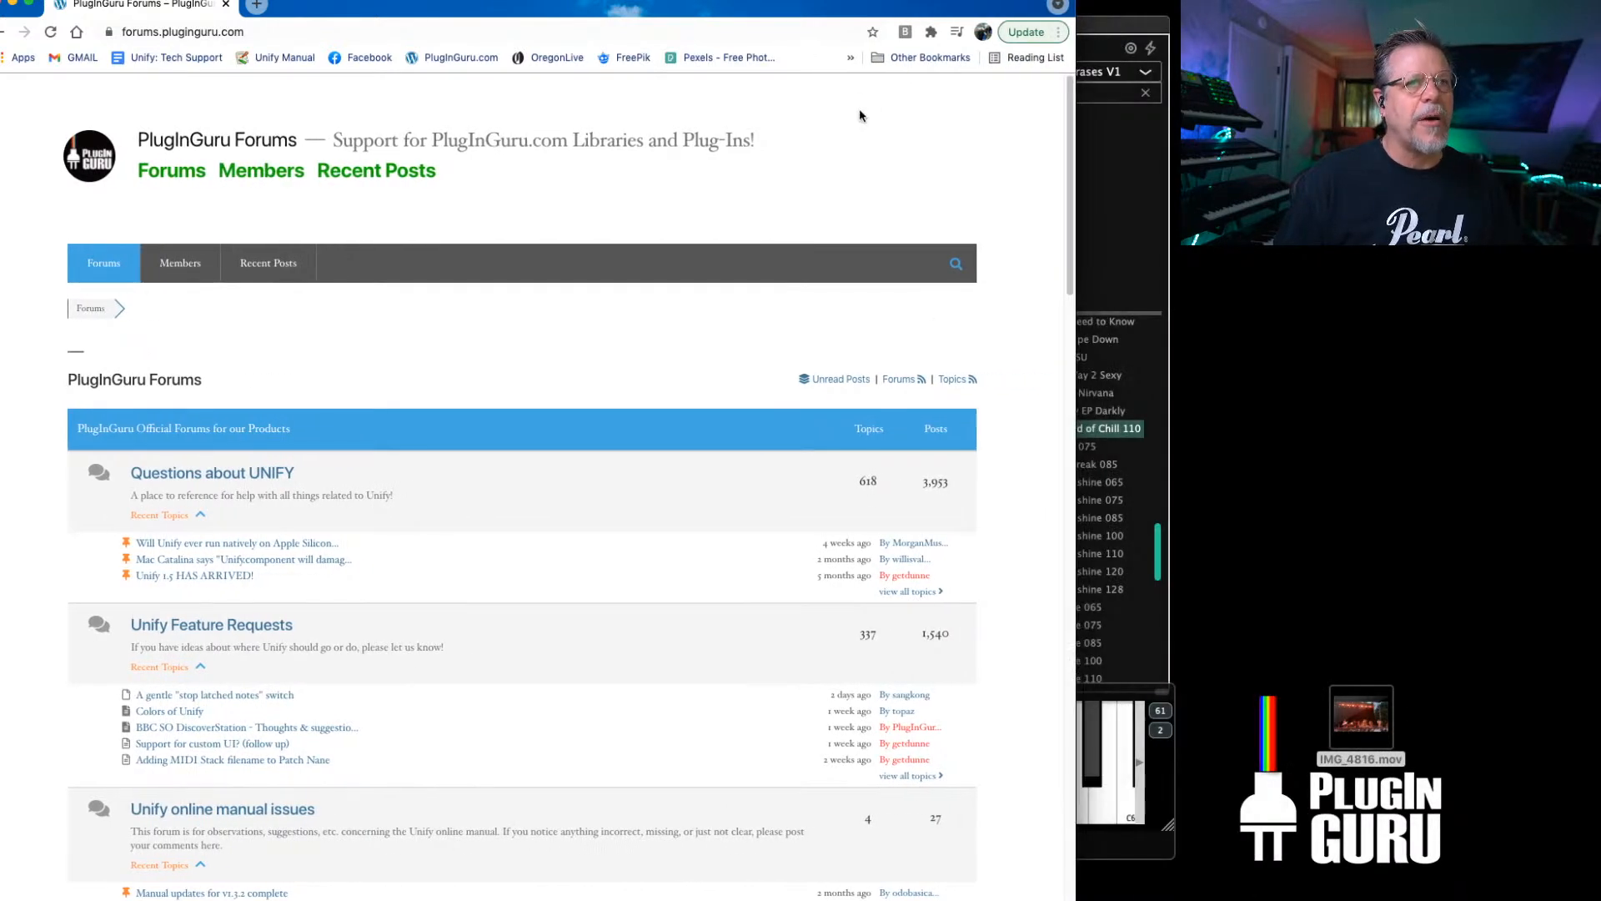
{"action": "left_click_drag", "start_coordinate": [880, 3], "coordinate": [972, 2]}
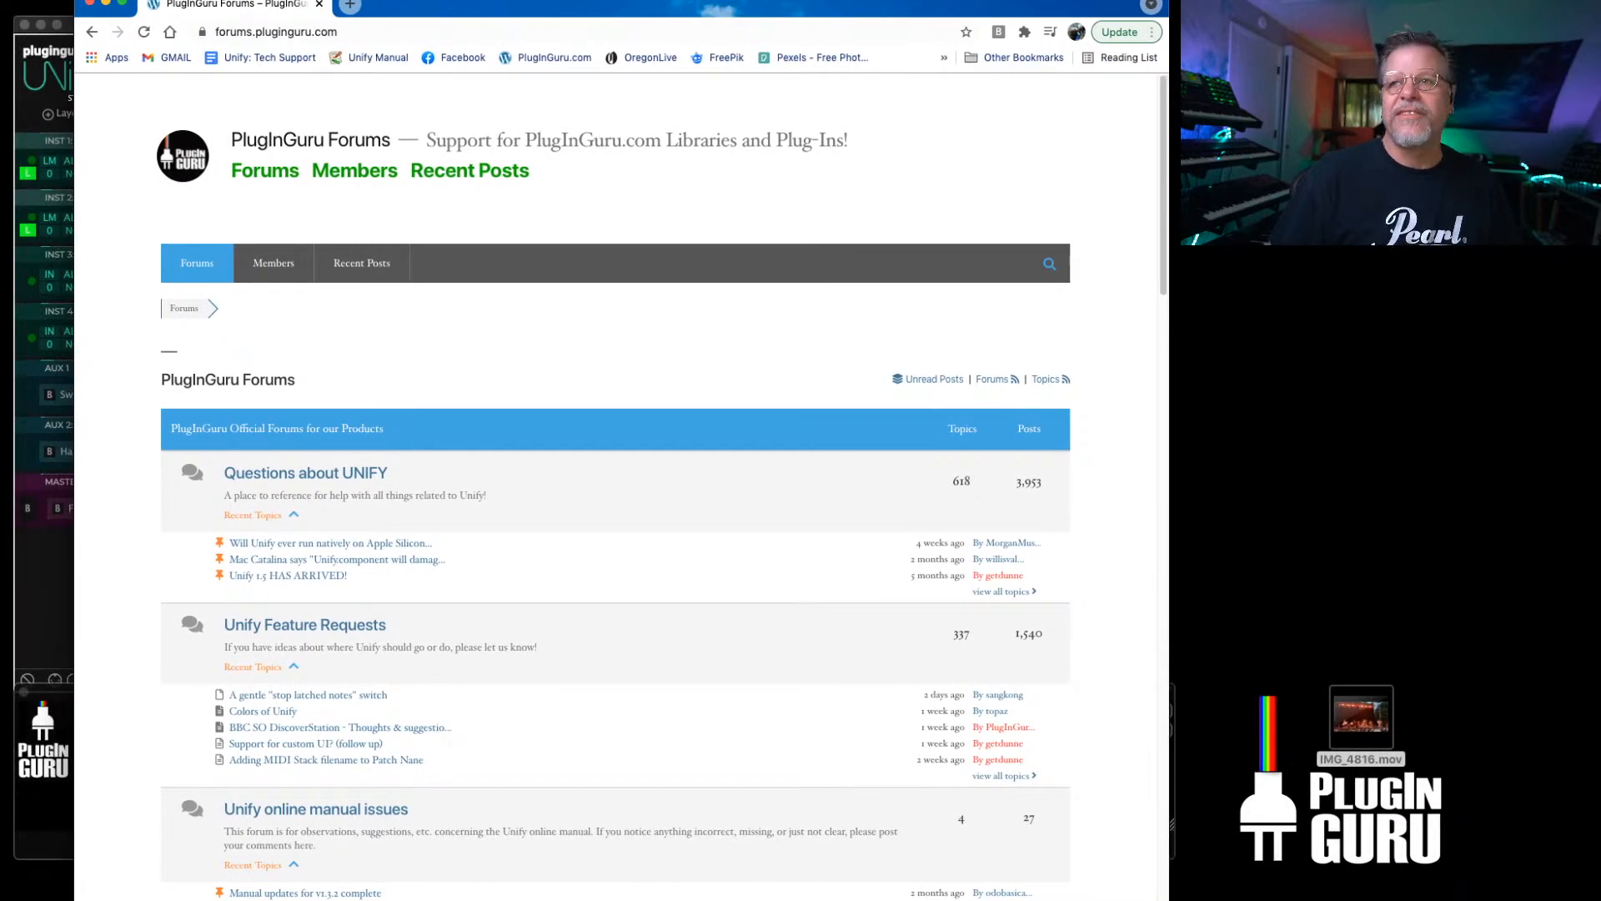
{"action": "key", "text": "super+Tab"}
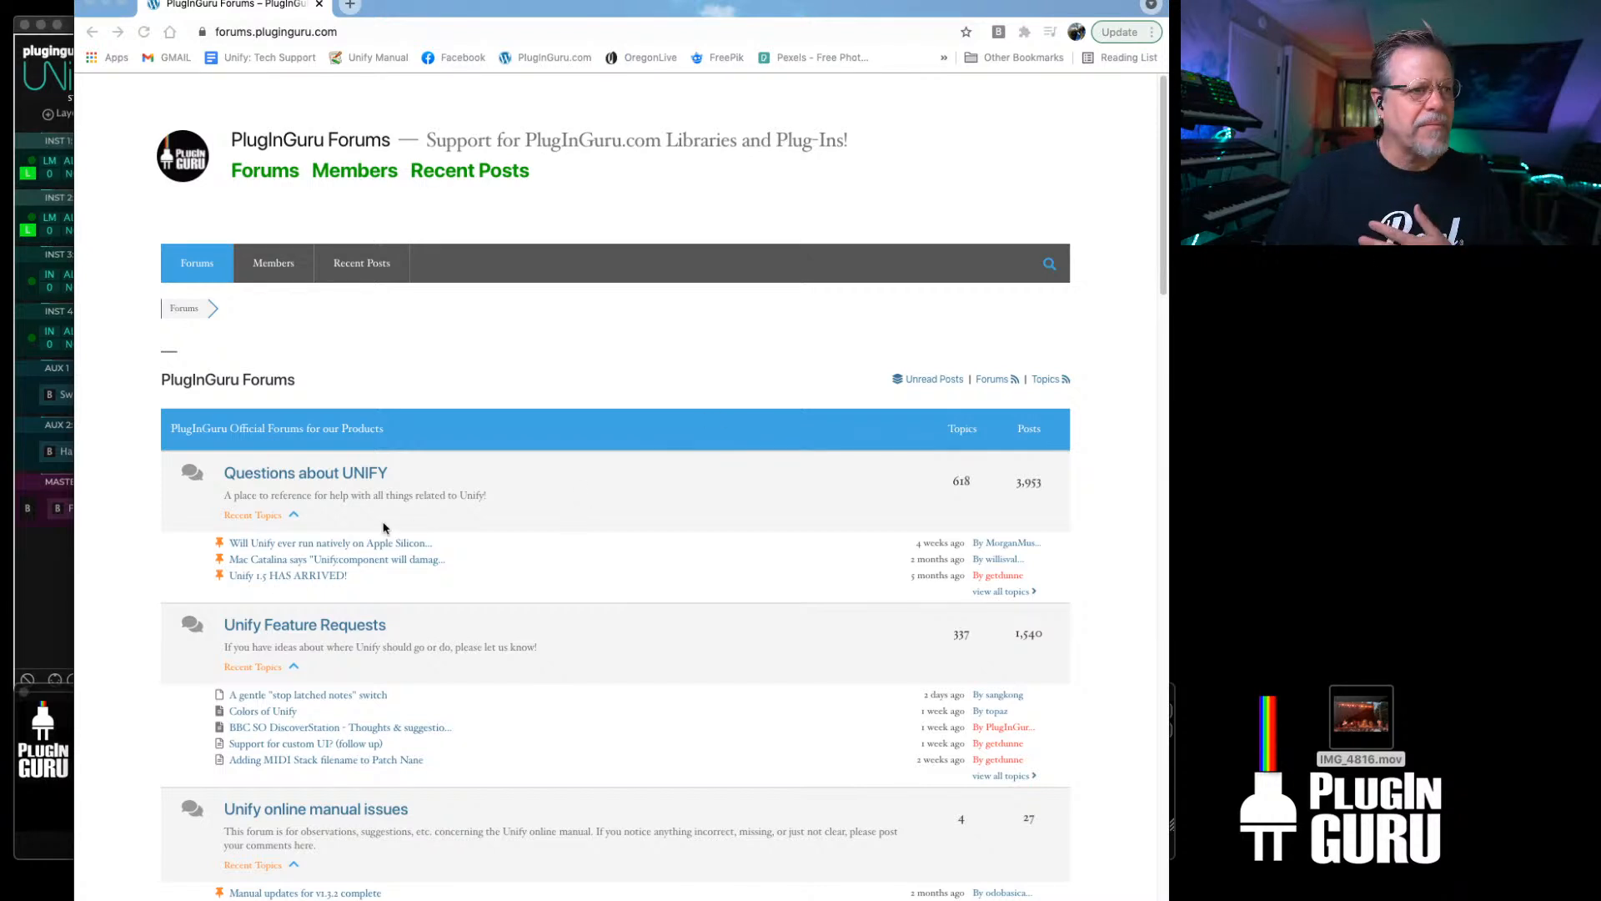
Step: Look through the PlugInGuru Forums sections from the Unify questions down to the patch library questions, and dismiss the browser window
{"action": "scroll", "coordinate": [363, 513], "scroll_direction": "down", "scroll_amount": 2}
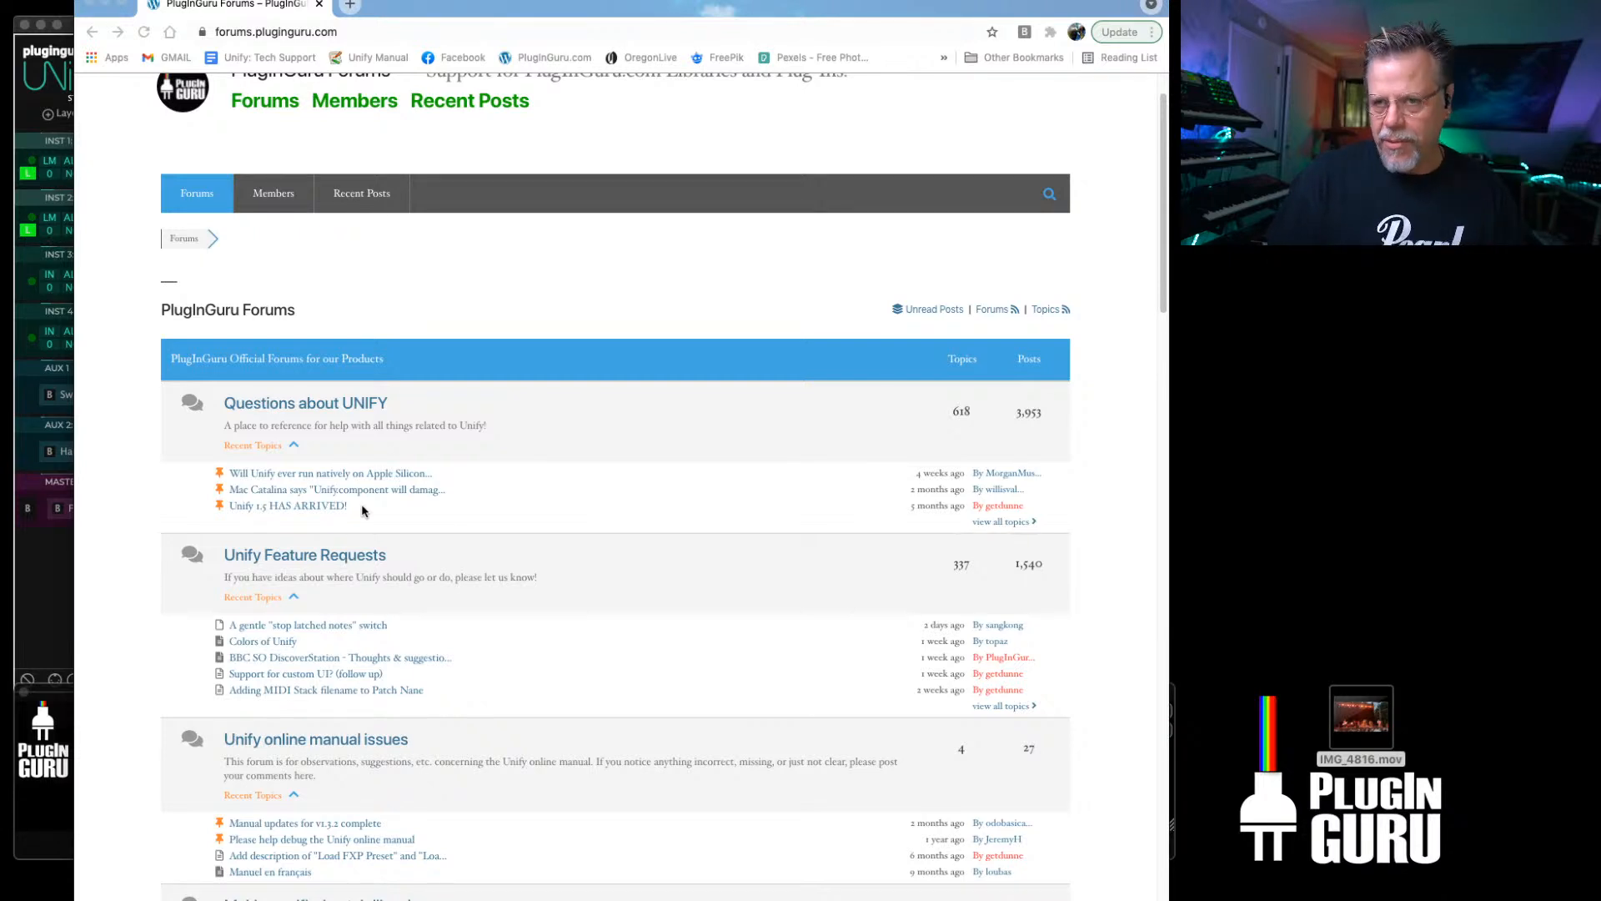
{"action": "scroll", "coordinate": [292, 440], "scroll_direction": "down", "scroll_amount": 5}
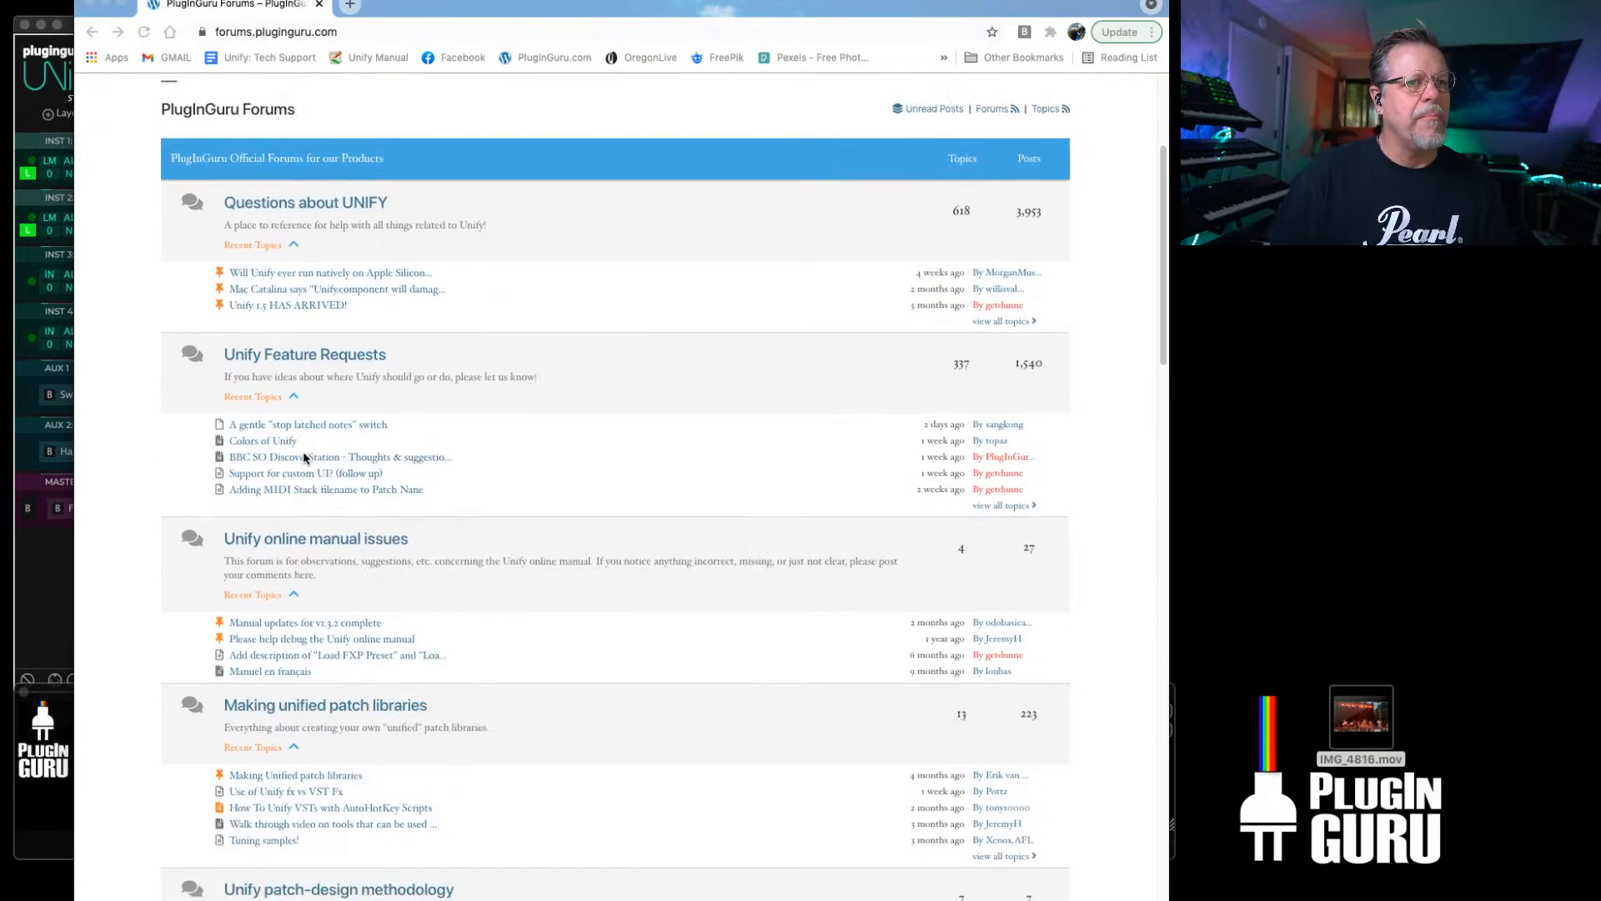
{"action": "mouse_move", "coordinate": [403, 7]}
{"action": "left_mouse_down"}
{"action": "mouse_move", "coordinate": [388, 72]}
{"action": "mouse_move", "coordinate": [390, 24]}
{"action": "left_mouse_up"}
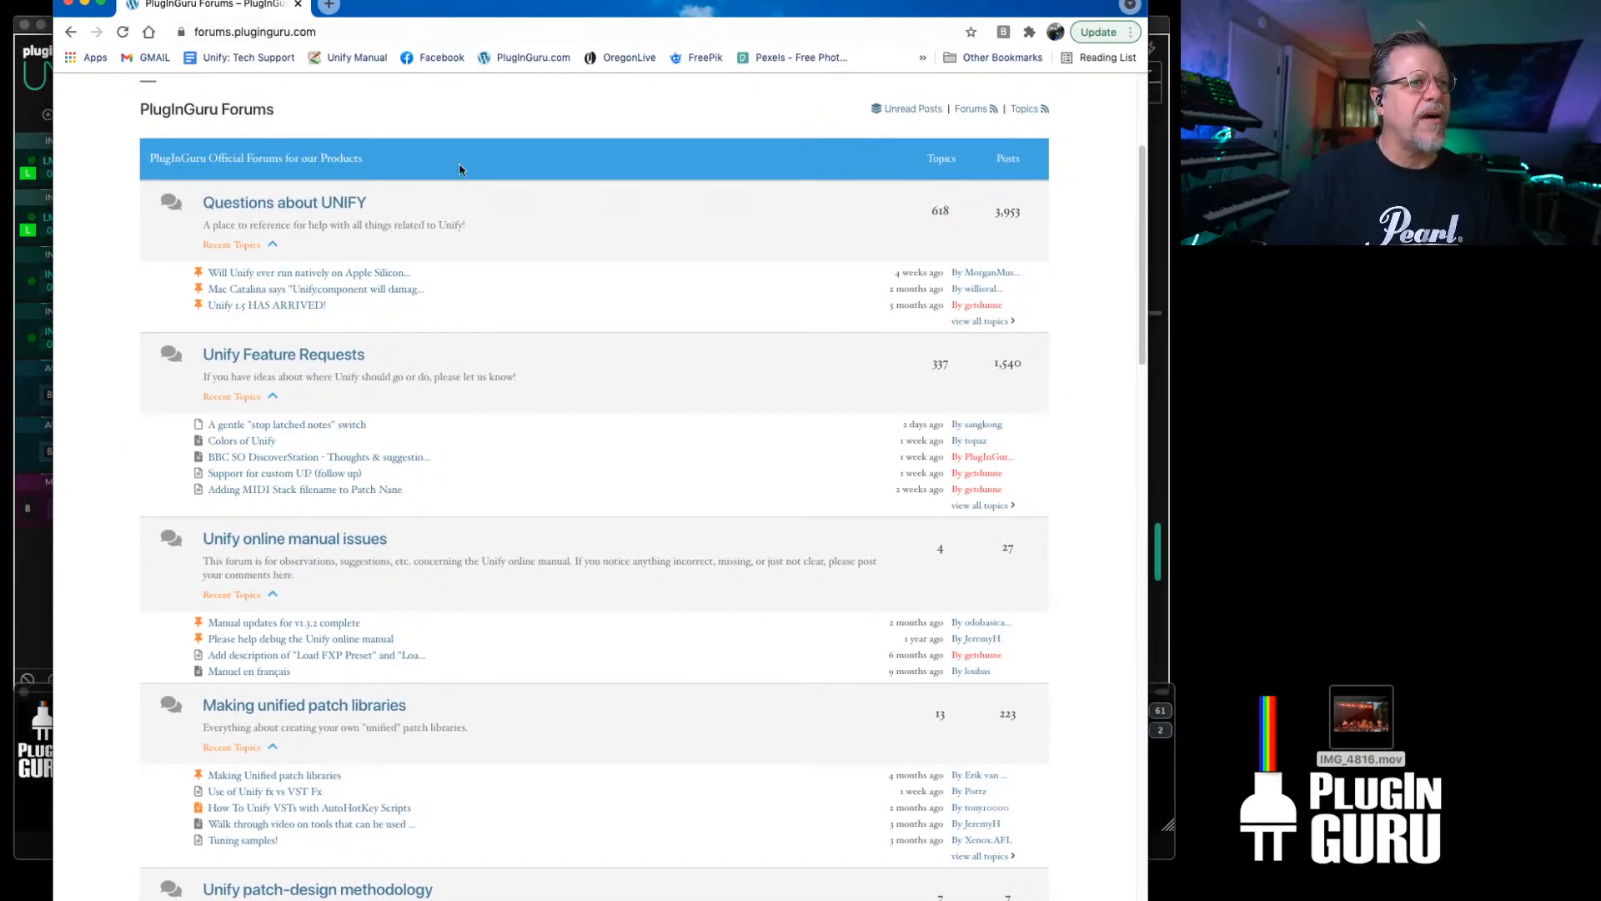
{"action": "scroll", "coordinate": [400, 564], "scroll_direction": "down", "scroll_amount": 15}
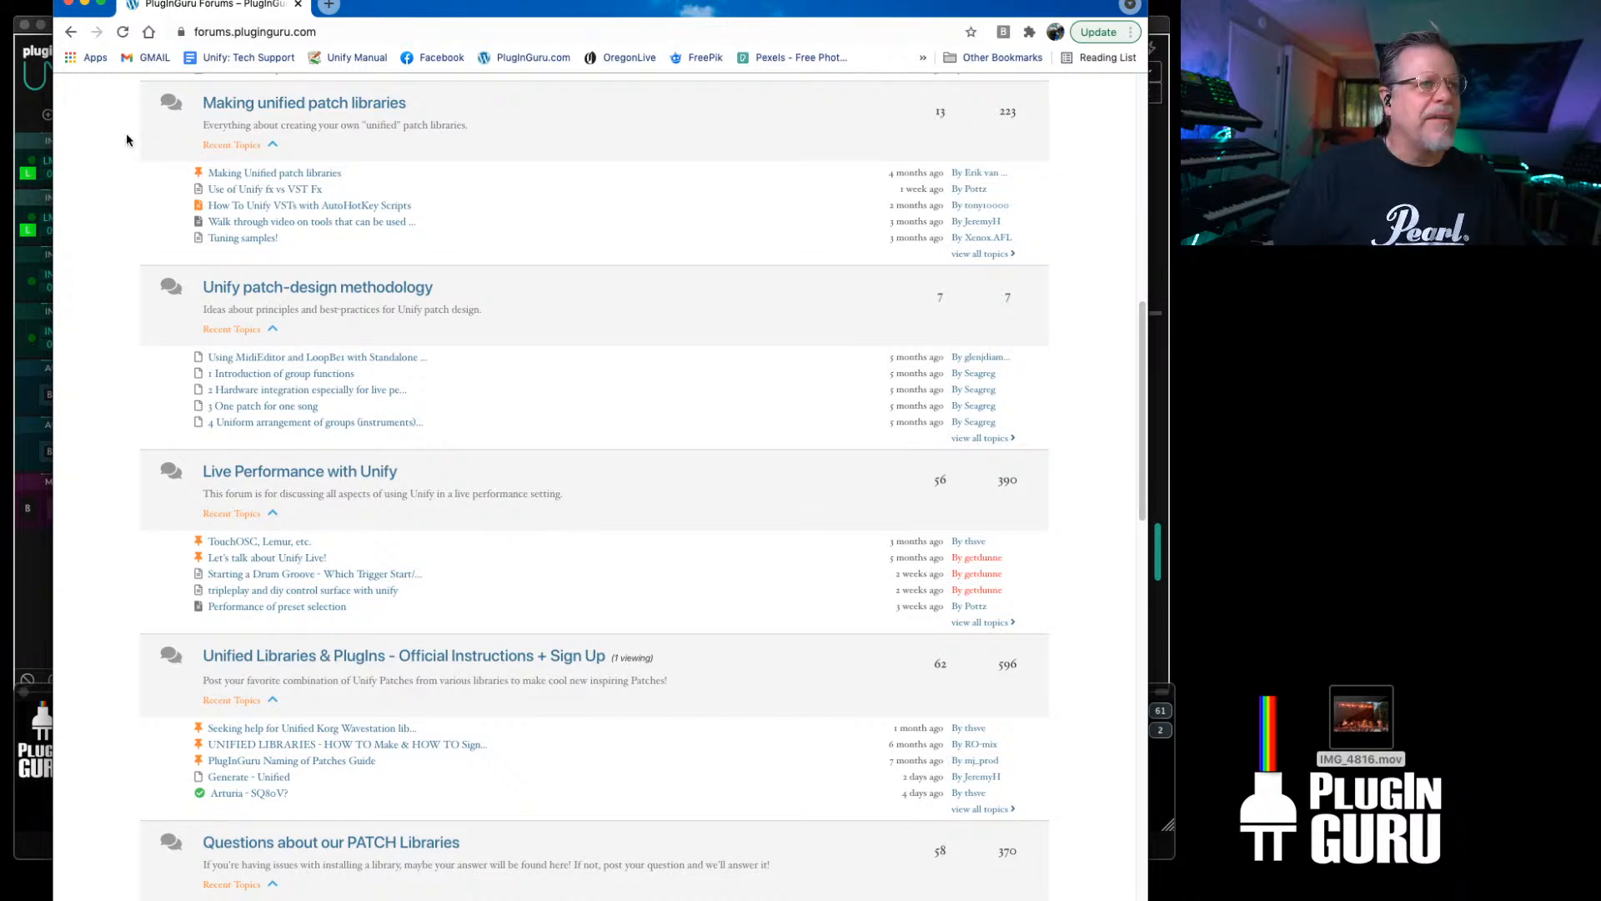
{"action": "left_click", "coordinate": [67, 4]}
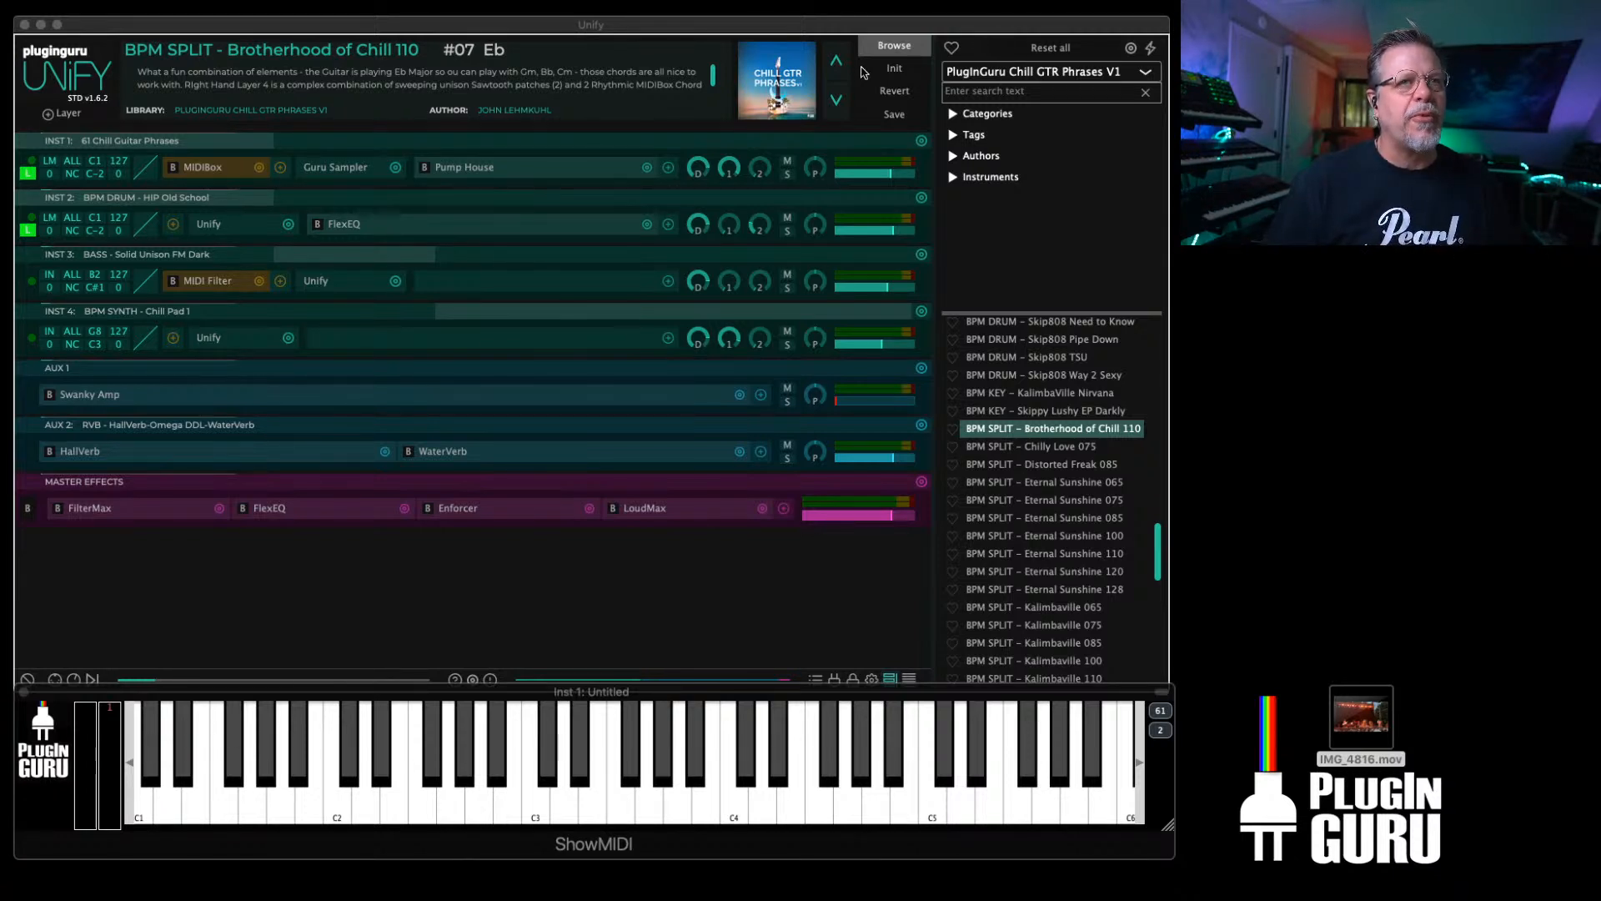
Step: Bring the Unify window in front of the on-screen MIDI keyboard and adjust its position slightly
{"action": "left_click", "coordinate": [851, 25]}
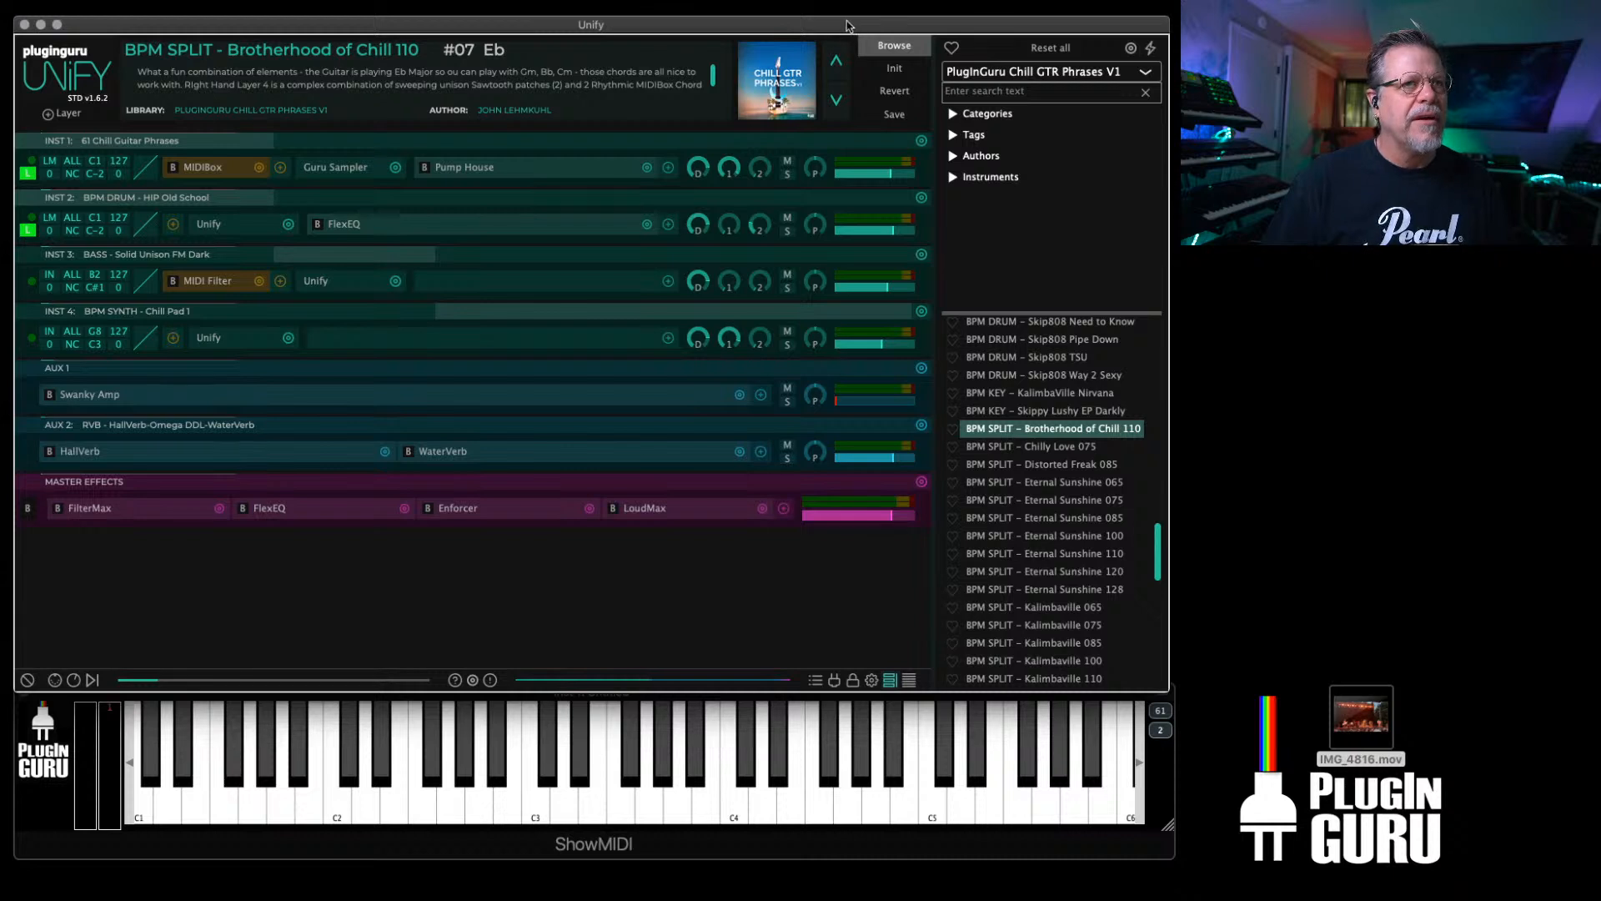
{"action": "left_click_drag", "start_coordinate": [848, 22], "coordinate": [851, 27]}
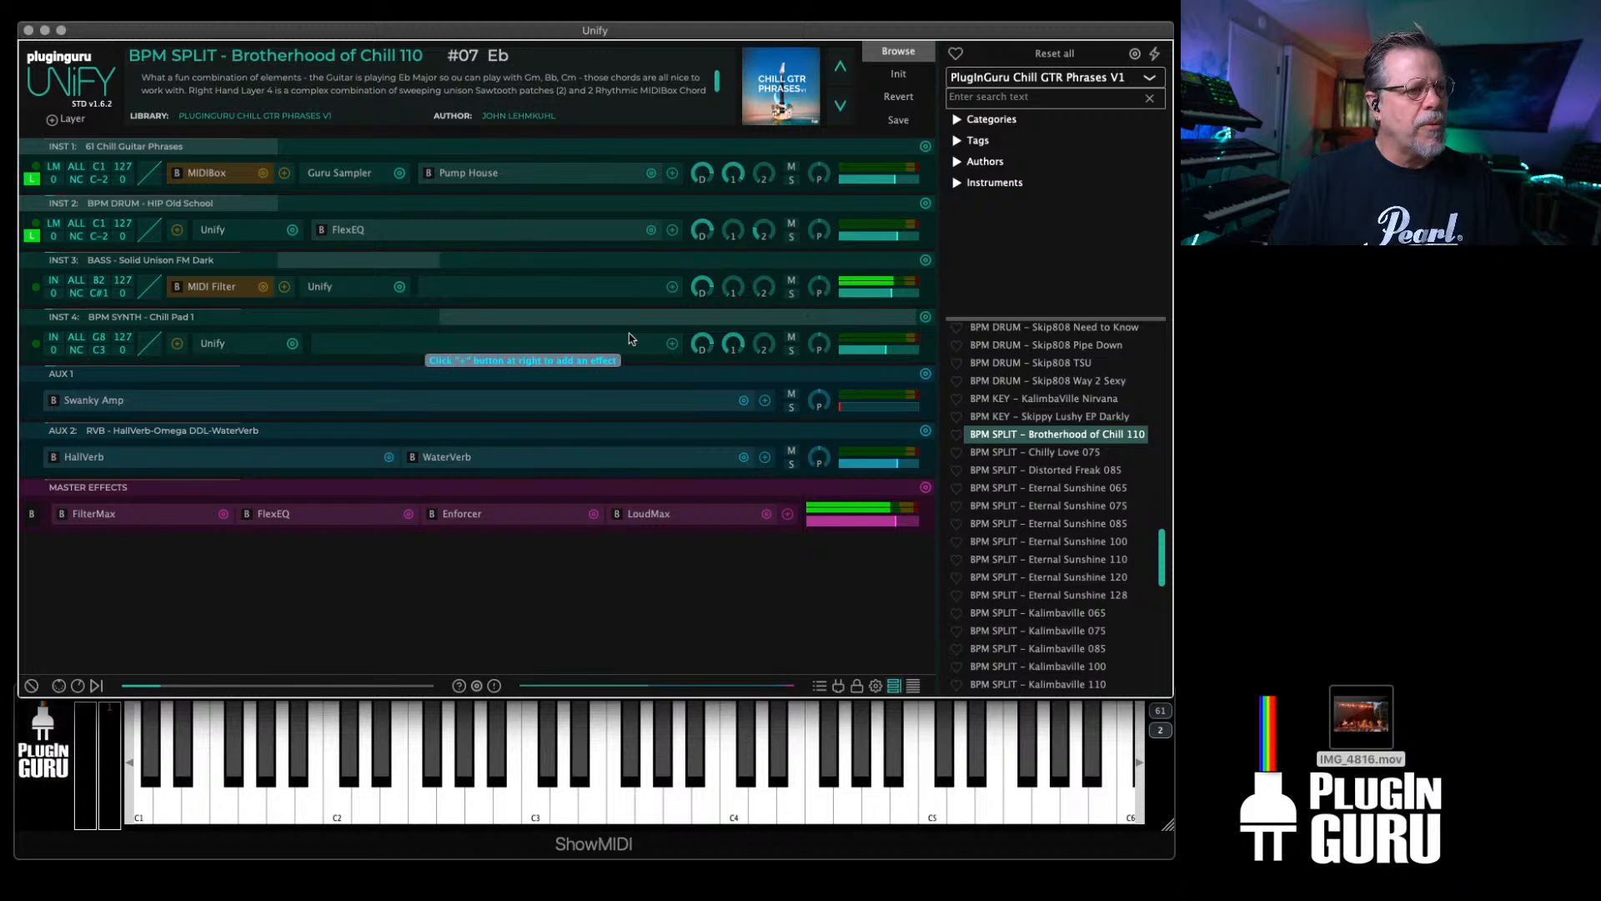
{"action": "left_click_drag", "start_coordinate": [654, 38], "coordinate": [654, 35]}
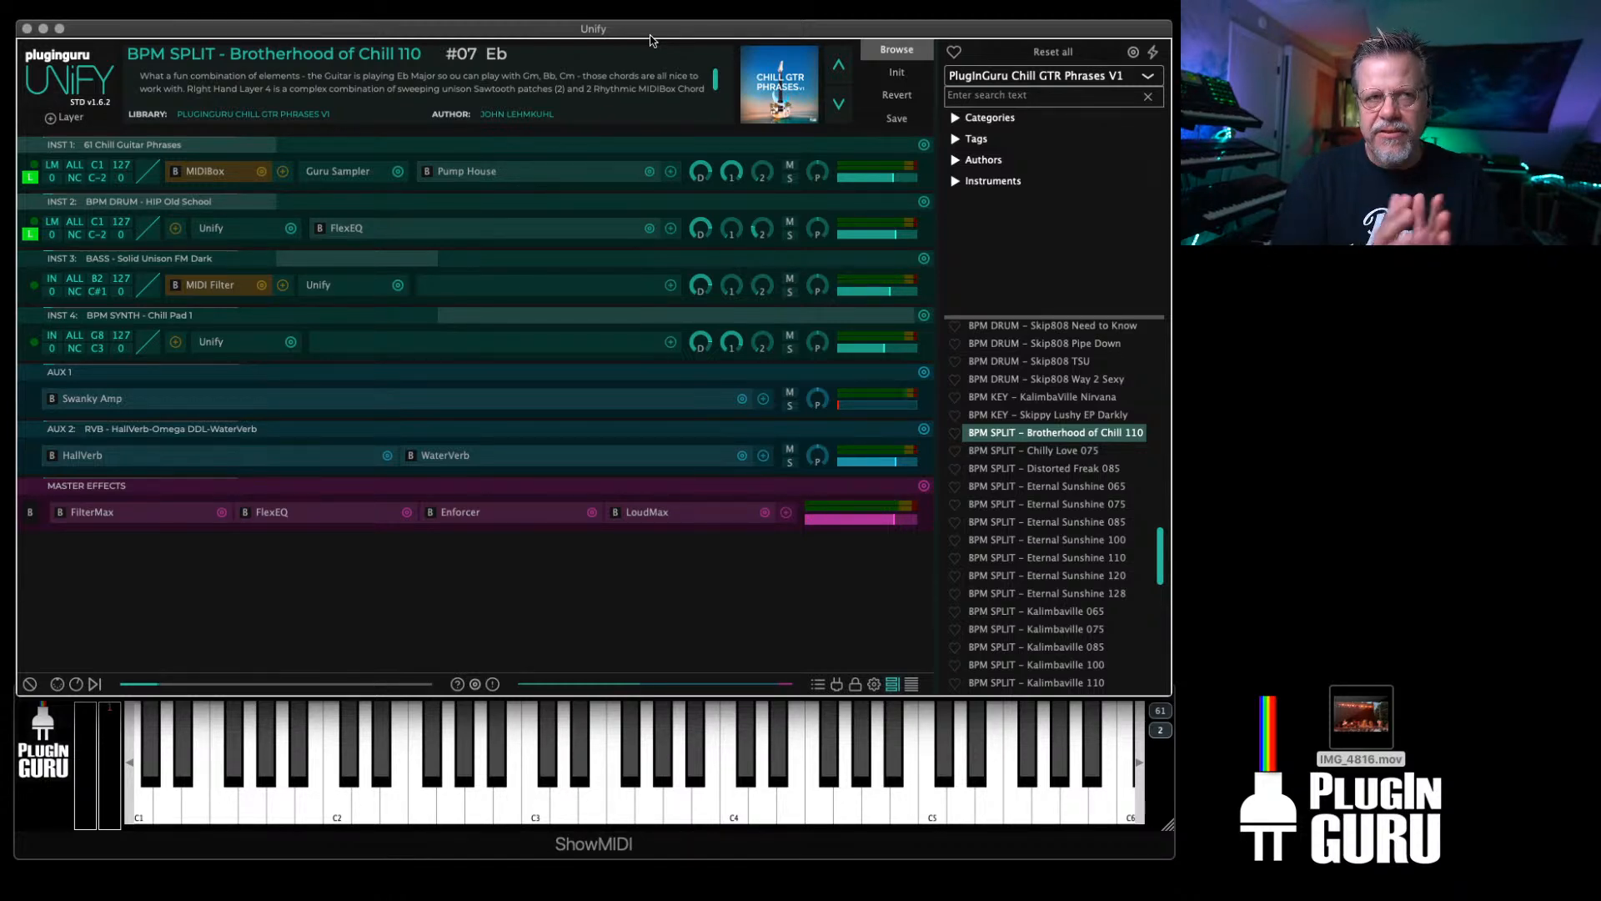
Step: Initialize the current patch and load PHR - 61 Chill Guitar PHR WAH 085 from the Chill GTR Phrases library
{"action": "scroll", "coordinate": [1070, 592], "scroll_direction": "down", "scroll_amount": 5}
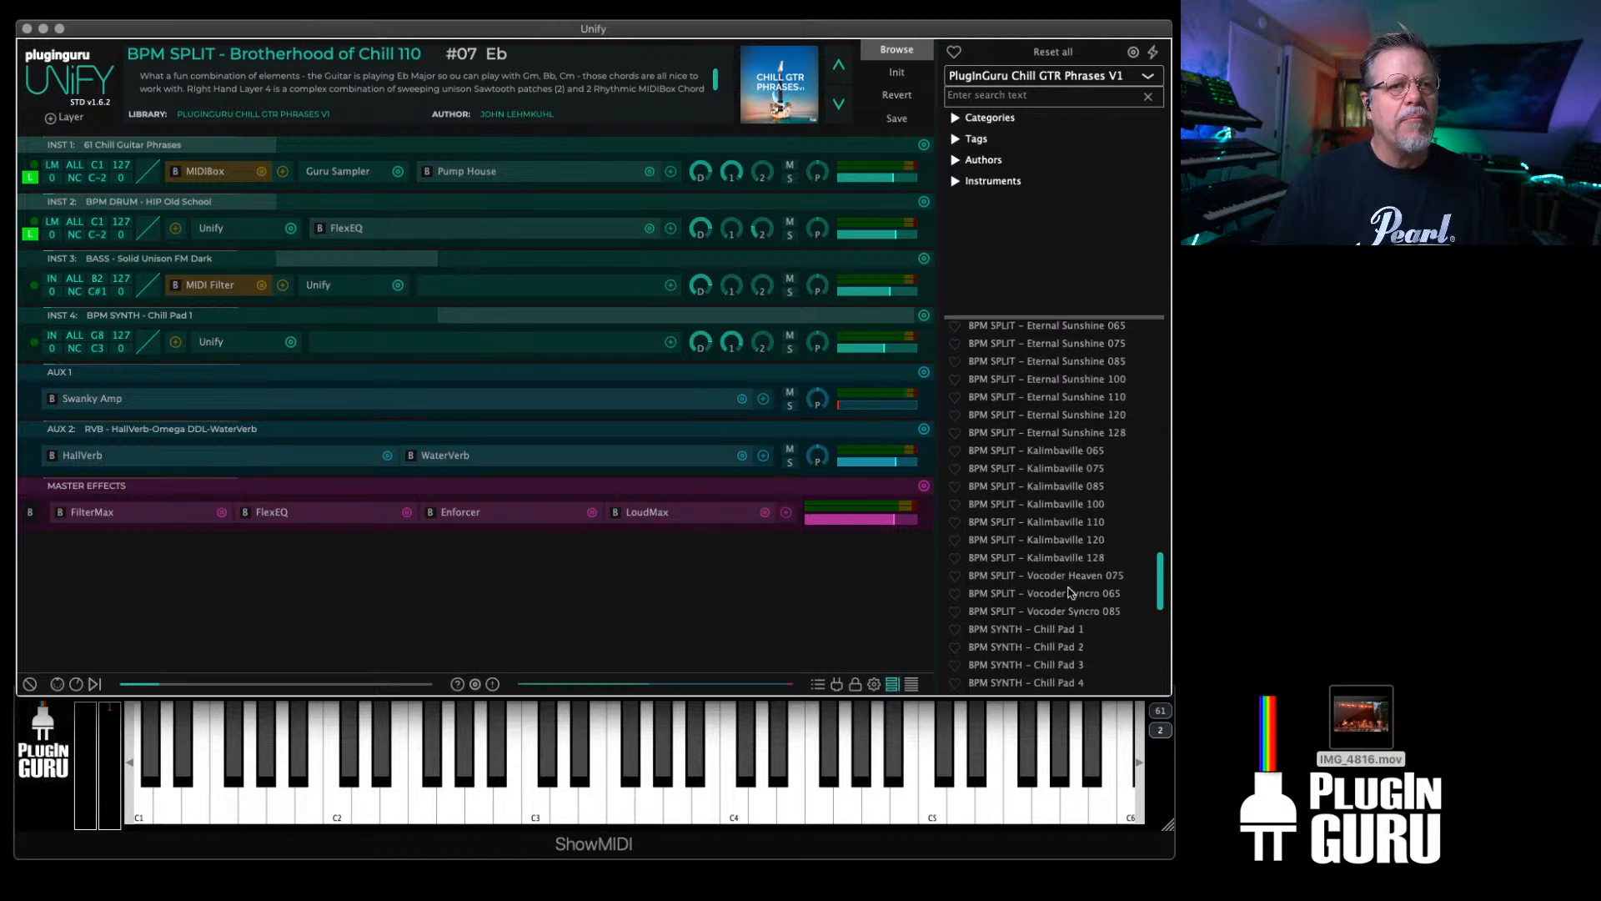
{"action": "scroll", "coordinate": [1069, 592], "scroll_direction": "down", "scroll_amount": 7}
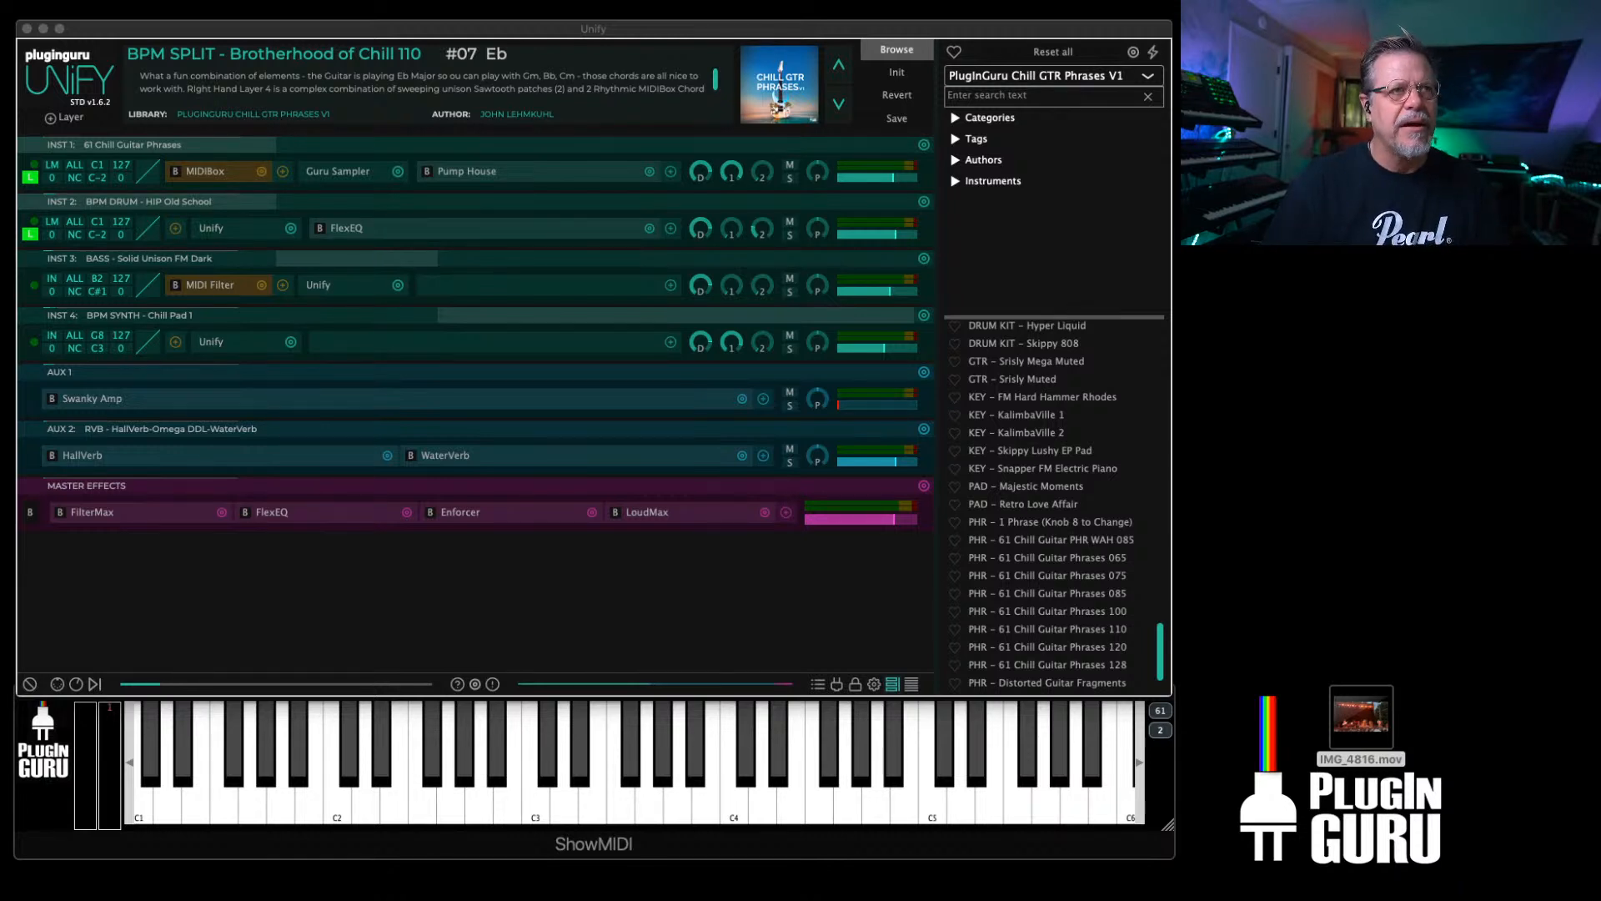
{"action": "left_click", "coordinate": [898, 73]}
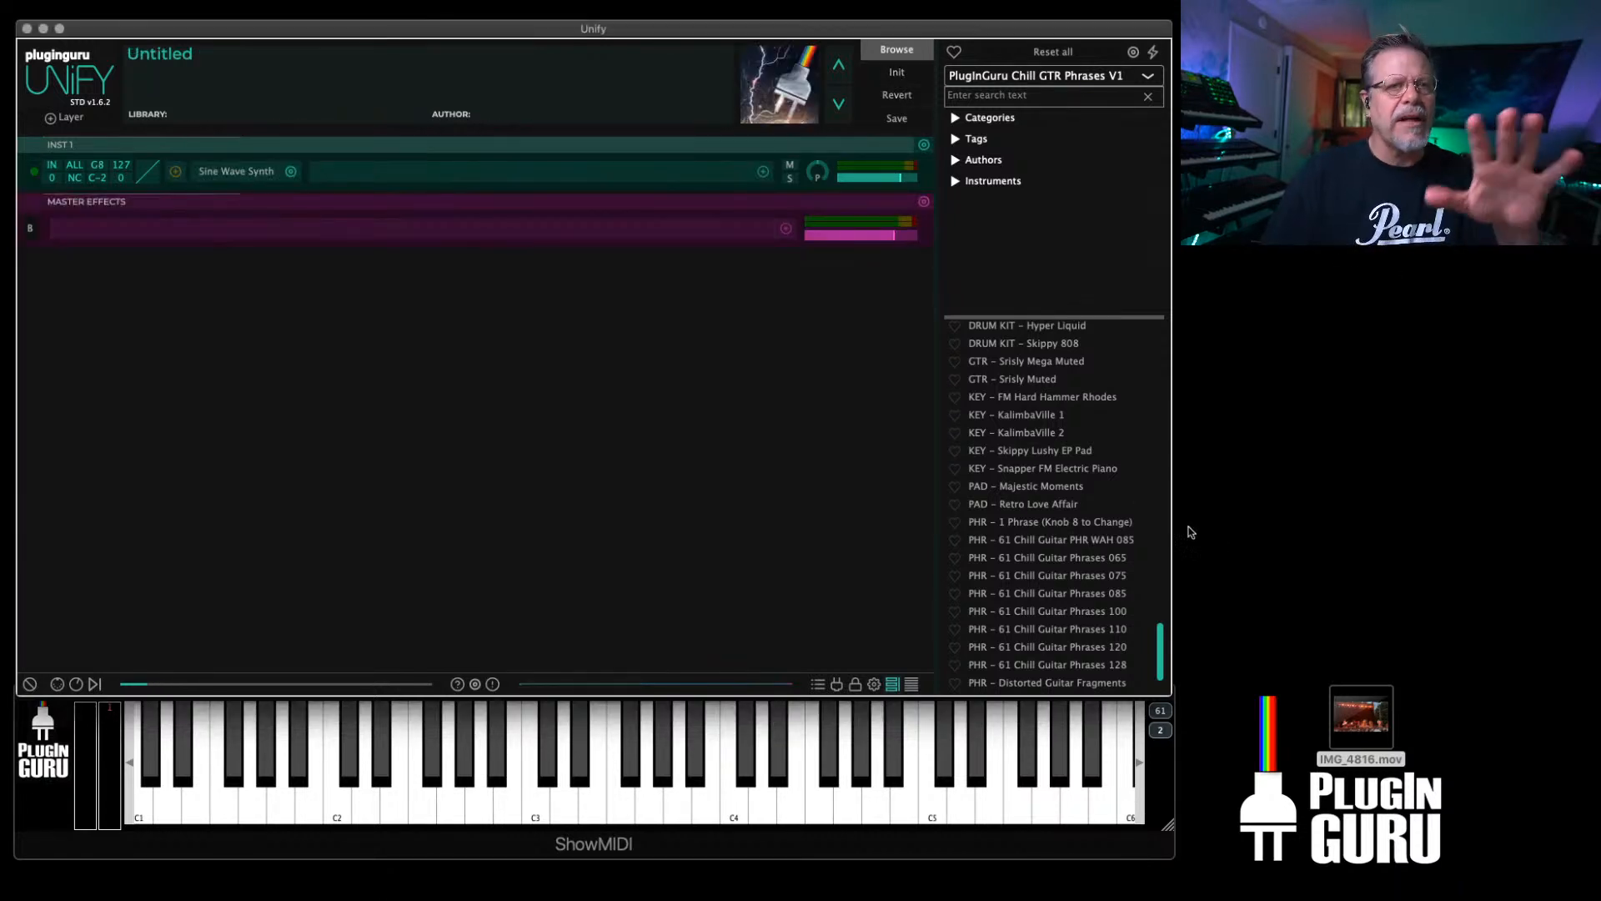
{"action": "left_click", "coordinate": [1045, 542]}
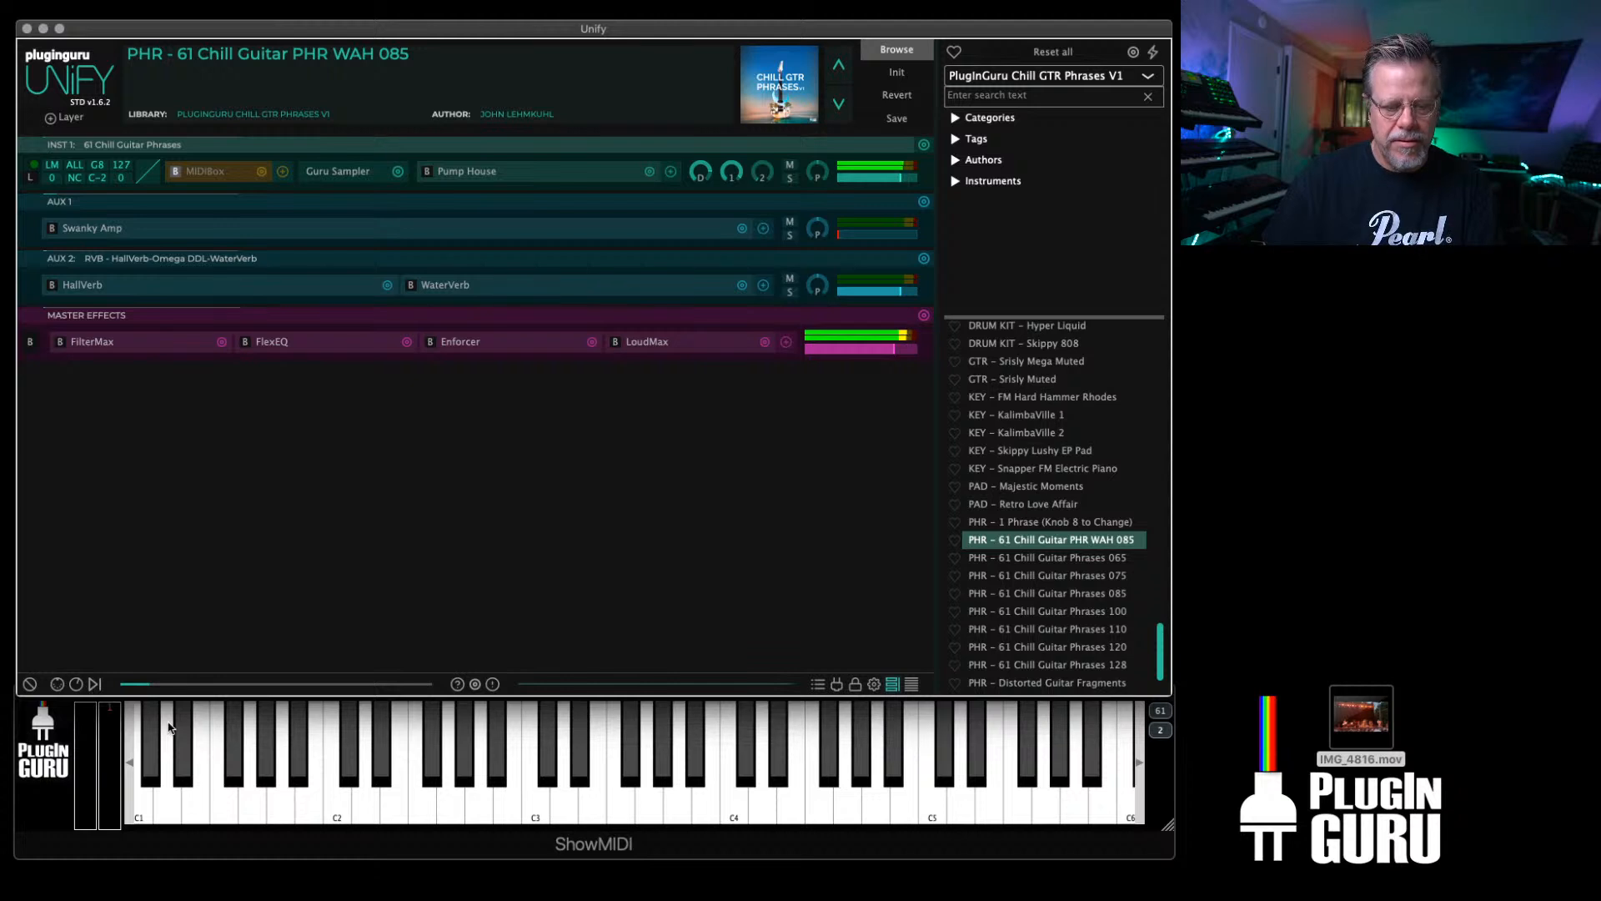
Step: Show the macro knobs and set the LFO cutoff amount in the instrument's Guru Sampler to 50.5 %
{"action": "left_click", "coordinate": [75, 684]}
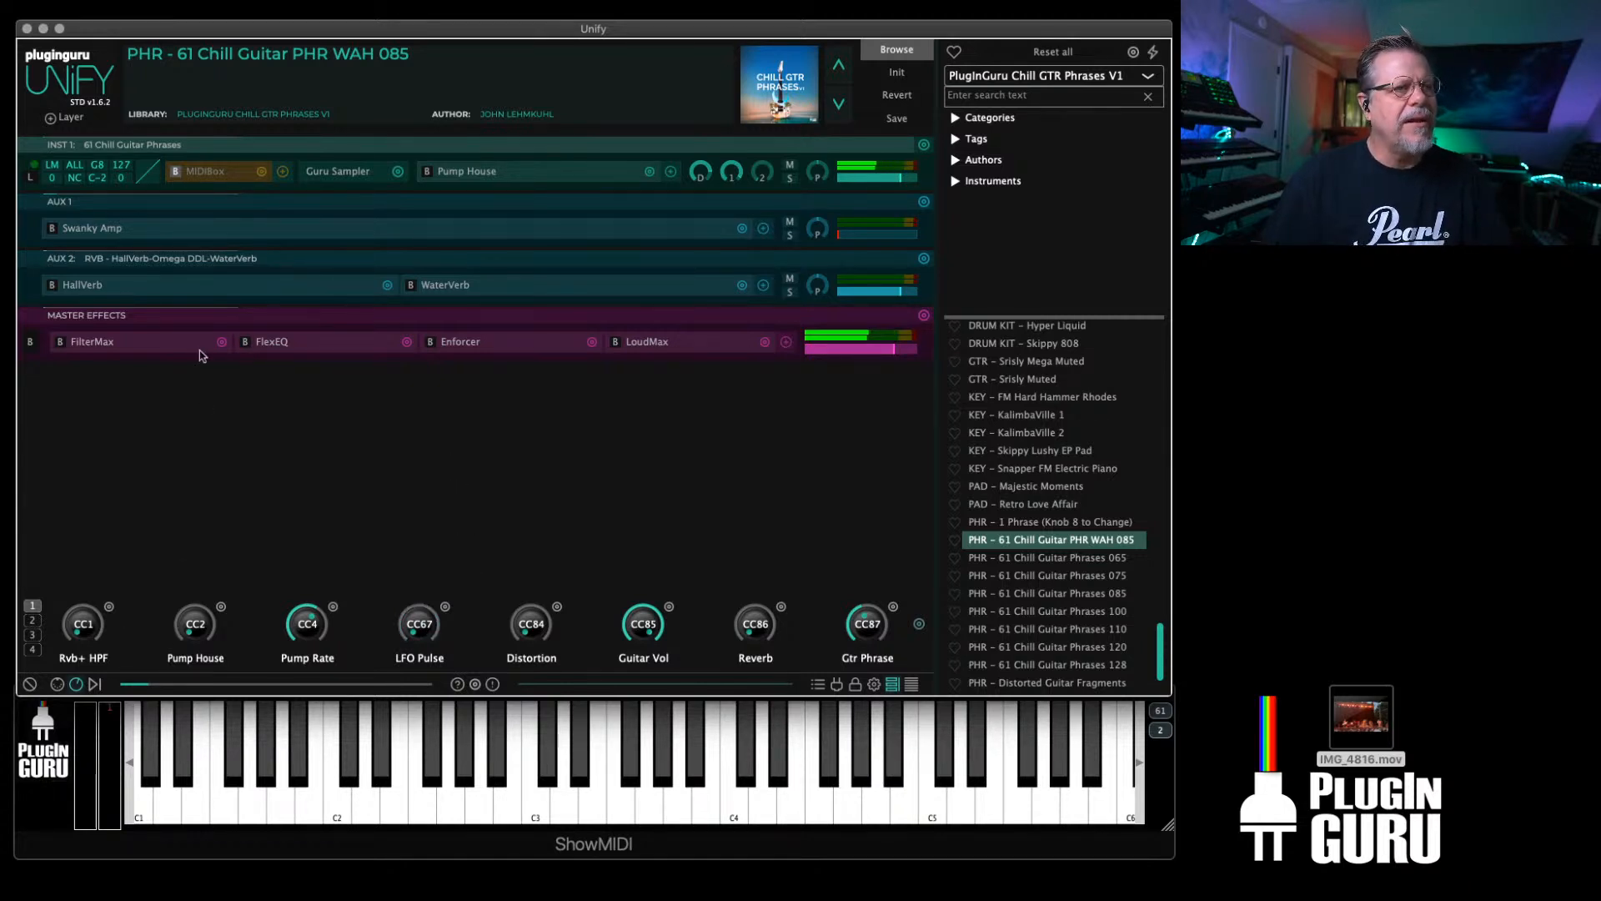
{"action": "left_click", "coordinate": [329, 172]}
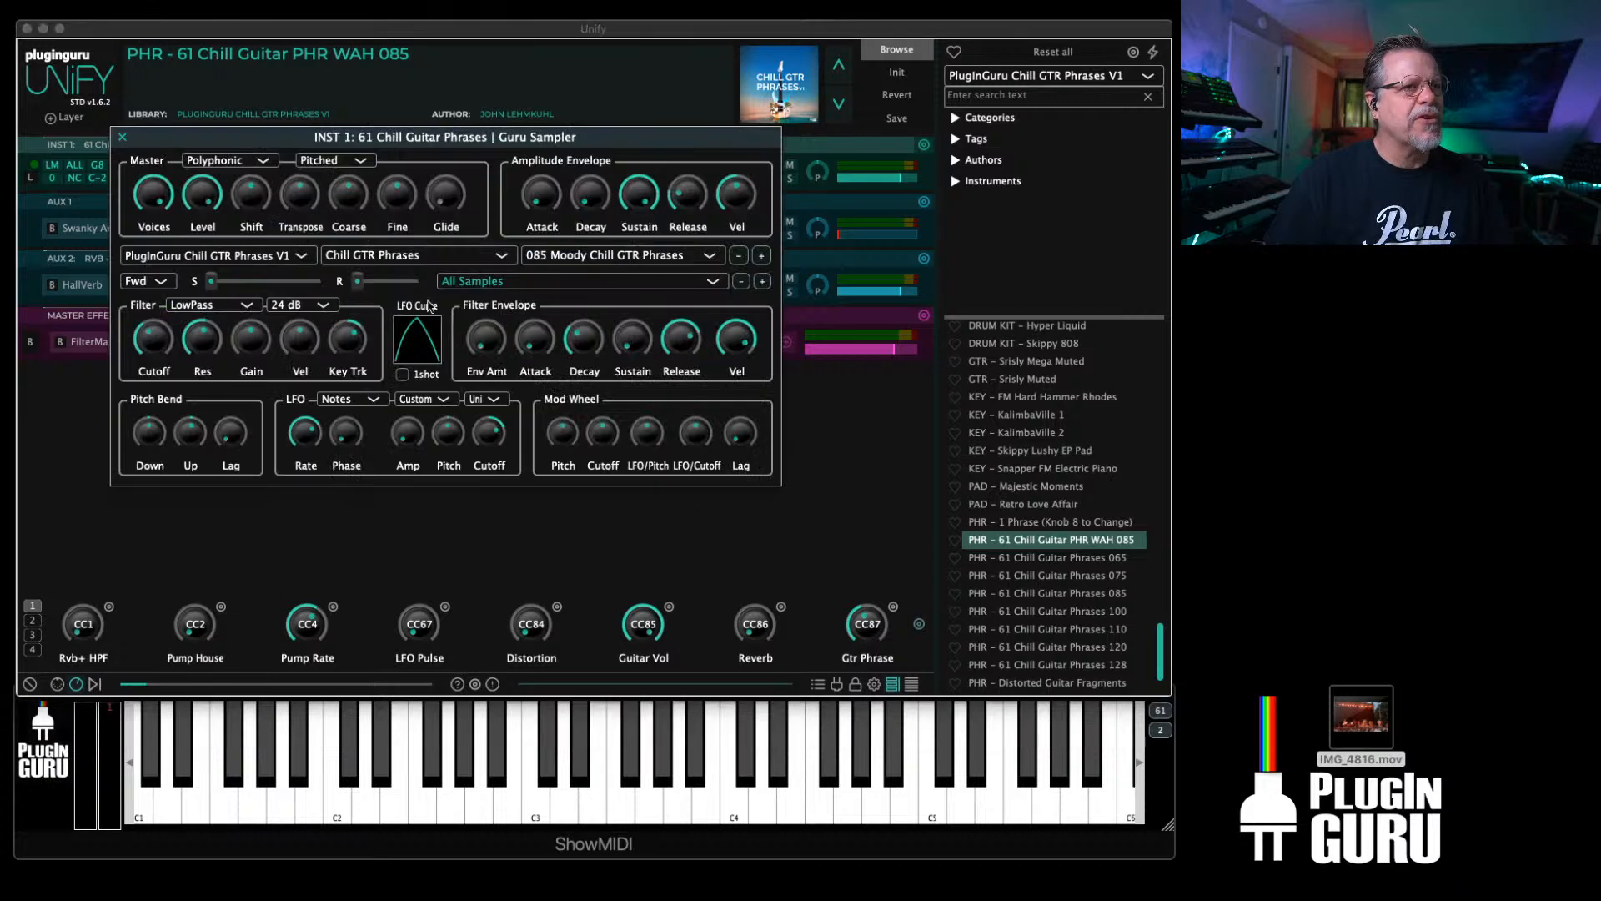
{"action": "mouse_move", "coordinate": [493, 438]}
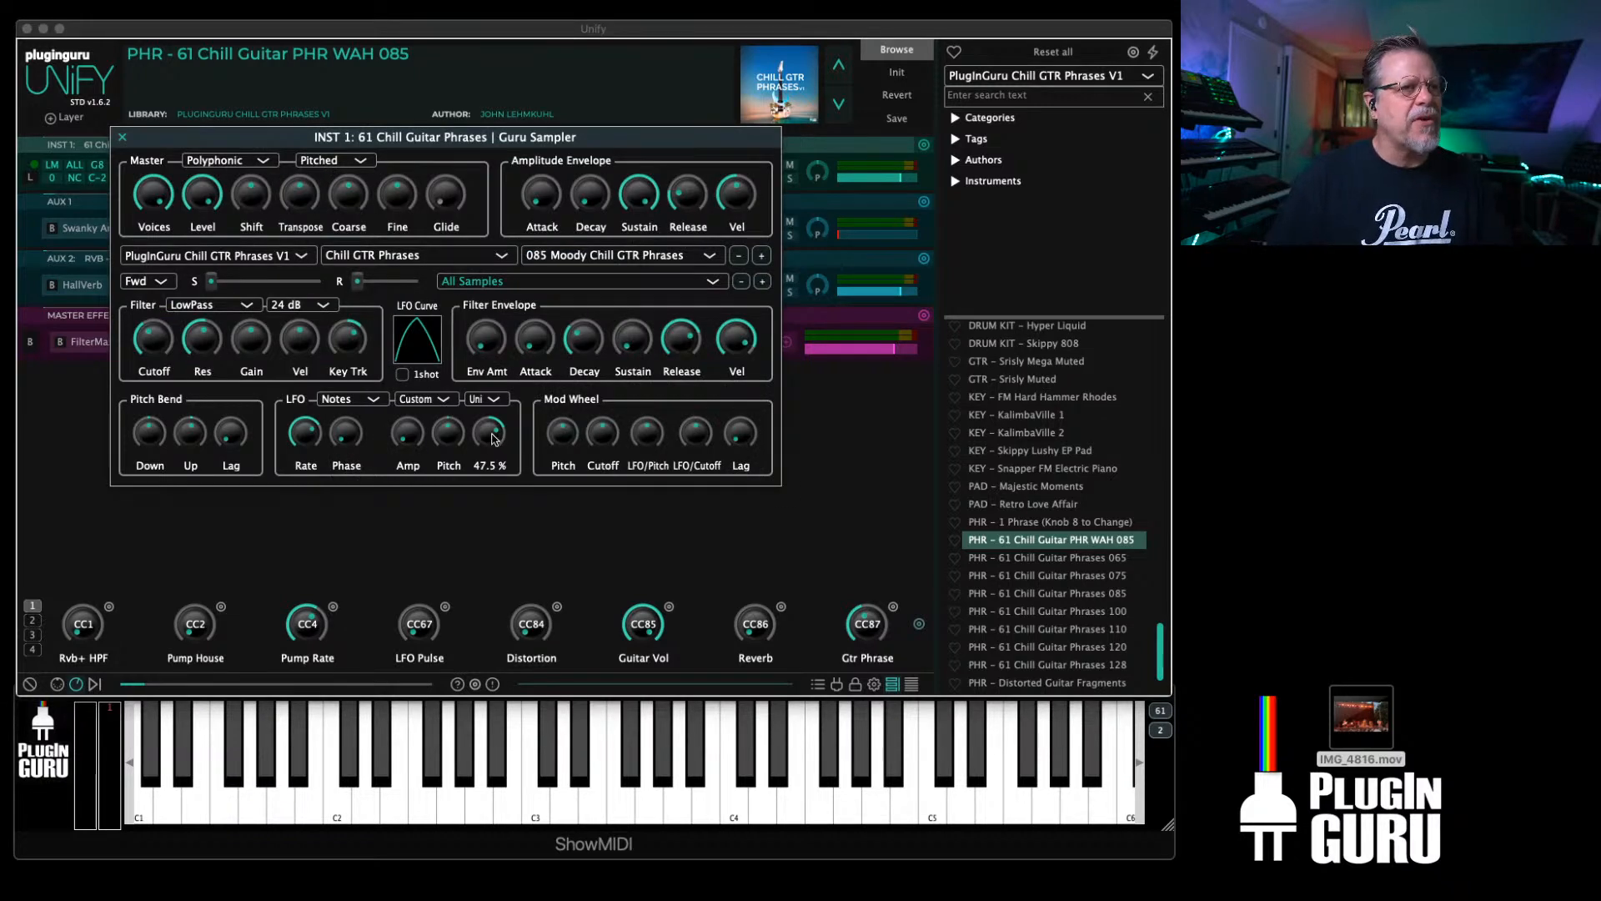
{"action": "mouse_move", "coordinate": [498, 430]}
{"action": "left_mouse_down"}
{"action": "mouse_move", "coordinate": [499, 495]}
{"action": "mouse_move", "coordinate": [512, 405]}
{"action": "mouse_move", "coordinate": [493, 481]}
{"action": "mouse_move", "coordinate": [503, 443]}
{"action": "left_mouse_up"}
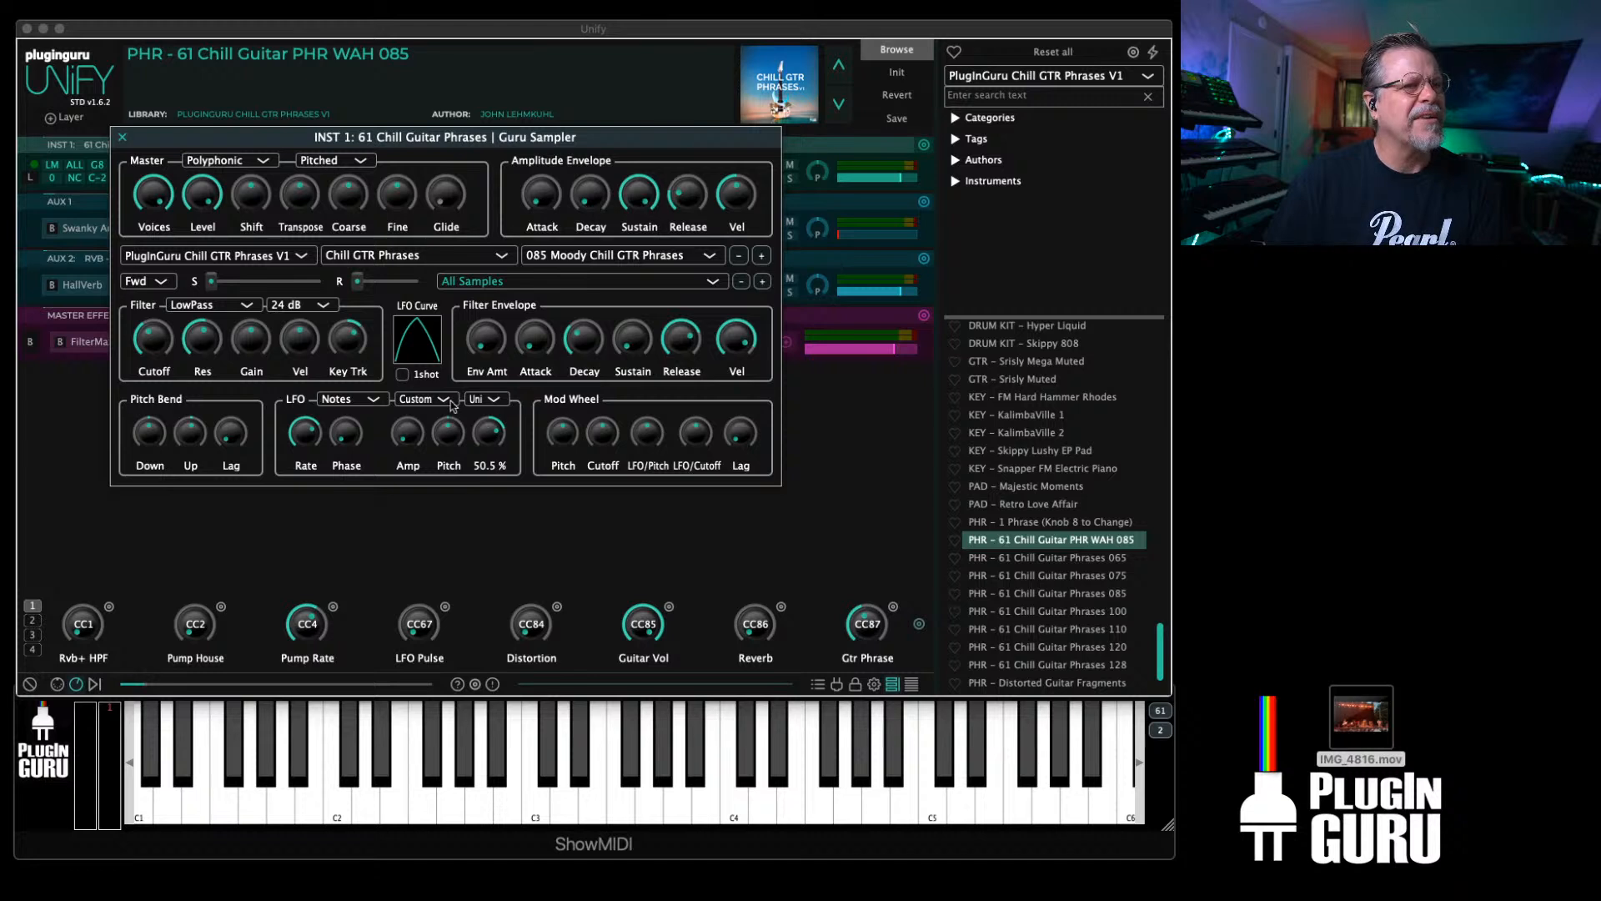
{"action": "left_click", "coordinate": [122, 137]}
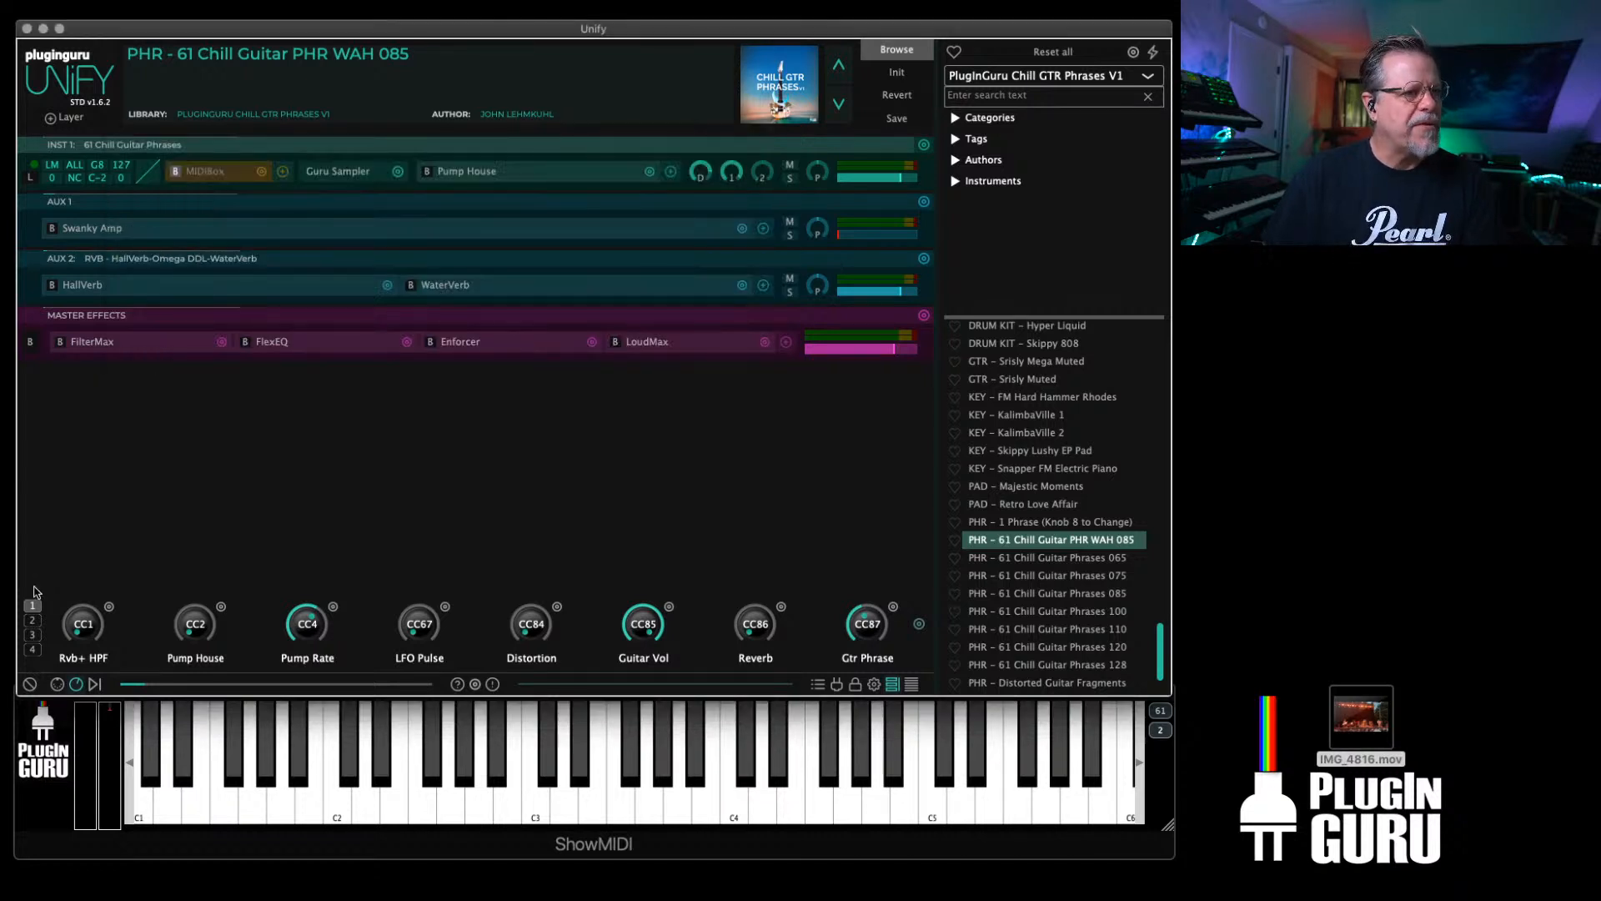
Step: Link Macro9 on the second macro page to the lfoCutoffDepth parameter of instrument 1's Guru Sampler
{"action": "left_click", "coordinate": [32, 621]}
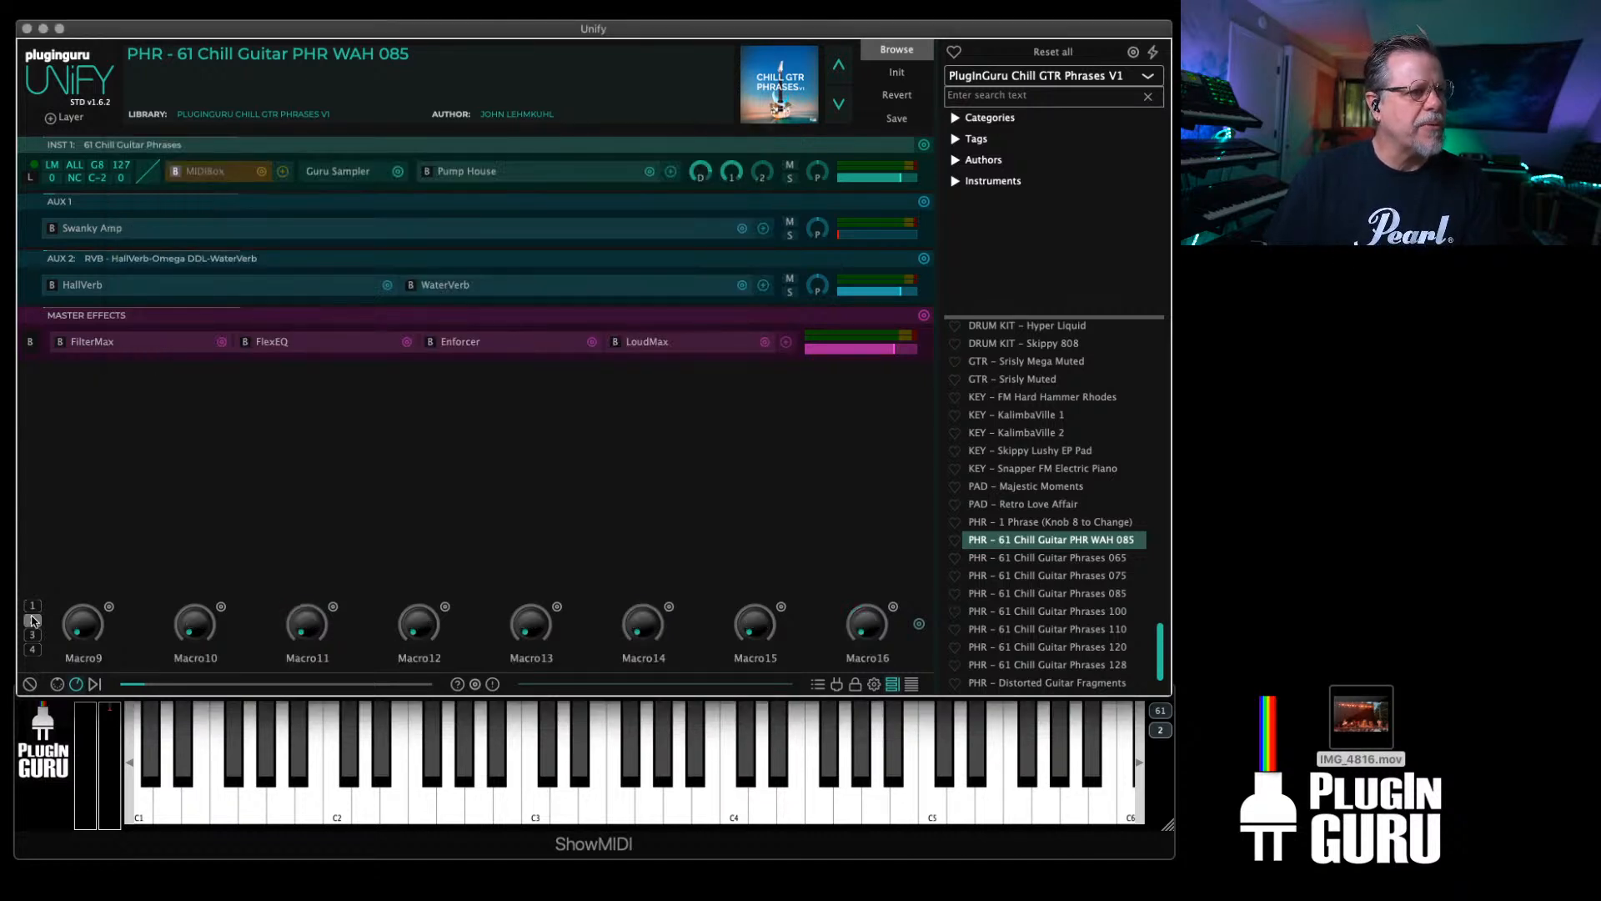
{"action": "left_click", "coordinate": [108, 607]}
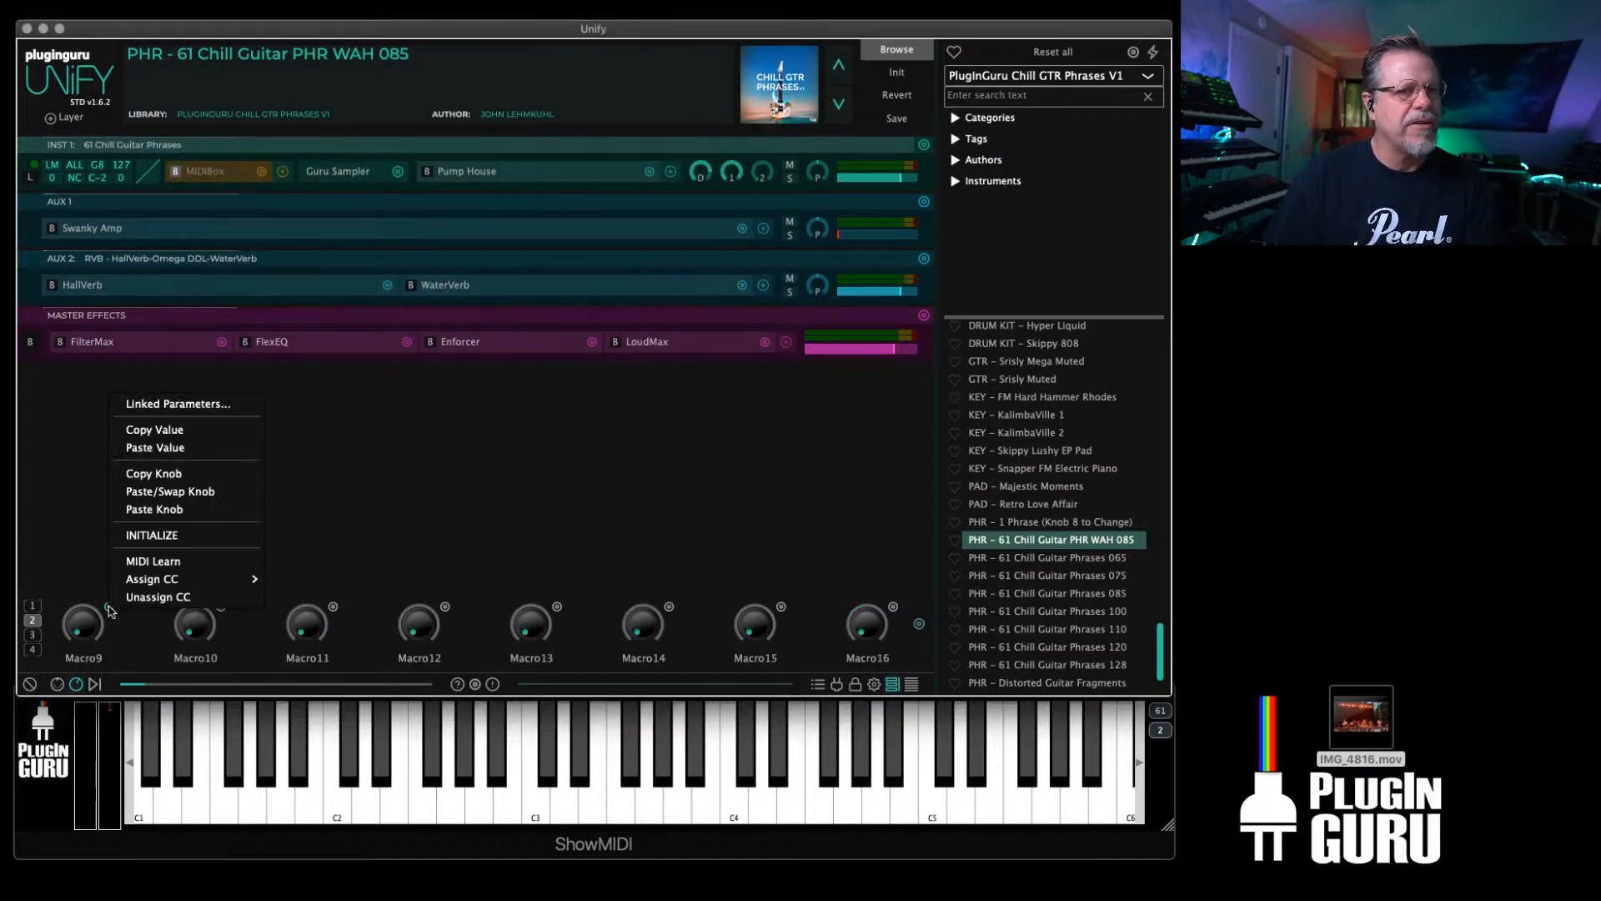
{"action": "left_click", "coordinate": [173, 406]}
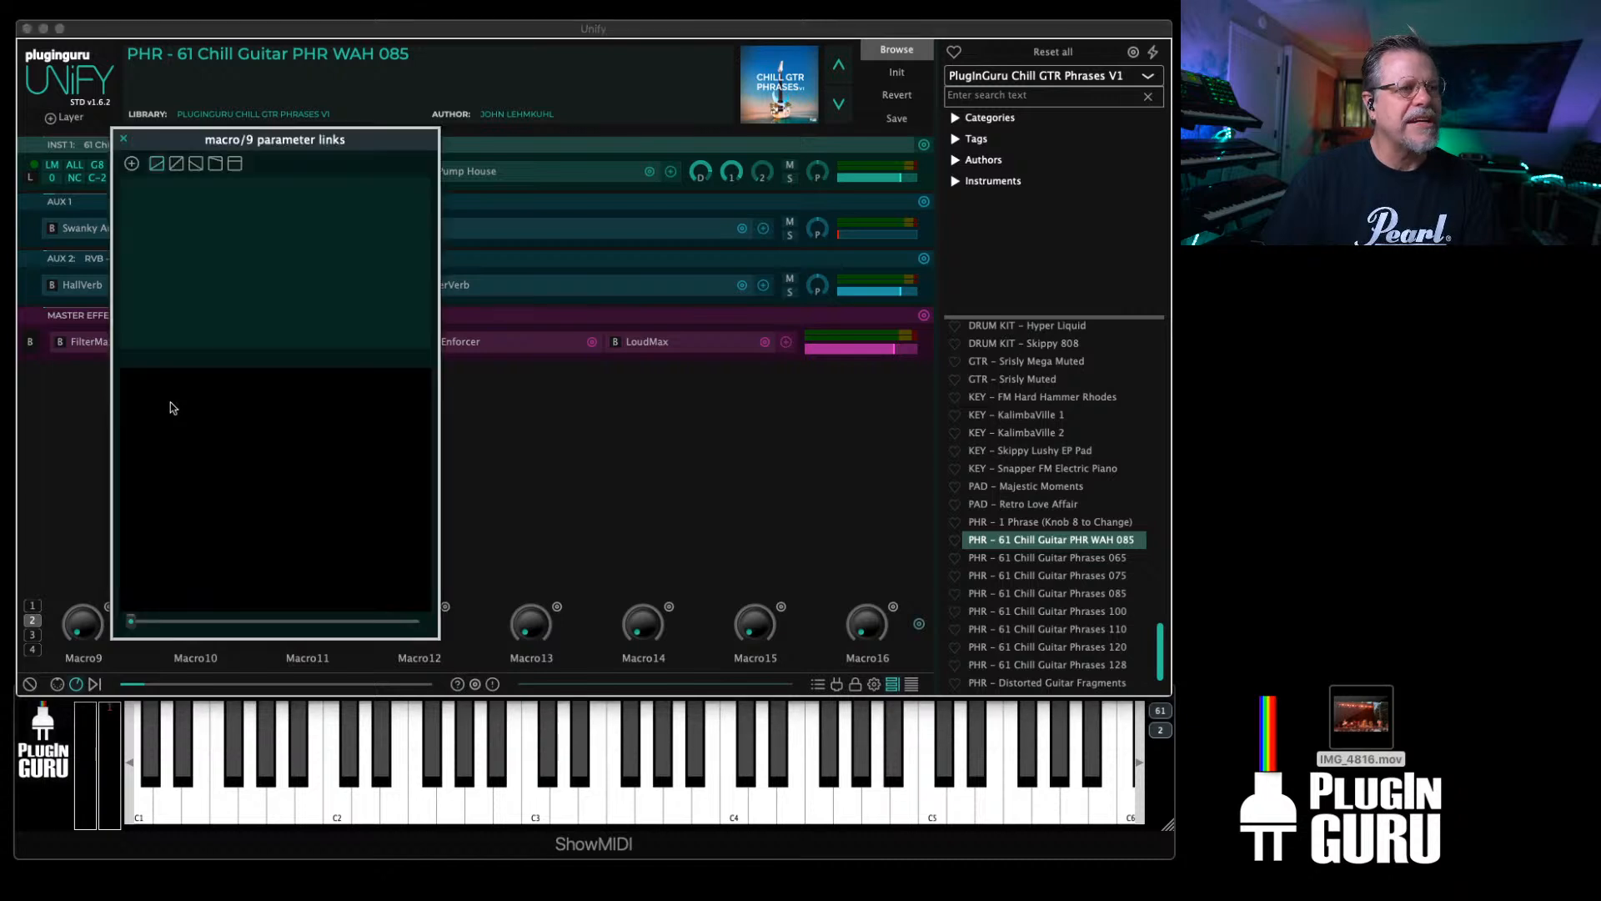
{"action": "left_click", "coordinate": [131, 163]}
{"action": "mouse_move", "coordinate": [167, 193]}
{"action": "mouse_move", "coordinate": [297, 202]}
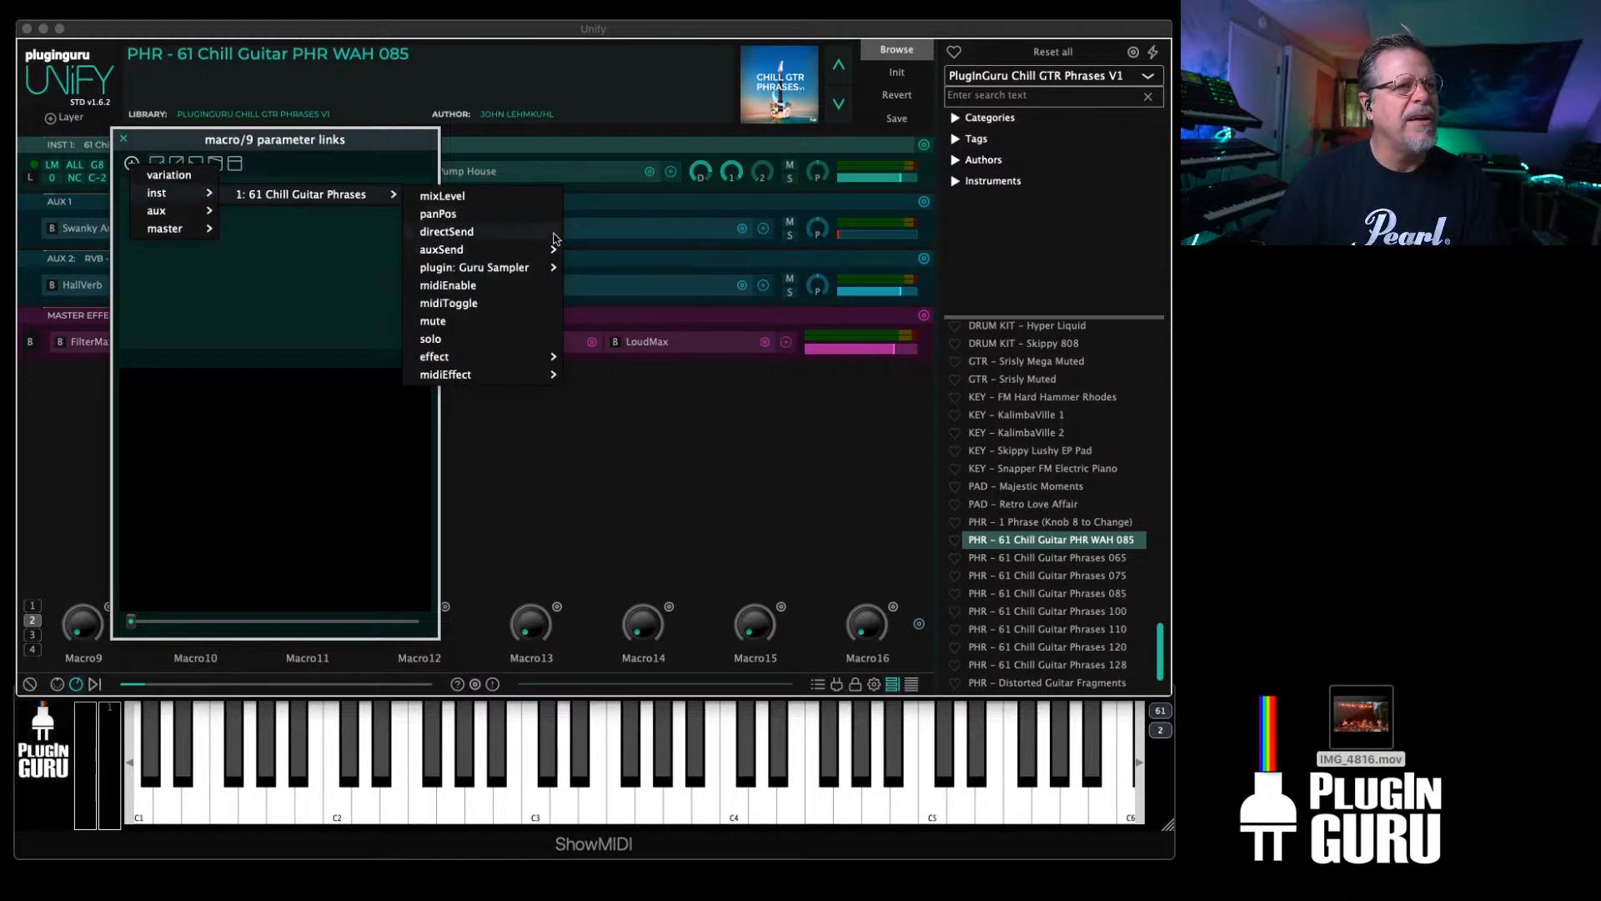
{"action": "mouse_move", "coordinate": [491, 274]}
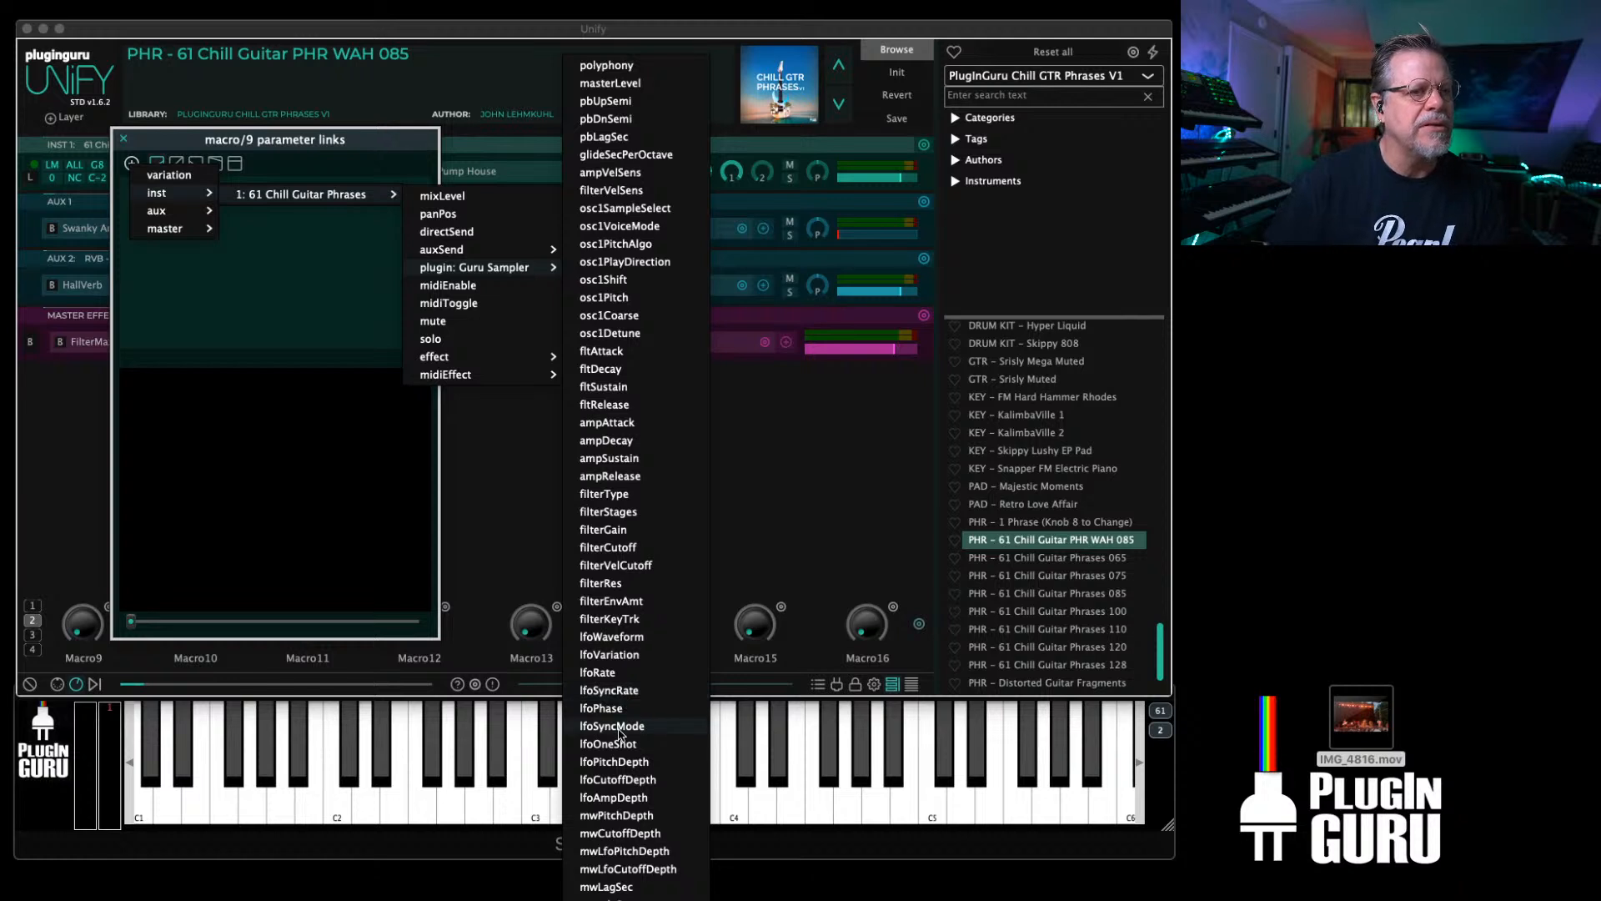
{"action": "left_click", "coordinate": [605, 782]}
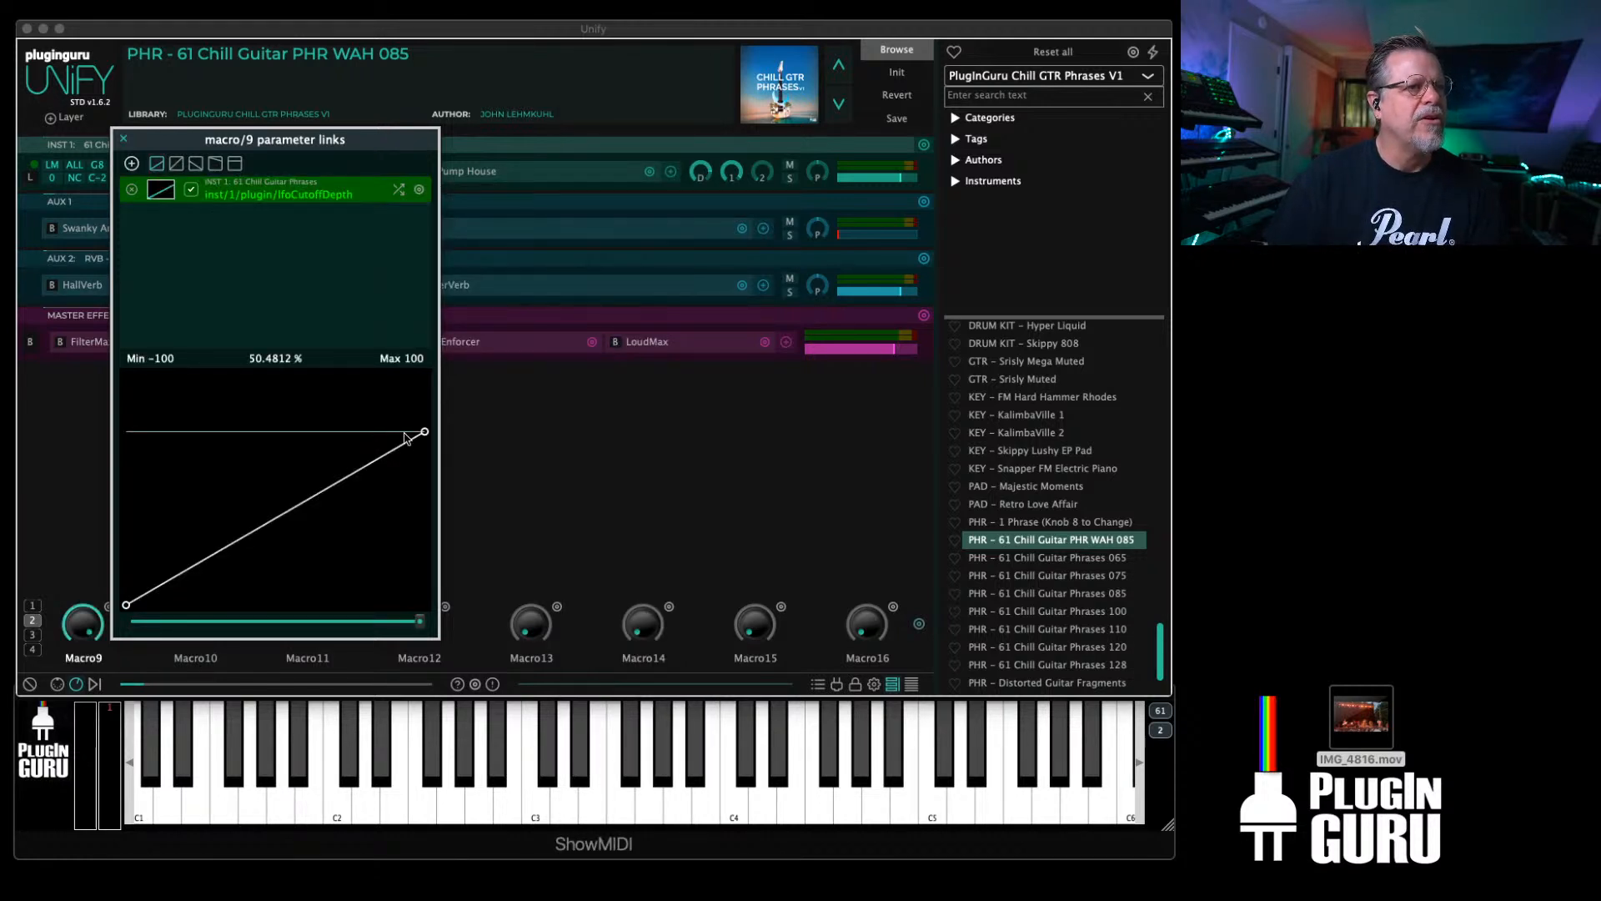
Step: Raise the end point of the lfoCutoffDepth link curve to 100 % and sweep Macro9 down to audition the range
{"action": "left_click_drag", "start_coordinate": [425, 434], "coordinate": [437, 373]}
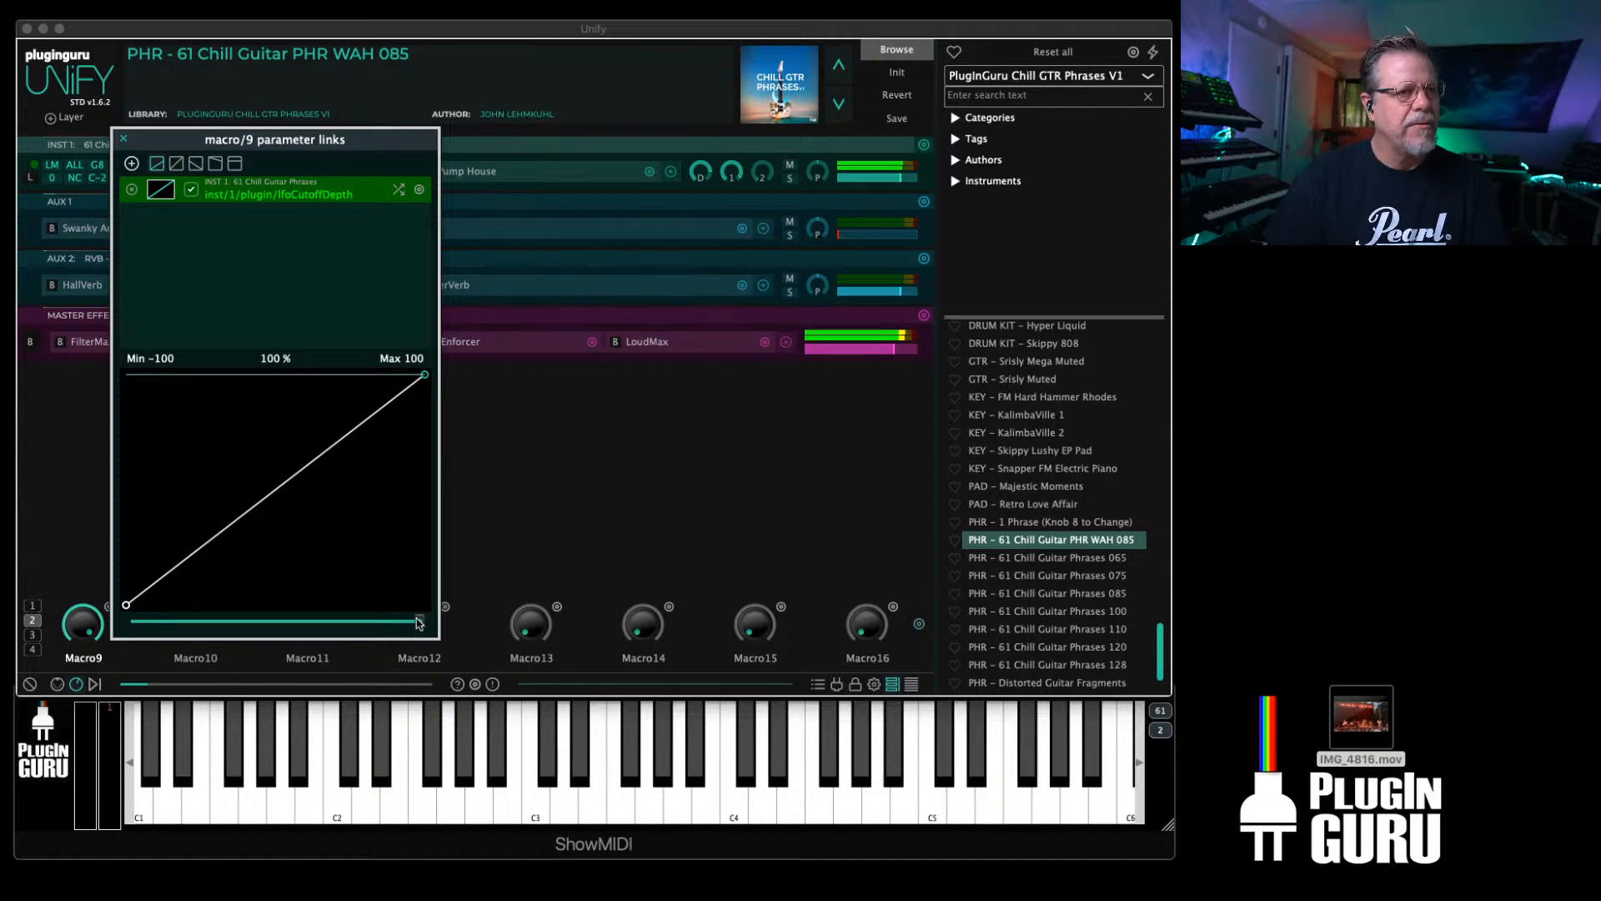
{"action": "left_click_drag", "start_coordinate": [409, 624], "coordinate": [174, 627]}
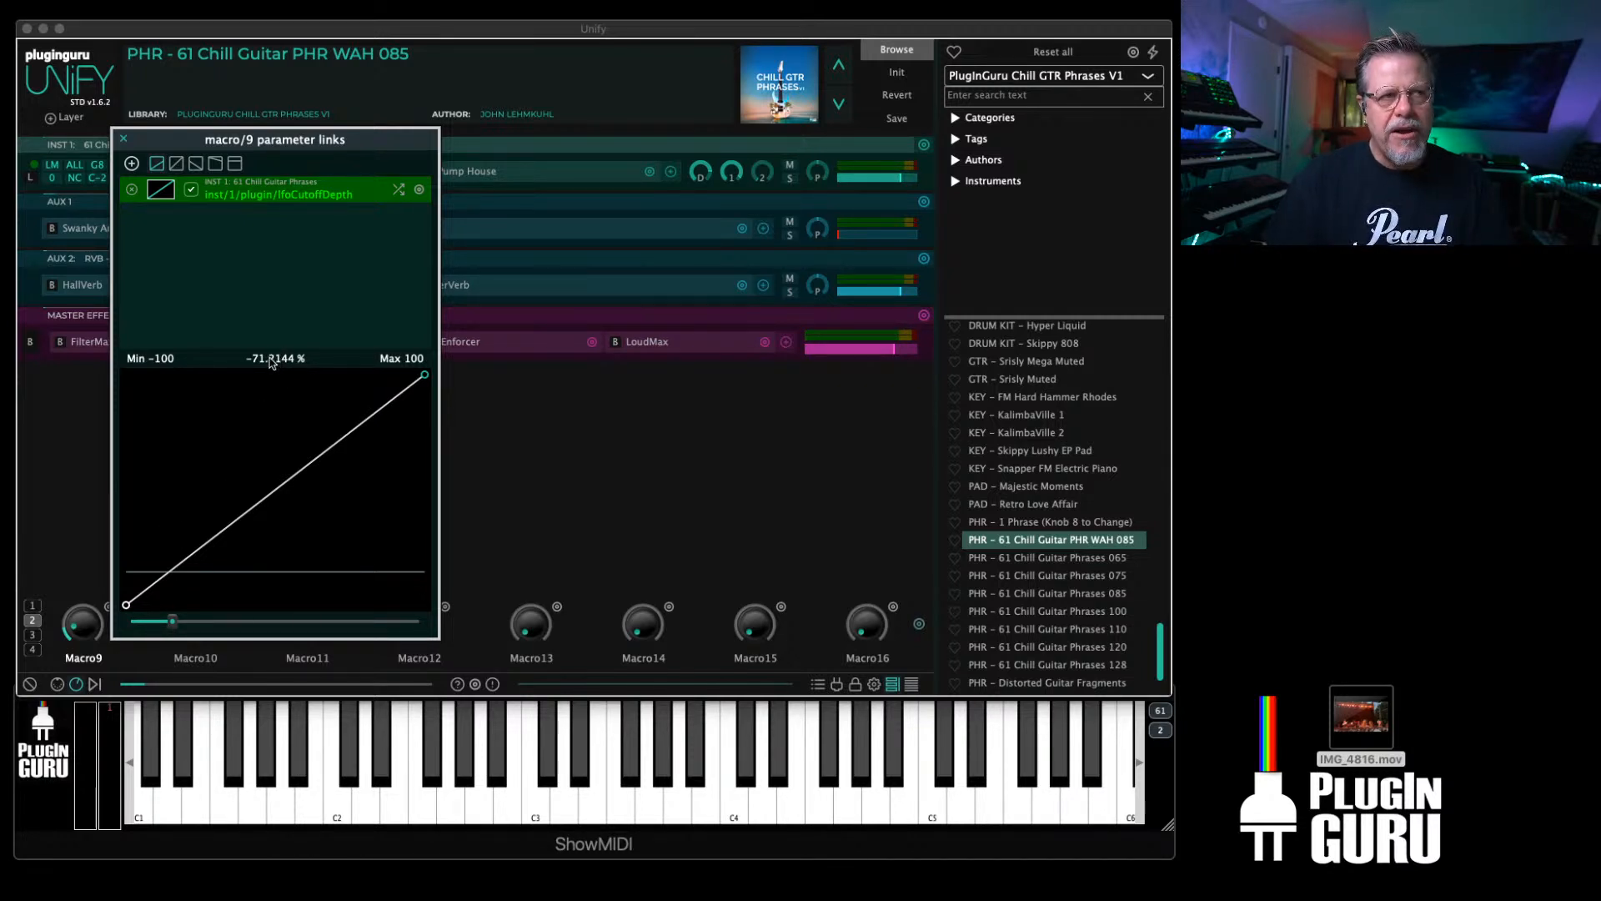
{"action": "left_click_drag", "start_coordinate": [172, 620], "coordinate": [240, 627]}
Step: Set the start point of the lfoCutoffDepth link curve to 0
{"action": "left_click", "coordinate": [126, 606]}
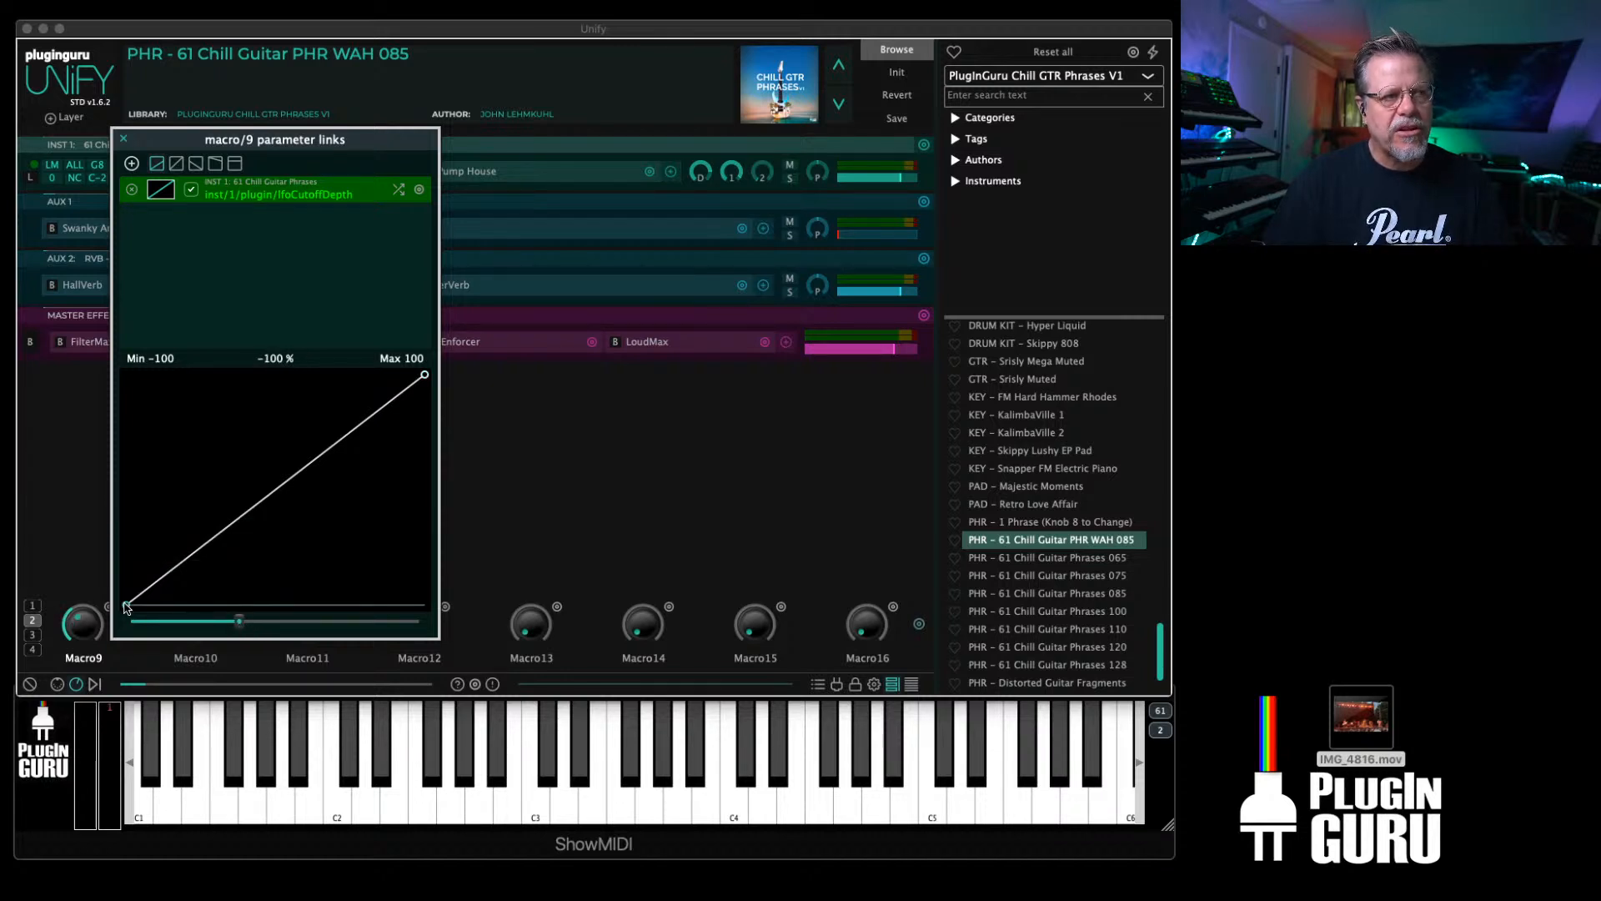
{"action": "mouse_move", "coordinate": [124, 606]}
{"action": "left_mouse_down"}
{"action": "mouse_move", "coordinate": [126, 578]}
{"action": "mouse_move", "coordinate": [123, 619]}
{"action": "left_mouse_up"}
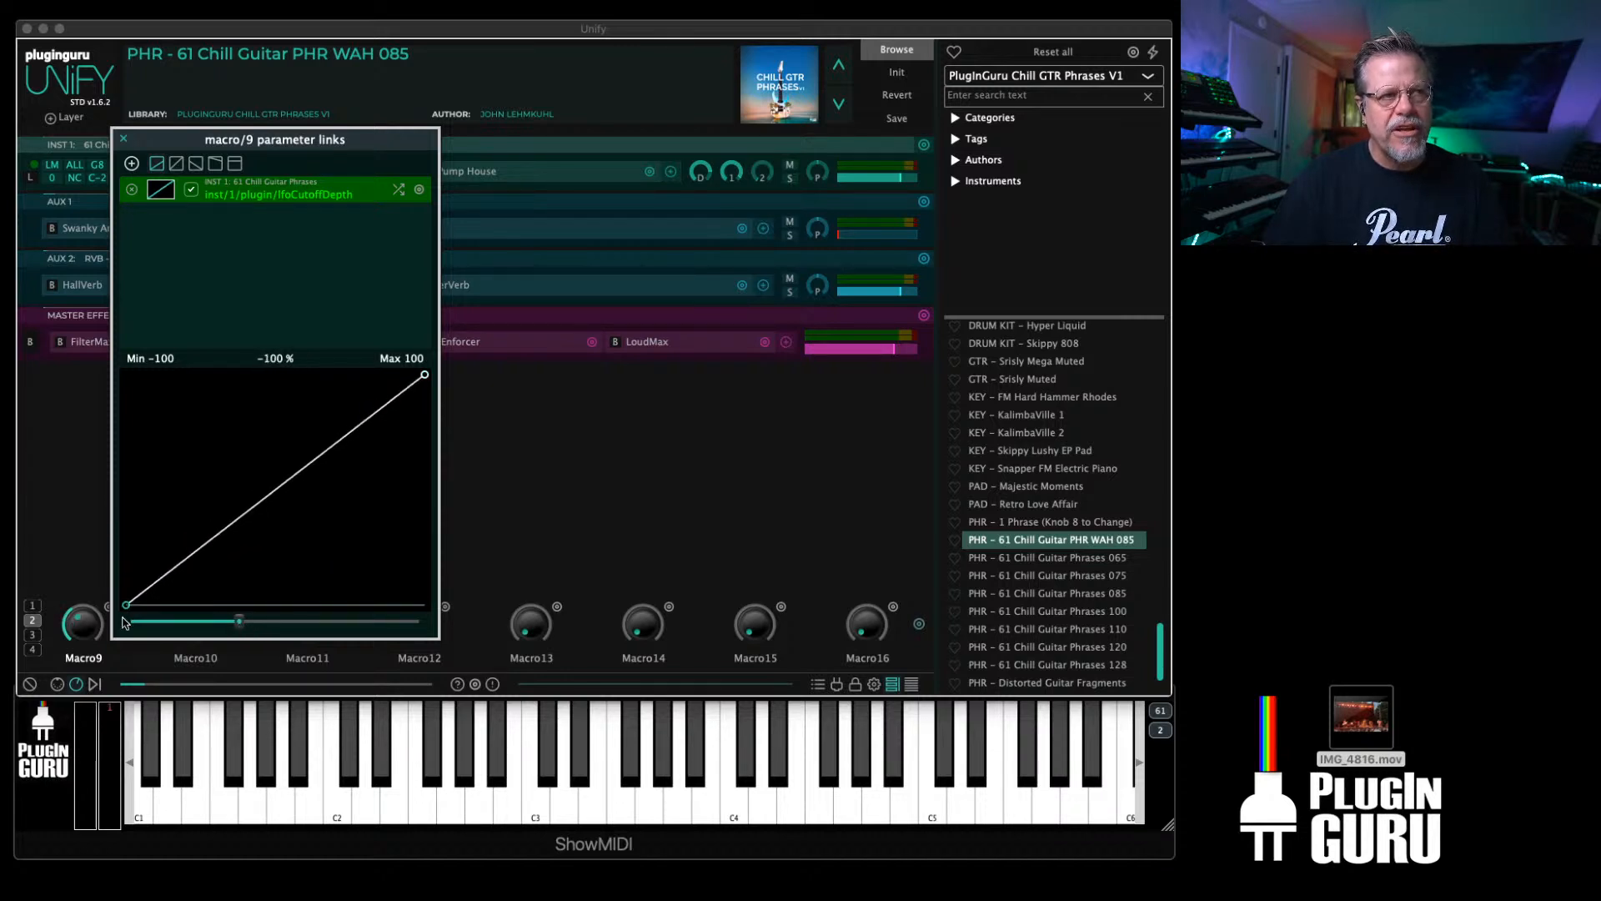
{"action": "double_click", "coordinate": [281, 359]}
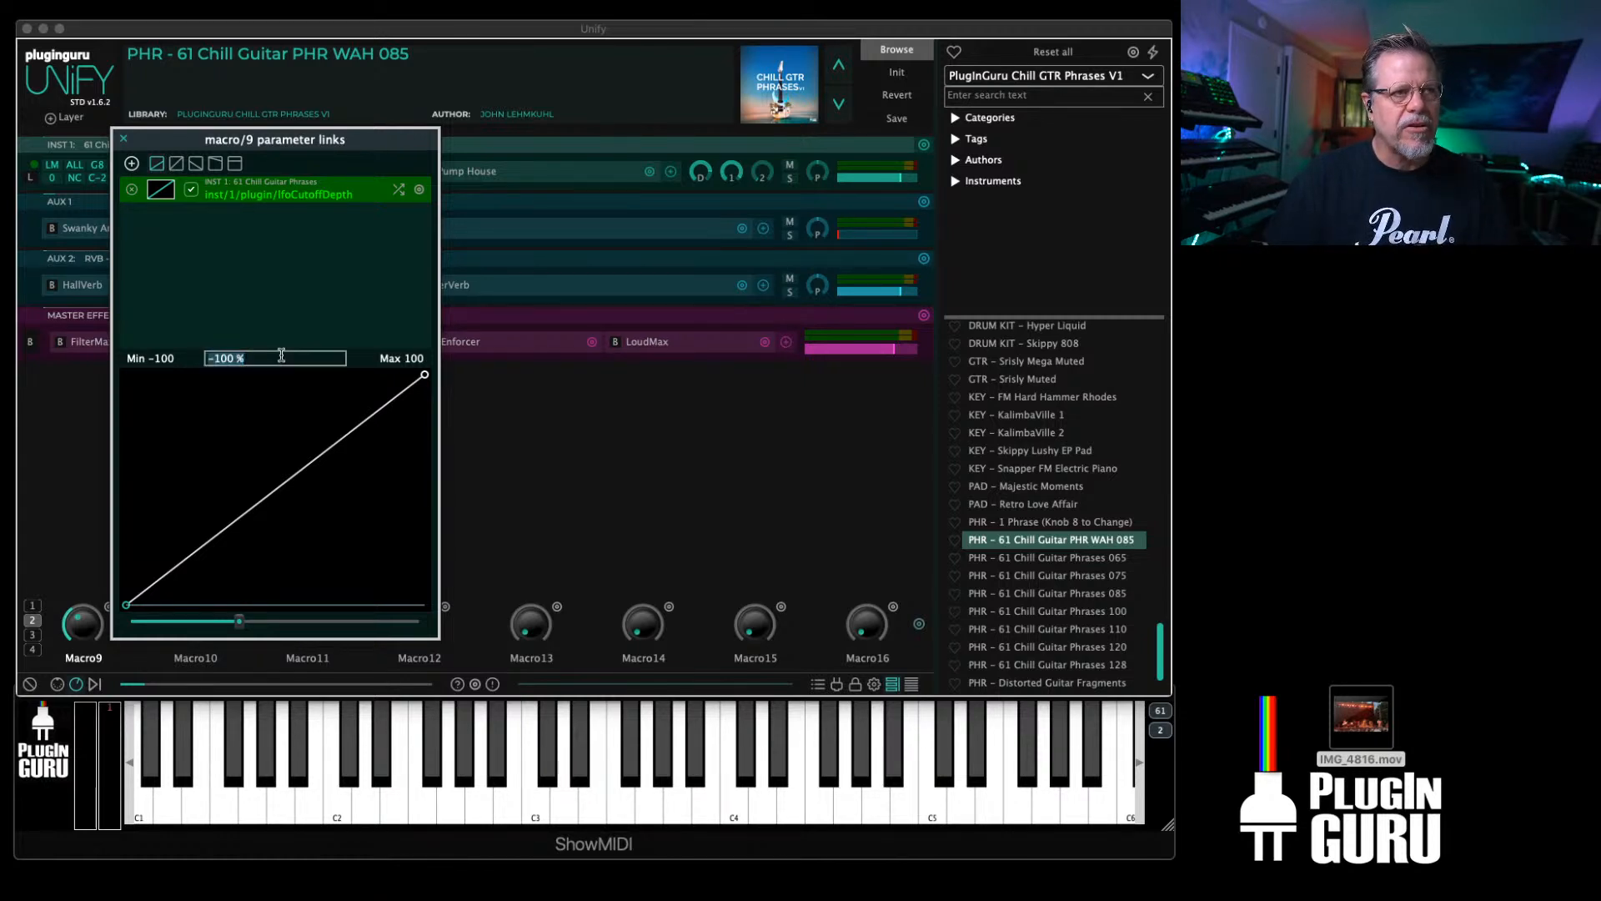
{"action": "type", "text": "0"}
{"action": "key", "text": "Return"}
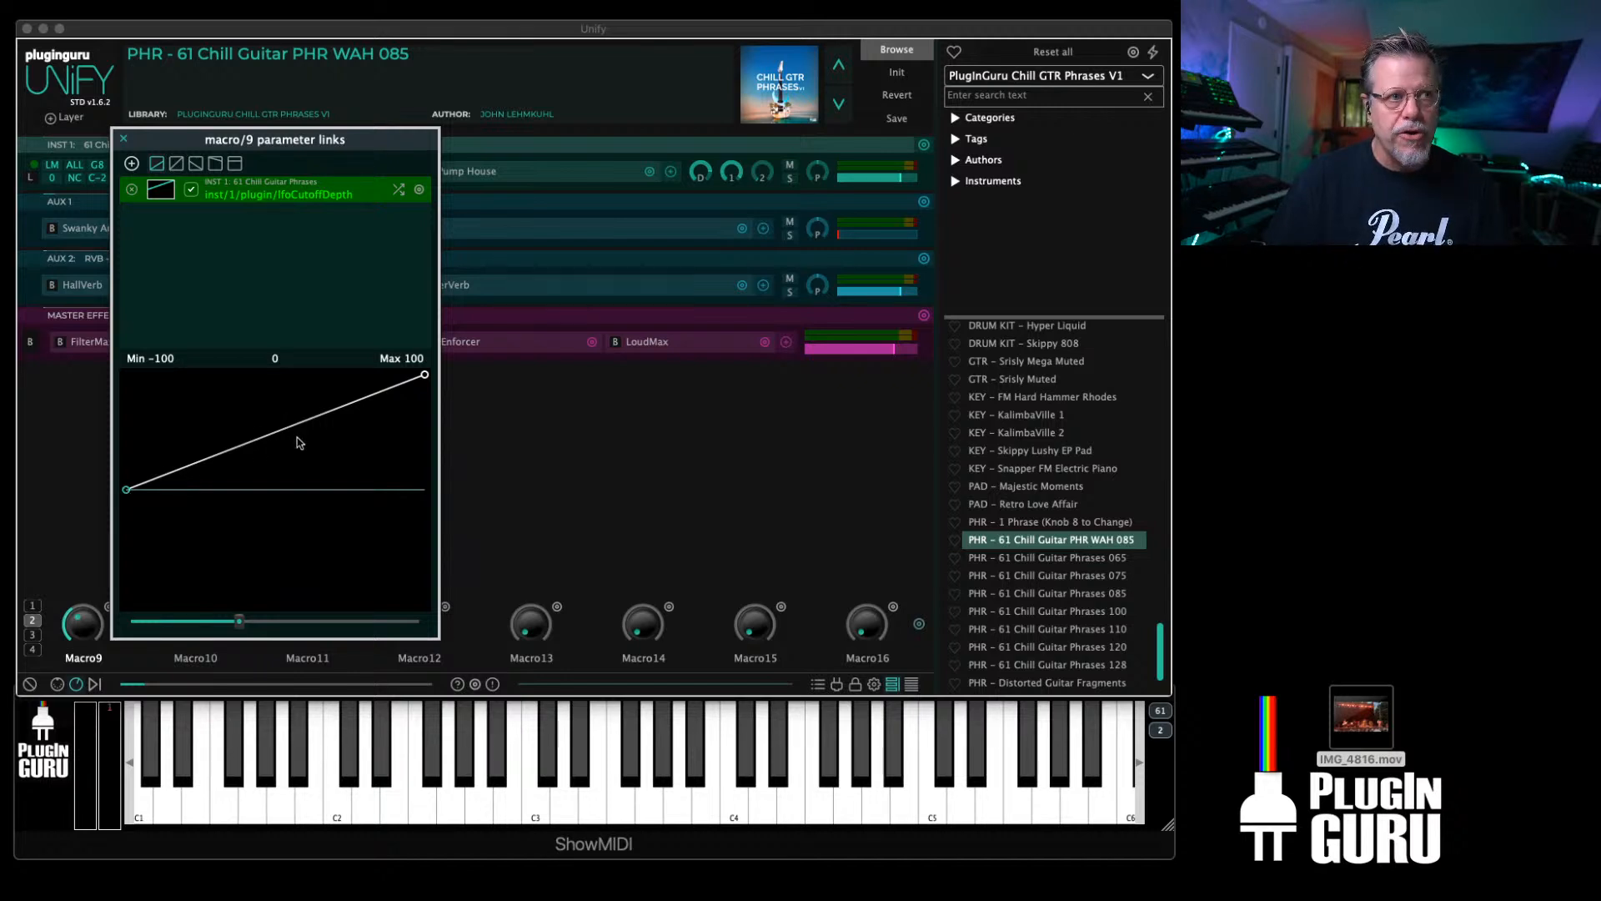
Step: Set a middle point at -100 on the lfoCutoffDepth link curve and remove that point
{"action": "double_click", "coordinate": [262, 357]}
{"action": "type", "text": "-100"}
{"action": "key", "text": "Return"}
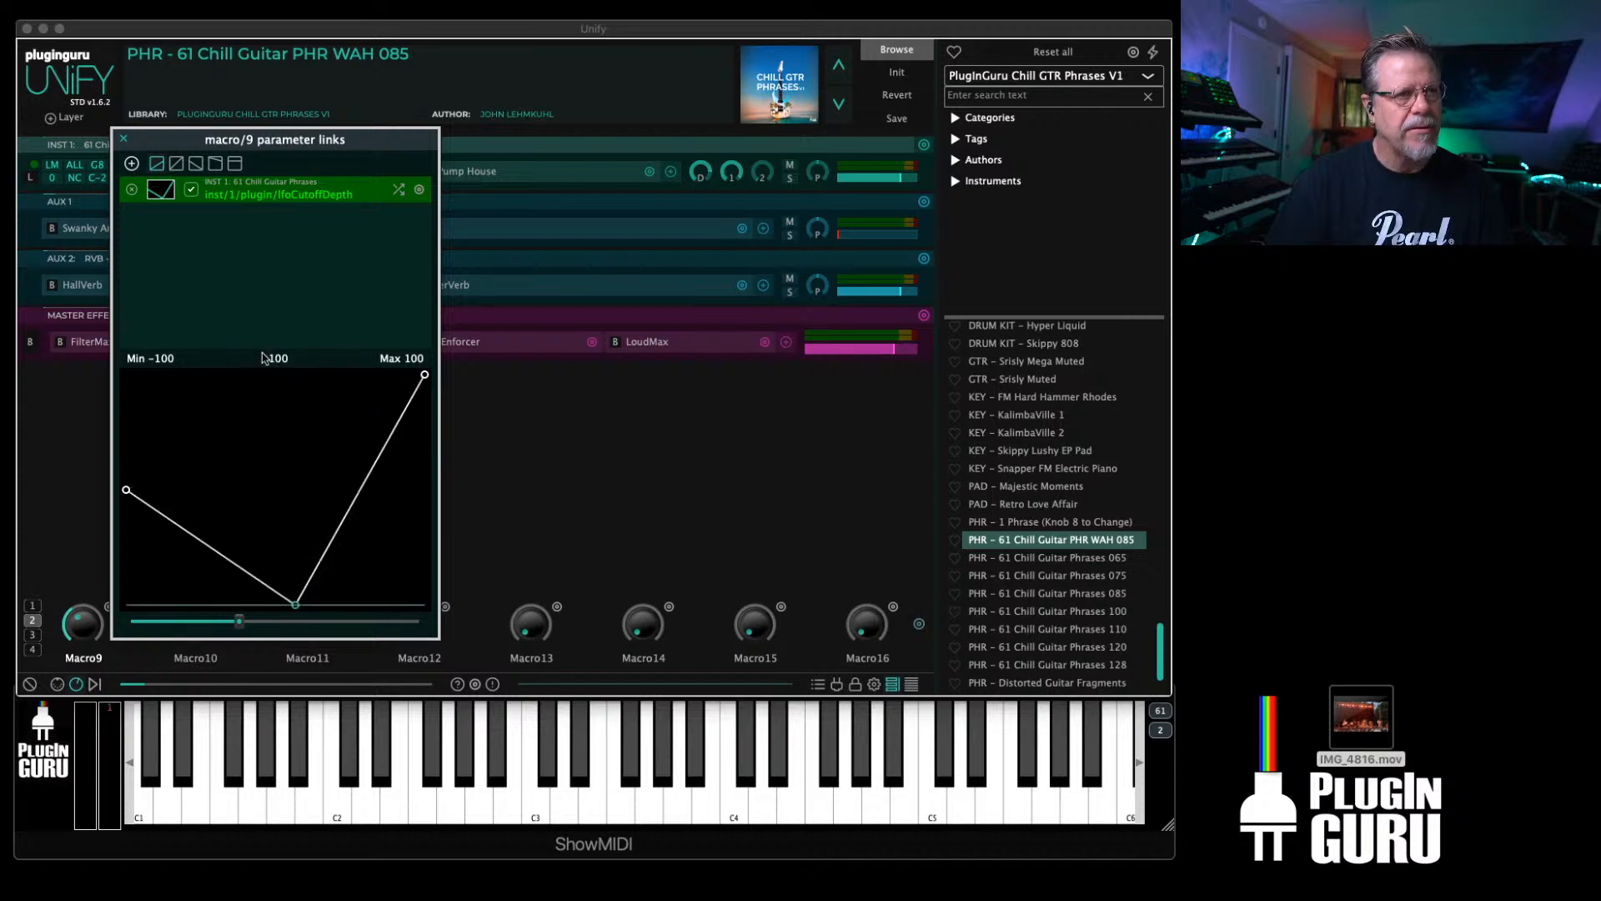
{"action": "double_click", "coordinate": [296, 604]}
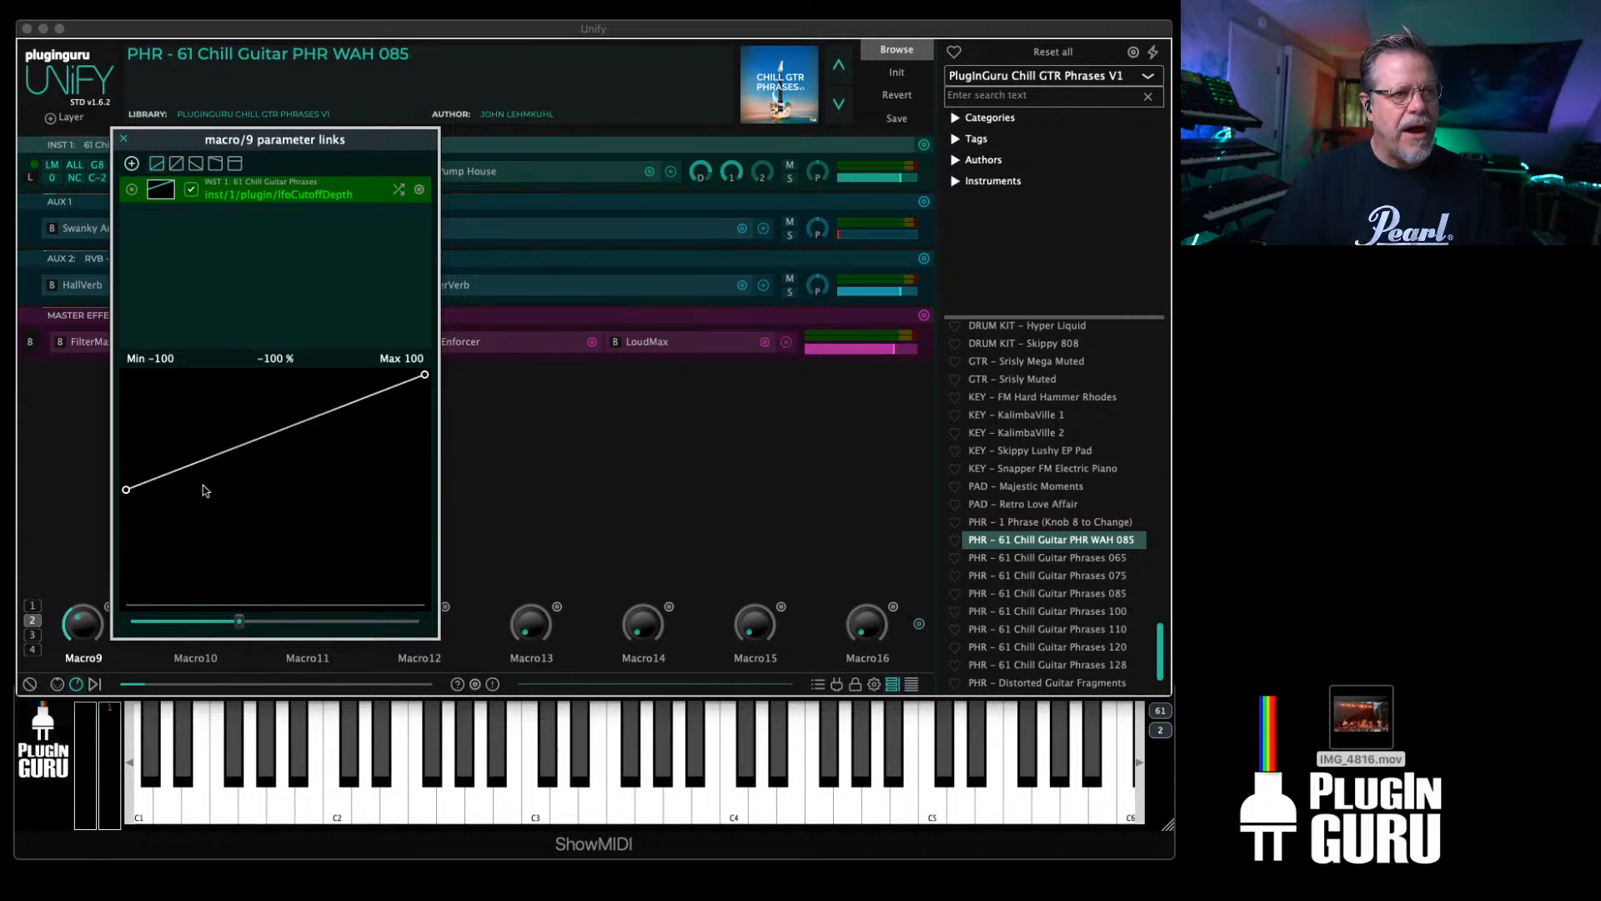
Step: Turn Macro9 up to its maximum and add a second link from it to the Guru Sampler's filterCutoff
{"action": "left_click_drag", "start_coordinate": [240, 633], "coordinate": [478, 646]}
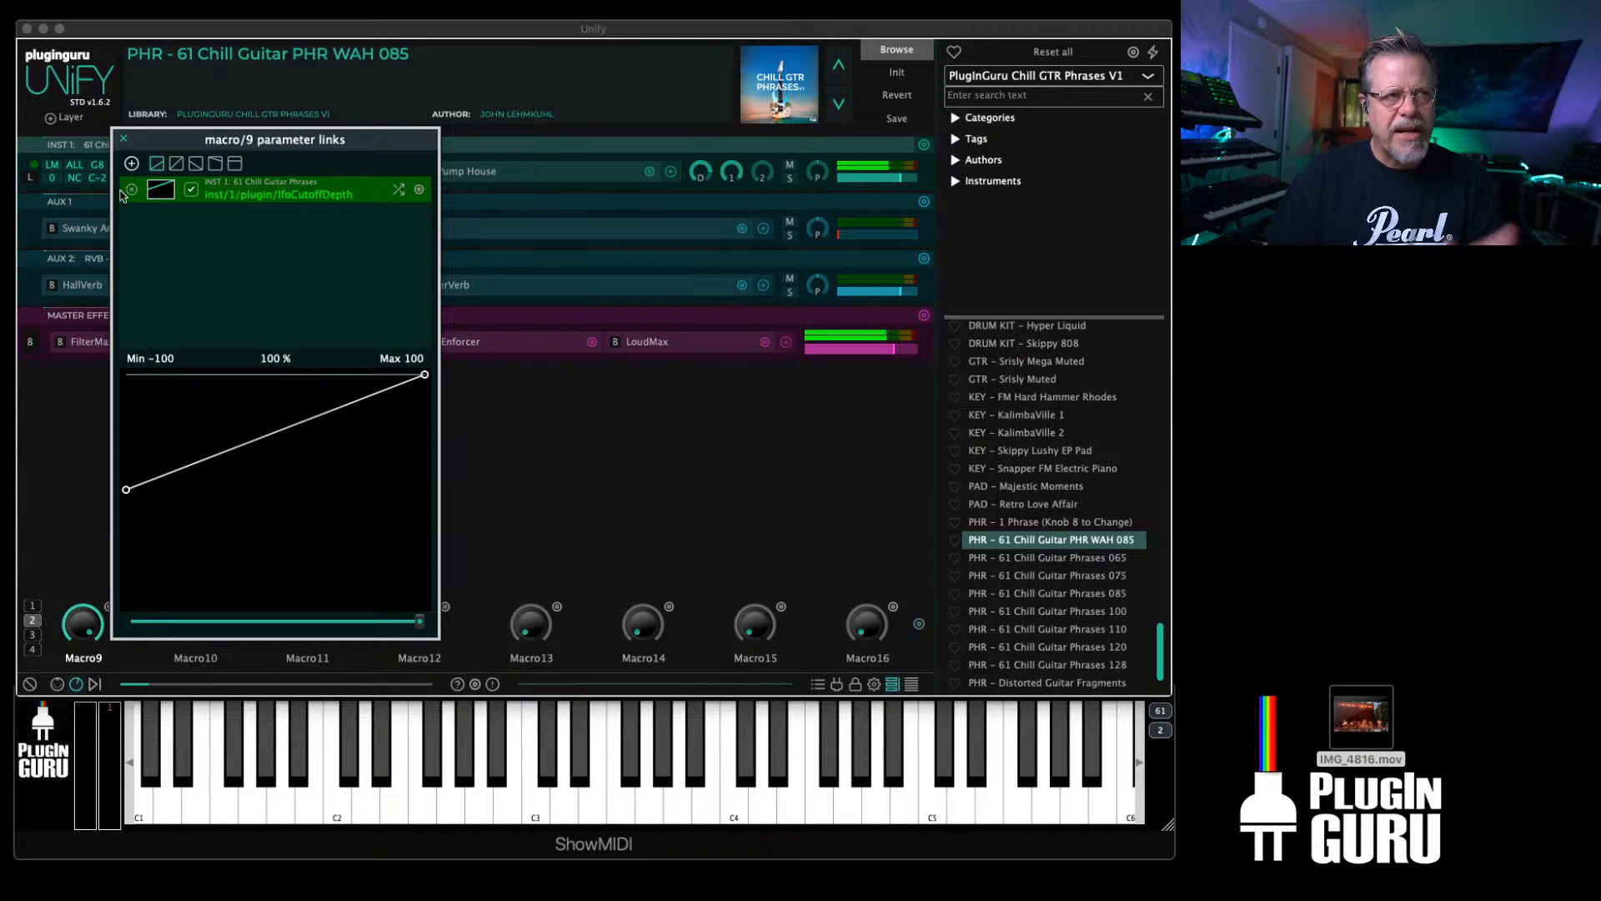
{"action": "left_click", "coordinate": [131, 163]}
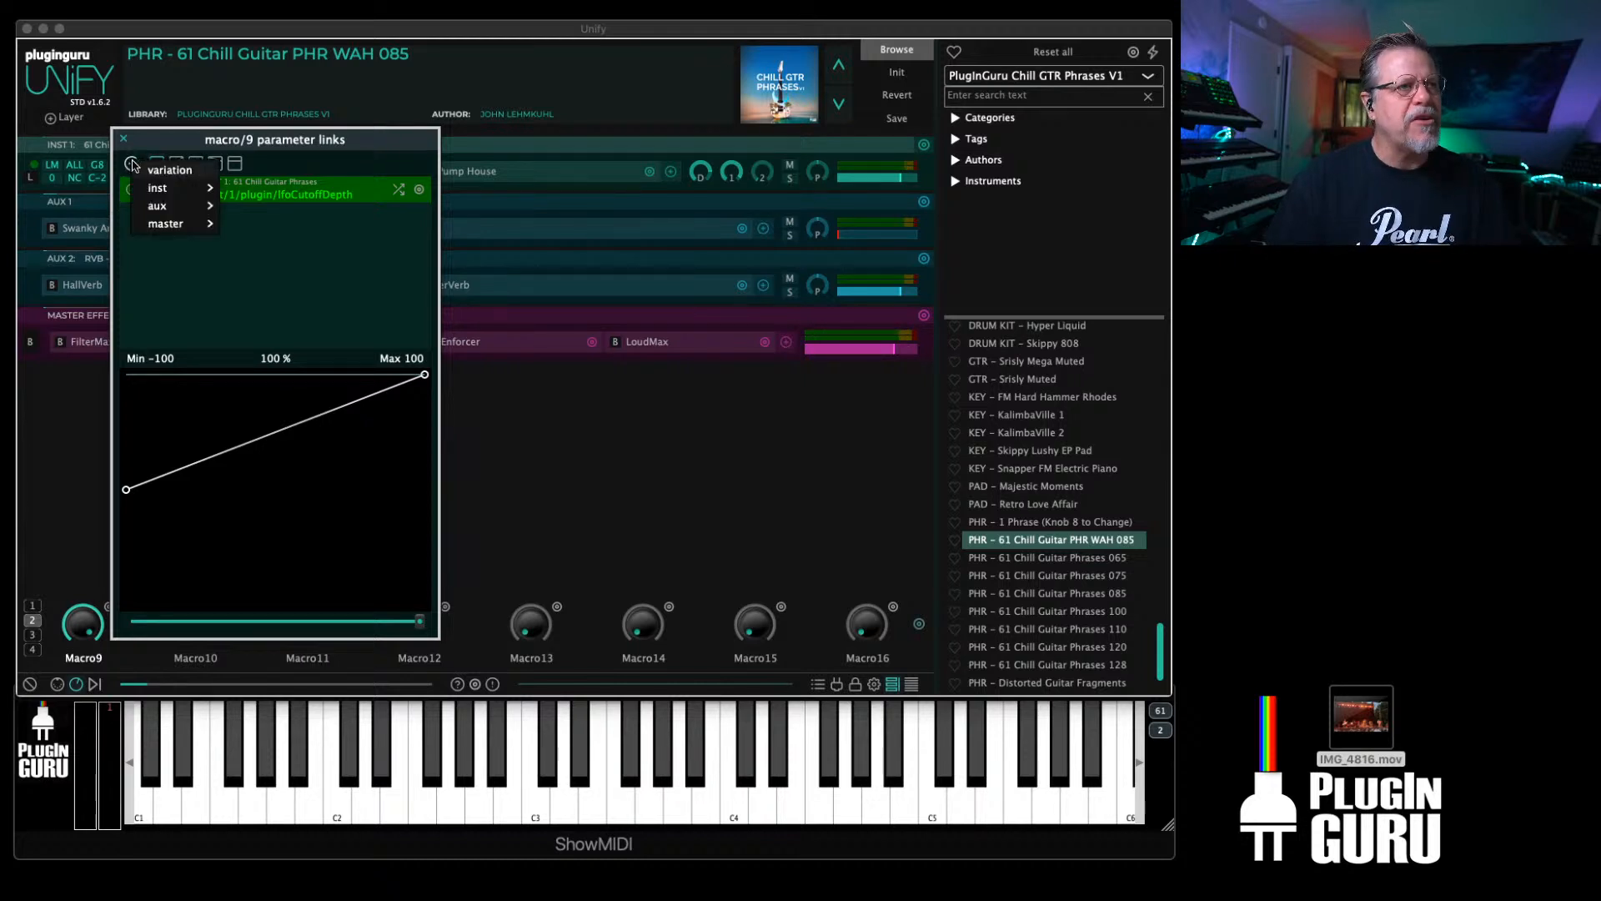
{"action": "mouse_move", "coordinate": [156, 190]}
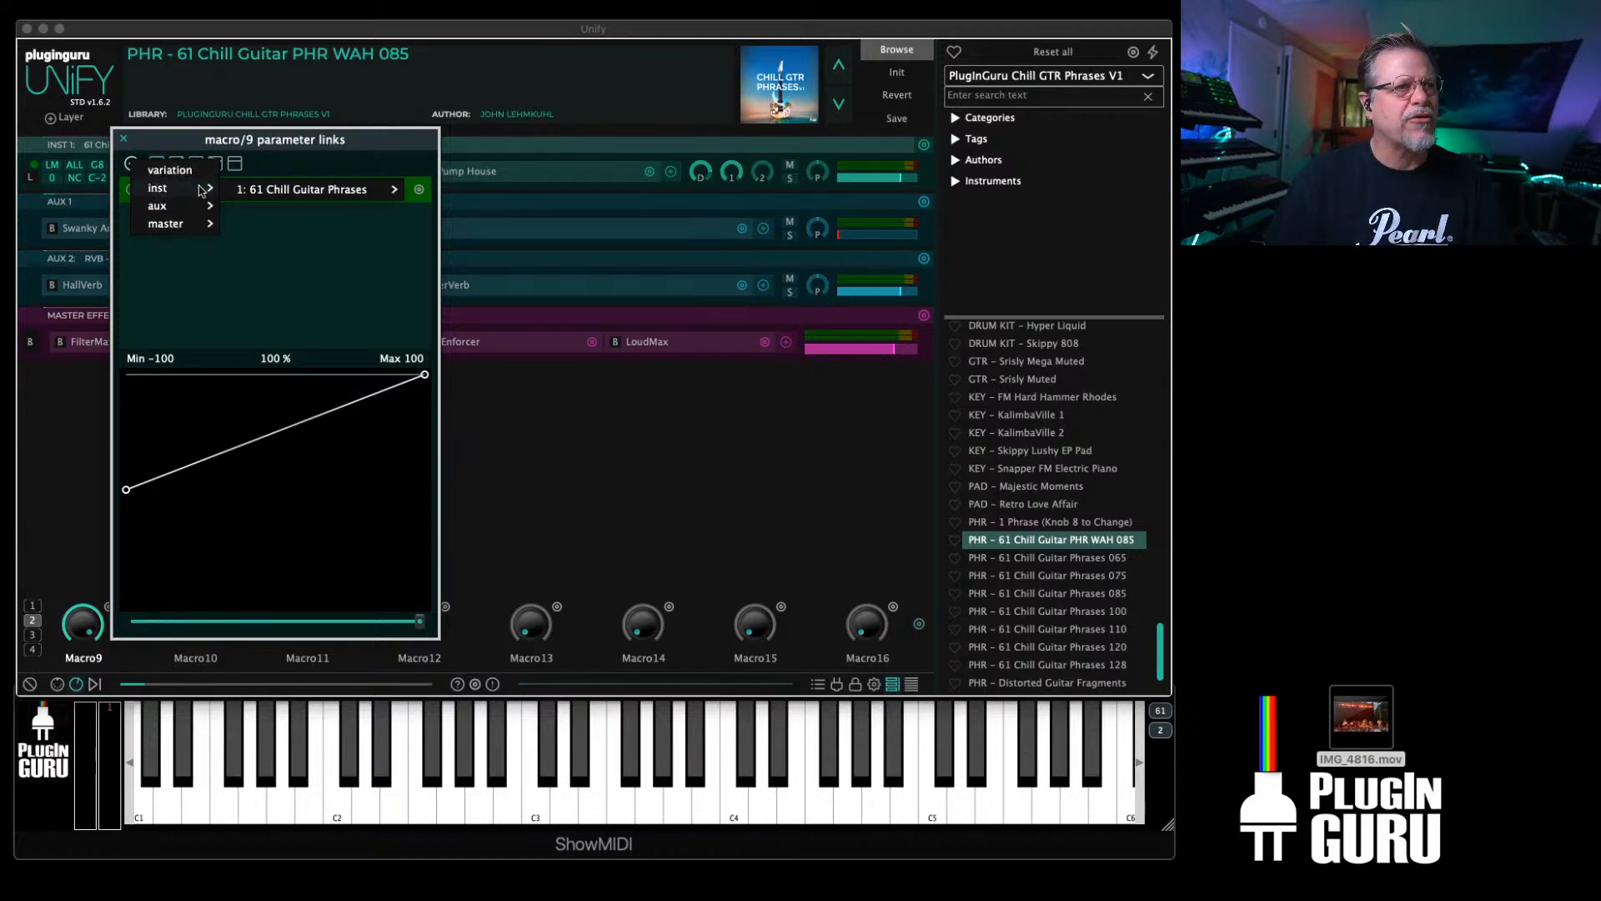
{"action": "mouse_move", "coordinate": [350, 191]}
{"action": "mouse_move", "coordinate": [516, 264]}
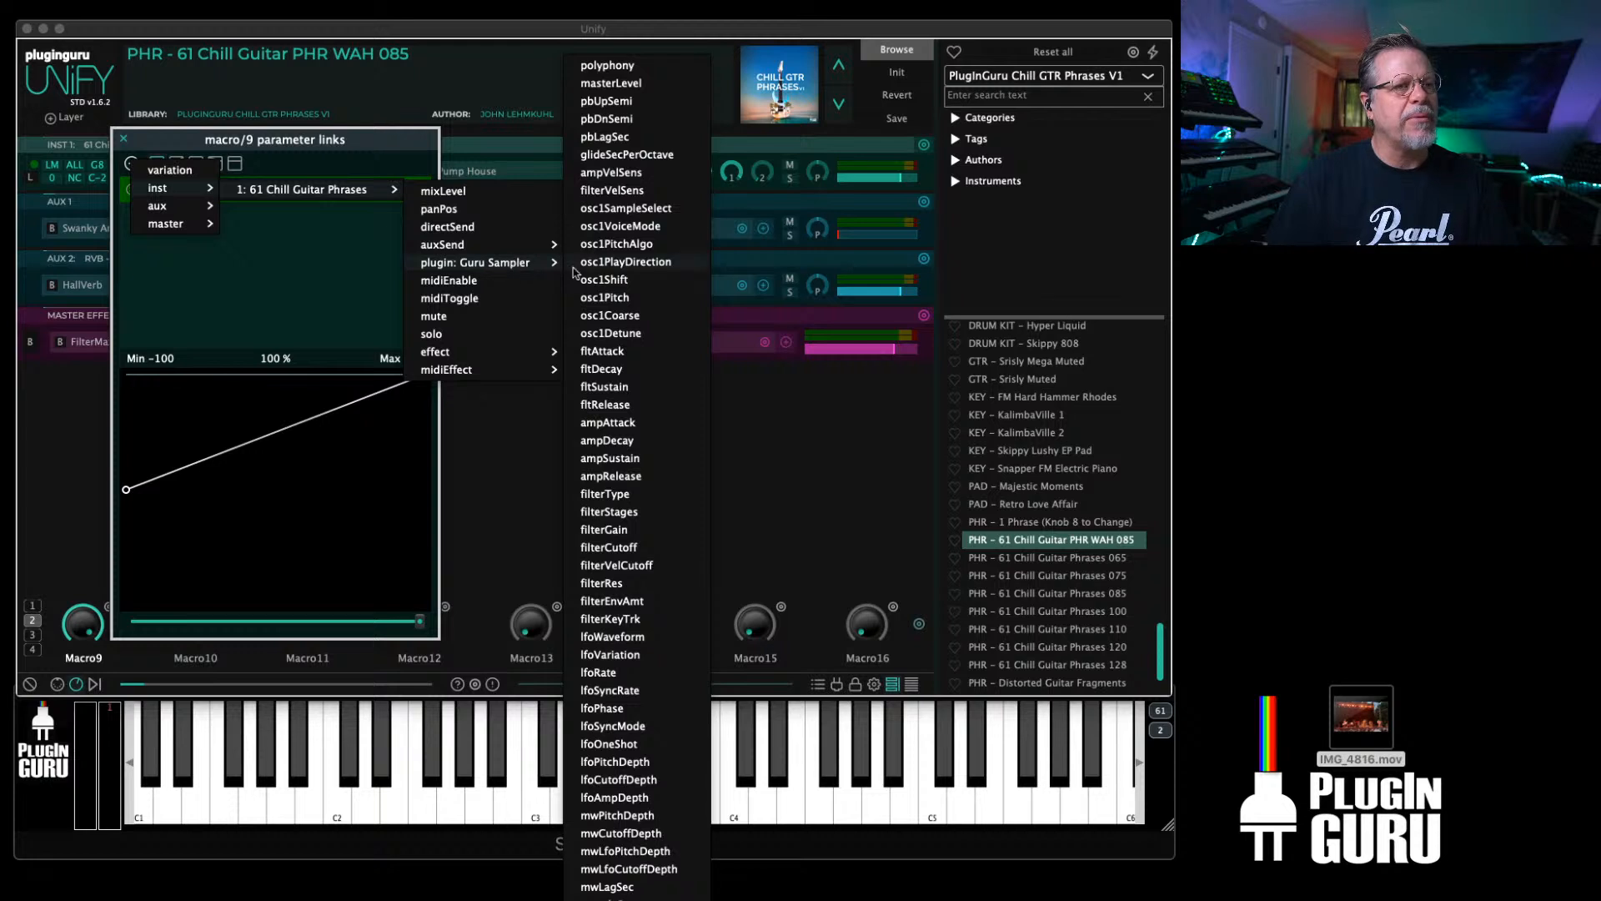
{"action": "left_click", "coordinate": [609, 548]}
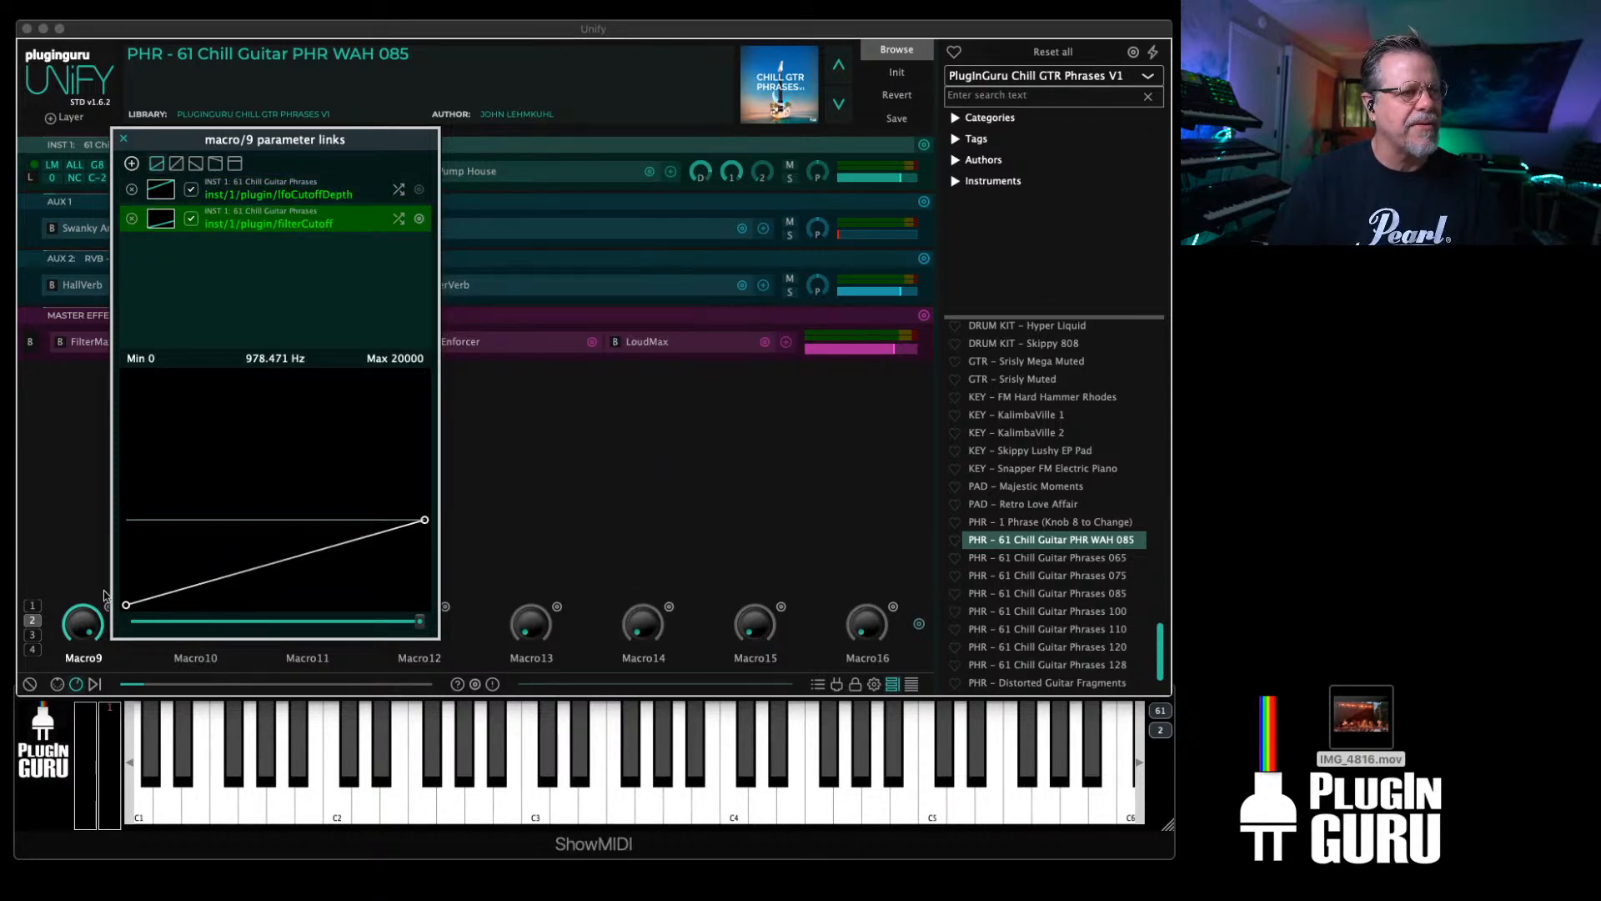
Step: Invert the filterCutoff link curve and raise its end point to about 200.8 Hz
{"action": "left_click", "coordinate": [399, 219]}
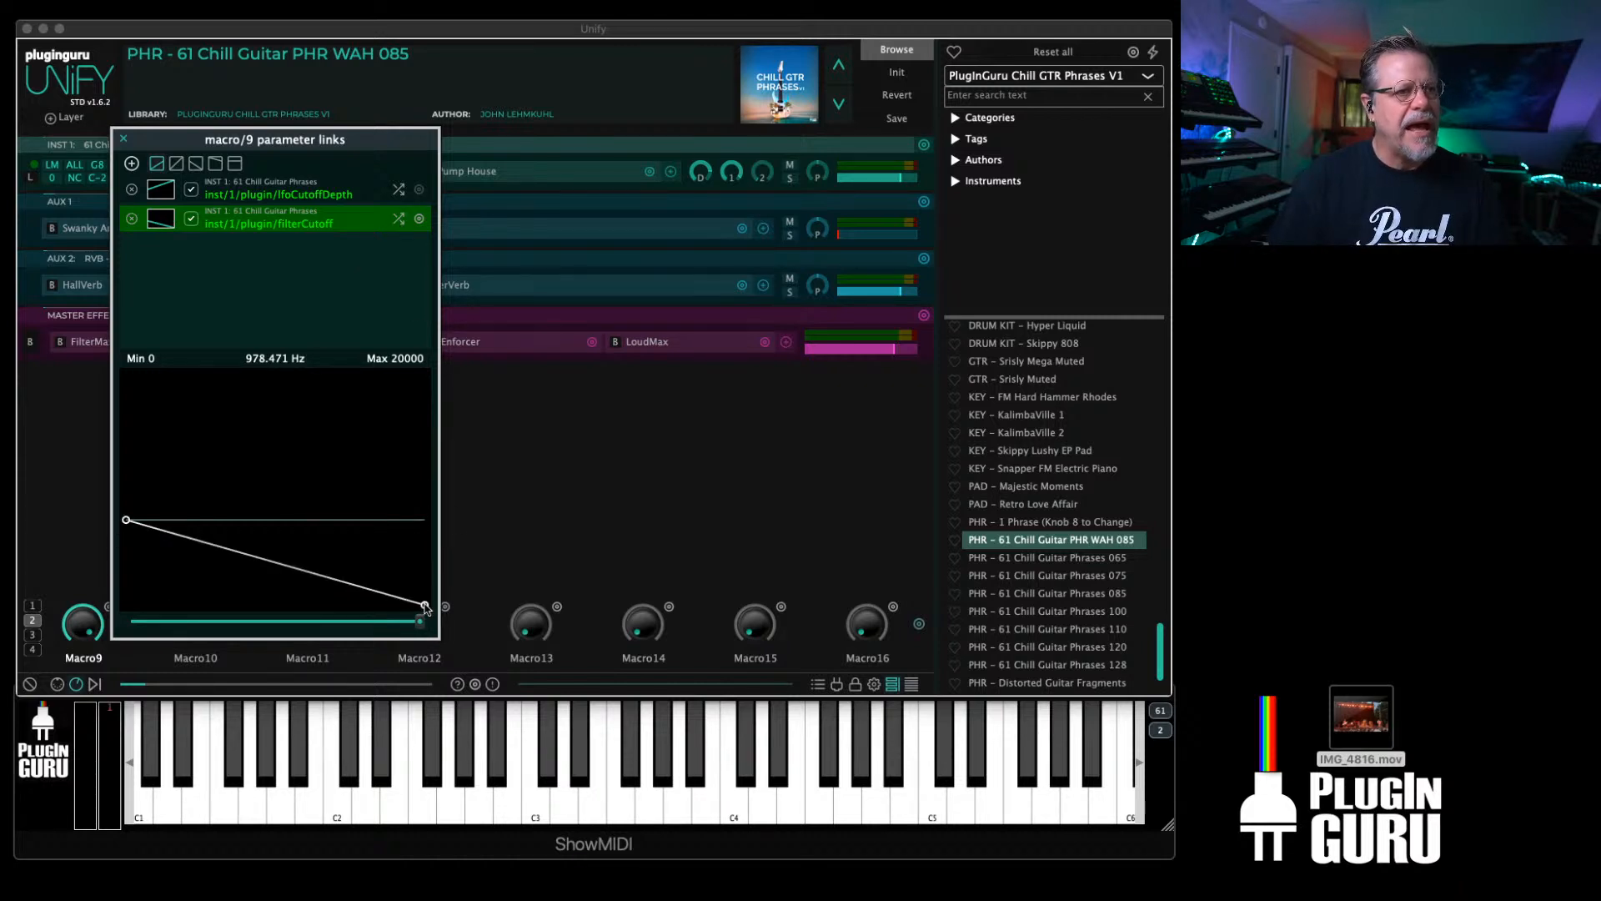
{"action": "mouse_move", "coordinate": [425, 607]}
{"action": "left_mouse_down"}
{"action": "mouse_move", "coordinate": [427, 583]}
{"action": "mouse_move", "coordinate": [426, 599]}
{"action": "left_mouse_up"}
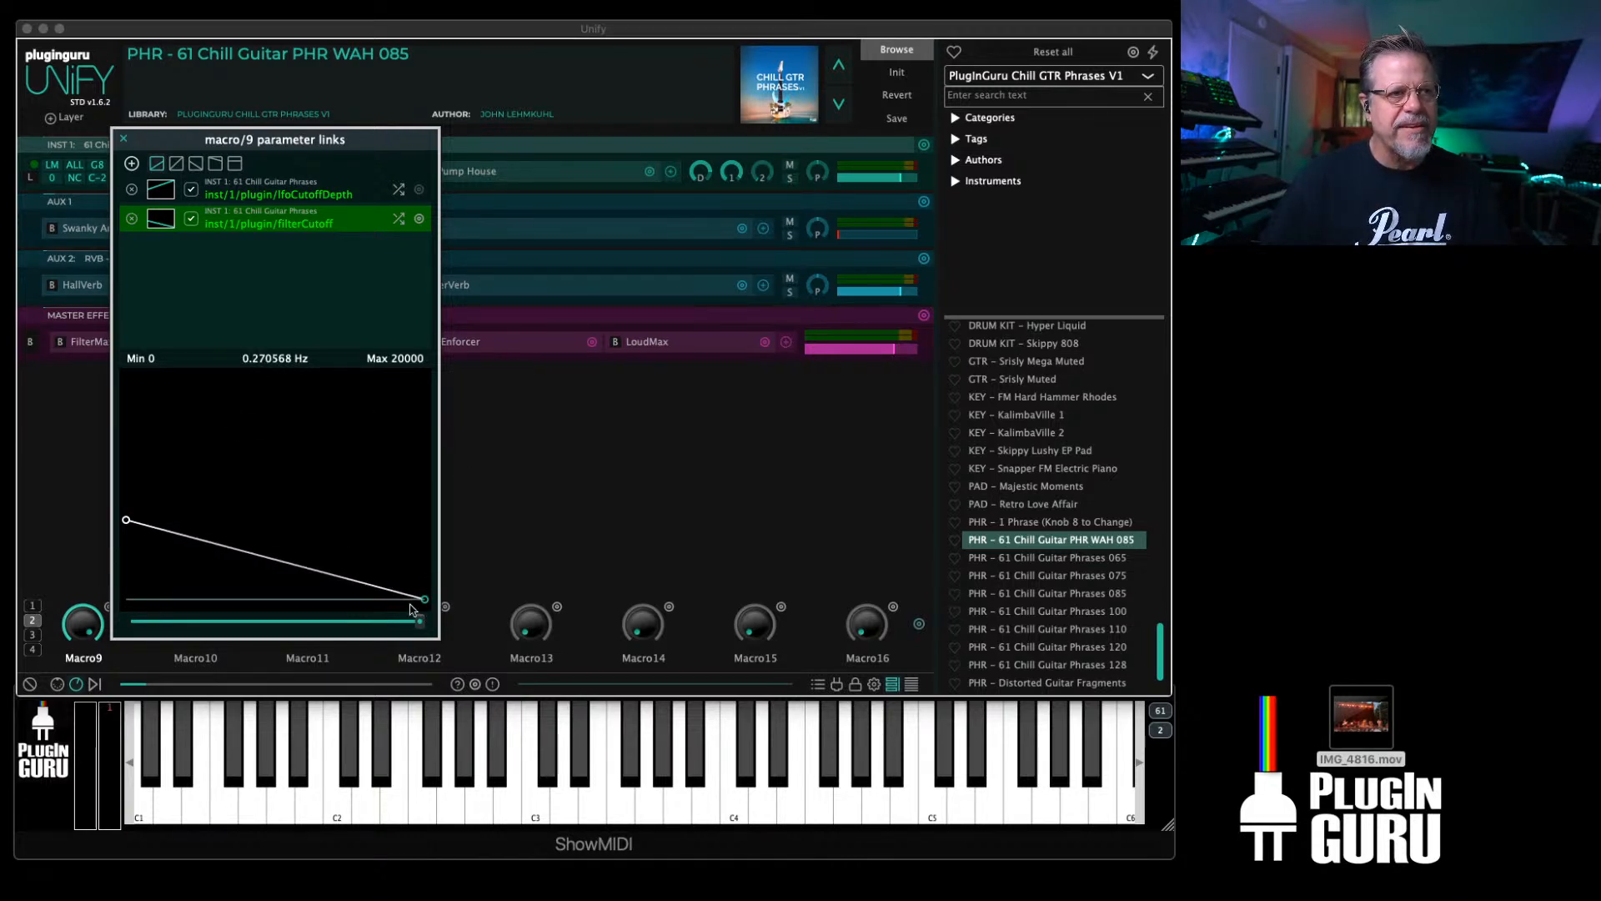
{"action": "left_click_drag", "start_coordinate": [425, 599], "coordinate": [432, 556]}
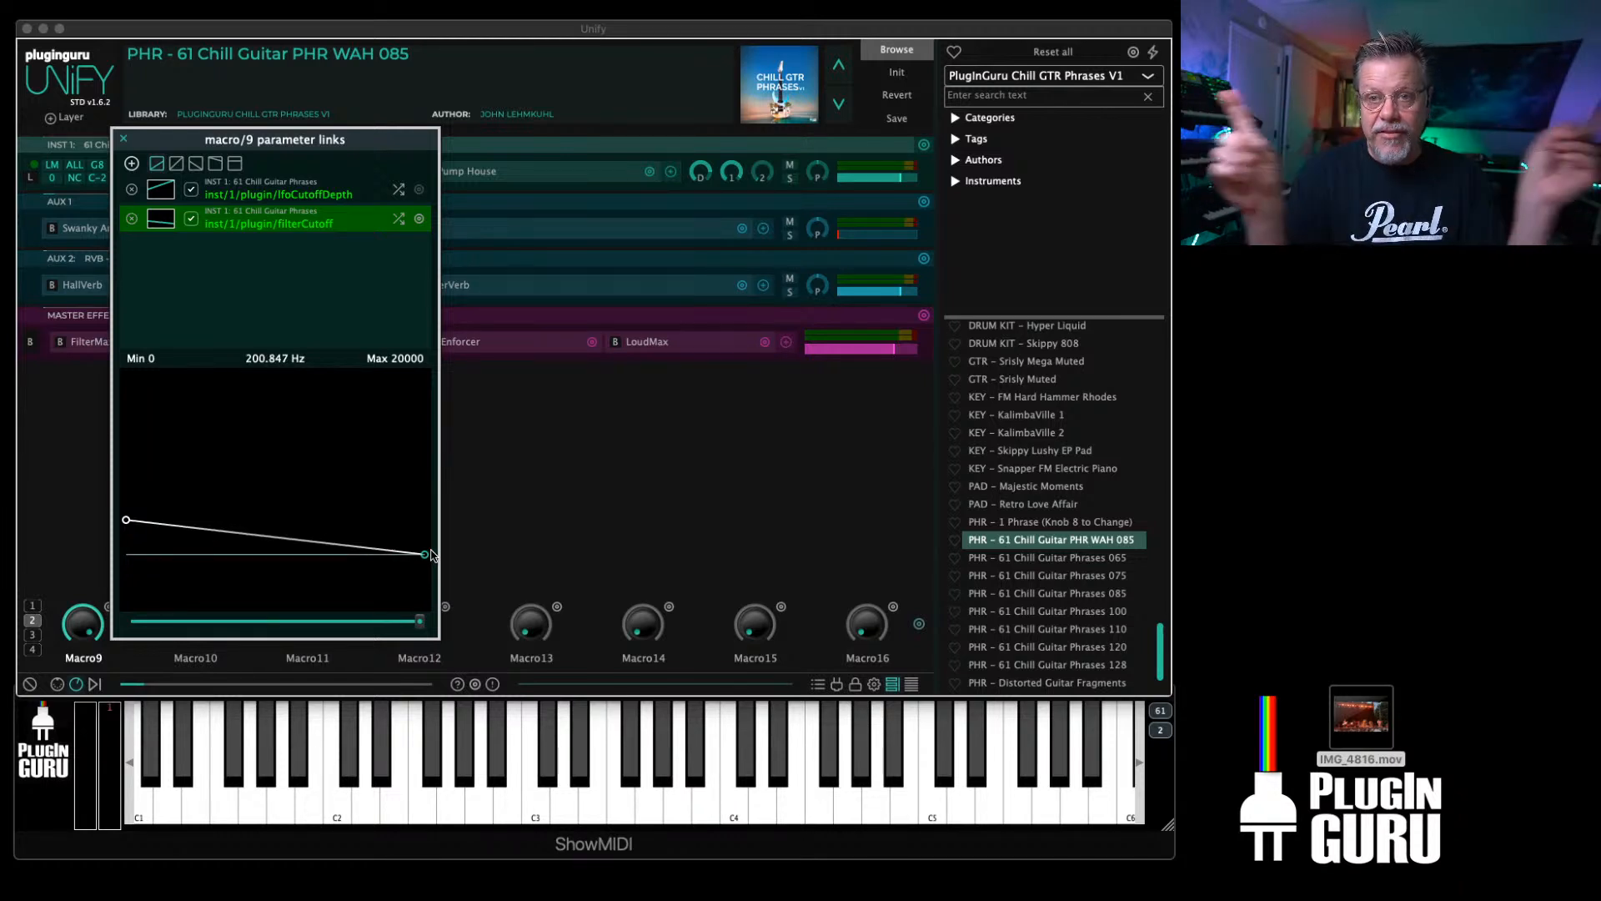
Step: Sweep Macro9 down and back to about the middle to audition both links, and close the parameter links window
{"action": "left_click_drag", "start_coordinate": [420, 621], "coordinate": [142, 621]}
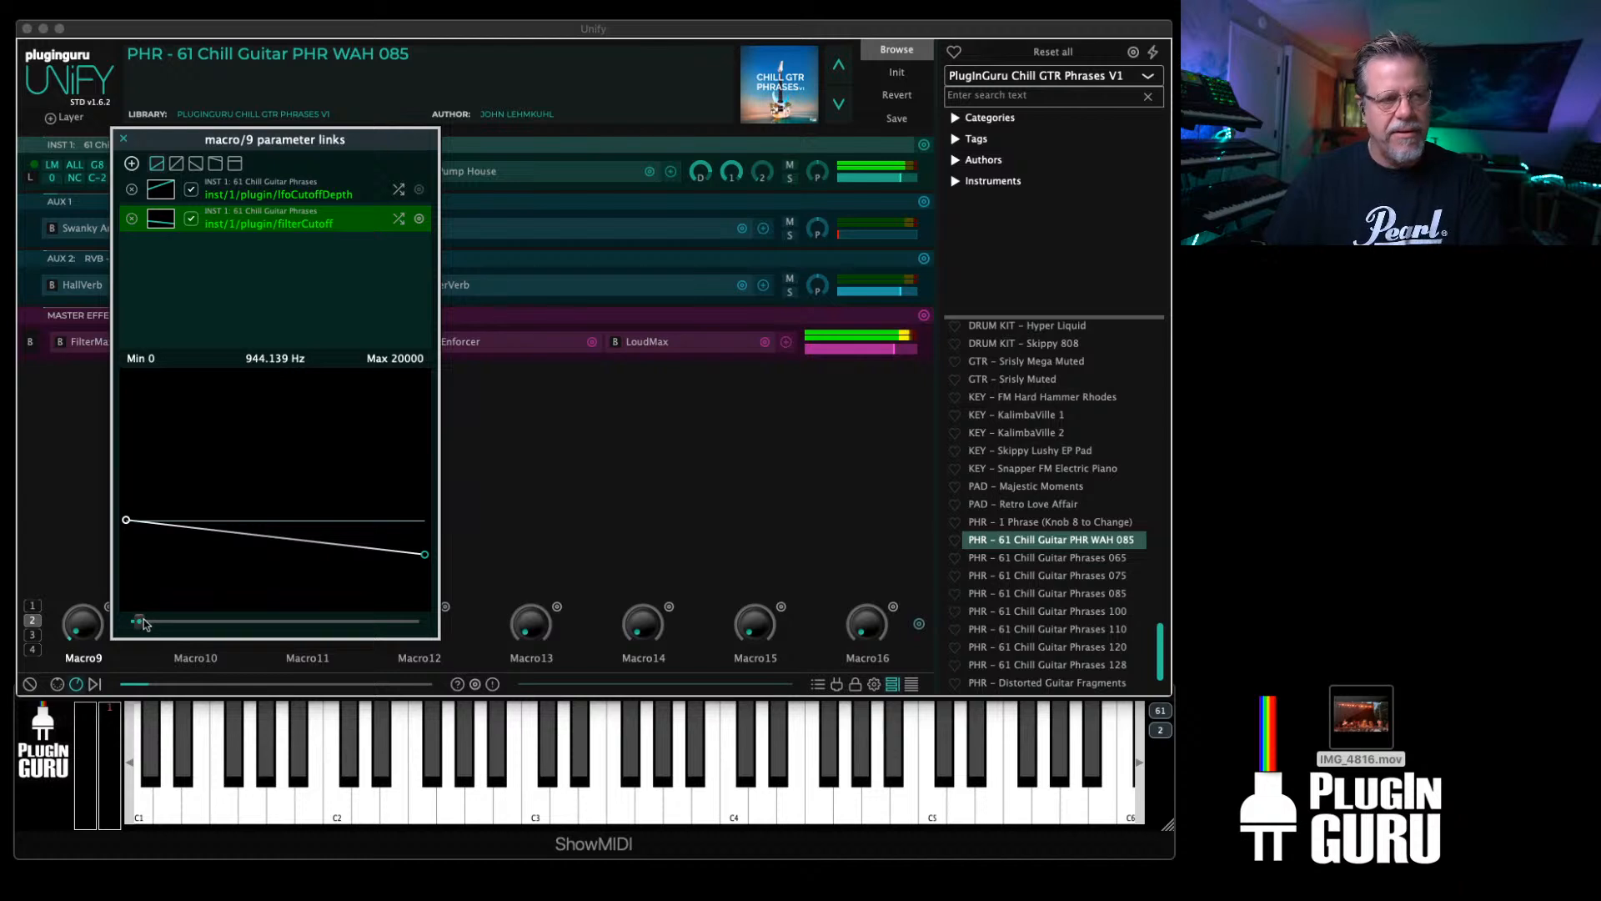
{"action": "left_click_drag", "start_coordinate": [143, 621], "coordinate": [287, 630]}
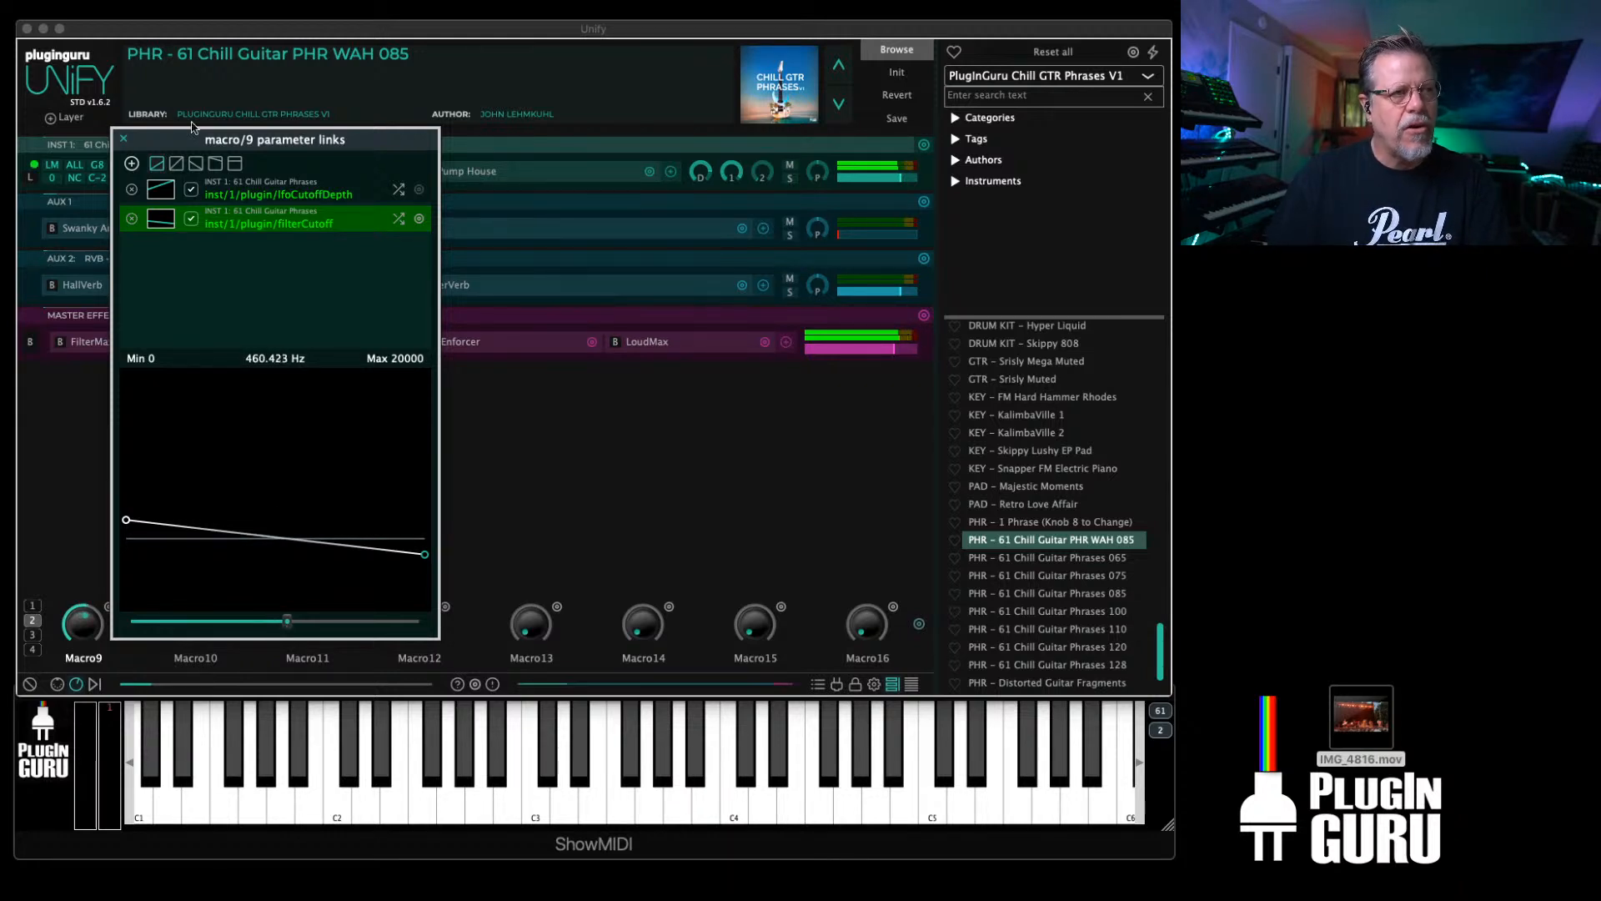
{"action": "left_click", "coordinate": [122, 140]}
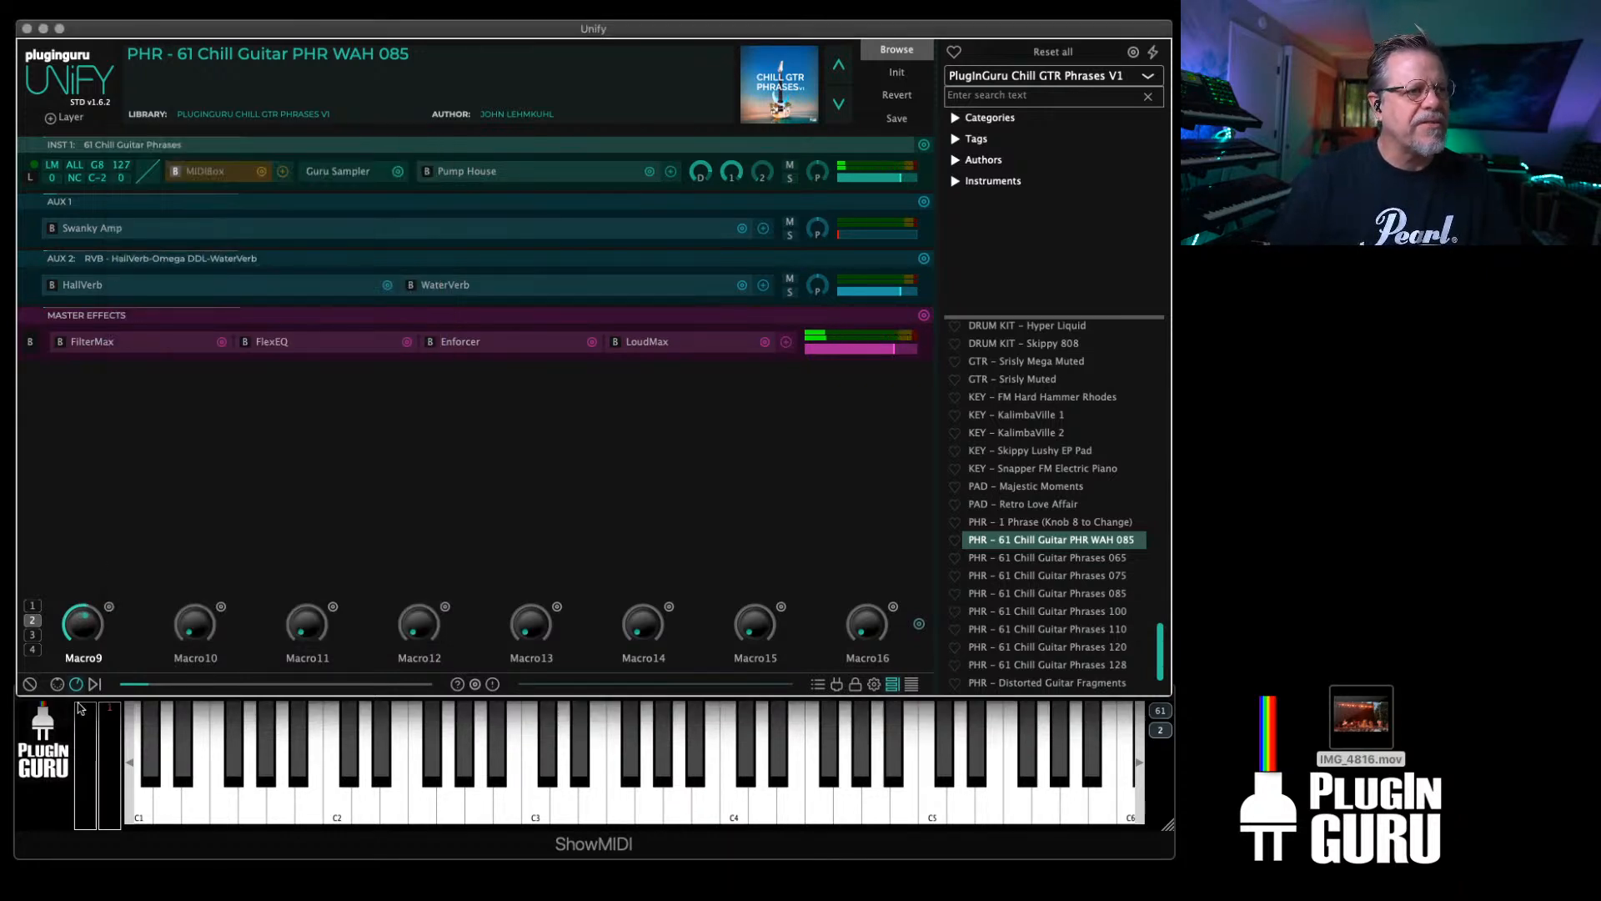
Step: Rename Macro9 as Fc LFO Depth
{"action": "double_click", "coordinate": [78, 658]}
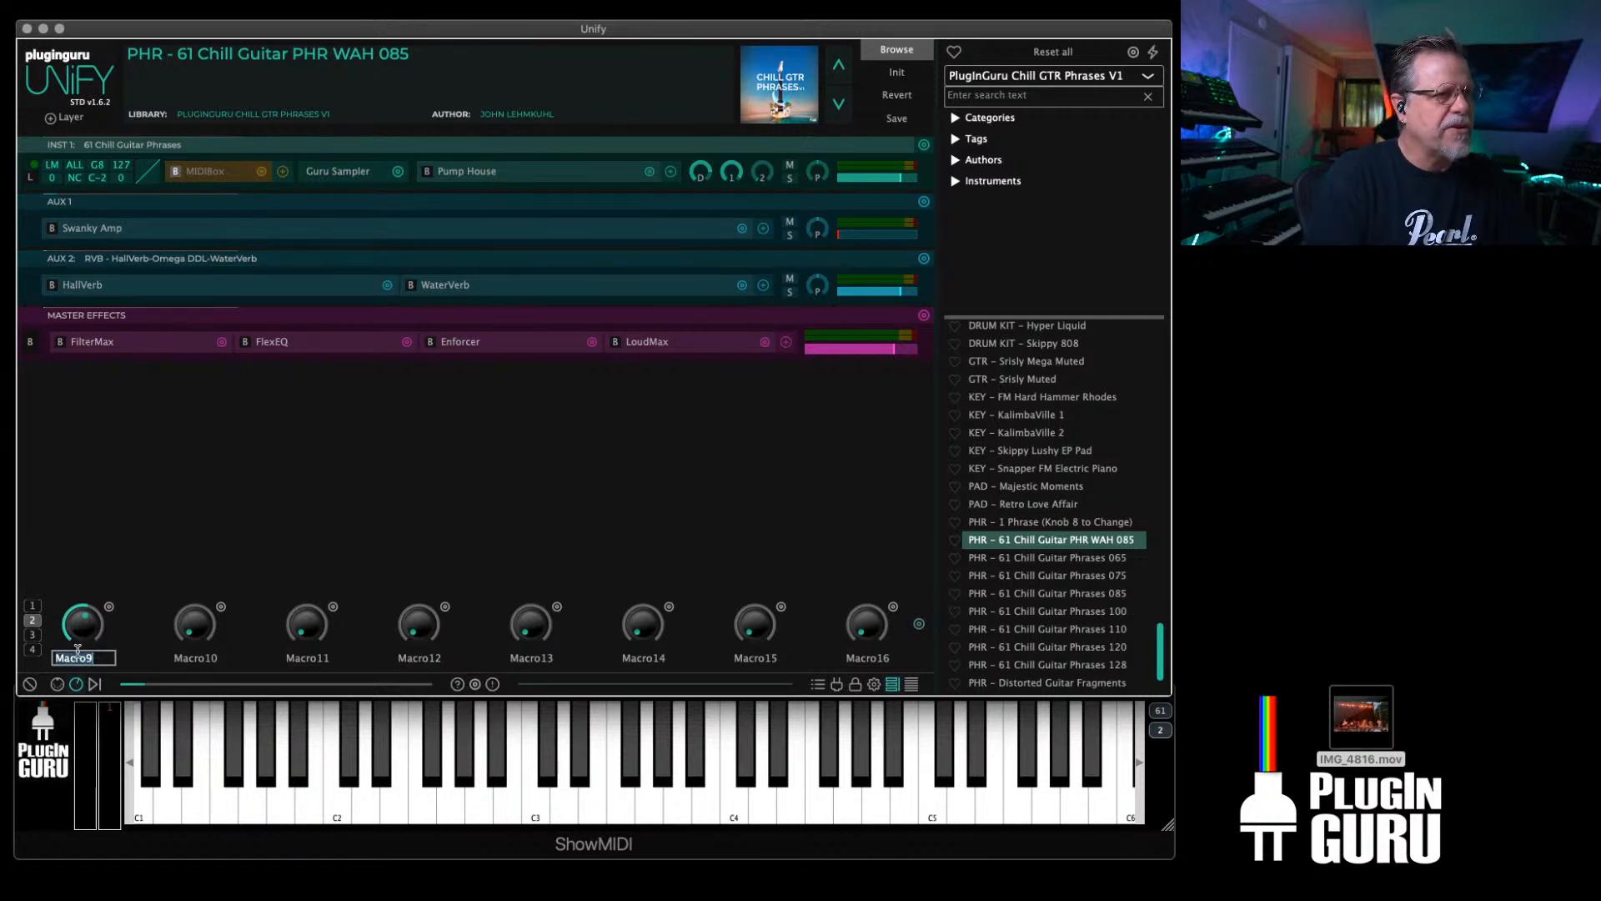
{"action": "type", "text": "Fc LFO"}
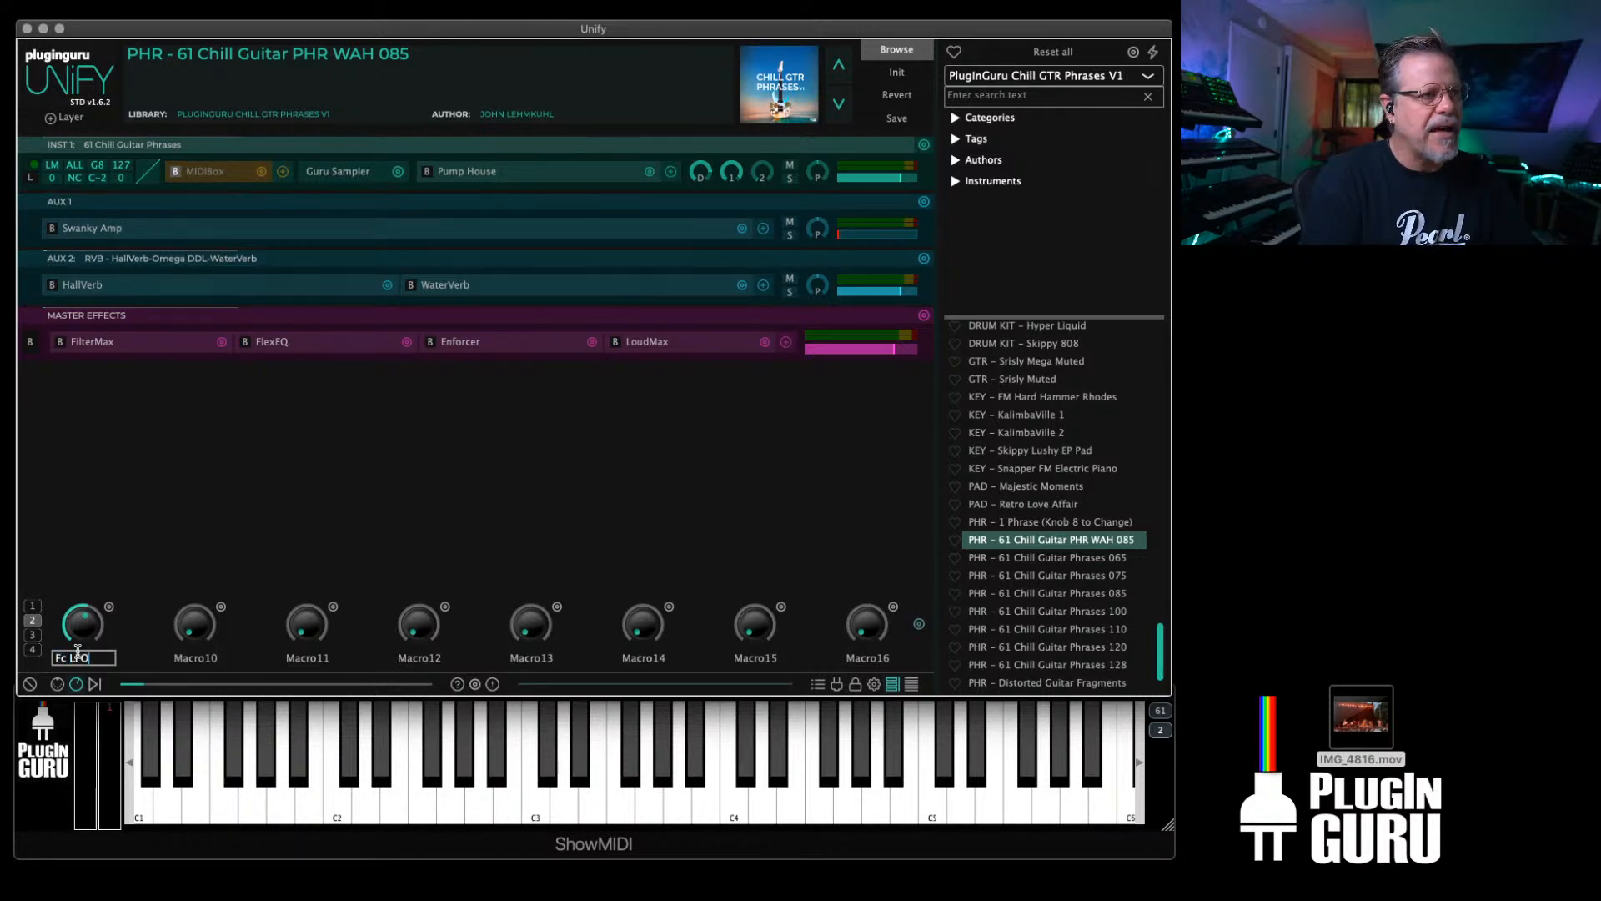
{"action": "type", "text": " Depth"}
{"action": "key", "text": "Return"}
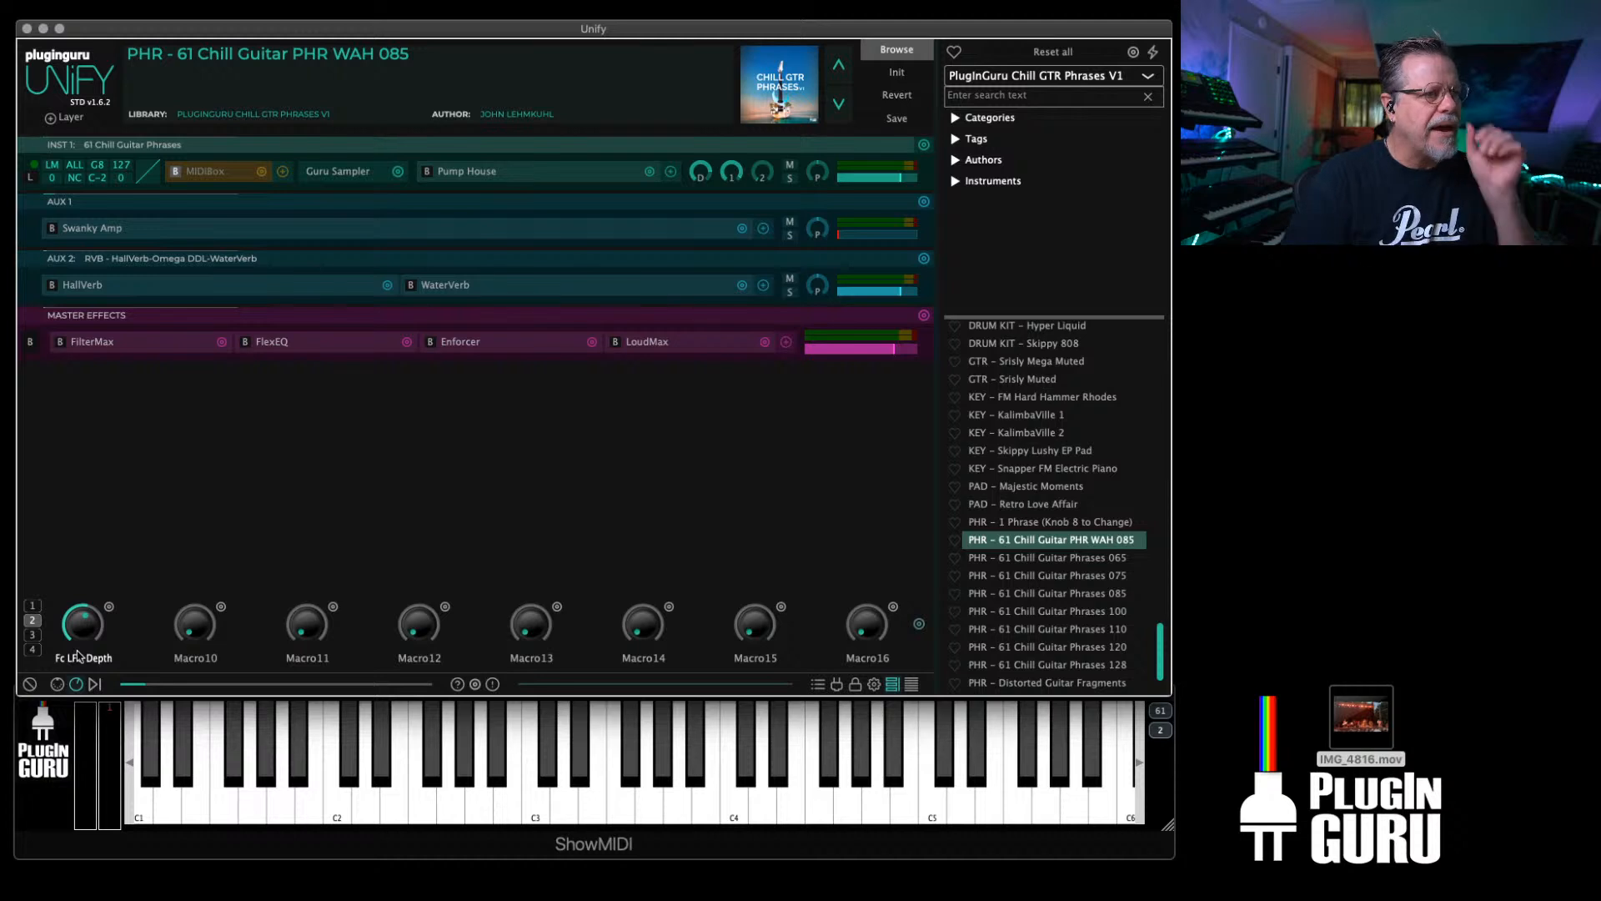
Step: Open the save dialog to review the patch's Preset Metadata, and cancel it
{"action": "left_click", "coordinate": [897, 119]}
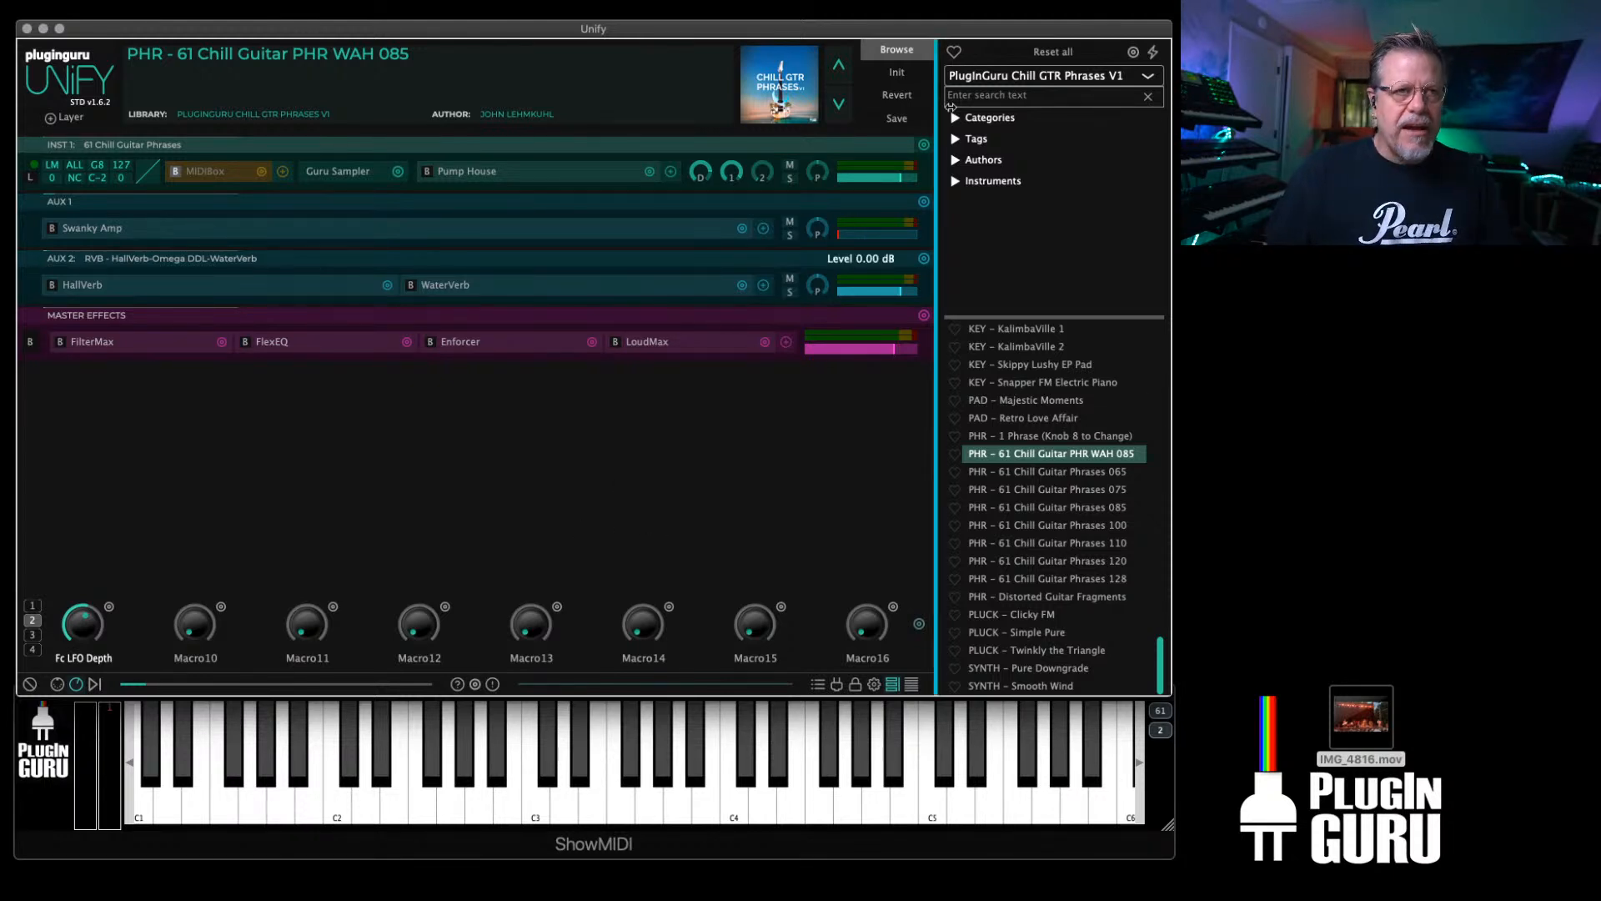
{"action": "left_click", "coordinate": [899, 119]}
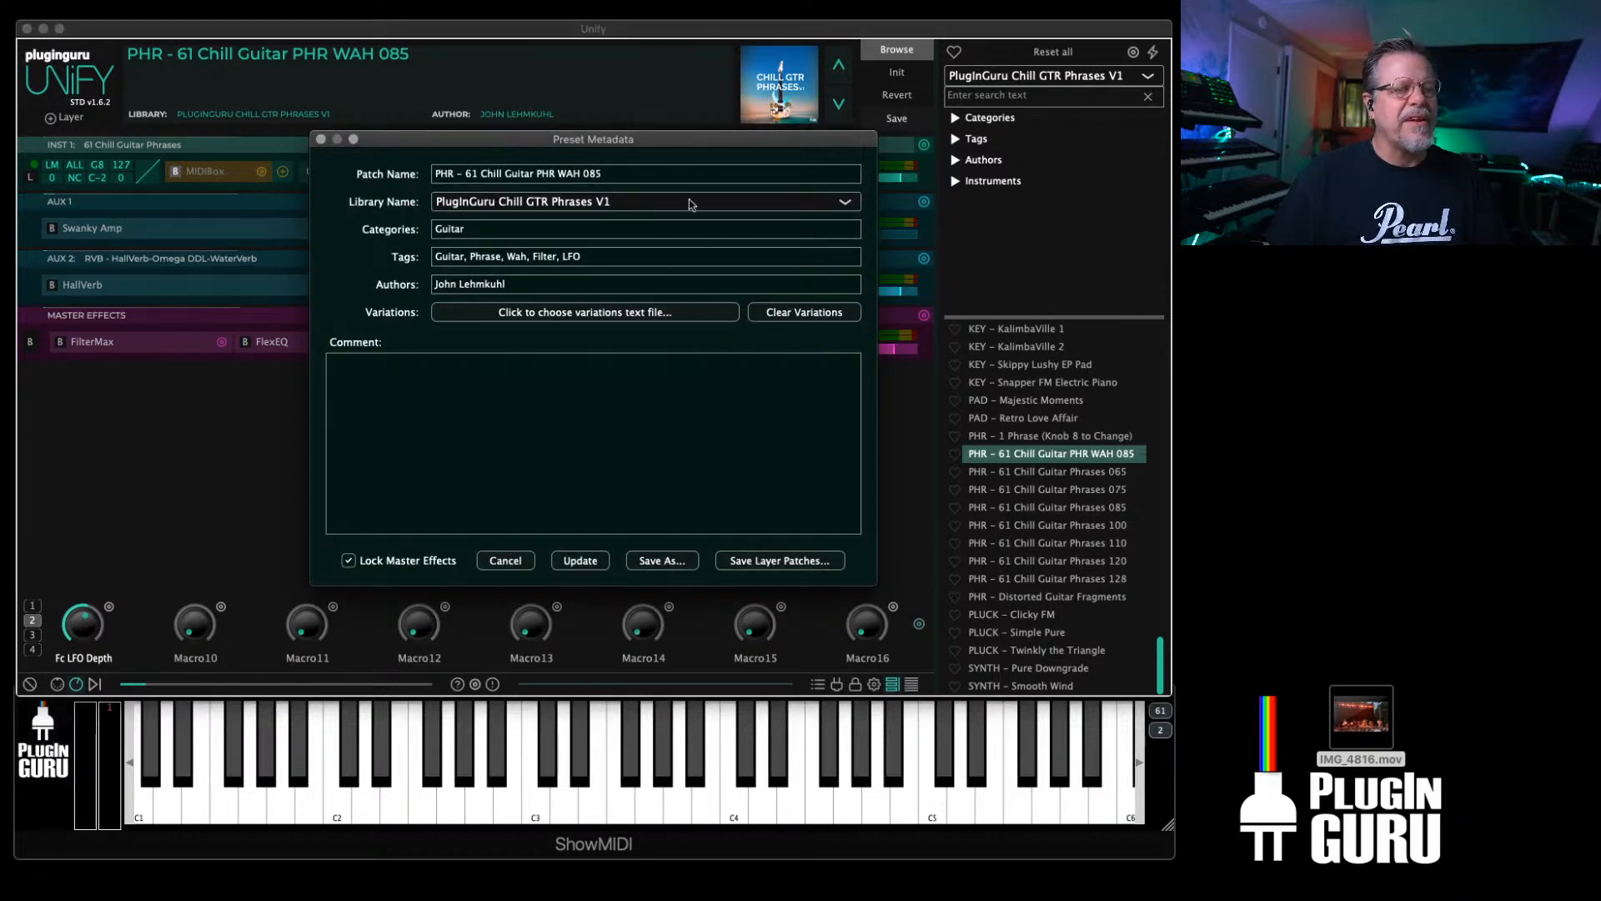
{"action": "left_click", "coordinate": [505, 560]}
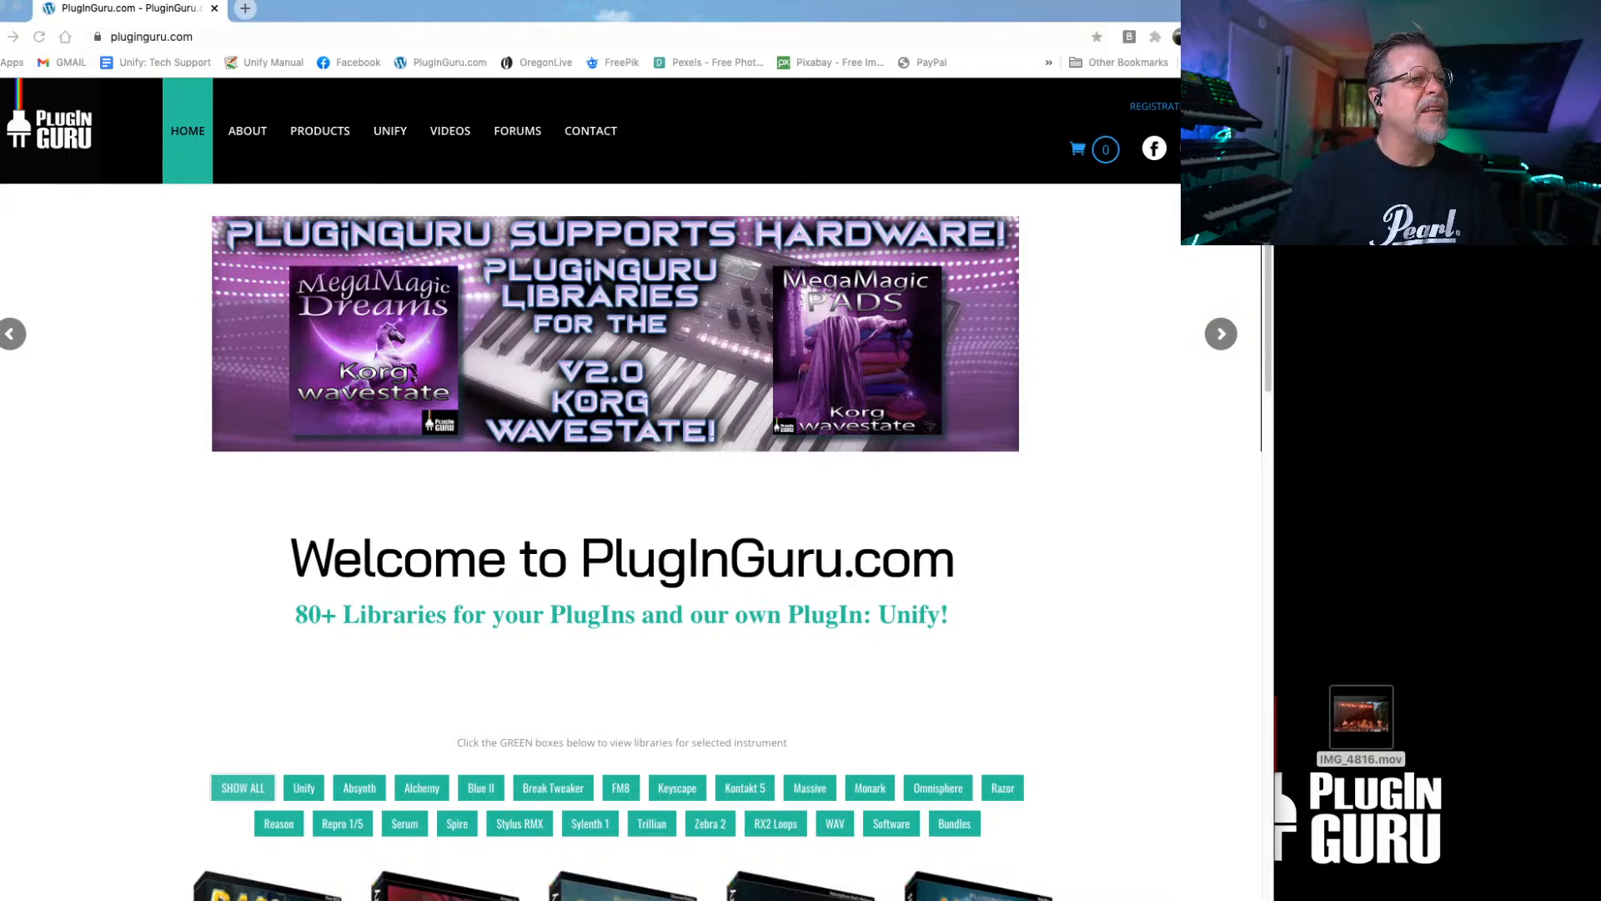
Step: Shrink and reposition the PlugInGuru.com browser window over Unify, and open the site's Products page
{"action": "left_click", "coordinate": [134, 0]}
{"action": "left_click", "coordinate": [148, 0]}
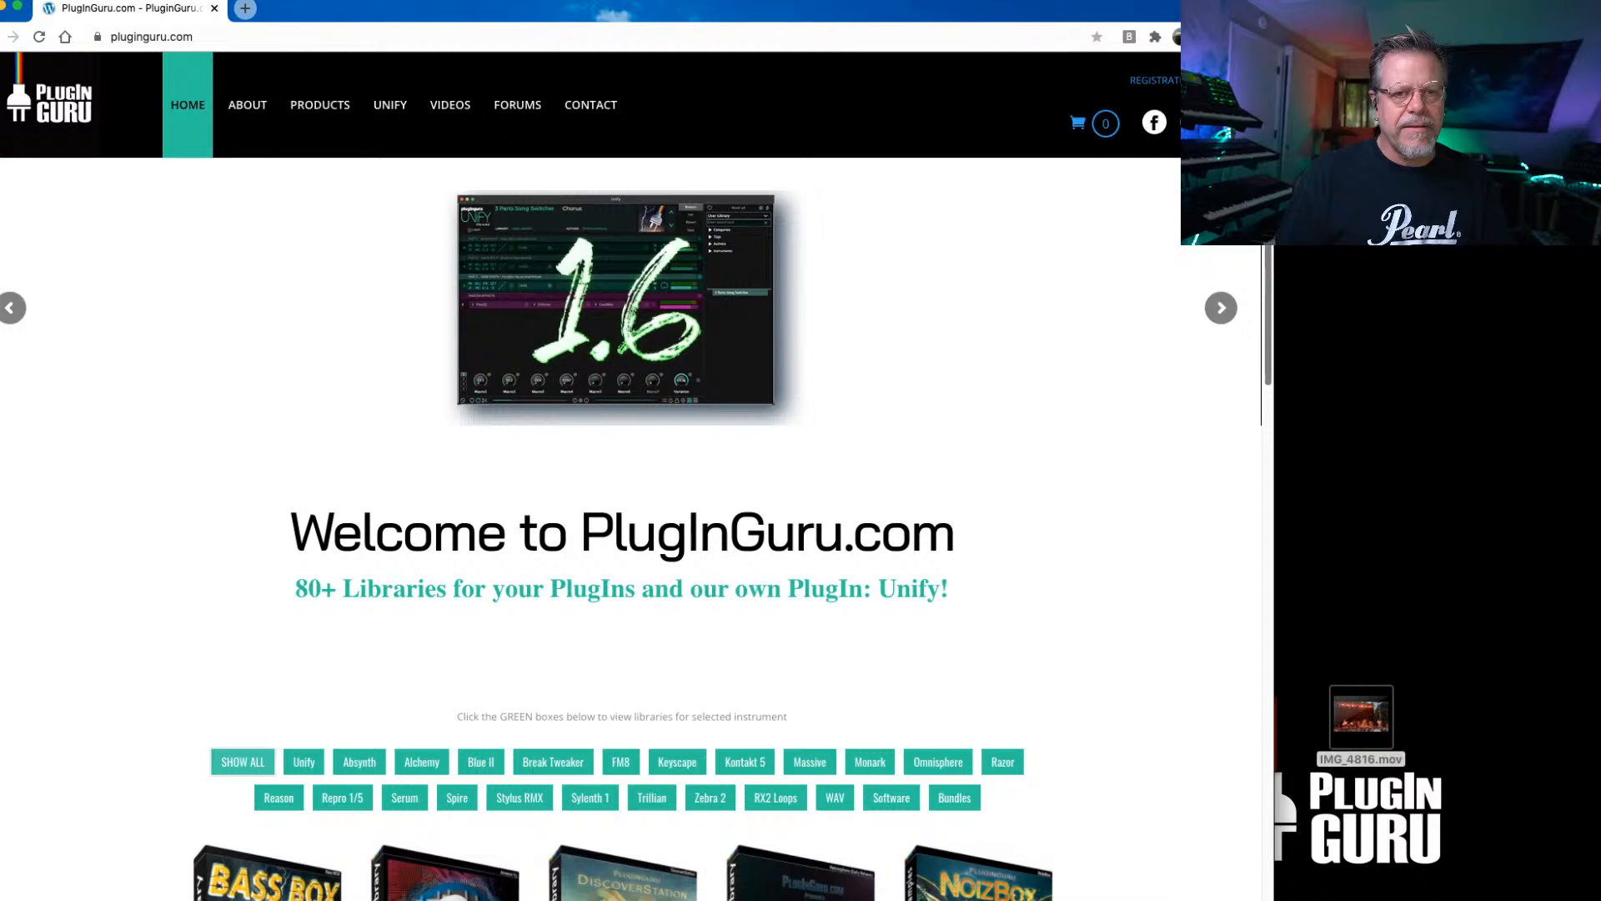
{"action": "left_click_drag", "start_coordinate": [1274, 899], "coordinate": [910, 784]}
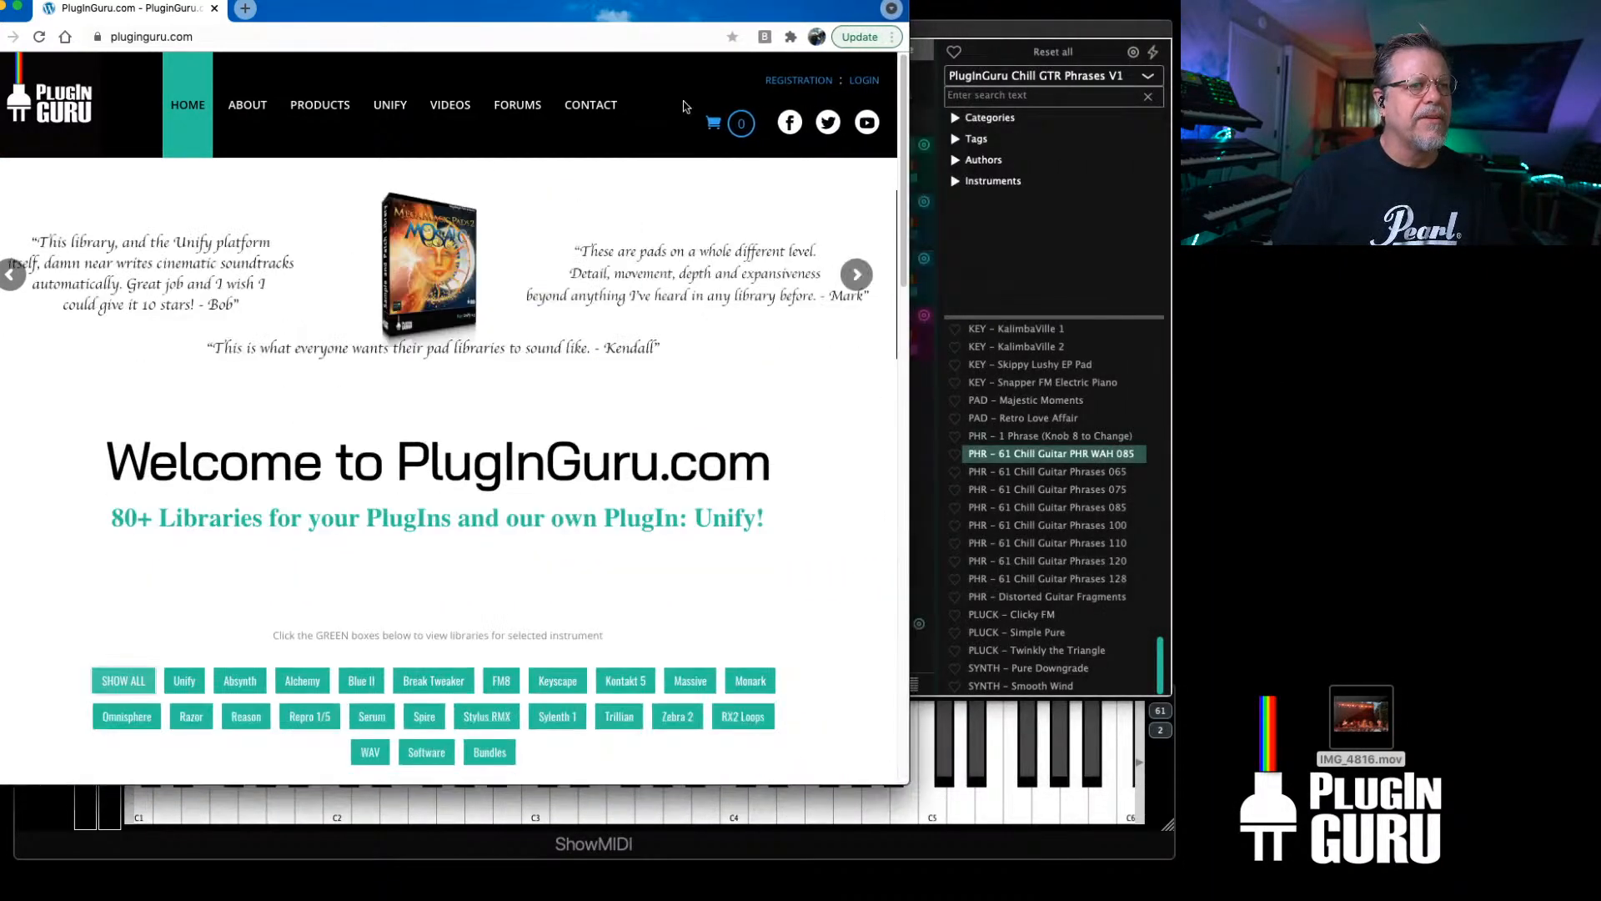
{"action": "left_click_drag", "start_coordinate": [656, 18], "coordinate": [783, 59]}
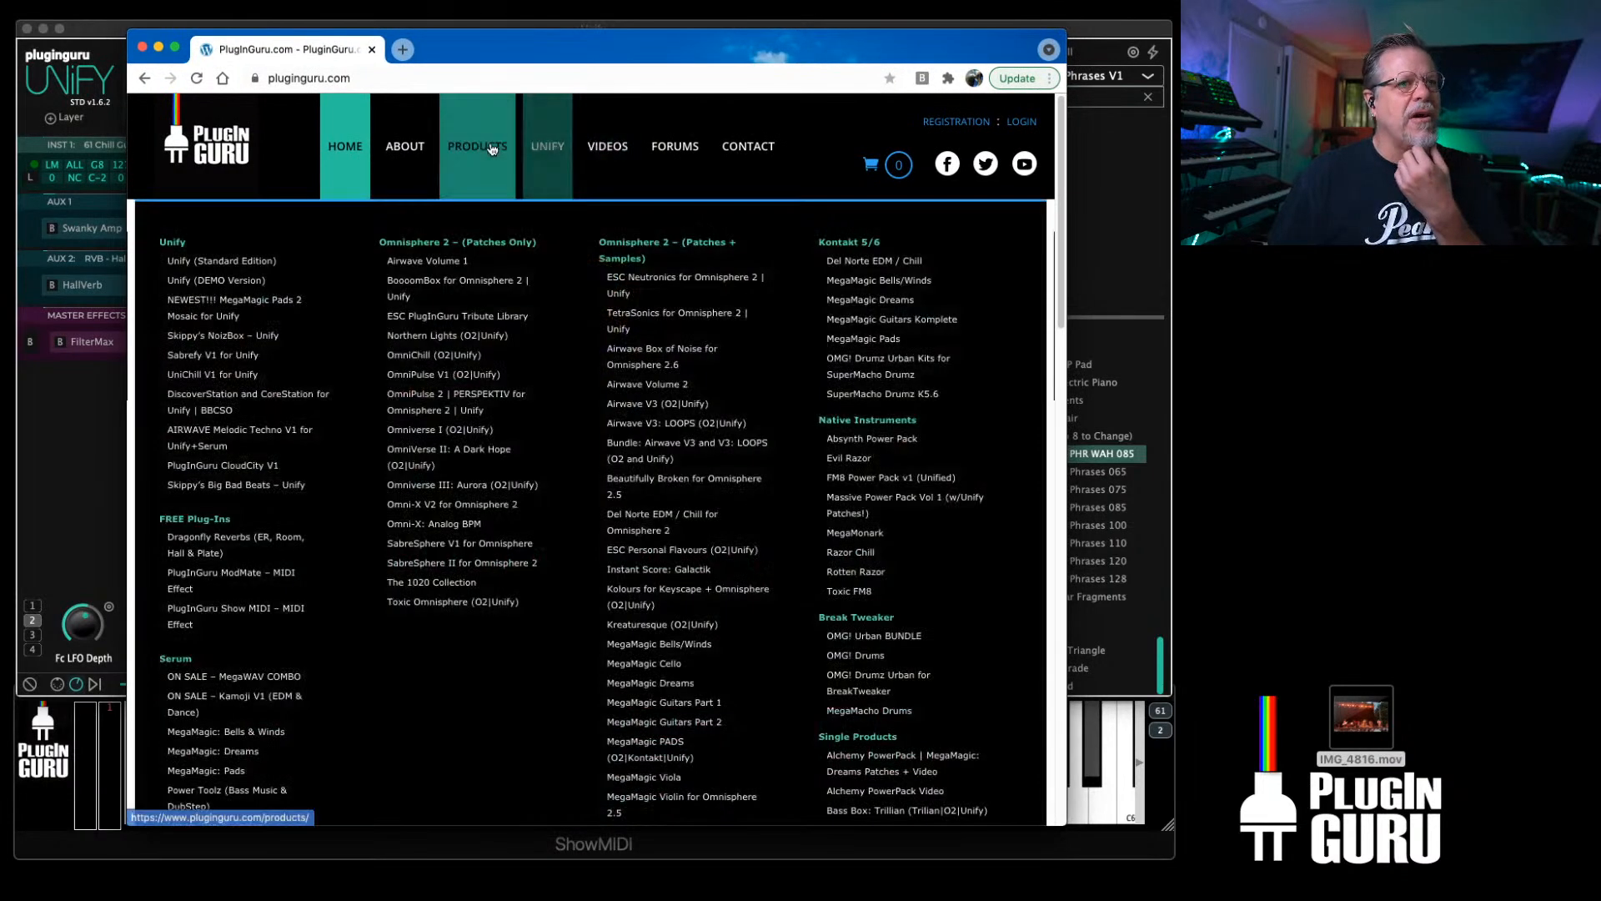
{"action": "left_click", "coordinate": [493, 147]}
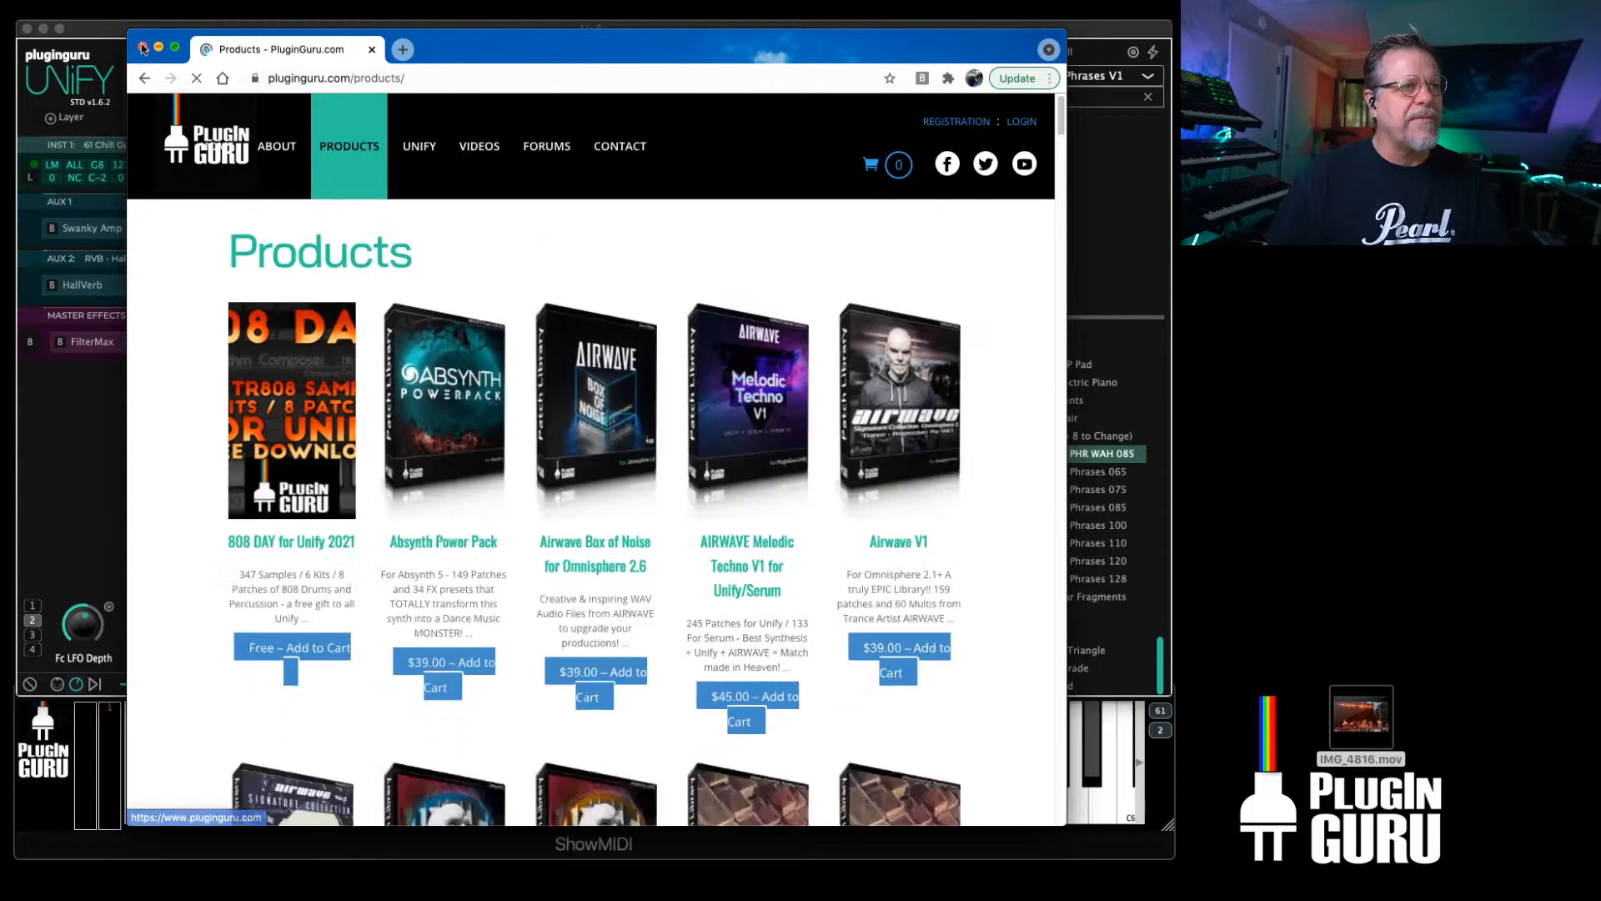
Step: Close the browser window, open INST 1's Guru Sampler editor, and set its LFO polarity to Bi
{"action": "left_click", "coordinate": [143, 47]}
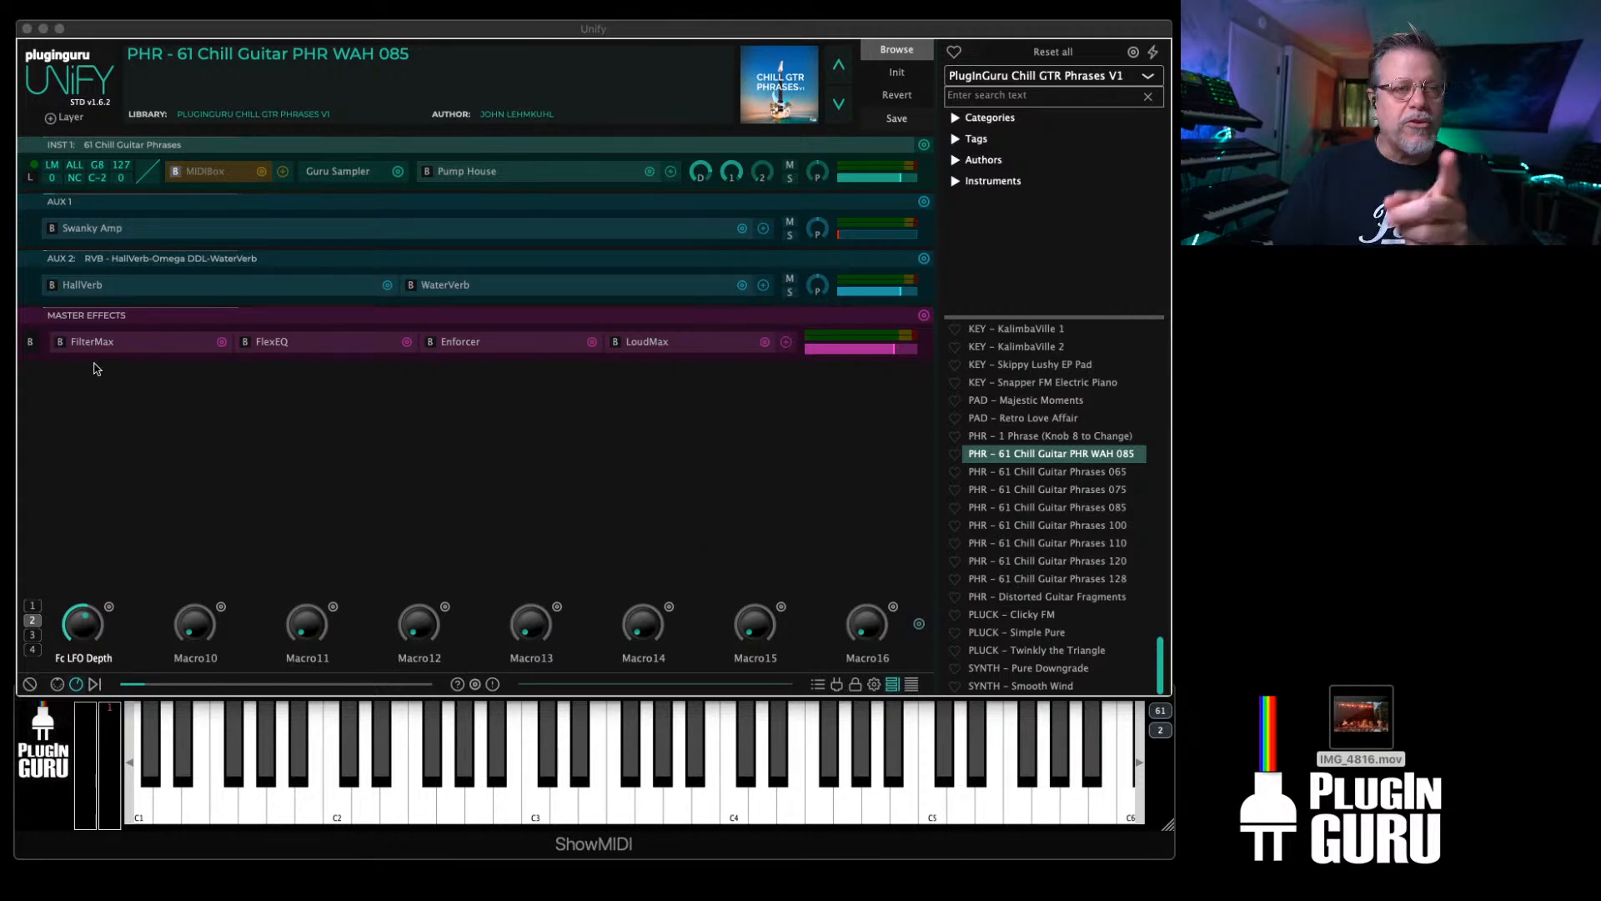
{"action": "left_click", "coordinate": [329, 173]}
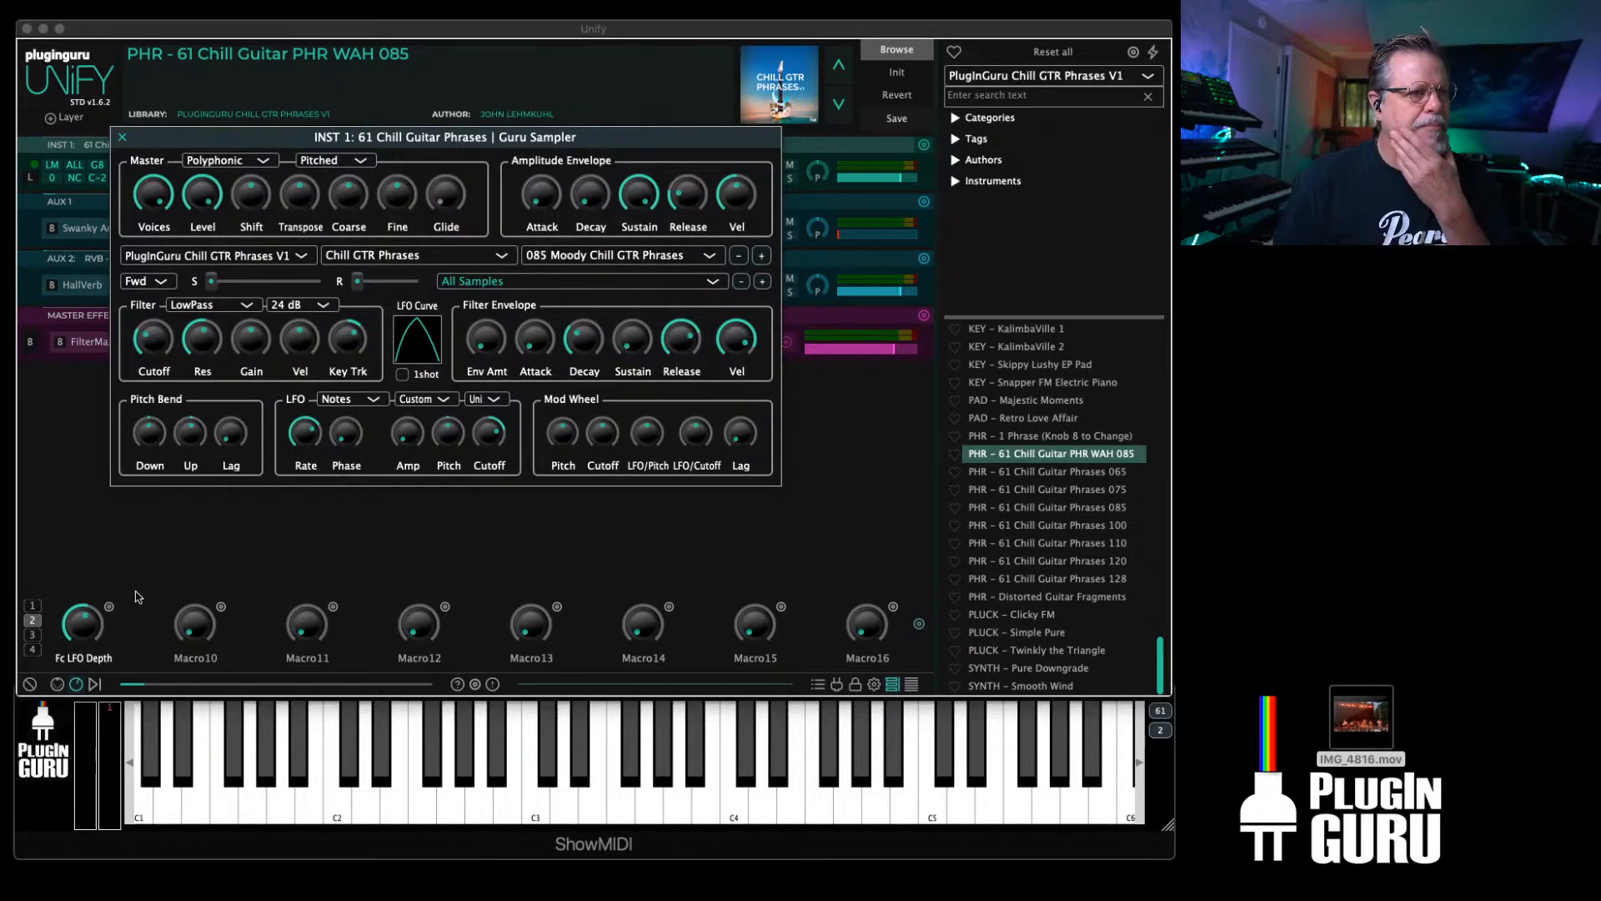
{"action": "left_click", "coordinate": [486, 399]}
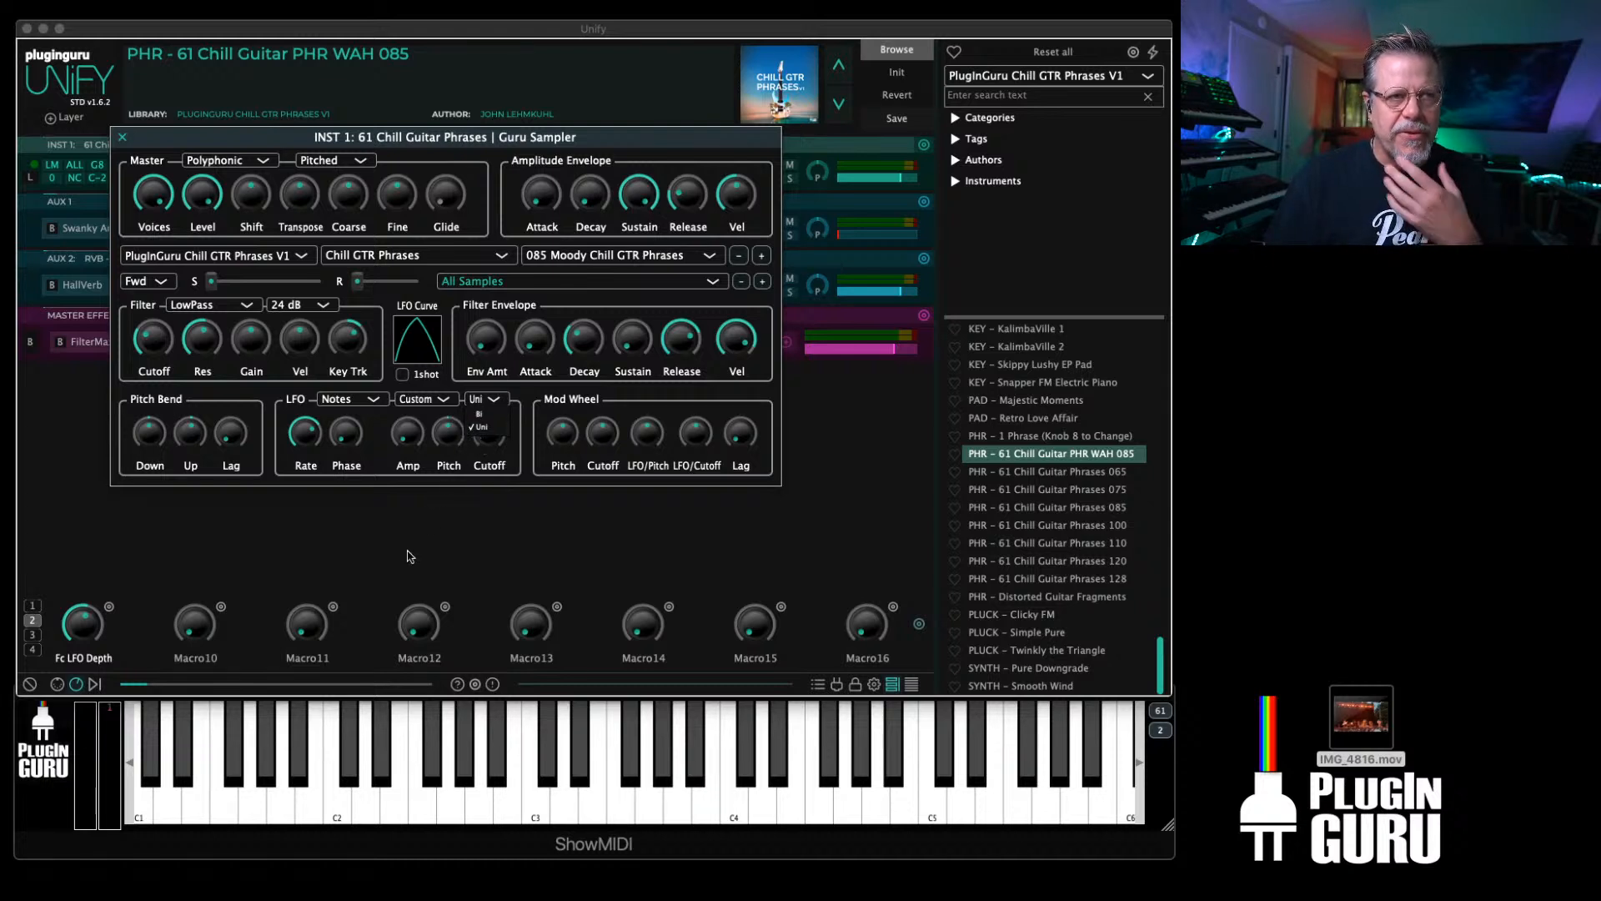
{"action": "left_click", "coordinate": [367, 457]}
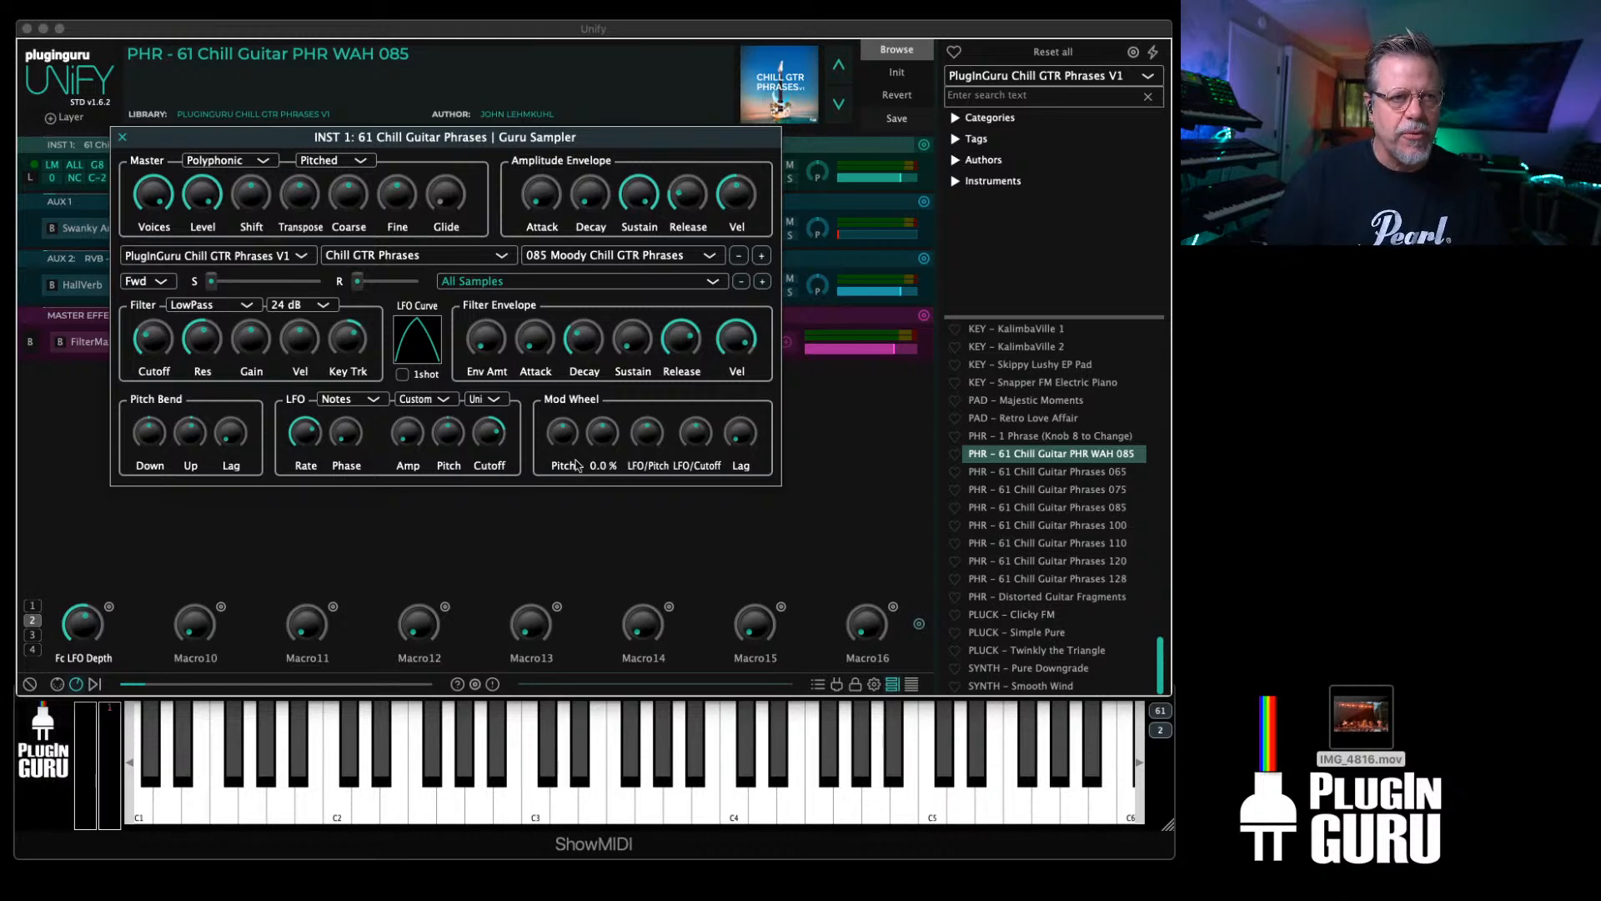
{"action": "left_click", "coordinate": [493, 401]}
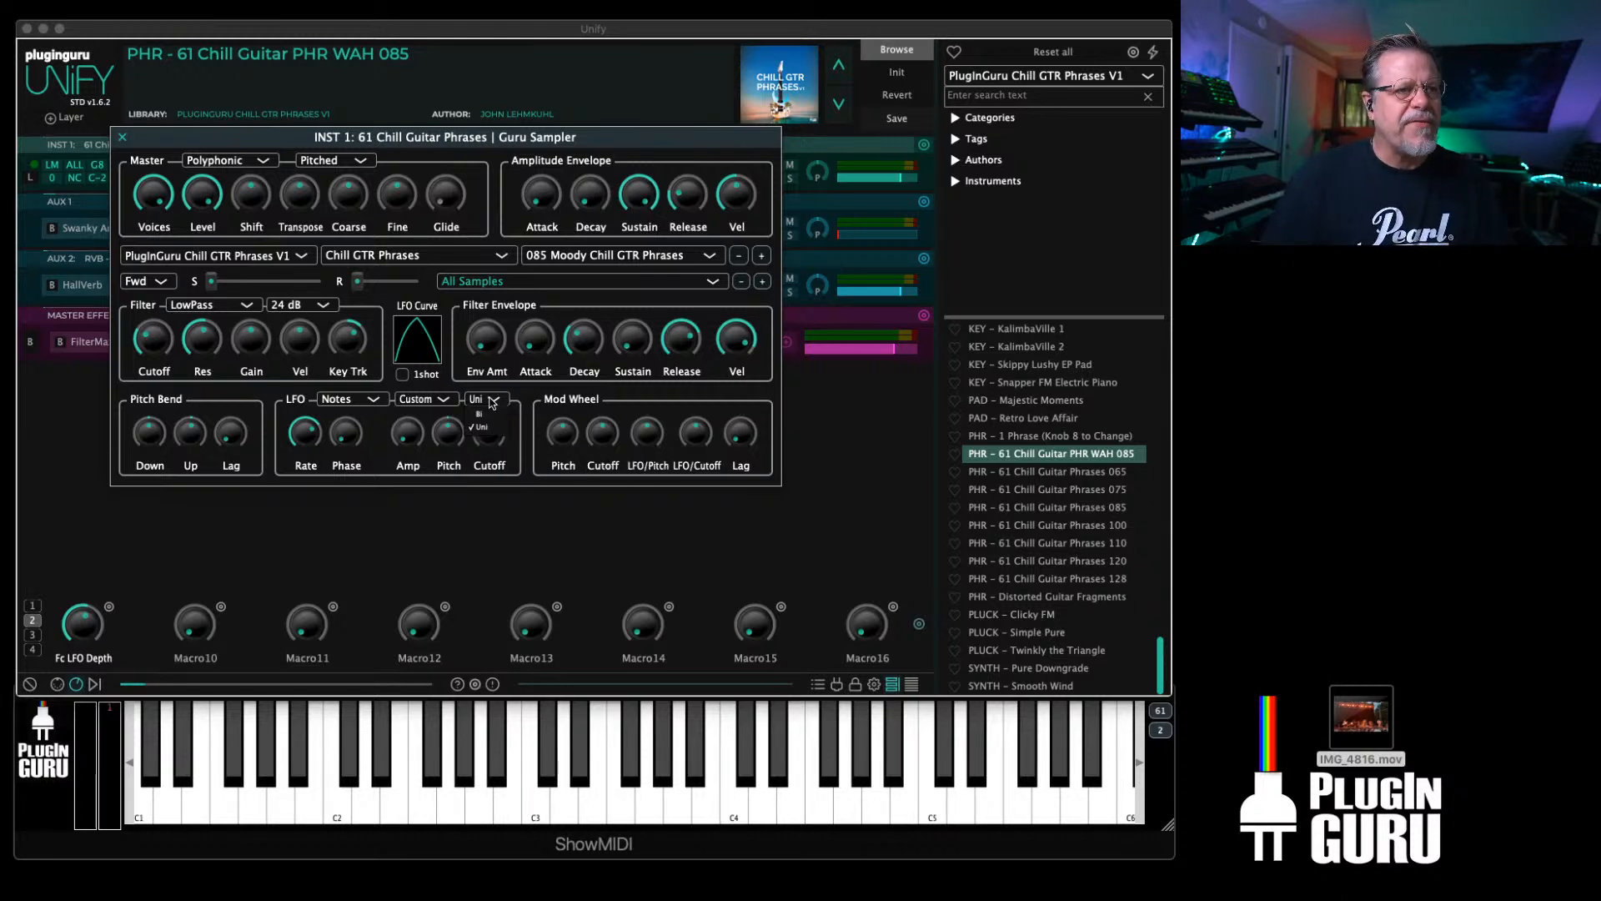
{"action": "left_click", "coordinate": [480, 414]}
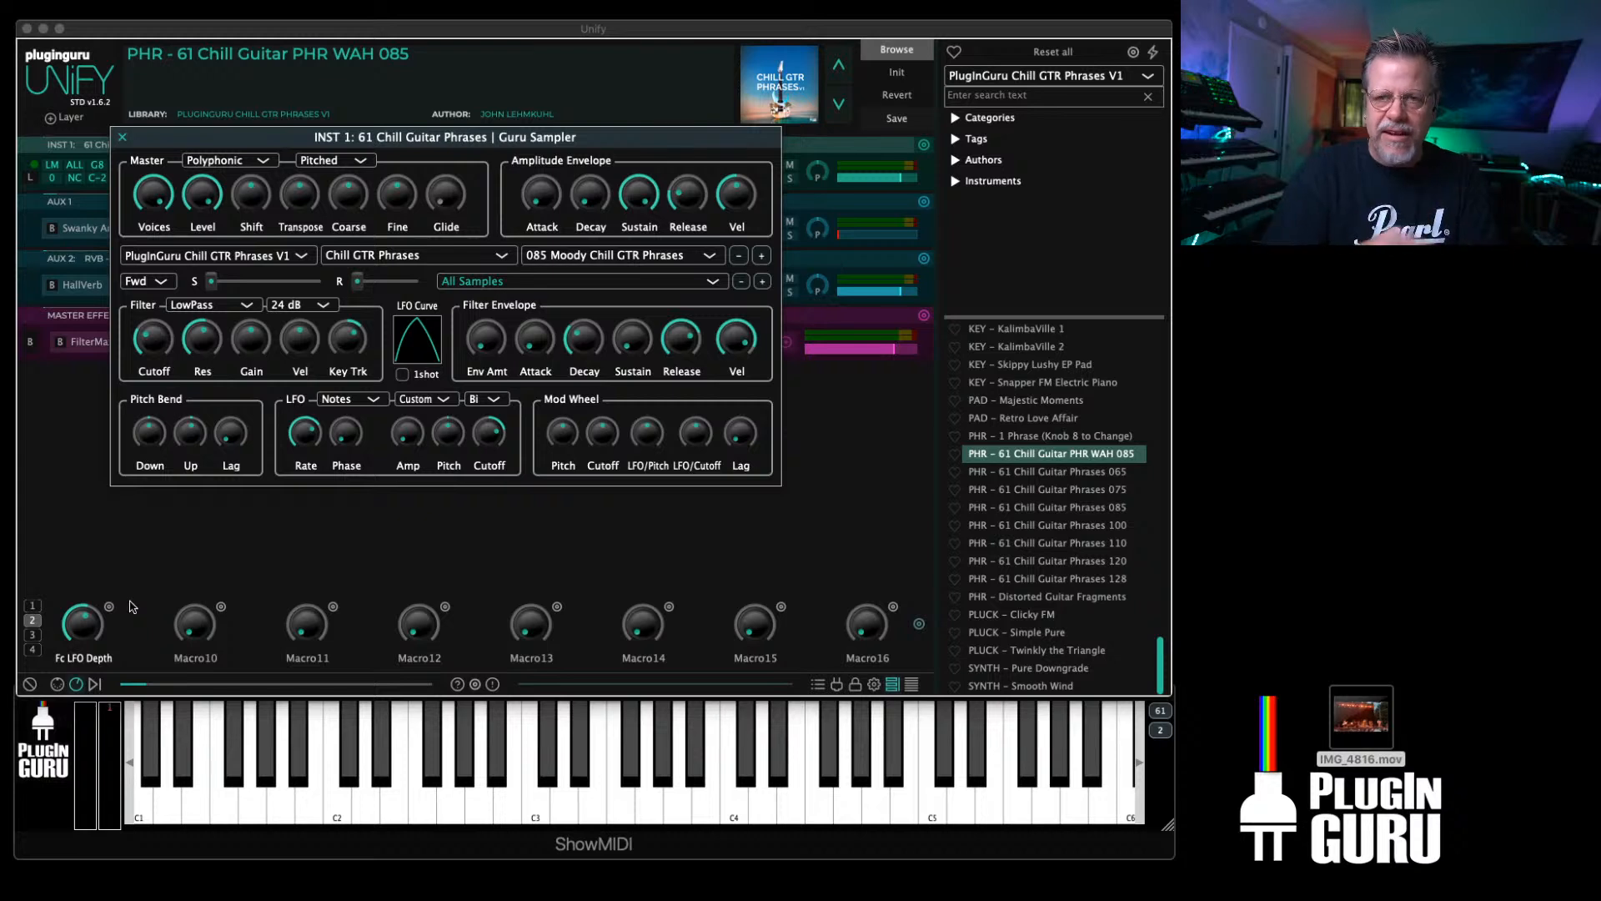
Step: Set the LFO polarity back to Uni, and sweep the filter cutoff down to 0 Hz and back up
{"action": "left_click", "coordinate": [490, 402]}
{"action": "left_click", "coordinate": [487, 431]}
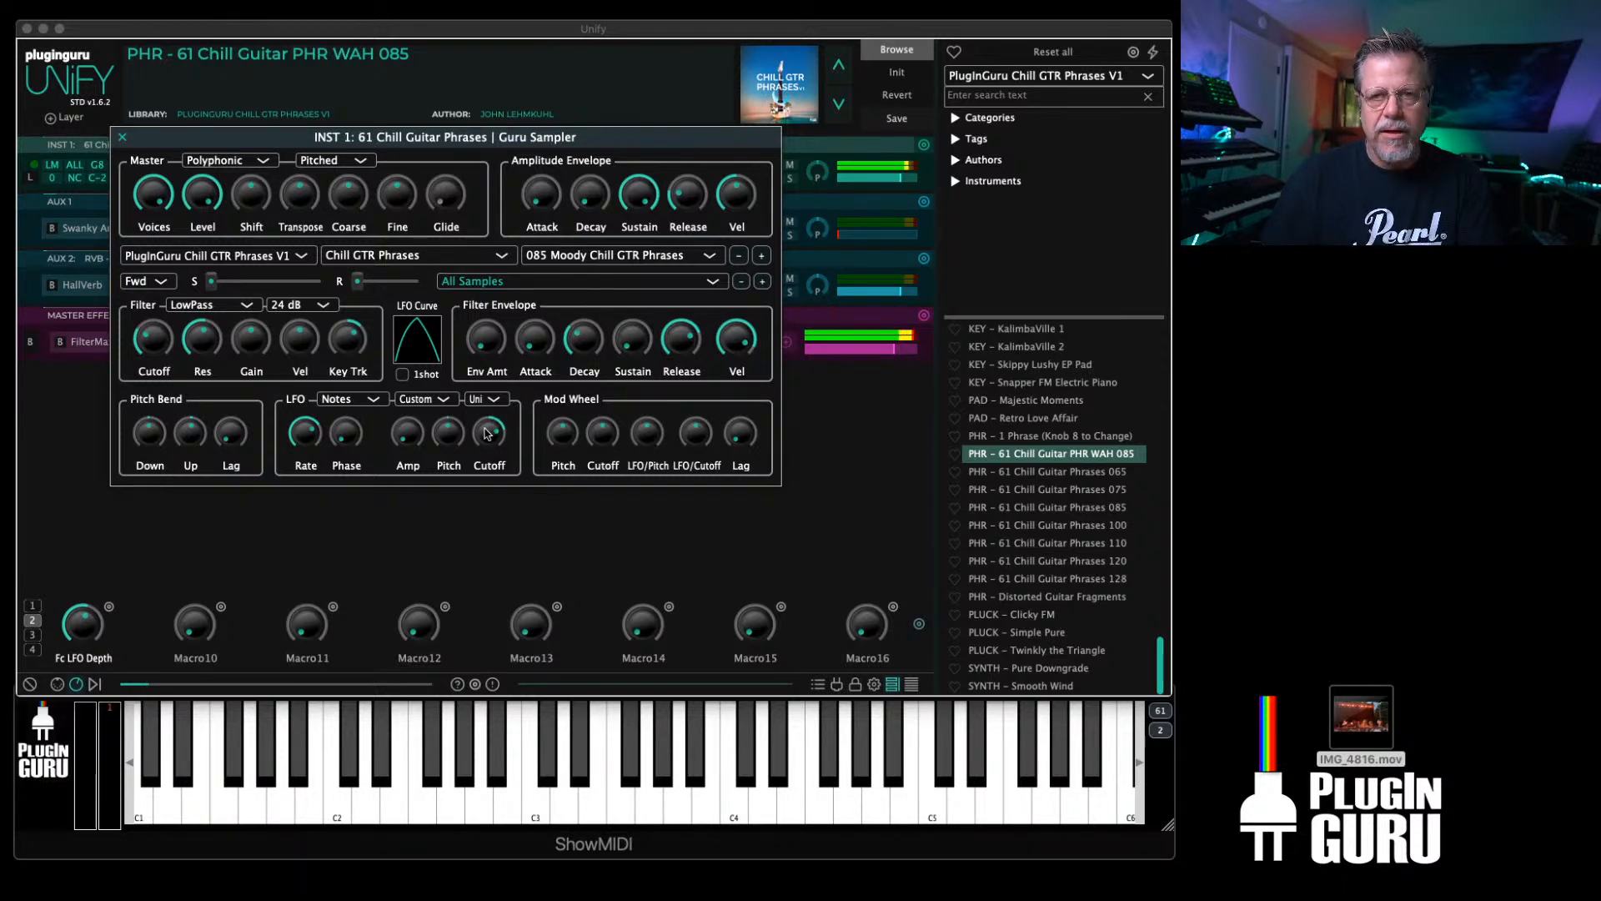
{"action": "mouse_move", "coordinate": [156, 336]}
{"action": "left_mouse_down"}
{"action": "mouse_move", "coordinate": [157, 357]}
{"action": "mouse_move", "coordinate": [163, 316]}
{"action": "mouse_move", "coordinate": [159, 362]}
{"action": "left_mouse_up"}
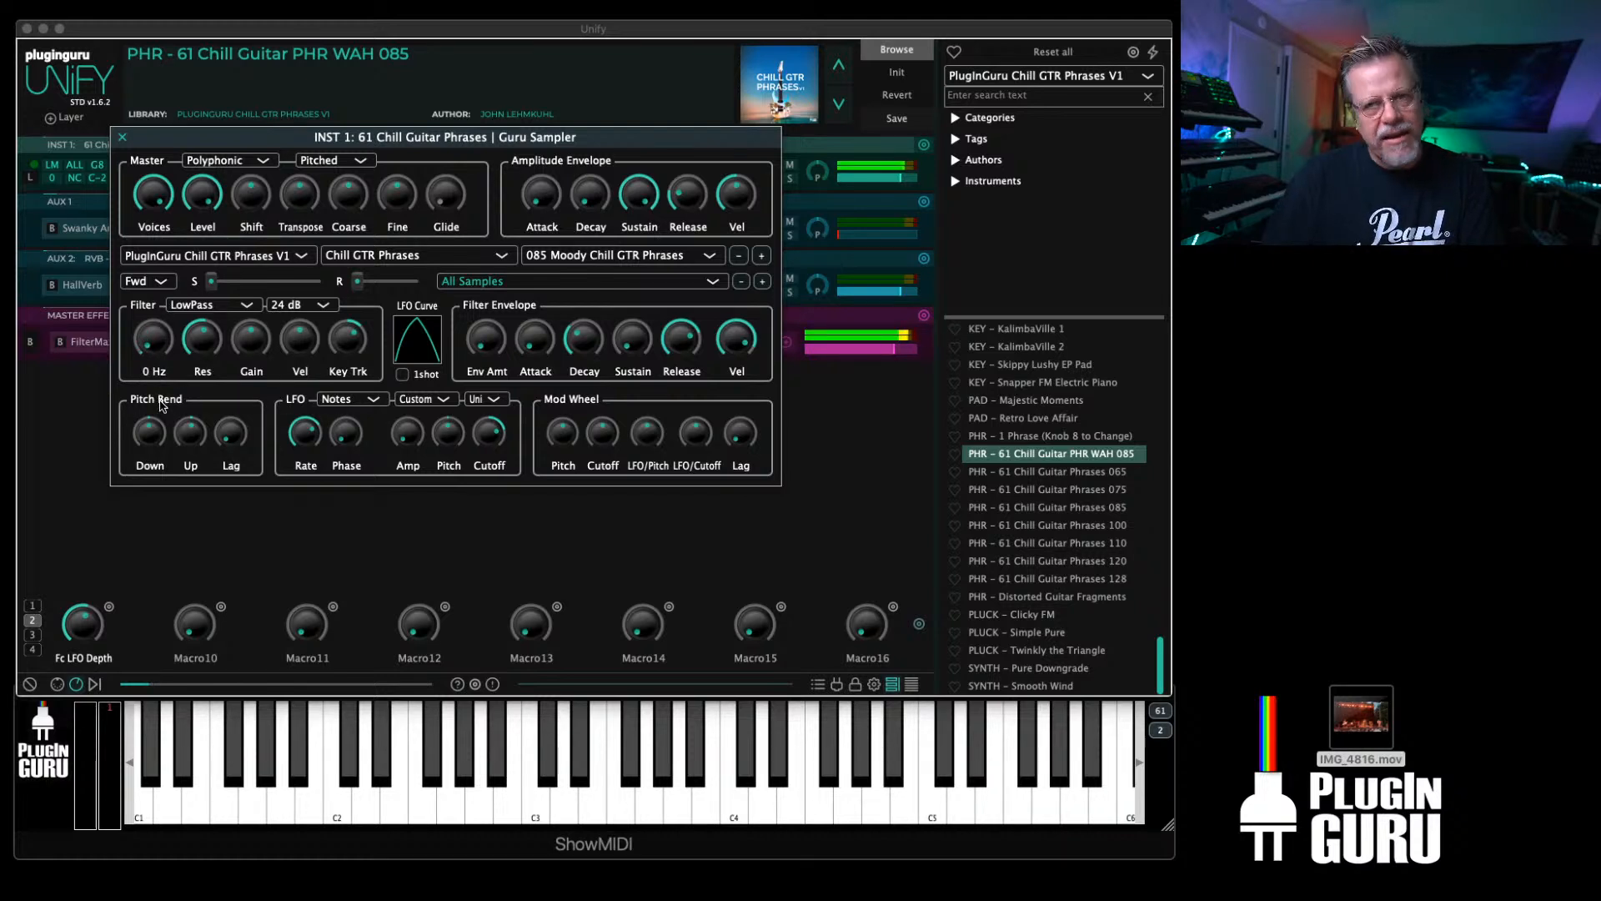
{"action": "left_click_drag", "start_coordinate": [163, 406], "coordinate": [165, 357]}
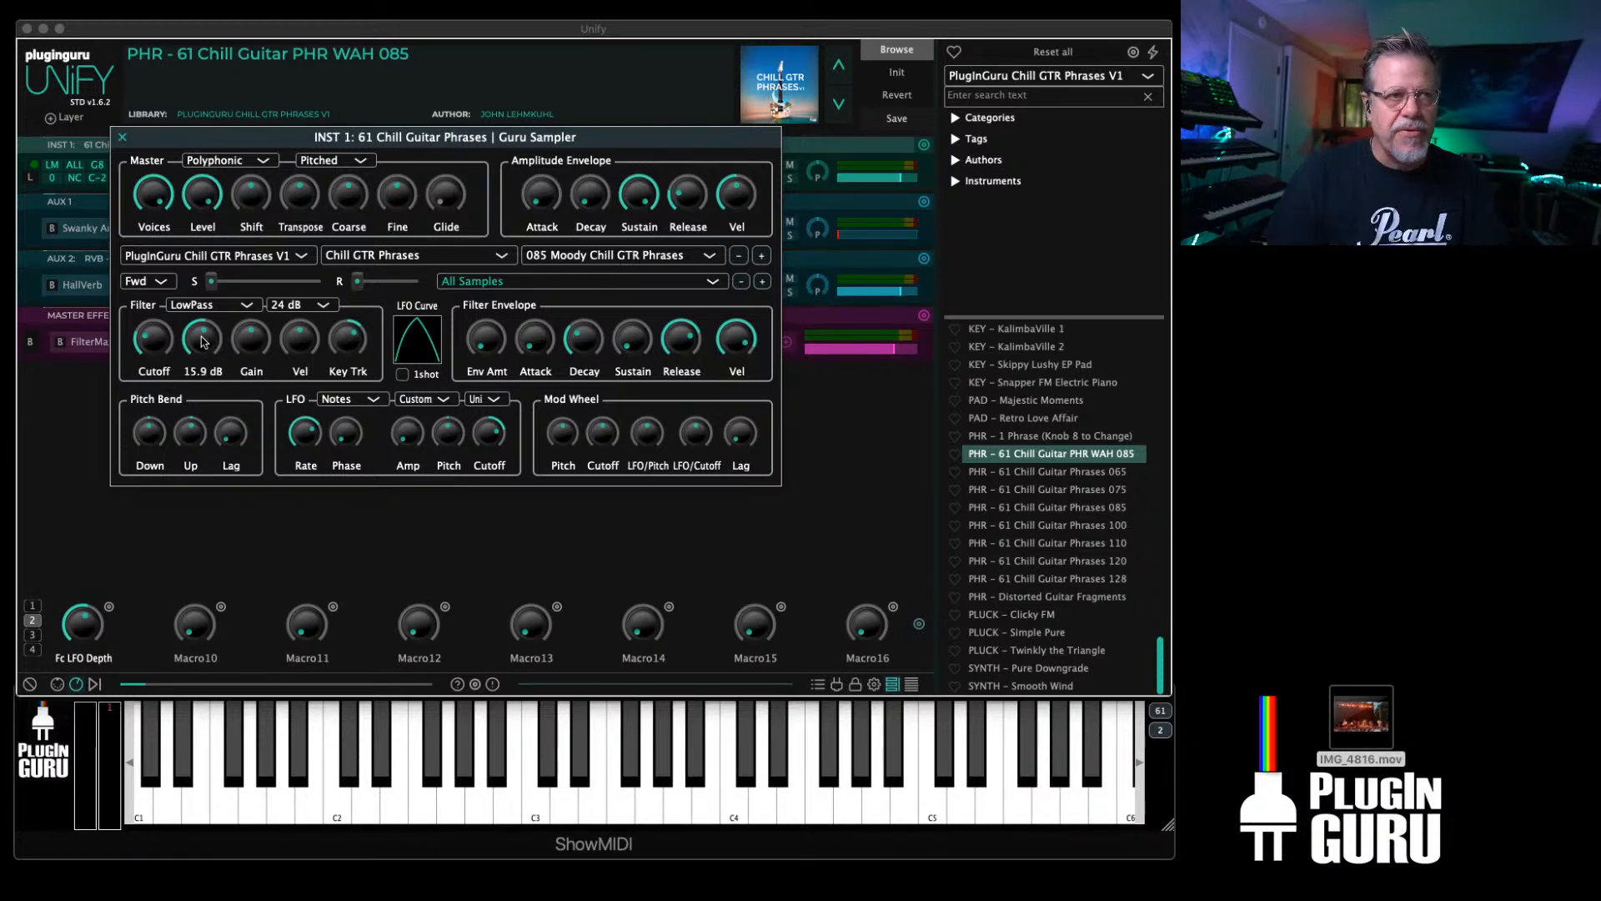
{"action": "left_click", "coordinate": [497, 406]}
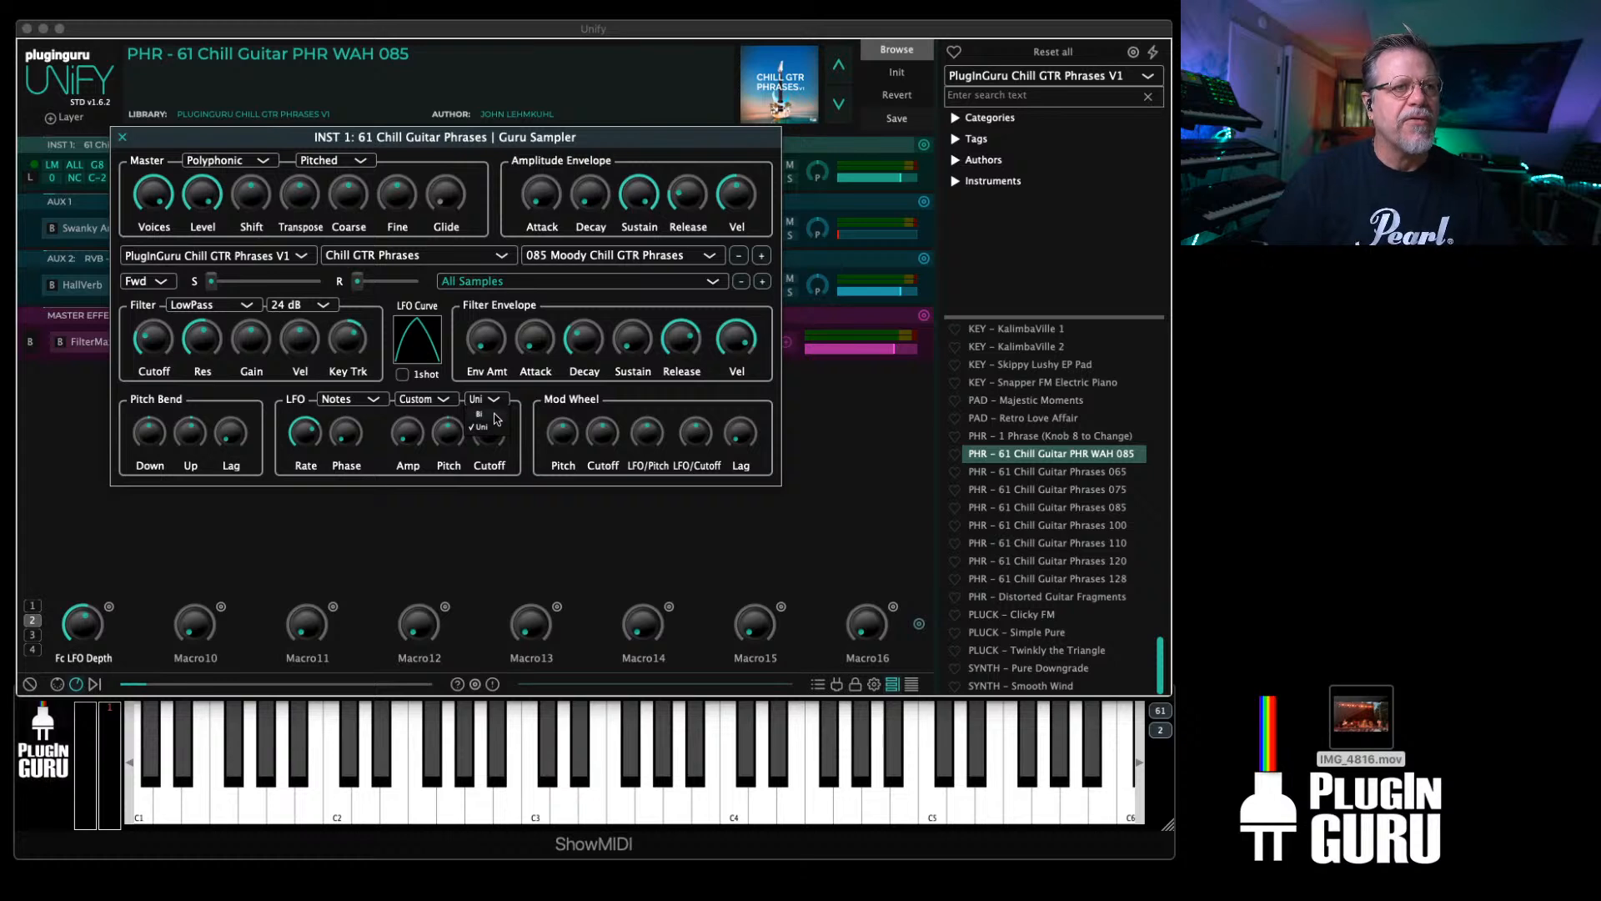
{"action": "left_click", "coordinate": [543, 396]}
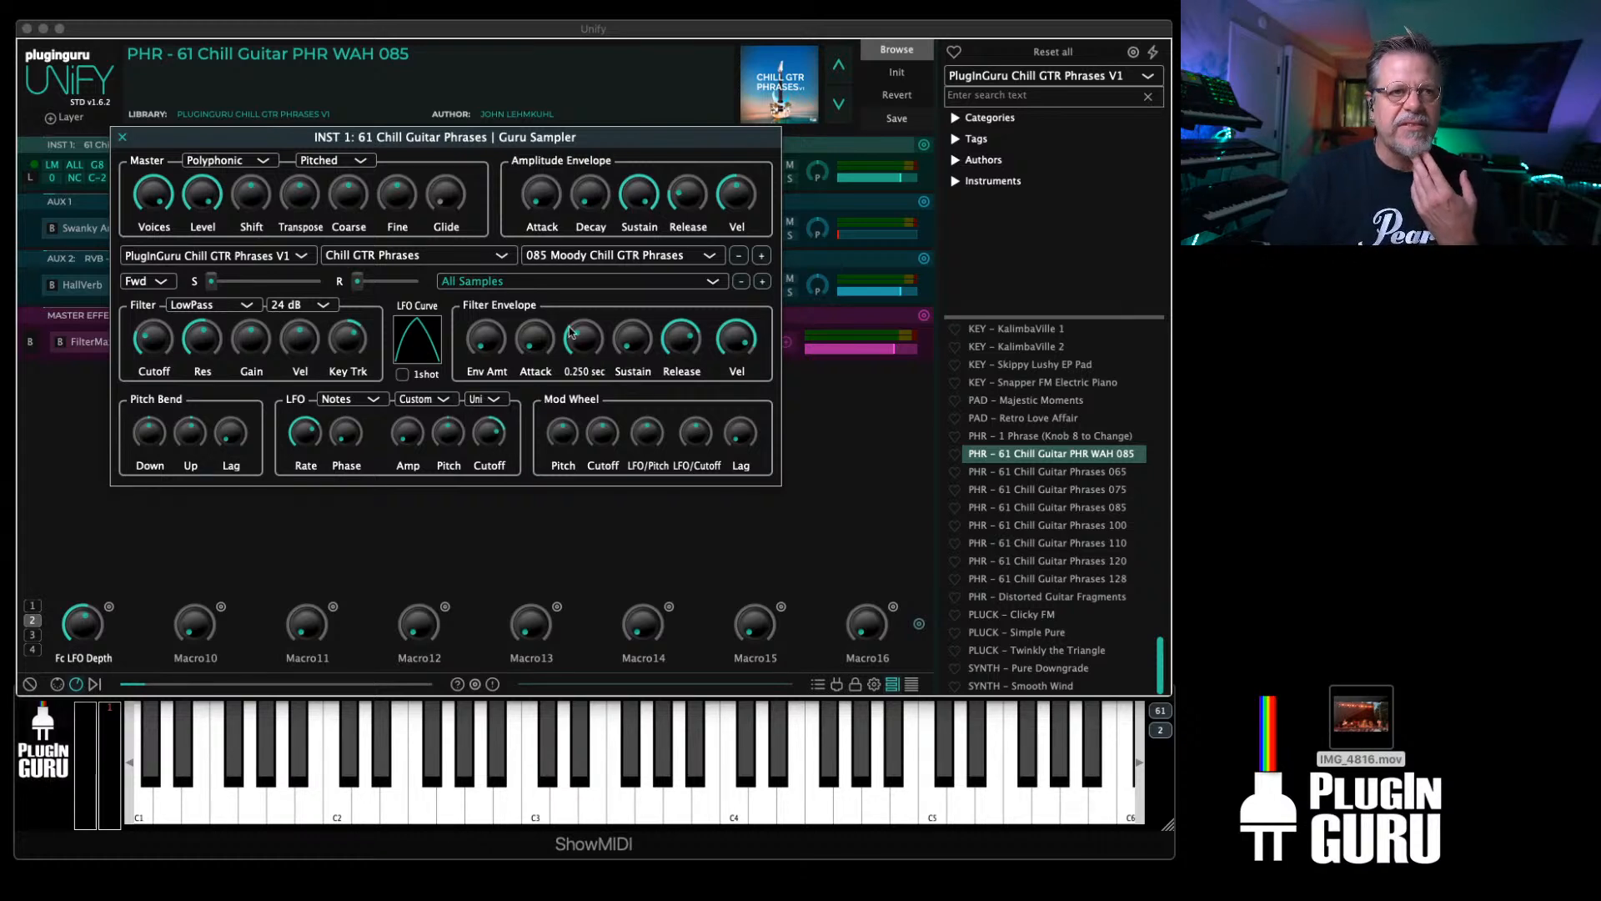
Step: Load the OSC-DSP - SAW sound from the Unify Standard Library's BASIC WAVEFORMS bank into the sampler
{"action": "left_click", "coordinate": [583, 256]}
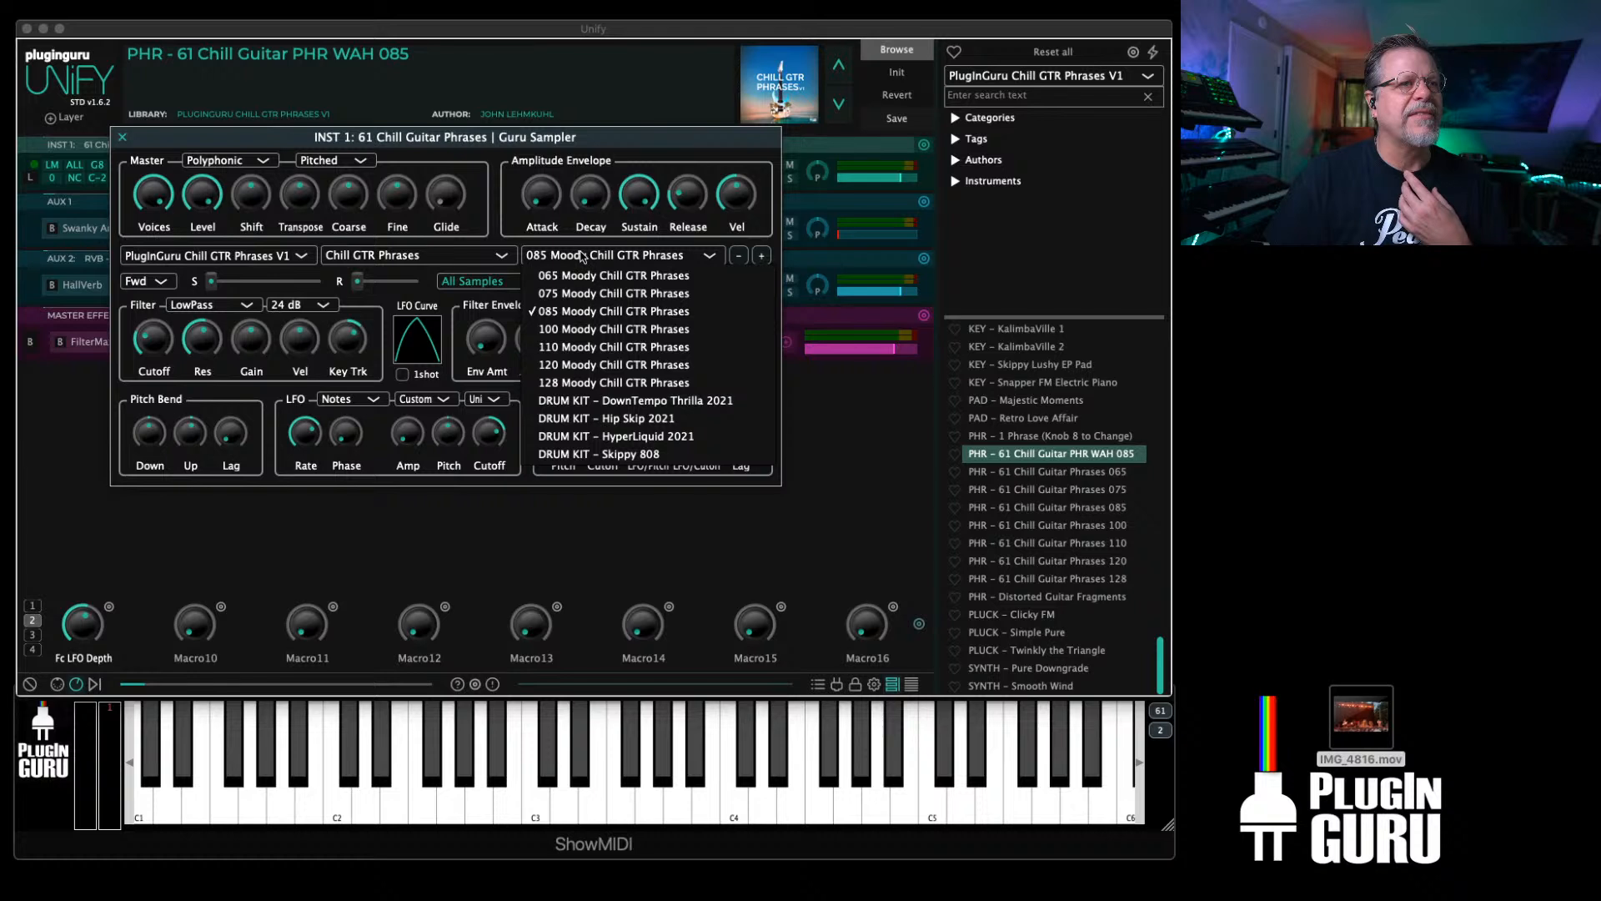
{"action": "left_click", "coordinate": [321, 270]}
{"action": "left_click", "coordinate": [219, 259]}
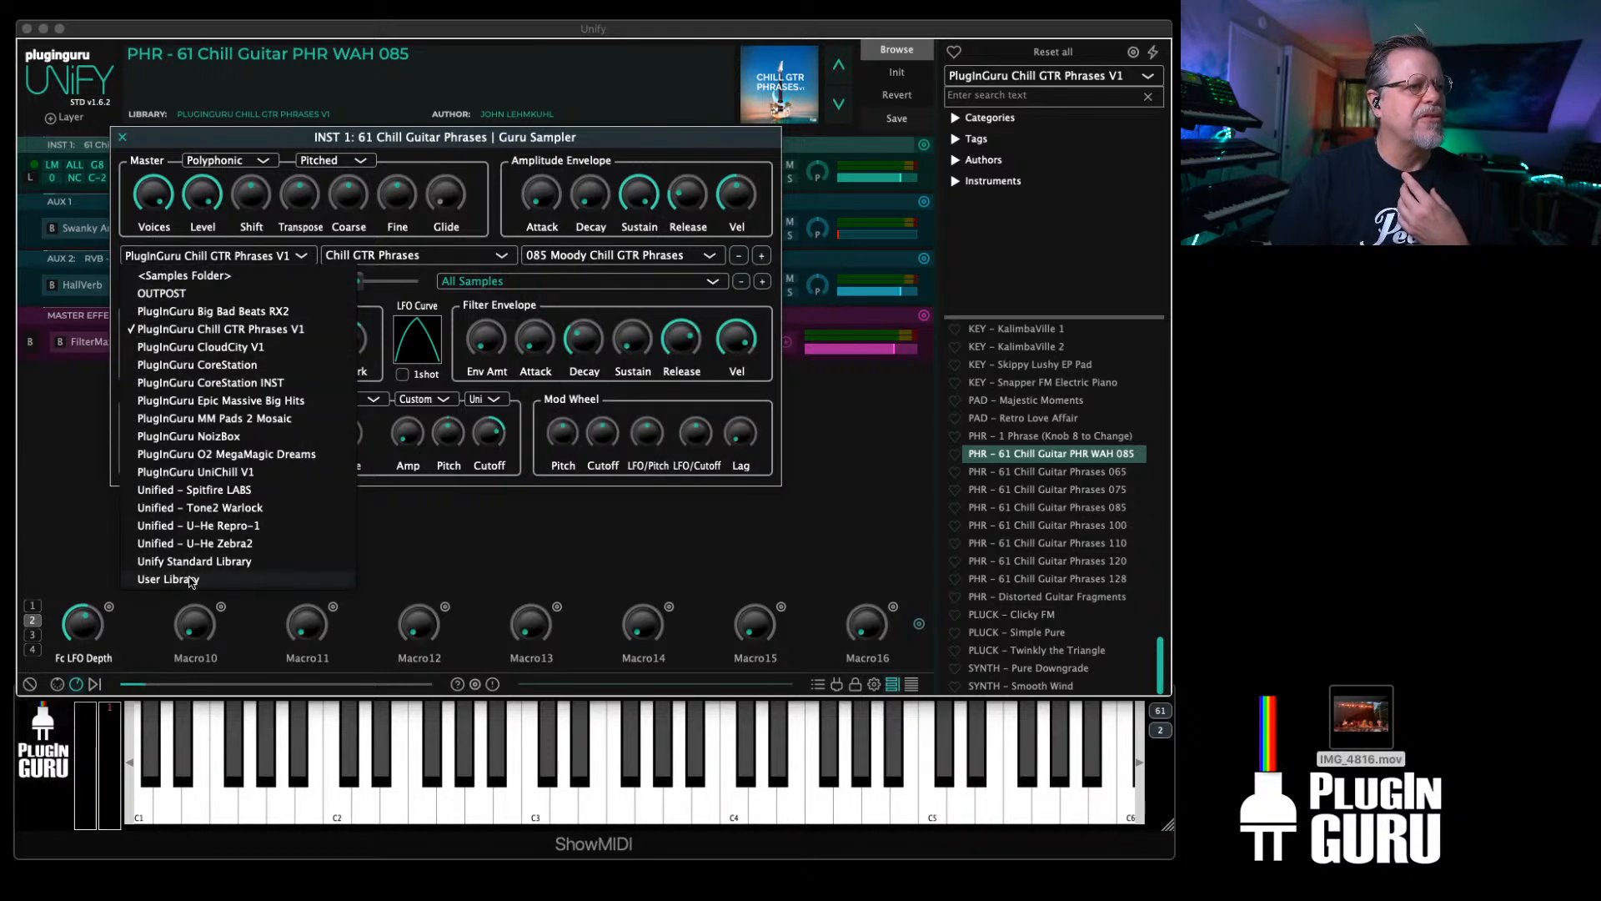
{"action": "left_click", "coordinate": [192, 581]}
{"action": "left_click", "coordinate": [203, 258]}
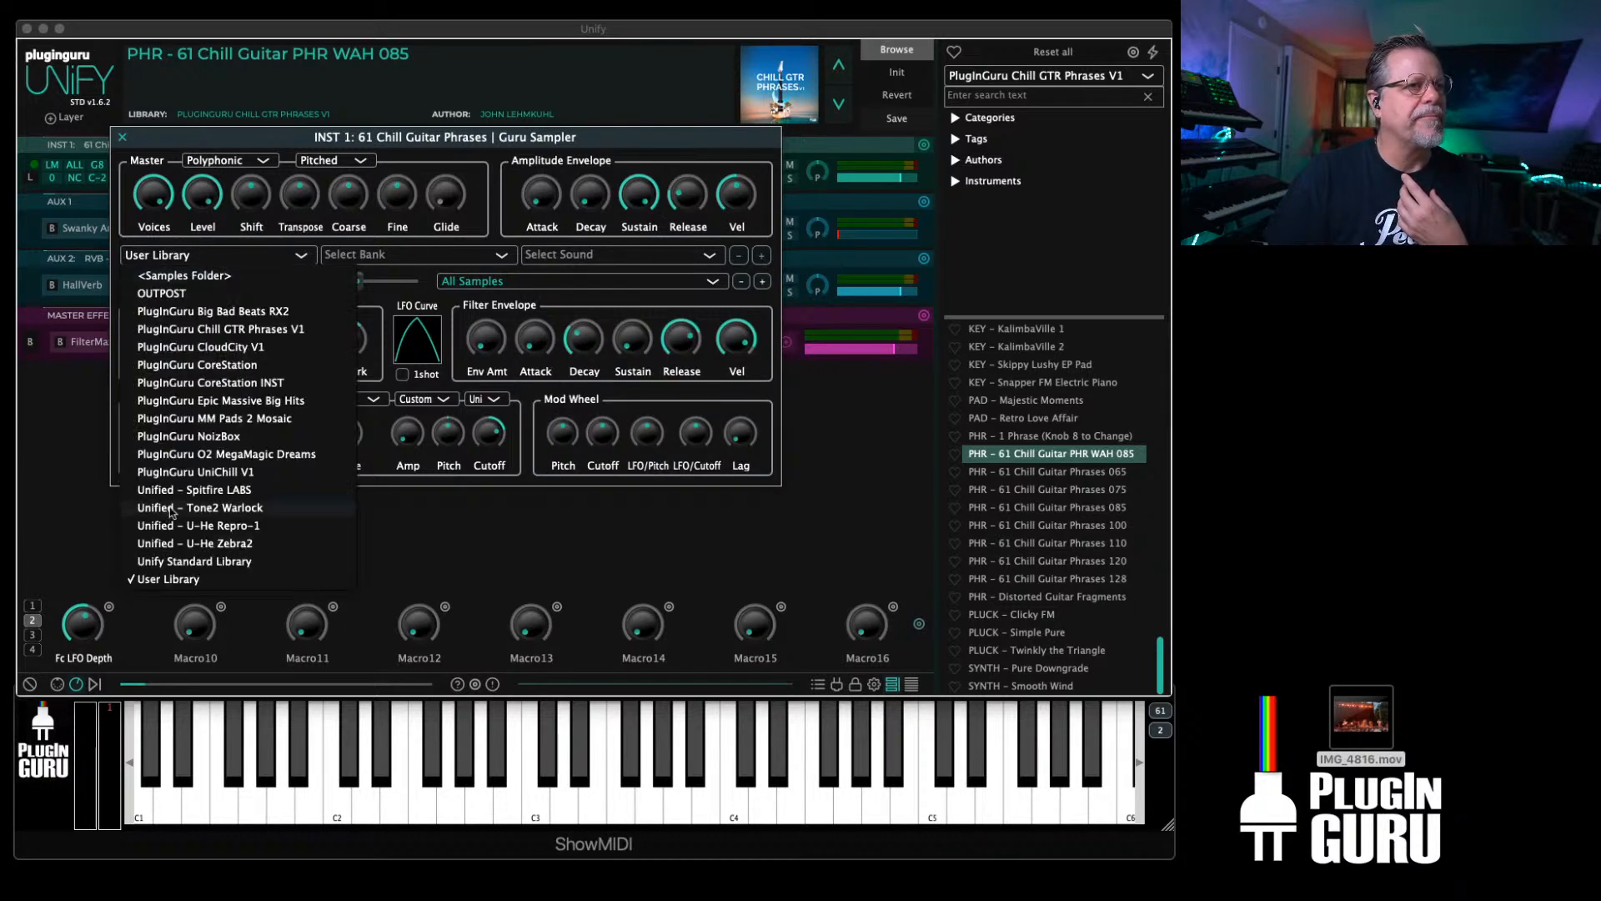
{"action": "left_click", "coordinate": [275, 562]}
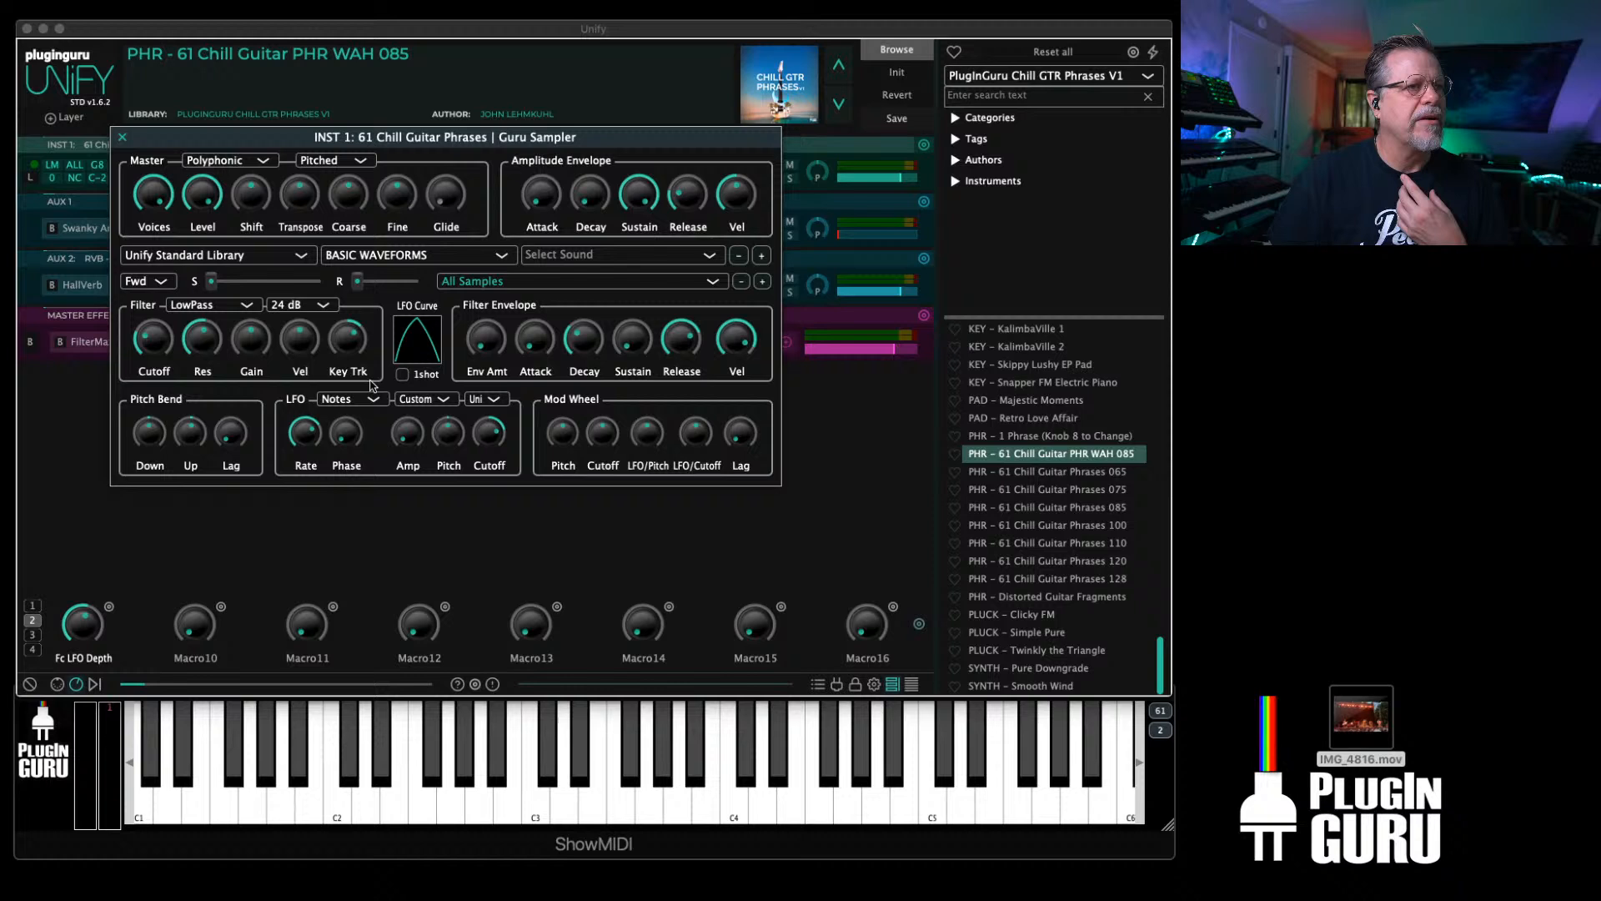
{"action": "left_click", "coordinate": [581, 262]}
{"action": "left_click", "coordinate": [582, 284]}
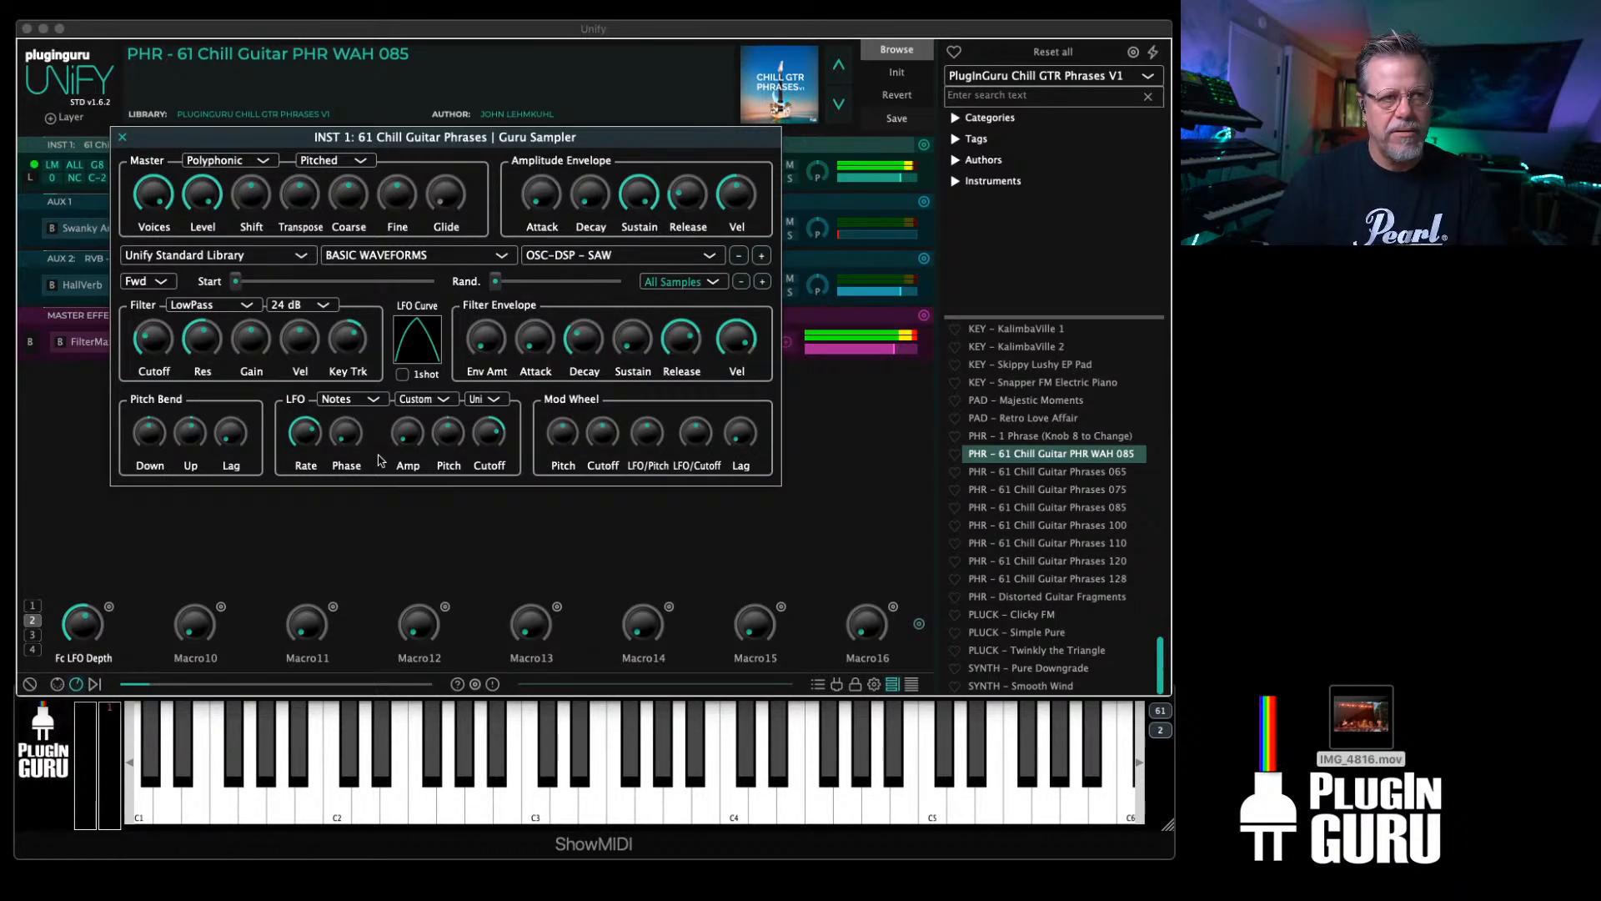
Step: Switch the saw sound's LFO polarity to Bi, and lower the LFO cutoff depth to about 45.2 %
{"action": "mouse_move", "coordinate": [490, 443]}
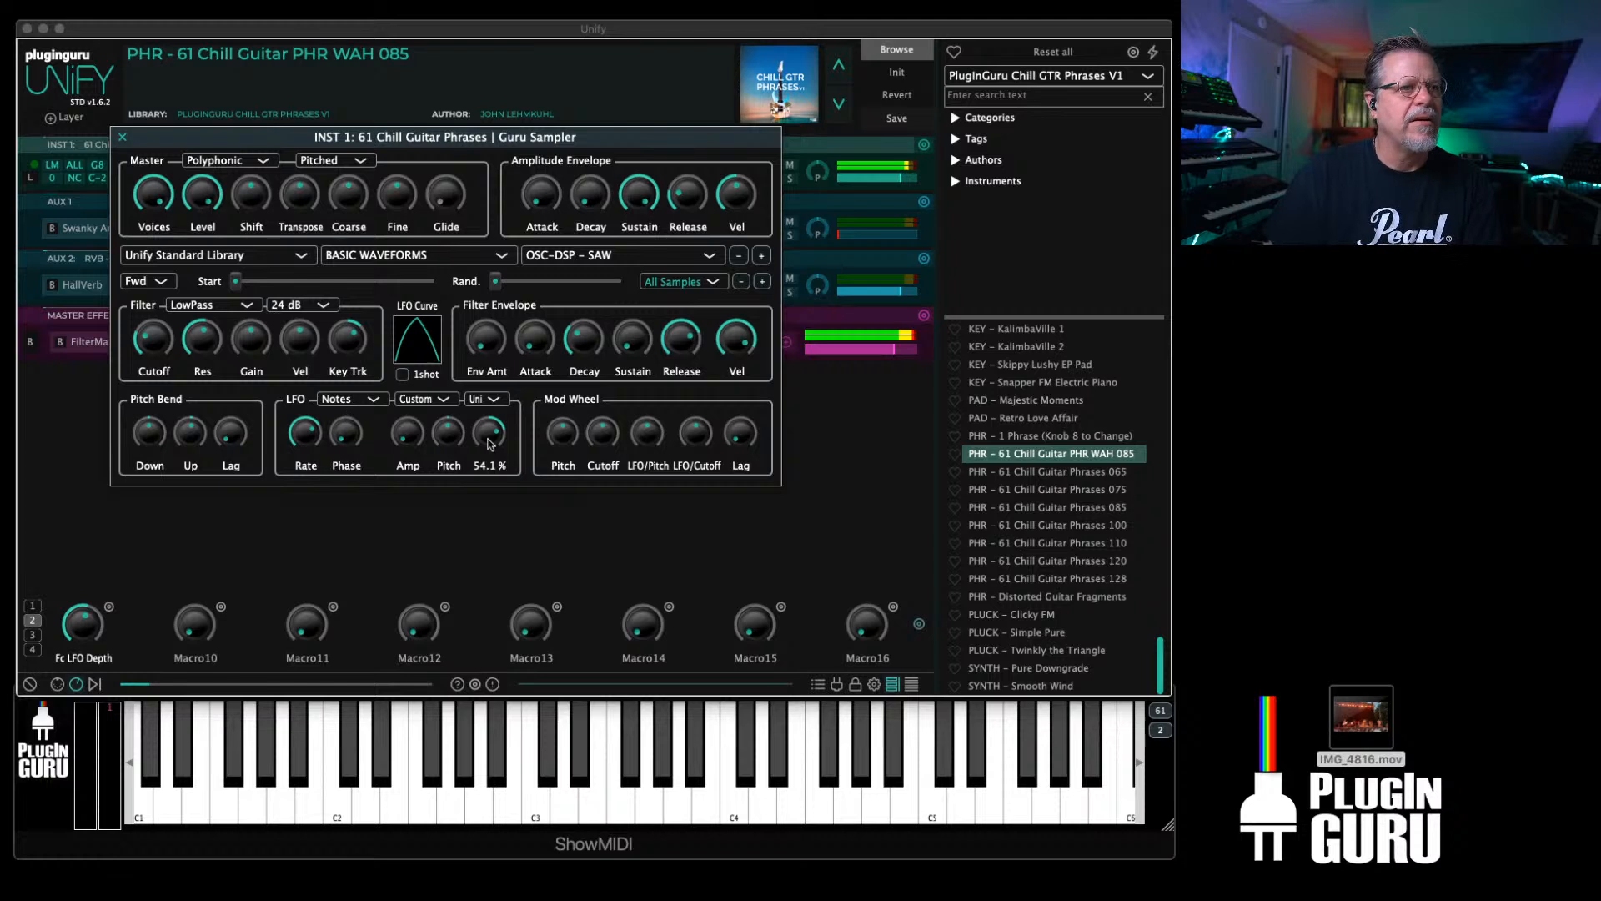
{"action": "left_click", "coordinate": [483, 399]}
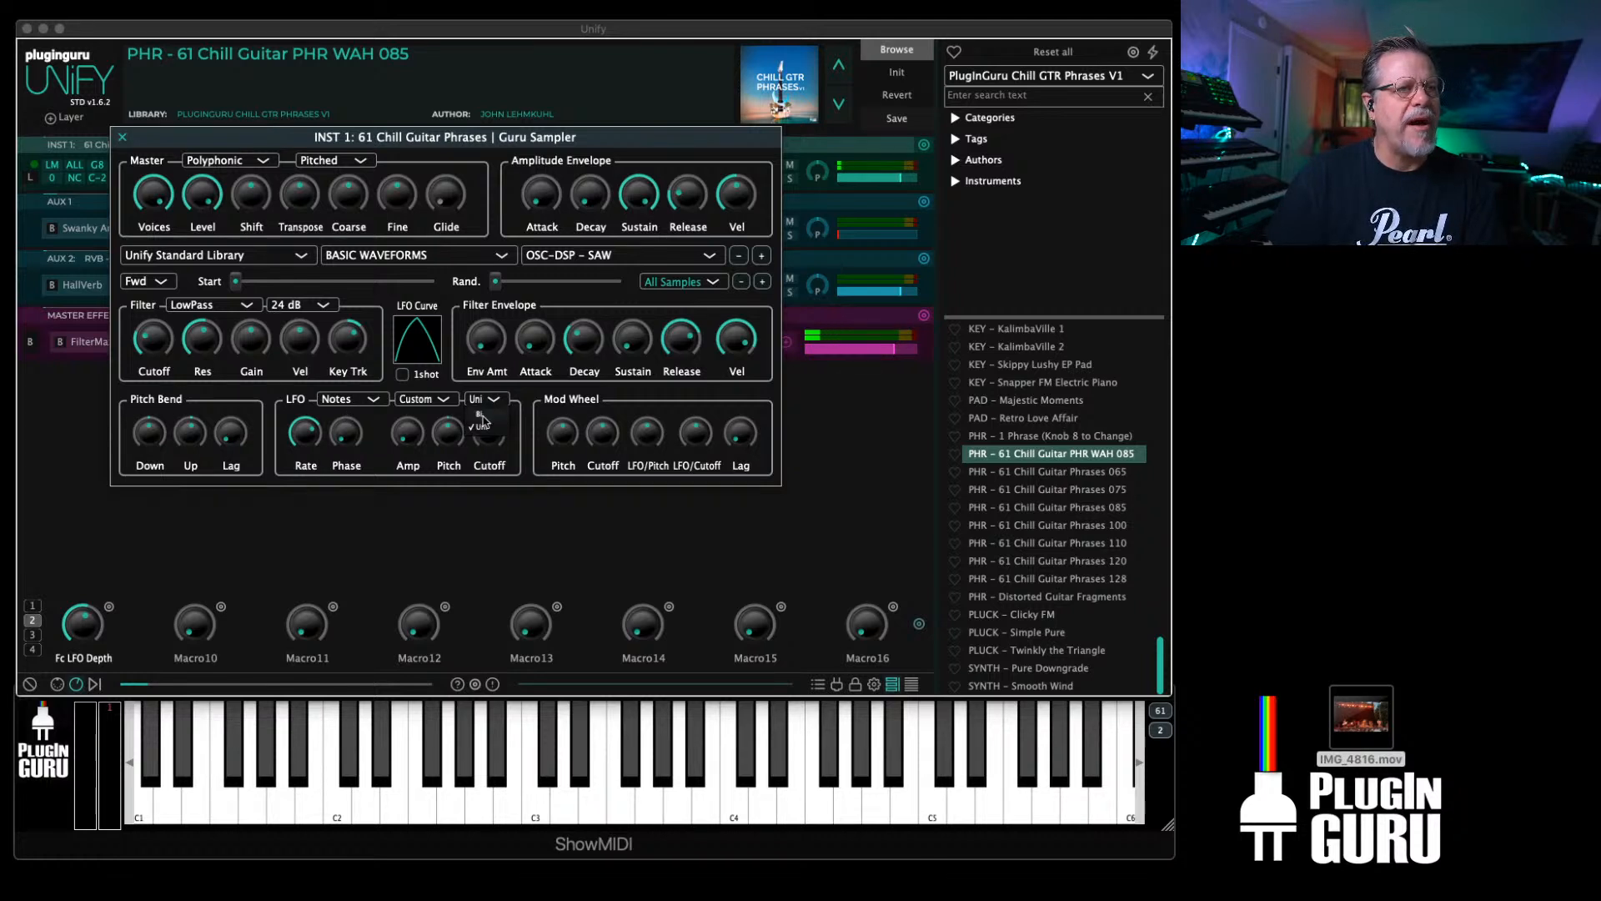
{"action": "left_click", "coordinate": [482, 416]}
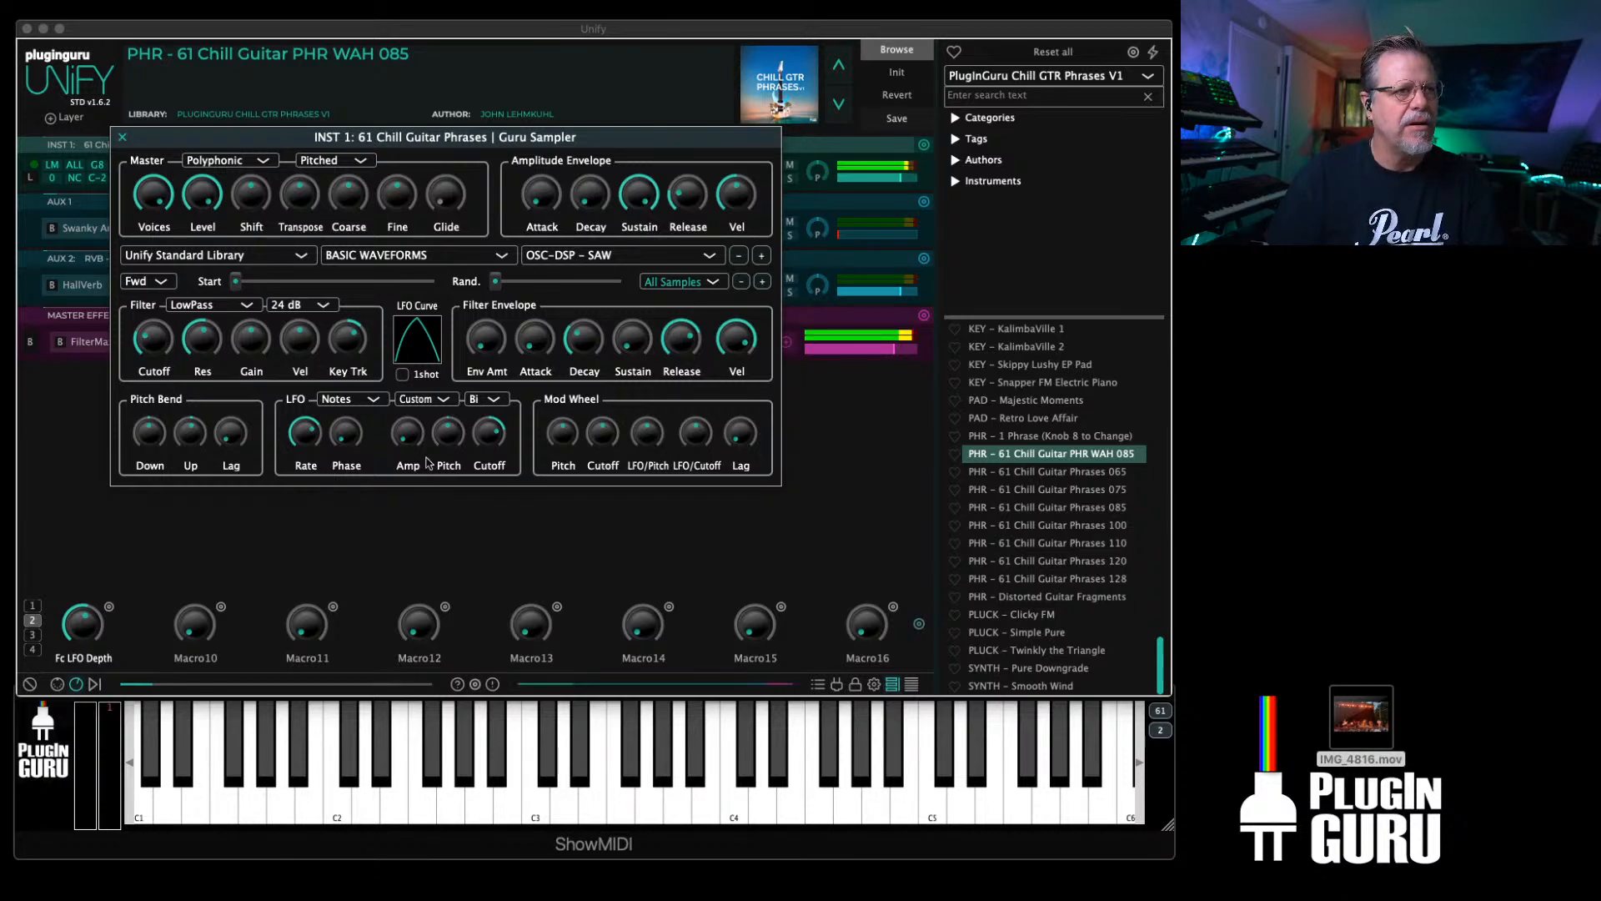
{"action": "mouse_move", "coordinate": [488, 441]}
{"action": "left_click_drag", "start_coordinate": [488, 440], "coordinate": [482, 461]}
{"action": "mouse_move", "coordinate": [162, 328]}
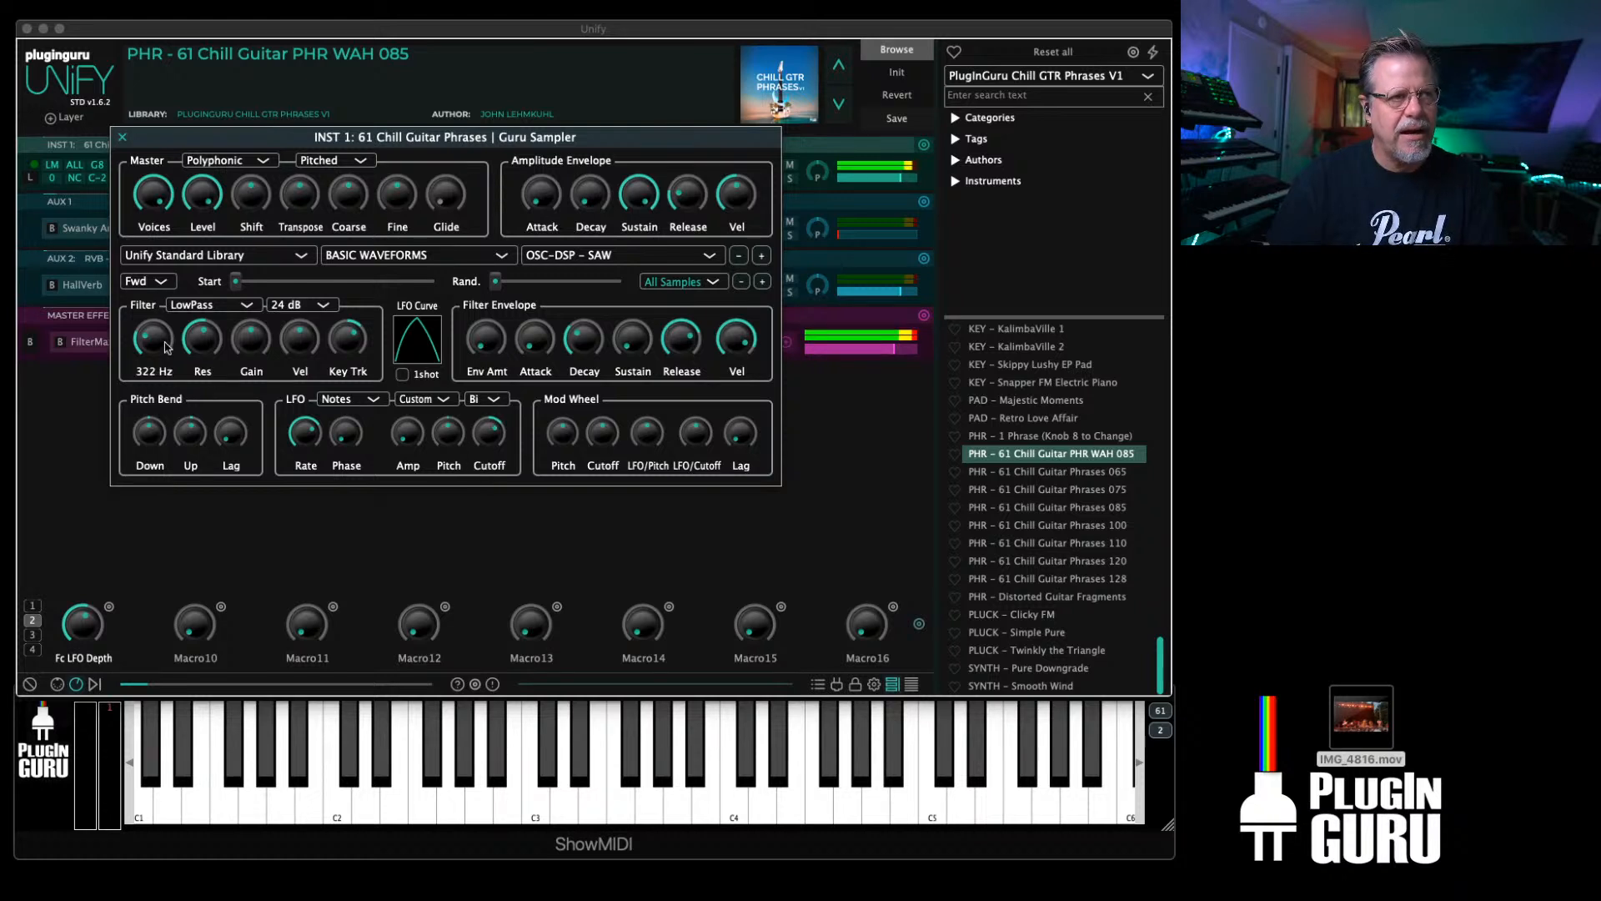
{"action": "mouse_move", "coordinate": [493, 440]}
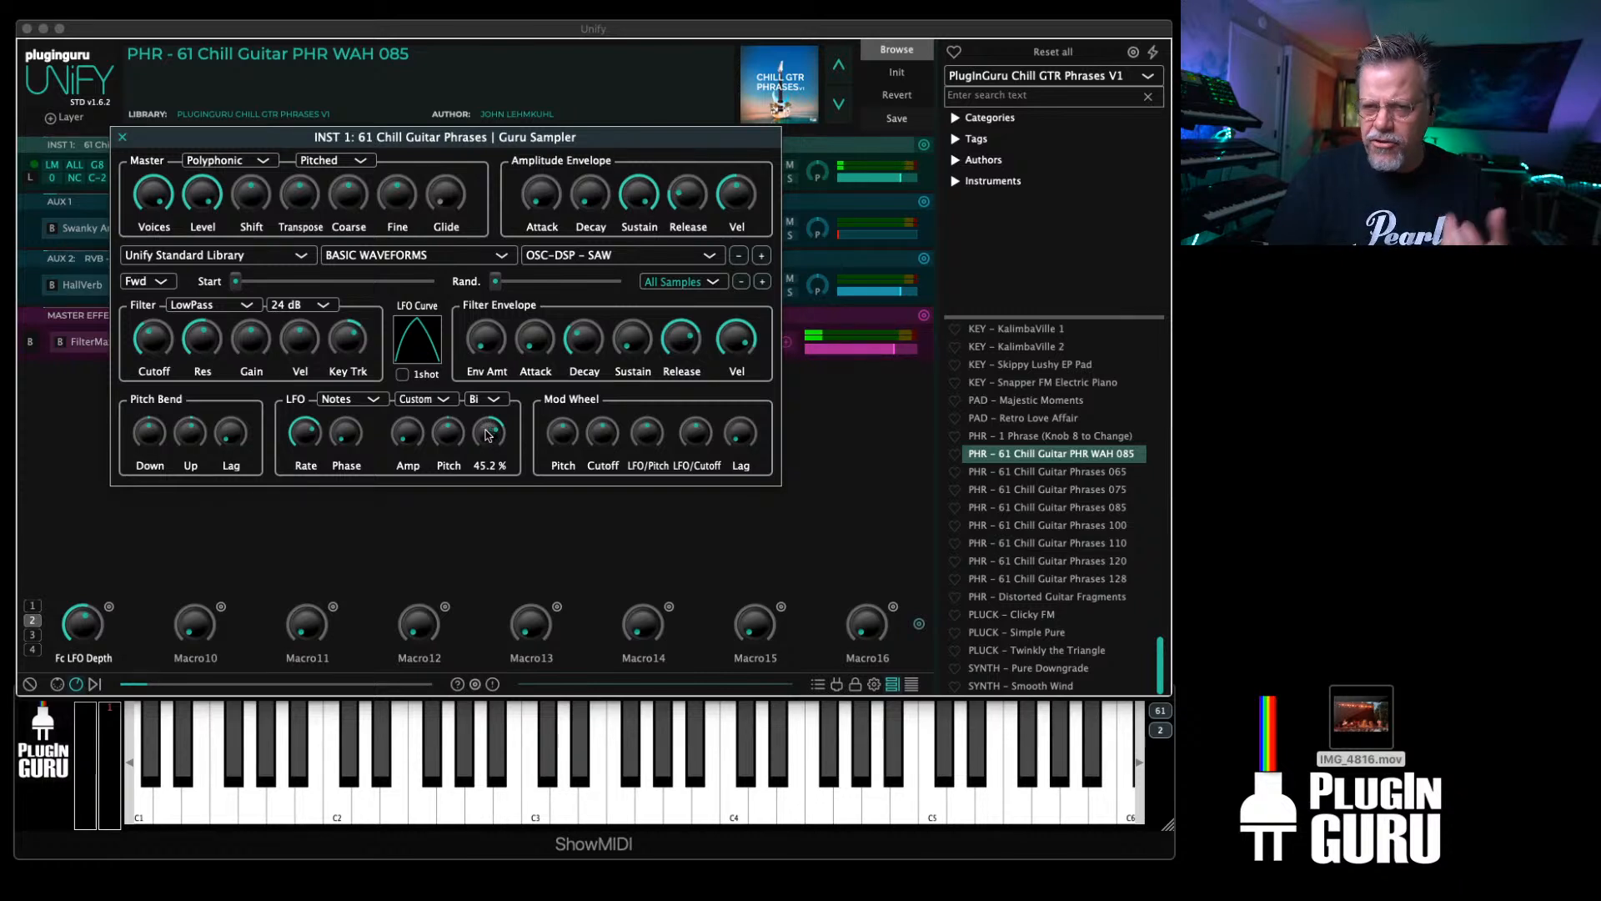
Step: Return the LFO polarity to Uni and adjust the filter cutoff to audition the saw sound, closing the sampler editor when done
{"action": "left_click", "coordinate": [496, 400]}
{"action": "left_click", "coordinate": [489, 430]}
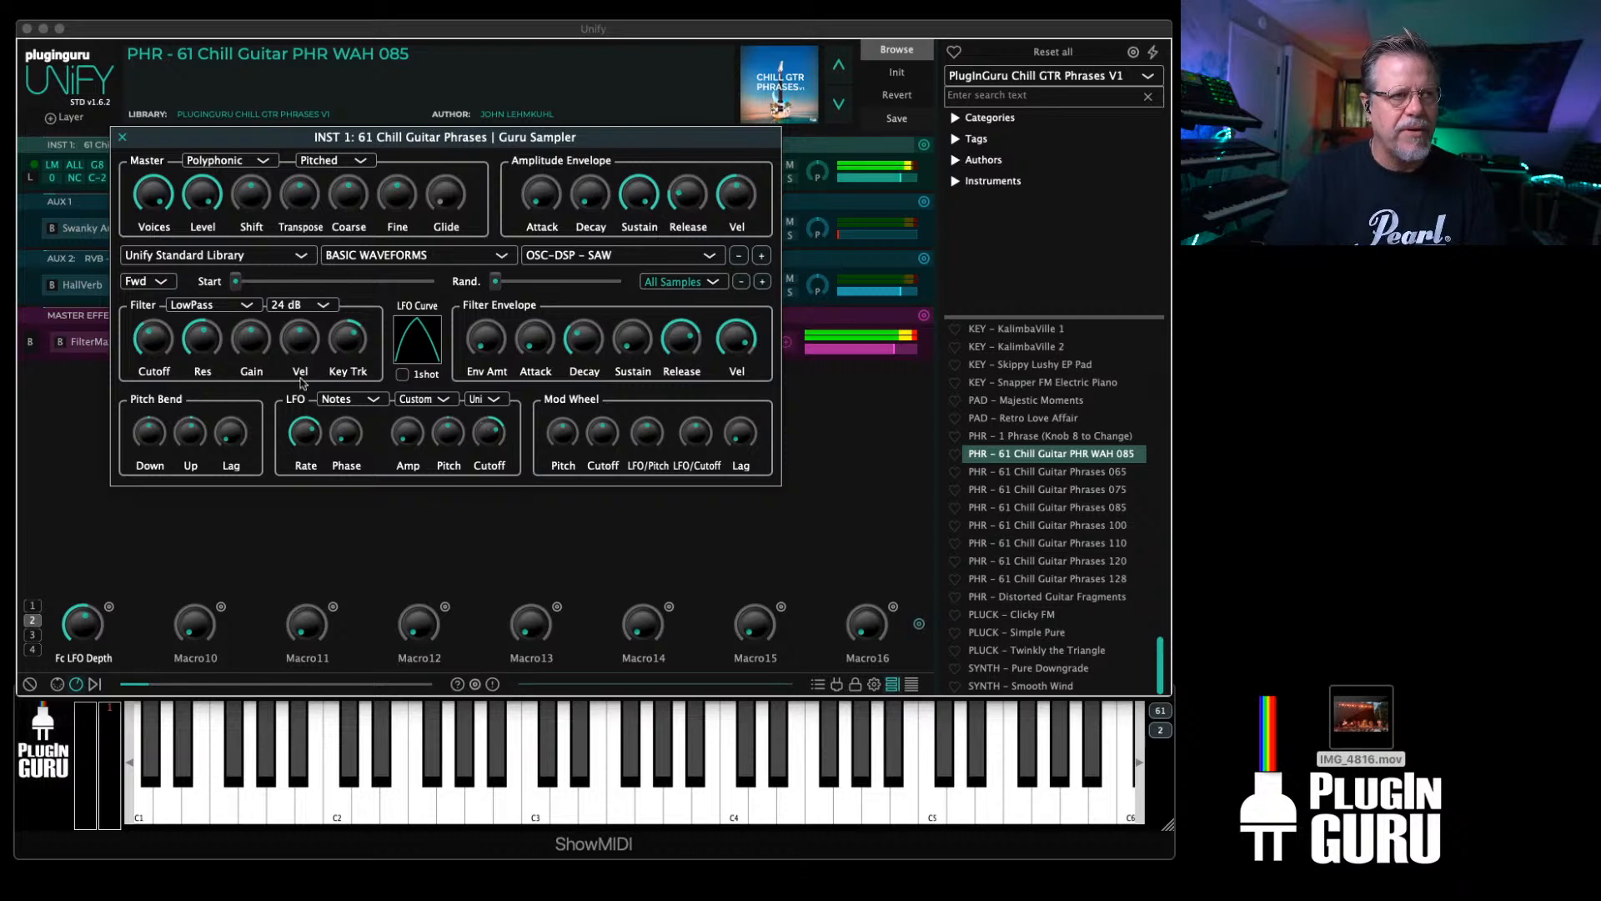
{"action": "left_click_drag", "start_coordinate": [154, 344], "coordinate": [185, 314]}
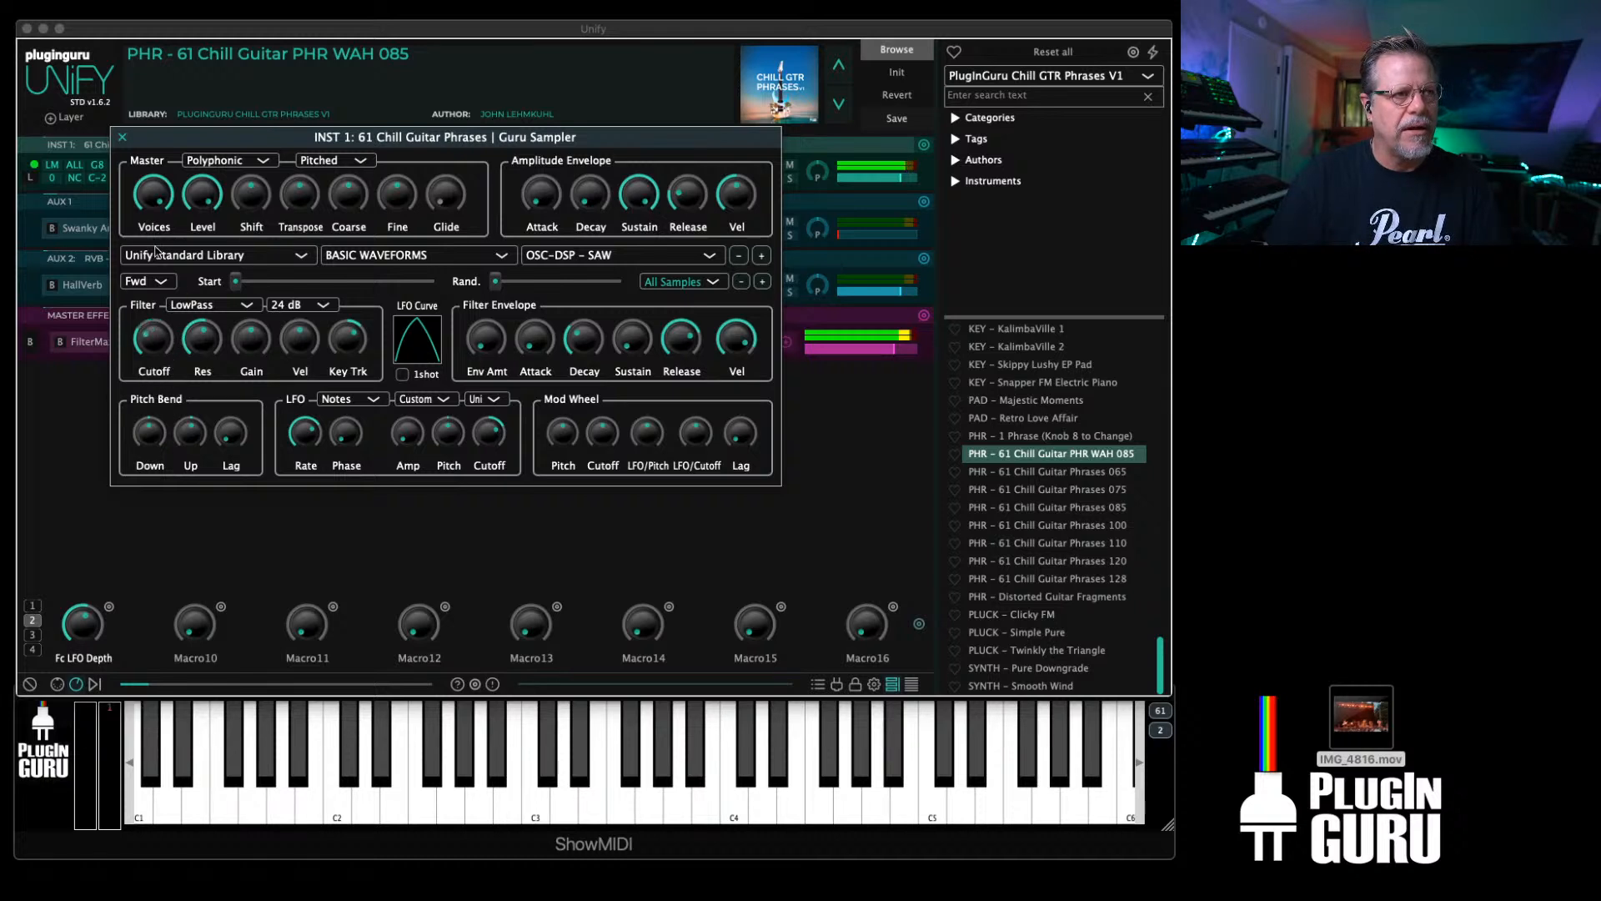
{"action": "left_click", "coordinate": [122, 137]}
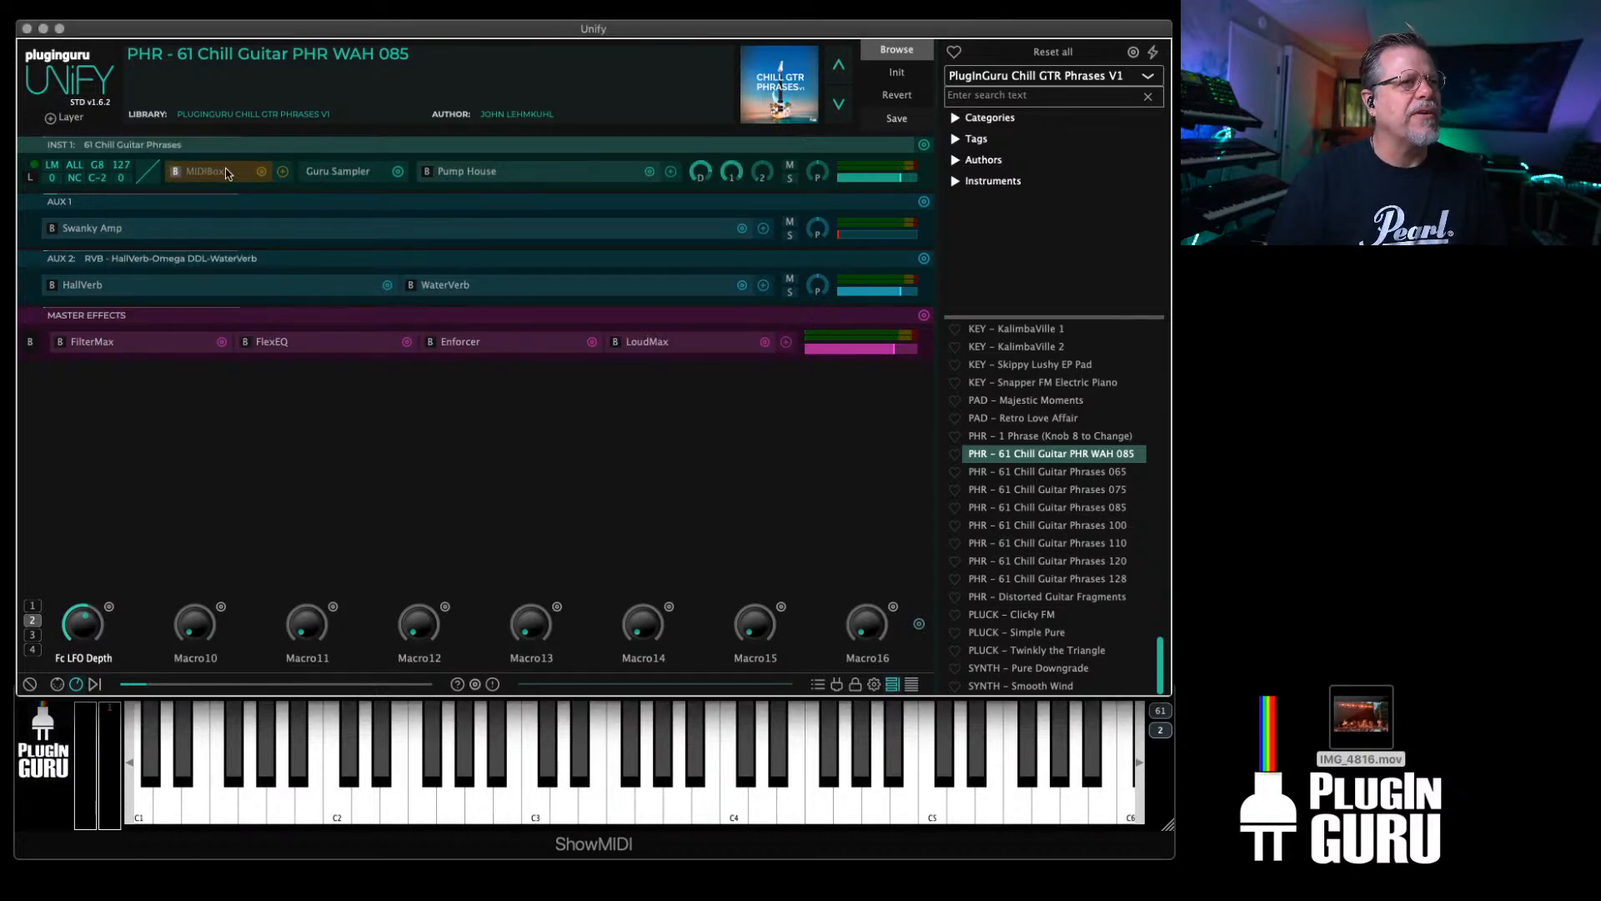
Step: Mute the INST 1 layer and add an empty instrument layer to the patch
{"action": "left_click", "coordinate": [790, 165]}
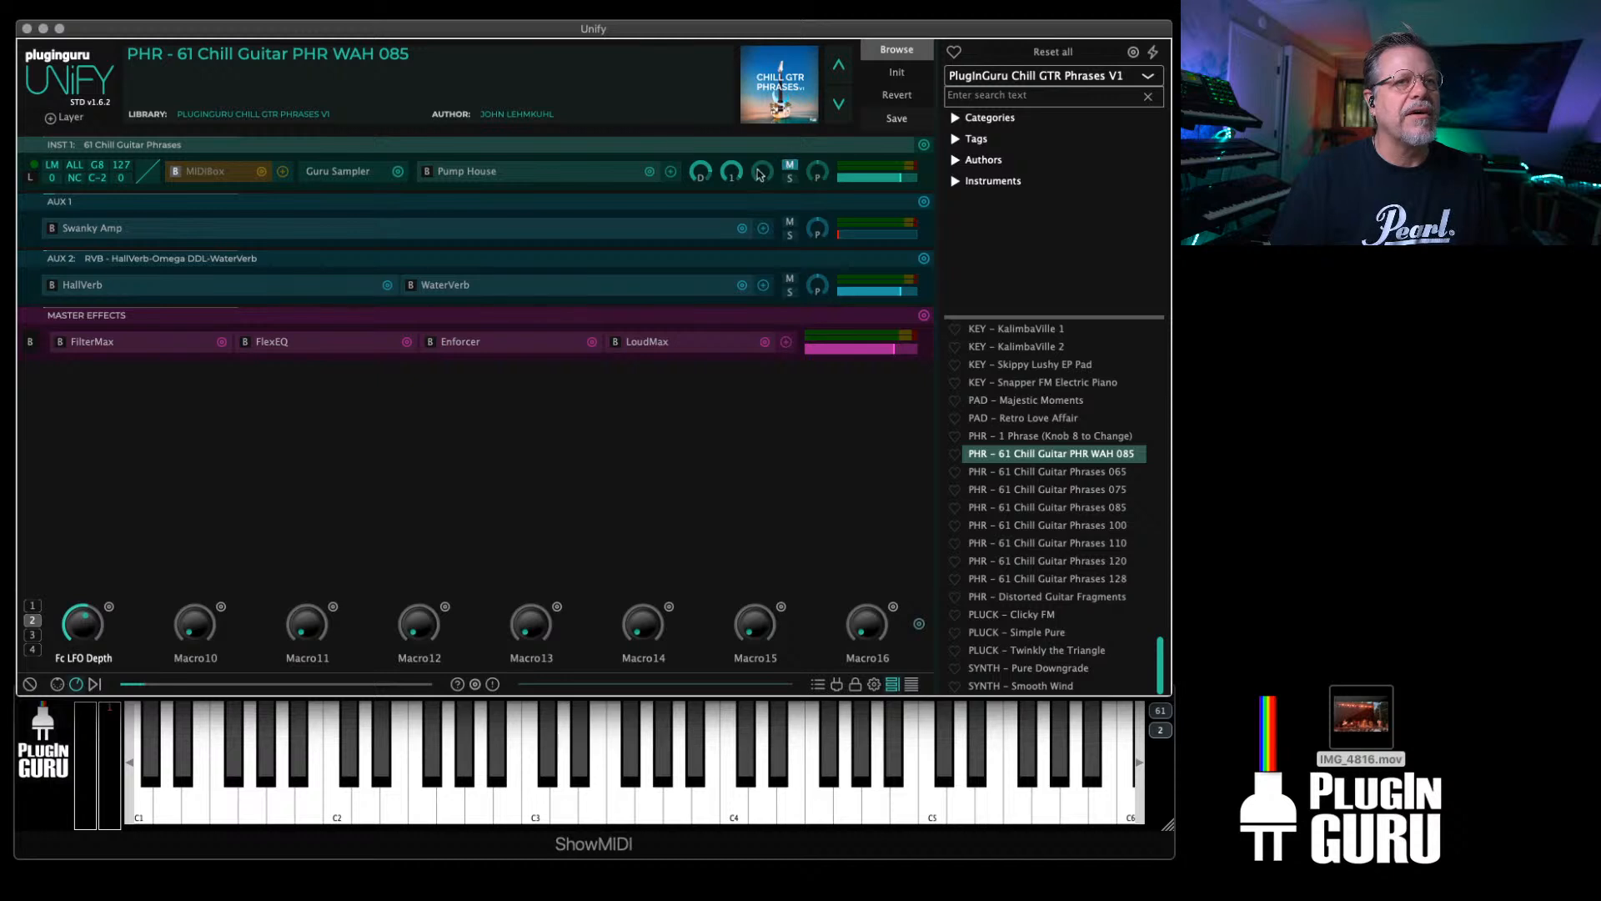
{"action": "left_click", "coordinate": [70, 118]}
{"action": "mouse_move", "coordinate": [90, 125]}
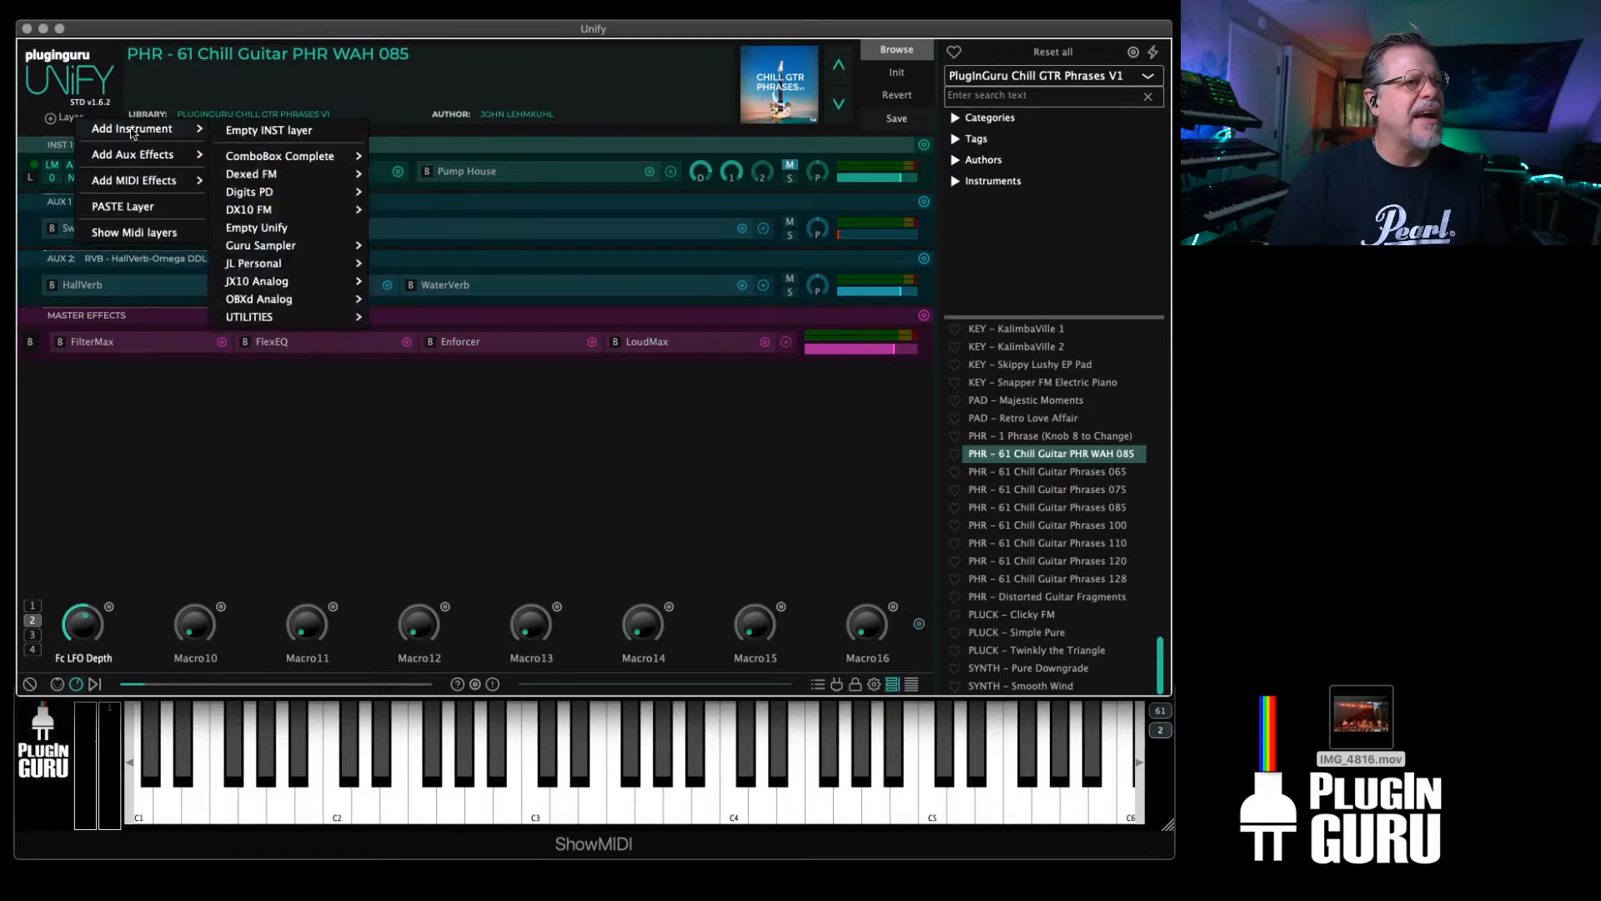
{"action": "left_click", "coordinate": [261, 131]}
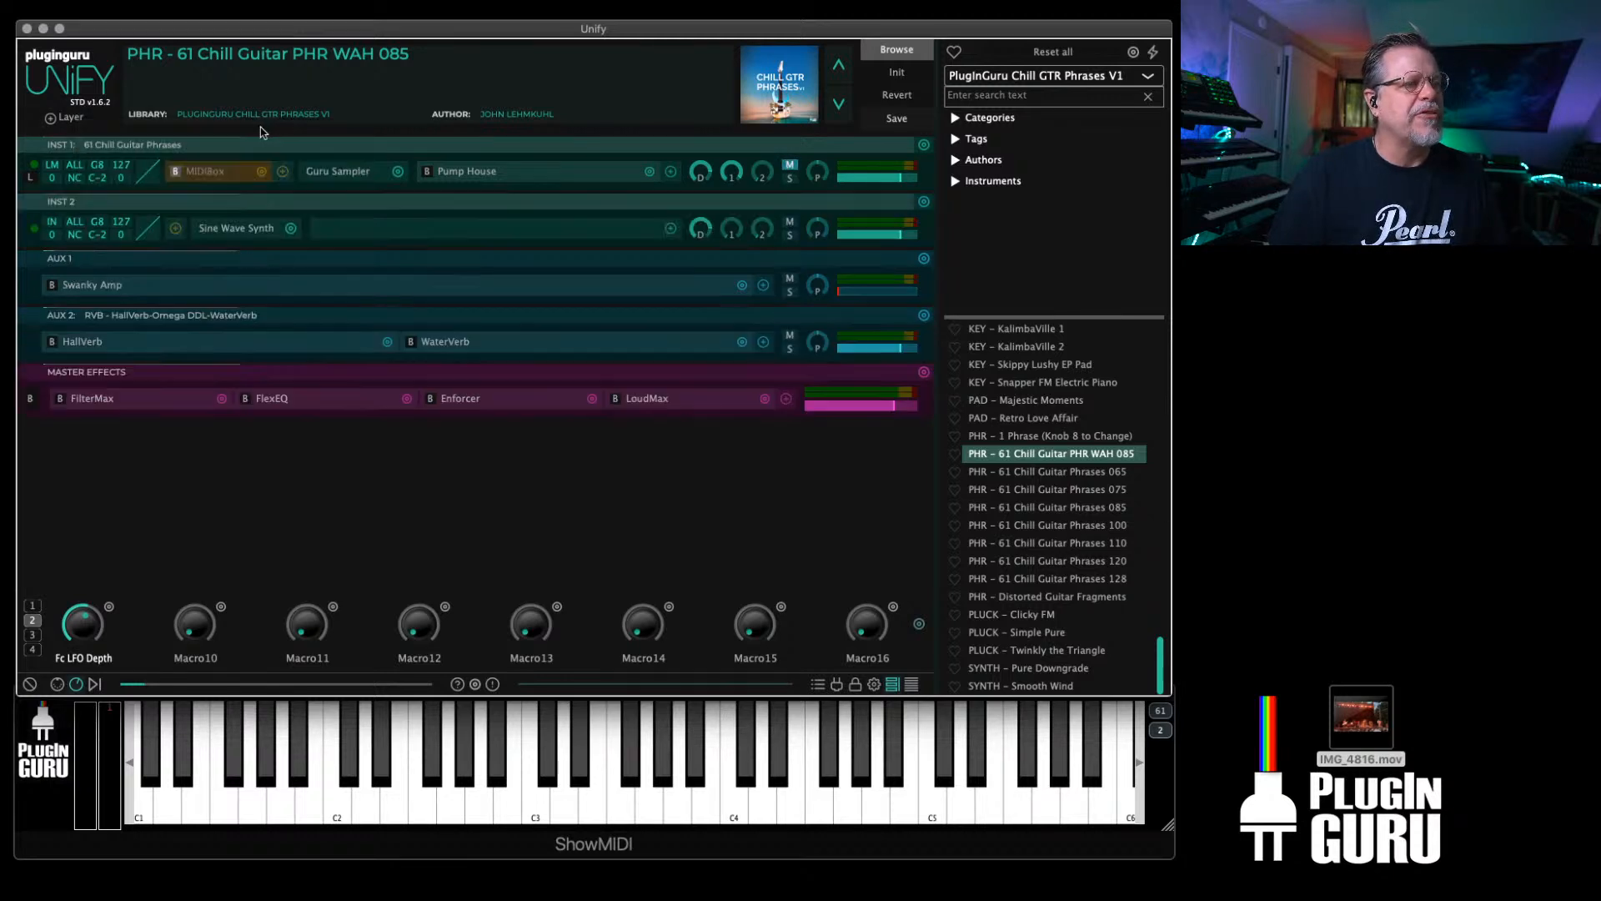
Step: Swap INST 2's Sine Wave Synth for Omnisphere, and move its editor window up so it is fully visible
{"action": "left_click", "coordinate": [291, 229]}
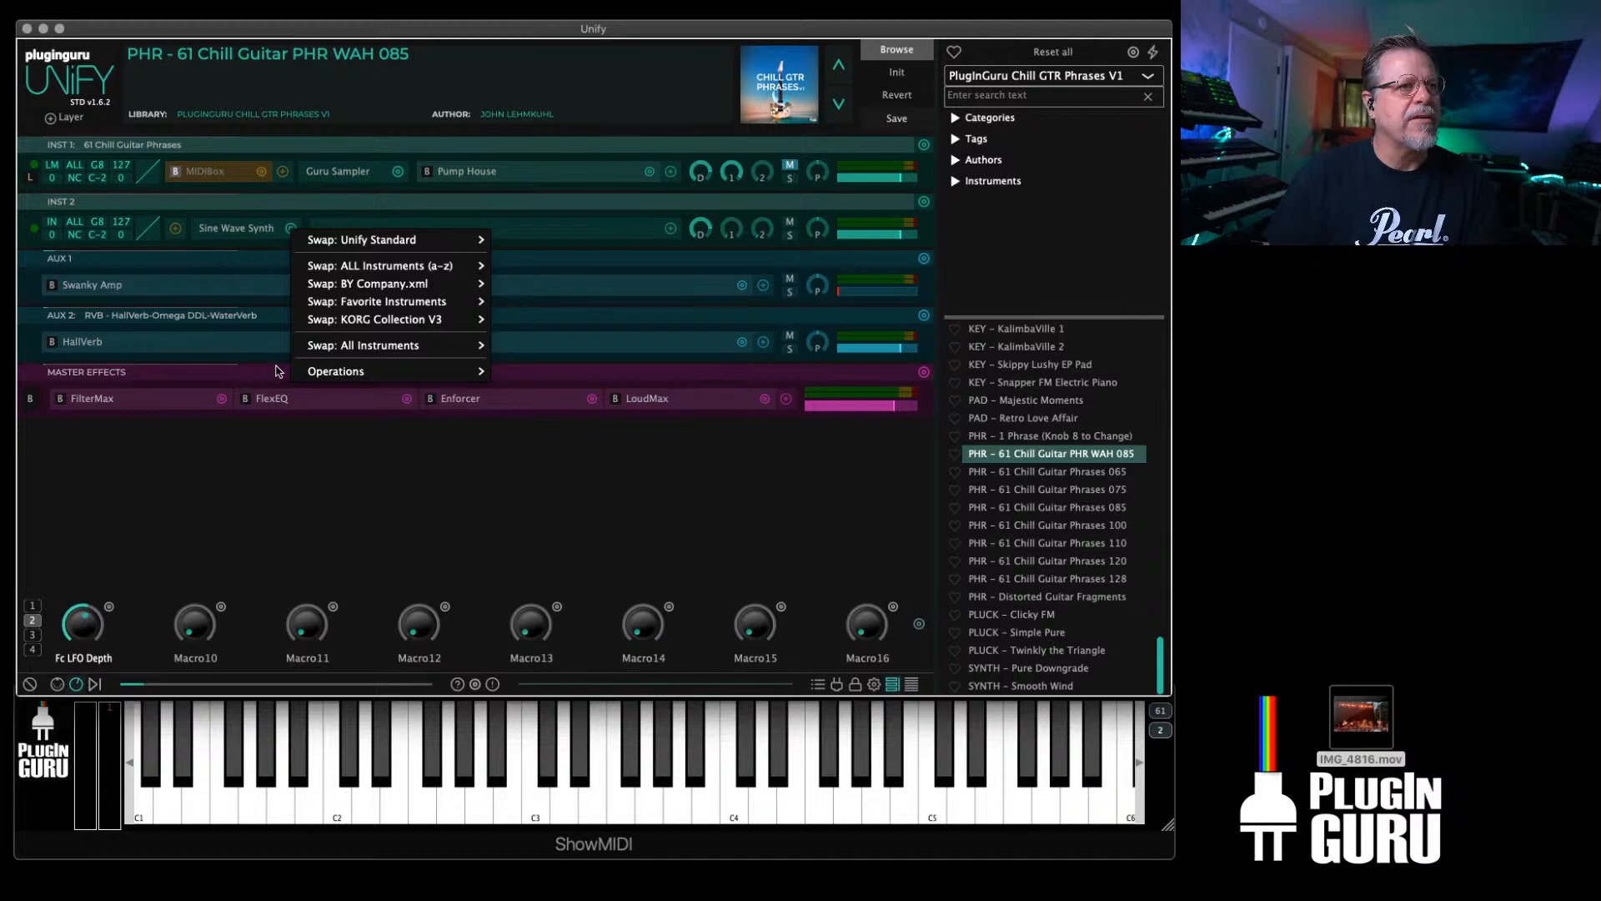
{"action": "mouse_move", "coordinate": [346, 351]}
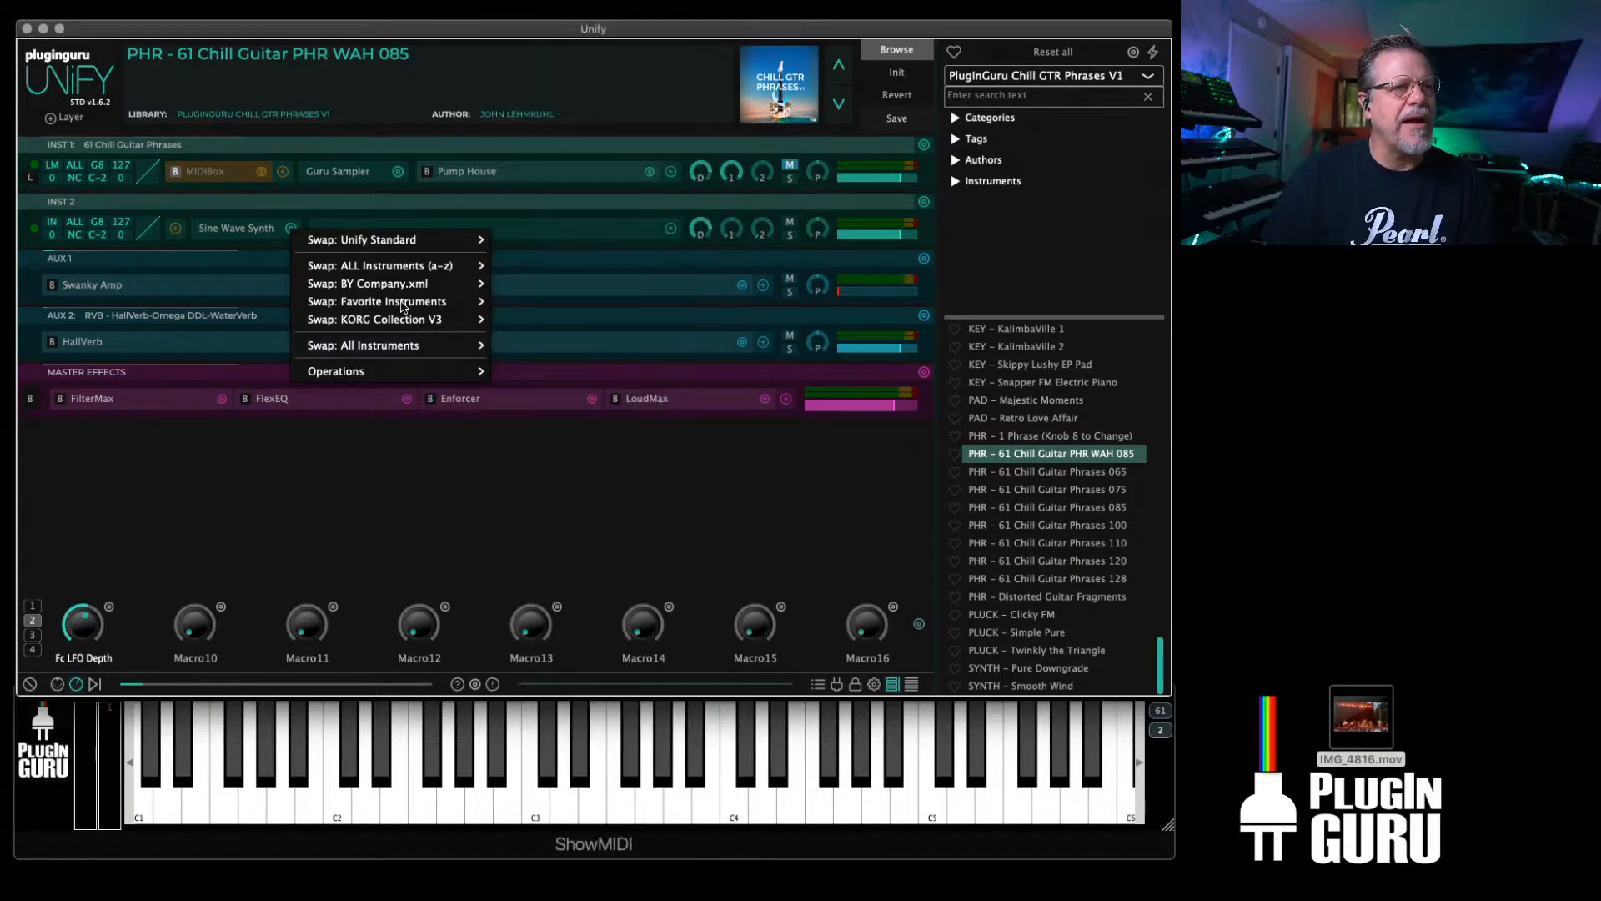
{"action": "mouse_move", "coordinate": [402, 305]}
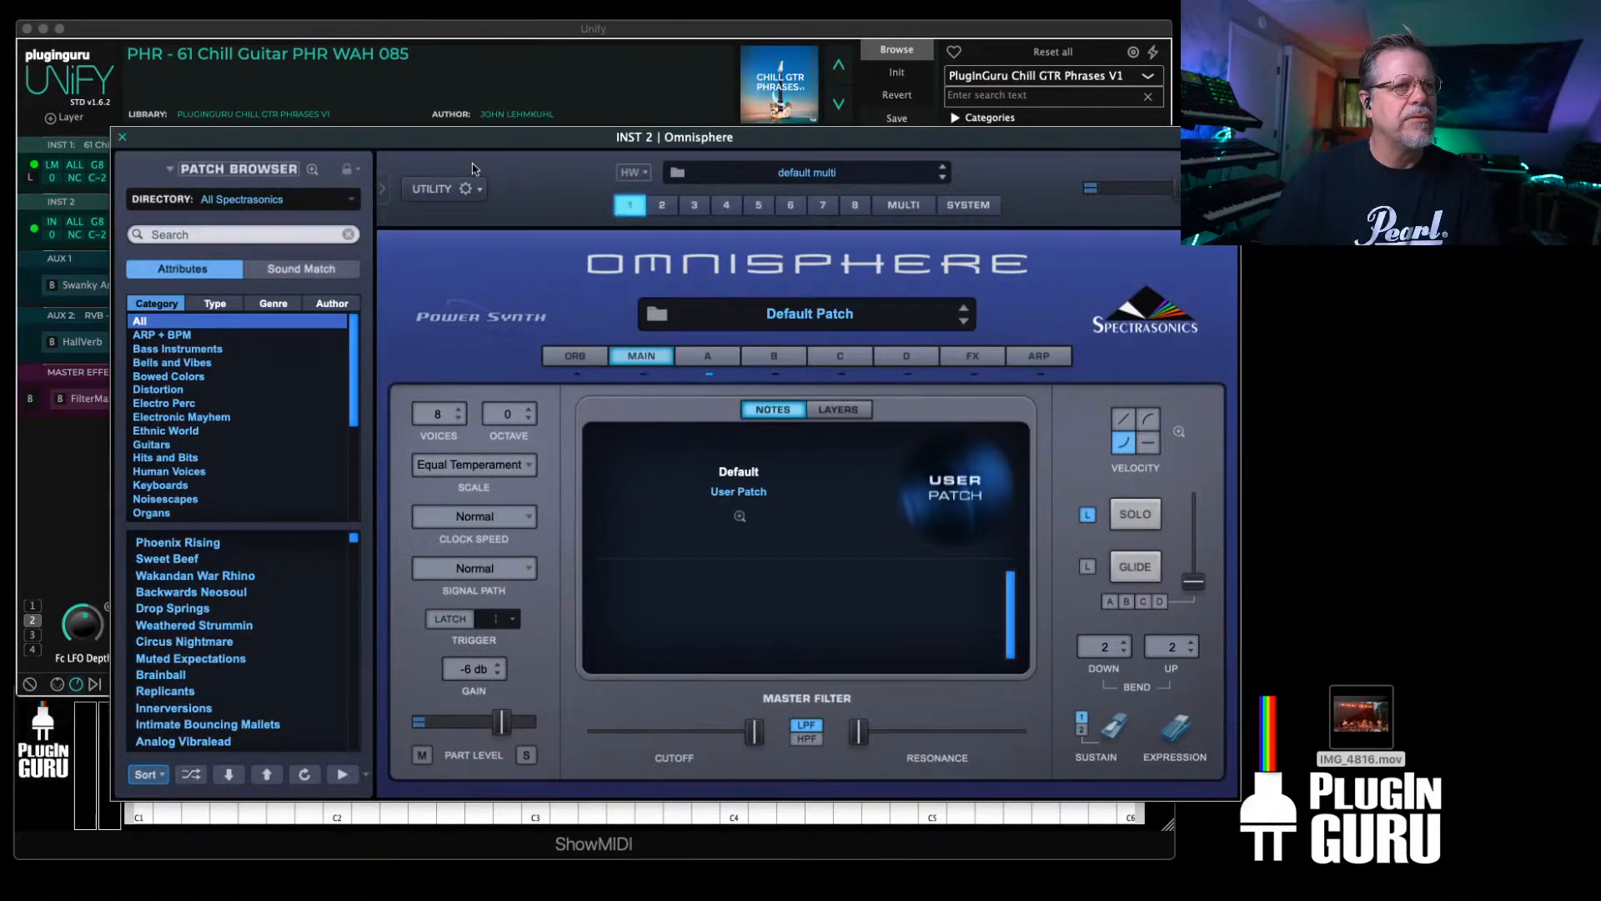
{"action": "left_click_drag", "start_coordinate": [465, 126], "coordinate": [362, 34]}
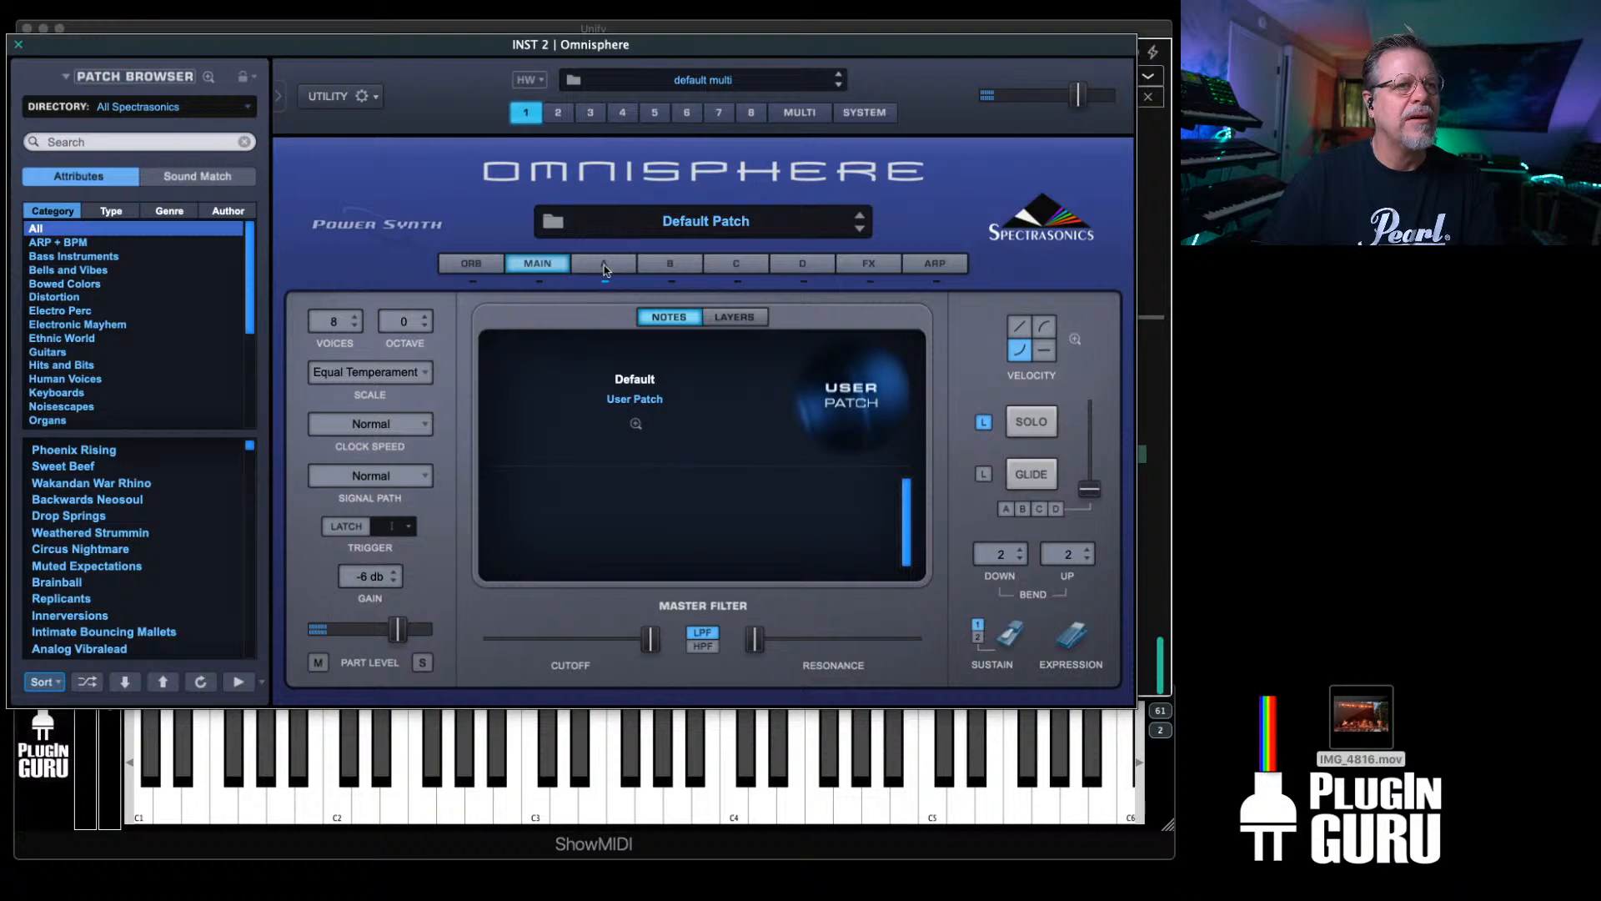
Step: On Omnisphere's layer A, turn on the Basic 12db Lowpass filter and raise its cutoff slightly
{"action": "left_click", "coordinate": [604, 264]}
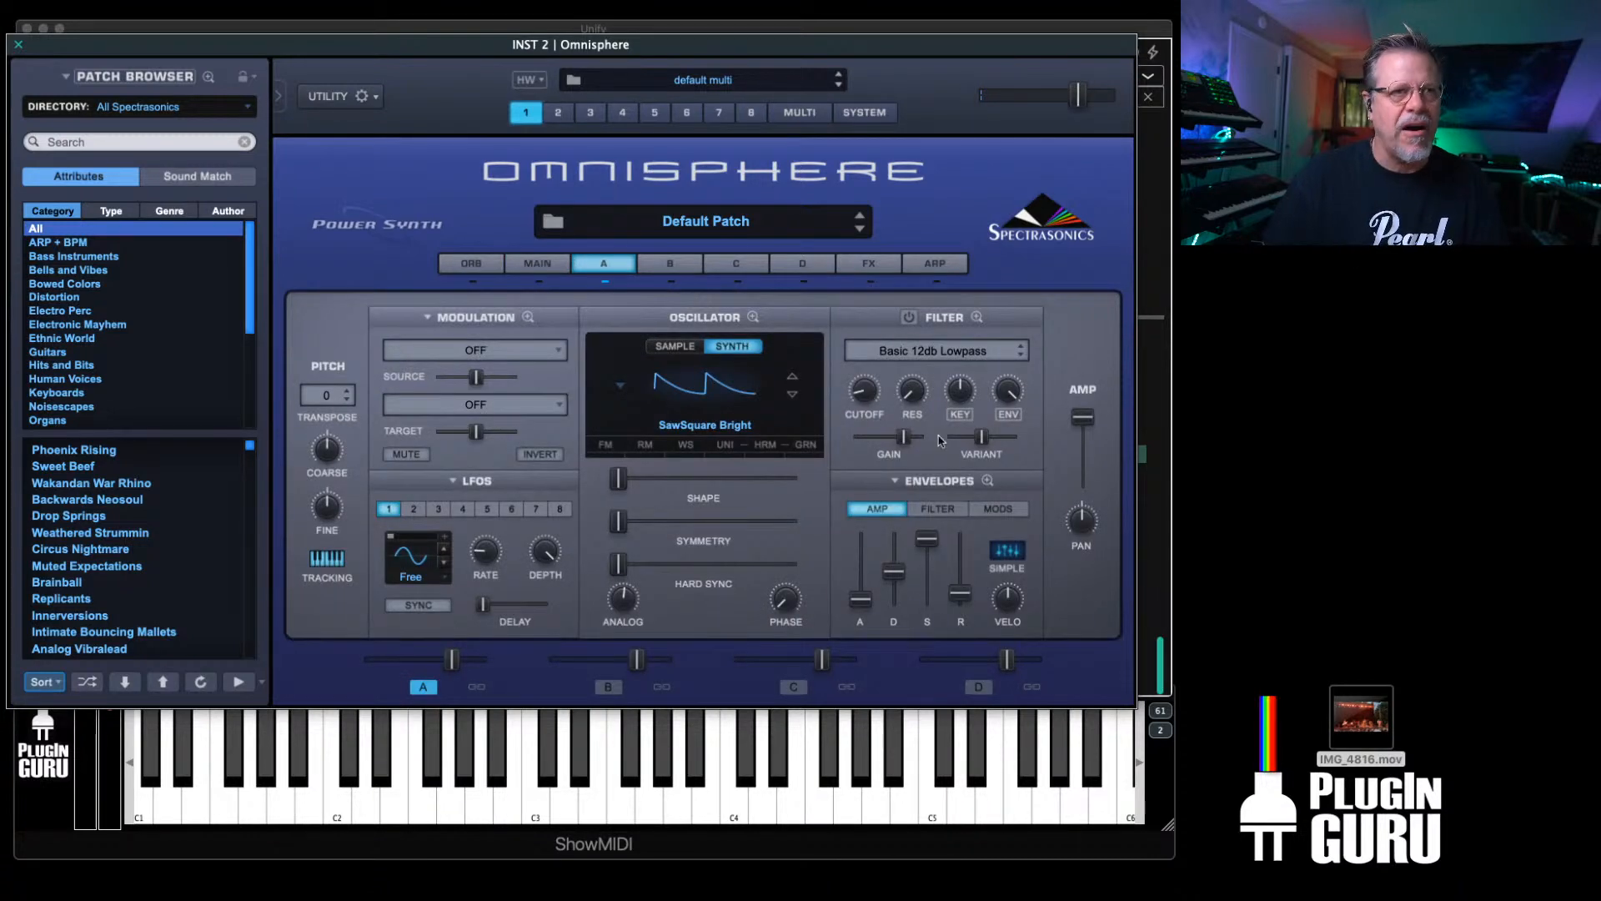
{"action": "left_click", "coordinate": [909, 318]}
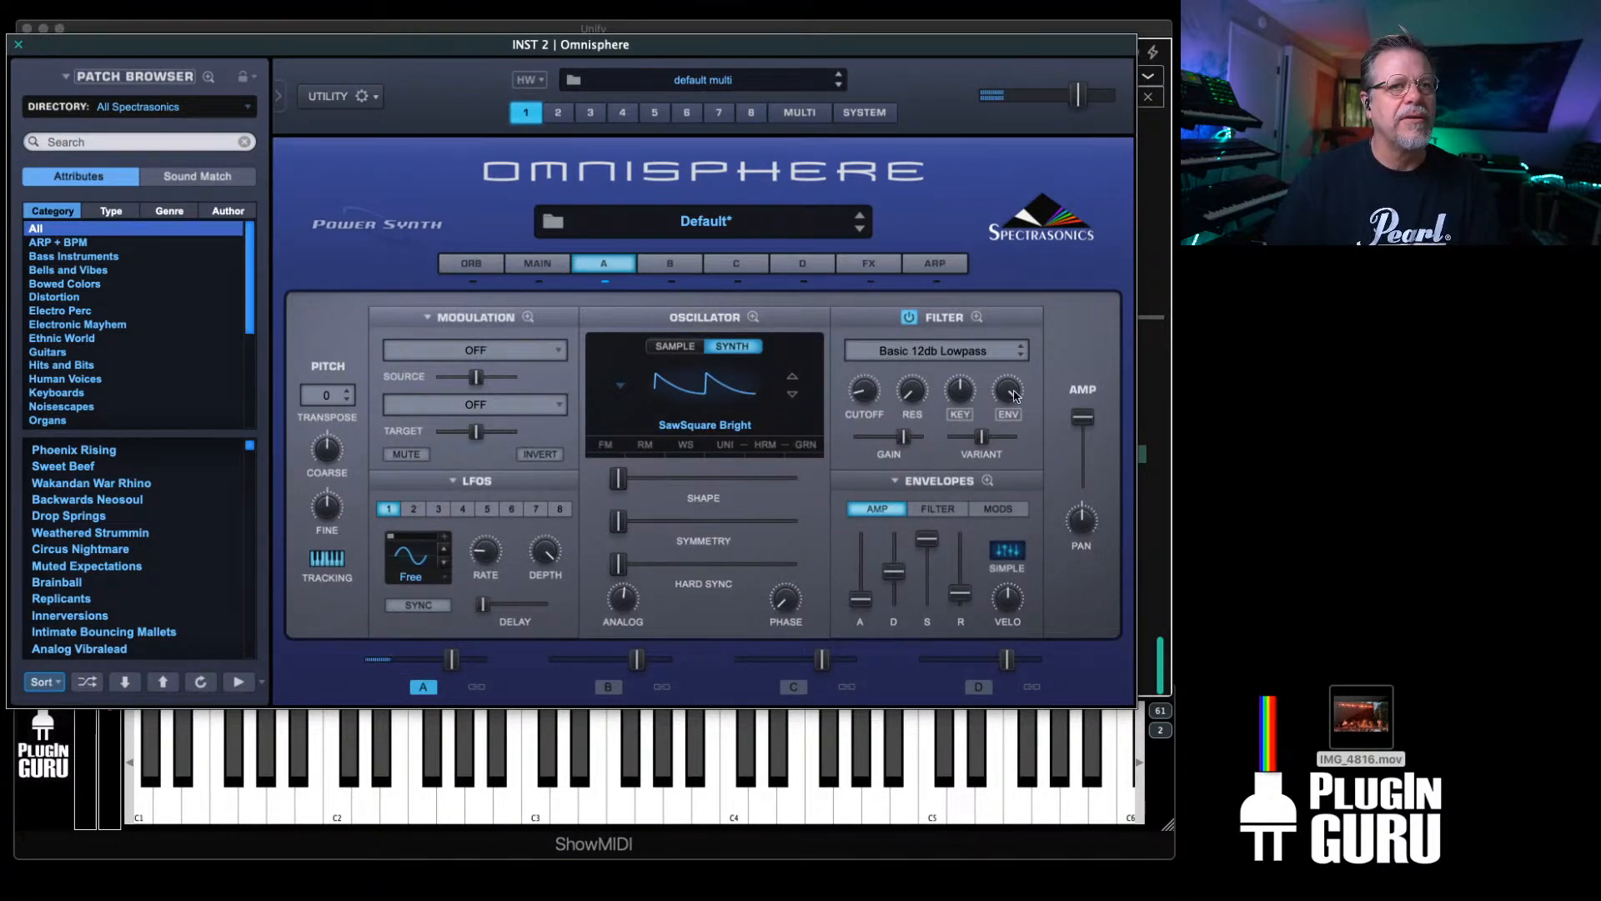
{"action": "mouse_move", "coordinate": [867, 401]}
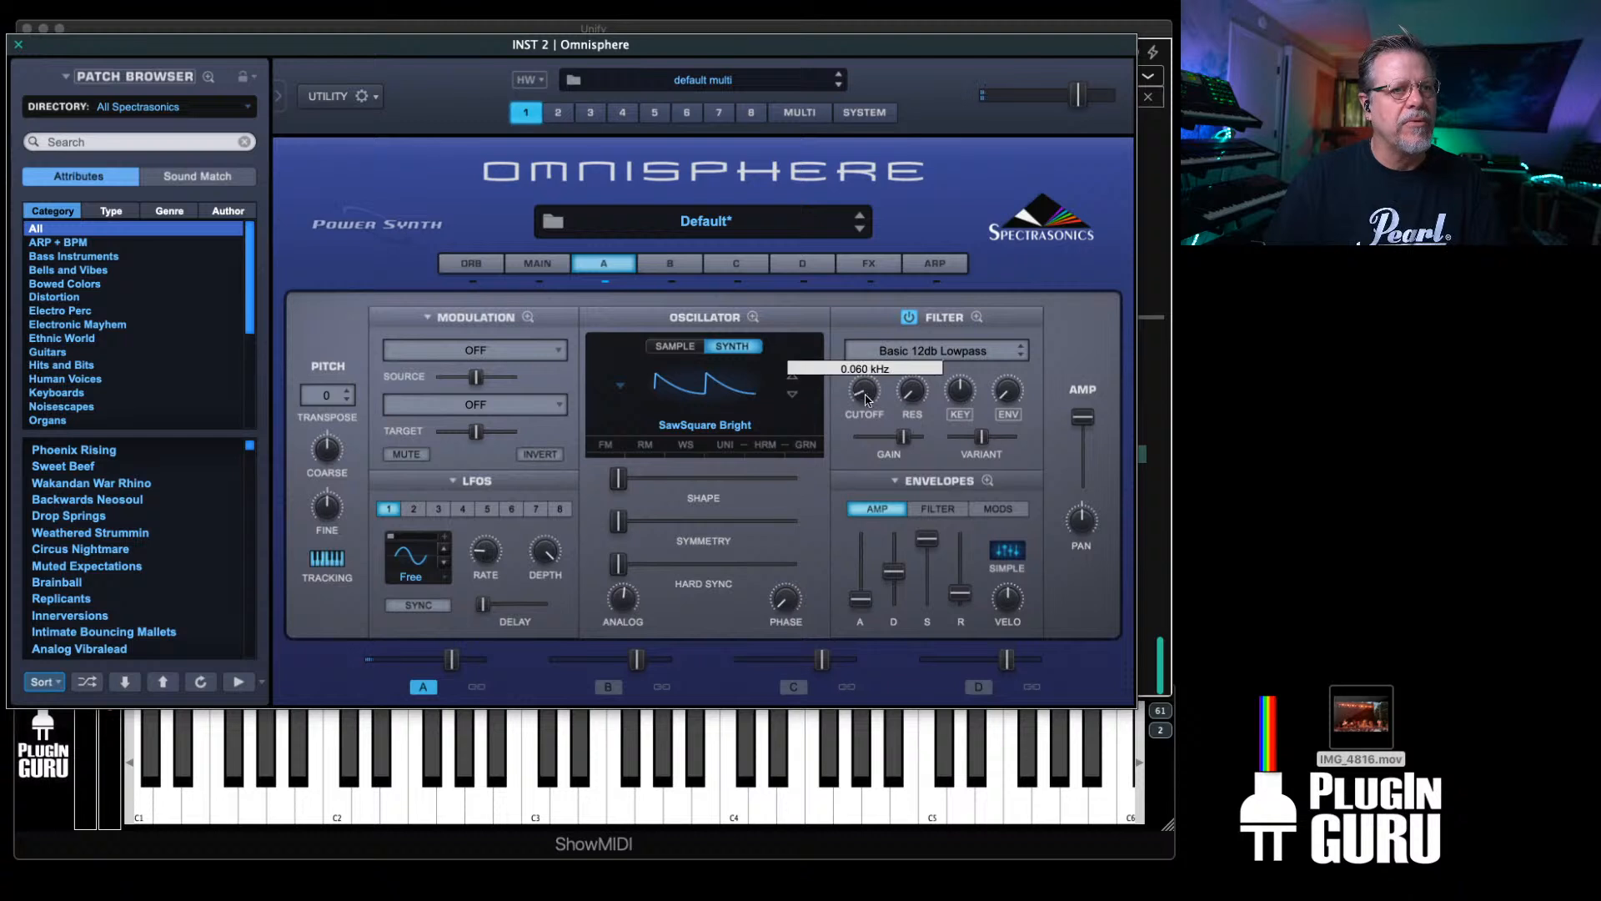
{"action": "left_click_drag", "start_coordinate": [867, 400], "coordinate": [868, 376]}
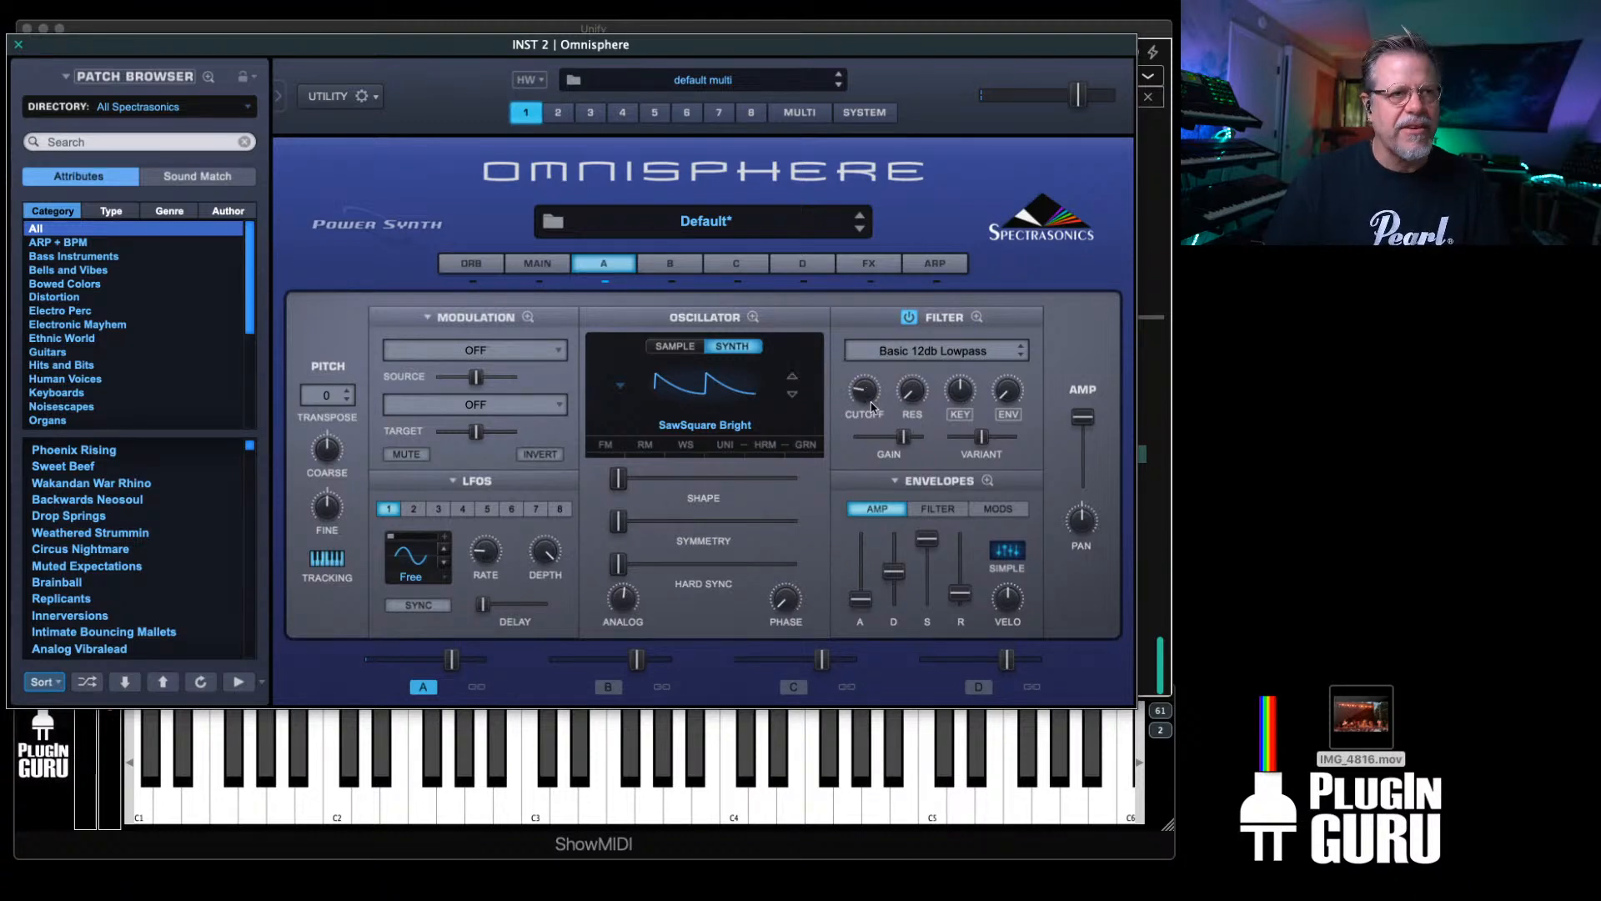
Step: Modulate layer A's filter cutoff with an LFO and adjust LFO 1's rate
{"action": "right_click", "coordinate": [866, 398]}
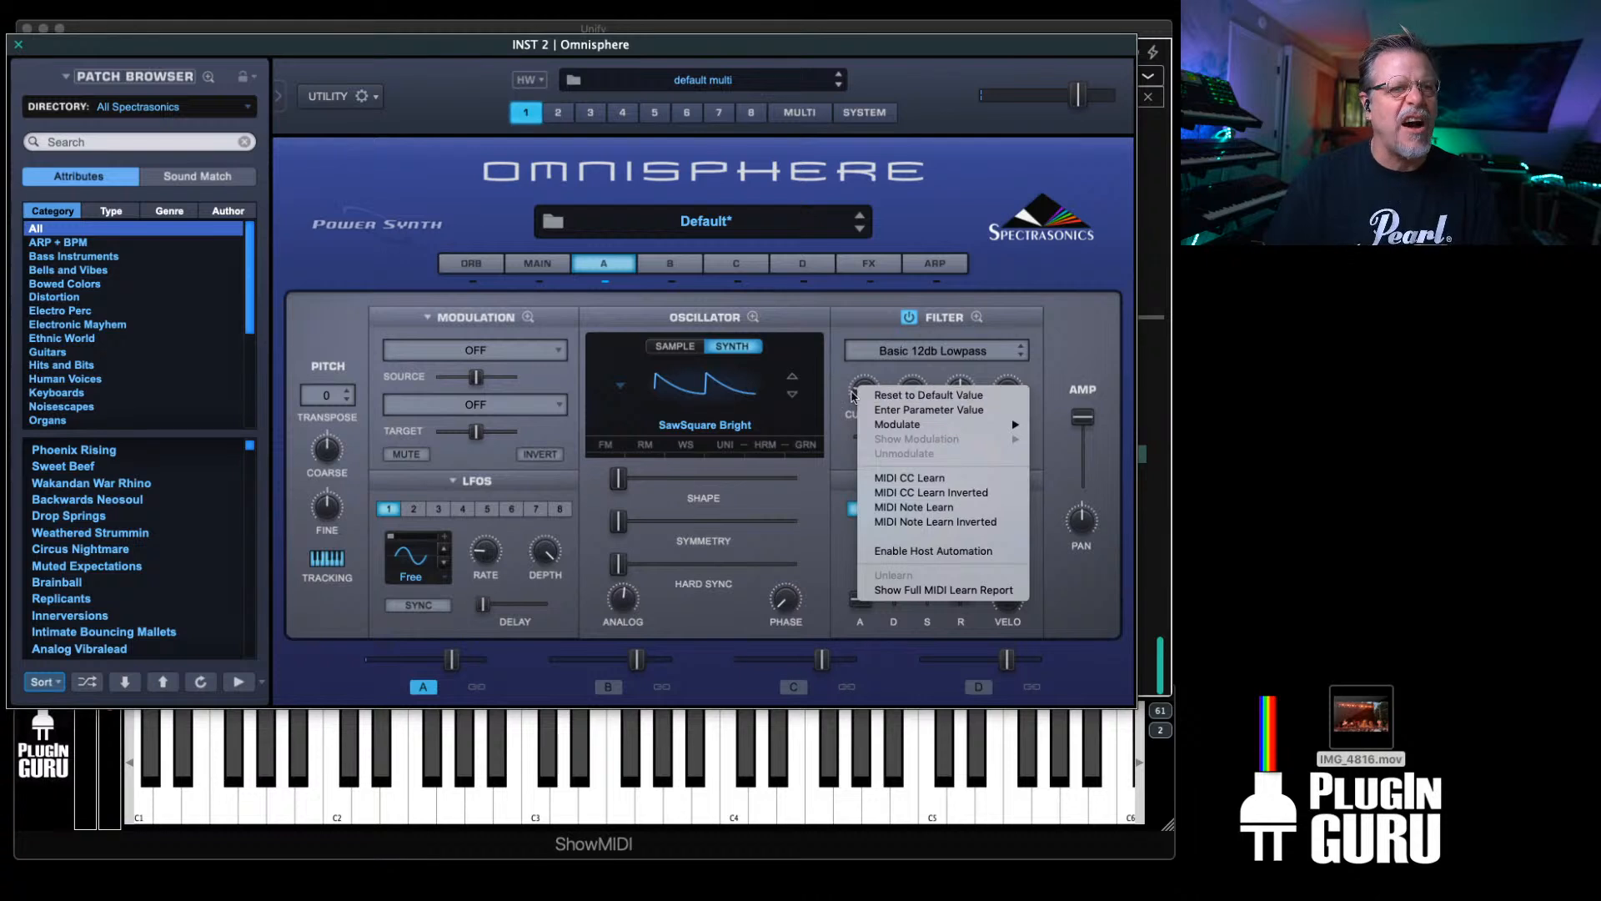
{"action": "mouse_move", "coordinate": [1001, 425]}
{"action": "left_click", "coordinate": [1090, 425]}
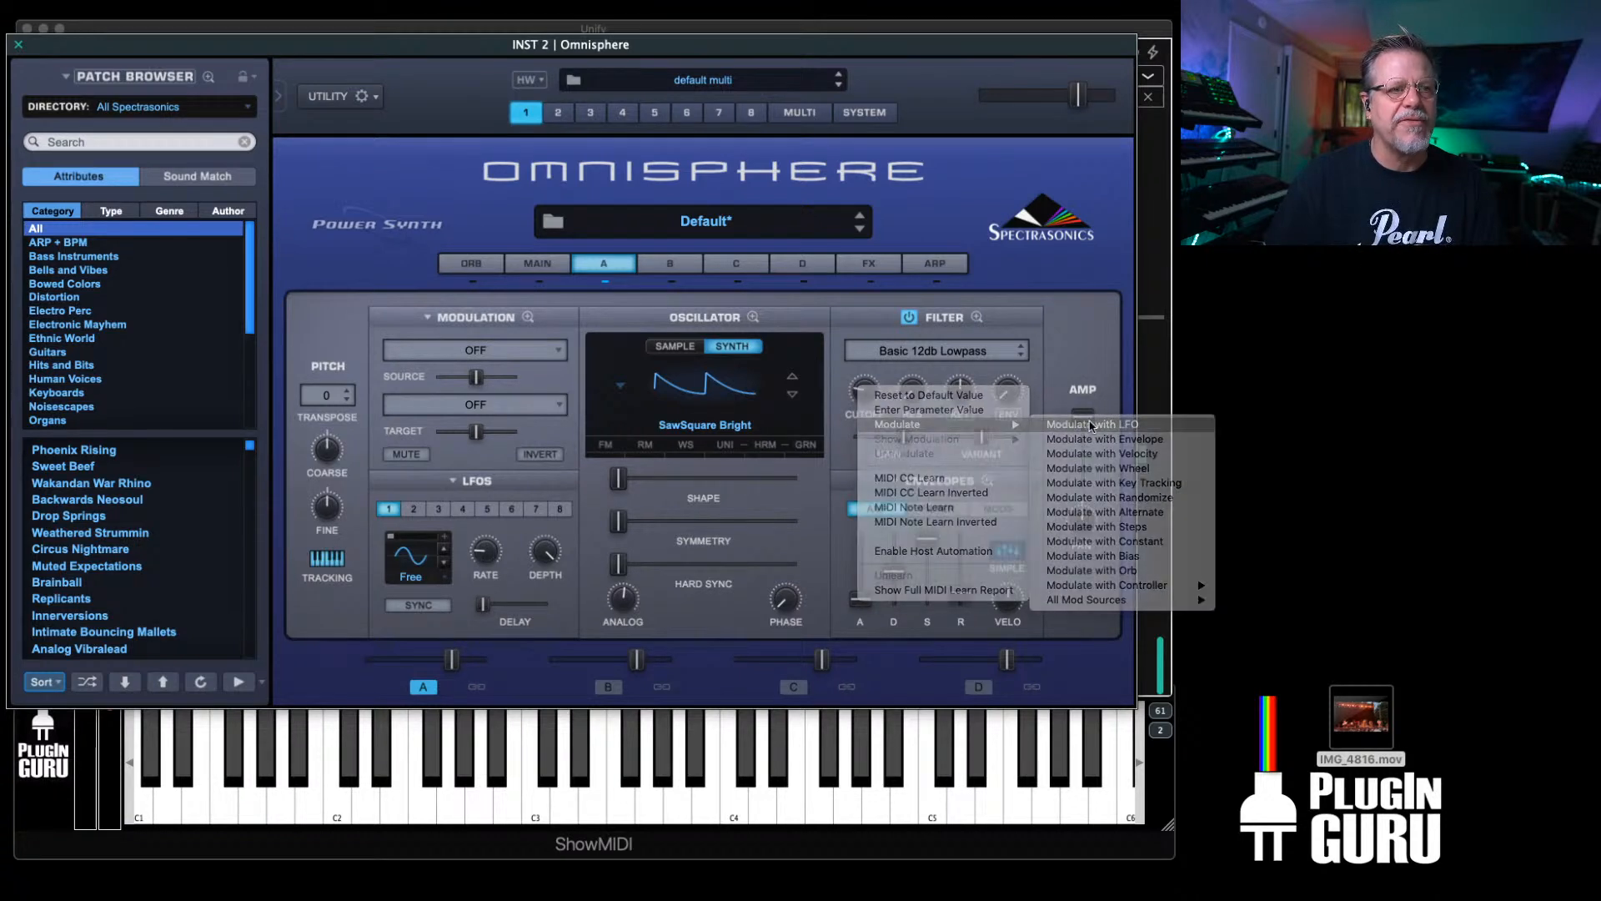
{"action": "left_click_drag", "start_coordinate": [497, 561], "coordinate": [498, 526]}
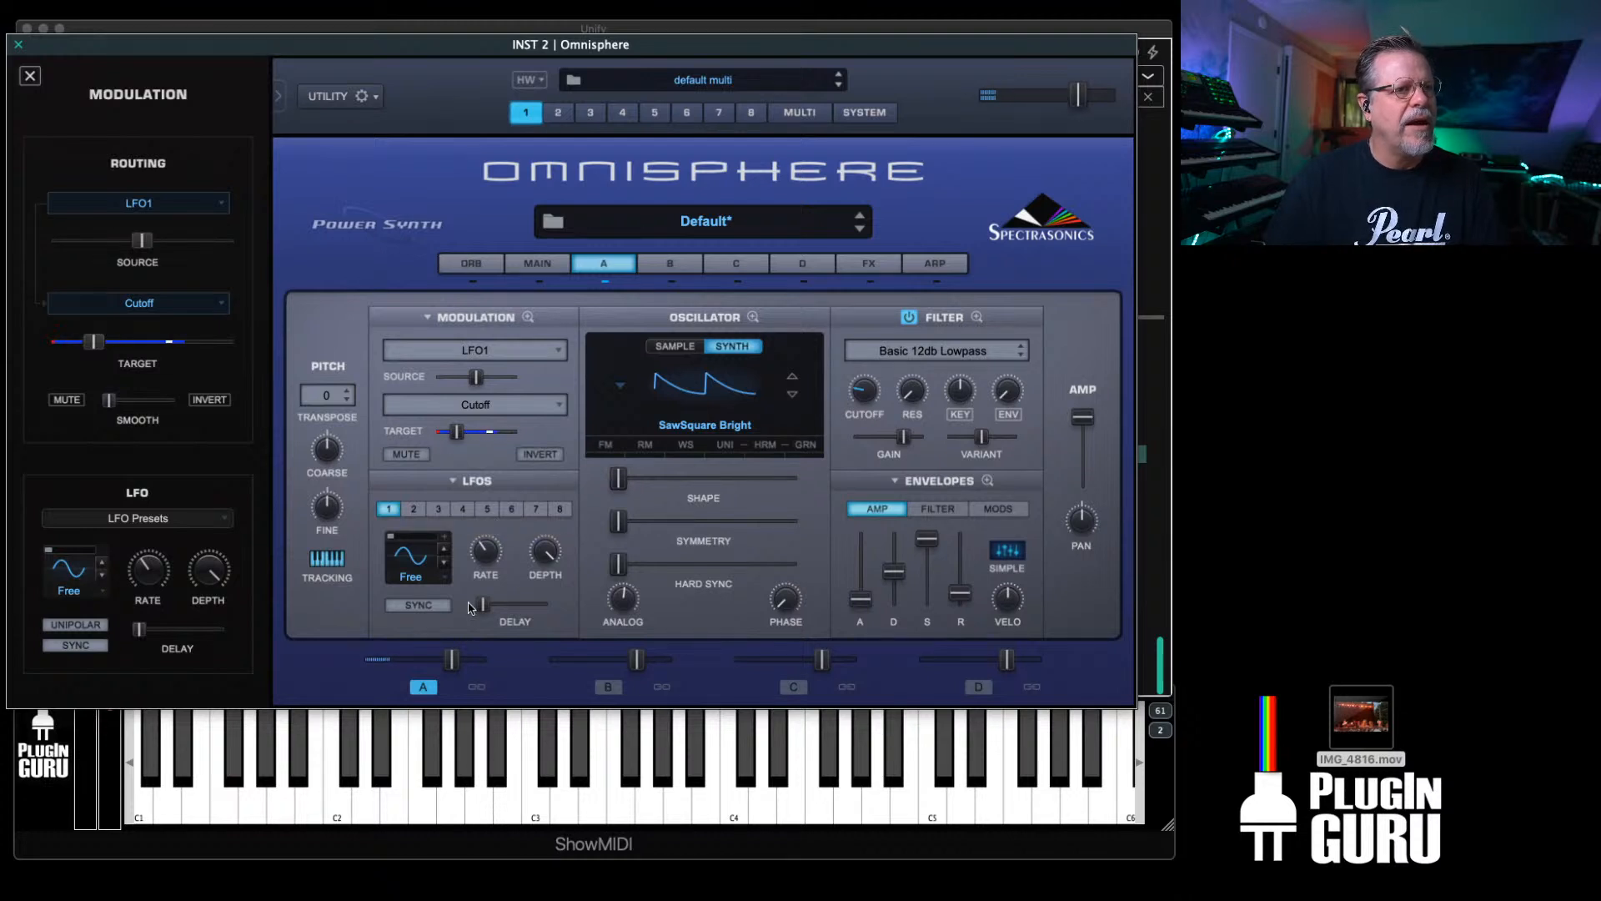
Step: Toggle LFO 1's Unipolar option on and off several times to compare polarities, finishing with it off
{"action": "left_click", "coordinate": [449, 539]}
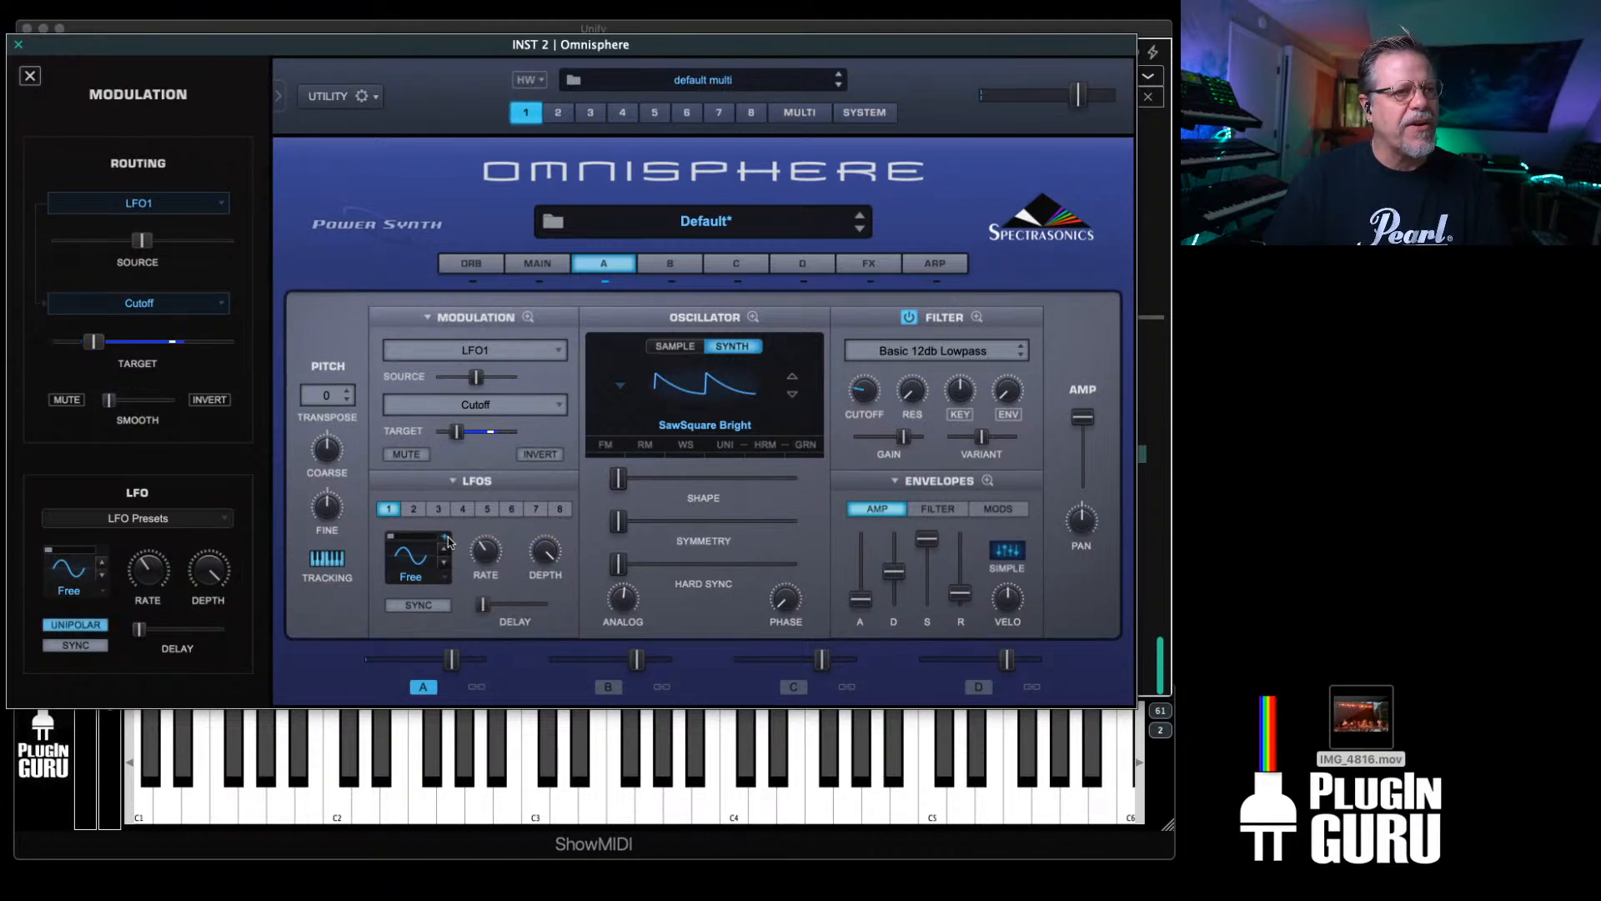
{"action": "left_click", "coordinate": [447, 538]}
{"action": "left_click", "coordinate": [445, 539]}
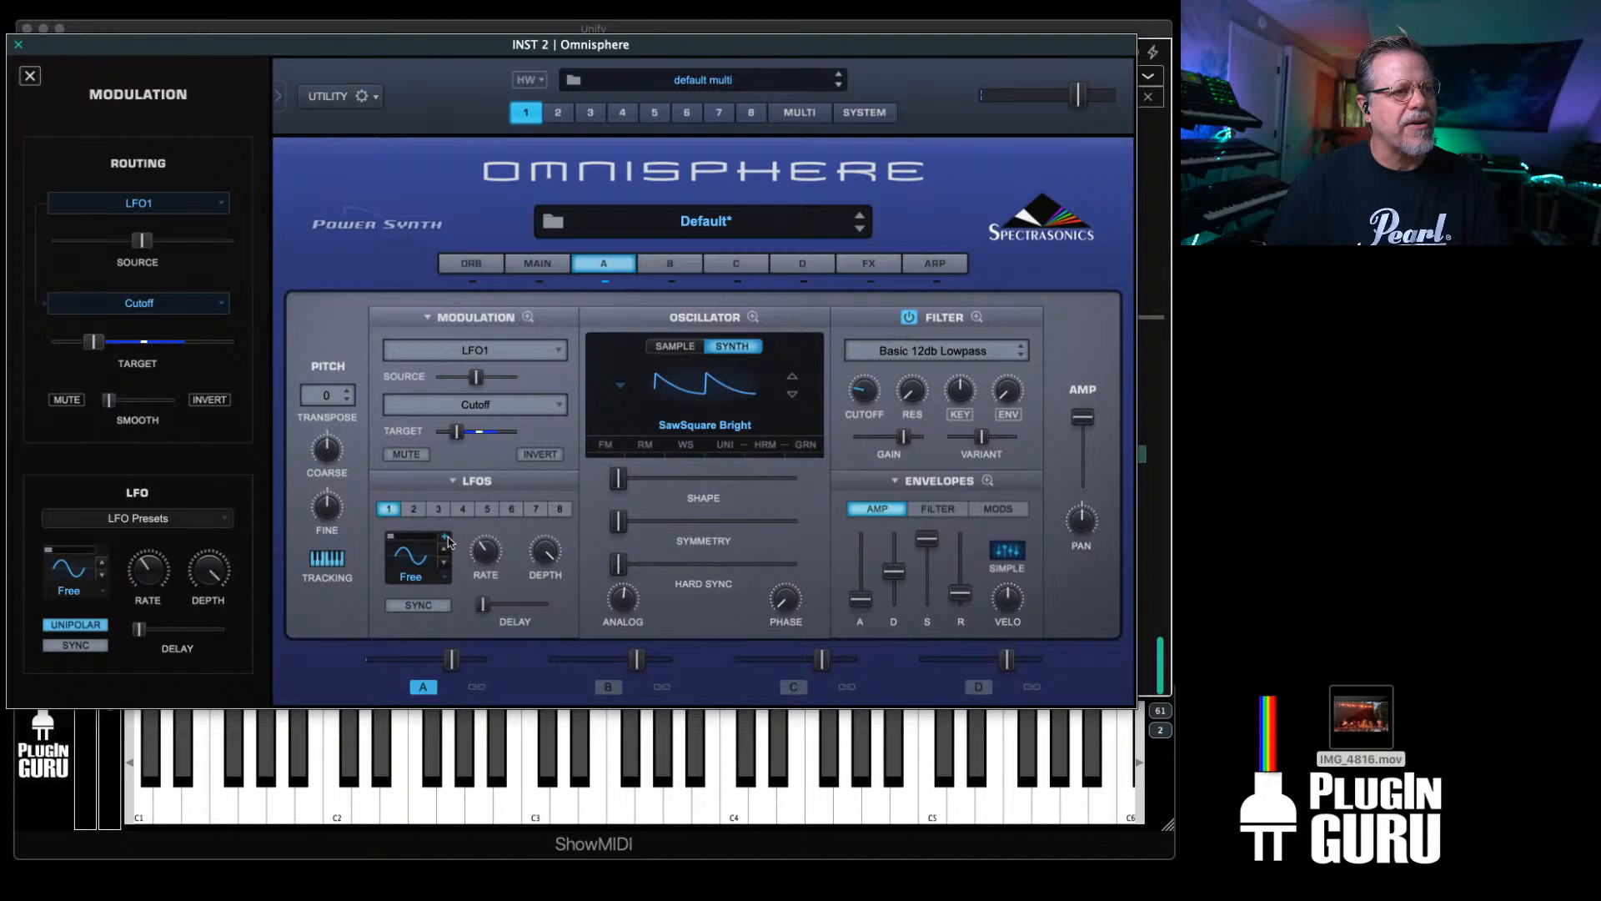
{"action": "left_click", "coordinate": [93, 626]}
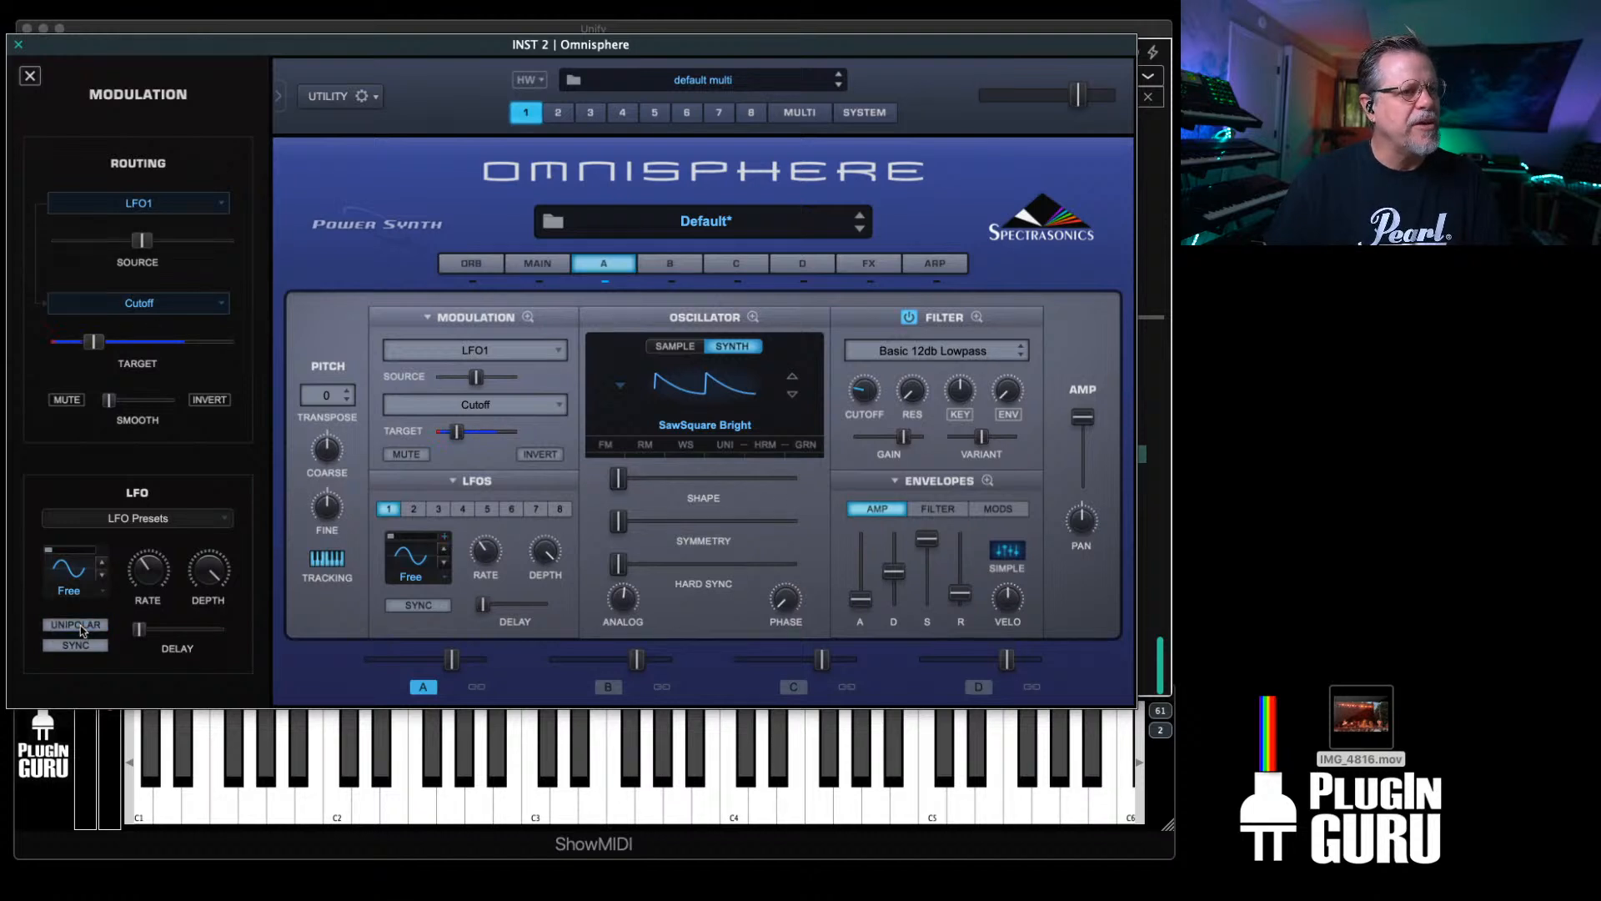
{"action": "left_click", "coordinate": [447, 542]}
{"action": "left_click", "coordinate": [447, 542]}
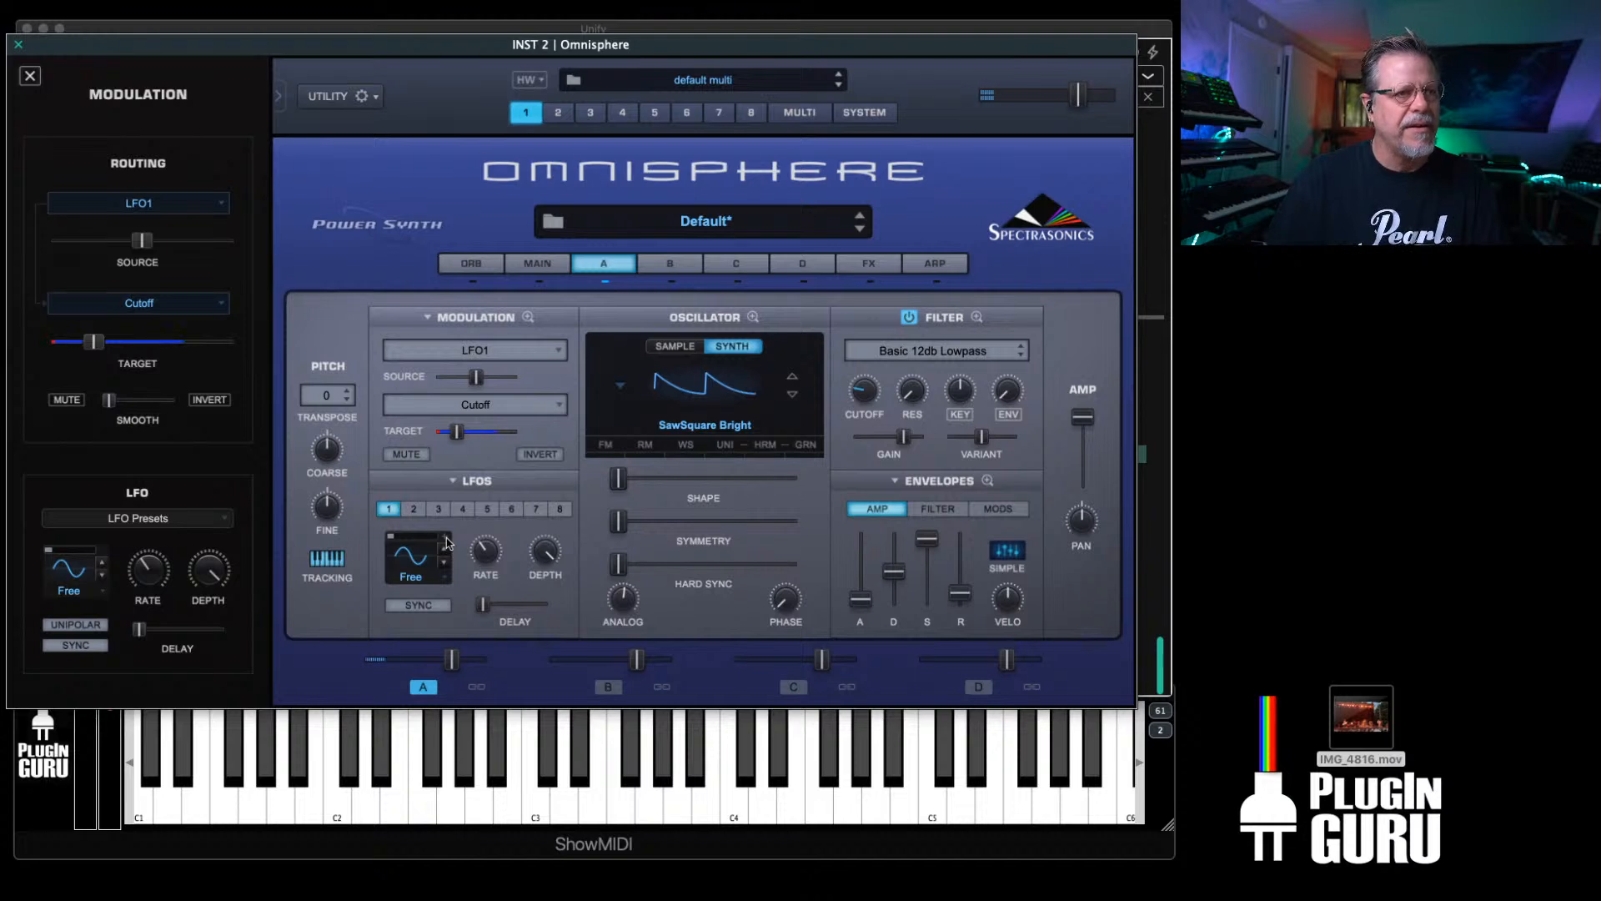
Step: With LFO 1 bipolar, raise the Cutoff target level and set the modulation source amount to 0.386
{"action": "left_click_drag", "start_coordinate": [457, 431], "coordinate": [485, 432]}
{"action": "left_click_drag", "start_coordinate": [477, 377], "coordinate": [469, 377]}
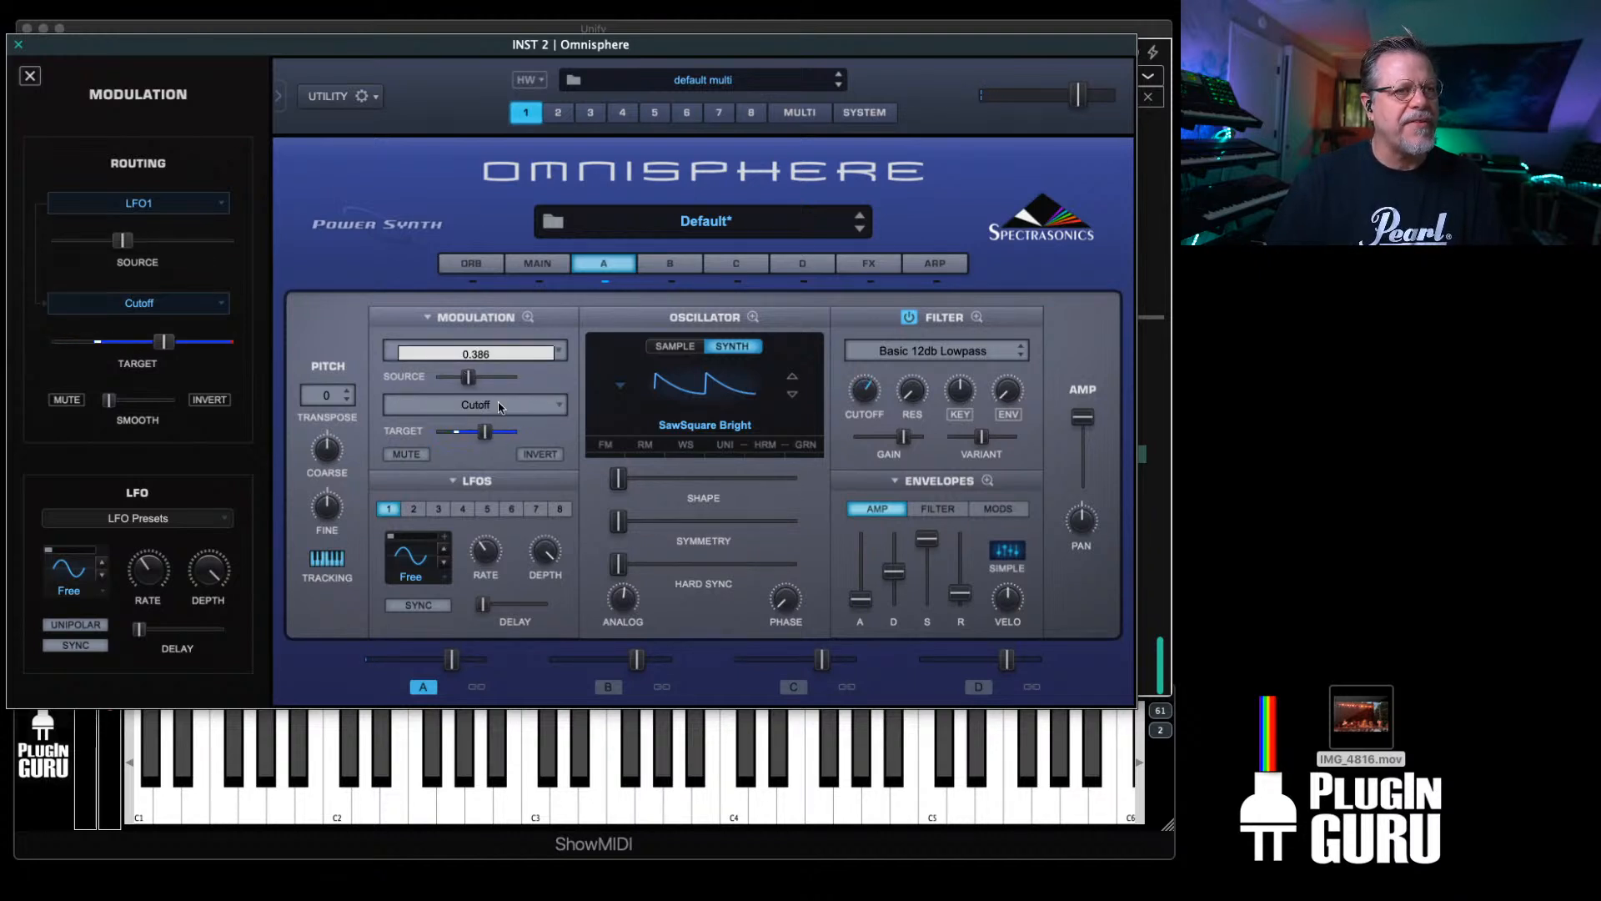
{"action": "left_click_drag", "start_coordinate": [491, 434], "coordinate": [489, 436]}
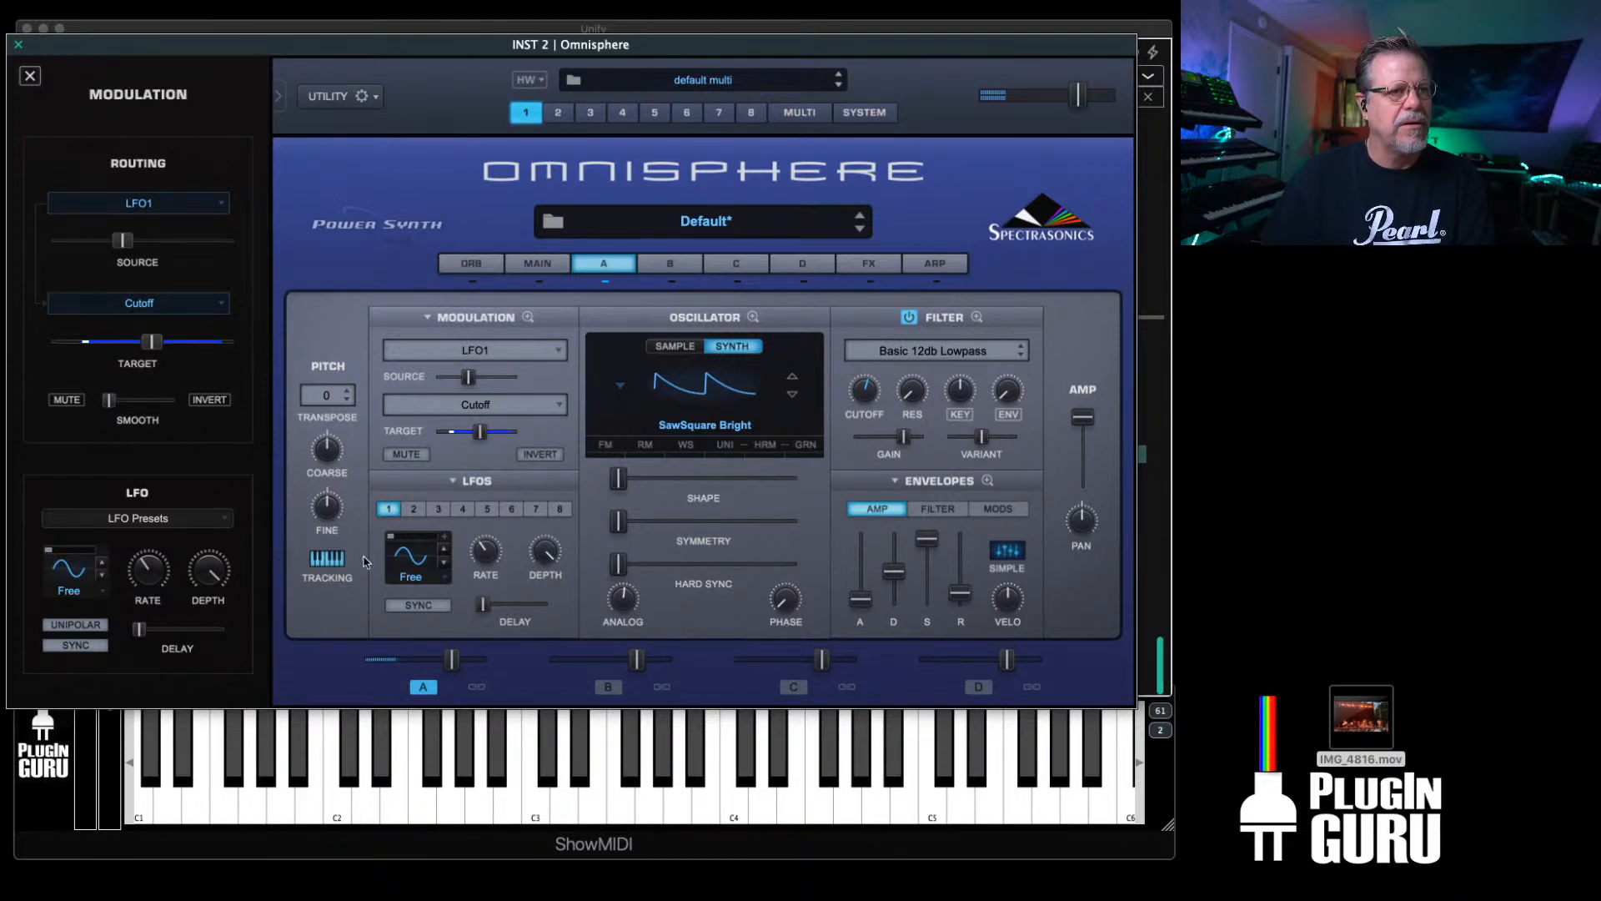
Step: Switch LFO 1 to unipolar, lower the Cutoff target level and raise the modulation source amount slightly past centre
{"action": "left_click", "coordinate": [444, 537]}
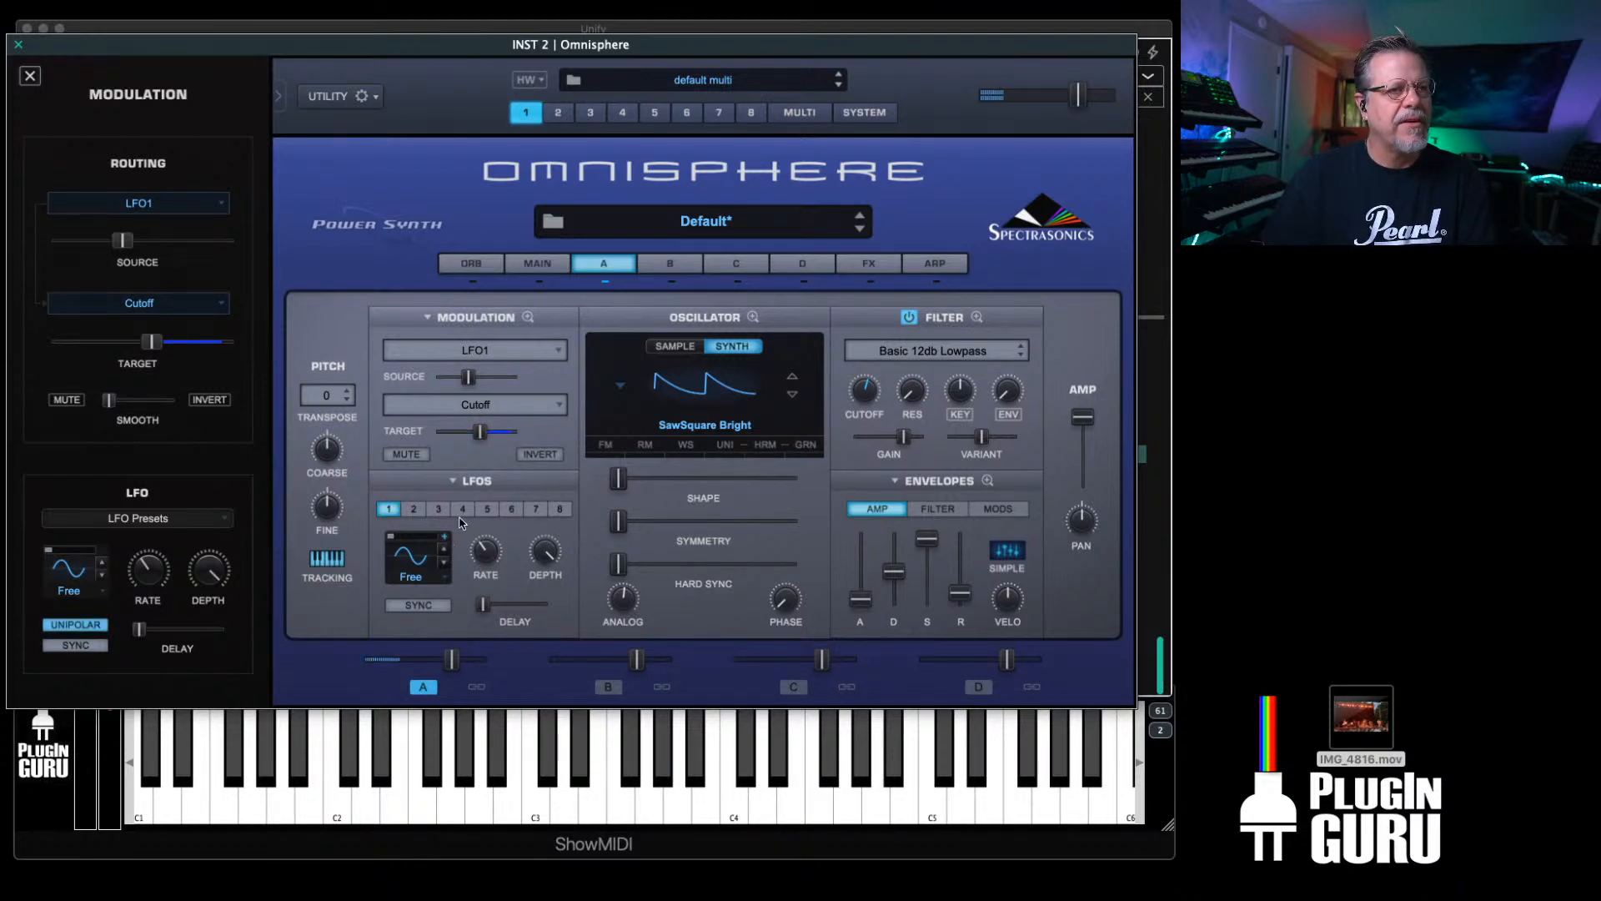
{"action": "left_click_drag", "start_coordinate": [486, 435], "coordinate": [464, 442]}
{"action": "mouse_move", "coordinate": [468, 377]}
{"action": "left_mouse_down"}
{"action": "mouse_move", "coordinate": [538, 381]}
{"action": "mouse_move", "coordinate": [463, 380]}
{"action": "mouse_move", "coordinate": [451, 431]}
{"action": "mouse_move", "coordinate": [465, 379]}
{"action": "mouse_move", "coordinate": [482, 380]}
{"action": "left_mouse_up"}
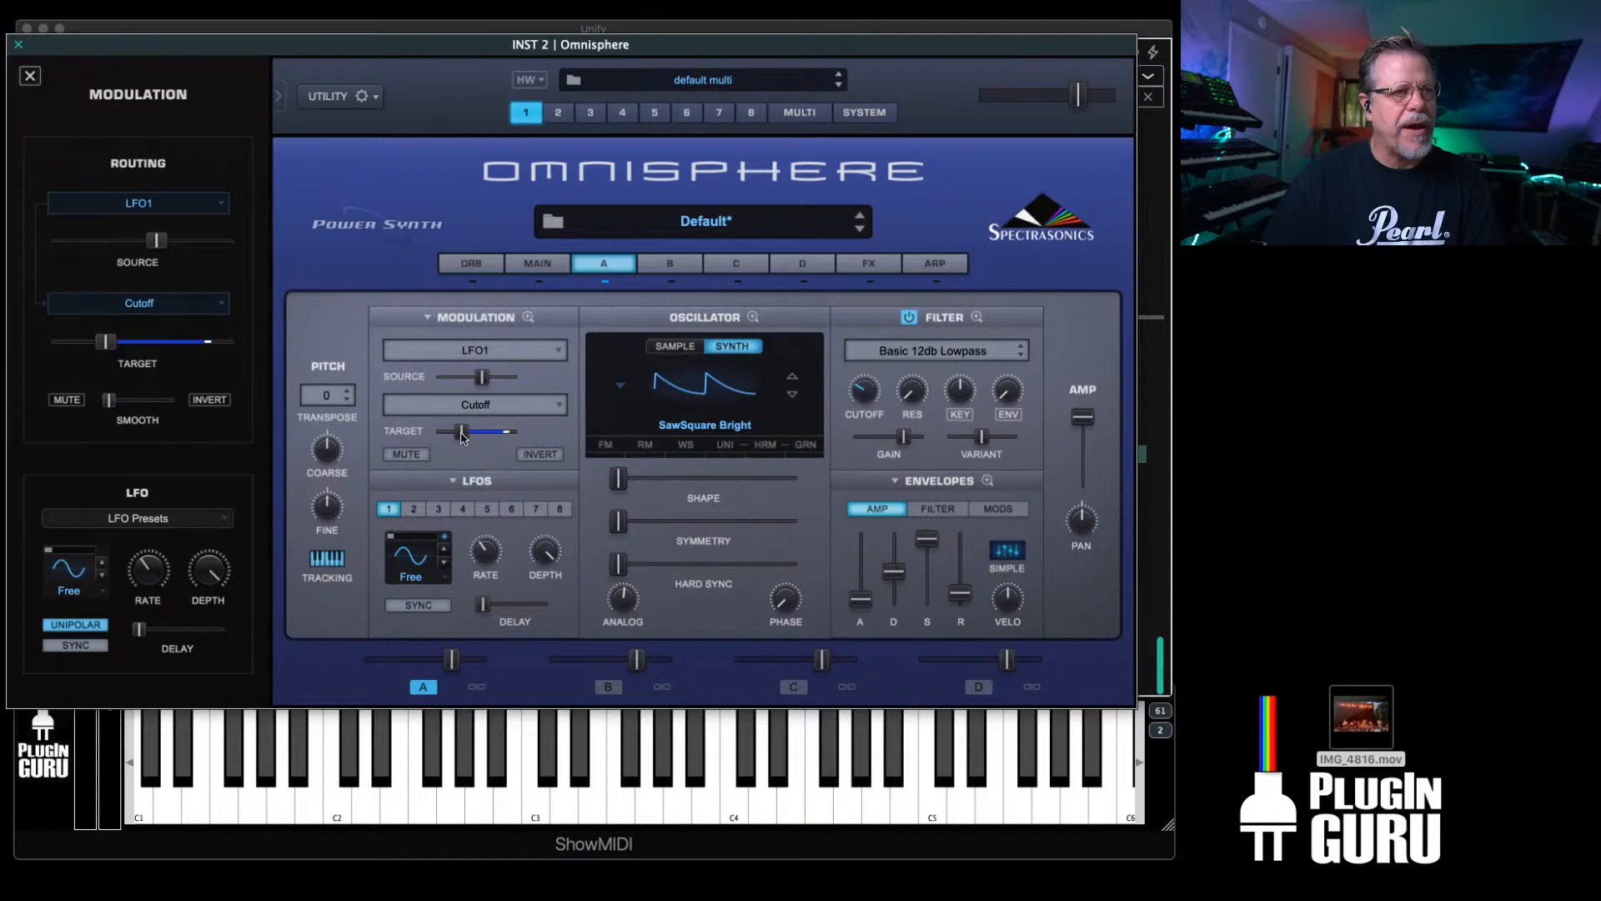
{"action": "left_click_drag", "start_coordinate": [461, 435], "coordinate": [460, 440]}
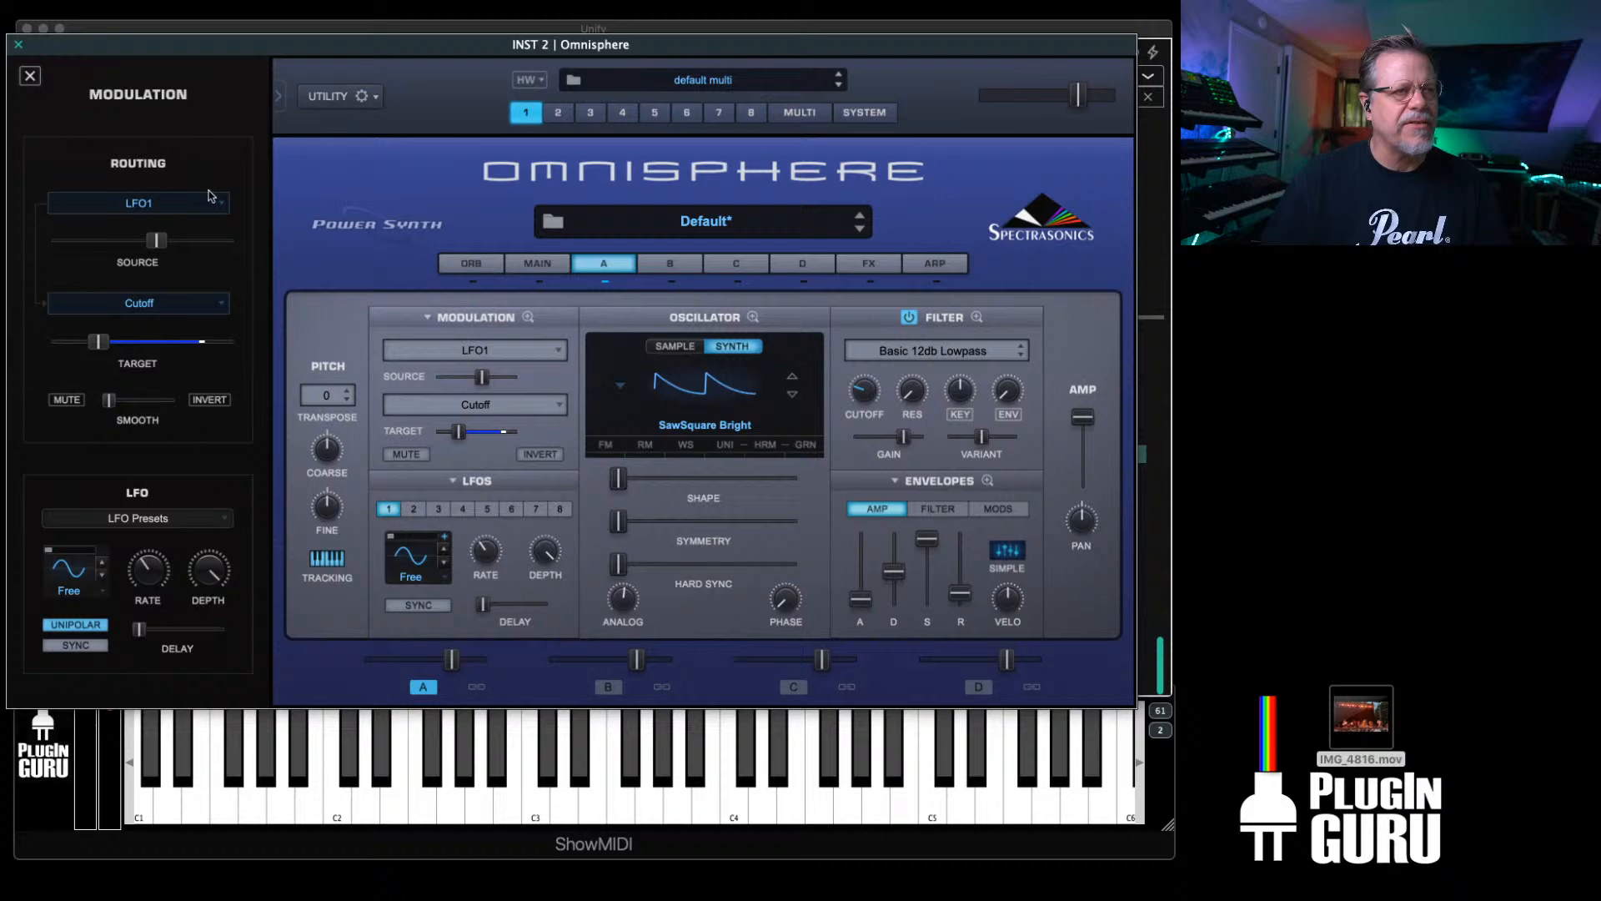
Step: Close Omnisphere's editor and swap the INST 2 instrument for Serum
{"action": "left_click", "coordinate": [19, 44]}
{"action": "left_click", "coordinate": [291, 229]}
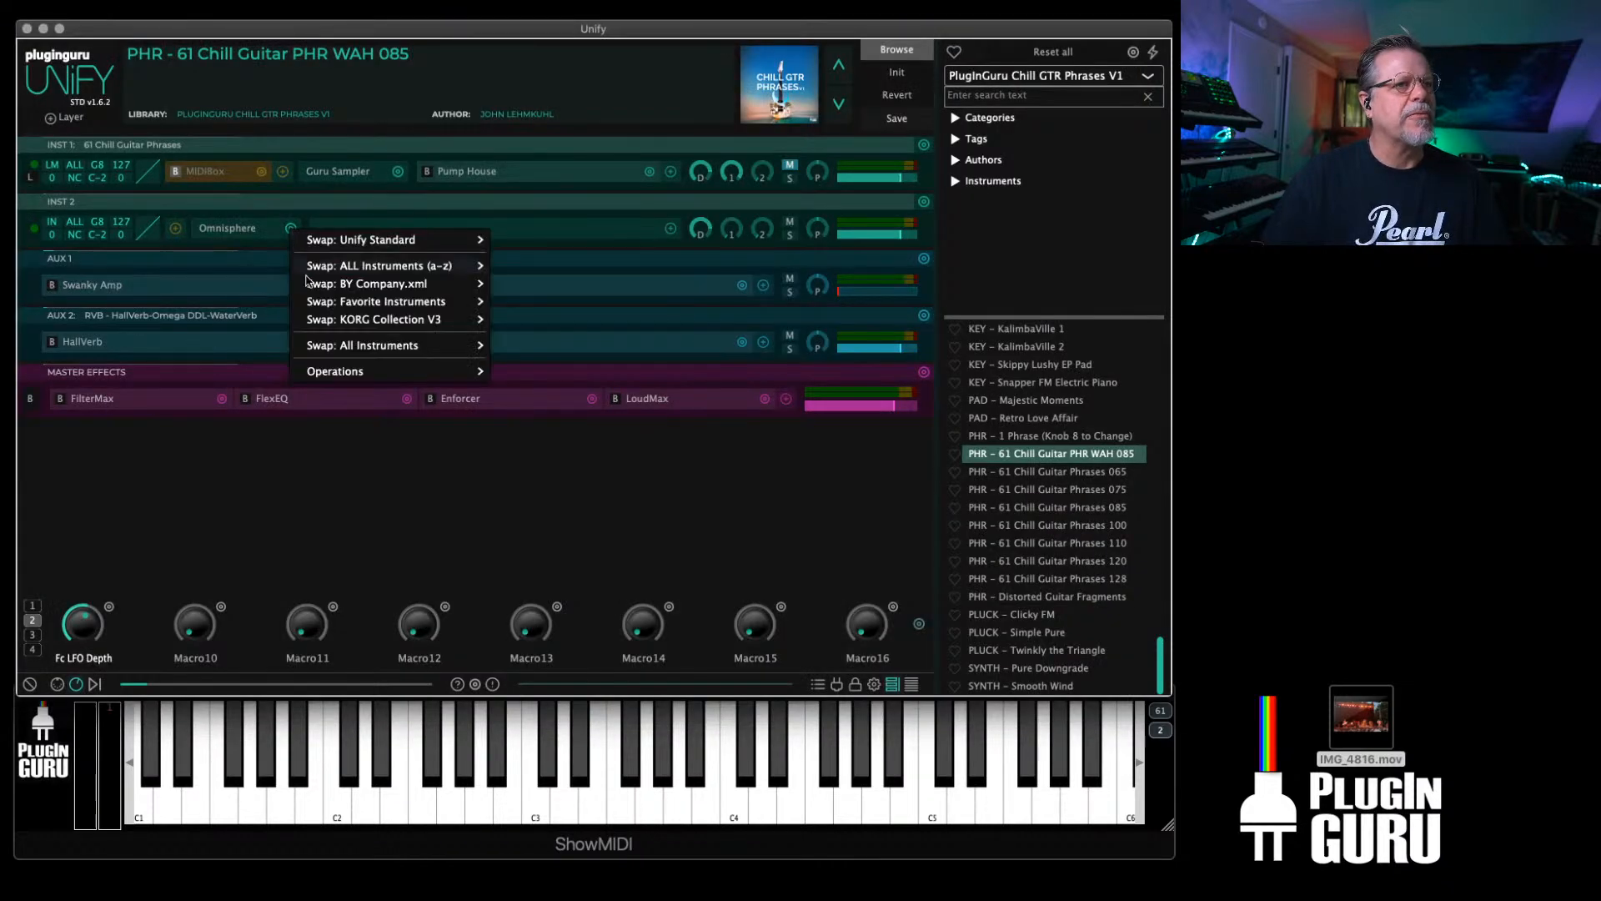
{"action": "mouse_move", "coordinate": [349, 302]}
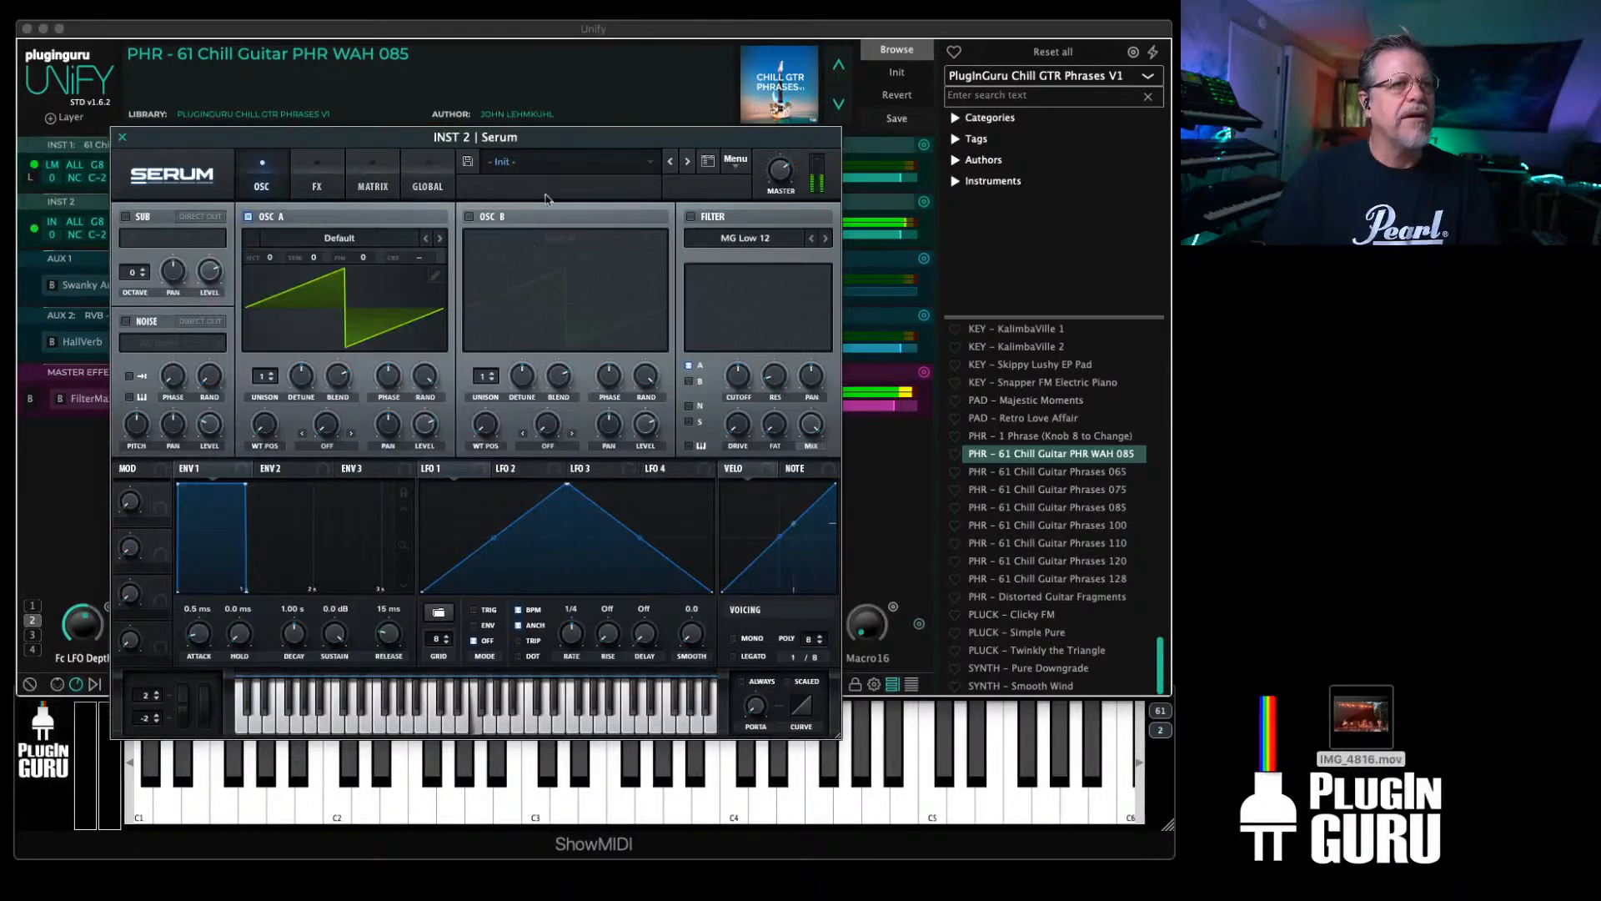
Step: Turn on Serum's MG Low 12 filter, adjust its cutoff, and assign LFO 1 to modulate the cutoff
{"action": "left_click", "coordinate": [687, 216]}
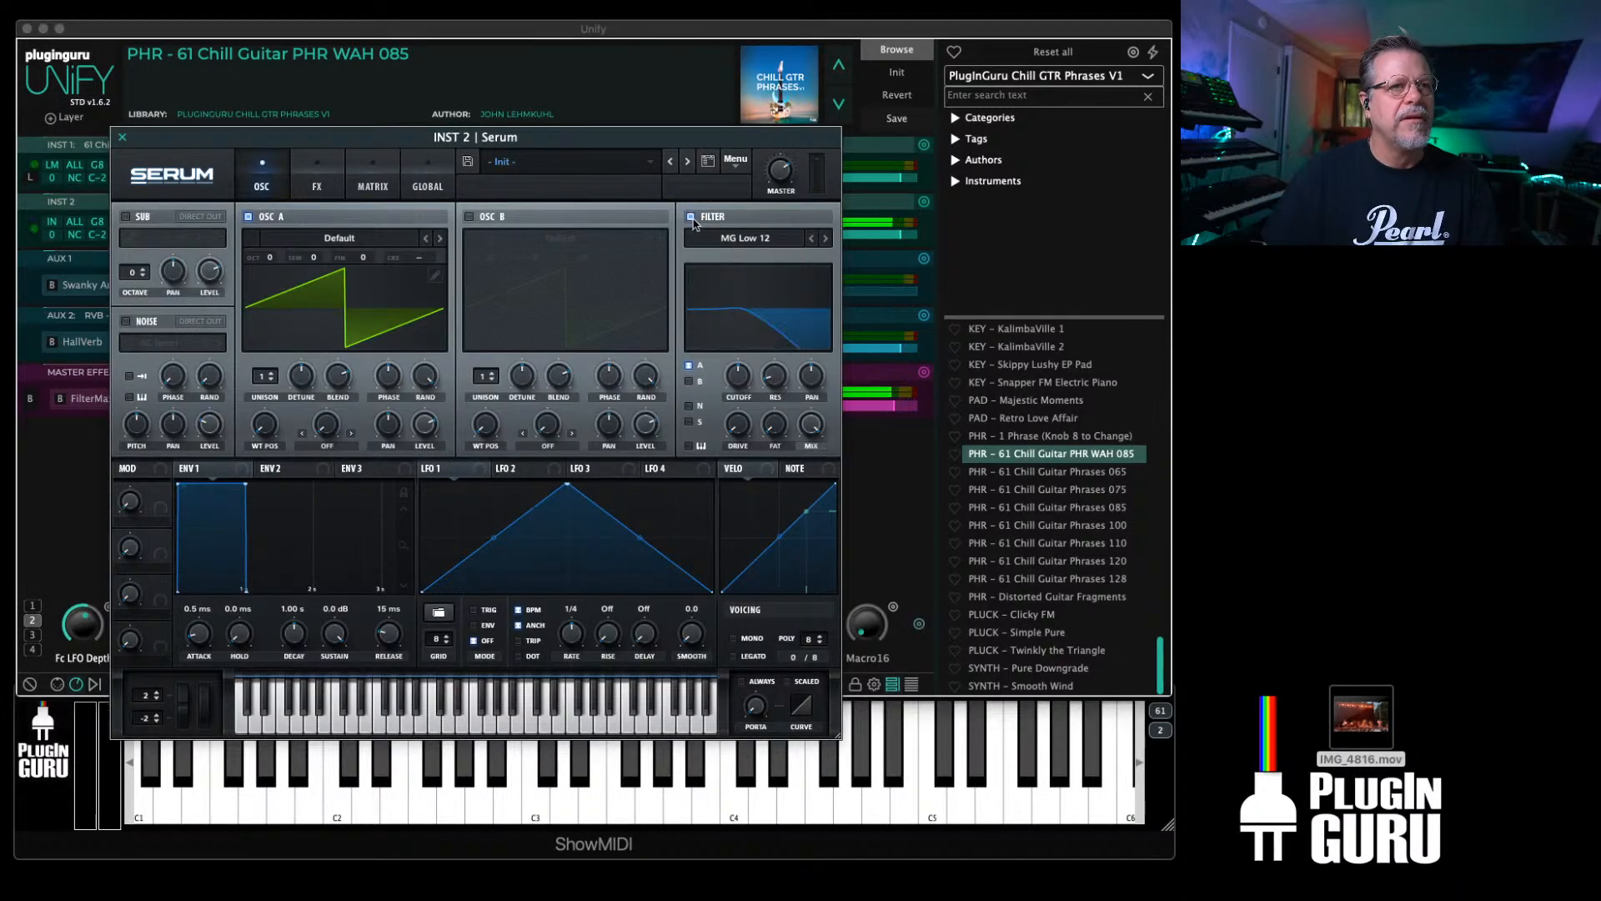
{"action": "mouse_move", "coordinate": [736, 380]}
{"action": "left_mouse_down"}
{"action": "mouse_move", "coordinate": [733, 394]}
{"action": "mouse_move", "coordinate": [740, 367]}
{"action": "left_mouse_up"}
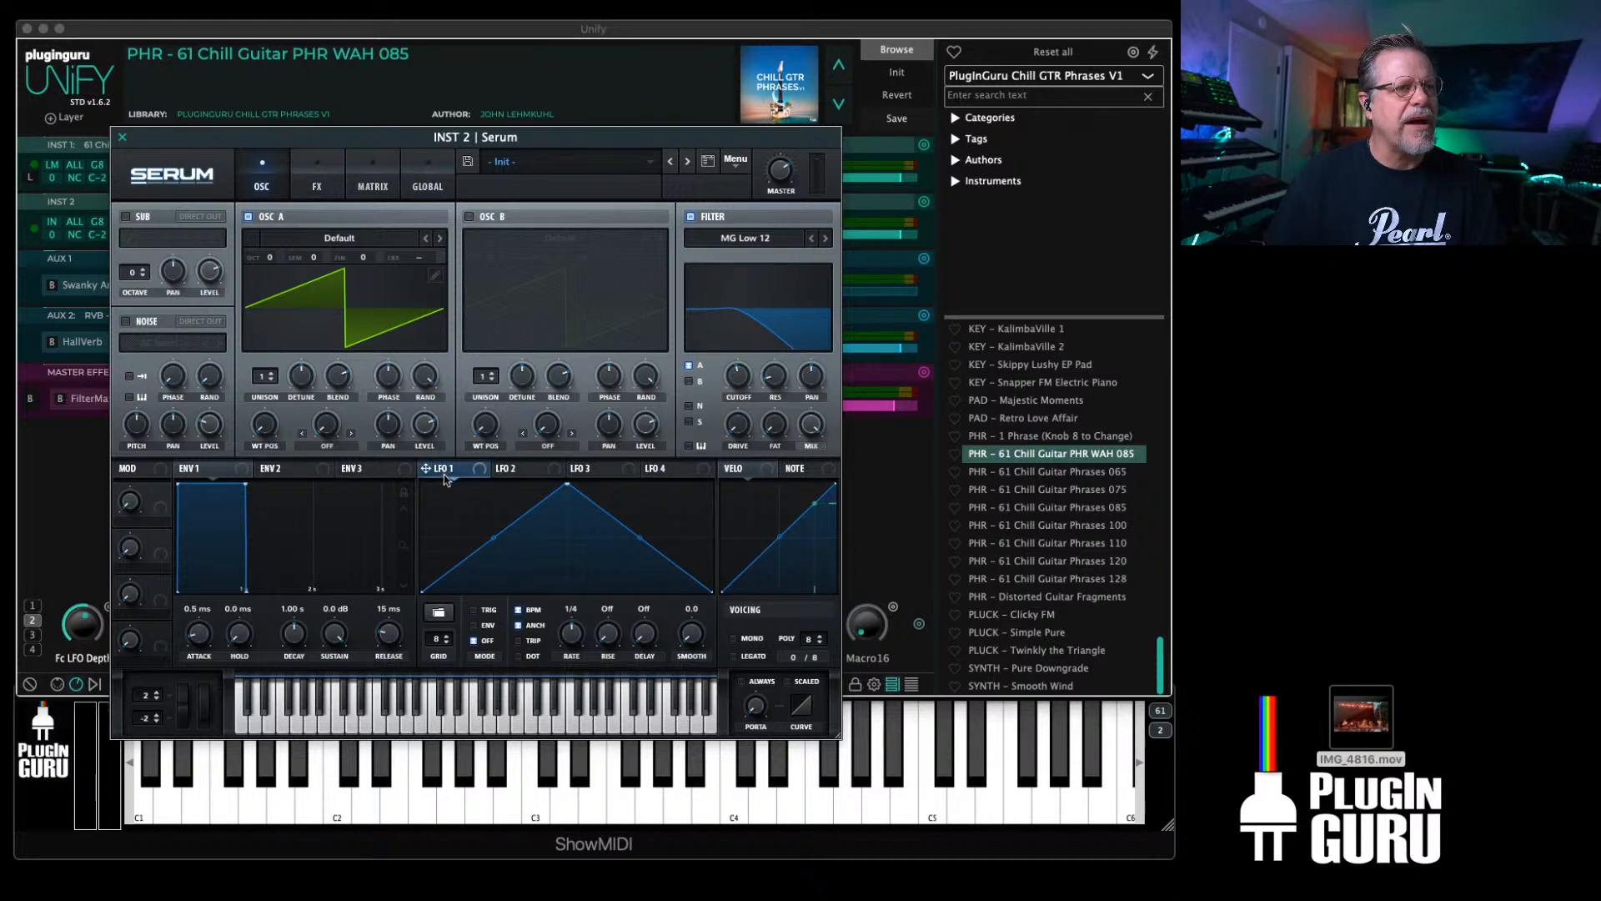
{"action": "left_click_drag", "start_coordinate": [425, 469], "coordinate": [735, 376]}
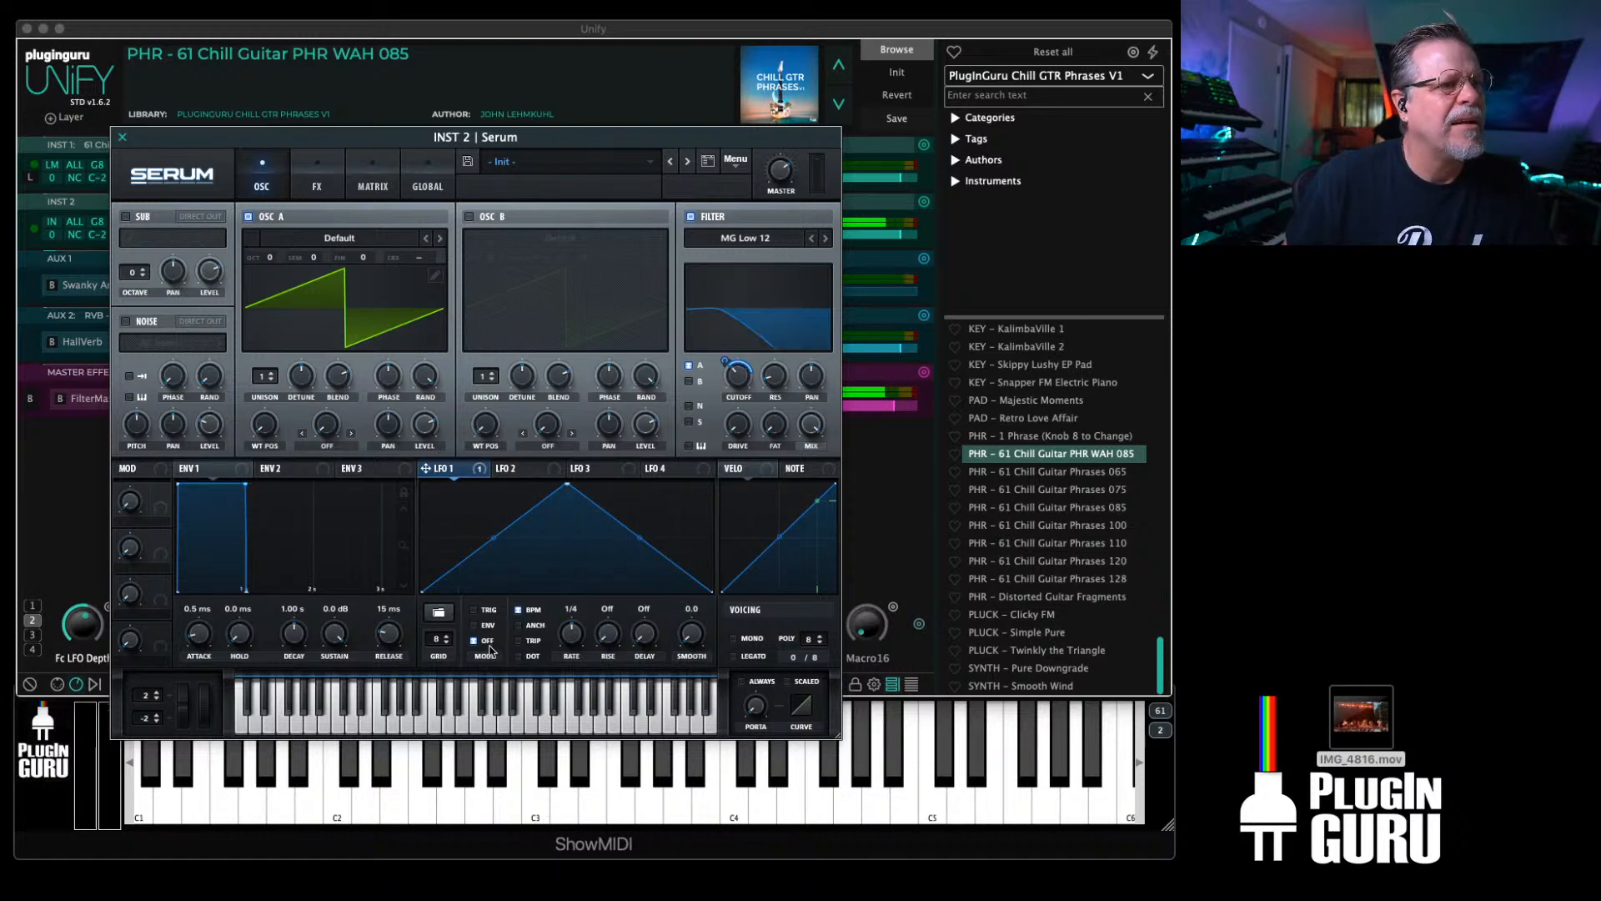
Step: Try changing LFO 1's modulation of the filter cutoff, and remove all modulators from the cutoff
{"action": "mouse_move", "coordinate": [490, 650]}
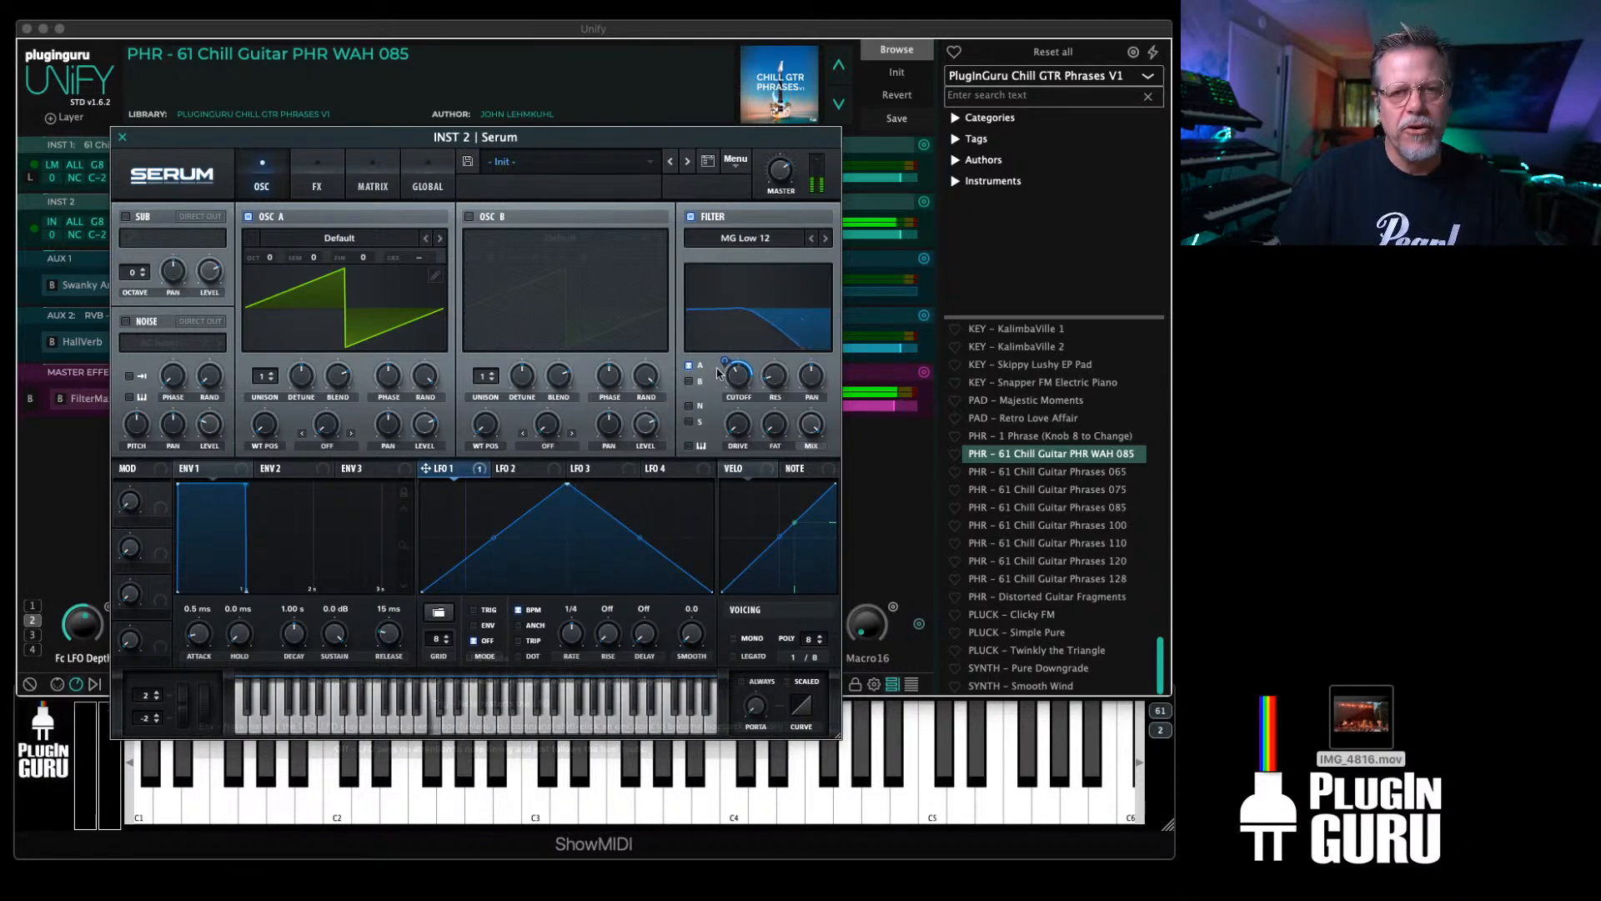
{"action": "mouse_move", "coordinate": [725, 362]}
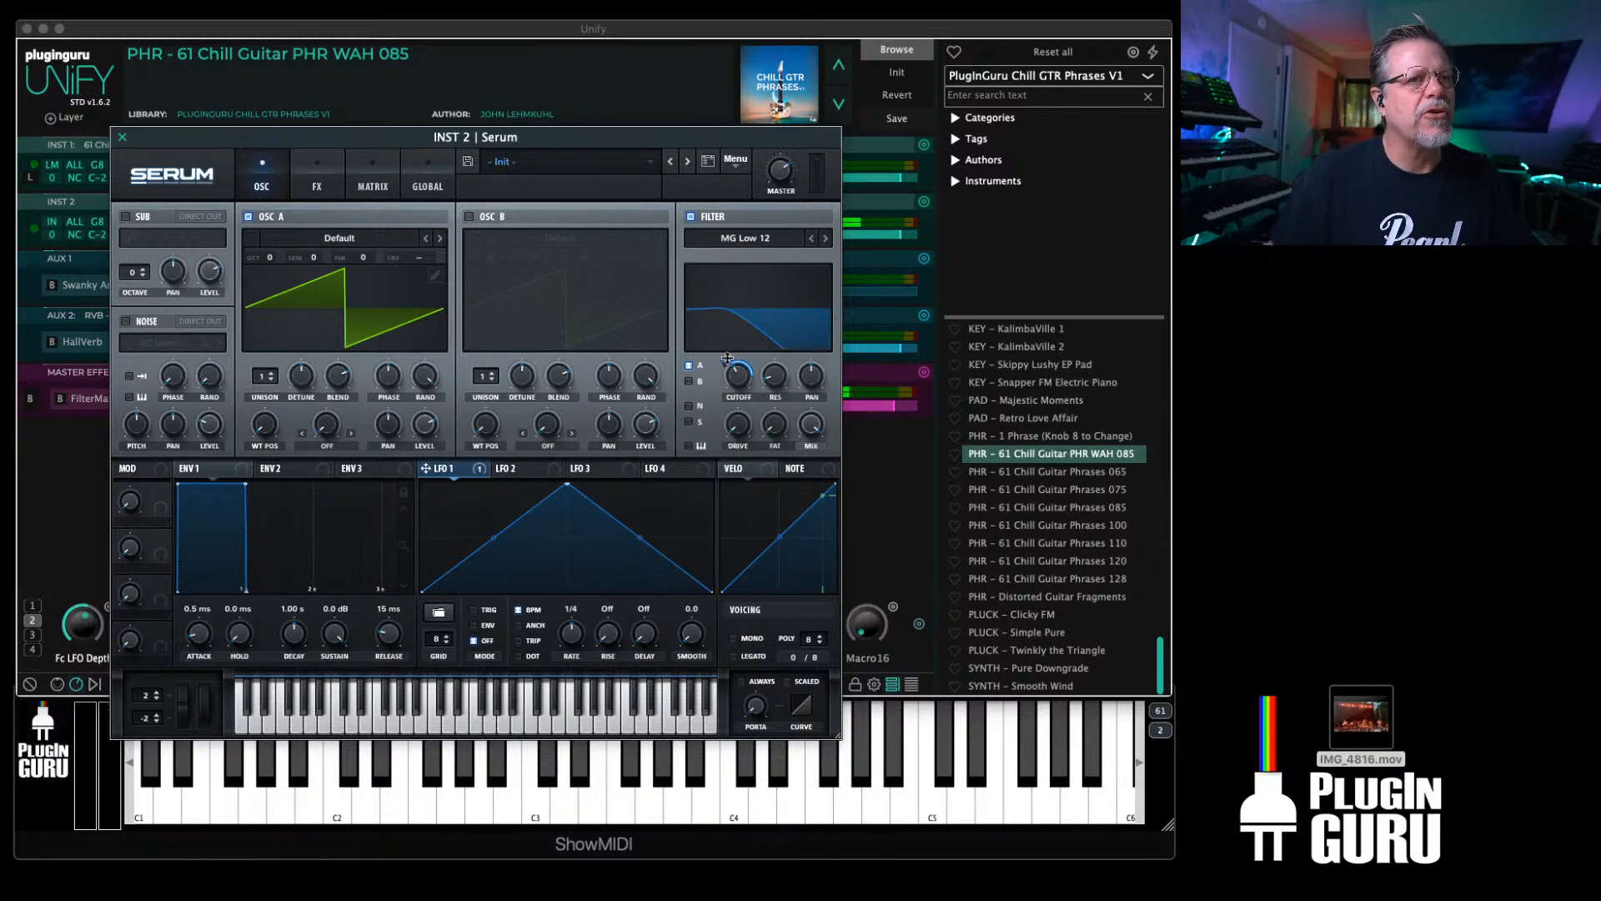
{"action": "right_click", "coordinate": [746, 376]}
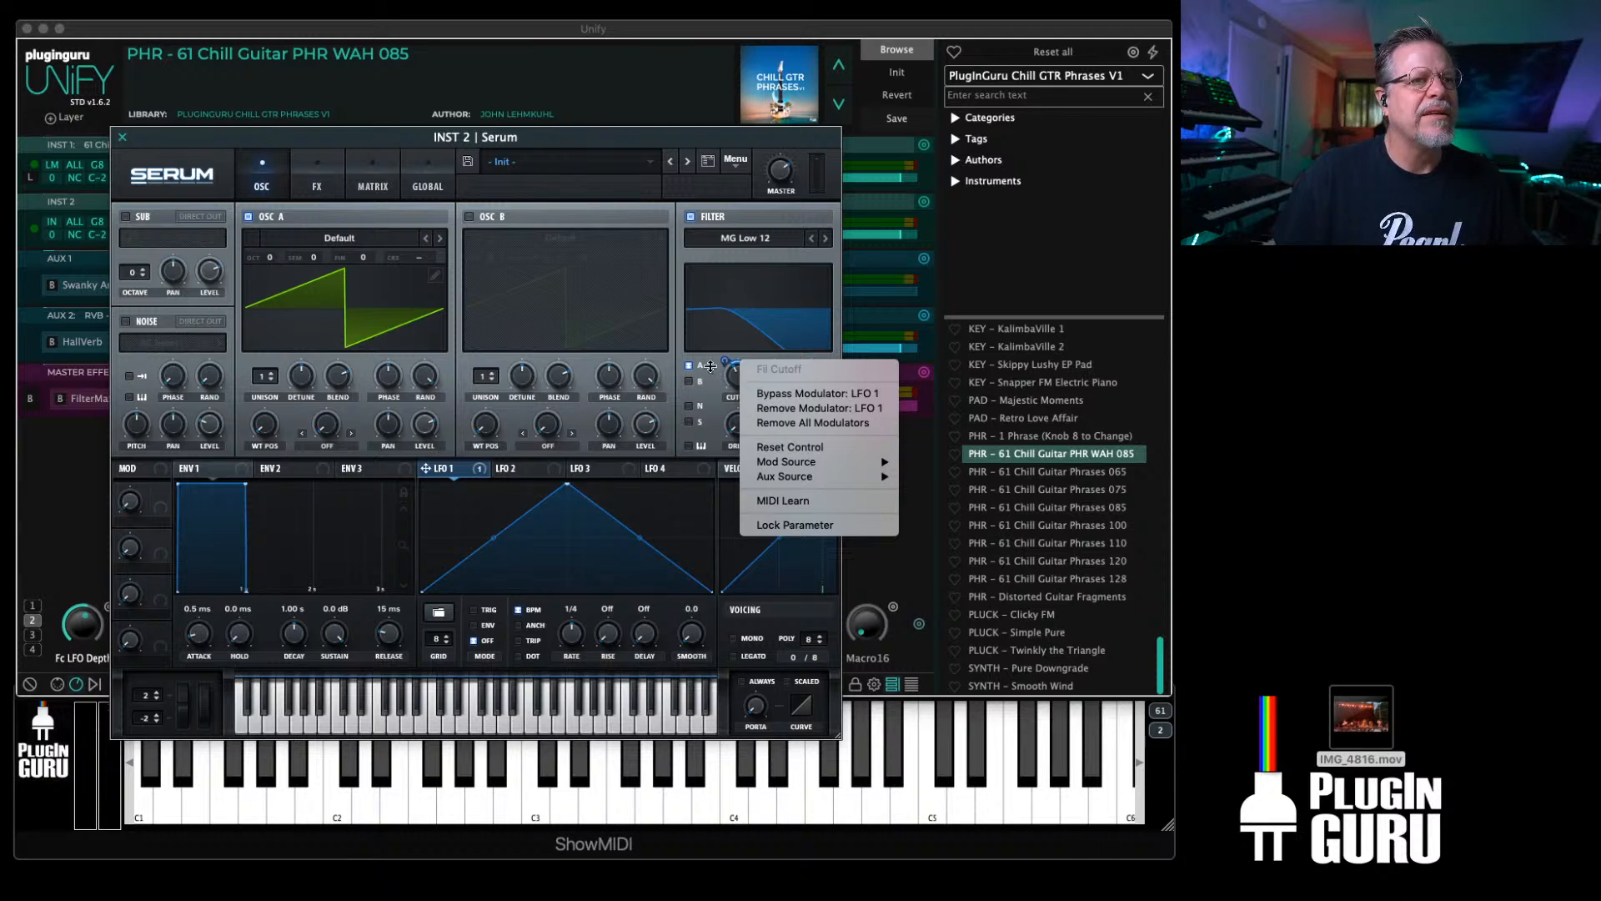
{"action": "left_click", "coordinate": [724, 363]}
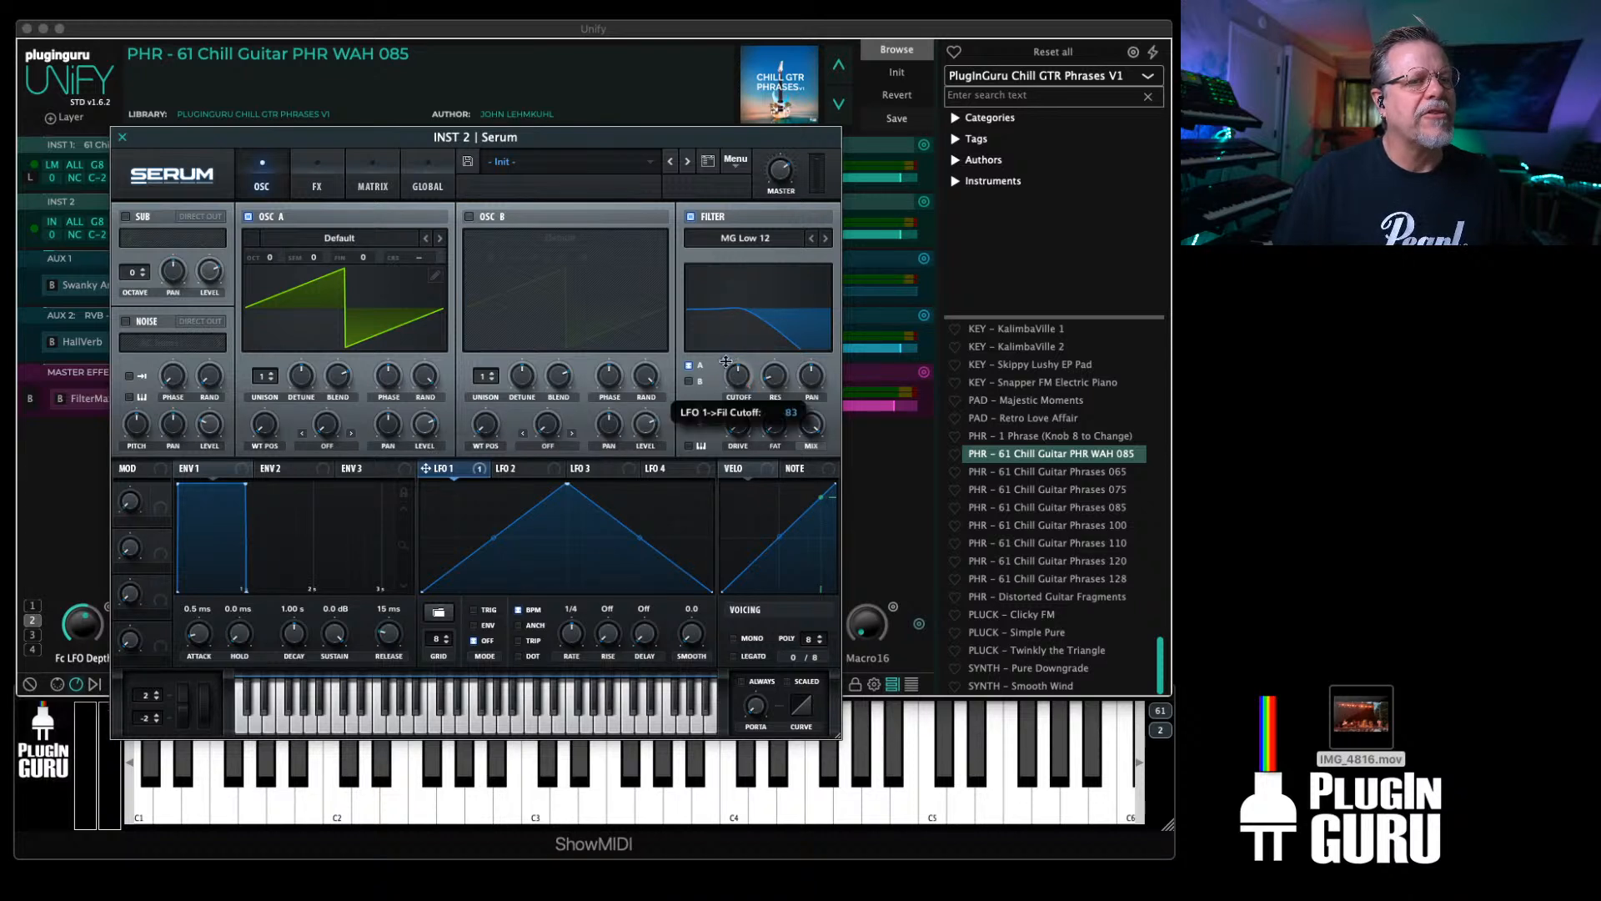
{"action": "left_click_drag", "start_coordinate": [724, 364], "coordinate": [727, 344]}
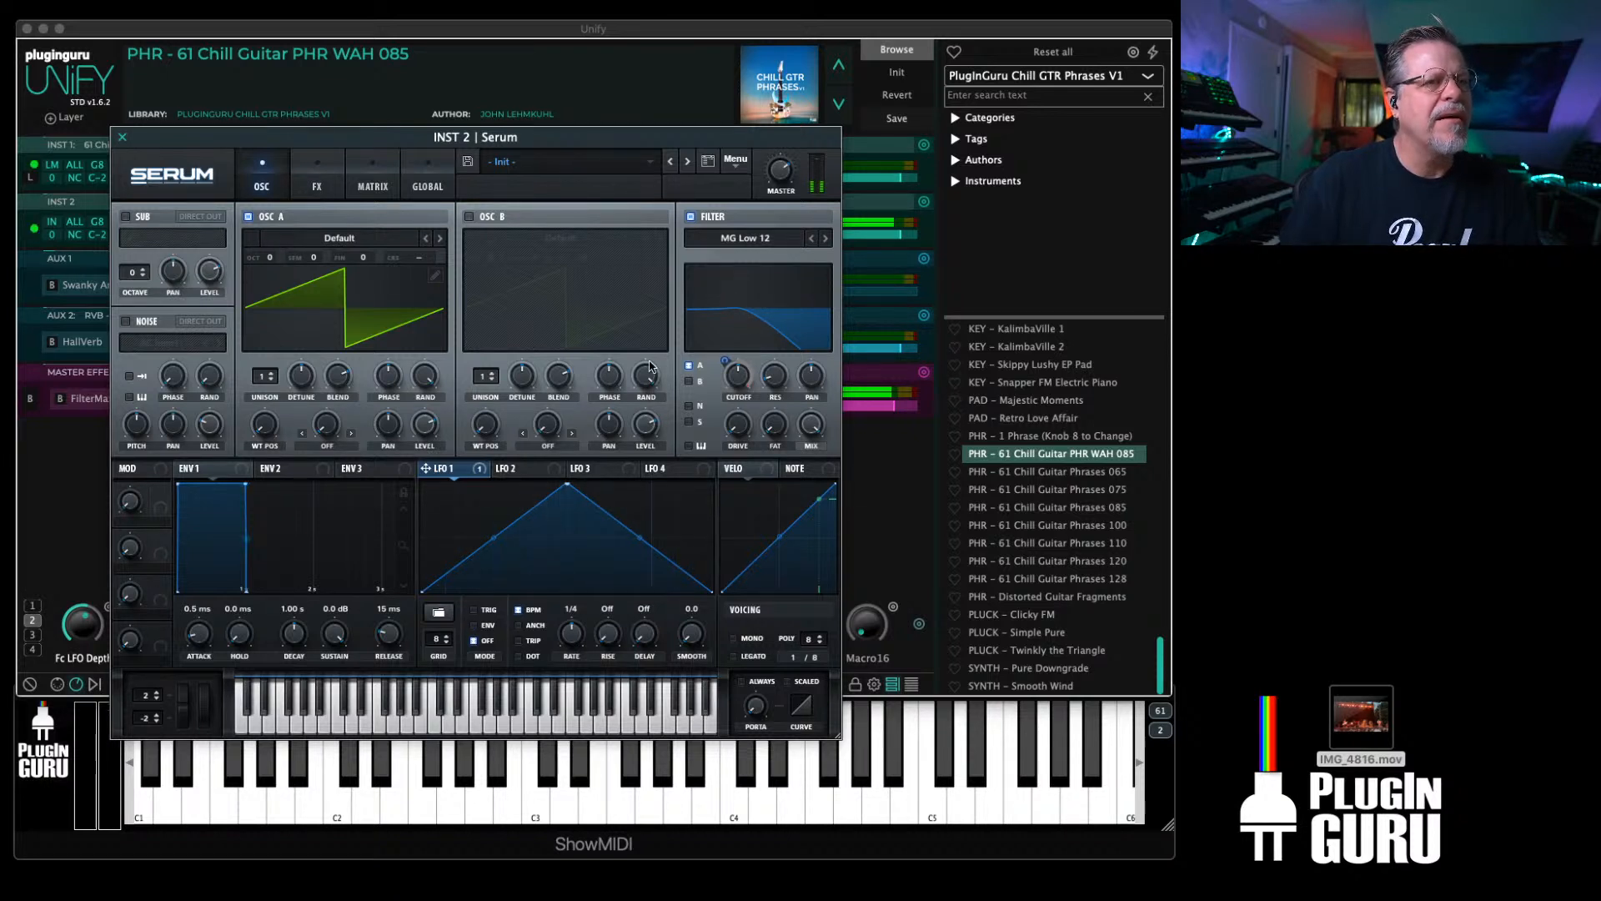
{"action": "right_click", "coordinate": [736, 367]}
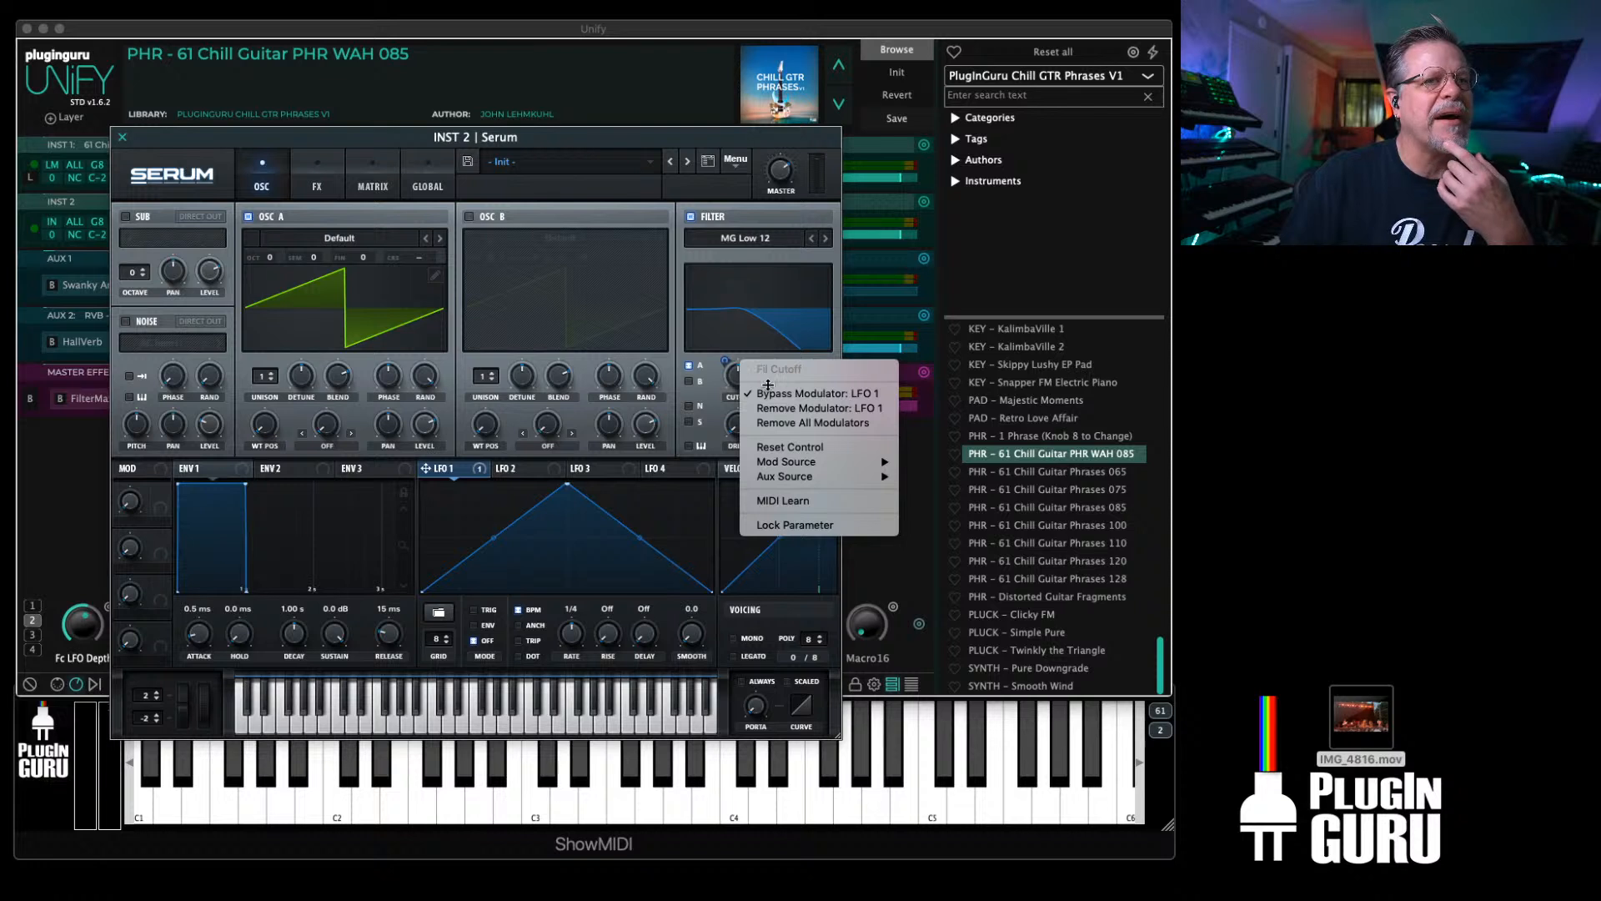
{"action": "left_click", "coordinate": [799, 423]}
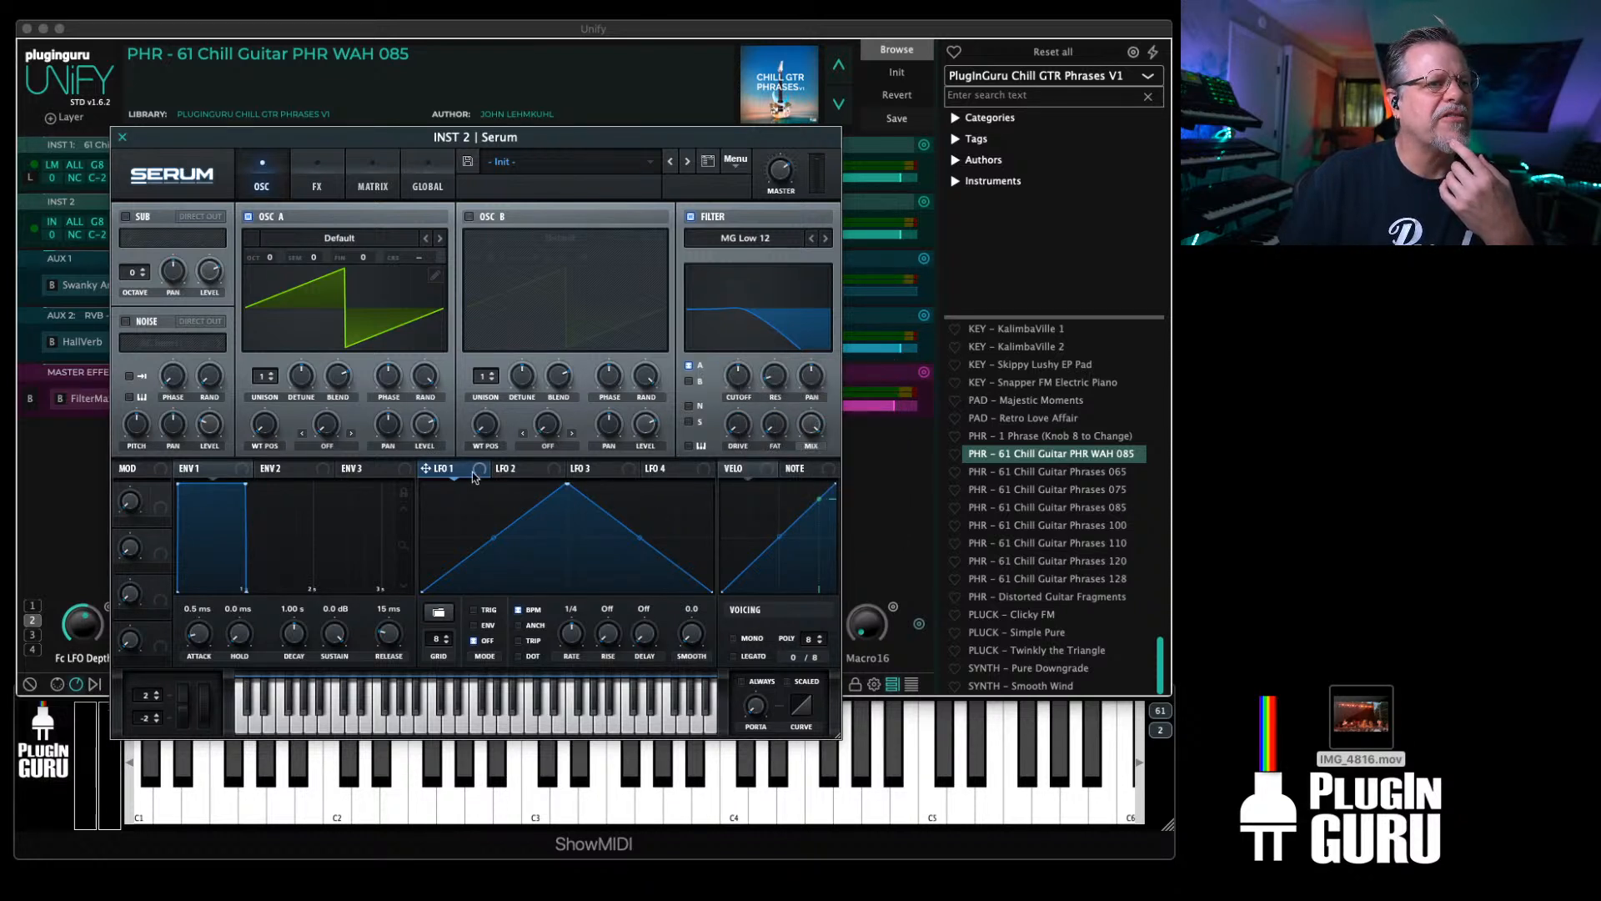
Step: Assign LFO 1 to the filter cutoff and remove the modulator again, four times in a row, to check the assignment's default polarity
{"action": "left_click_drag", "start_coordinate": [444, 465], "coordinate": [737, 377]}
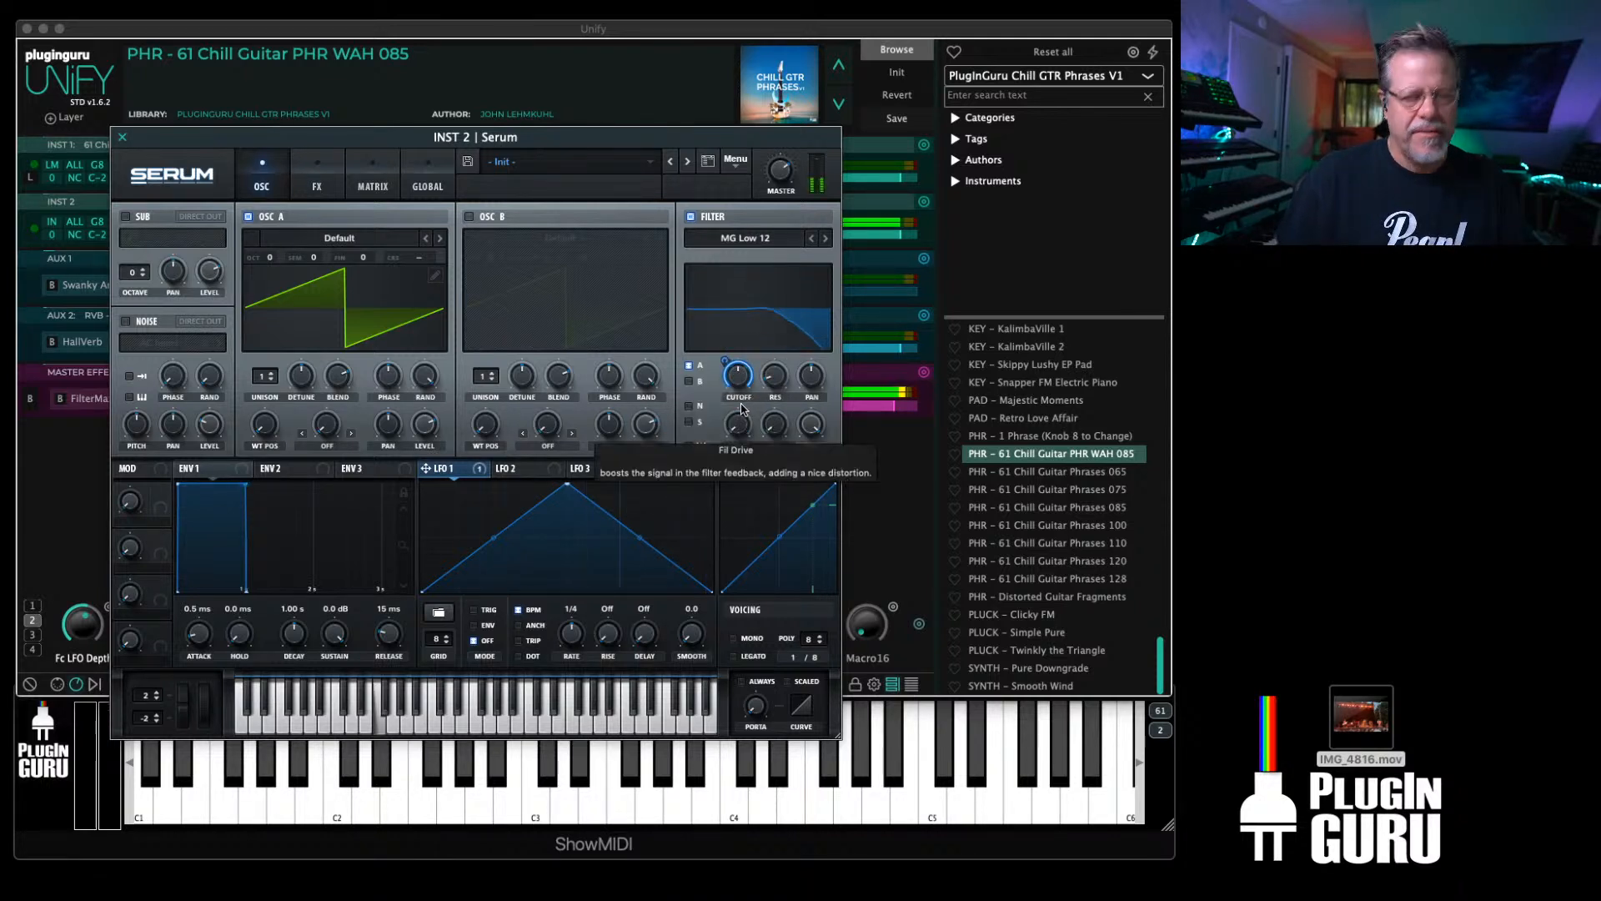
{"action": "right_click", "coordinate": [726, 359]}
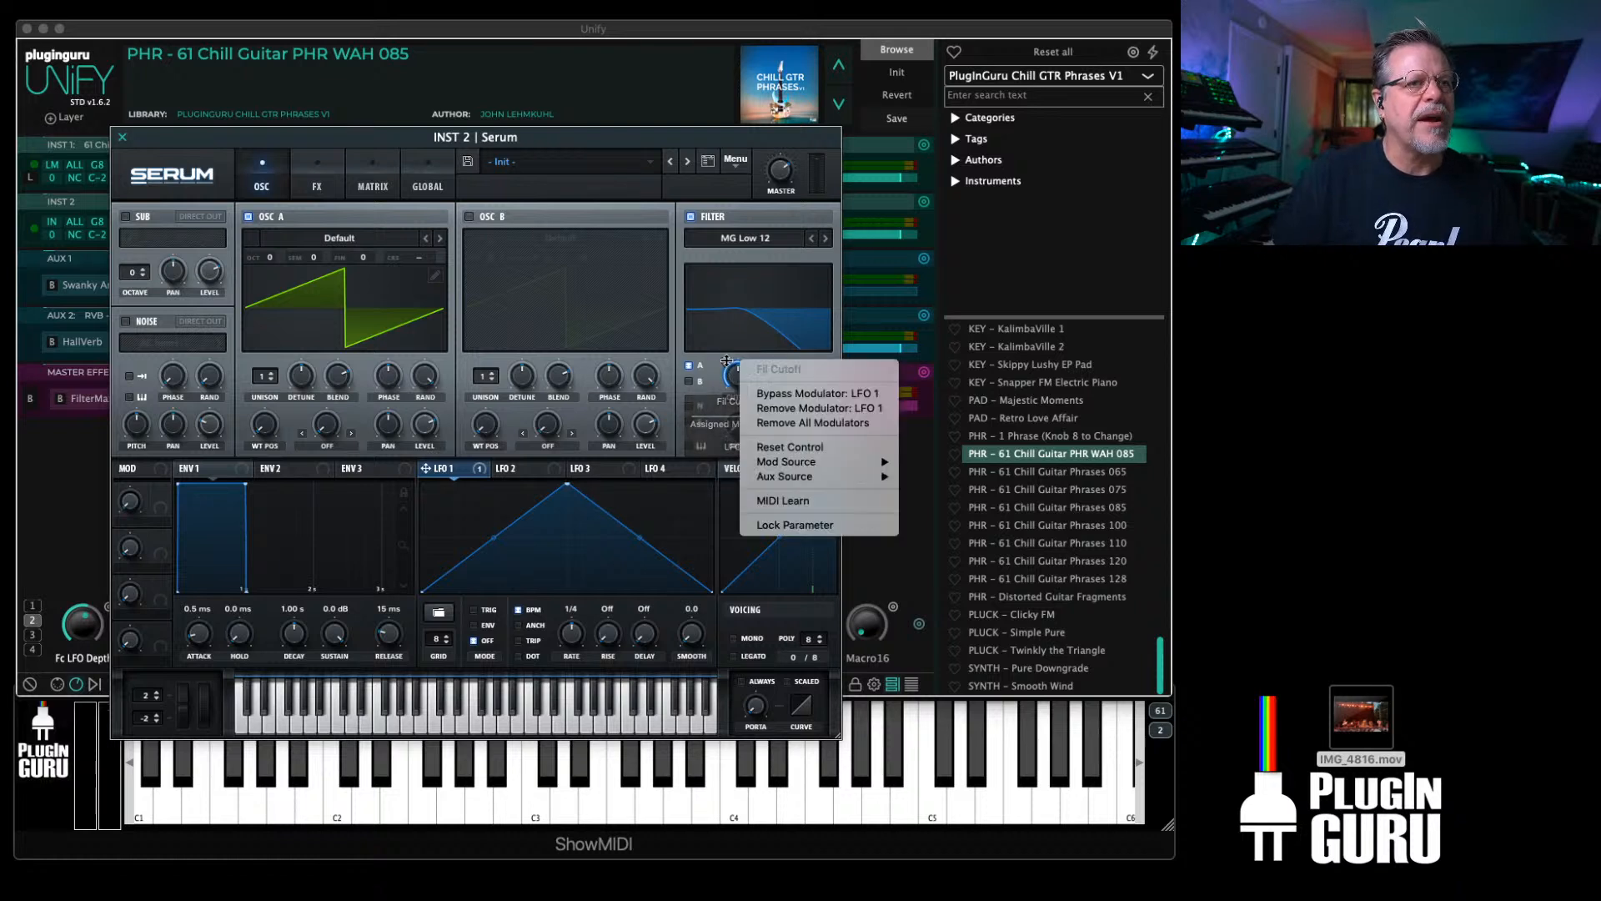
{"action": "left_click", "coordinate": [781, 407]}
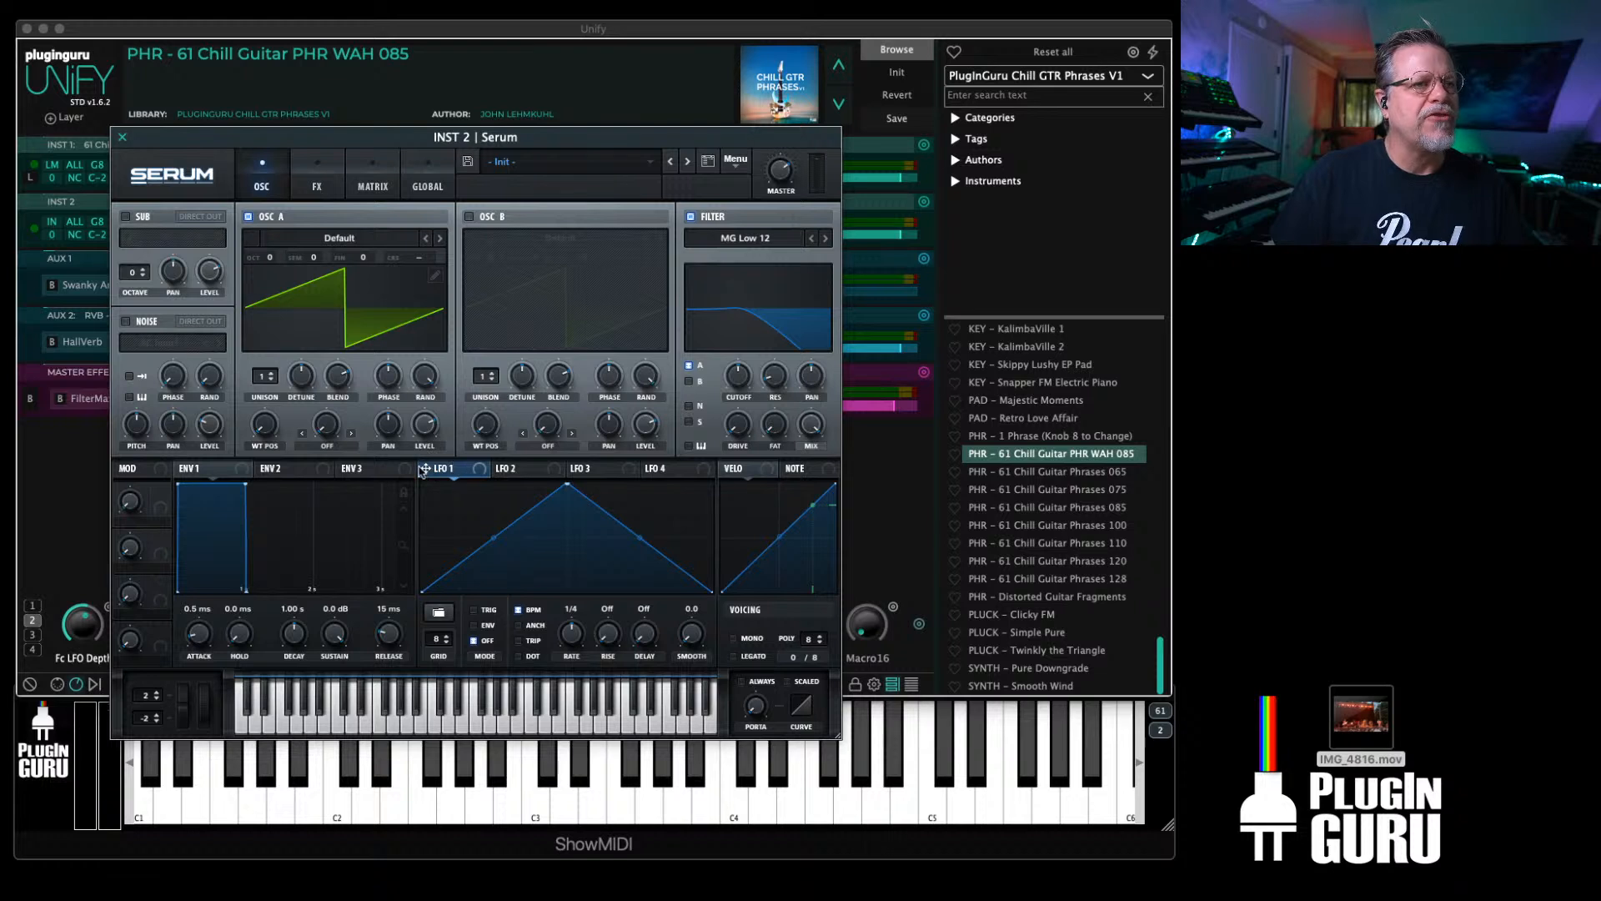
{"action": "left_click_drag", "start_coordinate": [436, 467], "coordinate": [734, 375]}
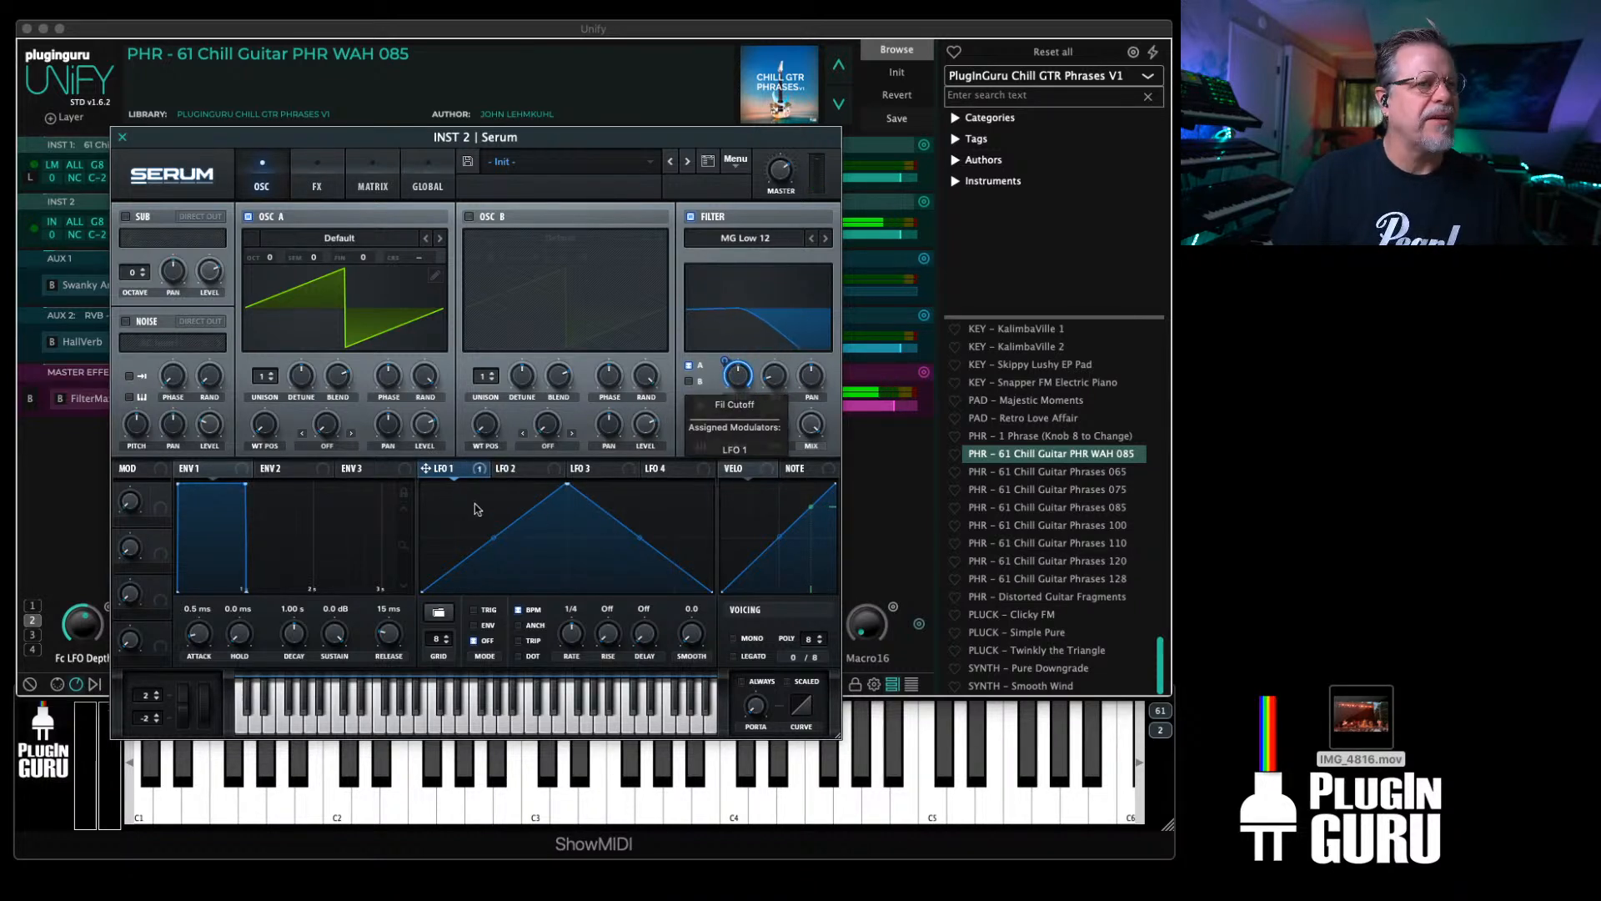
{"action": "right_click", "coordinate": [724, 359]}
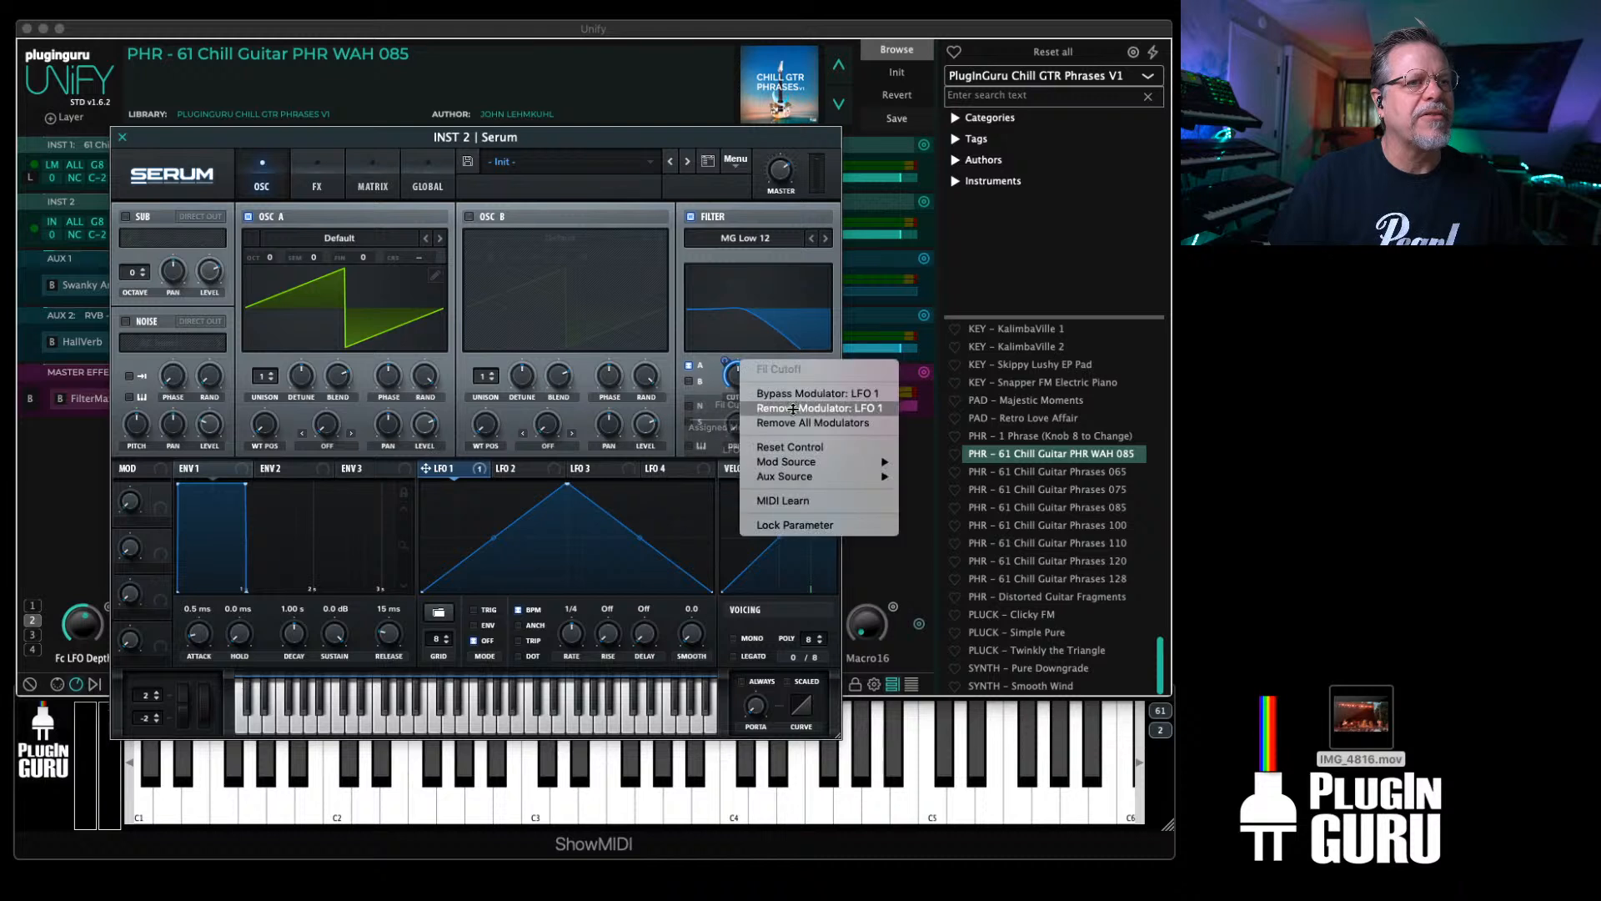
{"action": "left_click", "coordinate": [750, 399]}
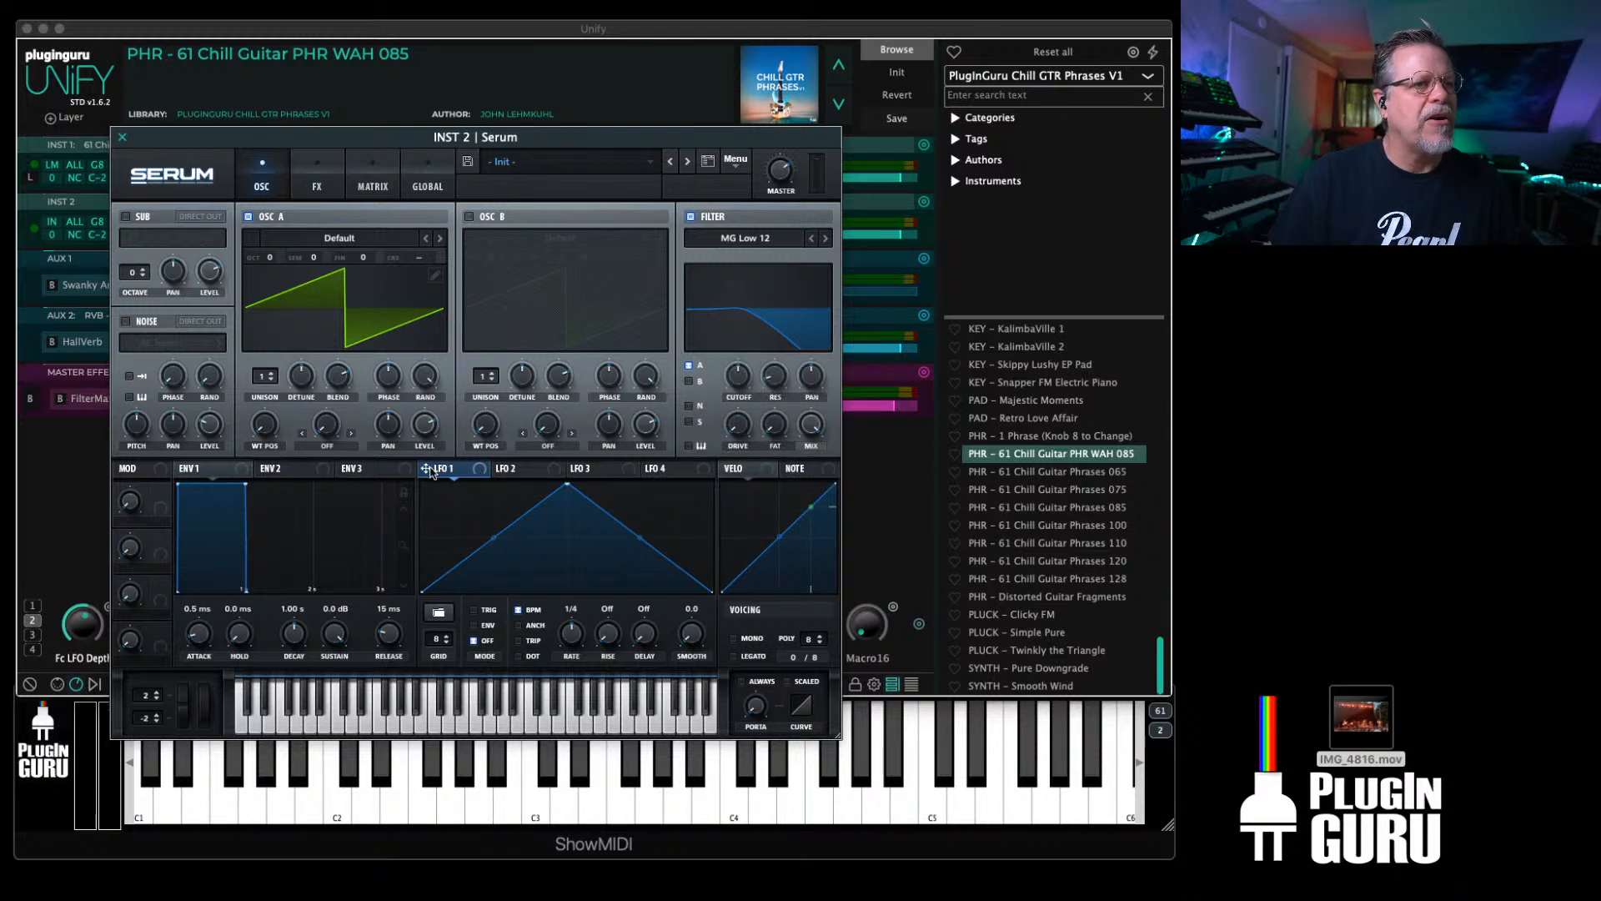
{"action": "left_click_drag", "start_coordinate": [425, 470], "coordinate": [736, 382]}
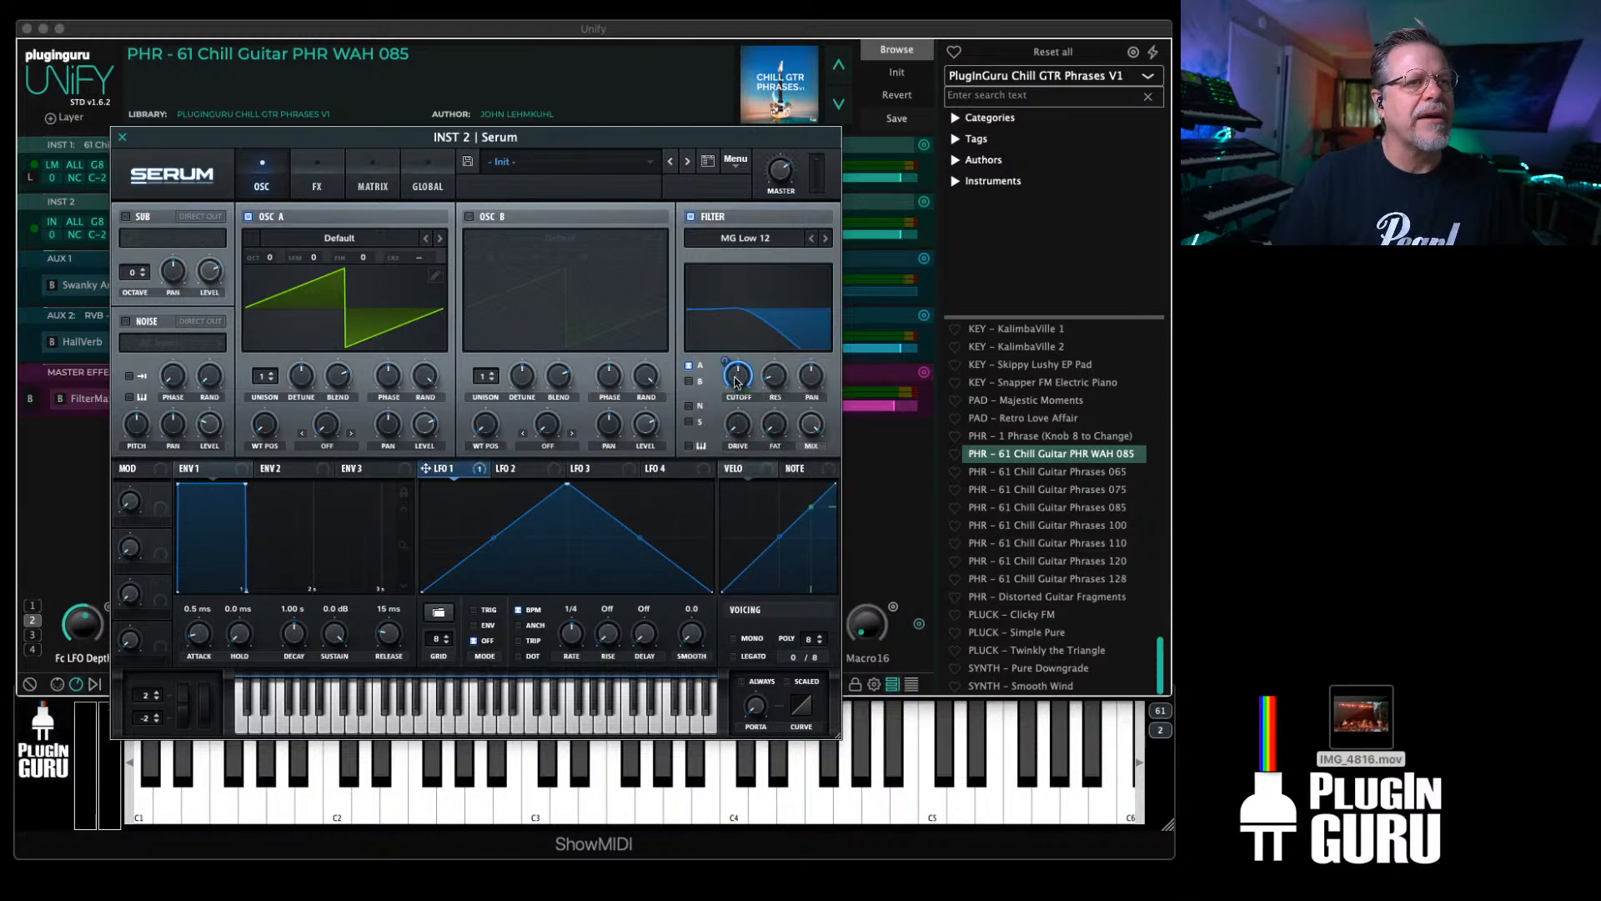
{"action": "right_click", "coordinate": [736, 371]}
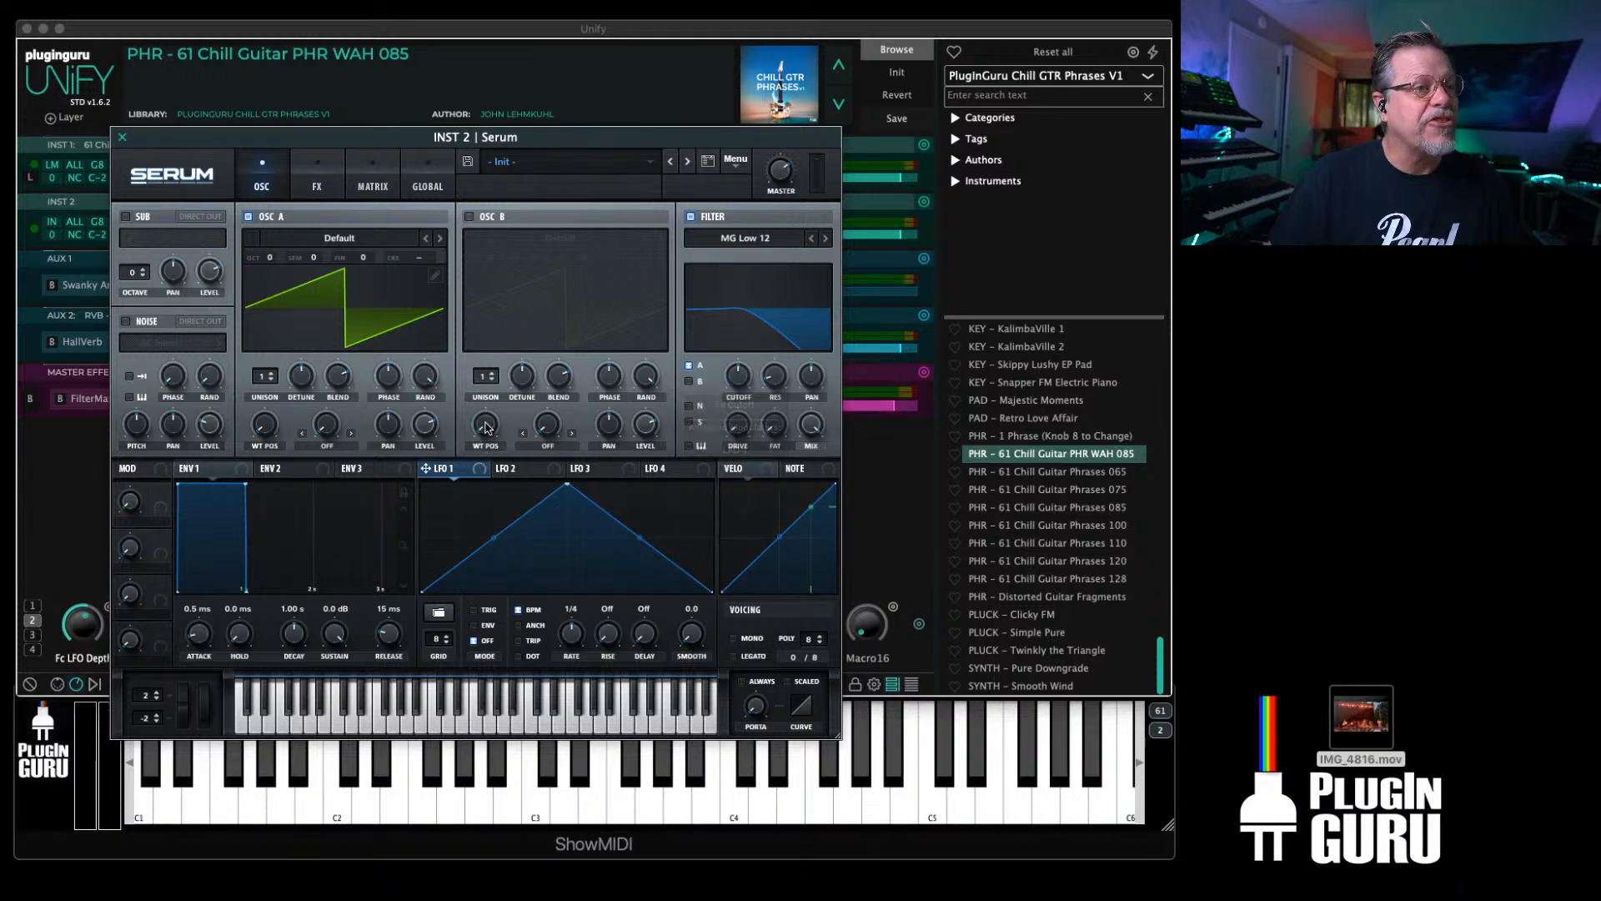
{"action": "left_click_drag", "start_coordinate": [425, 471], "coordinate": [734, 377]}
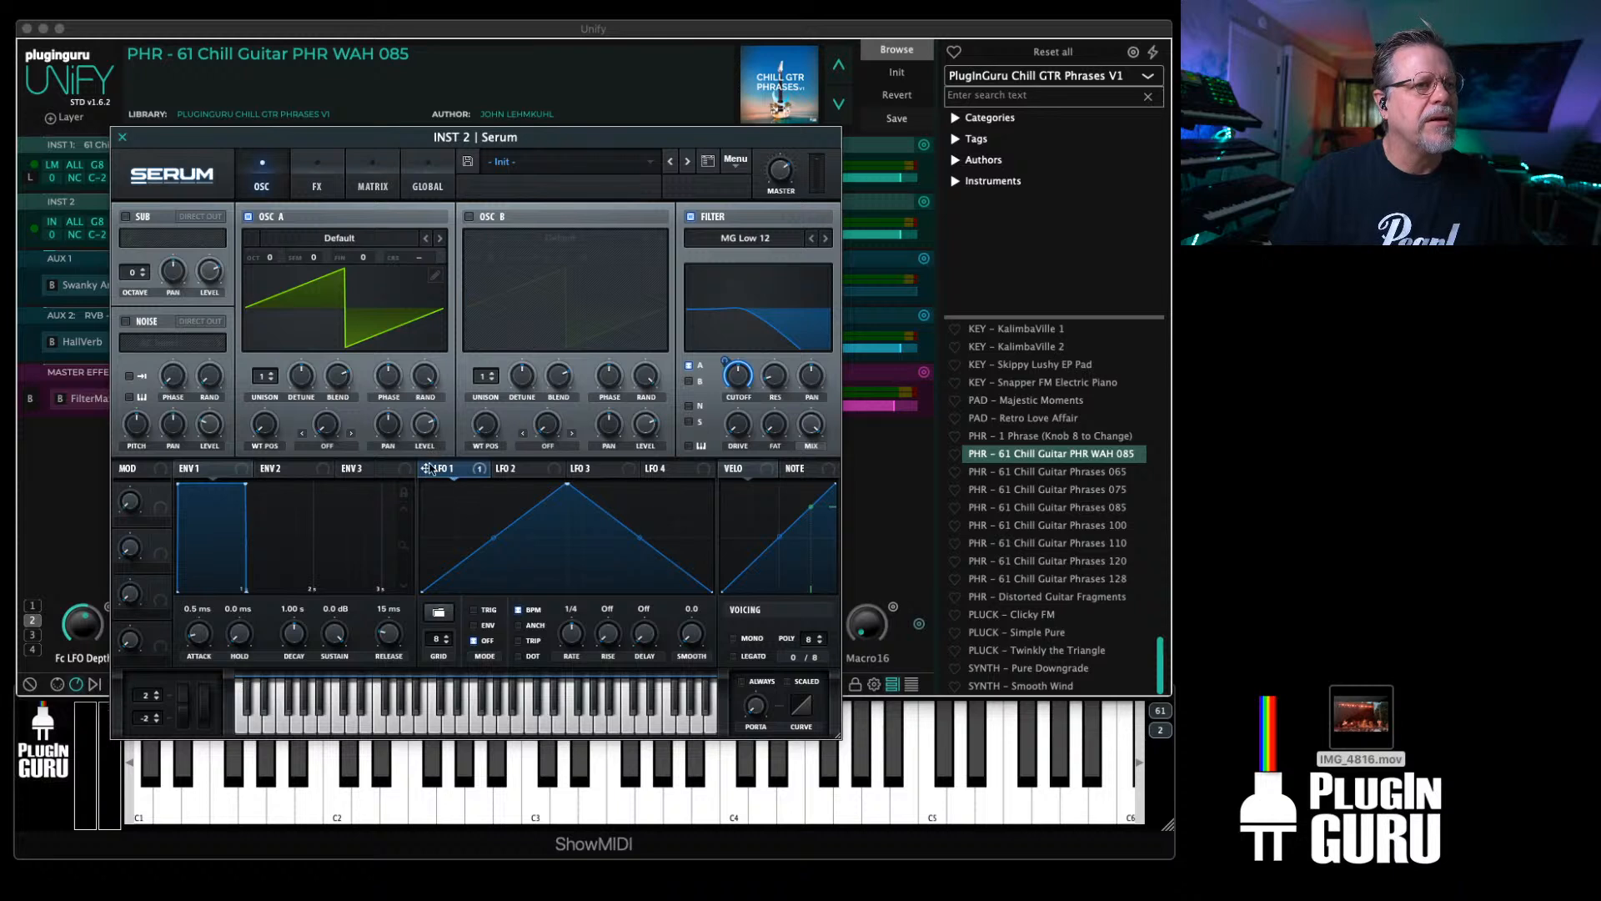
{"action": "right_click", "coordinate": [737, 364]}
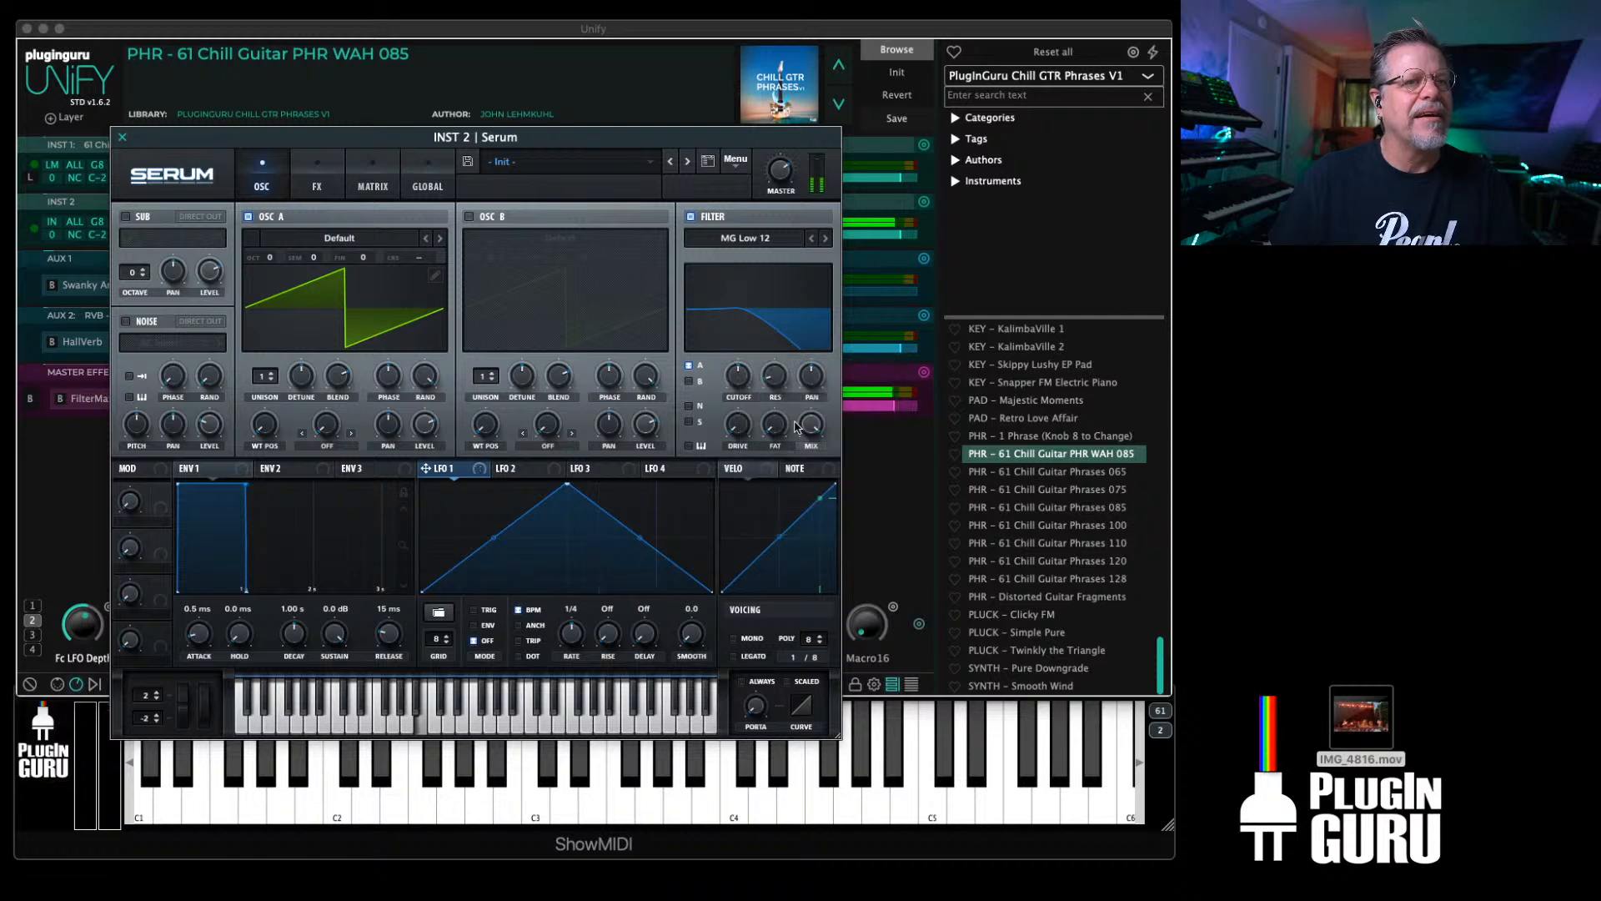
{"action": "left_click", "coordinate": [784, 423]}
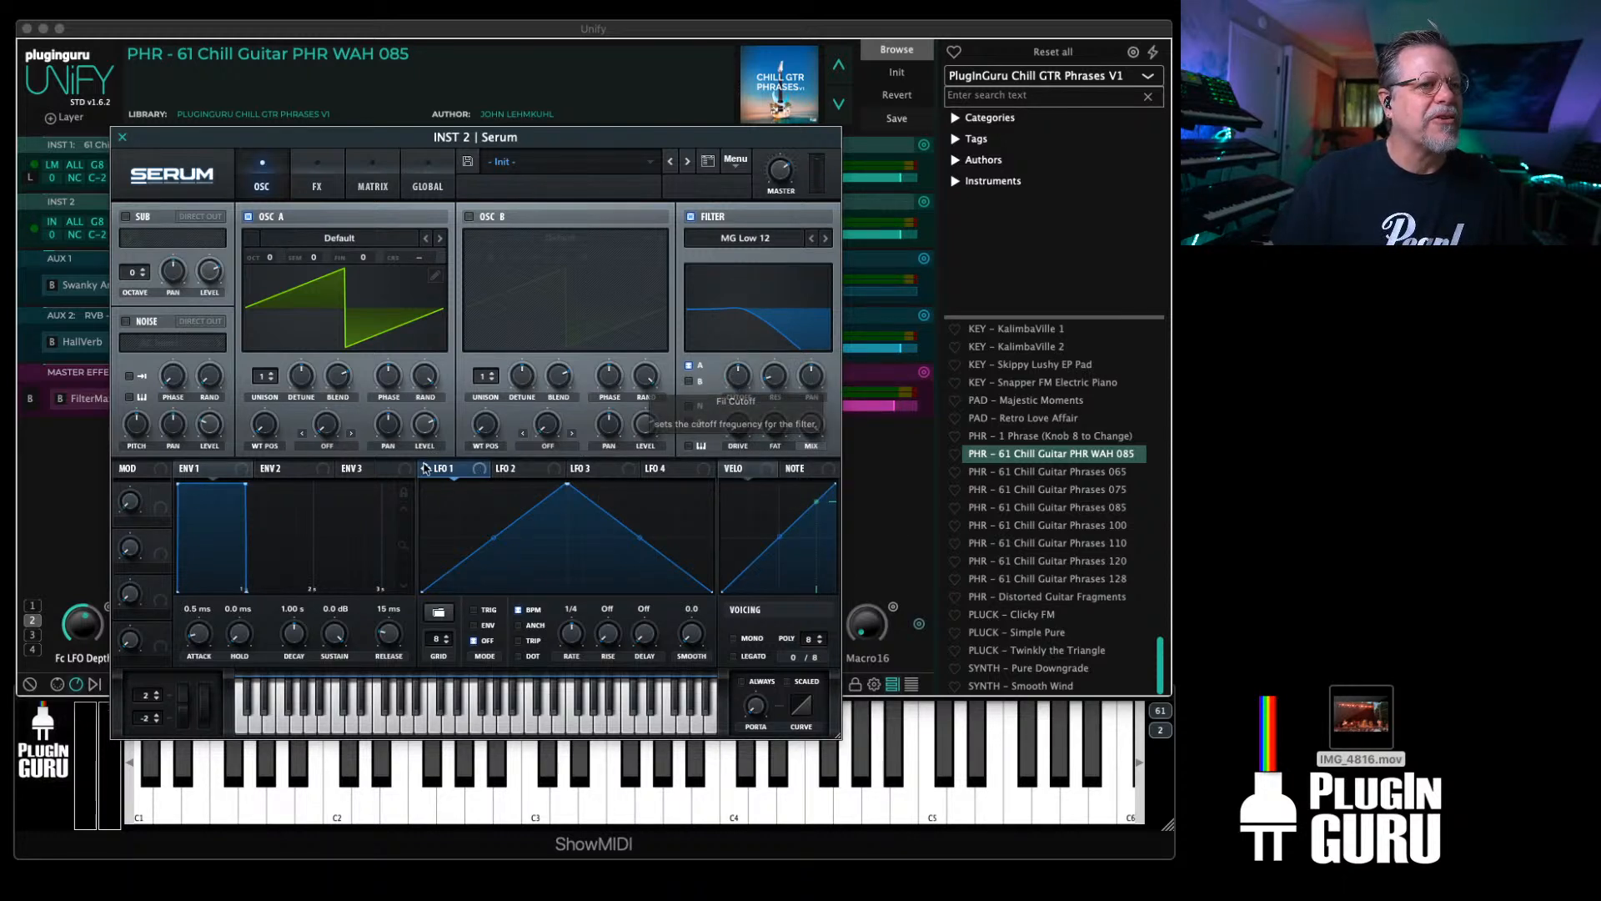
Step: Assign LFO 1 to Serum's filter cutoff and inspect the modulation options for that assignment
{"action": "left_click_drag", "start_coordinate": [426, 469], "coordinate": [738, 375]}
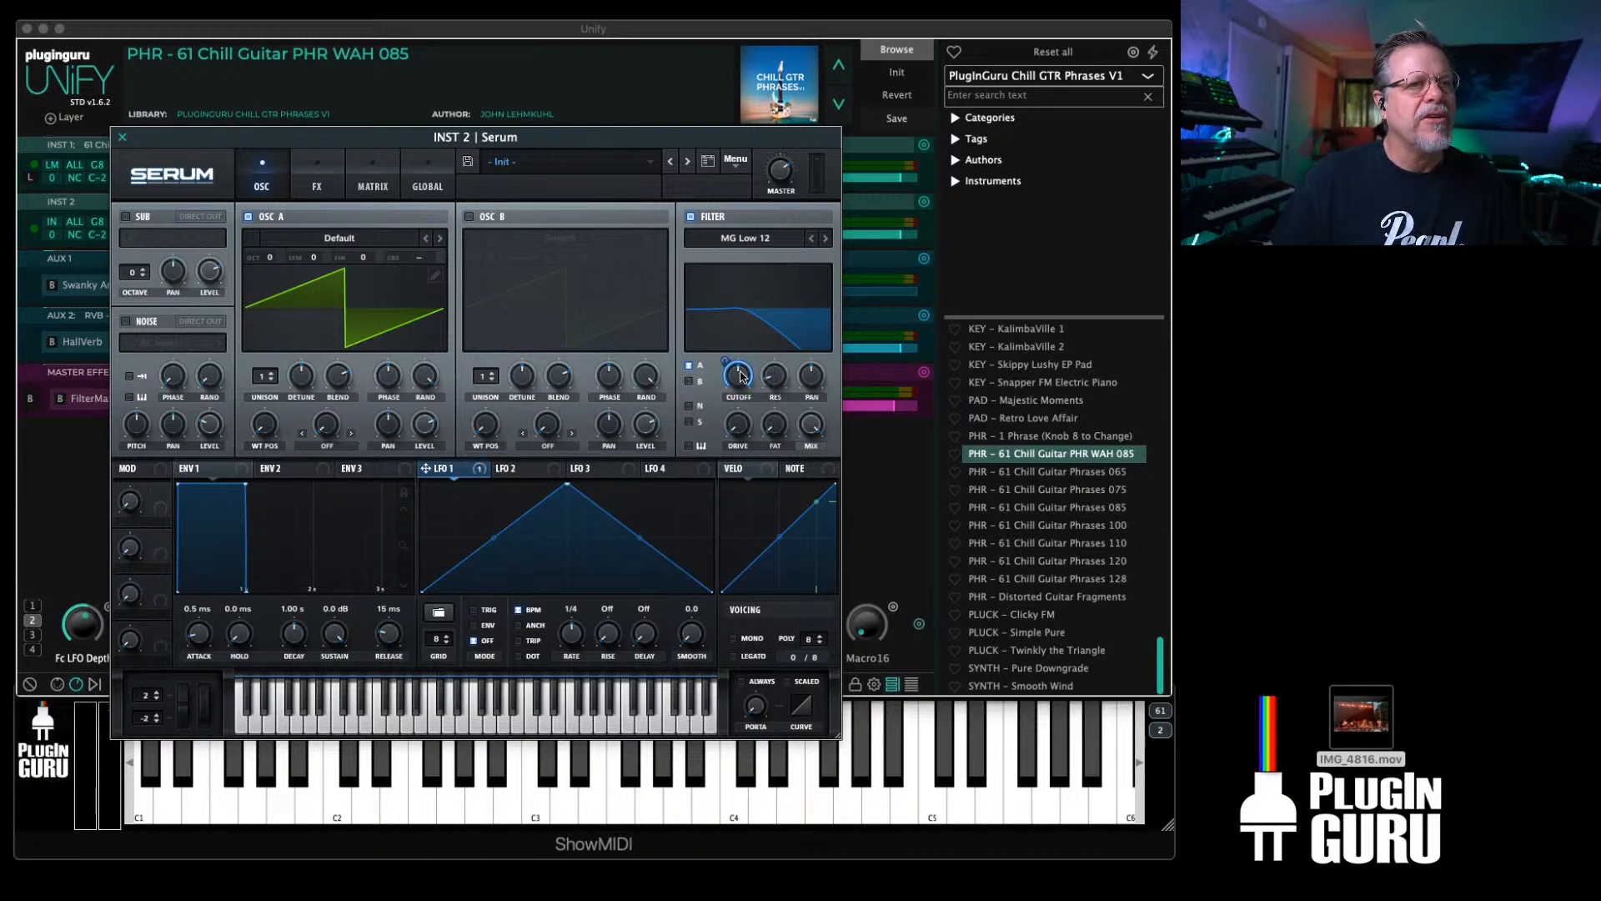
{"action": "left_click_drag", "start_coordinate": [735, 368], "coordinate": [735, 368]}
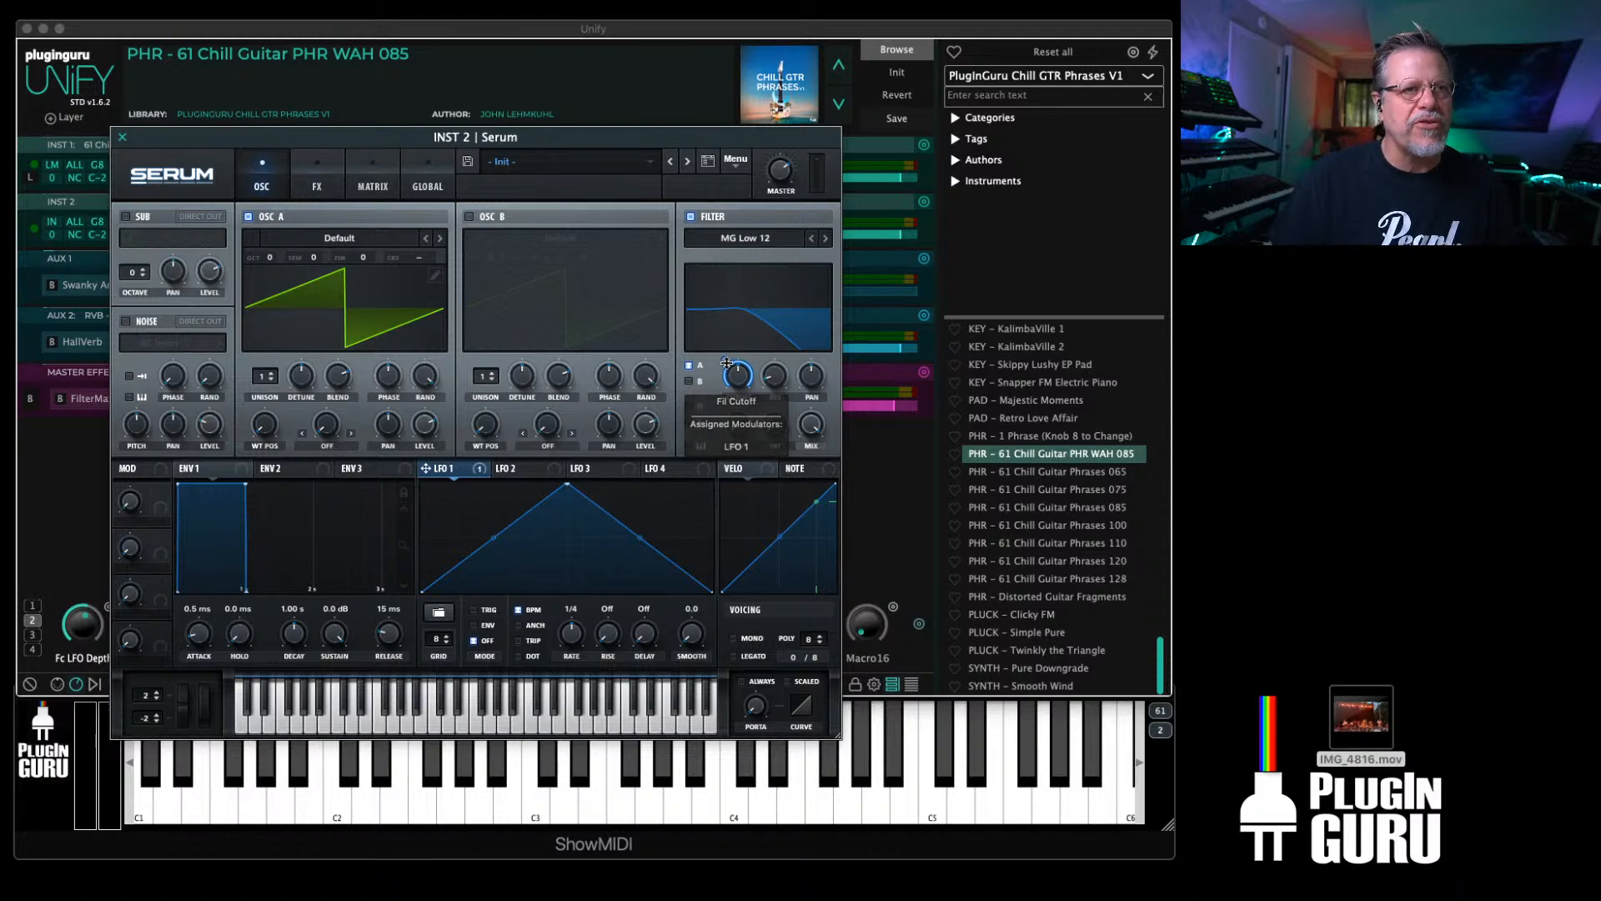
{"action": "right_click", "coordinate": [725, 363]}
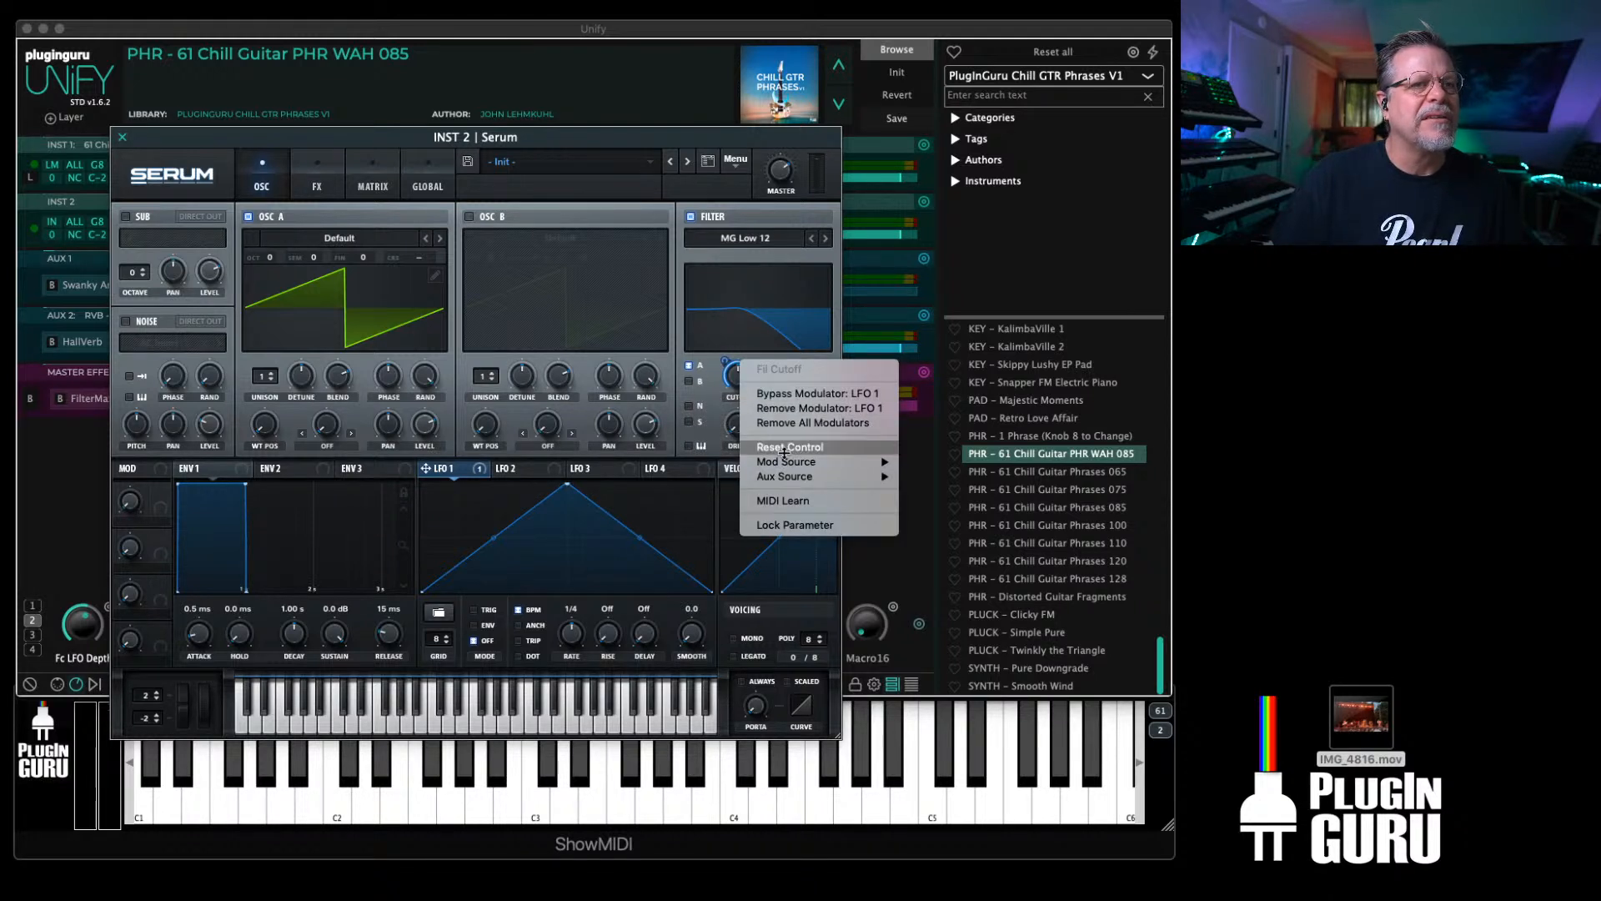
{"action": "mouse_move", "coordinate": [783, 458]}
{"action": "left_click", "coordinate": [733, 377]}
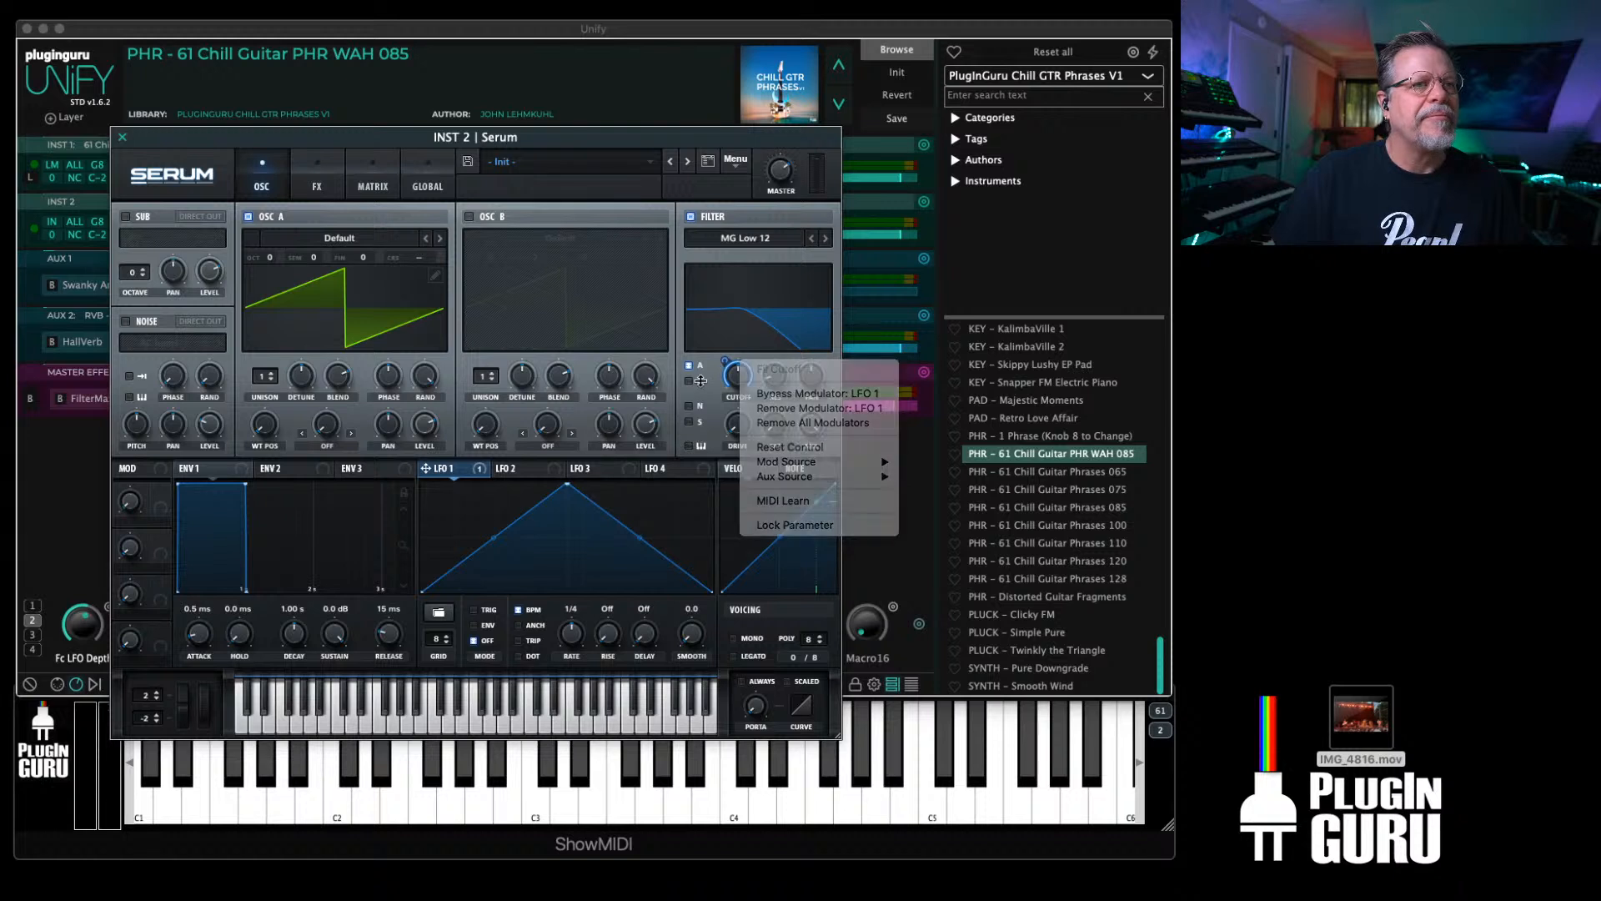
{"action": "right_click", "coordinate": [725, 358]}
{"action": "left_click", "coordinate": [727, 363]}
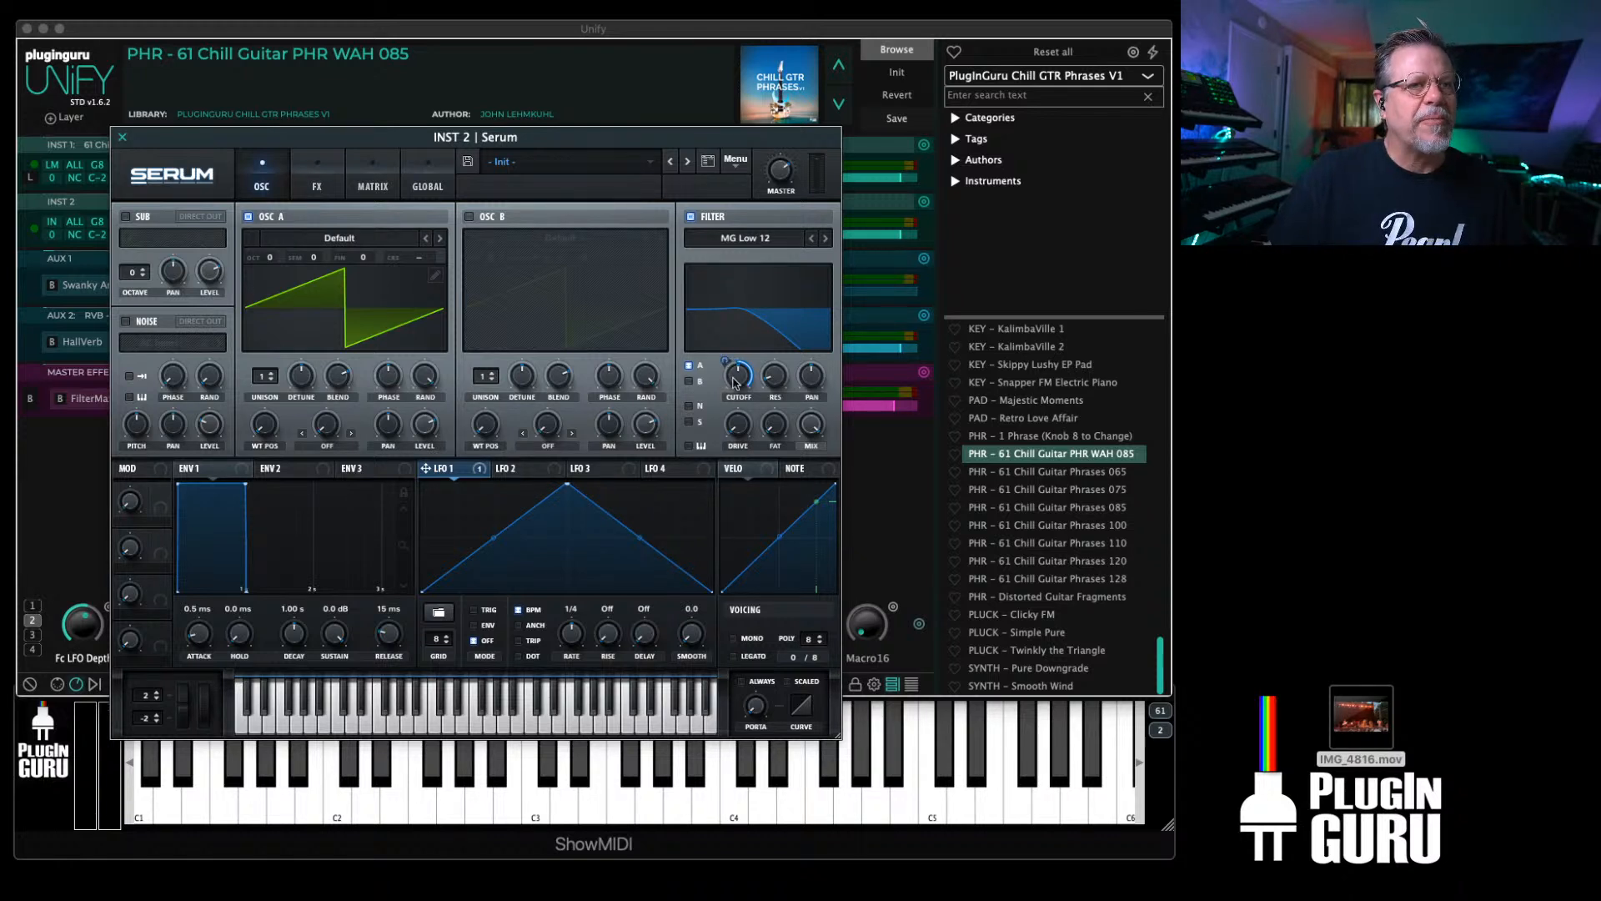
Step: Adjust Serum's filter cutoff and LFO 1's modulation depth on it to compare the sweep's range and direction
{"action": "left_click_drag", "start_coordinate": [734, 383], "coordinate": [733, 391]}
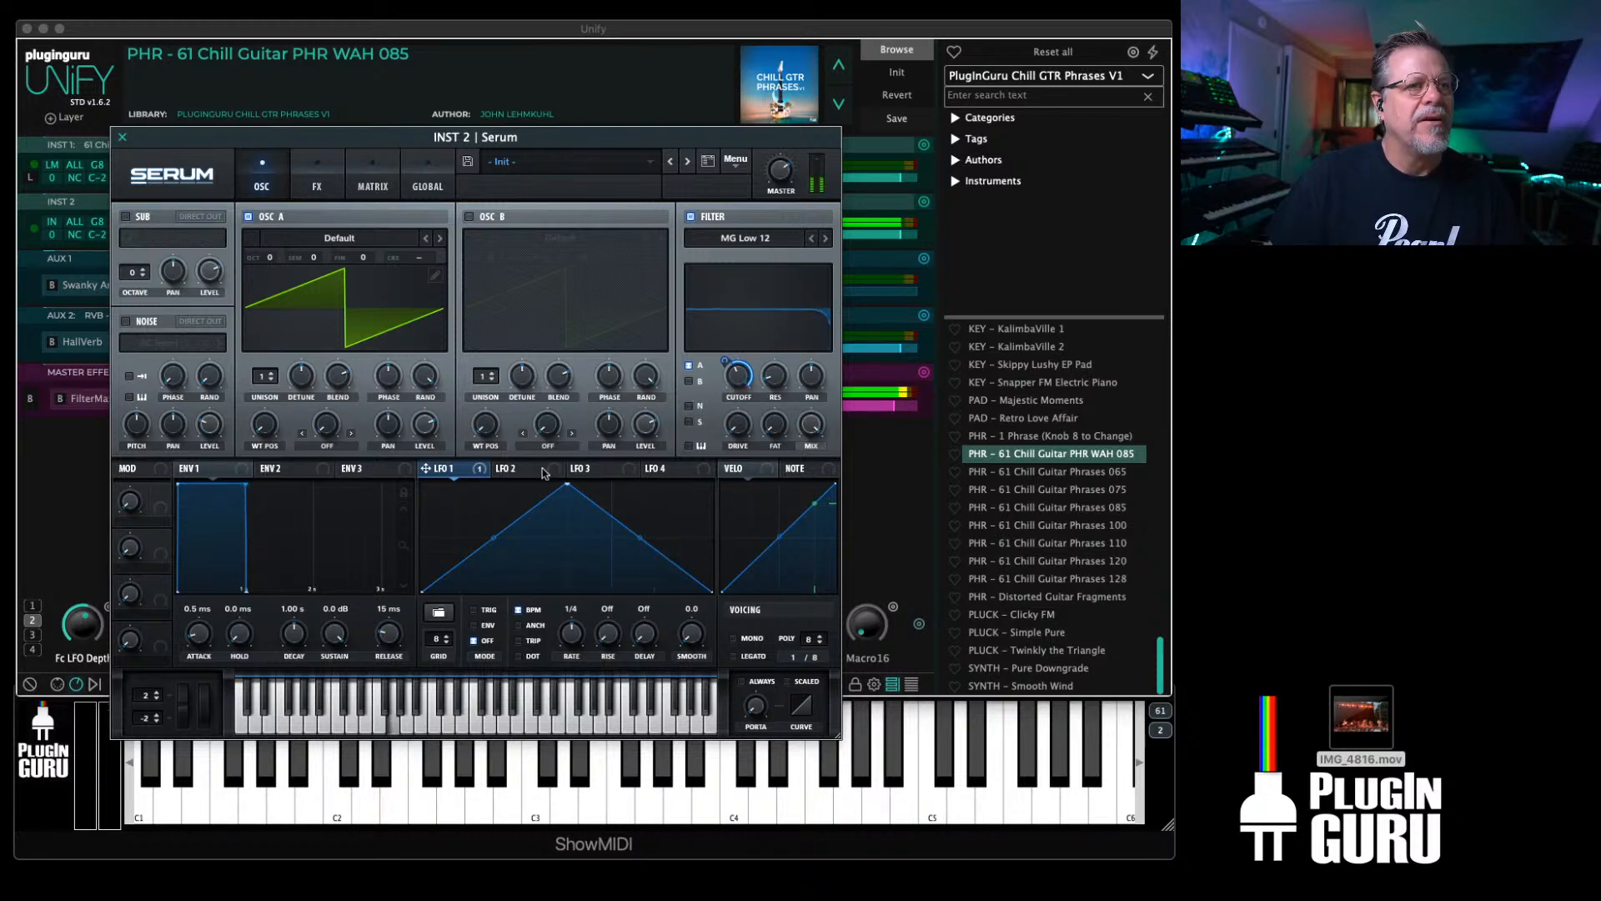
{"action": "mouse_move", "coordinate": [724, 367]}
{"action": "left_click_drag", "start_coordinate": [724, 367], "coordinate": [724, 401]}
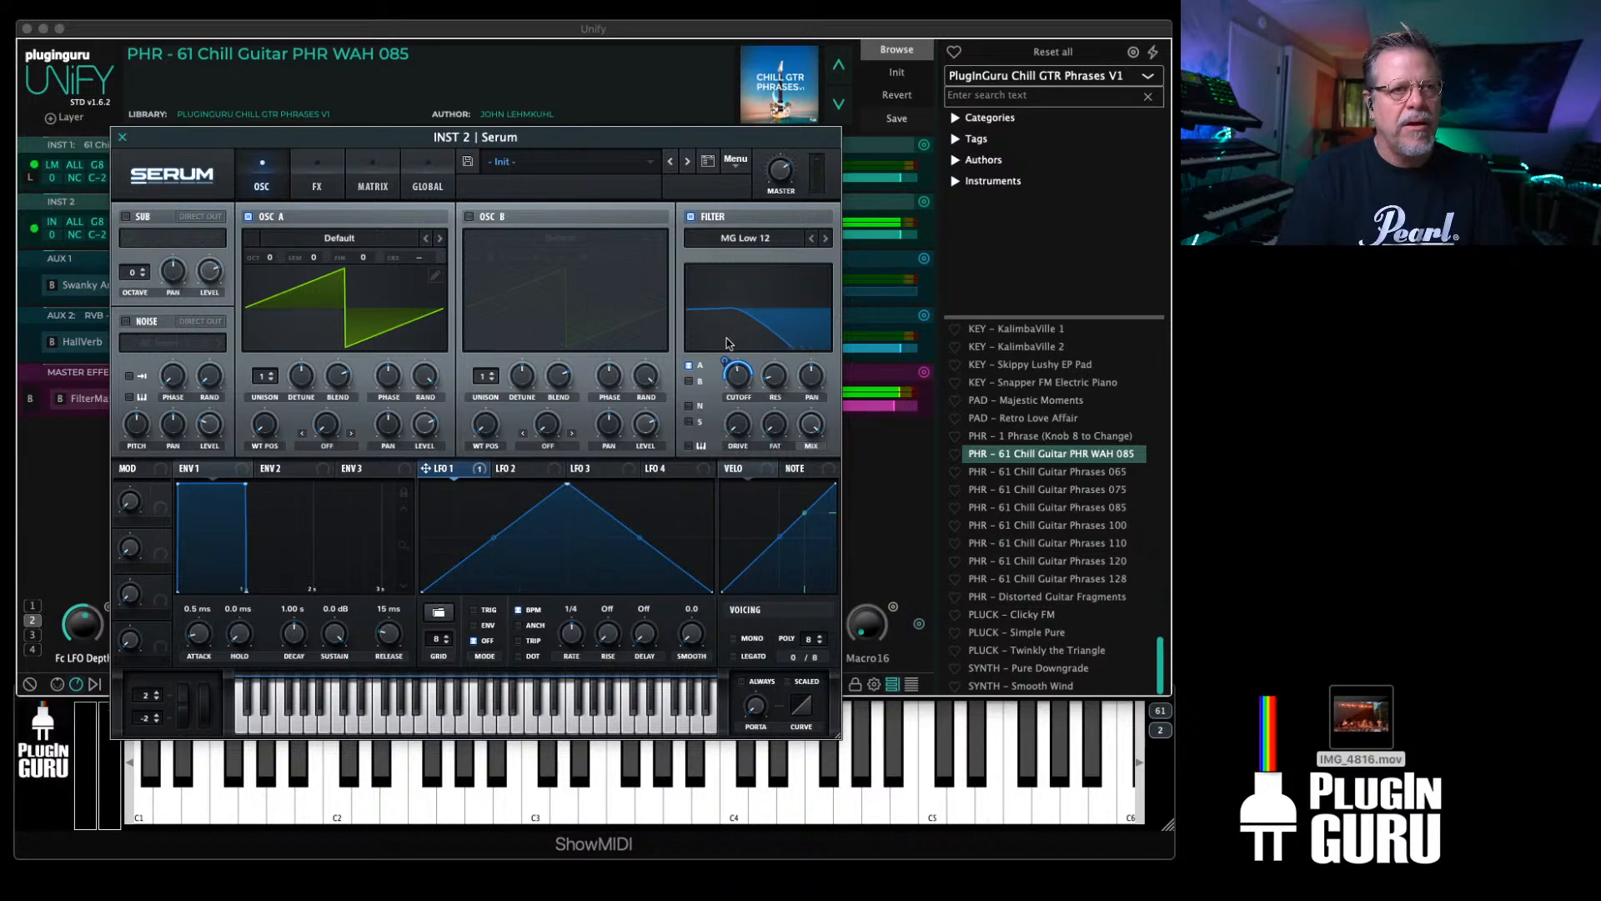
Step: Delete the INST 2 Serum layer and swap the INST 1 instrument for a fresh Guru Sampler
{"action": "left_click", "coordinate": [122, 136]}
{"action": "left_click", "coordinate": [924, 203]}
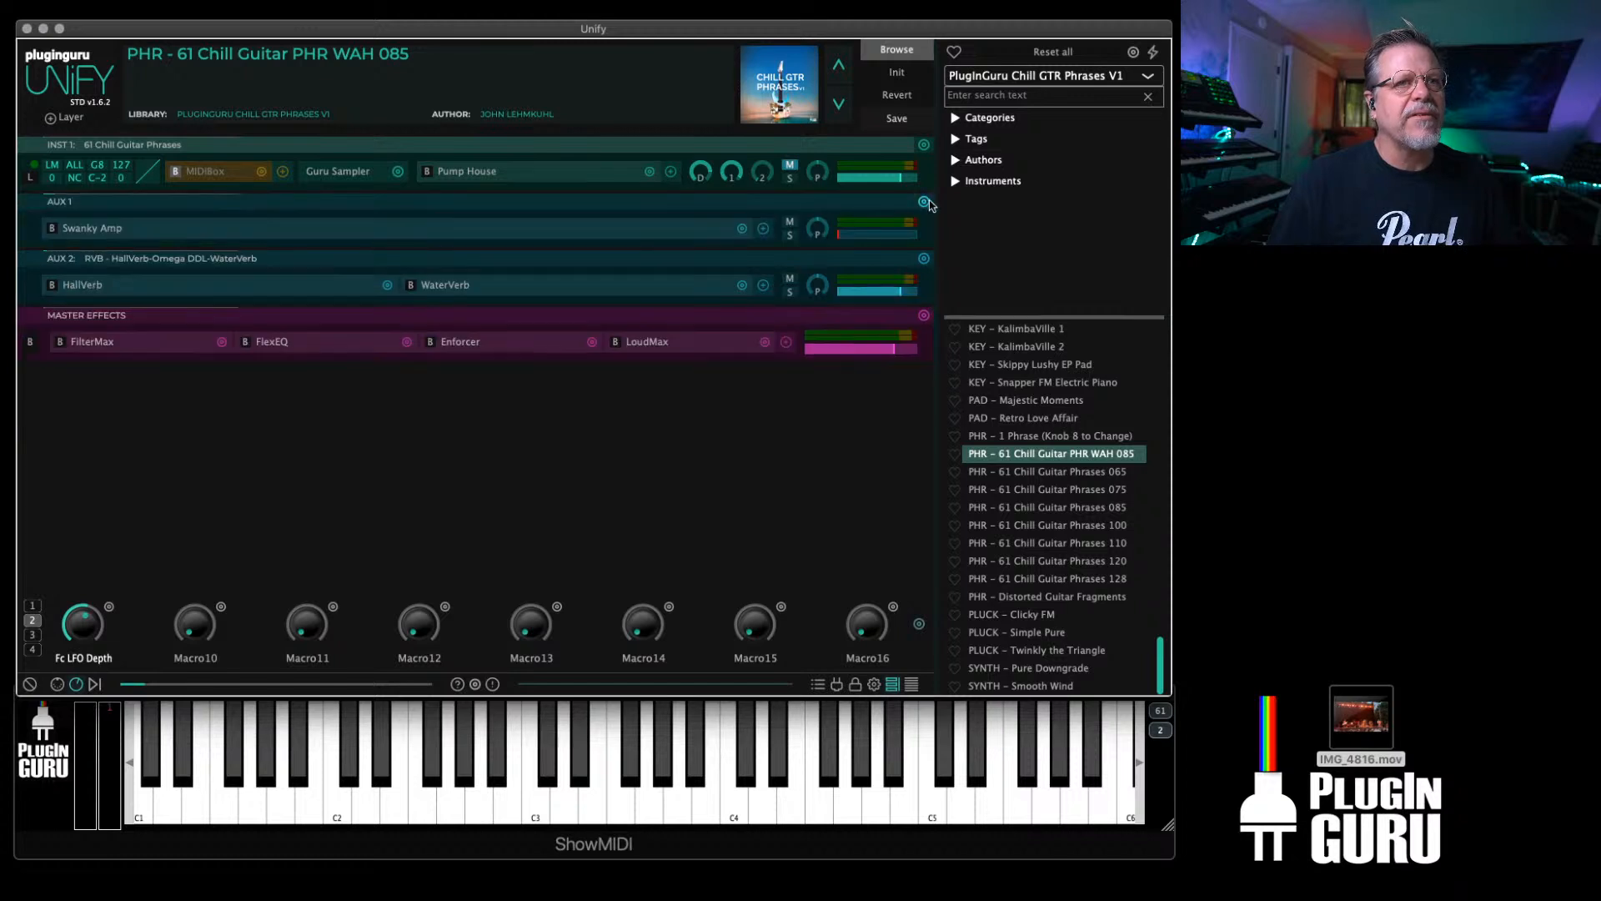
{"action": "left_click", "coordinate": [399, 172]}
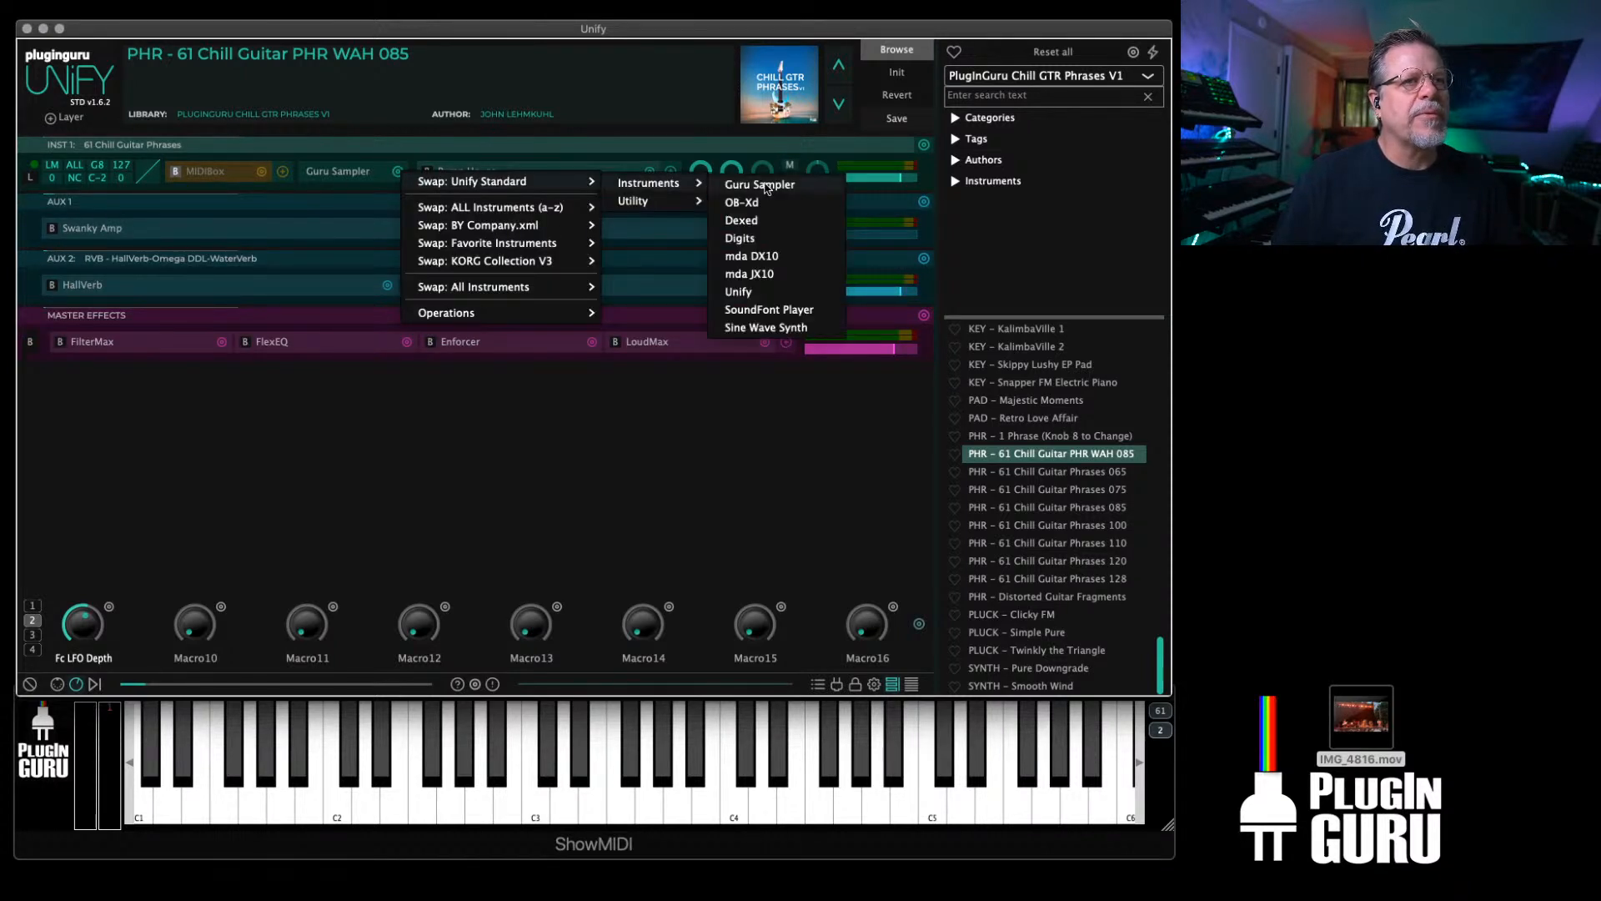
{"action": "left_click", "coordinate": [760, 186]}
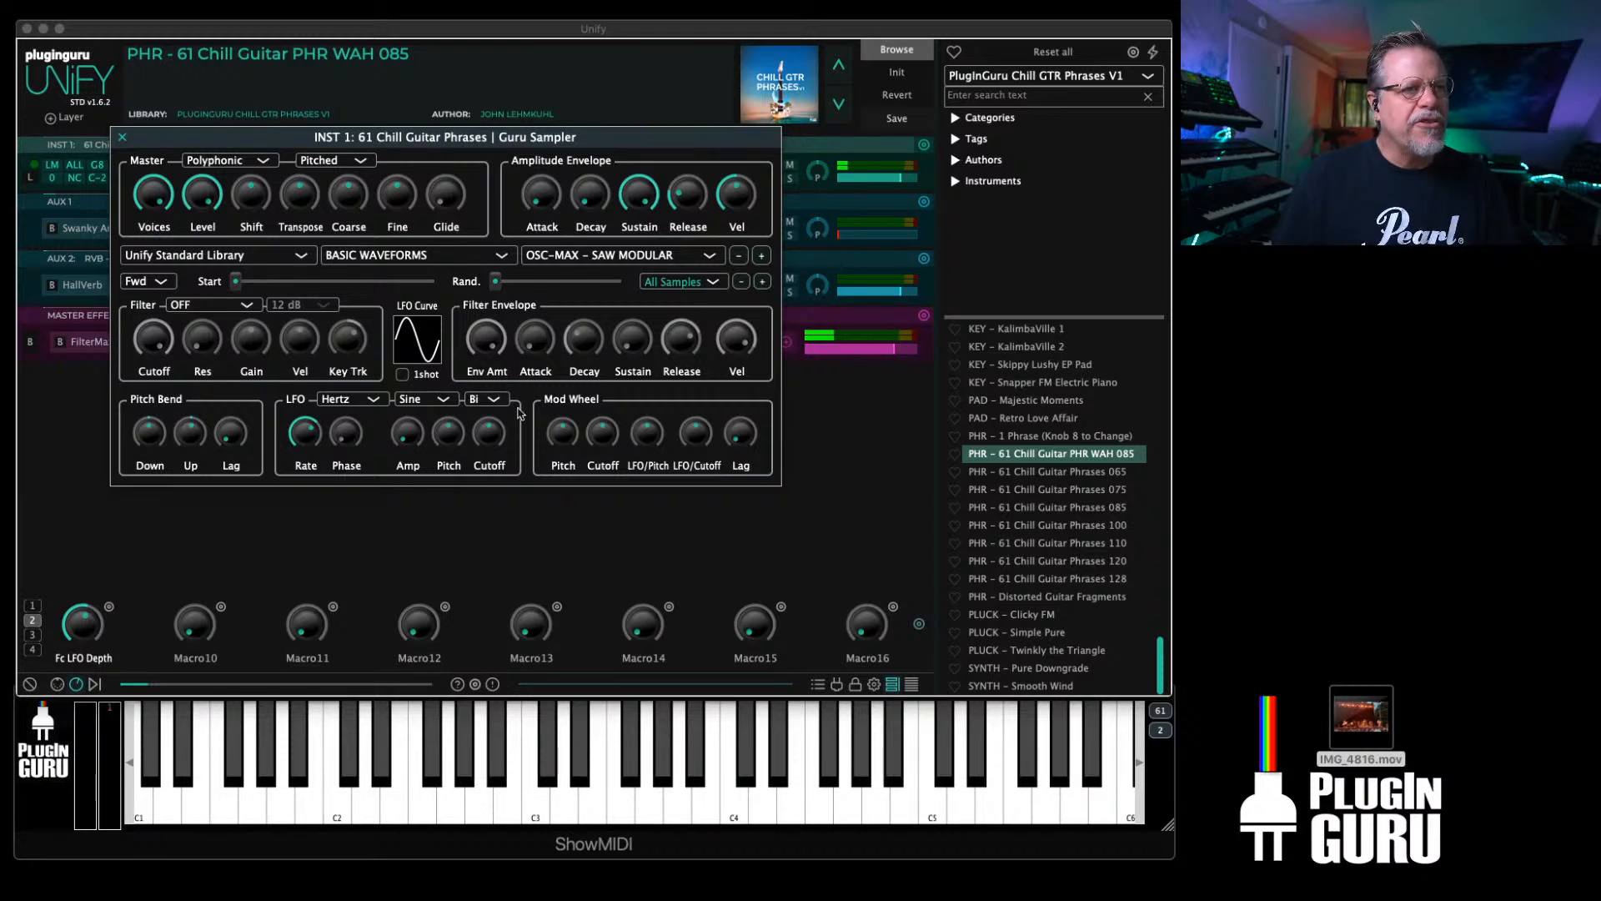
Step: Set Guru Sampler's LFO to a one-shot Custom wave with a pitch depth of 41.08 st and Uni polarity
{"action": "left_click", "coordinate": [427, 400]}
{"action": "left_click", "coordinate": [421, 506]}
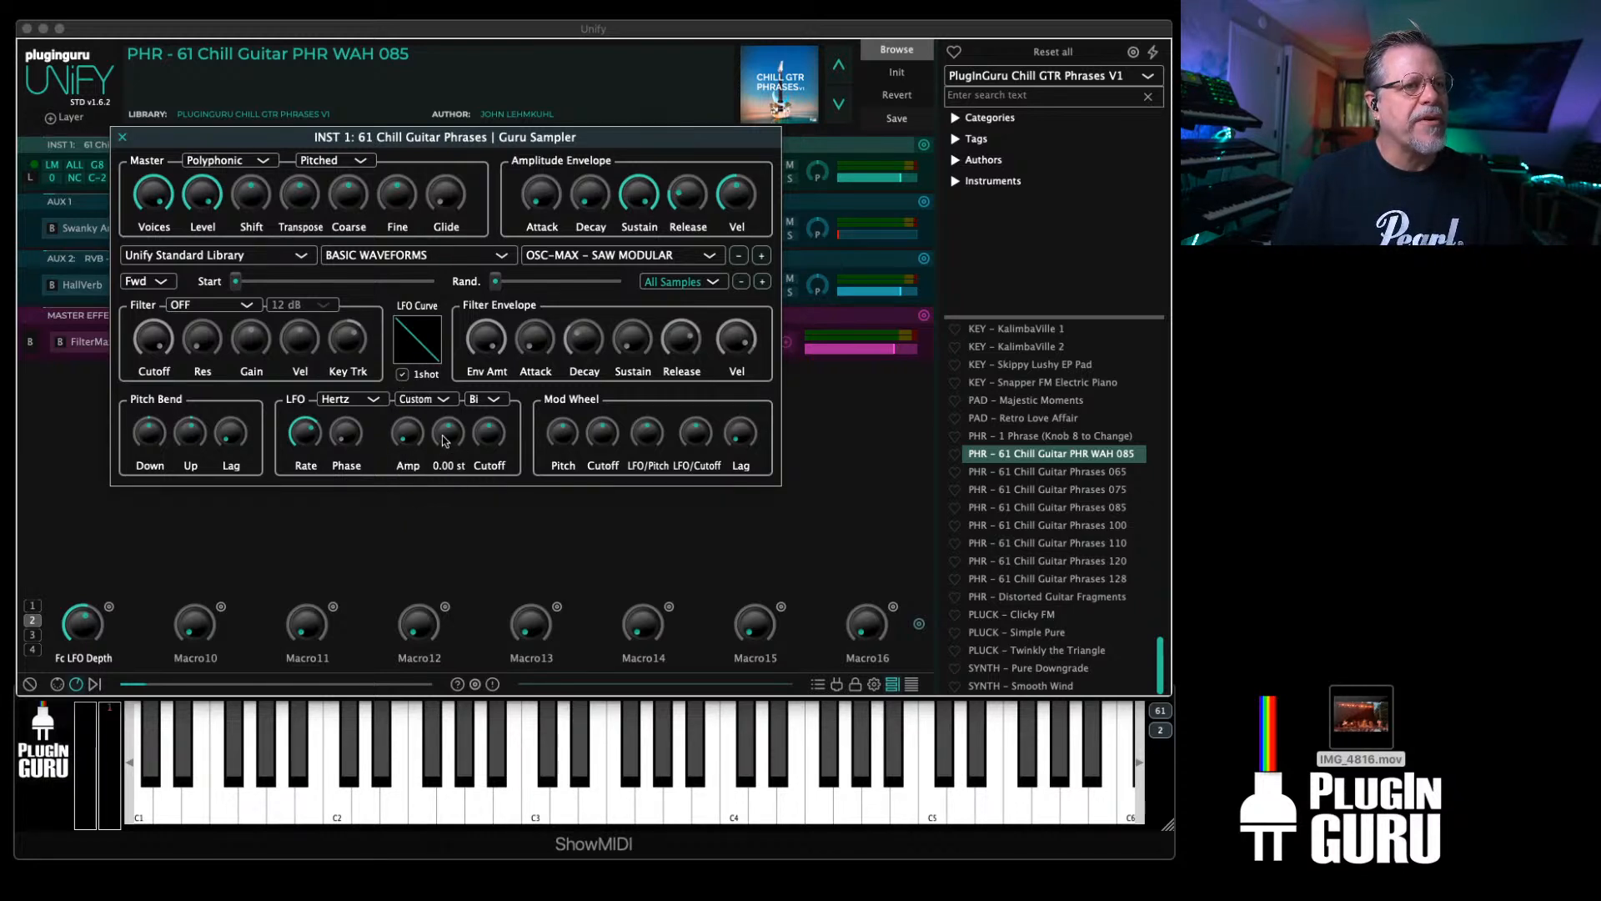
{"action": "mouse_move", "coordinate": [448, 435]}
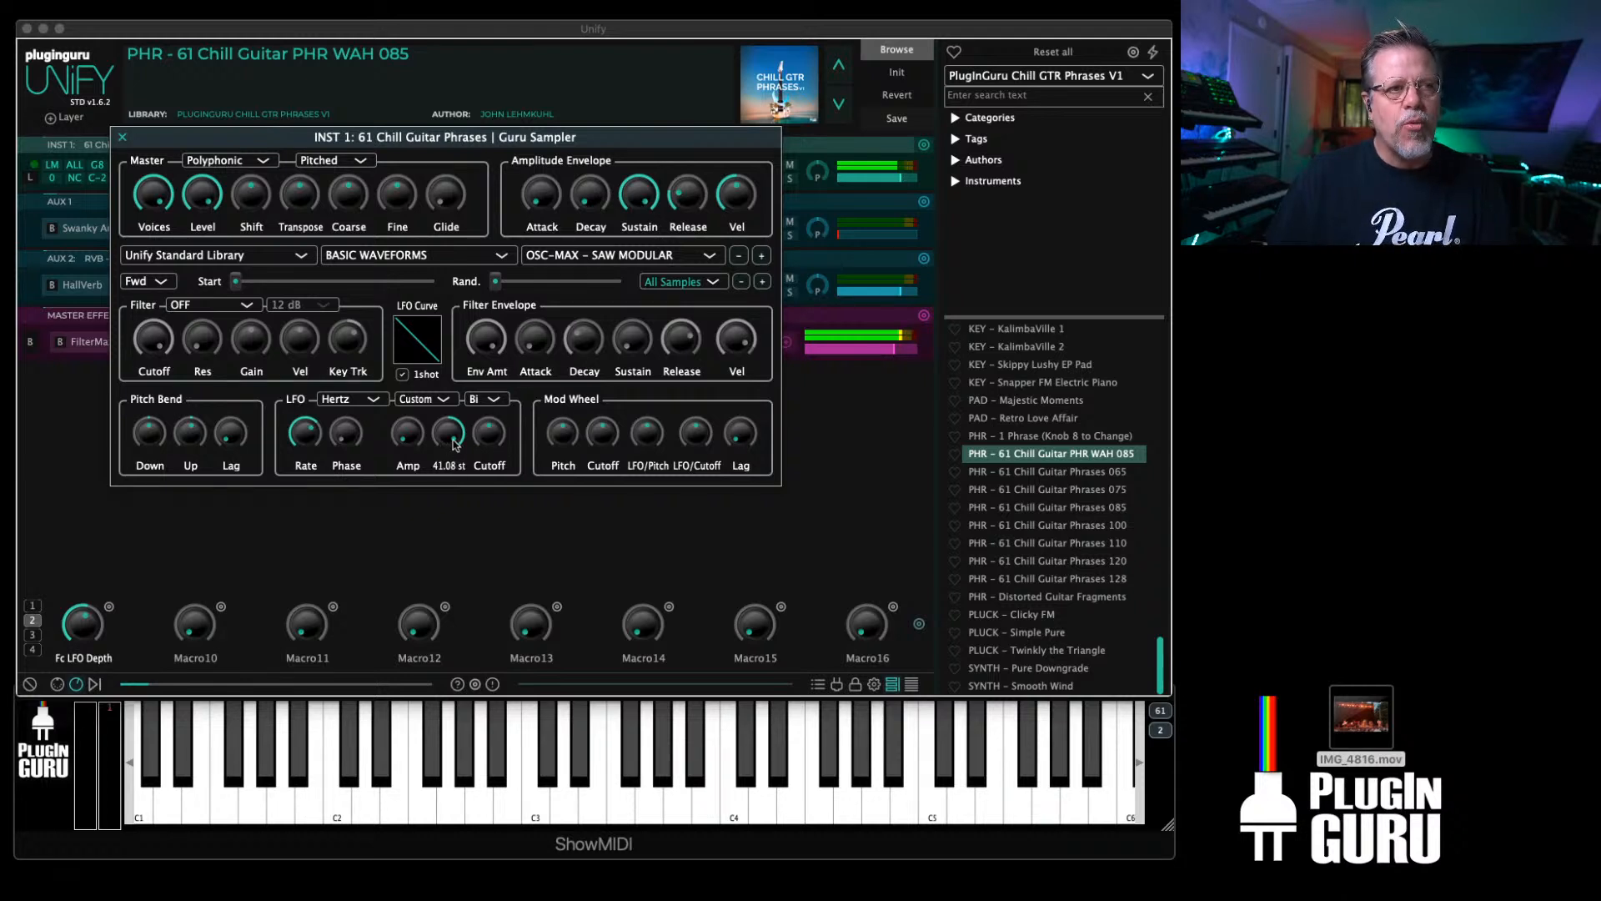
{"action": "left_click", "coordinate": [484, 400]}
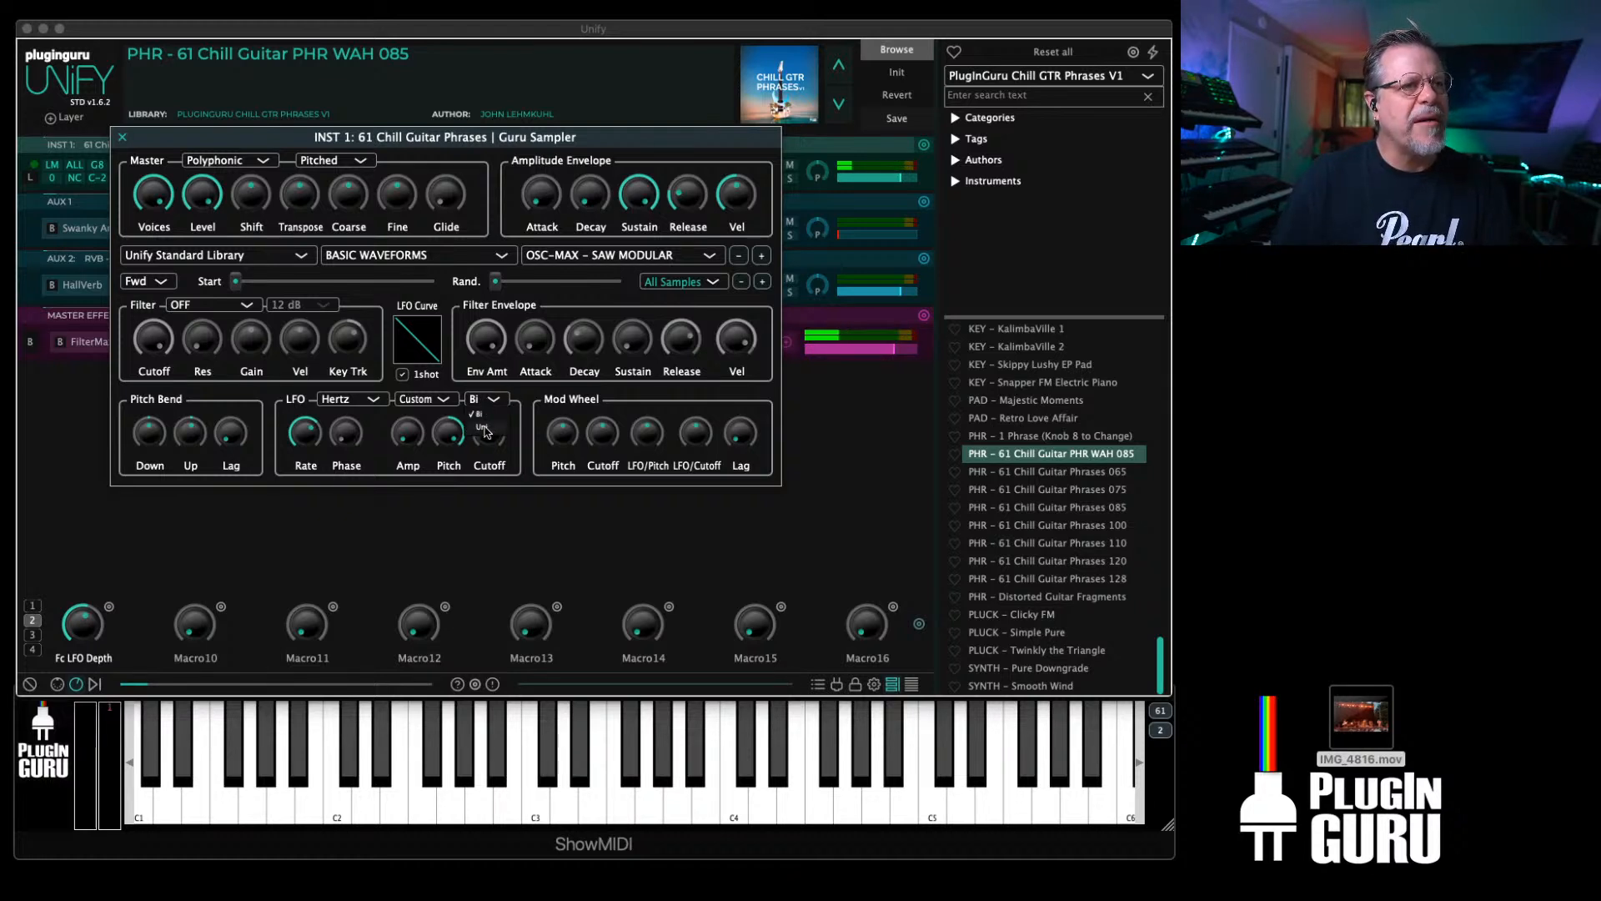
{"action": "left_click", "coordinate": [485, 428]}
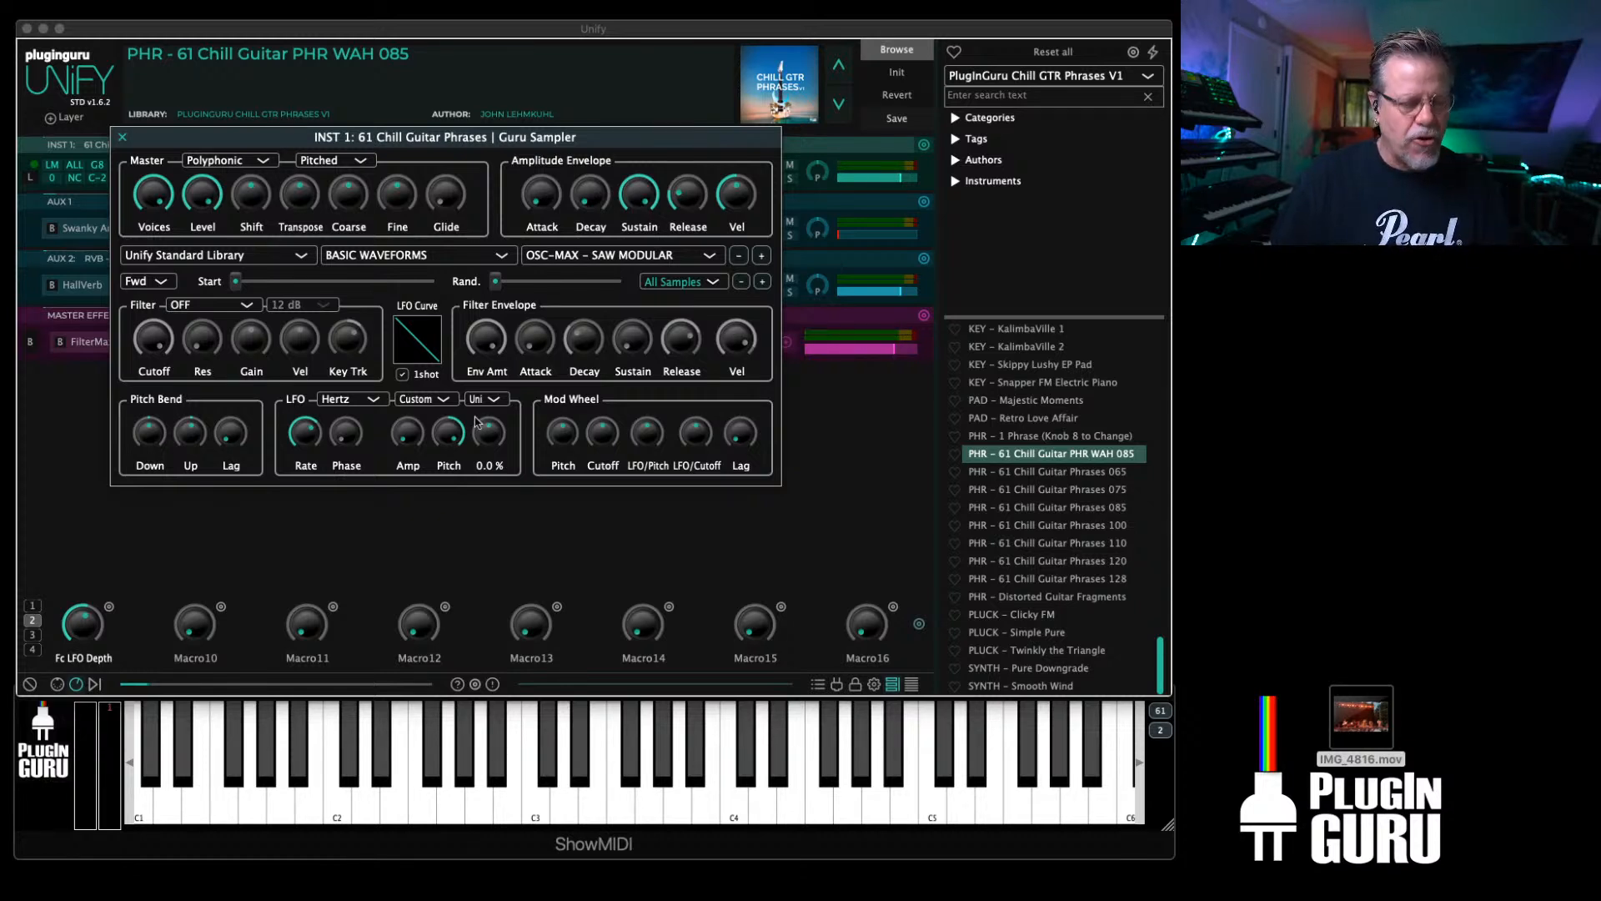
Step: Bend the custom LFO curve into a steep exponential decay and adjust the LFO rate
{"action": "left_click", "coordinate": [424, 349]}
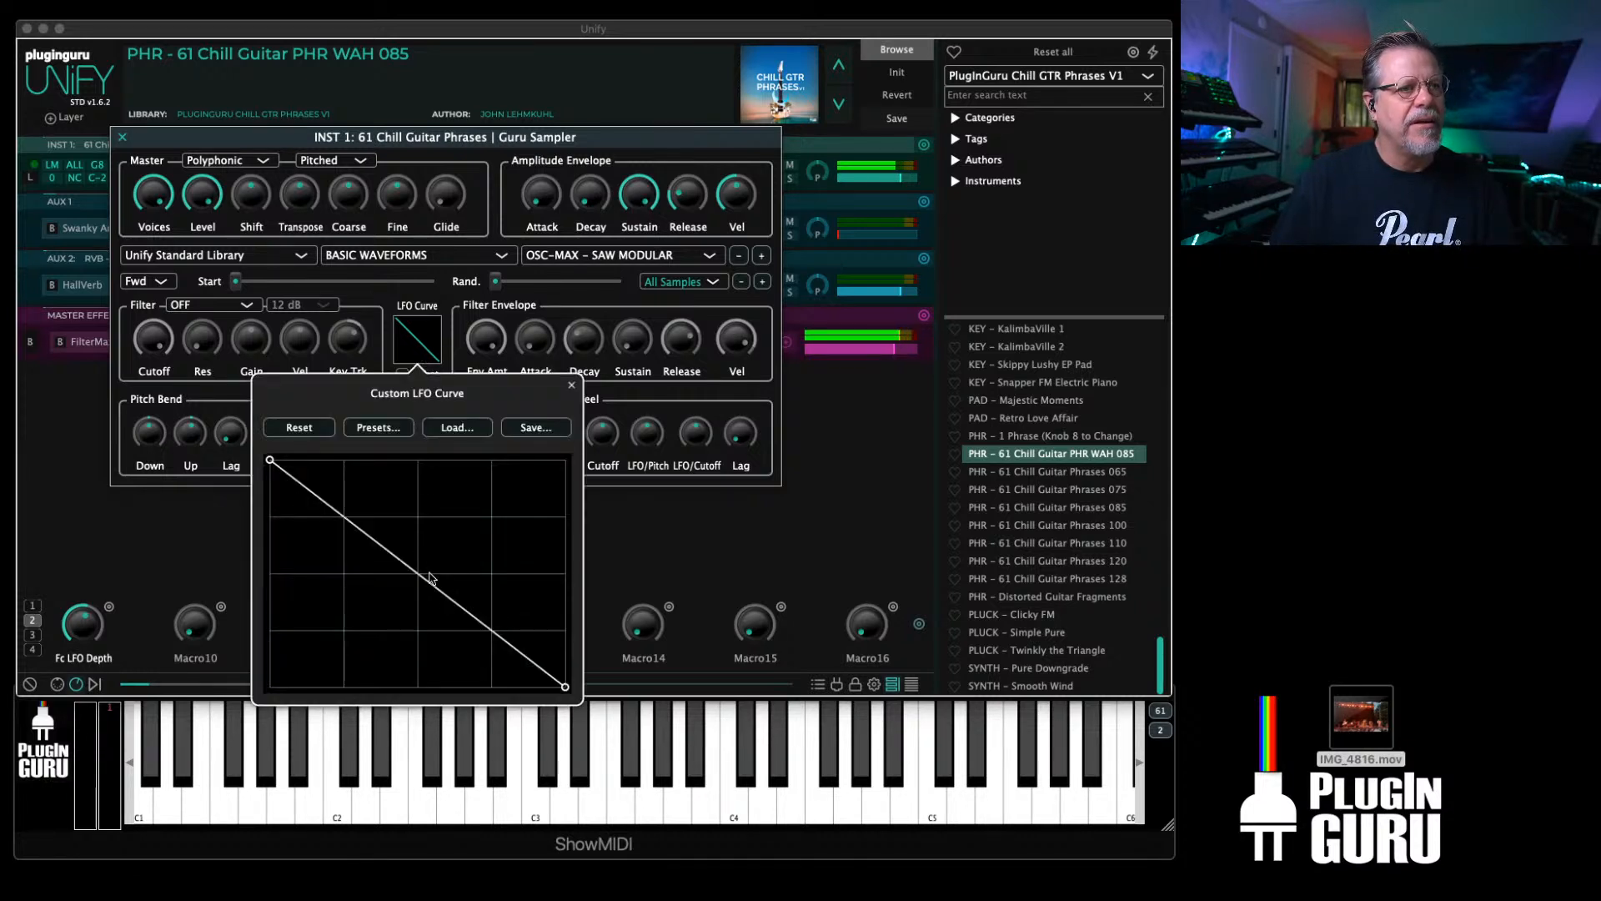
{"action": "left_click_drag", "start_coordinate": [430, 576], "coordinate": [385, 615]}
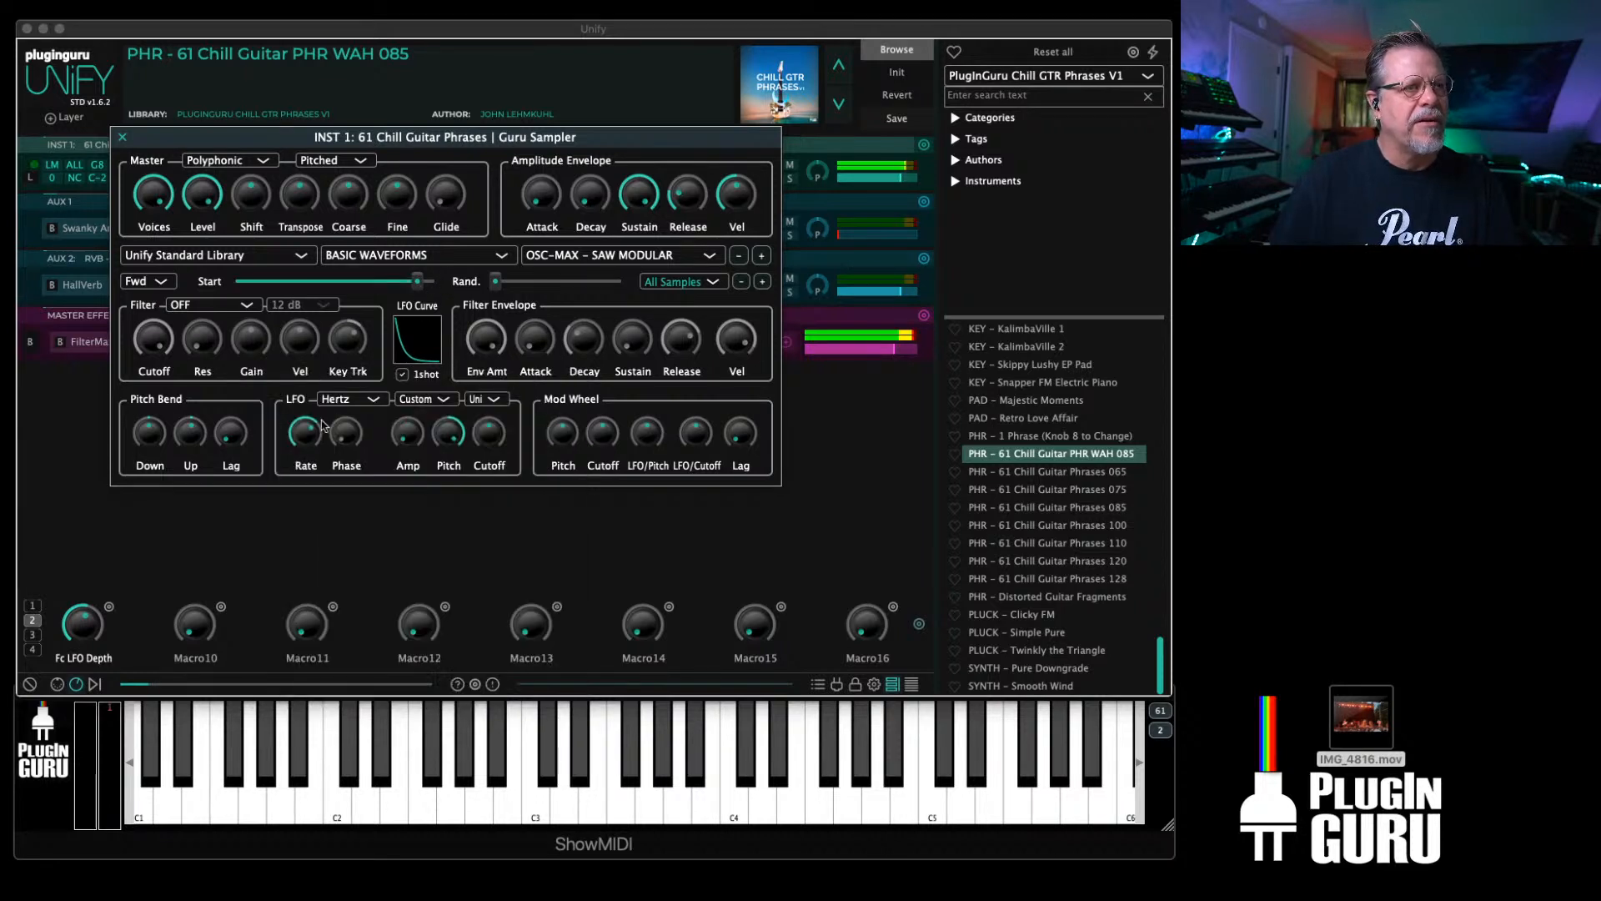
{"action": "left_click", "coordinate": [417, 282]}
{"action": "mouse_move", "coordinate": [317, 436]}
{"action": "left_mouse_down"}
{"action": "mouse_move", "coordinate": [317, 496]}
{"action": "mouse_move", "coordinate": [338, 414]}
{"action": "left_mouse_up"}
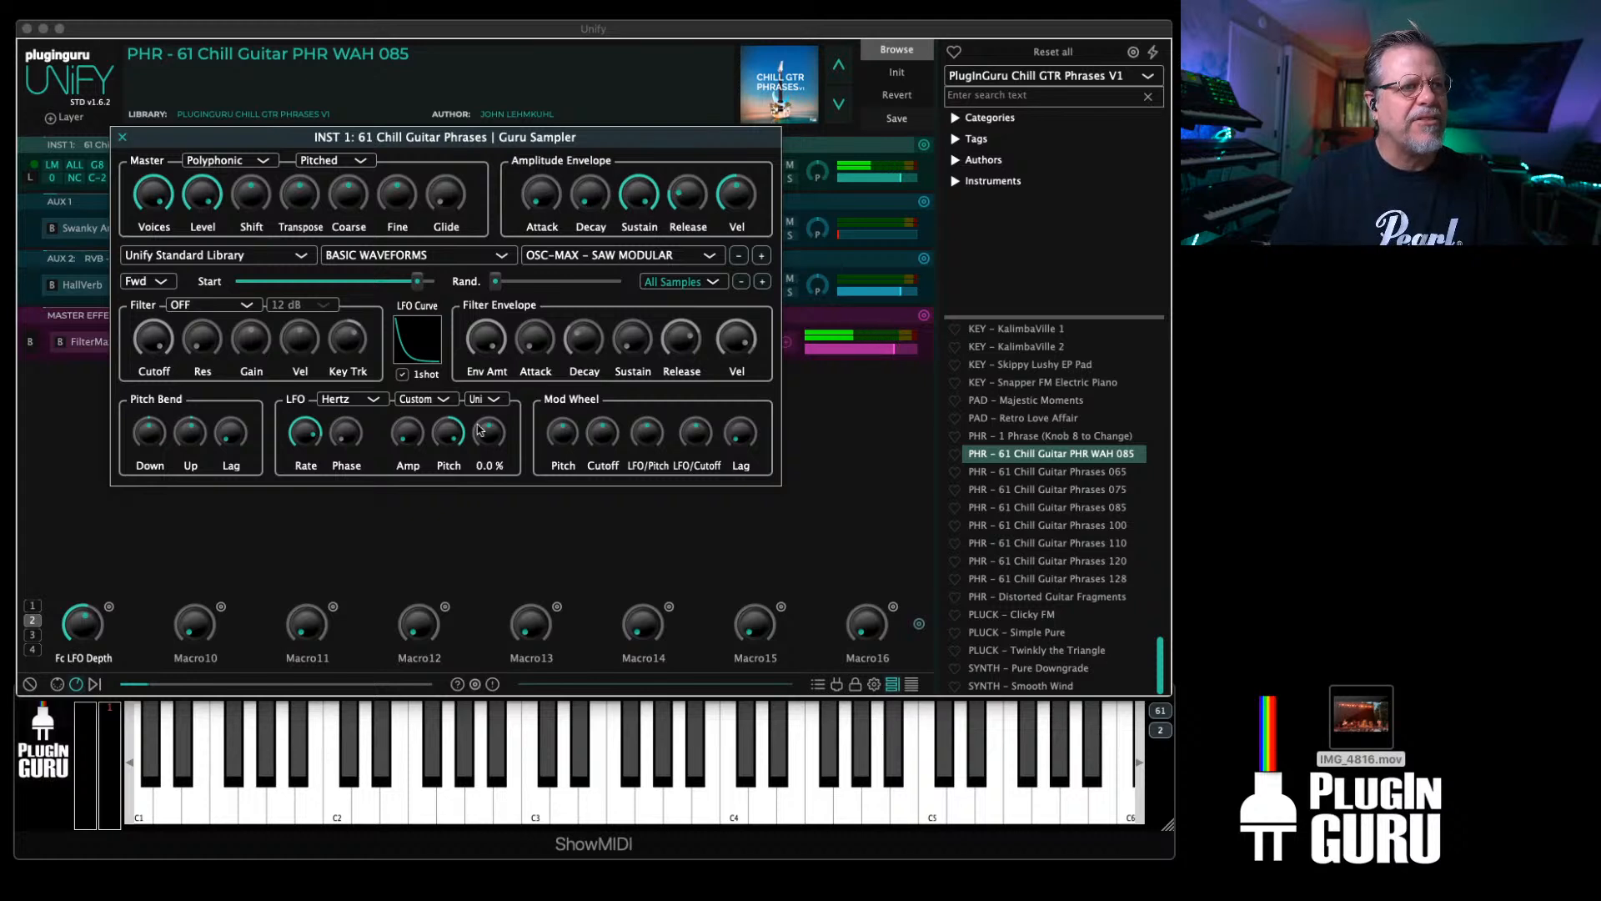
Step: Switch the LFO polarity to Bi and back to Uni to compare the resulting pitch sweeps
{"action": "mouse_move", "coordinate": [451, 429]}
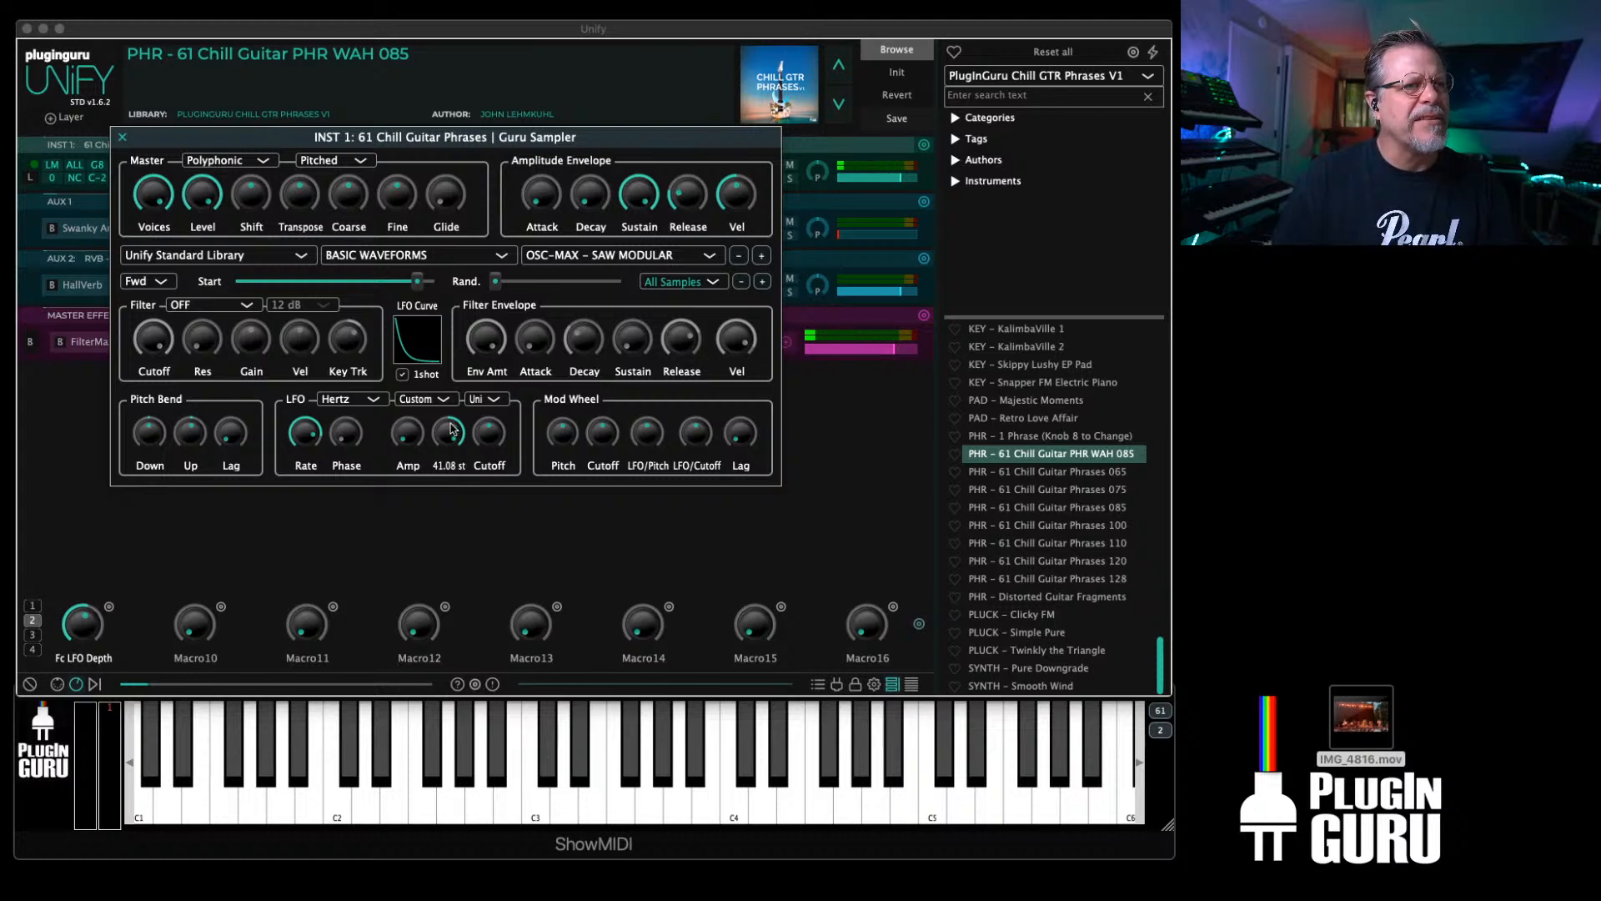
{"action": "left_click", "coordinate": [492, 400]}
{"action": "left_click", "coordinate": [482, 414]}
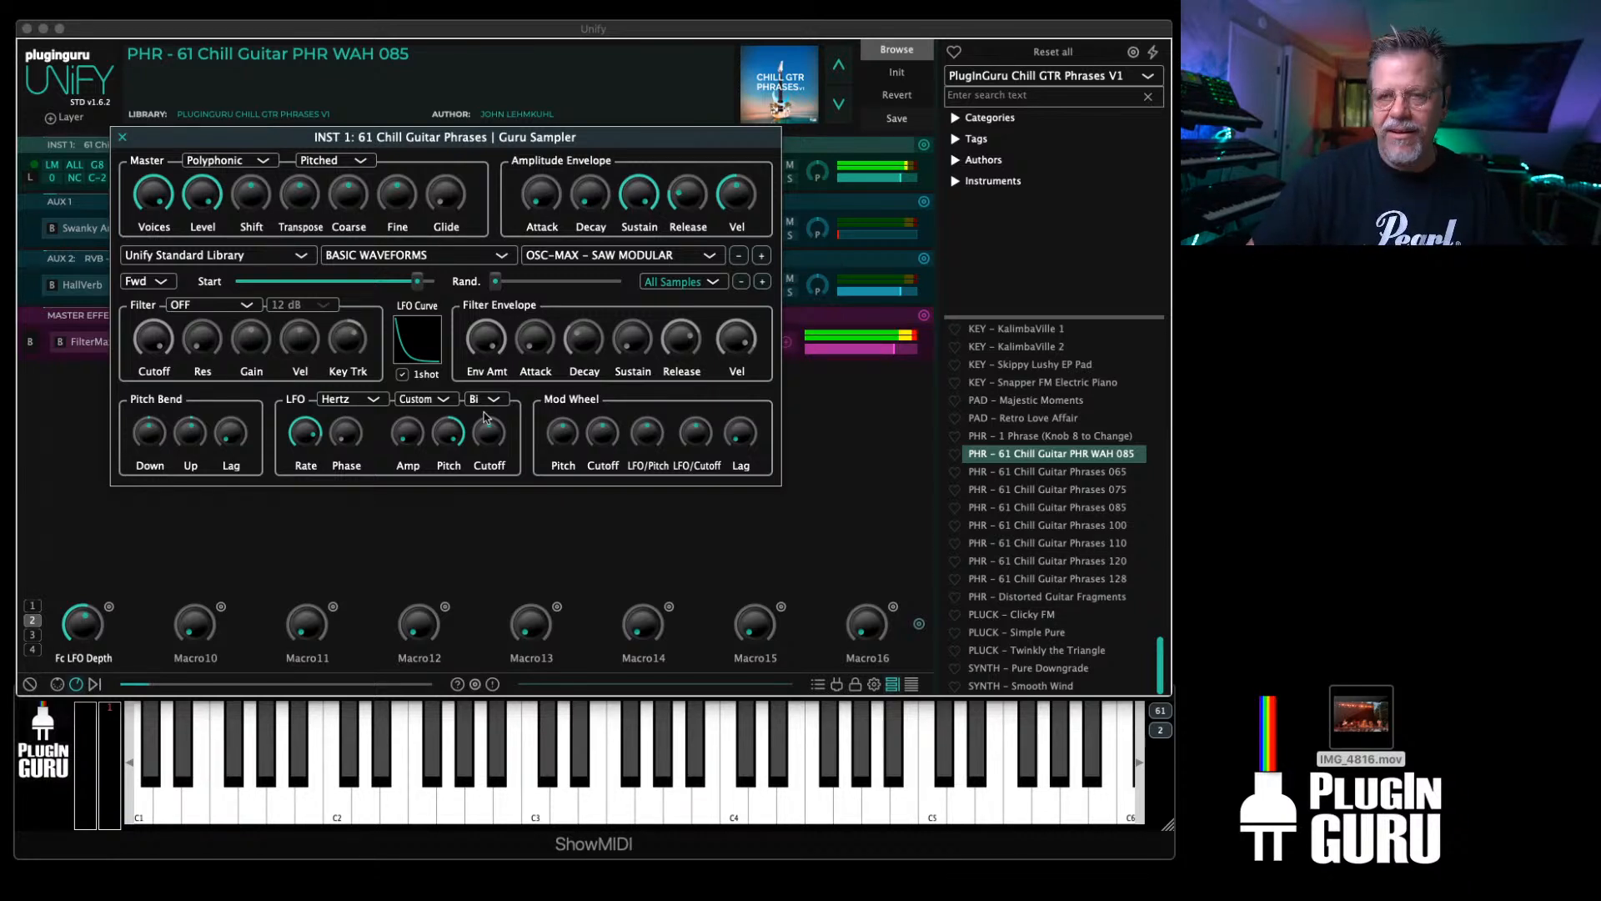
{"action": "left_click", "coordinate": [482, 400]}
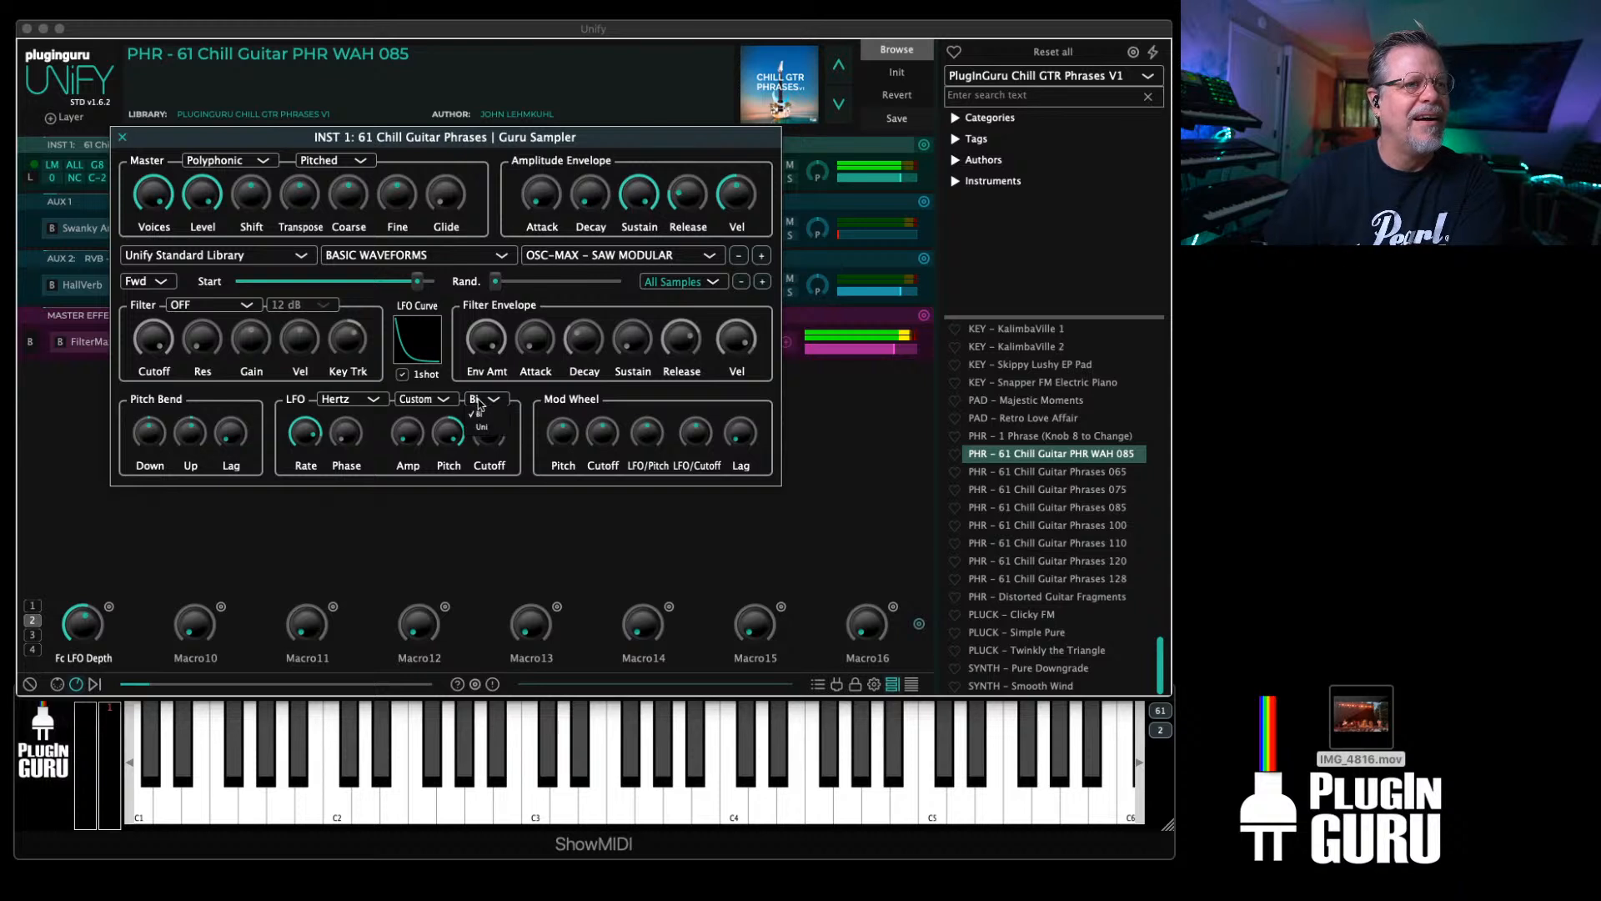
{"action": "left_click", "coordinate": [482, 429]}
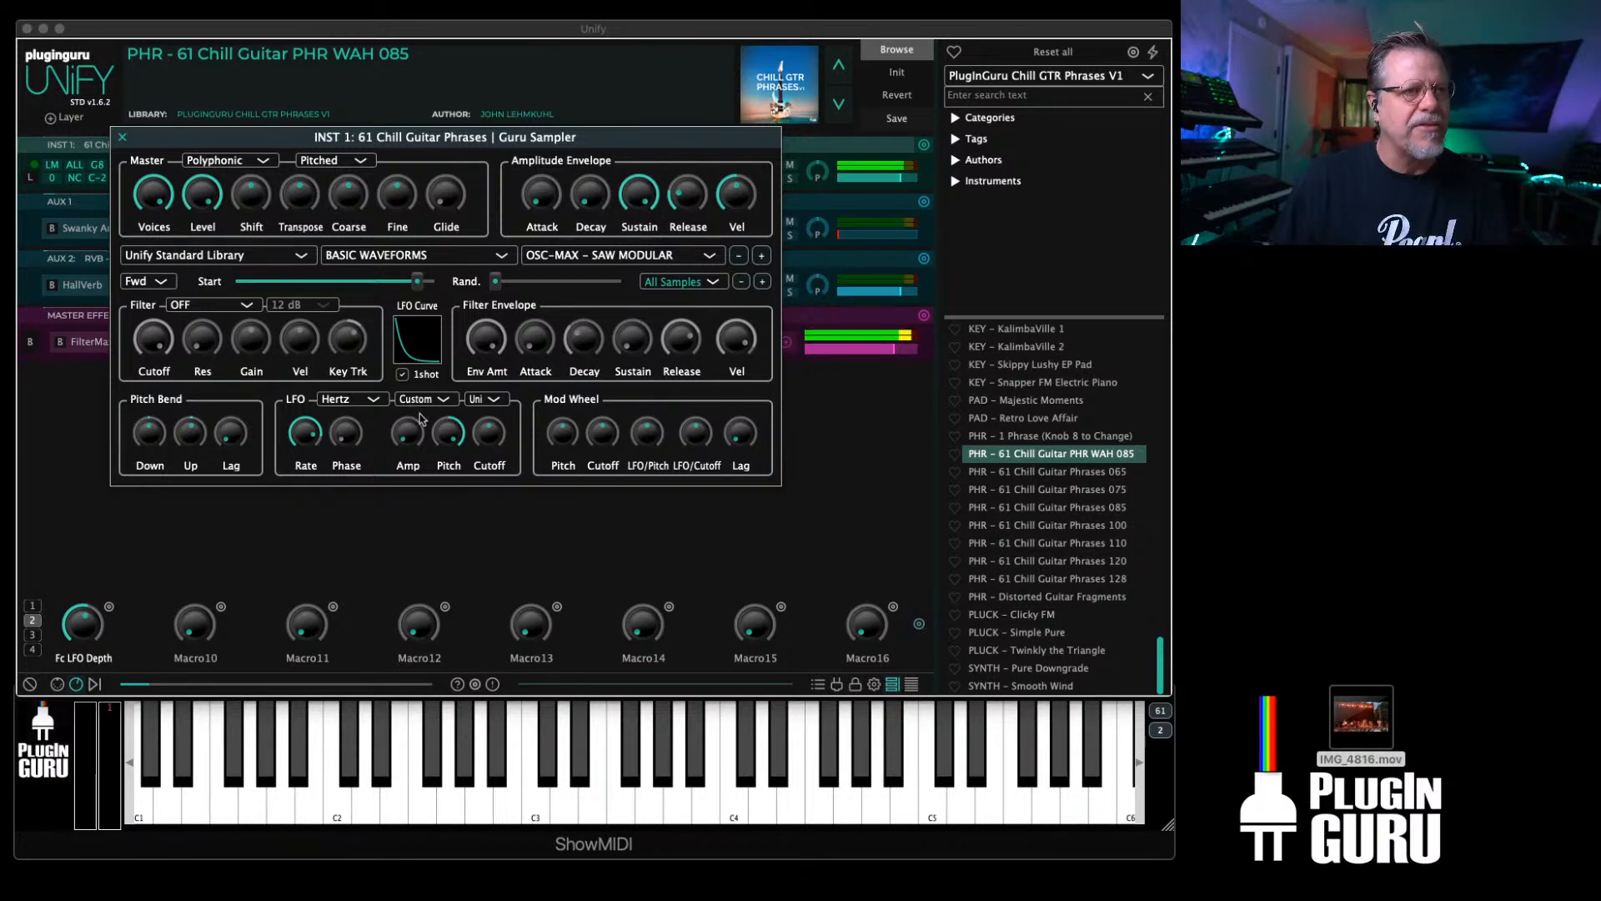
Step: Reset the LFO's pitch depth to 0.00 st and turn off its 1shot option
{"action": "mouse_move", "coordinate": [447, 438]}
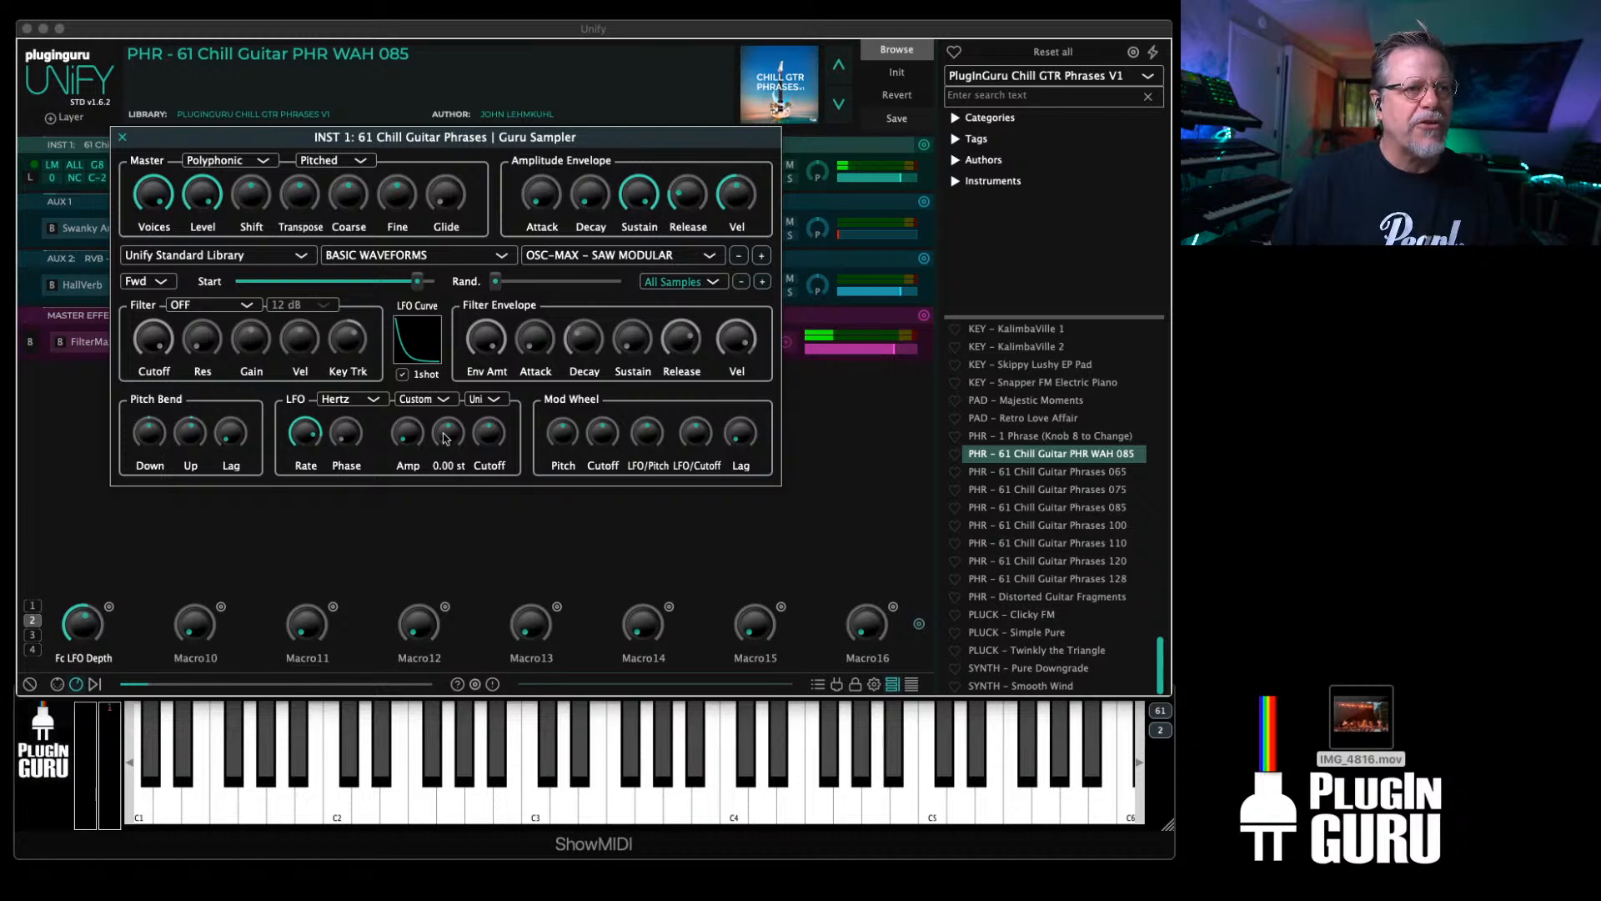
{"action": "left_click", "coordinate": [403, 375]}
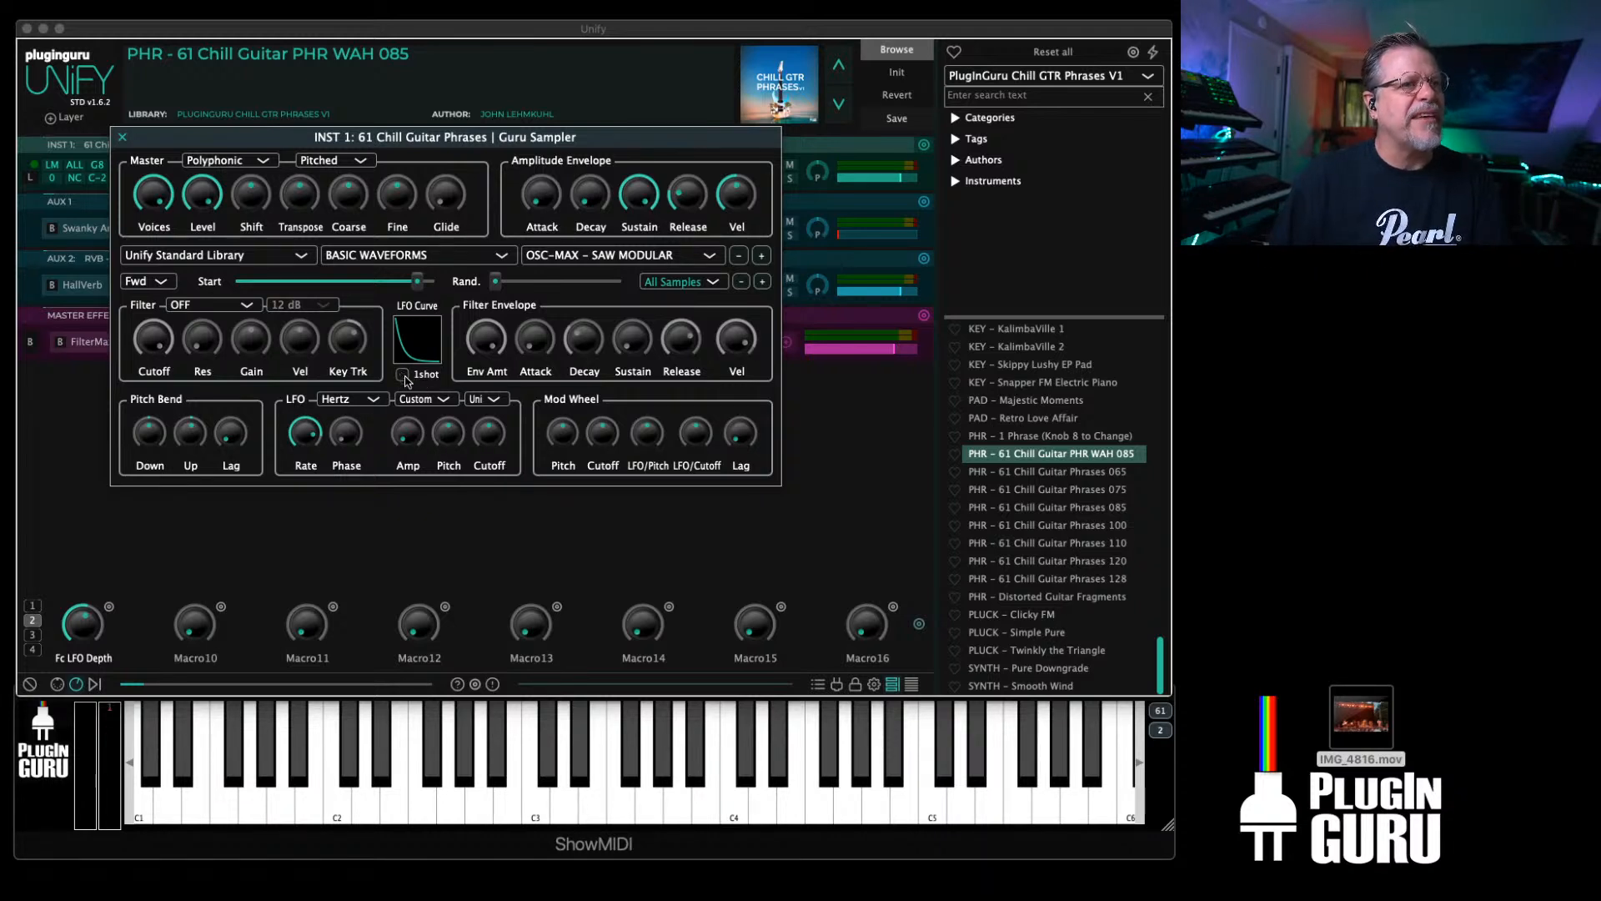
Step: Set up a 12 dB LowPass filter with a lowered cutoff, raised LFO cutoff depth and a 0 Hz envelope amount
{"action": "left_click", "coordinate": [191, 305]}
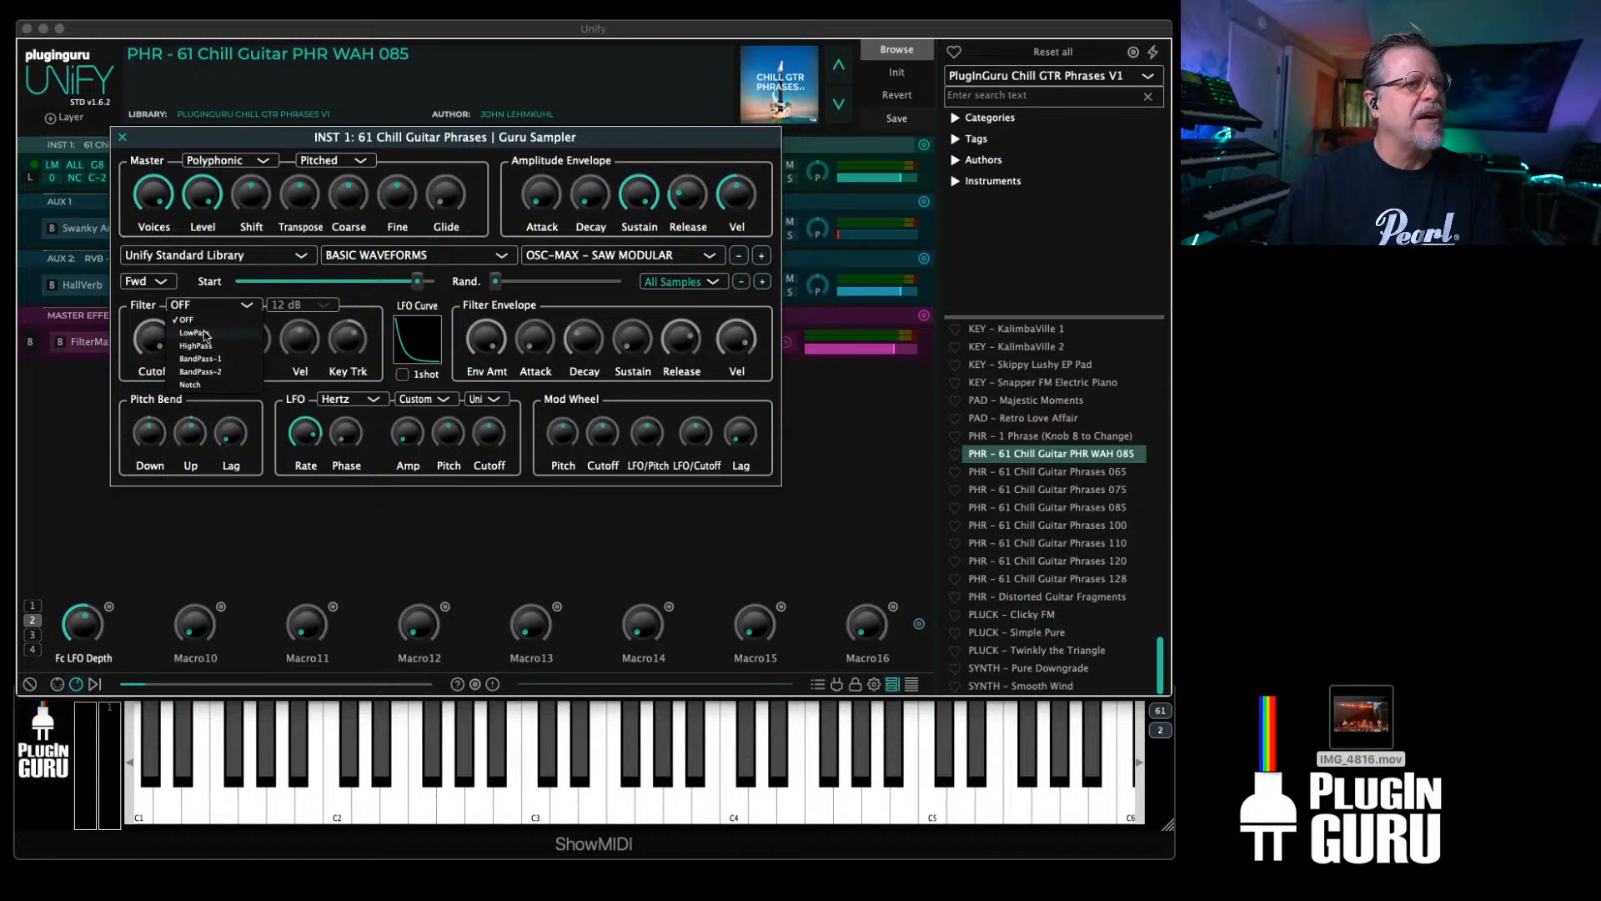
{"action": "left_click", "coordinate": [196, 323]}
{"action": "left_click_drag", "start_coordinate": [151, 346], "coordinate": [154, 528]}
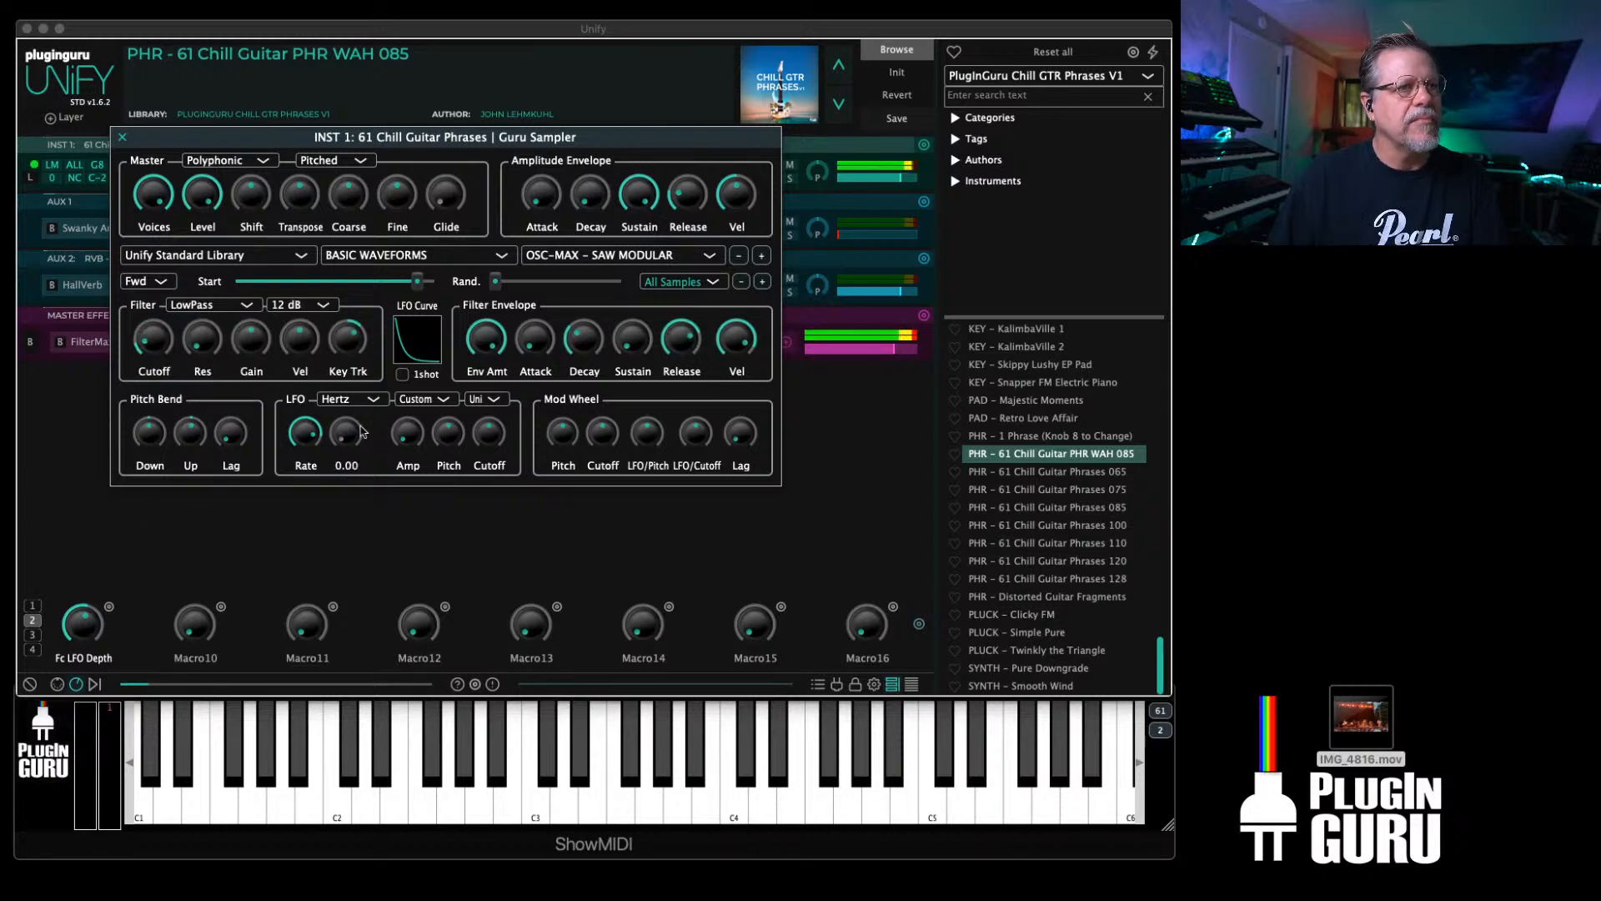
{"action": "double_click", "coordinate": [479, 339]}
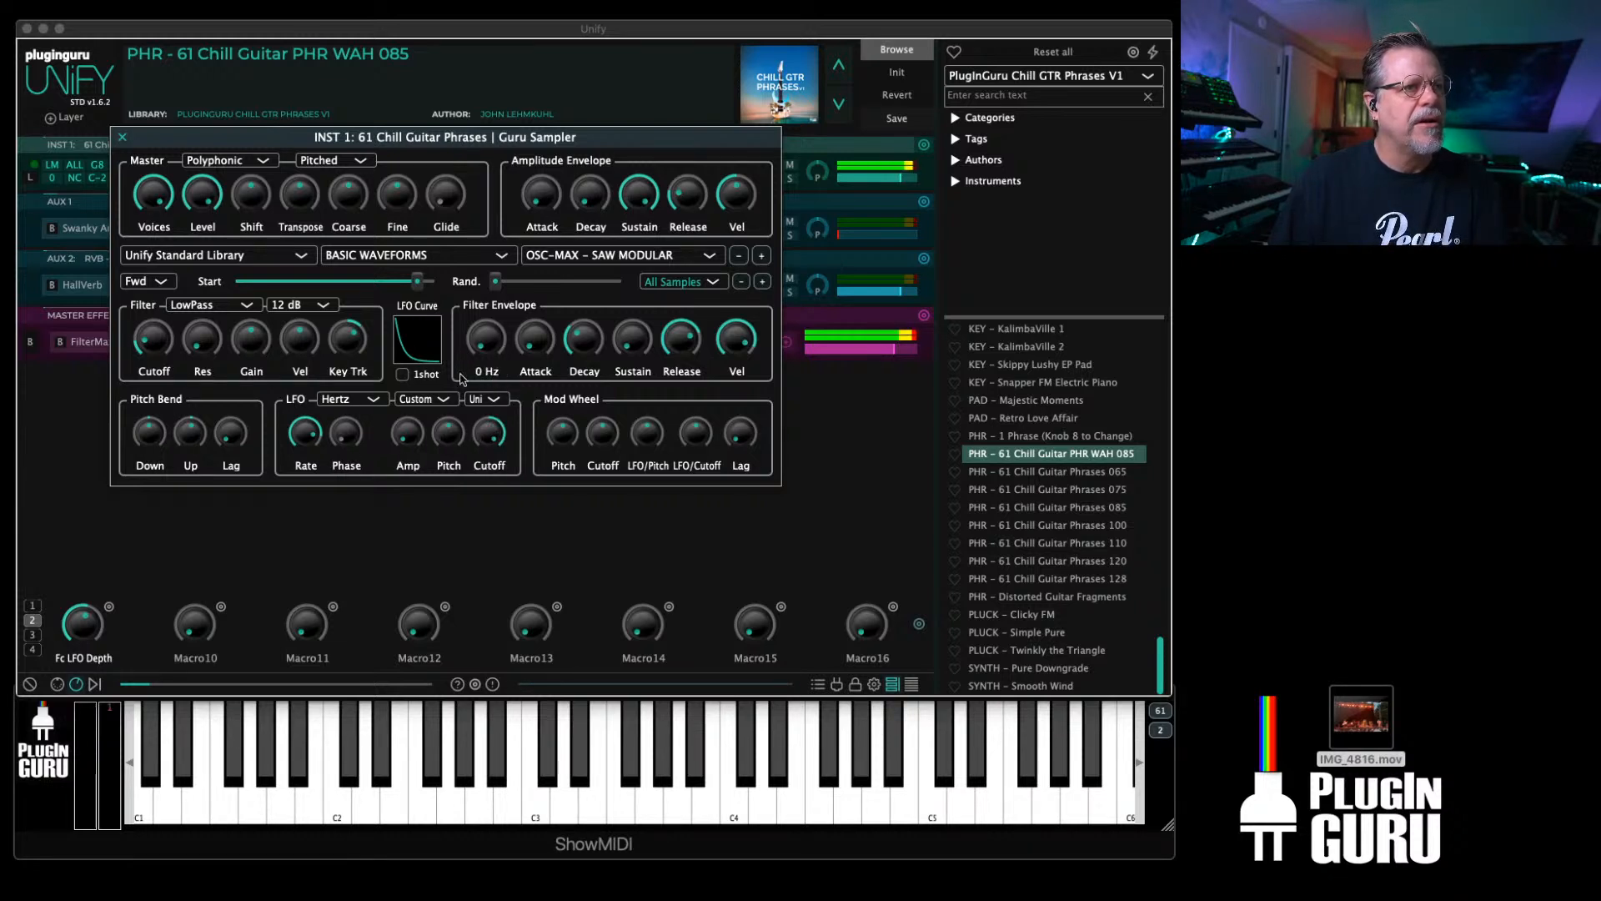
Step: Make the LFO one-shot at 0.75 Hz and reshape its custom curve into a single peak rising from the bottom
{"action": "left_click", "coordinate": [419, 349]}
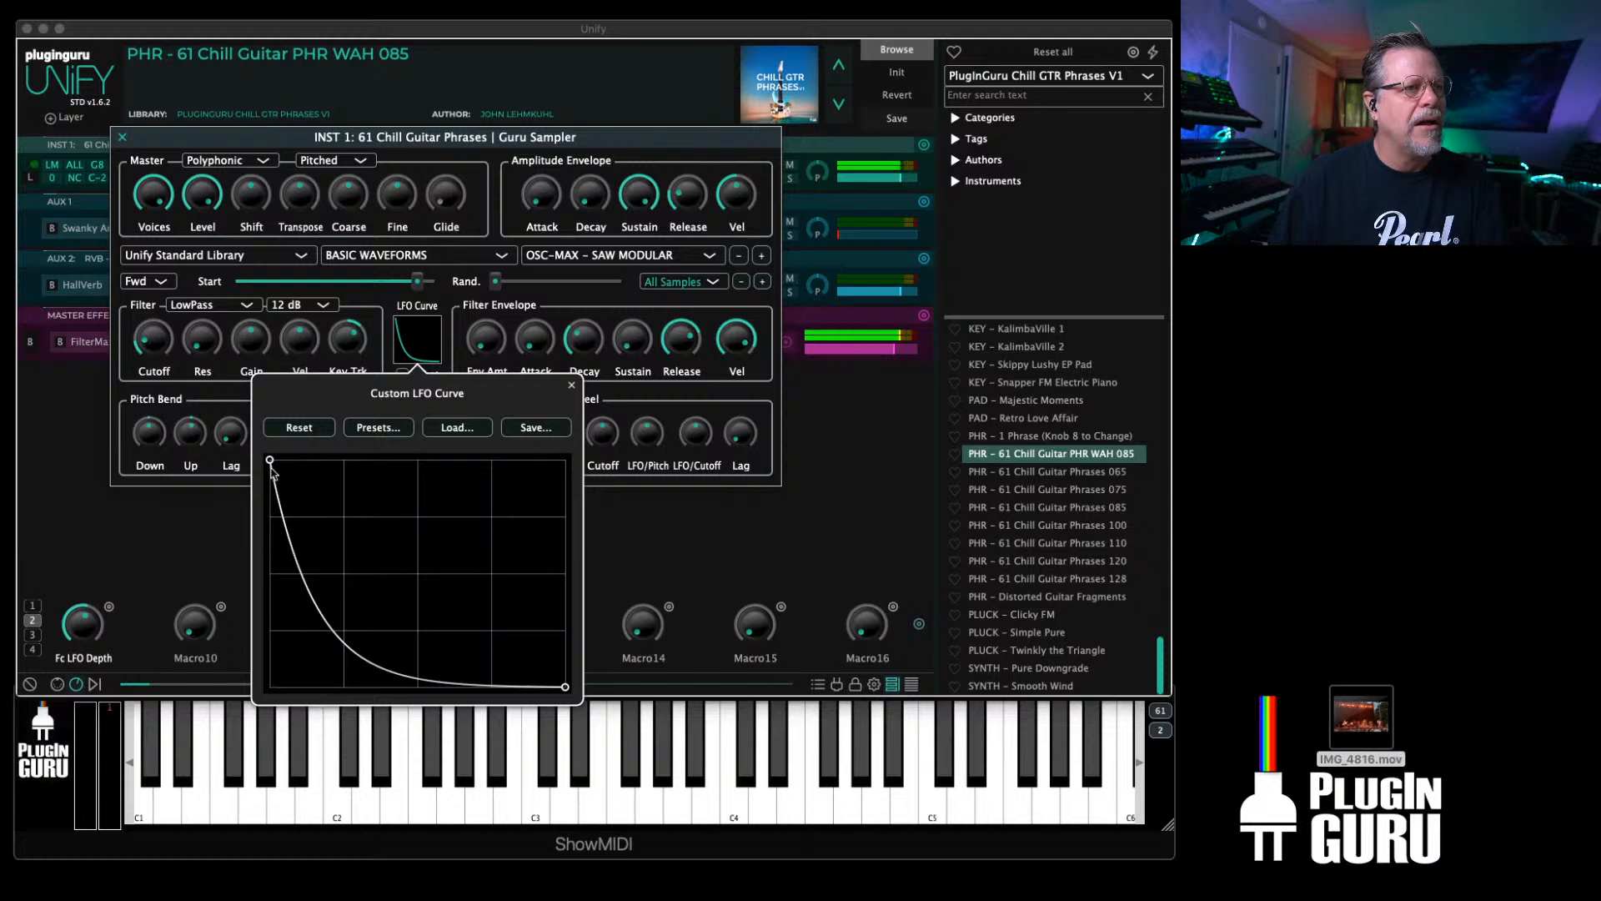
{"action": "left_click", "coordinate": [401, 309]}
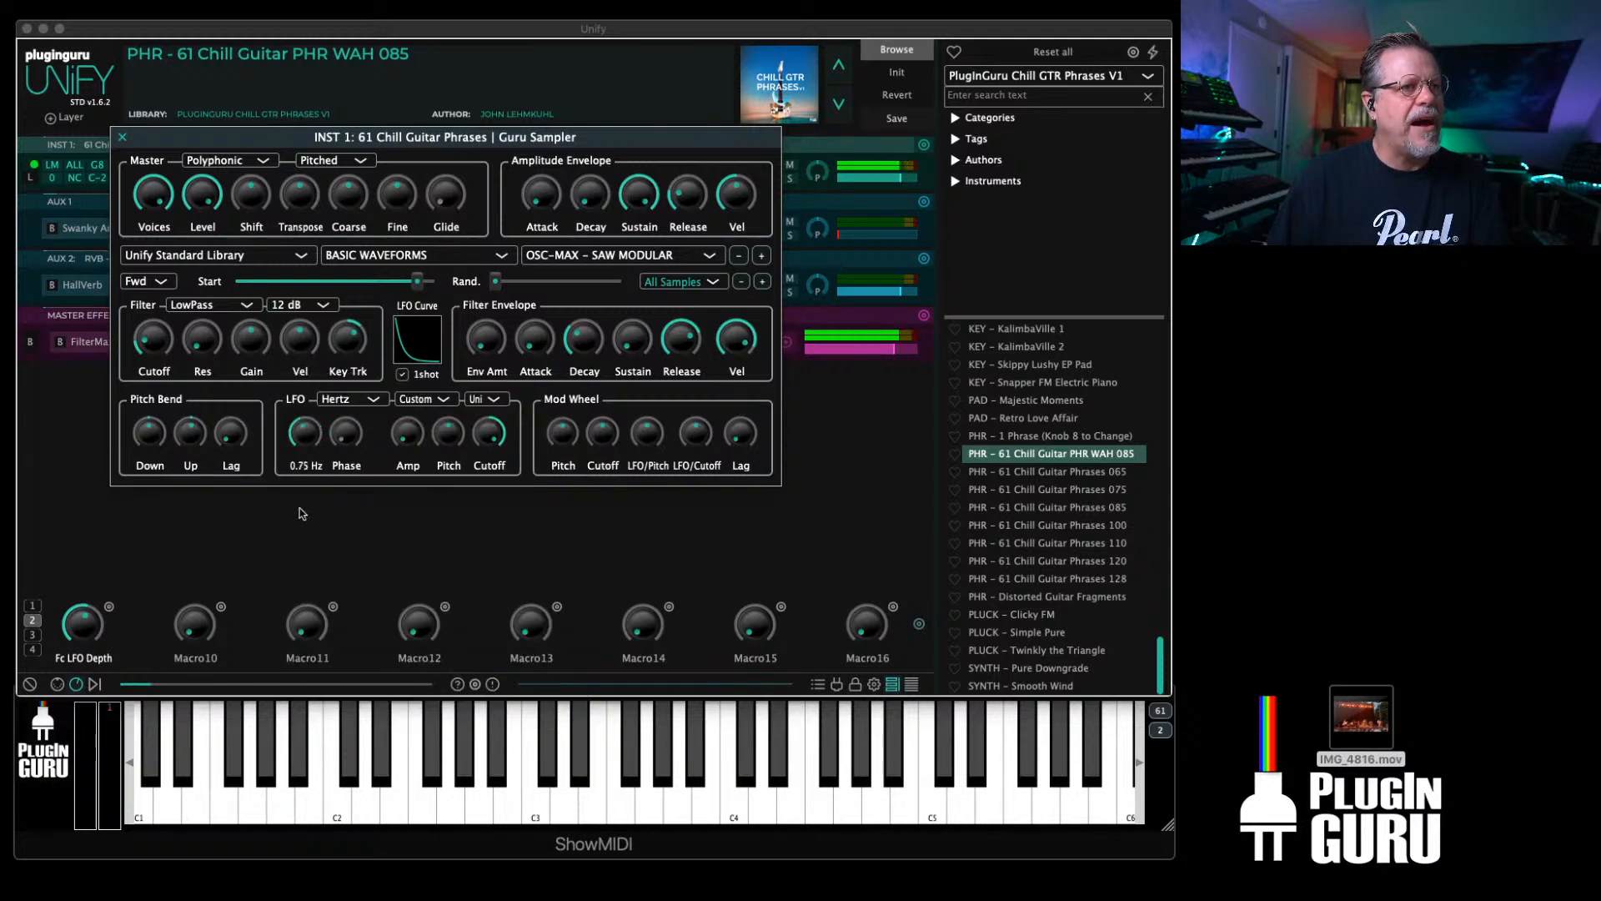
{"action": "left_click", "coordinate": [417, 338]}
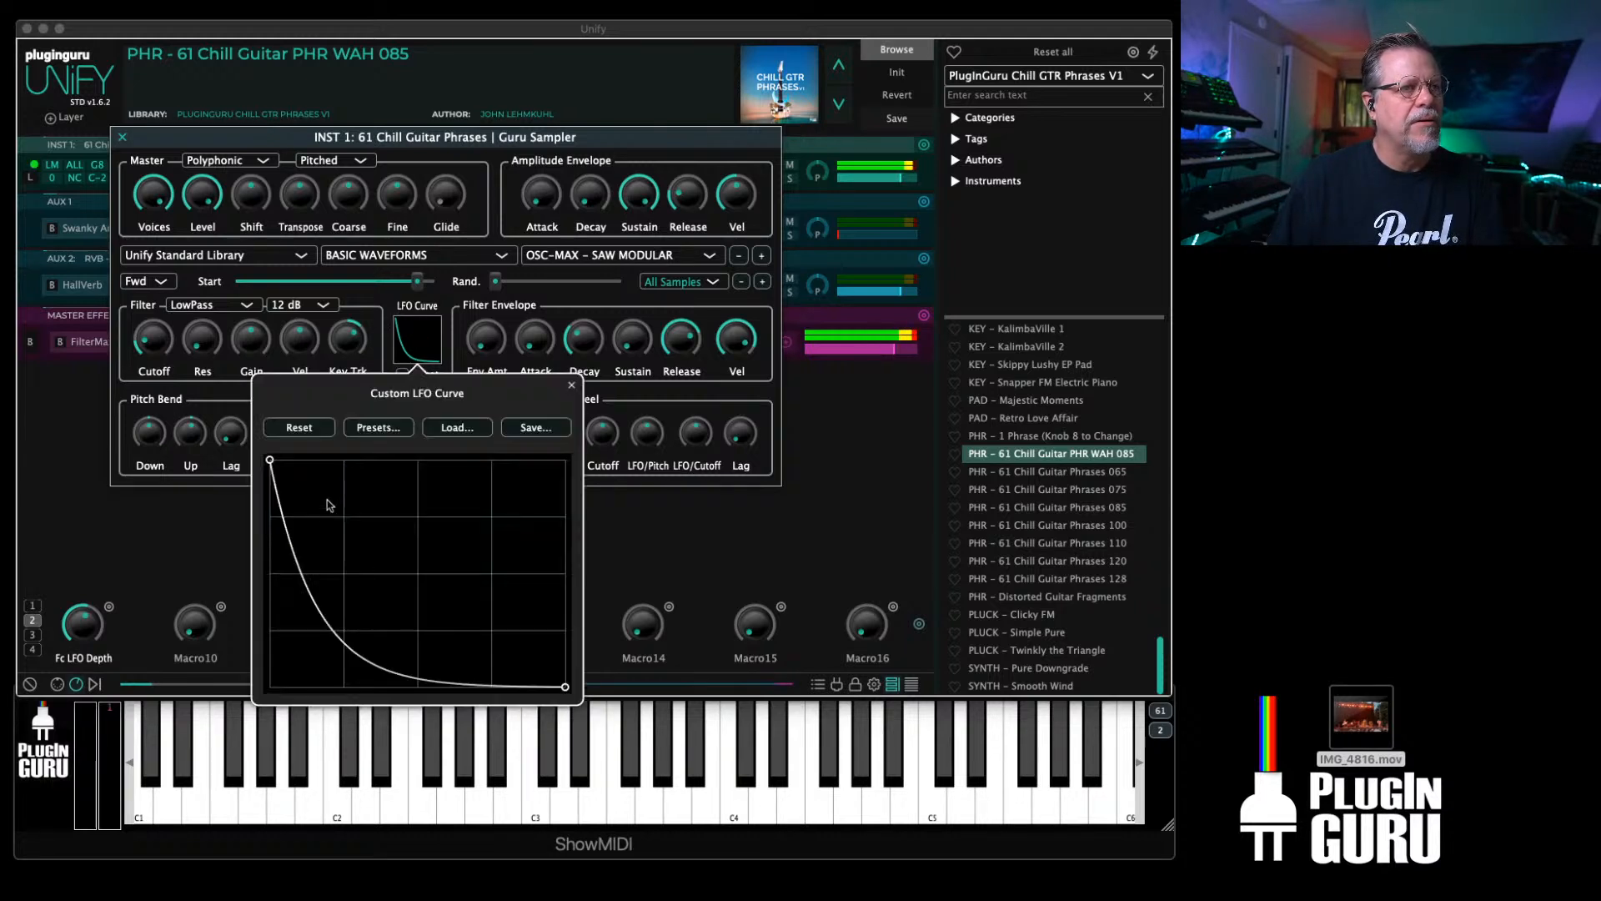
{"action": "left_click_drag", "start_coordinate": [269, 459], "coordinate": [270, 686]}
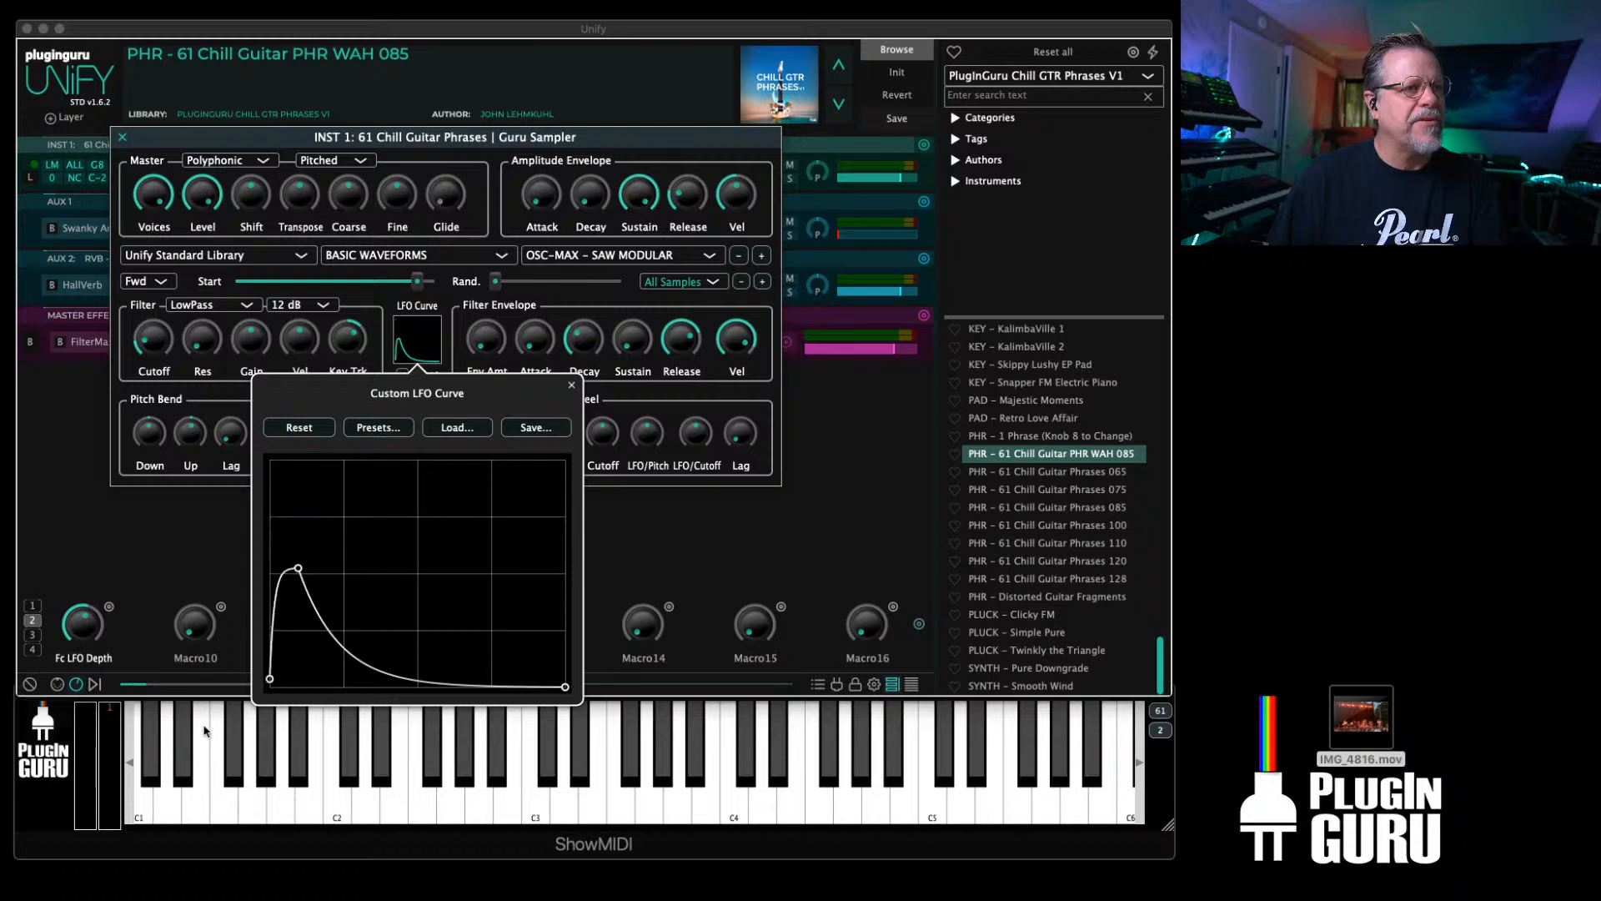
{"action": "left_click_drag", "start_coordinate": [299, 570], "coordinate": [408, 518]}
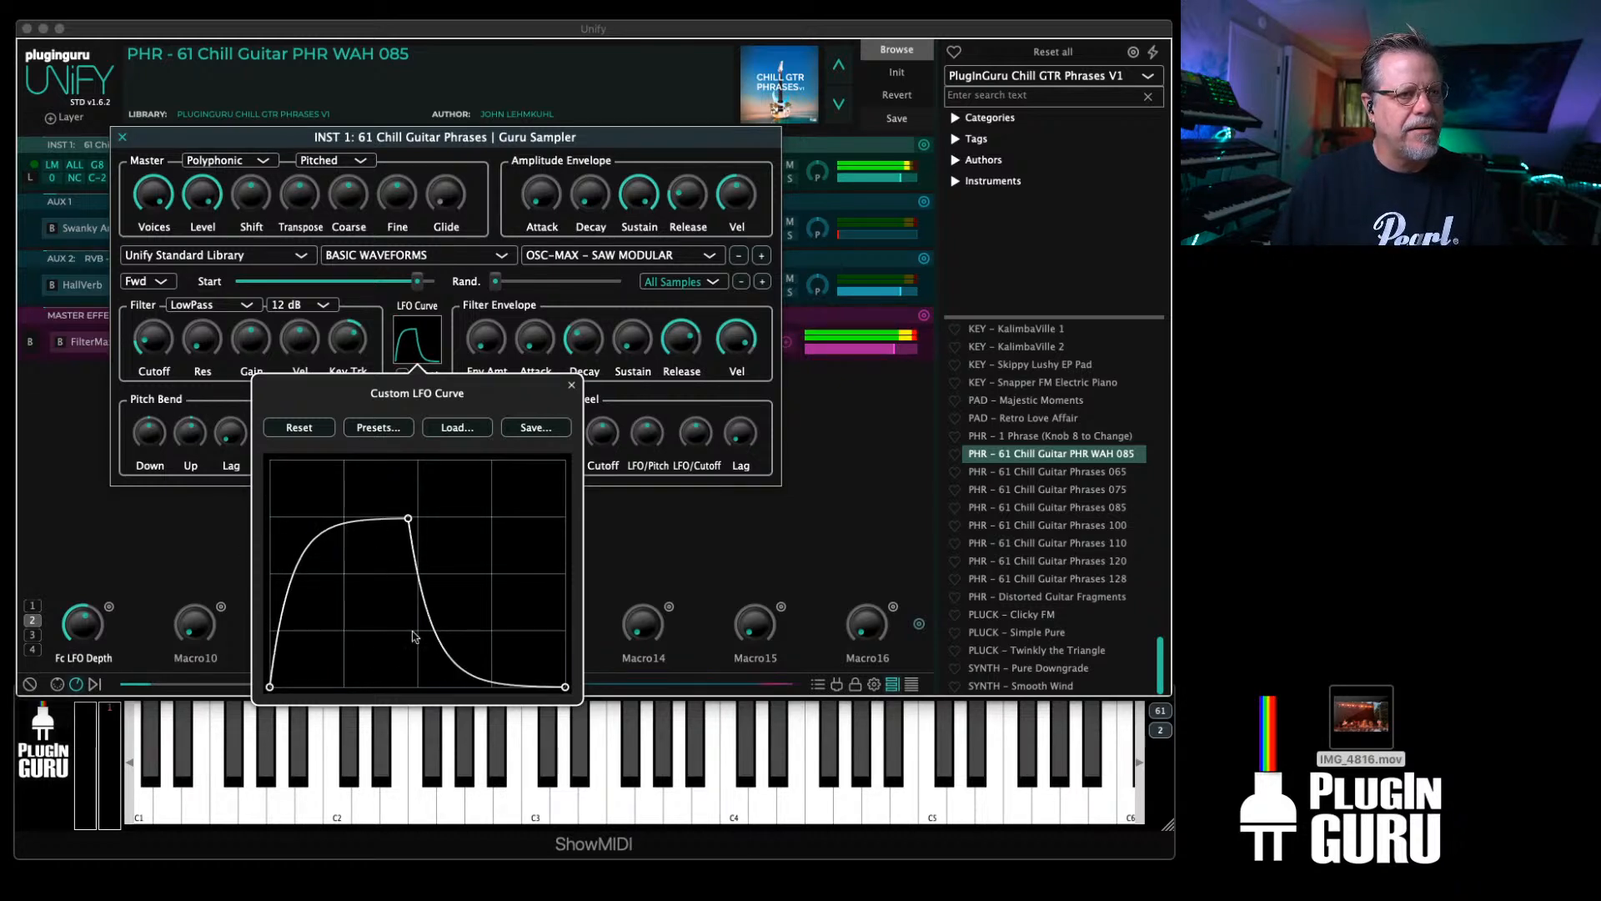
{"action": "left_click_drag", "start_coordinate": [407, 518], "coordinate": [314, 541]}
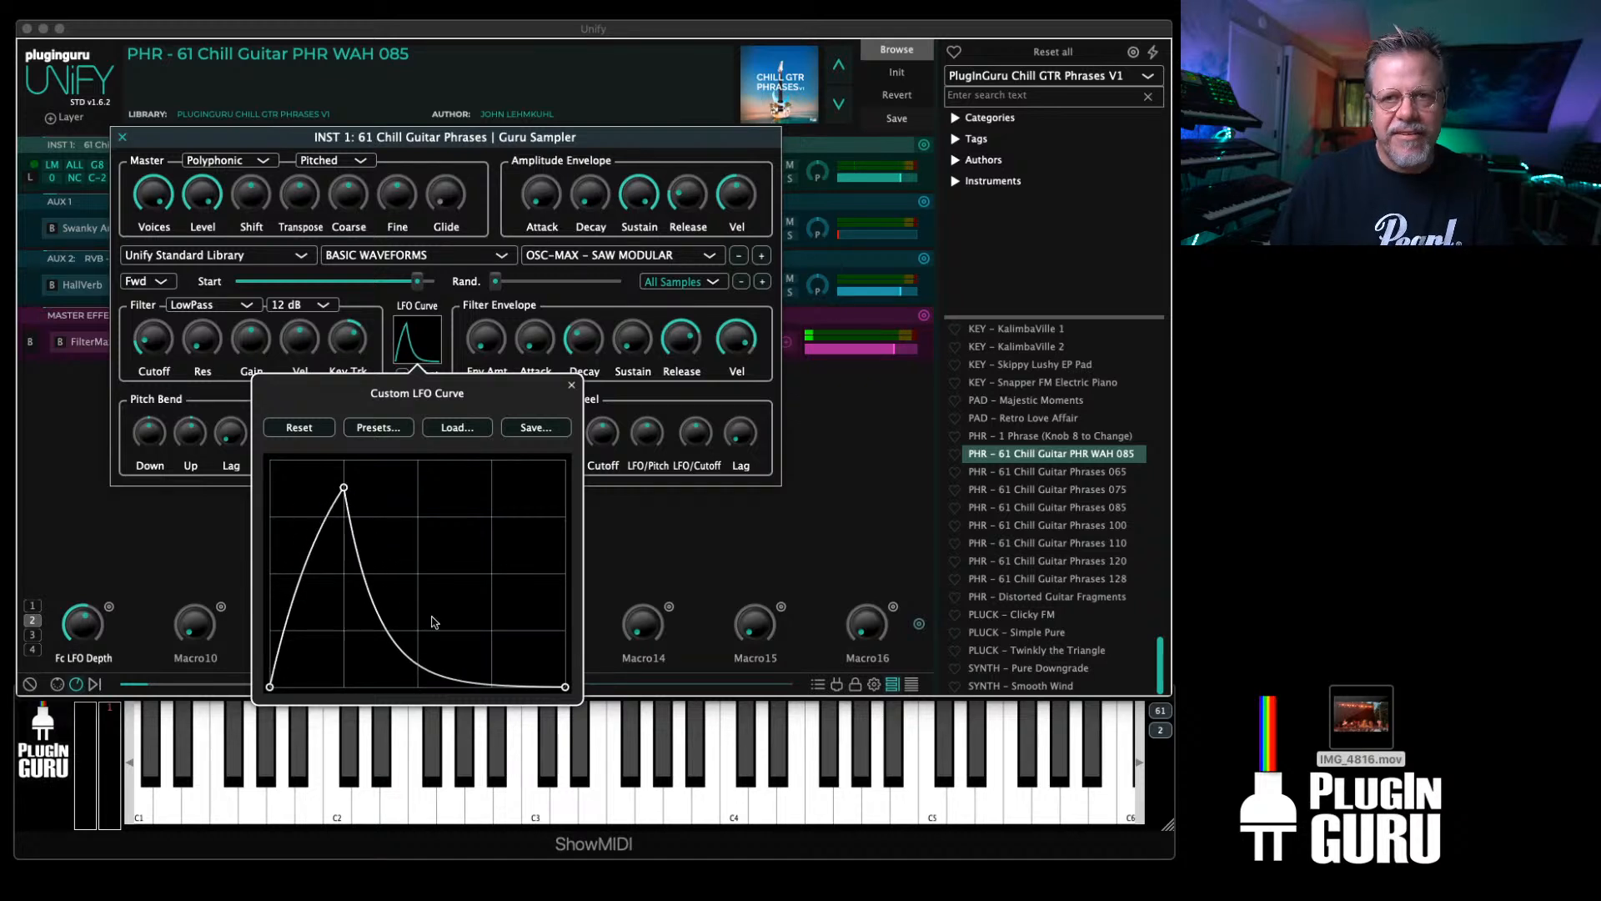
Step: Add points across the custom LFO curve to form a jagged series of uneven peaks and dips, and close the curve editor
{"action": "left_click", "coordinate": [407, 652]}
{"action": "left_click", "coordinate": [472, 478]}
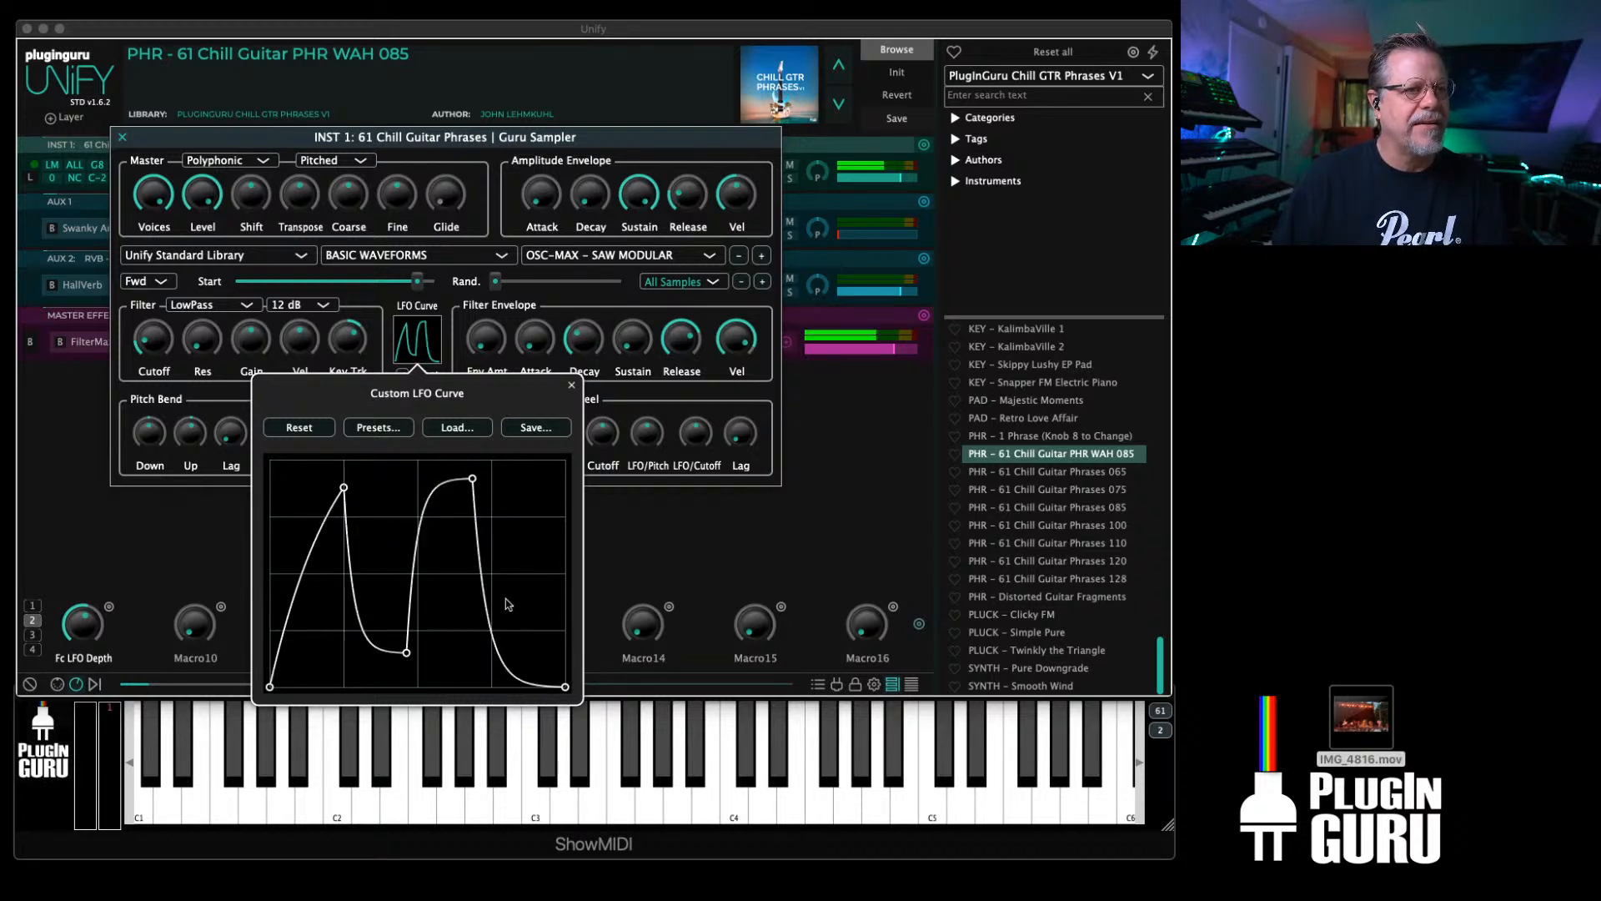
{"action": "left_click_drag", "start_coordinate": [472, 479], "coordinate": [364, 684]}
{"action": "left_click", "coordinate": [369, 542]}
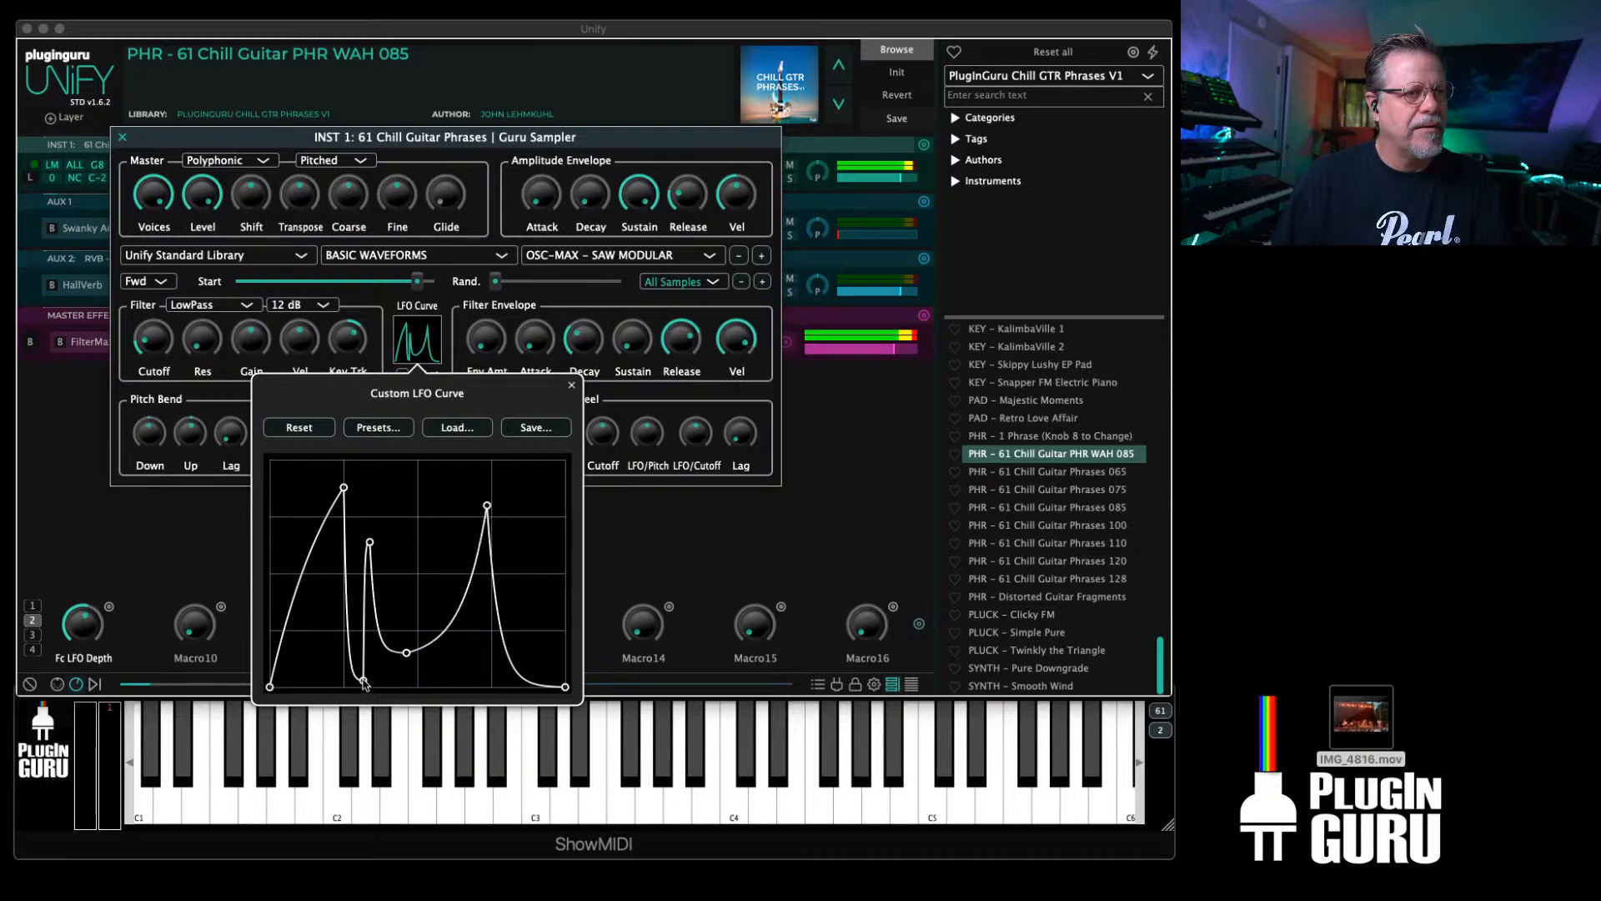
{"action": "left_click", "coordinate": [403, 529]}
{"action": "left_click", "coordinate": [379, 655]}
{"action": "left_click", "coordinate": [449, 507]}
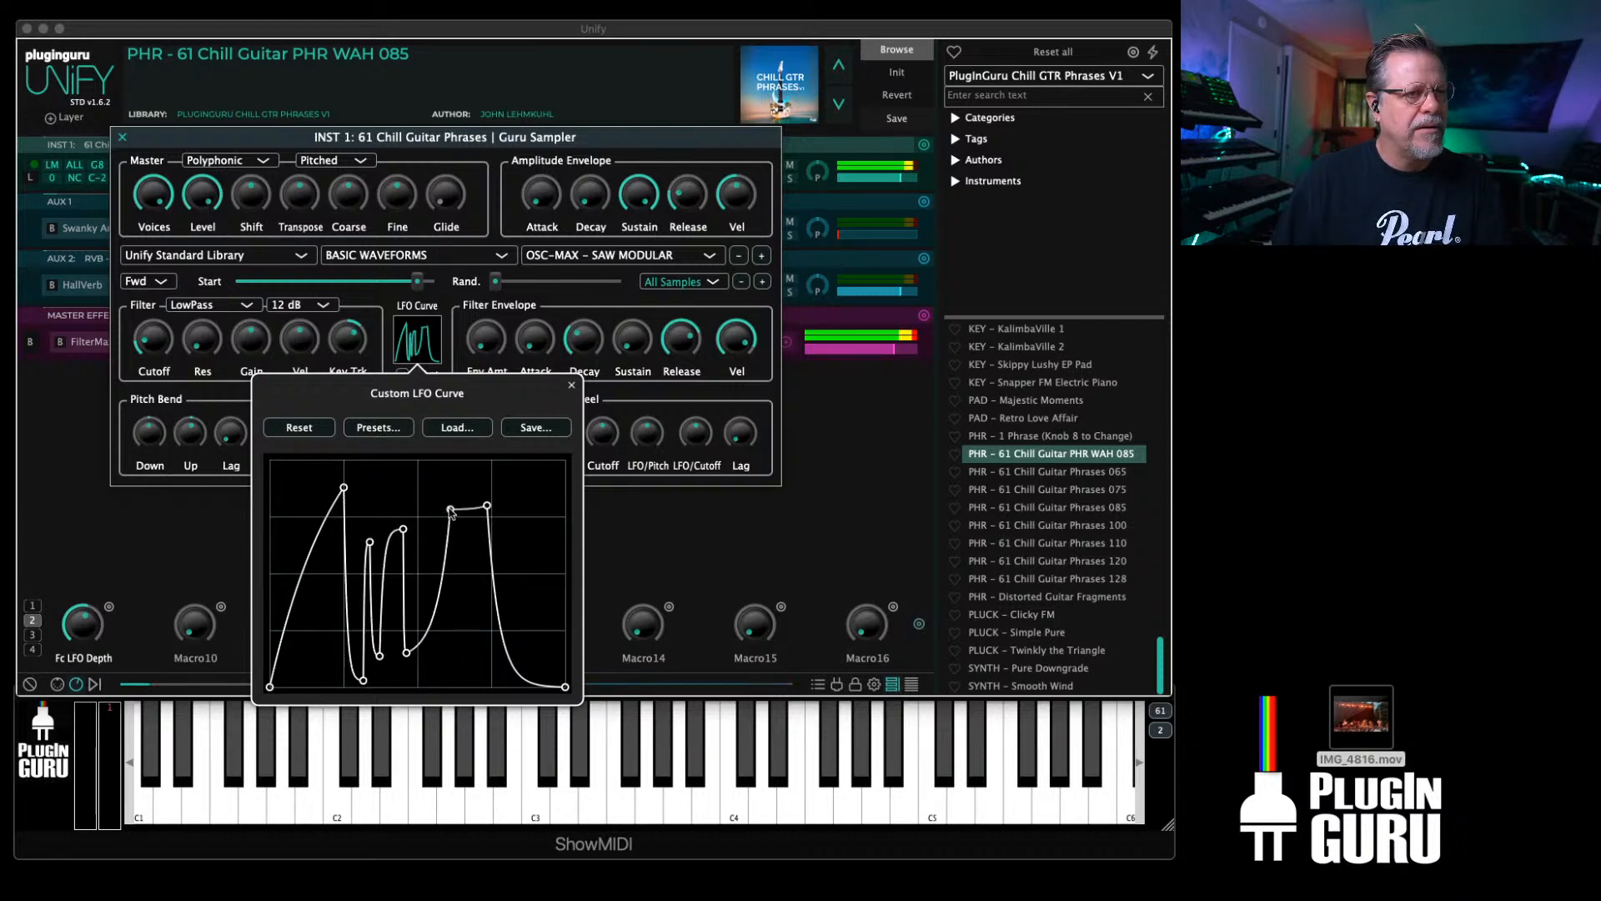
{"action": "left_click", "coordinate": [449, 507]}
{"action": "left_click_drag", "start_coordinate": [453, 609], "coordinate": [442, 663]}
{"action": "left_click", "coordinate": [444, 497]}
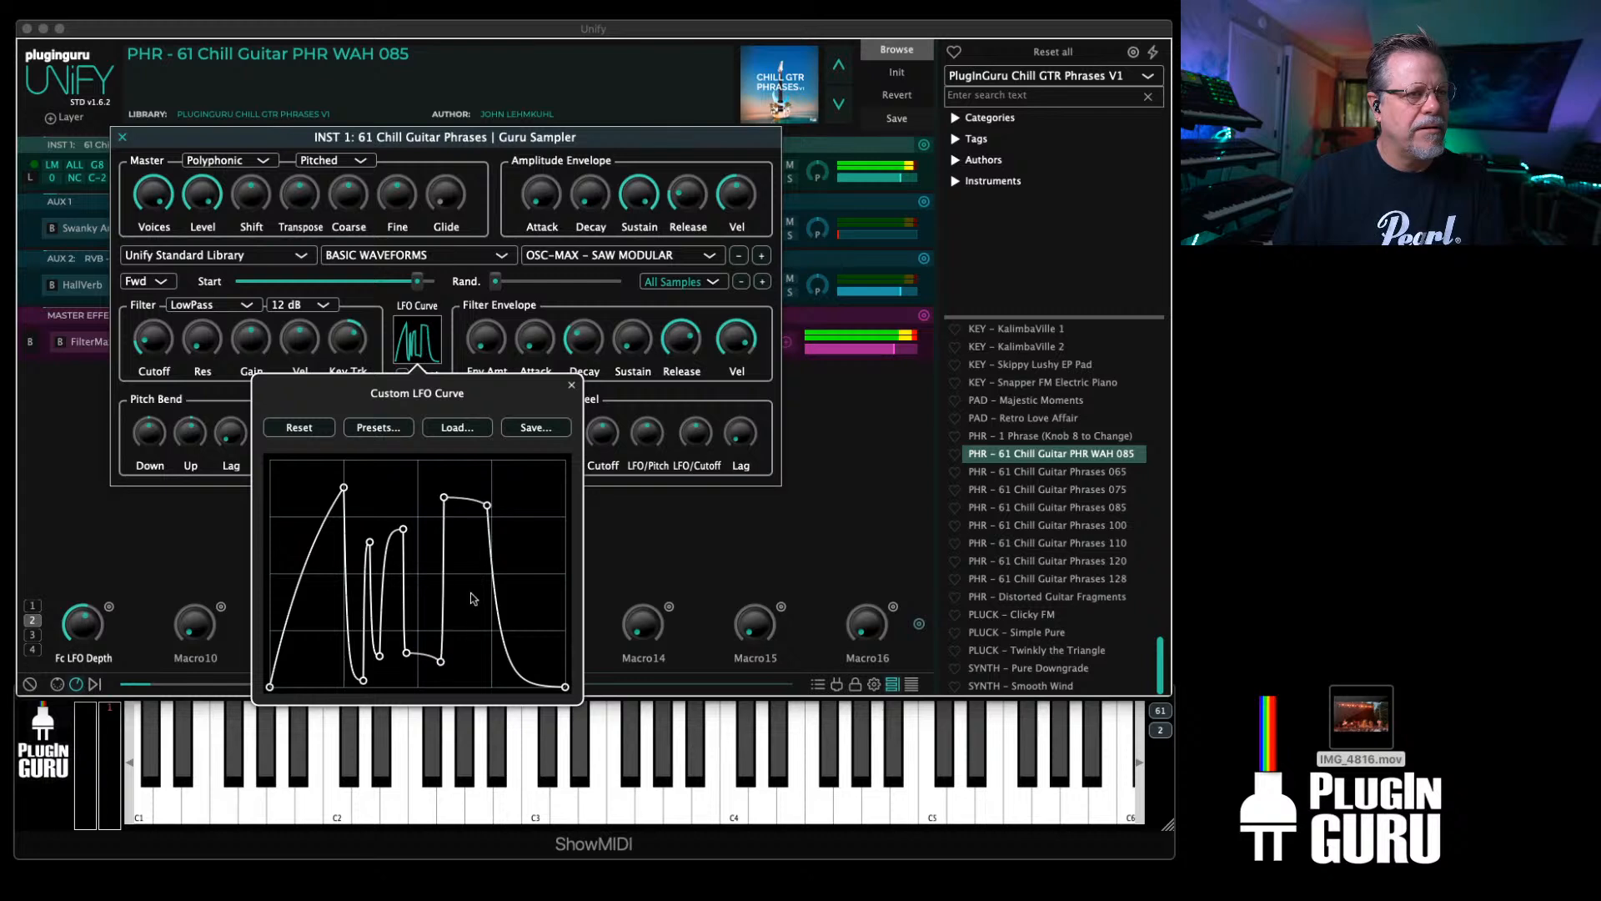
{"action": "left_click", "coordinate": [473, 614]}
{"action": "left_click", "coordinate": [533, 526]}
{"action": "left_click", "coordinate": [309, 624]}
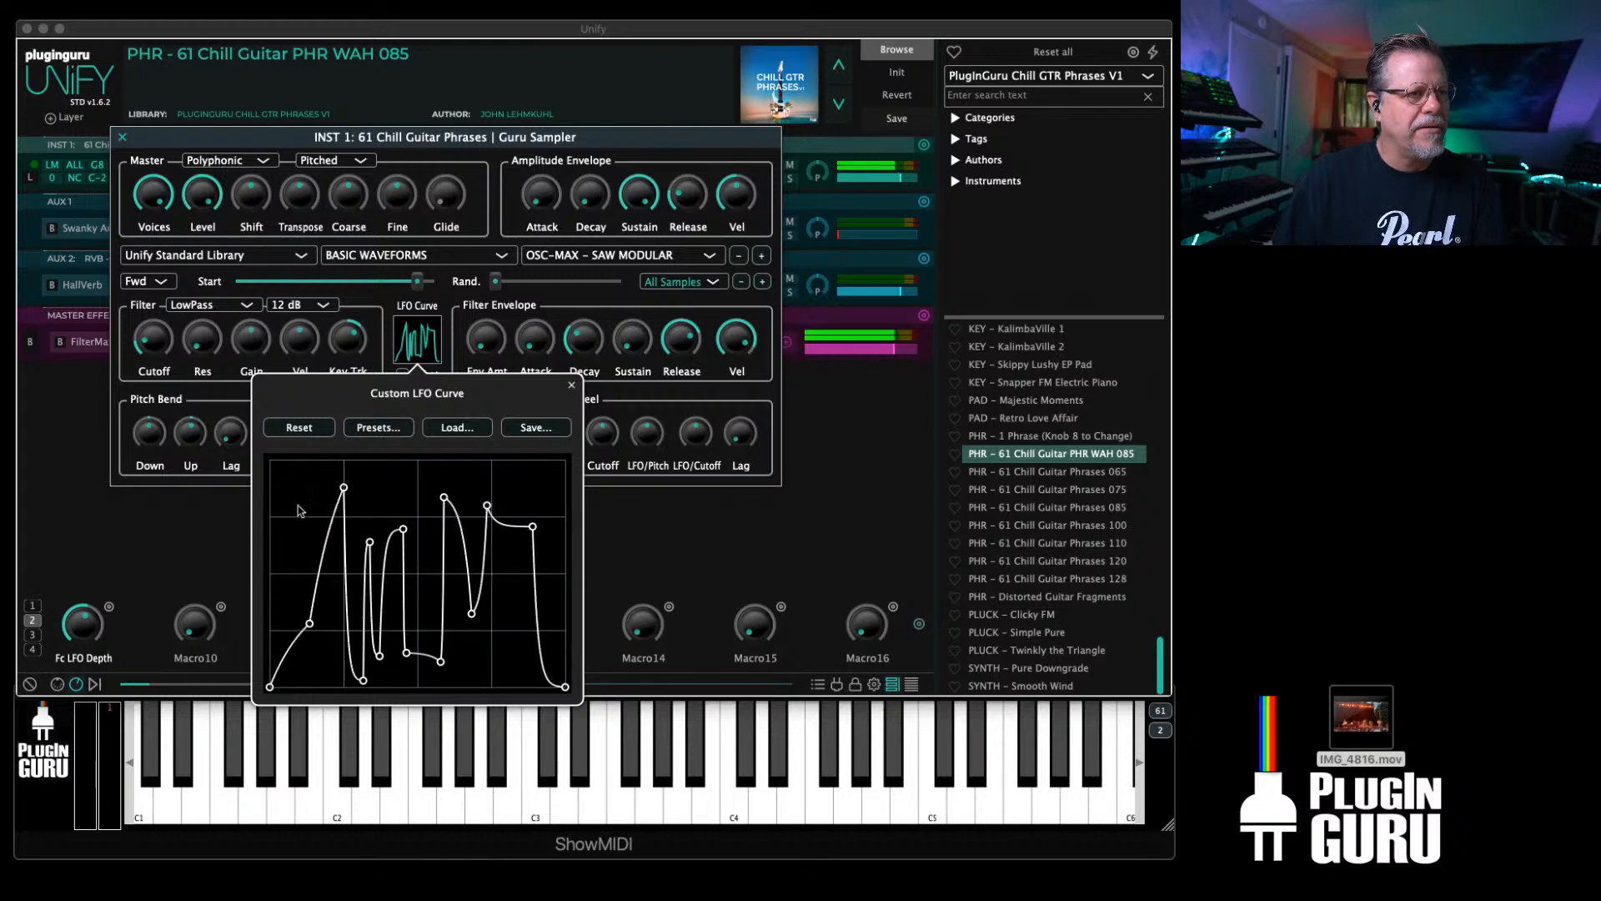
{"action": "left_click", "coordinate": [292, 493]}
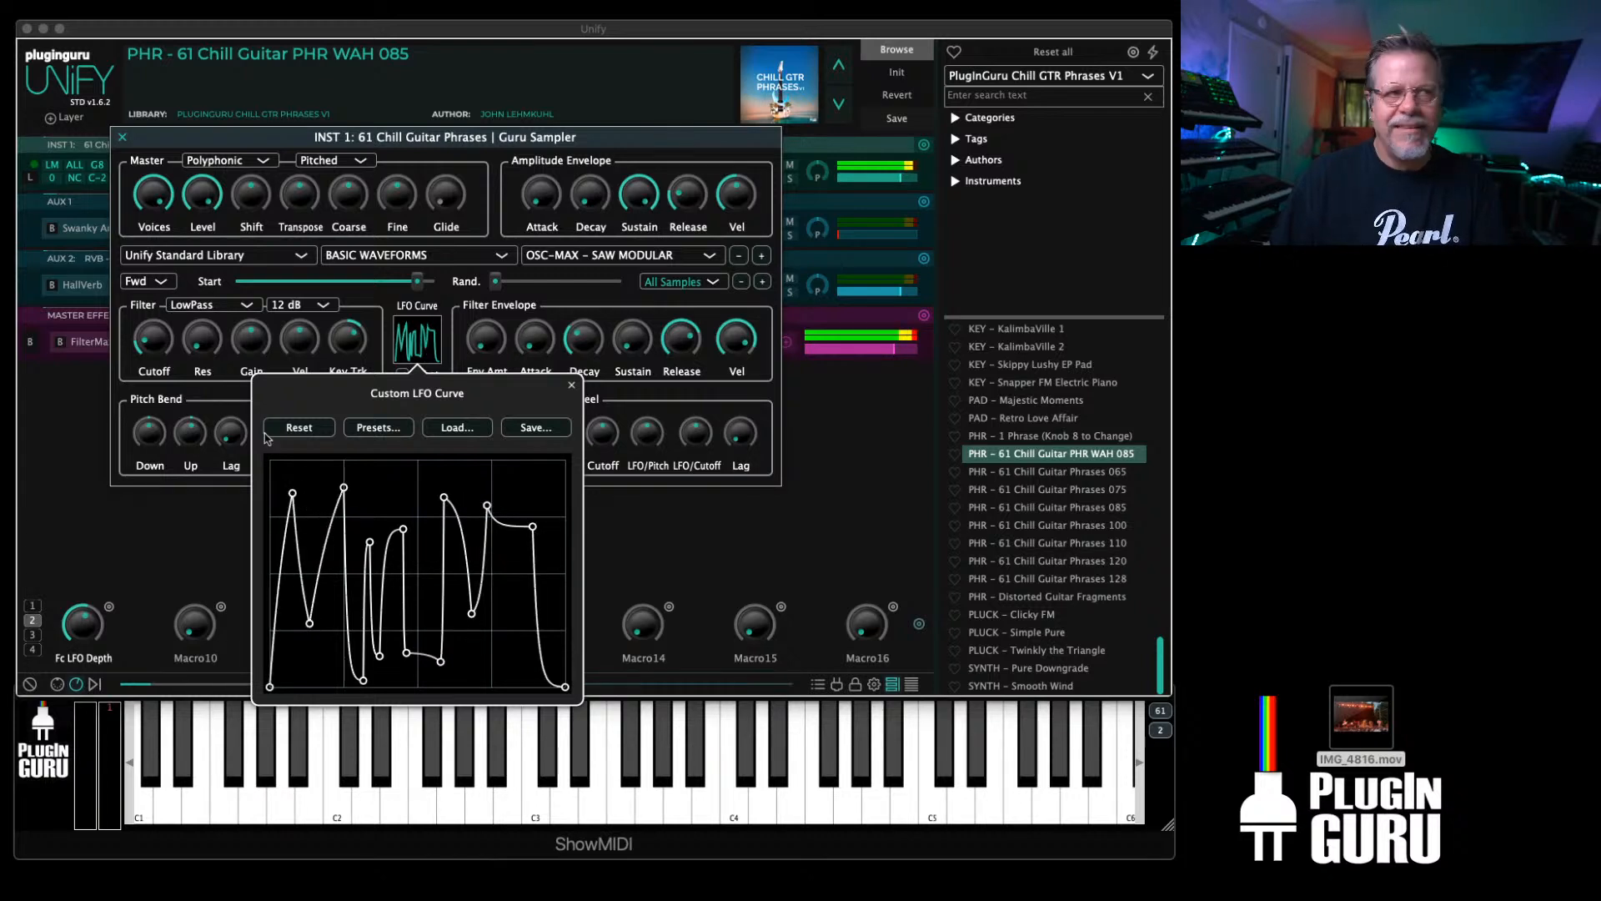
{"action": "left_click", "coordinate": [457, 305]}
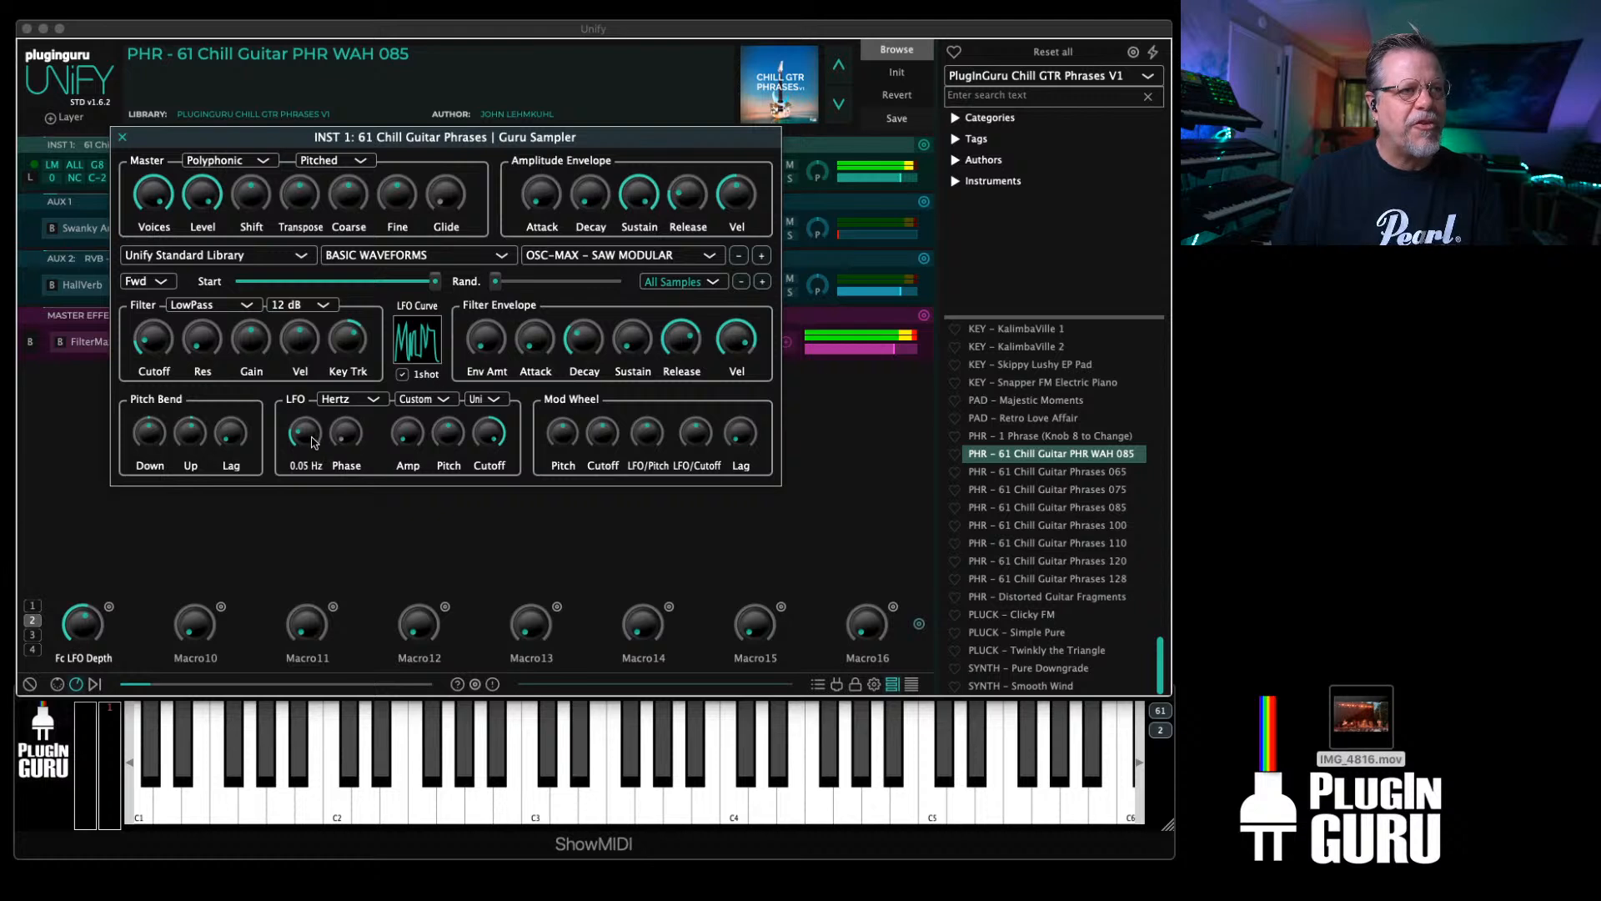
Step: Make the custom LFO loop at about 2.61 Hz with 1shot off, and lower its cutoff depth to 37.8%
{"action": "left_click_drag", "start_coordinate": [313, 422], "coordinate": [317, 393]}
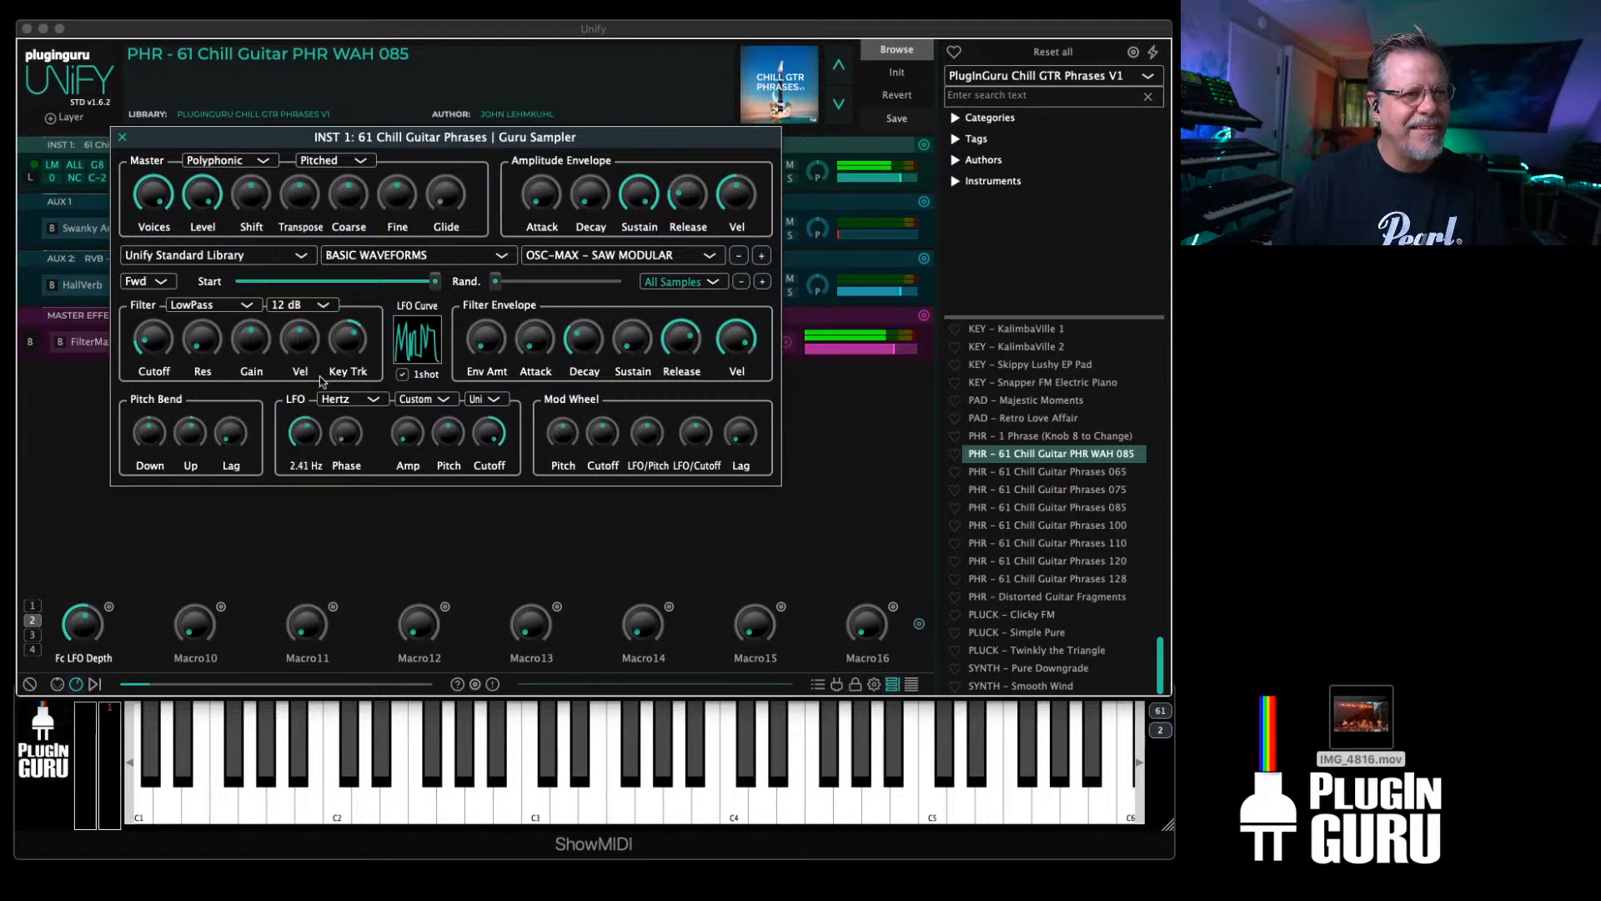
{"action": "left_click", "coordinate": [403, 375]}
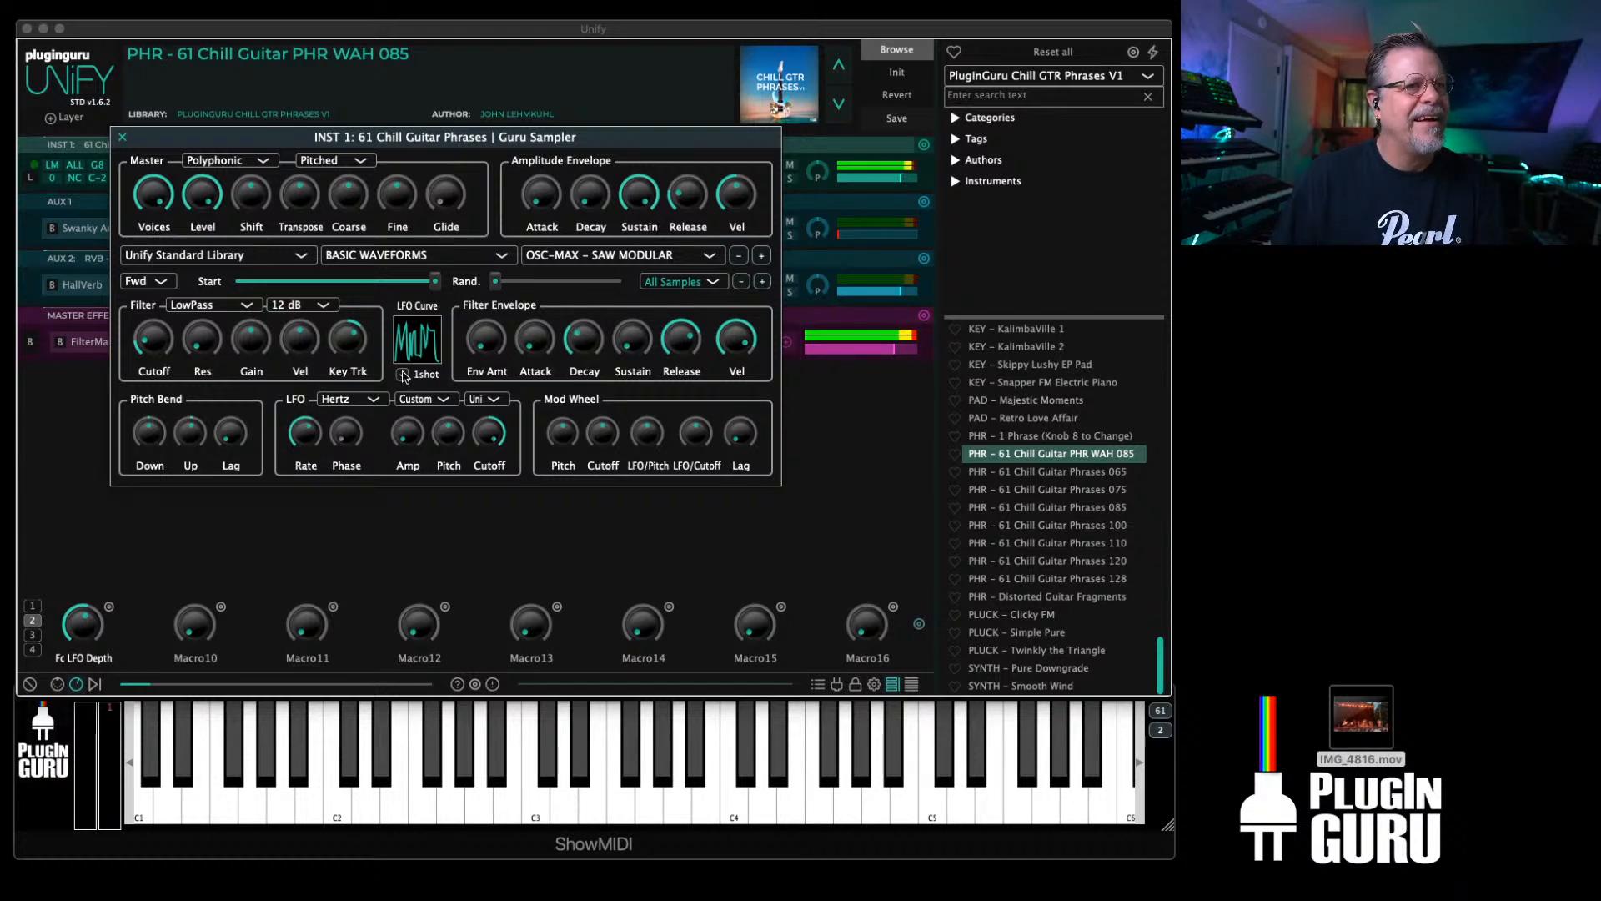
{"action": "mouse_move", "coordinate": [309, 432]}
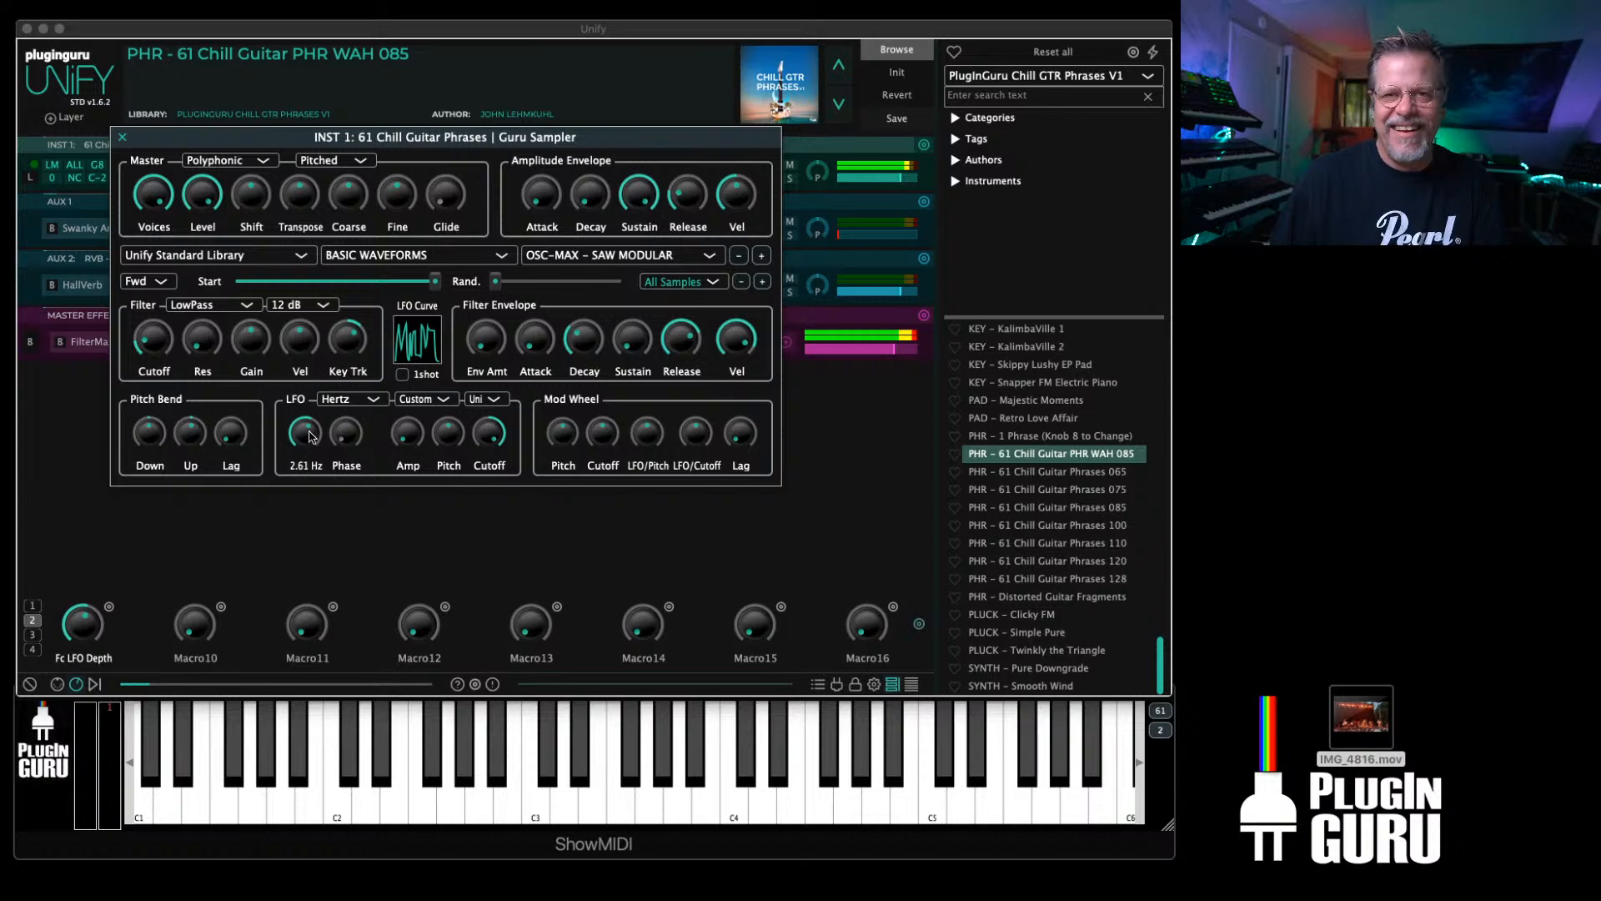
{"action": "left_click_drag", "start_coordinate": [485, 430], "coordinate": [475, 466]}
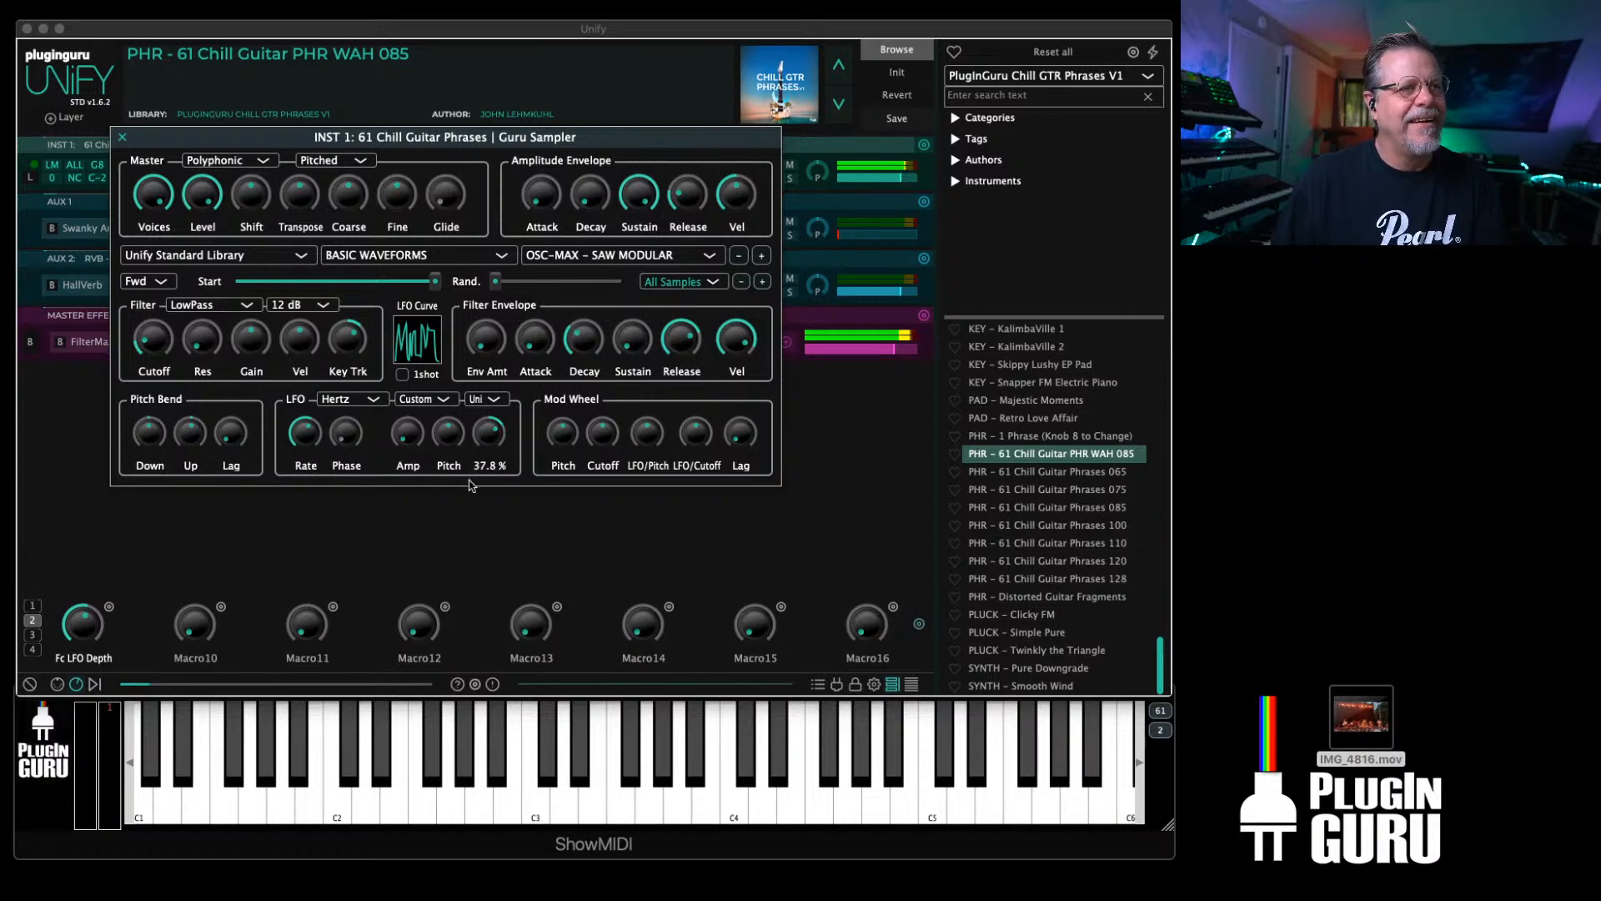
{"action": "mouse_move", "coordinate": [158, 321]}
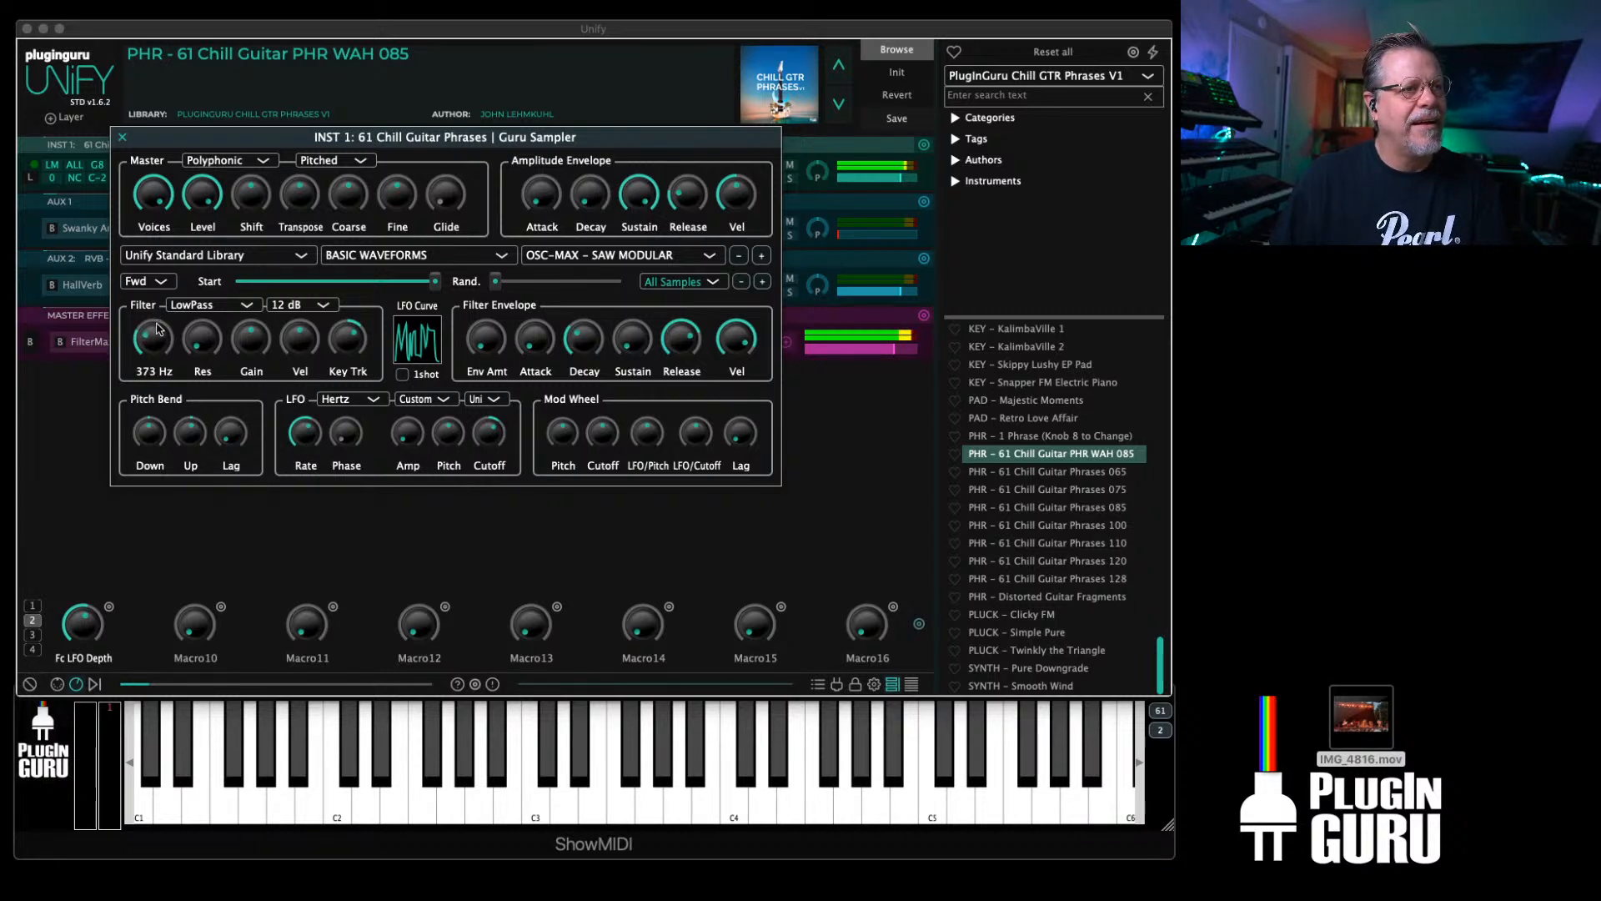
Step: Change the LFO waveform to Square for the filter cutoff modulation
{"action": "left_click", "coordinate": [425, 401]}
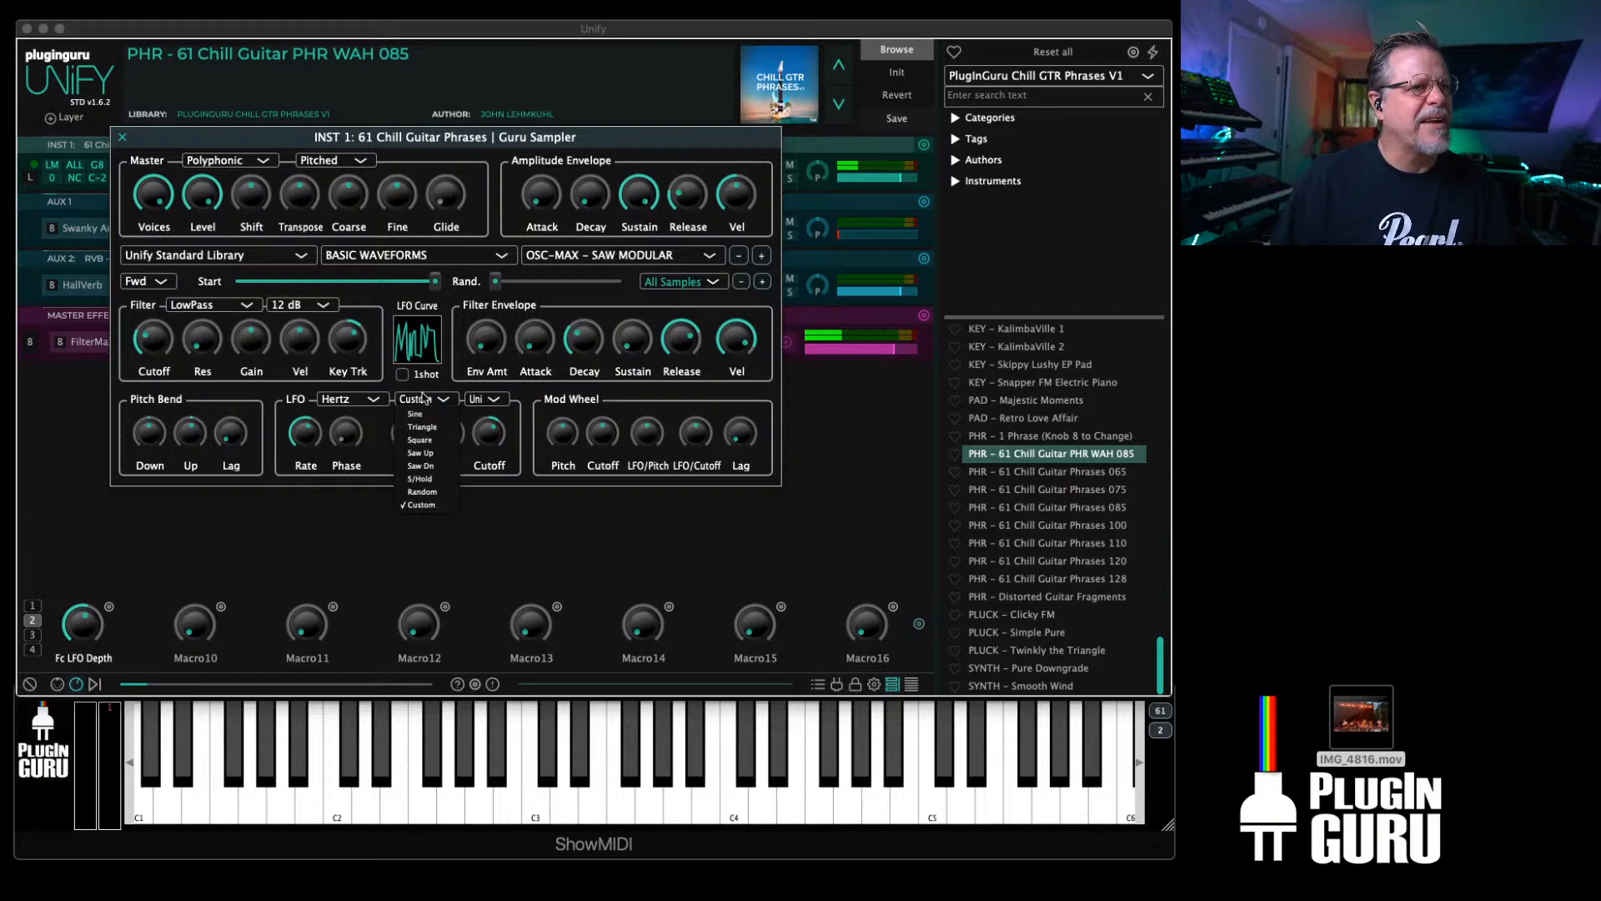
{"action": "left_click", "coordinate": [434, 440]}
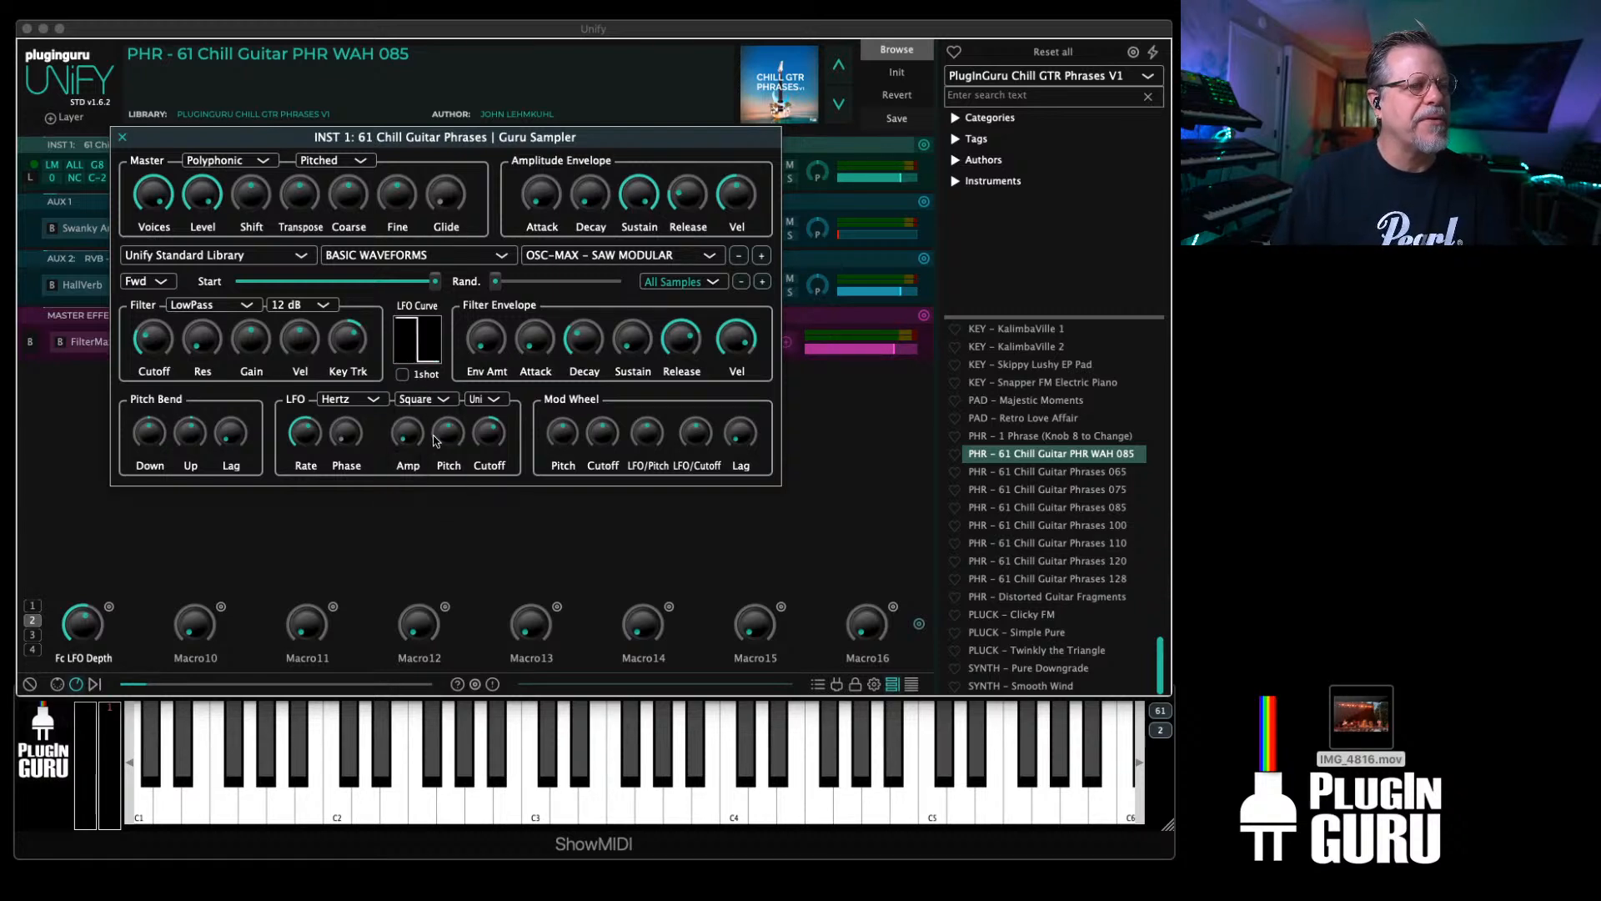
{"action": "mouse_move", "coordinate": [162, 317]}
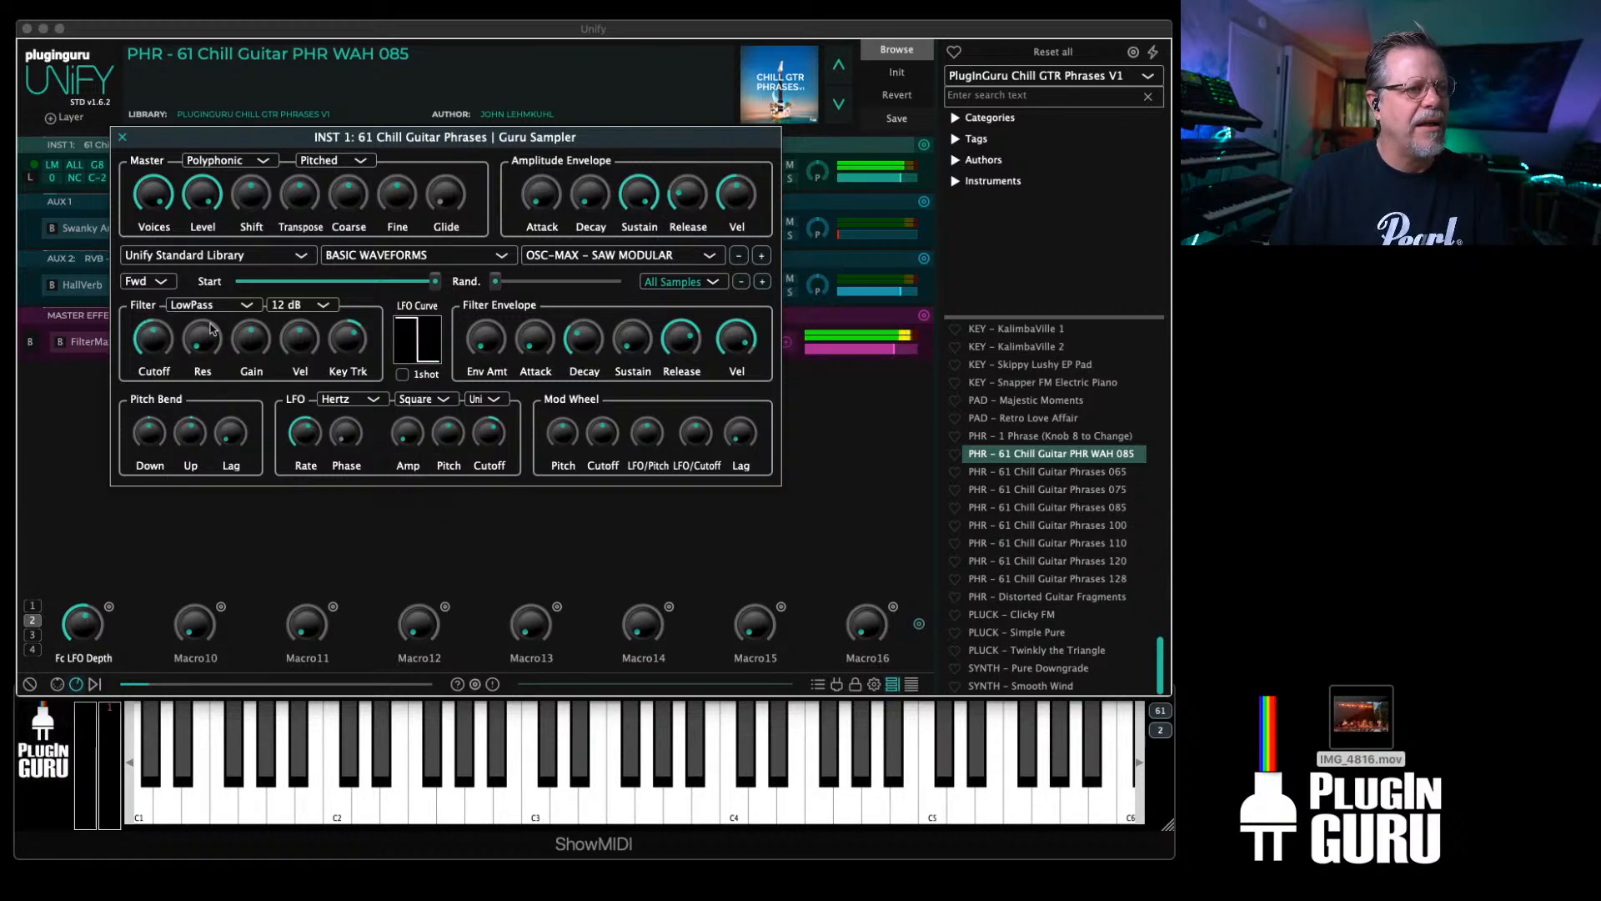
{"action": "mouse_move", "coordinate": [488, 436]}
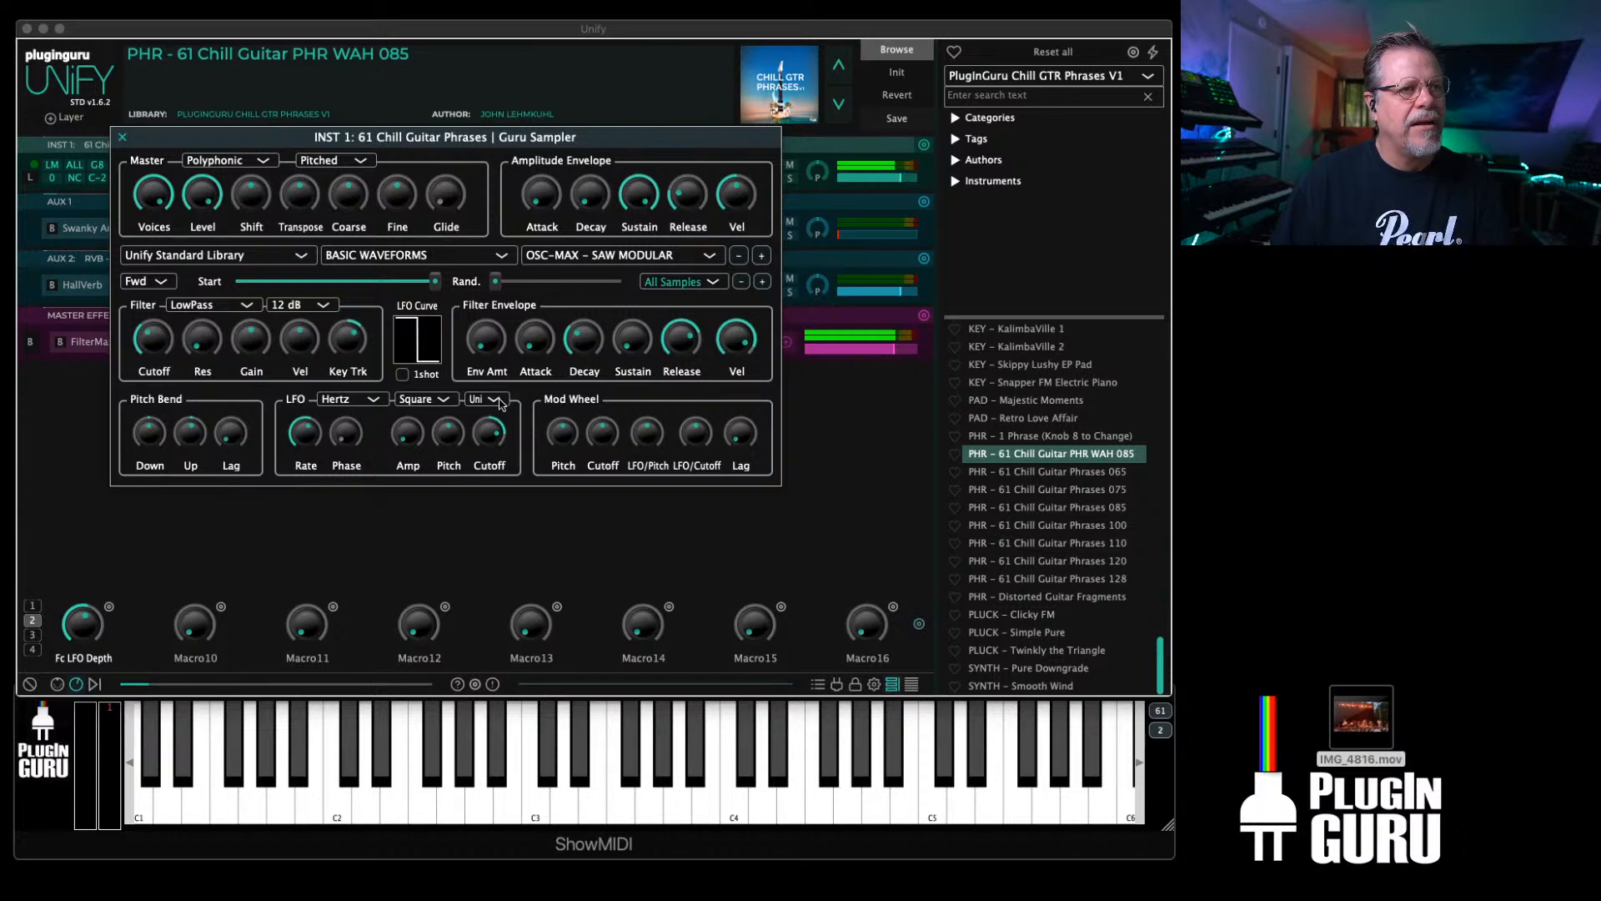
Step: Compare Bi and Uni polarity on the square LFO, leave it on Uni, and raise the filter cutoff to 20000 Hz
{"action": "left_click", "coordinate": [500, 403]}
{"action": "left_click", "coordinate": [489, 415]}
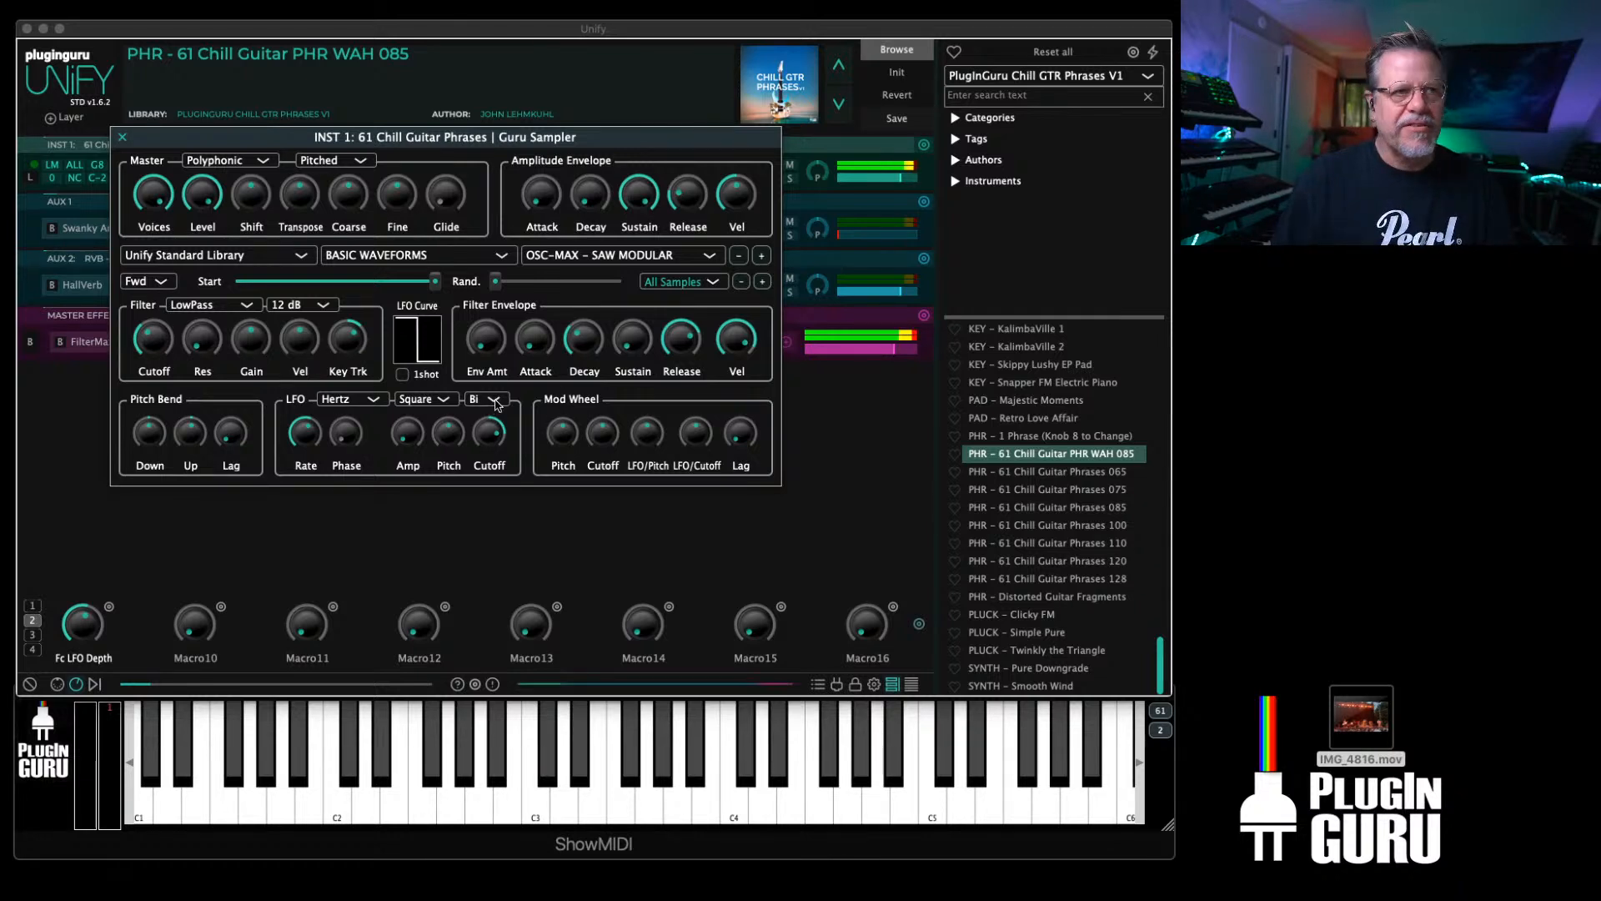
{"action": "left_click", "coordinate": [488, 402]}
{"action": "left_click", "coordinate": [484, 426]}
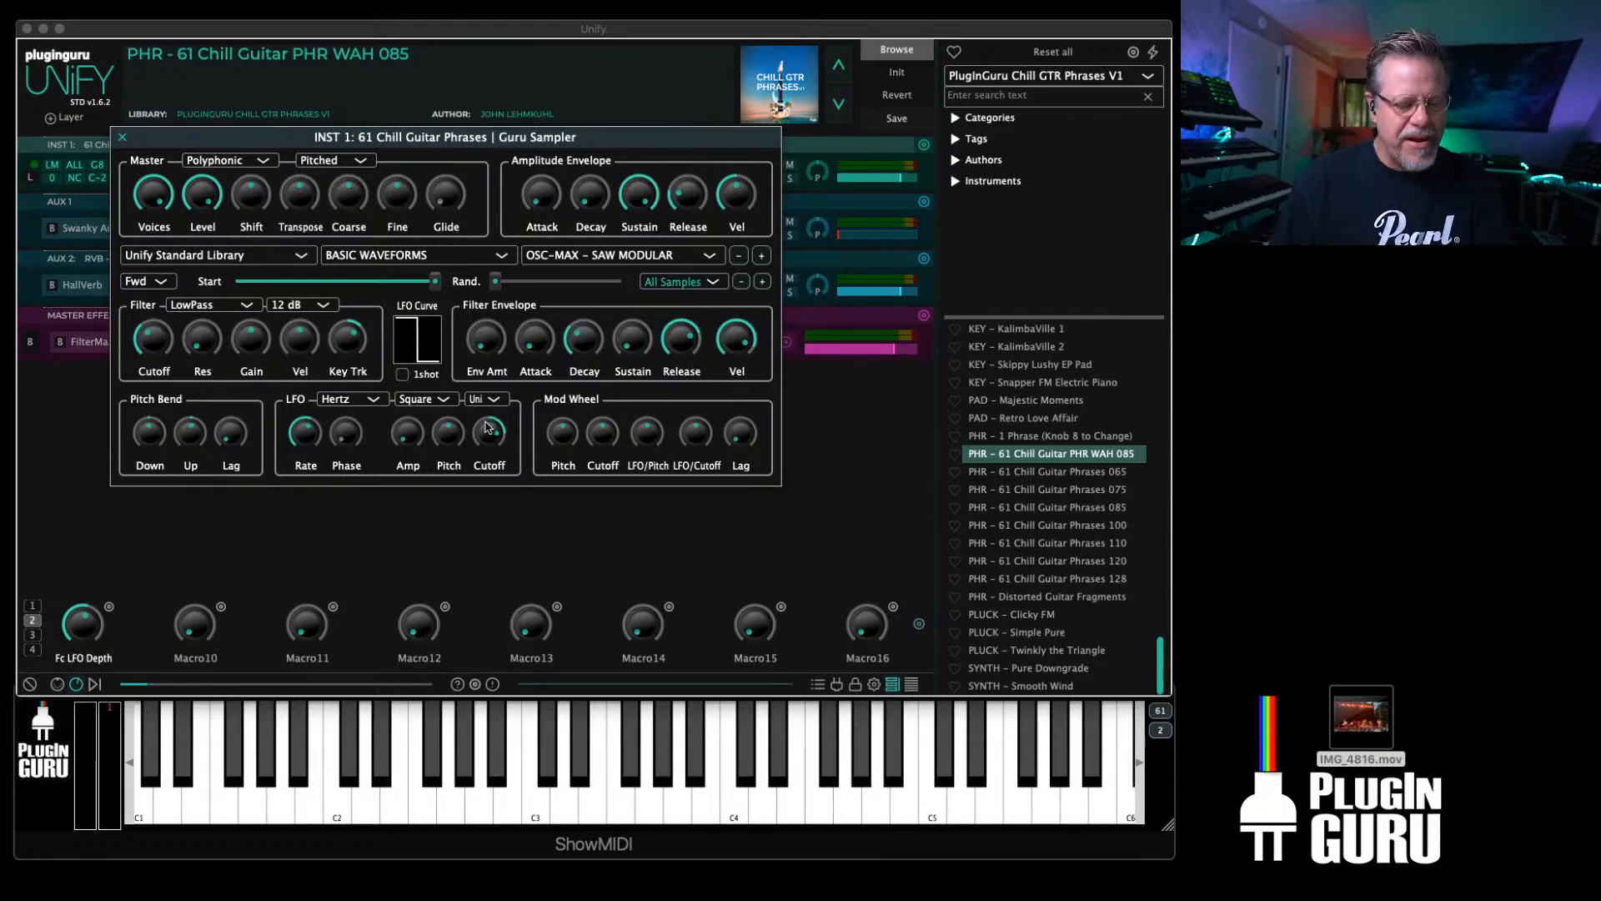
{"action": "left_click_drag", "start_coordinate": [154, 367], "coordinate": [207, 233]}
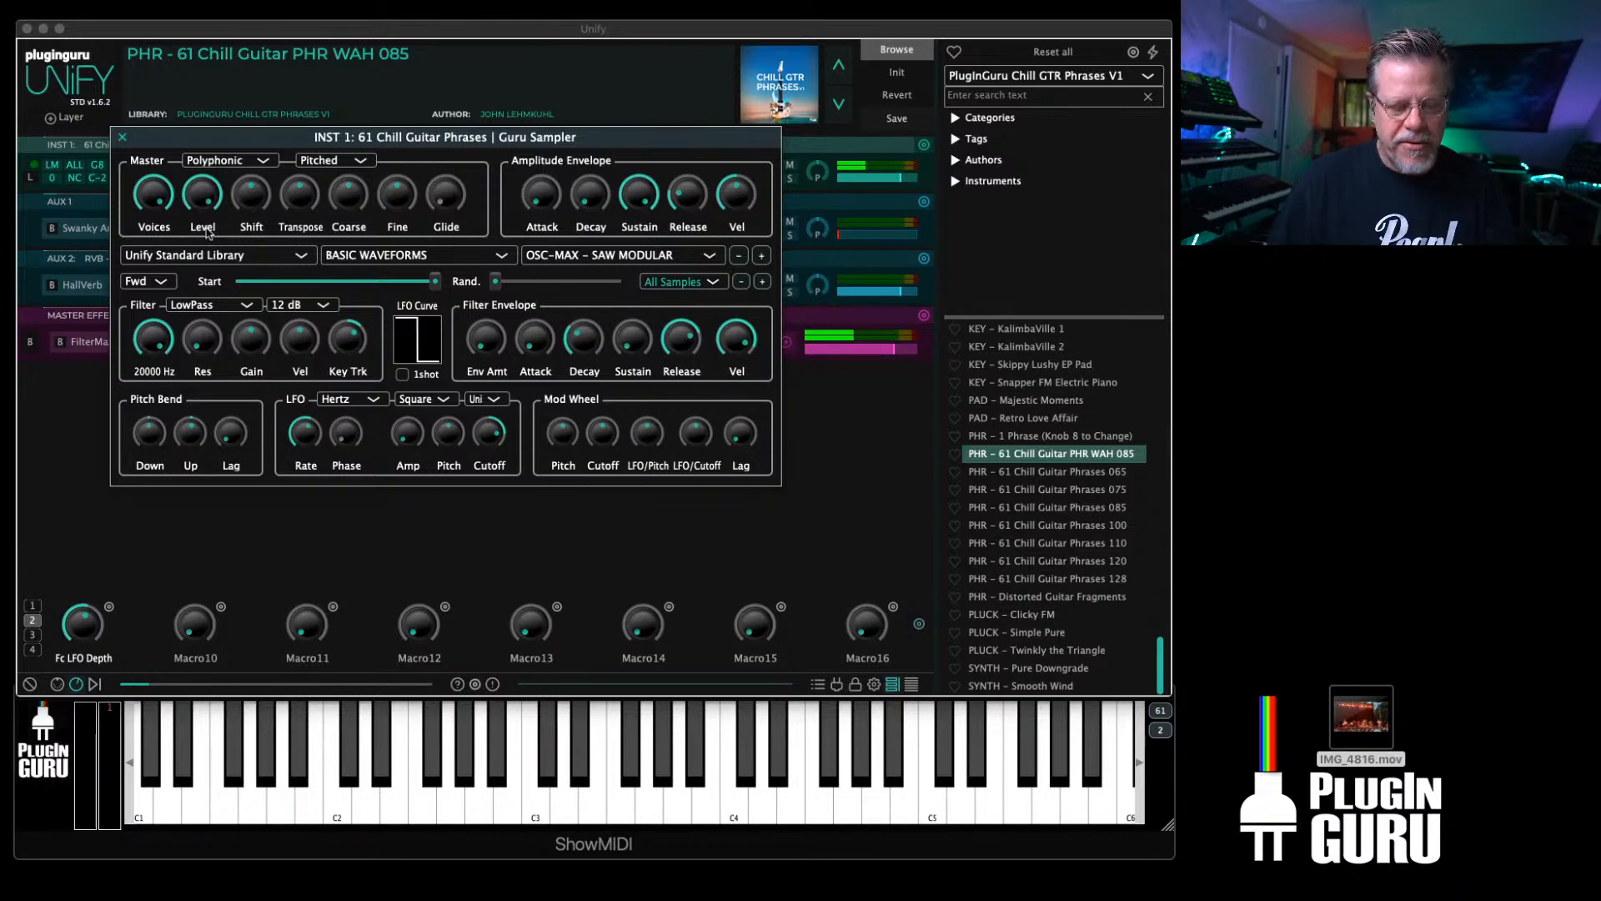
{"action": "mouse_move", "coordinate": [287, 377]}
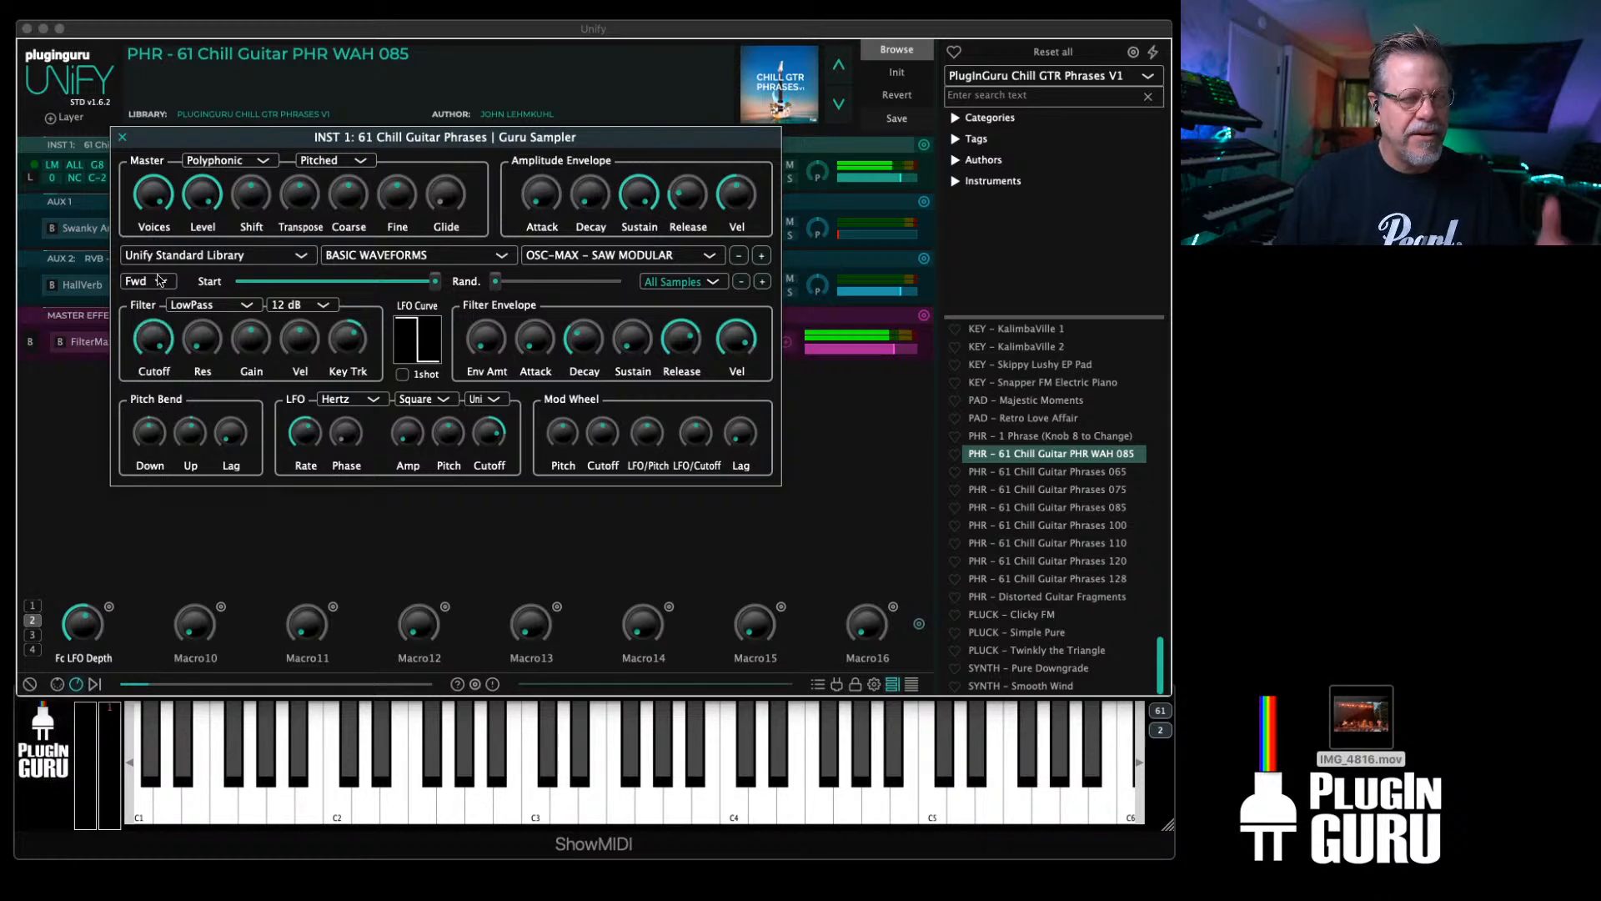
Step: Close the Guru Sampler editor and initialize the guitar phrase patch to an empty one
{"action": "left_click", "coordinate": [126, 137]}
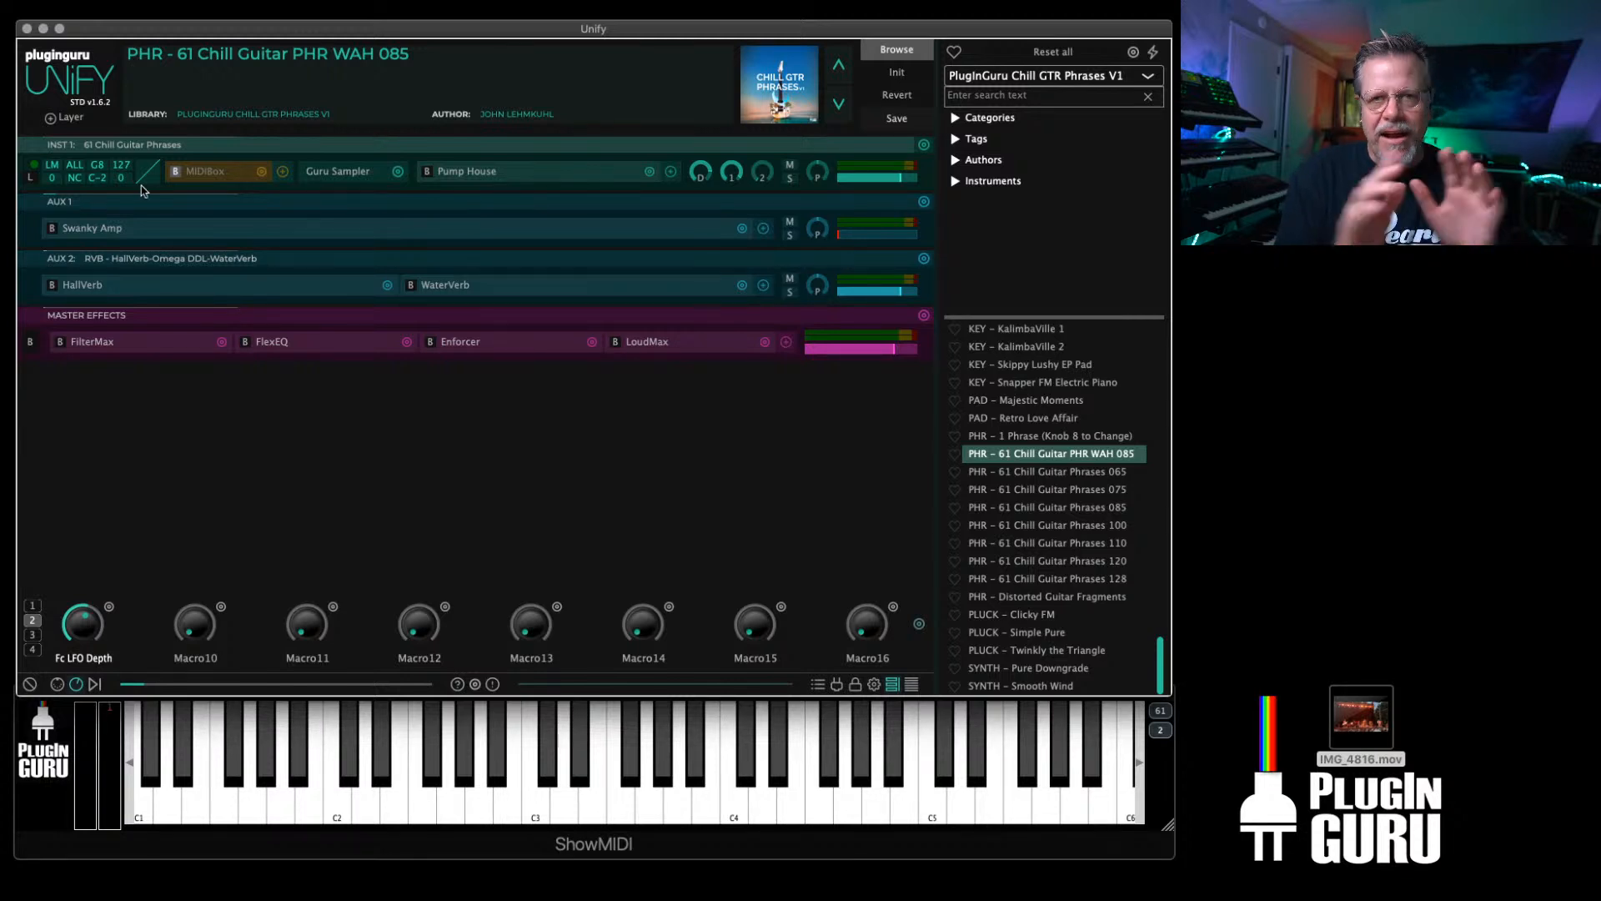
{"action": "left_click", "coordinate": [898, 74]}
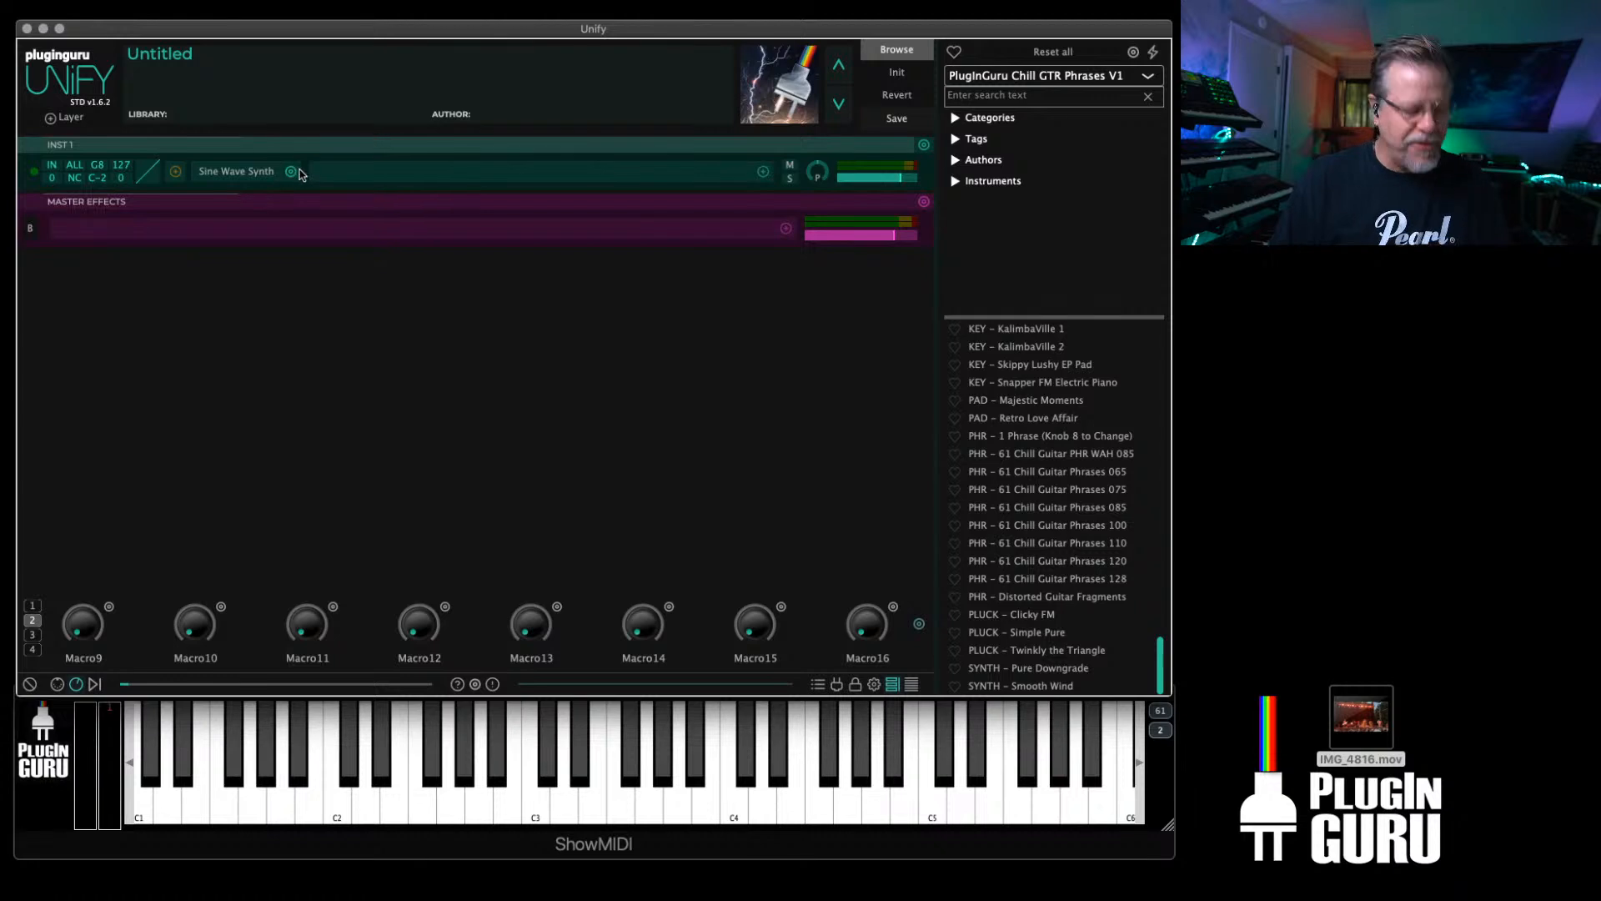
Step: Switch to the browser and move and shrink the chipsynth OPS7 page's window so it fits beside the webcam area
{"action": "key", "text": "super+Tab"}
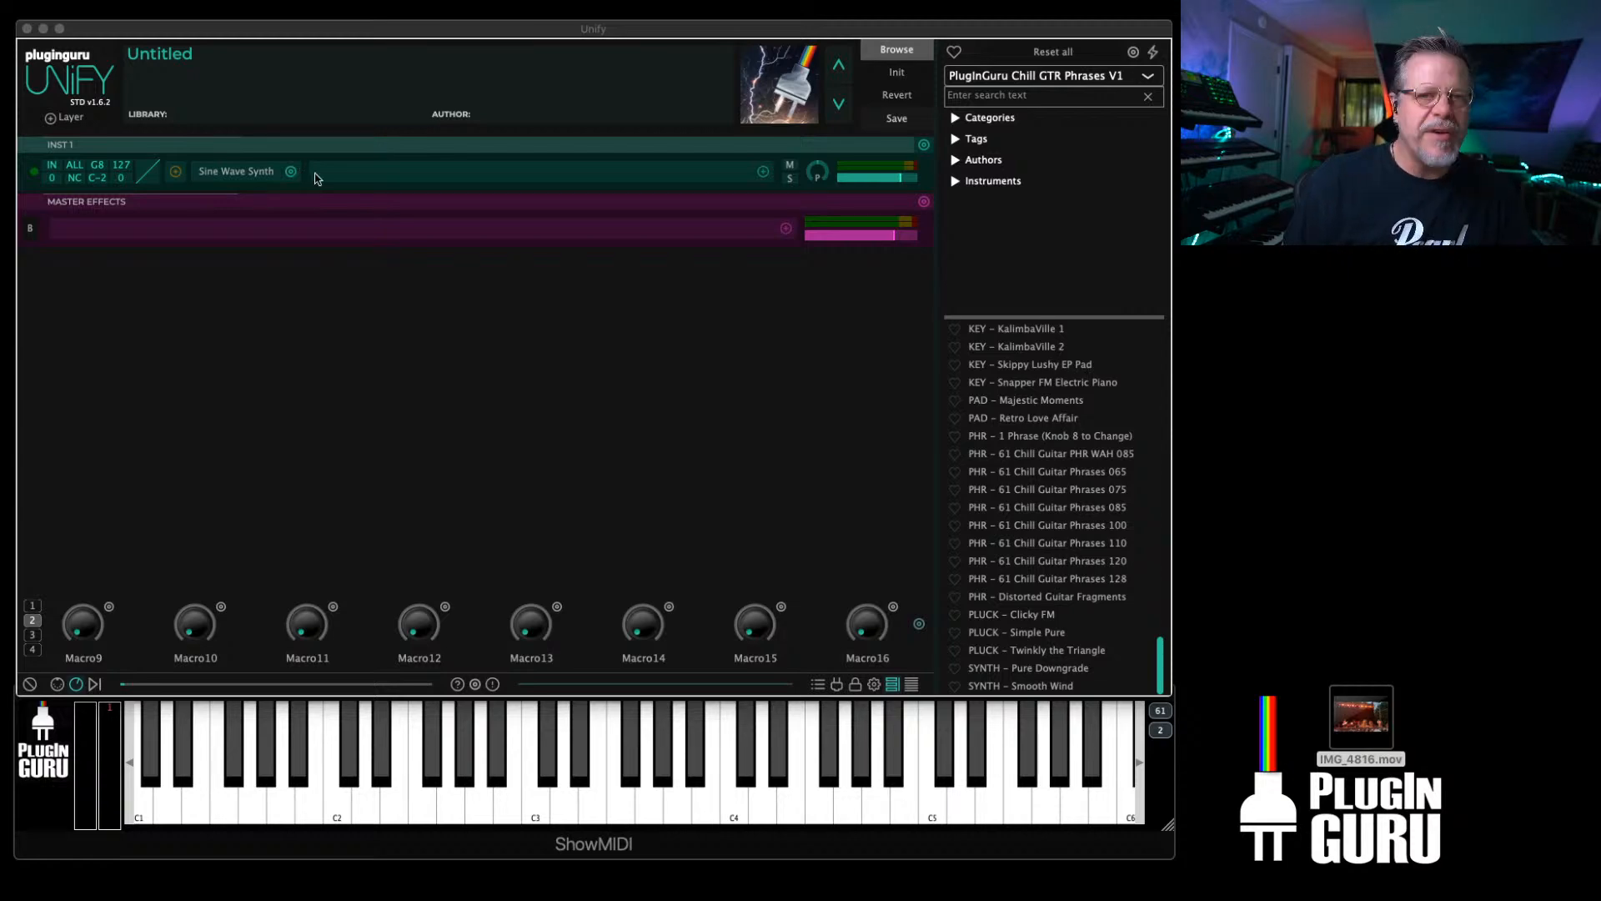
{"action": "left_click_drag", "start_coordinate": [1600, 86], "coordinate": [638, 16]}
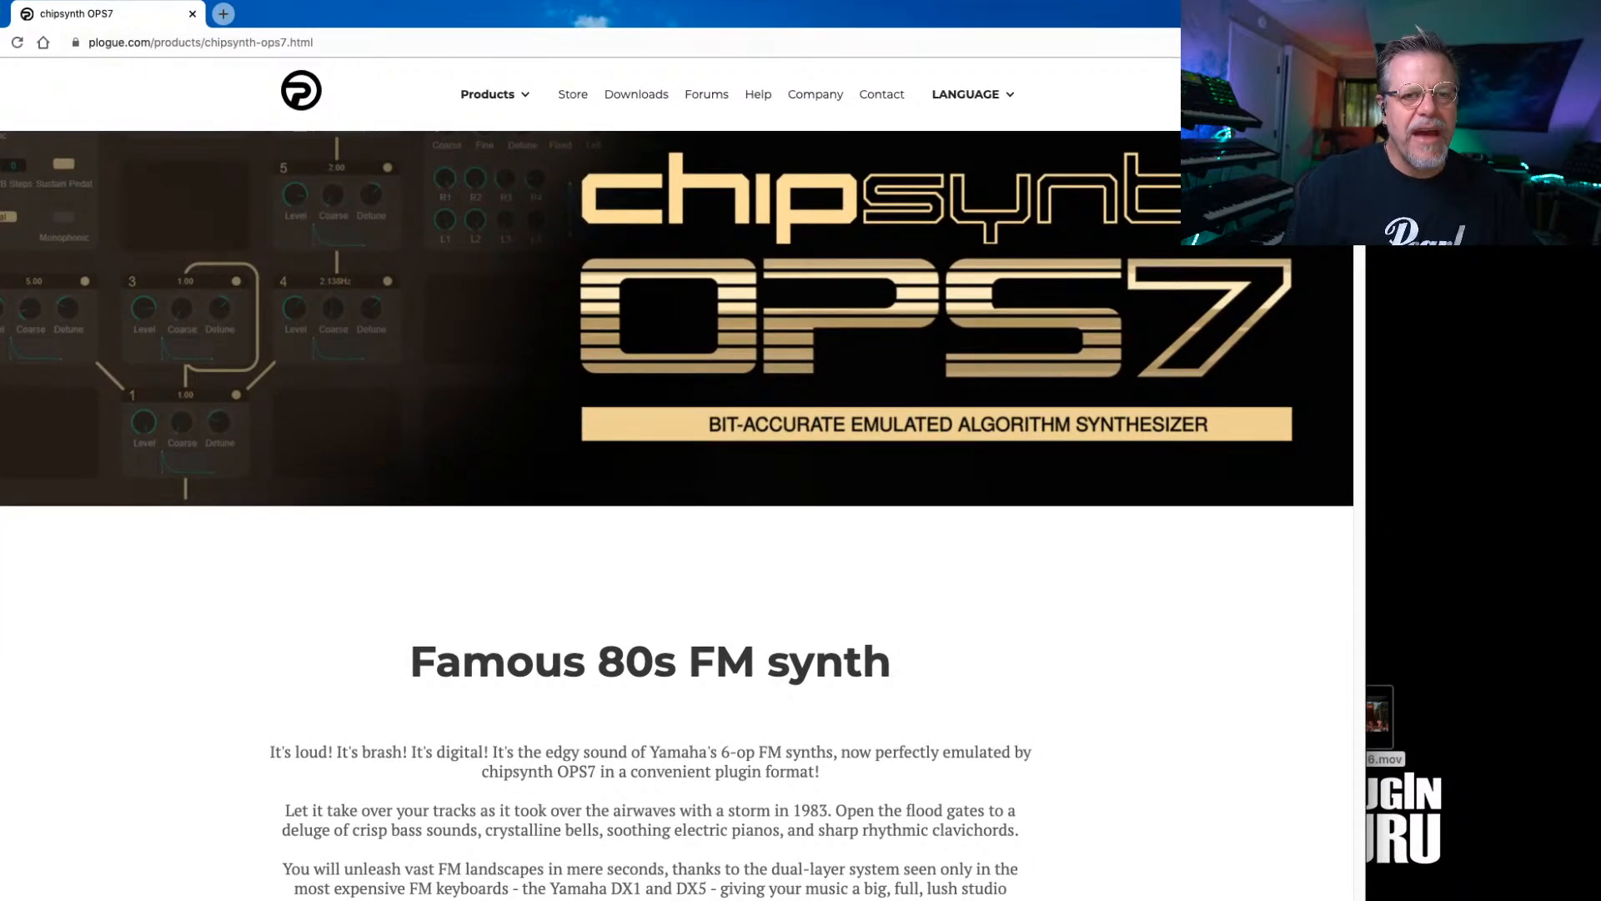
{"action": "left_click_drag", "start_coordinate": [1362, 898], "coordinate": [1078, 884]}
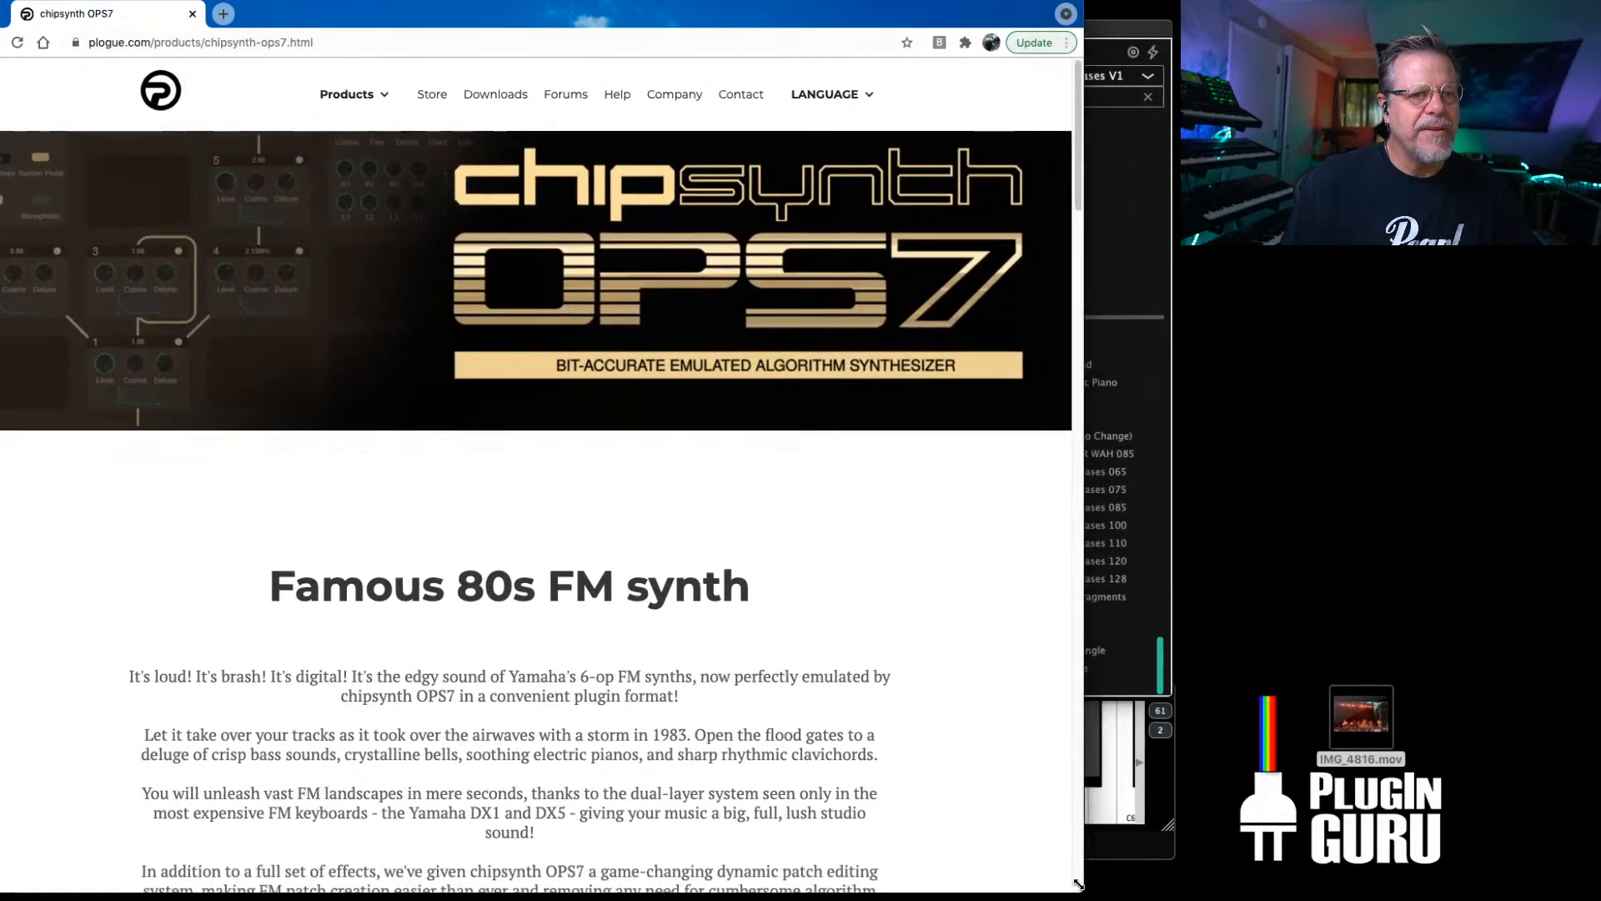
{"action": "left_click_drag", "start_coordinate": [639, 18], "coordinate": [741, 32]}
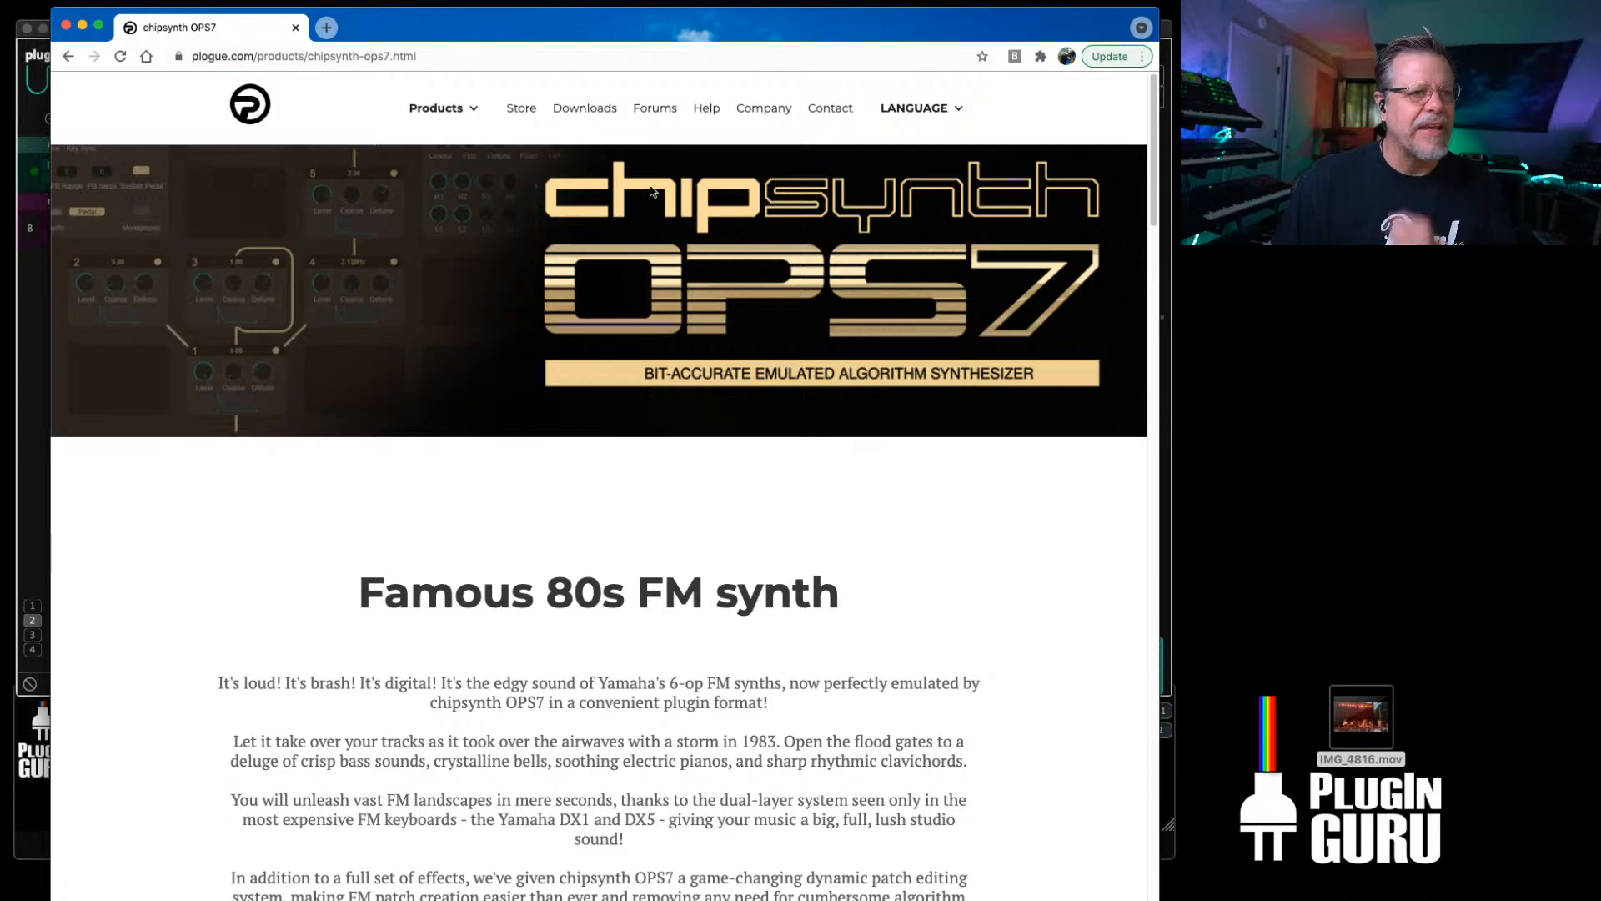
Step: Look through the chipsynth OPS7 product page, including the plugin screenshot, emulation description and overview video
{"action": "scroll", "coordinate": [702, 462], "scroll_direction": "down", "scroll_amount": 15}
{"action": "scroll", "coordinate": [702, 462], "scroll_direction": "down", "scroll_amount": 1}
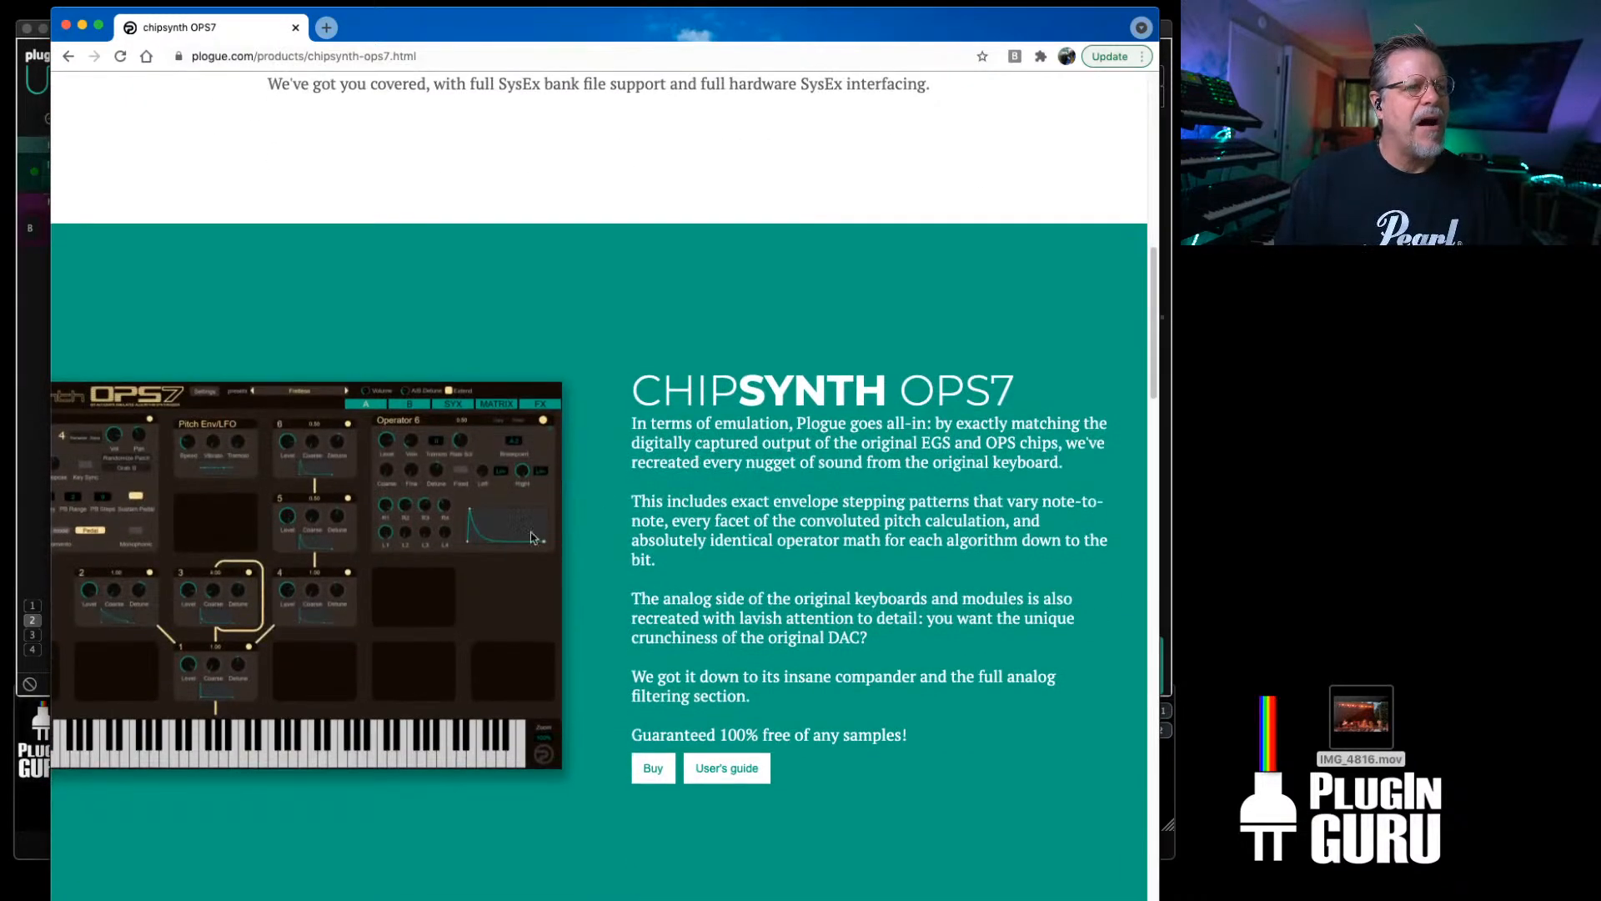
{"action": "scroll", "coordinate": [310, 542], "scroll_direction": "down", "scroll_amount": 6}
{"action": "scroll", "coordinate": [312, 538], "scroll_direction": "up", "scroll_amount": 3}
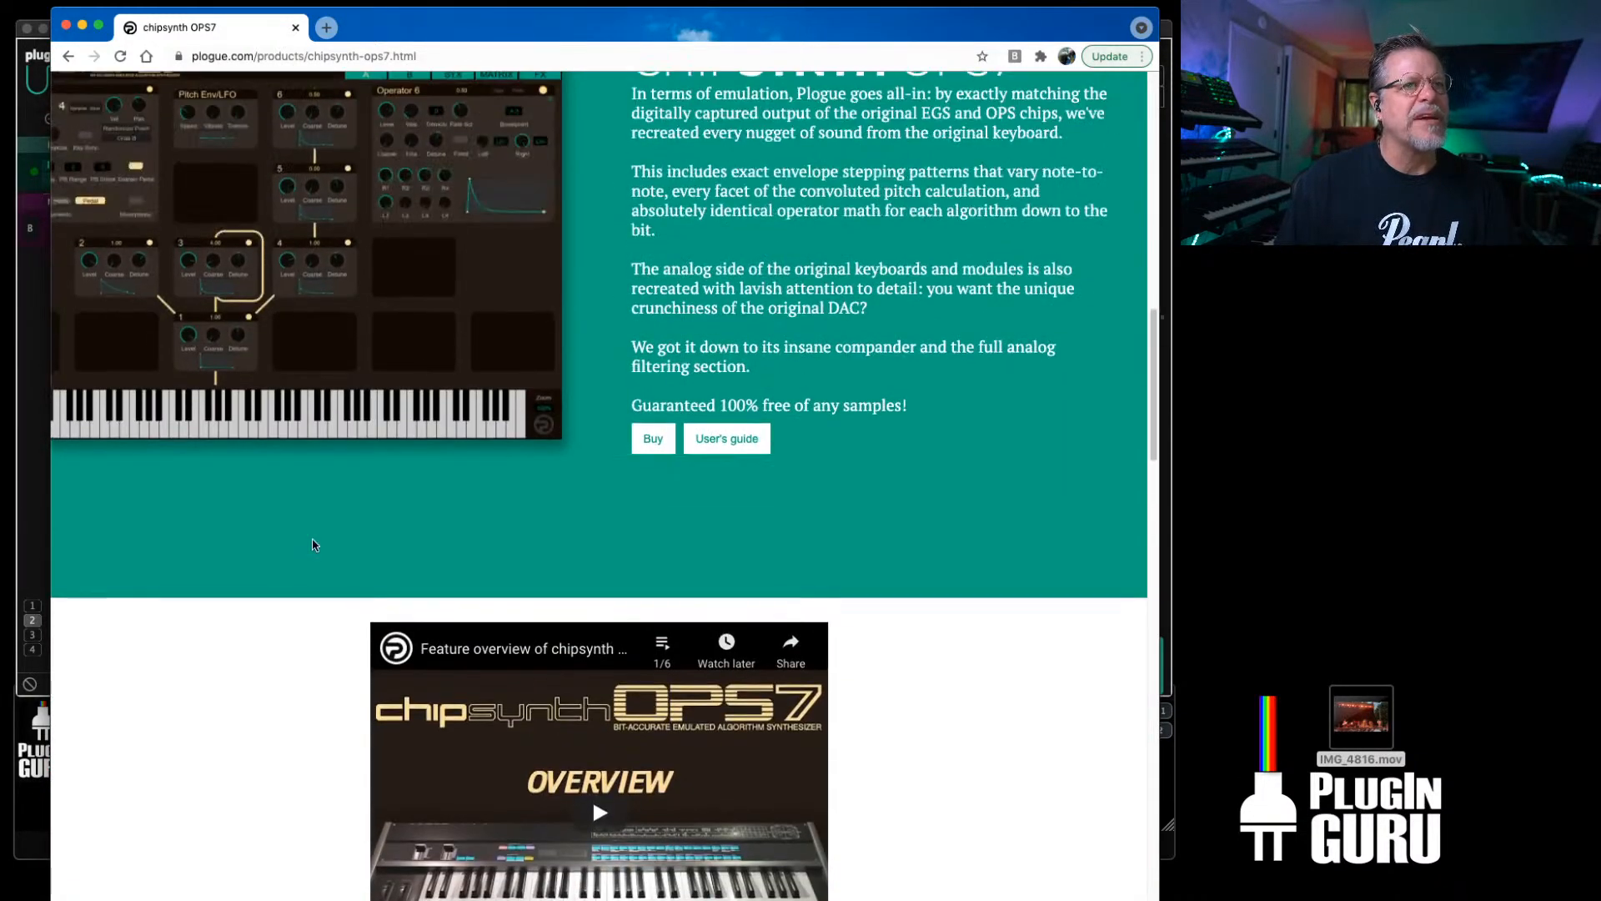
{"action": "scroll", "coordinate": [316, 545], "scroll_direction": "up", "scroll_amount": 5}
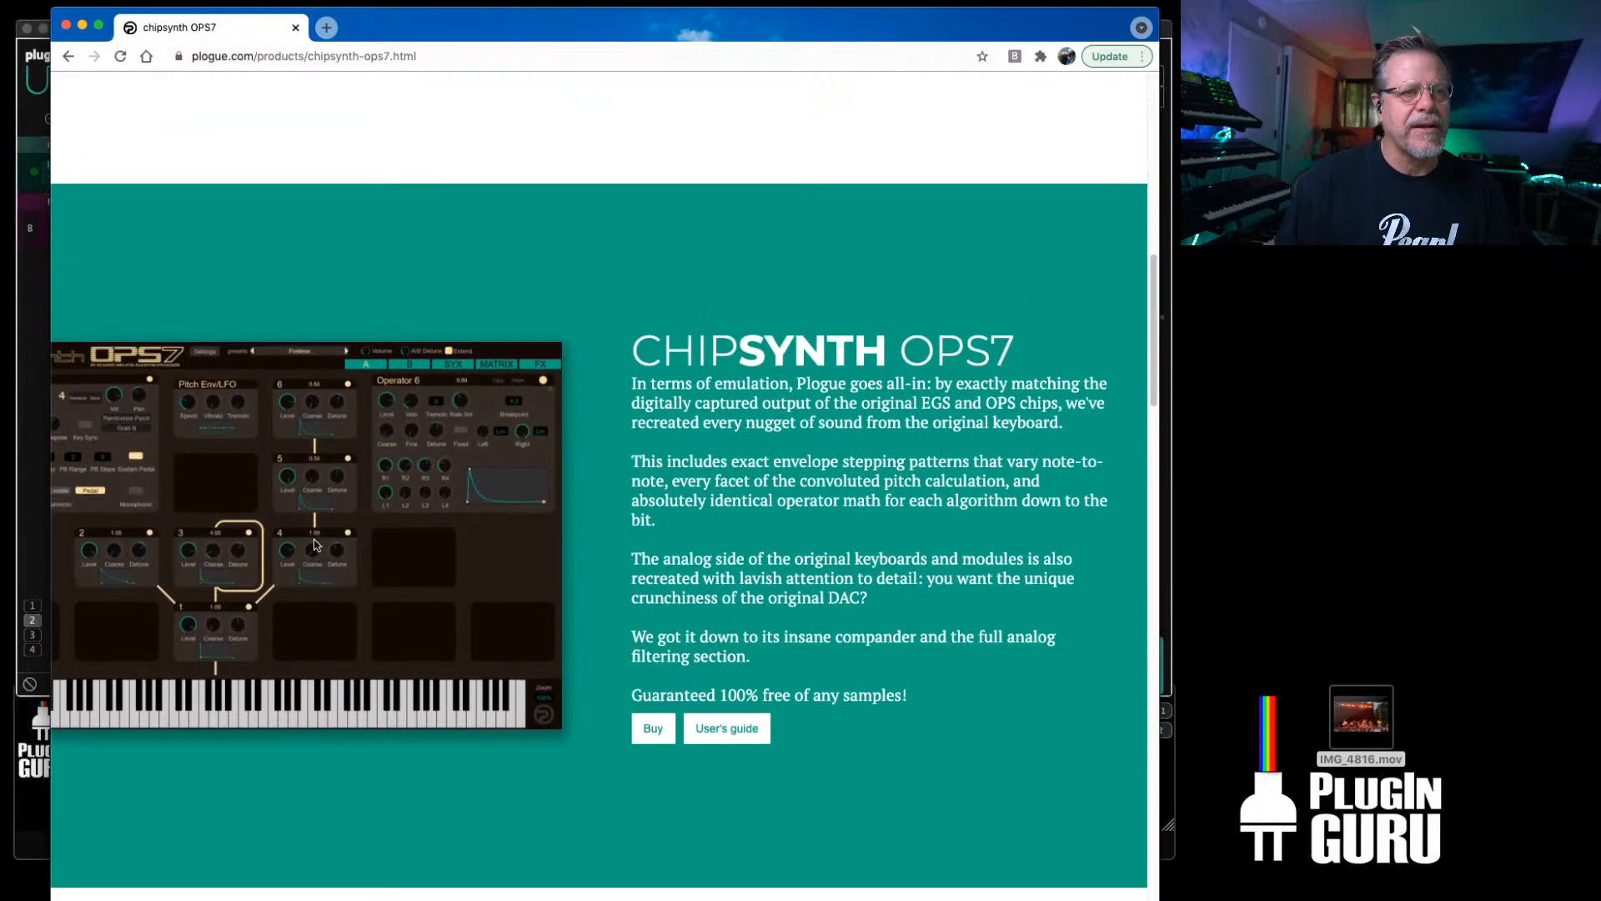
{"action": "left_click_drag", "start_coordinate": [450, 33], "coordinate": [1597, 42]}
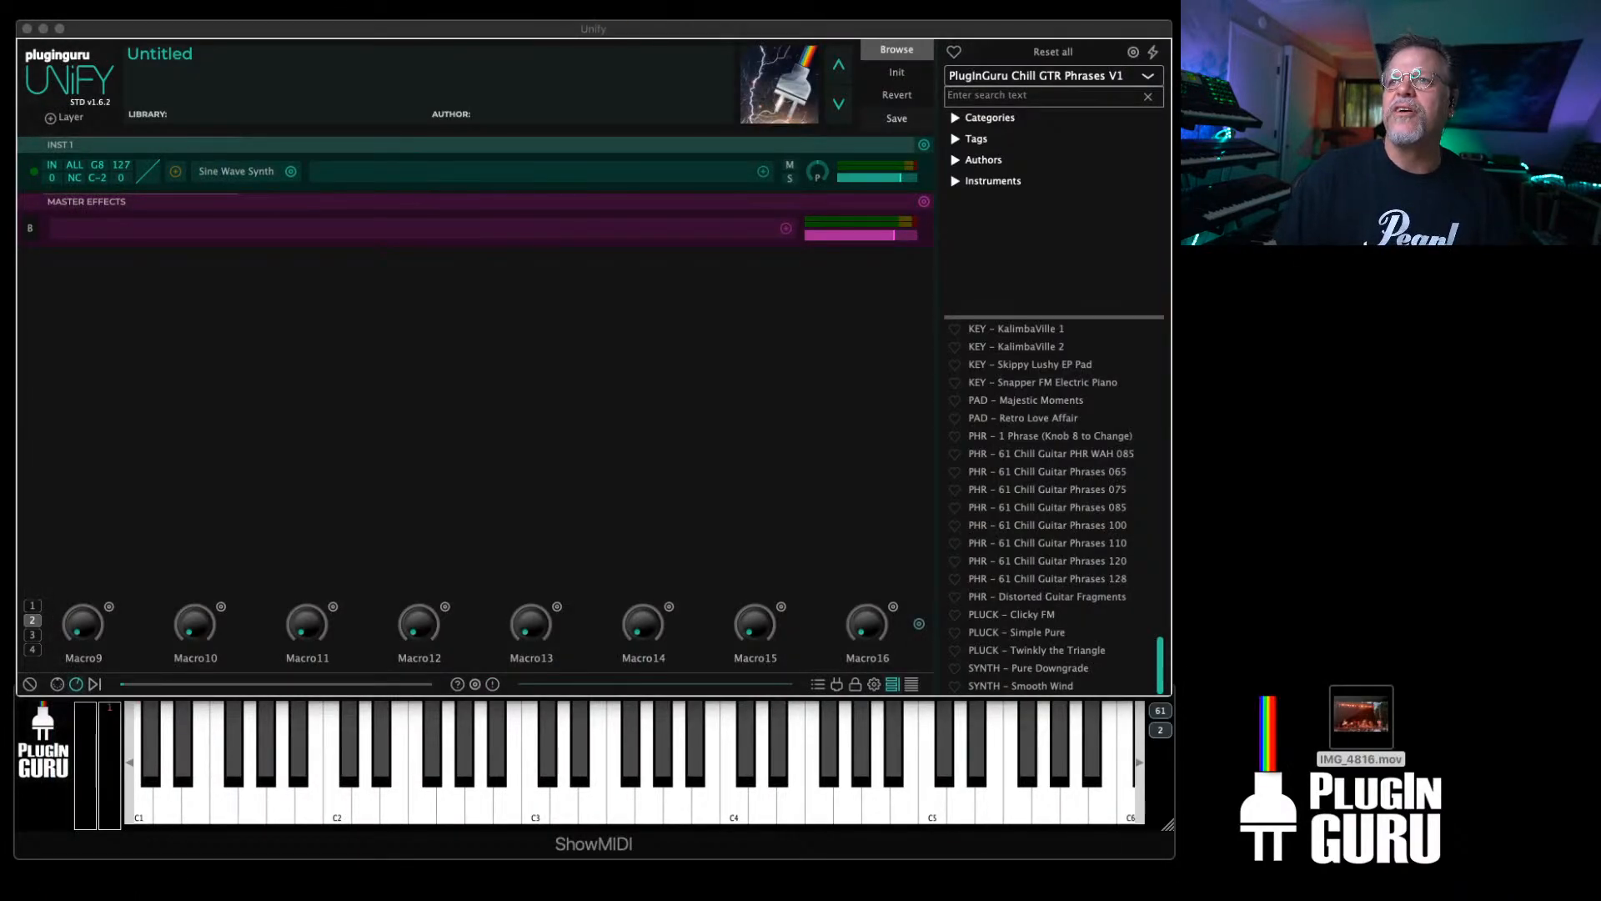
{"action": "left_click_drag", "start_coordinate": [1597, 63], "coordinate": [635, 55]}
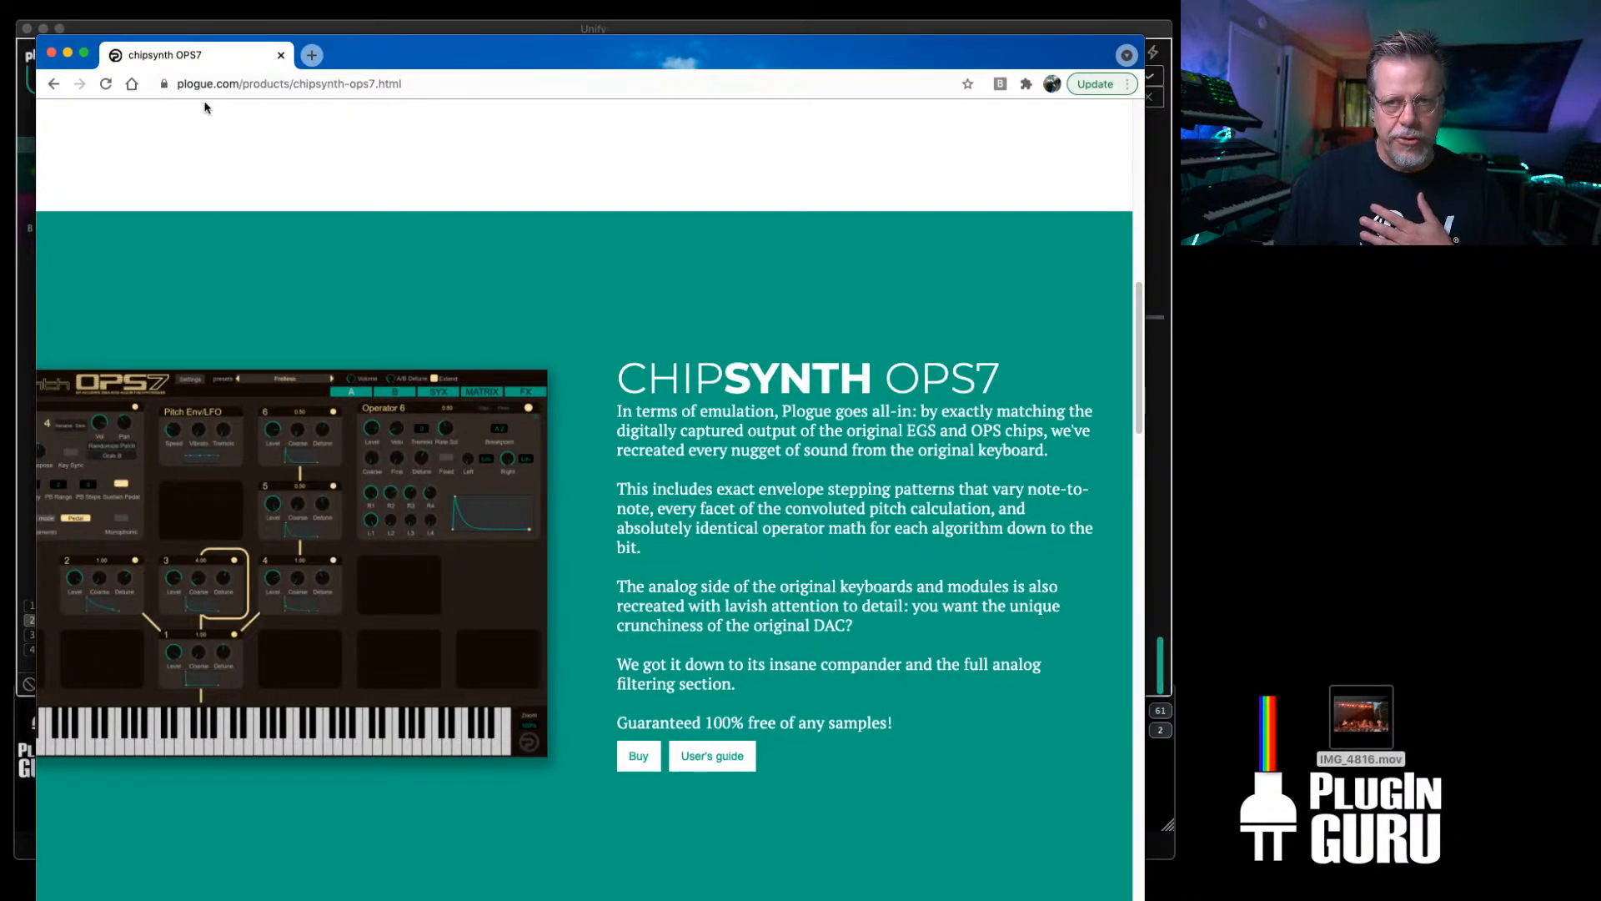
Step: Open Plogue's home page from the site logo and look at its chipsynth OPS7 entry and the start of the product list
{"action": "scroll", "coordinate": [250, 166], "scroll_direction": "up", "scroll_amount": 15}
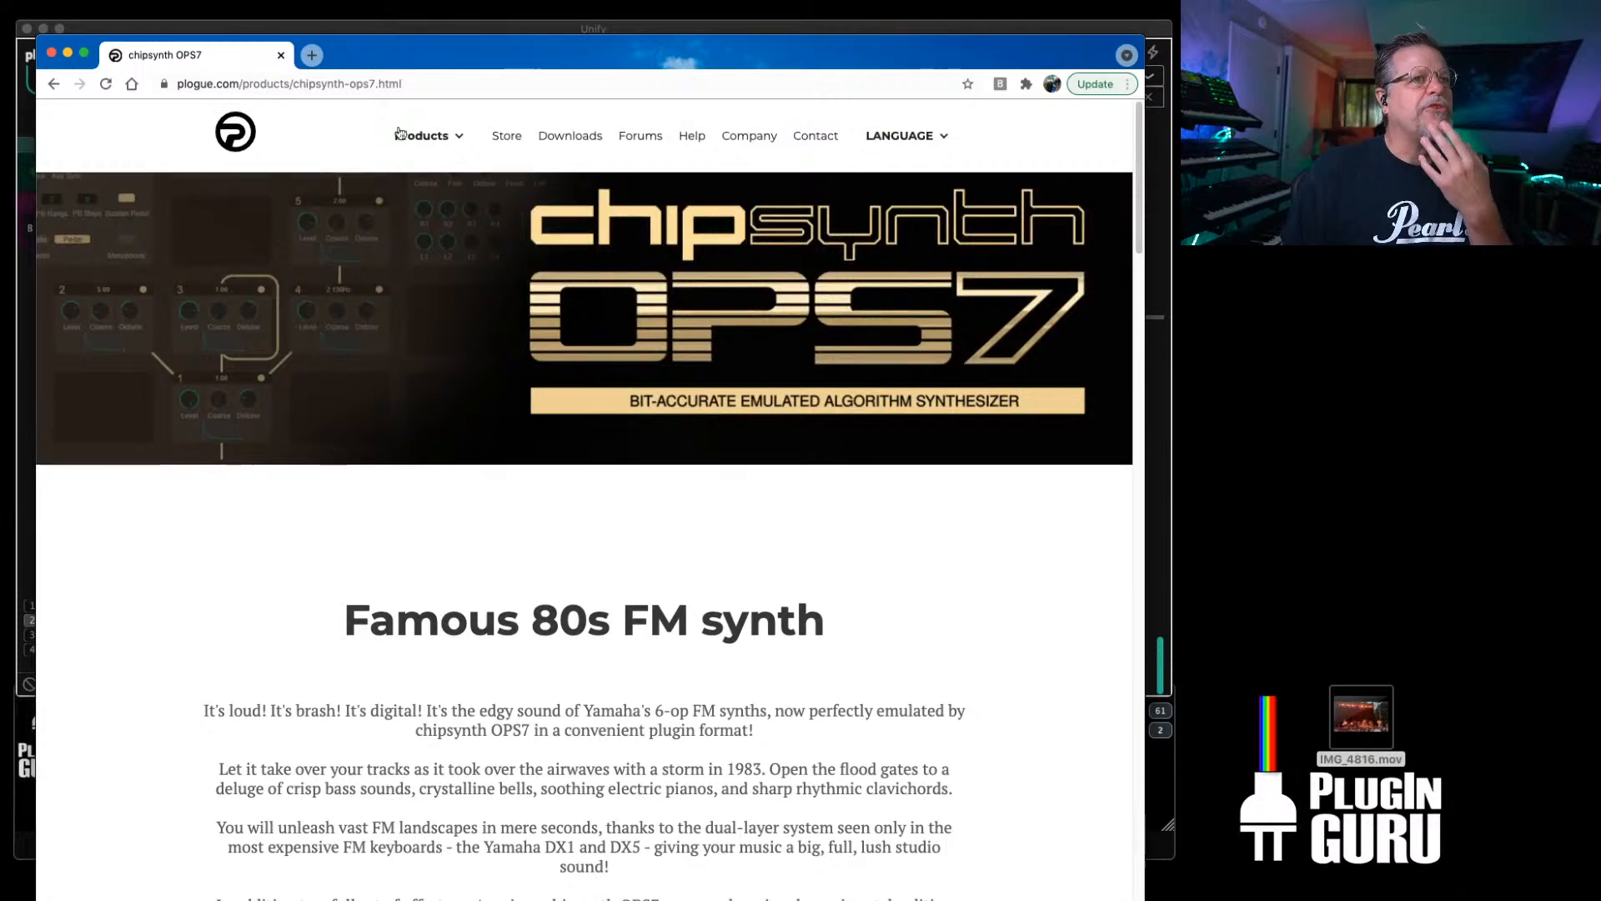
{"action": "left_click", "coordinate": [232, 138]}
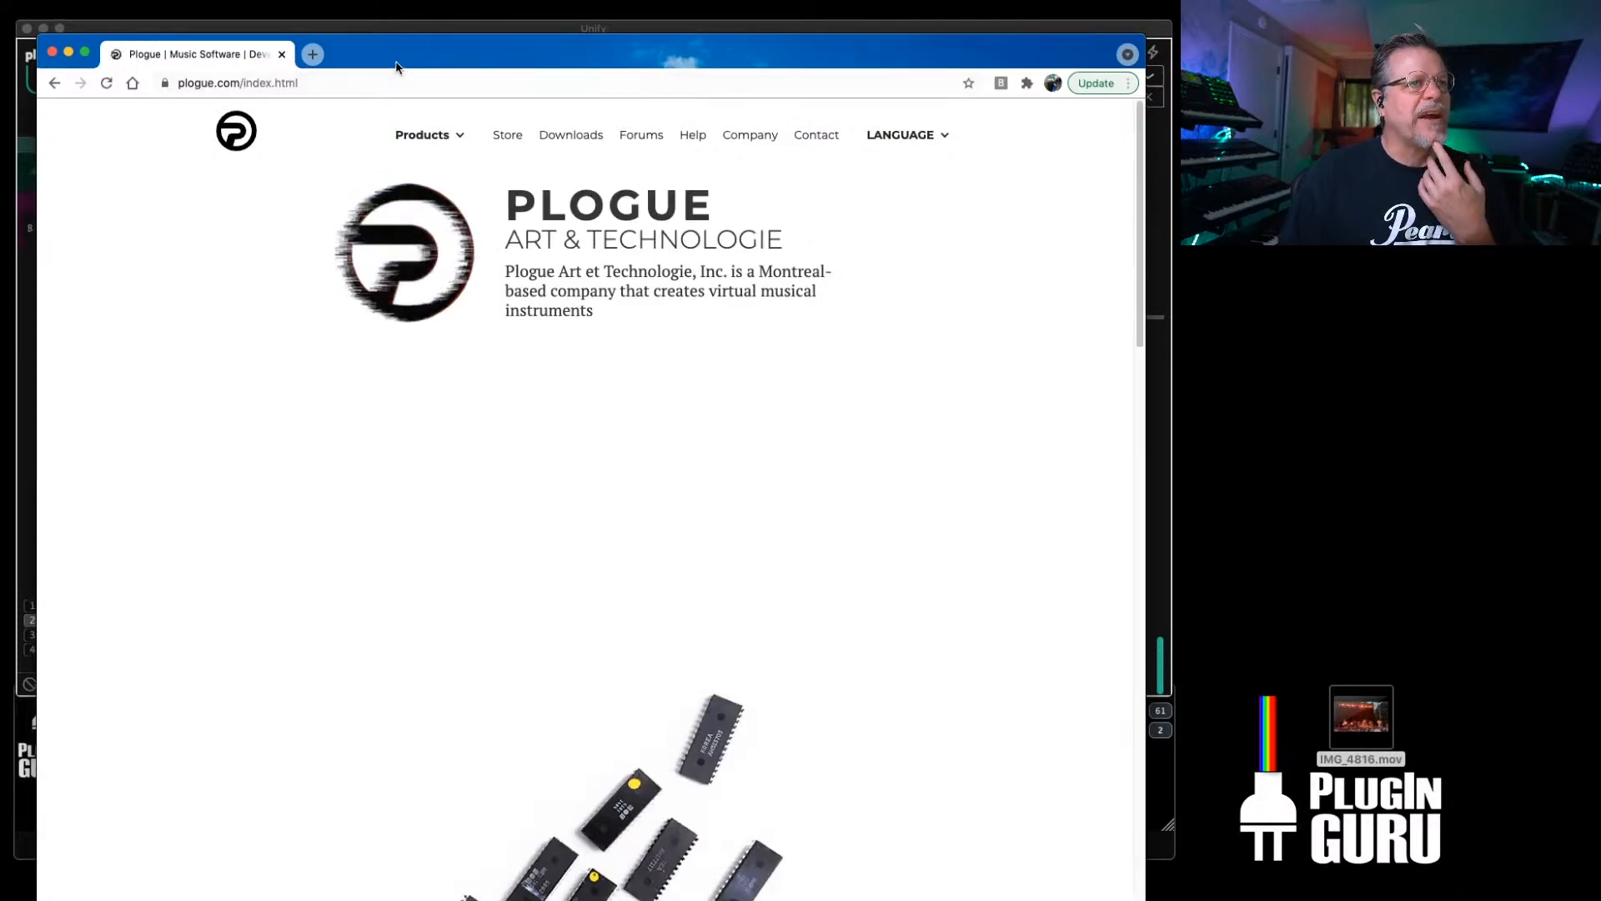
{"action": "left_click_drag", "start_coordinate": [398, 65], "coordinate": [372, 13]}
{"action": "scroll", "coordinate": [749, 554], "scroll_direction": "down", "scroll_amount": 5}
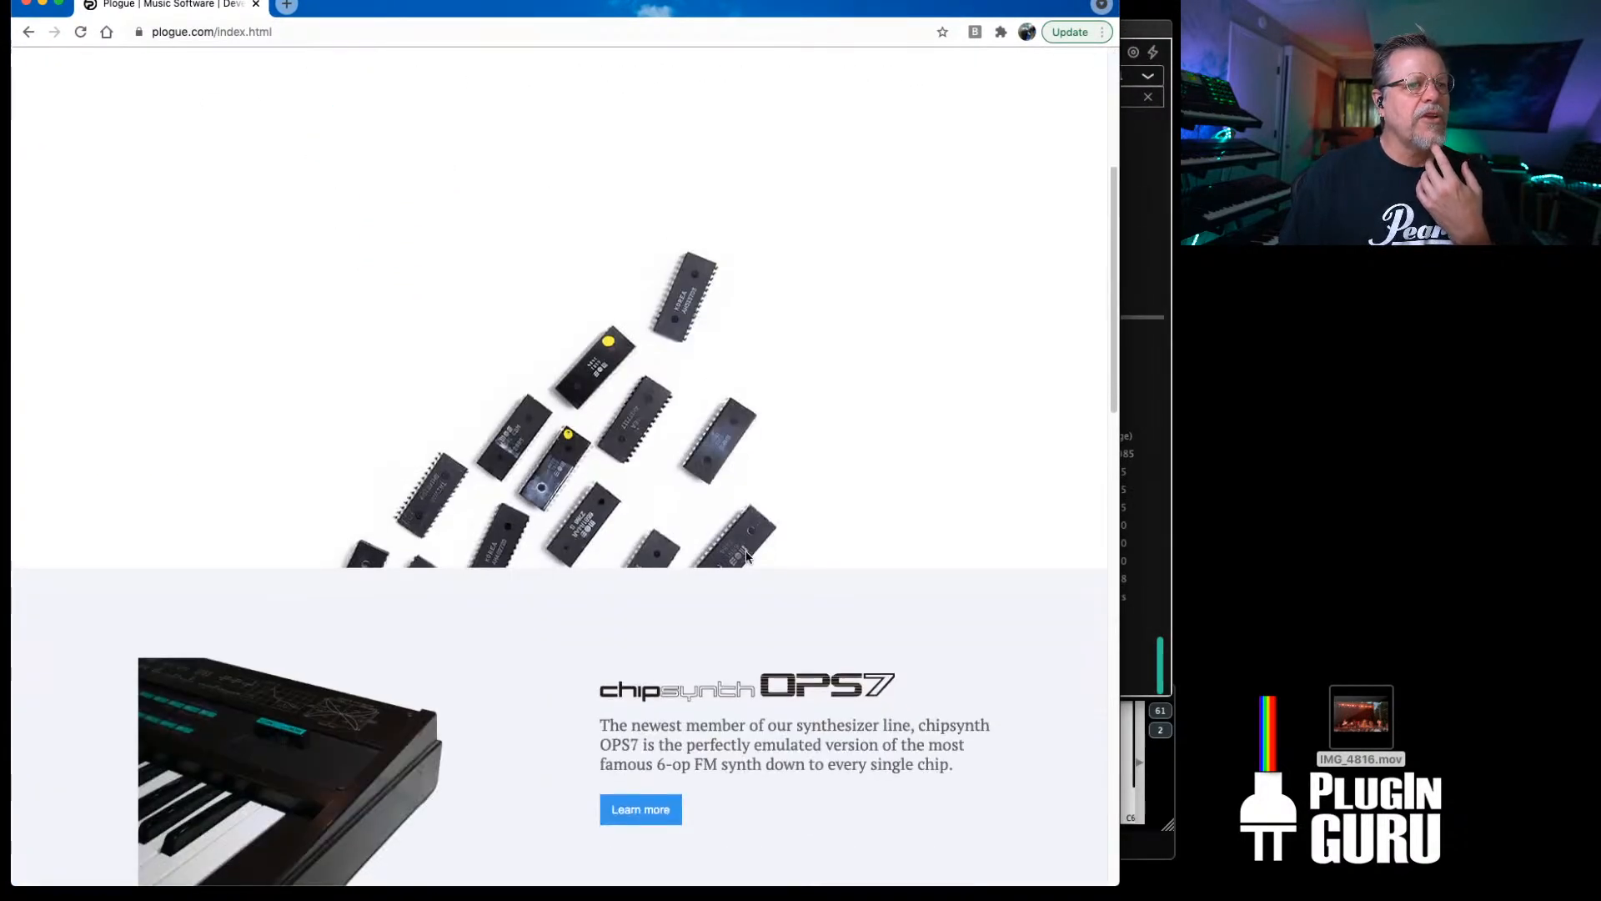
{"action": "scroll", "coordinate": [743, 576], "scroll_direction": "down", "scroll_amount": 4}
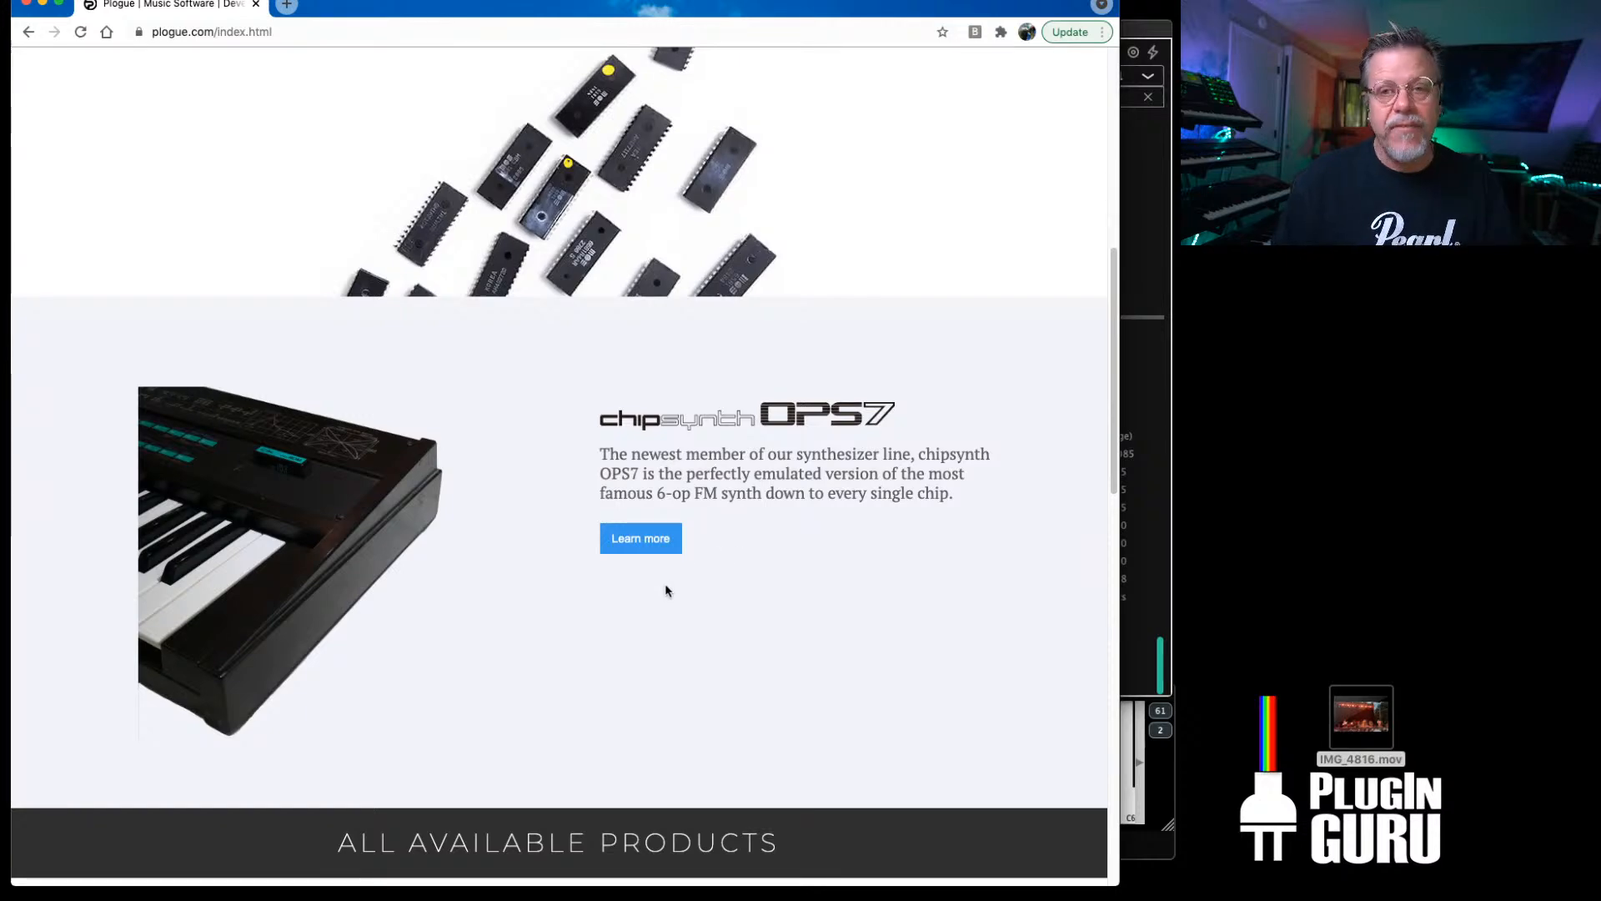
Step: Return to the chipsynth OPS7 product page, check its price in the store cart, and go back to the product page's header
{"action": "left_click", "coordinate": [638, 541]}
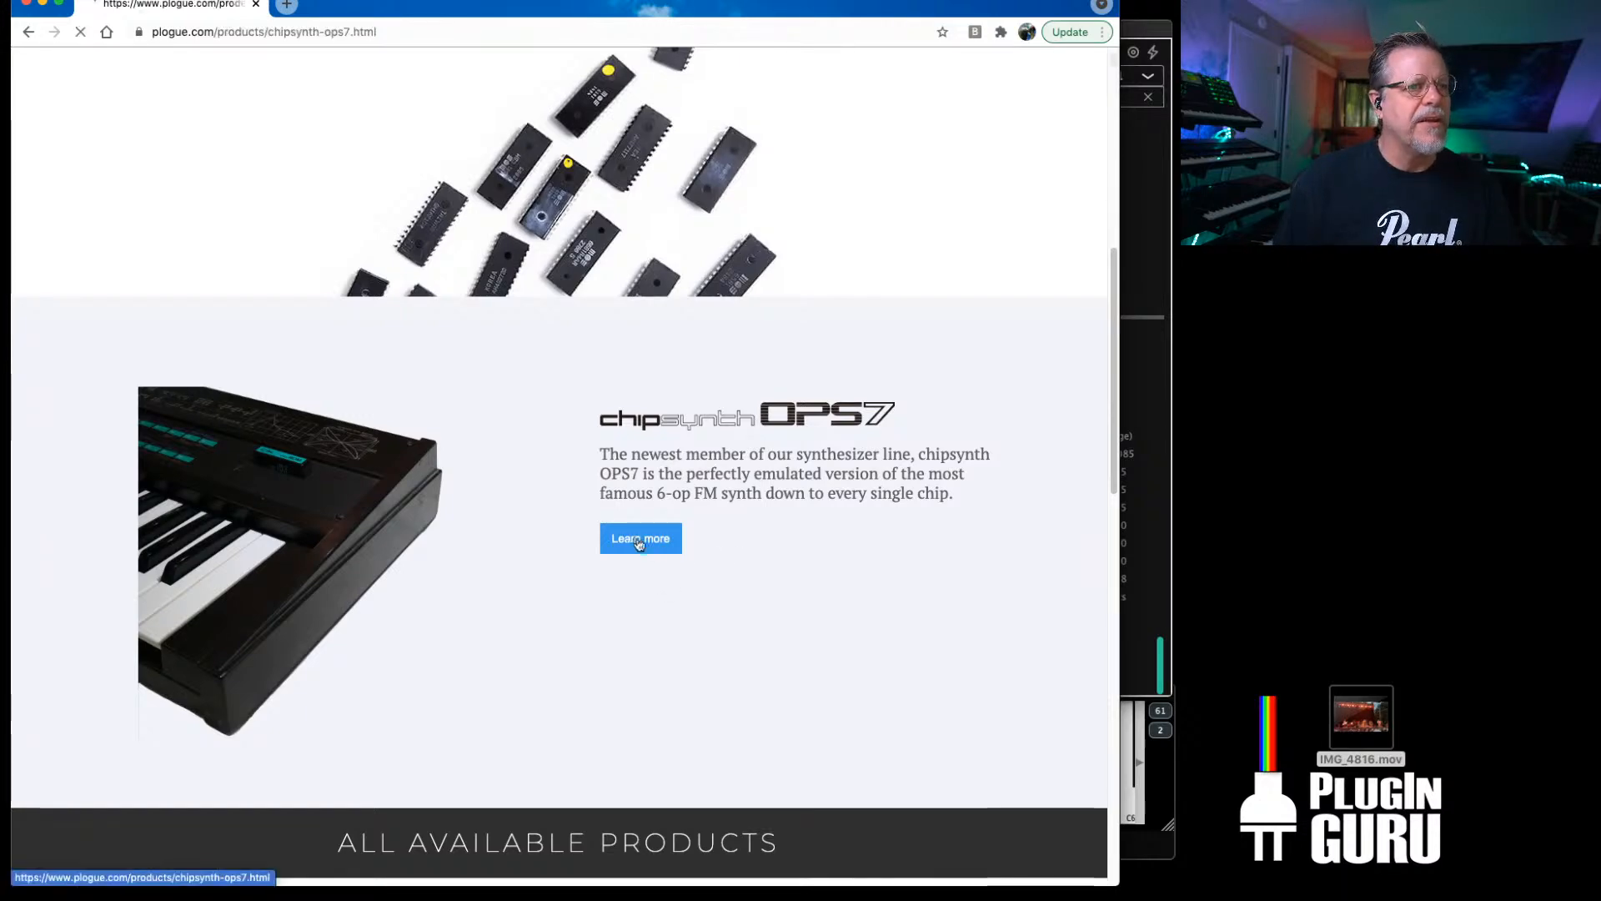
{"action": "scroll", "coordinate": [631, 534], "scroll_direction": "down", "scroll_amount": 15}
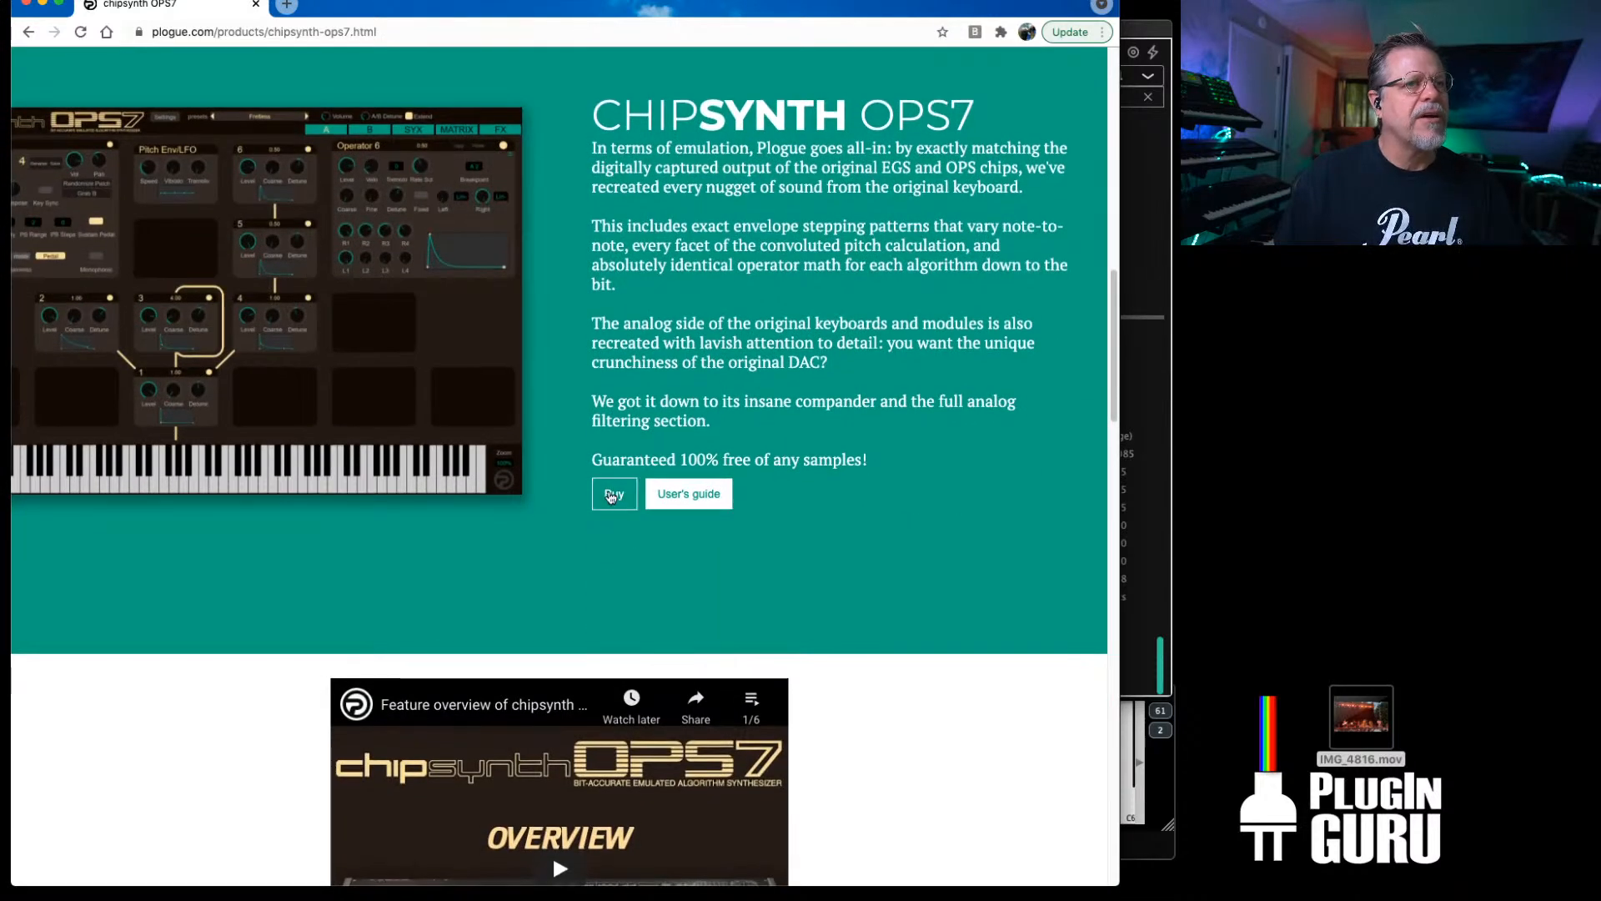
{"action": "left_click", "coordinate": [614, 496]}
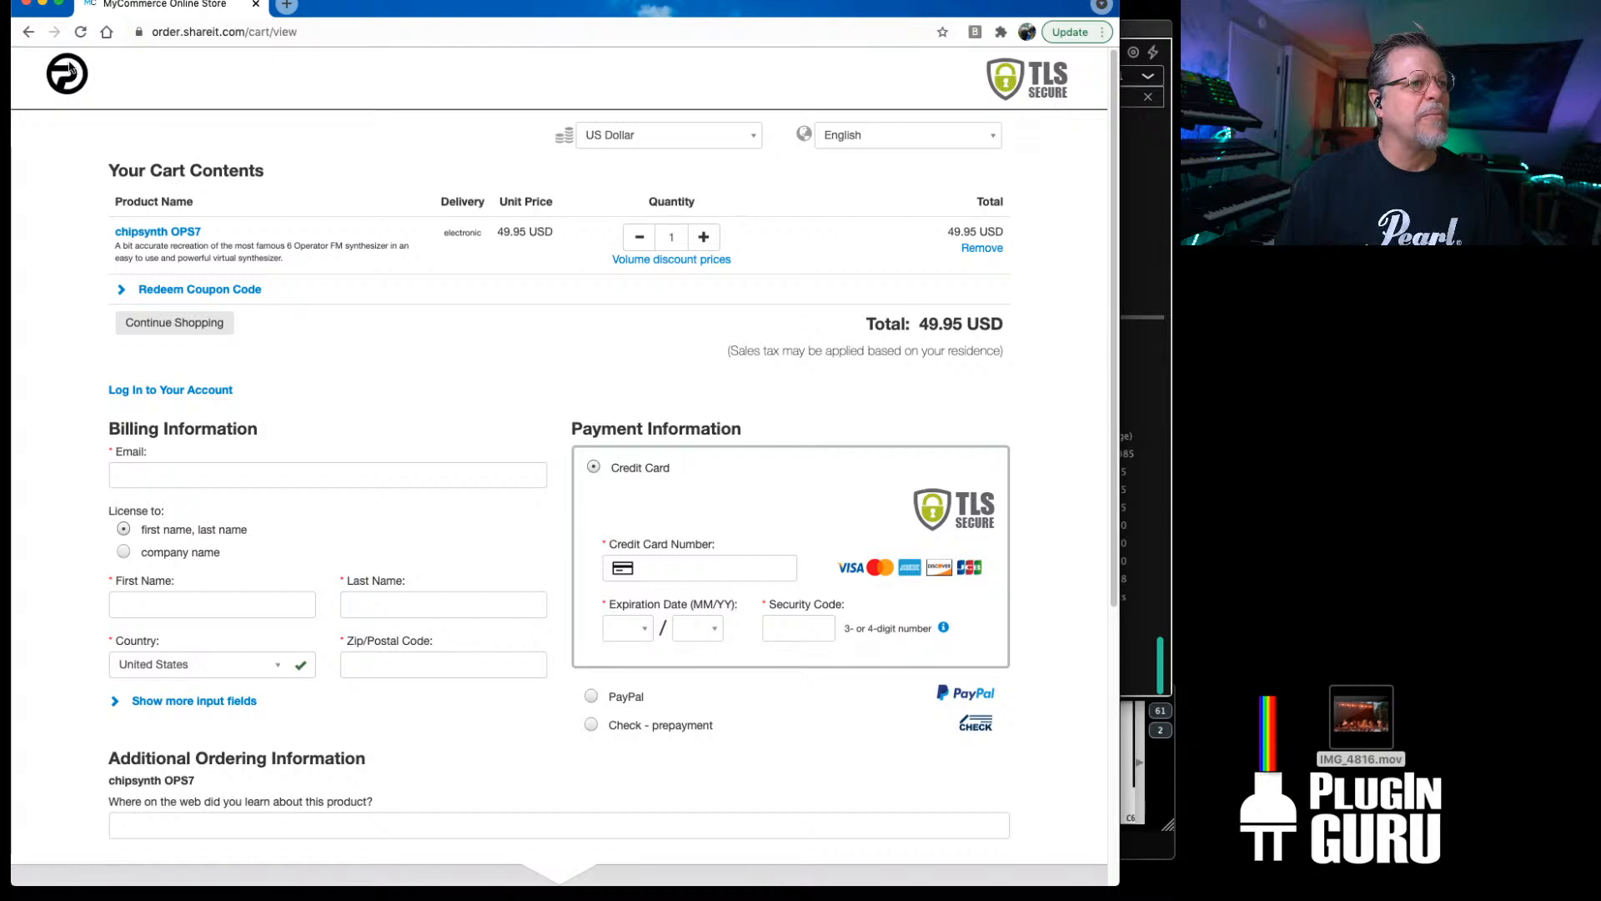
{"action": "left_click", "coordinate": [27, 31]}
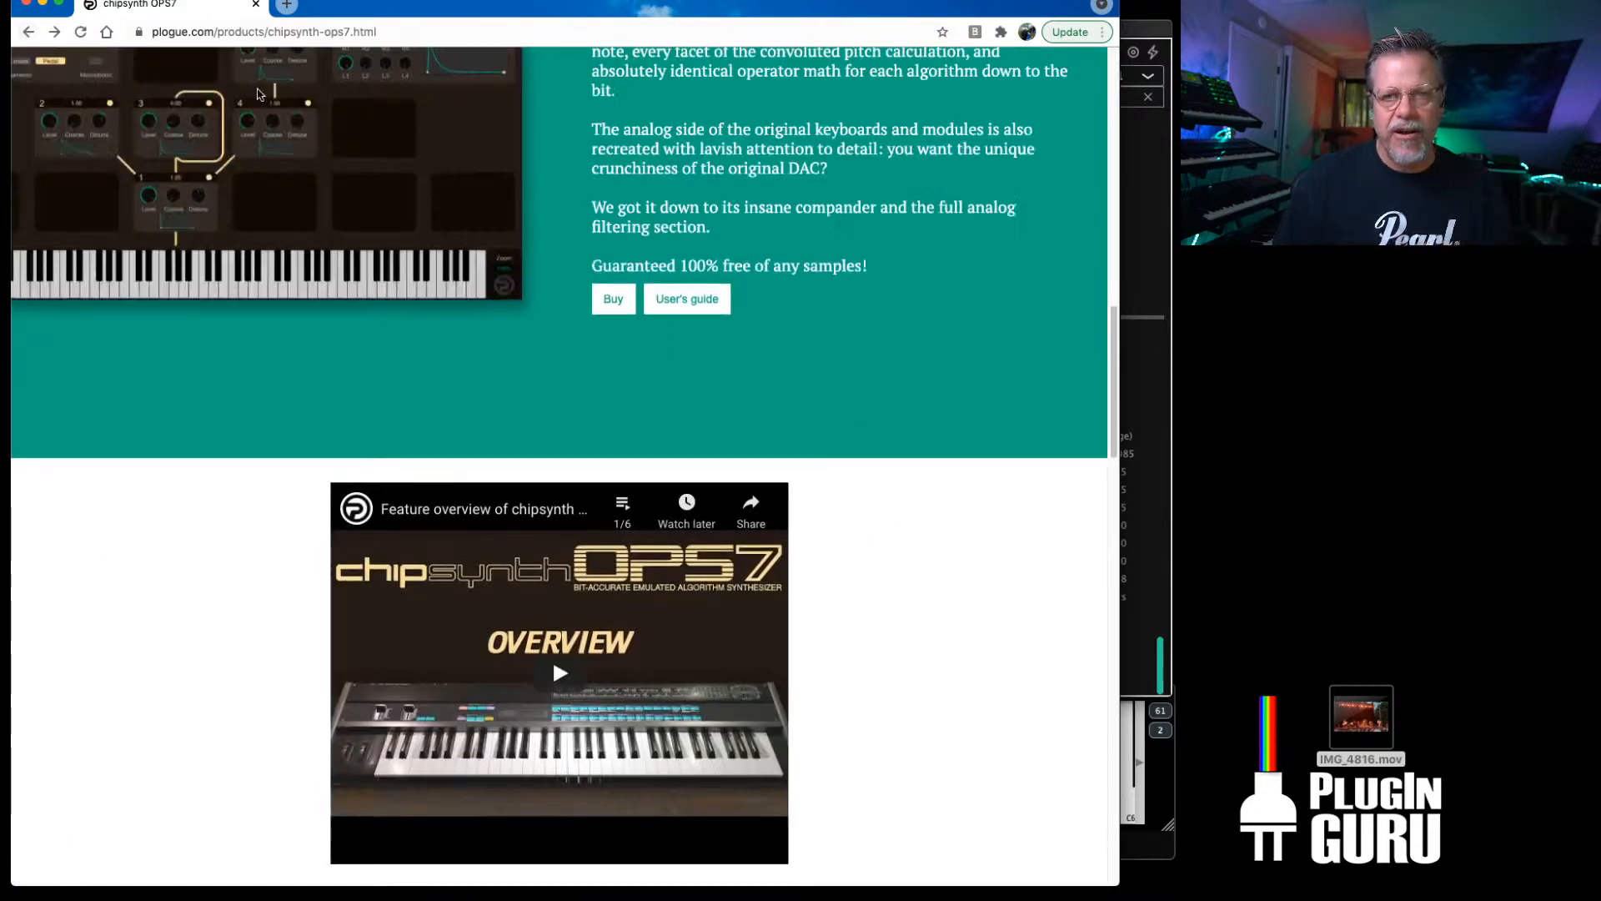
{"action": "scroll", "coordinate": [791, 583], "scroll_direction": "up", "scroll_amount": 15}
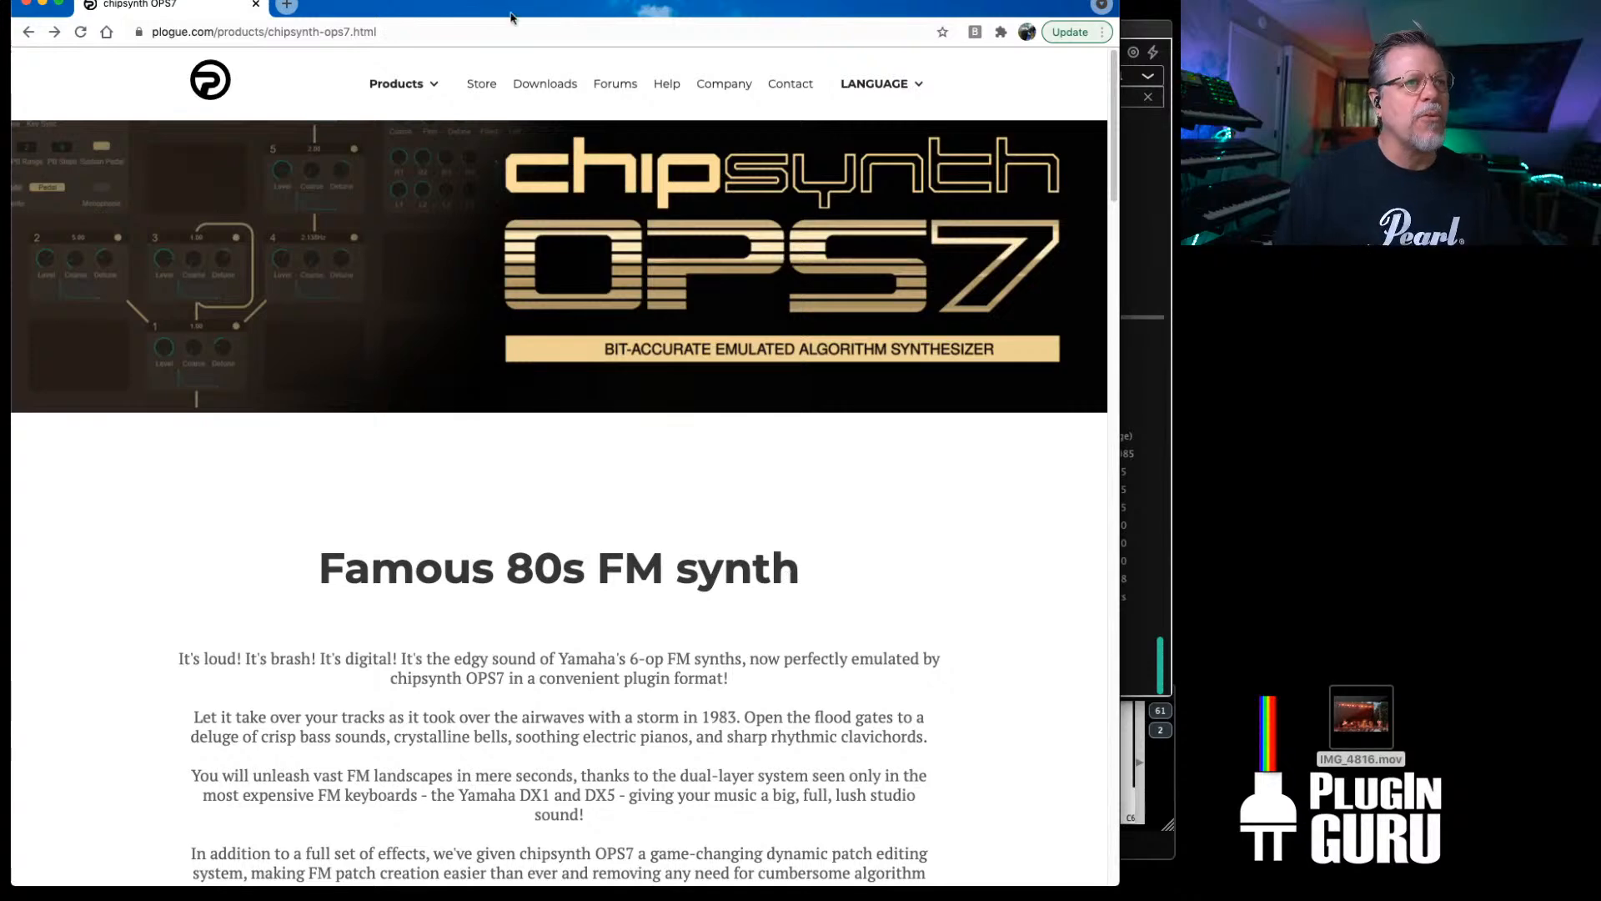
Step: Switch to Unify and swap INST 1's Sine Wave Synth for Plogue's chipsynth OPS7, moving its editor window higher
{"action": "left_click_drag", "start_coordinate": [512, 18], "coordinate": [835, 0]}
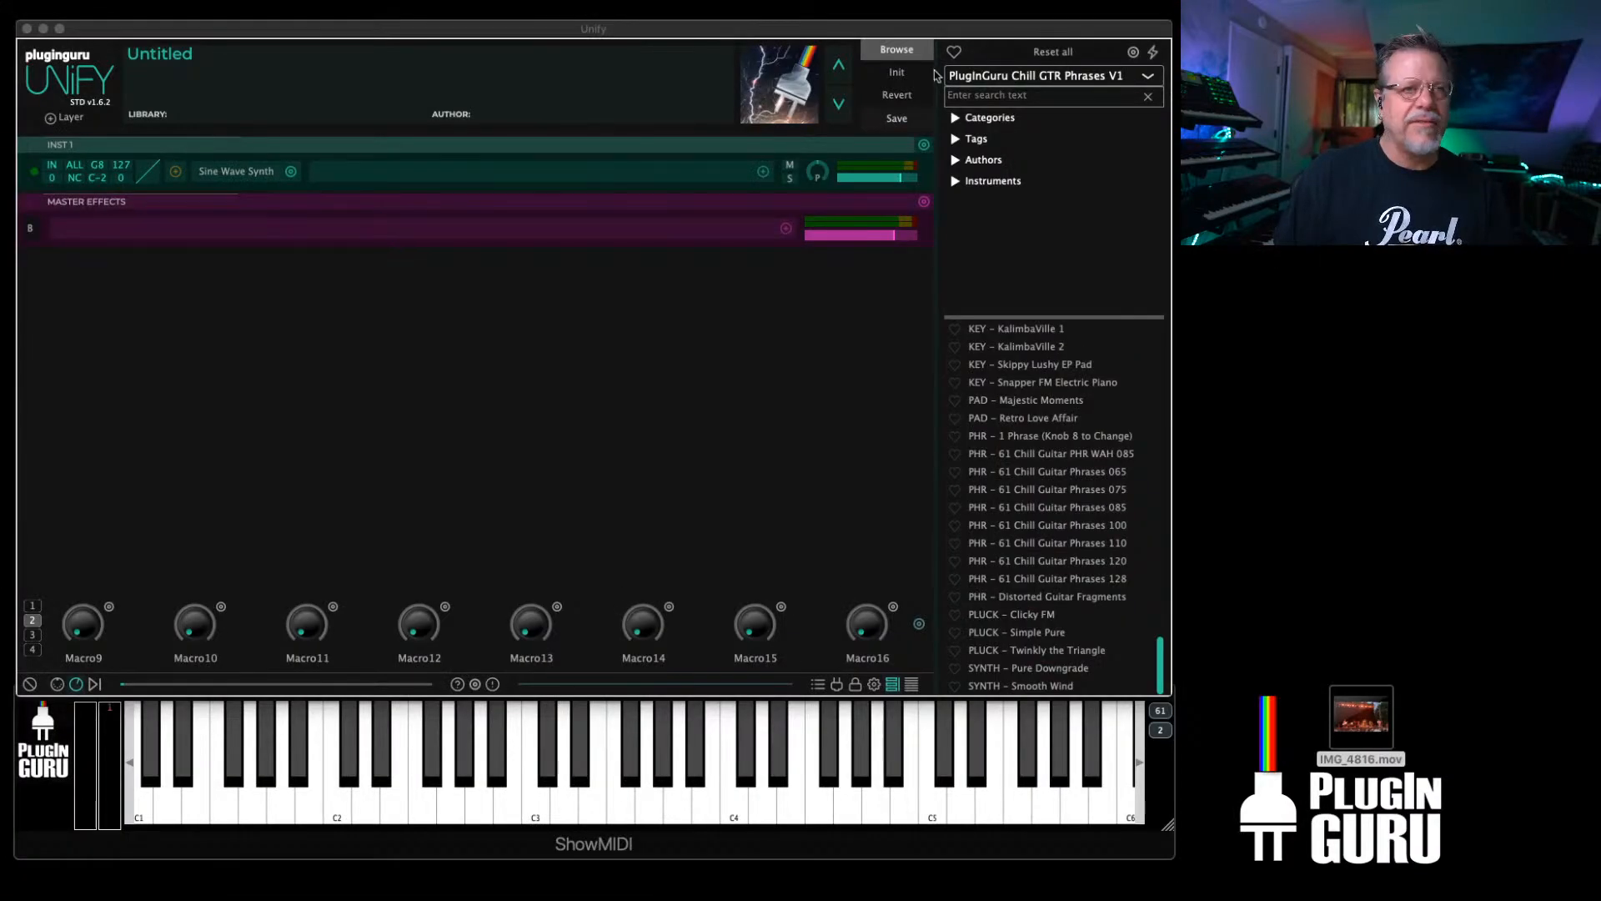
{"action": "left_click", "coordinate": [291, 172]}
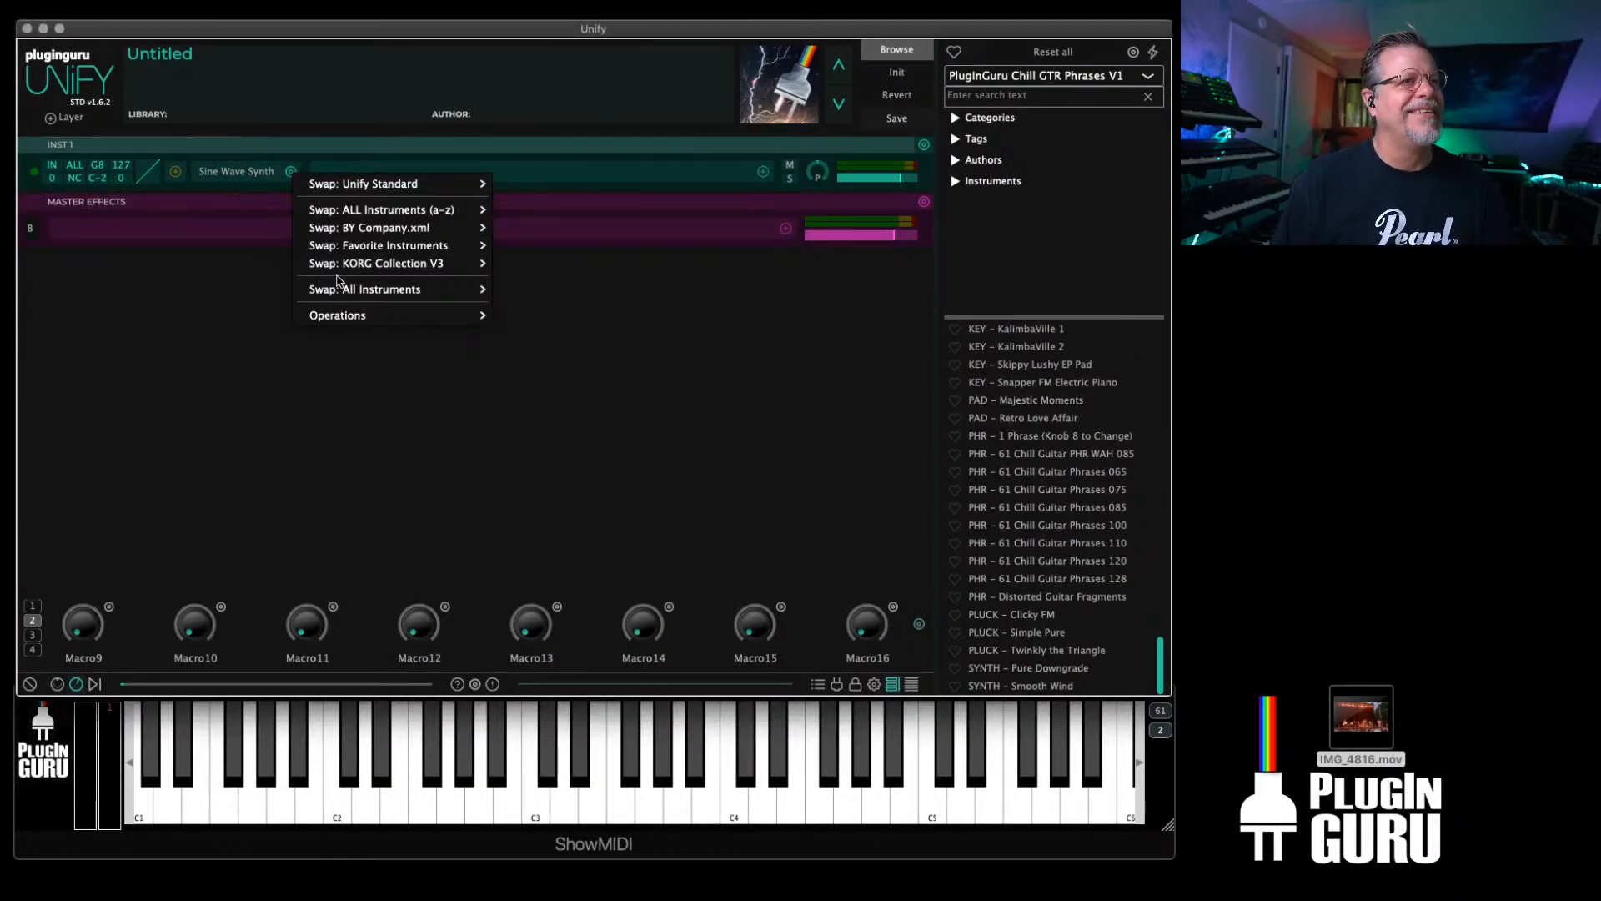
{"action": "mouse_move", "coordinate": [342, 289]}
{"action": "mouse_move", "coordinate": [658, 585]}
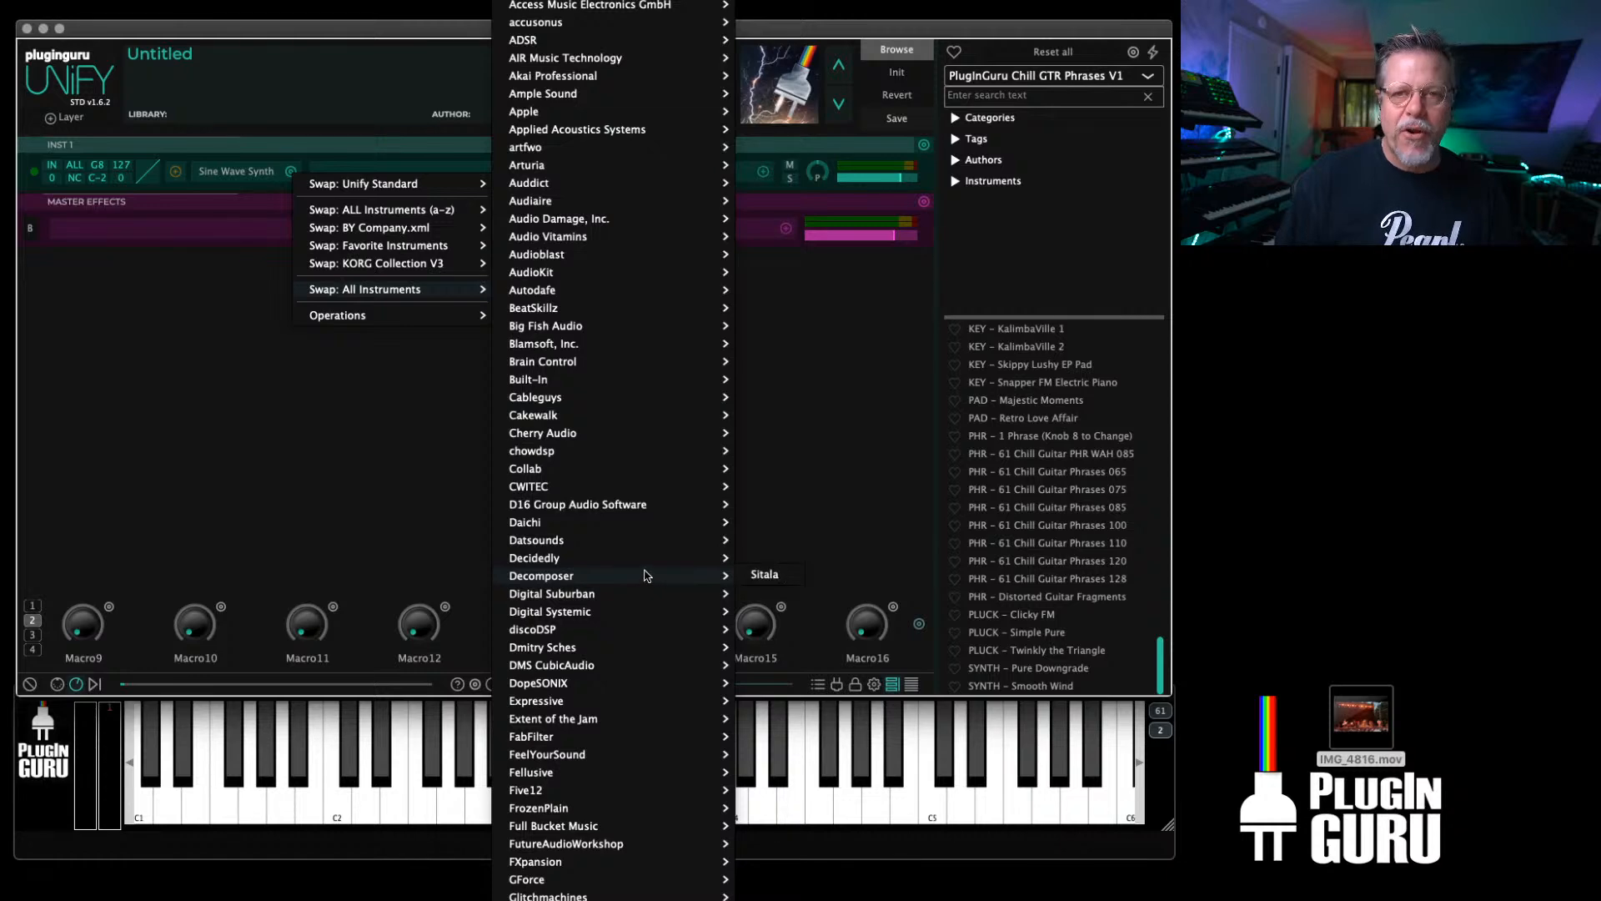
{"action": "scroll", "coordinate": [643, 575], "scroll_direction": "down", "scroll_amount": 20}
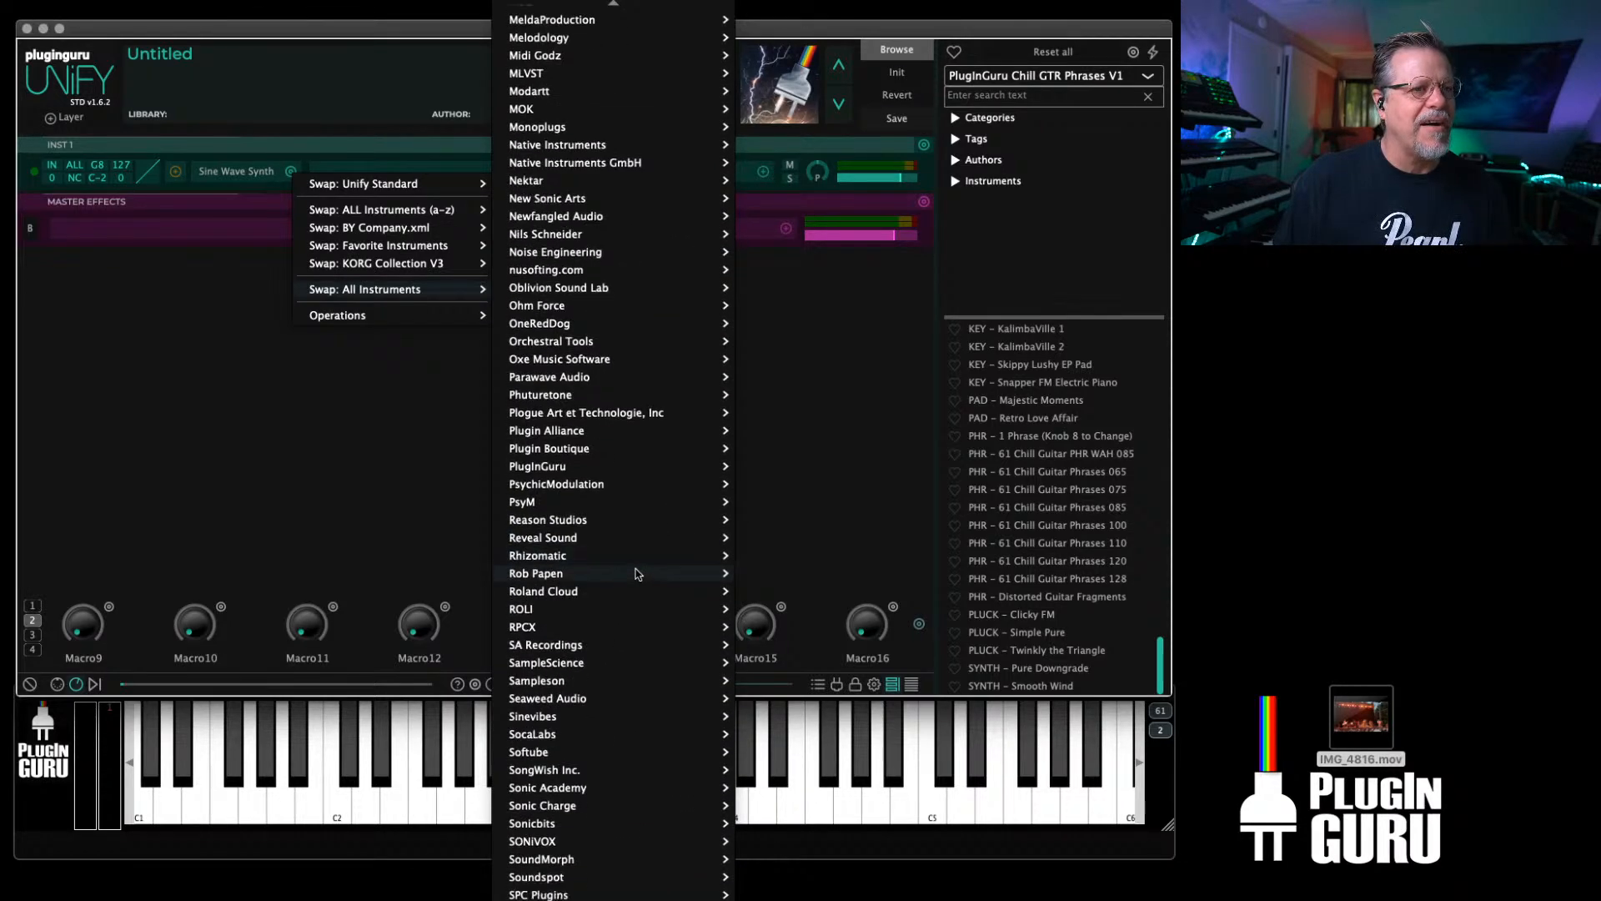
{"action": "scroll", "coordinate": [638, 574], "scroll_direction": "down", "scroll_amount": 5}
{"action": "scroll", "coordinate": [628, 565], "scroll_direction": "up", "scroll_amount": 5}
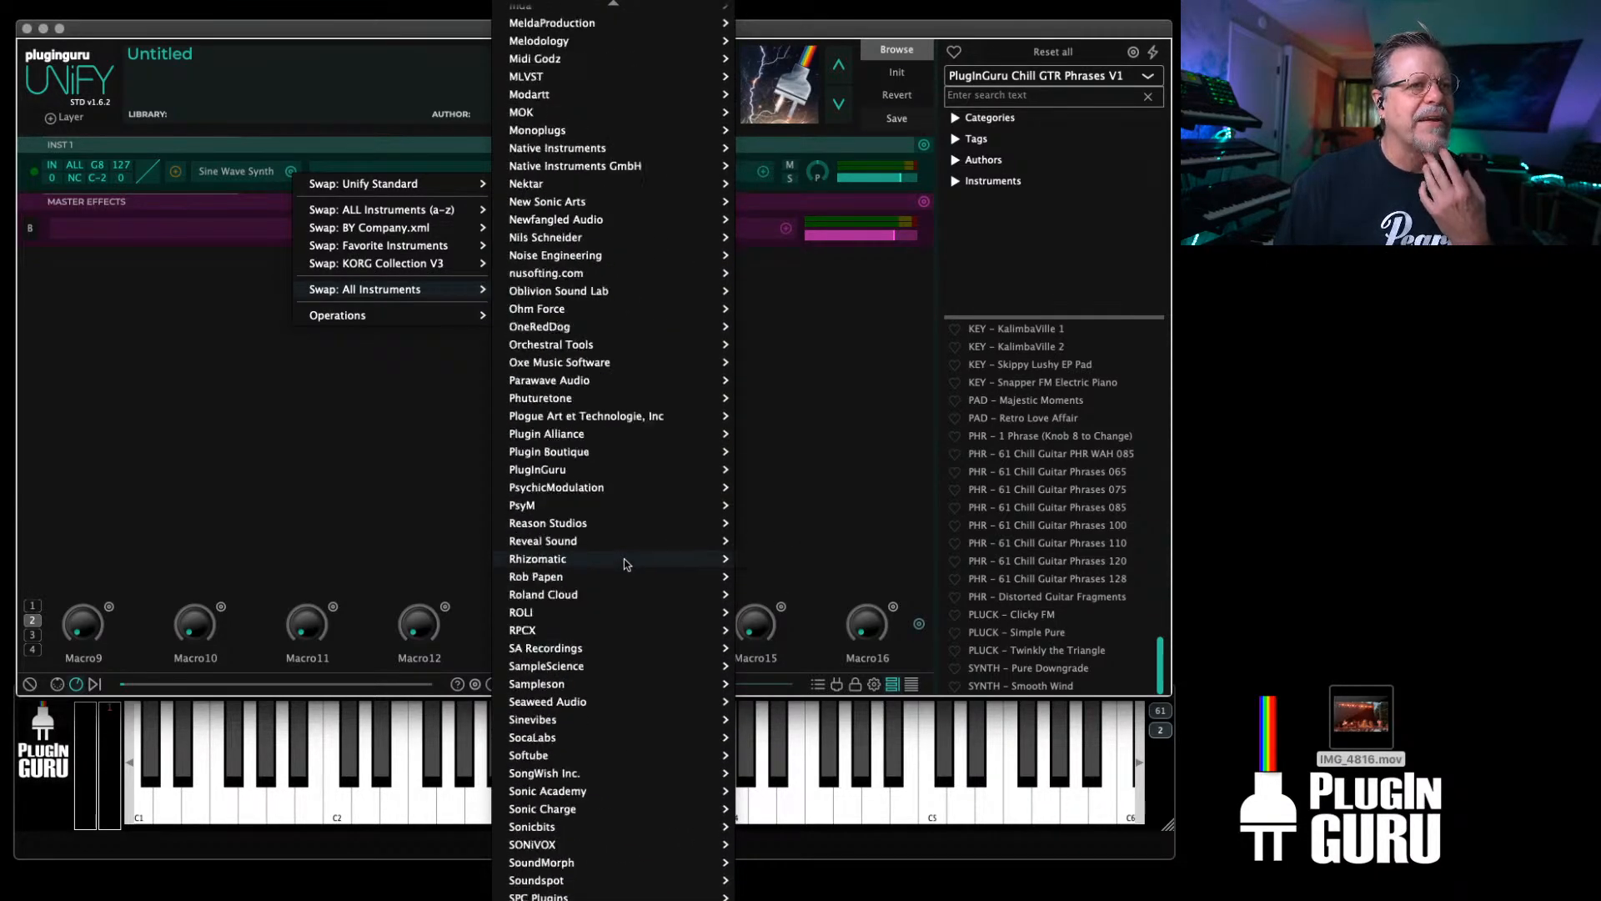
{"action": "scroll", "coordinate": [627, 565], "scroll_direction": "up", "scroll_amount": 3}
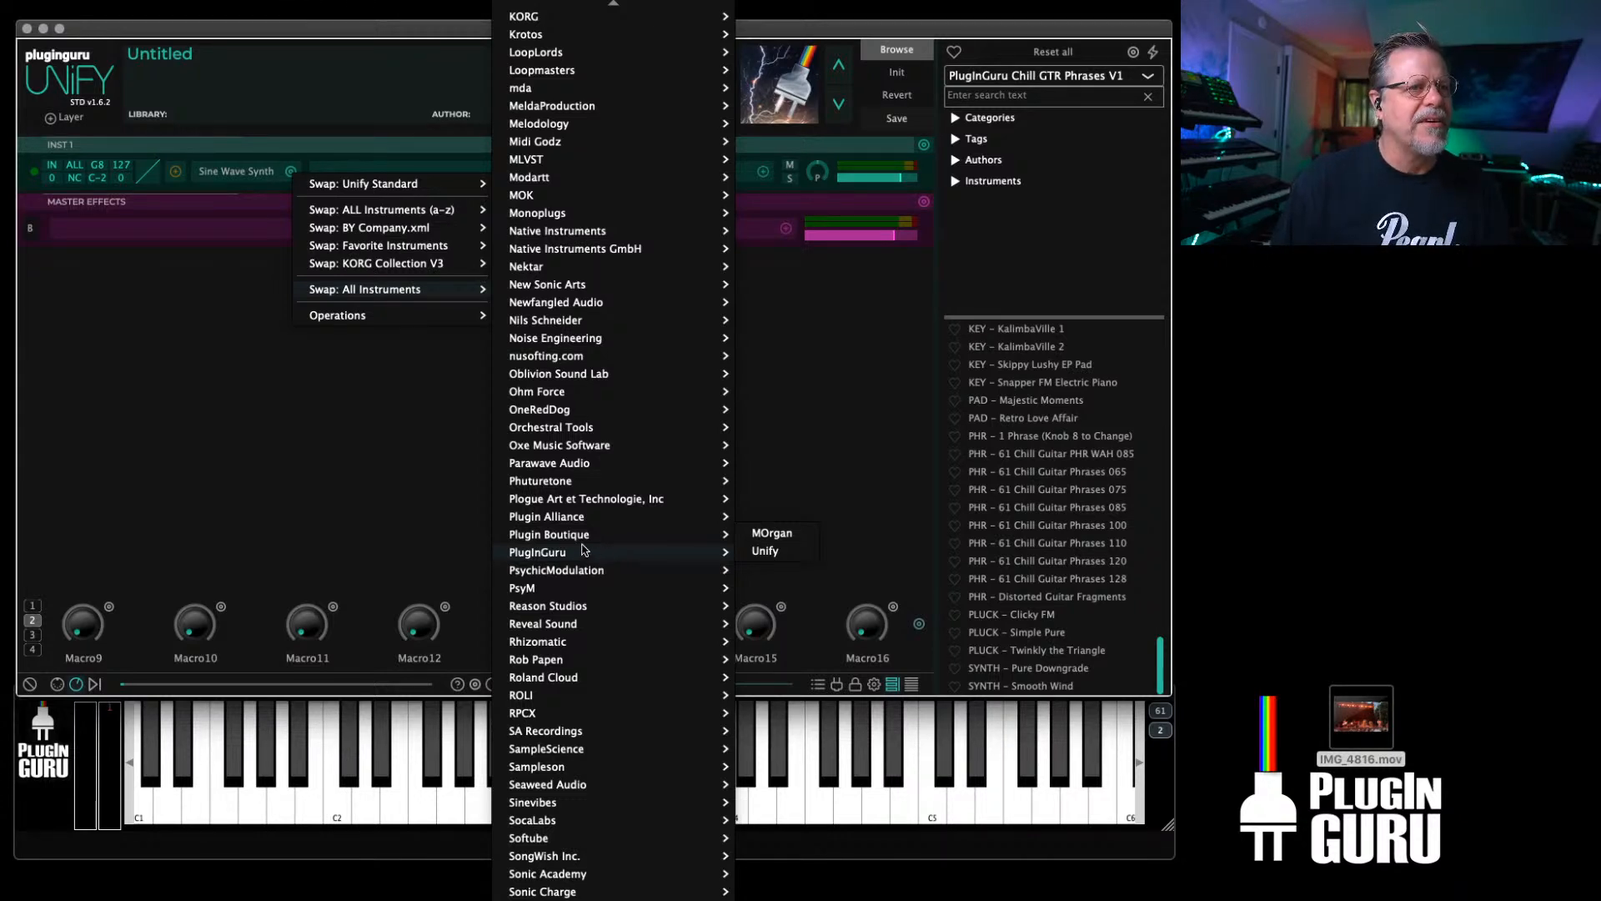
{"action": "mouse_move", "coordinate": [567, 517]}
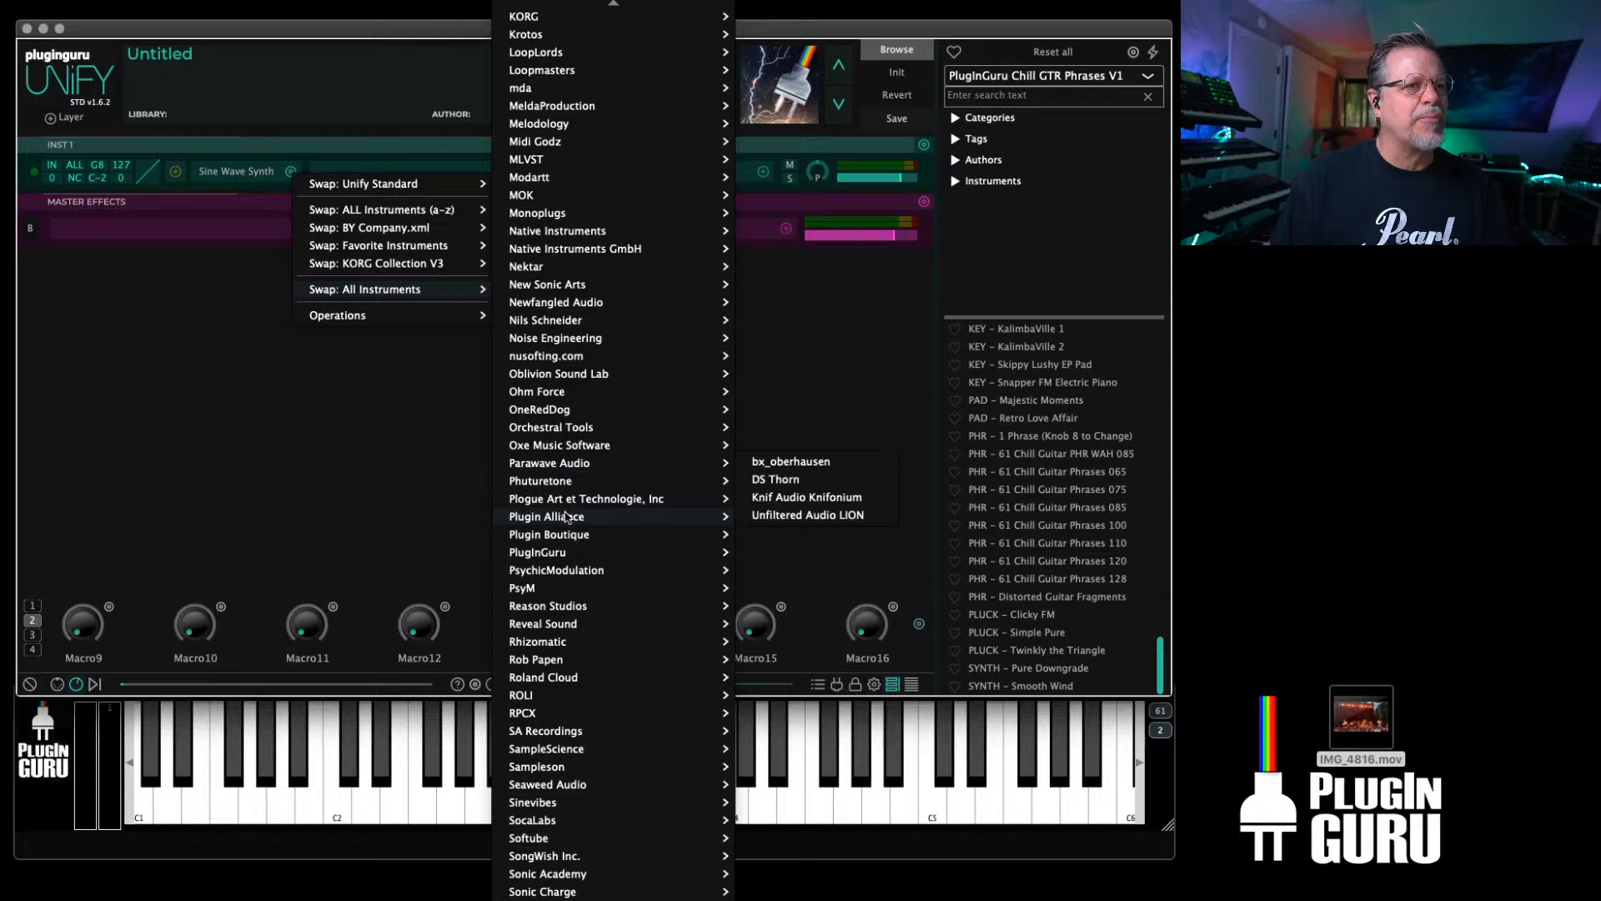
{"action": "mouse_move", "coordinate": [633, 498]}
{"action": "left_click", "coordinate": [793, 481]}
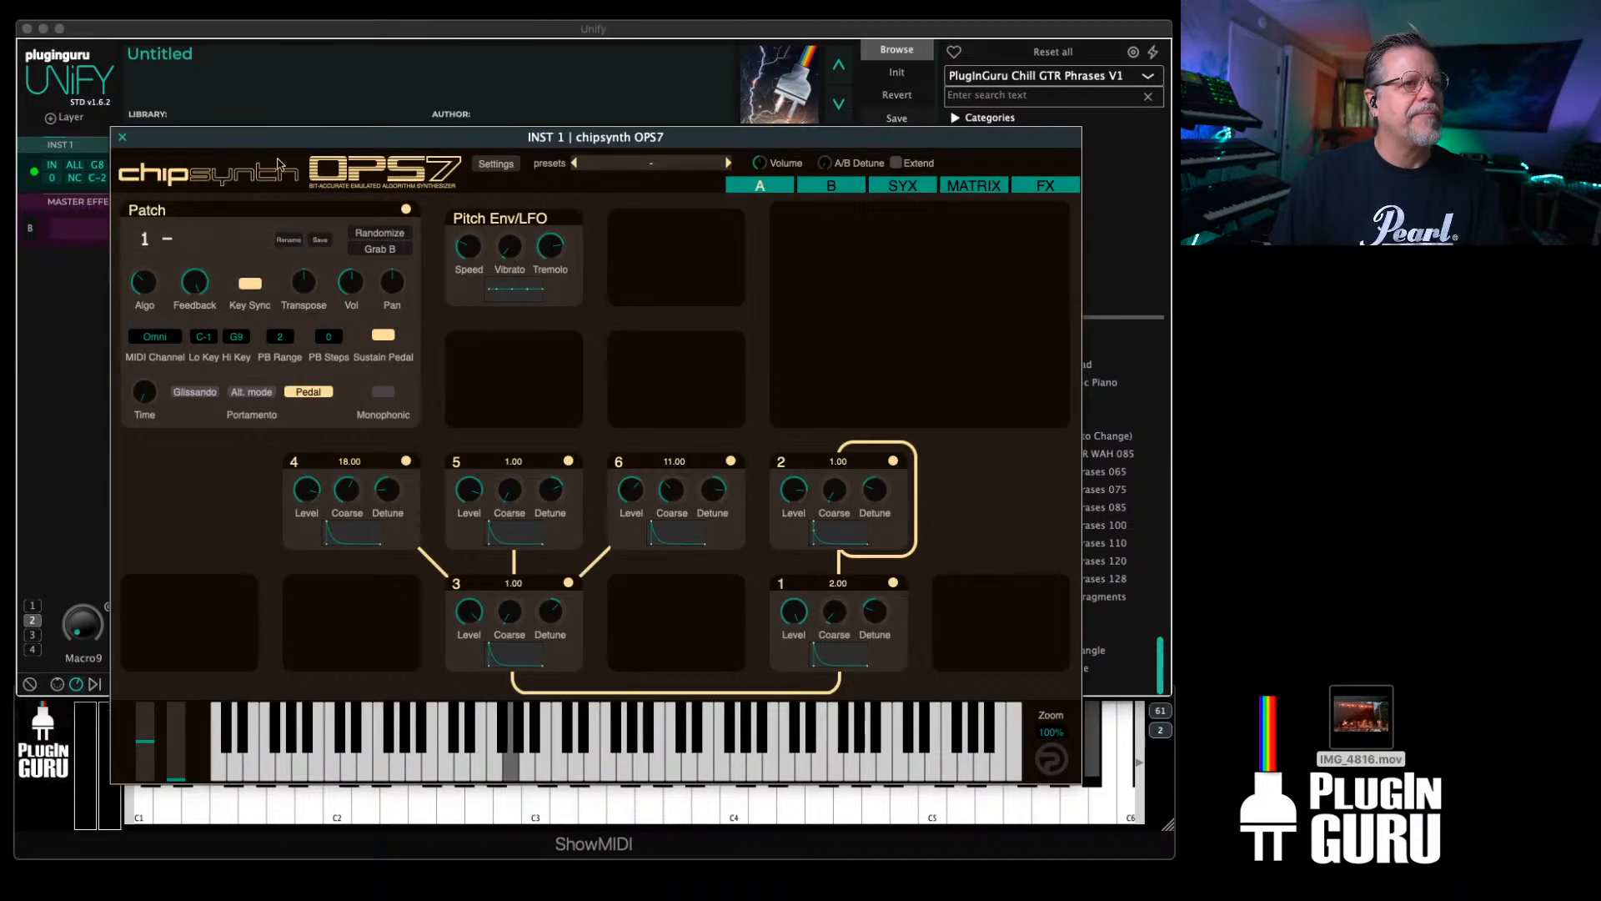
{"action": "left_click_drag", "start_coordinate": [293, 140], "coordinate": [261, 52]}
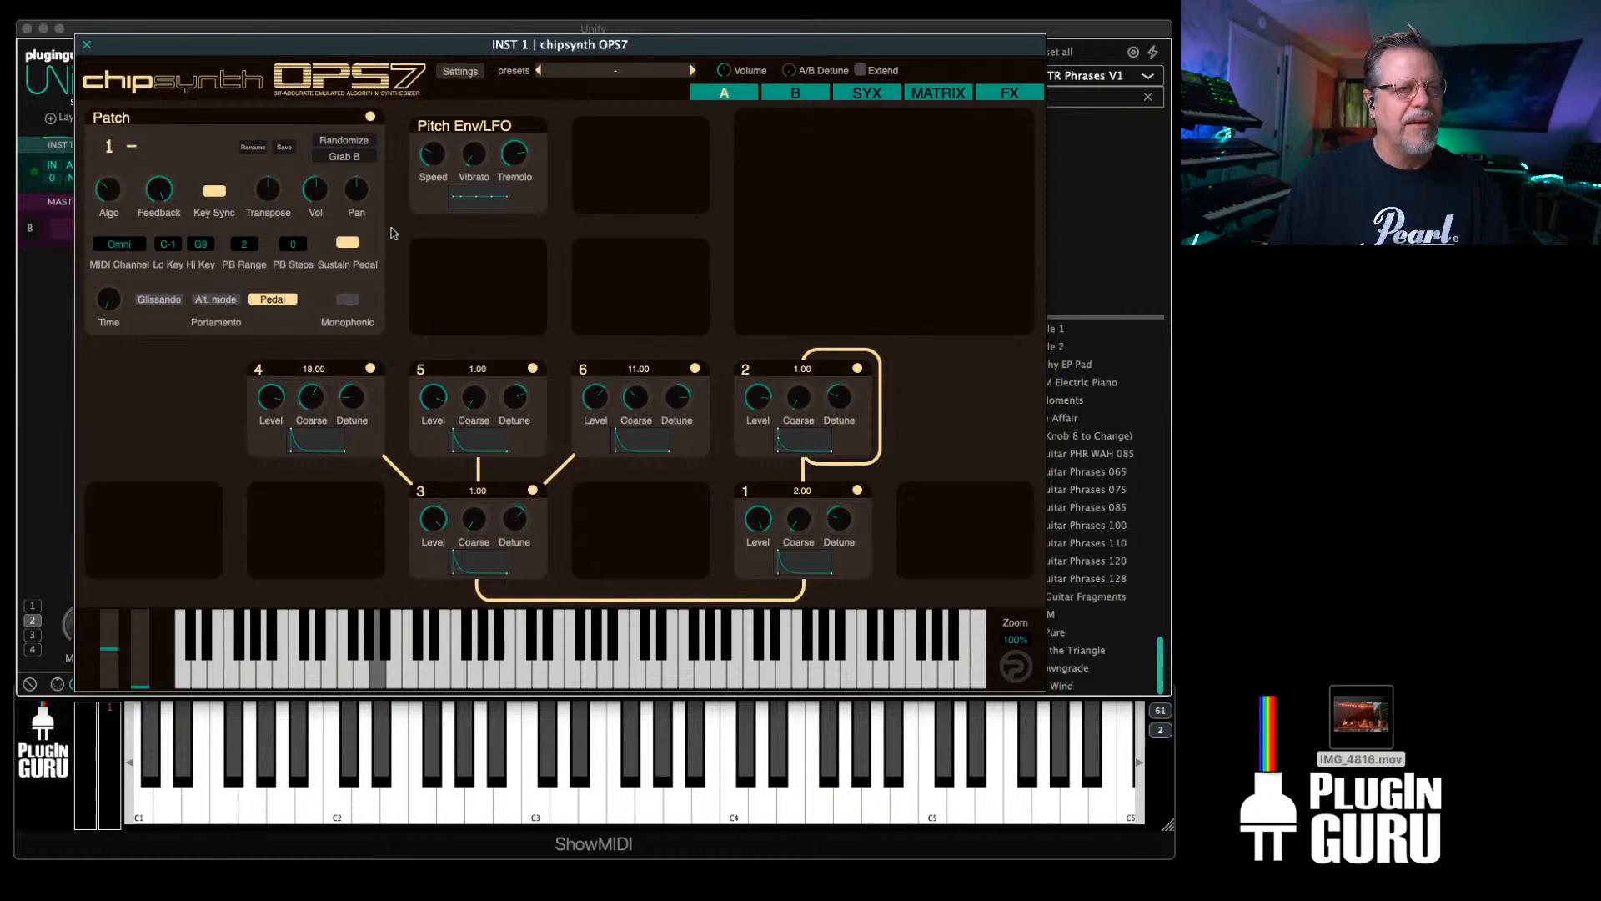
Step: Load the Bass Plucks preset from the Basses category and step forward through the presets via Club Bass to Cyber Bass
{"action": "left_click", "coordinate": [615, 70]}
{"action": "mouse_move", "coordinate": [636, 162]}
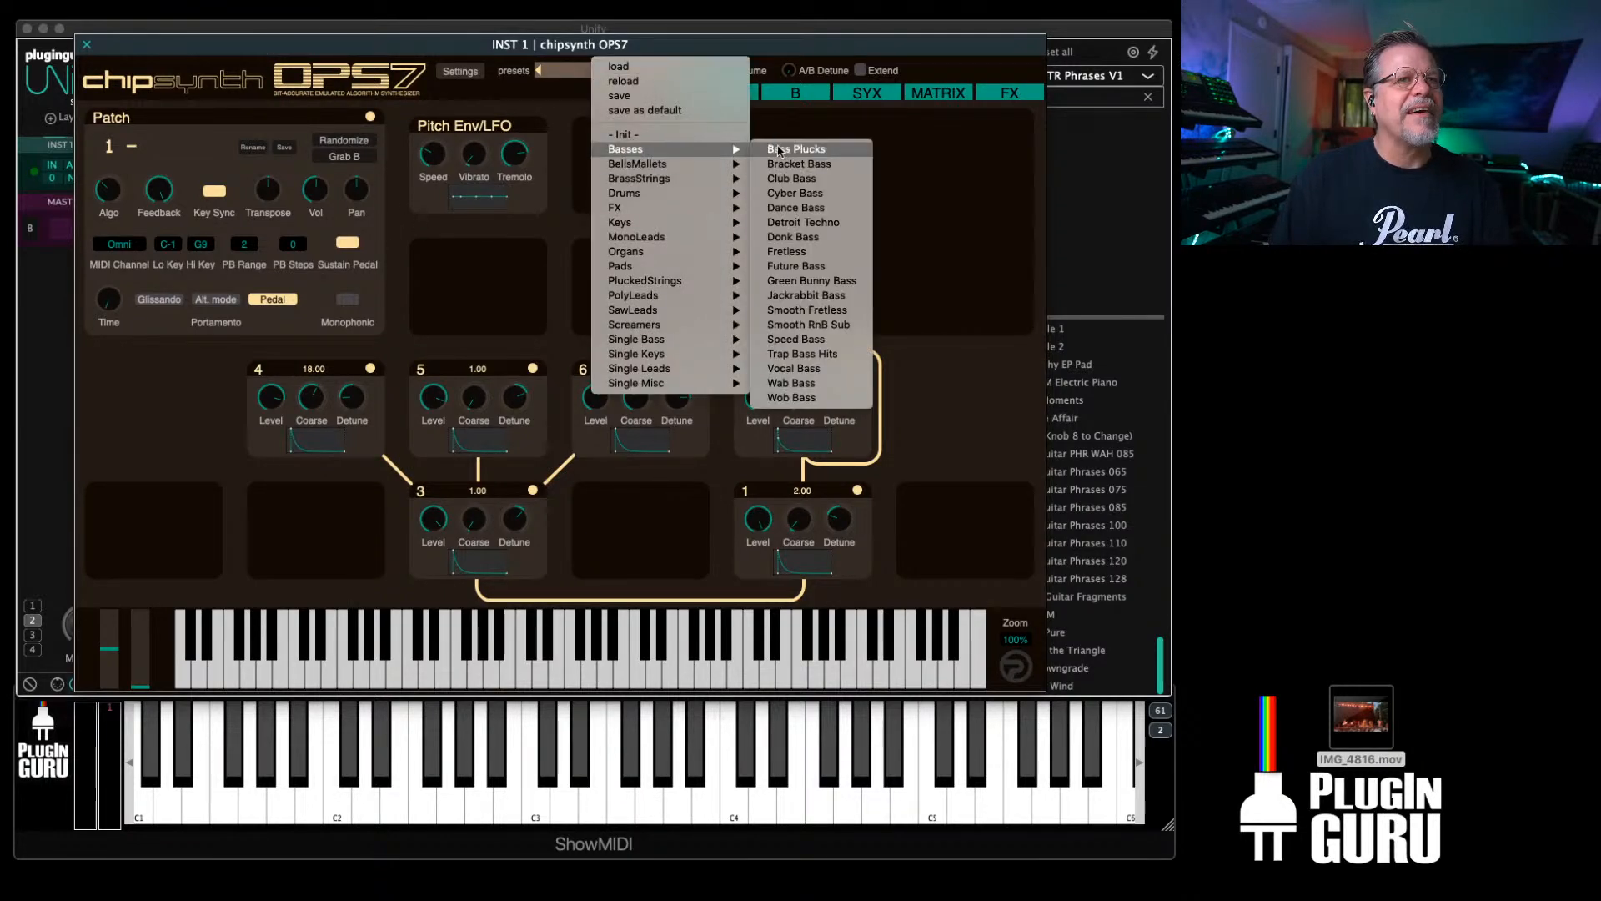
{"action": "left_click", "coordinate": [774, 147]}
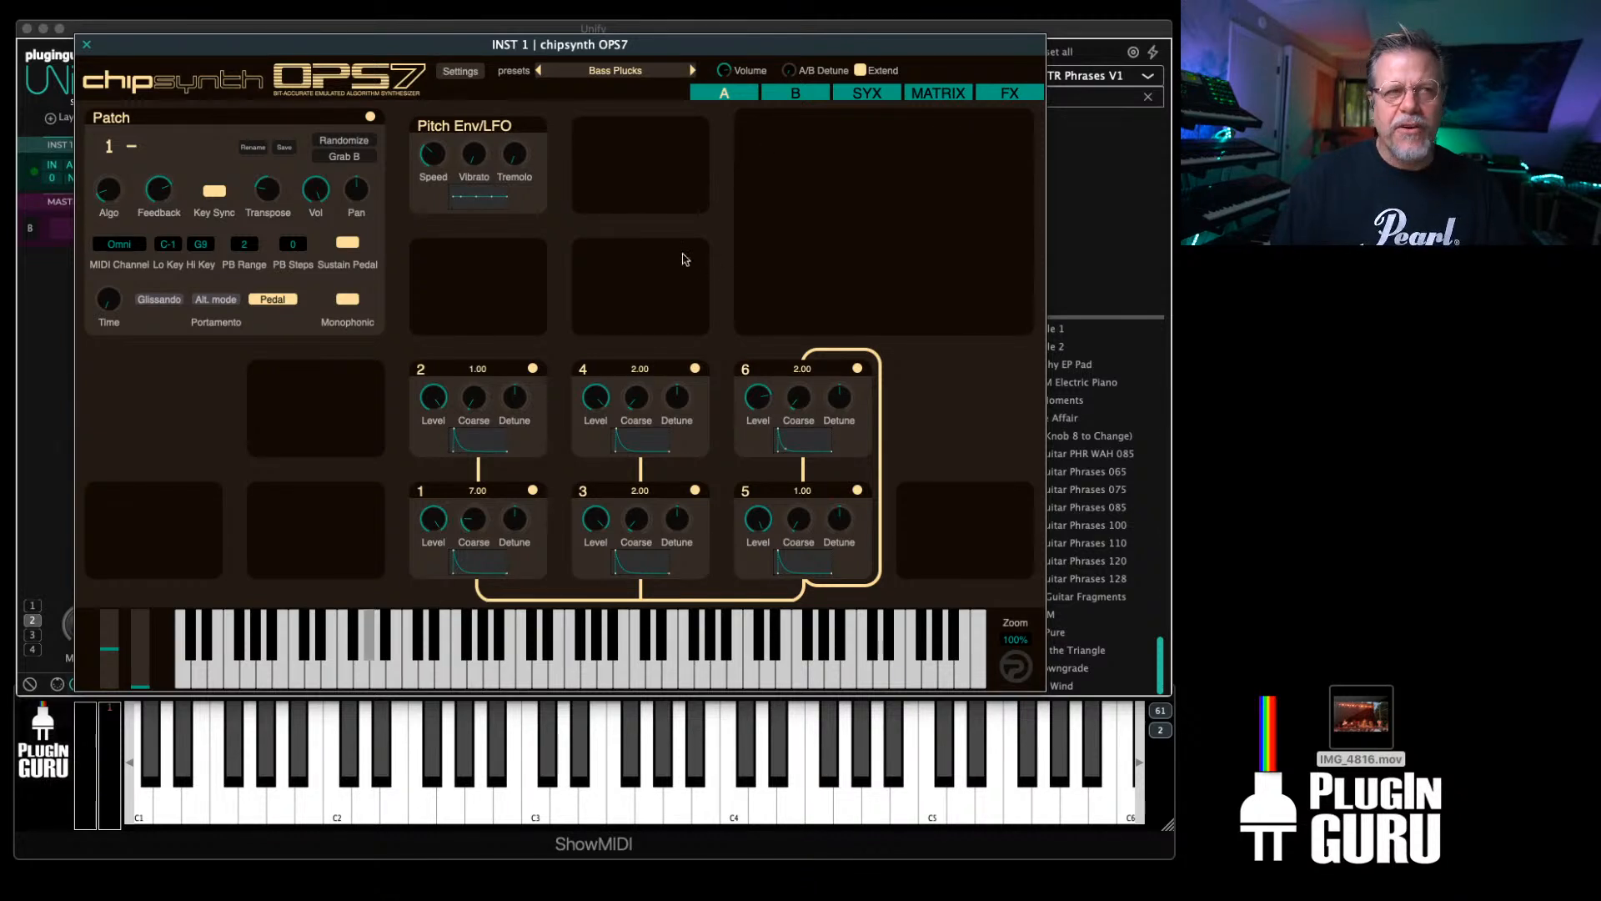
{"action": "left_click_drag", "start_coordinate": [716, 44], "coordinate": [716, 27]}
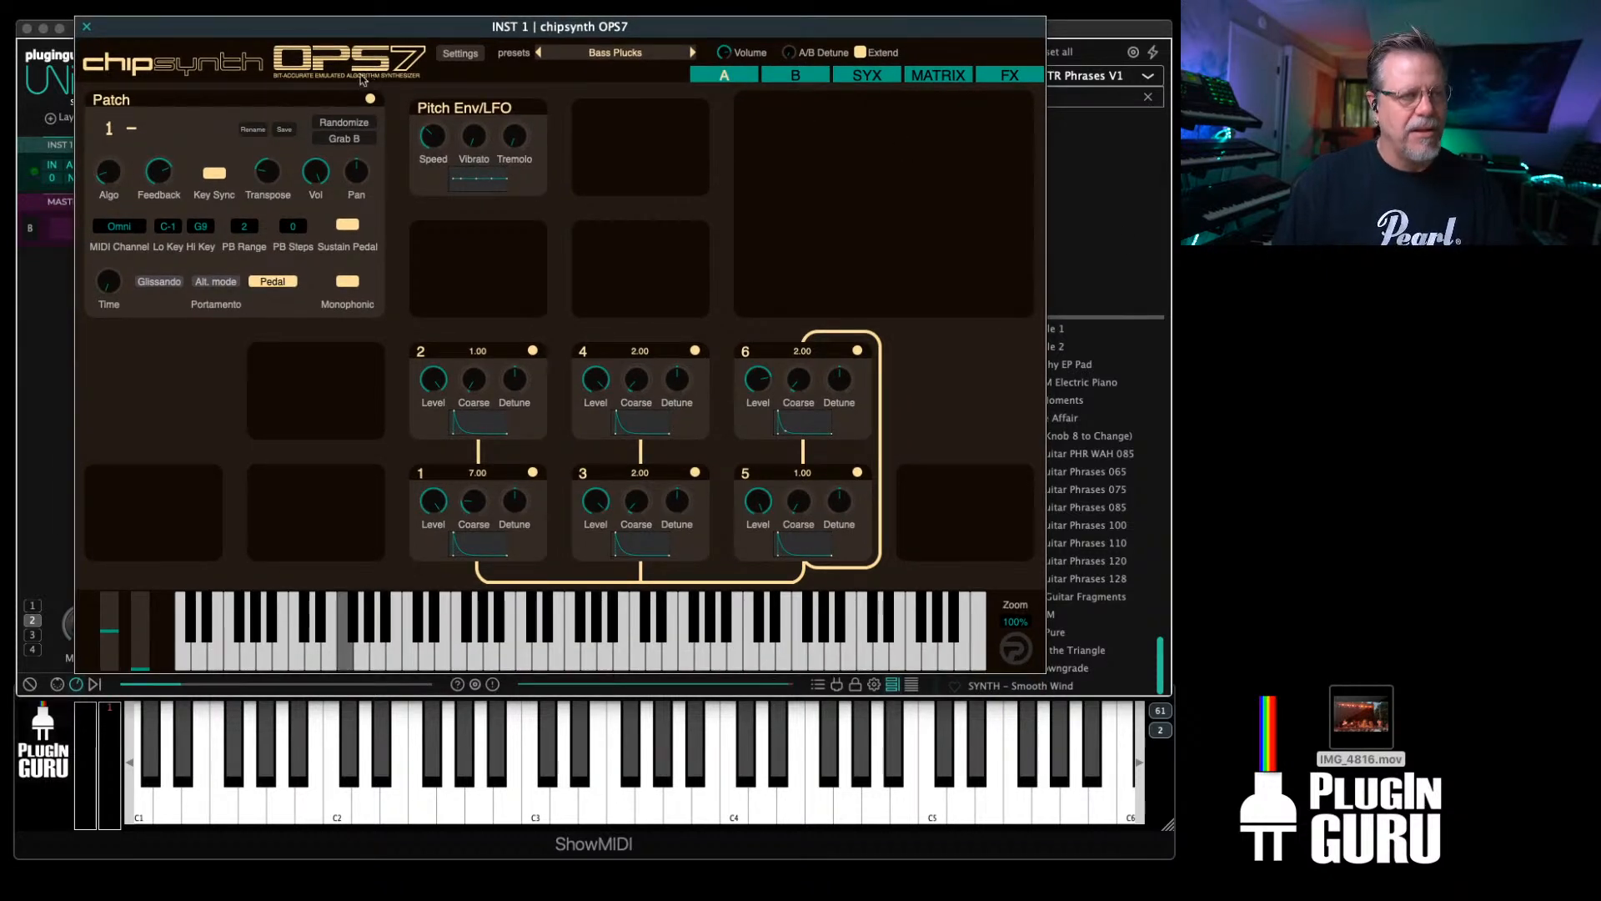
{"action": "left_click", "coordinate": [691, 52]}
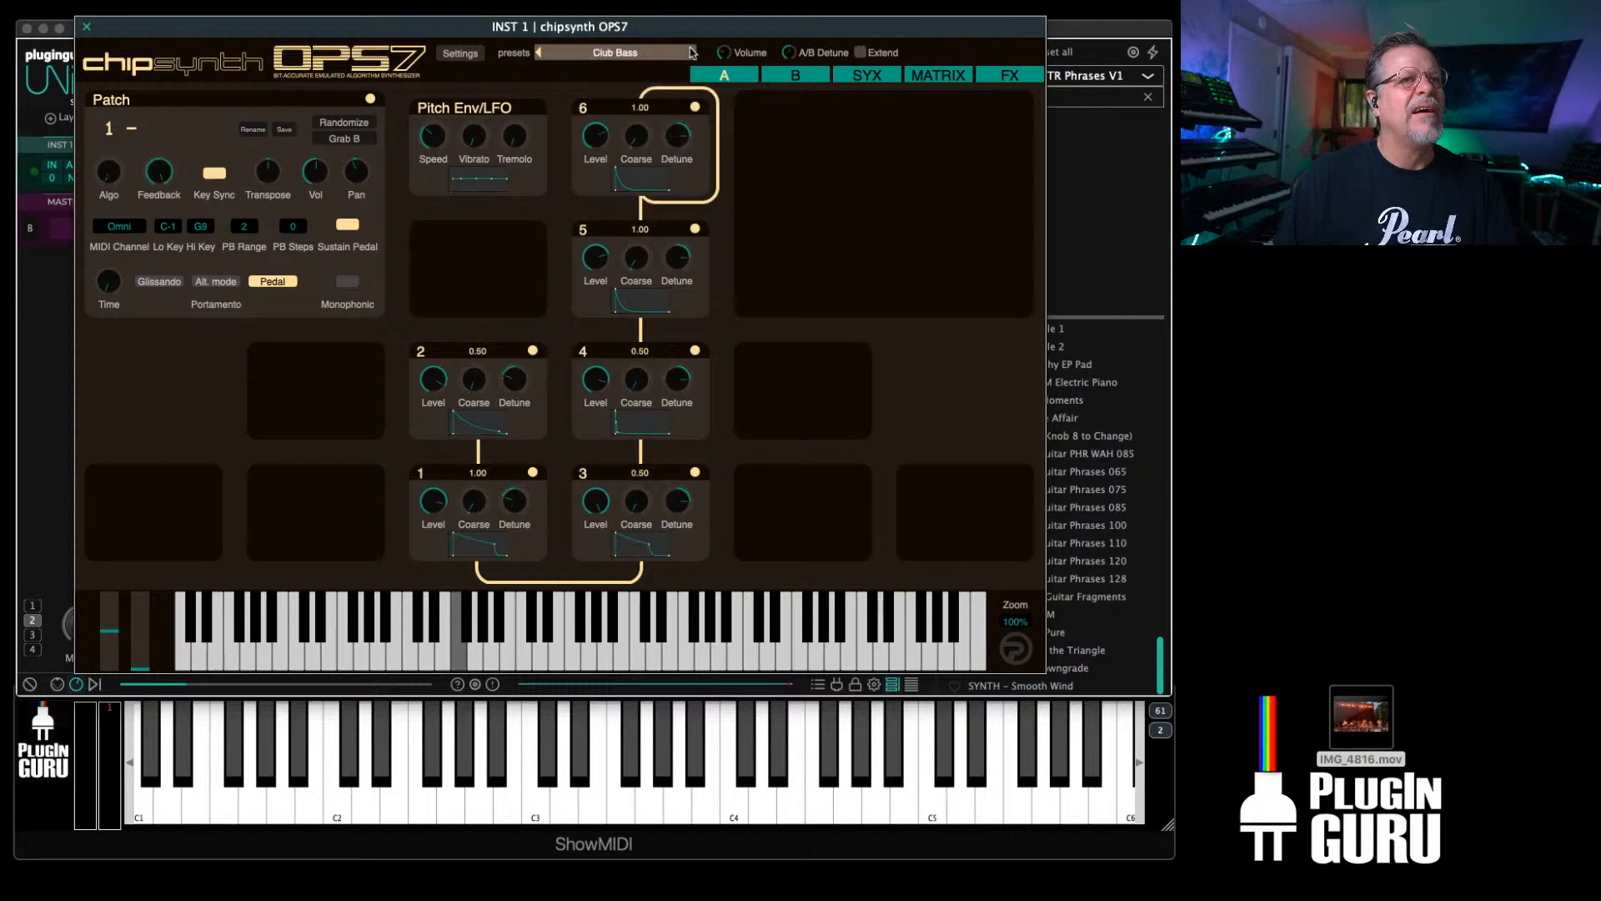
{"action": "left_click", "coordinate": [691, 52]}
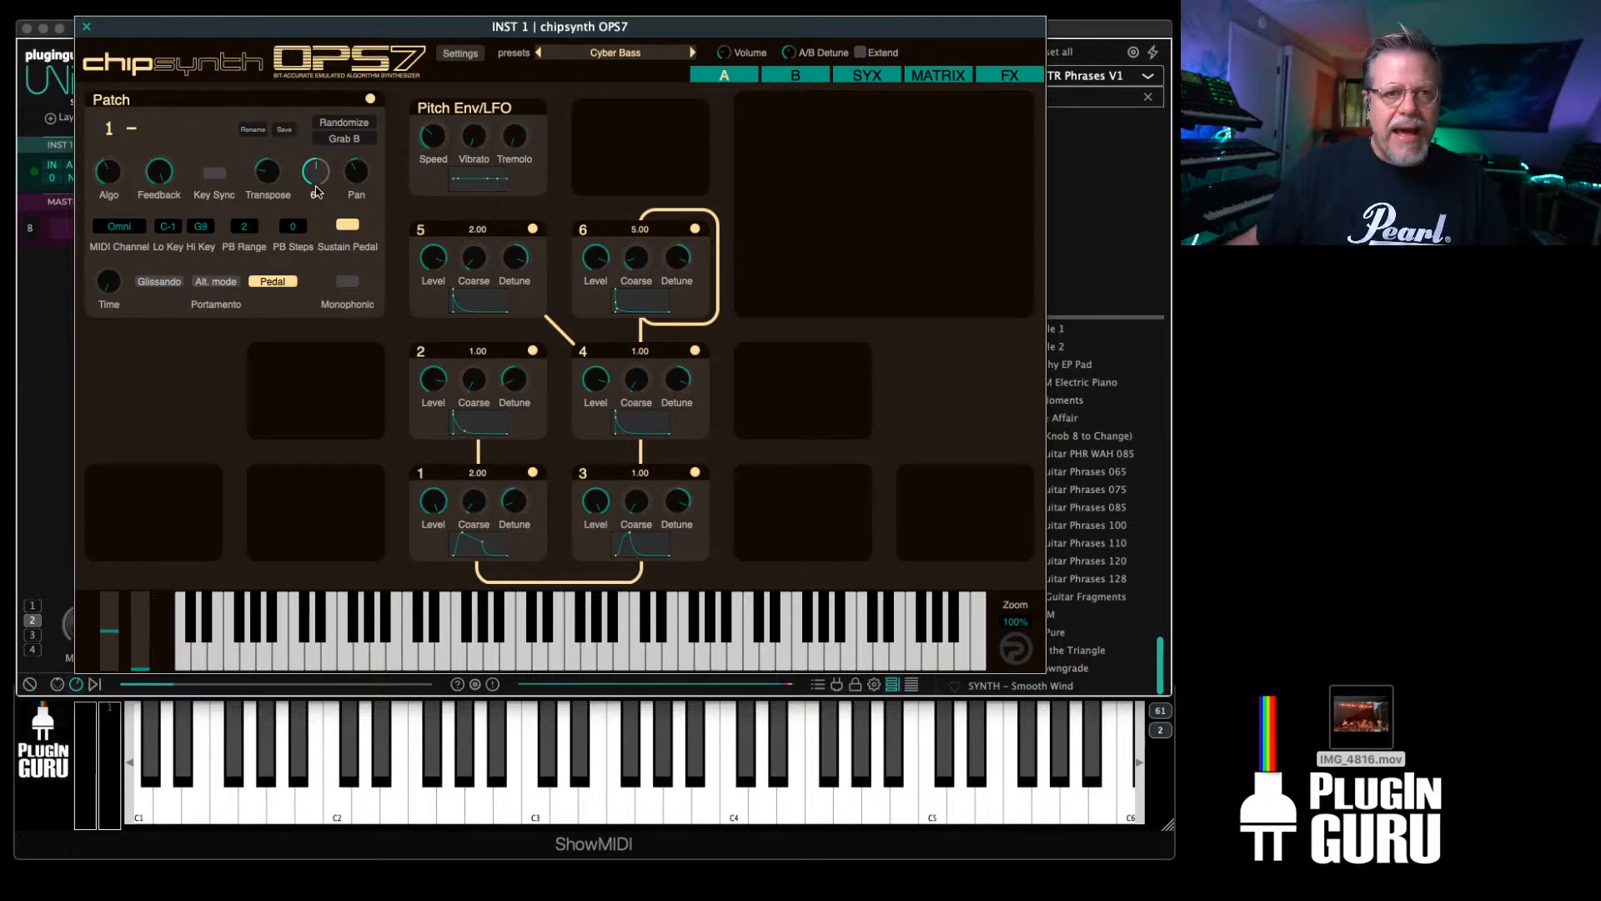
Step: Change the operator algorithm of Cyber Bass on both layer A and layer B
{"action": "left_click_drag", "start_coordinate": [113, 177], "coordinate": [112, 158]}
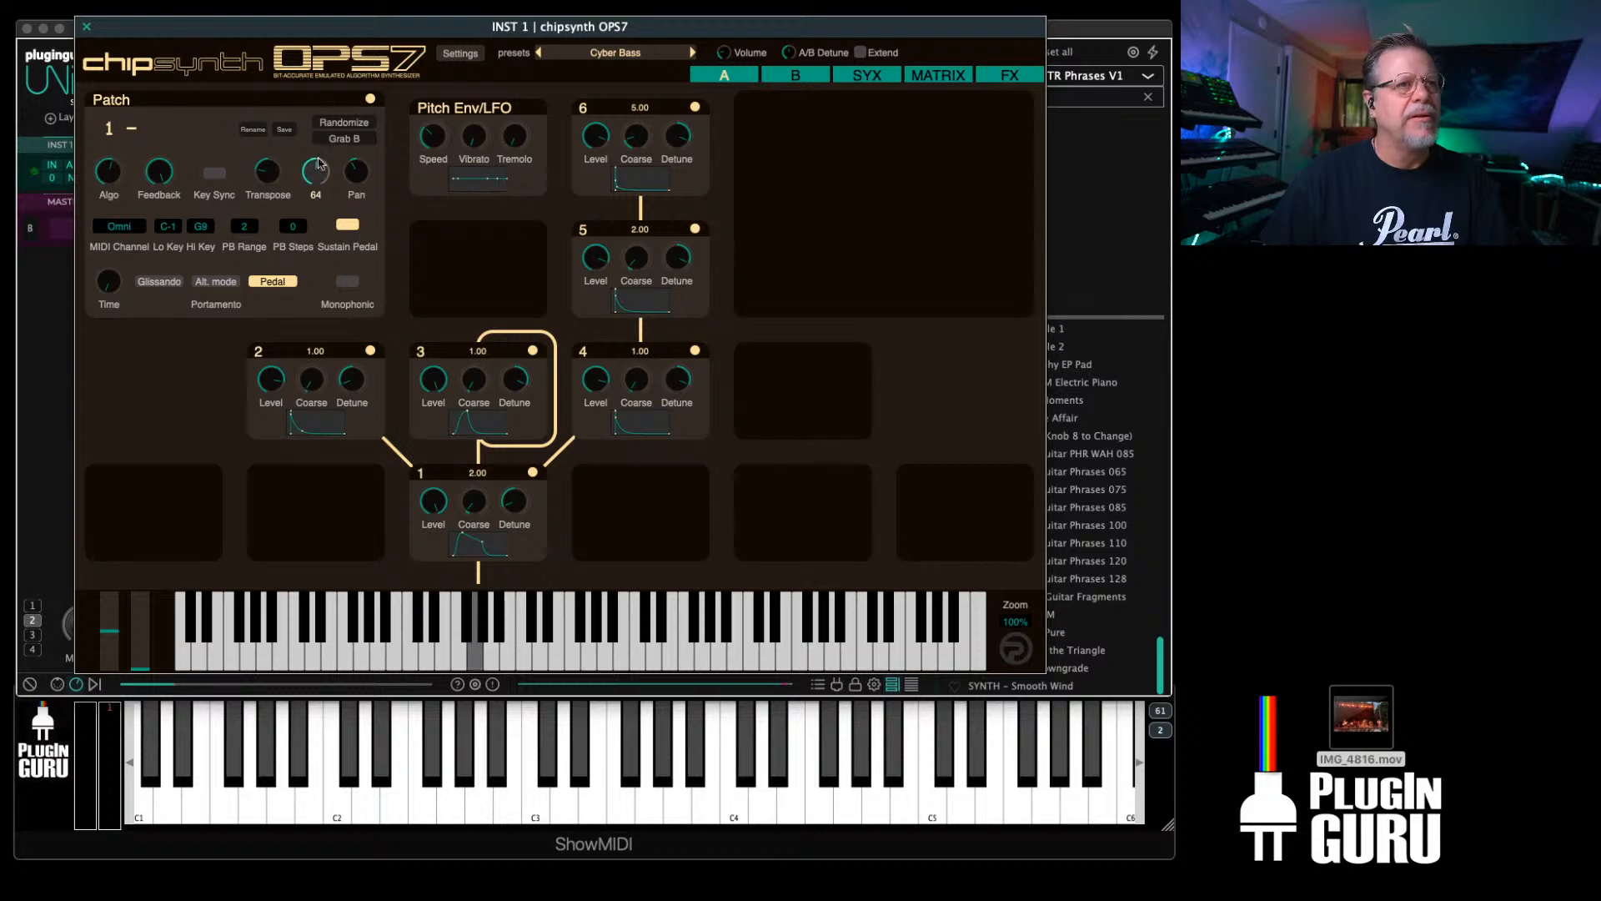
{"action": "left_click", "coordinate": [796, 77]}
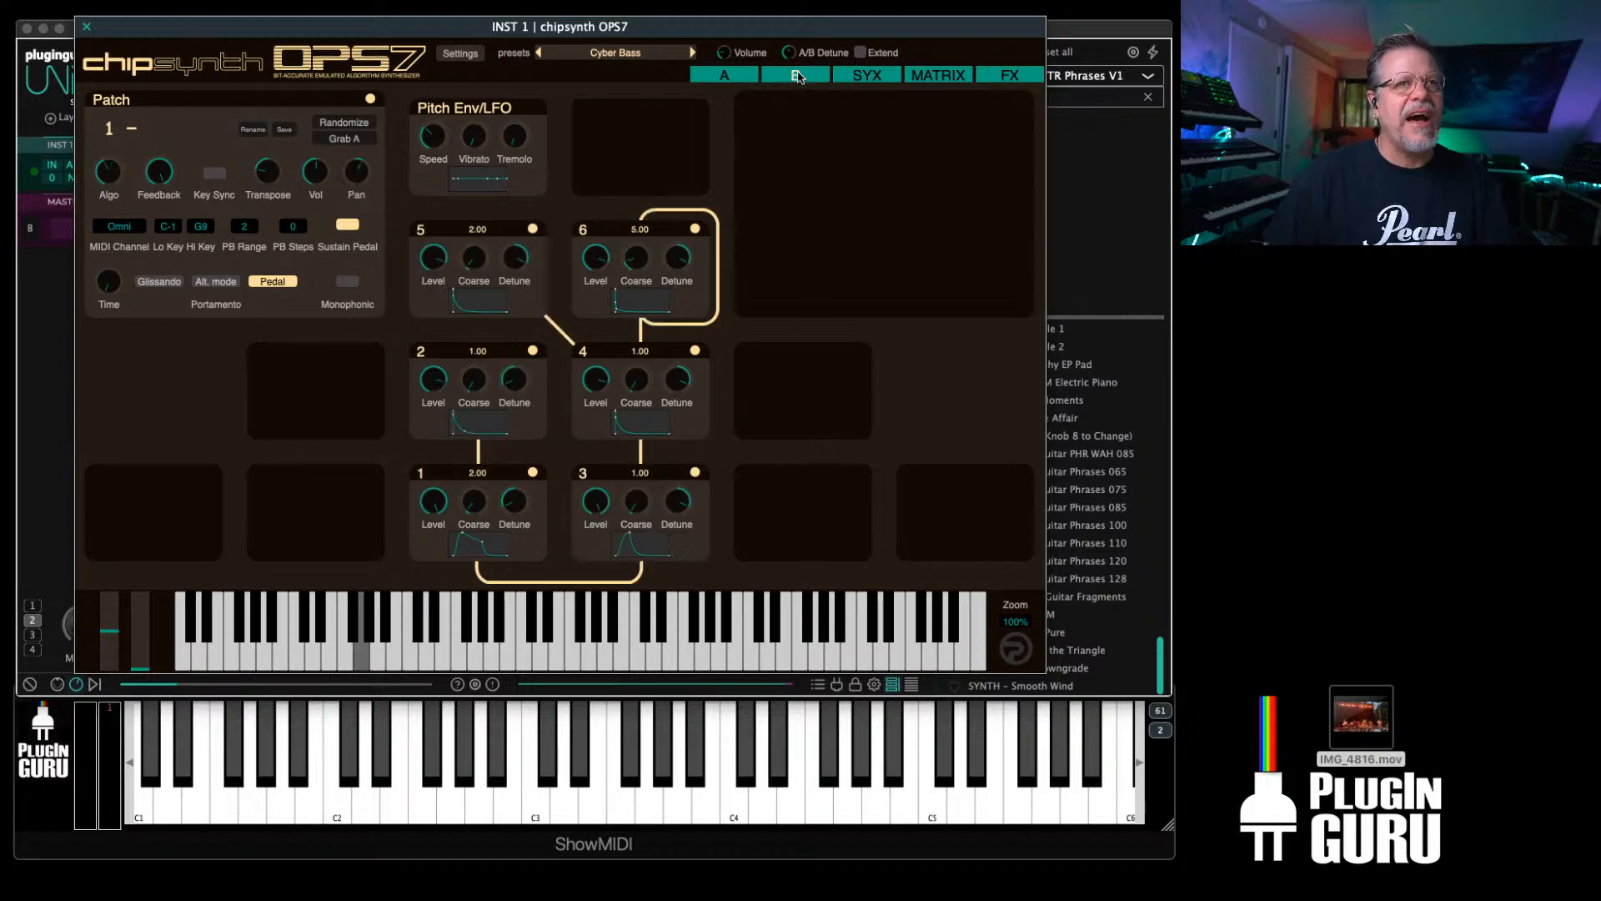
{"action": "left_click_drag", "start_coordinate": [113, 185], "coordinate": [113, 169]}
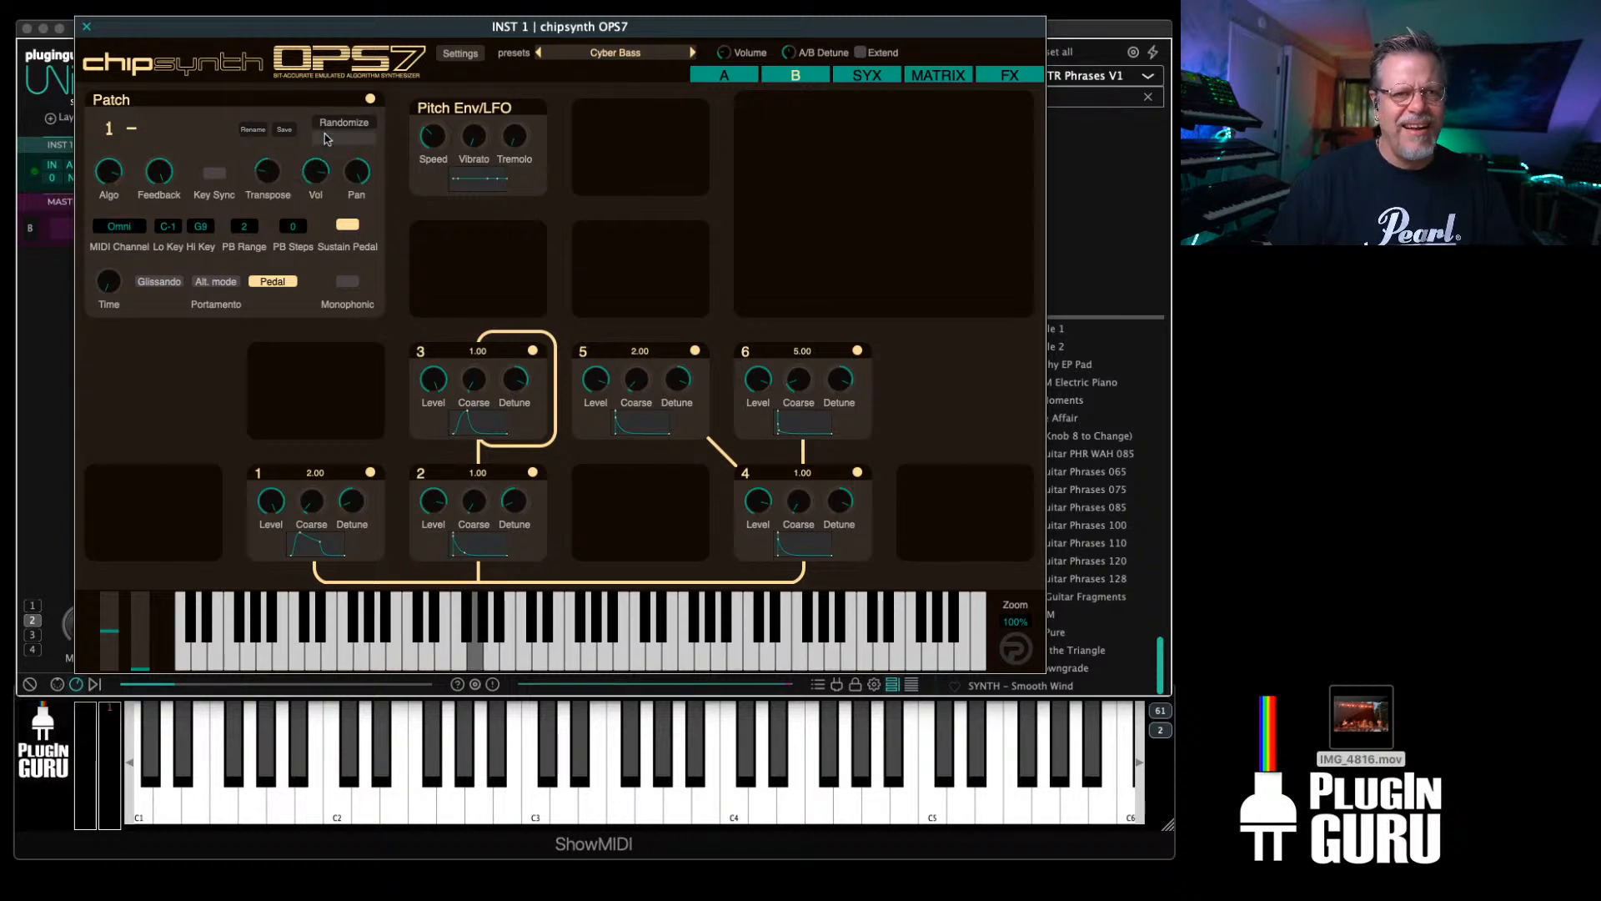
Step: Advance to the Dance Bass preset and randomize its layer B patch four times
{"action": "left_click", "coordinate": [694, 53]}
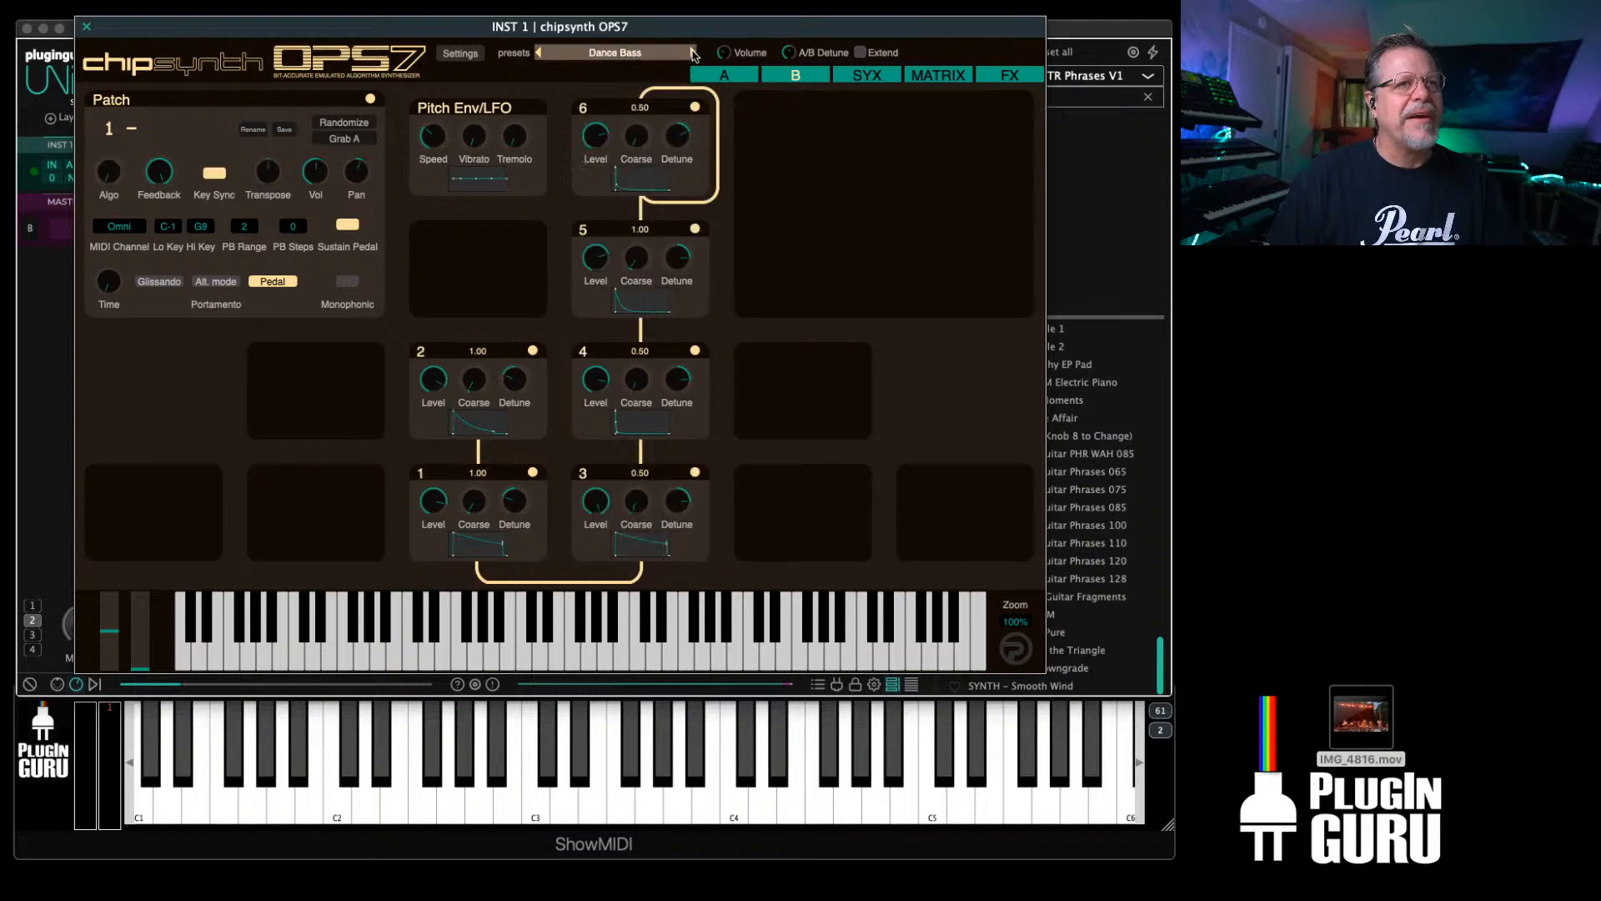
{"action": "left_click", "coordinate": [344, 123]}
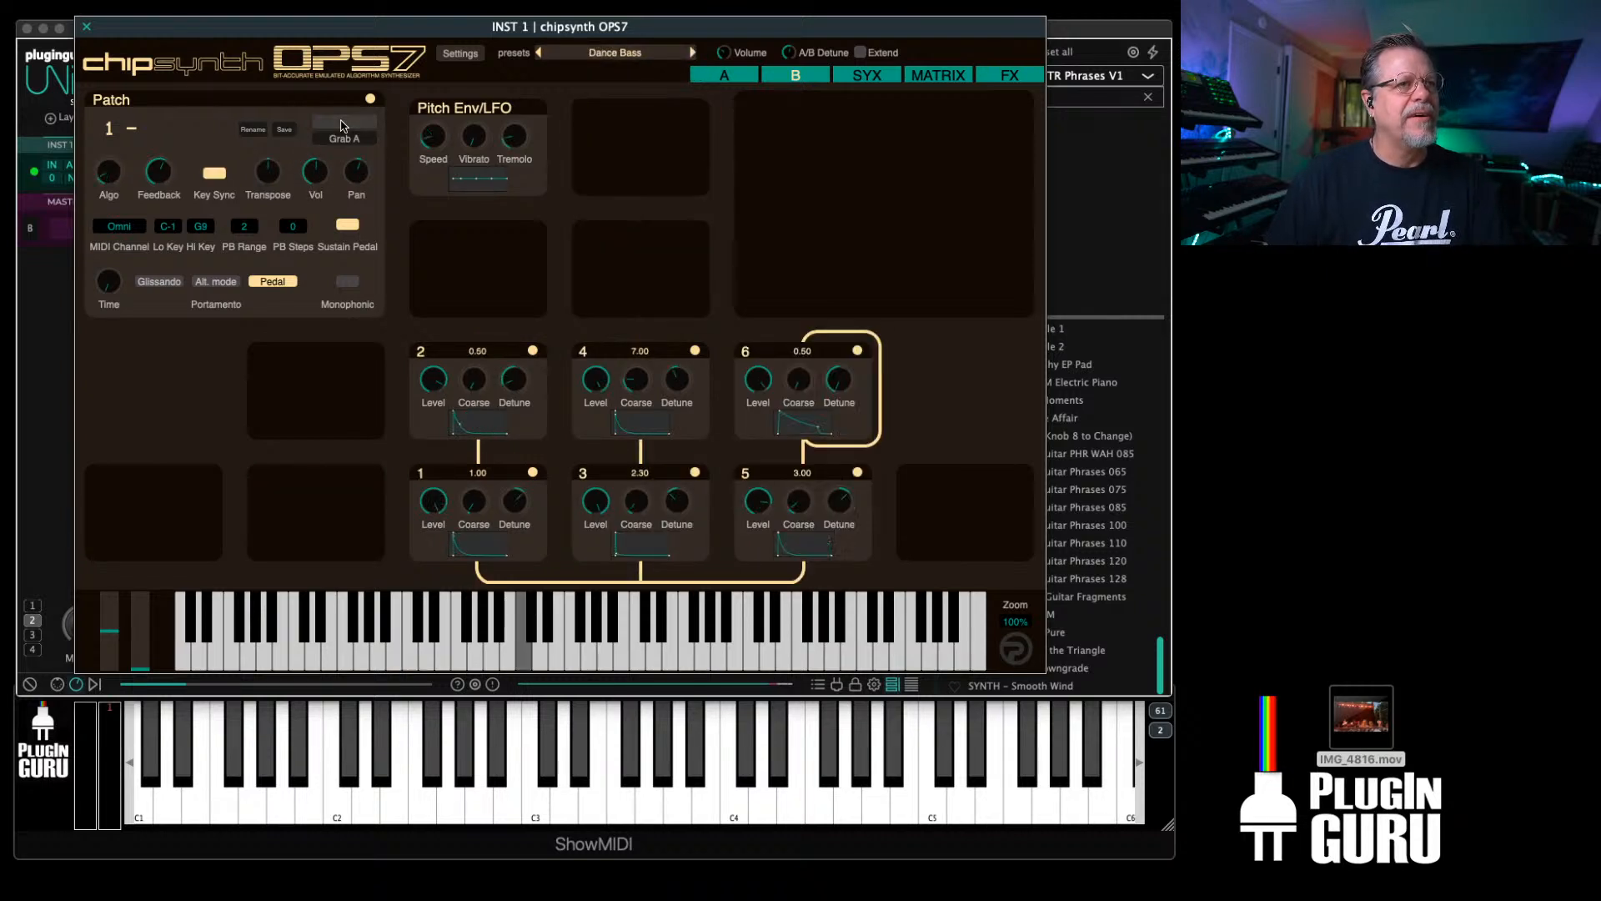
{"action": "left_click", "coordinate": [344, 123]}
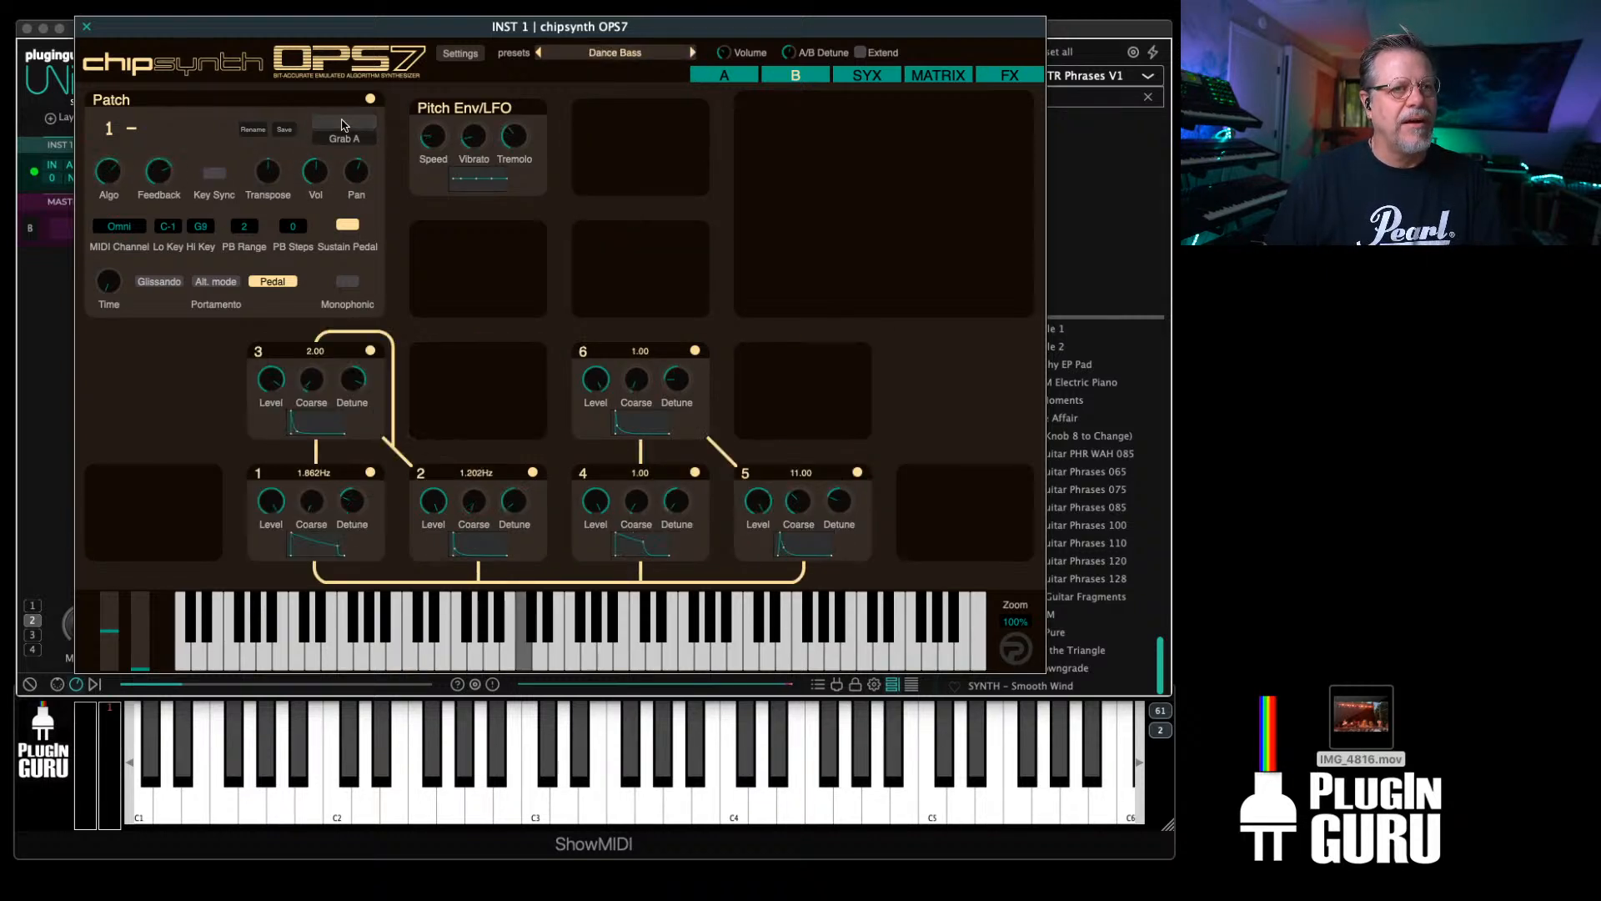
{"action": "left_click", "coordinate": [343, 124]}
{"action": "left_click", "coordinate": [344, 123]}
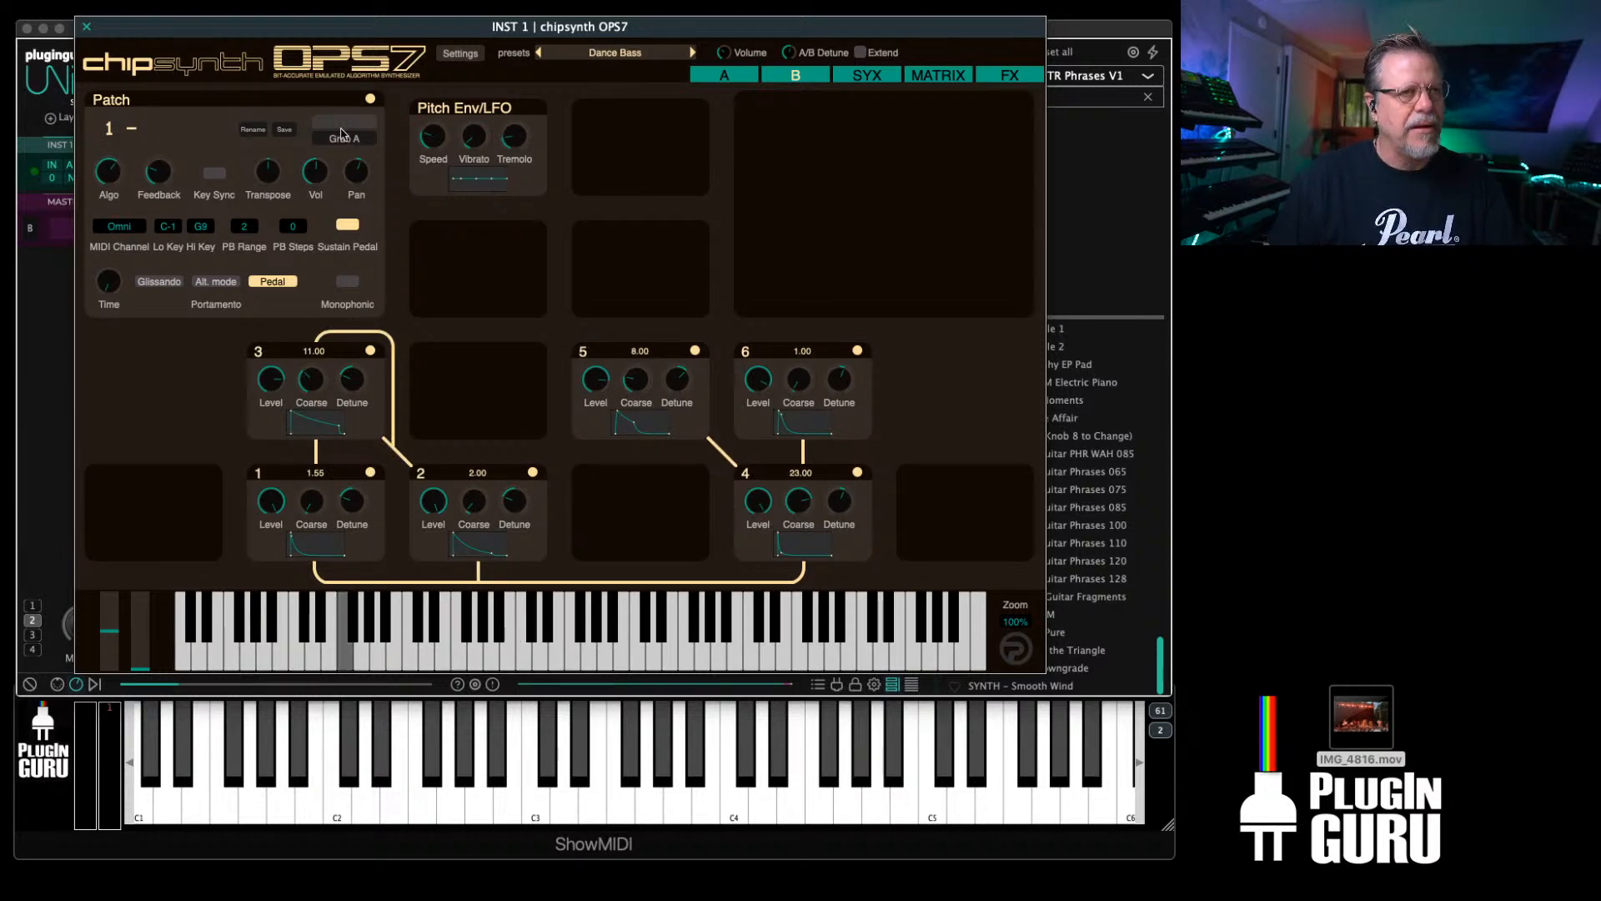
Step: Examine the detailed settings and envelopes of layer B's operators 5, 6, 4, 2 and 1
{"action": "left_click", "coordinate": [642, 355]}
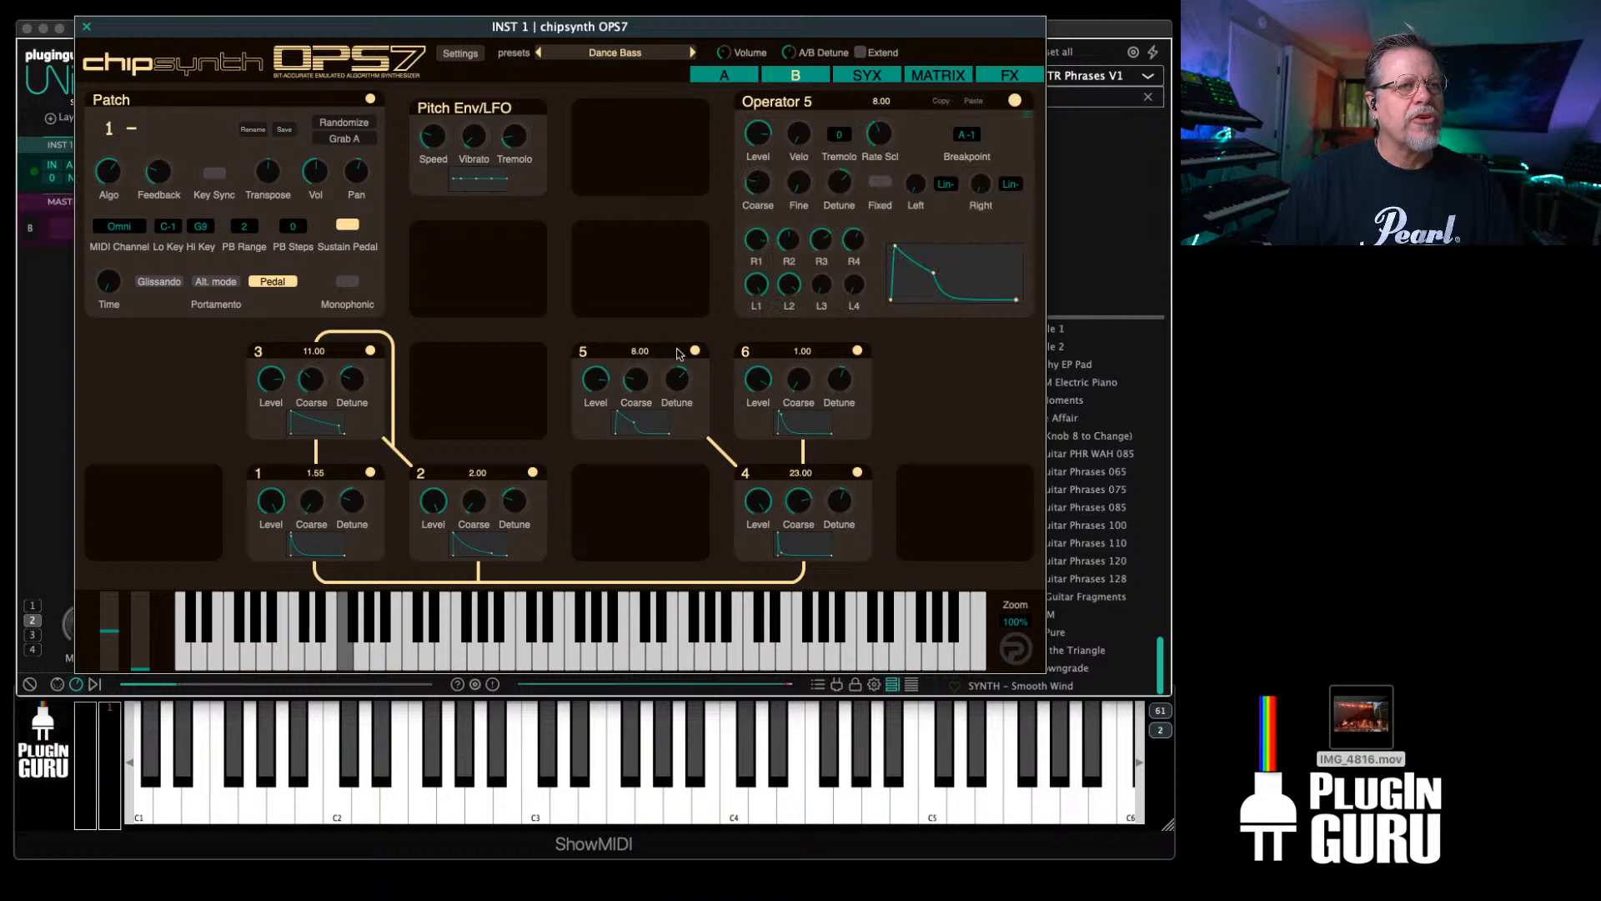
{"action": "left_click", "coordinate": [808, 351]}
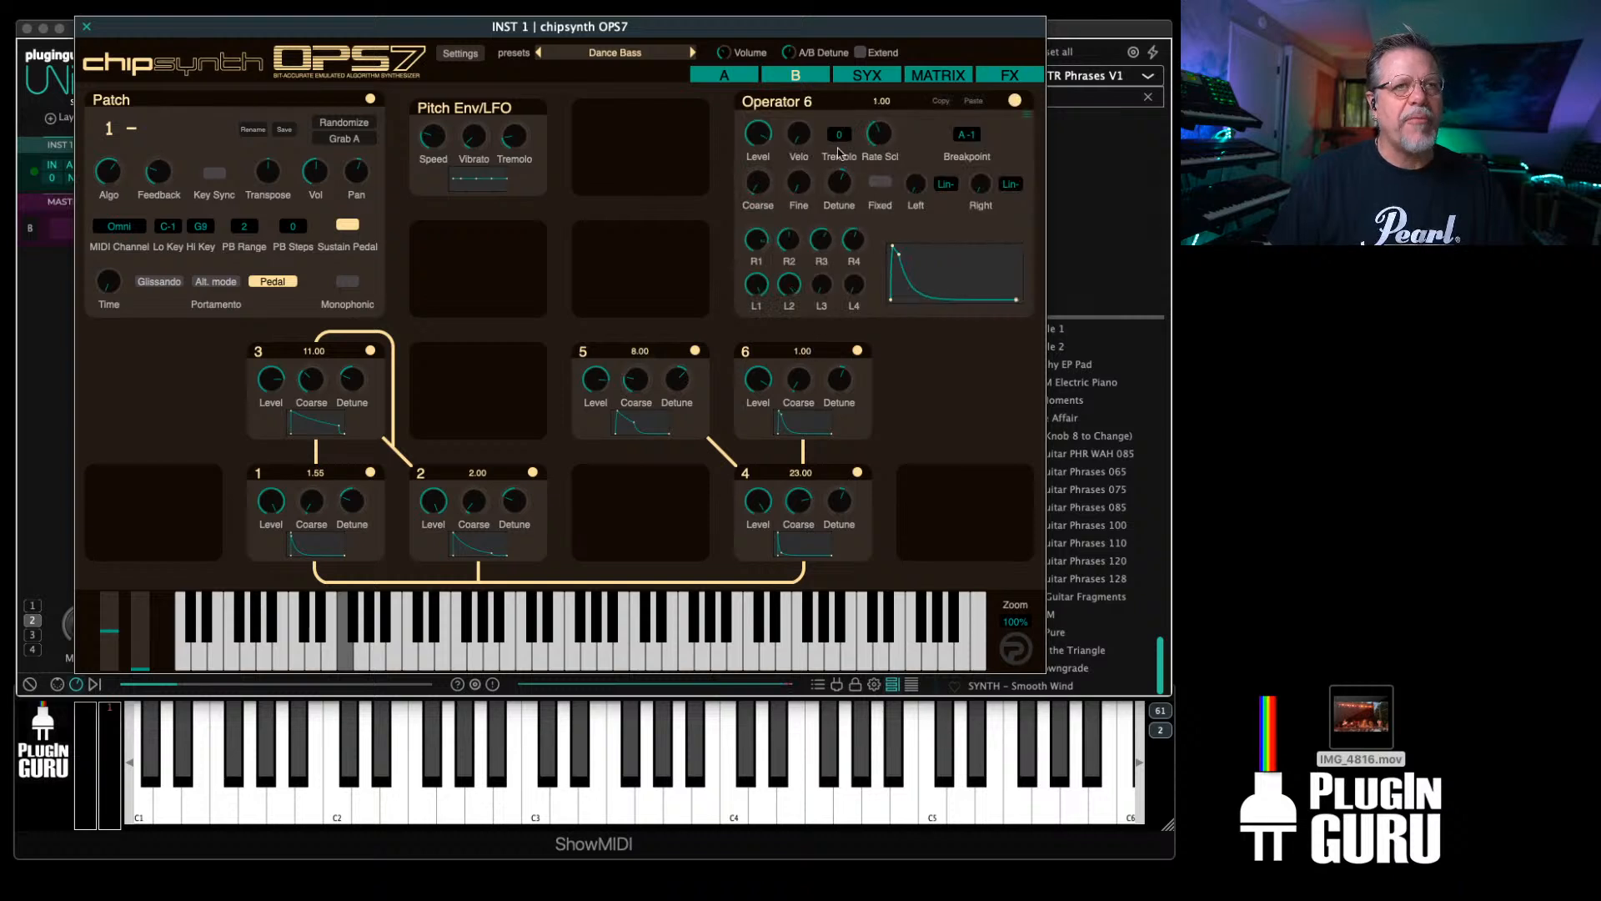
{"action": "left_click", "coordinate": [792, 473]}
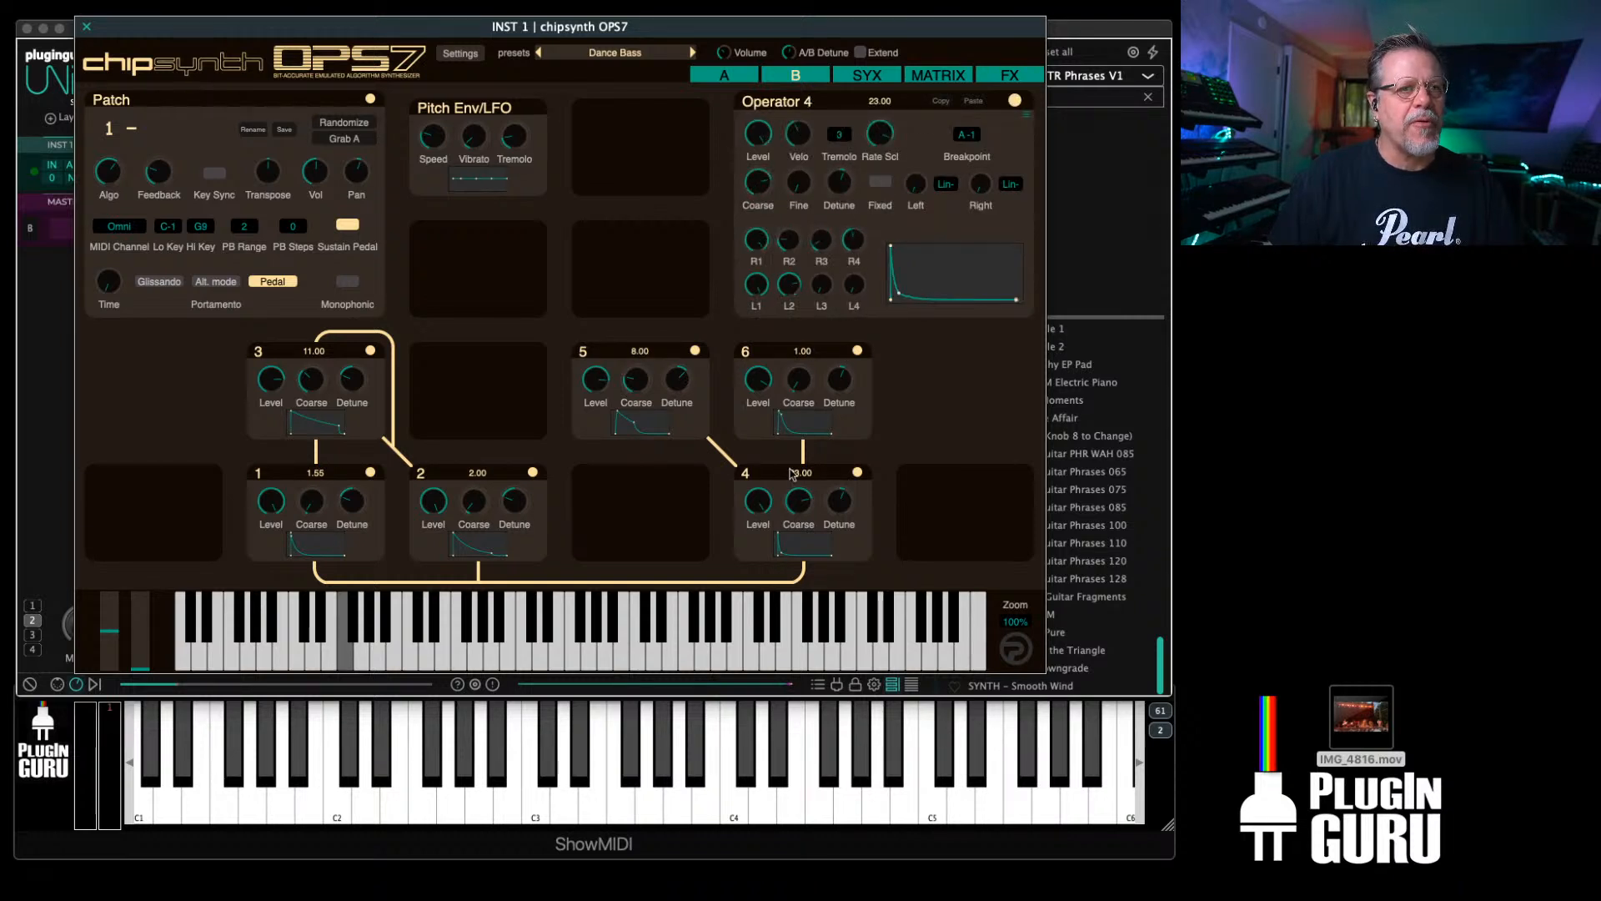
{"action": "left_click", "coordinate": [492, 473]}
{"action": "left_click", "coordinate": [302, 475]}
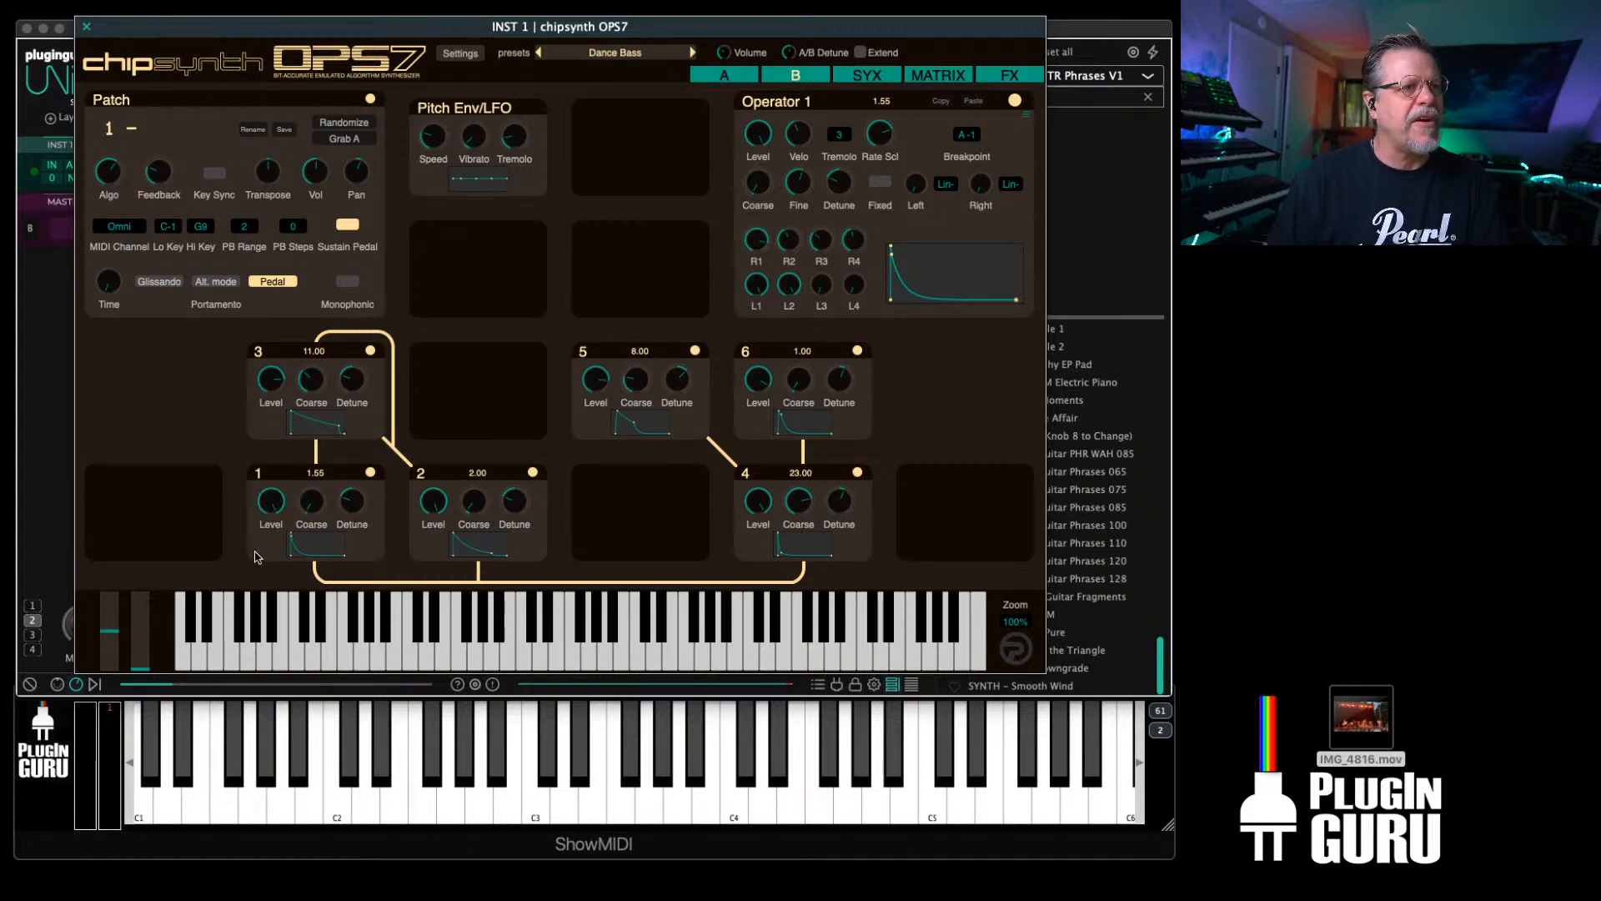
Step: Compare the operator layouts of layers A and B, and switch off the layer B patch
{"action": "left_click", "coordinate": [786, 77]}
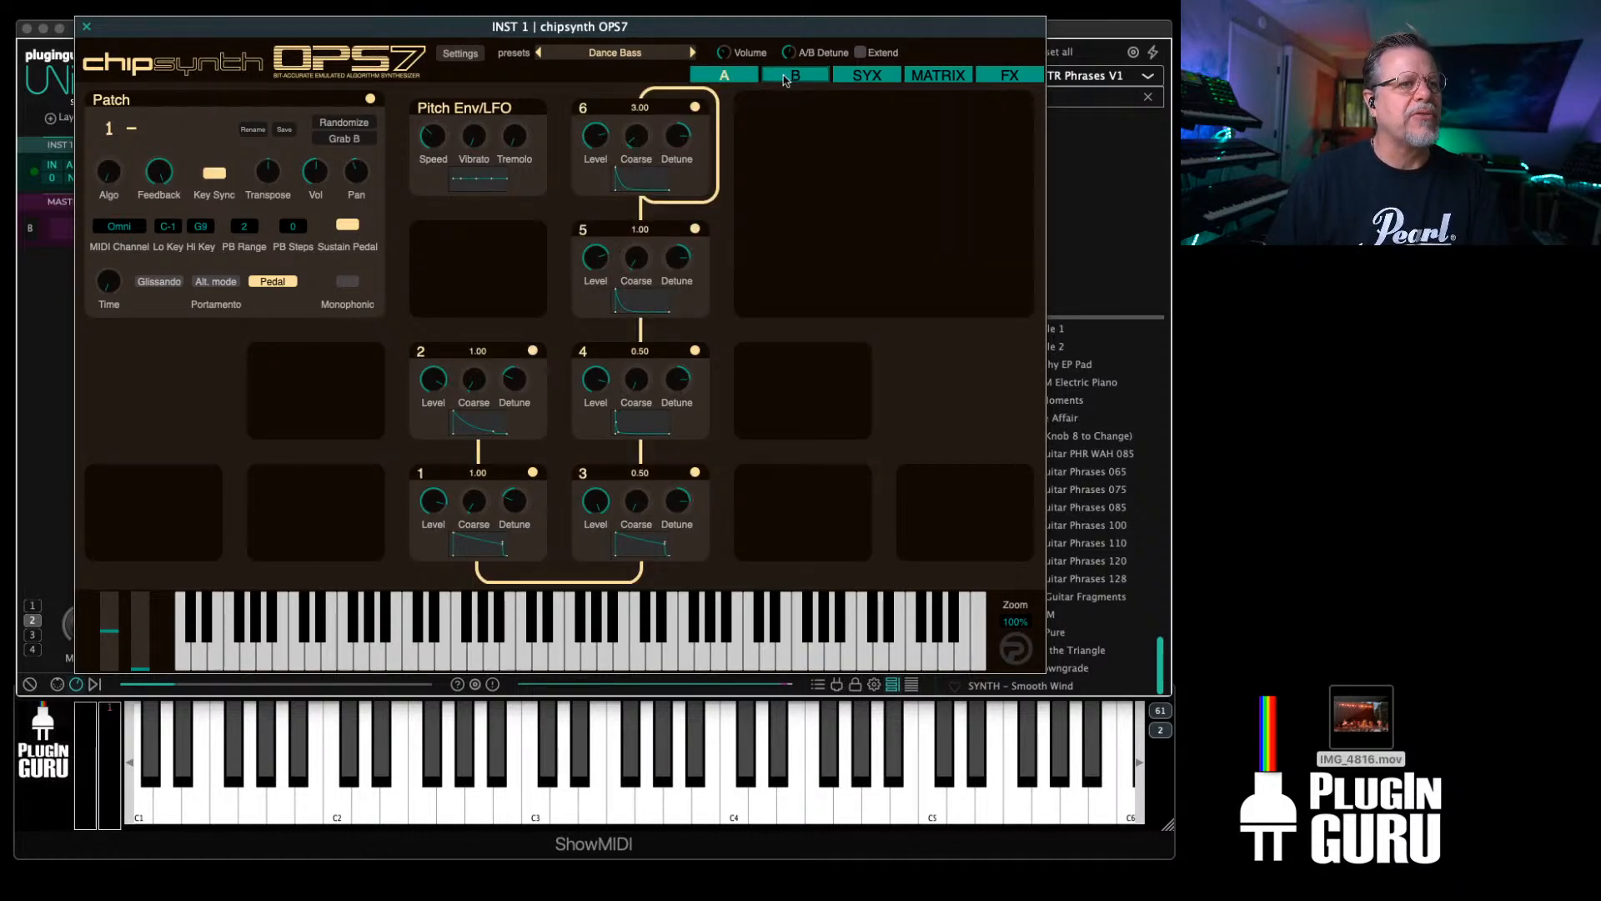
{"action": "left_click", "coordinate": [782, 77]}
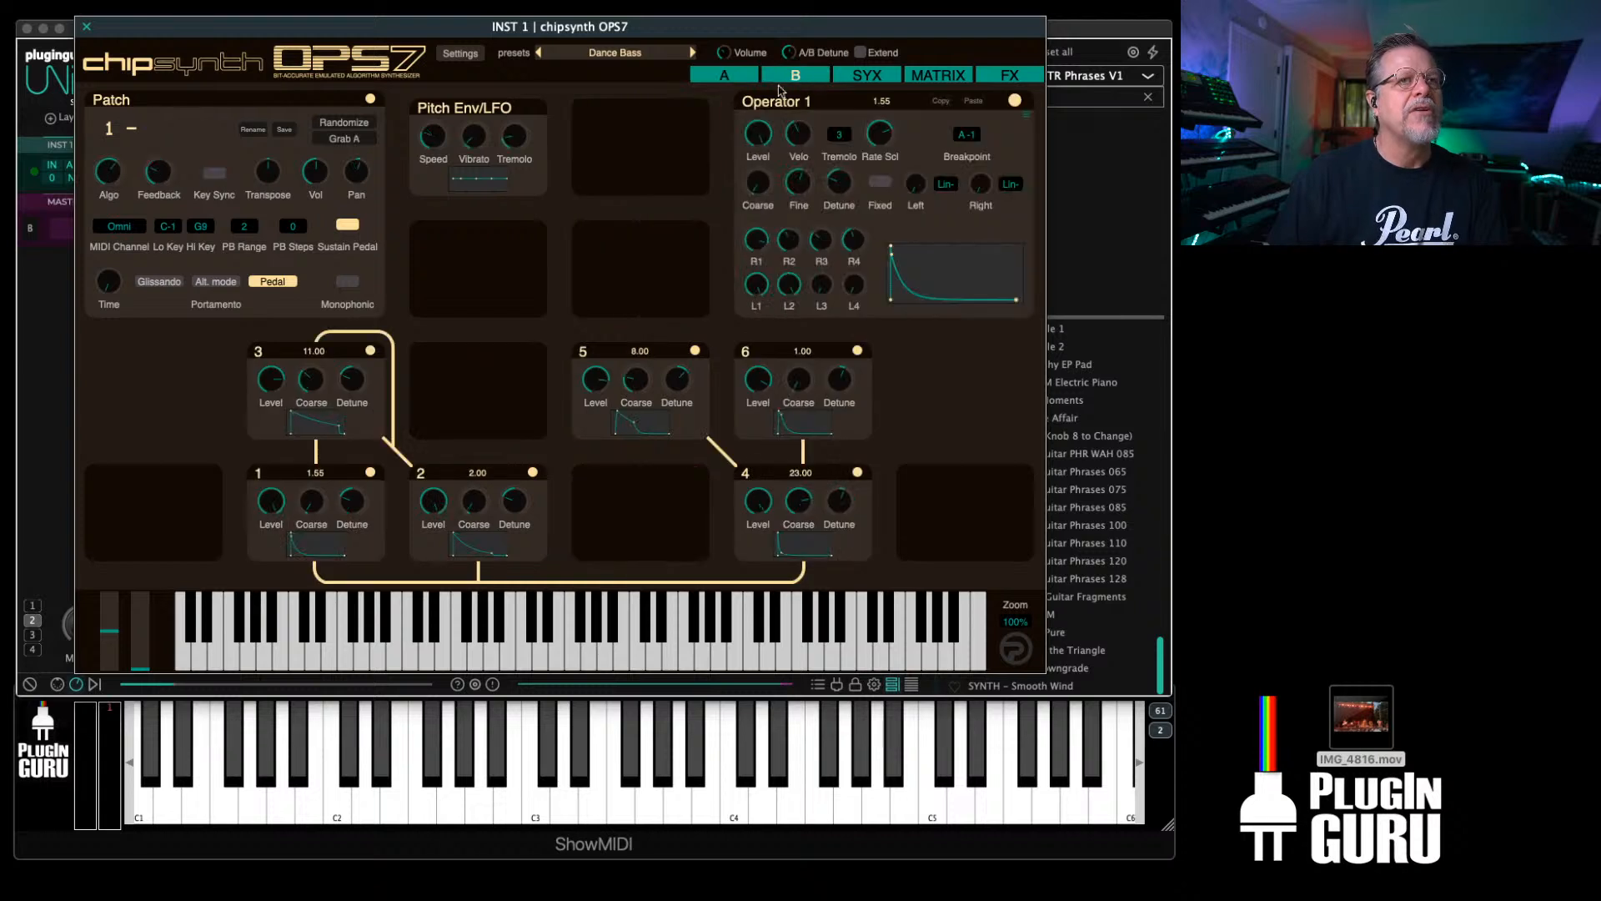
{"action": "left_click", "coordinate": [371, 99]}
Step: On layer A of Dance Bass, adjust the patch's pan and volume
{"action": "left_click", "coordinate": [730, 76]}
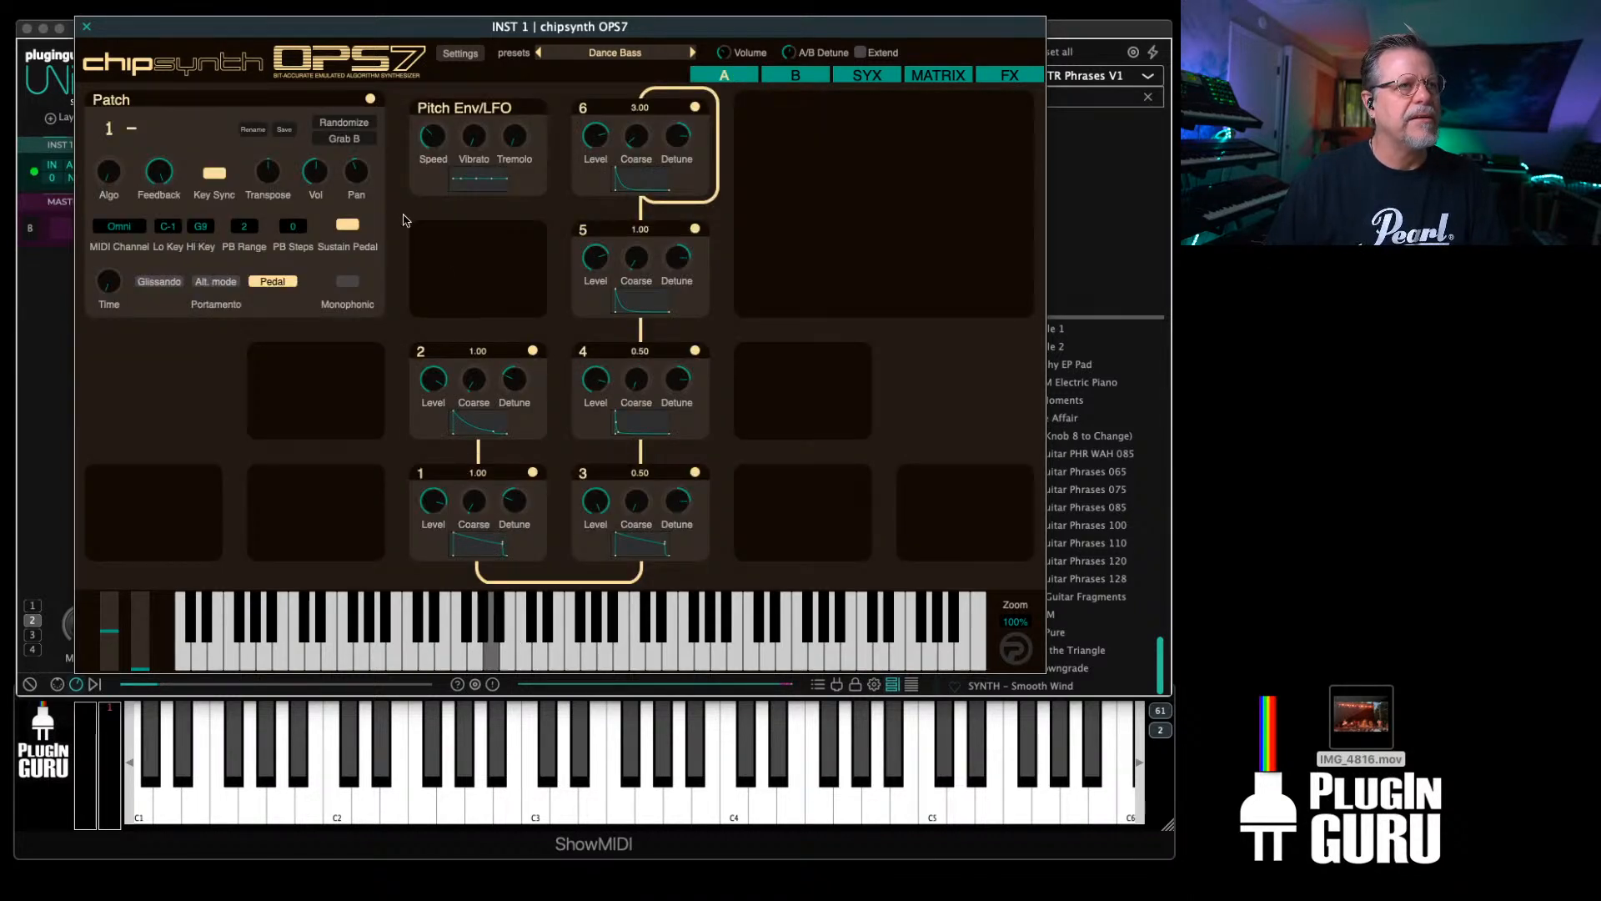
{"action": "mouse_move", "coordinate": [355, 170]}
{"action": "left_click_drag", "start_coordinate": [366, 191], "coordinate": [360, 168]}
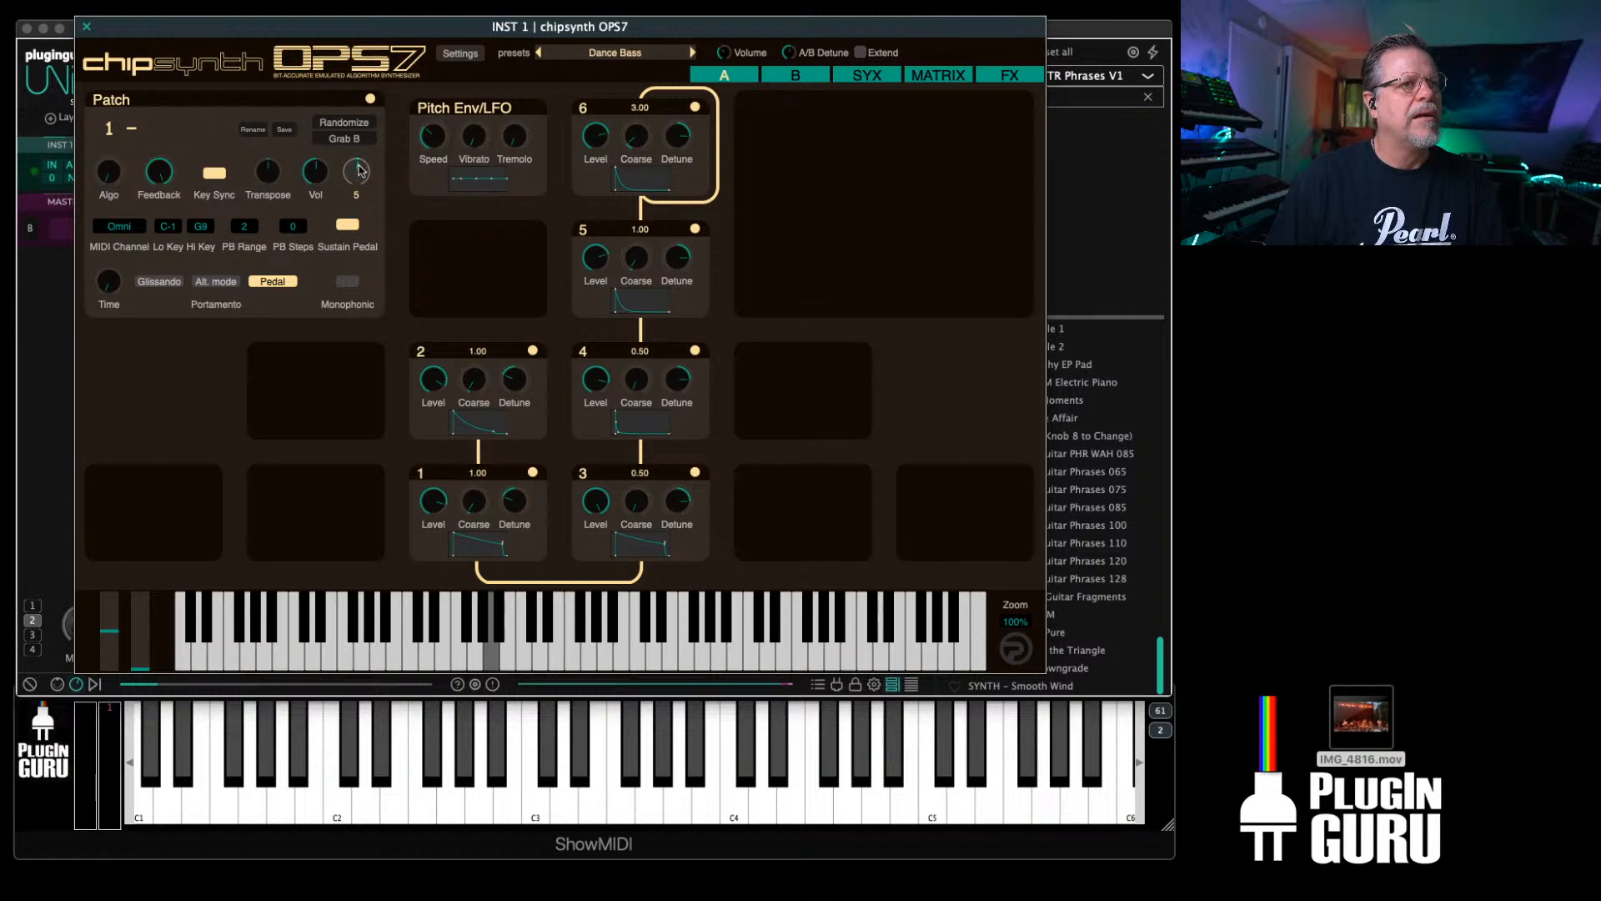
{"action": "mouse_move", "coordinate": [306, 171]}
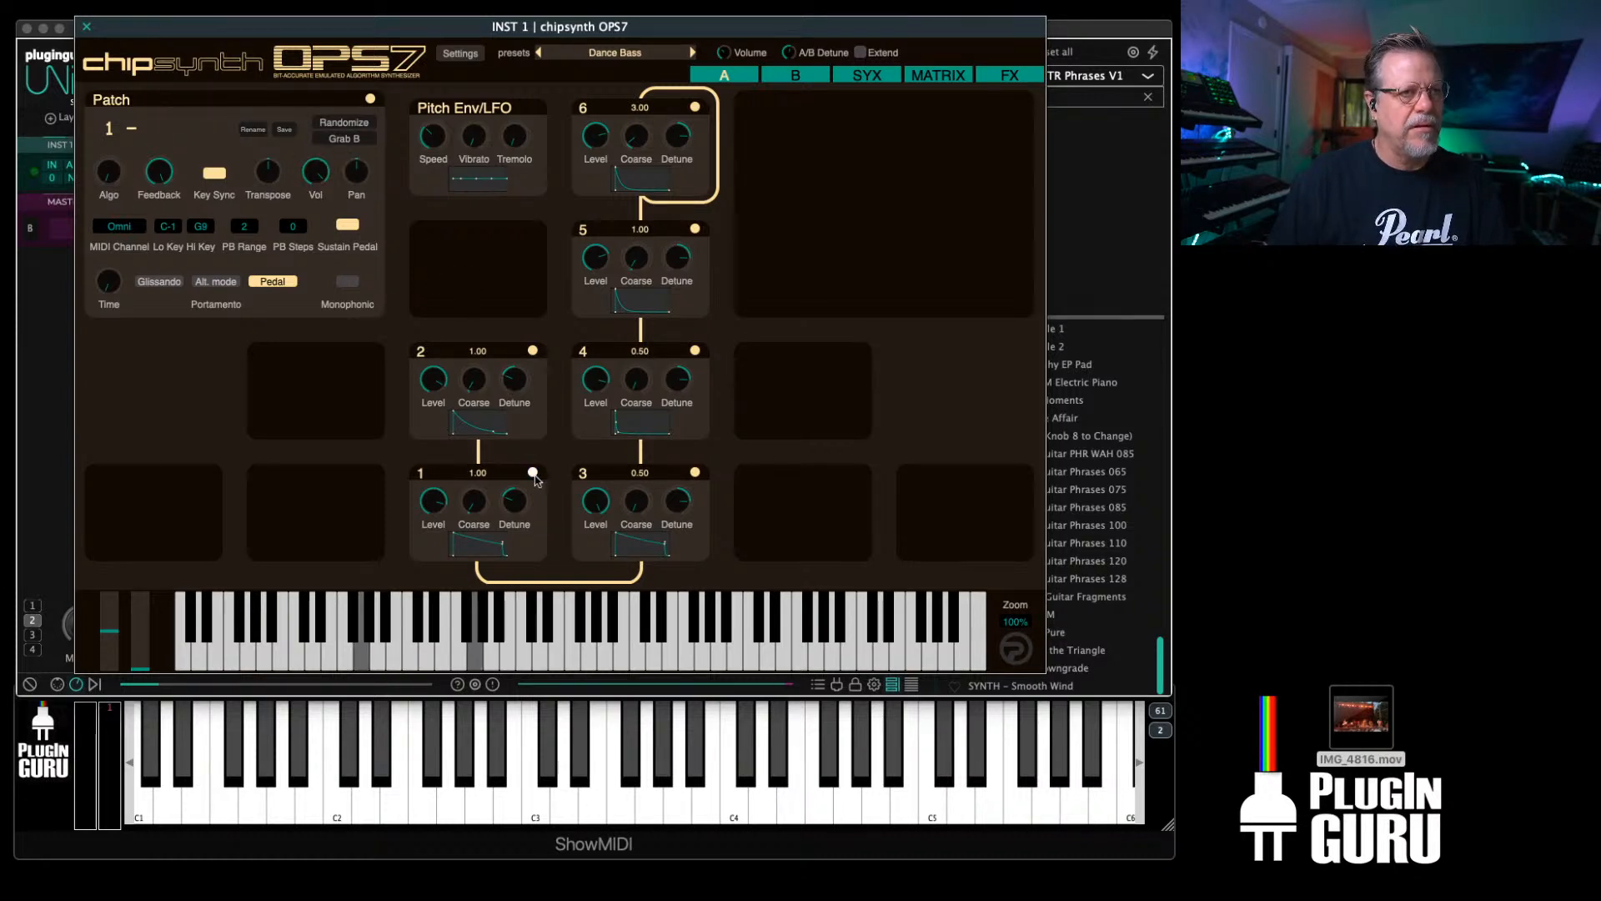
Step: Turn the levels of operators 1, 4, 5 and 6 down to 0 to isolate operator 3 on layer A
{"action": "left_click", "coordinate": [433, 501]}
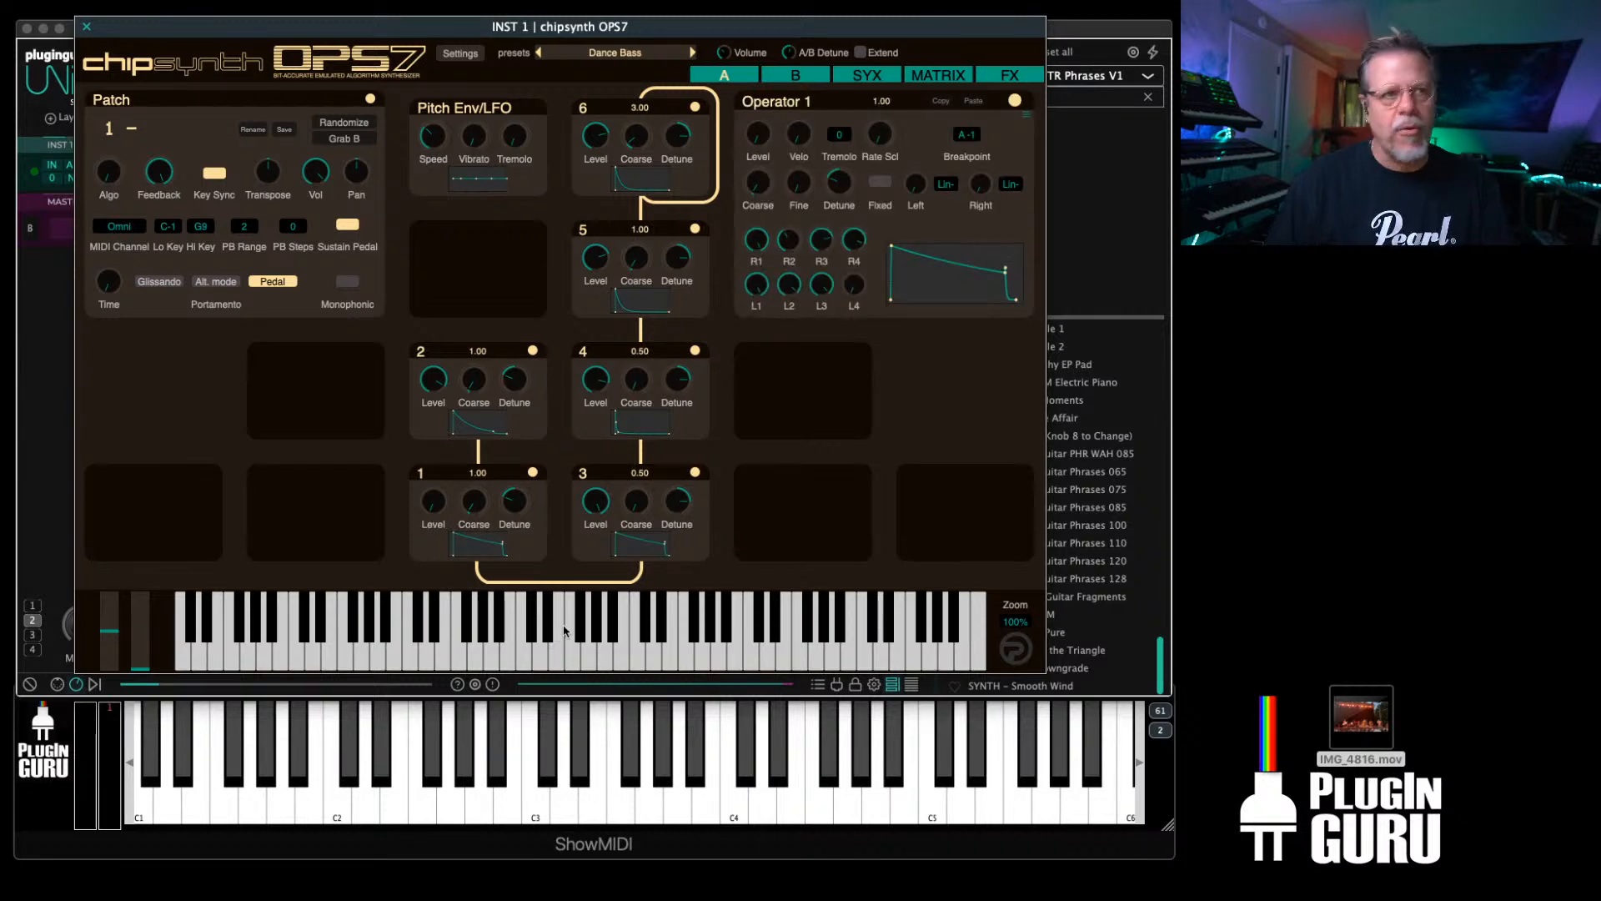
{"action": "left_click", "coordinate": [596, 500]}
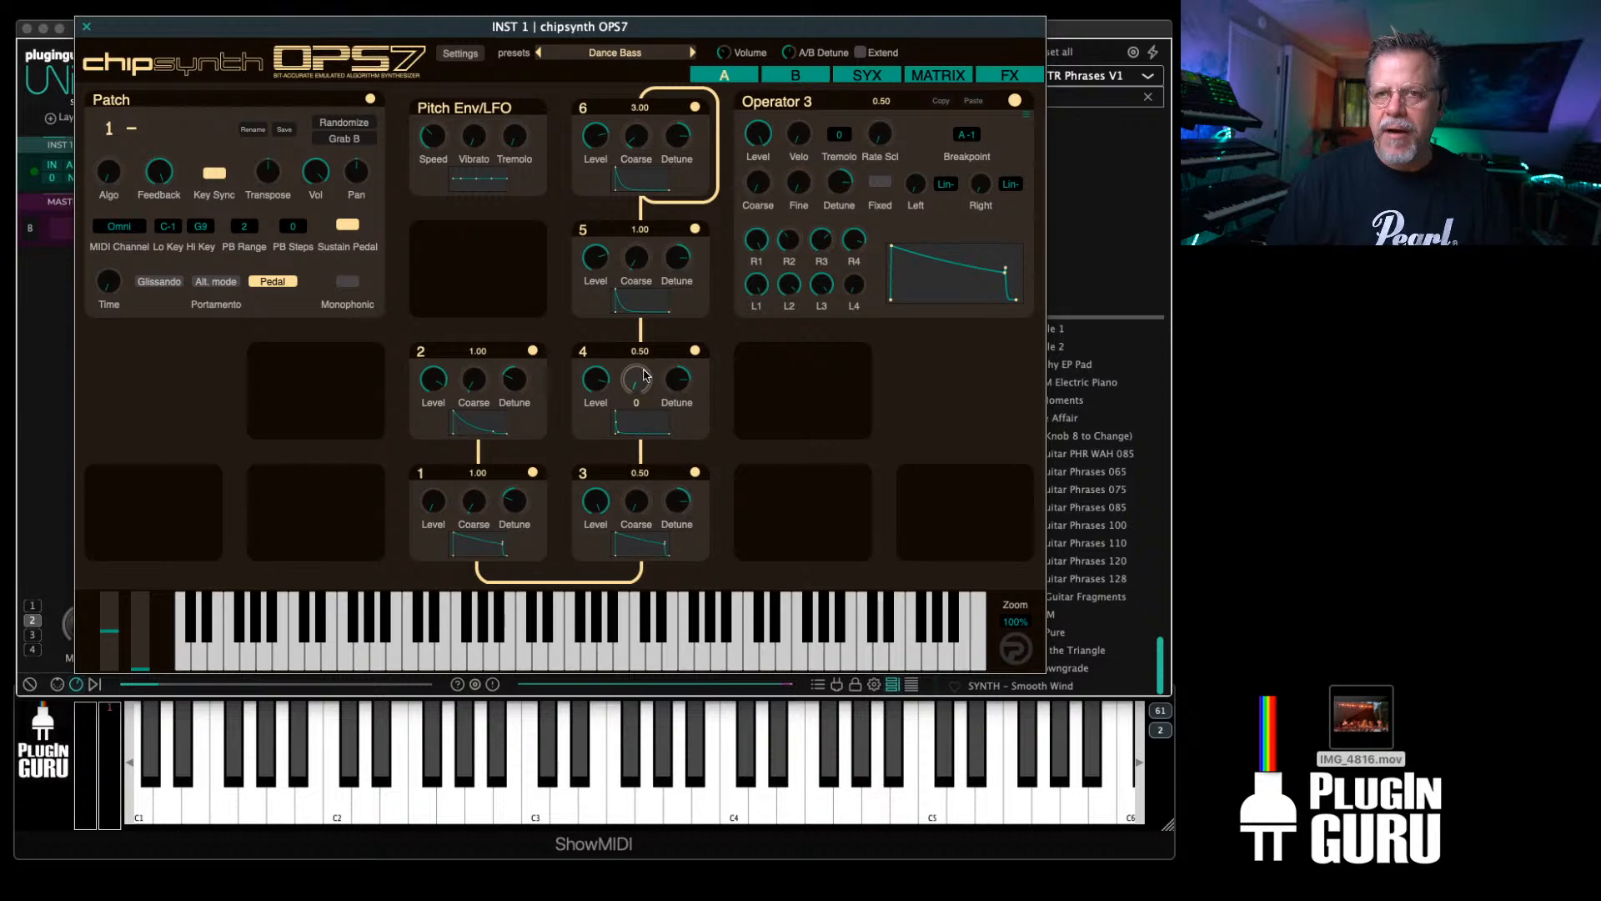
{"action": "left_click_drag", "start_coordinate": [597, 378], "coordinate": [595, 542]}
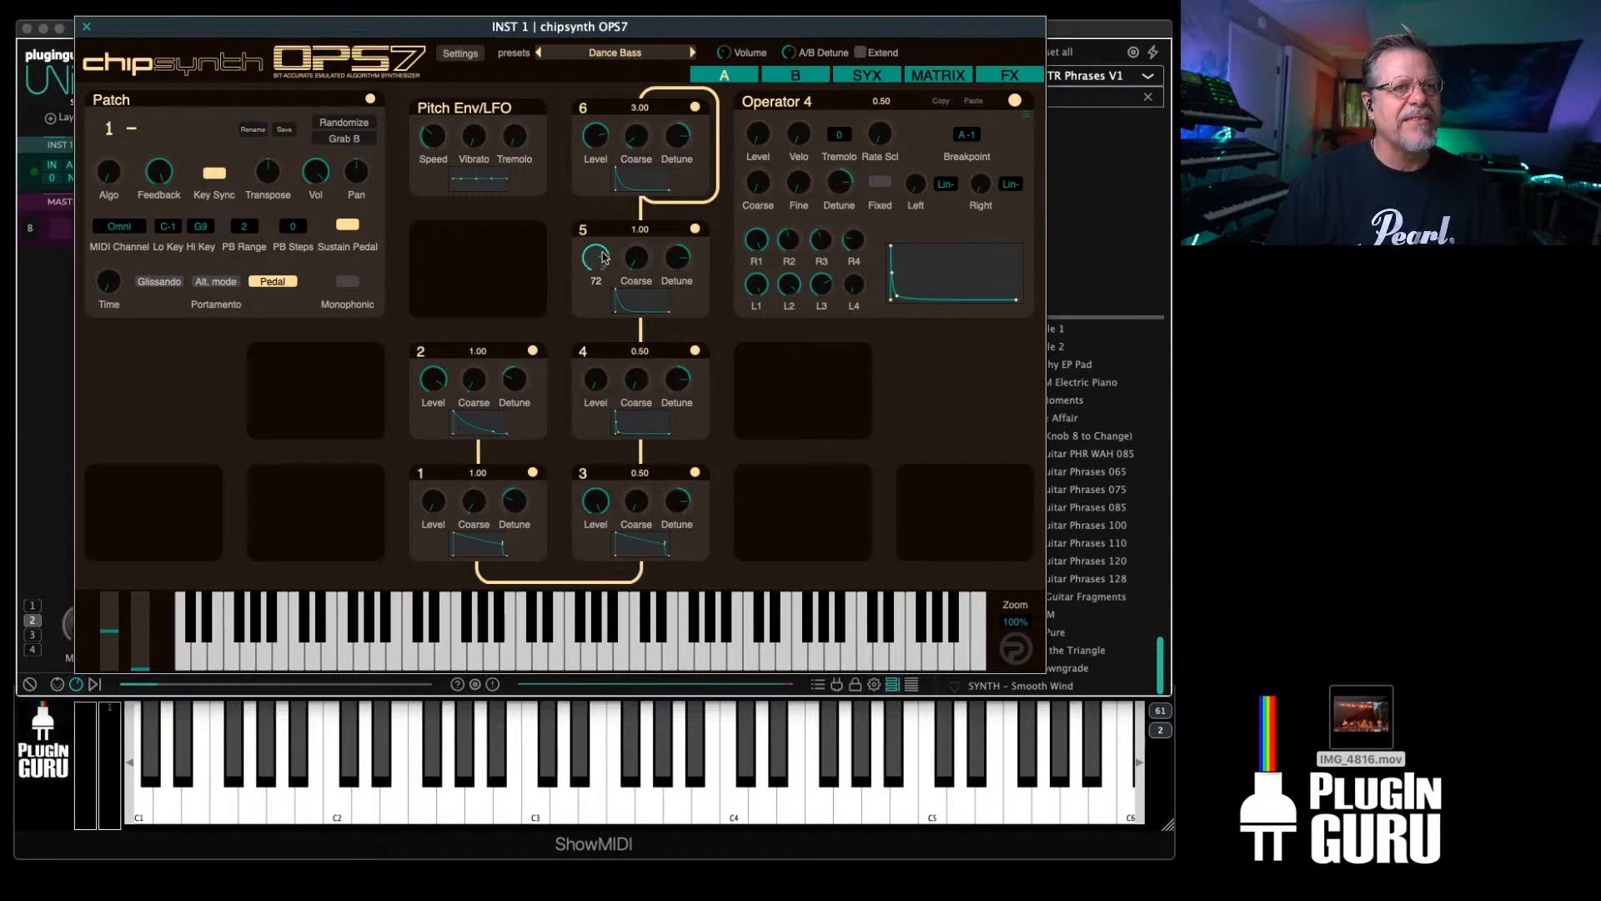
{"action": "left_click_drag", "start_coordinate": [598, 257], "coordinate": [596, 474]}
{"action": "left_click_drag", "start_coordinate": [596, 136], "coordinate": [596, 359]}
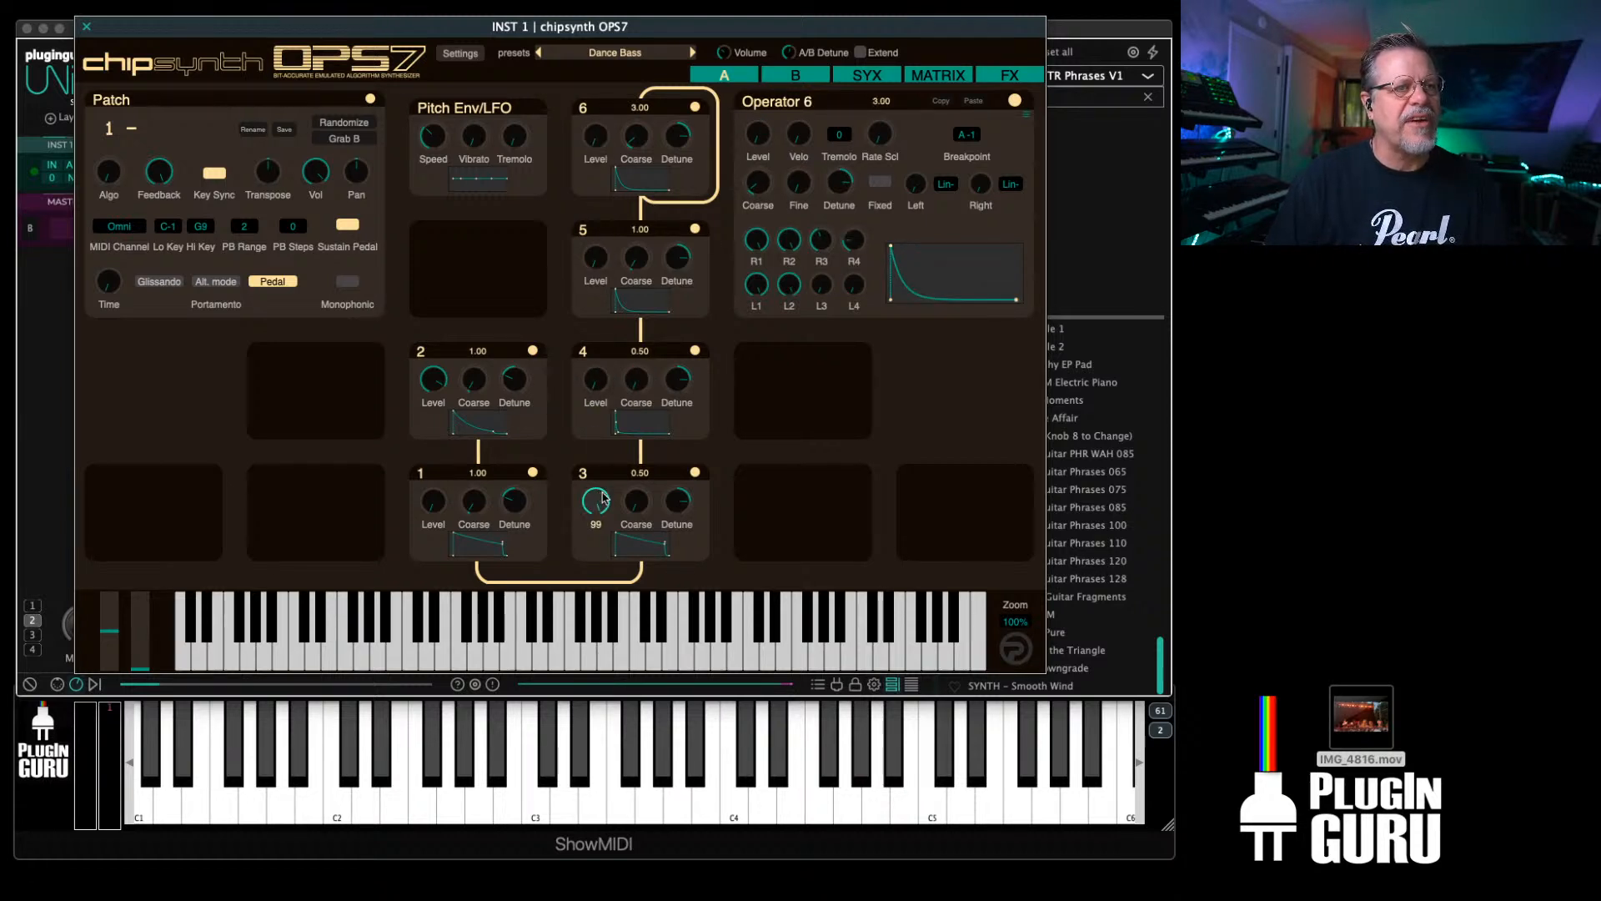
{"action": "left_click", "coordinate": [597, 501]}
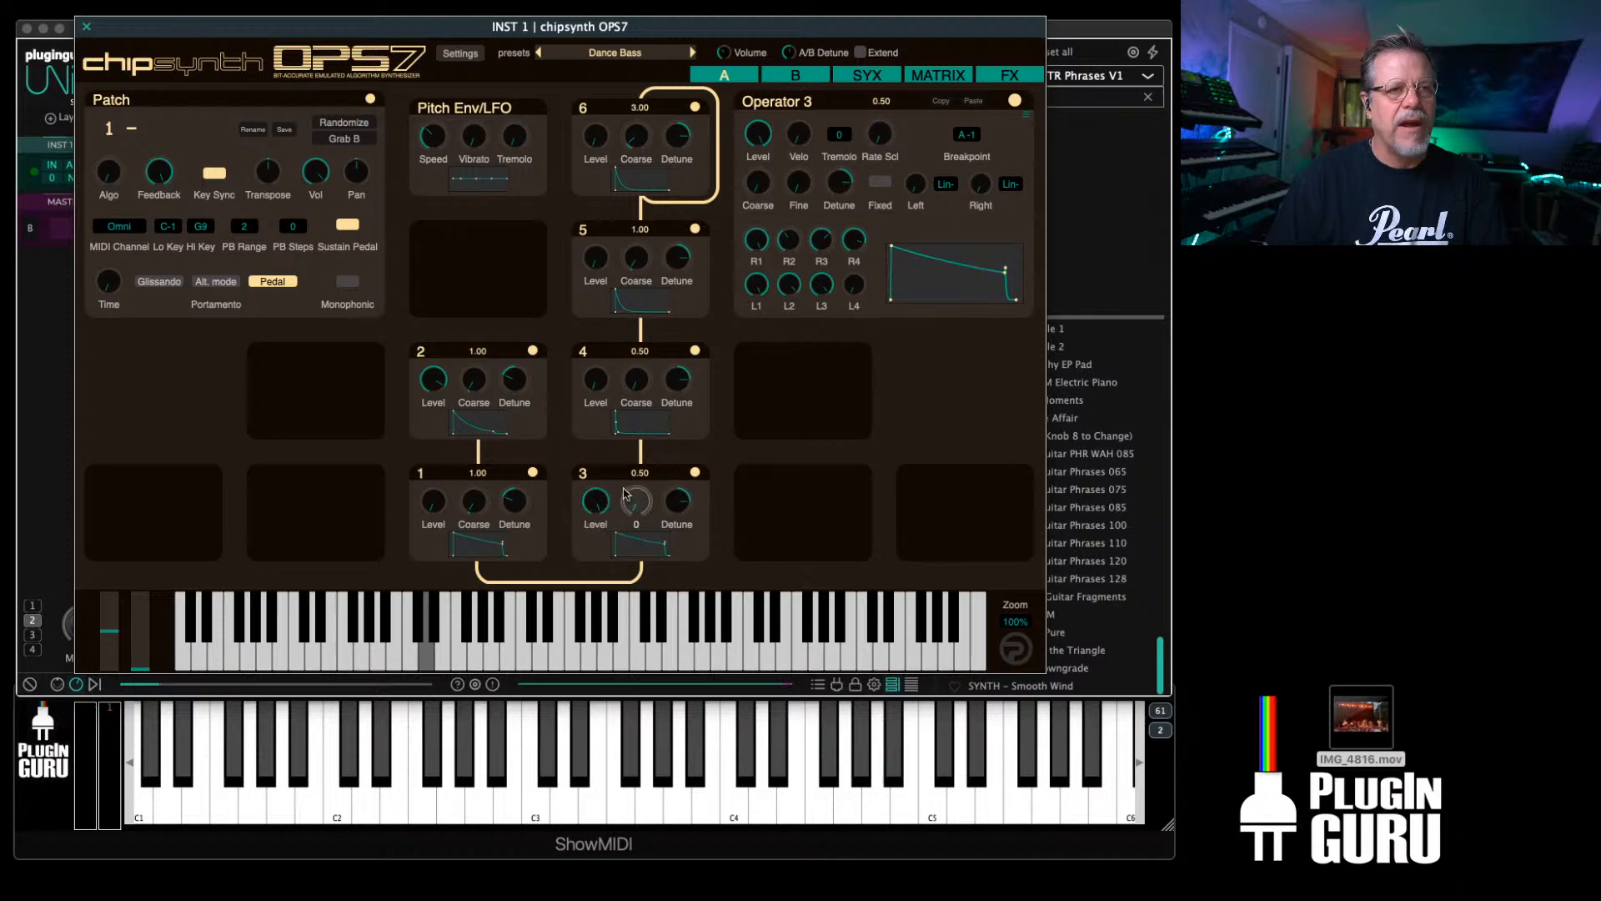
Step: Switch off the Chorus, Ambience and Stereo Delay effects of the Dance Bass preset
{"action": "left_click", "coordinate": [1007, 77]}
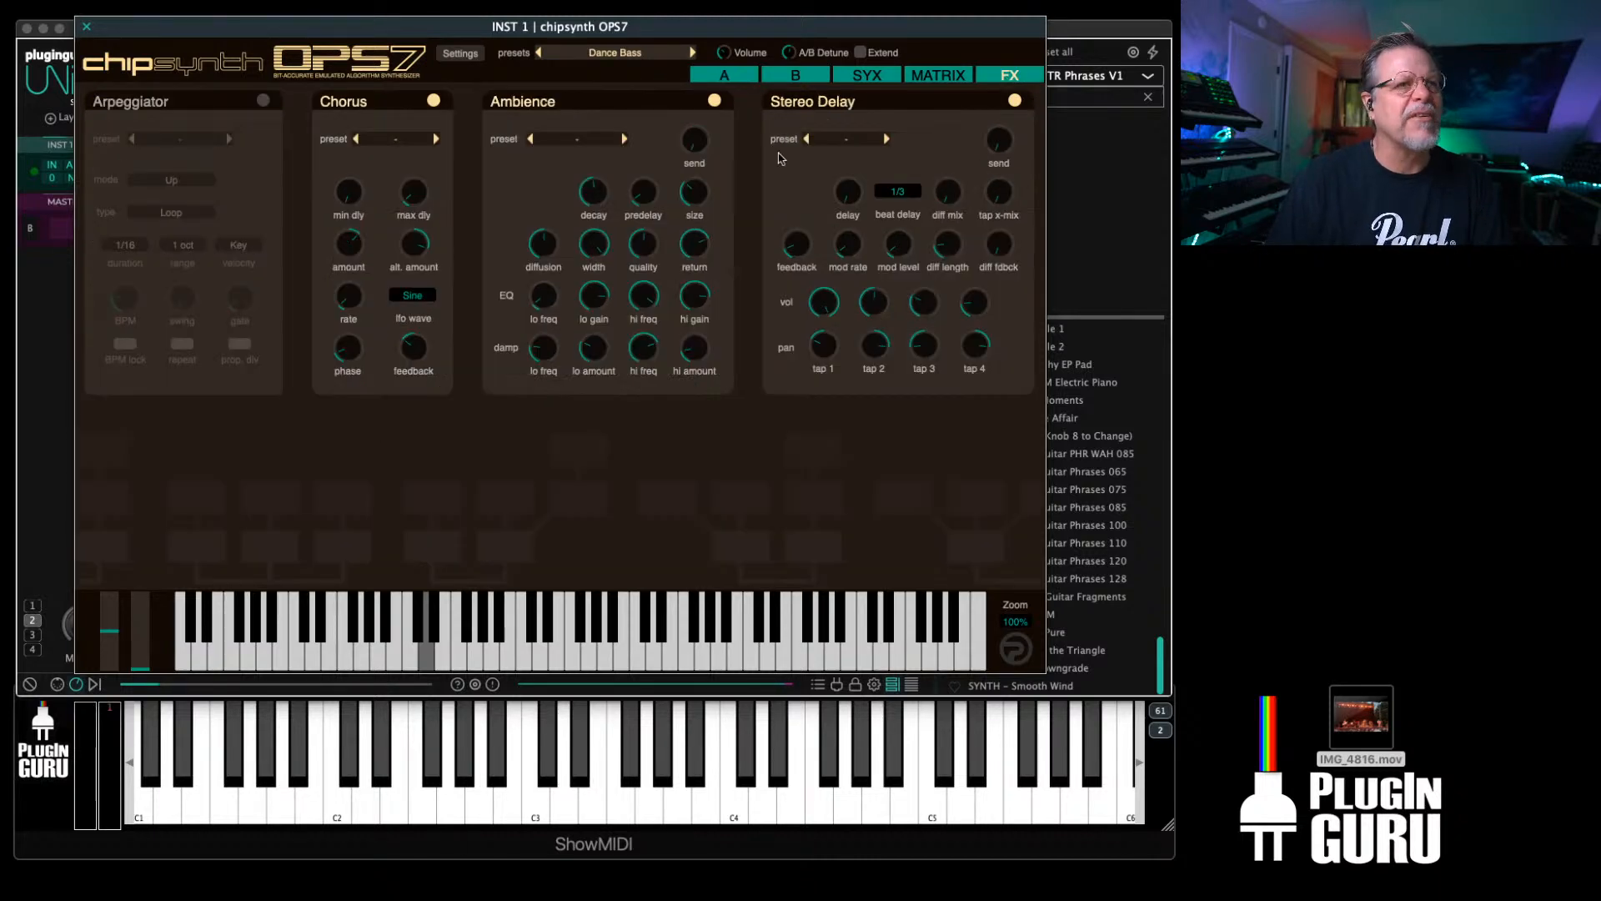
{"action": "left_click", "coordinate": [434, 101]}
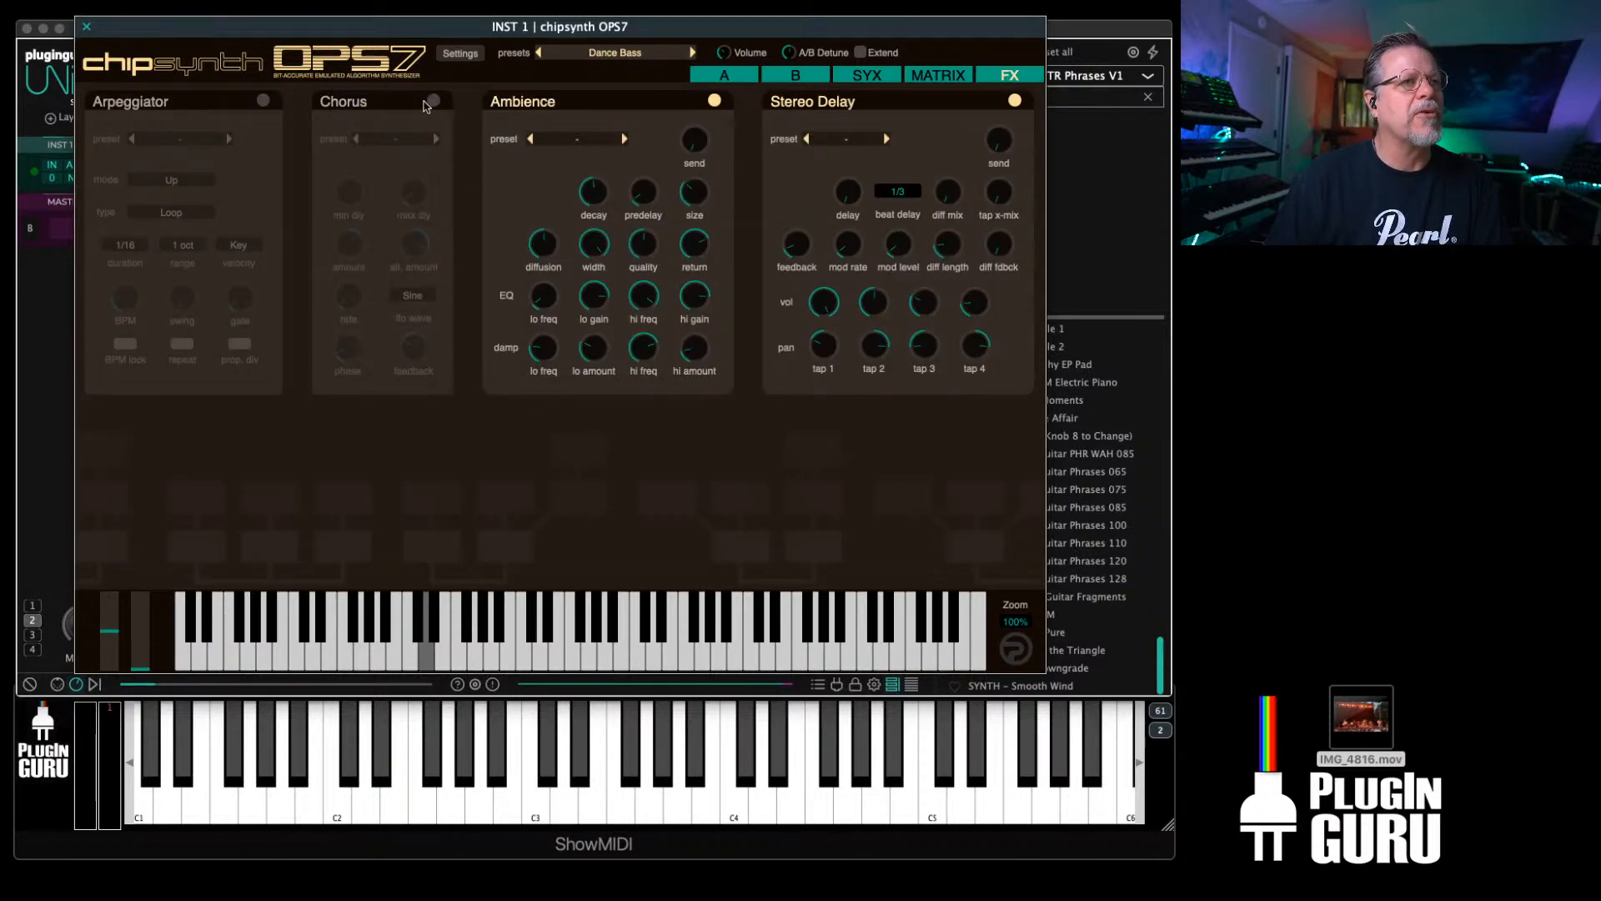
{"action": "left_click", "coordinate": [715, 101]}
{"action": "left_click", "coordinate": [1015, 102]}
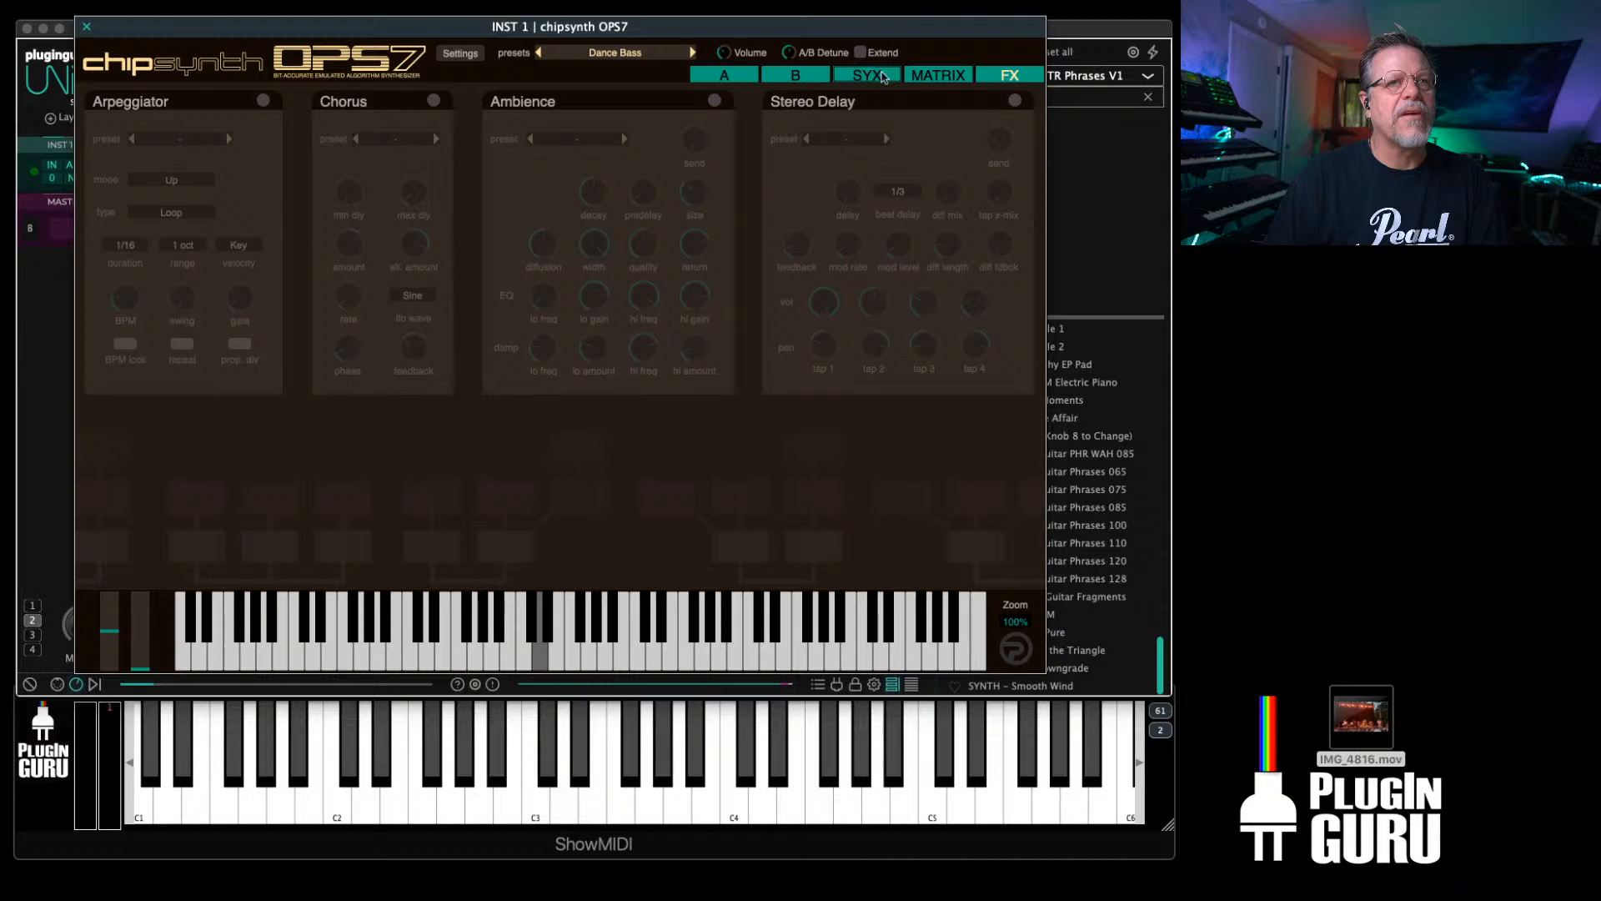
Step: On layer A, raise the levels of operators 4, 5 and 6 one after another
{"action": "left_click", "coordinate": [724, 75]}
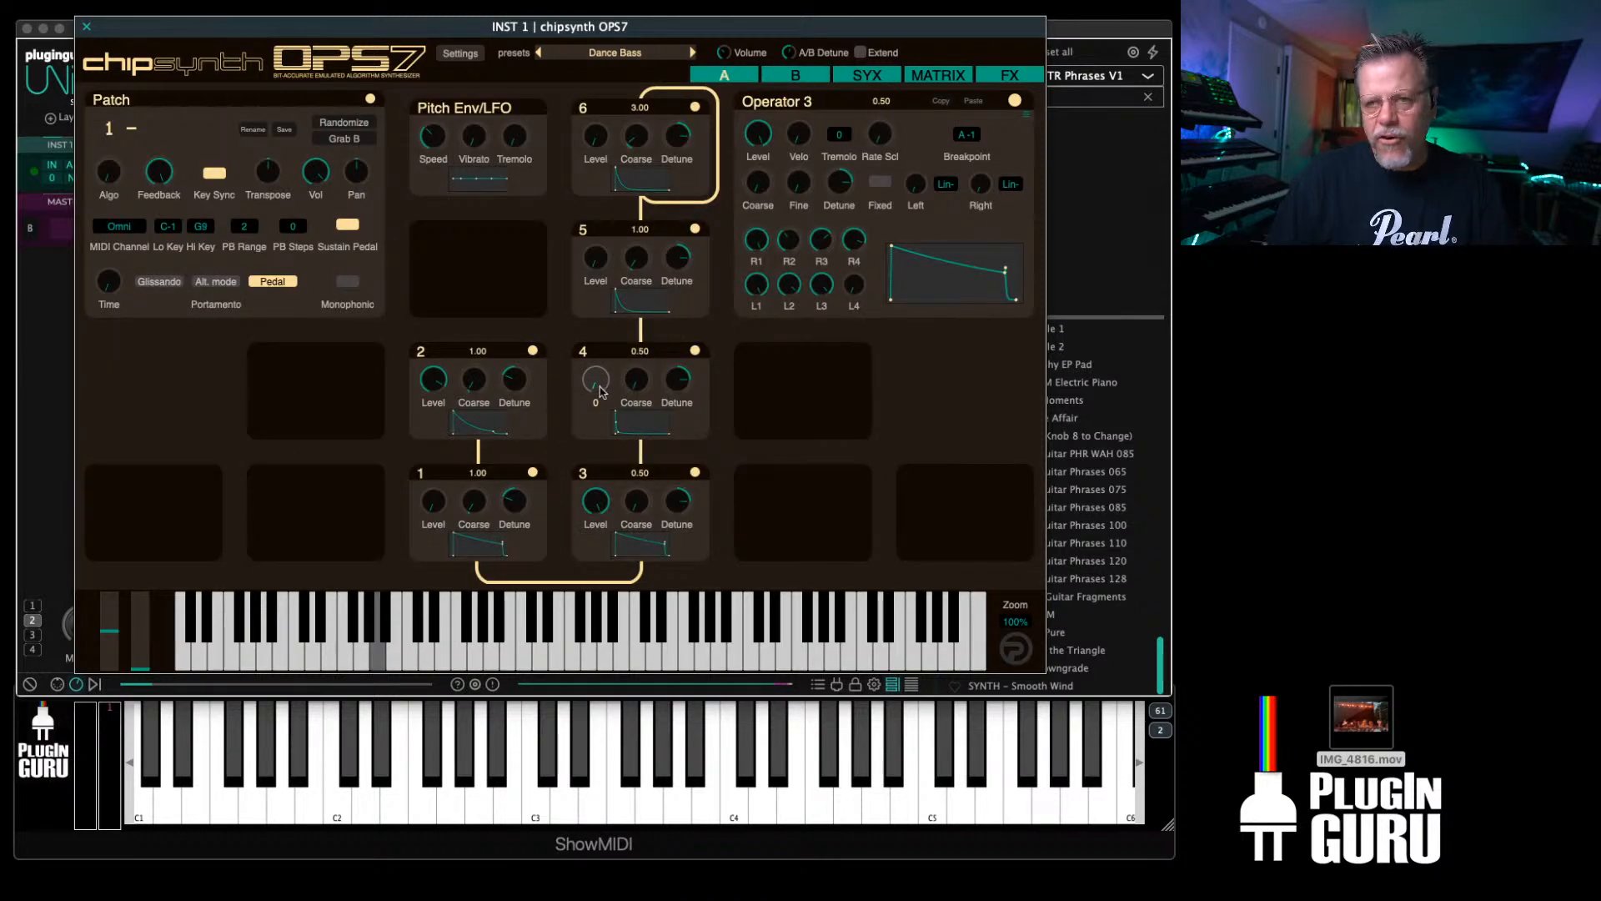
{"action": "left_click_drag", "start_coordinate": [597, 387], "coordinate": [596, 390]}
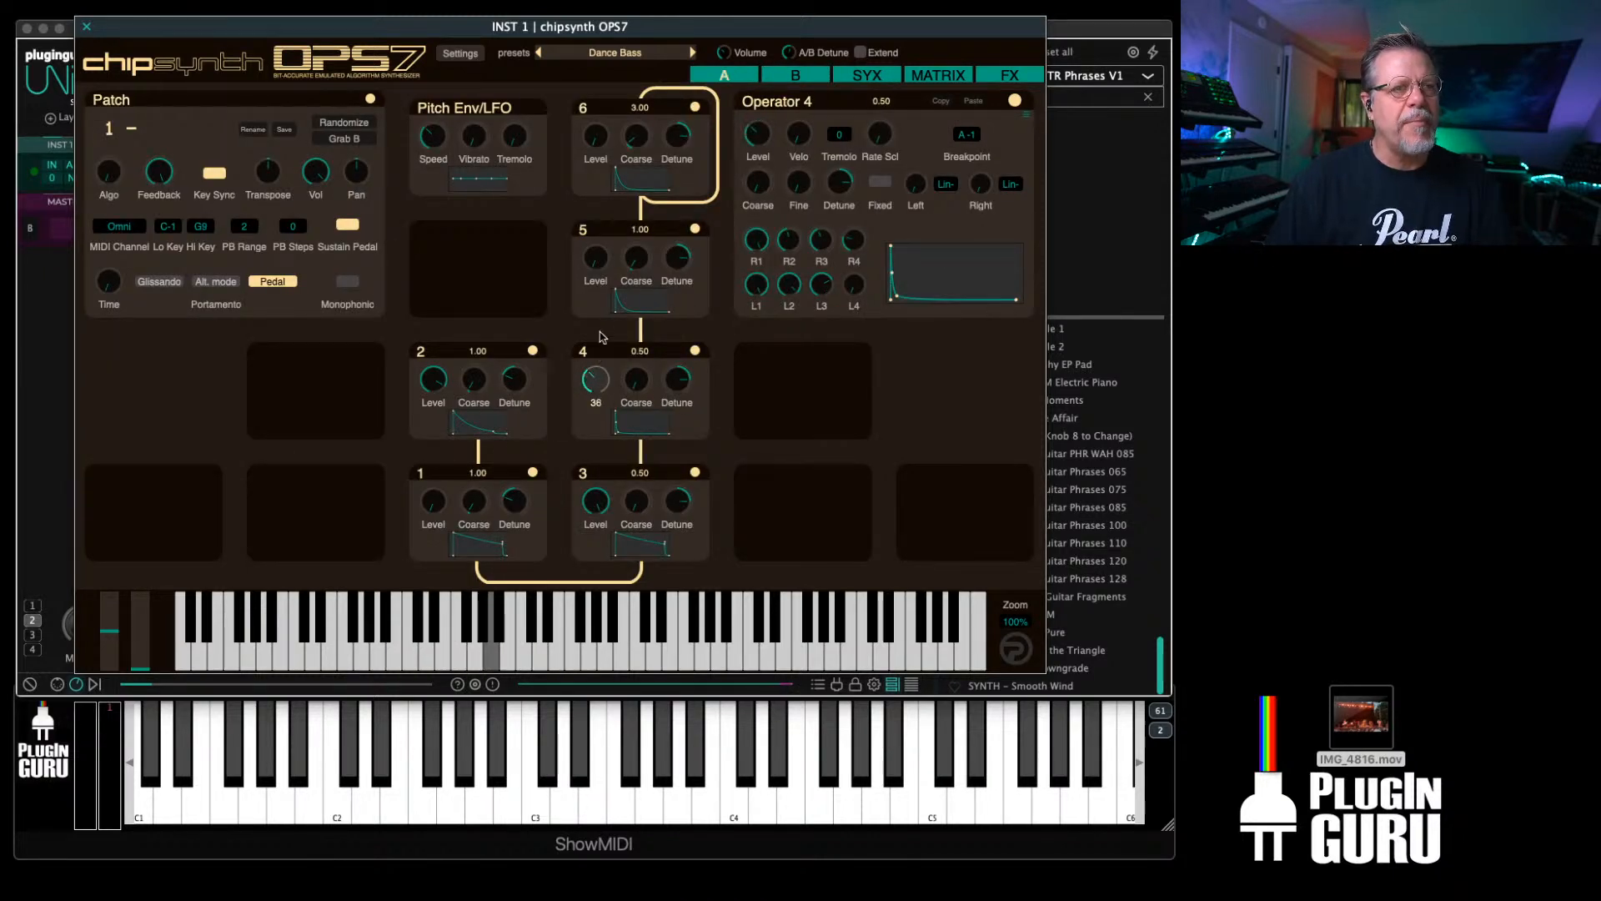
{"action": "left_click_drag", "start_coordinate": [611, 298], "coordinate": [617, 236]}
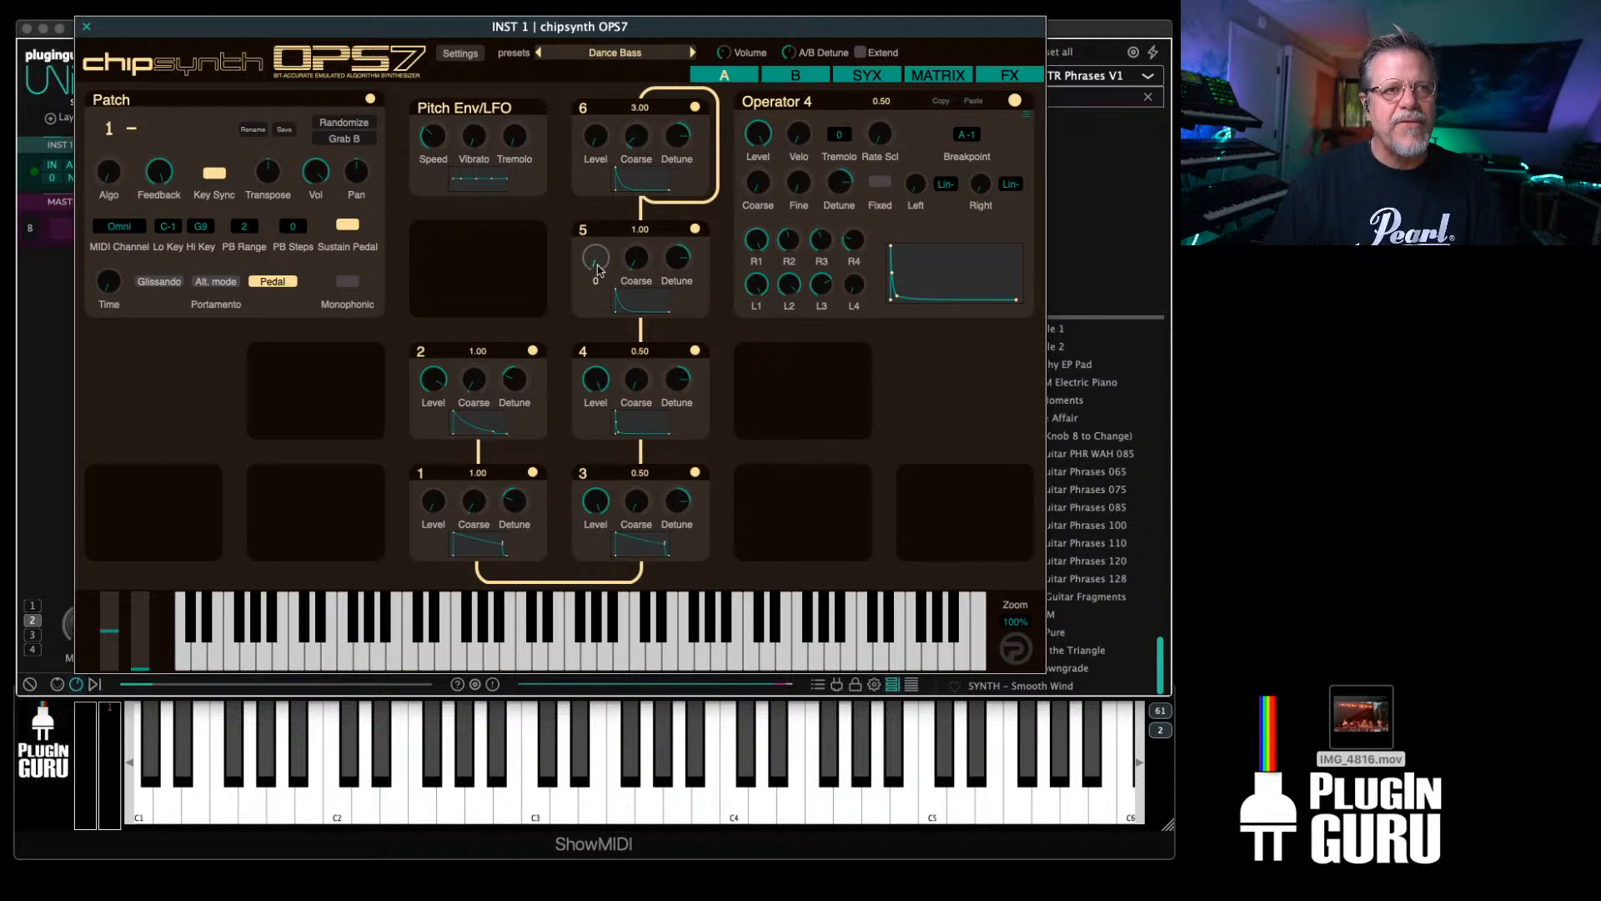
{"action": "left_click_drag", "start_coordinate": [595, 271], "coordinate": [623, 169]}
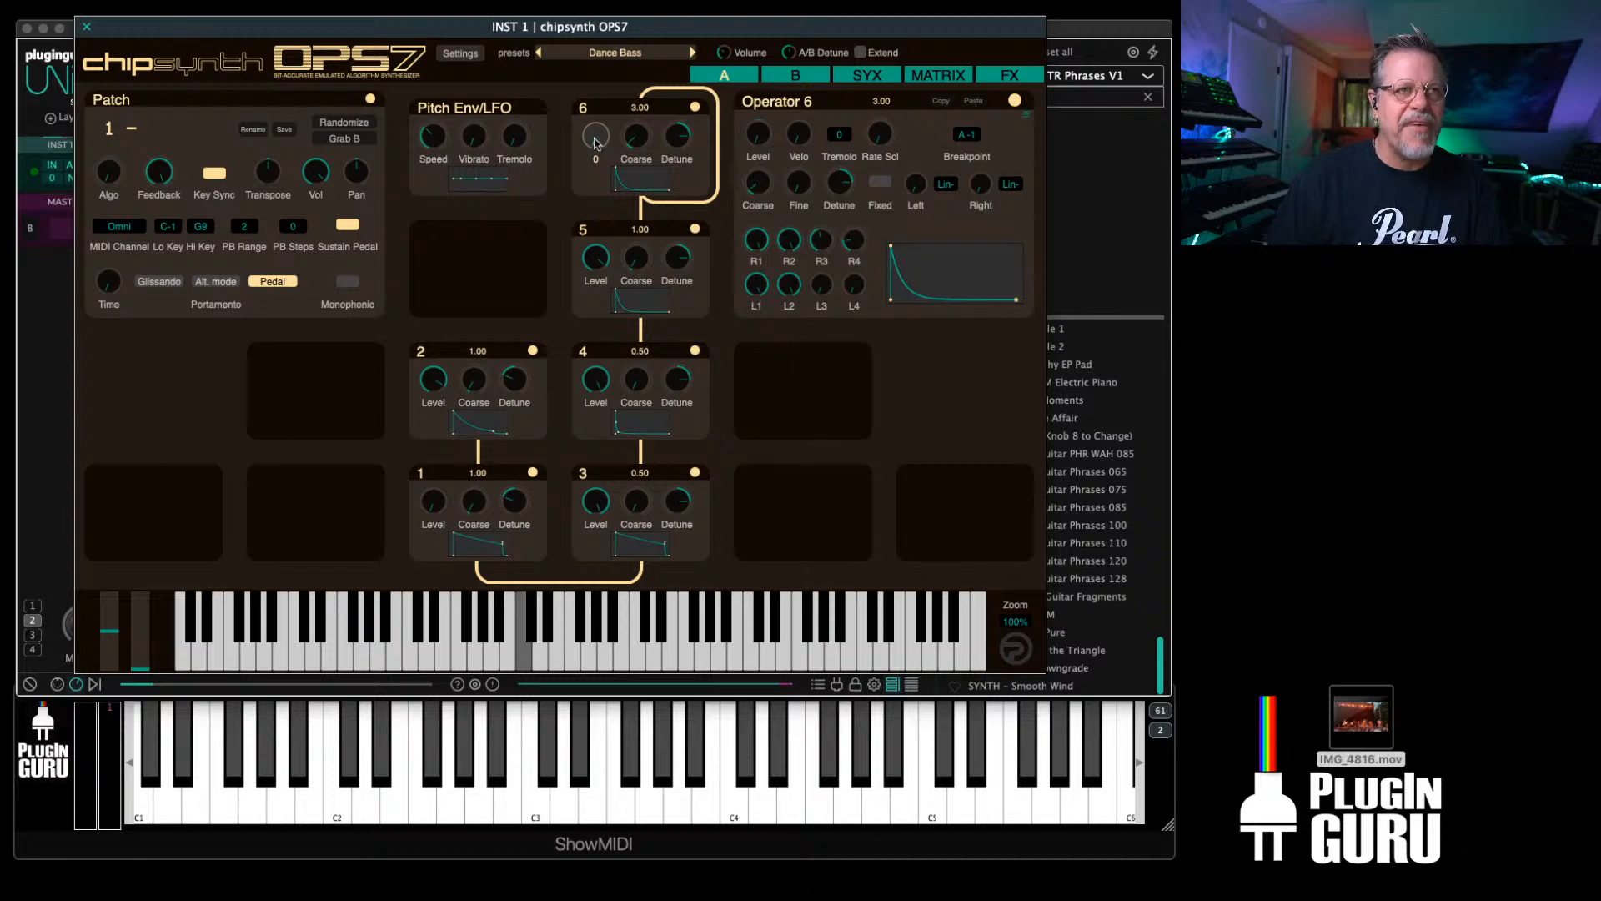
{"action": "left_click_drag", "start_coordinate": [595, 142], "coordinate": [609, 43]}
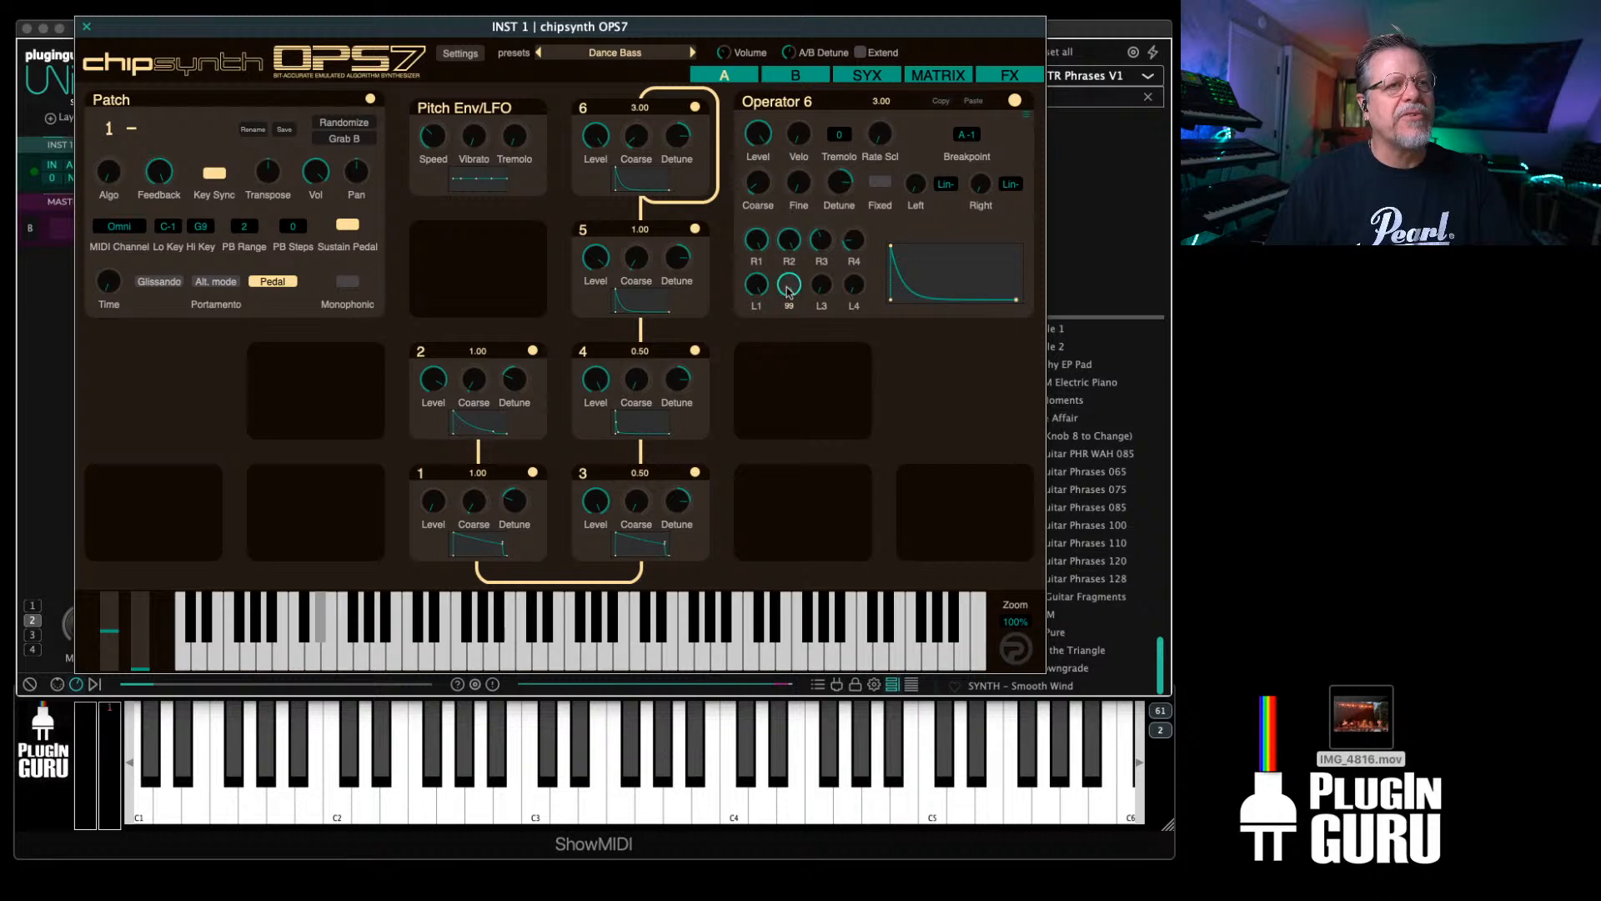
Step: On operators 6 and 5, lower envelope level L2 to 0 and reduce envelope rate R2
{"action": "left_click_drag", "start_coordinate": [786, 289], "coordinate": [761, 440]}
{"action": "mouse_move", "coordinate": [791, 248]}
{"action": "left_mouse_down"}
{"action": "mouse_move", "coordinate": [777, 298]}
{"action": "mouse_move", "coordinate": [779, 264]}
{"action": "left_mouse_up"}
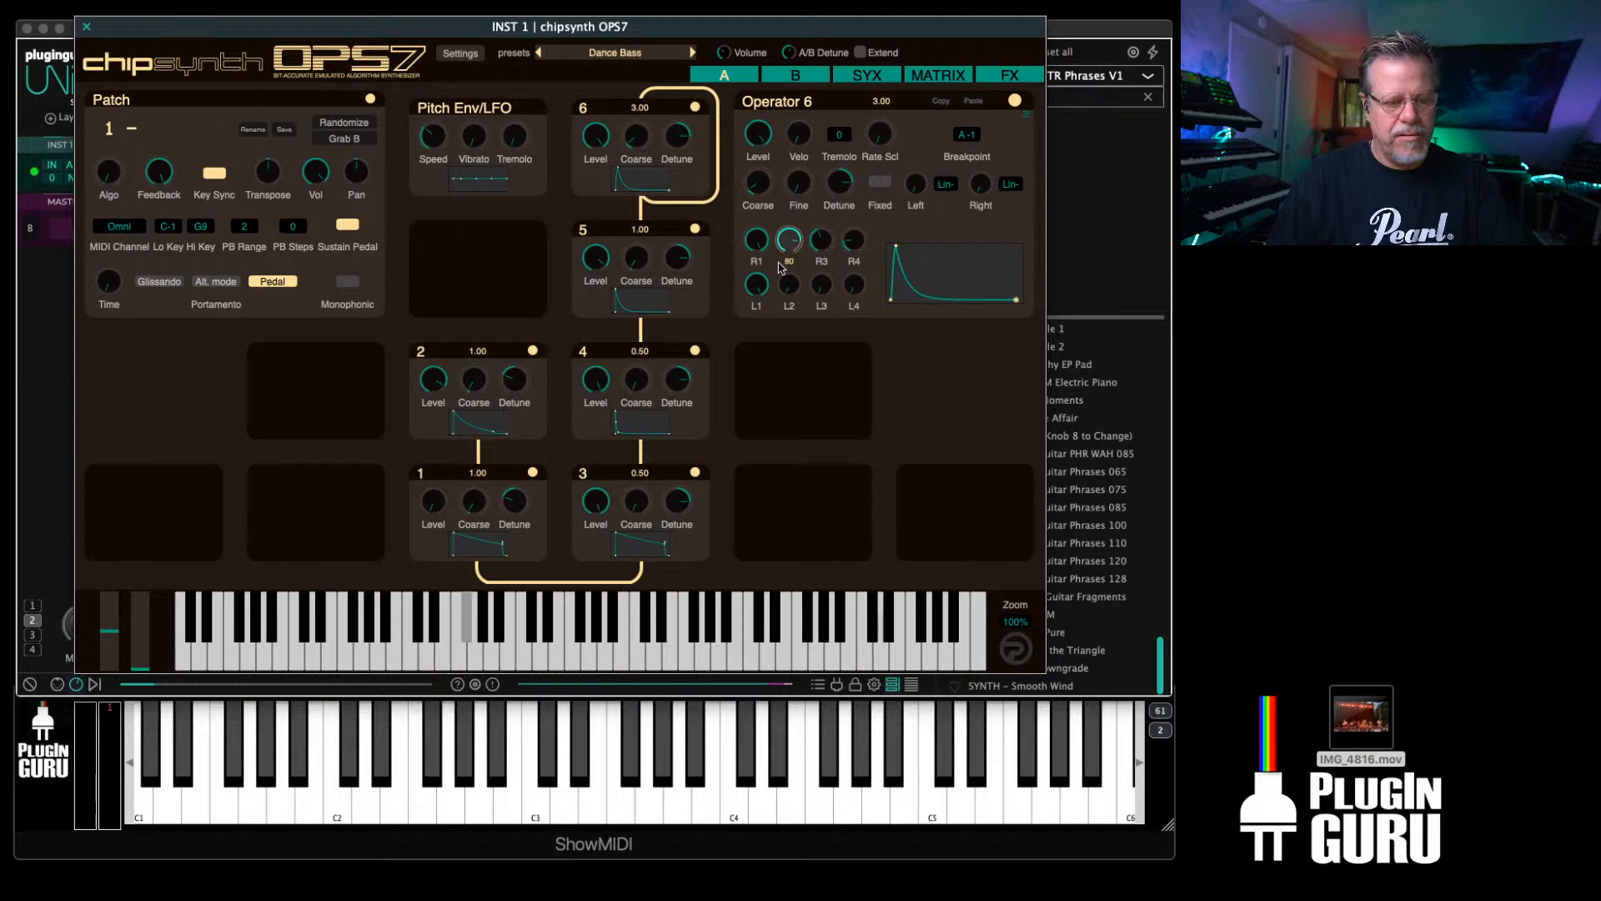
{"action": "left_click", "coordinate": [630, 245]}
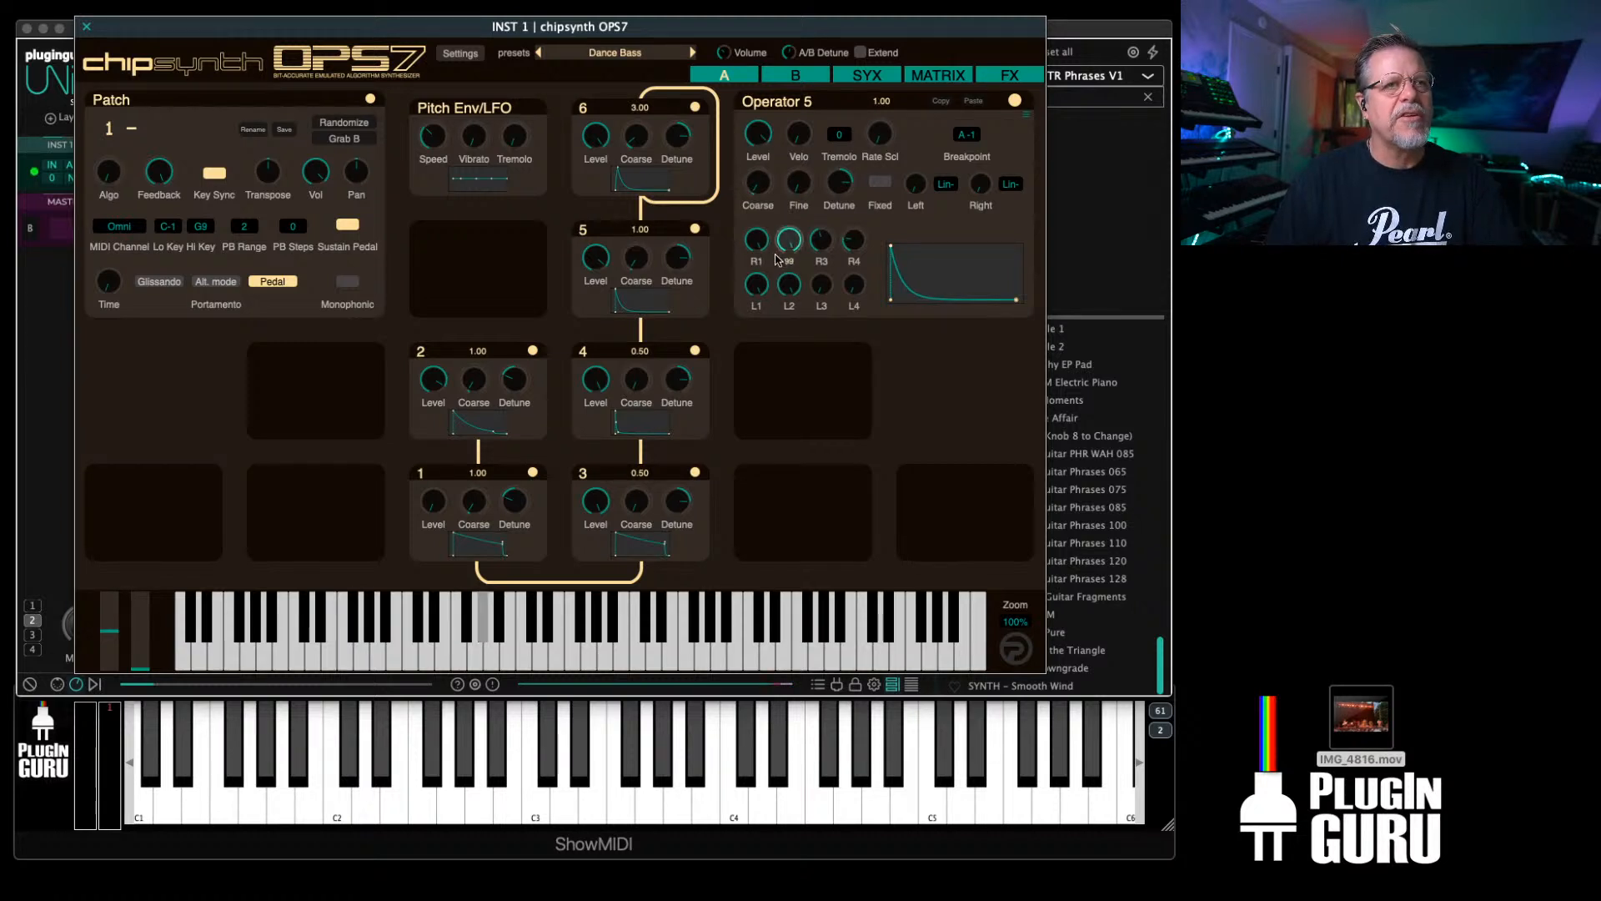
{"action": "left_click_drag", "start_coordinate": [789, 284], "coordinate": [786, 584]}
{"action": "mouse_move", "coordinate": [789, 242]}
{"action": "left_mouse_down"}
{"action": "mouse_move", "coordinate": [785, 293]}
{"action": "mouse_move", "coordinate": [788, 264]}
{"action": "left_mouse_up"}
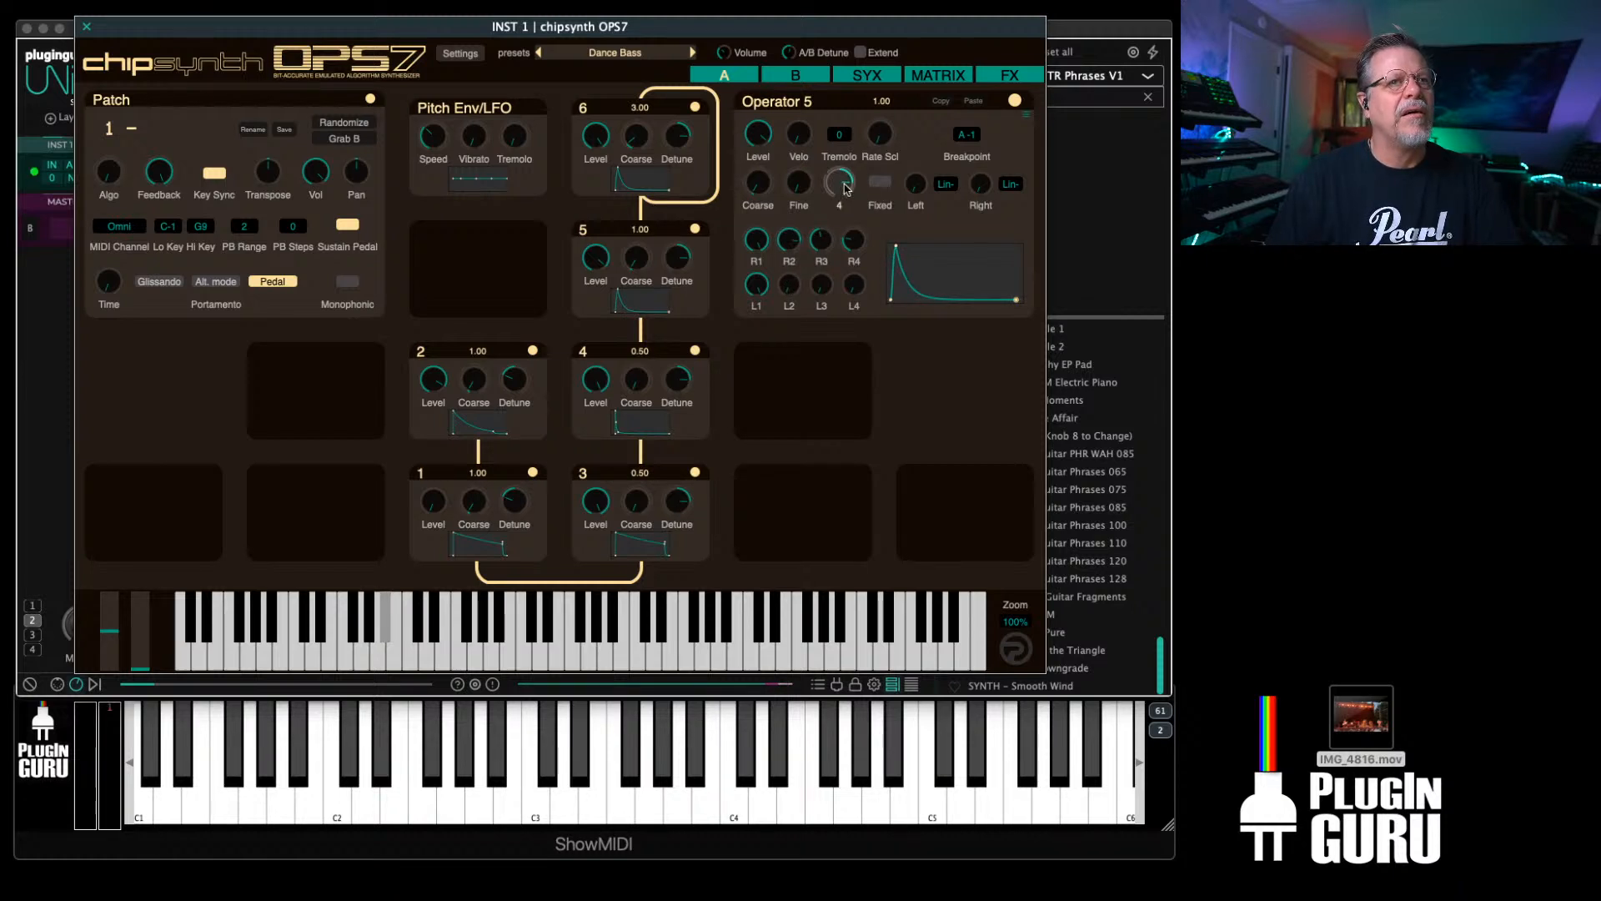
Step: Raise the velocity sensitivity of operators 5, 6 and 4
{"action": "left_click_drag", "start_coordinate": [804, 137], "coordinate": [806, 131]}
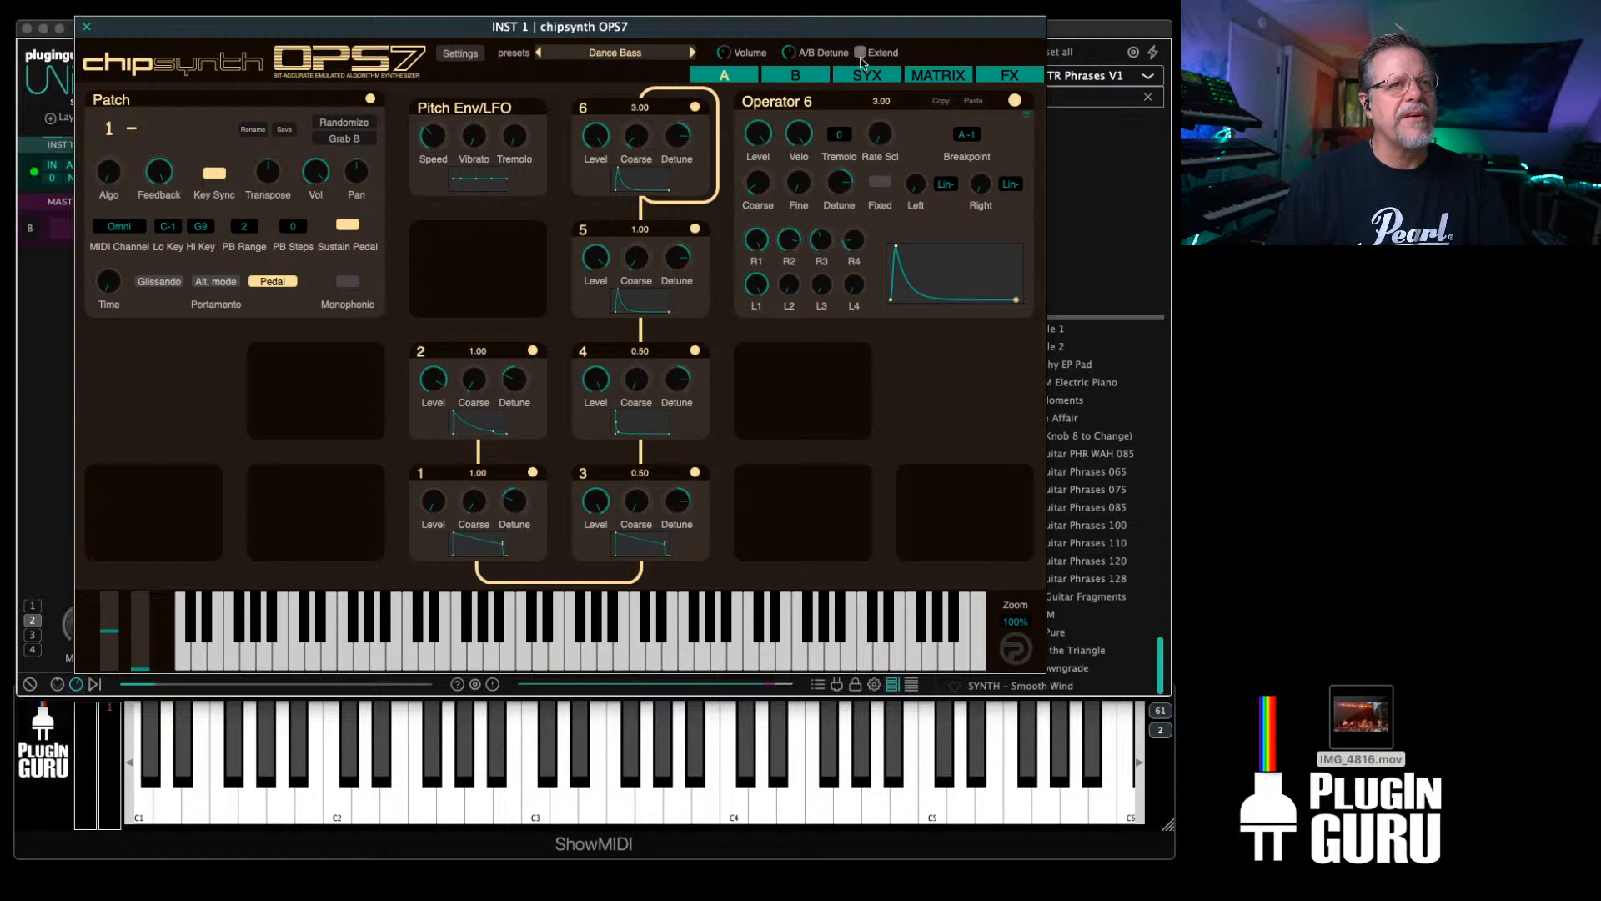
{"action": "left_click", "coordinate": [637, 357]}
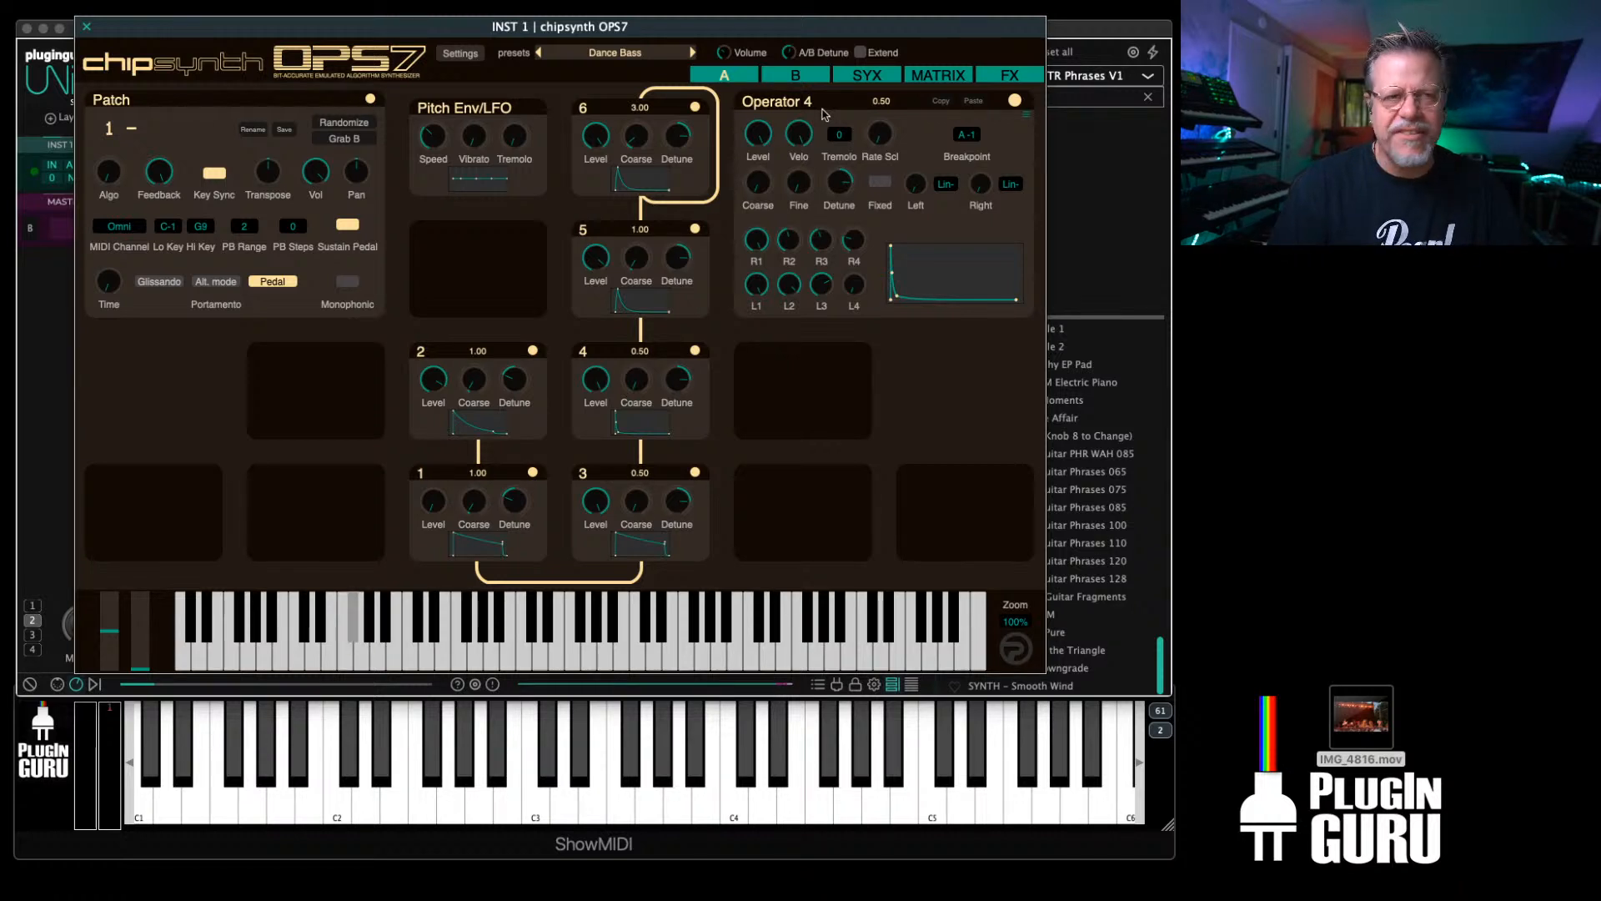
Step: In the advanced settings, set the emulation's DAC bits to 4, 3 and finally 2
{"action": "left_click", "coordinate": [459, 53]}
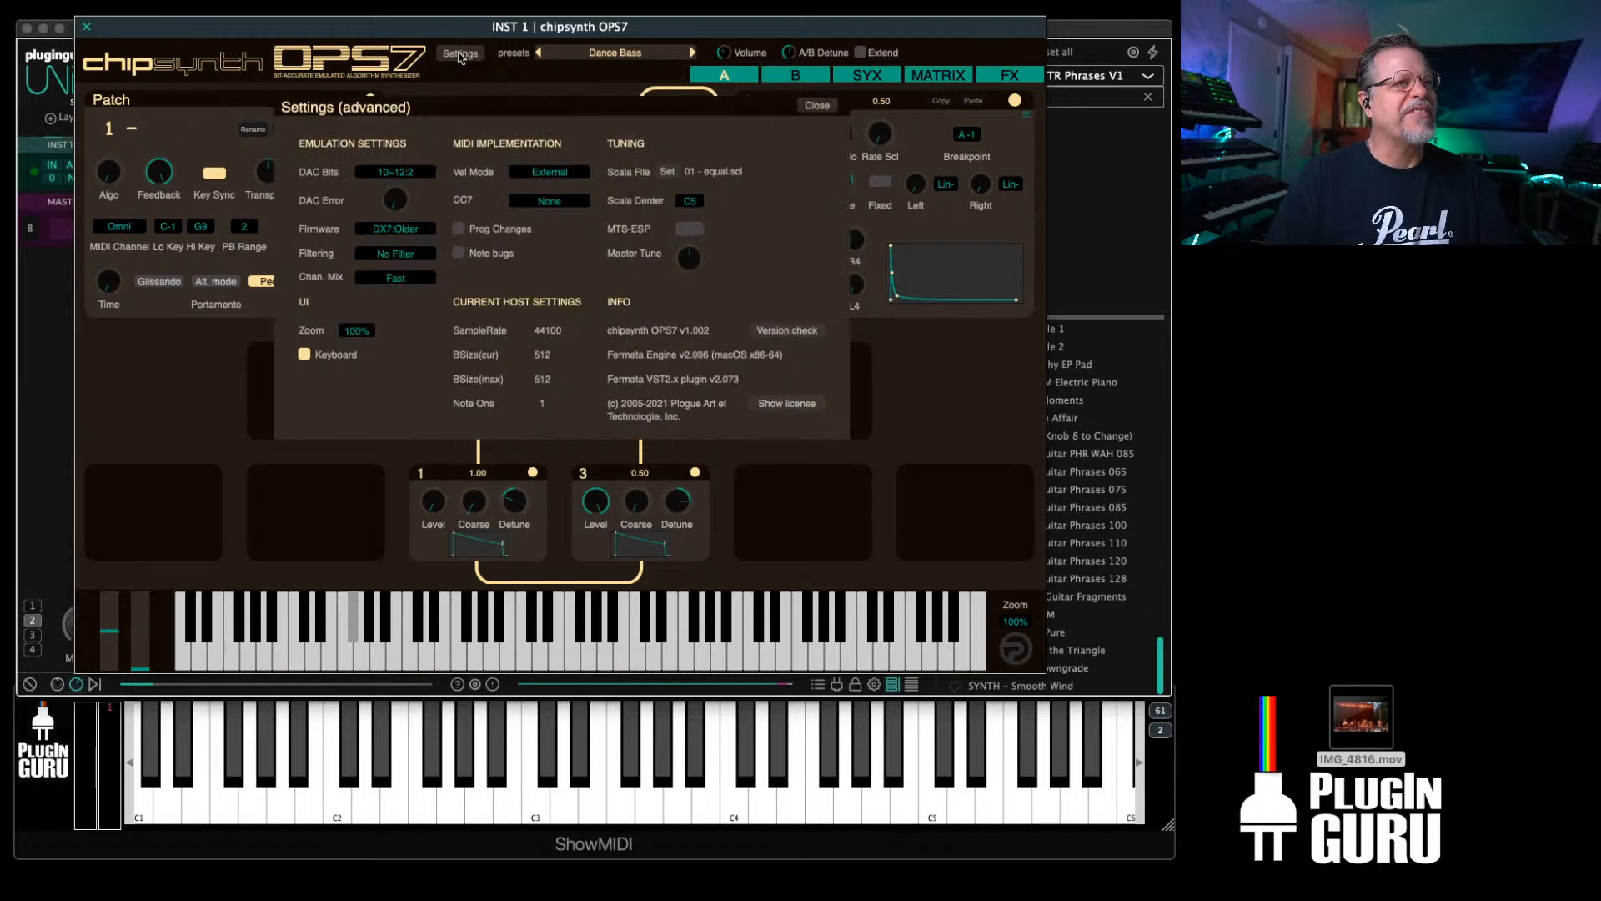
{"action": "left_click", "coordinate": [412, 172]}
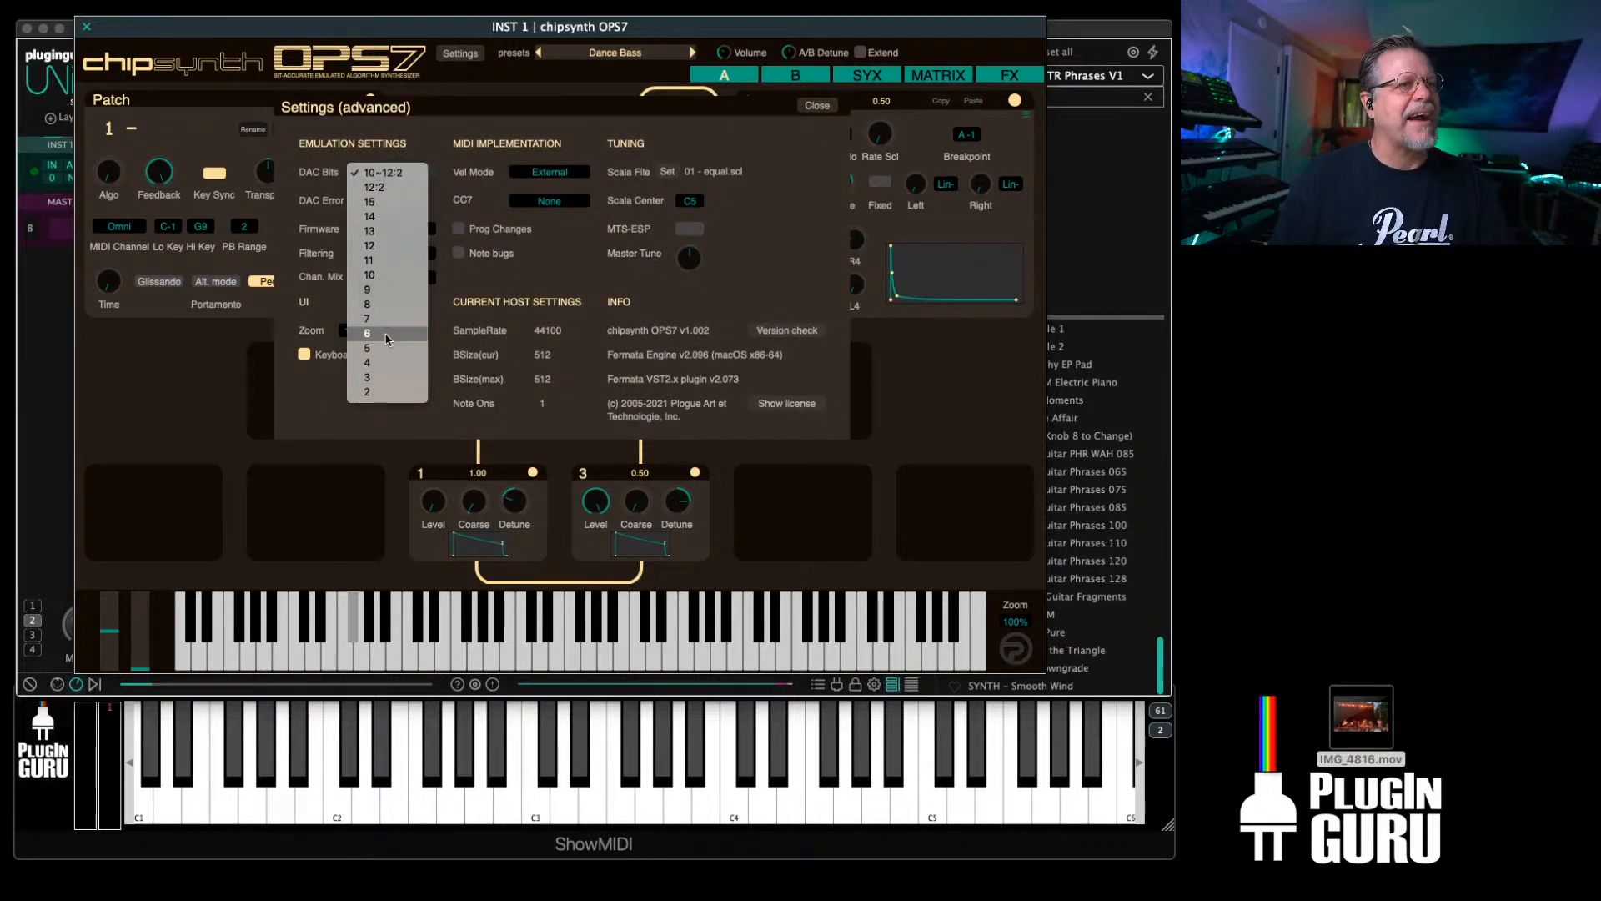
{"action": "left_click", "coordinate": [390, 362]}
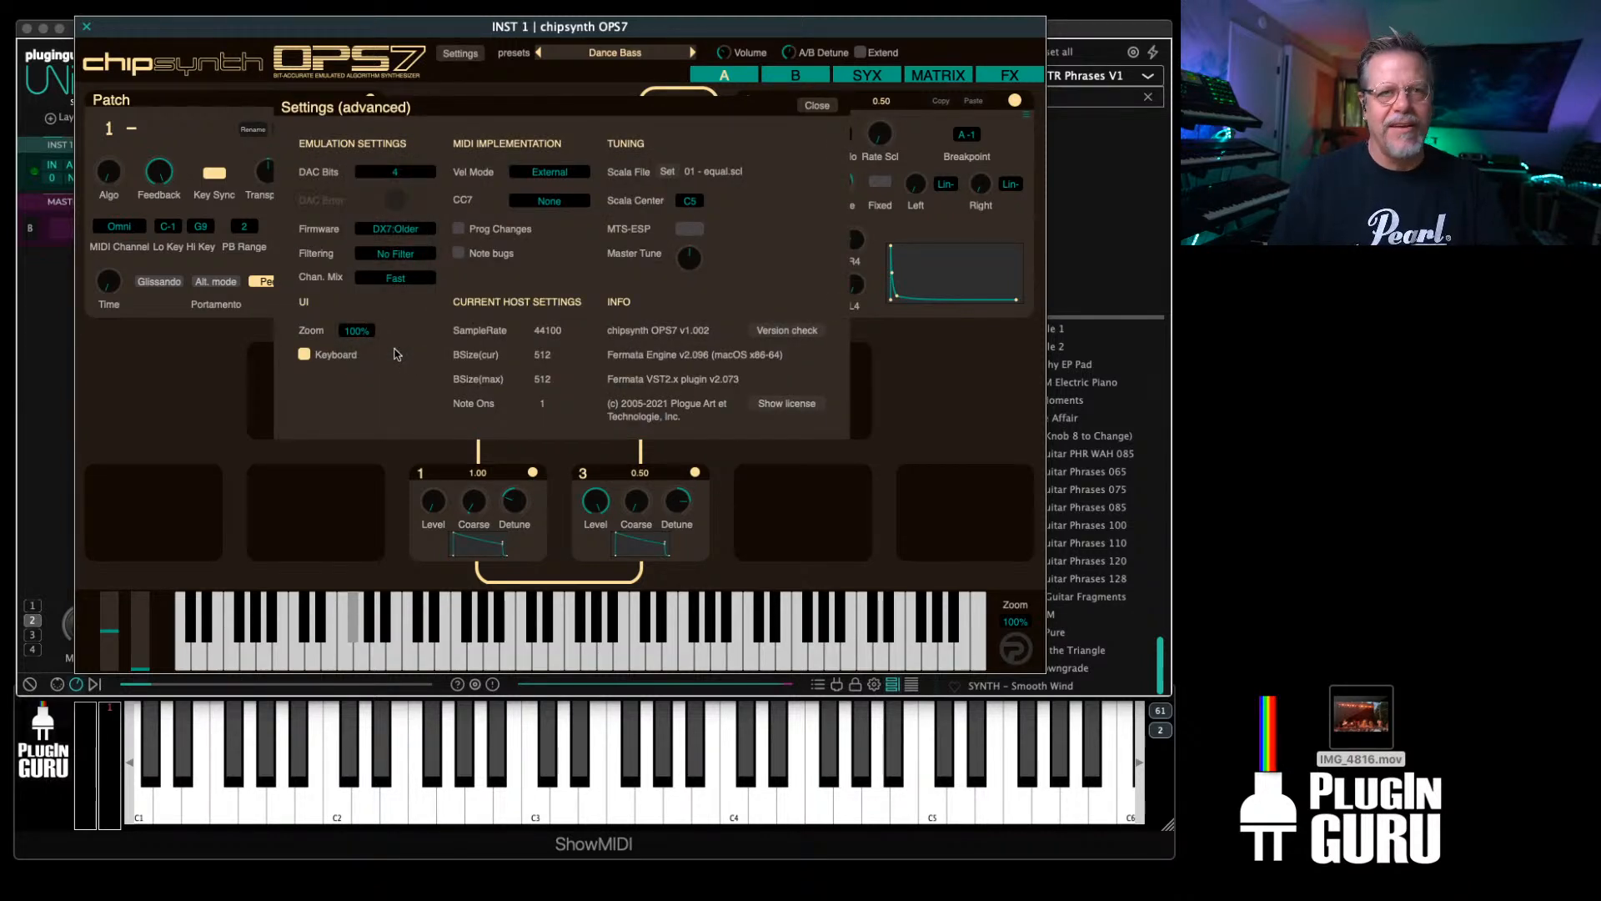
{"action": "left_click", "coordinate": [397, 172]}
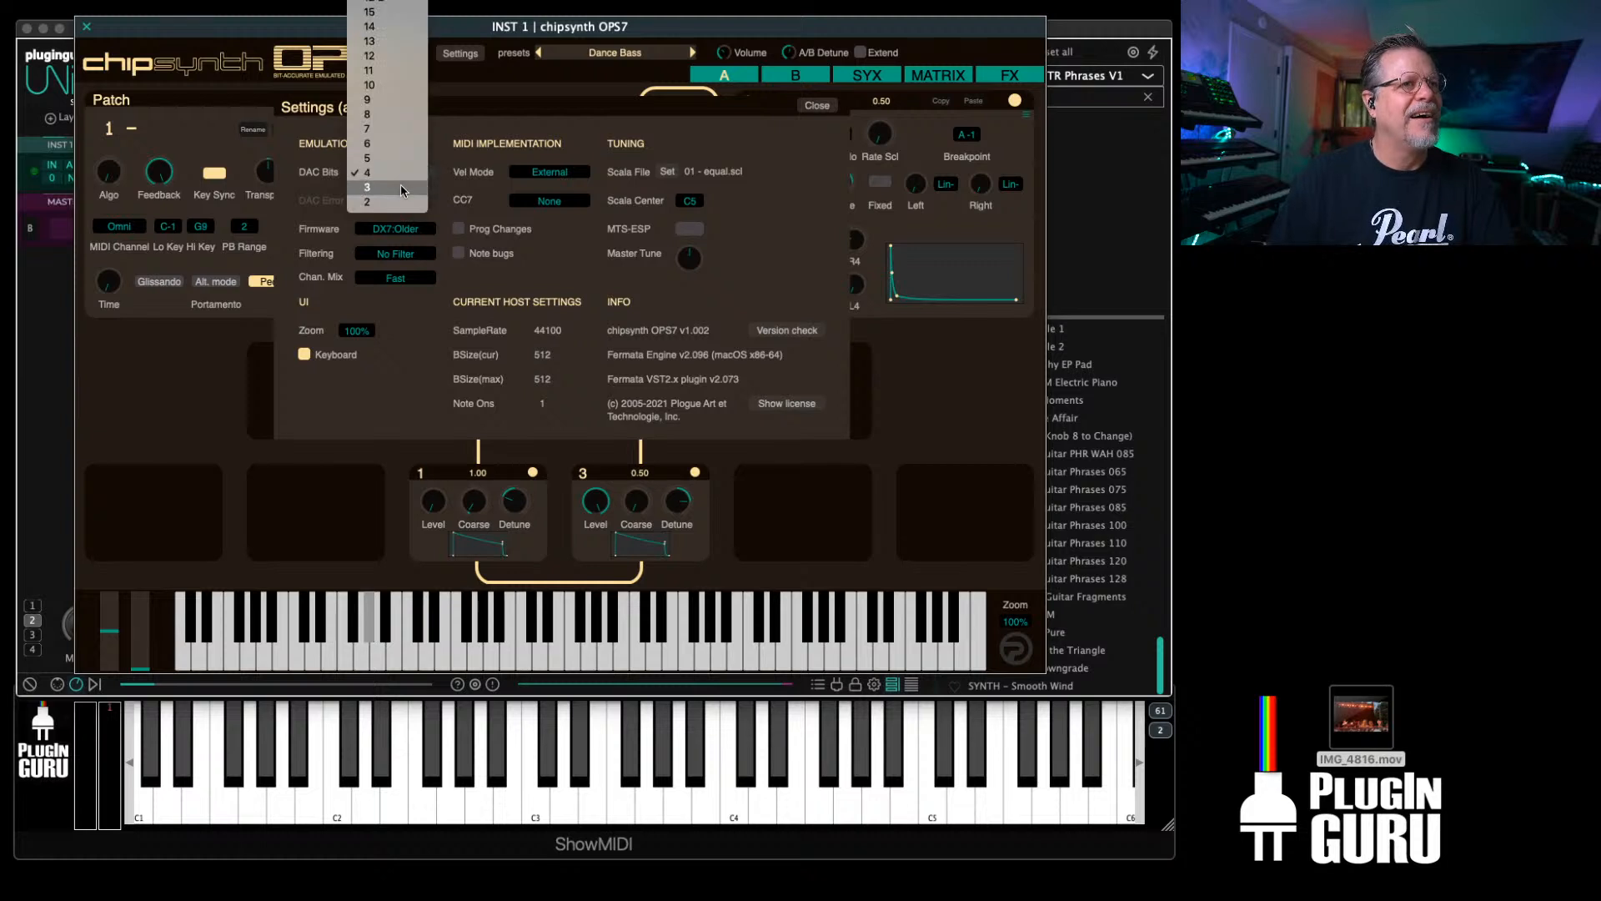
{"action": "left_click", "coordinate": [399, 194]}
{"action": "left_click", "coordinate": [396, 173]}
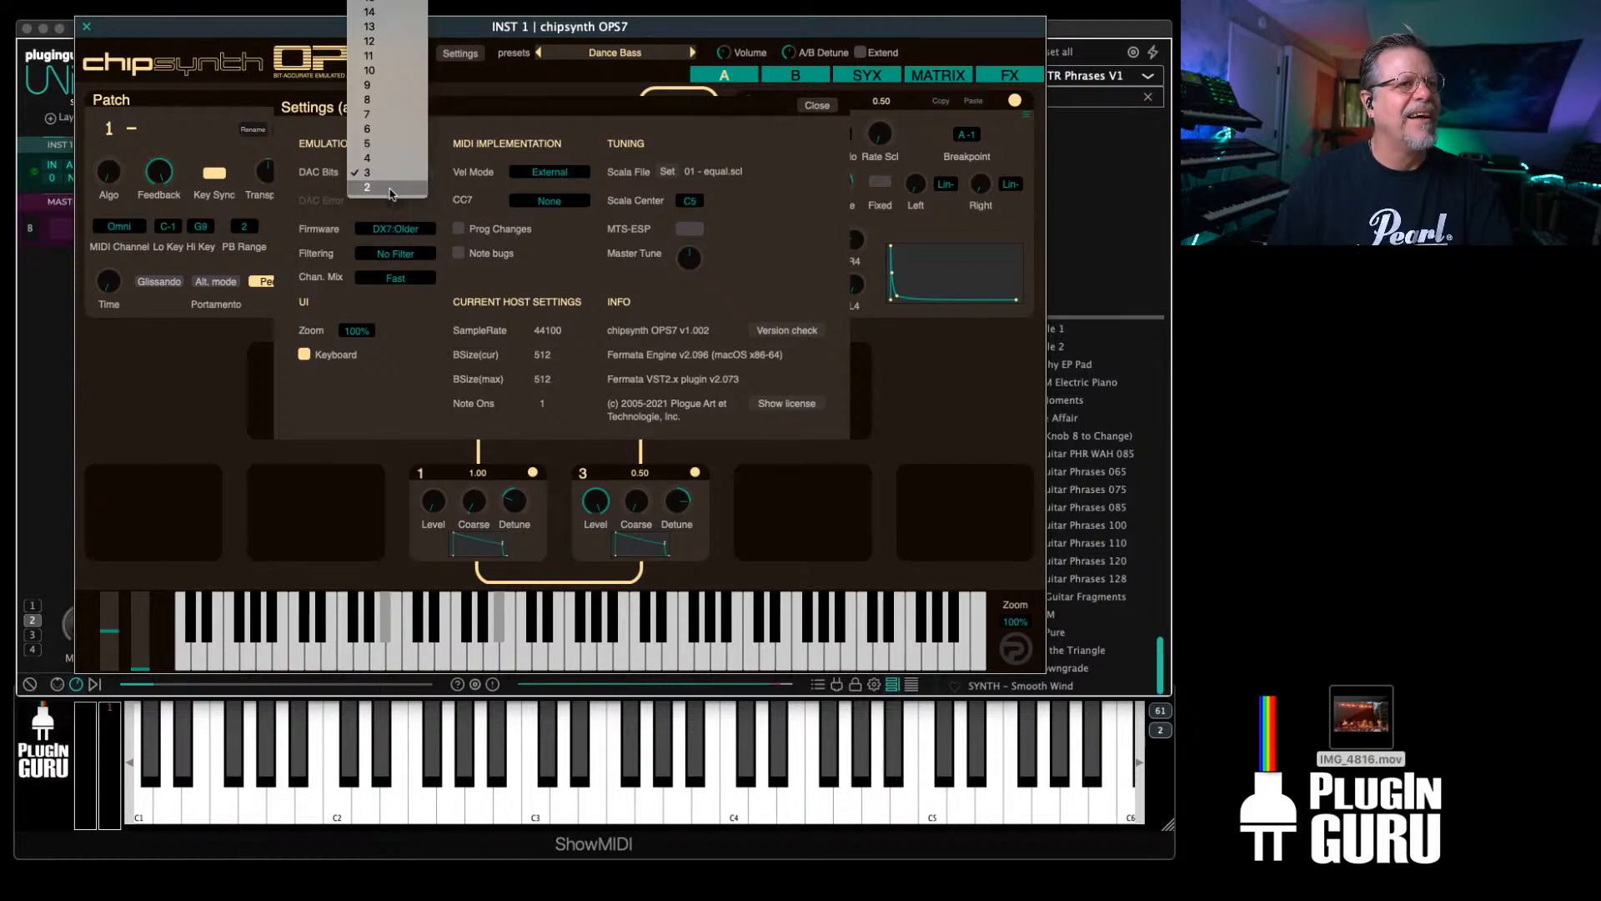
{"action": "left_click", "coordinate": [389, 190]}
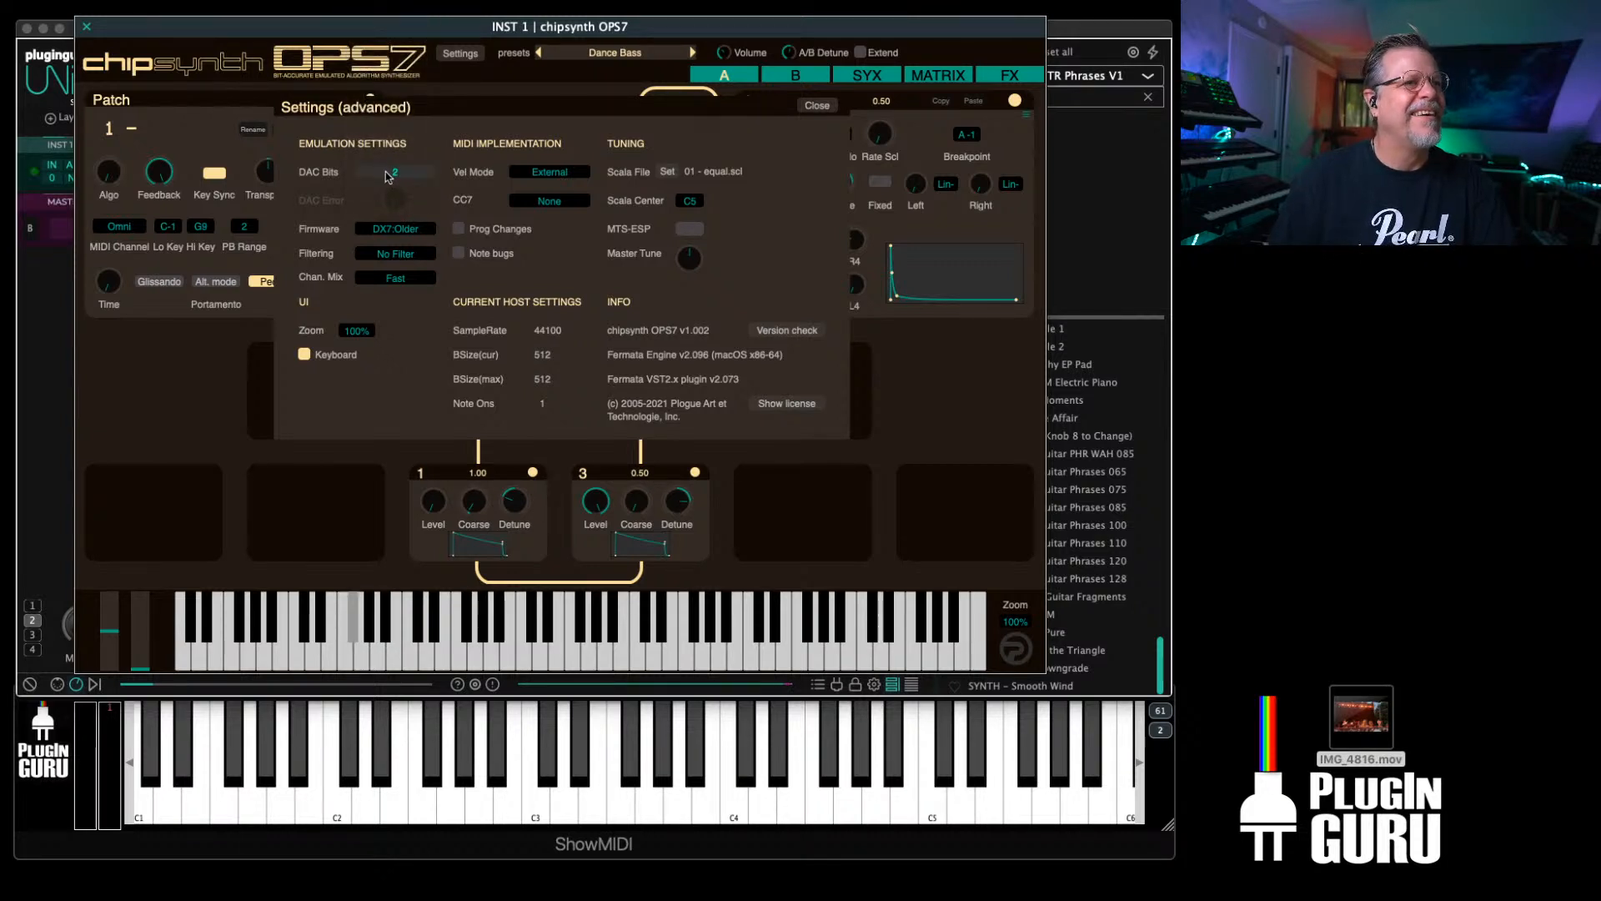
Step: Set the DAC bits to 12:2, and reduce them in stages to 6
{"action": "left_click", "coordinate": [389, 173]}
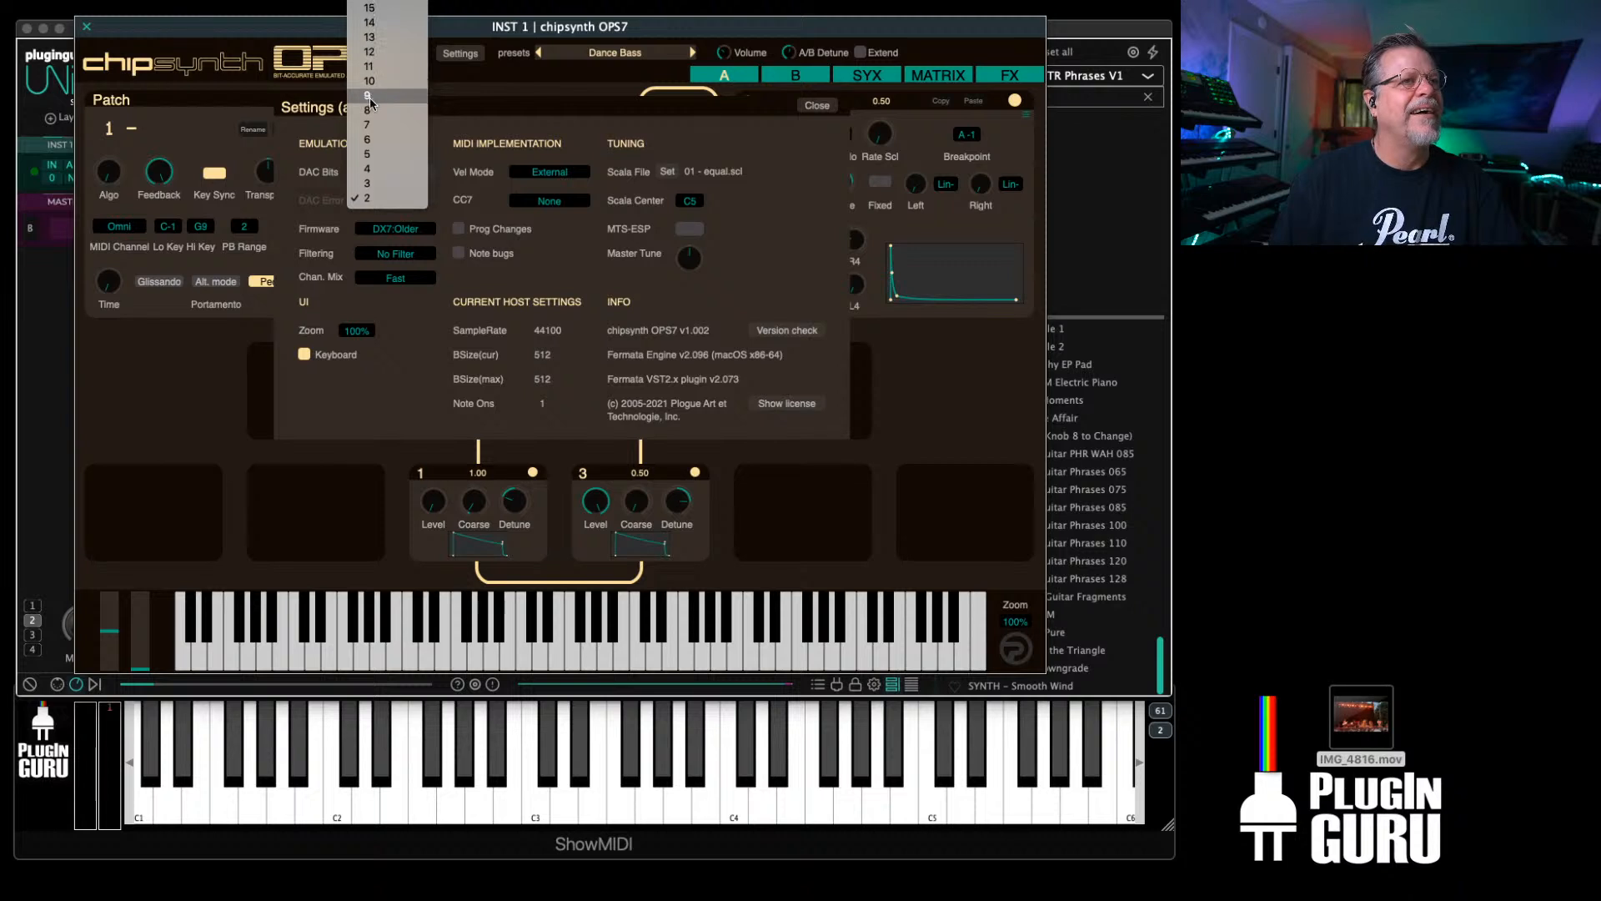
{"action": "left_click", "coordinate": [371, 51]}
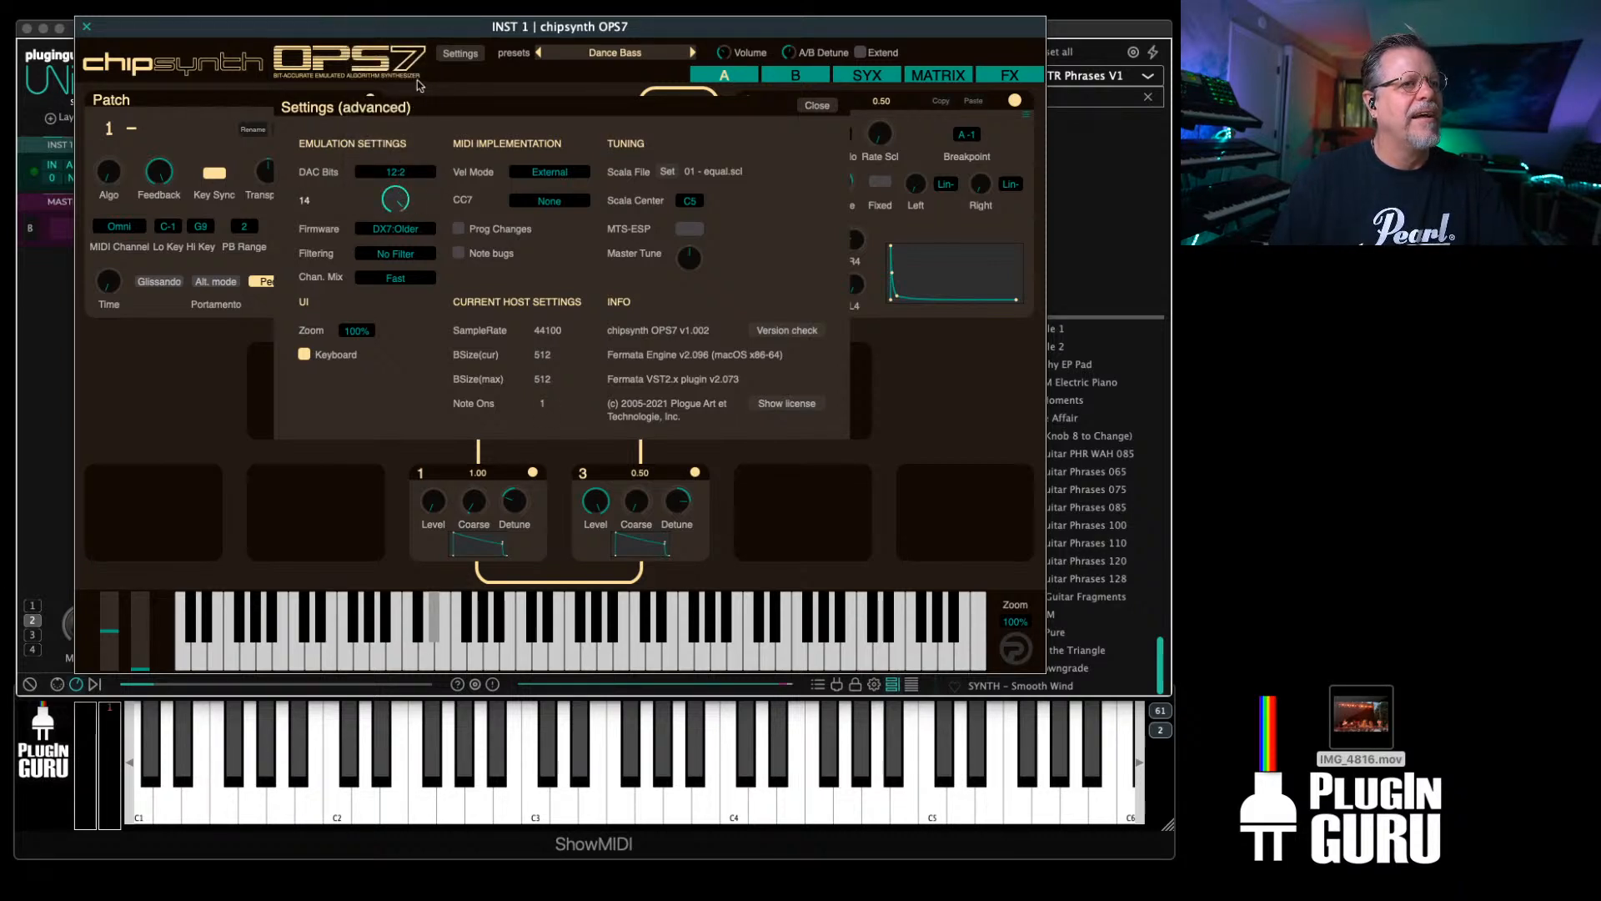
{"action": "left_click", "coordinate": [390, 173]}
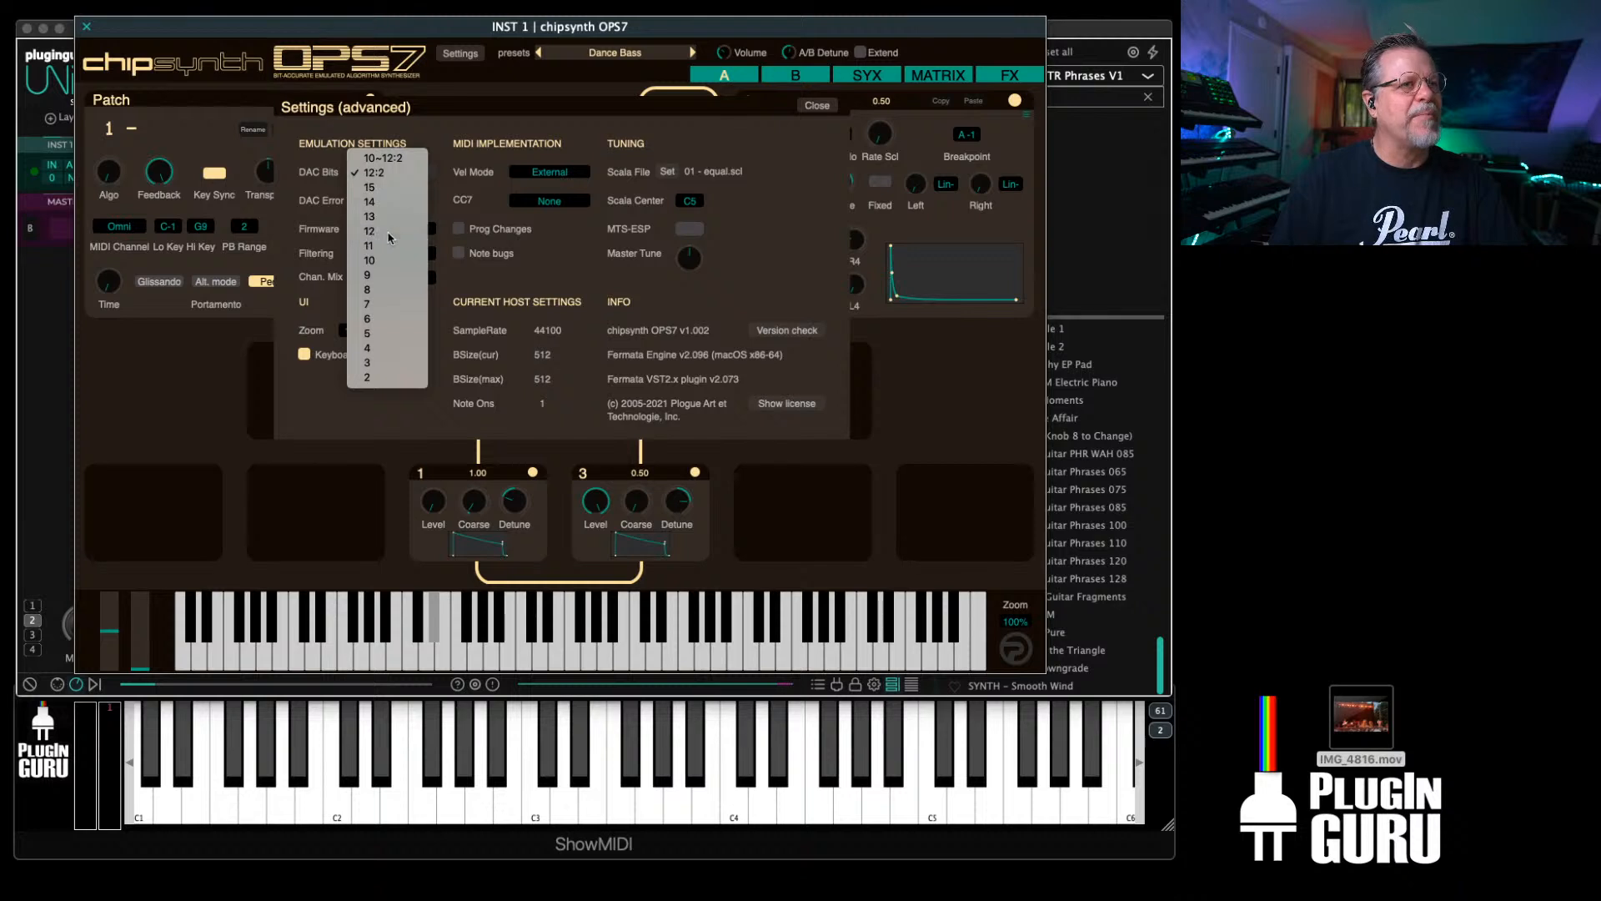
{"action": "left_click", "coordinate": [388, 237]}
{"action": "left_click", "coordinate": [398, 178]}
{"action": "left_click", "coordinate": [396, 215]}
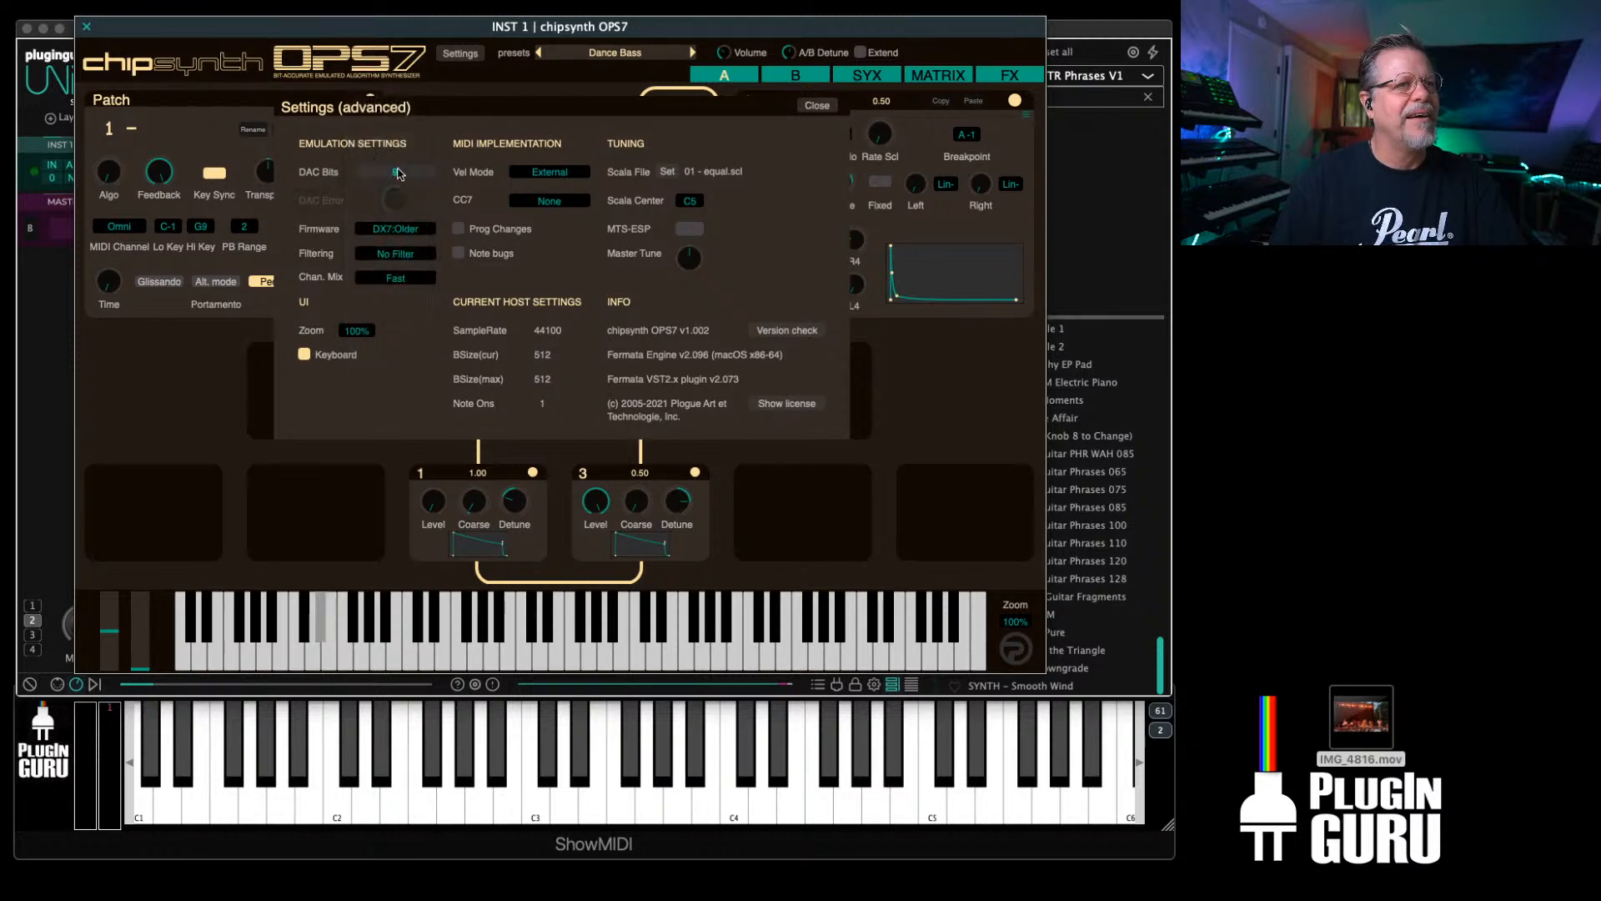
{"action": "left_click", "coordinate": [396, 171]}
{"action": "left_click", "coordinate": [391, 219]}
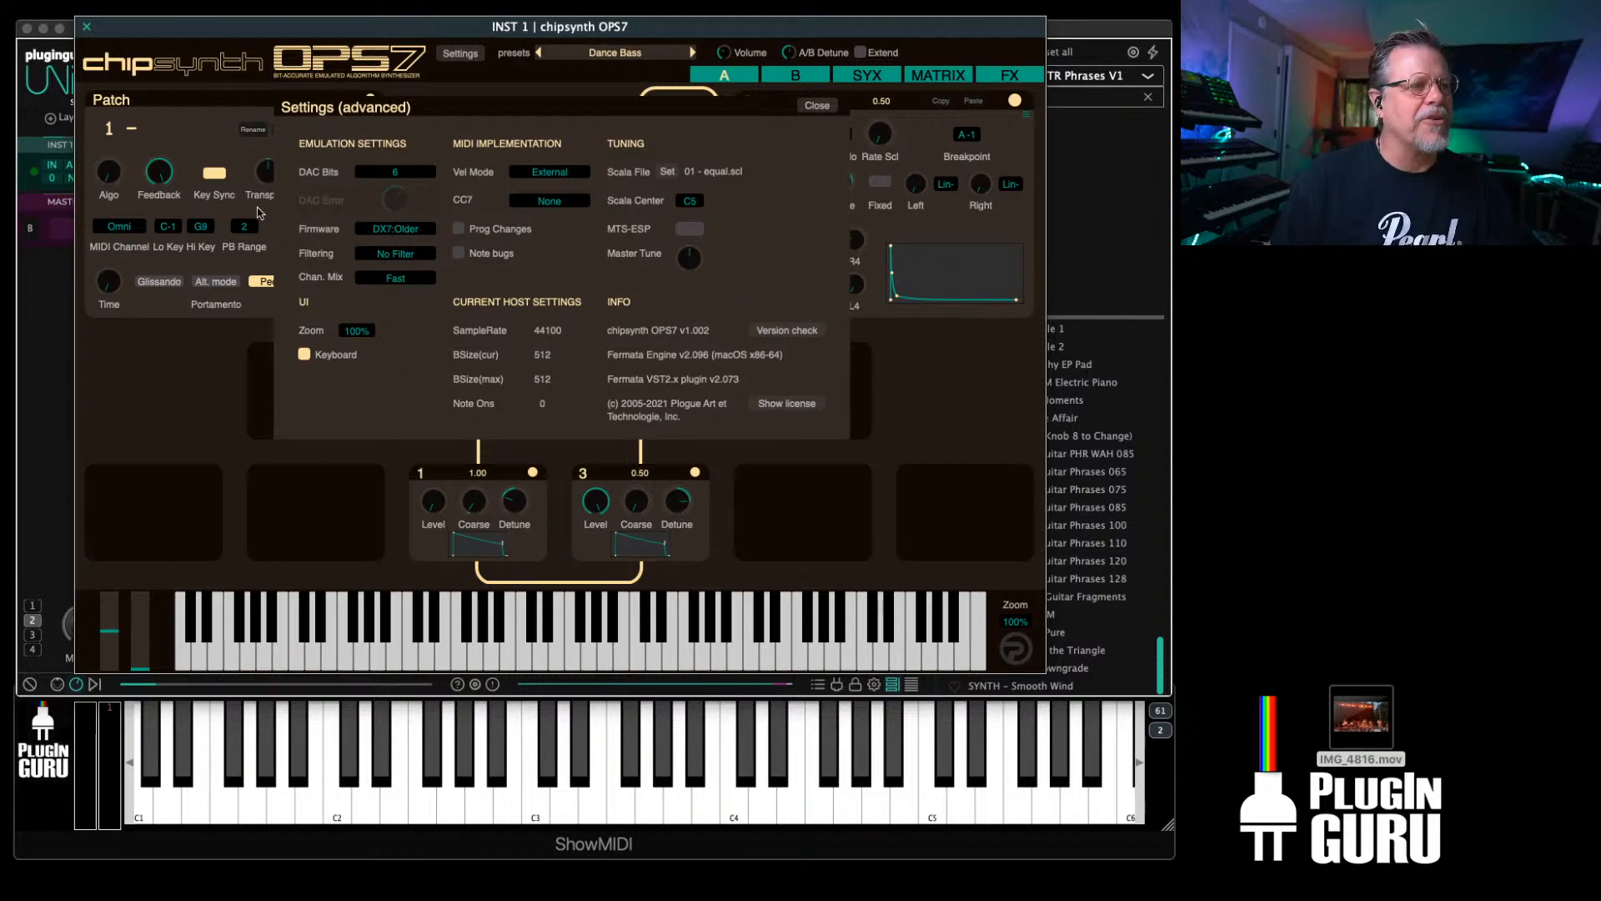
Step: Close the advanced settings and load the Analog Nine preset
{"action": "left_click", "coordinate": [584, 55]}
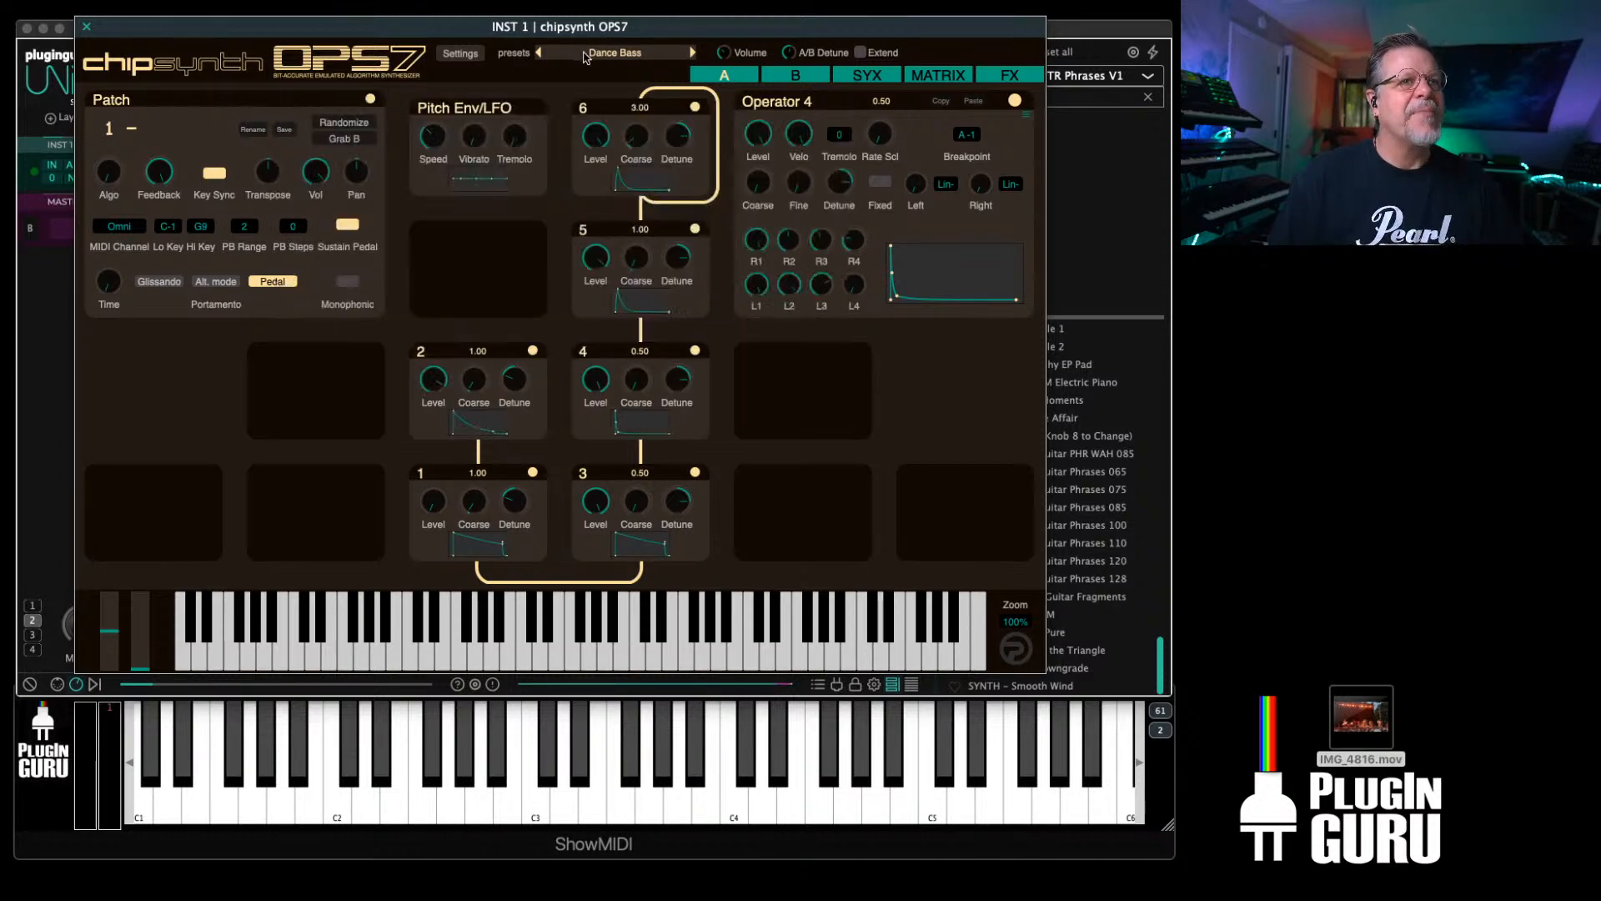
{"action": "left_click", "coordinate": [588, 53]}
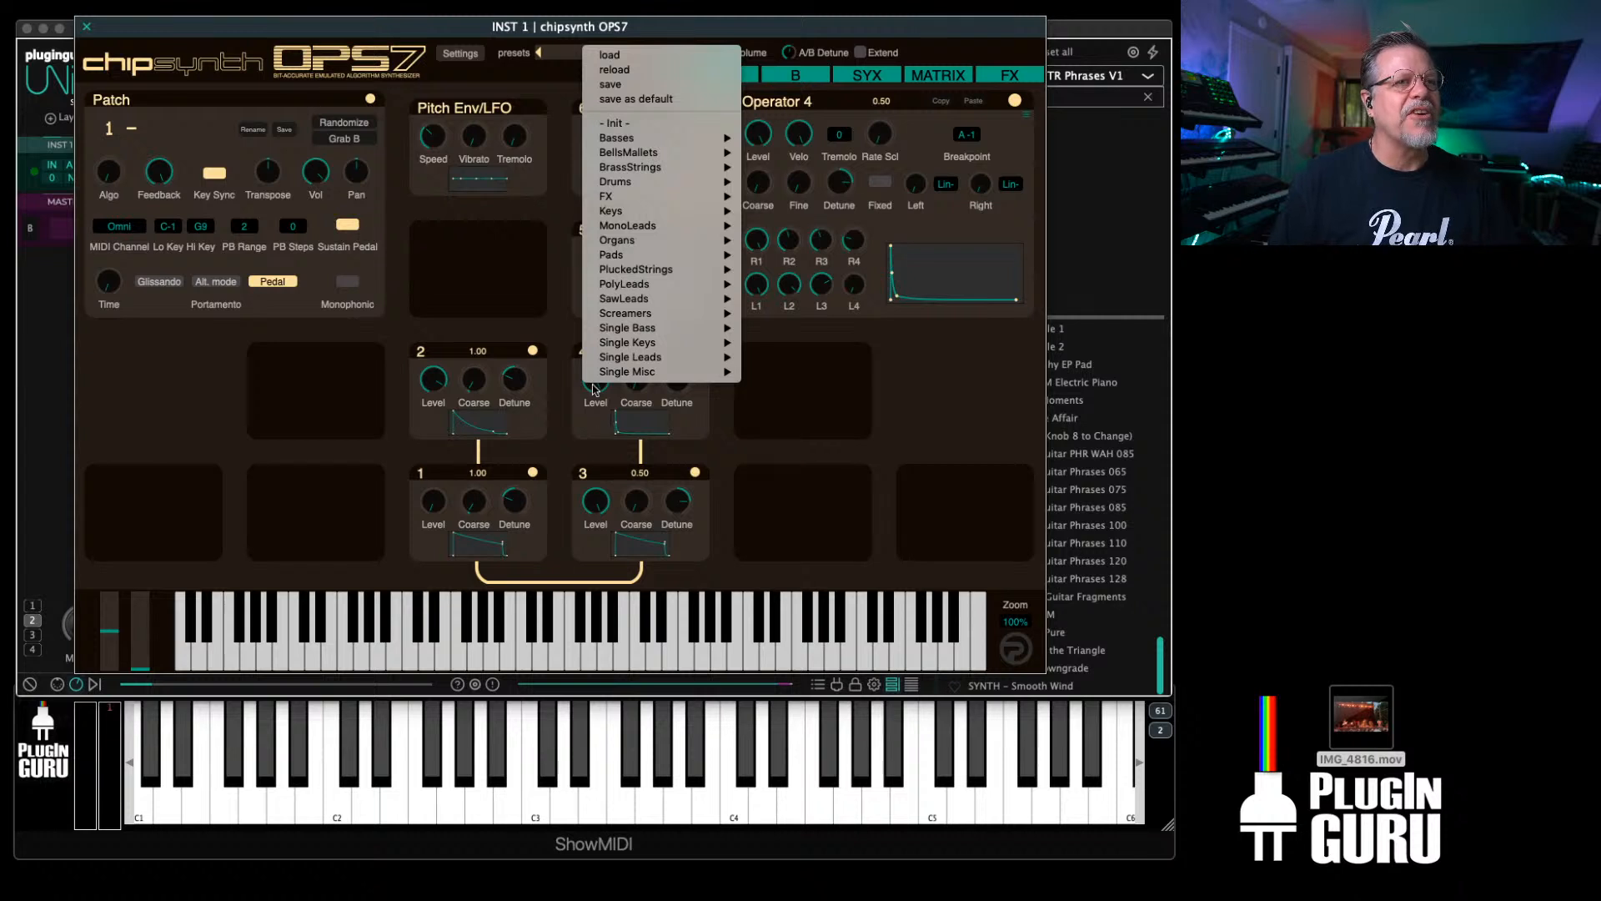
{"action": "mouse_move", "coordinate": [605, 212]}
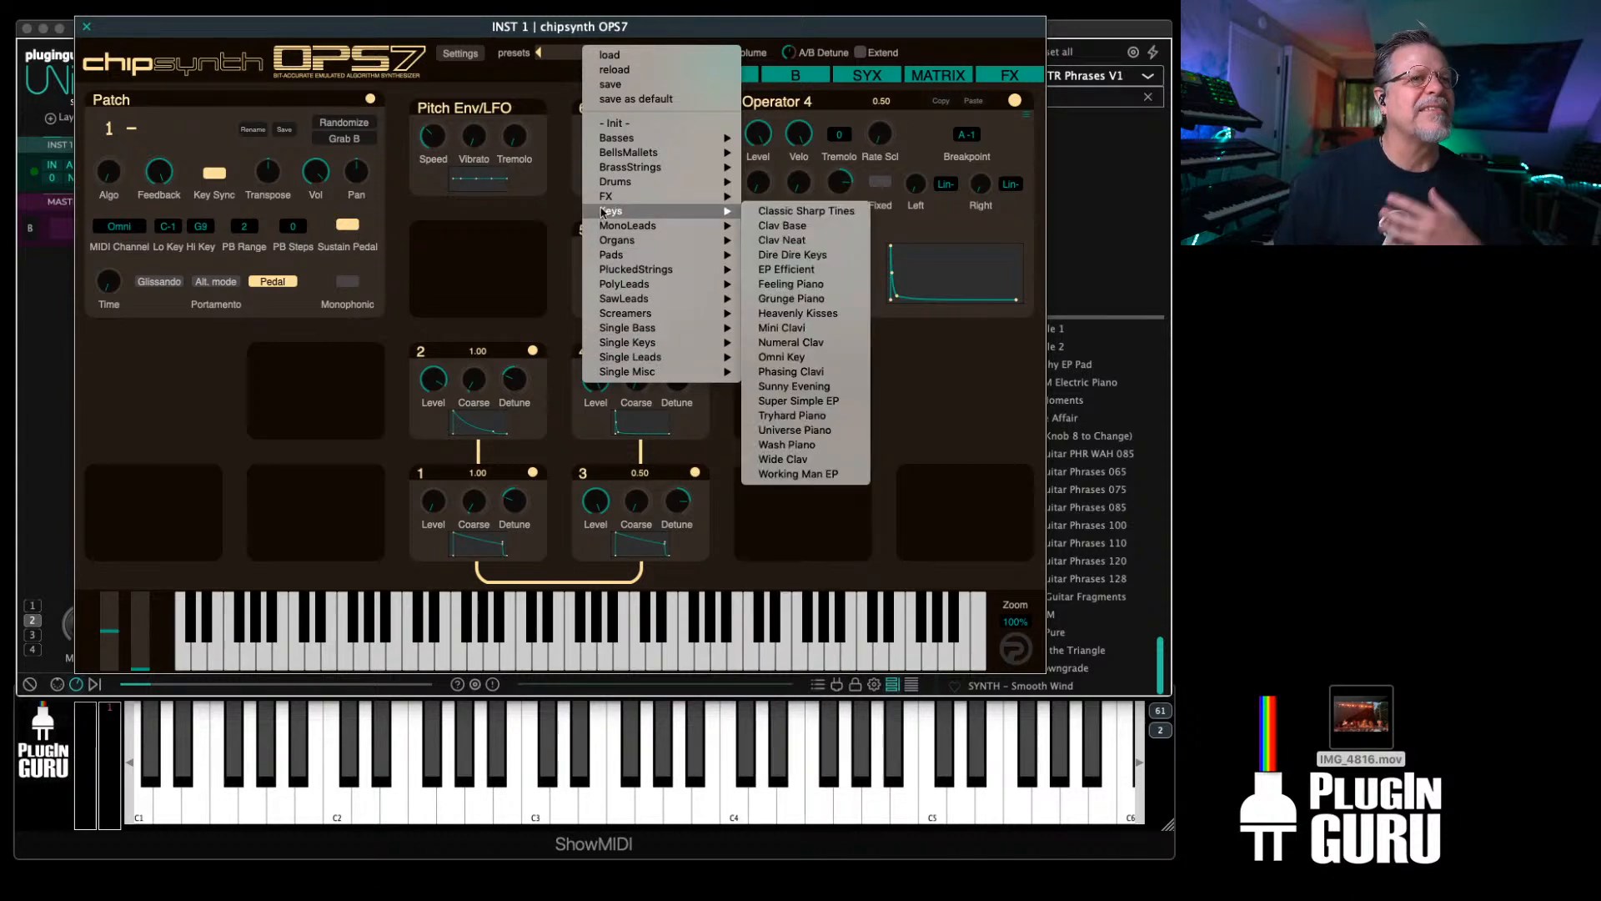
{"action": "mouse_move", "coordinate": [605, 144]}
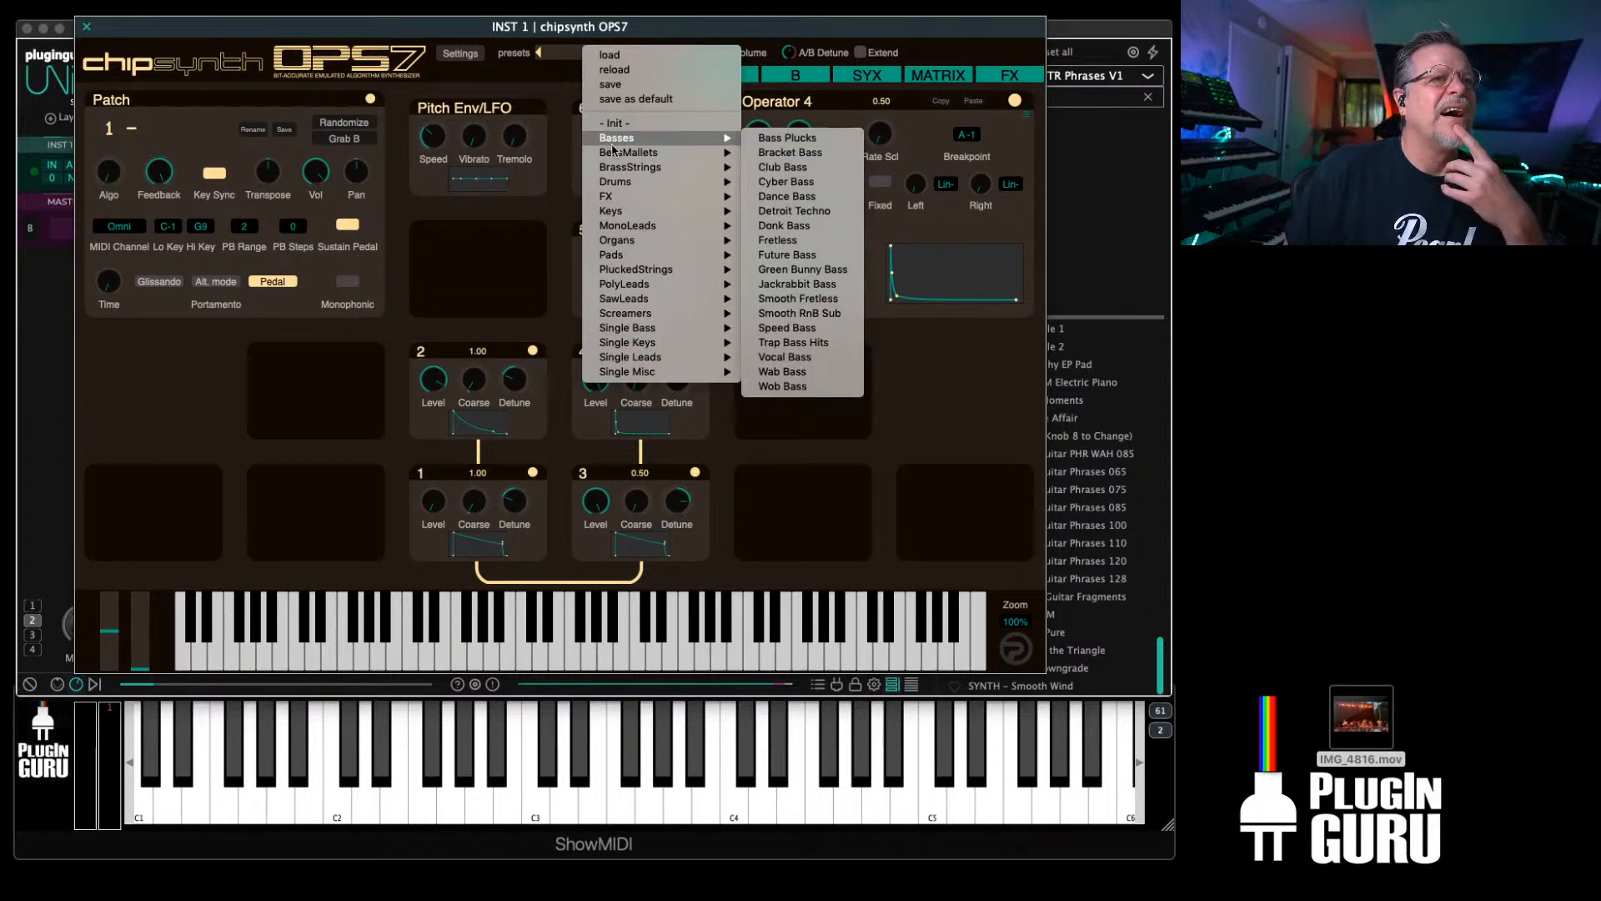
{"action": "mouse_move", "coordinate": [648, 360]}
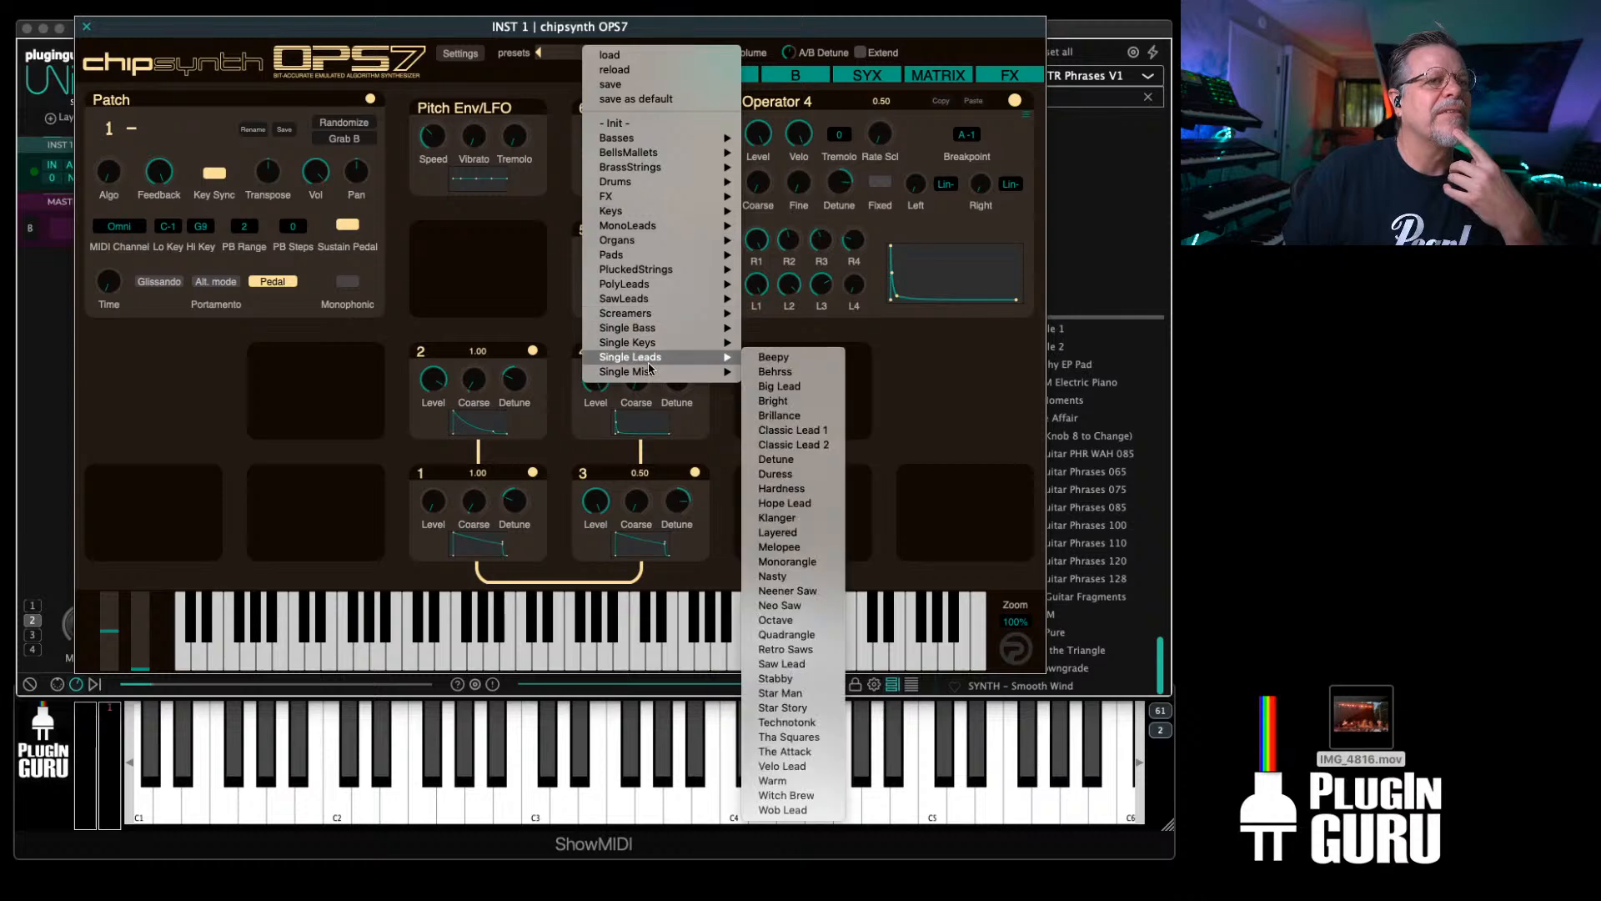
{"action": "left_click", "coordinate": [807, 311]}
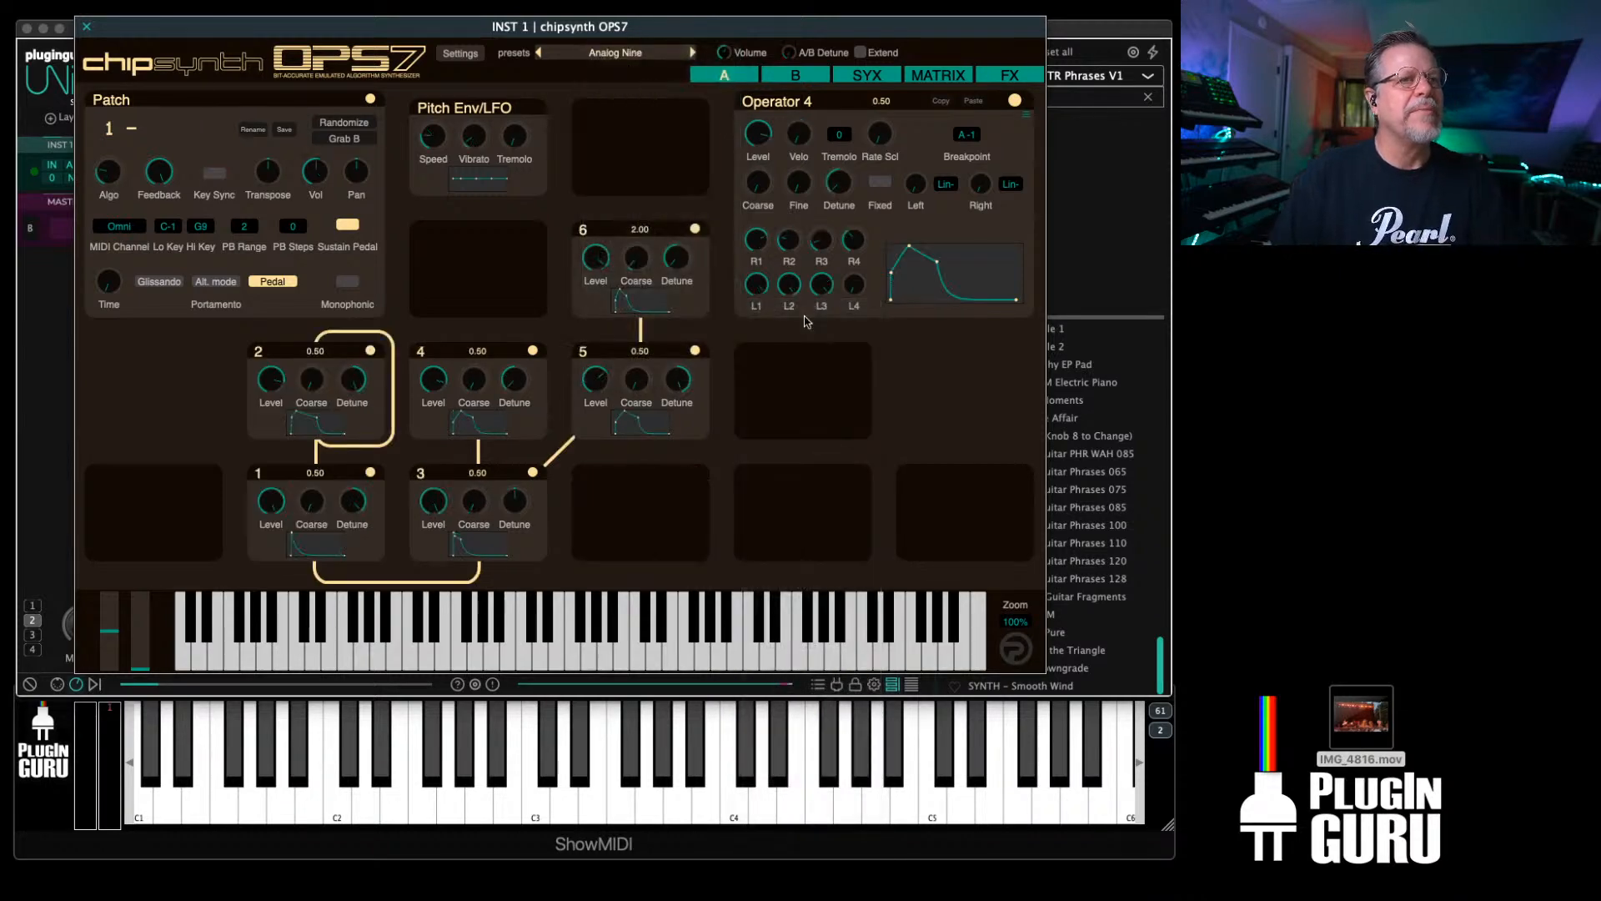
Step: Try the Binary Din and Celebrass presets, and load Big Brew from the Screamers category
{"action": "left_click", "coordinate": [694, 53]}
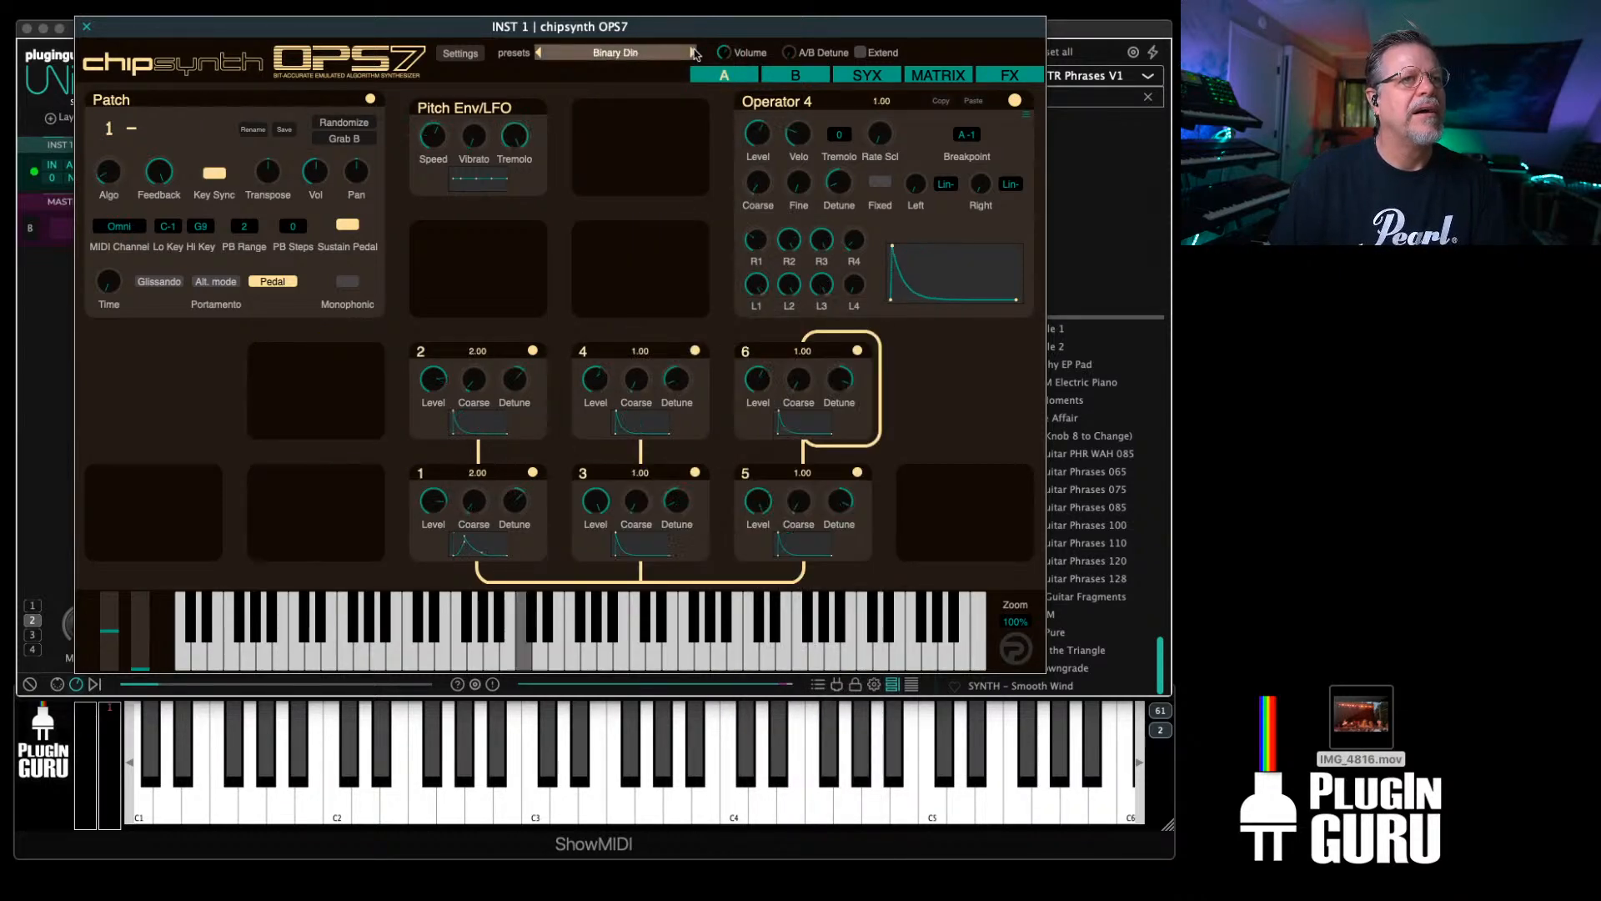
{"action": "left_click", "coordinate": [694, 53]}
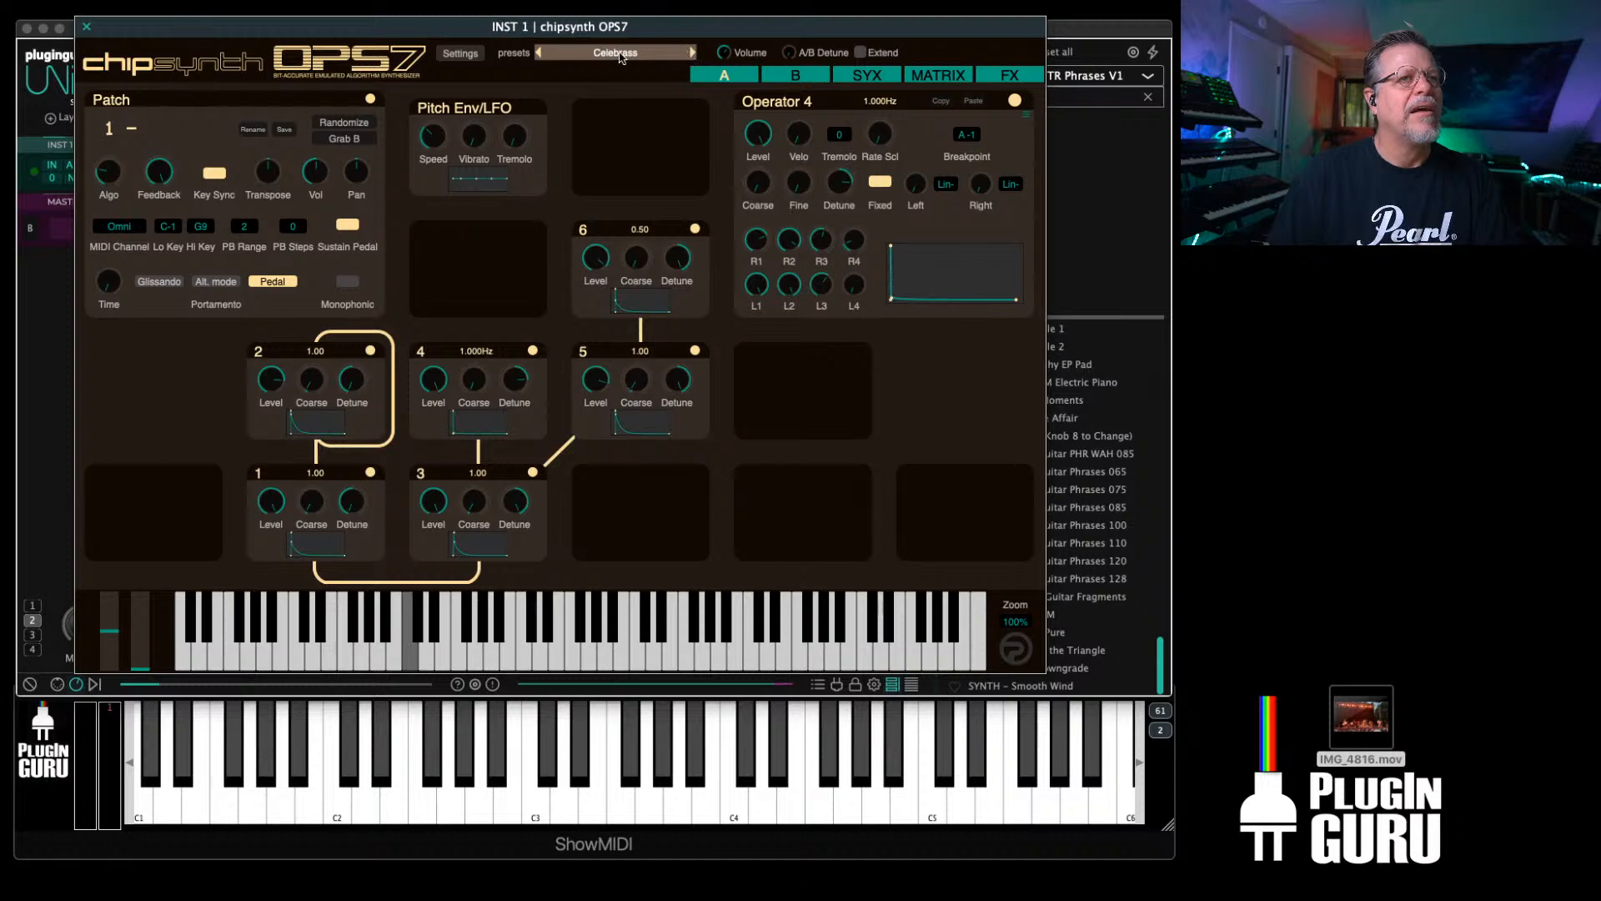
{"action": "left_click", "coordinate": [626, 53]}
{"action": "mouse_move", "coordinate": [693, 280]}
{"action": "mouse_move", "coordinate": [709, 313]}
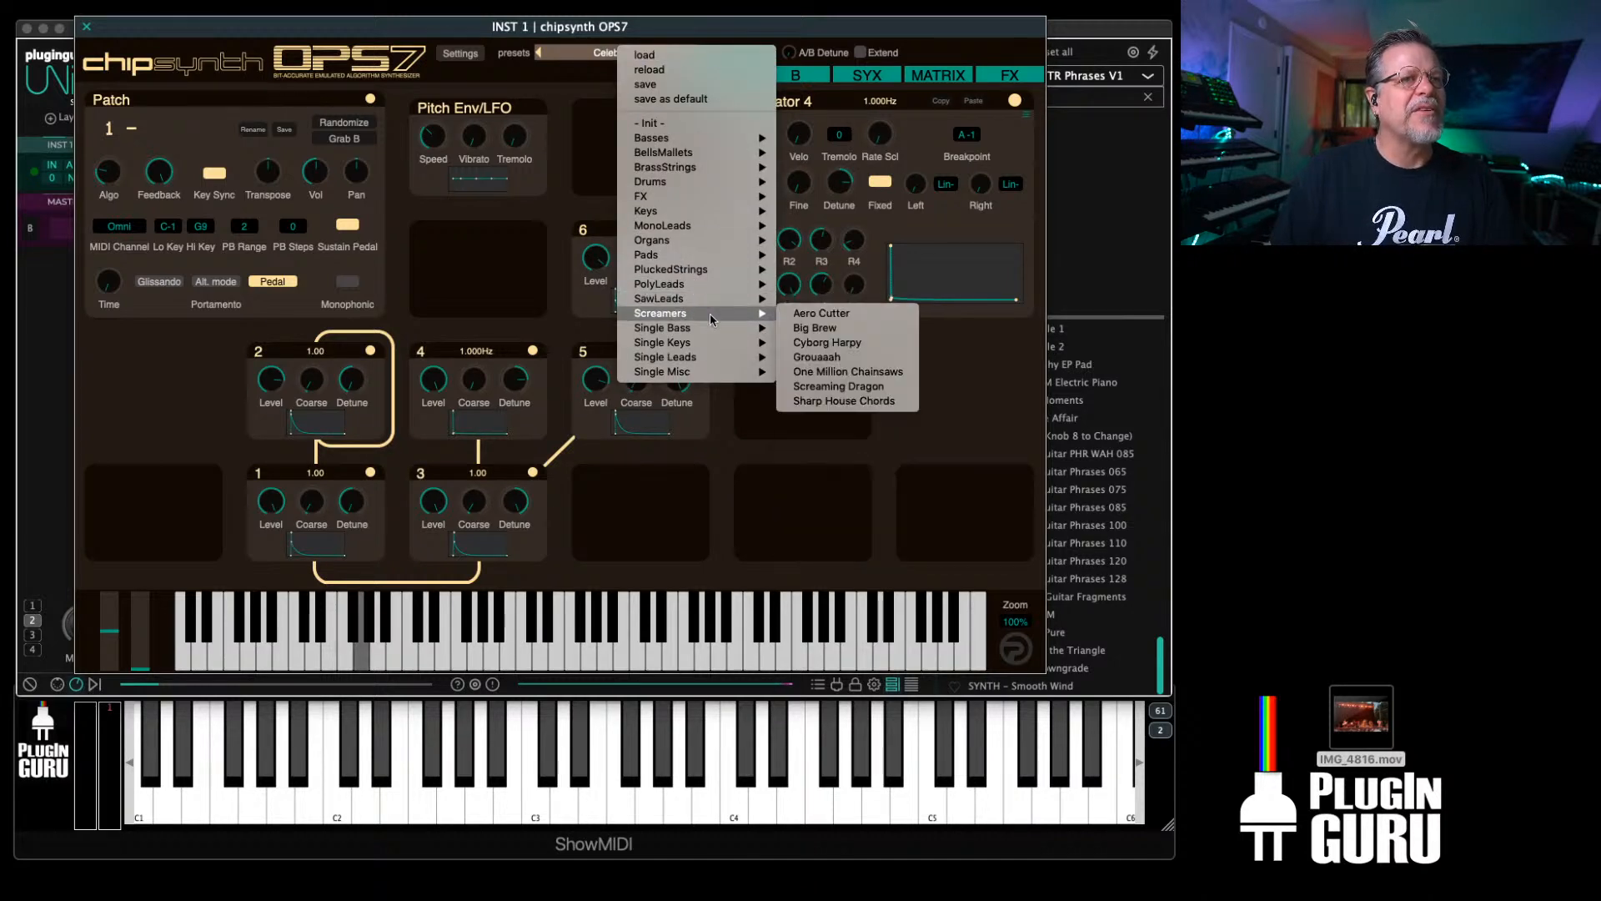
{"action": "left_click", "coordinate": [845, 326]}
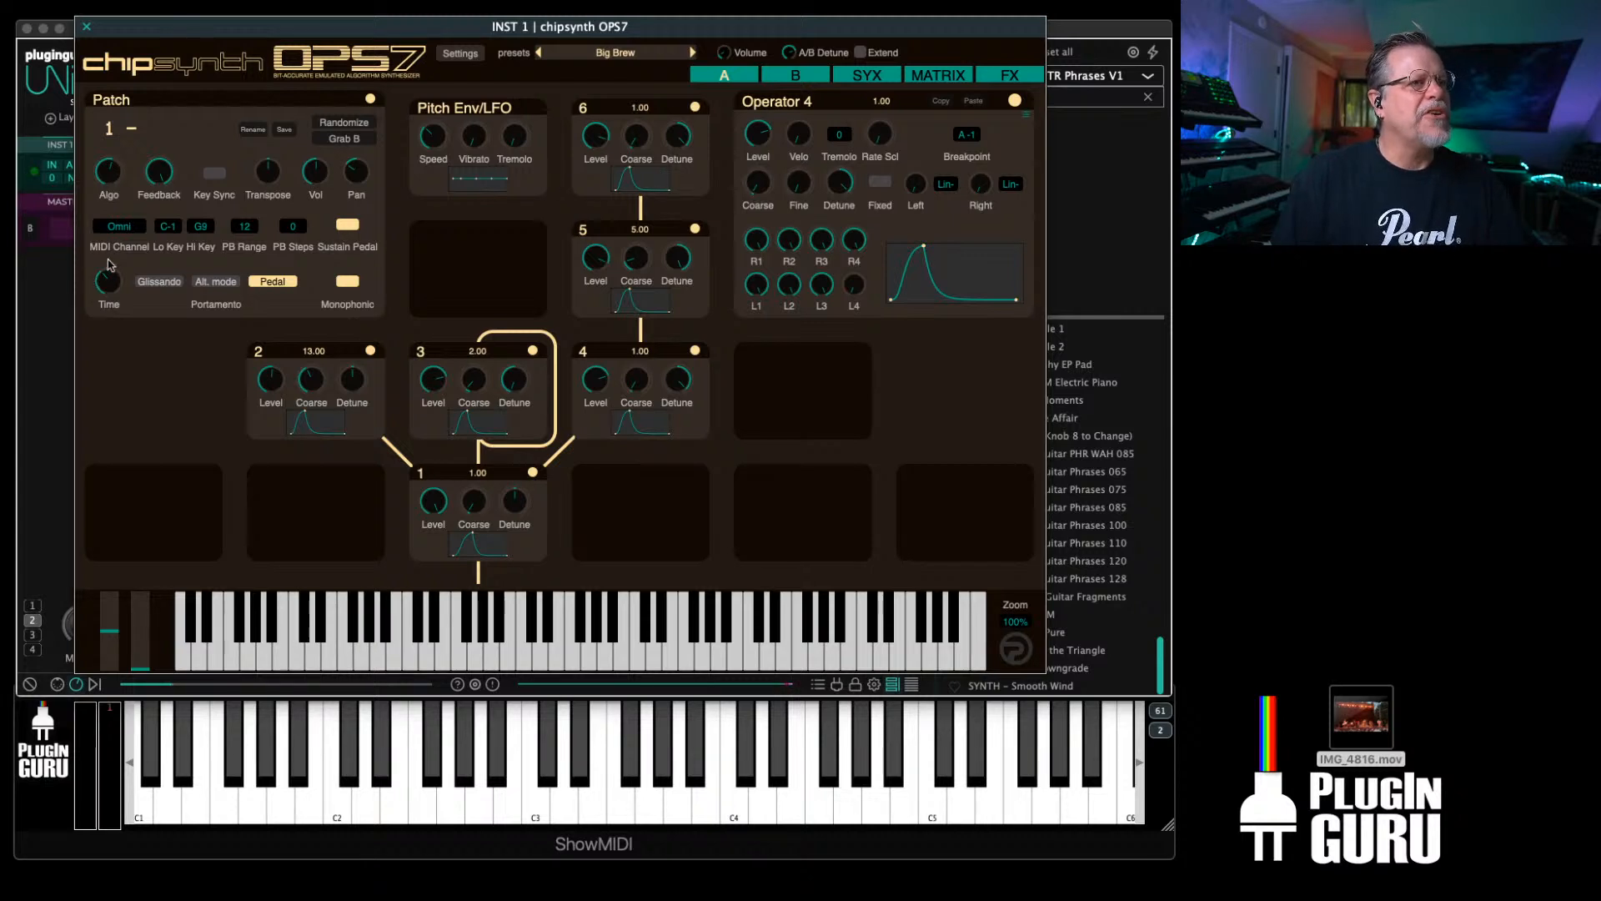
{"action": "left_click", "coordinate": [347, 281]}
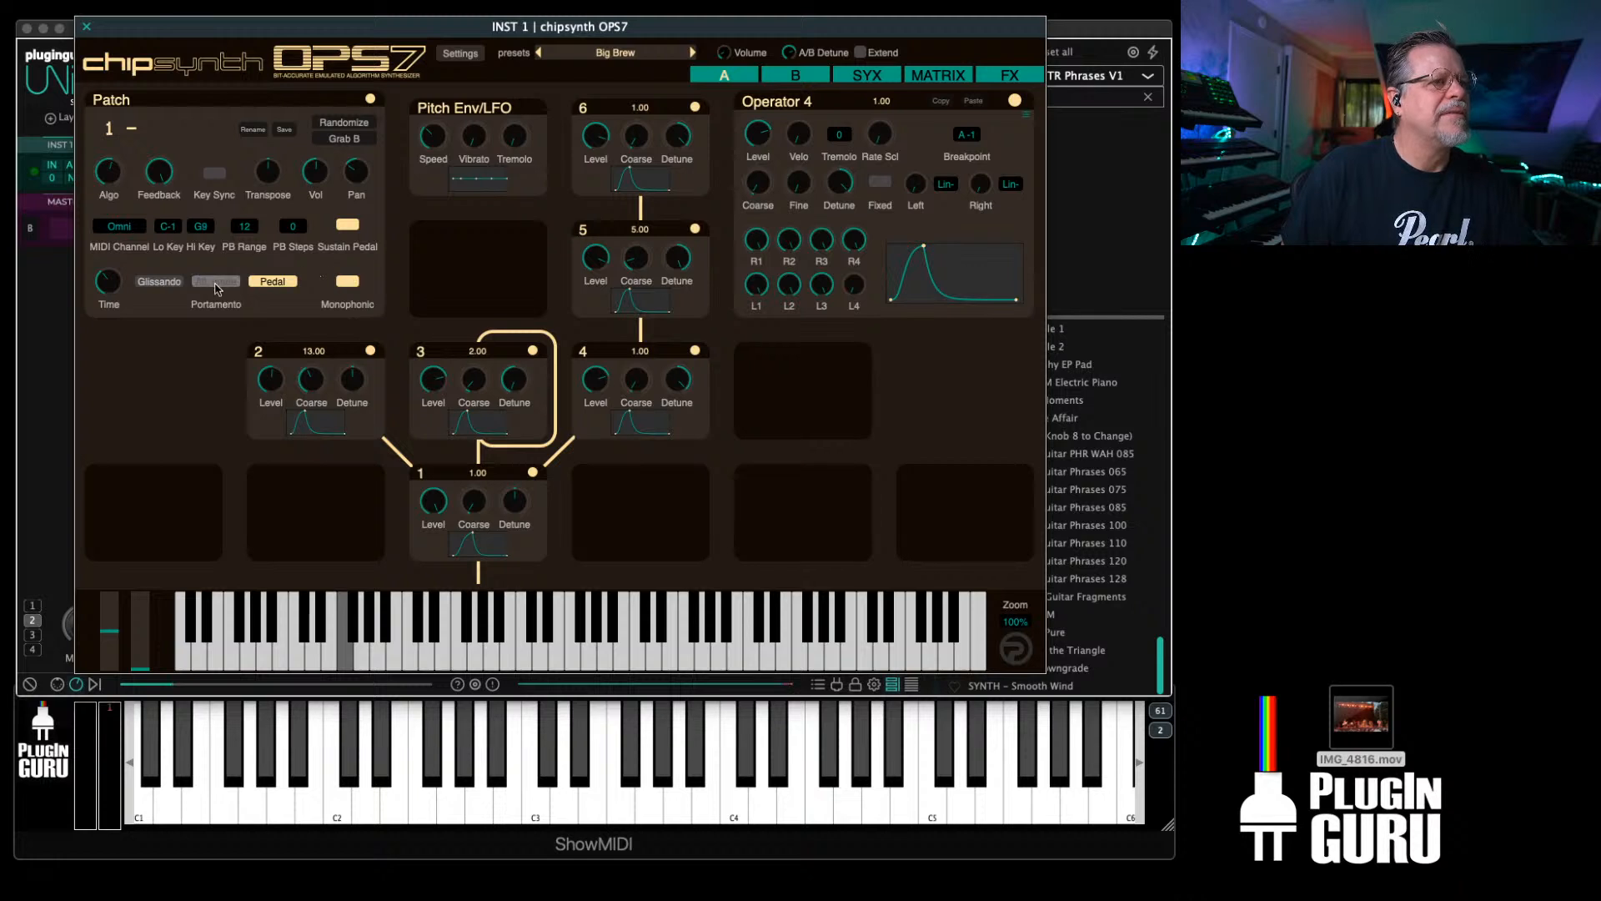
Step: Step through the Cyborg Harpy and Grouaaah presets to One Million Chainsaws, and check the pan setting of layer B
{"action": "left_click", "coordinate": [692, 52]}
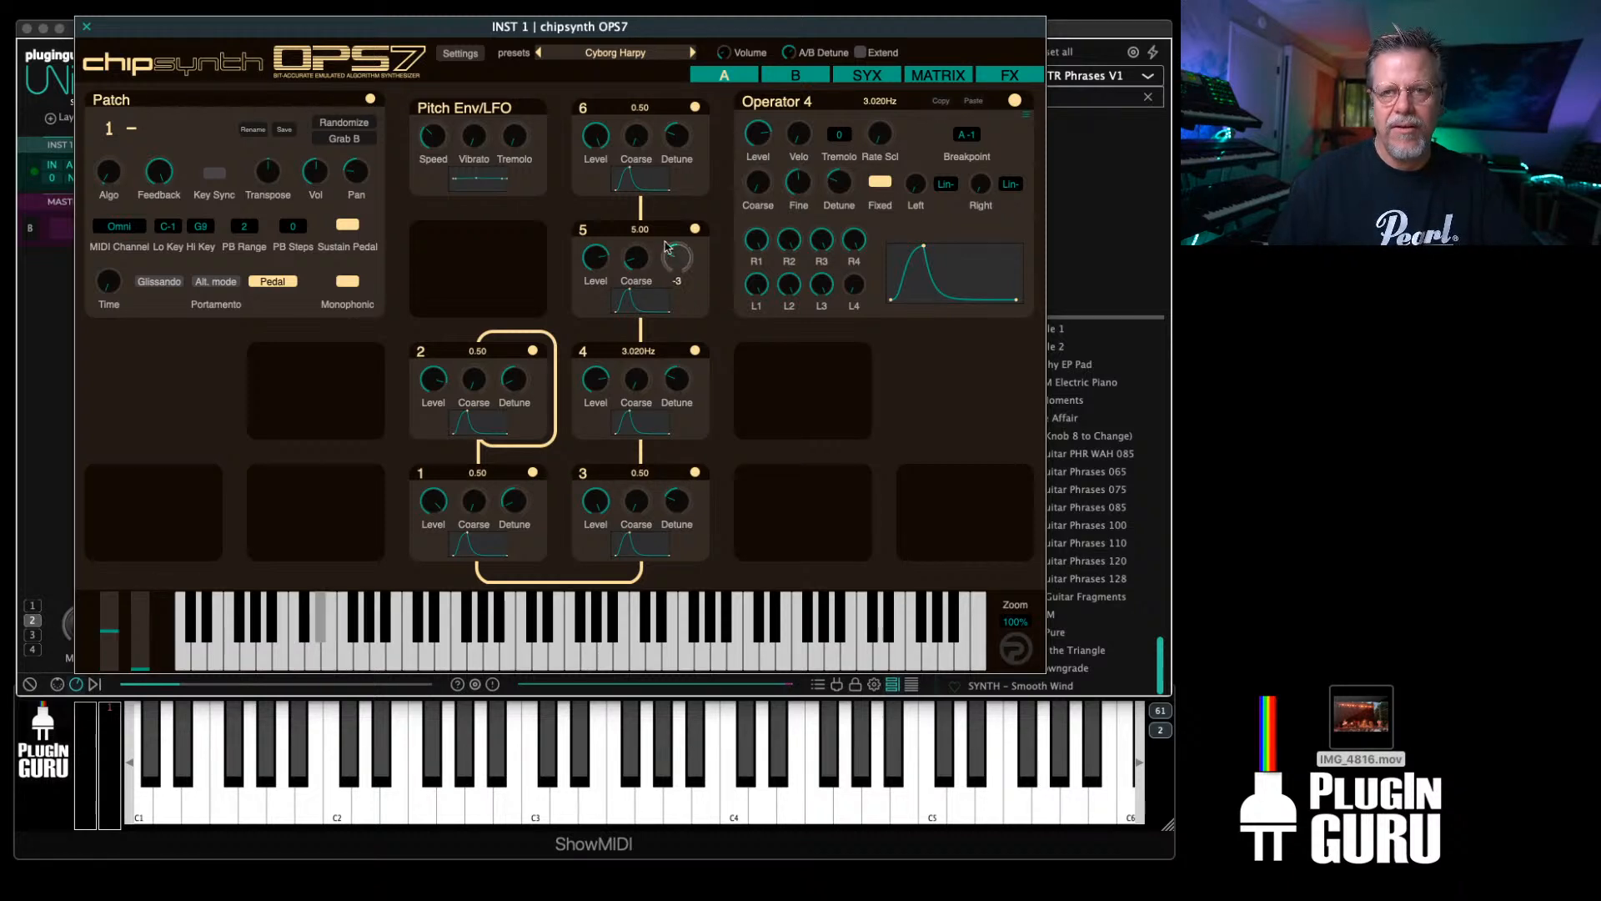
{"action": "left_click", "coordinate": [692, 52]}
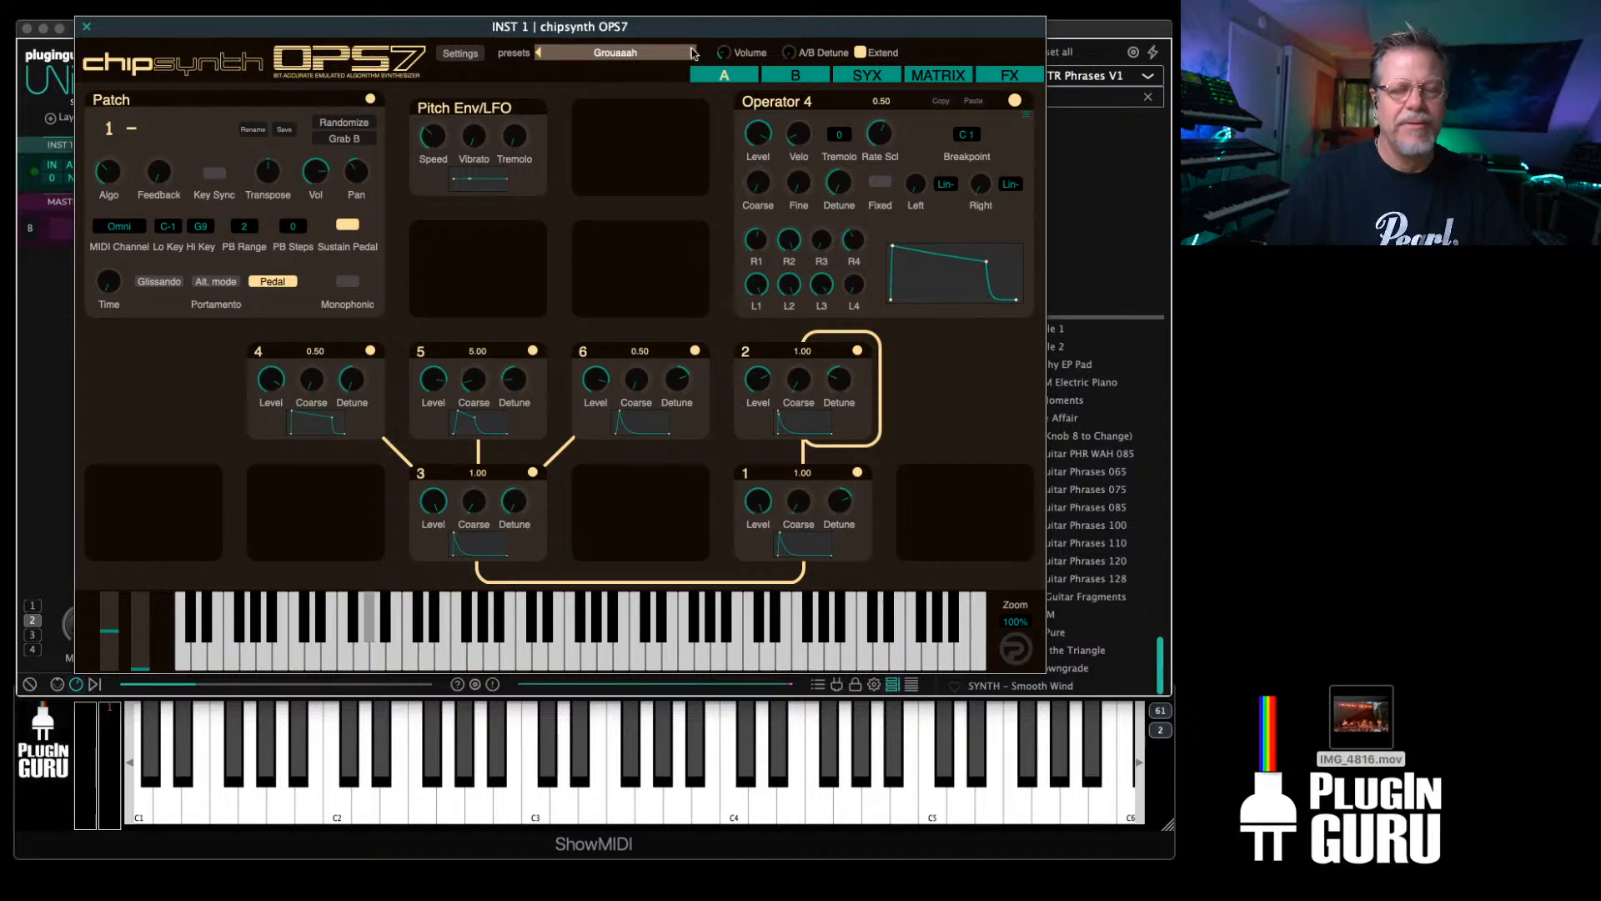
{"action": "left_click", "coordinate": [692, 52]}
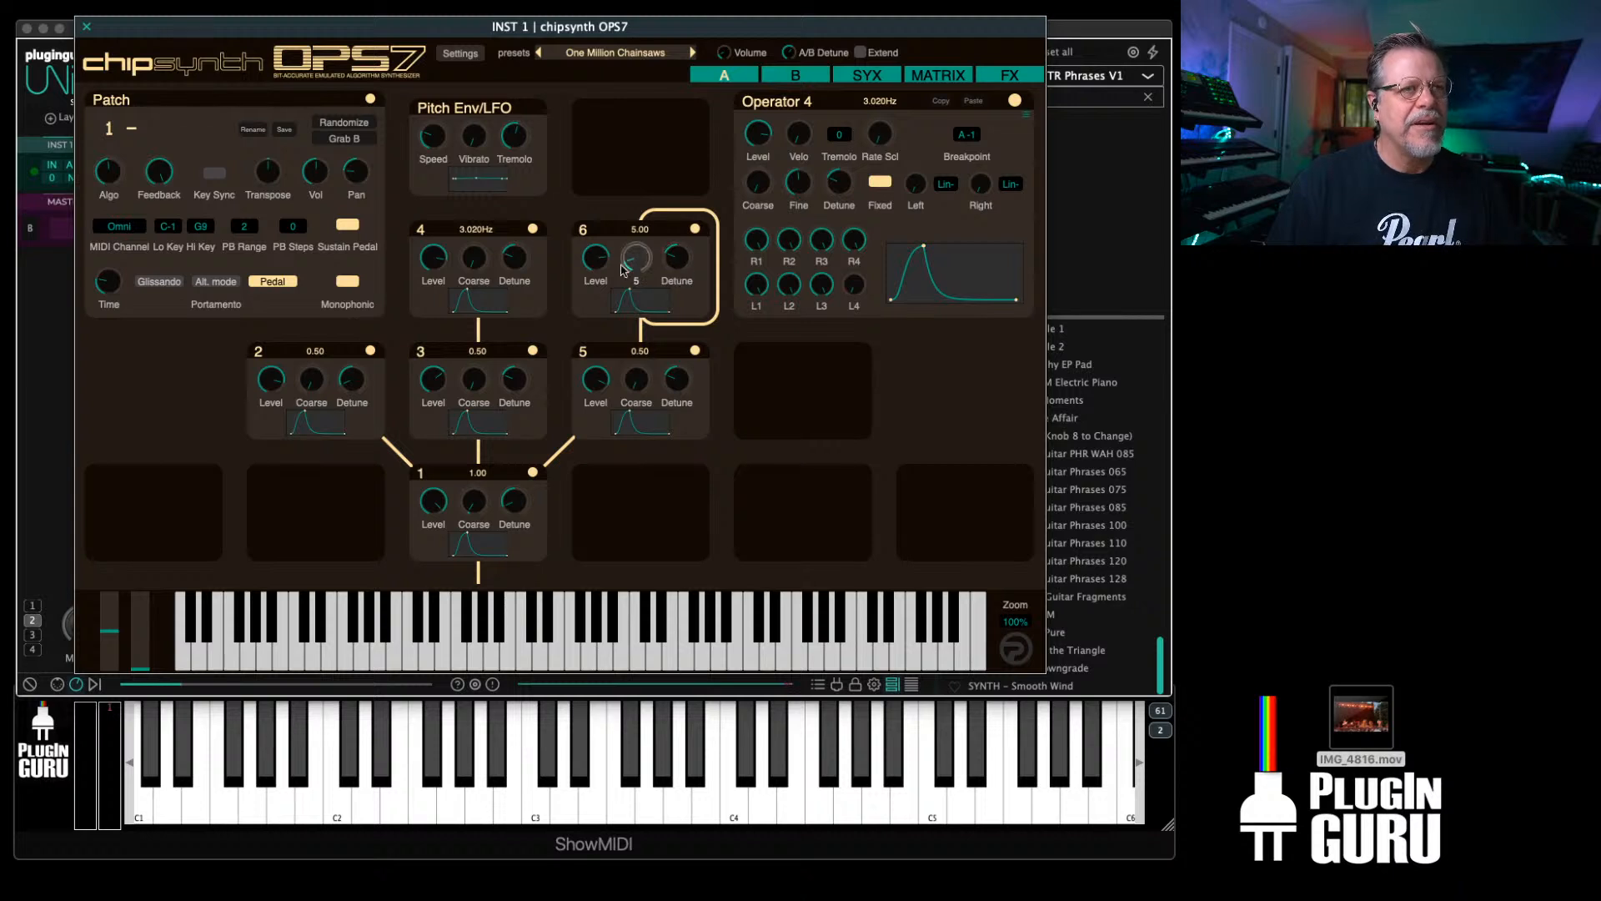
{"action": "mouse_move", "coordinate": [597, 260]}
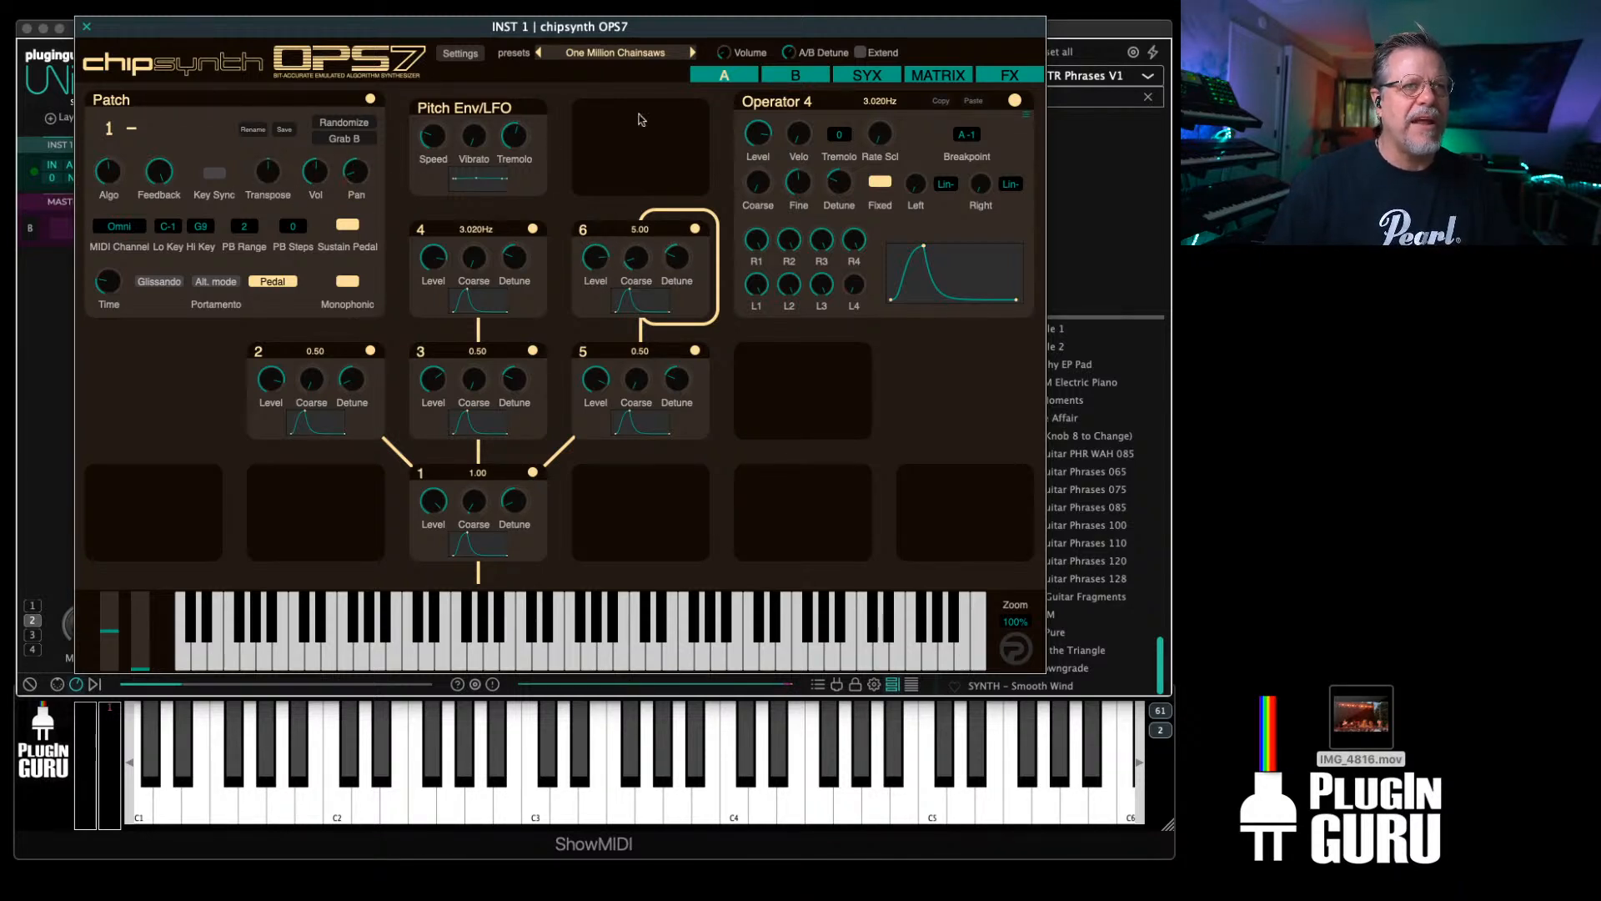
{"action": "left_click", "coordinate": [782, 73]}
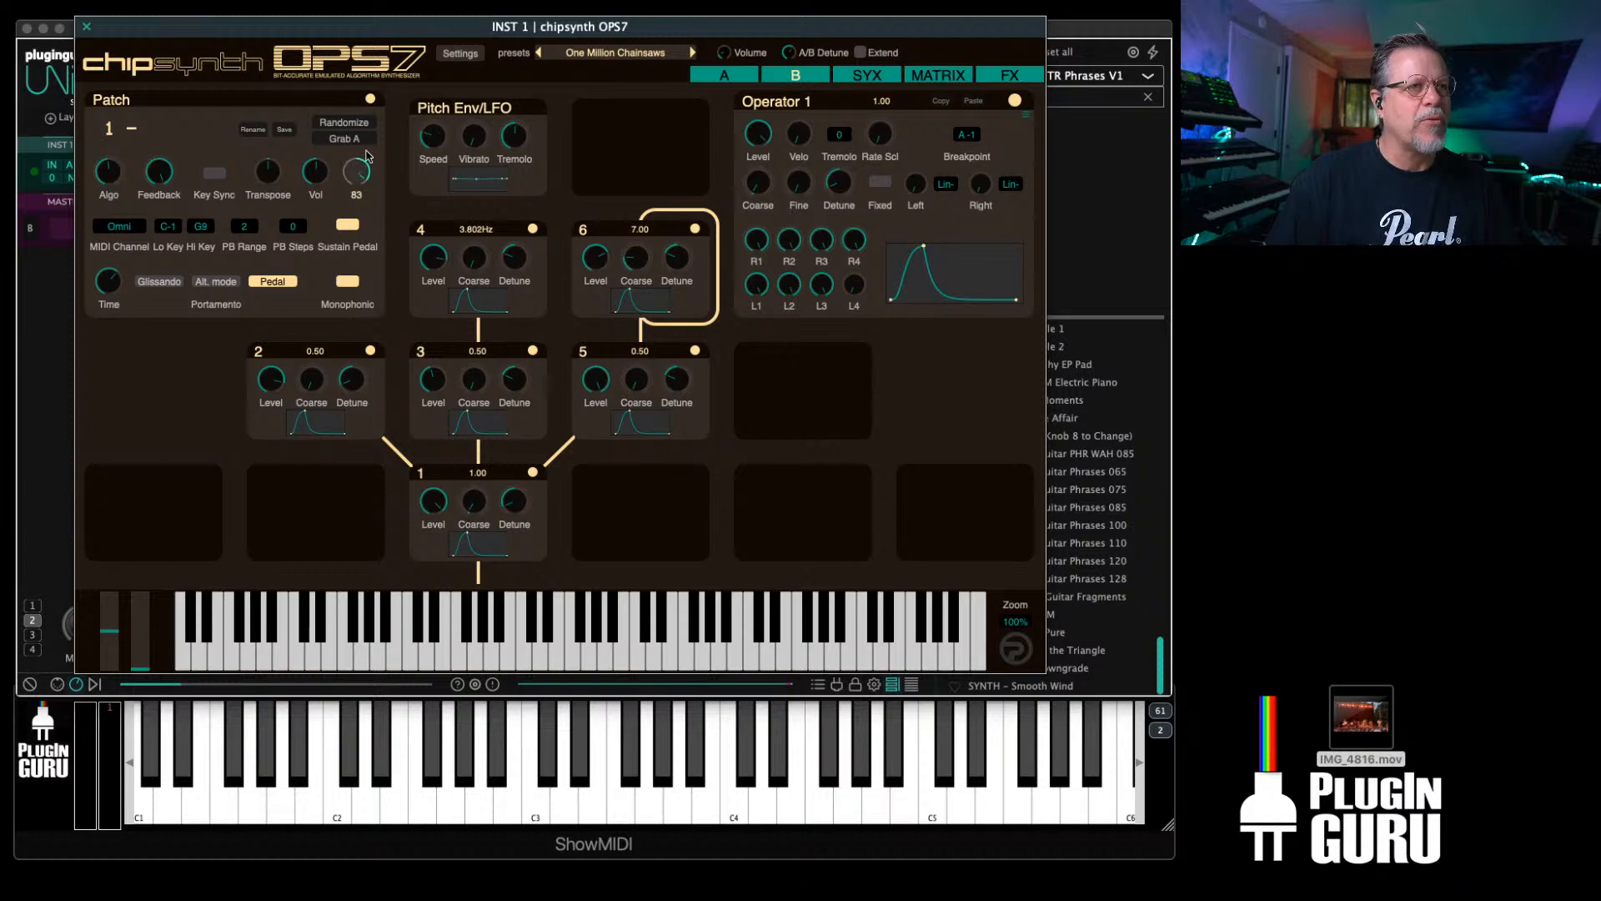
{"action": "left_click_drag", "start_coordinate": [367, 155], "coordinate": [364, 163]}
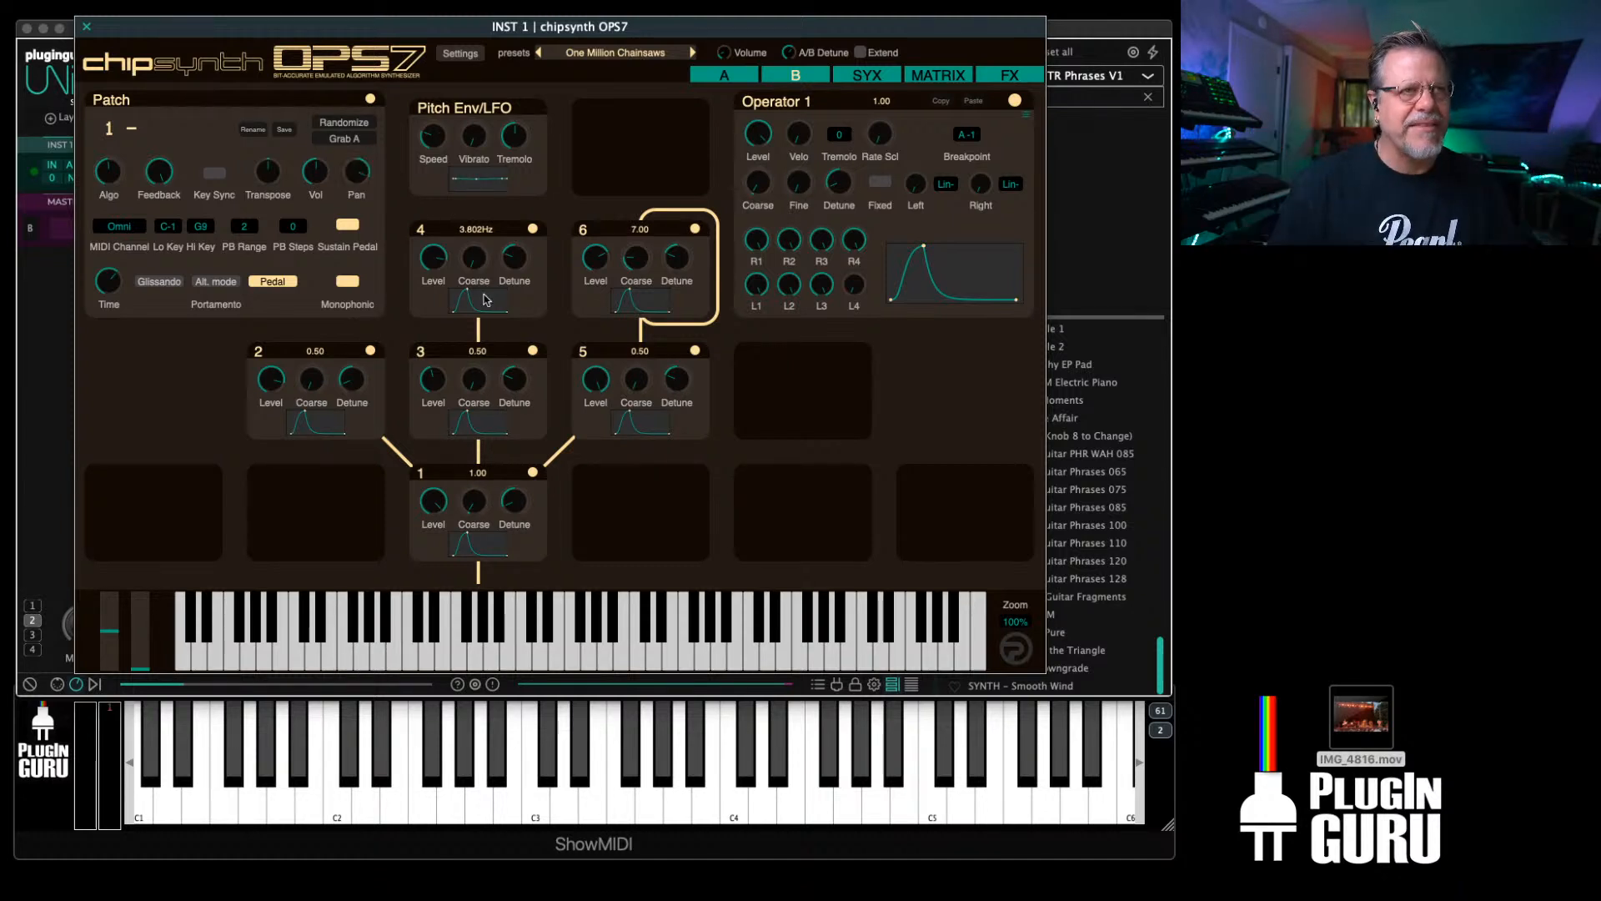
Step: Load the Screaming Dragon preset and review its SYX librarian, modulation matrix and effects pages
{"action": "left_click", "coordinate": [693, 53]}
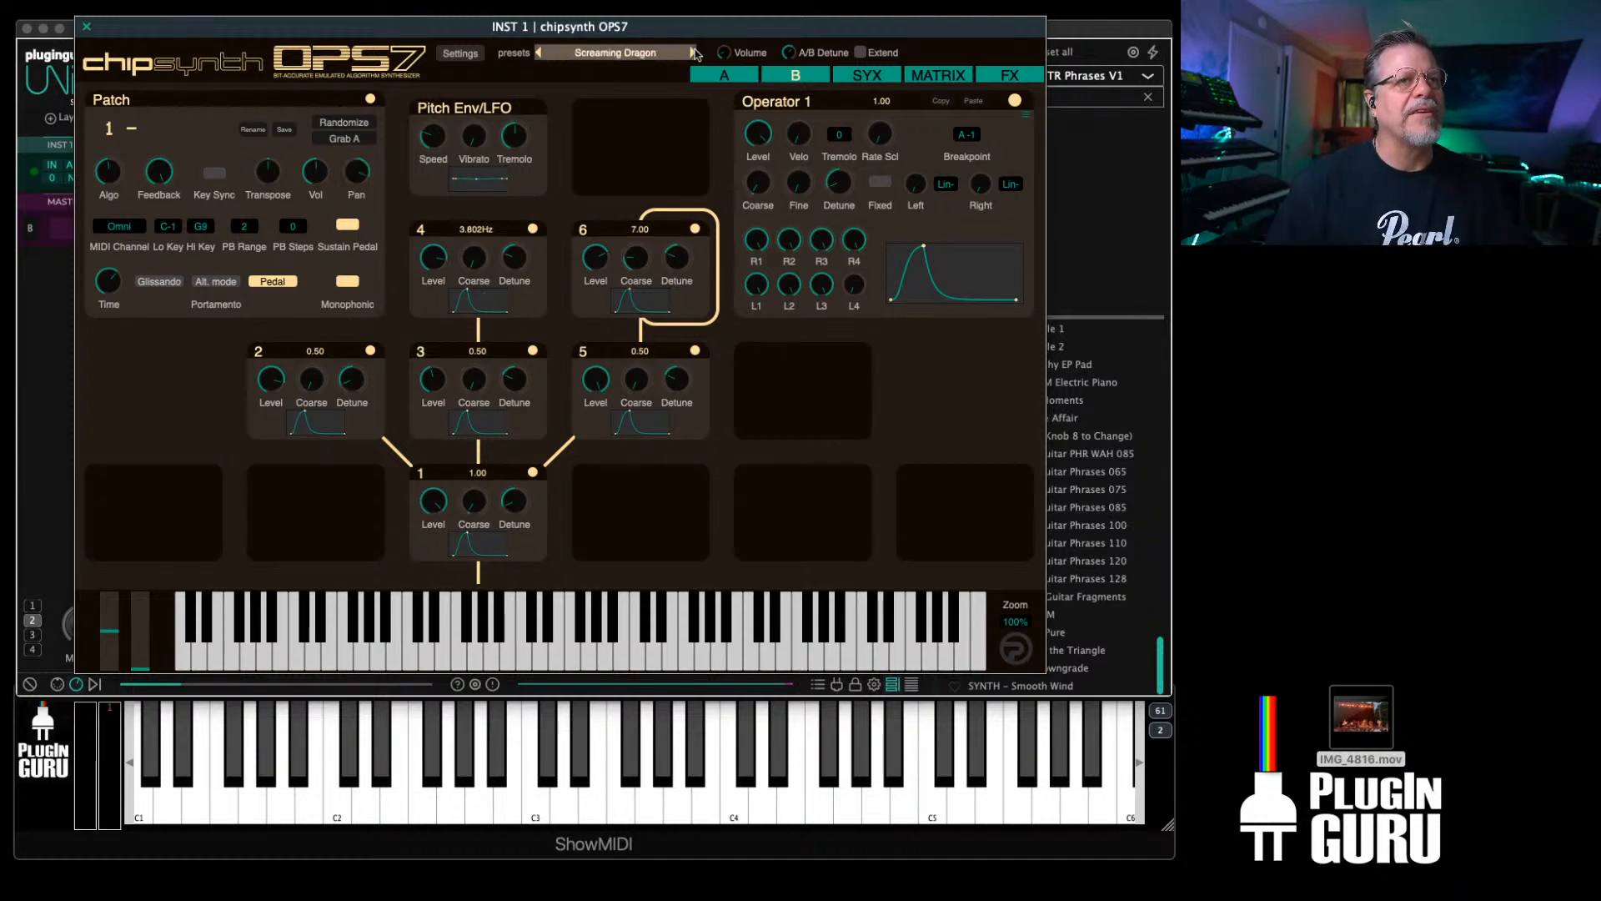
{"action": "left_click", "coordinate": [865, 76]}
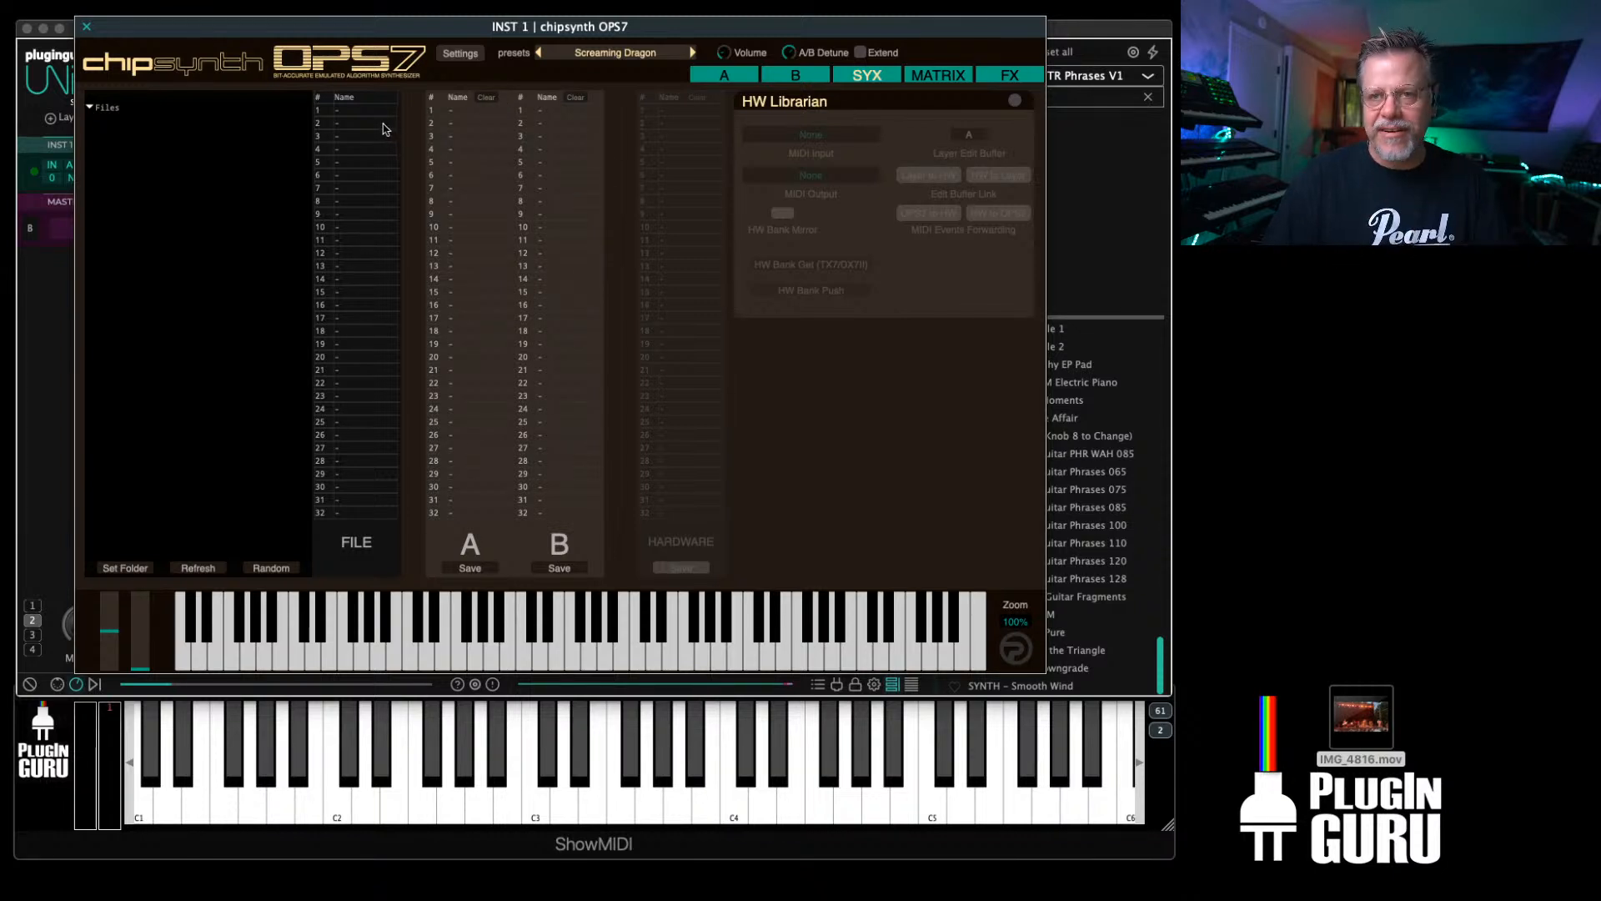
{"action": "left_click", "coordinate": [941, 76]}
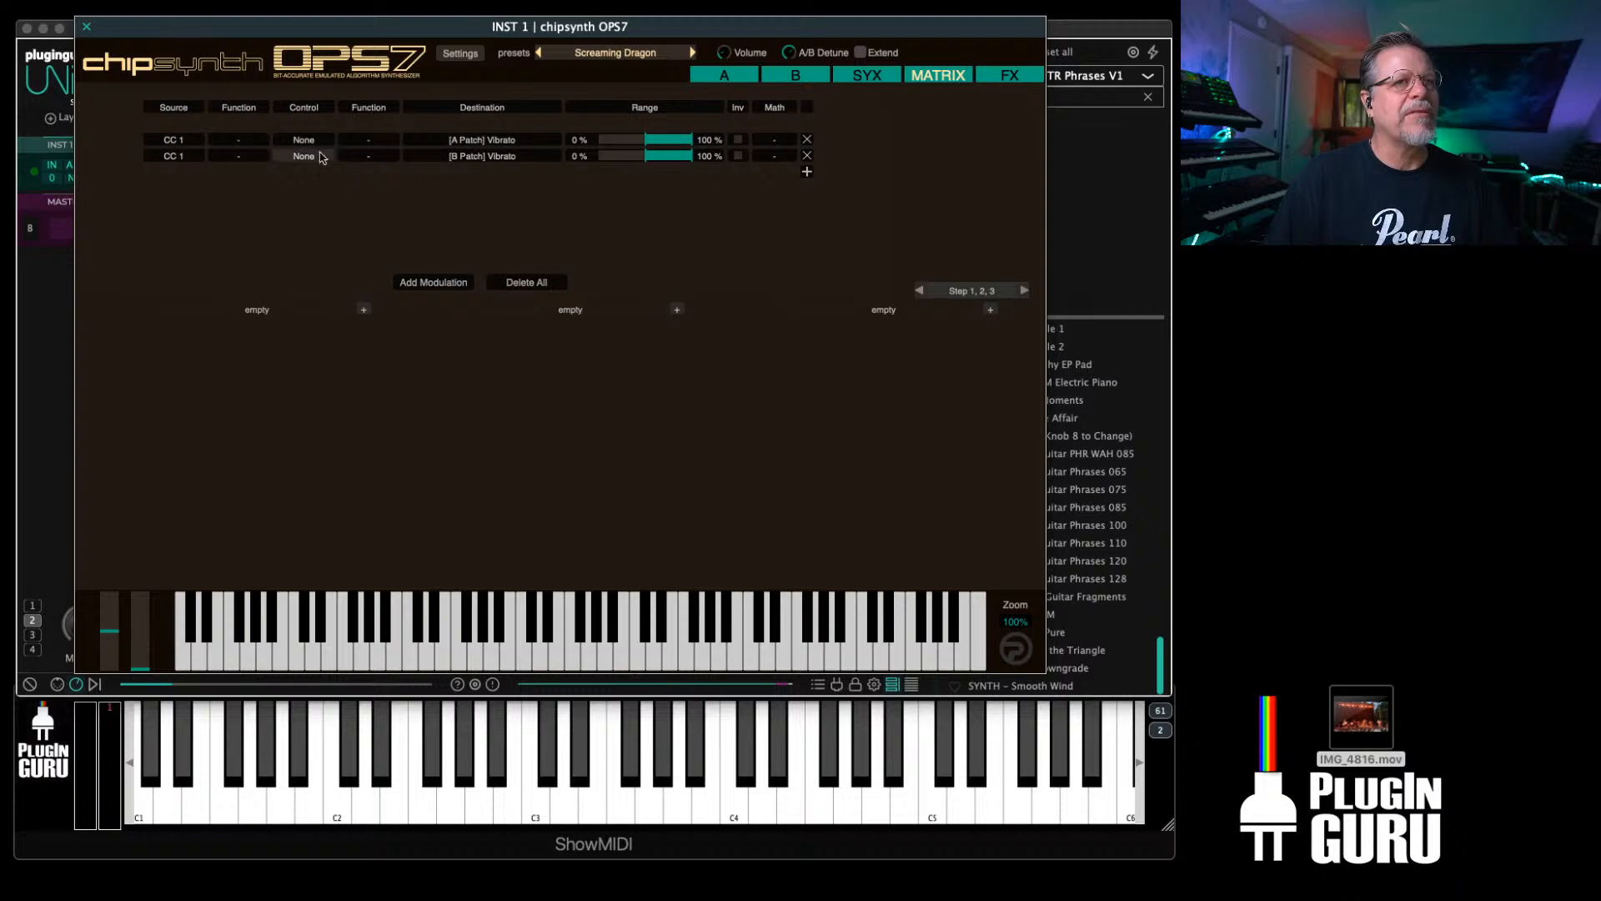
{"action": "left_click", "coordinate": [1012, 76]}
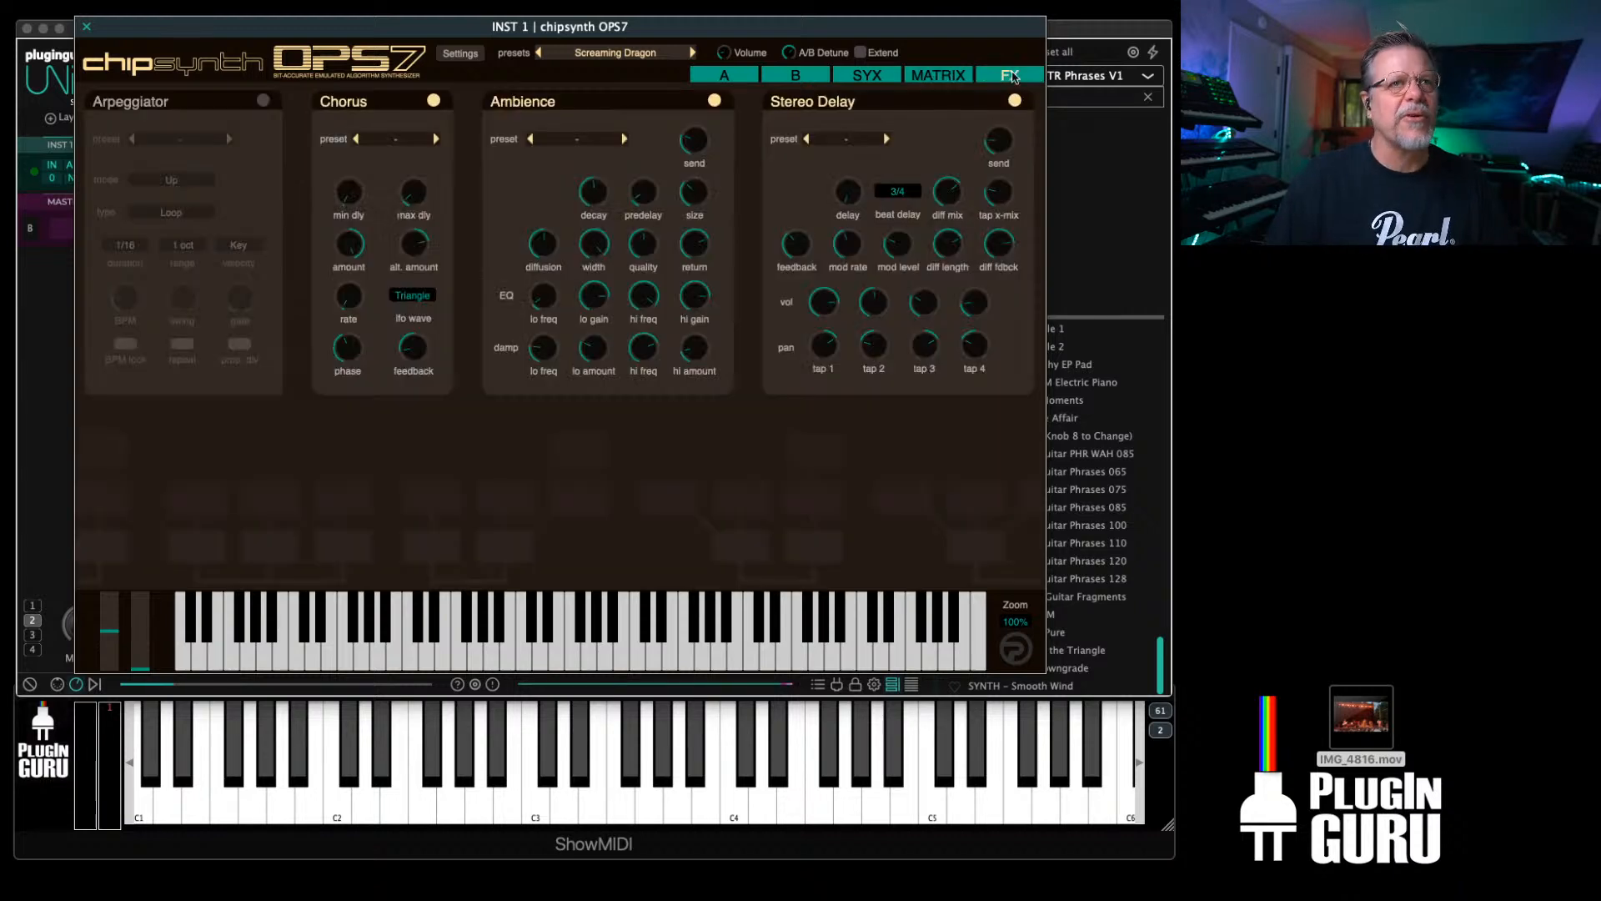
Step: Enable the arpeggiator on Screaming Dragon and raise its gate
{"action": "left_click", "coordinate": [264, 101]}
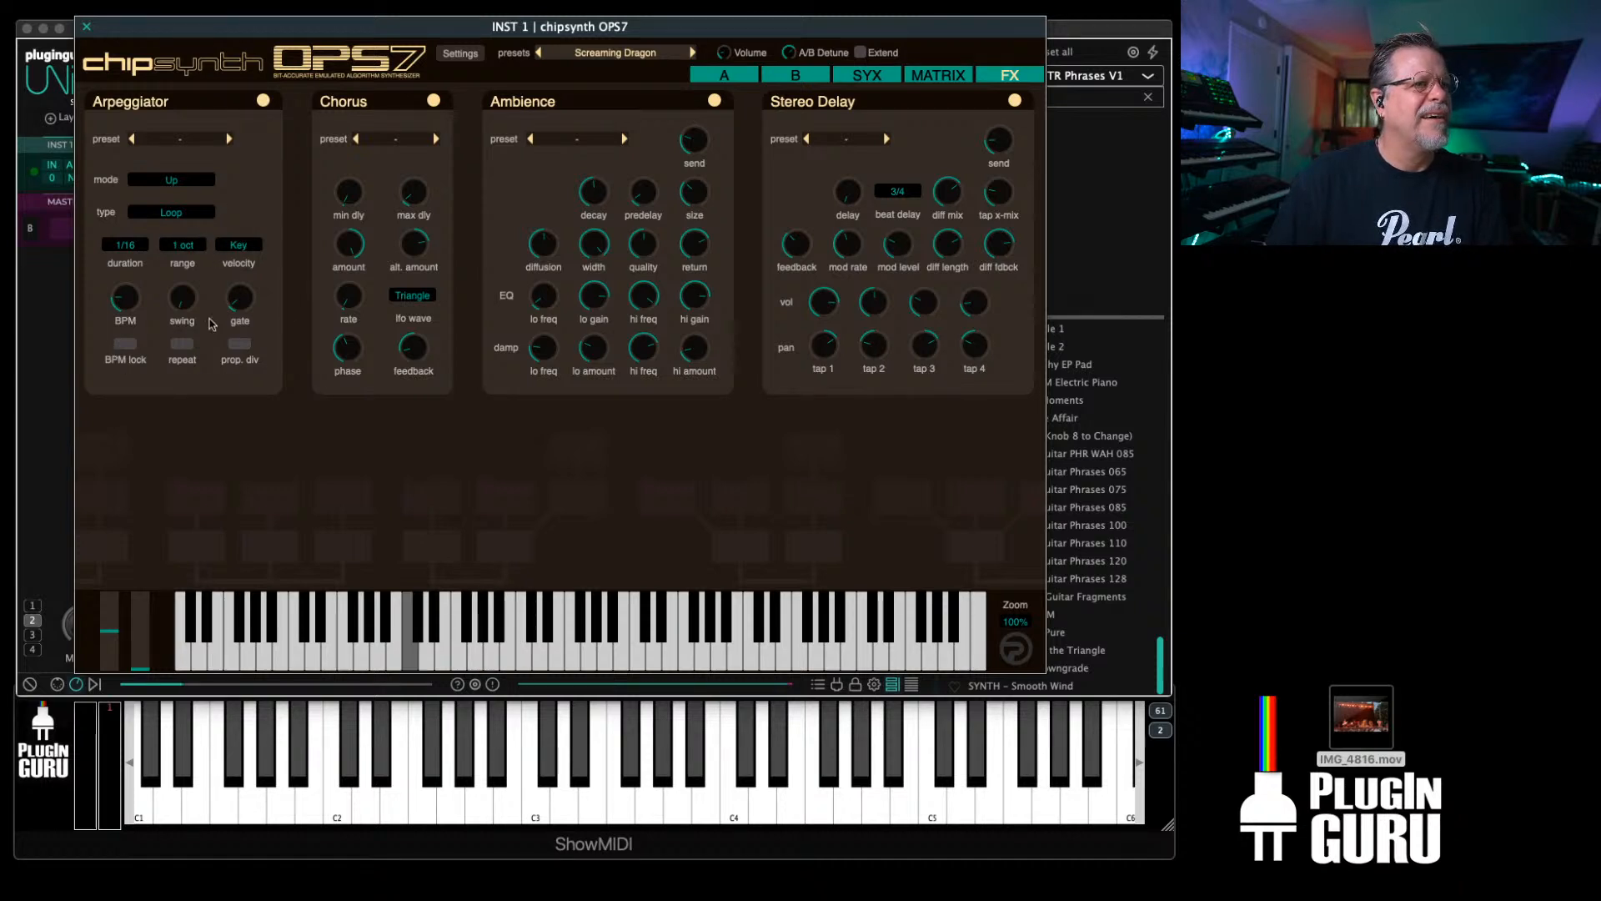
{"action": "left_click_drag", "start_coordinate": [245, 308], "coordinate": [256, 242]}
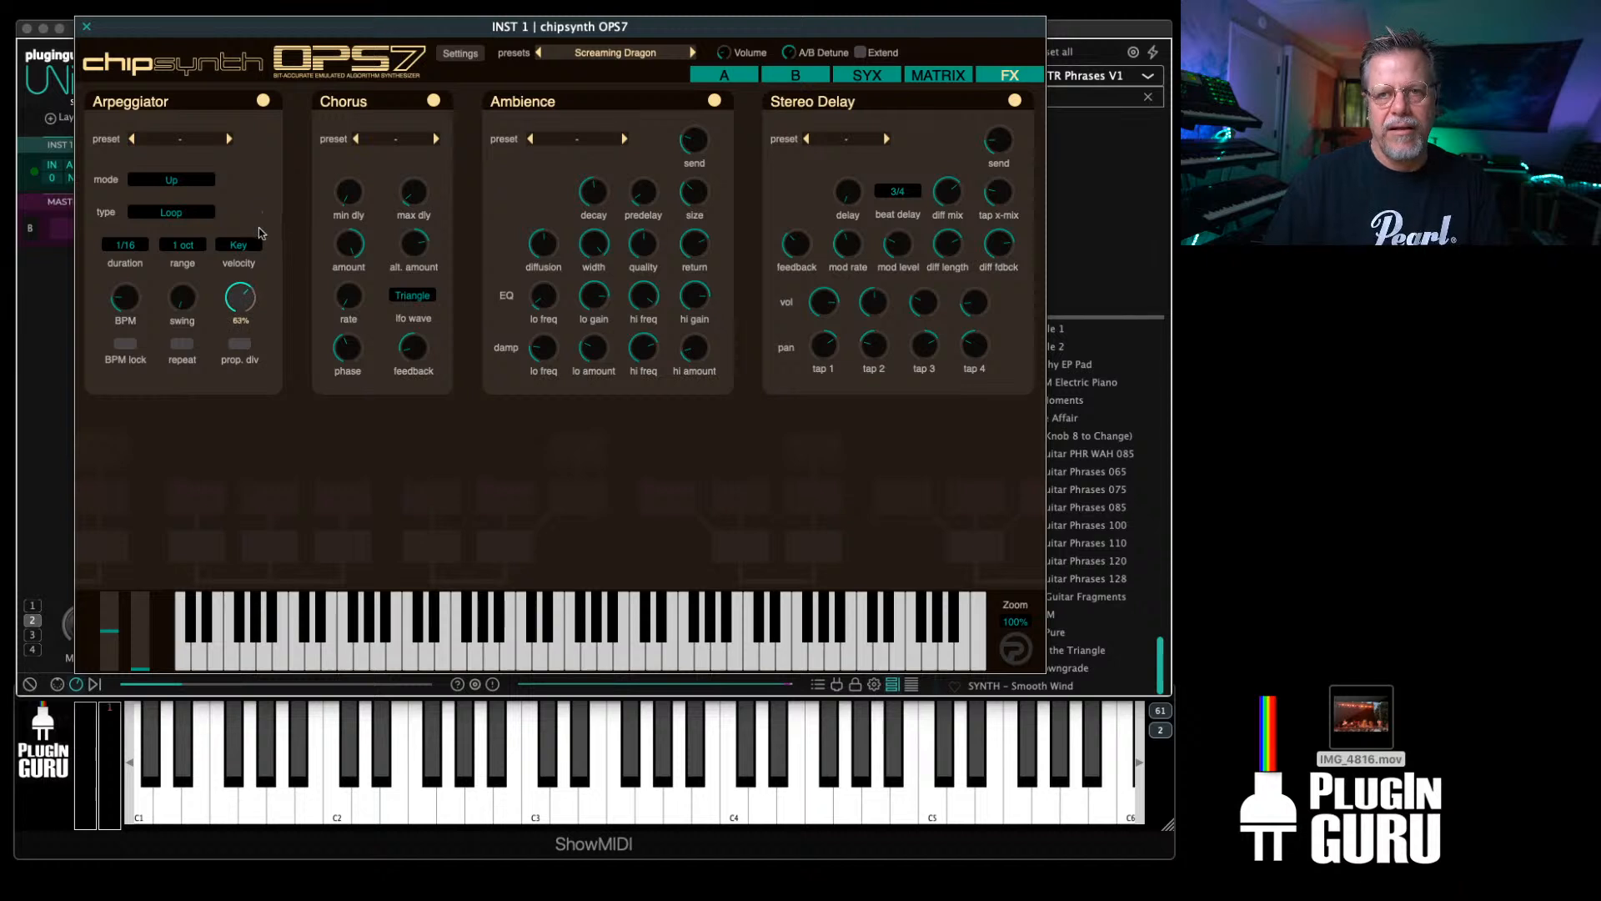
{"action": "left_click_drag", "start_coordinate": [266, 212], "coordinate": [265, 214]}
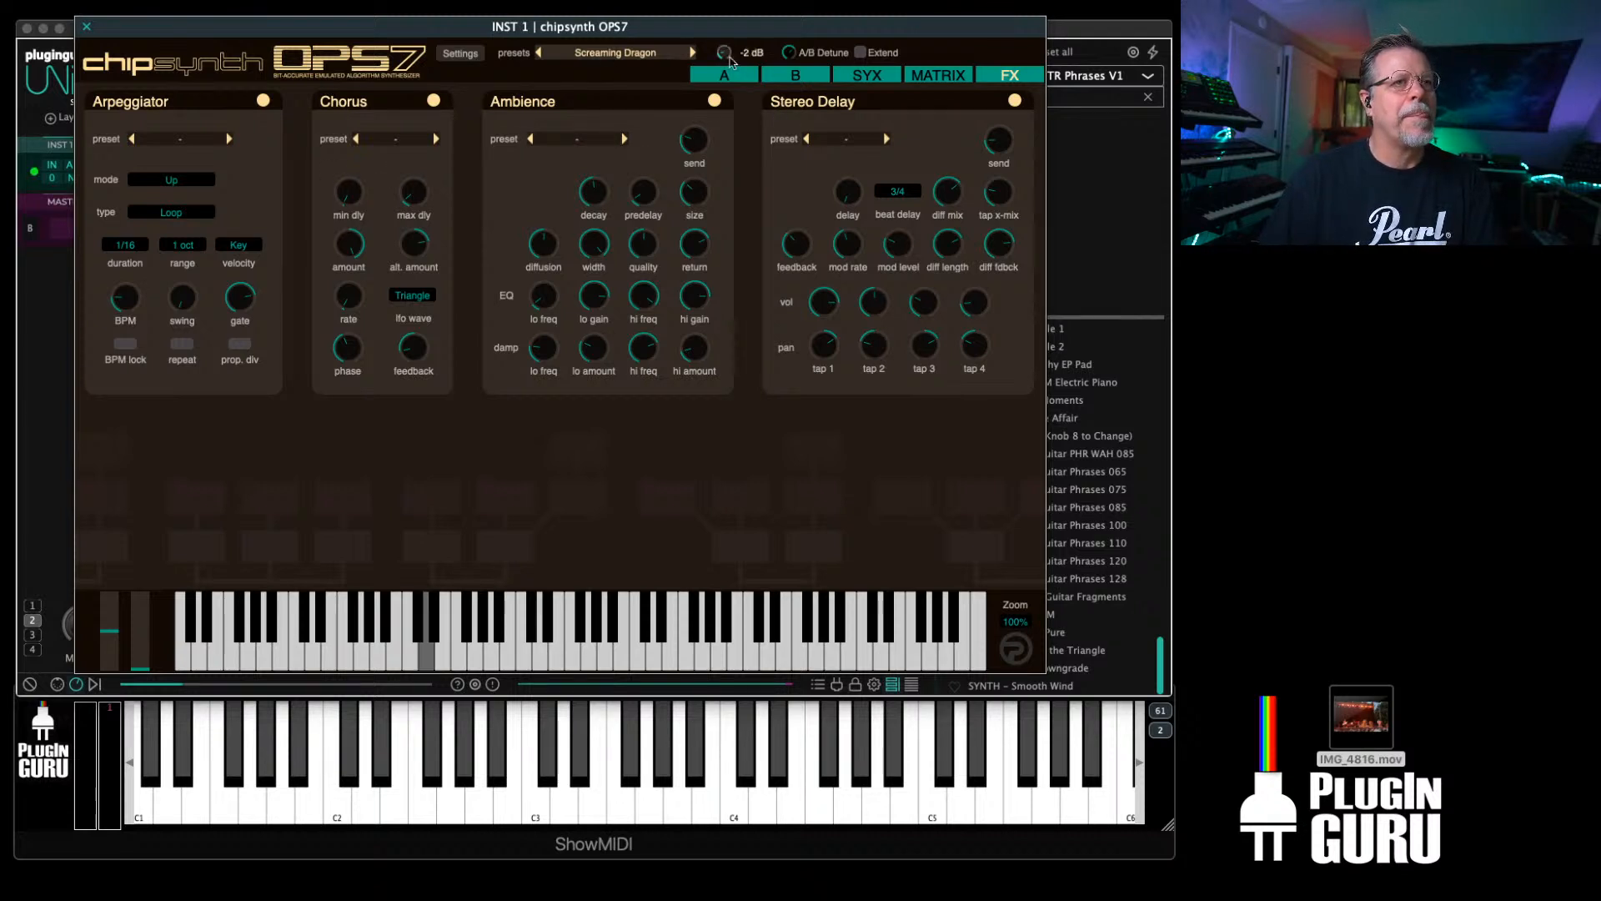
Step: Go back two presets to Grouaaah and display its layer A operators
{"action": "left_click", "coordinate": [539, 52]}
{"action": "left_click", "coordinate": [539, 53]}
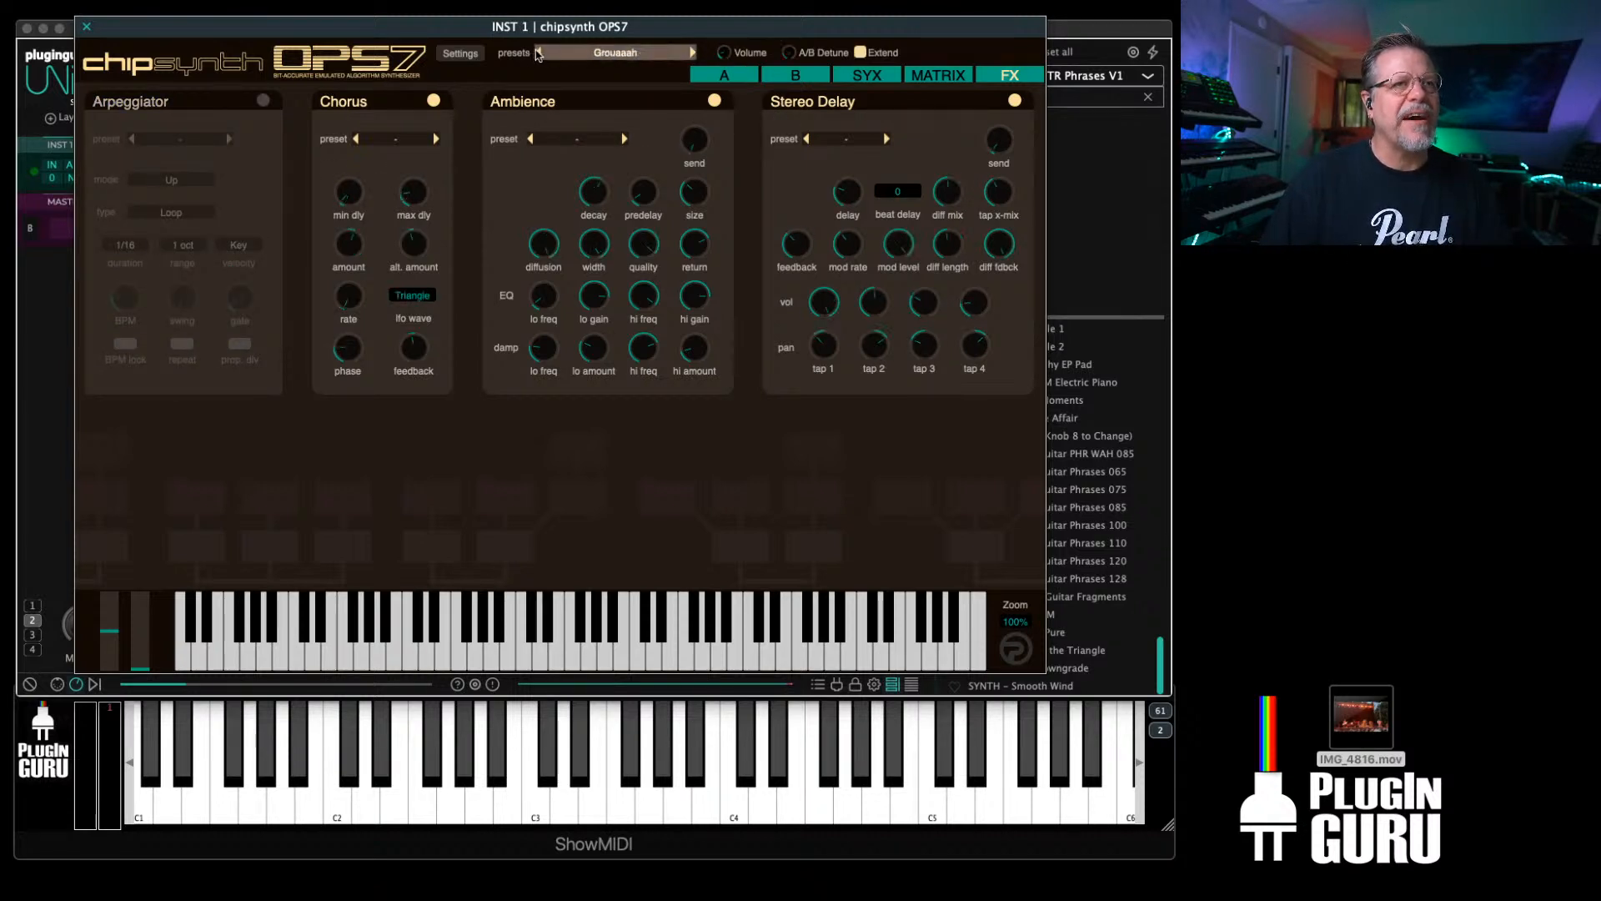
{"action": "left_click", "coordinate": [724, 77]}
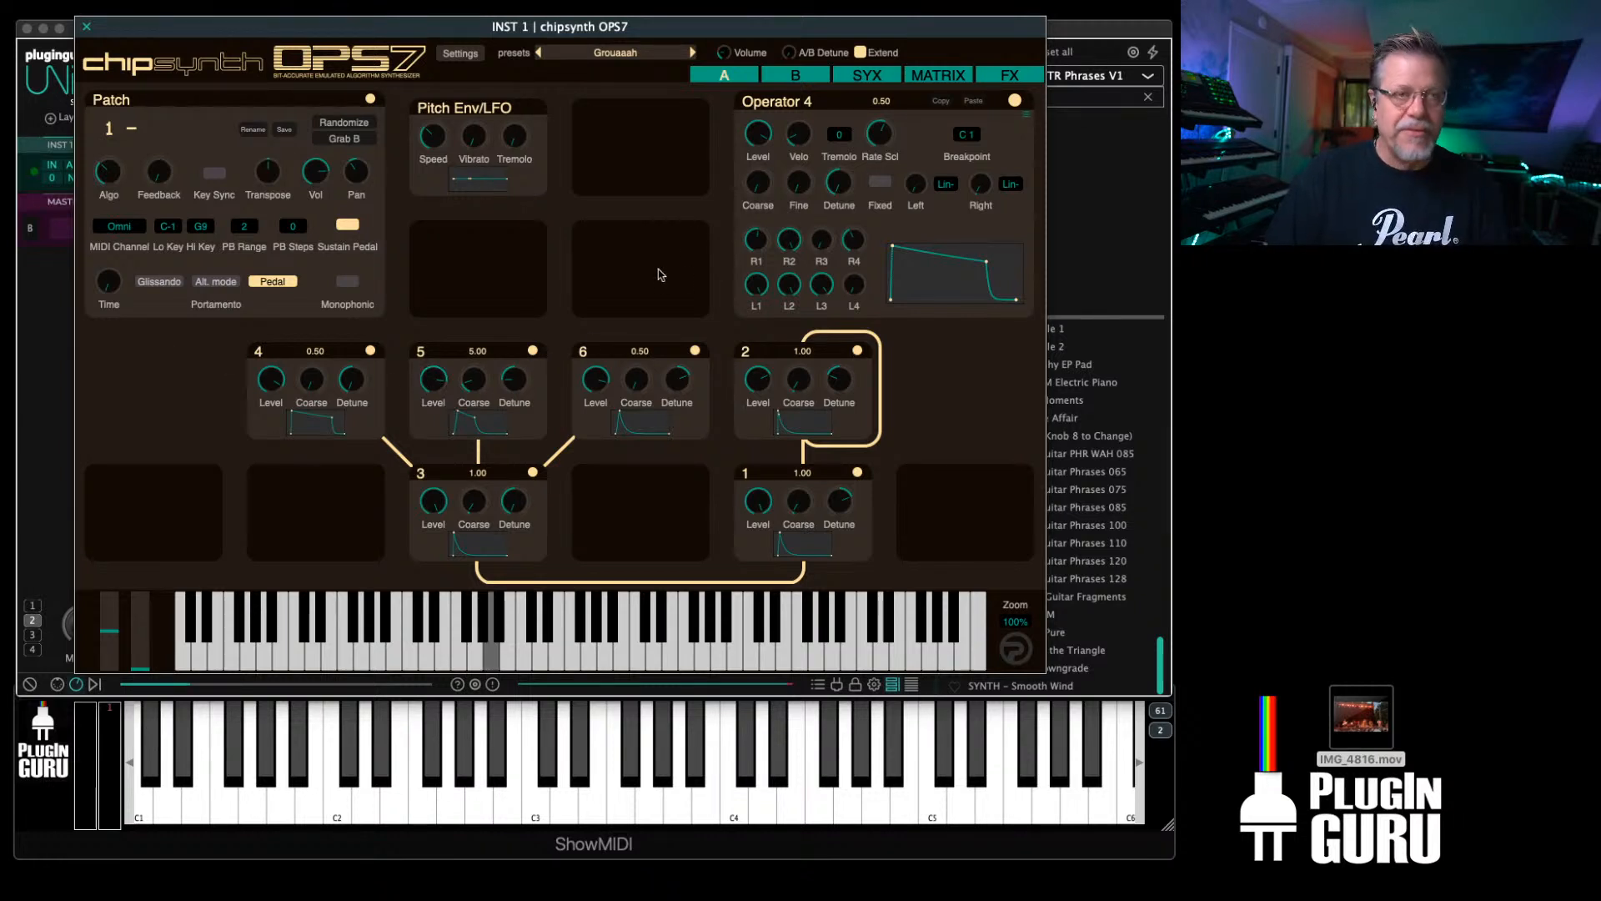
Step: Load the Almost Analog preset from the BrassStrings category
{"action": "left_click", "coordinate": [580, 53]}
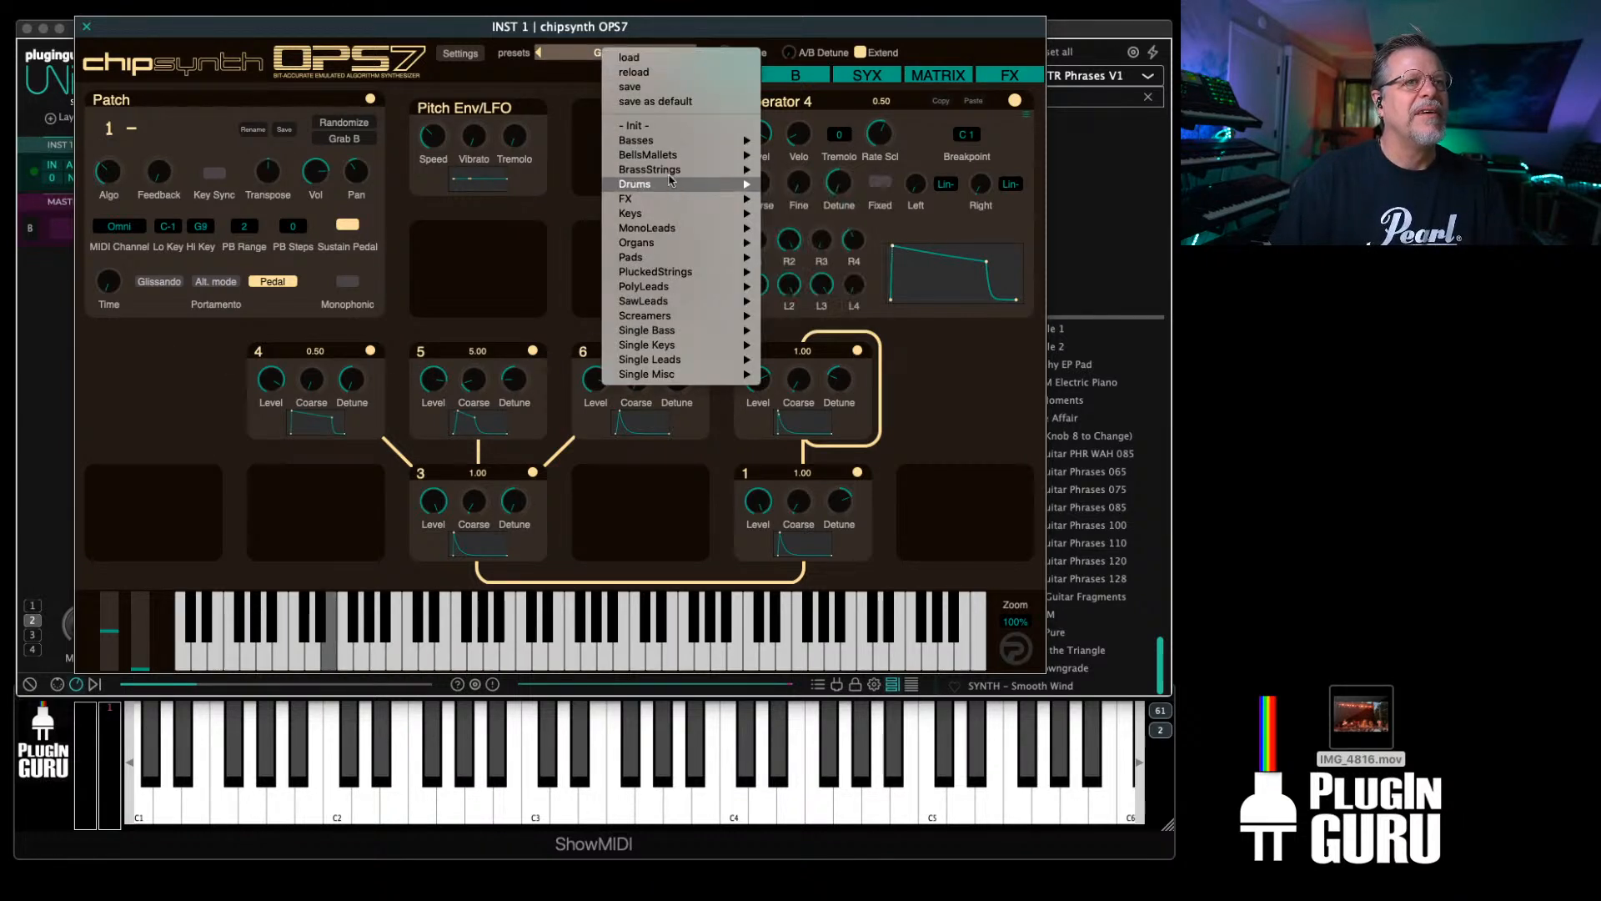
{"action": "mouse_move", "coordinate": [673, 171]}
{"action": "left_click", "coordinate": [782, 171]}
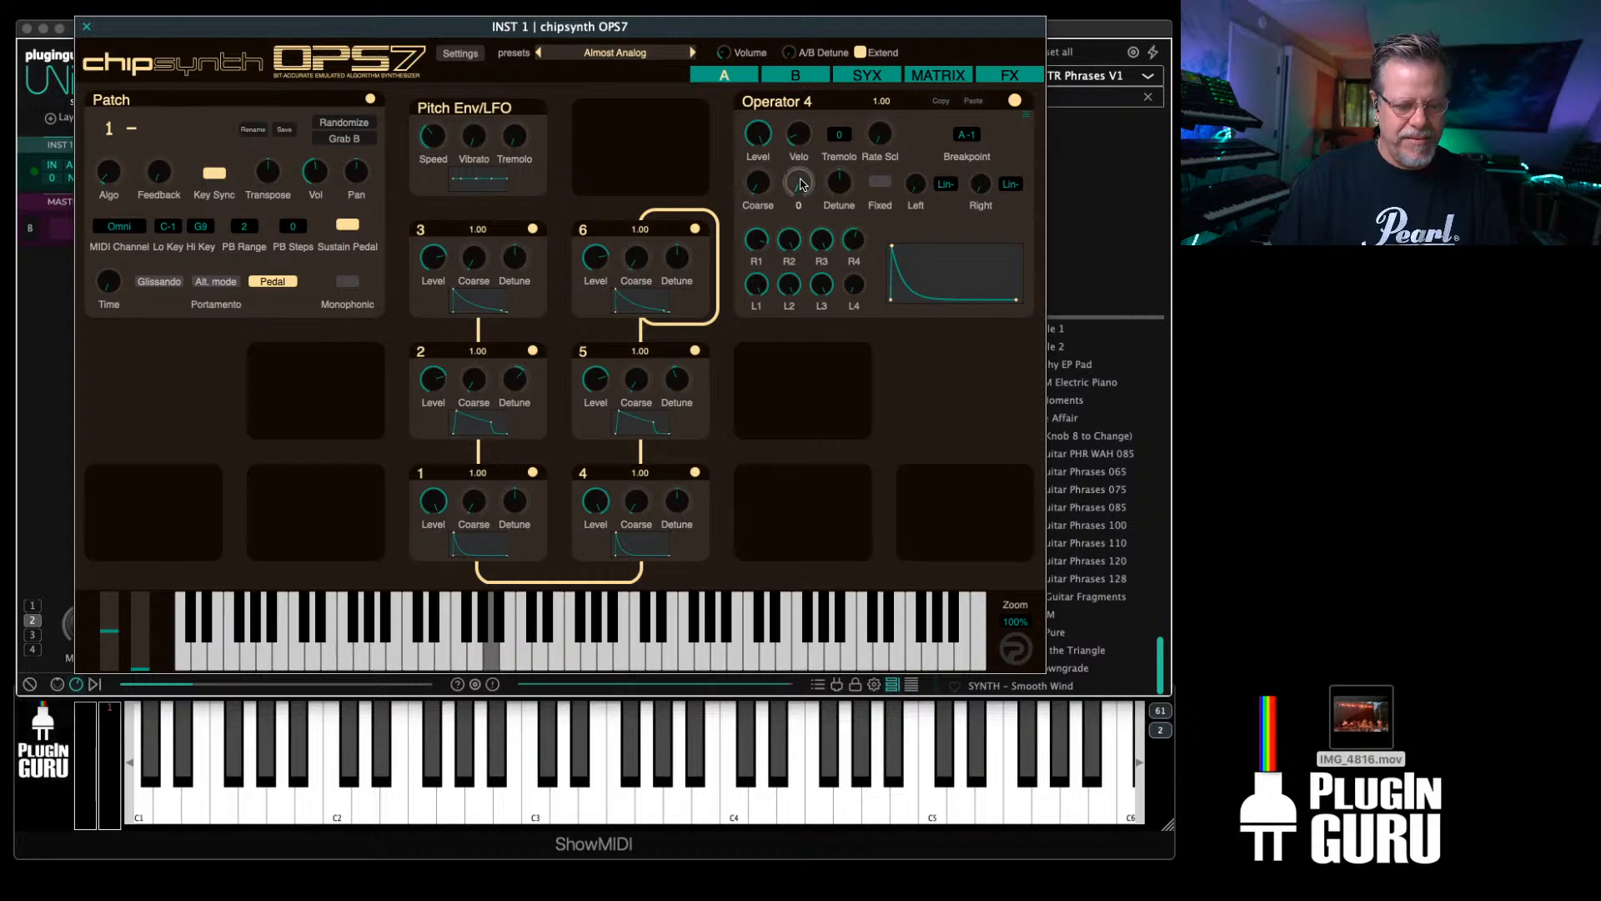
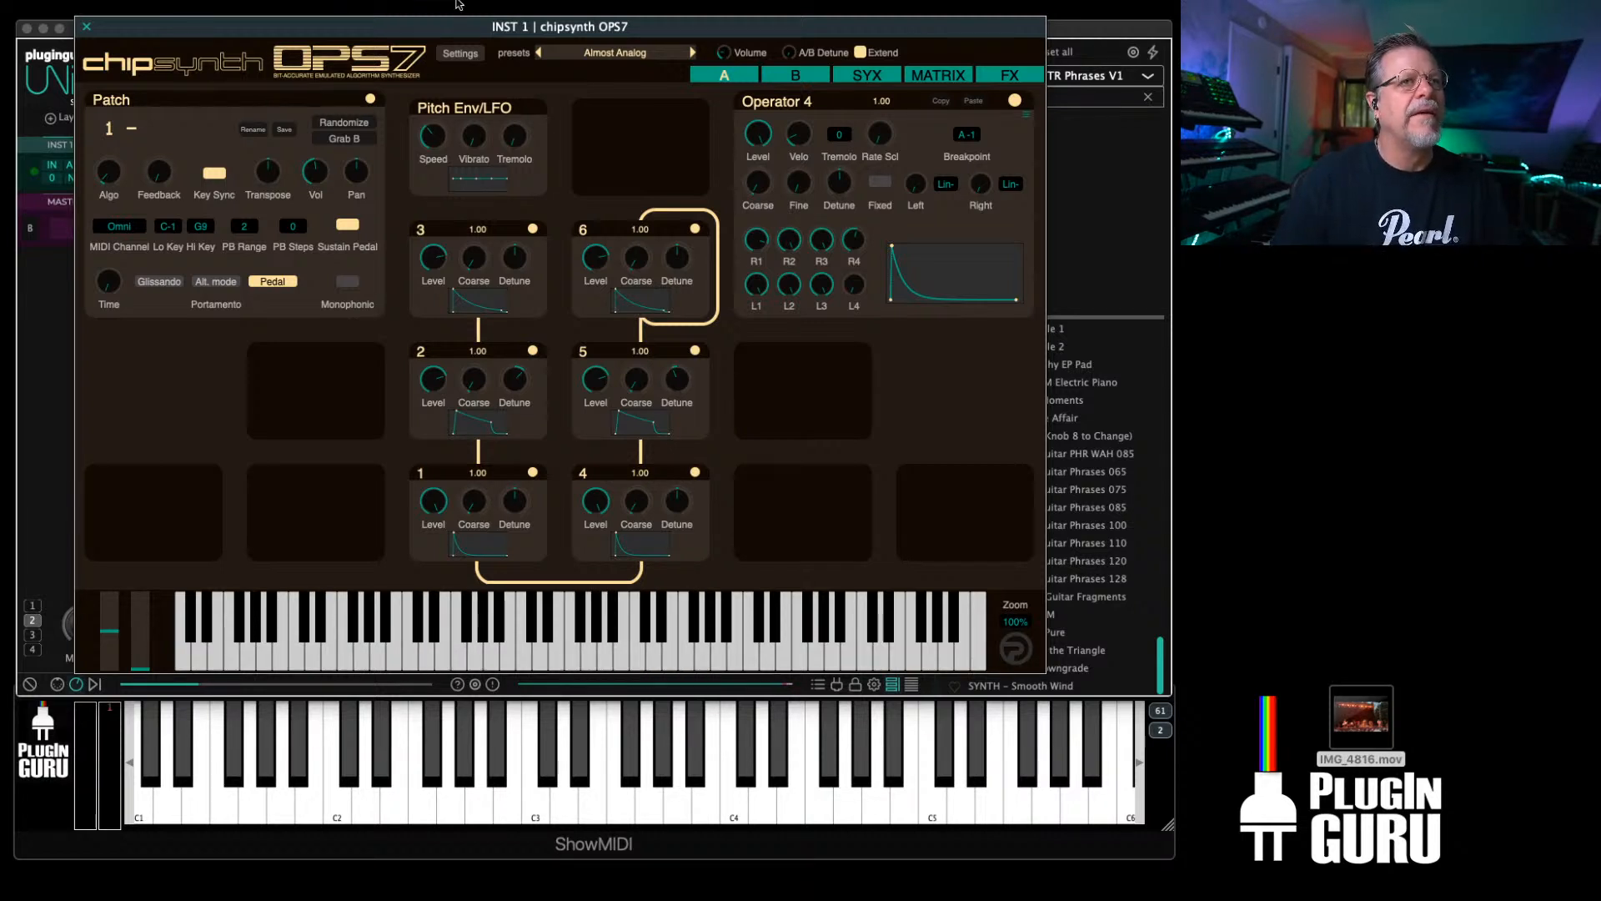
Step: Load Classic Sharp Tines from the Keys category, and step through Clav Base and Clav Neat to Dire Dire Keys
{"action": "left_click", "coordinate": [614, 53]}
{"action": "mouse_move", "coordinate": [642, 214]}
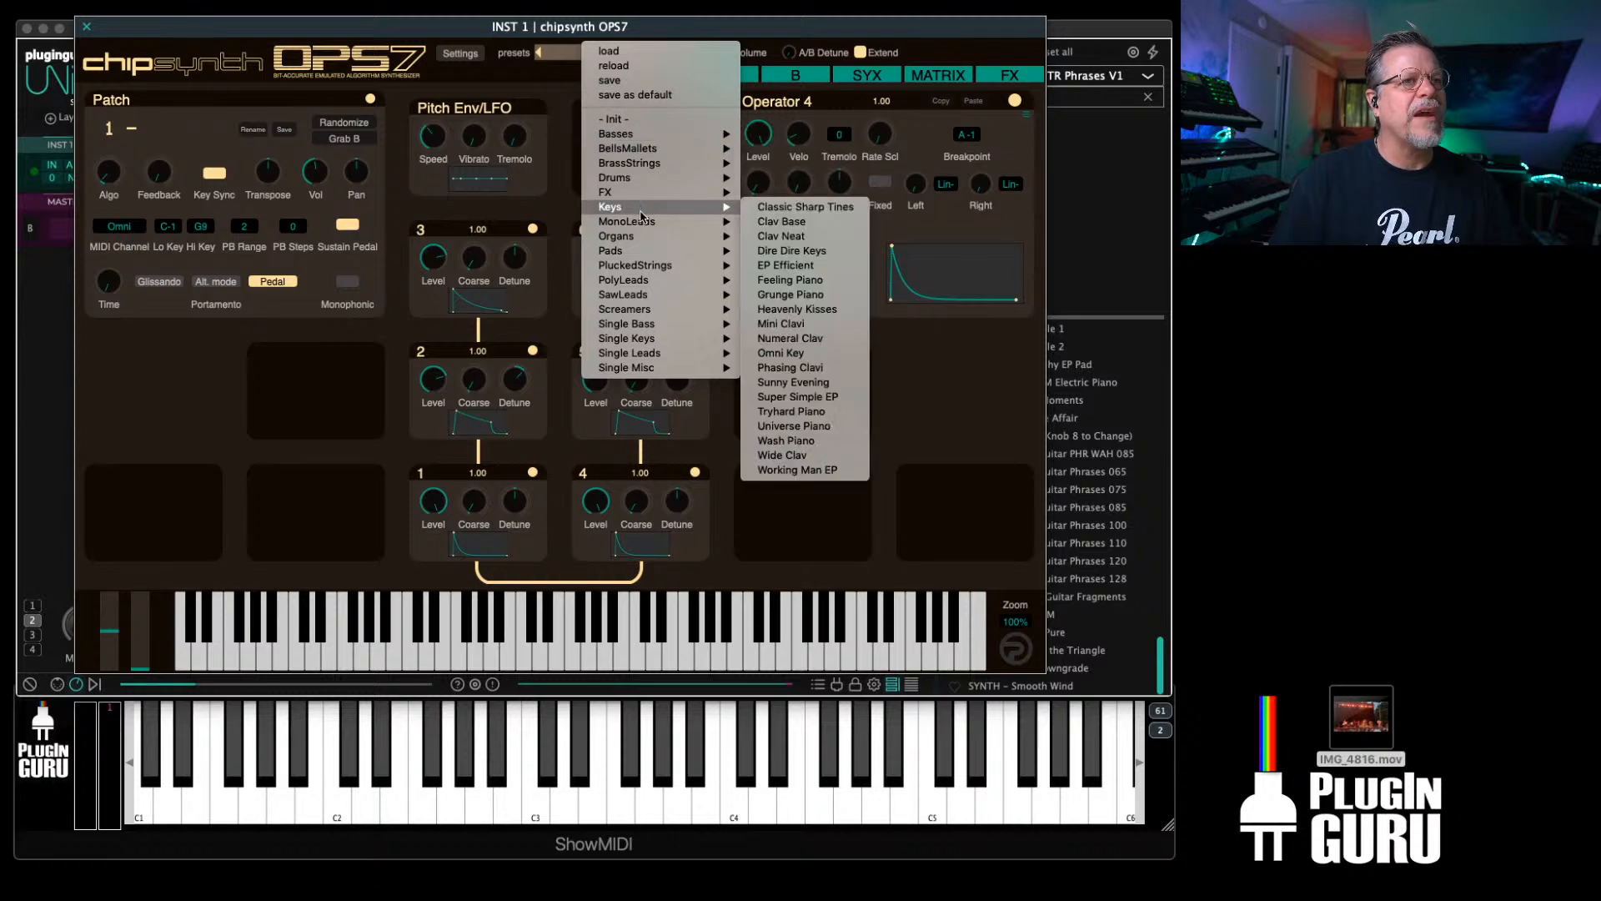
{"action": "left_click", "coordinate": [809, 208]}
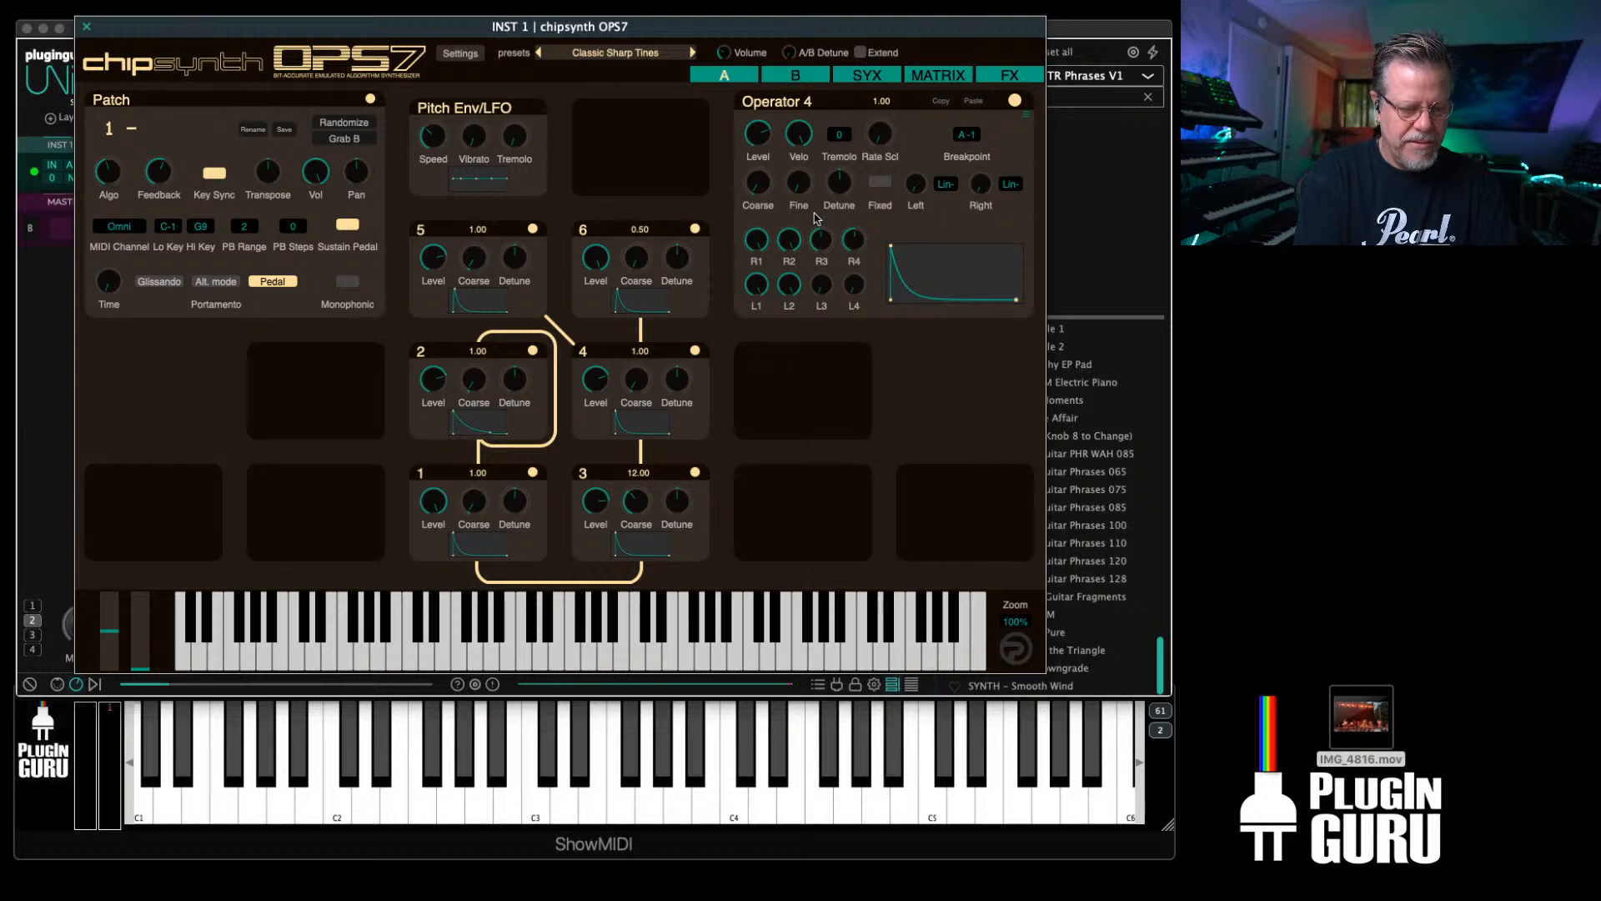
{"action": "left_click", "coordinate": [693, 52]}
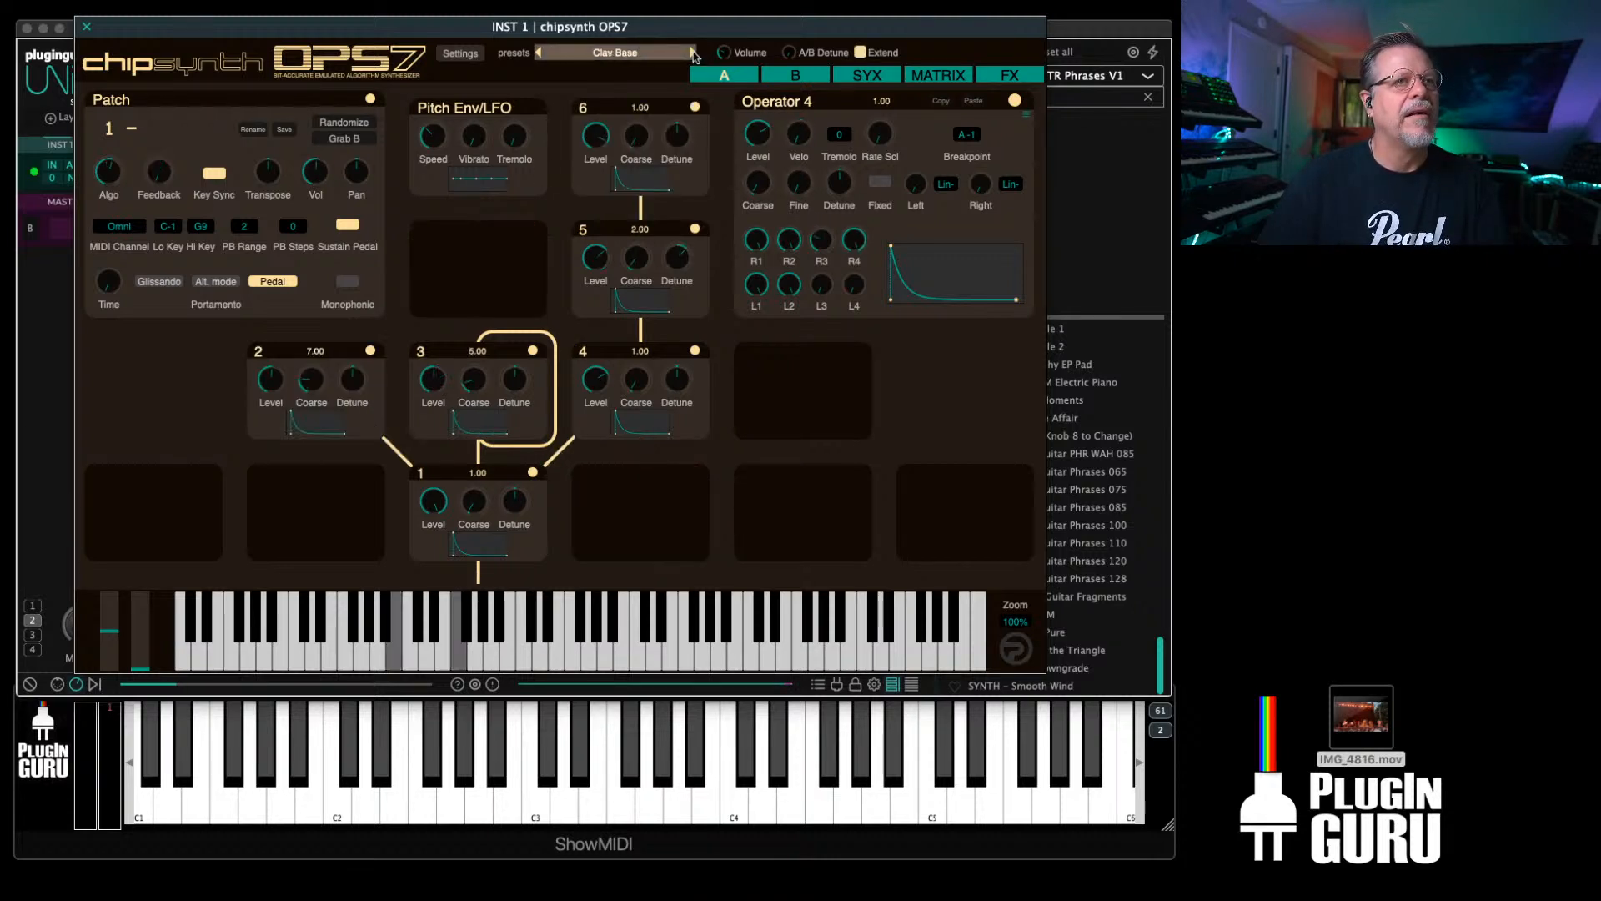
{"action": "left_click", "coordinate": [692, 53]}
{"action": "left_click", "coordinate": [692, 53]}
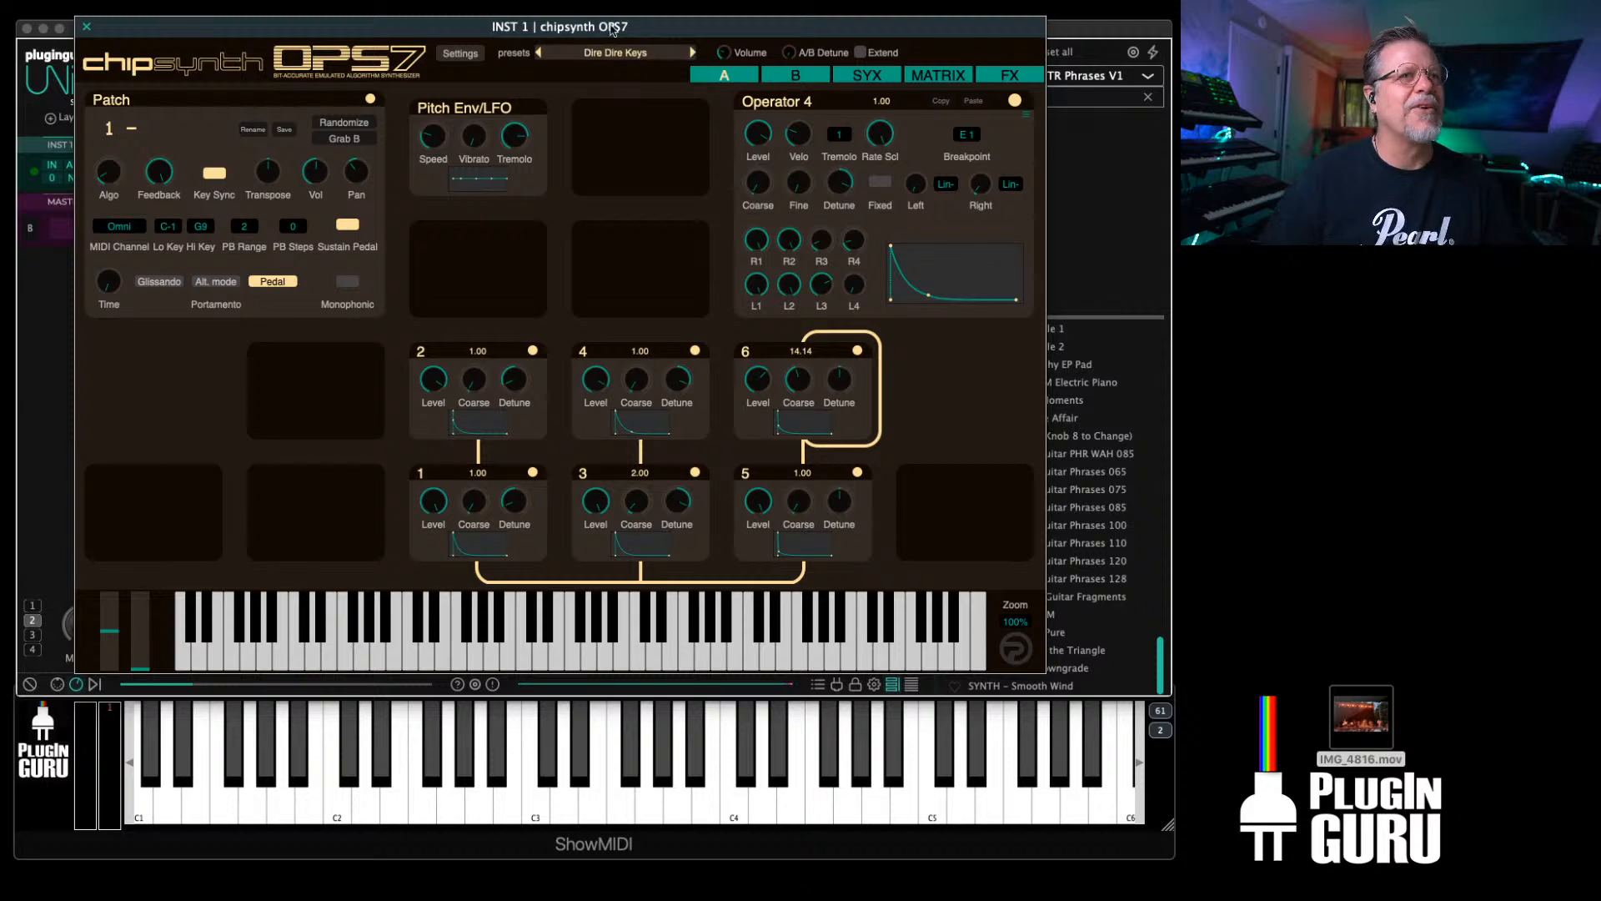
Step: Step through the EP Efficient, Feeling Piano and Grunge Piano presets to Heavenly Kisses
{"action": "left_click", "coordinate": [693, 53]}
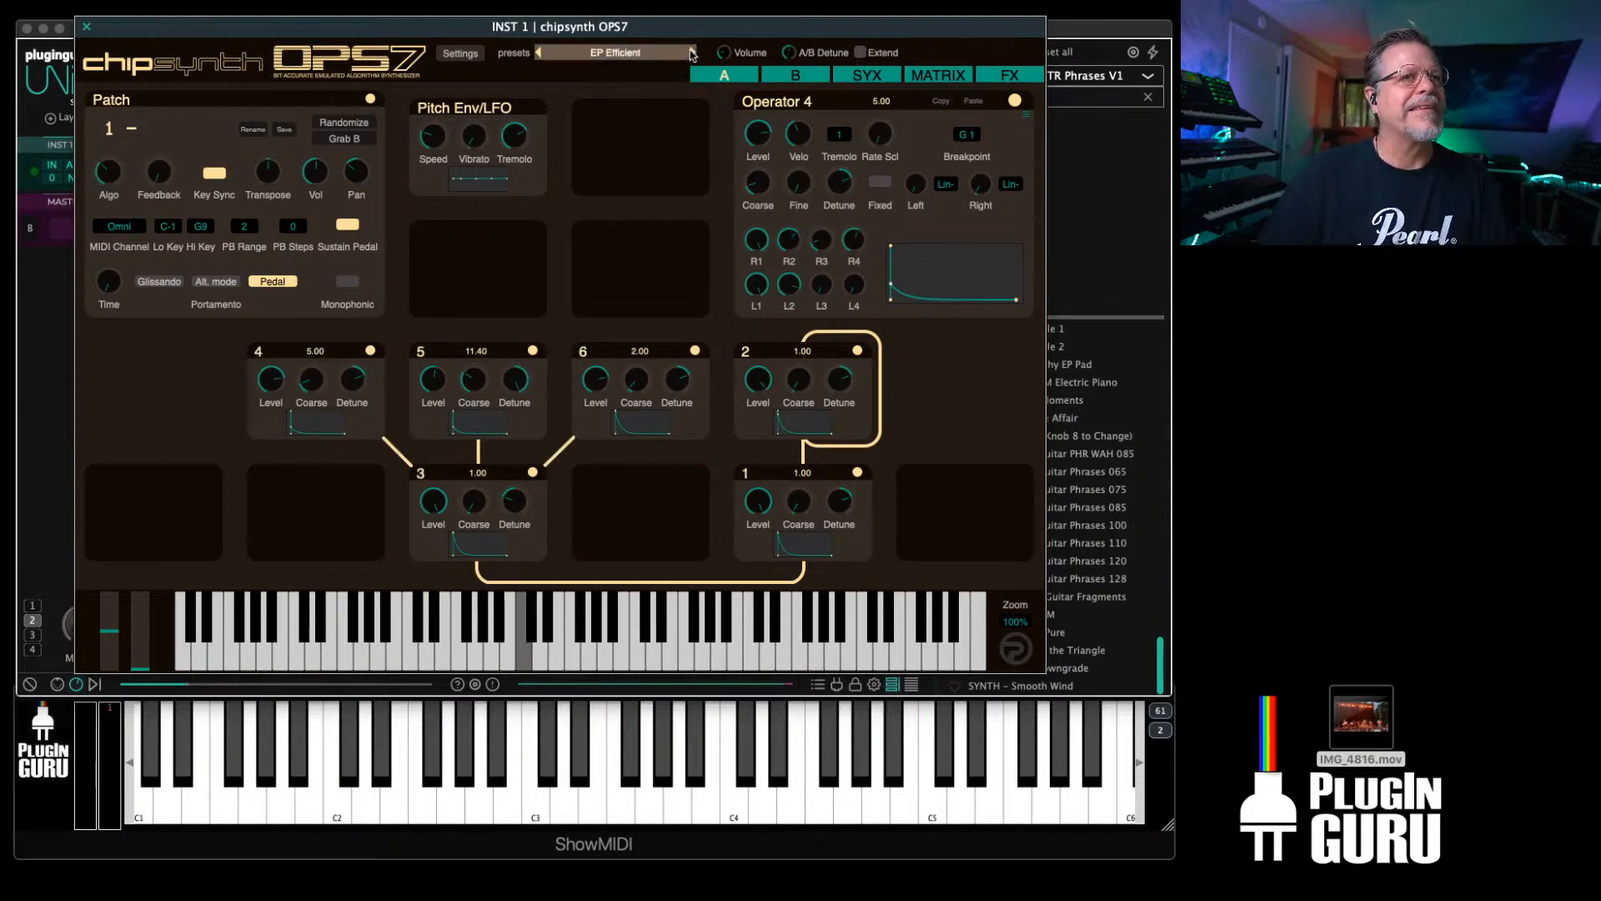
{"action": "left_click", "coordinate": [692, 54]}
{"action": "left_click", "coordinate": [692, 53]}
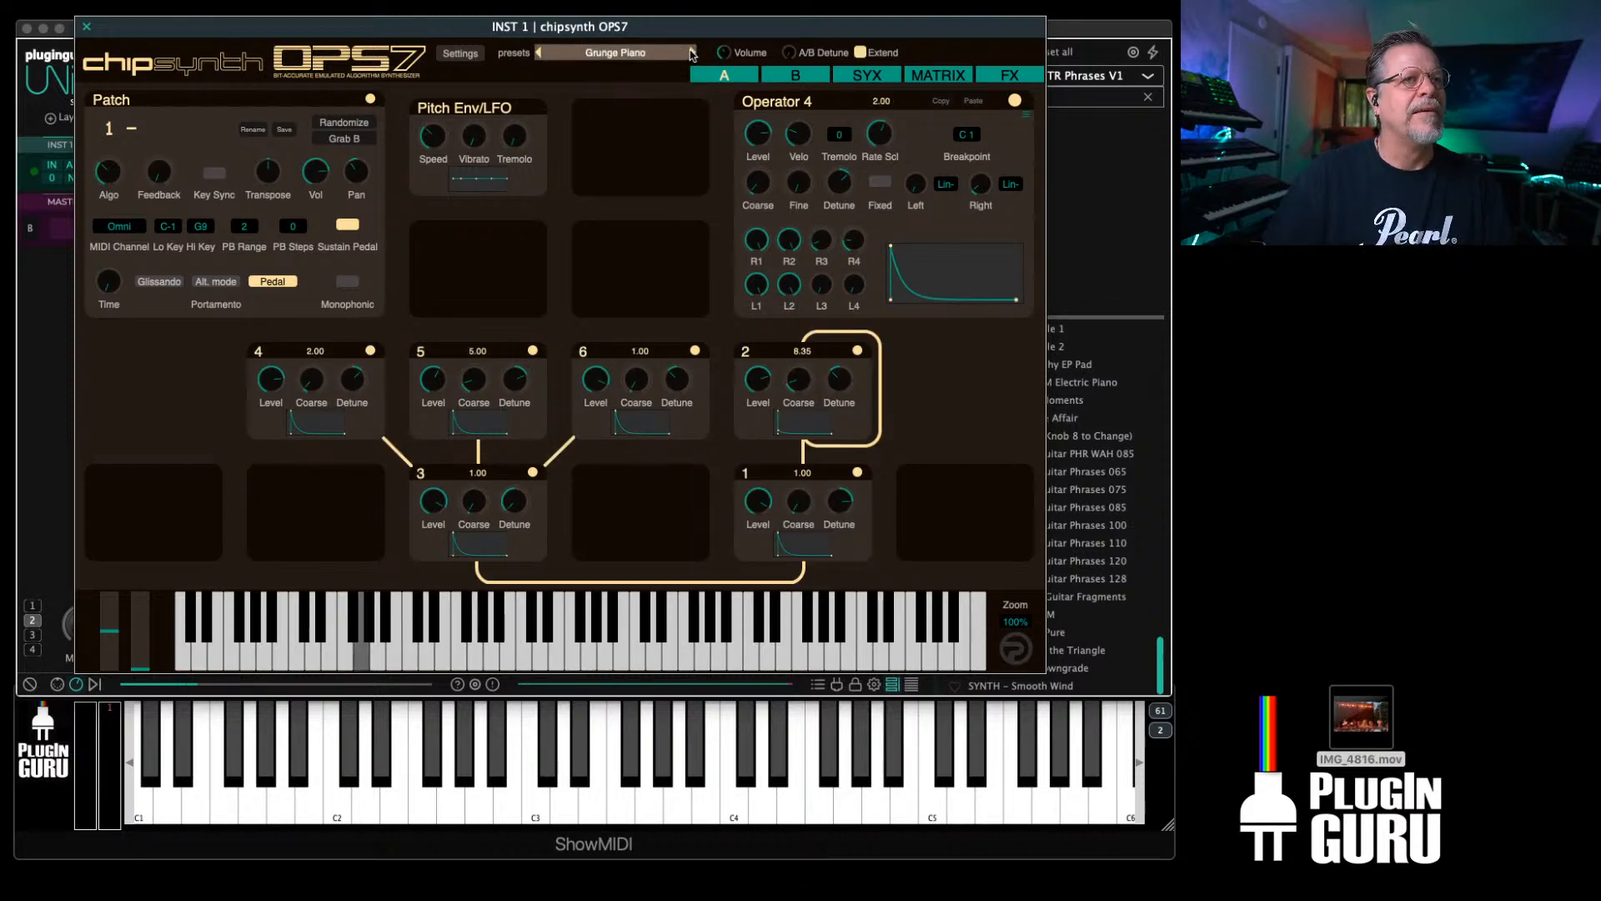
{"action": "left_click", "coordinate": [692, 54]}
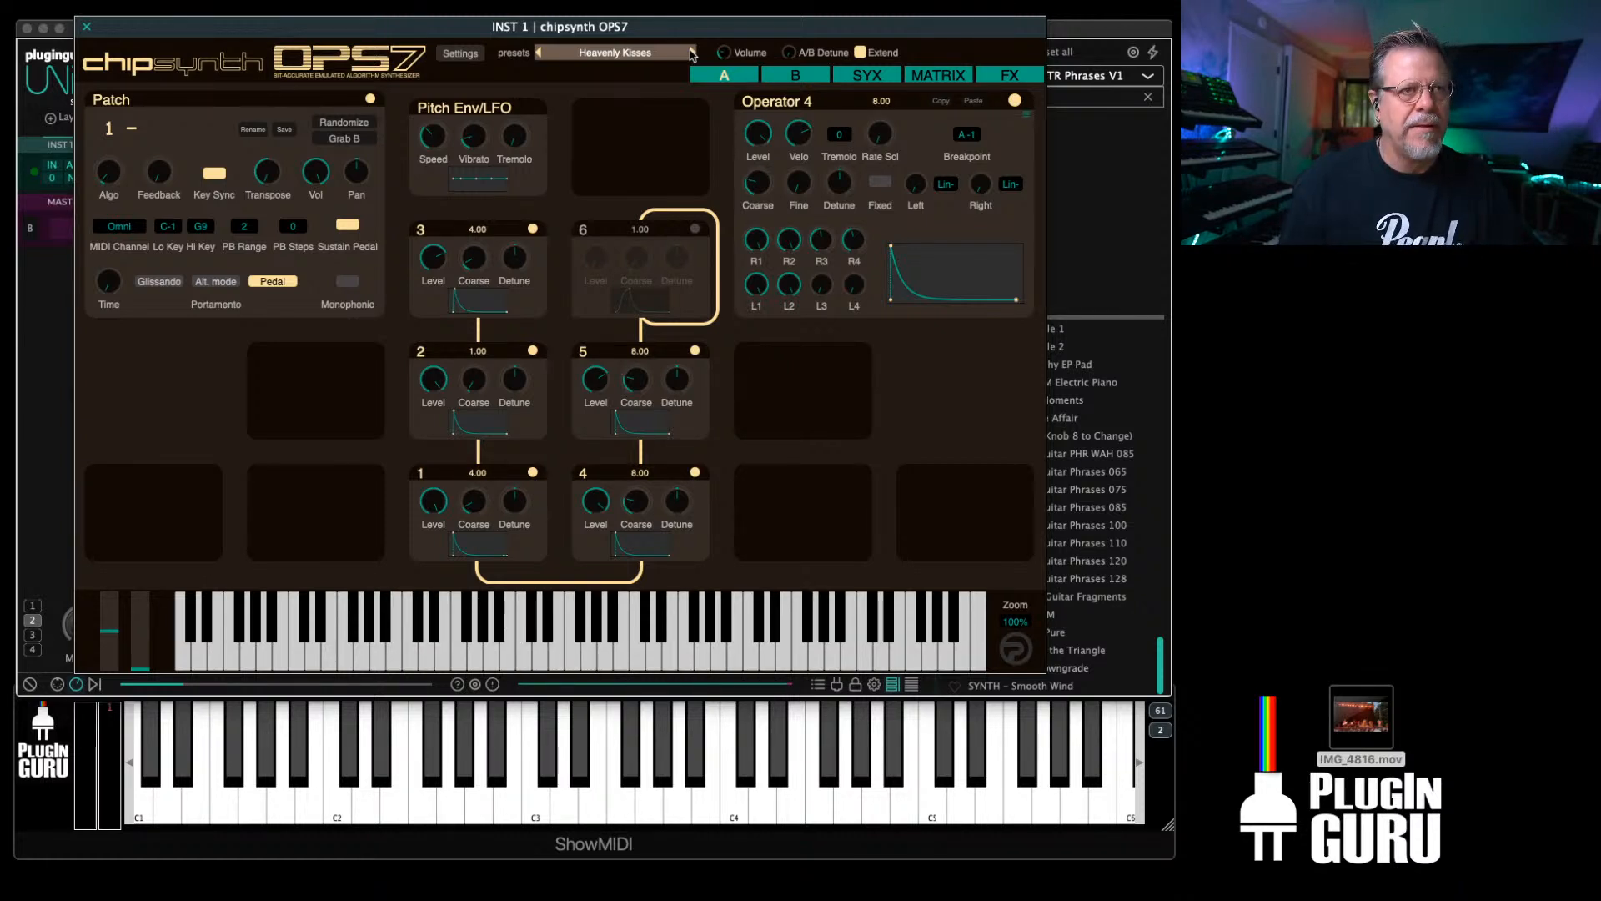
{"action": "key", "text": "super+Tab"}
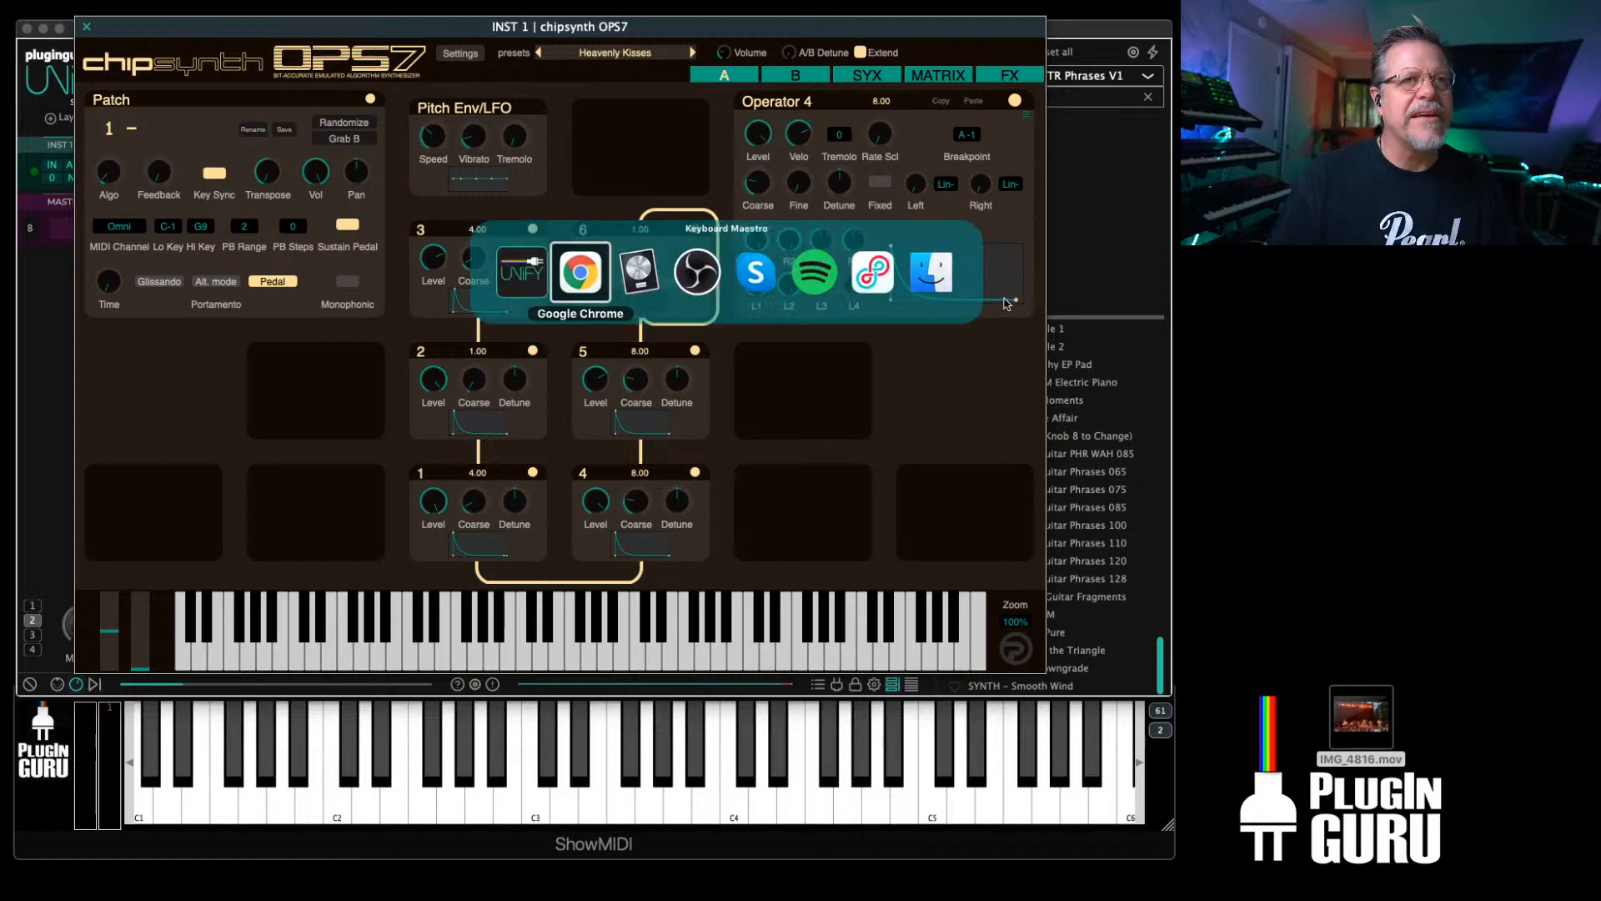
{"action": "key", "text": "super+Tab"}
{"action": "key", "text": "super+shift+Tab"}
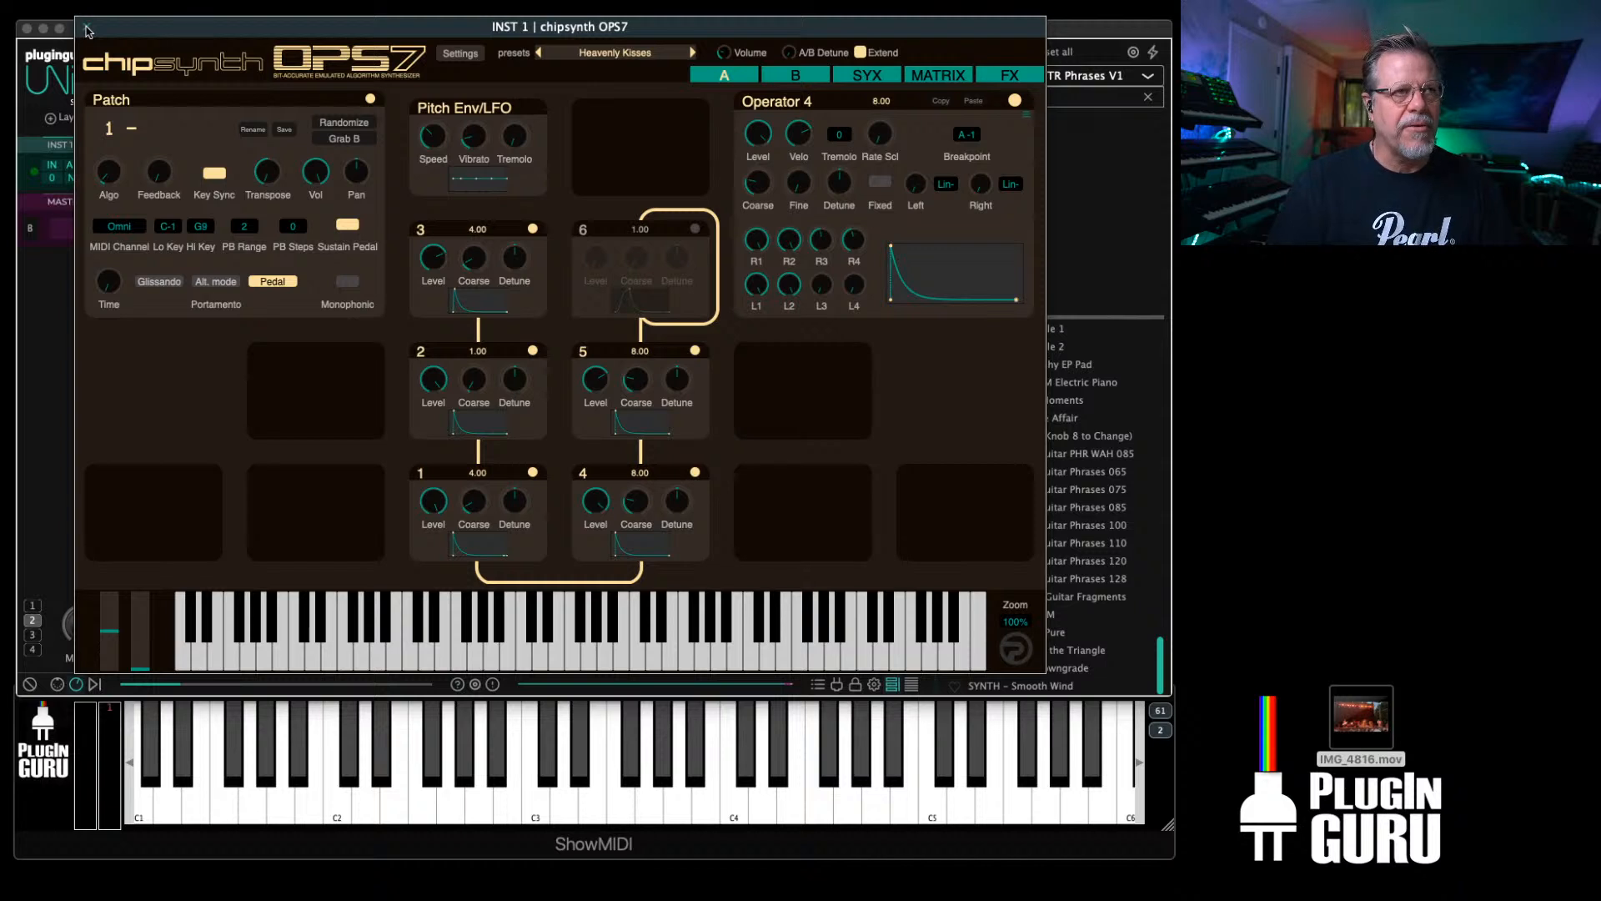
Step: Bring the main Unify window with its instrument layer and patch browser in front of the synth window
{"action": "left_click", "coordinate": [492, 807]}
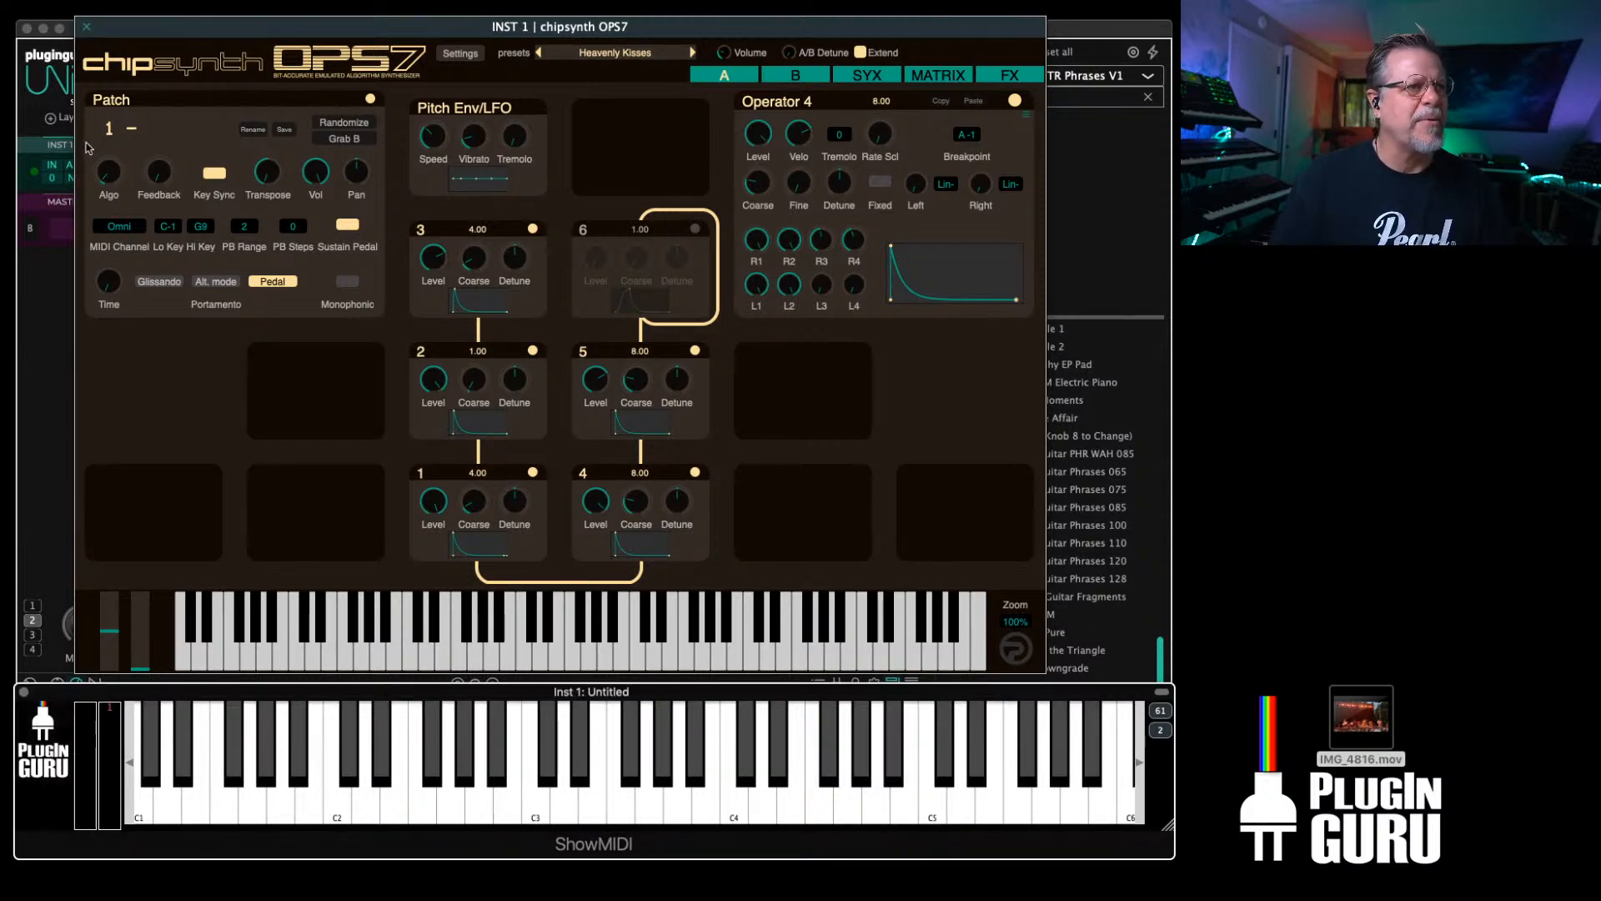
{"action": "left_click", "coordinate": [45, 308]}
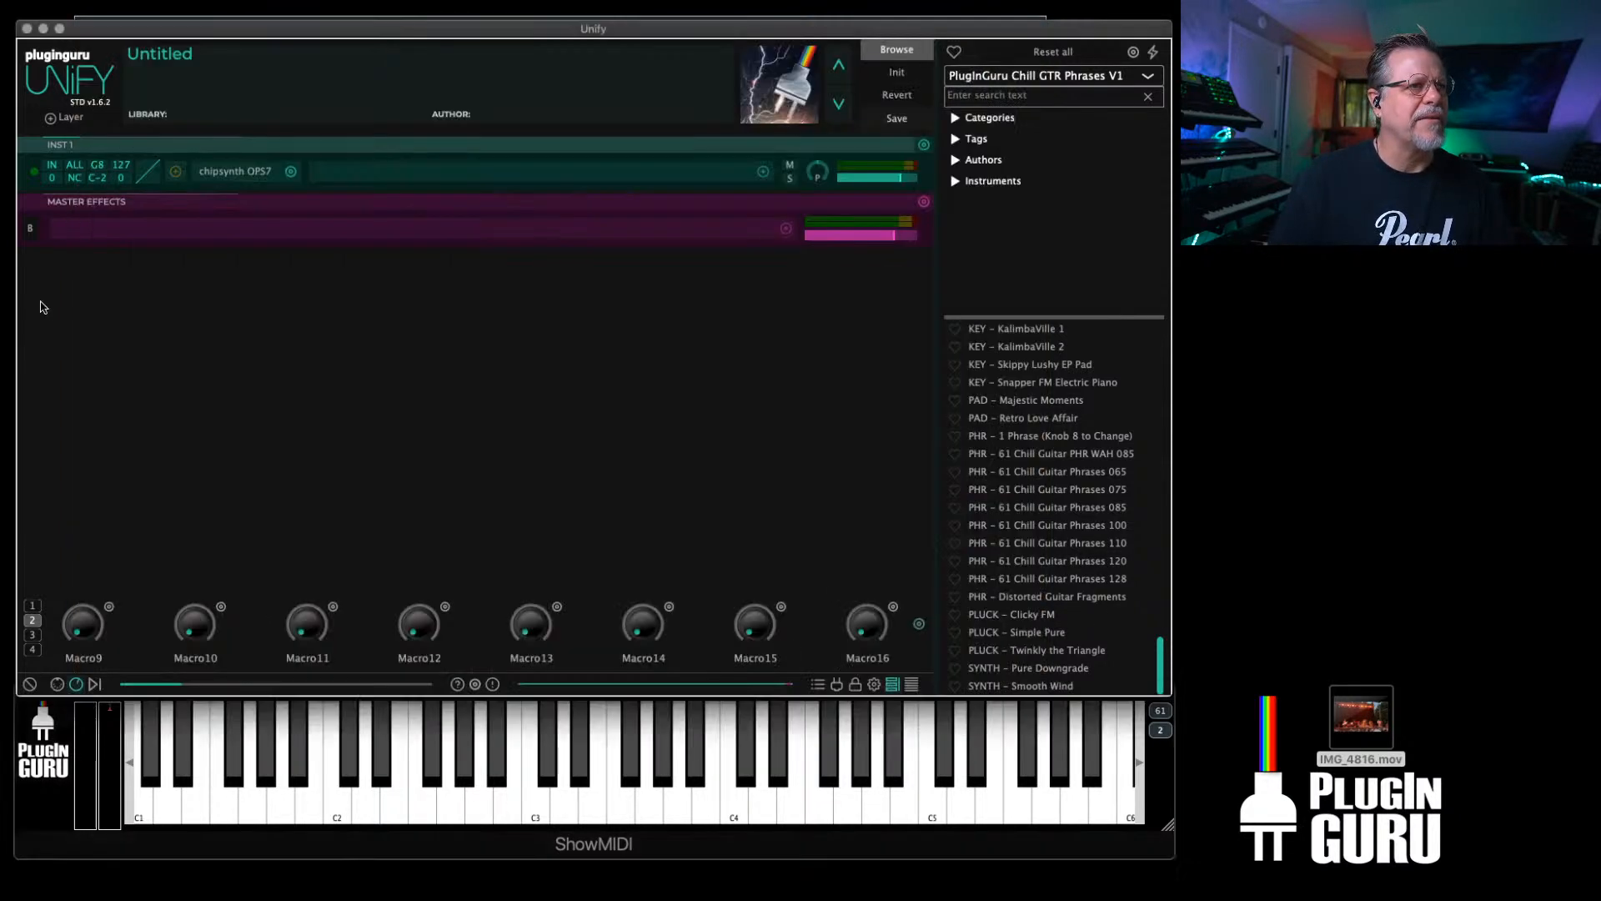
Step: Show the on-screen keyboard and play notes across its range to audition the chipsynth OPS7 patch
{"action": "left_click", "coordinate": [57, 684]}
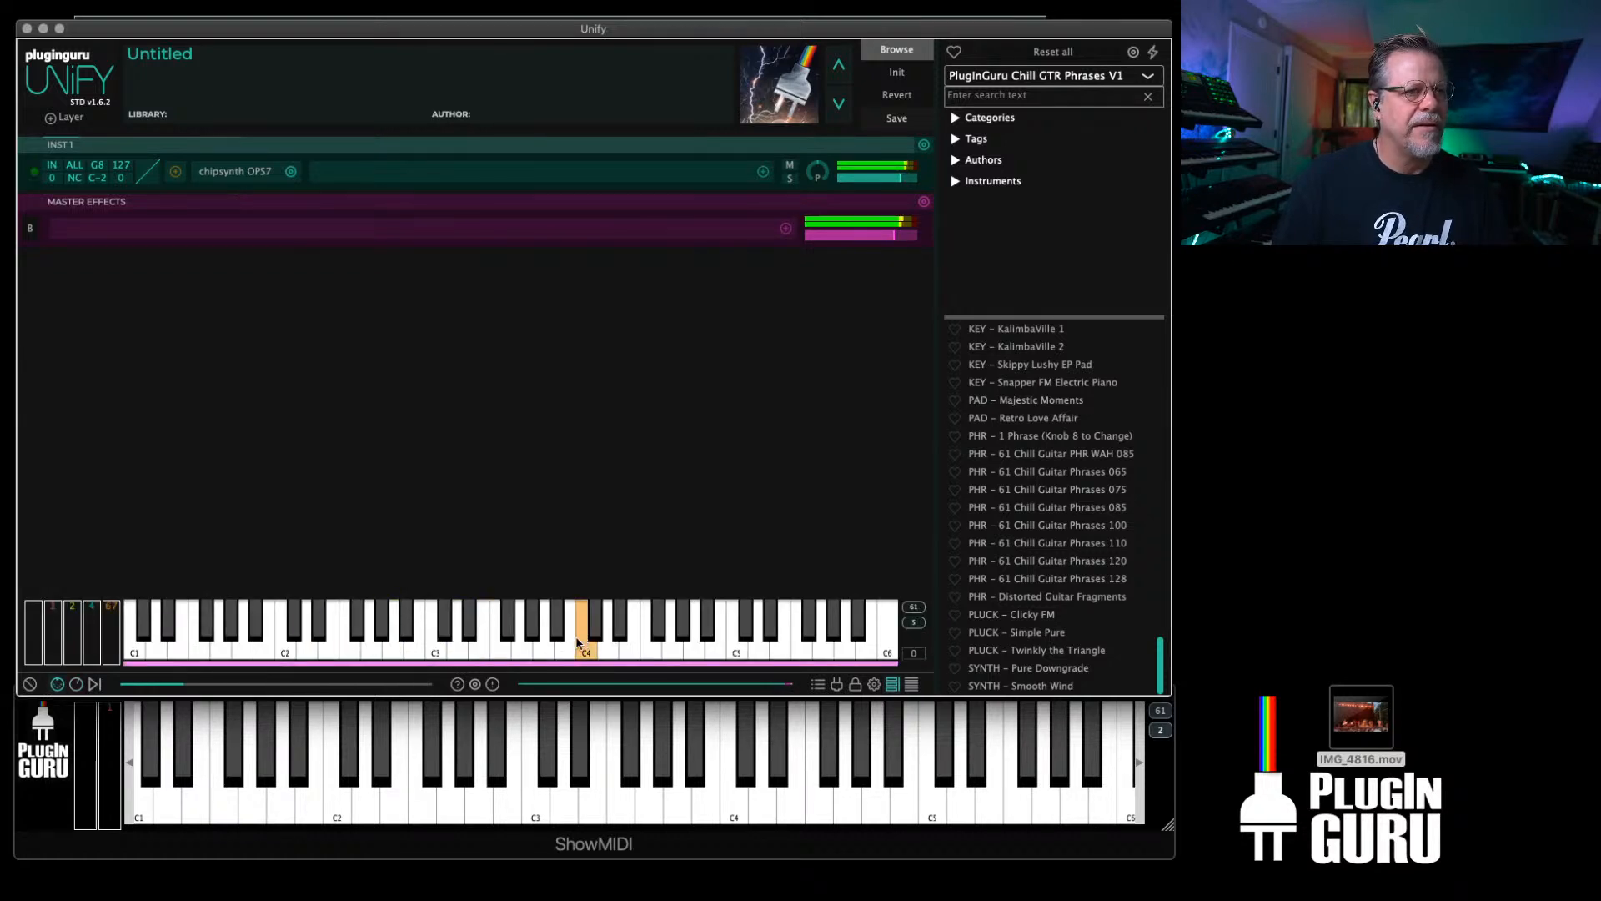
{"action": "left_click", "coordinate": [479, 649]}
{"action": "left_click", "coordinate": [524, 648]}
{"action": "left_click", "coordinate": [501, 649]}
{"action": "left_click", "coordinate": [541, 650]}
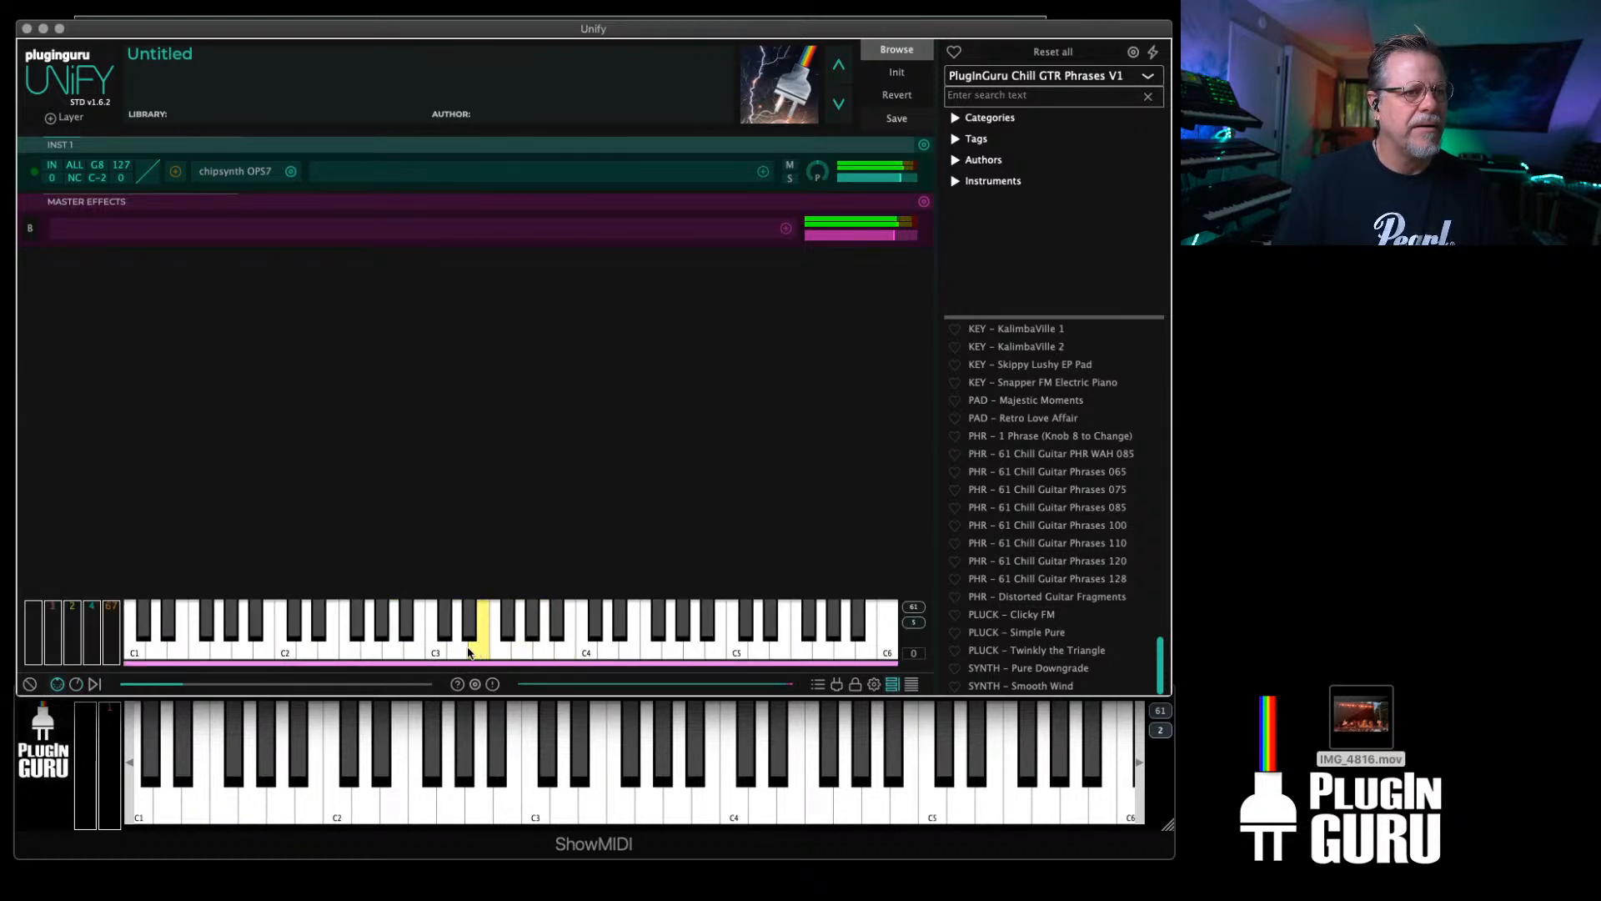
{"action": "left_click", "coordinate": [459, 651]}
{"action": "left_click", "coordinate": [417, 651]}
{"action": "left_click", "coordinate": [392, 654]}
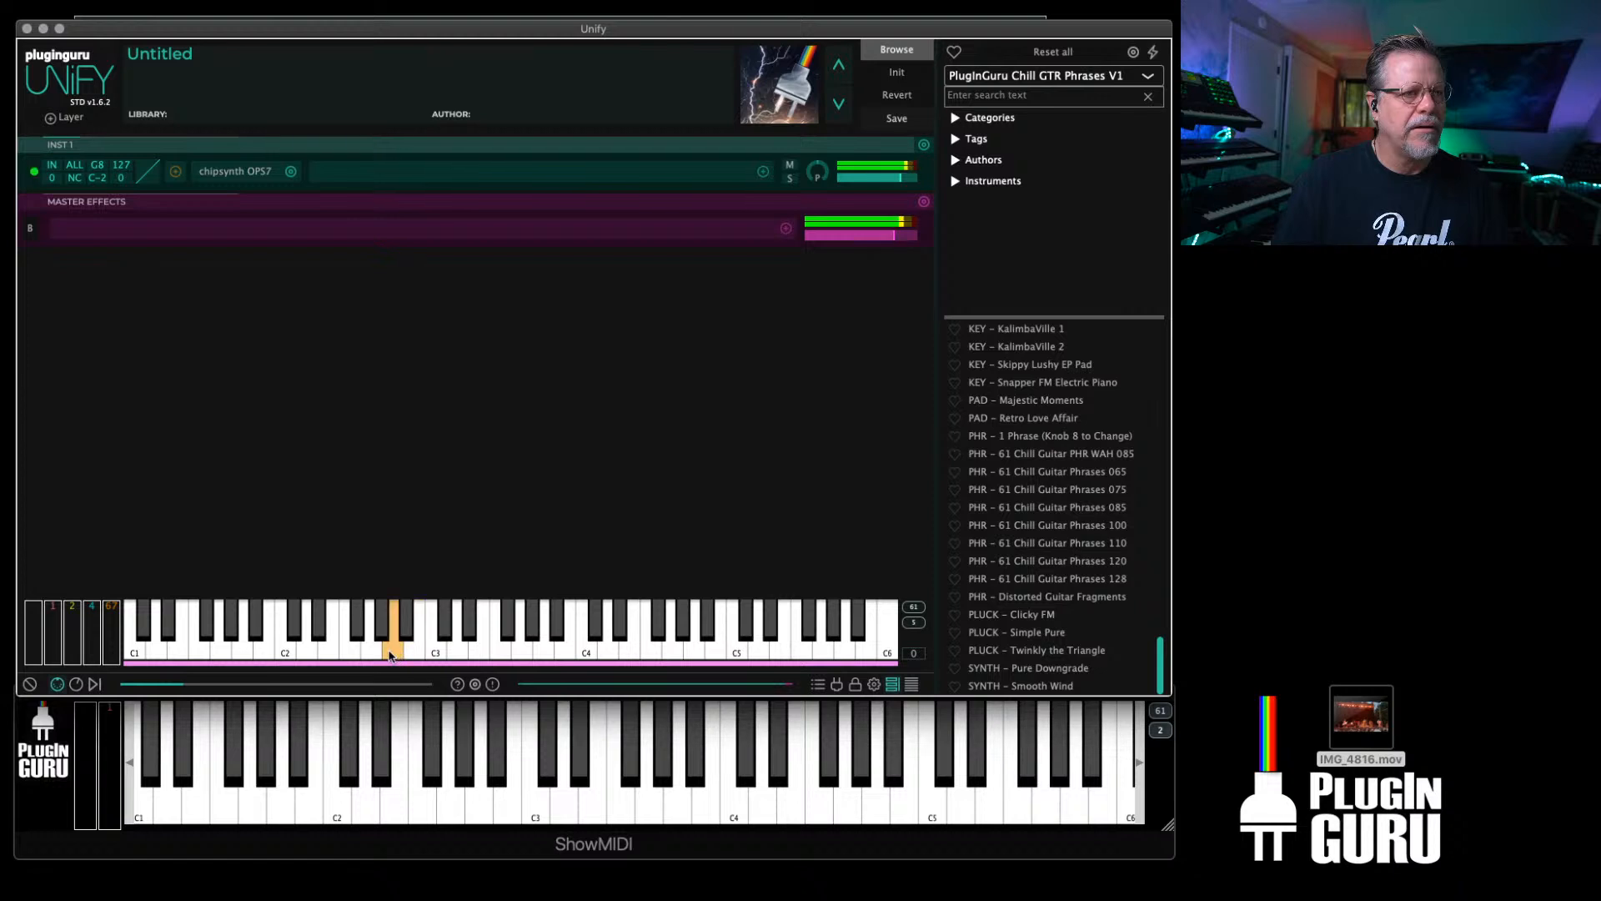
{"action": "left_click", "coordinate": [265, 651]}
{"action": "left_click", "coordinate": [221, 650]}
{"action": "left_click", "coordinate": [134, 651]}
{"action": "left_click", "coordinate": [157, 653]}
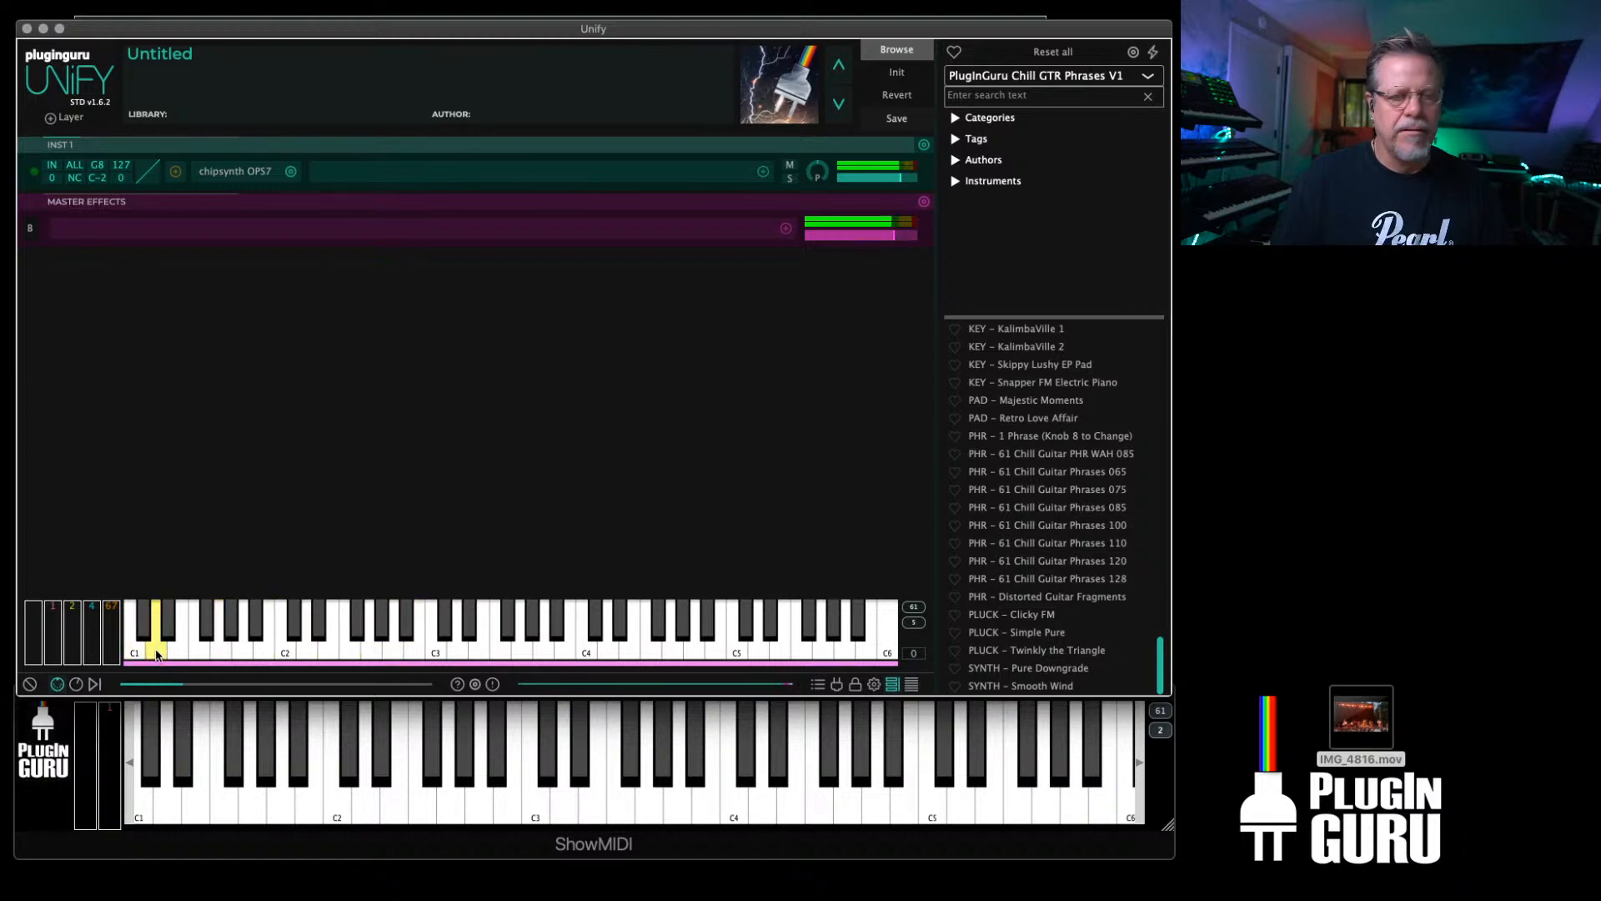
{"action": "left_click", "coordinate": [436, 651]}
{"action": "left_click", "coordinate": [543, 651]}
{"action": "left_click", "coordinate": [586, 650]}
{"action": "left_click", "coordinate": [543, 651]}
{"action": "left_click", "coordinate": [500, 650]}
{"action": "left_click", "coordinate": [458, 652]}
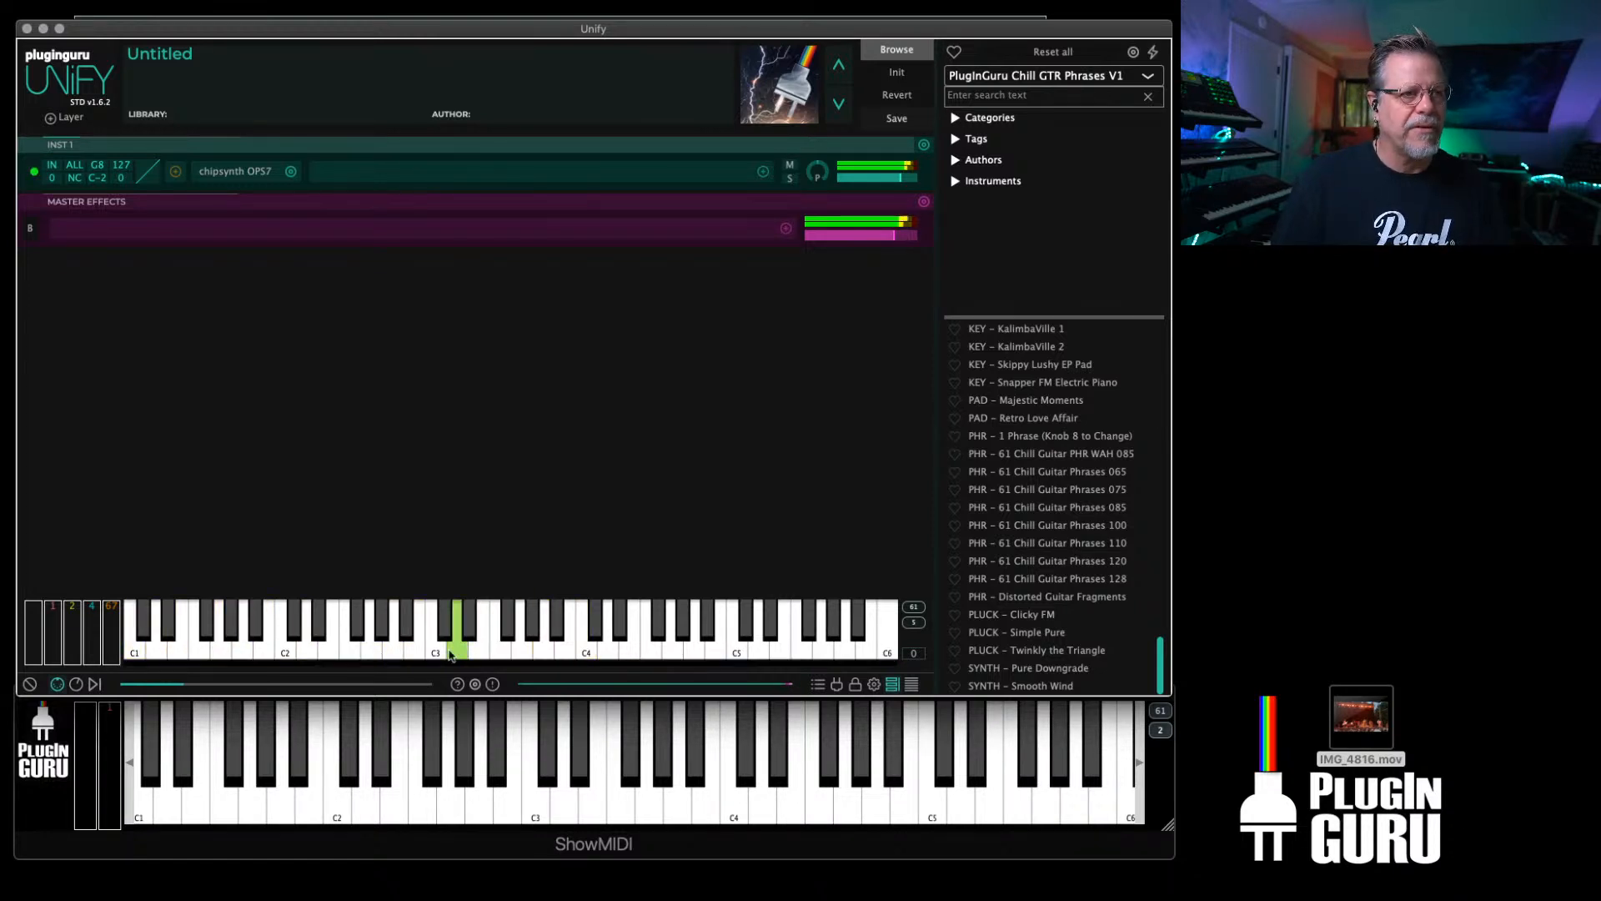
{"action": "left_click", "coordinate": [392, 651]}
{"action": "left_click", "coordinate": [370, 650]}
{"action": "left_click", "coordinate": [393, 651]}
{"action": "left_click", "coordinate": [480, 651]}
{"action": "left_click", "coordinate": [436, 650]}
{"action": "left_click", "coordinate": [392, 651]}
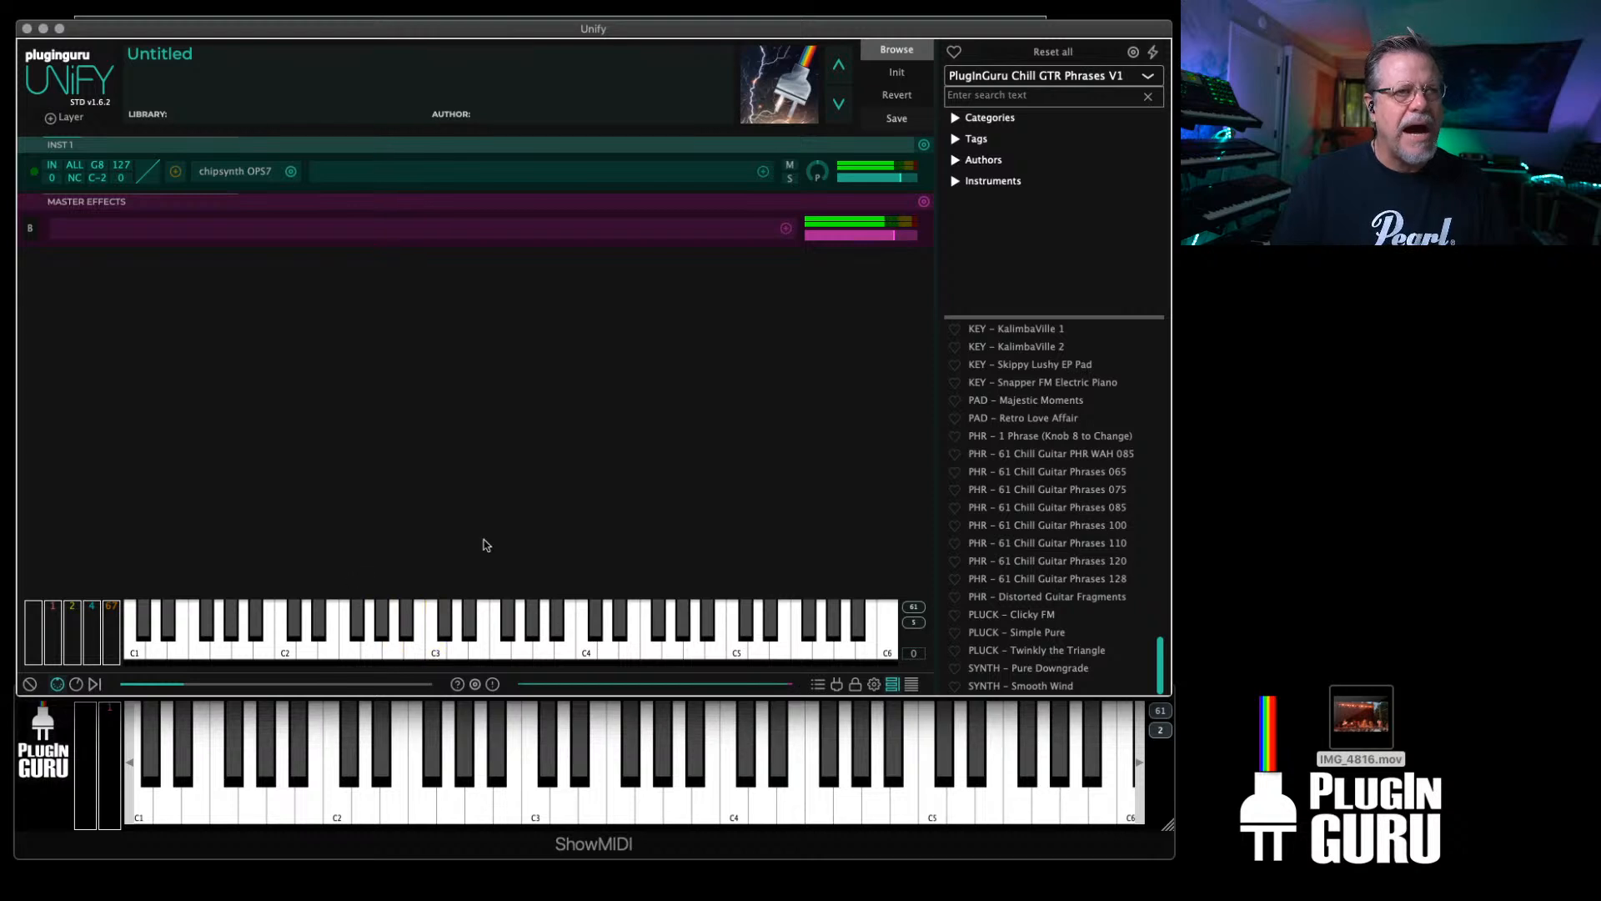
{"action": "left_click", "coordinate": [608, 651]}
{"action": "left_click", "coordinate": [588, 649]}
{"action": "left_click", "coordinate": [607, 650]}
{"action": "left_click", "coordinate": [581, 652]}
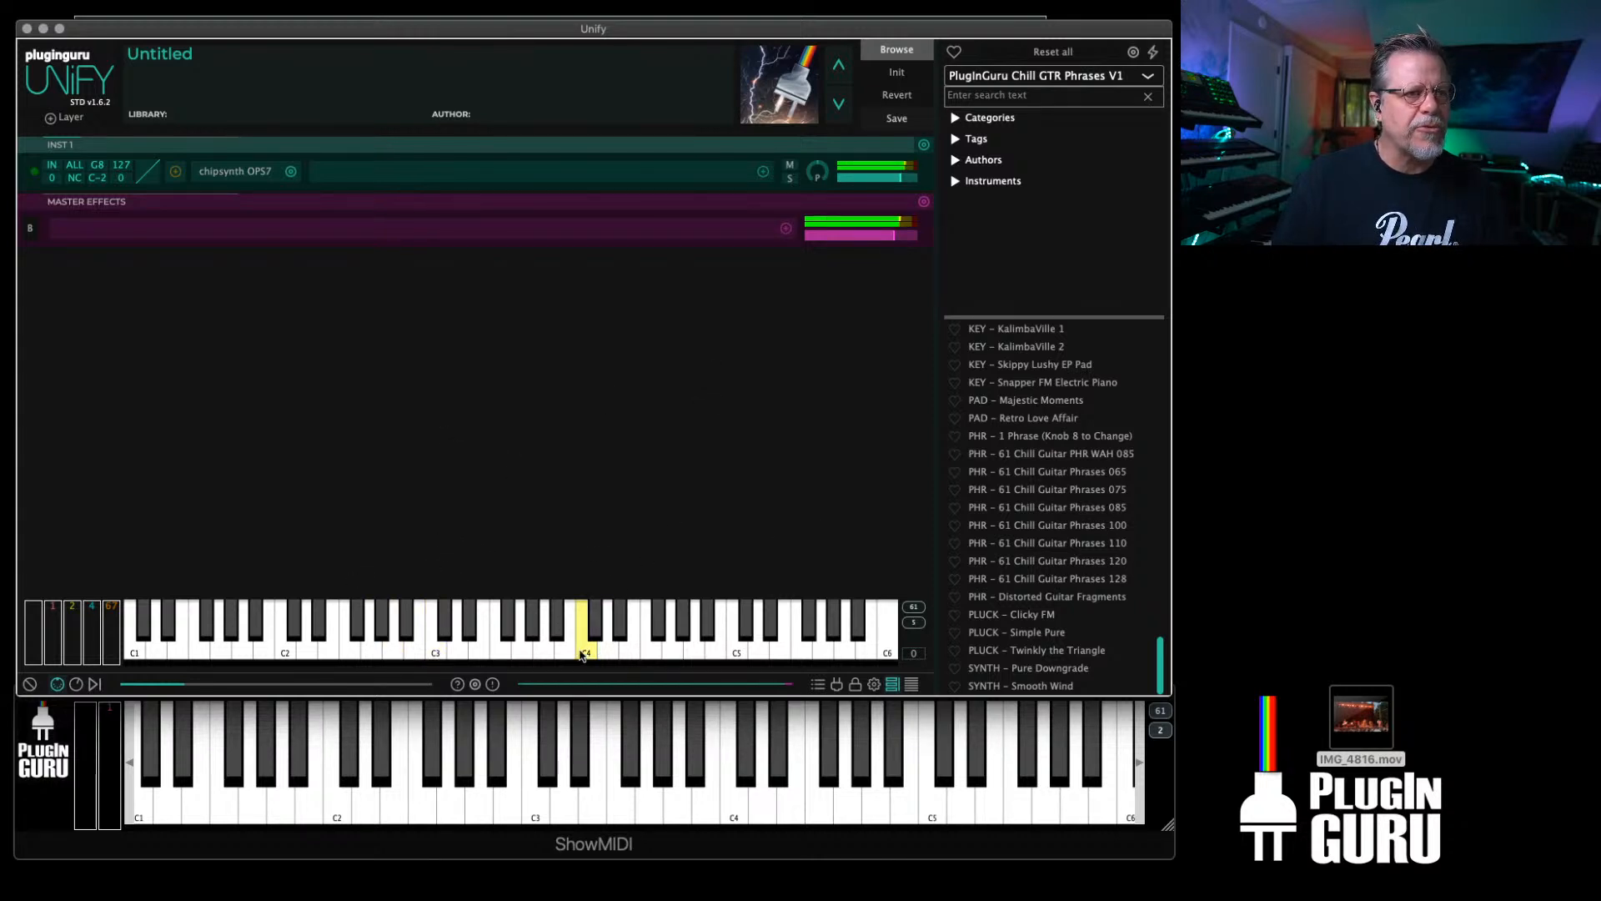
{"action": "left_click", "coordinate": [543, 651]}
{"action": "left_click", "coordinate": [480, 651]}
{"action": "left_click", "coordinate": [457, 650]}
{"action": "left_click", "coordinate": [393, 651]}
{"action": "left_click", "coordinate": [354, 648]}
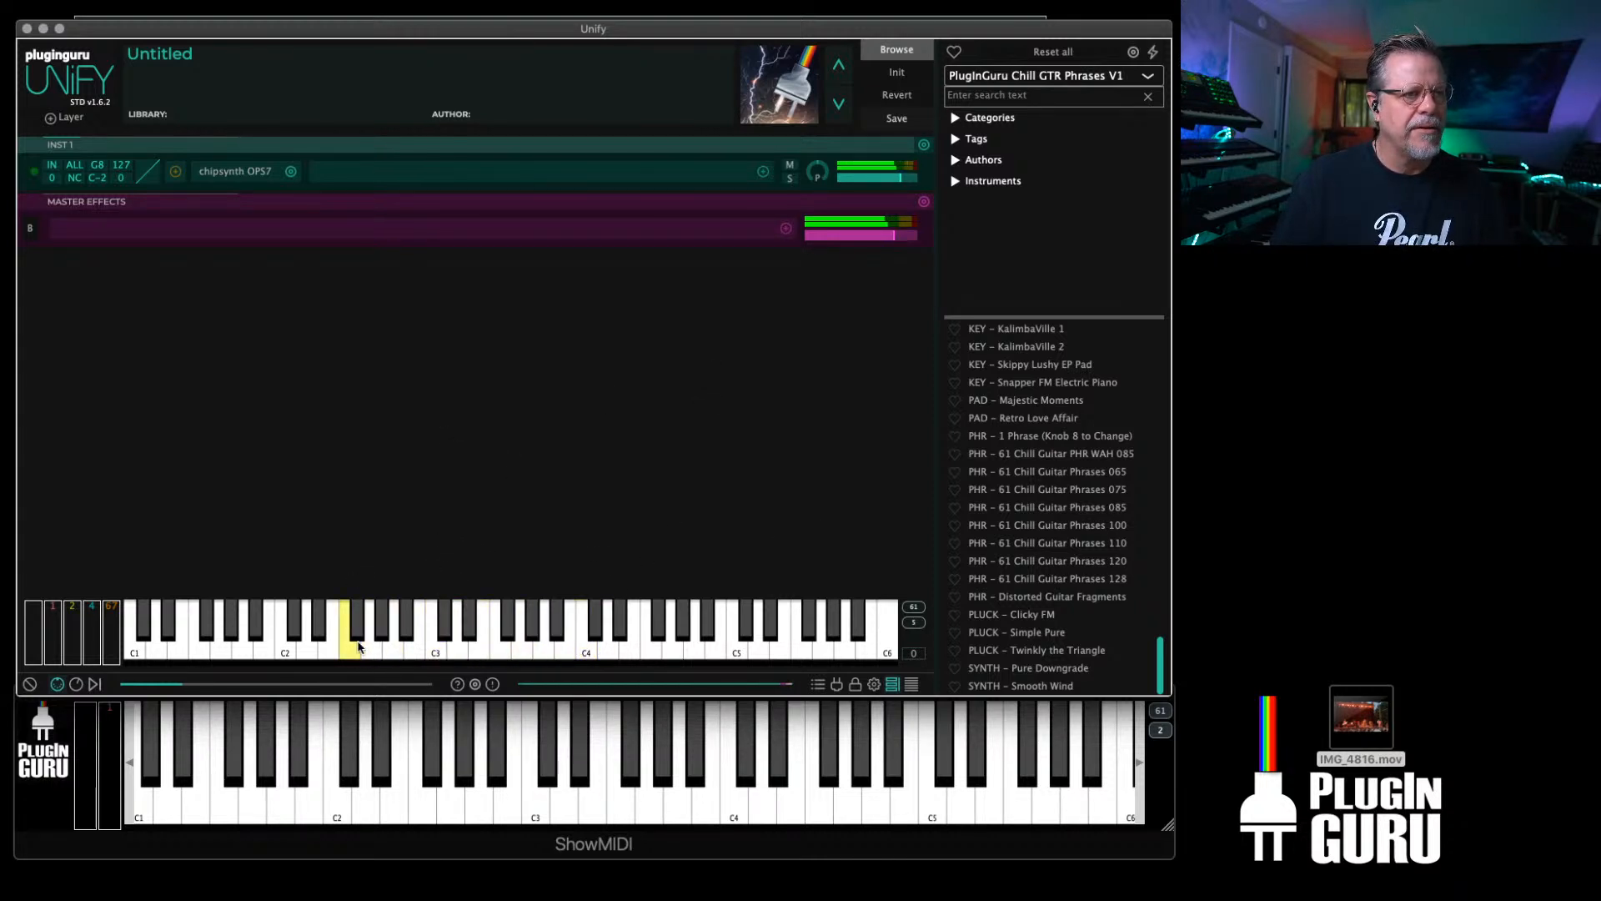
{"action": "left_click", "coordinate": [371, 649]}
{"action": "left_click", "coordinate": [436, 649]}
{"action": "left_click", "coordinate": [499, 617]}
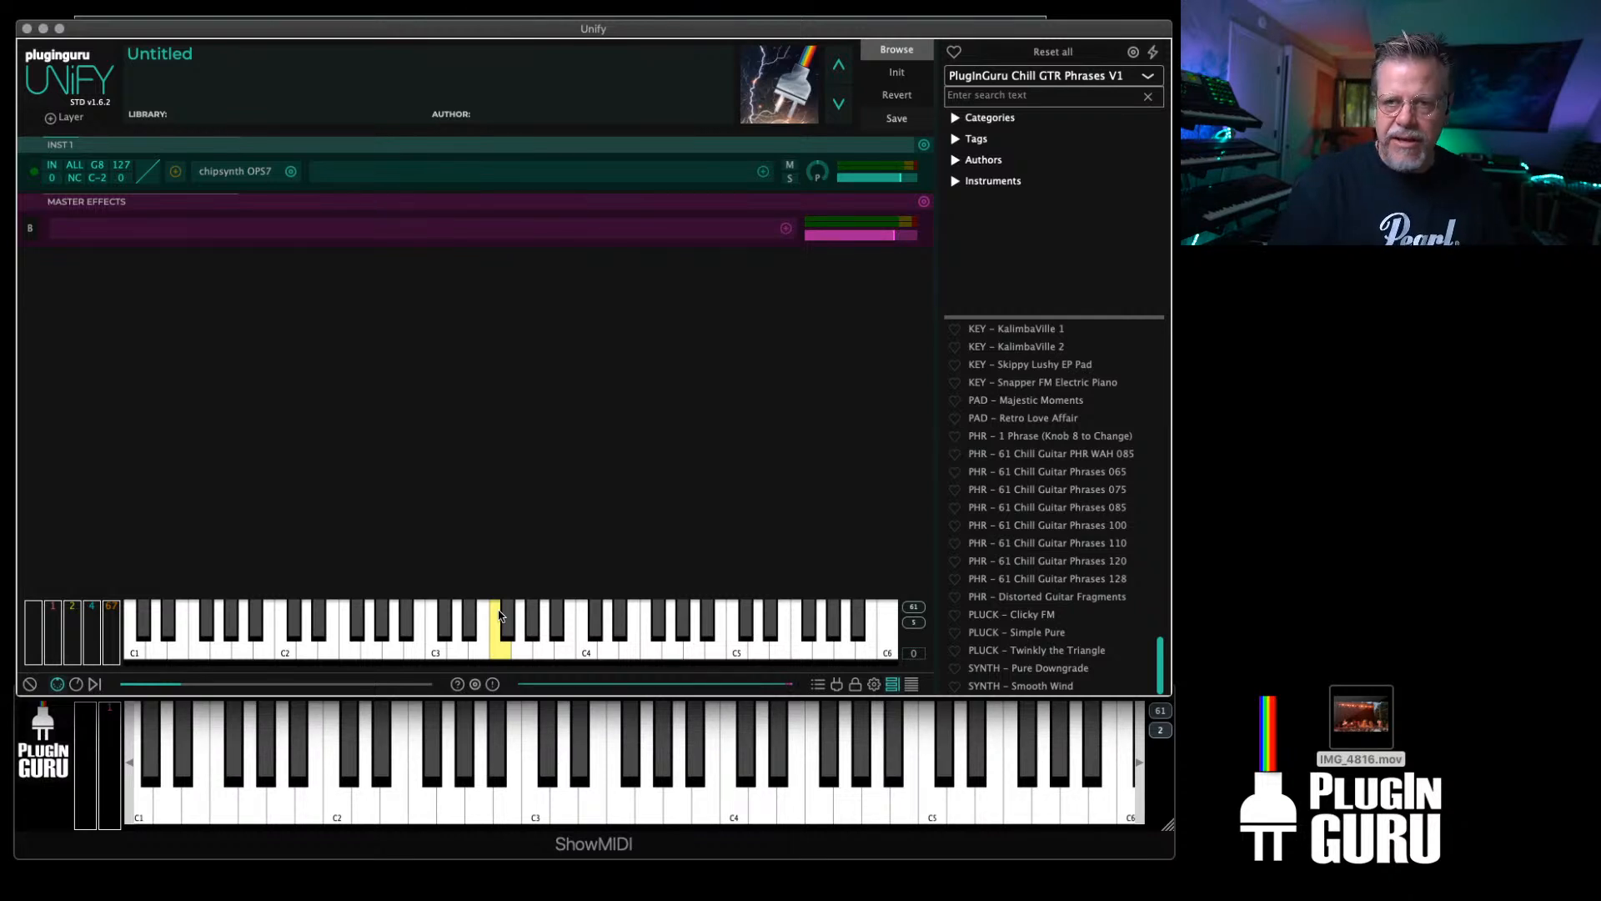
{"action": "left_click", "coordinate": [596, 638]}
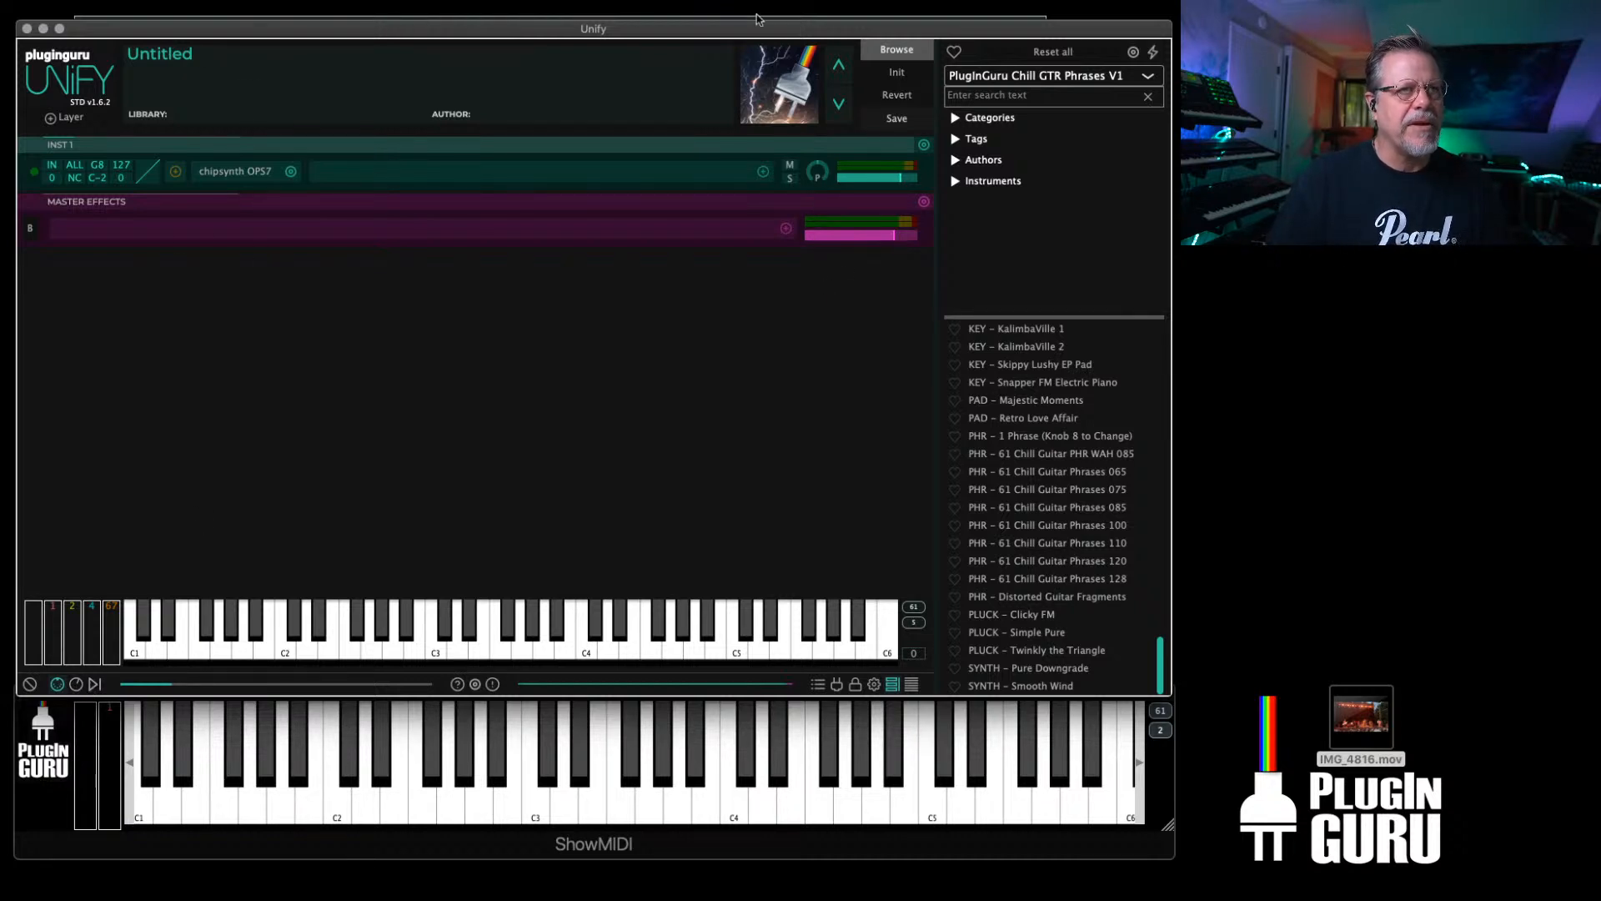
Step: Reposition the Unify window slightly and bring the chipsynth OPS7 editor window to the front
{"action": "left_click_drag", "start_coordinate": [756, 28], "coordinate": [752, 22]}
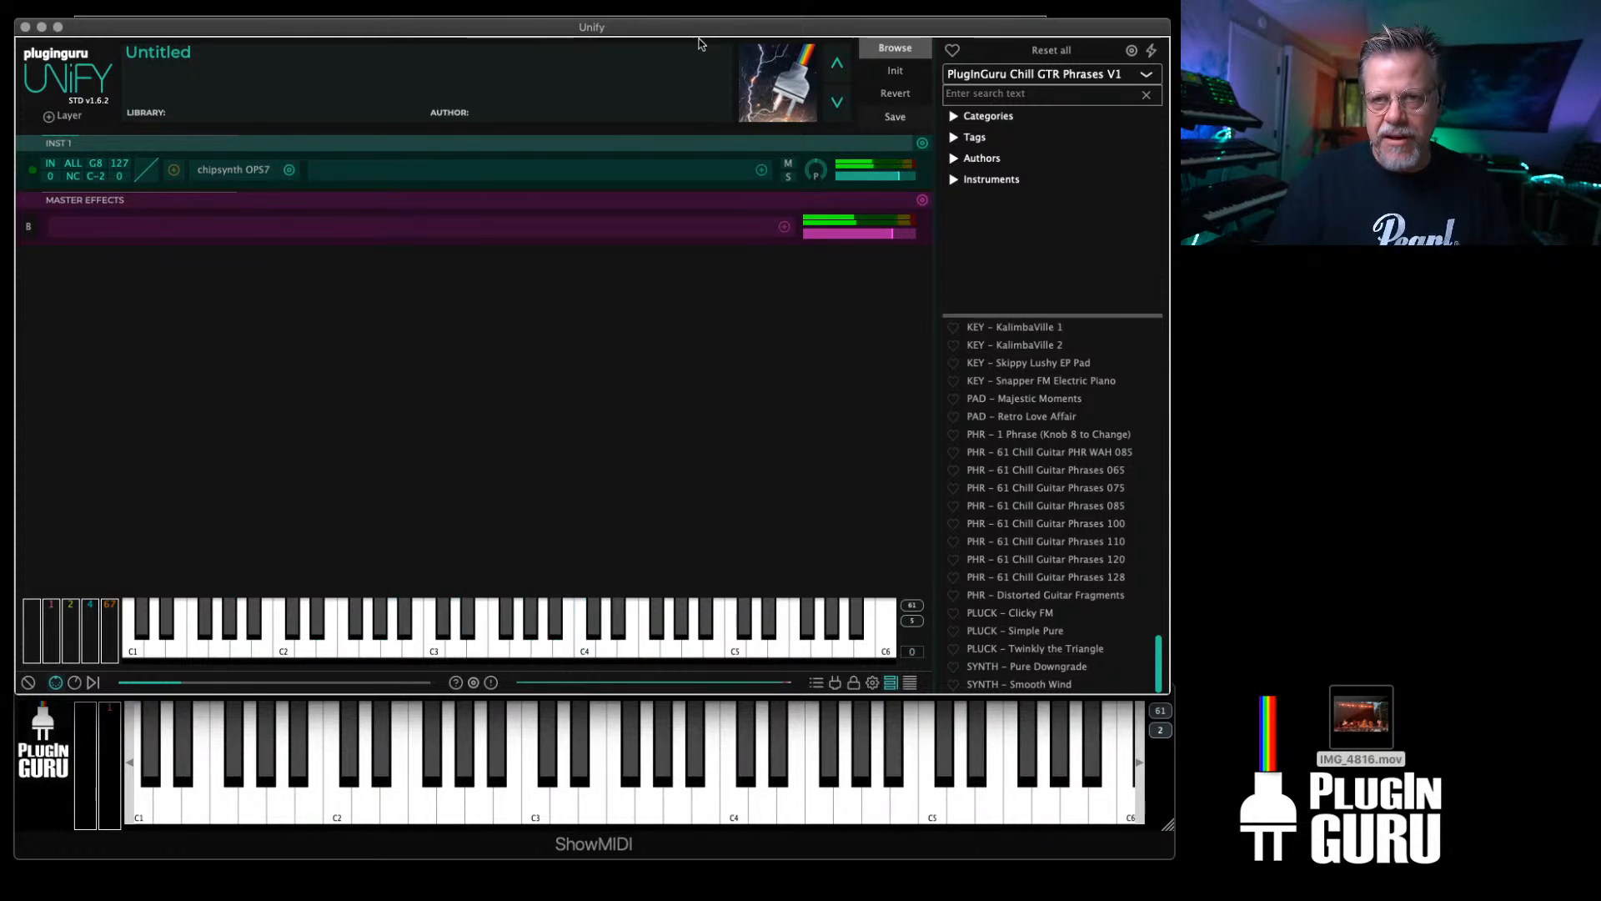
{"action": "left_click_drag", "start_coordinate": [124, 32], "coordinate": [162, 38]}
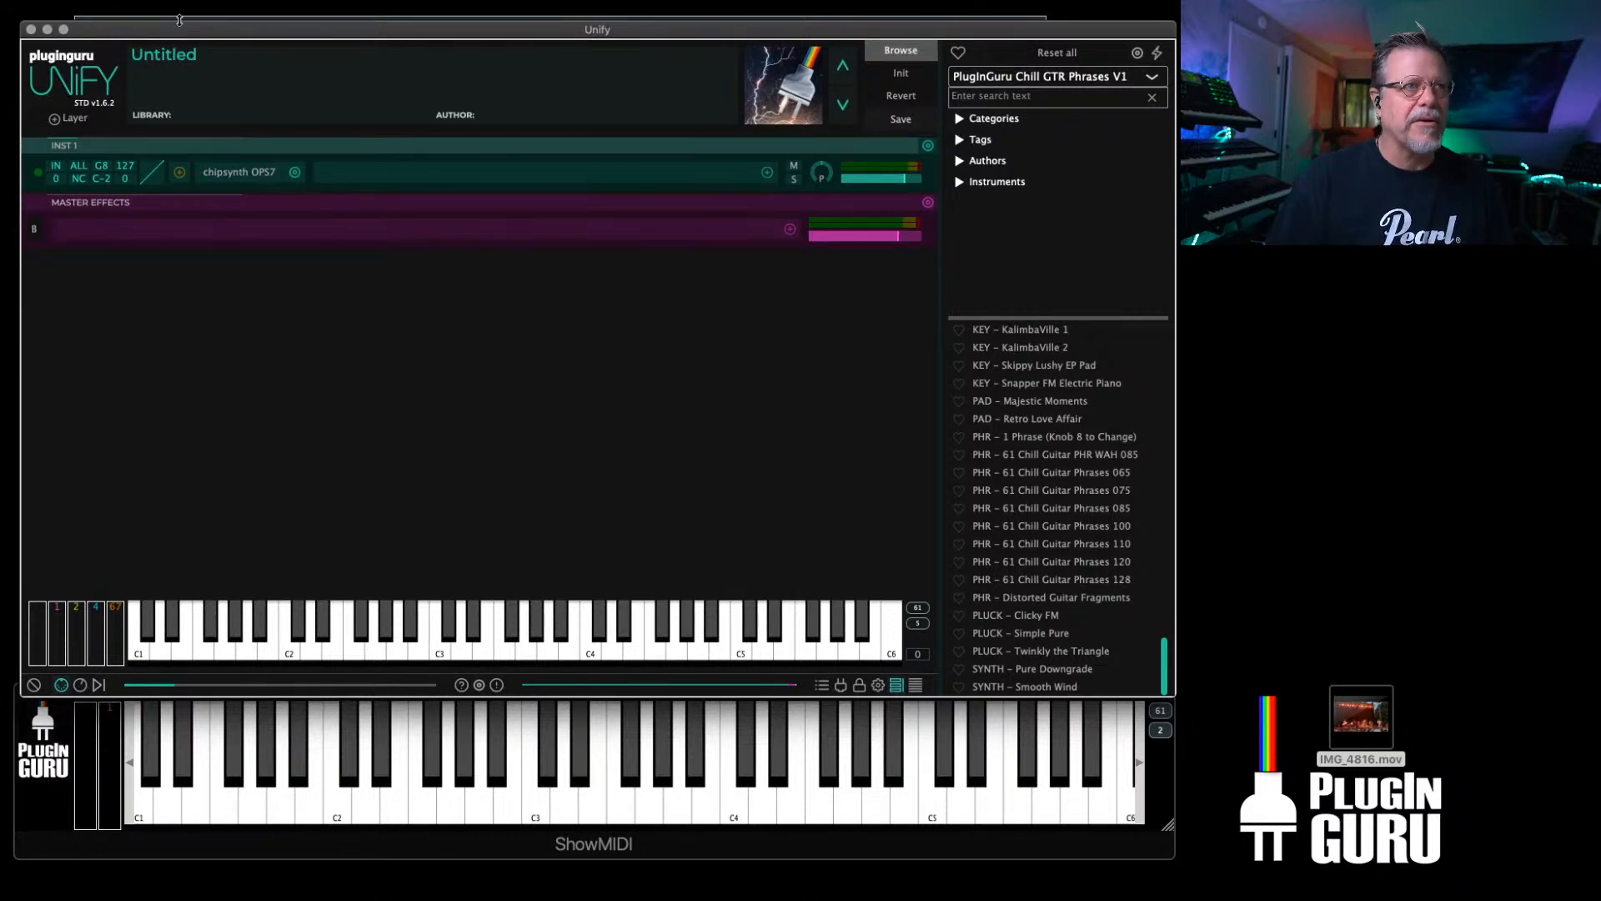
{"action": "left_click", "coordinate": [178, 16]}
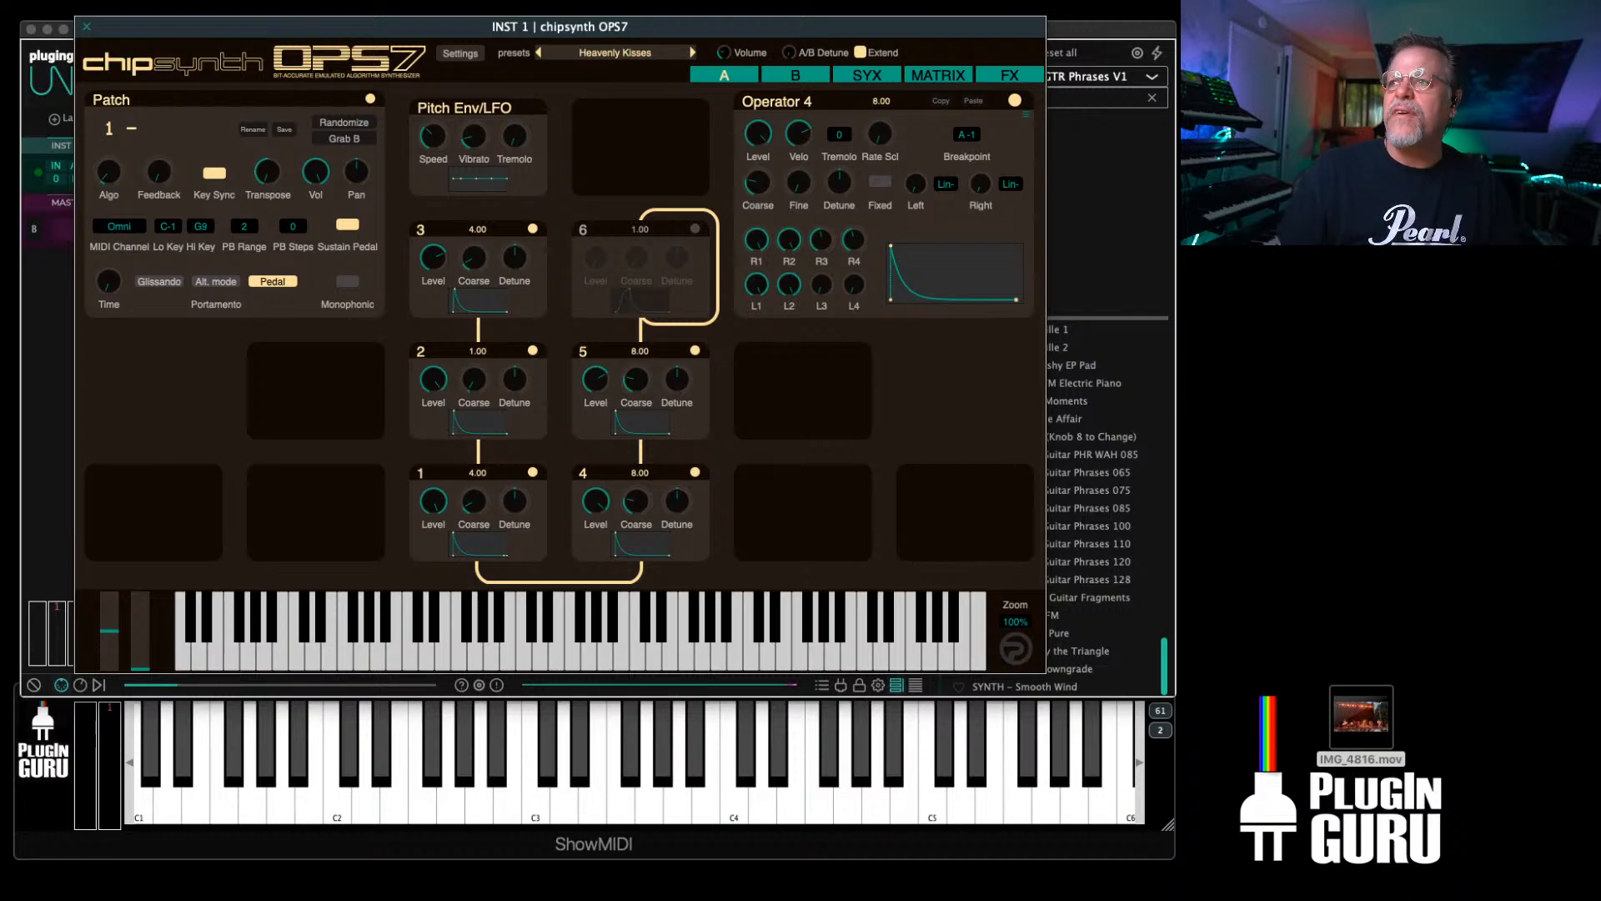
Step: Switch to the browser window with destroyfx.org and examine the free Destroy FX plugins offered on the page
{"action": "left_click_drag", "start_coordinate": [1, 159], "coordinate": [675, 35]}
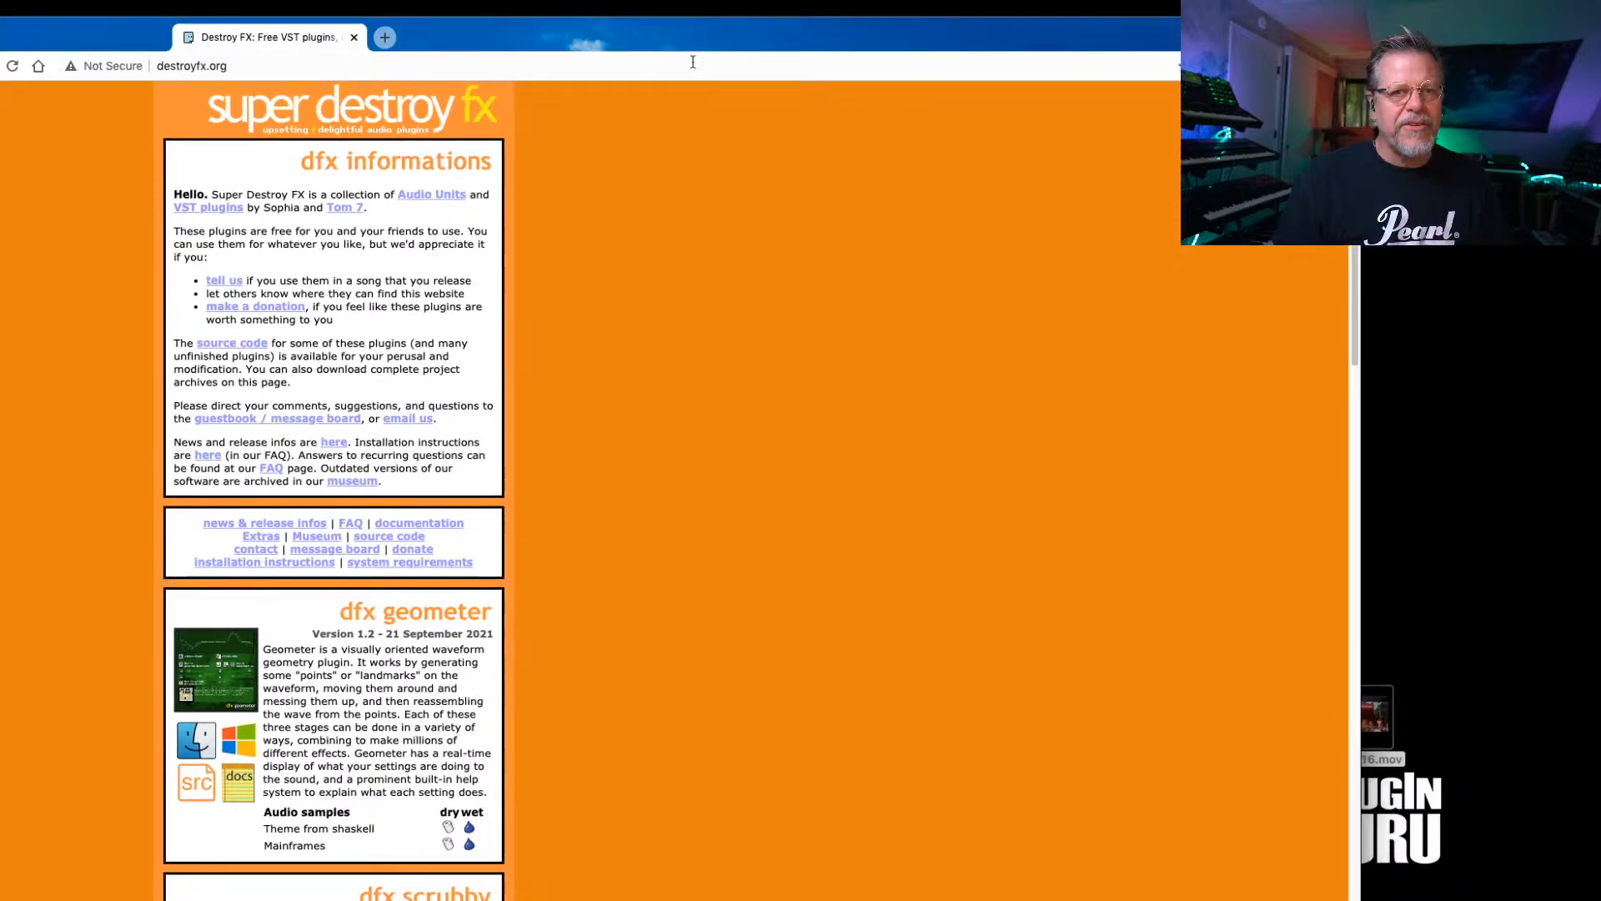
{"action": "left_click_drag", "start_coordinate": [1361, 828], "coordinate": [1180, 829]}
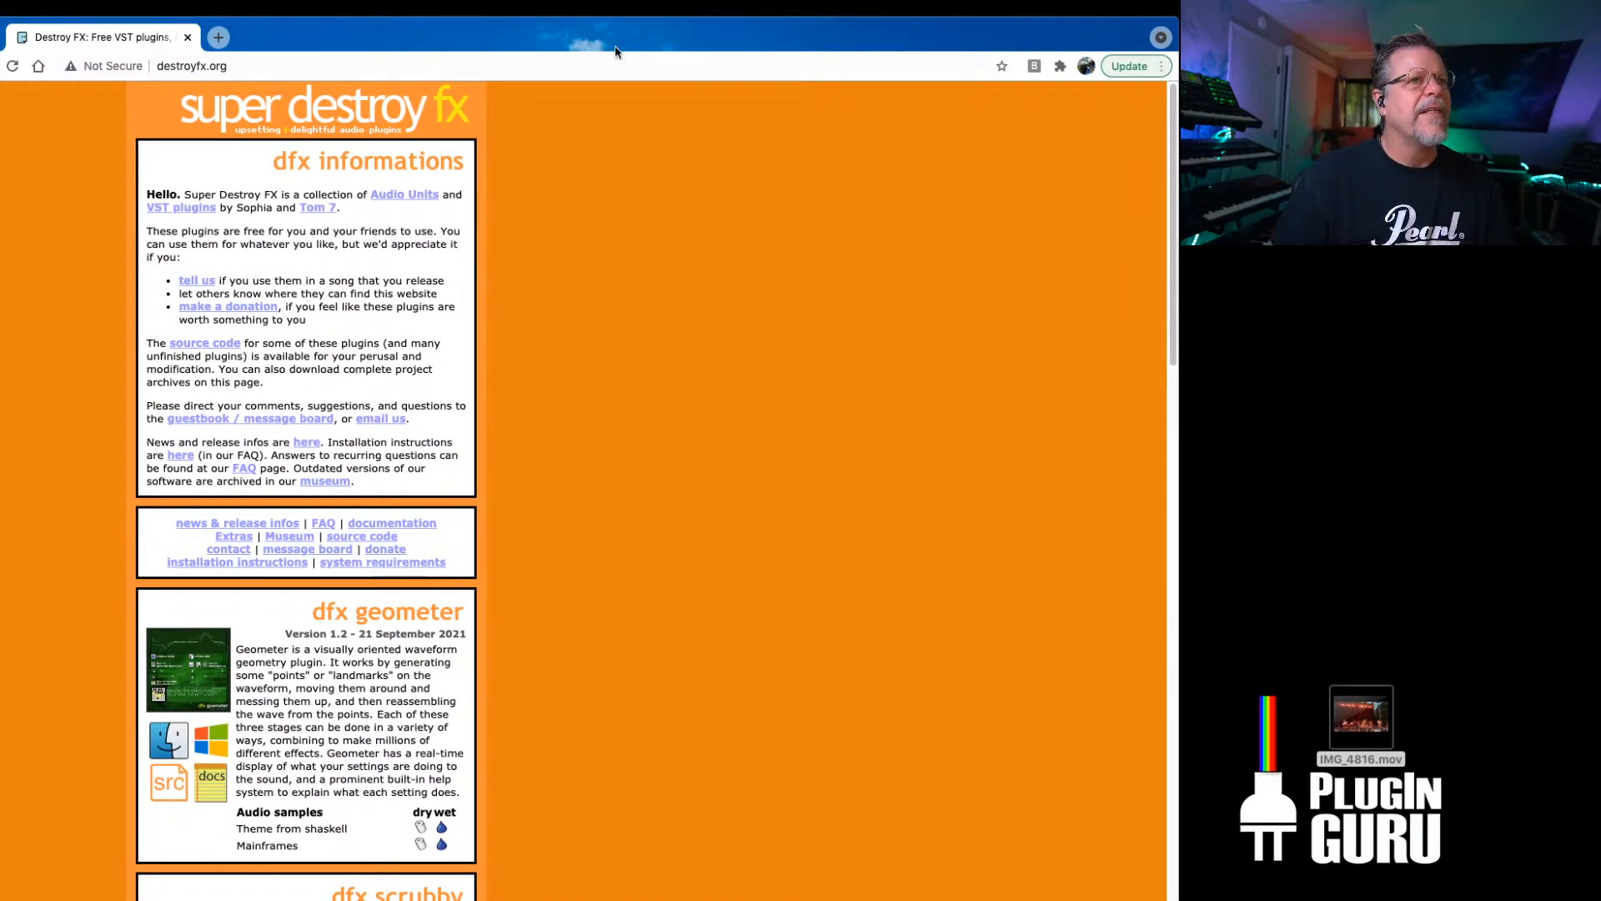
{"action": "scroll", "coordinate": [662, 358], "scroll_direction": "down", "scroll_amount": 1}
{"action": "scroll", "coordinate": [661, 358], "scroll_direction": "down", "scroll_amount": 5}
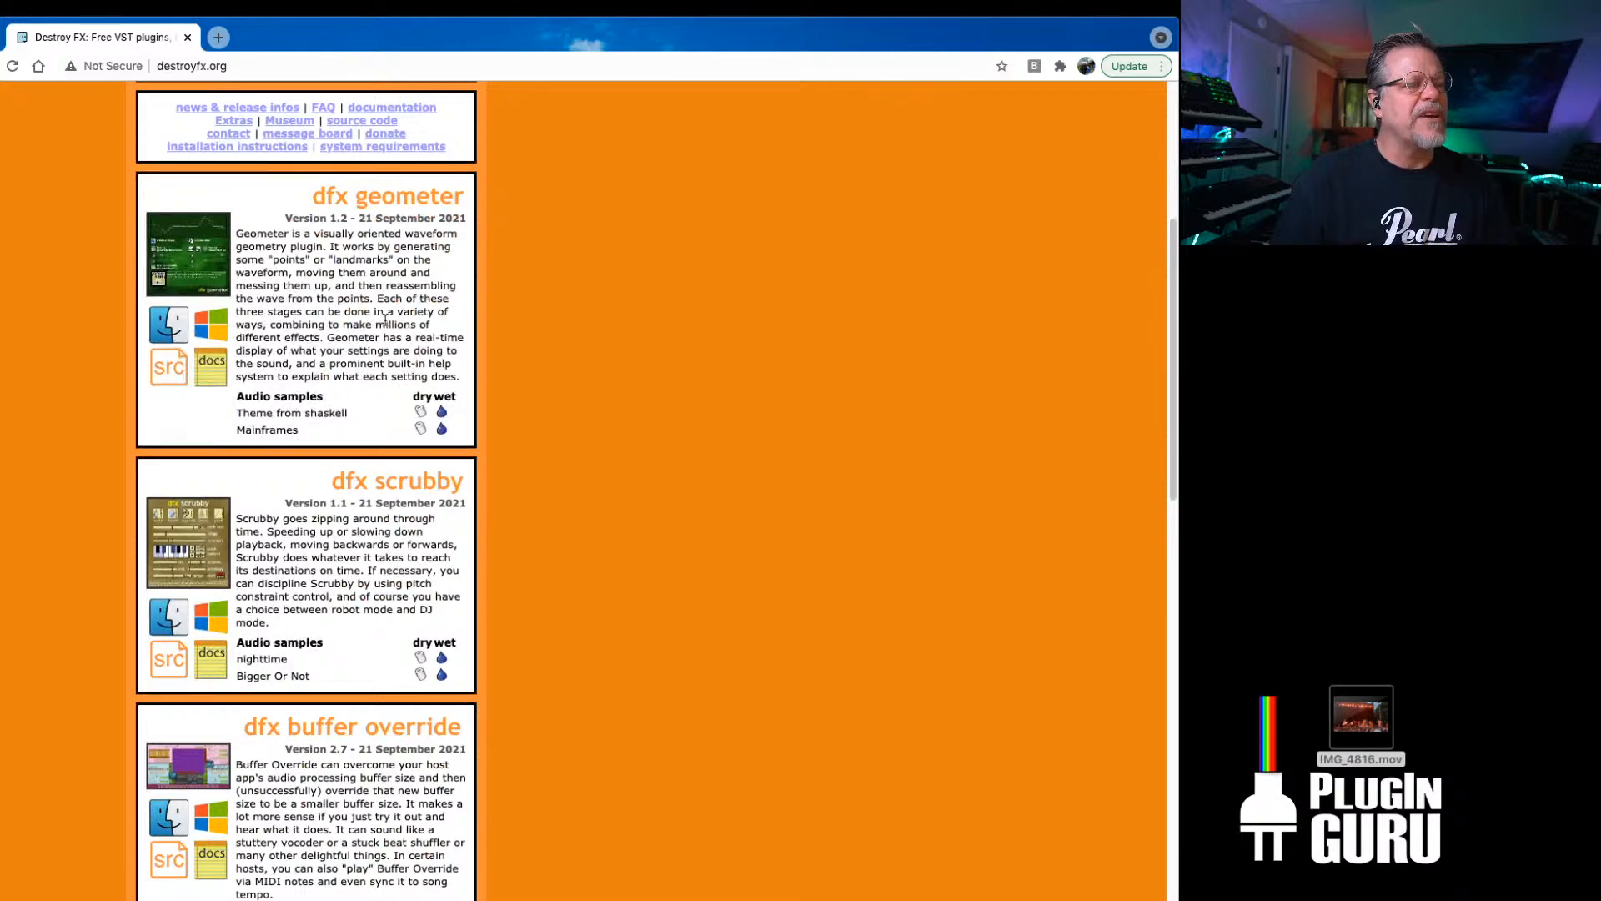
{"action": "scroll", "coordinate": [385, 321], "scroll_direction": "down", "scroll_amount": 6}
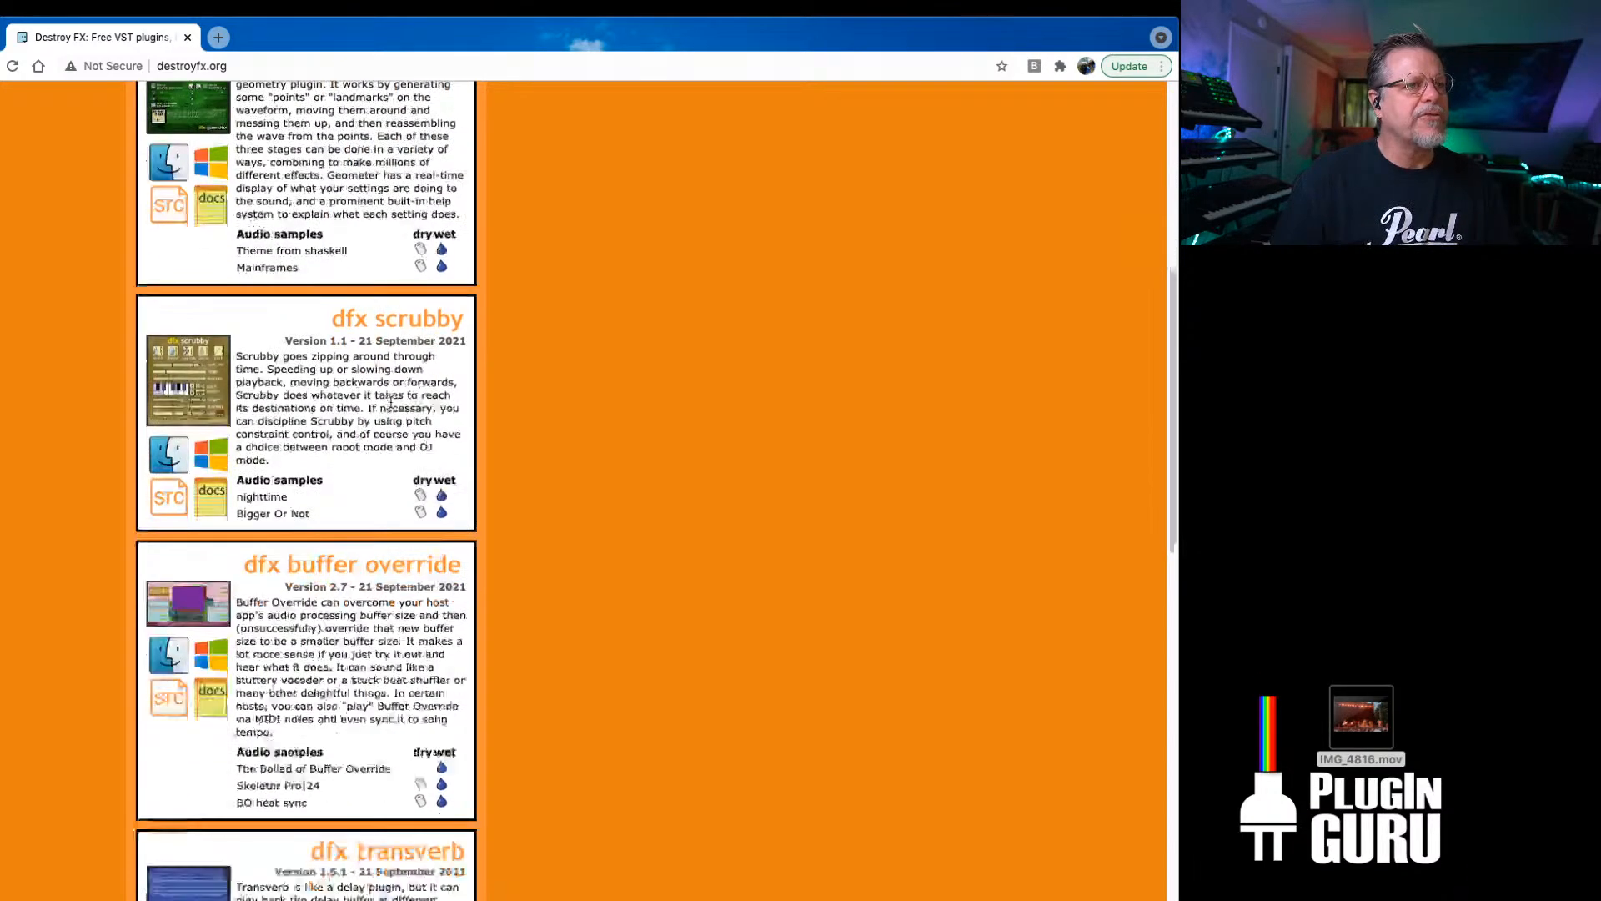
{"action": "scroll", "coordinate": [389, 401], "scroll_direction": "down", "scroll_amount": 10}
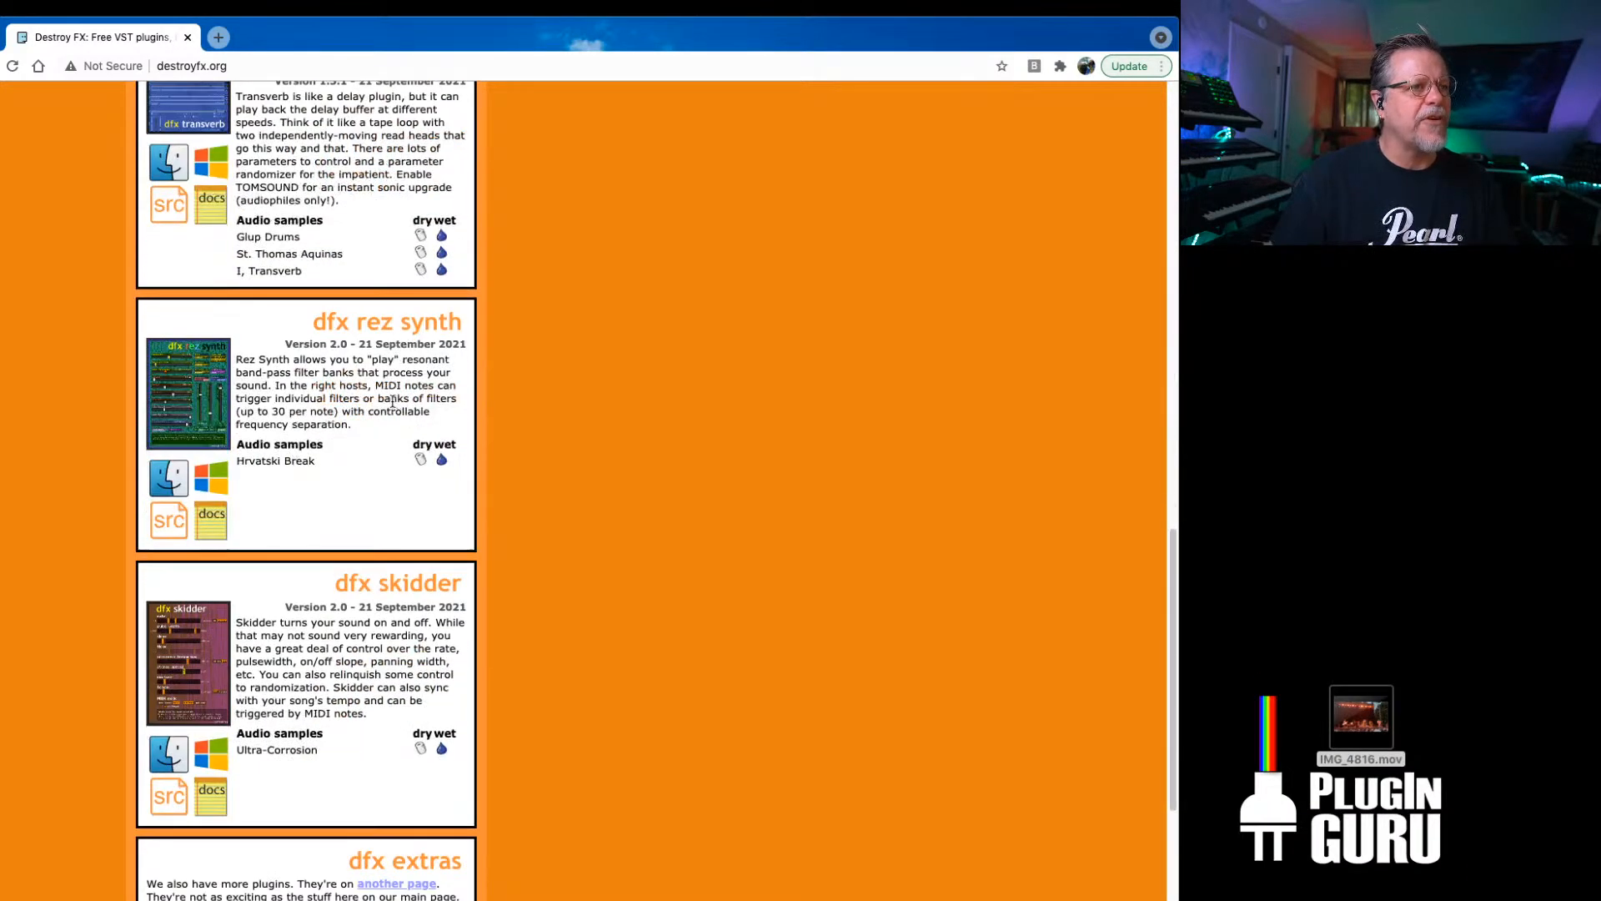
{"action": "scroll", "coordinate": [398, 415], "scroll_direction": "up", "scroll_amount": 5}
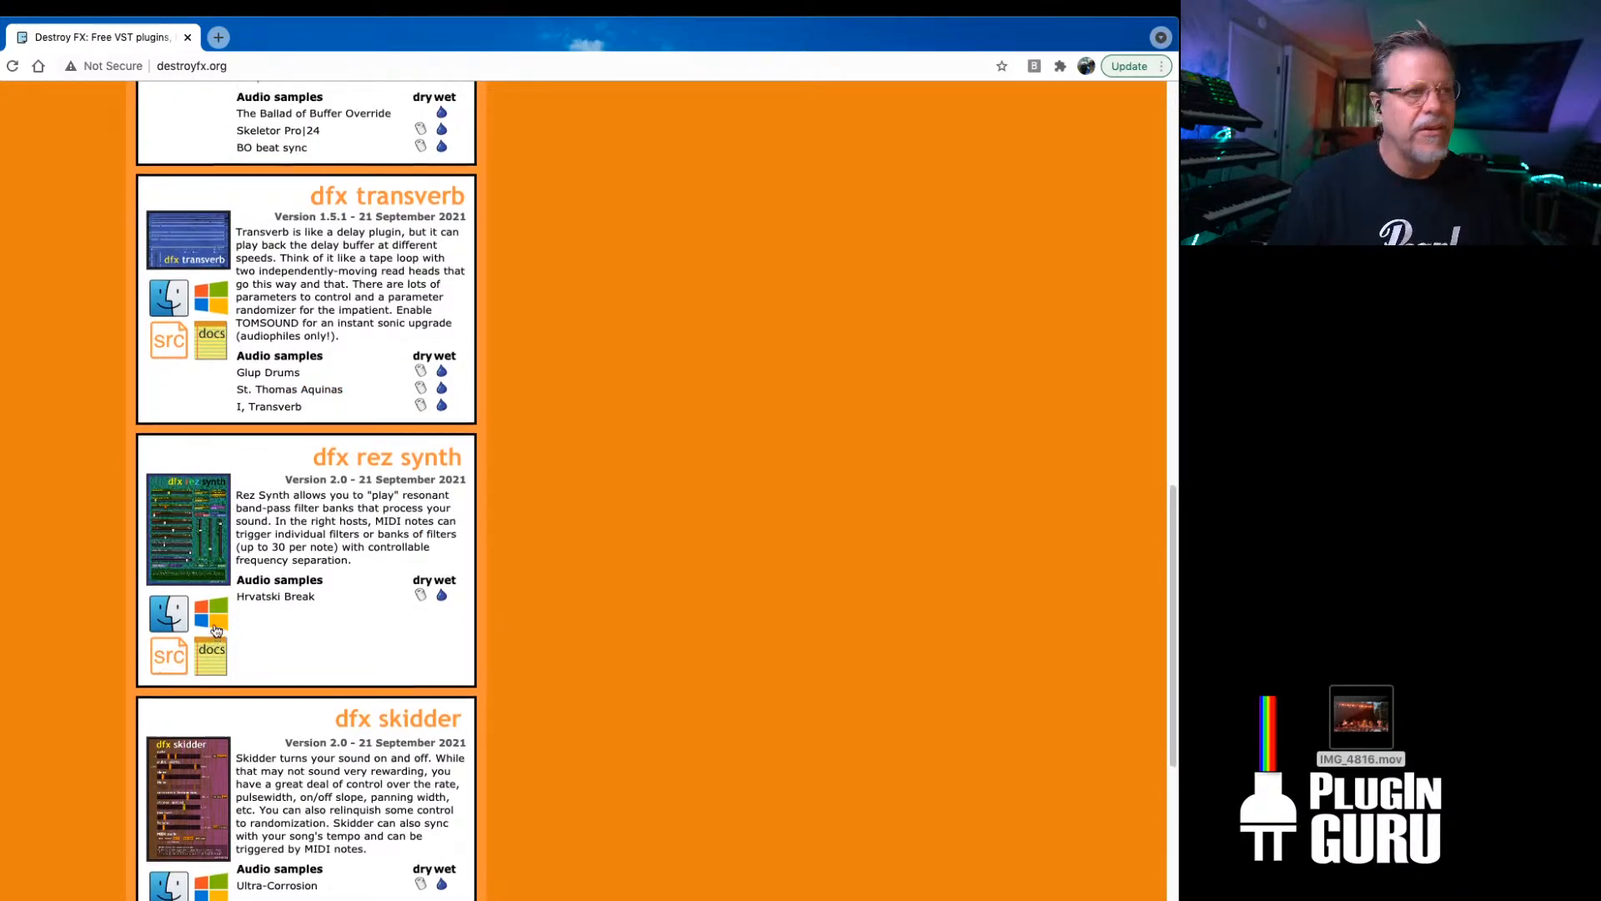
{"action": "scroll", "coordinate": [214, 622], "scroll_direction": "up", "scroll_amount": 15}
{"action": "scroll", "coordinate": [215, 630], "scroll_direction": "up", "scroll_amount": 2}
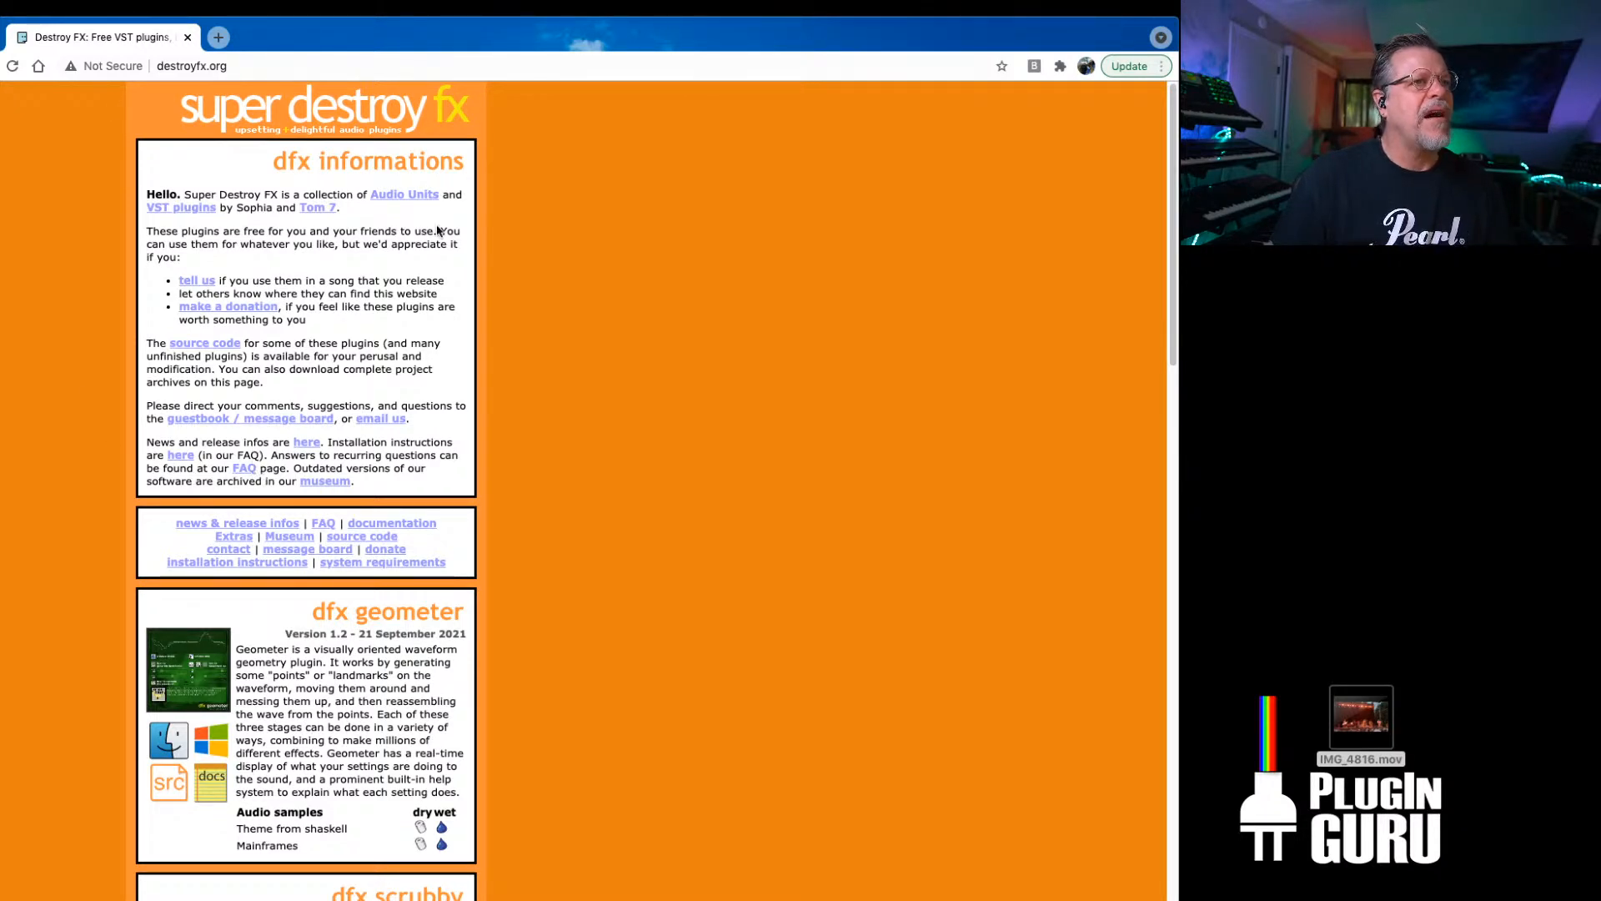
{"action": "scroll", "coordinate": [449, 425], "scroll_direction": "down", "scroll_amount": 1}
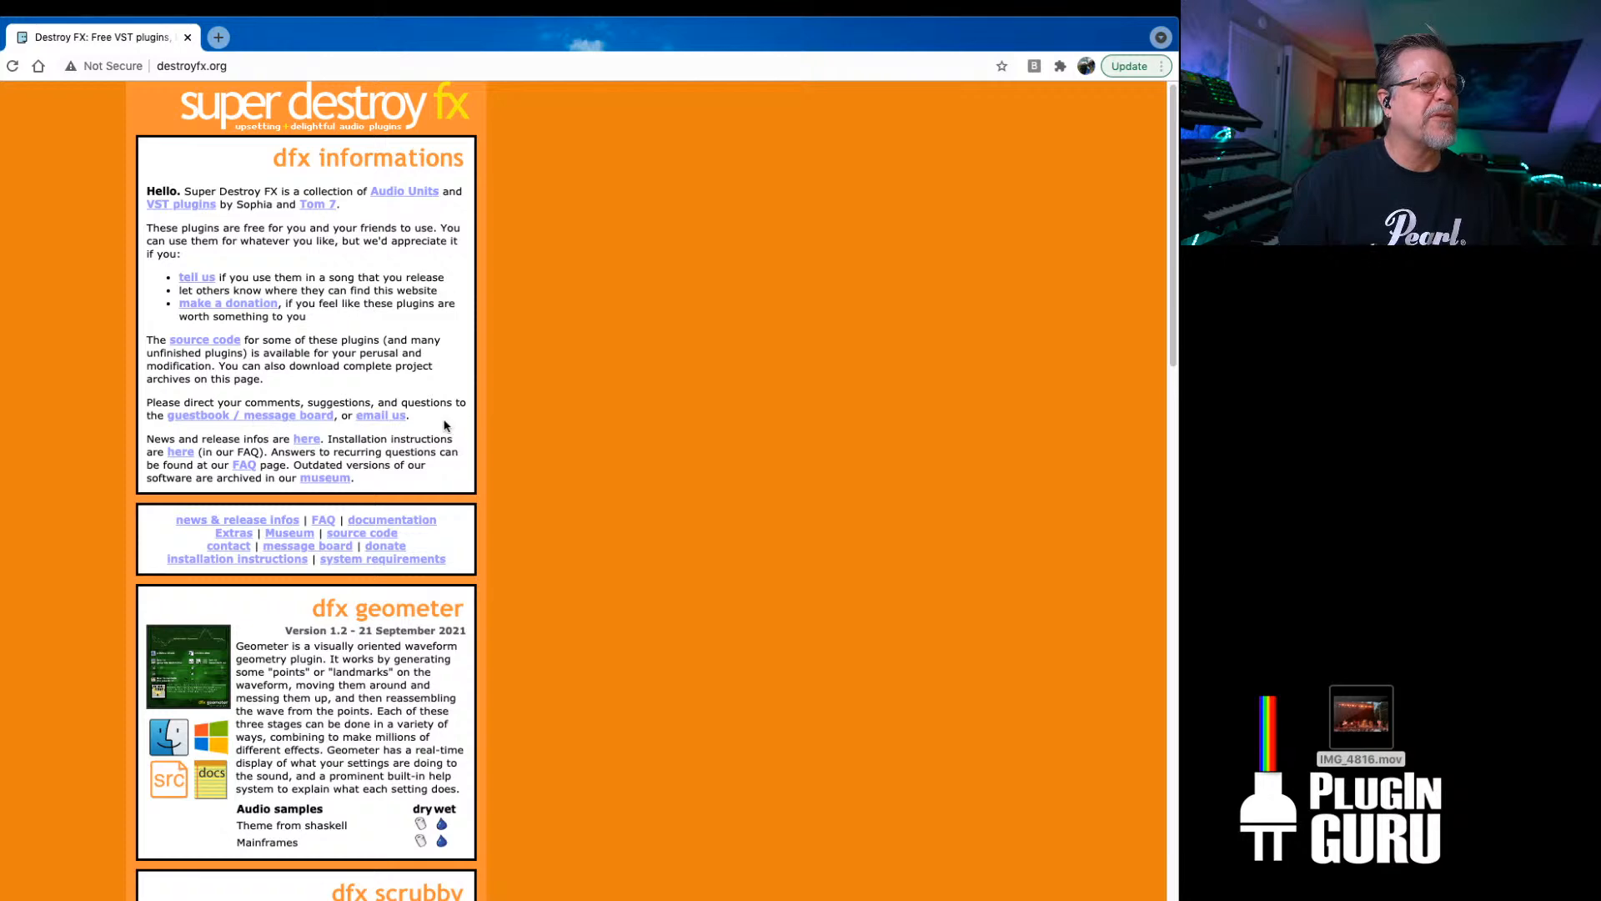
{"action": "scroll", "coordinate": [433, 442], "scroll_direction": "down", "scroll_amount": 10}
{"action": "scroll", "coordinate": [423, 457], "scroll_direction": "down", "scroll_amount": 2}
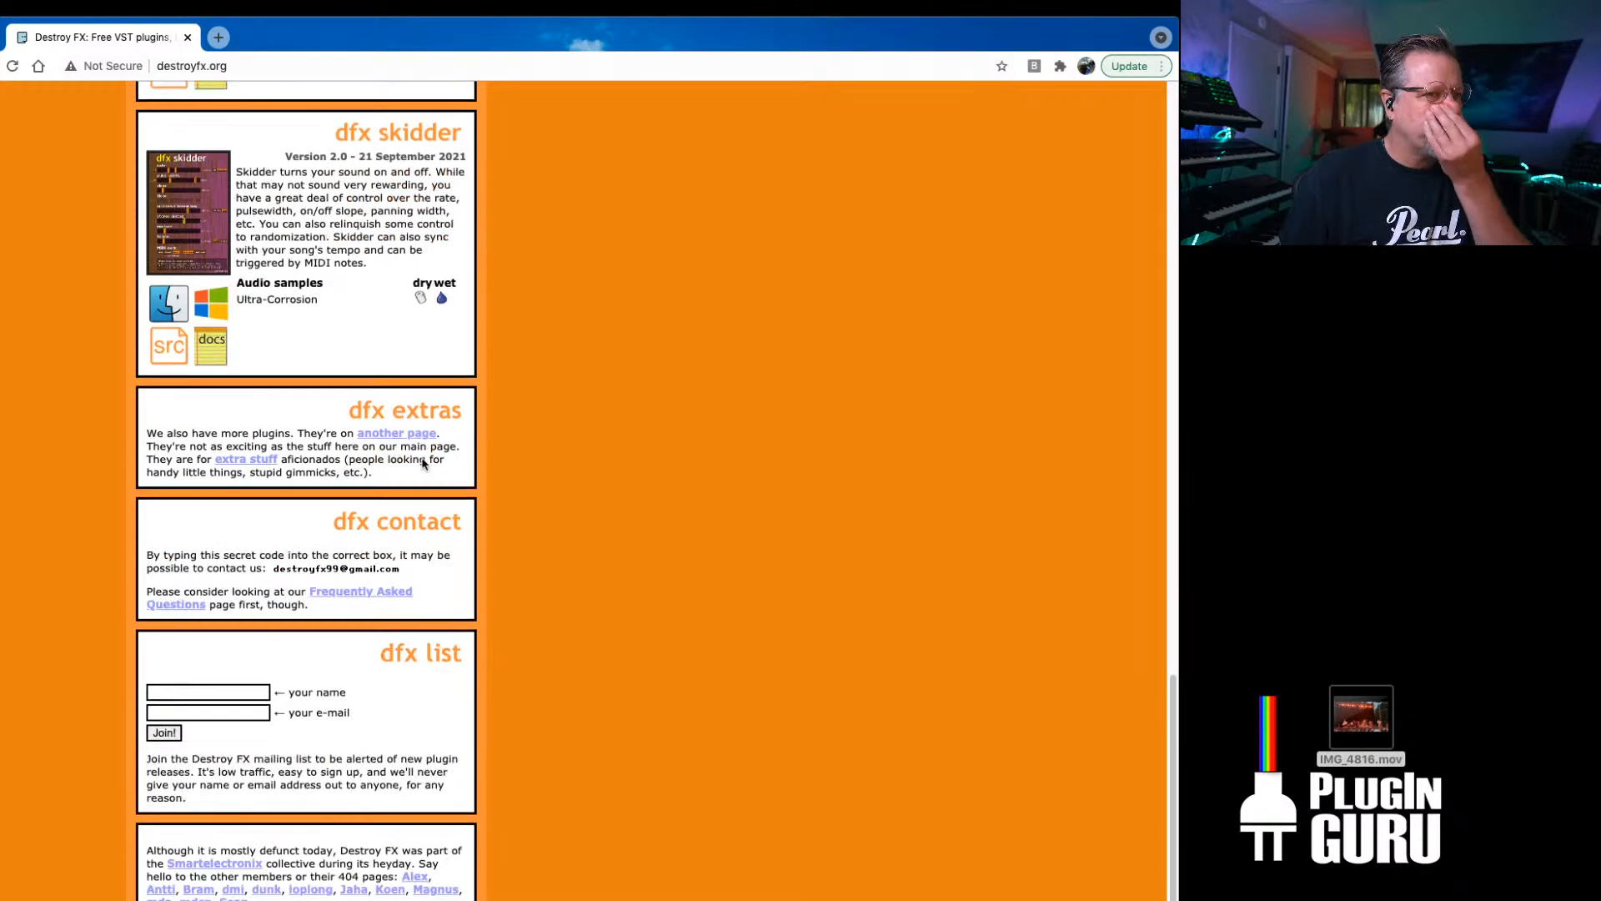
{"action": "scroll", "coordinate": [422, 459], "scroll_direction": "down", "scroll_amount": 1}
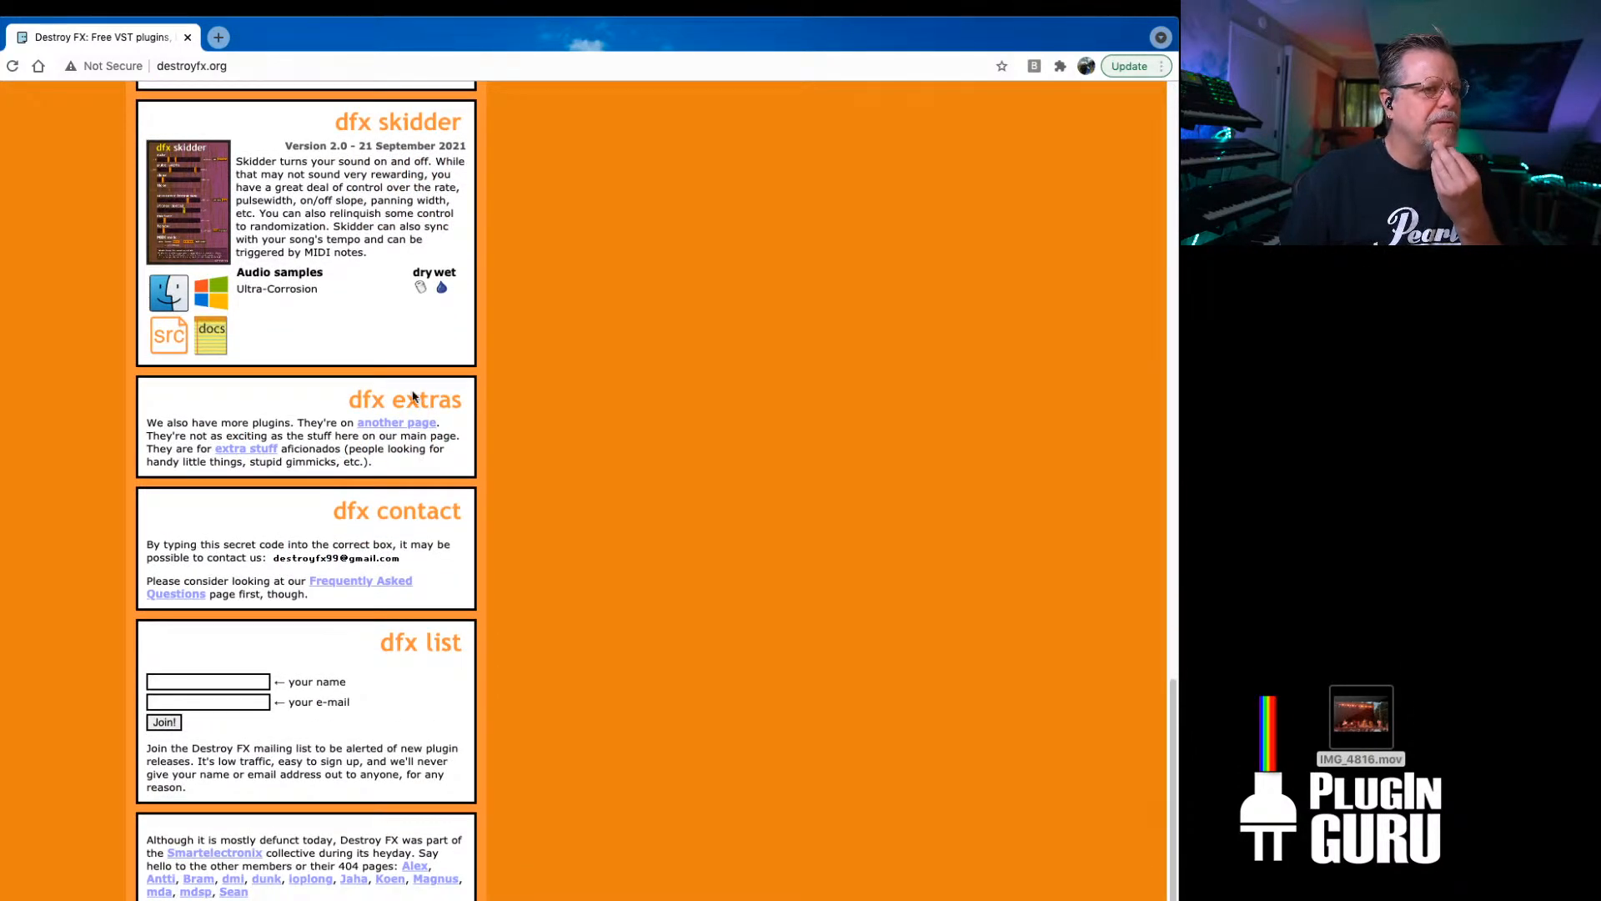
{"action": "left_click_drag", "start_coordinate": [354, 35], "coordinate": [1600, 39]}
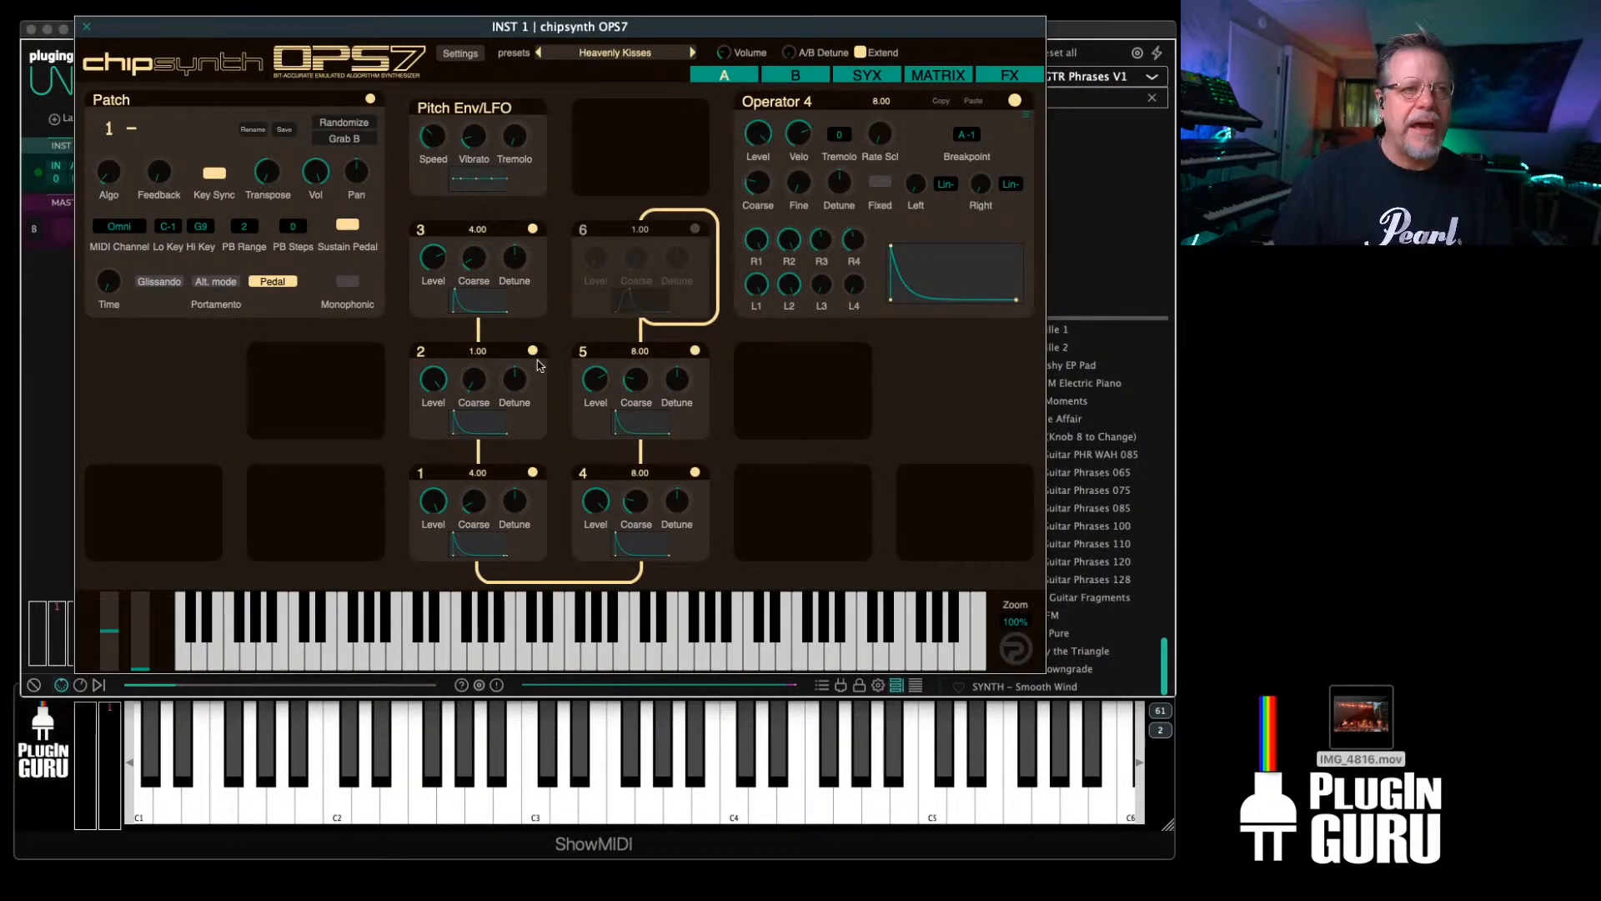
Step: Close the chipsynth OPS7 editor and swap the INST 1 instrument for the Unify Standard Guru Sampler
{"action": "left_click", "coordinate": [86, 30]}
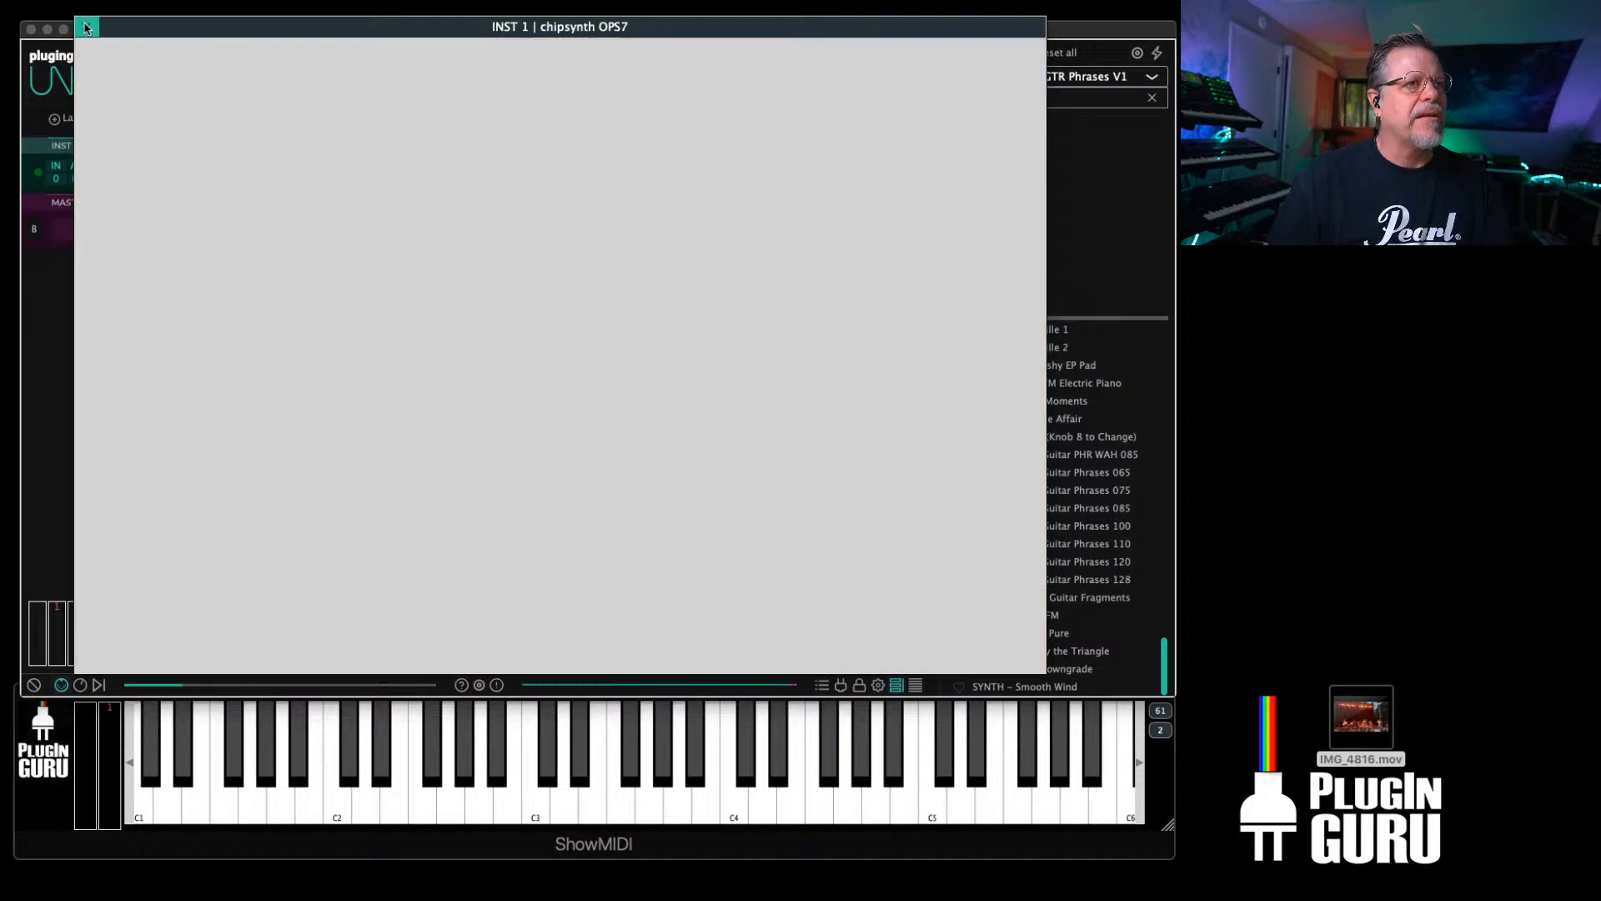
{"action": "left_click", "coordinate": [294, 172]}
{"action": "mouse_move", "coordinate": [367, 179]}
{"action": "mouse_move", "coordinate": [542, 182]}
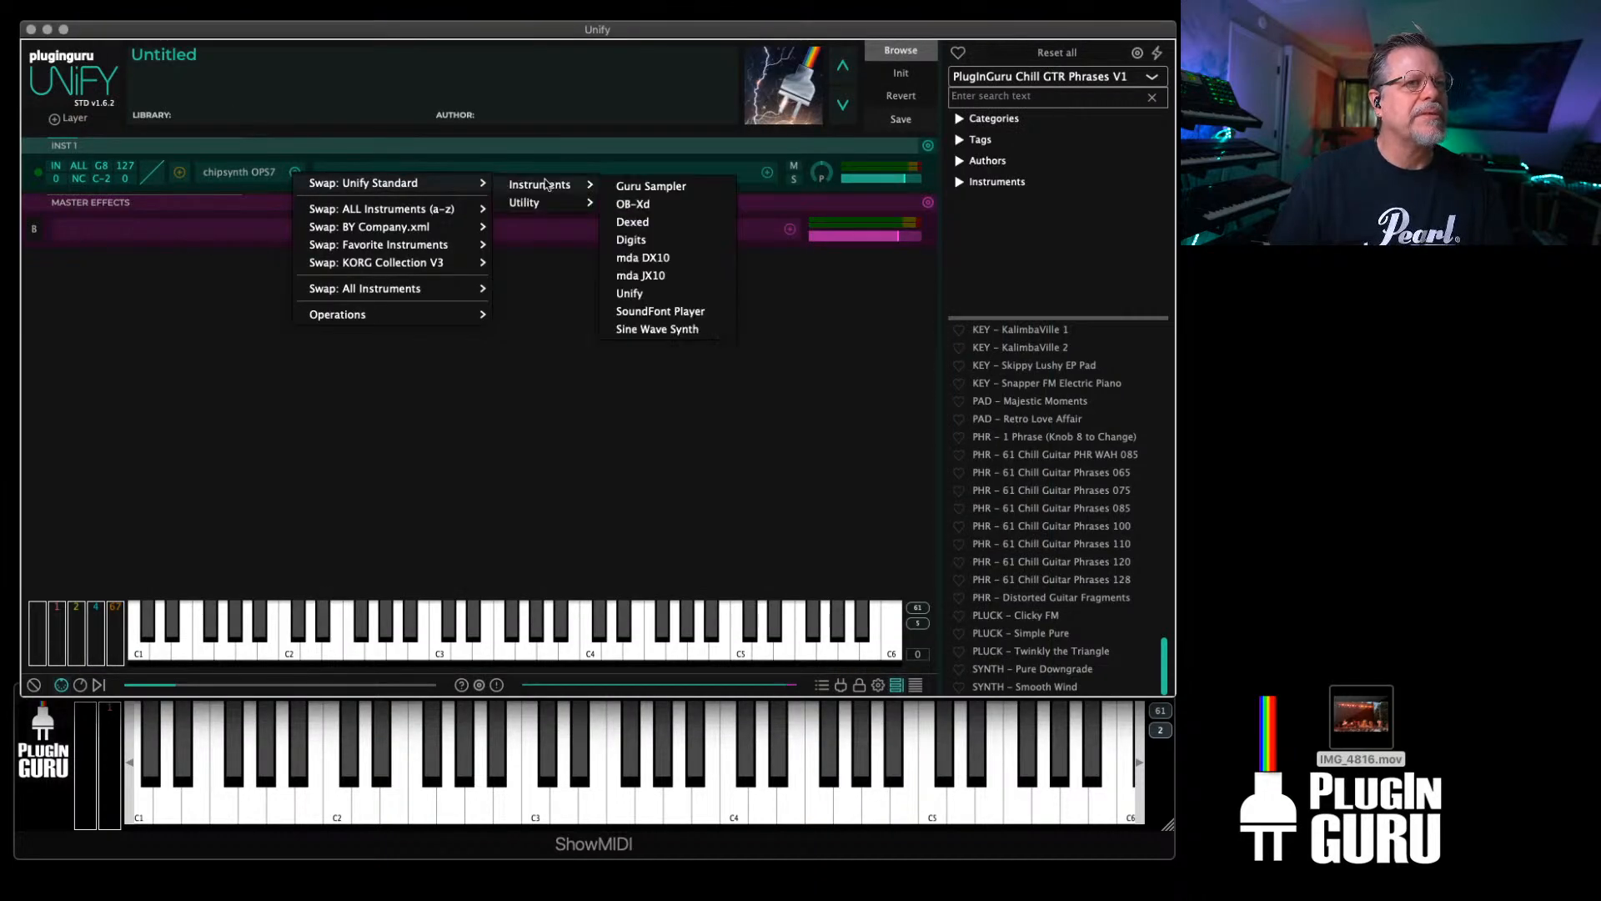
{"action": "left_click", "coordinate": [651, 183]}
Step: Load the OSC-DSP - SINE waveform in Guru Sampler, raise the amplitude envelope's Release, and close its editor
{"action": "left_click", "coordinate": [607, 257]}
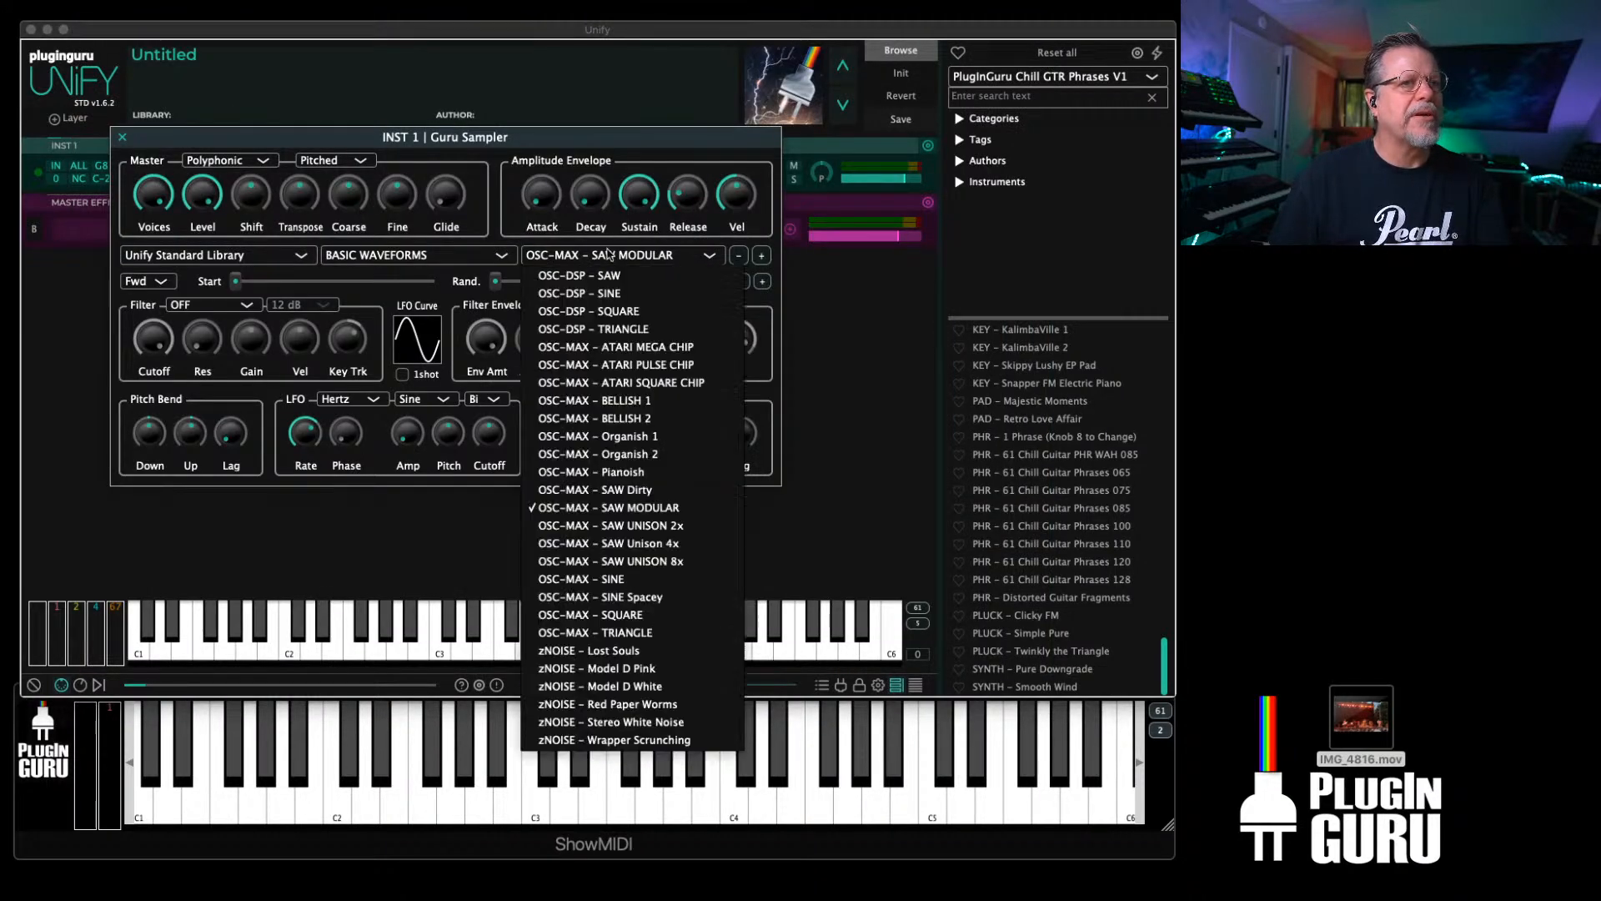
{"action": "left_click", "coordinate": [618, 297]}
{"action": "left_click_drag", "start_coordinate": [686, 209], "coordinate": [691, 172]}
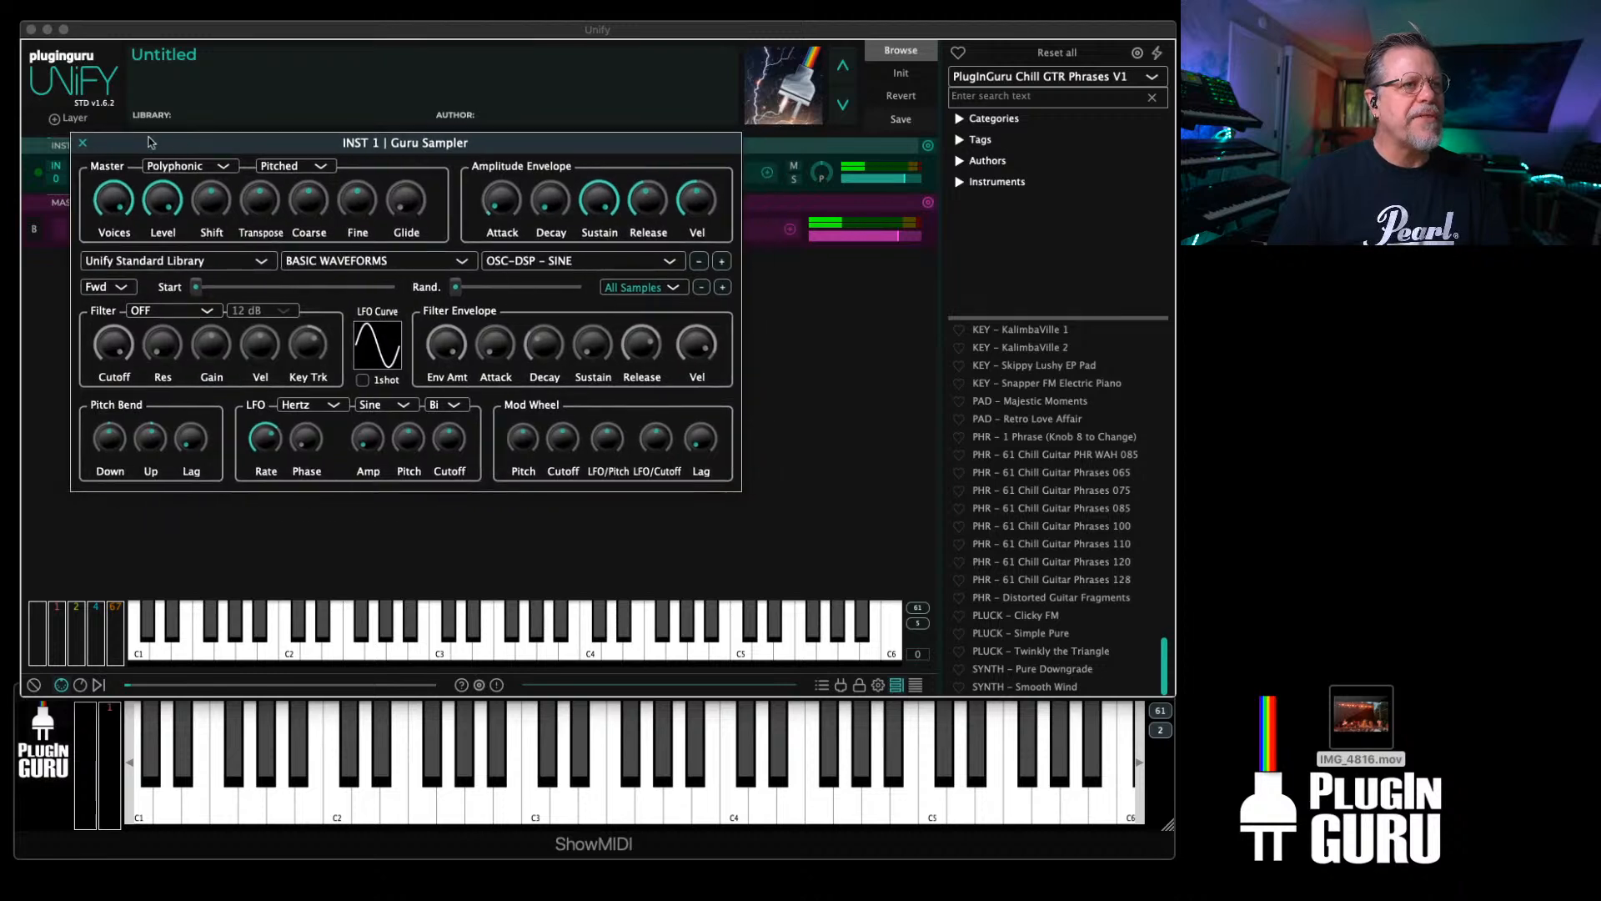
{"action": "left_click", "coordinate": [121, 137]}
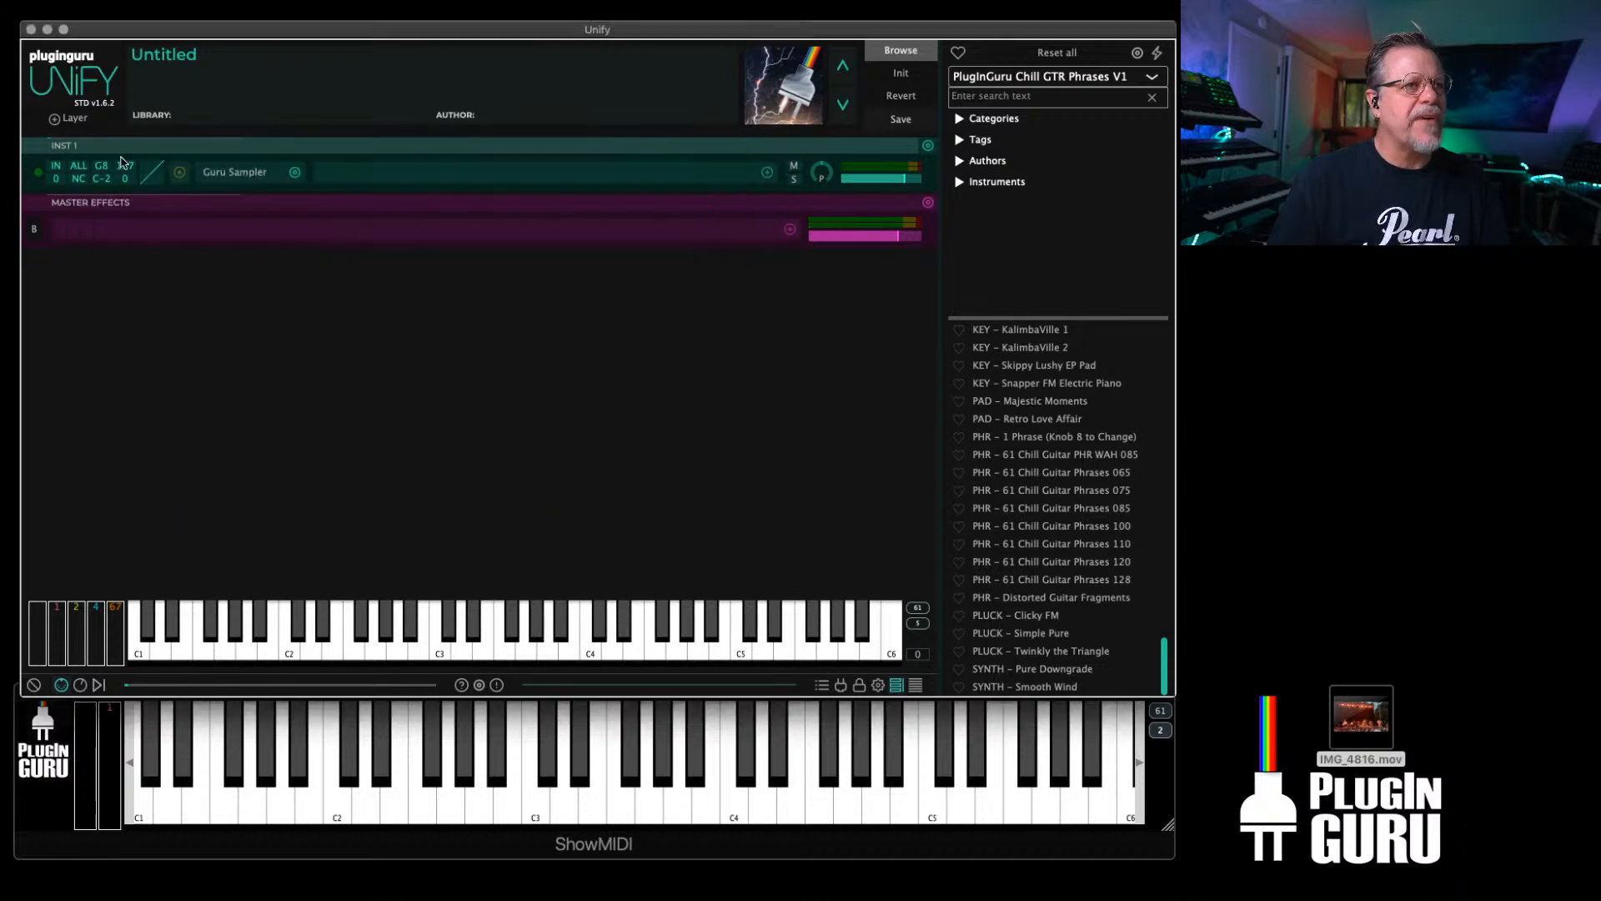
Step: Add the Destroy FX Buffer Override effect to the INST 1 layer
{"action": "left_click", "coordinate": [766, 173]}
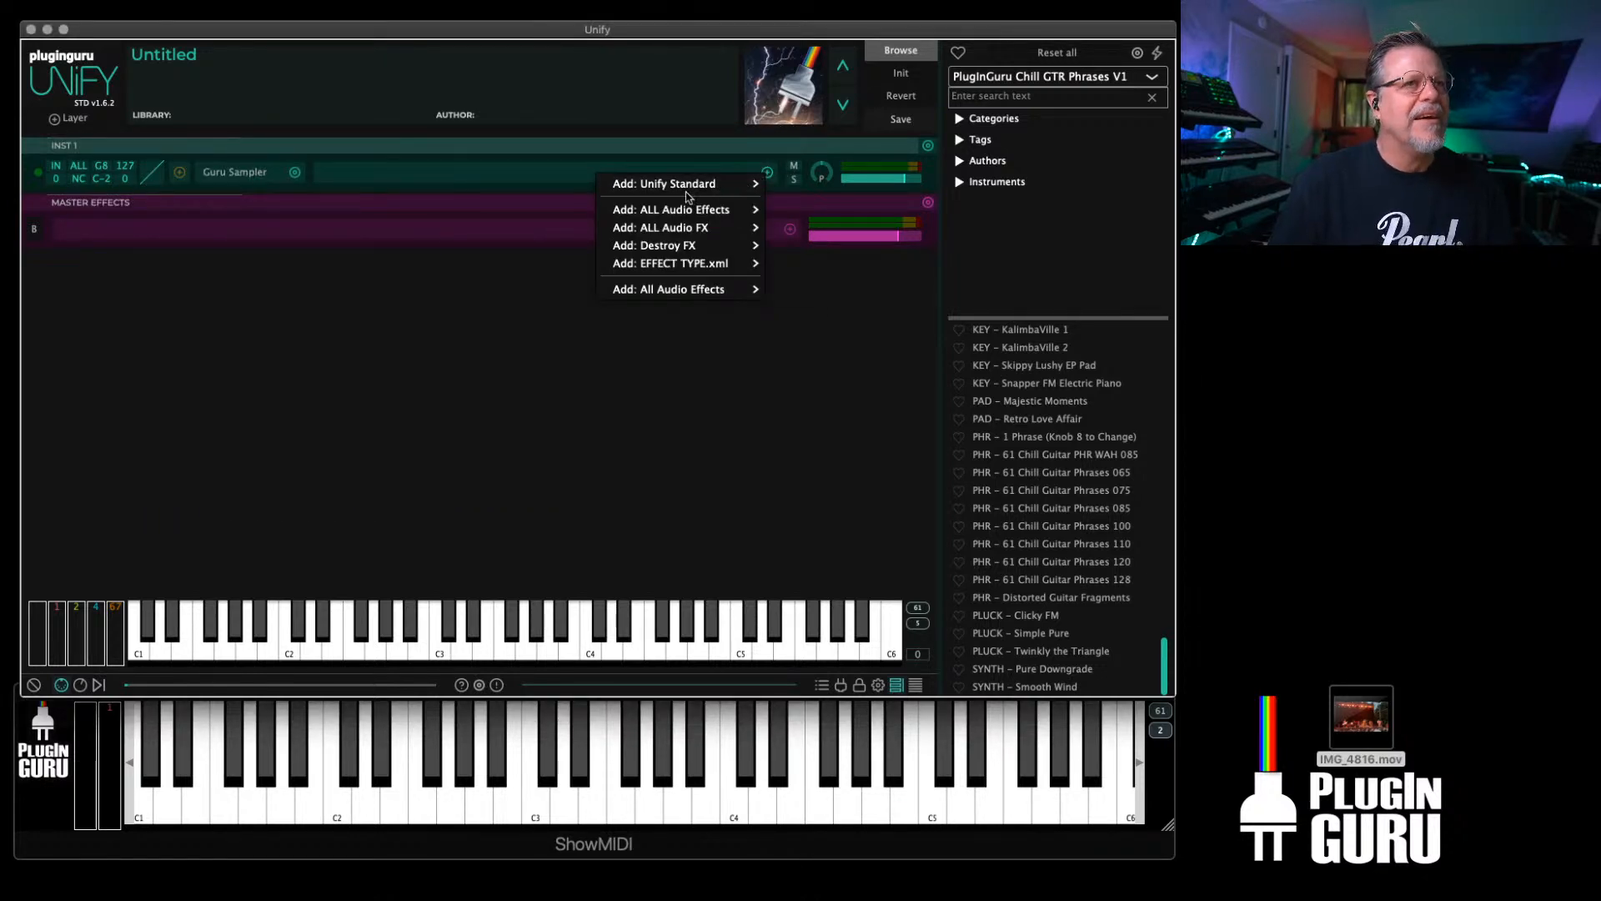
{"action": "mouse_move", "coordinate": [667, 245]}
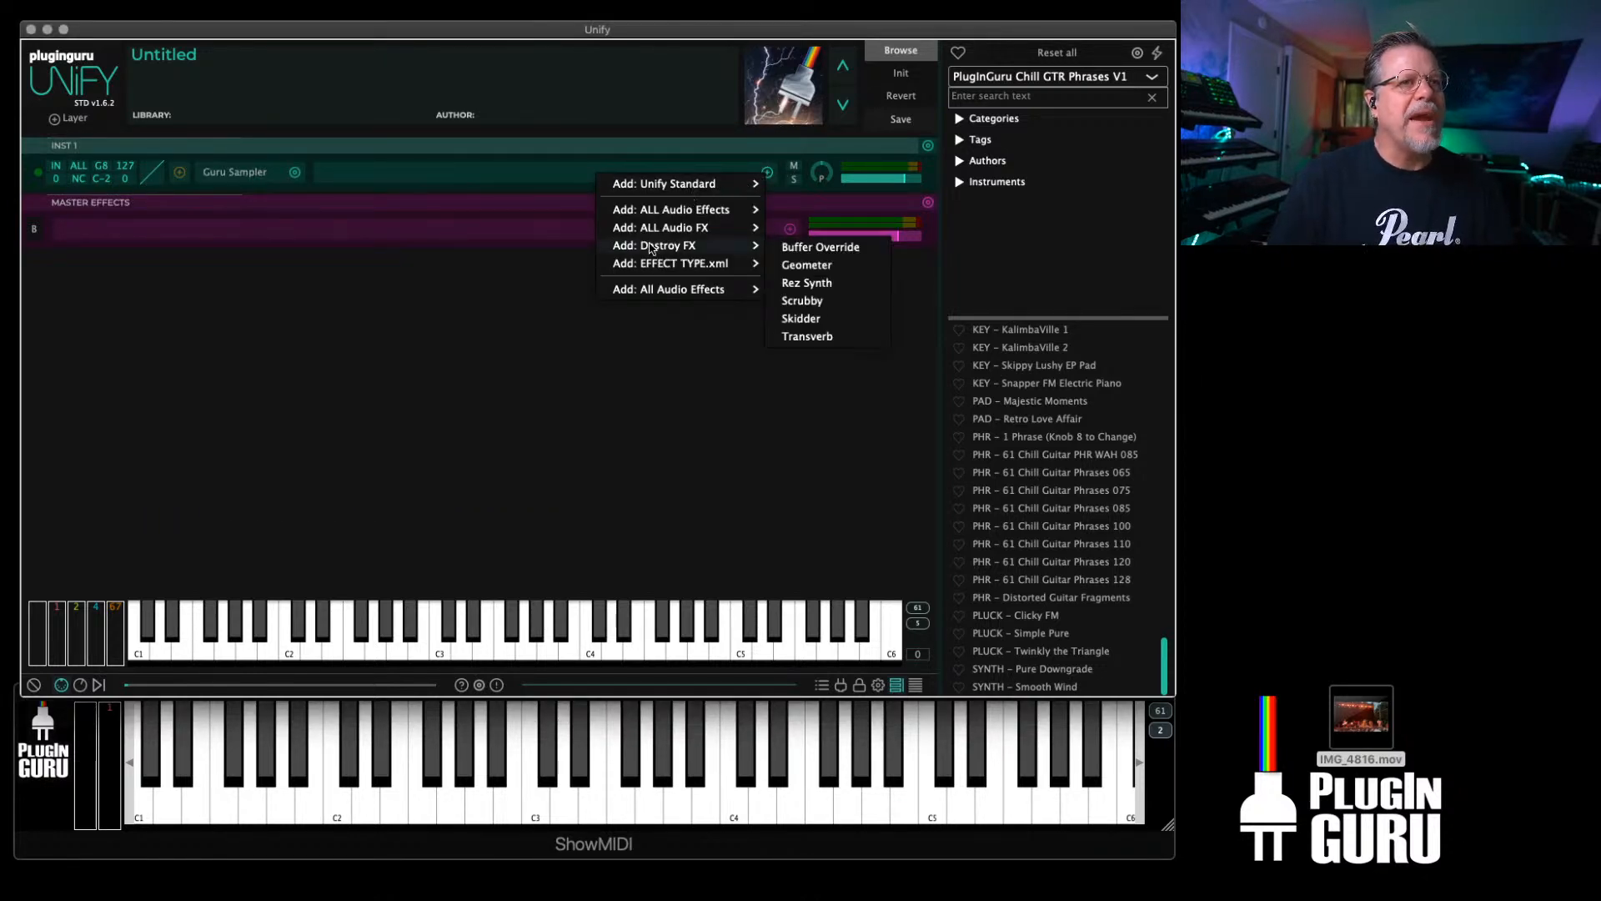
{"action": "left_click", "coordinate": [841, 248]}
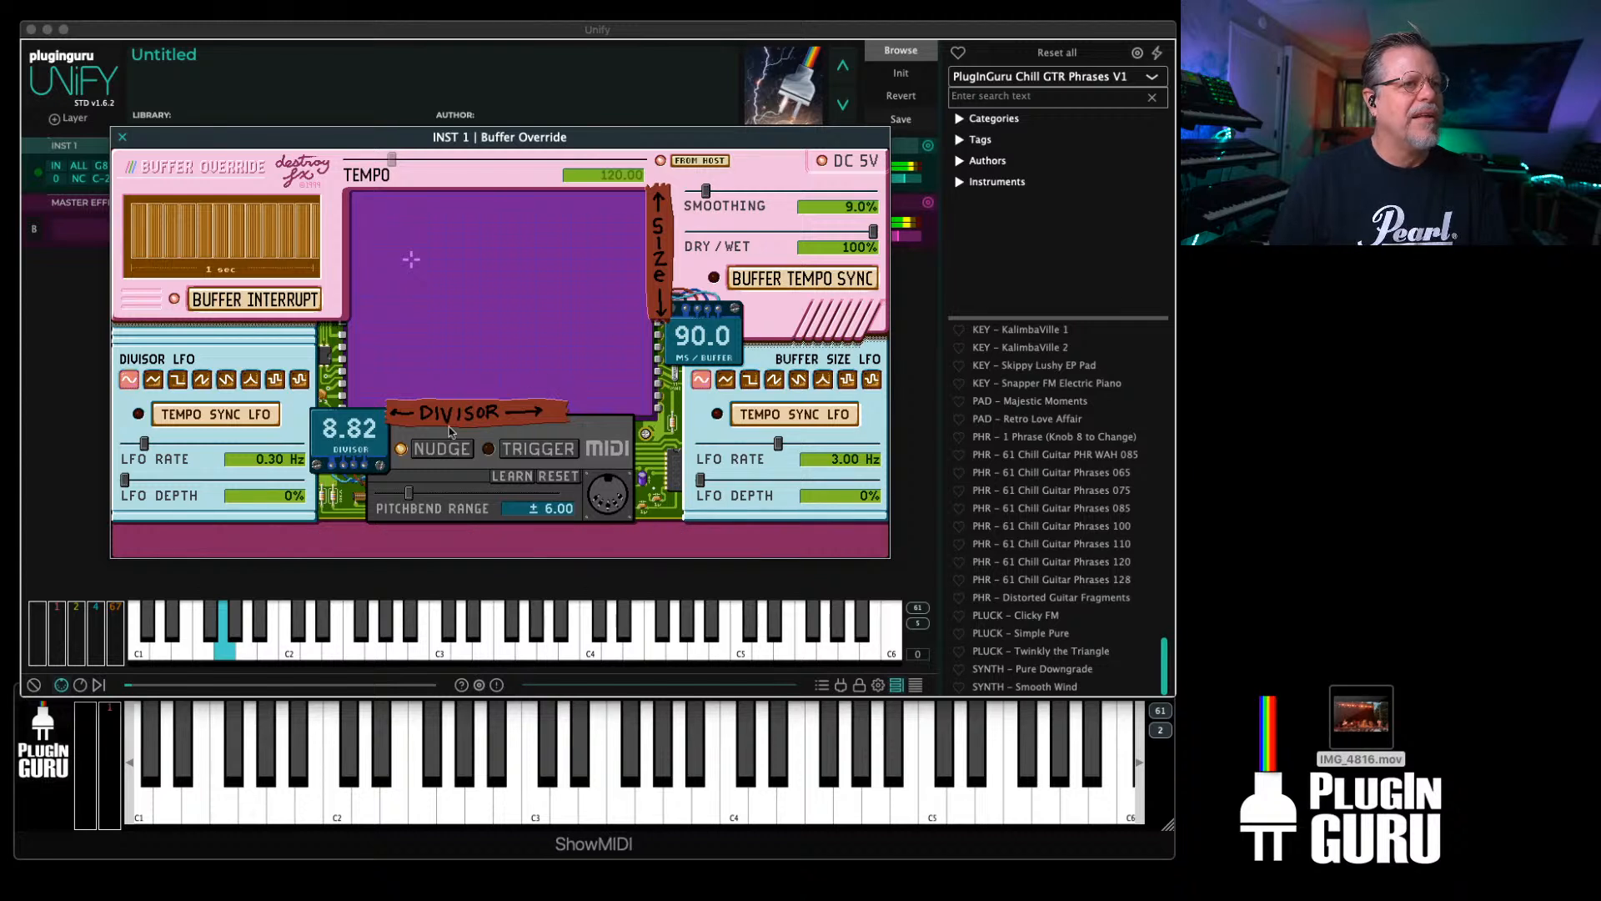
Step: Set Buffer Override's divisor to about 47.10, its buffer size to about 11.9 ms and its smoothing to 12.9%
{"action": "left_click_drag", "start_coordinate": [411, 262], "coordinate": [590, 245]}
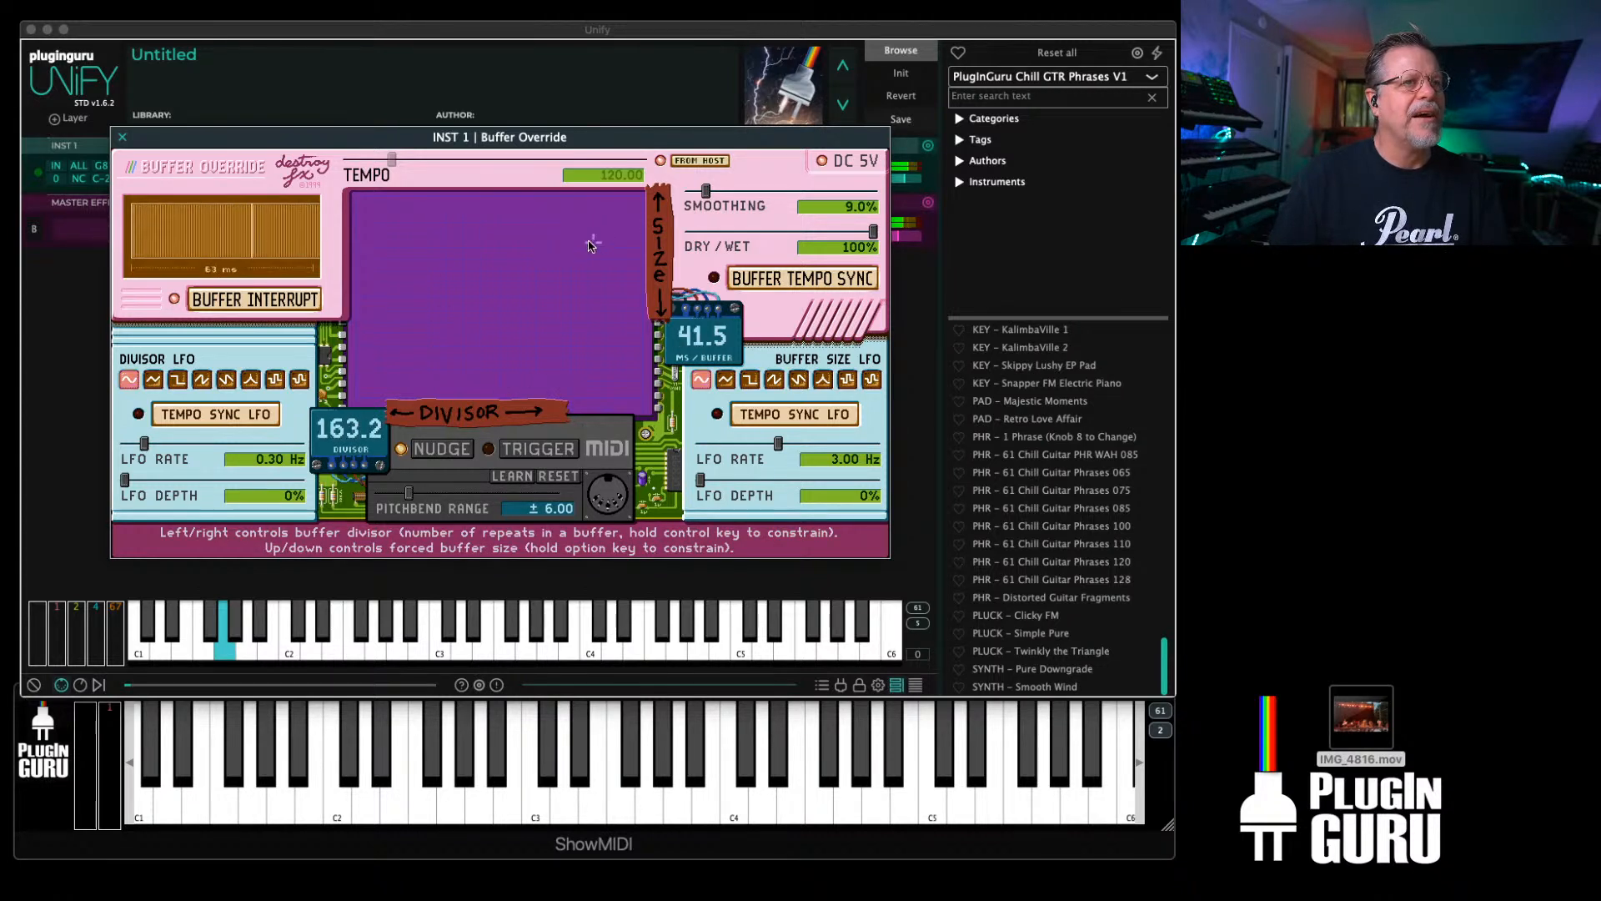
{"action": "left_click_drag", "start_coordinate": [414, 346], "coordinate": [485, 224]}
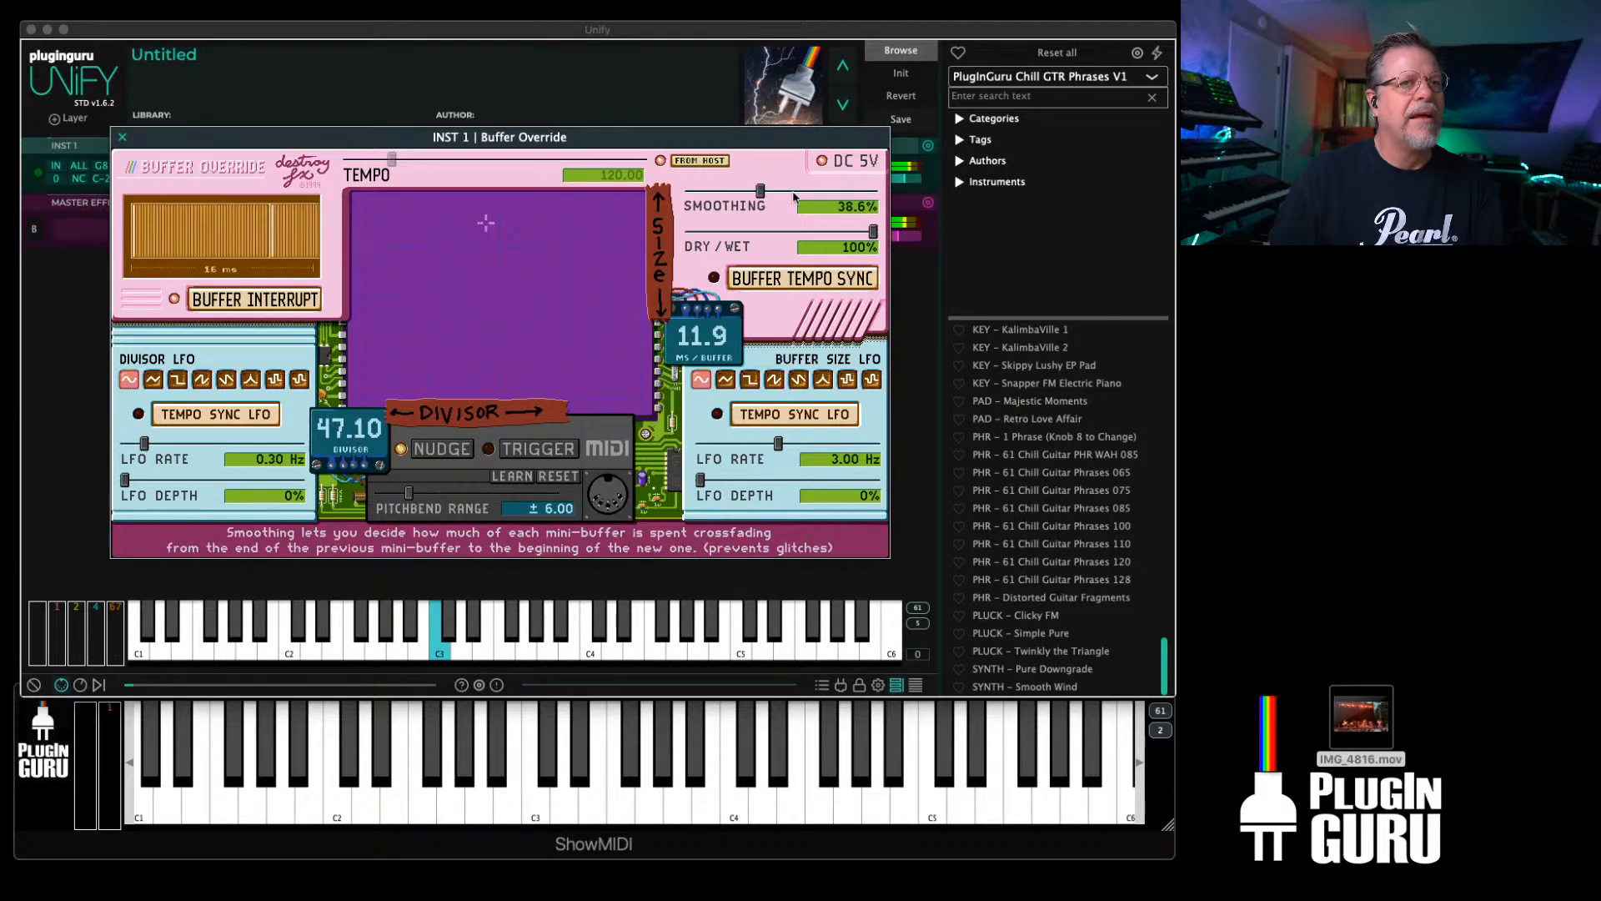
{"action": "left_click_drag", "start_coordinate": [865, 197], "coordinate": [714, 197]}
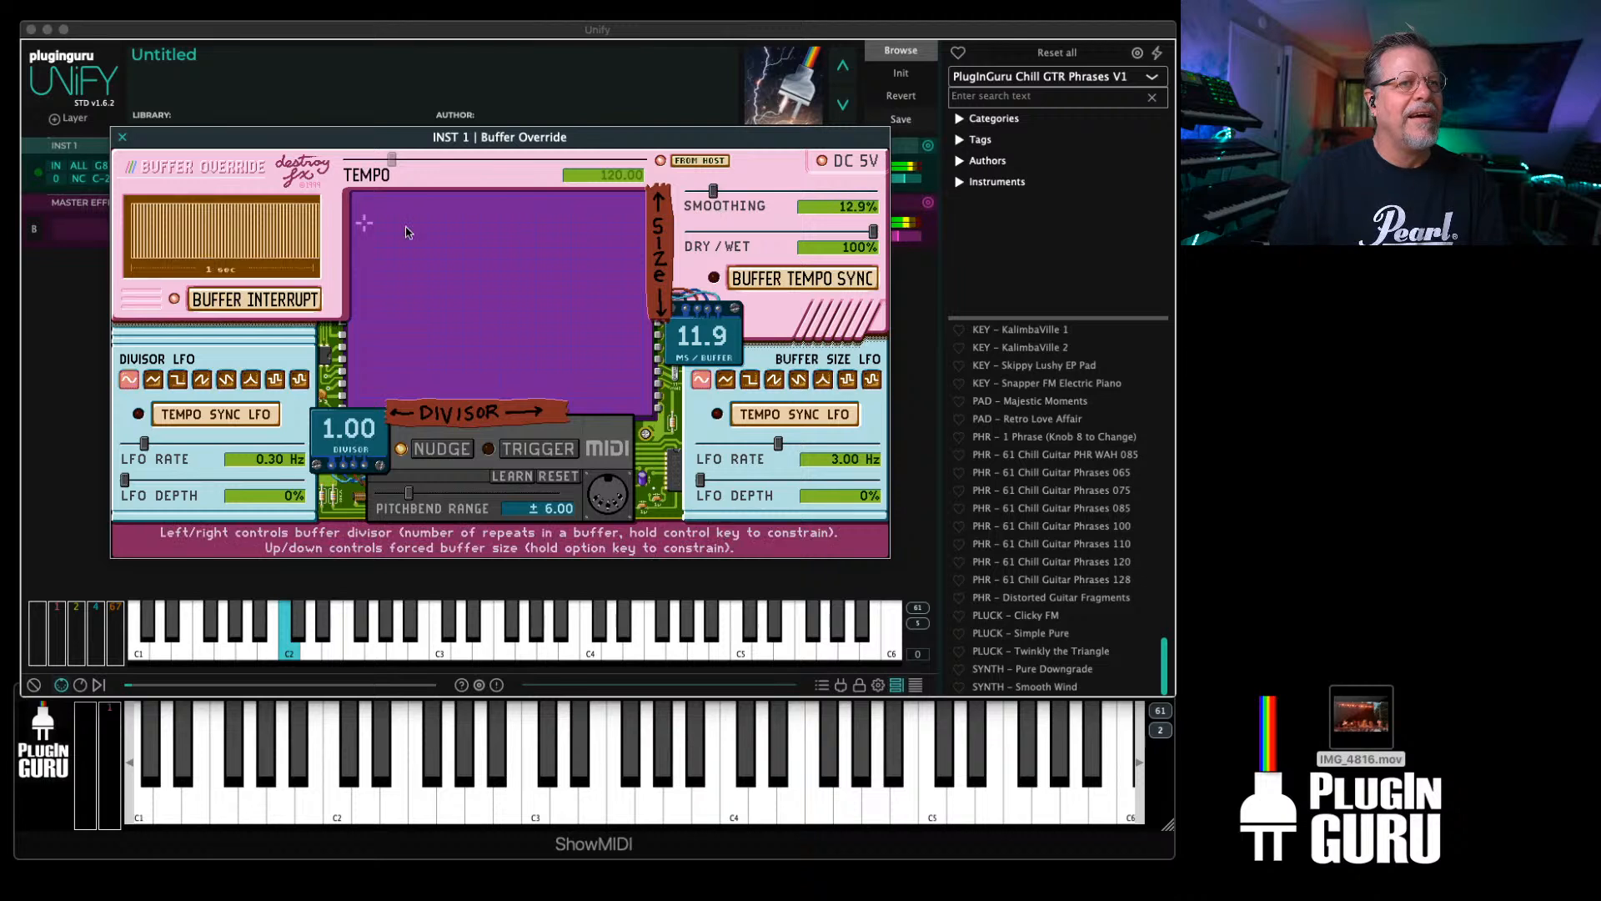
Step: Set INST 1's Buffer Override to a divisor of about 26.54 and a buffer size of about 21.7 ms, and close its editor
{"action": "left_click_drag", "start_coordinate": [407, 231], "coordinate": [454, 230]}
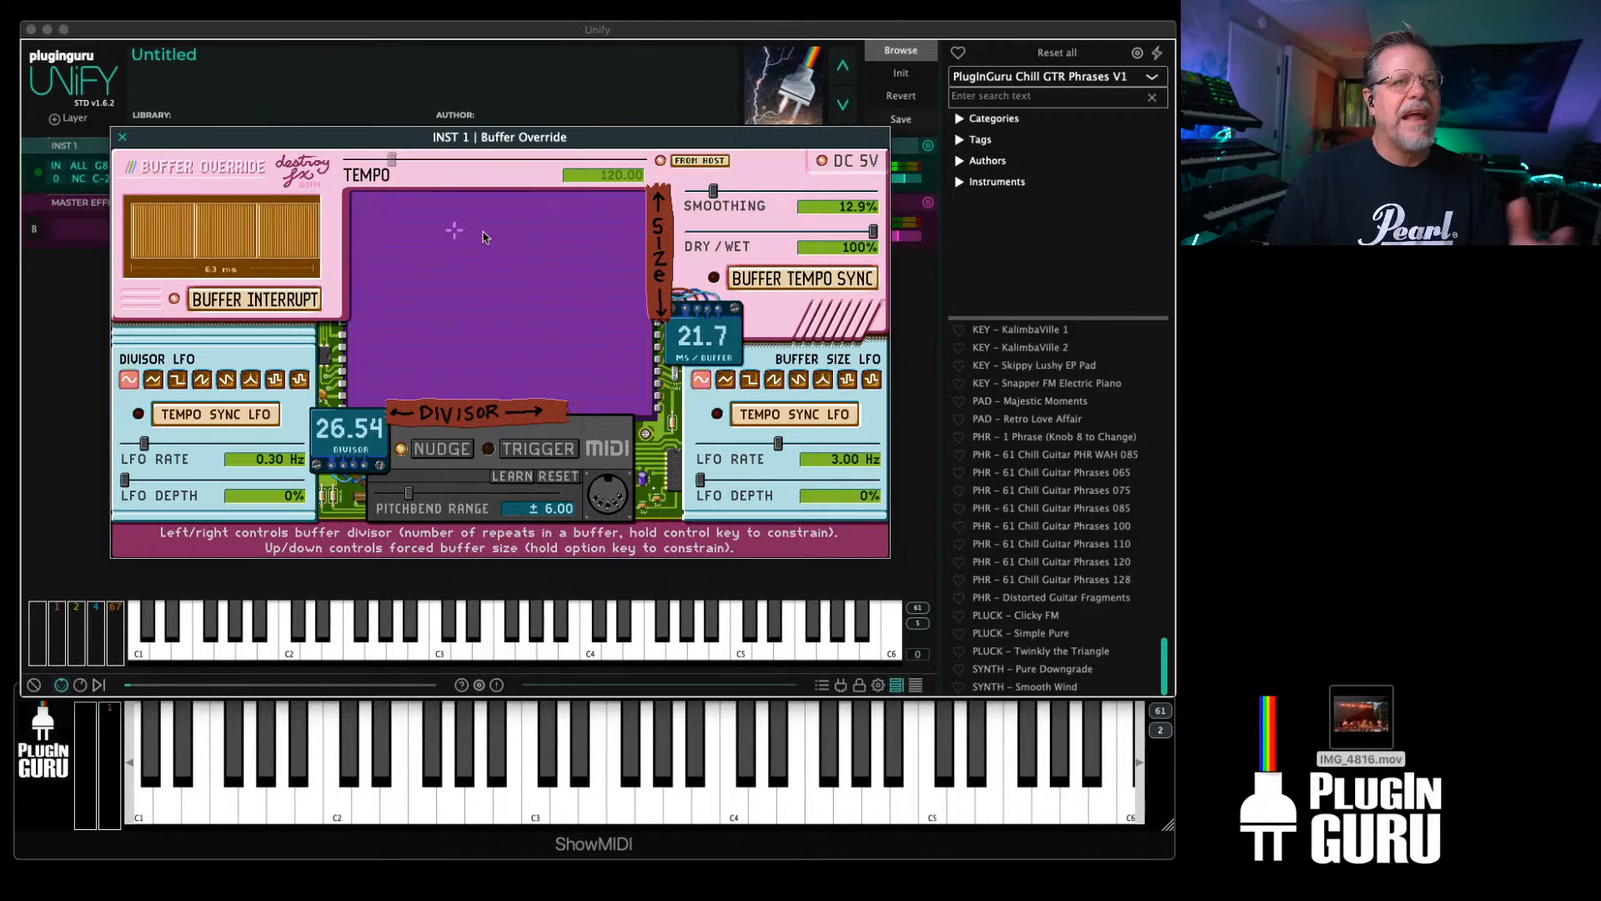
{"action": "left_click", "coordinate": [122, 137]}
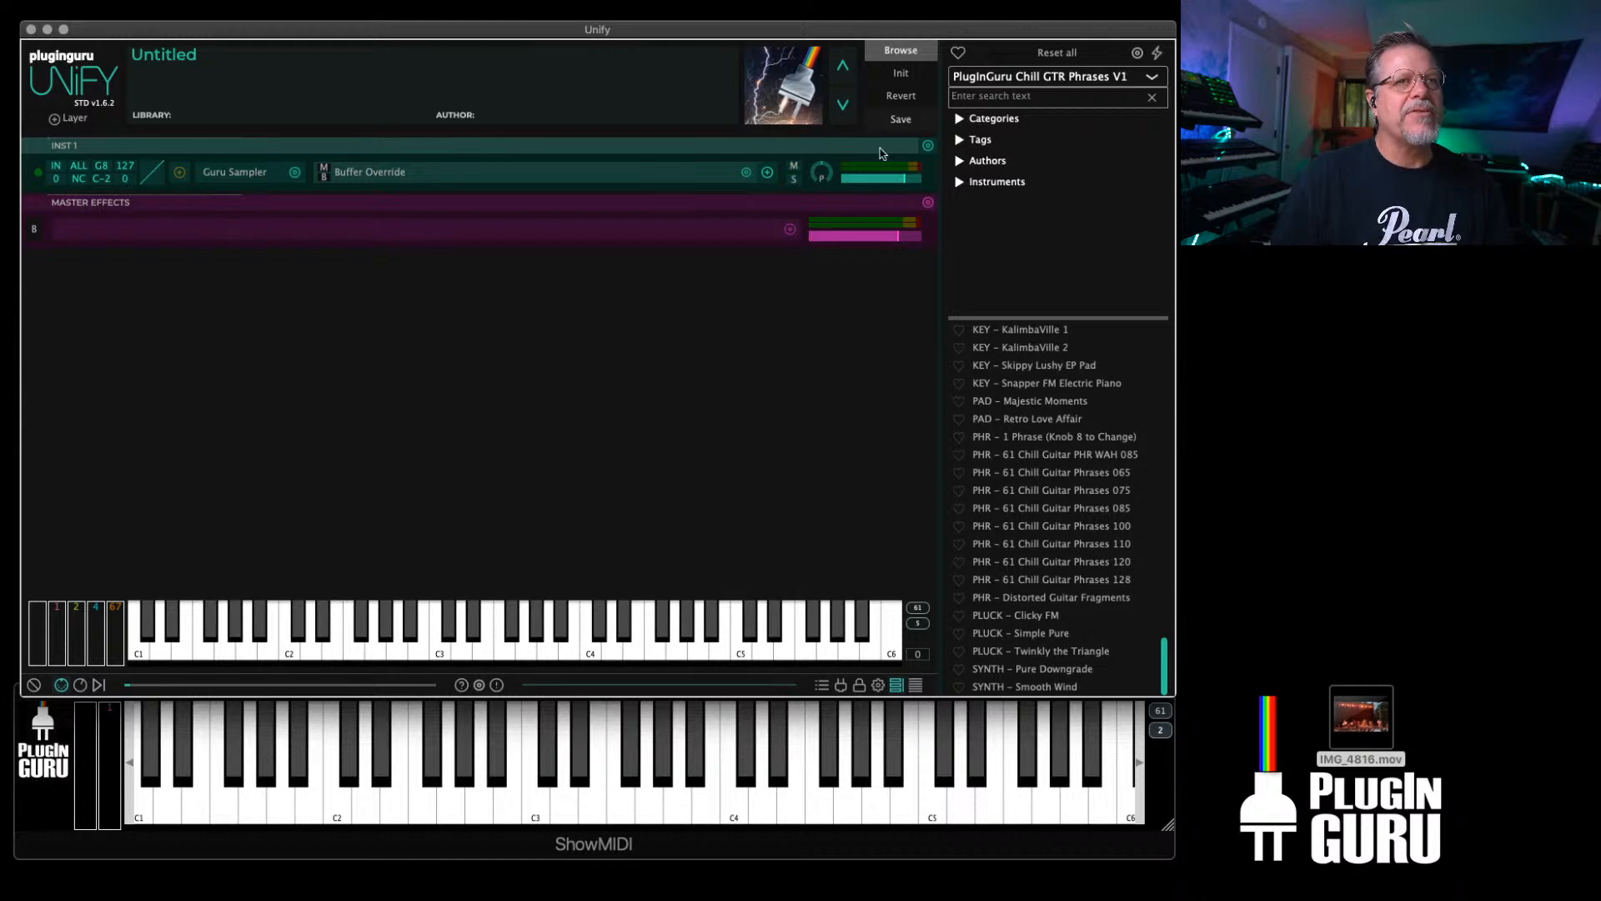
Step: Add a second instrument layer with INST 1 muted, and swap its Sine Wave Synth for the Unify Standard Guru Sampler
{"action": "left_click", "coordinate": [71, 121]}
{"action": "mouse_move", "coordinate": [136, 140]}
{"action": "left_click", "coordinate": [267, 130]}
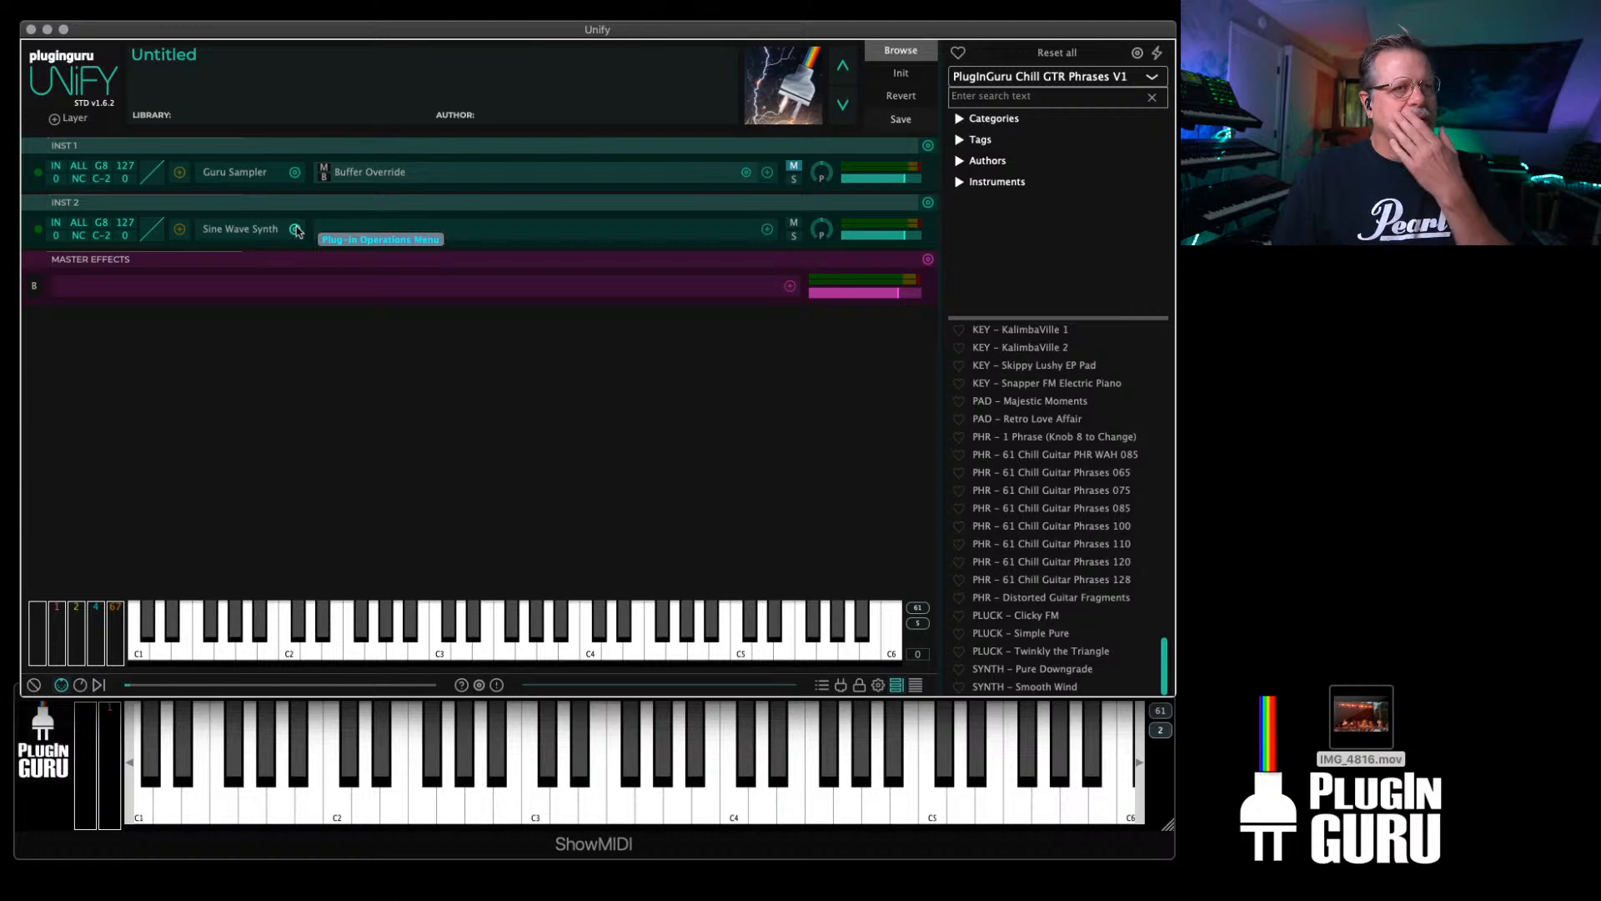
{"action": "left_click", "coordinate": [295, 230]}
{"action": "mouse_move", "coordinate": [374, 238]}
{"action": "mouse_move", "coordinate": [576, 240]}
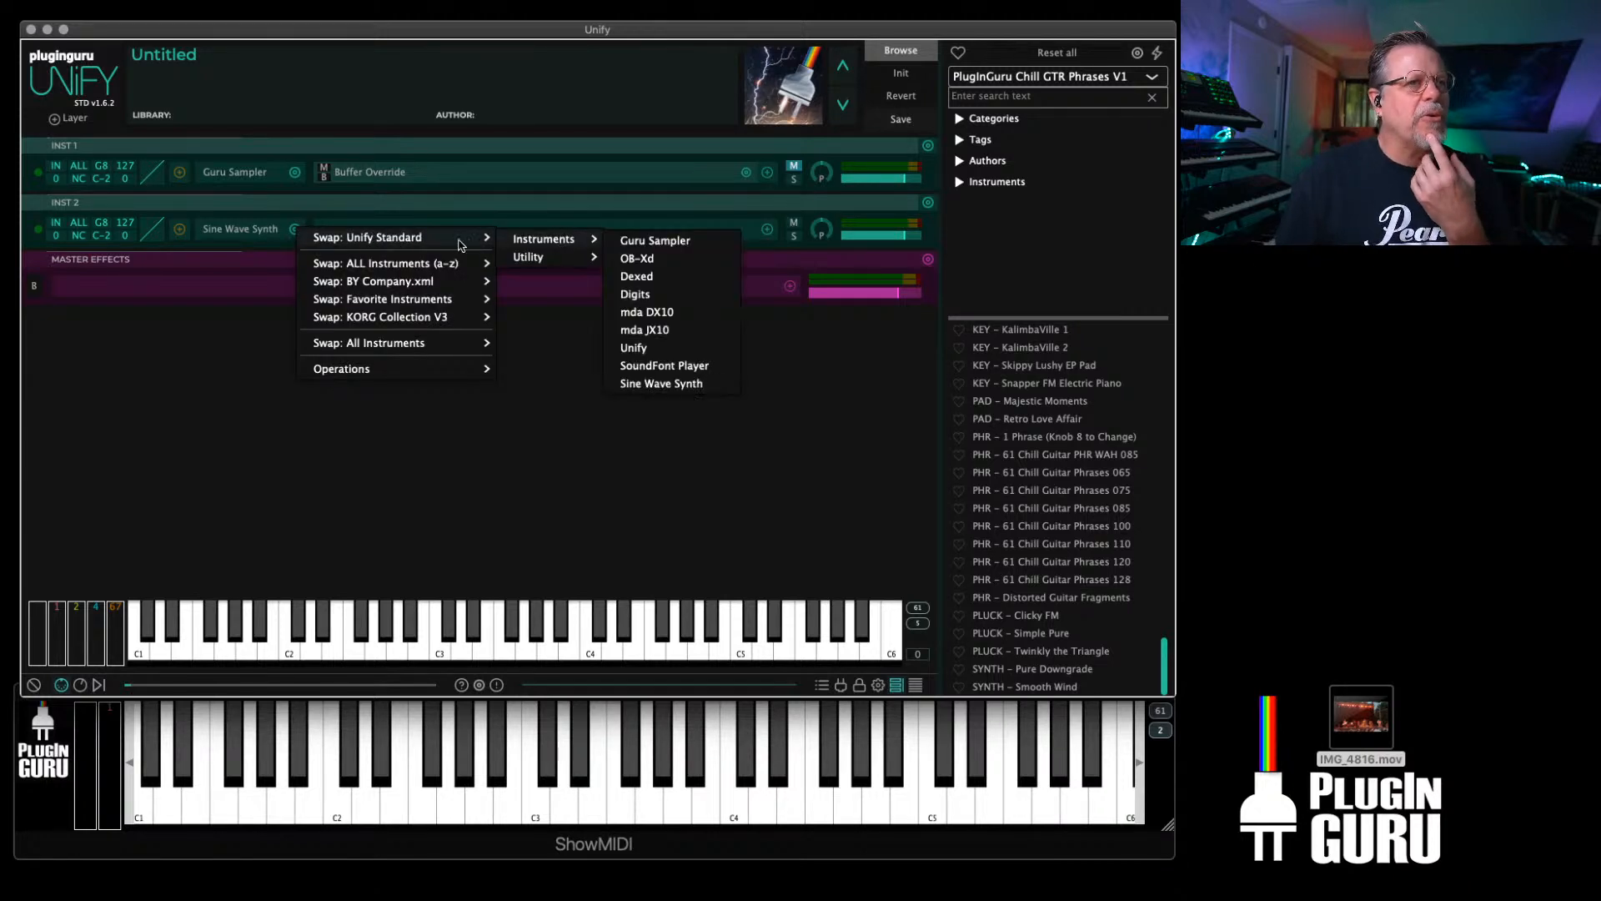
{"action": "left_click", "coordinate": [656, 240]}
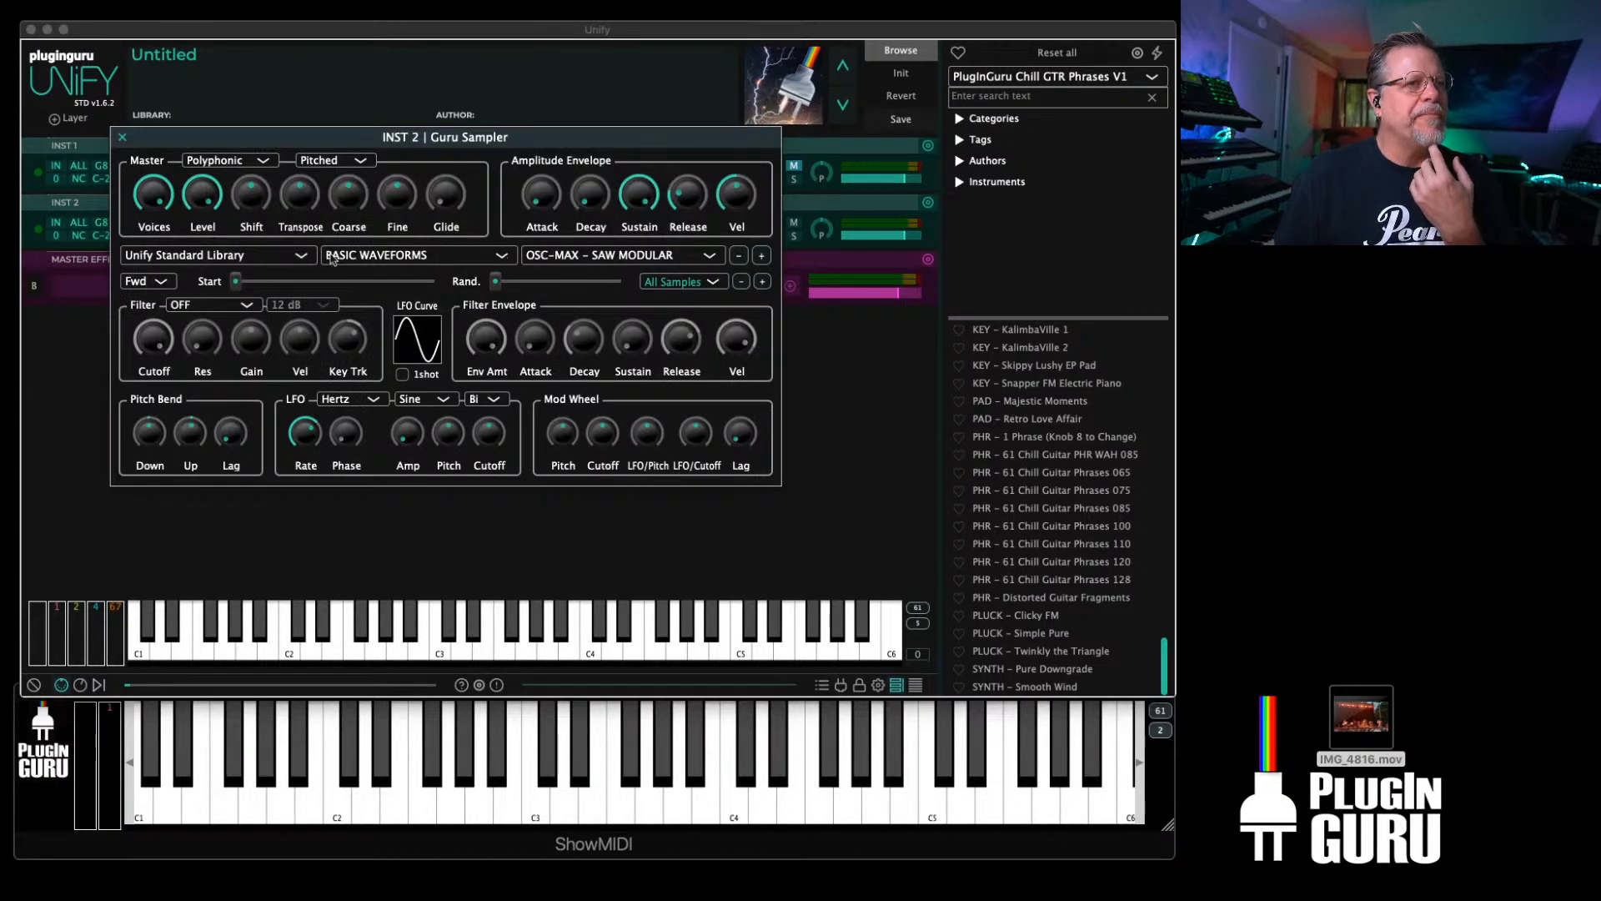
Step: Load DRUM KIT Beast EDM from the Unify Bonus bank into INST 2's Guru Sampler and close its editor
{"action": "left_click", "coordinate": [233, 262]}
{"action": "left_click", "coordinate": [395, 257]}
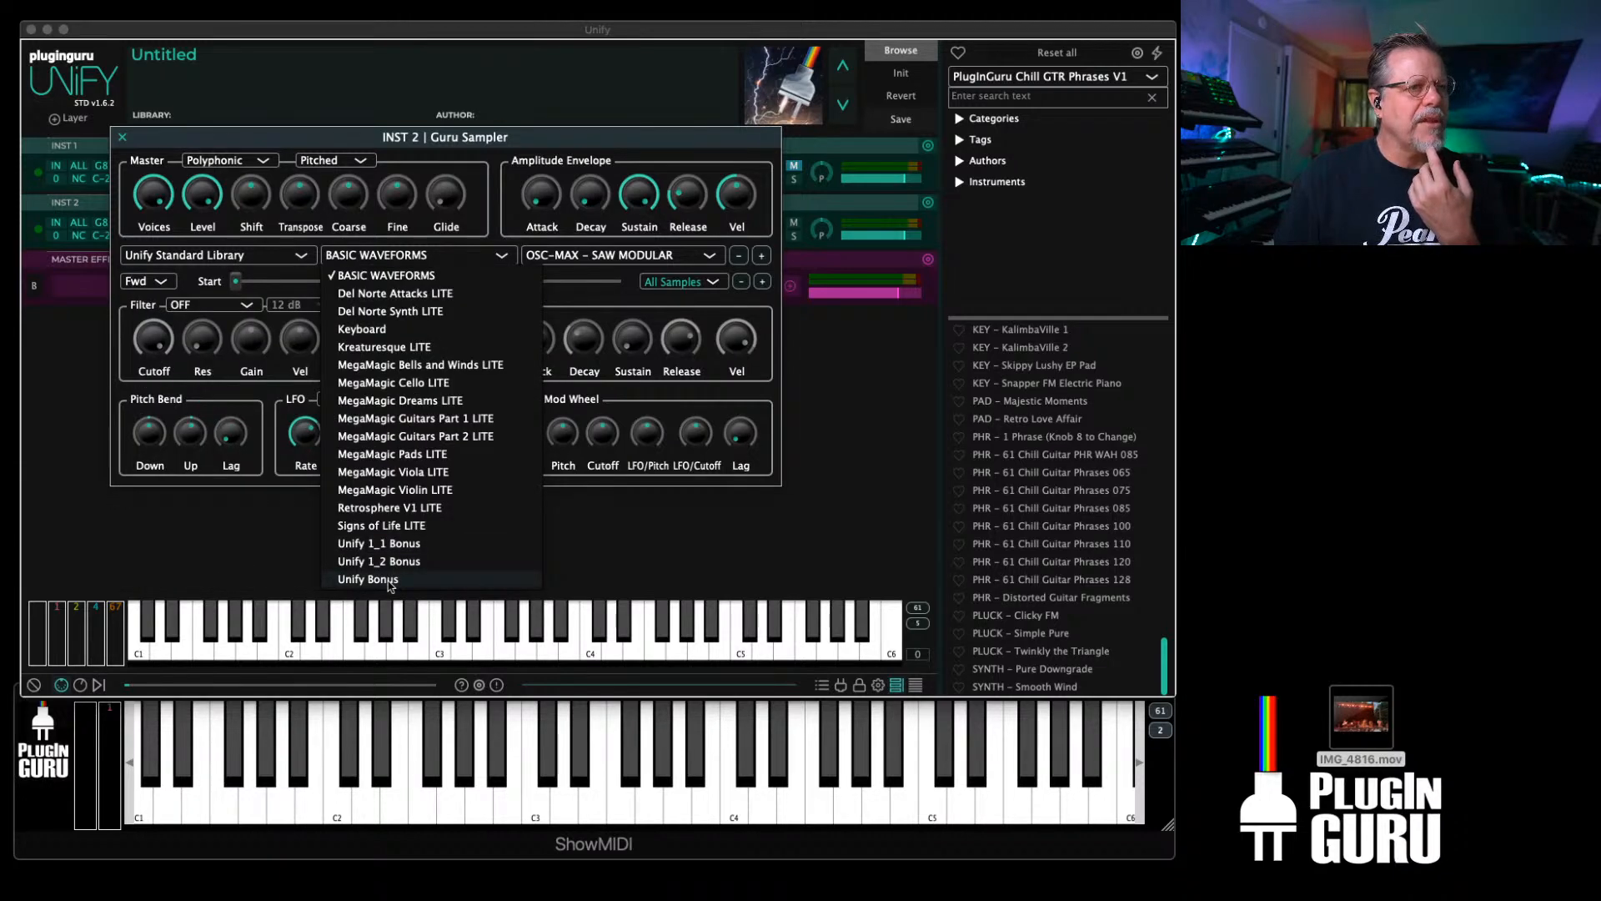
{"action": "left_click", "coordinate": [367, 579]}
{"action": "left_click", "coordinate": [588, 257]}
{"action": "scroll", "coordinate": [634, 692], "scroll_direction": "down", "scroll_amount": 5}
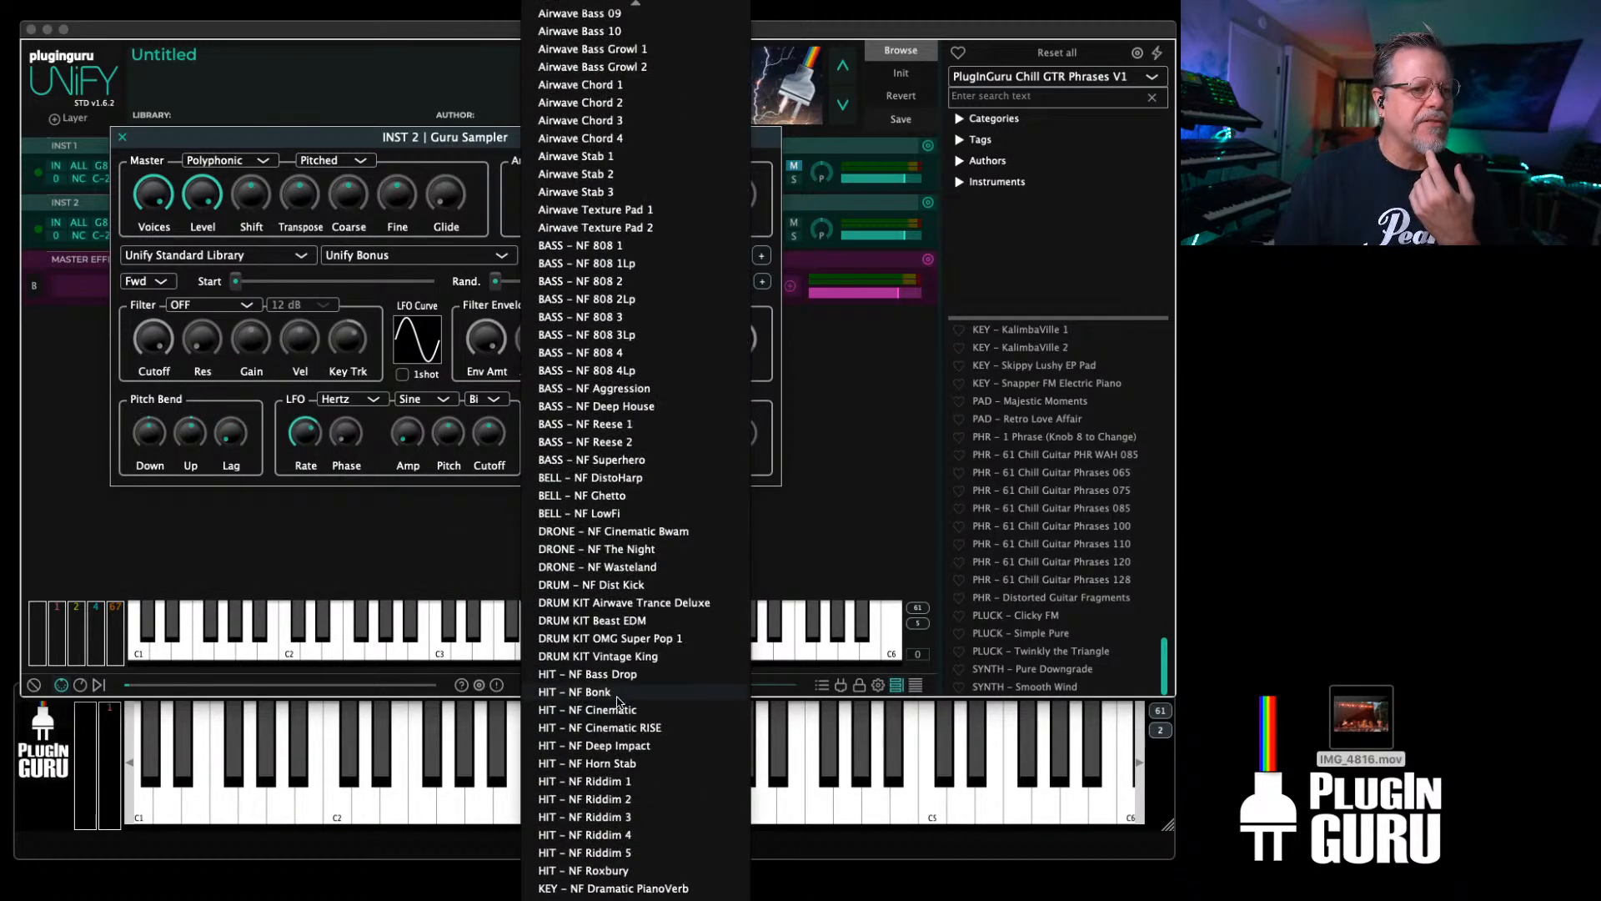
{"action": "left_click", "coordinate": [614, 624]}
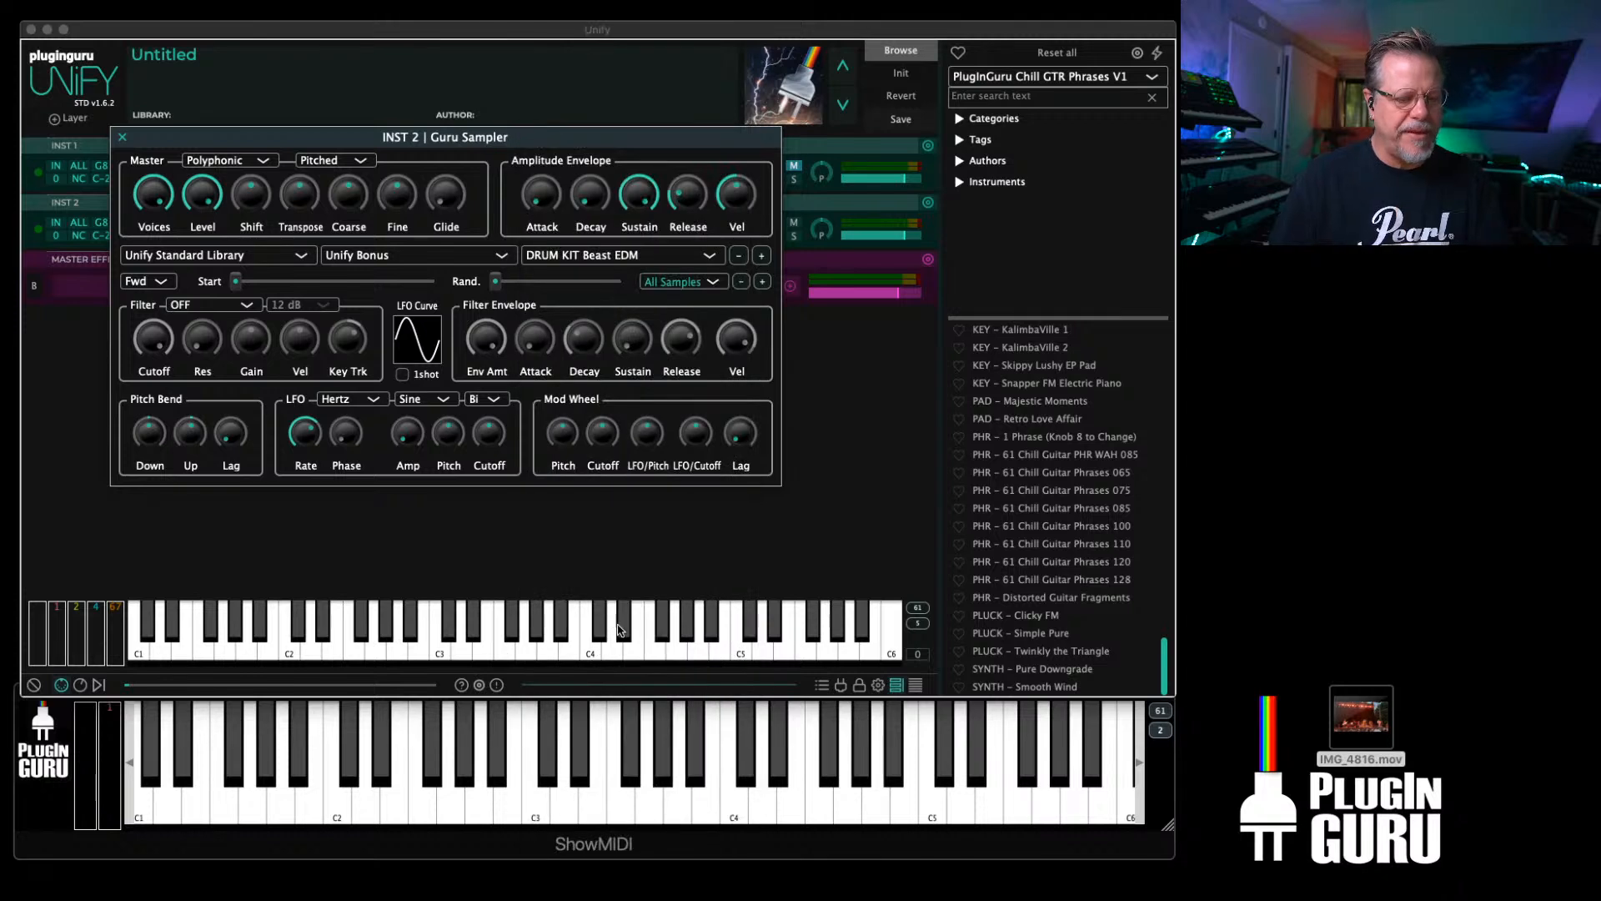
{"action": "left_click", "coordinate": [122, 137]}
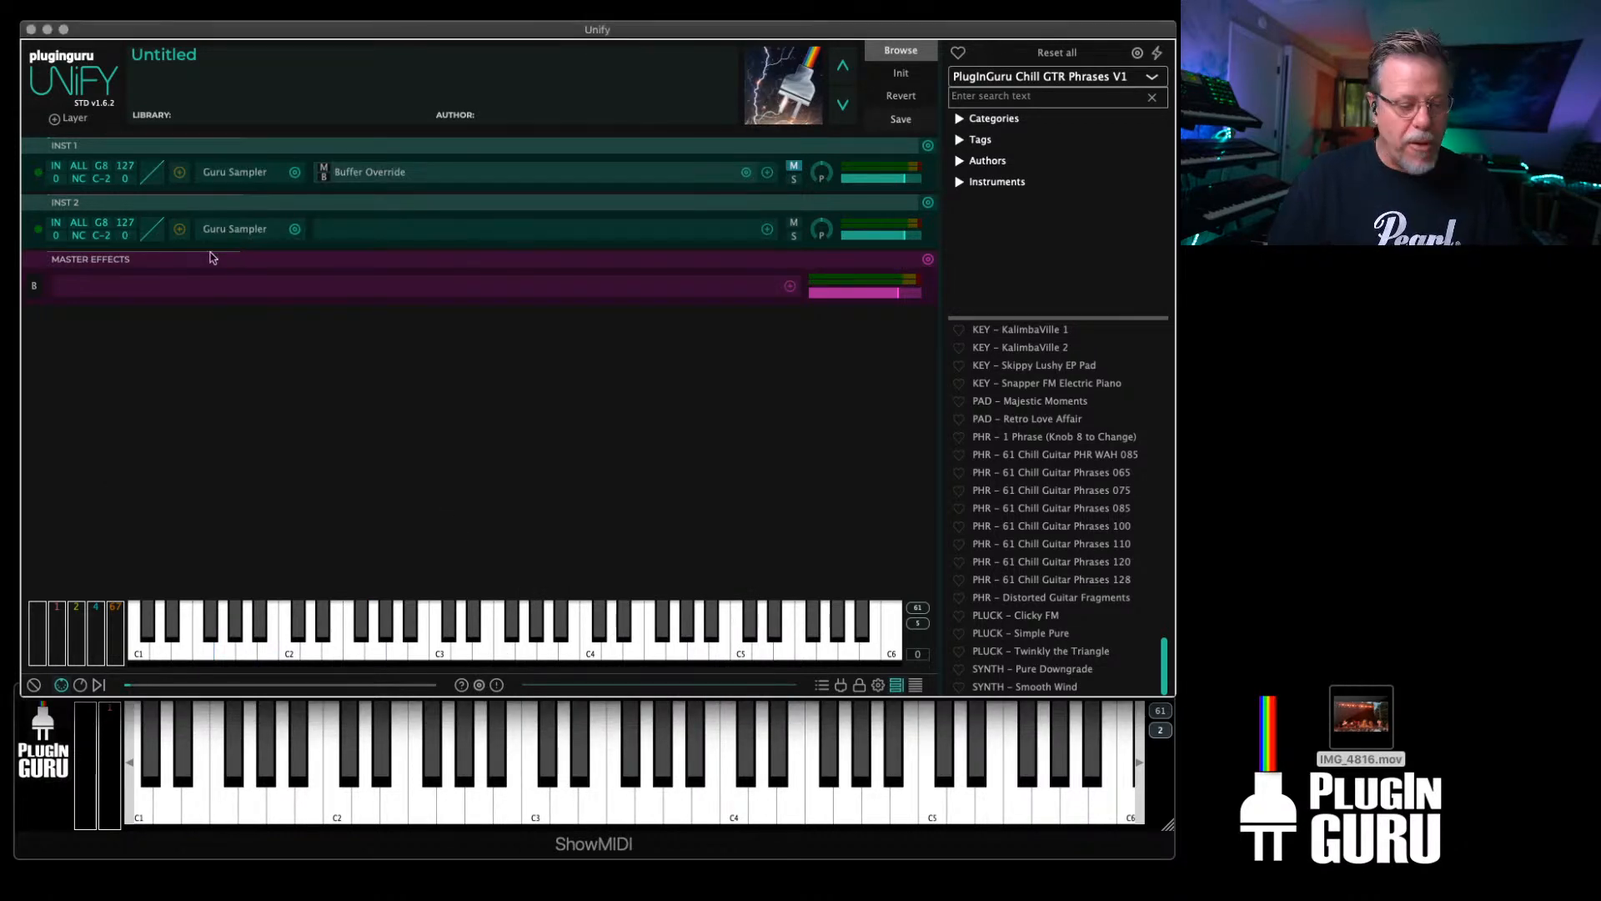
Step: Add the Unify Standard MIDIBox arpeggiator as a MIDI effect on the INST 2 layer
{"action": "left_click", "coordinate": [179, 230]}
{"action": "mouse_move", "coordinate": [334, 241]}
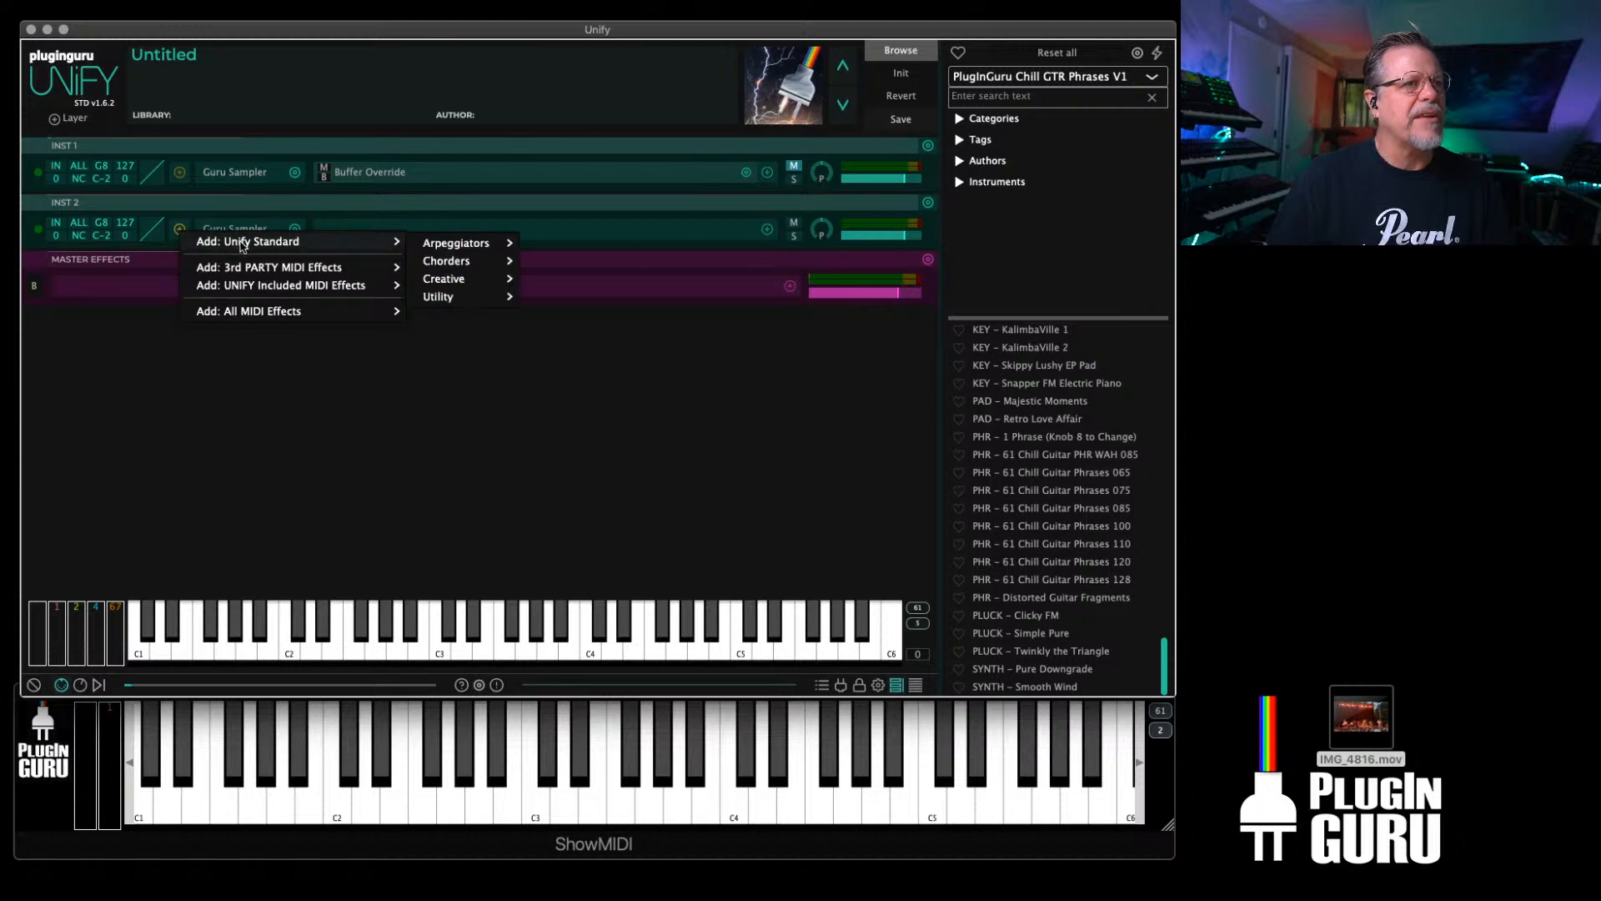
{"action": "mouse_move", "coordinate": [467, 242]}
{"action": "left_click", "coordinate": [557, 246]}
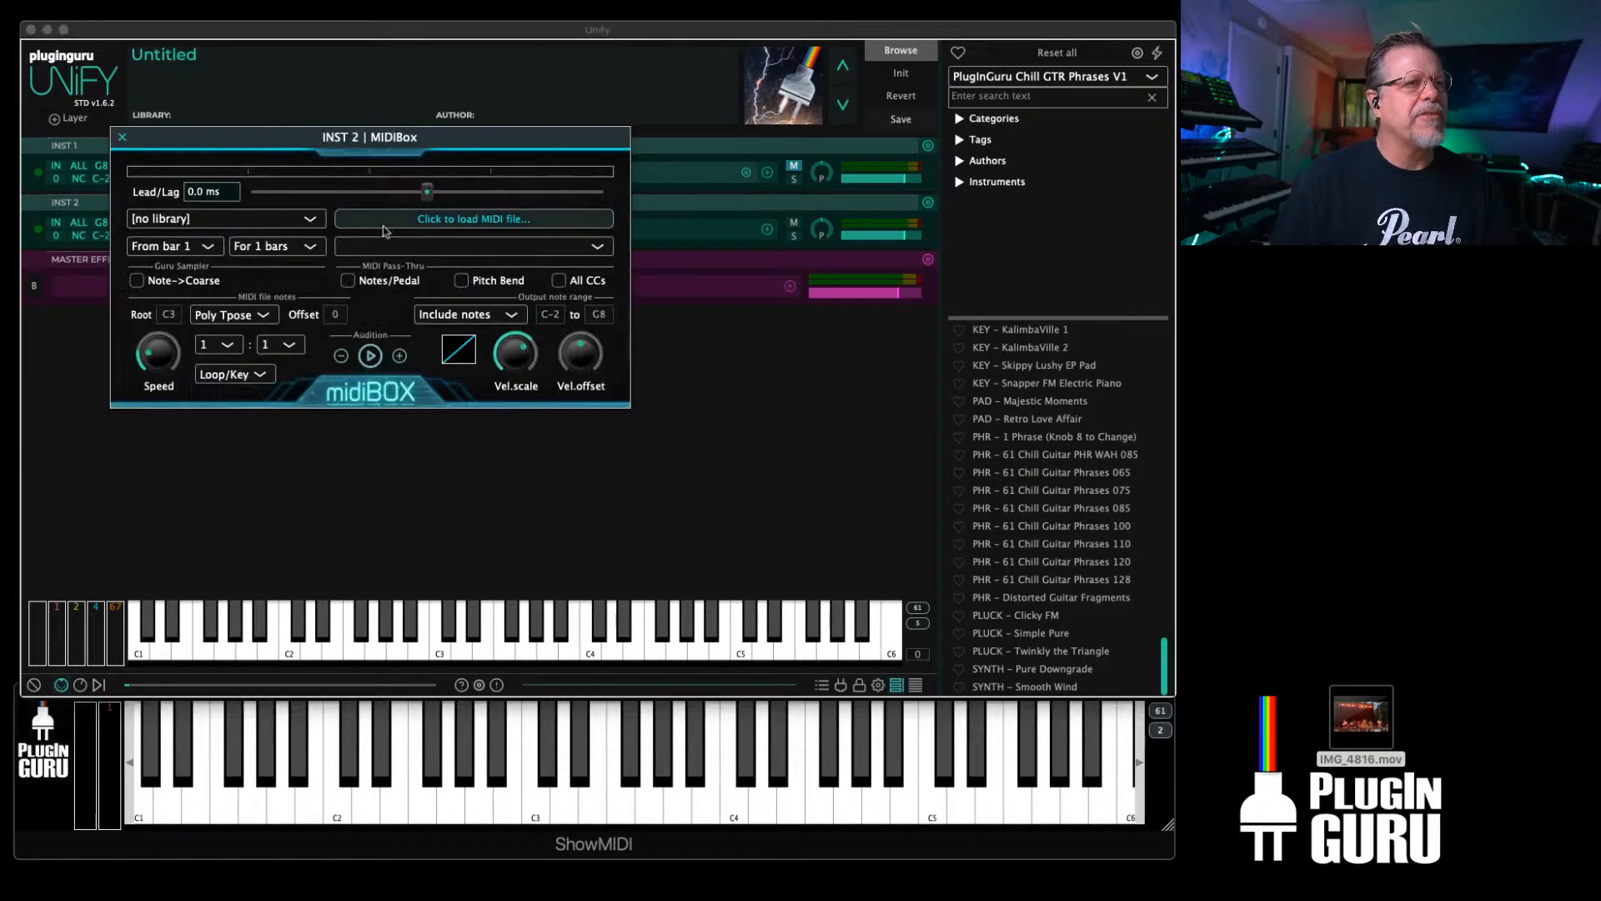
Step: Load 1 - Beast - Brocolli Love.mid from the Unify Standard Library's Drum Kit - Beast Grooves folder into MIDIBox and close its editor
{"action": "left_click", "coordinate": [275, 218]}
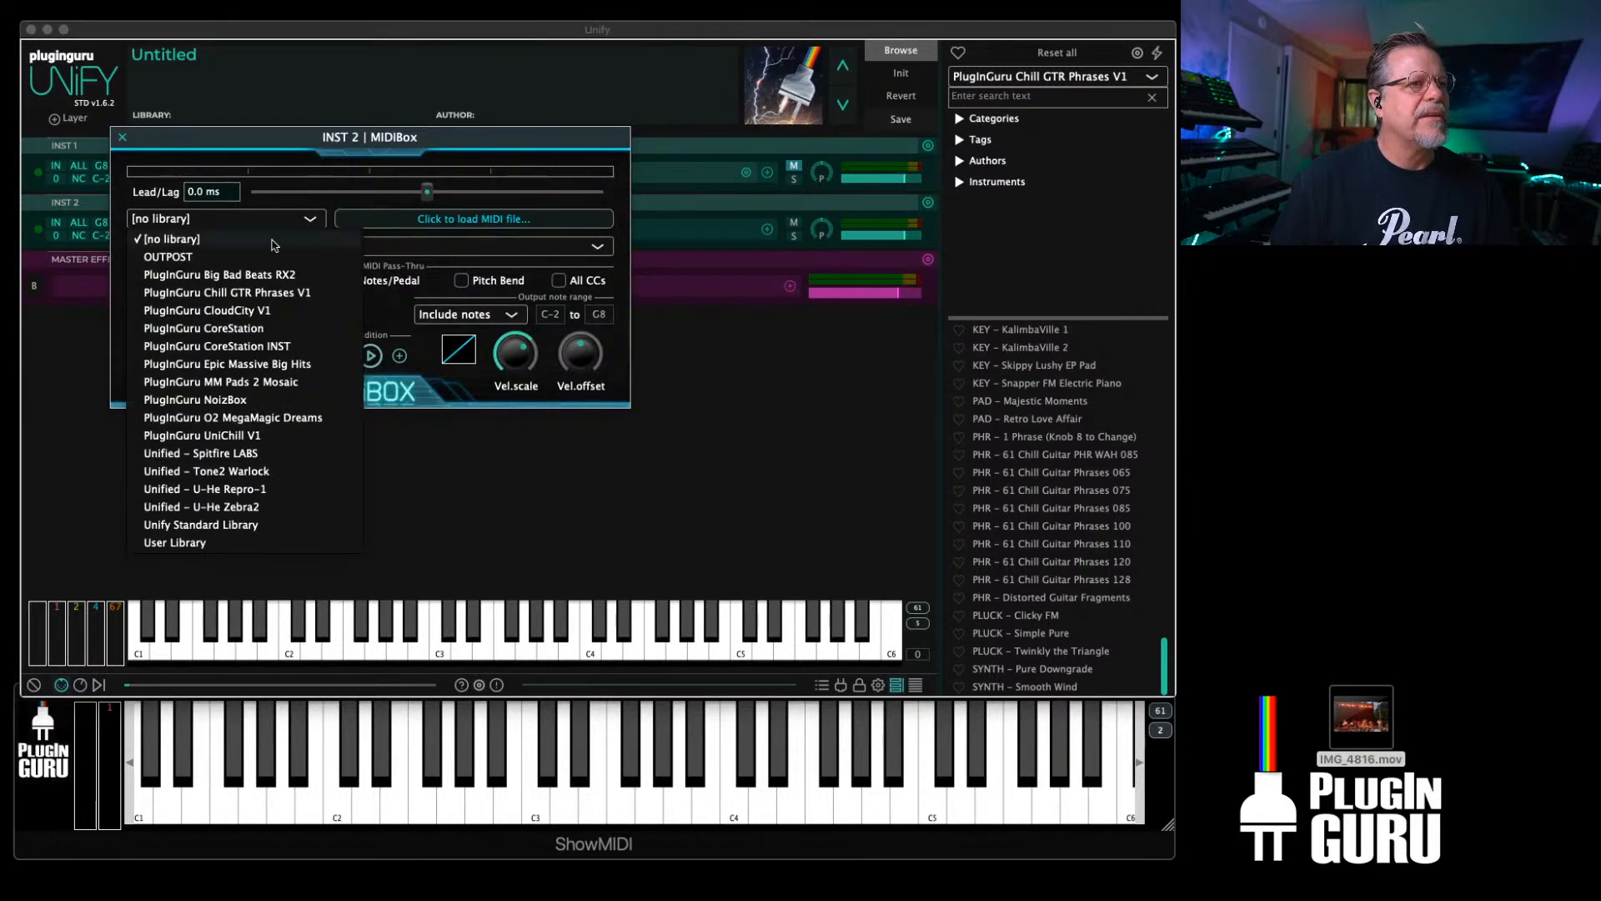
{"action": "left_click", "coordinate": [235, 526]}
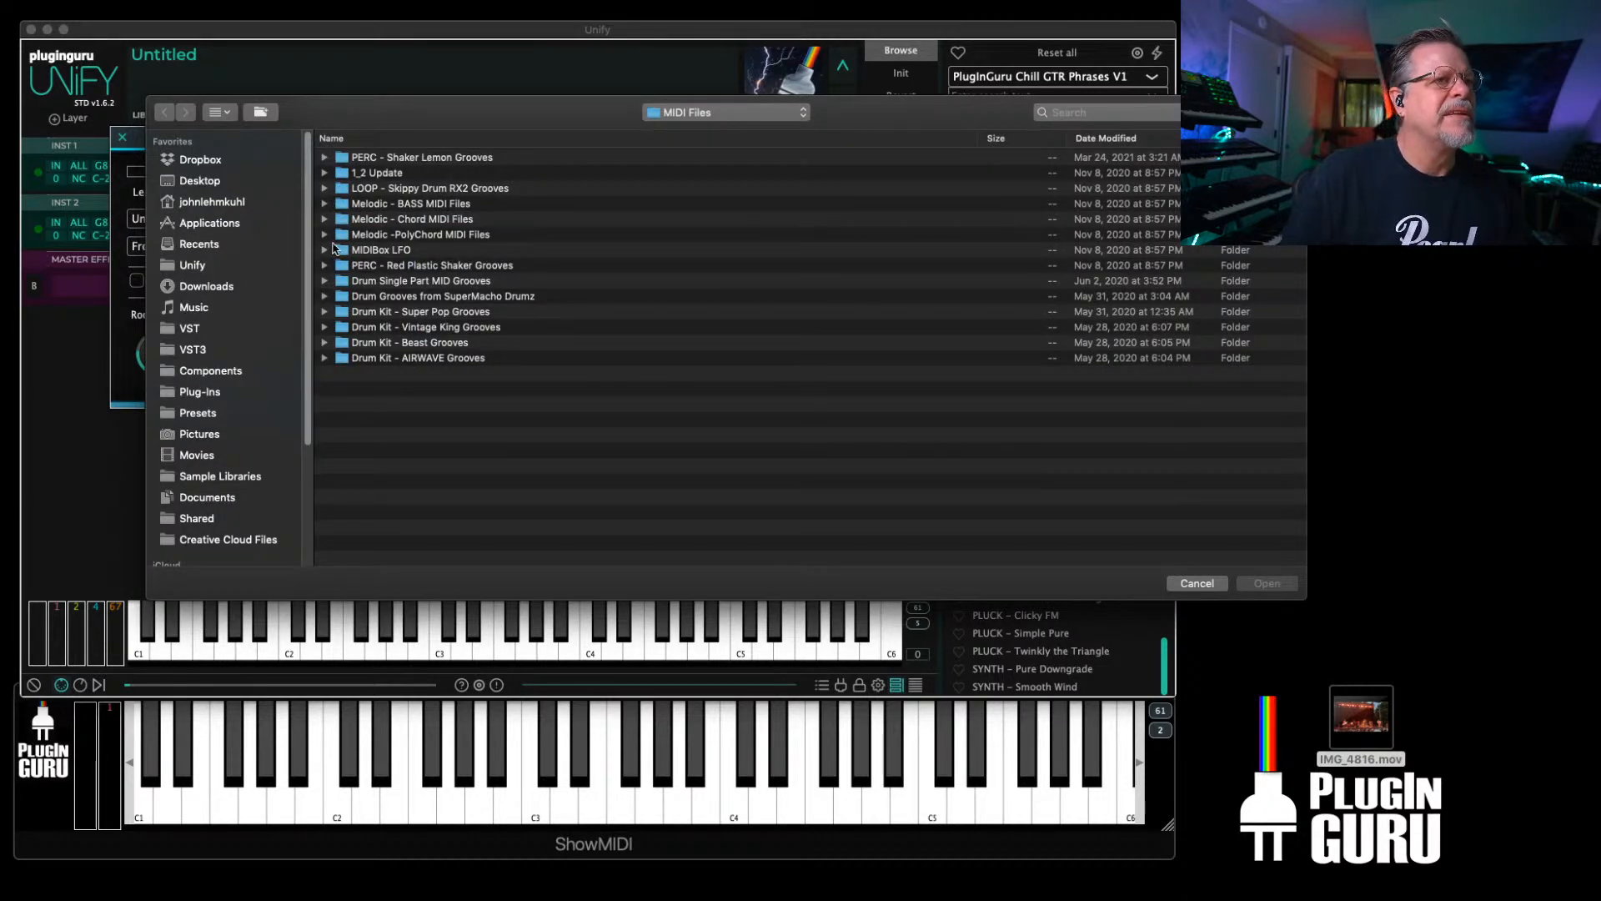
{"action": "left_click", "coordinate": [323, 345]}
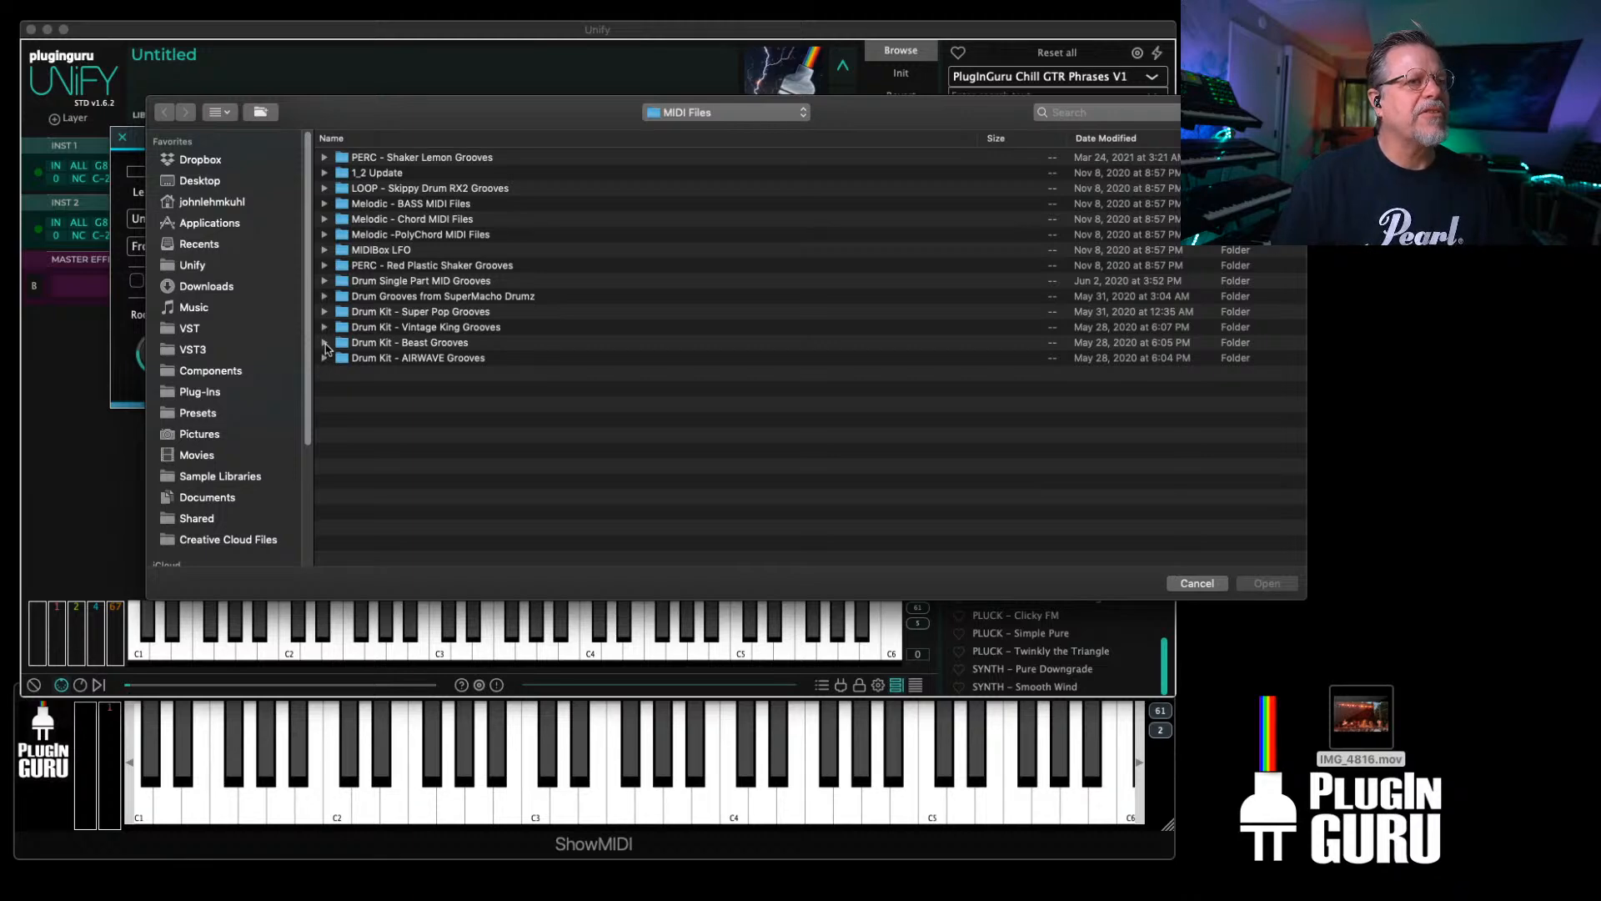
{"action": "double_click", "coordinate": [402, 377]}
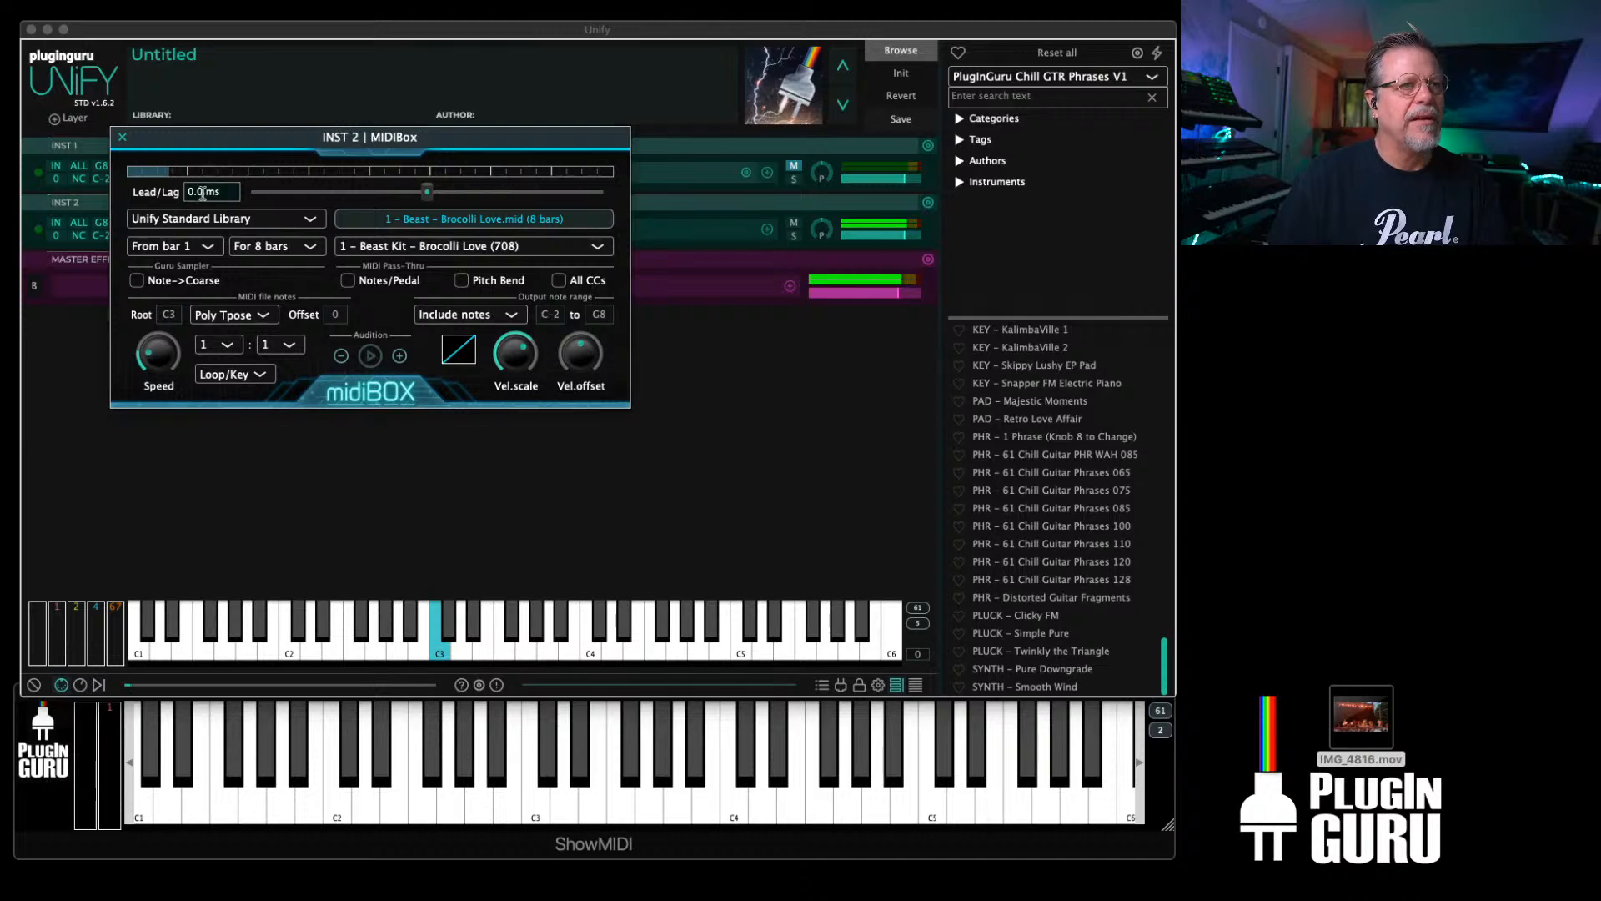
{"action": "left_click", "coordinate": [122, 137]}
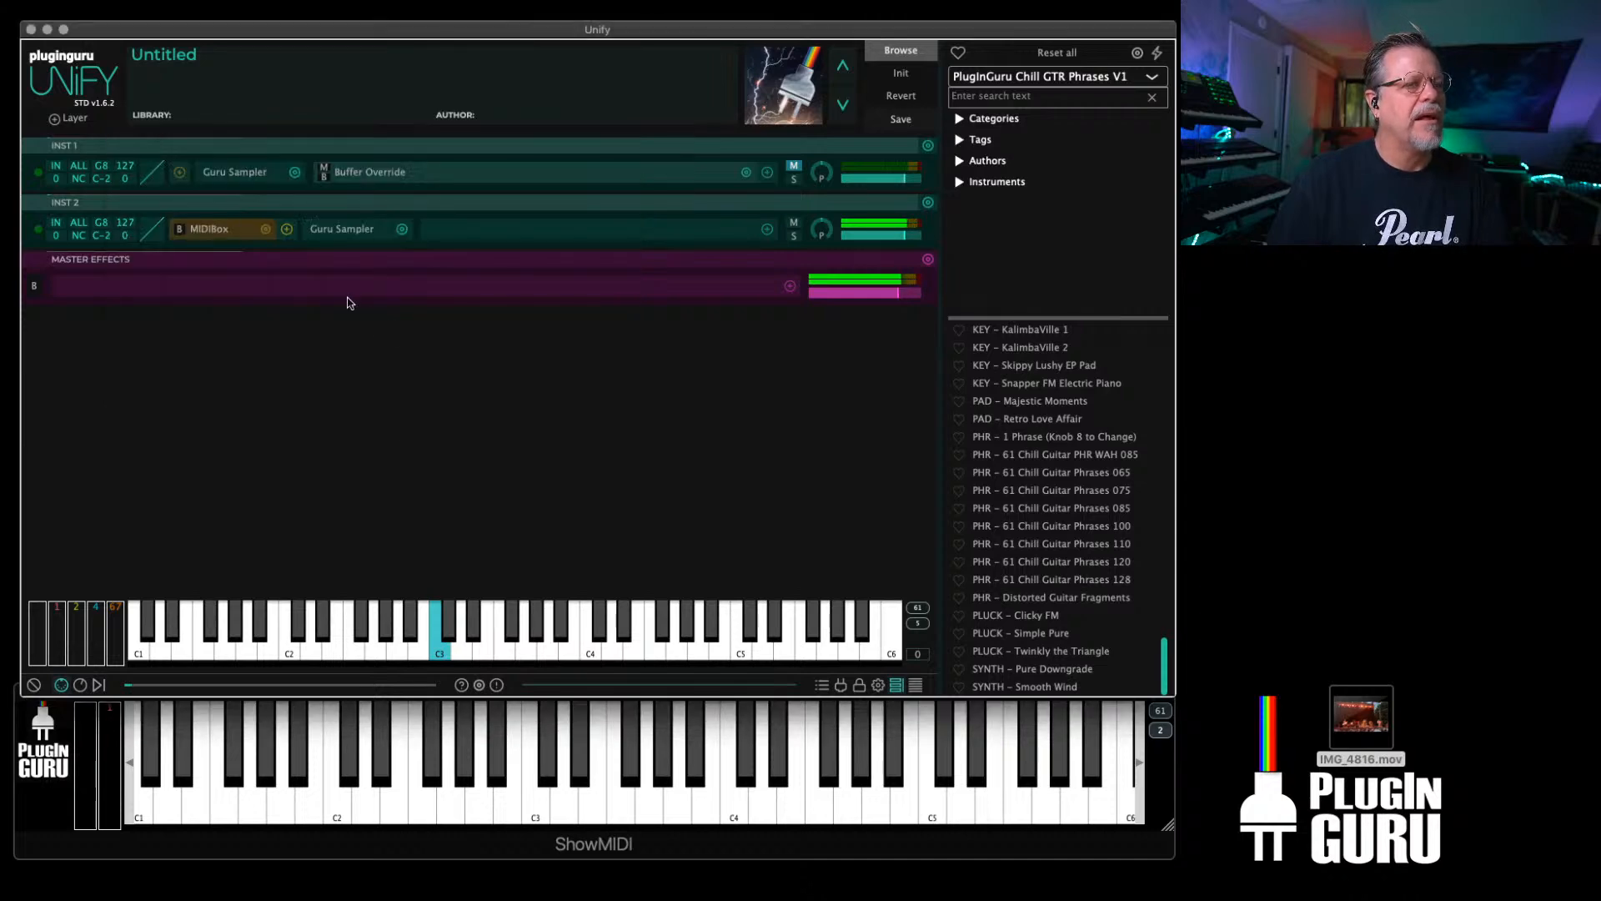
Step: Add the Destroy FX Buffer Override effect to the INST 2 layer
{"action": "left_click", "coordinate": [767, 230]}
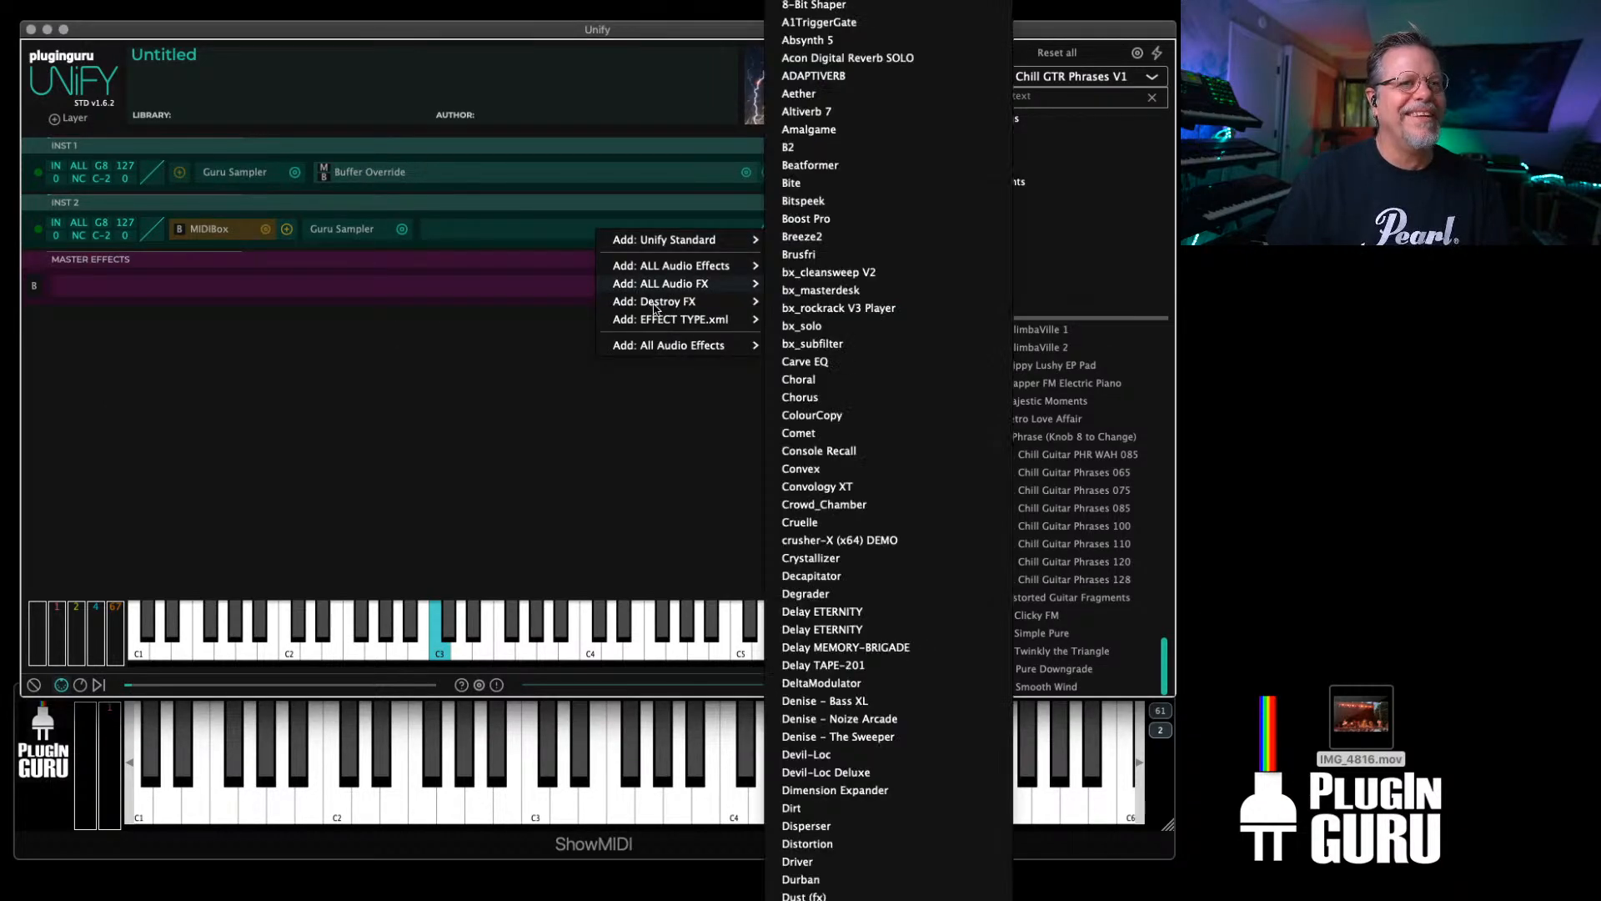
{"action": "mouse_move", "coordinate": [755, 302]}
{"action": "left_click", "coordinate": [808, 304]}
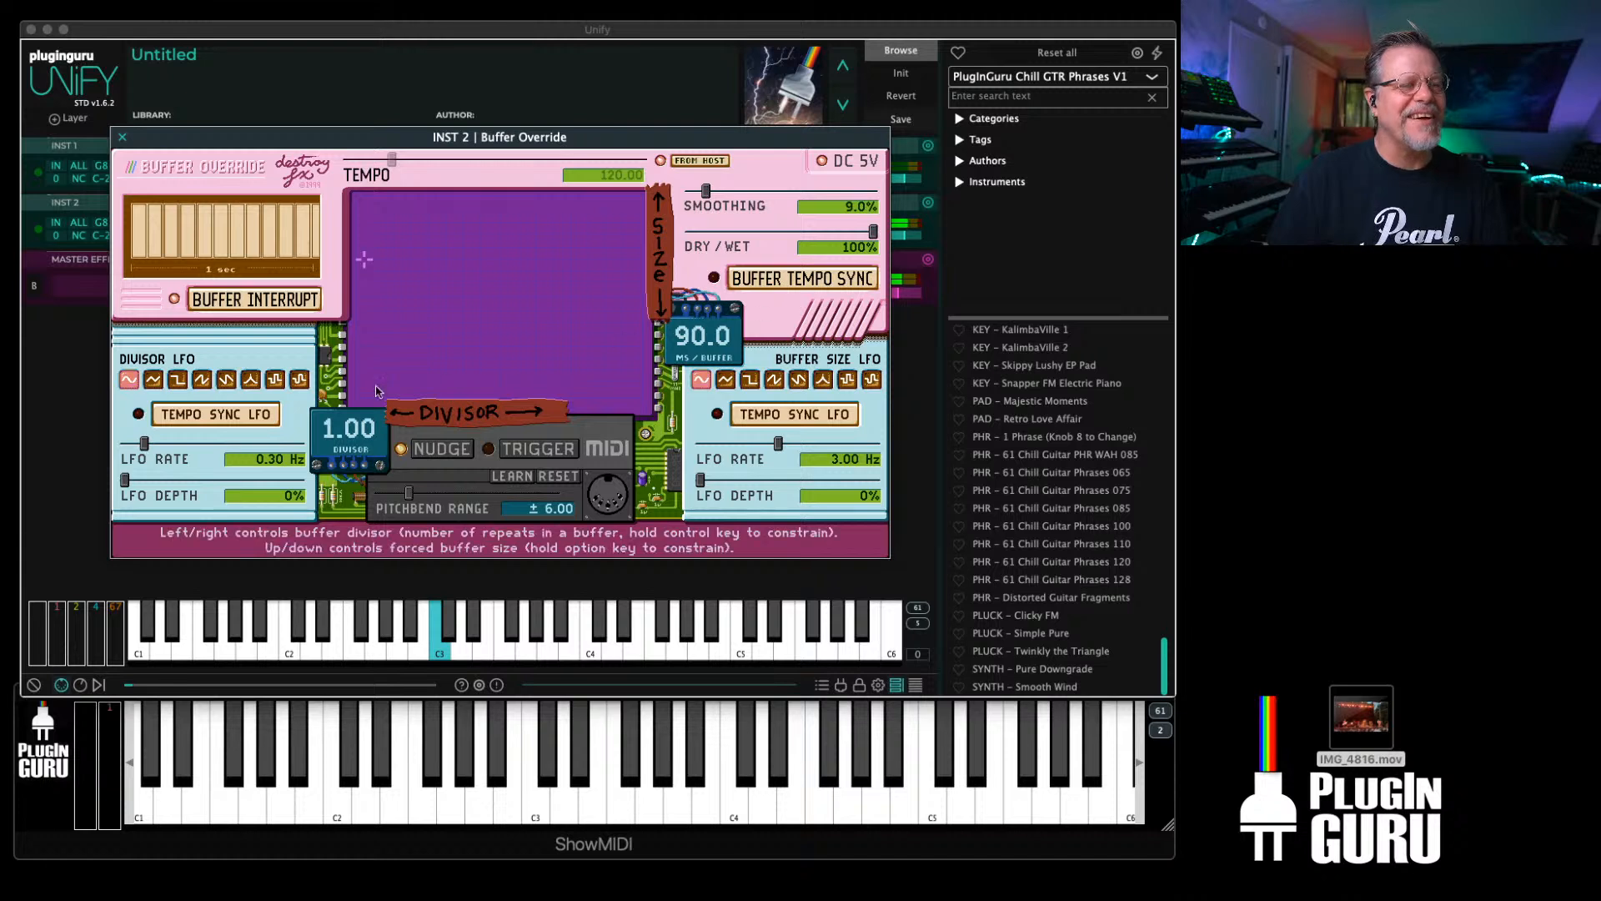
Step: Set Buffer Override's divisor to about 2.62 and buffer size to about 120.6 ms, with a square divisor LFO at 12.3 Hz
{"action": "left_click_drag", "start_coordinate": [419, 262], "coordinate": [379, 273]}
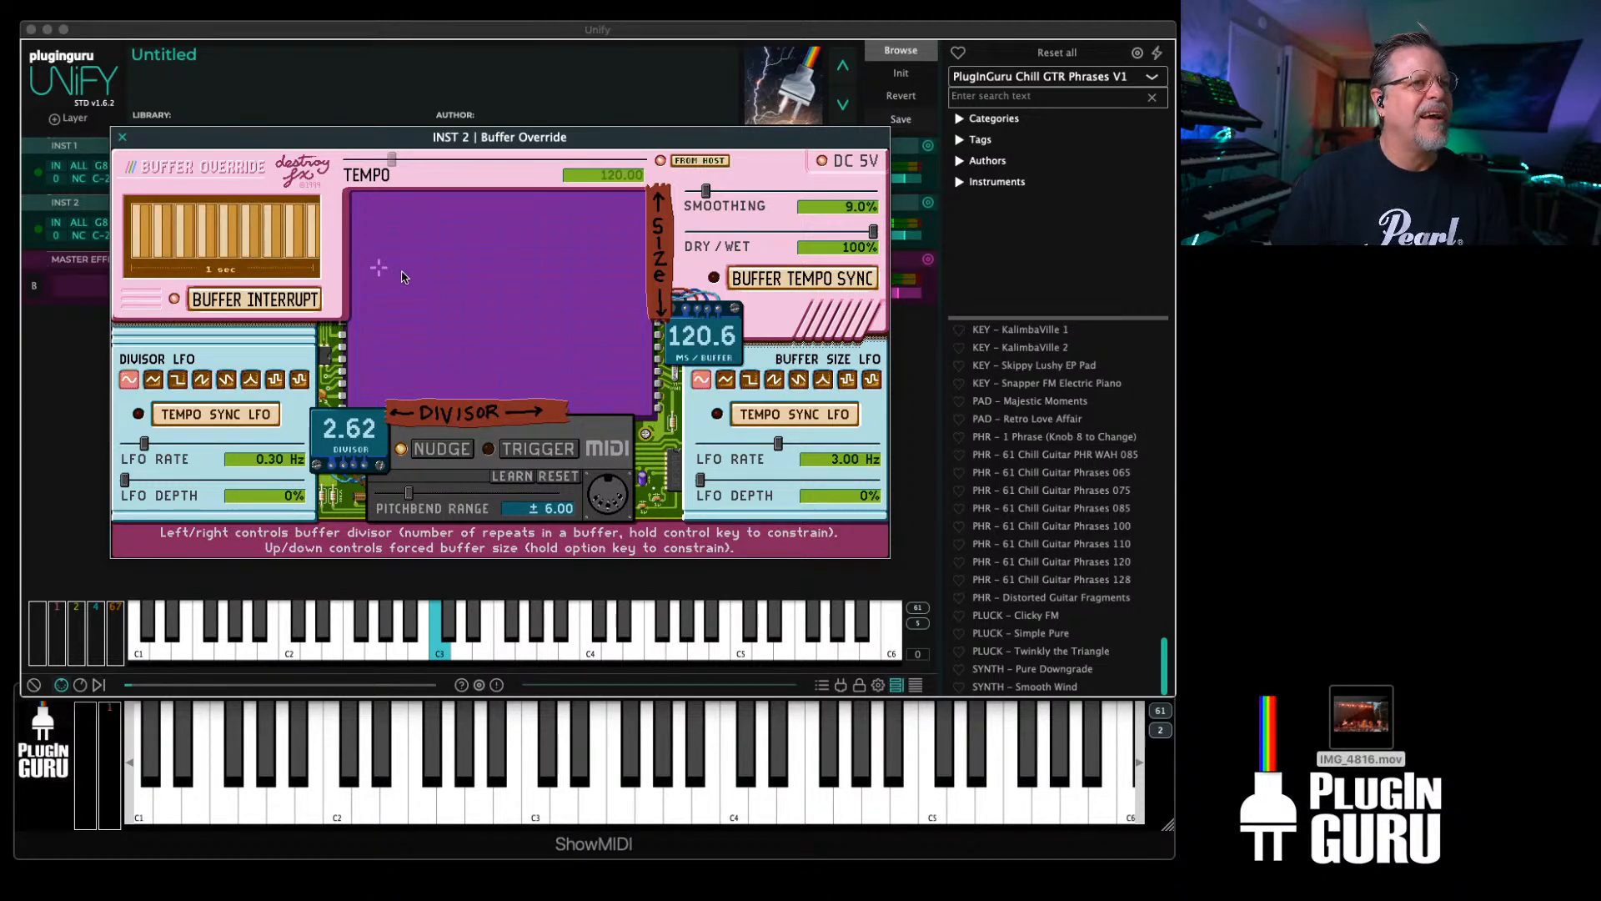
{"action": "left_click", "coordinate": [178, 380]}
{"action": "left_click_drag", "start_coordinate": [143, 444], "coordinate": [258, 443]}
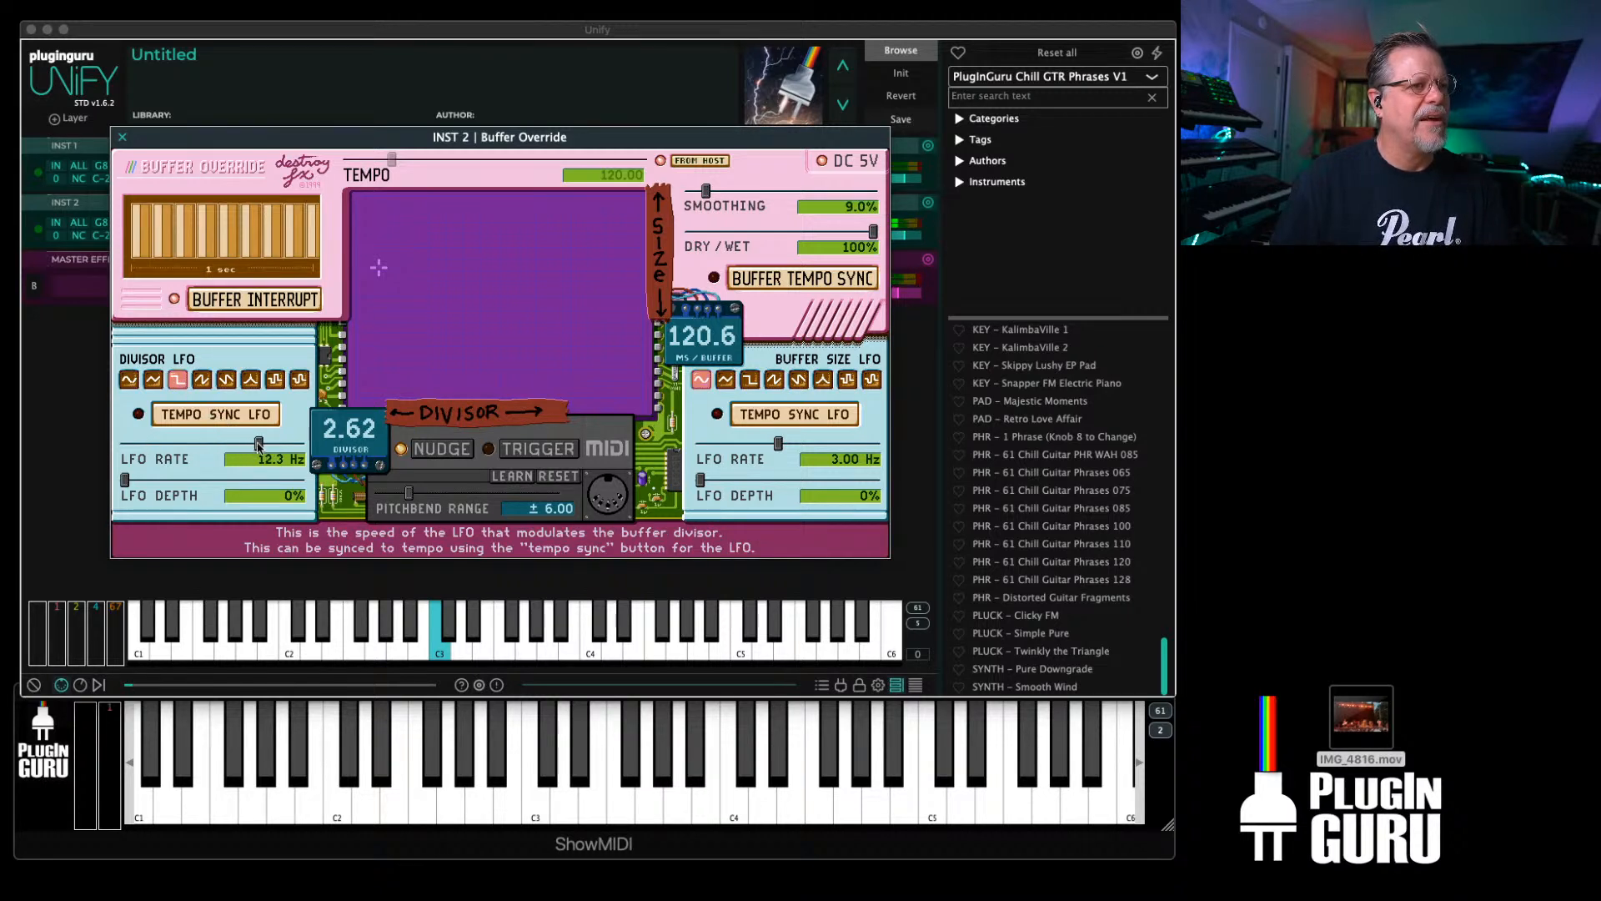
Step: Set Buffer Override's divisor to about 7.53, its buffer size to about 28.8 ms and its MIDI mode to Trigger, and close the editor
{"action": "left_click", "coordinate": [450, 278]}
{"action": "left_click_drag", "start_coordinate": [456, 278], "coordinate": [420, 235]}
{"action": "left_click", "coordinate": [553, 452]}
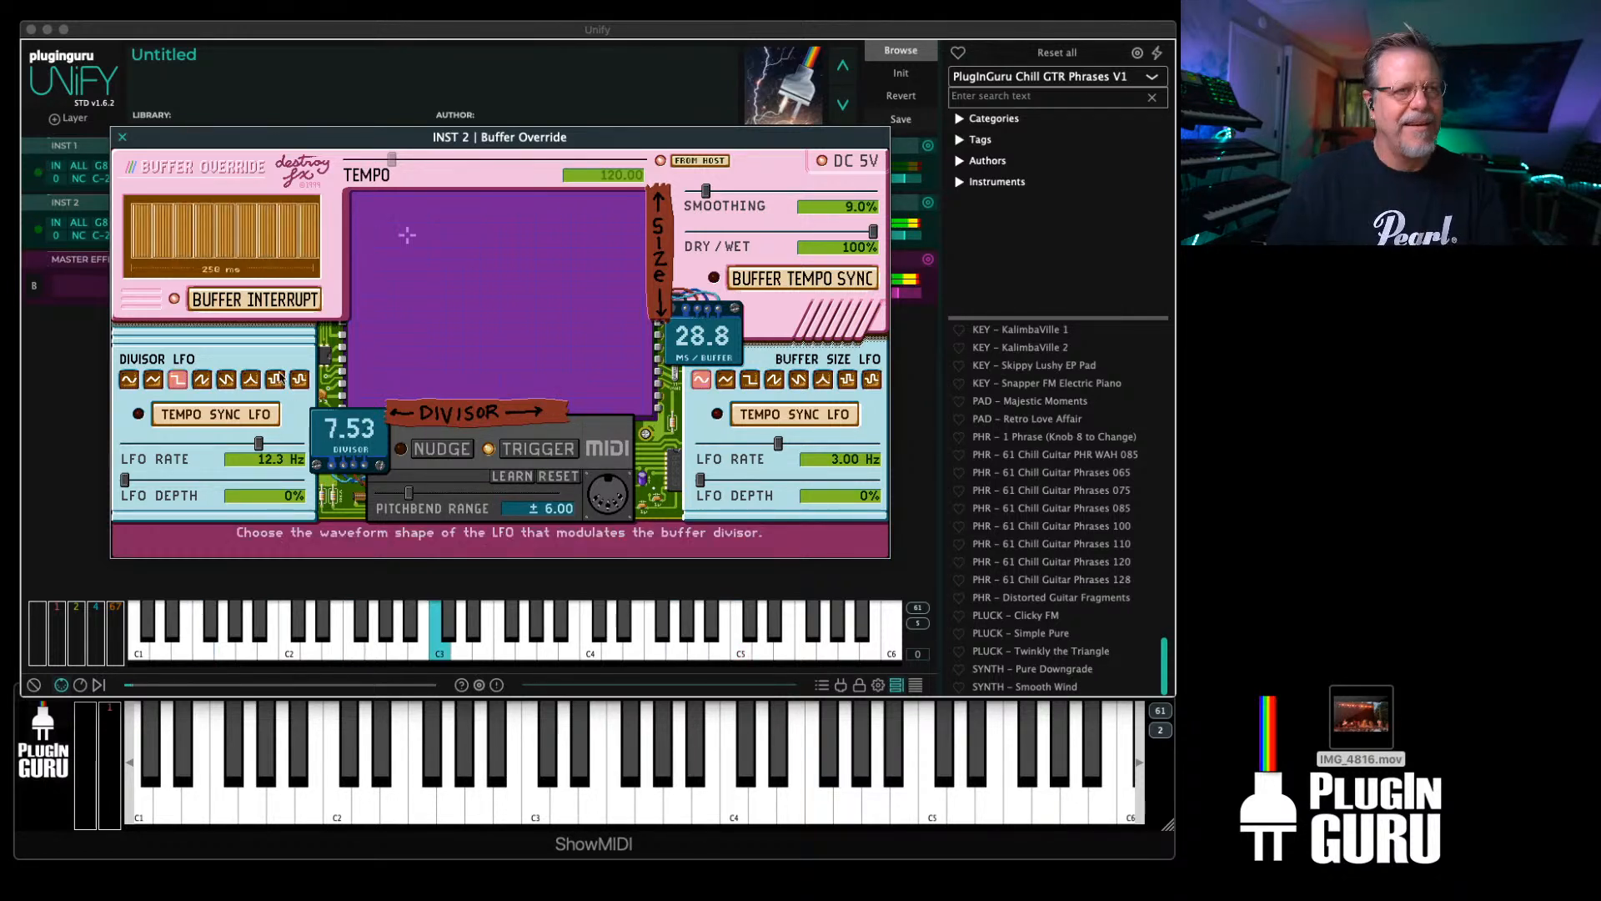
{"action": "left_click", "coordinate": [121, 138]}
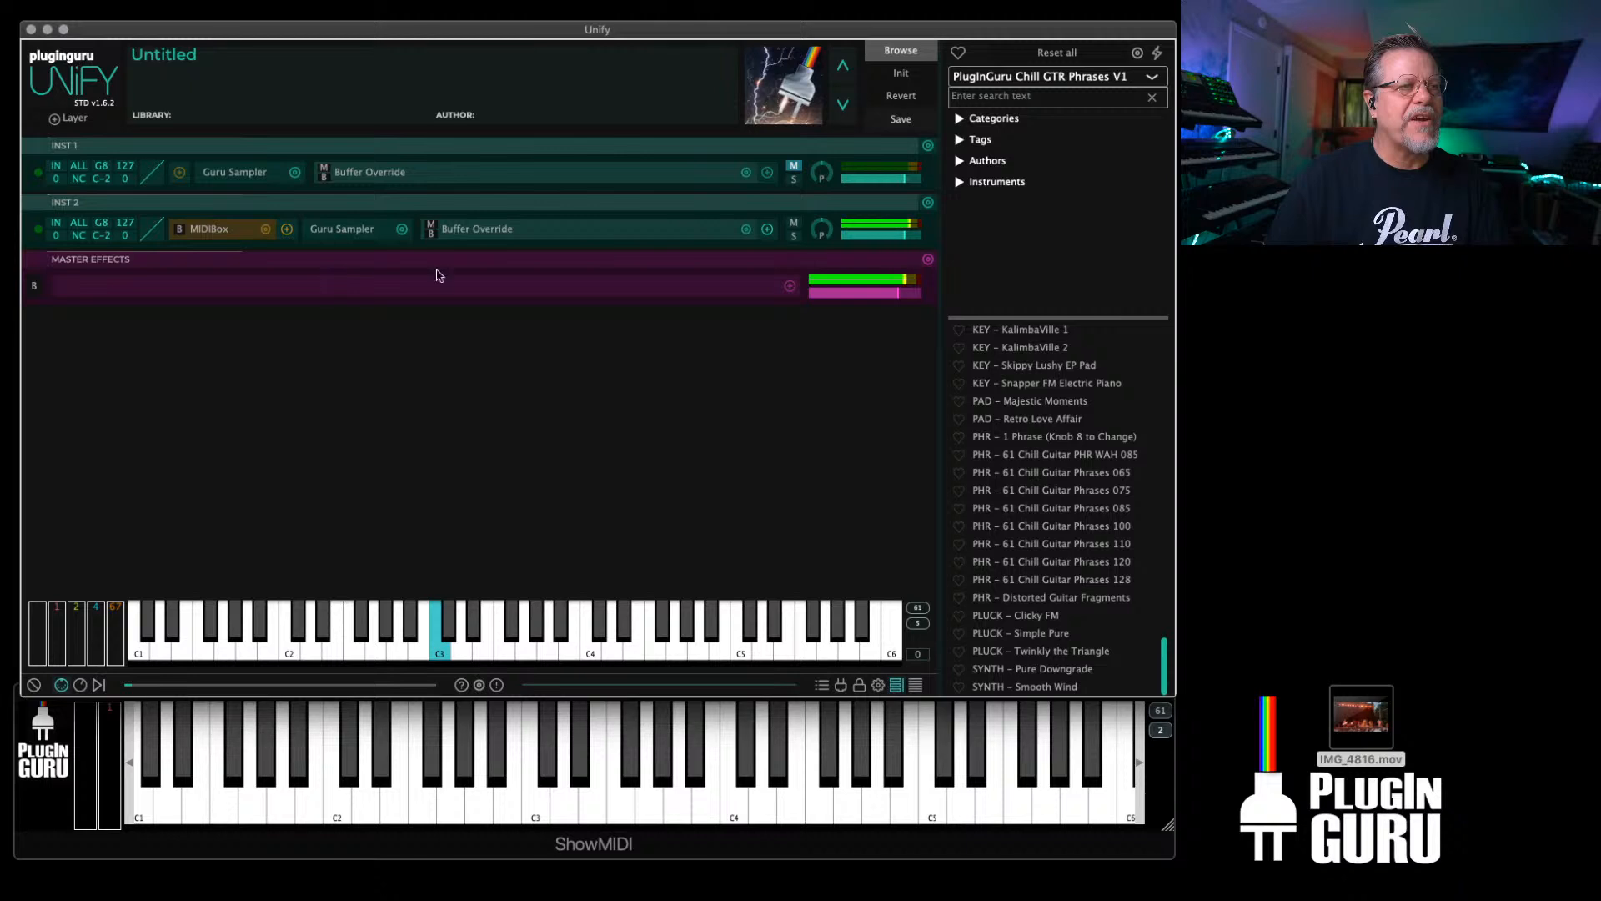
Step: Swap INST 2's Buffer Override for the Destroy FX Geometer effect
{"action": "left_click", "coordinate": [746, 230]}
{"action": "mouse_move", "coordinate": [674, 304]}
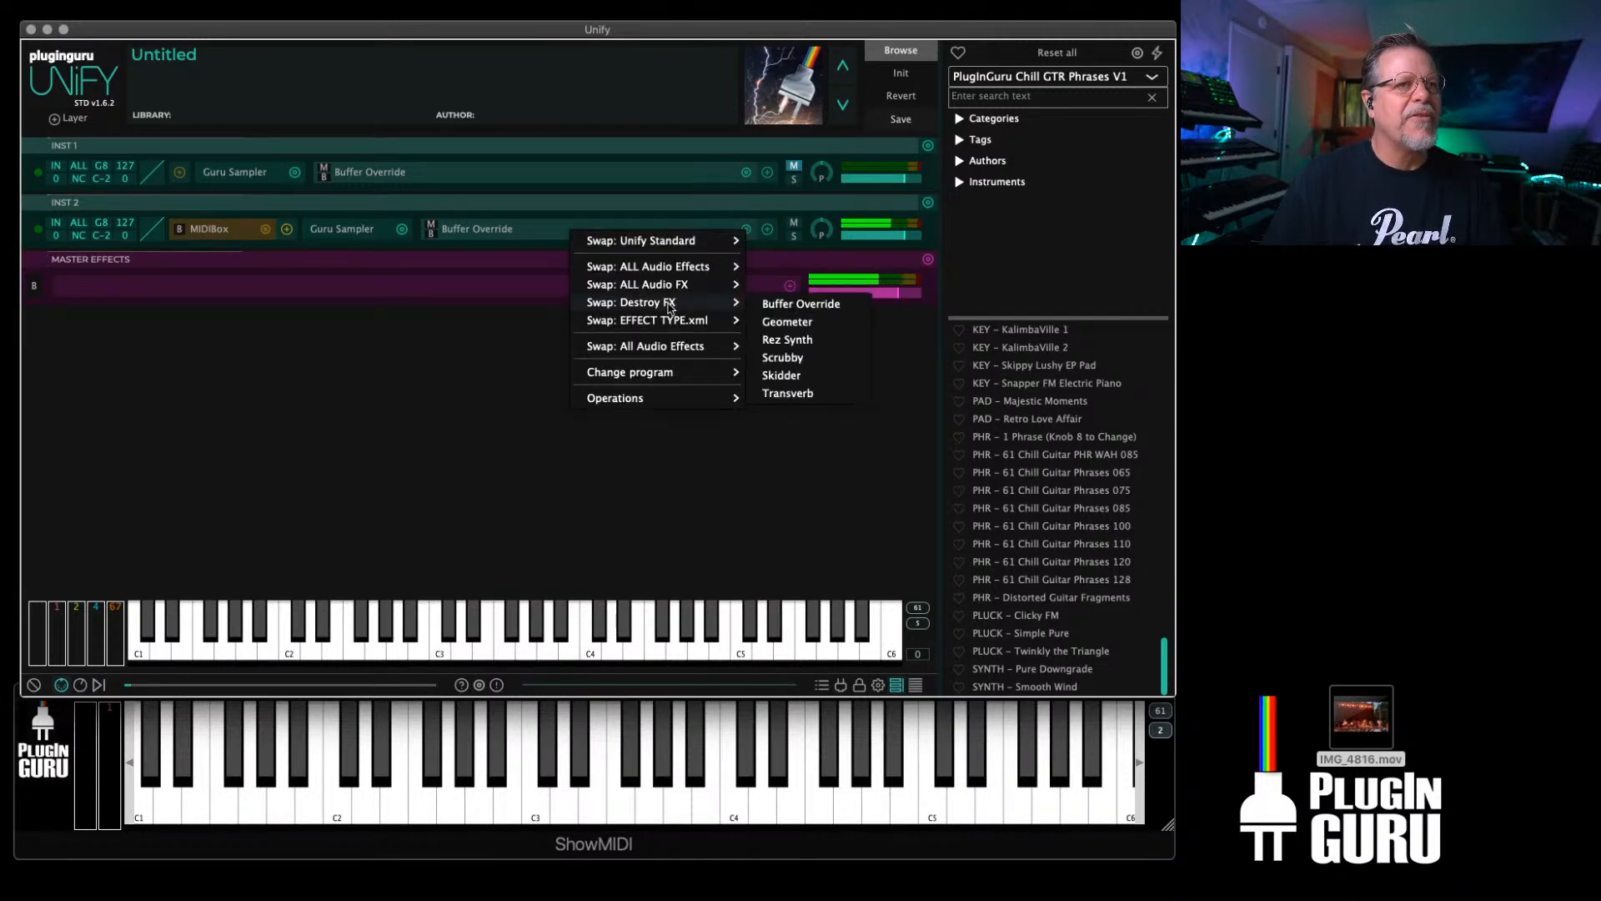
{"action": "left_click", "coordinate": [787, 323]}
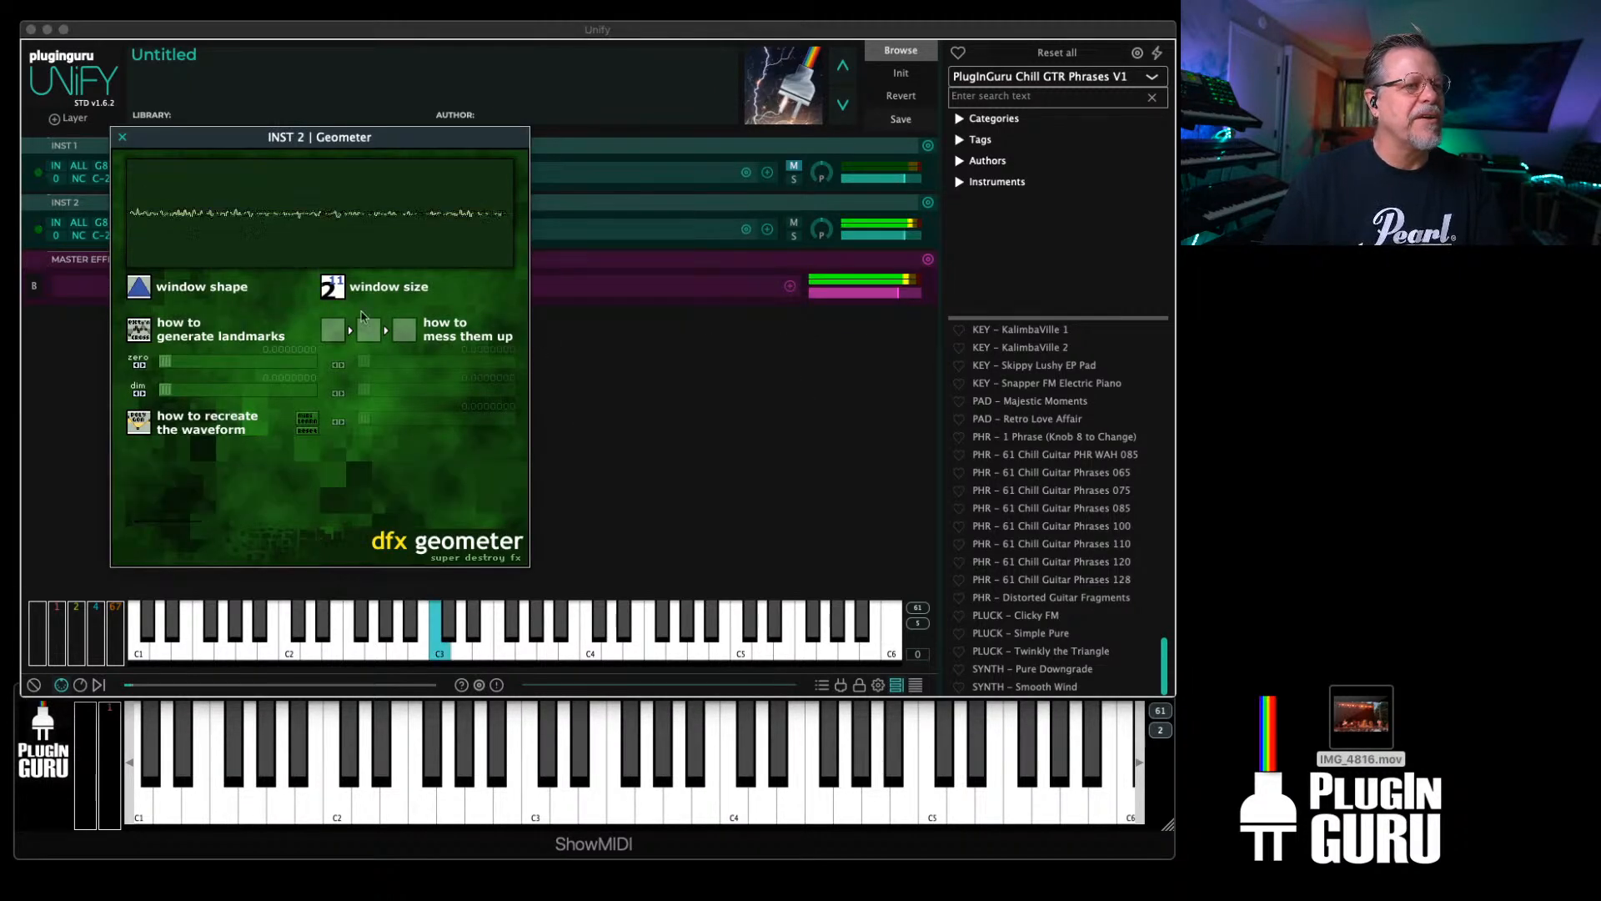
Step: Change Geometer's window shape, raise its zero and dim amounts, set the first two mess-up operations to x2 with raised jump amounts, and close it
{"action": "left_click", "coordinate": [142, 289]}
{"action": "left_click", "coordinate": [142, 289]}
{"action": "left_click", "coordinate": [141, 289]}
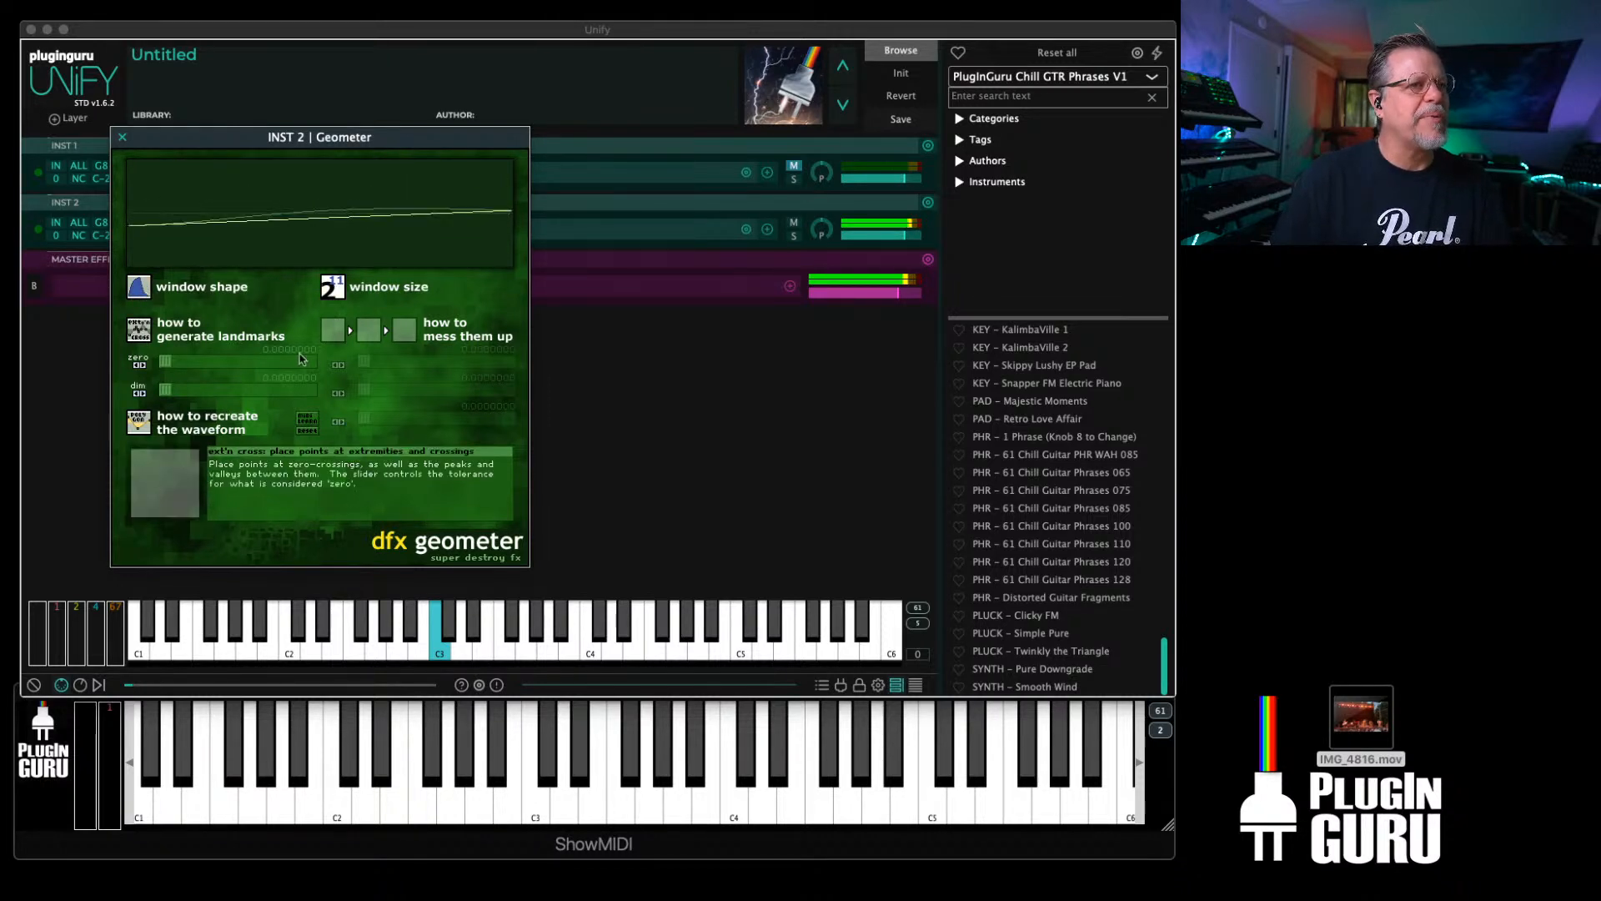
{"action": "left_click_drag", "start_coordinate": [166, 390], "coordinate": [190, 365]}
{"action": "left_click", "coordinate": [368, 331]}
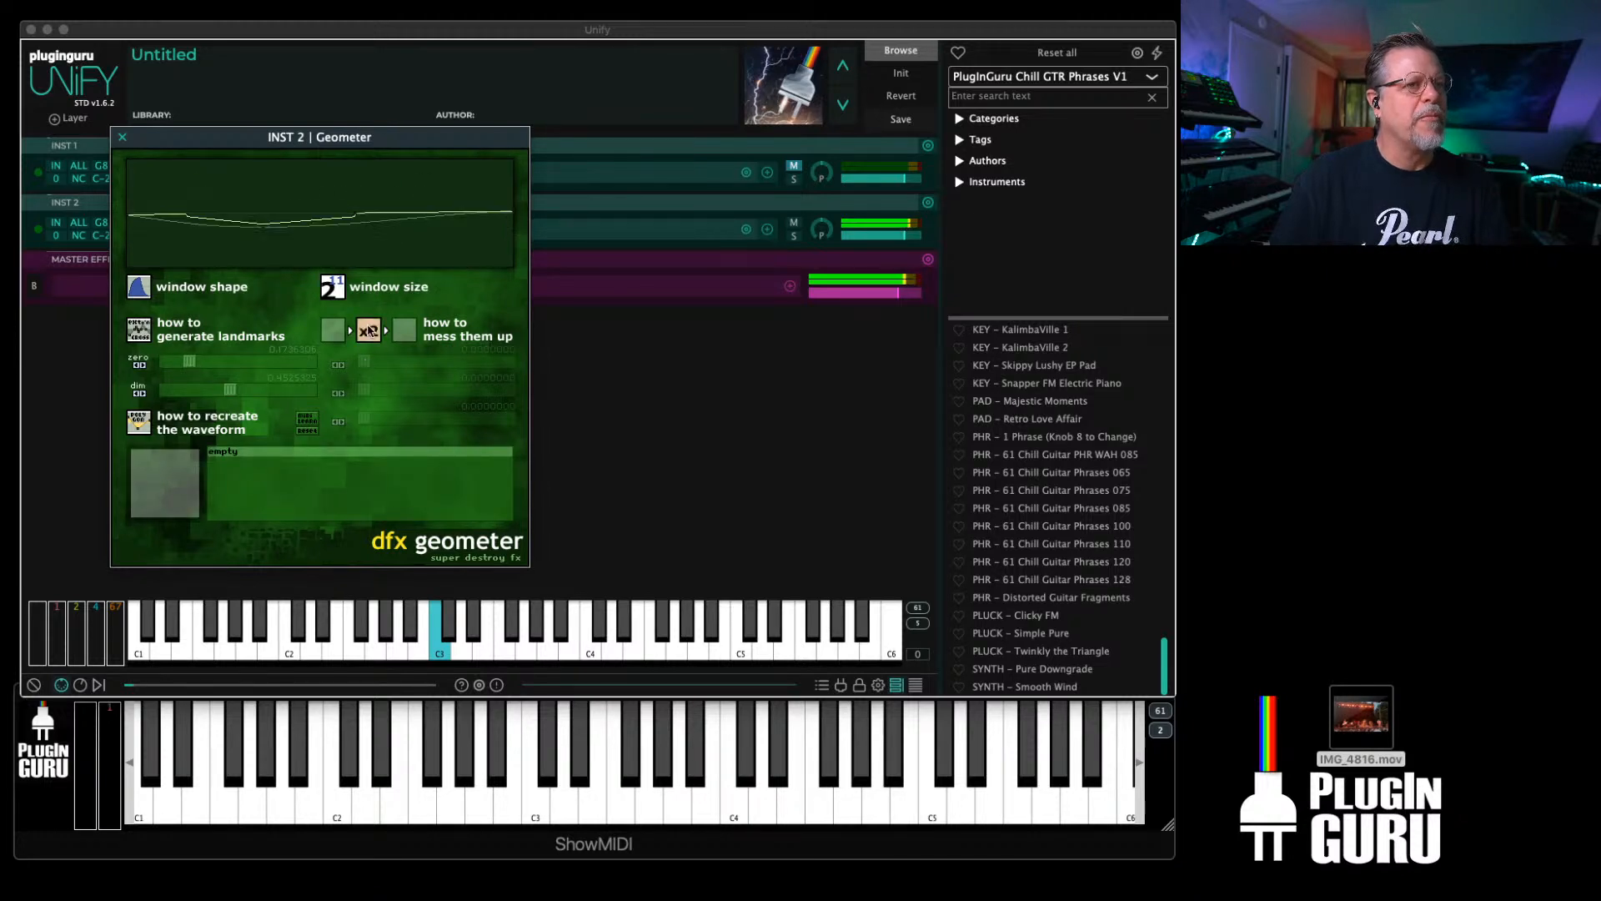
{"action": "left_click", "coordinate": [336, 331]}
{"action": "left_click_drag", "start_coordinate": [436, 362], "coordinate": [419, 392]}
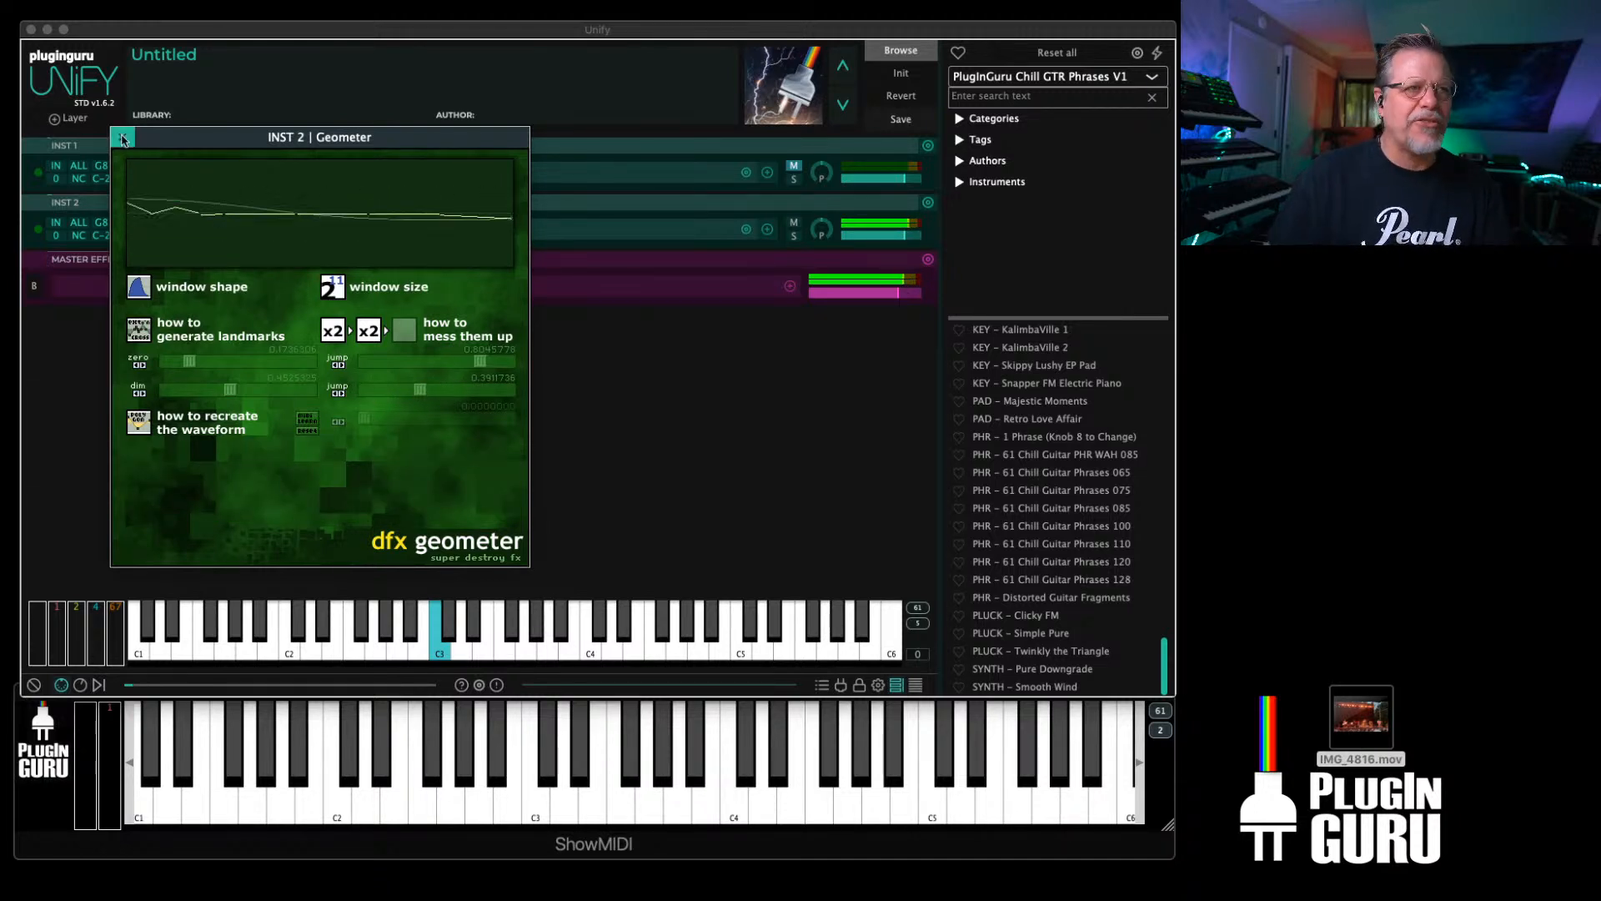
{"action": "left_click", "coordinate": [122, 137]}
Step: Swap INST 2's Geometer for the Destroy FX Rez Synth effect and close its editor
{"action": "left_click", "coordinate": [747, 229]}
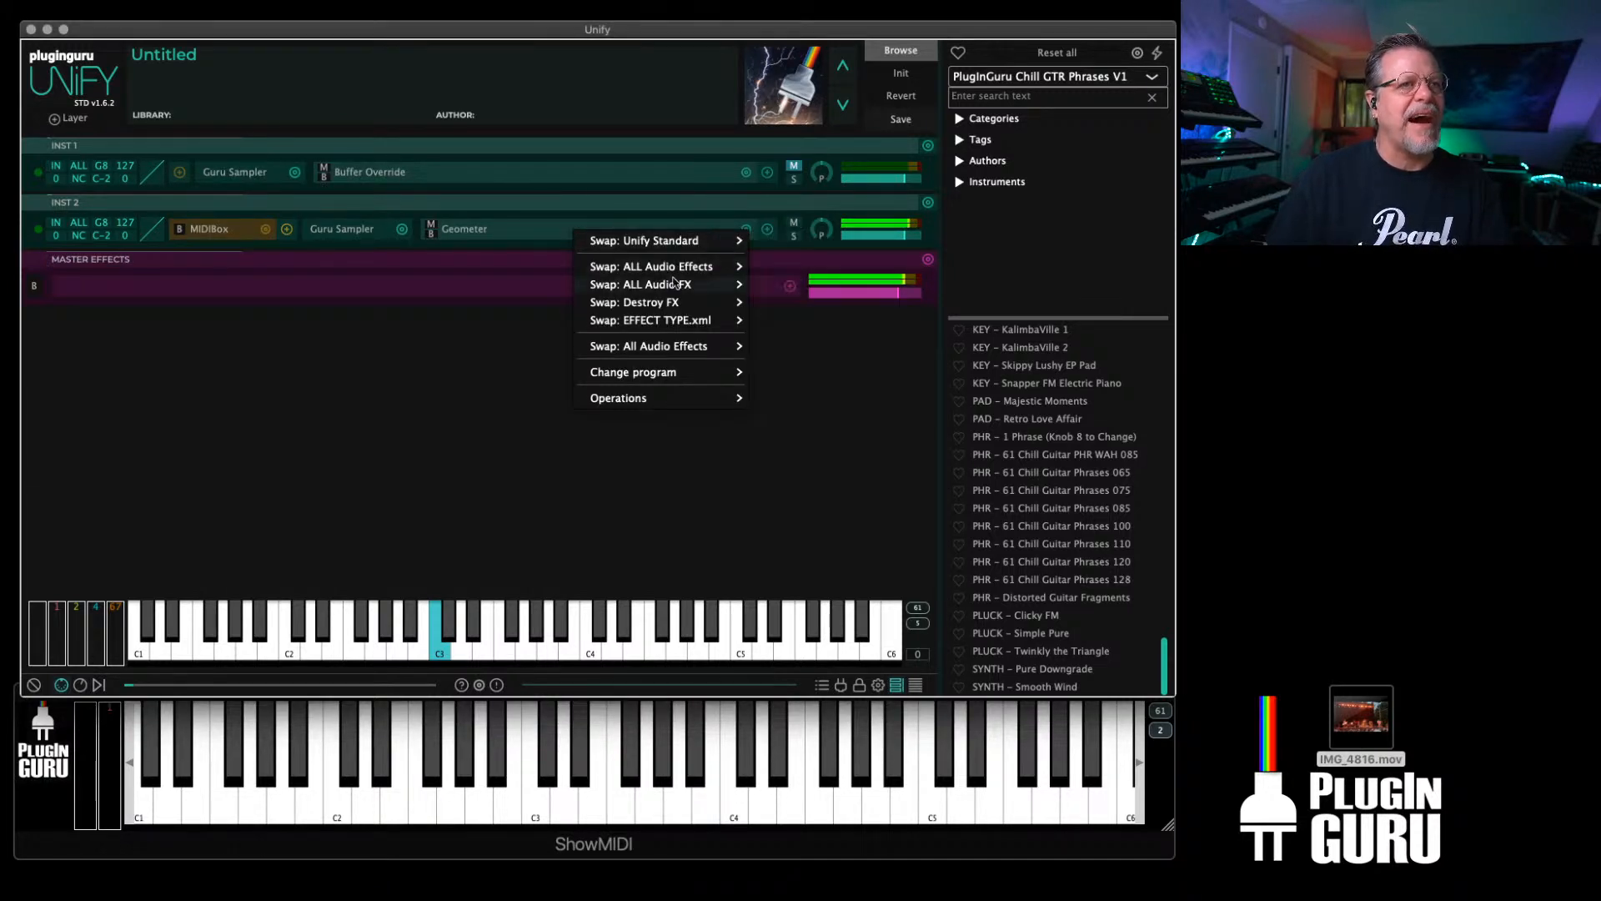
{"action": "mouse_move", "coordinate": [665, 307]}
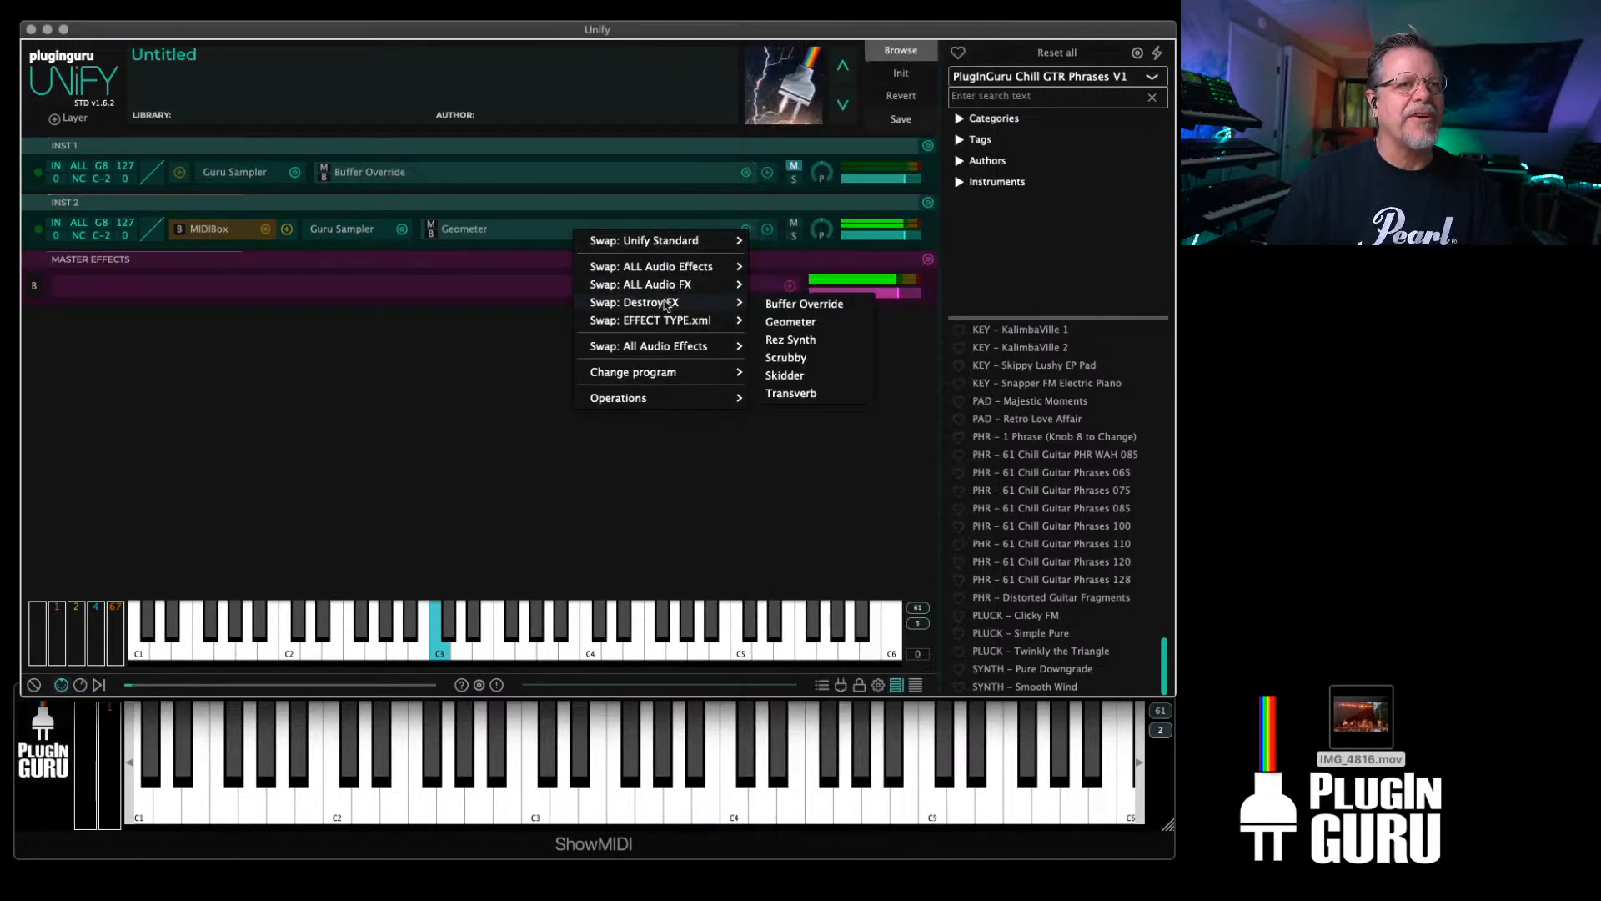
{"action": "left_click", "coordinate": [814, 339]}
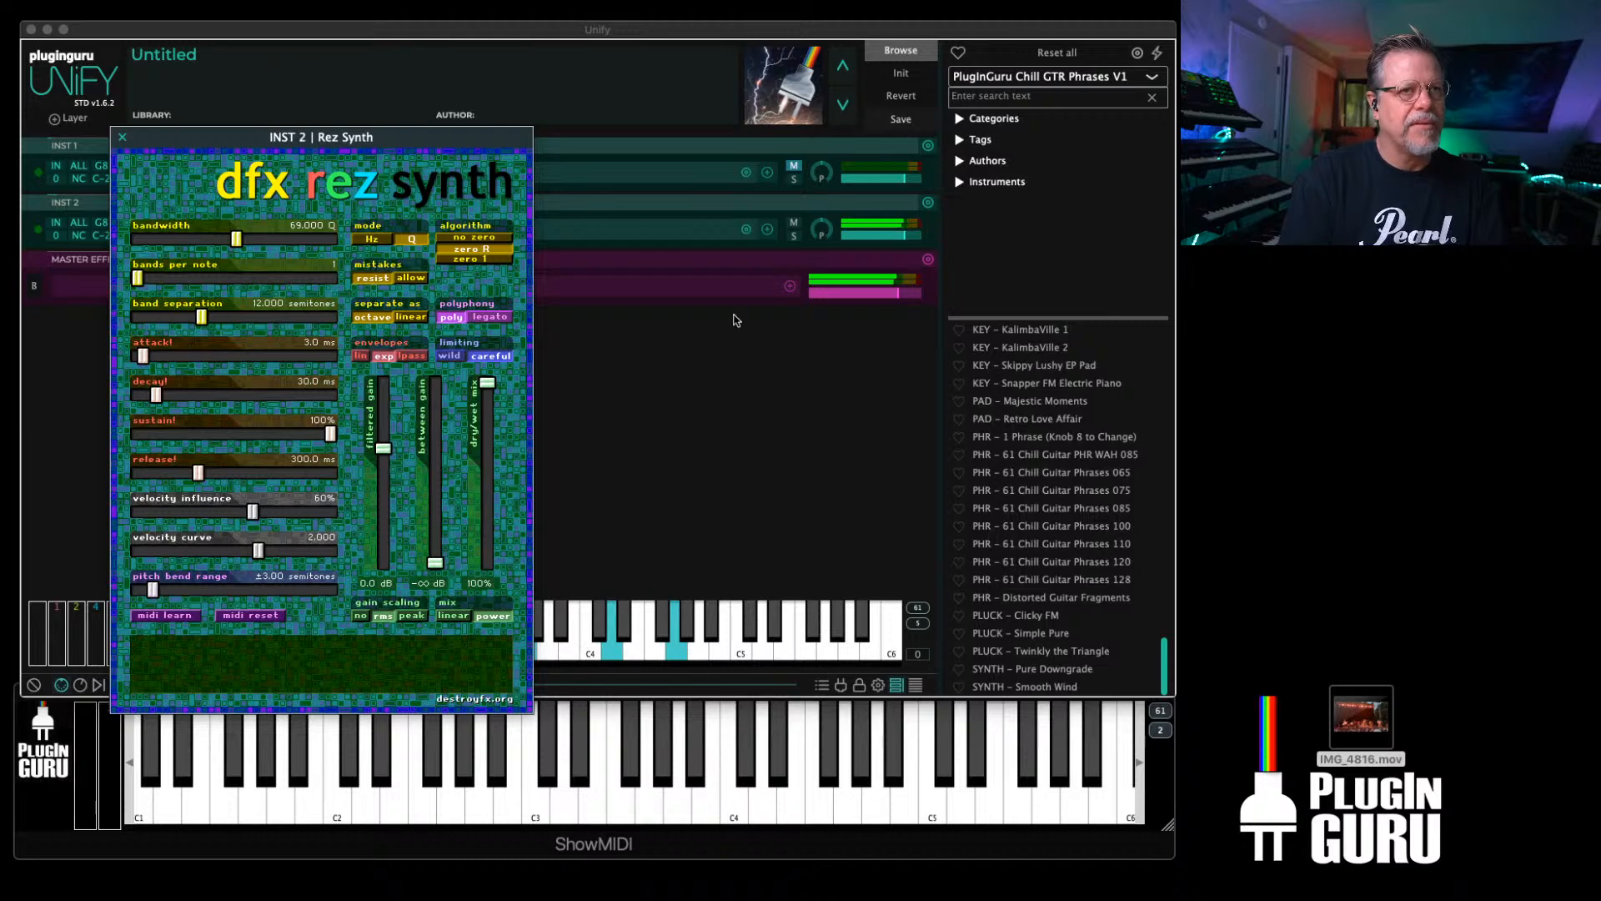
{"action": "left_click", "coordinate": [122, 137]}
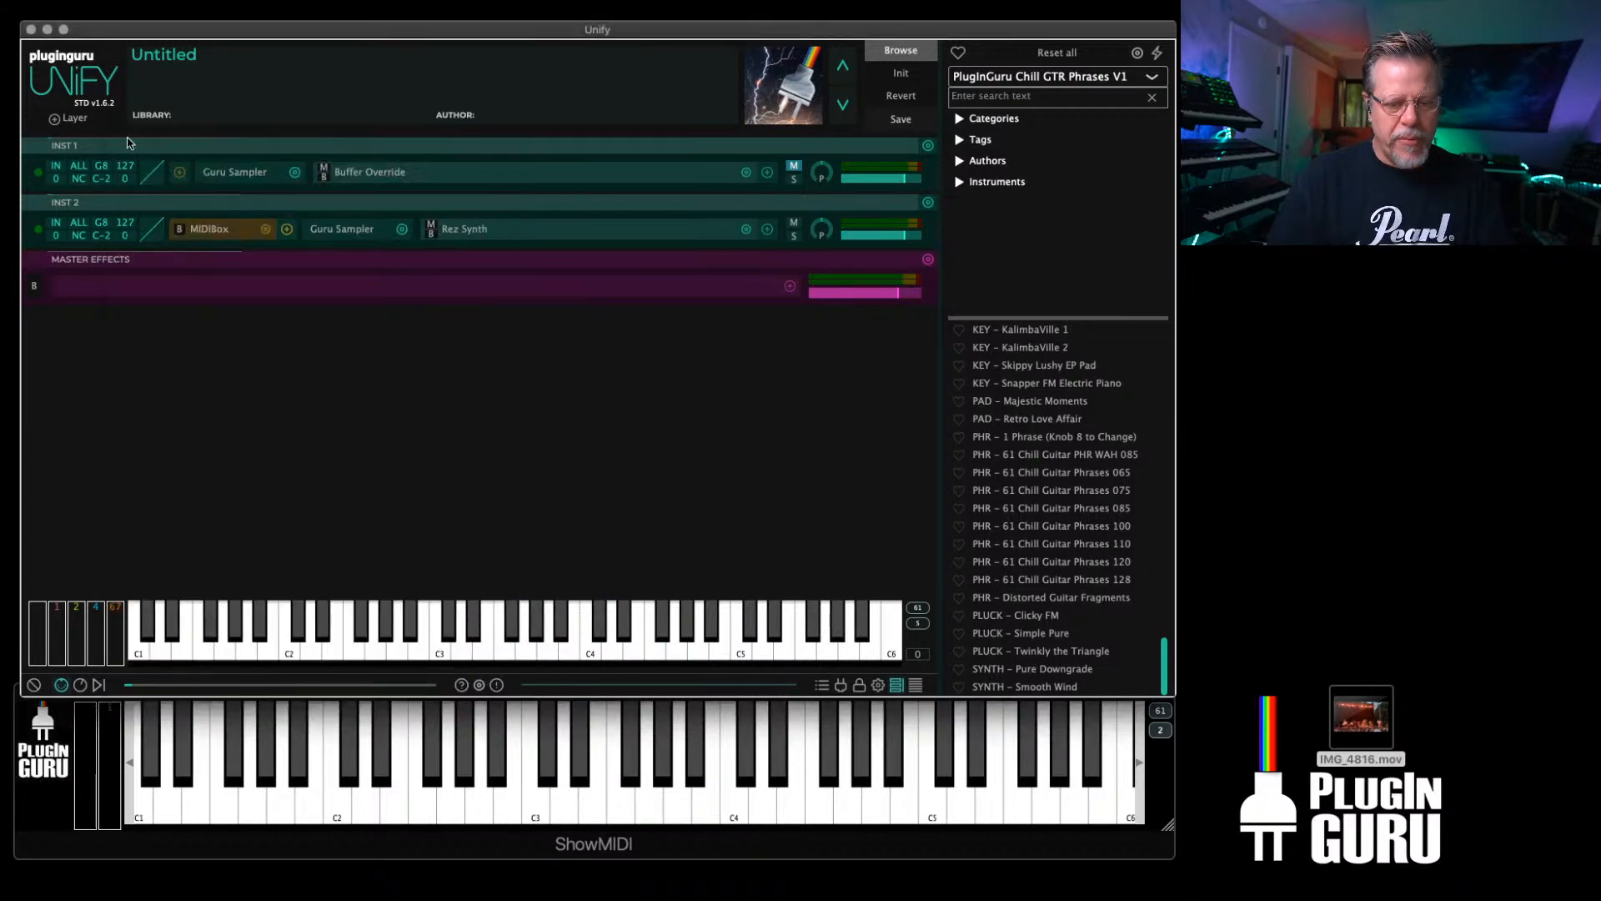
Step: Set the MIDI file notes mode of INST 2's MIDIBox to Play Only and close its editor
{"action": "left_click", "coordinate": [199, 227]}
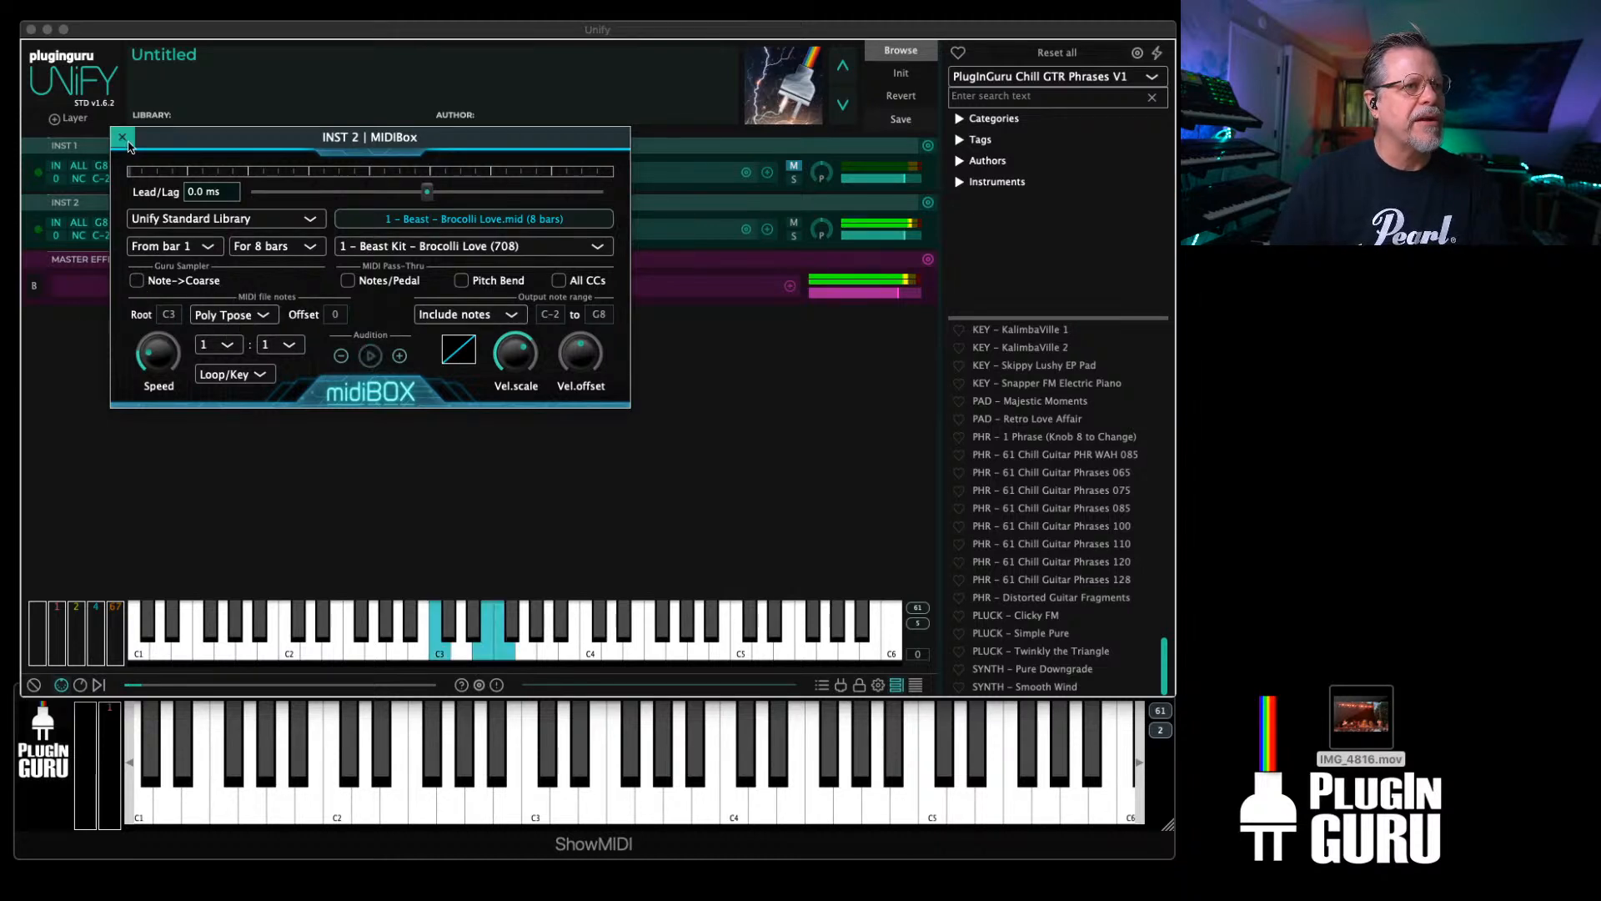
{"action": "left_click", "coordinate": [241, 320]}
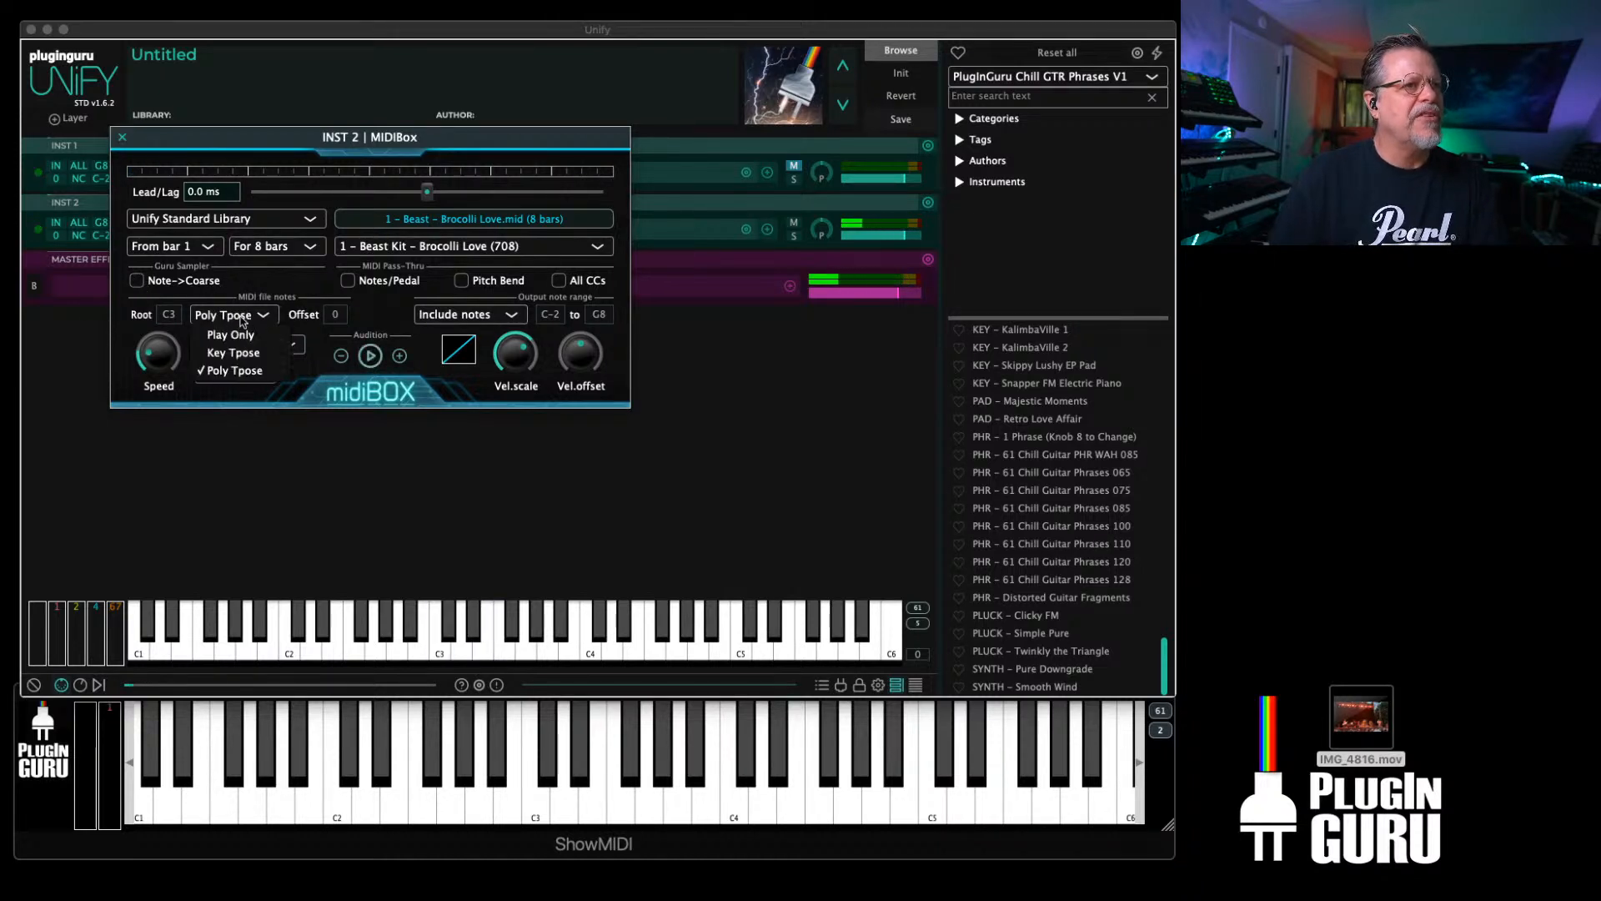
{"action": "left_click", "coordinate": [244, 335]}
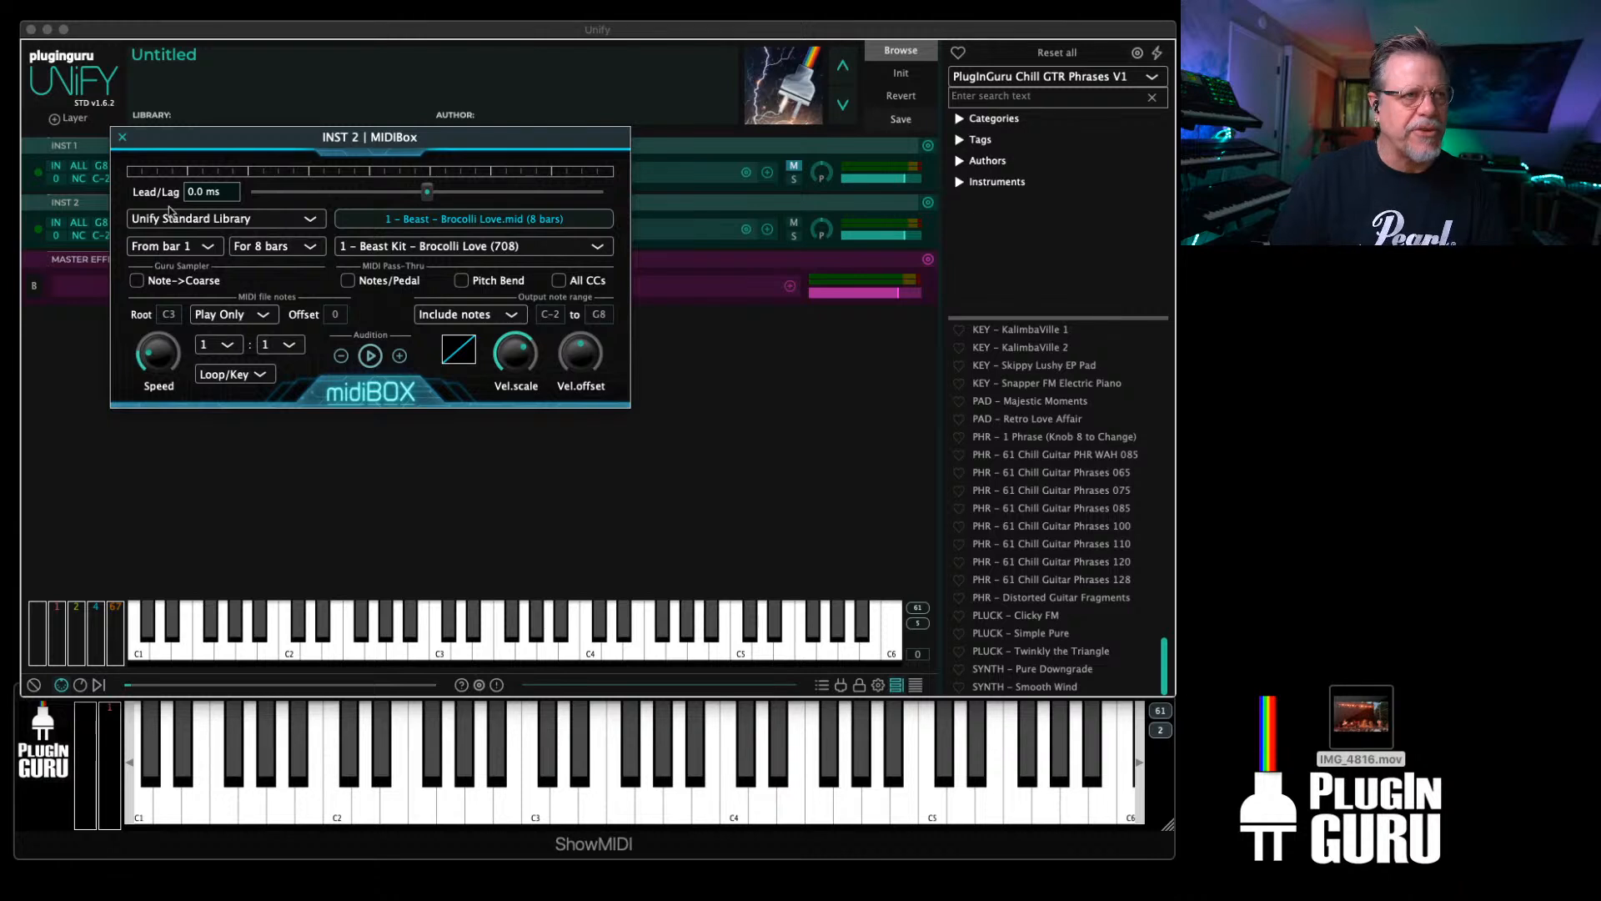
{"action": "left_click", "coordinate": [125, 137]}
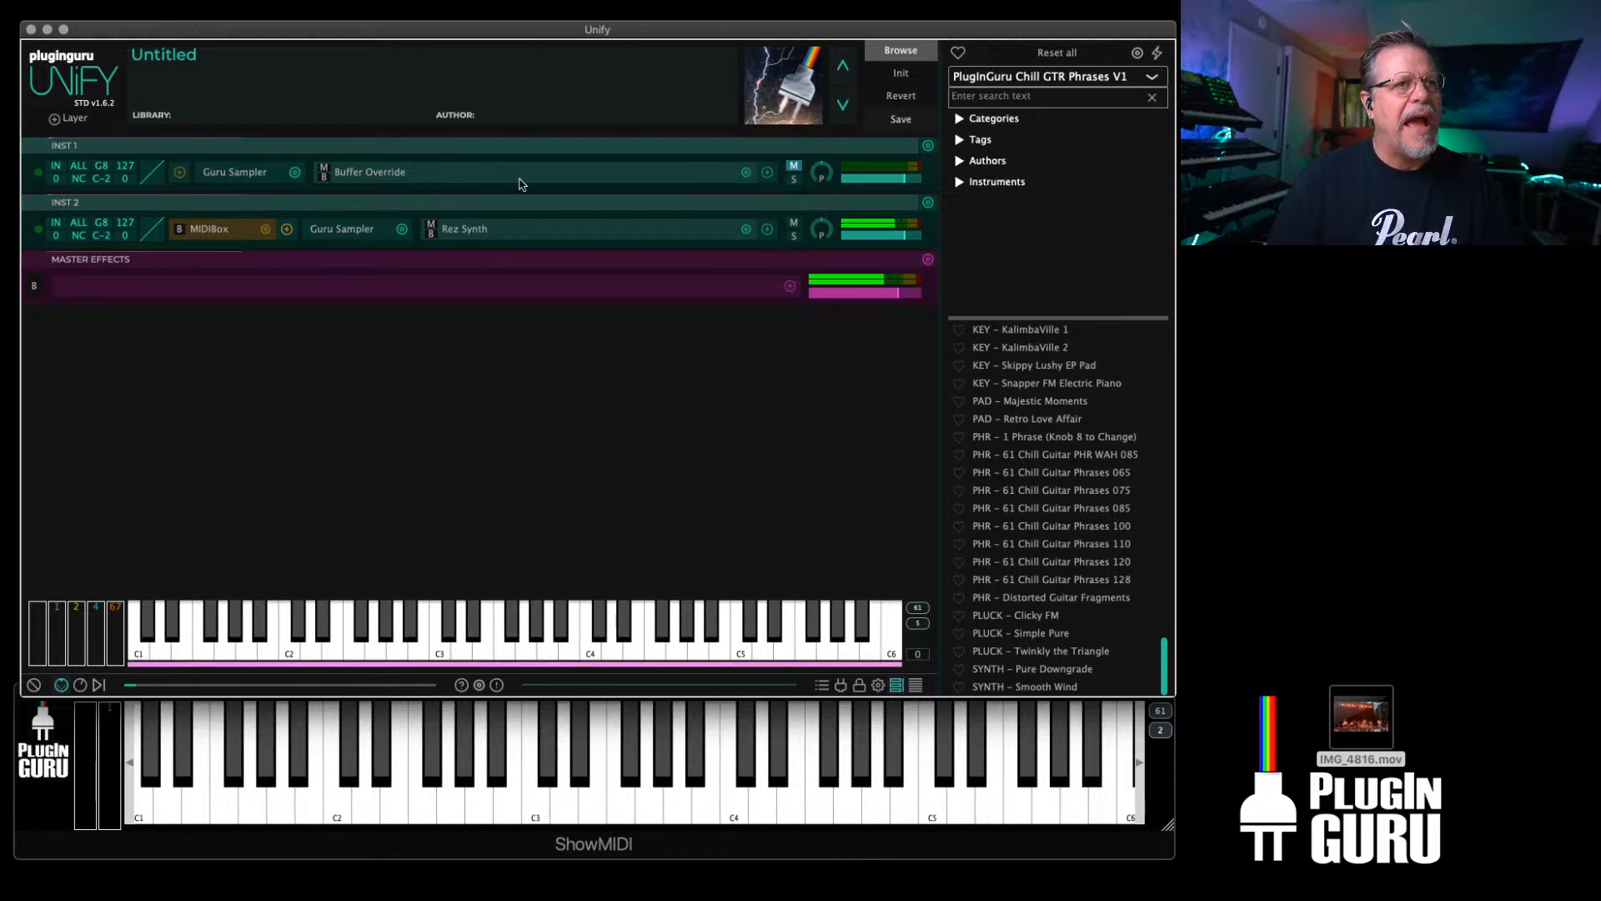
Step: Open INST 2's Rez Synth and set bandwidth to about 179 Q, bands per note to 14 and band separation to about 0.33 semitones
{"action": "left_click", "coordinate": [467, 228]}
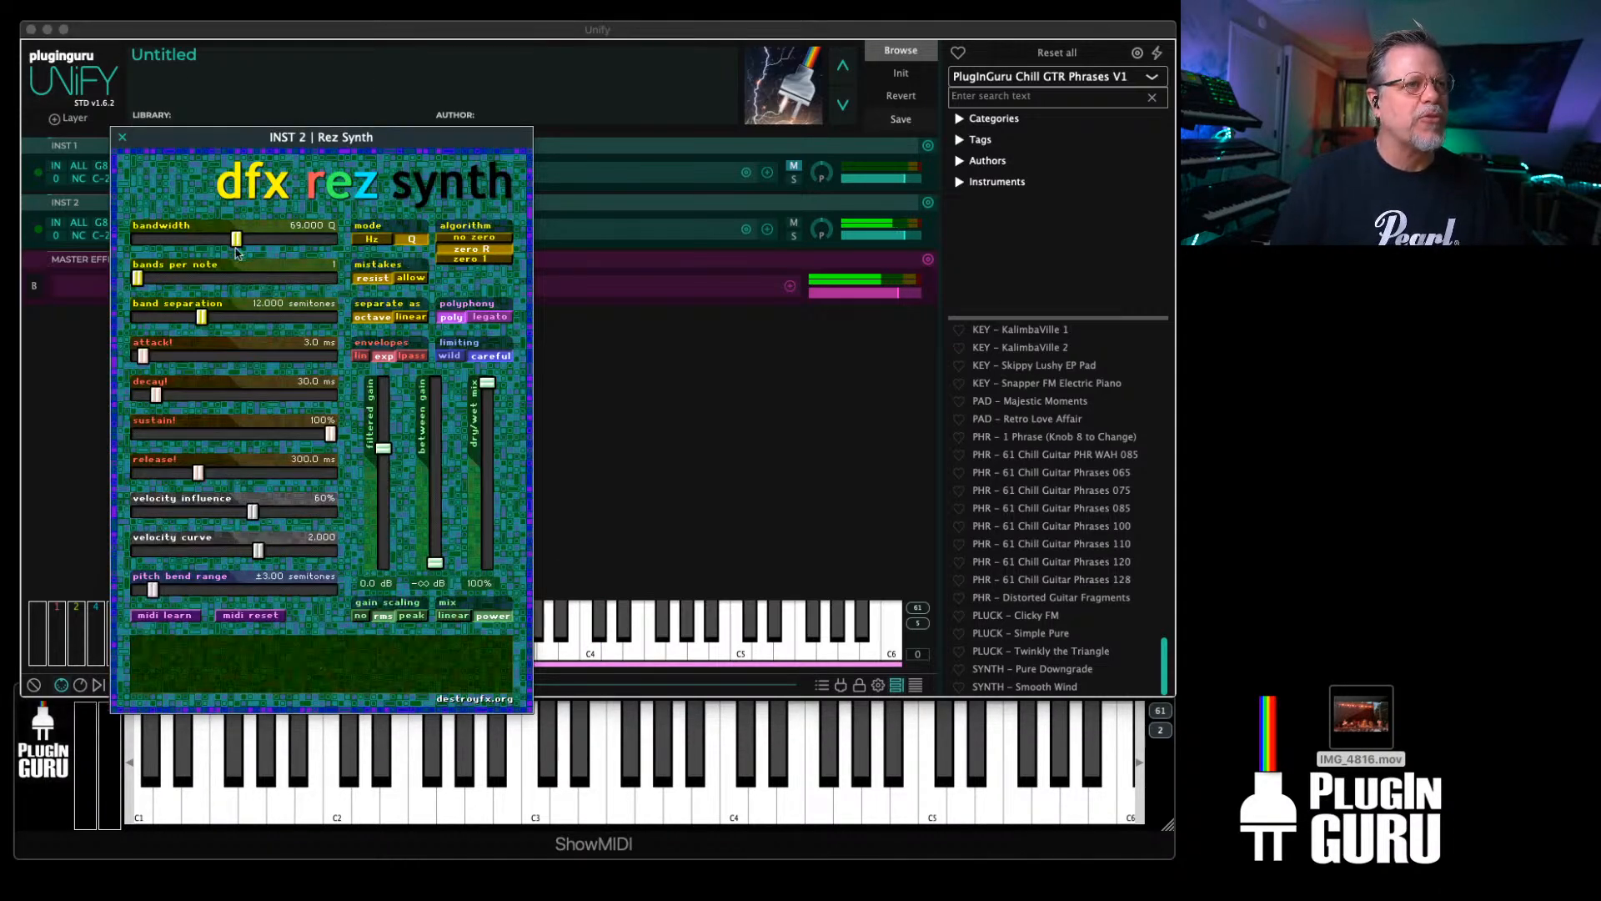
{"action": "mouse_move", "coordinate": [250, 240]}
{"action": "left_mouse_down"}
{"action": "mouse_move", "coordinate": [317, 242]}
{"action": "mouse_move", "coordinate": [199, 242]}
{"action": "mouse_move", "coordinate": [196, 282]}
{"action": "mouse_move", "coordinate": [273, 240]}
{"action": "left_mouse_up"}
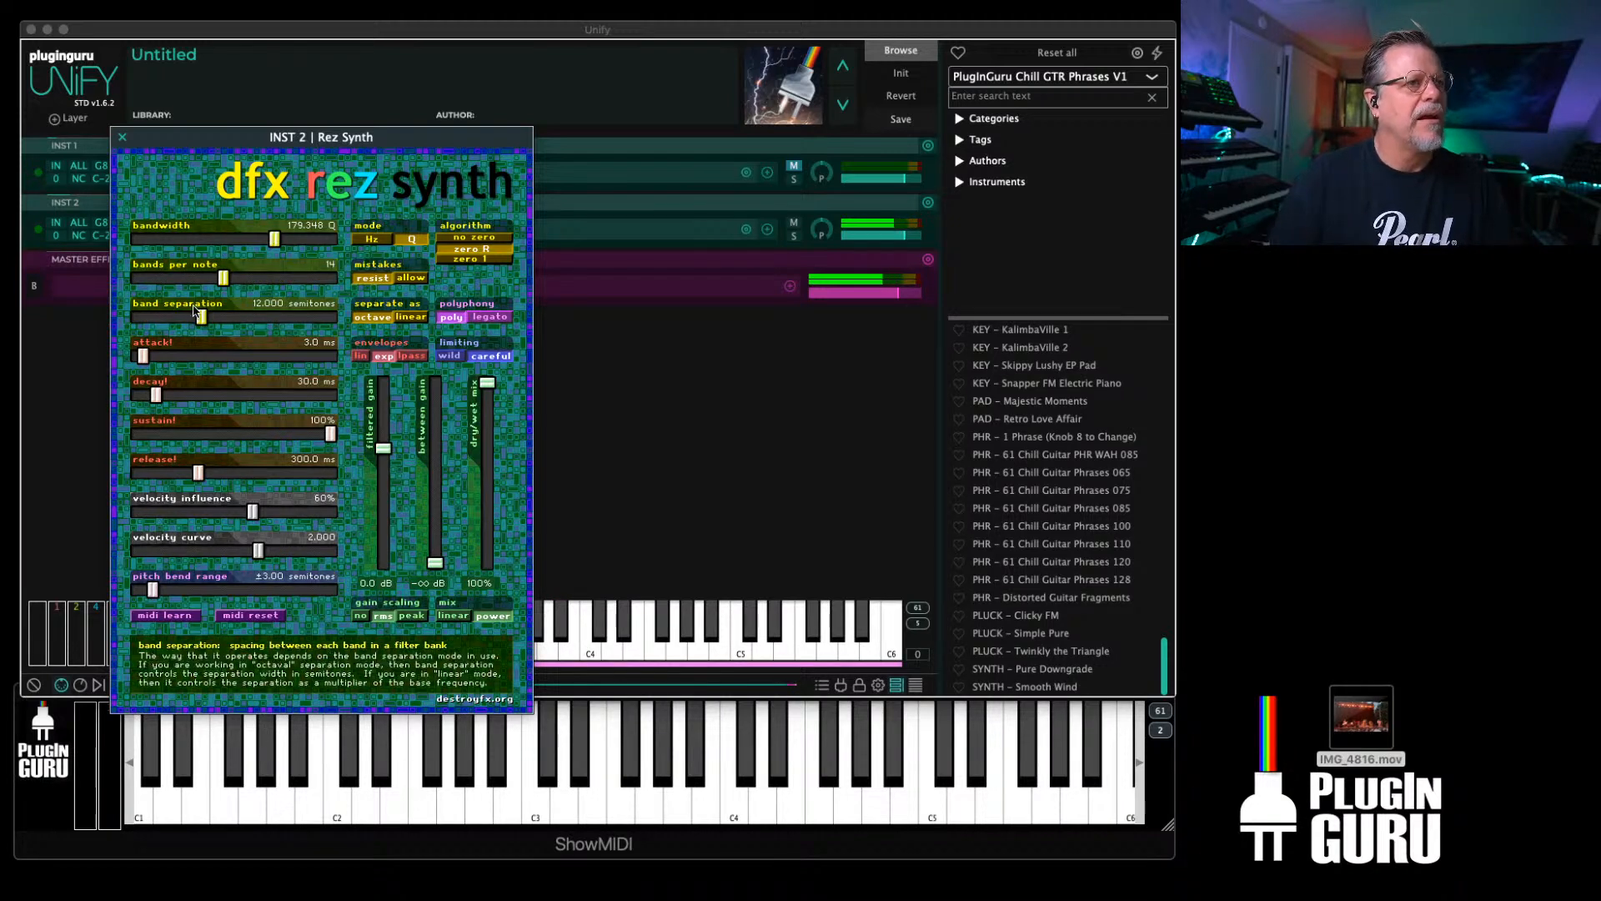
{"action": "left_click_drag", "start_coordinate": [203, 318], "coordinate": [256, 319]}
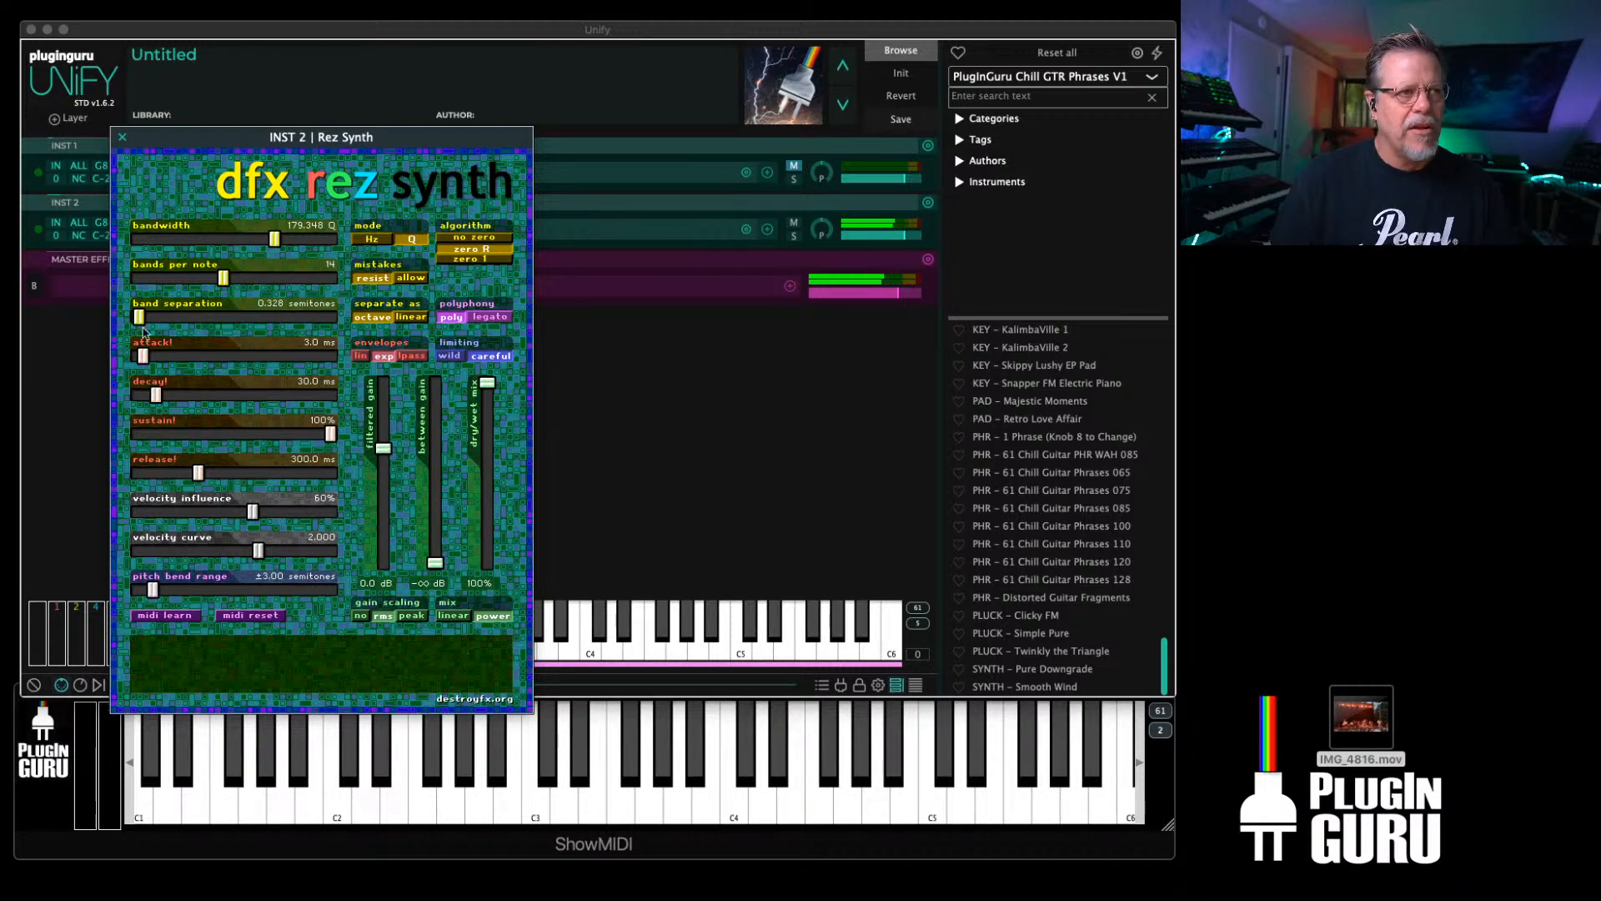
Step: Shape Rez Synth's envelope to 0 ms attack, about 2,195 ms decay, 47% sustain and about 486 ms release
{"action": "left_click_drag", "start_coordinate": [143, 358], "coordinate": [285, 368]}
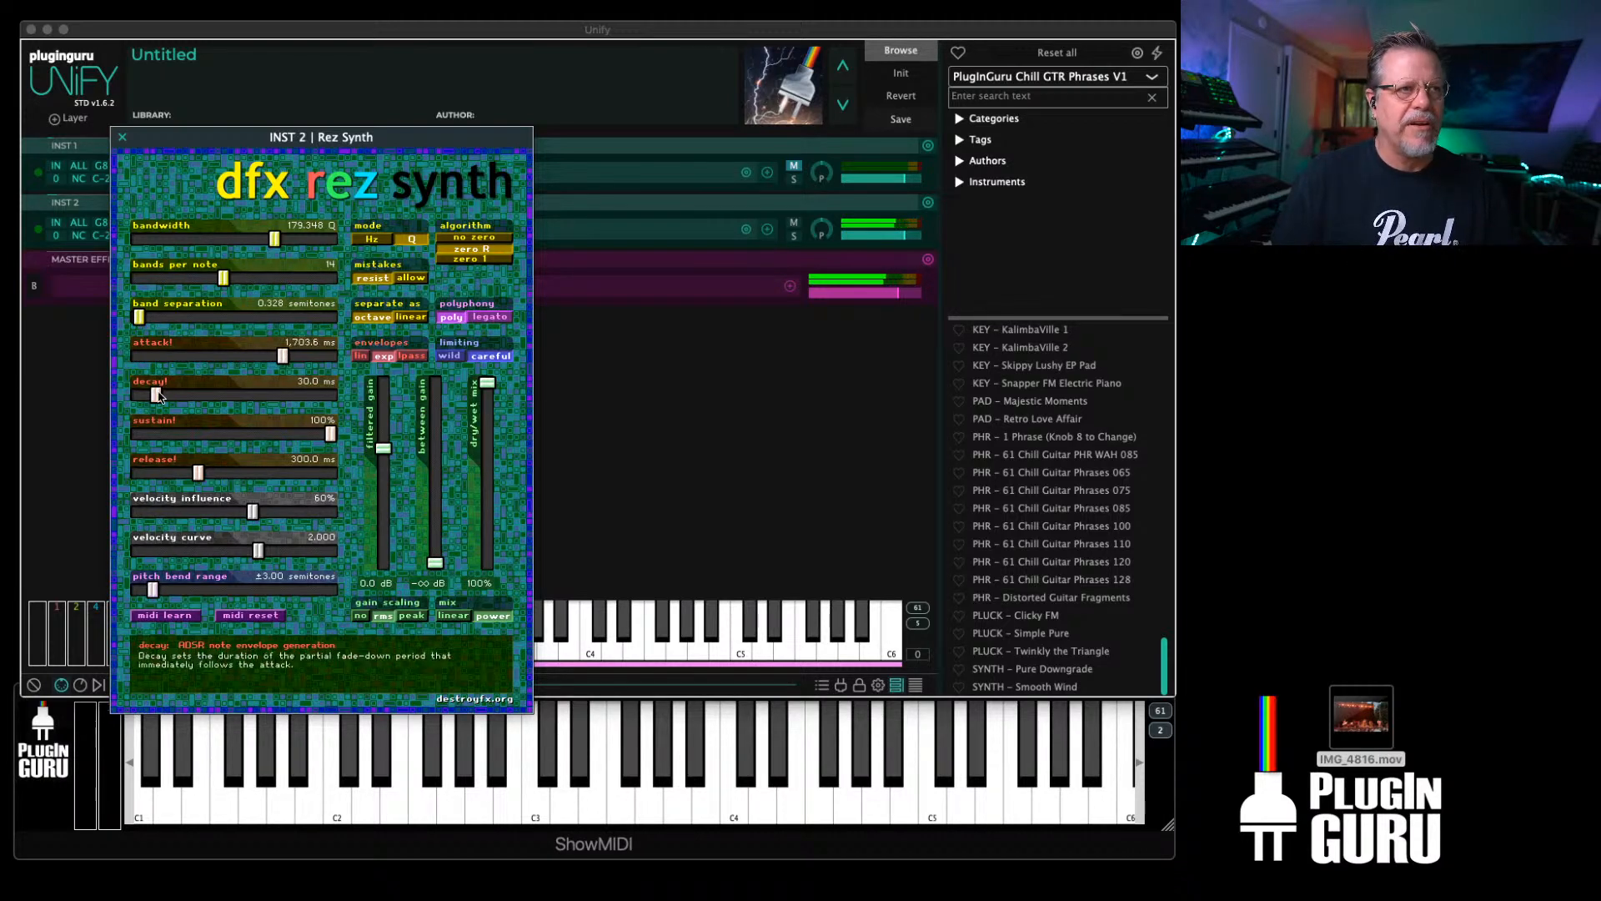
{"action": "left_click_drag", "start_coordinate": [156, 395], "coordinate": [298, 396]}
{"action": "left_click_drag", "start_coordinate": [191, 478], "coordinate": [208, 474]}
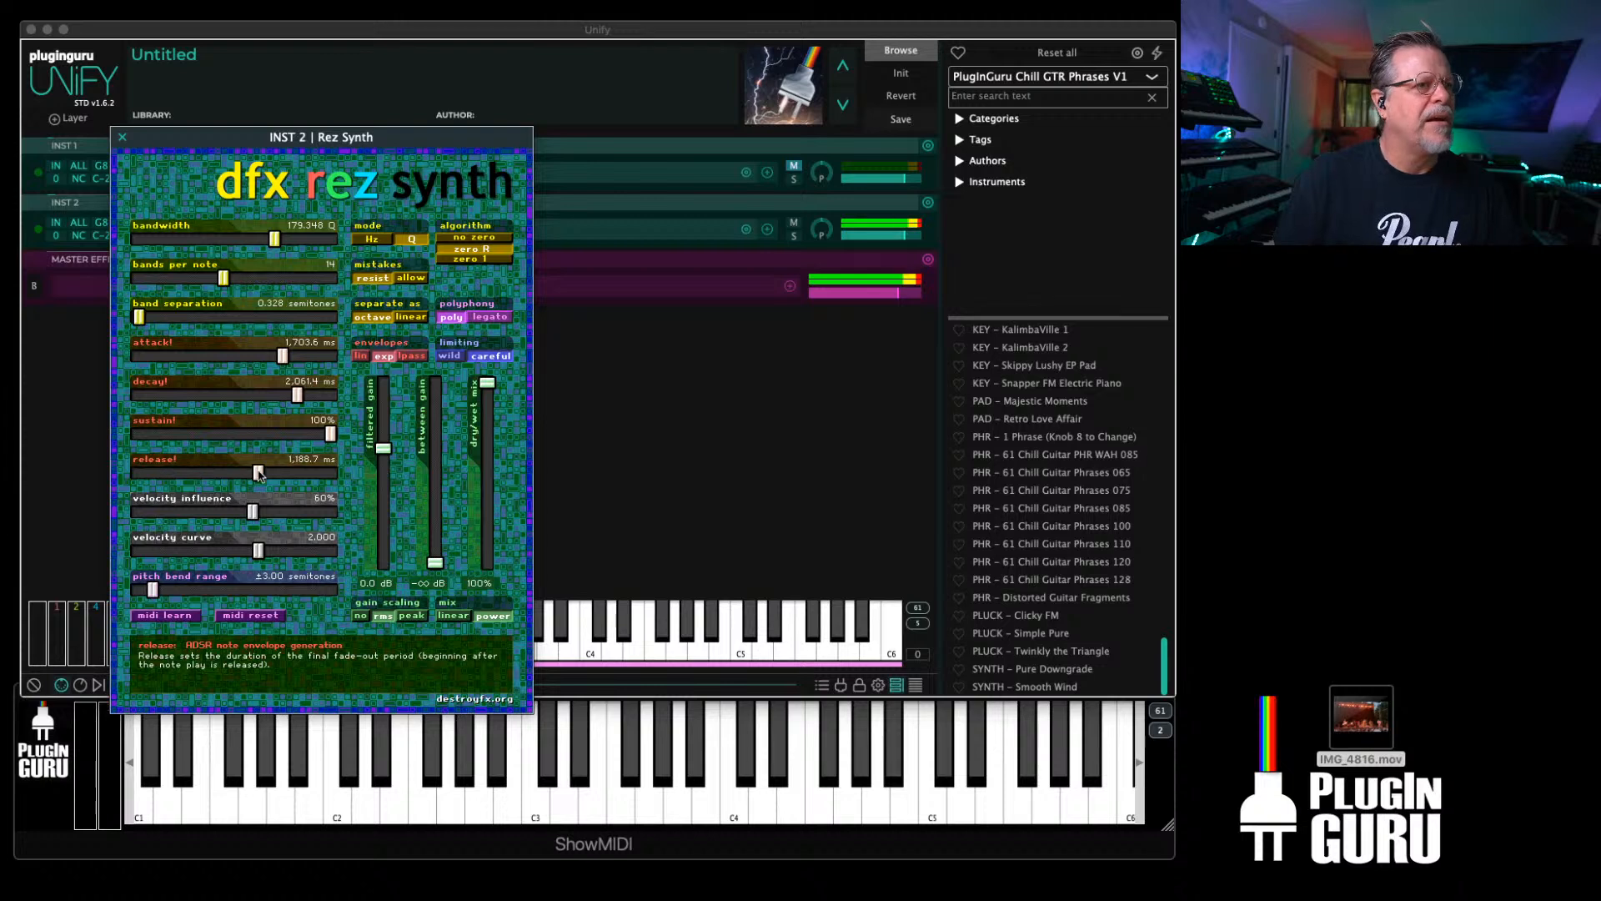
{"action": "left_click_drag", "start_coordinate": [330, 433], "coordinate": [155, 397]}
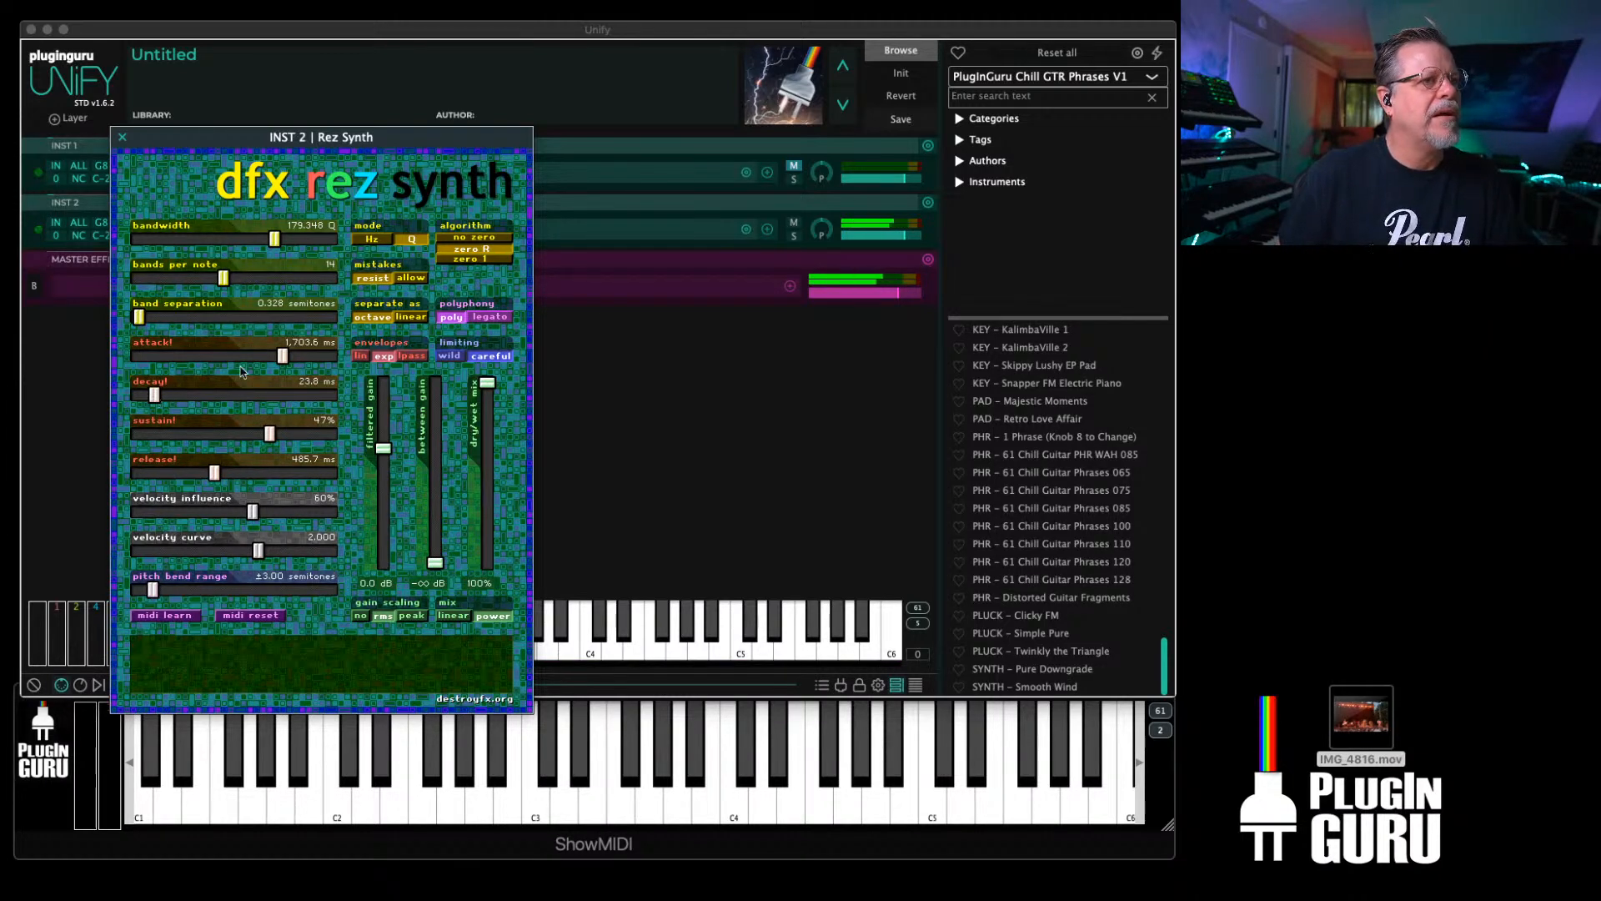
{"action": "left_click_drag", "start_coordinate": [283, 357], "coordinate": [302, 397]}
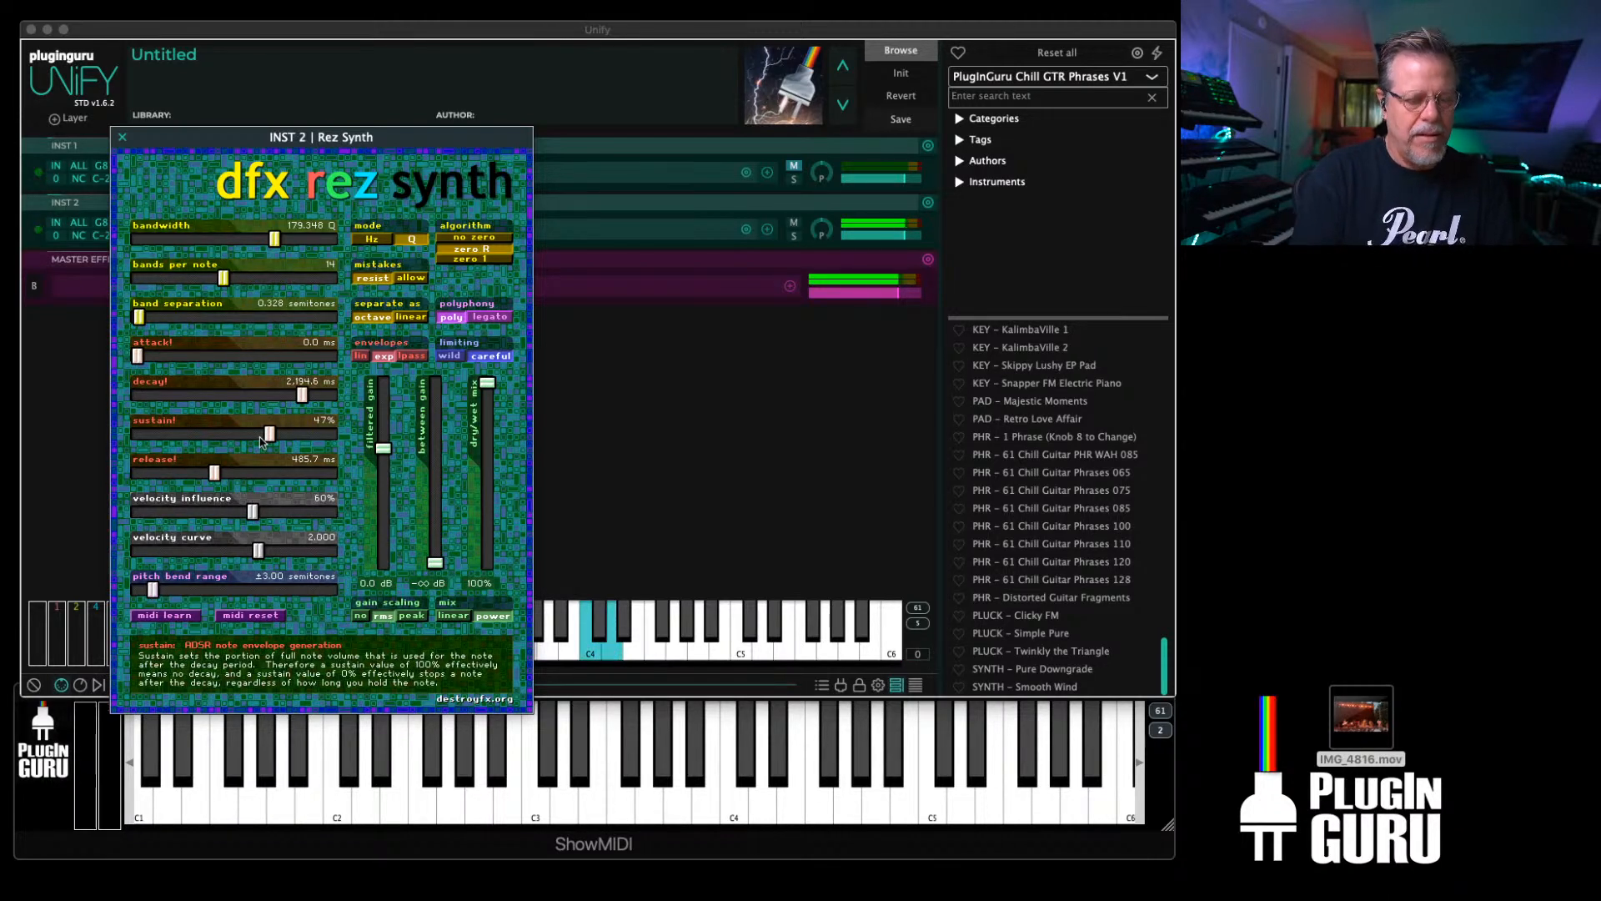
Step: Set Rez Synth's bandwidth to about 345 Q, bands per note to 10 and band separation to about 22.3 semitones, and close its editor
{"action": "mouse_move", "coordinate": [138, 320]}
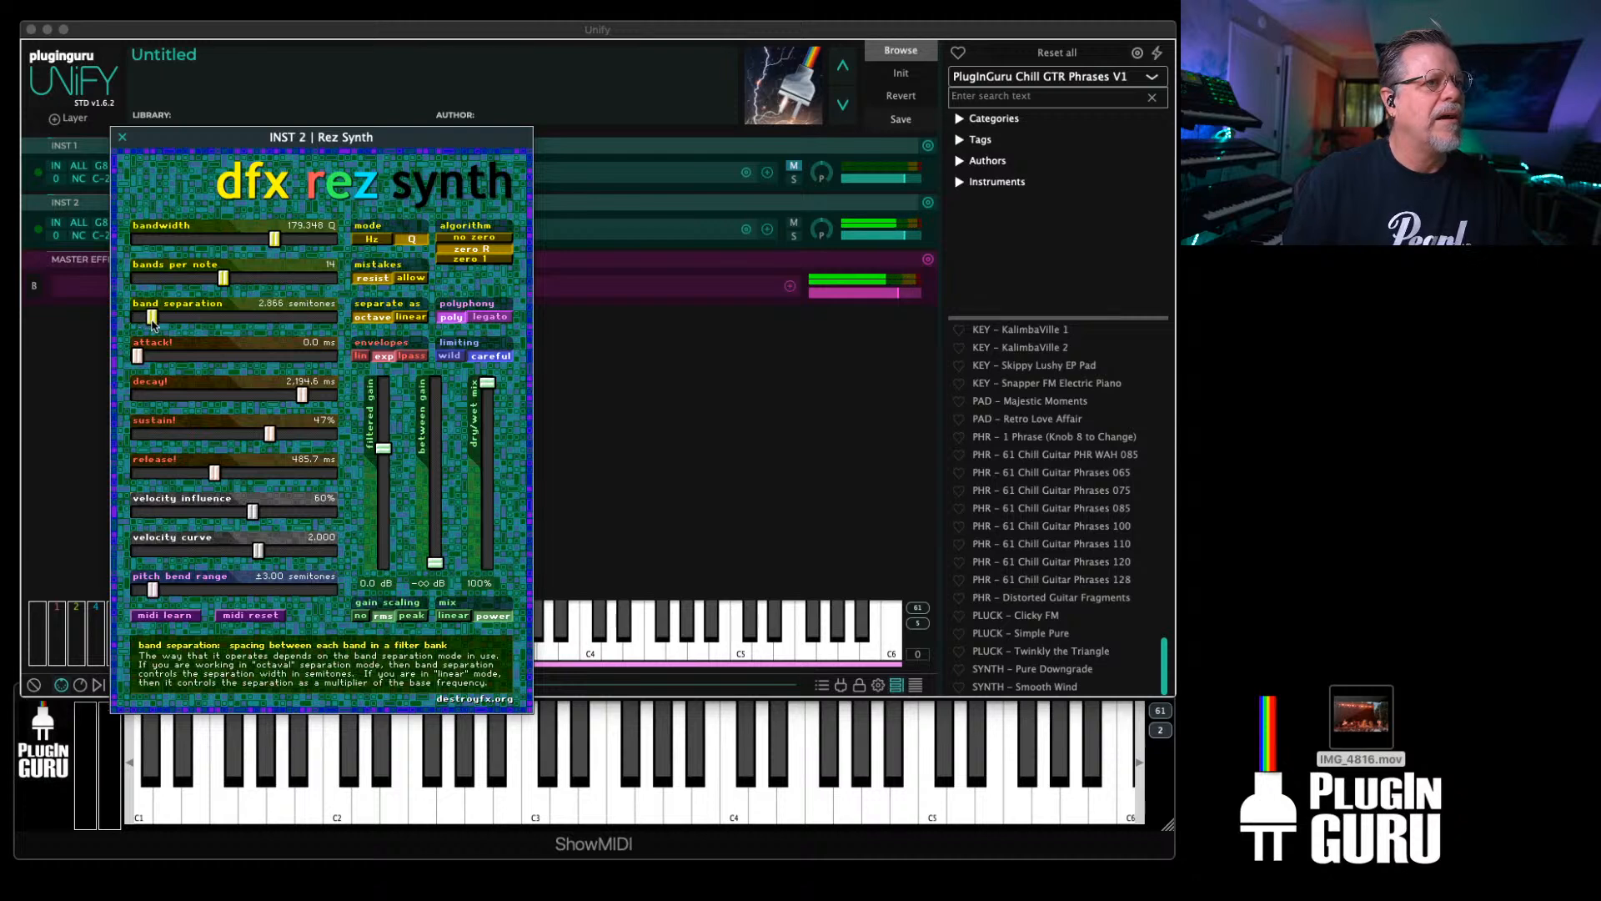
{"action": "left_click_drag", "start_coordinate": [164, 321], "coordinate": [144, 280]}
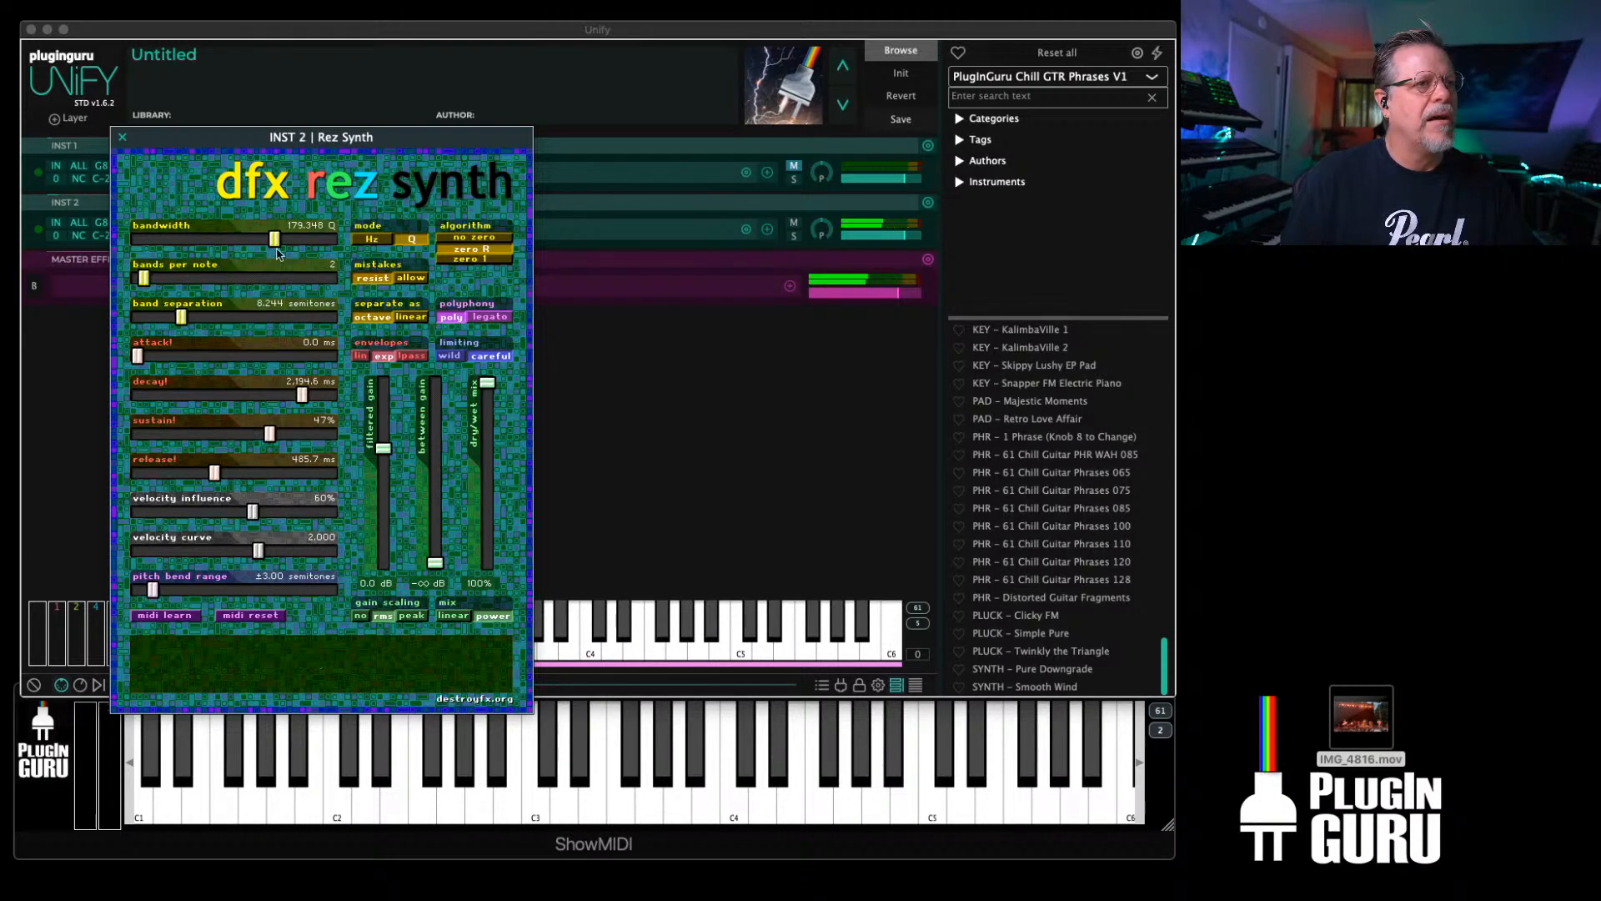
{"action": "left_click", "coordinate": [236, 240]}
{"action": "left_click_drag", "start_coordinate": [236, 241], "coordinate": [308, 240]}
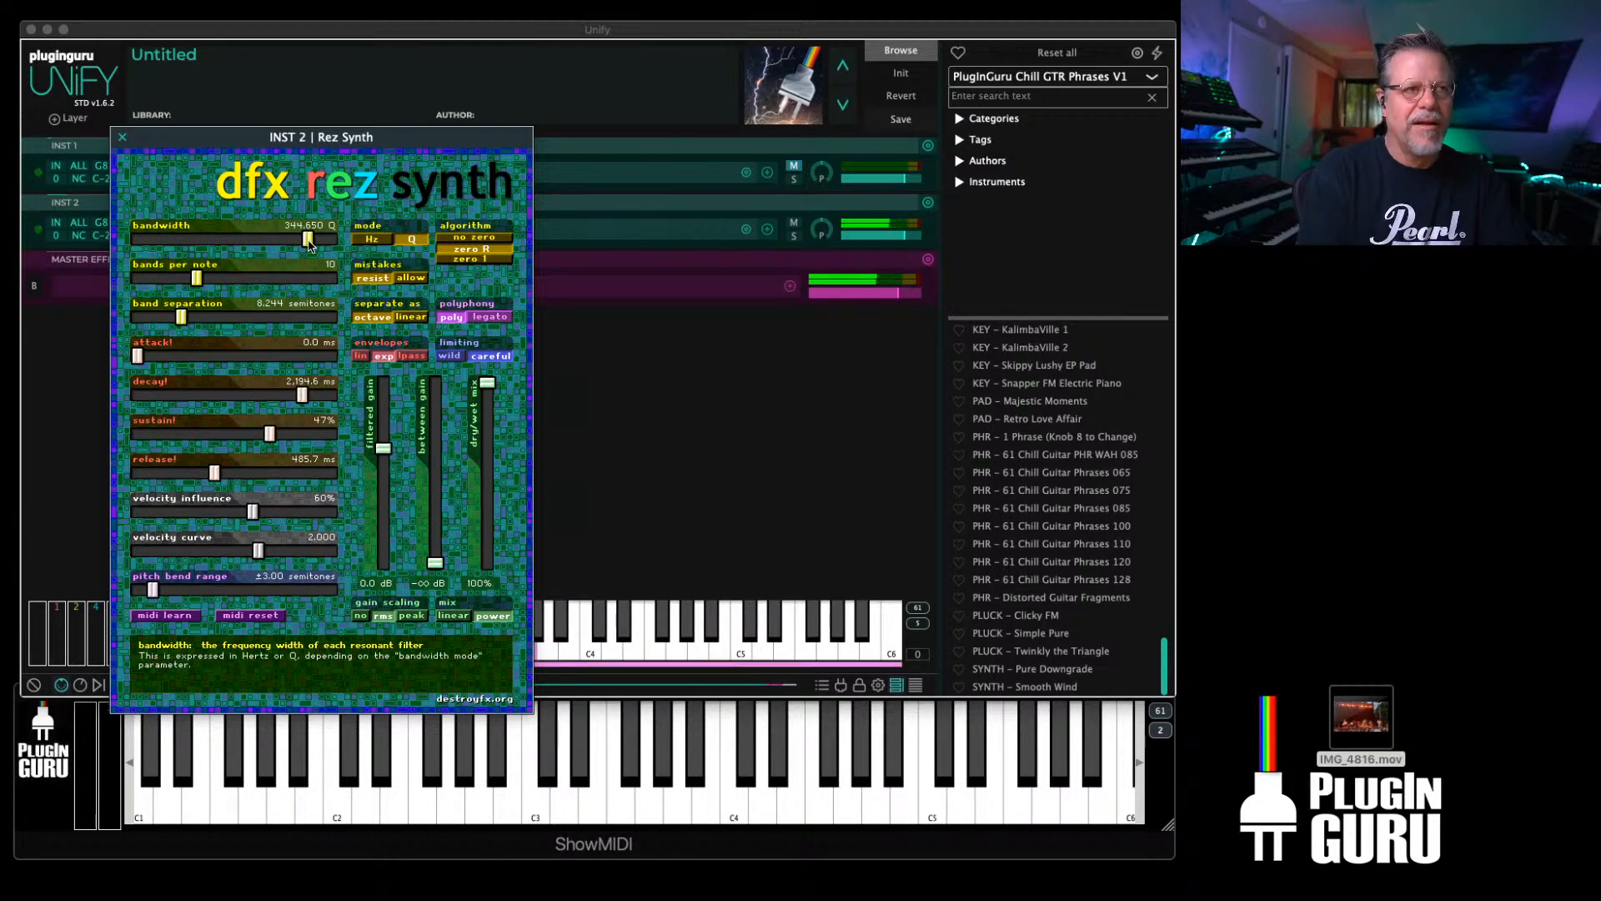
{"action": "left_click_drag", "start_coordinate": [181, 317], "coordinate": [257, 320]}
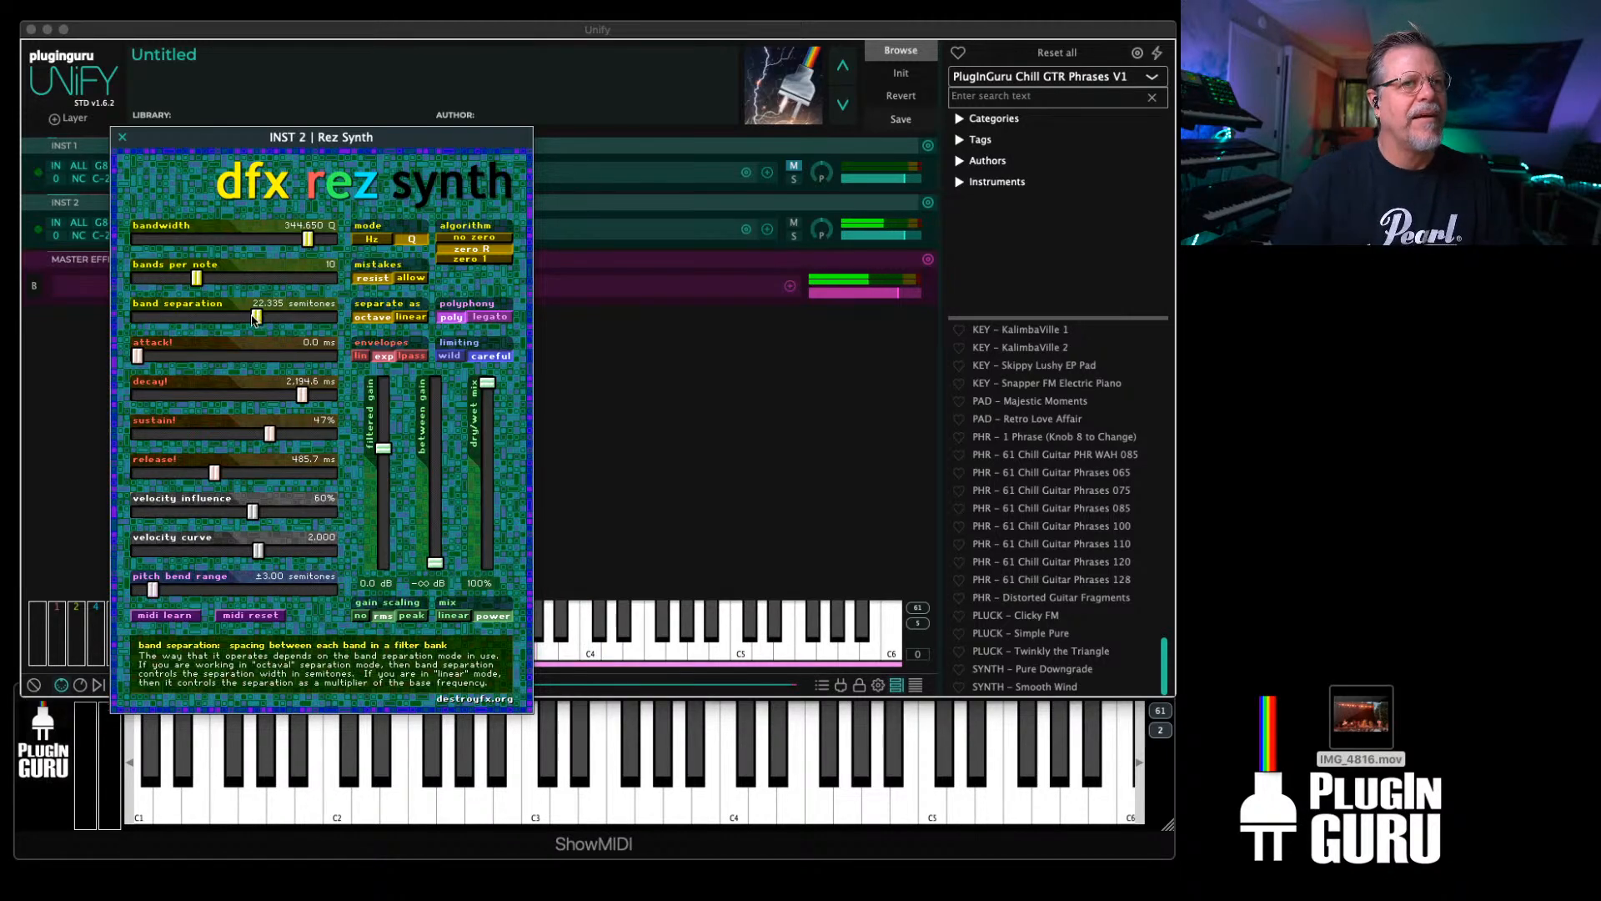
{"action": "left_click", "coordinate": [121, 138]}
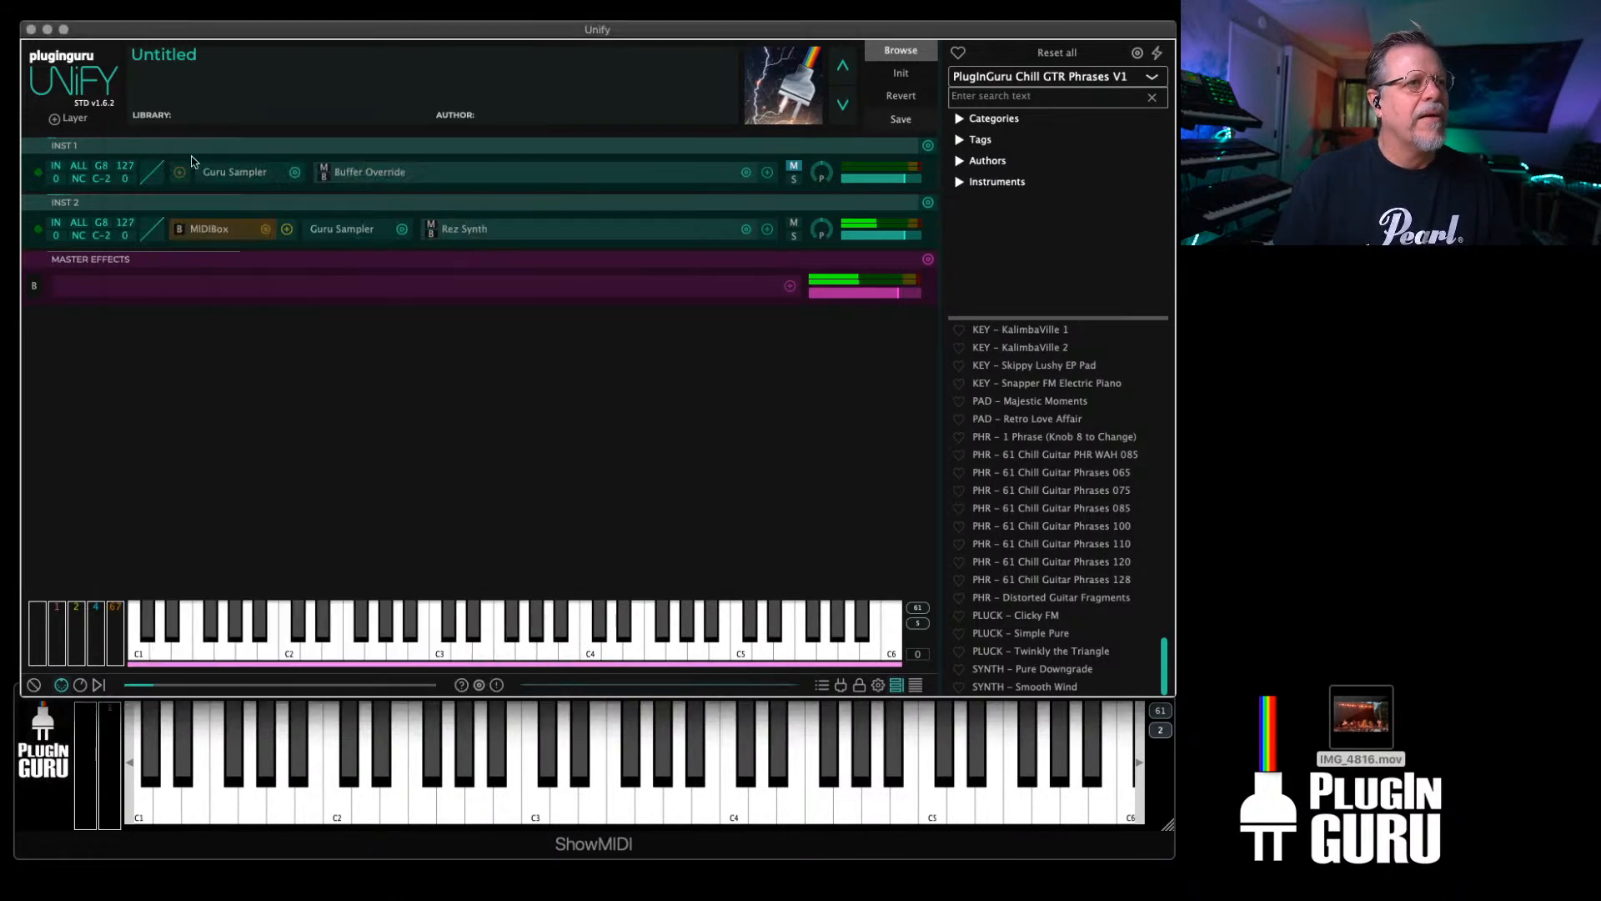
Step: Add BPM PAD - PolyMIDI 3 Simple from the PluginGuru CloudCity V1 library as new layer INST 3 and mute that layer
{"action": "left_click", "coordinate": [1058, 78]}
{"action": "left_click", "coordinate": [1059, 177]}
{"action": "scroll", "coordinate": [1027, 570], "scroll_direction": "down", "scroll_amount": 2}
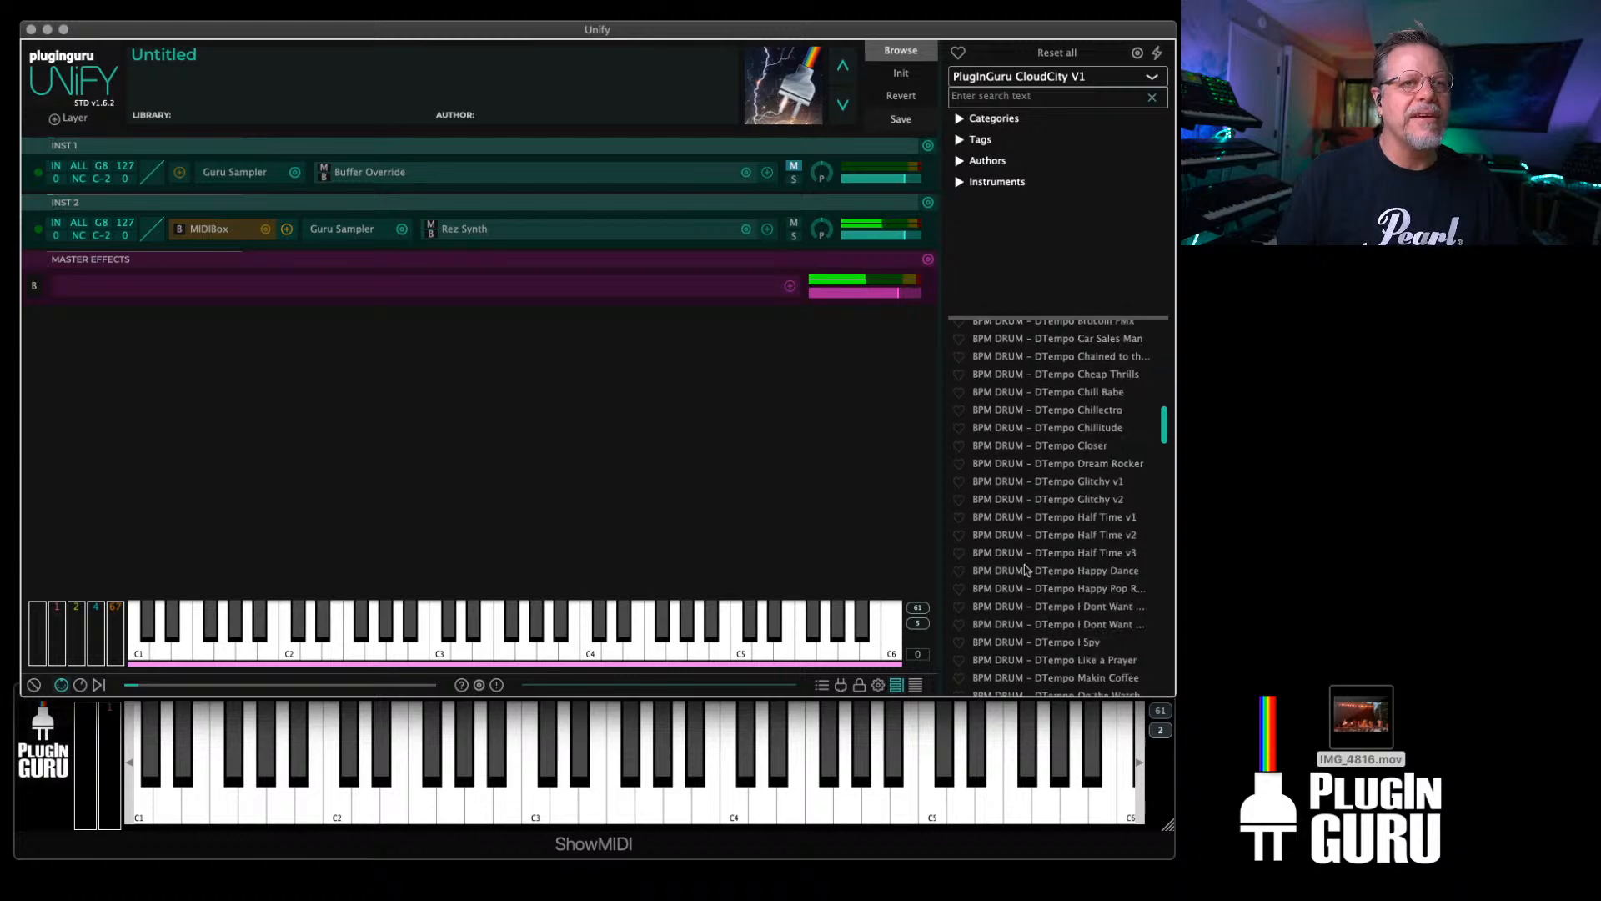
{"action": "scroll", "coordinate": [1026, 571], "scroll_direction": "down", "scroll_amount": 10}
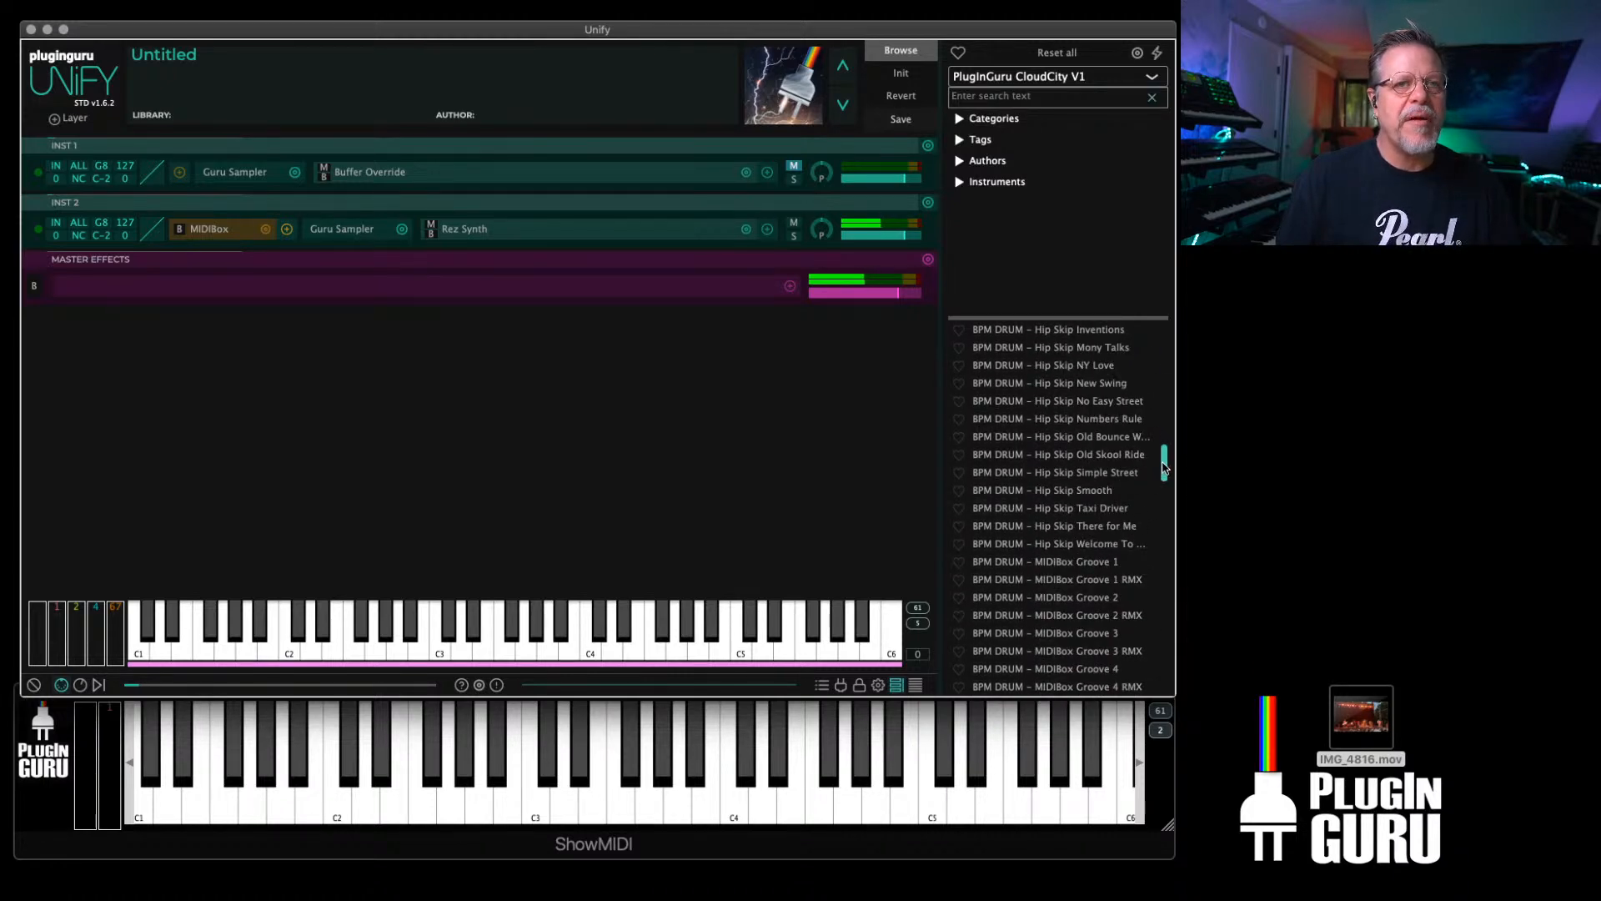
{"action": "mouse_move", "coordinate": [1164, 467]}
{"action": "left_mouse_down"}
{"action": "mouse_move", "coordinate": [1171, 571]}
{"action": "mouse_move", "coordinate": [1172, 495]}
{"action": "left_mouse_up"}
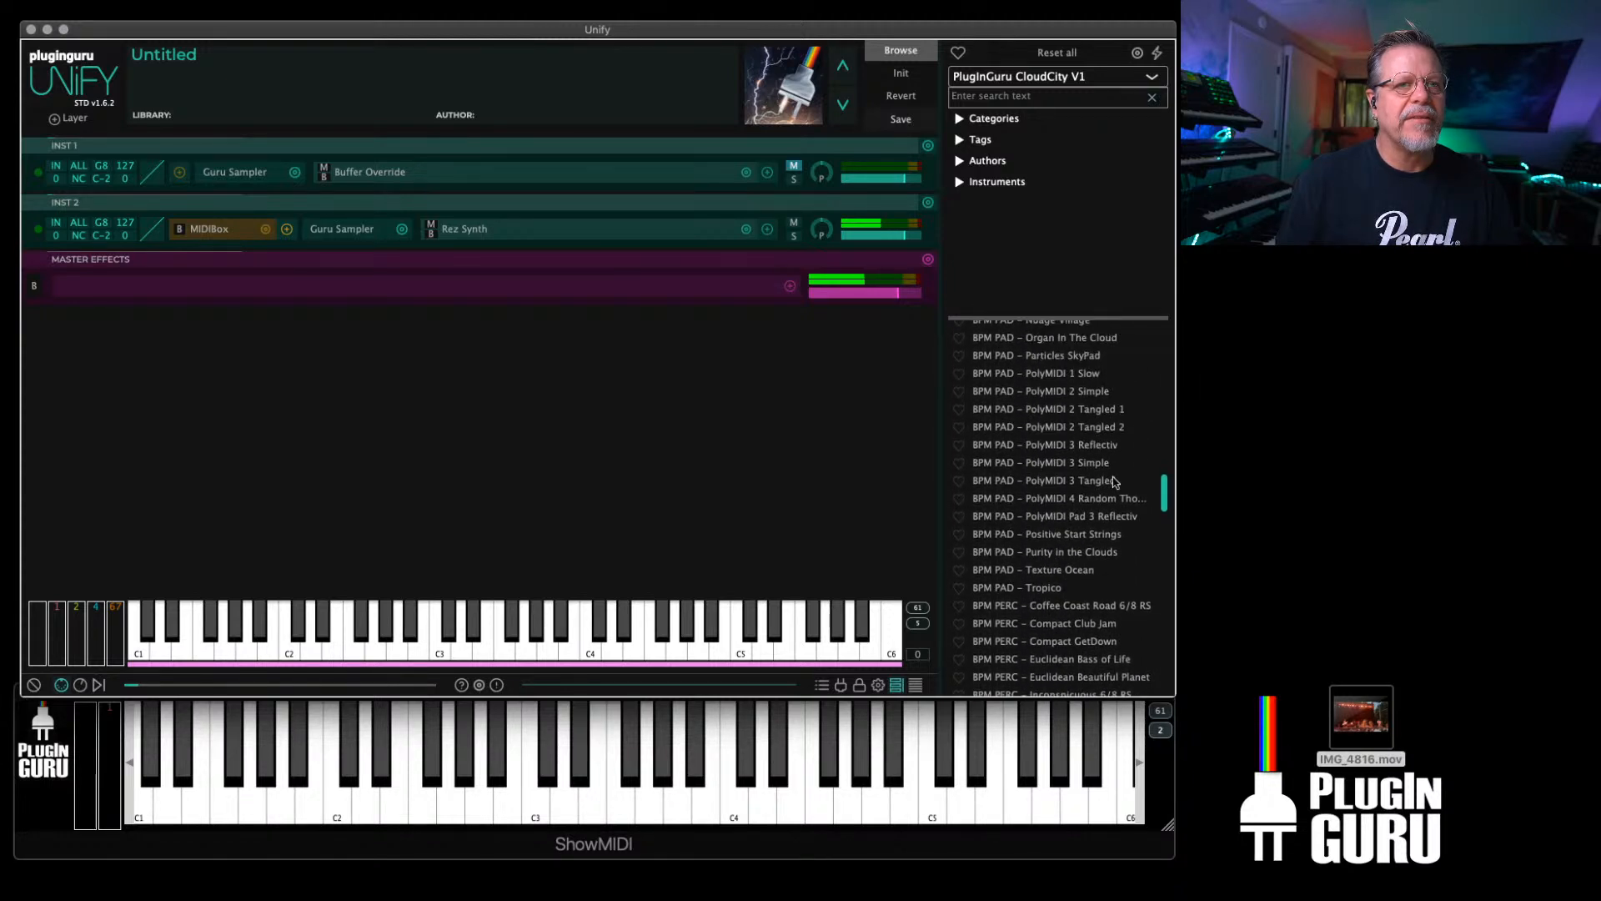
{"action": "right_click", "coordinate": [1058, 464]}
{"action": "left_click", "coordinate": [833, 391]}
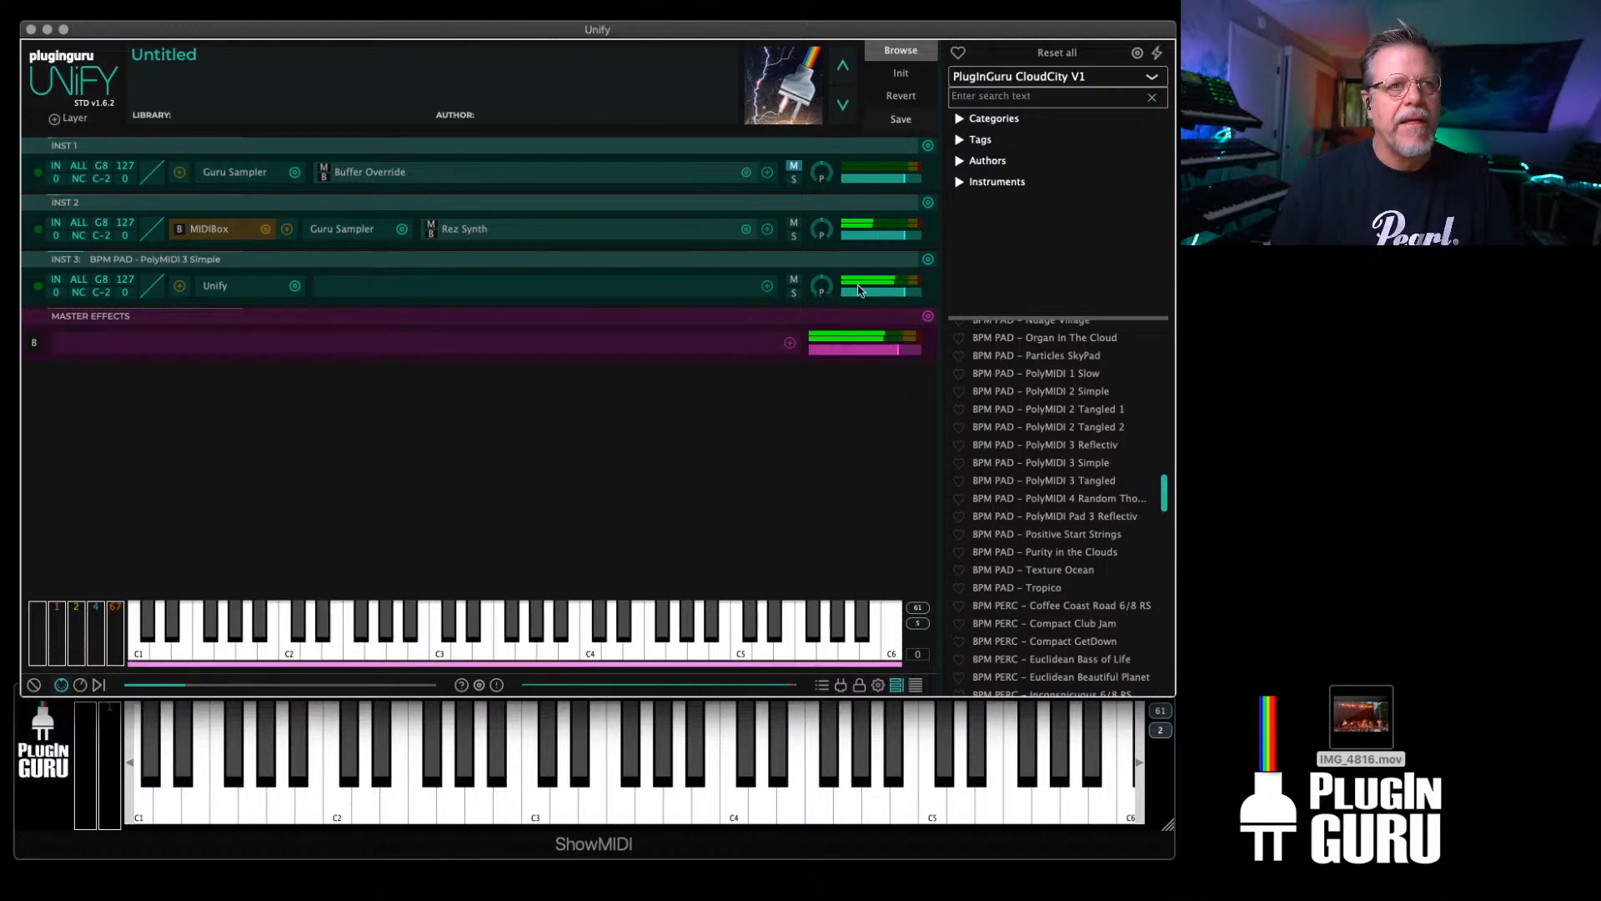
{"action": "left_click", "coordinate": [794, 280]}
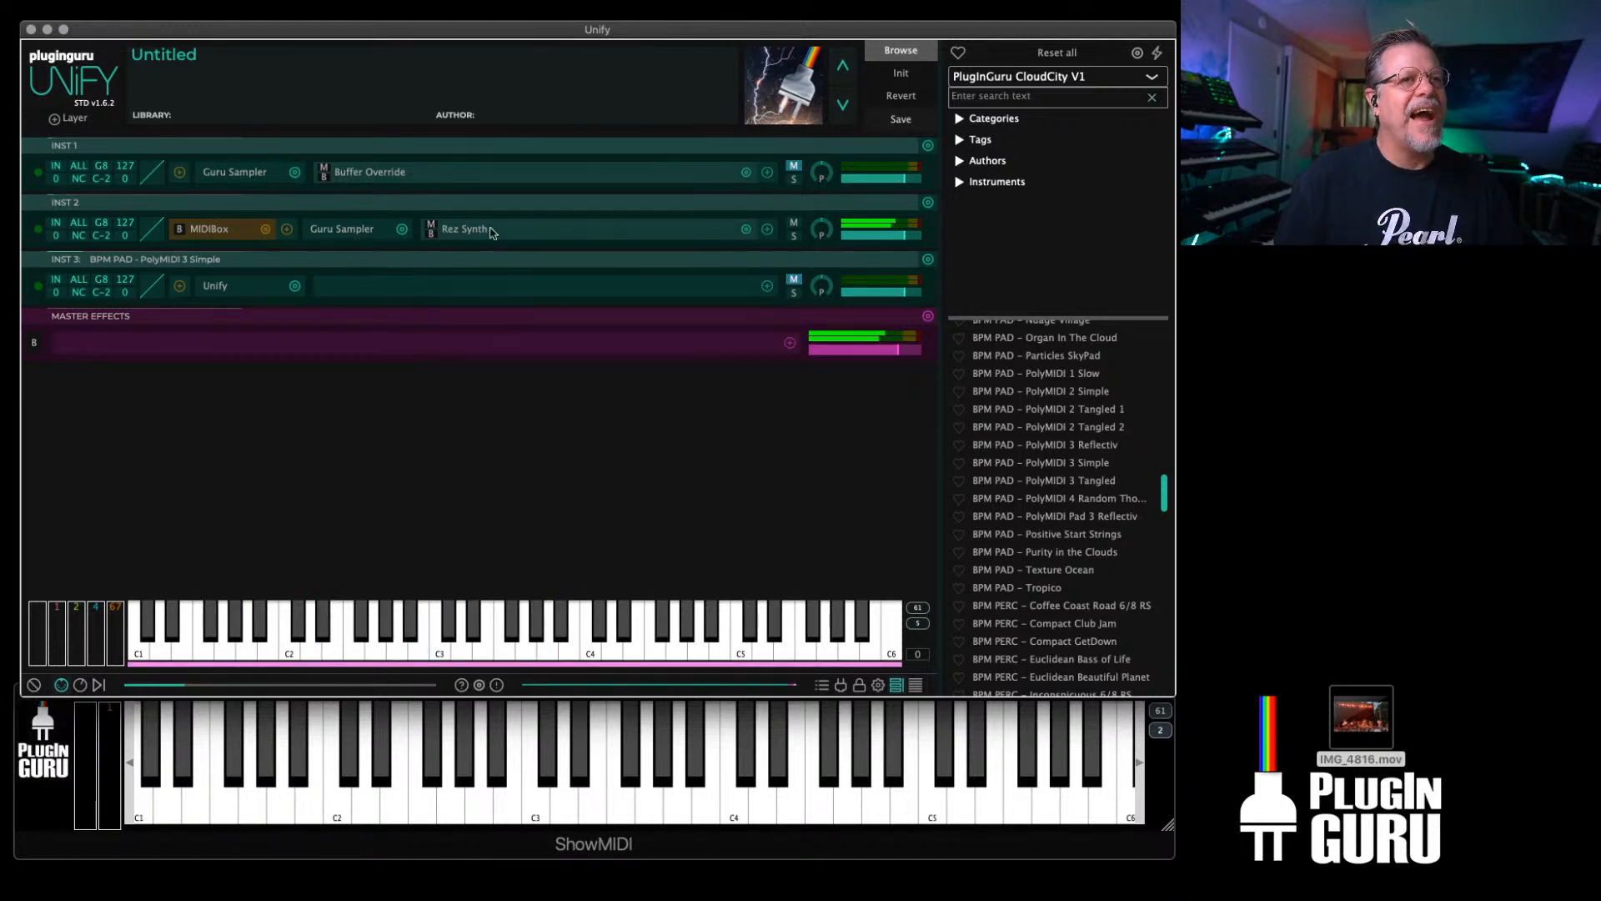
Step: Compare INST 2's drums with and without Rez Synth by toggling the effect's bypass and mute, leaving it active
{"action": "left_click", "coordinate": [431, 236]}
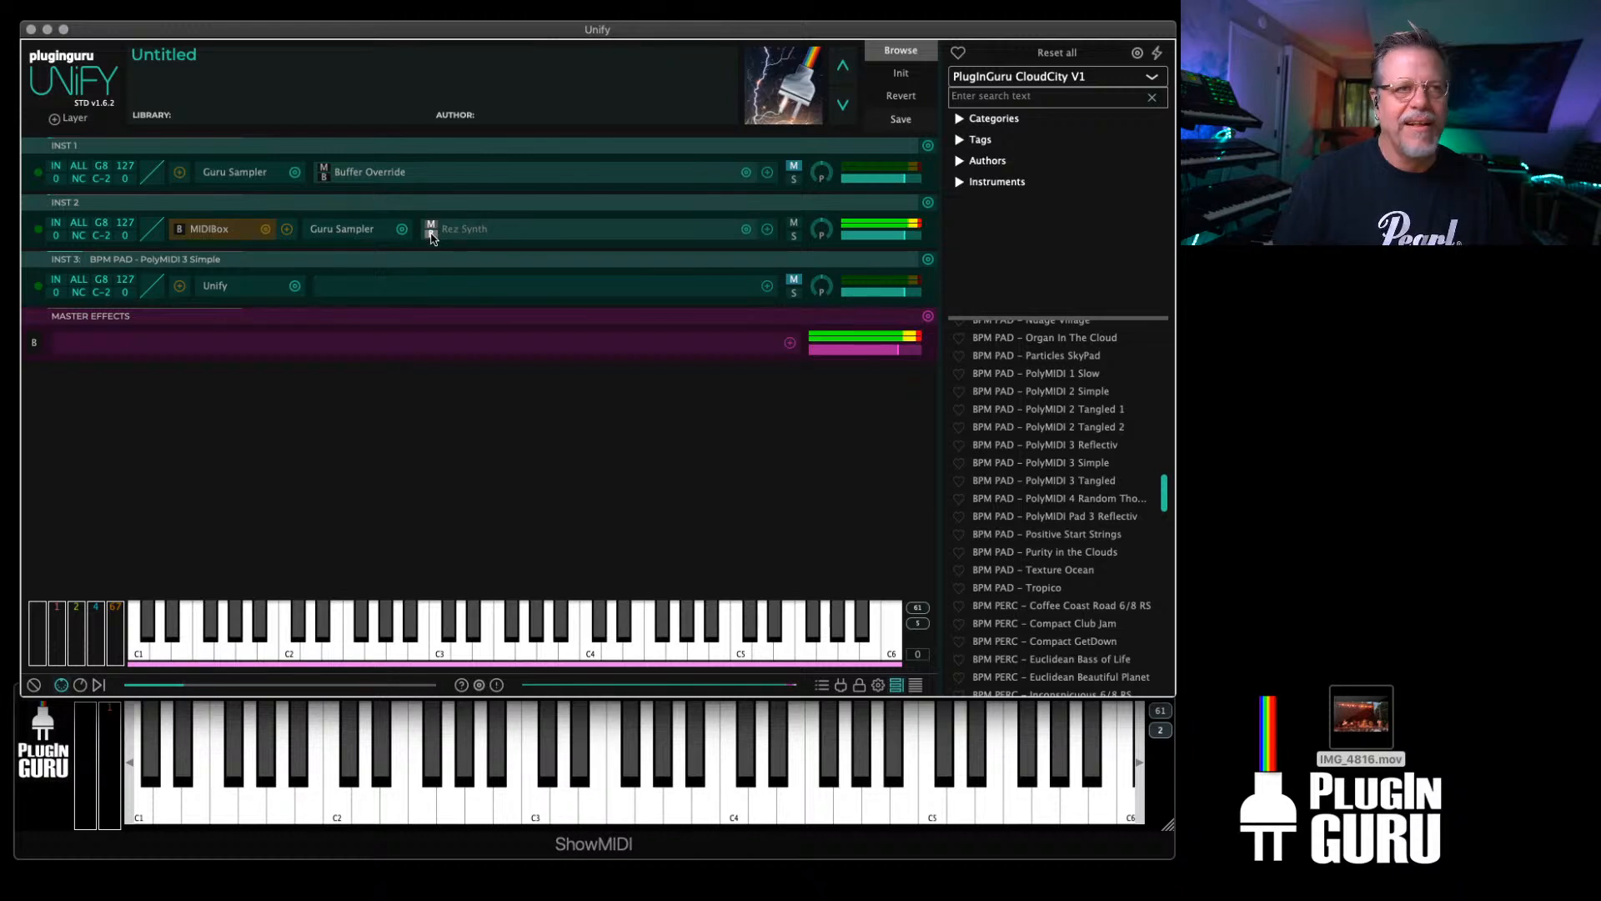
{"action": "left_click", "coordinate": [431, 234]}
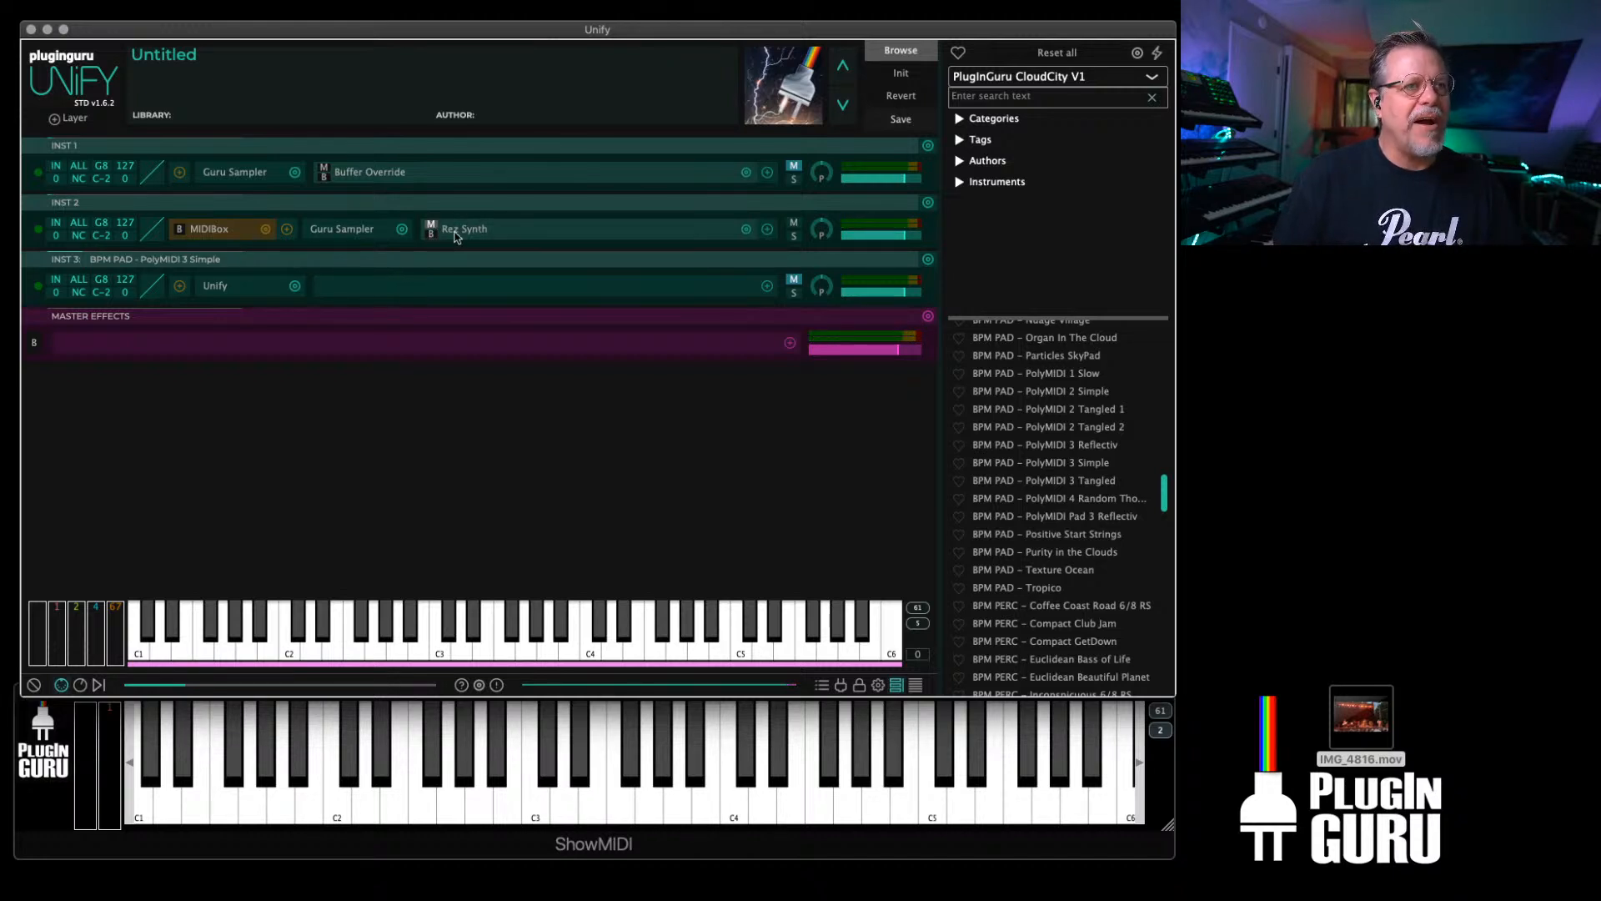
{"action": "left_click", "coordinate": [431, 224]}
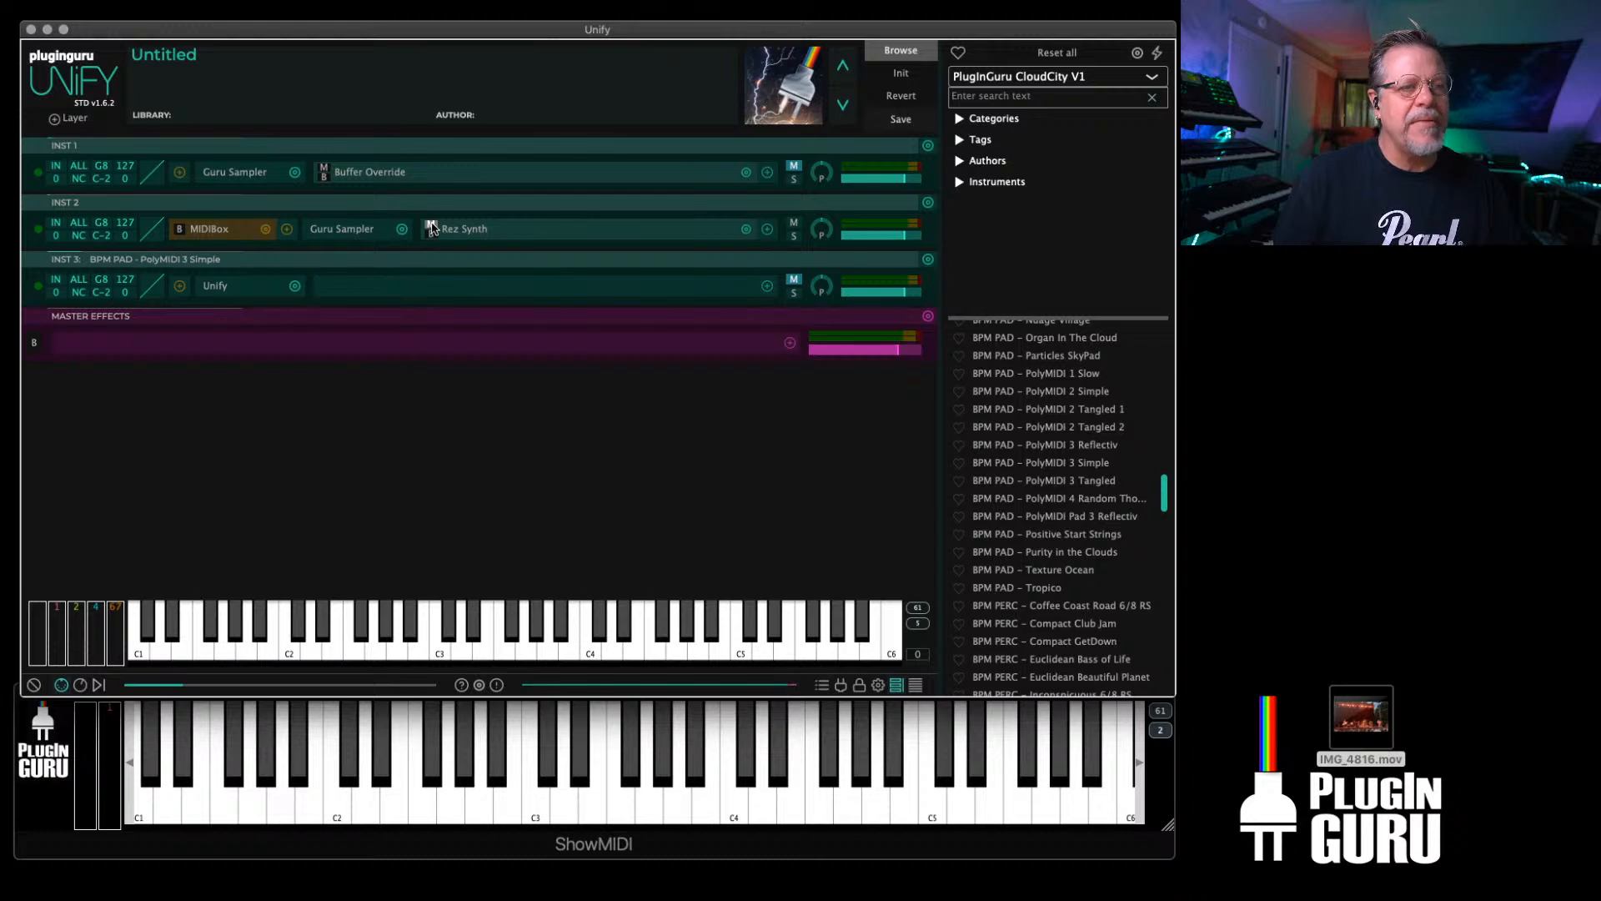
Step: Reopen INST 2's Rez Synth, reduce its bandwidth, bands per note and band separation, and close the editor
{"action": "left_click", "coordinate": [479, 233]}
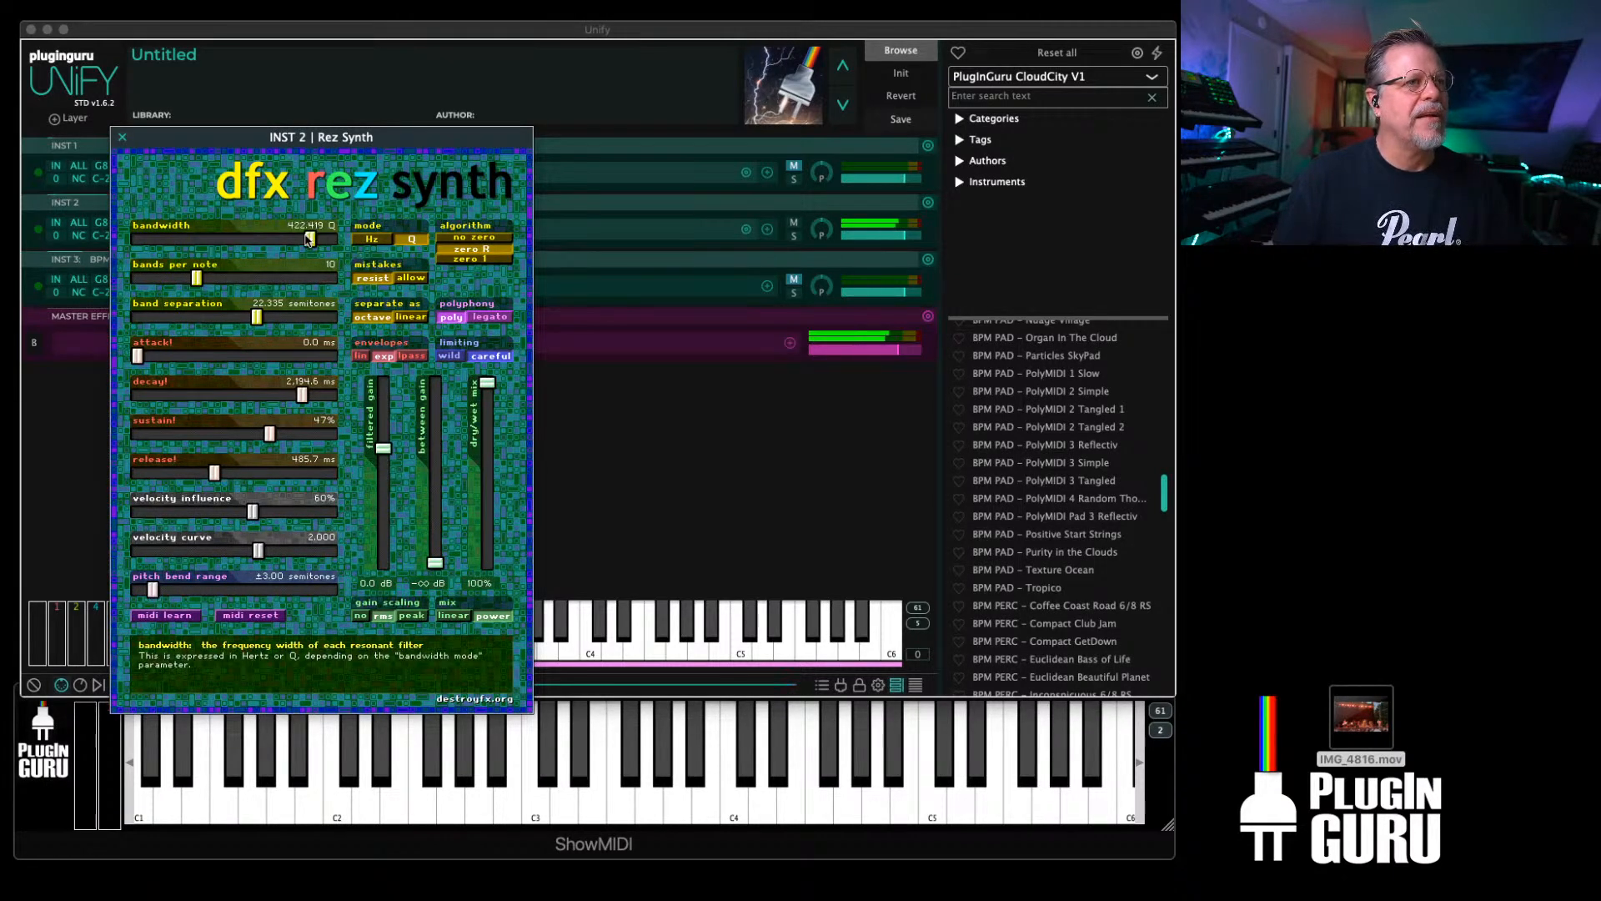
{"action": "mouse_move", "coordinate": [309, 240]}
{"action": "left_mouse_down"}
{"action": "mouse_move", "coordinate": [265, 240]}
{"action": "mouse_move", "coordinate": [284, 240]}
{"action": "left_mouse_up"}
{"action": "left_click_drag", "start_coordinate": [197, 278], "coordinate": [163, 279]}
{"action": "left_click_drag", "start_coordinate": [257, 317], "coordinate": [204, 326]}
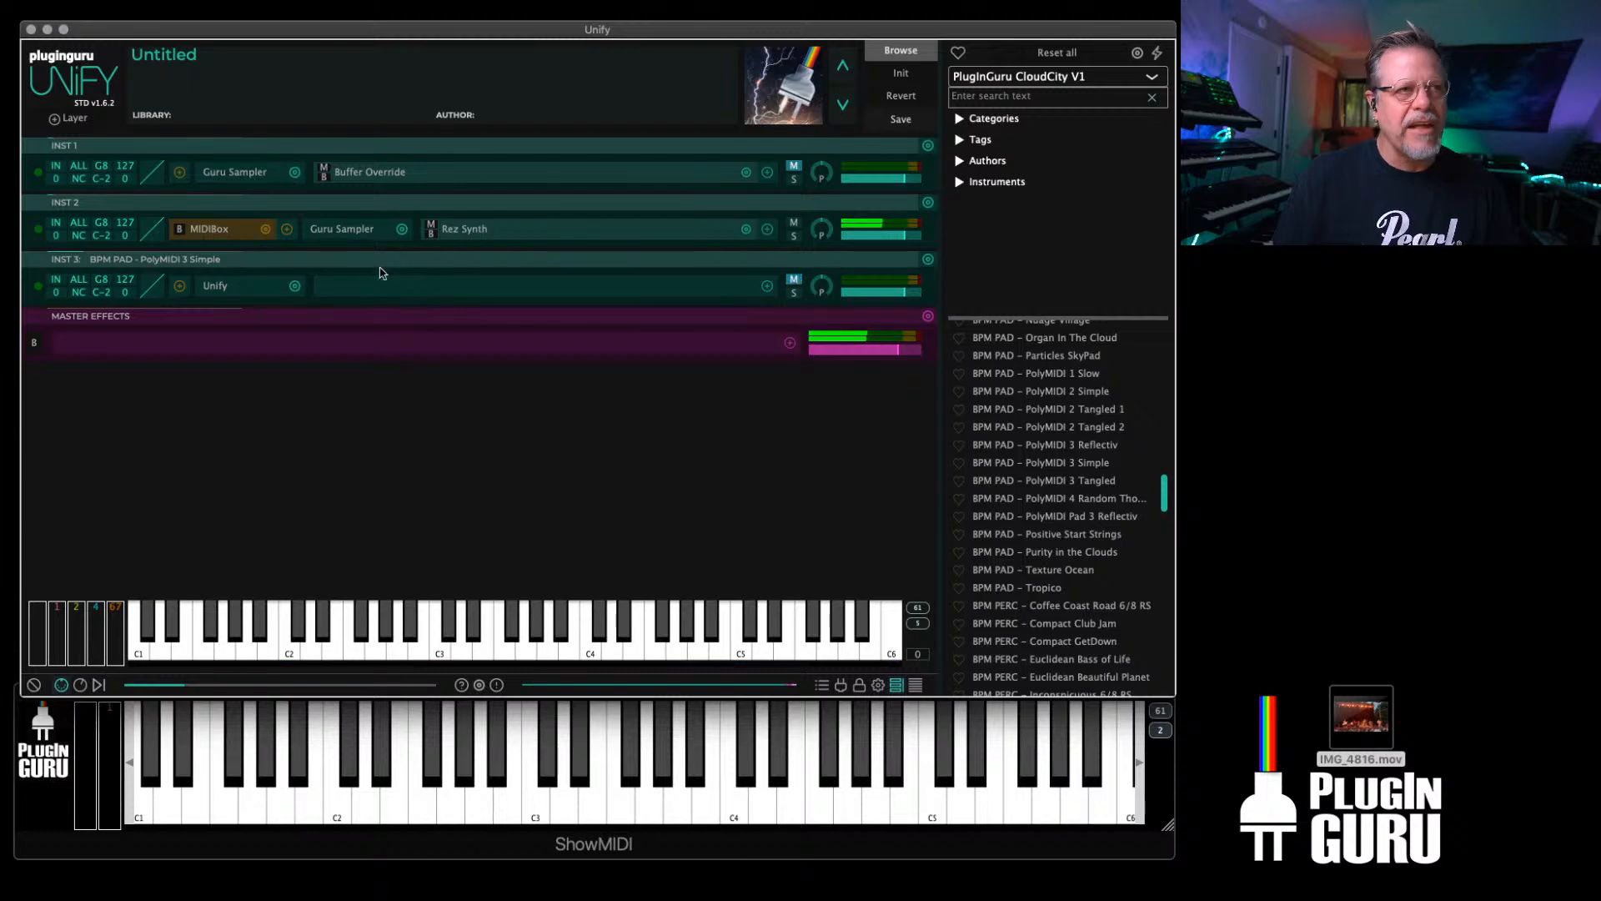
Step: Enable the master effects inside INST 3's embedded Unify, close its window and unmute INST 3
{"action": "left_click", "coordinate": [206, 285]}
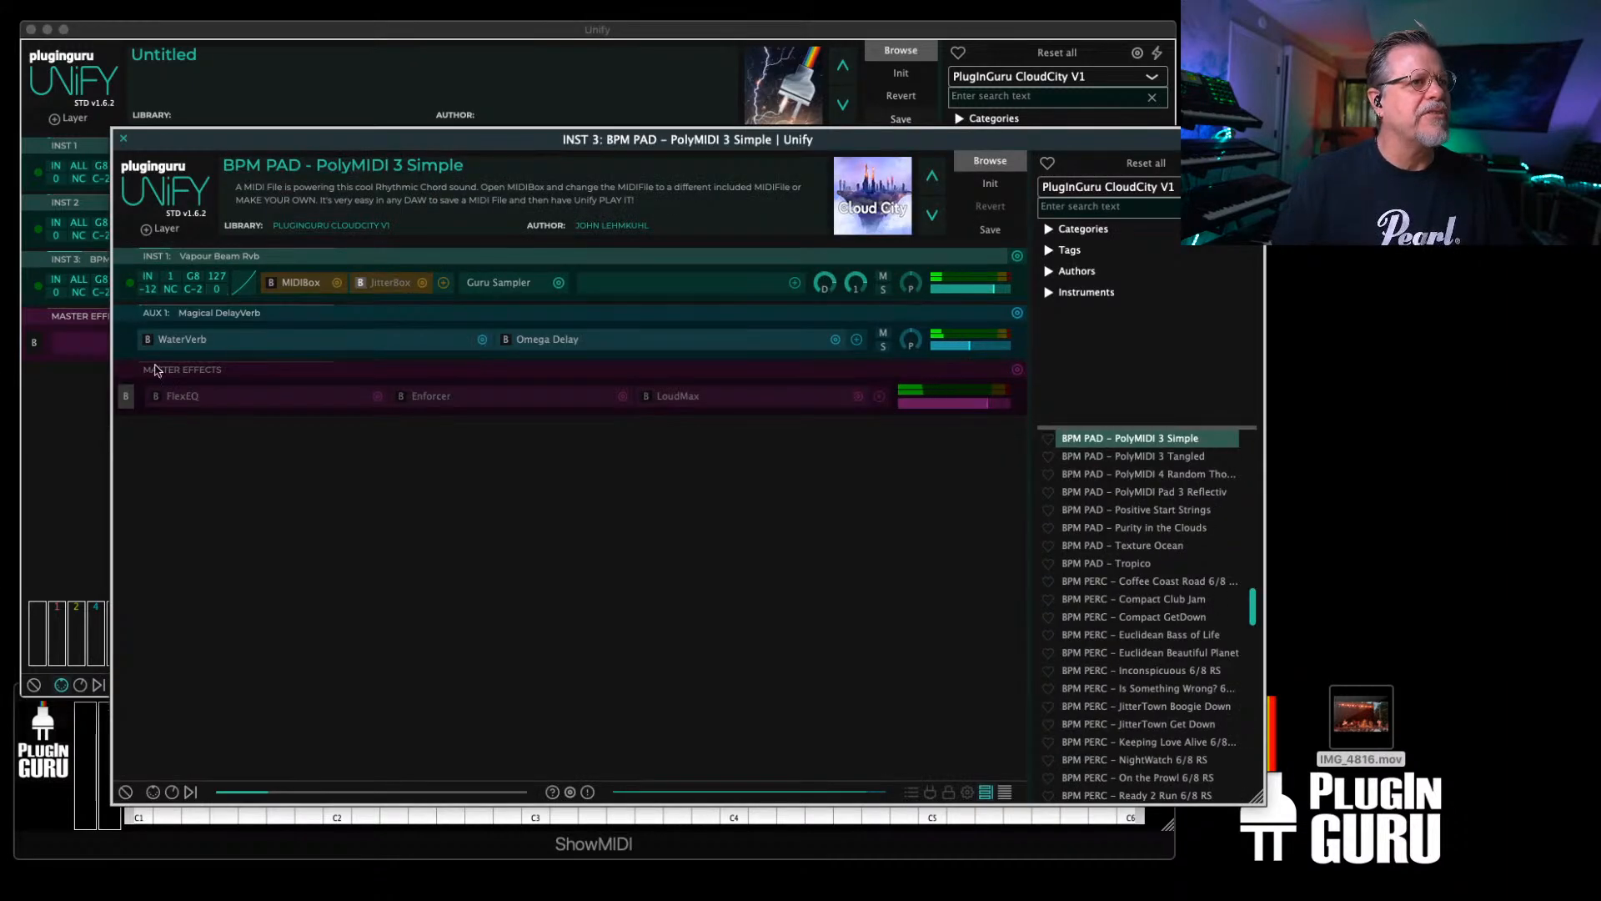
{"action": "left_click", "coordinate": [123, 398]}
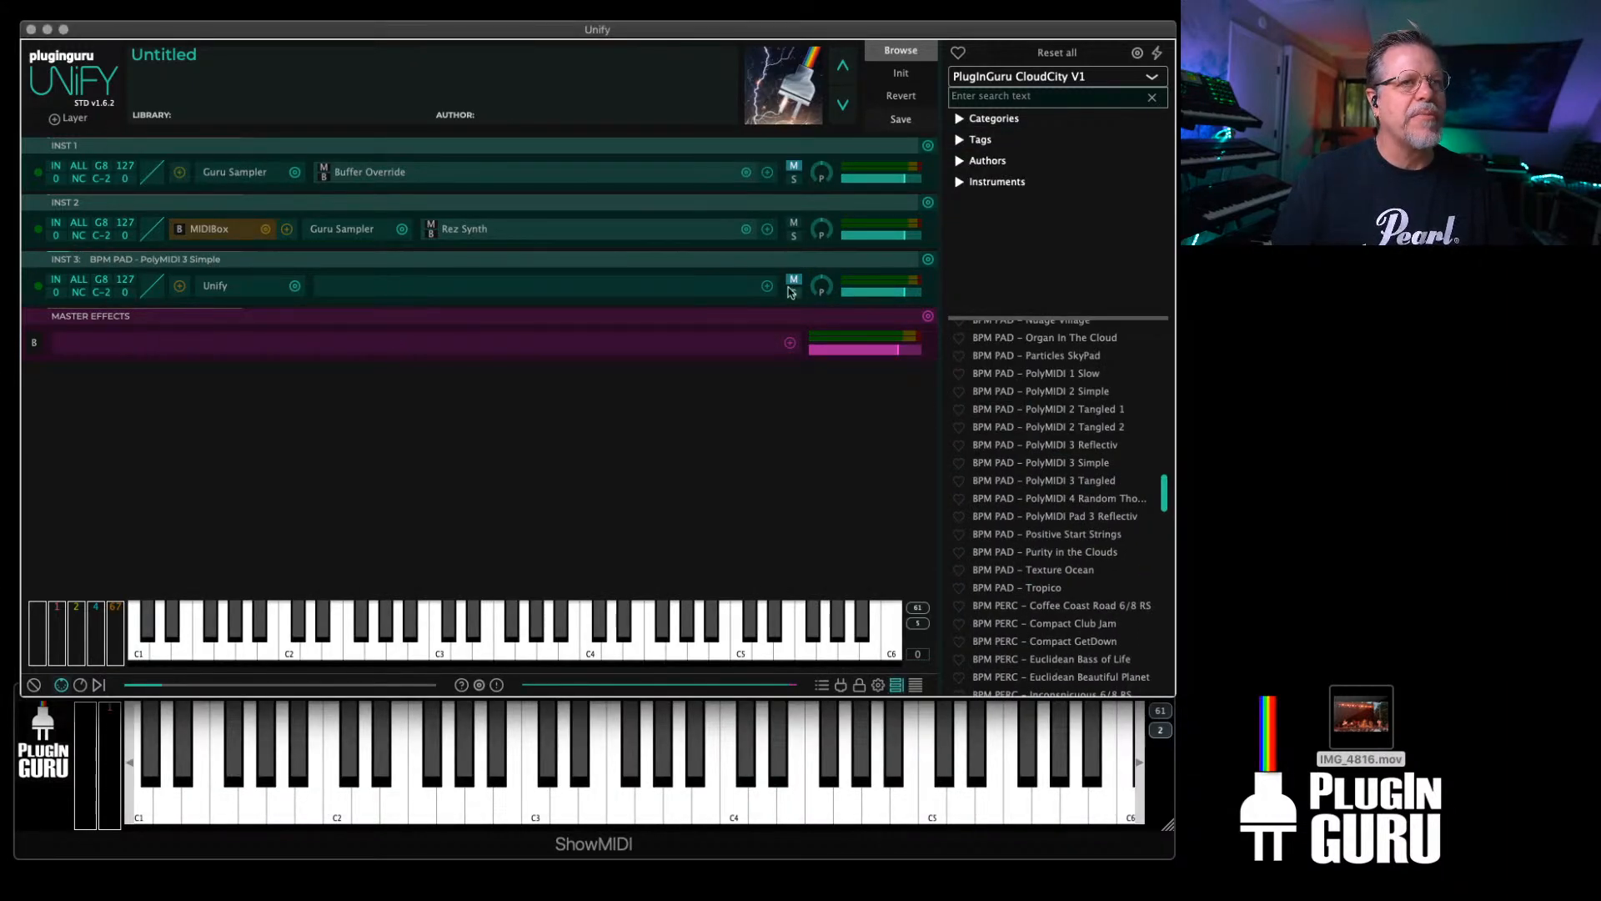
{"action": "left_click", "coordinate": [793, 280]}
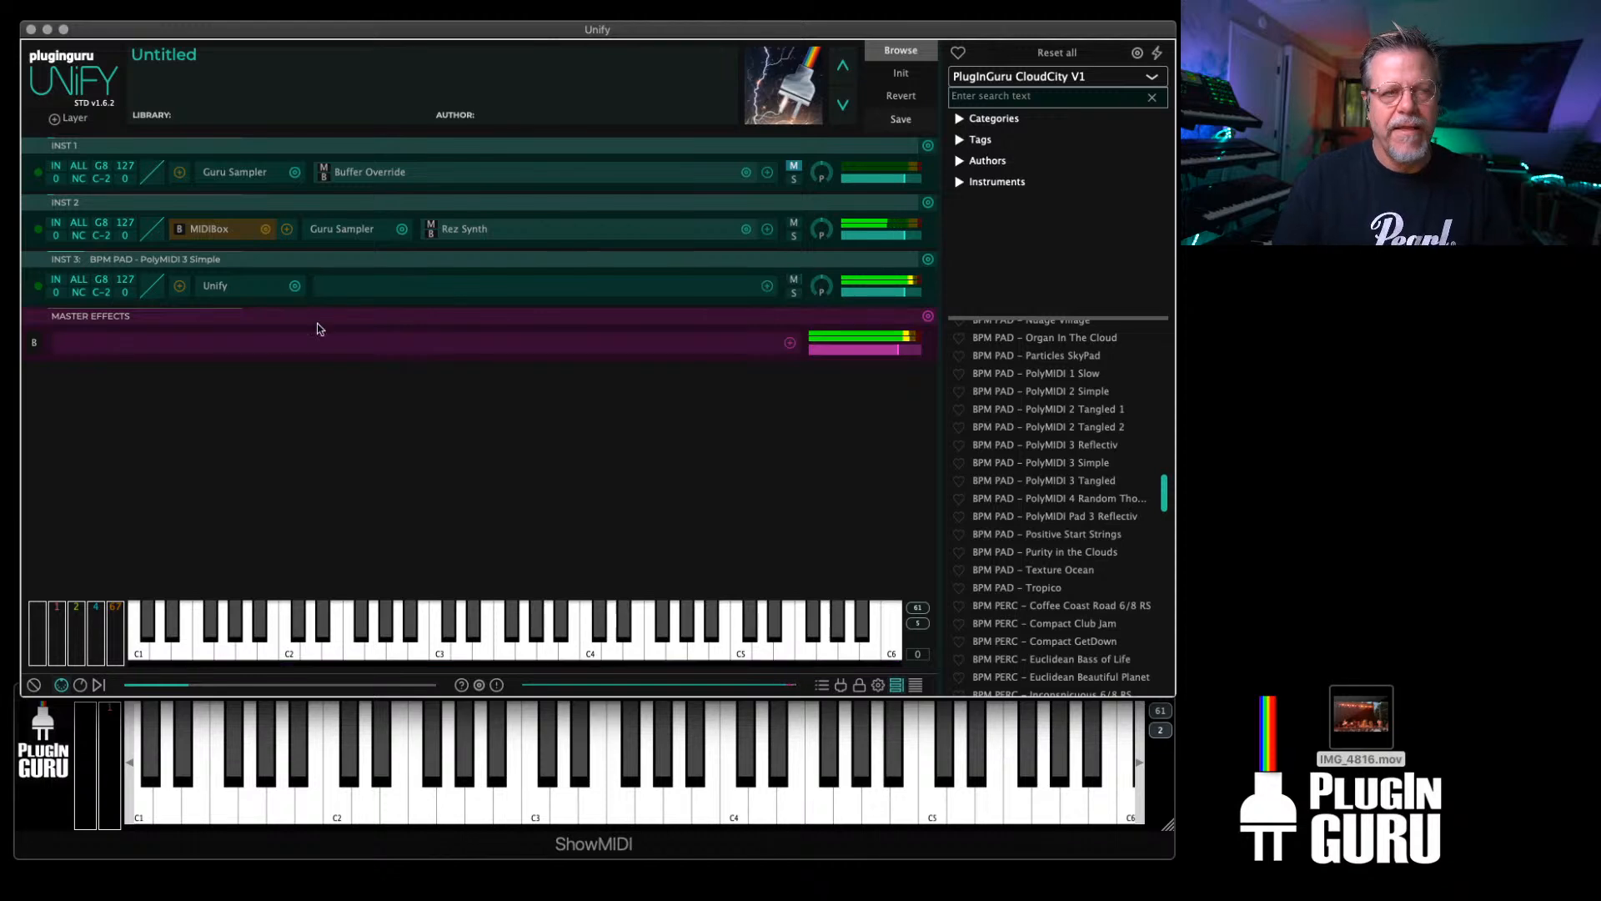
Step: Switch INST 3's embedded Unify to the Unified - U-He Repro-1 library and load BPM SEQ - TU Ominim
{"action": "left_click", "coordinate": [214, 287]}
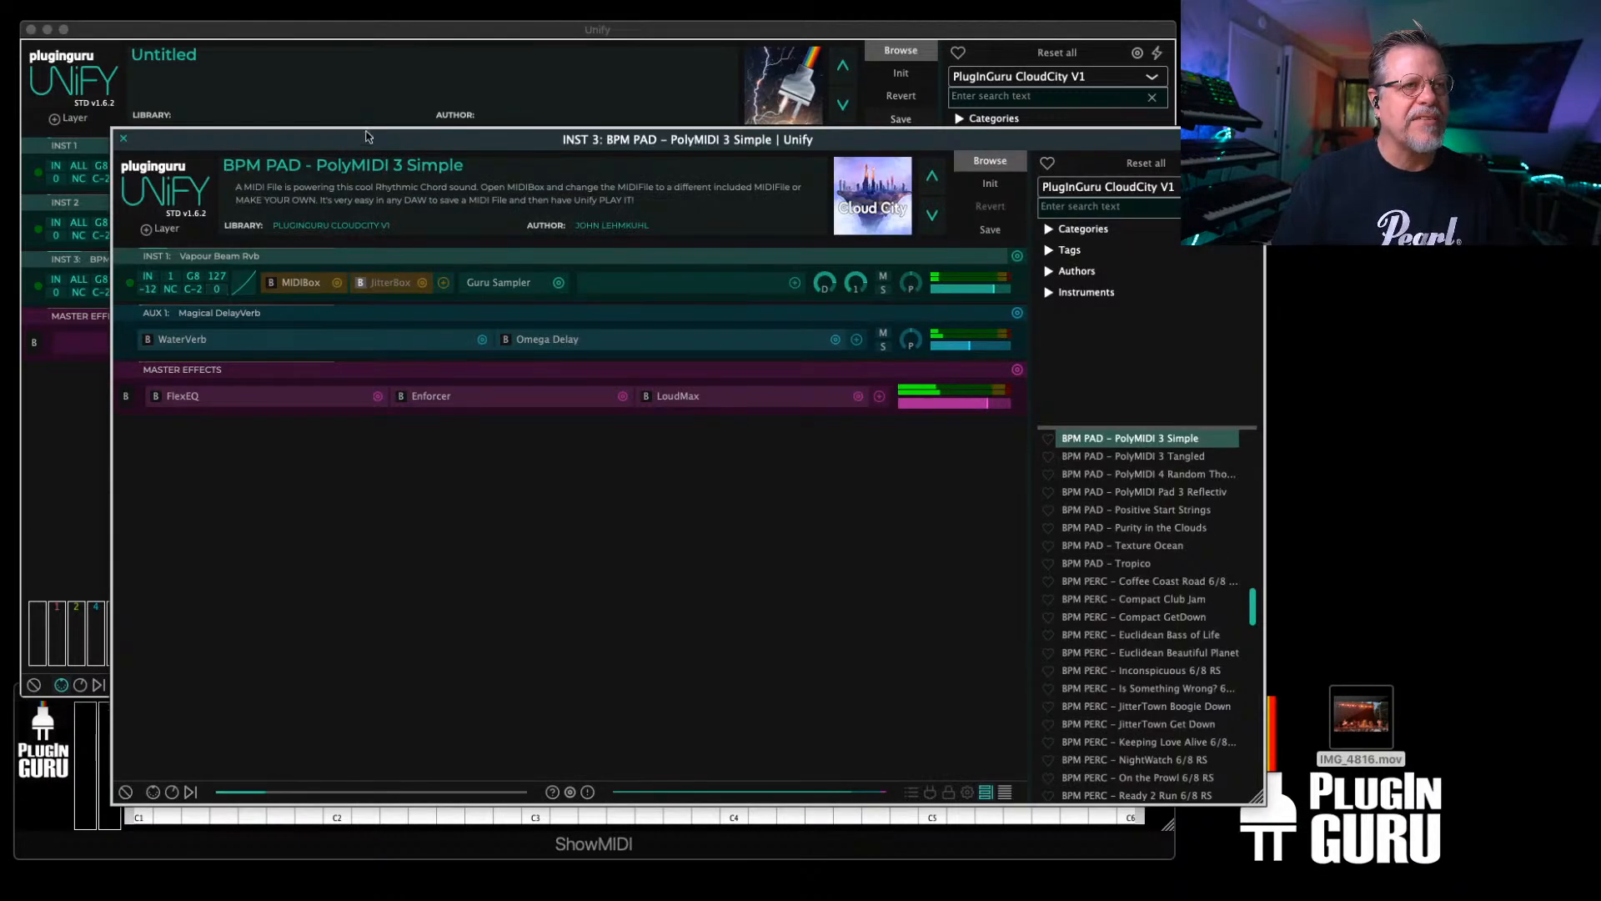
{"action": "left_click_drag", "start_coordinate": [369, 147], "coordinate": [337, 125]}
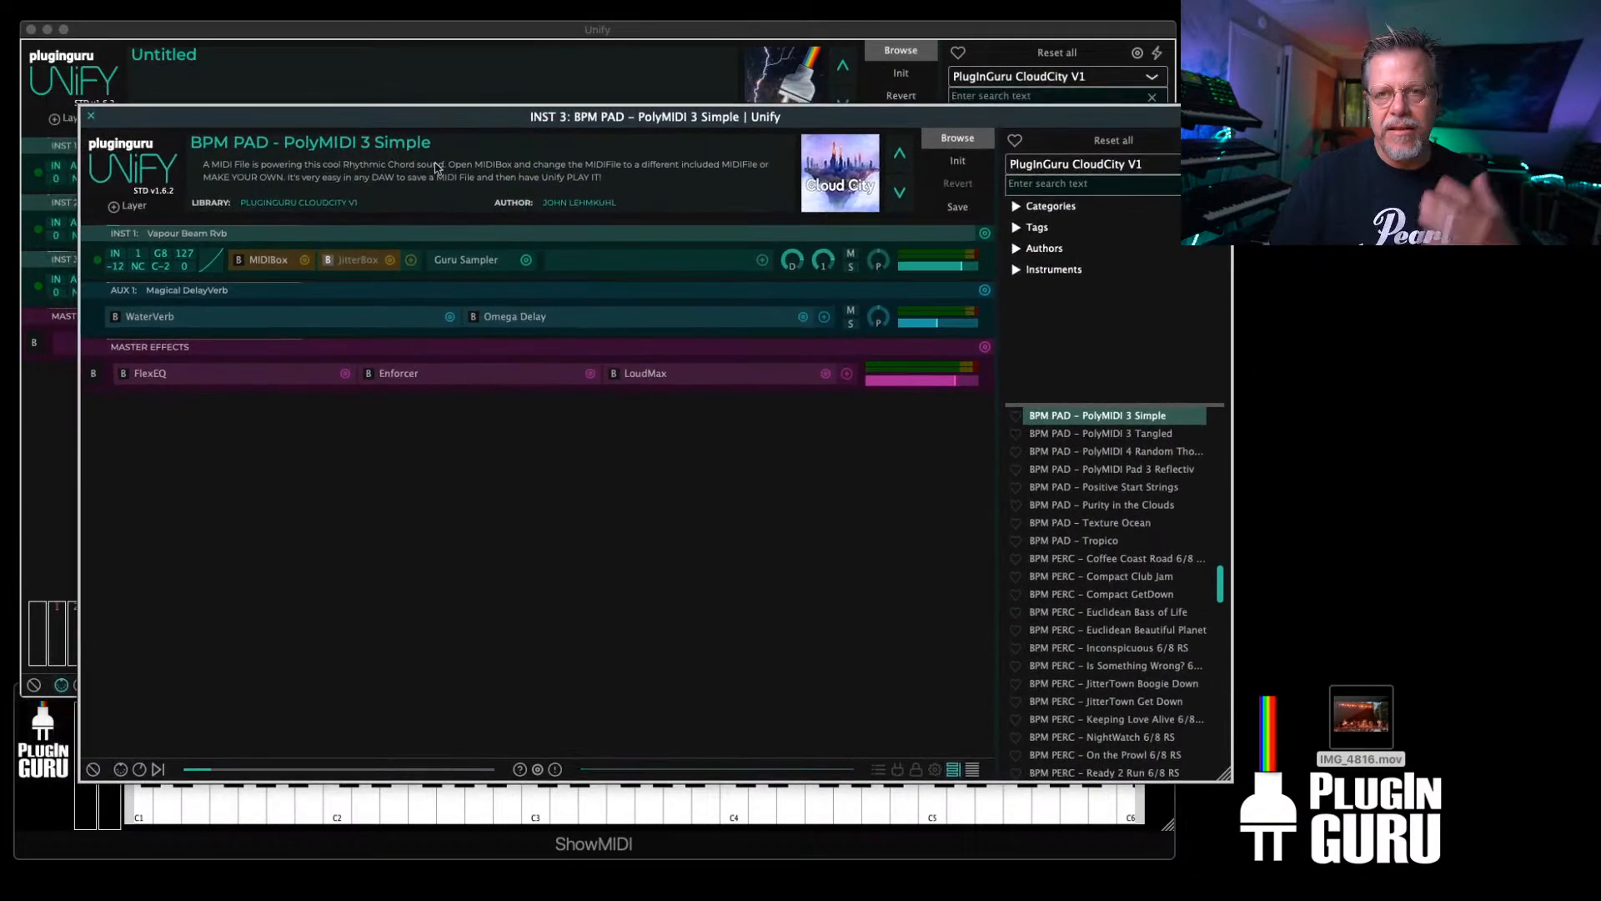
{"action": "scroll", "coordinate": [1101, 528], "scroll_direction": "down", "scroll_amount": 10}
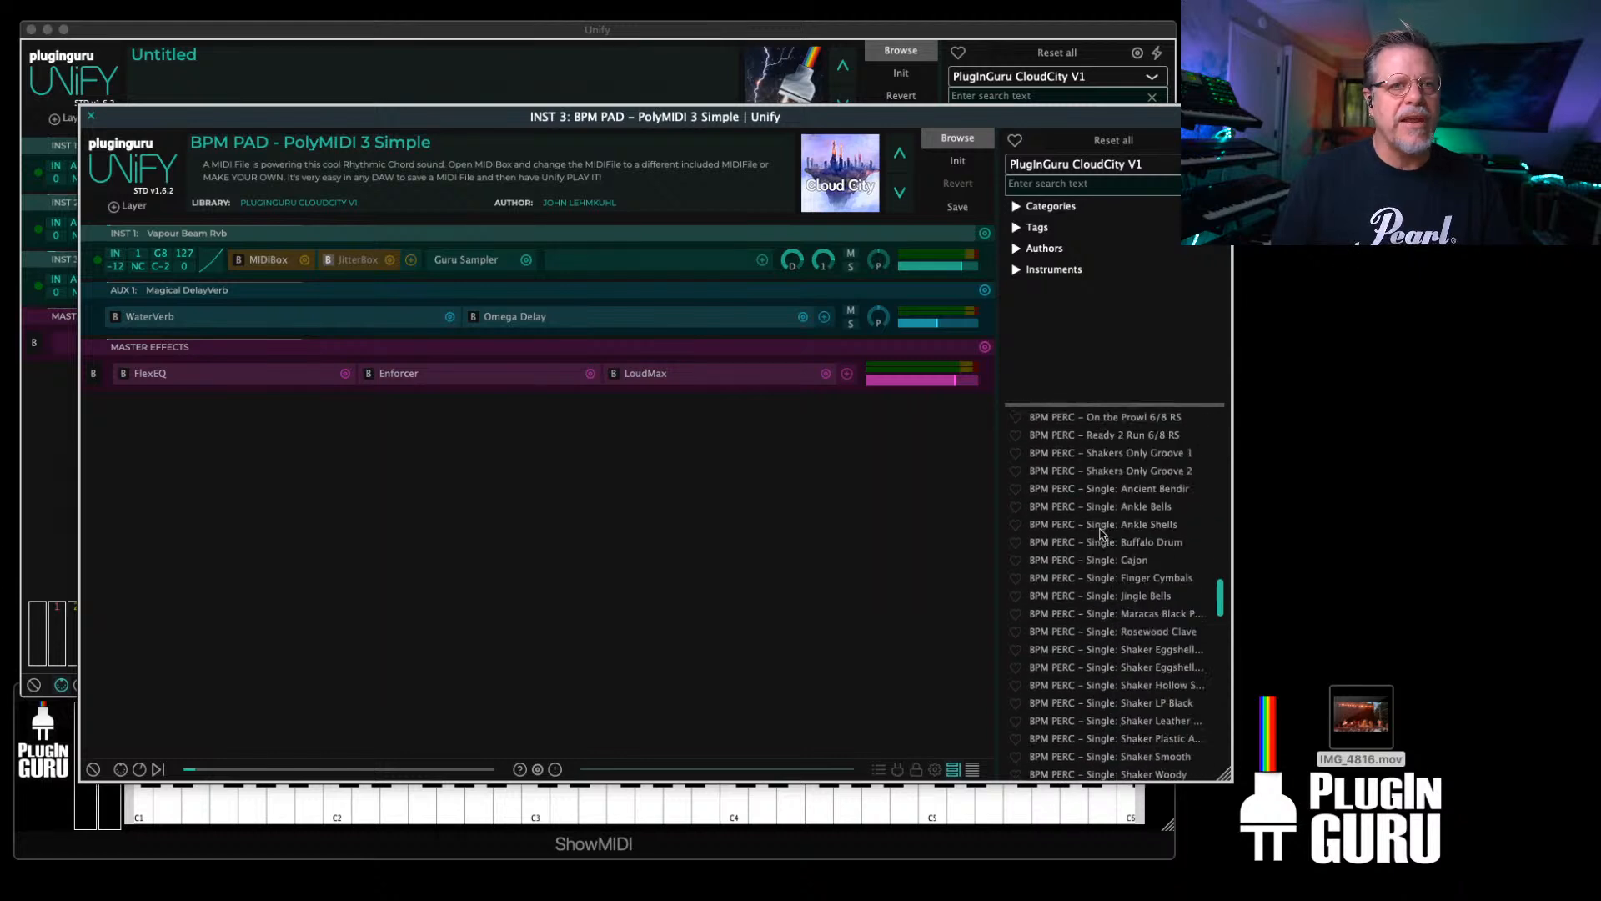
{"action": "left_click", "coordinate": [1100, 163]}
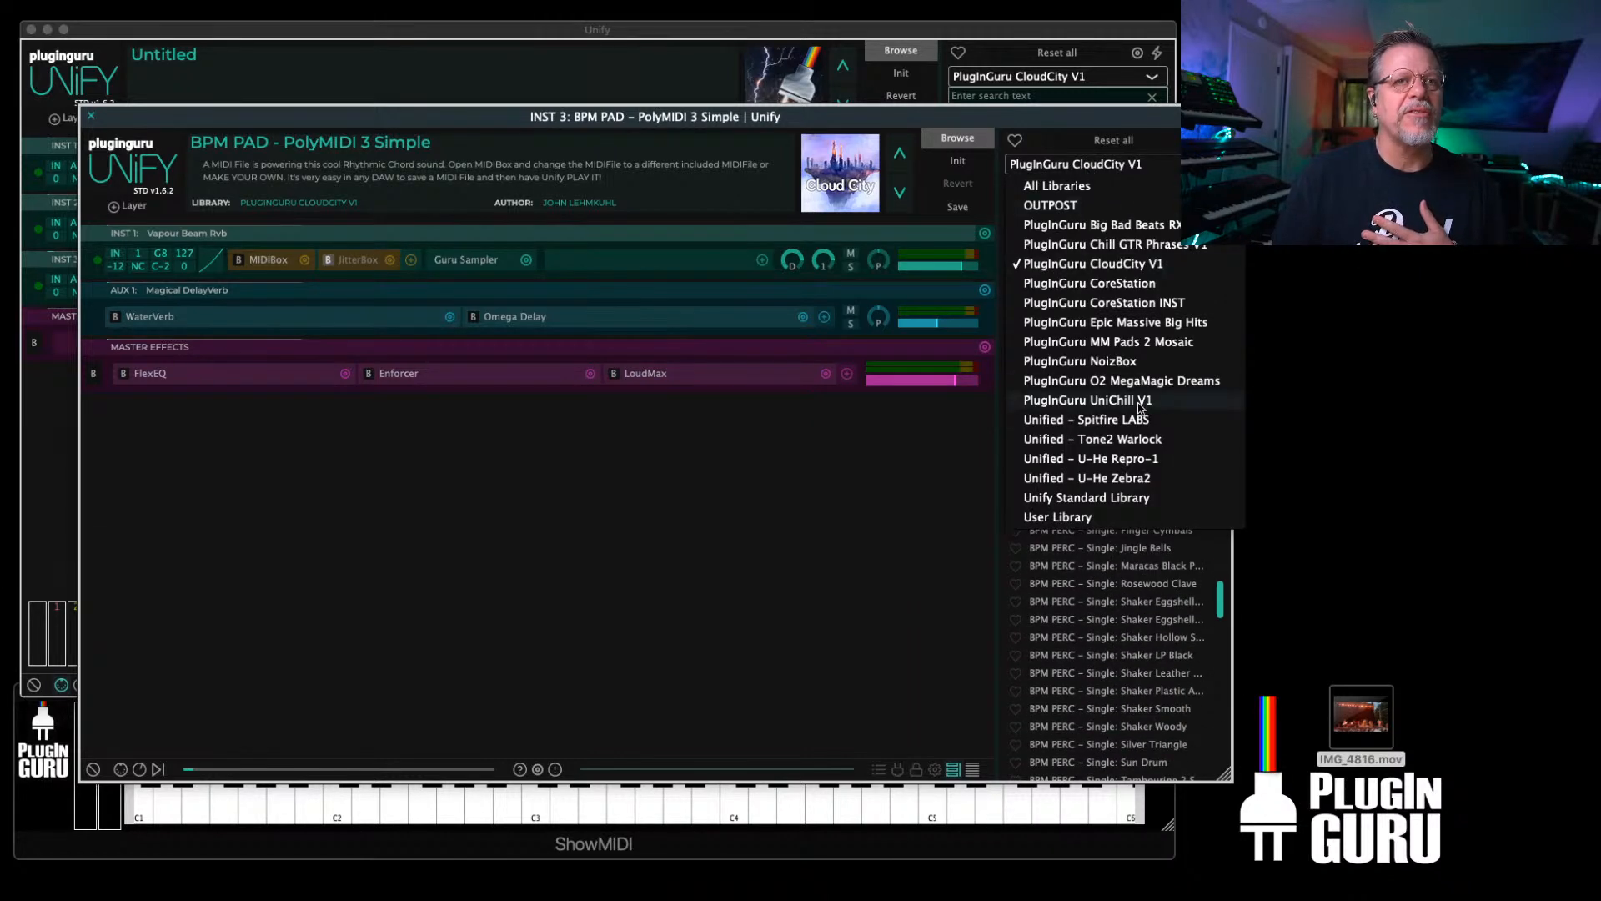
{"action": "left_click", "coordinate": [1100, 464]}
{"action": "scroll", "coordinate": [1105, 538], "scroll_direction": "up", "scroll_amount": 5}
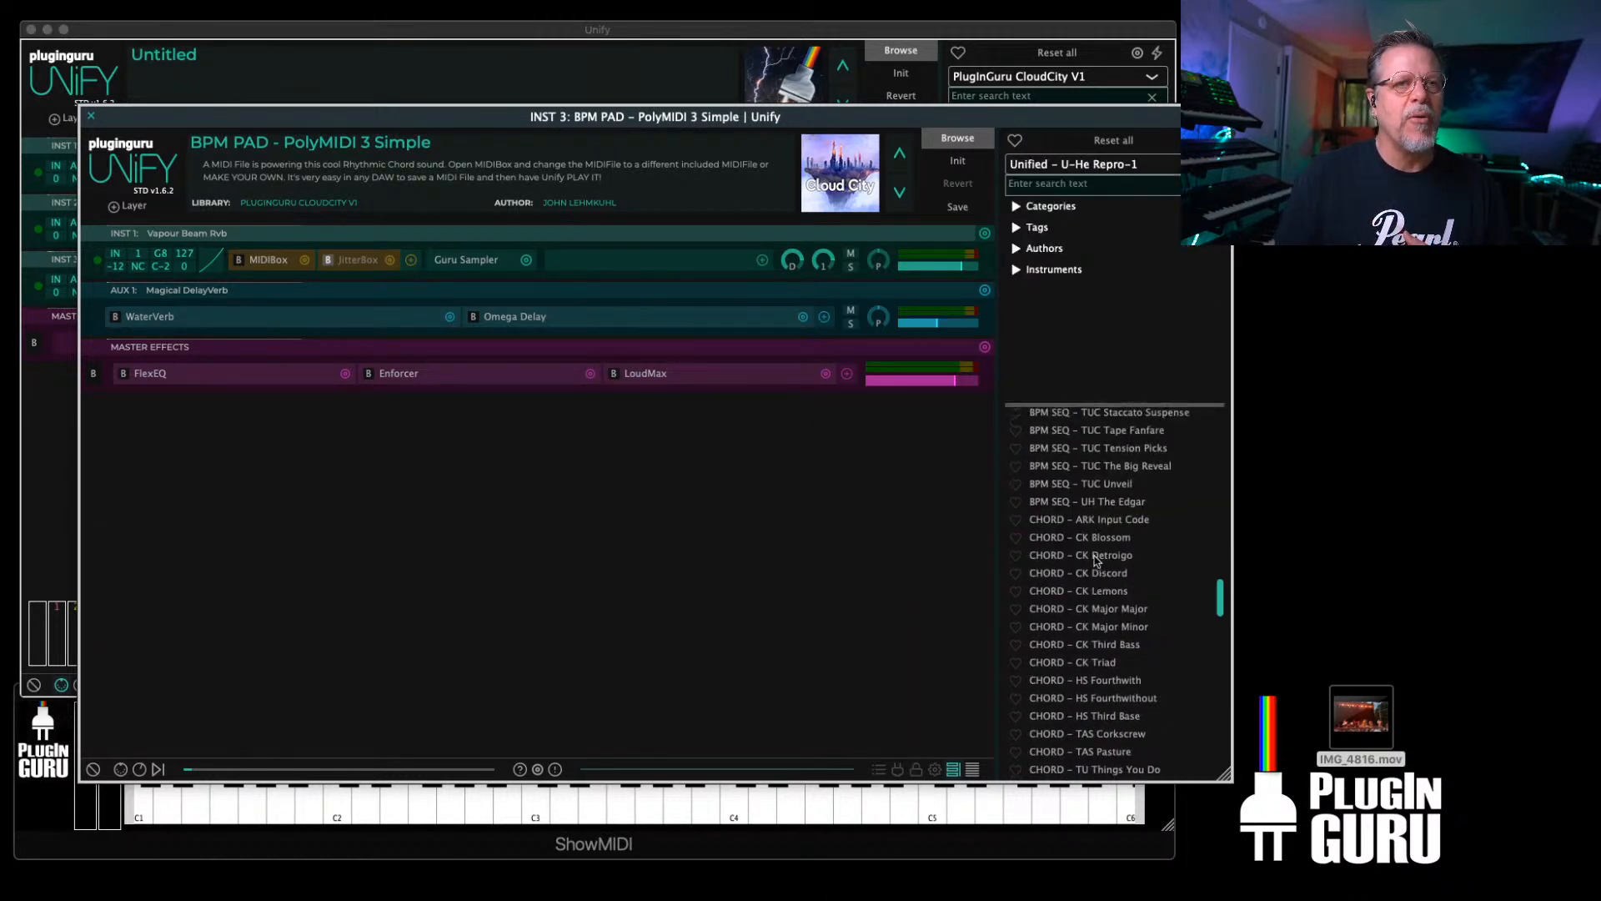
{"action": "left_click", "coordinate": [1121, 499]}
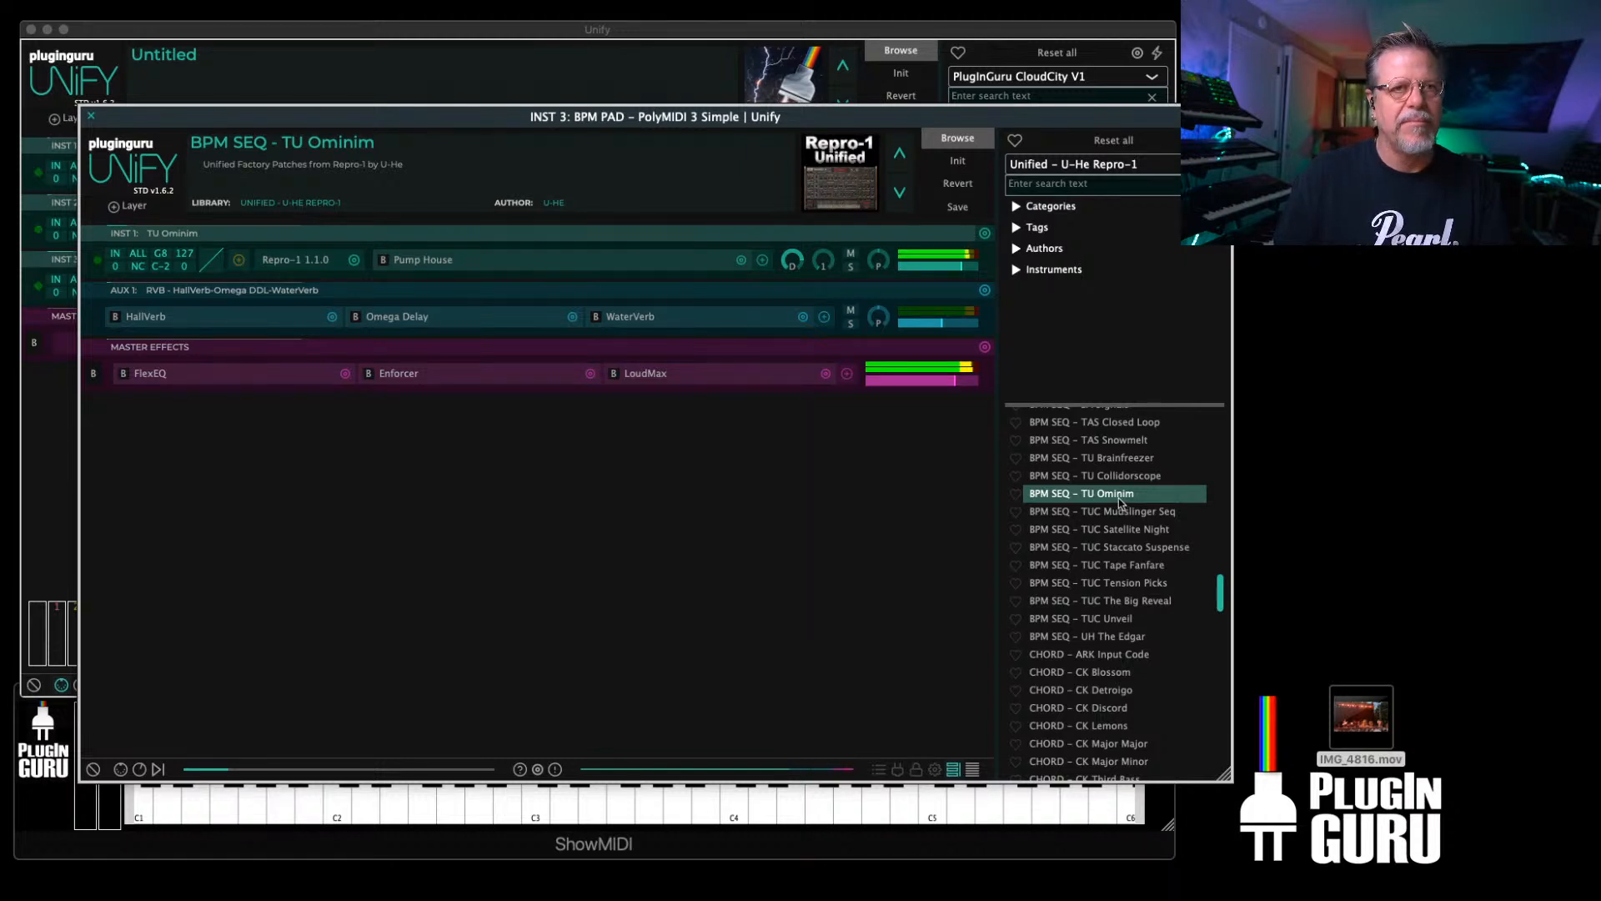
Step: Load CHORD - ARK Input Code in the embedded Unify, lower its master level to -15 dB and close its window
{"action": "scroll", "coordinate": [1121, 500], "scroll_direction": "down", "scroll_amount": 3}
{"action": "left_click", "coordinate": [1117, 506]}
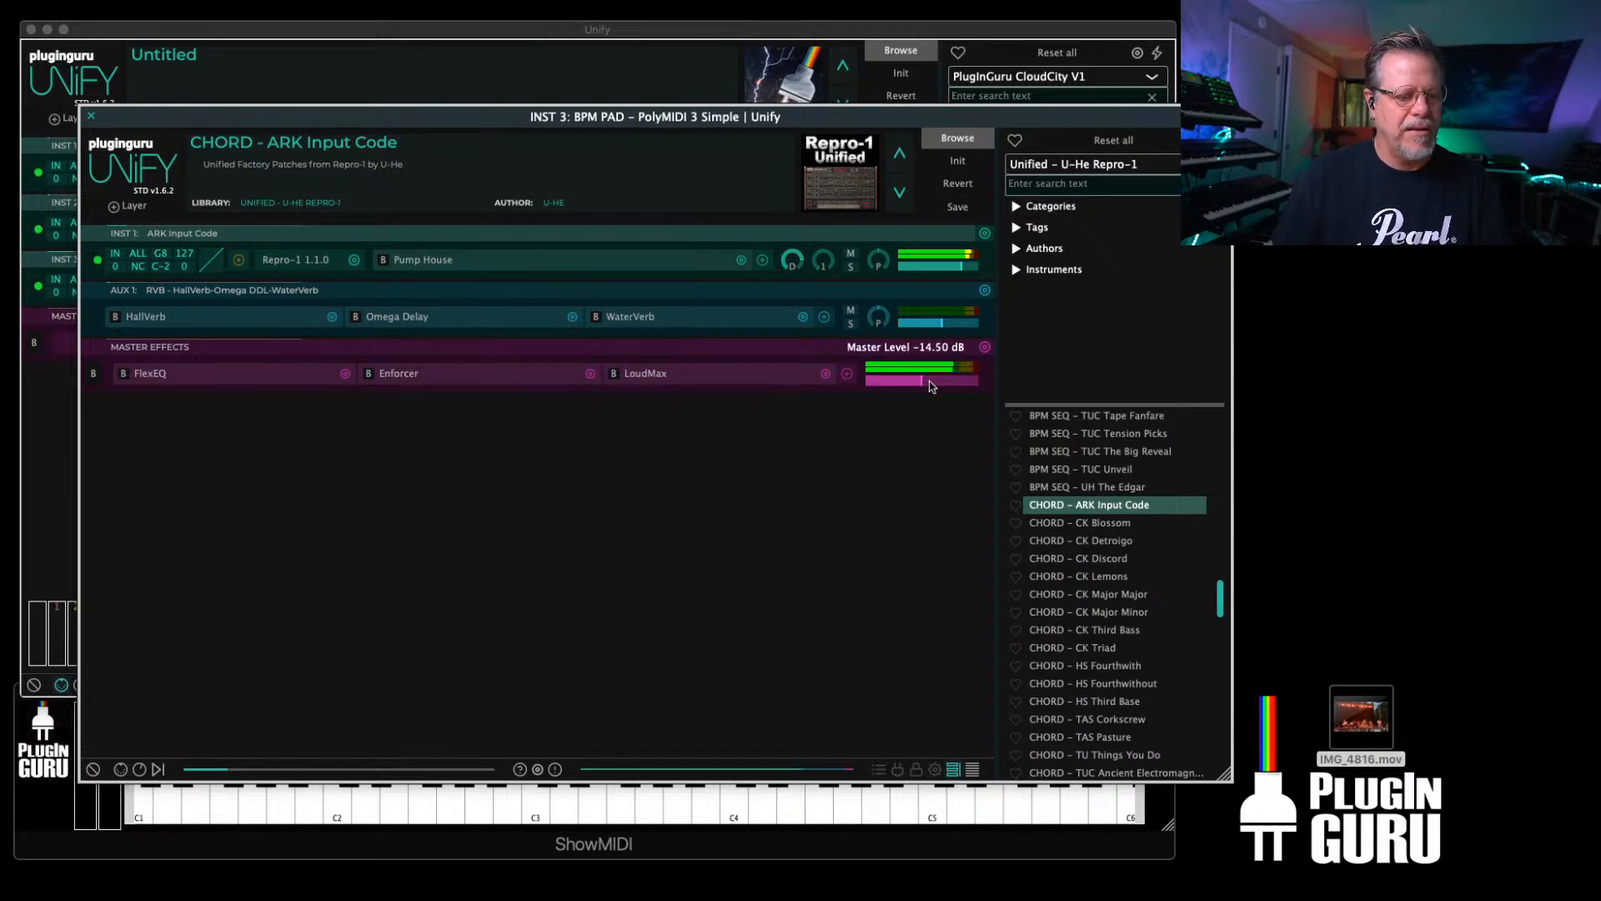
{"action": "left_click_drag", "start_coordinate": [935, 384], "coordinate": [924, 385]}
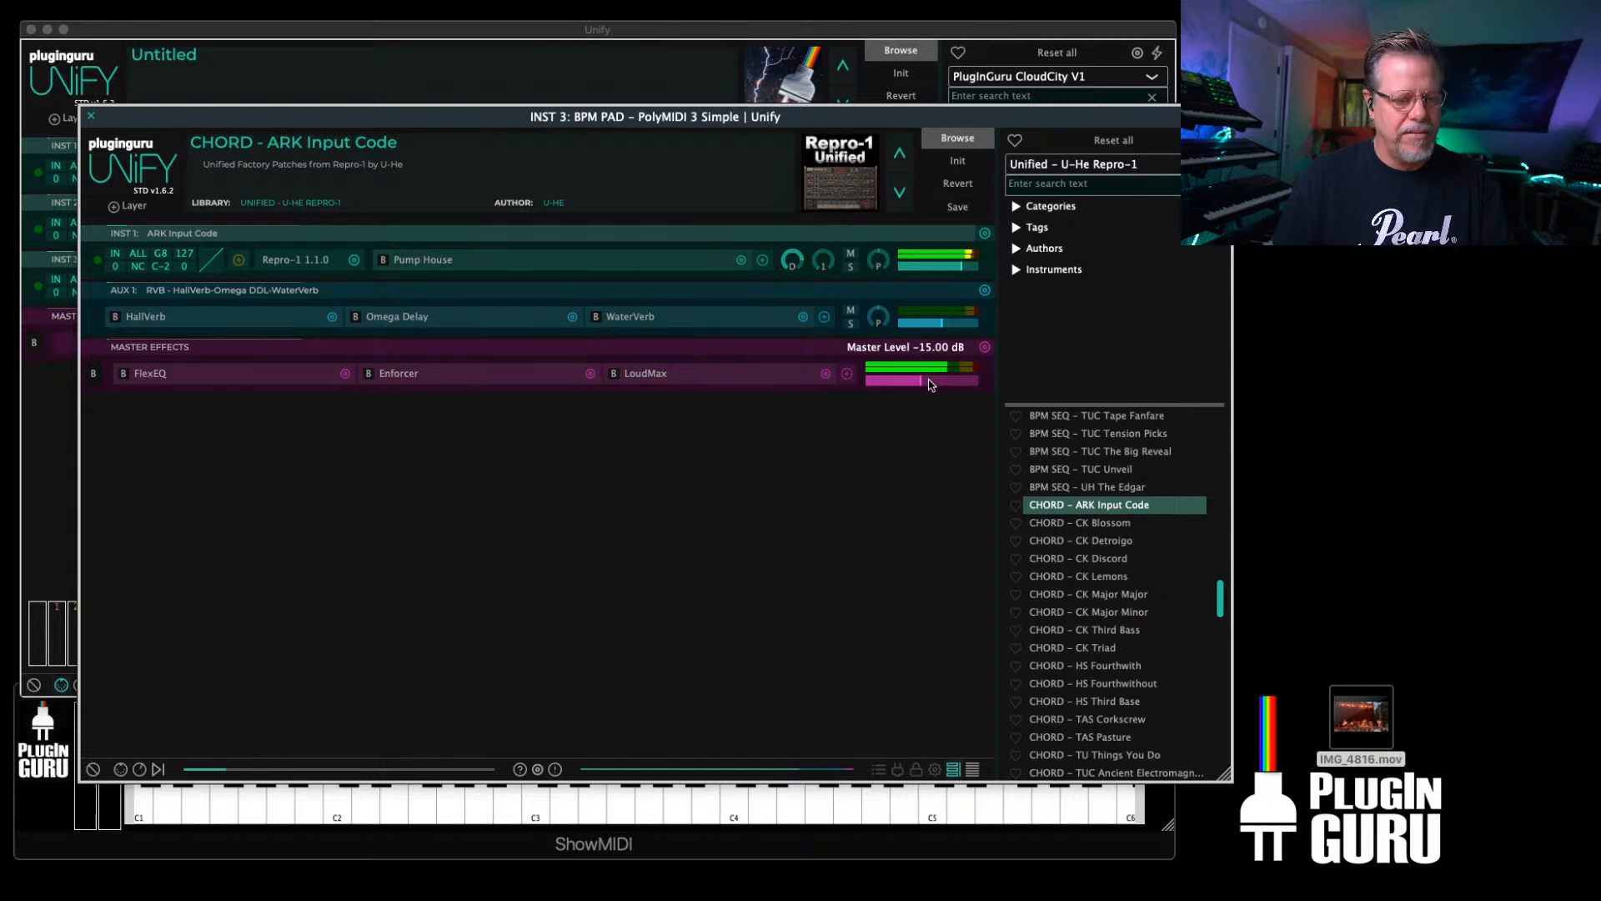
{"action": "left_click", "coordinate": [91, 116]}
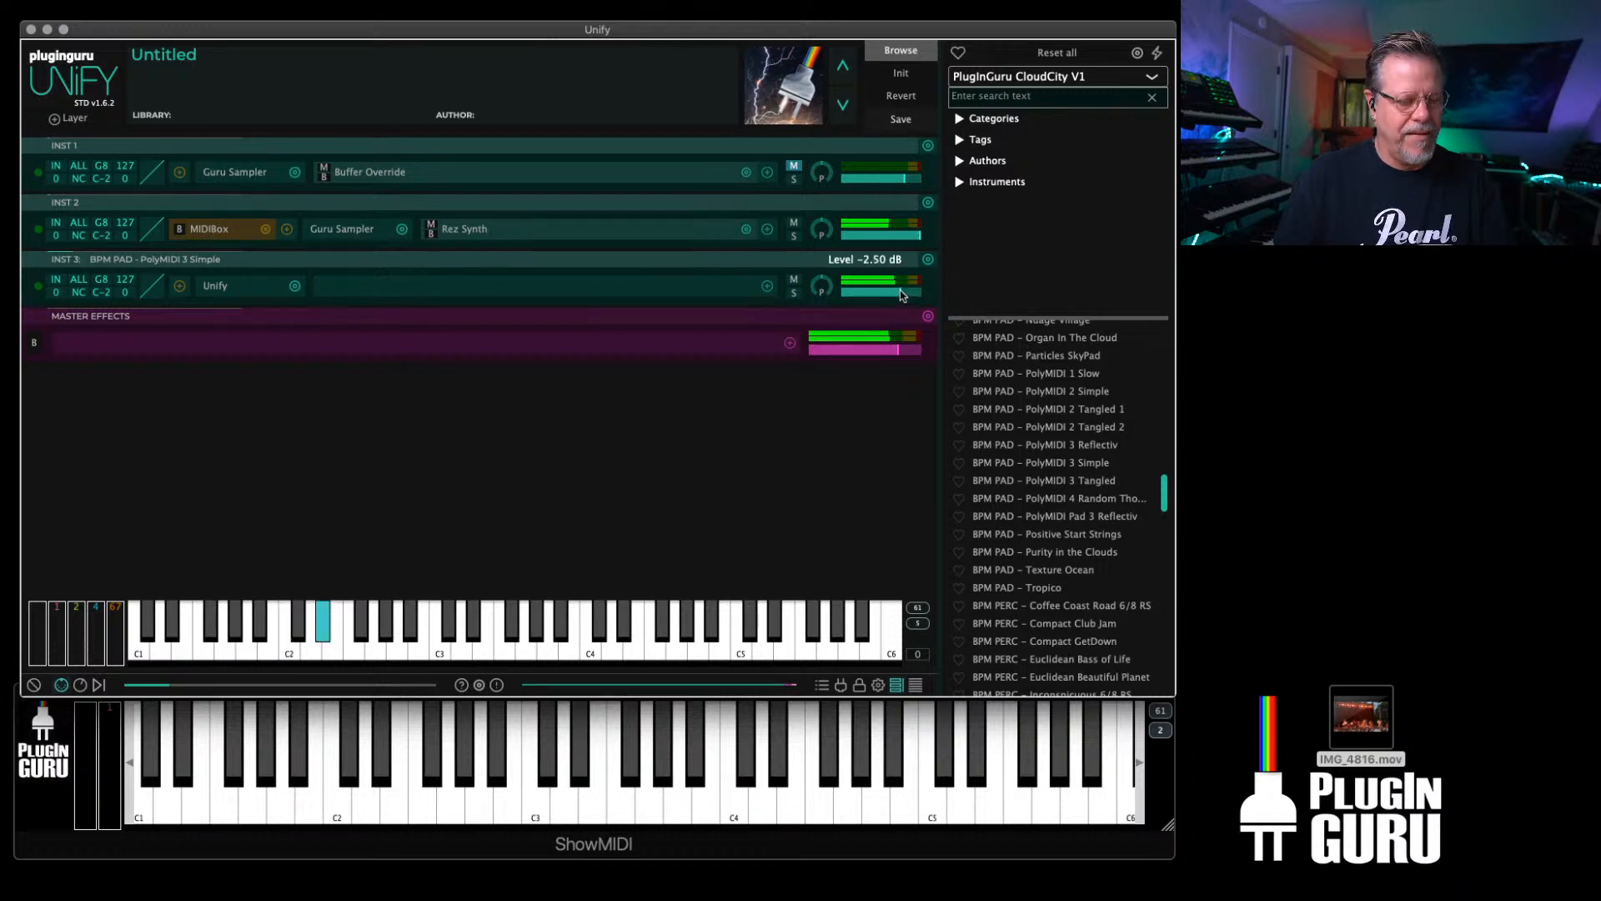
Step: Duplicate the INST 3 layer and transpose the copy to -12
{"action": "left_click", "coordinate": [929, 261]}
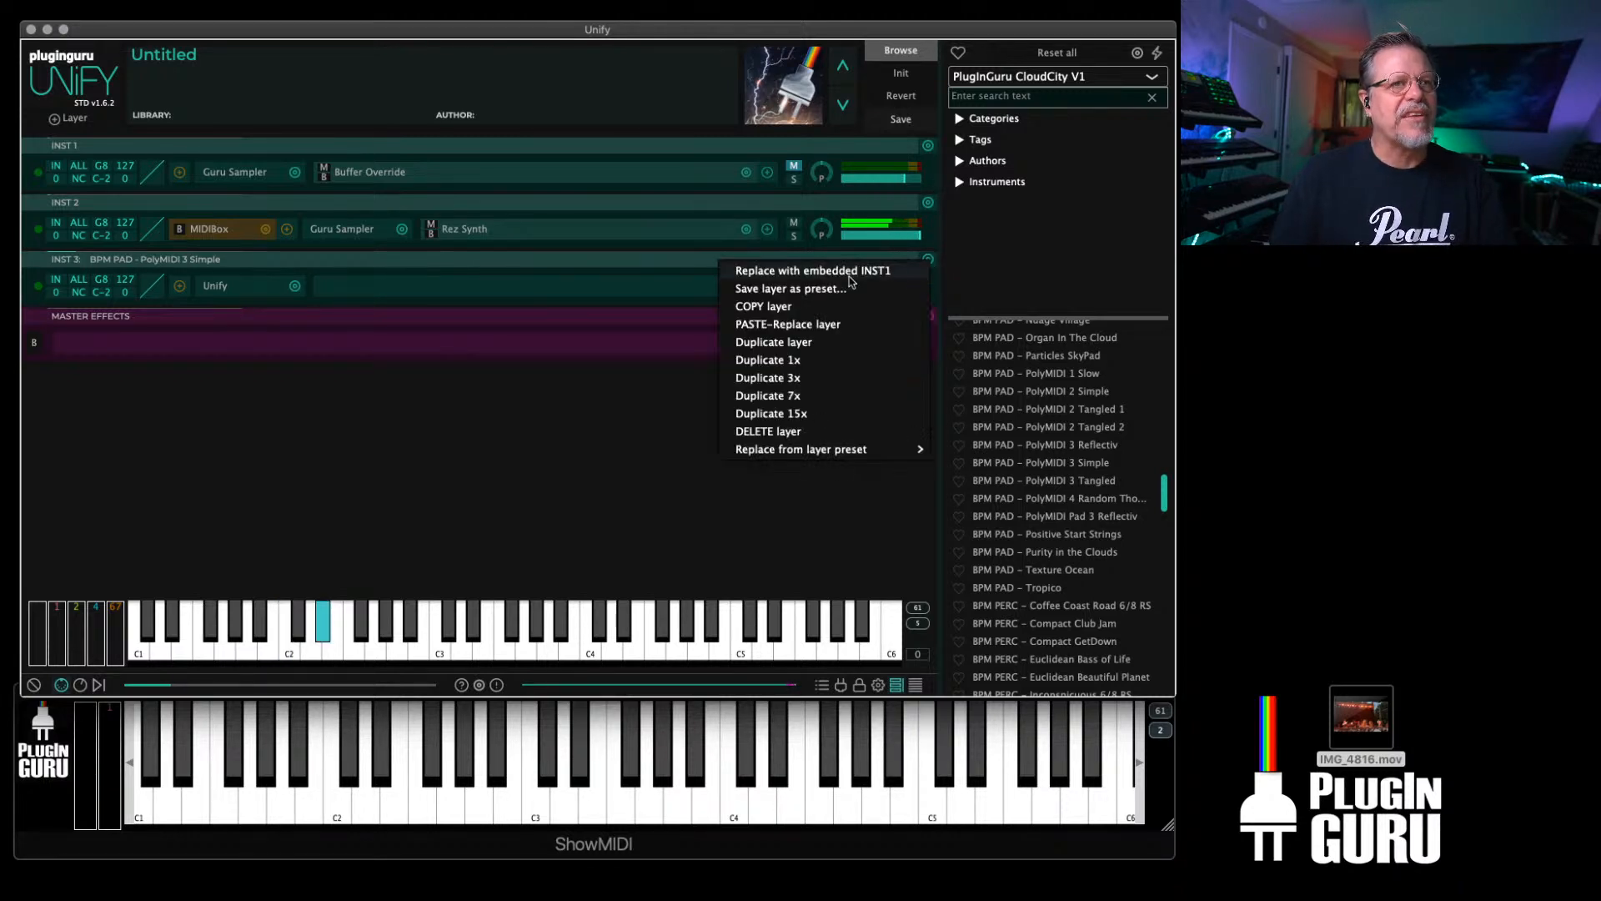
{"action": "left_click", "coordinate": [789, 342]}
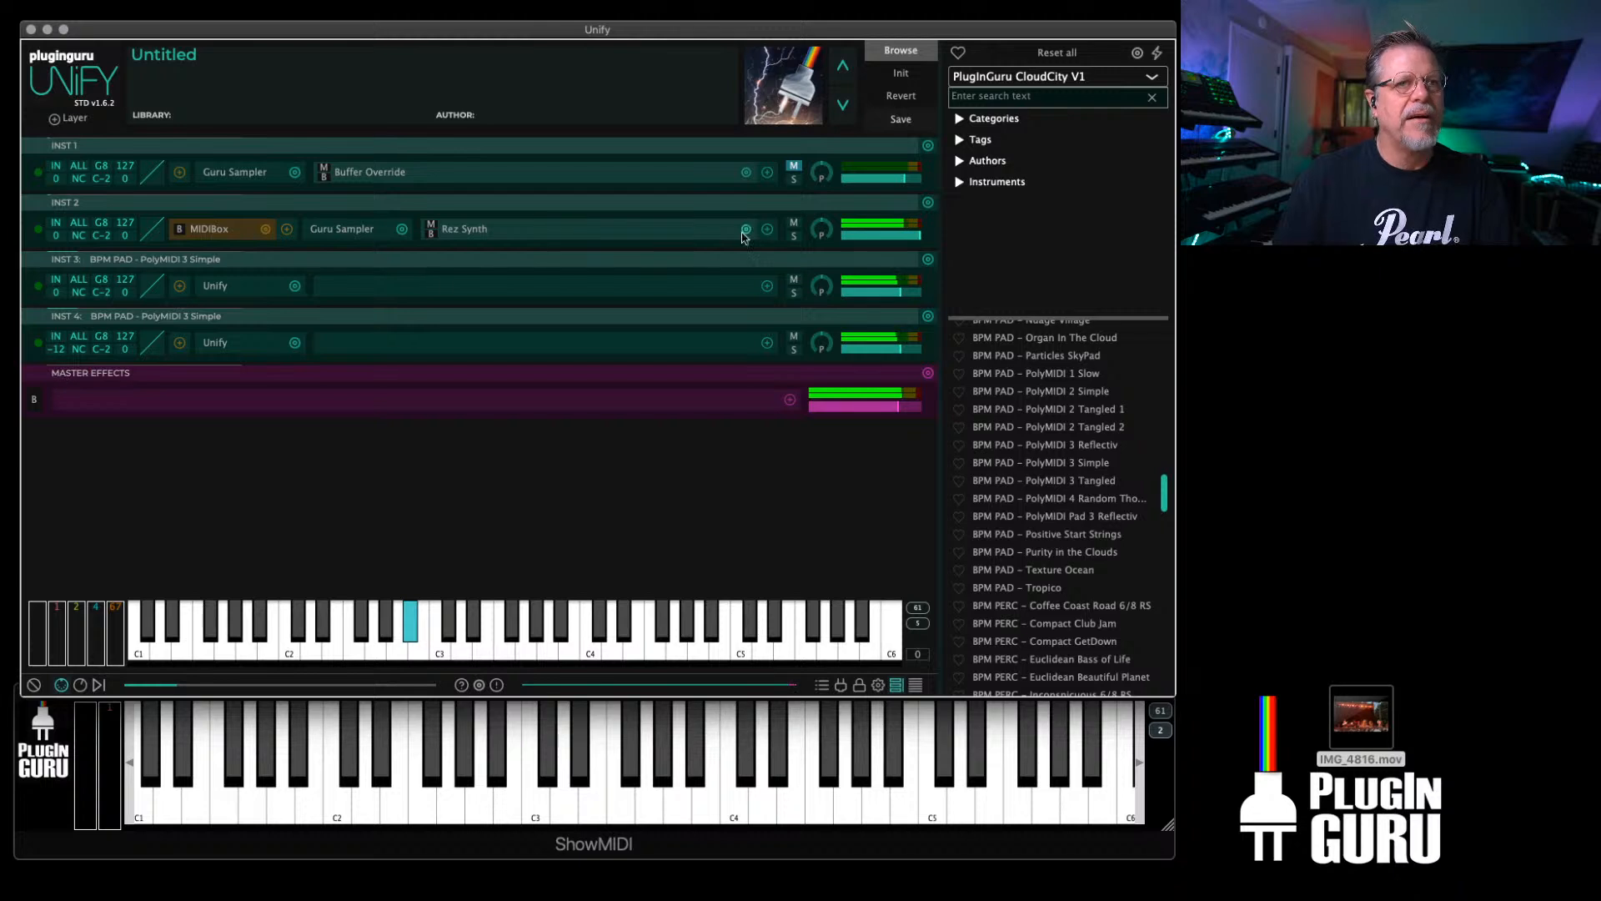
Step: Load LEAD - Power 64X MONSTER UniGlide from the Unify Standard Library into a new Unify layer and transpose it to -12
{"action": "left_click", "coordinate": [1028, 77]}
{"action": "left_click", "coordinate": [1058, 416]}
{"action": "scroll", "coordinate": [1047, 525], "scroll_direction": "down", "scroll_amount": 10}
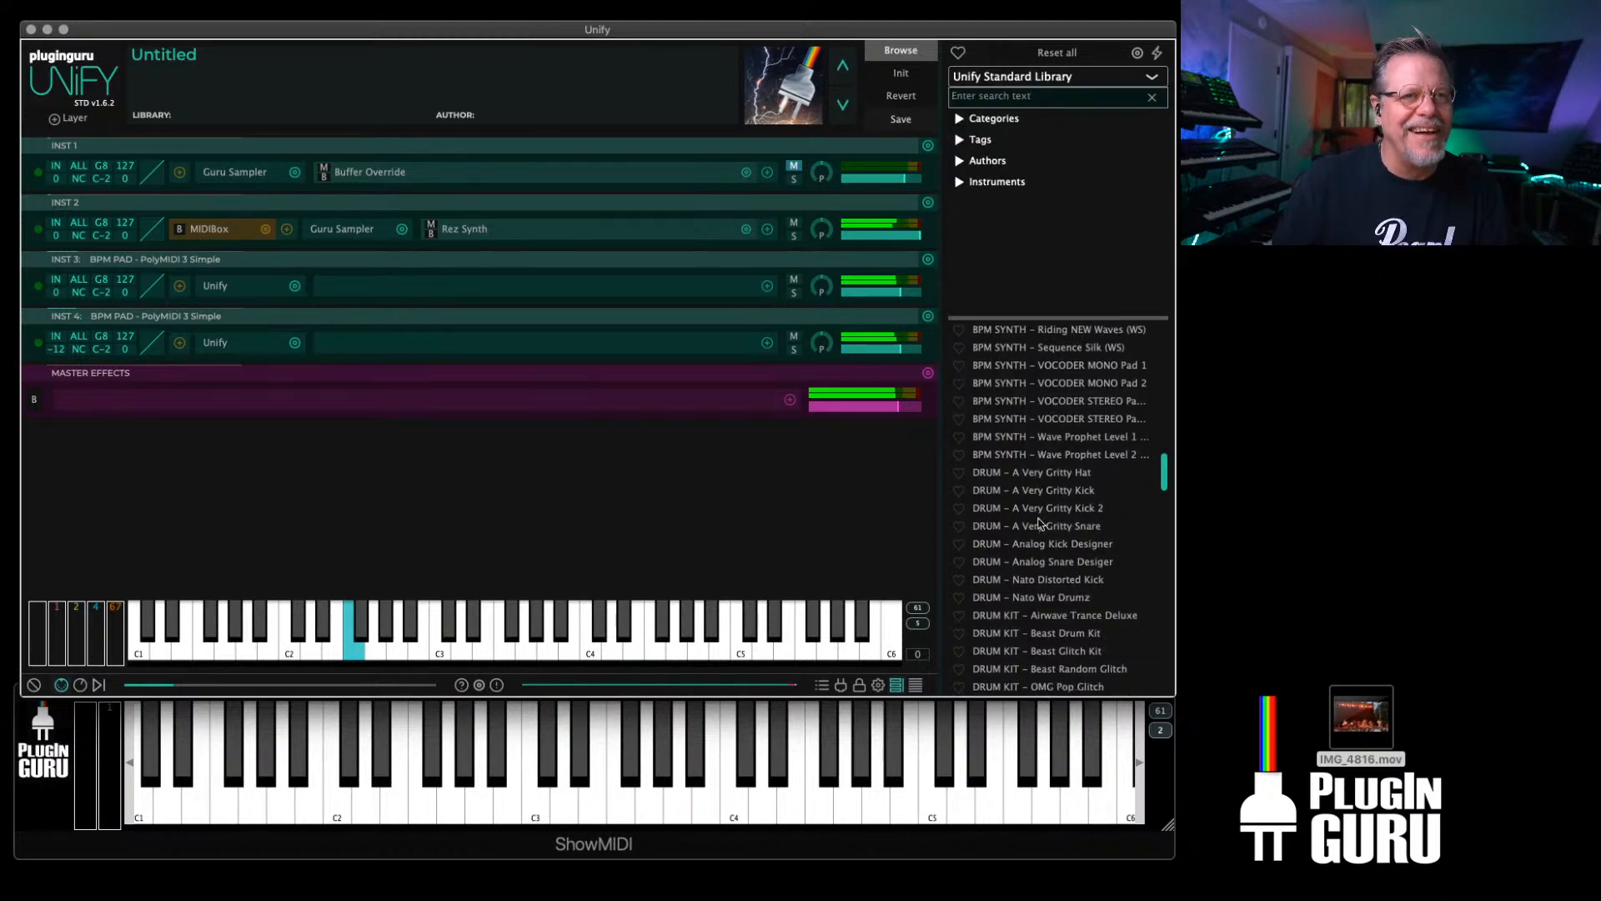
{"action": "scroll", "coordinate": [1044, 543], "scroll_direction": "down", "scroll_amount": 20}
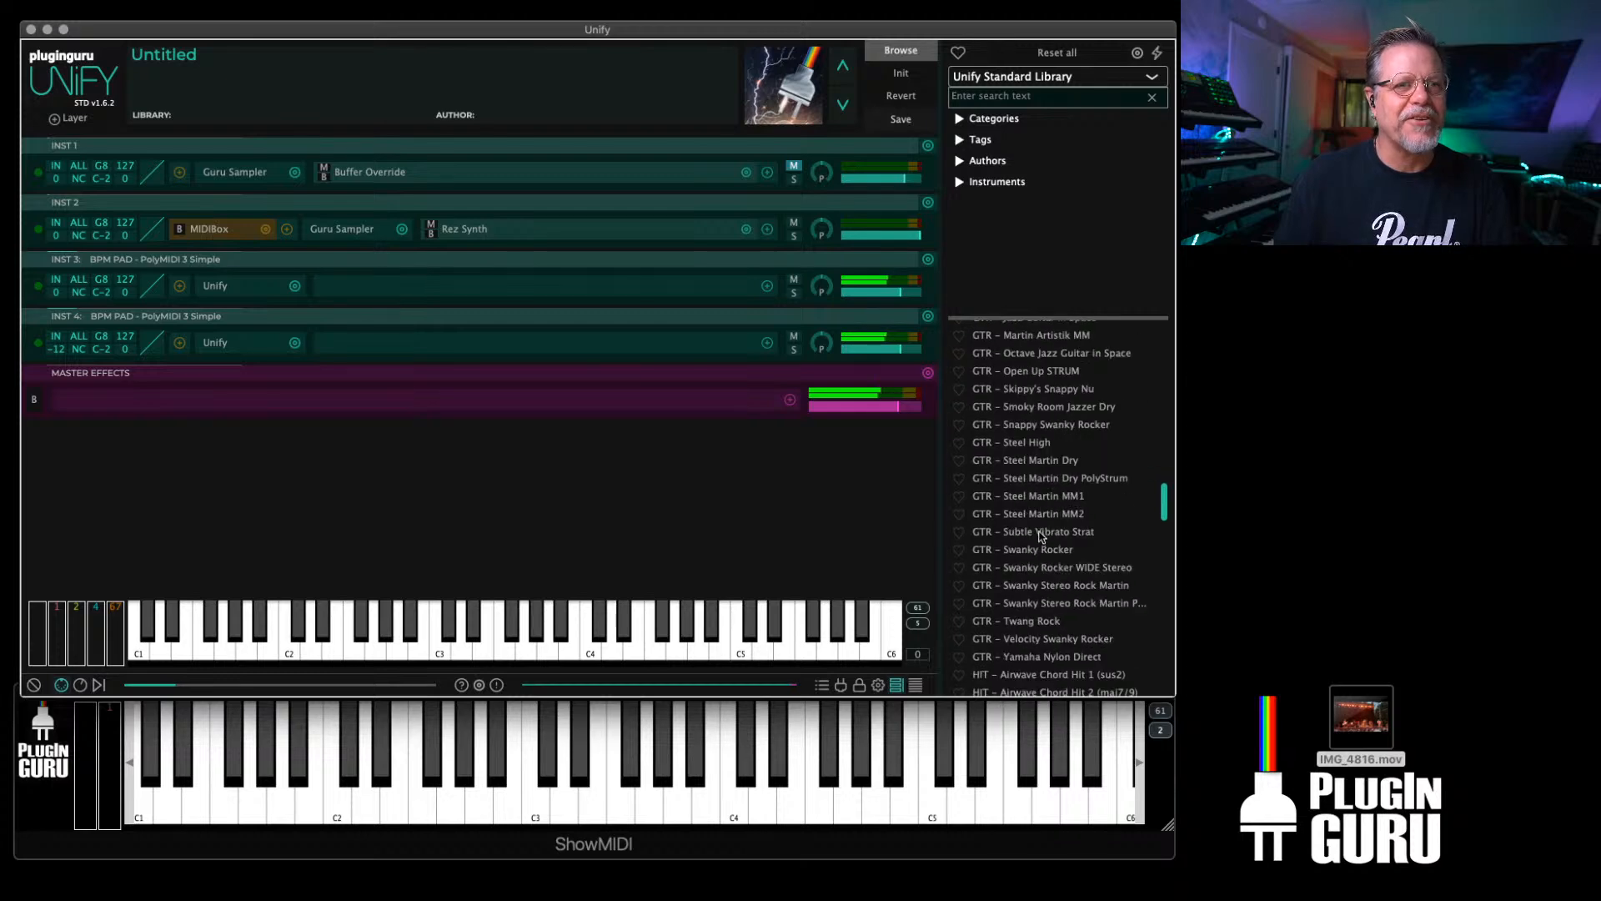
{"action": "scroll", "coordinate": [1038, 533], "scroll_direction": "down", "scroll_amount": 15}
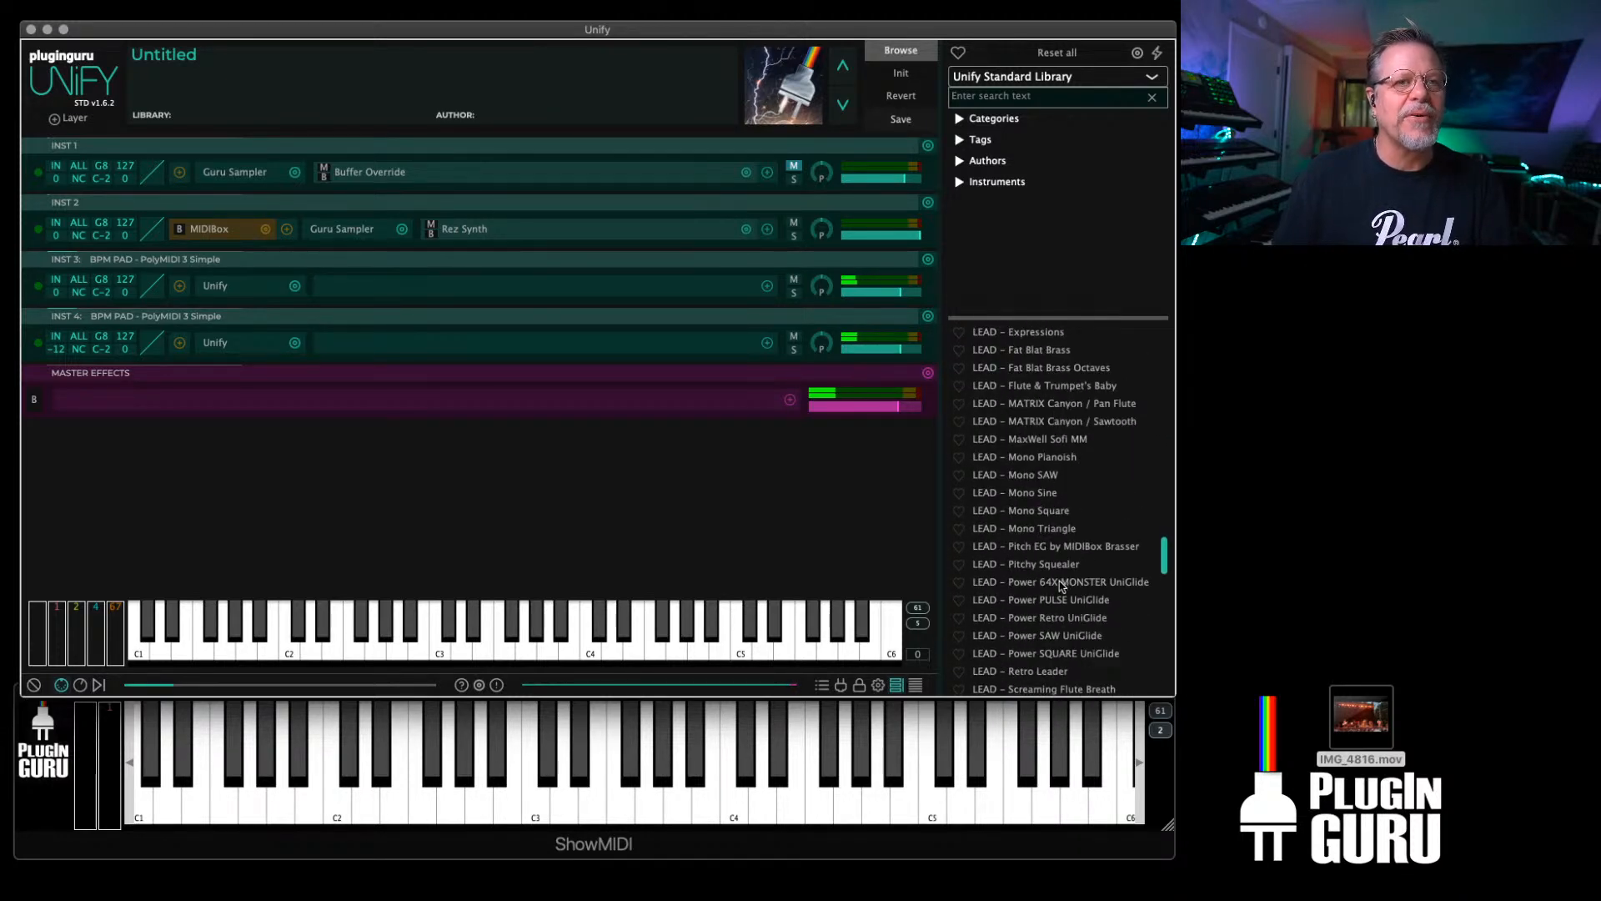
{"action": "right_click", "coordinate": [1062, 585]}
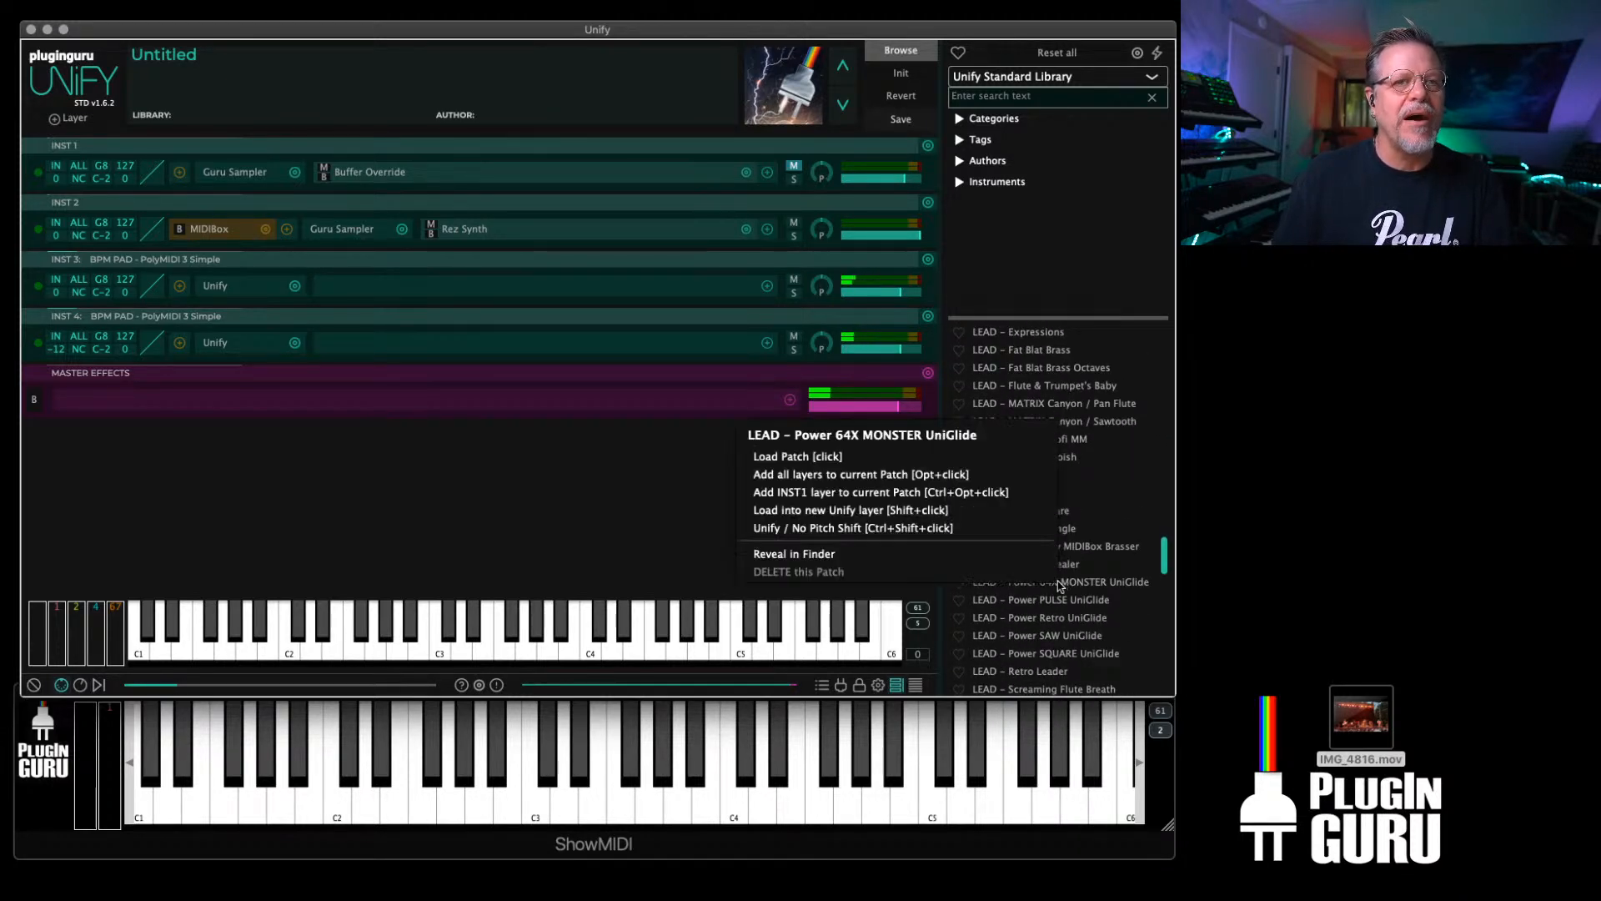
{"action": "left_click", "coordinate": [839, 512]}
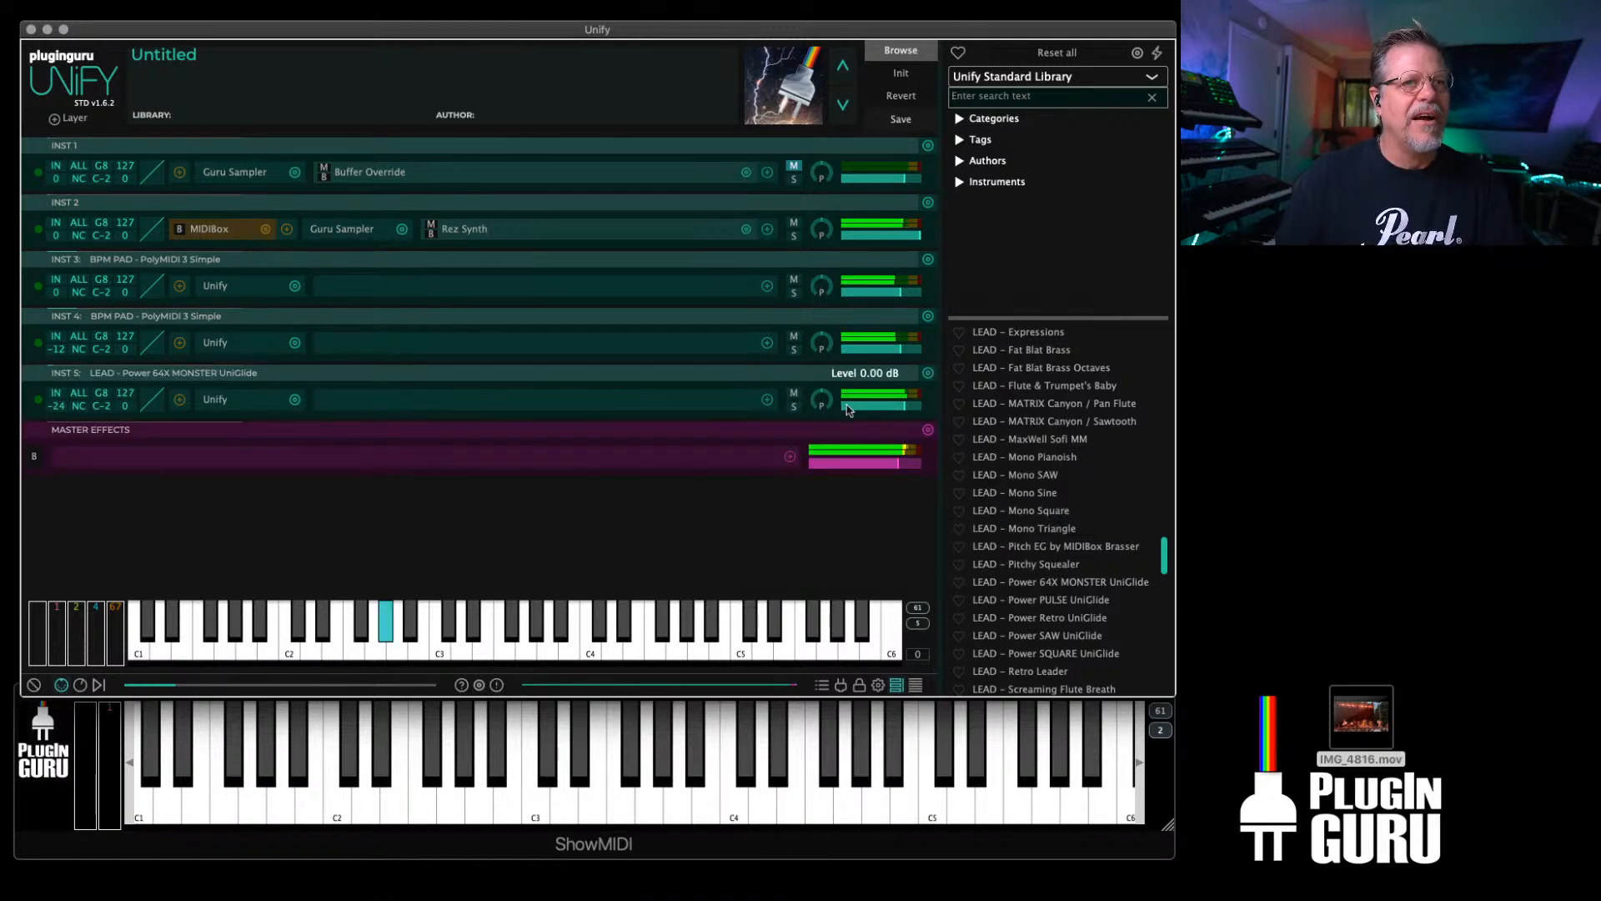
{"action": "left_click_drag", "start_coordinate": [56, 406], "coordinate": [73, 367]}
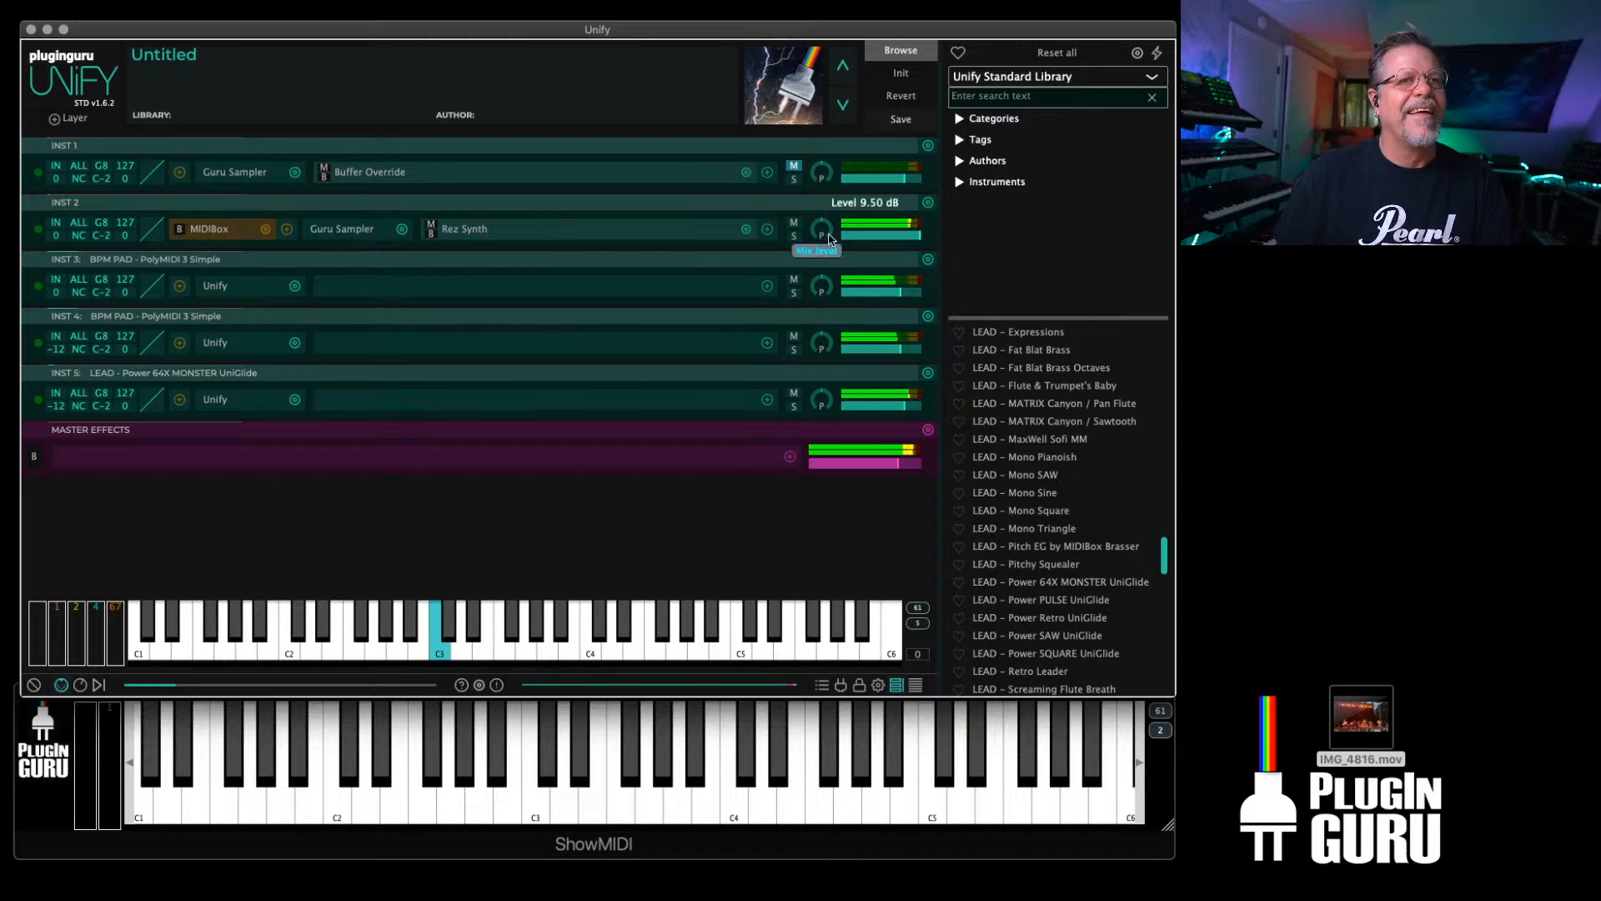
Step: Raise the bandwidth of INST 2's Rez Synth to 487.573 Q, set bands per note to 3, and close the editor
{"action": "left_click", "coordinate": [468, 234]}
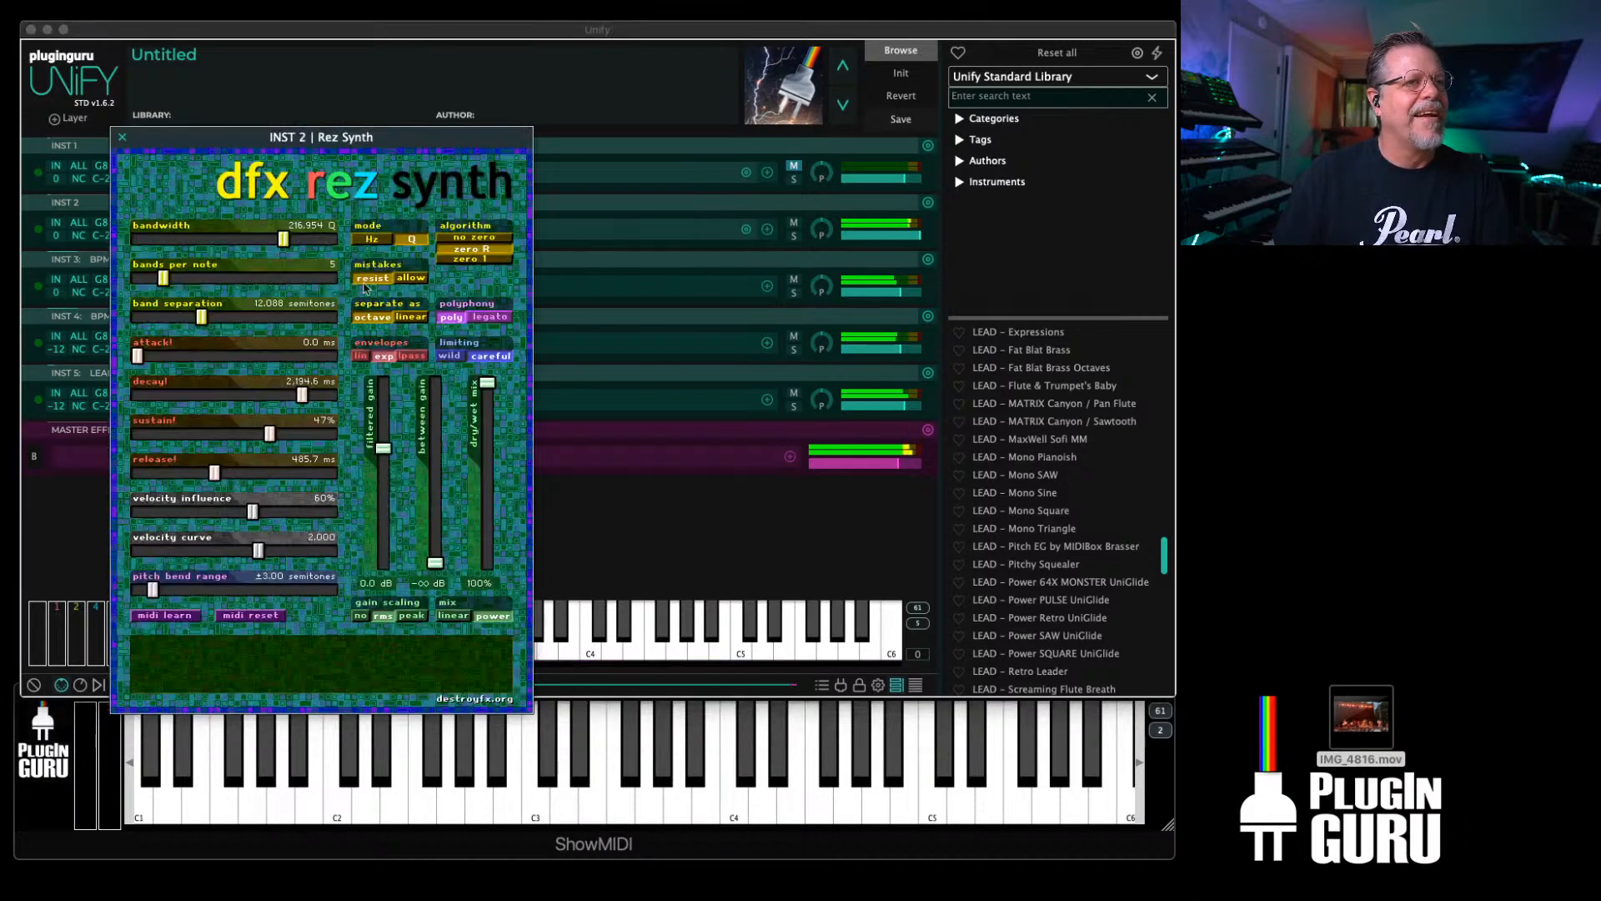
{"action": "left_click_drag", "start_coordinate": [288, 240], "coordinate": [329, 240]}
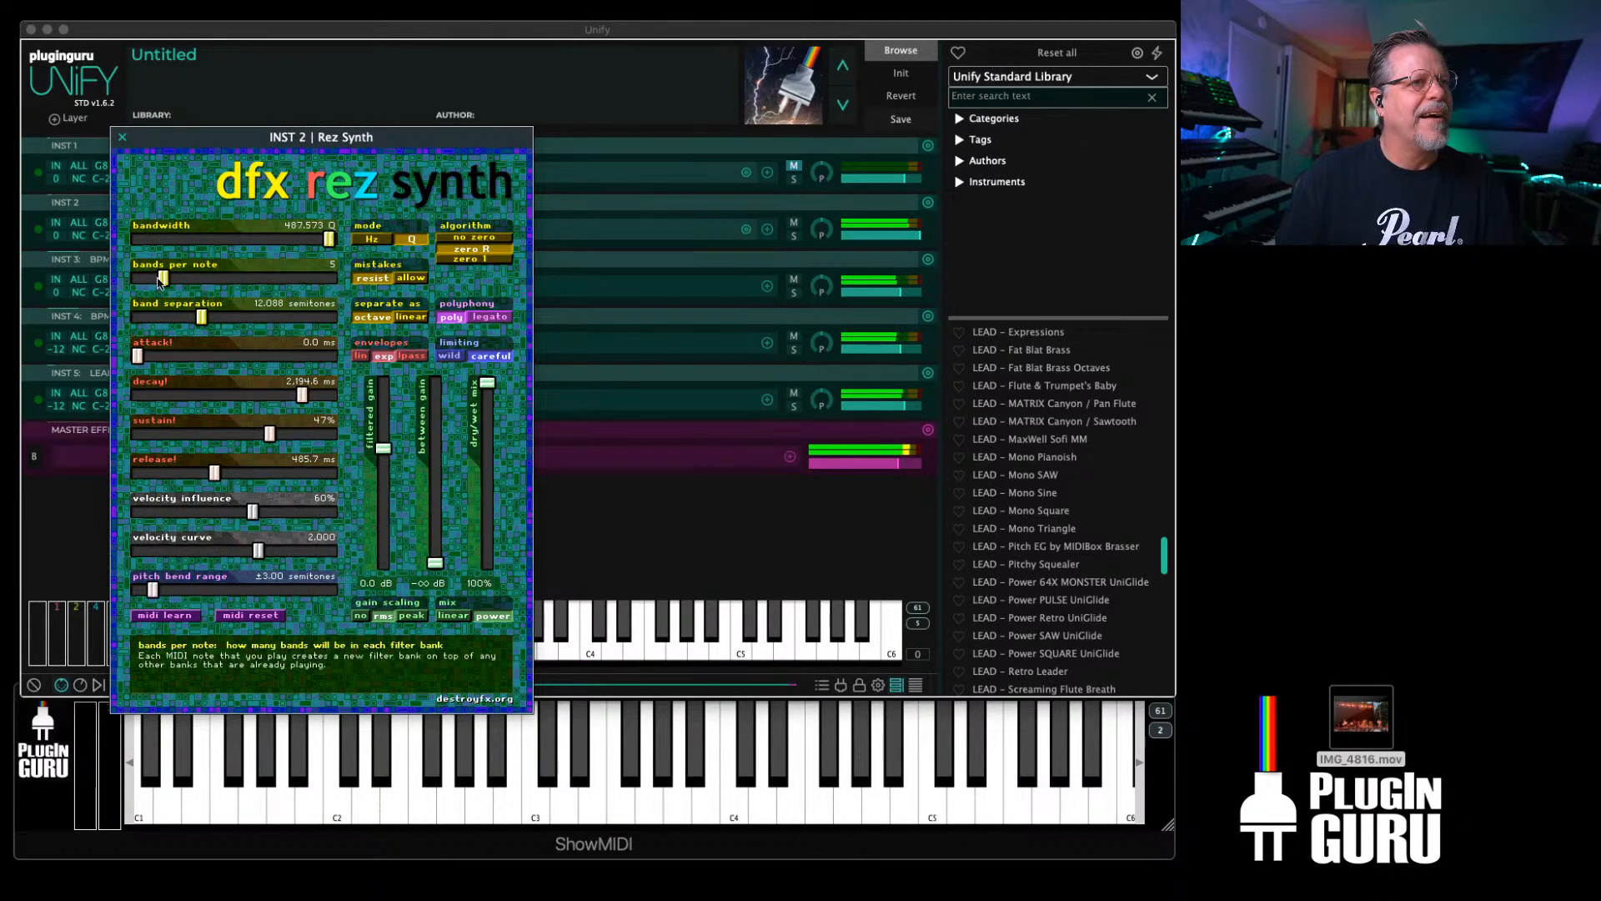
{"action": "mouse_move", "coordinate": [164, 278]}
{"action": "left_mouse_down"}
{"action": "mouse_move", "coordinate": [278, 280]}
{"action": "mouse_move", "coordinate": [156, 285]}
{"action": "left_mouse_up"}
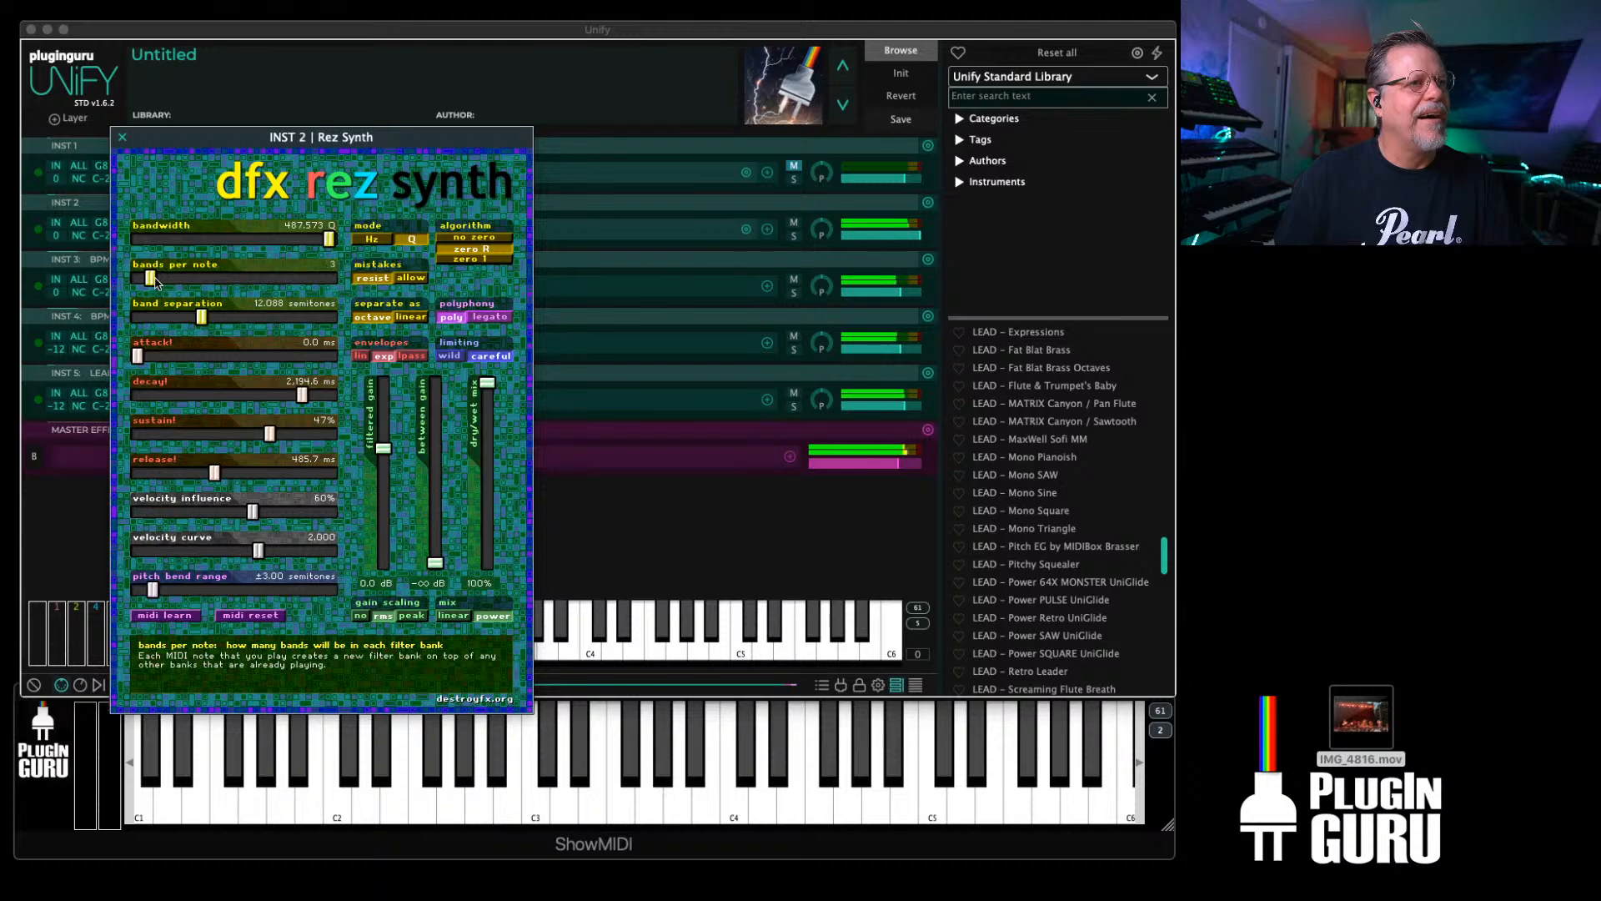
{"action": "left_click", "coordinate": [123, 137]}
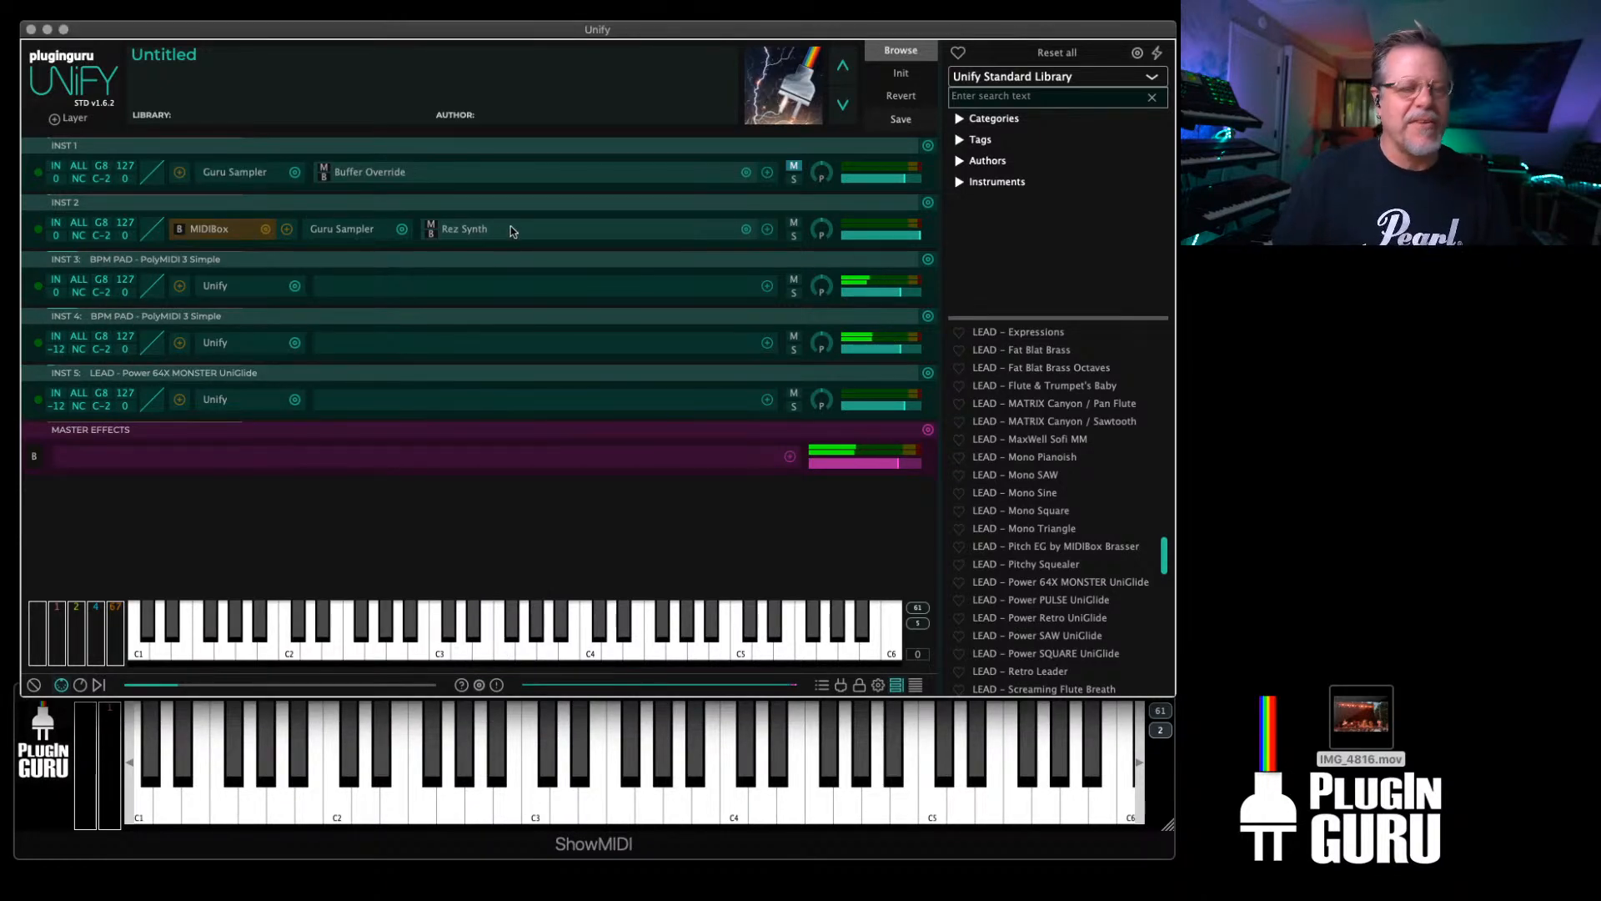
Step: Delete the INST 3, INST 4 and INST 5 layers, keeping only the two drum layers
{"action": "left_click", "coordinate": [929, 260]}
{"action": "left_click", "coordinate": [929, 261]}
{"action": "left_click", "coordinate": [928, 260]}
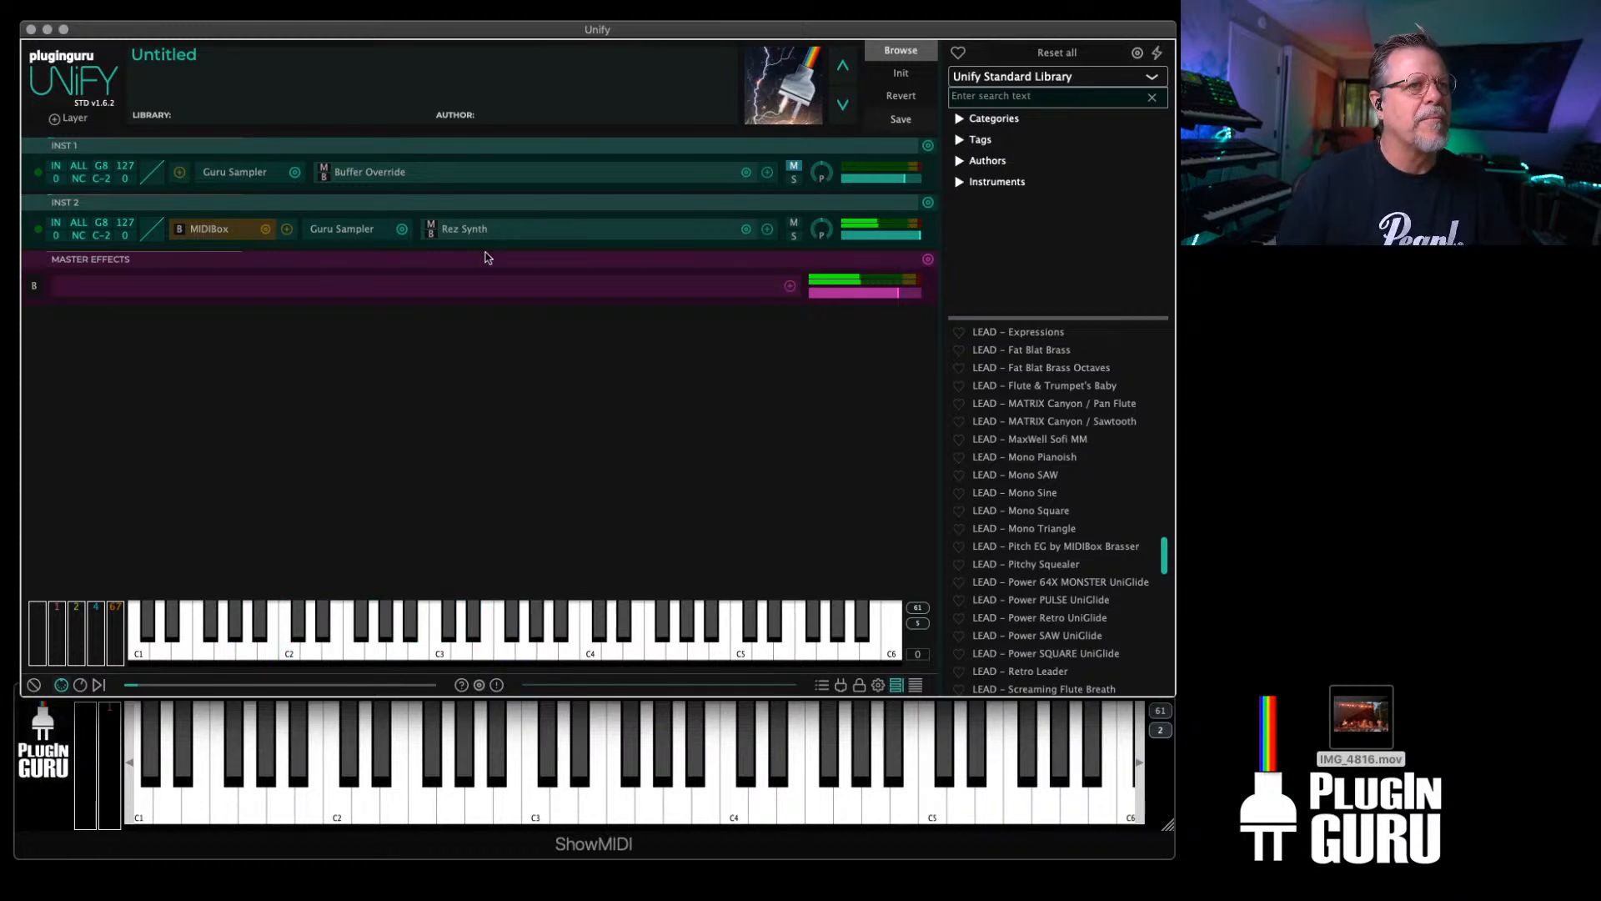
Step: Replace INST 2's Rez Synth with the Destroy FX Scrubby effect and move its editor clear of the layer list
{"action": "left_click", "coordinate": [746, 230]}
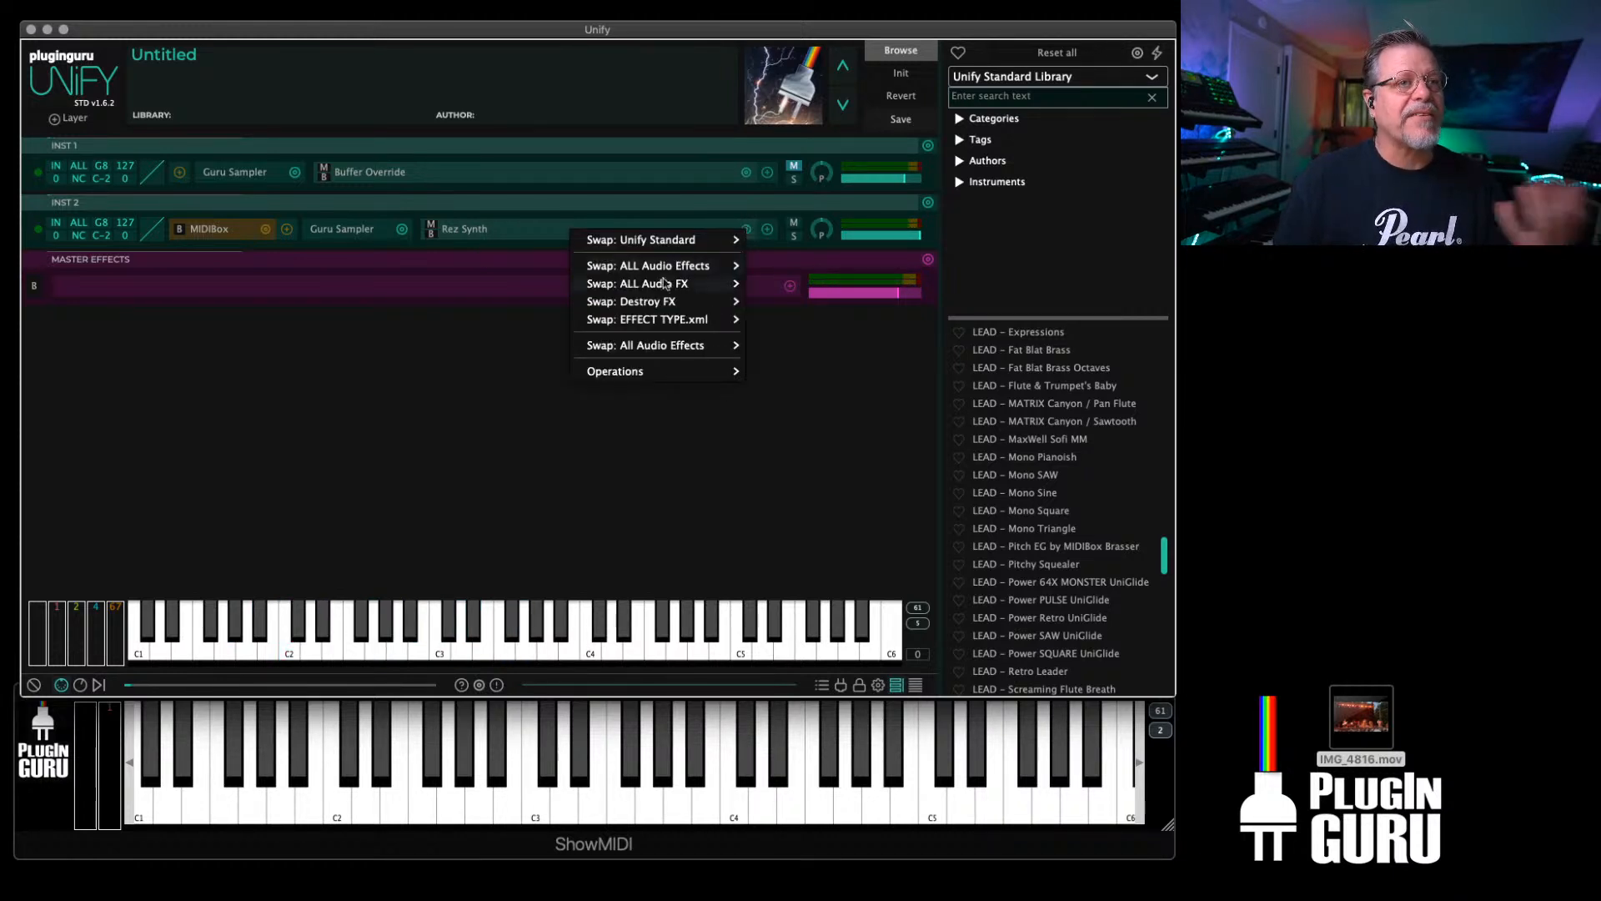
{"action": "mouse_move", "coordinate": [705, 304]}
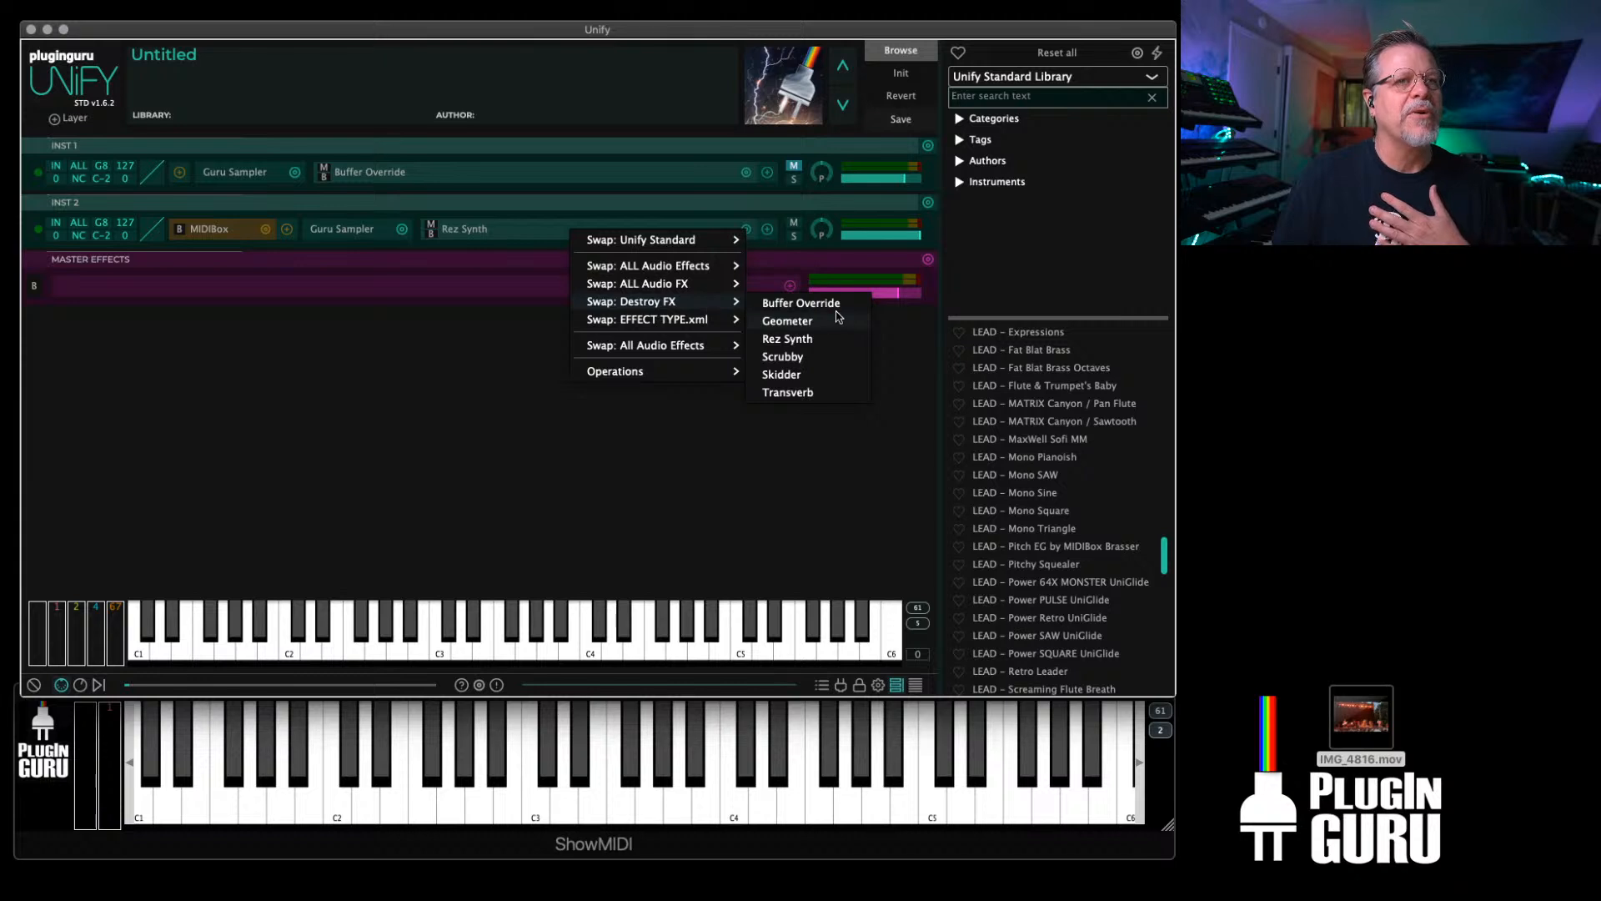
{"action": "left_click", "coordinate": [784, 357]}
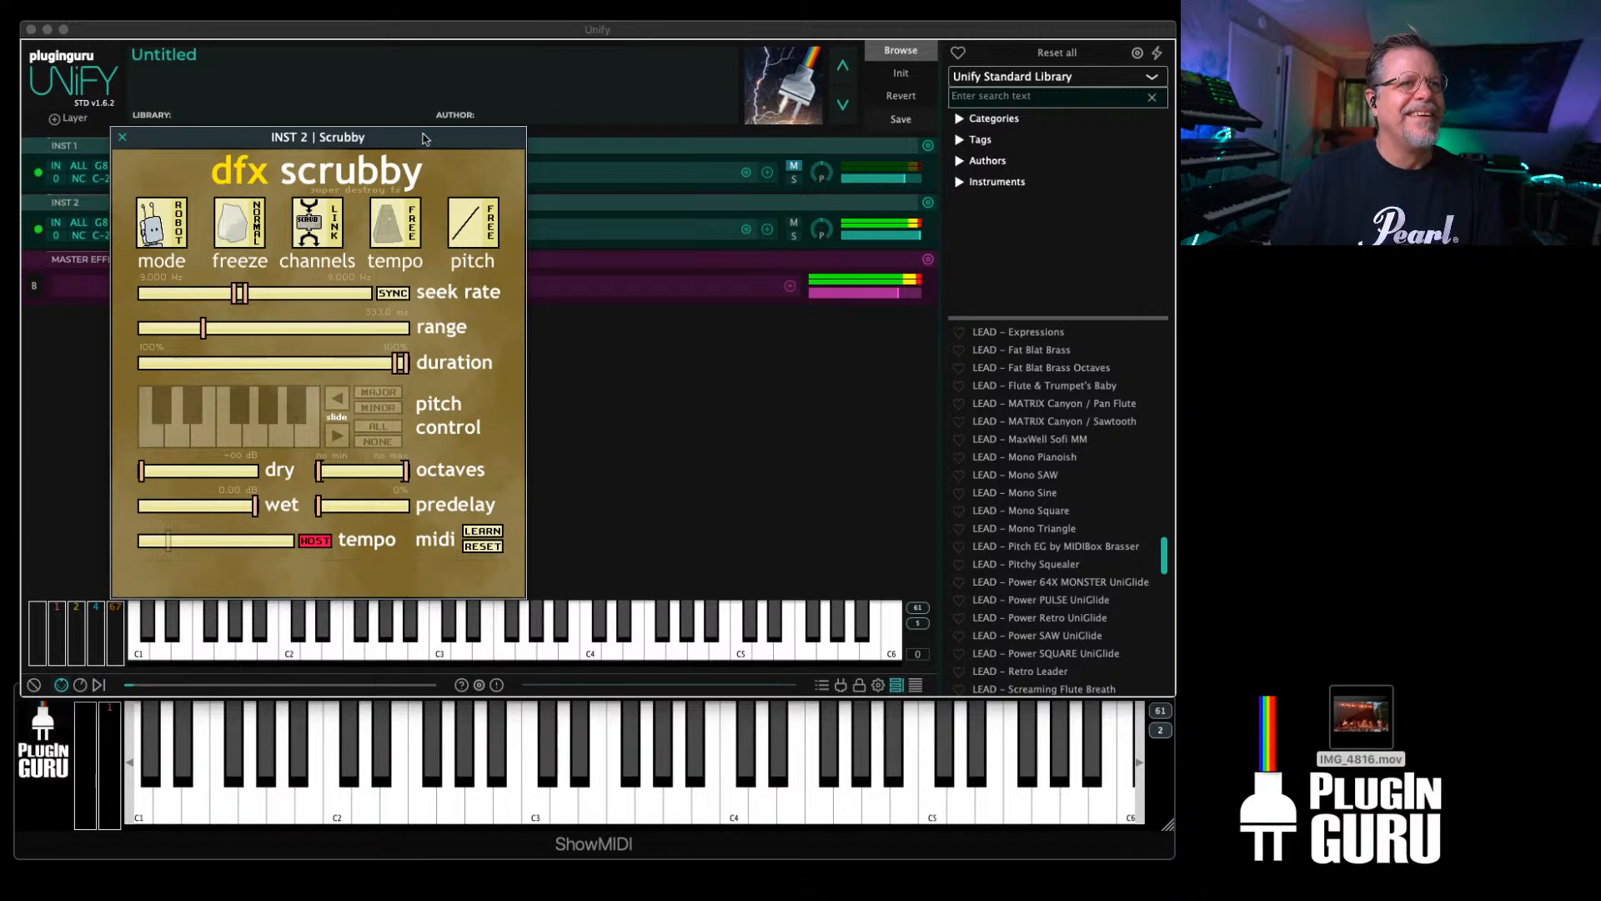
{"action": "left_click_drag", "start_coordinate": [417, 137], "coordinate": [972, 98]}
Step: Reduce Scrubby's range to near its minimum, turn off host tempo, and spread the seek rate over a lower minimum and maximum
{"action": "left_click_drag", "start_coordinate": [800, 254], "coordinate": [885, 255]}
{"action": "left_click_drag", "start_coordinate": [758, 288], "coordinate": [718, 289]}
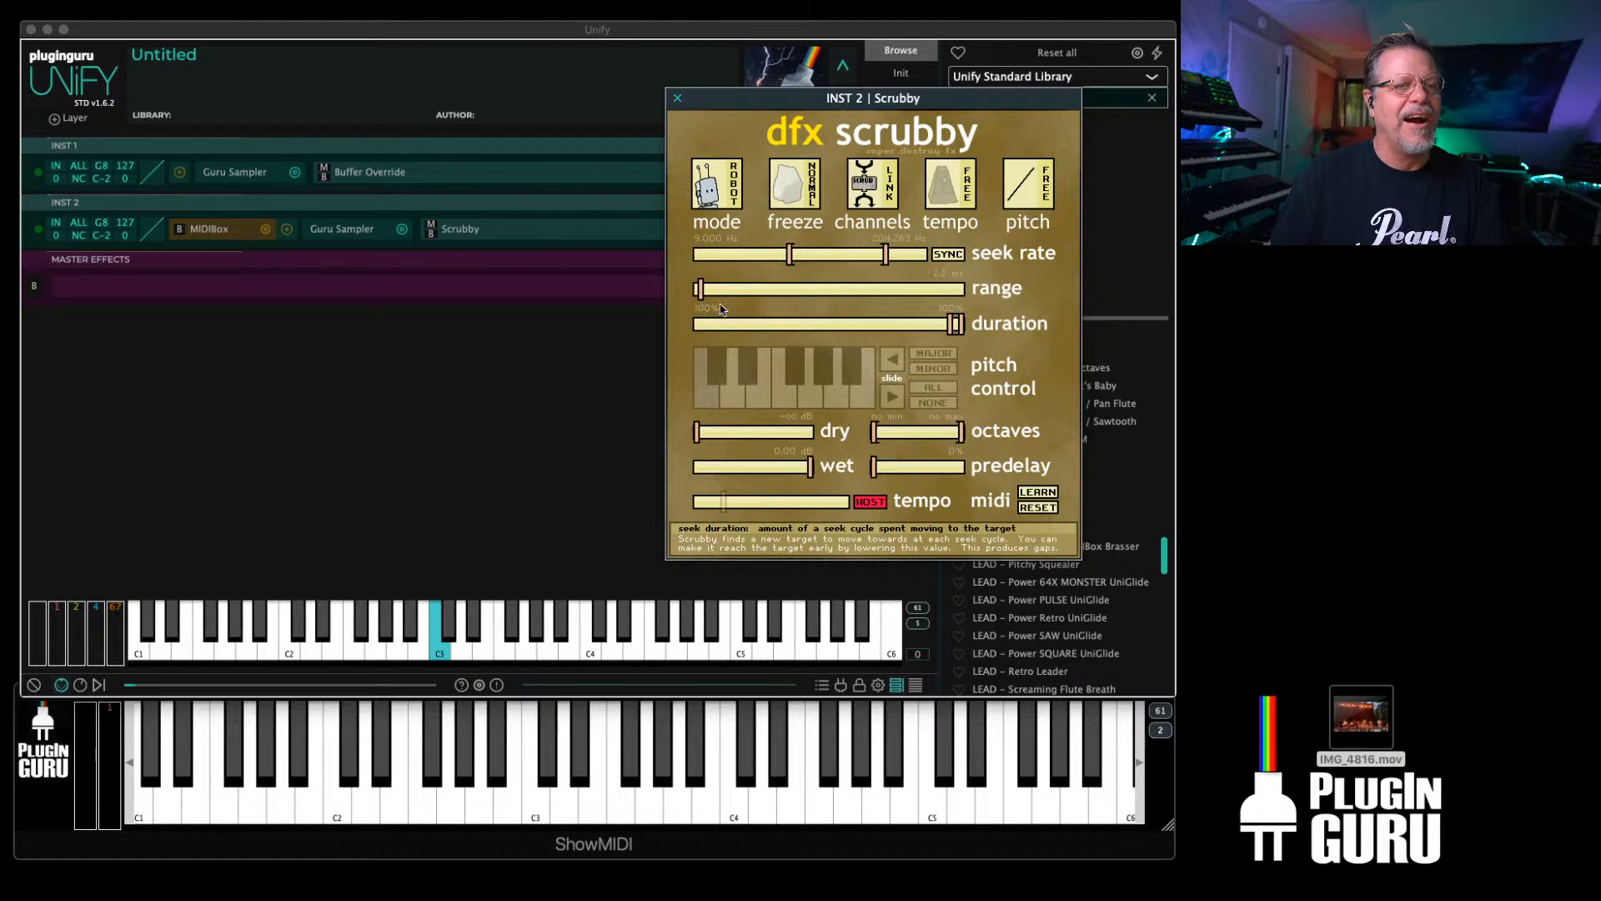
{"action": "mouse_move", "coordinate": [959, 325]}
{"action": "left_mouse_down"}
{"action": "mouse_move", "coordinate": [702, 328]}
{"action": "mouse_move", "coordinate": [959, 327]}
{"action": "left_mouse_up"}
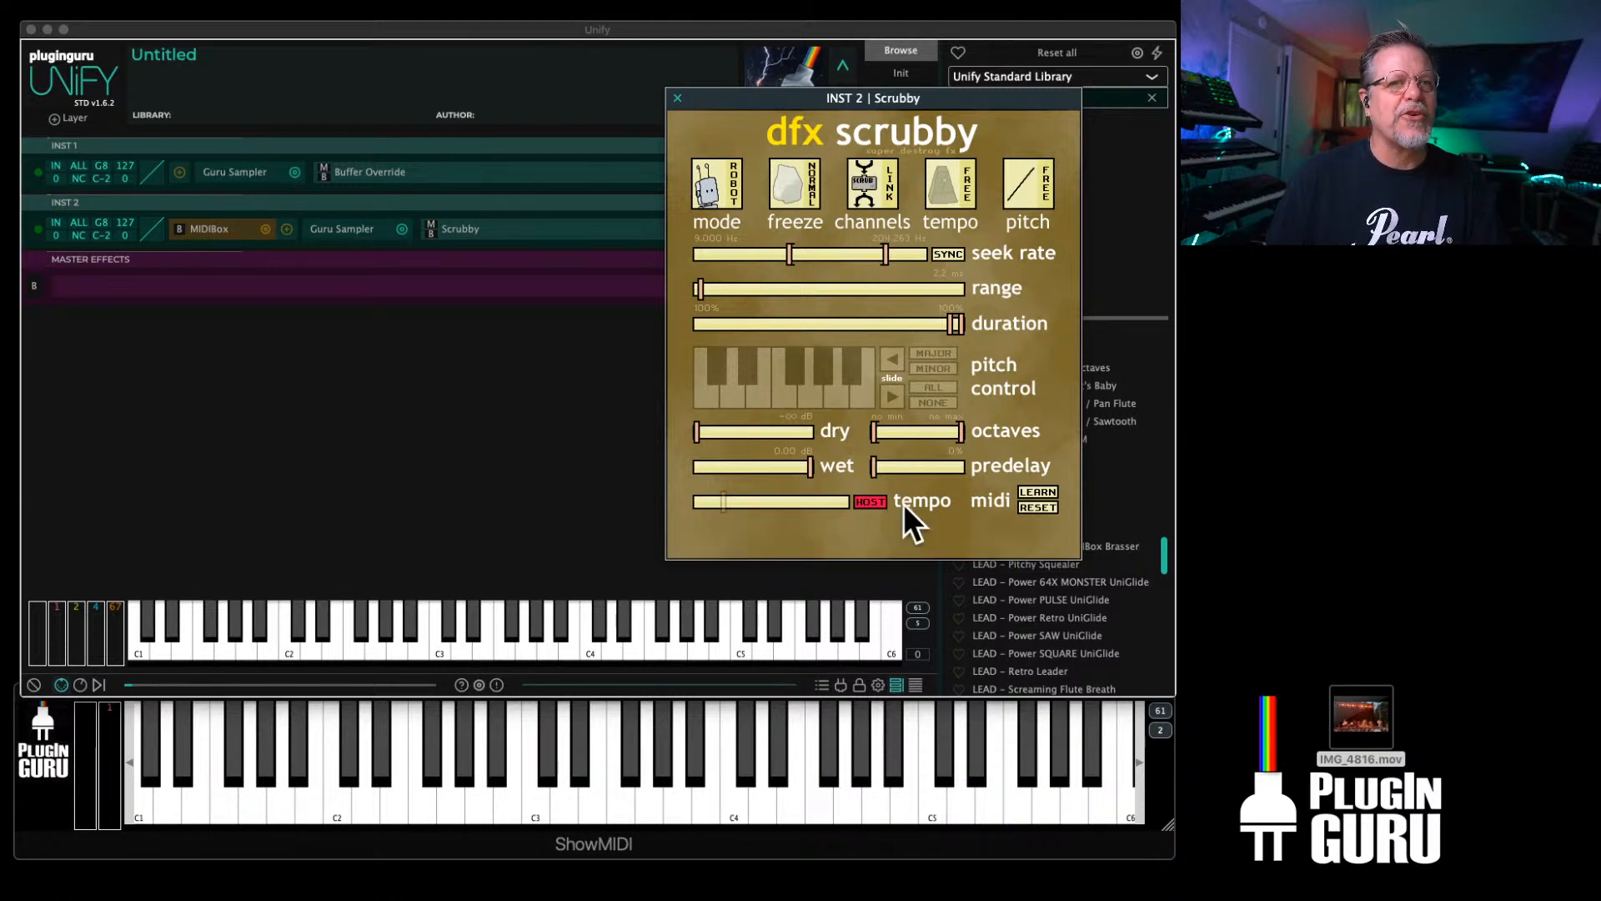
{"action": "left_click", "coordinate": [870, 502]}
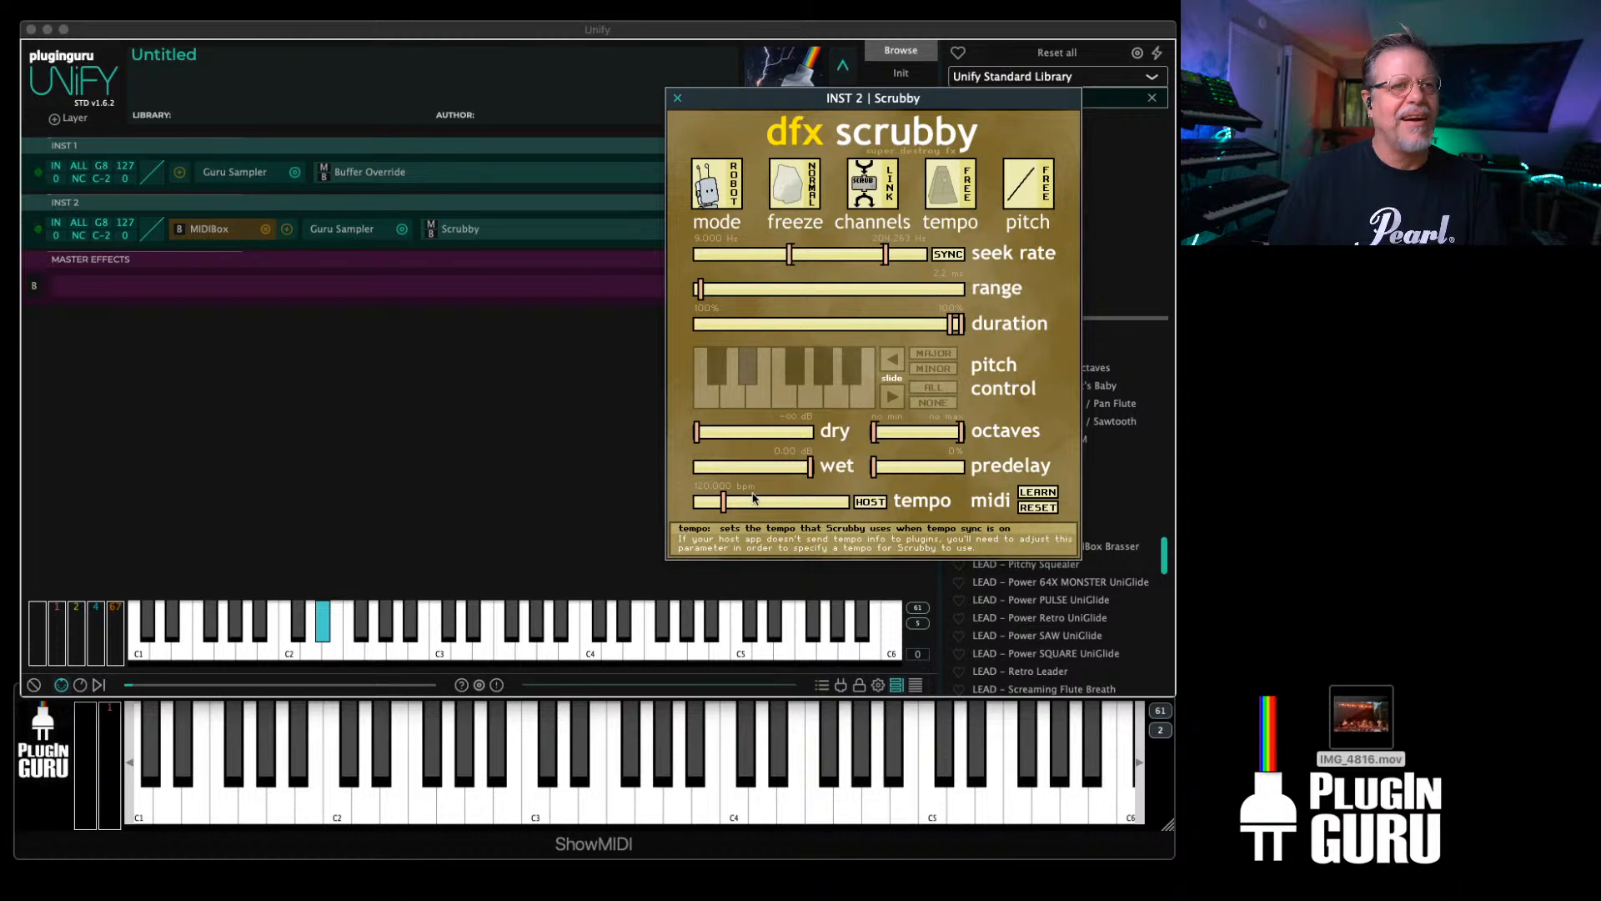
{"action": "left_click_drag", "start_coordinate": [862, 261], "coordinate": [789, 261]}
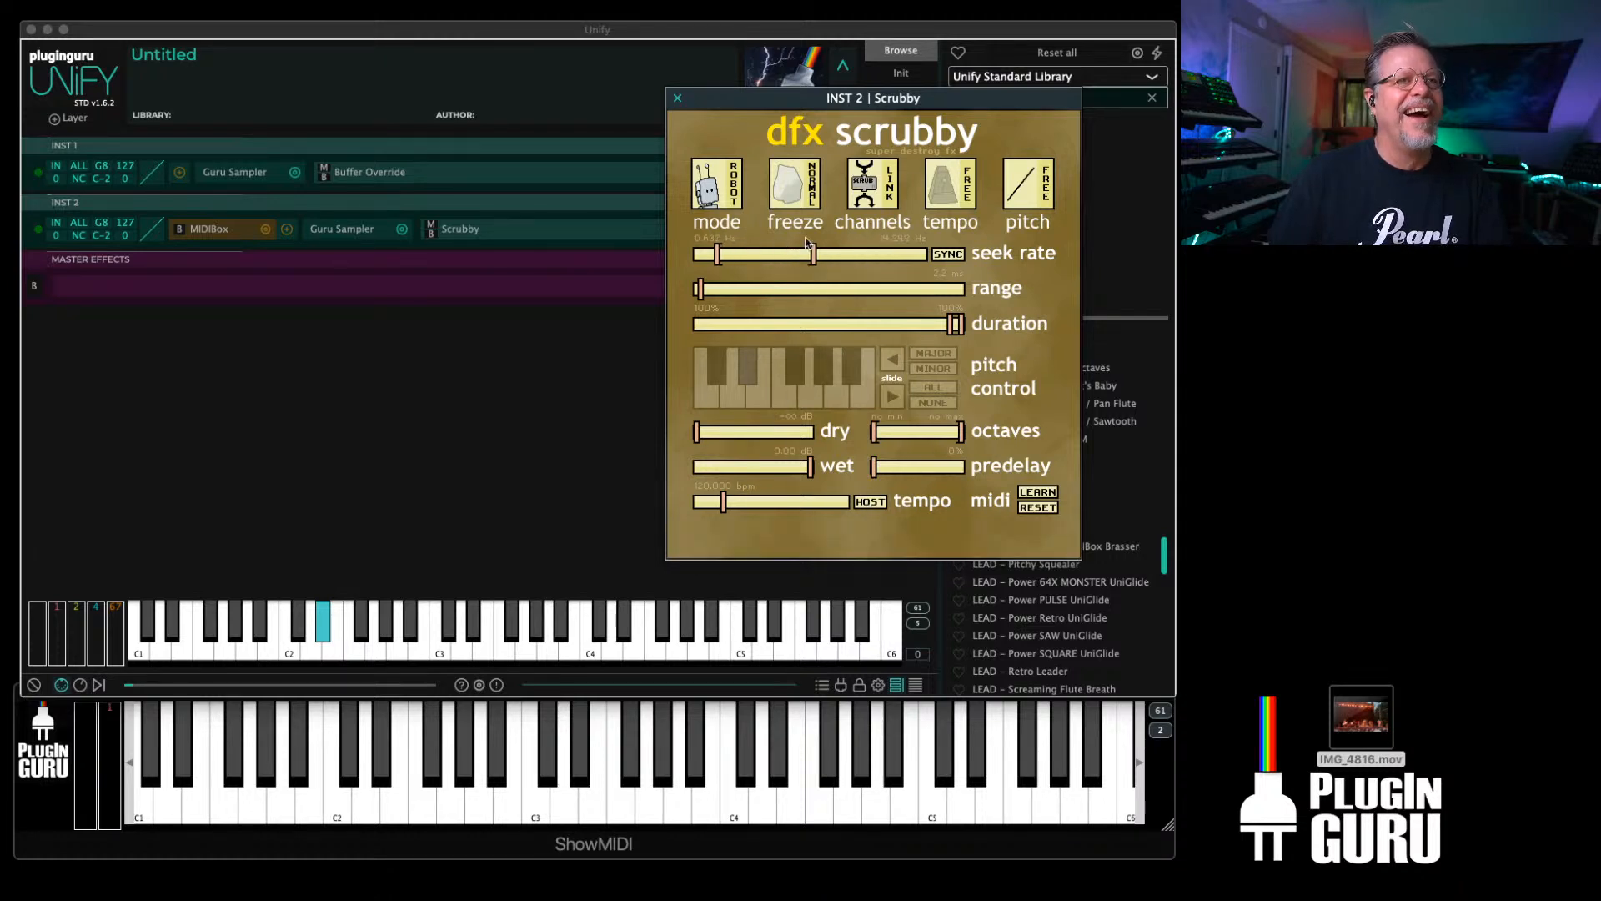
Step: Try Scrubby's freeze on the playing drums and close its editor
{"action": "left_click", "coordinate": [803, 192]}
{"action": "left_click", "coordinate": [803, 192]}
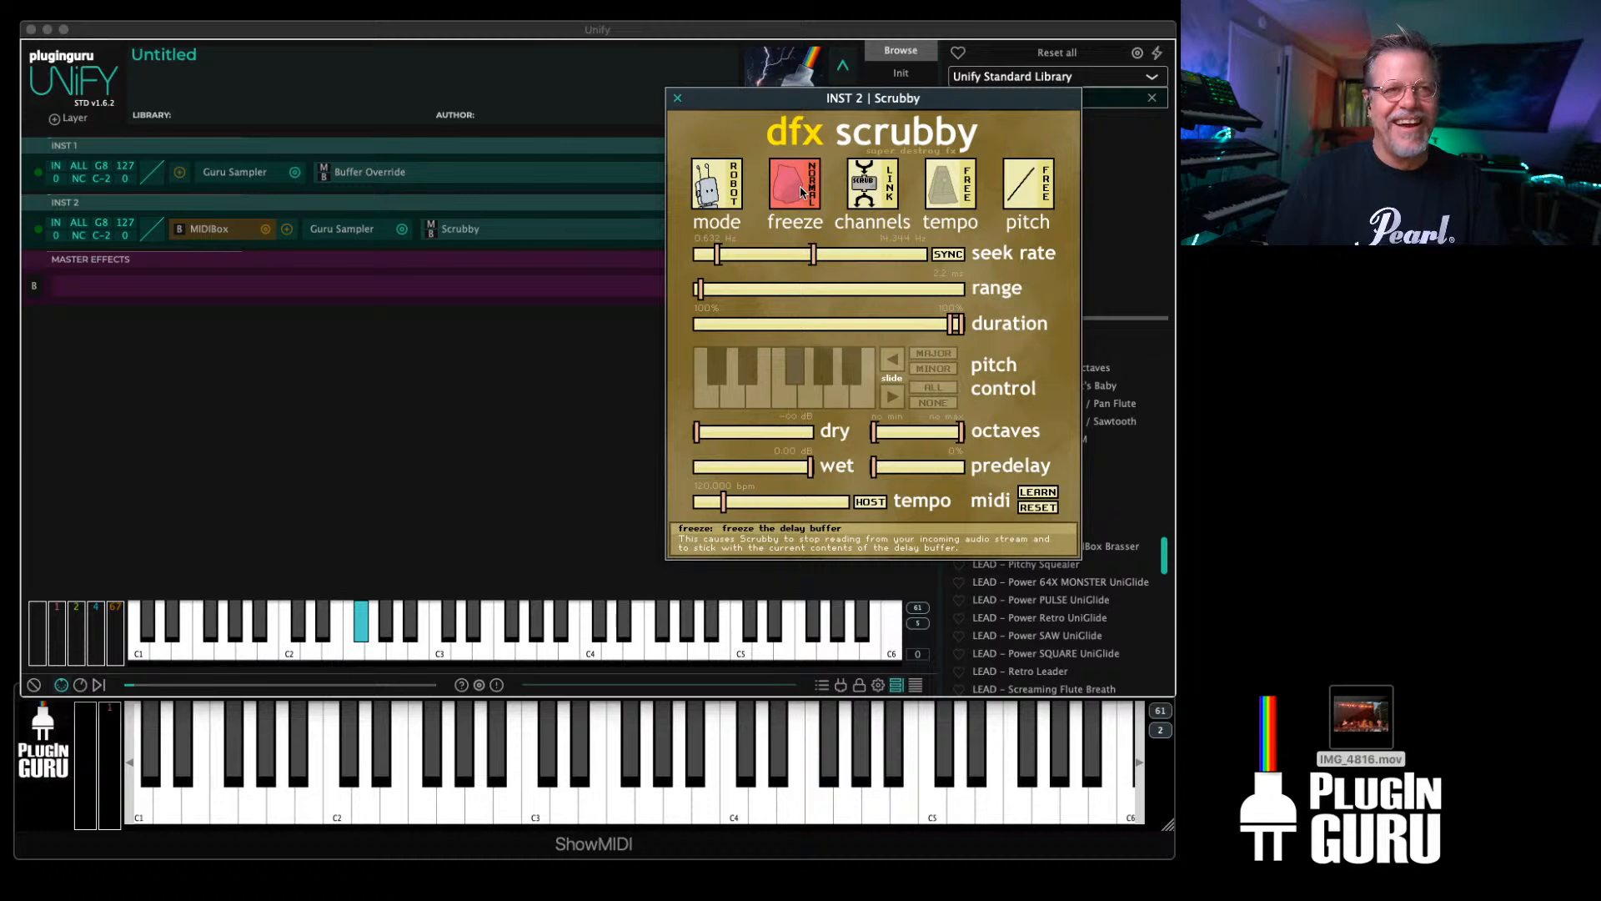
{"action": "left_click", "coordinate": [676, 100]}
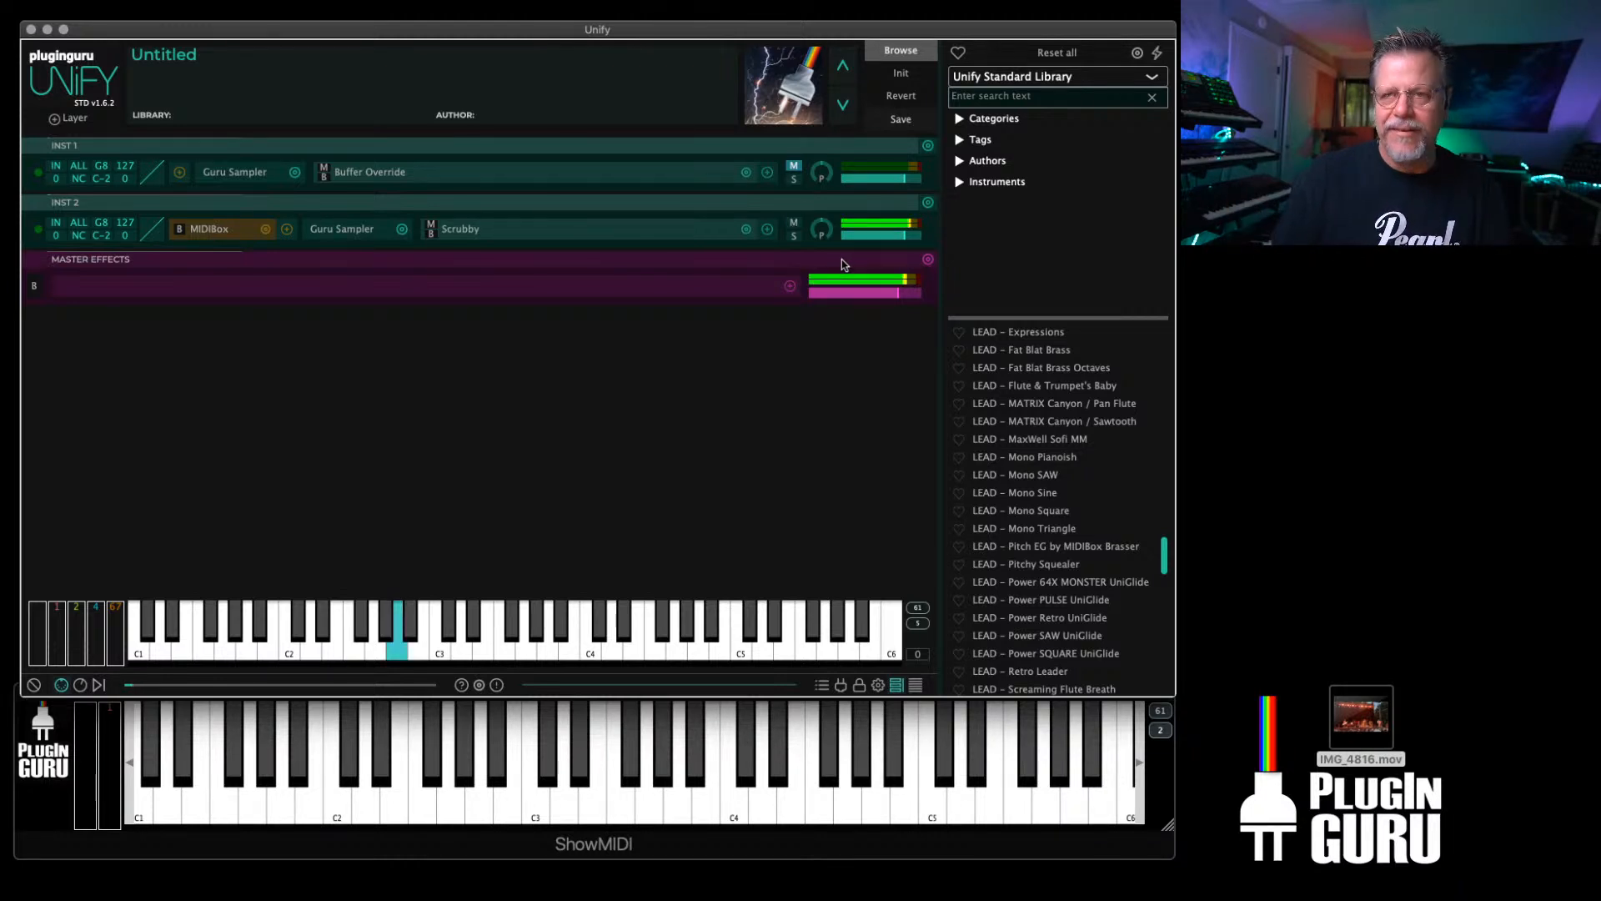
{"action": "left_click", "coordinate": [463, 231]}
{"action": "left_click", "coordinate": [677, 98]}
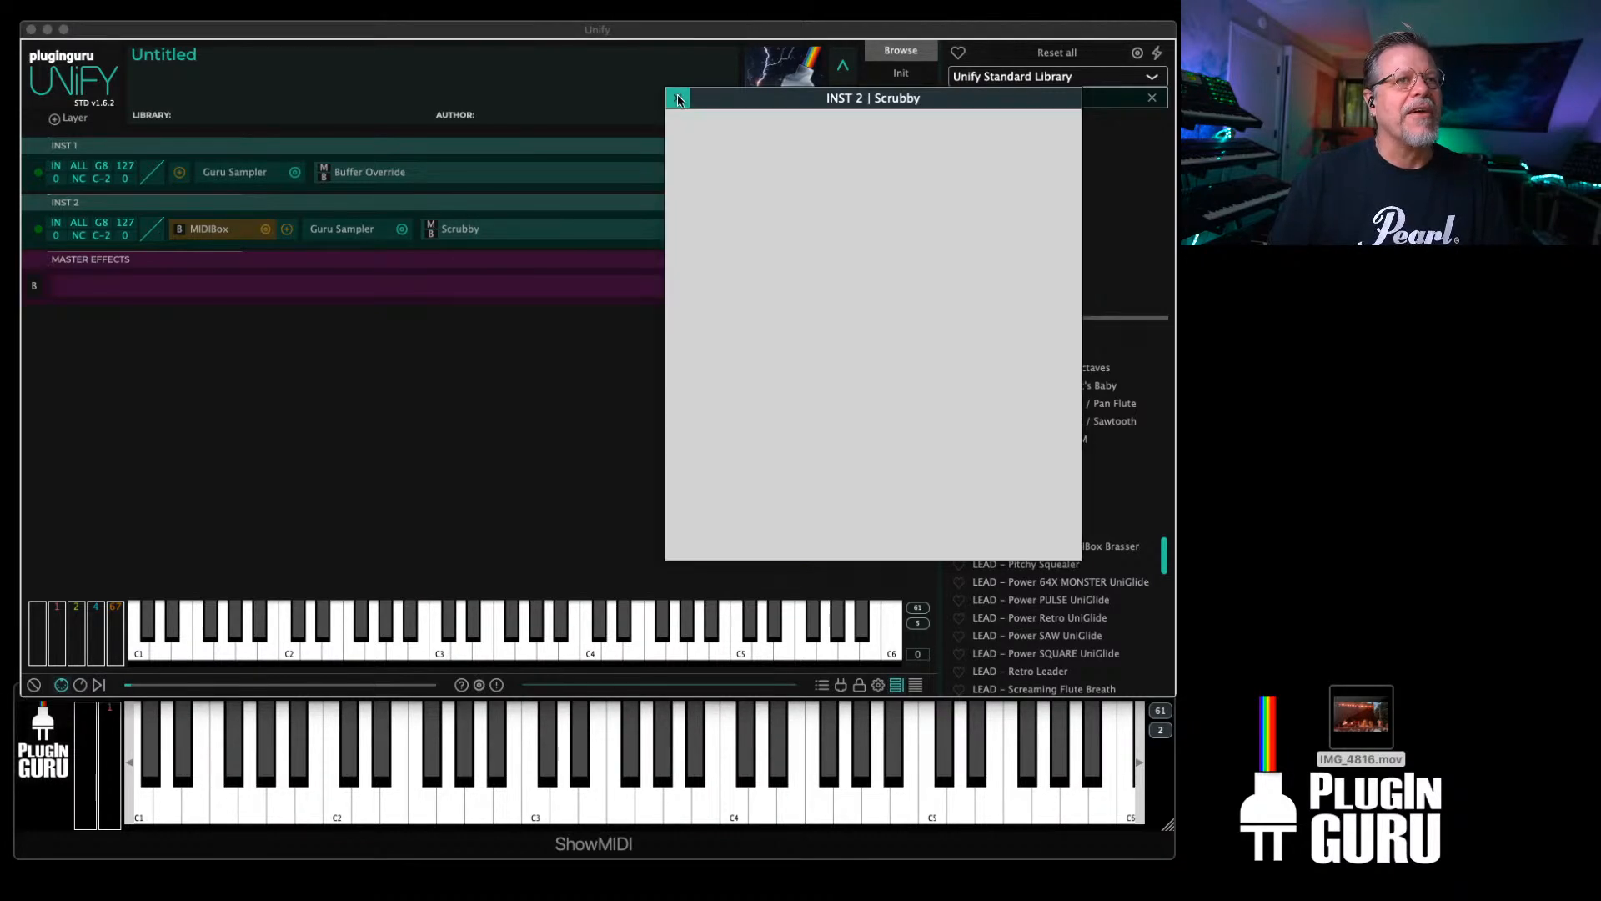
Step: Replace INST 2's Scrubby with the Destroy FX Skidder effect
{"action": "right_click", "coordinate": [743, 235]}
{"action": "mouse_move", "coordinate": [650, 307]}
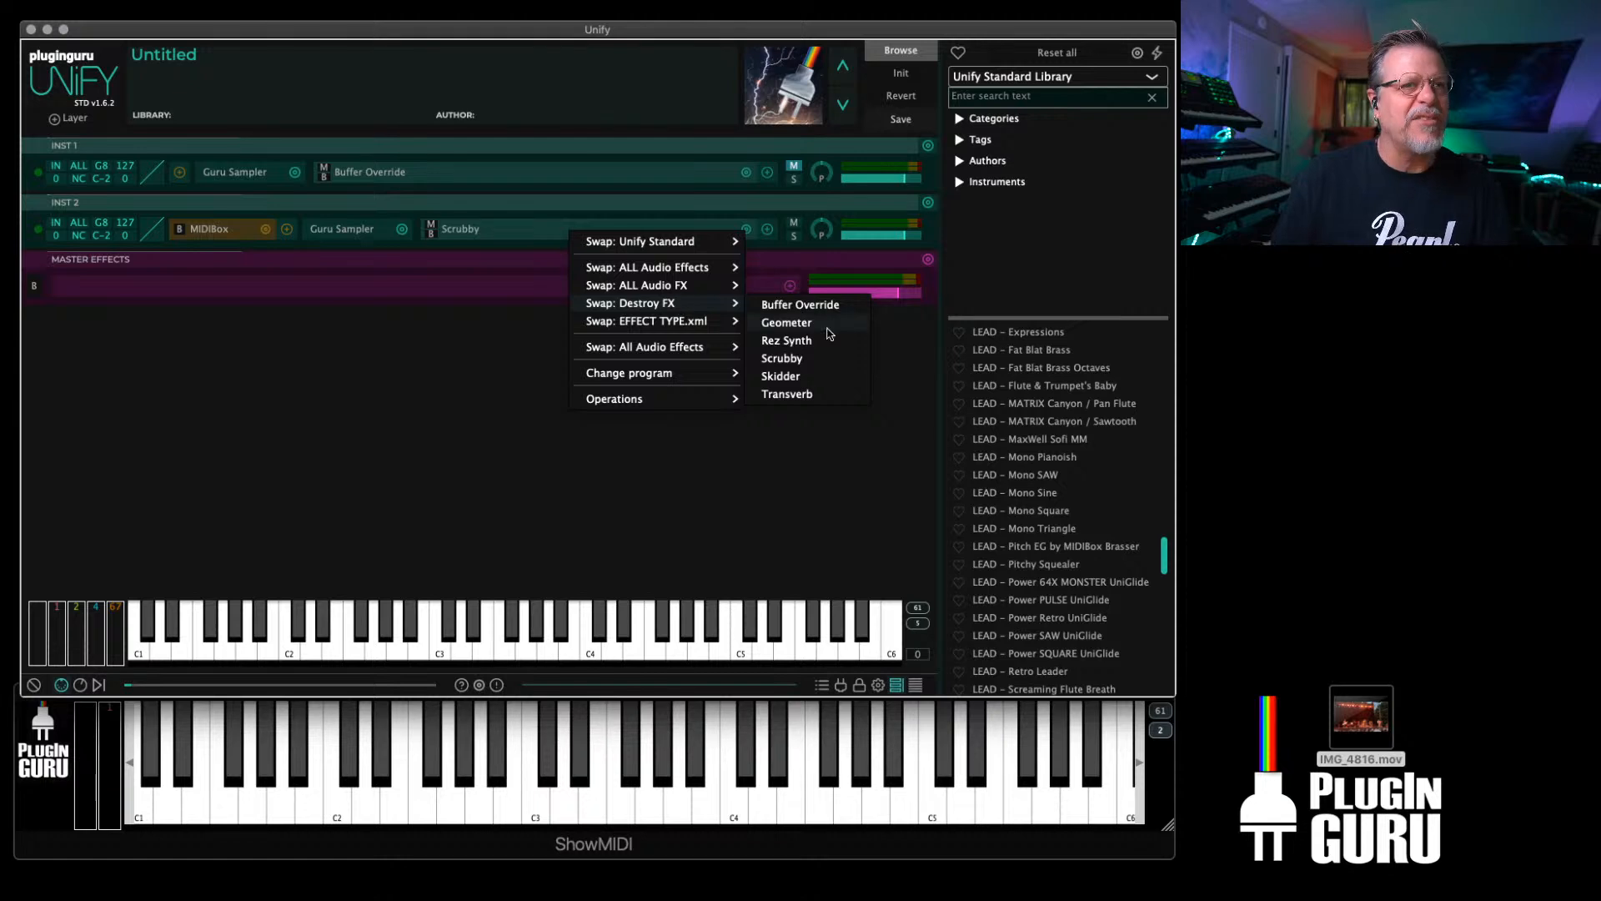
{"action": "left_click", "coordinate": [780, 376]}
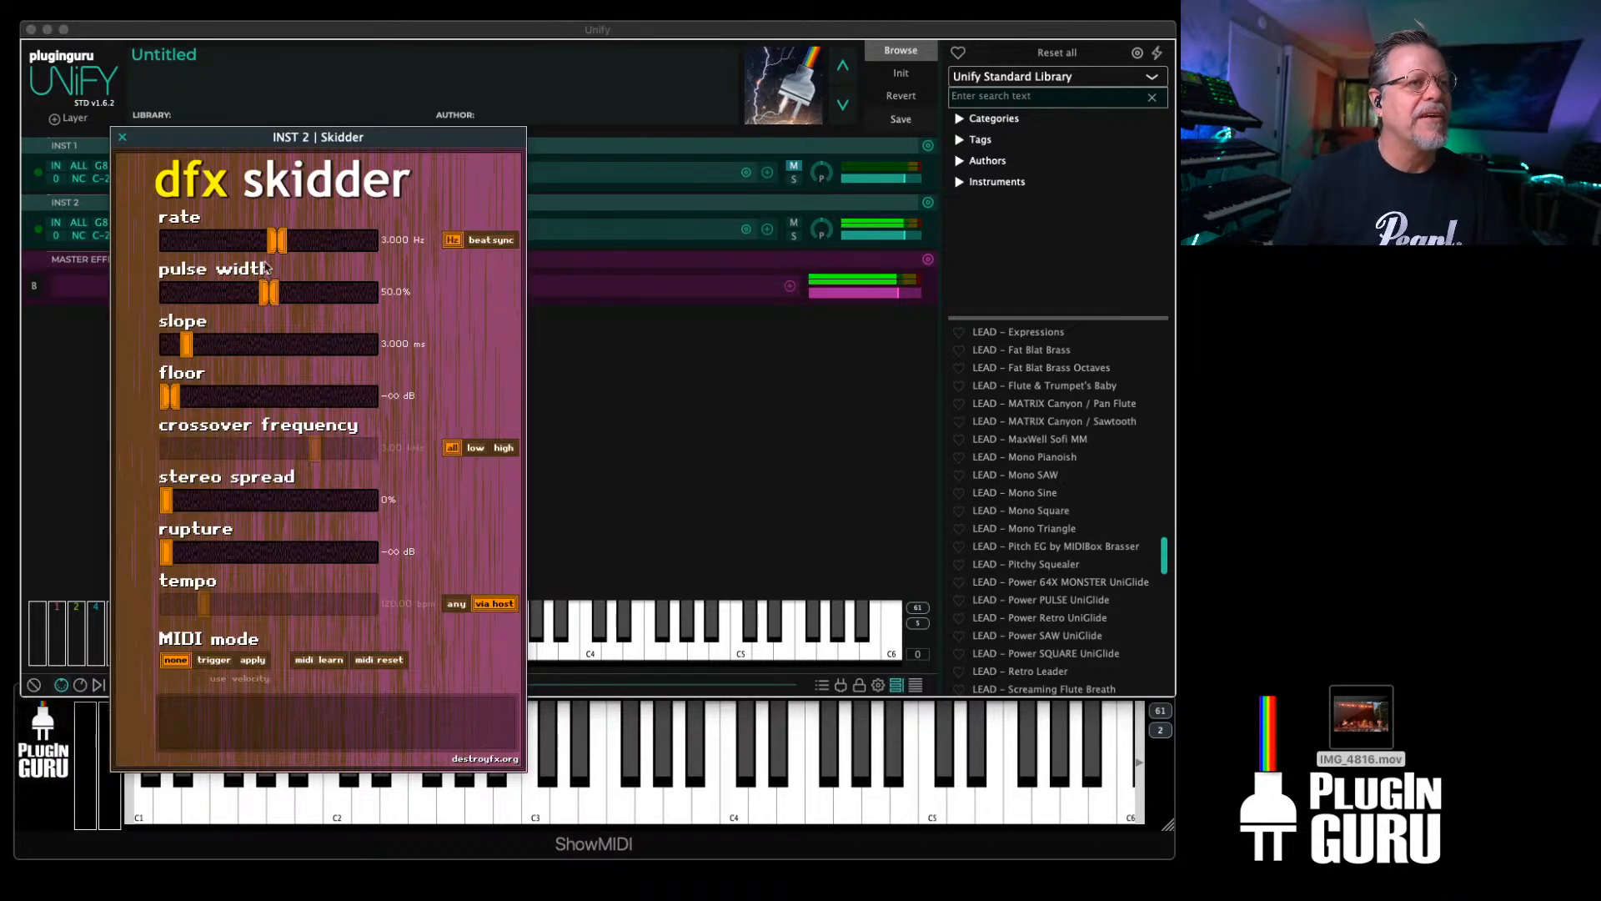
Step: Set Skidder's rate range to about 0.89–12.37 Hz, slope to 24.076 ms, stereo spread to 100% and rupture to -14.5 dB, and raise the floor's upper limit
{"action": "left_click_drag", "start_coordinate": [279, 242], "coordinate": [215, 242]}
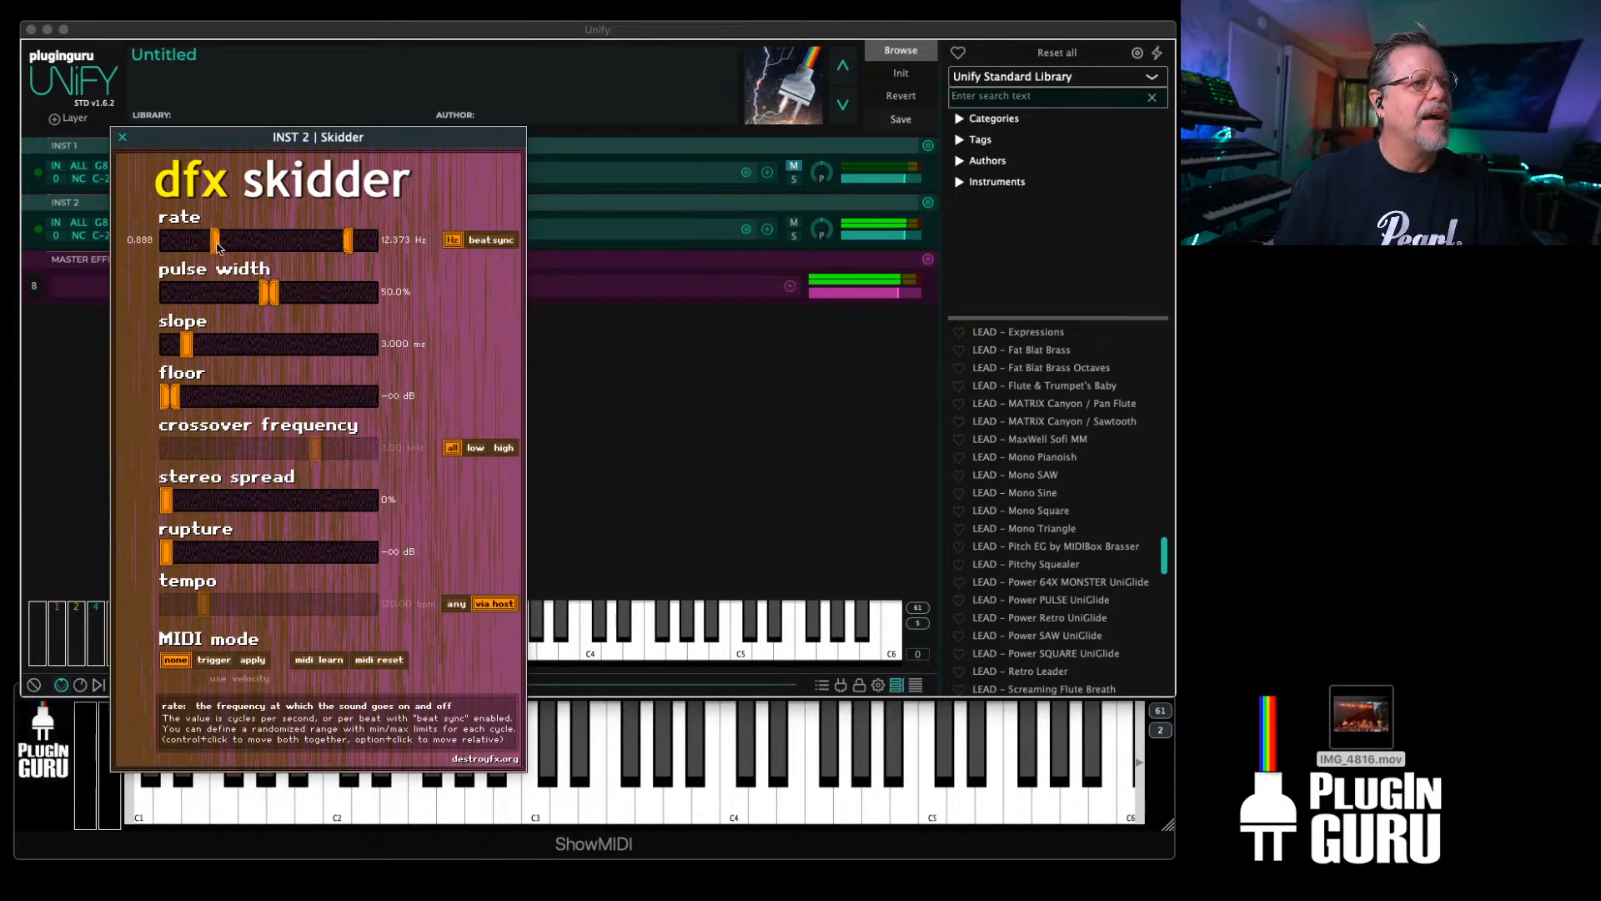
{"action": "left_click_drag", "start_coordinate": [186, 344], "coordinate": [223, 346]}
{"action": "left_click_drag", "start_coordinate": [173, 396], "coordinate": [275, 398]}
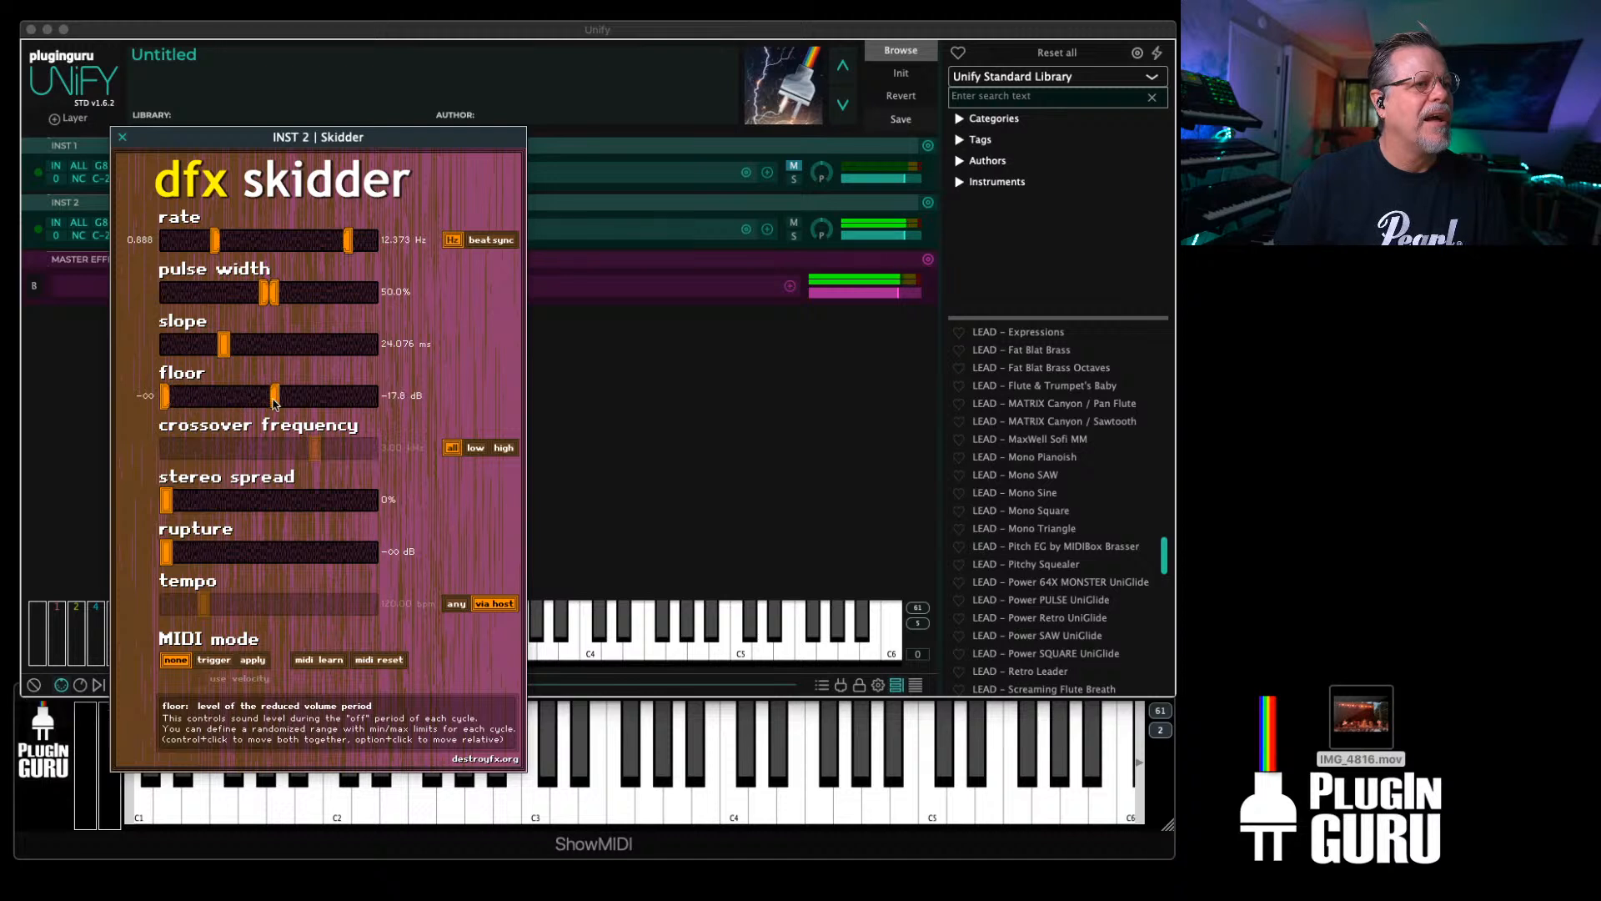
{"action": "left_click_drag", "start_coordinate": [167, 501], "coordinate": [378, 507]}
{"action": "left_click_drag", "start_coordinate": [167, 552], "coordinate": [323, 619]}
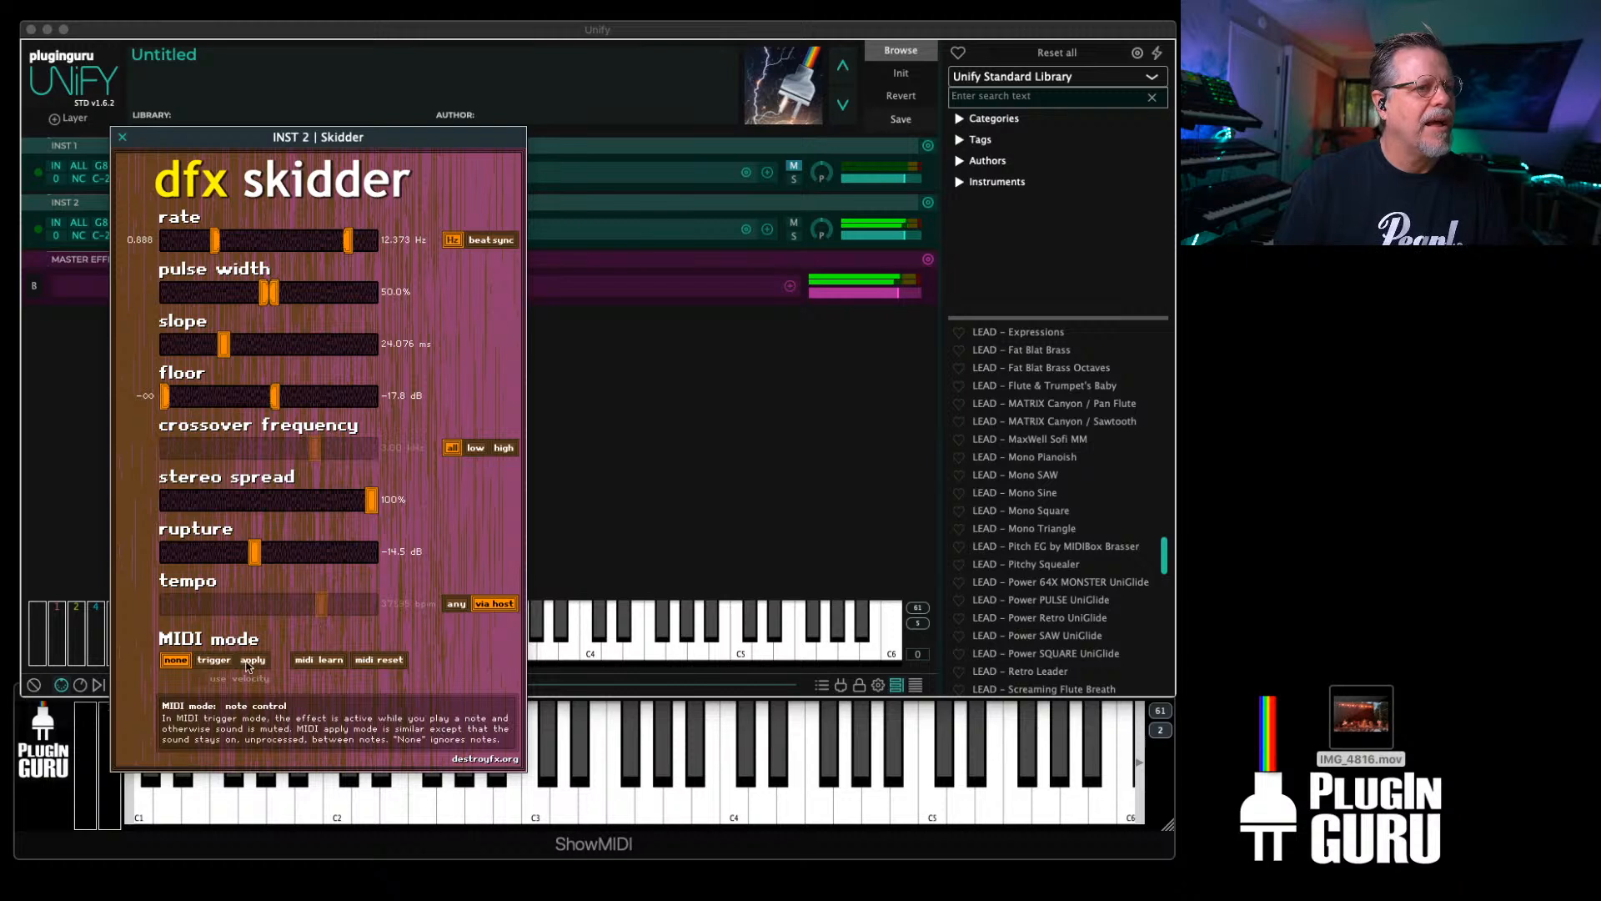
Step: Set Skidder's MIDI mode to trigger, raise its minimum rate to about 3.43 Hz, and close the editor
{"action": "left_click", "coordinate": [214, 661]}
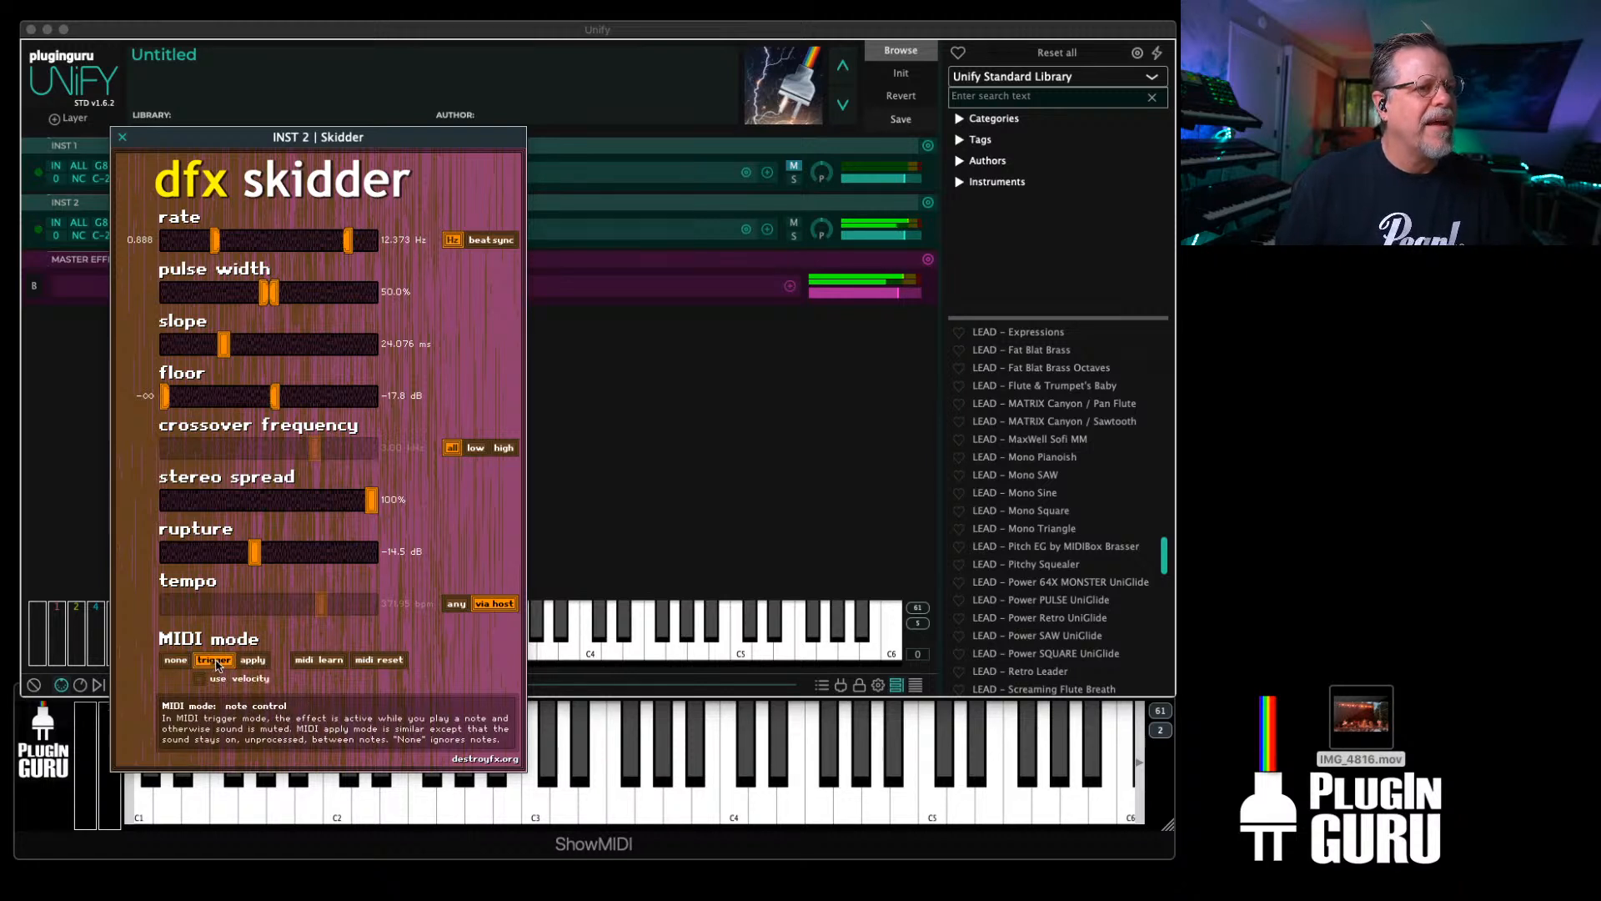
{"action": "left_click_drag", "start_coordinate": [216, 240], "coordinate": [278, 240]}
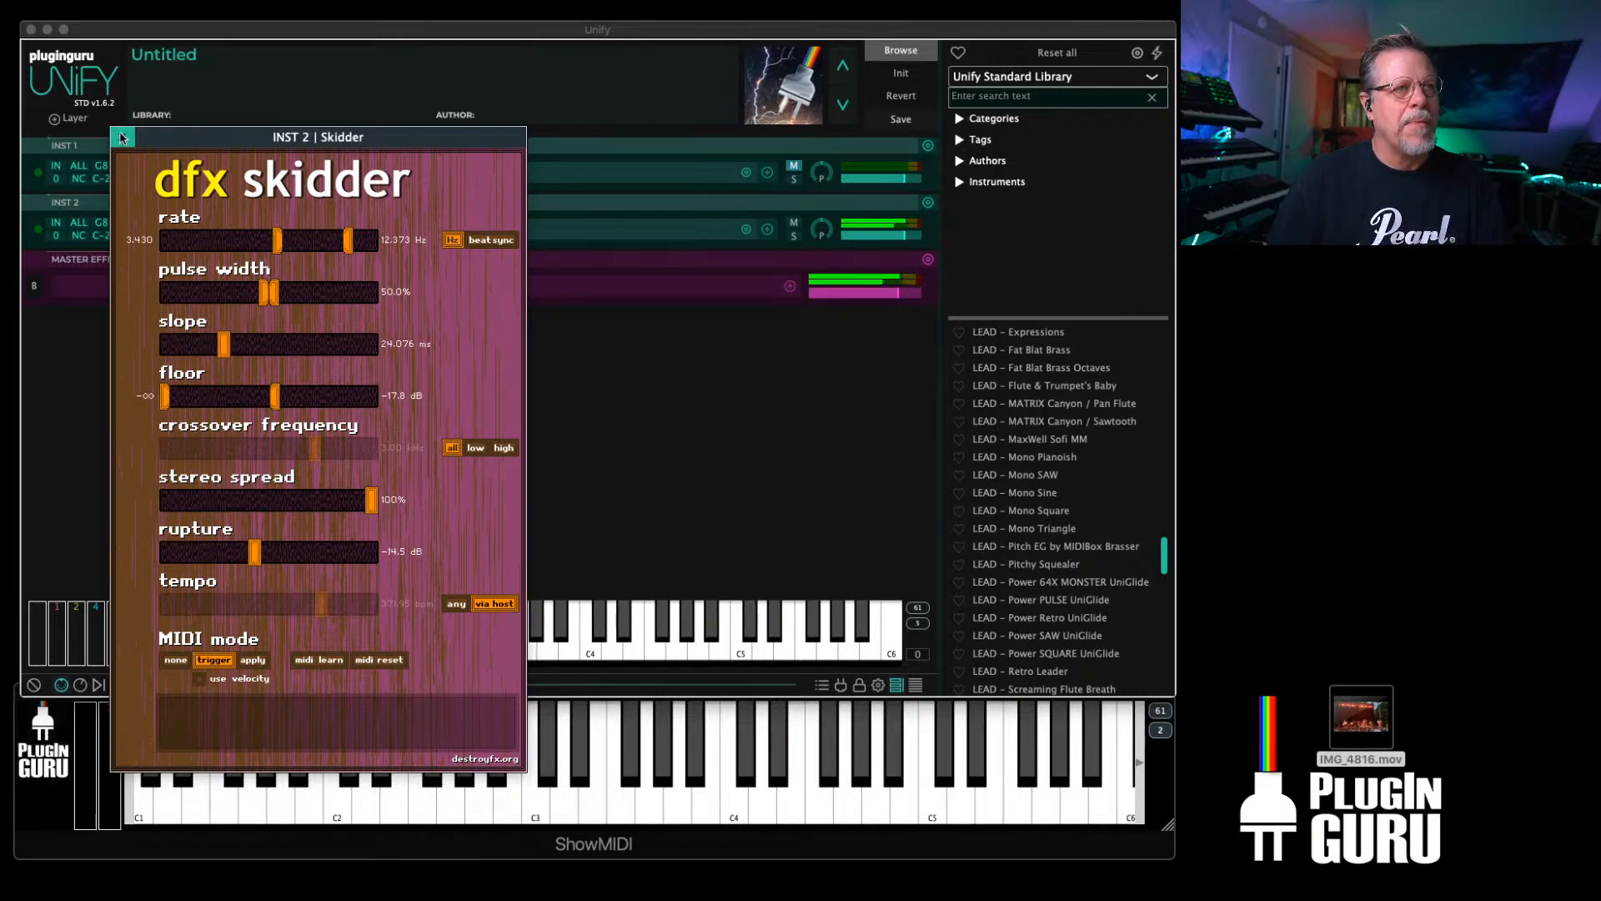
{"action": "left_click", "coordinate": [122, 137]}
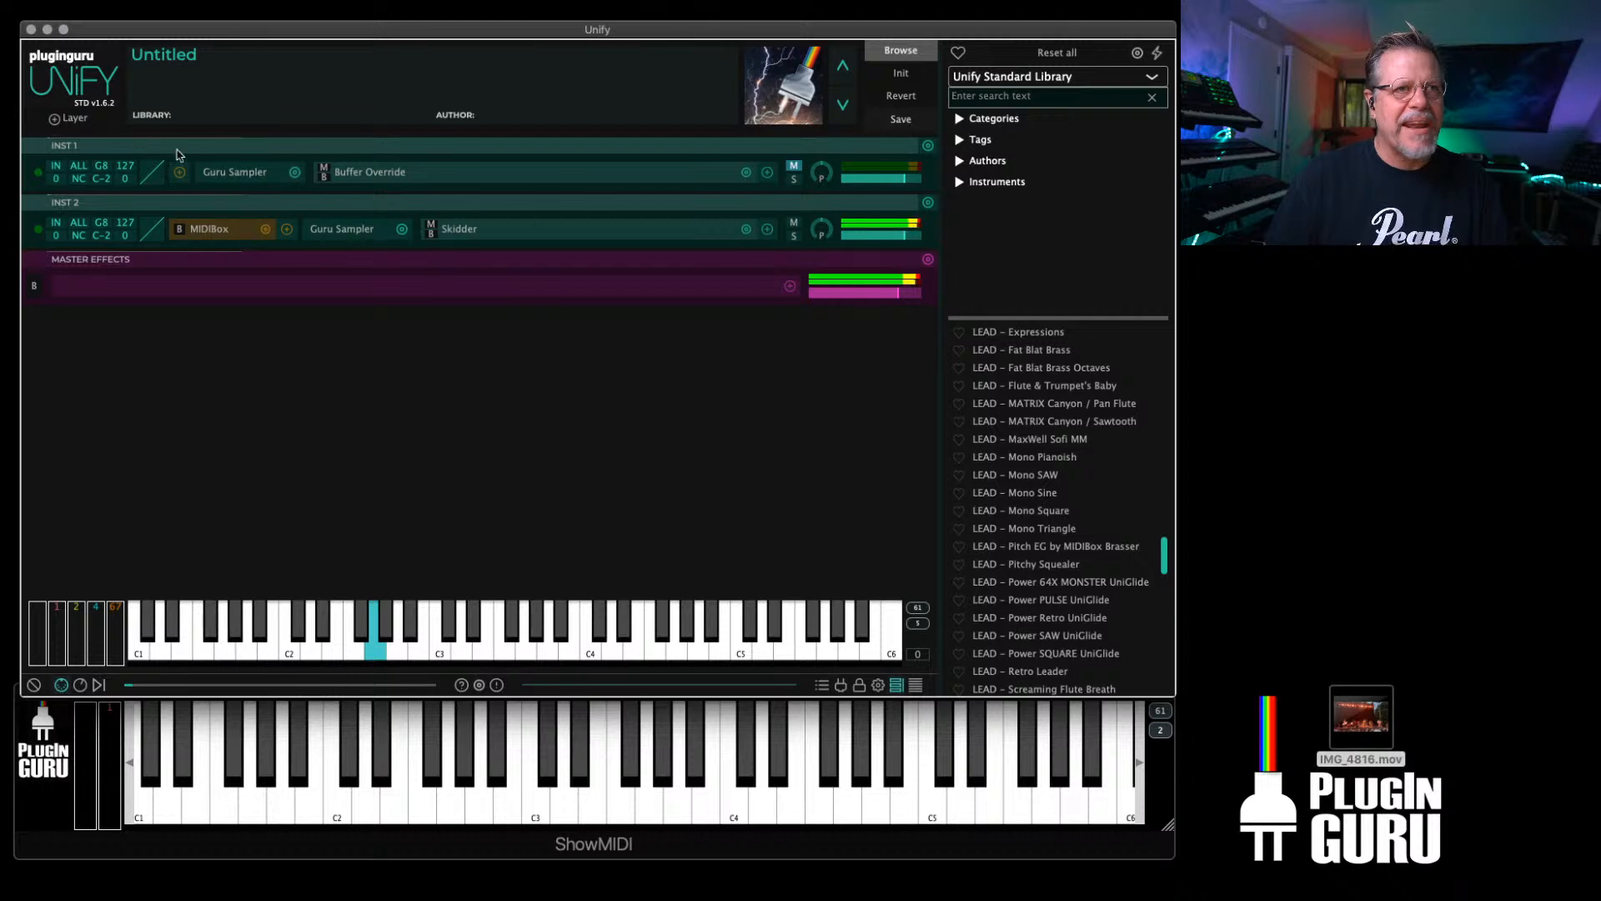
Step: Replace INST 2's Skidder with the Destroy FX Transverb effect and randomize all its parameter values
{"action": "left_click", "coordinate": [741, 231]}
{"action": "mouse_move", "coordinate": [717, 301]}
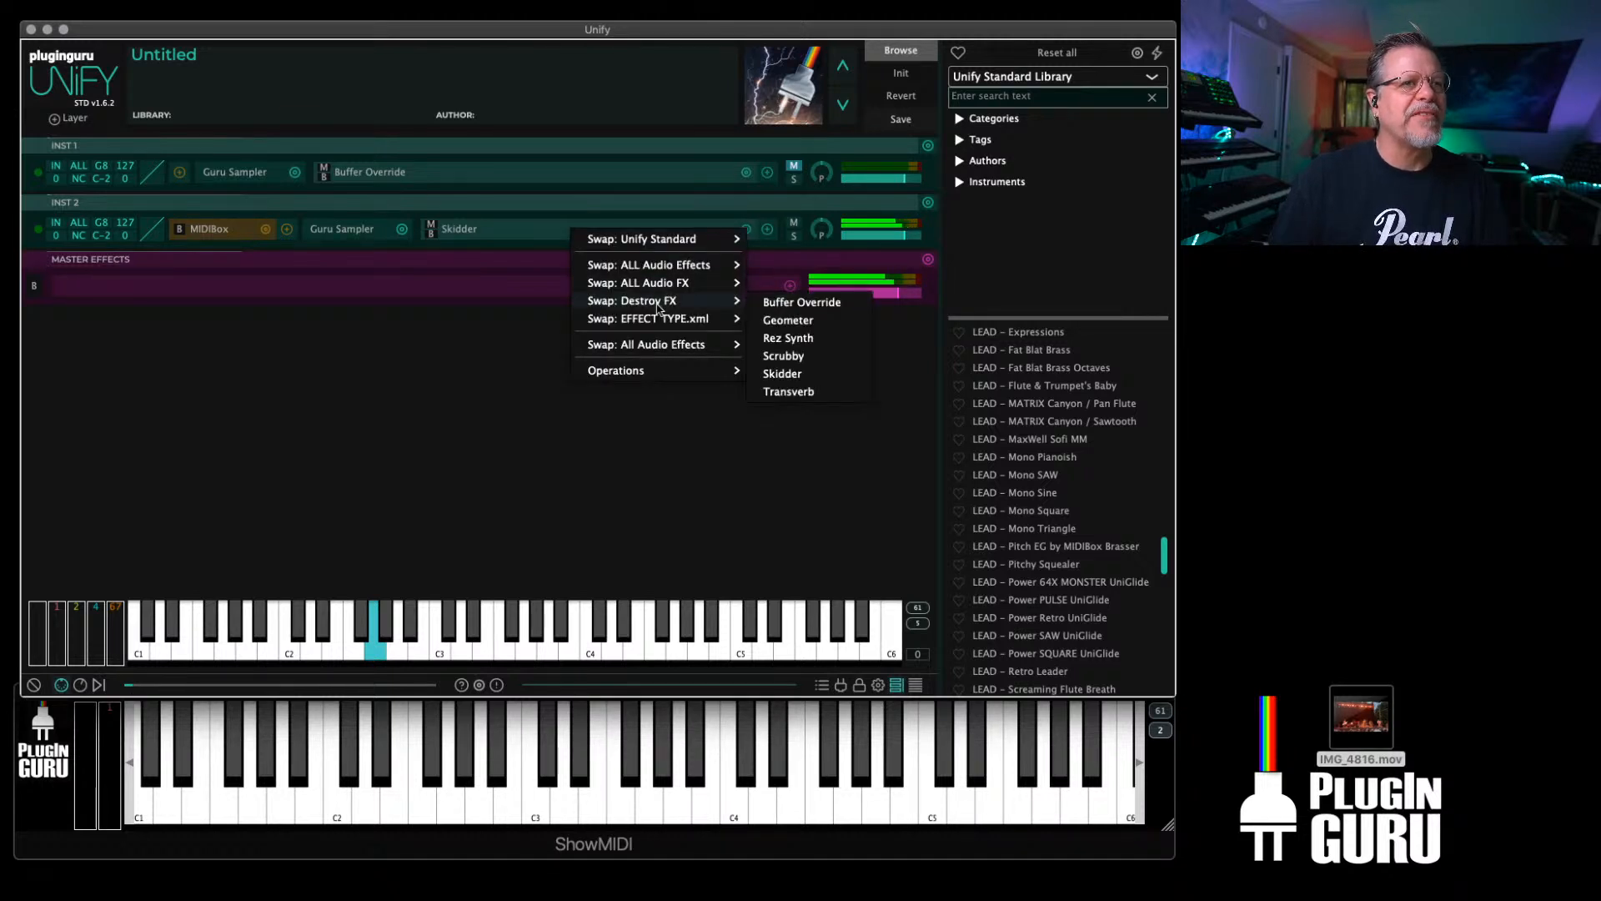
{"action": "left_click", "coordinate": [807, 392]}
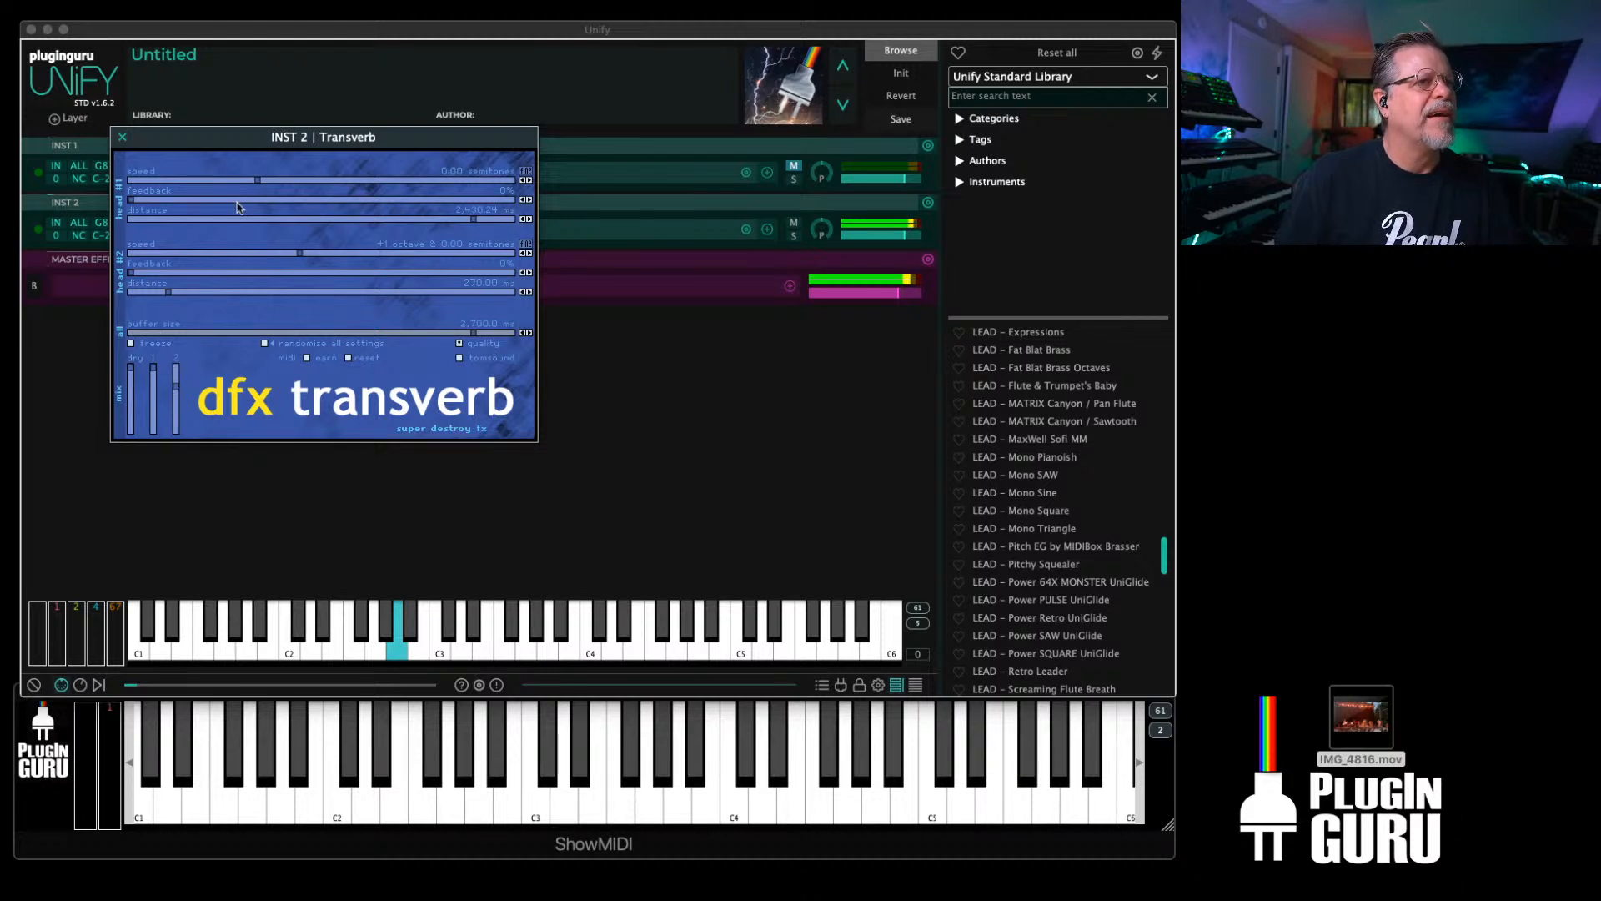
{"action": "right_click", "coordinate": [344, 167]}
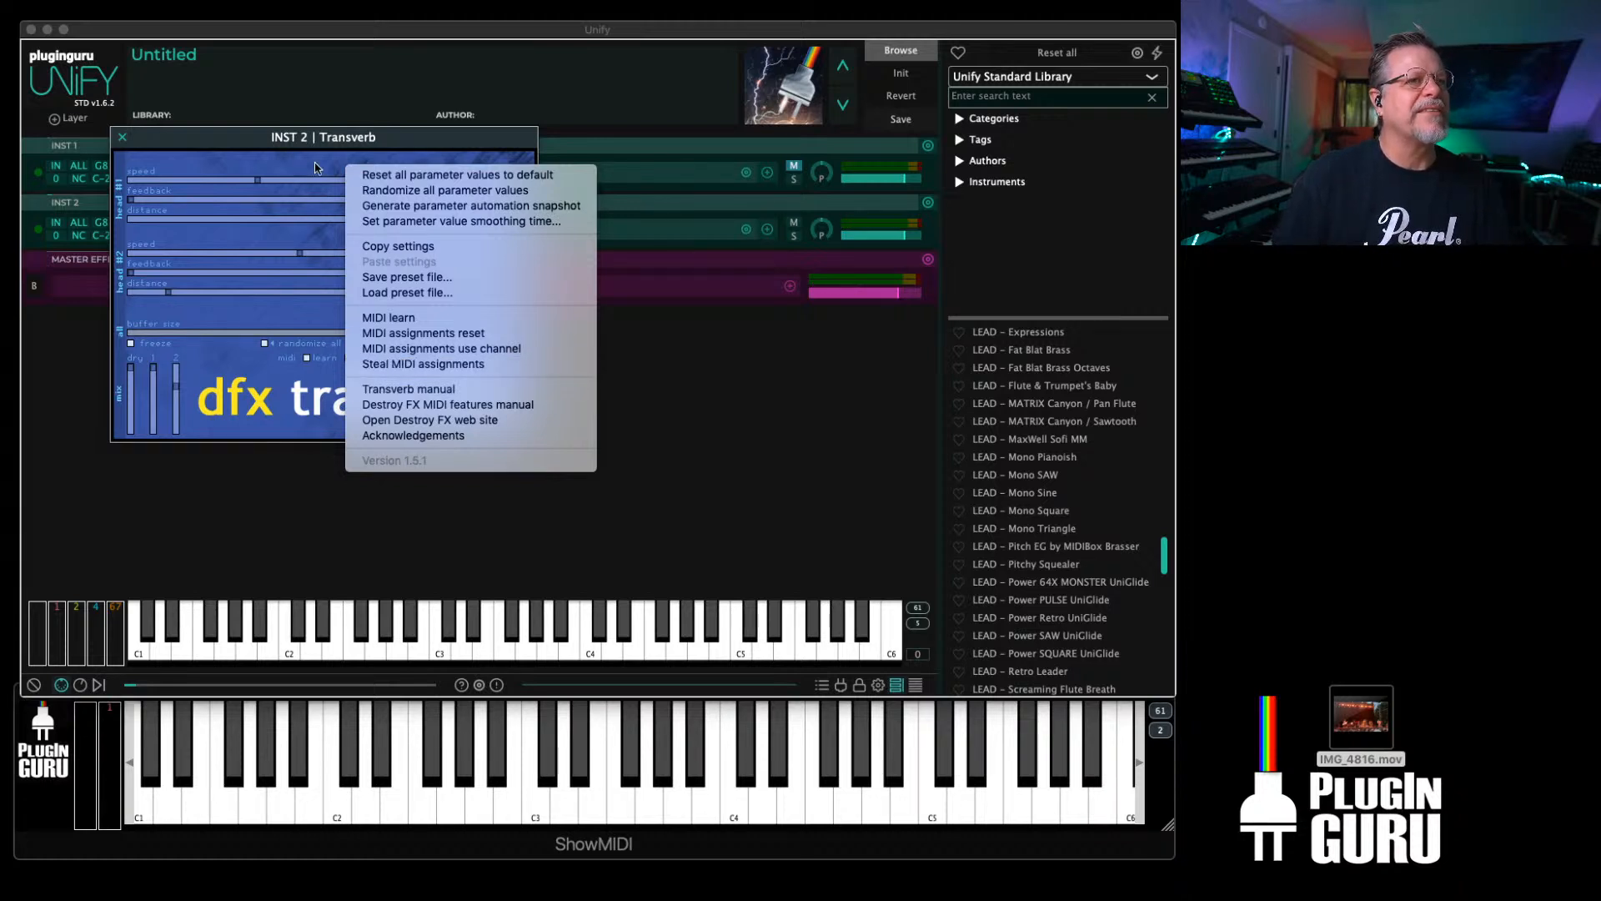
{"action": "left_click", "coordinate": [428, 193]}
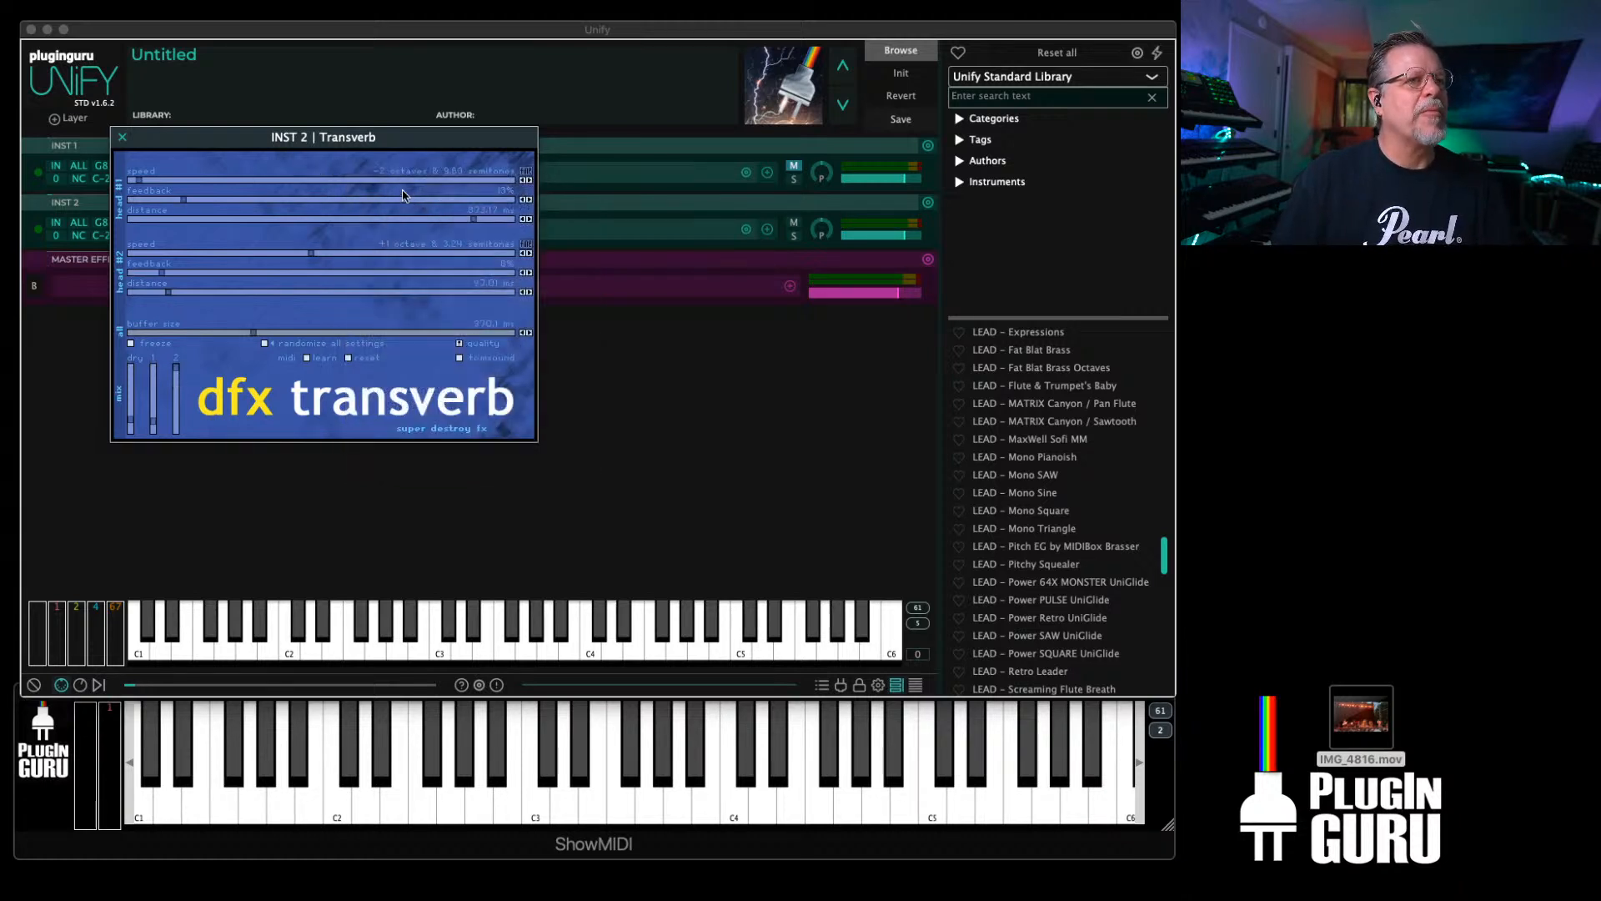
Step: Randomize all of Transverb's settings on INST 2 several times, adjusting its mix levels in between, and close its editor
{"action": "right_click", "coordinate": [349, 163]}
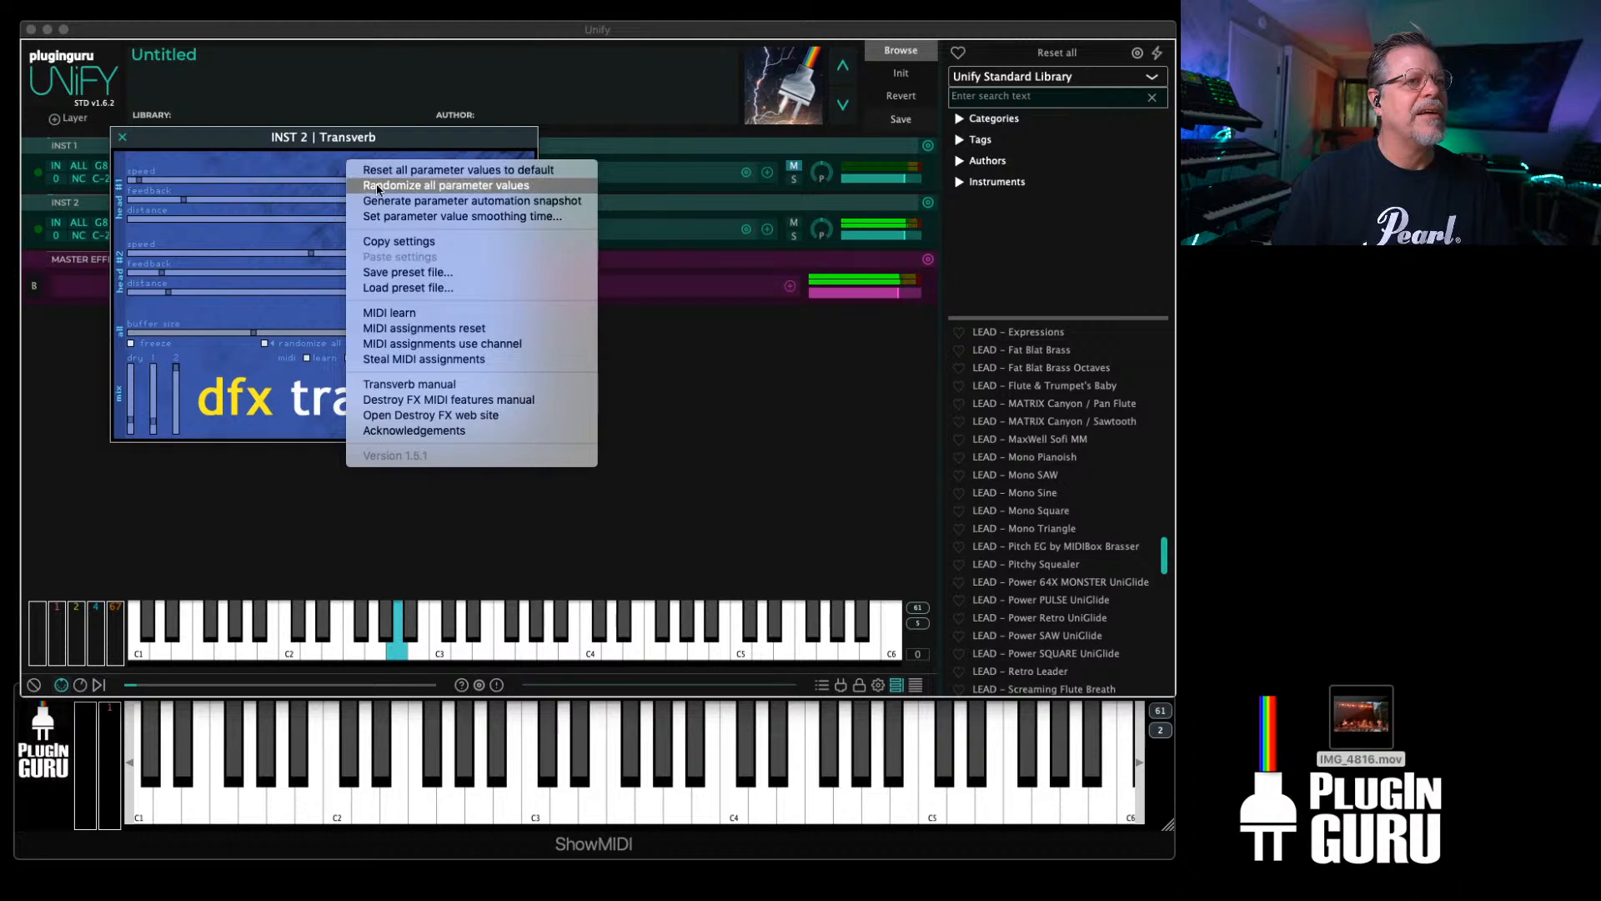
{"action": "left_click", "coordinate": [366, 185]}
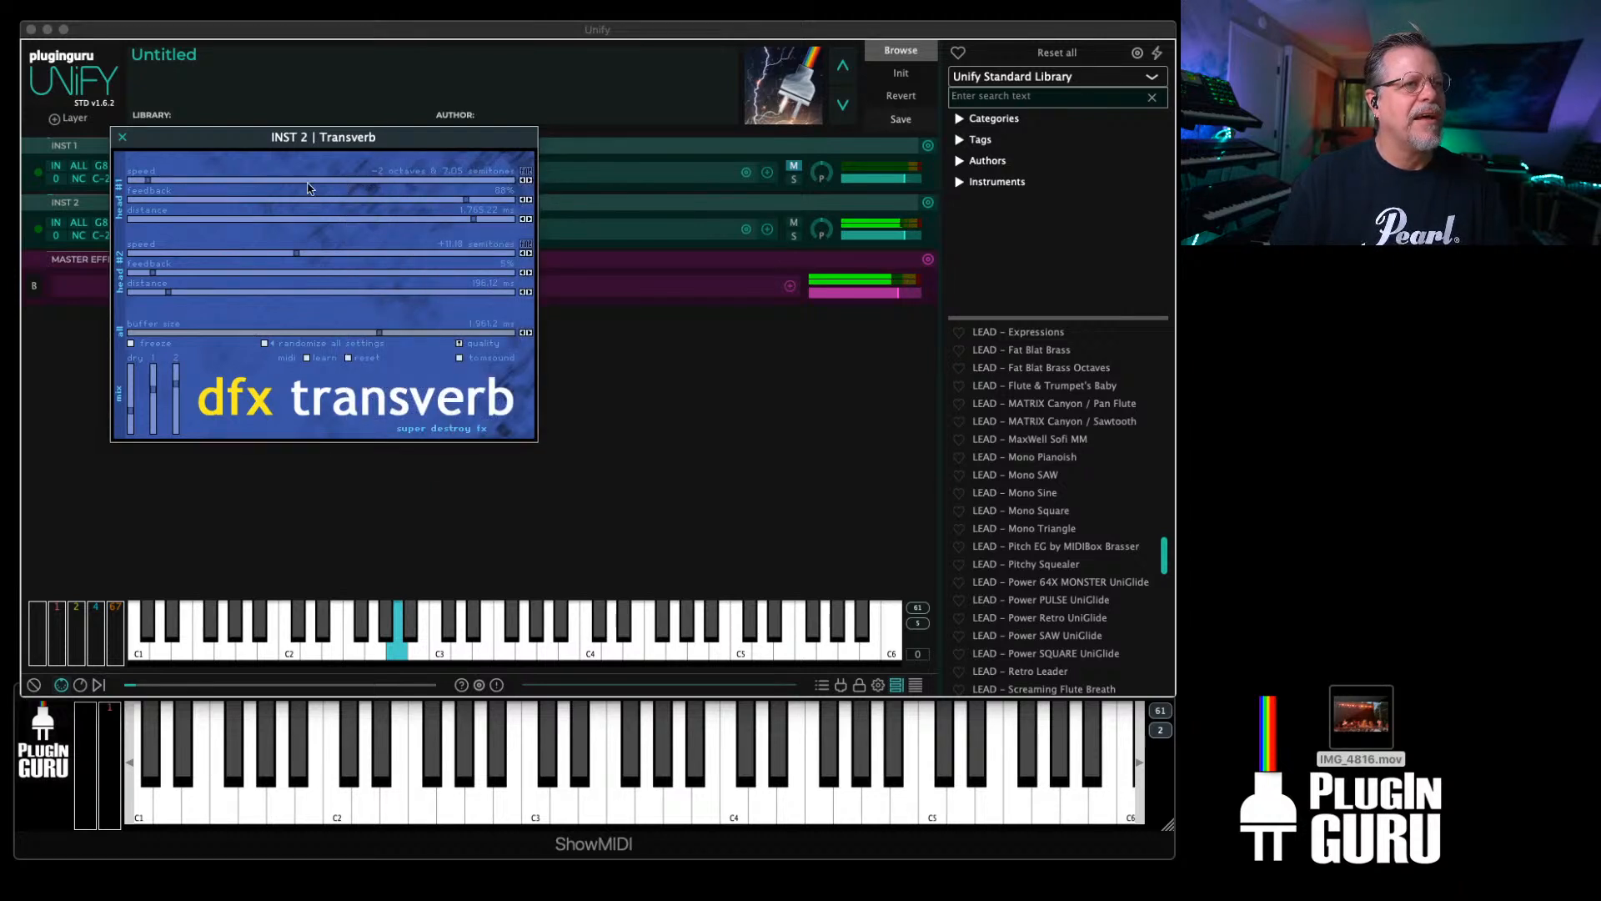
{"action": "right_click", "coordinate": [309, 188]}
{"action": "left_click", "coordinate": [364, 209]}
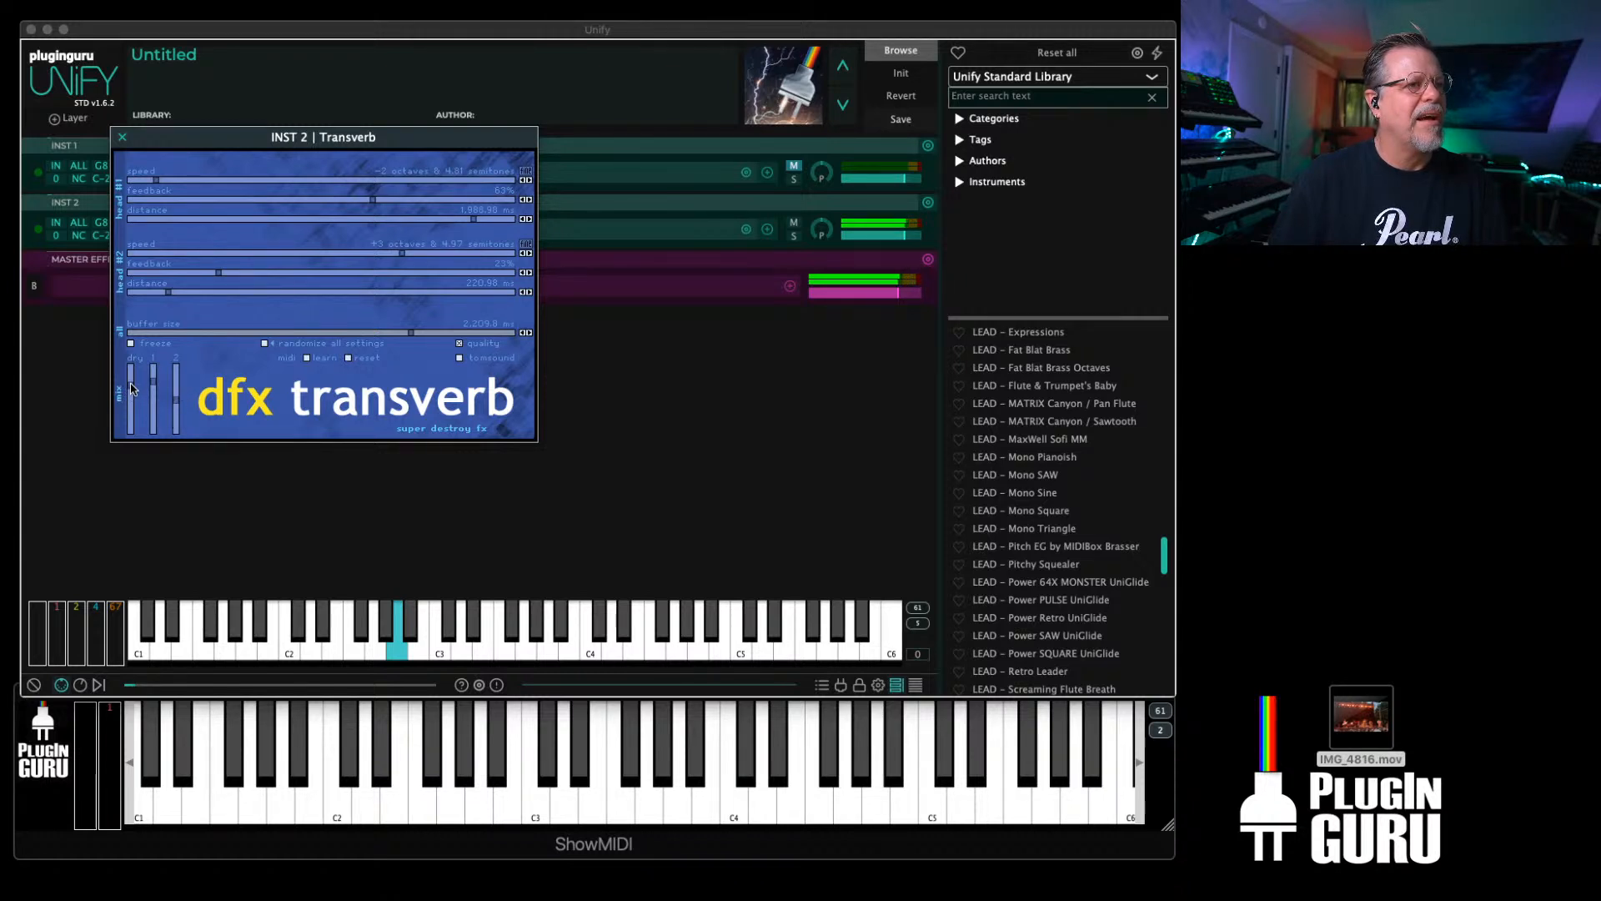
{"action": "mouse_move", "coordinate": [138, 372]}
{"action": "left_mouse_down"}
{"action": "mouse_move", "coordinate": [140, 426]}
{"action": "mouse_move", "coordinate": [151, 377]}
{"action": "left_mouse_up"}
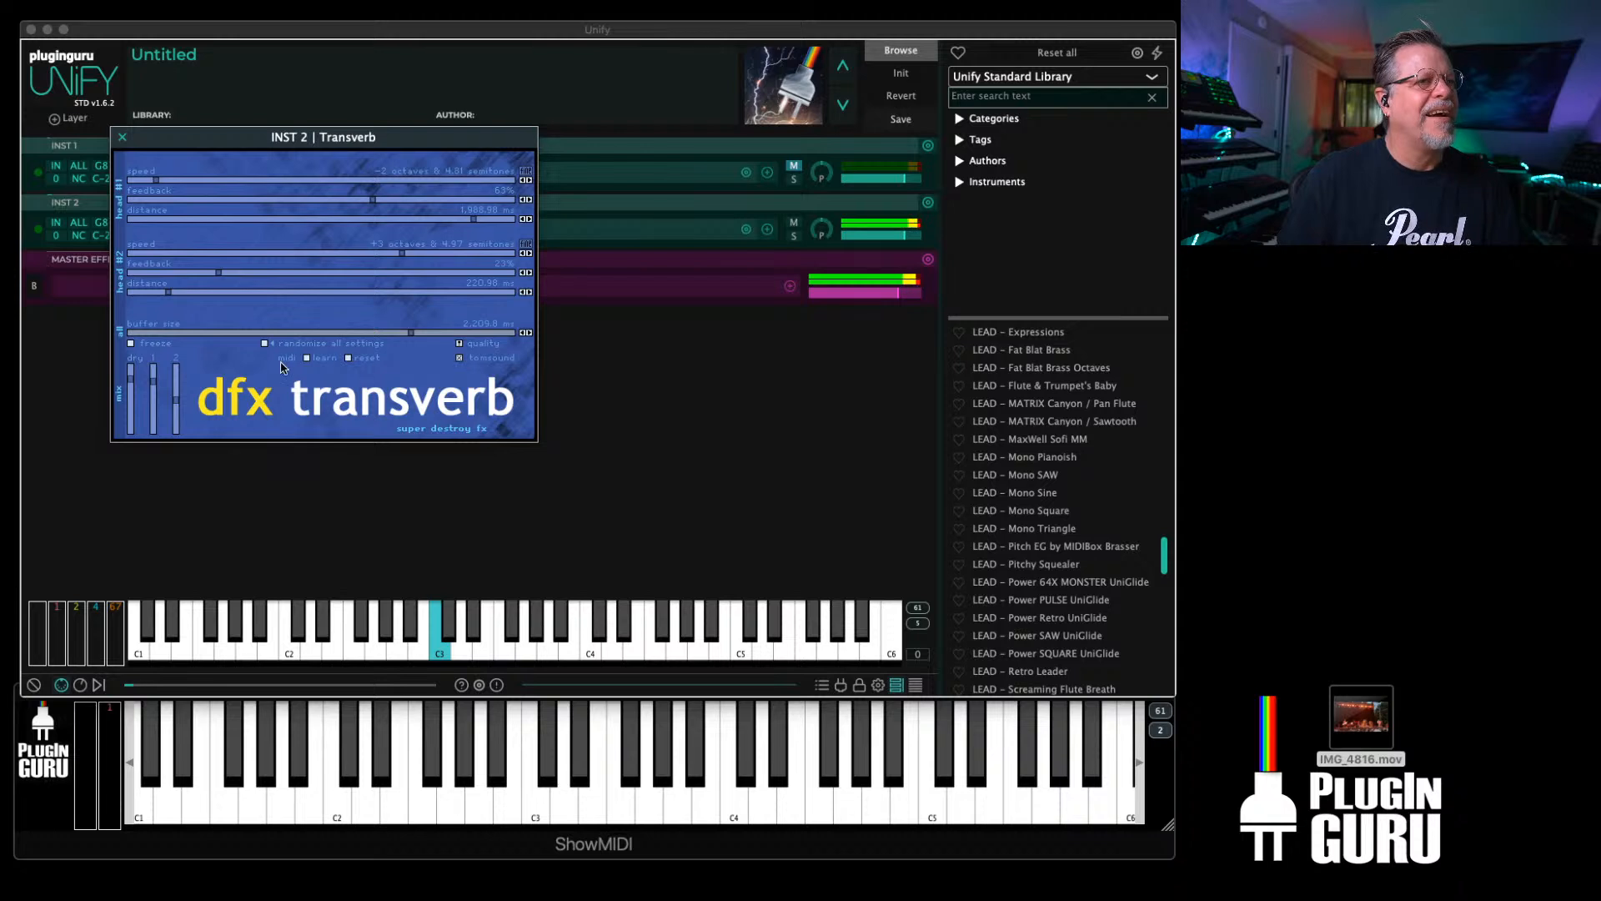
{"action": "left_click", "coordinate": [264, 344]}
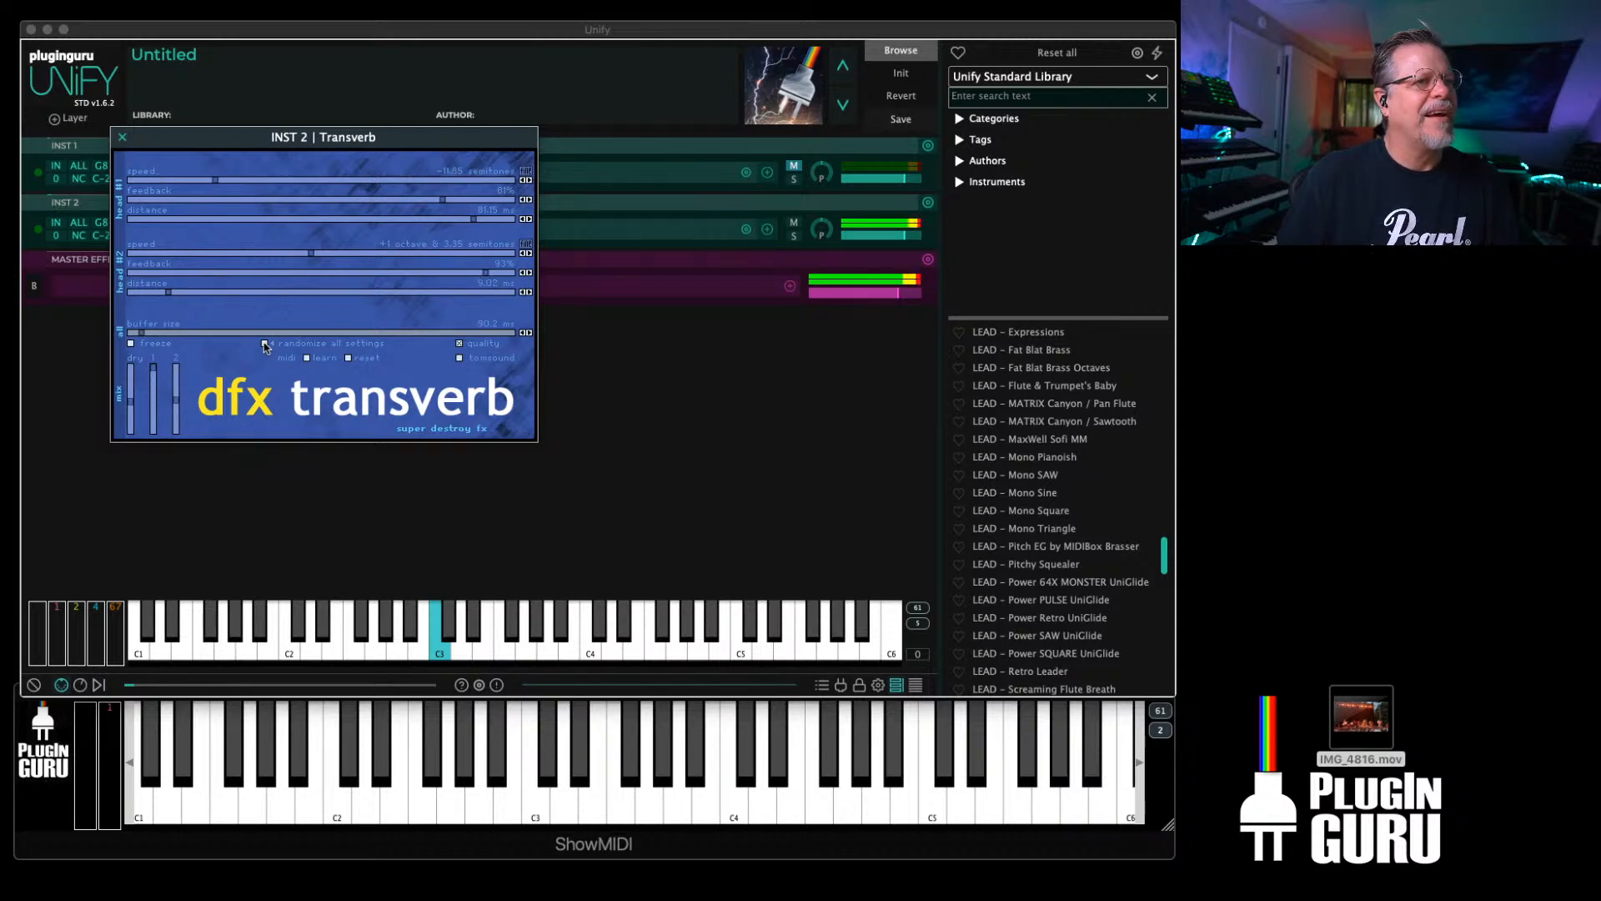
{"action": "left_click", "coordinate": [265, 344]}
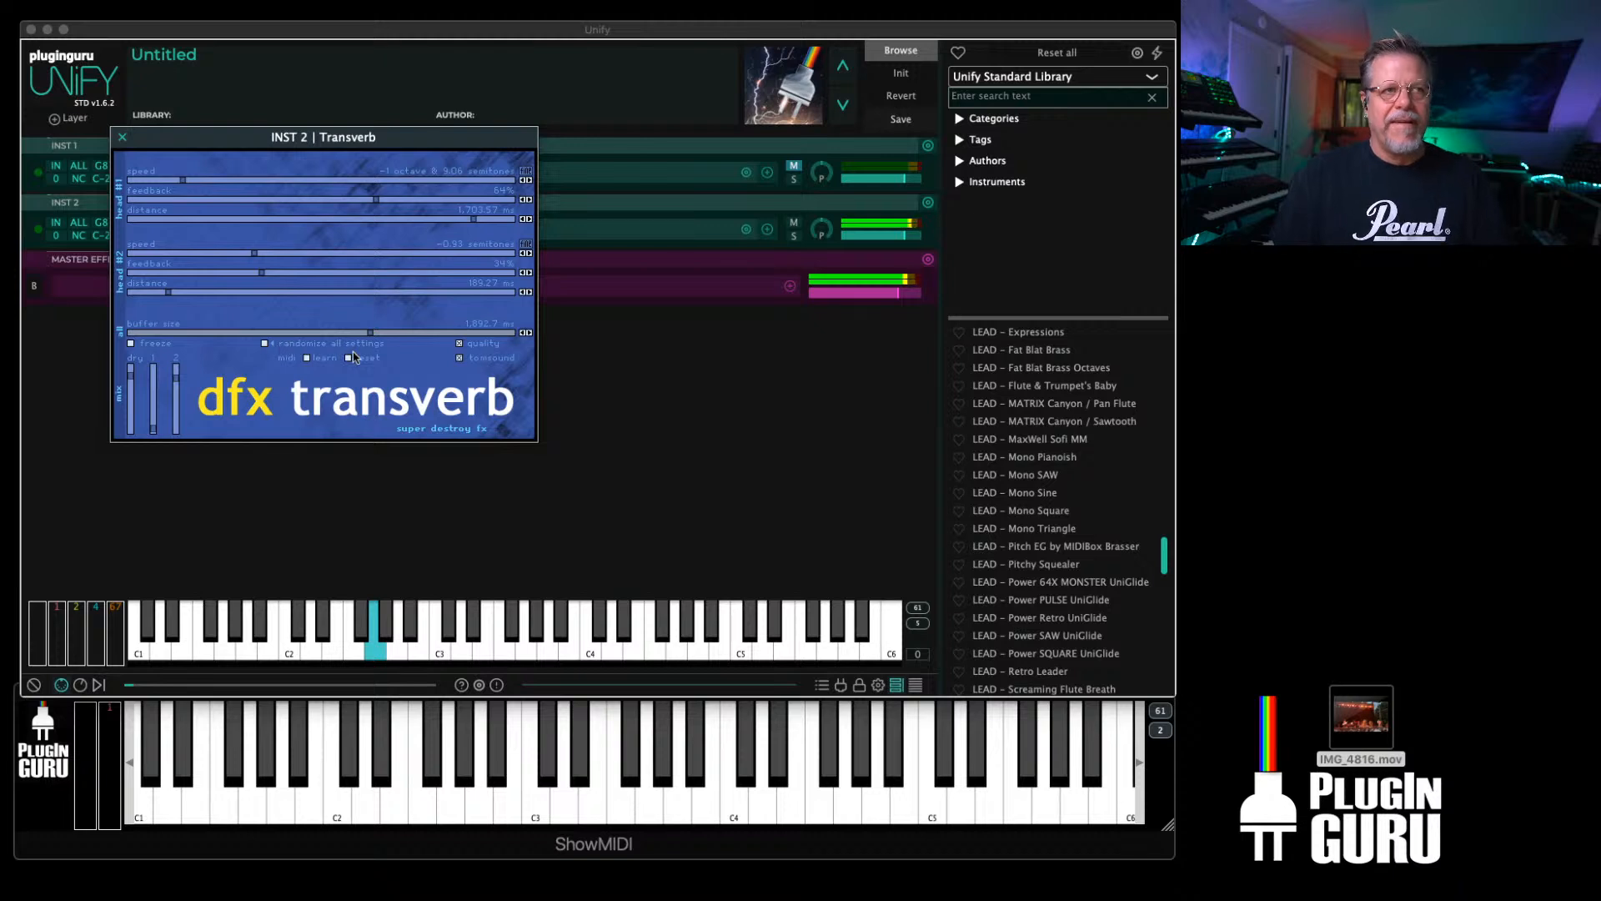
{"action": "left_click", "coordinate": [124, 139]}
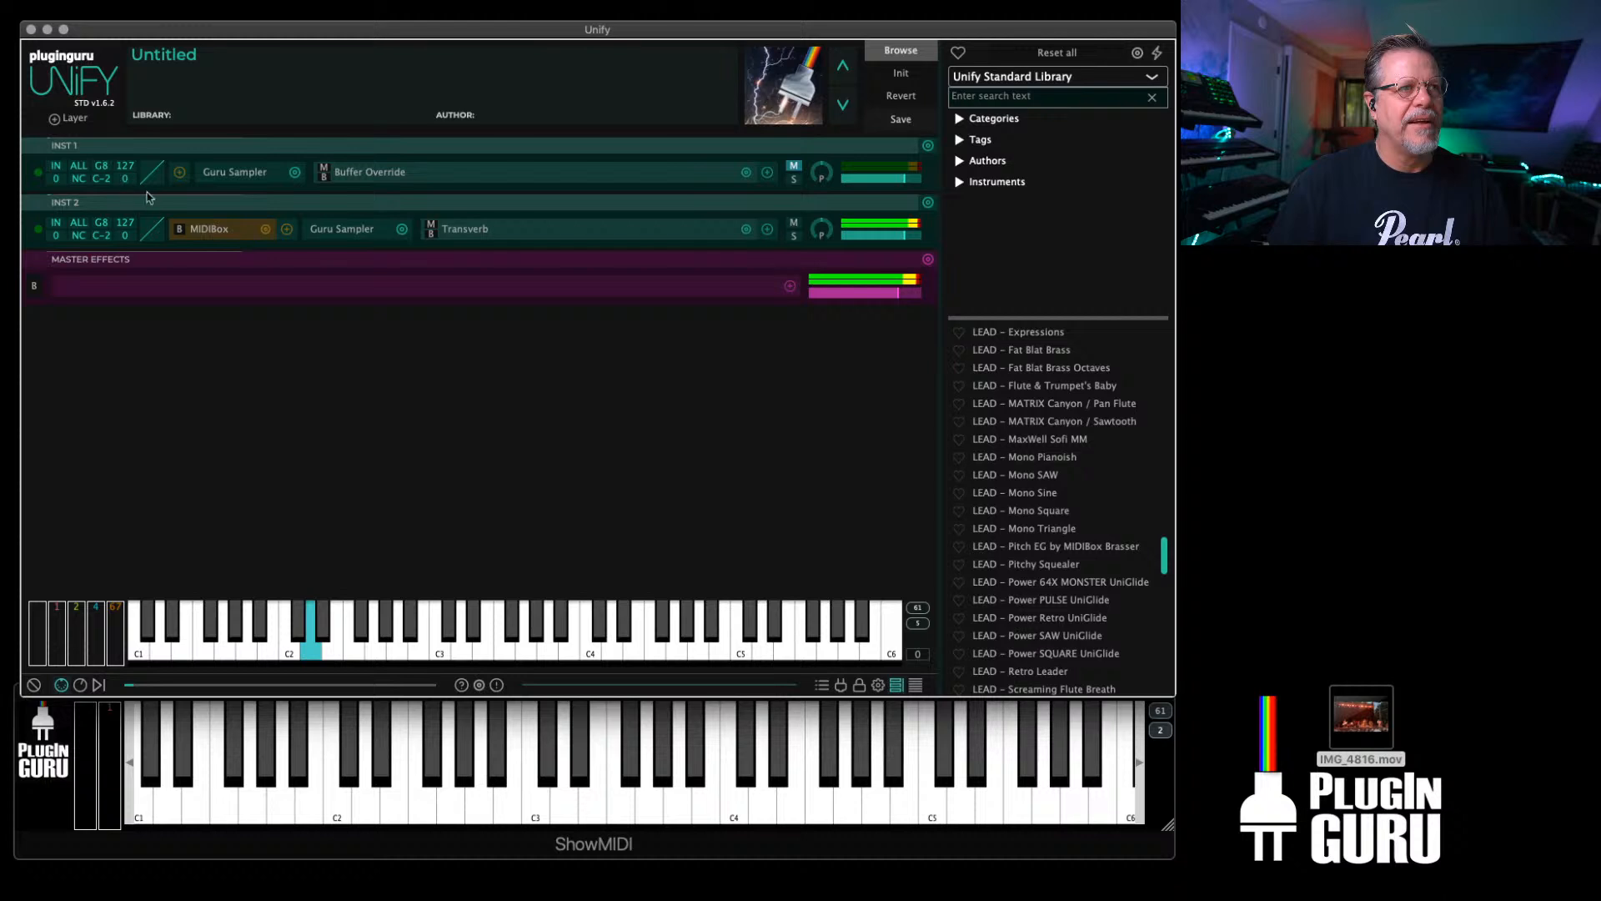
Step: Add the WaterVerb reverb to INST 2 with about 99% feedback and a fully wet mix, and lower the layer's level to about -15.5 dB
{"action": "left_click", "coordinate": [767, 230]}
{"action": "mouse_move", "coordinate": [734, 241]}
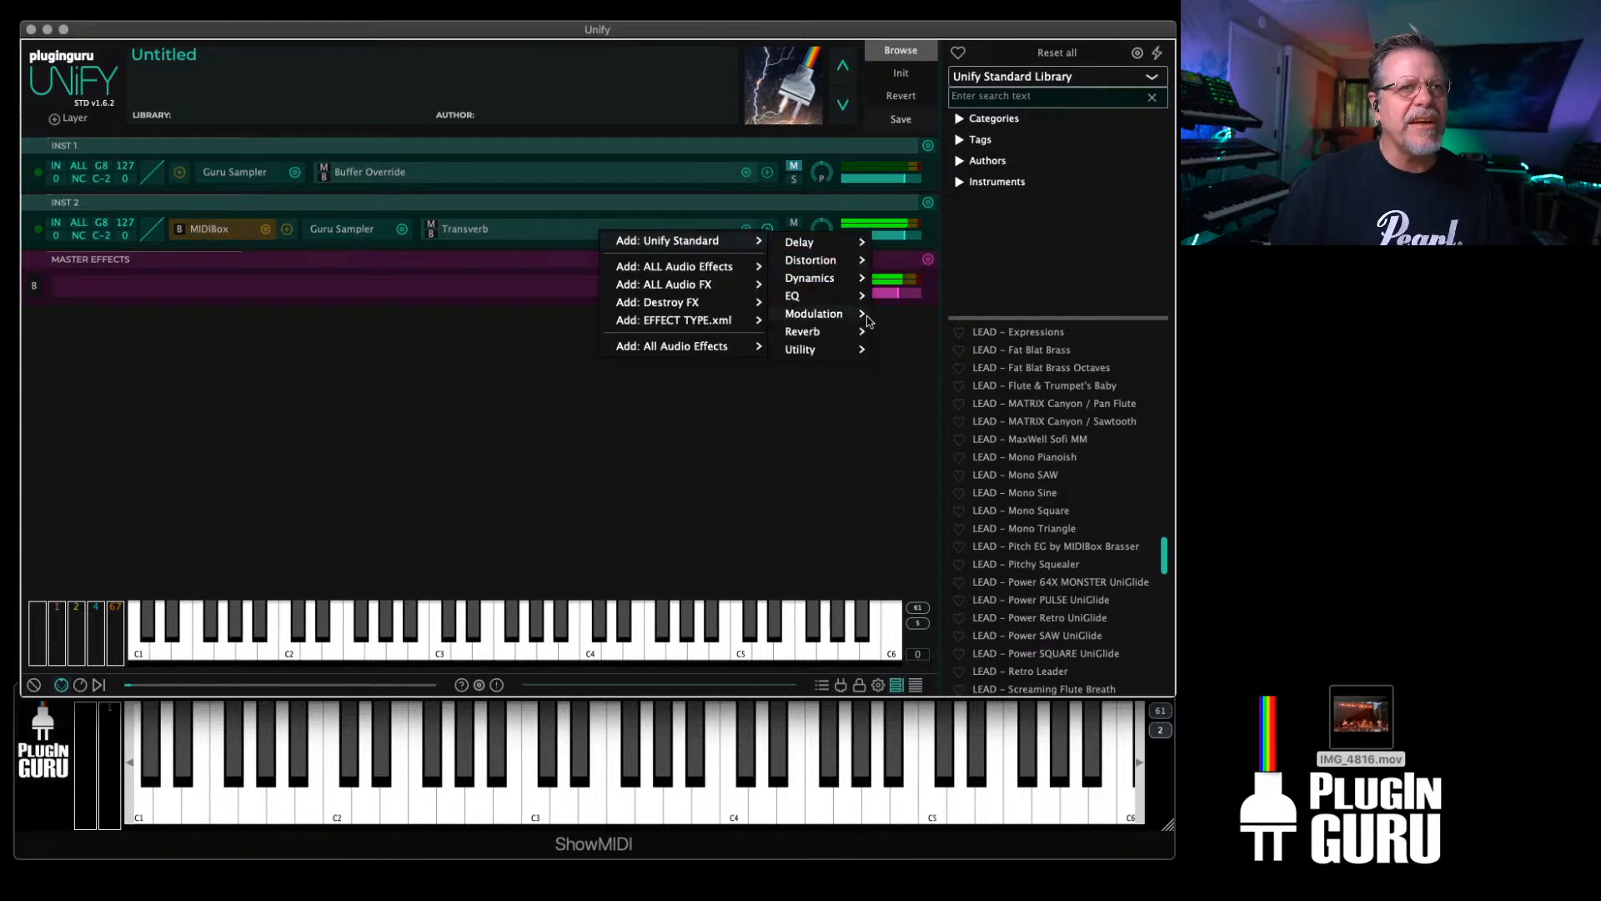
{"action": "mouse_move", "coordinate": [807, 334]}
{"action": "left_click", "coordinate": [914, 333]}
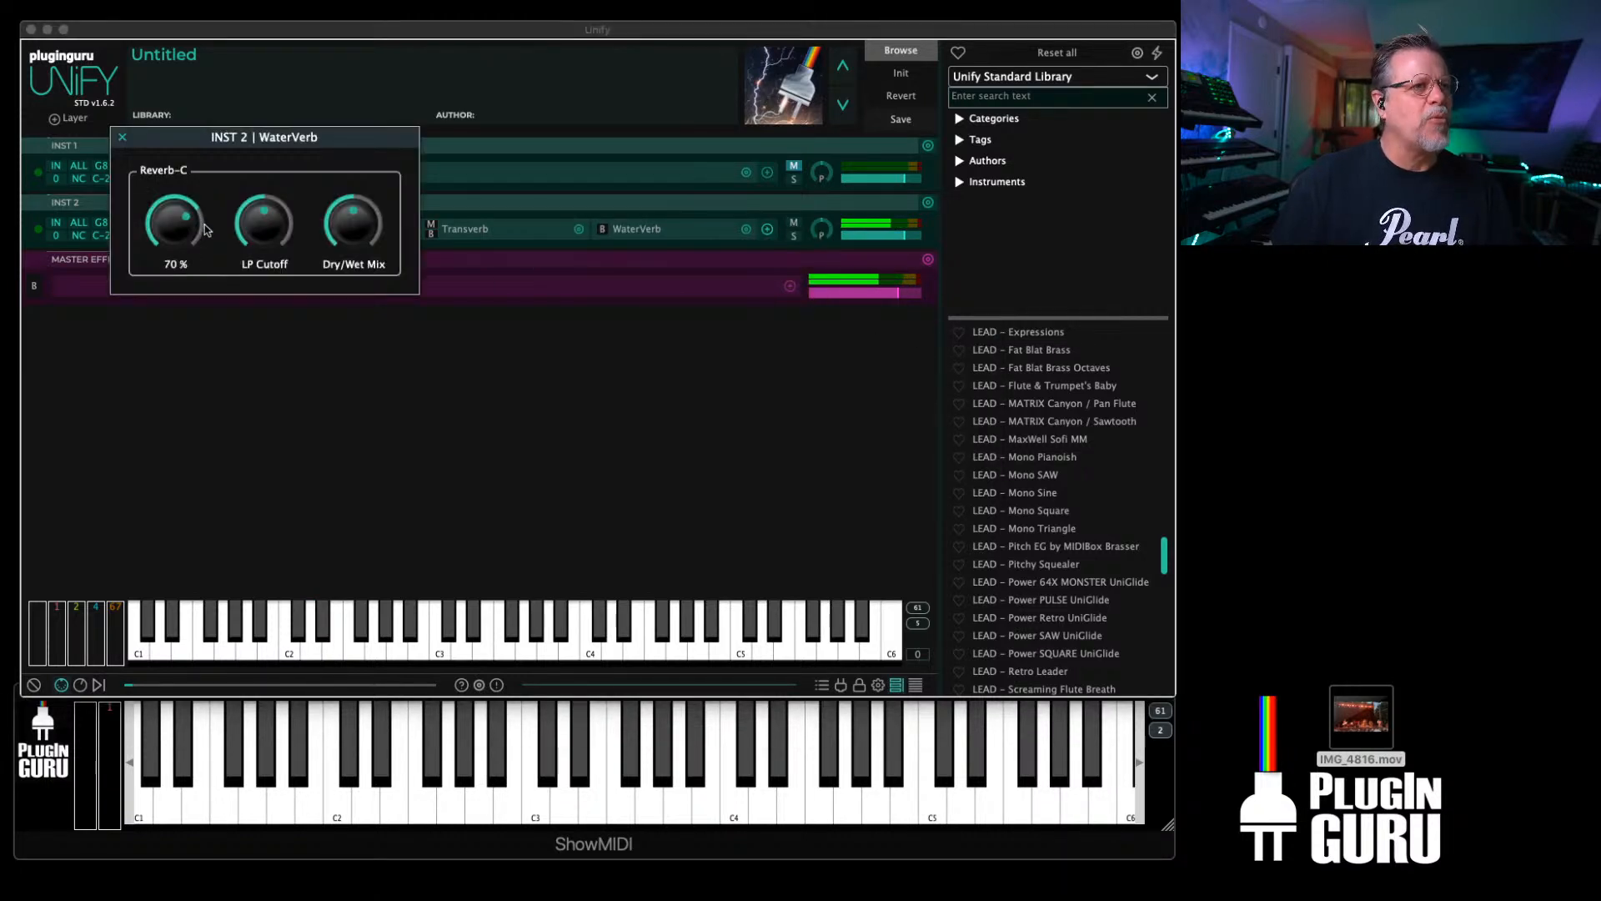
{"action": "left_click_drag", "start_coordinate": [183, 228], "coordinate": [181, 220]}
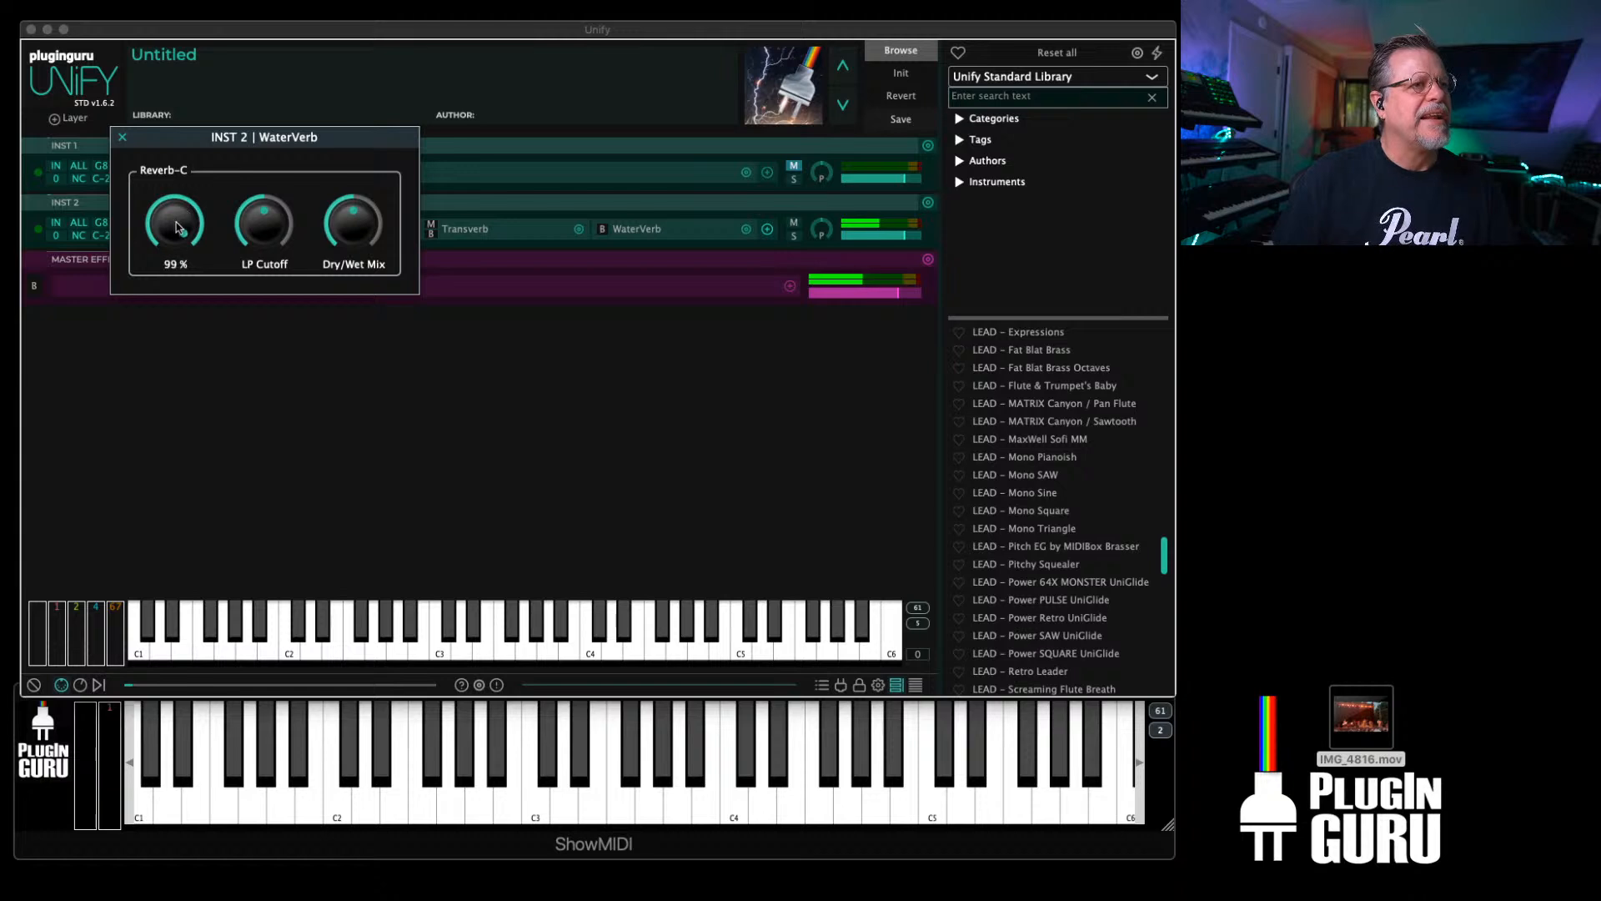
{"action": "left_click_drag", "start_coordinate": [354, 223], "coordinate": [386, 129]}
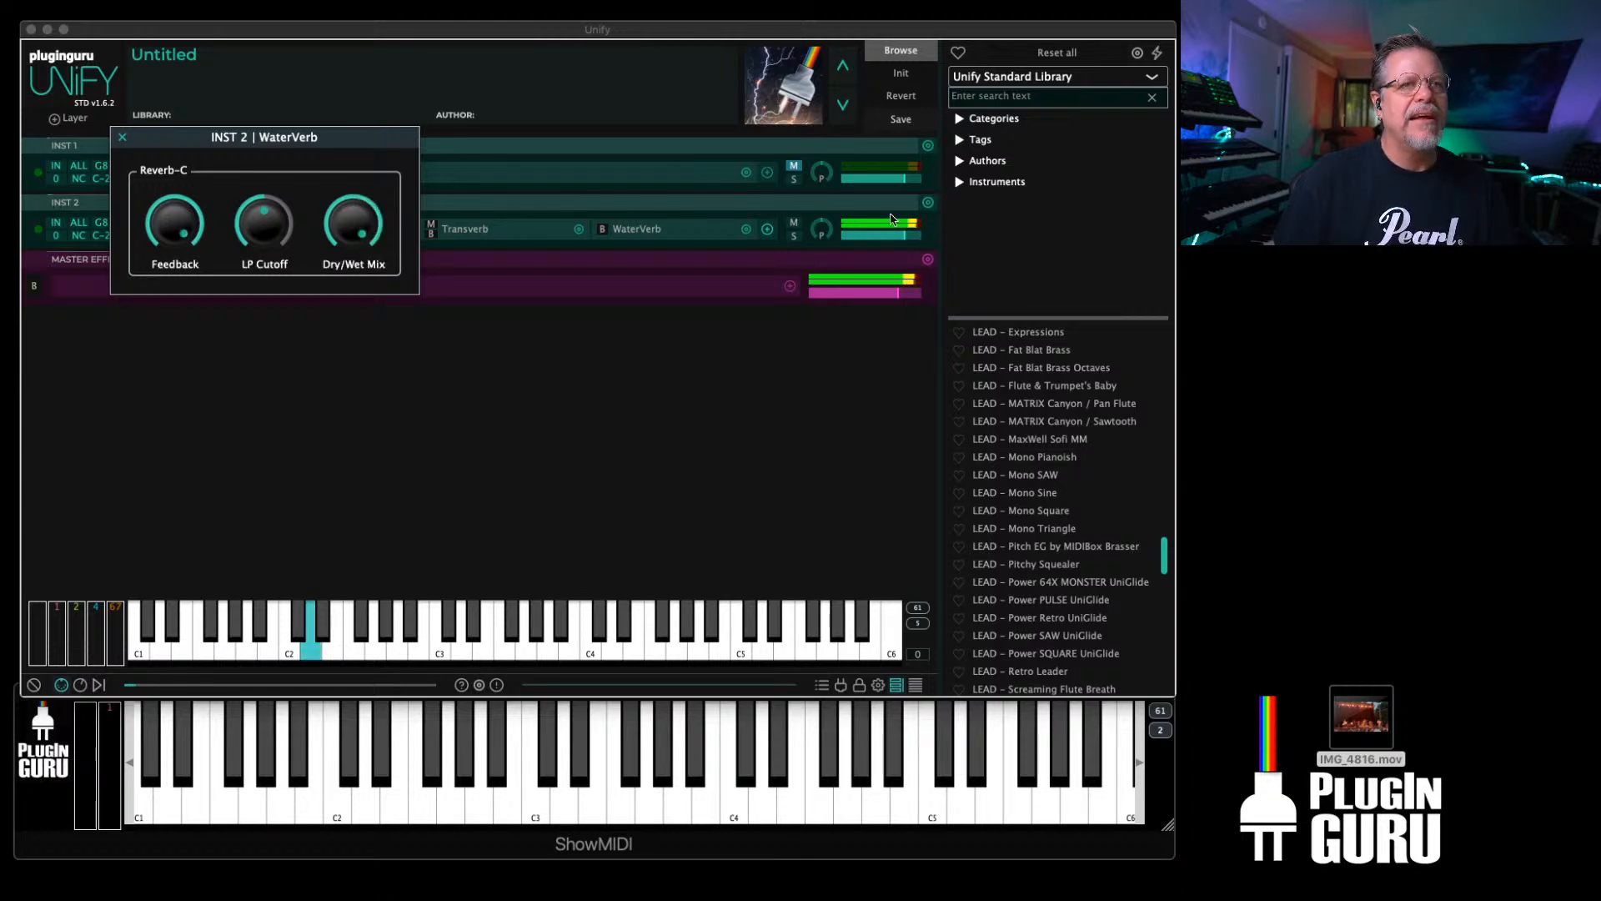
{"action": "left_click_drag", "start_coordinate": [914, 240], "coordinate": [898, 240]}
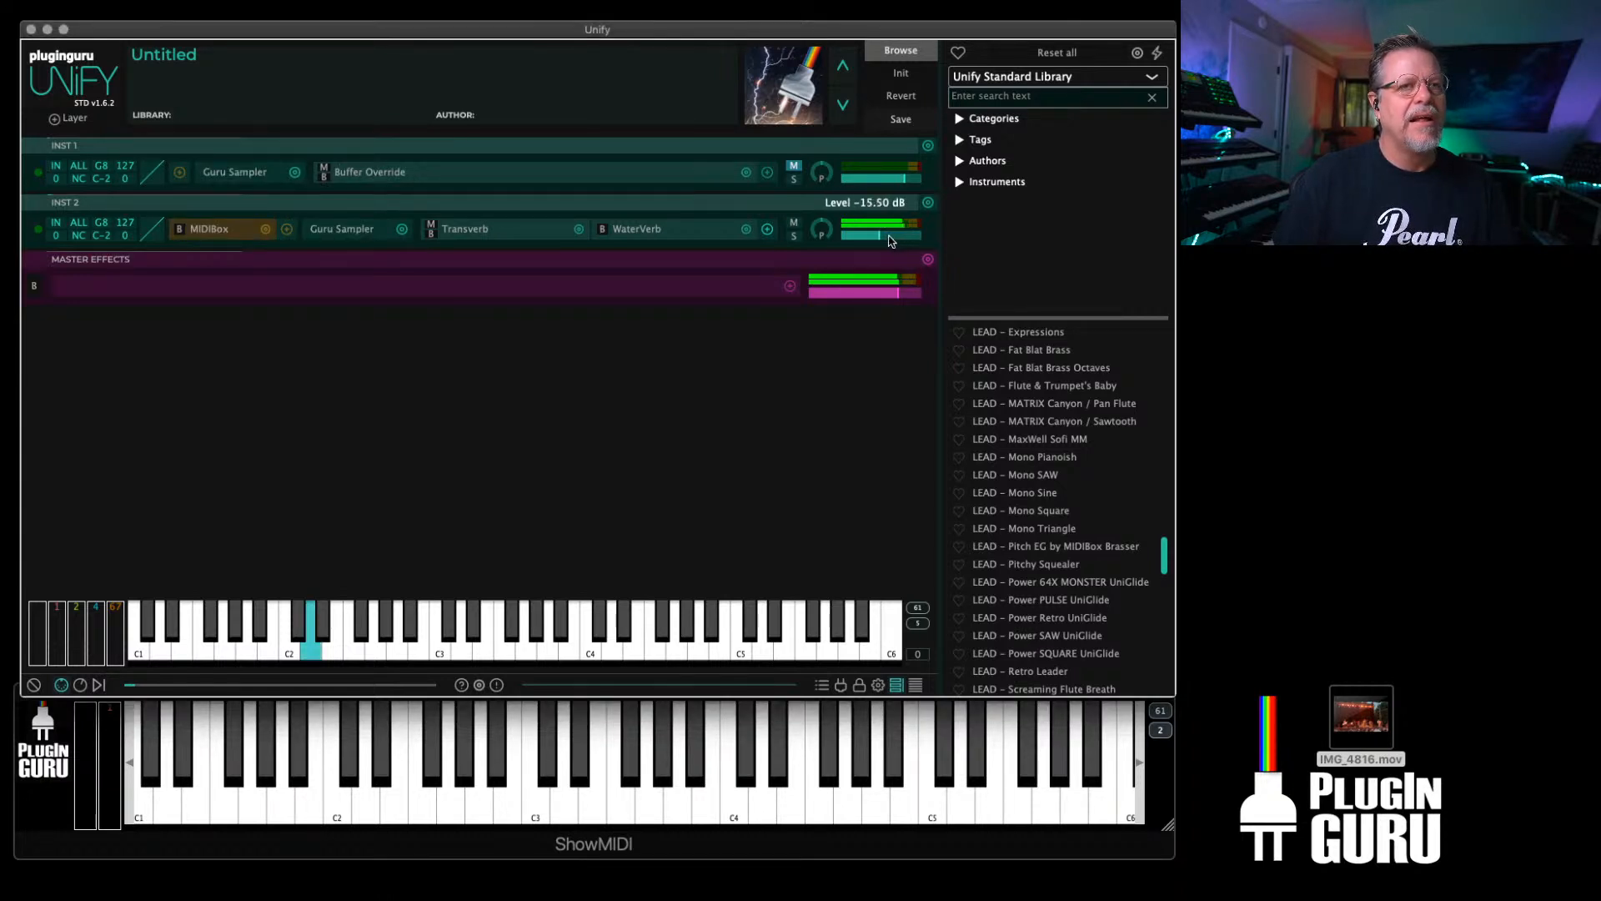
Step: Add the FilterMax EQ effect to INST 2 as a 12 dB High Pass filter, lower its frequency, and close its editor
{"action": "left_click", "coordinate": [767, 228]}
{"action": "mouse_move", "coordinate": [685, 245]}
{"action": "mouse_move", "coordinate": [821, 298]}
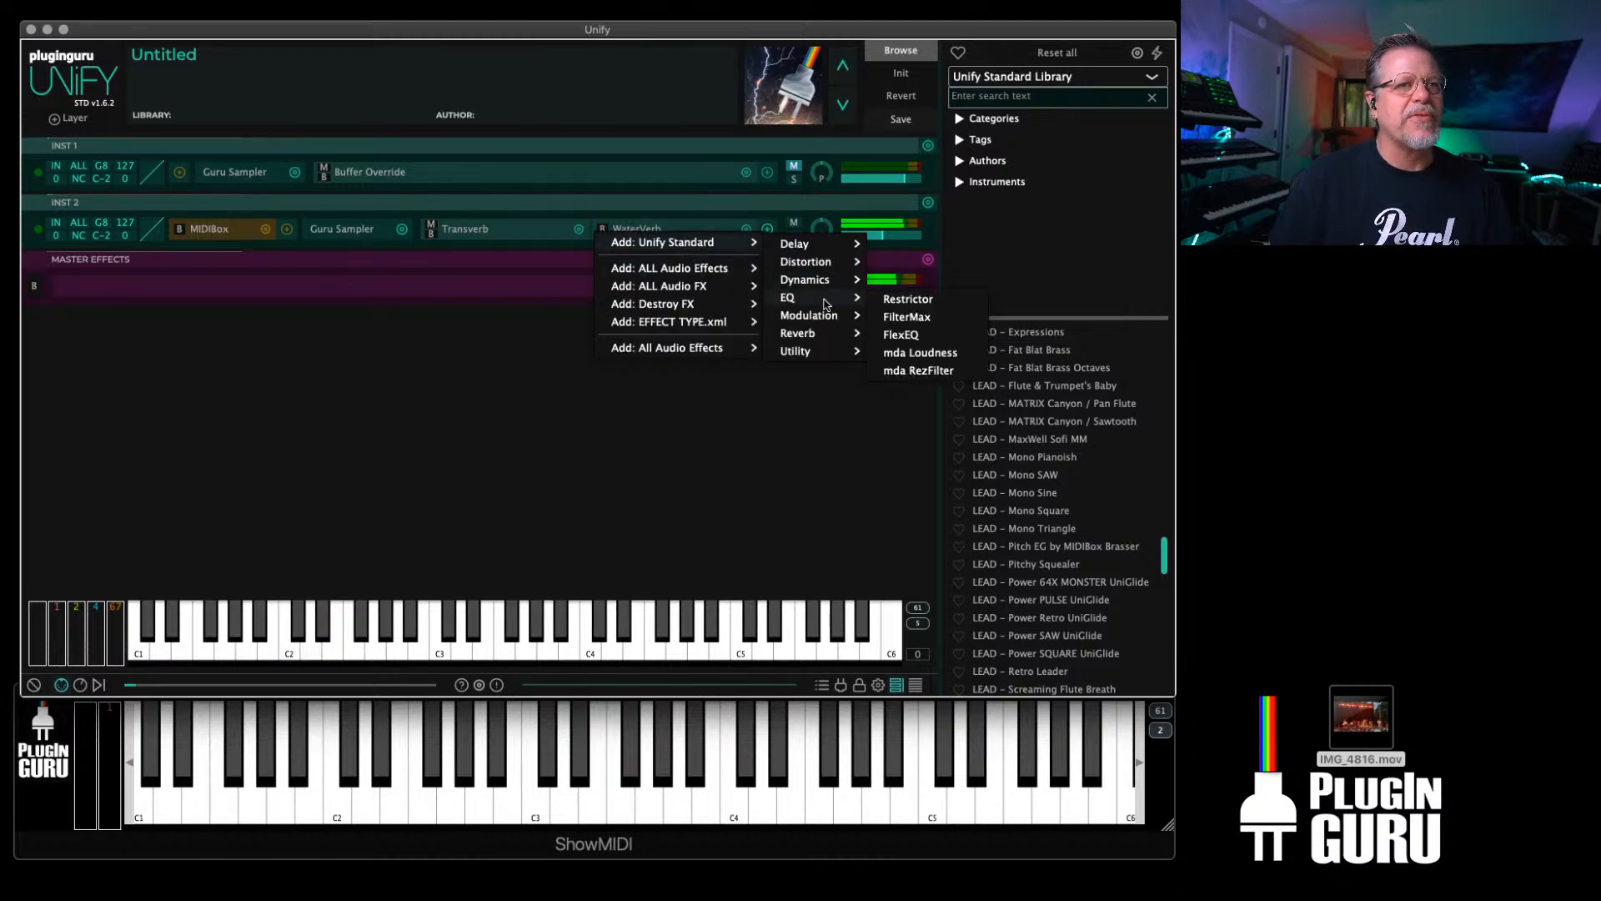
{"action": "left_click", "coordinate": [900, 316]}
{"action": "left_click", "coordinate": [222, 169]}
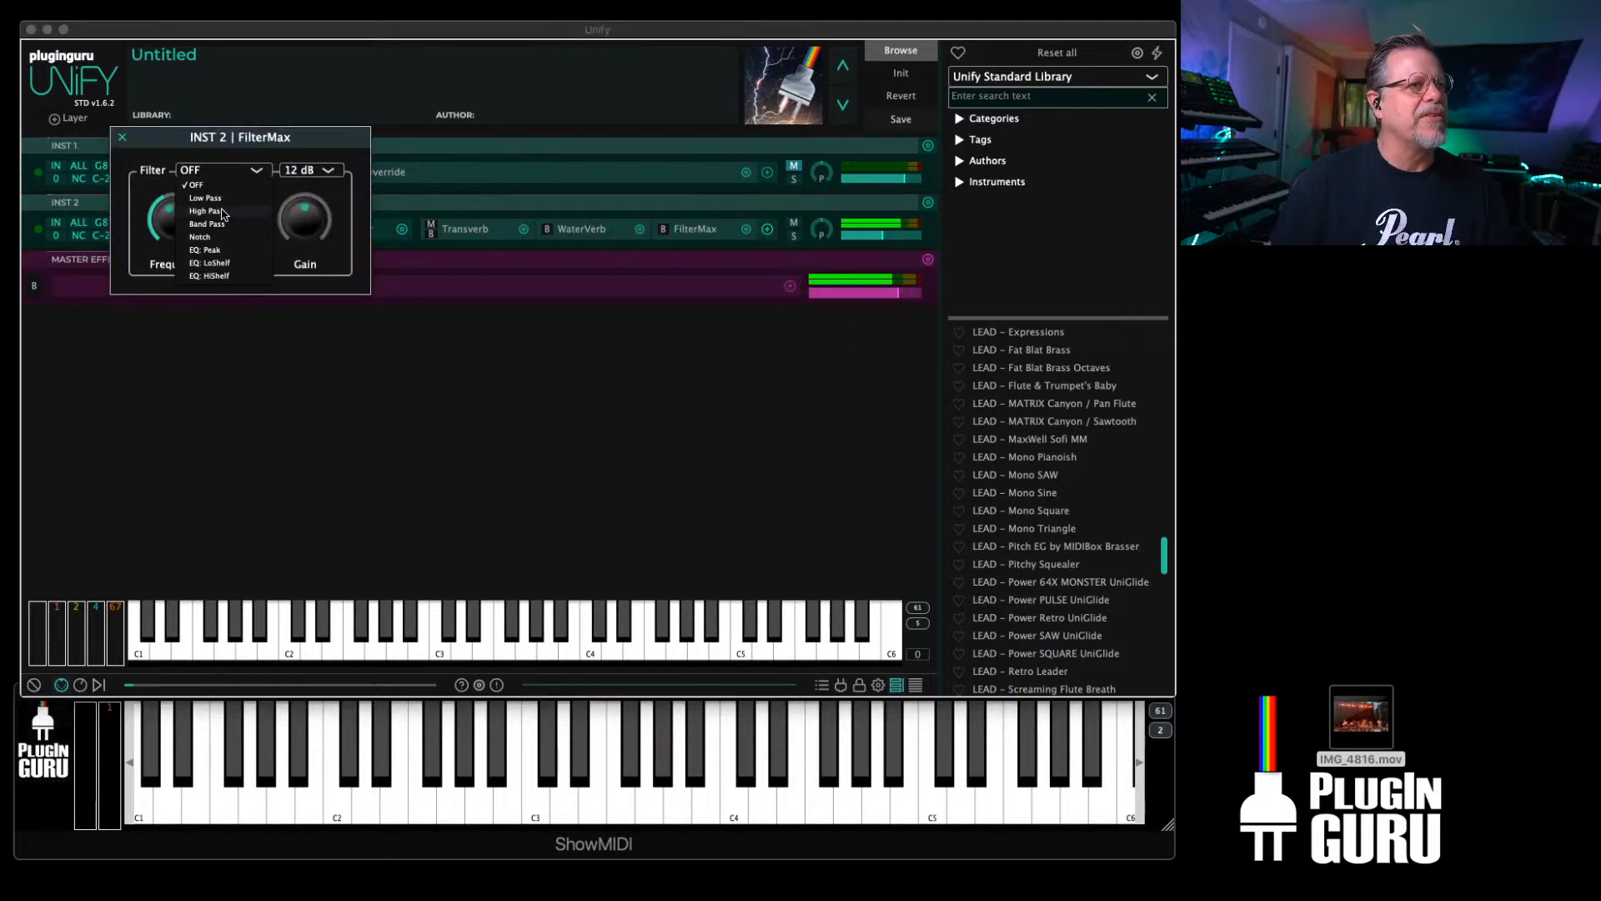
{"action": "left_click", "coordinate": [204, 204]}
{"action": "left_click_drag", "start_coordinate": [178, 228], "coordinate": [176, 242]}
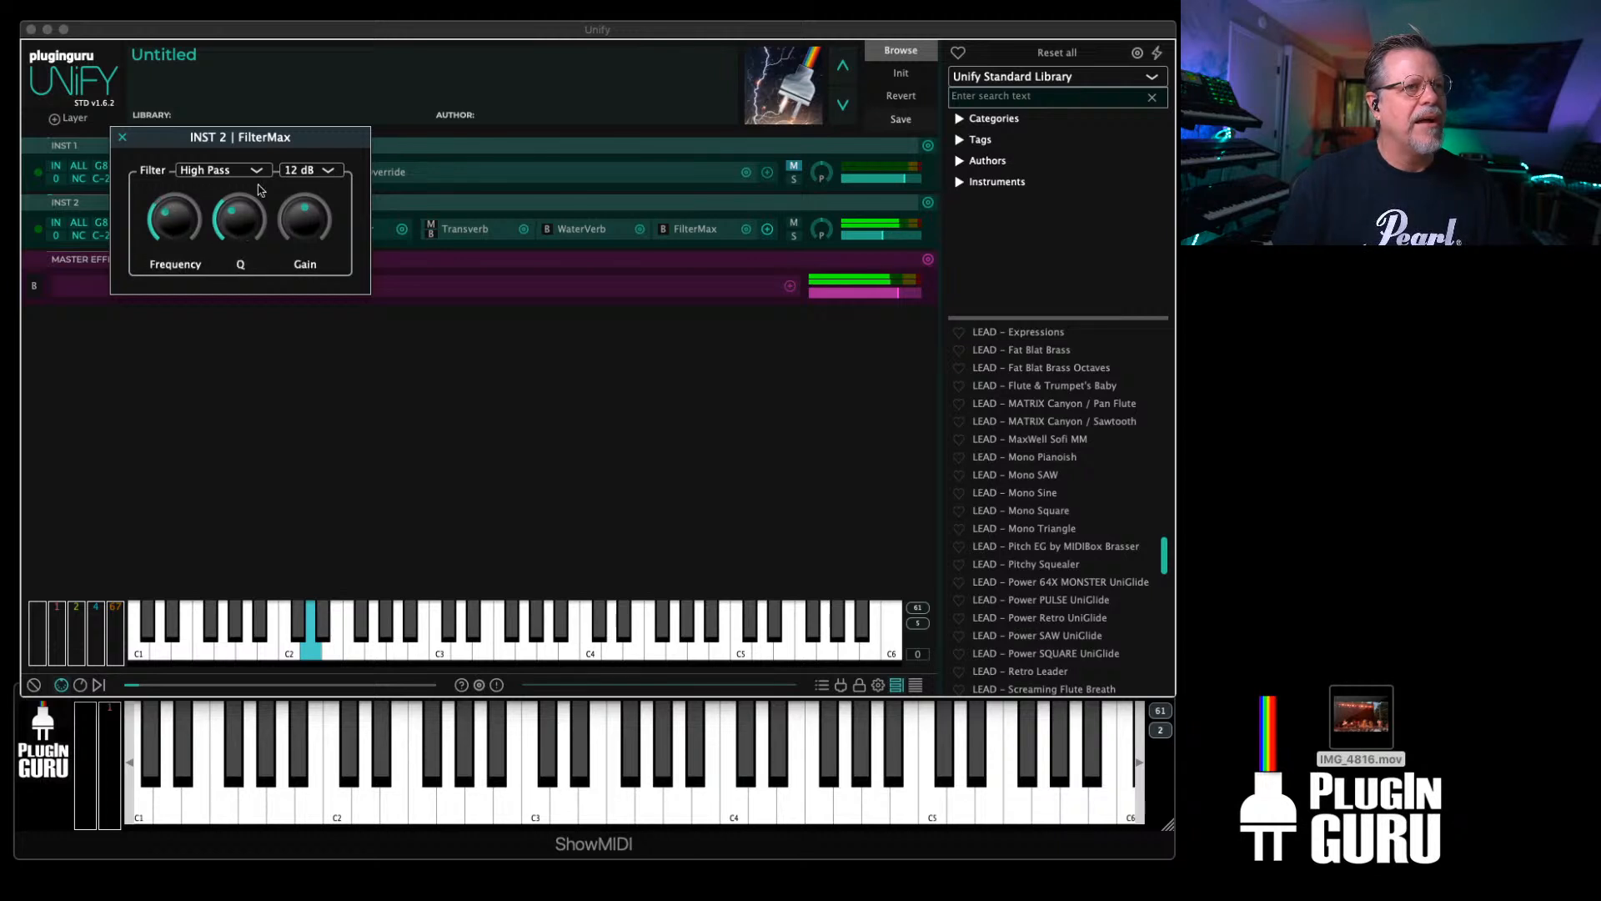
{"action": "left_click", "coordinate": [121, 137]}
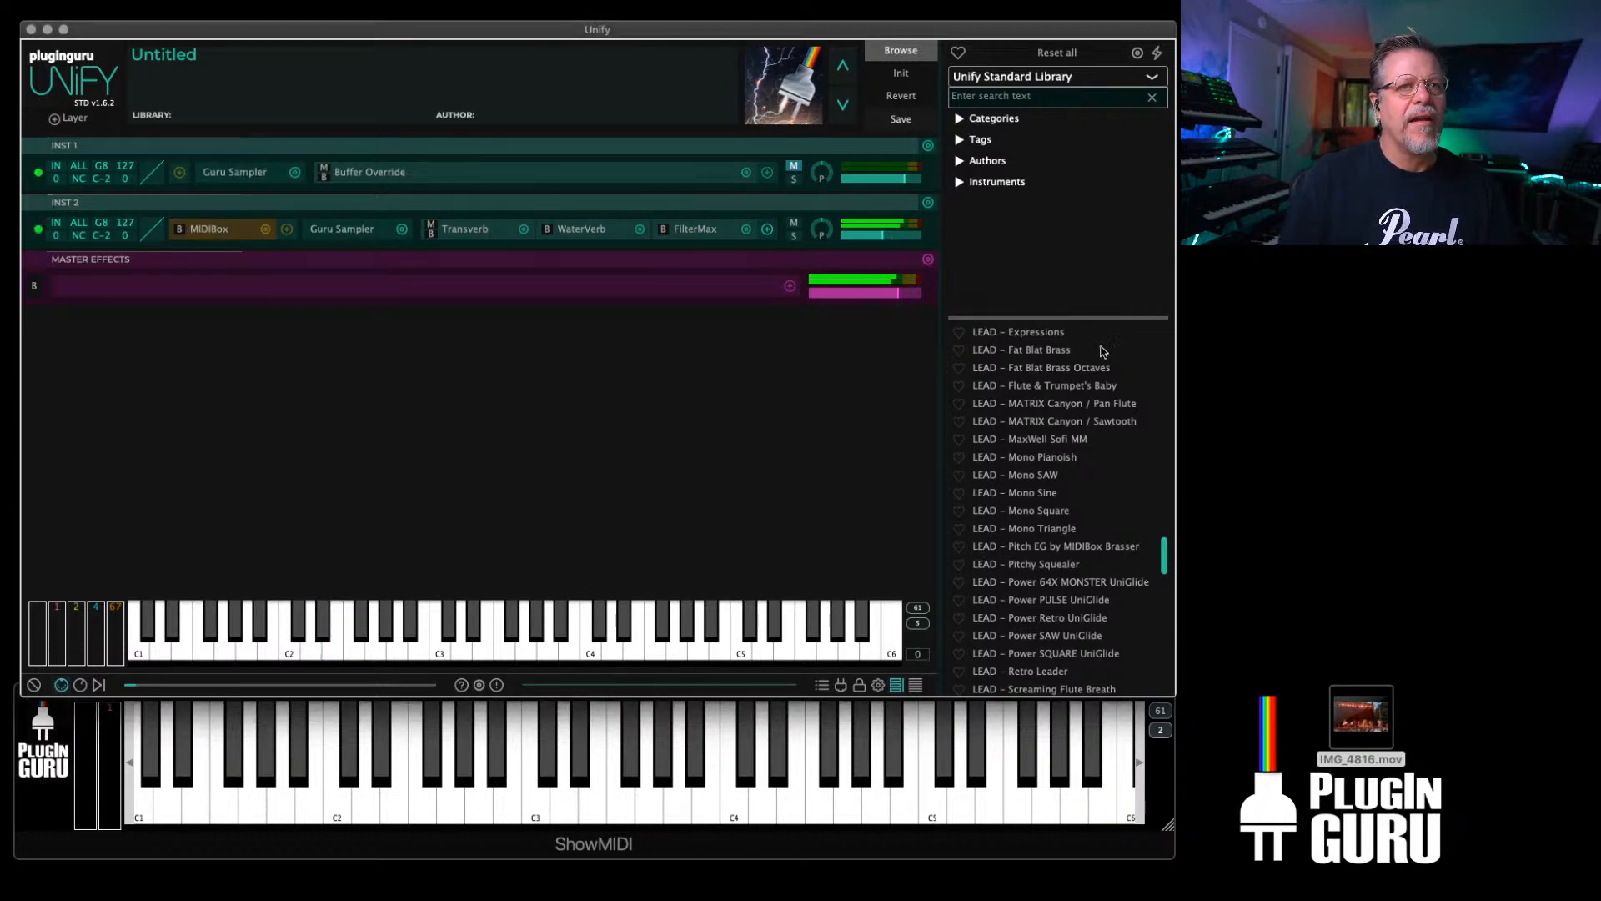
Step: Add the BPM DRUM - DTT 4x4 Wrangler patch from the PluginGuru Chill GTR Phrases V1 library as a Unify / No Pitch Shift layer
{"action": "left_click", "coordinate": [1032, 77]}
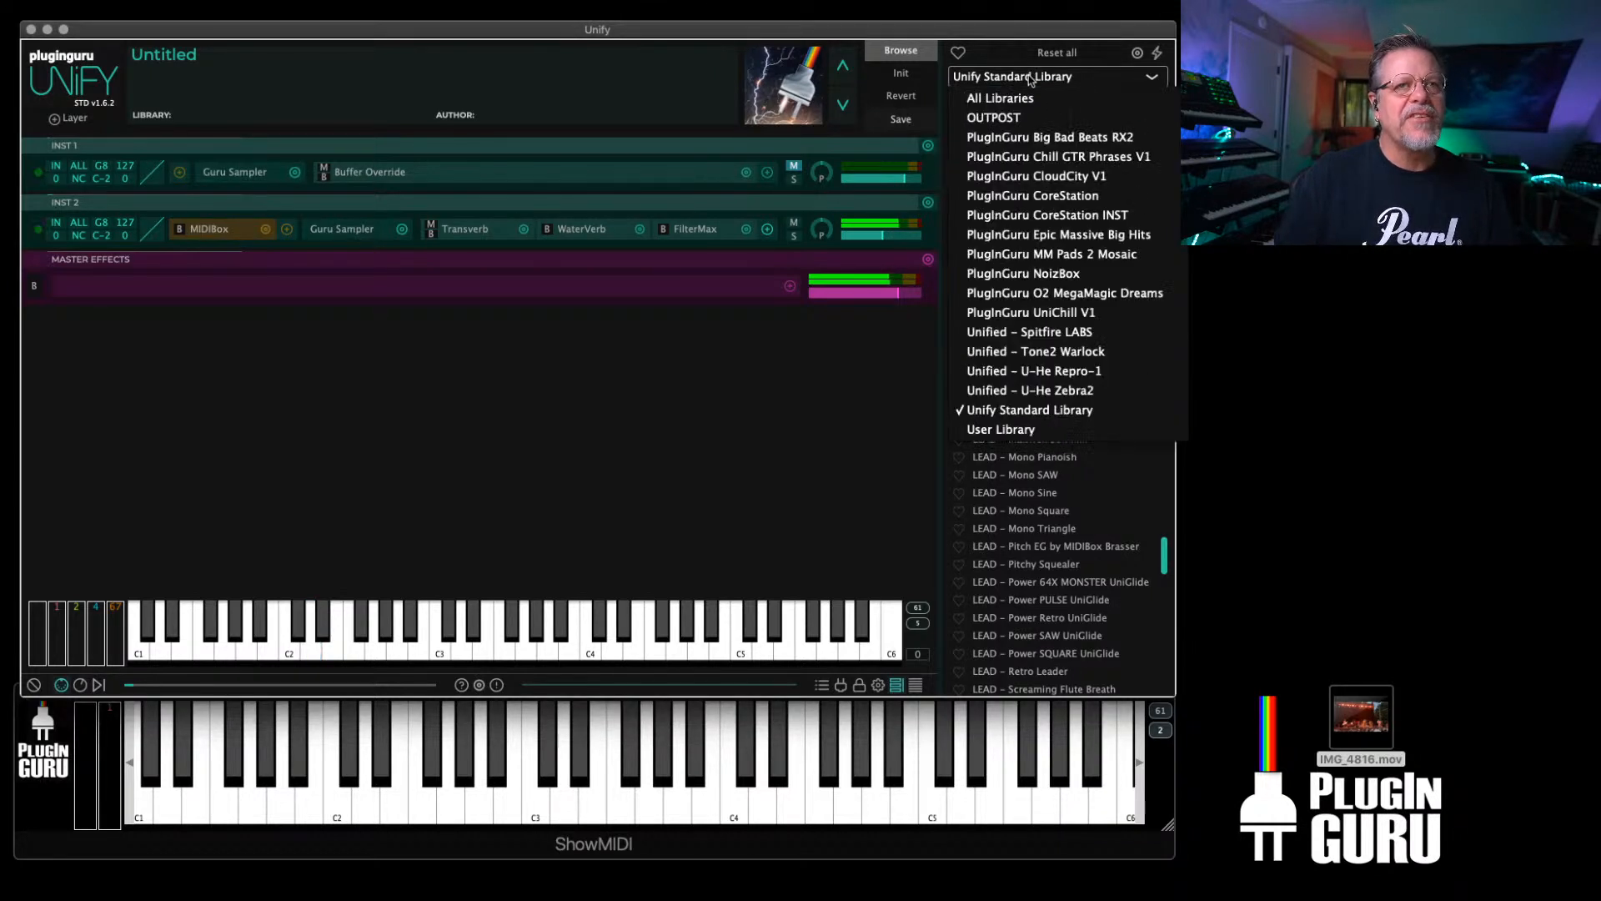
{"action": "left_click", "coordinate": [1057, 158]}
{"action": "scroll", "coordinate": [1062, 464], "scroll_direction": "up", "scroll_amount": 10}
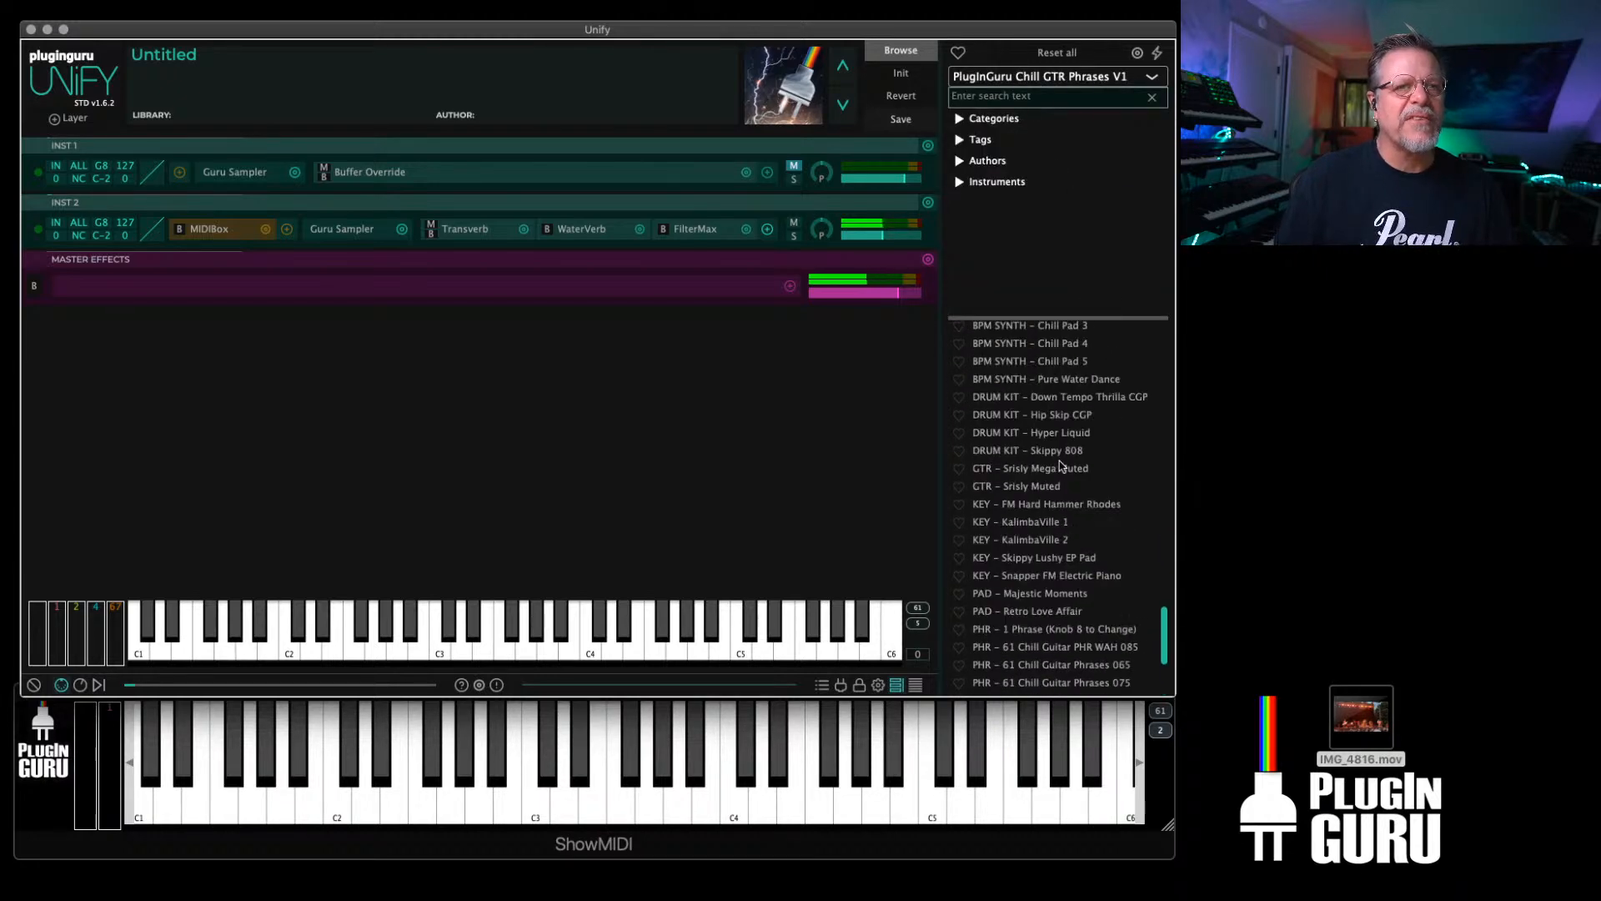
{"action": "scroll", "coordinate": [1062, 464], "scroll_direction": "up", "scroll_amount": 10}
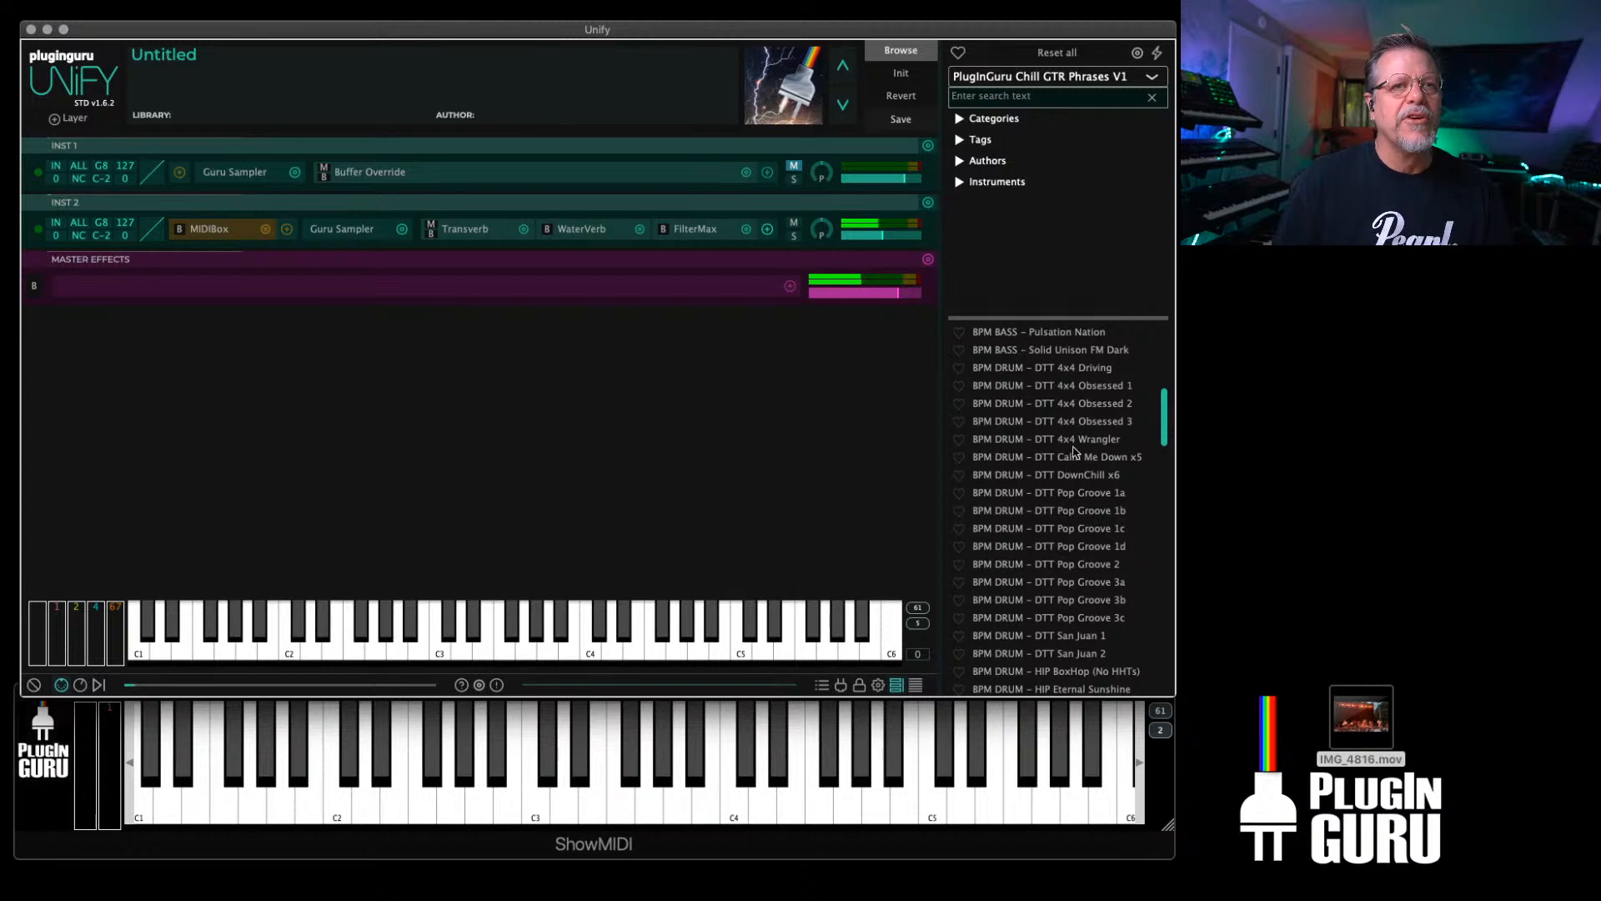
{"action": "right_click", "coordinate": [1077, 447]}
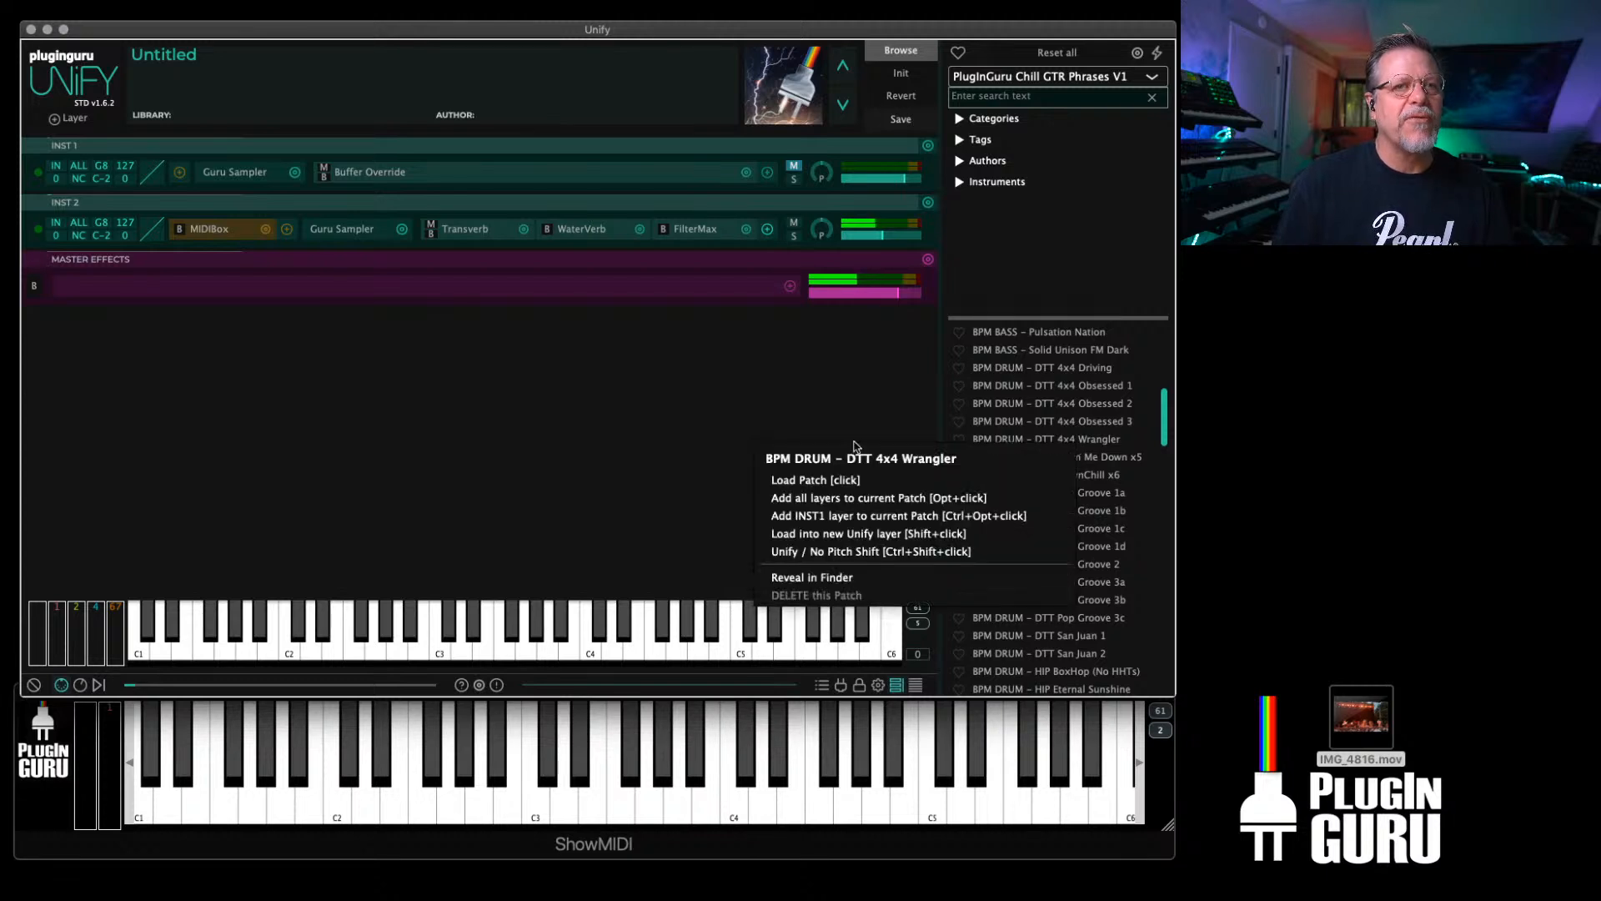
{"action": "left_click", "coordinate": [880, 552]}
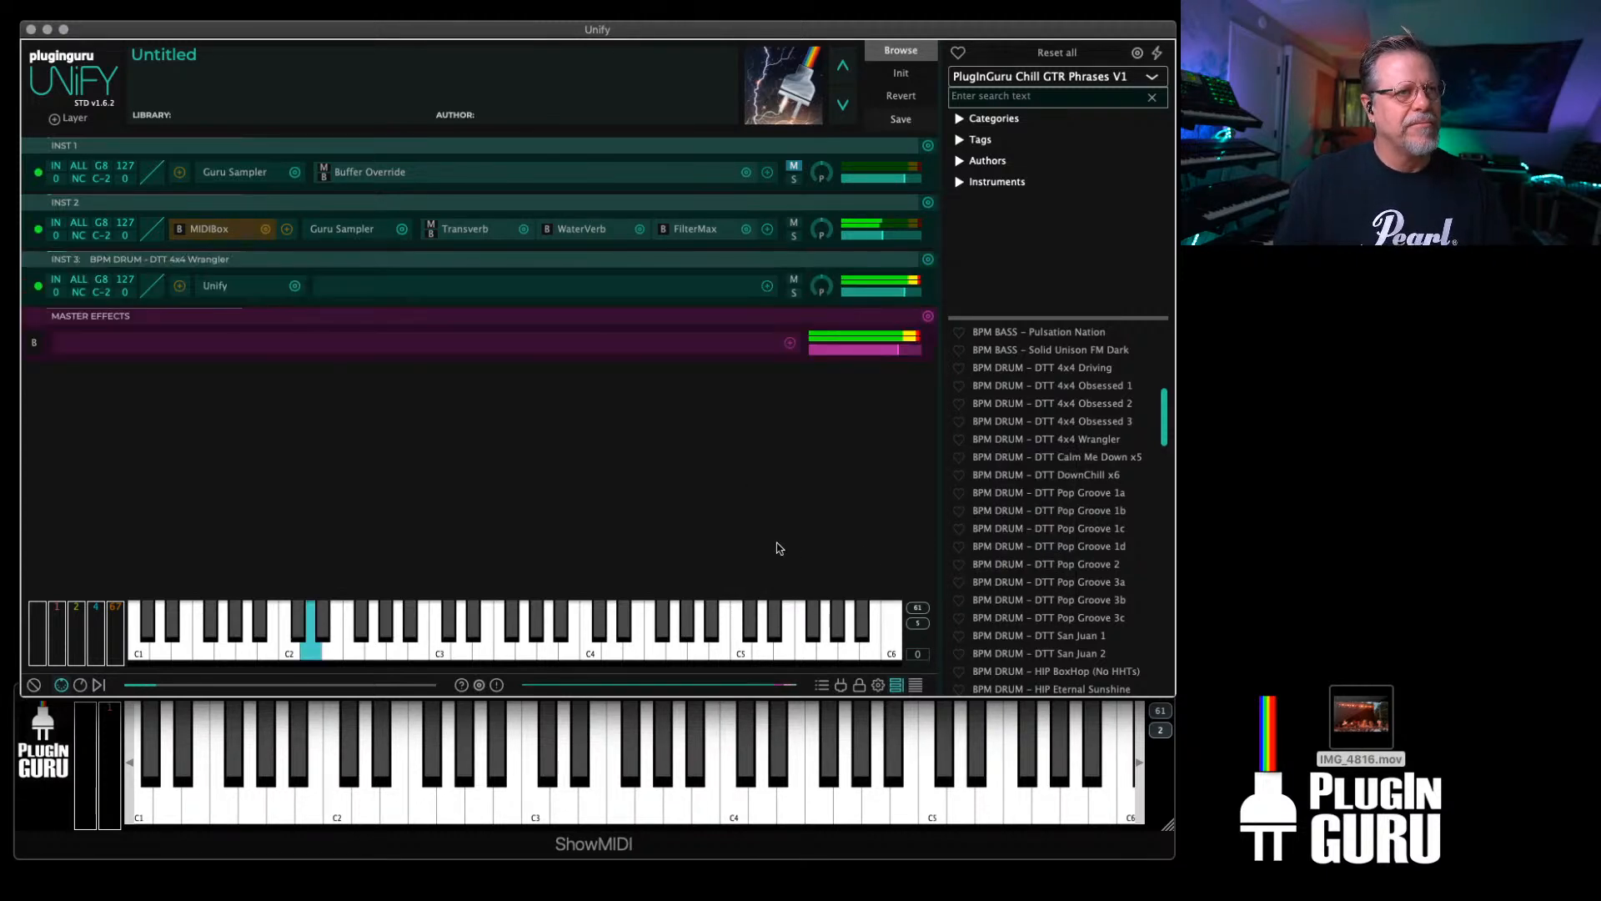
Step: Reduce the feedback of INST 2's WaterVerb to 91.5% and close its editor
{"action": "mouse_move", "coordinate": [886, 241]}
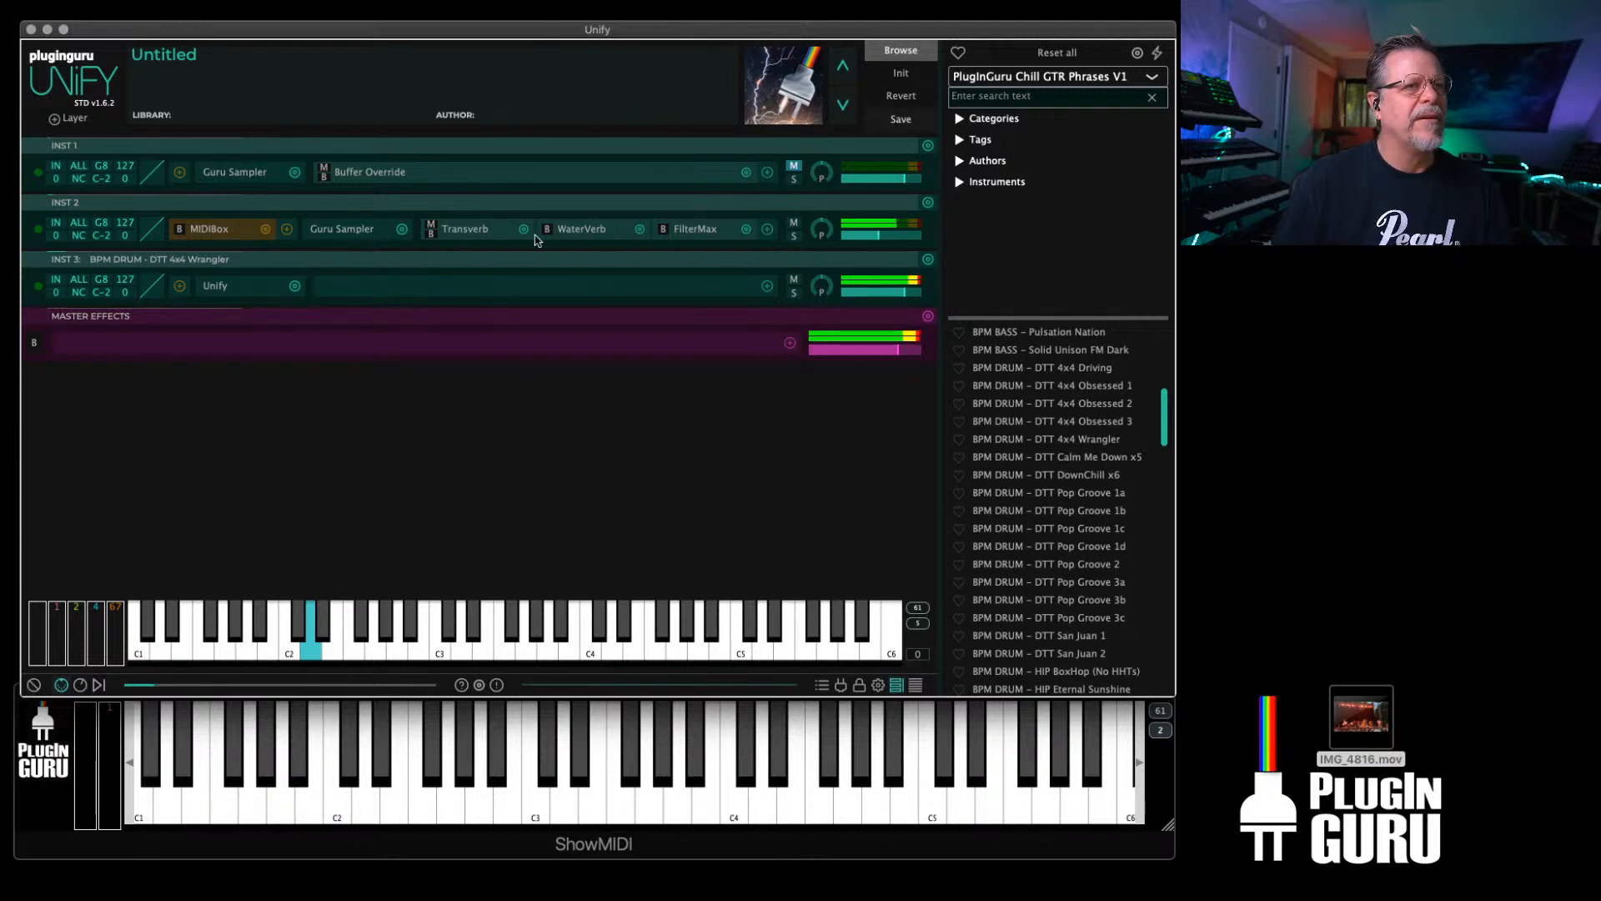
{"action": "left_click", "coordinate": [582, 232]}
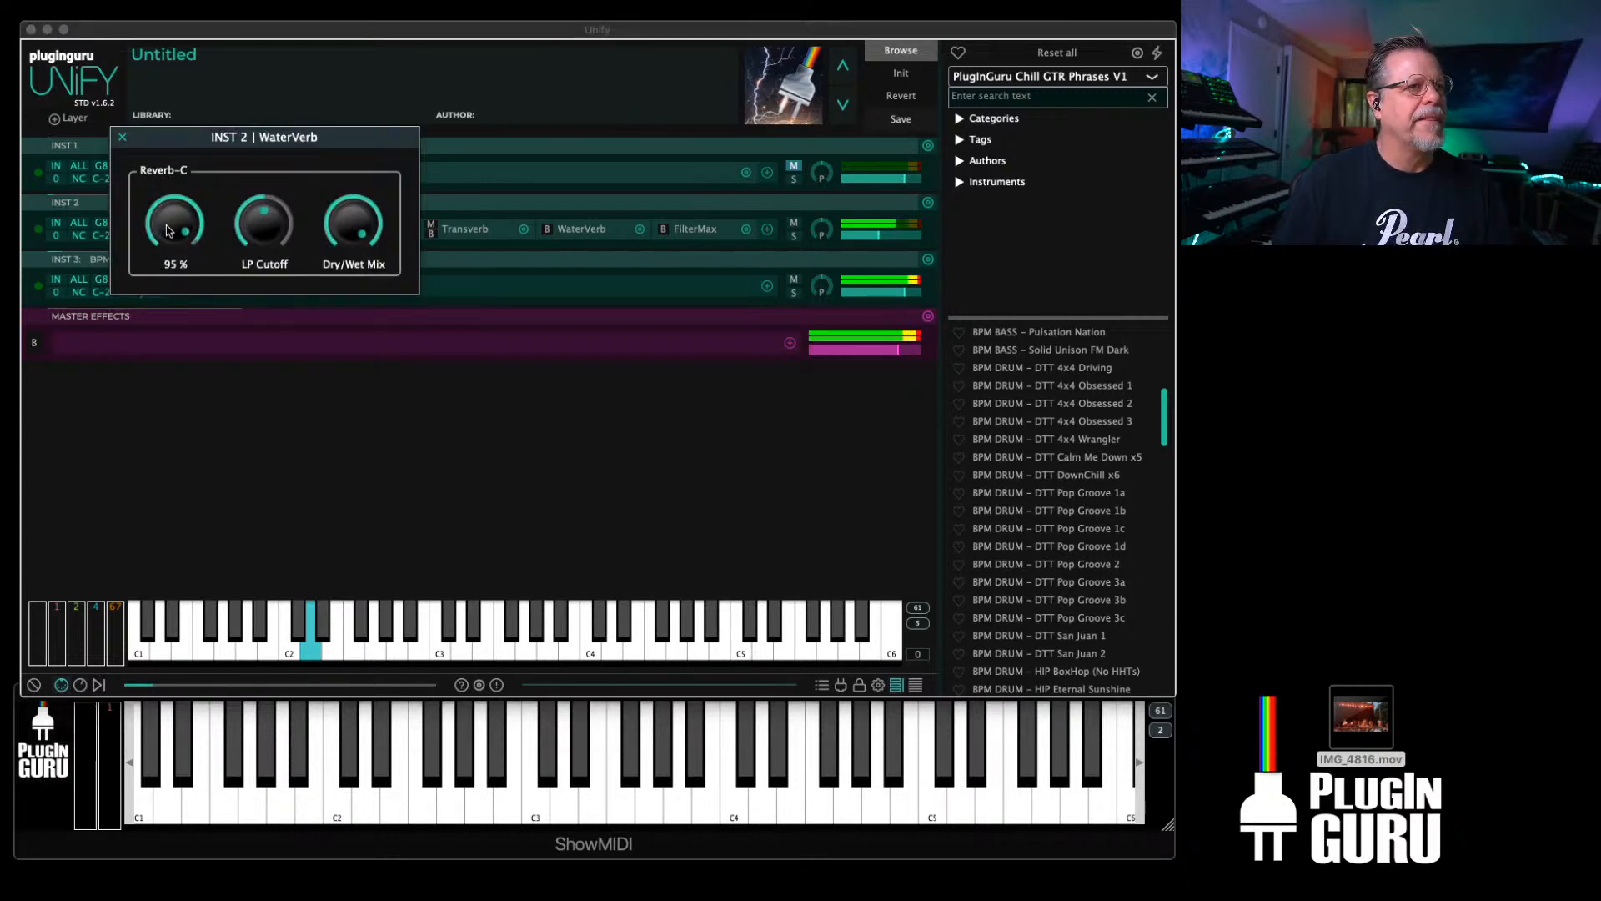
{"action": "left_click_drag", "start_coordinate": [169, 231], "coordinate": [167, 236]}
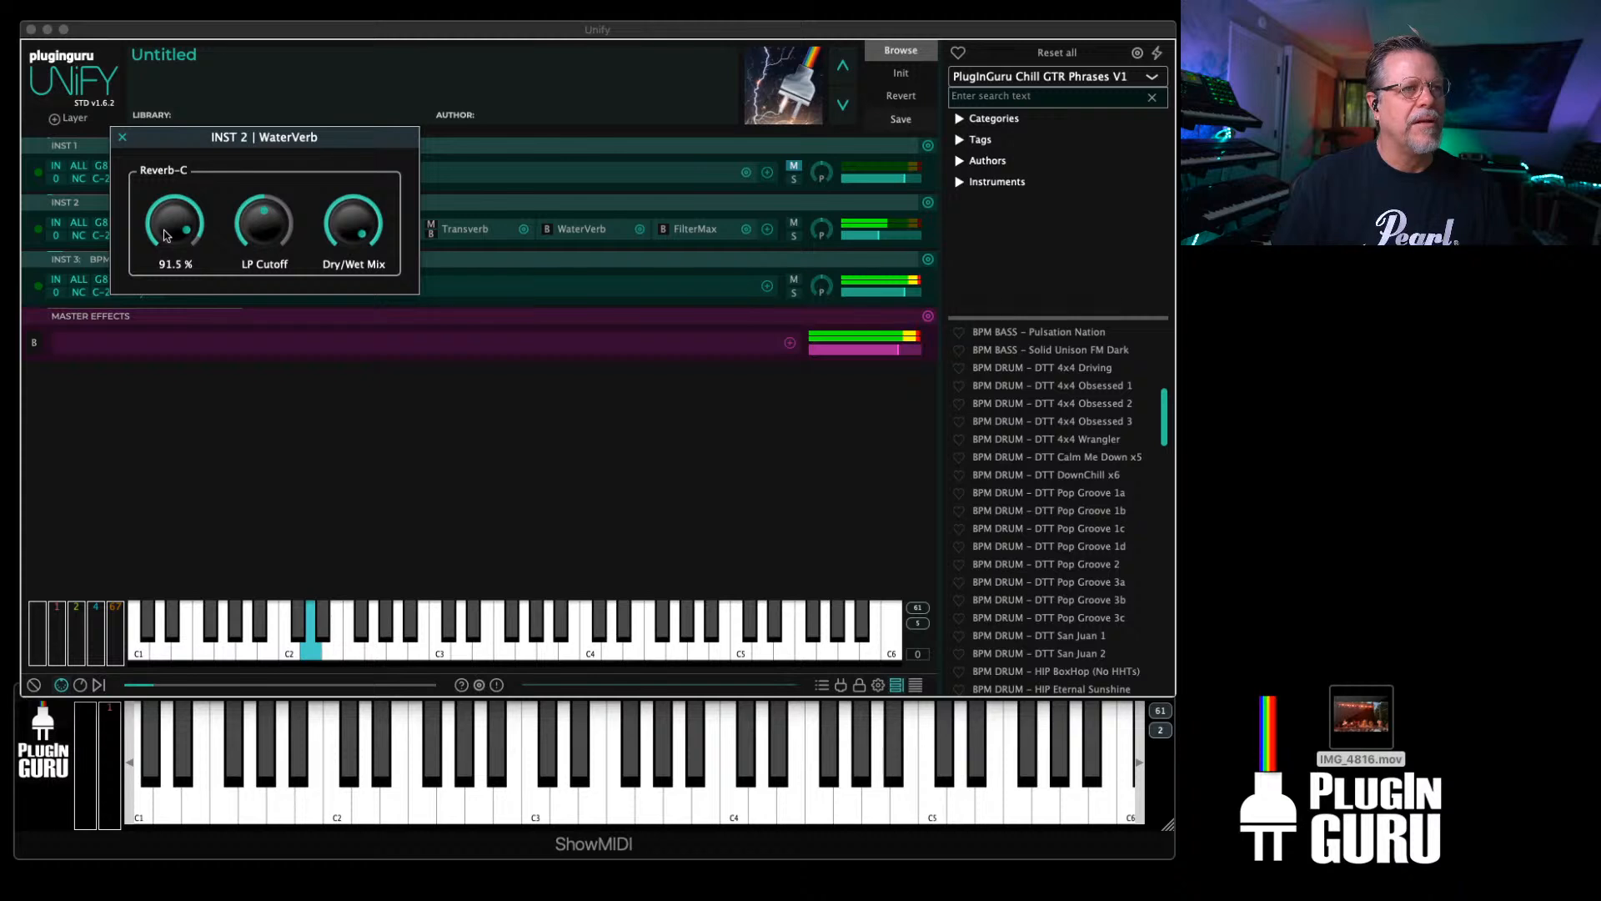
{"action": "left_click", "coordinate": [124, 139]}
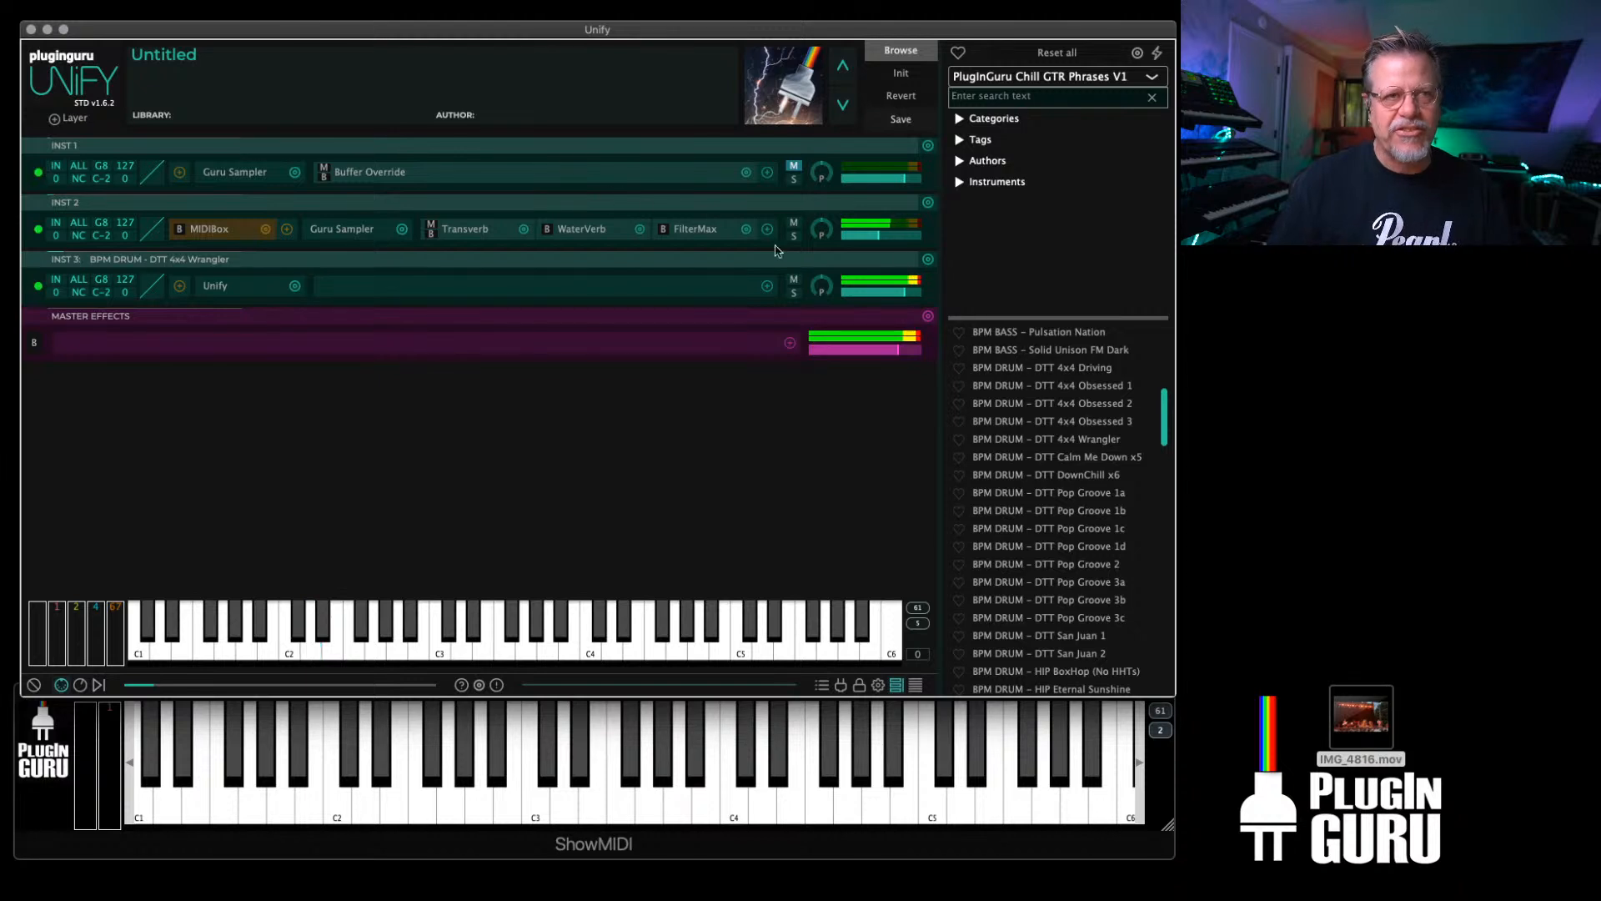
Step: Solo the INST 3 drum layer to hear it alone, release its solo, and toggle the solo on INST 2
{"action": "left_click", "coordinate": [793, 291]}
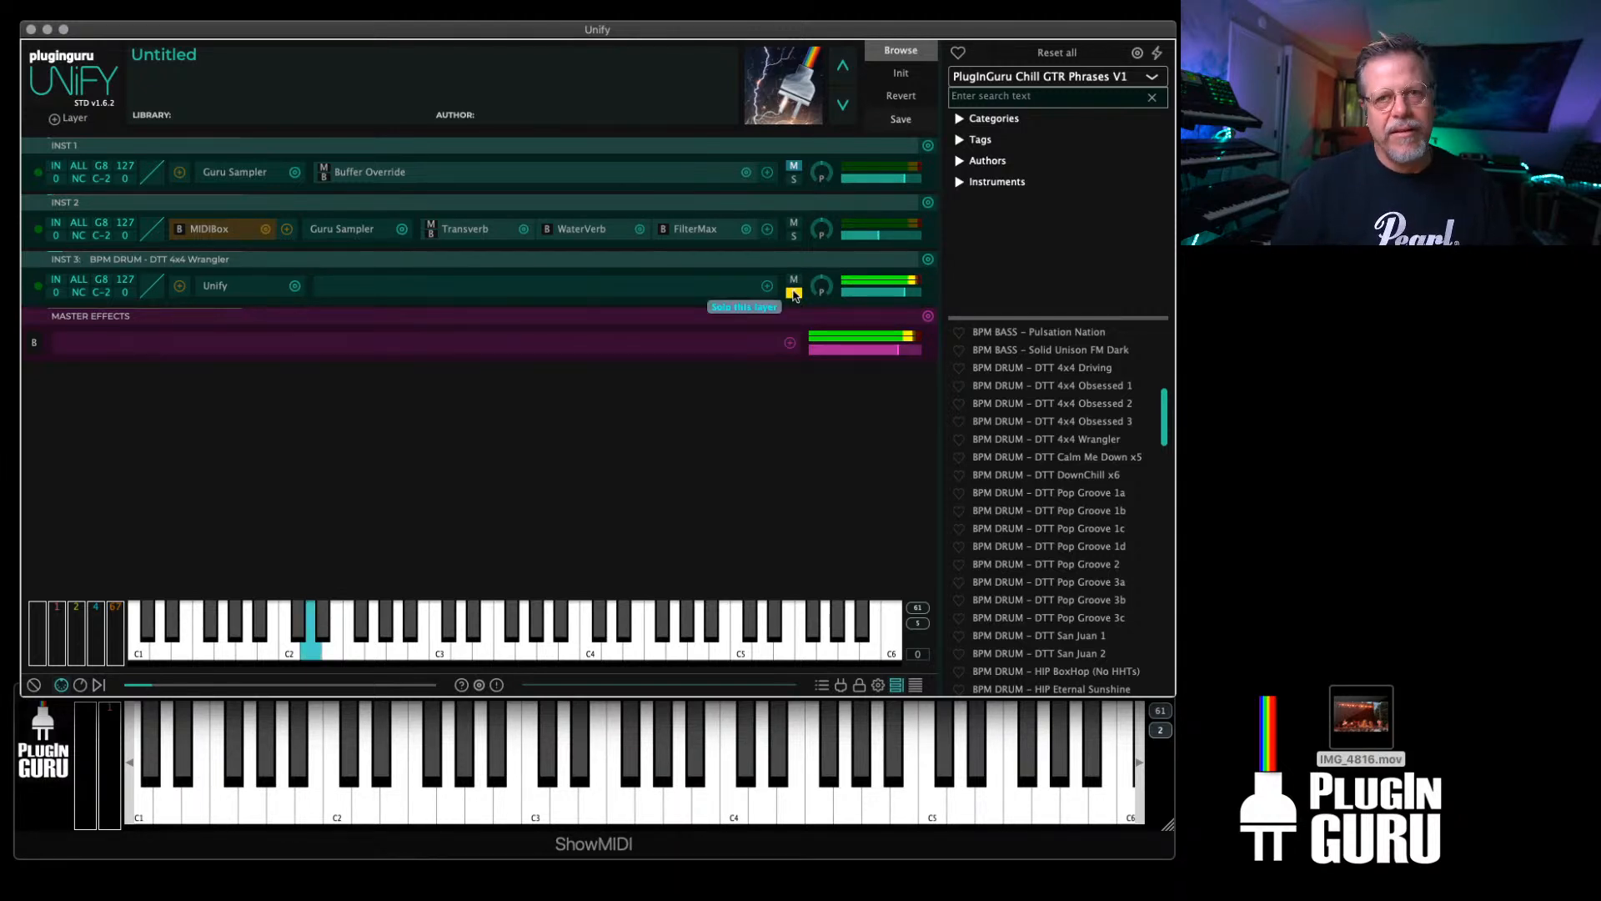
{"action": "left_click", "coordinate": [794, 293]}
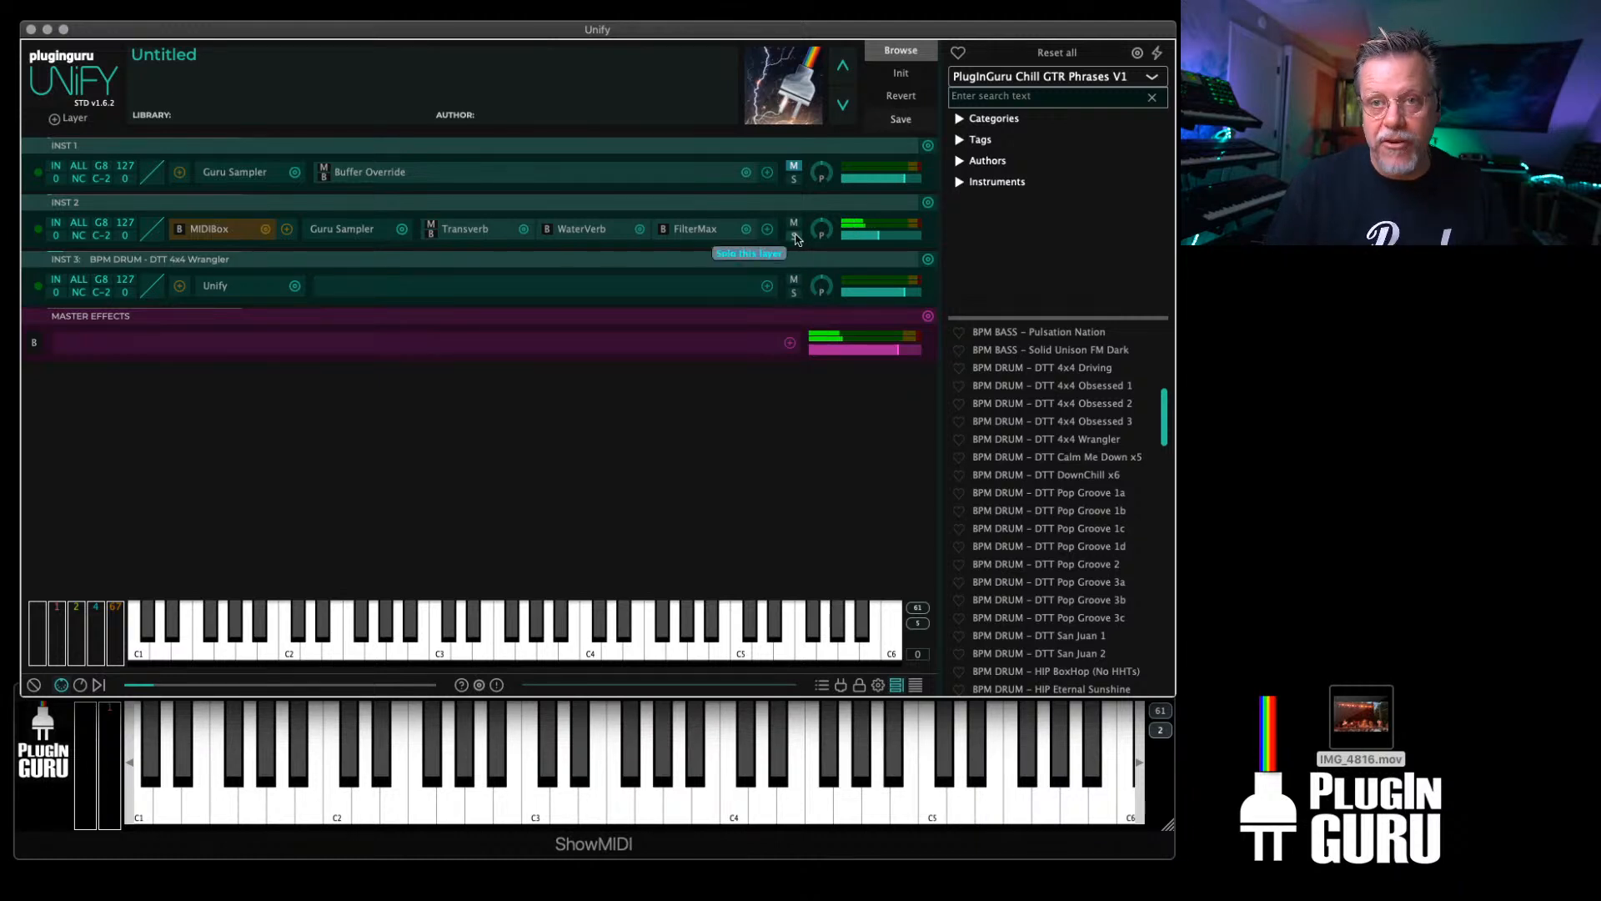
{"action": "left_click", "coordinate": [794, 236]}
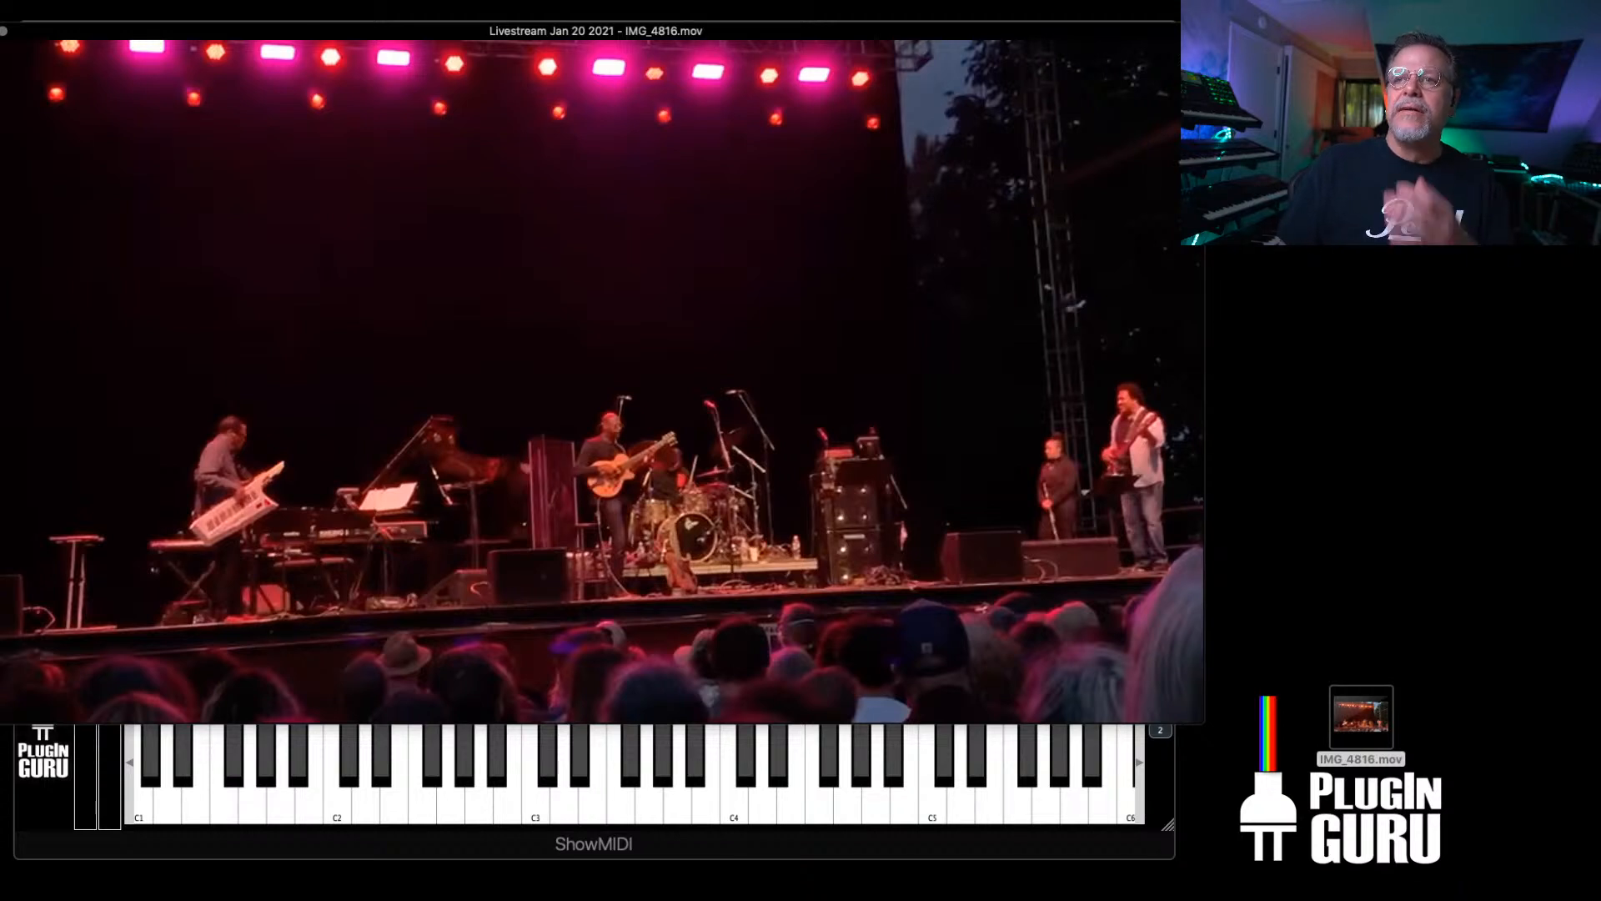
Step: Close the IMG_4816.mov video preview and shift the Unify window slightly
{"action": "key", "text": "space"}
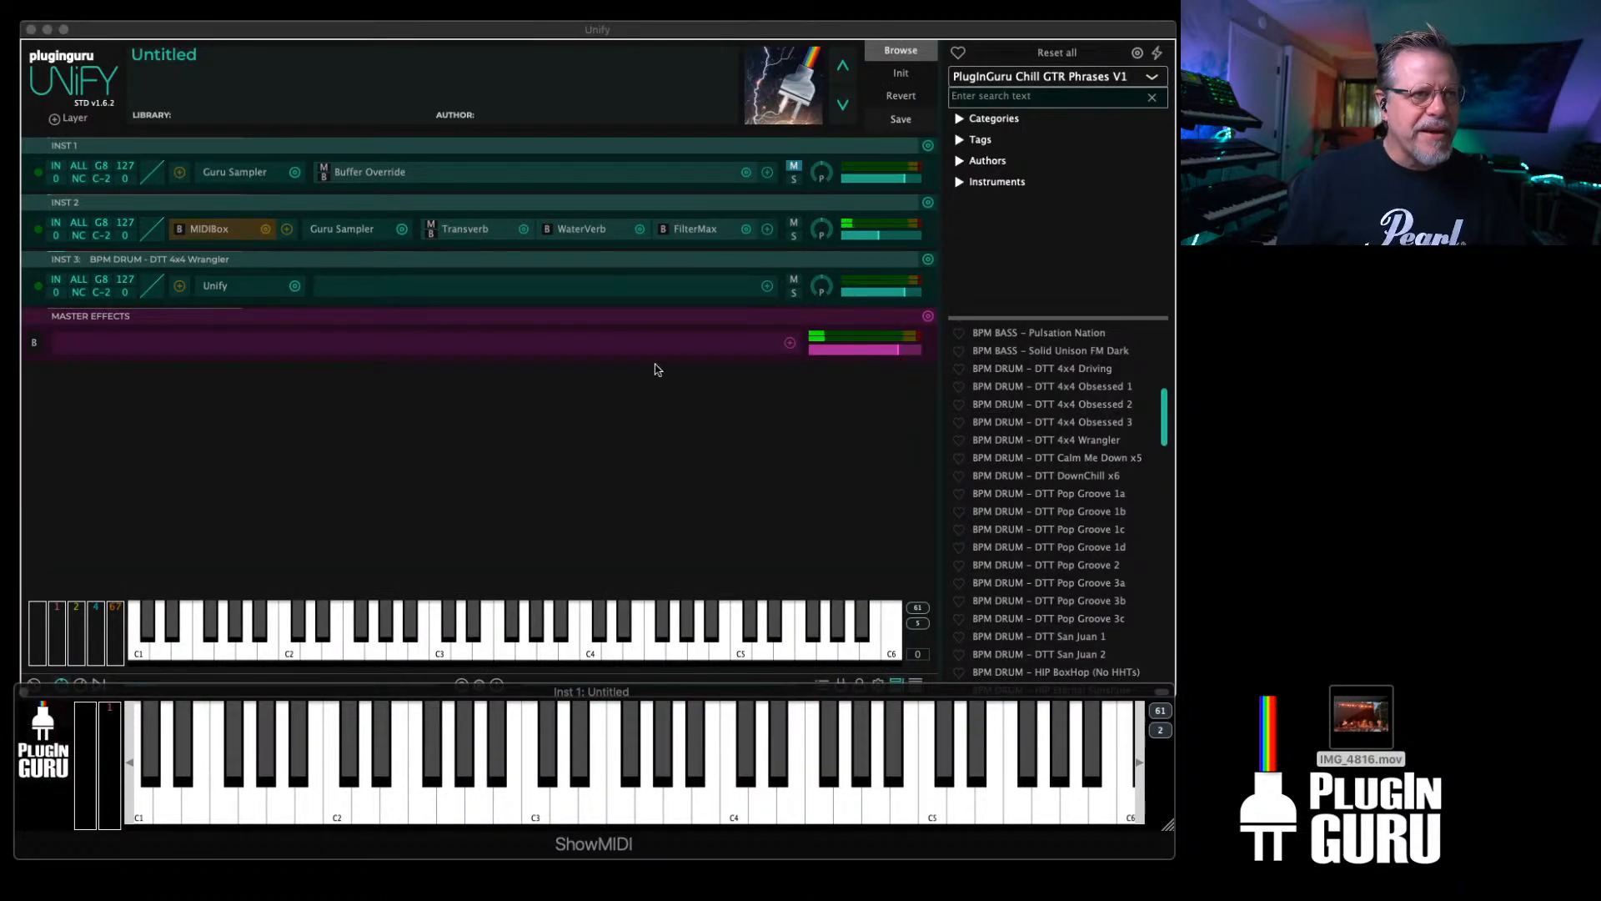
{"action": "left_click_drag", "start_coordinate": [711, 33], "coordinate": [707, 30]}
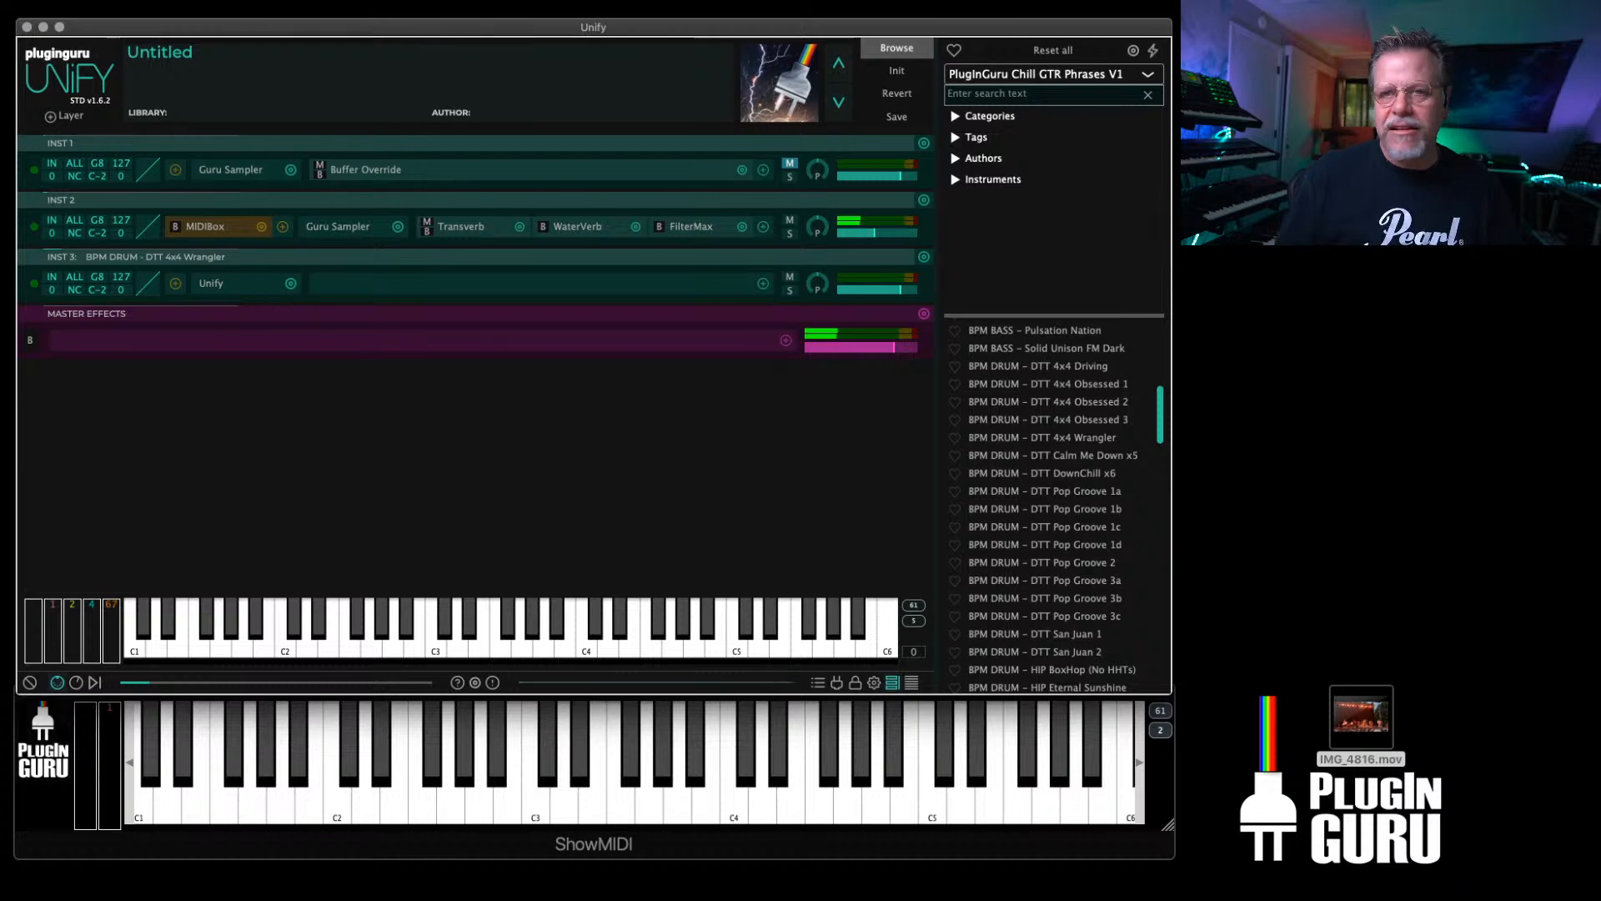
Step: Set the dry/wet of the Livestream Microphone's Dehumaniser Simple Monsters to 0.91, and step through its presets to Angry Creep
{"action": "key", "text": "super+Tab"}
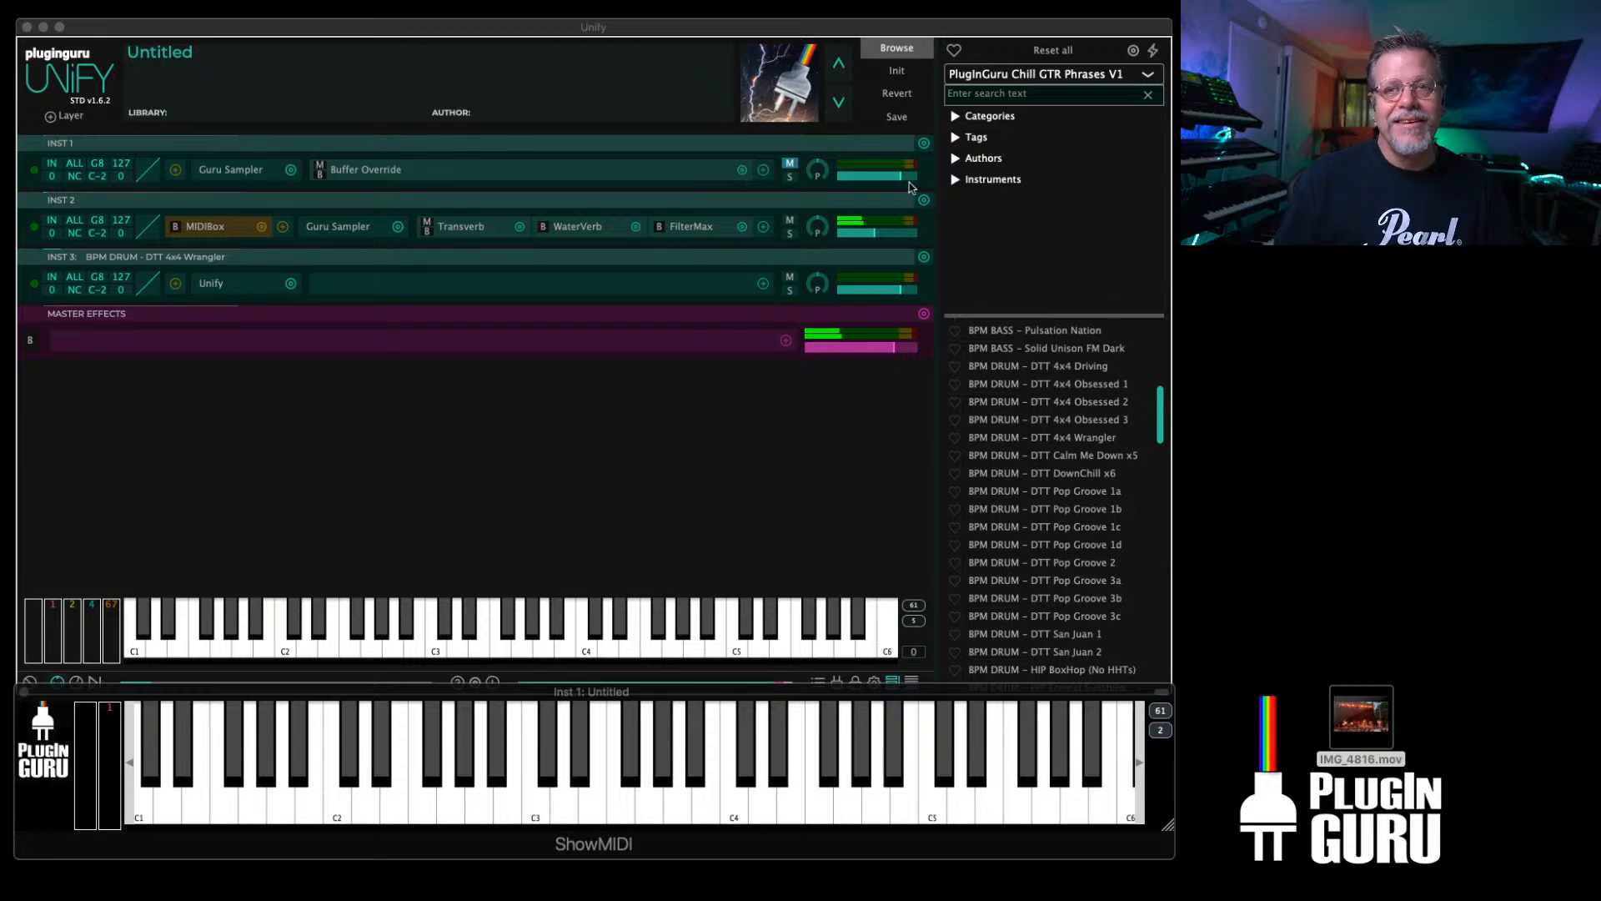
{"action": "left_click_drag", "start_coordinate": [693, 21], "coordinate": [909, 256]}
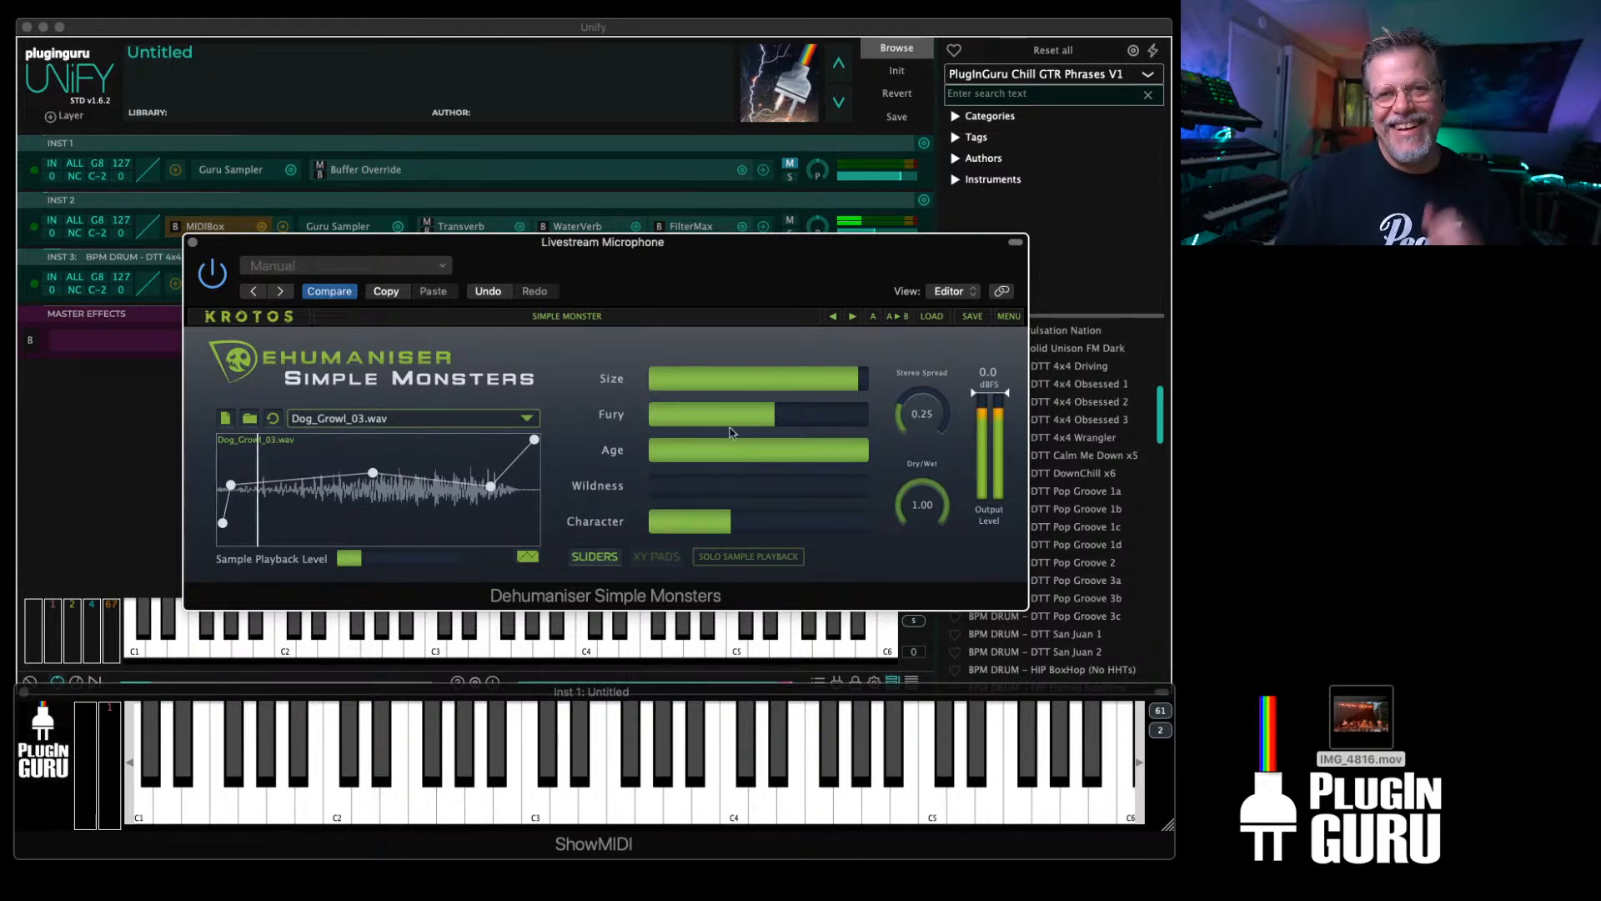
{"action": "mouse_move", "coordinate": [921, 504]}
{"action": "left_mouse_down"}
{"action": "mouse_move", "coordinate": [916, 574]}
{"action": "mouse_move", "coordinate": [916, 520]}
{"action": "left_mouse_up"}
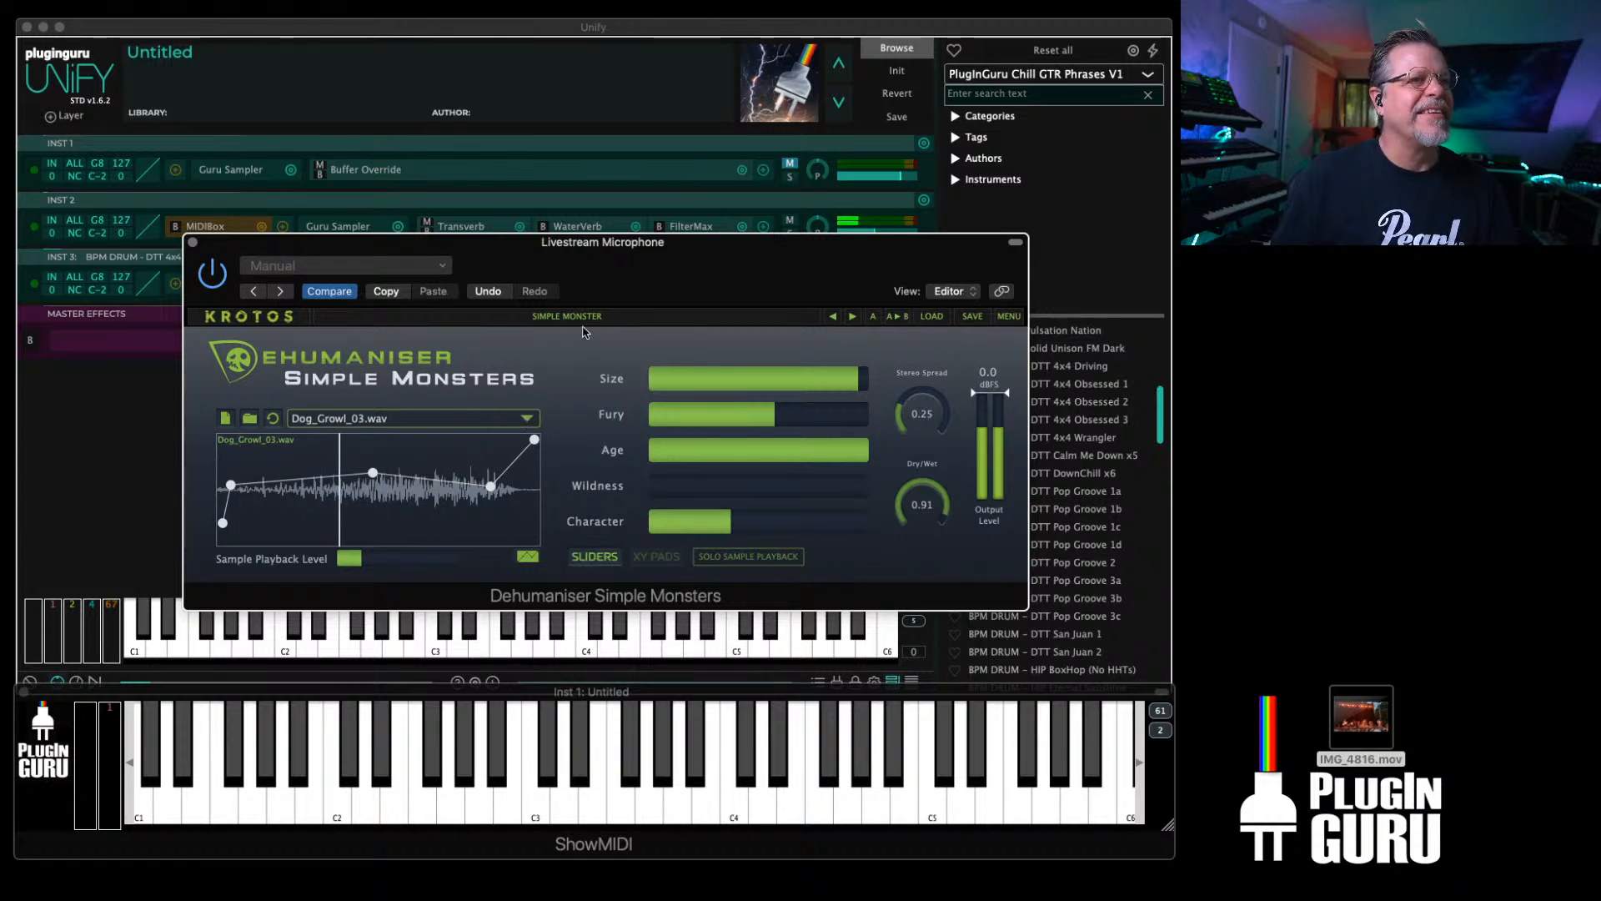
{"action": "left_click", "coordinate": [853, 318]}
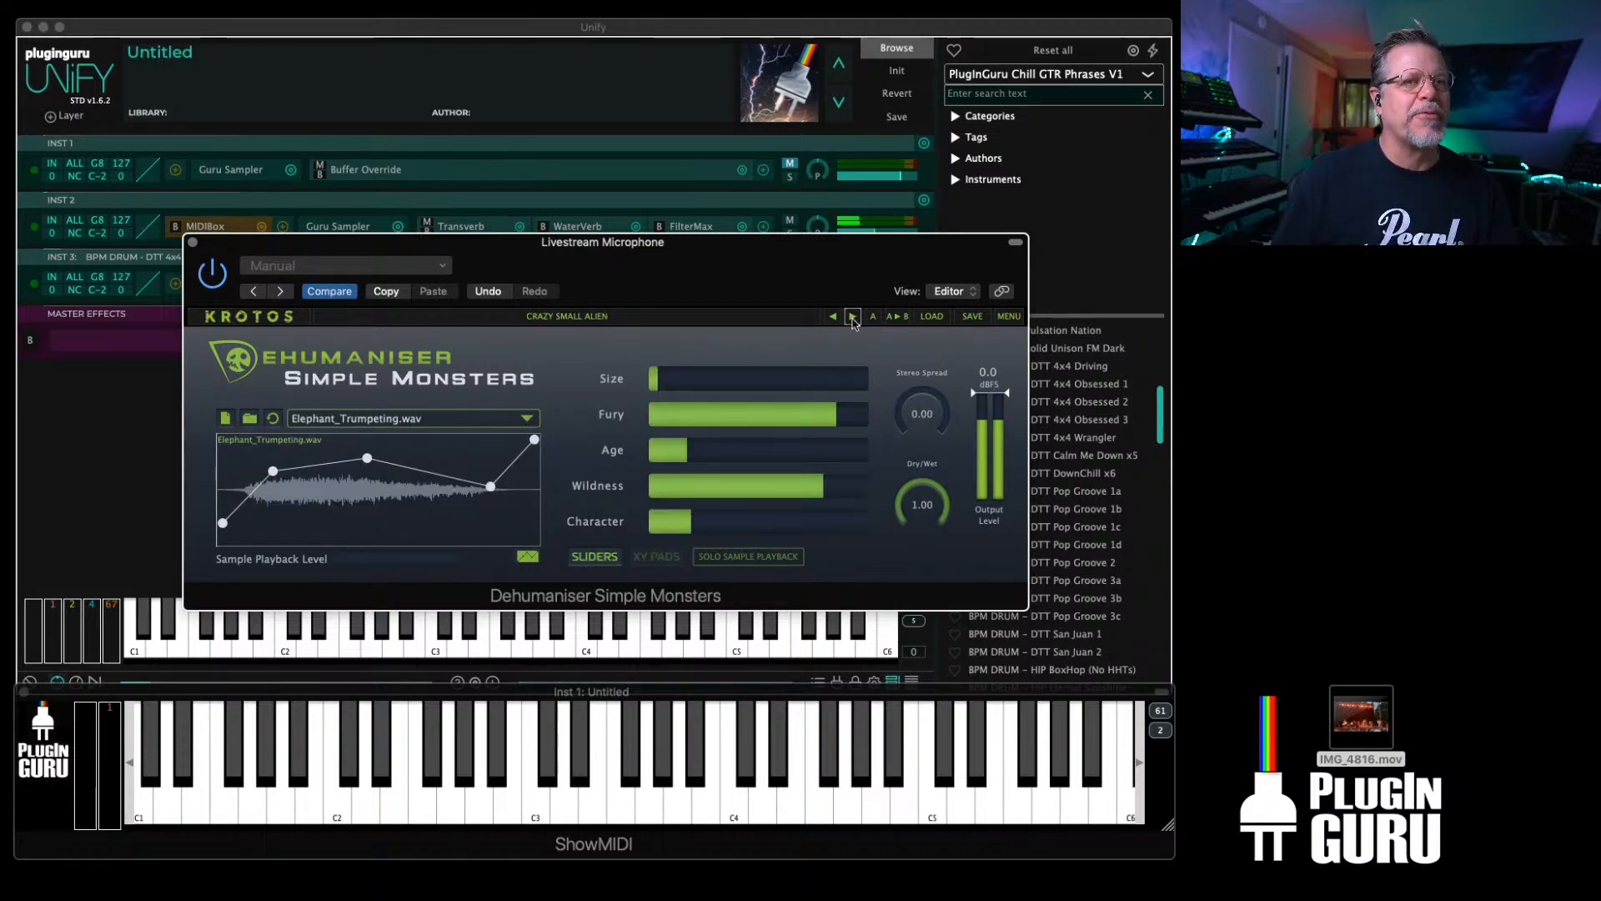
{"action": "left_click", "coordinate": [852, 318]}
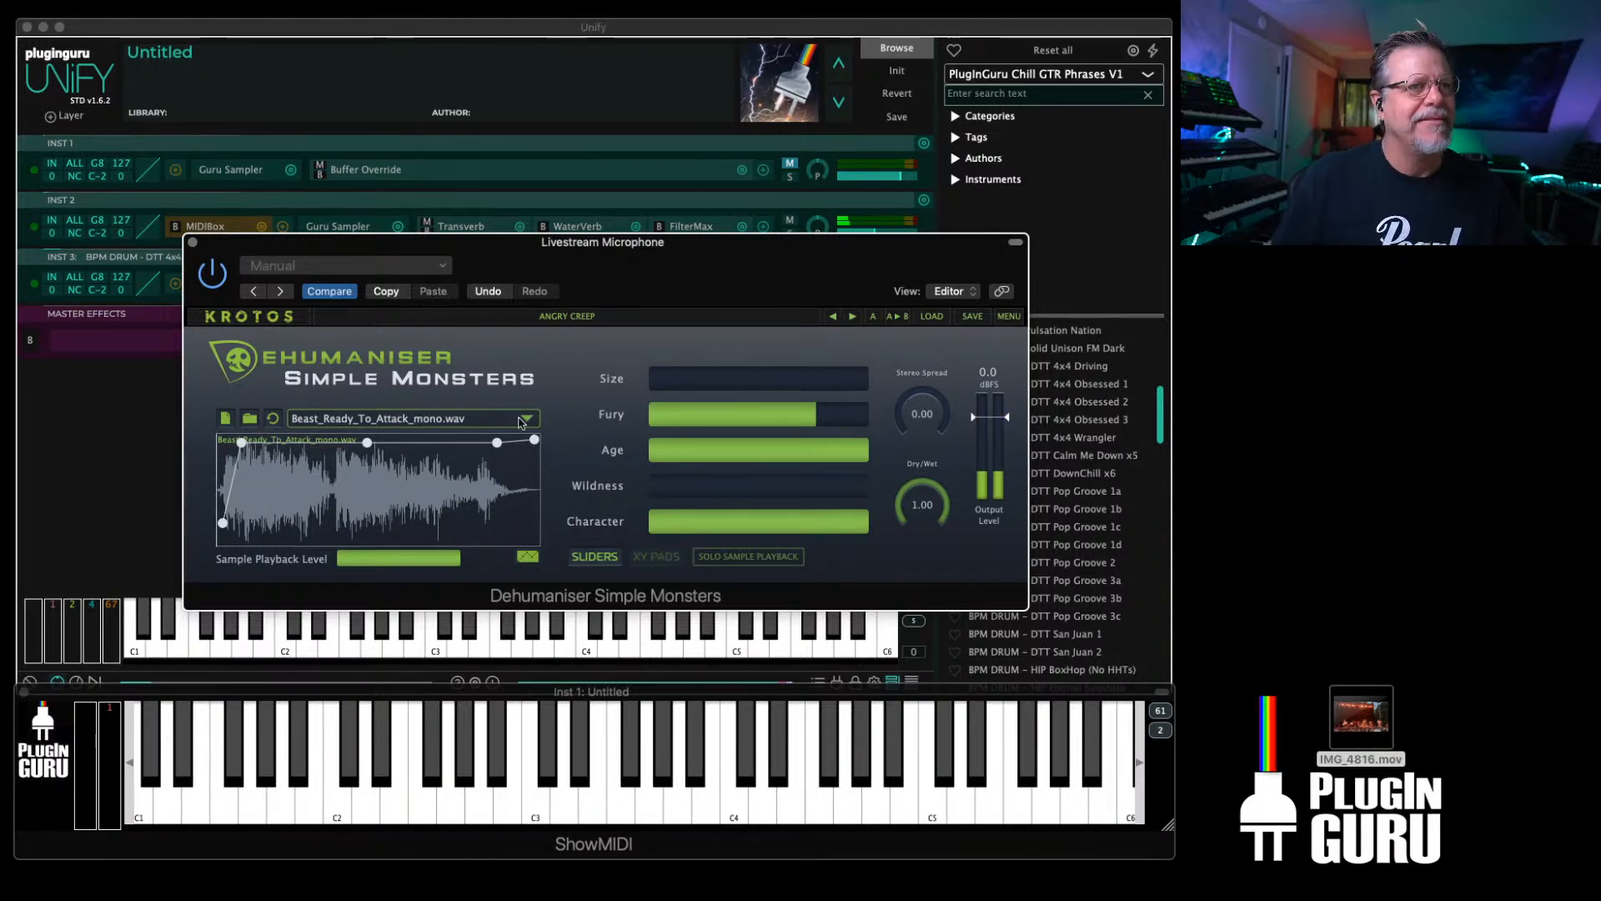
Step: Load the Small Ocean Alien preset, raise its dry/wet to audition the effect, and return the dry/wet to 0.00
{"action": "left_click", "coordinate": [852, 316]}
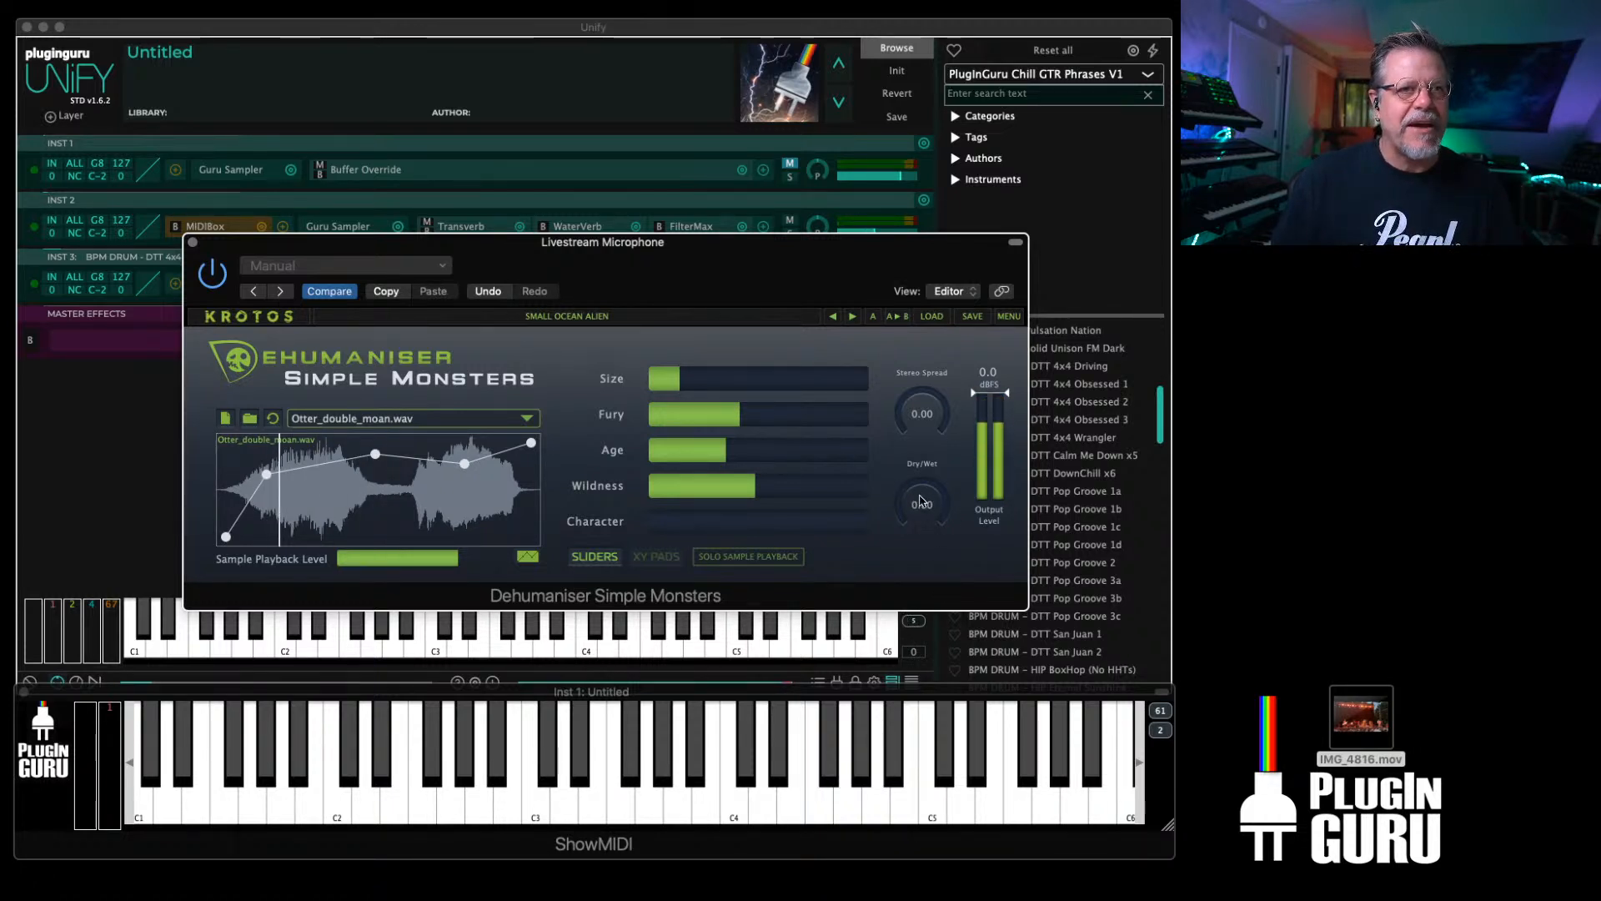
{"action": "left_click_drag", "start_coordinate": [919, 506], "coordinate": [923, 380]}
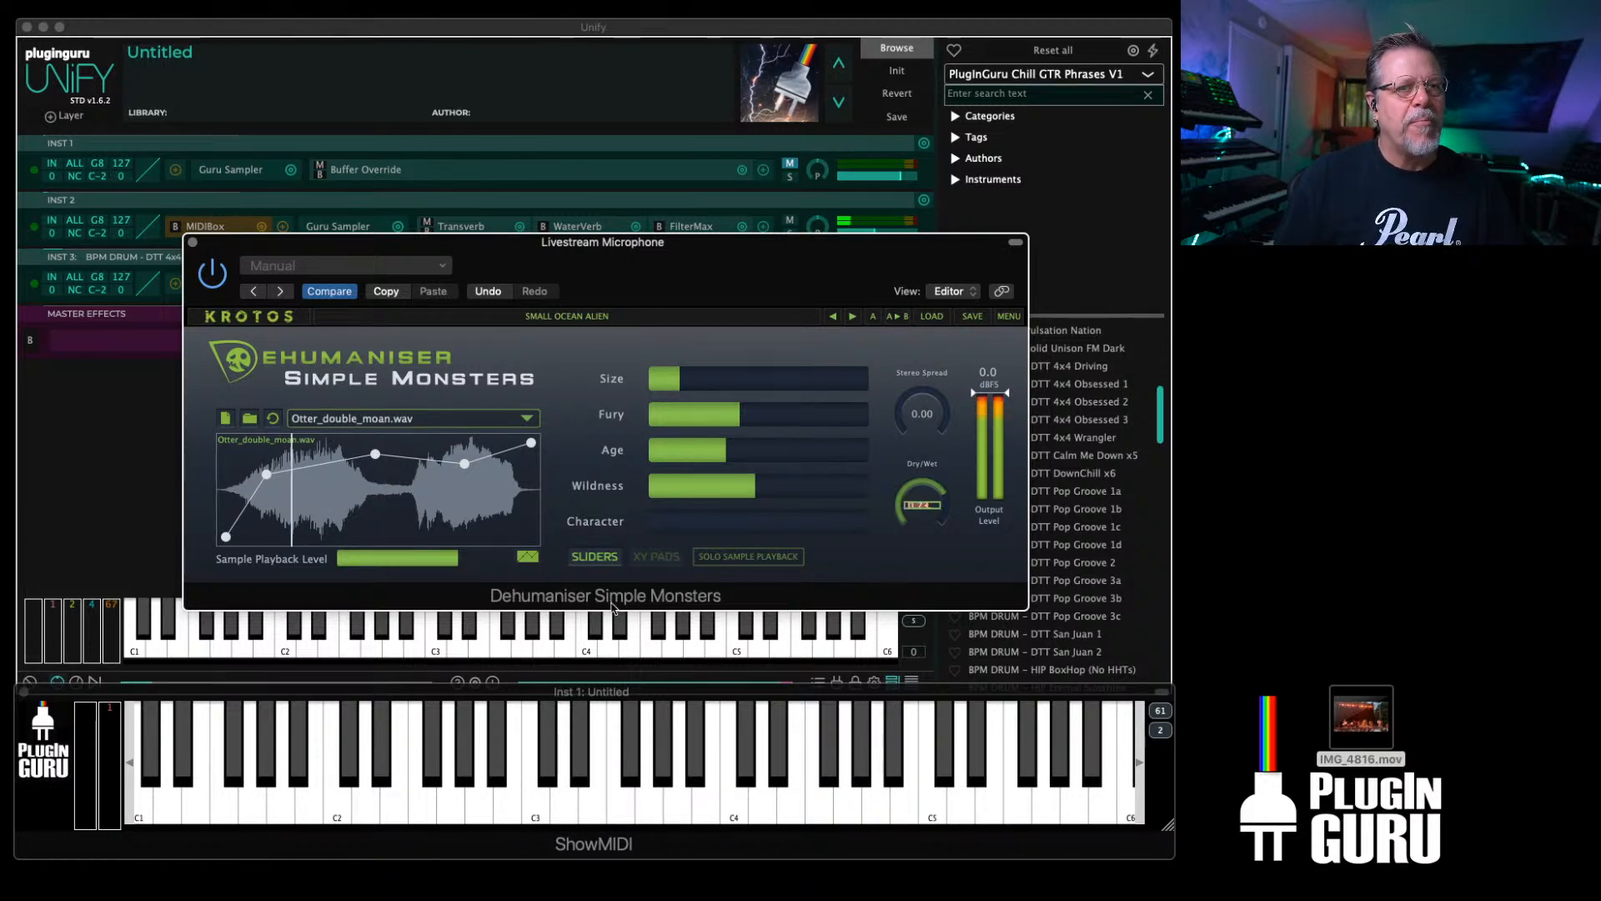
{"action": "double_click", "coordinate": [924, 503]}
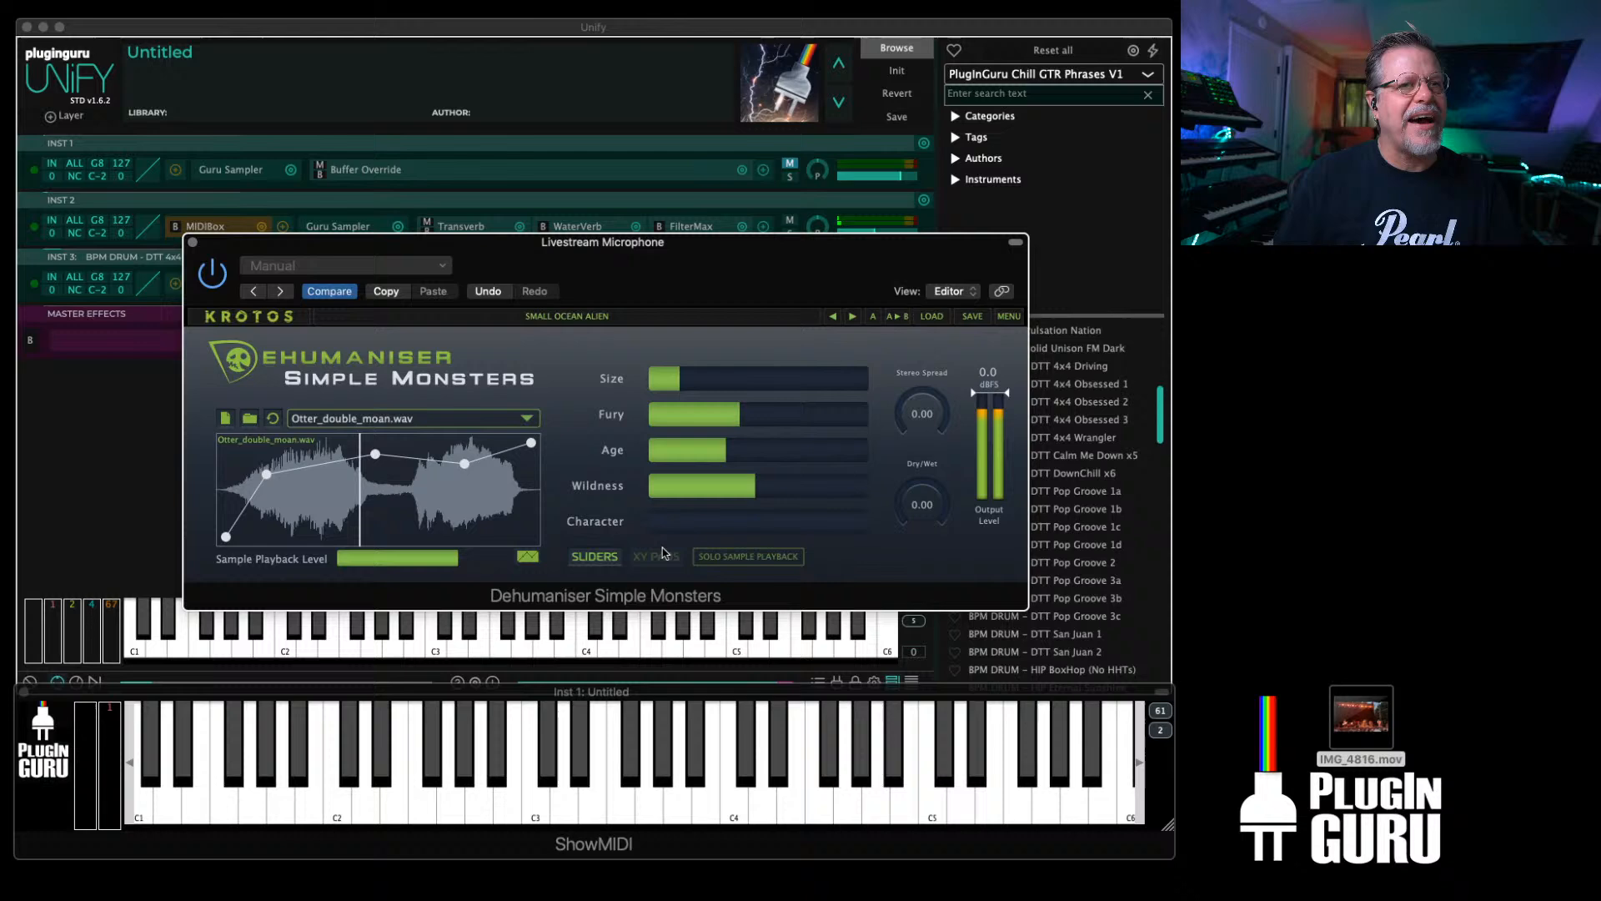
Step: Load the NSW_Magpie1.wav sample with dry/wet at 1.00, and reshape its envelope by moving the second node later and higher and the fourth node later
{"action": "left_click", "coordinate": [380, 420]}
{"action": "scroll", "coordinate": [426, 655], "scroll_direction": "down", "scroll_amount": 5}
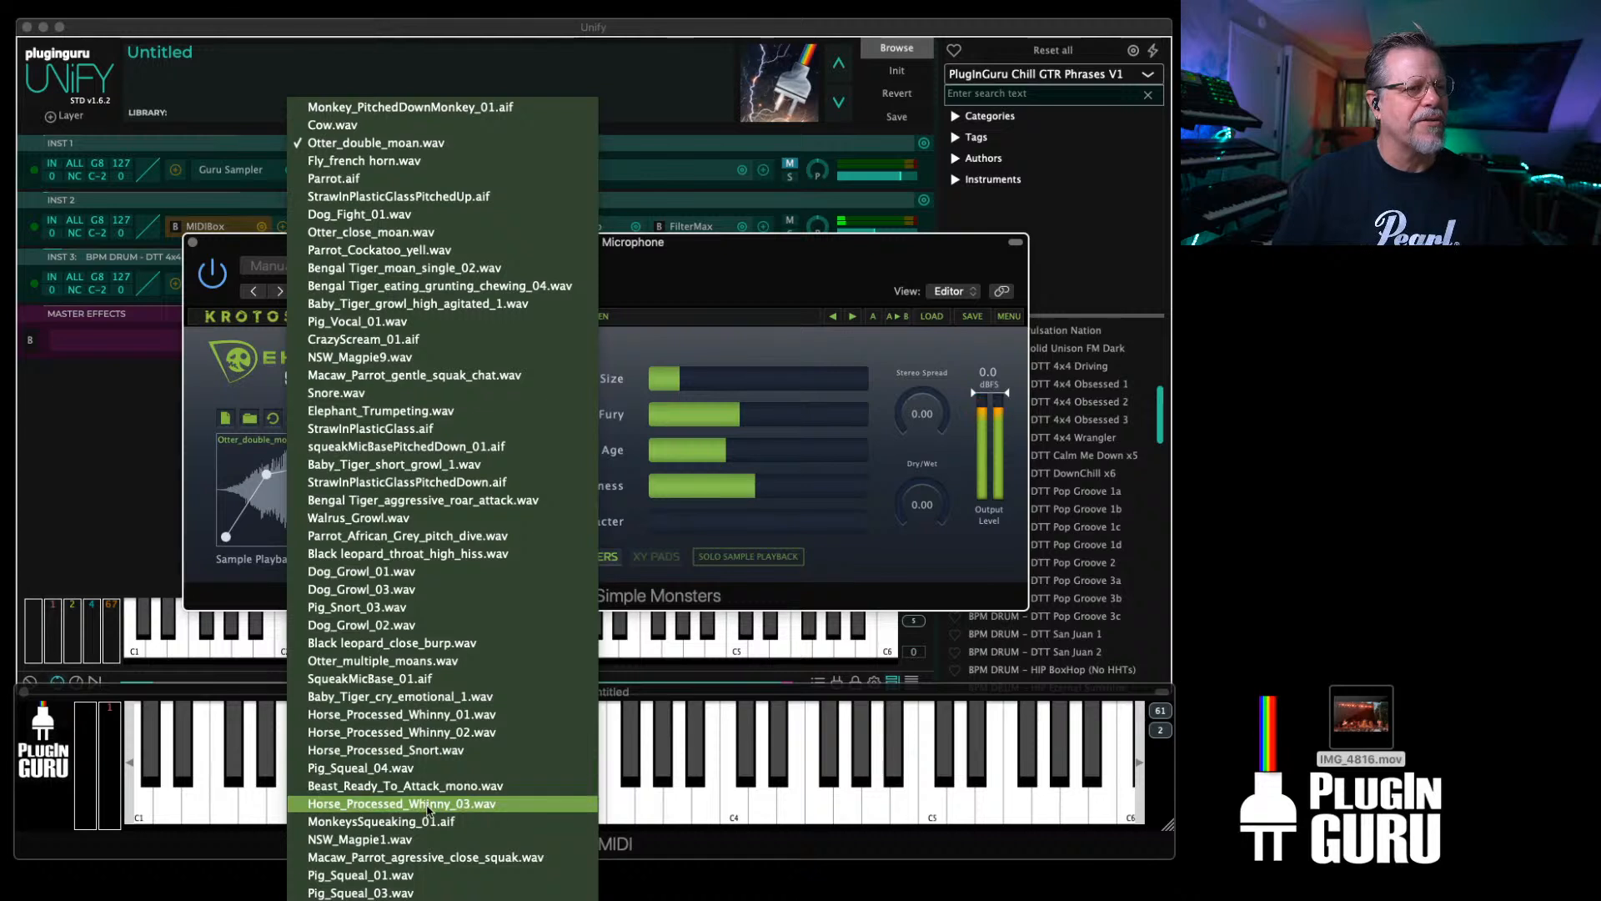
{"action": "left_click", "coordinate": [430, 839]}
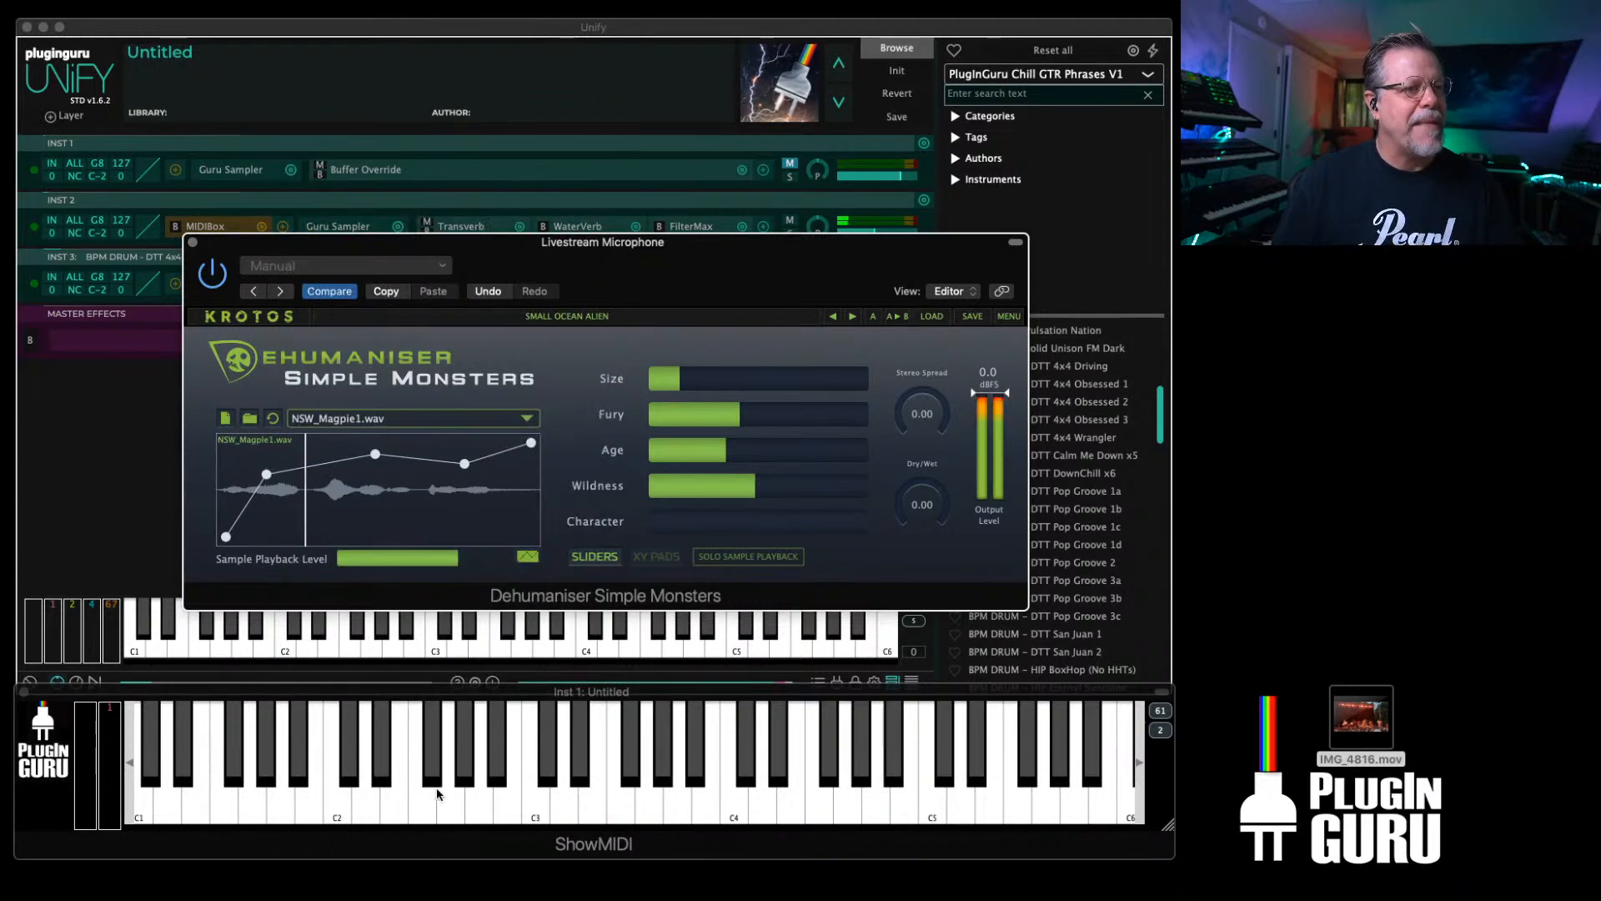
{"action": "left_click_drag", "start_coordinate": [921, 504], "coordinate": [918, 359]}
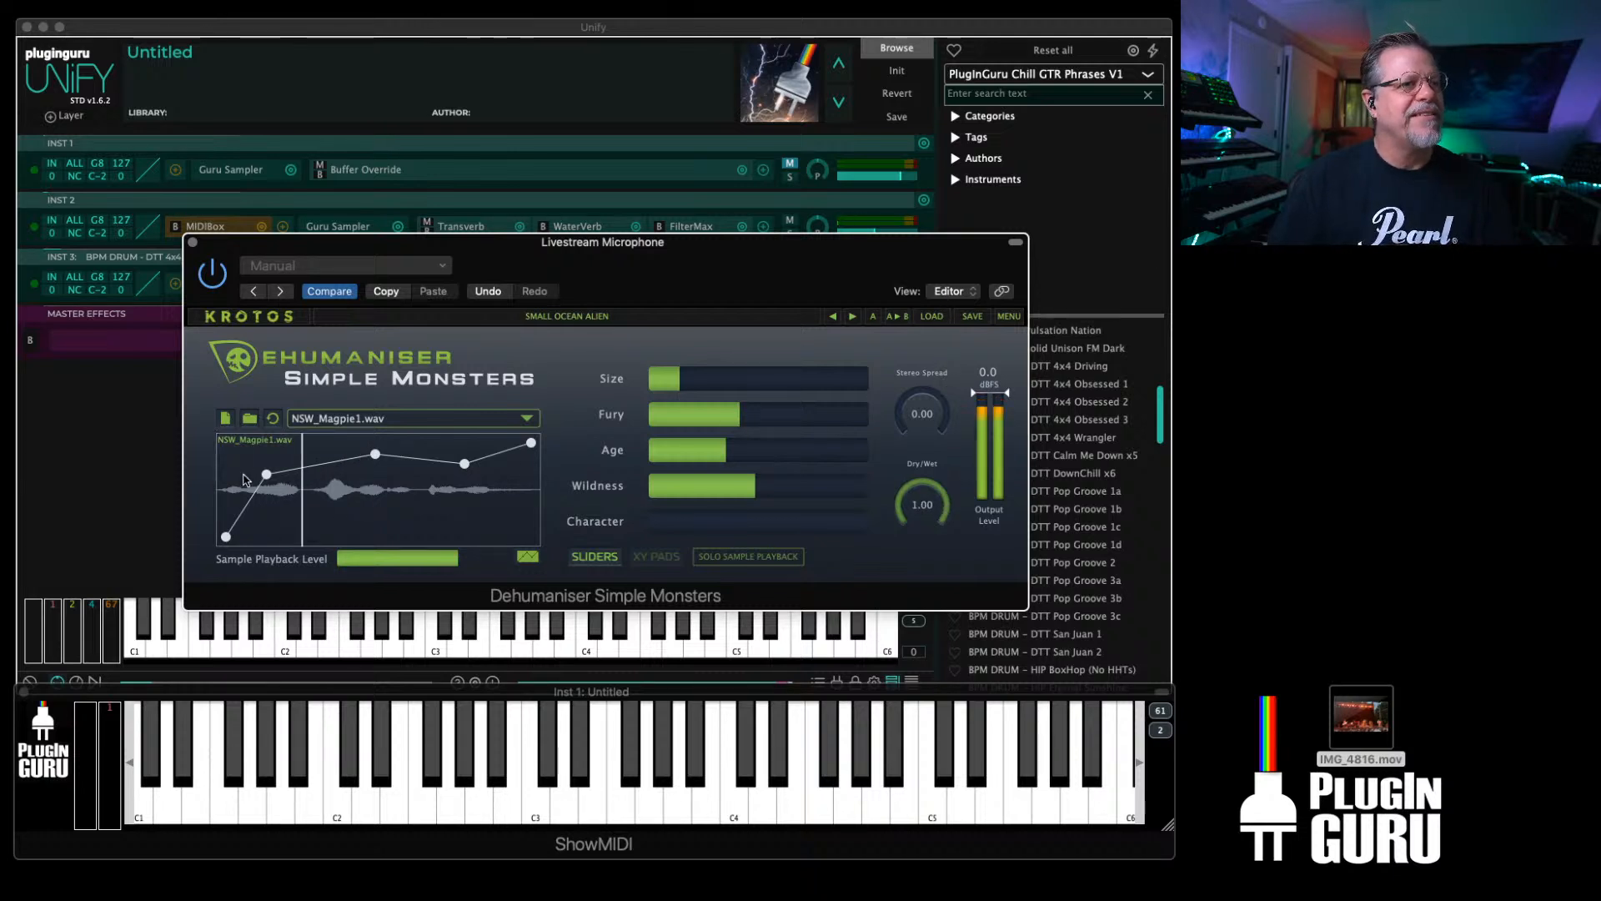
{"action": "left_click_drag", "start_coordinate": [265, 474], "coordinate": [305, 442]}
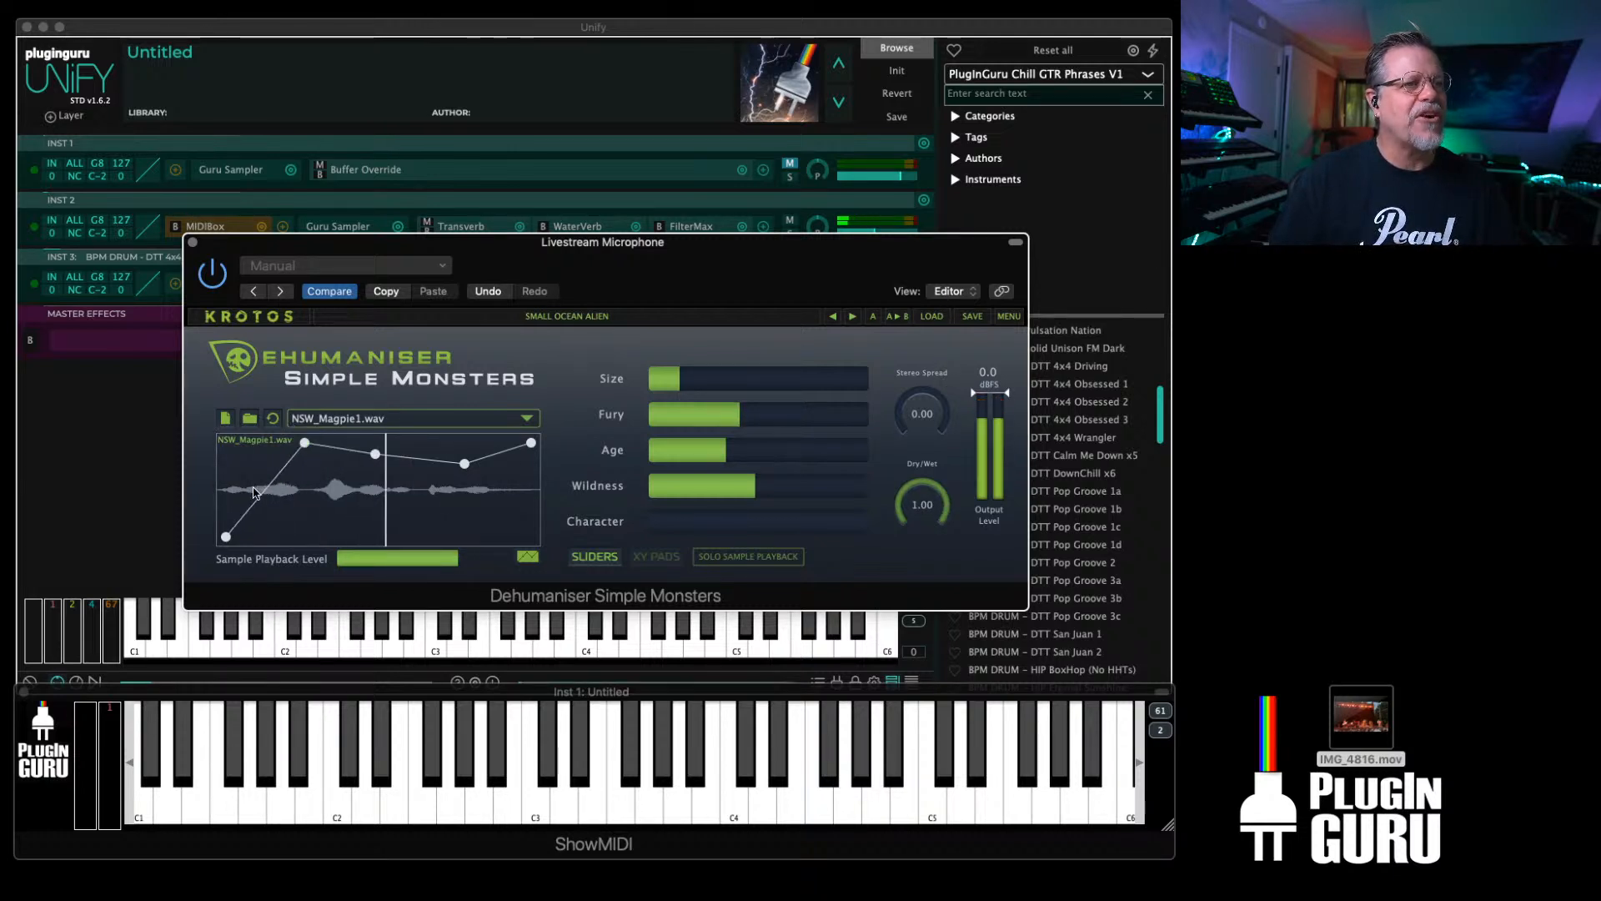
{"action": "left_click_drag", "start_coordinate": [462, 464], "coordinate": [505, 460]}
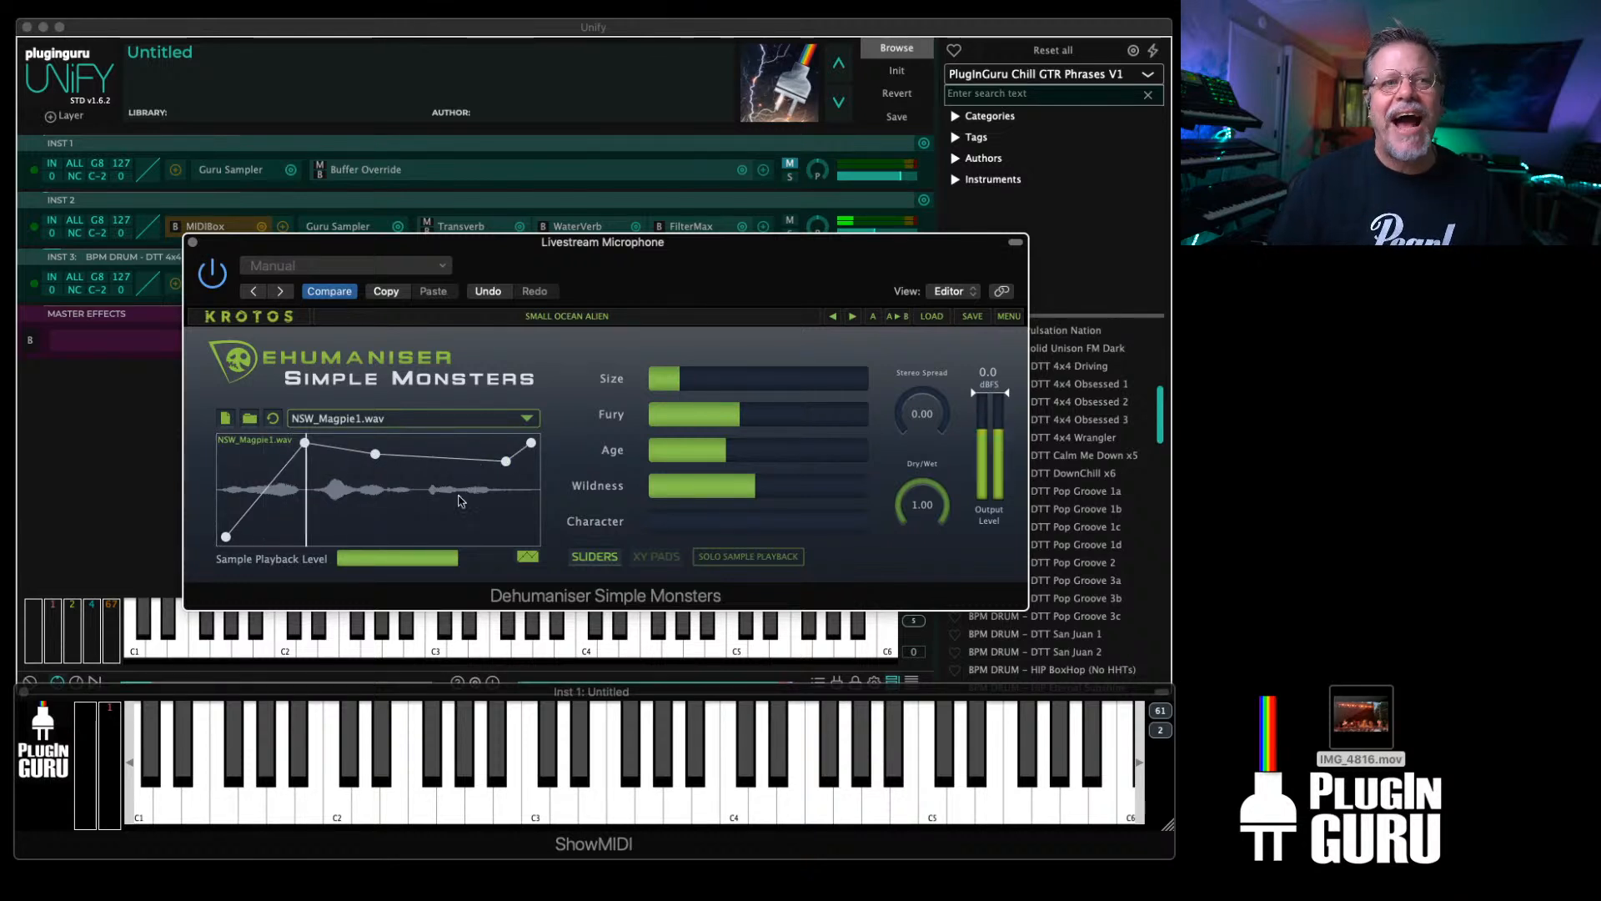
Step: Raise Size, Fury and Character, lower Age and Wildness, set Stereo Spread to 1.00, and close the Dehumaniser Simple Monsters editor
{"action": "left_click_drag", "start_coordinate": [682, 382], "coordinate": [830, 380]}
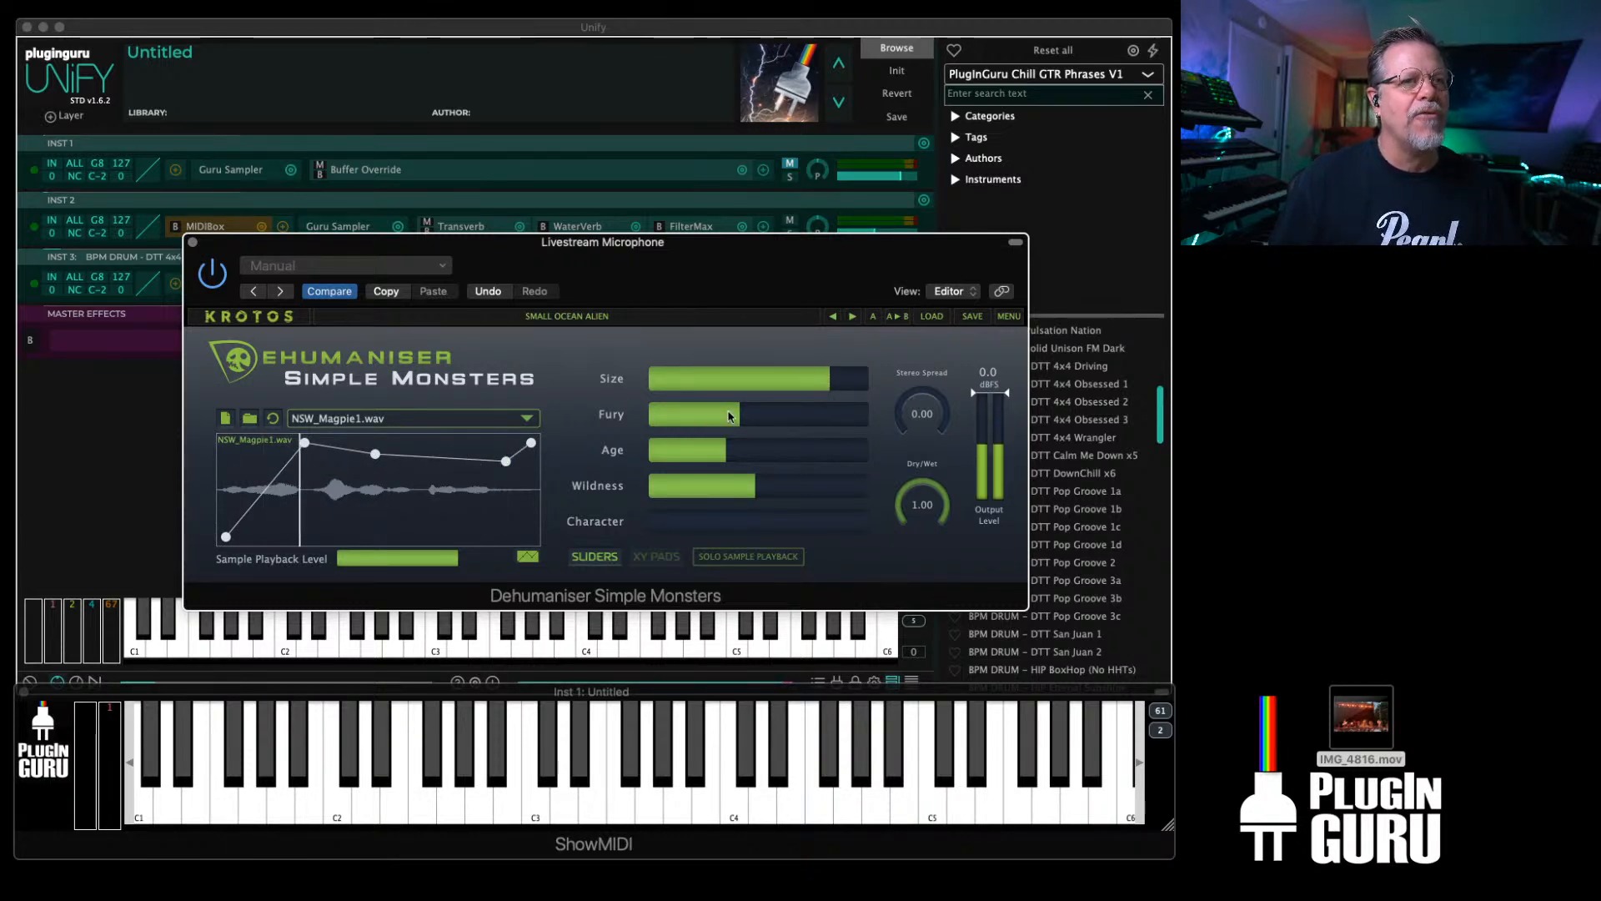
{"action": "left_click_drag", "start_coordinate": [739, 415], "coordinate": [842, 421]}
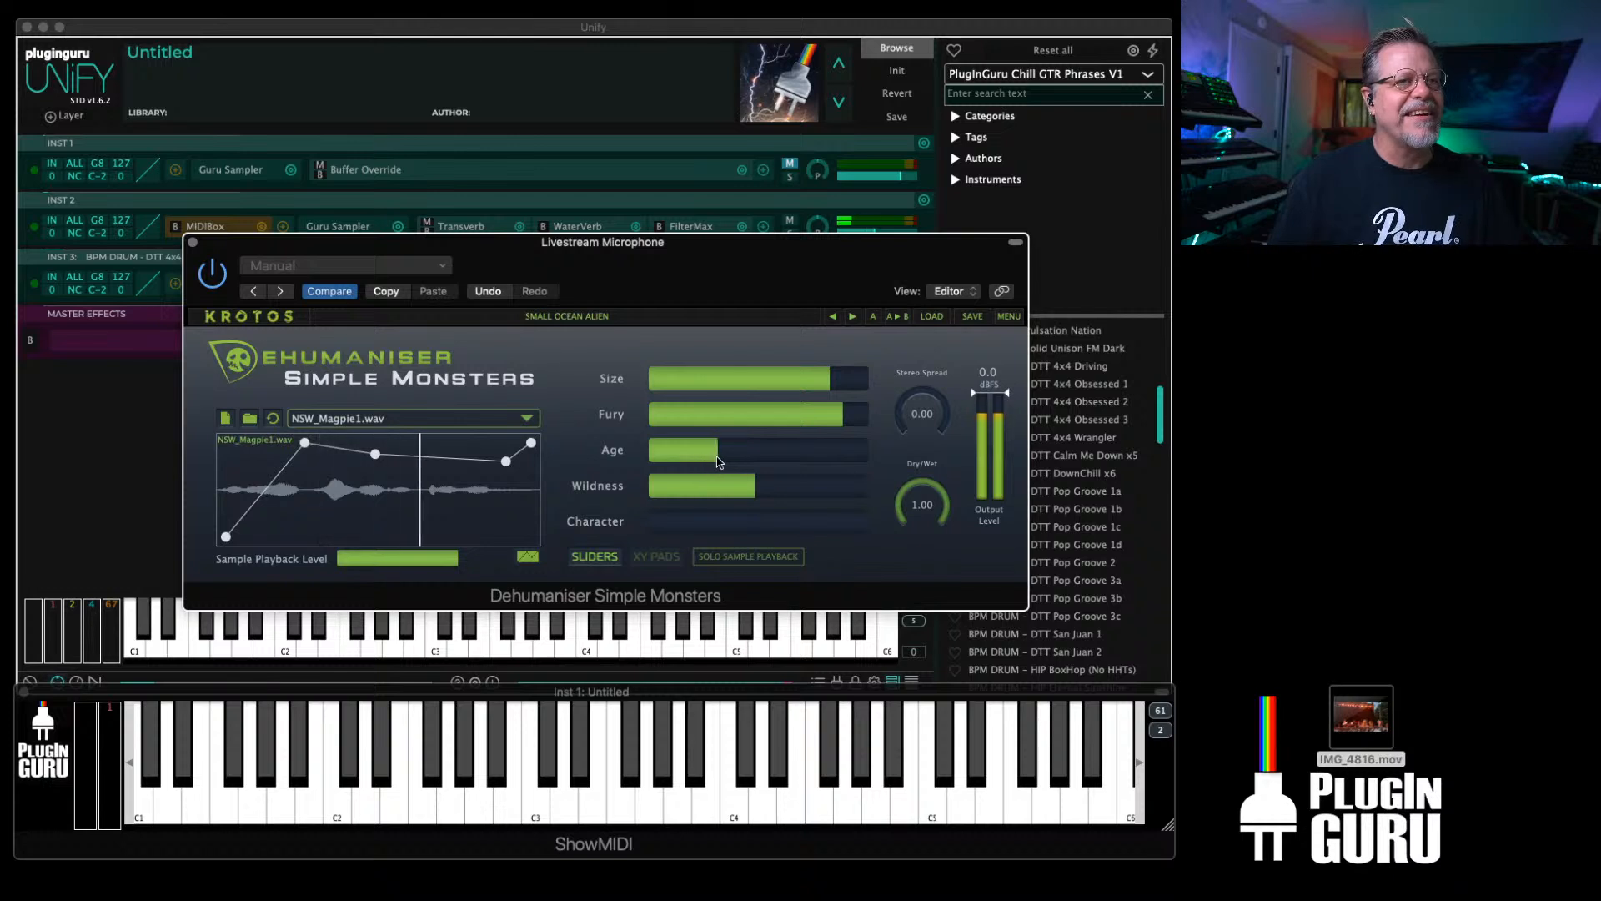
{"action": "left_click_drag", "start_coordinate": [755, 487], "coordinate": [811, 531]}
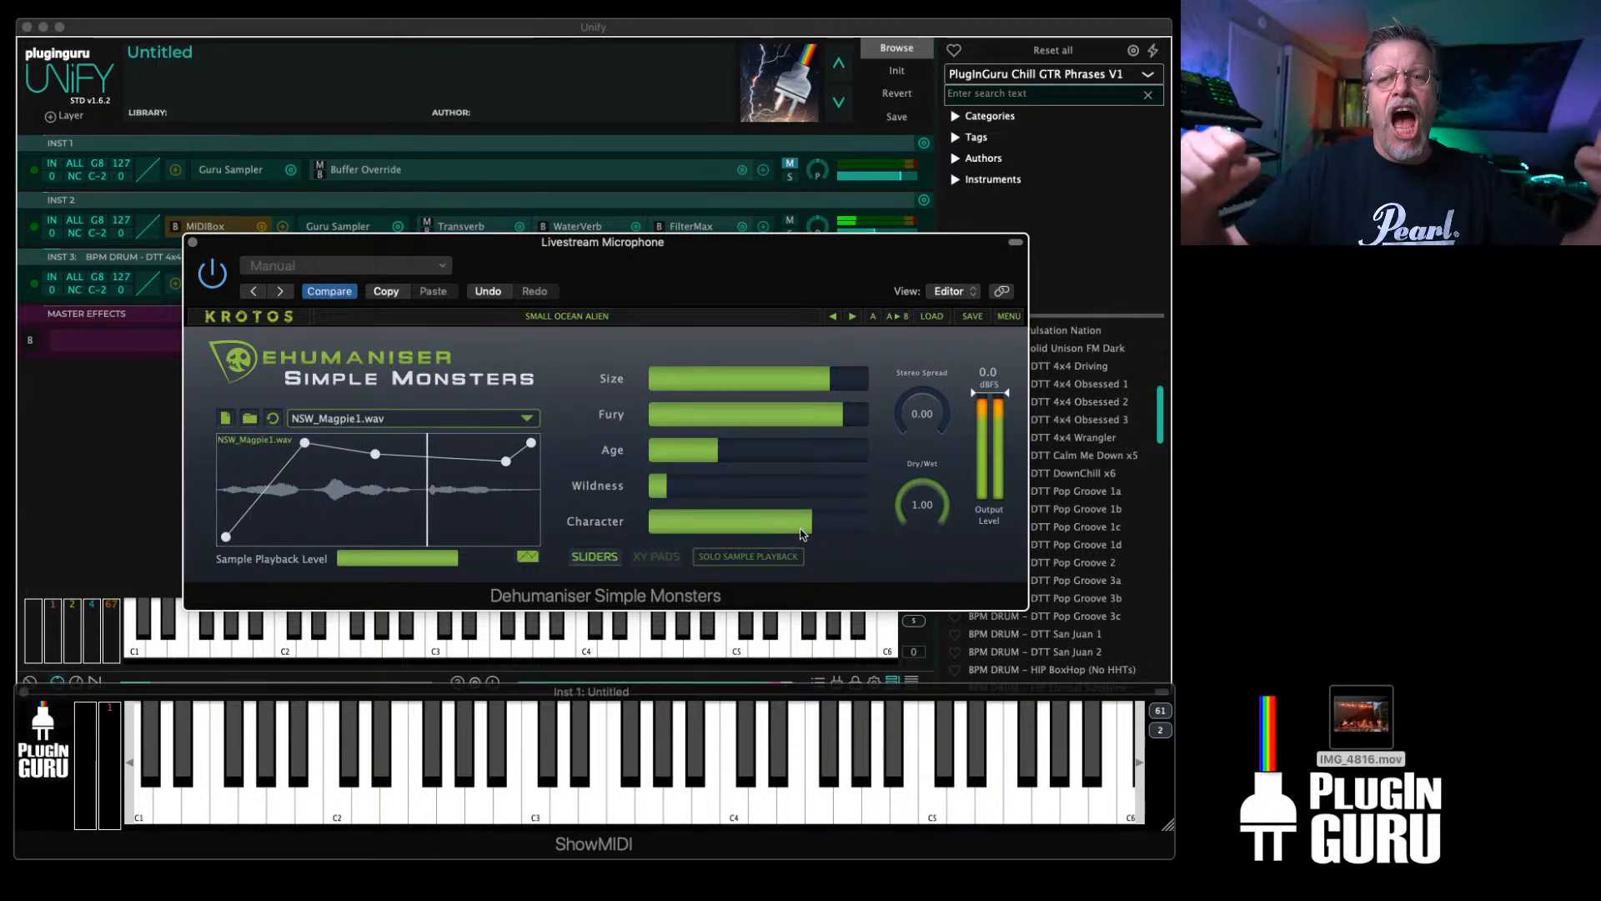
{"action": "double_click", "coordinate": [923, 415]}
{"action": "left_click_drag", "start_coordinate": [930, 405], "coordinate": [950, 233]}
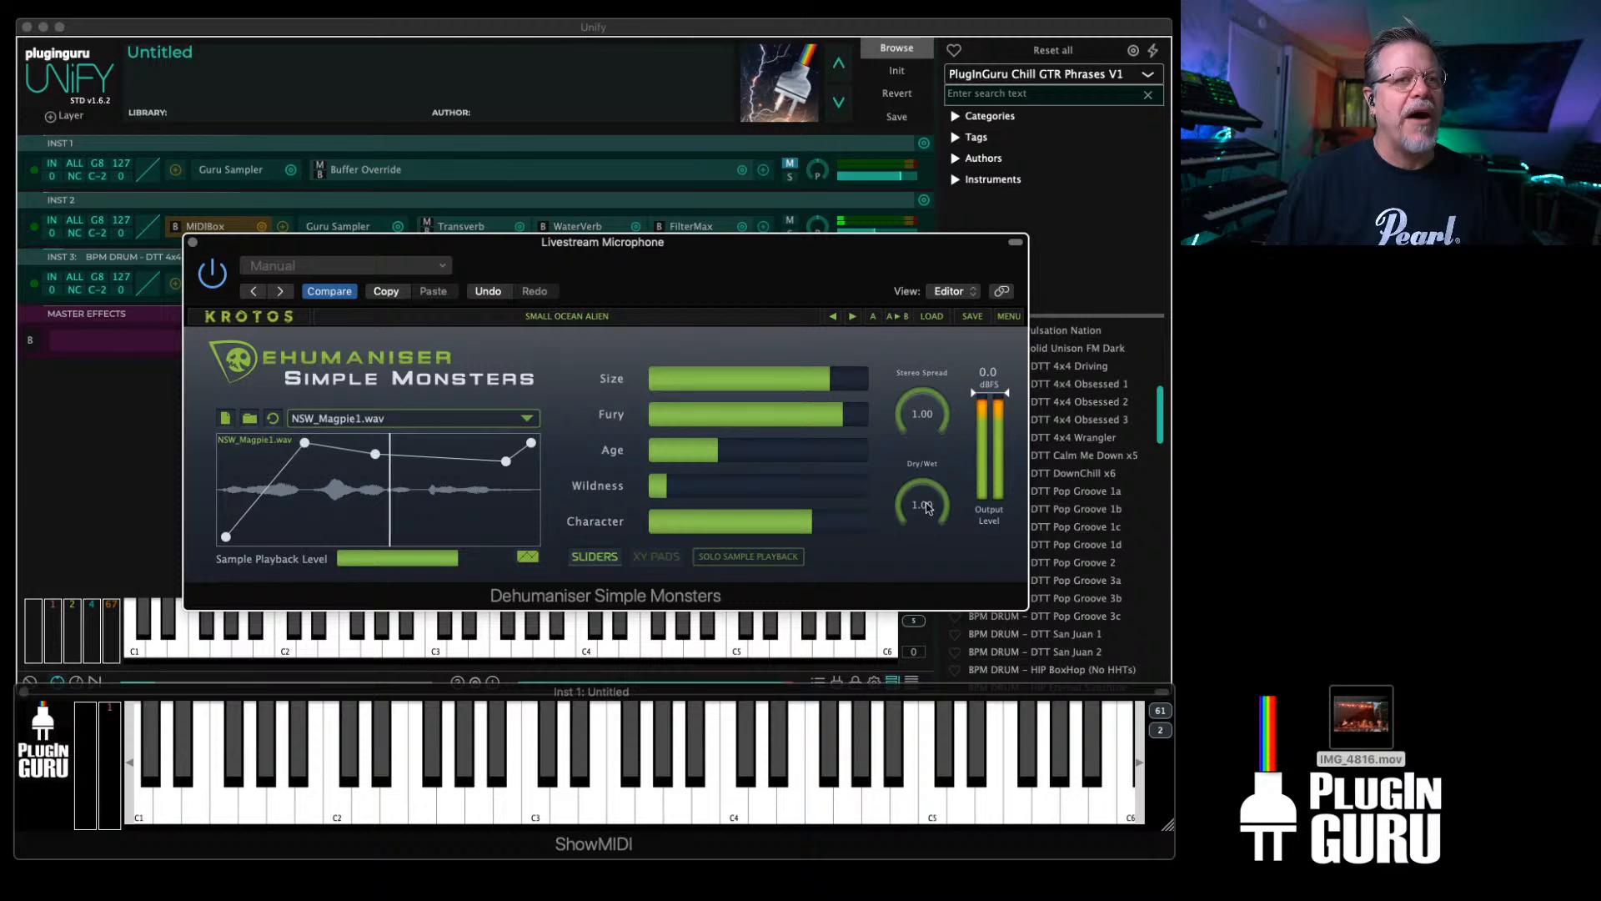
{"action": "left_click_drag", "start_coordinate": [826, 379], "coordinate": [862, 388]}
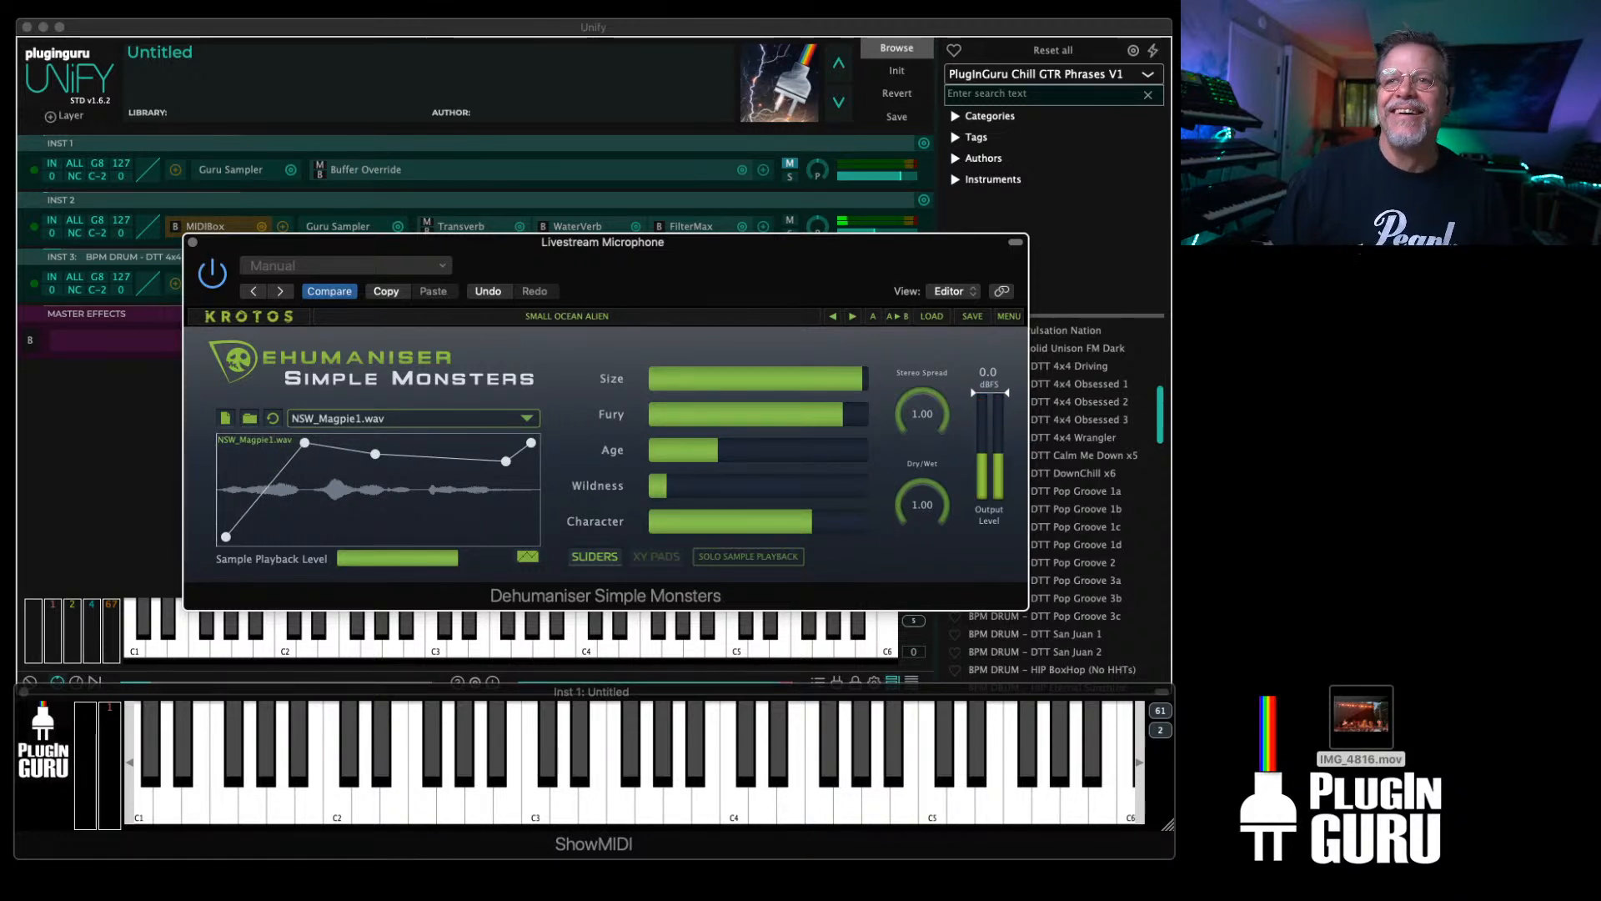
{"action": "key", "text": "super+w"}
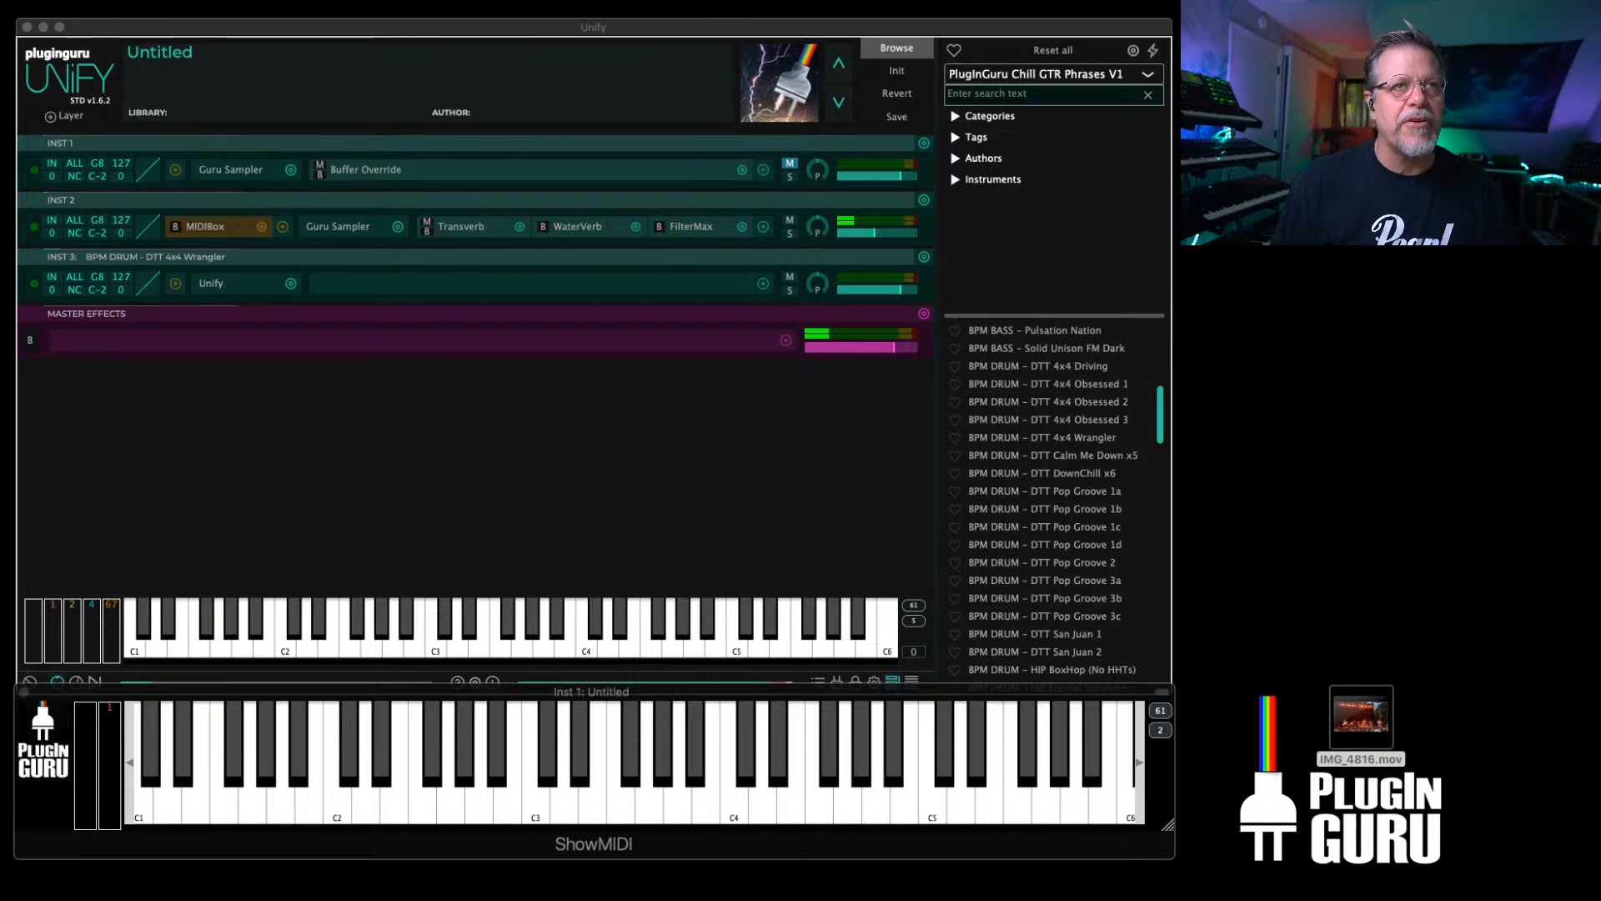
{"action": "left_click", "coordinate": [958, 27]}
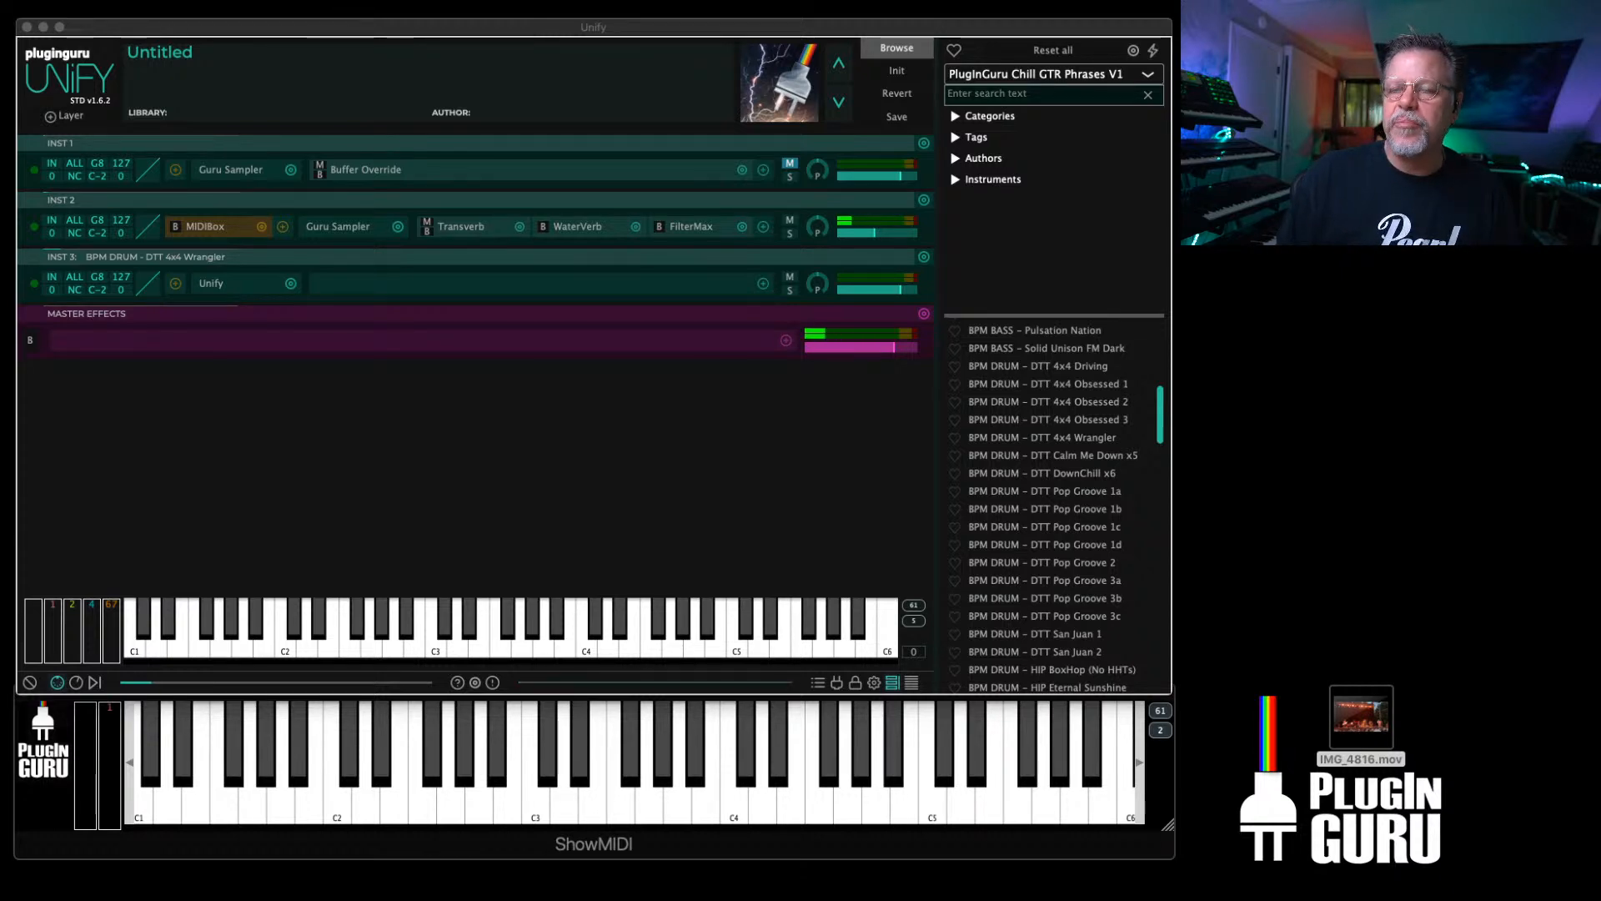
Step: Show the Krotos Dehumaniser 2 page in an enlarged browser window, open the Dehumaniser Simple Monsters product page, and move the browser off the screen
{"action": "left_click_drag", "start_coordinate": [1597, 125], "coordinate": [621, 37]}
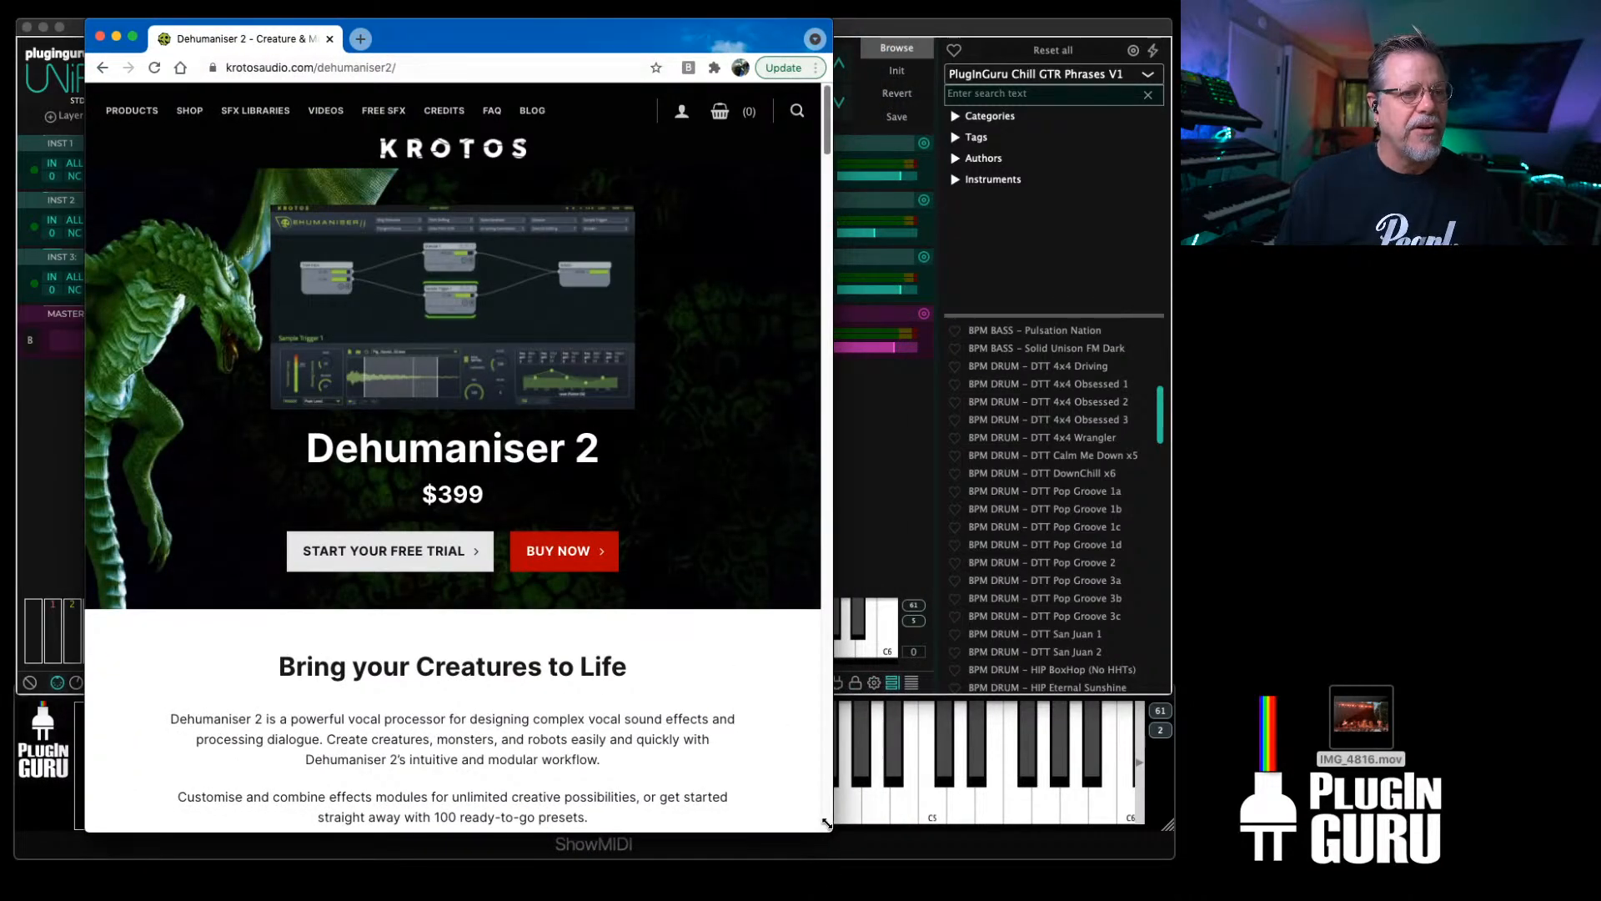
{"action": "left_click_drag", "start_coordinate": [831, 829], "coordinate": [1157, 897]}
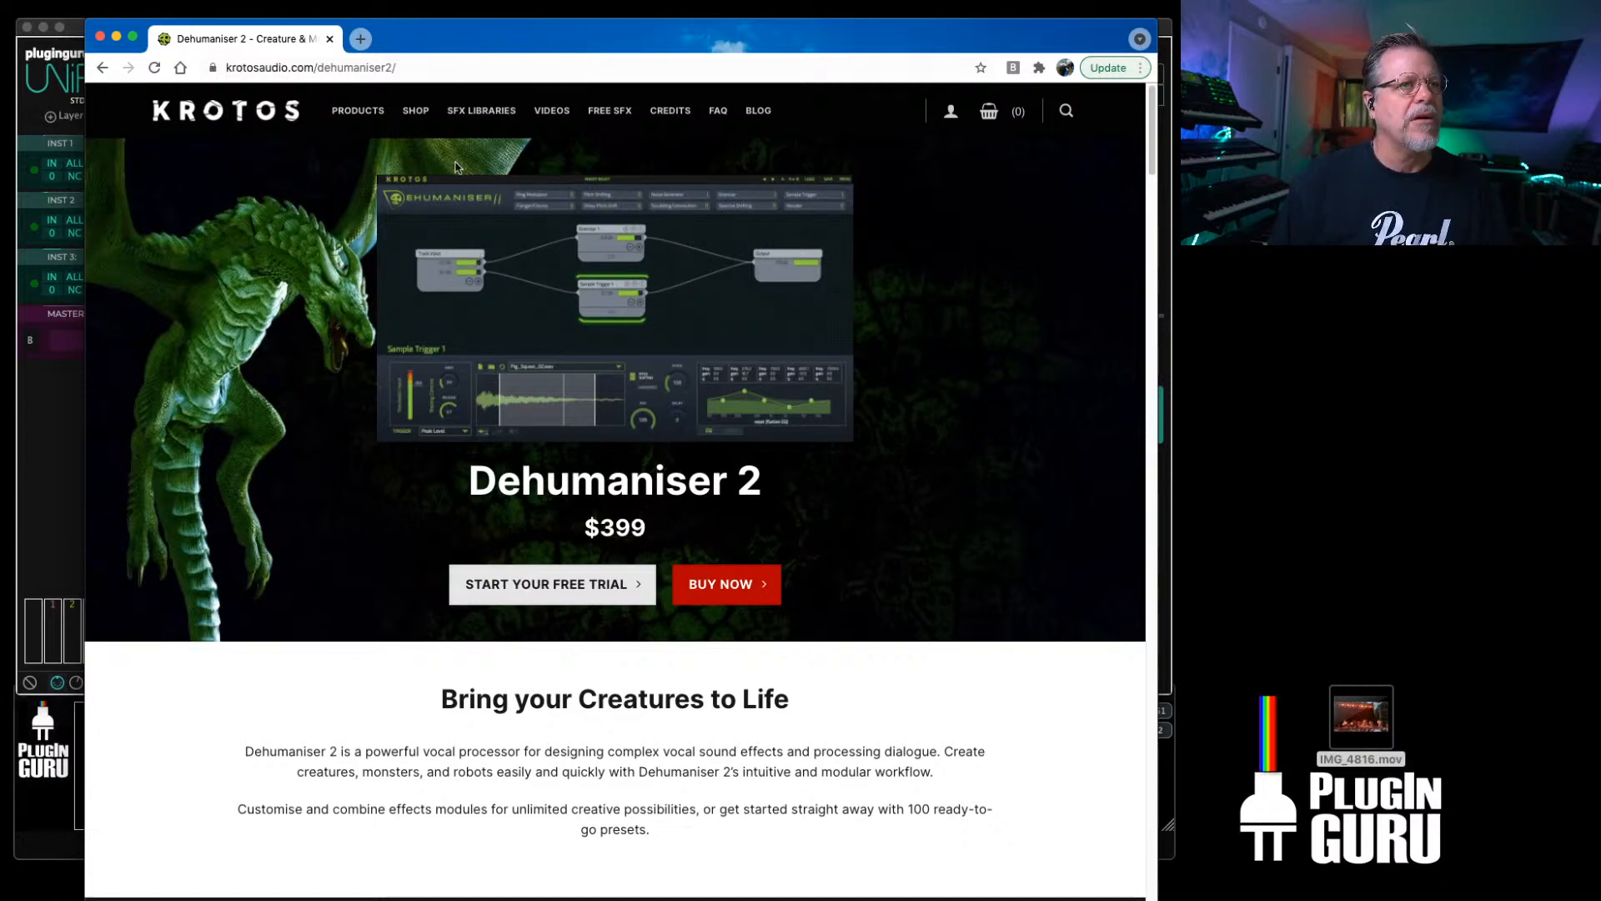
{"action": "mouse_move", "coordinate": [358, 110]}
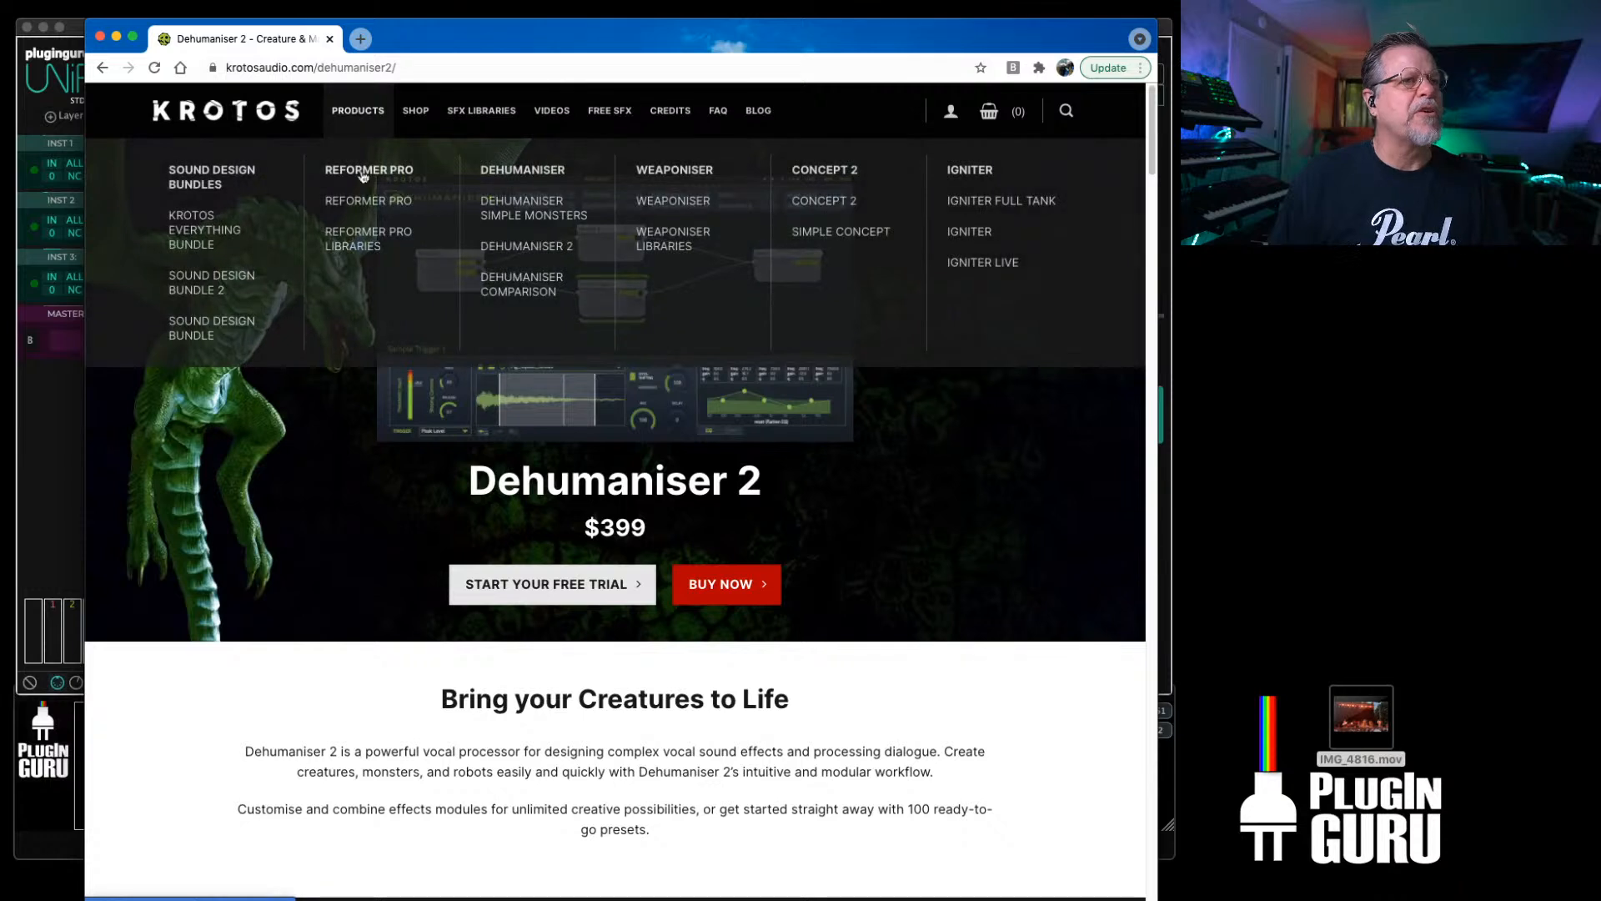
{"action": "left_click", "coordinate": [528, 218]}
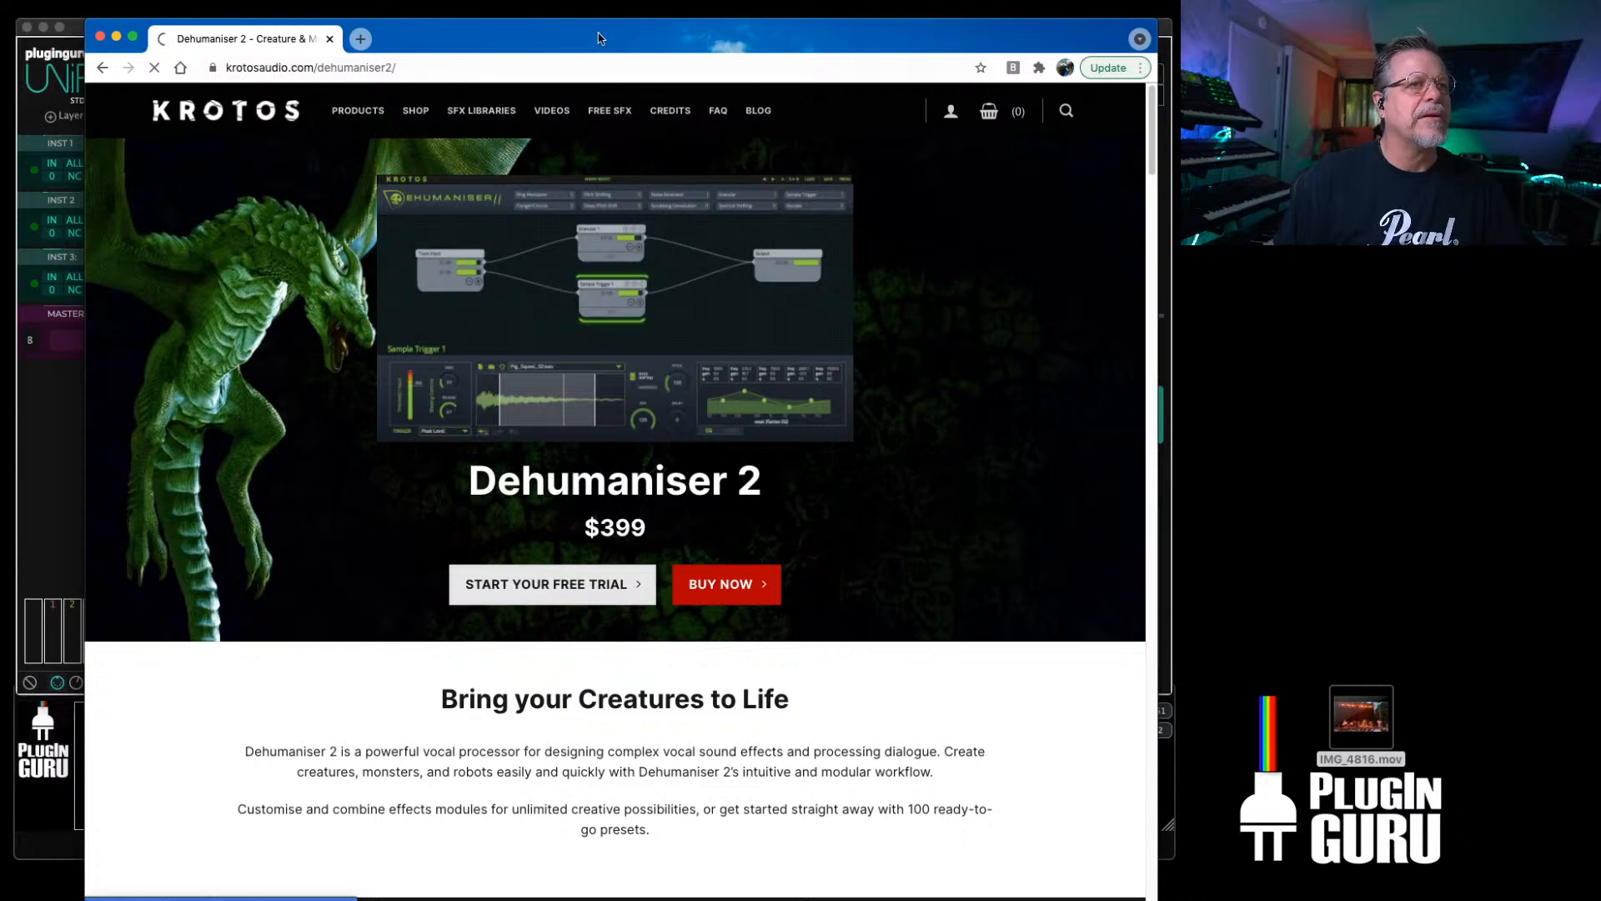
{"action": "left_click_drag", "start_coordinate": [600, 38], "coordinate": [1600, 67]}
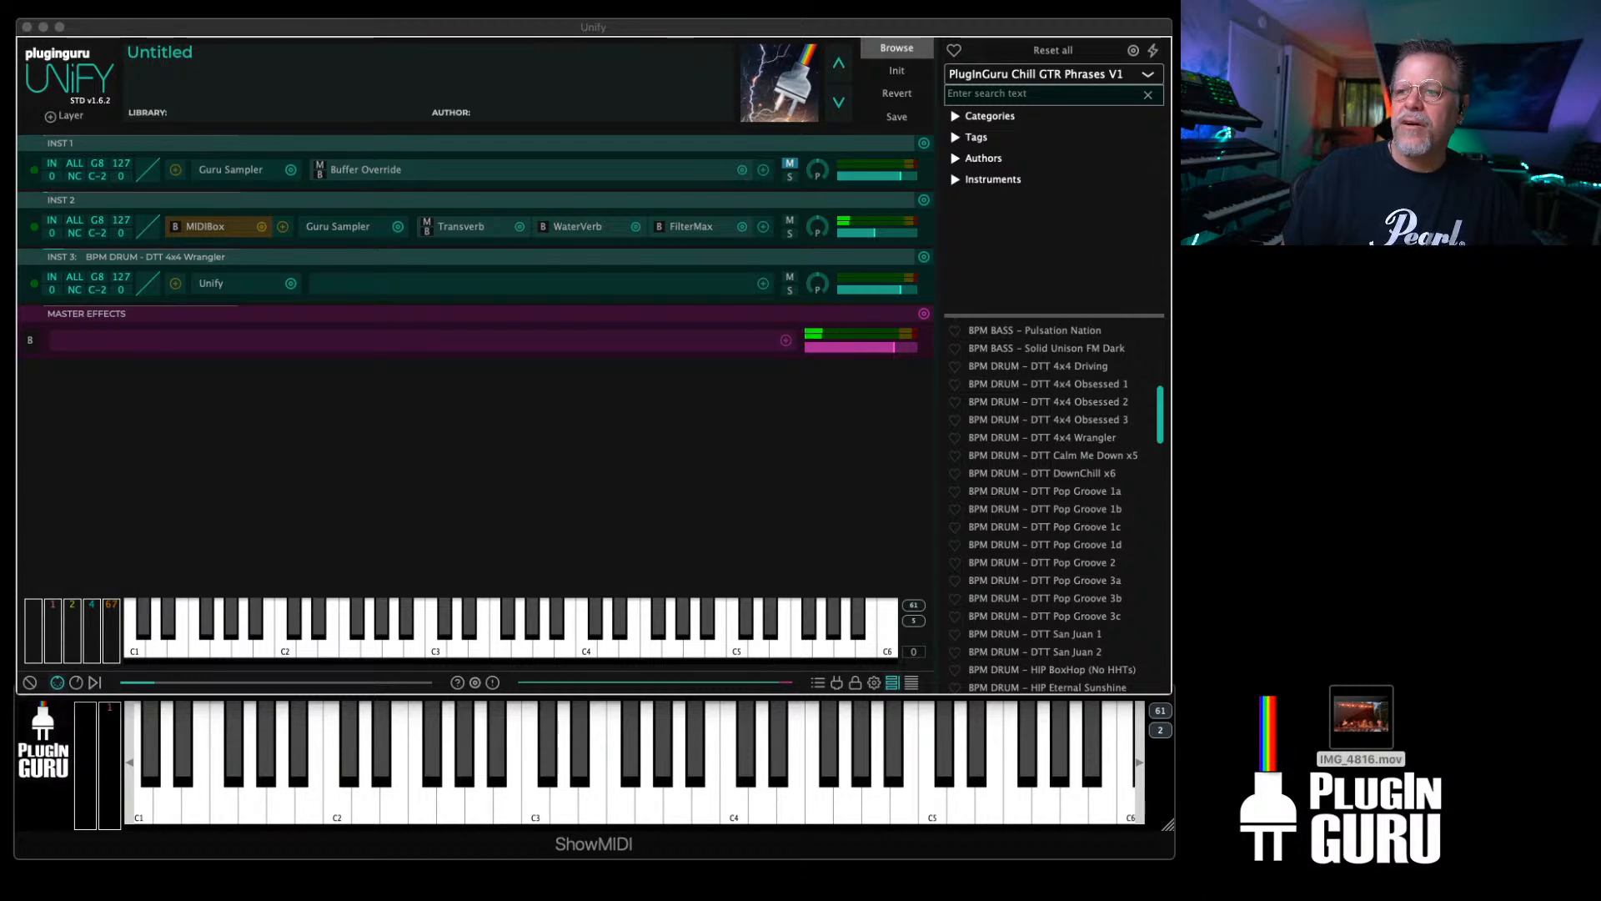
Step: Bring the browser back with the Plugin Boutique review of Krotos Dehumaniser Simple Monsters and skim the article down to its purchase offer
{"action": "left_click_drag", "start_coordinate": [1600, 81], "coordinate": [750, 20]}
{"action": "scroll", "coordinate": [576, 545], "scroll_direction": "down", "scroll_amount": 10}
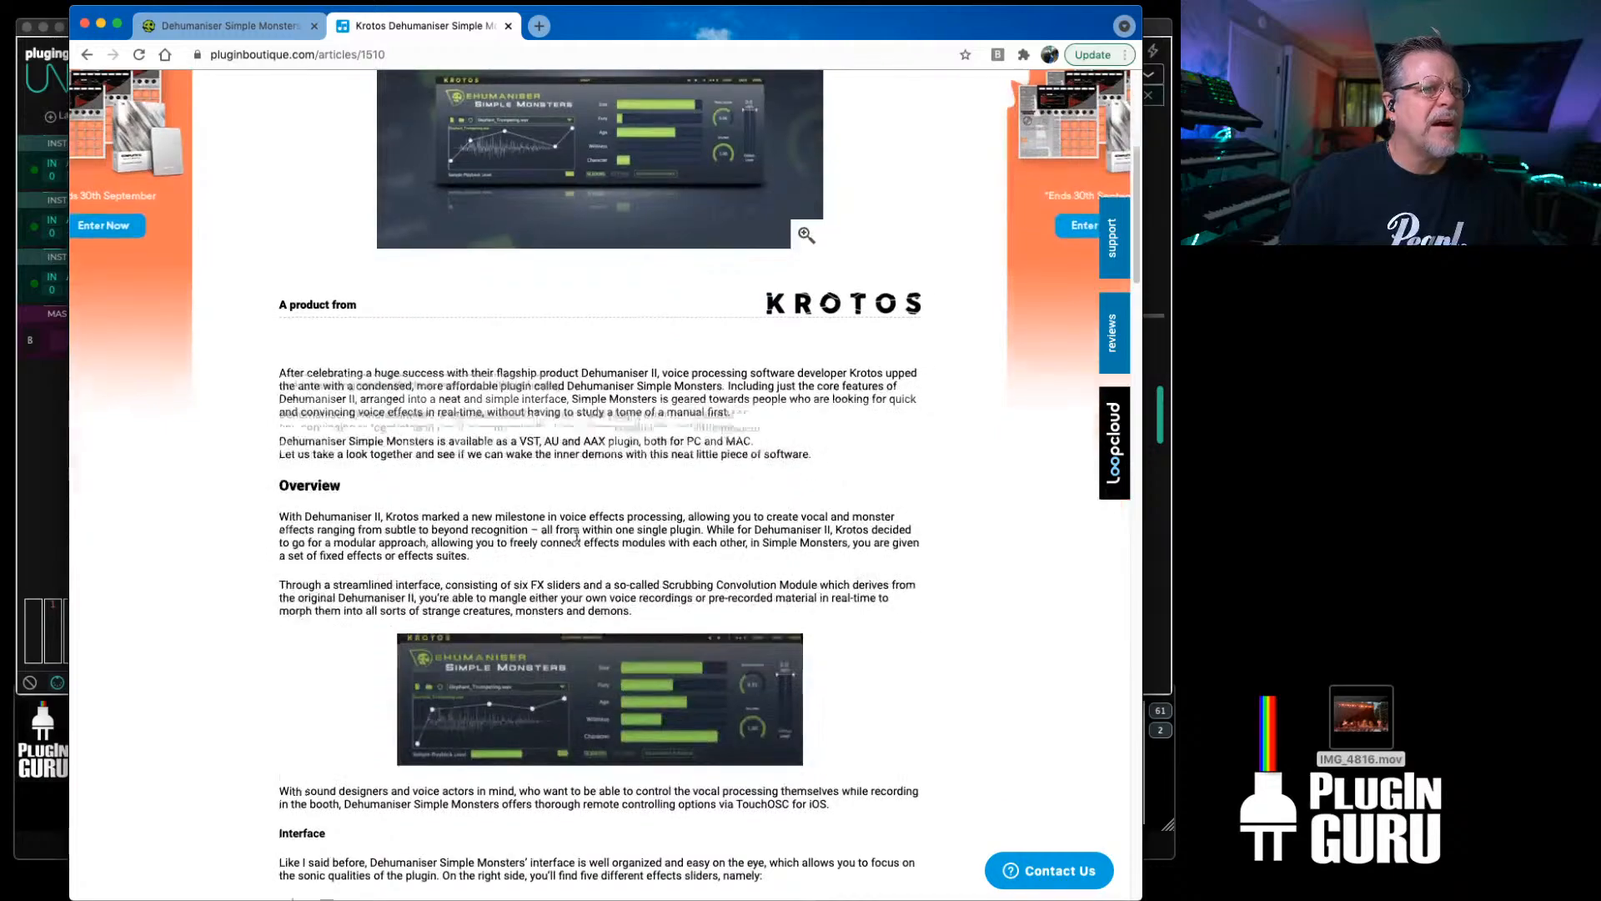
{"action": "scroll", "coordinate": [576, 545], "scroll_direction": "down", "scroll_amount": 15}
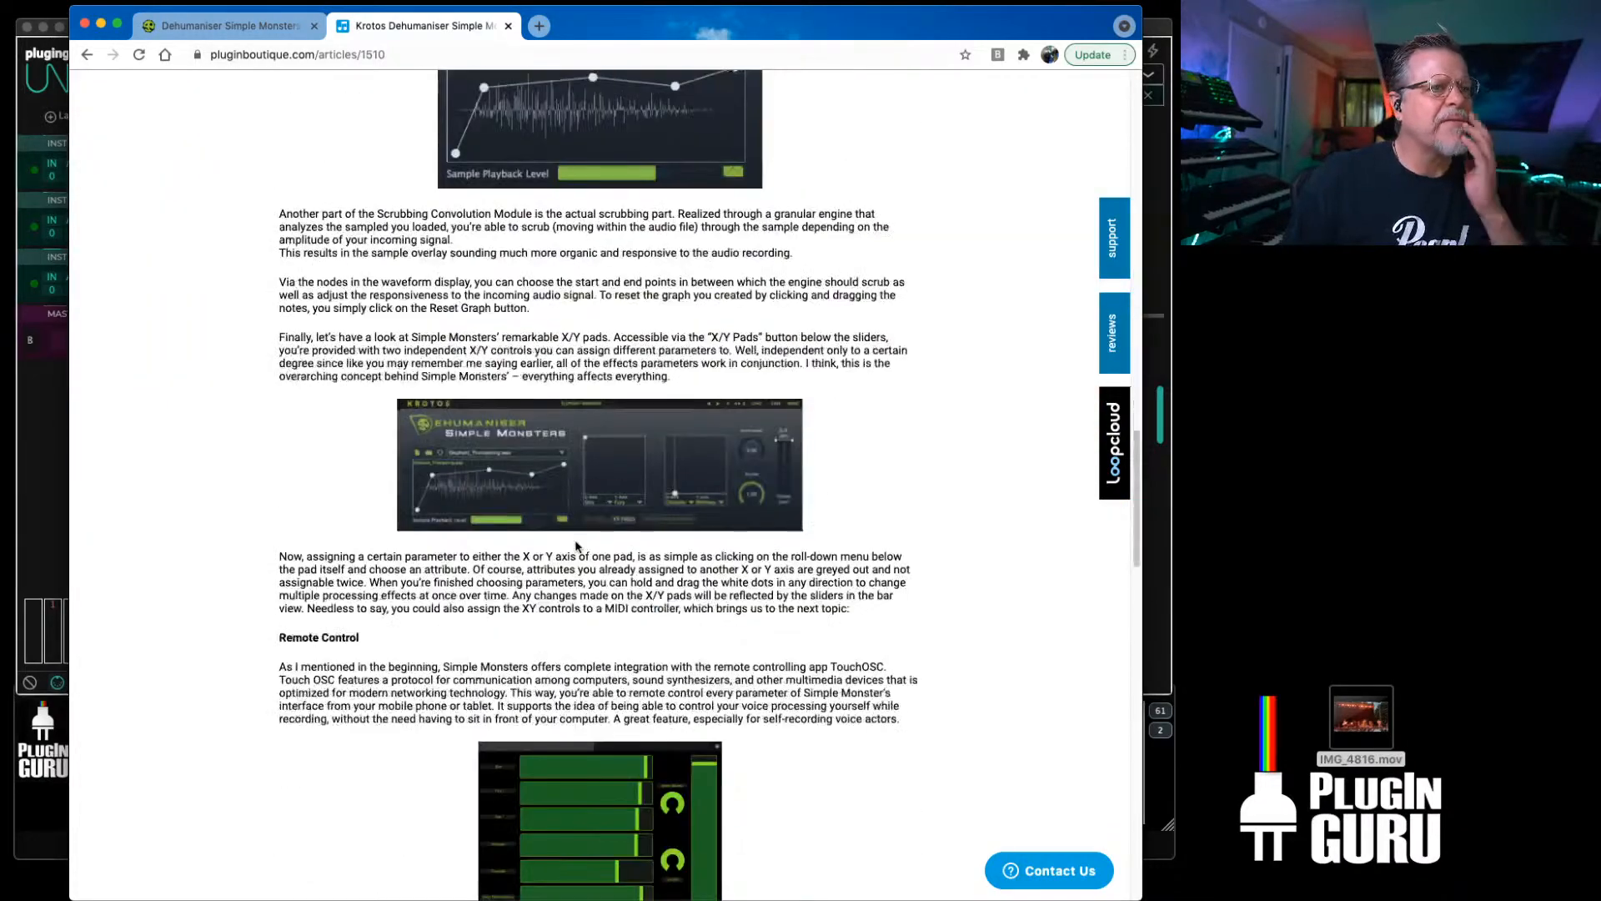
{"action": "scroll", "coordinate": [576, 545], "scroll_direction": "down", "scroll_amount": 10}
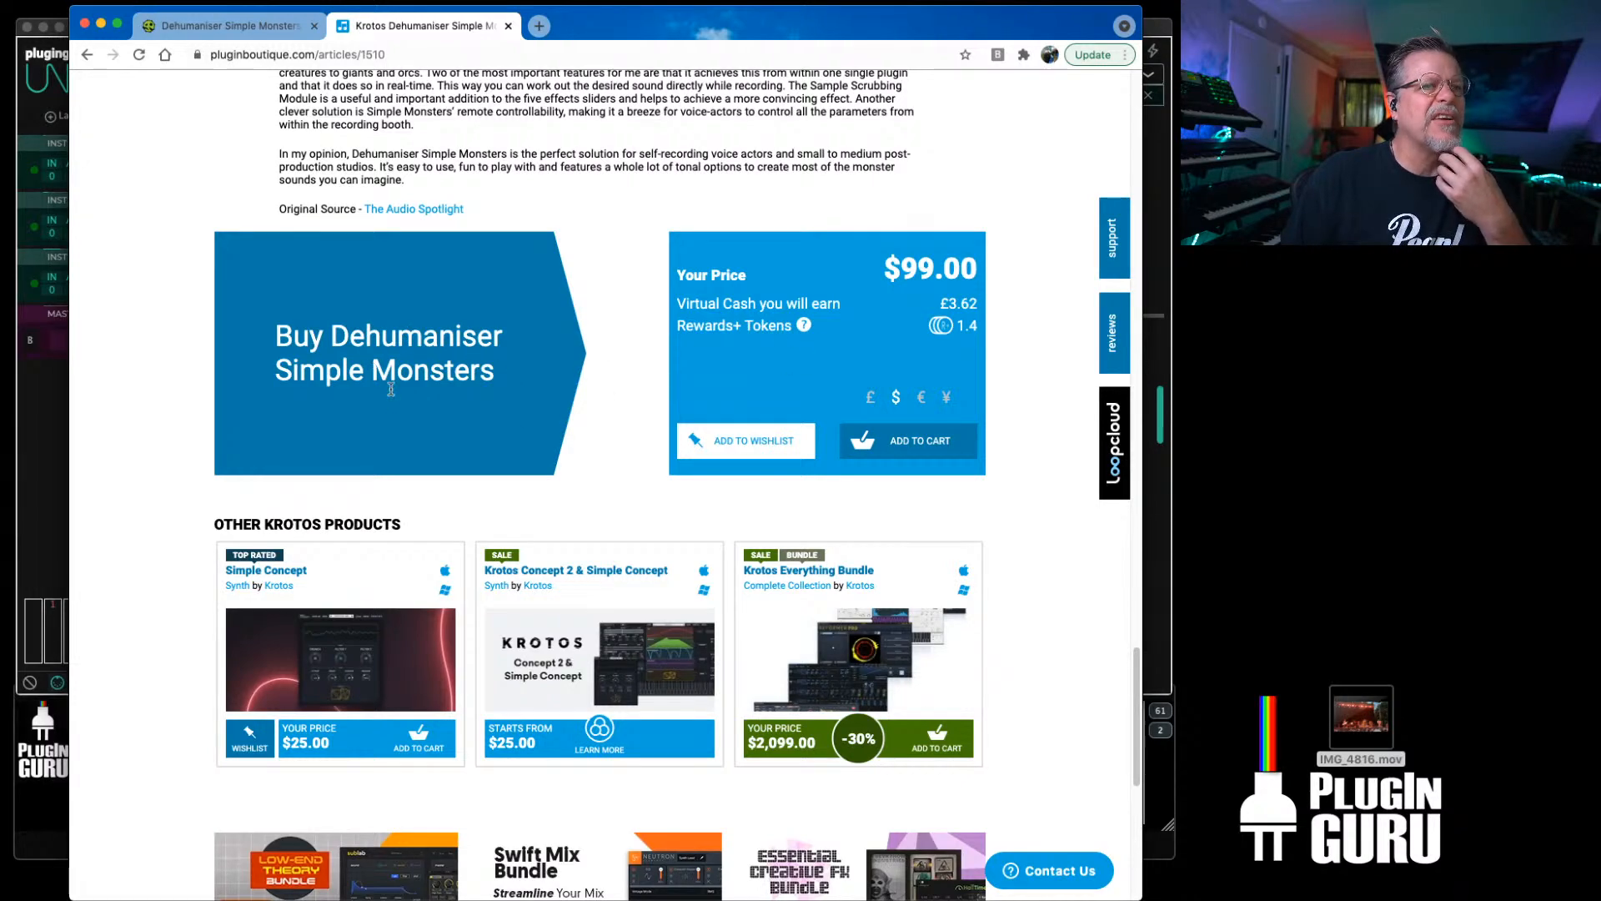
{"action": "scroll", "coordinate": [390, 389], "scroll_direction": "up", "scroll_amount": 20}
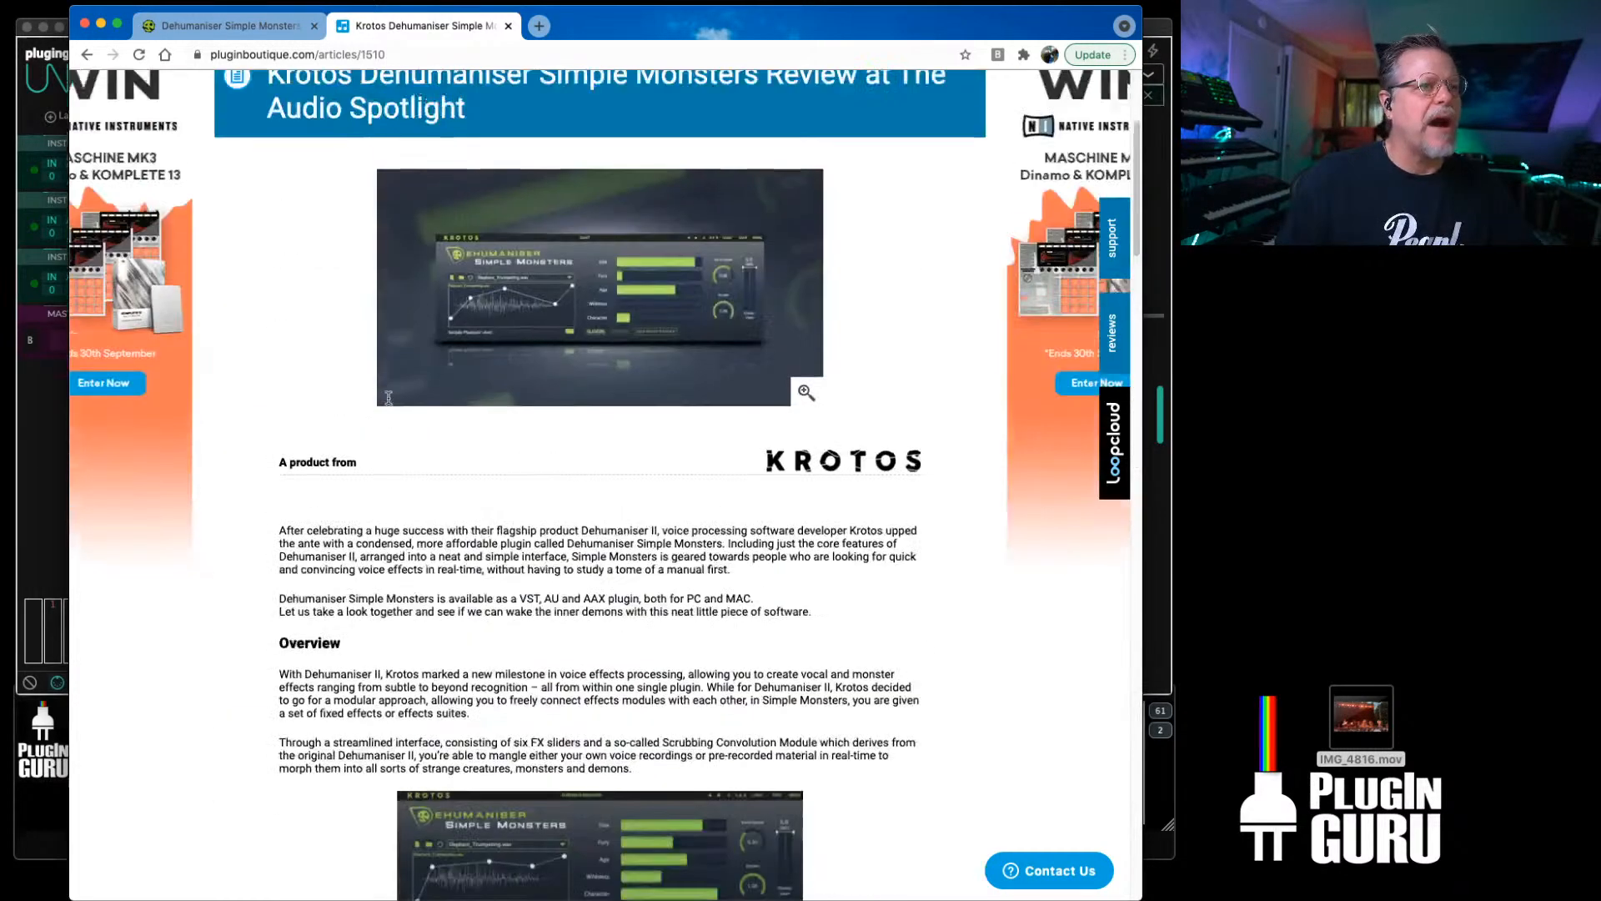
Step: Search Plugin Boutique for "dehumaniser" and open the Dehumaniser Simple Monsters product page
{"action": "scroll", "coordinate": [388, 397], "scroll_direction": "up", "scroll_amount": 5}
{"action": "left_click", "coordinate": [314, 306]}
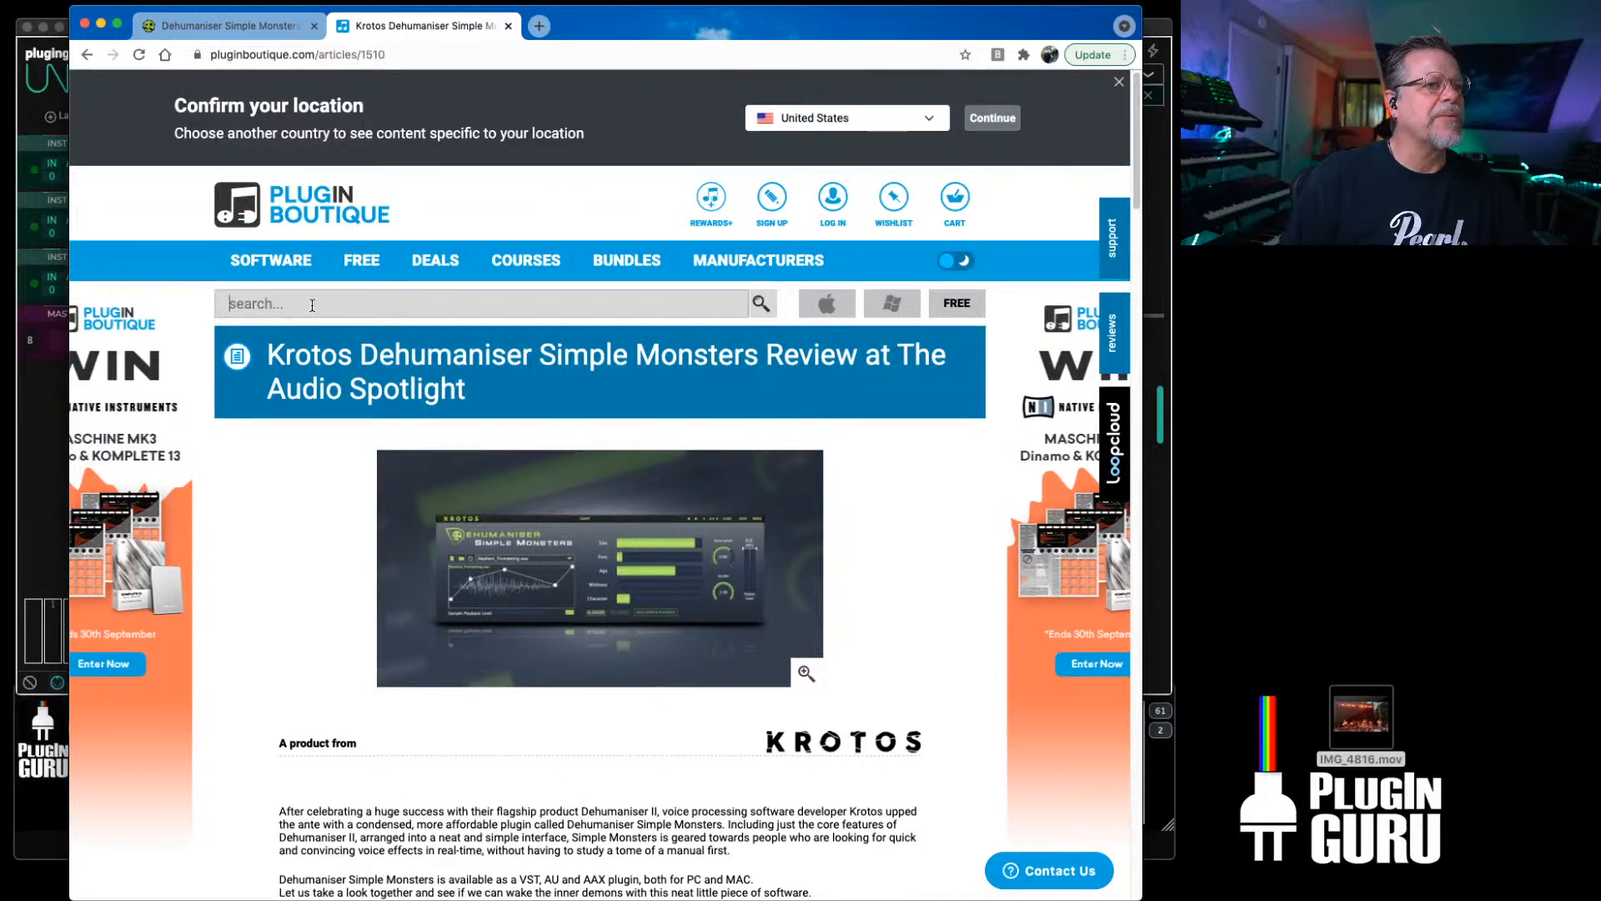
{"action": "type", "text": "dehumaiser"}
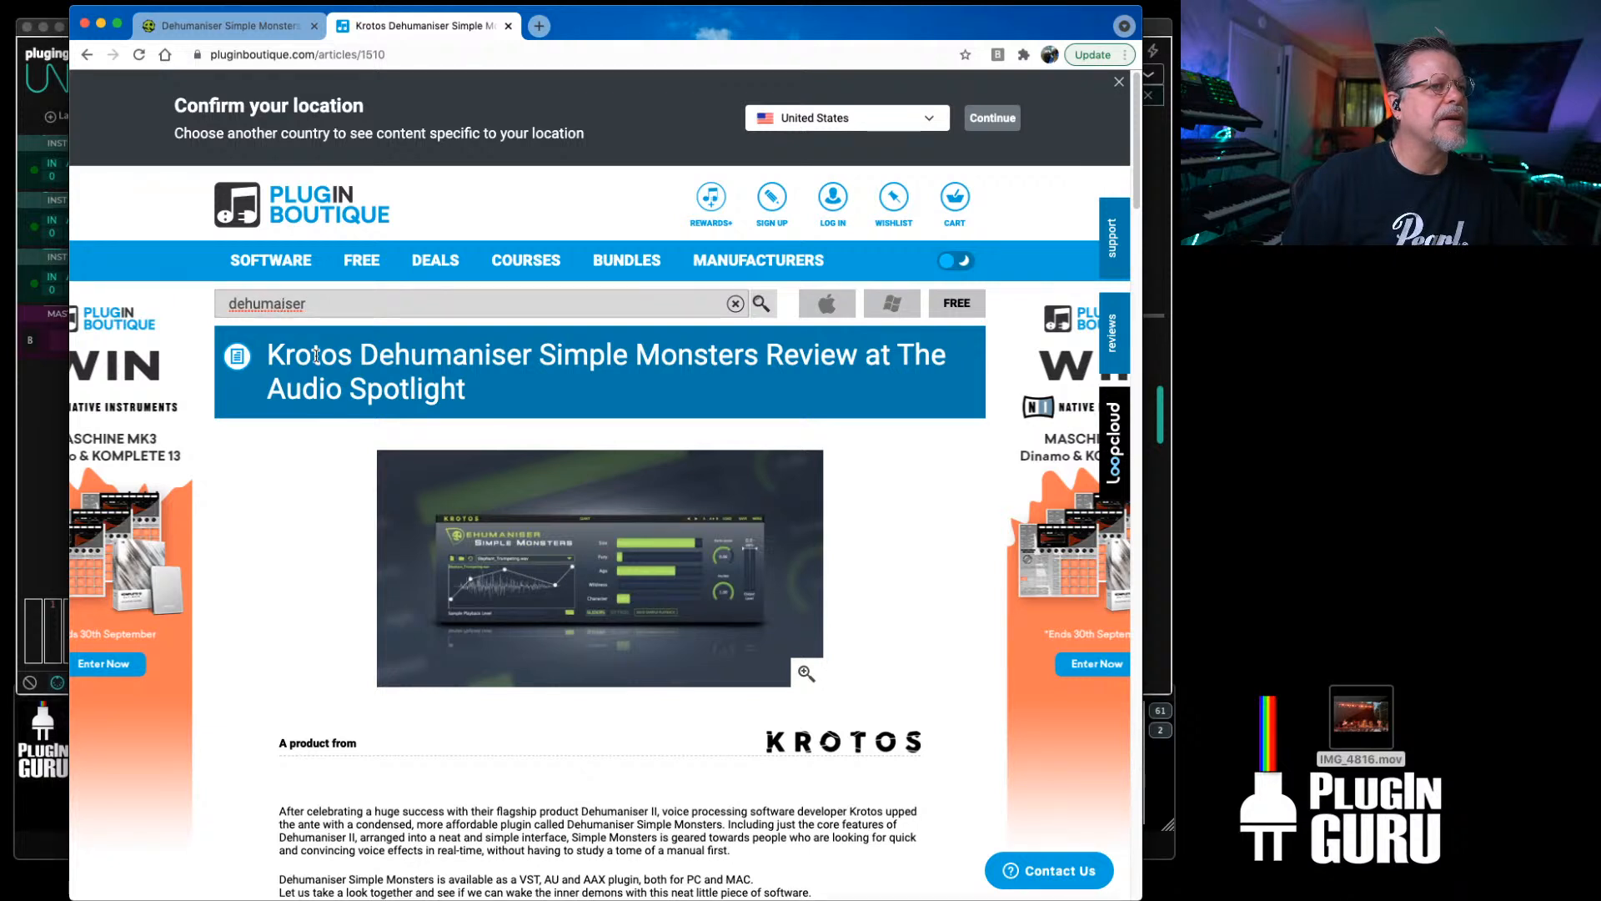
{"action": "type", "text": "n"}
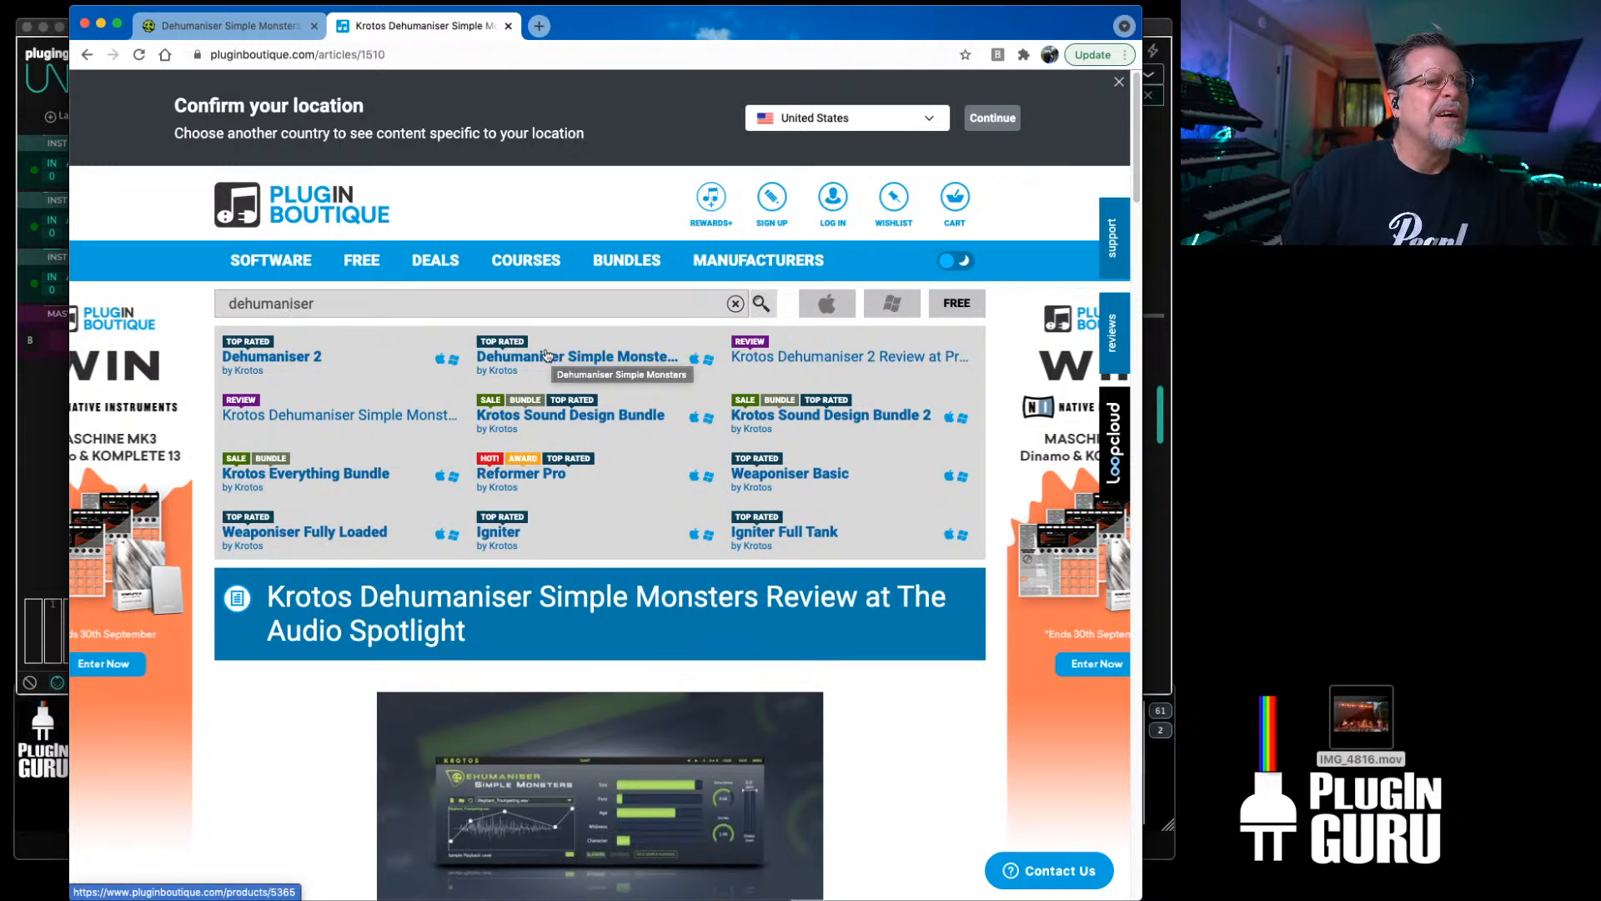
{"action": "left_click", "coordinate": [546, 356]}
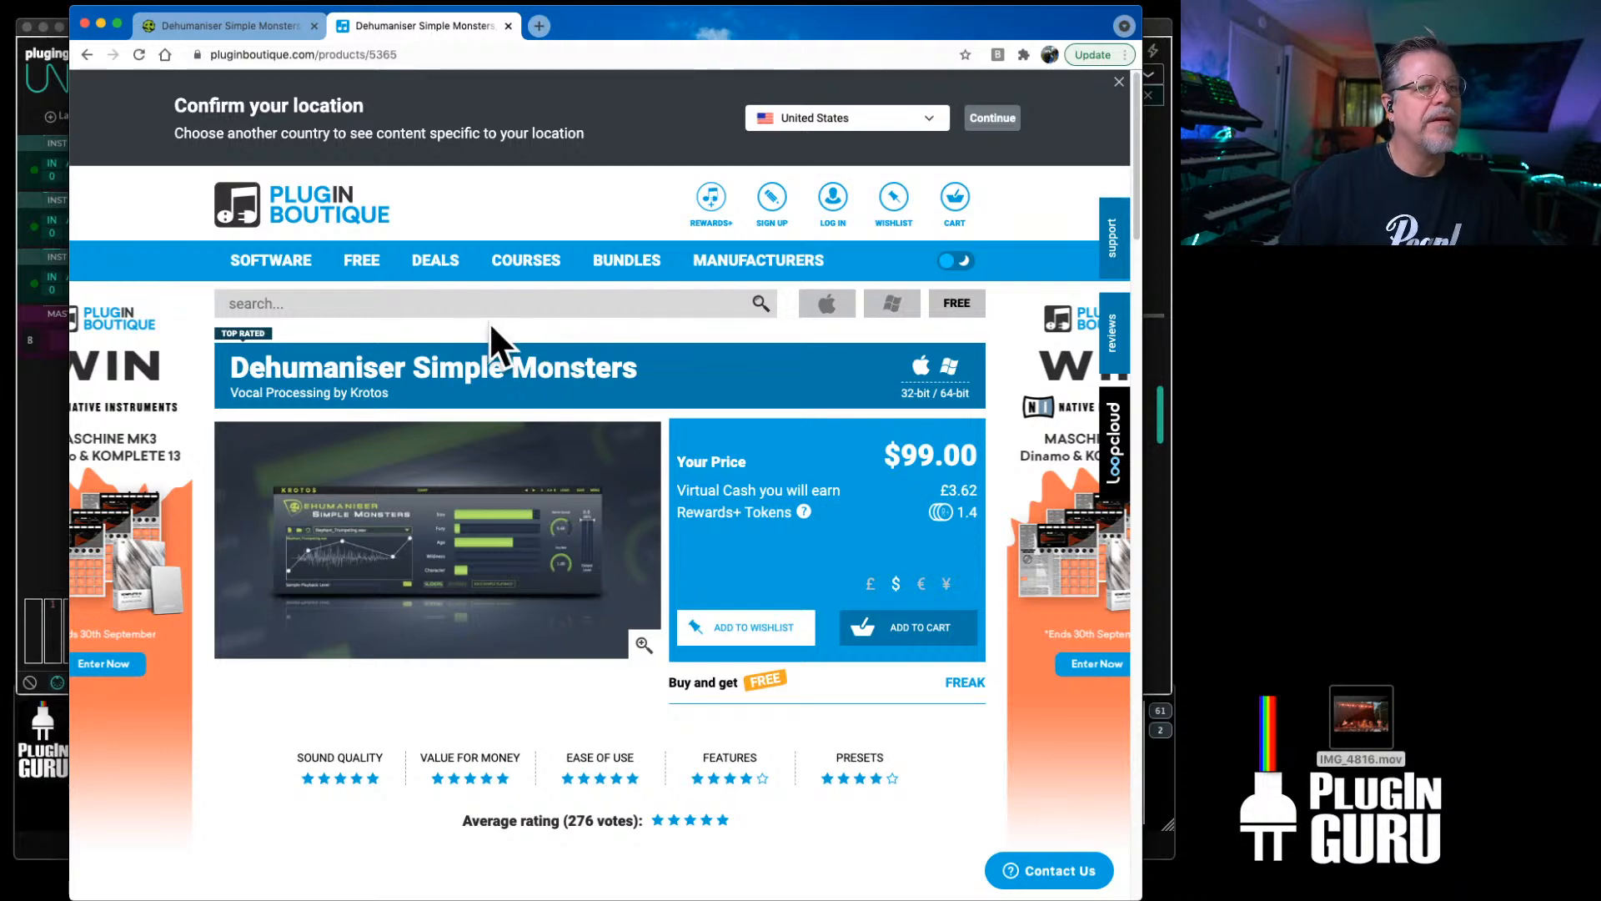
Step: Review the product page's description, features and price, and move the browser window off the screen
{"action": "scroll", "coordinate": [492, 329], "scroll_direction": "down", "scroll_amount": 5}
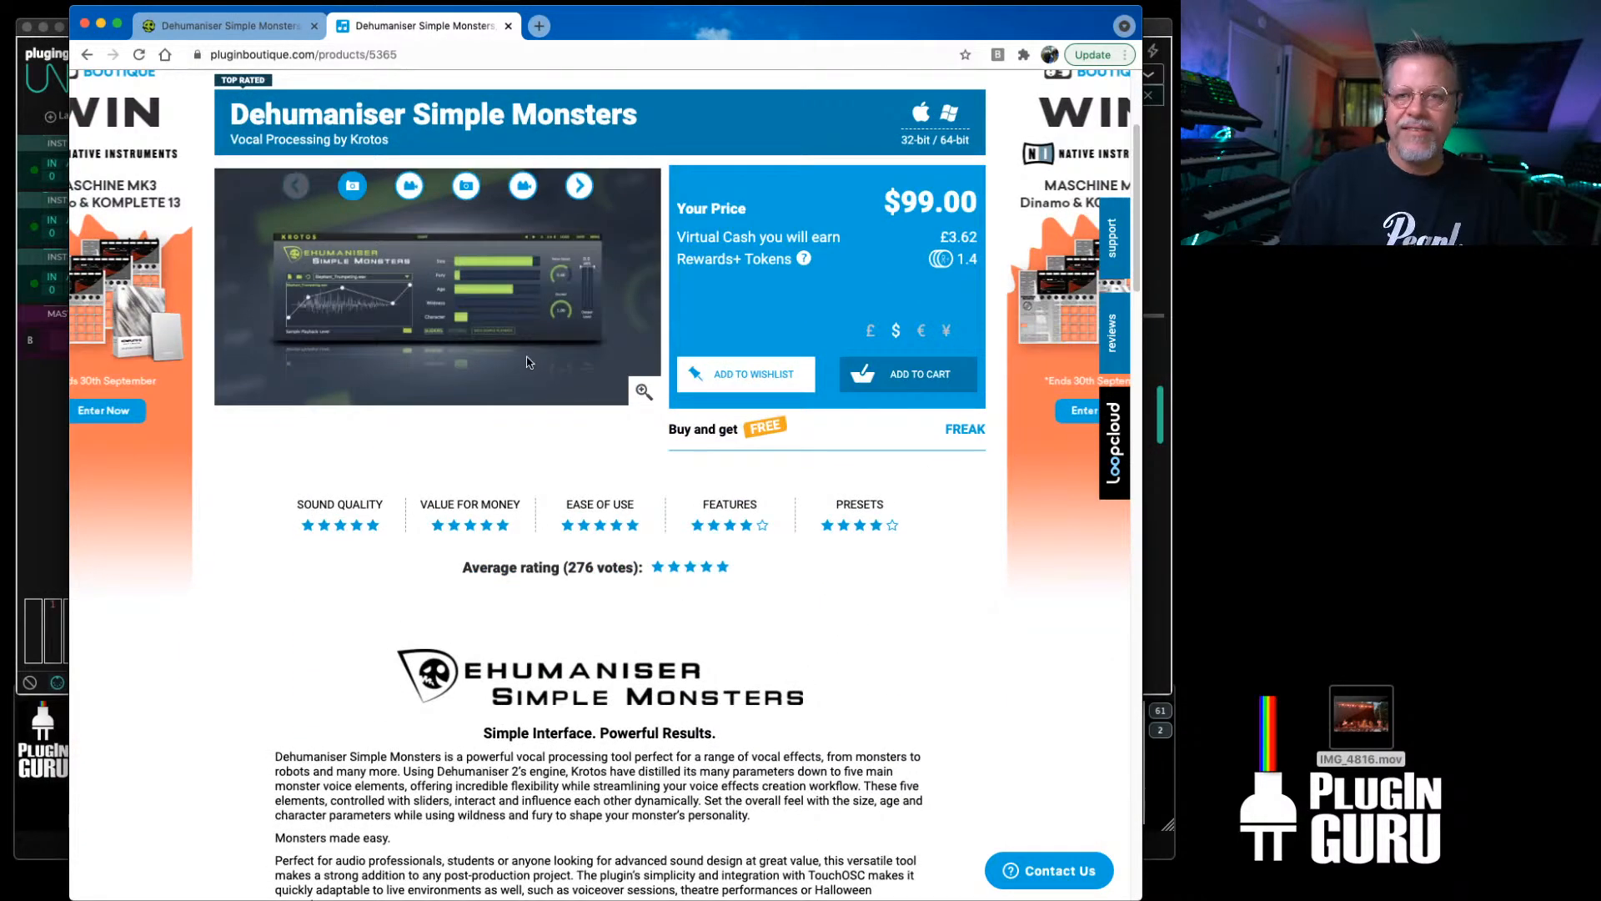
{"action": "left_click_drag", "start_coordinate": [615, 30], "coordinate": [587, 24]}
{"action": "scroll", "coordinate": [726, 661], "scroll_direction": "down", "scroll_amount": 10}
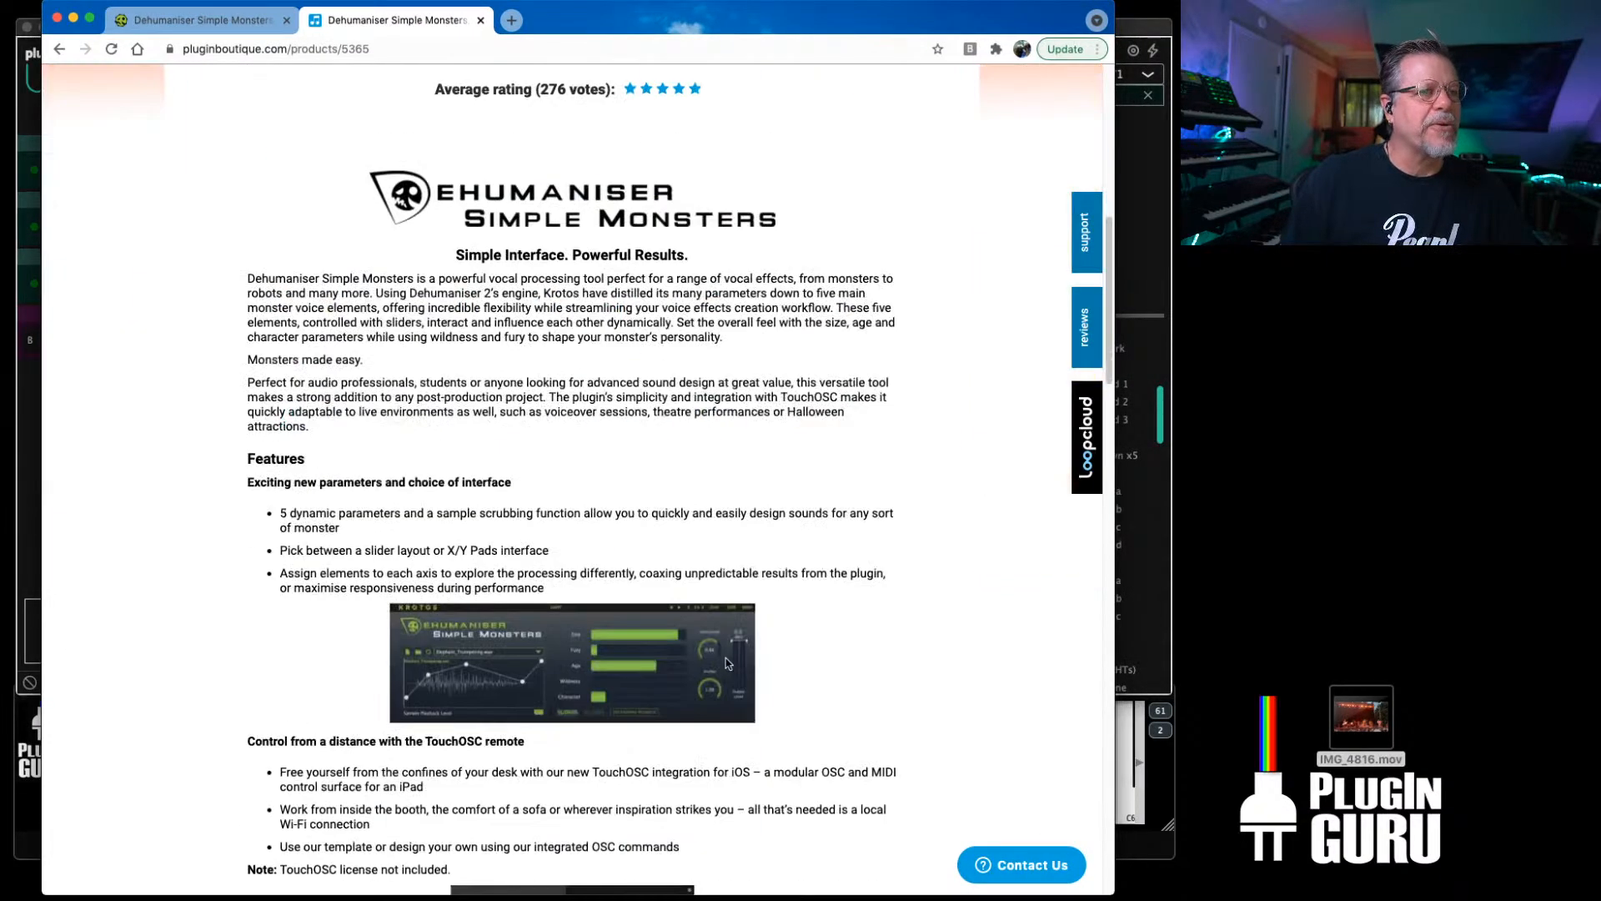
{"action": "scroll", "coordinate": [726, 659], "scroll_direction": "up", "scroll_amount": 15}
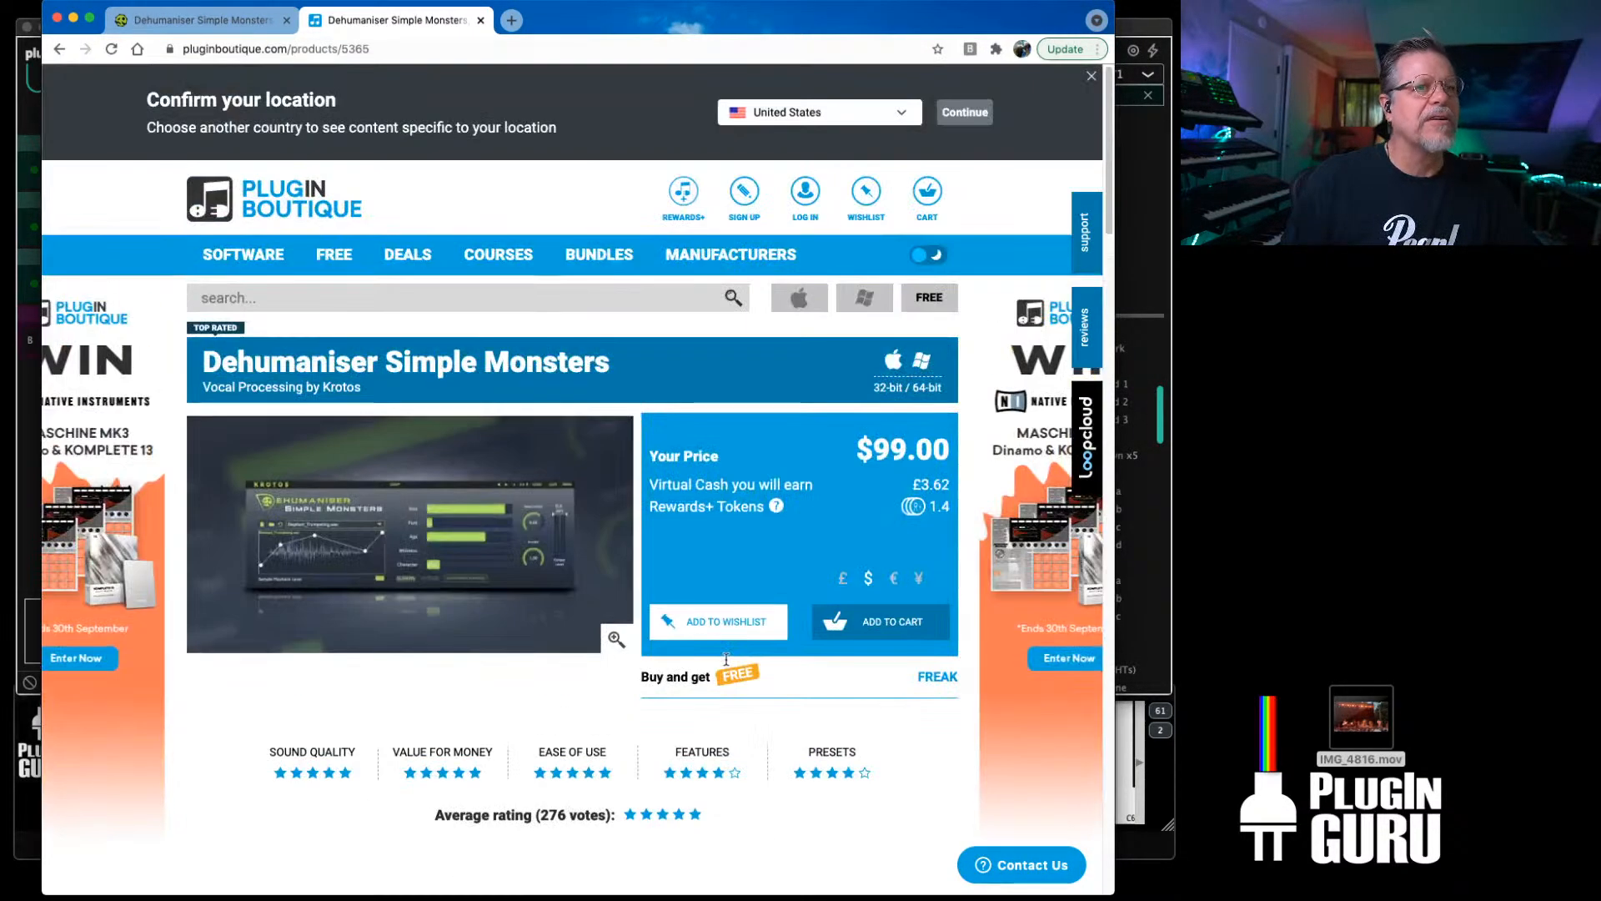
{"action": "left_click_drag", "start_coordinate": [557, 20], "coordinate": [1508, 185]}
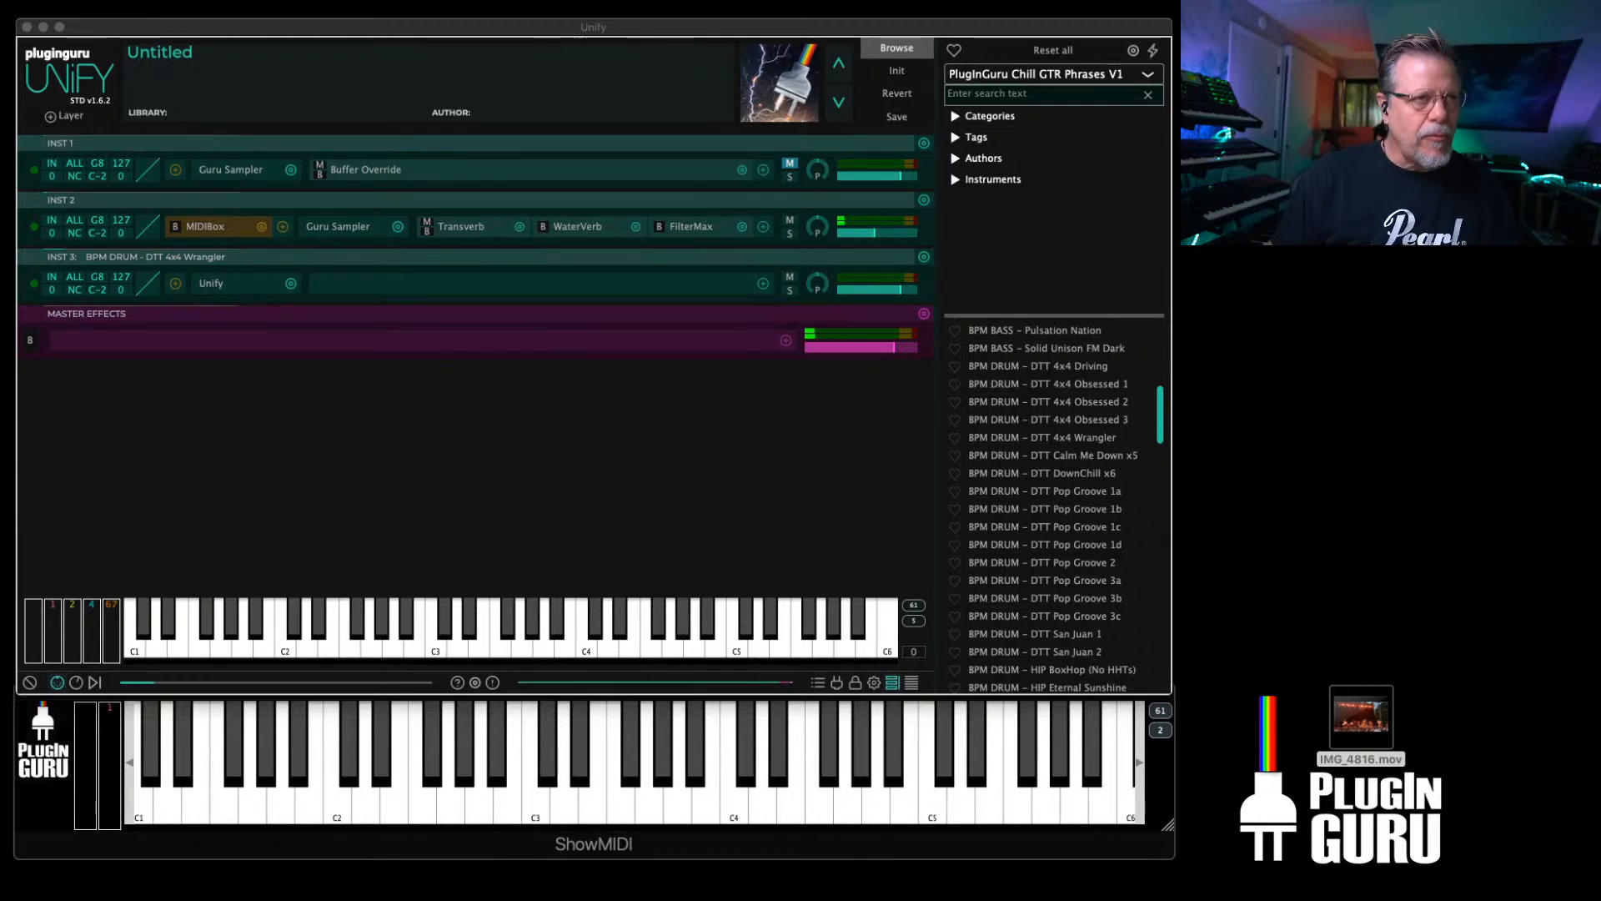
Step: Reset Unify to its initial patch and move IMG_4816.mov off the visible desktop
{"action": "left_click", "coordinate": [897, 70]}
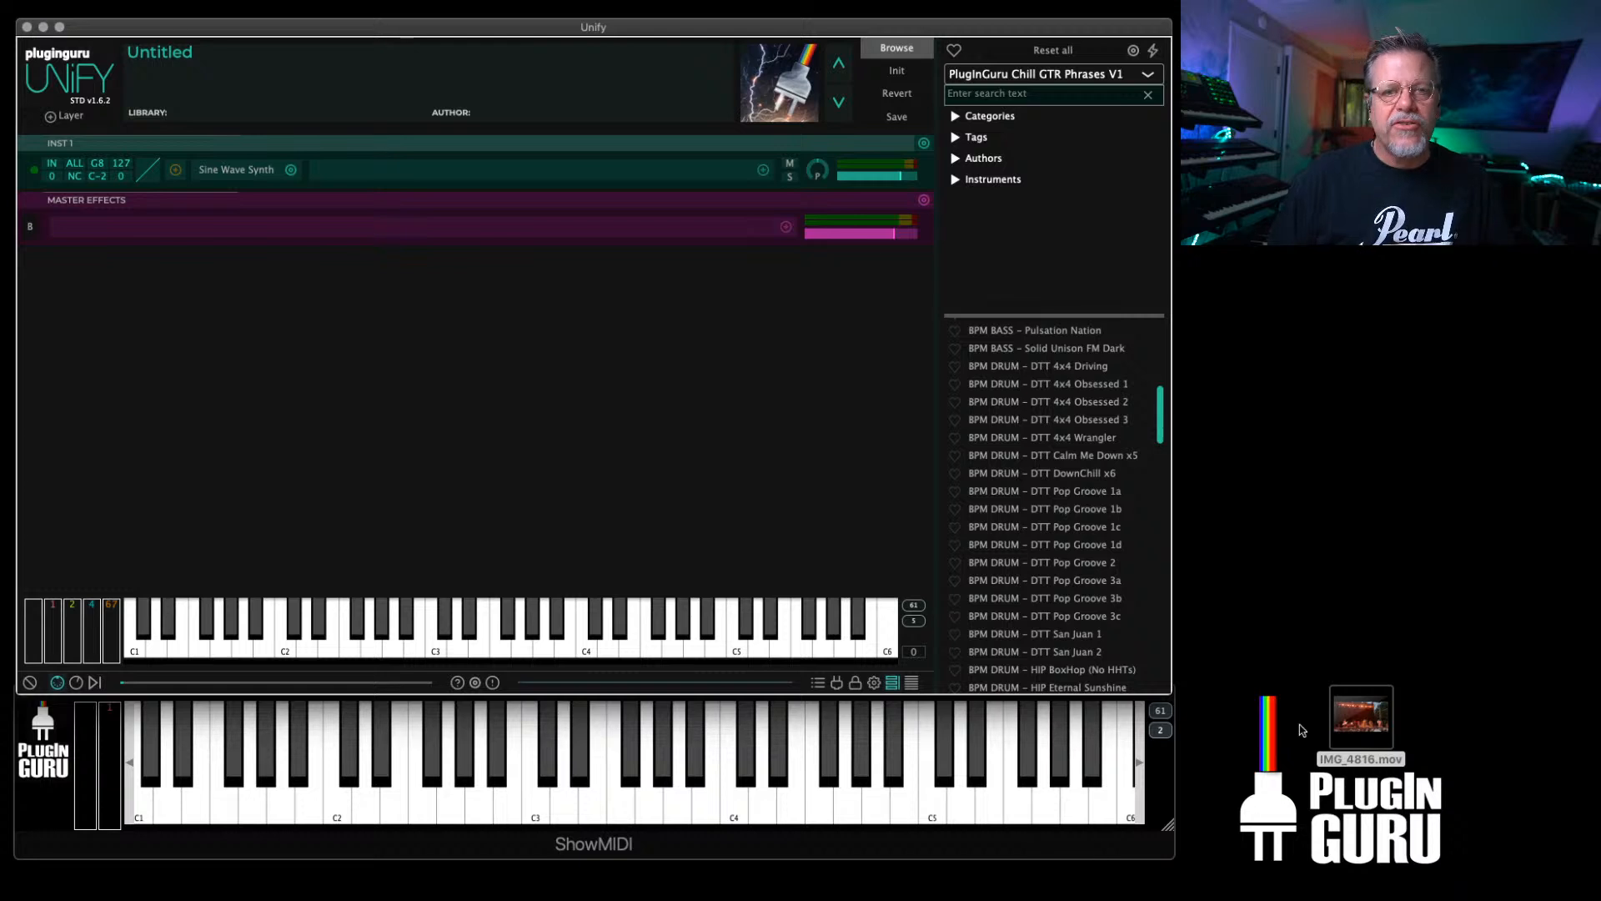
{"action": "left_click_drag", "start_coordinate": [1361, 719], "coordinate": [1600, 834]}
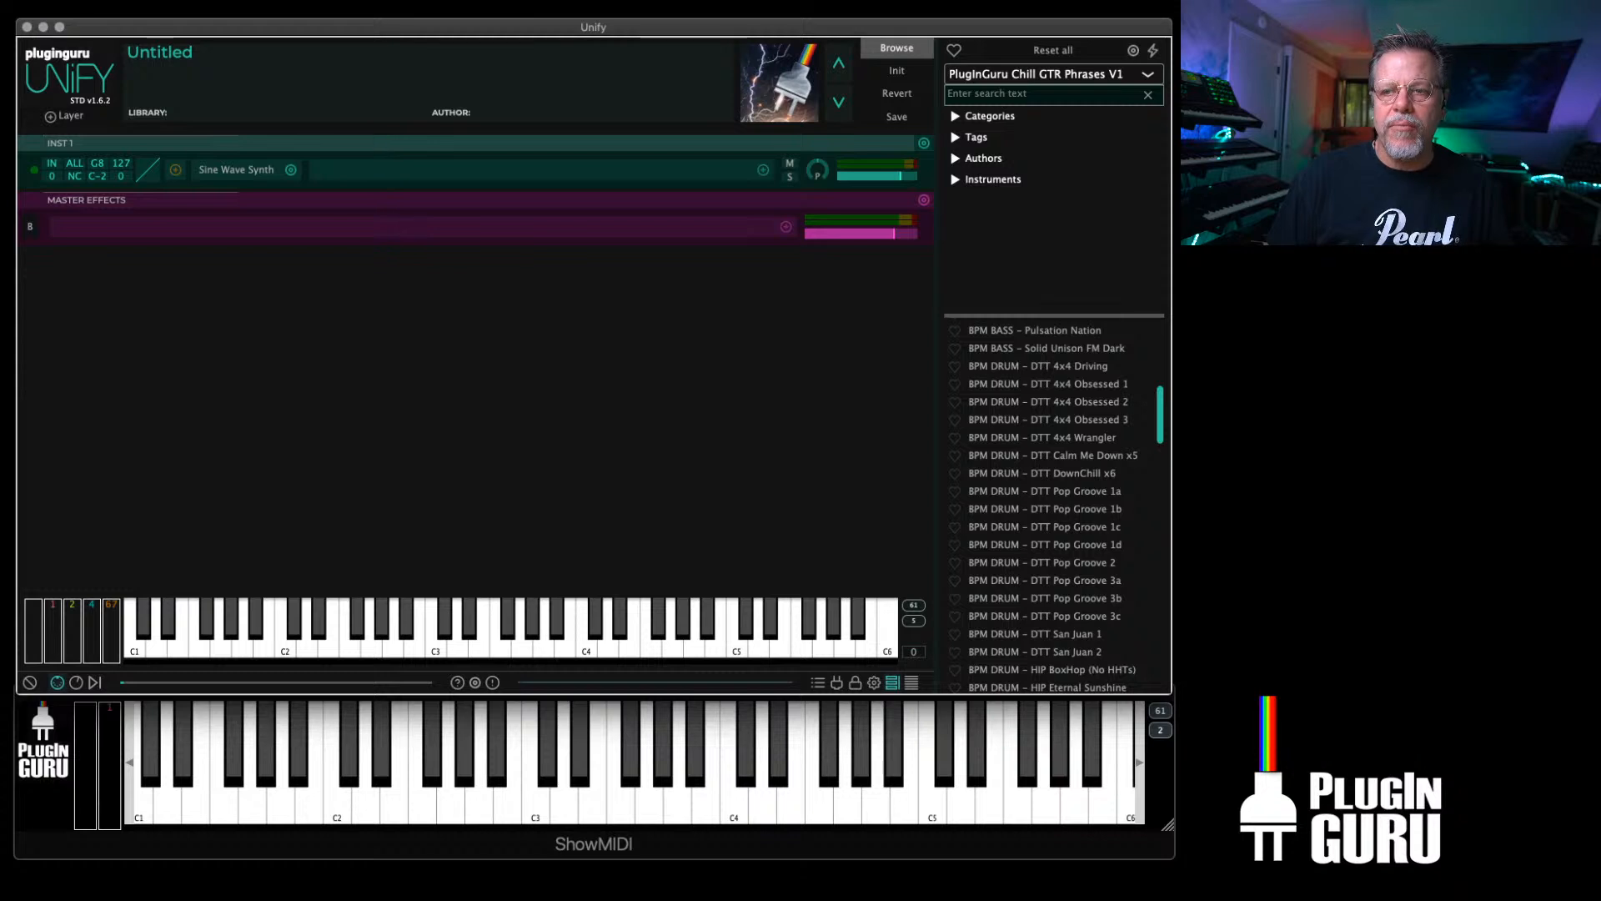
Step: Look through the standard instruments available to swap into the INST 1 layer and the audio effects available to add to it
{"action": "left_click", "coordinate": [290, 170]}
{"action": "mouse_move", "coordinate": [359, 180]}
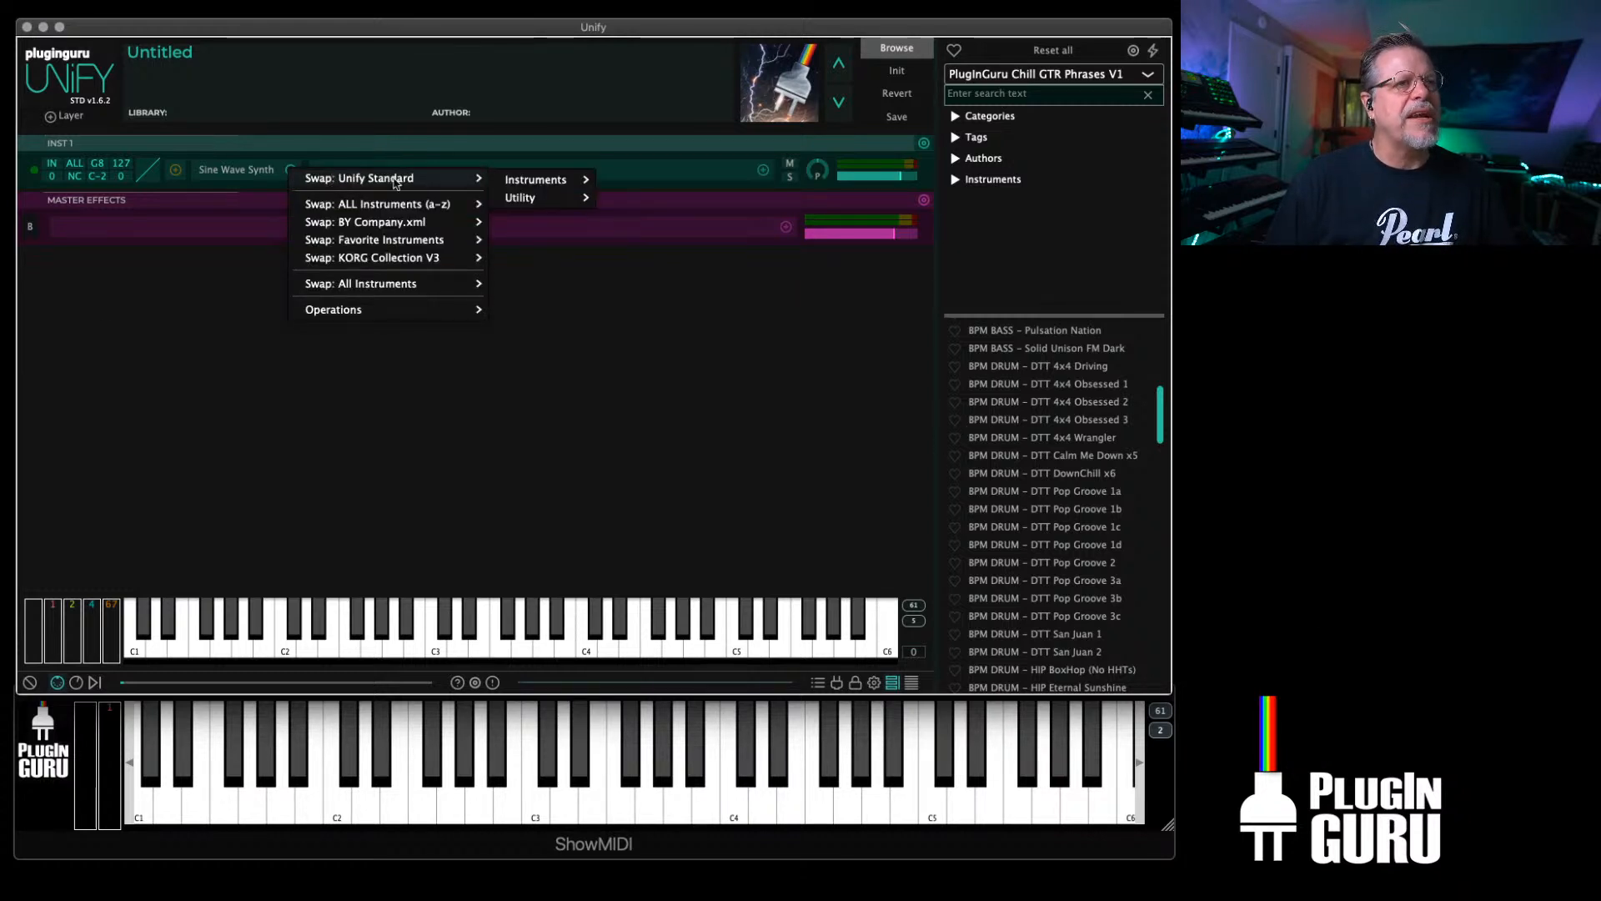
{"action": "mouse_move", "coordinate": [534, 180]}
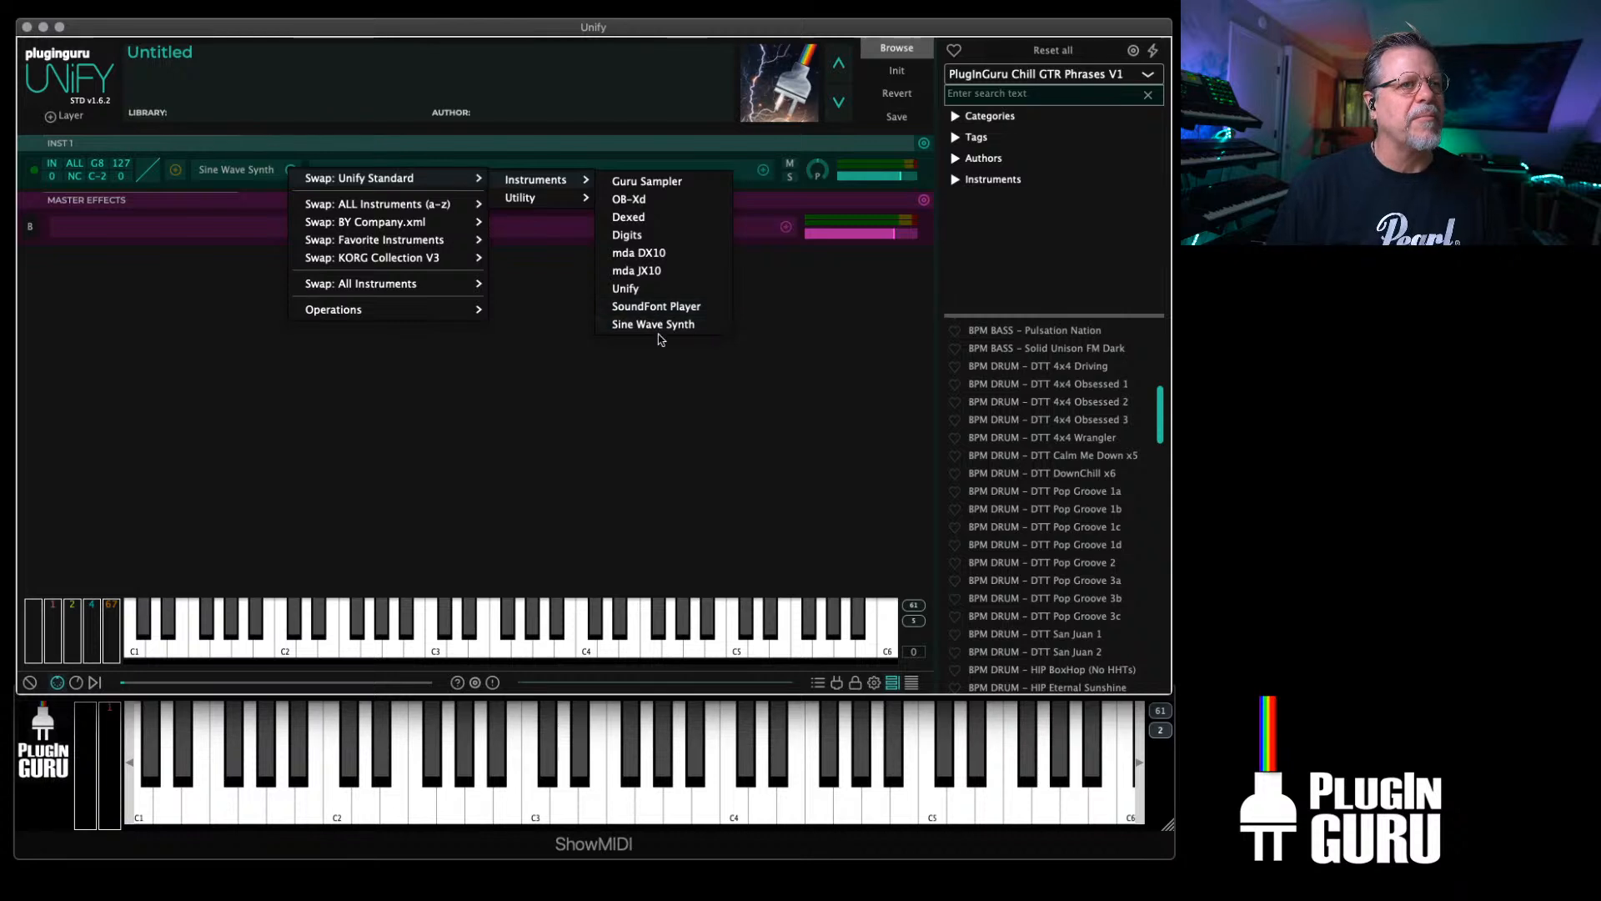
{"action": "left_click", "coordinate": [582, 383]}
{"action": "left_click", "coordinate": [764, 171]}
{"action": "mouse_move", "coordinate": [746, 177]}
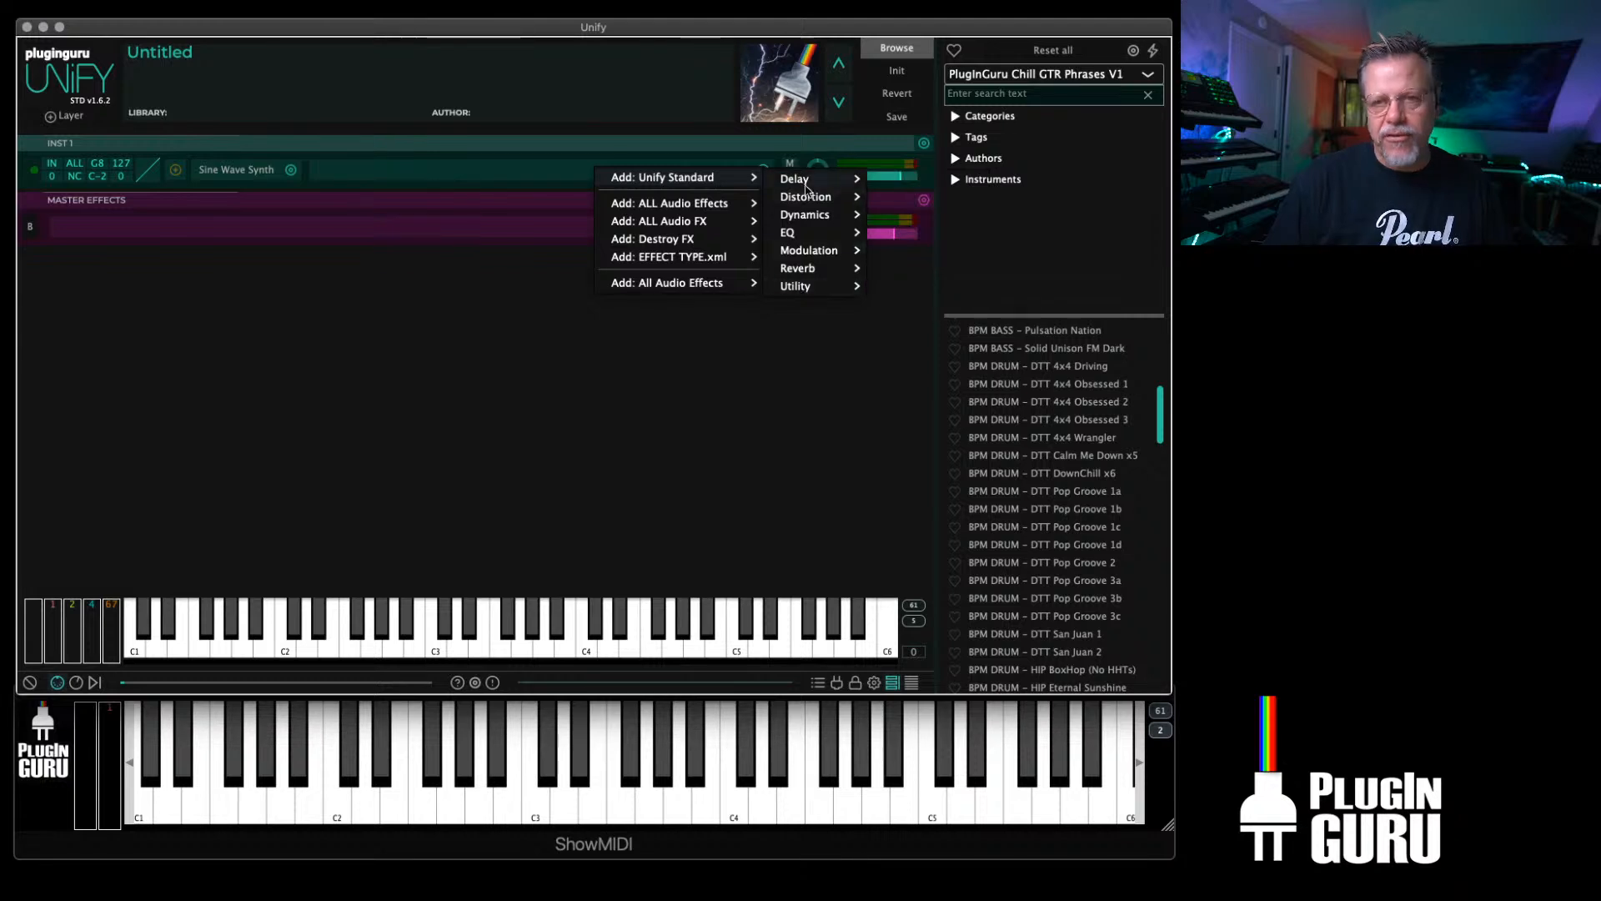
{"action": "mouse_move", "coordinate": [671, 283]}
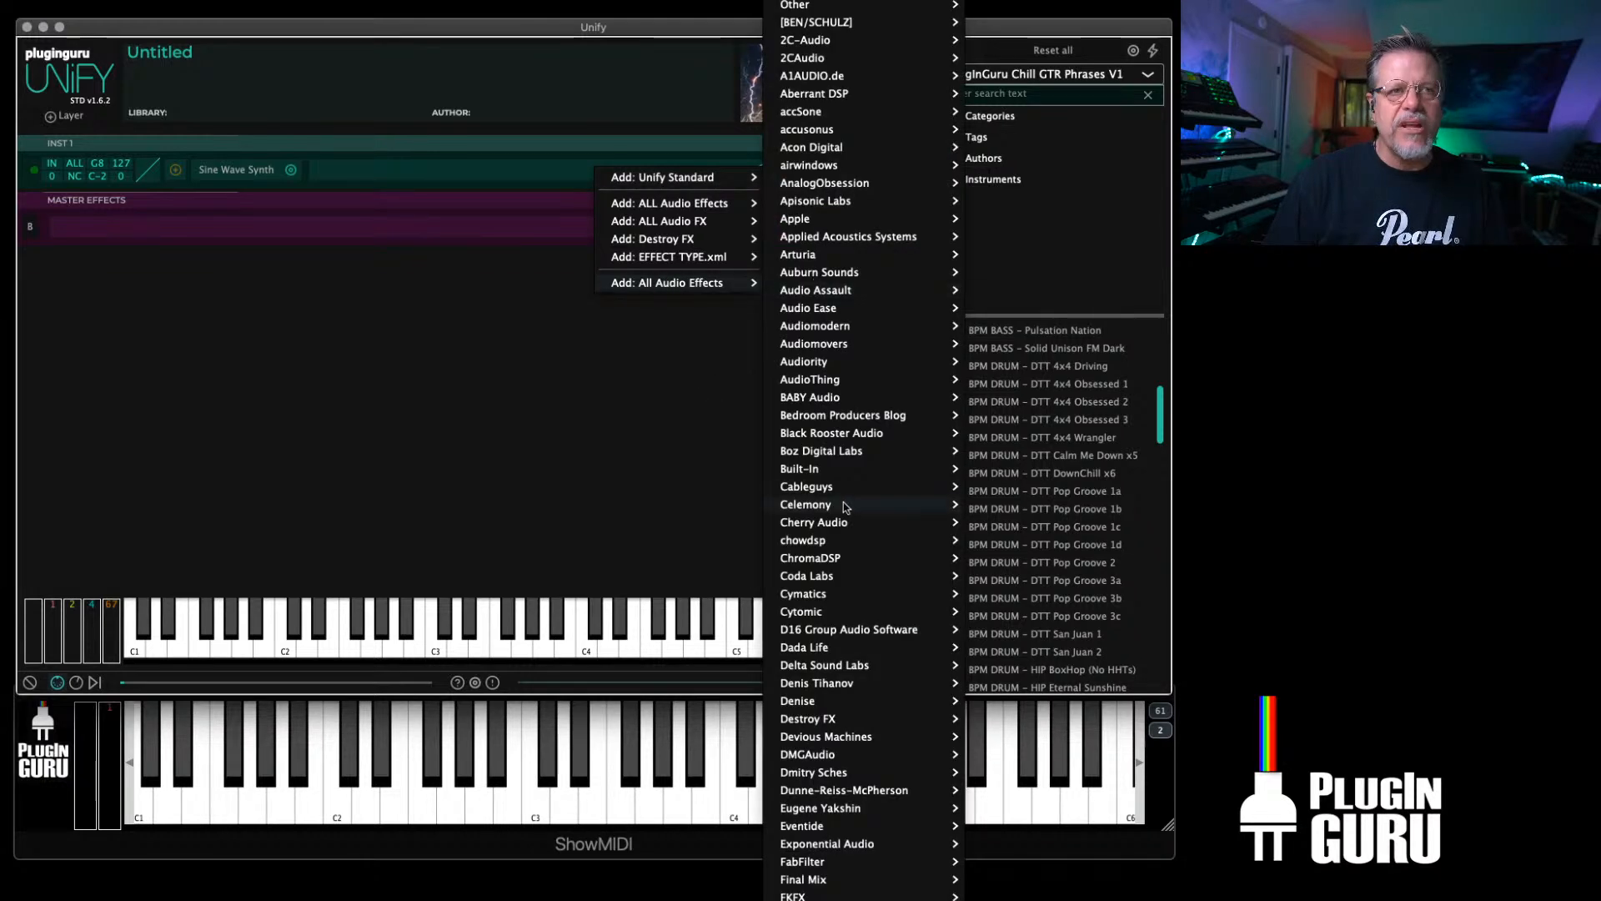
{"action": "mouse_move", "coordinate": [851, 506]}
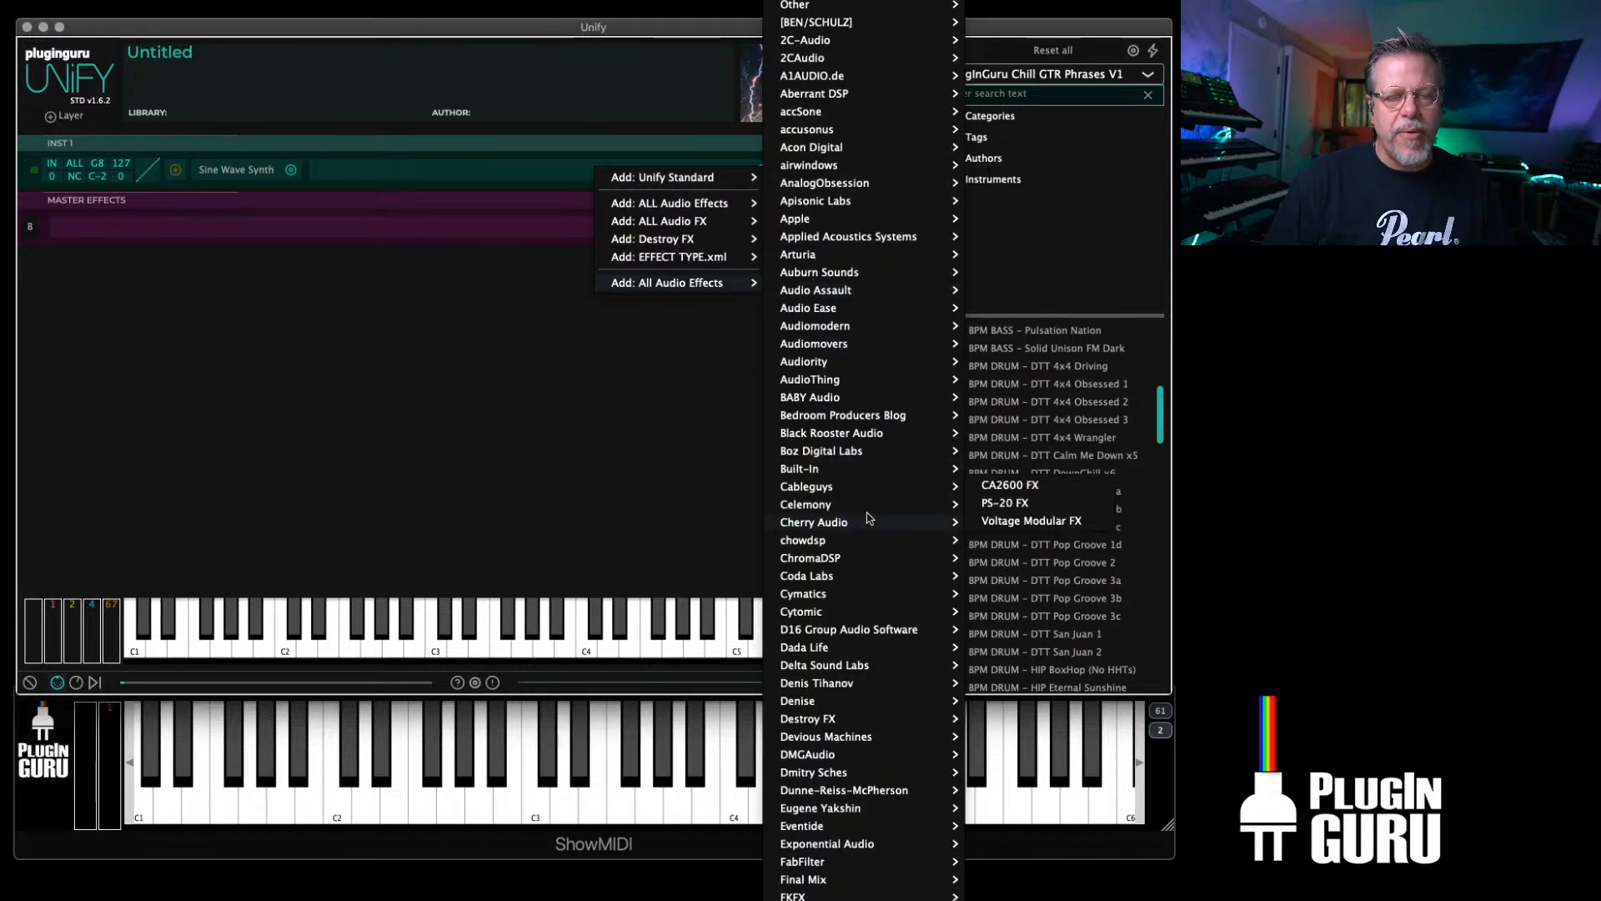
{"action": "left_click", "coordinate": [530, 466]}
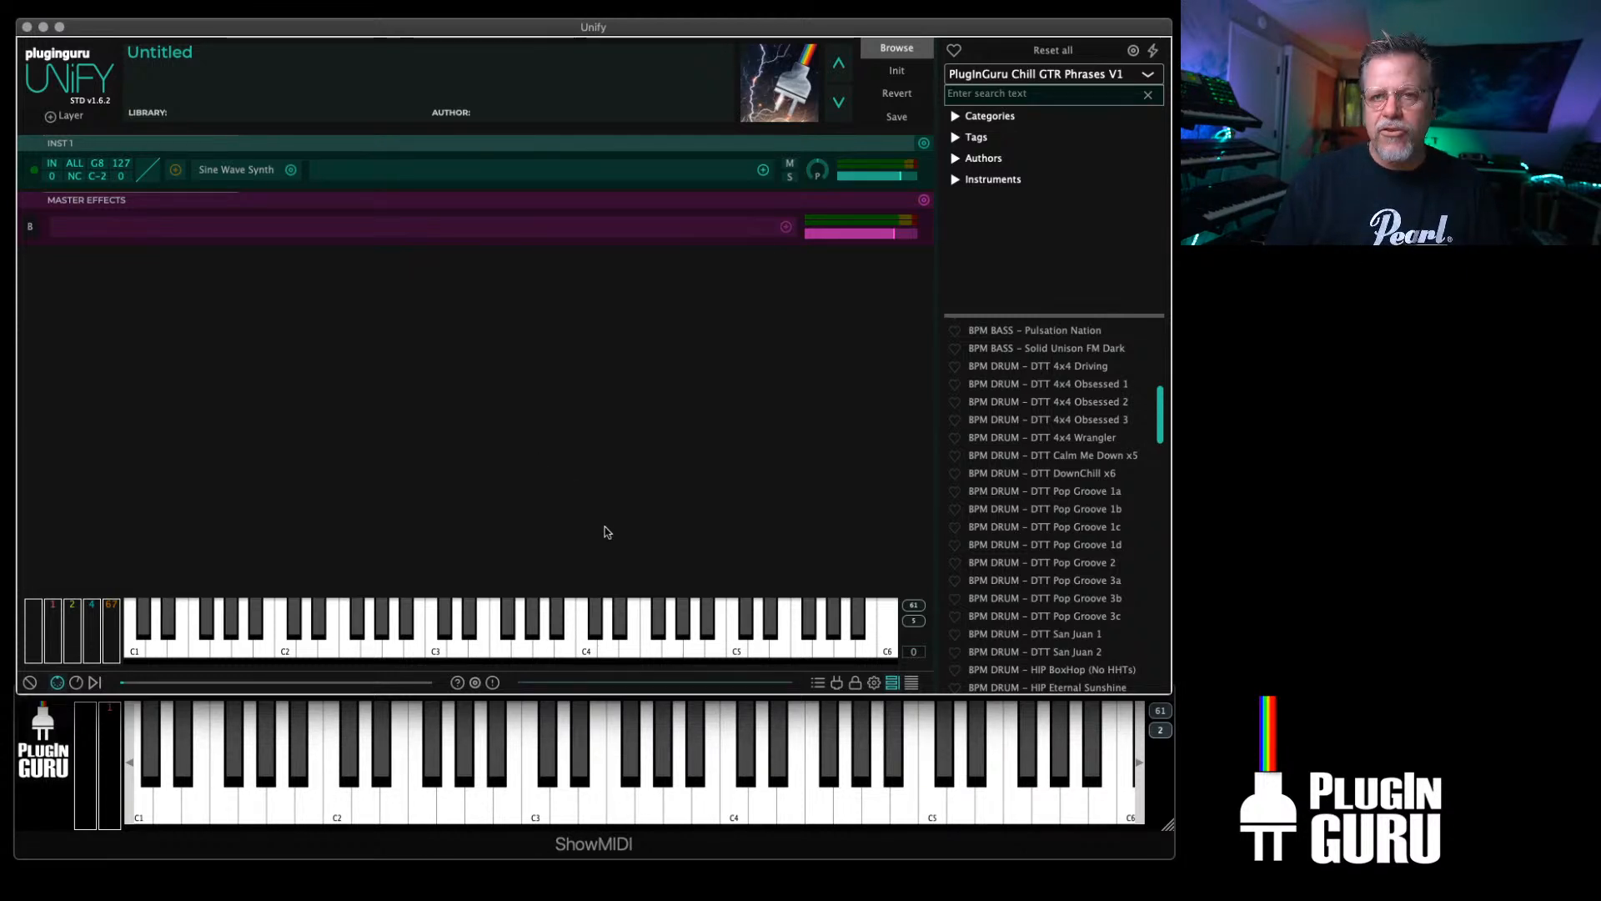
Step: Replace the INST 1 layer's Sine Wave Synth with Guru Sampler and load zNOISE – Red Paper Worms from BASIC WAVEFORMS
{"action": "left_click", "coordinate": [294, 170]}
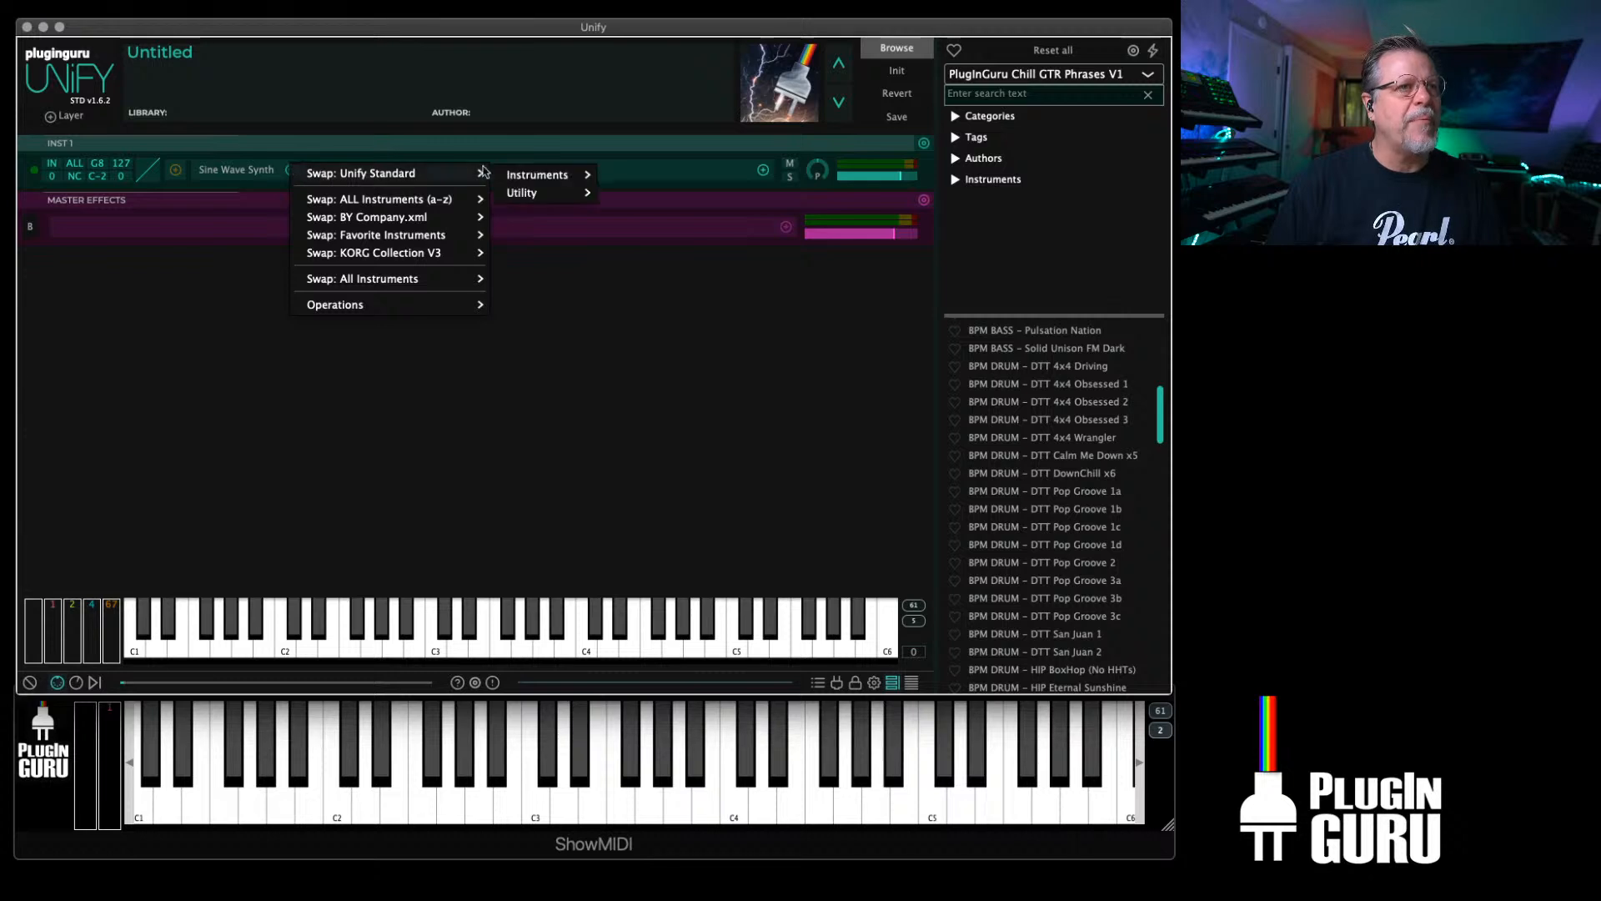
{"action": "left_click", "coordinate": [680, 178]}
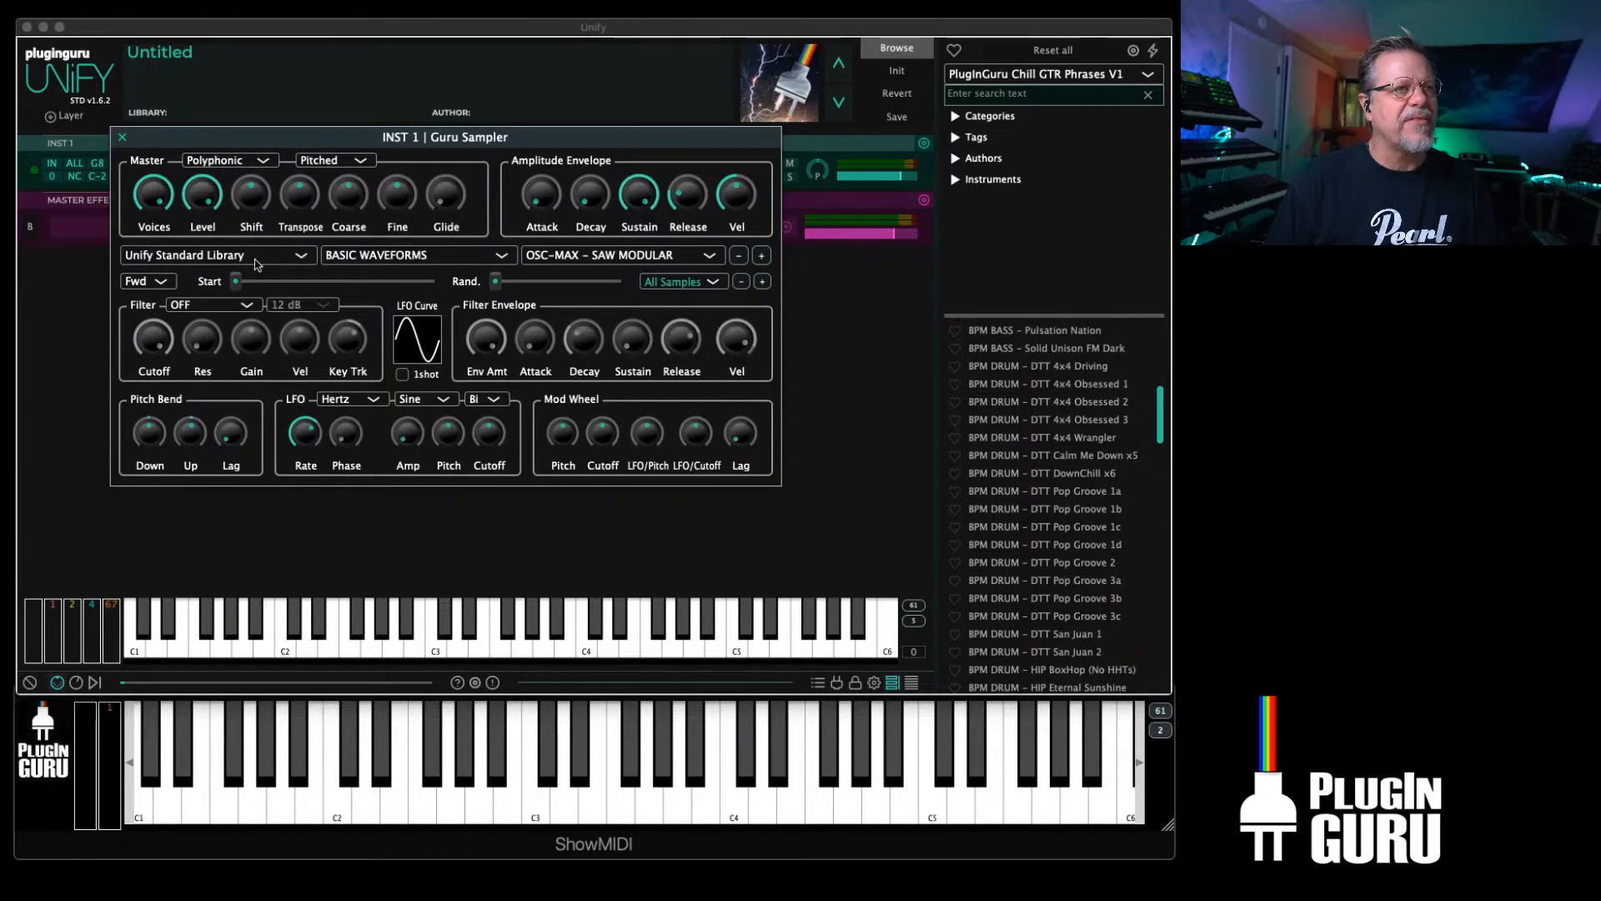
{"action": "left_click", "coordinate": [473, 257]}
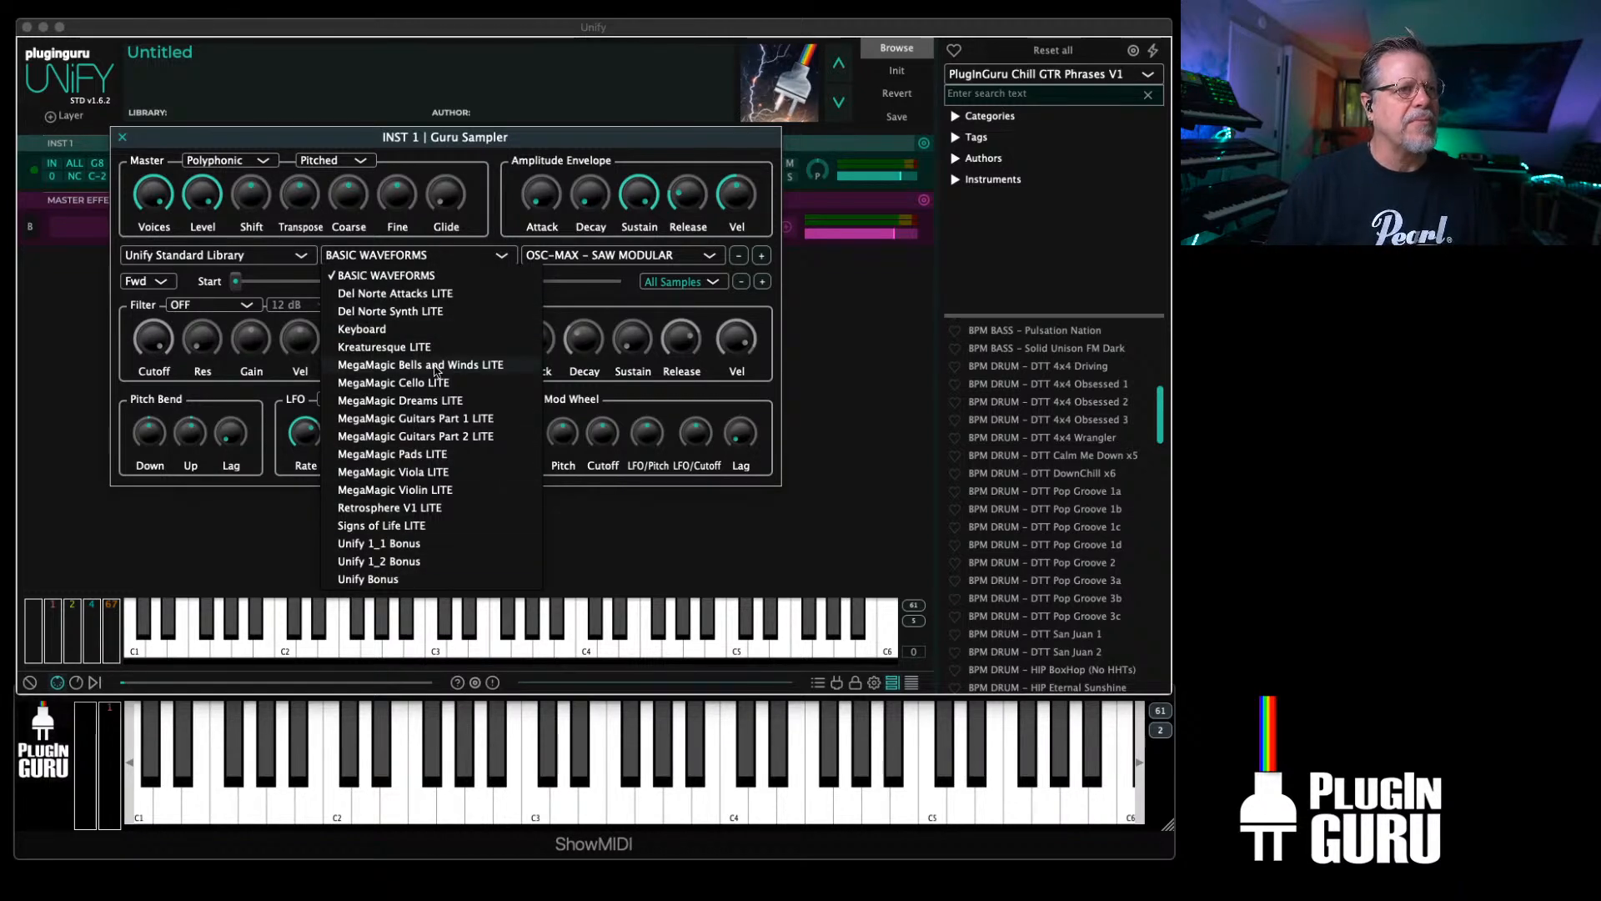
{"action": "left_click", "coordinate": [603, 259]}
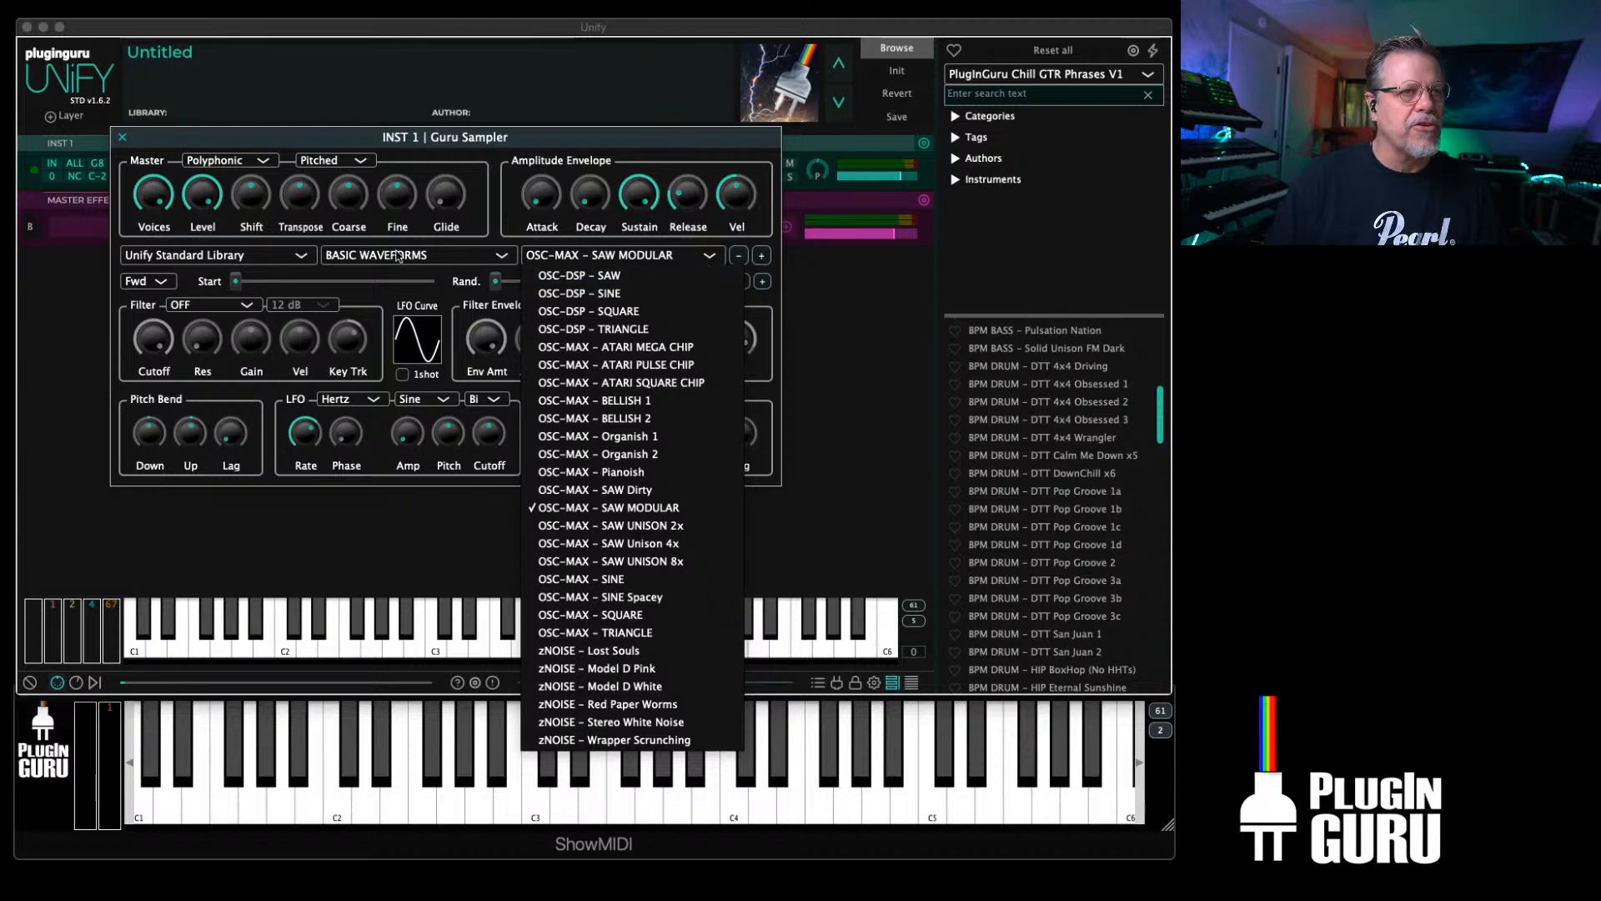
{"action": "left_click", "coordinate": [618, 707]}
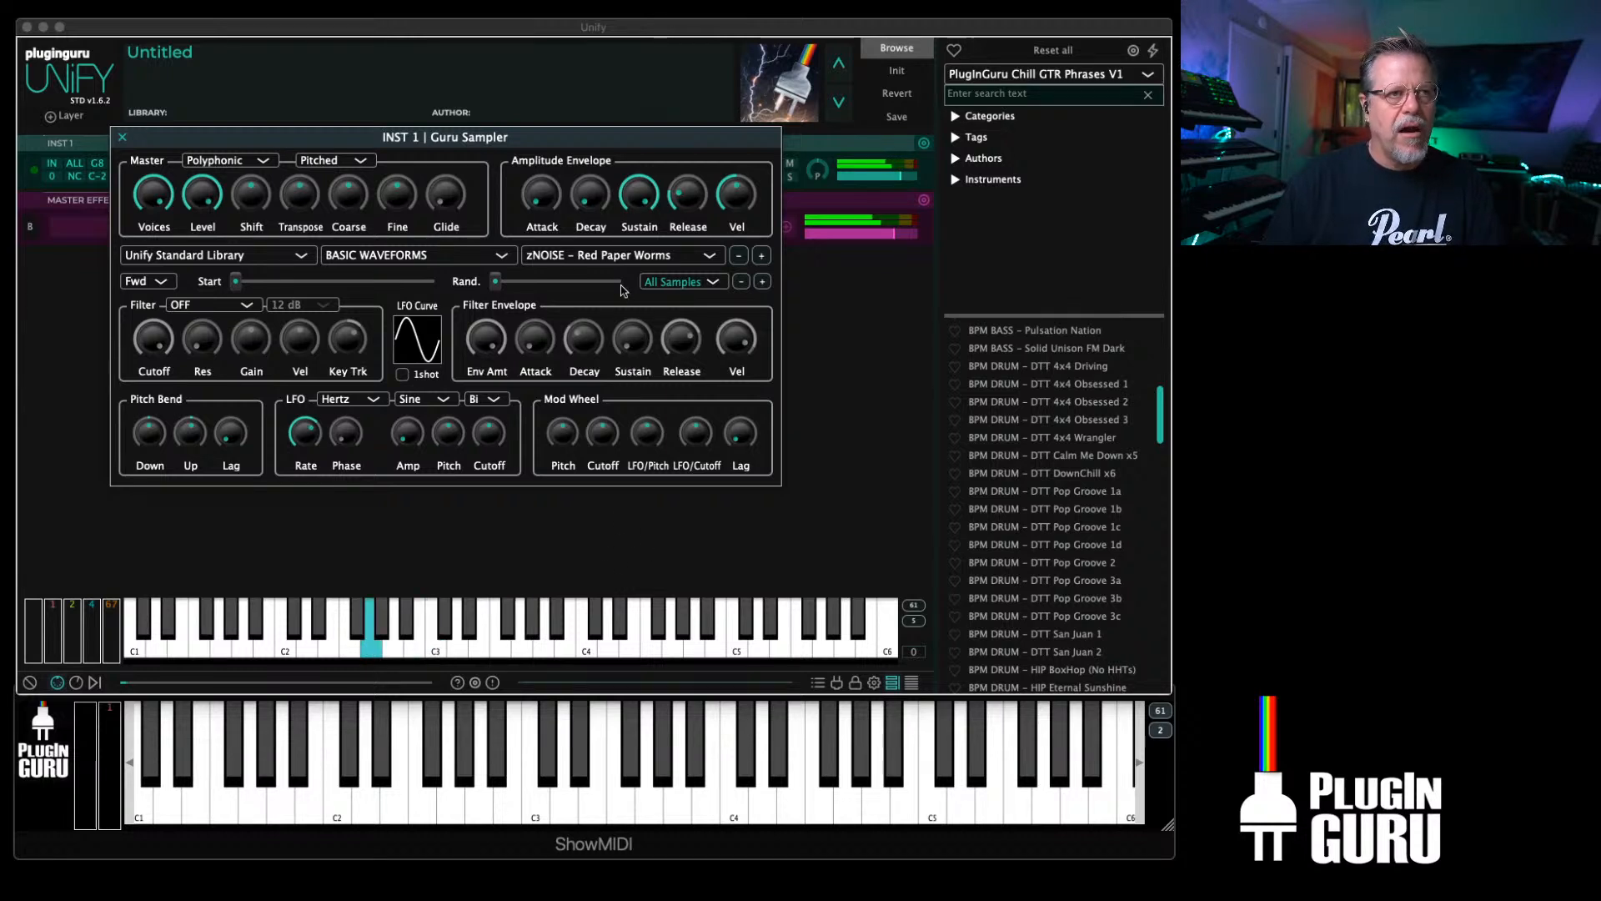
Step: Advance the sampler through zNOISE – Stereo White Noise to zNOISE – Wrapper Scrunching and close the Guru Sampler editor
{"action": "left_click", "coordinate": [762, 257]}
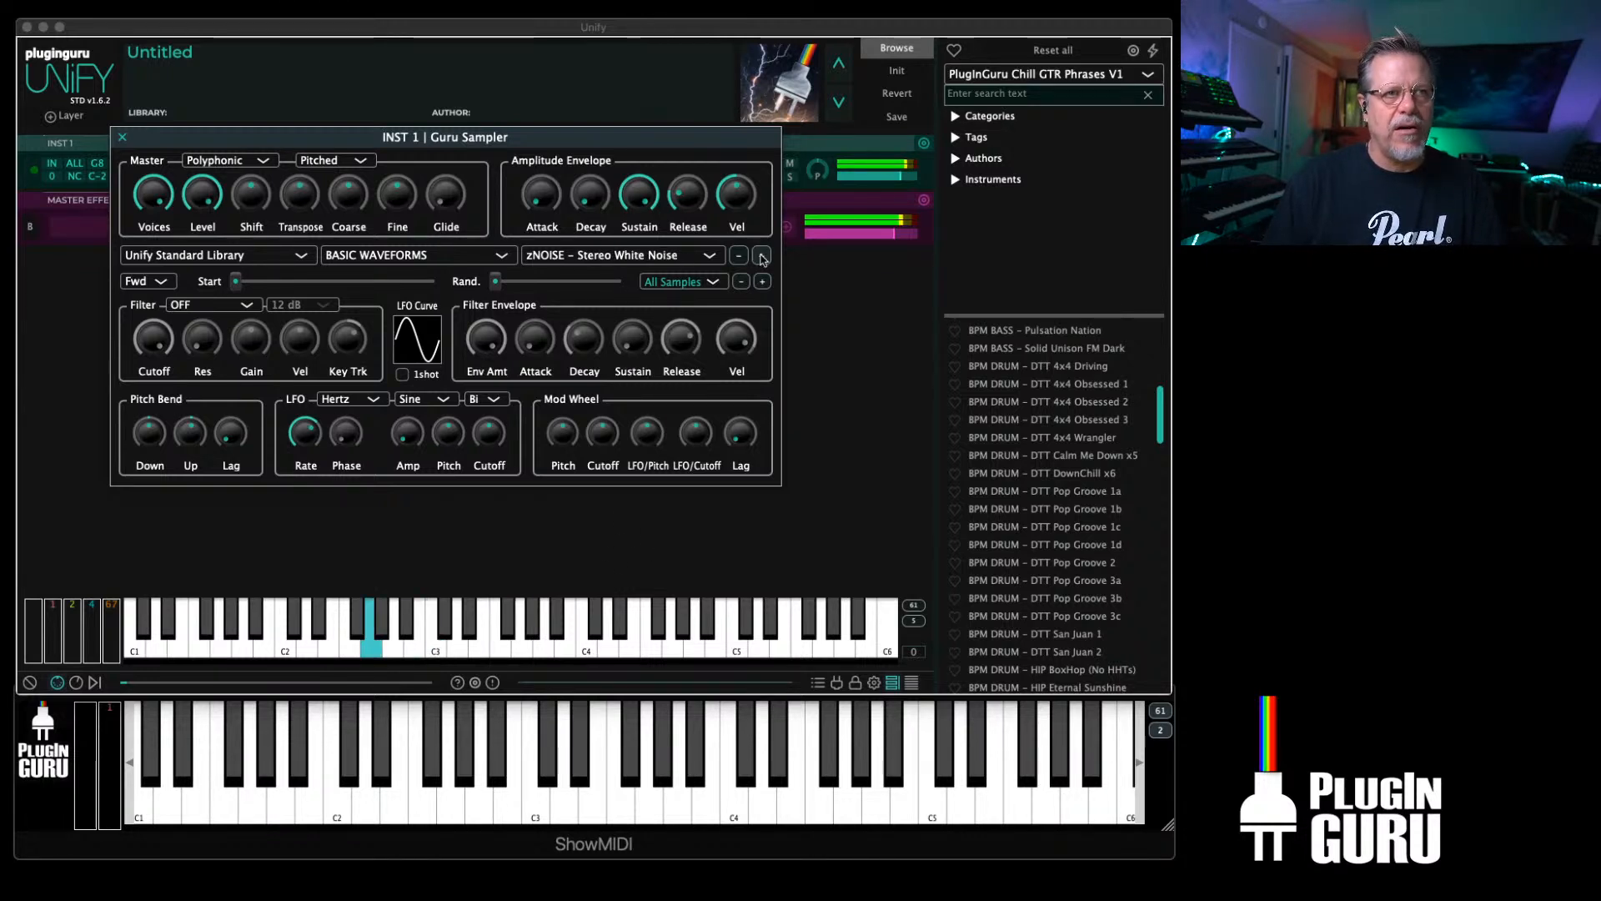
{"action": "left_click", "coordinate": [761, 257]}
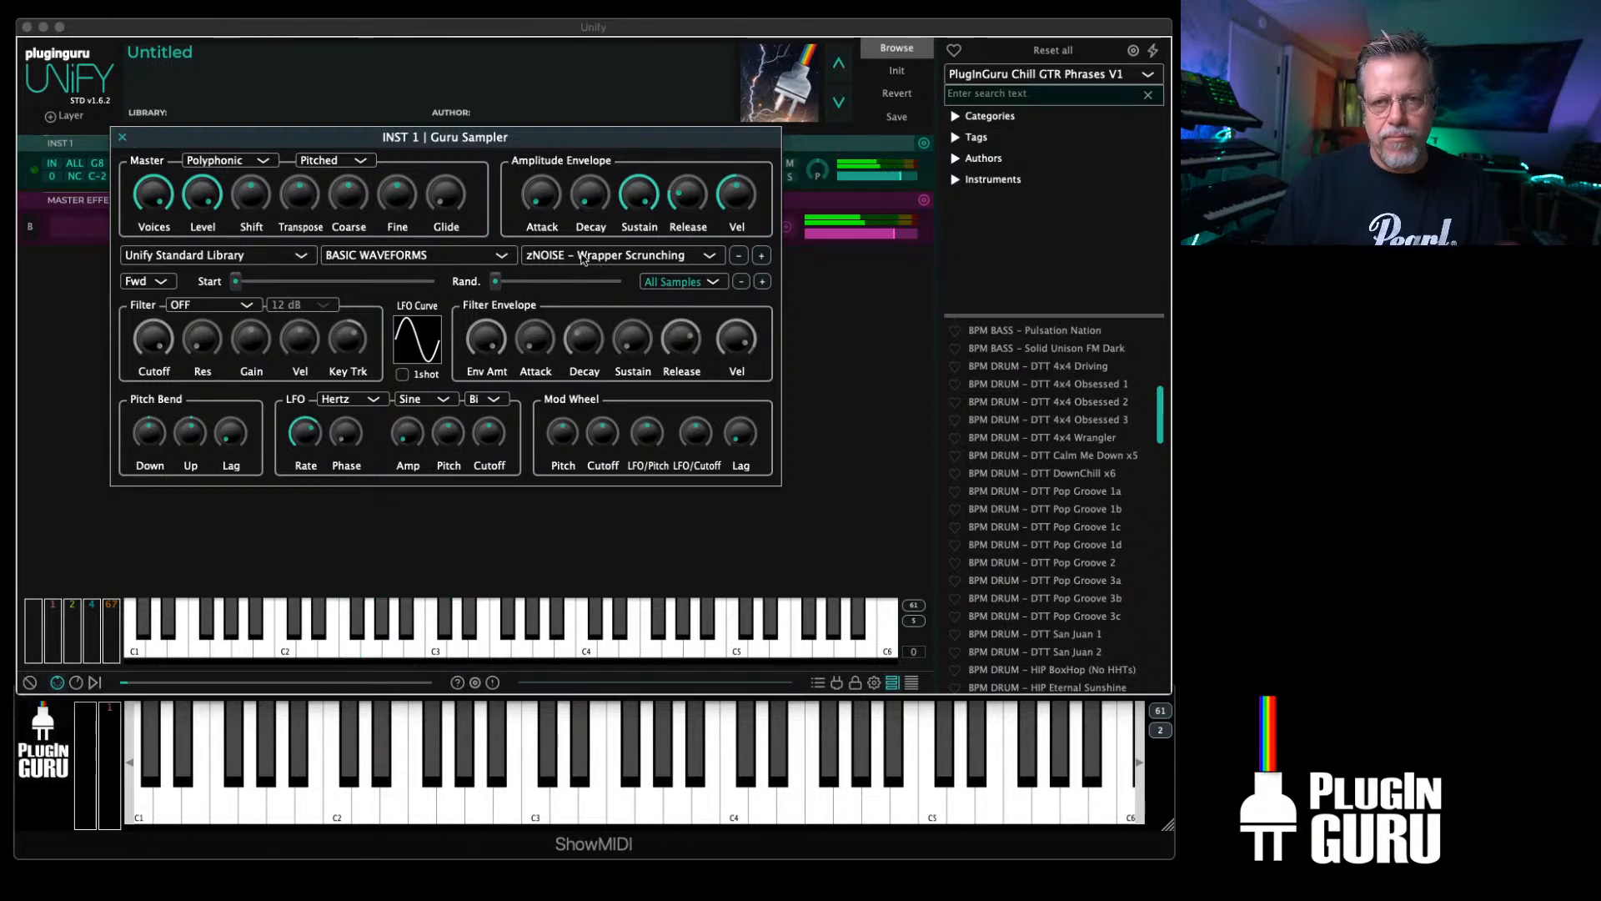
{"action": "left_click", "coordinate": [122, 137]}
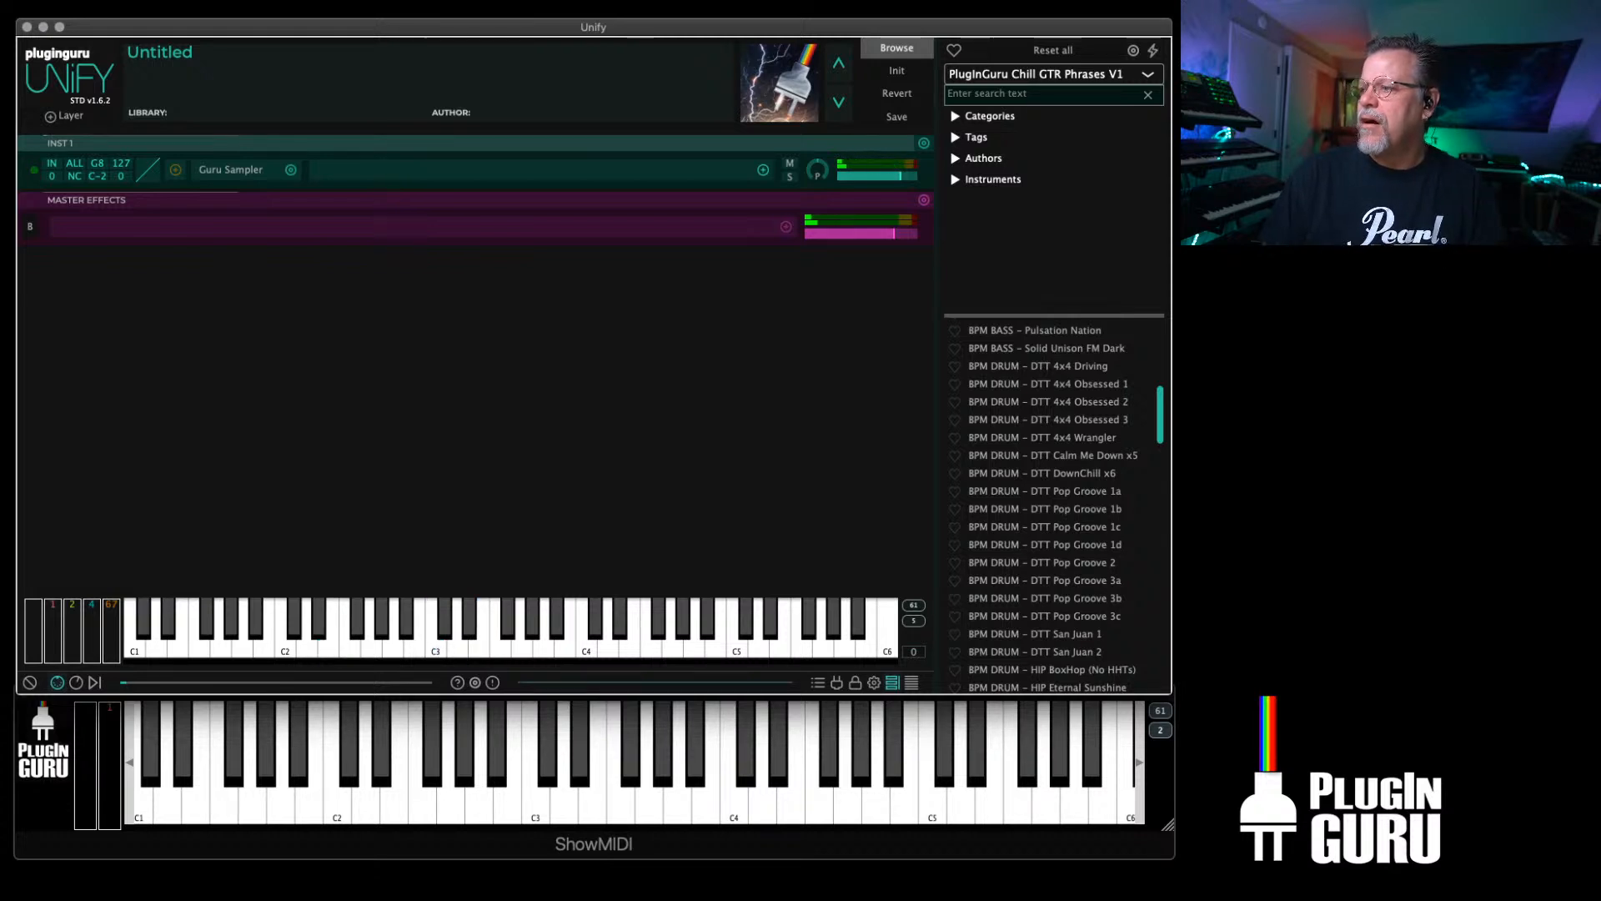
Step: Switch to the browser, bring the IK Multimedia 25th Anniversary Group Buy page on screen and accept its cookies
{"action": "key", "text": "super+Tab"}
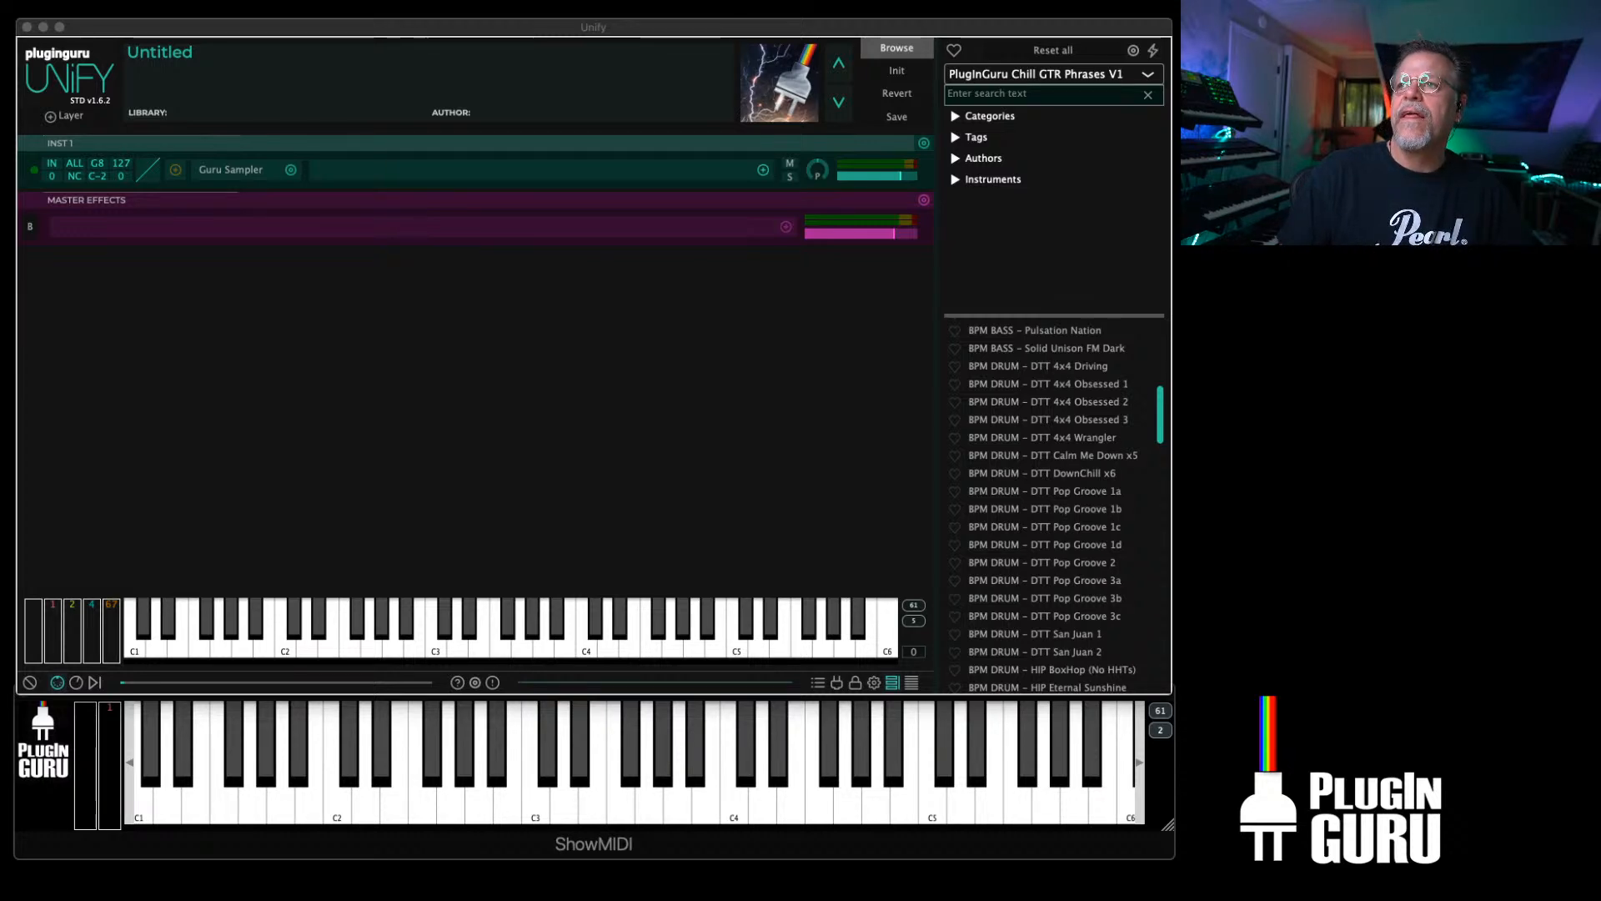
{"action": "left_click_drag", "start_coordinate": [1600, 55], "coordinate": [753, 35]}
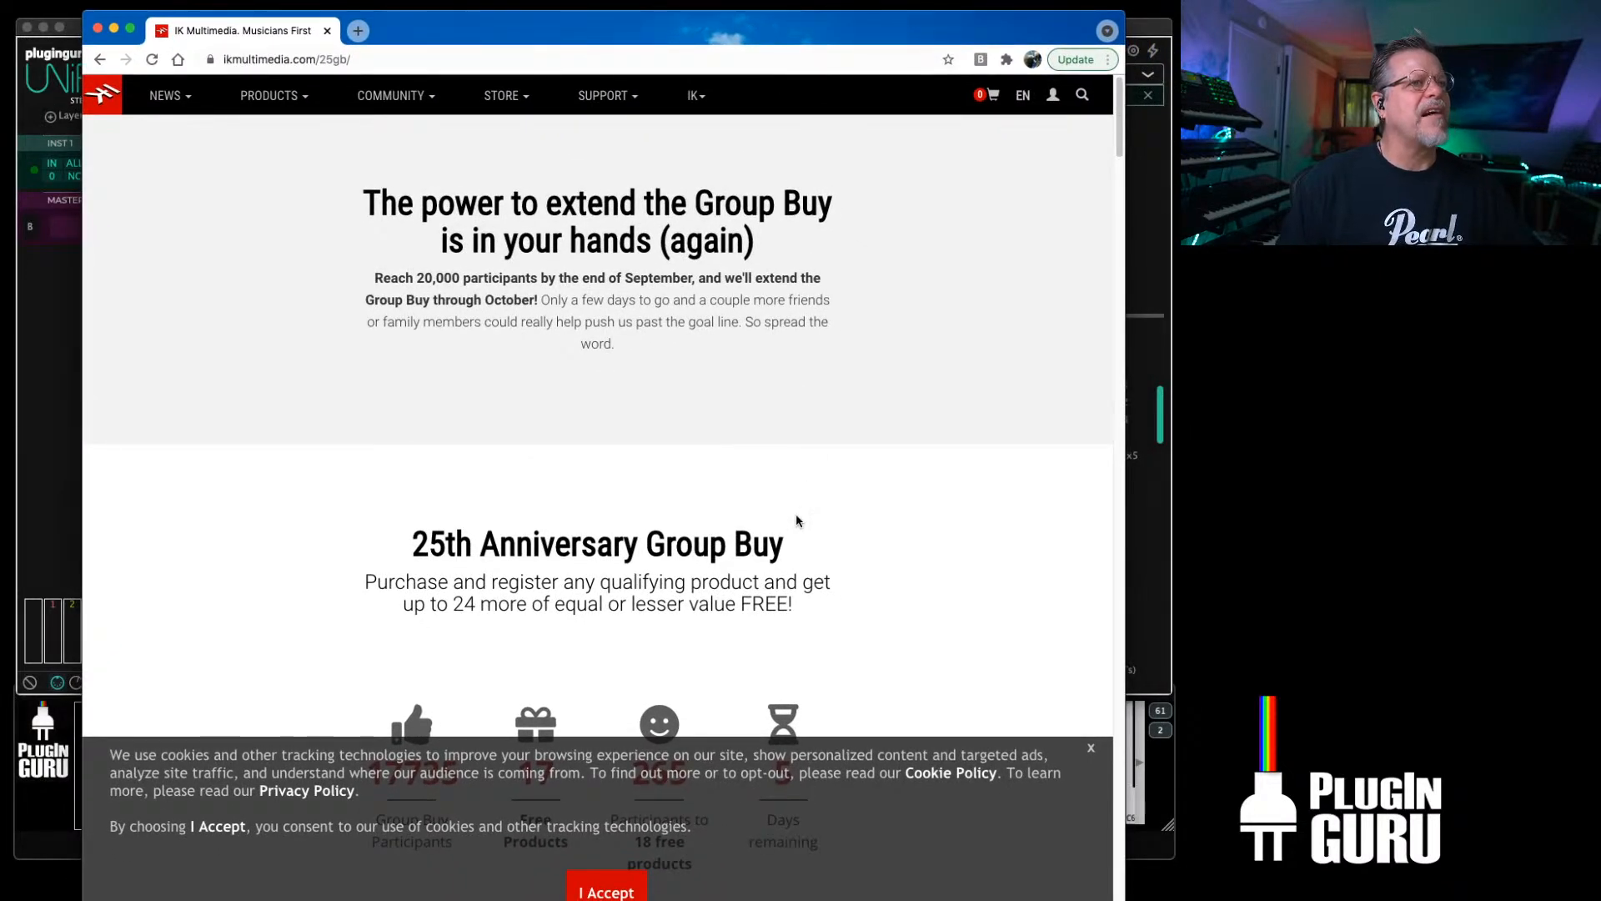
{"action": "scroll", "coordinate": [804, 517], "scroll_direction": "down", "scroll_amount": 4}
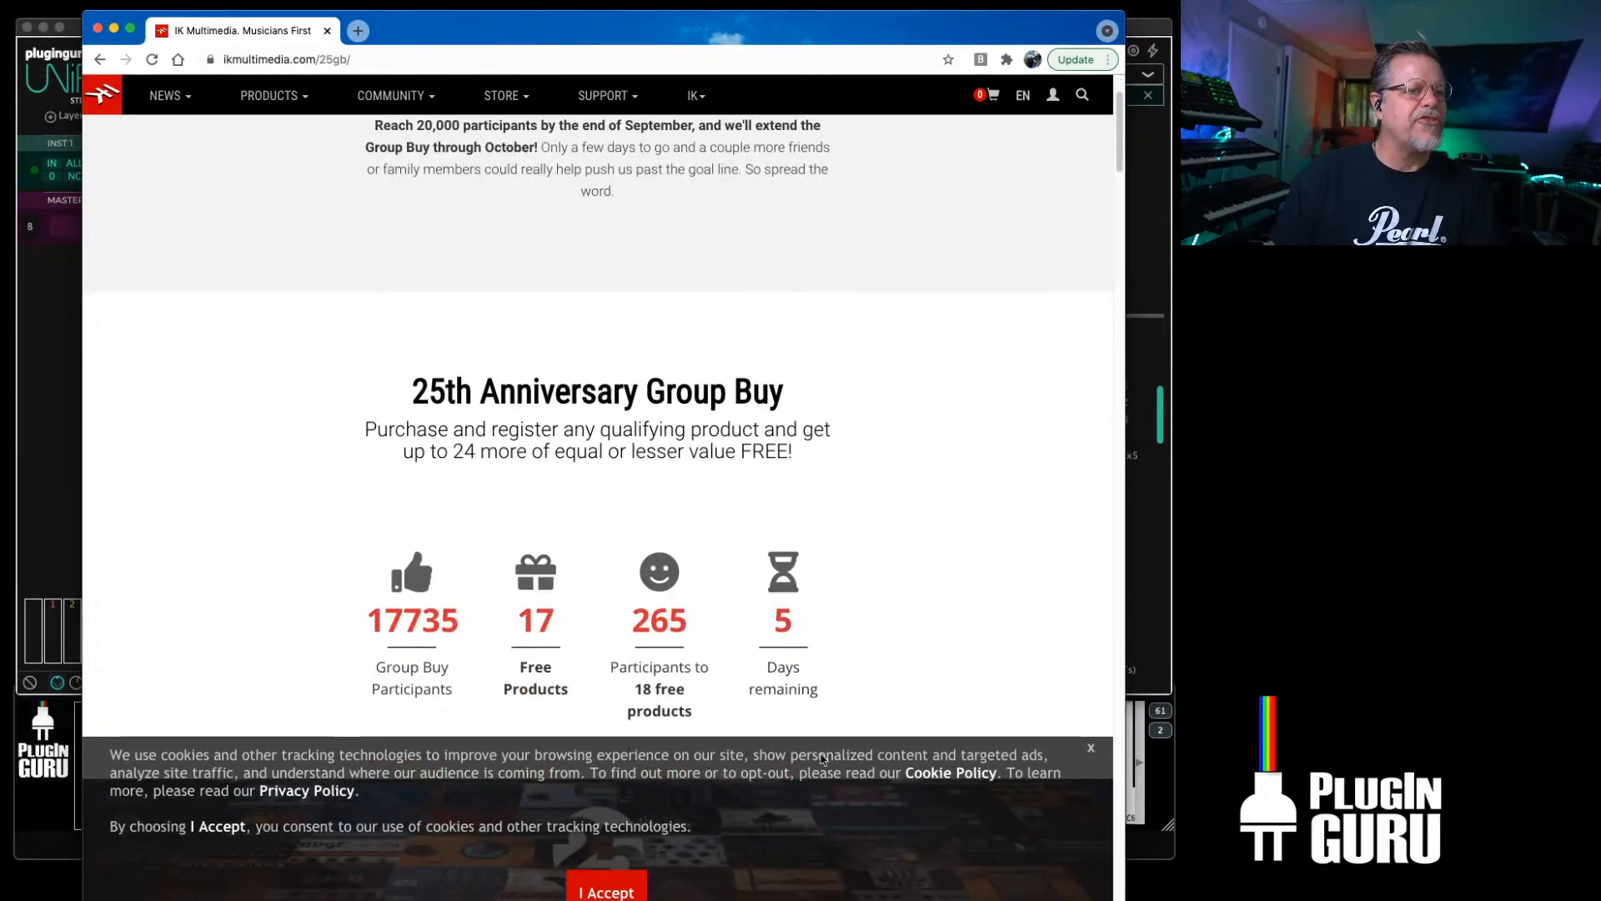
{"action": "left_click", "coordinate": [602, 888]}
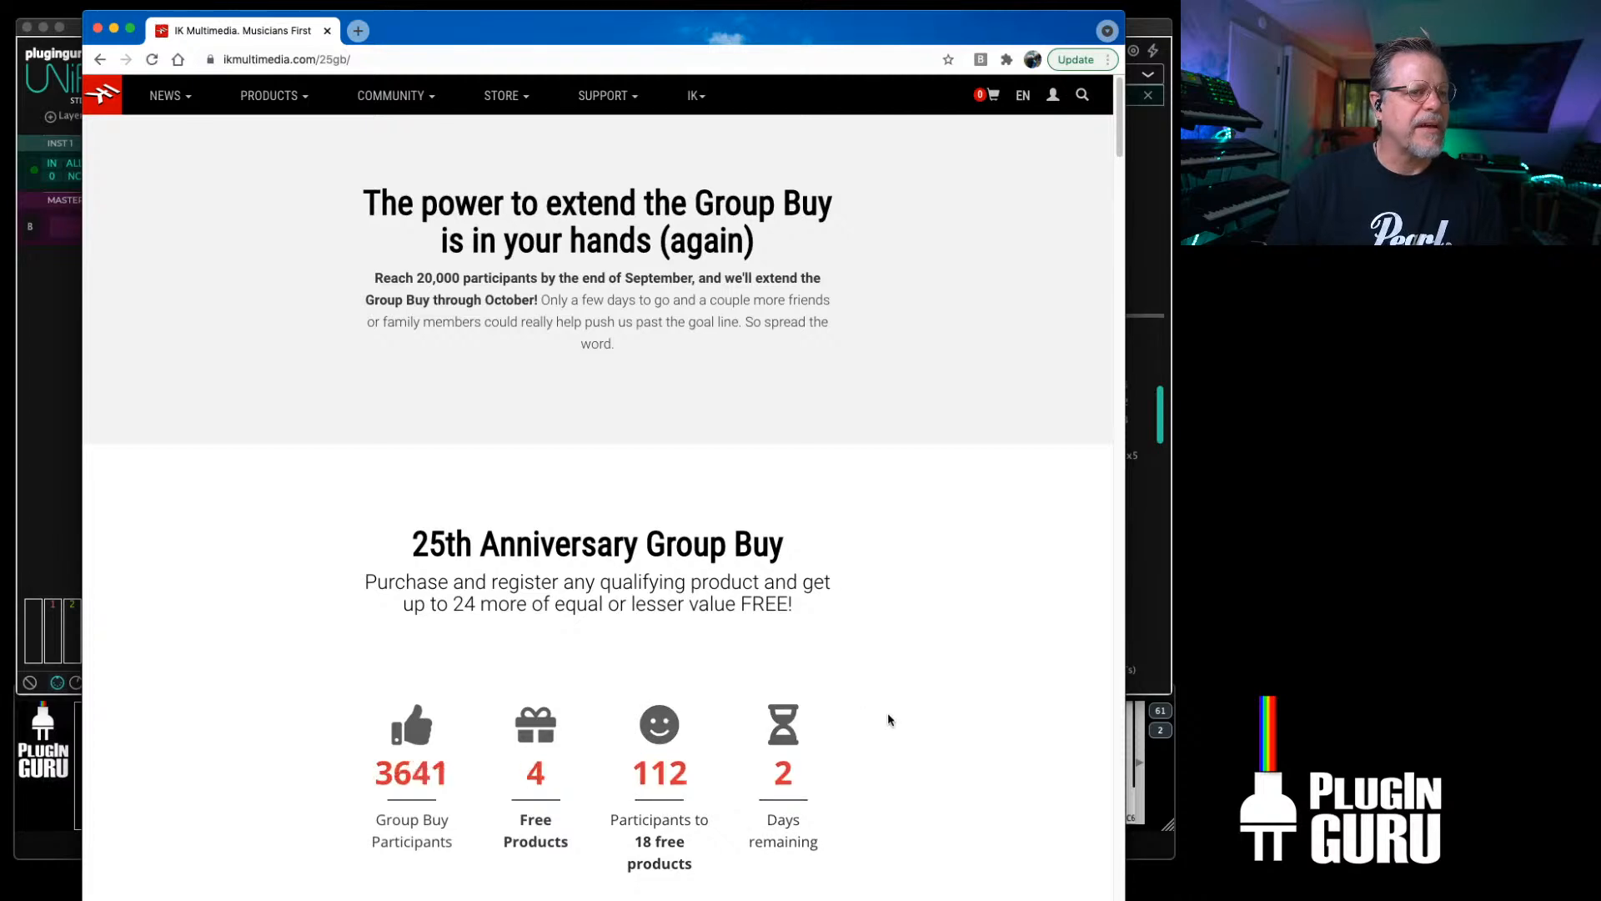
Step: Examine the Group Buy's participant, free product and remaining days counters and its 25th anniversary banner
{"action": "scroll", "coordinate": [894, 713], "scroll_direction": "down", "scroll_amount": 4}
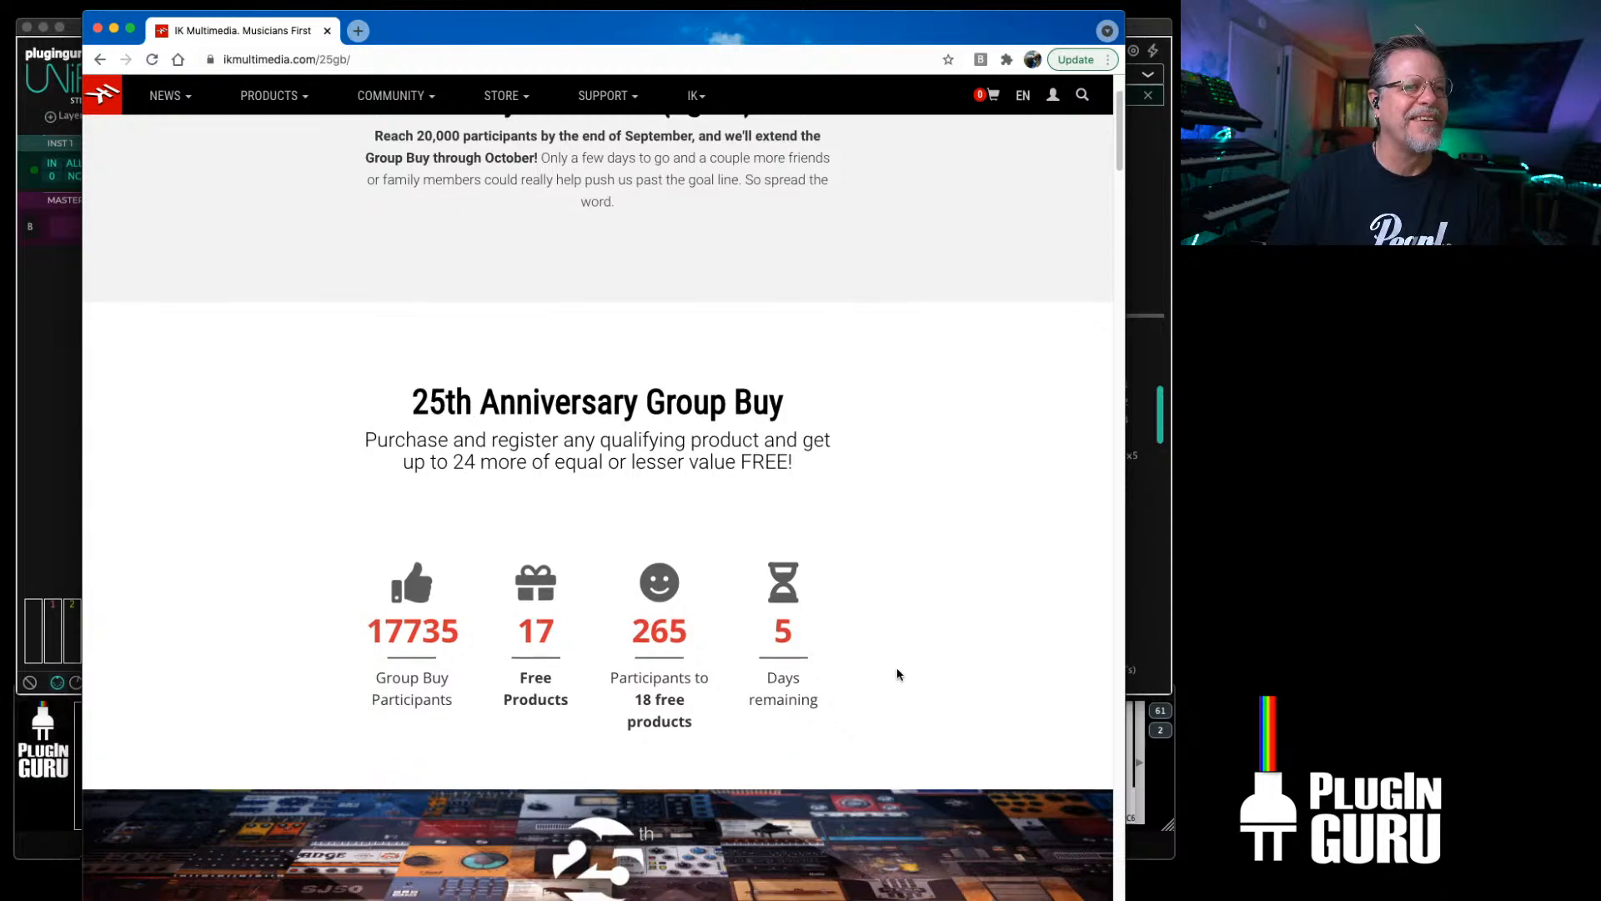
{"action": "scroll", "coordinate": [897, 649], "scroll_direction": "down", "scroll_amount": 2}
{"action": "scroll", "coordinate": [903, 651], "scroll_direction": "down", "scroll_amount": 5}
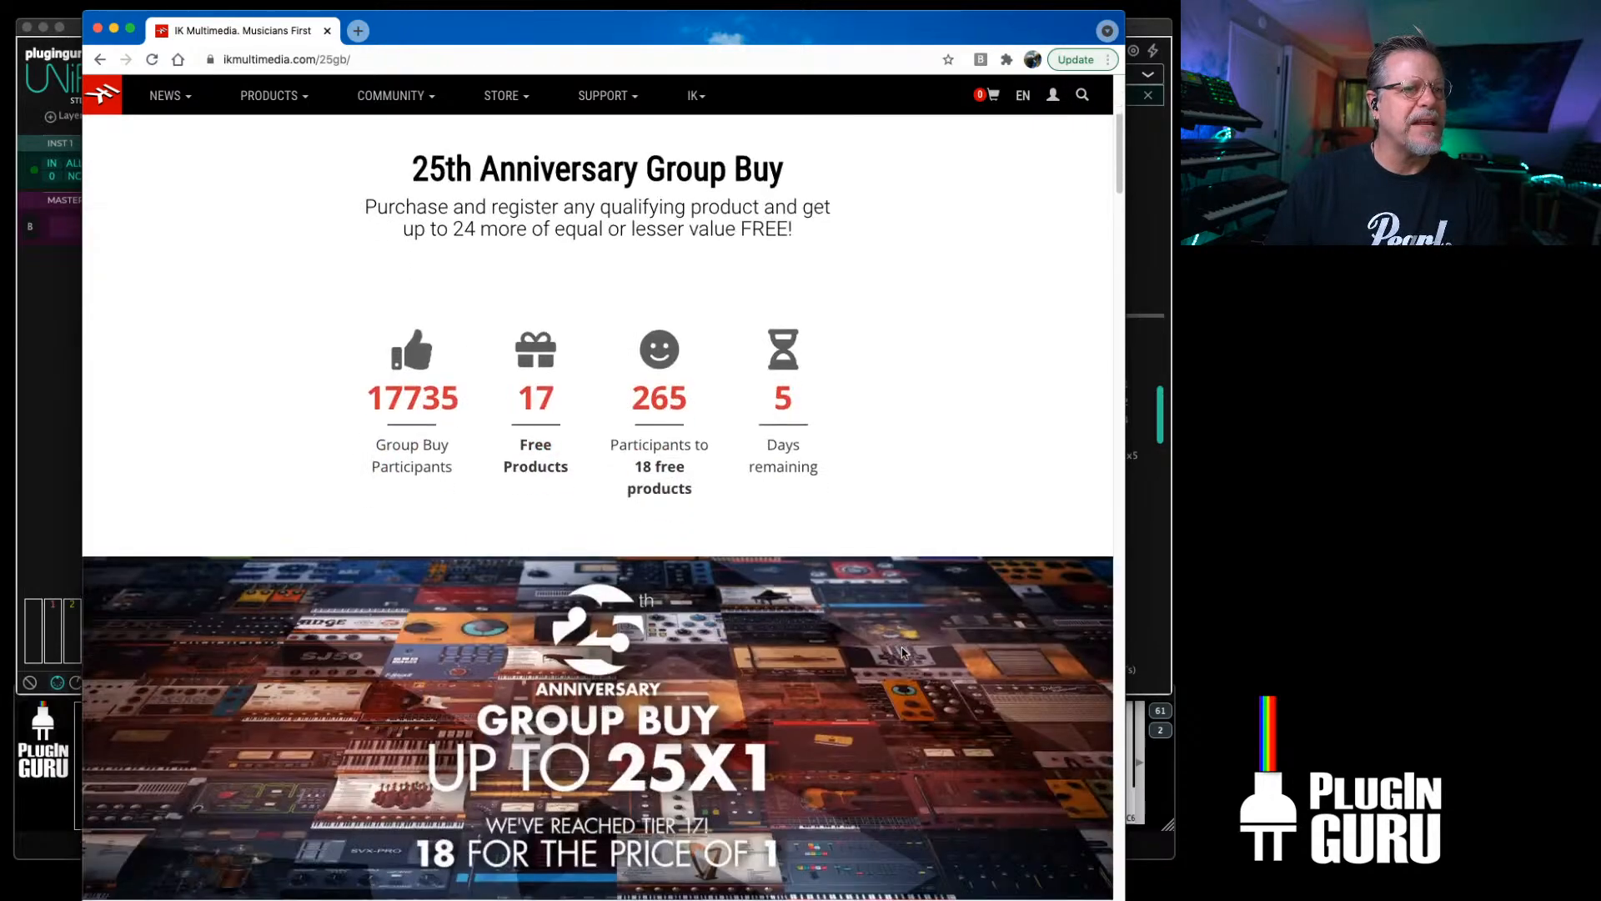
{"action": "scroll", "coordinate": [902, 654], "scroll_direction": "down", "scroll_amount": 4}
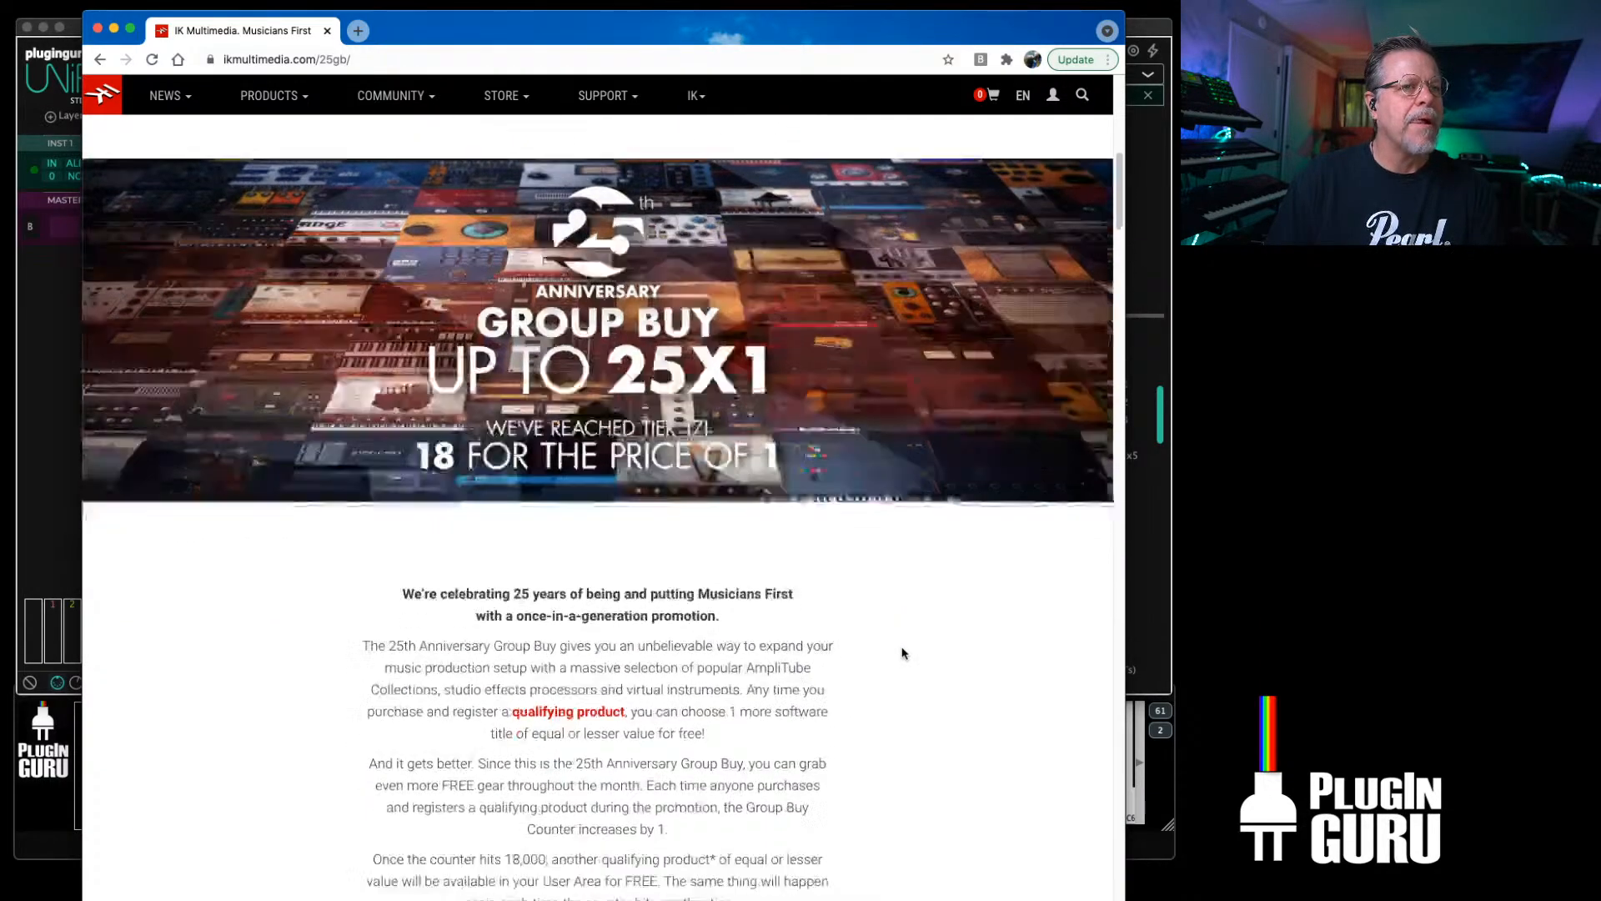
{"action": "scroll", "coordinate": [903, 653], "scroll_direction": "up", "scroll_amount": 6}
{"action": "scroll", "coordinate": [903, 653], "scroll_direction": "up", "scroll_amount": 2}
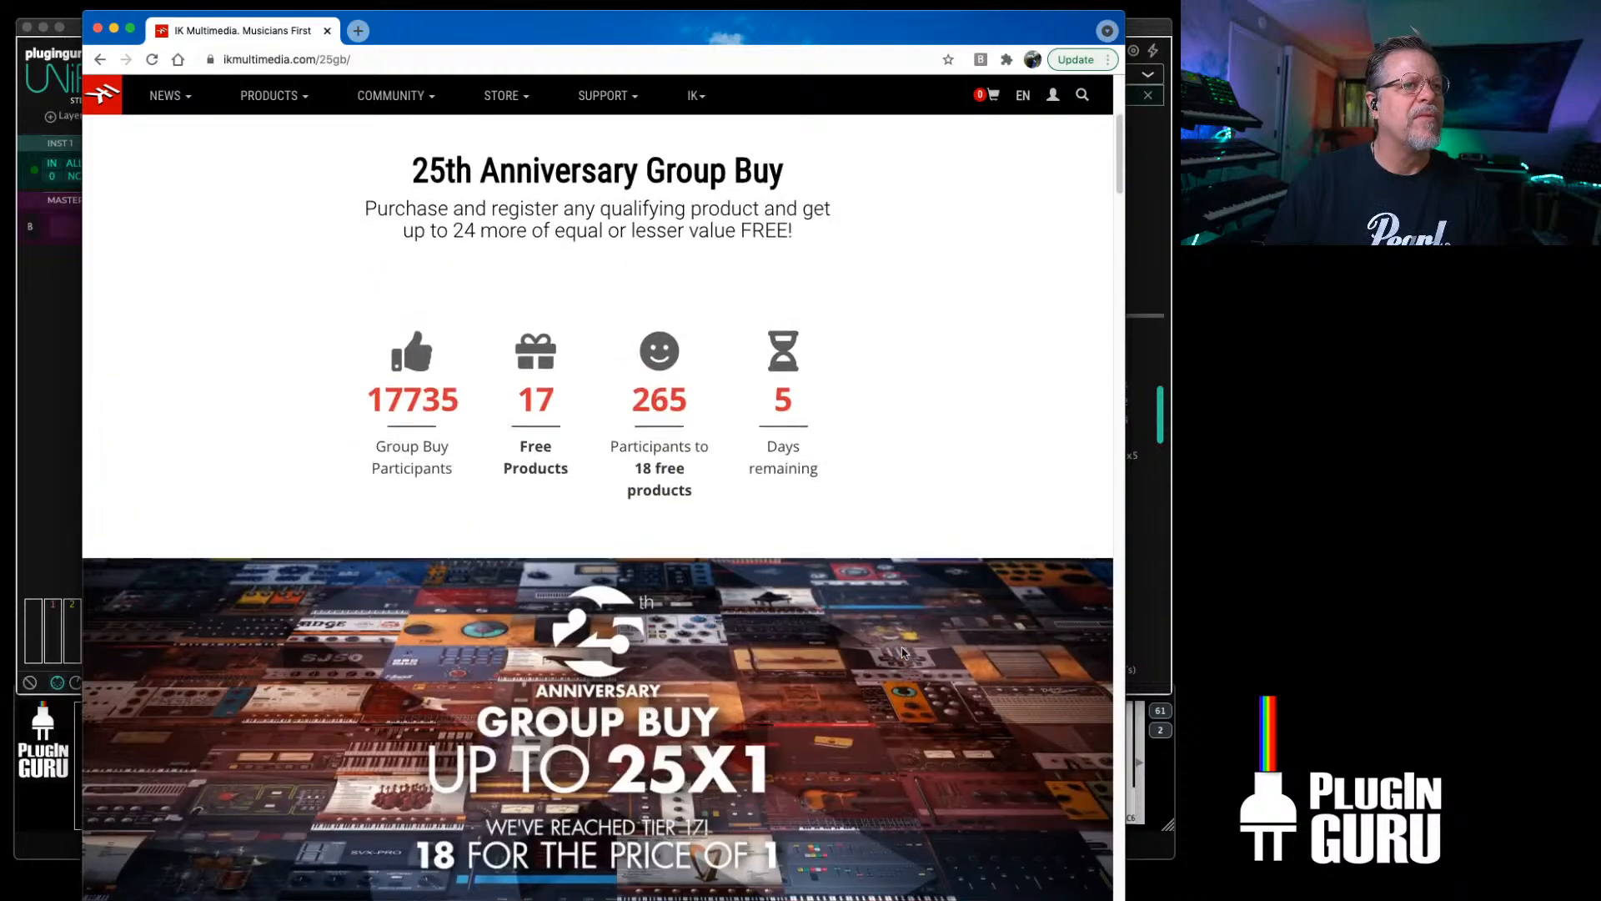
{"action": "scroll", "coordinate": [848, 508], "scroll_direction": "up", "scroll_amount": 4}
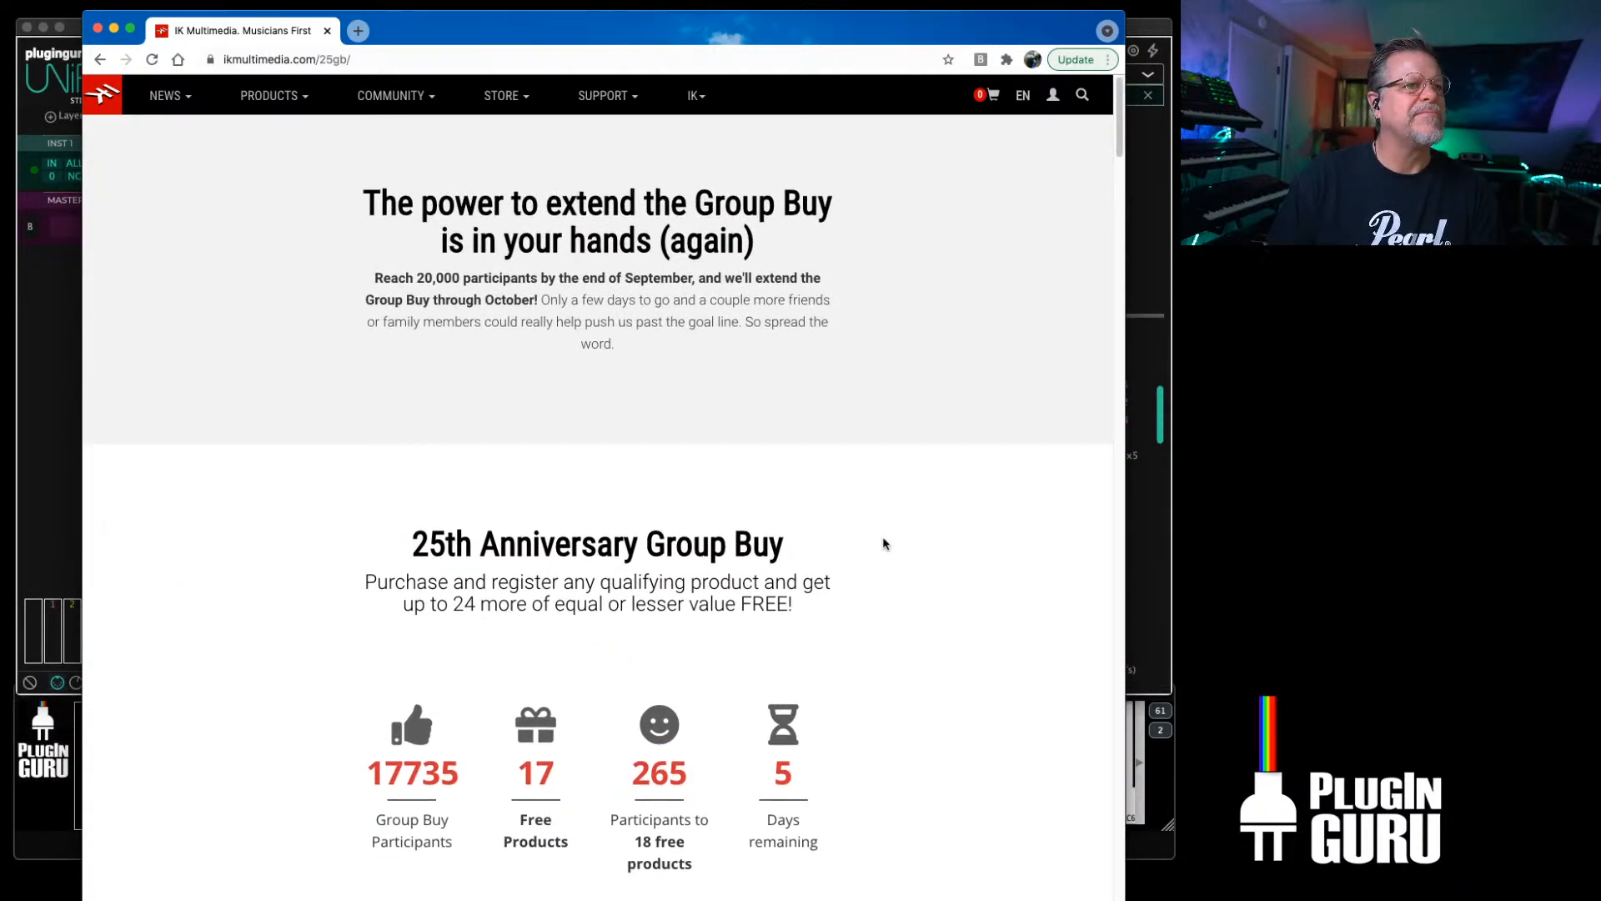
Step: Read the promotion's description and the registration tiers that set how many free products a purchase earns
{"action": "scroll", "coordinate": [884, 544], "scroll_direction": "down", "scroll_amount": 14}
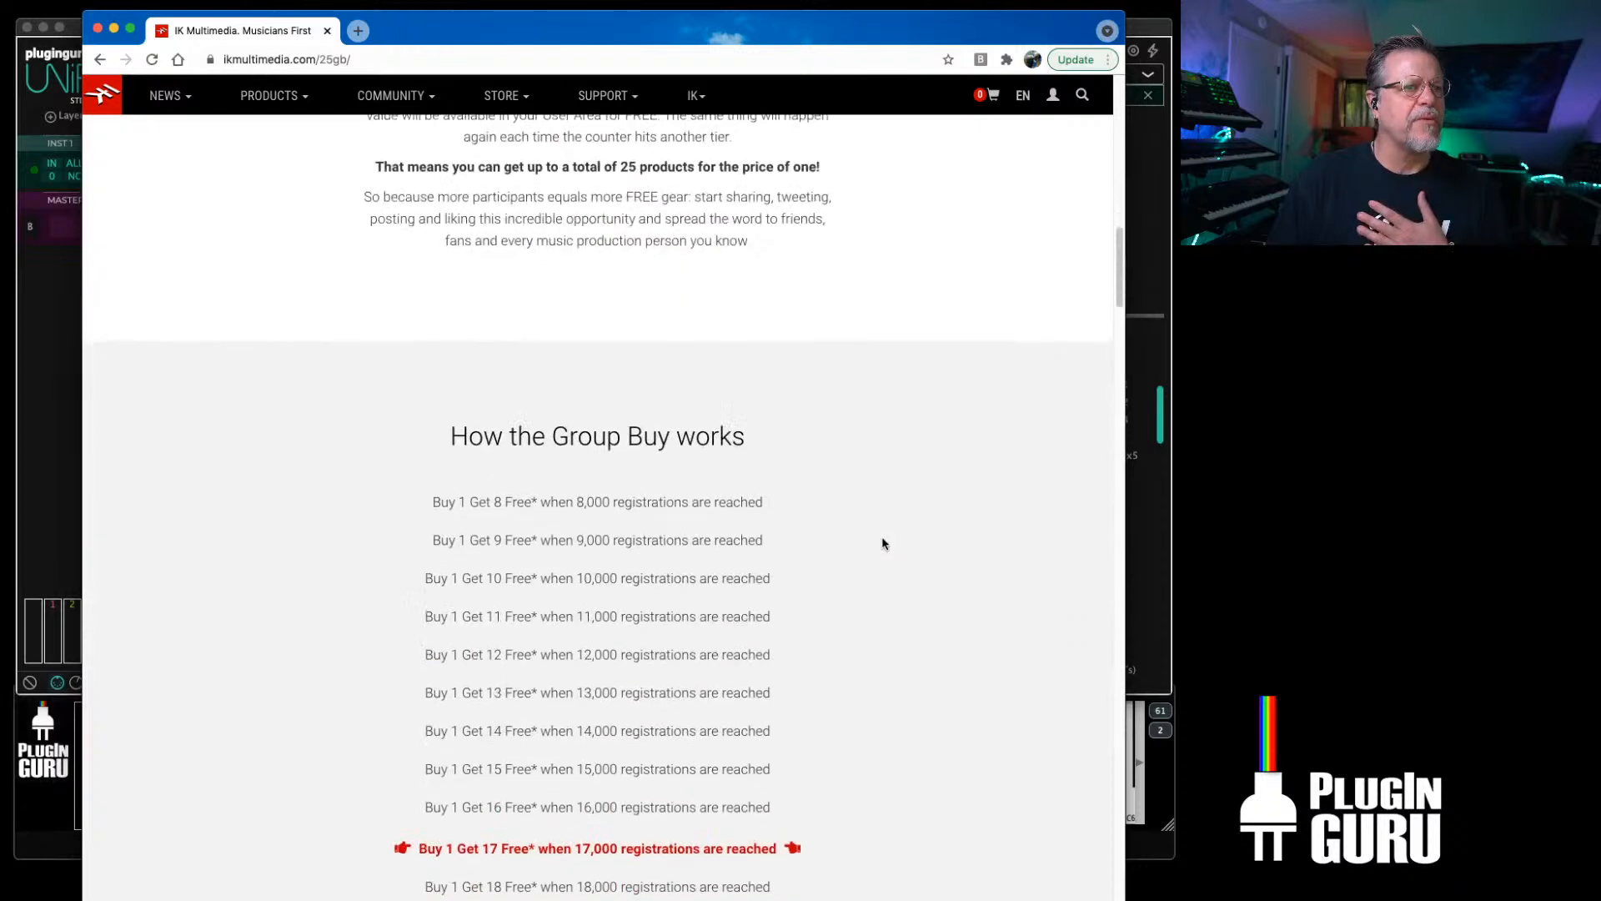
{"action": "scroll", "coordinate": [883, 544], "scroll_direction": "down", "scroll_amount": 3}
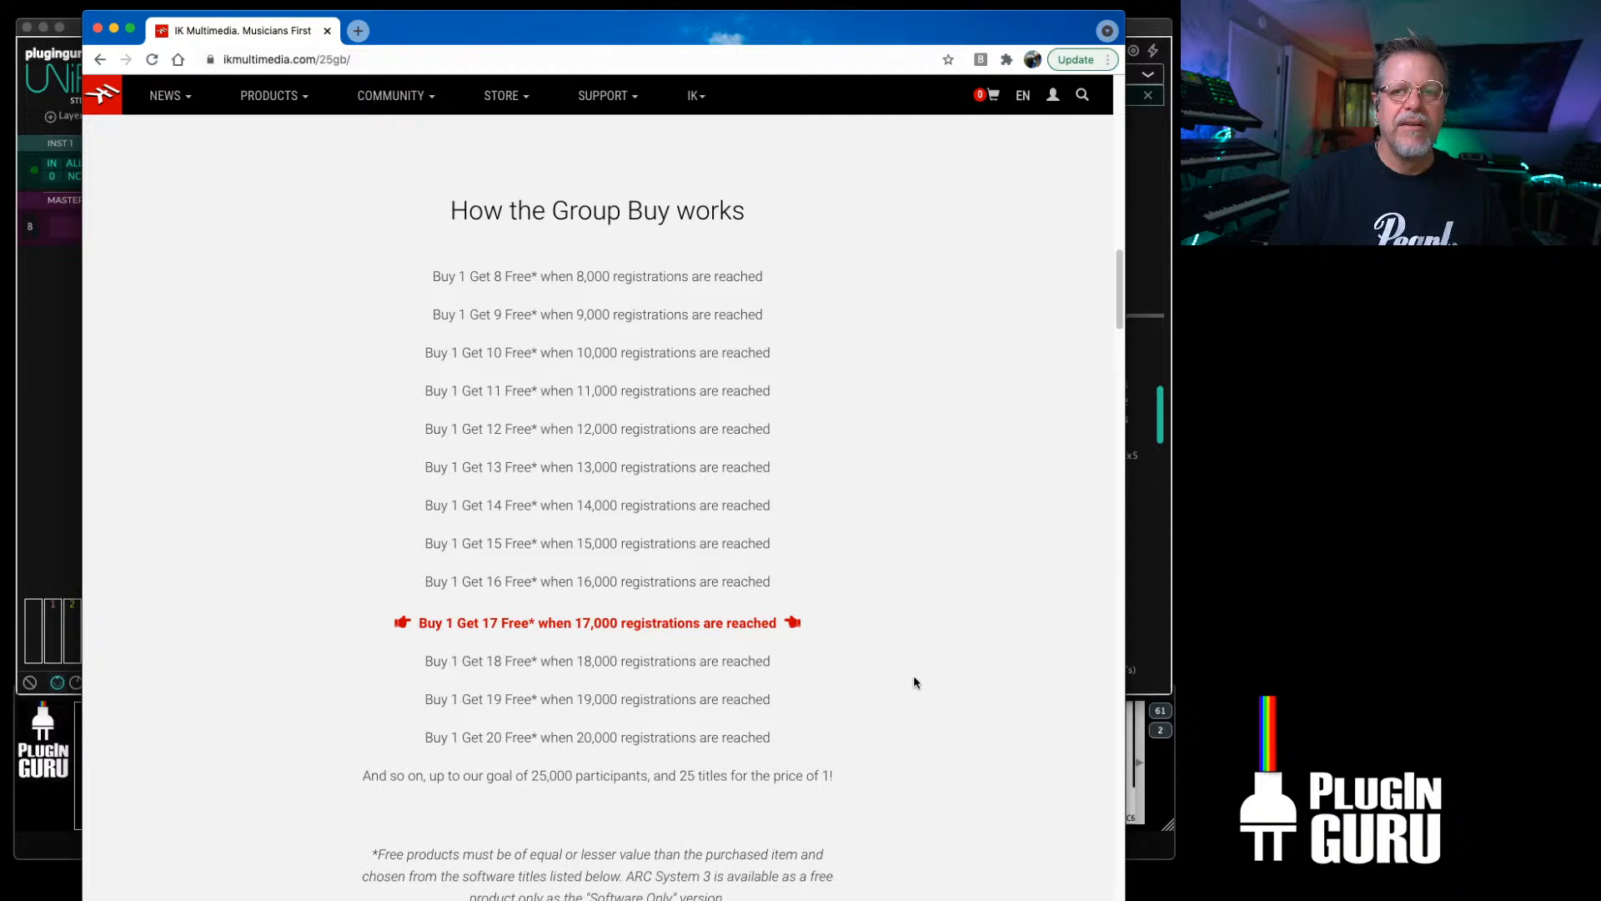
{"action": "scroll", "coordinate": [765, 657], "scroll_direction": "up", "scroll_amount": 17}
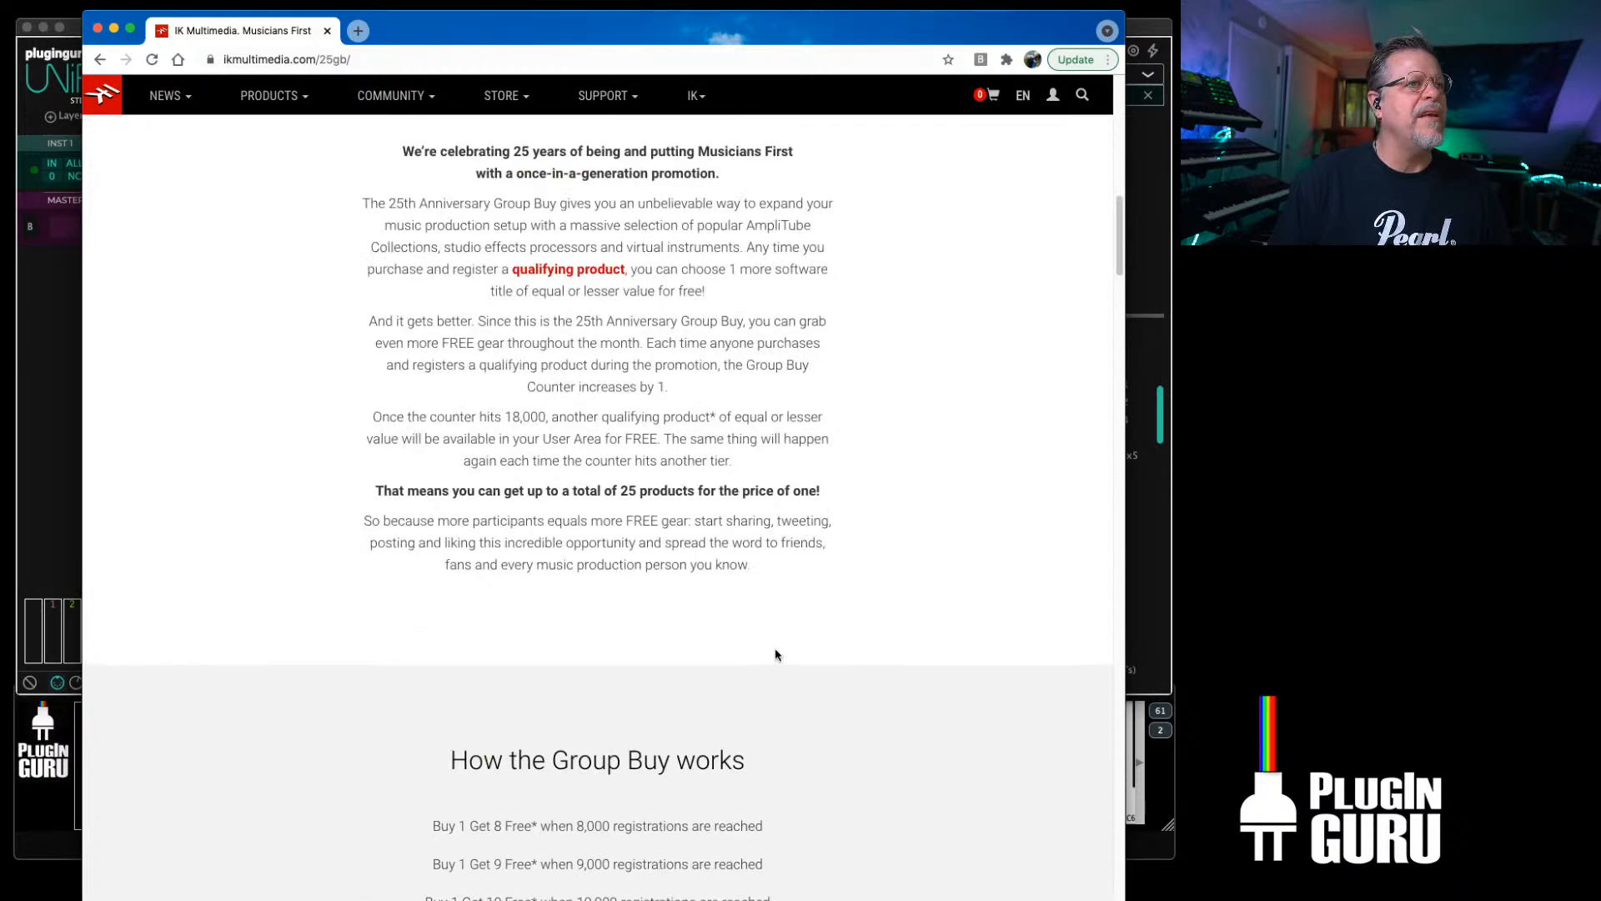
{"action": "scroll", "coordinate": [756, 658], "scroll_direction": "down", "scroll_amount": 8}
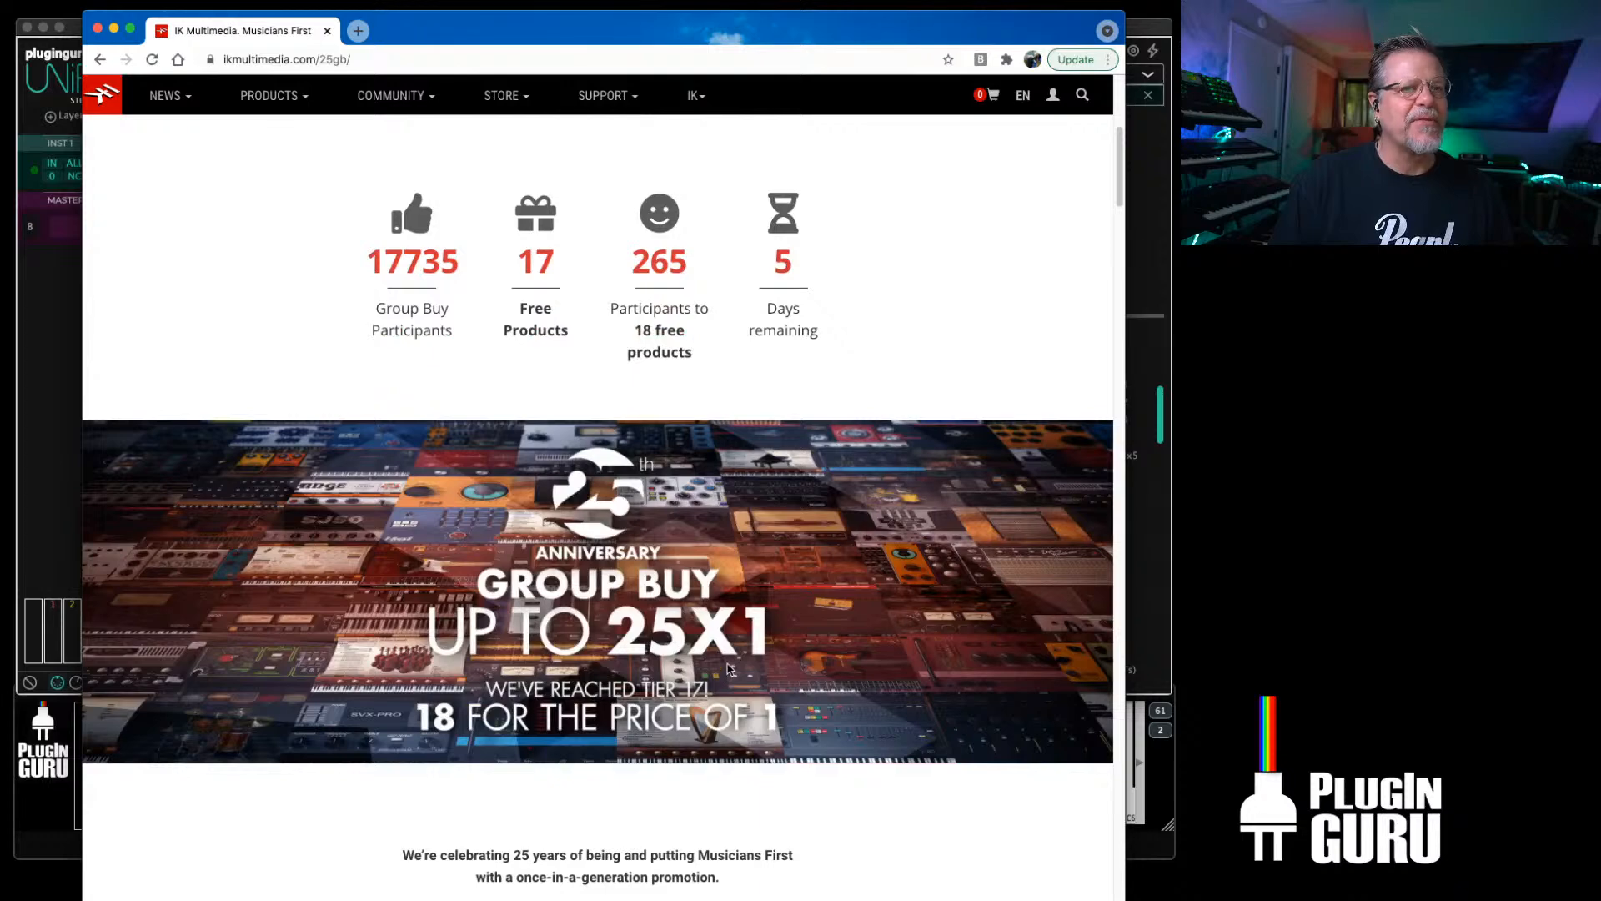
{"action": "scroll", "coordinate": [728, 668], "scroll_direction": "down", "scroll_amount": 15}
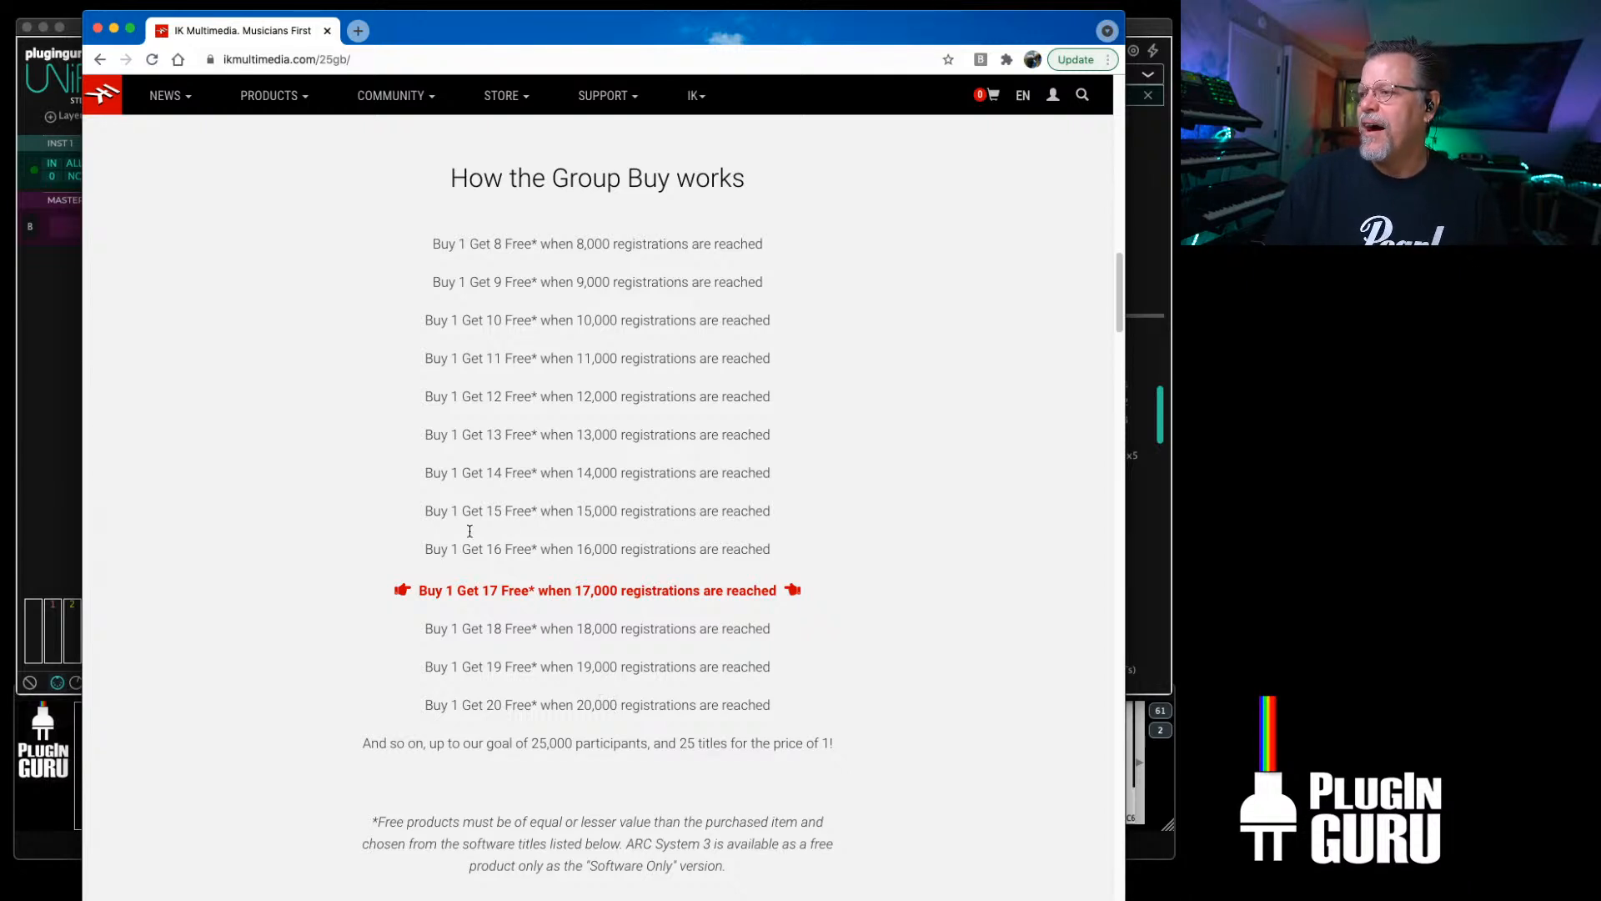
{"action": "scroll", "coordinate": [467, 484], "scroll_direction": "down", "scroll_amount": 5}
{"action": "scroll", "coordinate": [504, 583], "scroll_direction": "up", "scroll_amount": 4}
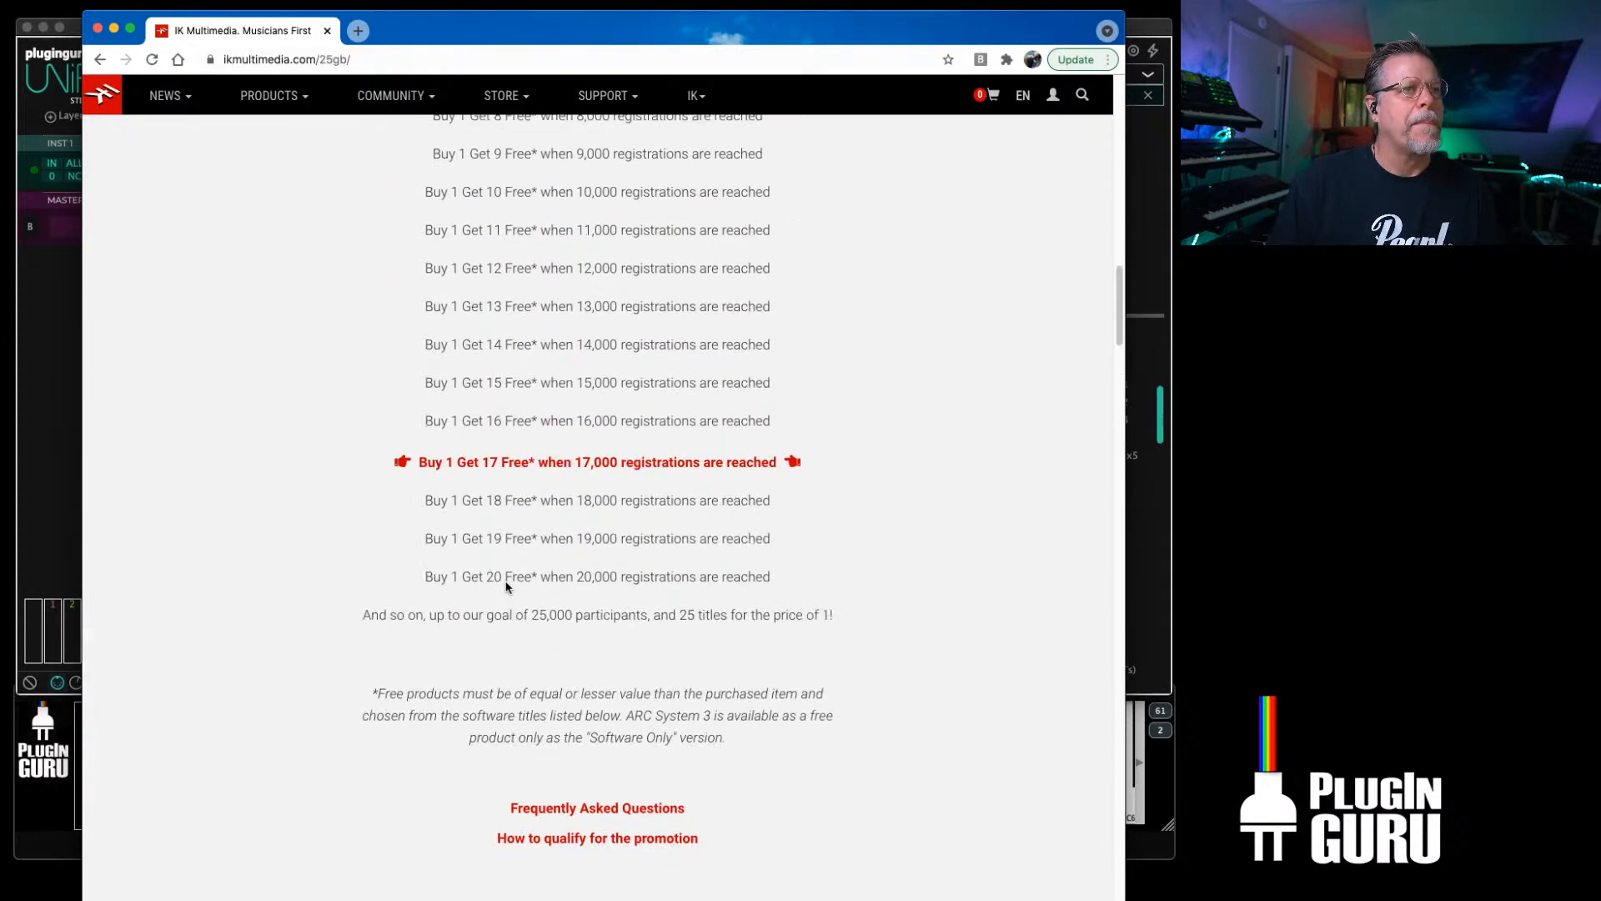
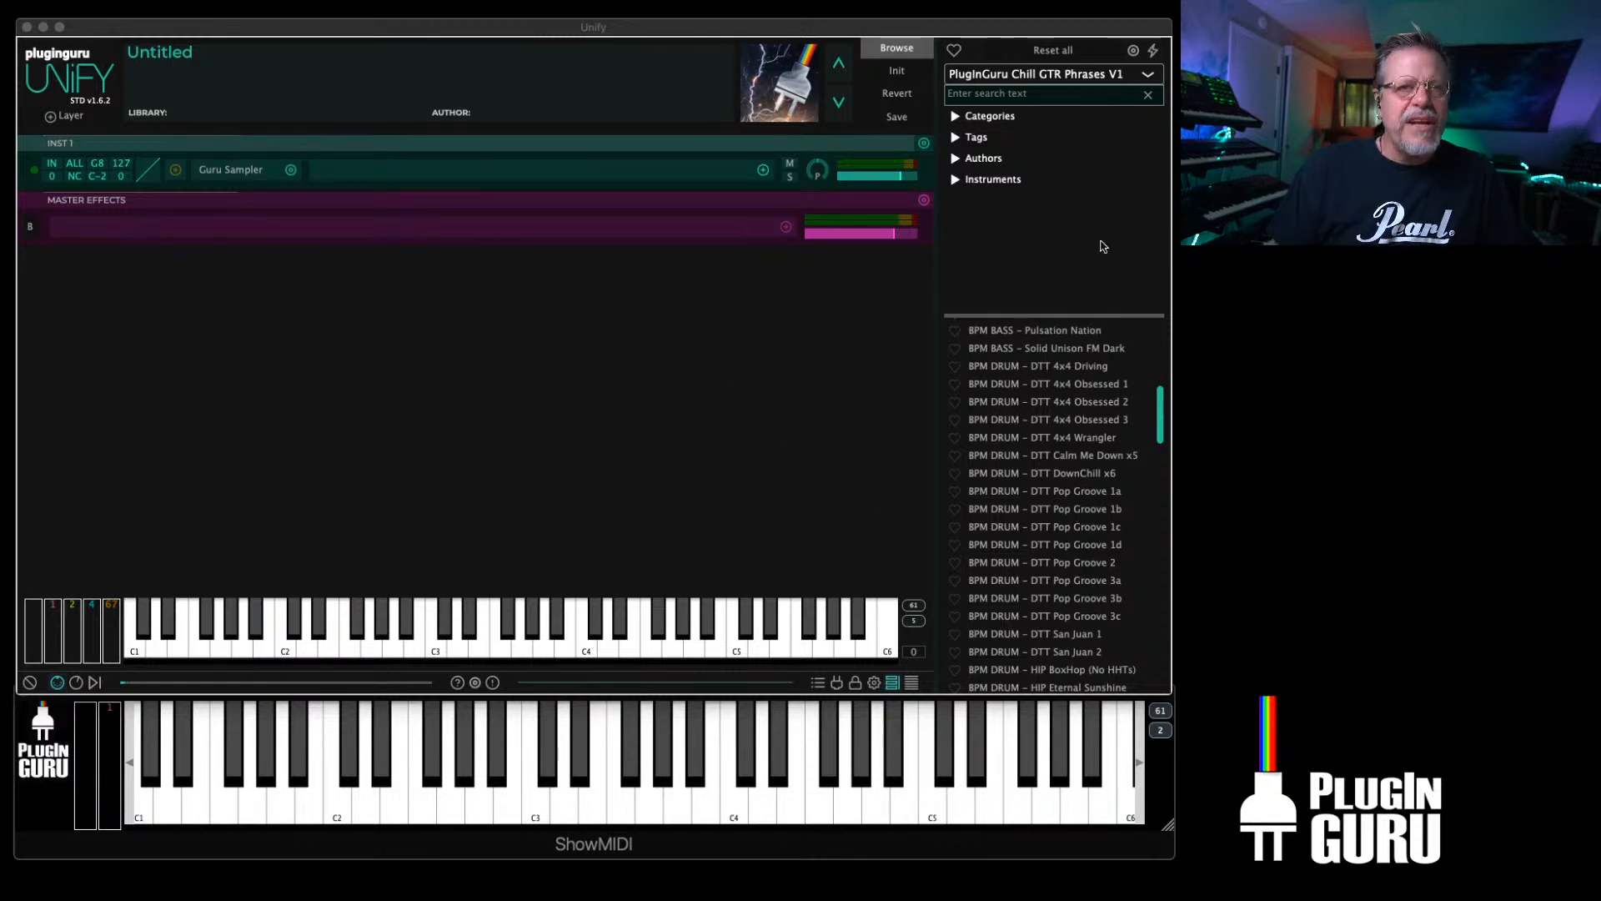
Step: In Unify, reselect the PlugInGuru Chill GTR Phrases V1 library and look through its BPM DRUM, KEY and SPLIT patches
{"action": "left_click", "coordinate": [1062, 75]}
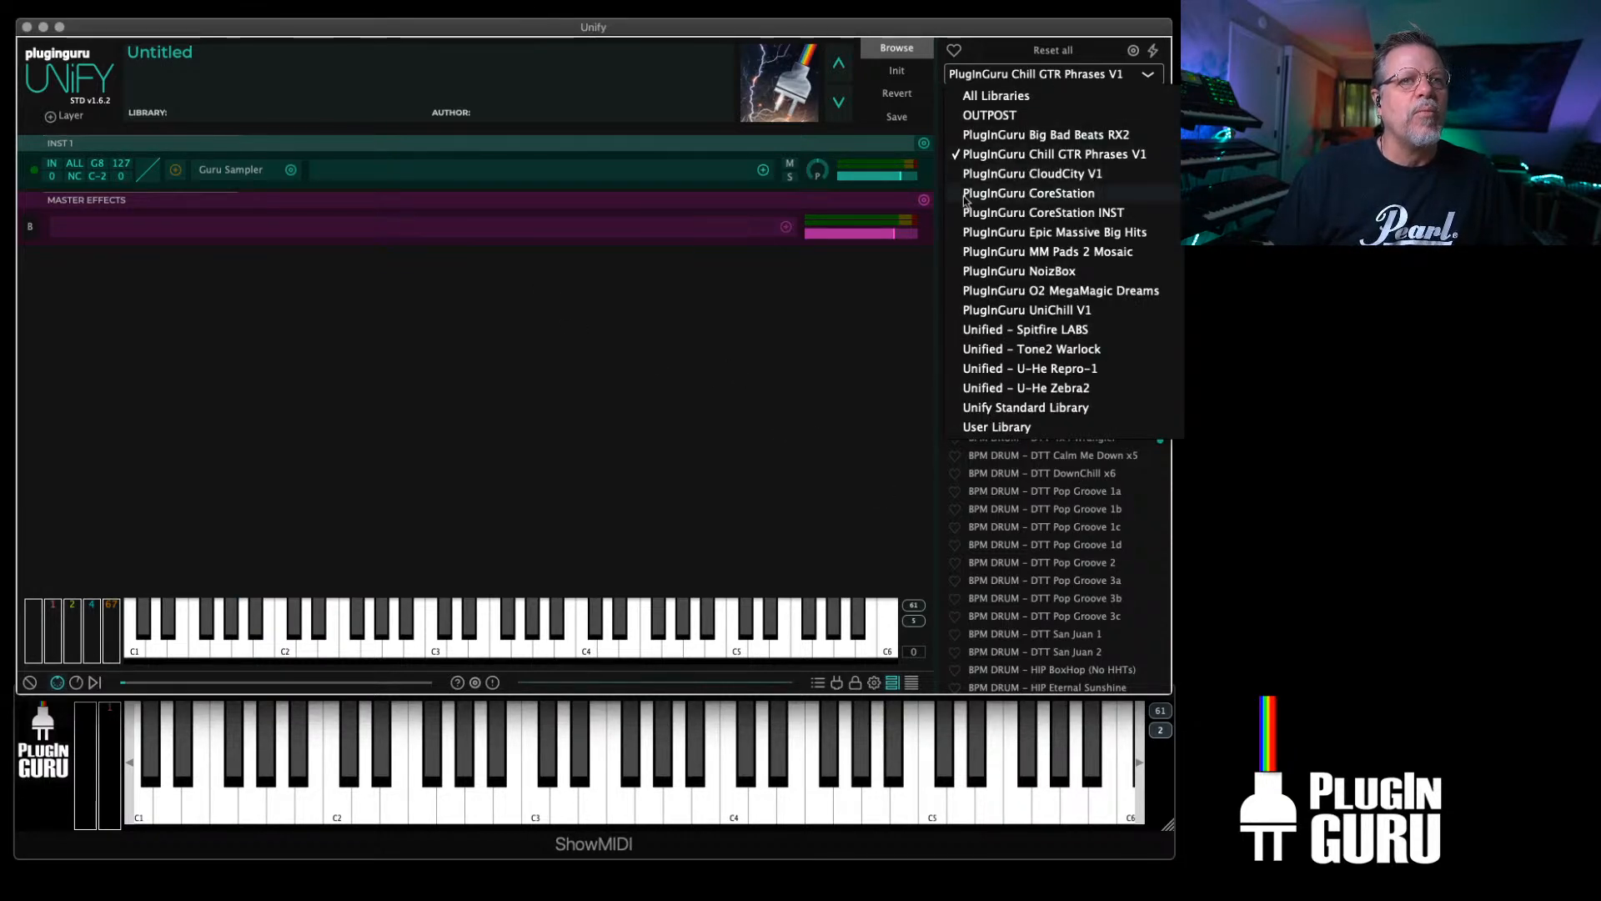
{"action": "left_click", "coordinate": [1036, 161]}
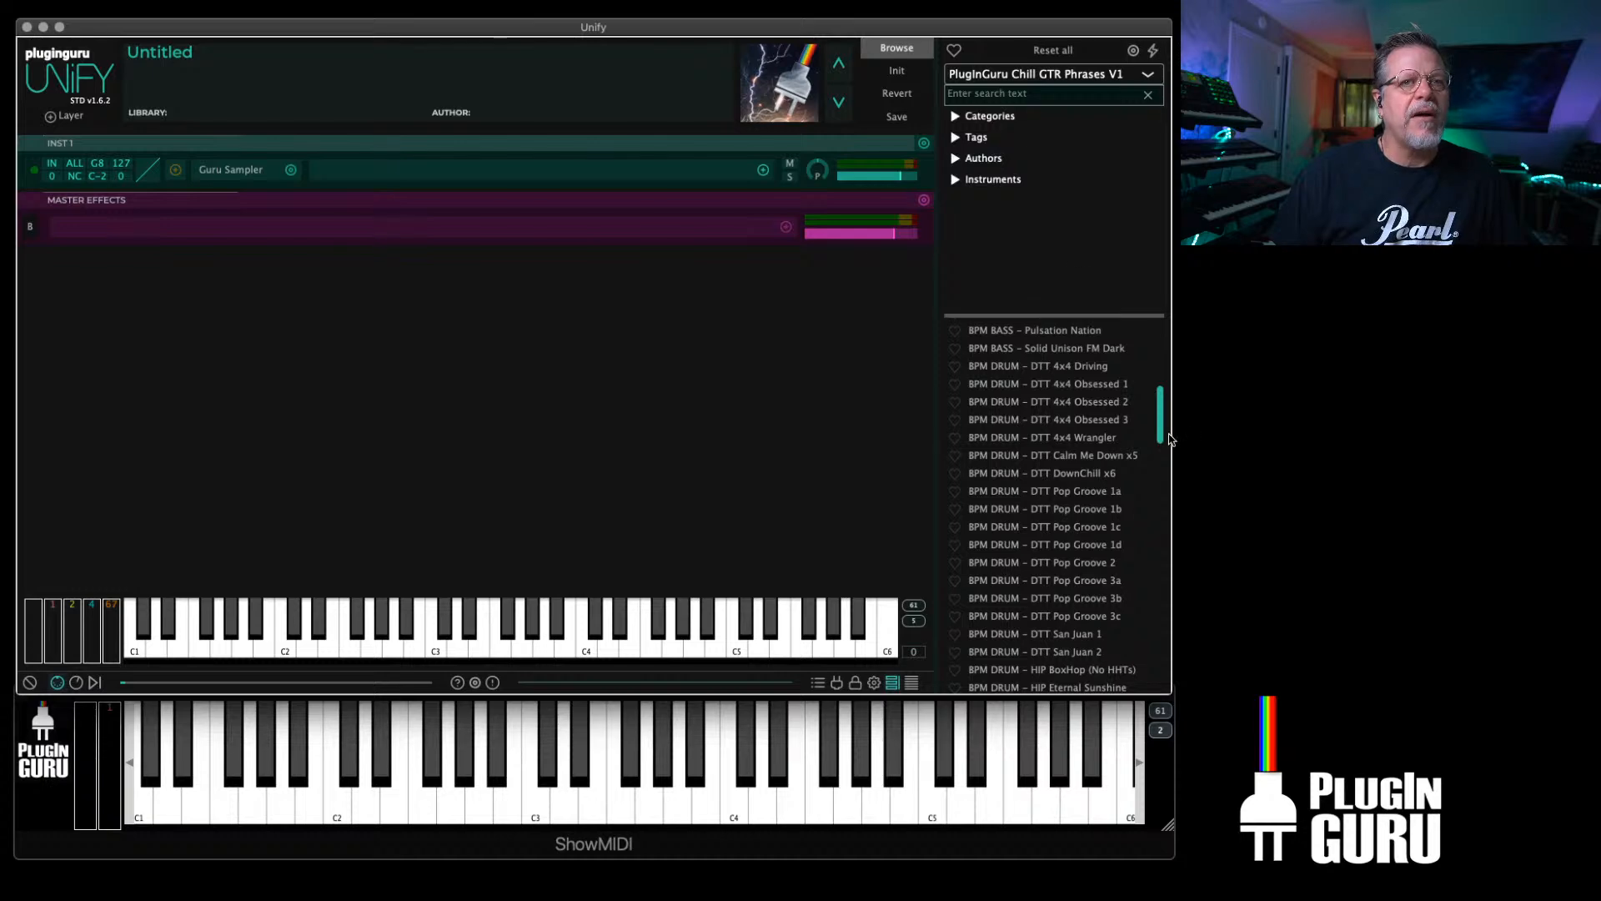
{"action": "left_click_drag", "start_coordinate": [1160, 424], "coordinate": [1149, 544]}
{"action": "scroll", "coordinate": [1150, 544], "scroll_direction": "down", "scroll_amount": 1}
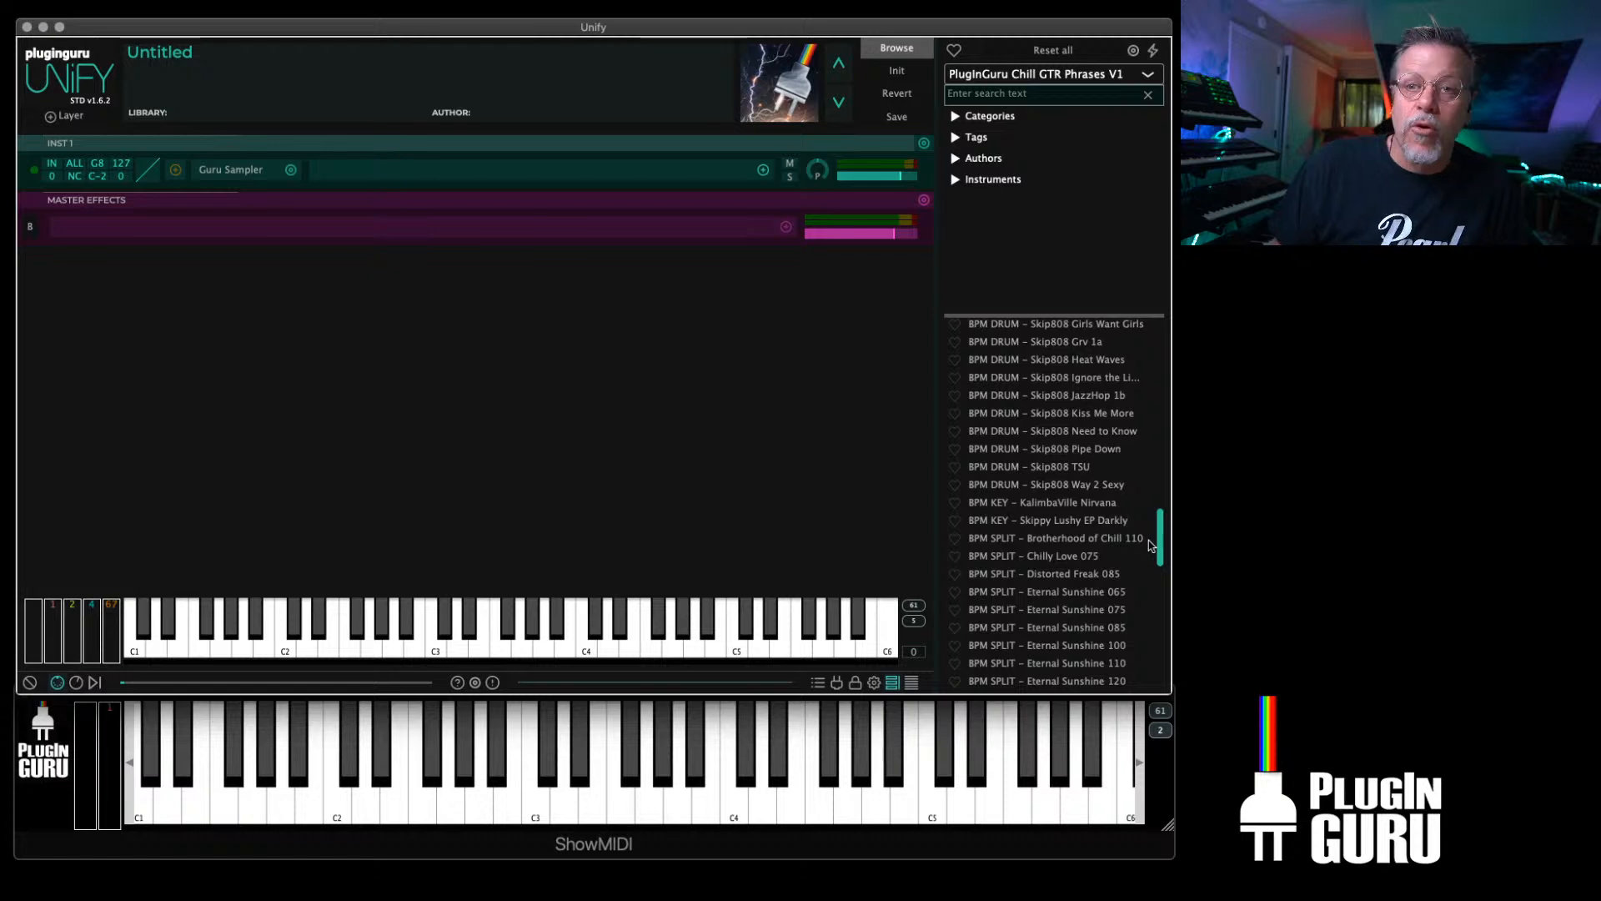
{"action": "scroll", "coordinate": [1084, 519], "scroll_direction": "up", "scroll_amount": 5}
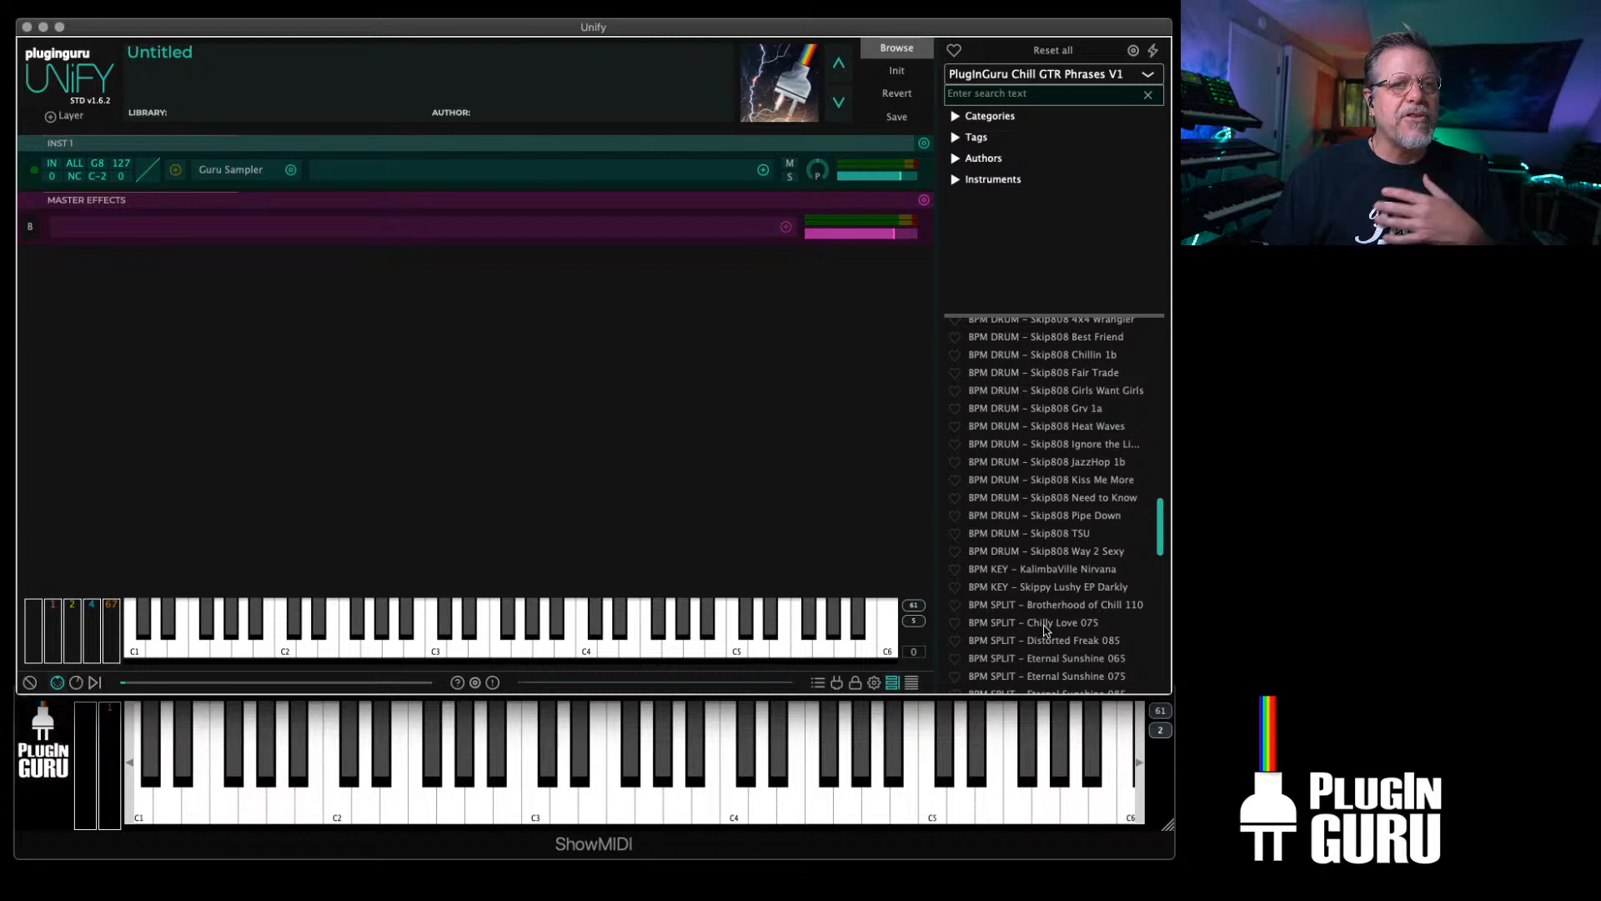
{"action": "scroll", "coordinate": [1048, 630], "scroll_direction": "down", "scroll_amount": 5}
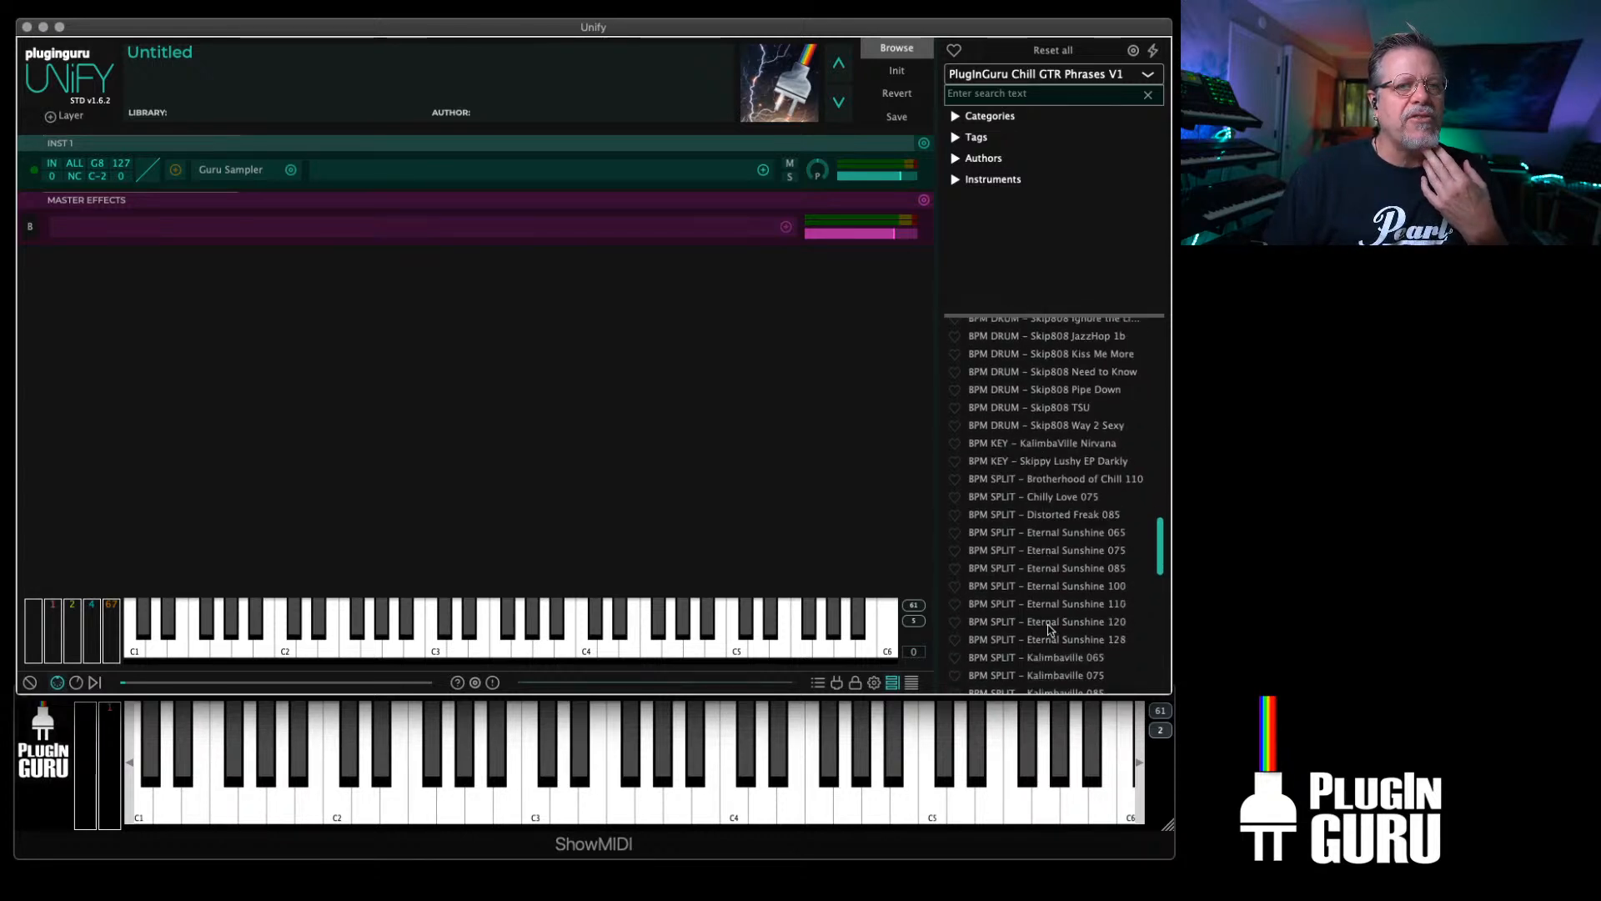
Step: Find the PHR patches and audition 61 Chill Guitar Phrases 085, 61 Chill Guitar PHR WAH 085 and 61 Chill Guitar Phrases 065
{"action": "scroll", "coordinate": [1048, 630], "scroll_direction": "down", "scroll_amount": 7}
{"action": "scroll", "coordinate": [1049, 630], "scroll_direction": "down", "scroll_amount": 7}
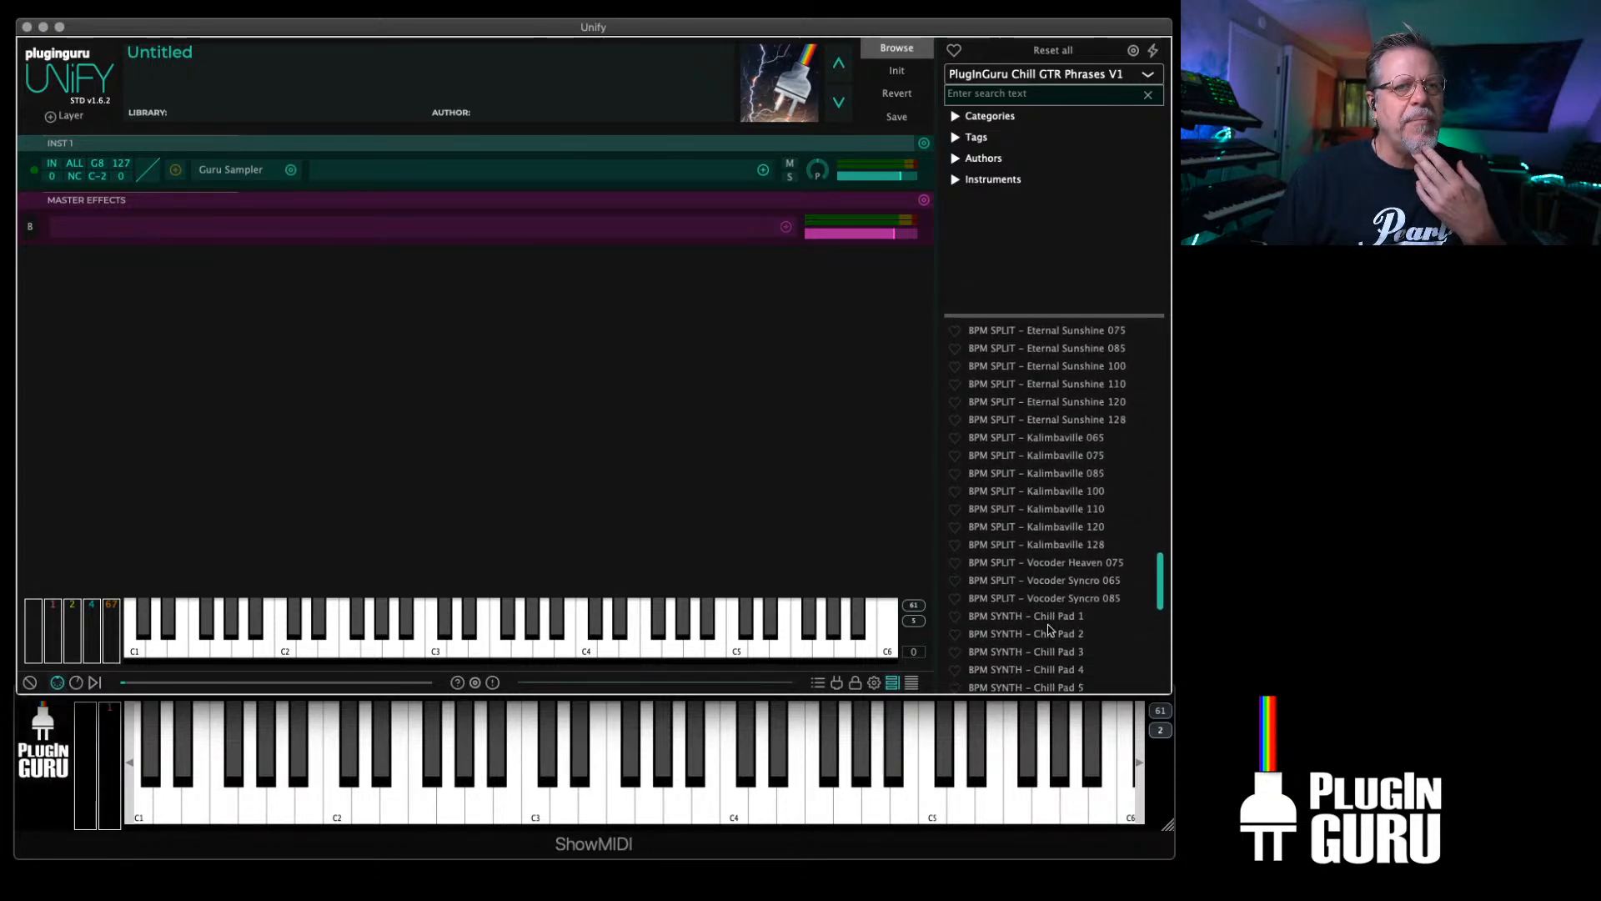
{"action": "scroll", "coordinate": [1048, 595], "scroll_direction": "up", "scroll_amount": 12}
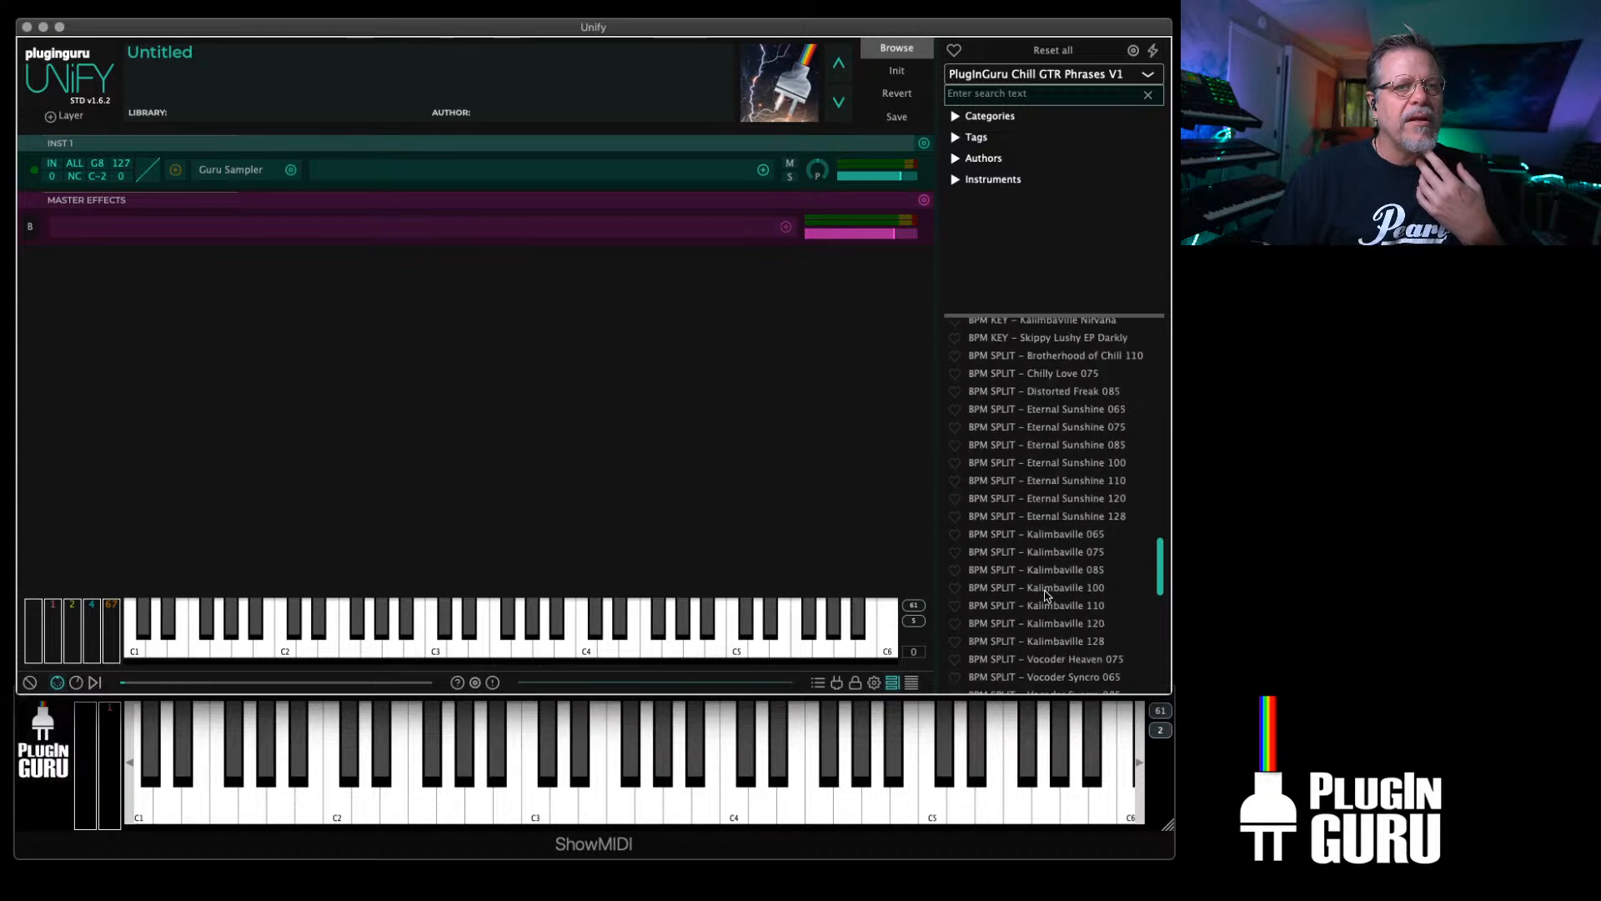
{"action": "scroll", "coordinate": [1059, 537], "scroll_direction": "down", "scroll_amount": 20}
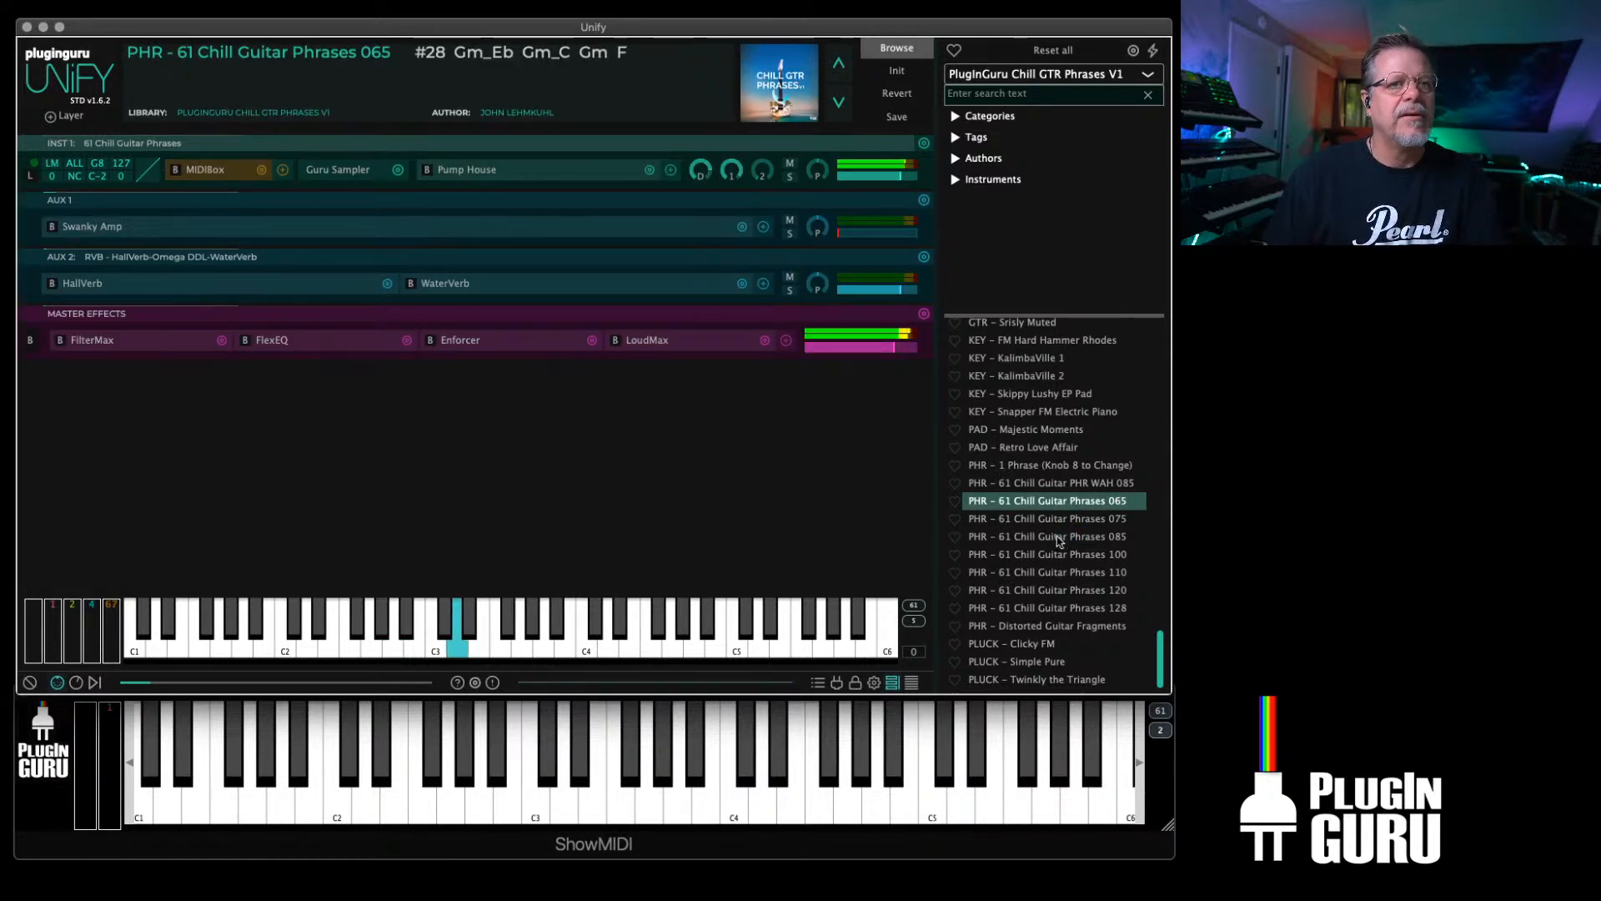
{"action": "left_click", "coordinate": [1055, 536]}
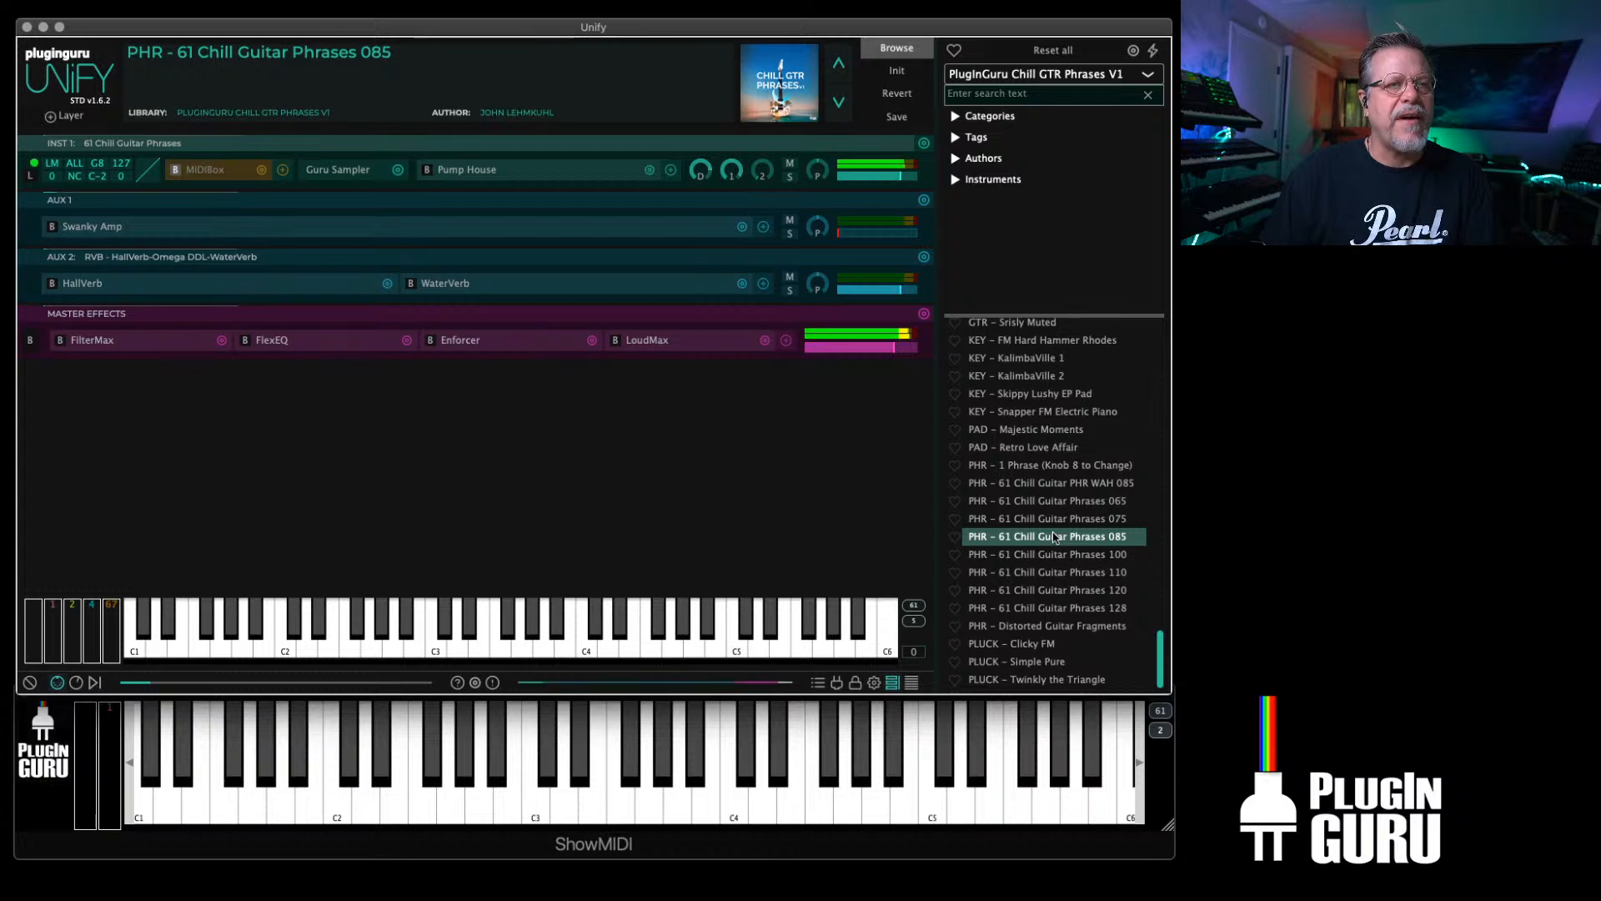
{"action": "left_click", "coordinate": [1041, 486]}
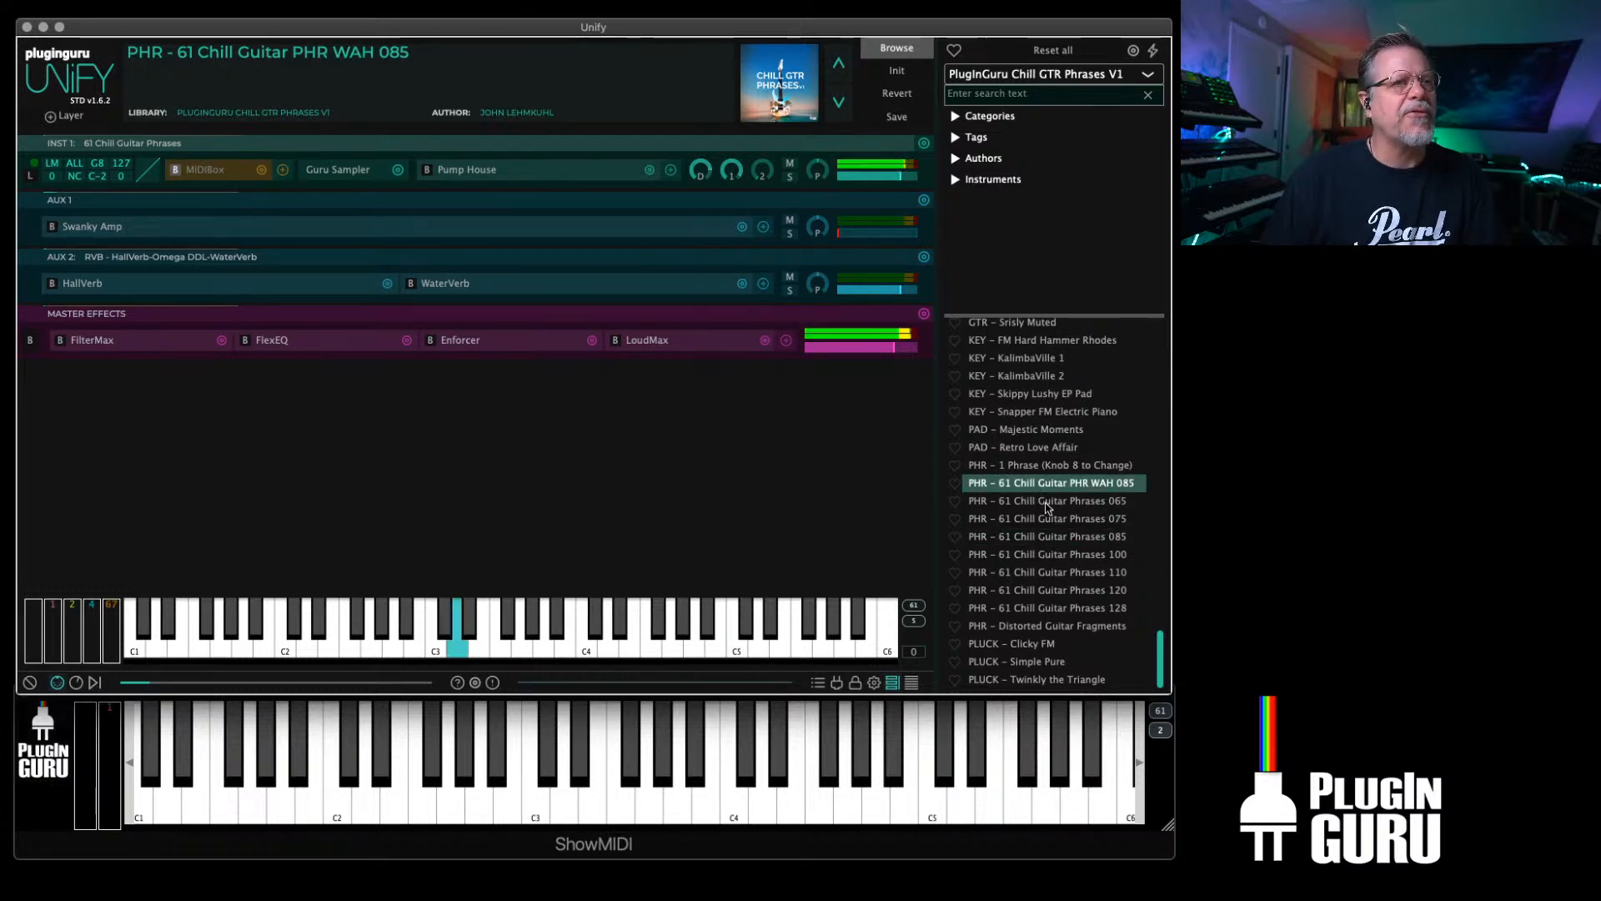
{"action": "left_click", "coordinate": [1046, 502]}
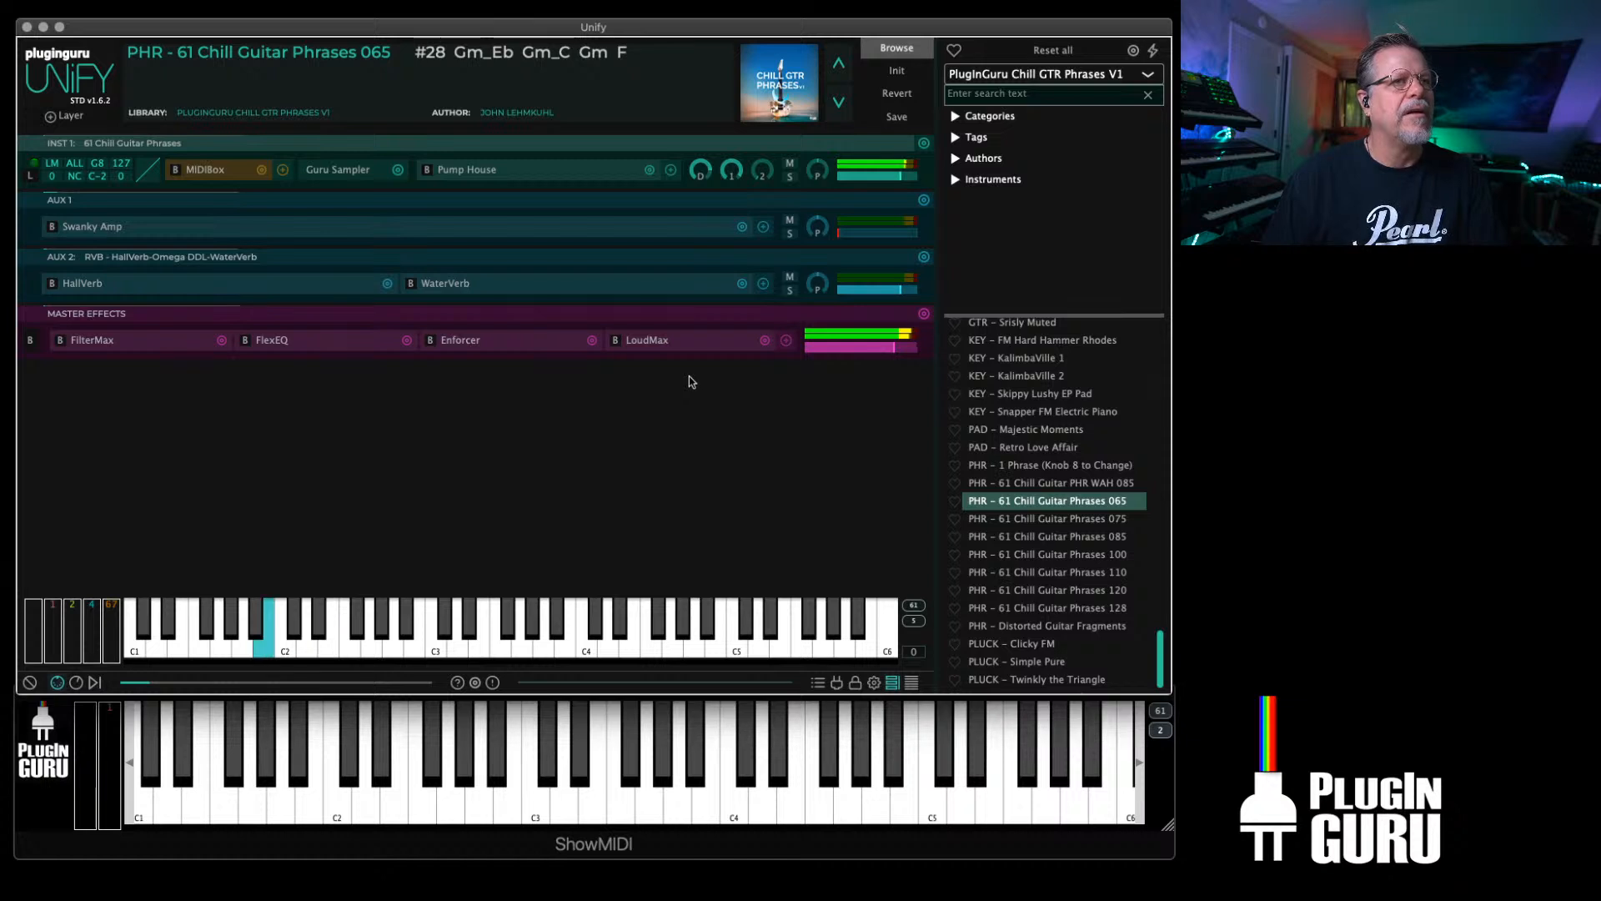
Step: Clear the variations text file from the 61 Chill Guitar Phrases 065 patch's metadata and update the patch
{"action": "left_click", "coordinate": [897, 115]}
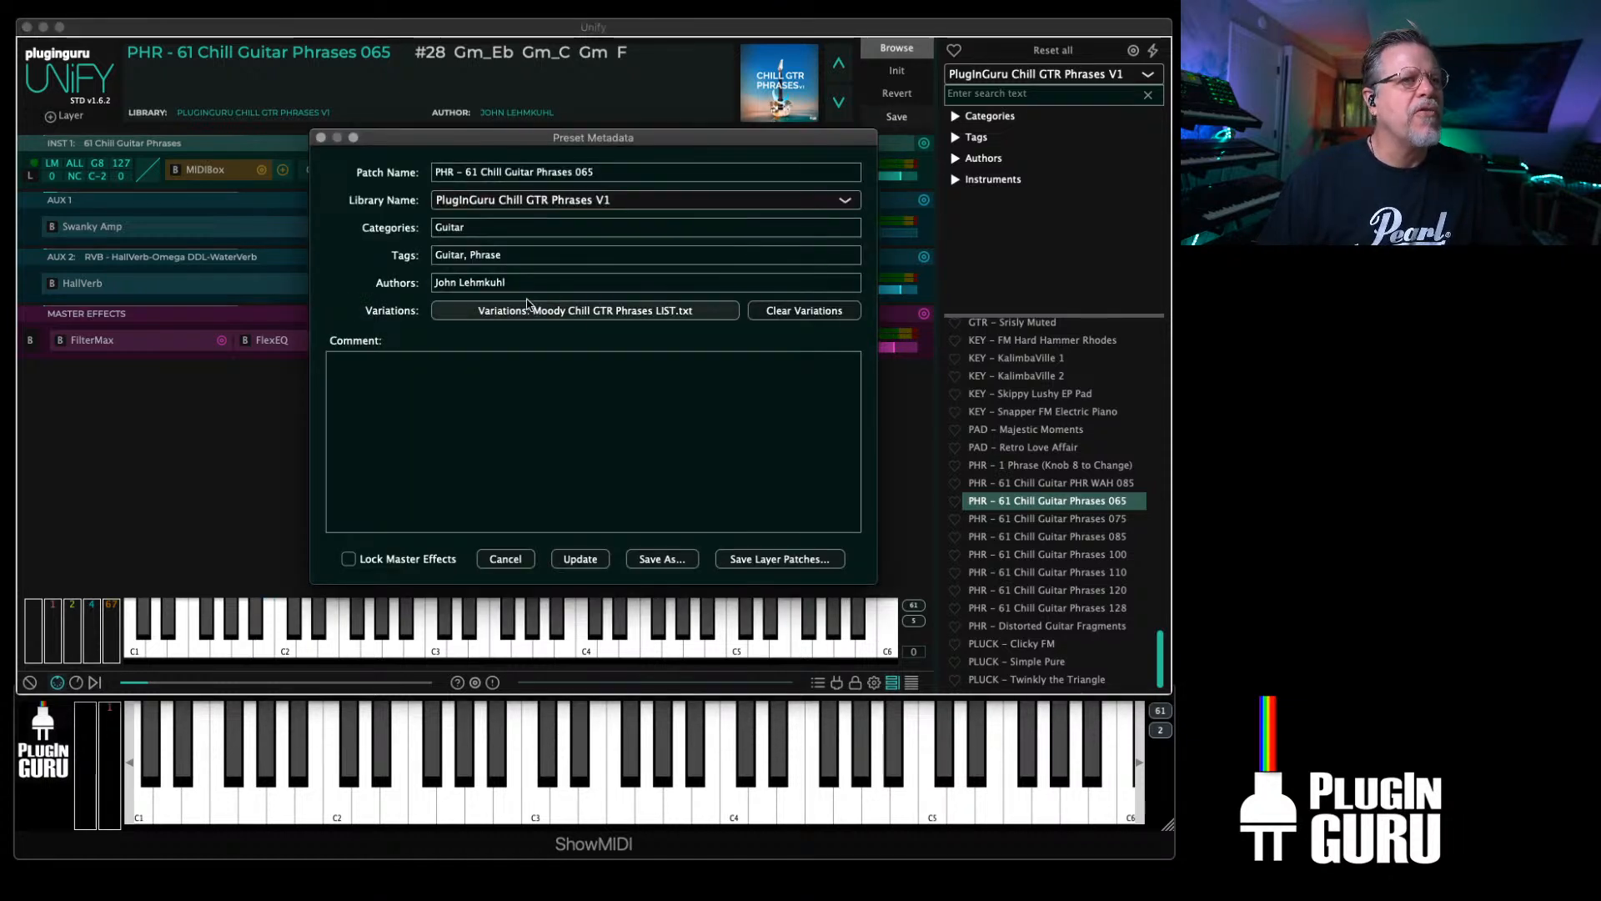
{"action": "left_click", "coordinate": [821, 315]}
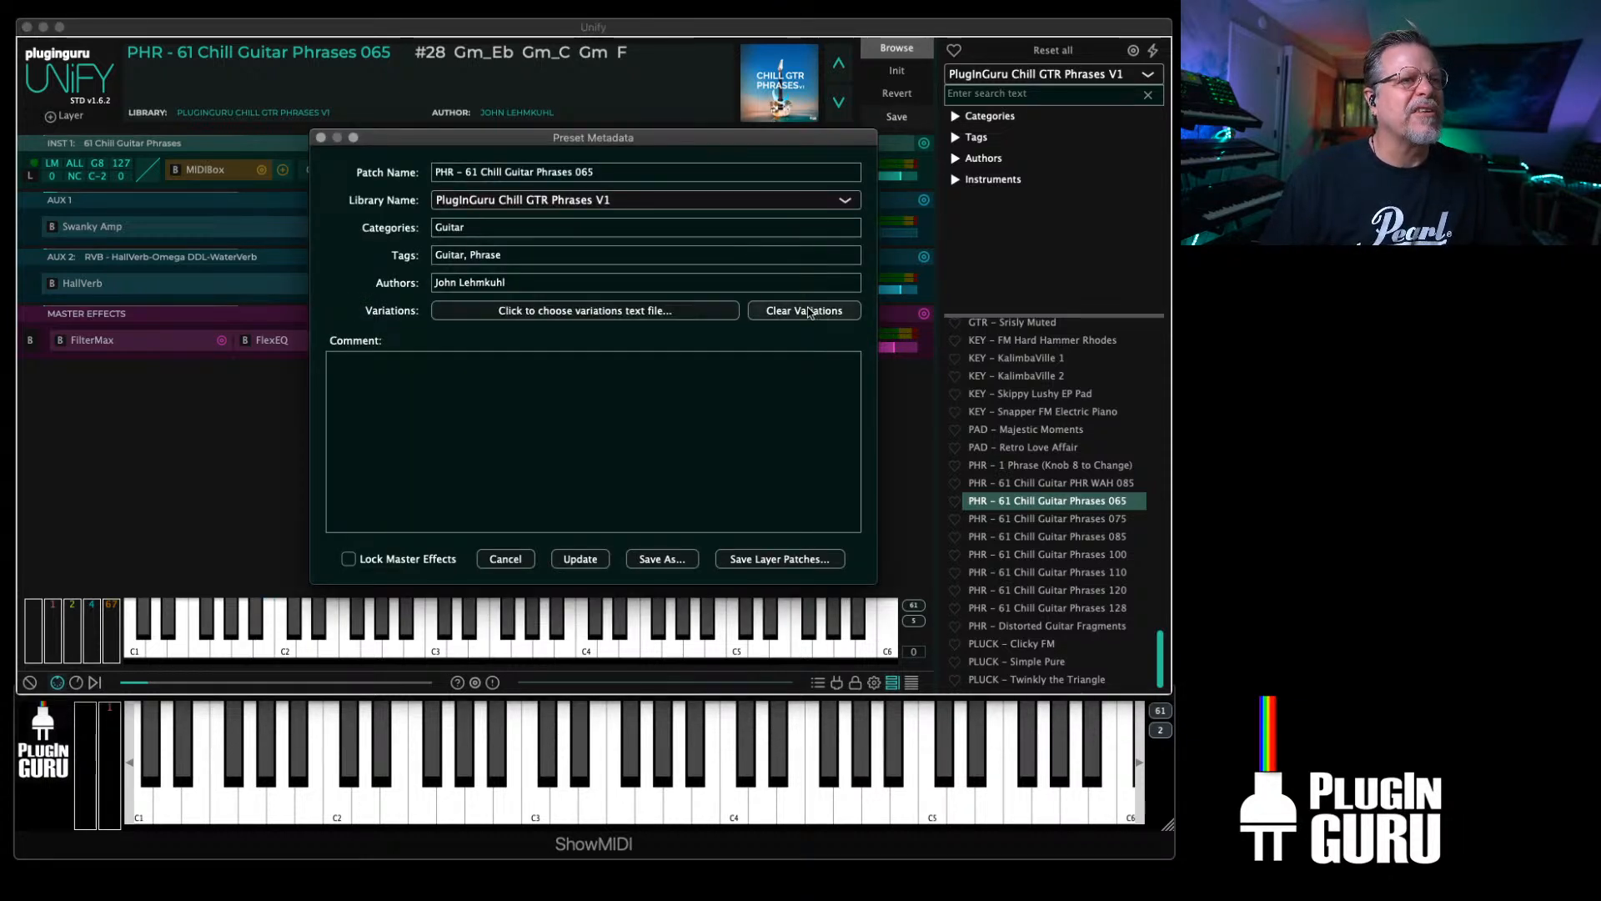
{"action": "left_click", "coordinate": [580, 560]}
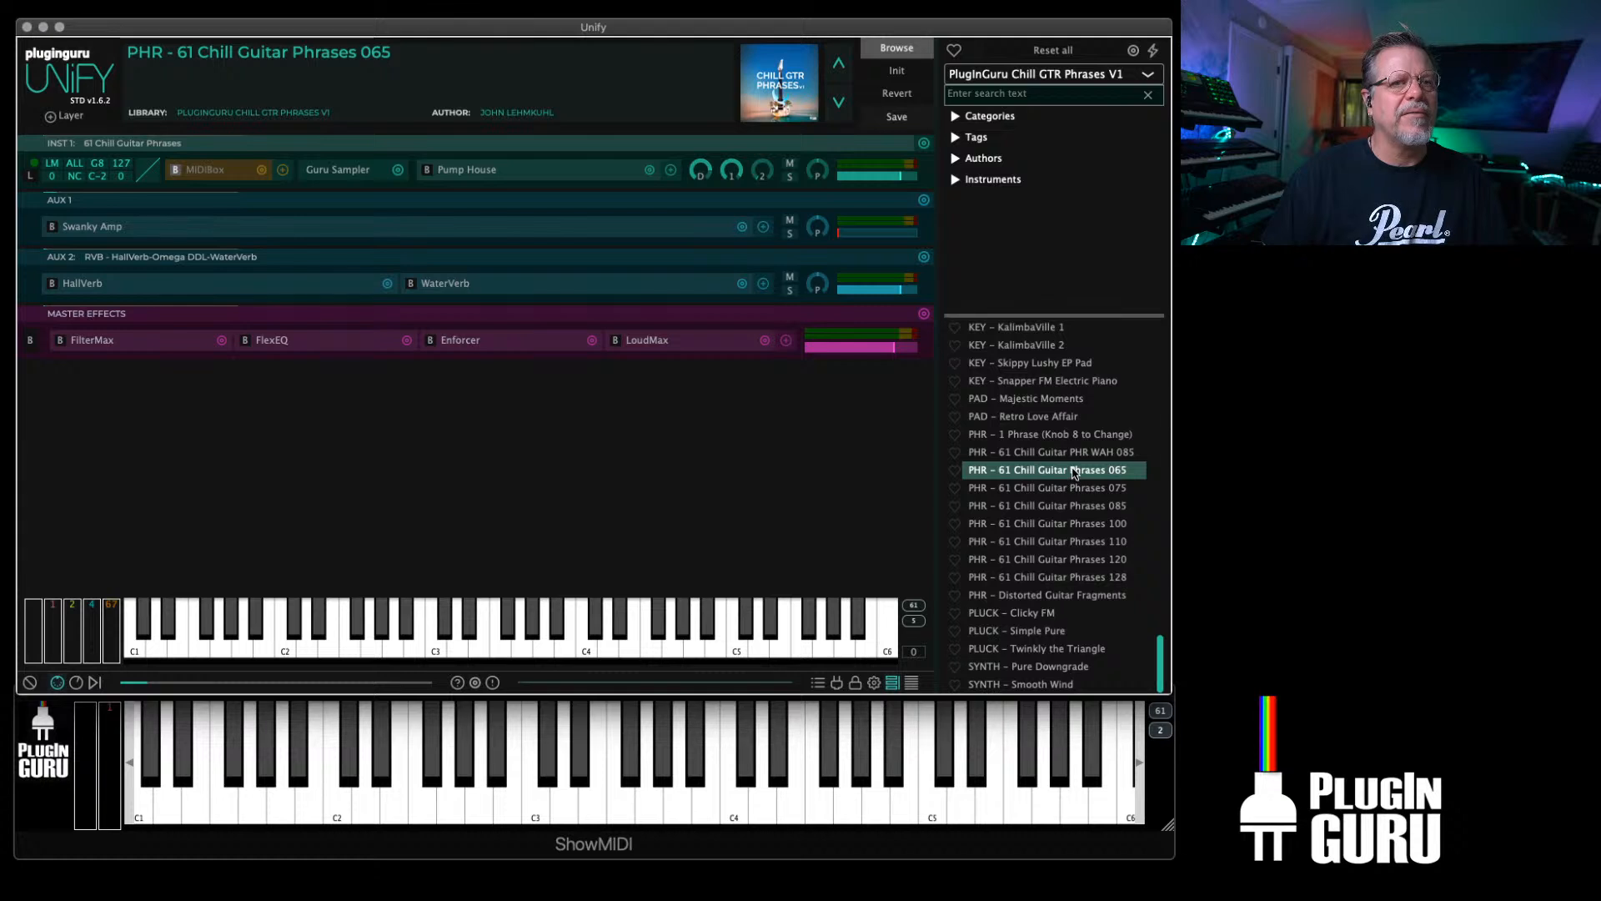
Step: Compare the 075 and 065 guitar phrase patches and examine the list of guitar phrases in the 065 patch's Guru Sampler
{"action": "key", "text": "Down"}
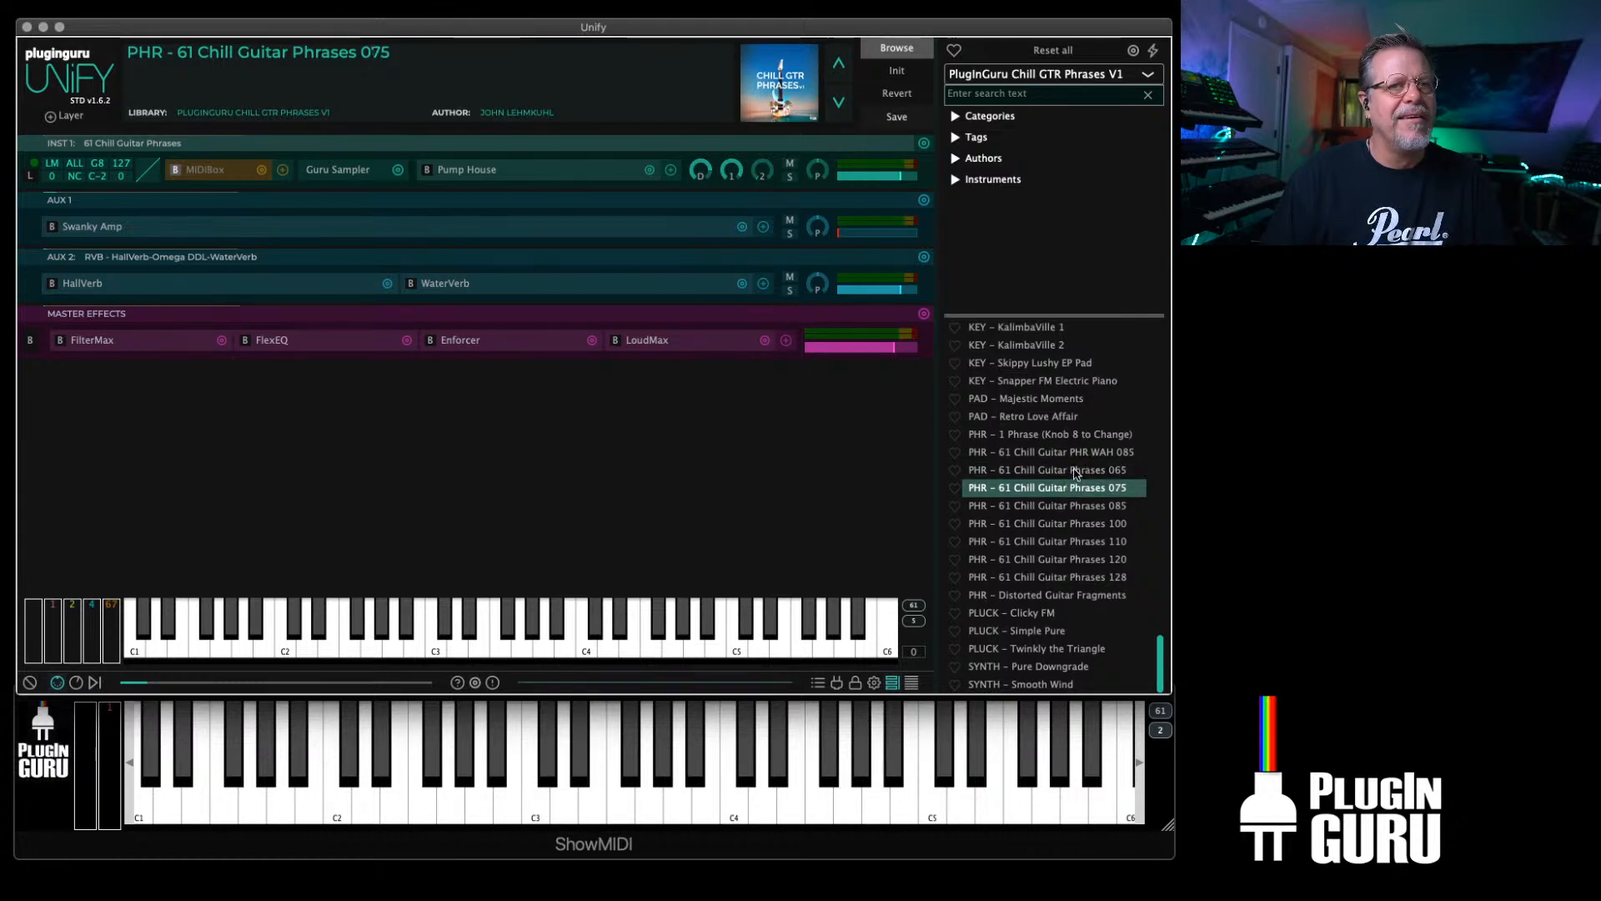
{"action": "left_click", "coordinate": [1076, 473]}
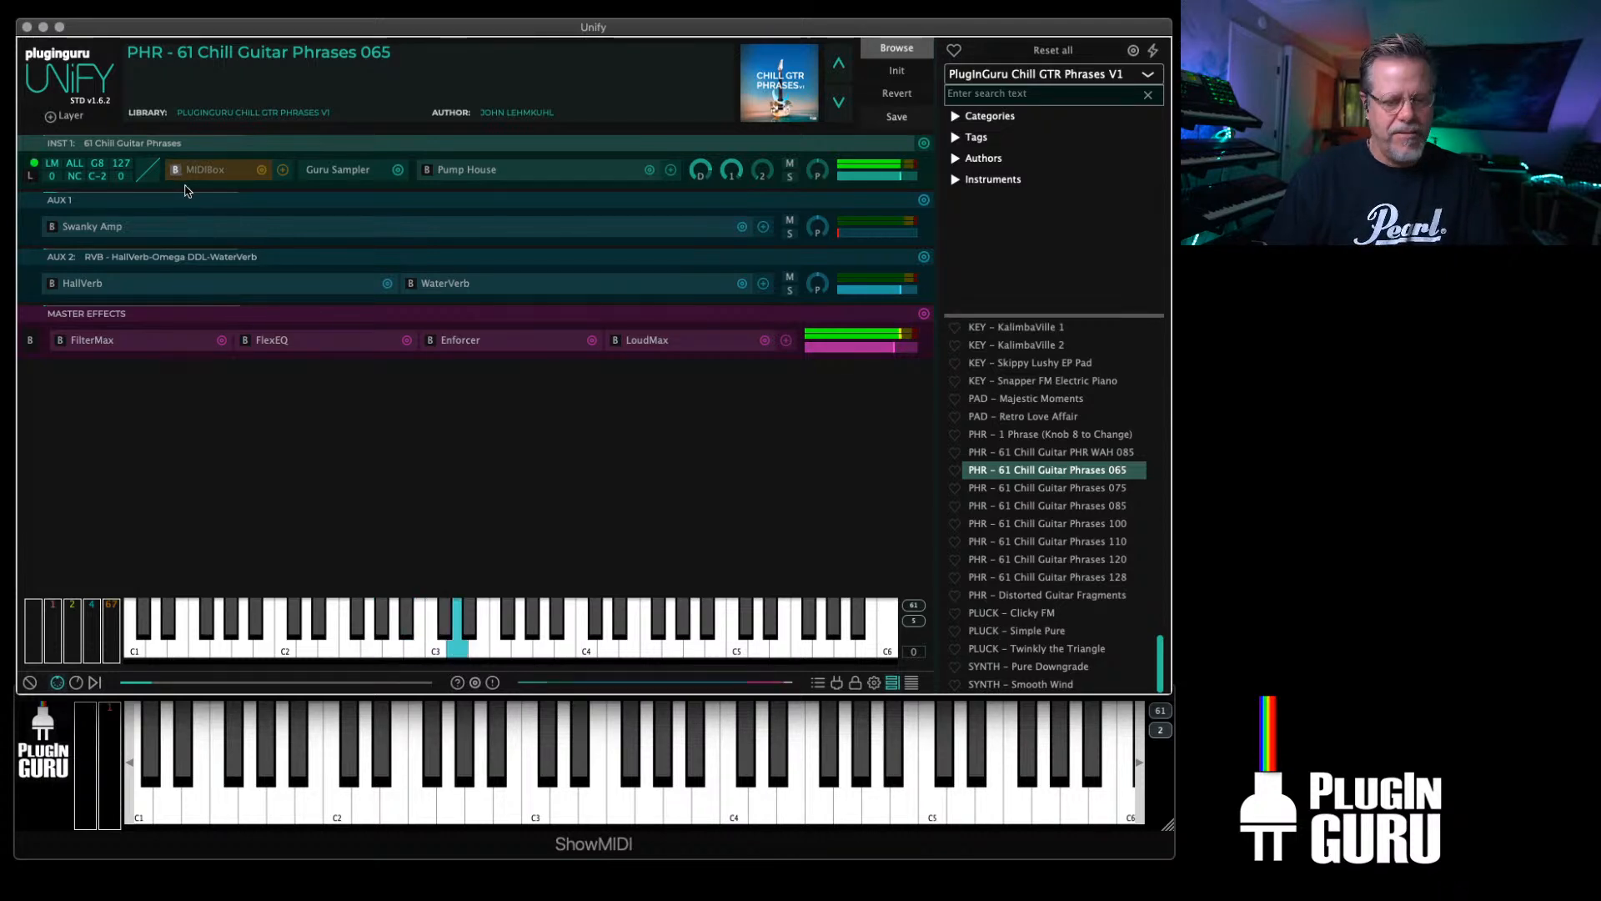
{"action": "left_click", "coordinate": [328, 170]}
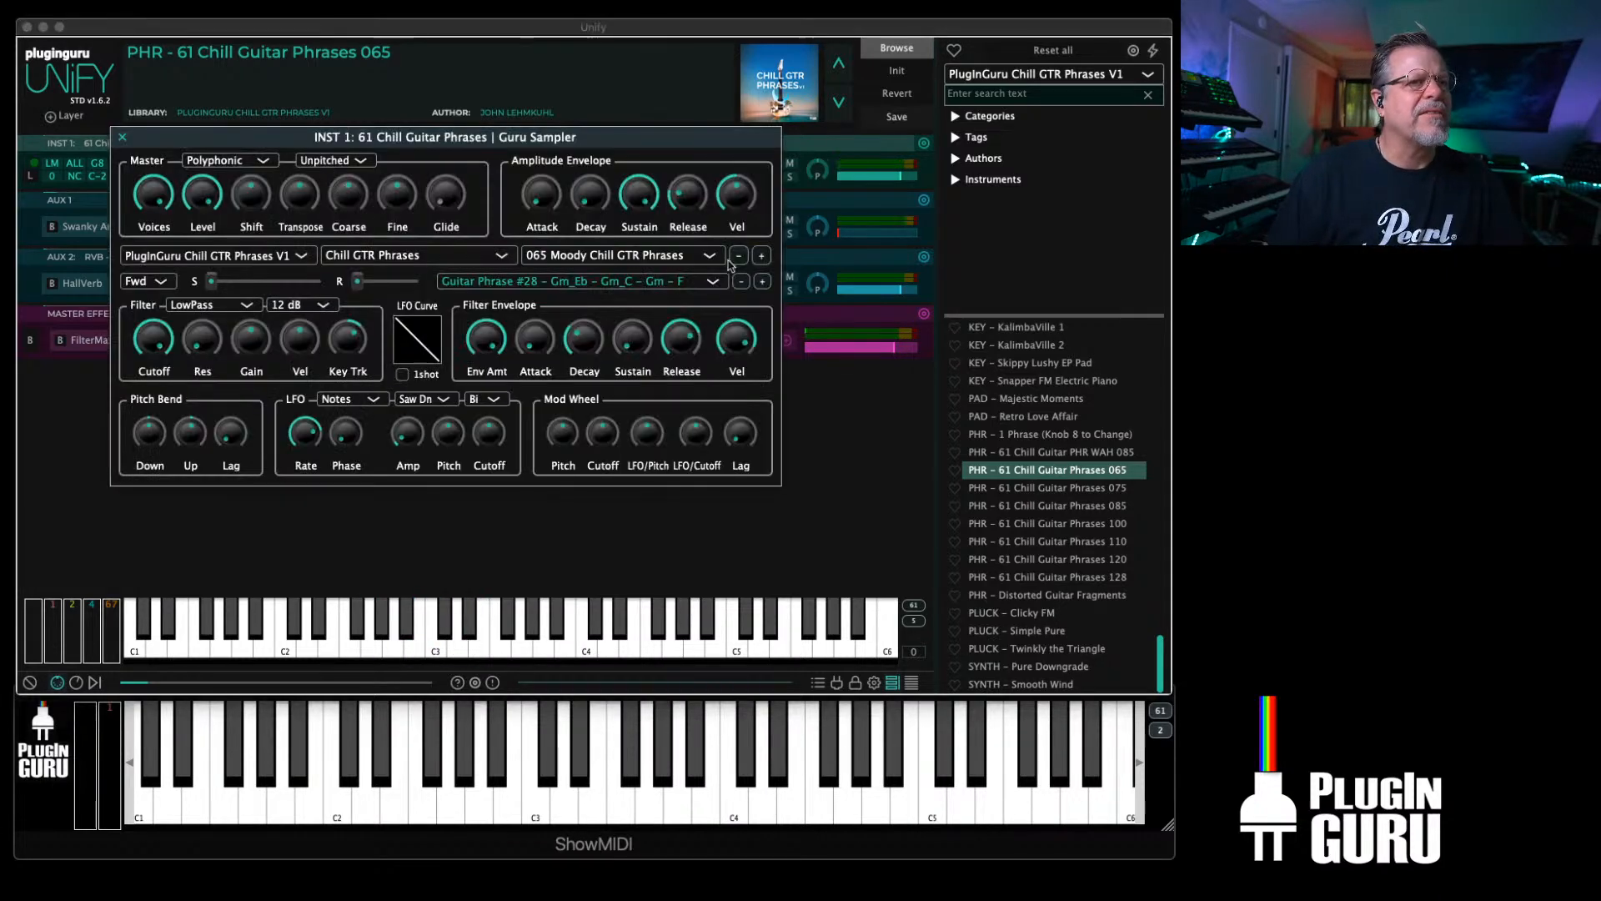
{"action": "left_click", "coordinate": [596, 281]}
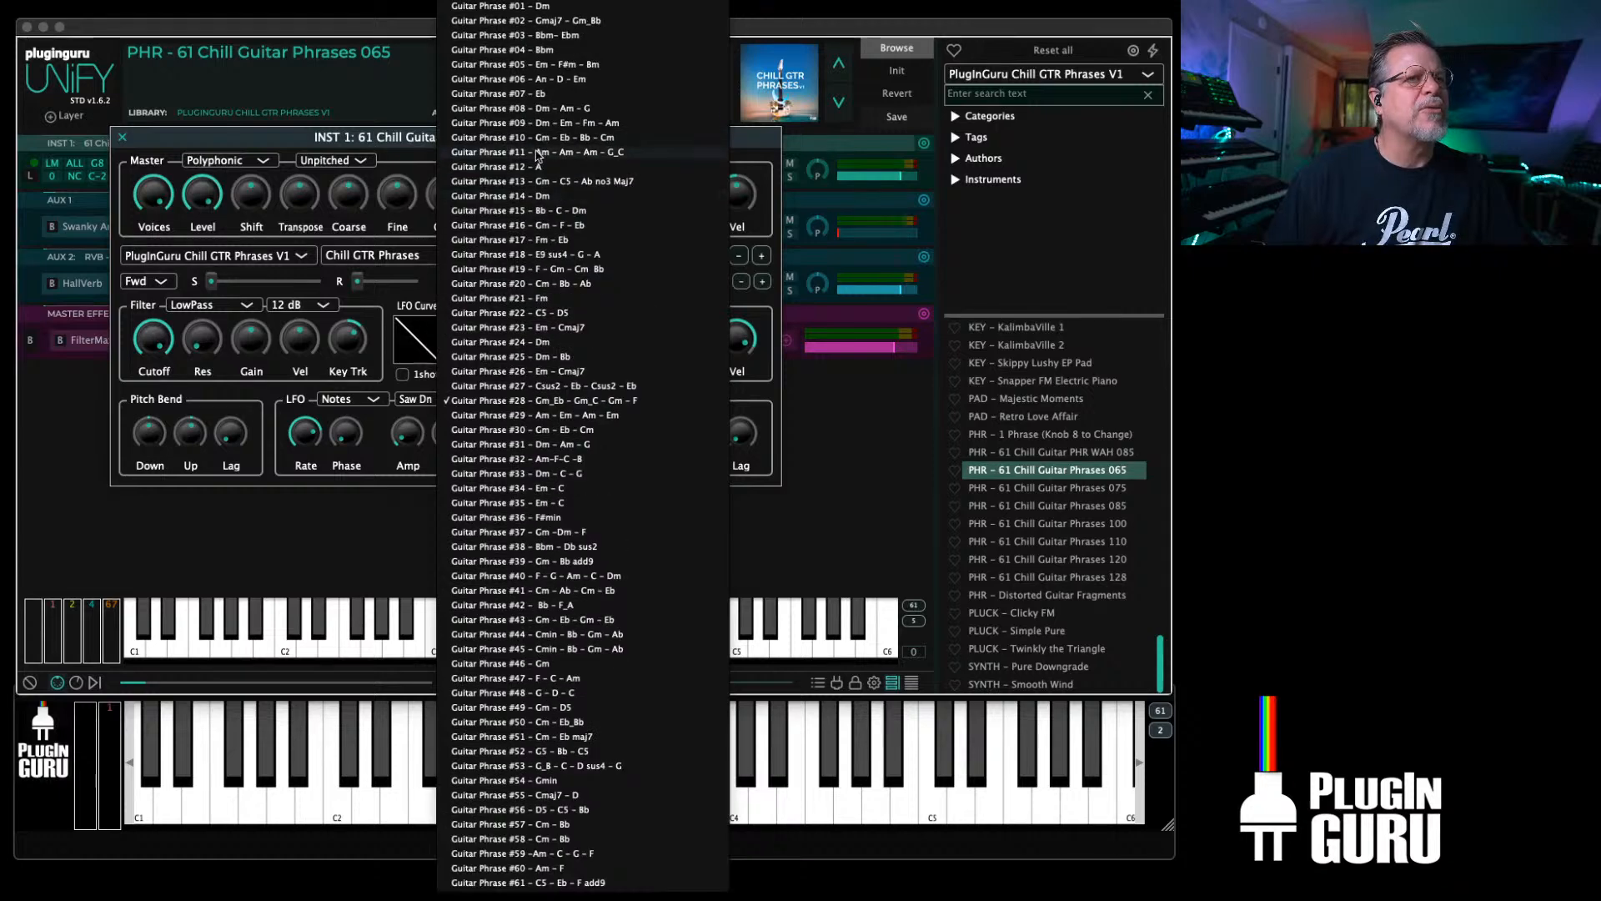
{"action": "key", "text": "Escape"}
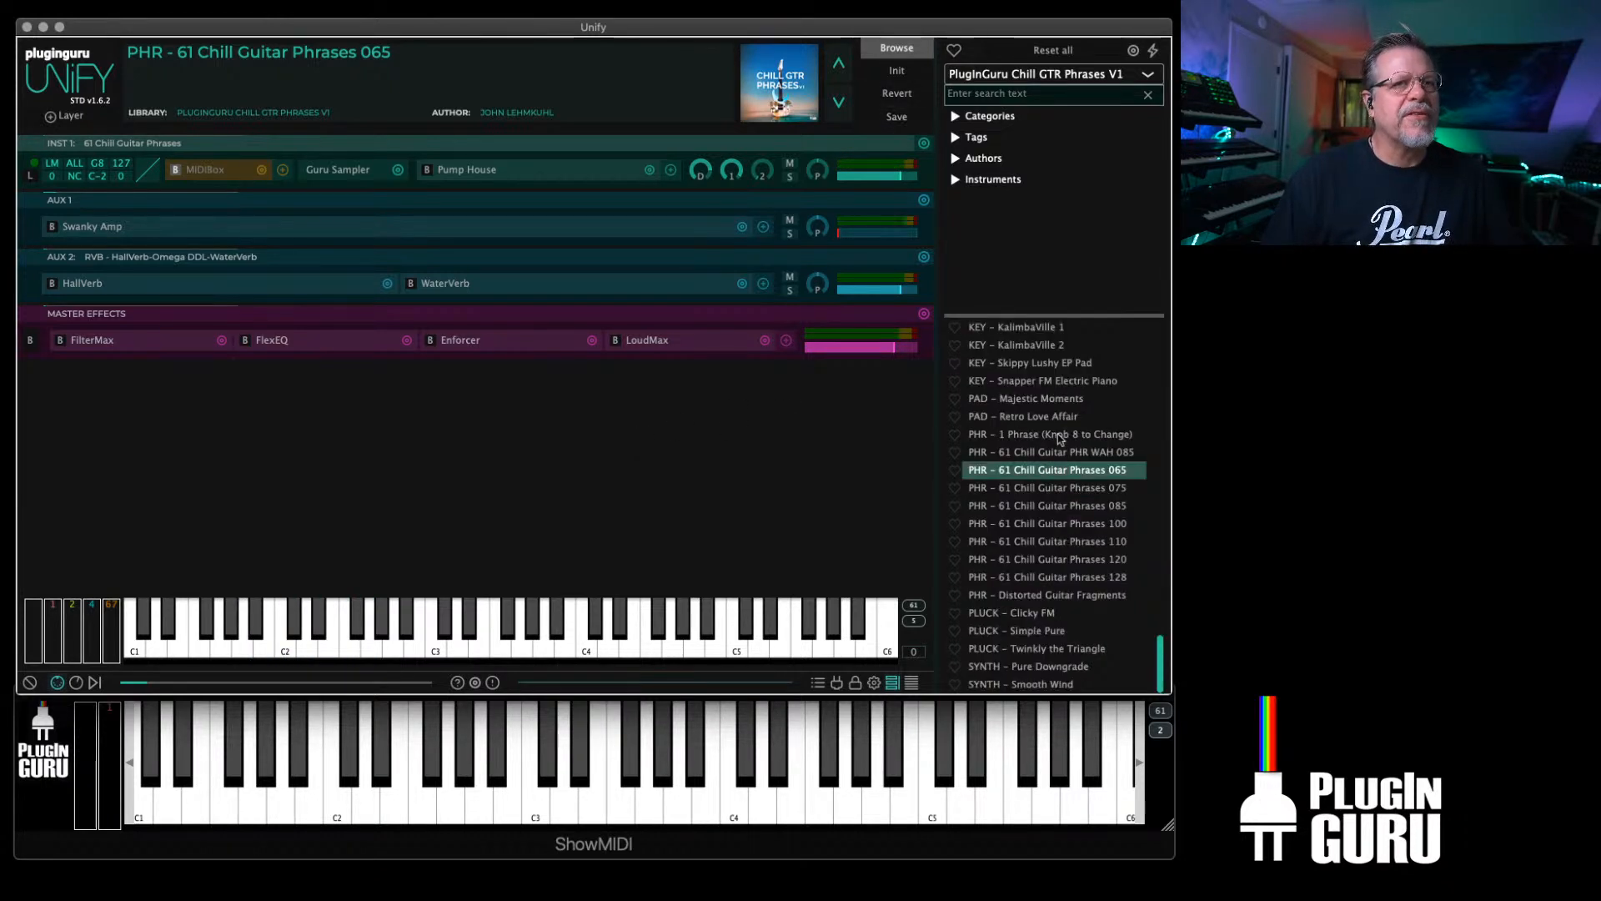
Step: Copy the Gtr Phrase macro knob from the 61 Chill Guitar Phrases 075 patch and paste it onto the same knob in the 065 patch
{"action": "left_click", "coordinate": [1079, 487]}
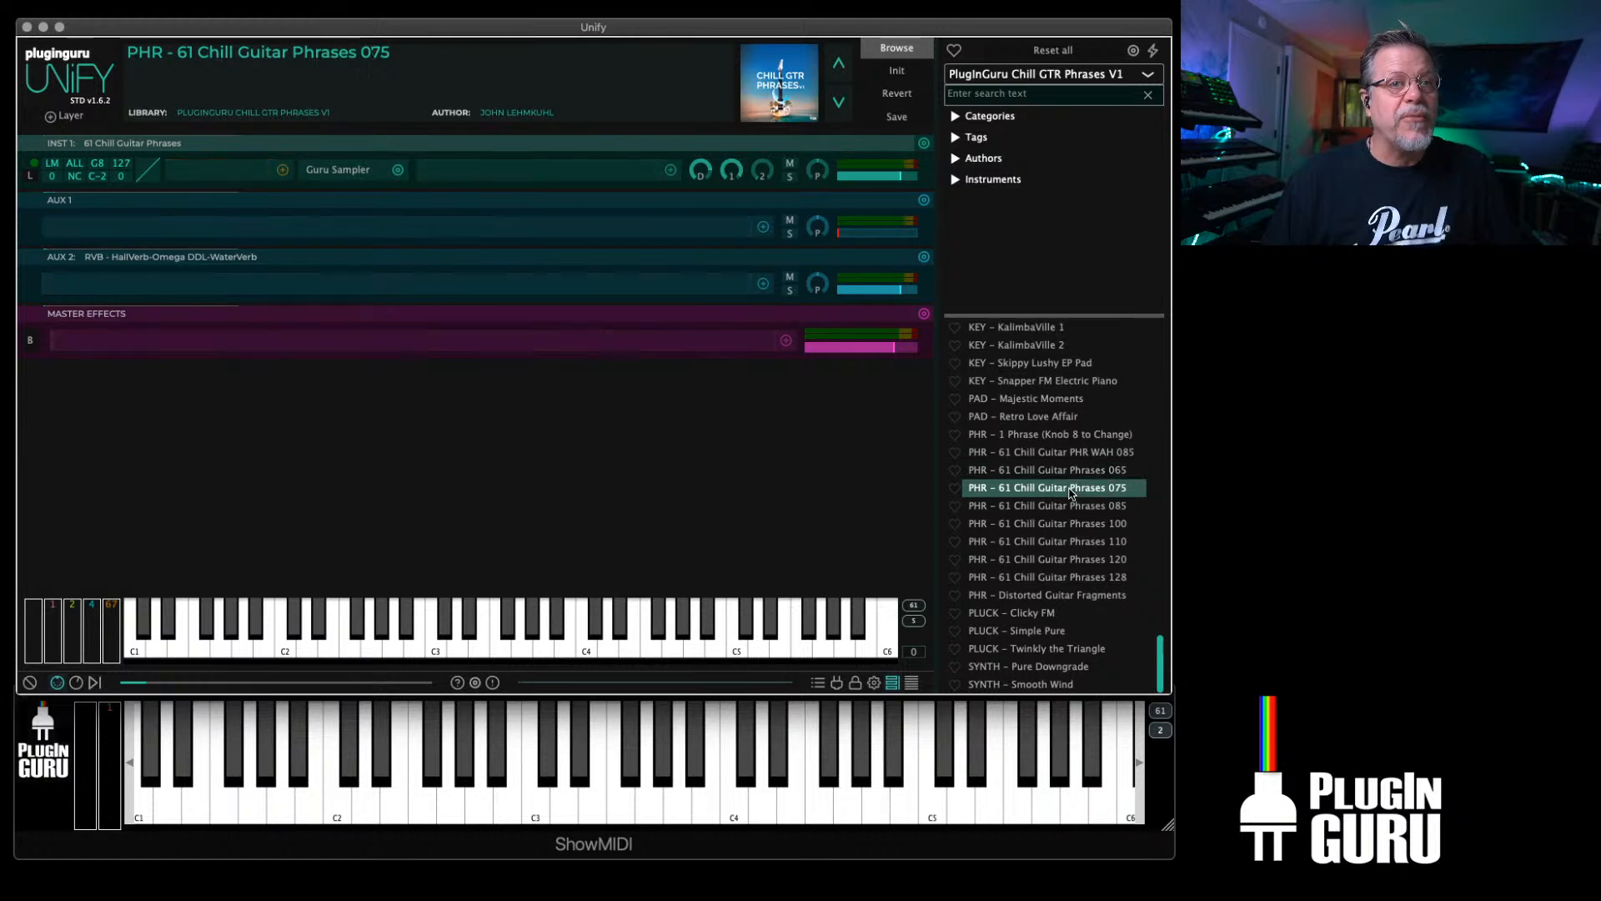
{"action": "left_click", "coordinate": [76, 682]}
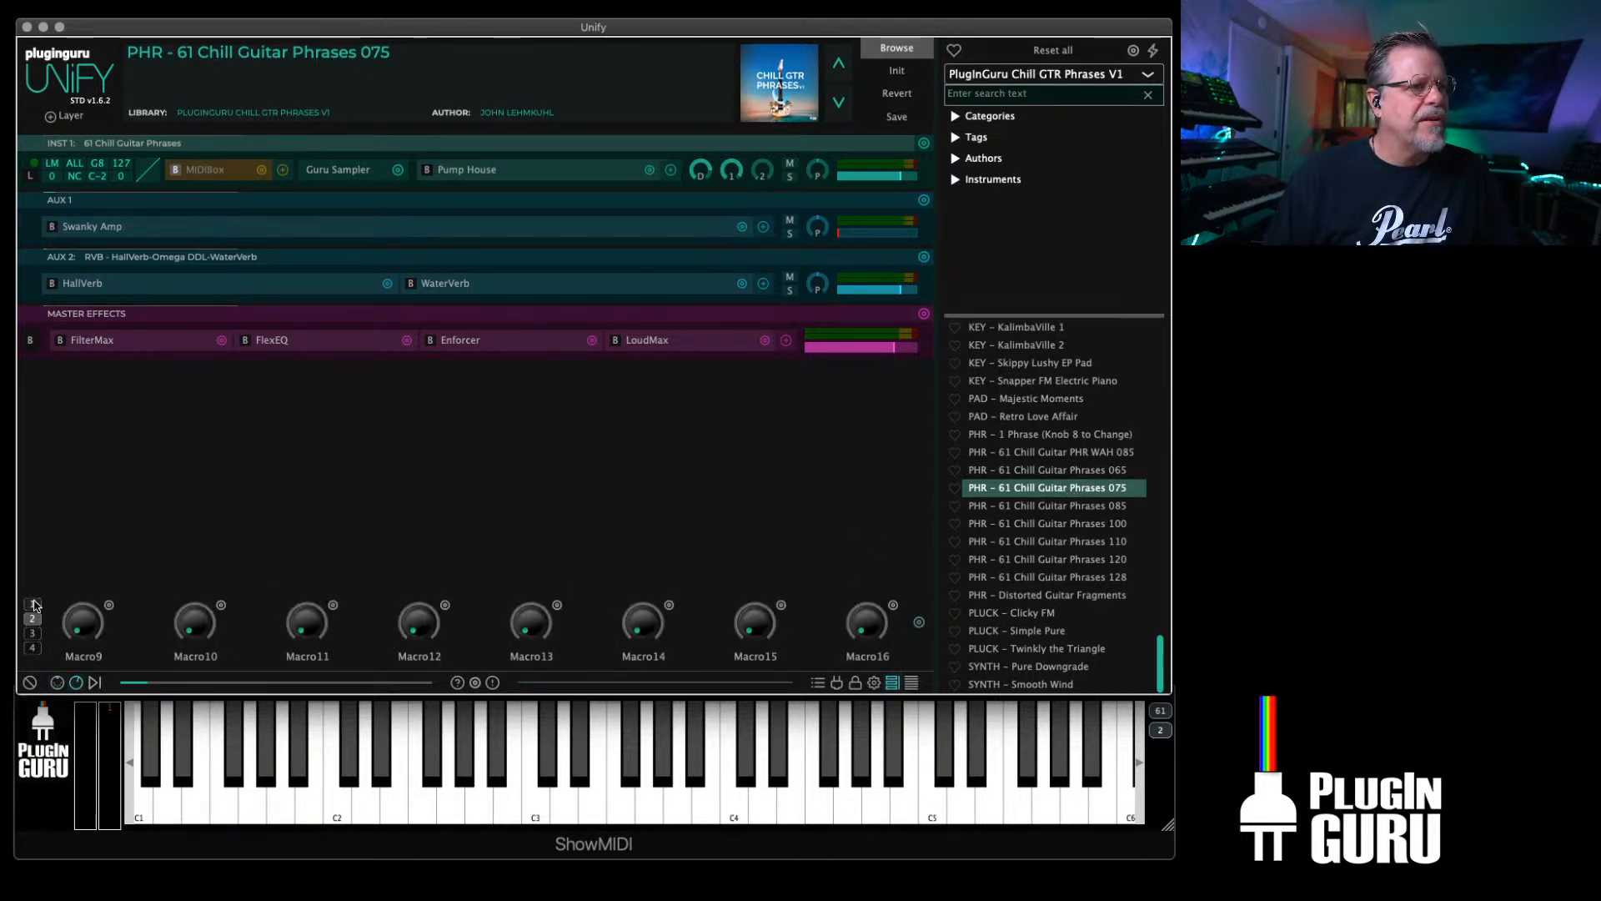
{"action": "left_click", "coordinate": [33, 604]}
{"action": "left_click", "coordinate": [894, 606]}
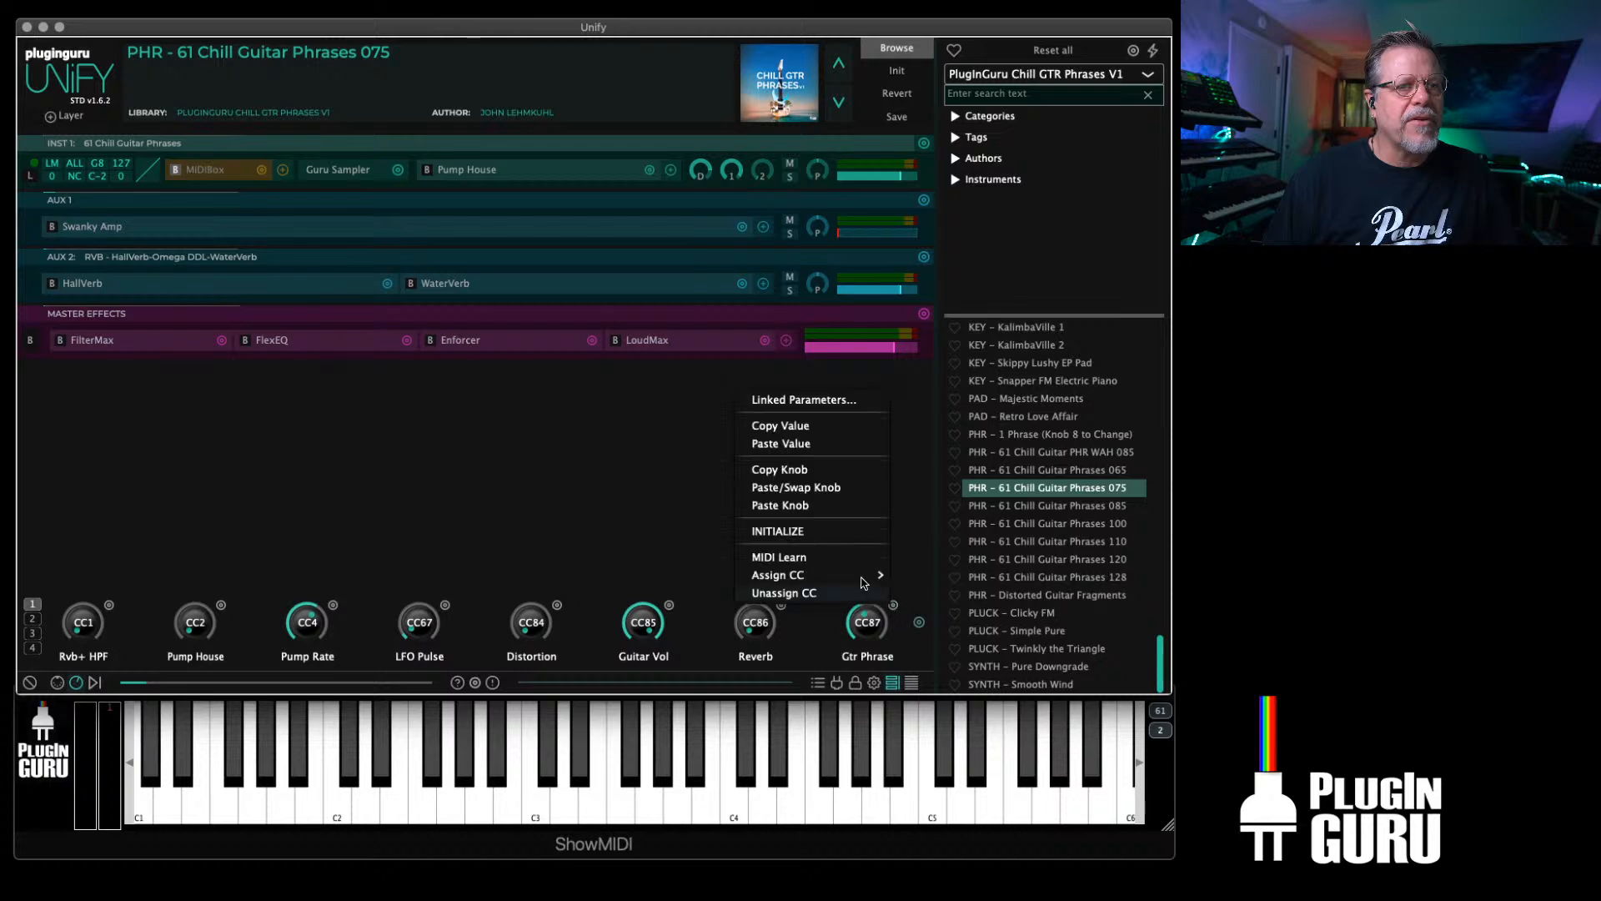
{"action": "left_click", "coordinate": [793, 470]}
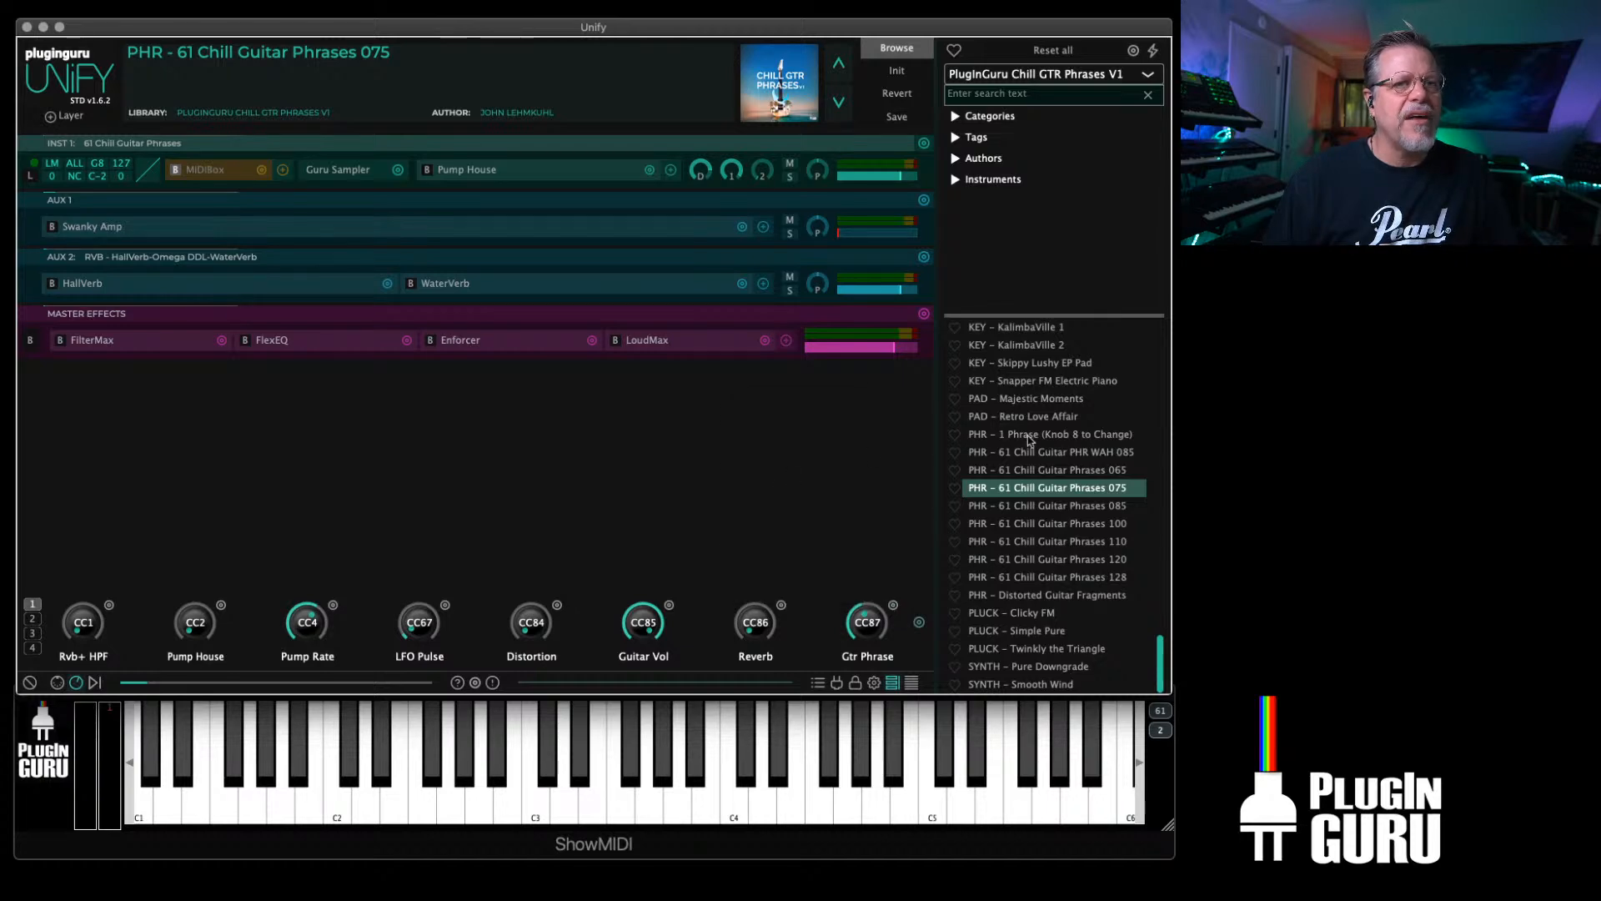
{"action": "left_click", "coordinate": [1062, 473]}
{"action": "left_click", "coordinate": [893, 606]}
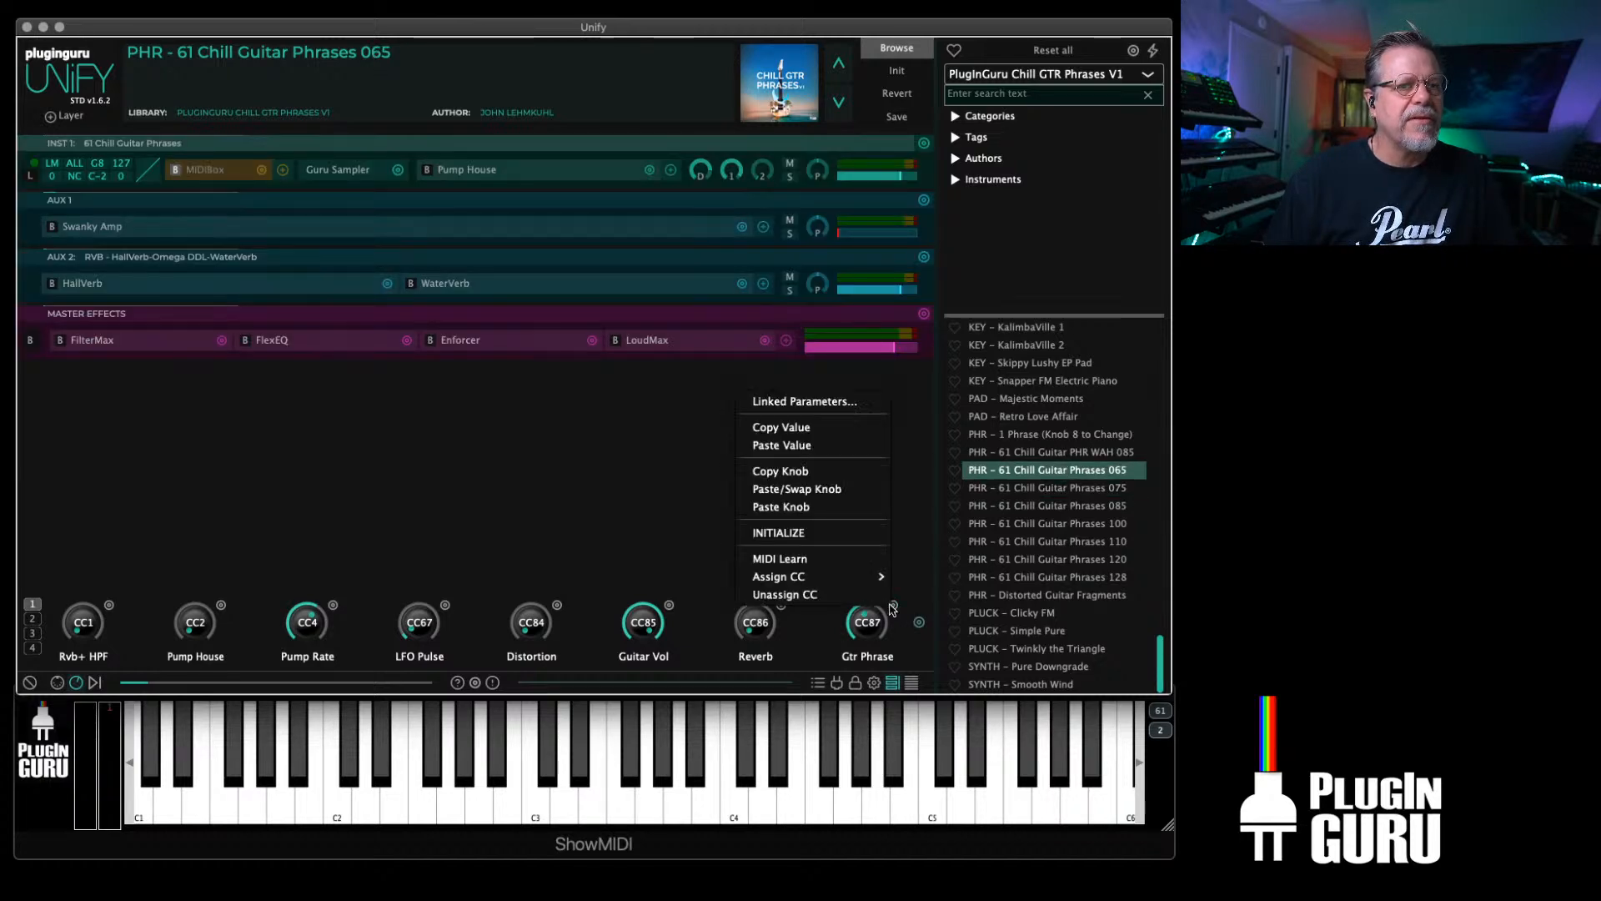
{"action": "mouse_move", "coordinate": [834, 574]}
{"action": "left_click", "coordinate": [796, 507]}
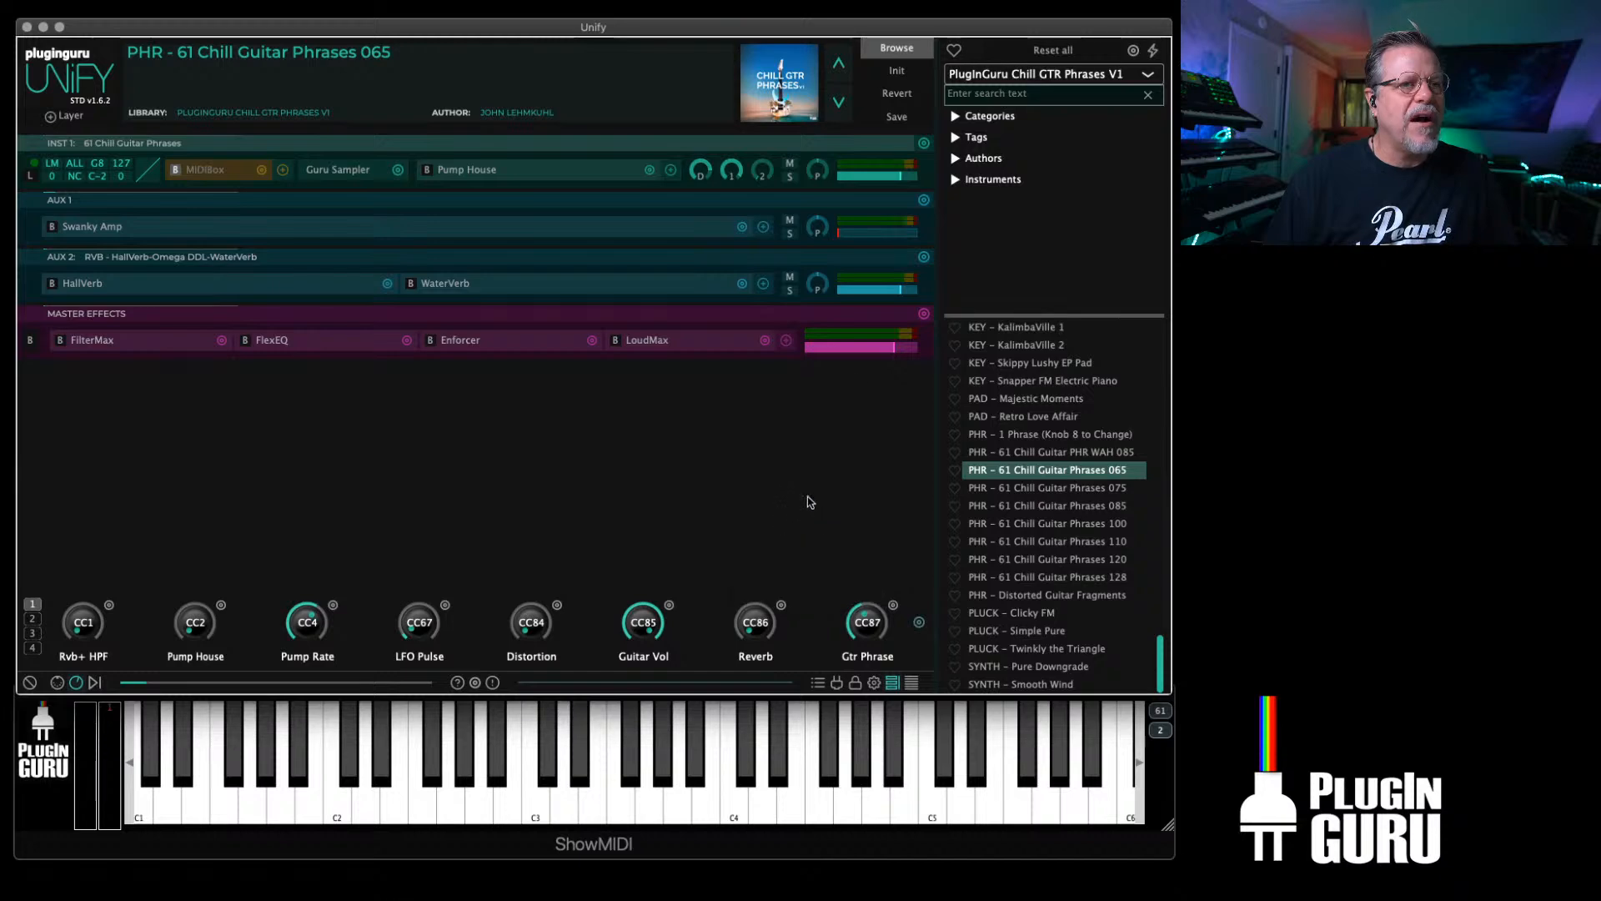
Step: Assign Moody Chill GTR Phrases LIST.txt as the 065 patch's variations file and update the patch
{"action": "left_click", "coordinate": [895, 121]}
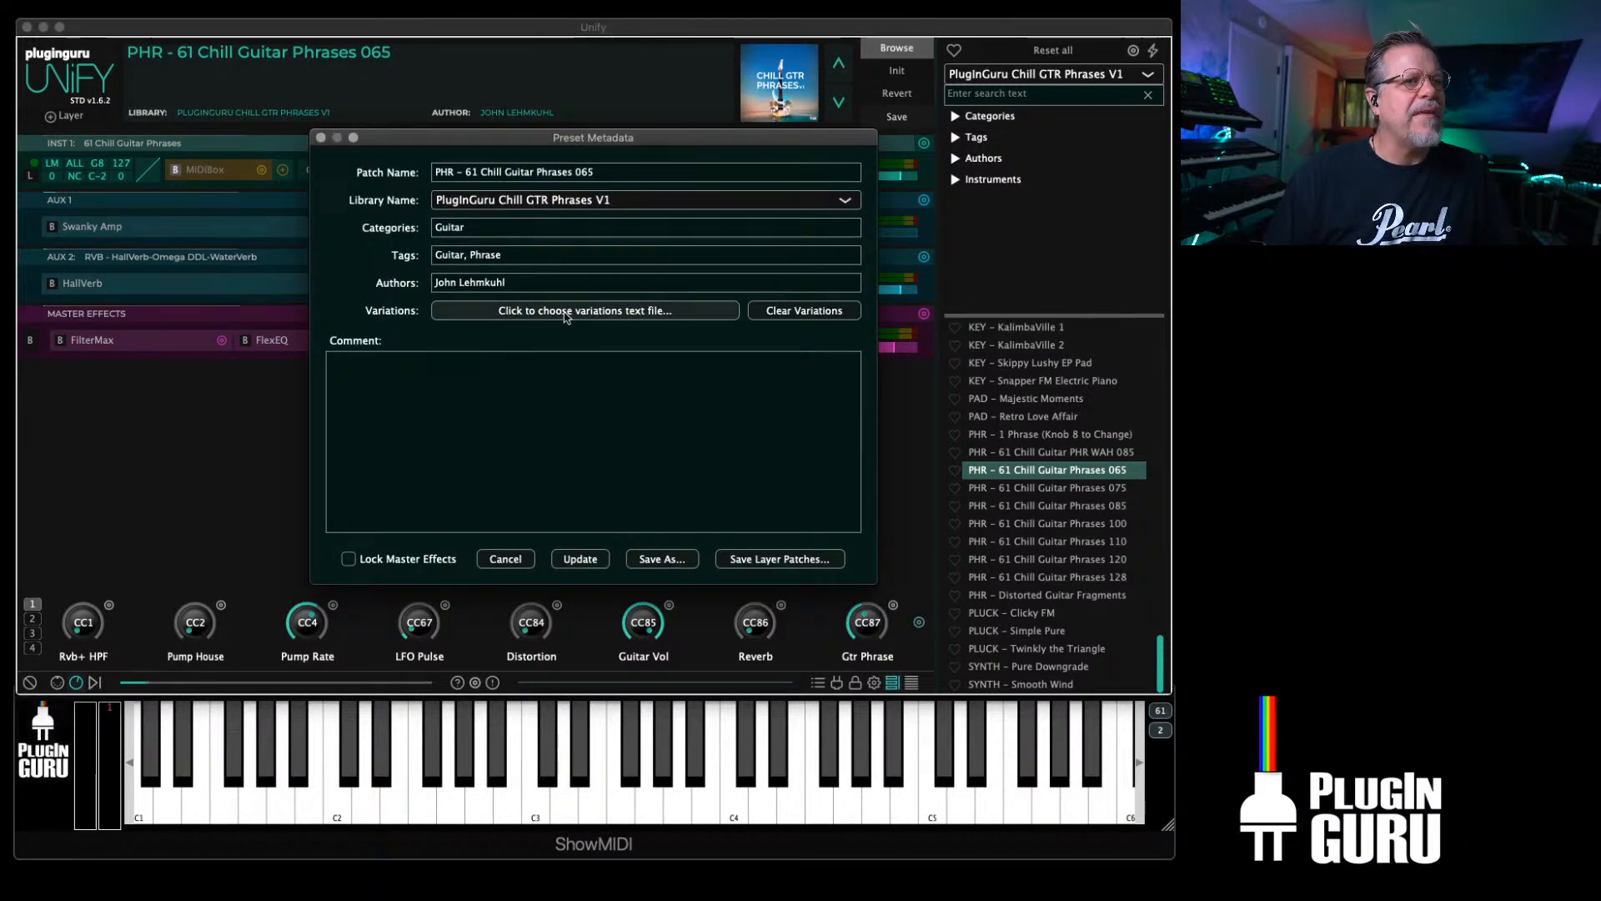
{"action": "left_click", "coordinate": [505, 310]}
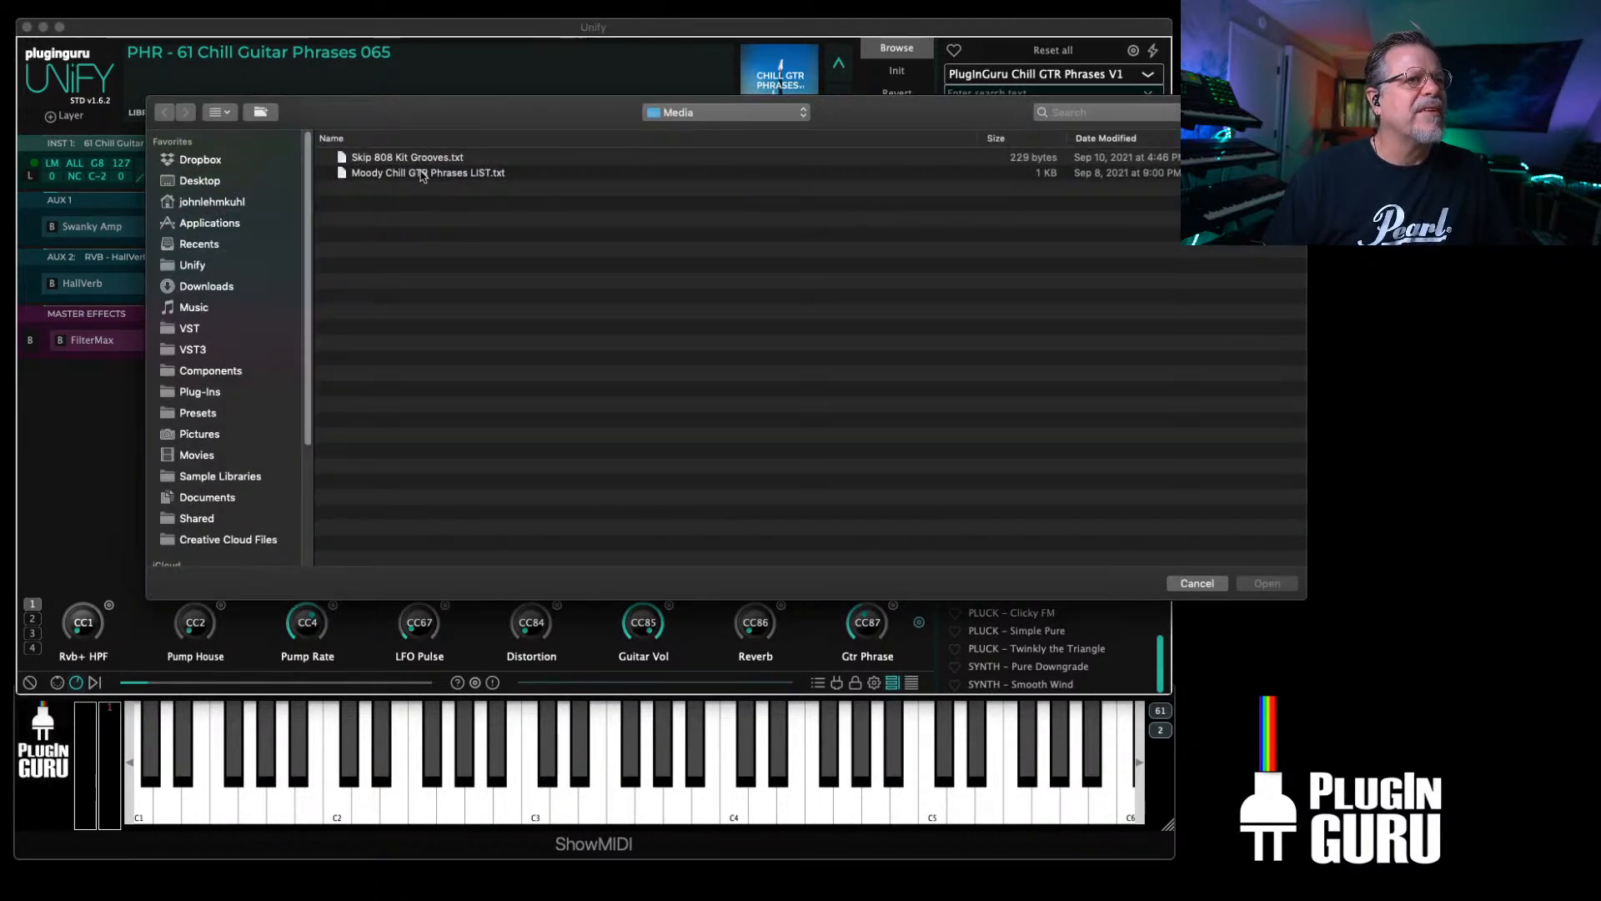
{"action": "double_click", "coordinate": [420, 173]}
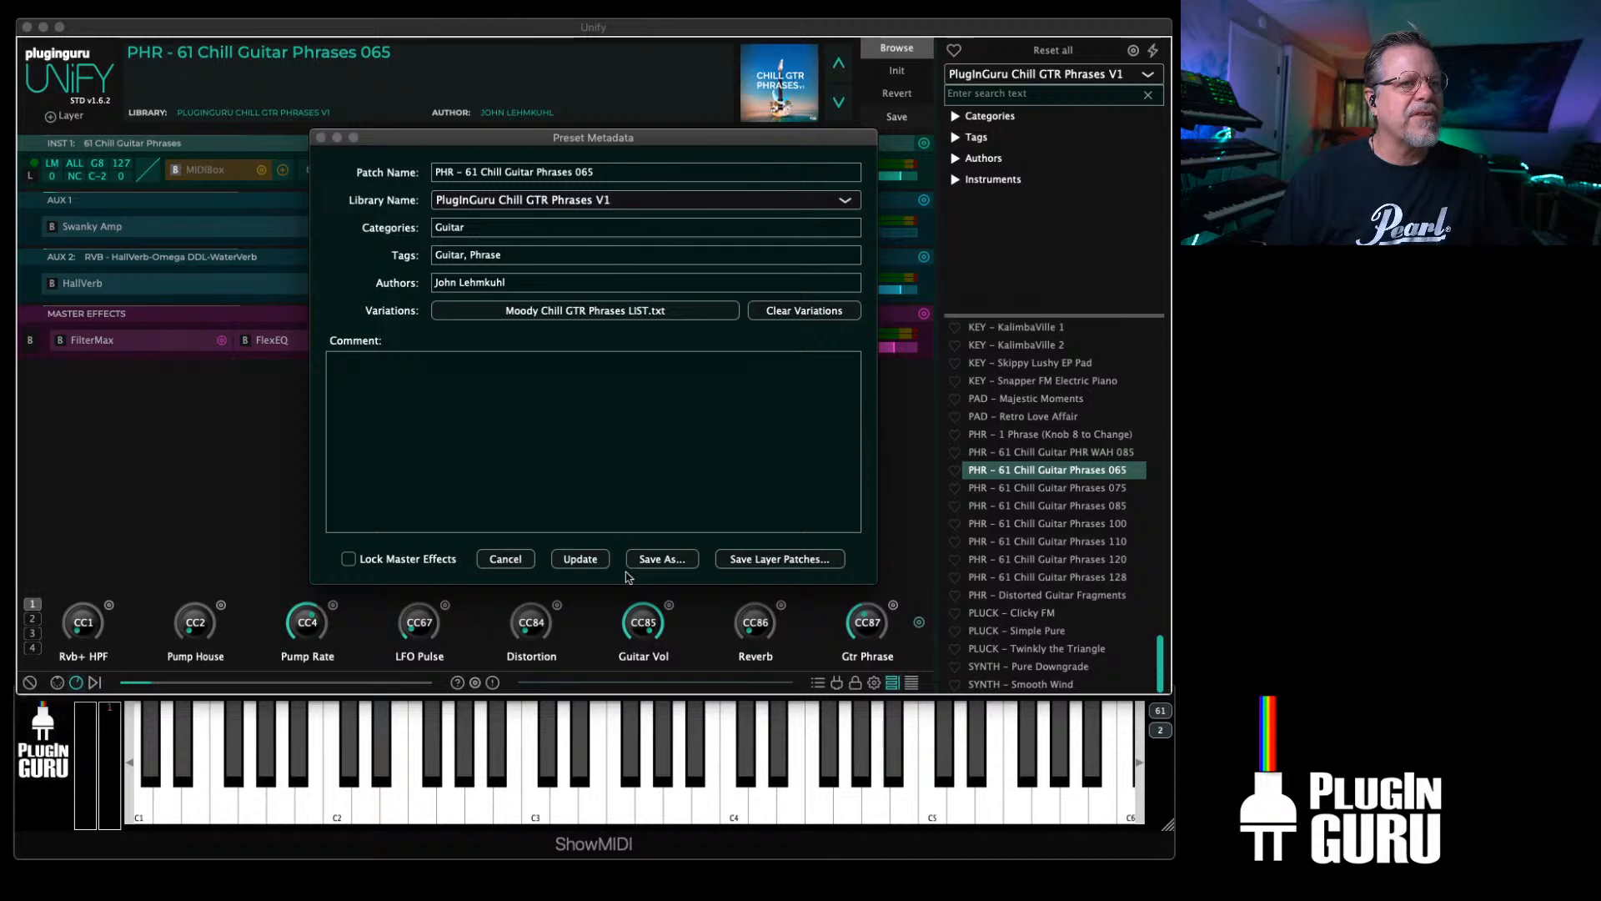
{"action": "left_click", "coordinate": [580, 559]}
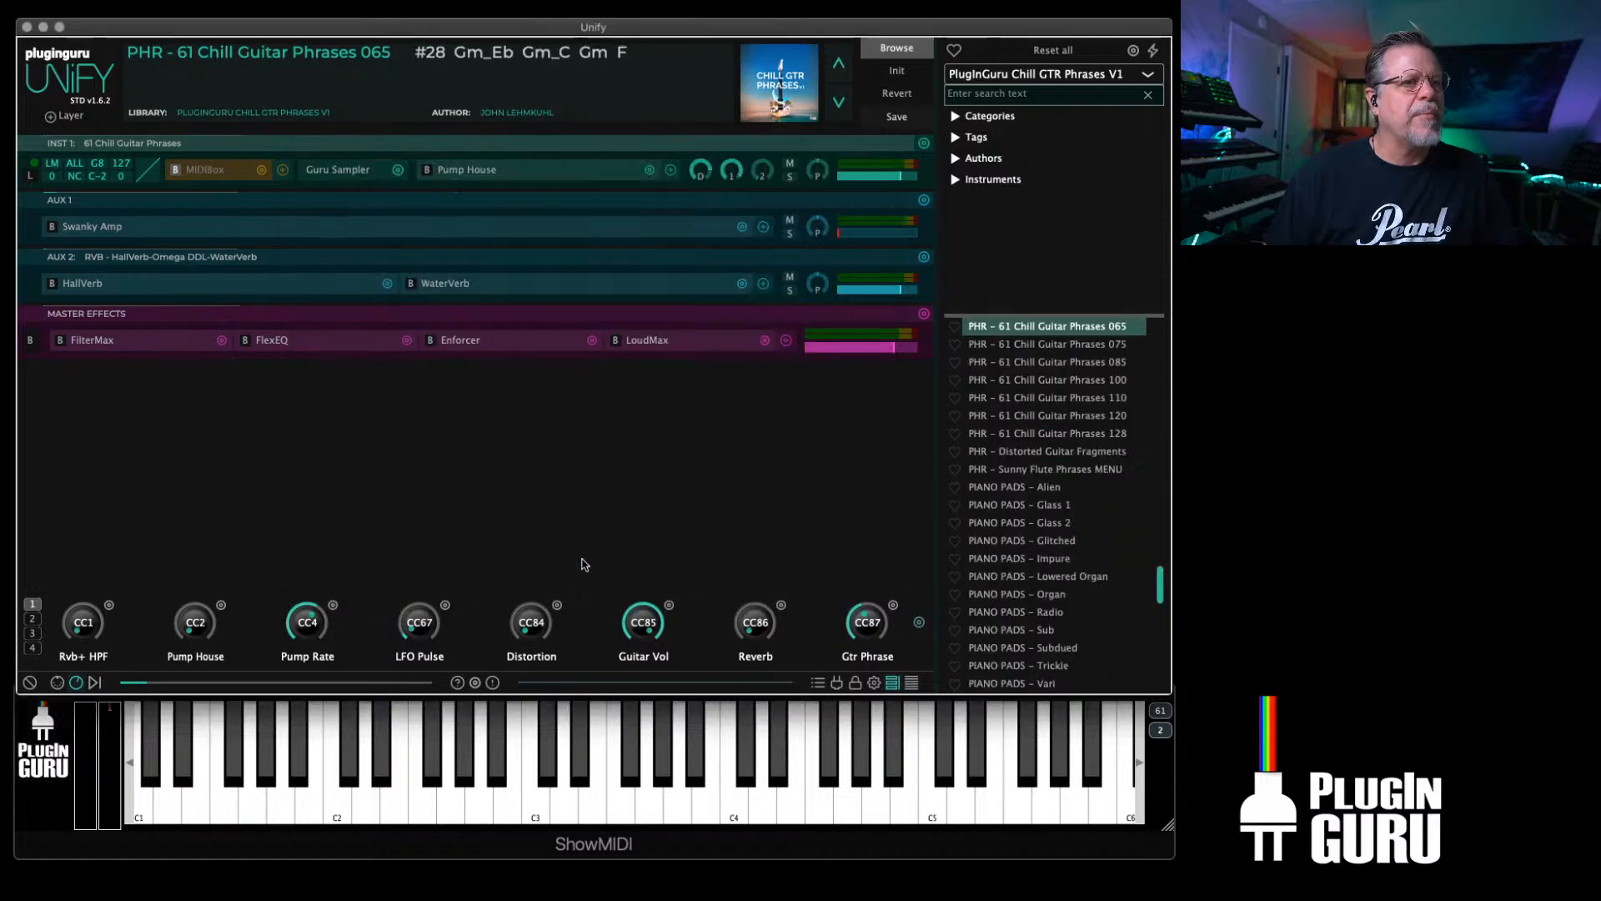
Step: Compare the 065 patch with MIDIBox bypassed and active, check the 61 Chill Guitar Phrases 085 patch, and reload 065
{"action": "left_click", "coordinate": [176, 171]}
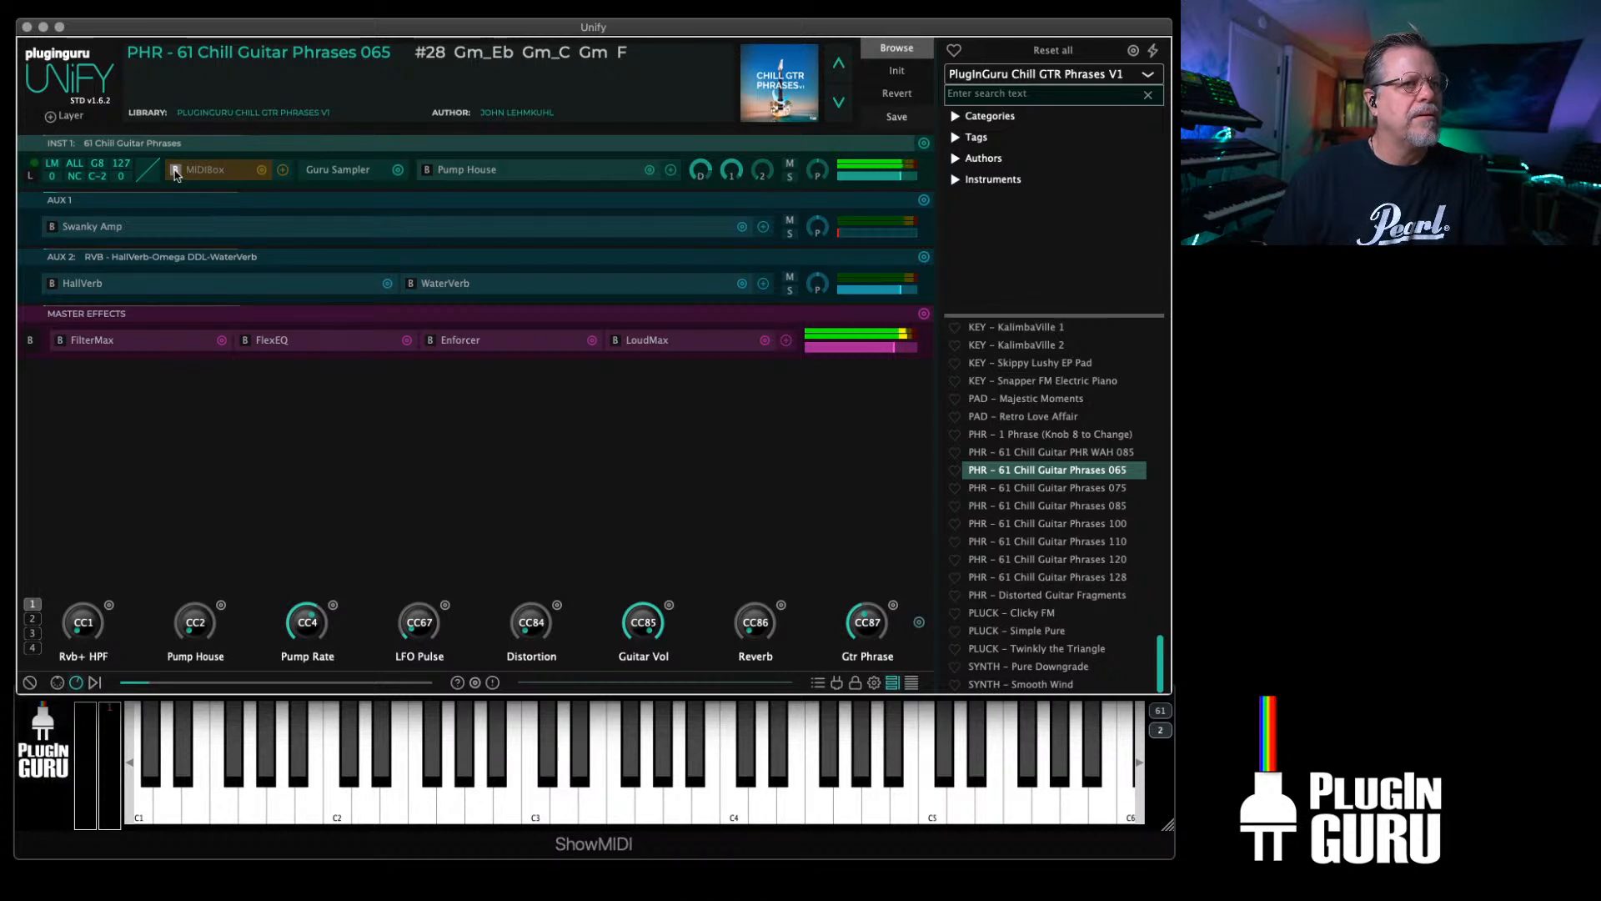
{"action": "left_click", "coordinate": [176, 171]}
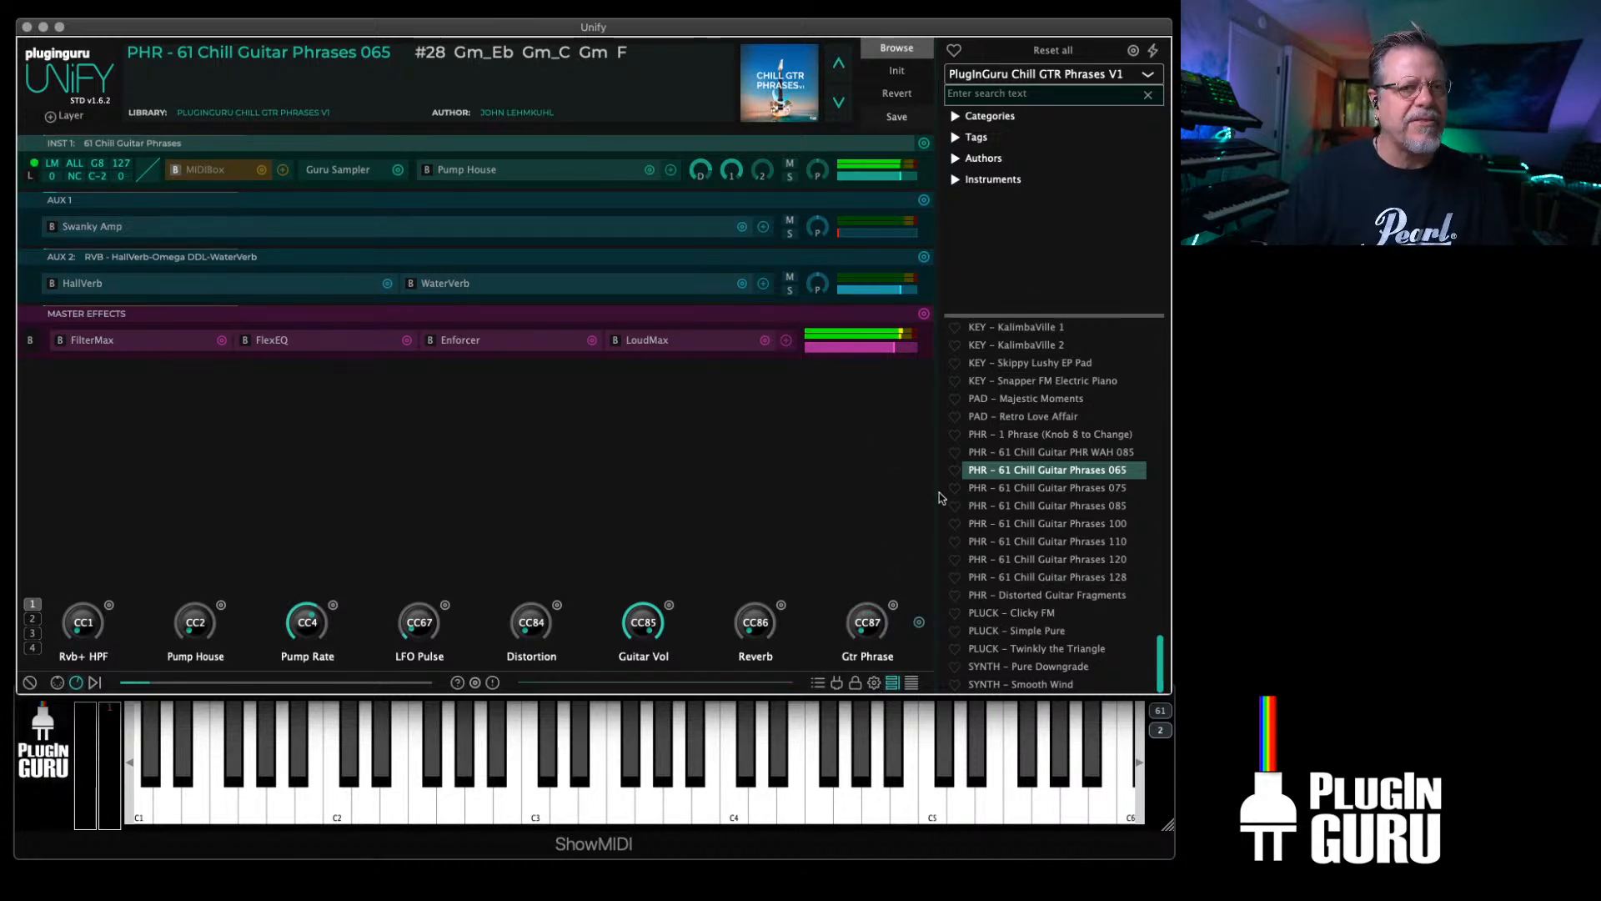
{"action": "left_click", "coordinate": [1056, 506]}
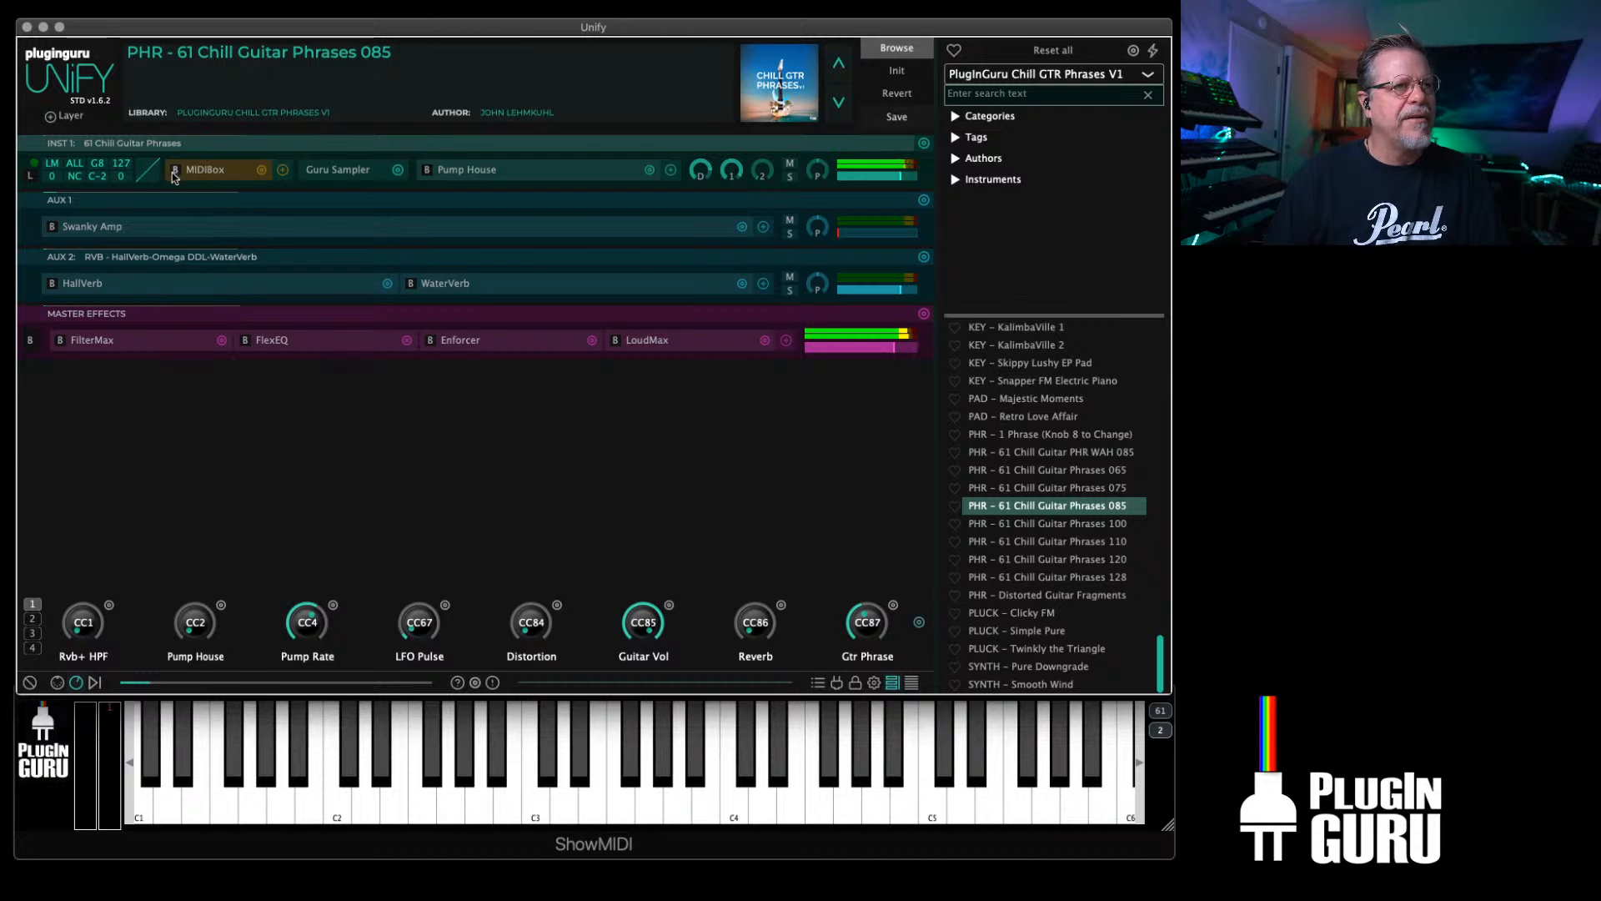
{"action": "left_click", "coordinate": [1074, 472]}
Step: Remove the Moody Chill GTR Phrases LIST.txt variations from the 065 patch's metadata and save the update
{"action": "left_click", "coordinate": [897, 117]}
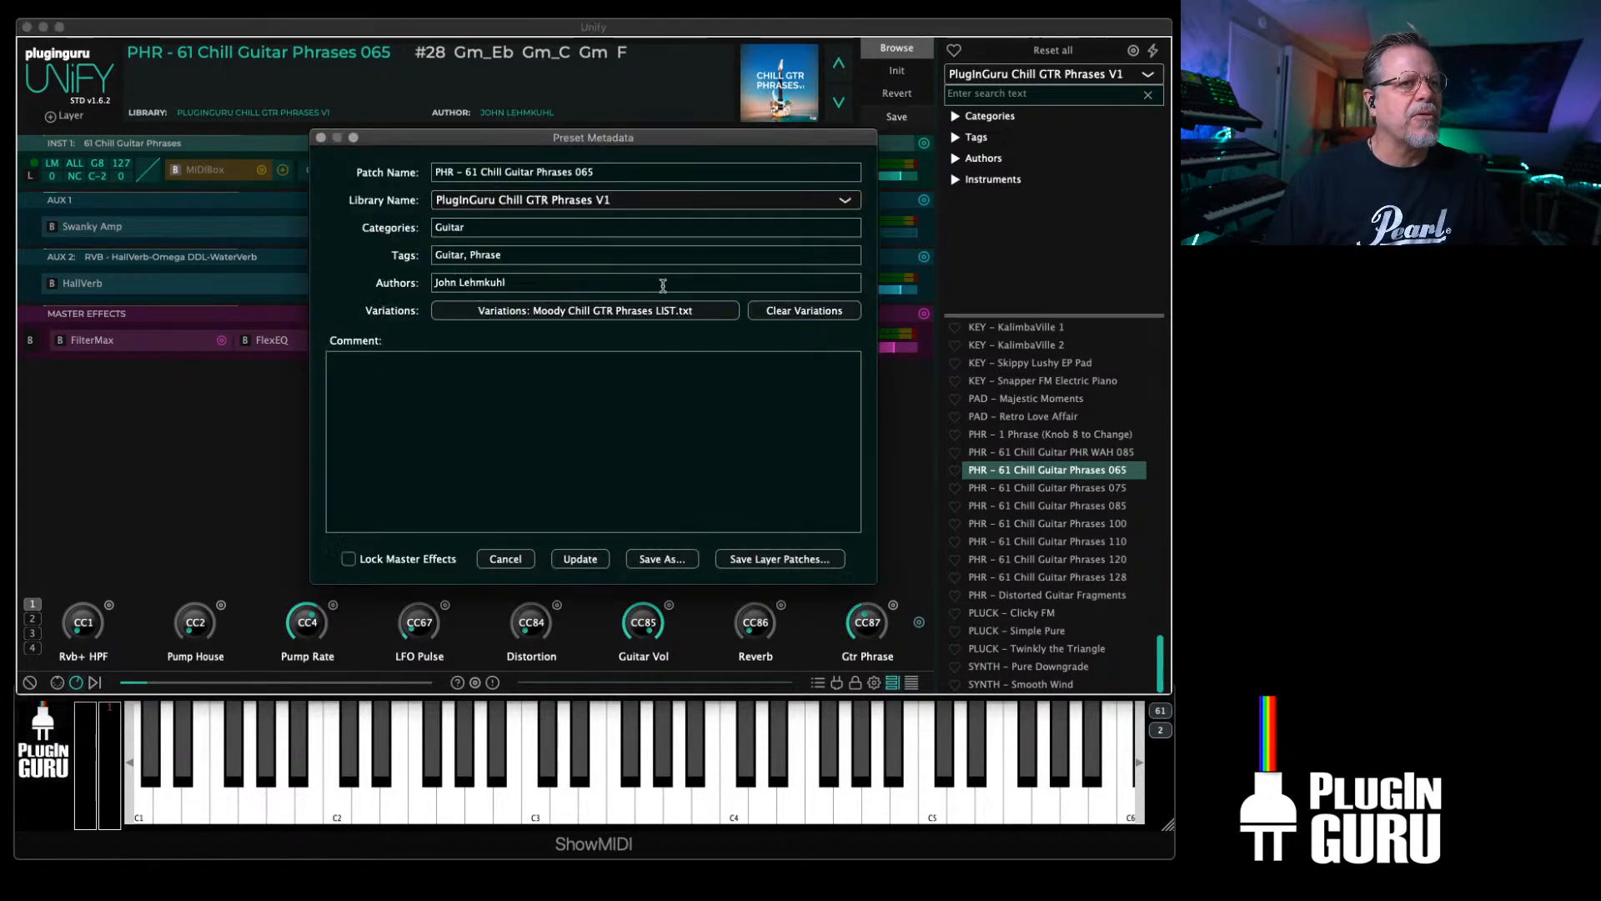
{"action": "left_click", "coordinate": [805, 310]}
{"action": "left_click", "coordinate": [580, 558]}
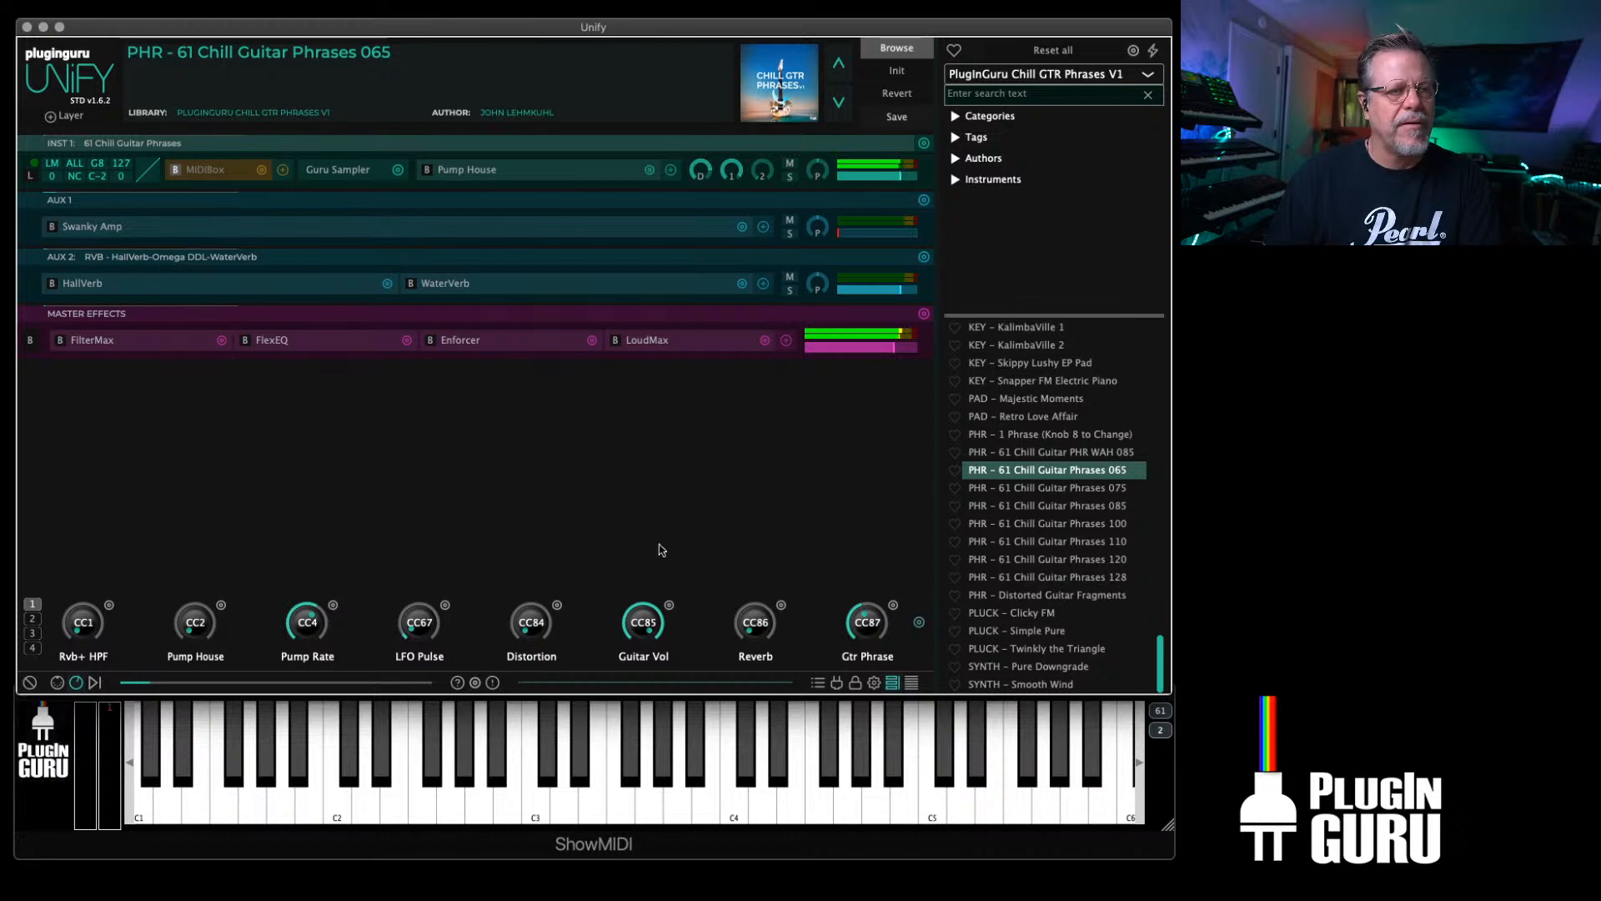
Step: Show the transport and tempo controls and load the PHR - 61 Chill Guitar PHR WAH 085 patch
{"action": "left_click", "coordinate": [94, 682]}
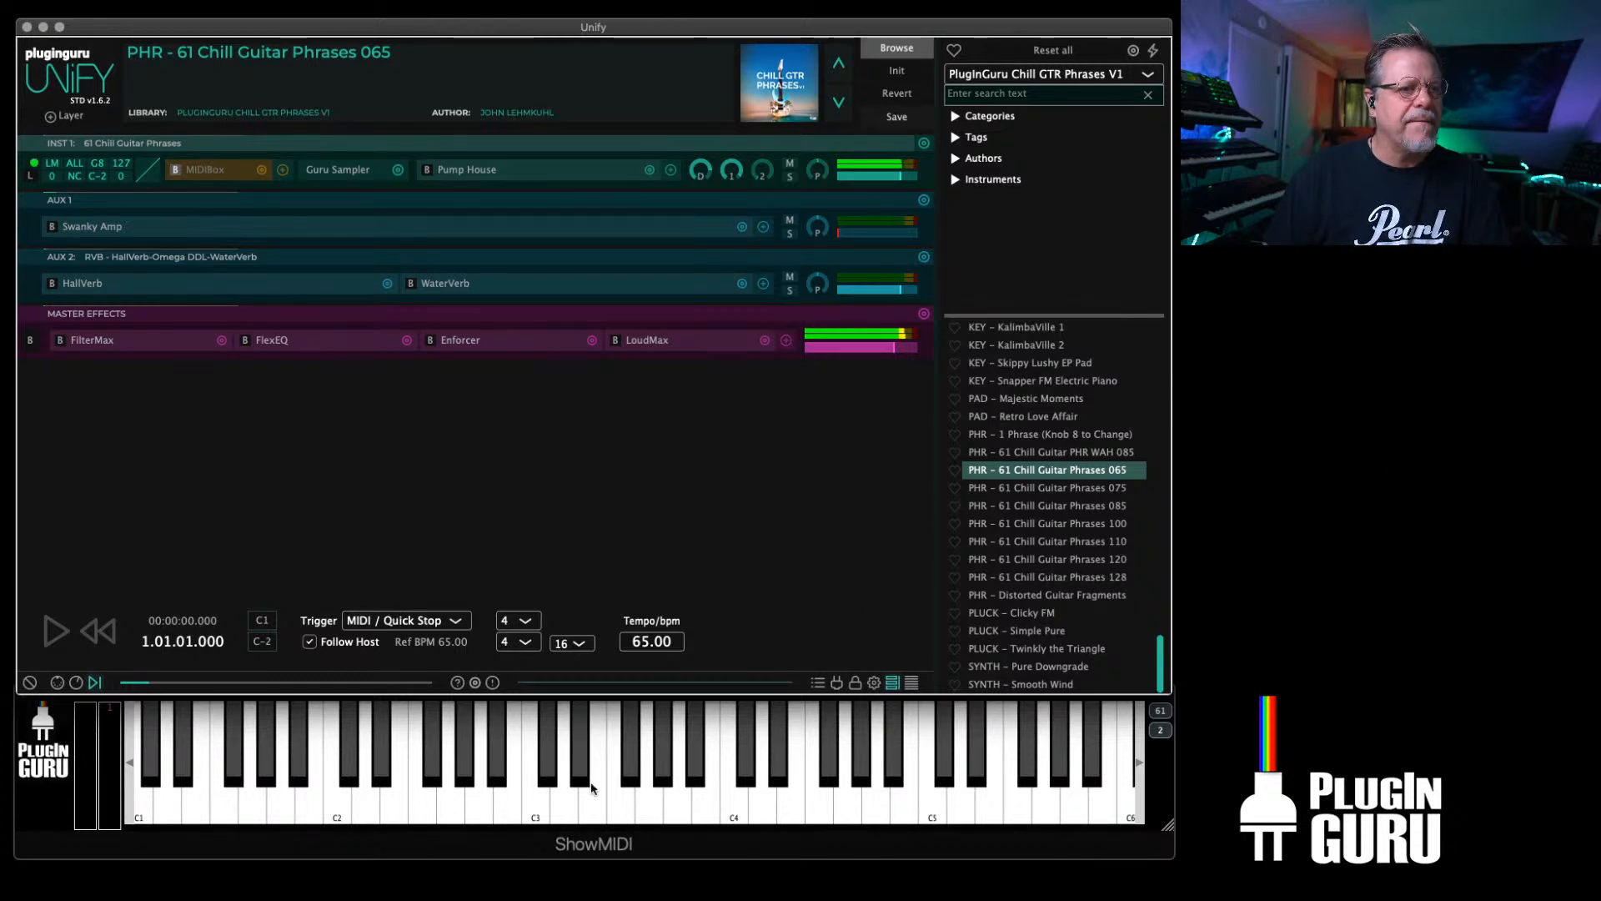
{"action": "key", "text": "super+Tab"}
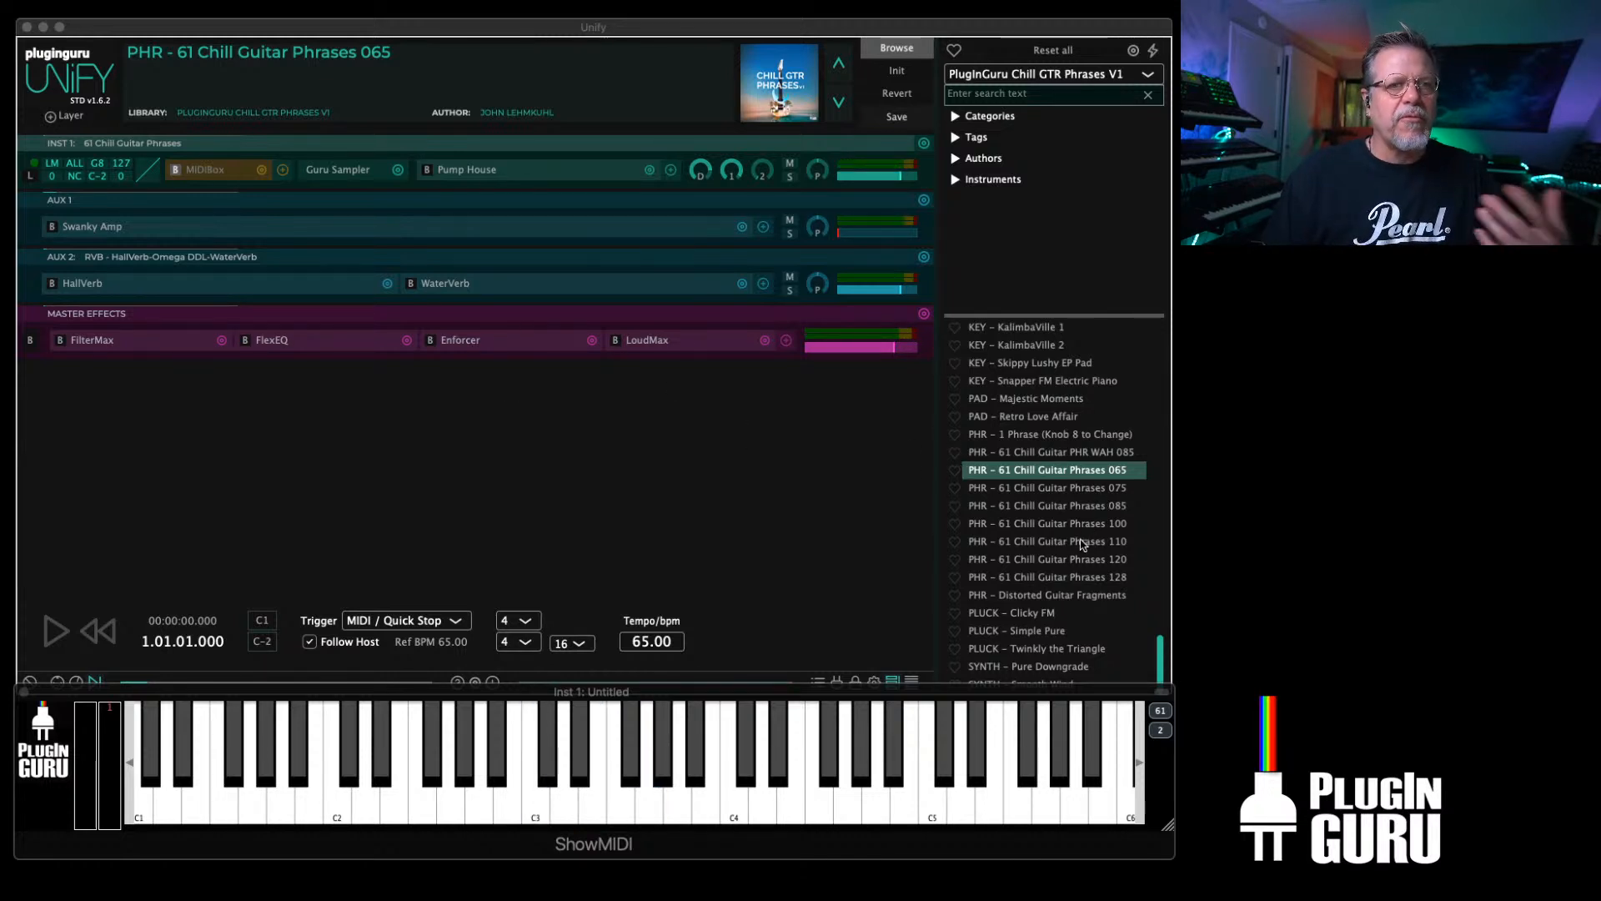
{"action": "left_click", "coordinate": [1064, 453]}
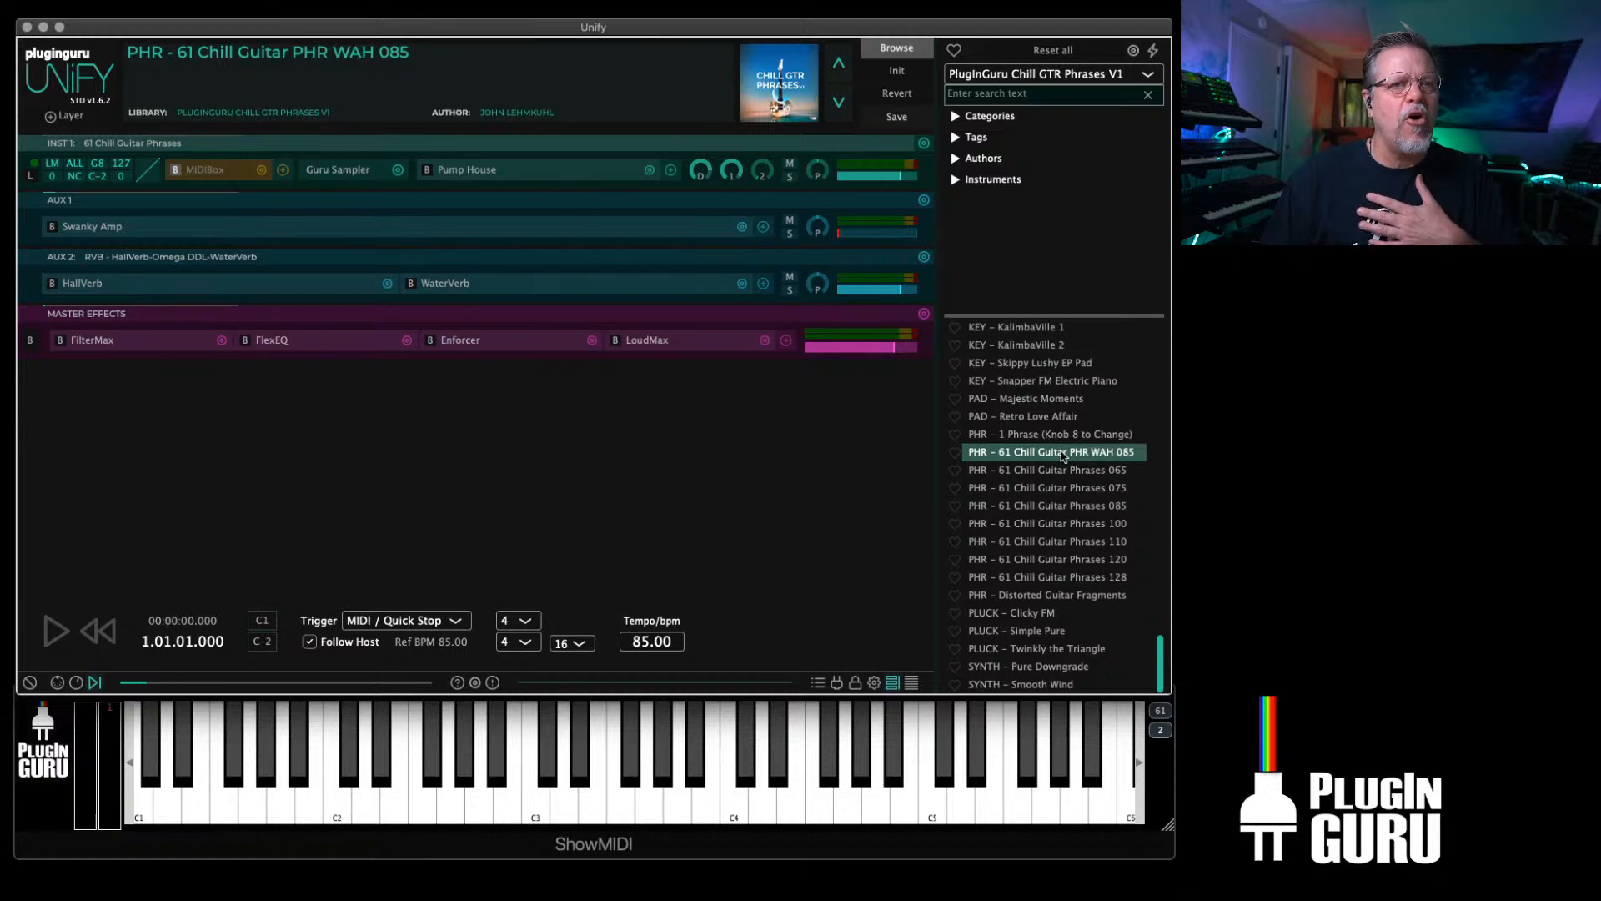
Step: Load PHR - 1 Phrase (Knob 8 to Change) and turn its Gtr Phrase macro up to phrase #18 E9sus4 G A G
{"action": "left_click", "coordinate": [1054, 436]}
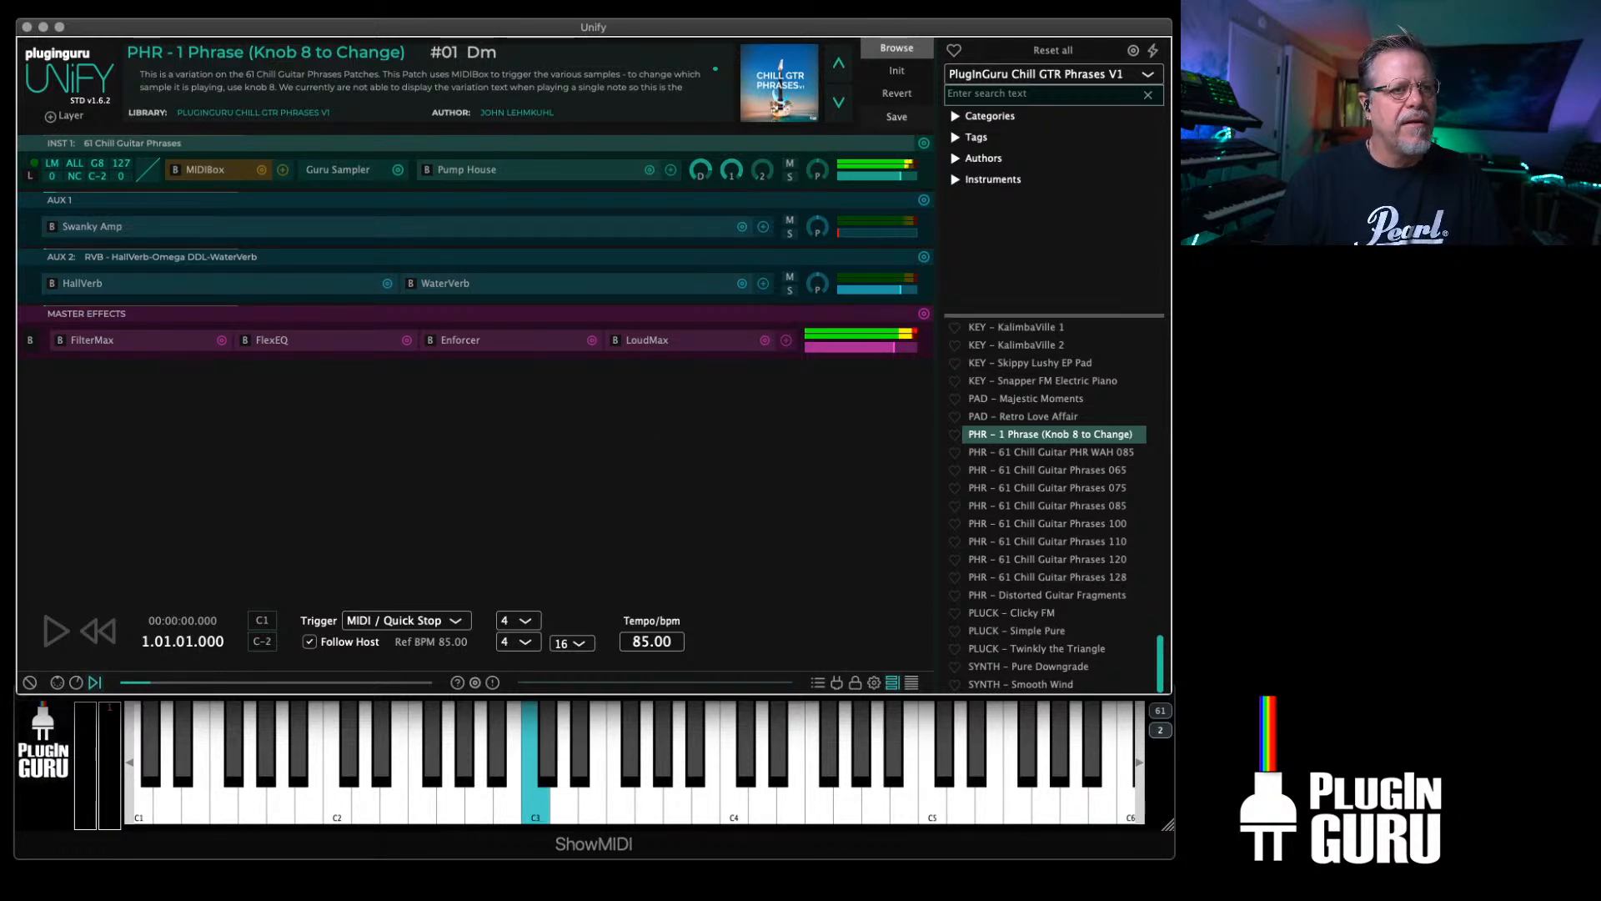
{"action": "left_click", "coordinate": [76, 682]}
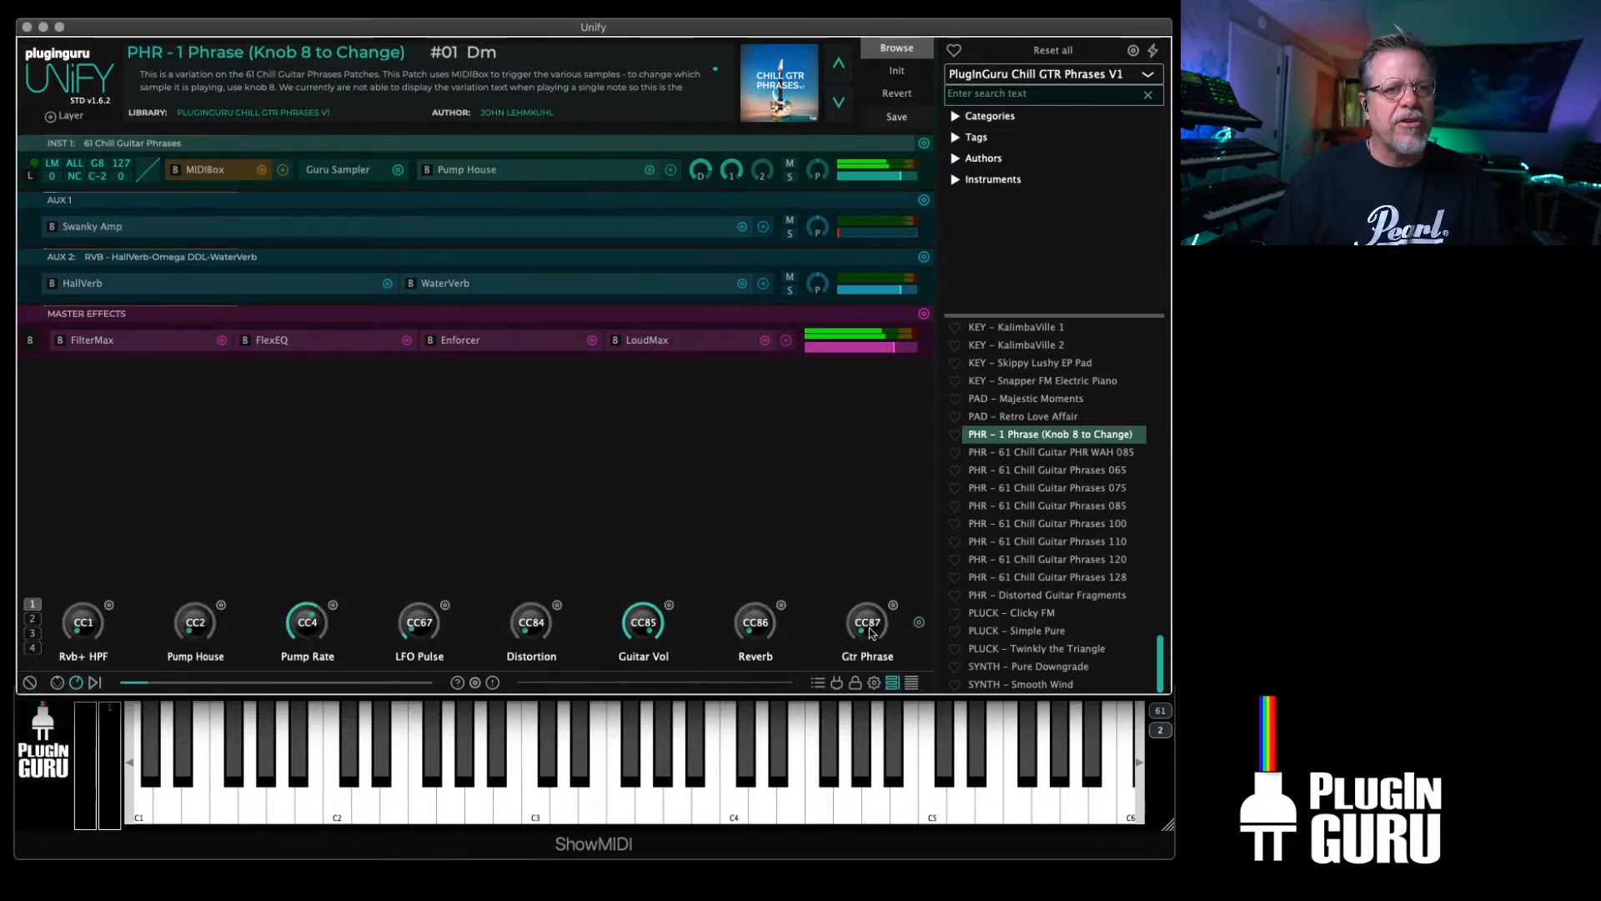
{"action": "left_click_drag", "start_coordinate": [869, 625], "coordinate": [882, 584]}
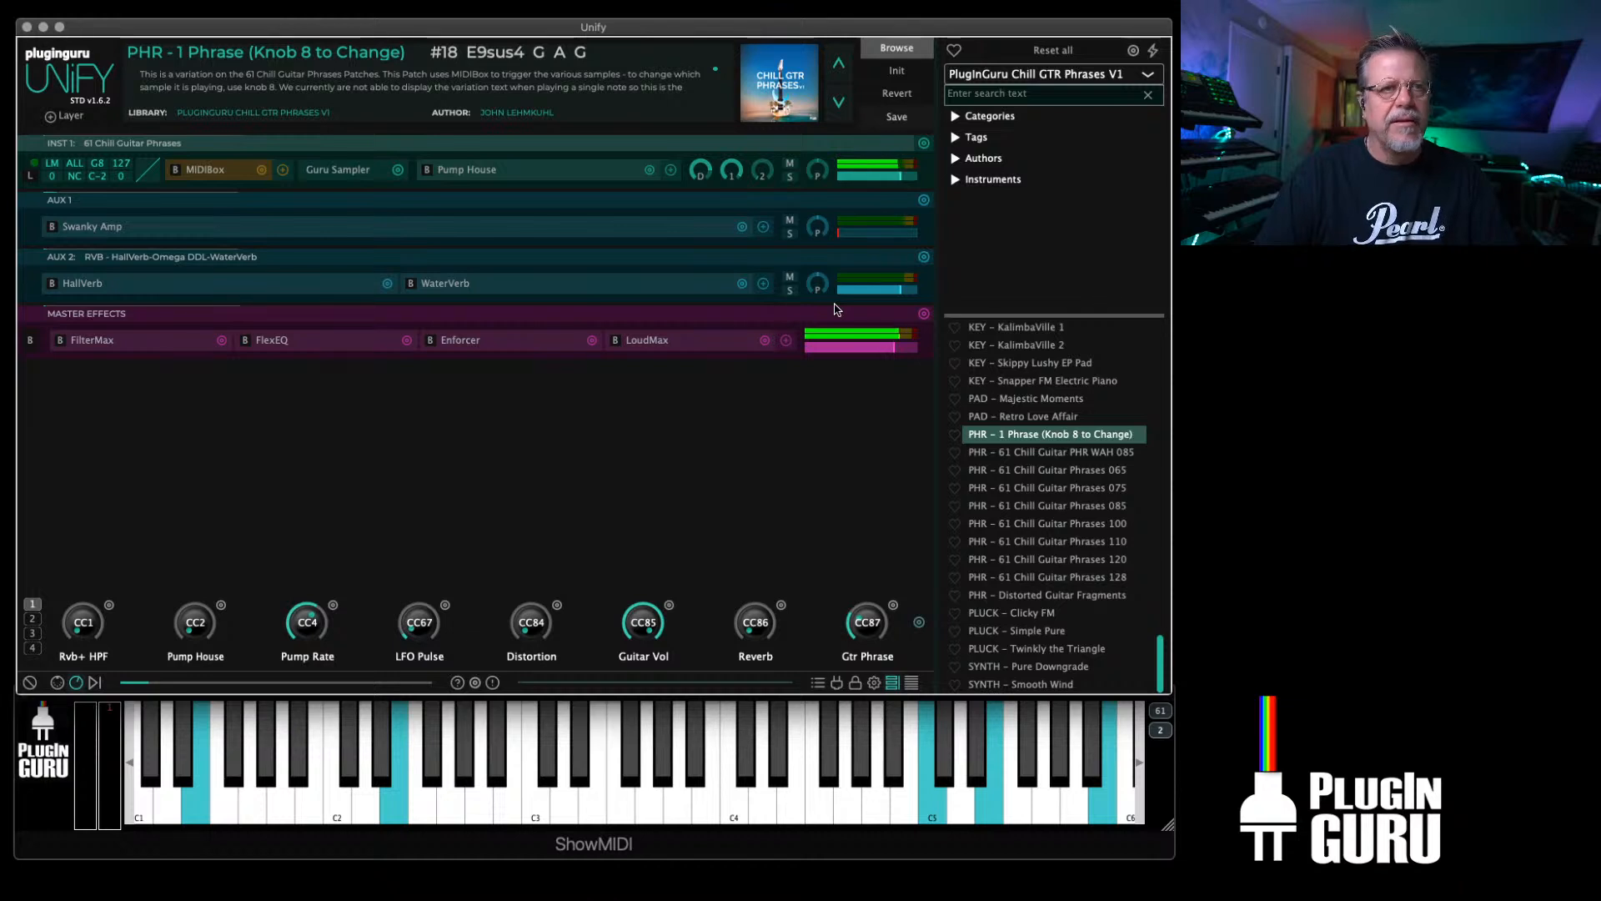
Step: Load the PHR - 61 Chill Guitar PHR WAH 085 patch and initialize its Rvb+ HPF macro knob
{"action": "left_click", "coordinate": [1039, 452]}
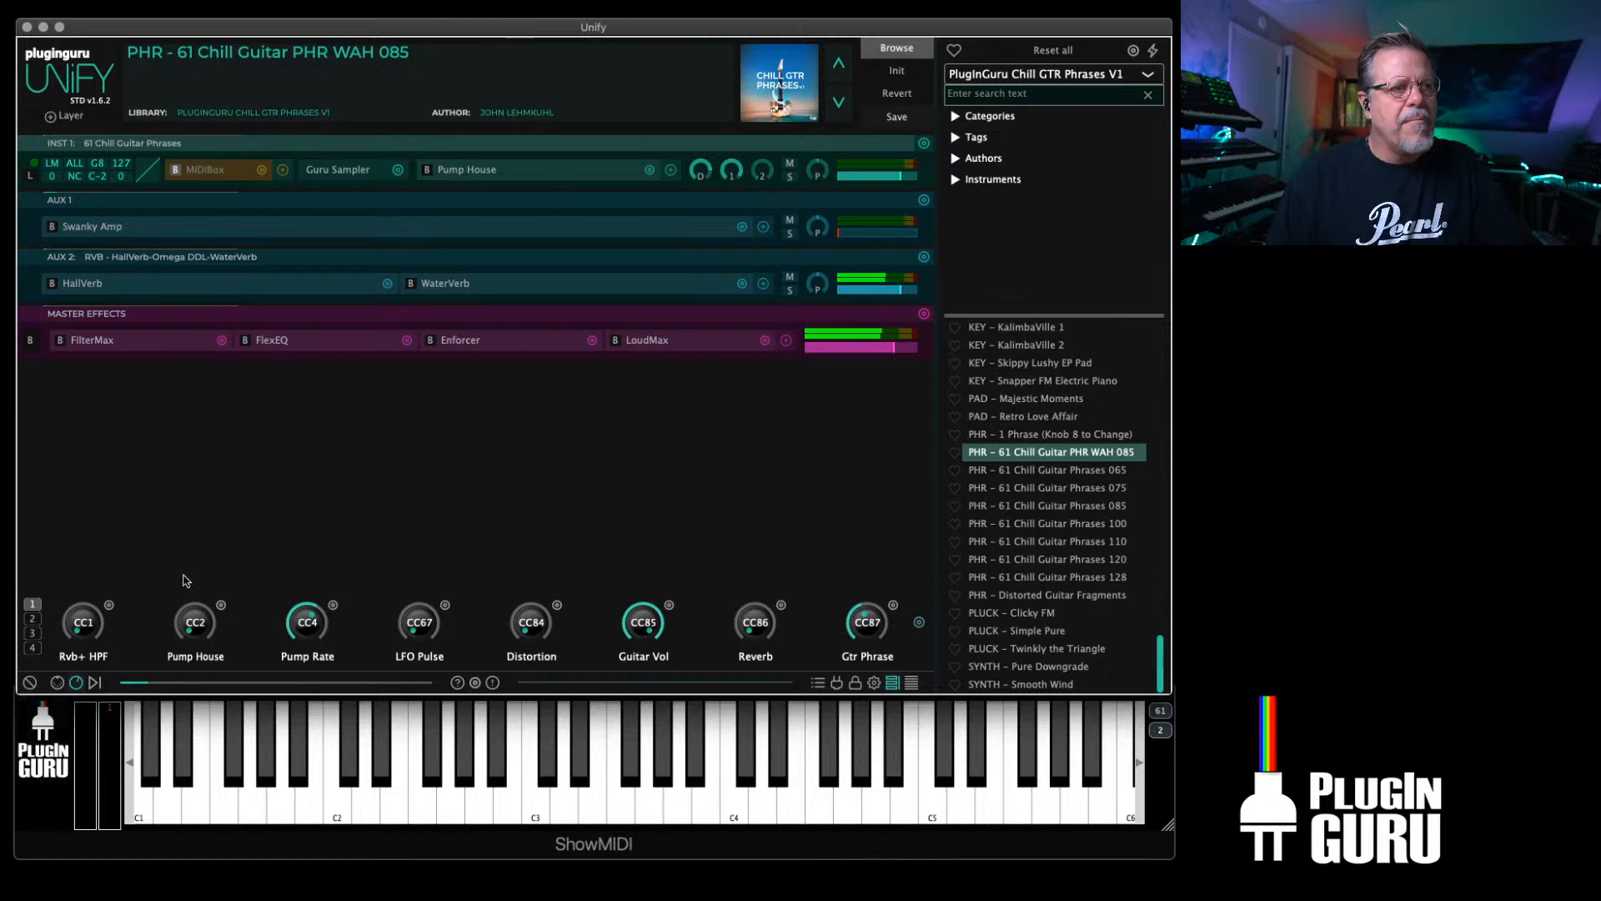
{"action": "left_click", "coordinate": [108, 606]}
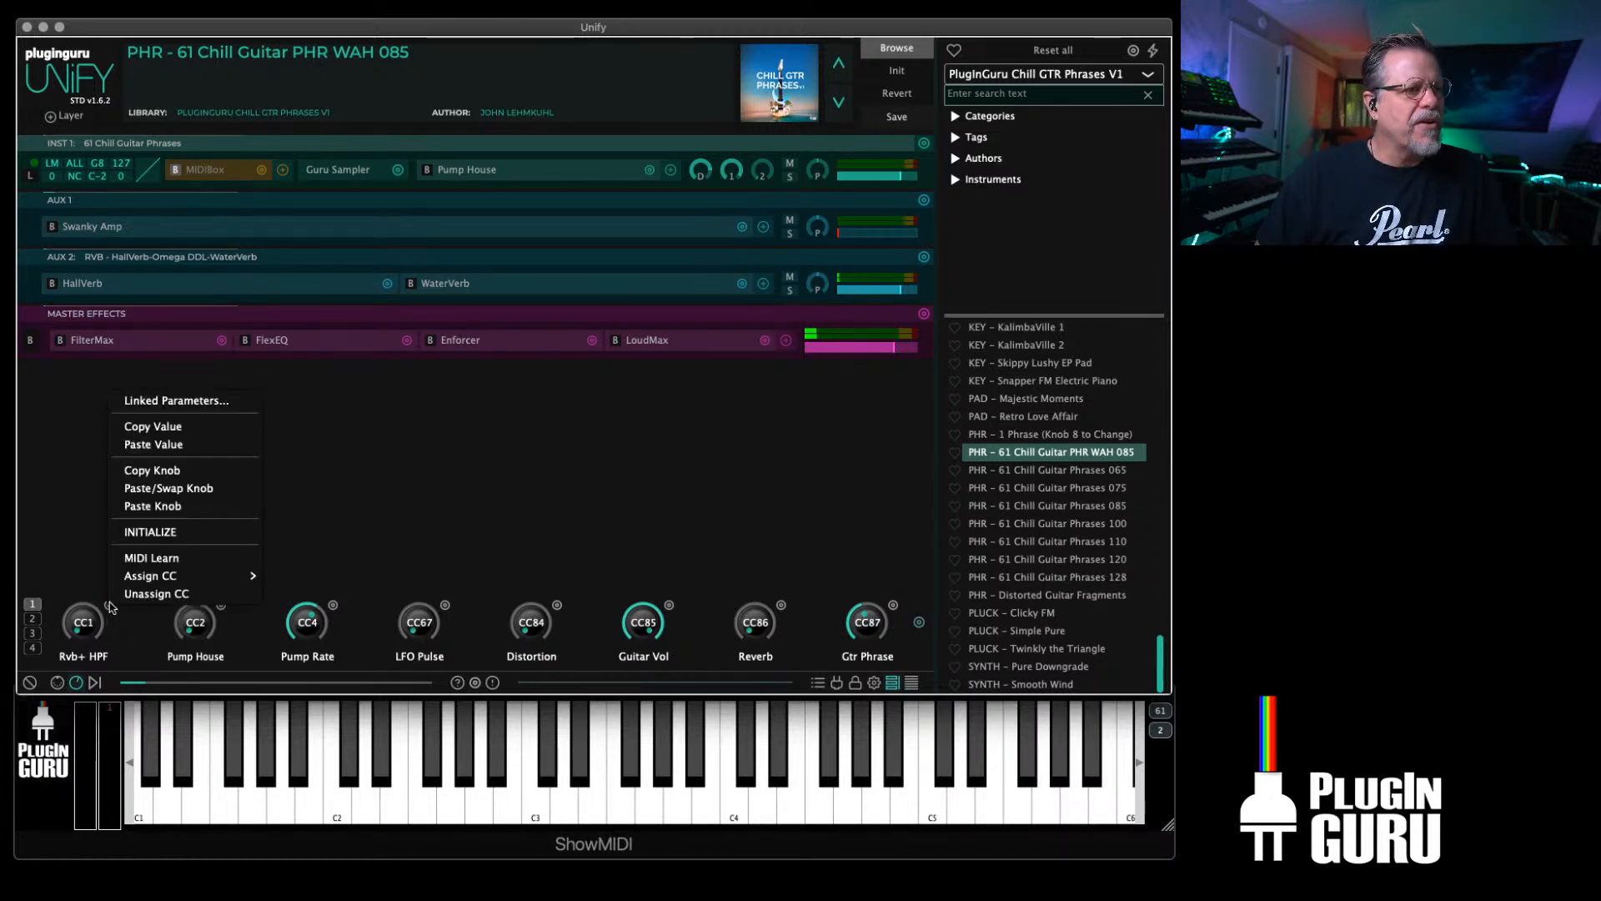
{"action": "left_click", "coordinate": [158, 533]}
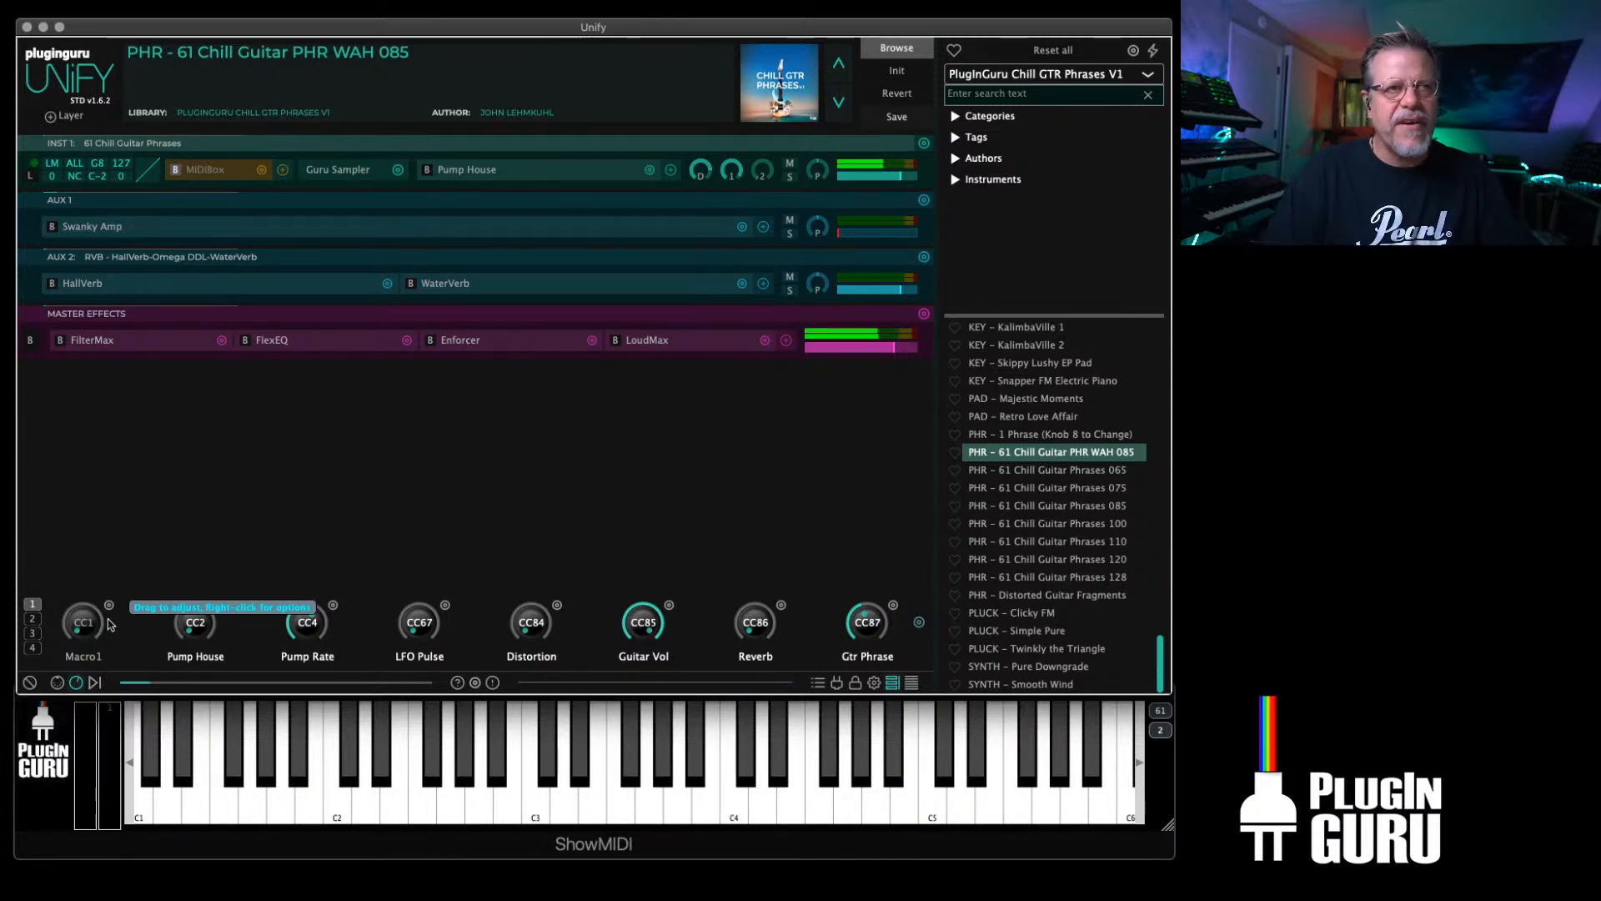
Step: Duplicate the INST 1 layer, check the copy's Guru Sampler settings, and mute the INST 2 copy
{"action": "left_click", "coordinate": [923, 144]}
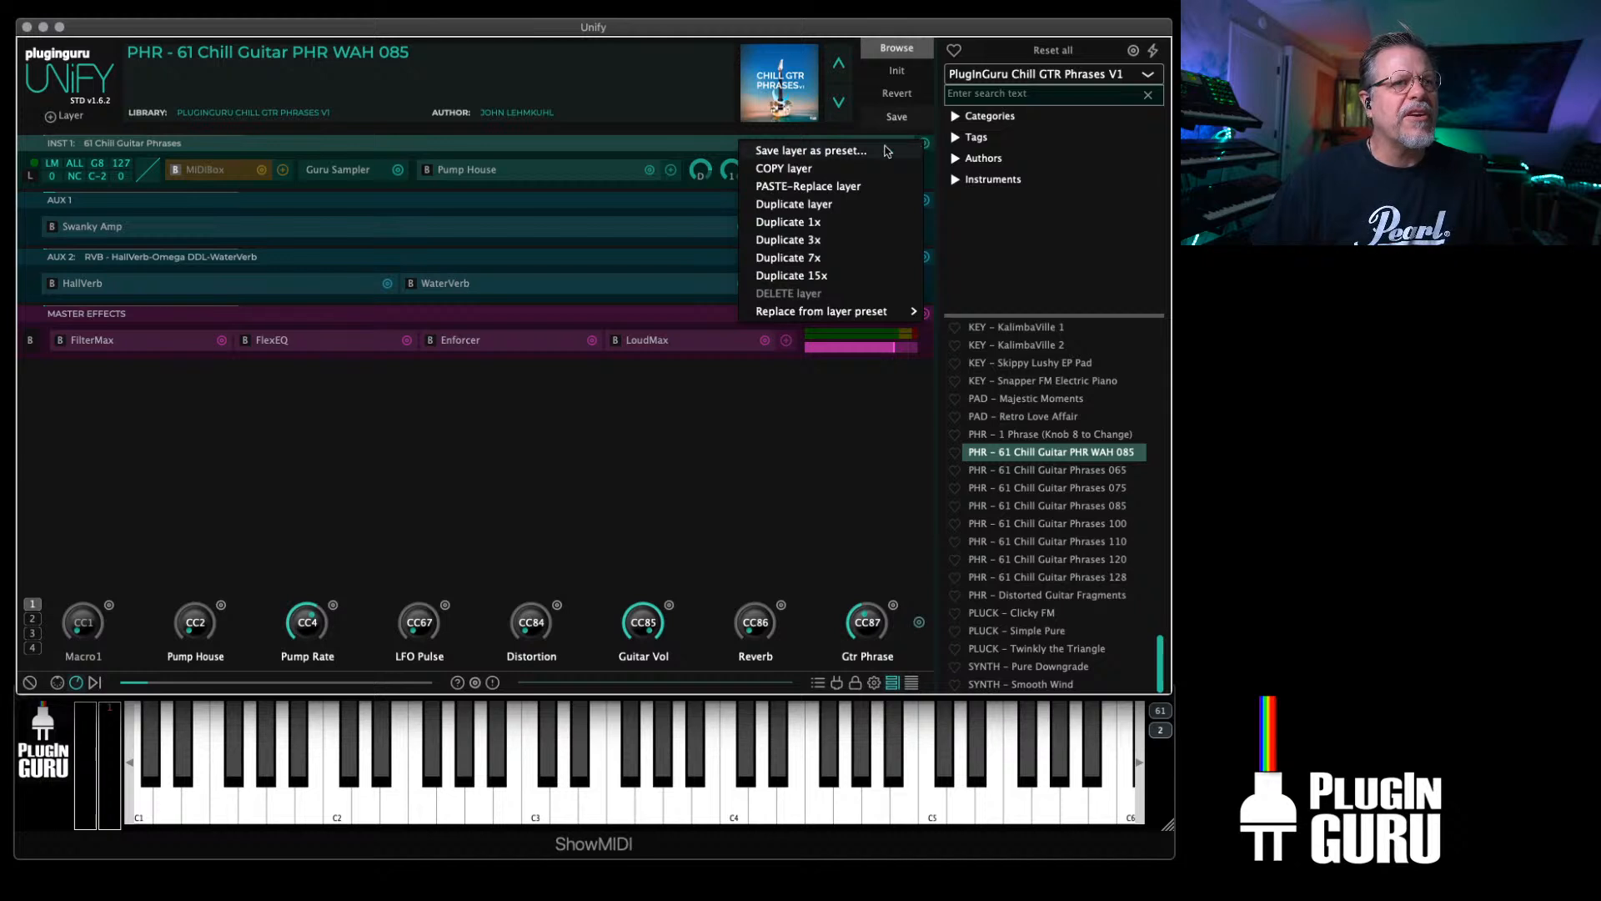
{"action": "left_click", "coordinate": [817, 206]}
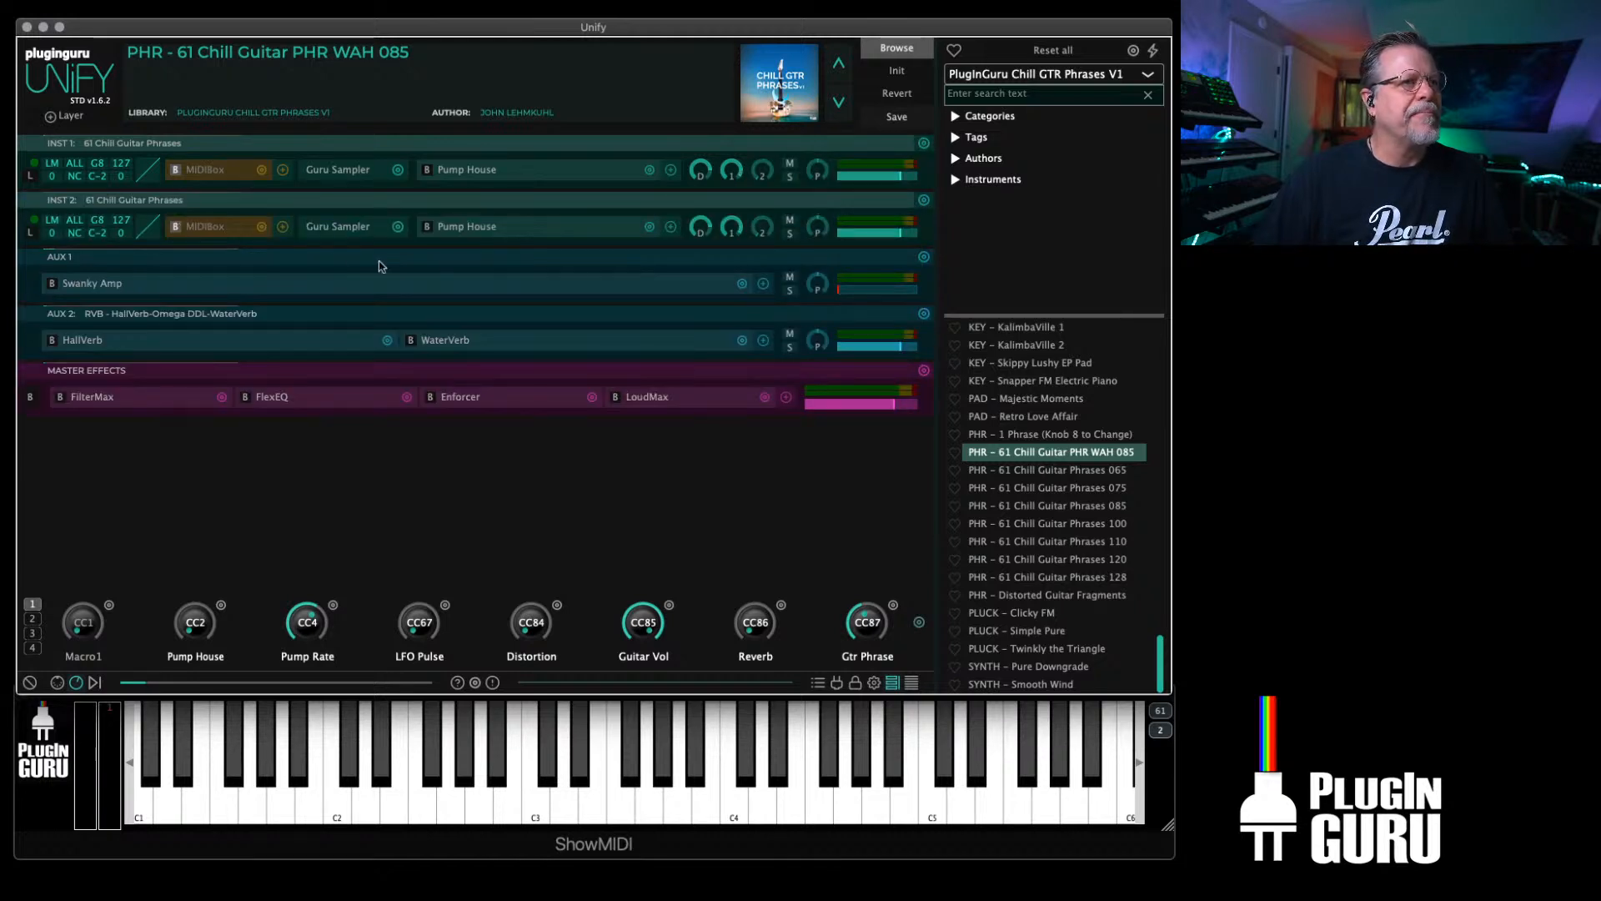
{"action": "left_click", "coordinate": [347, 230]}
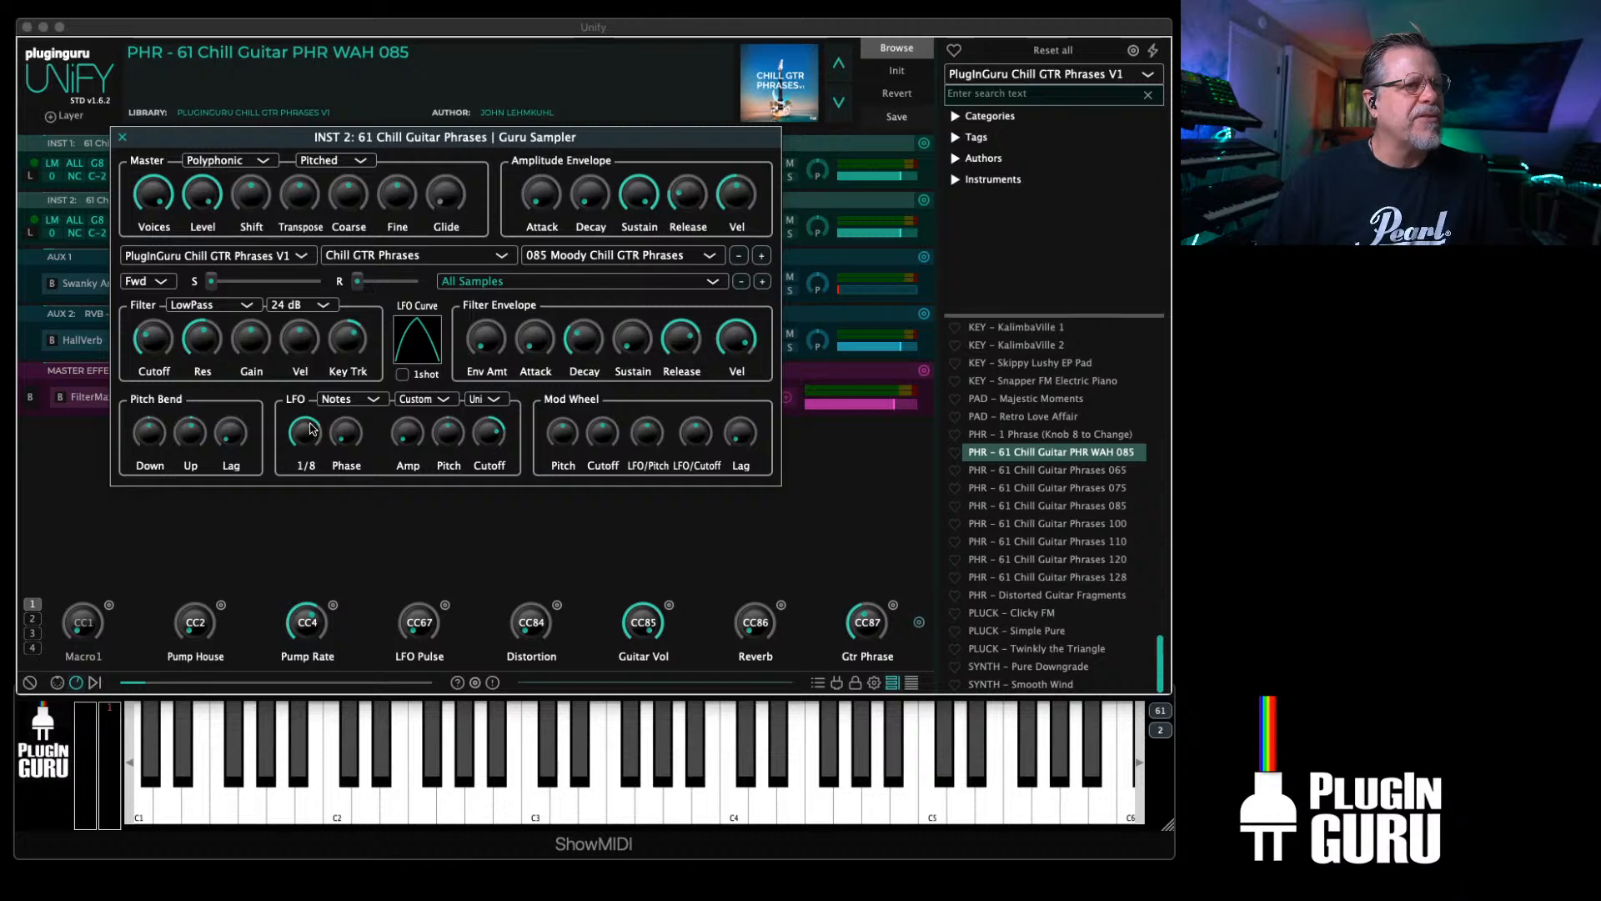
{"action": "left_click", "coordinate": [122, 137]}
{"action": "left_click", "coordinate": [790, 163]}
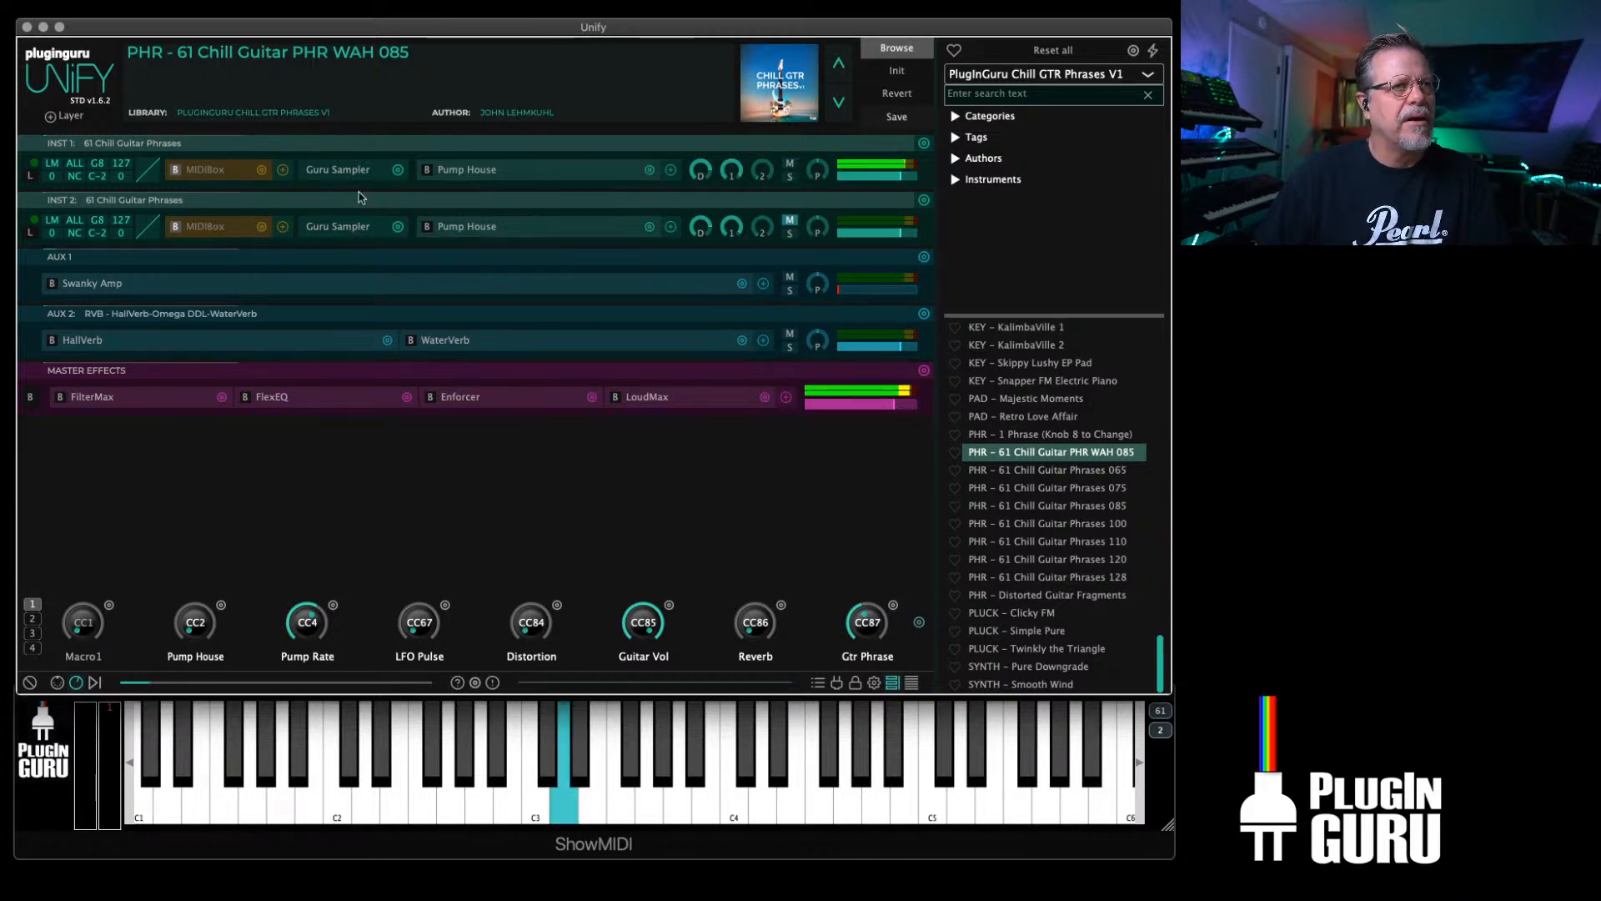
Step: Set the LFO waveform of INST 1's Guru Sampler to Saw Dn
{"action": "left_click", "coordinate": [349, 170]}
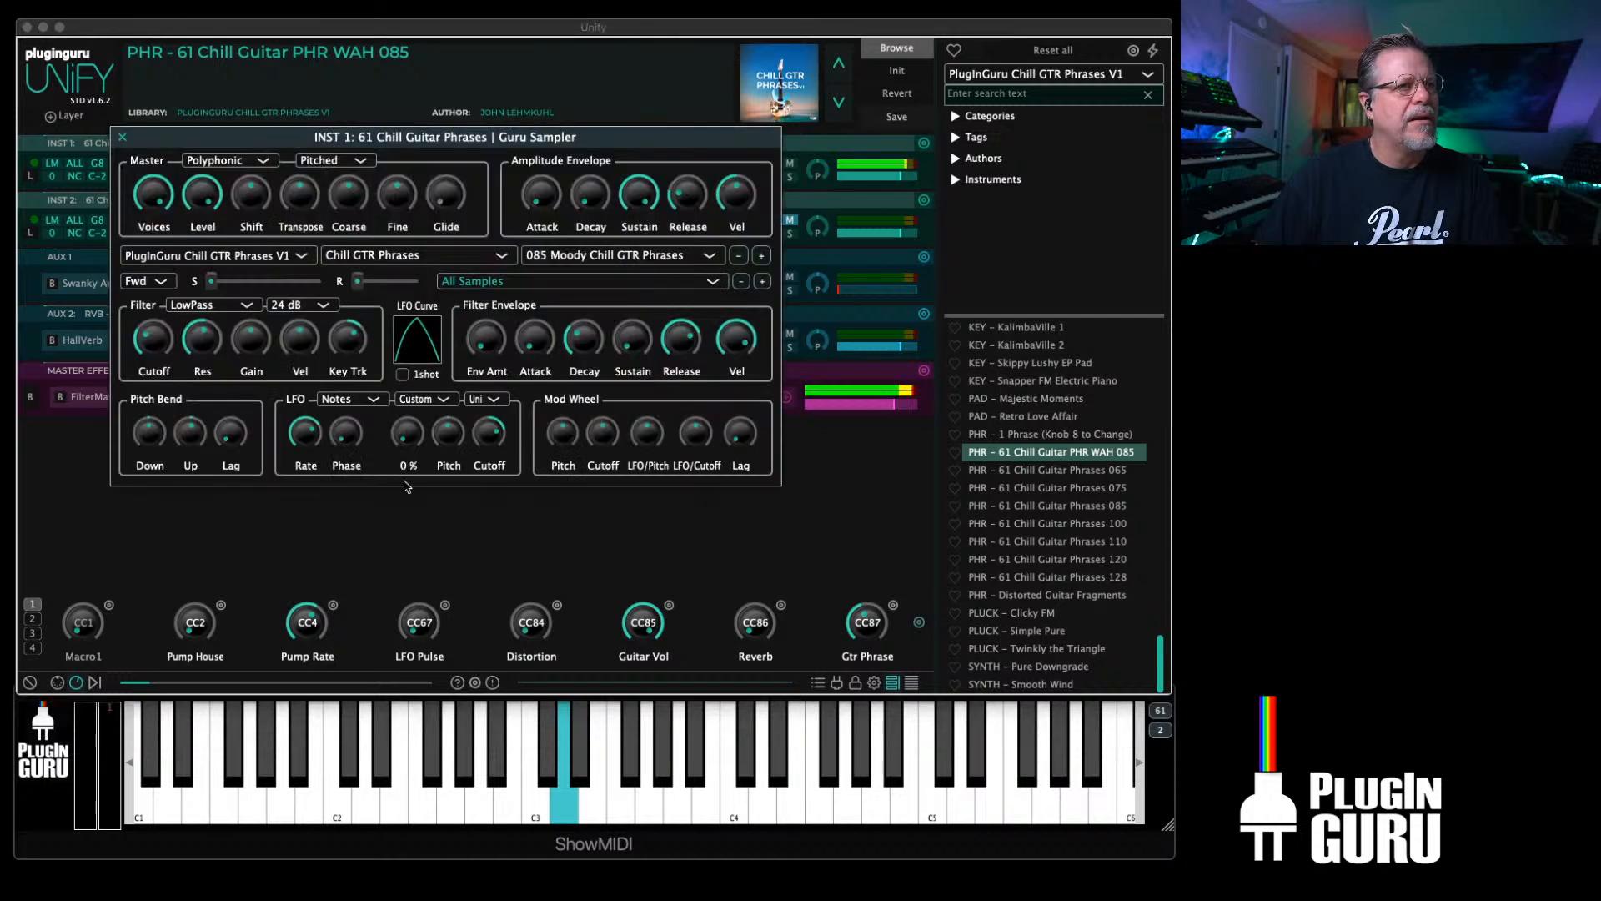
{"action": "left_click", "coordinate": [422, 398]}
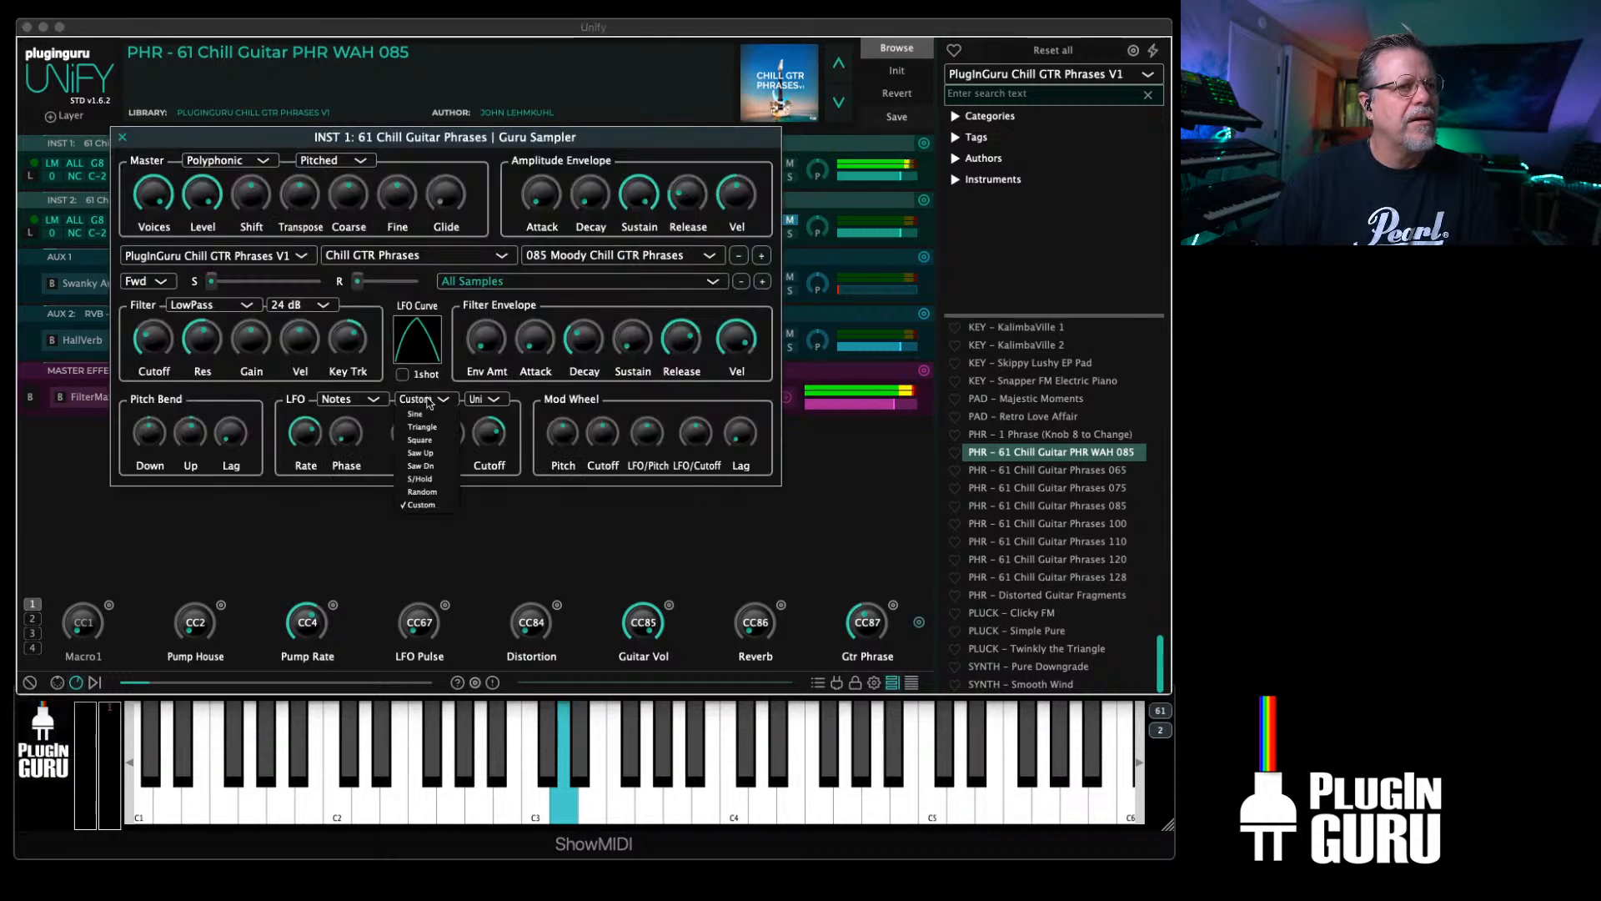
{"action": "left_click", "coordinate": [432, 467]}
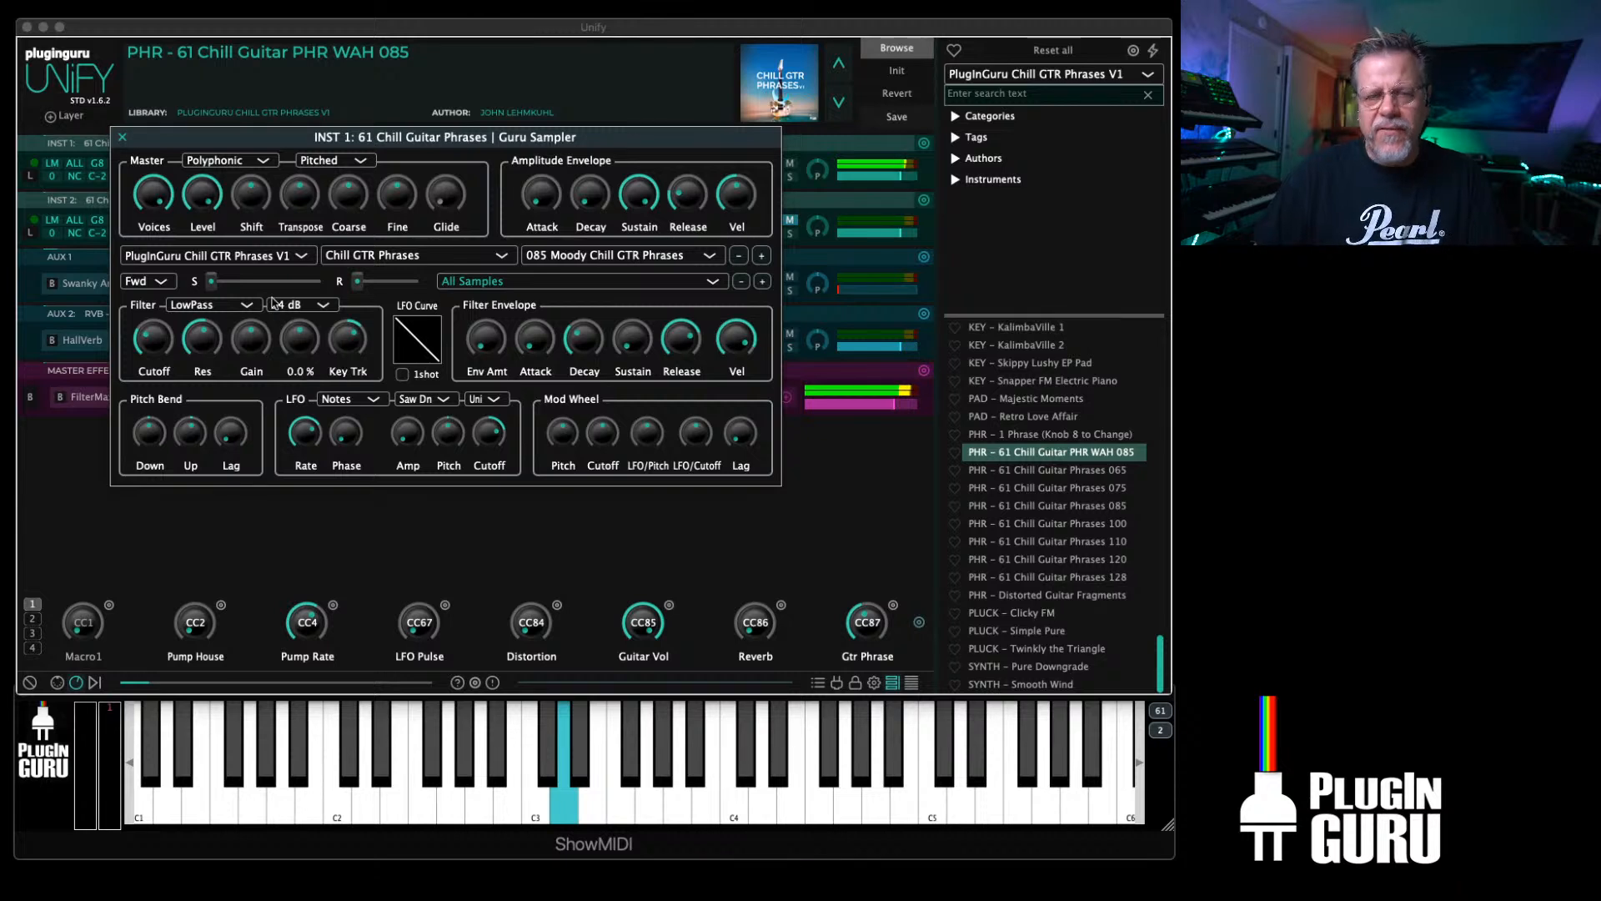
{"action": "left_click", "coordinate": [124, 137]}
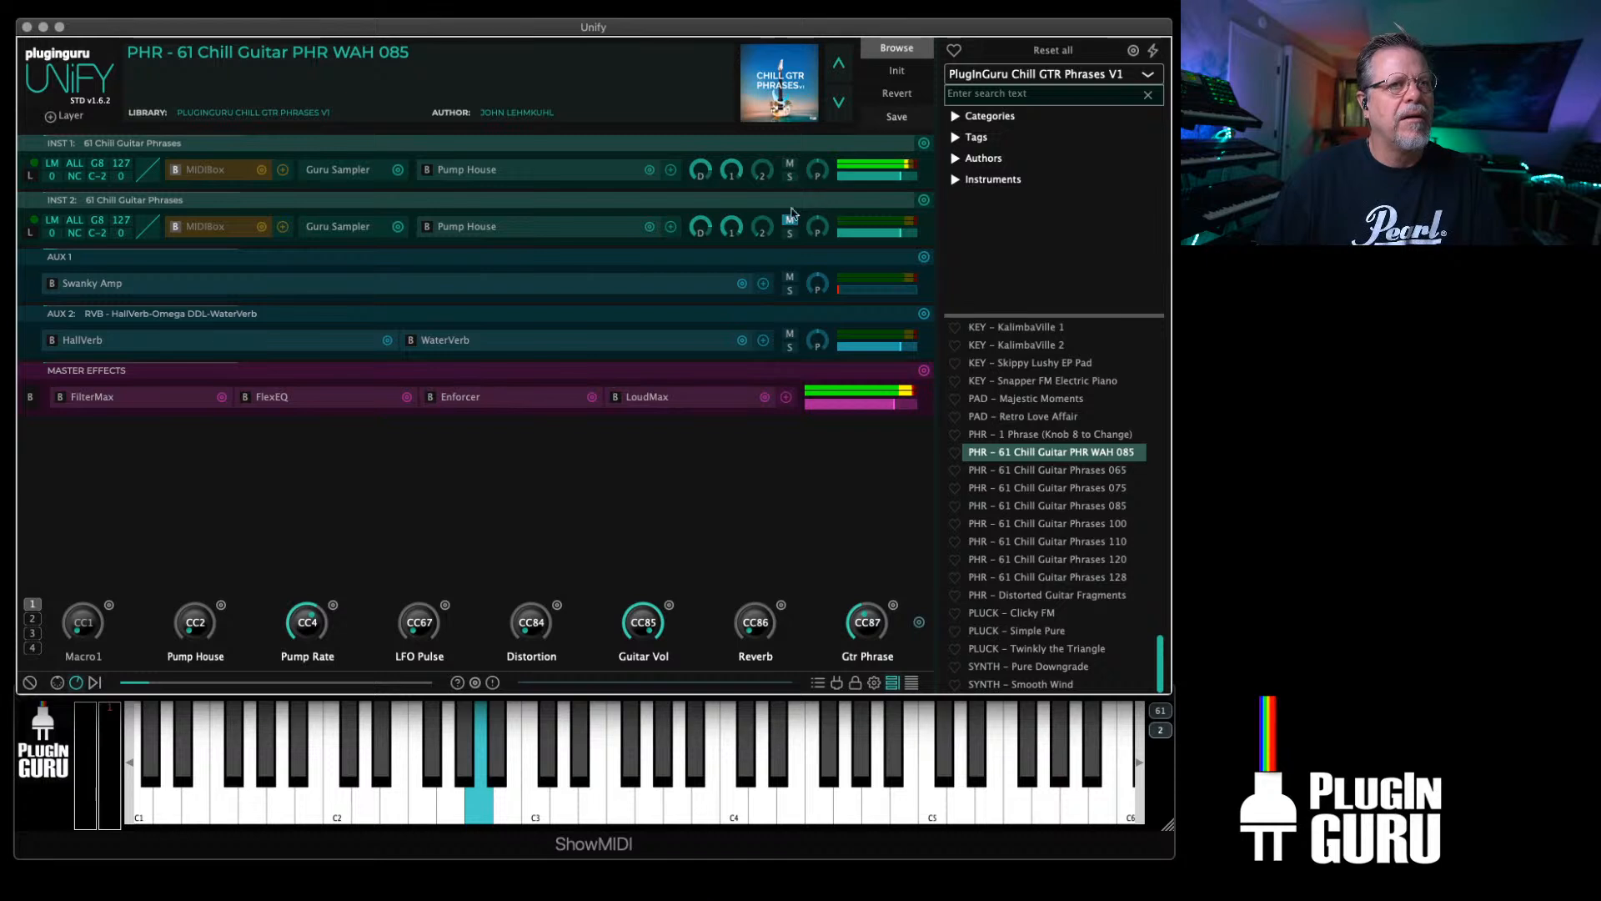
Step: Mute INST 1, unmute INST 2, and set INST 2's Guru Sampler LFO waveform to Saw Dn
{"action": "left_click", "coordinate": [791, 163]}
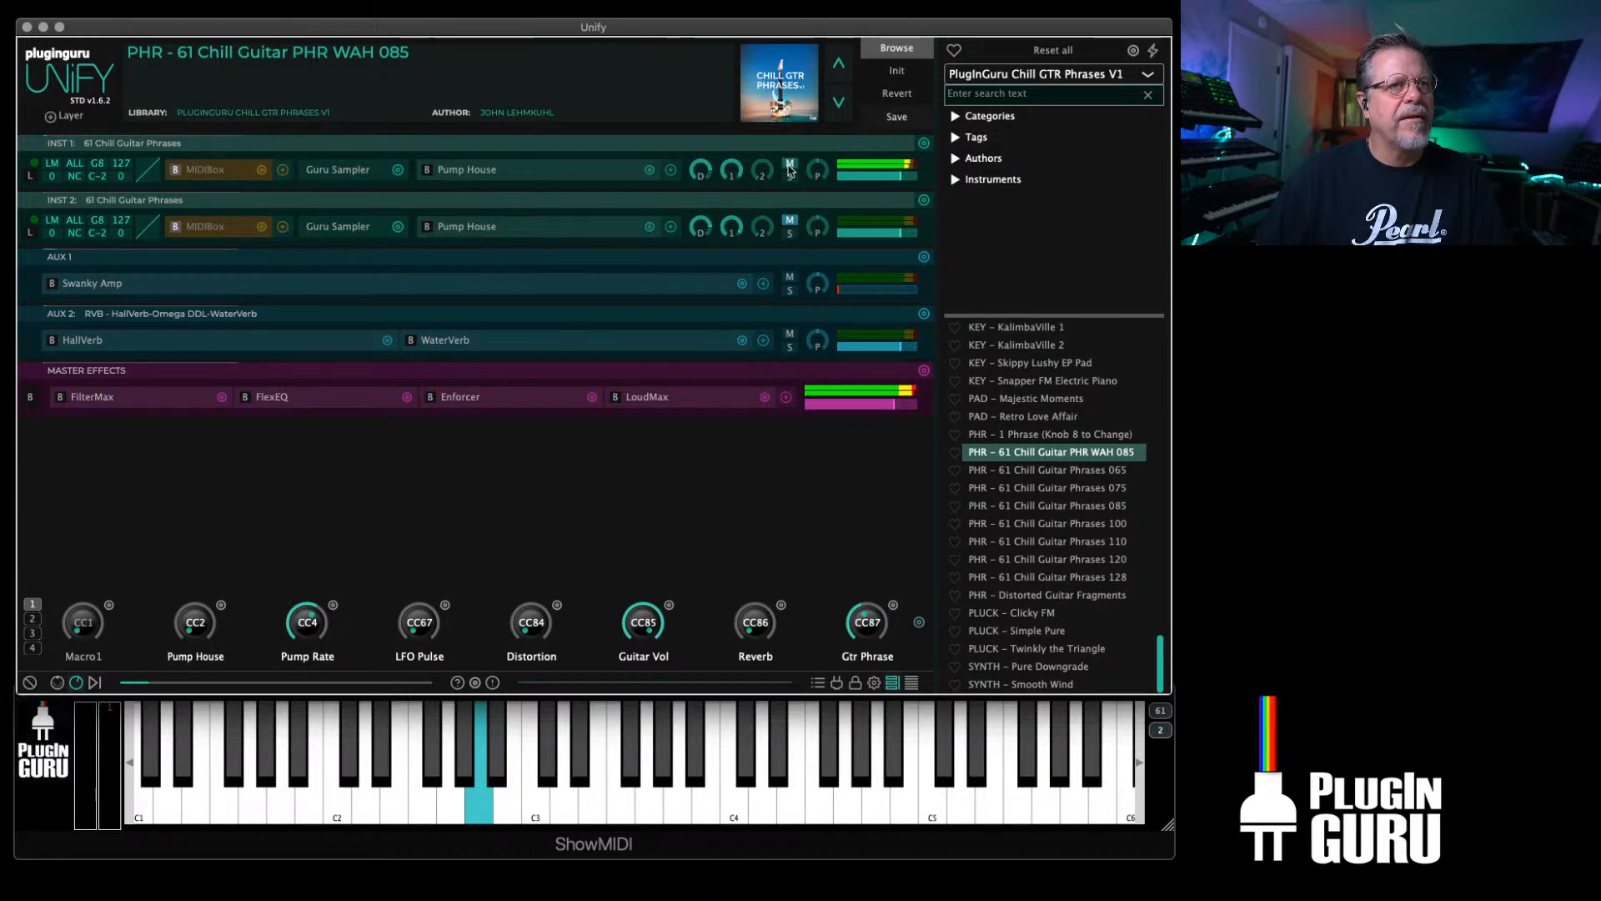
{"action": "left_click", "coordinate": [789, 220]}
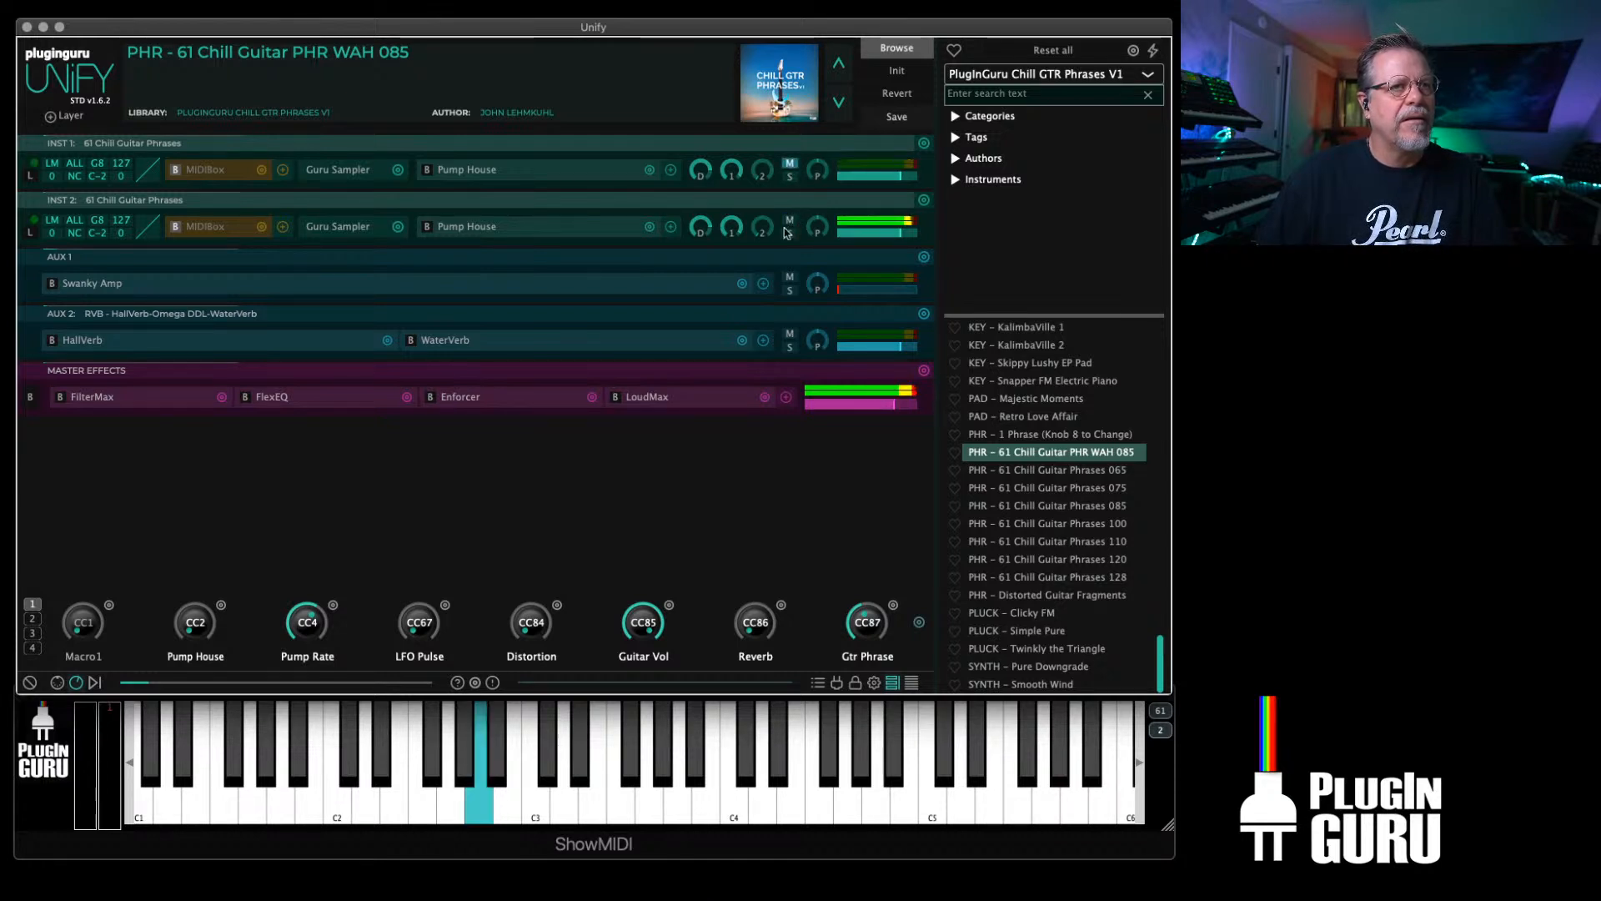
{"action": "left_click", "coordinate": [338, 226]}
{"action": "left_click", "coordinate": [435, 395]}
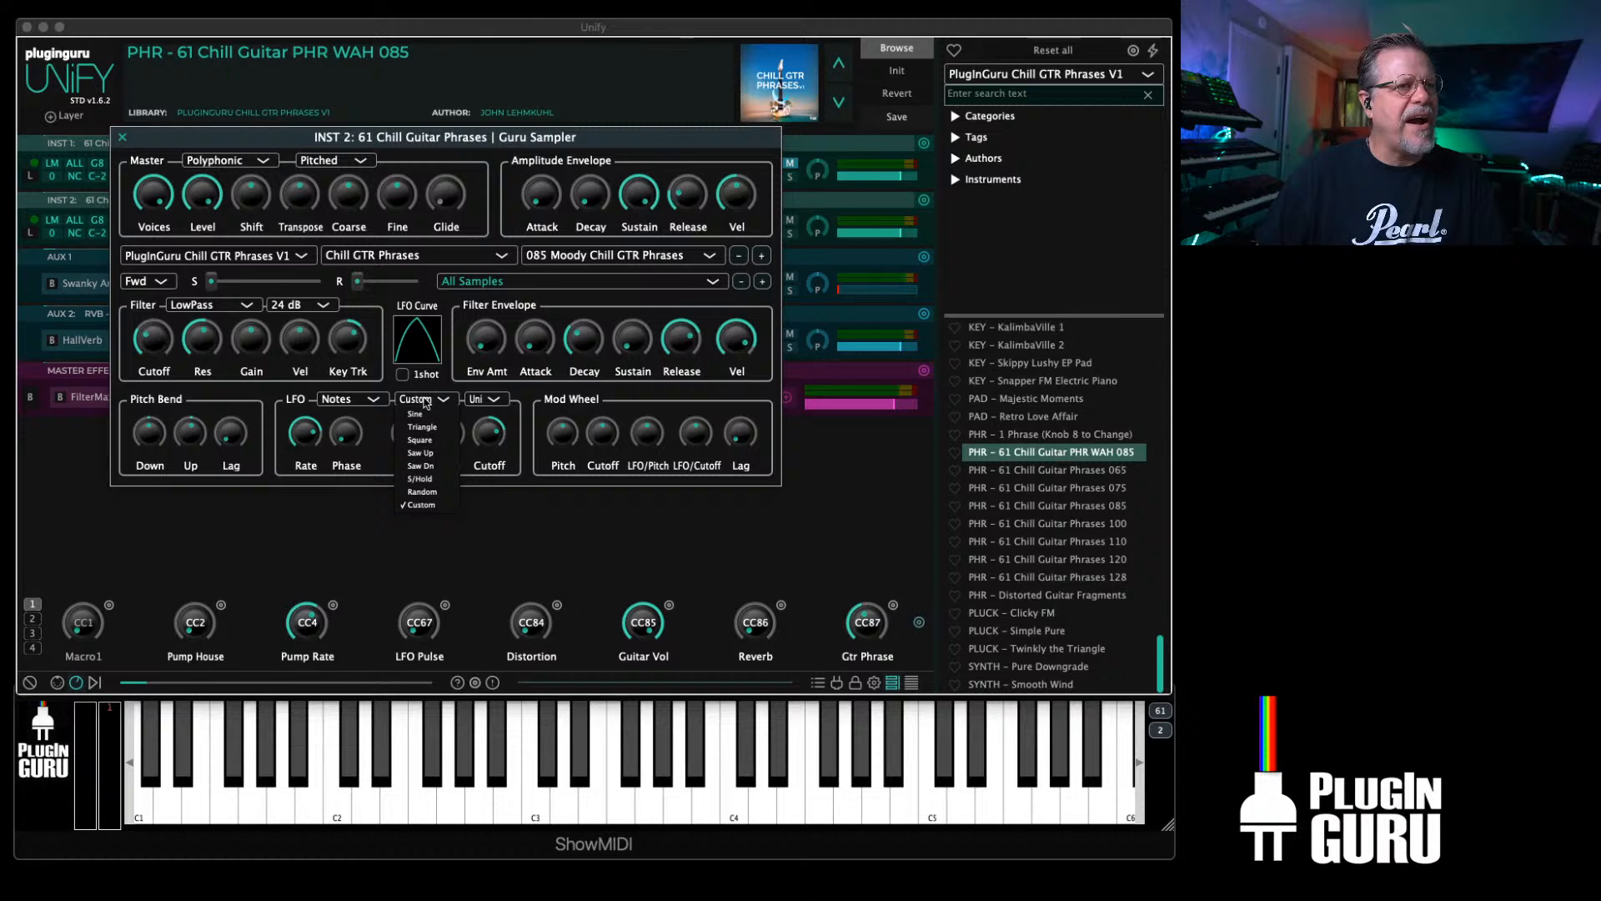
{"action": "left_click", "coordinate": [432, 469]}
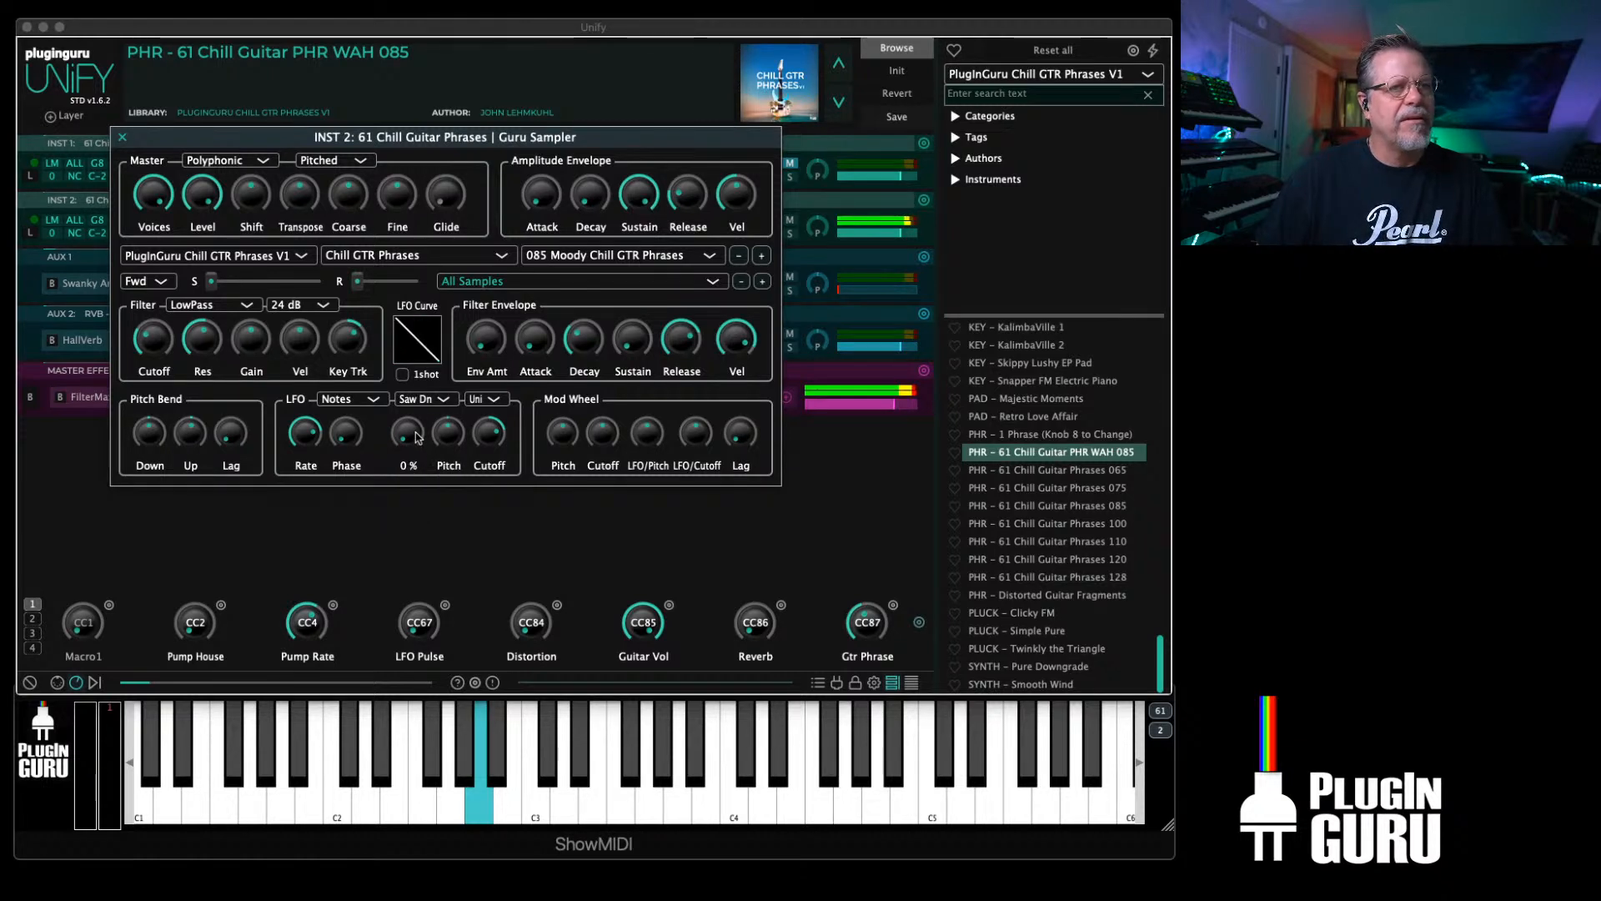
{"action": "left_click", "coordinate": [121, 136]}
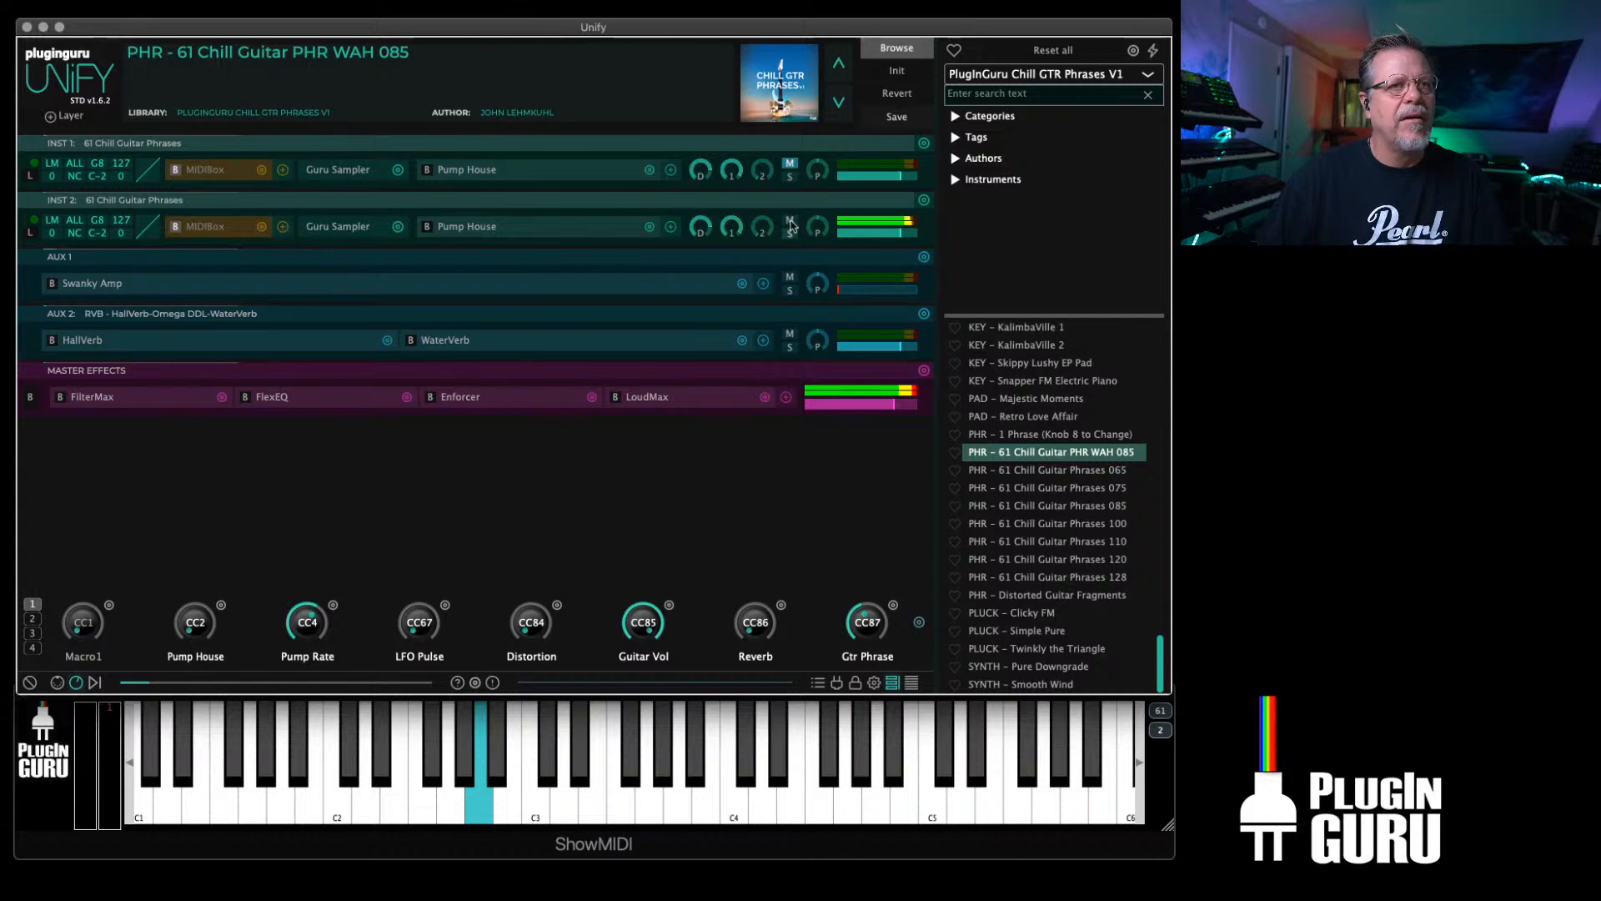
Step: Duplicate the INST 2 layer and adjust the INST 3 sampler's filter cutoff to about 703 Hz along with its LFO cutoff amount
{"action": "left_click", "coordinate": [924, 200]}
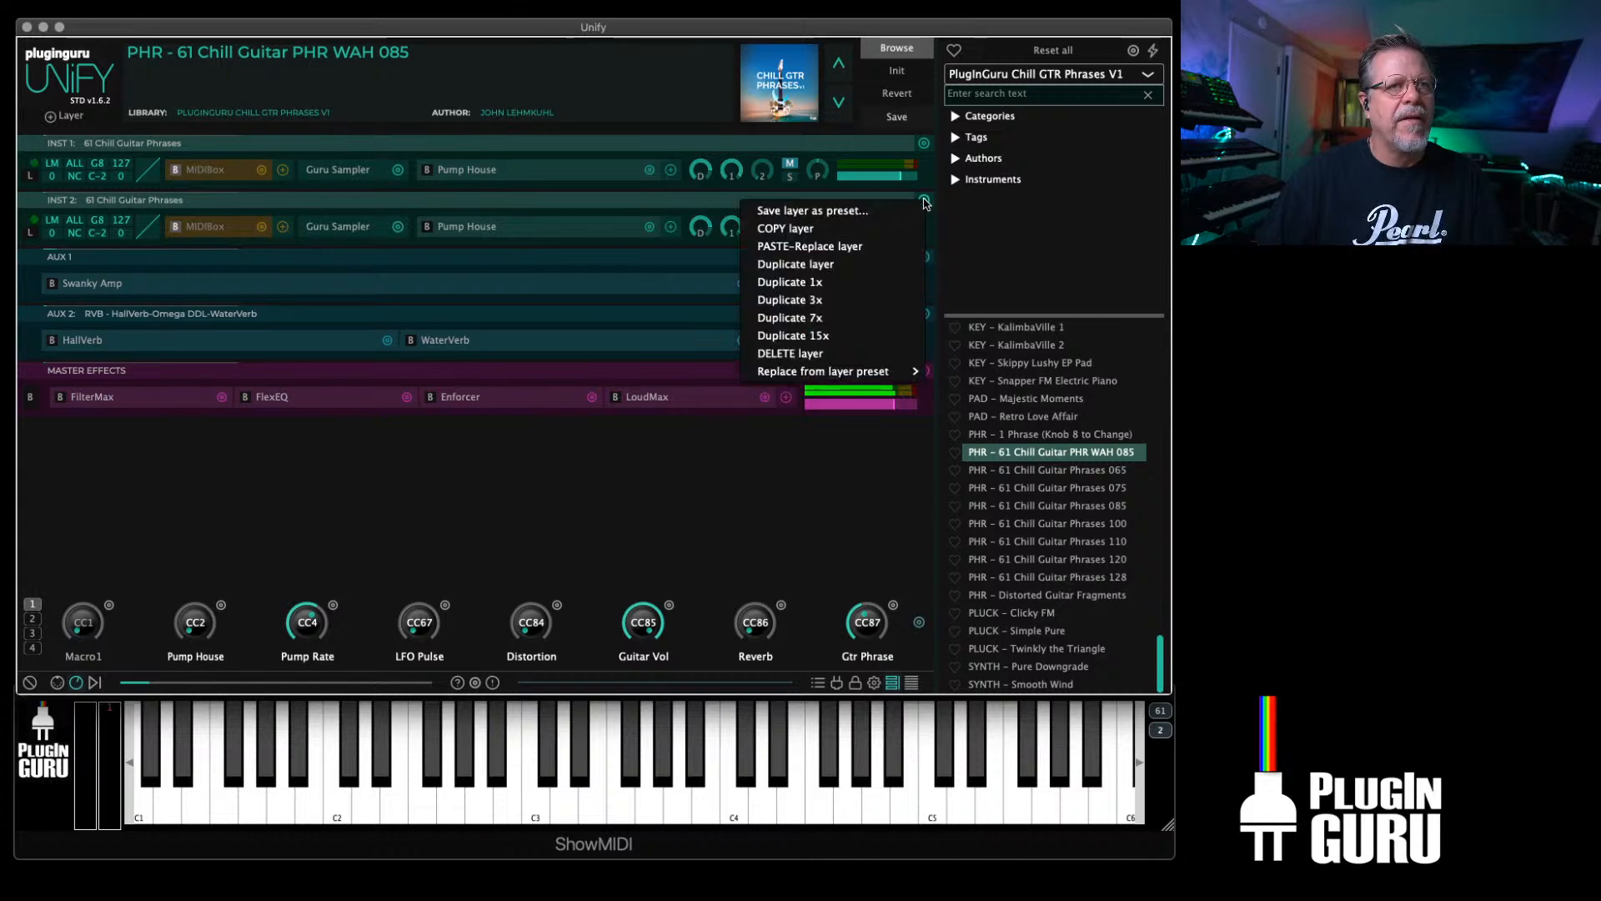
{"action": "left_click", "coordinate": [829, 265]}
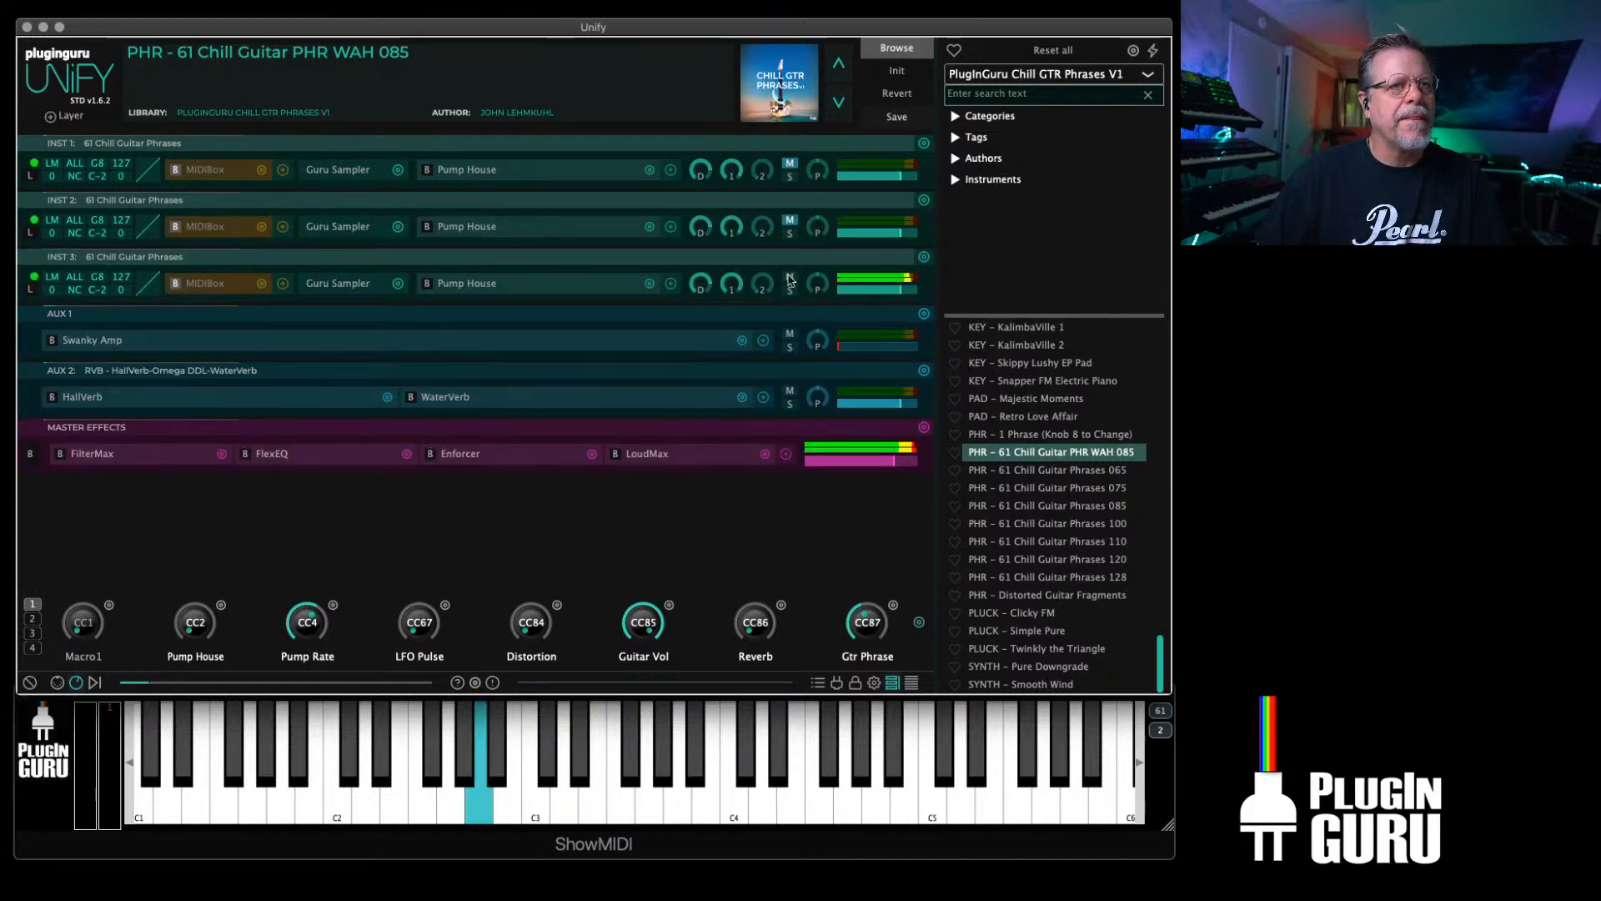
{"action": "left_click", "coordinate": [350, 285]}
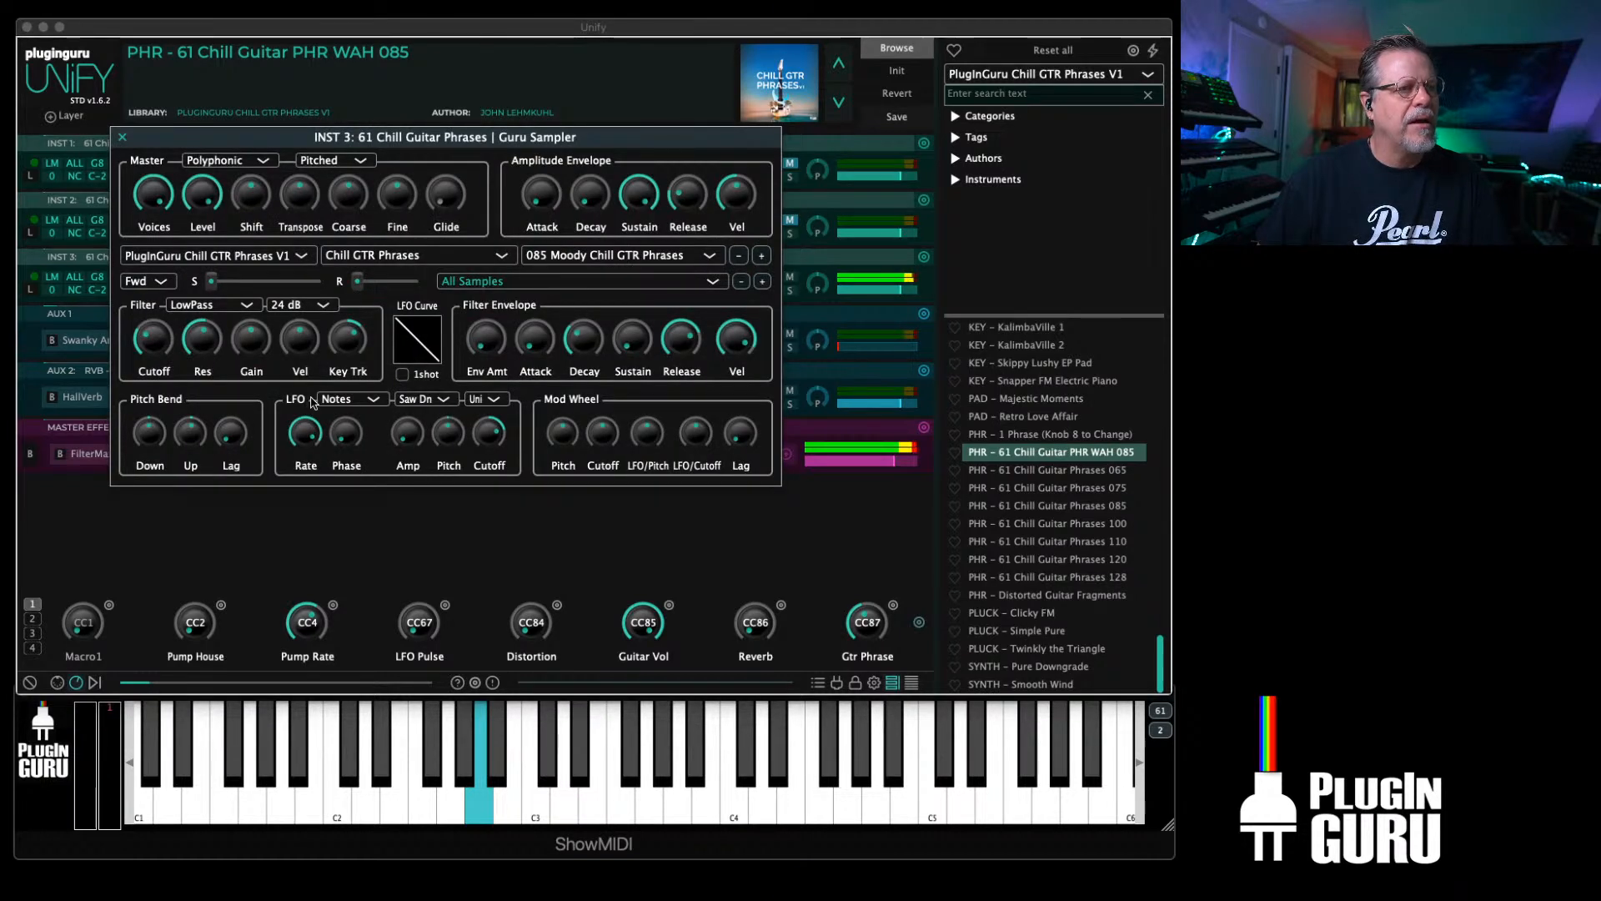
{"action": "mouse_move", "coordinate": [499, 445]}
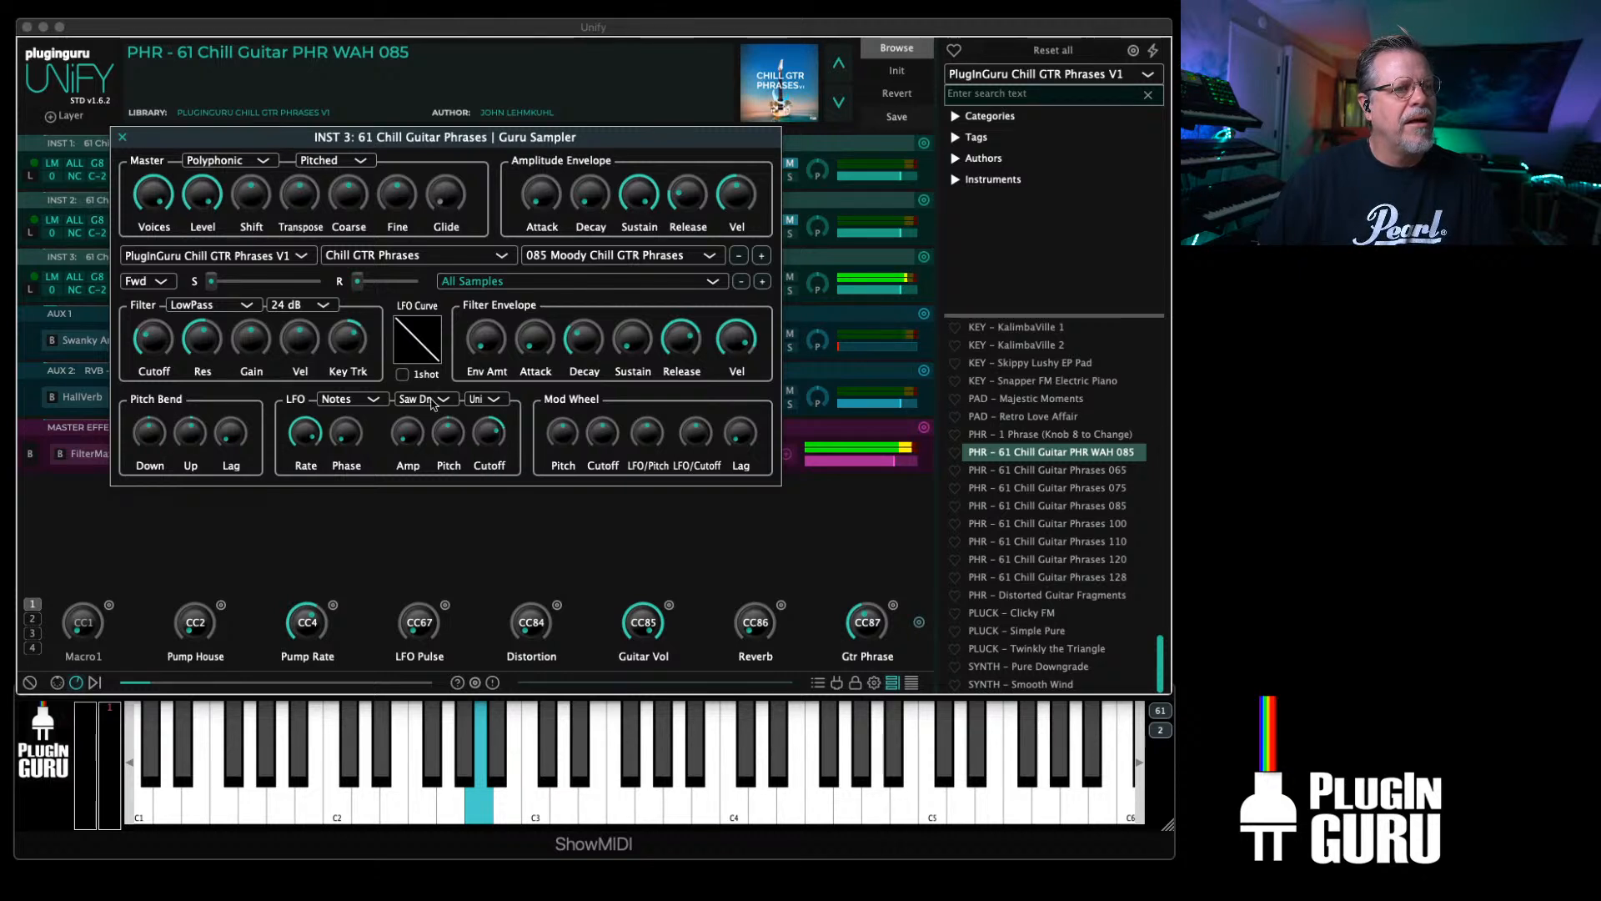
{"action": "left_click_drag", "start_coordinate": [159, 338], "coordinate": [159, 326]}
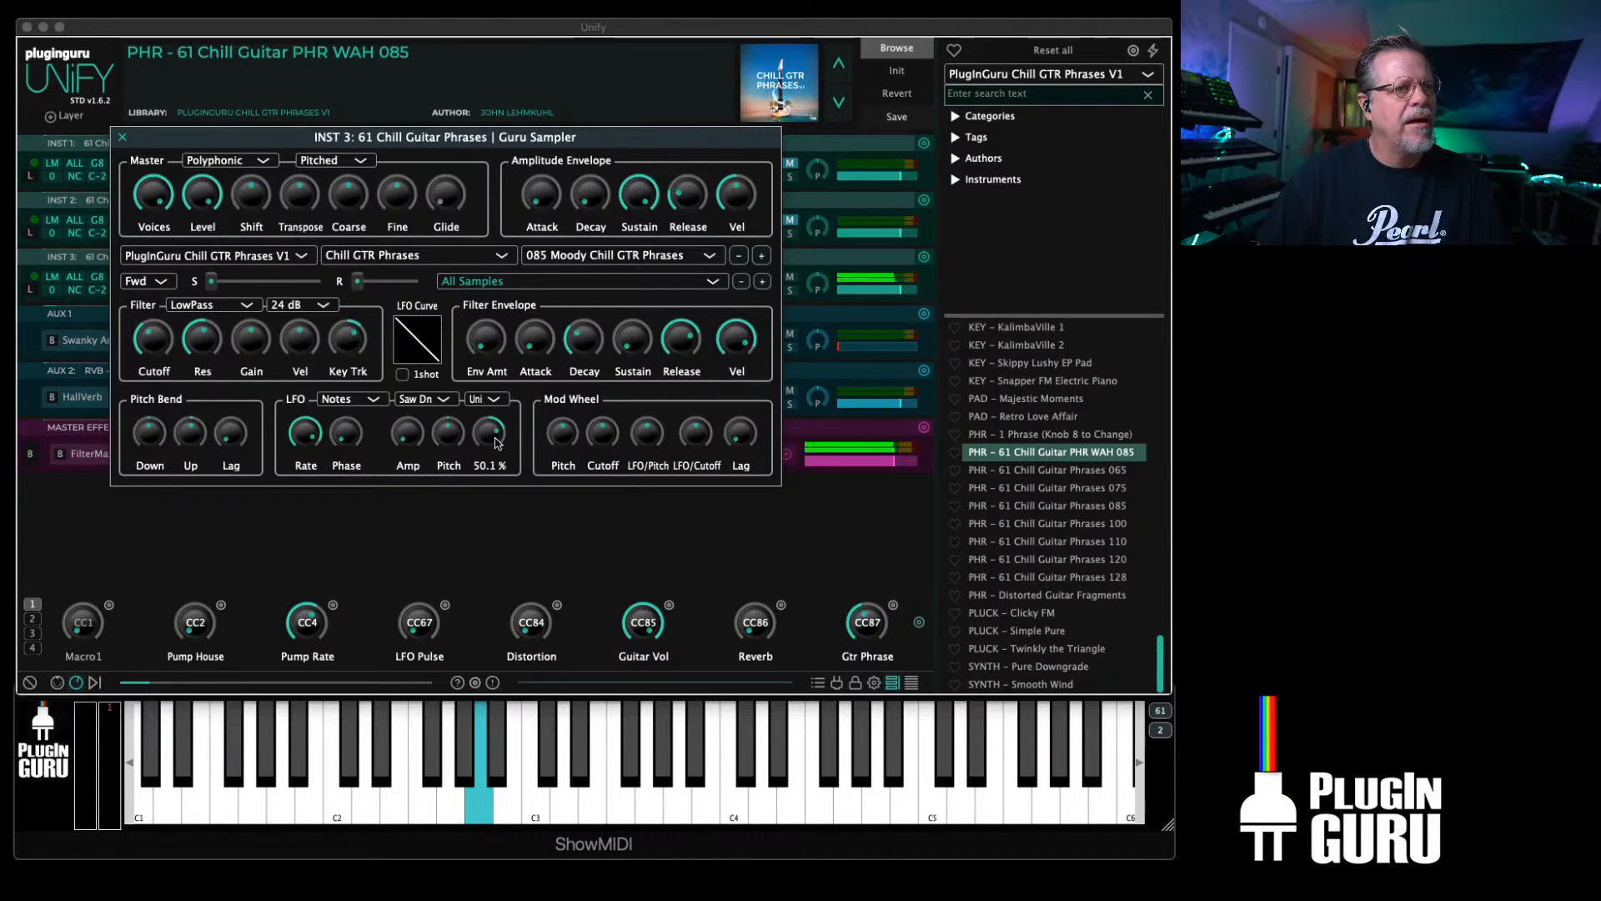
{"action": "left_click_drag", "start_coordinate": [497, 435], "coordinate": [498, 441]}
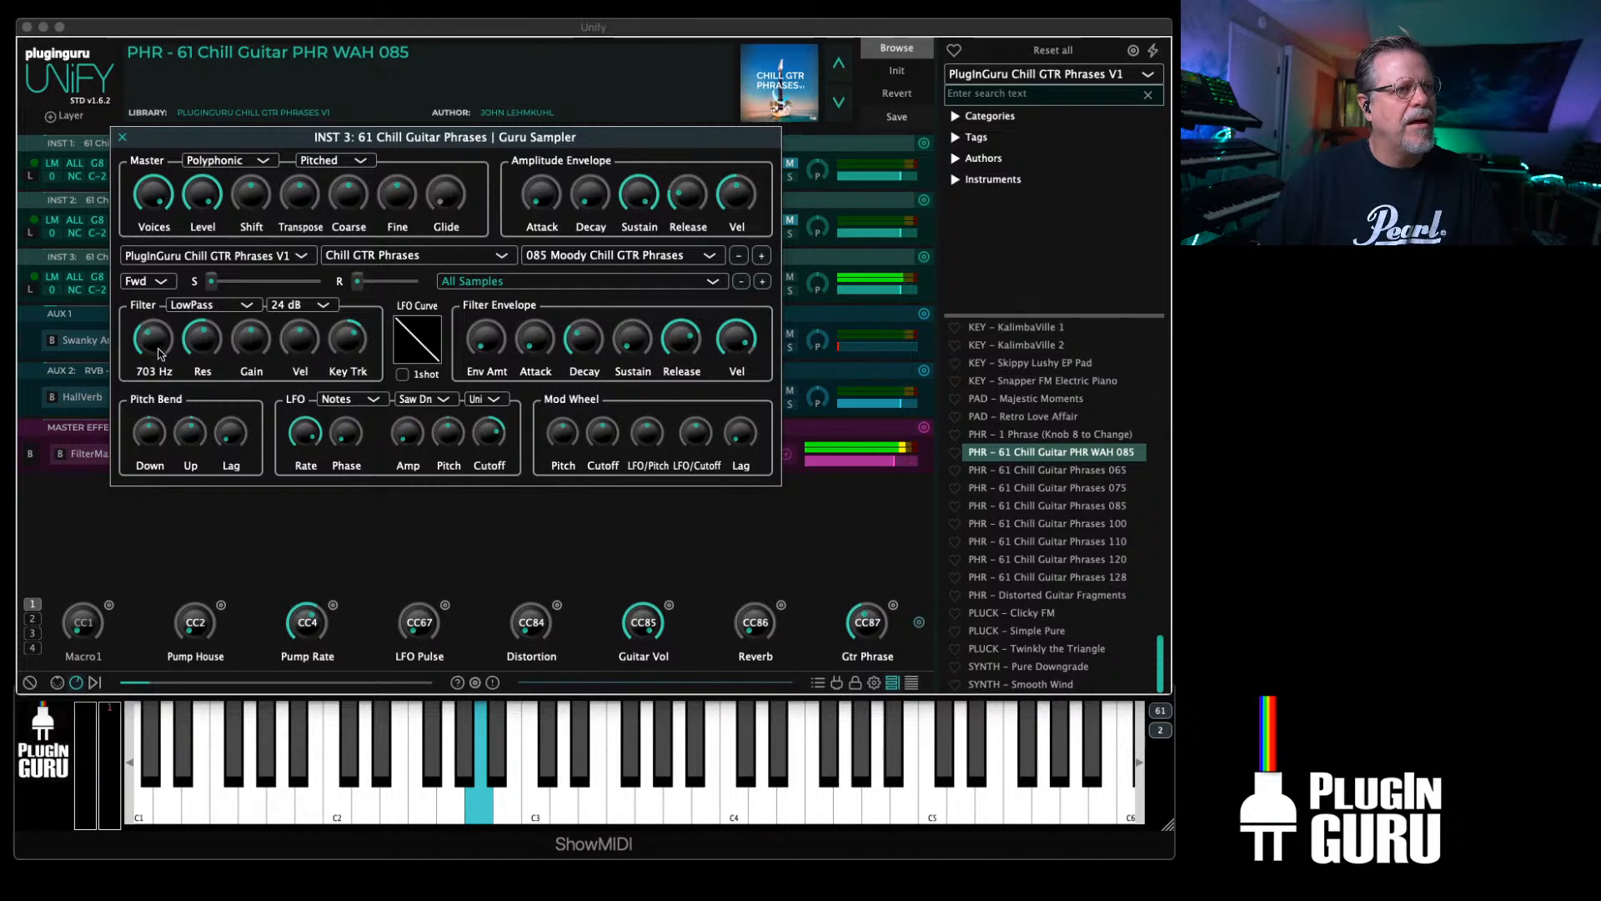
{"action": "left_click", "coordinate": [122, 137]}
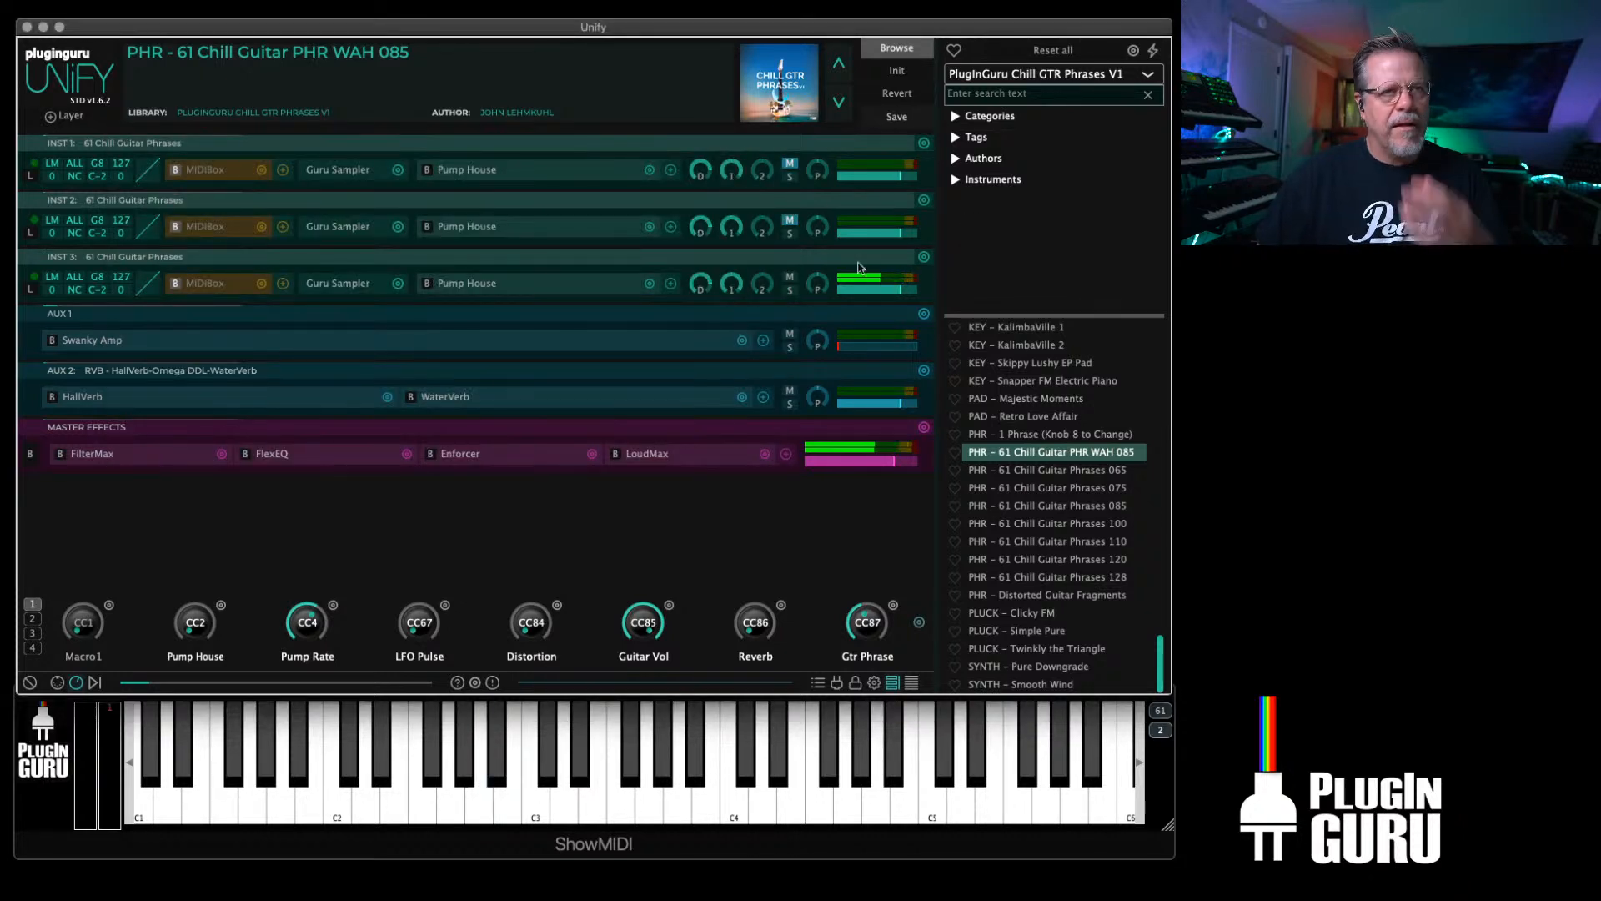
Step: Unmute the instrument layers and link Macro 1 to the mixLevel of INST 1
{"action": "left_click", "coordinate": [791, 164]}
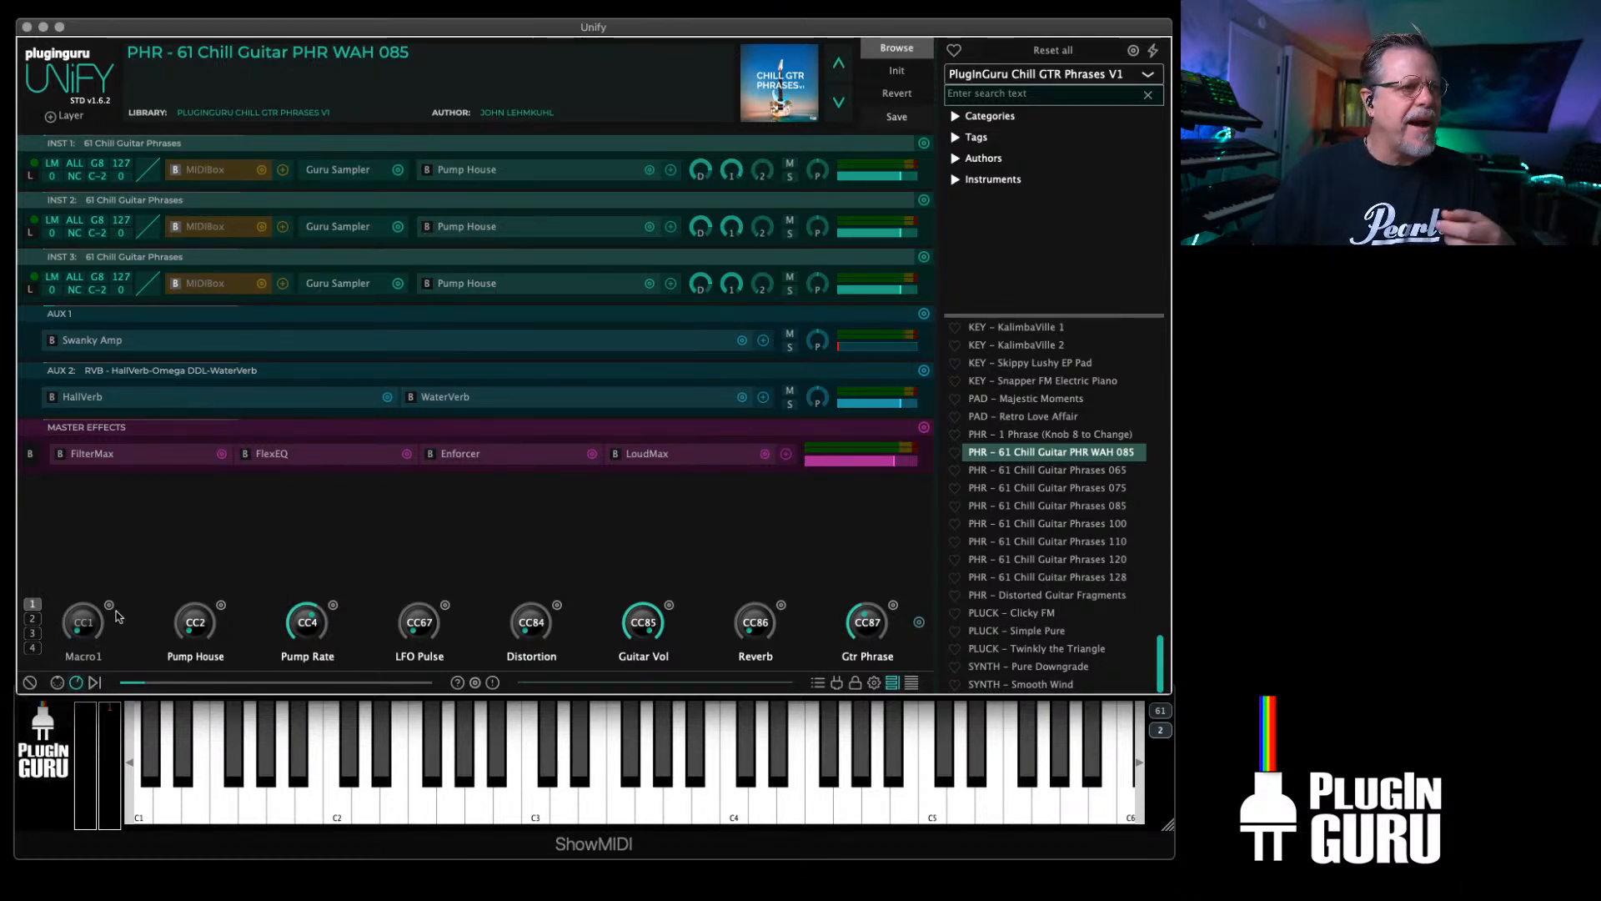
{"action": "right_click", "coordinate": [106, 610]}
{"action": "left_click", "coordinate": [175, 402]}
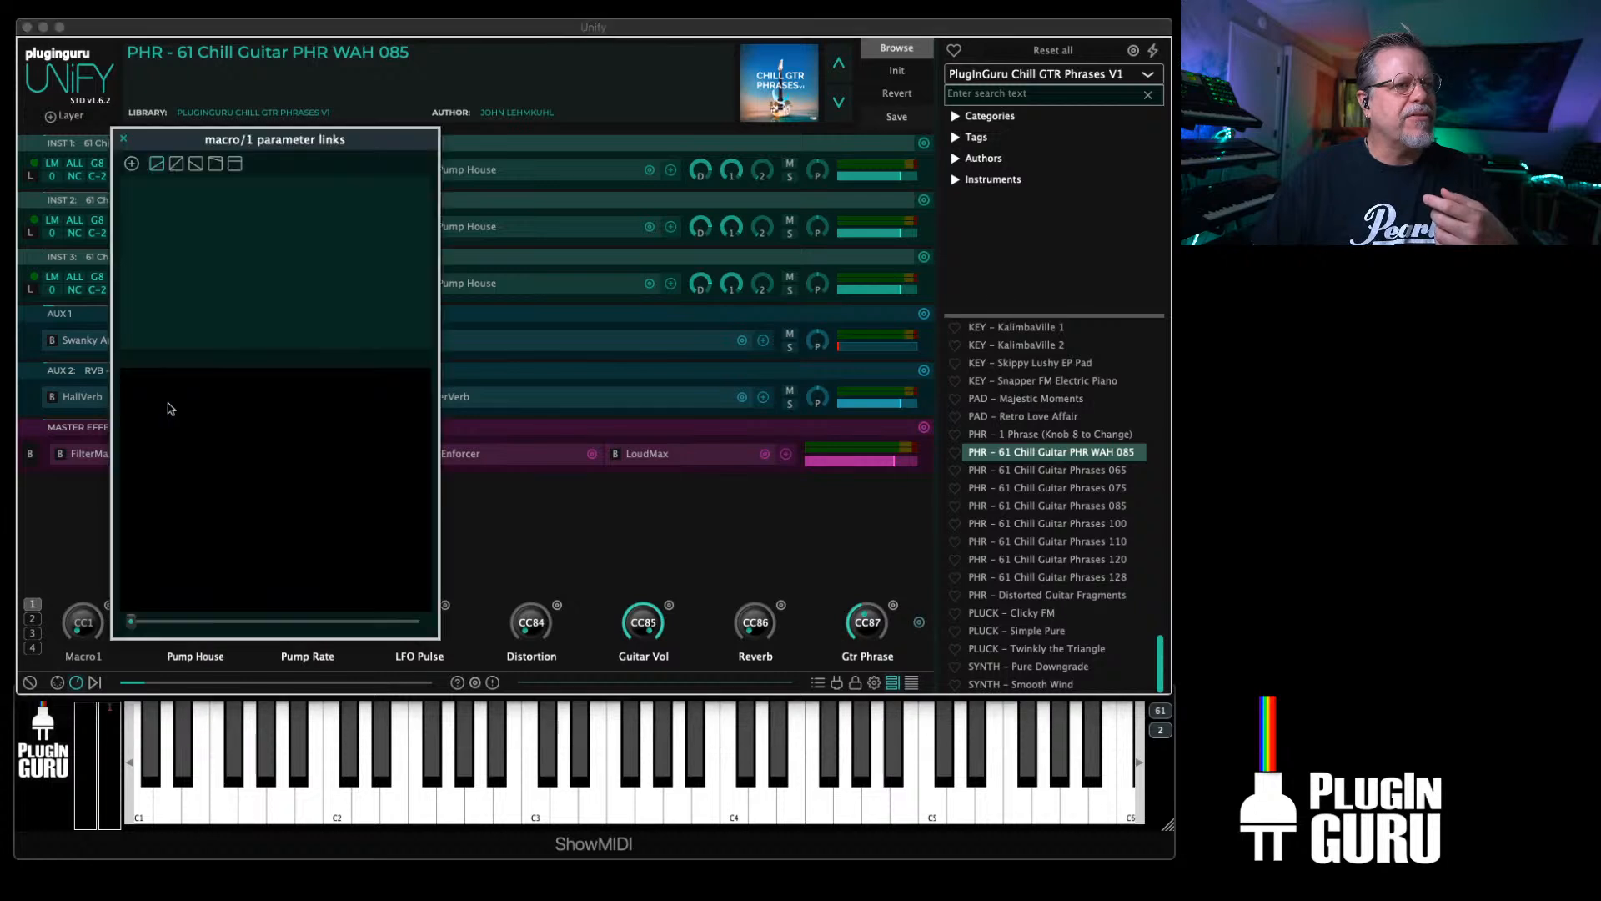
{"action": "left_click", "coordinate": [131, 163]}
{"action": "mouse_move", "coordinate": [200, 191]}
{"action": "mouse_move", "coordinate": [283, 191]}
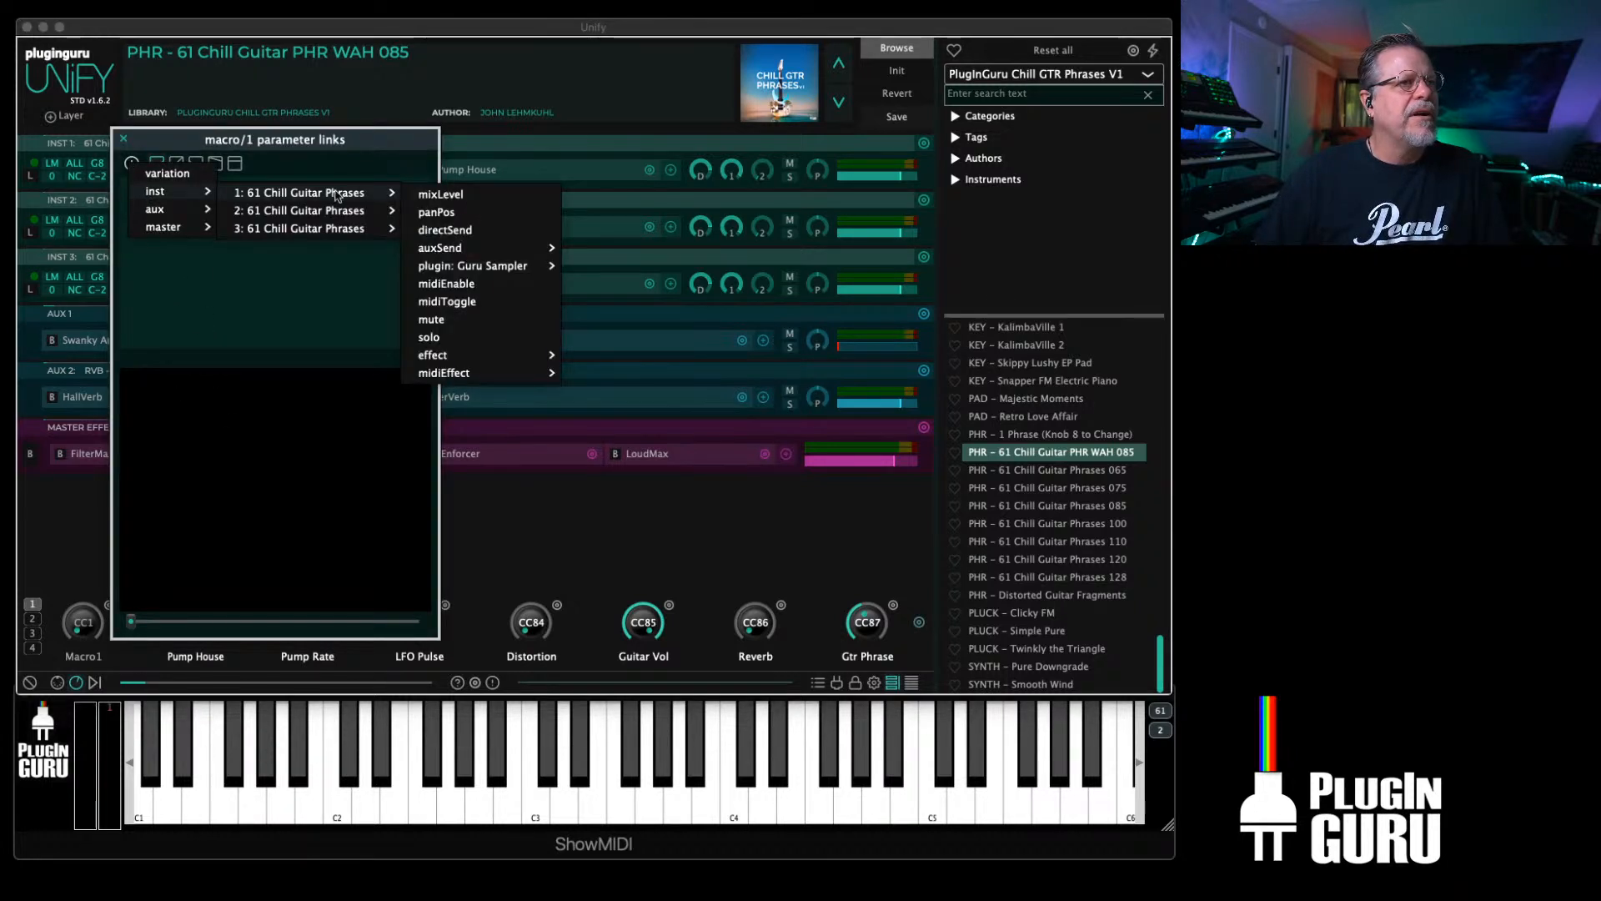
{"action": "left_click", "coordinate": [451, 194]}
Step: Add the mixLevel of INST 2 as another parameter link on Macro 1
{"action": "left_click", "coordinate": [131, 163]}
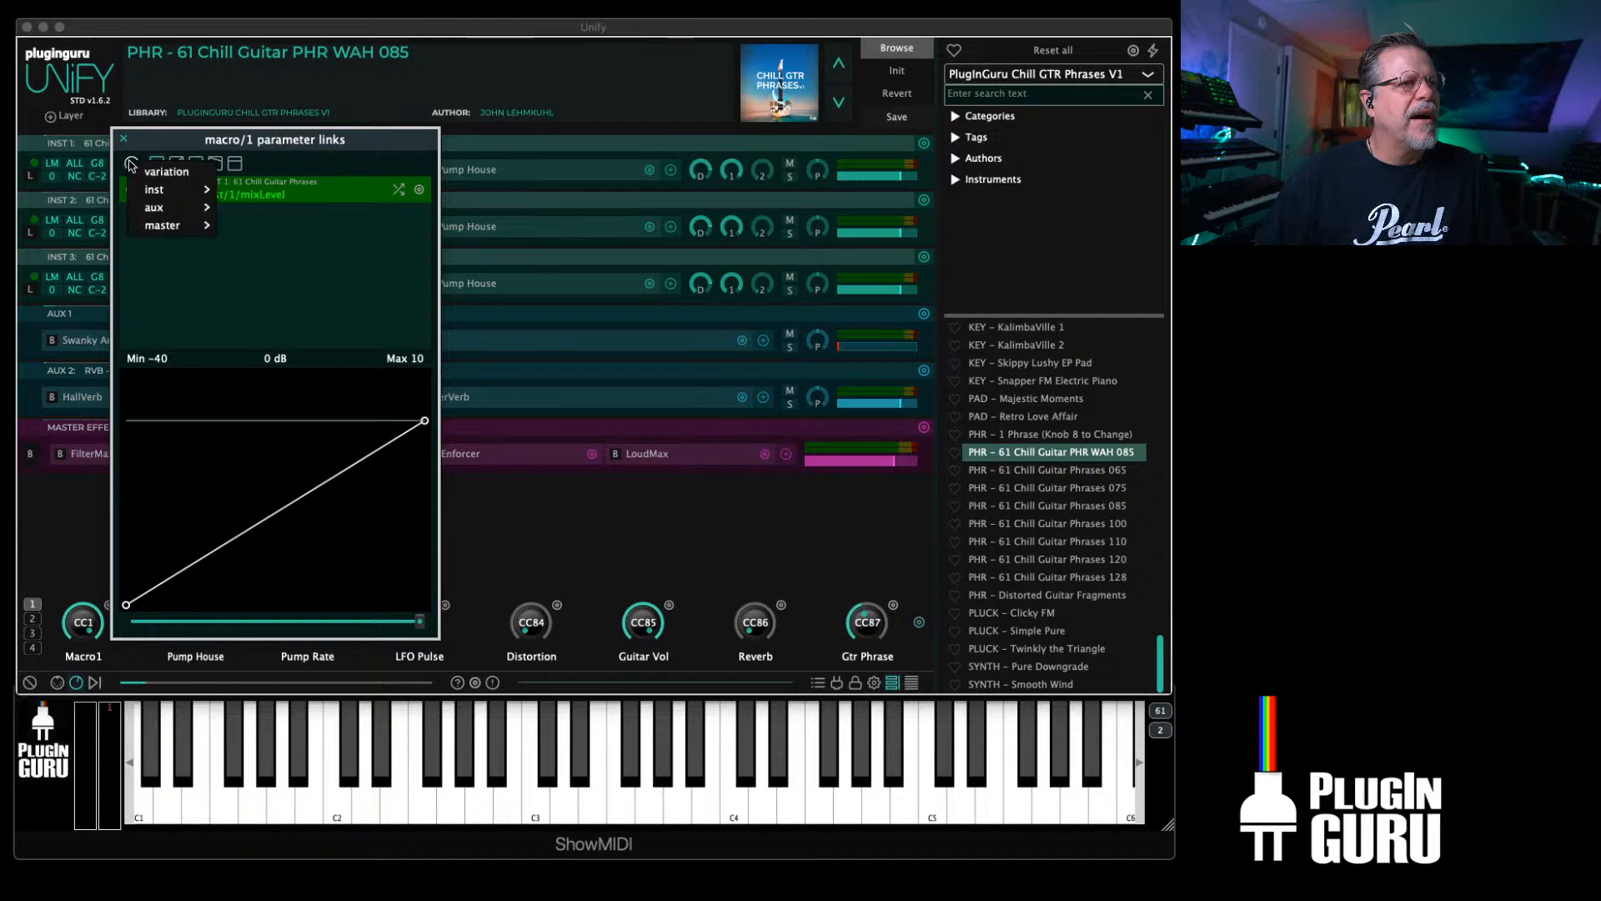
{"action": "mouse_move", "coordinate": [154, 190]}
{"action": "mouse_move", "coordinate": [316, 210]}
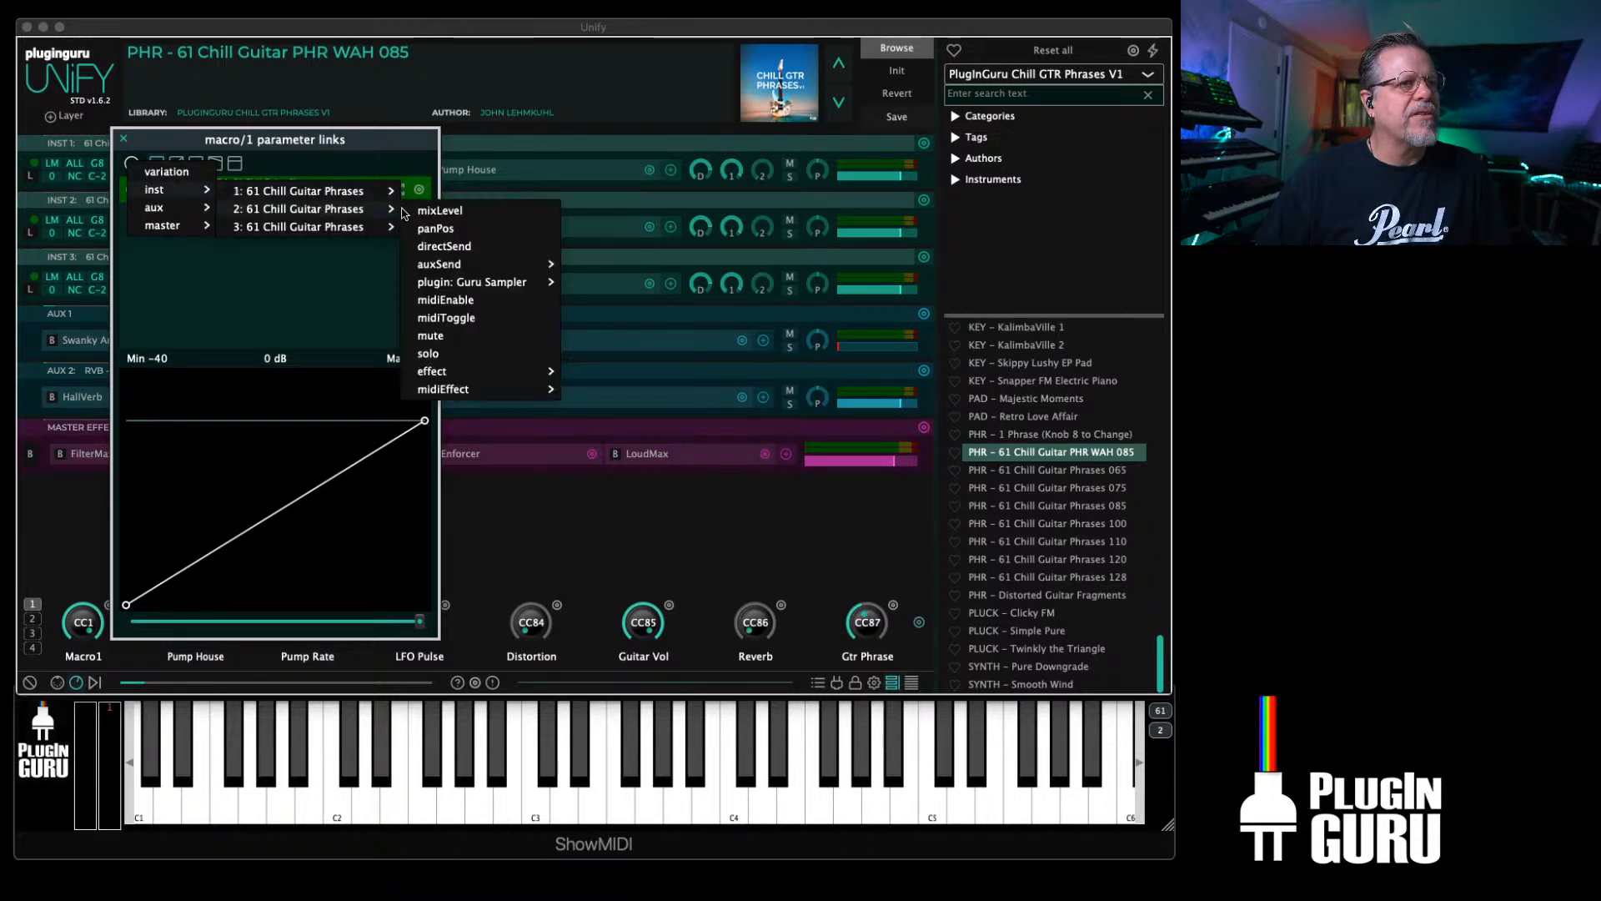
Step: Link Macro1 to the mixLevel of the second and third 61 Chill Guitar Phrases instrument layers
{"action": "left_click", "coordinate": [453, 212]}
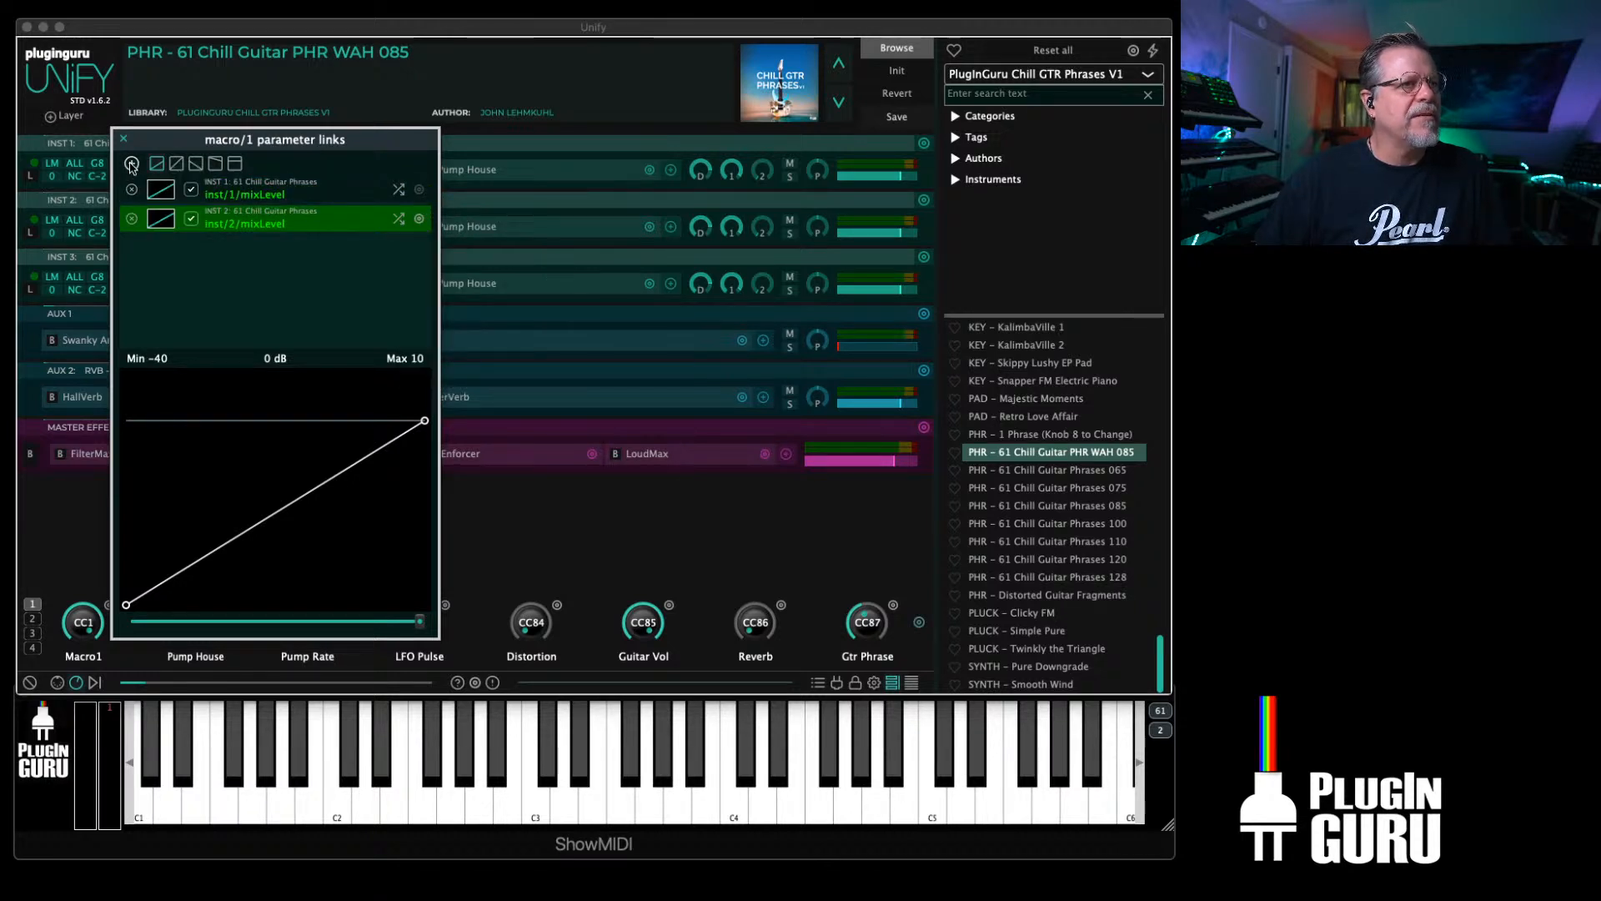
{"action": "left_click", "coordinate": [131, 163]}
{"action": "mouse_move", "coordinate": [157, 192]}
{"action": "mouse_move", "coordinate": [325, 195]}
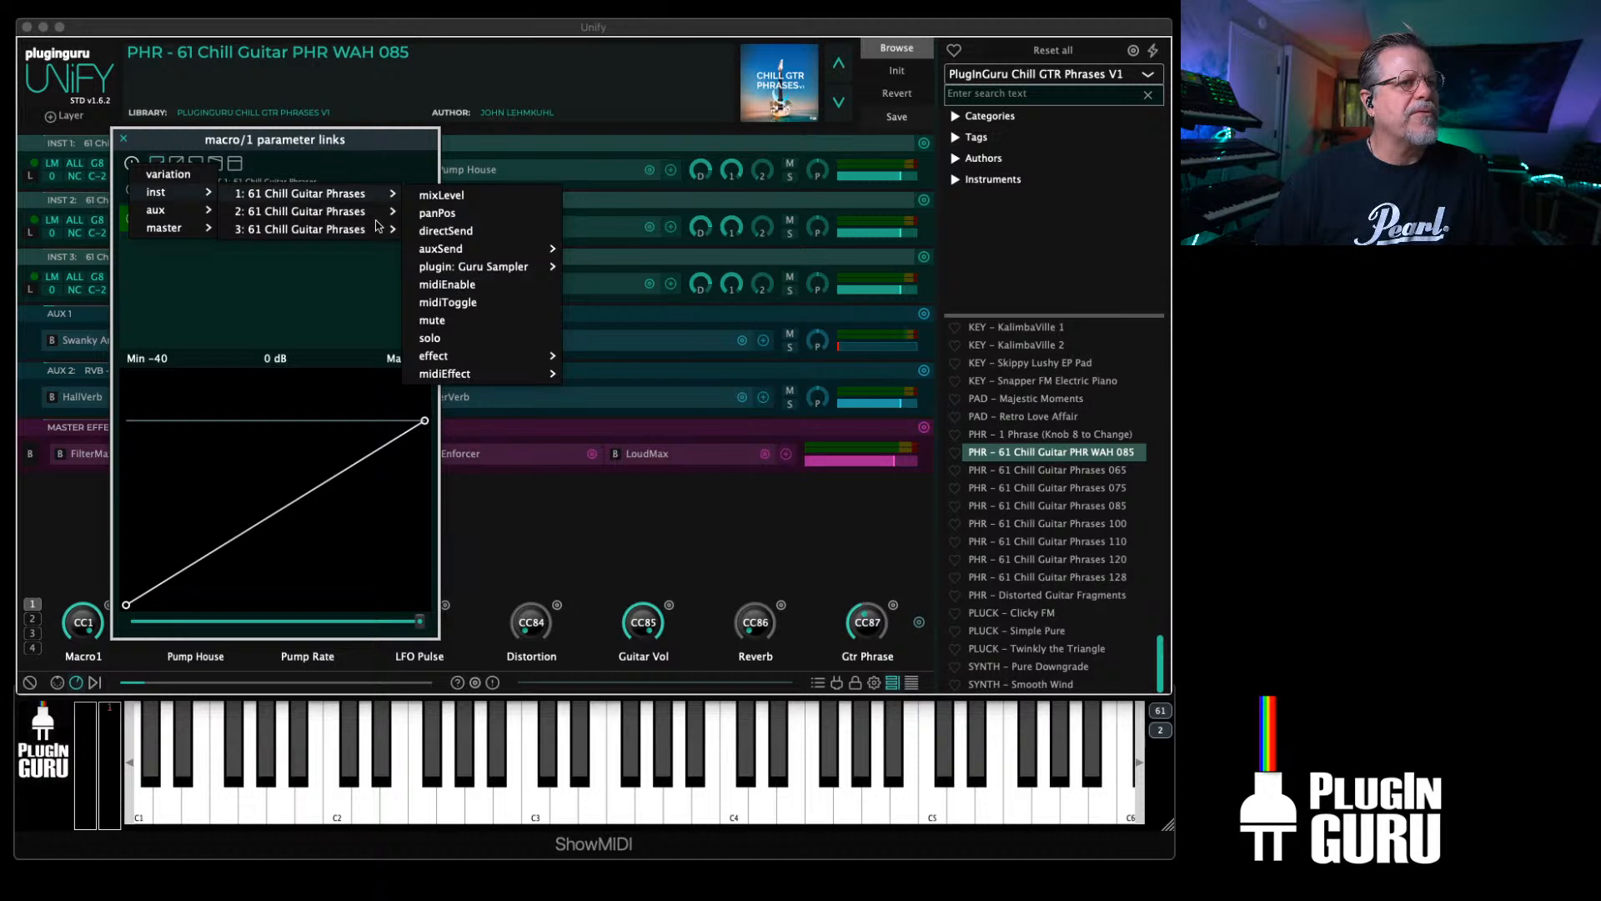
{"action": "mouse_move", "coordinate": [378, 227]}
{"action": "left_click", "coordinate": [443, 231]}
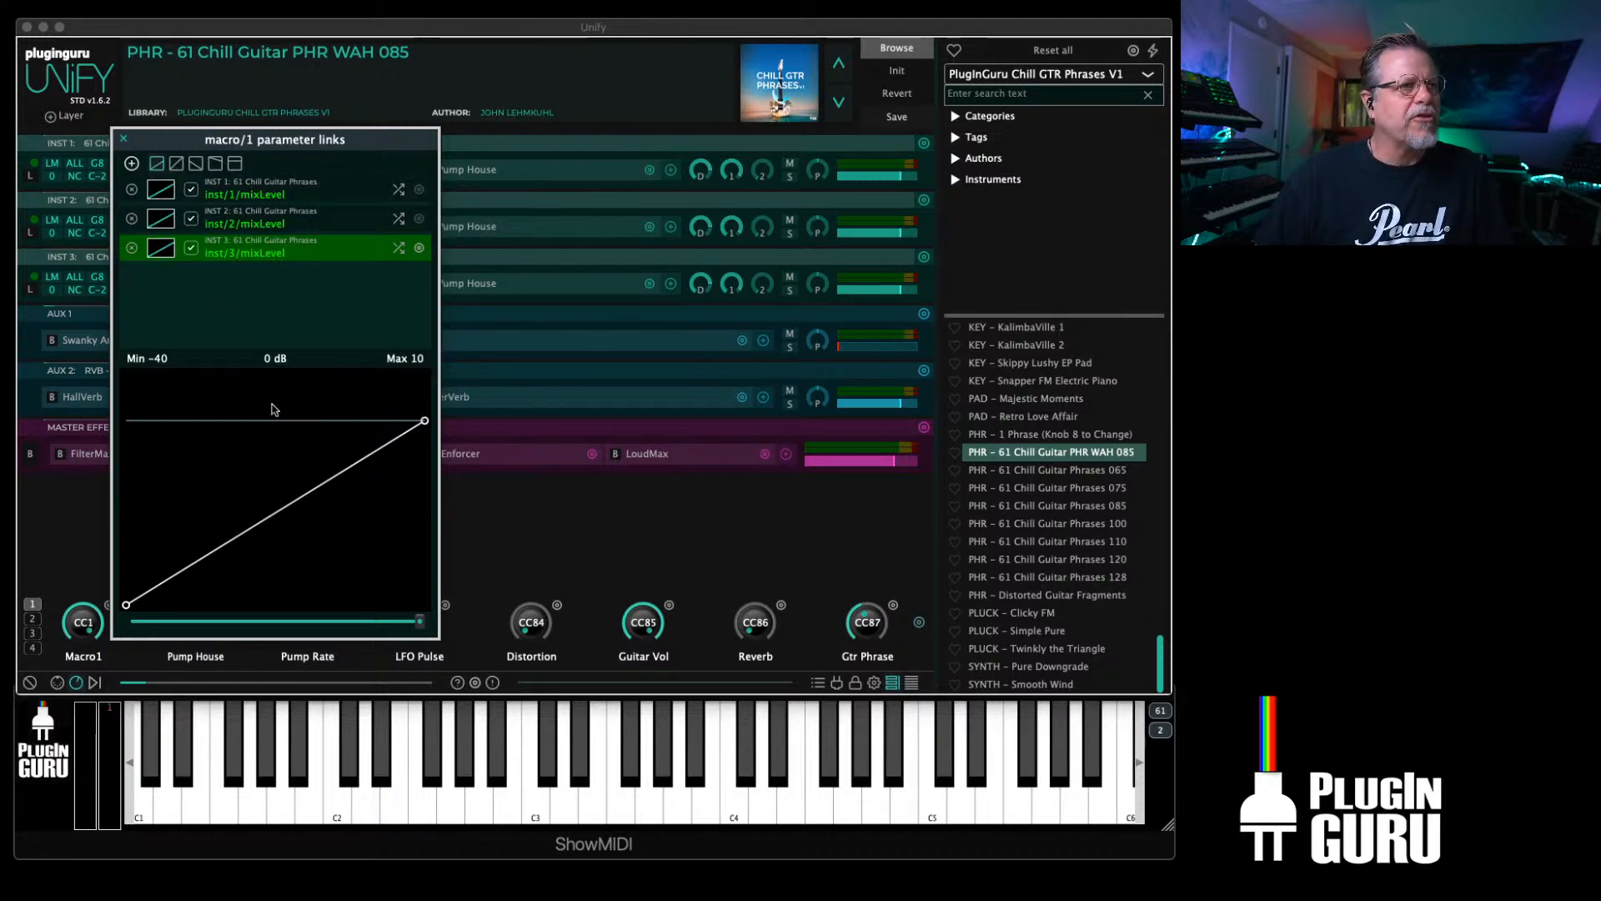
{"action": "left_click", "coordinate": [266, 199]}
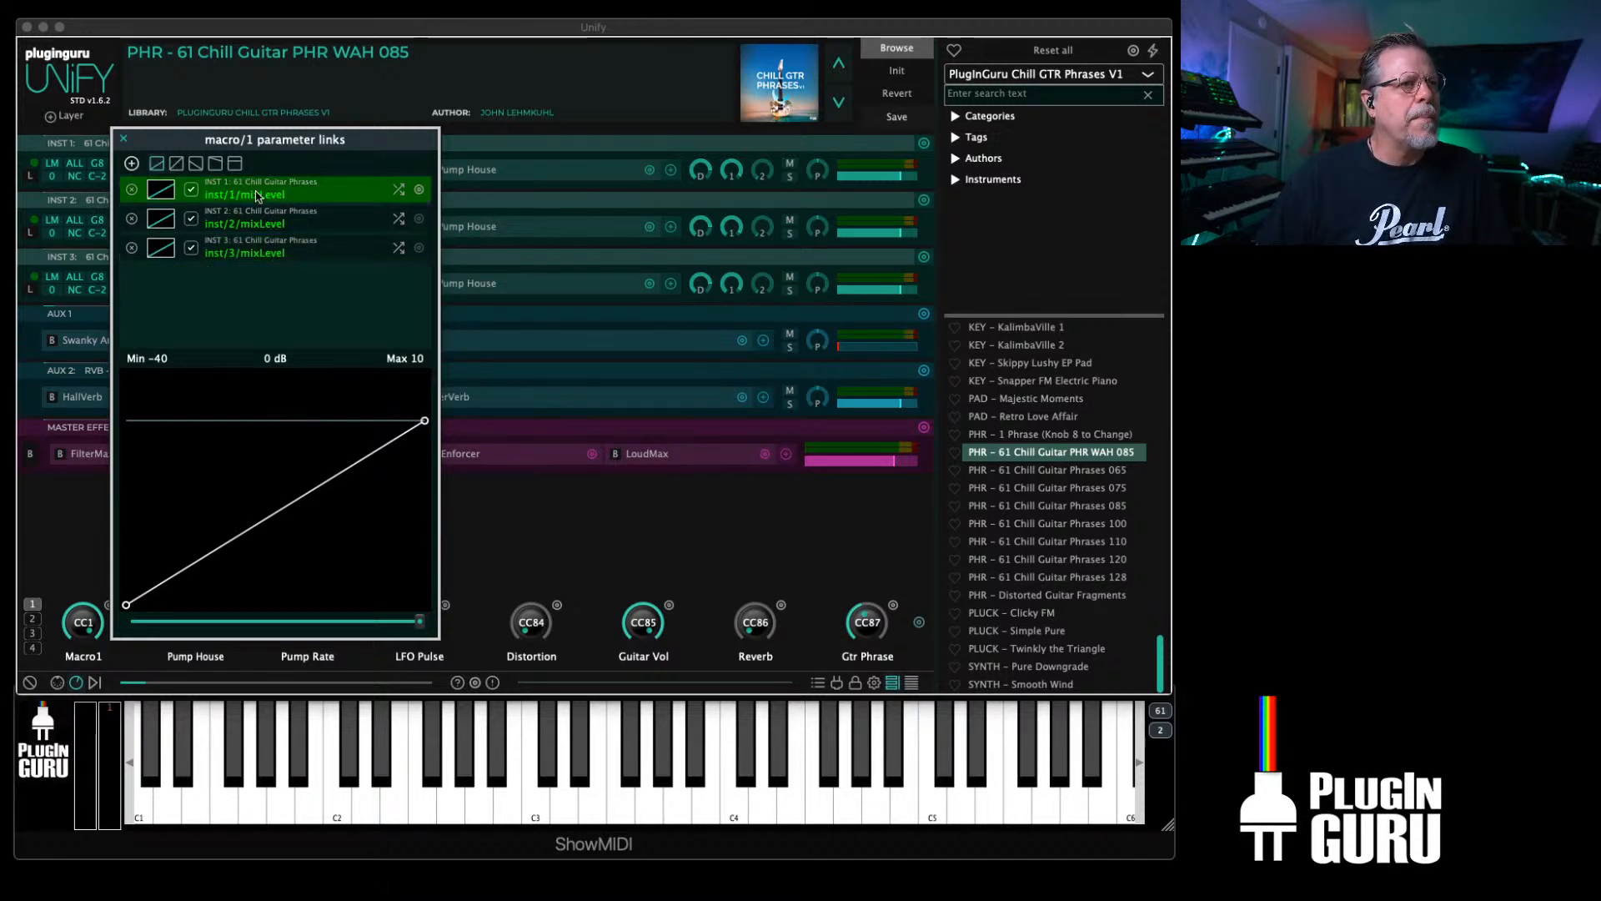
{"action": "right_click", "coordinate": [267, 455]}
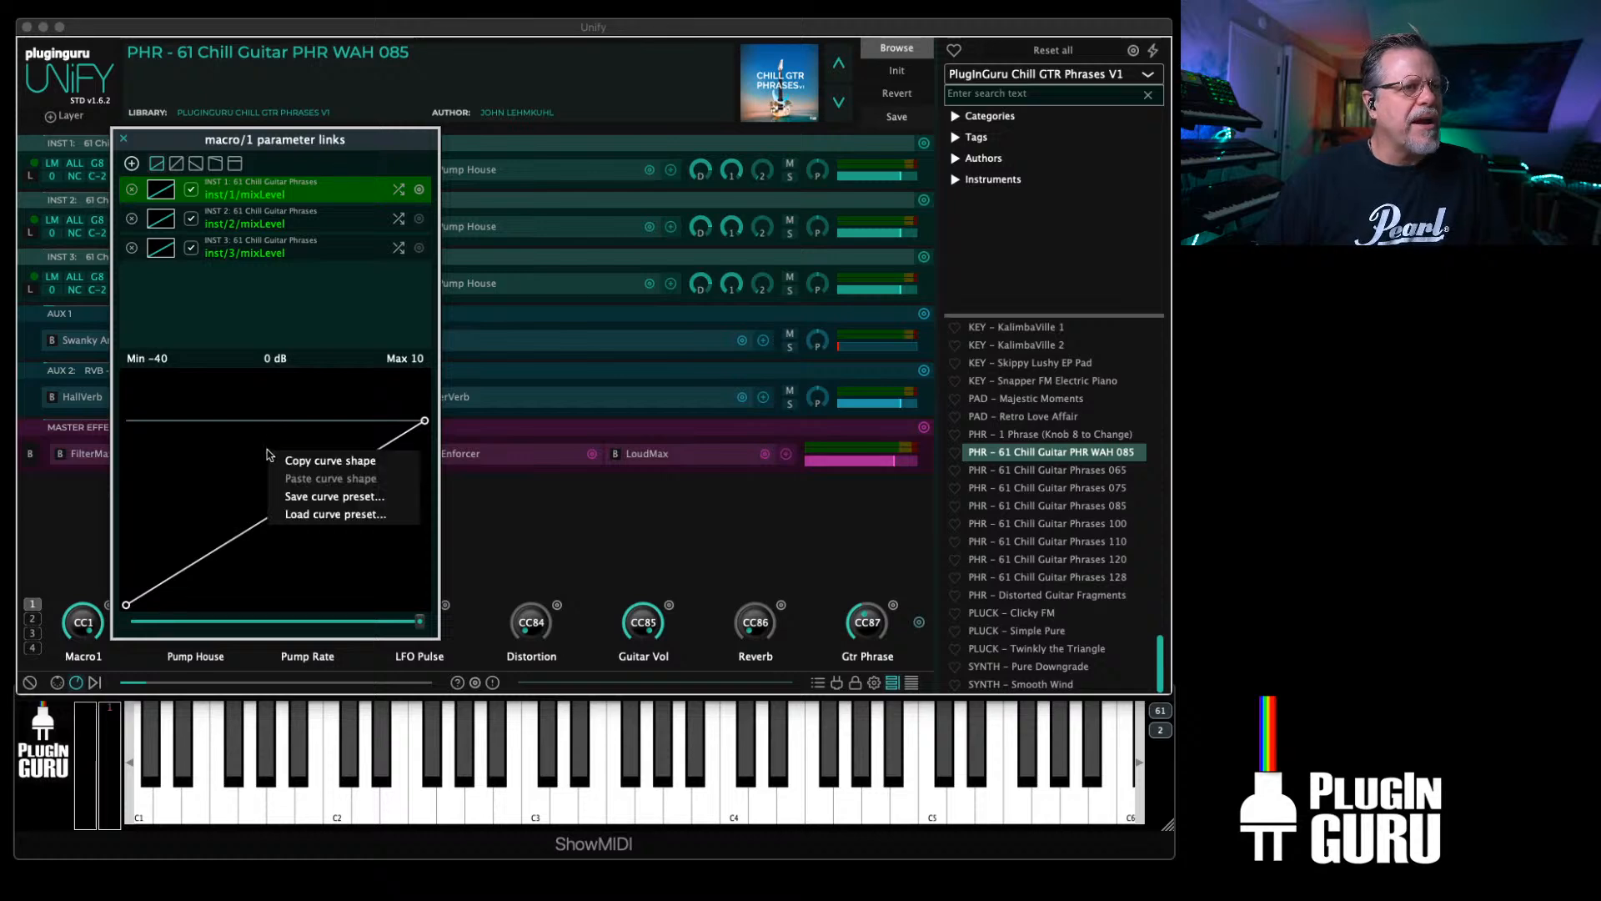
{"action": "left_click", "coordinate": [309, 515]}
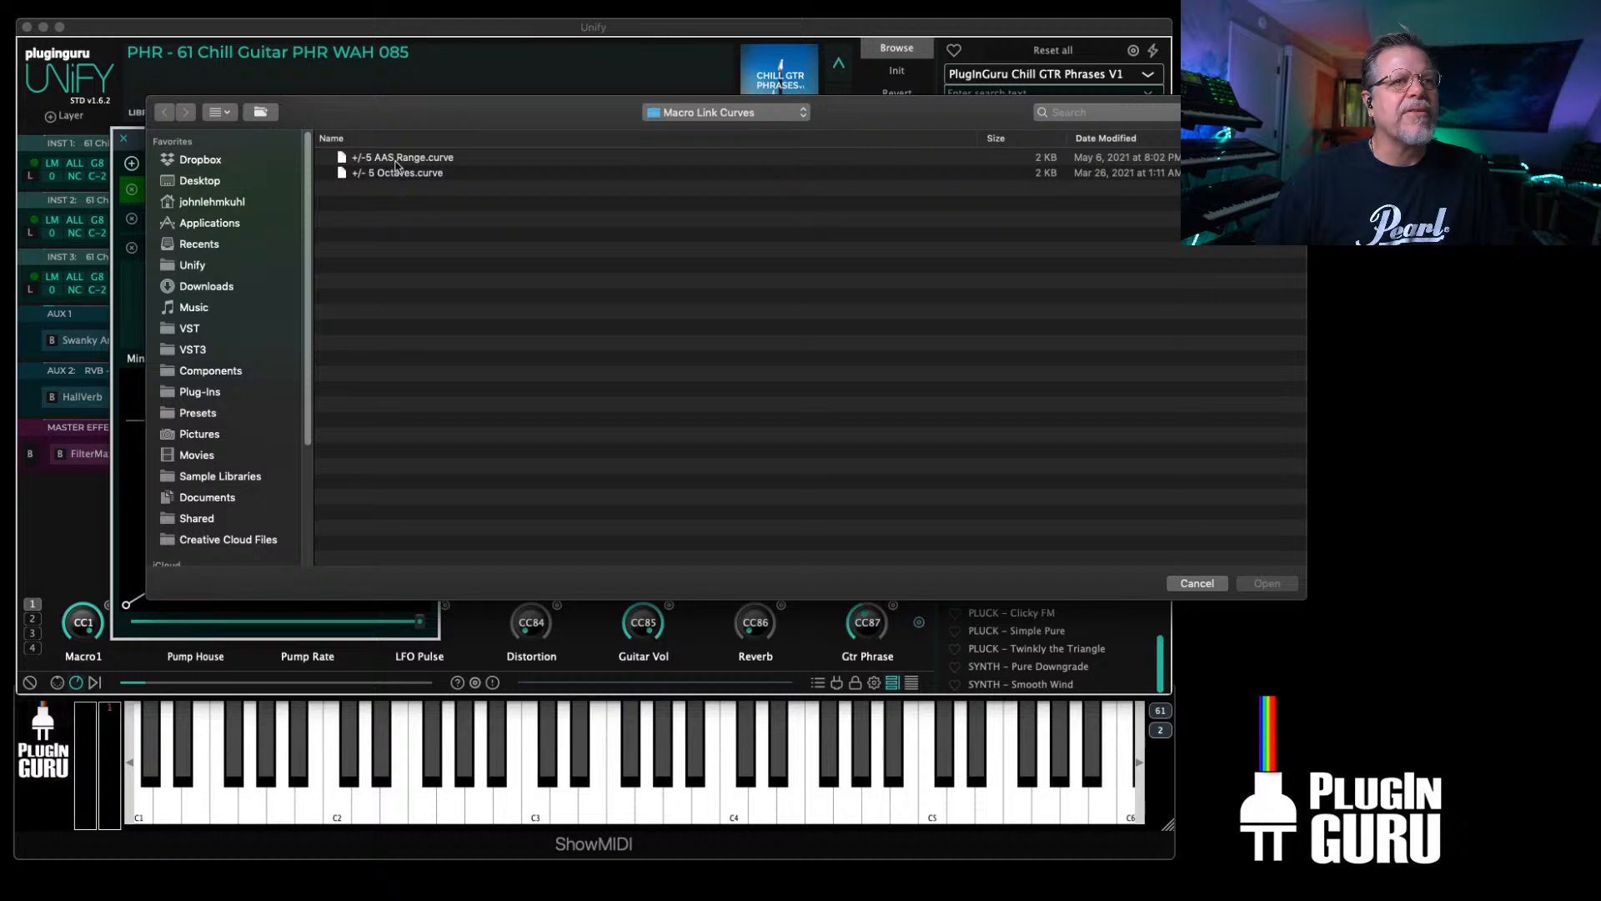
{"action": "left_click", "coordinate": [1203, 586]}
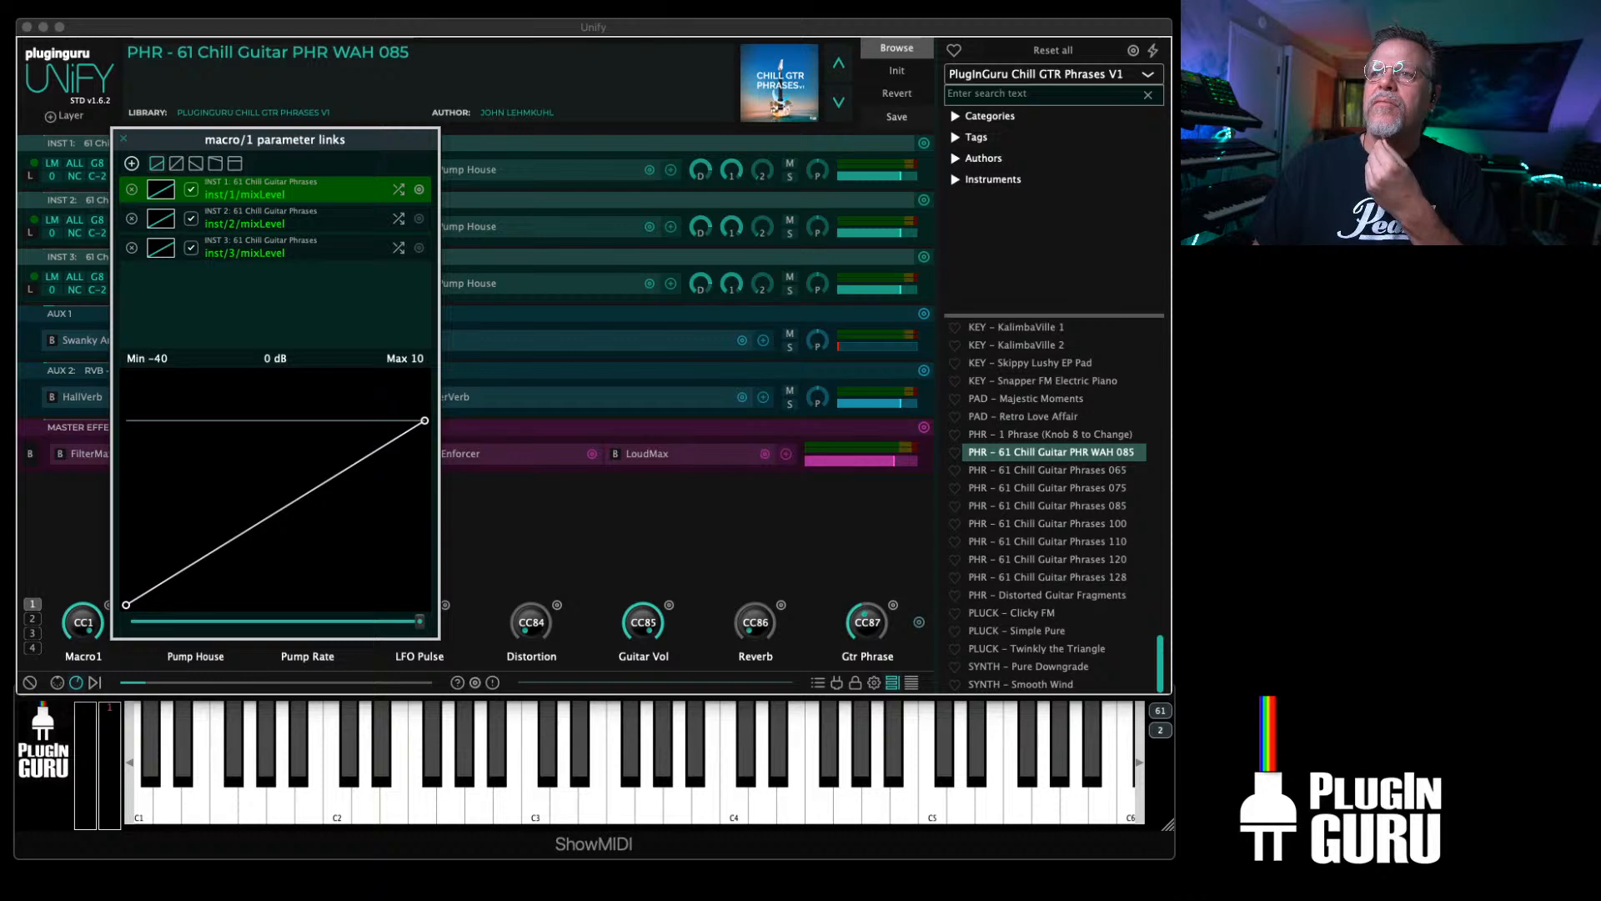
Step: Close the parameter links and install the desktop file Unify Step Curves.guru into Unify
{"action": "left_click_drag", "start_coordinate": [1410, 242], "coordinate": [1424, 698]}
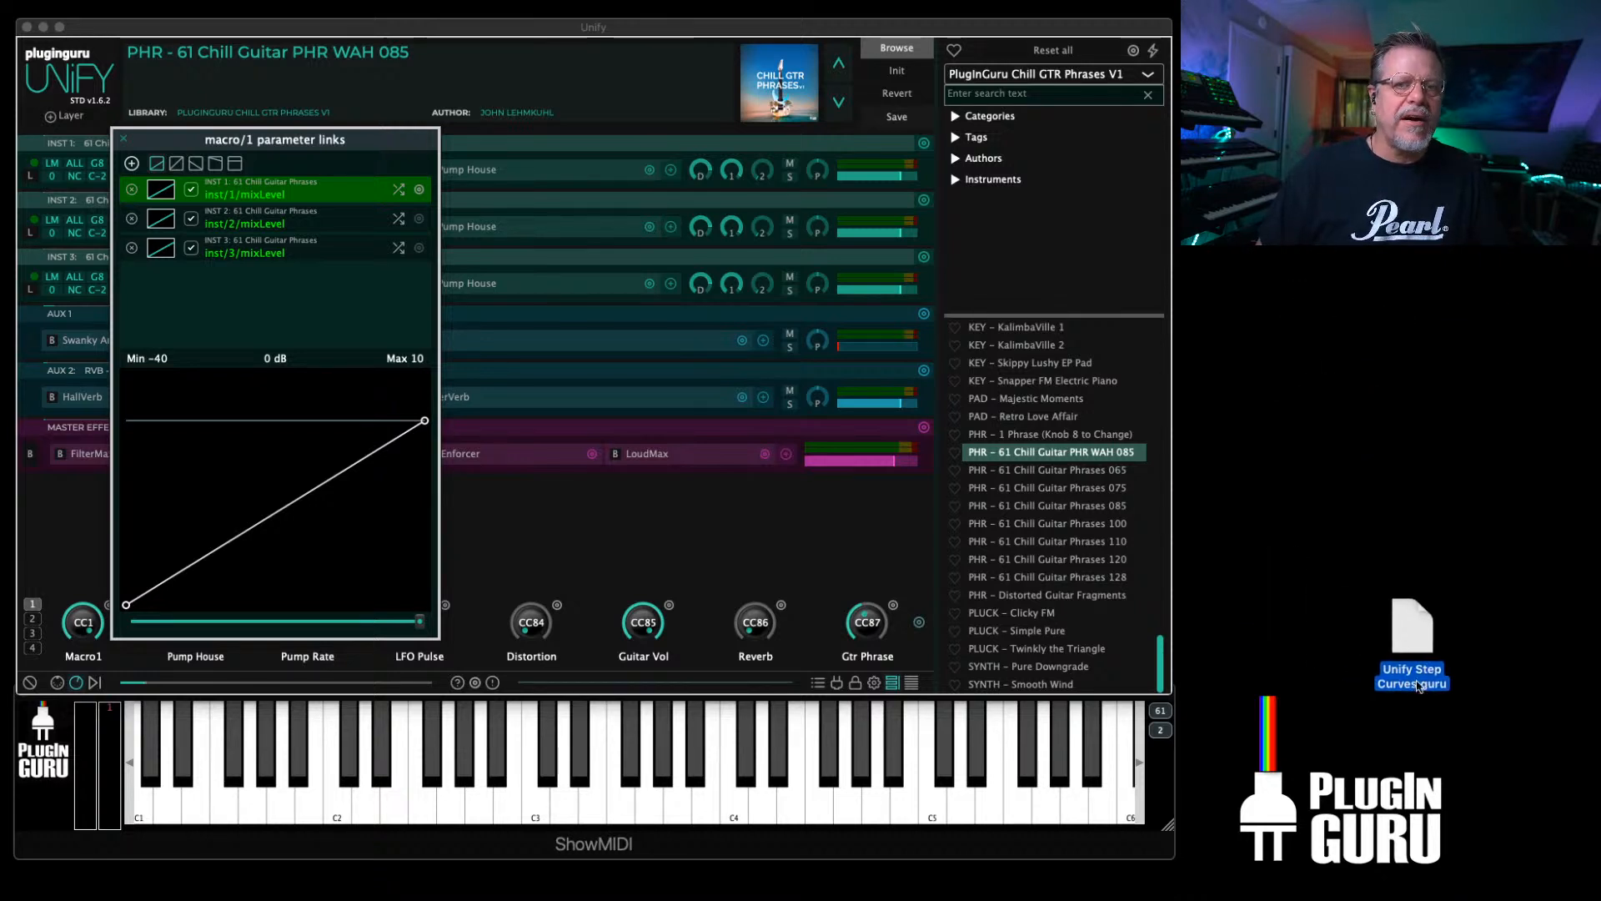
{"action": "left_click", "coordinate": [123, 139]}
{"action": "left_click_drag", "start_coordinate": [1402, 639], "coordinate": [518, 380]}
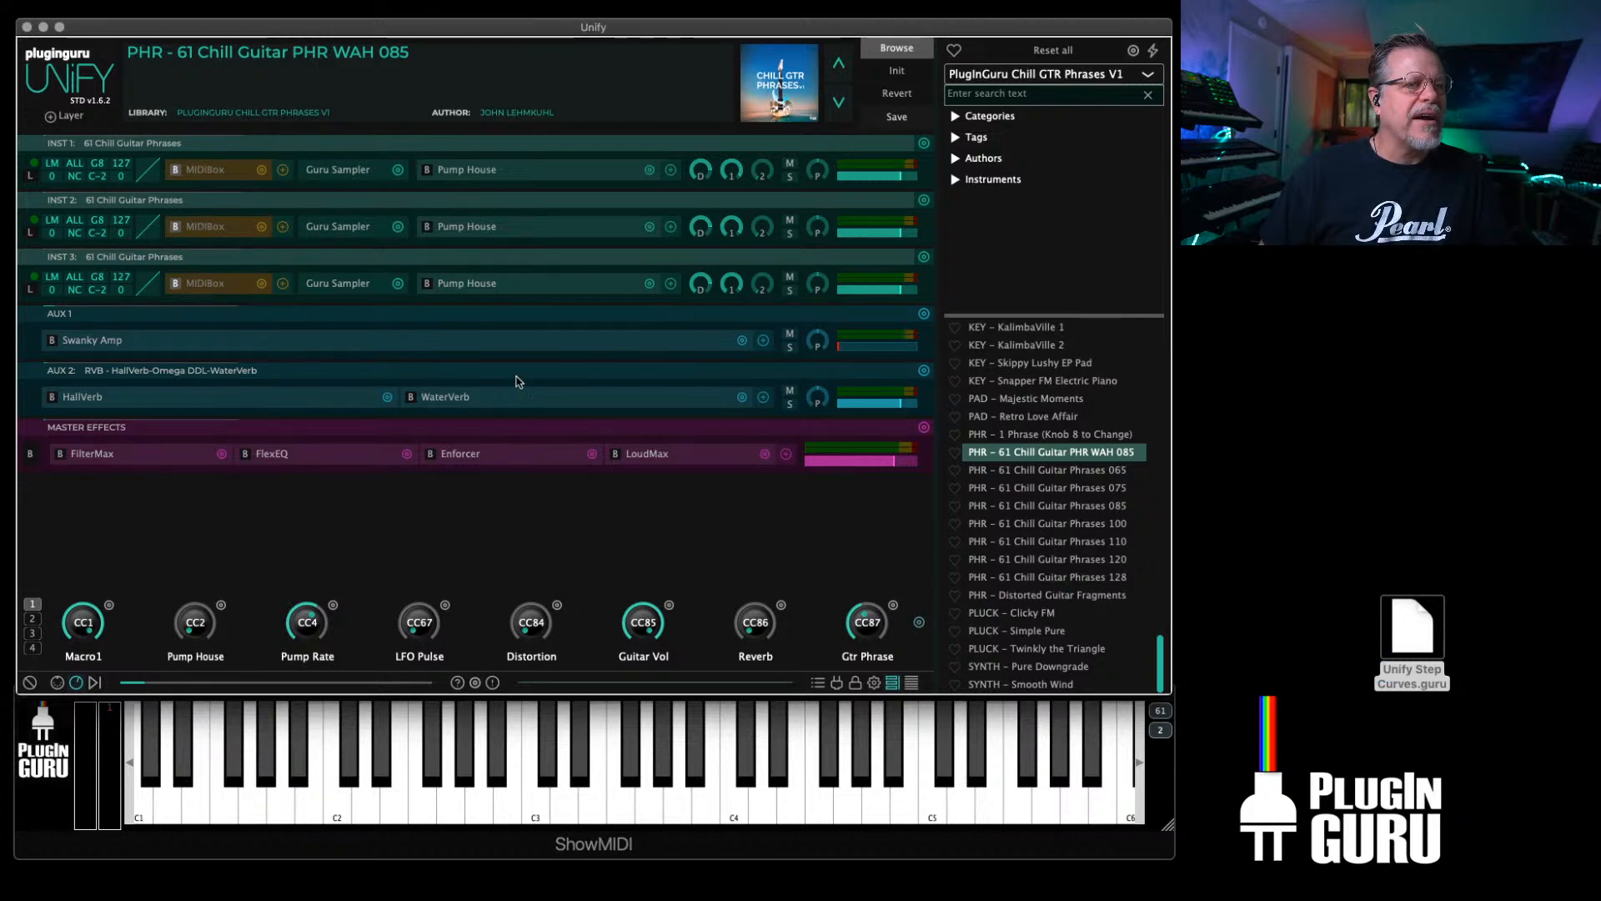
{"action": "left_click", "coordinate": [549, 416]}
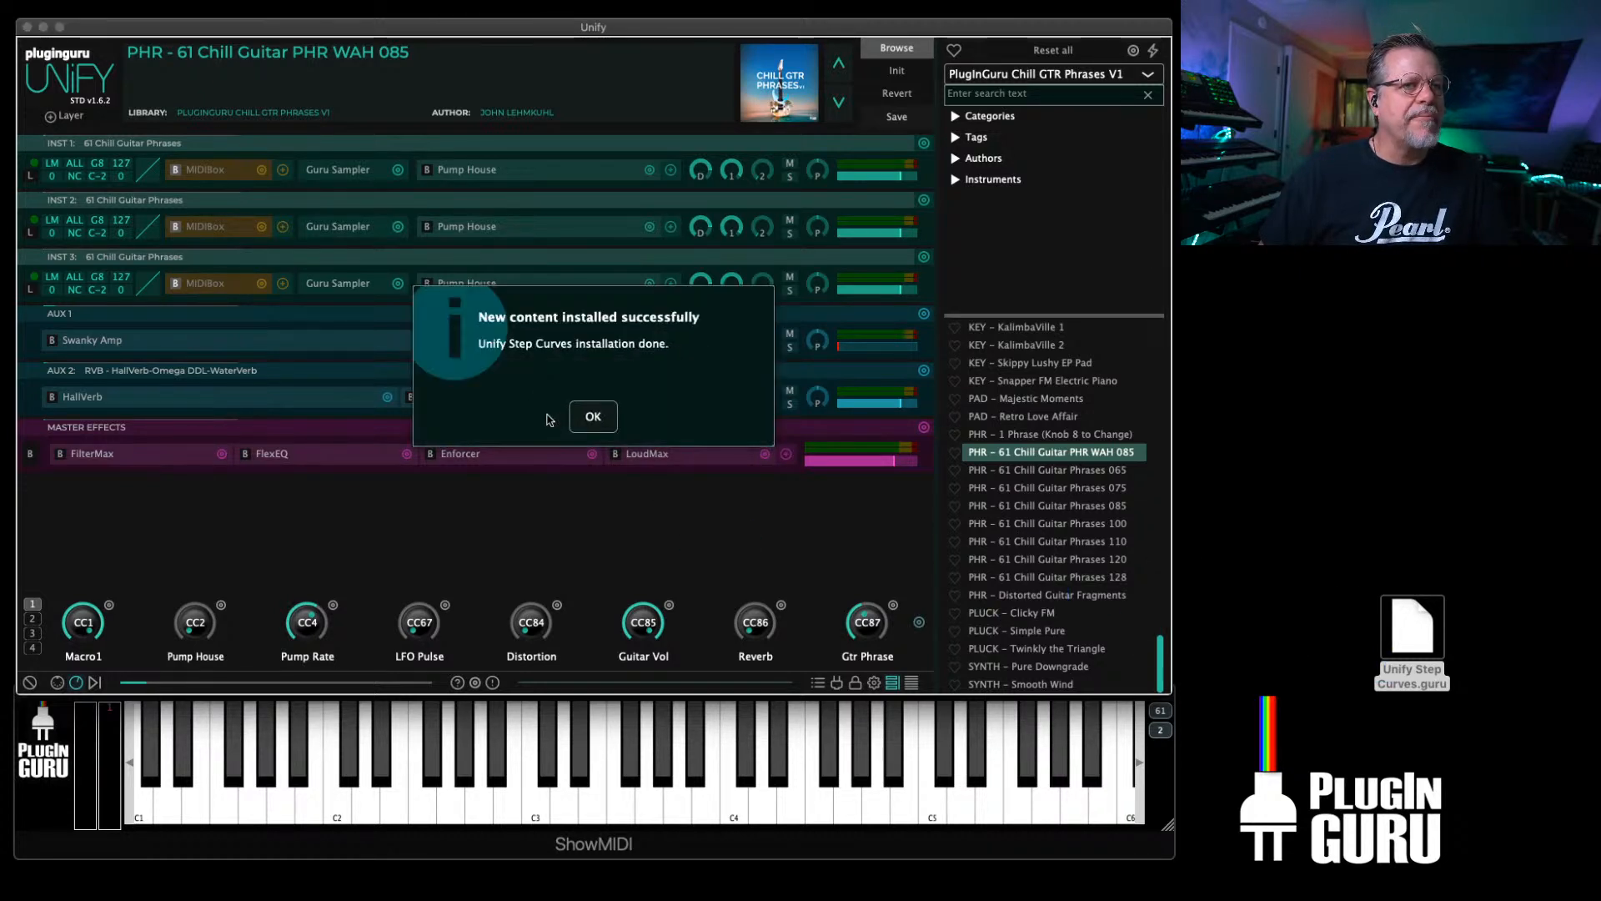
{"action": "left_click", "coordinate": [592, 417]}
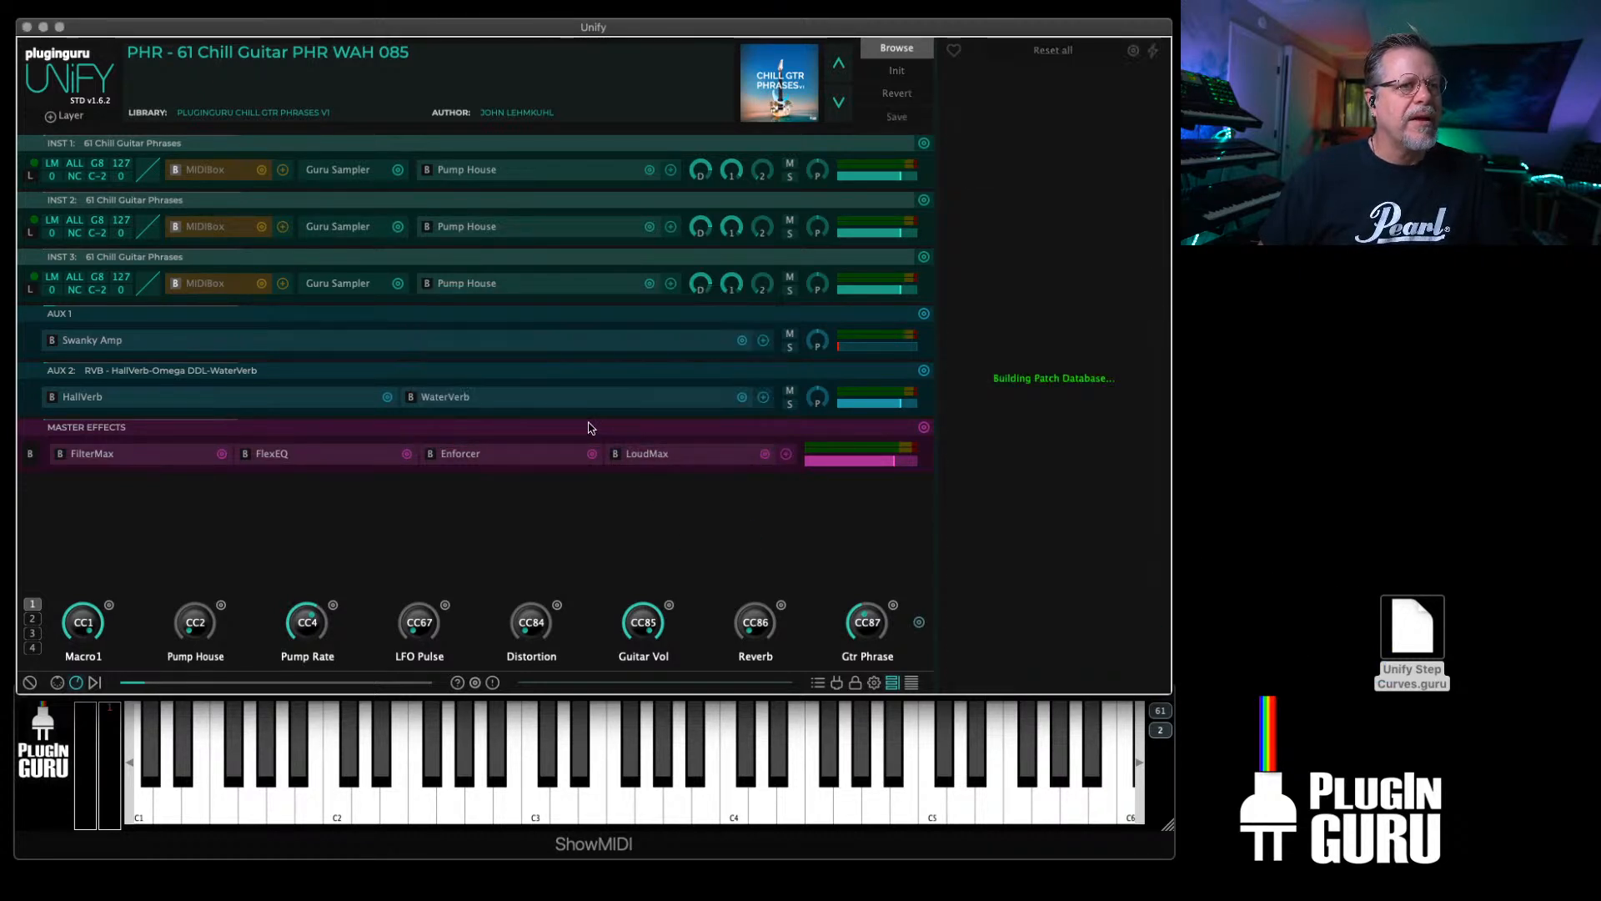
Step: Open the linked parameters of Macro1
{"action": "left_click", "coordinate": [115, 605]}
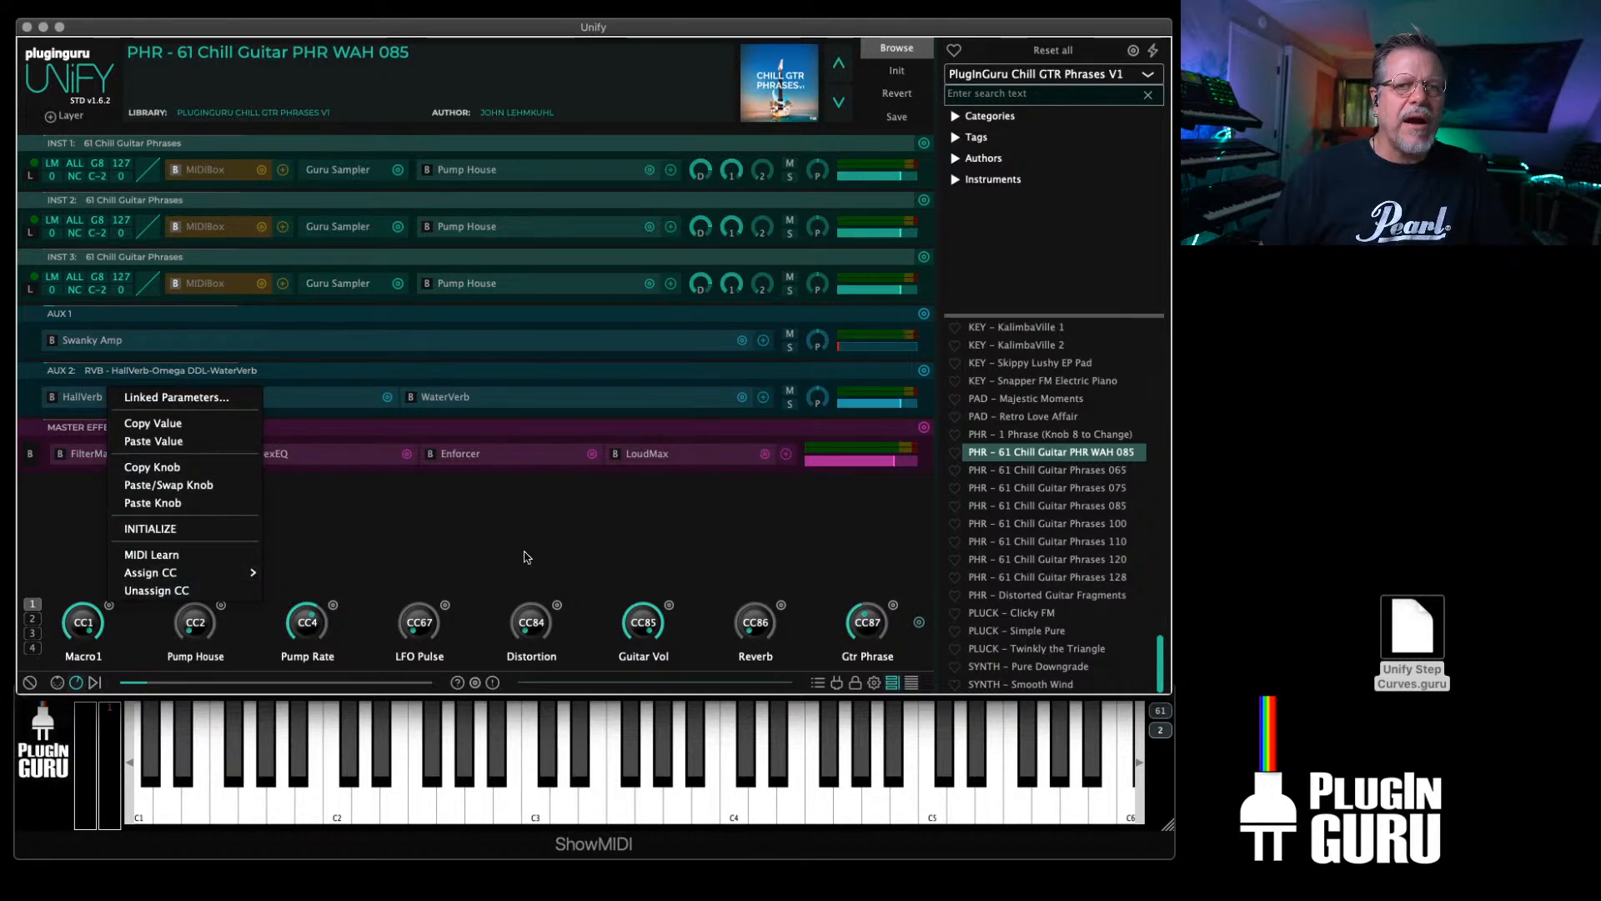
{"action": "left_click", "coordinate": [182, 398]}
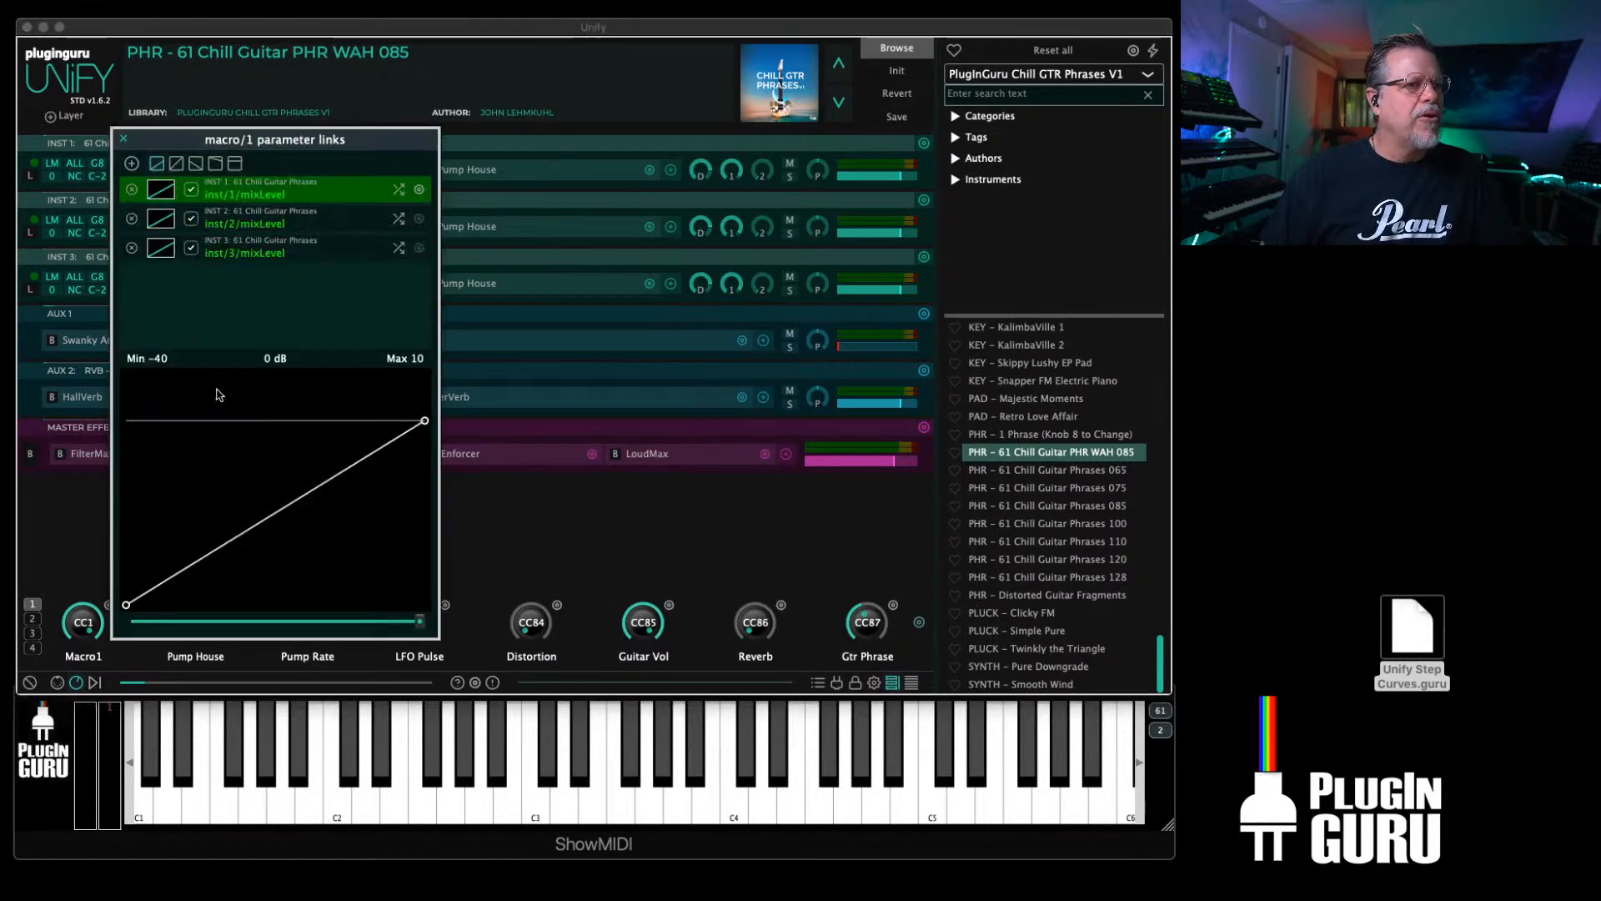
Step: Load the curve preset 3-steps.curve onto the inst/1/mixLevel link, enlarging the file dialog to show more of the list
{"action": "right_click", "coordinate": [215, 465]}
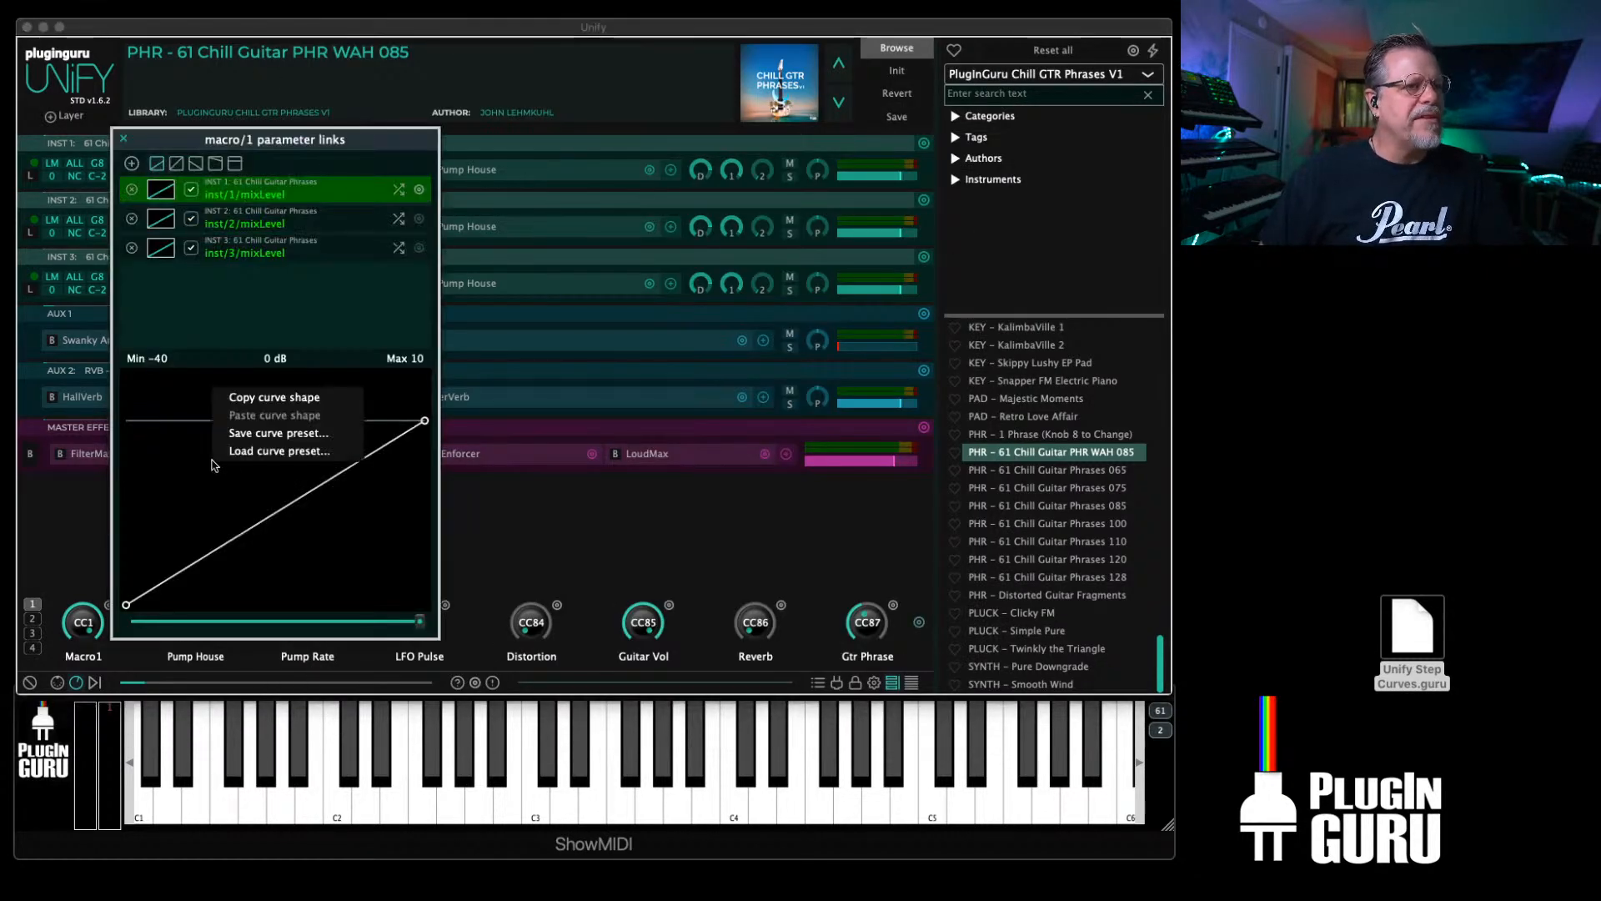
{"action": "left_click", "coordinate": [255, 453]}
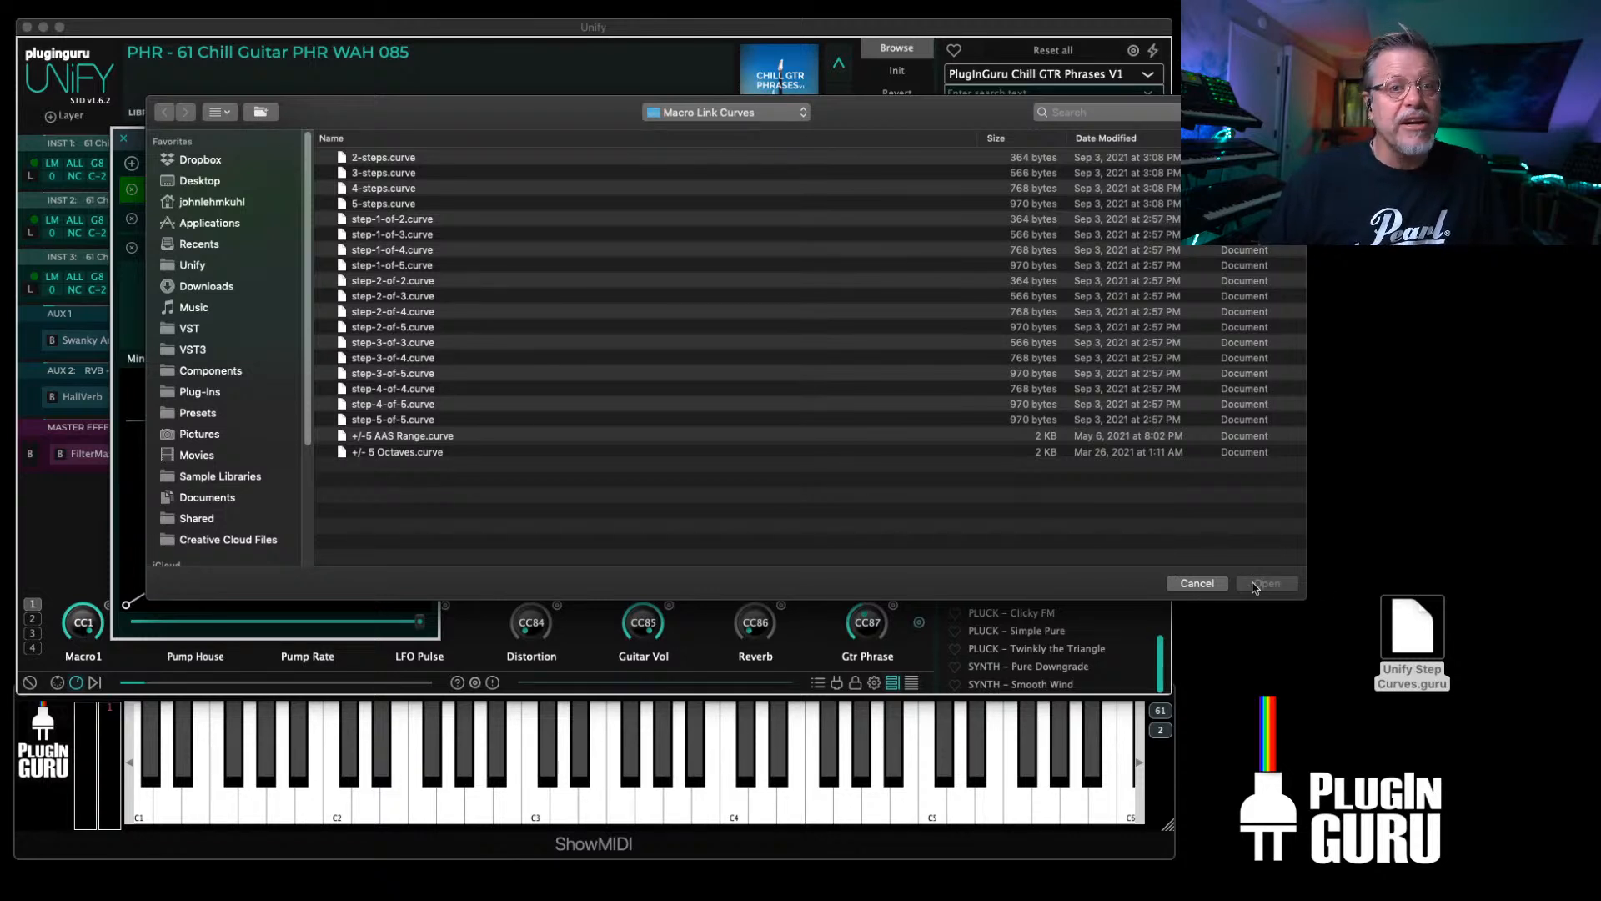
{"action": "left_click_drag", "start_coordinate": [1297, 594], "coordinate": [1201, 670]}
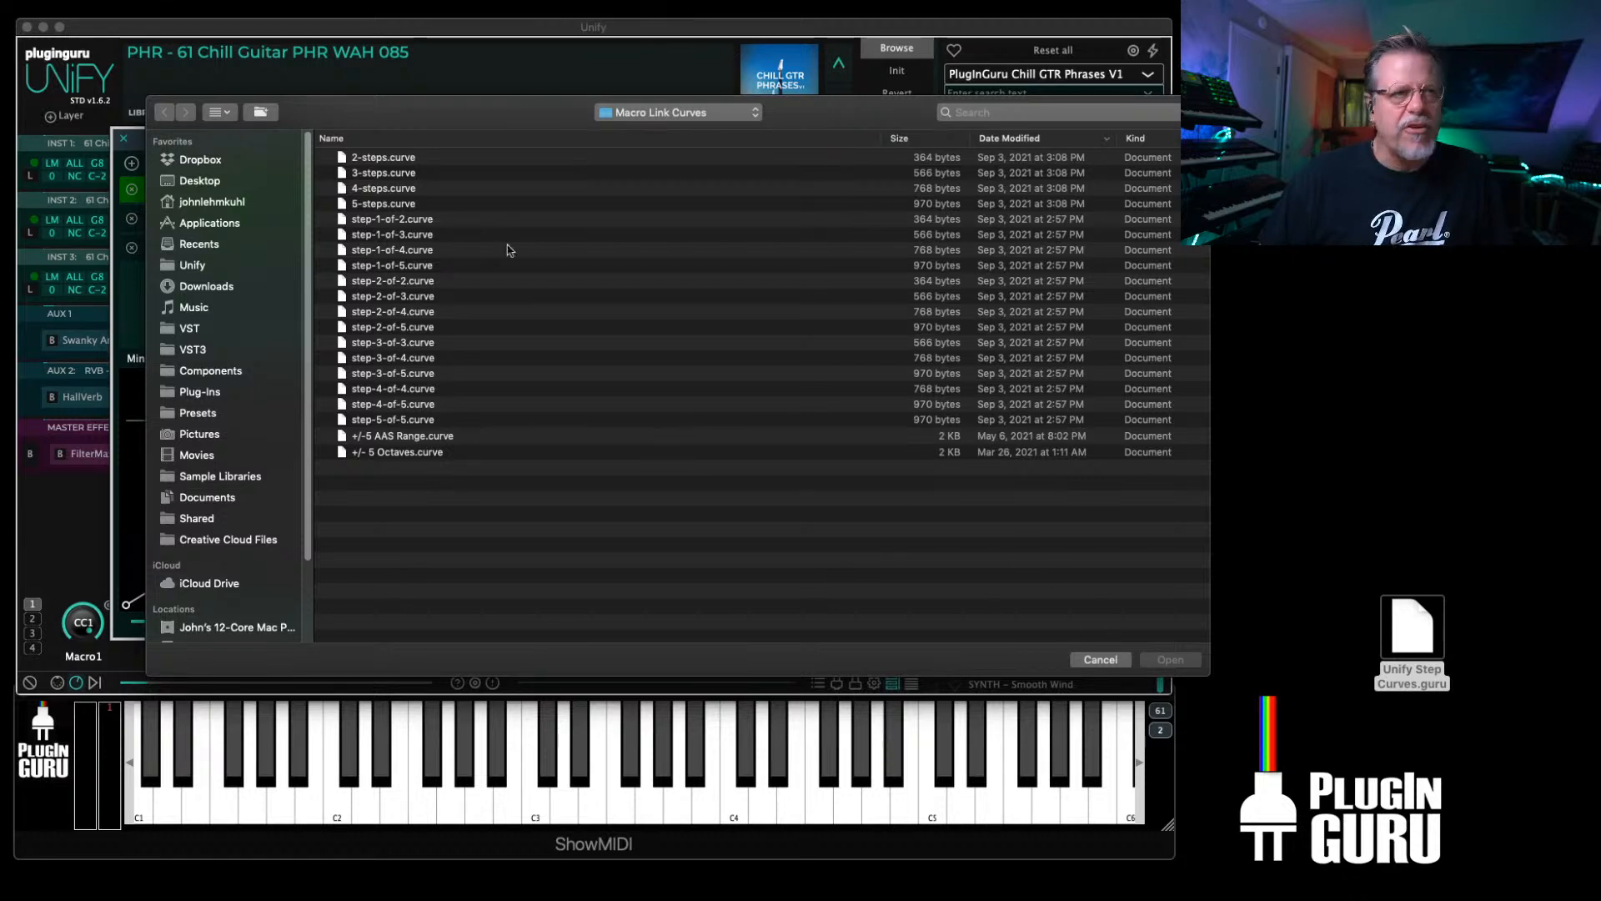
{"action": "left_click", "coordinate": [380, 175]}
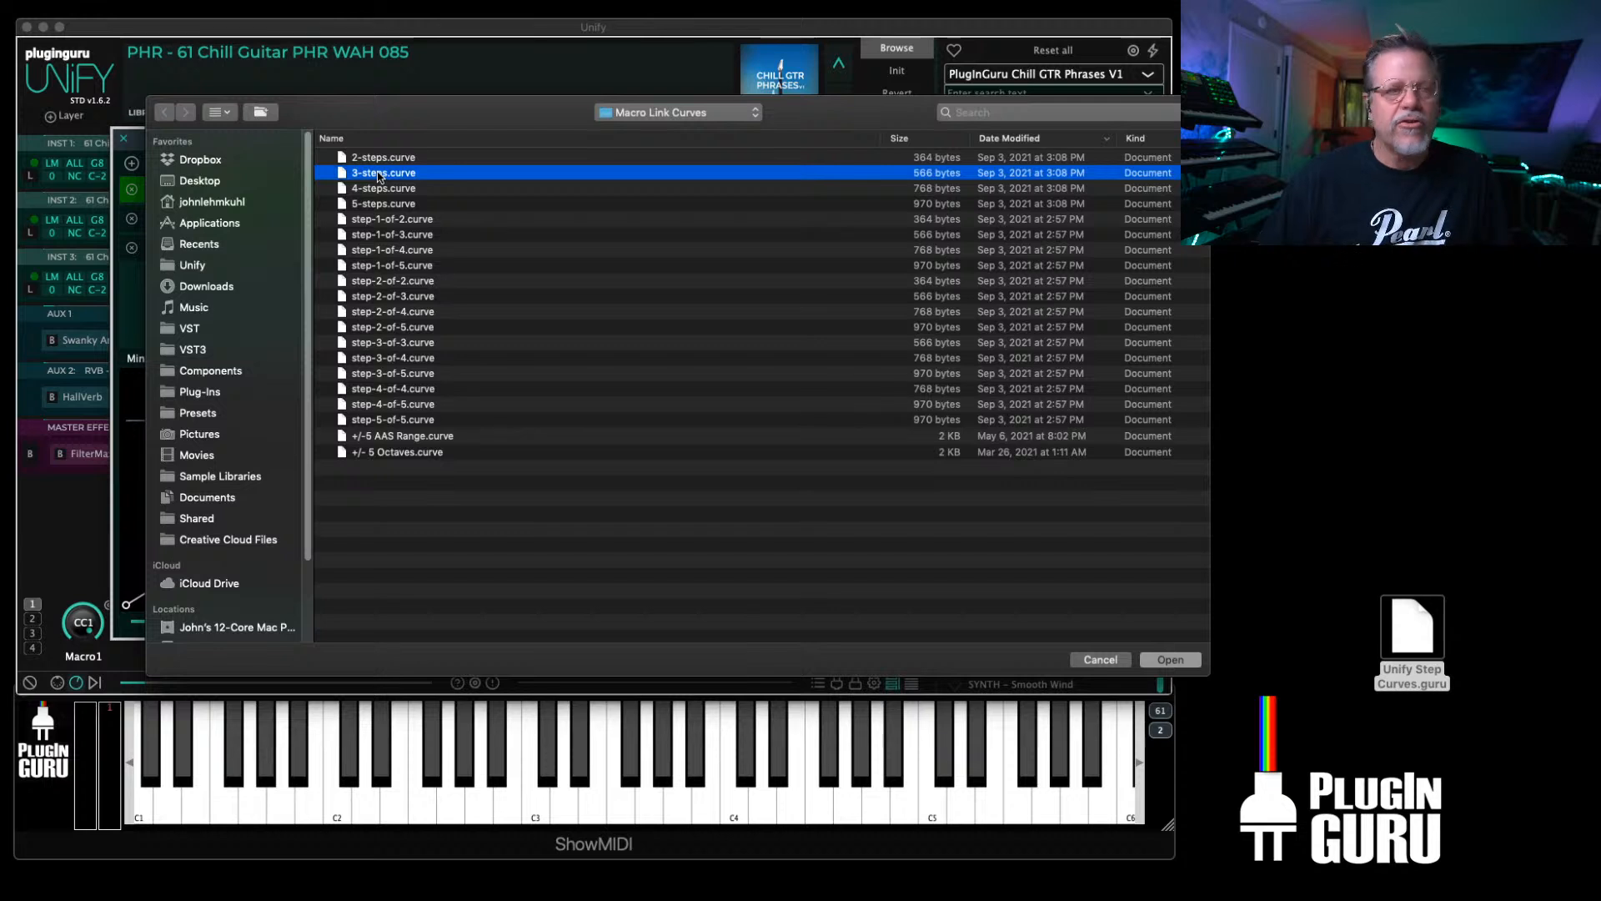
{"action": "double_click", "coordinate": [380, 174]}
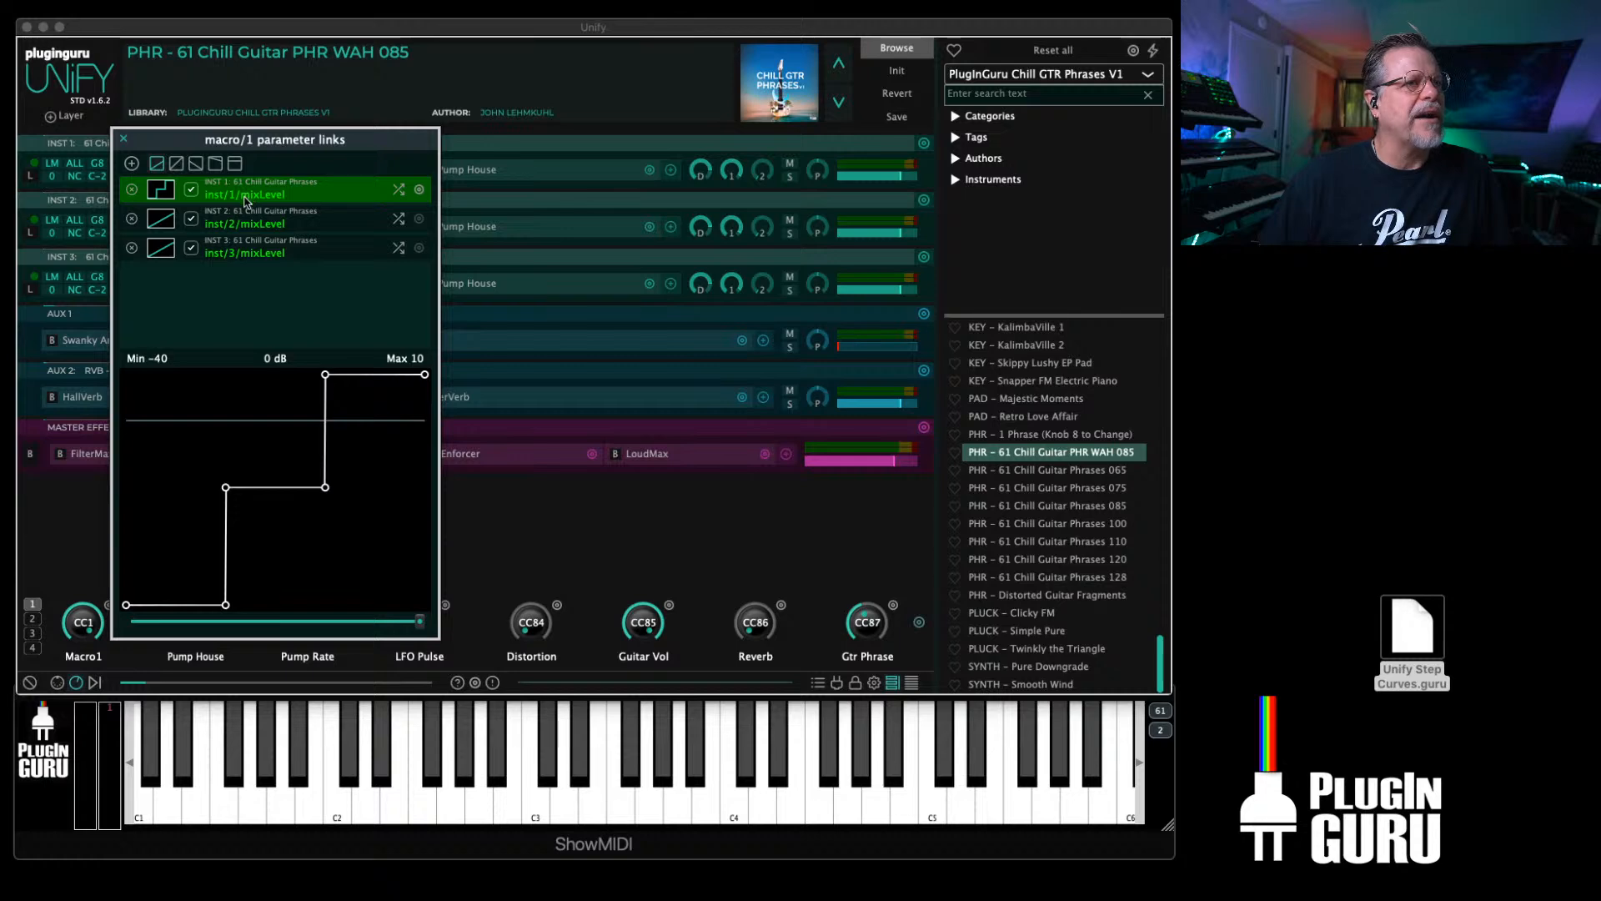
Step: Load the curve preset step-1-of-3.curve onto the inst/1/mixLevel link of Macro1
{"action": "right_click", "coordinate": [278, 490]}
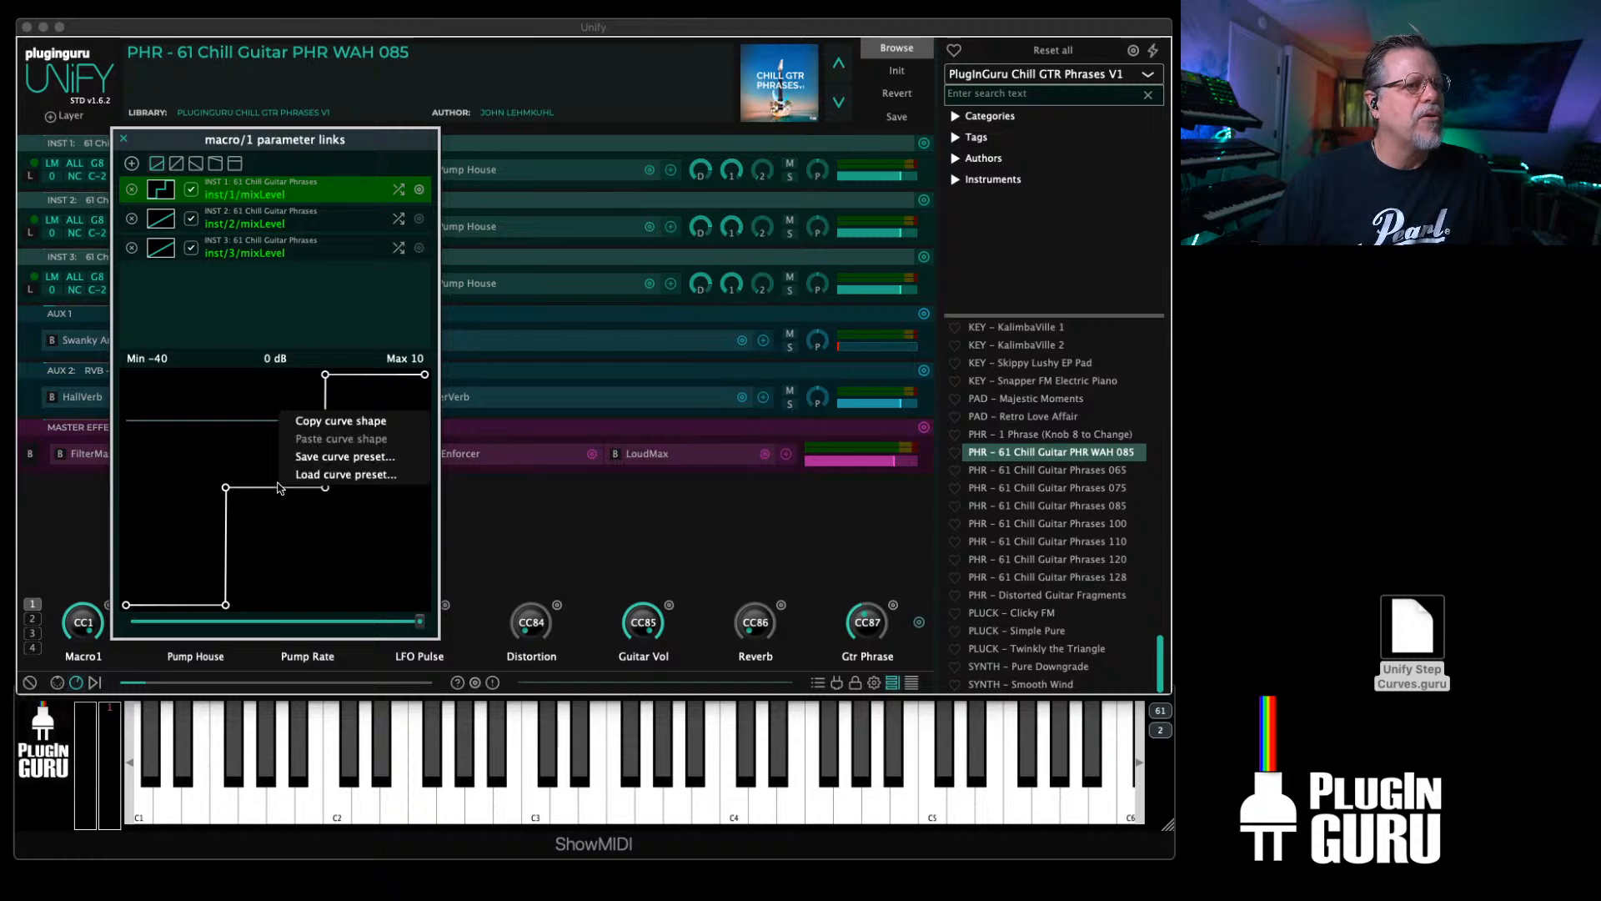
{"action": "left_click", "coordinate": [328, 475]}
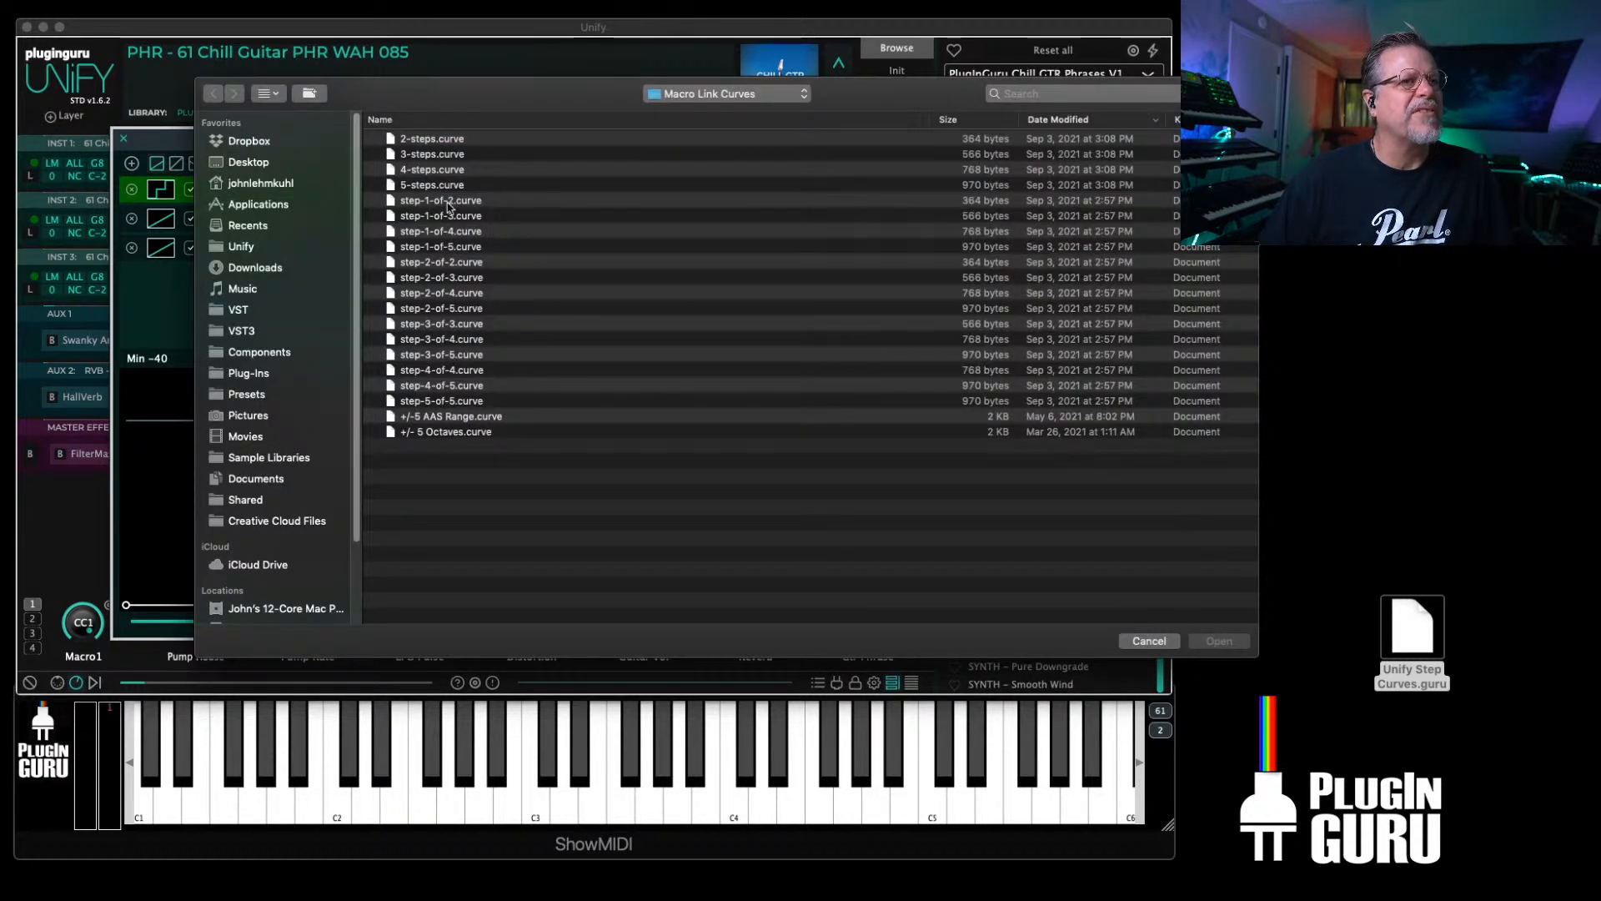
{"action": "double_click", "coordinate": [429, 216]}
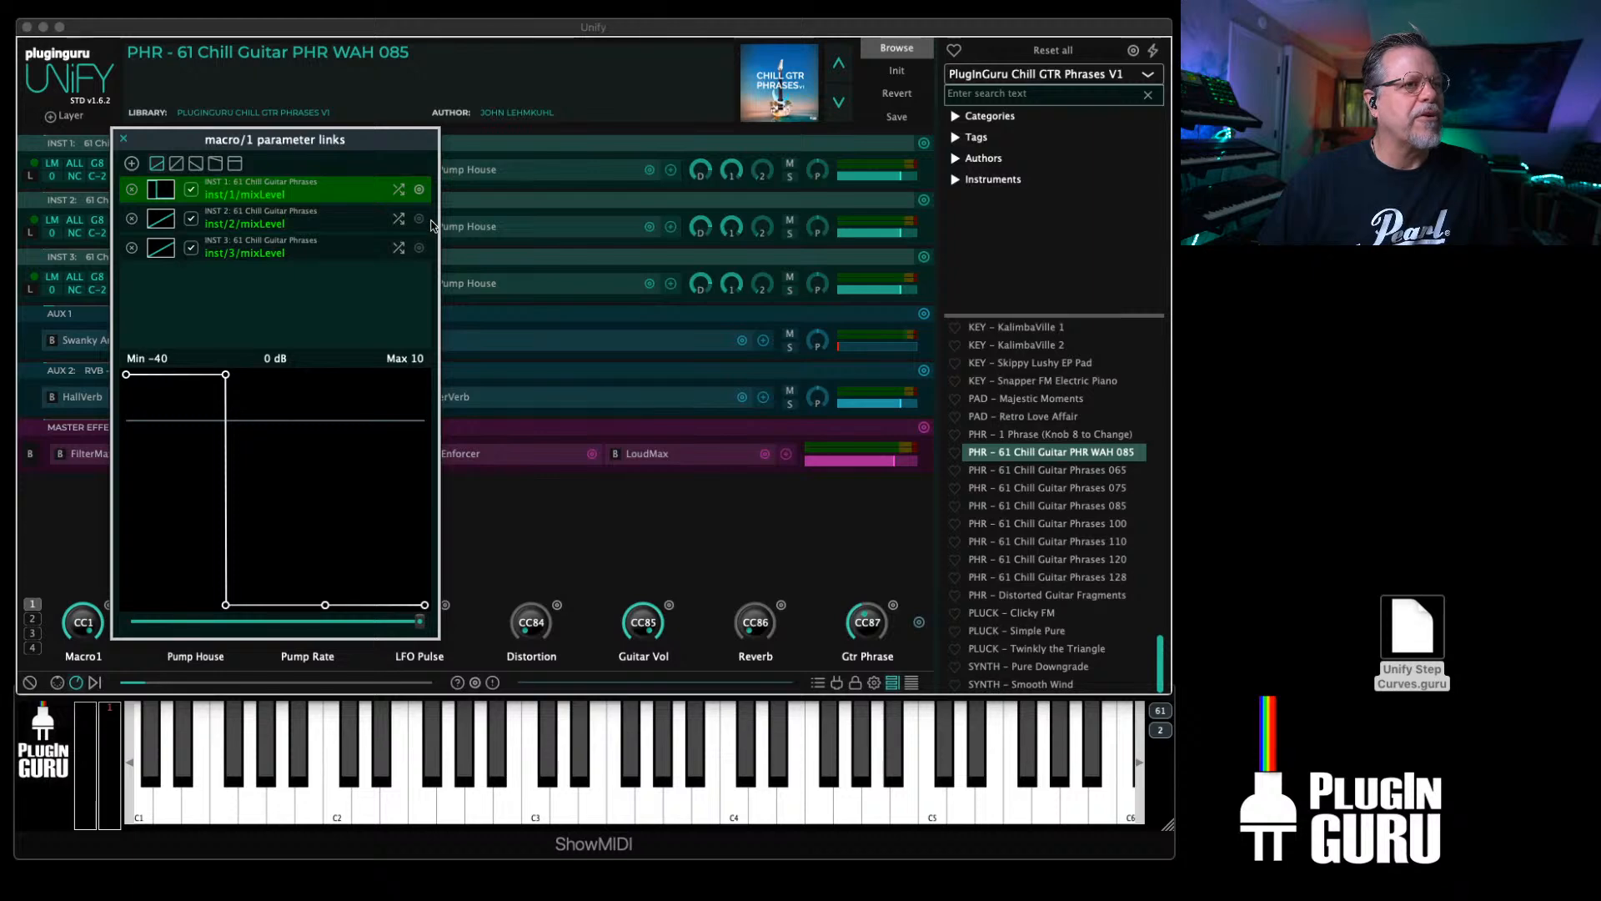
Step: Load the curve preset step-2-of-3.curve onto the inst/2/mixLevel link of Macro1
{"action": "left_click", "coordinate": [254, 226]}
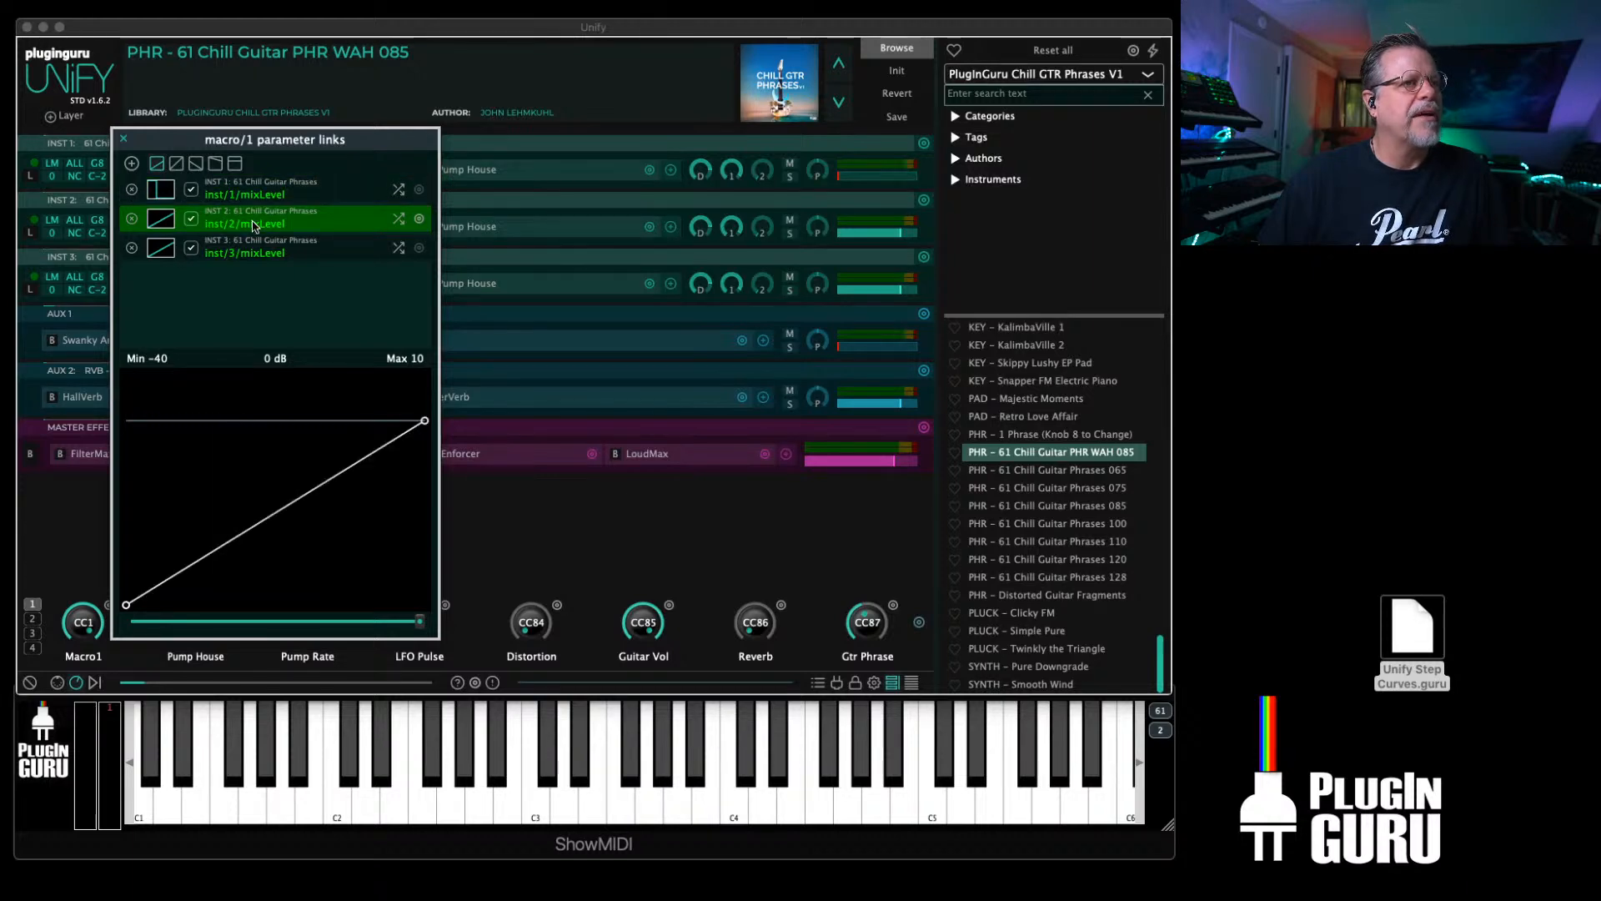
{"action": "right_click", "coordinate": [277, 500]}
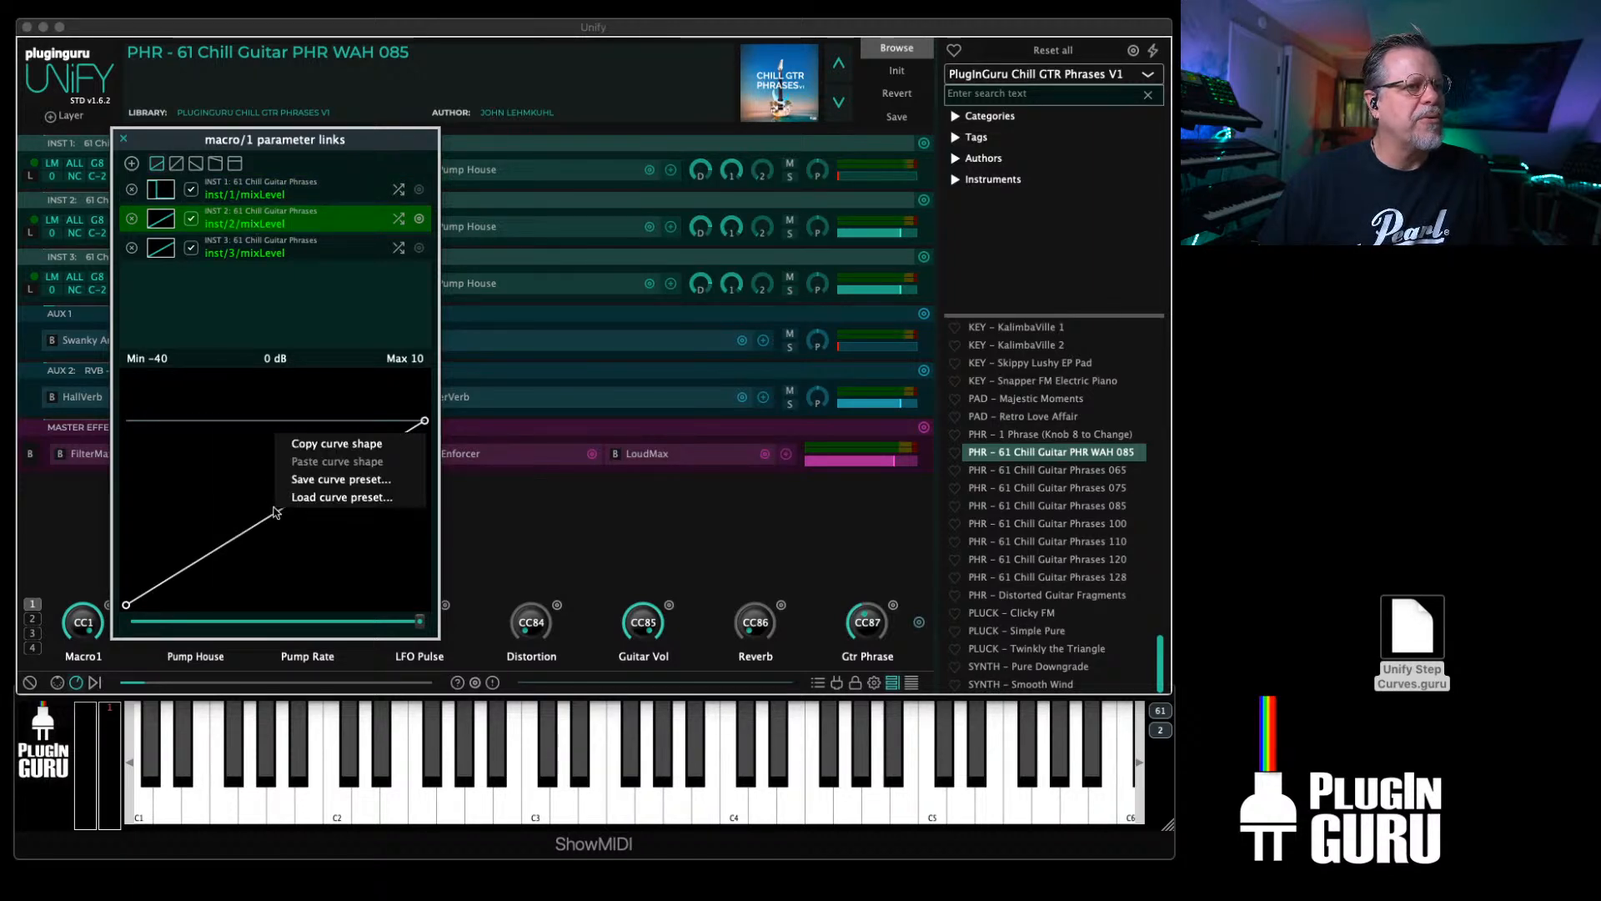
{"action": "left_click", "coordinate": [321, 498]}
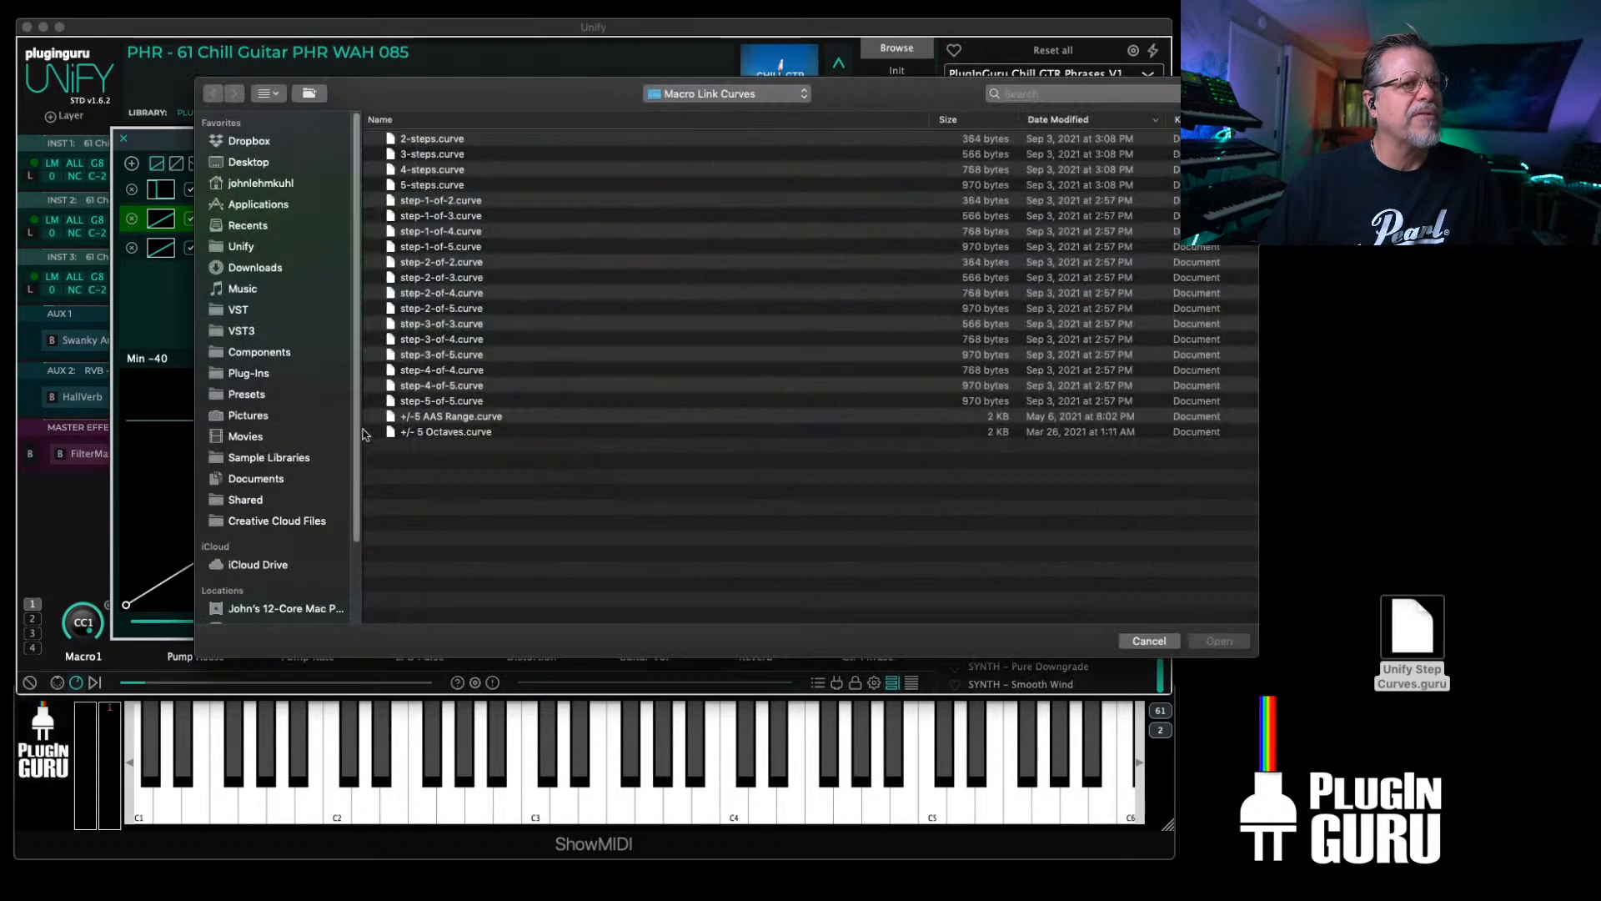
{"action": "double_click", "coordinate": [461, 279]}
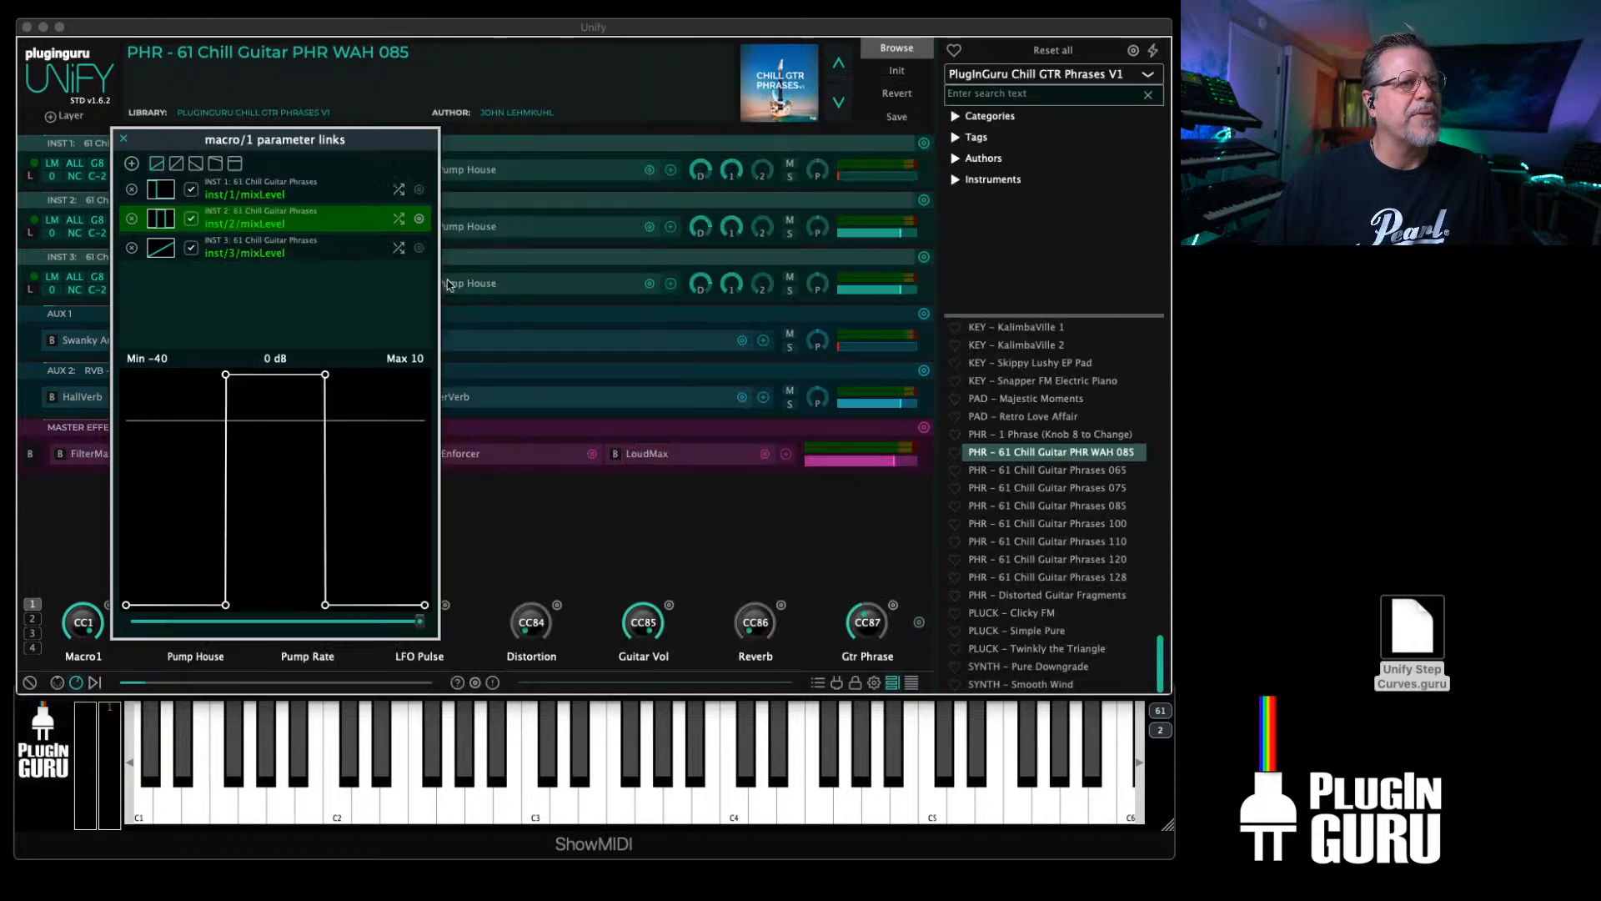
Step: Load the curve preset step-3-of-3.curve onto the inst/3/mixLevel link of Macro1
{"action": "left_click", "coordinate": [258, 250]}
{"action": "right_click", "coordinate": [314, 492]}
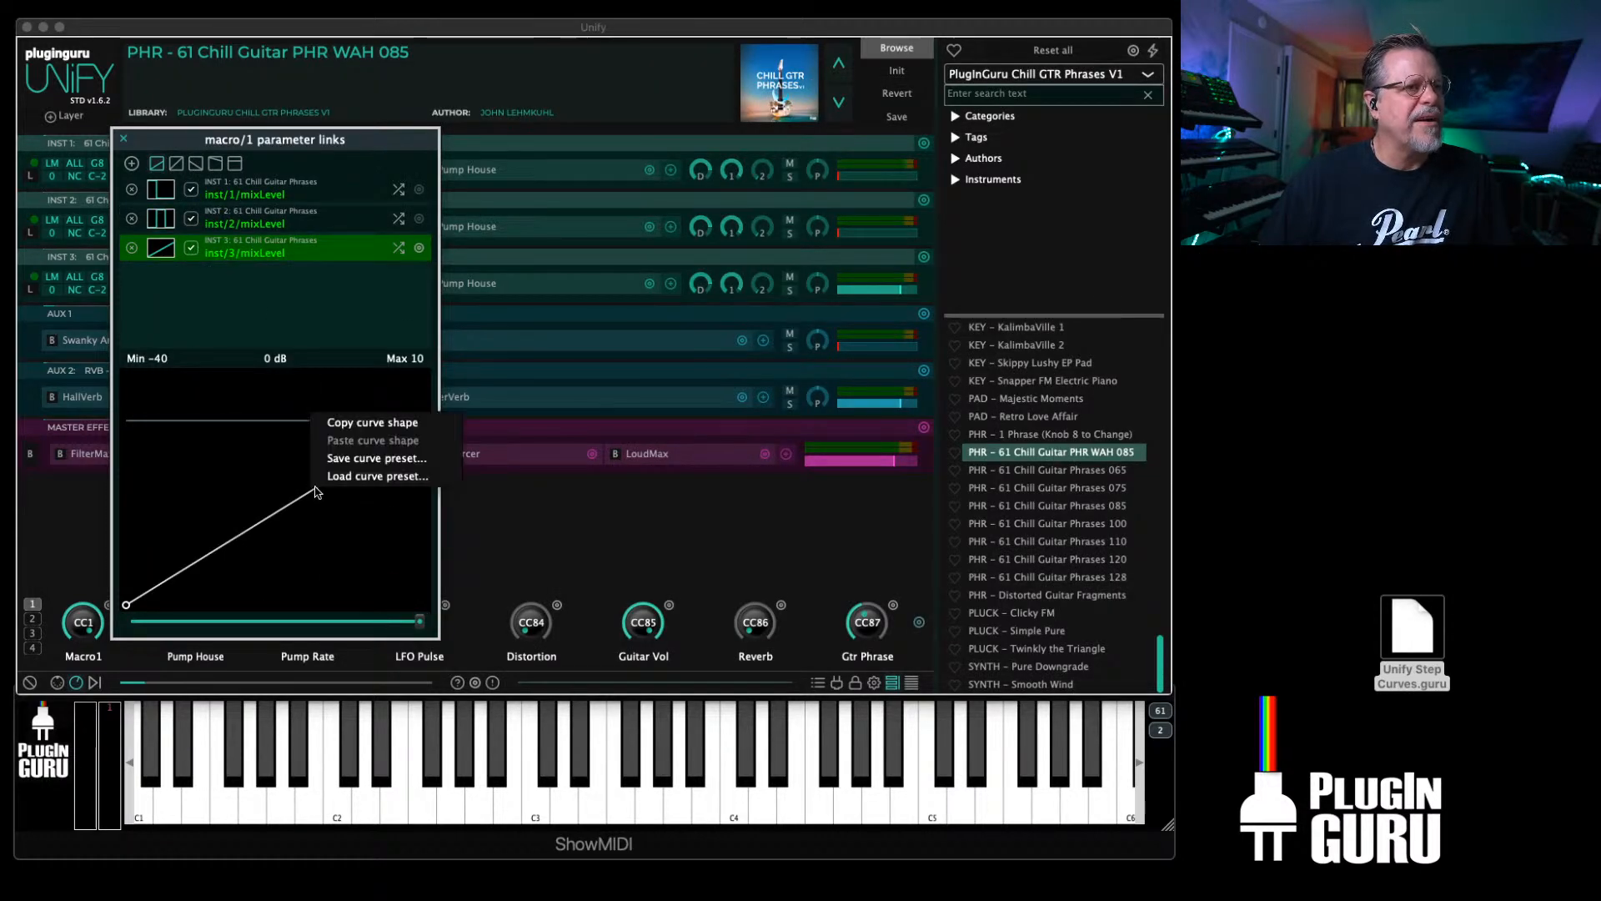
{"action": "left_click", "coordinate": [352, 477]}
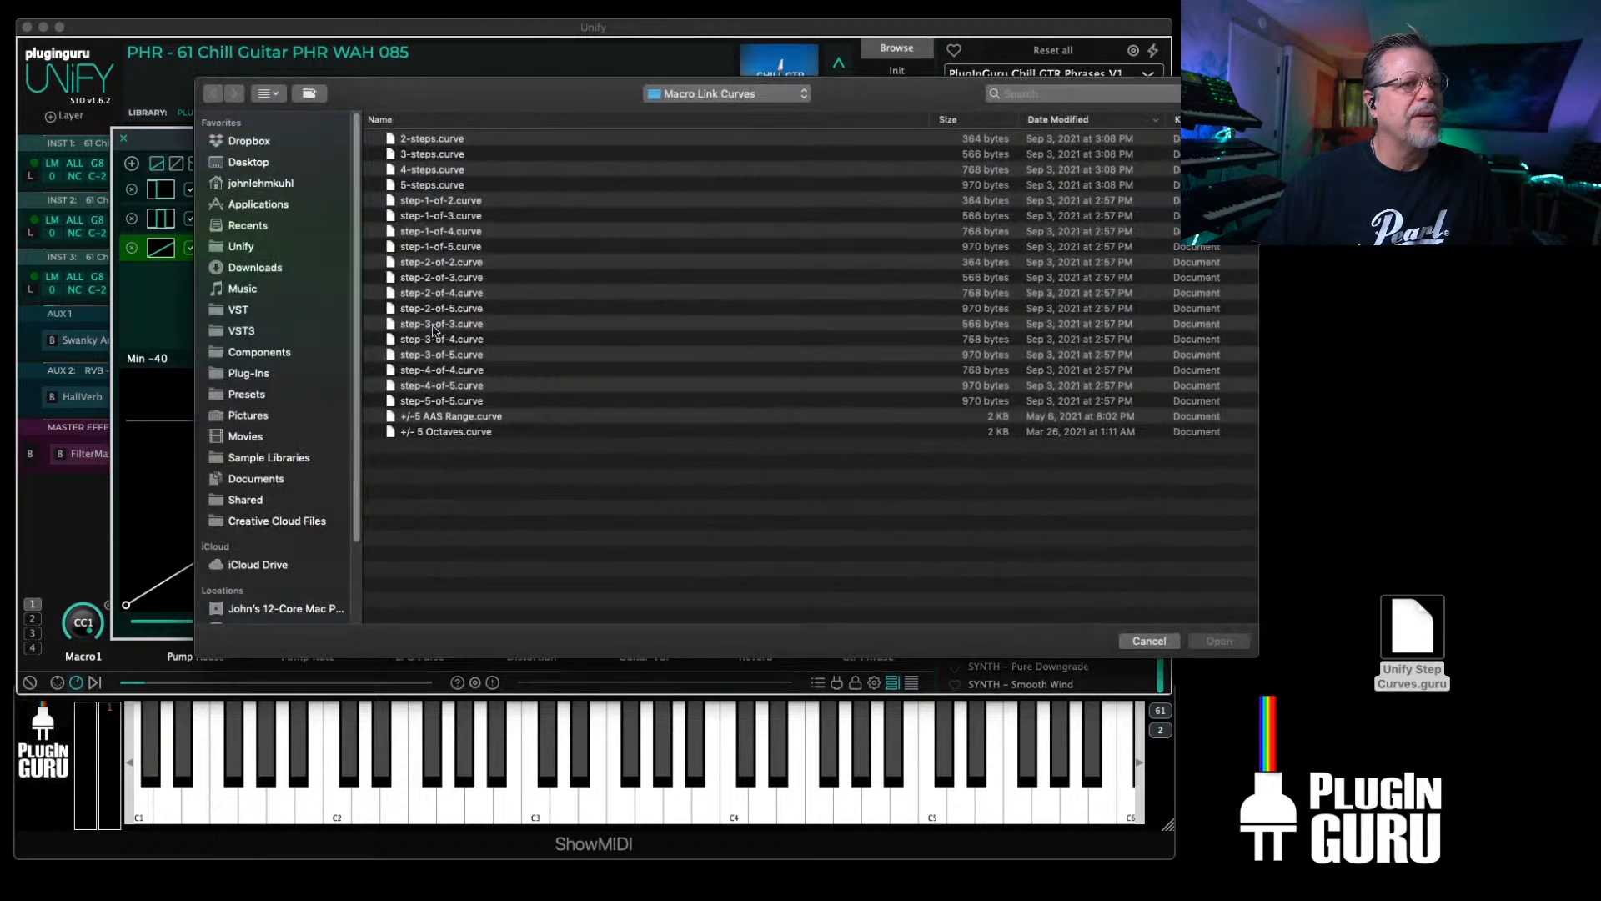
{"action": "double_click", "coordinate": [440, 325]}
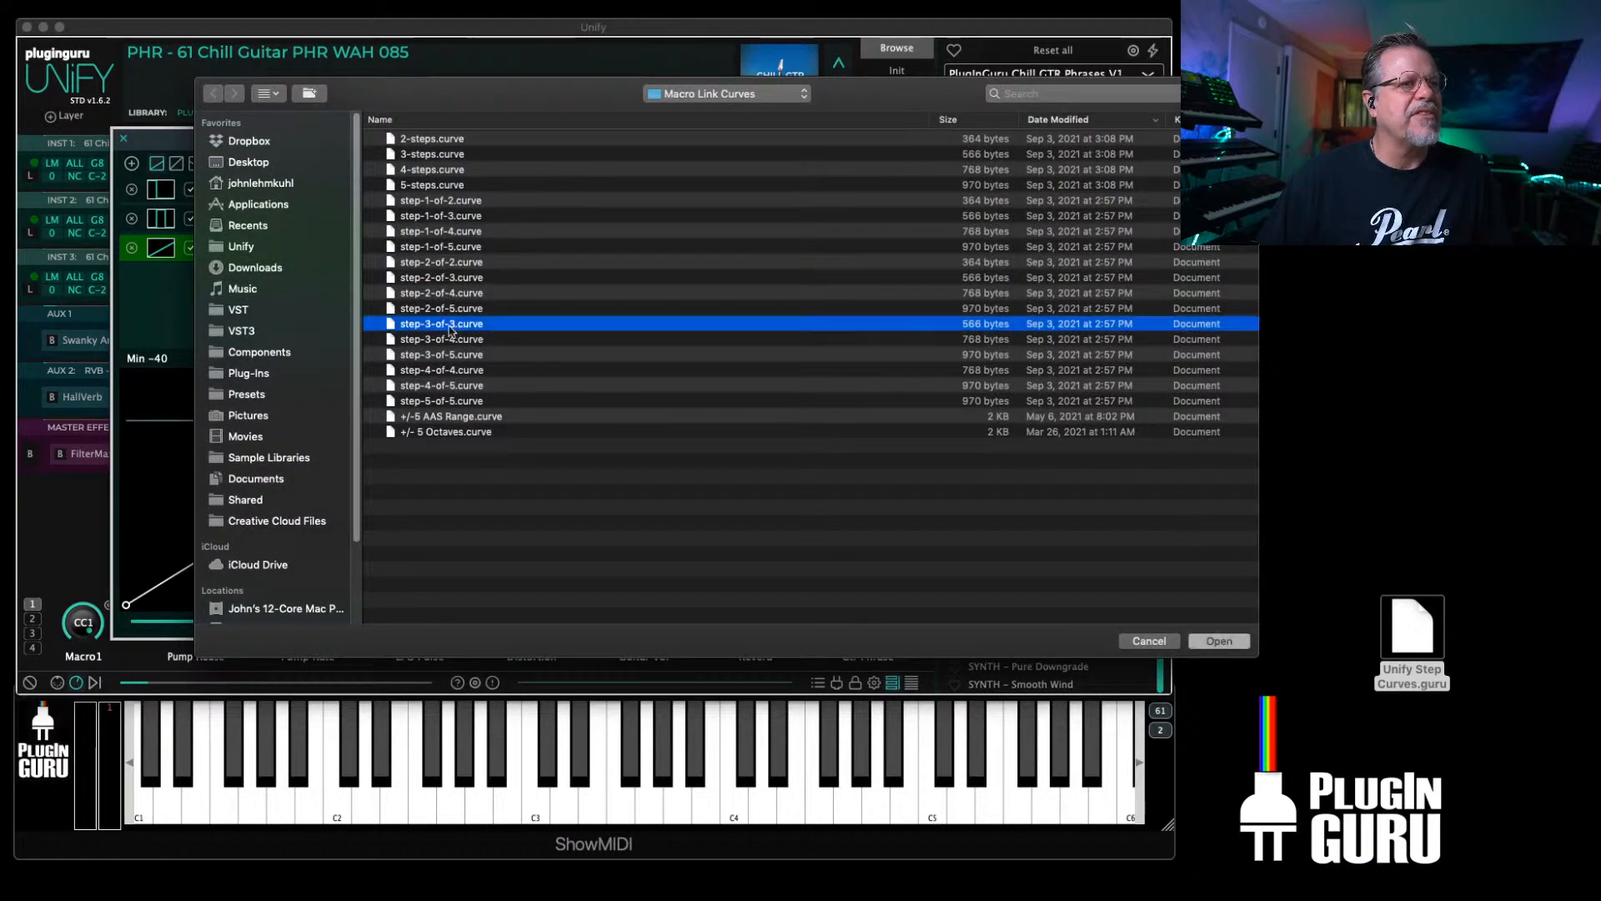
Step: Lower the Macro1 value into the first third of its range and close the parameter links
{"action": "left_click_drag", "start_coordinate": [419, 621], "coordinate": [198, 631]}
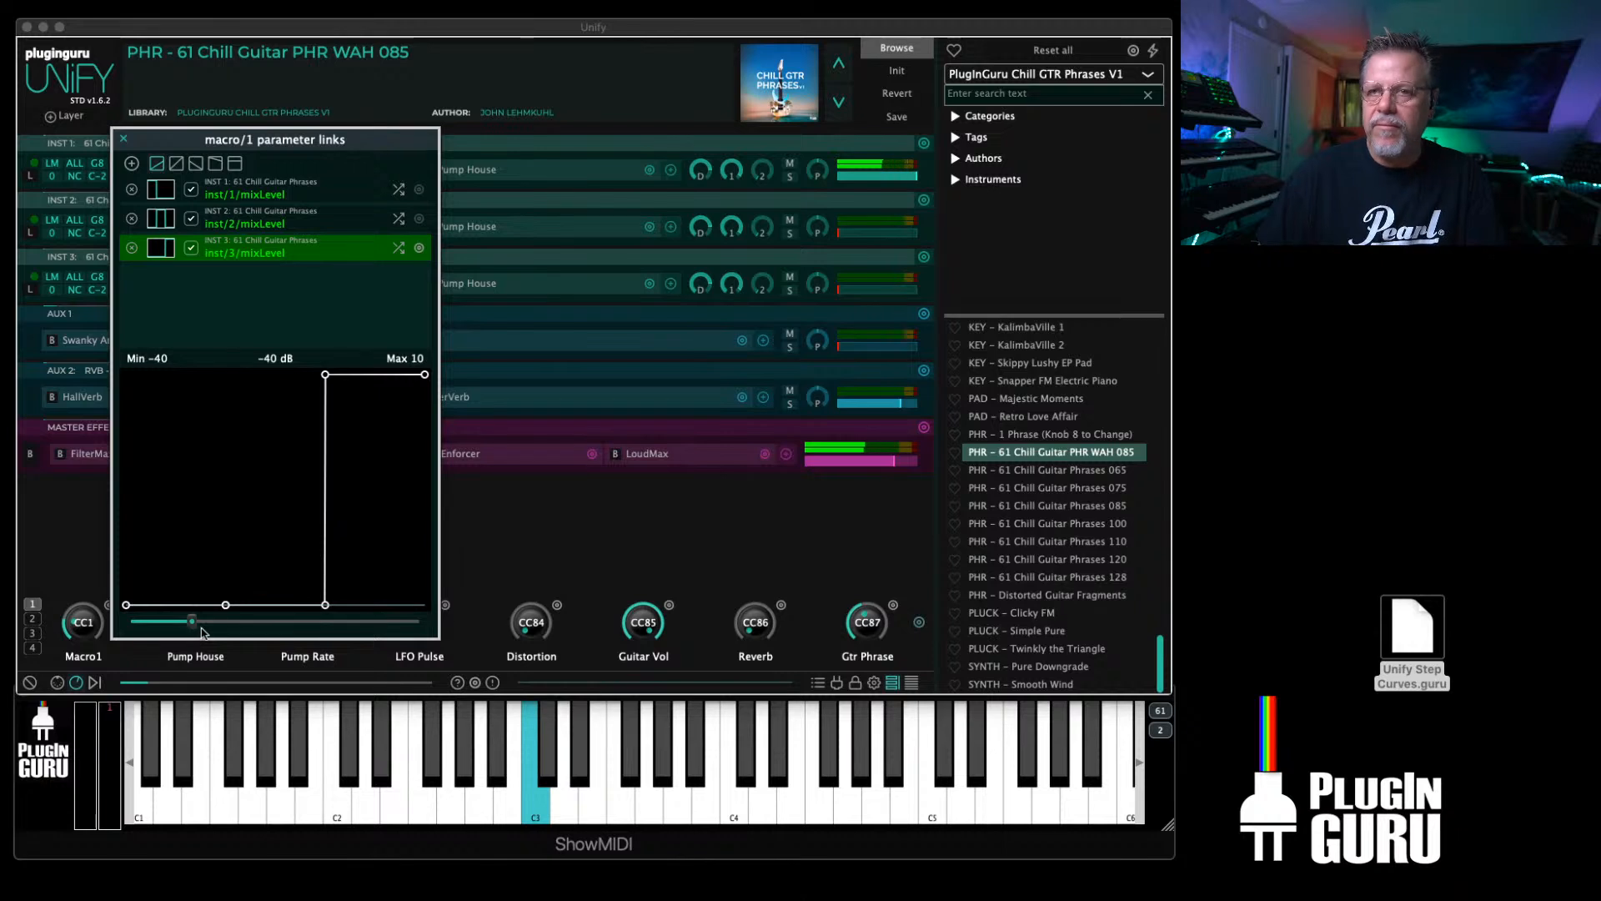
{"action": "left_click", "coordinate": [123, 138]}
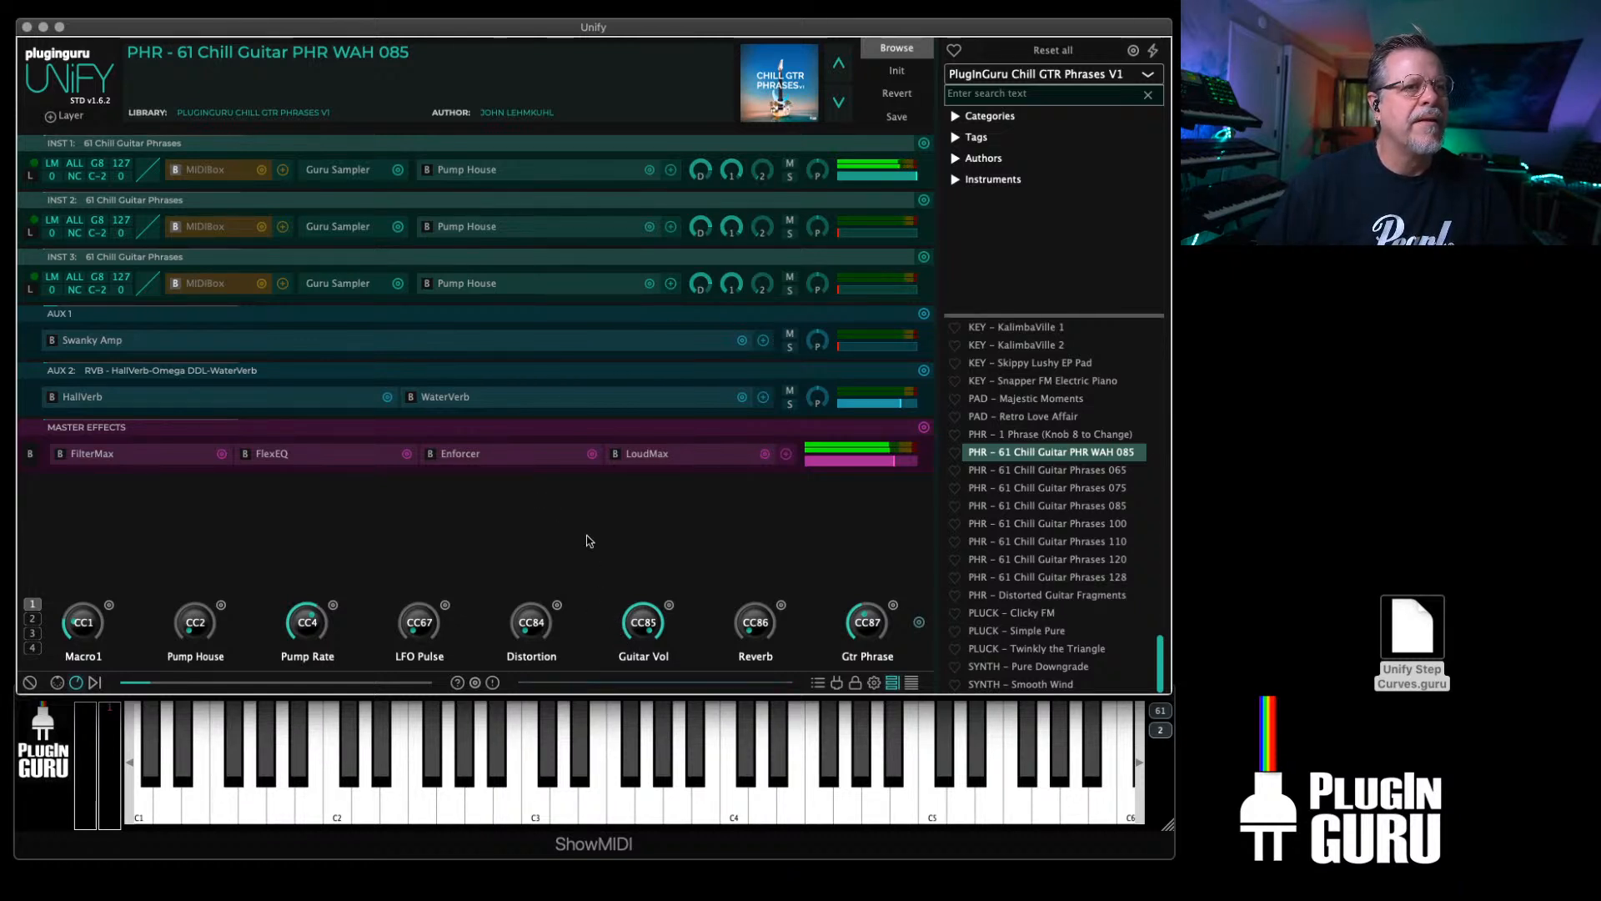
Step: Add a Unify Standard Omega Delay to the master effects and move it to the start of the chain before FilterMax
{"action": "left_click", "coordinate": [786, 454]}
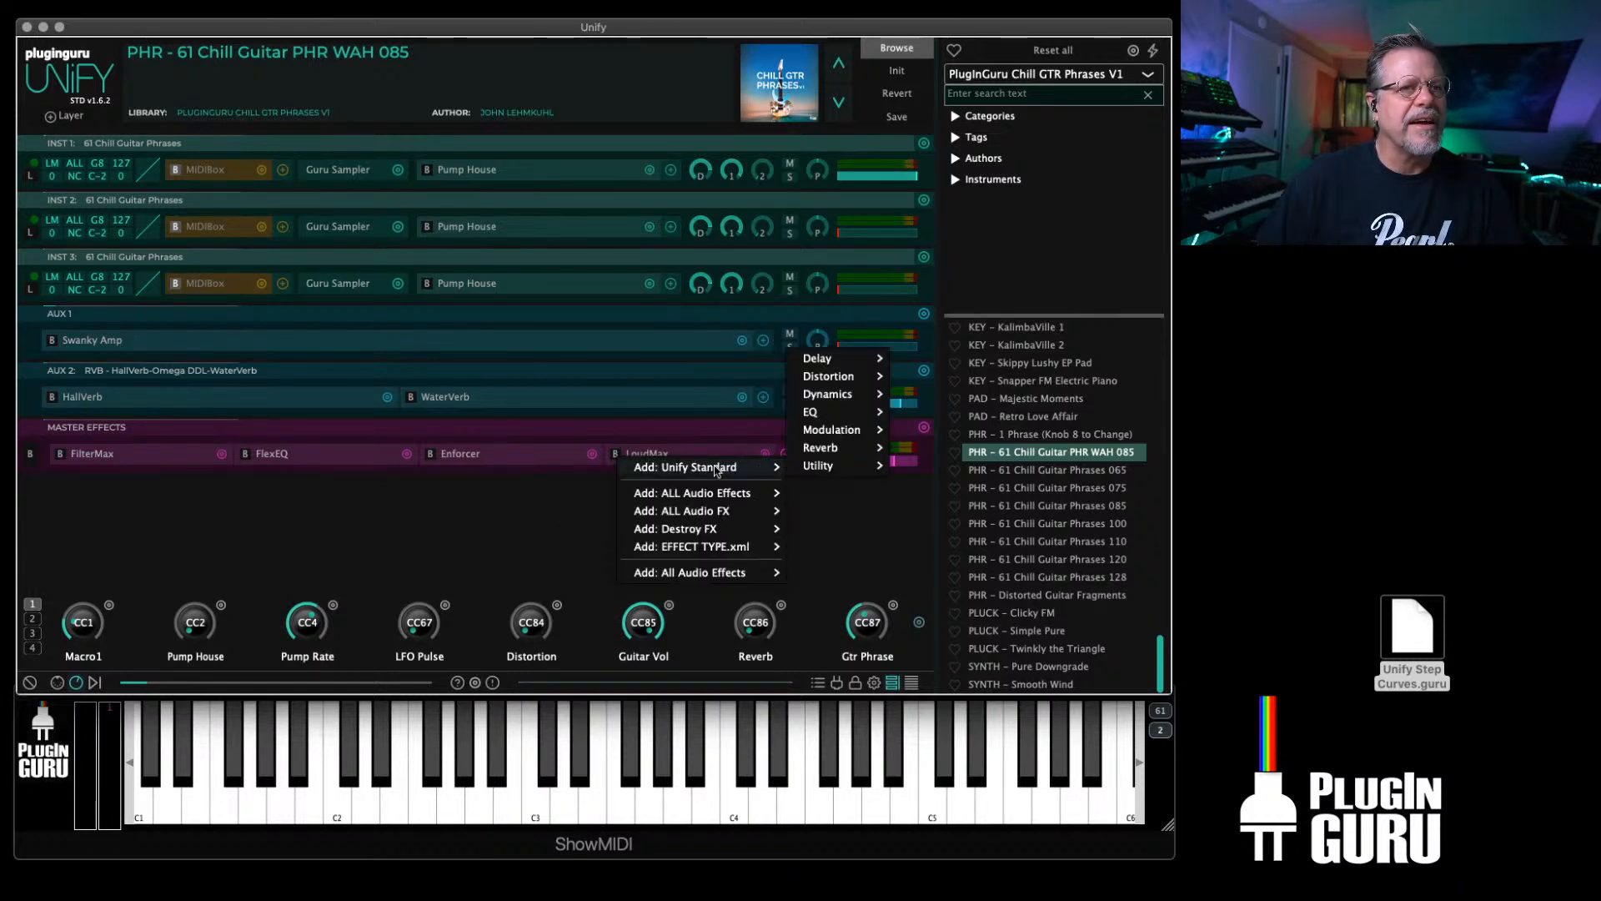
{"action": "left_click", "coordinate": [929, 365]}
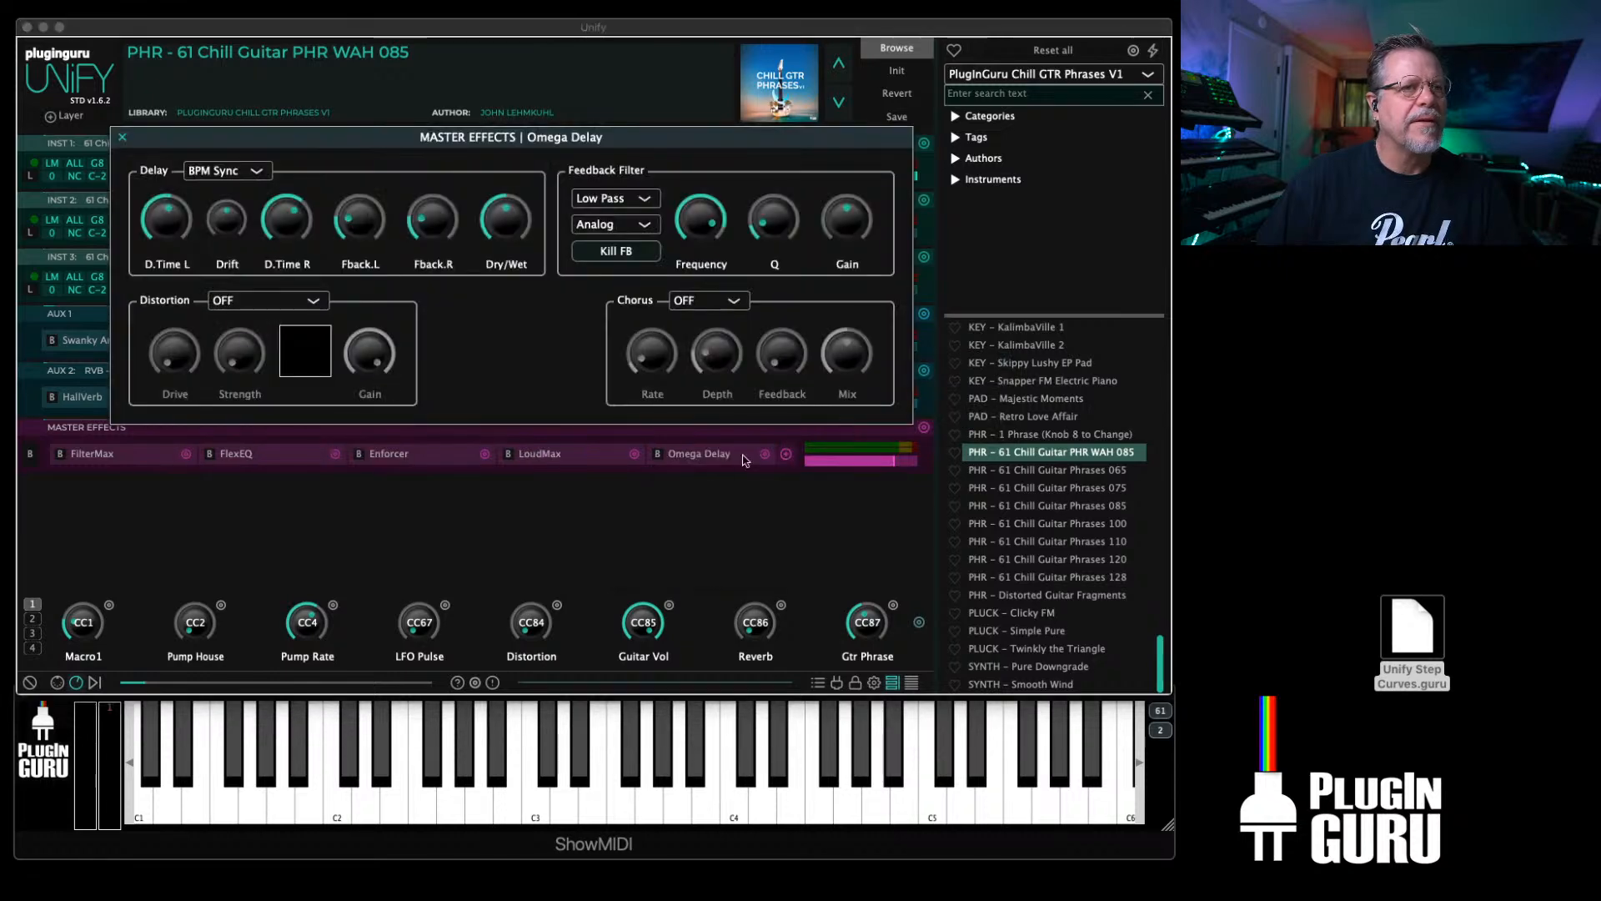
{"action": "left_click_drag", "start_coordinate": [709, 456], "coordinate": [83, 461]}
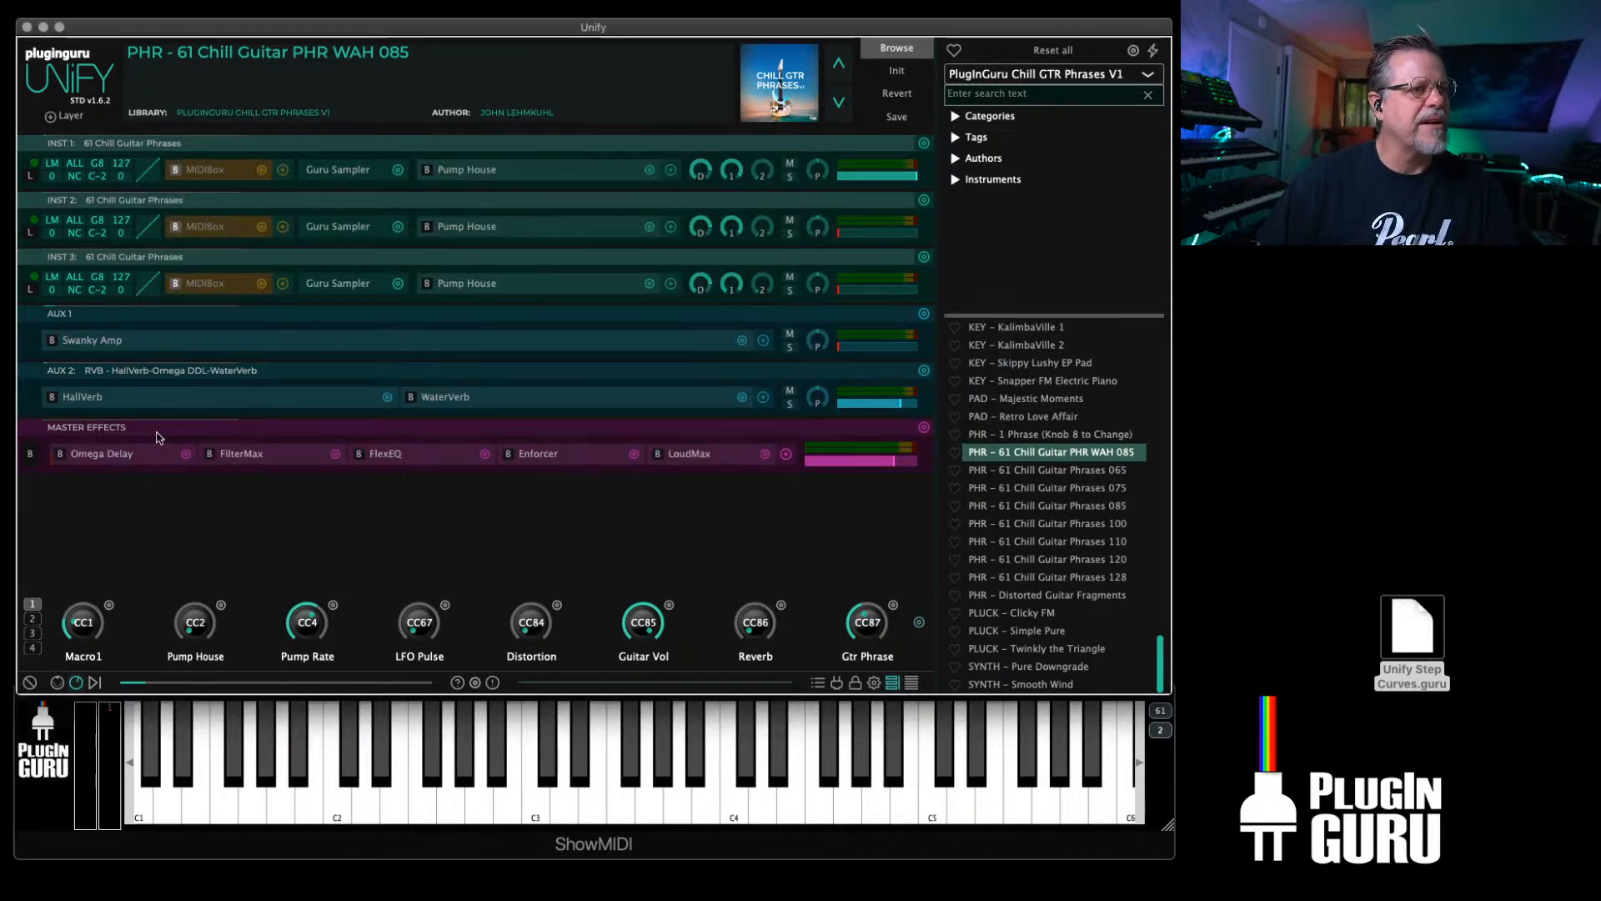
Step: Open the Omega Delay in the master effects and lower its Dry/Wet mix
{"action": "left_click", "coordinate": [103, 457]}
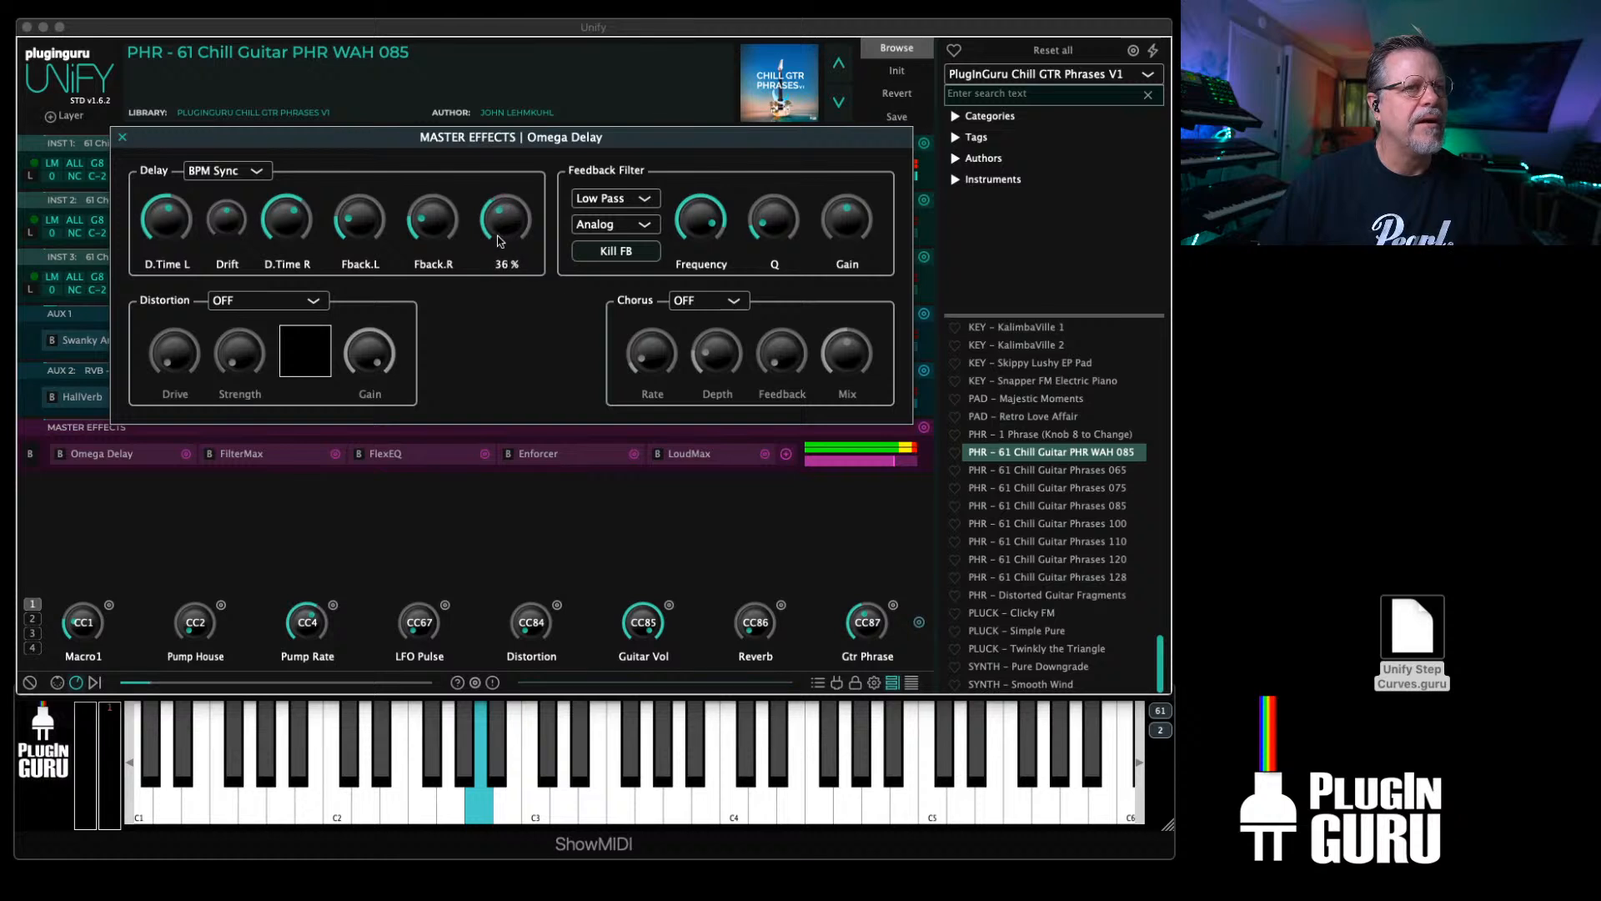
{"action": "left_click_drag", "start_coordinate": [500, 241], "coordinate": [493, 258]}
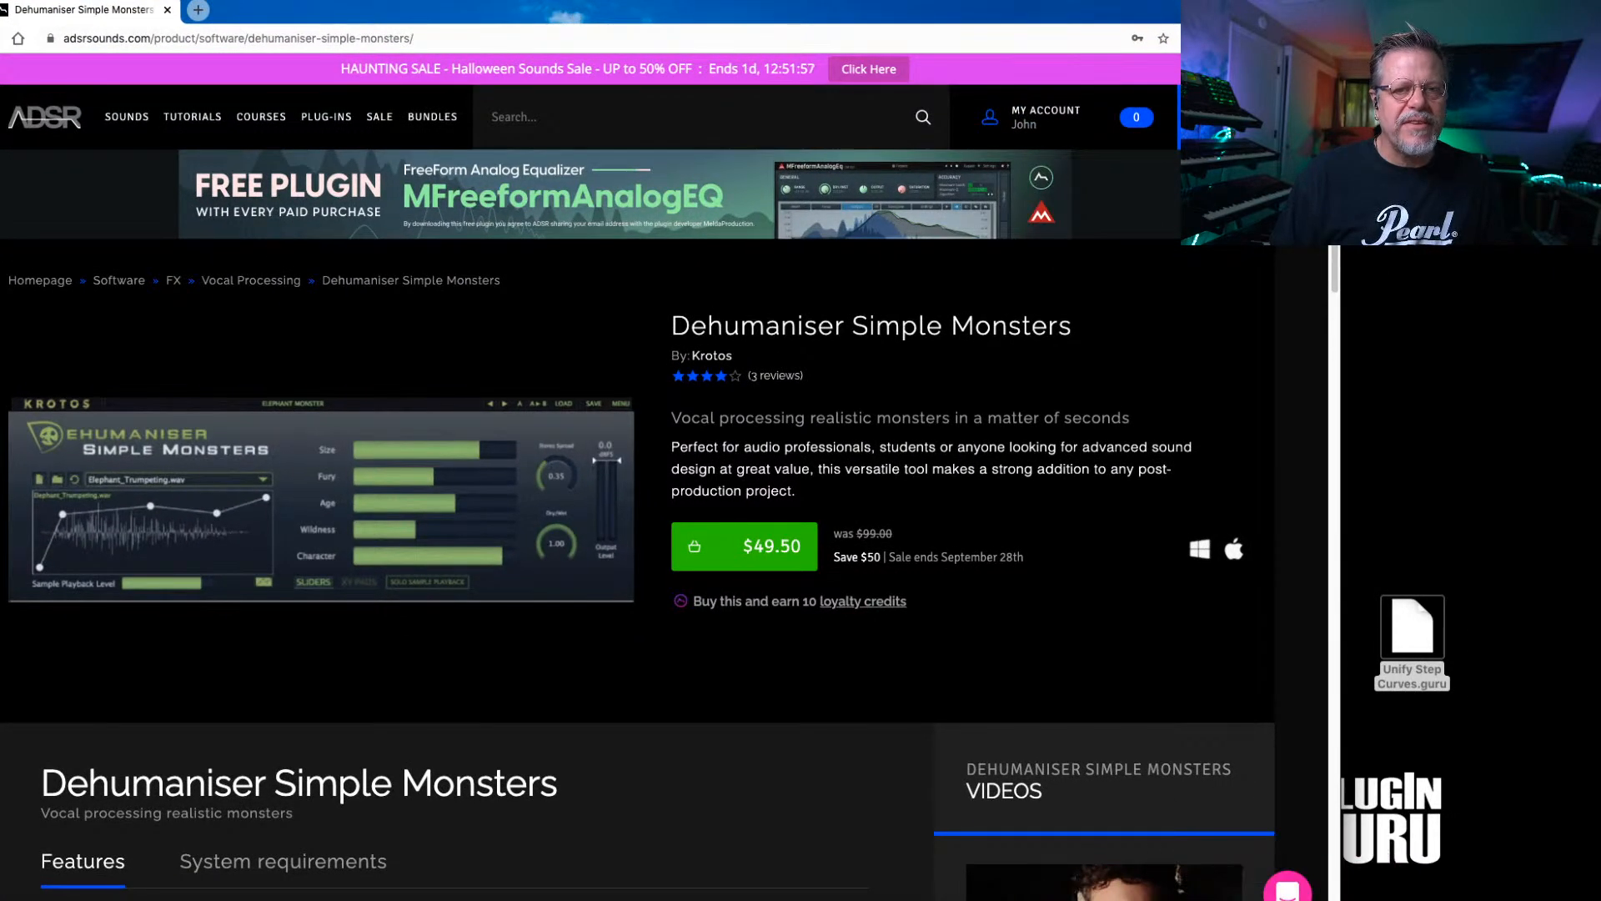
{"action": "left_click_drag", "start_coordinate": [1340, 900], "coordinate": [1203, 895]}
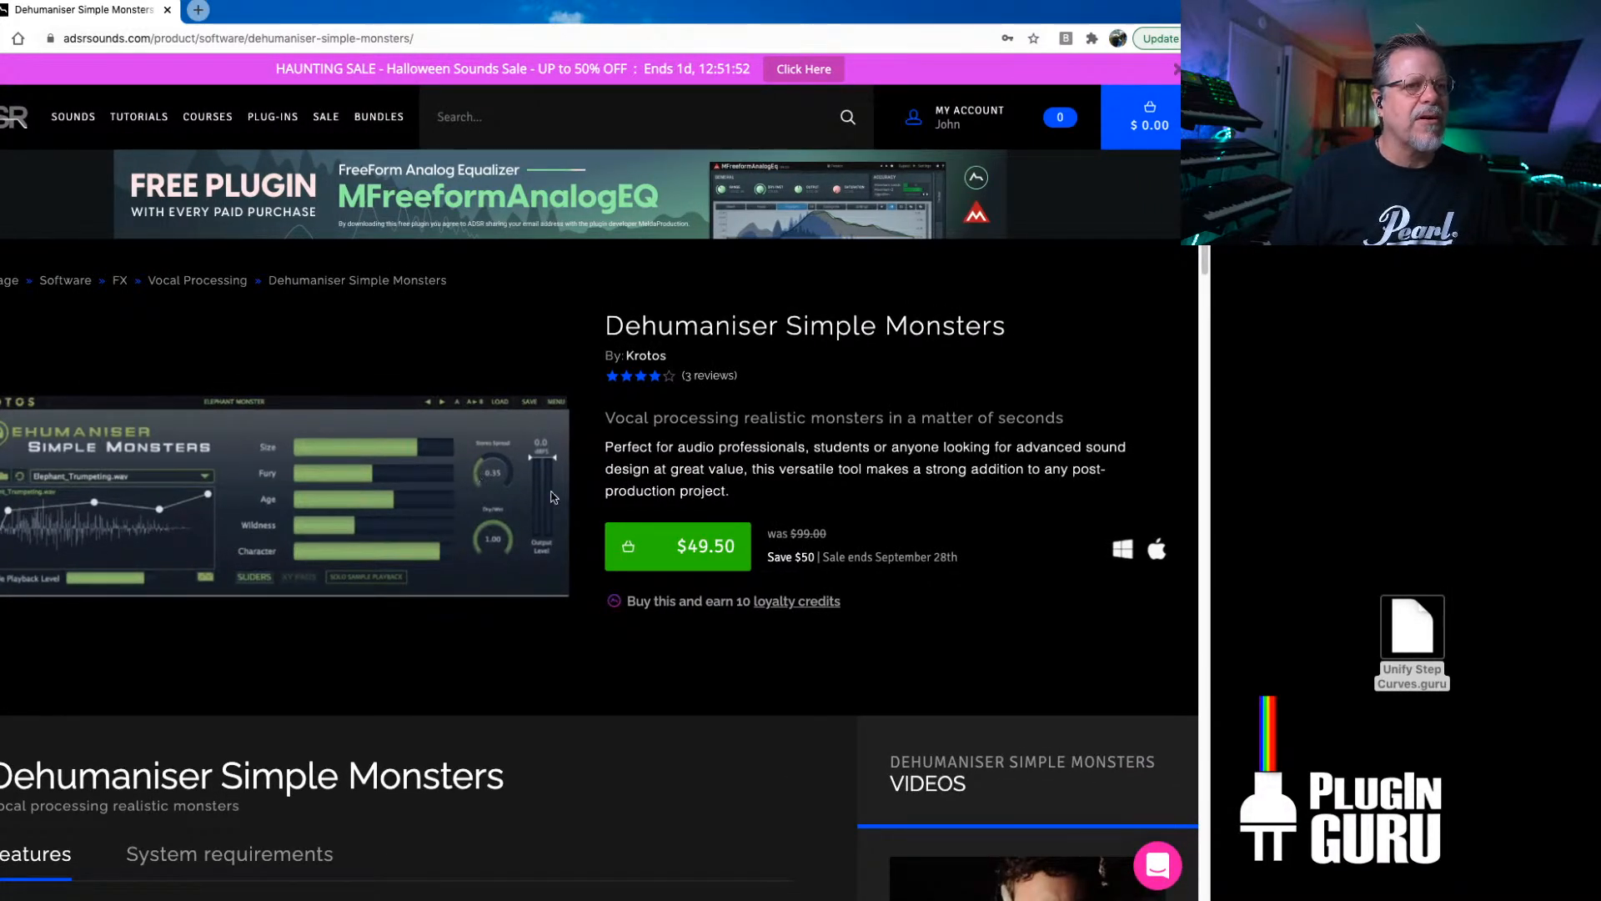
{"action": "left_click_drag", "start_coordinate": [508, 11], "coordinate": [511, 20]}
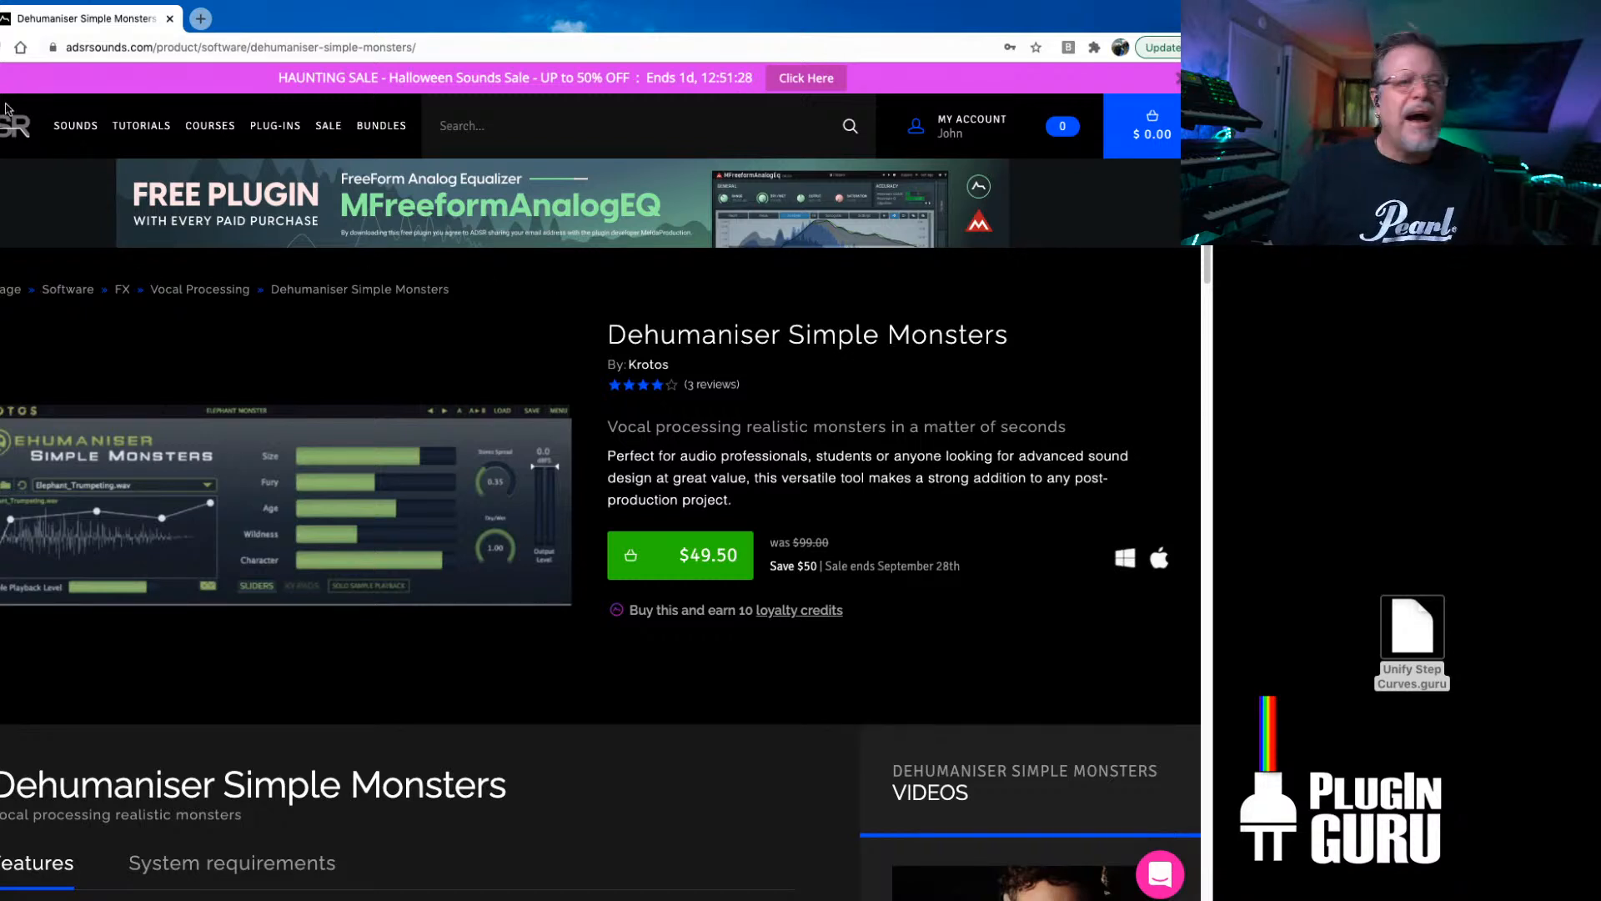
{"action": "left_click_drag", "start_coordinate": [125, 20], "coordinate": [158, 22]}
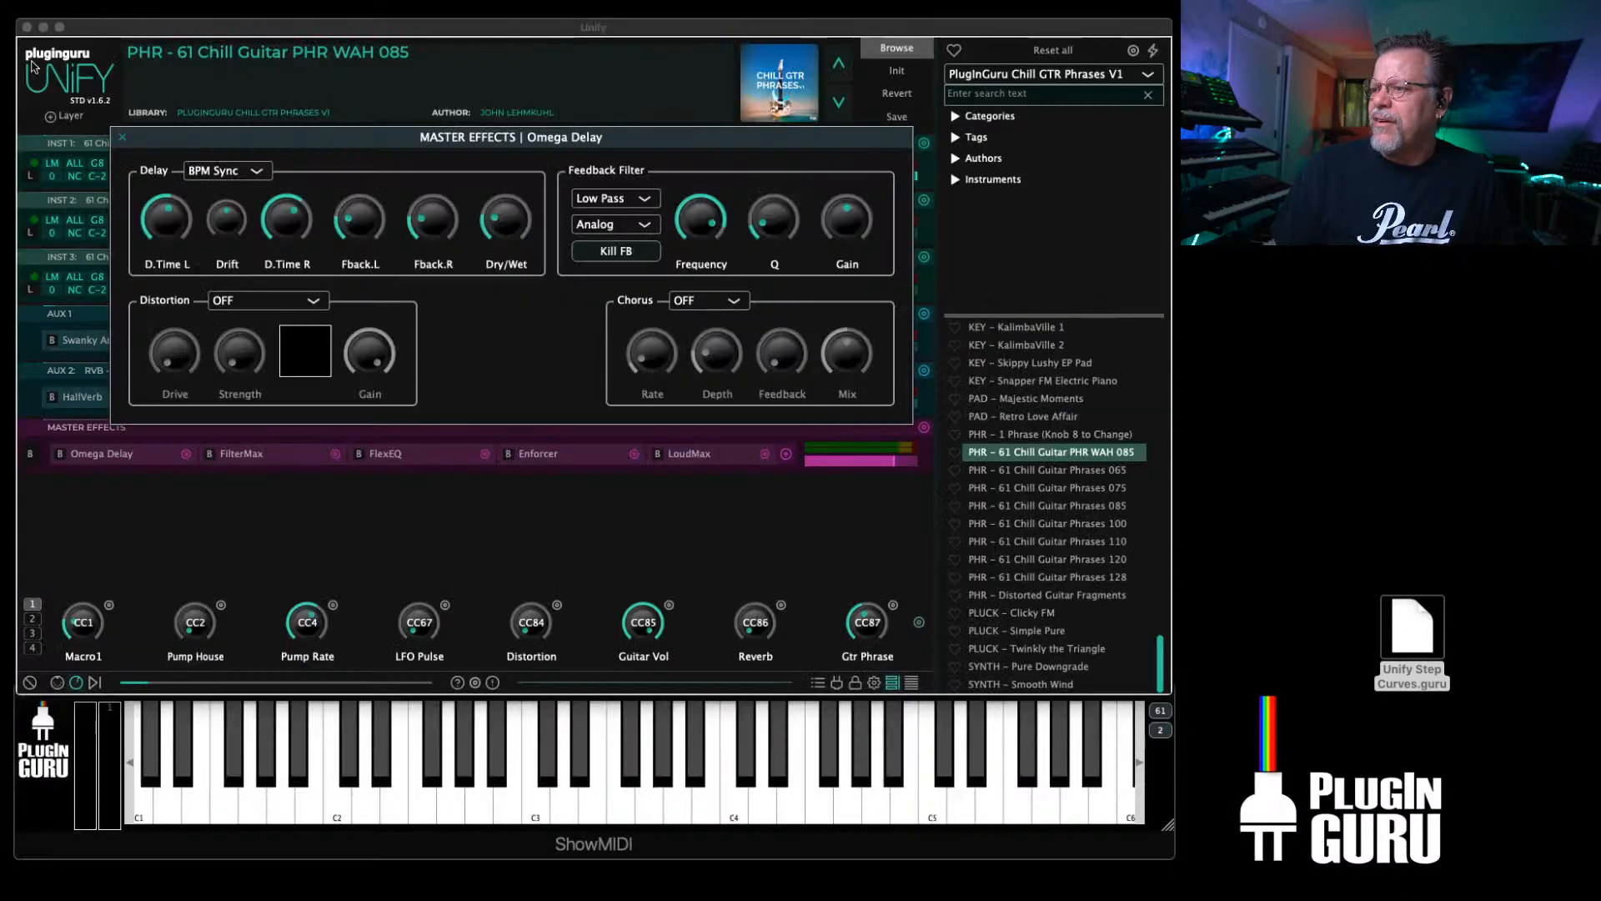
Step: Lower the Dry/Wet mix of the master Omega Delay to 6.5% and close its editor
{"action": "left_click", "coordinate": [122, 138]}
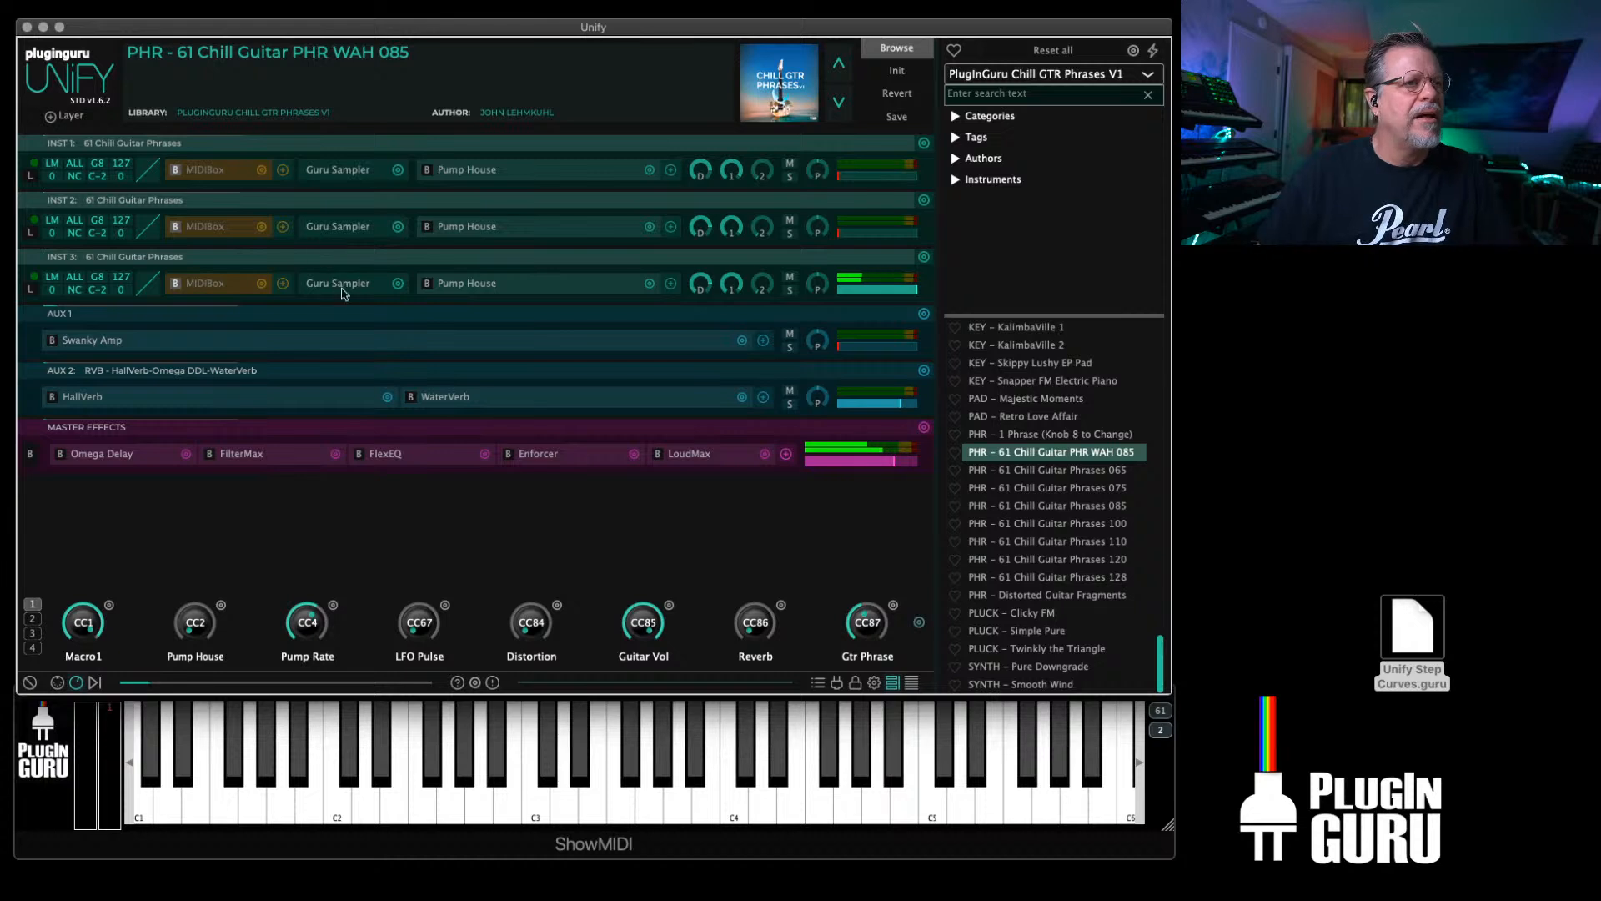
{"action": "left_click", "coordinate": [107, 456]}
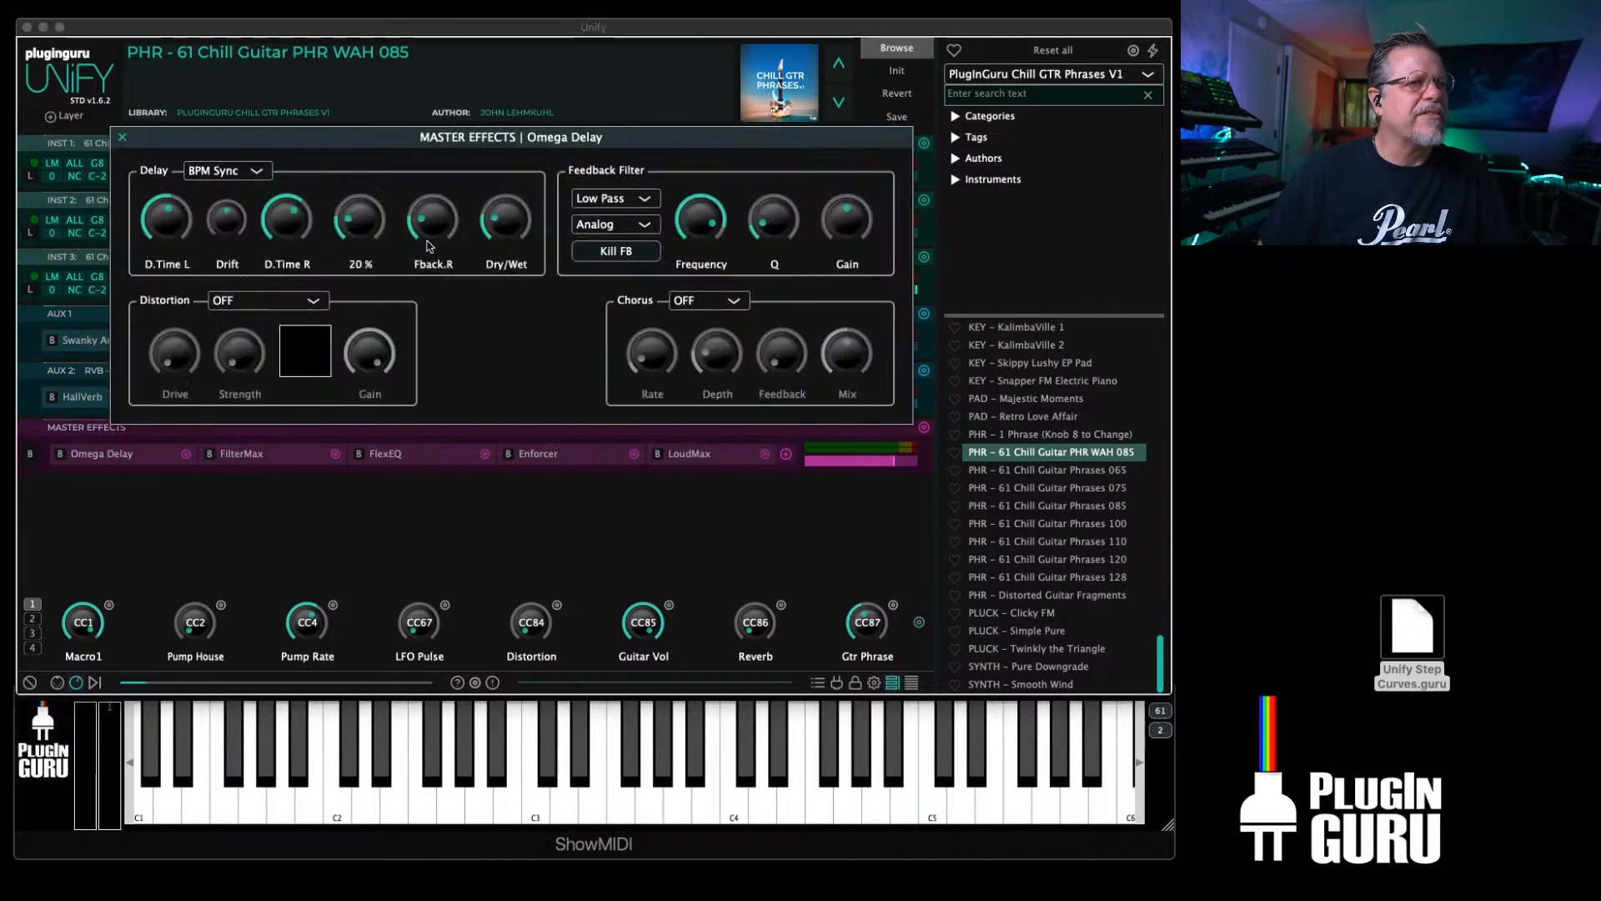
{"action": "left_click_drag", "start_coordinate": [513, 245], "coordinate": [511, 254]}
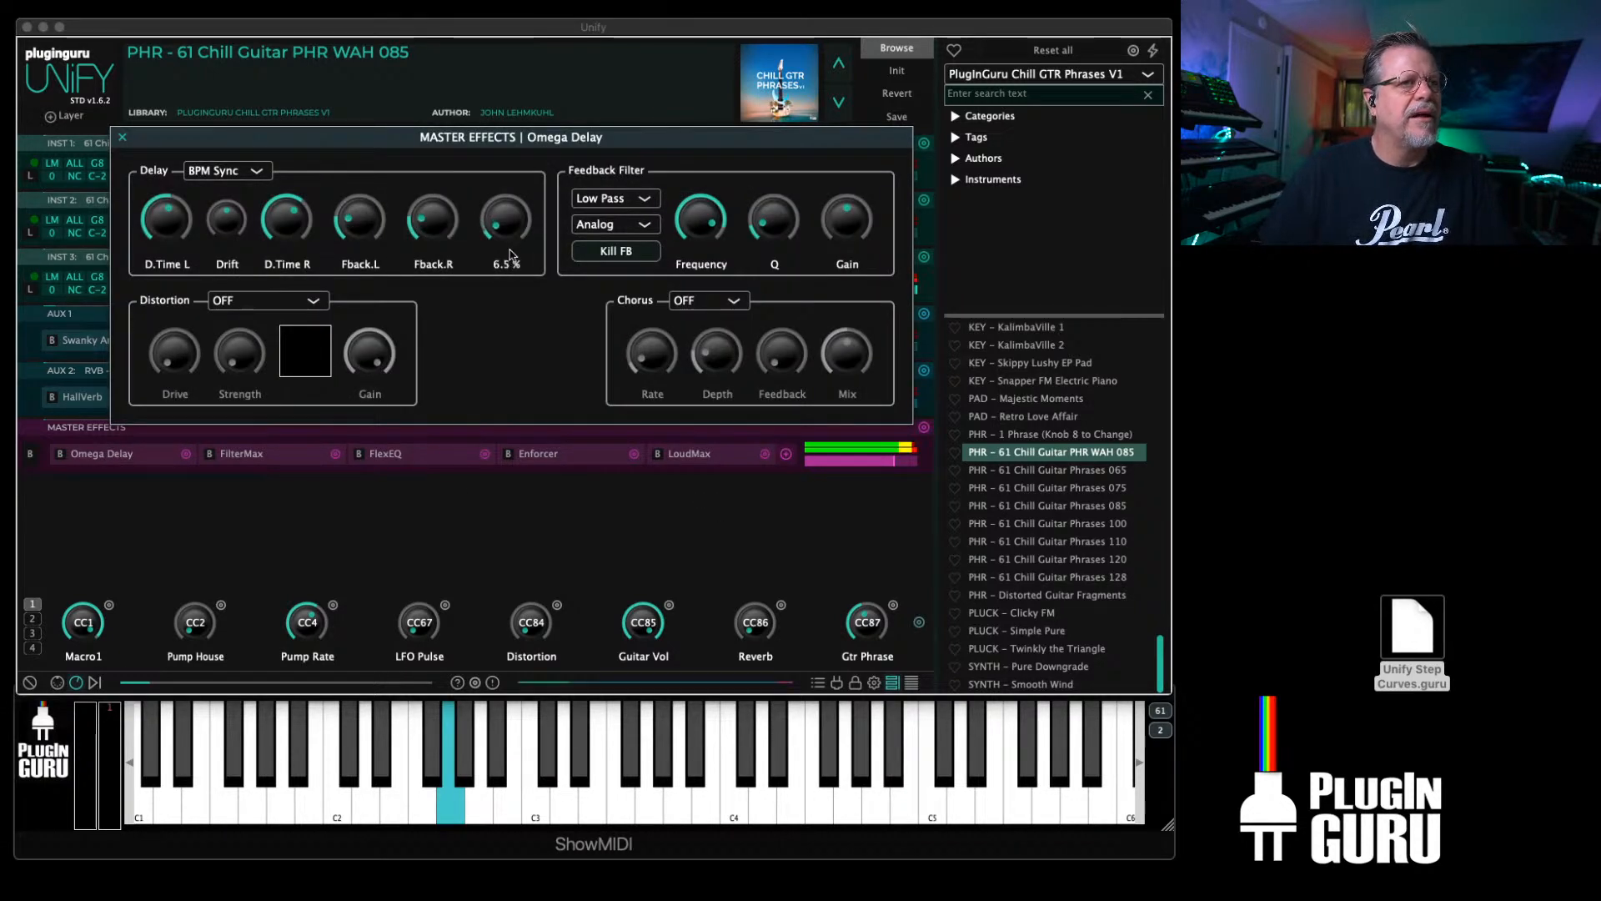
{"action": "left_click", "coordinate": [122, 137]}
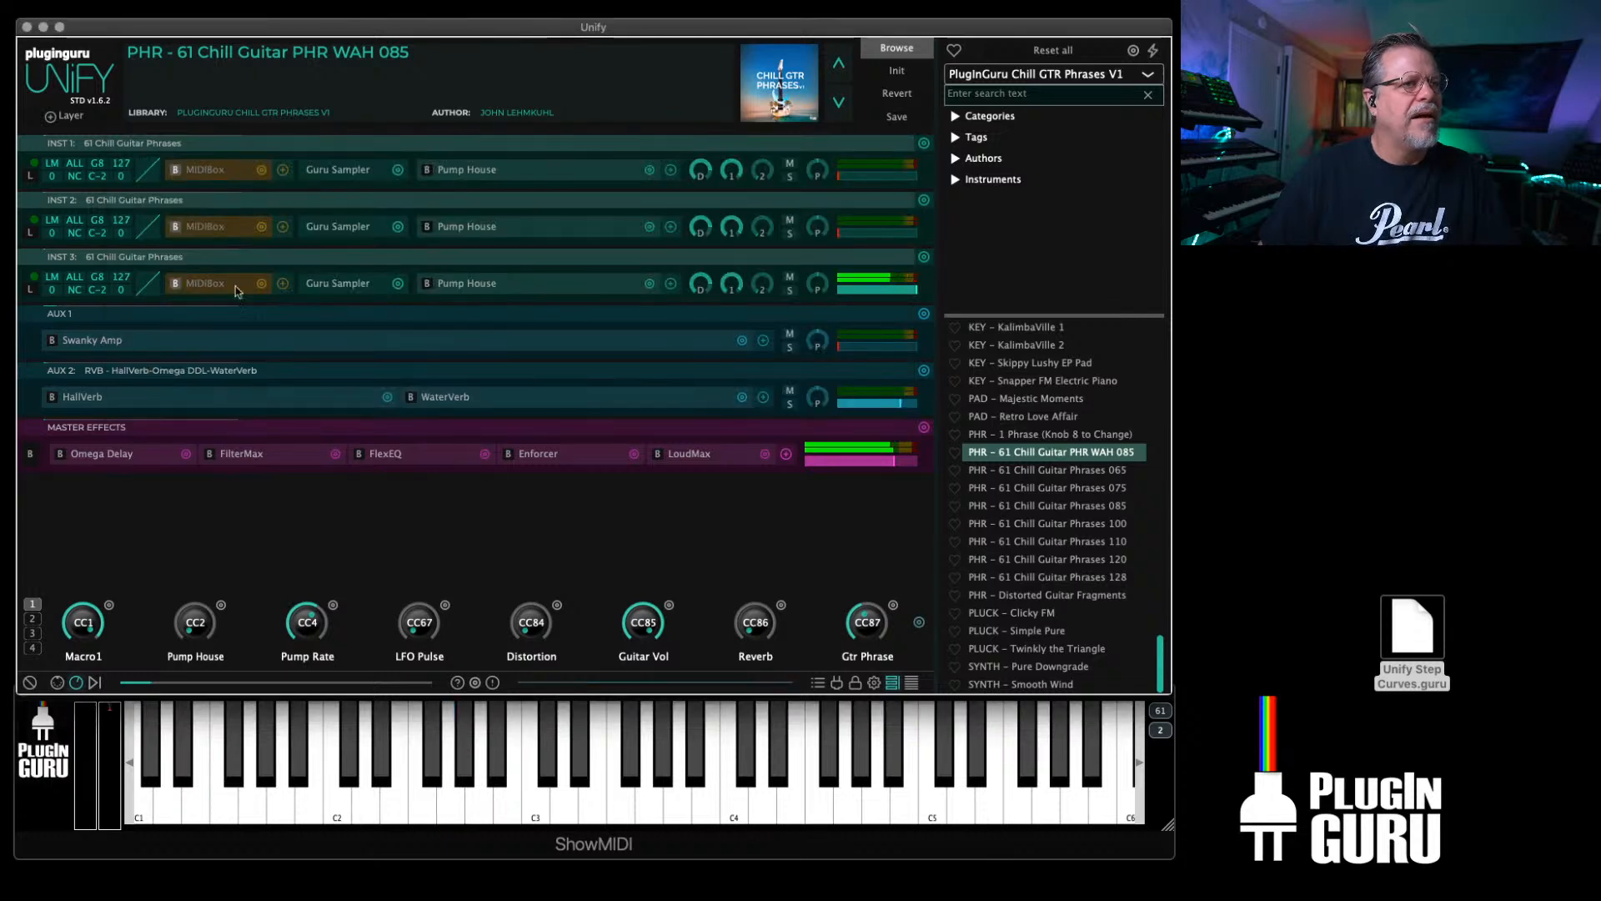
Step: Check INST 3's Guru Sampler, then try BPM DRUM - Skip808 Kiss Me More in a new Unify layer and delete that layer
{"action": "left_click", "coordinate": [338, 285]}
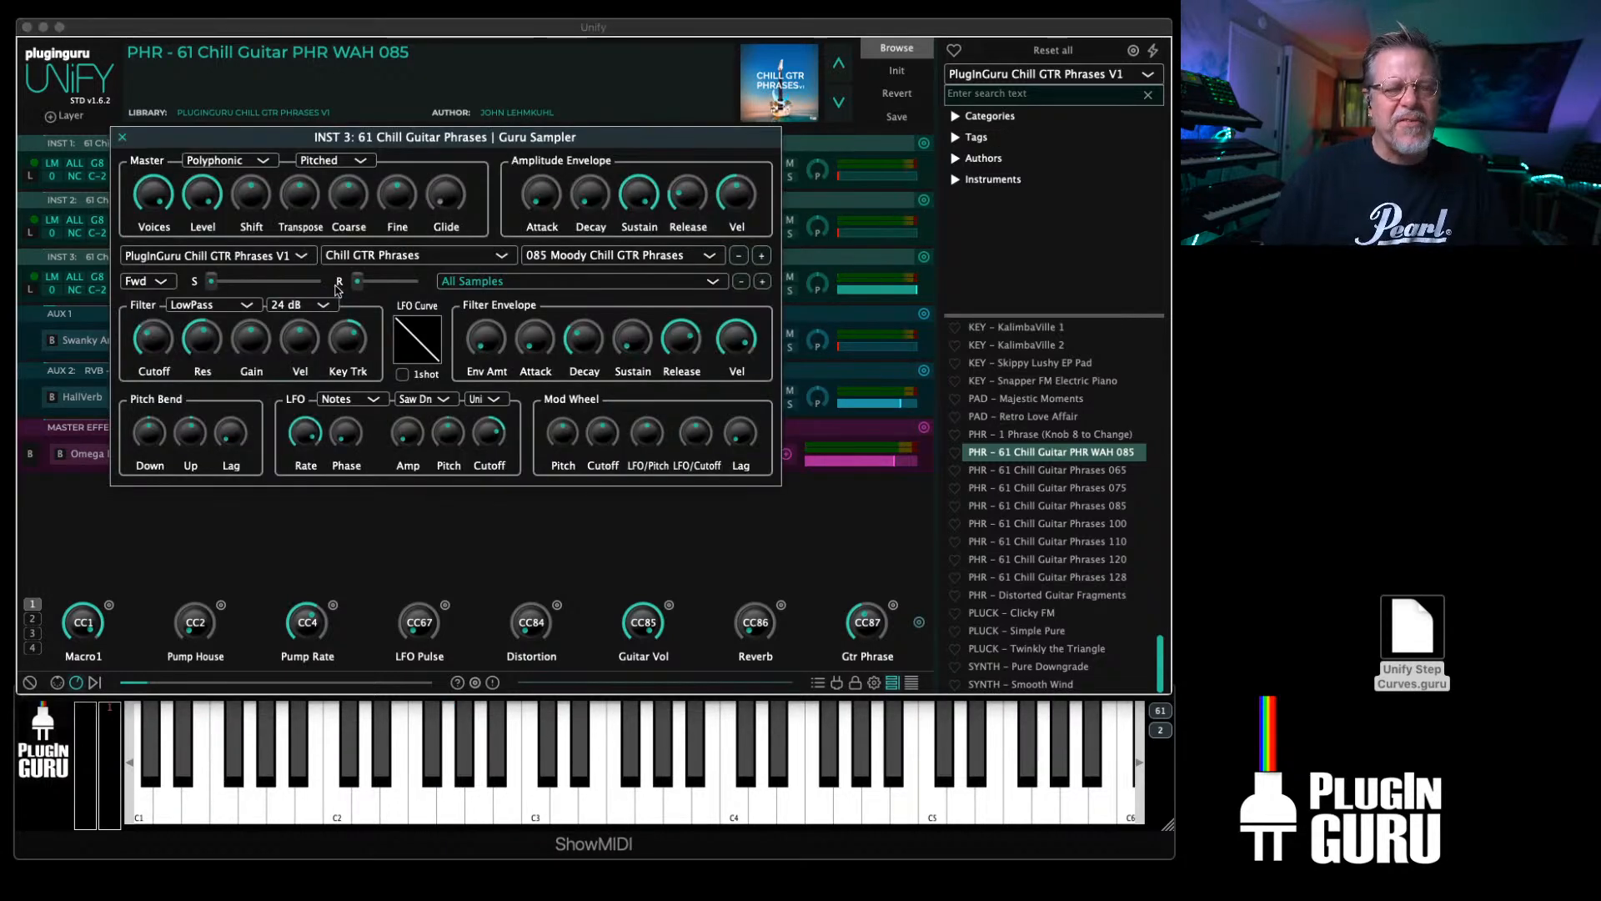
{"action": "left_click", "coordinate": [122, 137]}
{"action": "scroll", "coordinate": [1003, 507], "scroll_direction": "up", "scroll_amount": 15}
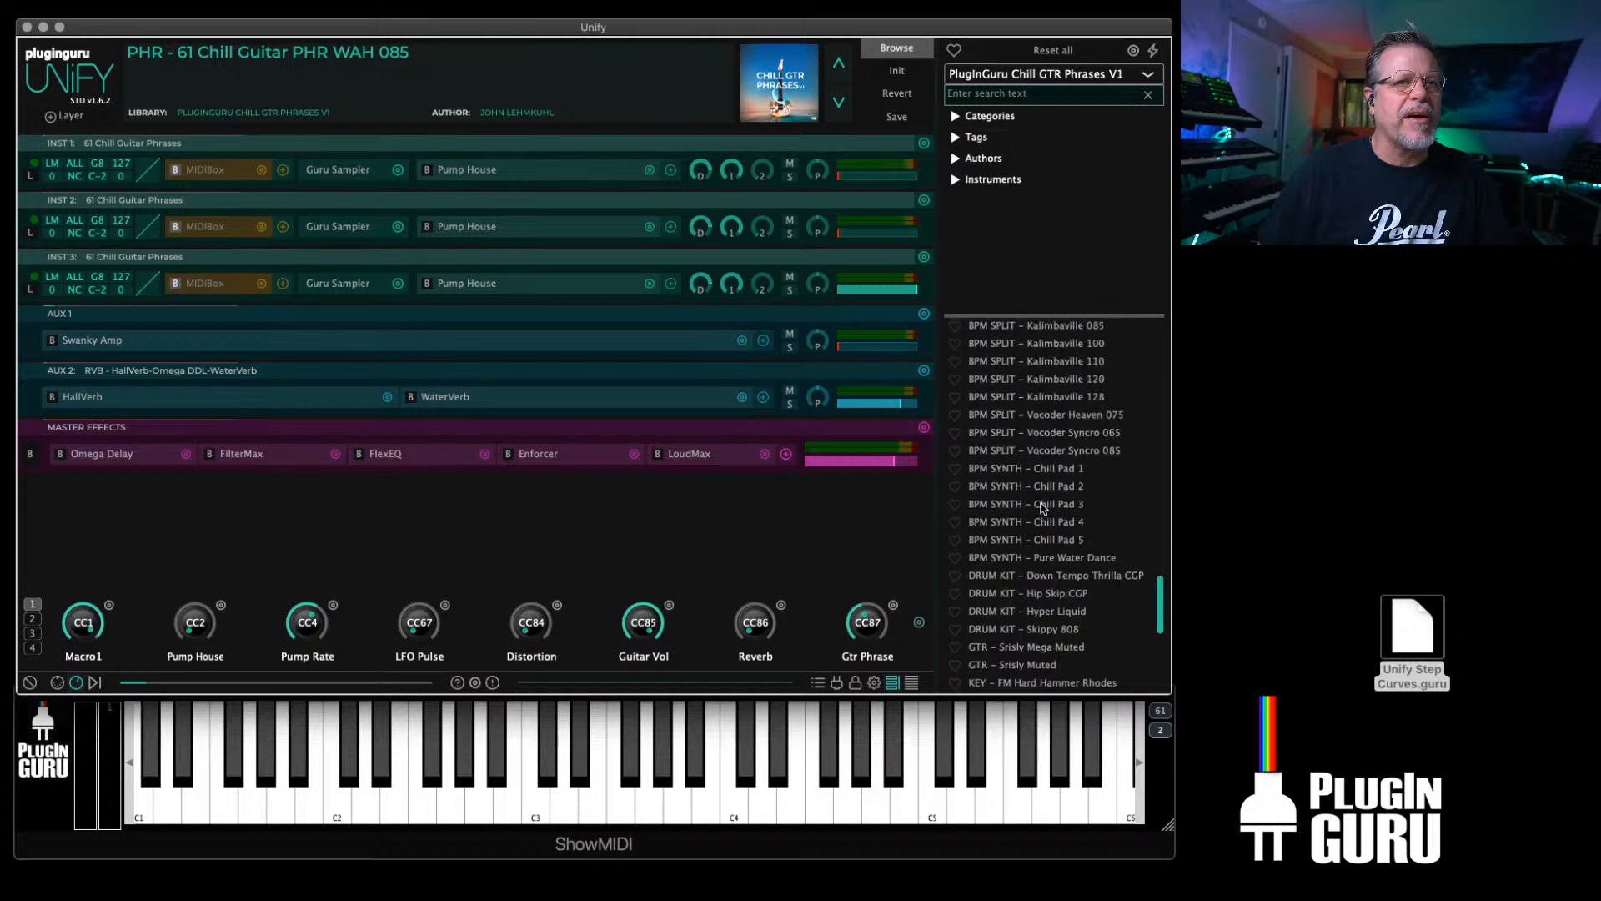
{"action": "scroll", "coordinate": [1043, 508], "scroll_direction": "up", "scroll_amount": 1}
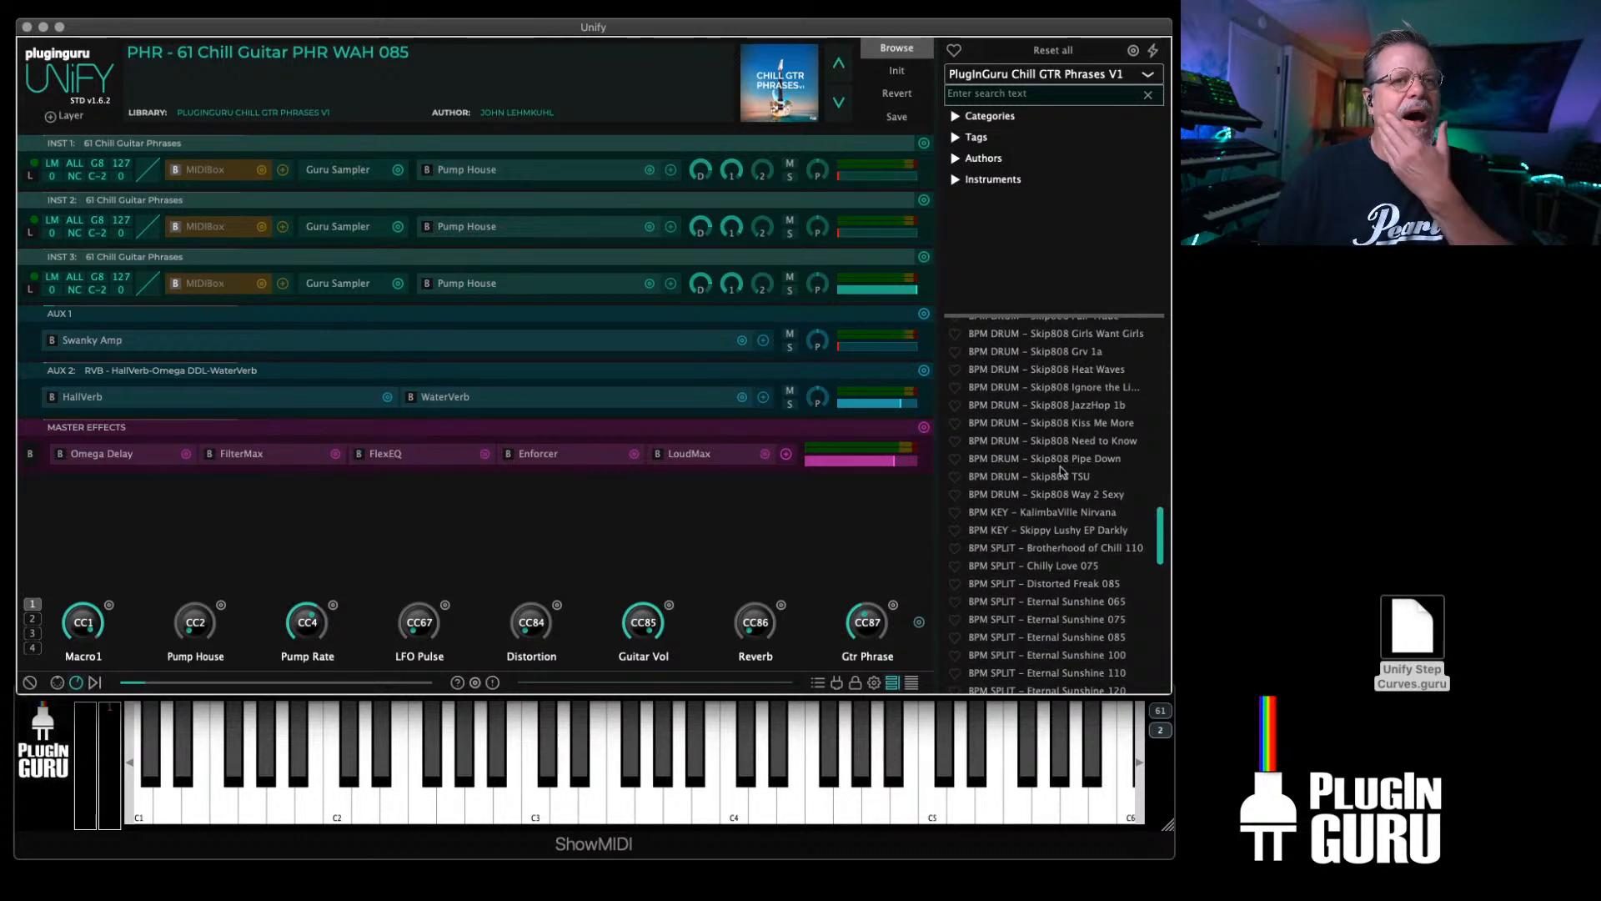
{"action": "right_click", "coordinate": [1068, 425]}
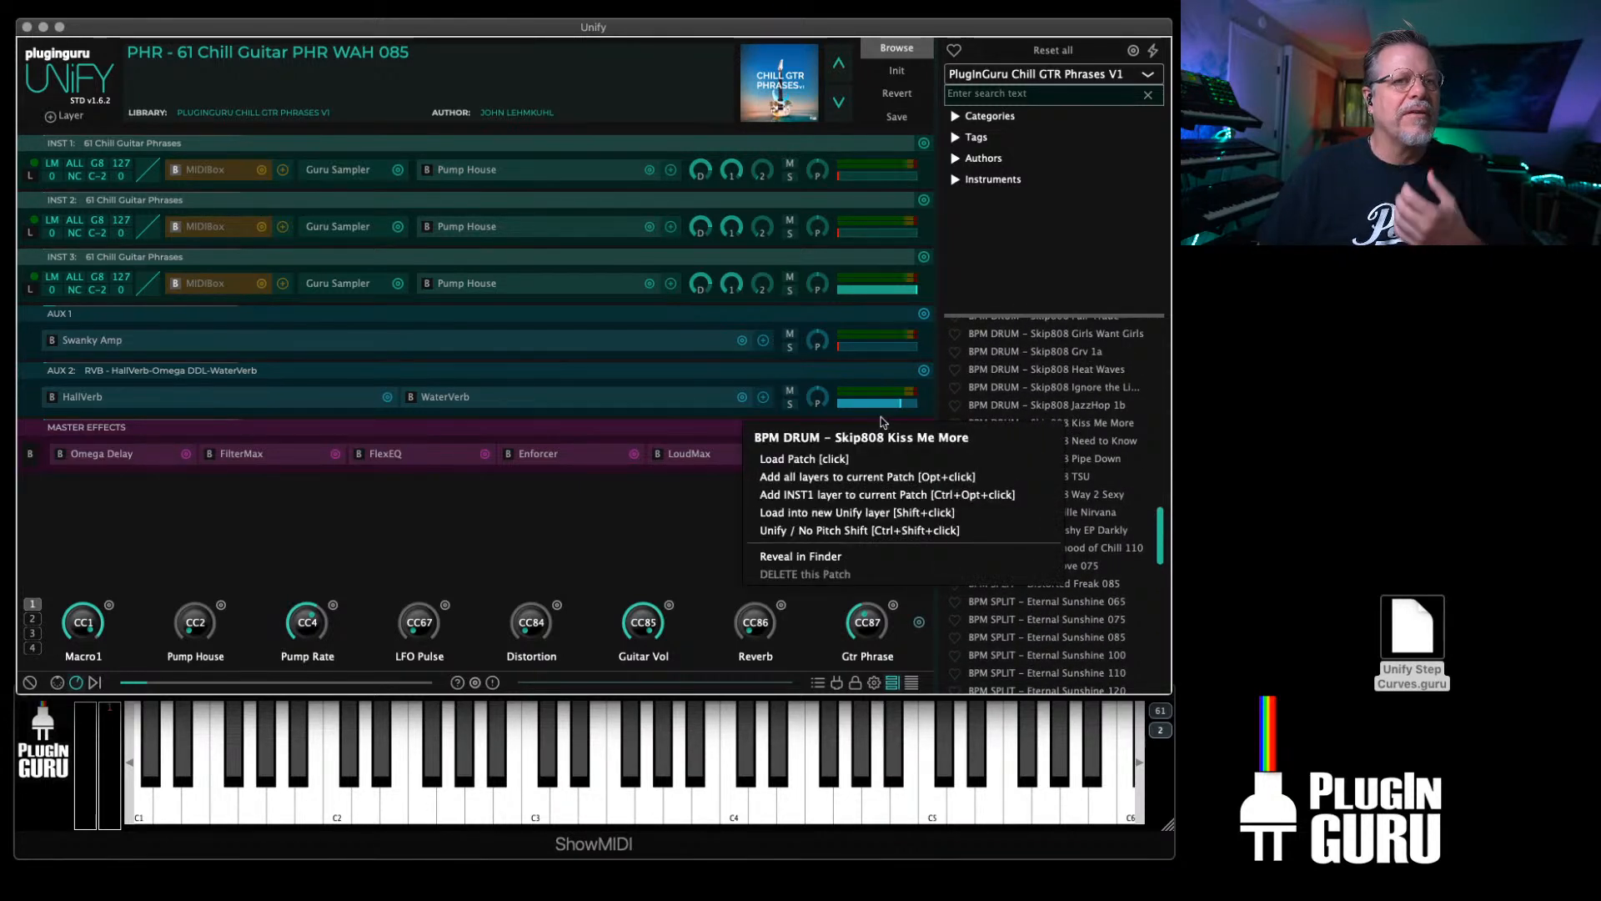
{"action": "left_click", "coordinate": [876, 512]}
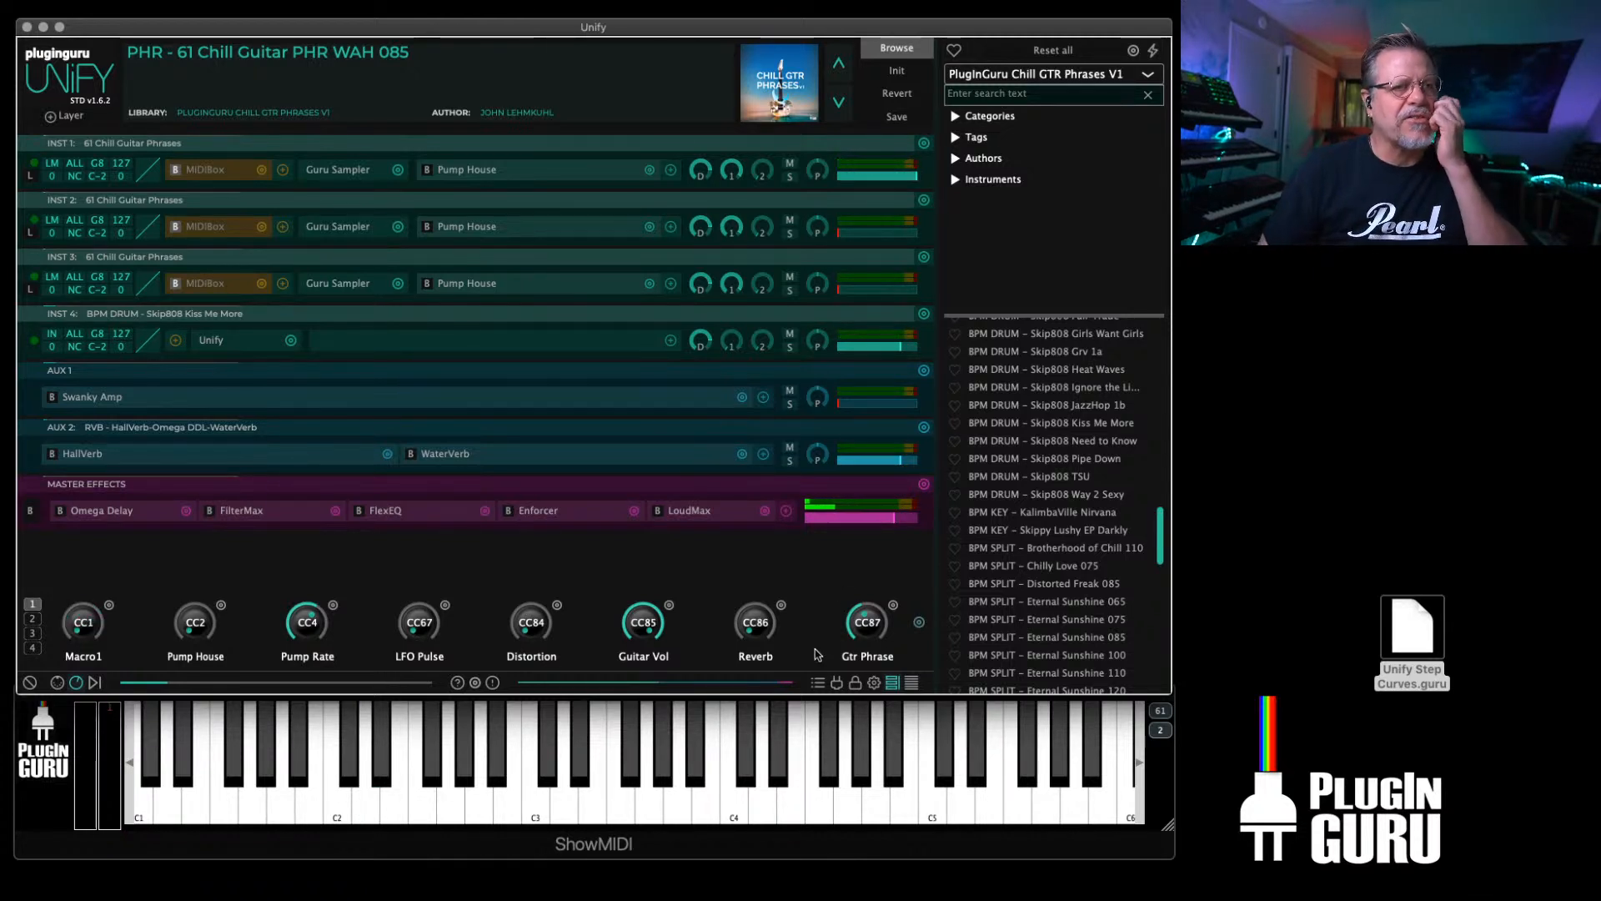
{"action": "left_click", "coordinate": [924, 315]}
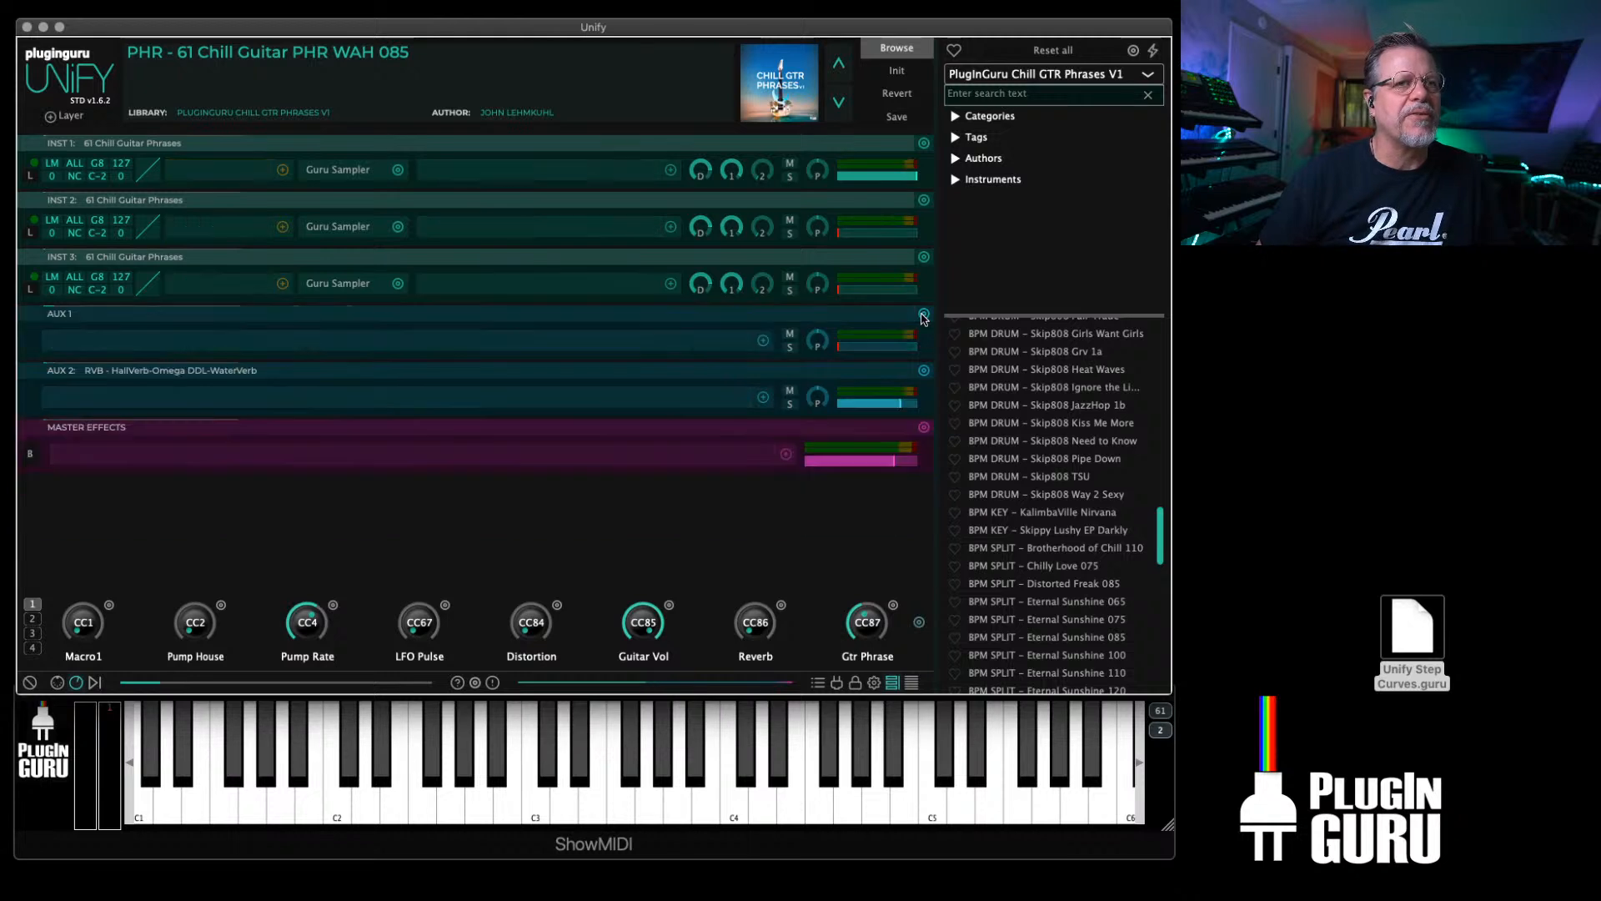
Step: Save the patch as a new preset named PHR - 61 Chill Guitar PHR MW Pulser 085
{"action": "left_click", "coordinate": [897, 116]}
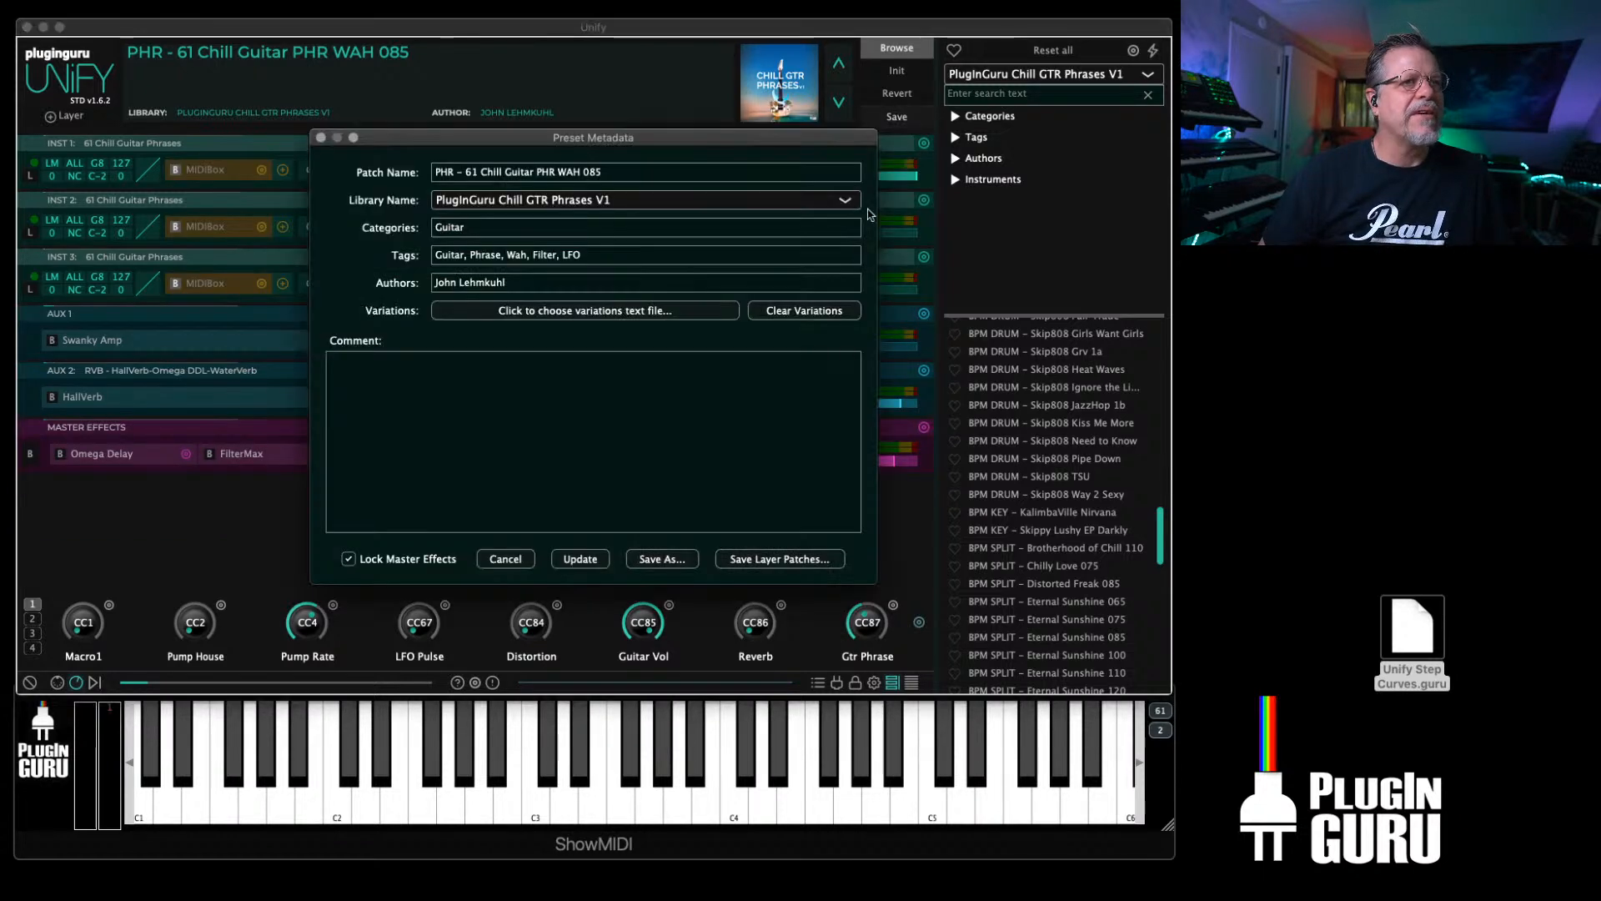
{"action": "left_click", "coordinate": [561, 171]}
{"action": "double_click", "coordinate": [577, 172]}
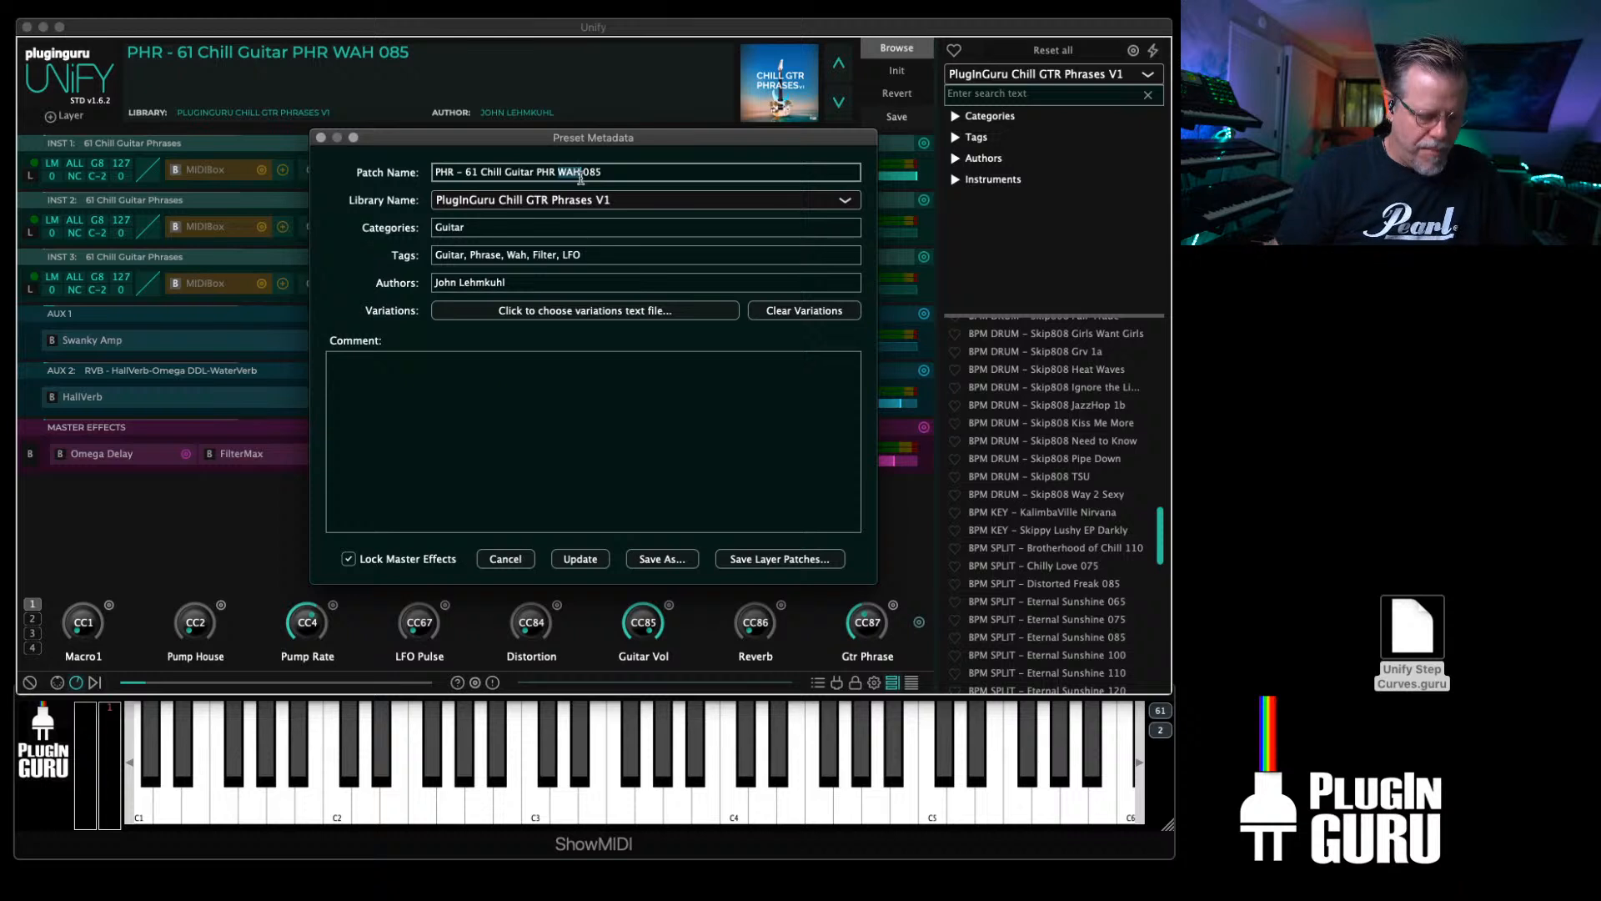
{"action": "type", "text": "M"}
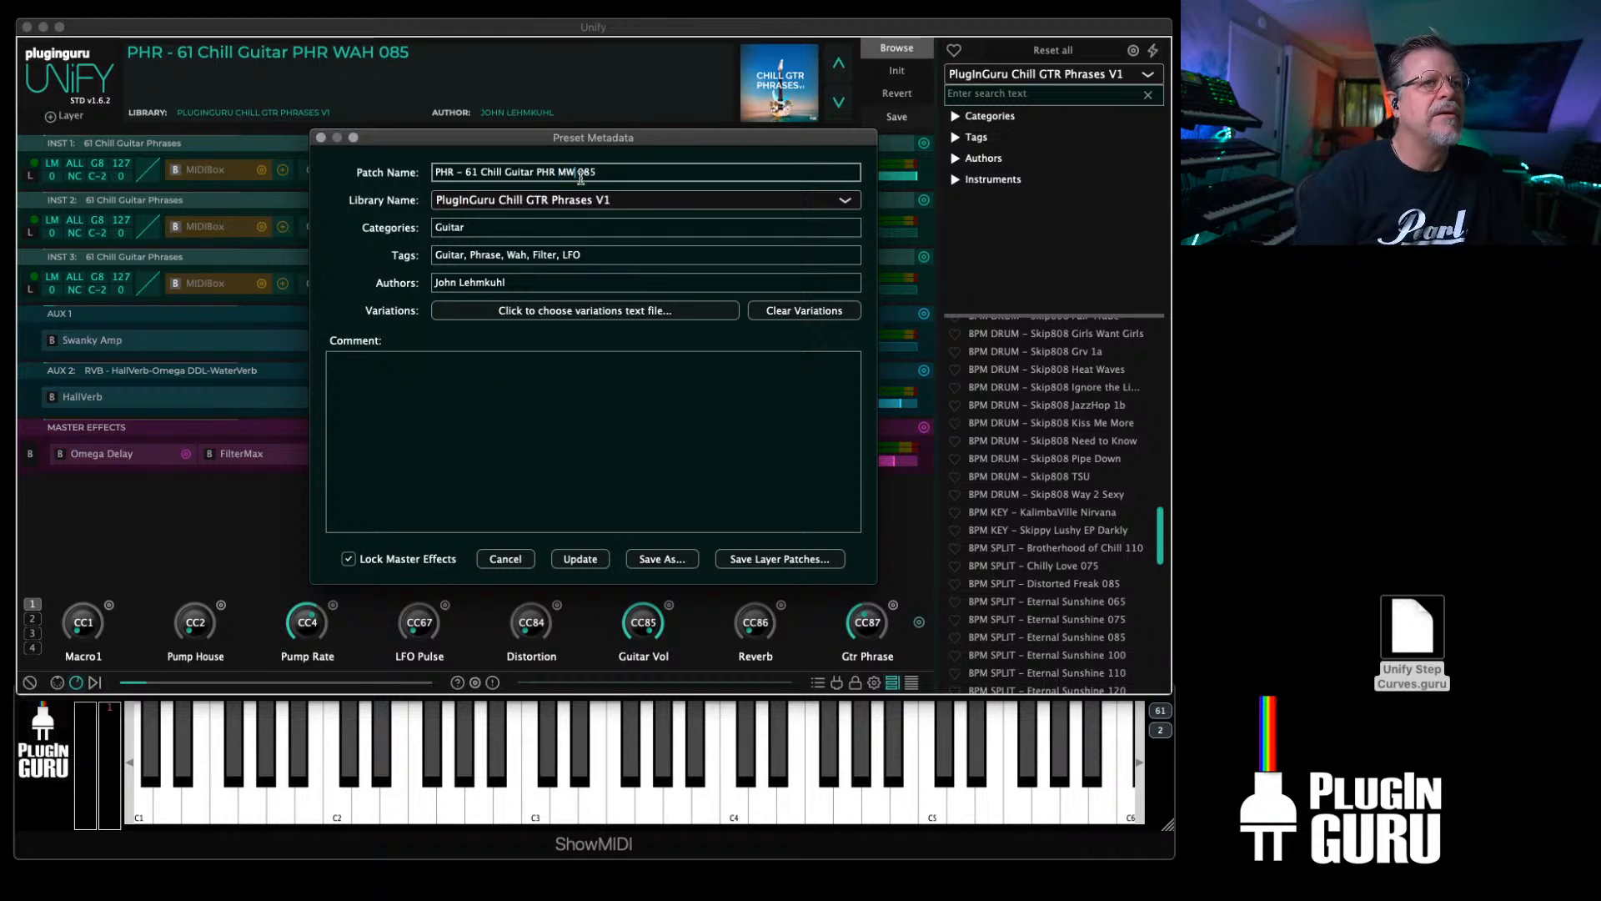
{"action": "key", "text": "Delete"}
{"action": "key", "text": "Delete"}
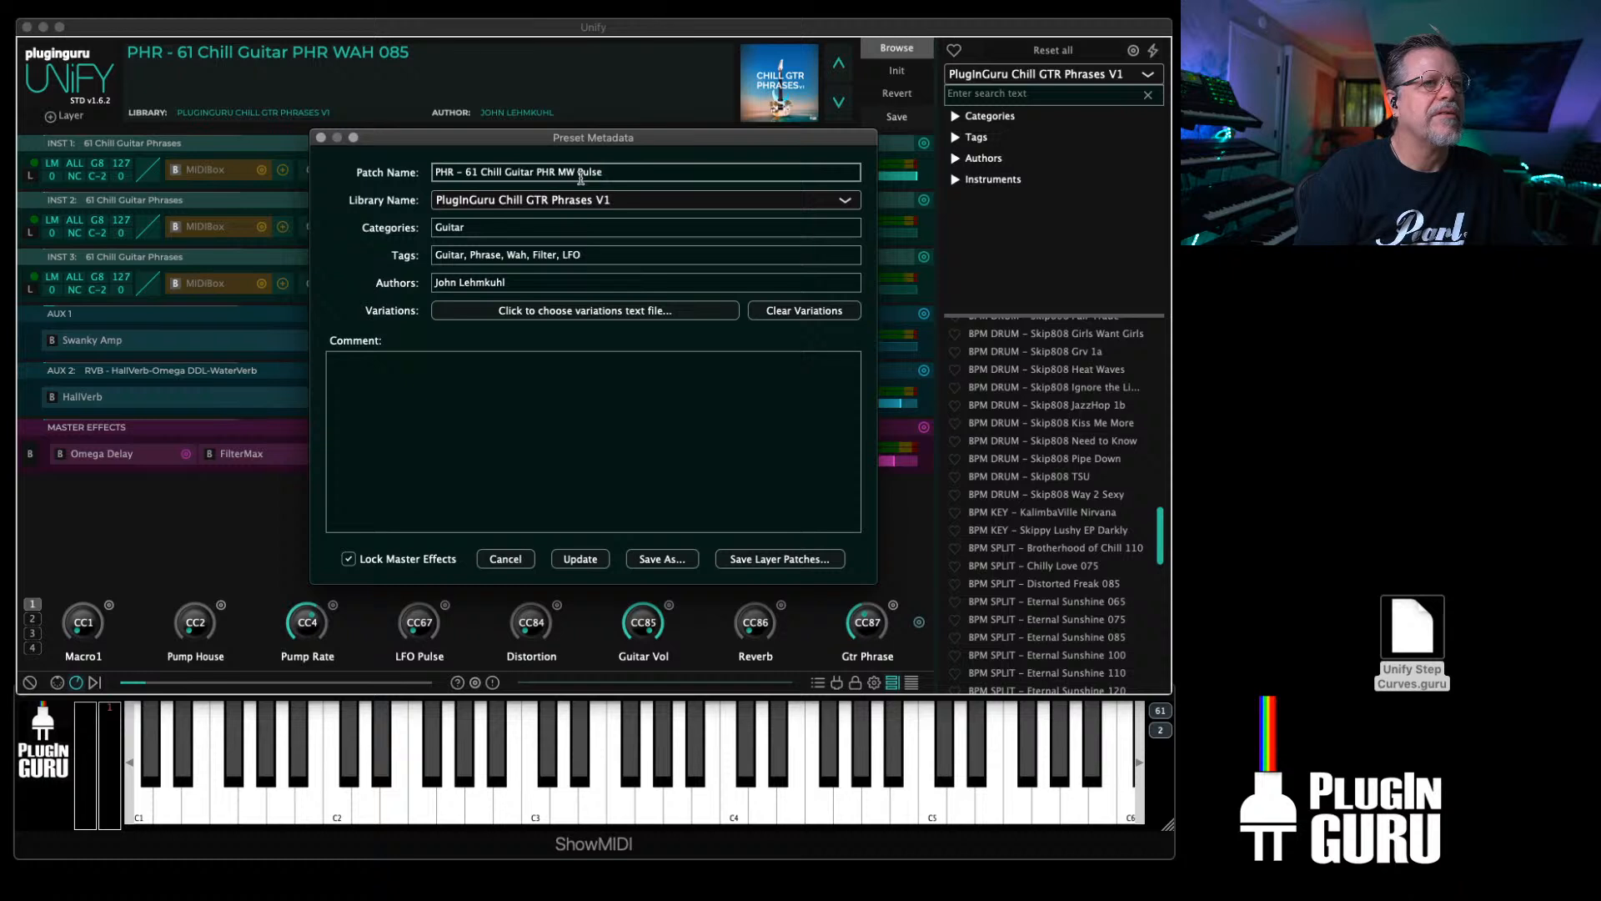
{"action": "type", "text": "r"}
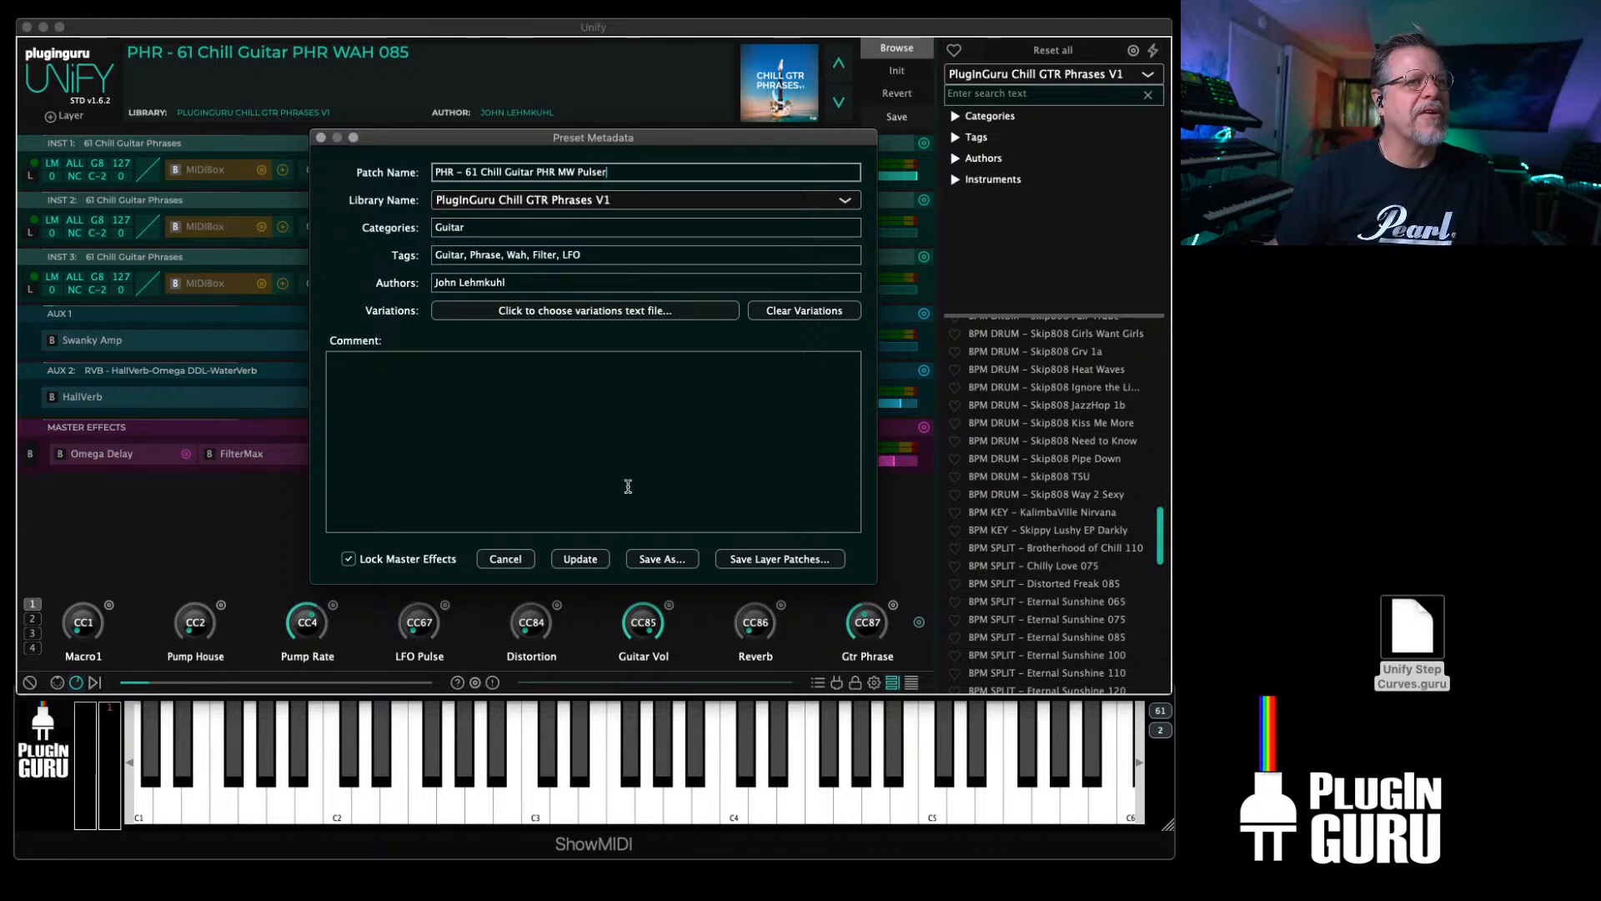
{"action": "type", "text": " 085"}
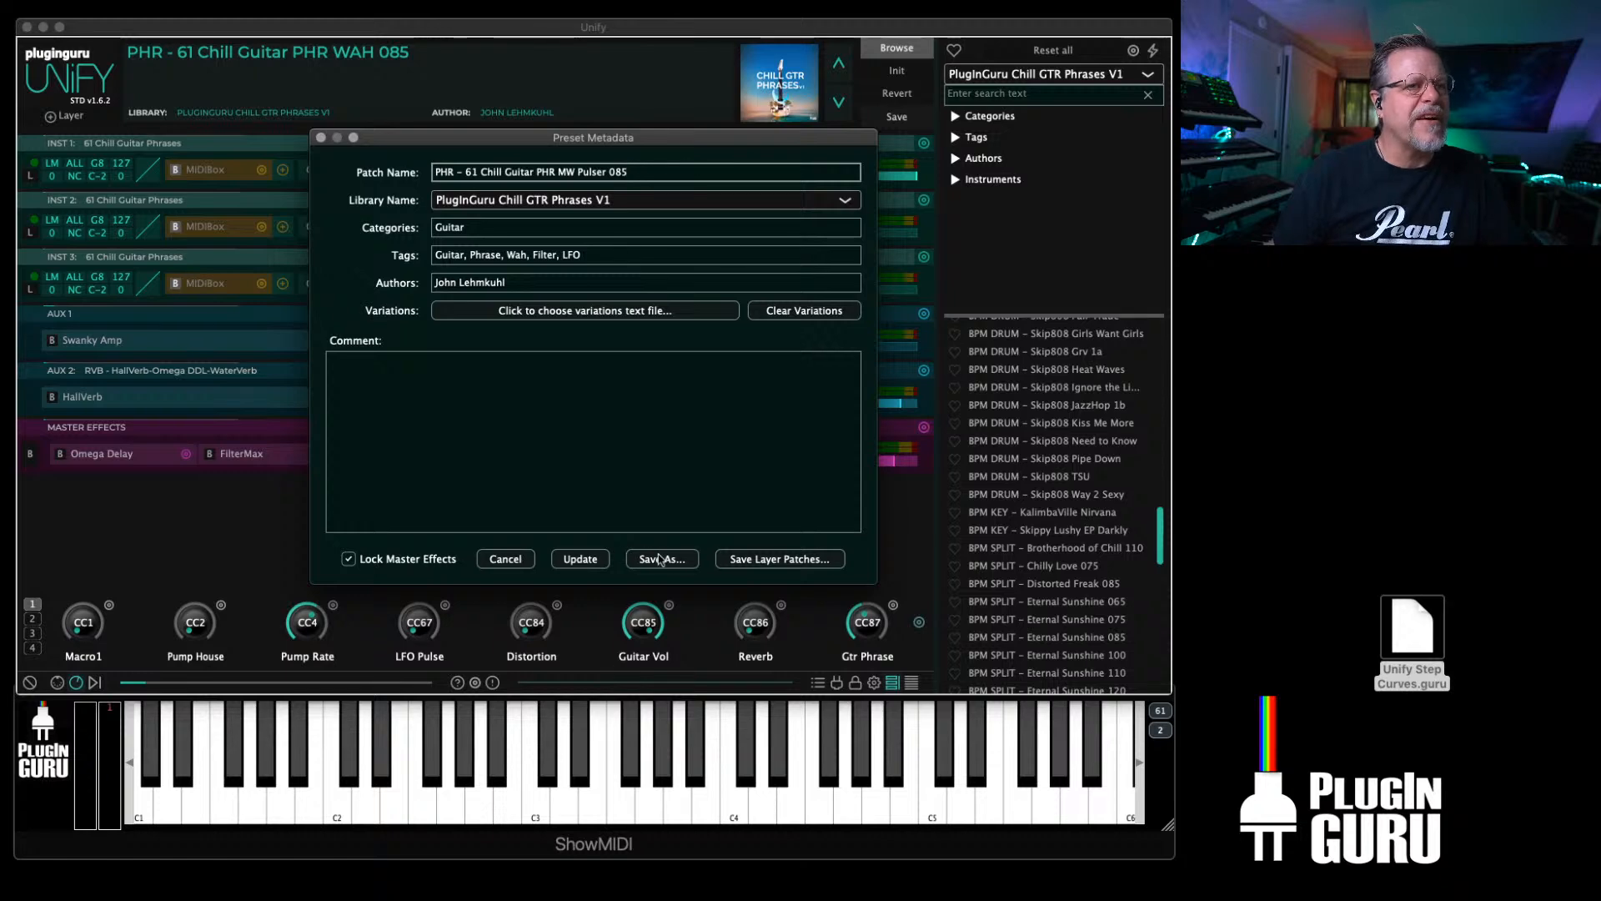
{"action": "left_click", "coordinate": [667, 565]}
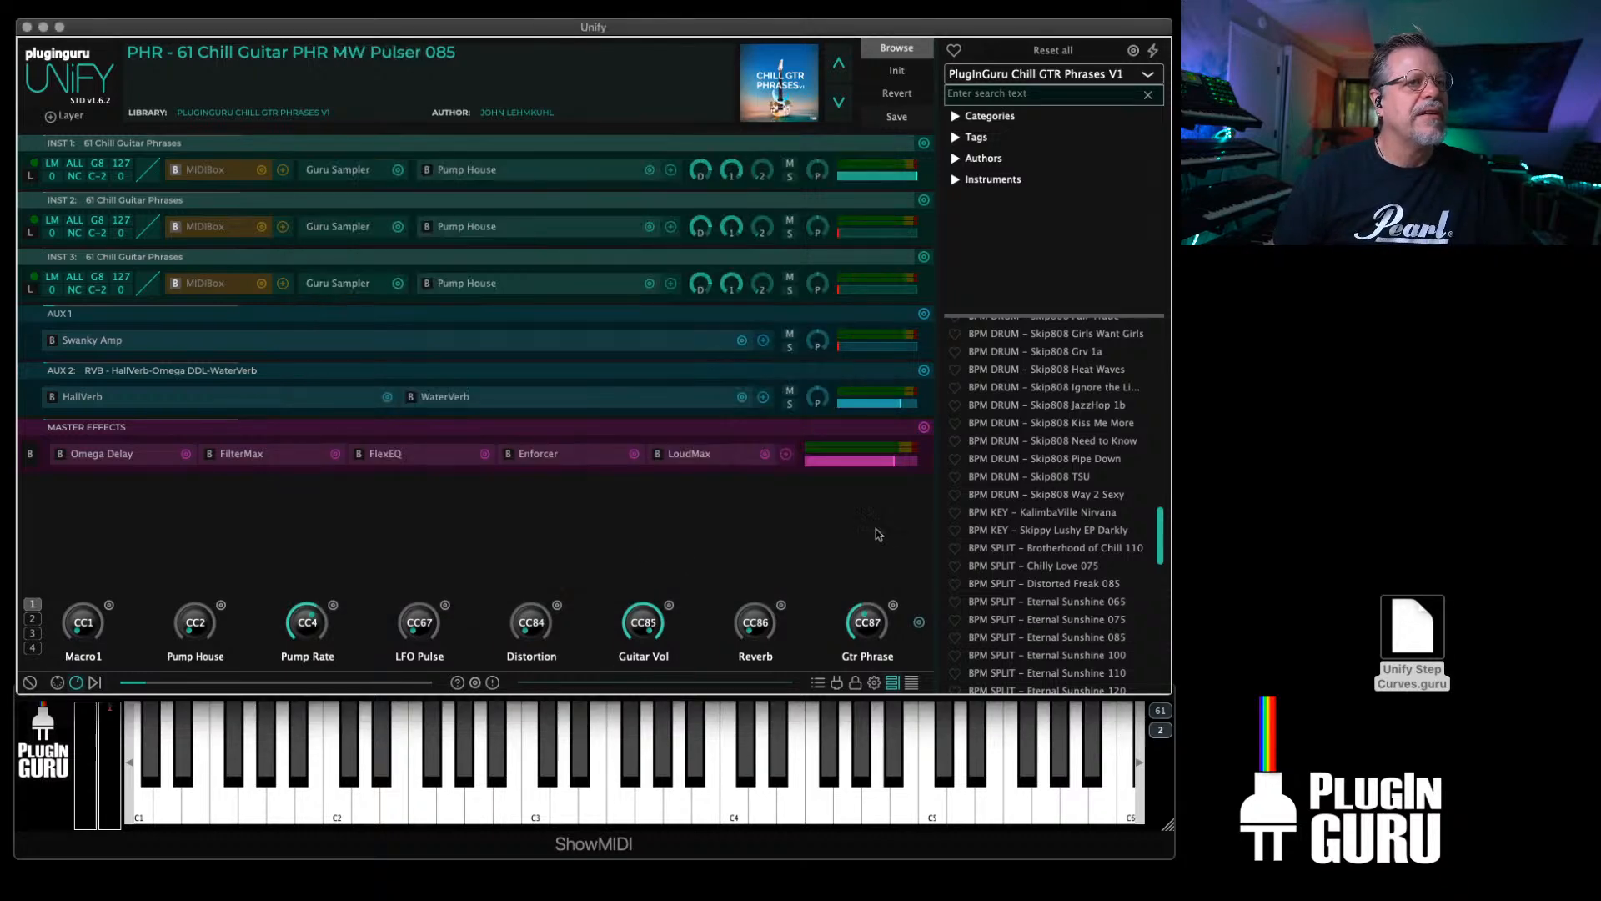
Step: Browse the PluginGuru Chill GTR Phrases V1 patches, try GTR - Srisly Muted, and load KEY - FM Hard Hammer Rhodes
{"action": "left_click", "coordinate": [1017, 680]}
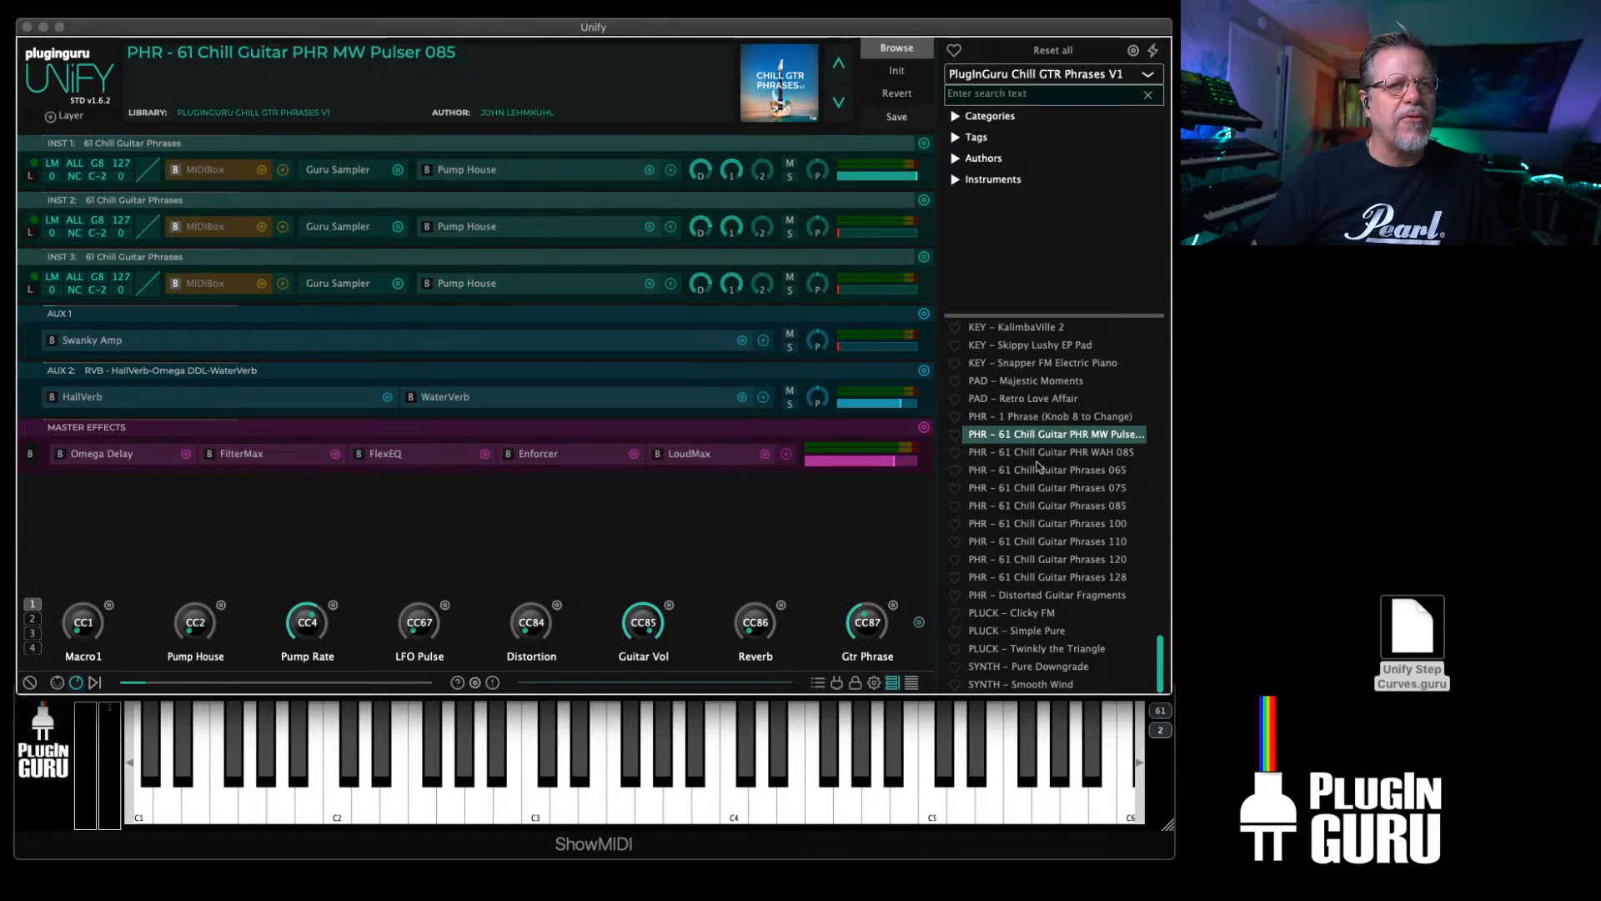
{"action": "scroll", "coordinate": [1049, 474], "scroll_direction": "up", "scroll_amount": 5}
{"action": "scroll", "coordinate": [1050, 474], "scroll_direction": "up", "scroll_amount": 5}
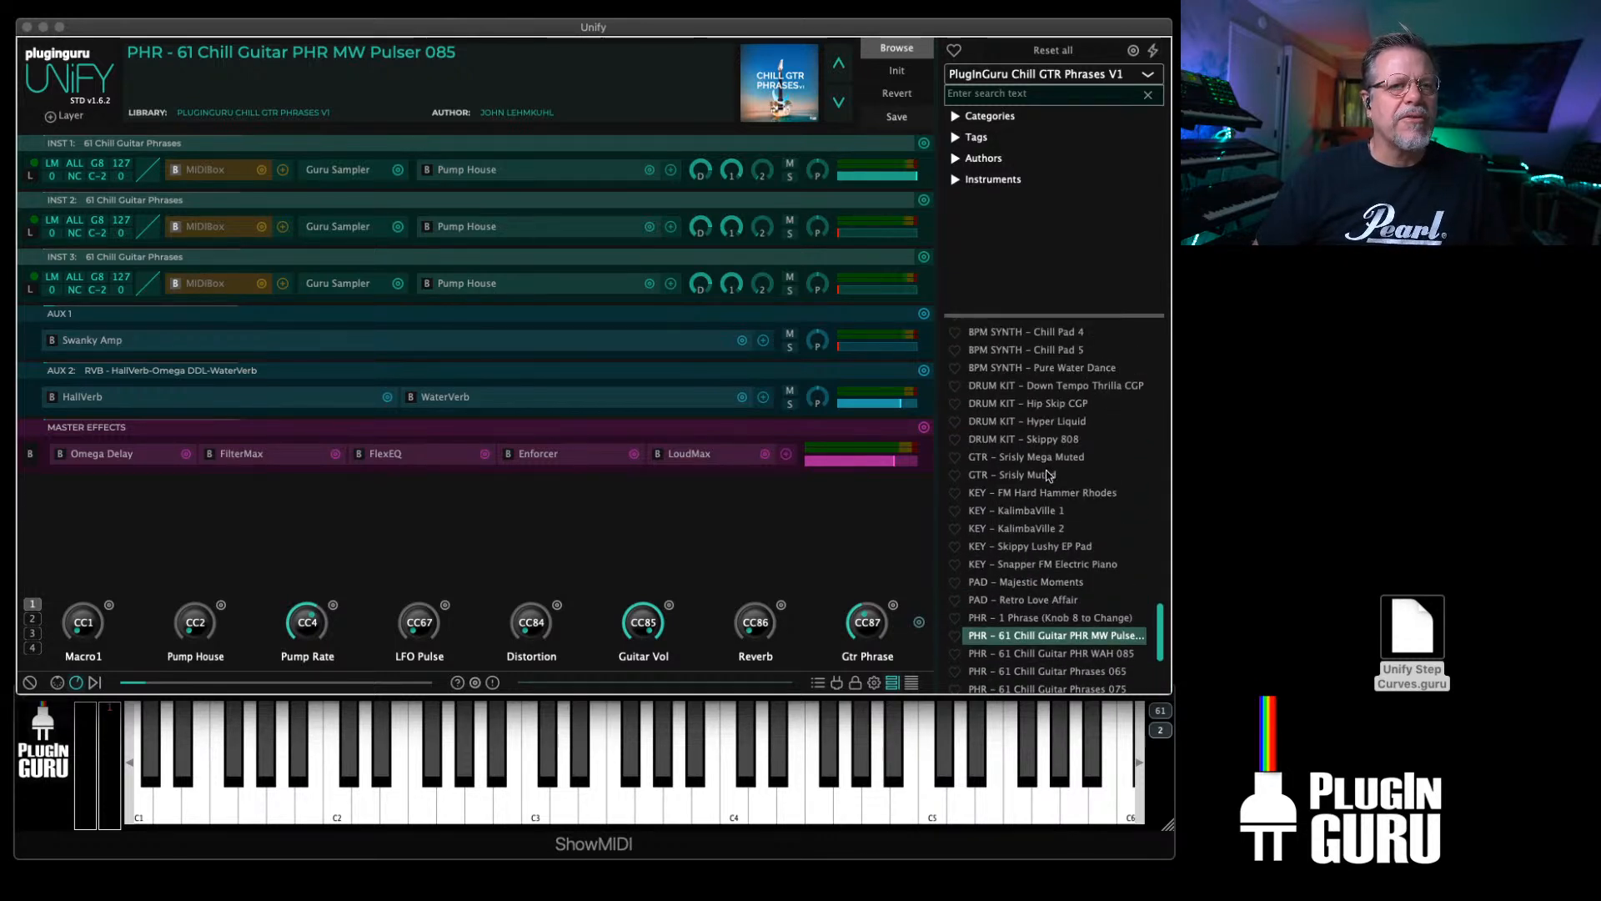
{"action": "scroll", "coordinate": [1038, 482], "scroll_direction": "up", "scroll_amount": 7}
{"action": "scroll", "coordinate": [1038, 482], "scroll_direction": "up", "scroll_amount": 15}
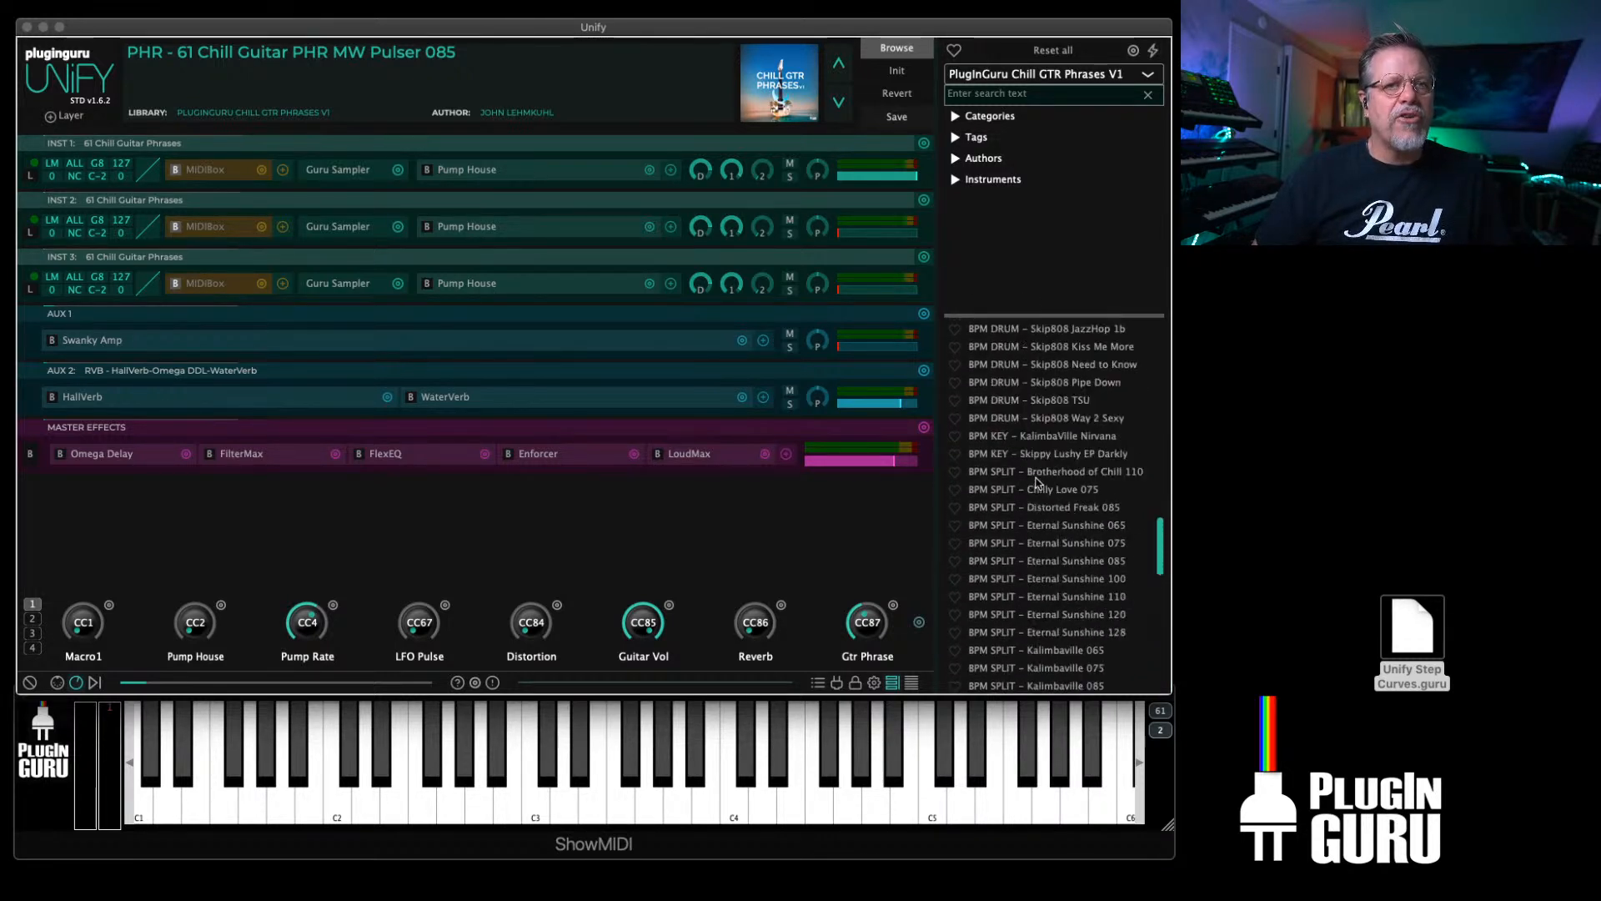
{"action": "scroll", "coordinate": [1033, 482], "scroll_direction": "down", "scroll_amount": 1}
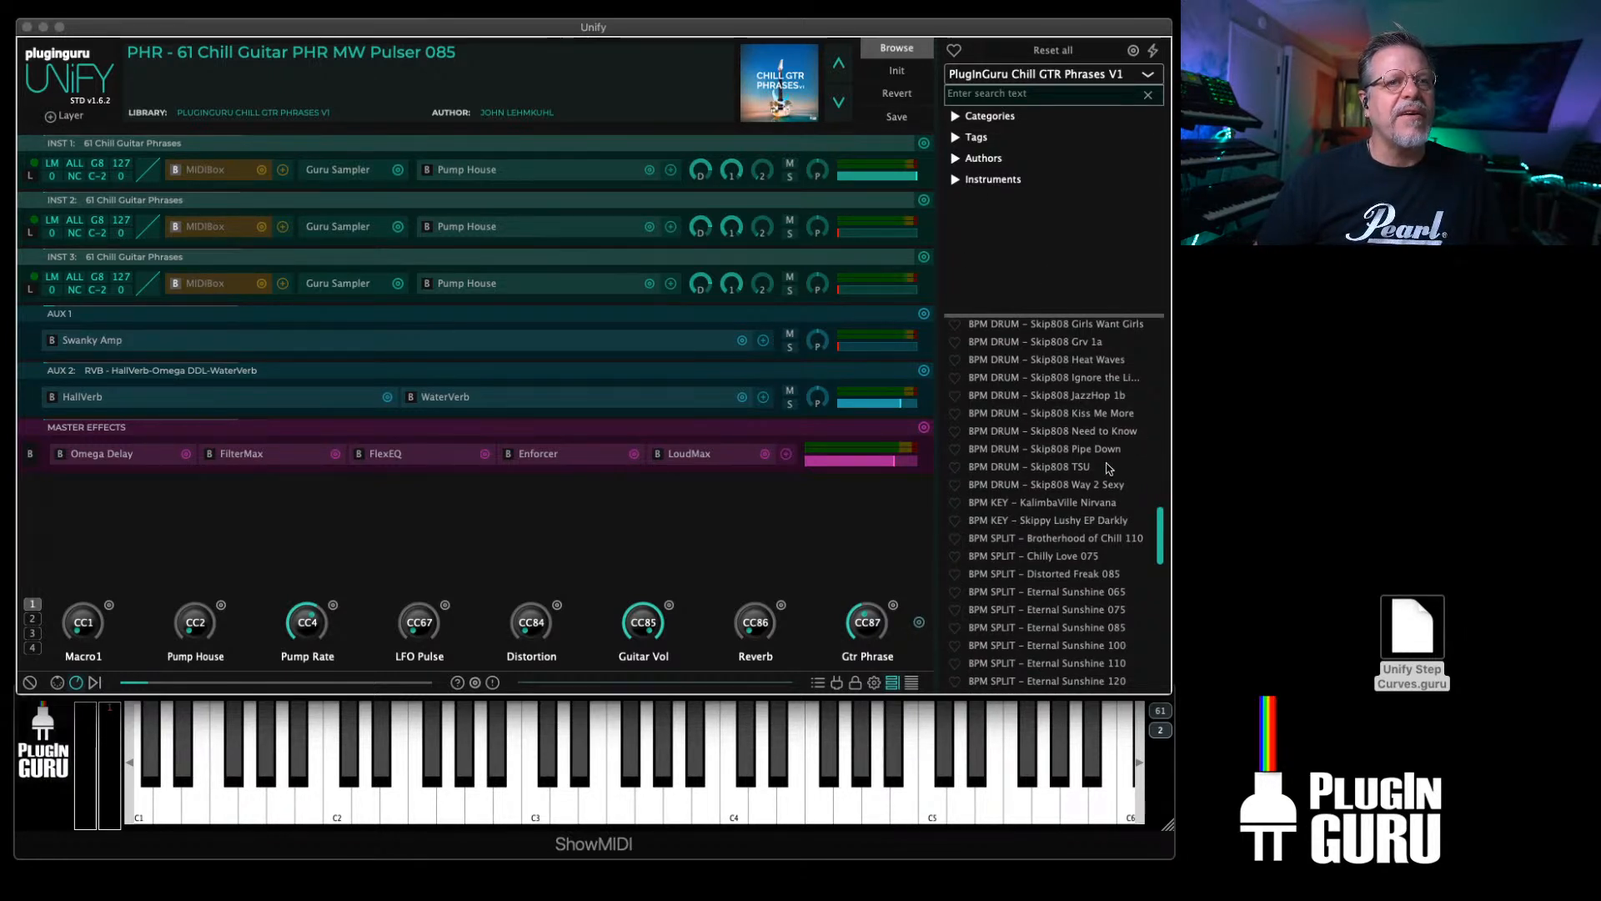
{"action": "scroll", "coordinate": [1054, 521], "scroll_direction": "down", "scroll_amount": 10}
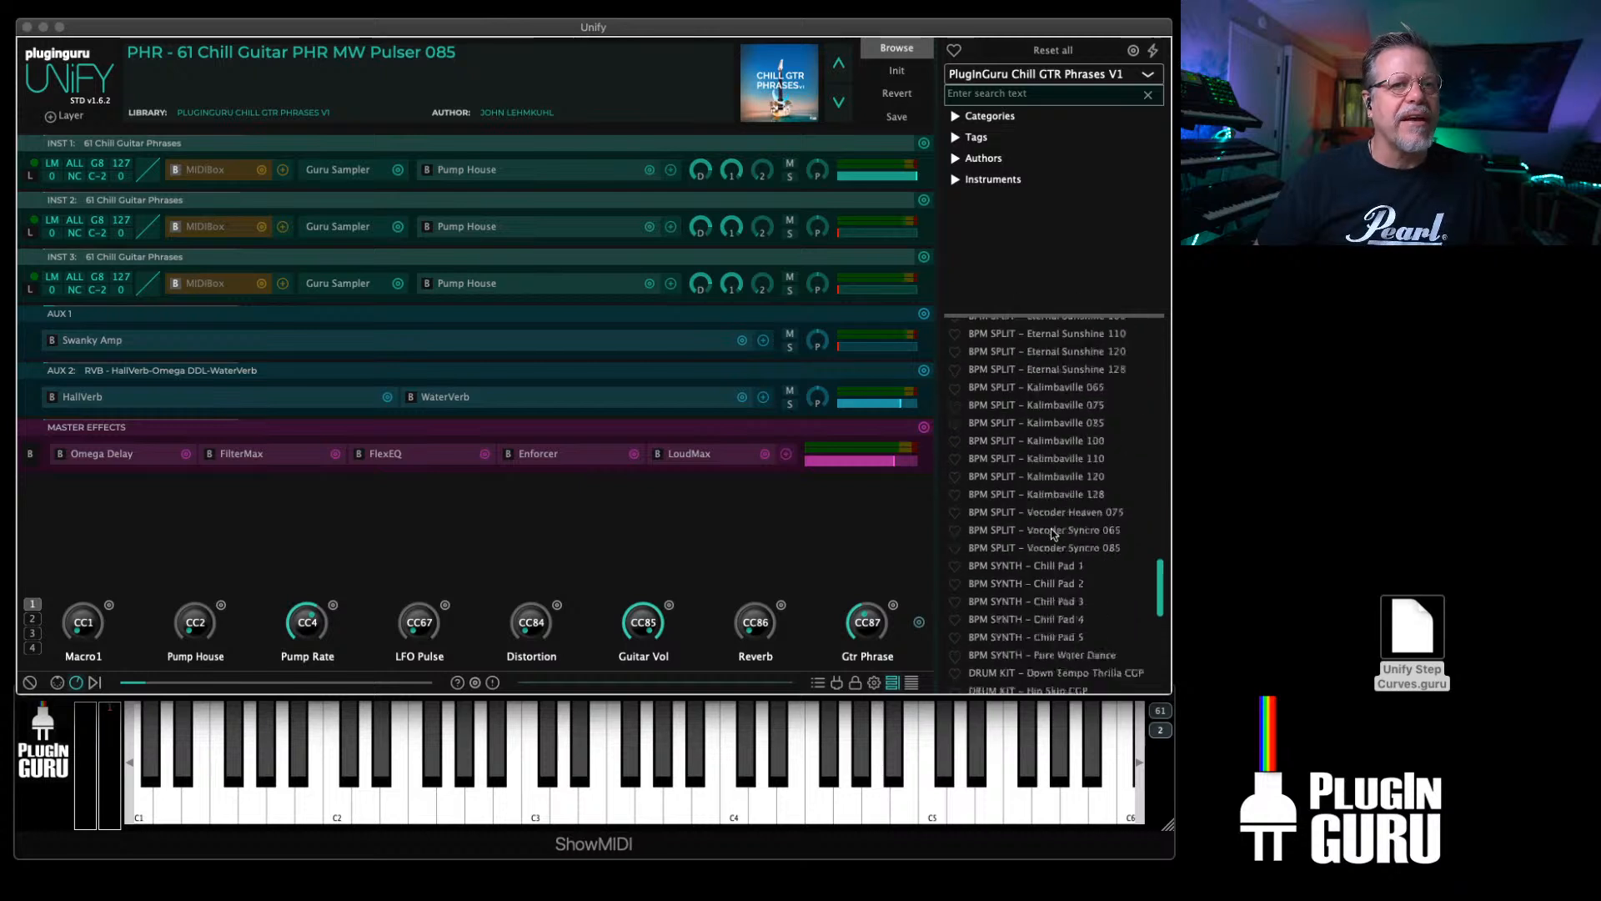
{"action": "scroll", "coordinate": [1049, 531], "scroll_direction": "down", "scroll_amount": 5}
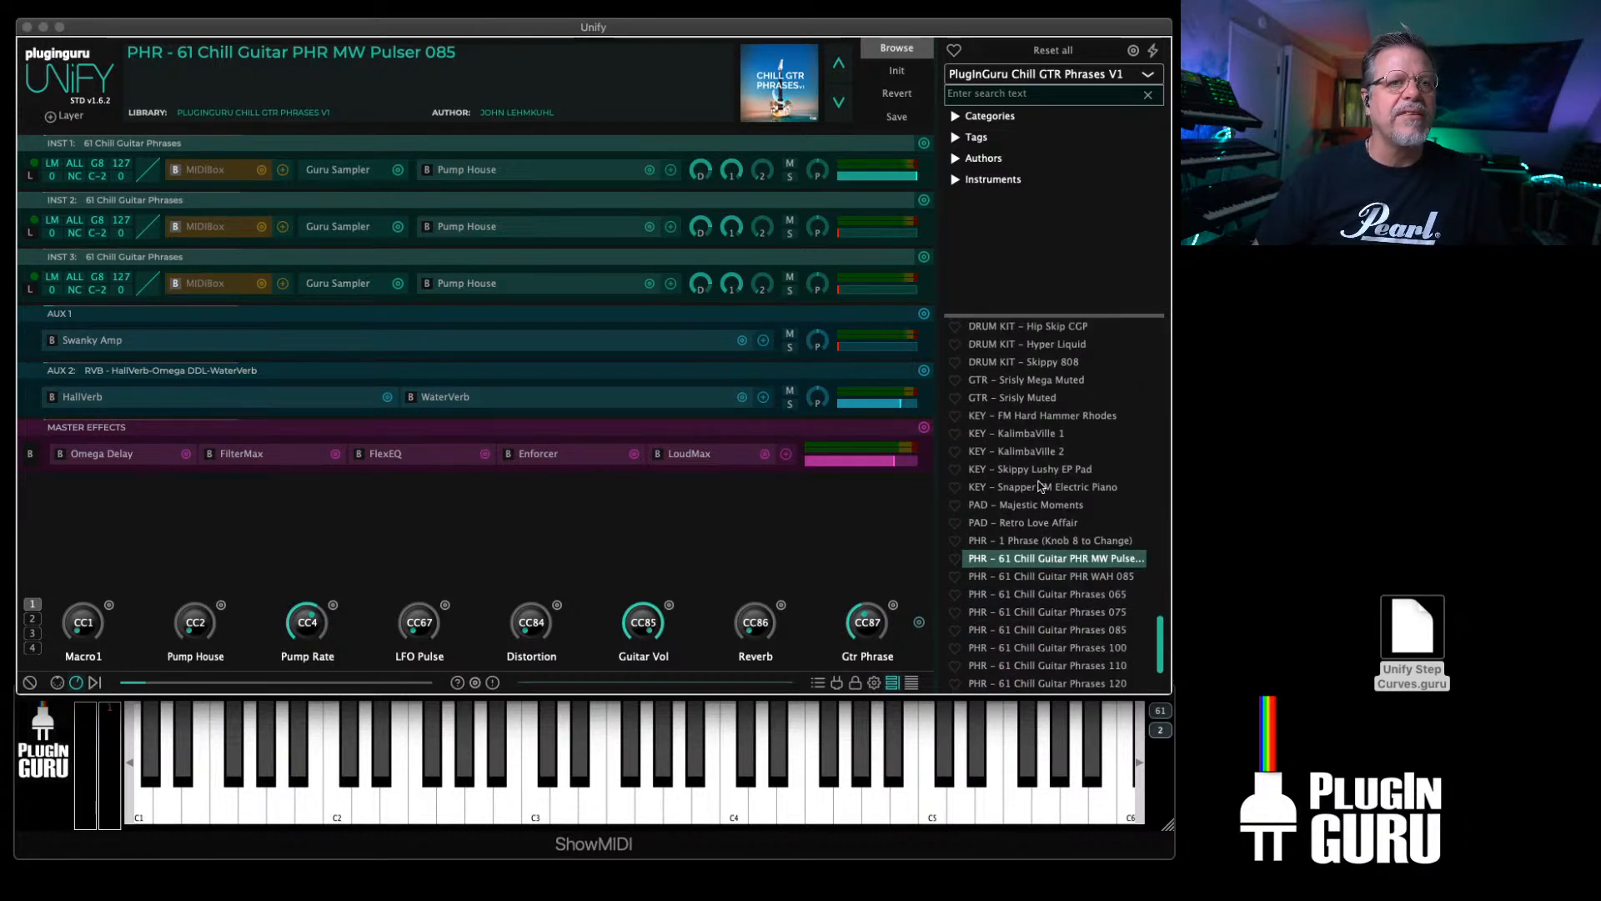
{"action": "left_click", "coordinate": [1028, 421]}
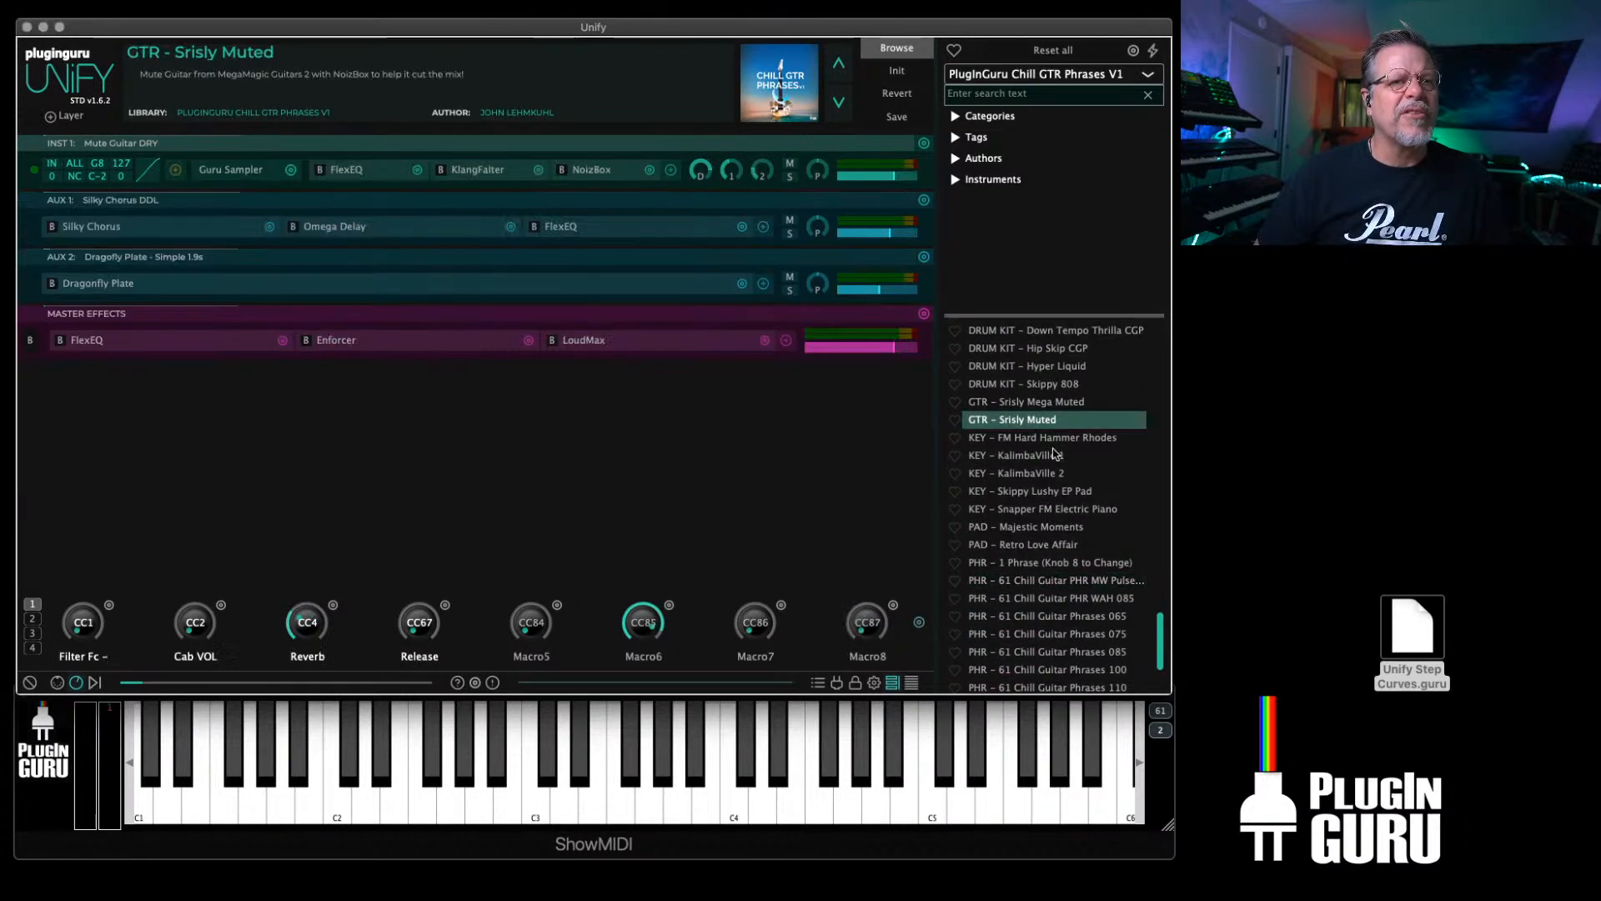
{"action": "left_click", "coordinate": [1026, 442]}
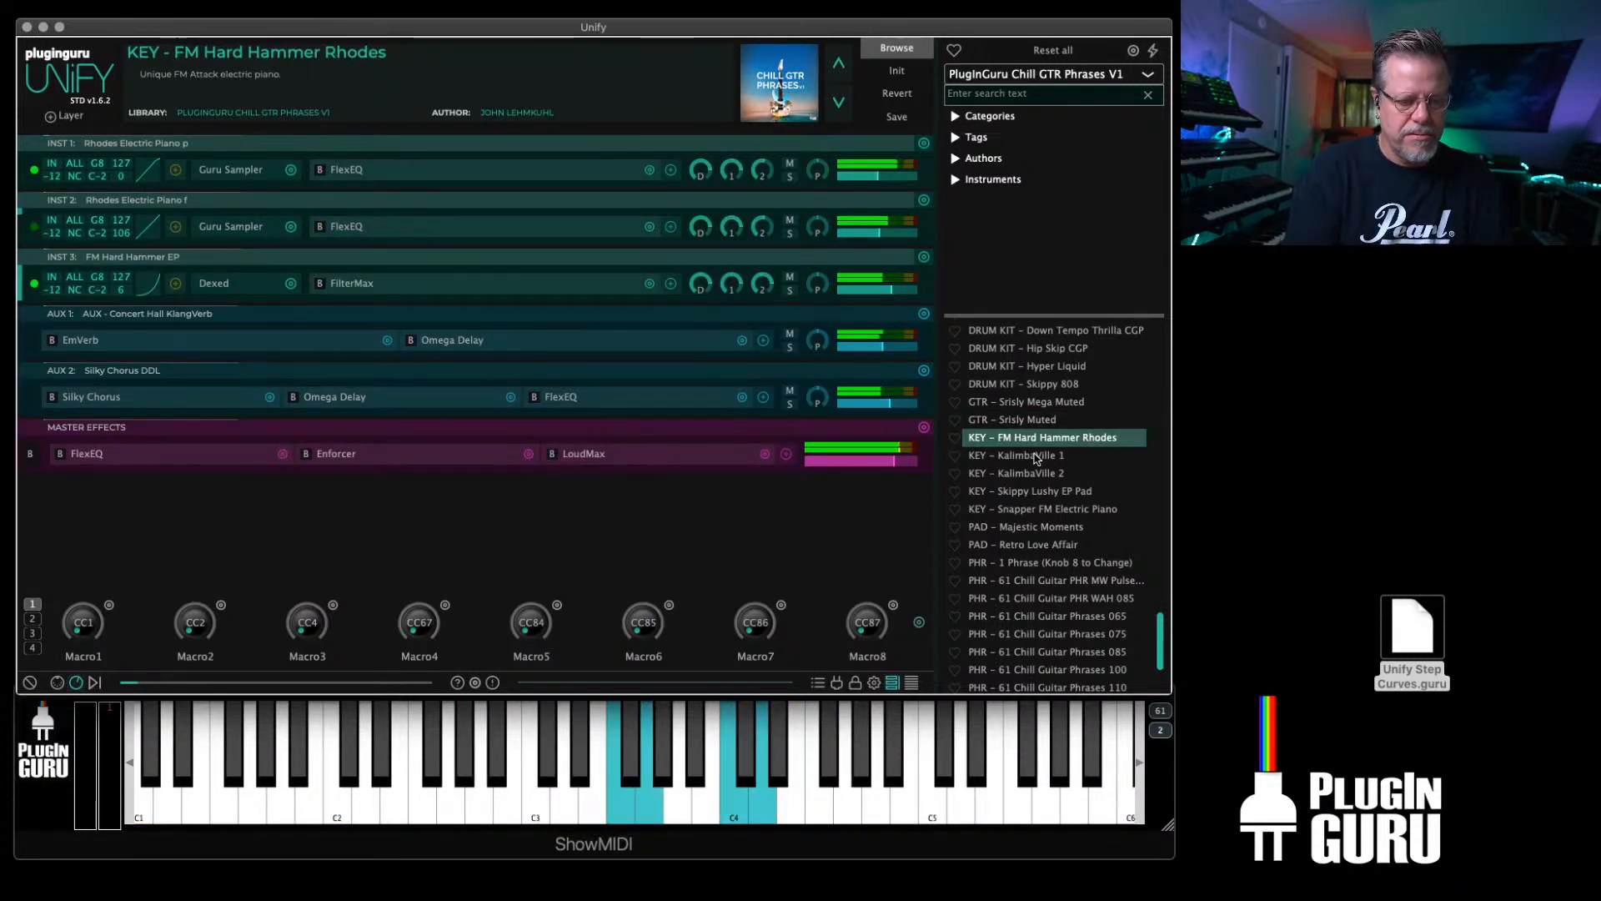
Step: Delete both Rhodes Electric Piano layers and flatten the FM Hard Hammer EP velocity curve by removing its middle point
{"action": "left_click", "coordinate": [925, 144], "text": "alt"}
{"action": "left_click", "coordinate": [925, 145], "text": "alt"}
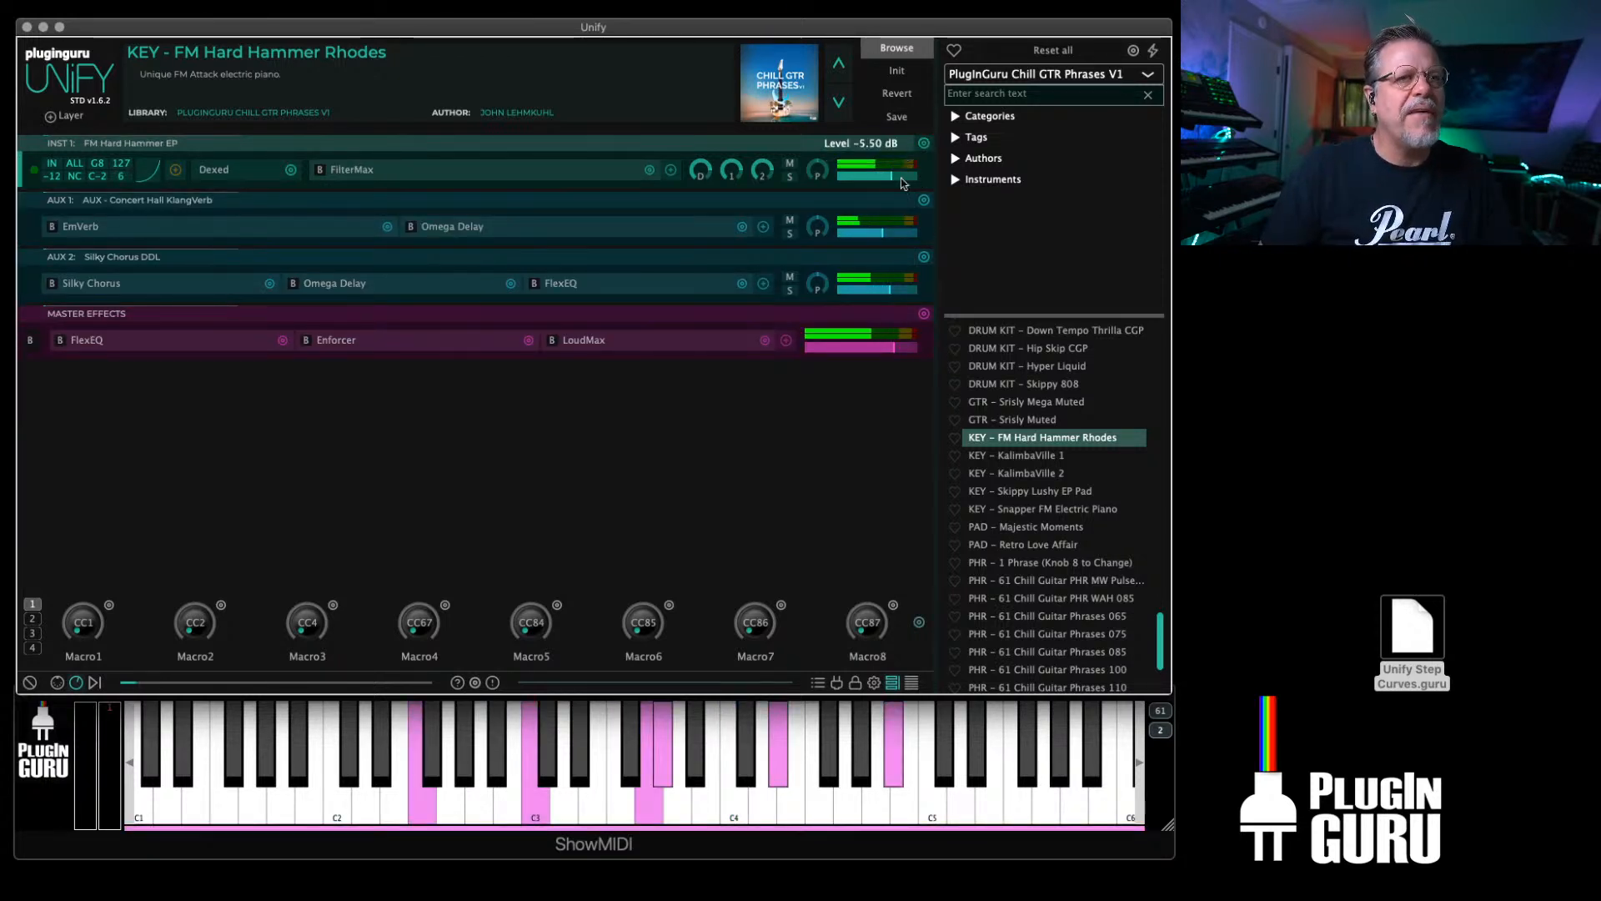
{"action": "left_click", "coordinate": [149, 172]}
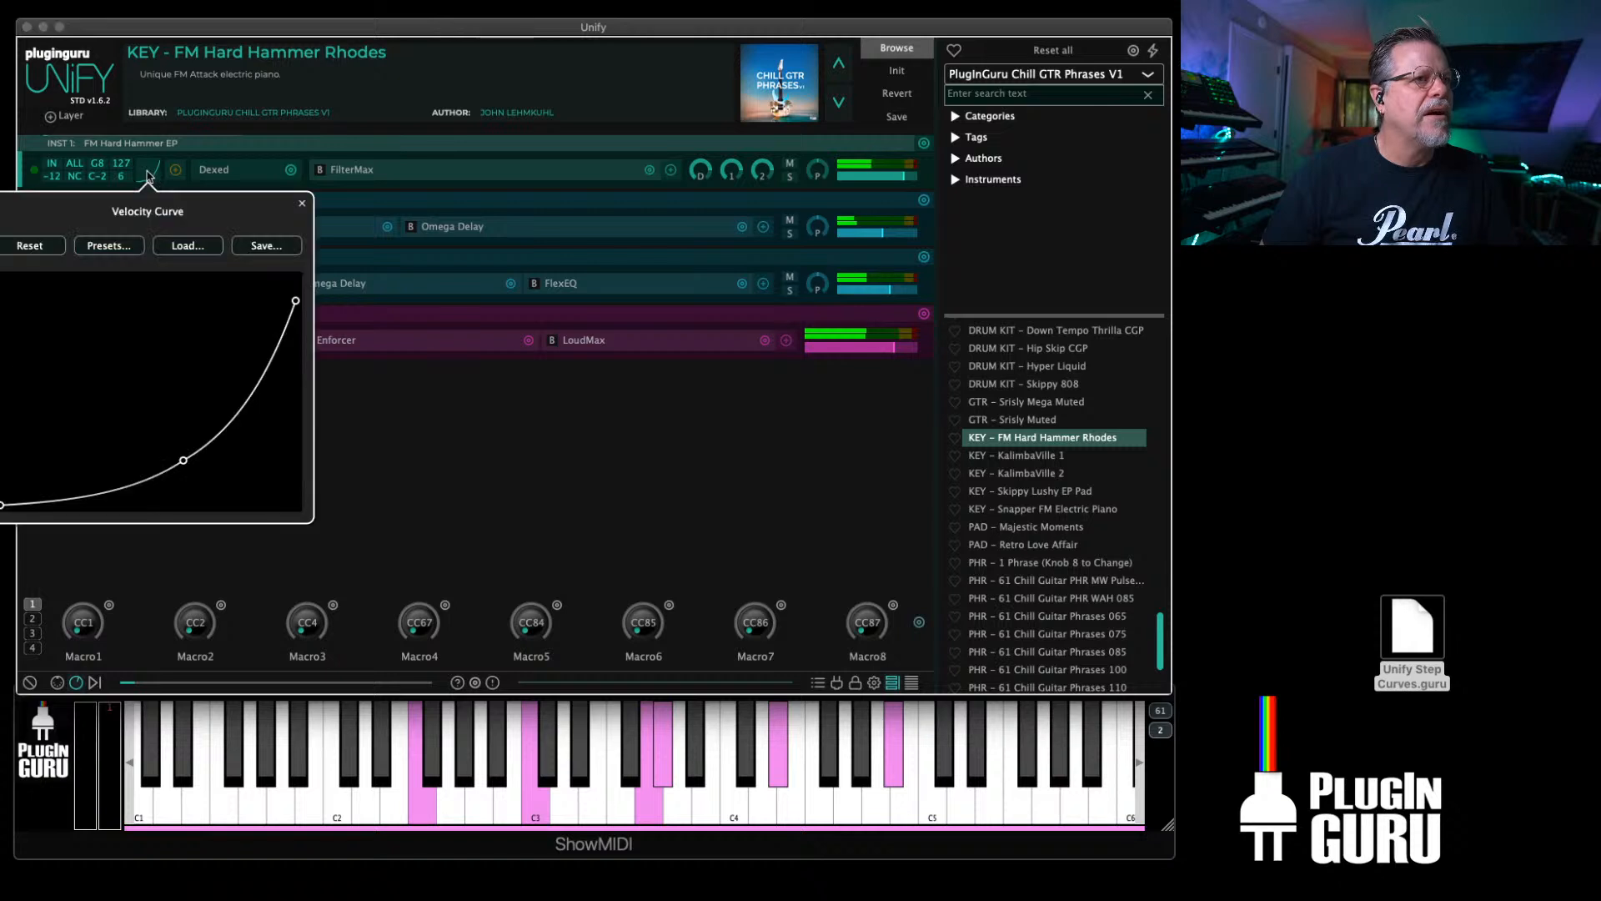
{"action": "left_click_drag", "start_coordinate": [183, 460], "coordinate": [163, 419]}
{"action": "double_click", "coordinate": [150, 438]}
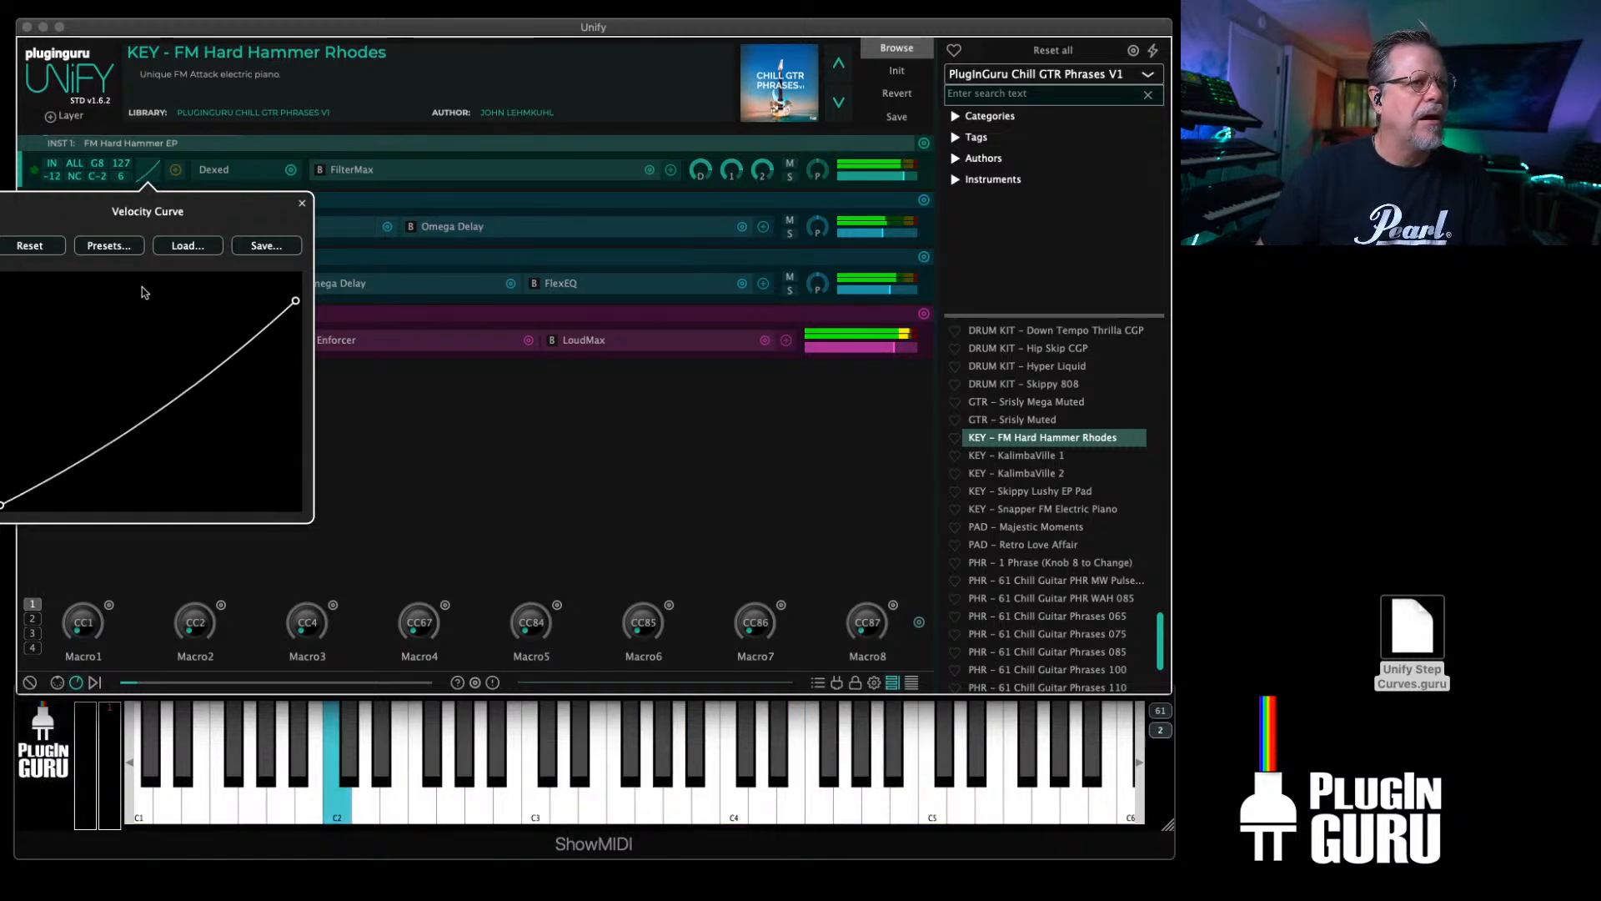
{"action": "left_click", "coordinate": [302, 204]}
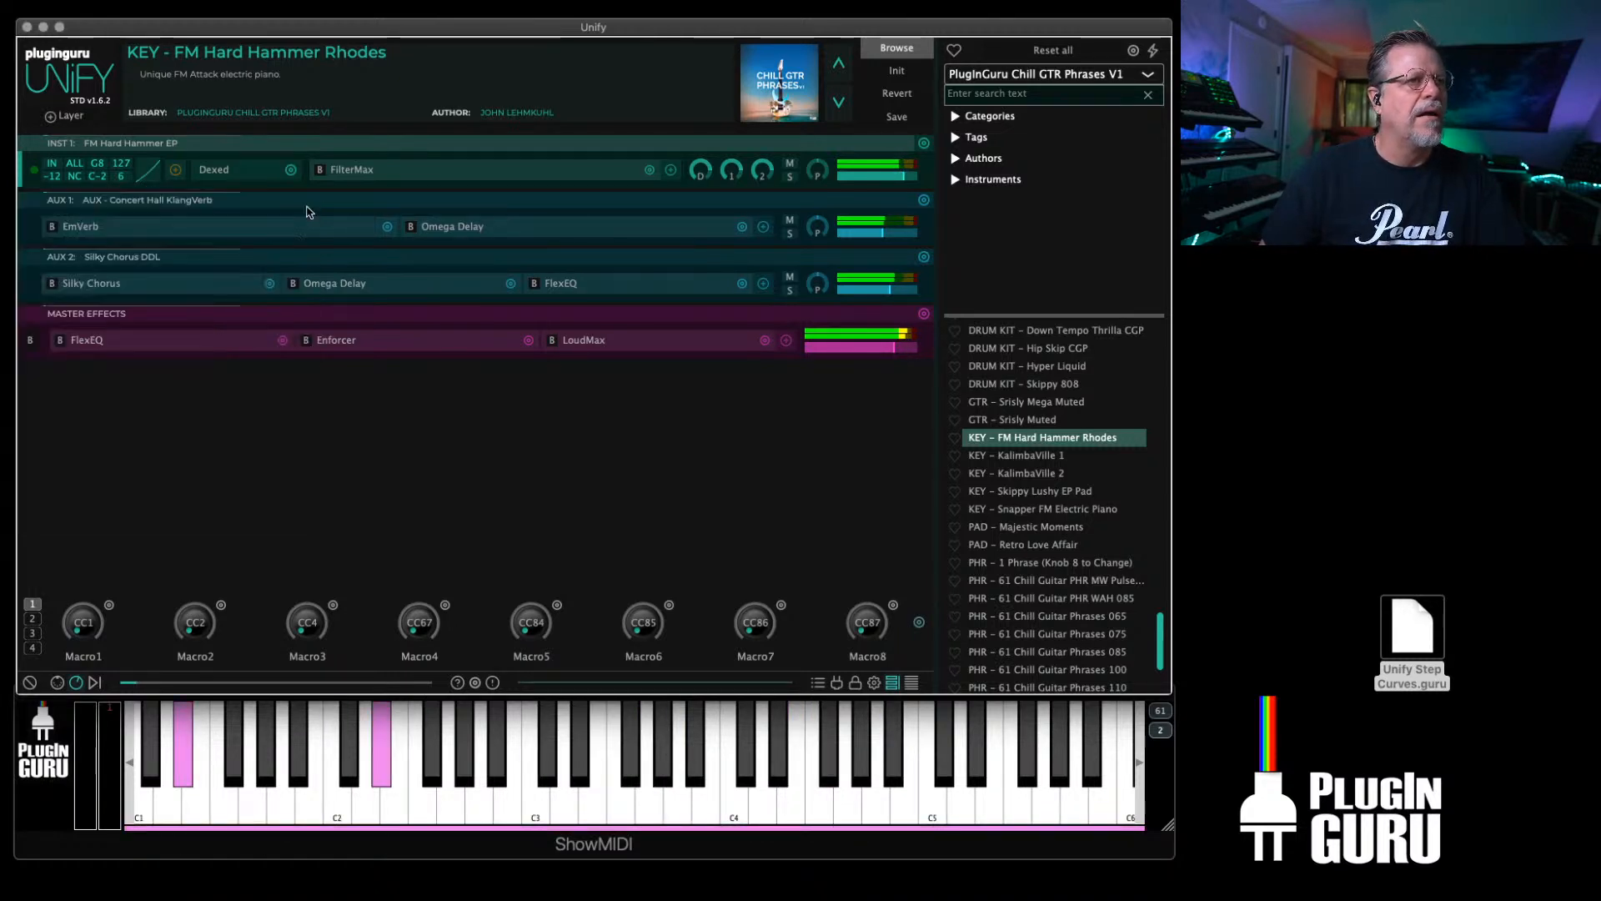
Step: Duplicate the FM Hard Hammer EP layer and try to load a cartridge in the INST 2 copy's Dexed
{"action": "left_click", "coordinate": [921, 144]}
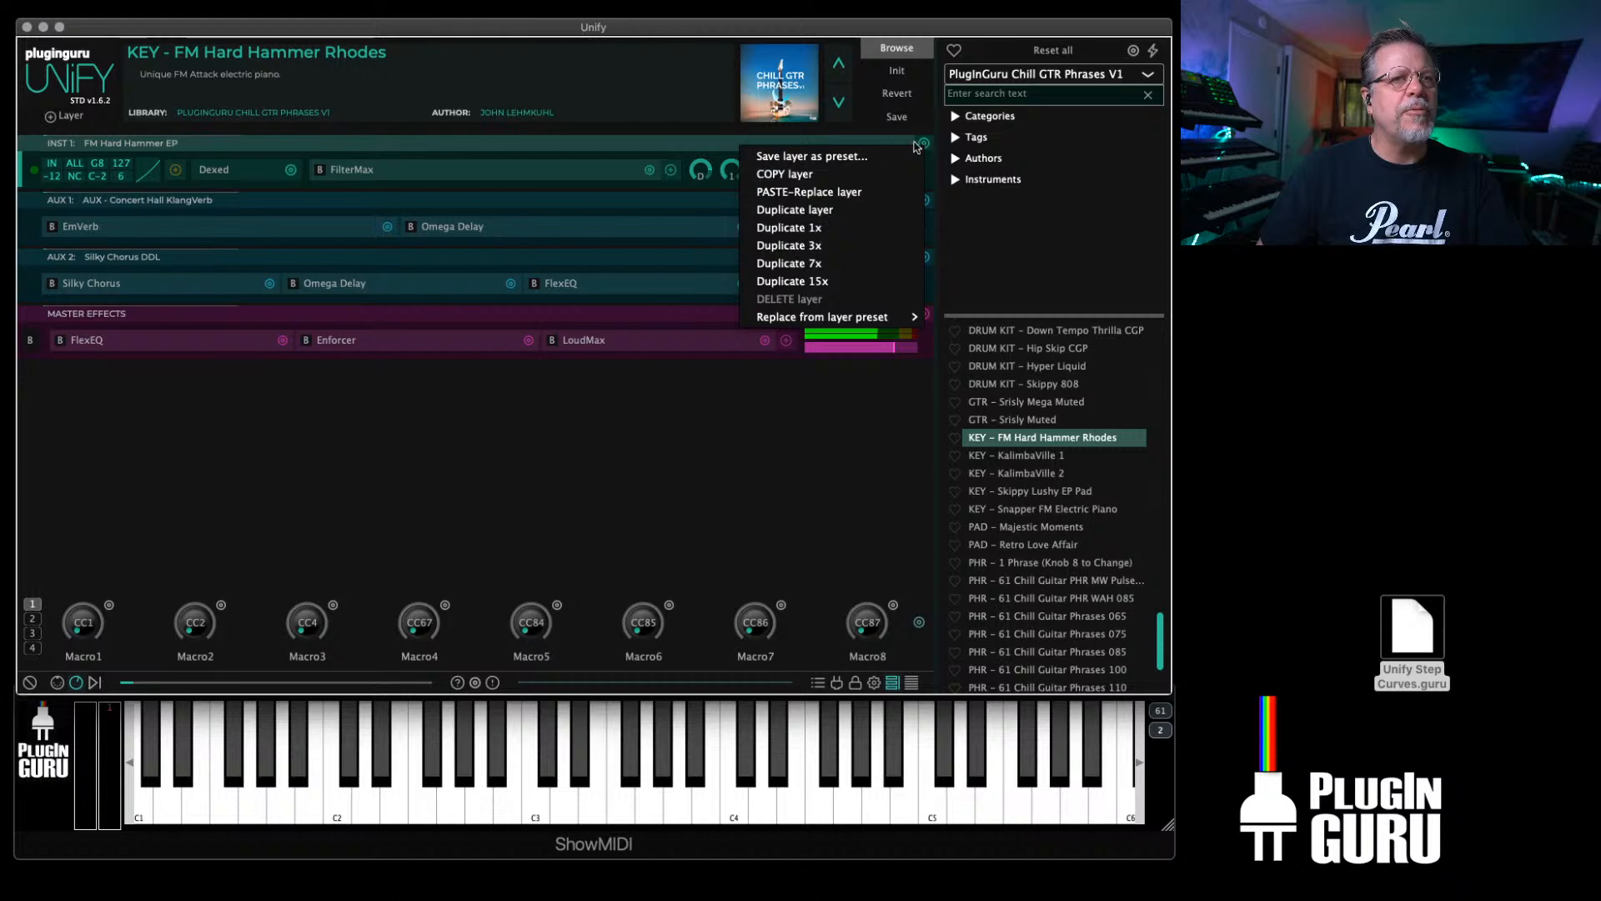
{"action": "left_click", "coordinate": [805, 209]}
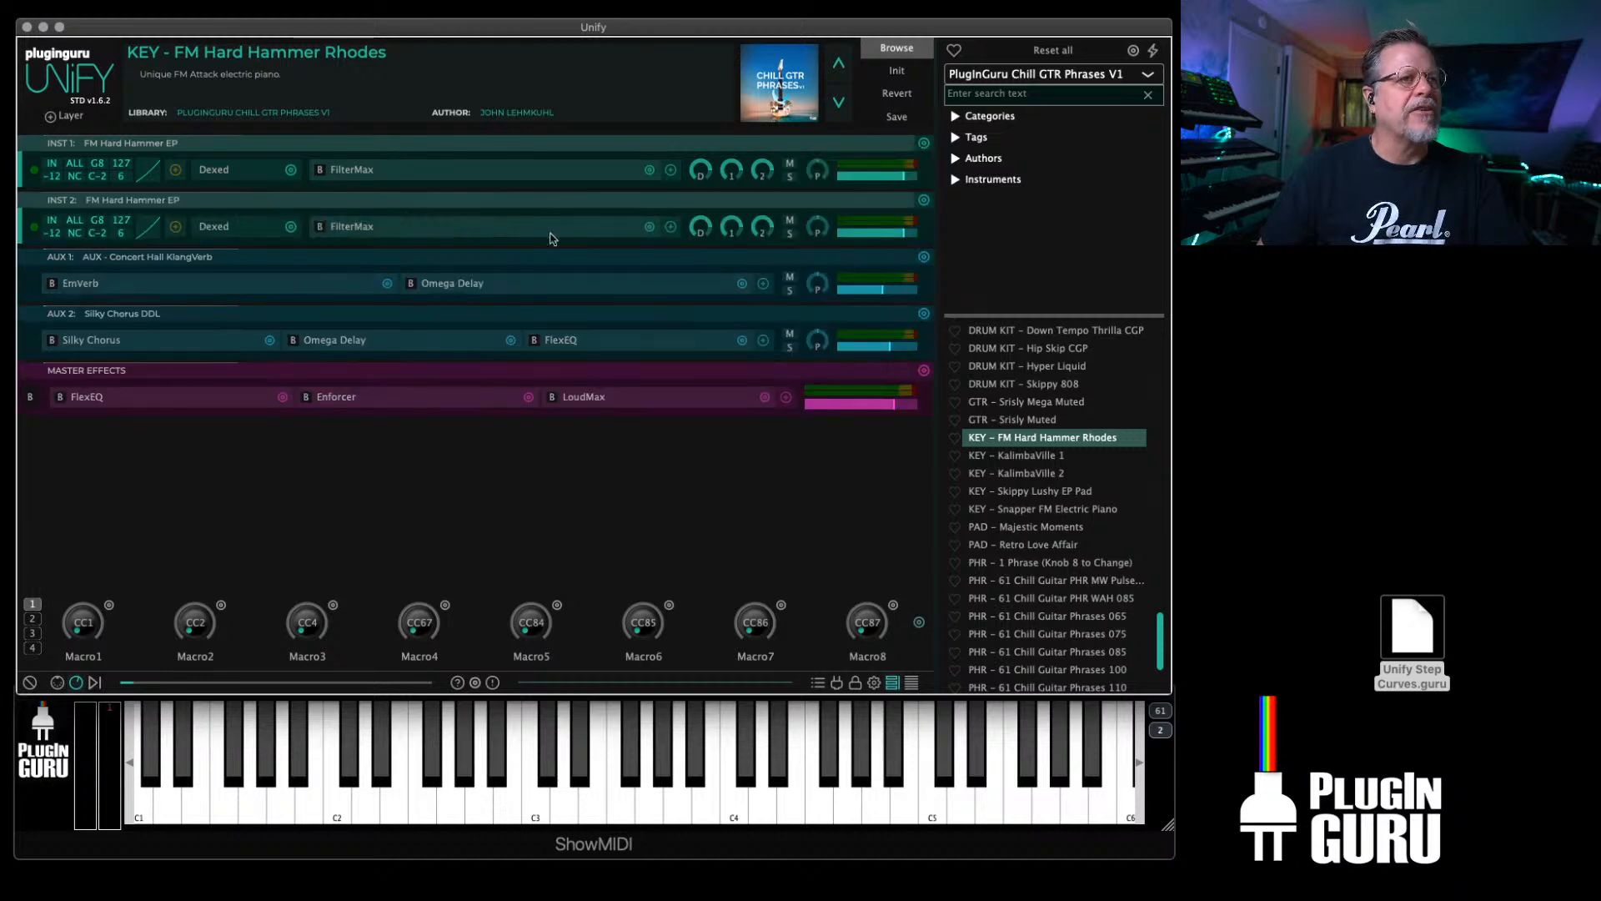
{"action": "left_click", "coordinate": [214, 229]}
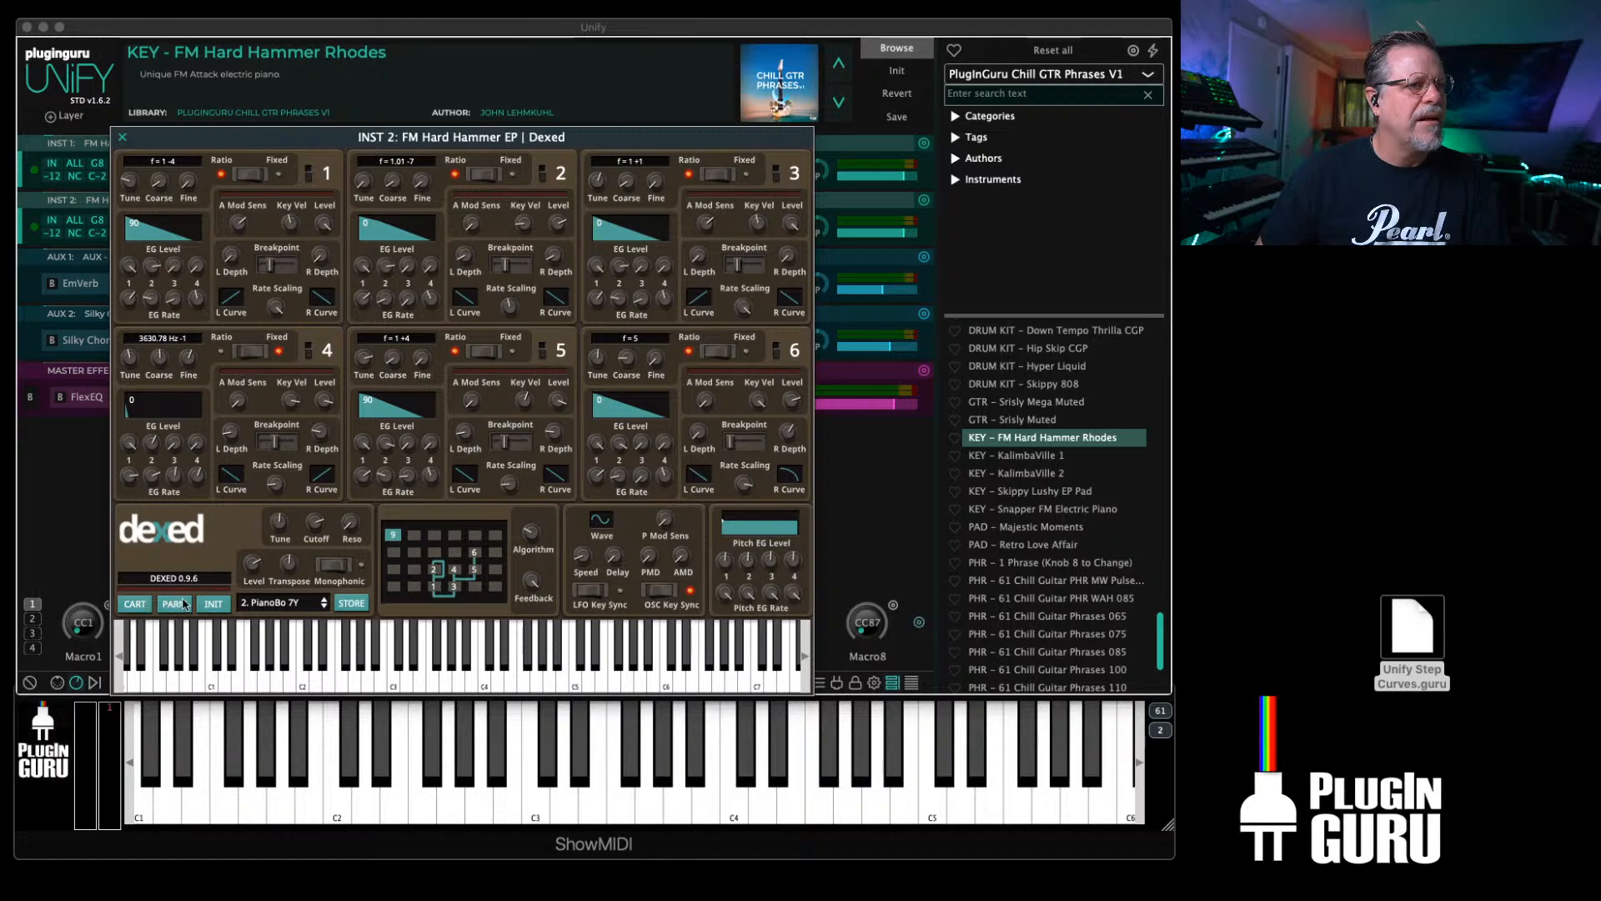
{"action": "left_click", "coordinate": [136, 606]}
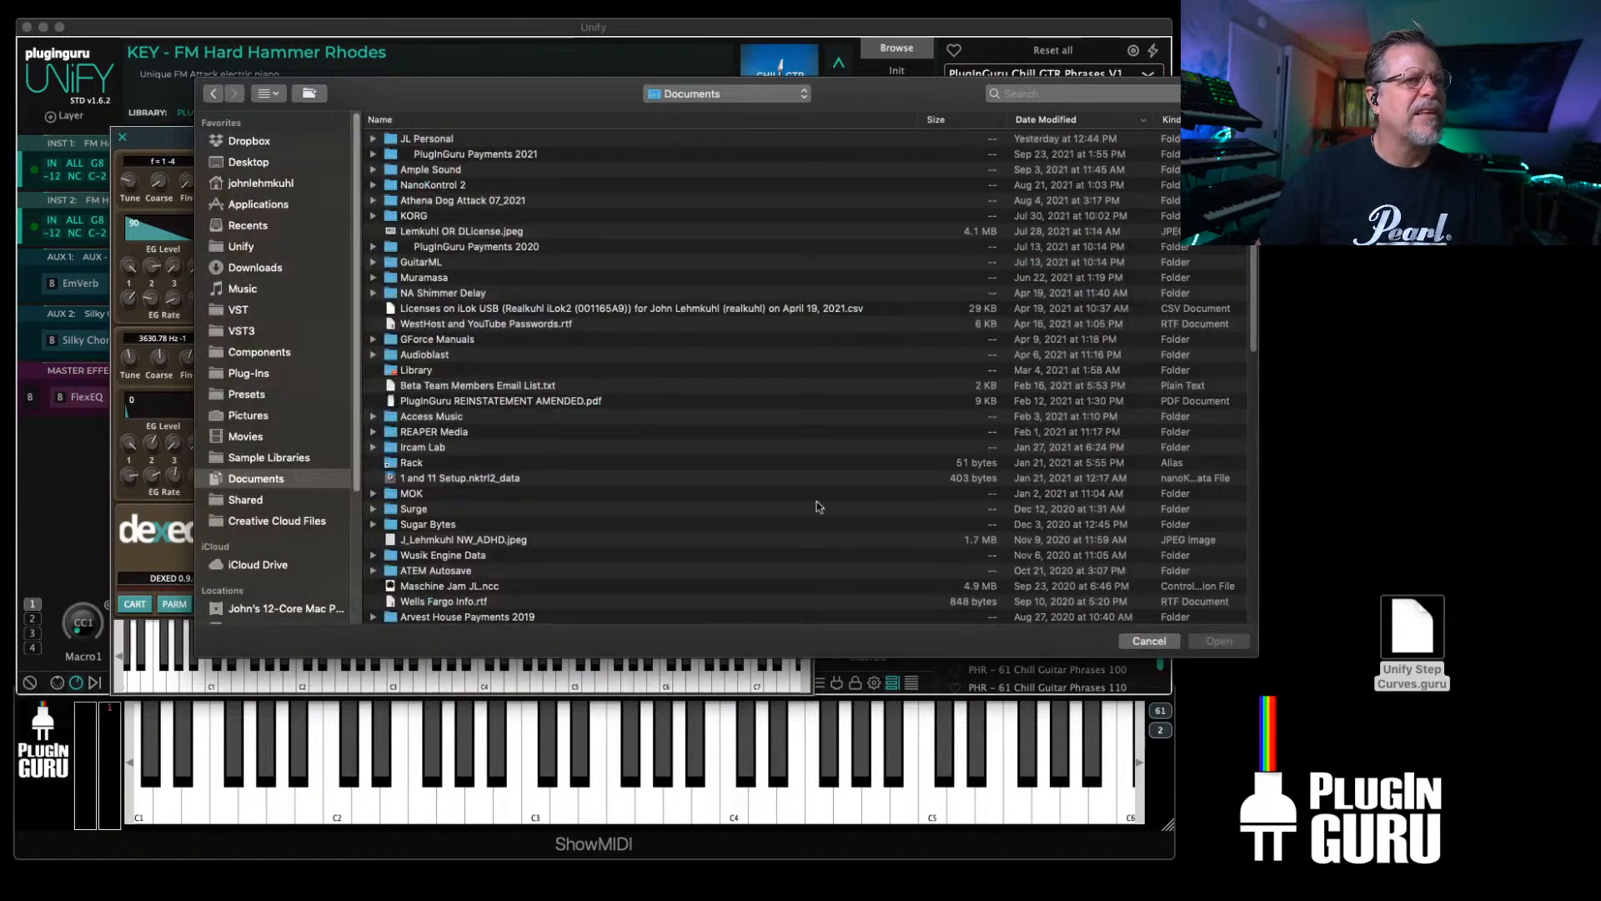
{"action": "left_click", "coordinate": [1149, 642]}
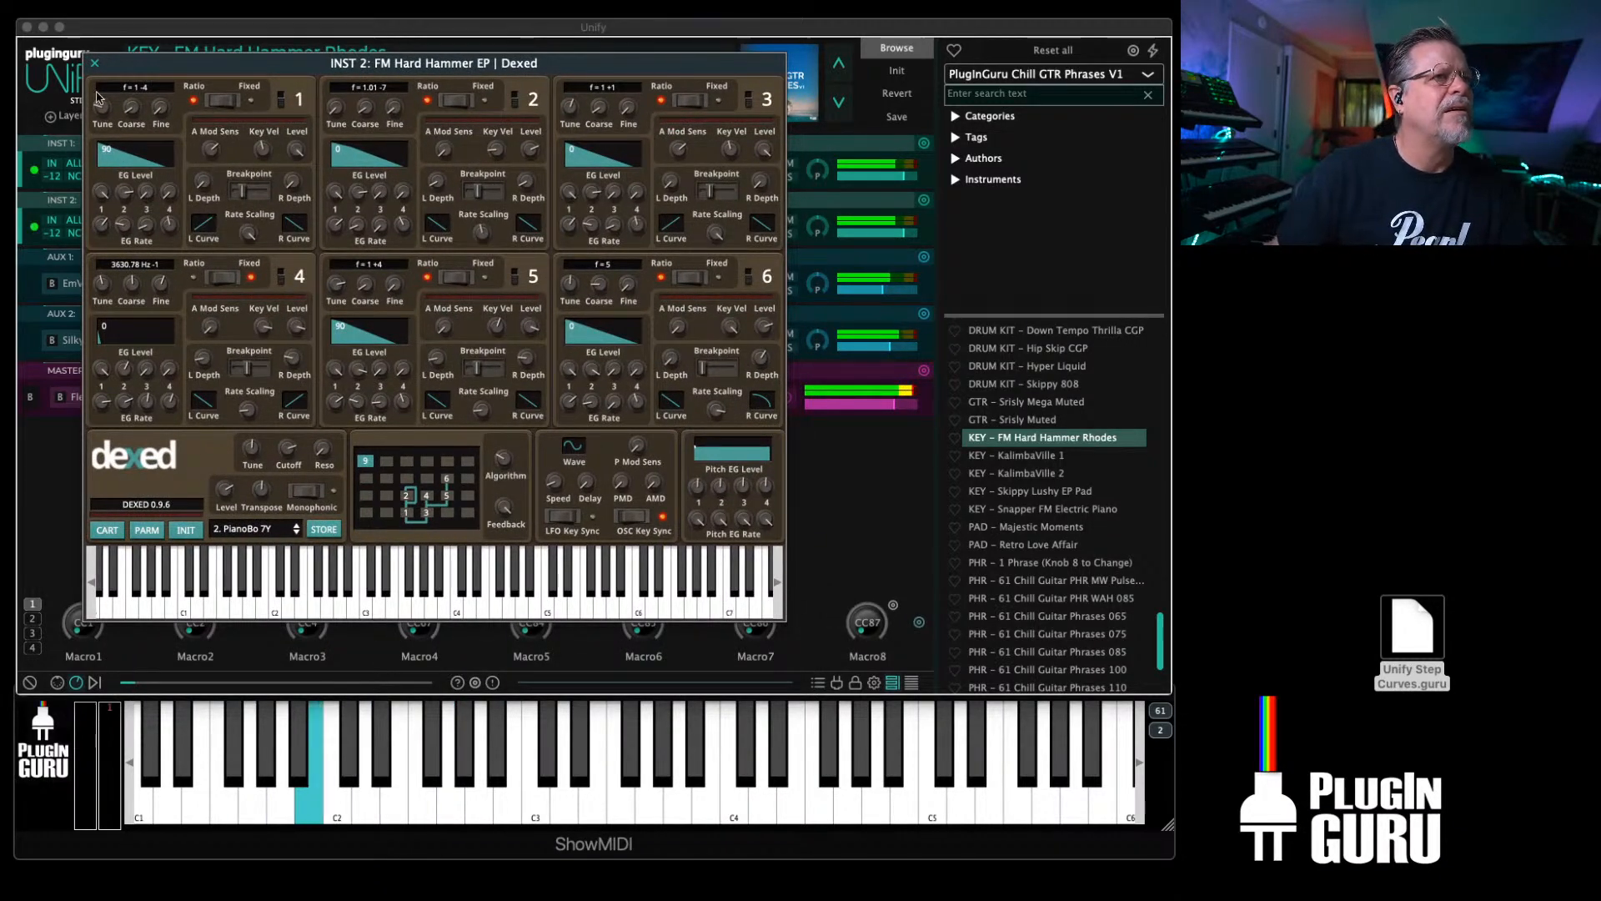
{"action": "left_click", "coordinate": [94, 62]}
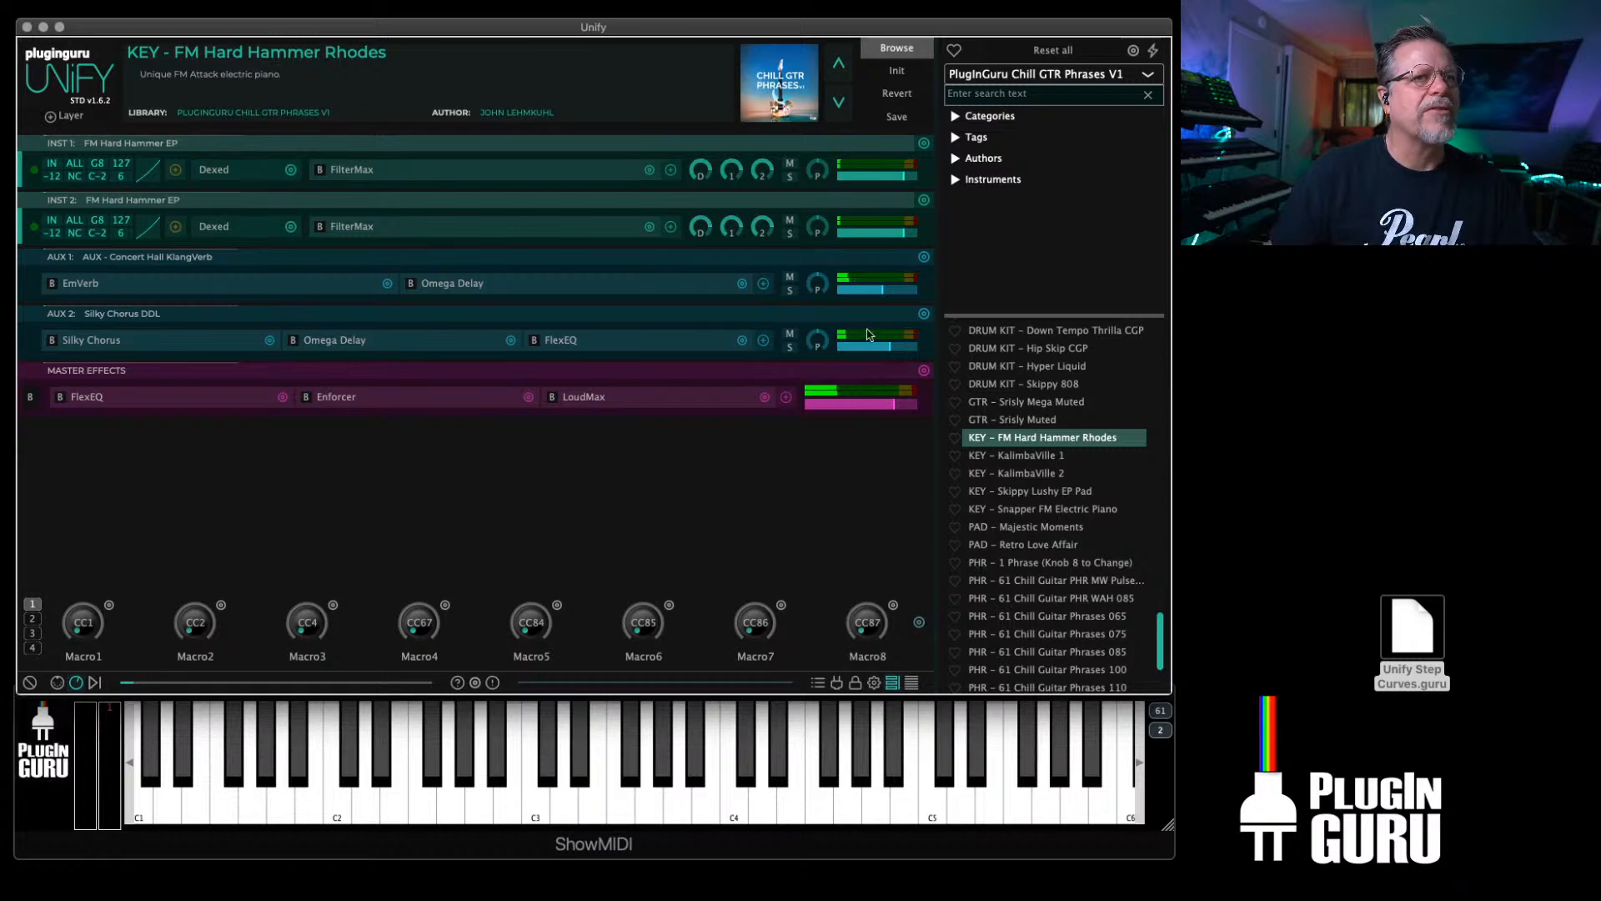
Step: Reopen INST 2's Dexed and try once more to load a sound file, cancelling the file selection
{"action": "left_click", "coordinate": [213, 226]}
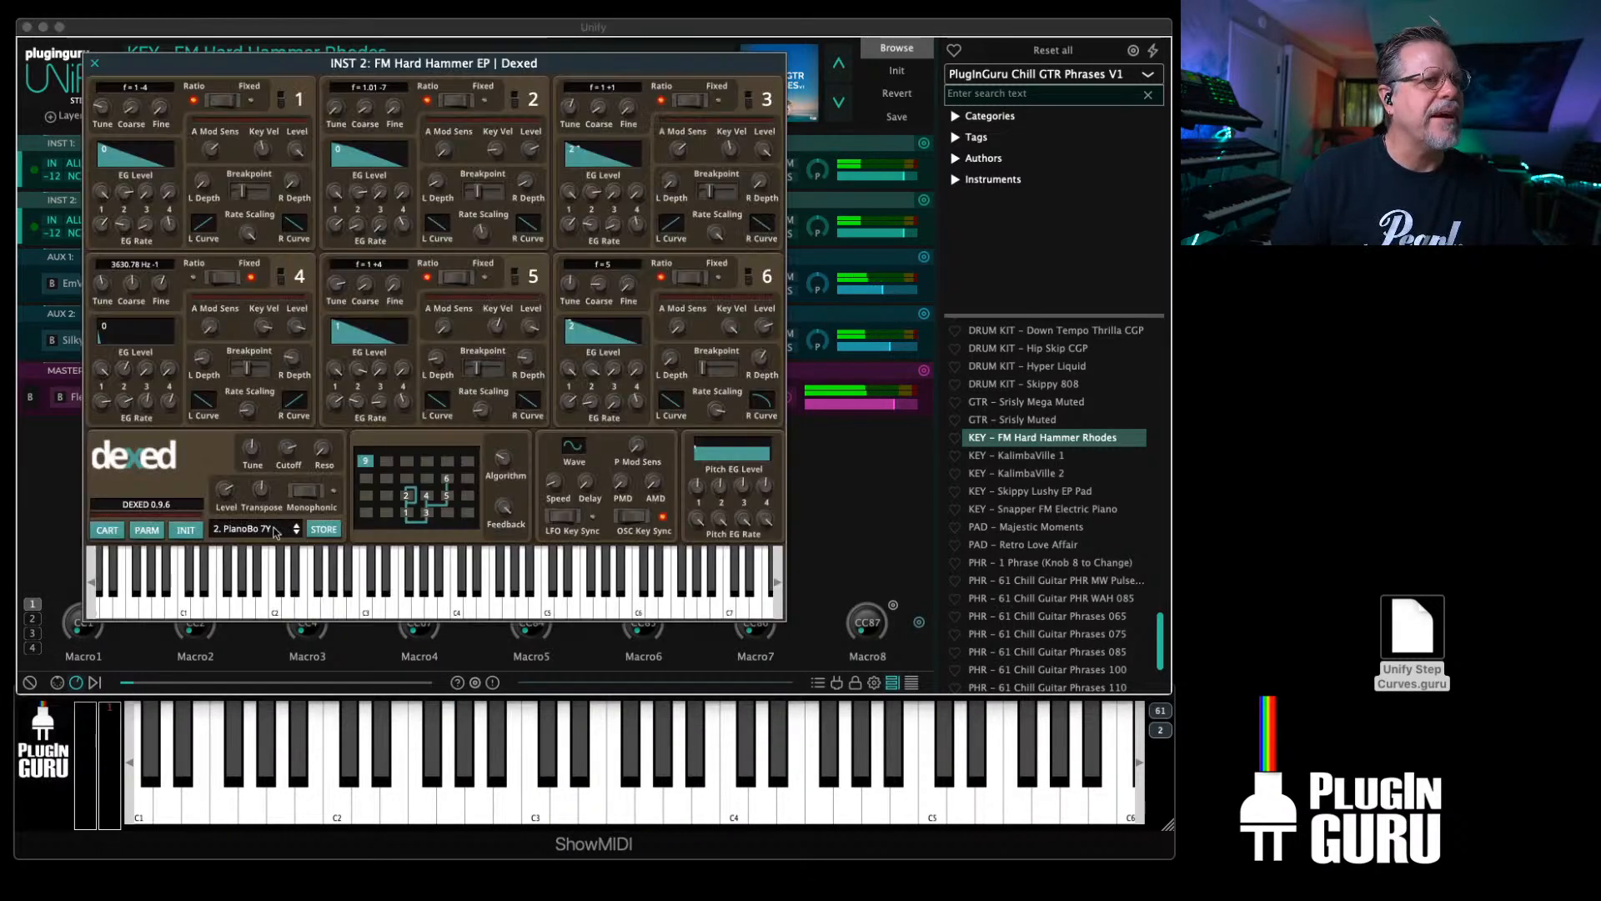
{"action": "left_click", "coordinate": [147, 530]}
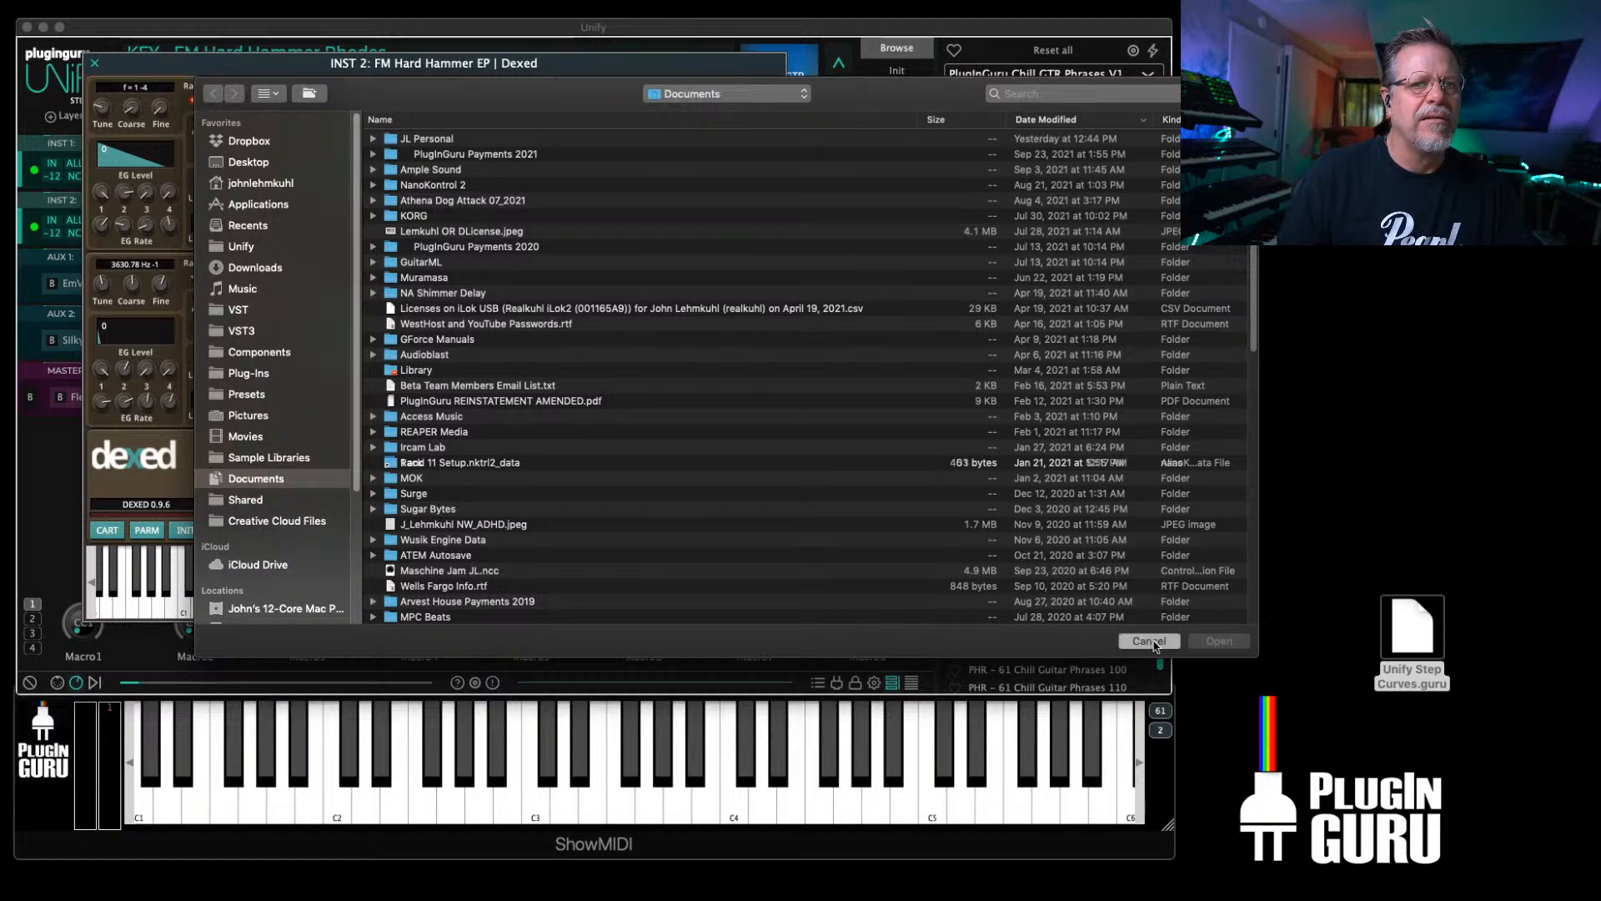
{"action": "left_click", "coordinate": [1151, 641]}
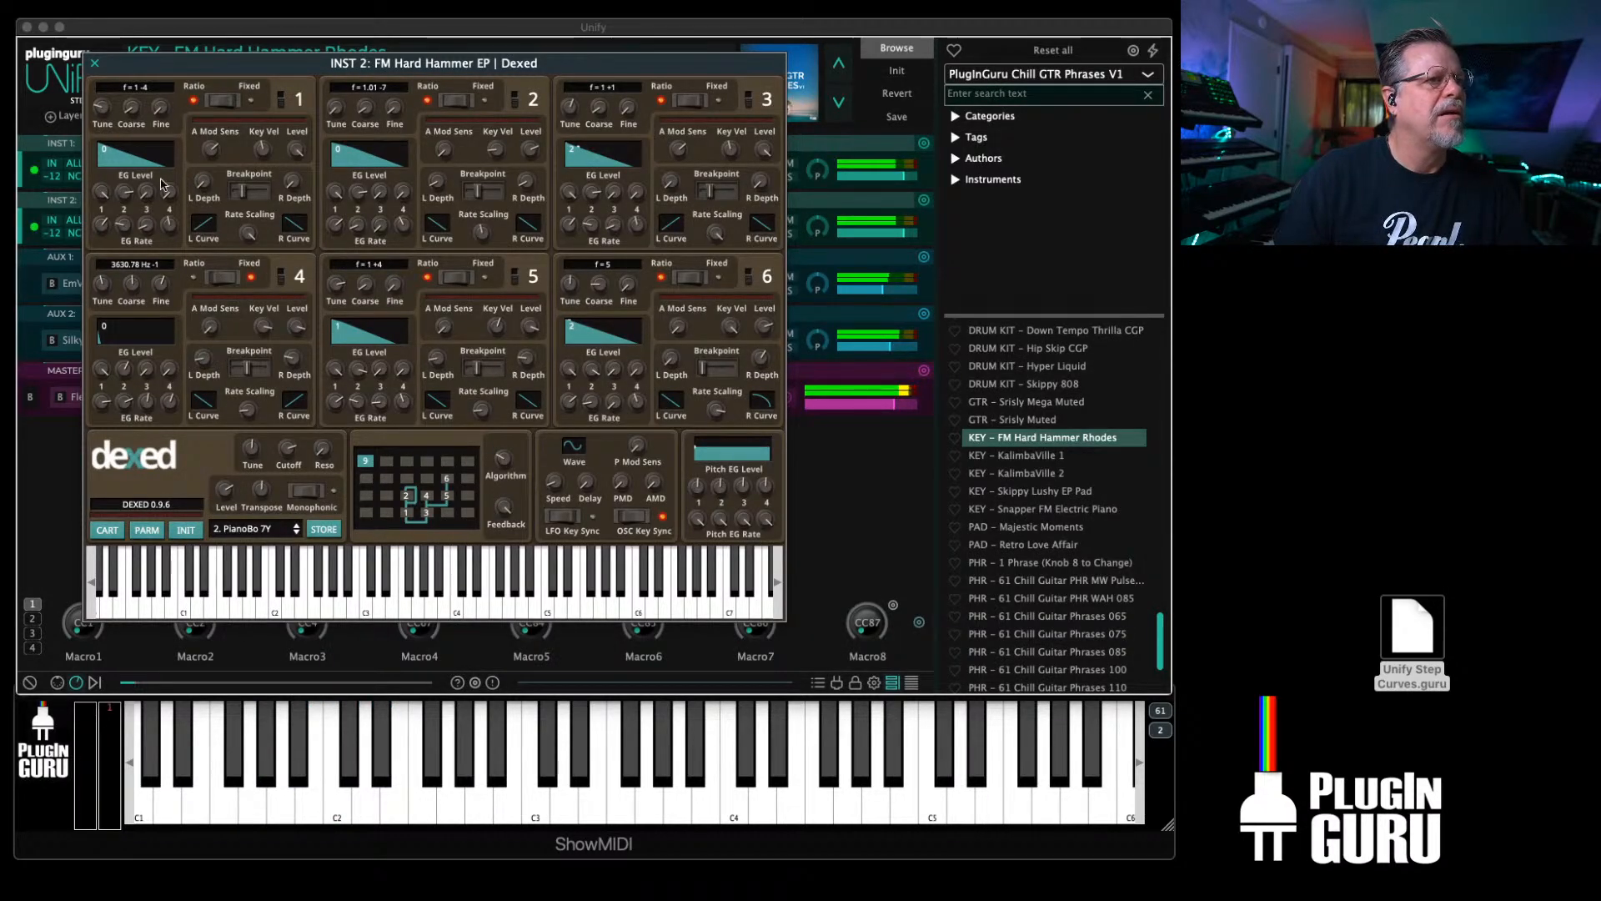
{"action": "left_click", "coordinate": [96, 64]}
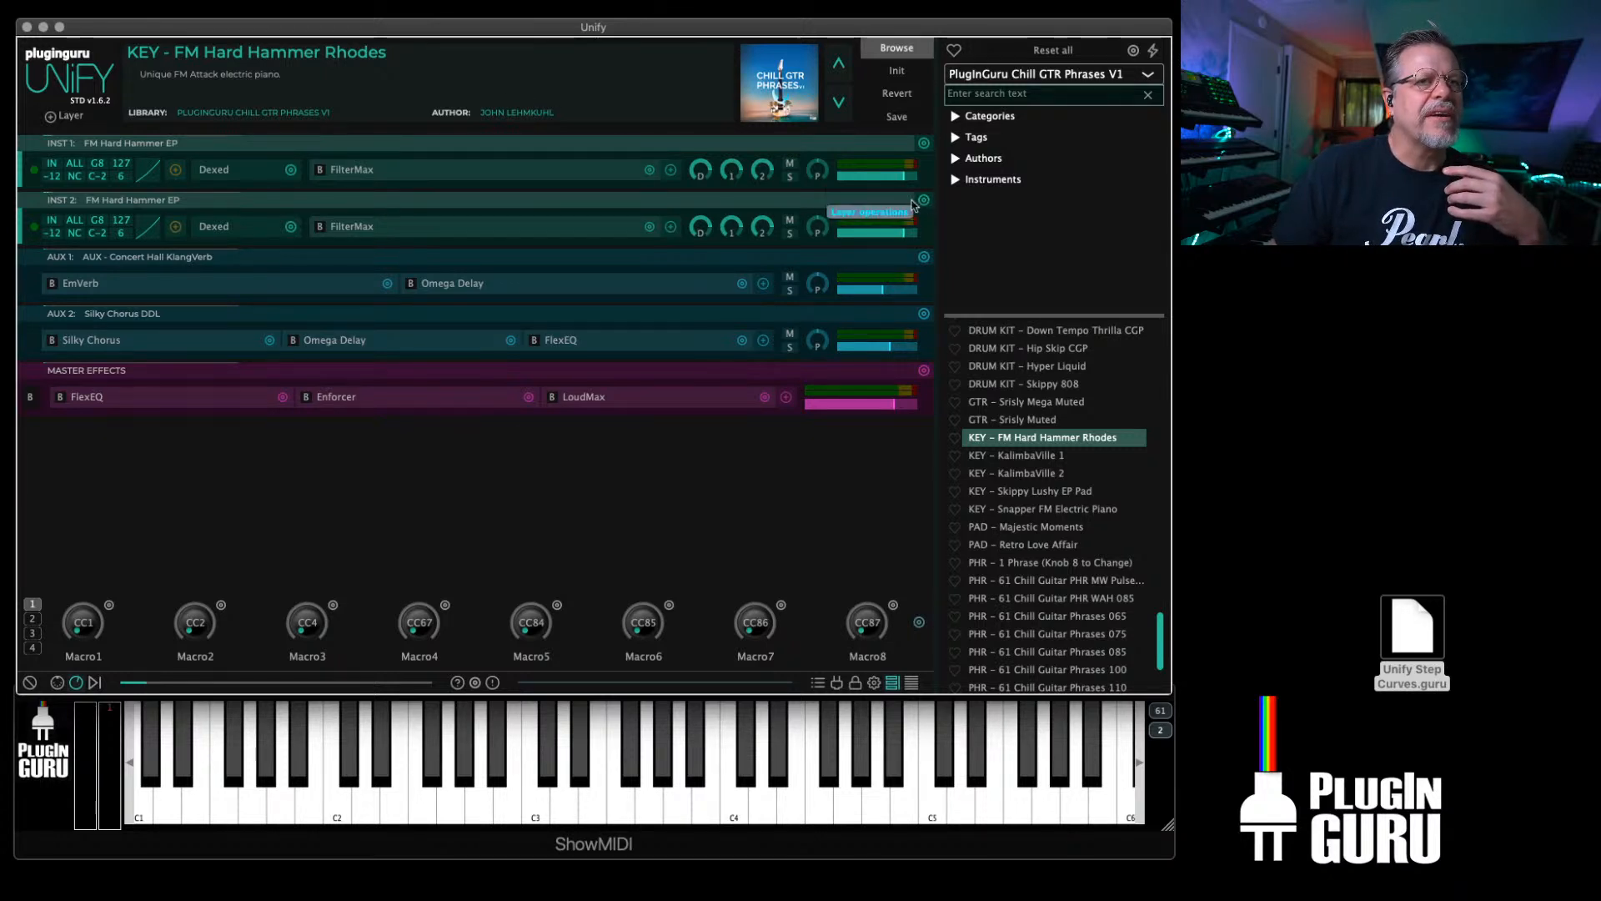
Step: Swap INST 2's instrument for a fresh Dexed and inspect its Cartridges folder on disk from the cartridge browser
{"action": "left_click", "coordinate": [286, 230]}
{"action": "mouse_move", "coordinate": [467, 237]}
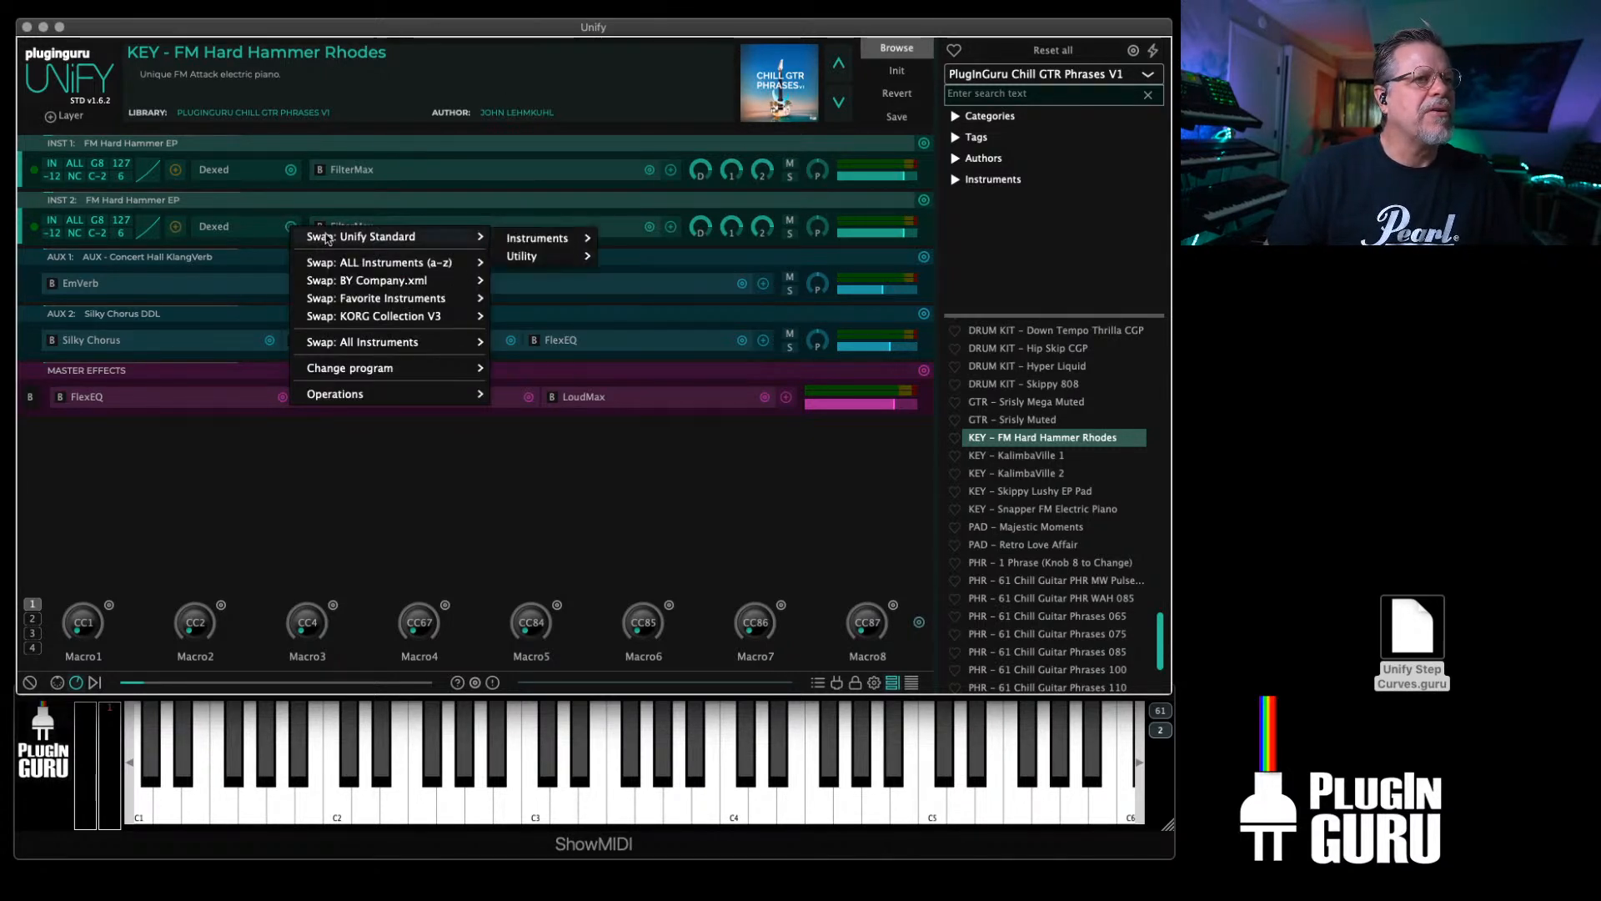
{"action": "mouse_move", "coordinate": [542, 240]}
{"action": "left_click", "coordinate": [640, 275]}
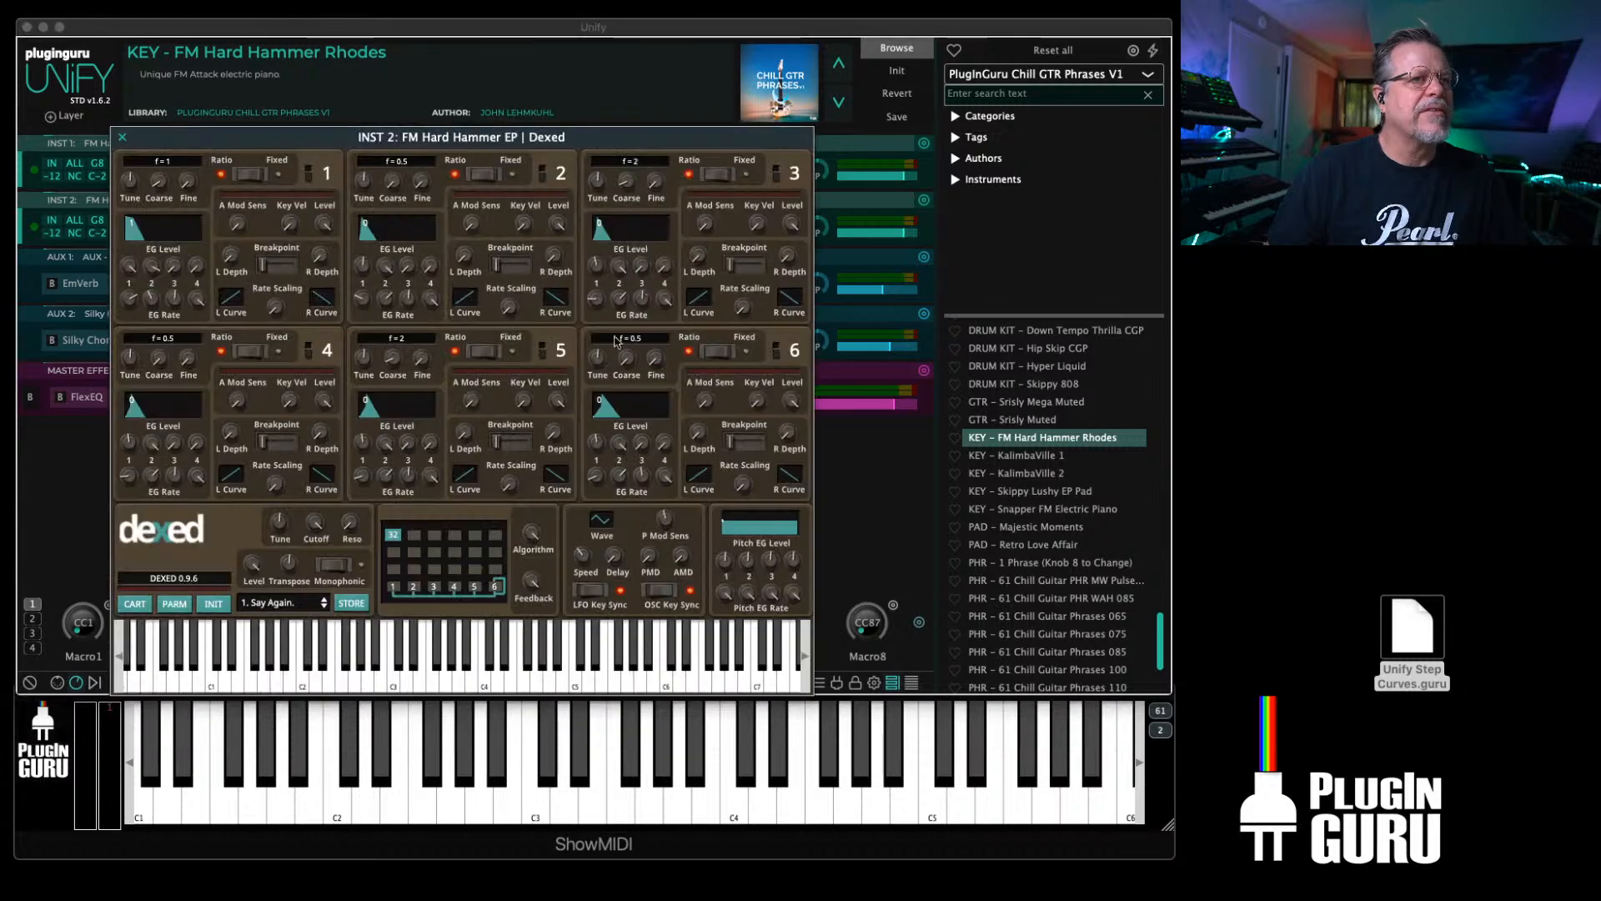
{"action": "left_click", "coordinate": [138, 604]}
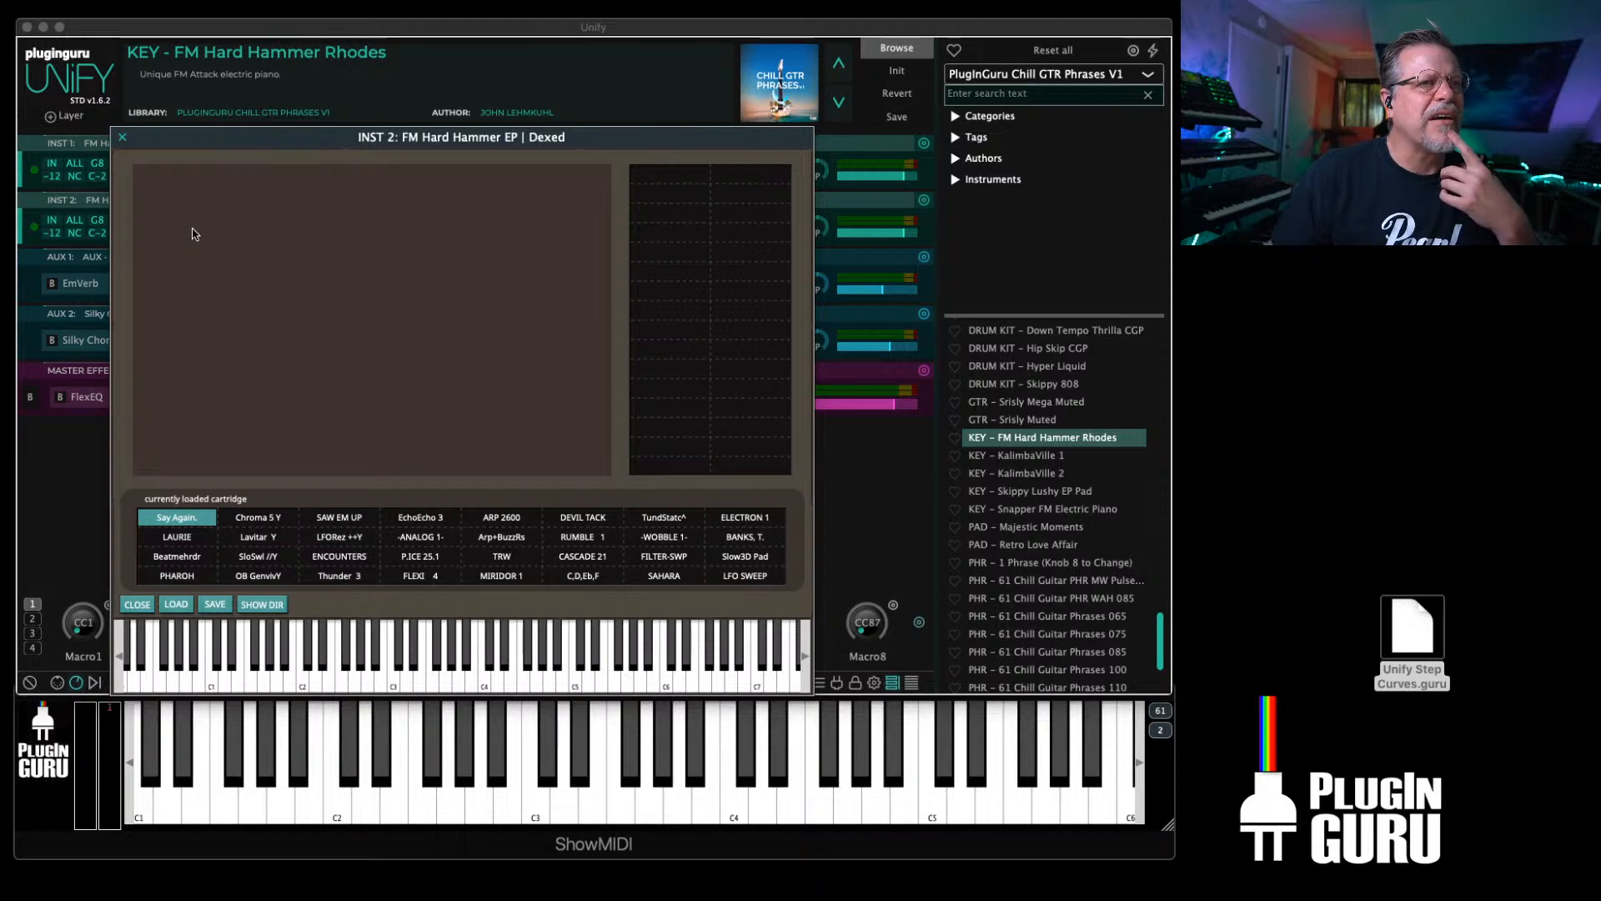
{"action": "left_click", "coordinate": [269, 605]}
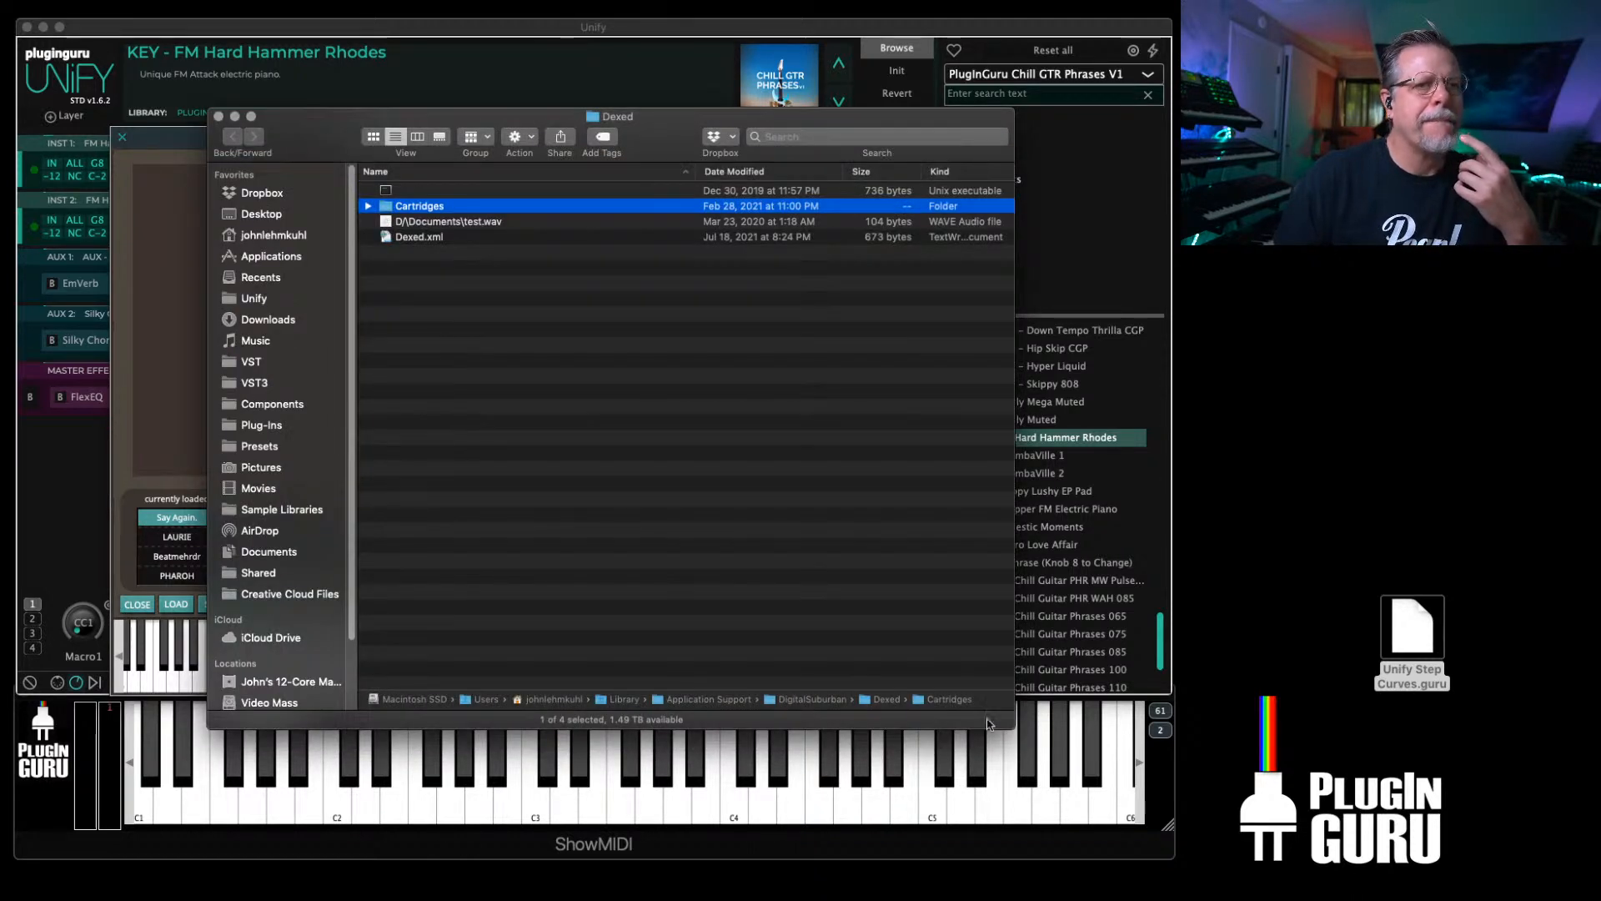
{"action": "left_click", "coordinate": [219, 117]}
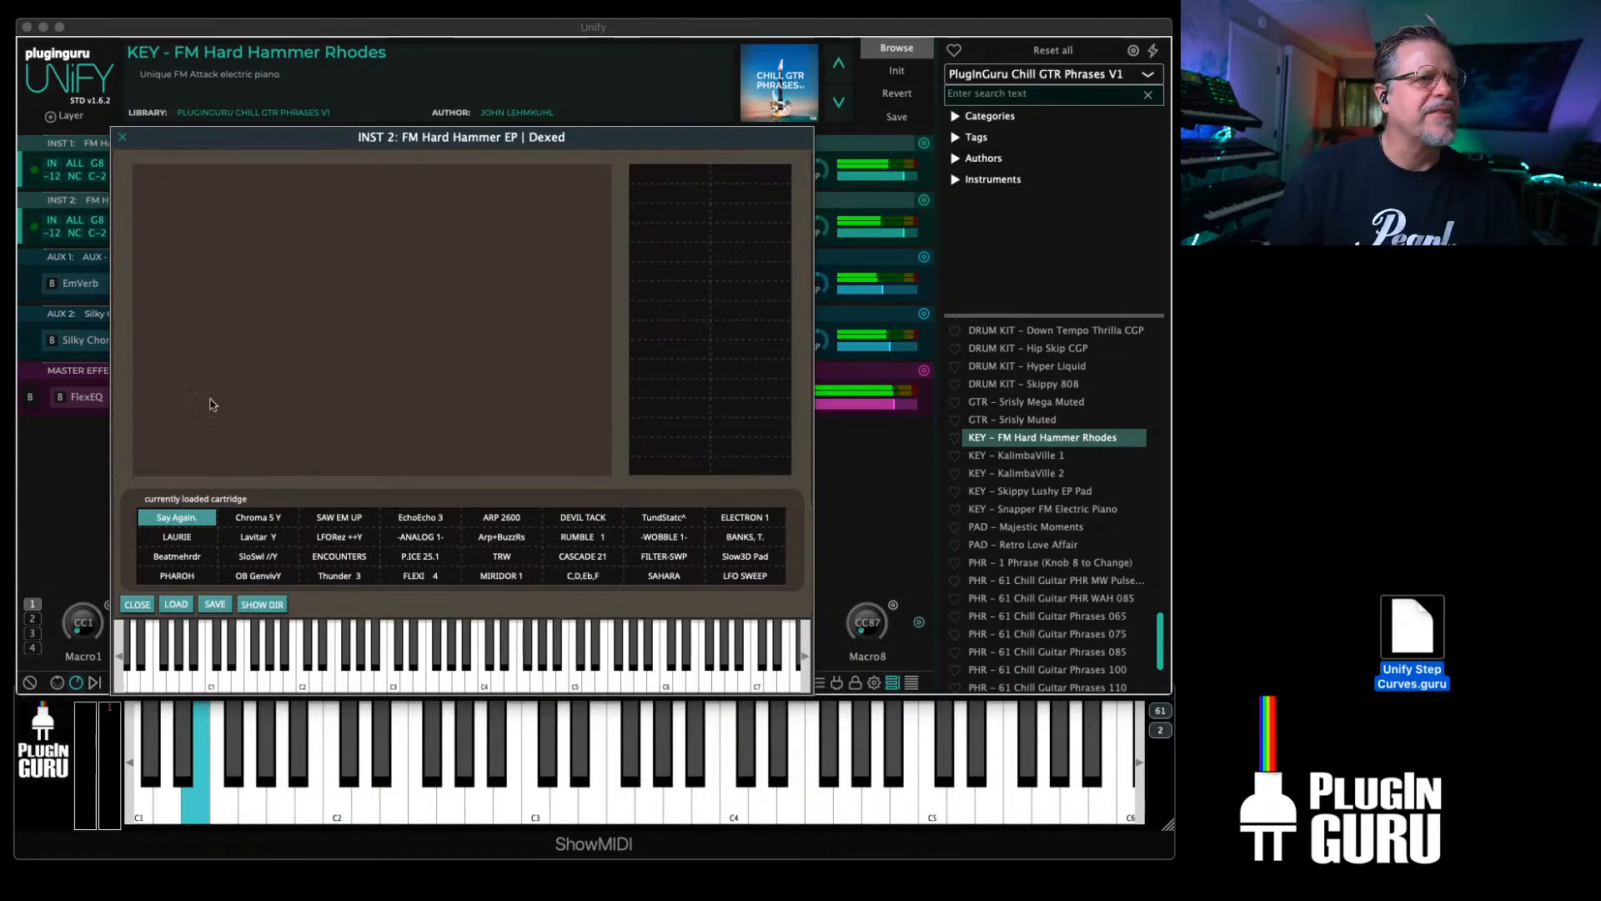
Step: Reopen INST 2's Dexed cartridge browser and look through the folders inside DX7_AllTheWeb
{"action": "left_click", "coordinate": [123, 138]}
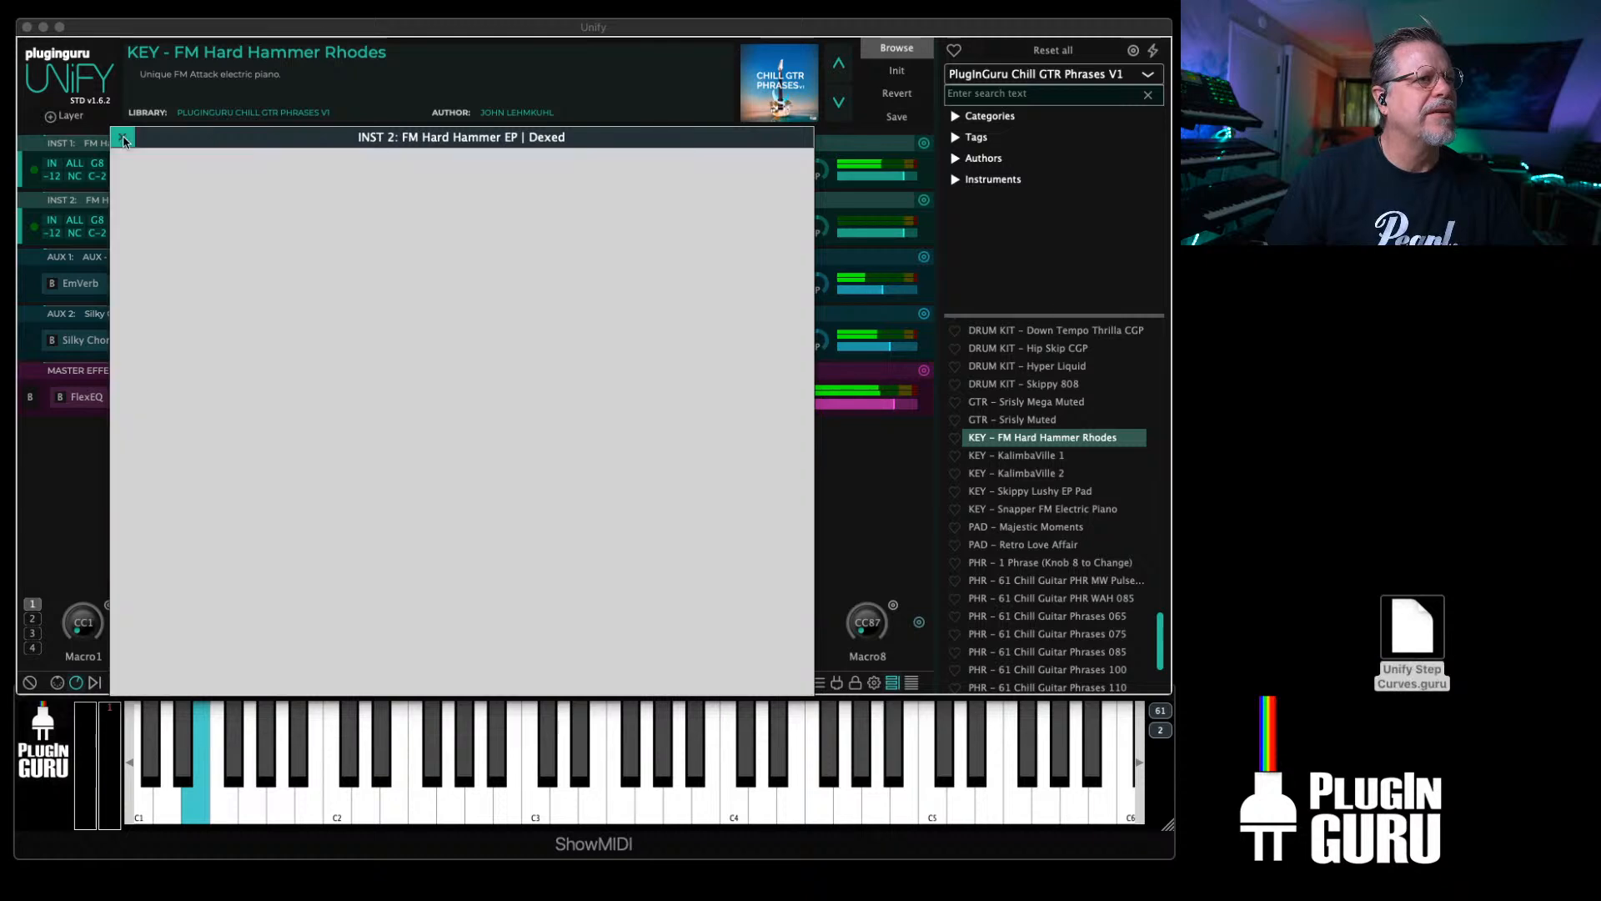
{"action": "left_click", "coordinate": [210, 229]}
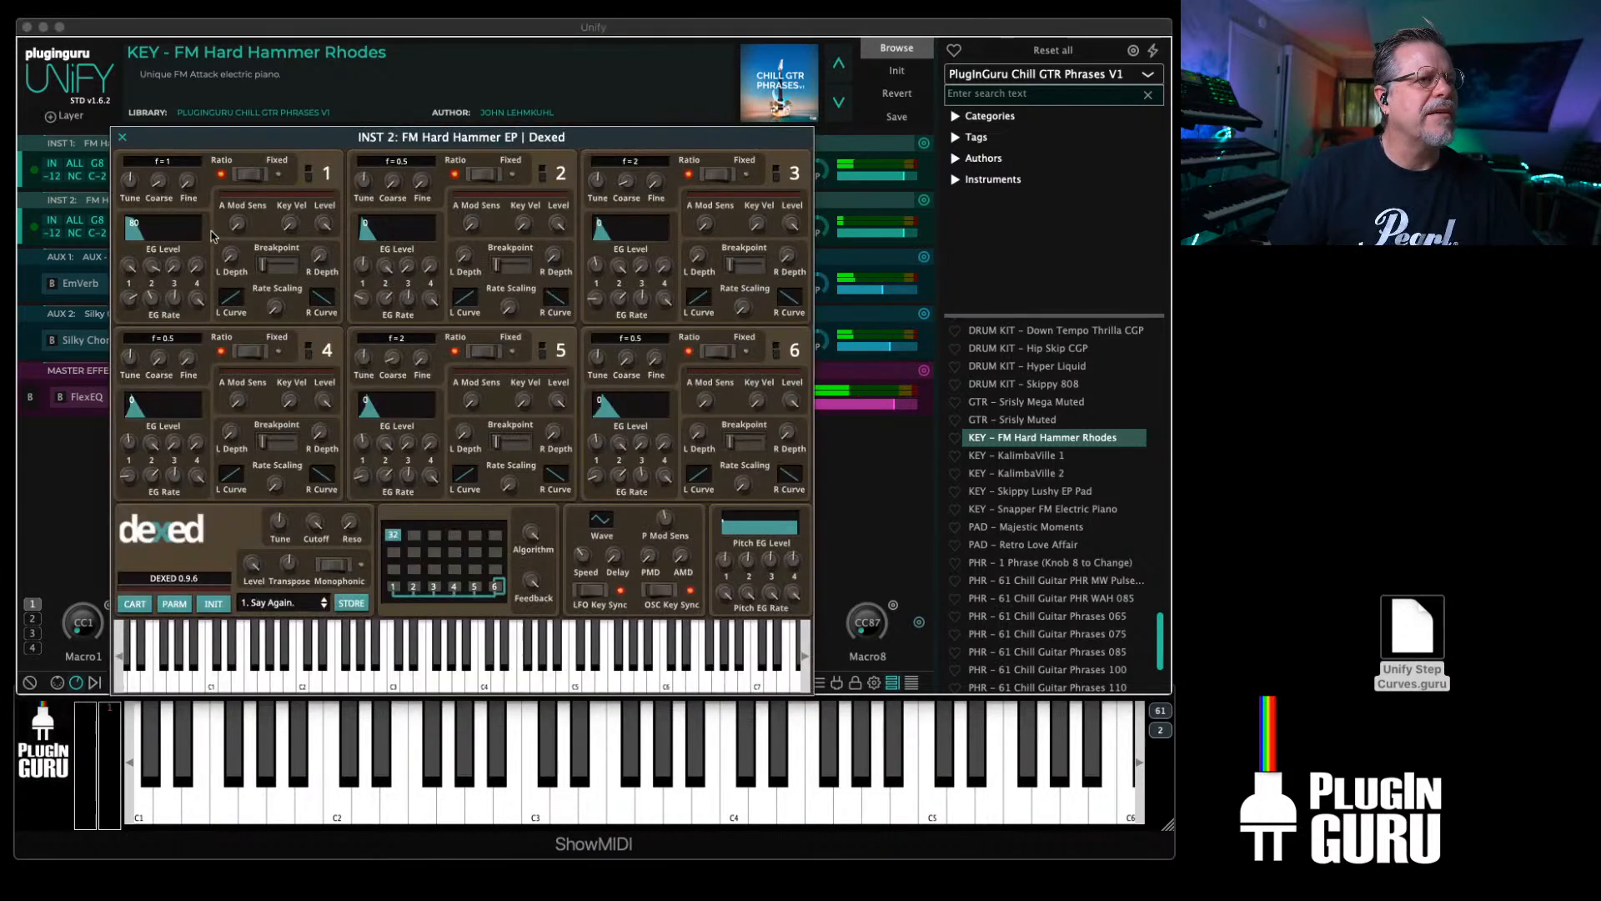
{"action": "left_click", "coordinate": [133, 604]}
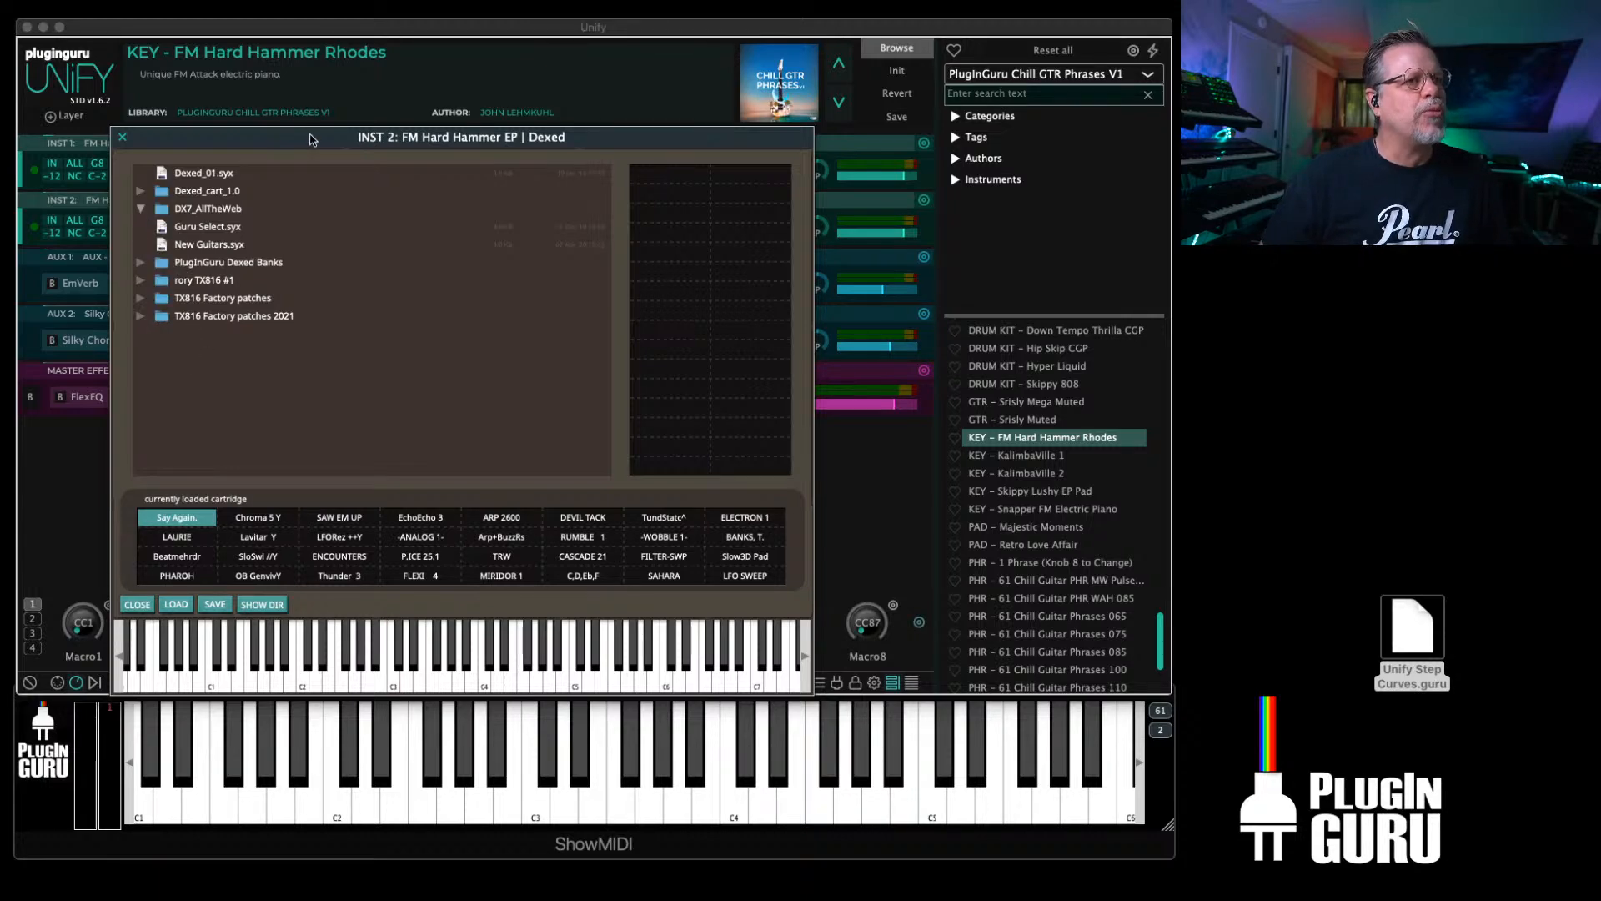
{"action": "left_click_drag", "start_coordinate": [309, 139], "coordinate": [272, 73]}
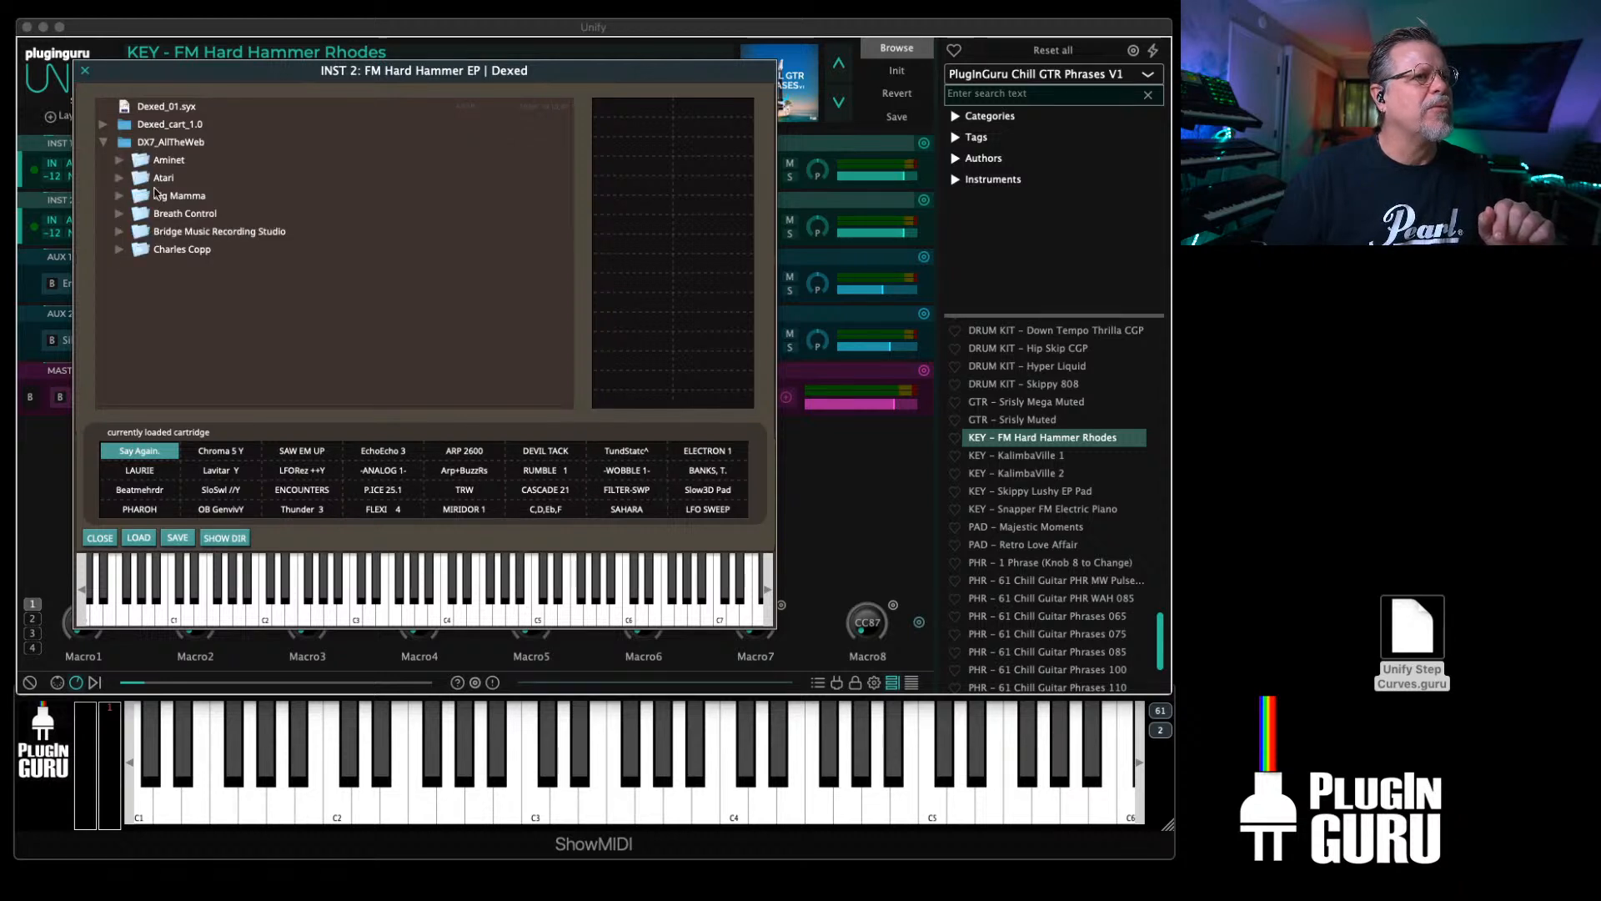
{"action": "left_click", "coordinate": [84, 73]}
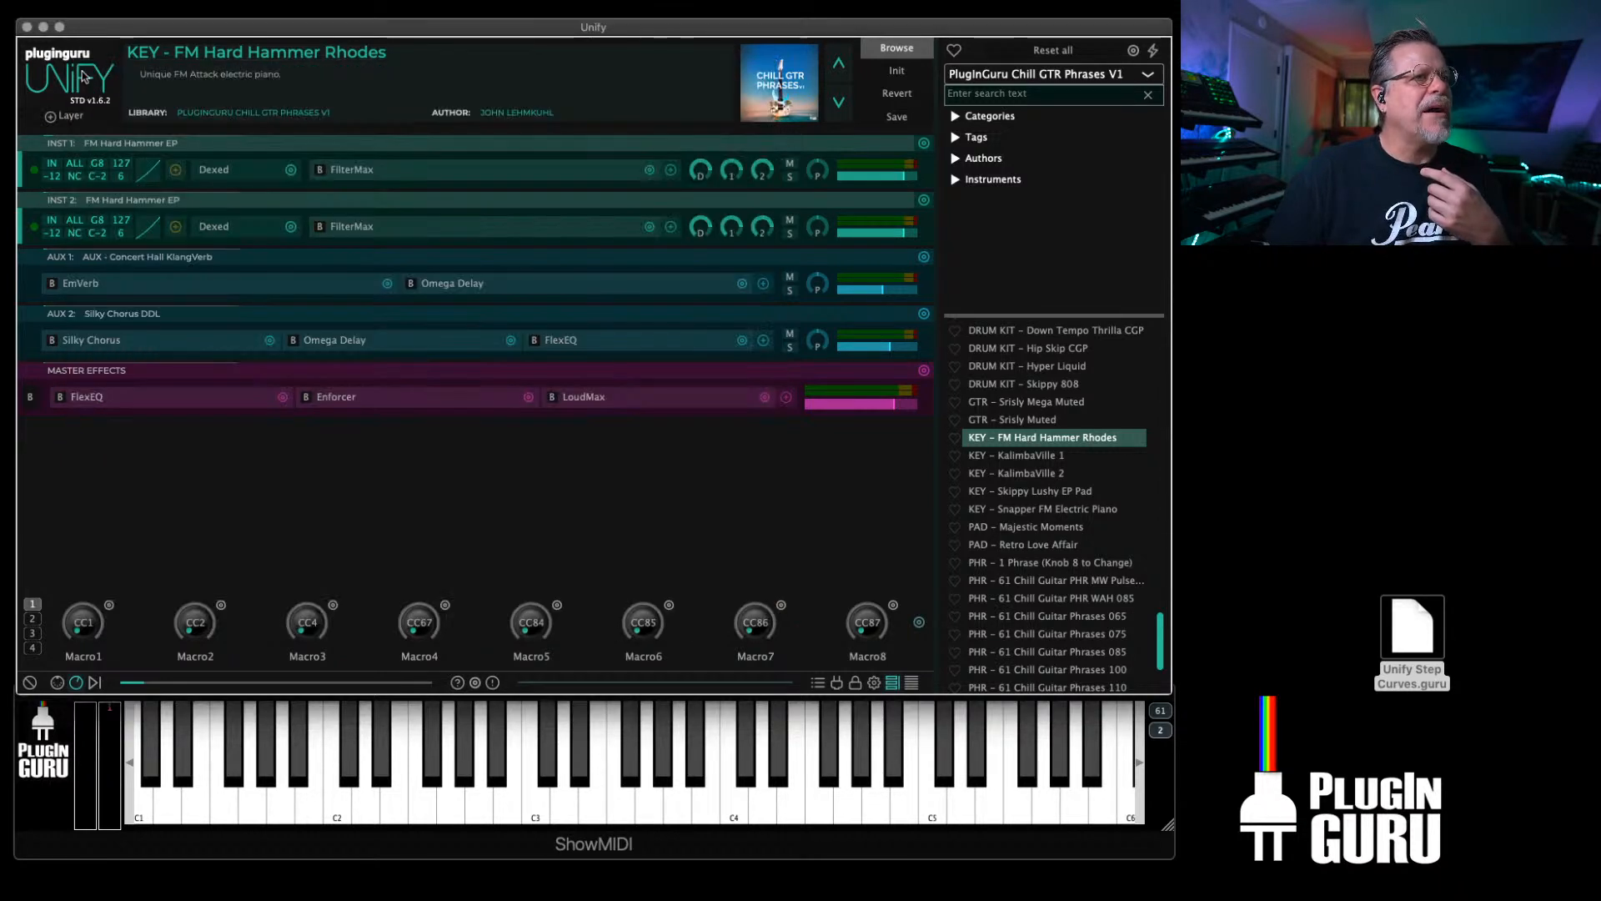
Step: Initialize the patch, swap INST 1's Sine Wave Synth for Dexed, and check its cartridge browser
{"action": "left_click", "coordinate": [902, 73]}
{"action": "left_click", "coordinate": [294, 171]}
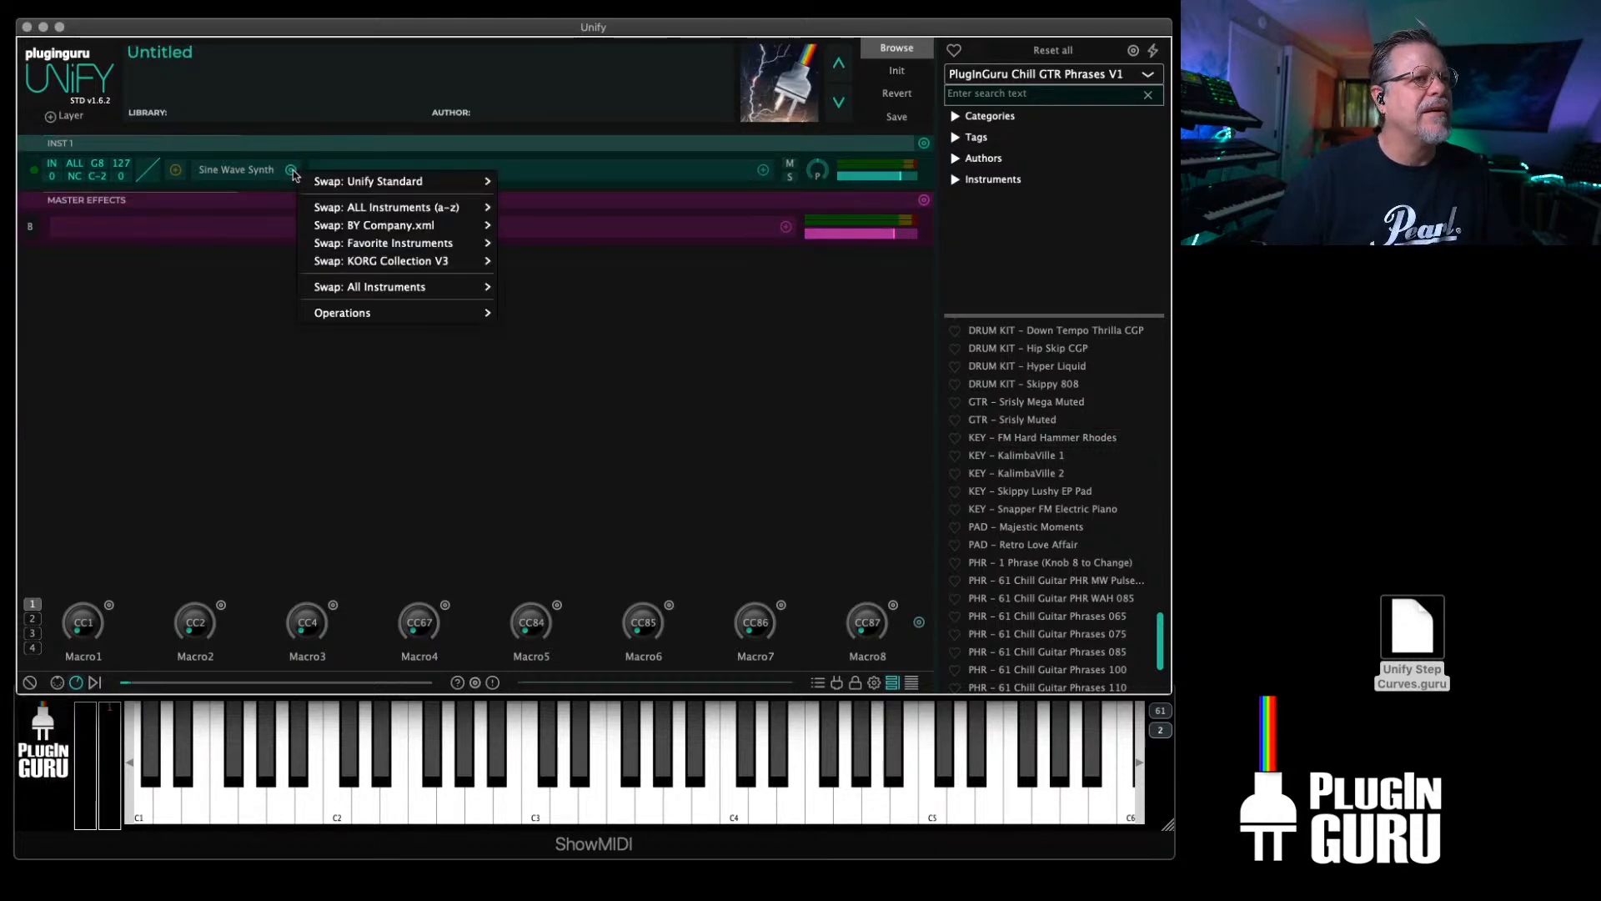
{"action": "mouse_move", "coordinate": [400, 181]}
{"action": "mouse_move", "coordinate": [550, 183]}
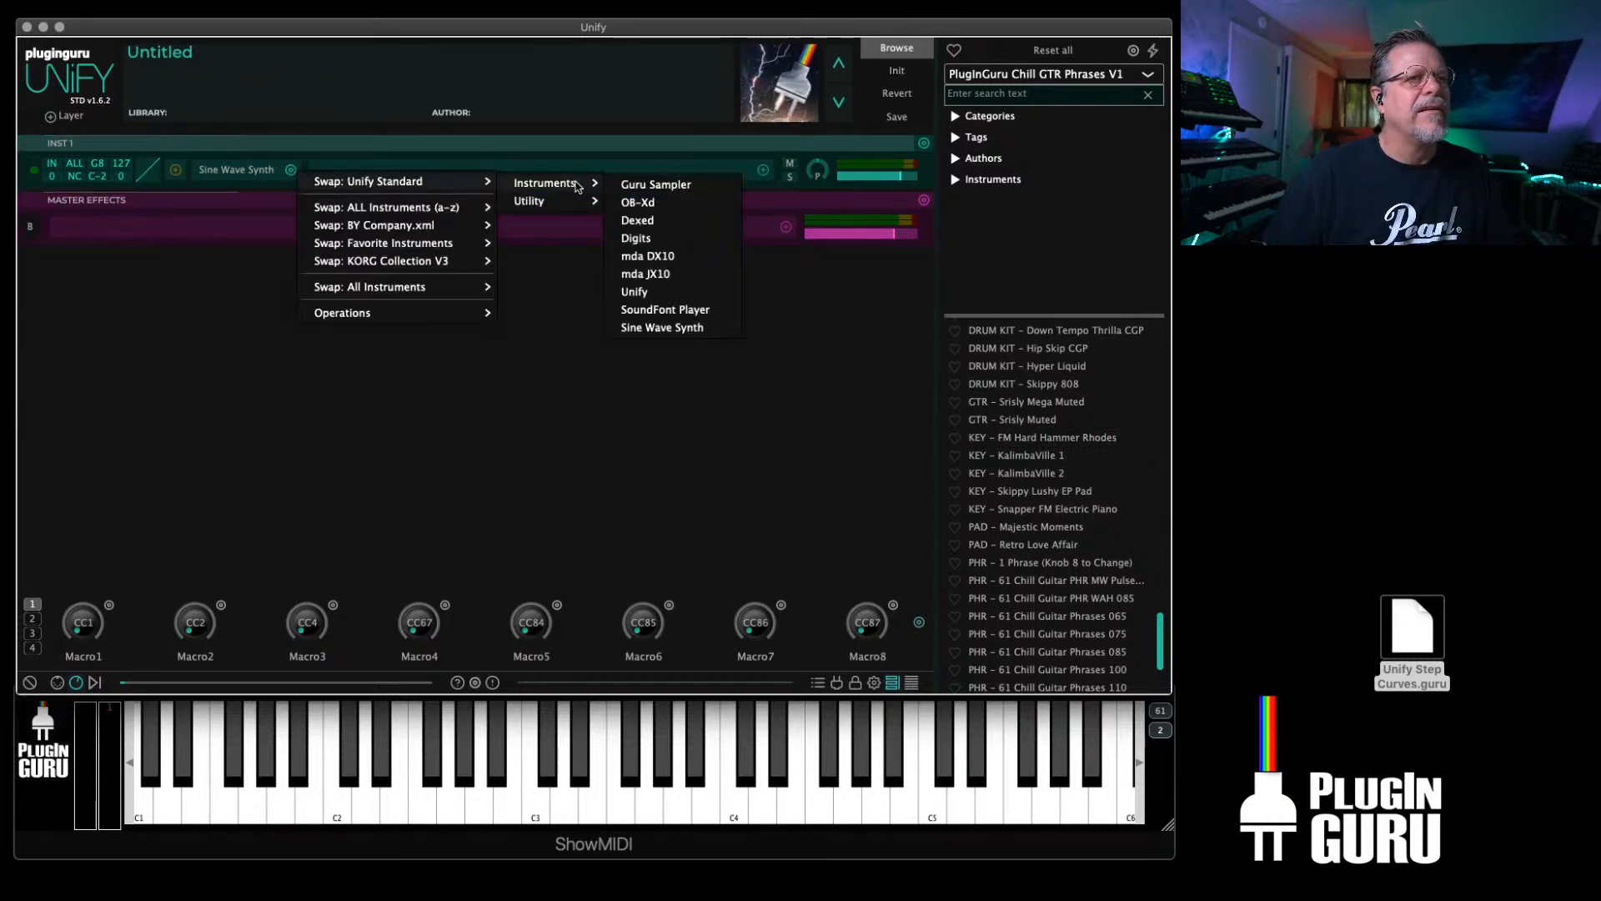
{"action": "left_click", "coordinate": [642, 221]}
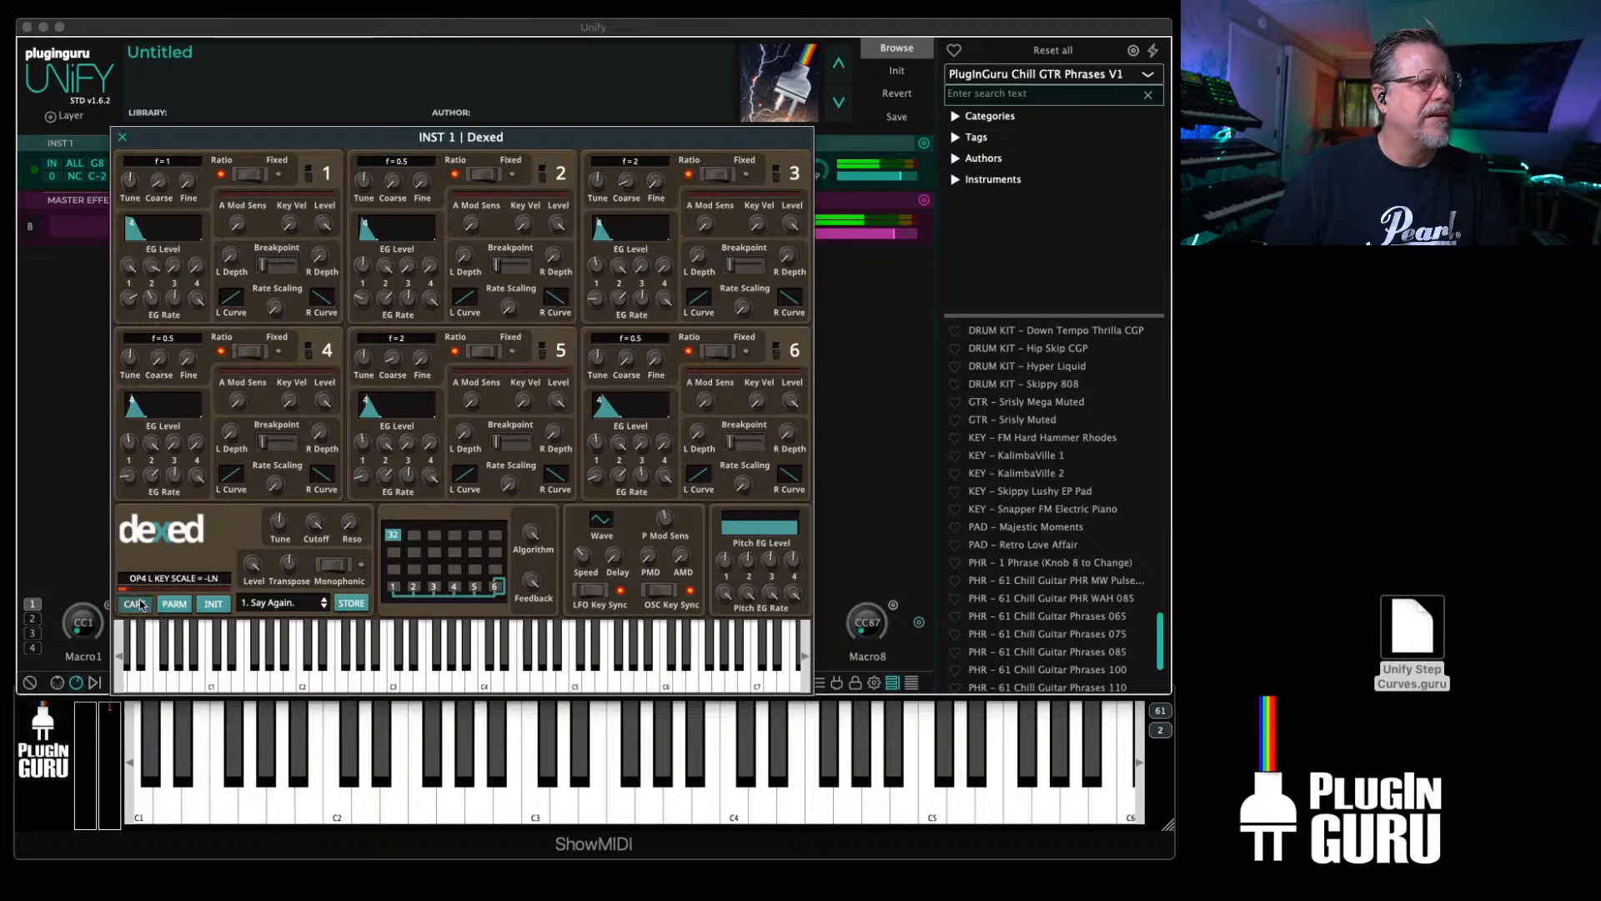
{"action": "left_click", "coordinate": [143, 605]}
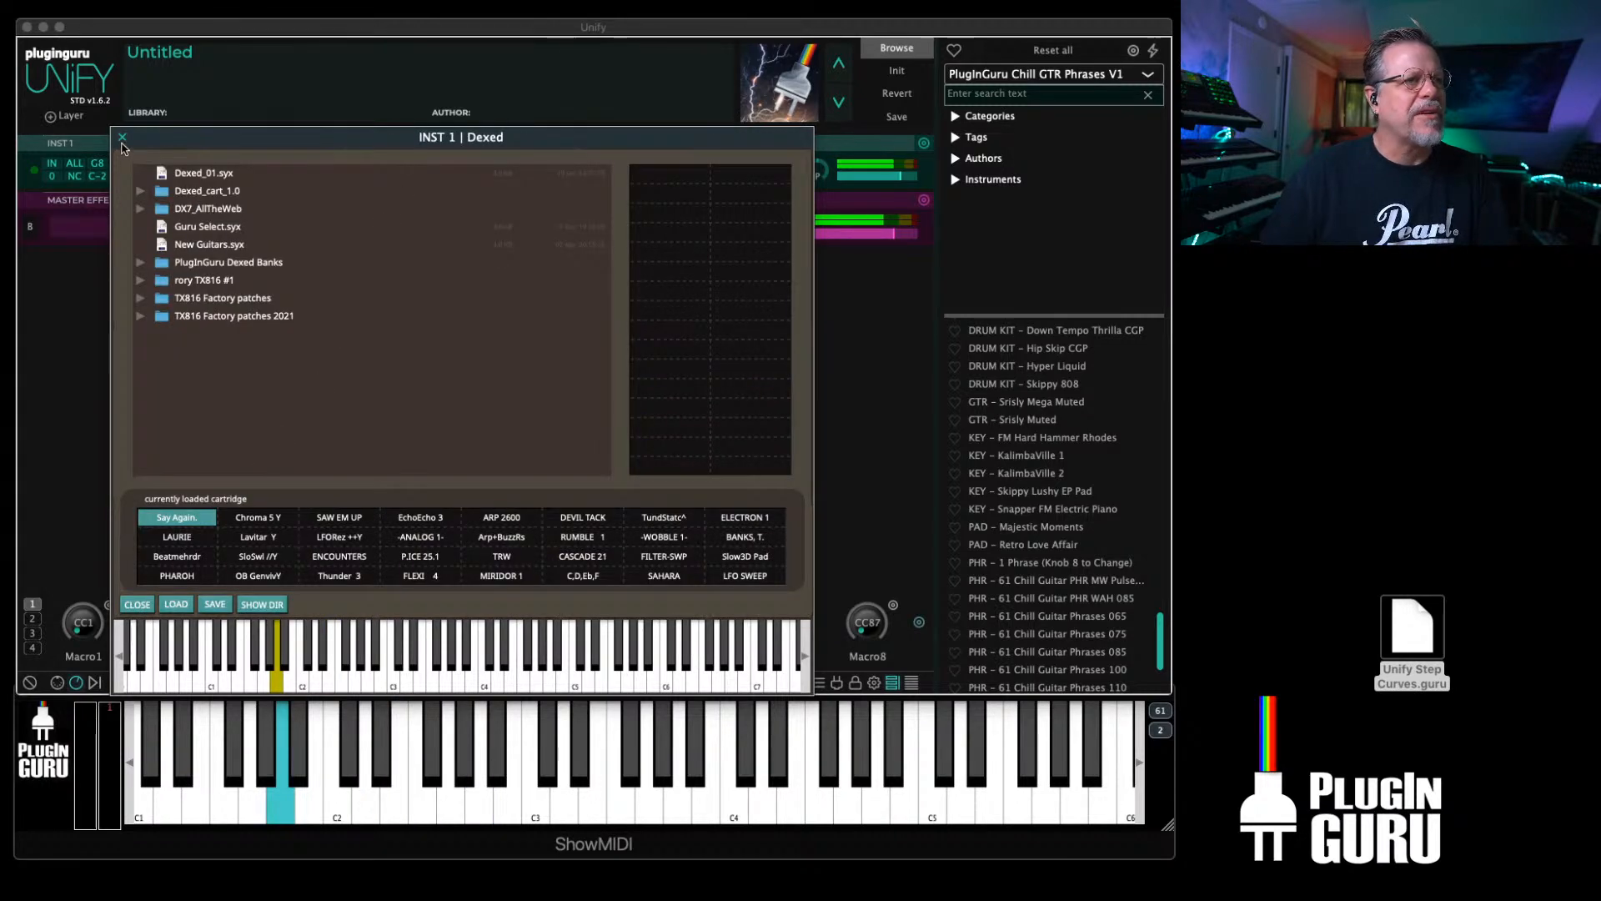
{"action": "left_click", "coordinate": [122, 136]}
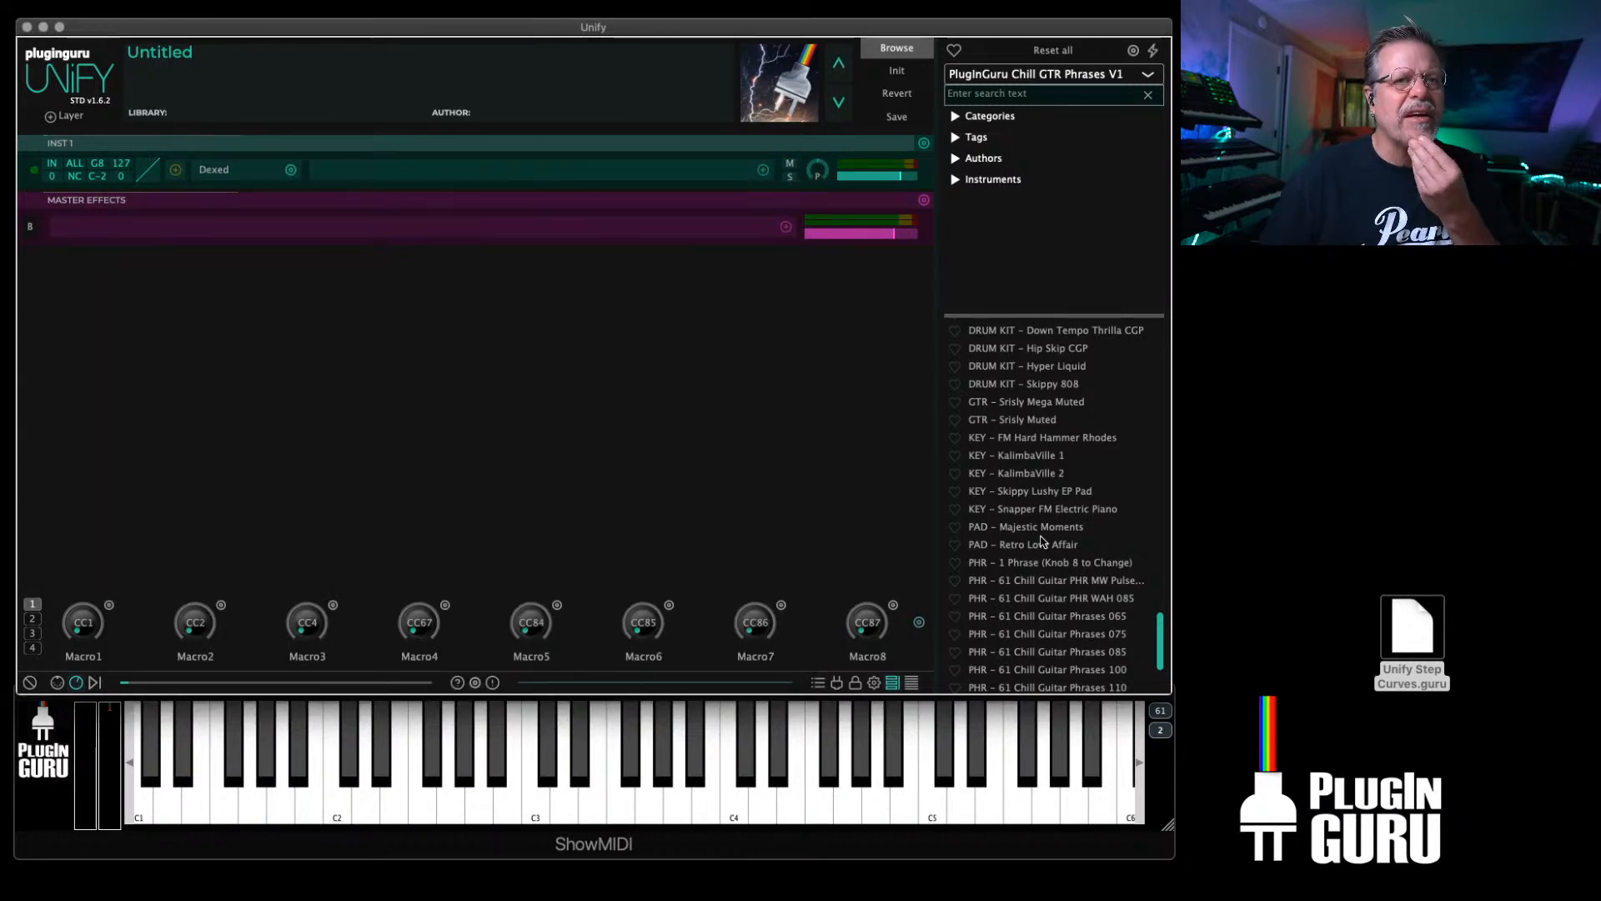
Step: Reload KEY - FM Hard Hammer Rhodes and delete both Rhodes Electric Piano layers and both AUX layers
{"action": "left_click", "coordinate": [1042, 439]}
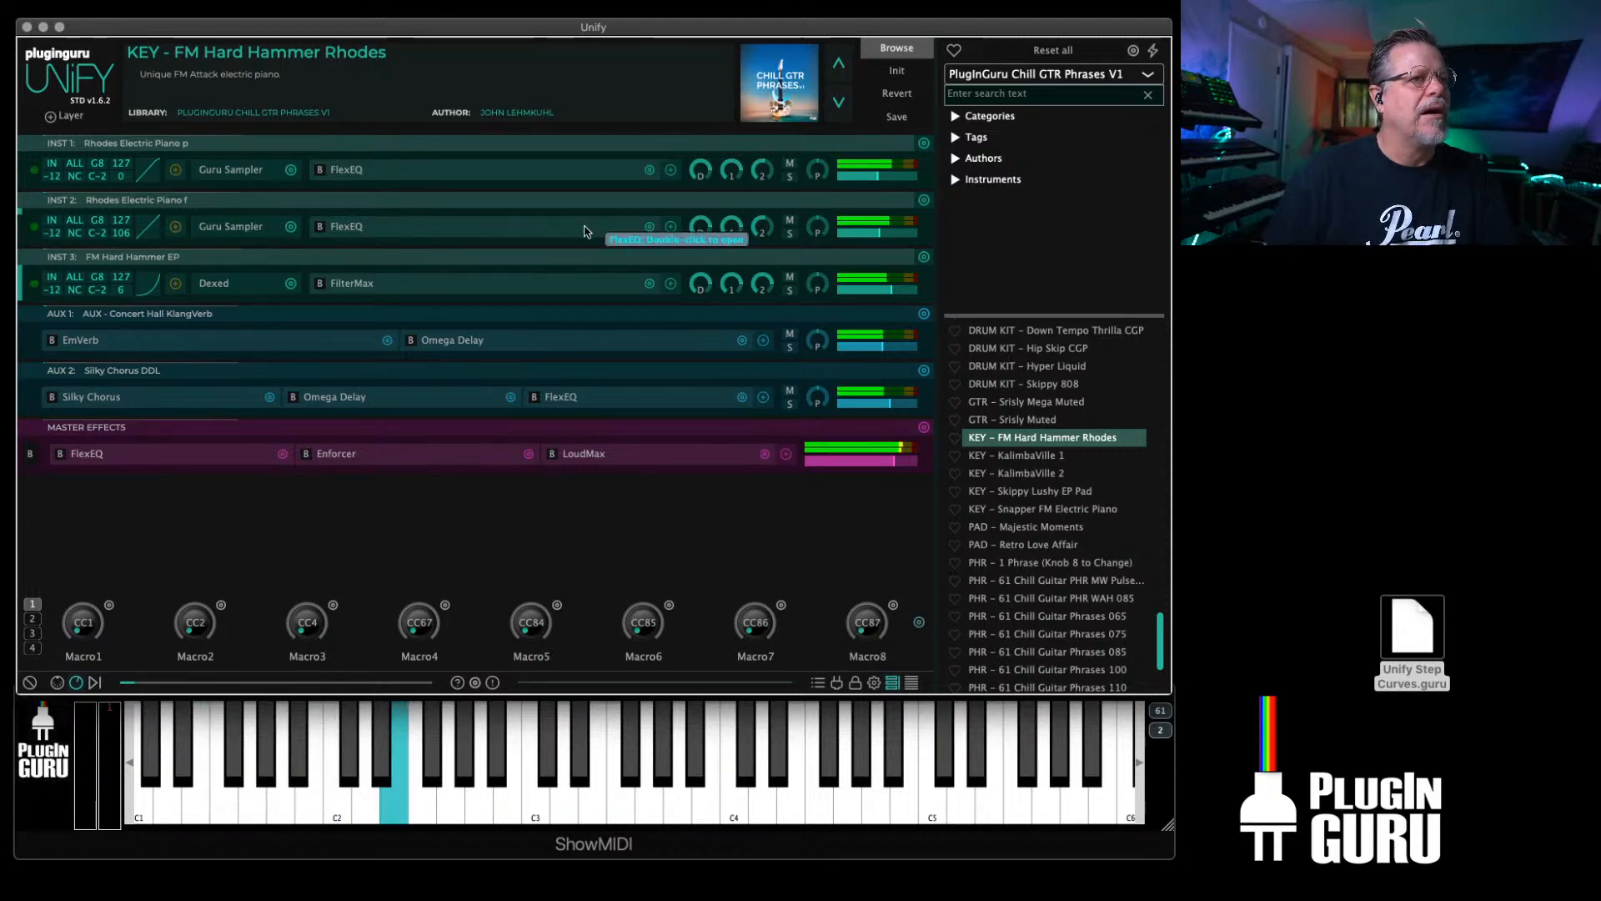
{"action": "left_click", "coordinate": [924, 143]}
{"action": "left_click", "coordinate": [924, 143]}
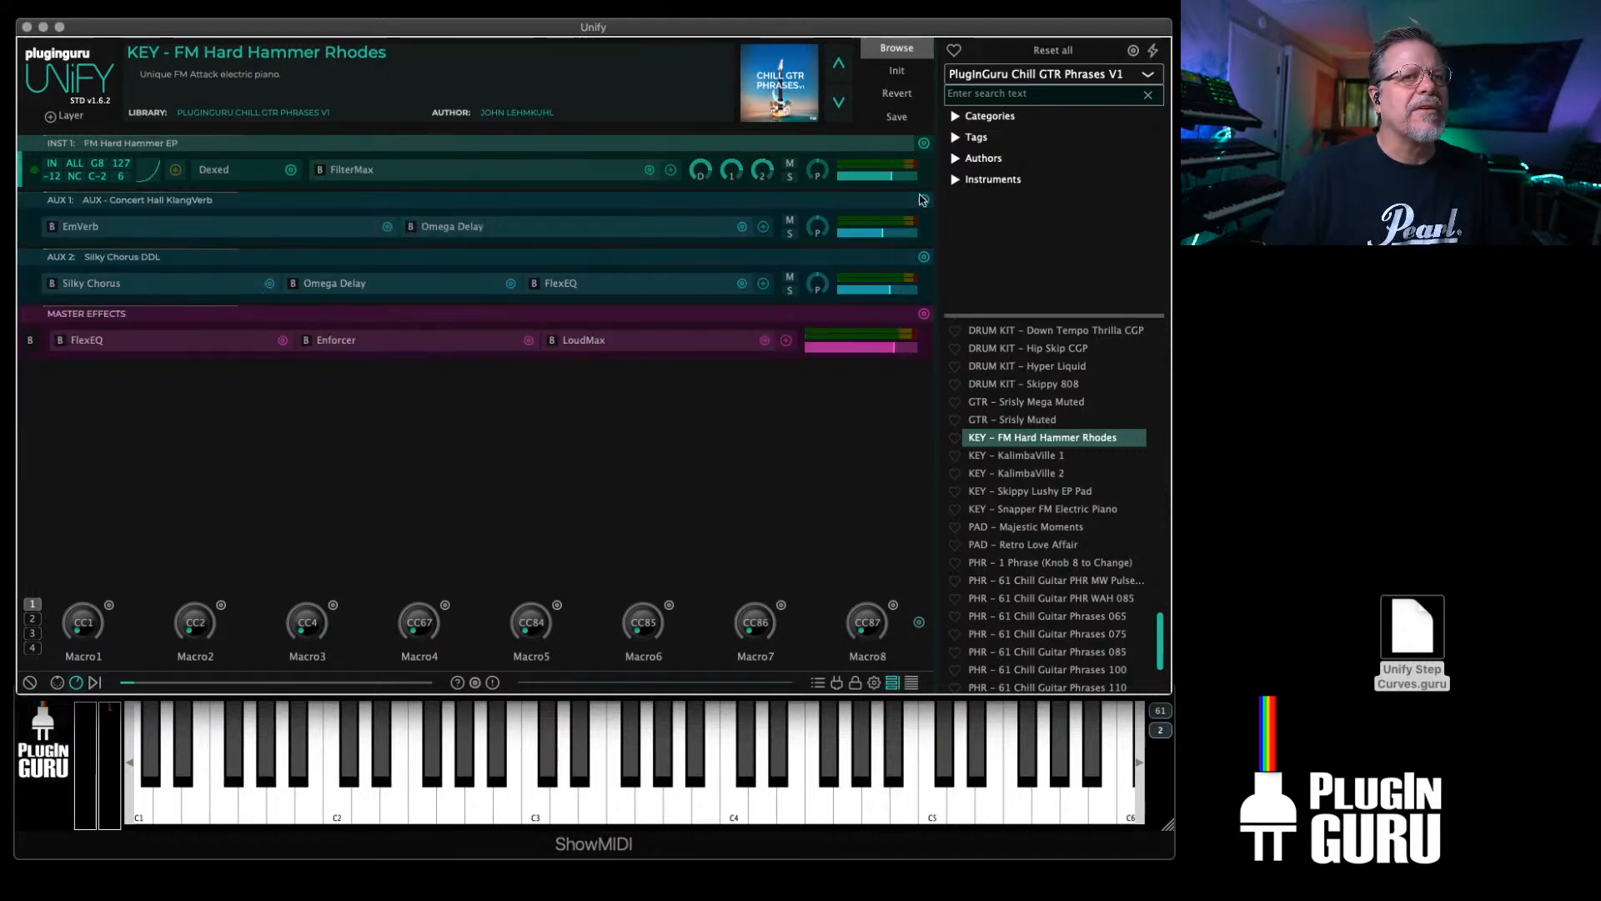
{"action": "left_click", "coordinate": [924, 200]}
{"action": "left_click", "coordinate": [924, 200]}
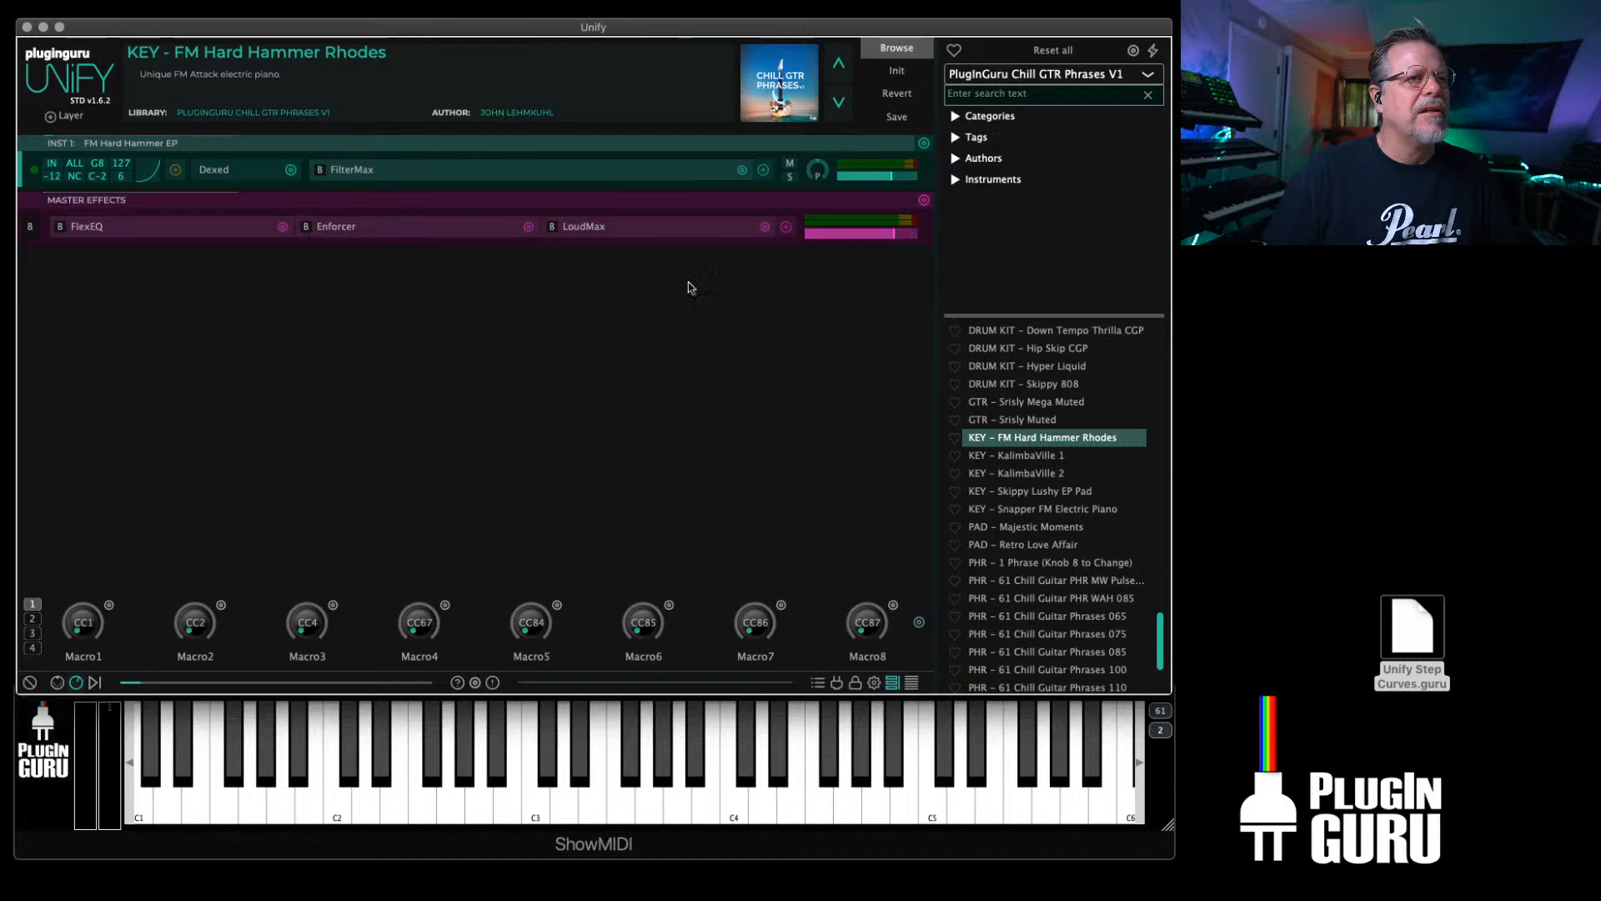
Step: Check the cartridge browser of the FM Hard Hammer EP layer's Dexed, then close the plugin
{"action": "left_click", "coordinate": [206, 170]}
{"action": "left_click", "coordinate": [184, 483]}
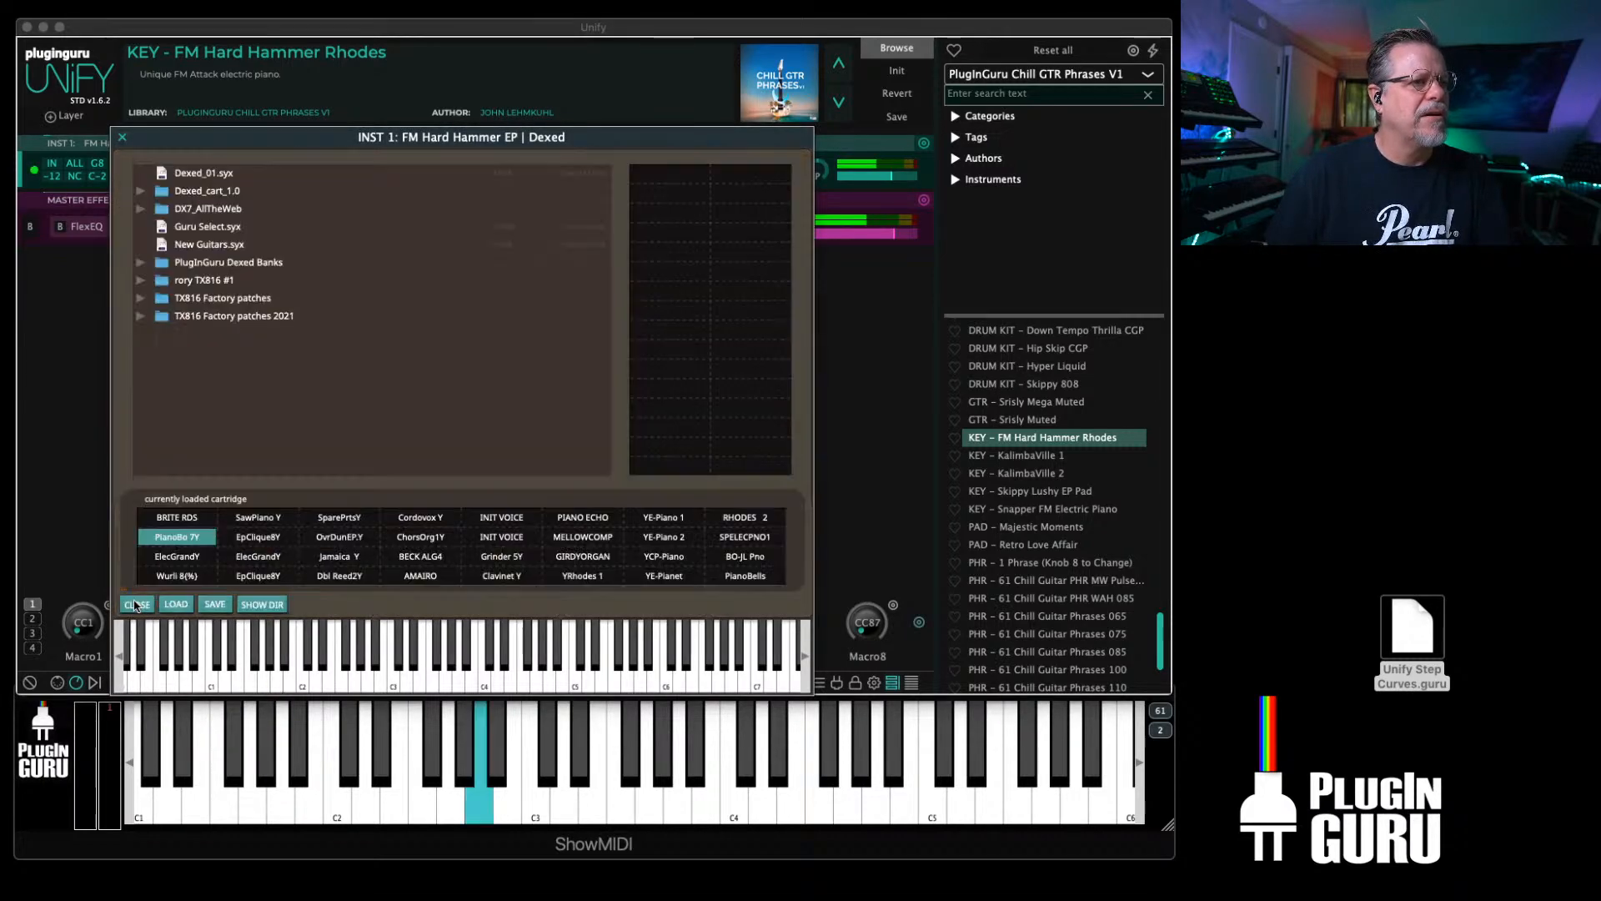
{"action": "left_click", "coordinate": [122, 136]}
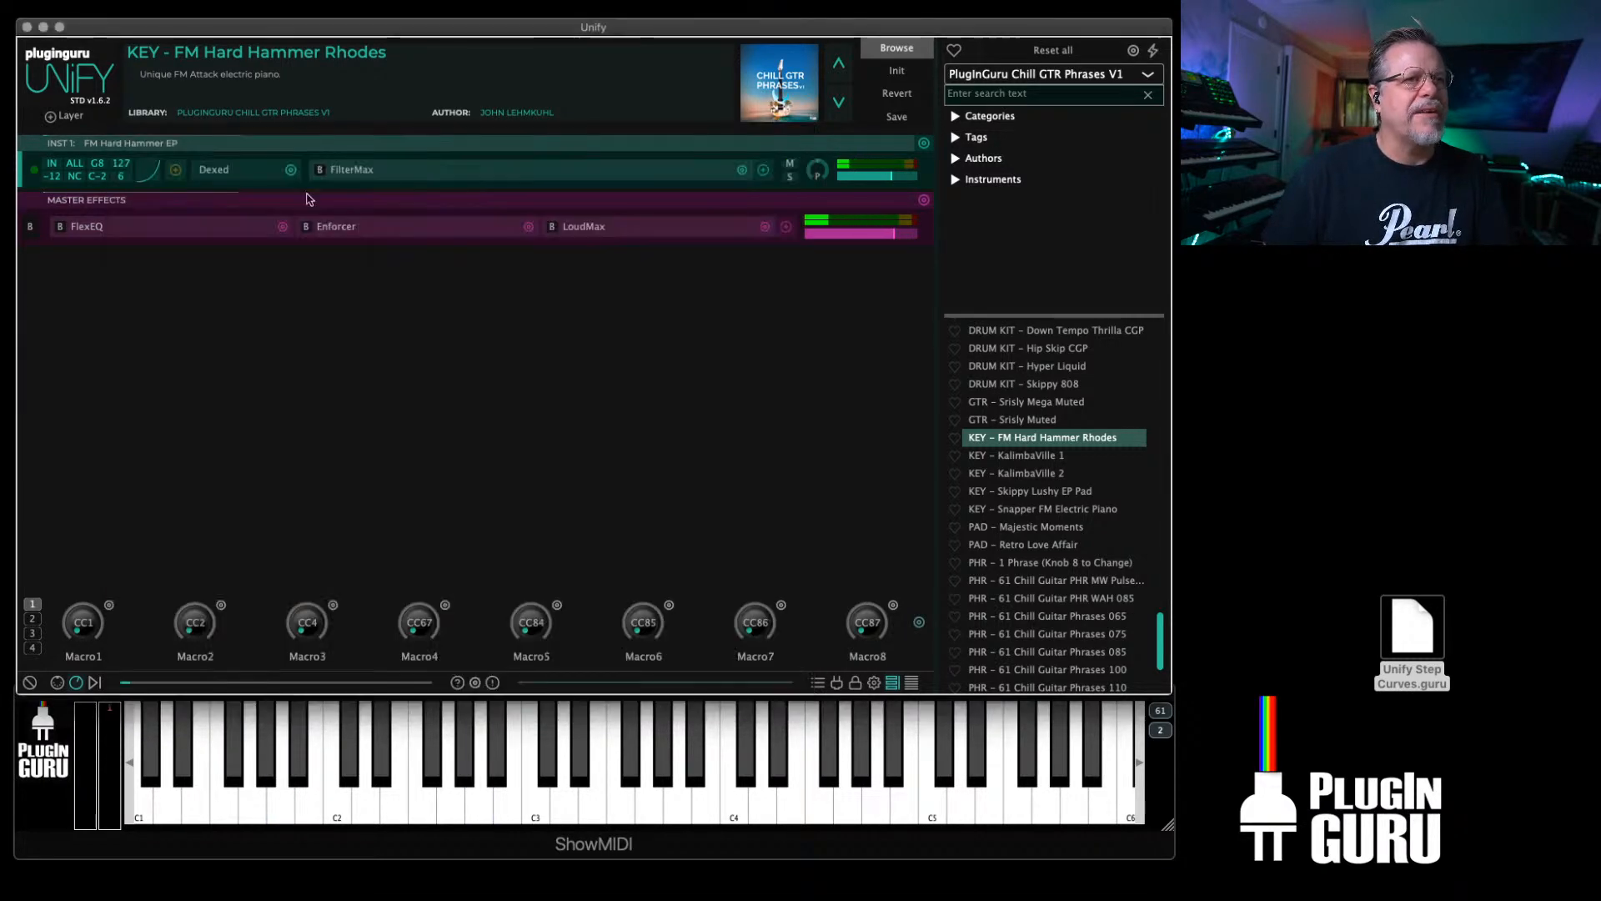
Step: Duplicate the FM Hard Hammer EP layer and reshape INST 2's velocity curve into a gentle bend without its middle point
{"action": "left_click", "coordinate": [924, 144]}
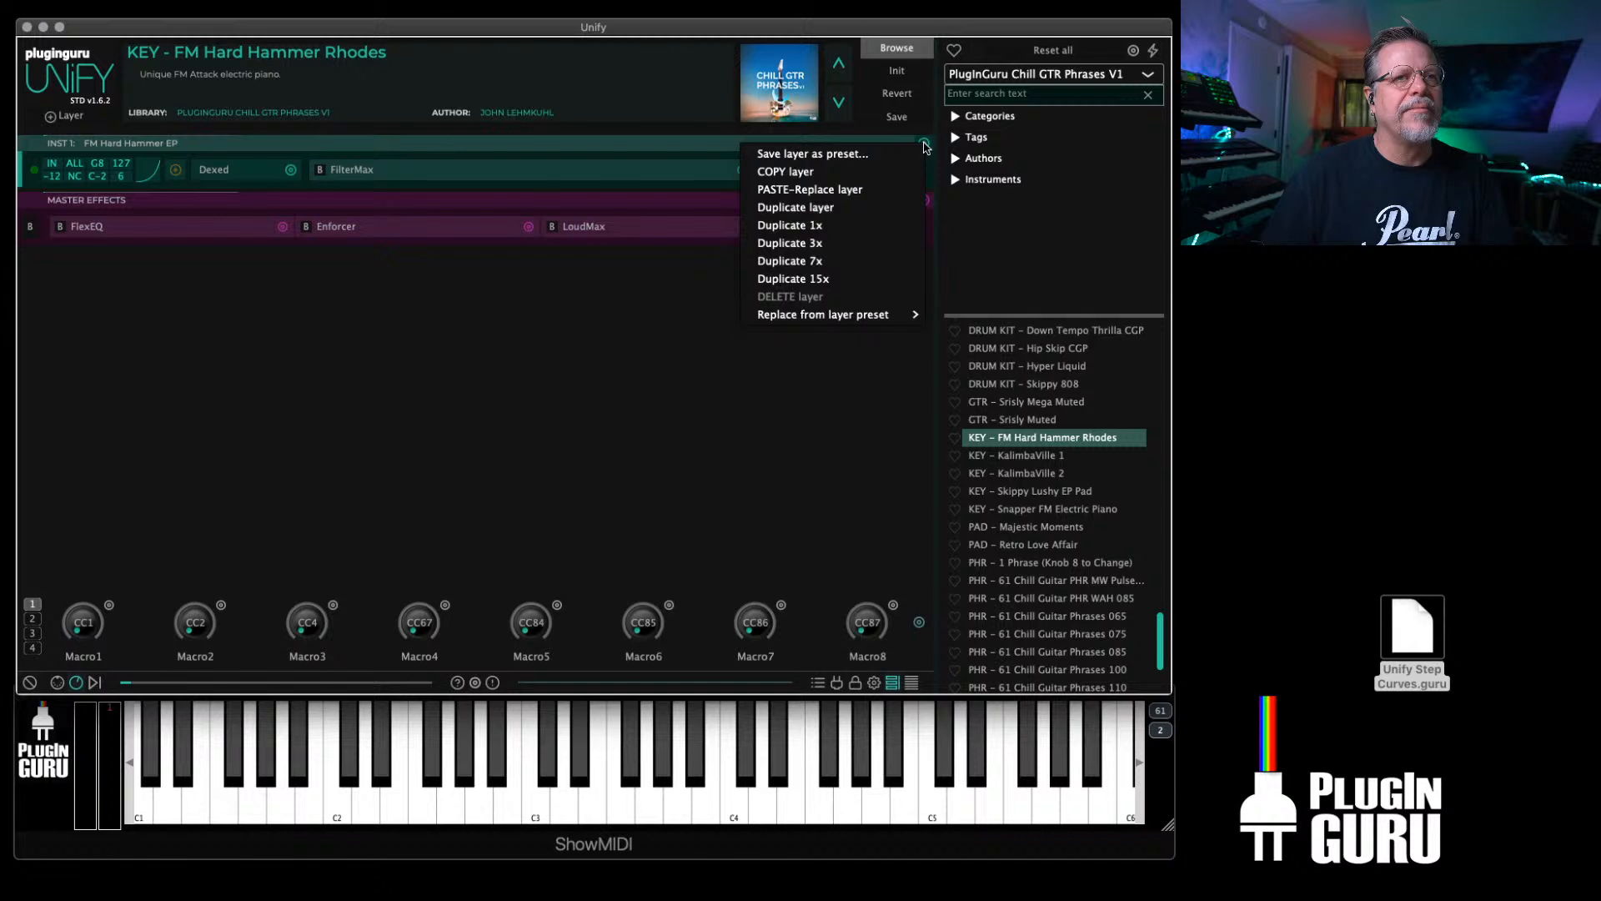
{"action": "left_click", "coordinate": [838, 210]}
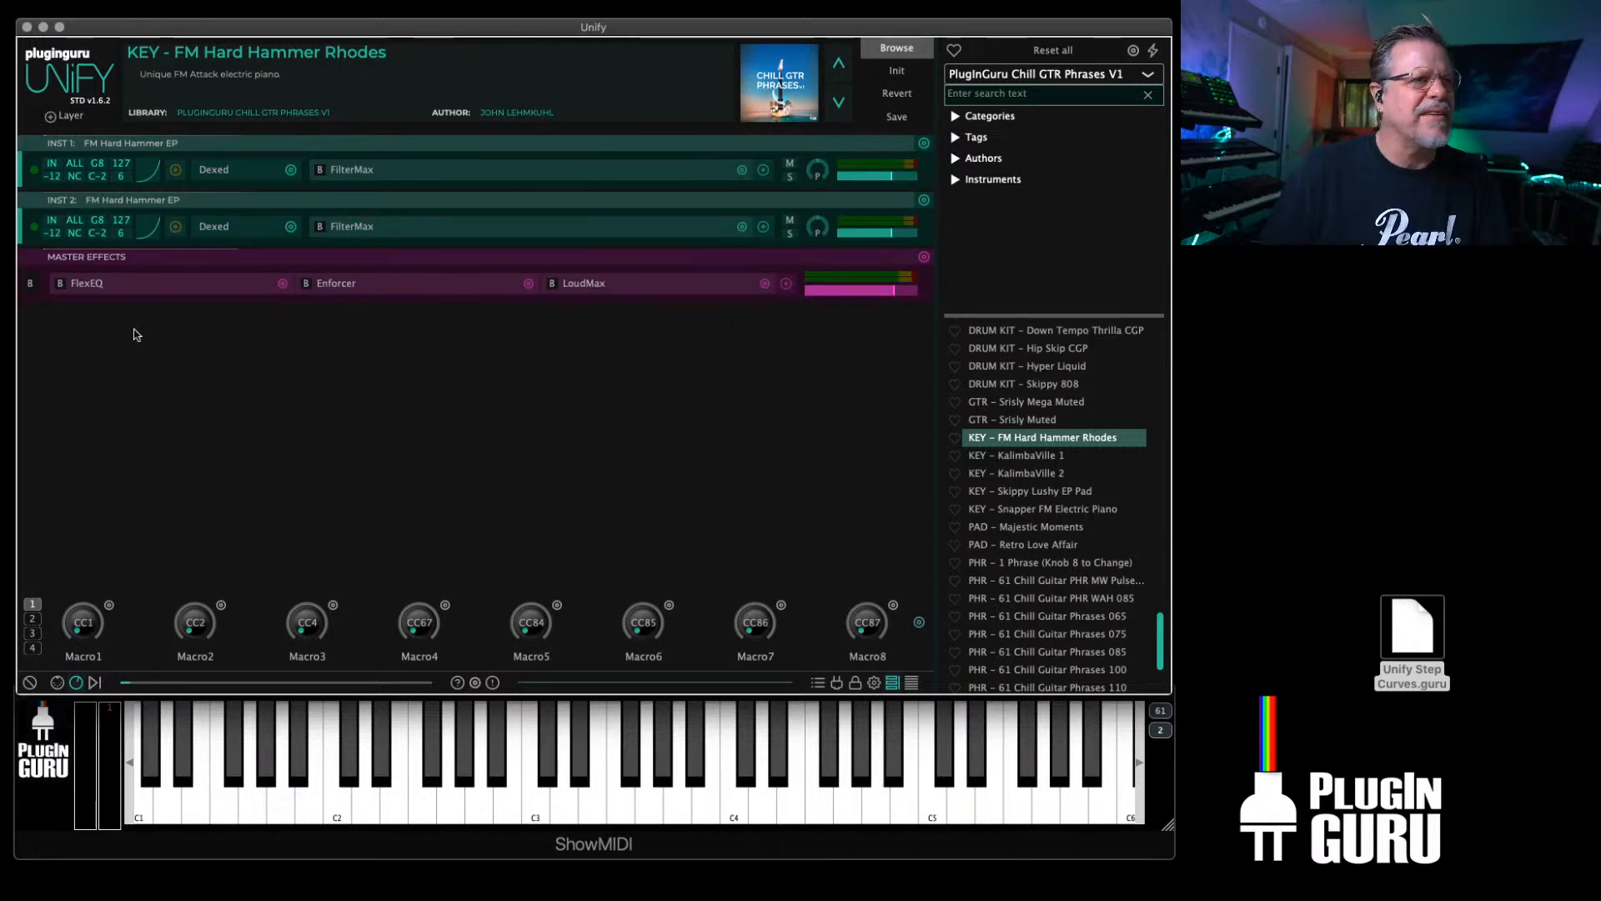
{"action": "left_click", "coordinate": [148, 226]}
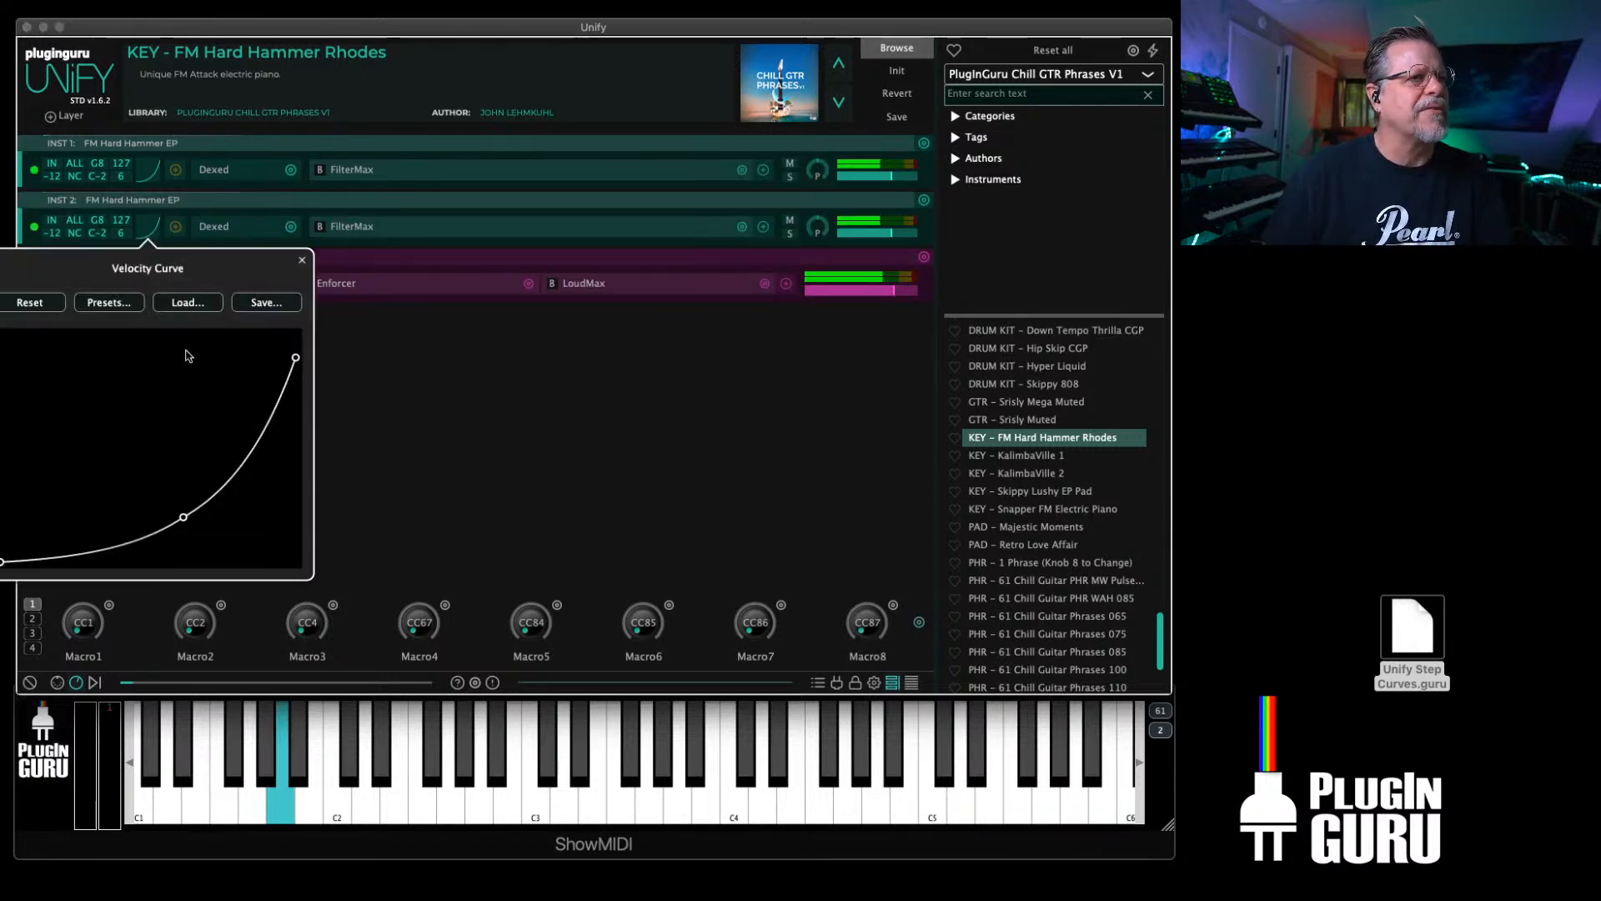
{"action": "double_click", "coordinate": [182, 517]}
{"action": "left_click_drag", "start_coordinate": [151, 447], "coordinate": [151, 477]}
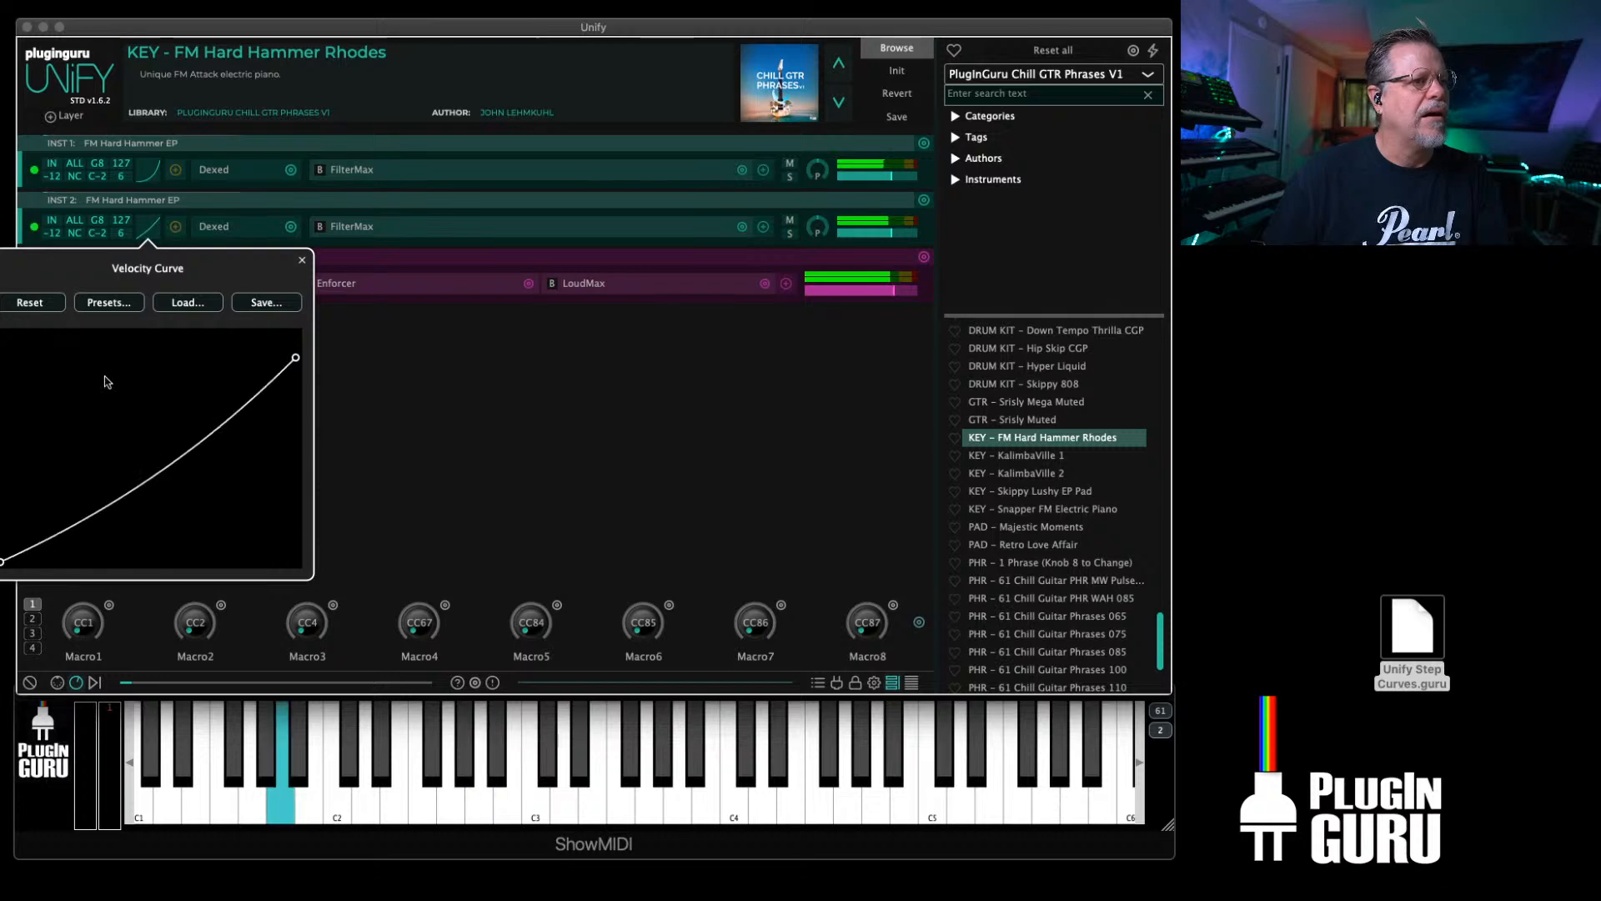
Step: Load the Keyboard.syx cartridge from the DX7_AllTheWeb collection into INST 2's Dexed
{"action": "left_click", "coordinate": [216, 225]}
{"action": "left_click", "coordinate": [216, 225]}
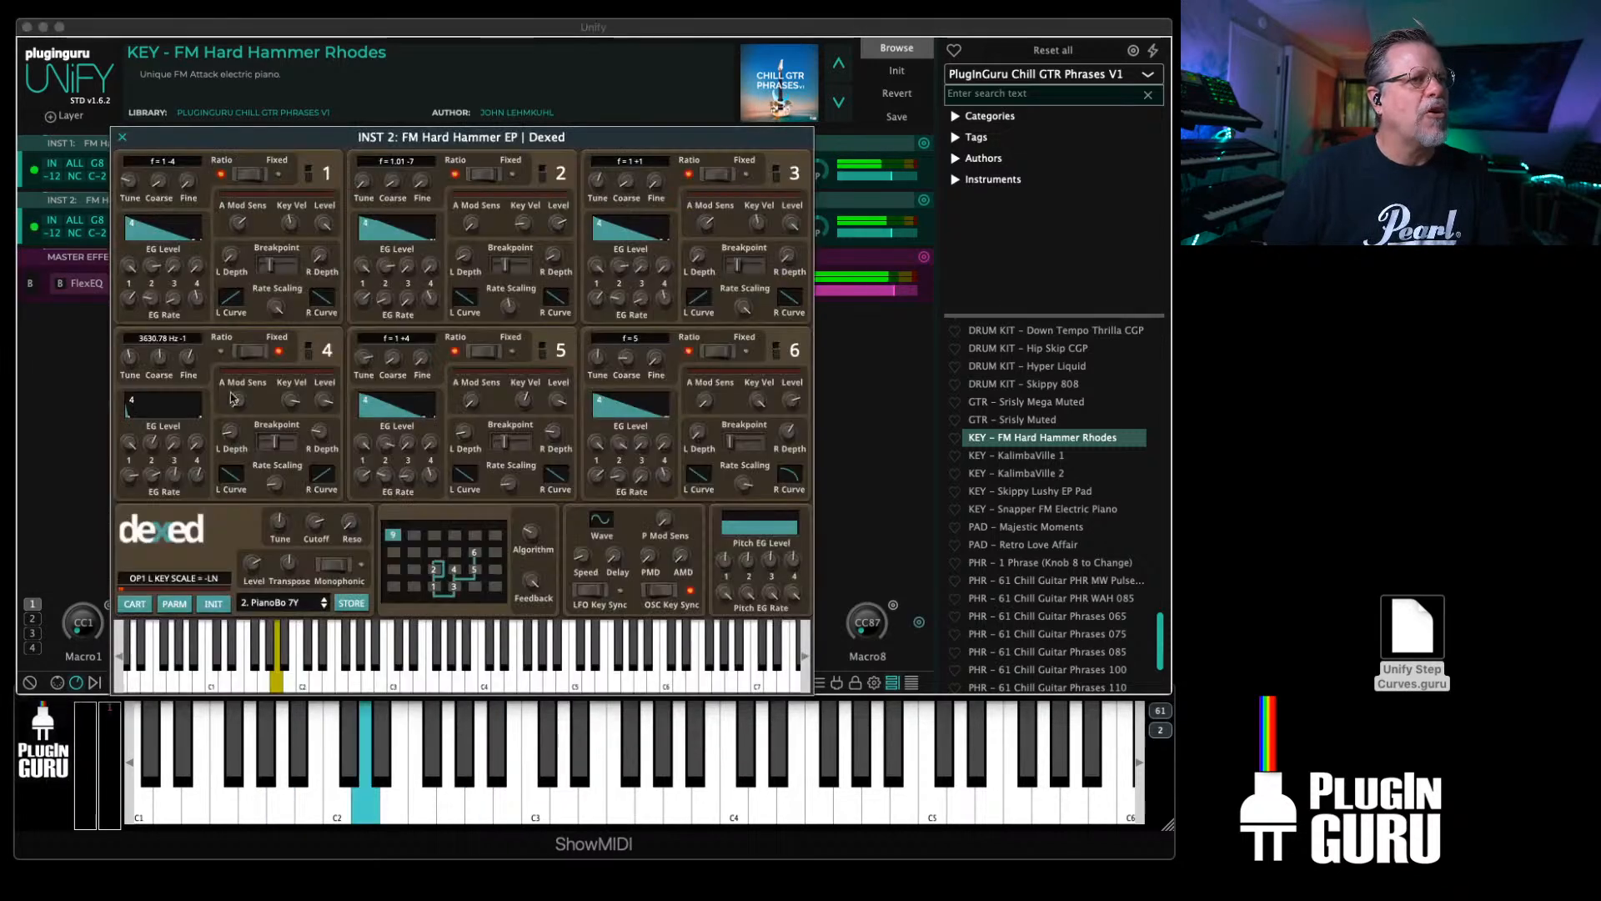
{"action": "left_click", "coordinate": [134, 603]}
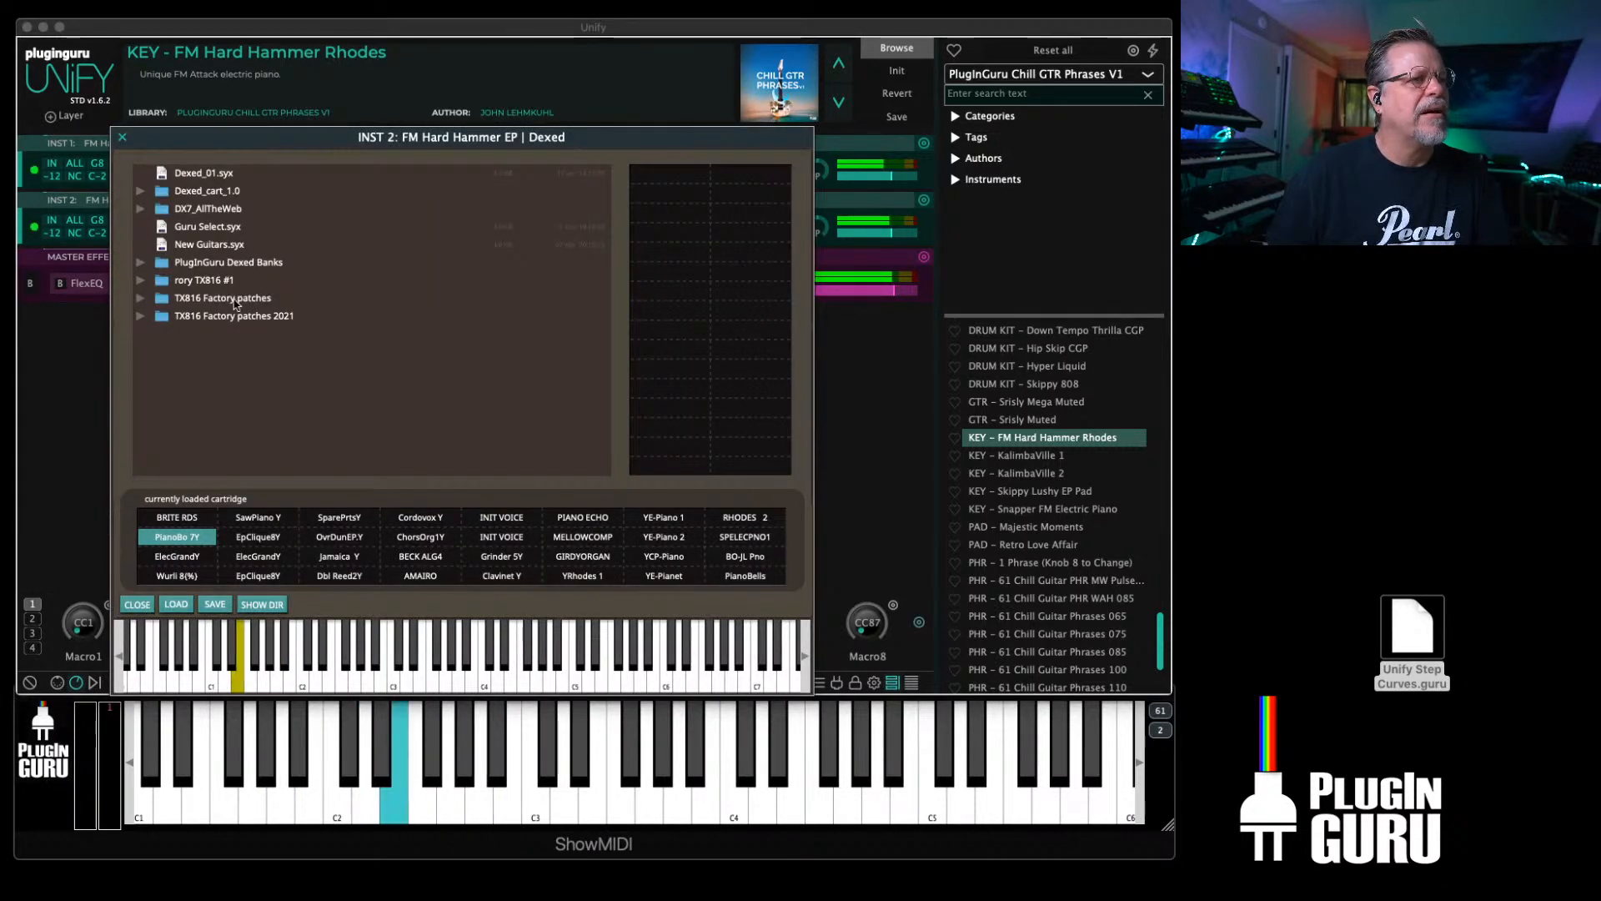
{"action": "left_click", "coordinate": [149, 211]}
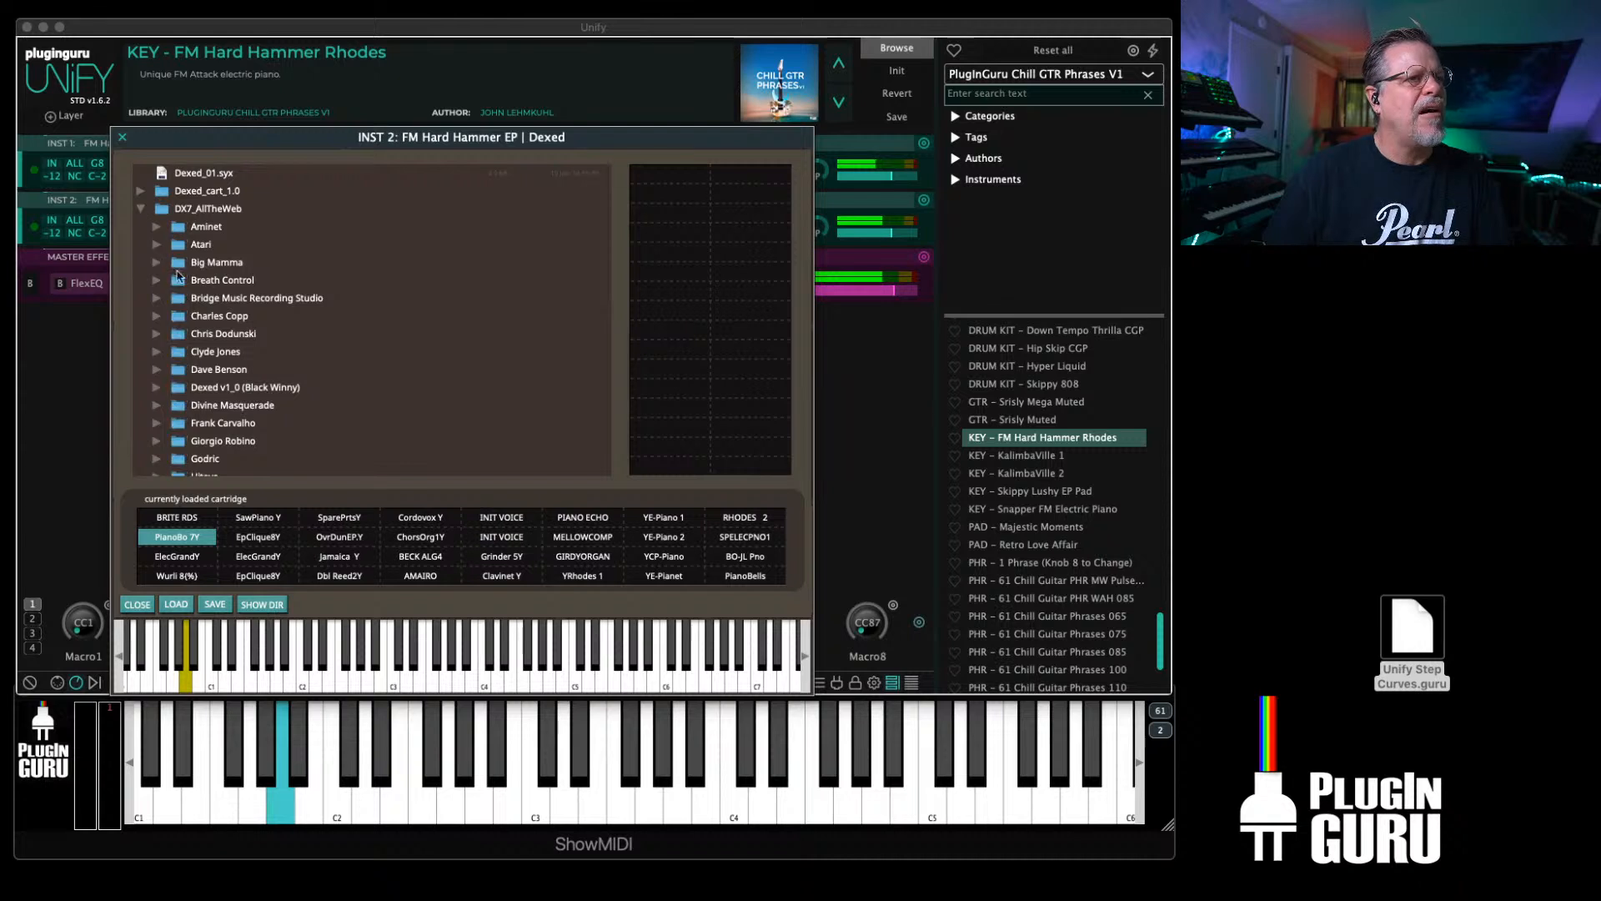
{"action": "left_click", "coordinate": [155, 334]}
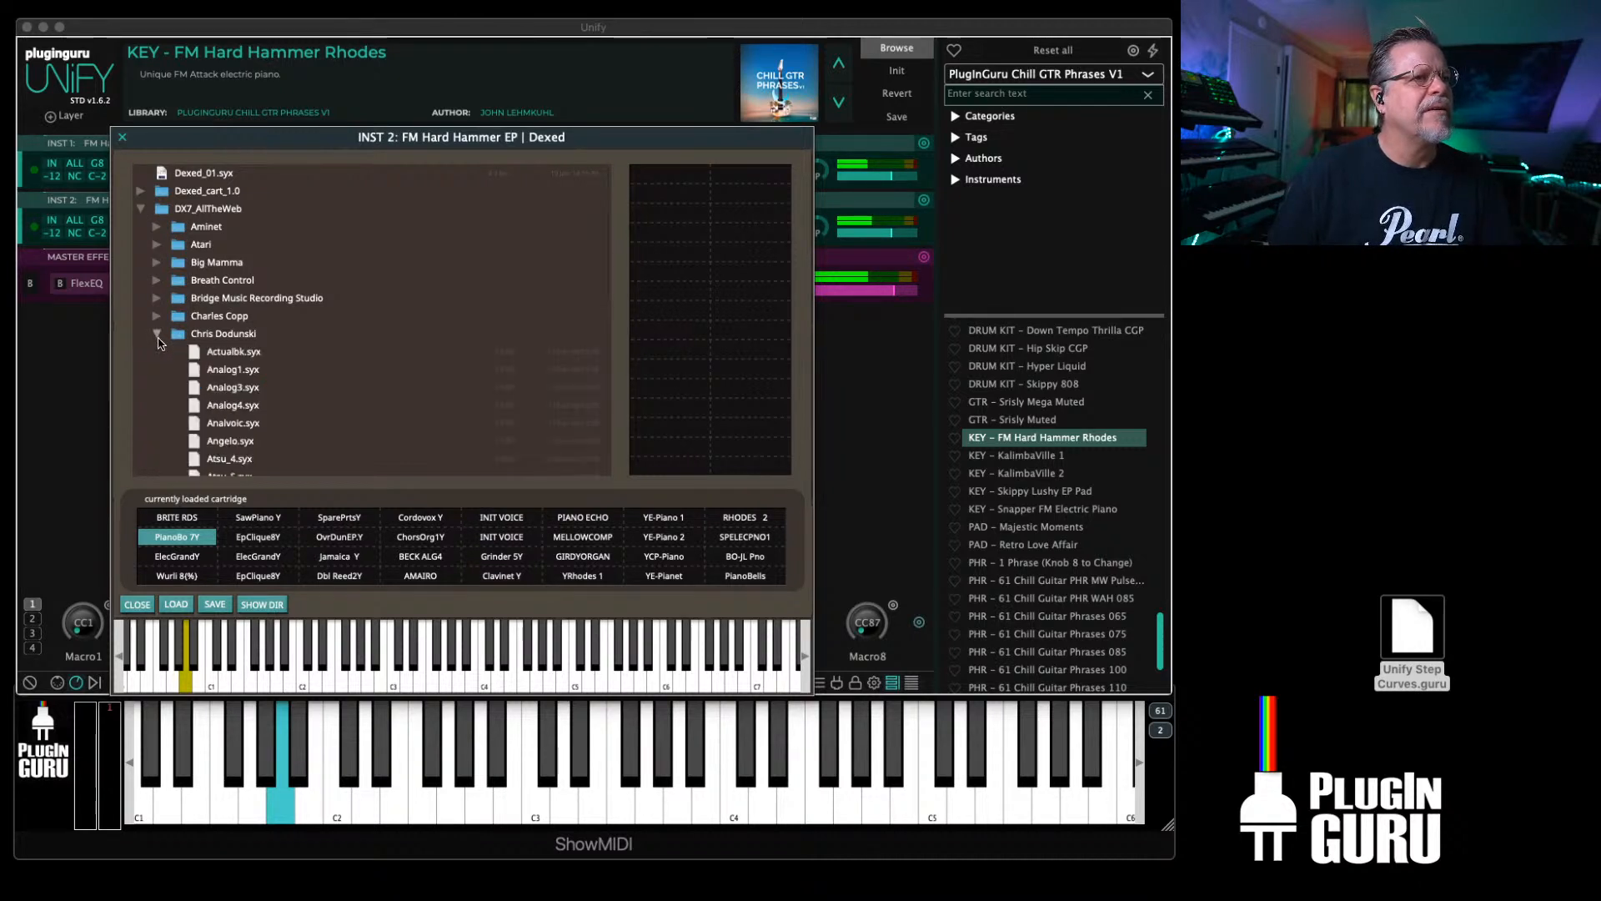
{"action": "scroll", "coordinate": [251, 428], "scroll_direction": "down", "scroll_amount": 15}
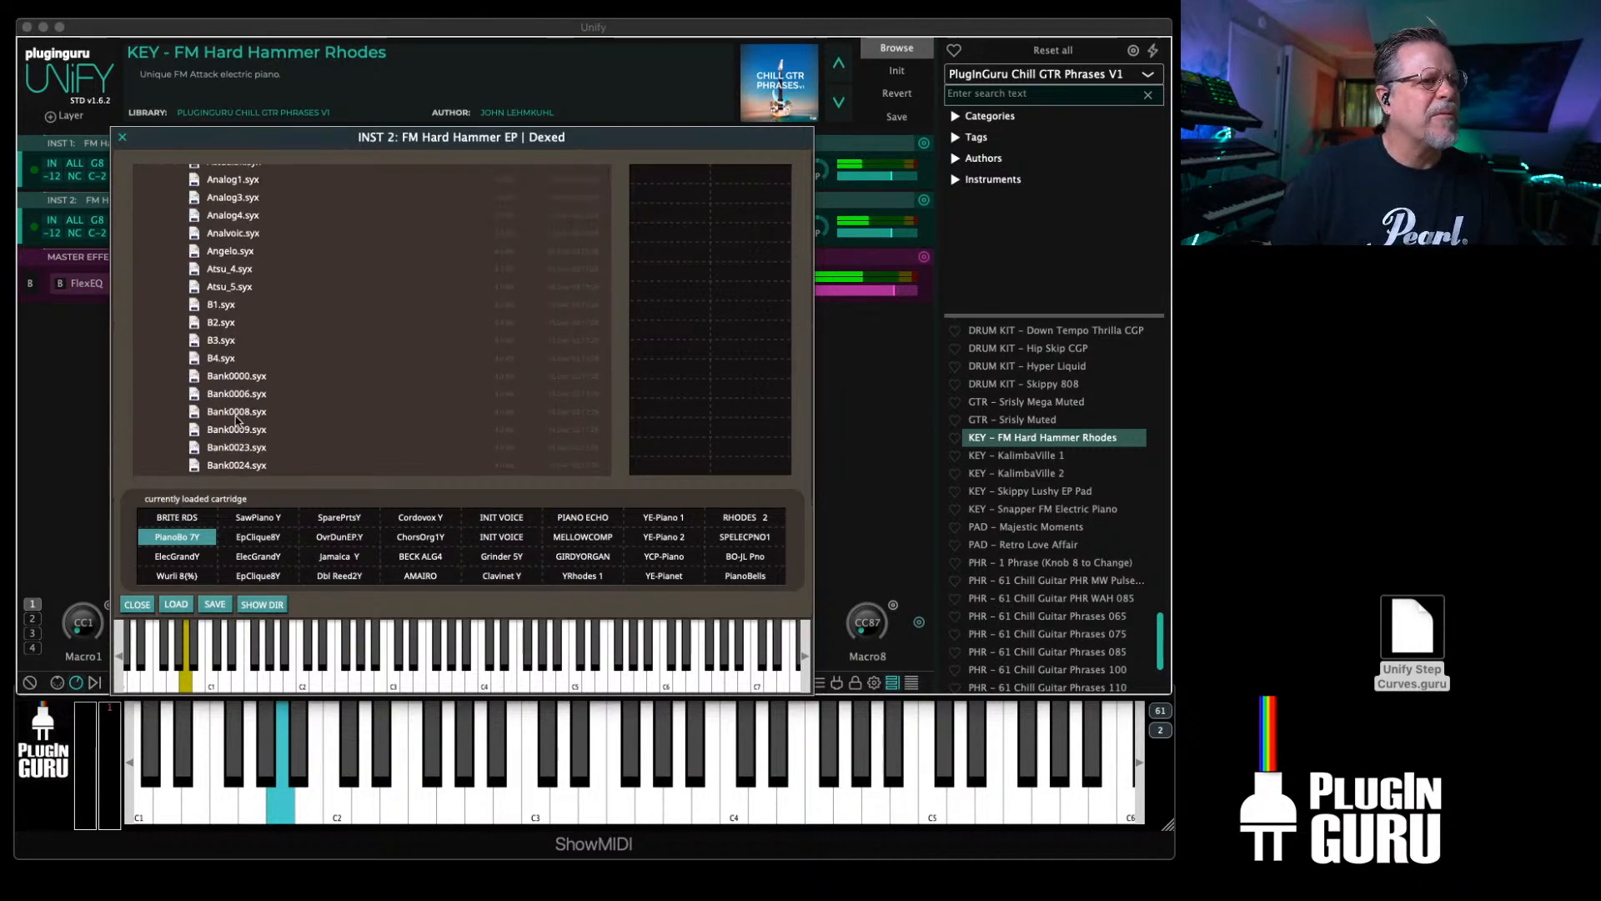
{"action": "scroll", "coordinate": [235, 404], "scroll_direction": "down", "scroll_amount": 10}
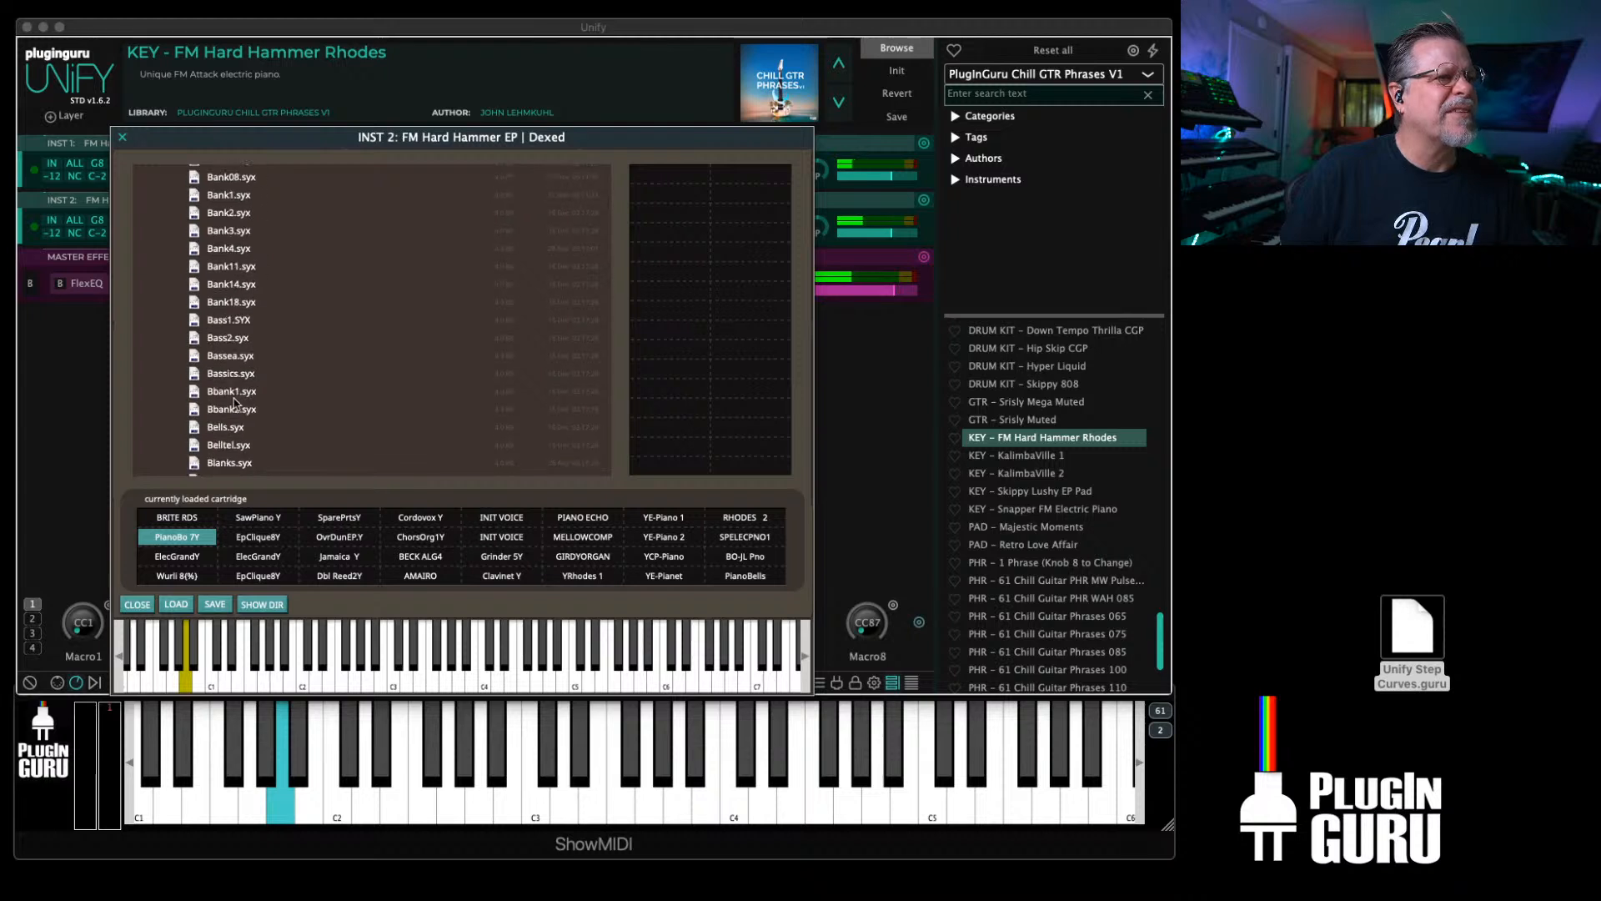
{"action": "scroll", "coordinate": [234, 405], "scroll_direction": "down", "scroll_amount": 12}
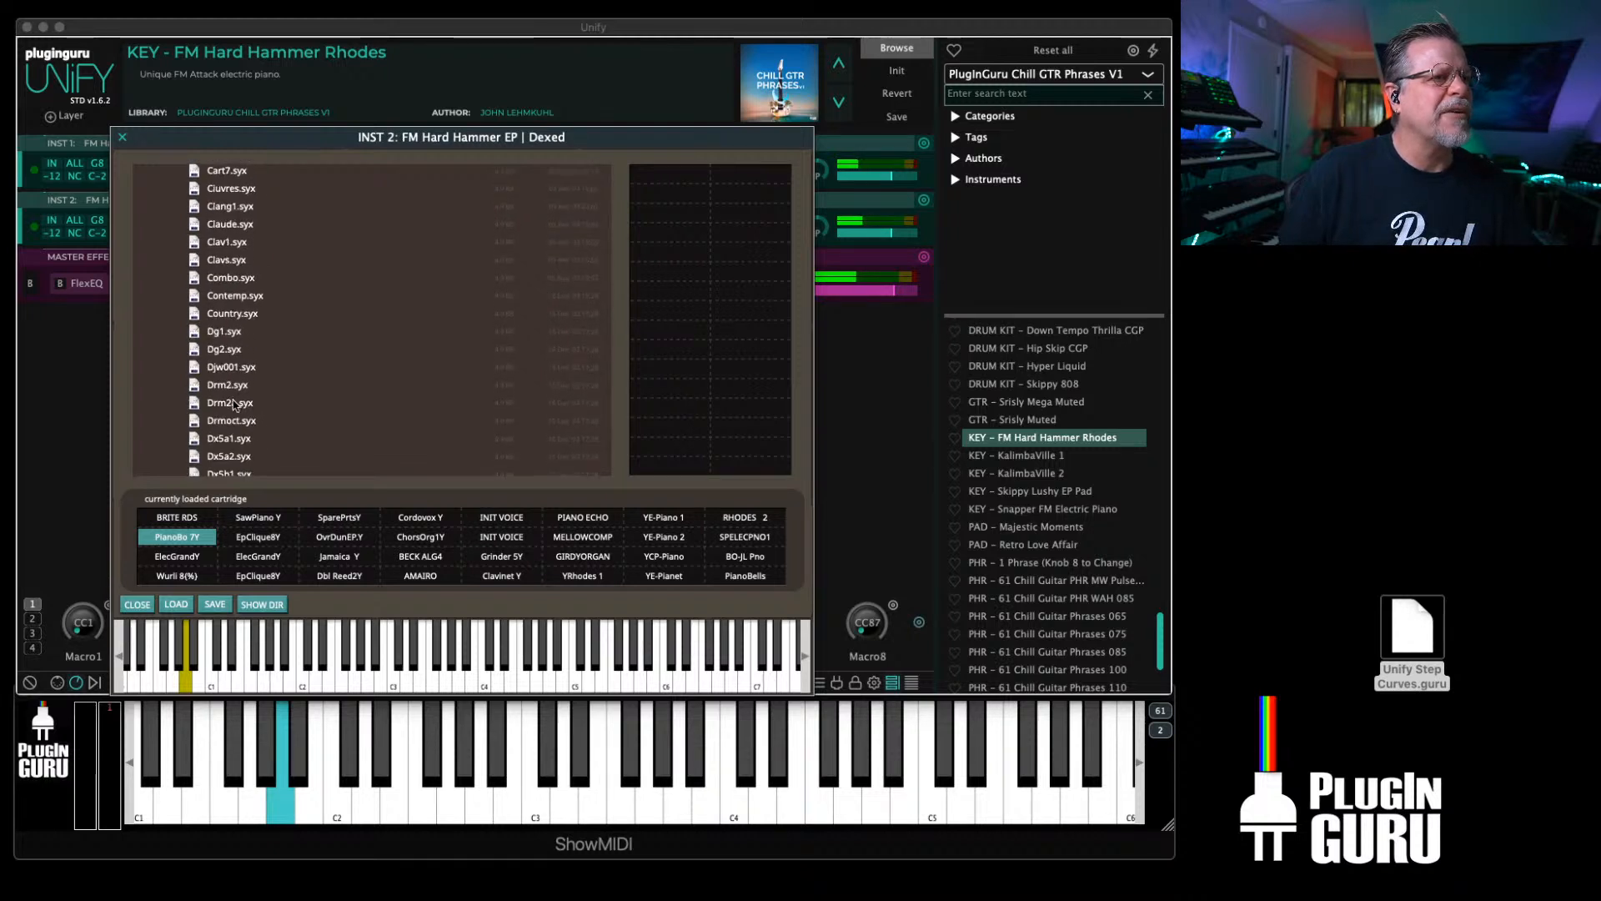
{"action": "scroll", "coordinate": [234, 406], "scroll_direction": "down", "scroll_amount": 12}
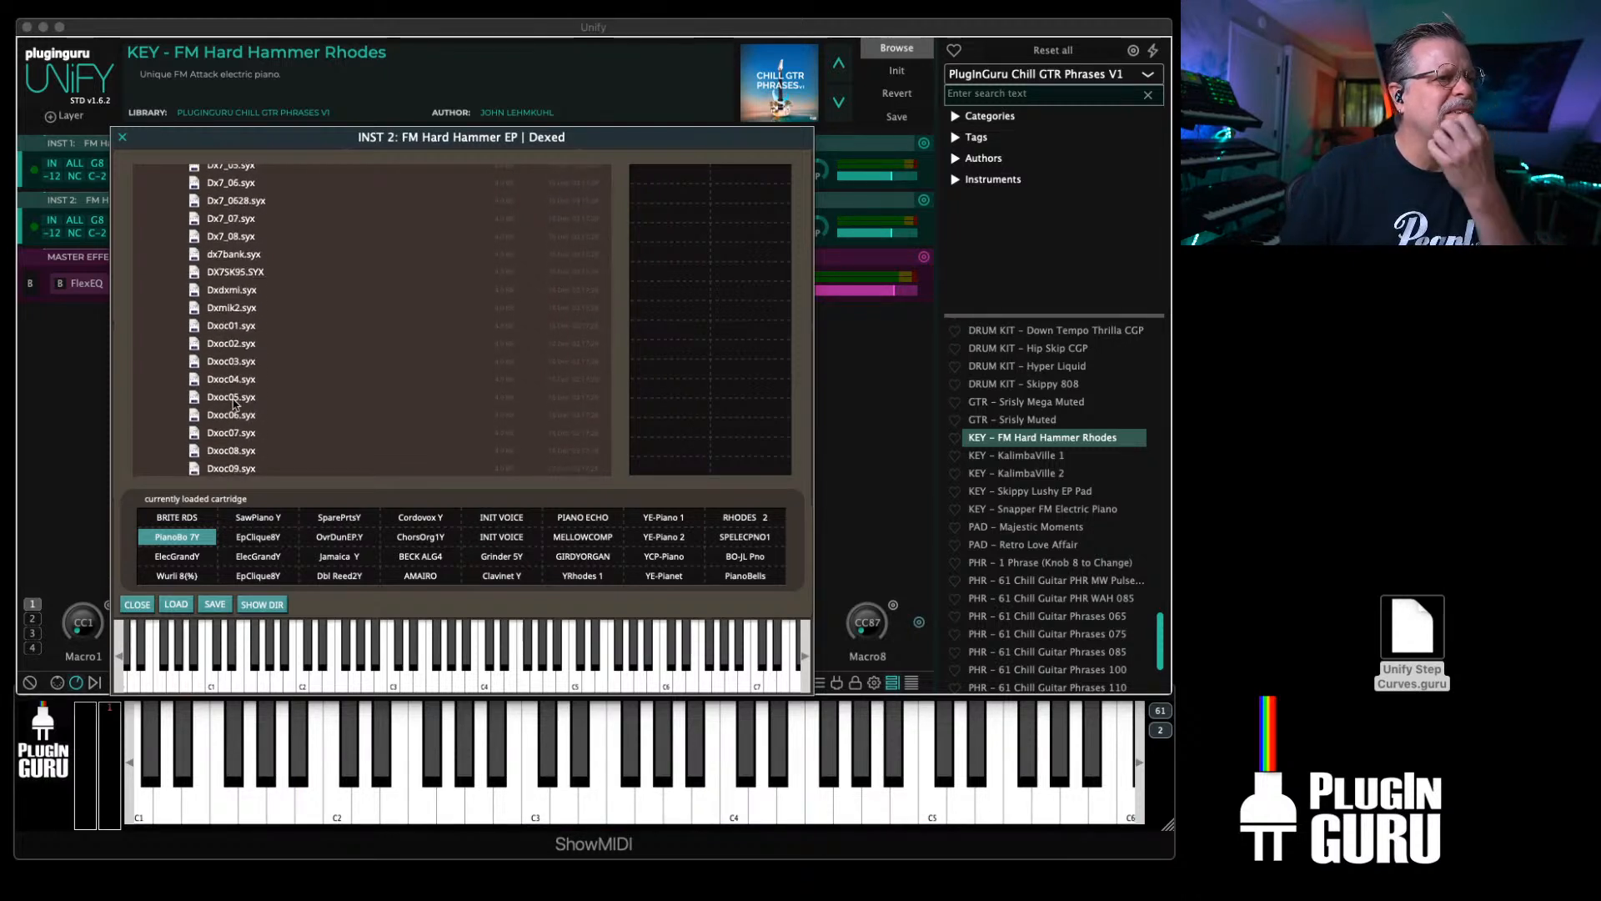
{"action": "scroll", "coordinate": [234, 404], "scroll_direction": "down", "scroll_amount": 11}
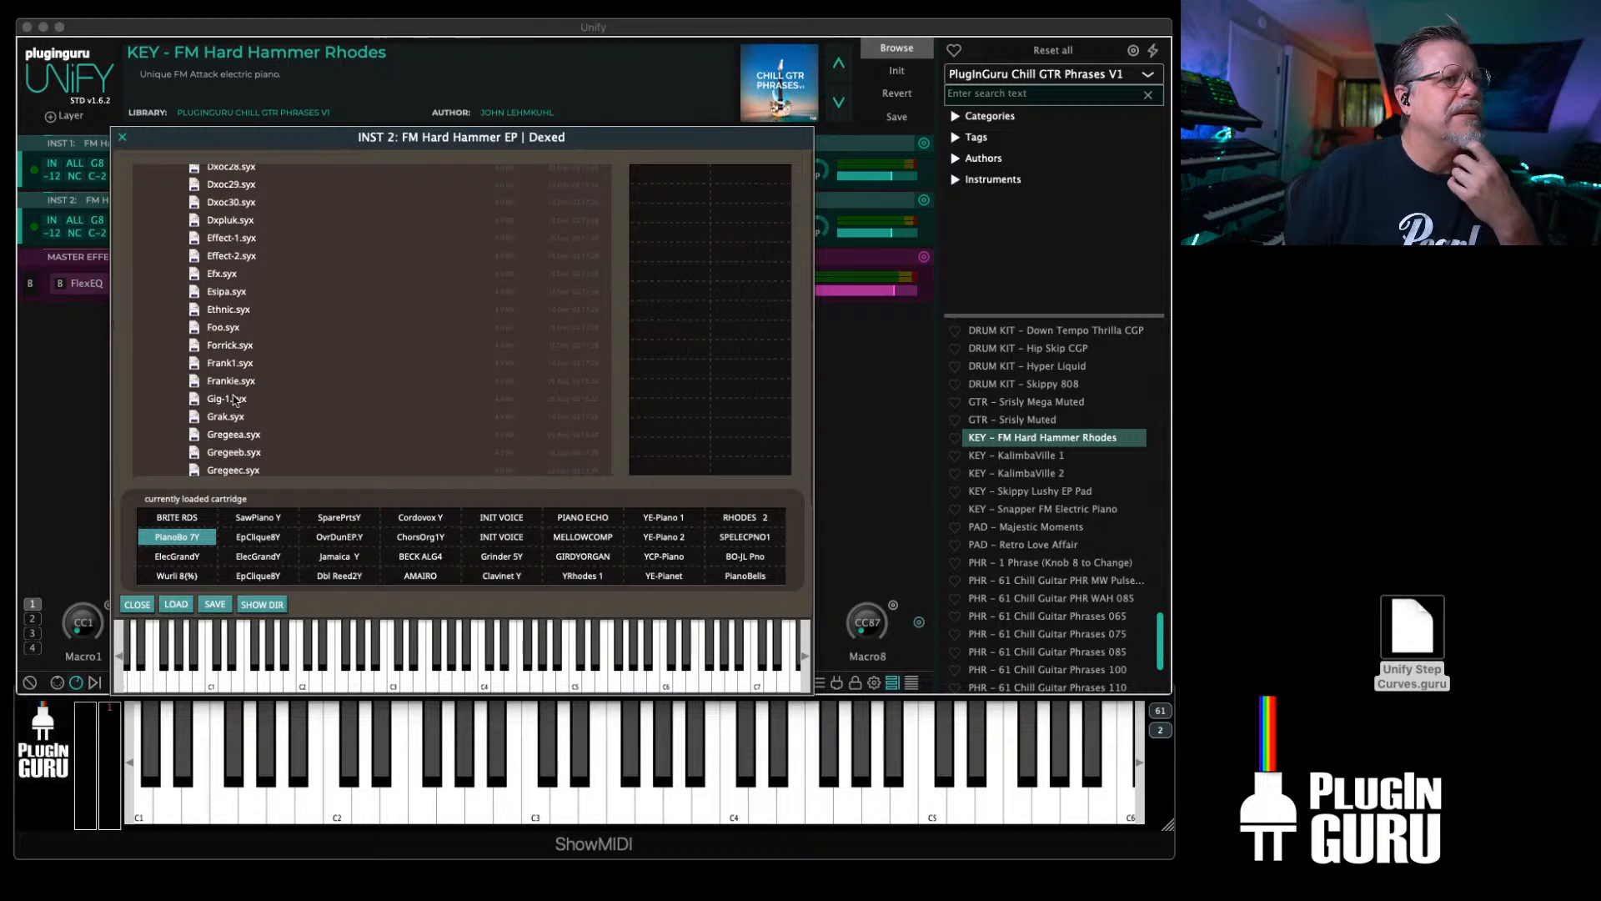
{"action": "scroll", "coordinate": [235, 400], "scroll_direction": "down", "scroll_amount": 8}
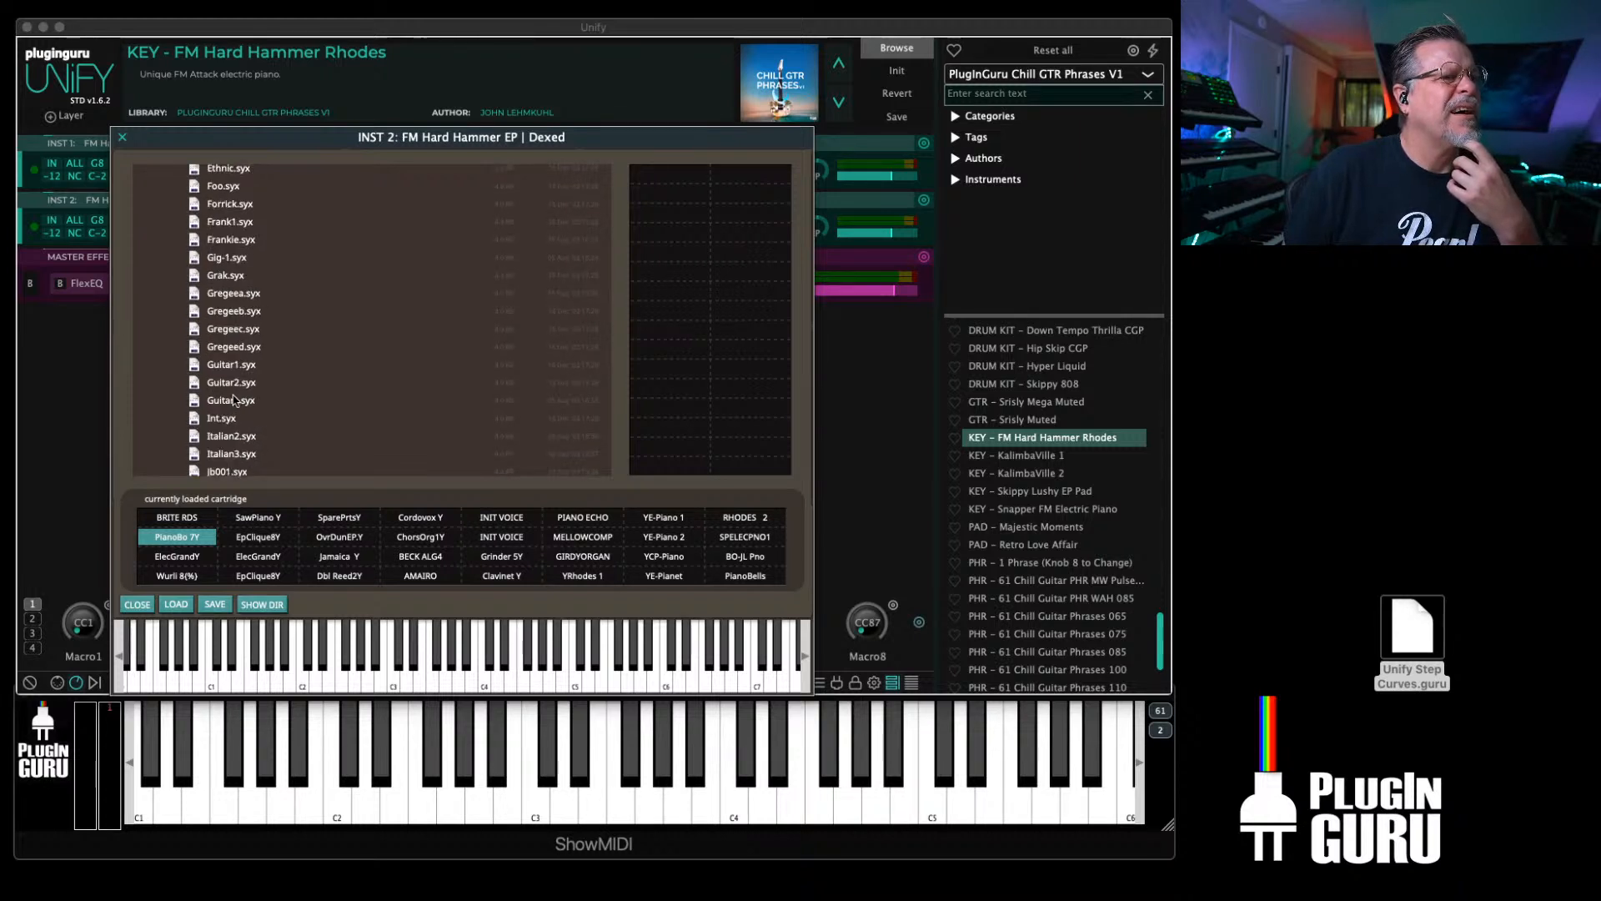
{"action": "double_click", "coordinate": [234, 400]}
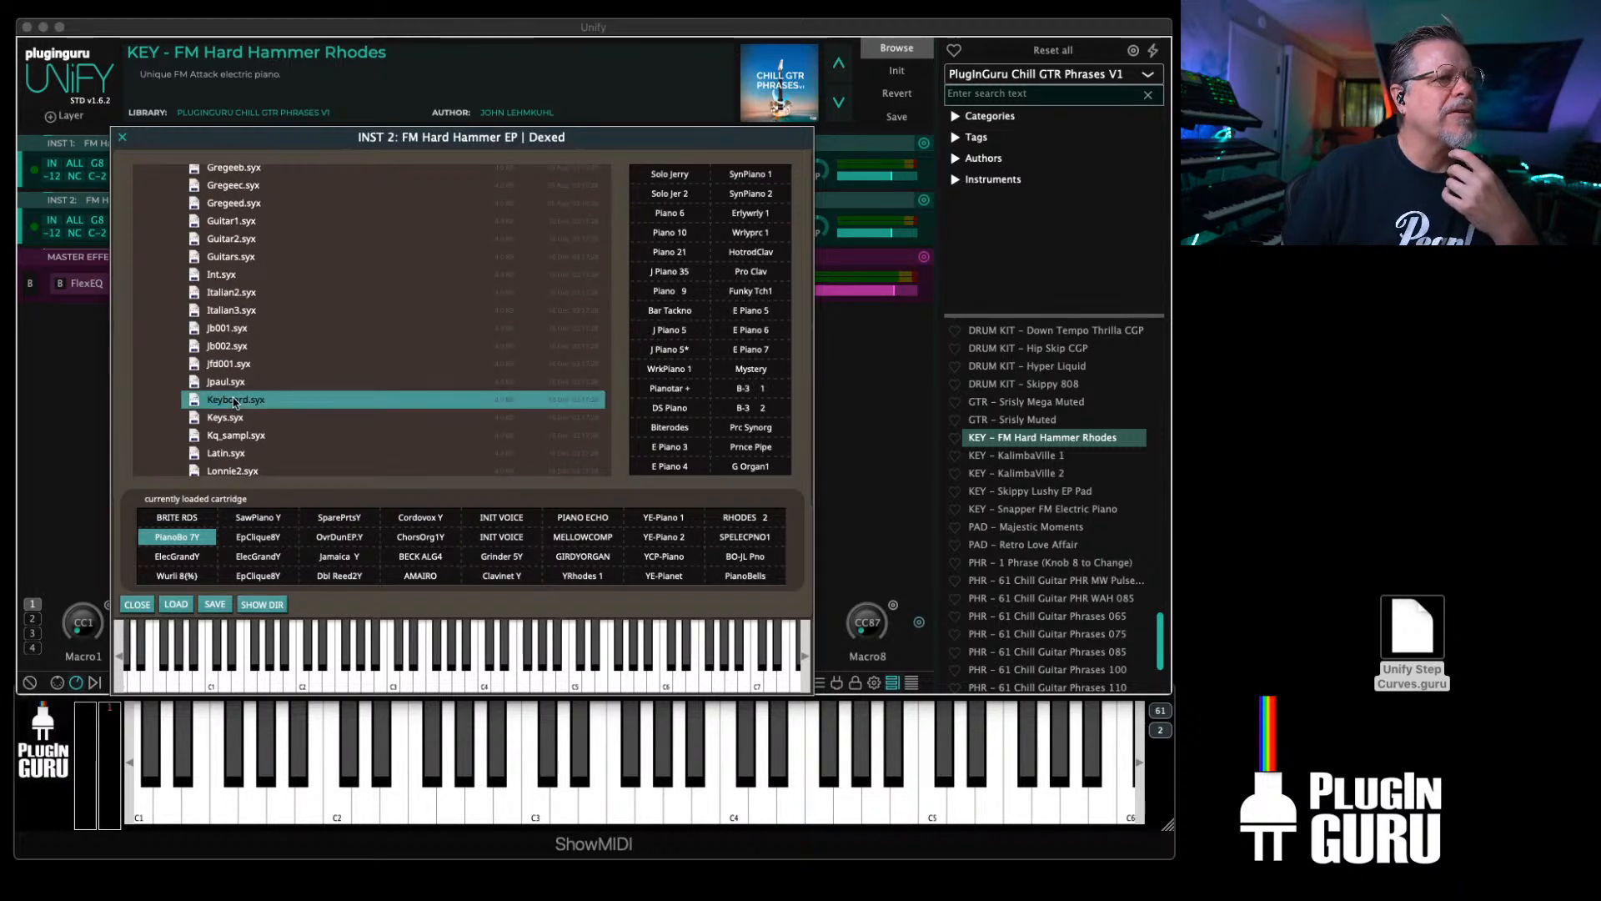
Step: Audition several piano, clav and organ sounds of the loaded cartridge, settle on WrkPiano 1 for INST 2, and close Dexed
{"action": "left_click", "coordinate": [269, 534]}
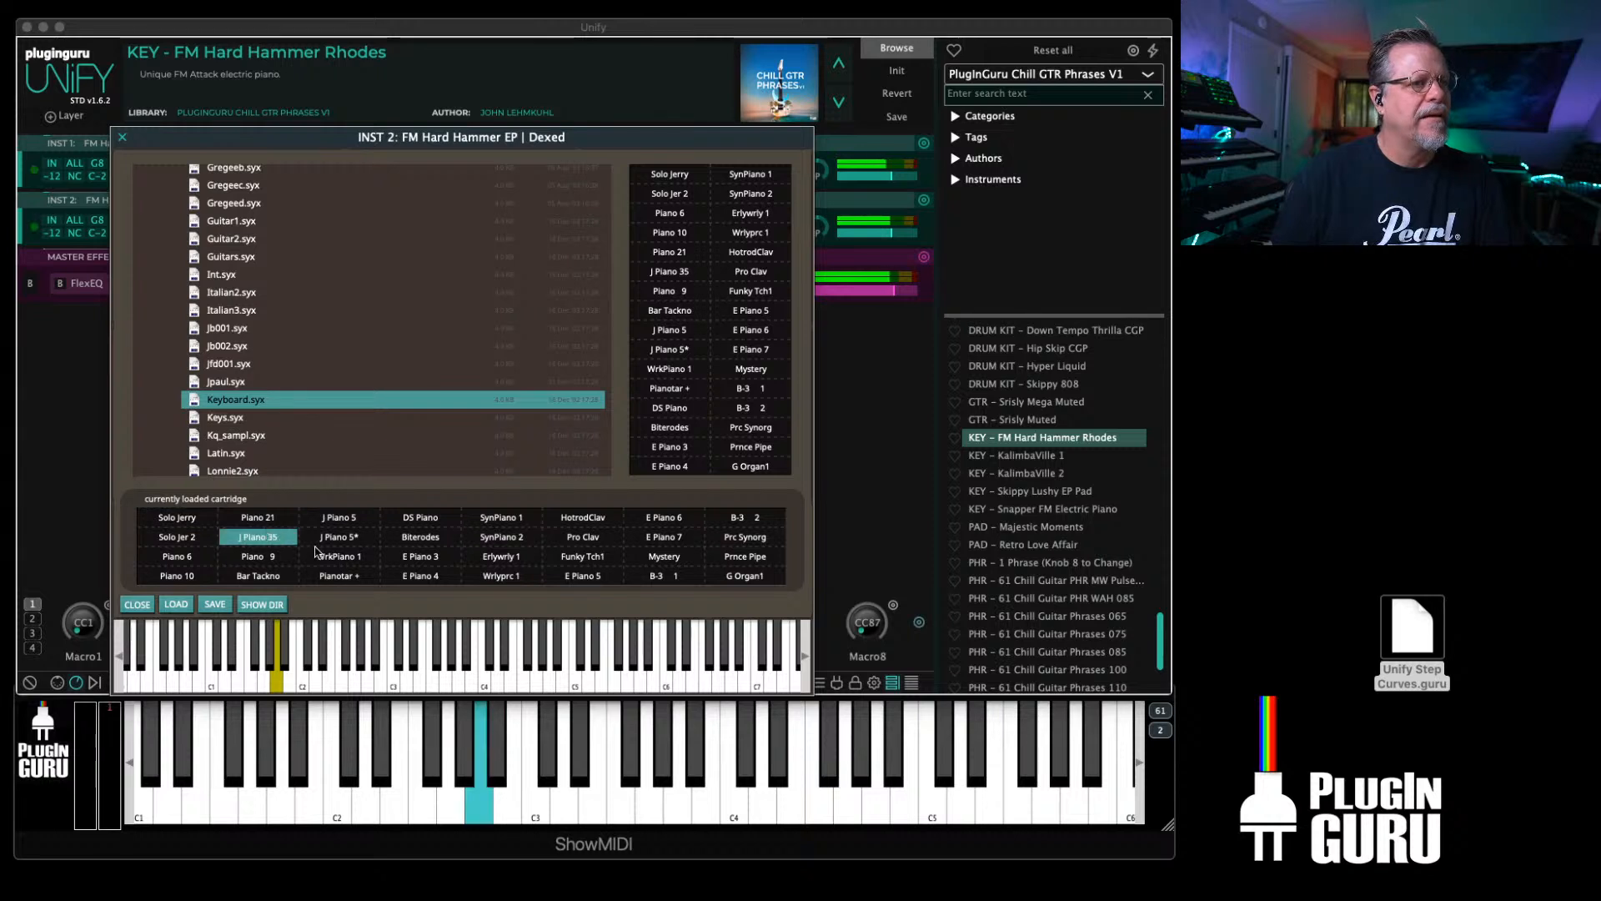
{"action": "left_click", "coordinate": [334, 538]}
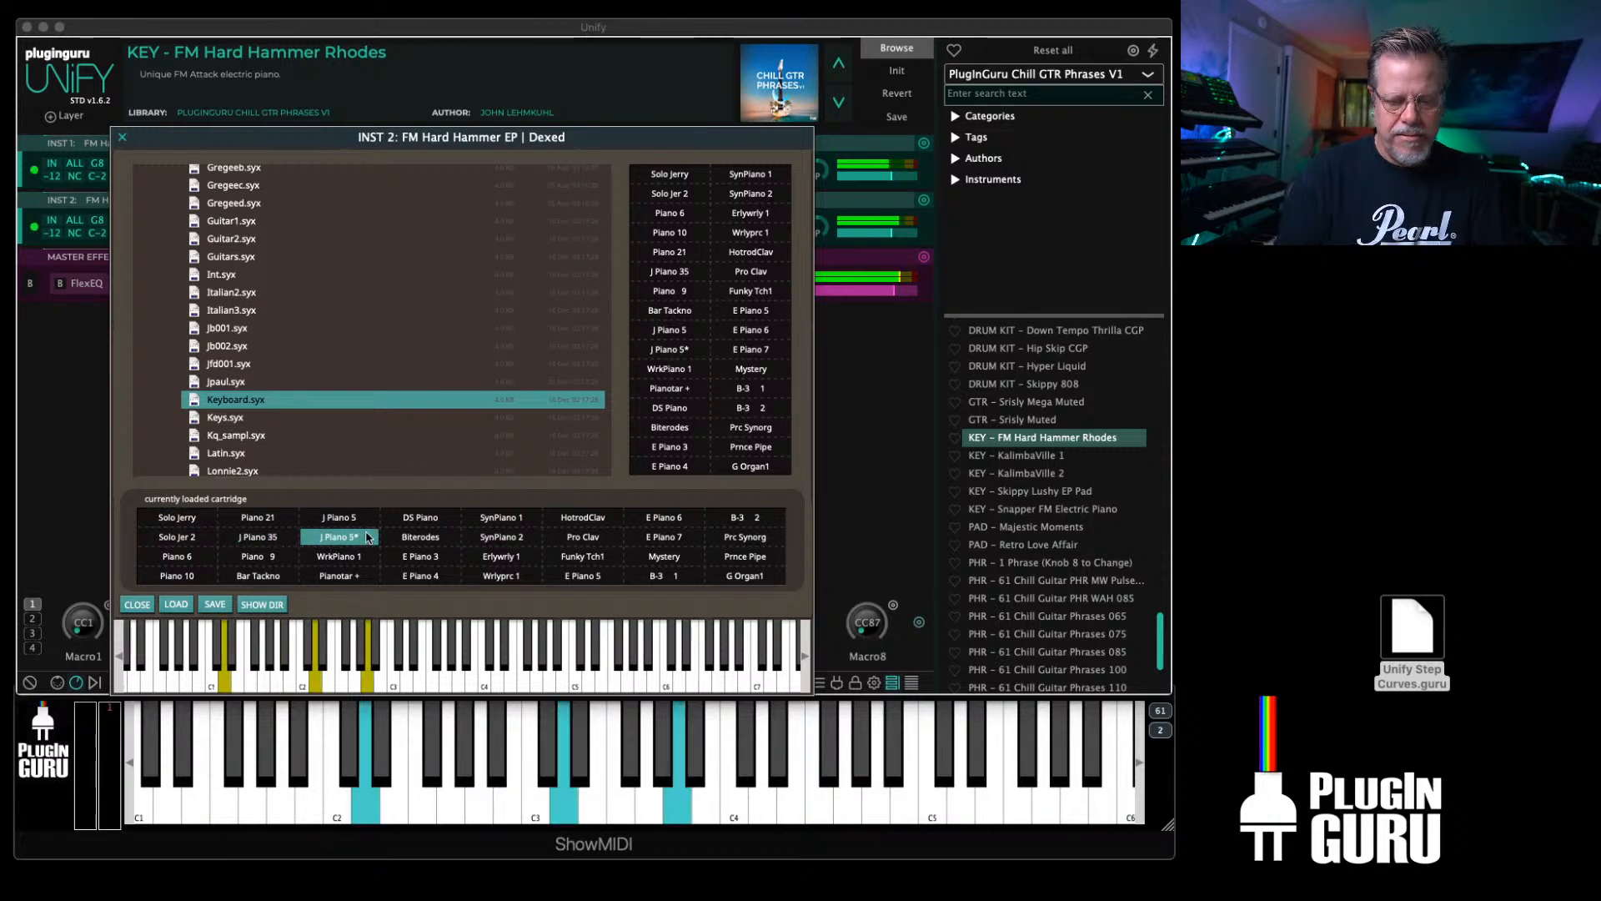
{"action": "left_click", "coordinate": [570, 540]}
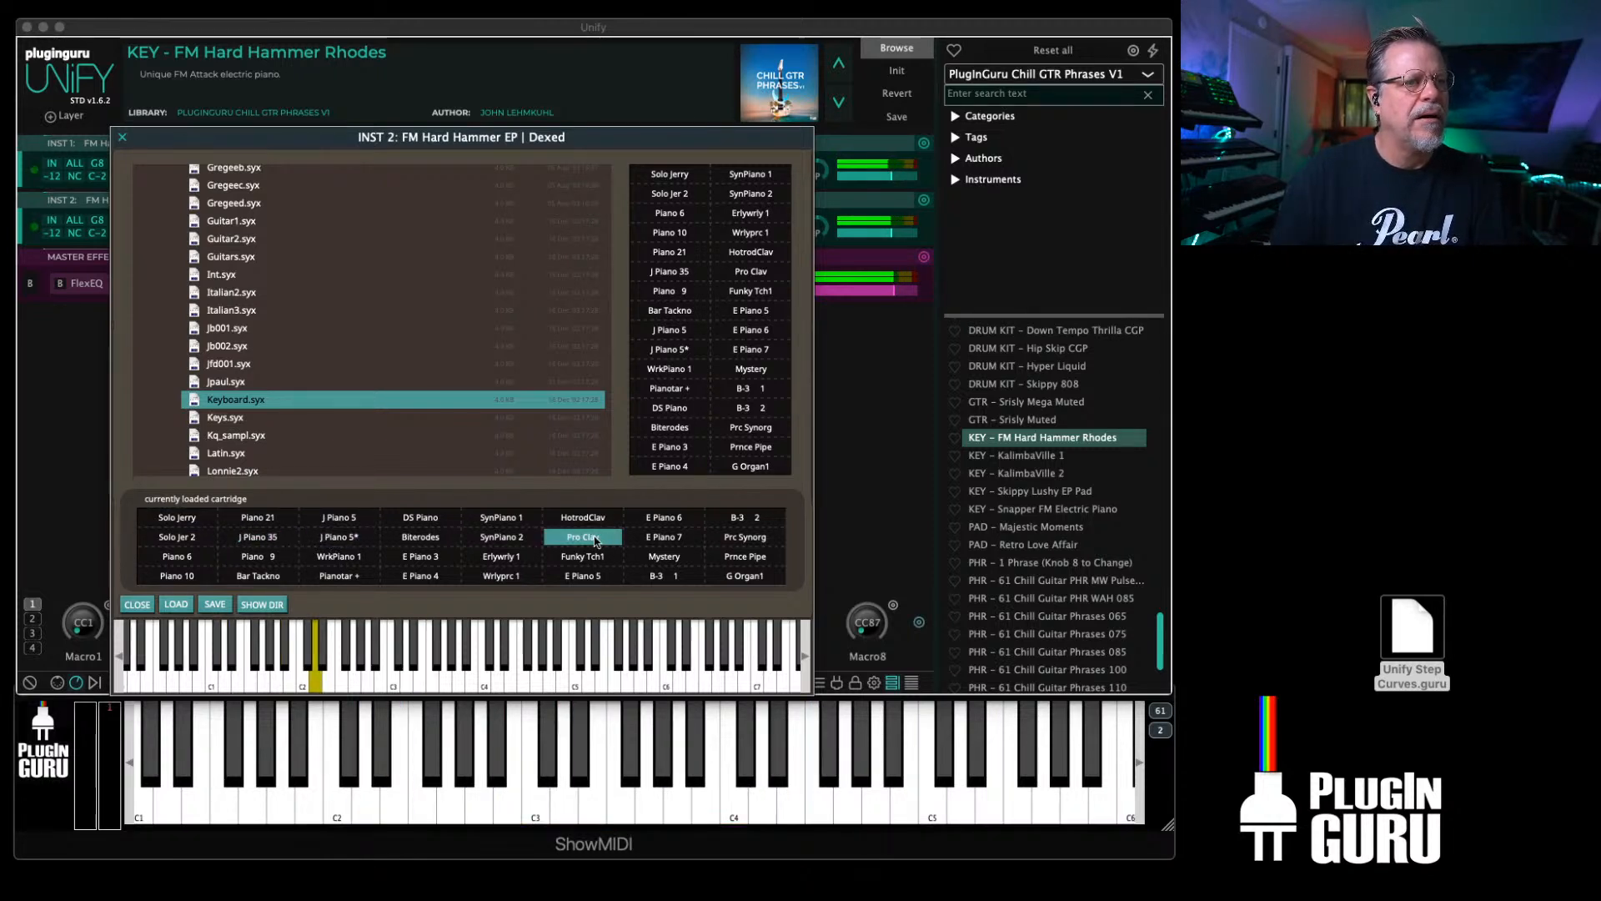
{"action": "left_click", "coordinate": [501, 556]}
{"action": "left_click", "coordinate": [506, 575]}
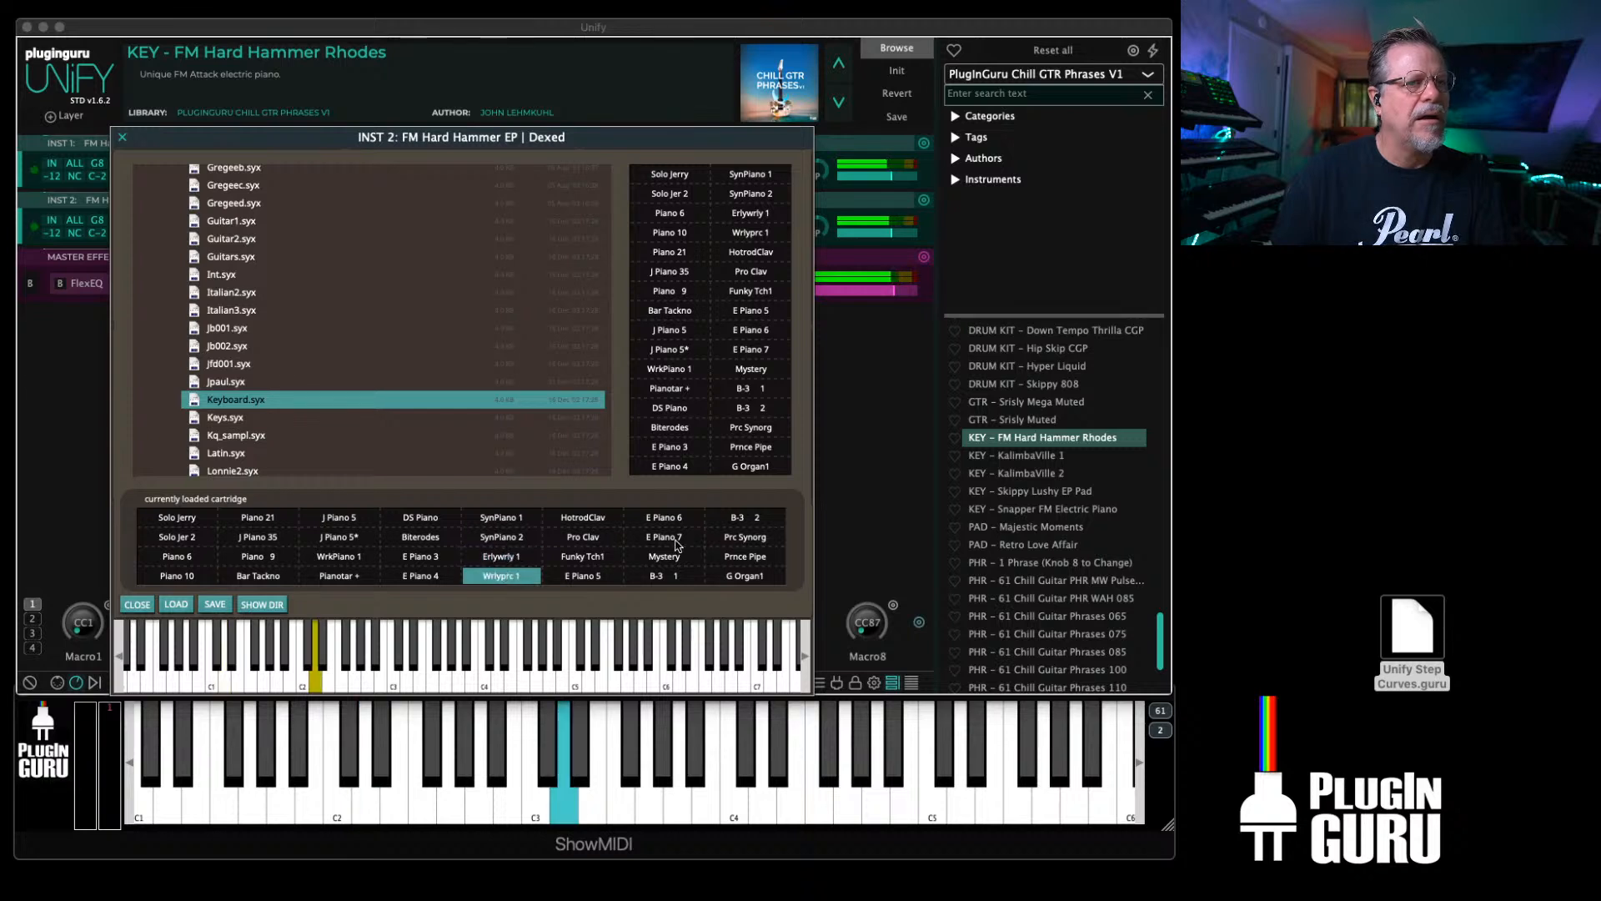
{"action": "left_click", "coordinate": [677, 538]}
{"action": "left_click", "coordinate": [676, 519]}
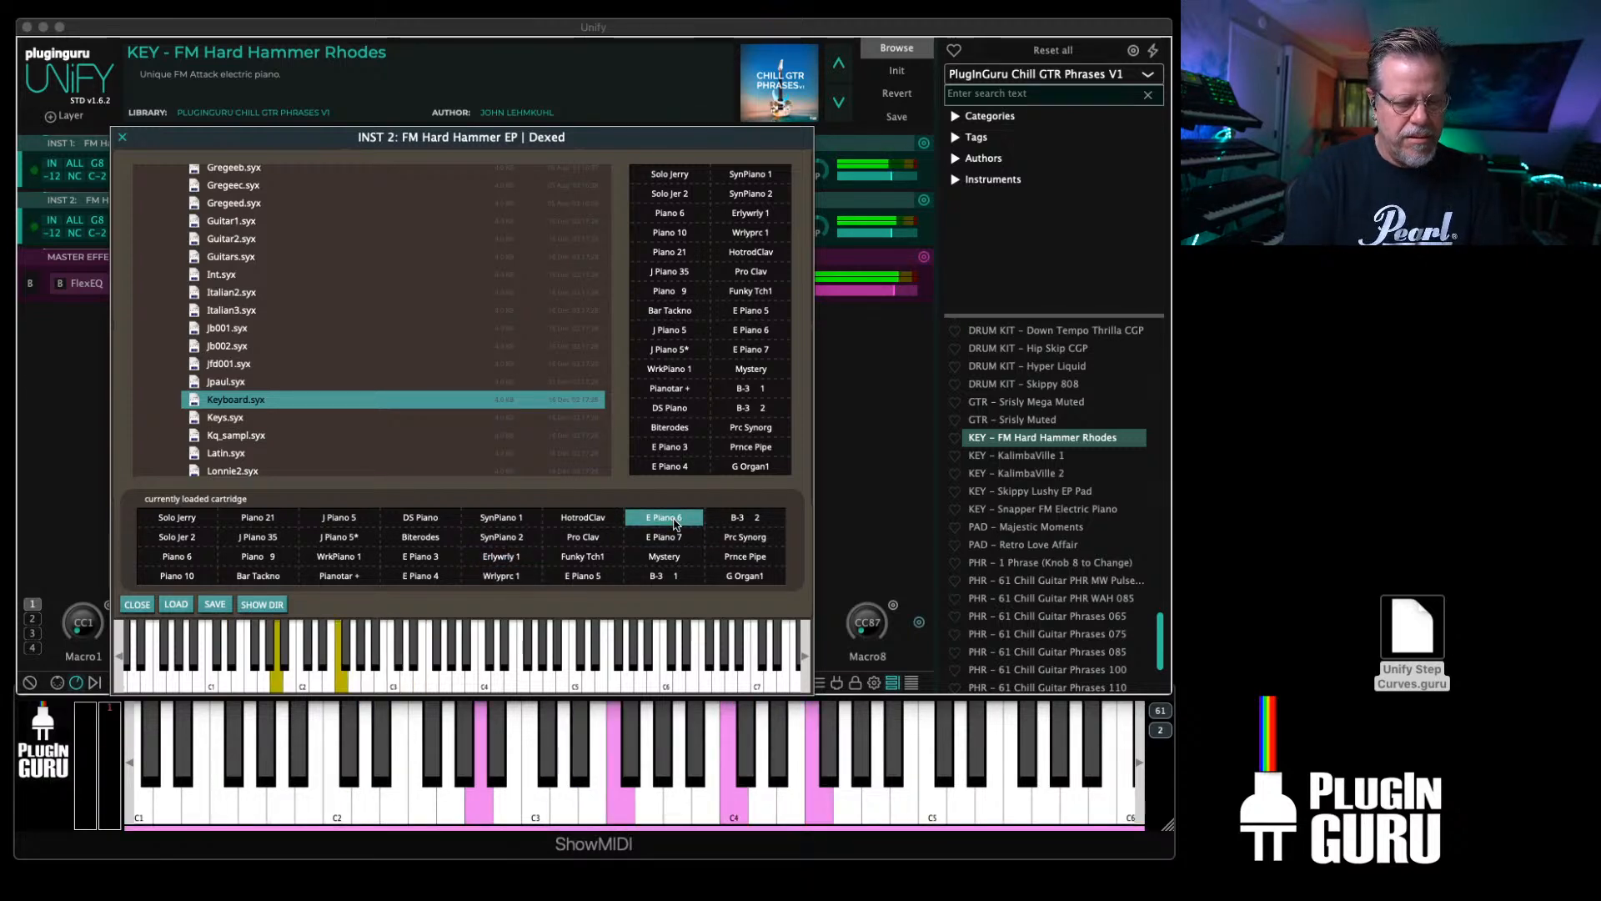
{"action": "left_click", "coordinate": [741, 538]}
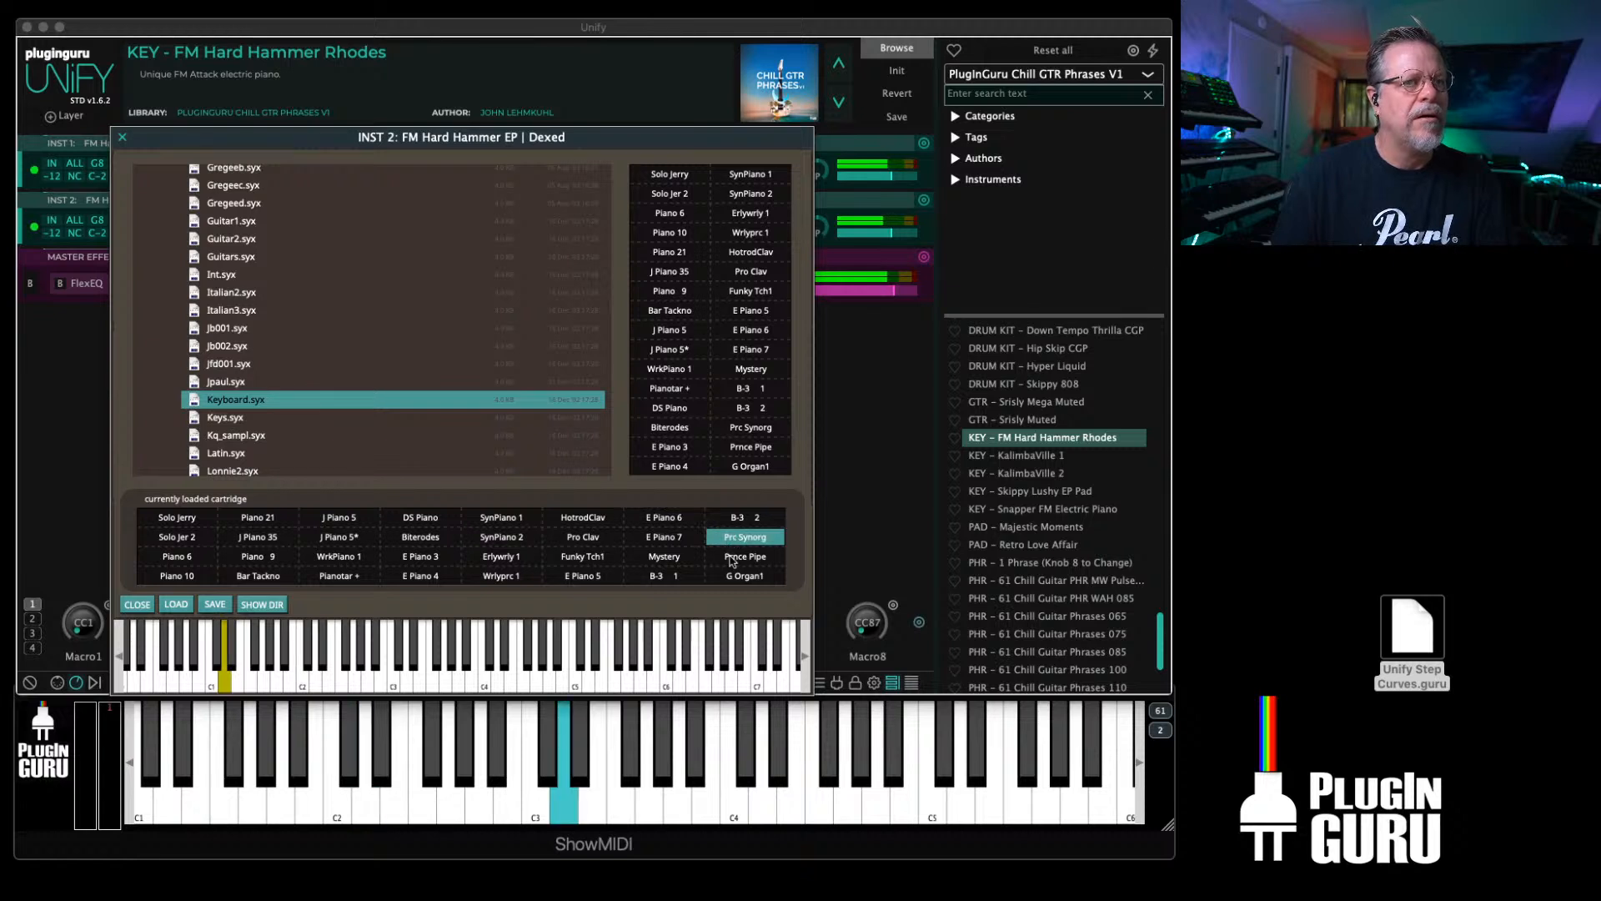
{"action": "left_click", "coordinate": [744, 556]}
{"action": "left_click", "coordinate": [433, 559]}
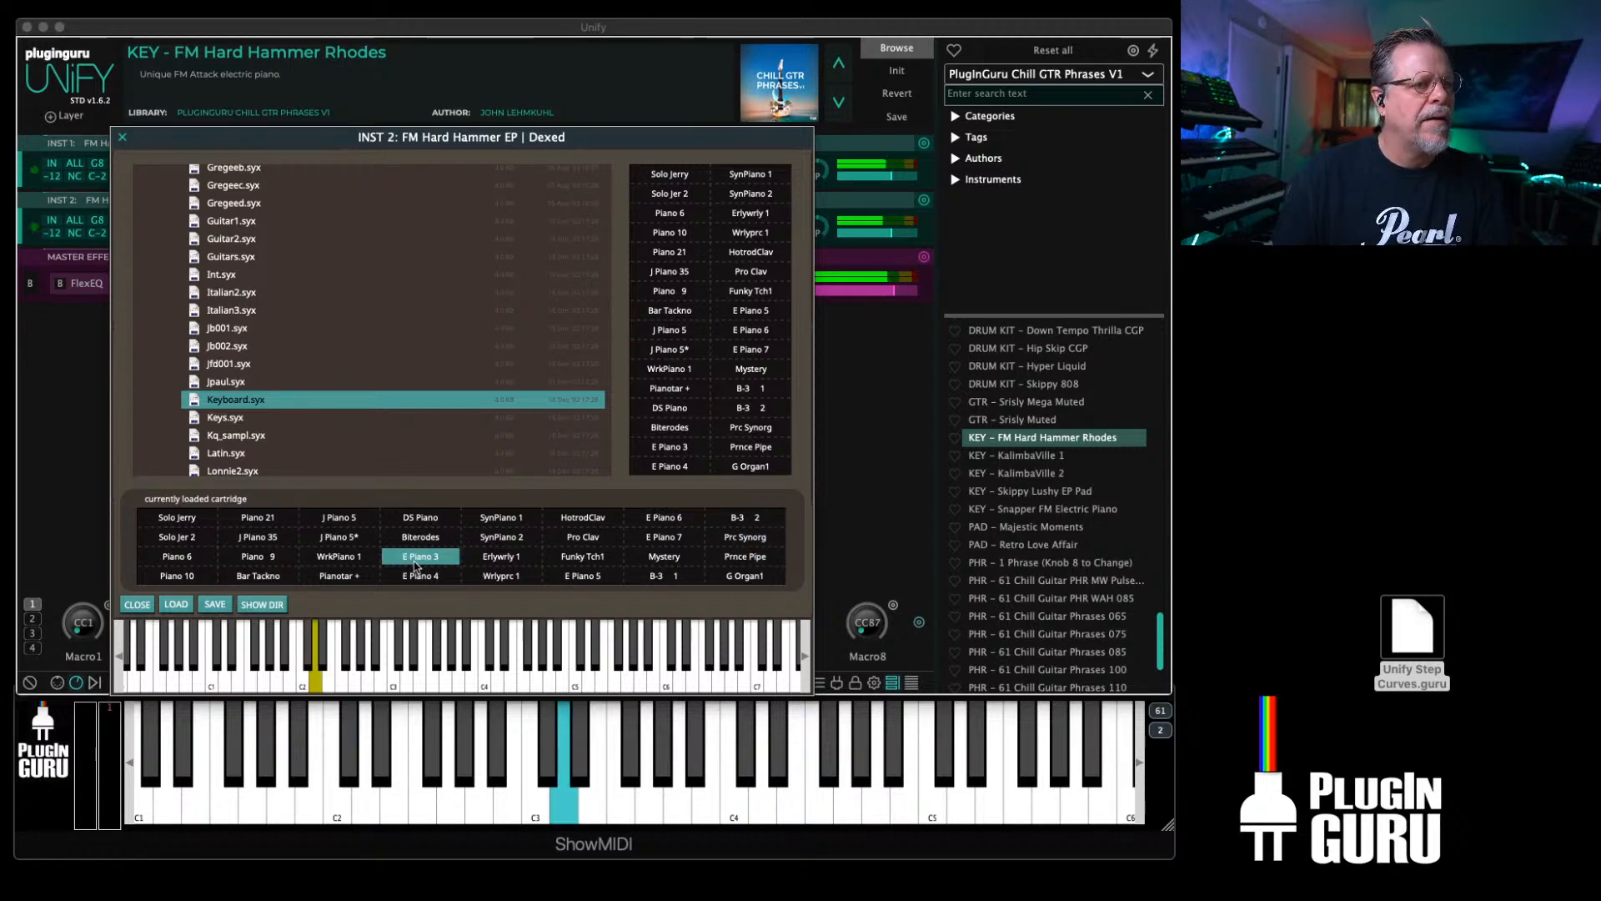
{"action": "left_click", "coordinate": [349, 556]}
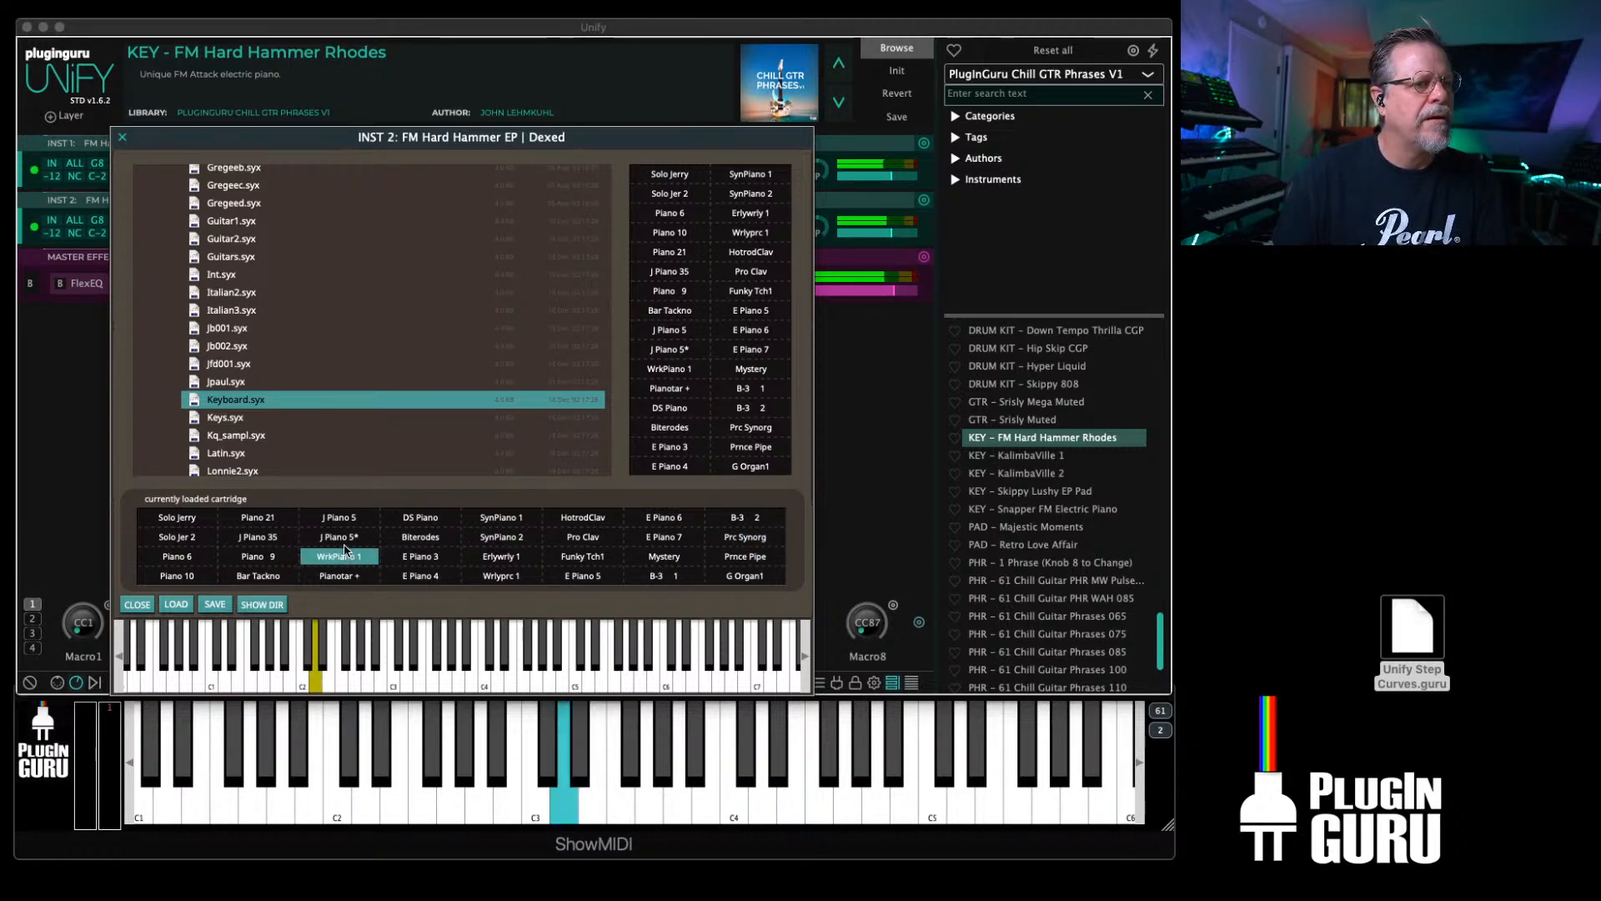
{"action": "left_click", "coordinate": [119, 137]}
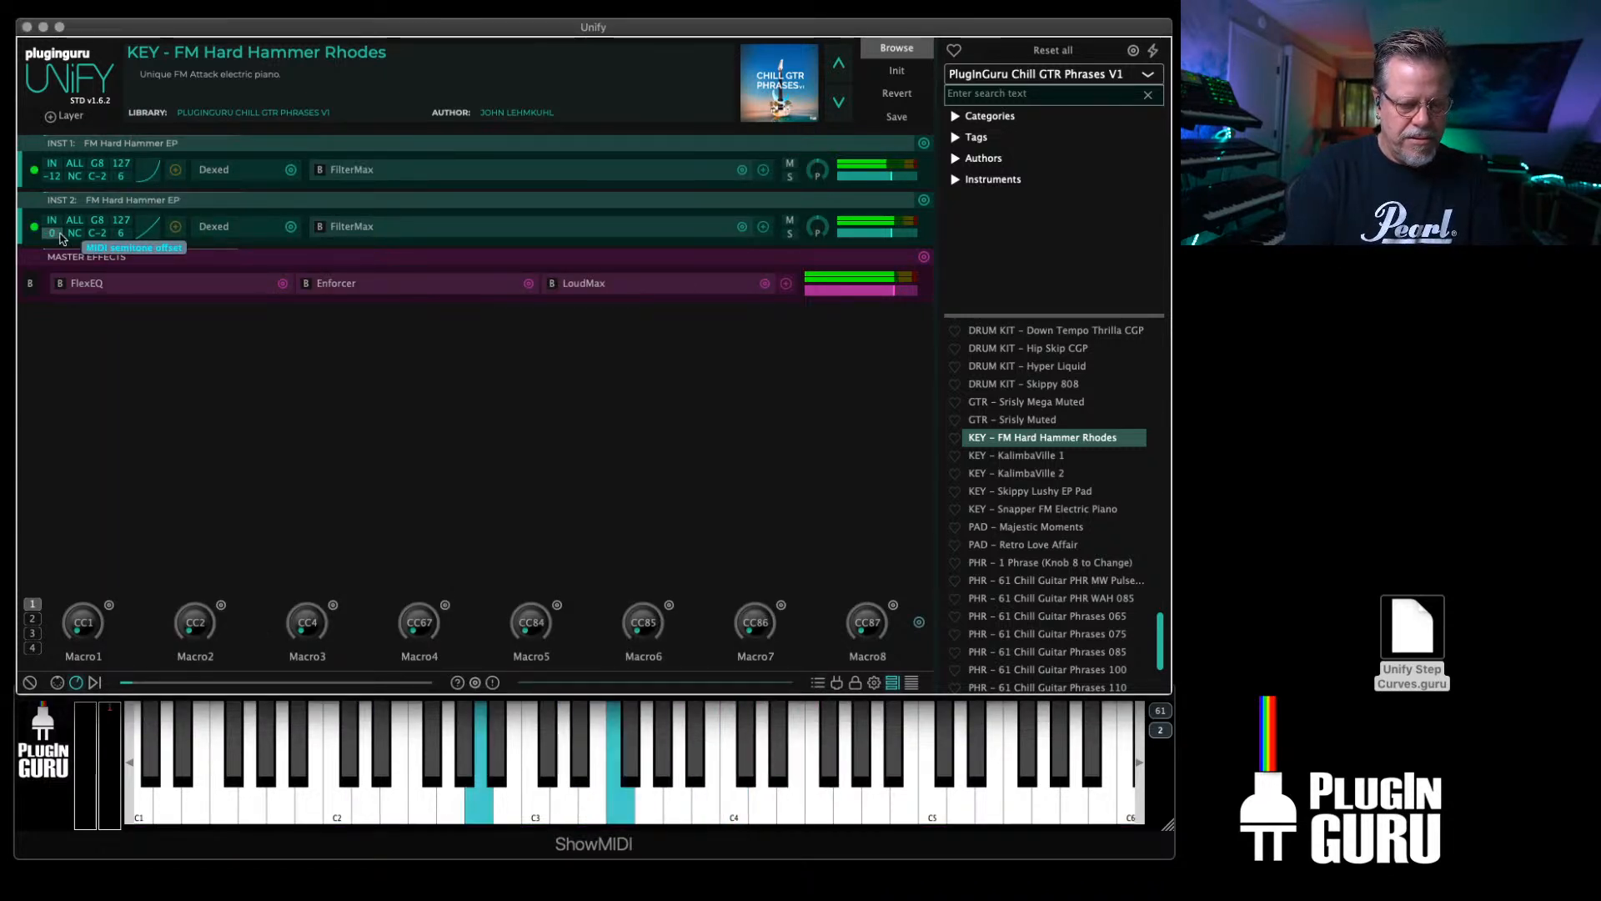
Step: Raise the middle of INST 1's velocity curve slightly to soften its bend
{"action": "left_click", "coordinate": [147, 166]}
{"action": "left_click_drag", "start_coordinate": [184, 462], "coordinate": [169, 442]}
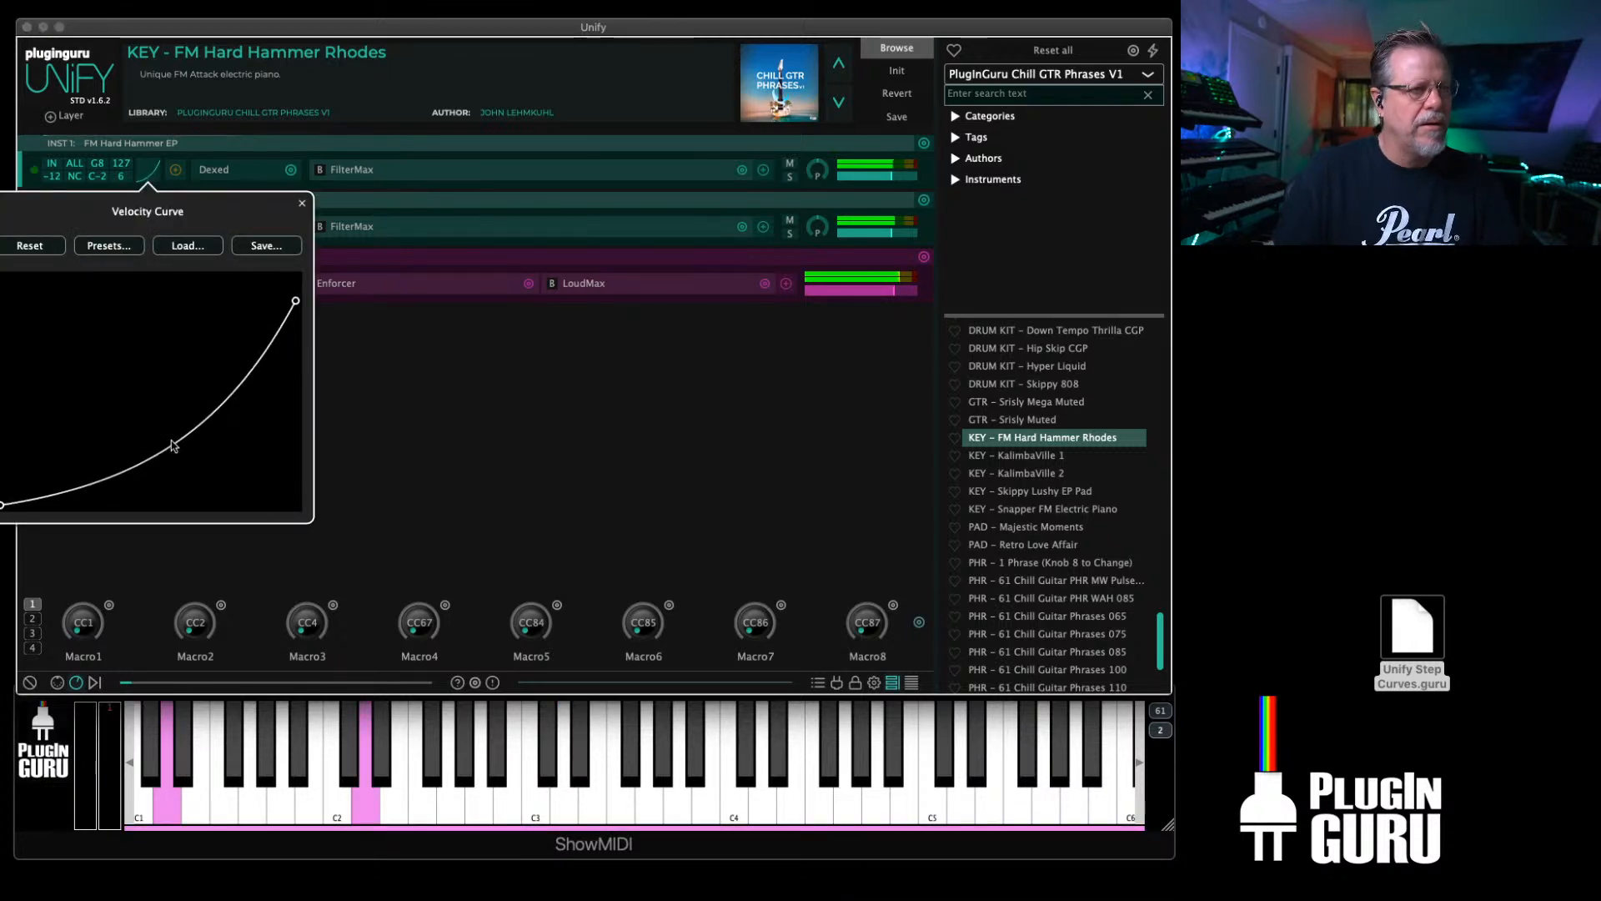
{"action": "left_click", "coordinate": [468, 380]}
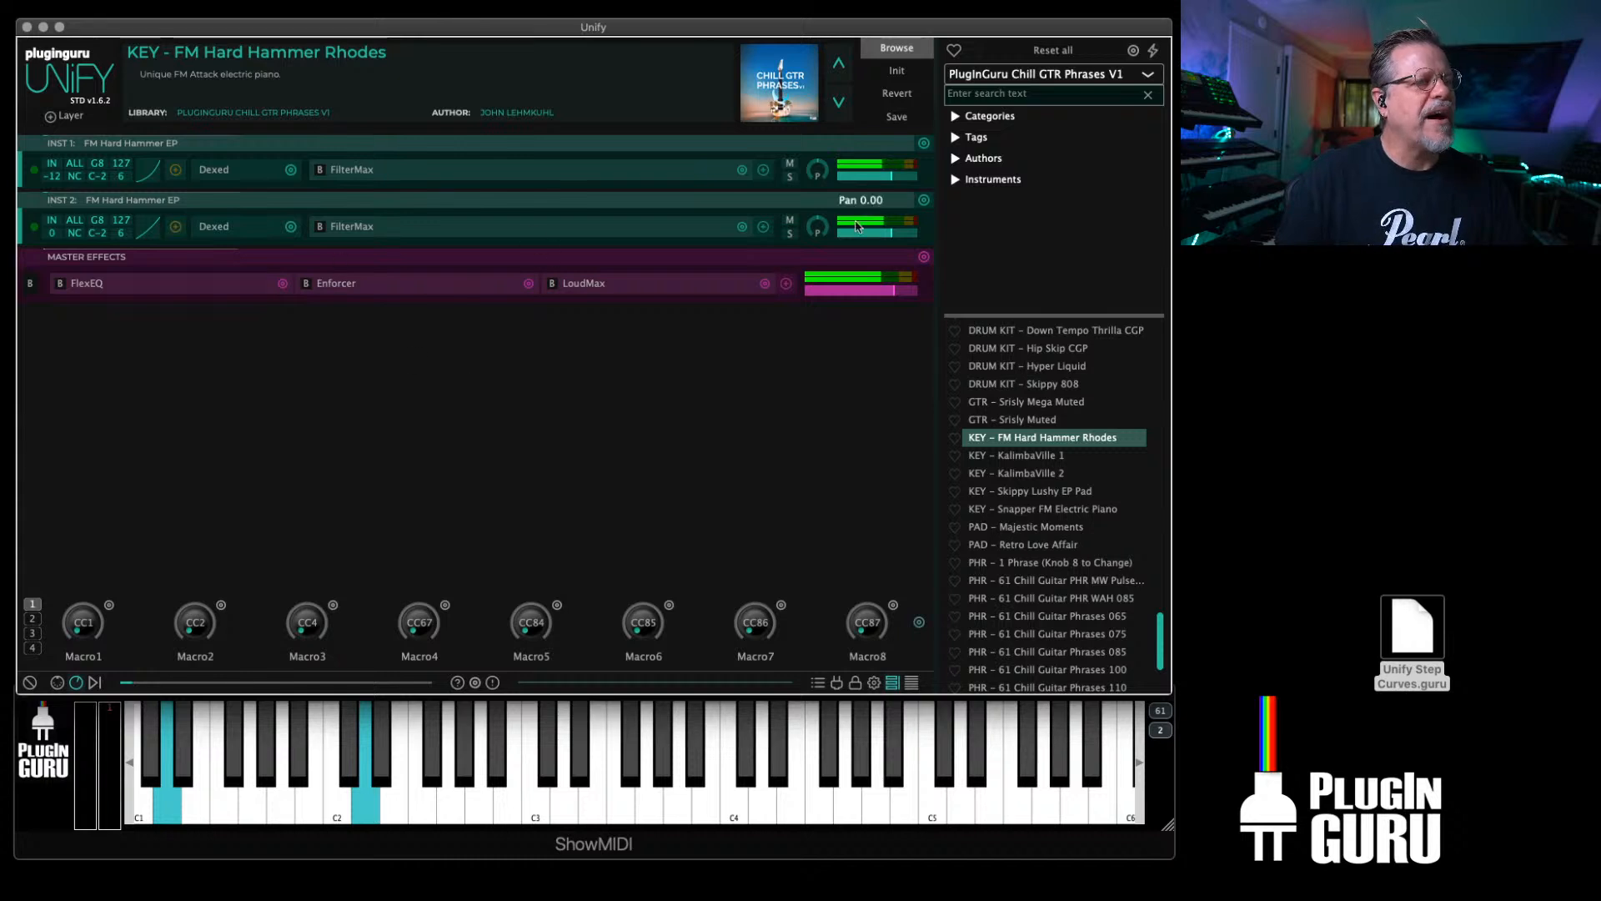
Step: Duplicate the INST 2 layer once and preview the TX816 factory bank TFI3.SYX in INST 3's Dexed without loading it
{"action": "left_click", "coordinate": [922, 200]}
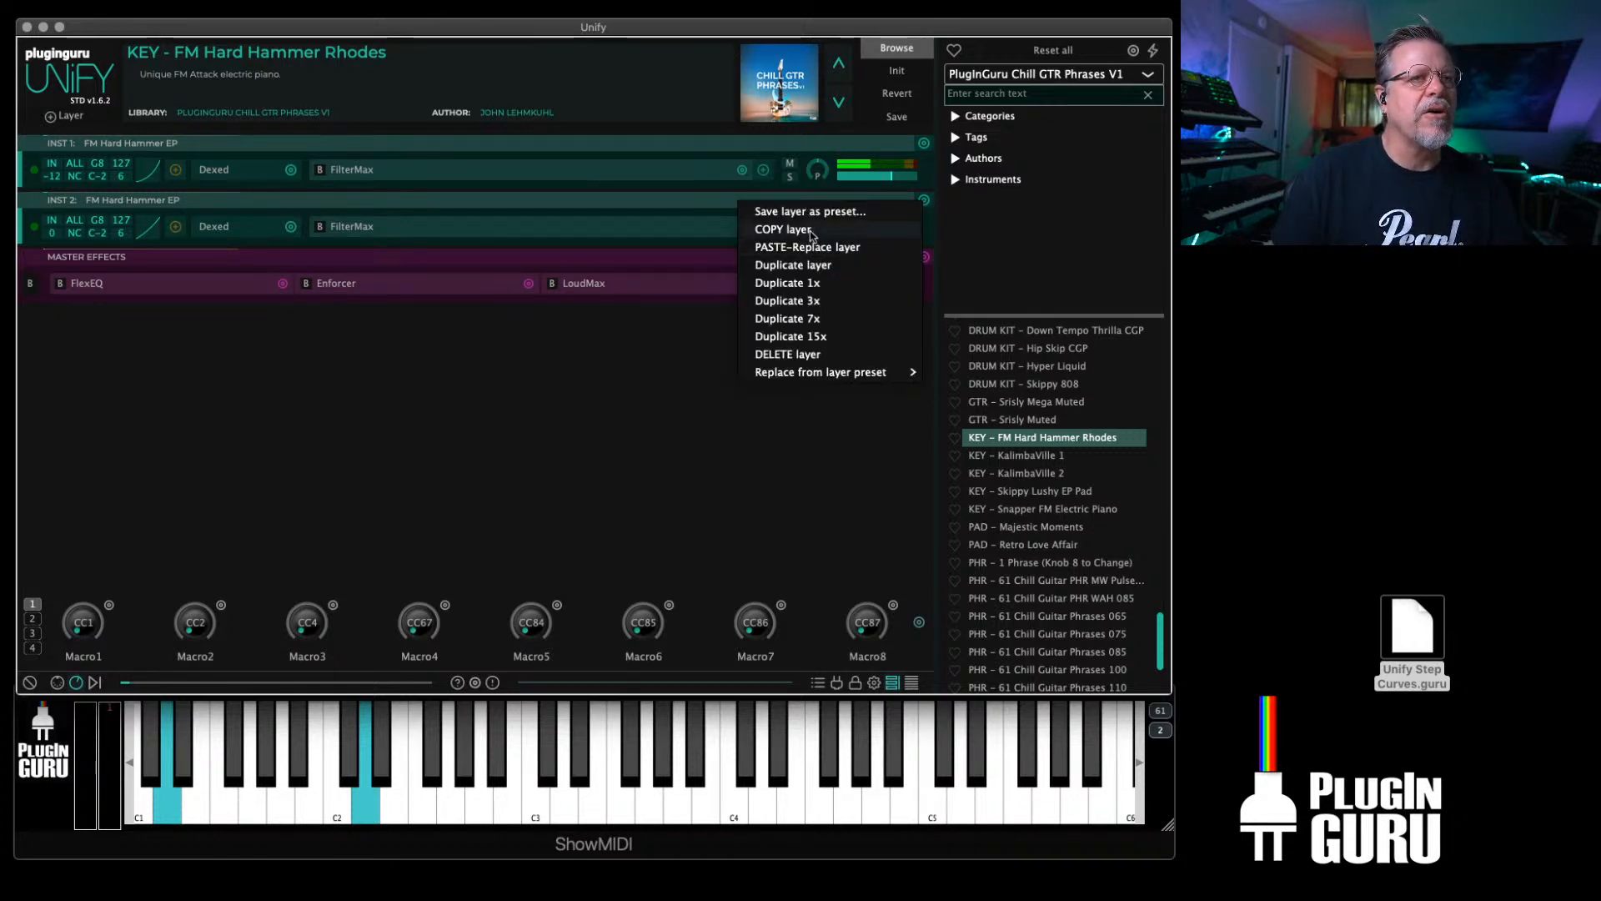
{"action": "left_click", "coordinate": [788, 283]}
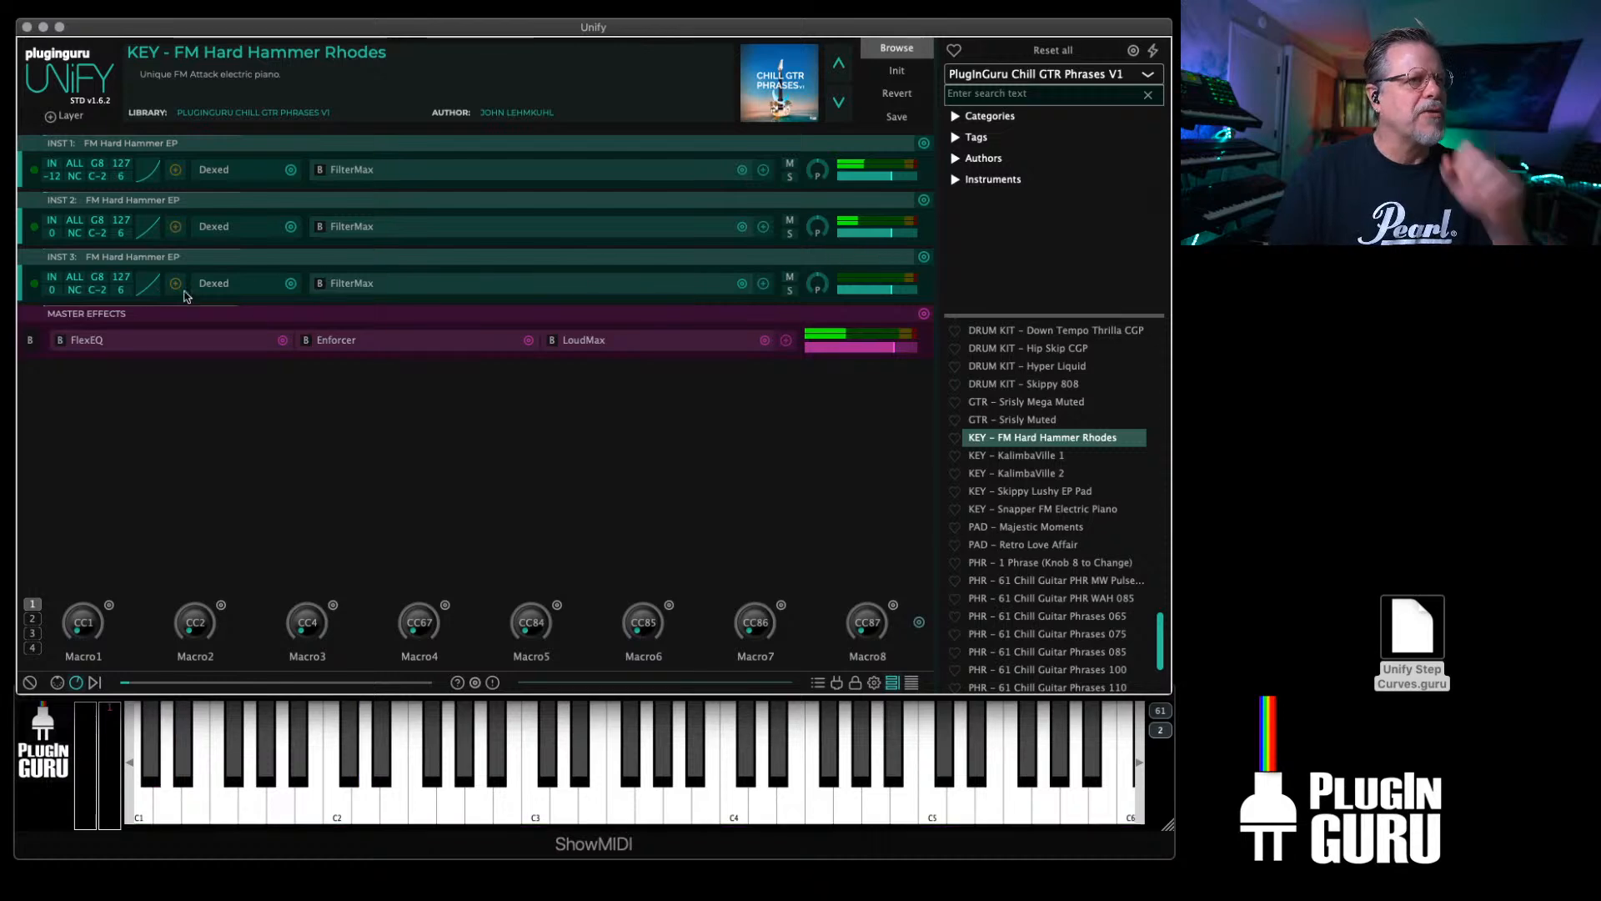
{"action": "left_click", "coordinate": [213, 283]}
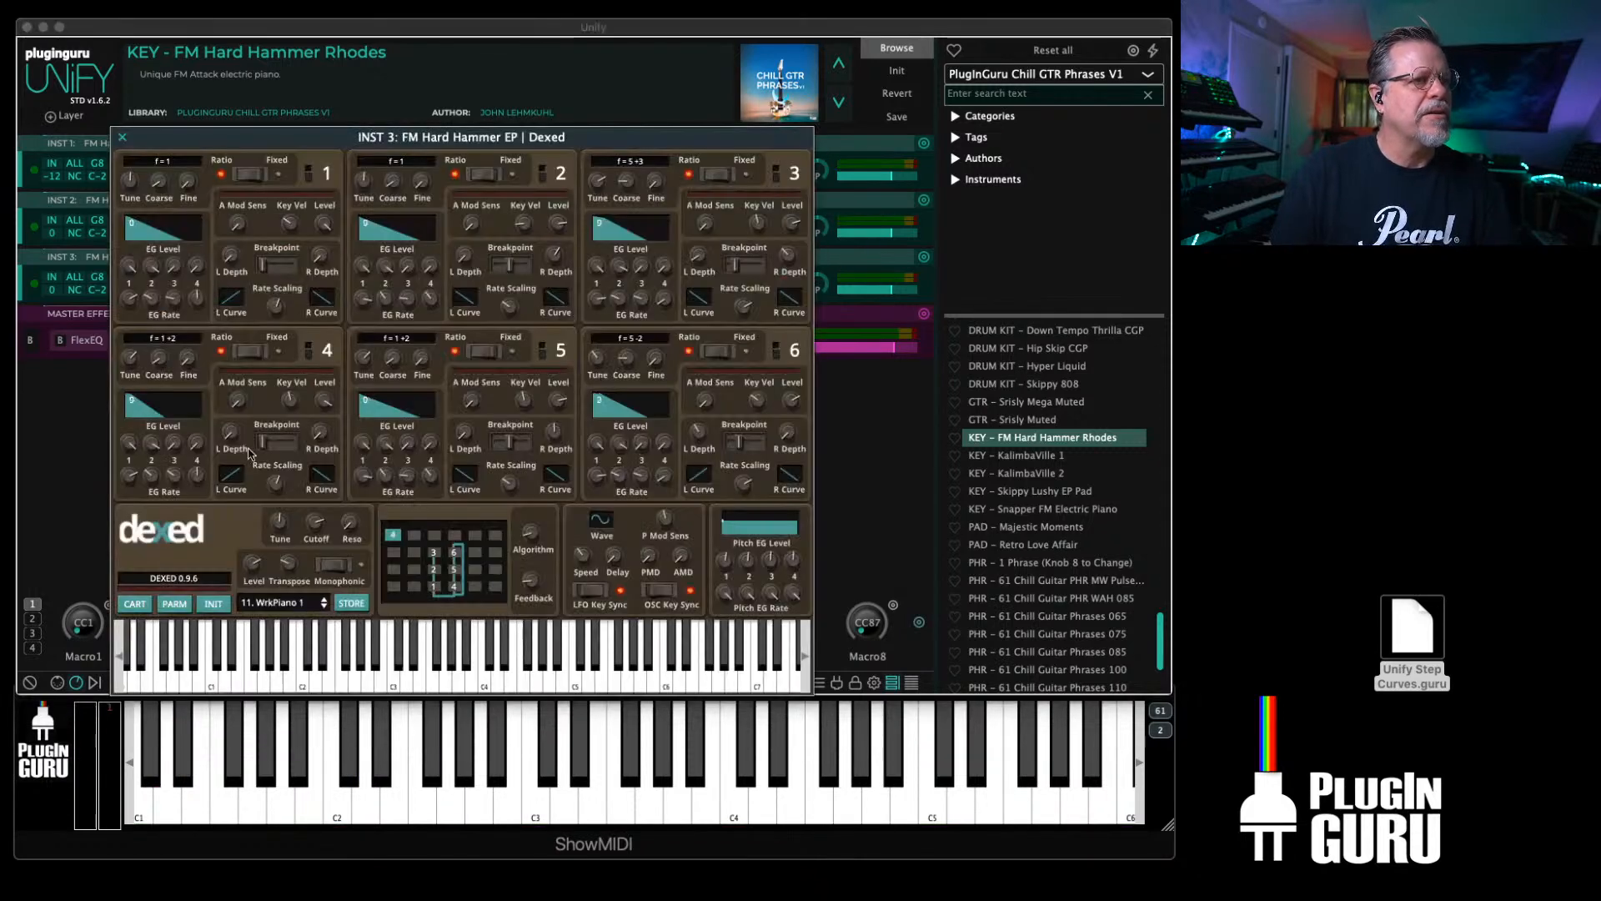
{"action": "left_click", "coordinate": [134, 604]}
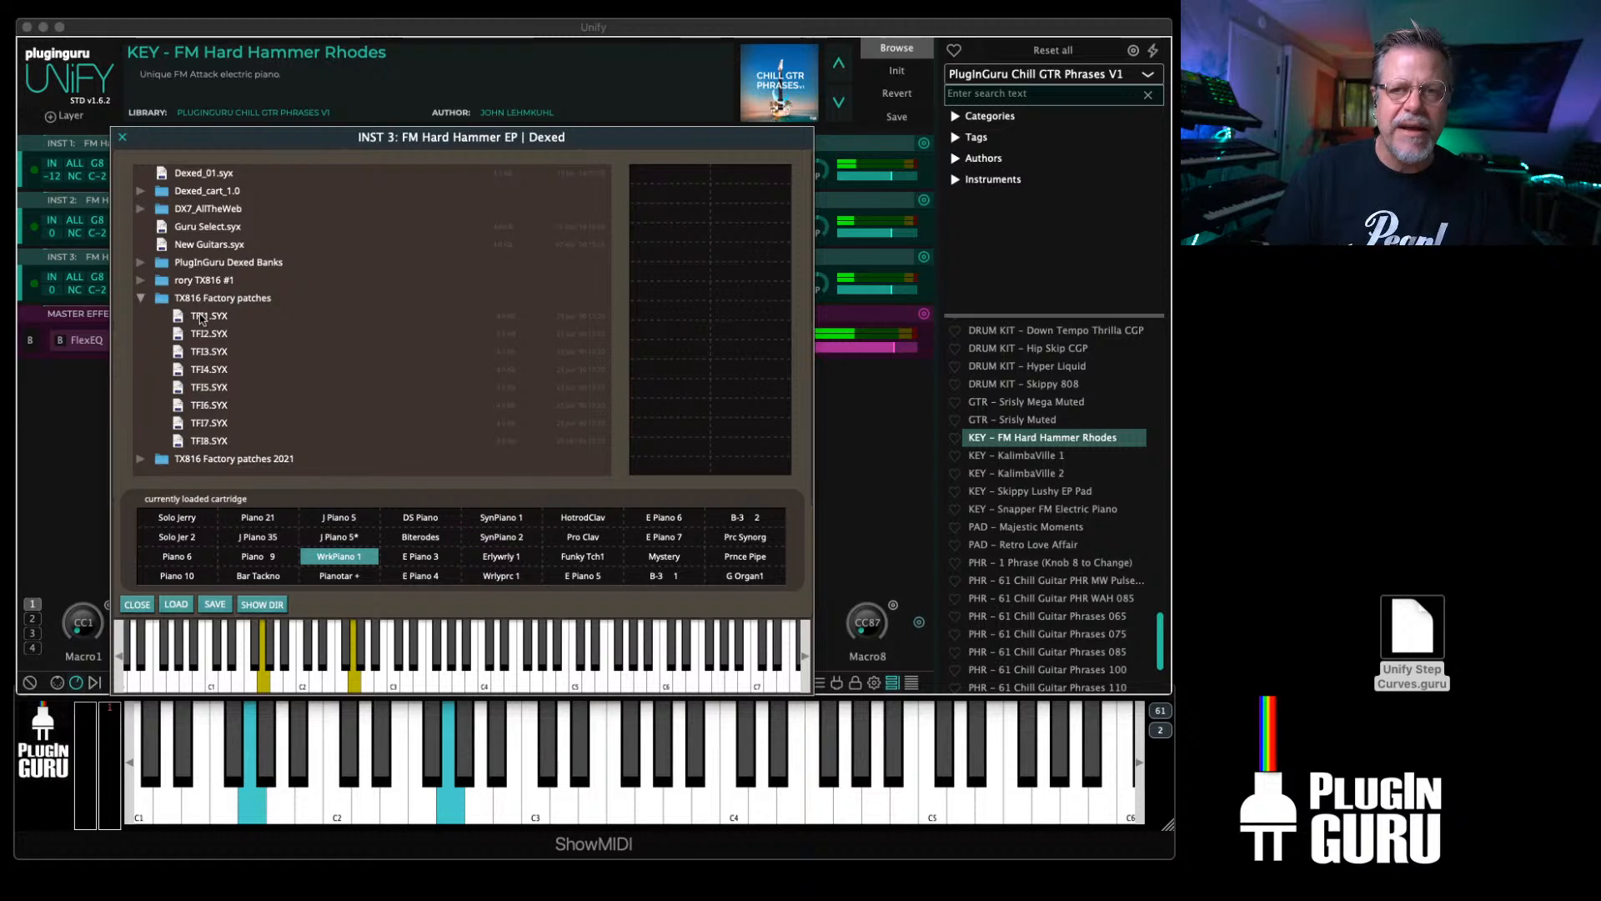
{"action": "double_click", "coordinate": [197, 353]}
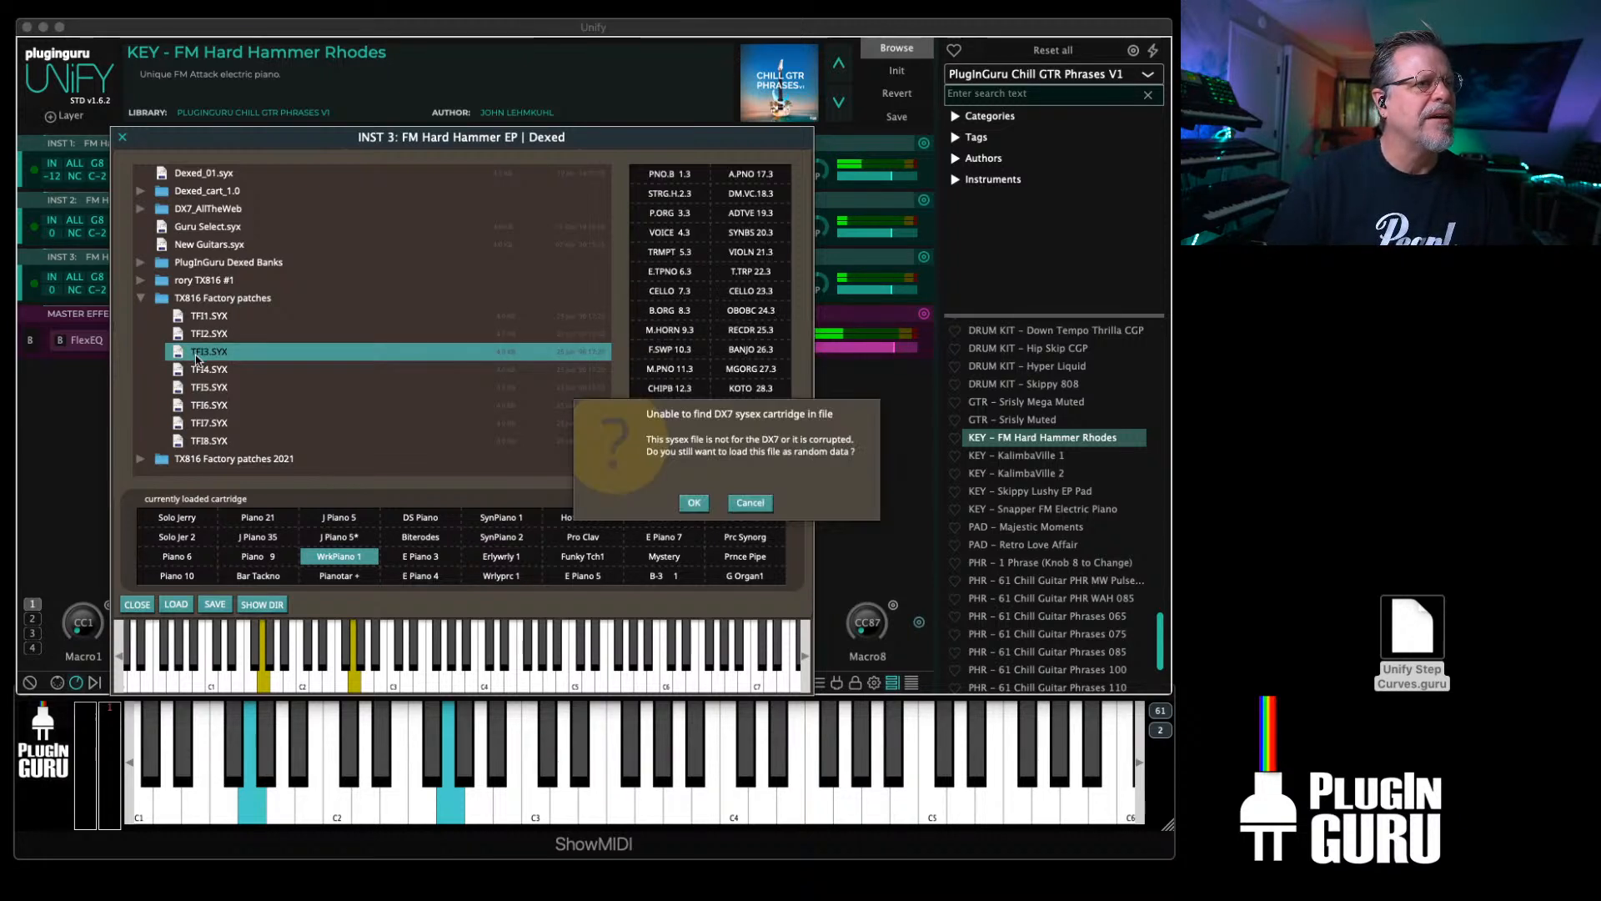
{"action": "left_click", "coordinate": [750, 504]}
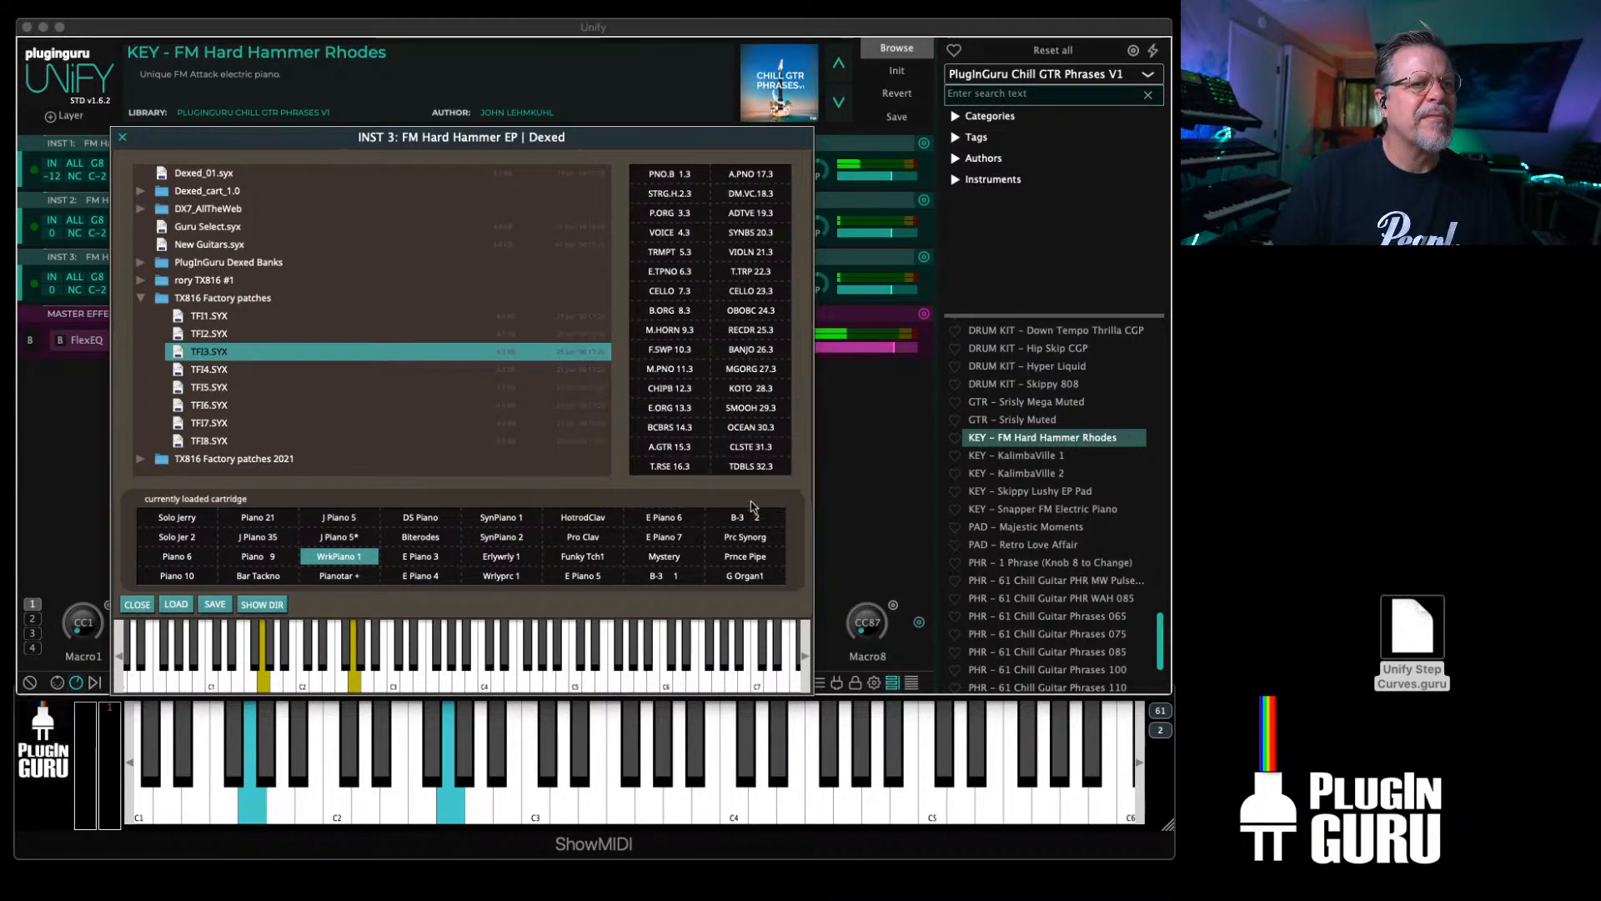
Step: Try P.ORG 3.3, load the TFI3.SYX cartridge into INST 3's Dexed with E.TPNO 6.3 as its sound, and close the plugin
{"action": "left_click", "coordinate": [672, 215]}
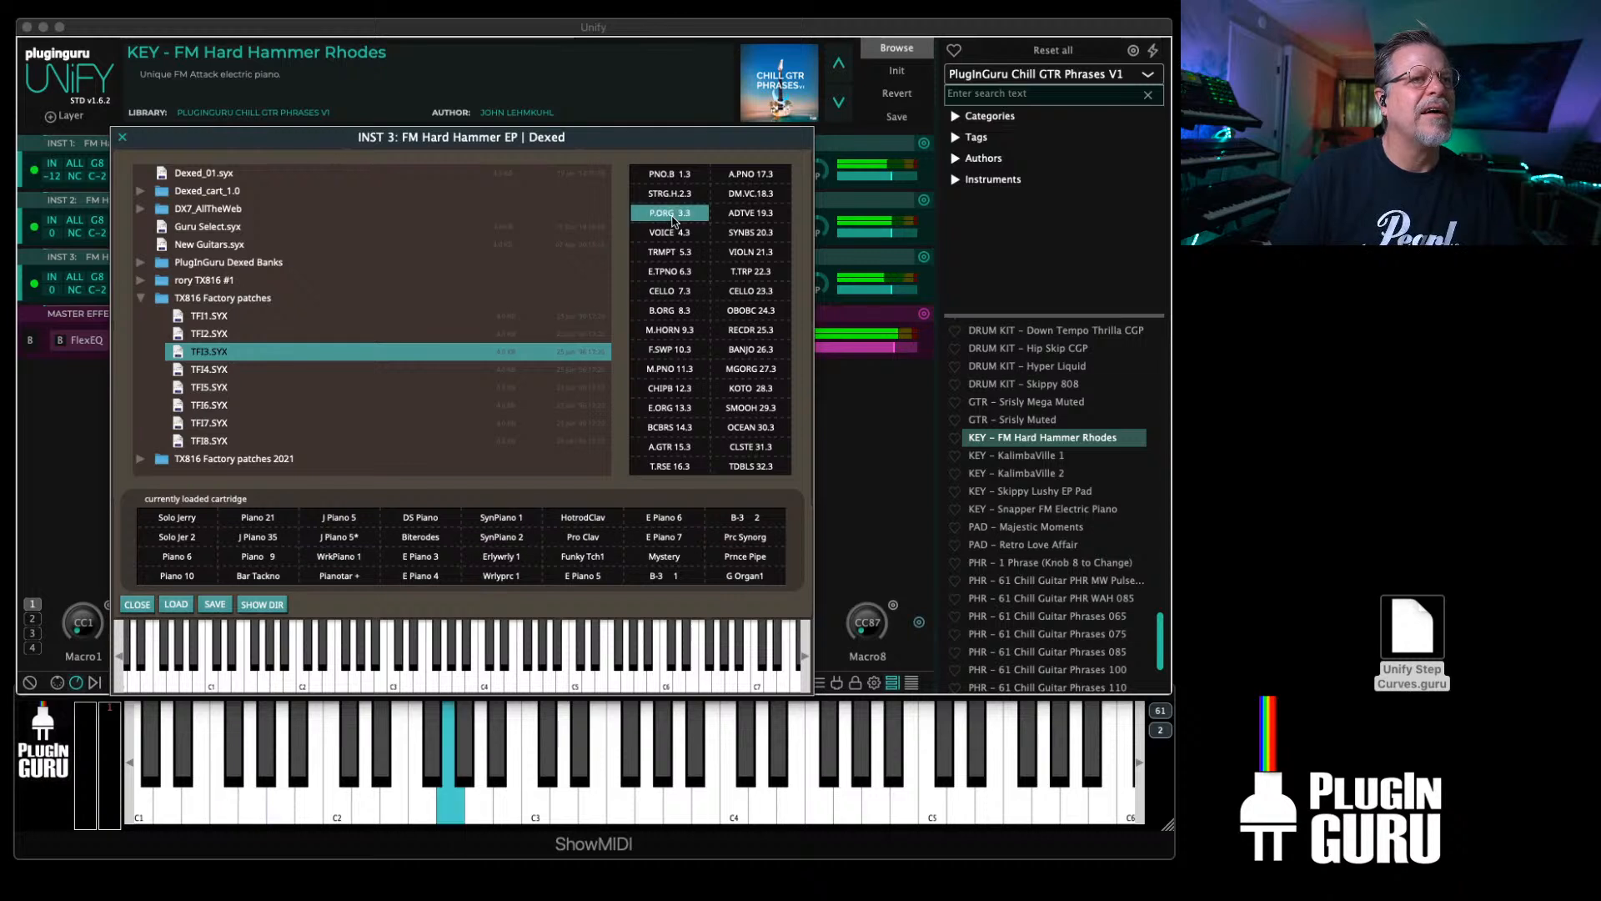
{"action": "left_click", "coordinate": [671, 275]}
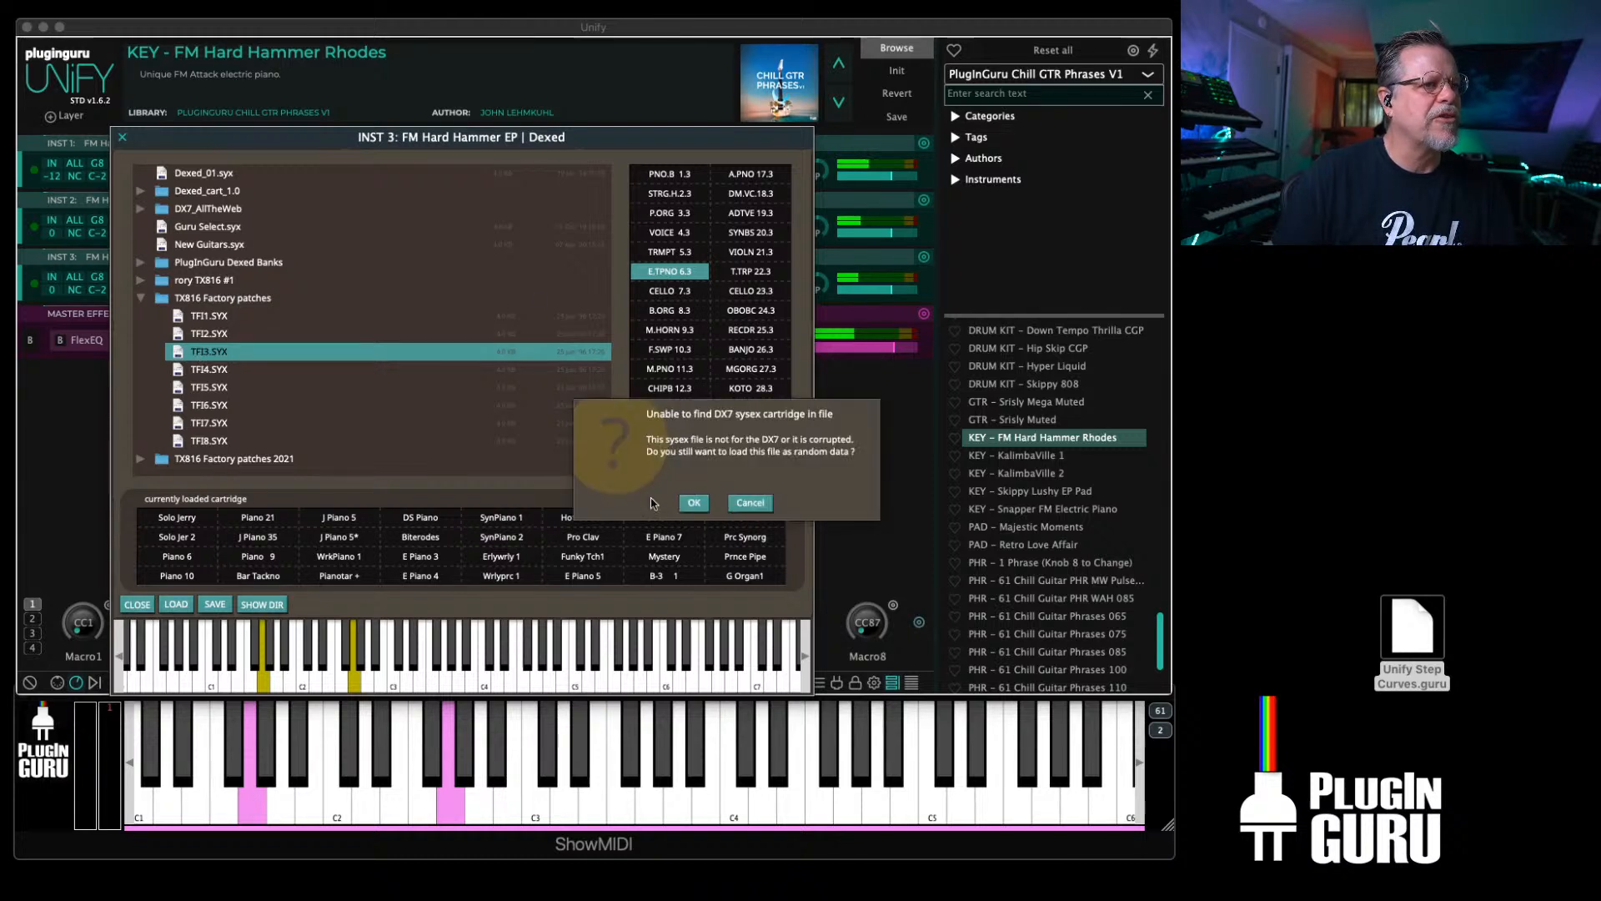
{"action": "left_click", "coordinate": [694, 503]}
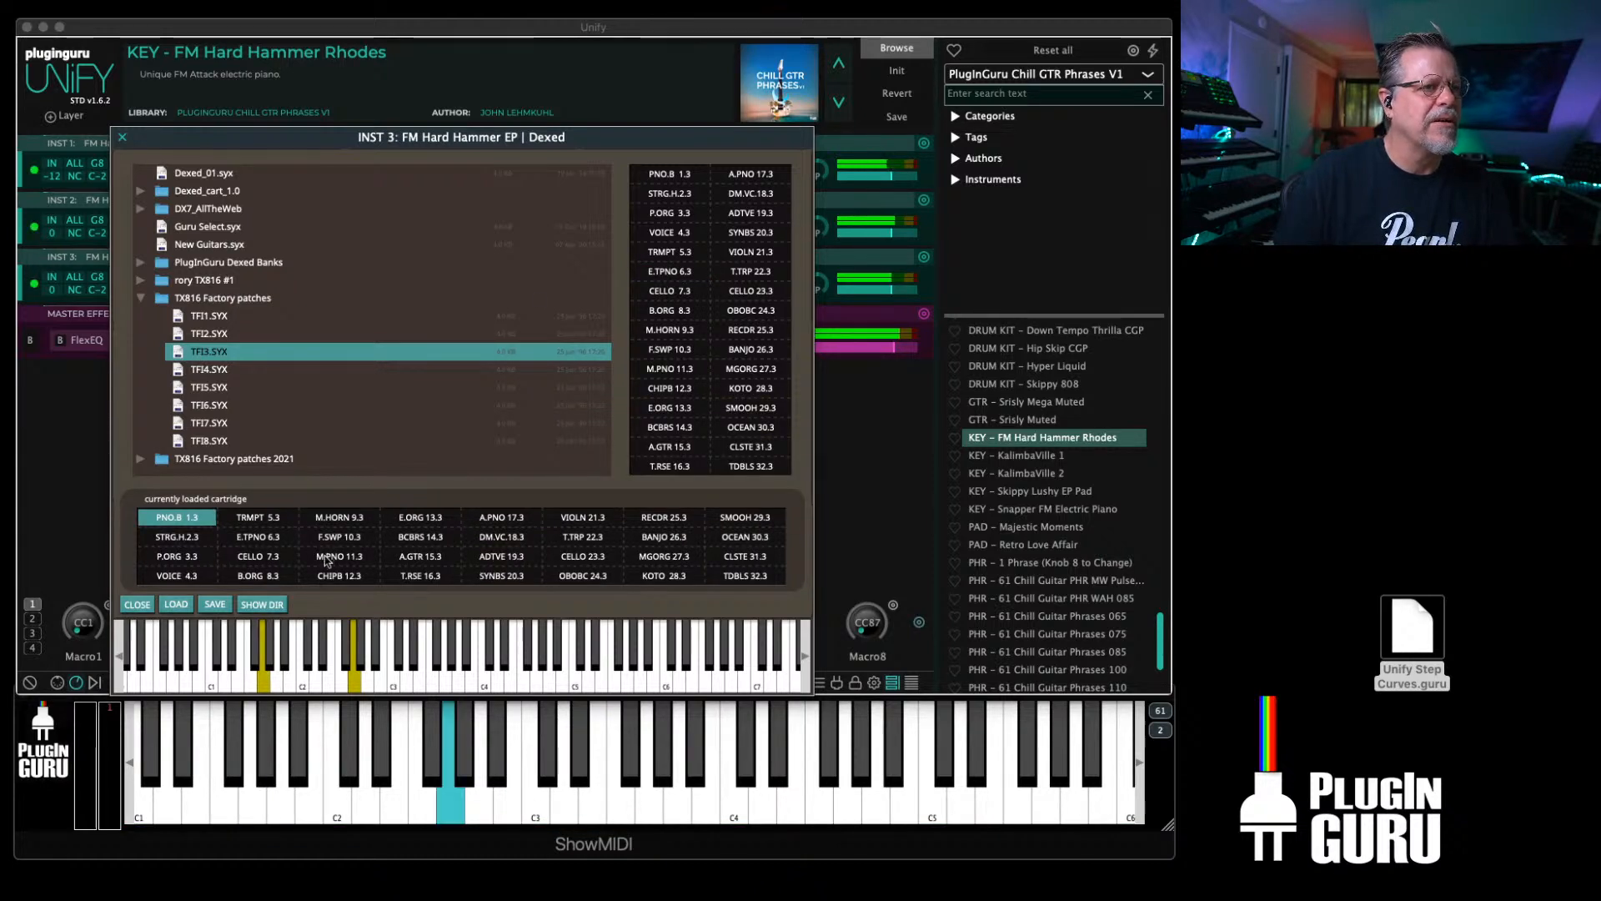
{"action": "left_click", "coordinate": [283, 538]}
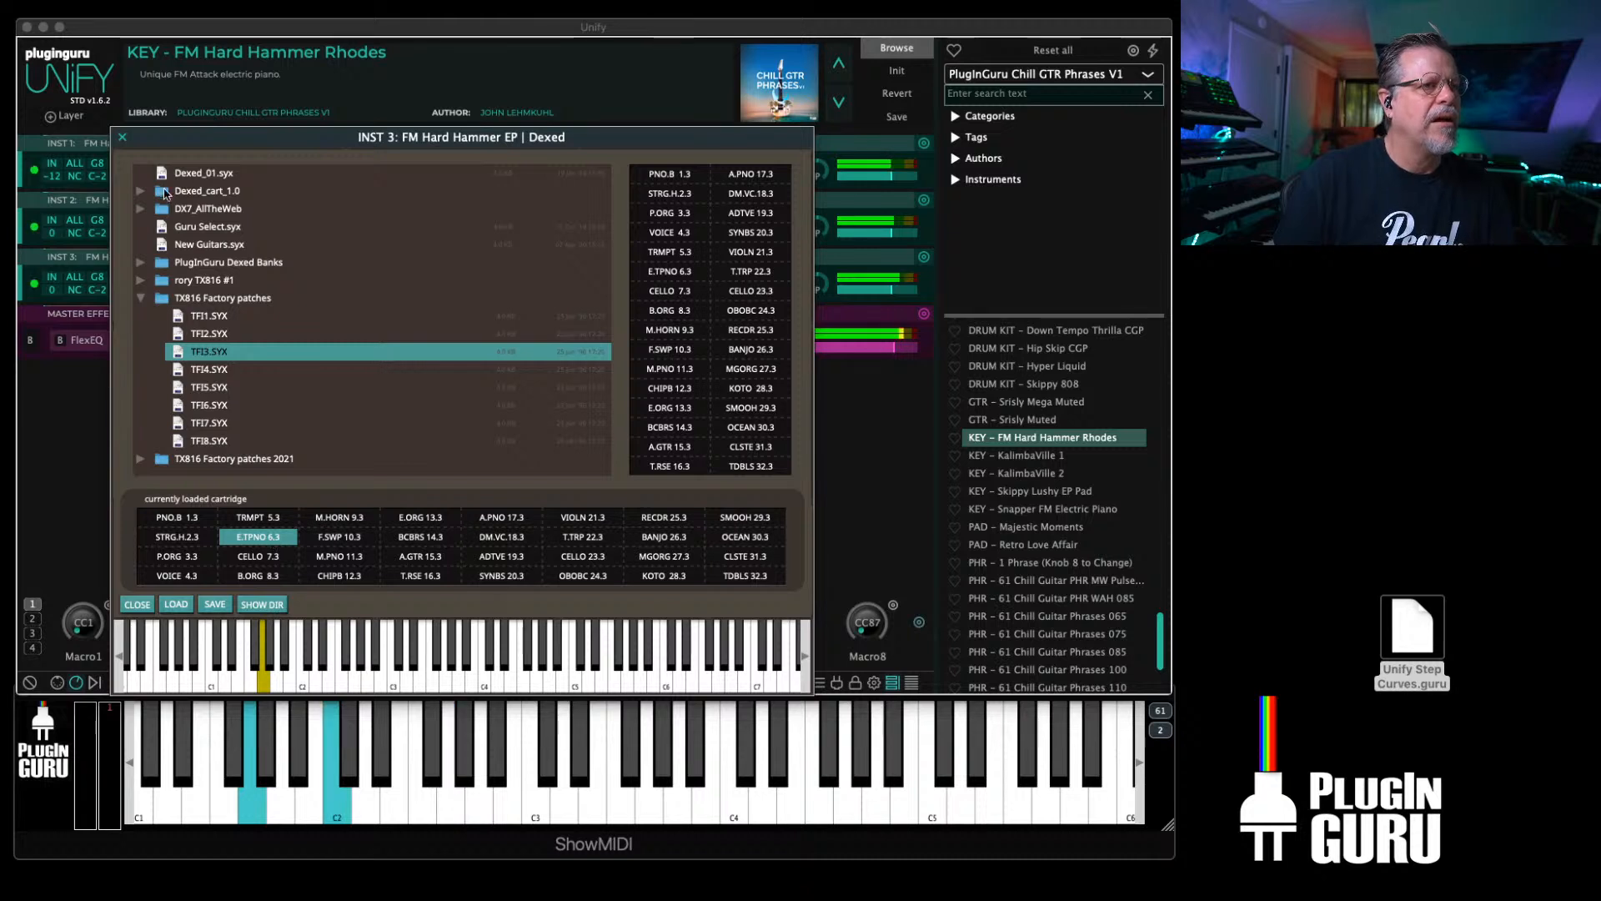
{"action": "left_click", "coordinate": [123, 138]}
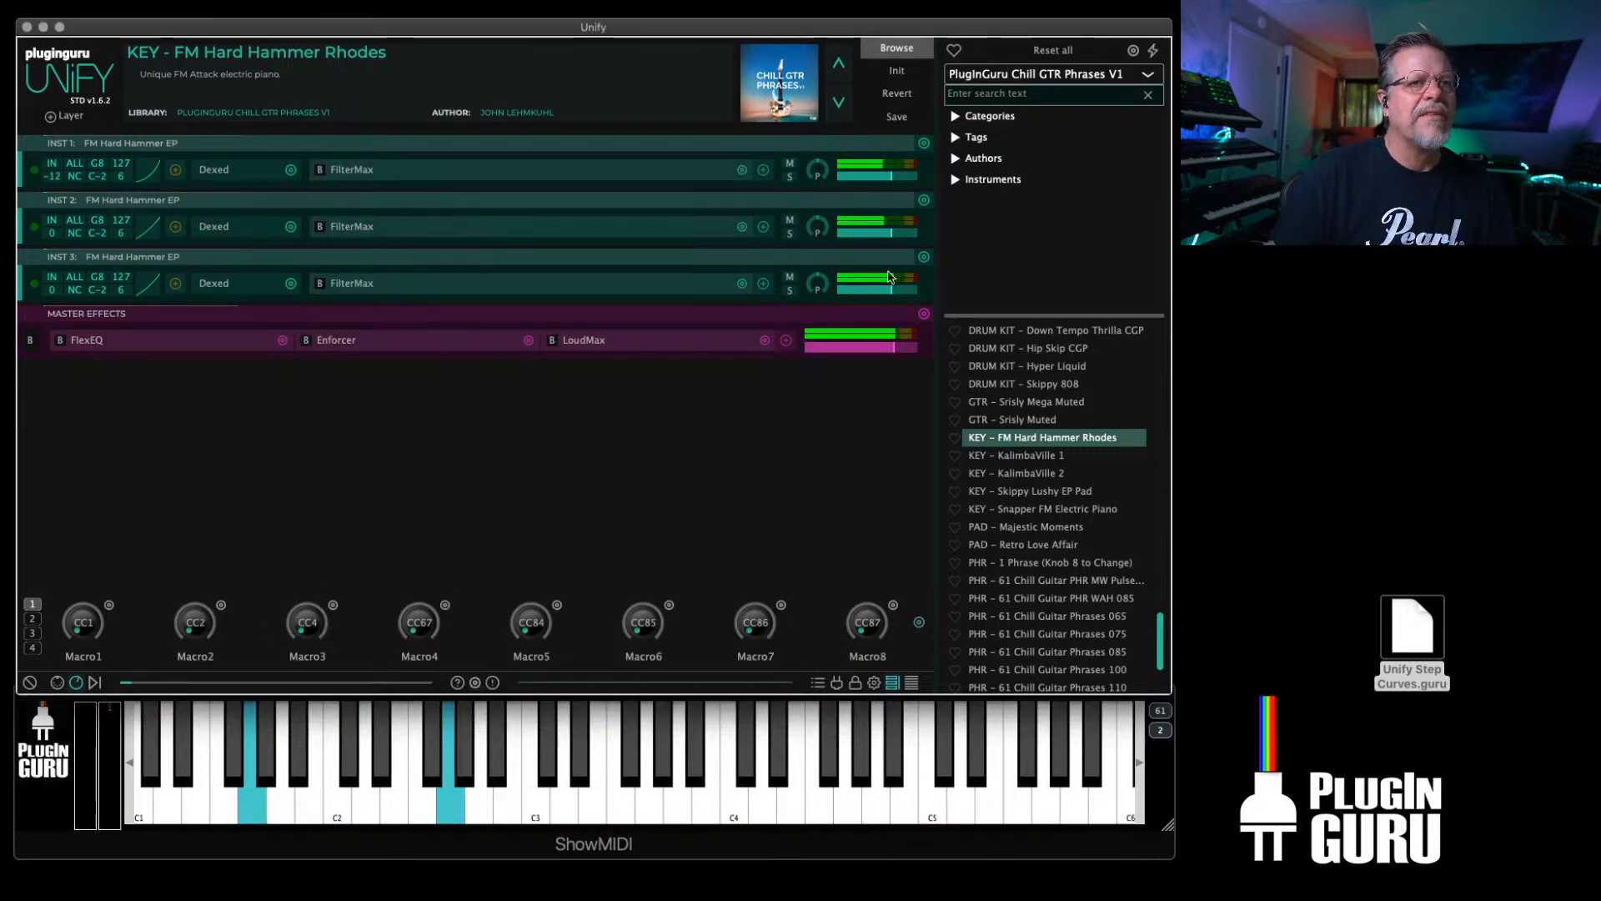
Step: Duplicate the INST 3 layer to add a fourth Dexed instrument layer
{"action": "left_click", "coordinate": [924, 258]}
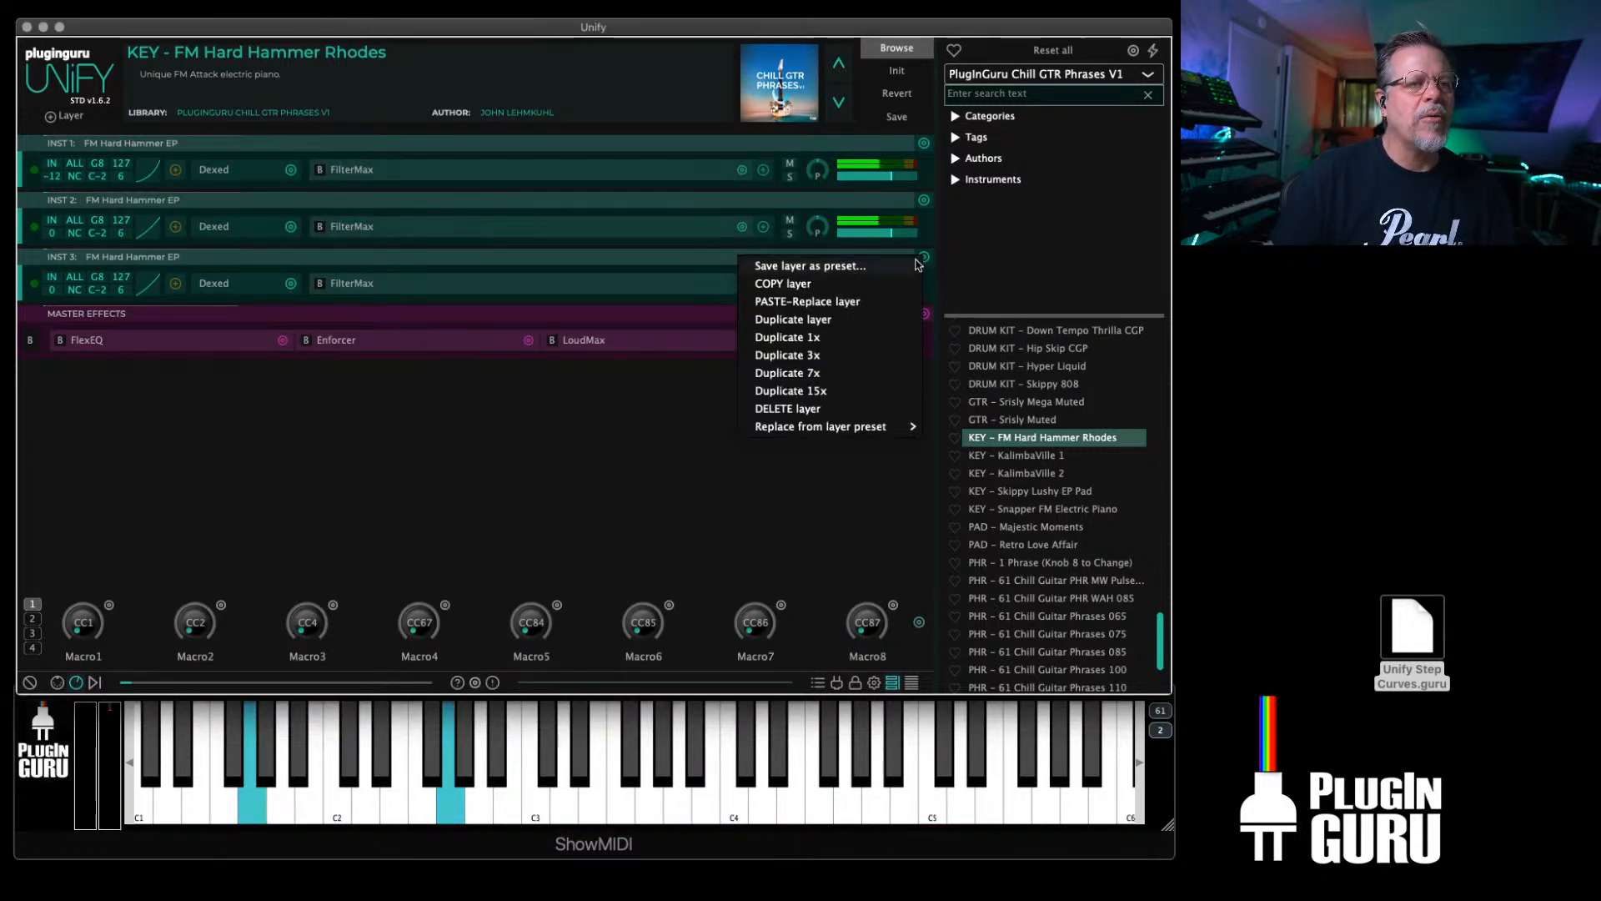
{"action": "left_click", "coordinate": [794, 320]}
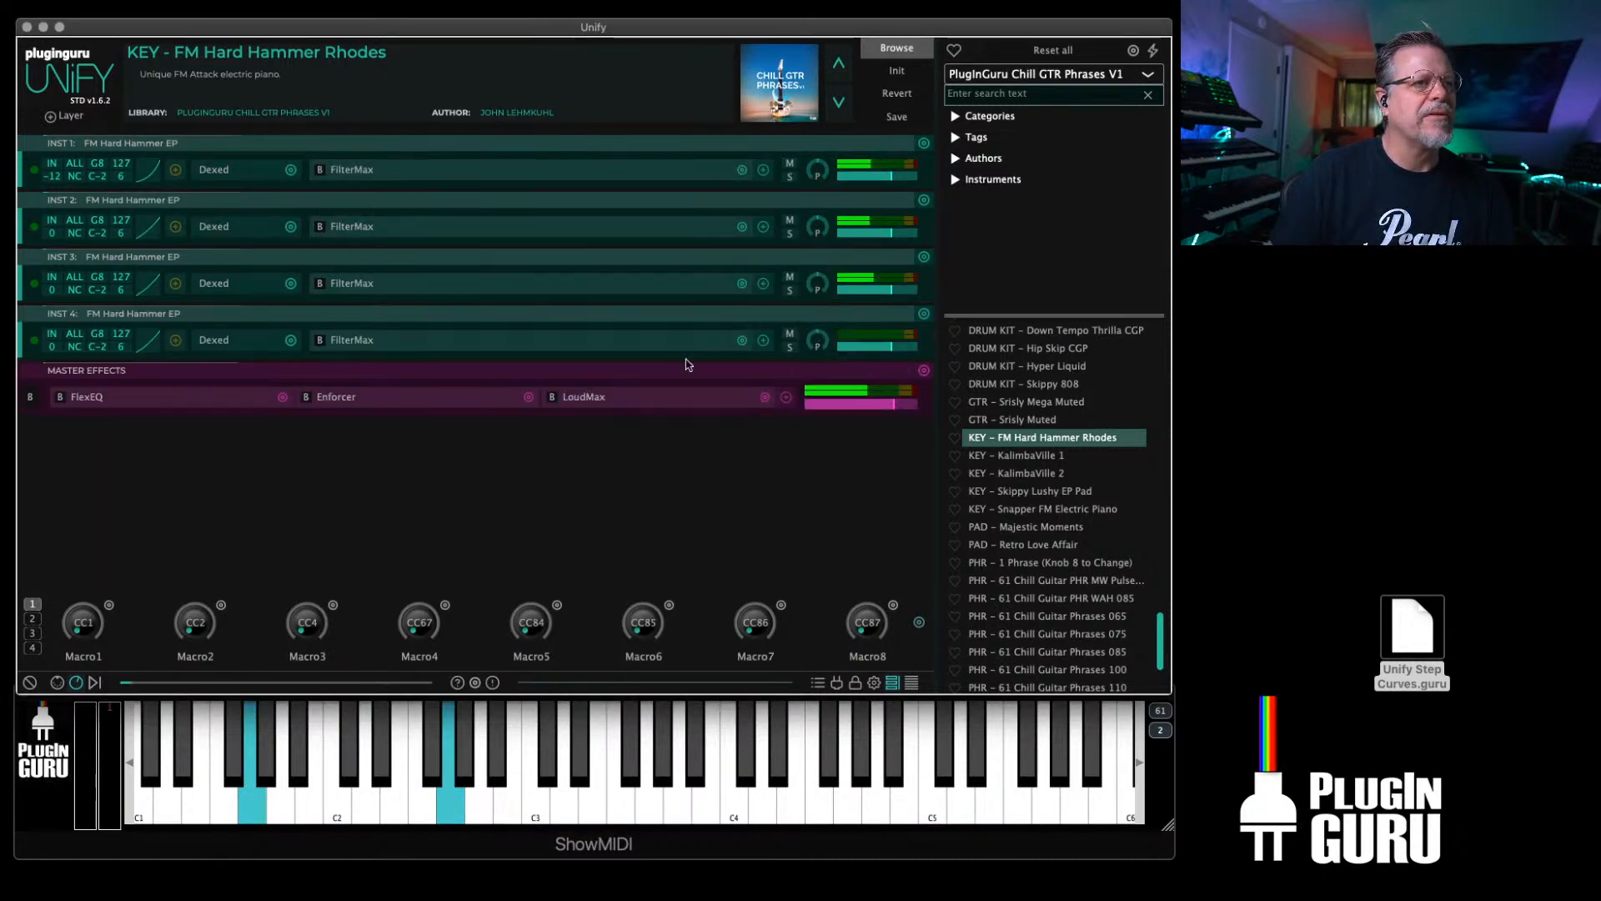
Step: Check INST 4's Dexed sound without changing it, then remove the INST 4 layer
{"action": "left_click", "coordinate": [224, 349]}
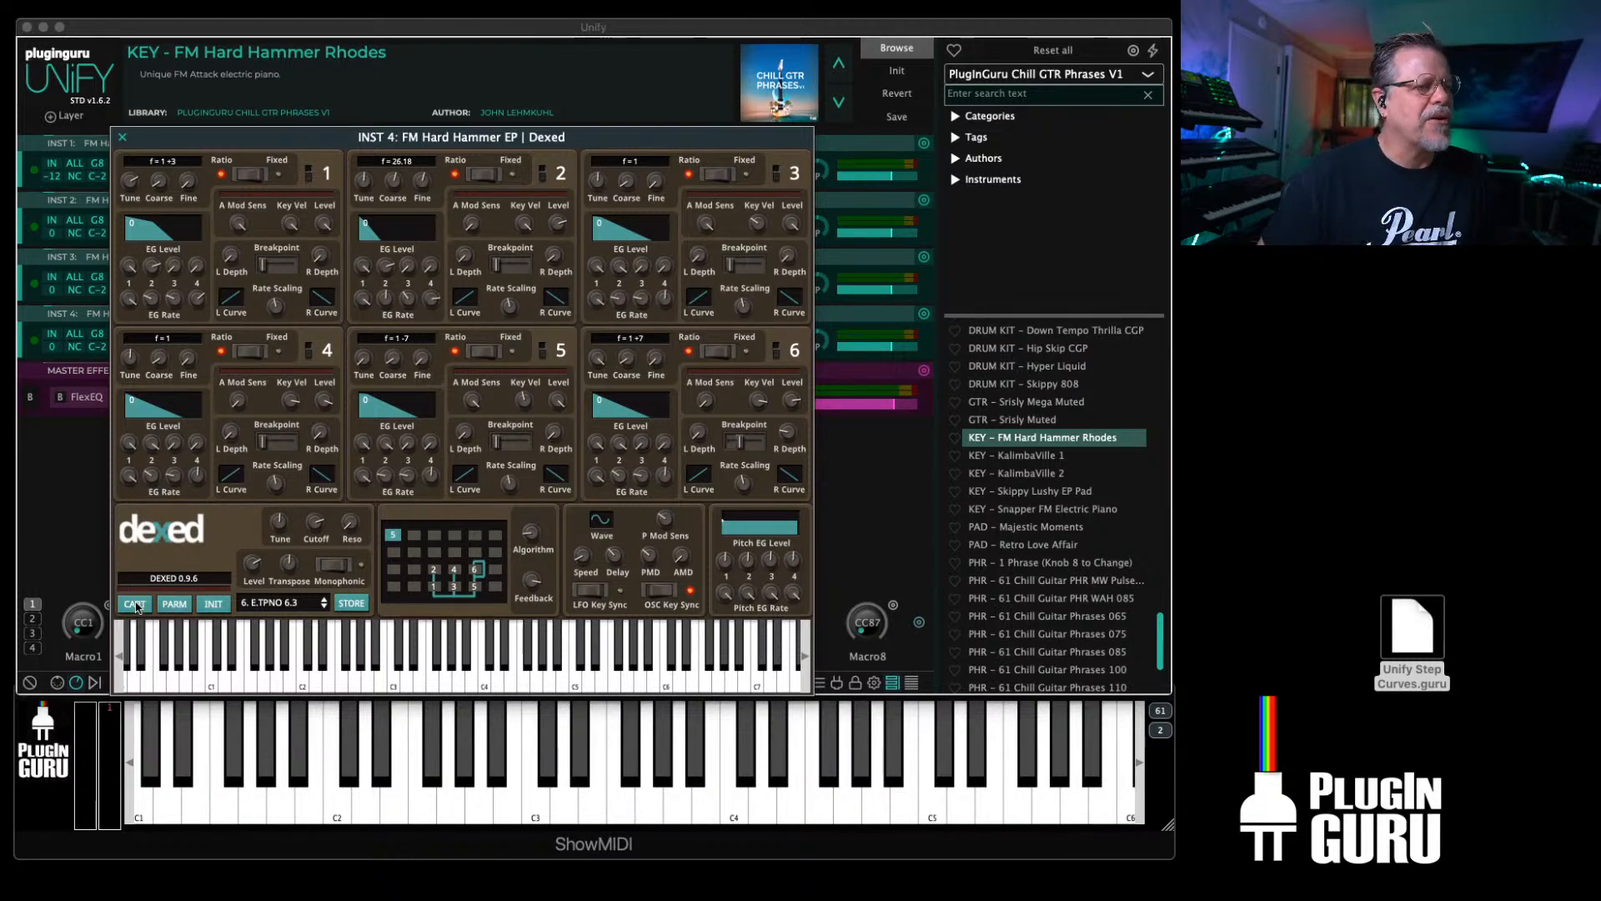
{"action": "left_click", "coordinate": [121, 139]}
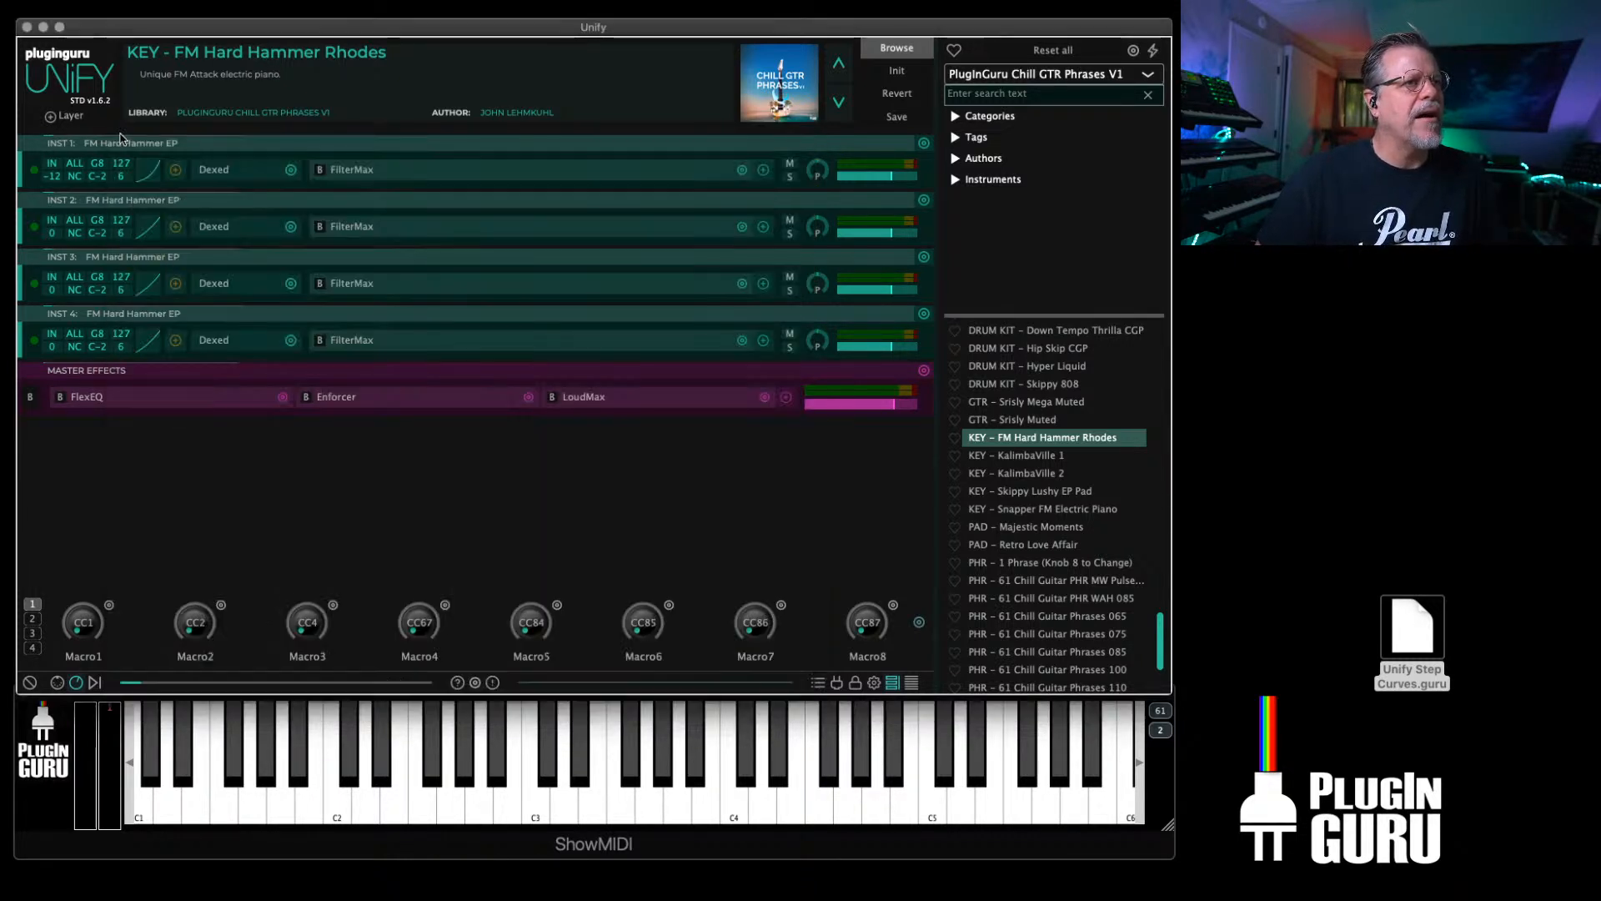
{"action": "left_click", "coordinate": [923, 313]}
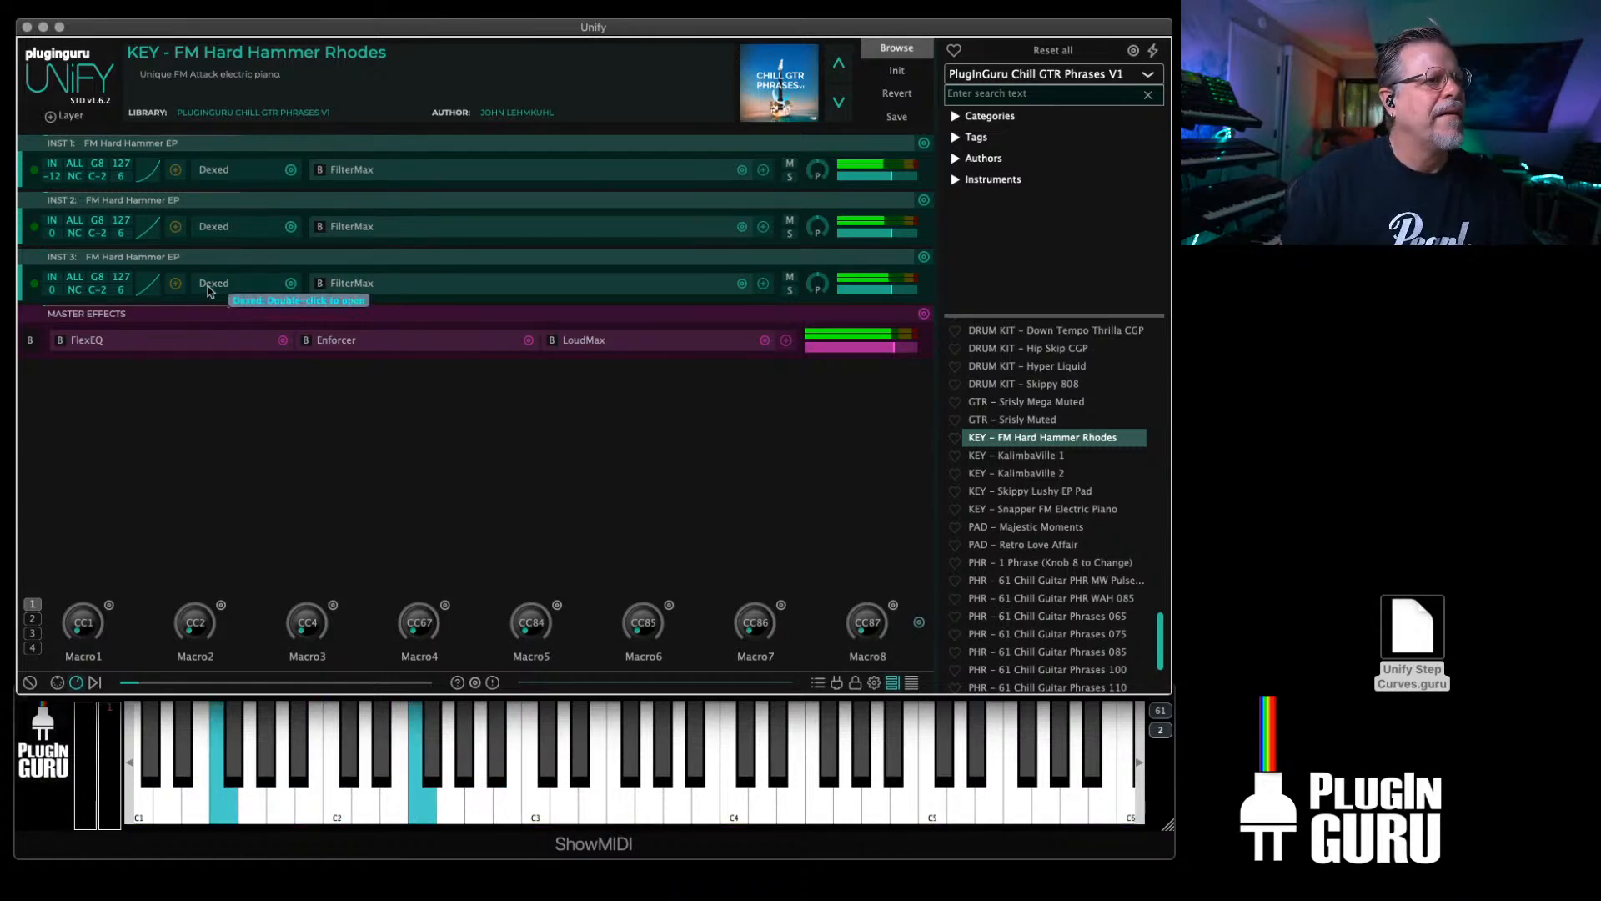
Step: In INST 3's Dexed, lower operator 2's coarse frequency to a ratio of 7.7 and adjust its output level
{"action": "double_click", "coordinate": [212, 283]}
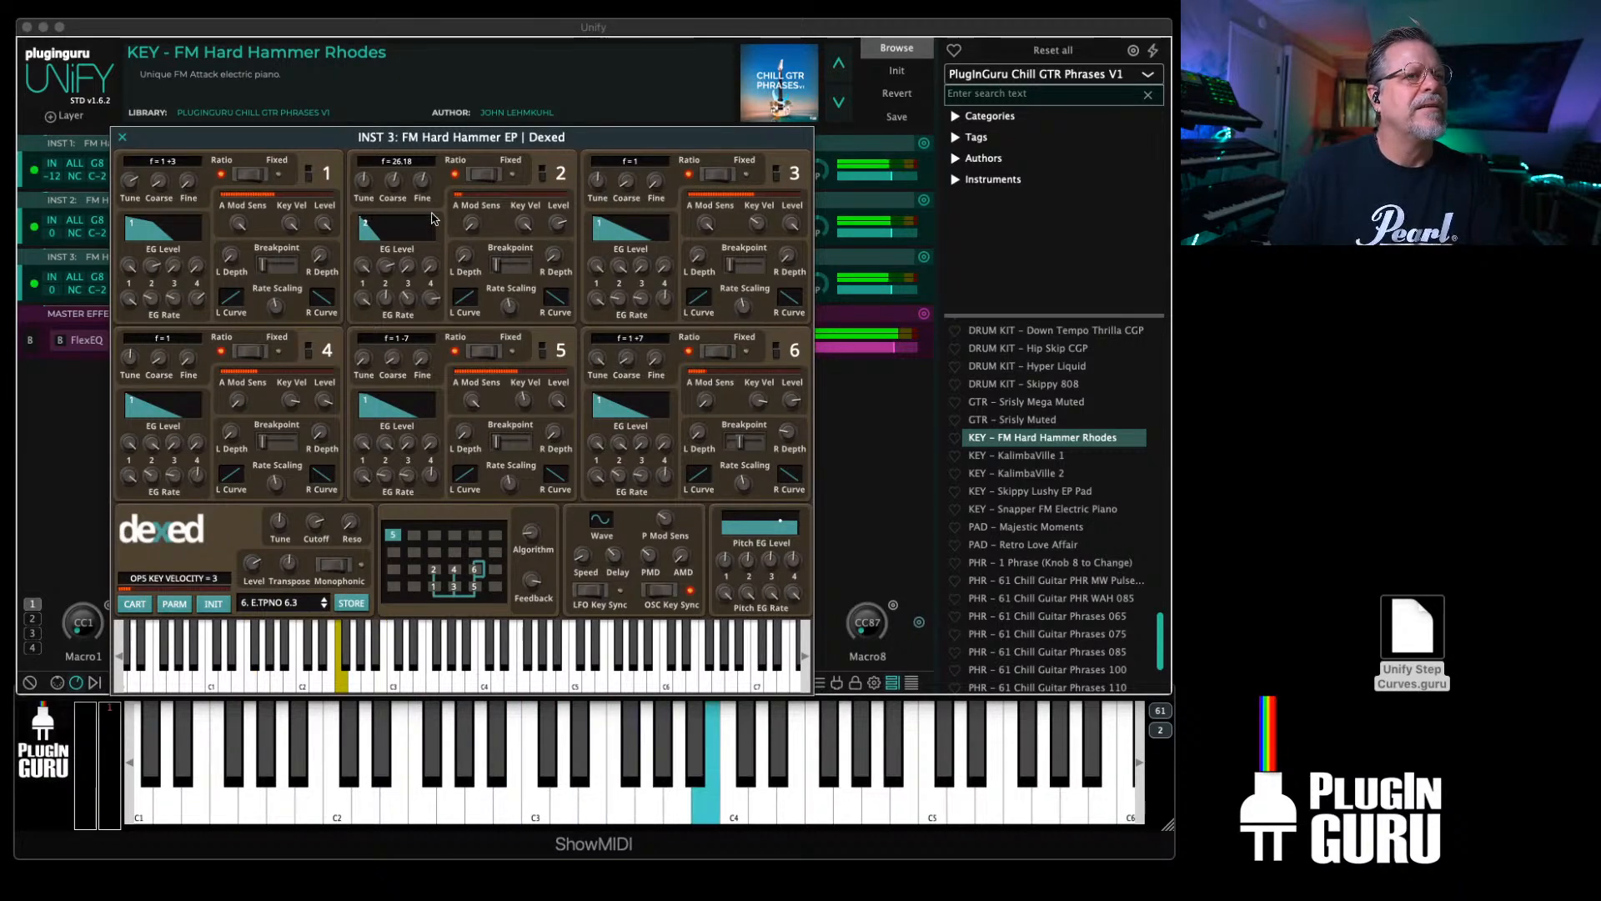
{"action": "mouse_move", "coordinate": [392, 181]}
{"action": "left_mouse_down"}
{"action": "mouse_move", "coordinate": [390, 207]}
{"action": "mouse_move", "coordinate": [423, 190]}
{"action": "left_mouse_up"}
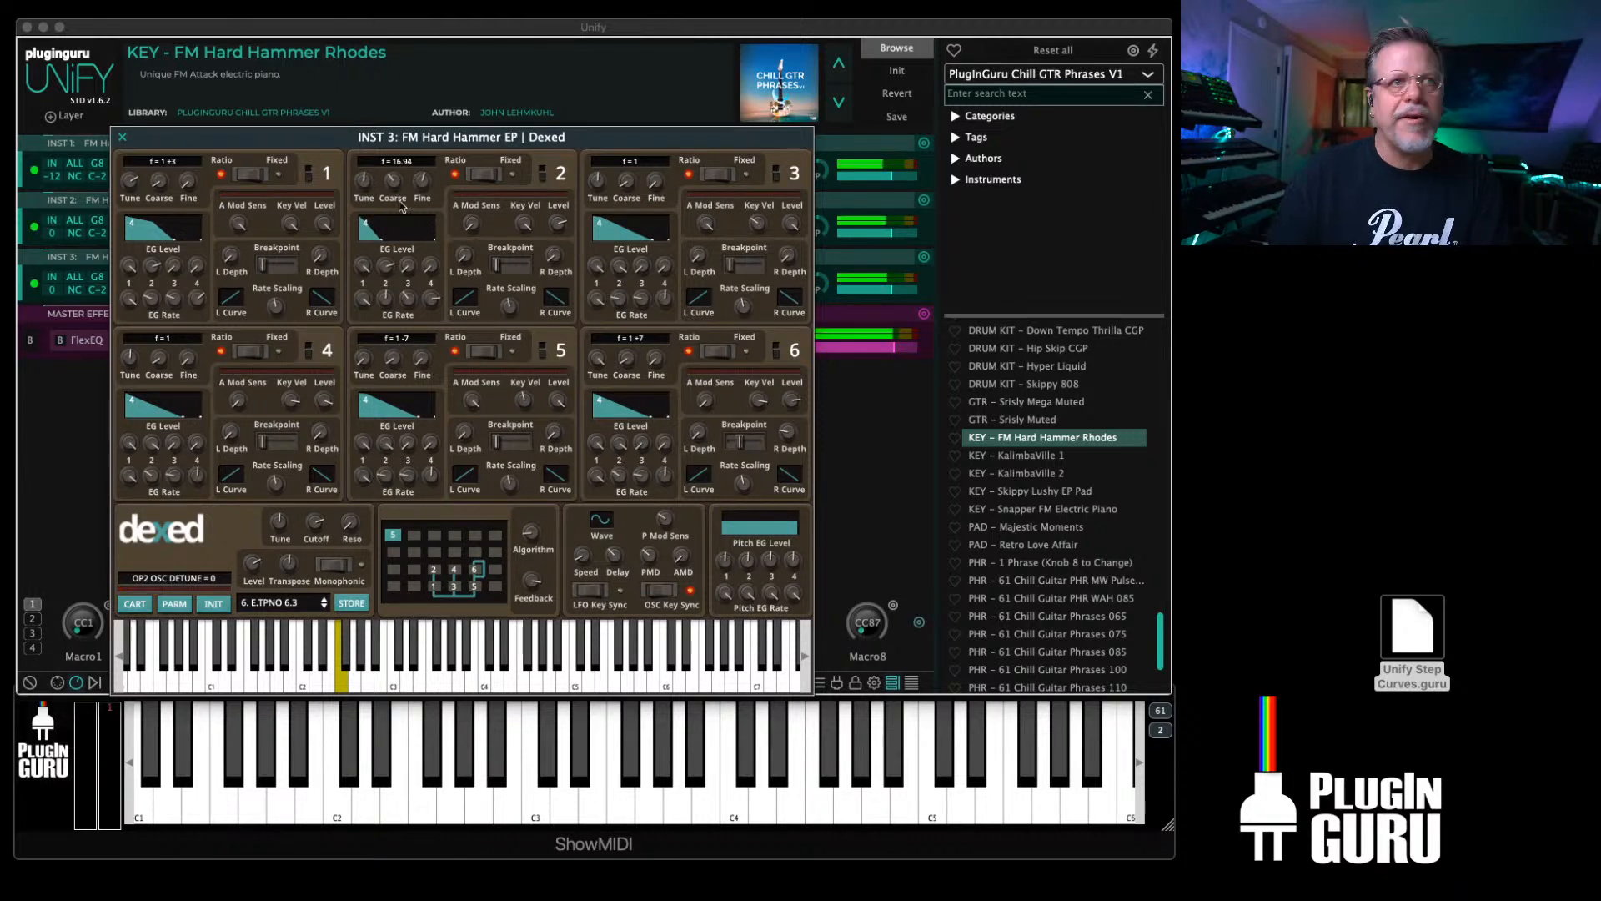
{"action": "left_click_drag", "start_coordinate": [559, 219], "coordinate": [563, 204]}
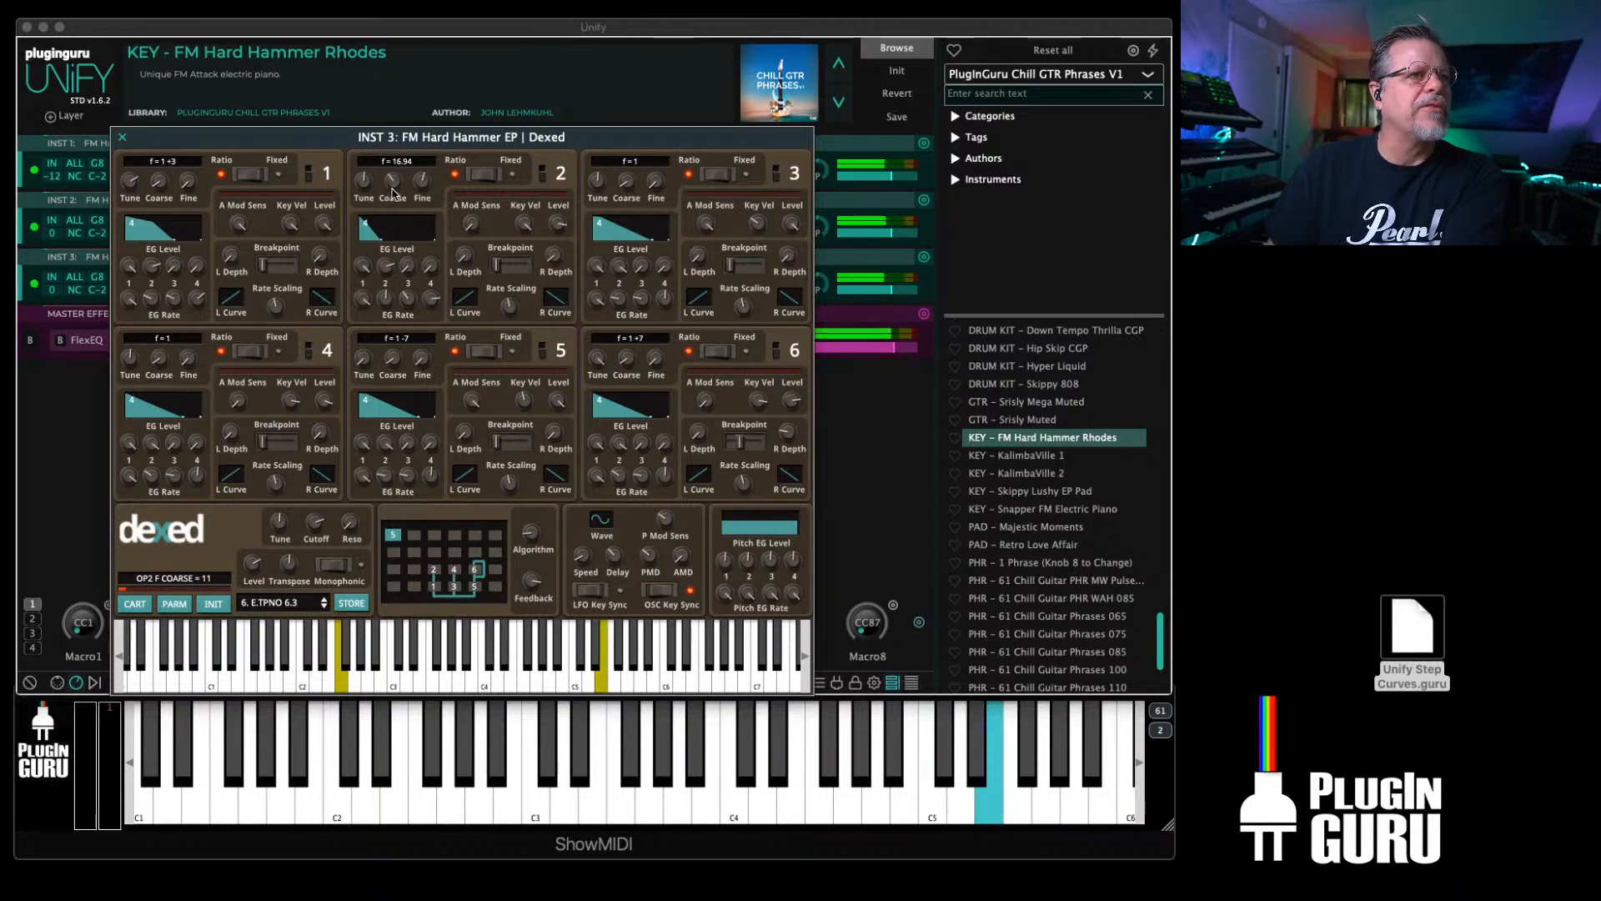
{"action": "left_click_drag", "start_coordinate": [392, 191], "coordinate": [398, 218]}
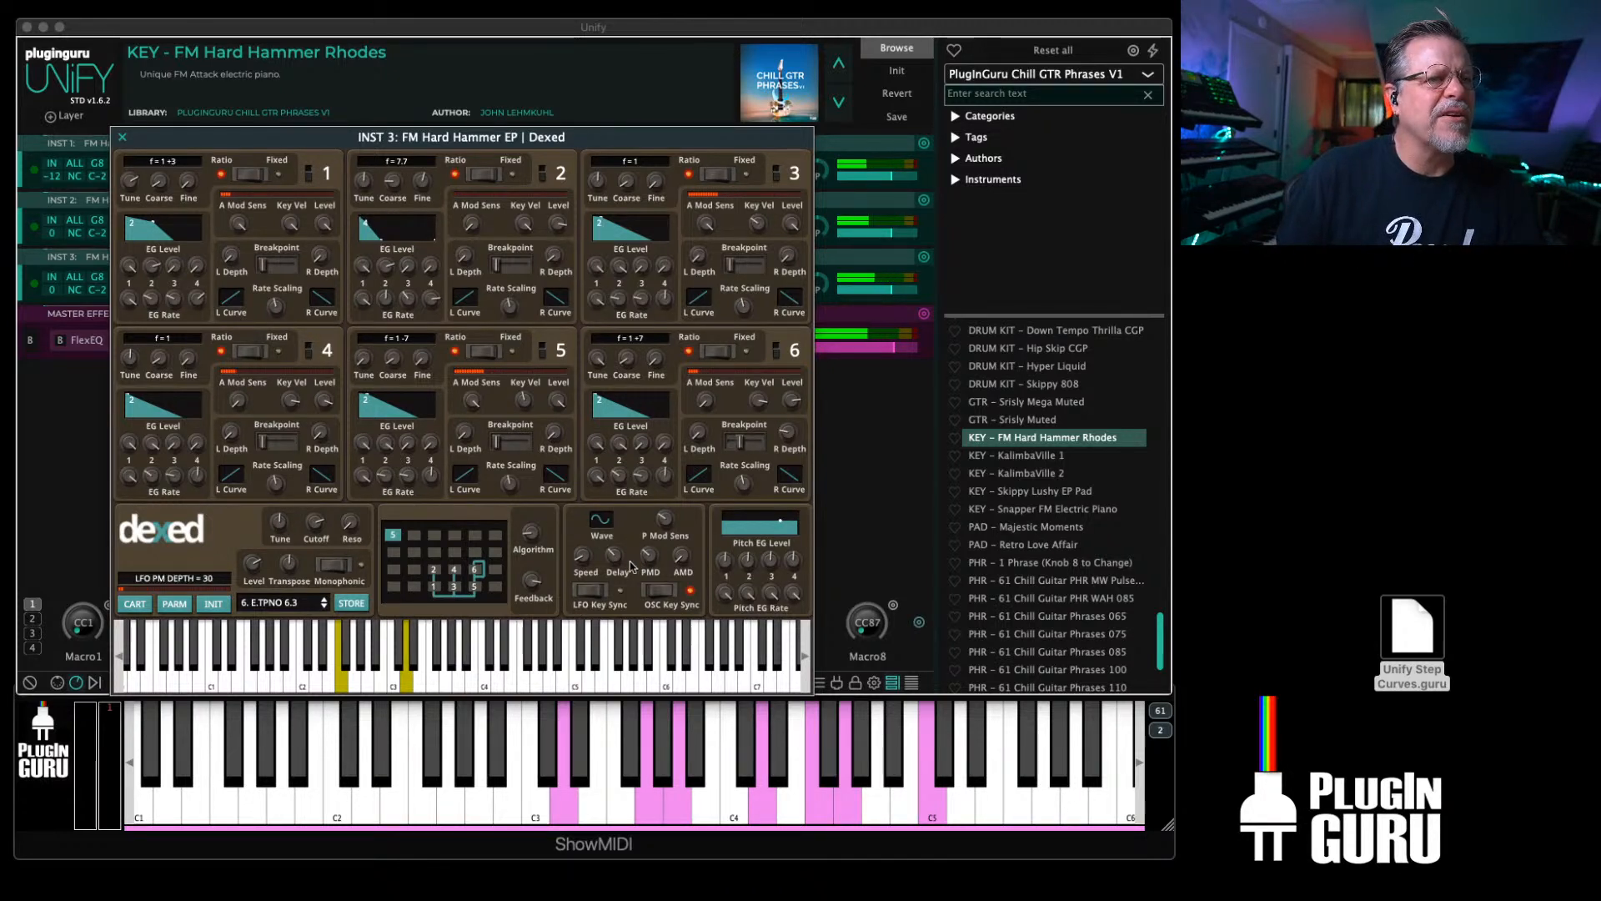
Step: Try the LFO pitch modulation controls, set operator 3's frequency ratio to 0.5, and close INST 3's Dexed
{"action": "left_click_drag", "start_coordinate": [647, 569], "coordinate": [646, 595]}
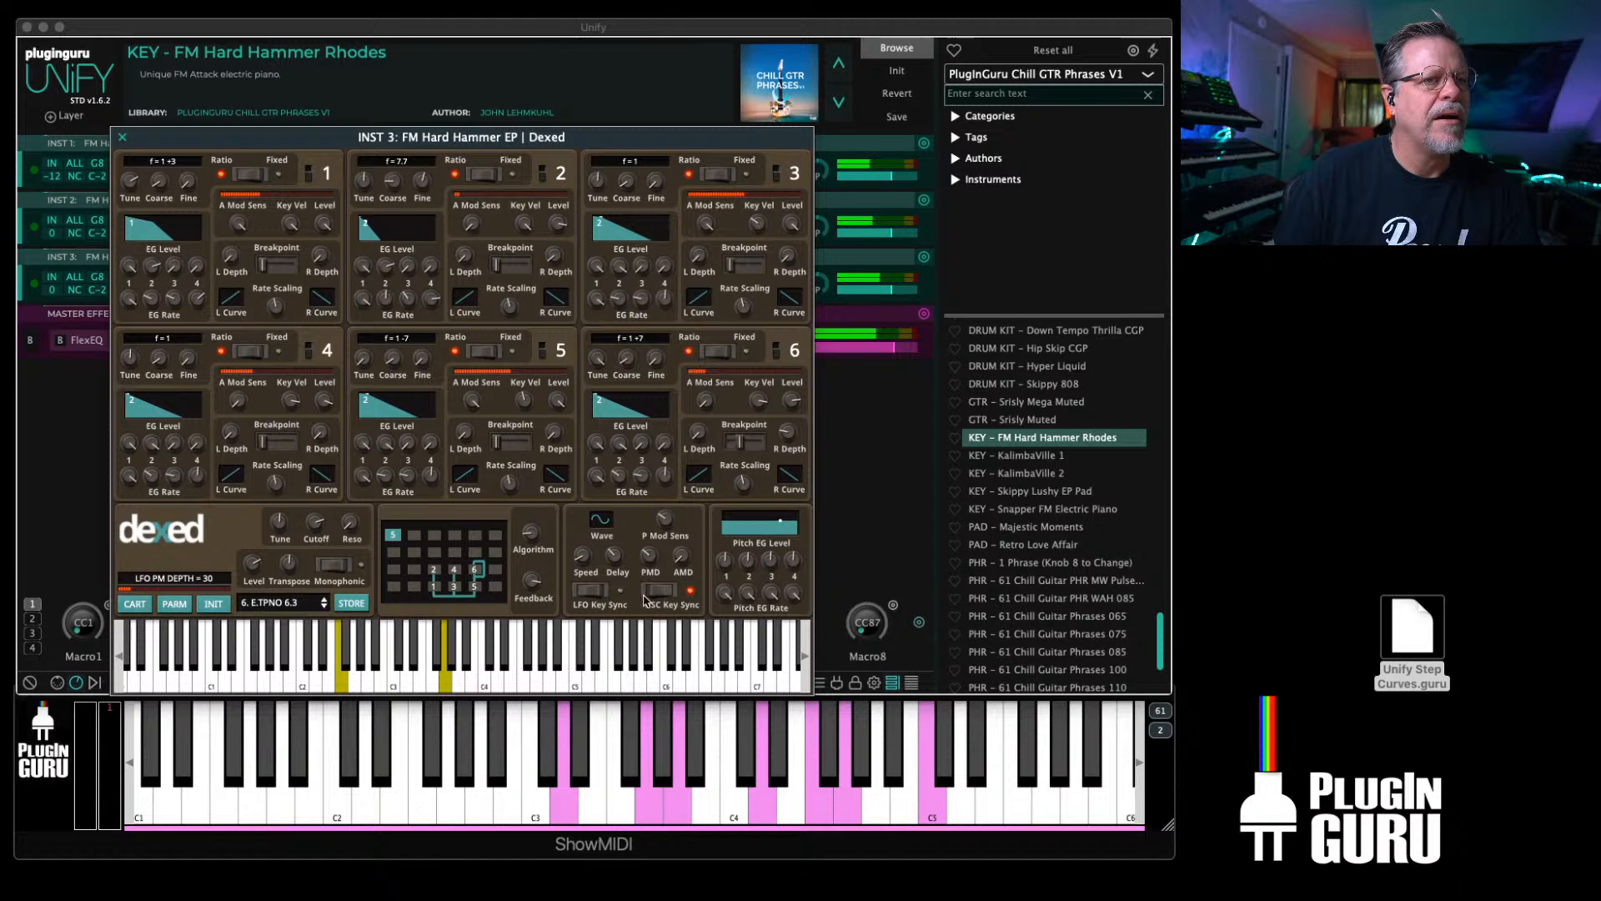
{"action": "left_click", "coordinate": [664, 531]}
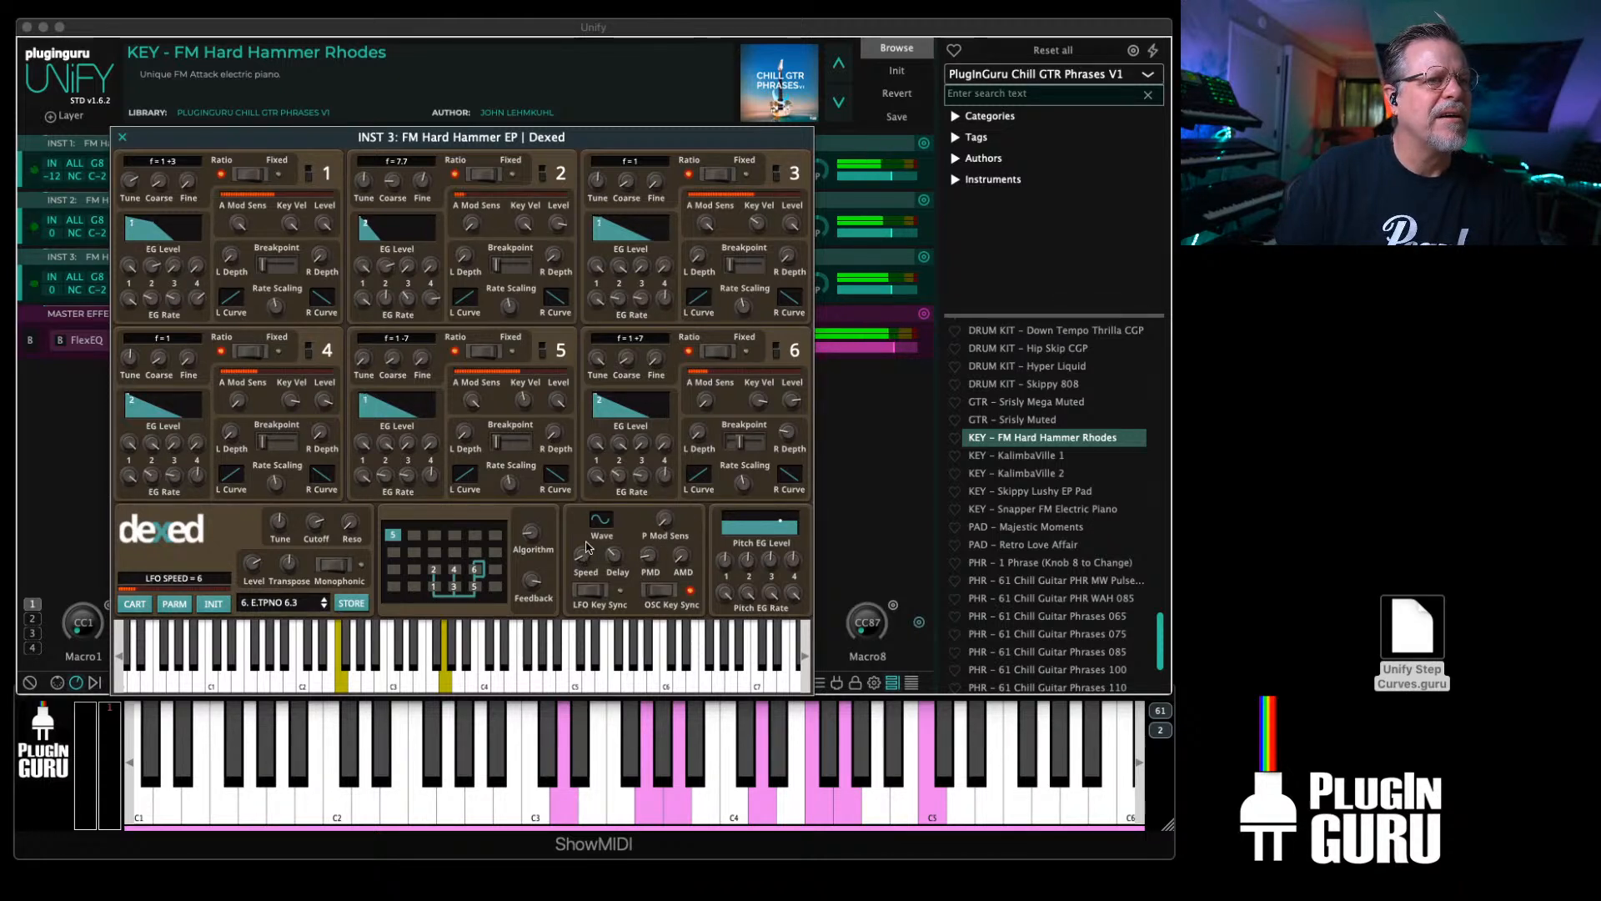
{"action": "left_click_drag", "start_coordinate": [629, 429], "coordinate": [629, 427]}
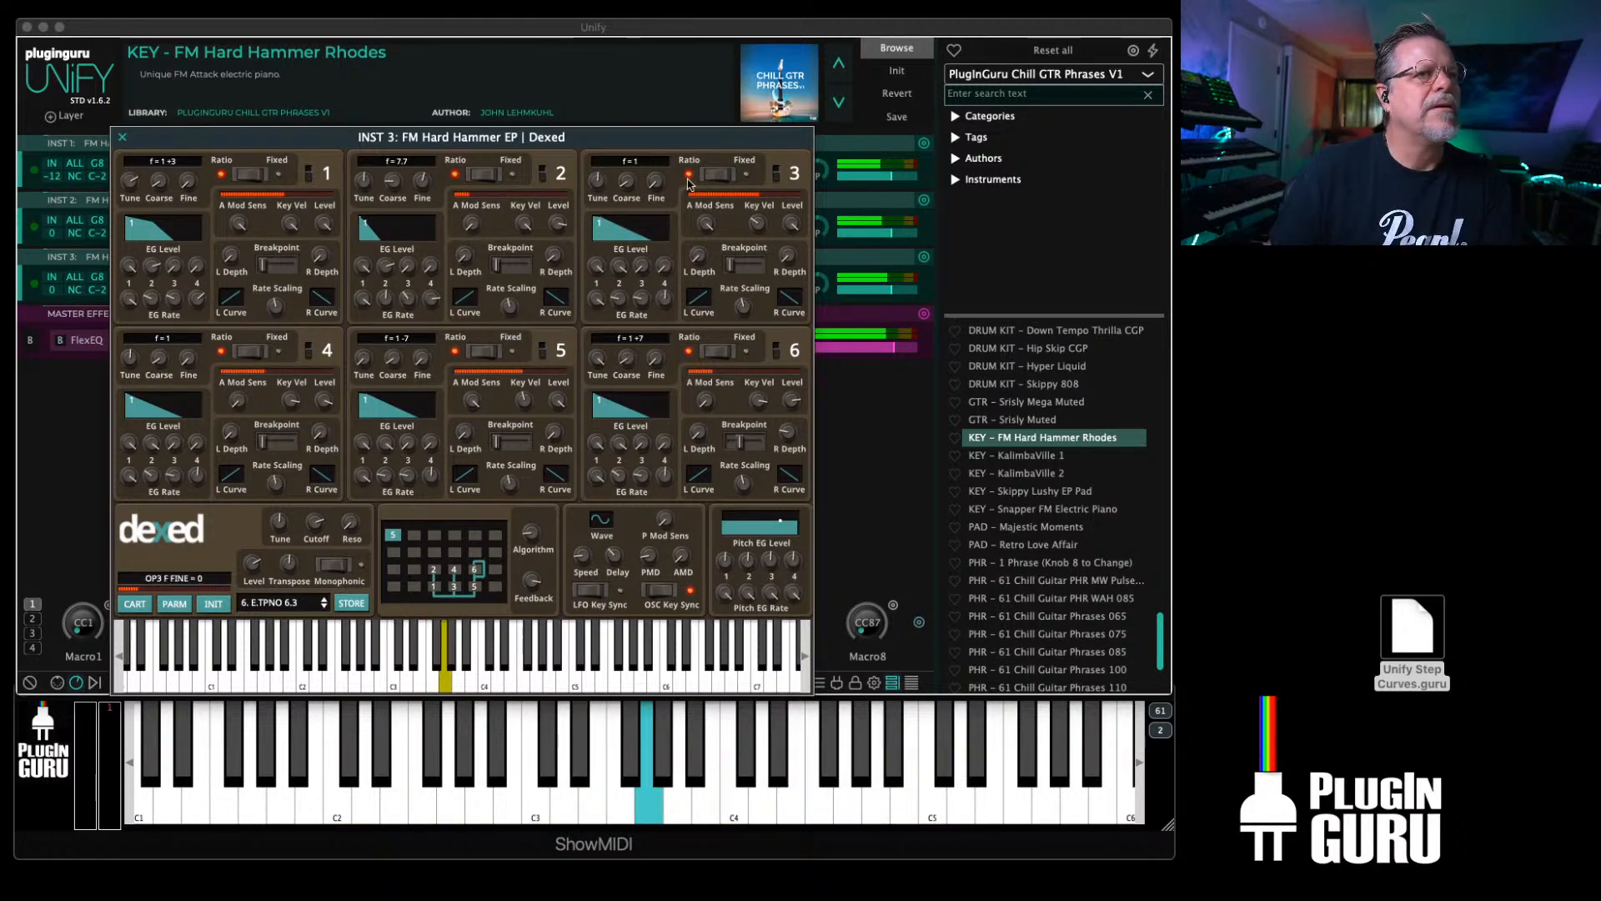
{"action": "scroll", "coordinate": [625, 191], "scroll_direction": "down", "scroll_amount": 1}
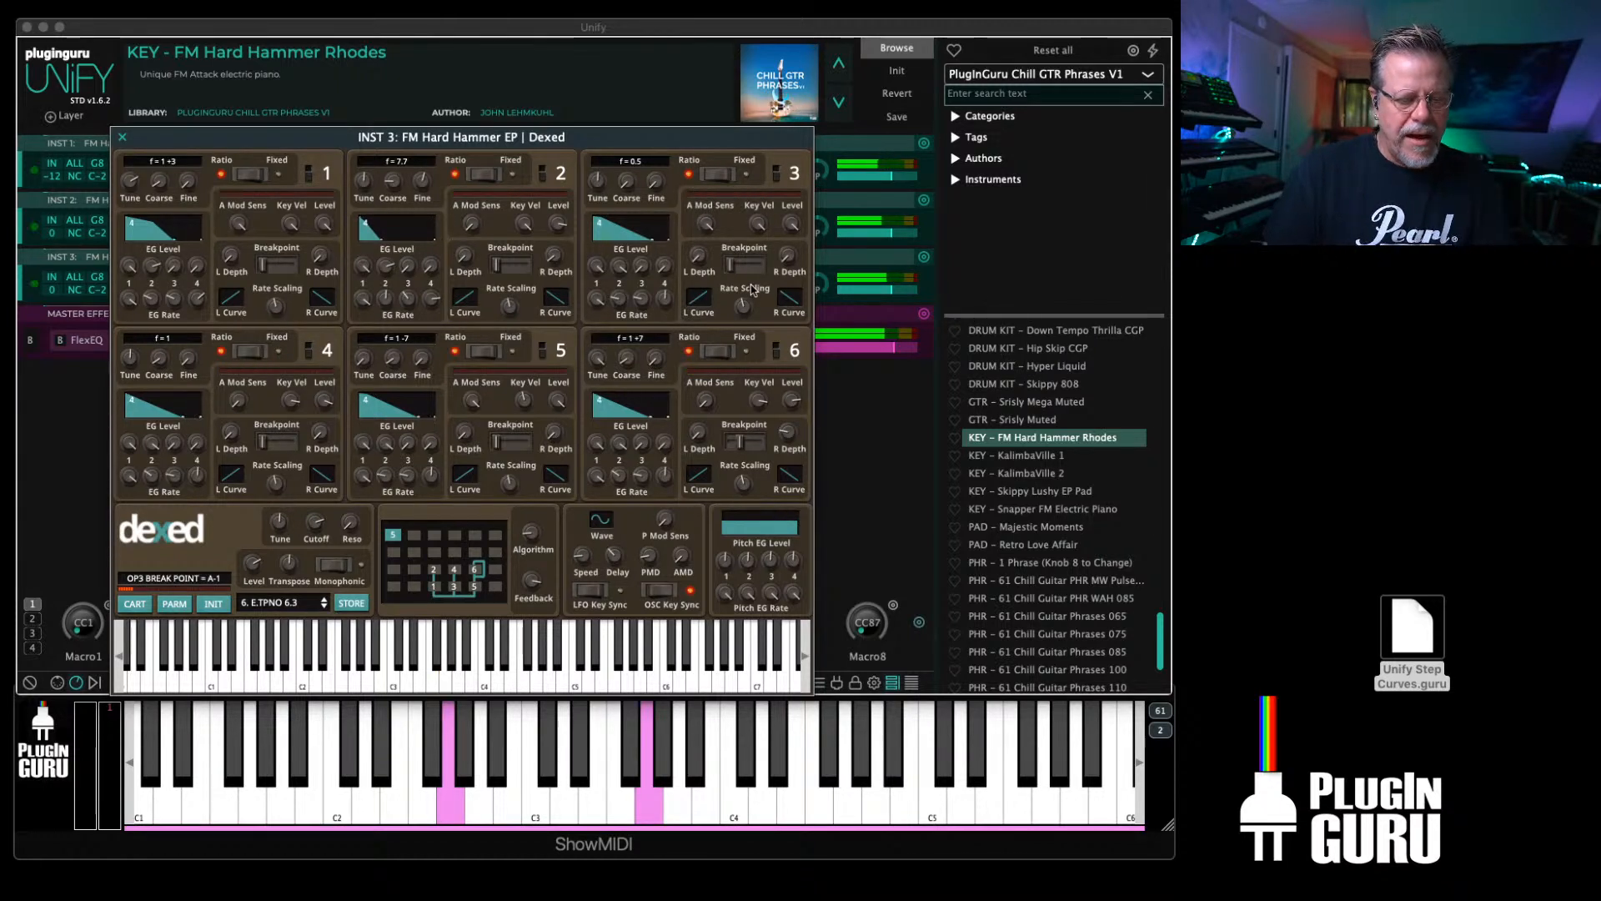
{"action": "key", "text": "Escape"}
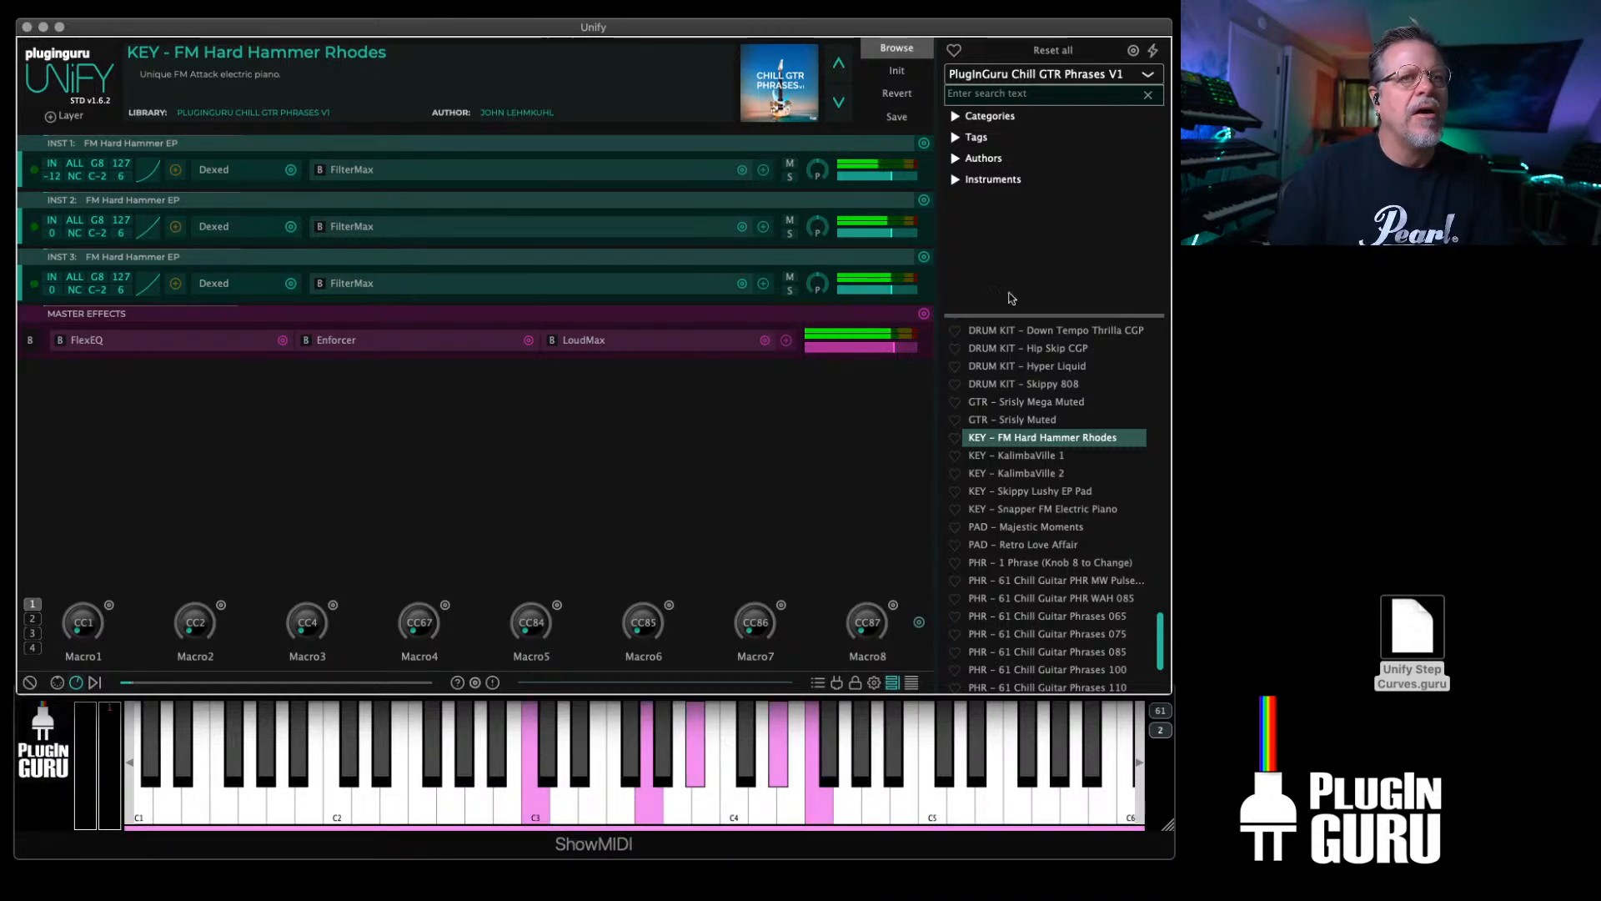
Step: Add an aux effects layer from the patch-based presets using Bell Ready EmVerb + Omega DDL
{"action": "left_click", "coordinate": [63, 116]}
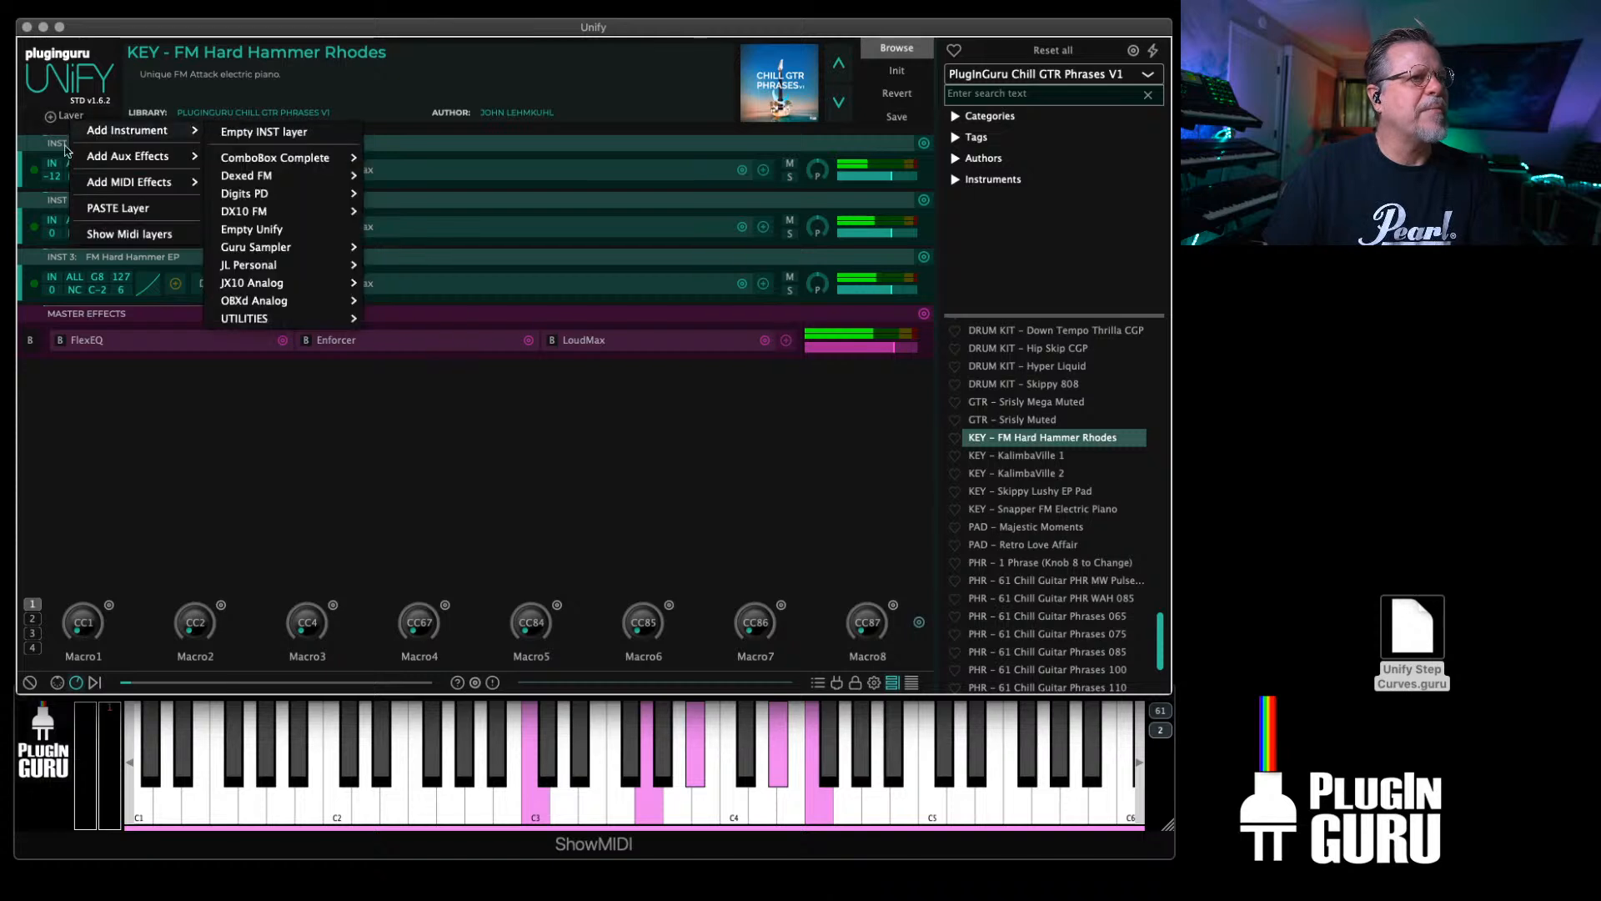
{"action": "mouse_move", "coordinate": [111, 160]}
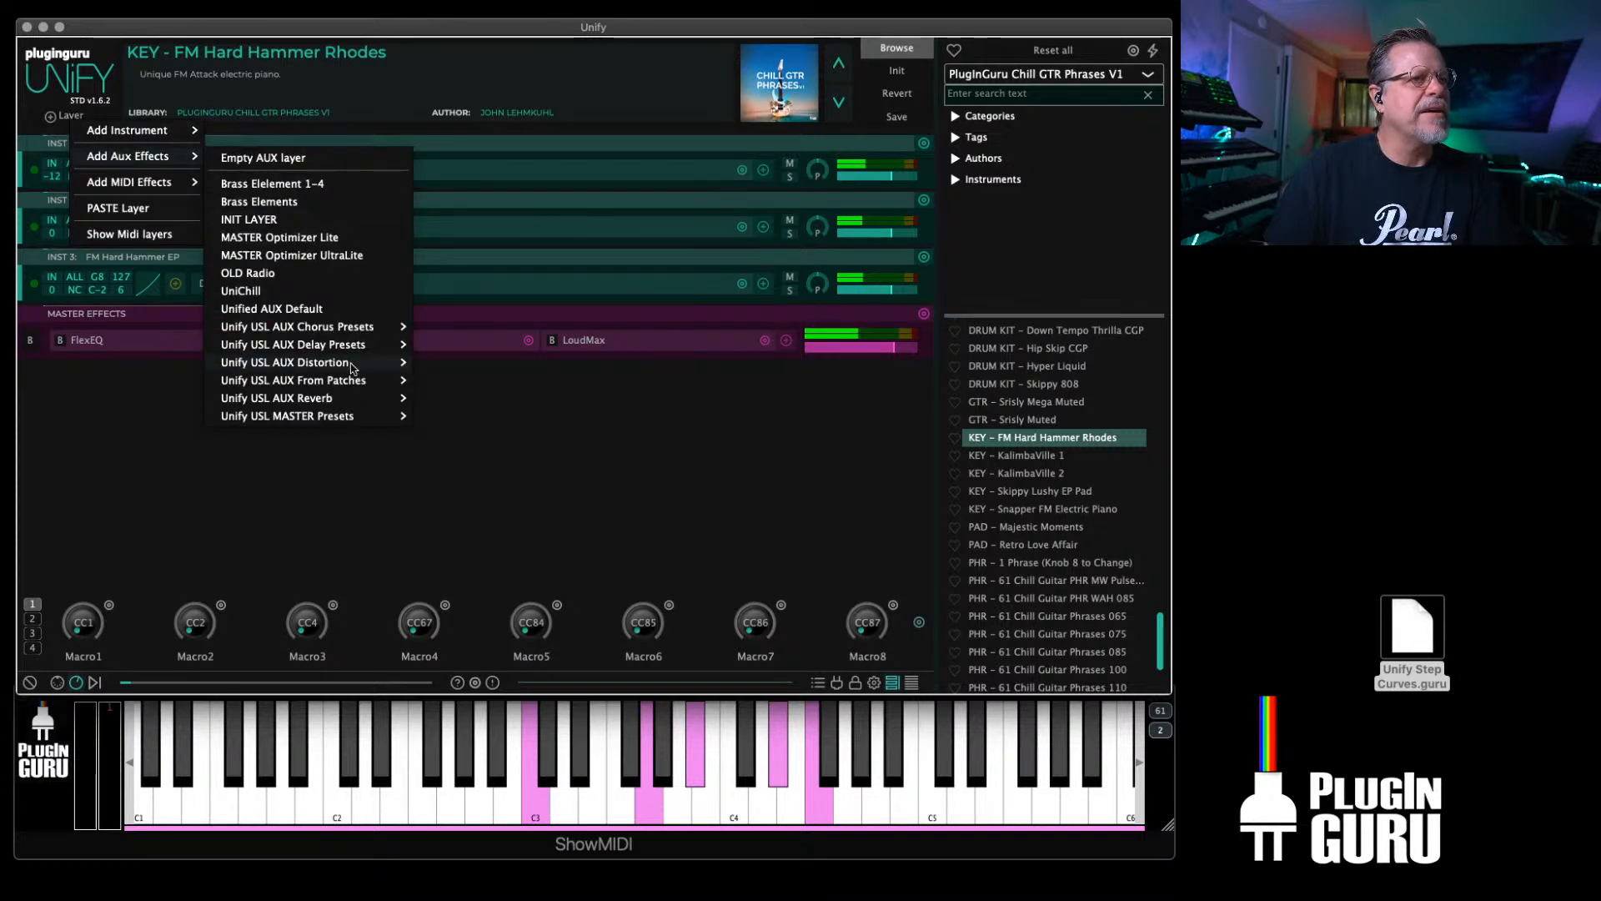
{"action": "mouse_move", "coordinate": [295, 383]}
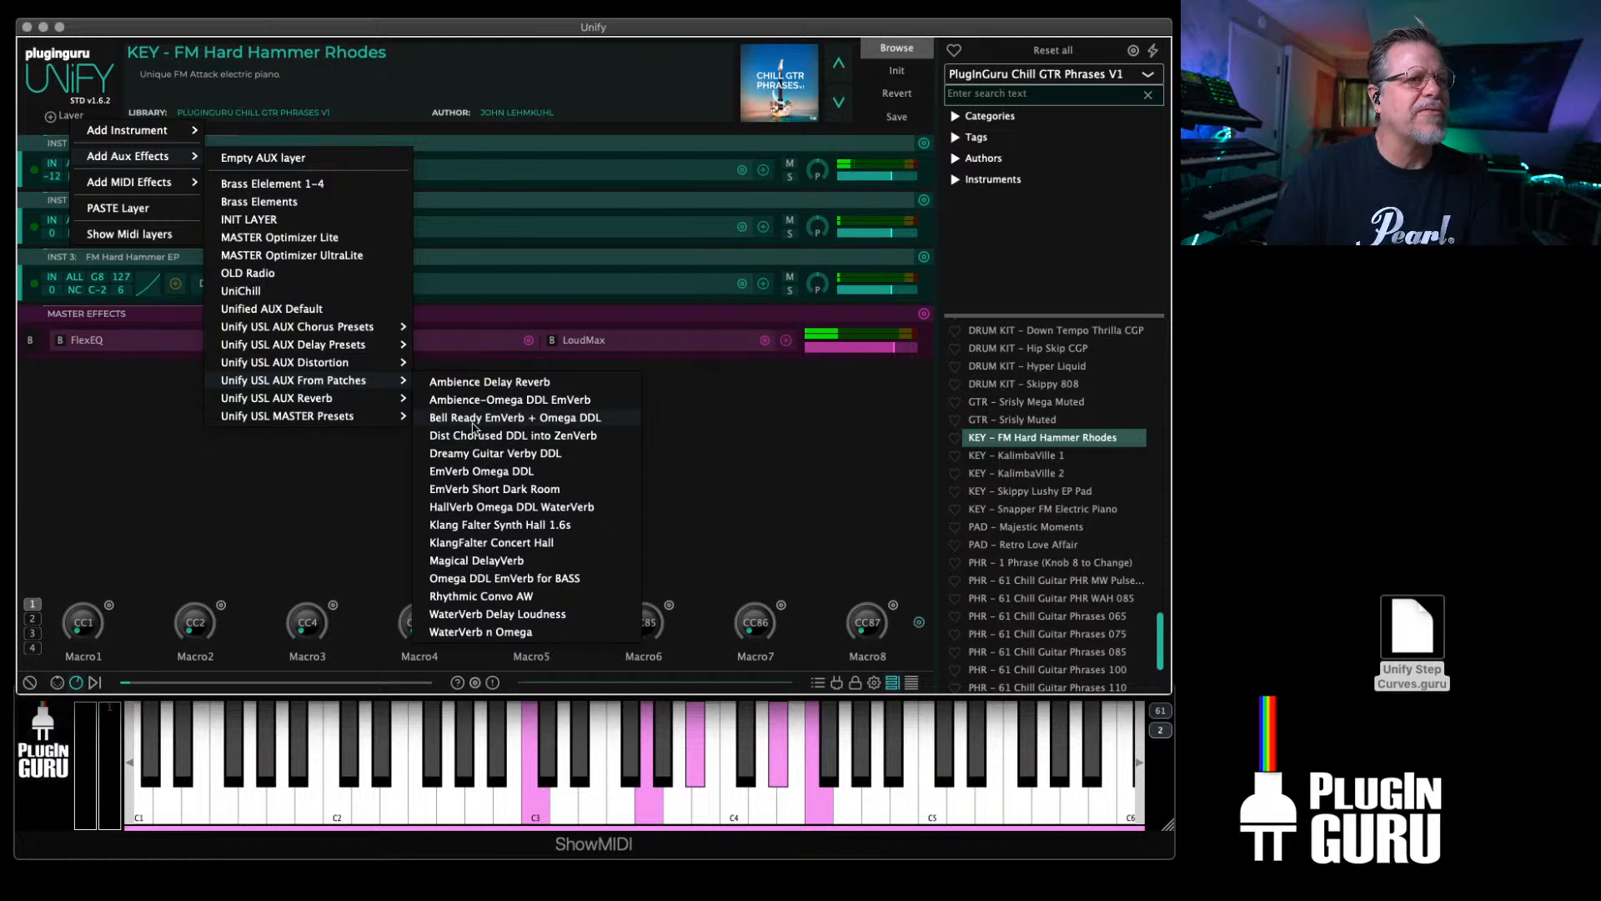
{"action": "left_click", "coordinate": [535, 418]}
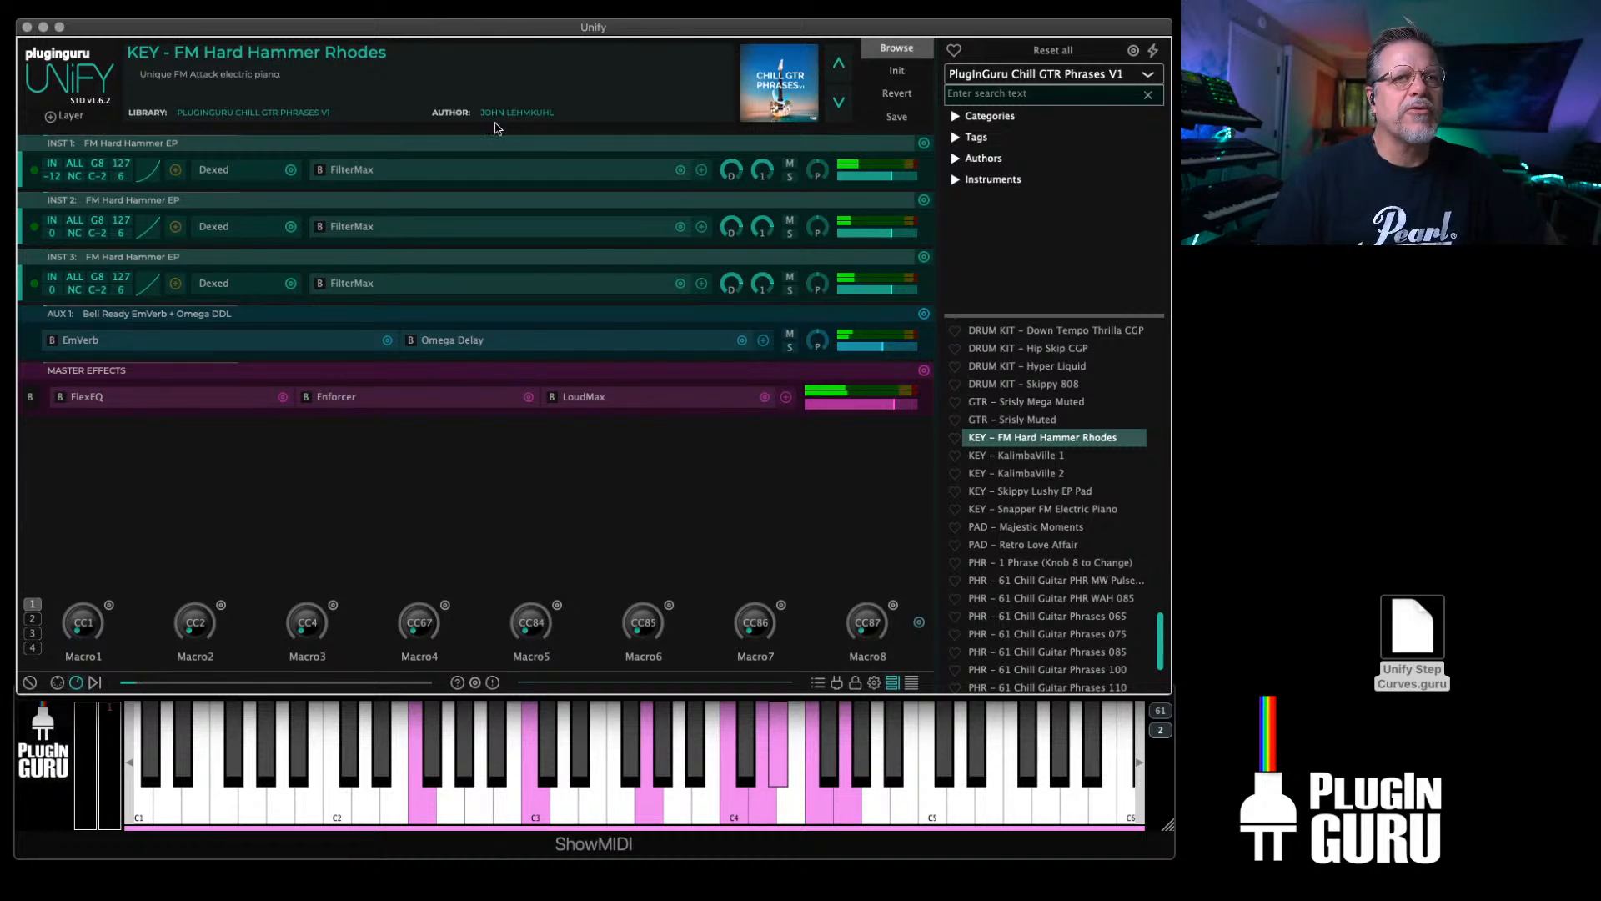
Step: Add an empty instrument layer as INST 4 and swap its Sine Wave Synth for Guru Sampler
{"action": "left_click", "coordinate": [73, 117]}
{"action": "mouse_move", "coordinate": [189, 125]}
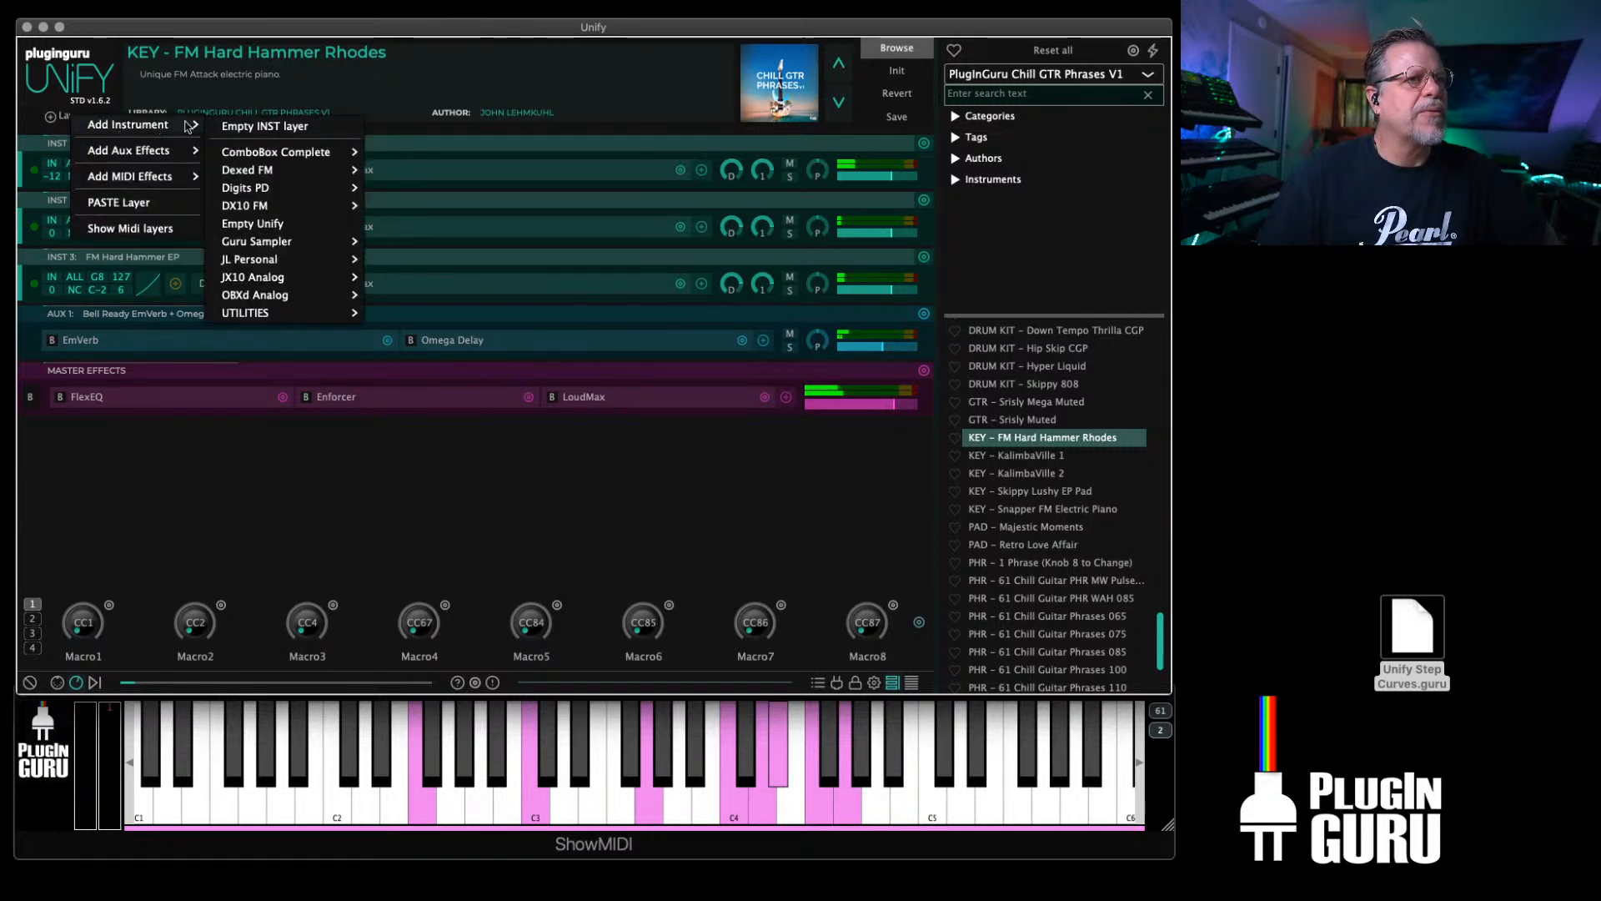
{"action": "left_click", "coordinate": [293, 127]}
{"action": "left_click", "coordinate": [291, 341]}
{"action": "mouse_move", "coordinate": [442, 352]}
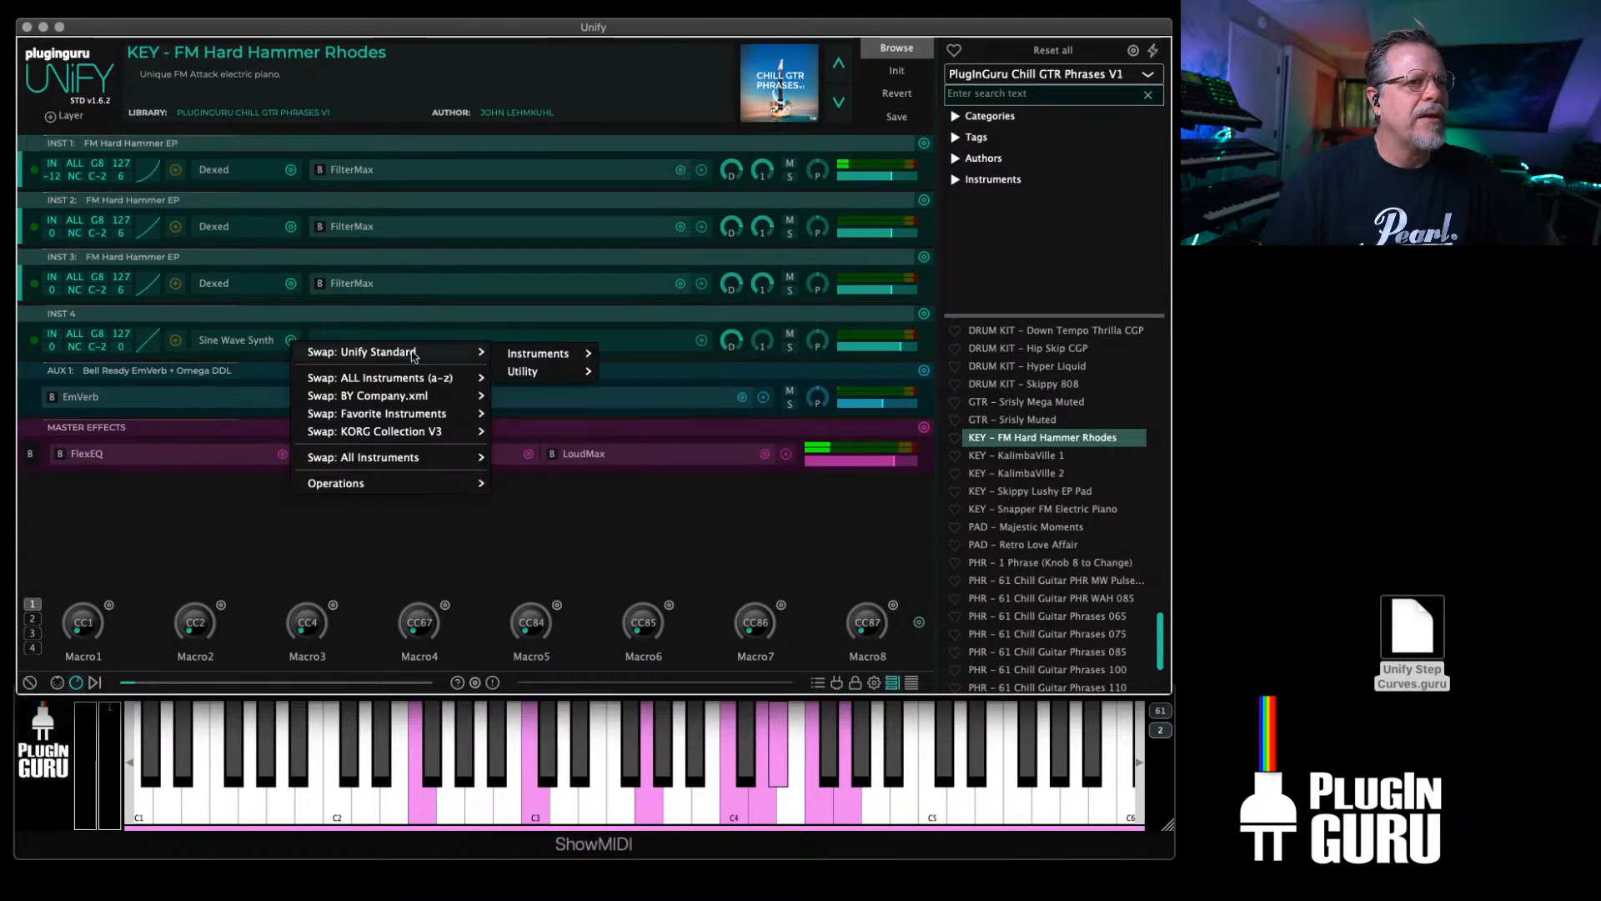
{"action": "mouse_move", "coordinate": [539, 353]}
{"action": "left_click", "coordinate": [684, 362]}
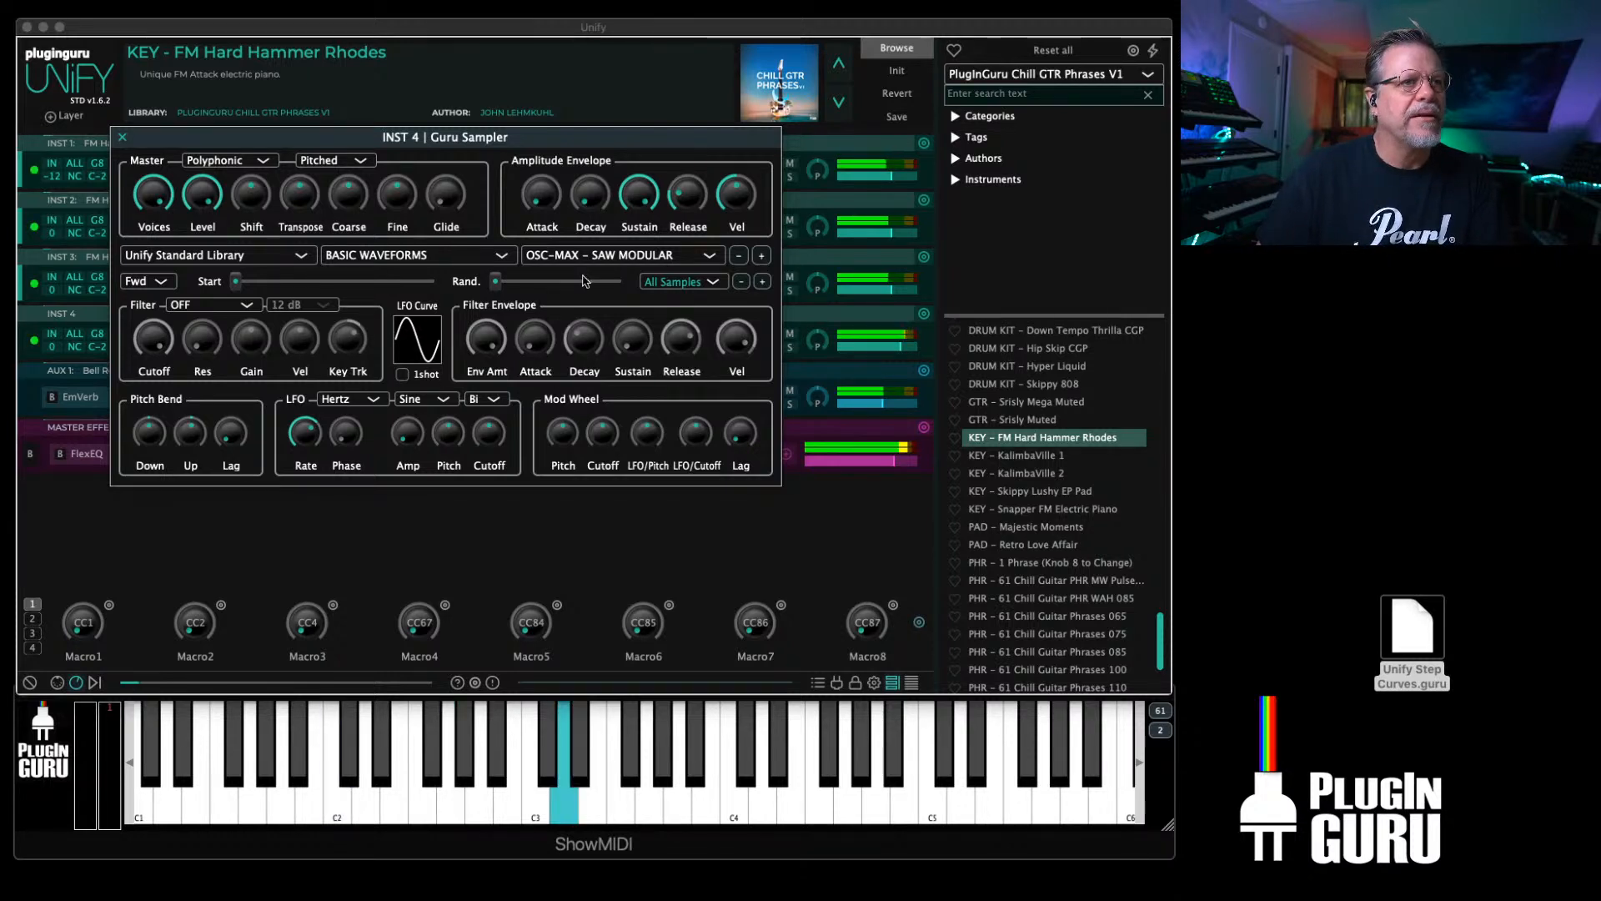
Step: Load the OSC-MAX - SAW UNISON 8x sample into INST 4's Guru Sampler and adjust its transposition
{"action": "left_click", "coordinate": [622, 255]}
{"action": "left_click", "coordinate": [634, 564]}
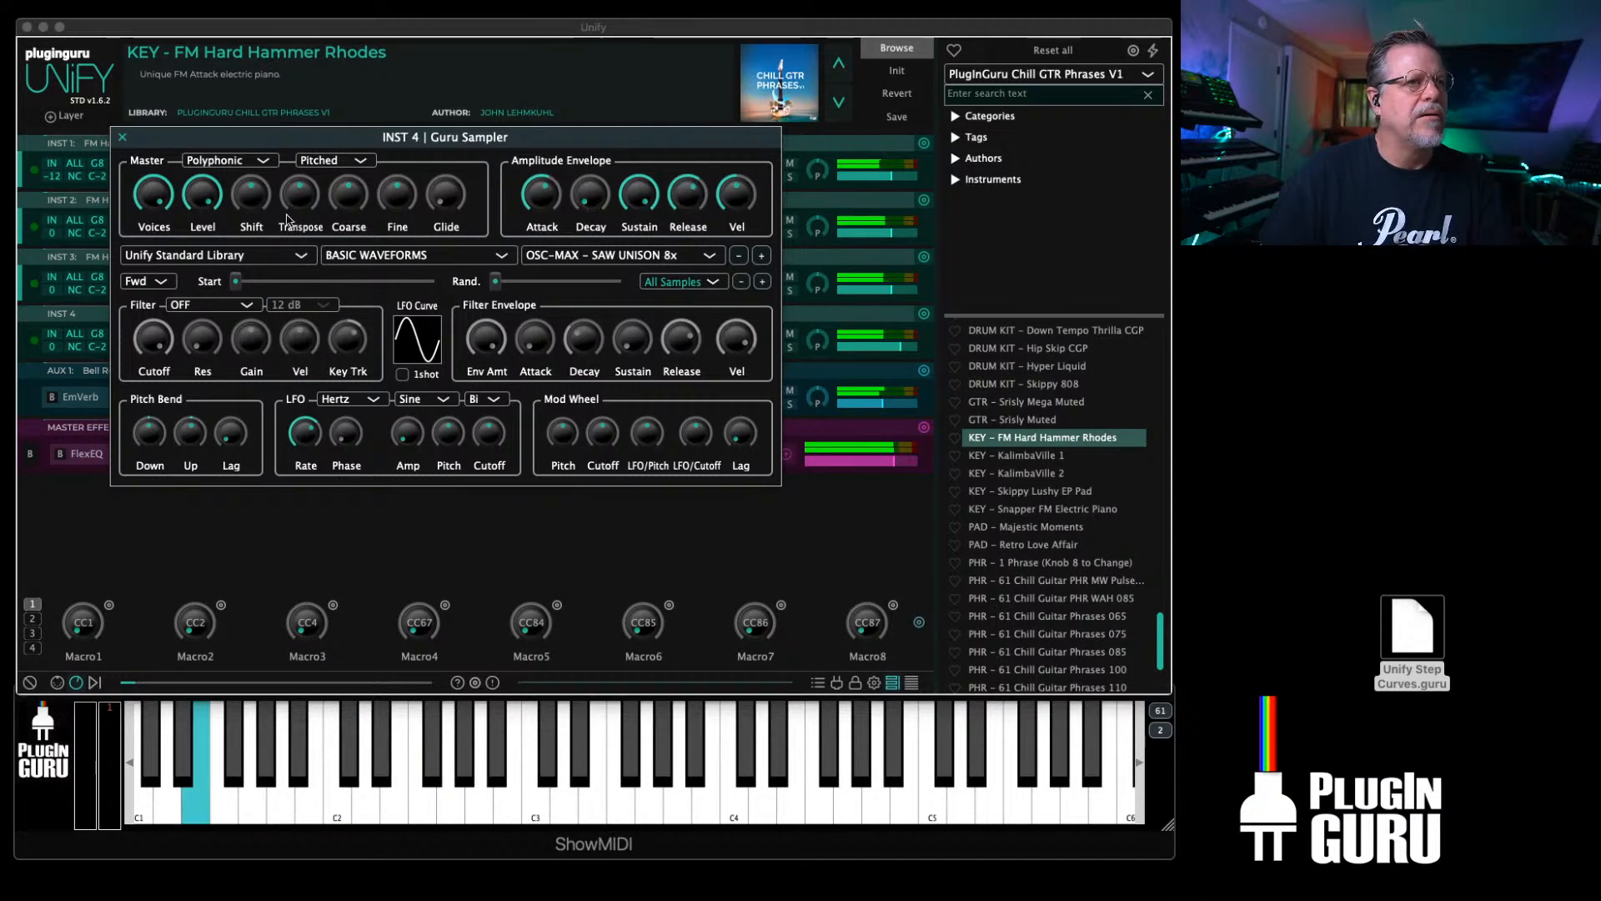
{"action": "mouse_move", "coordinate": [296, 202]}
{"action": "left_click_drag", "start_coordinate": [302, 182], "coordinate": [301, 202]}
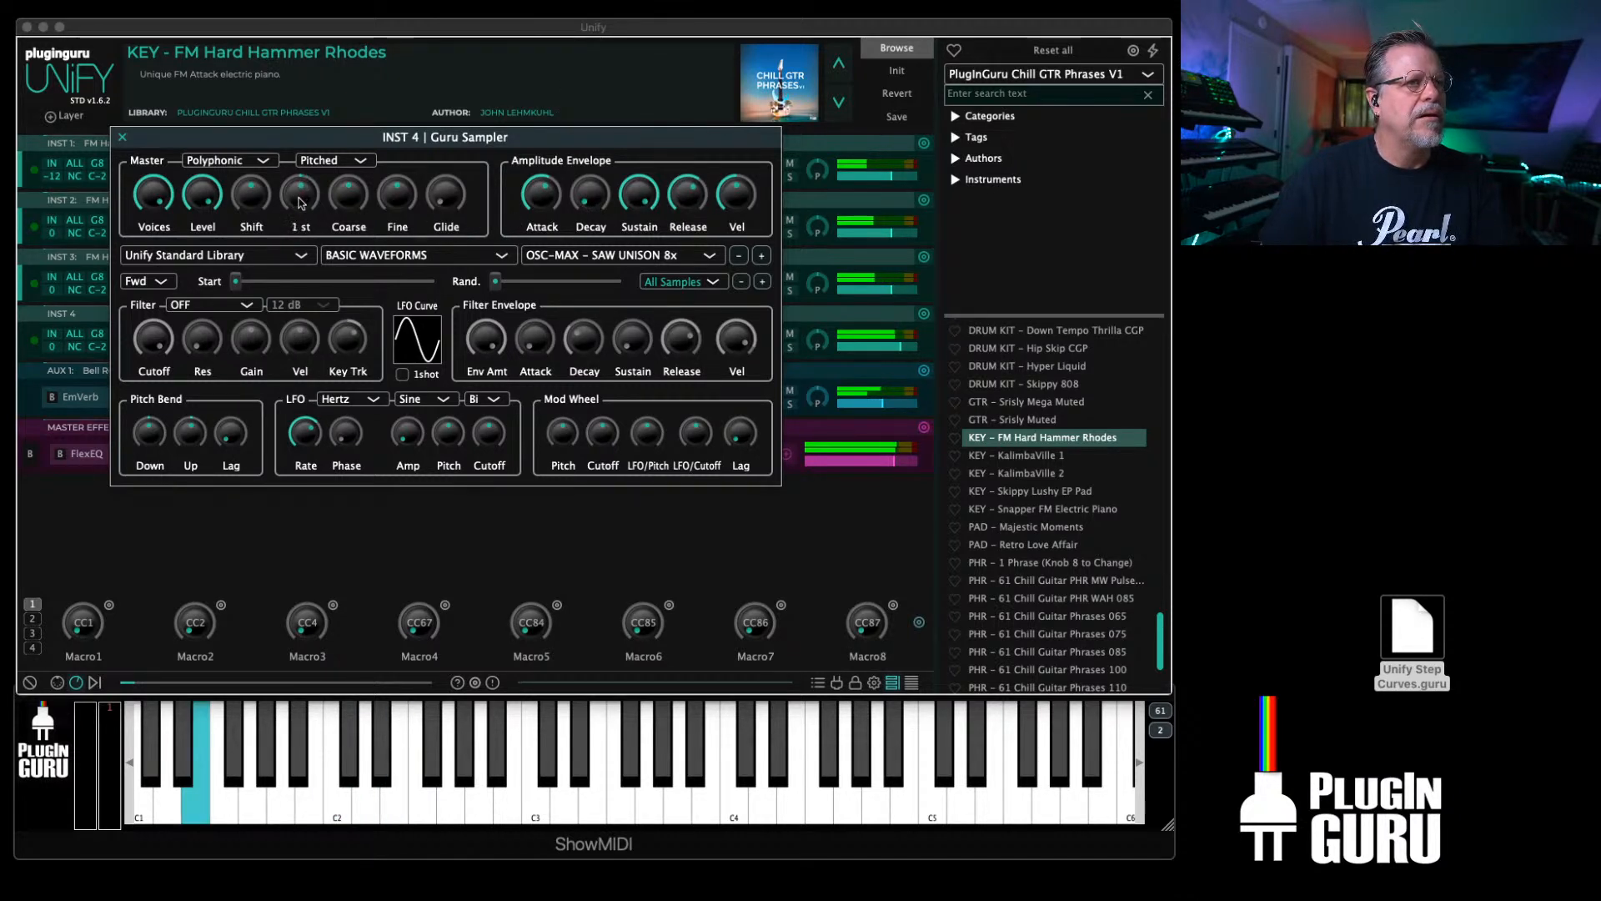
Step: Enable the sampler's LowPass filter, lower its cutoff, and lengthen the filter envelope attack
{"action": "left_click", "coordinate": [212, 304]}
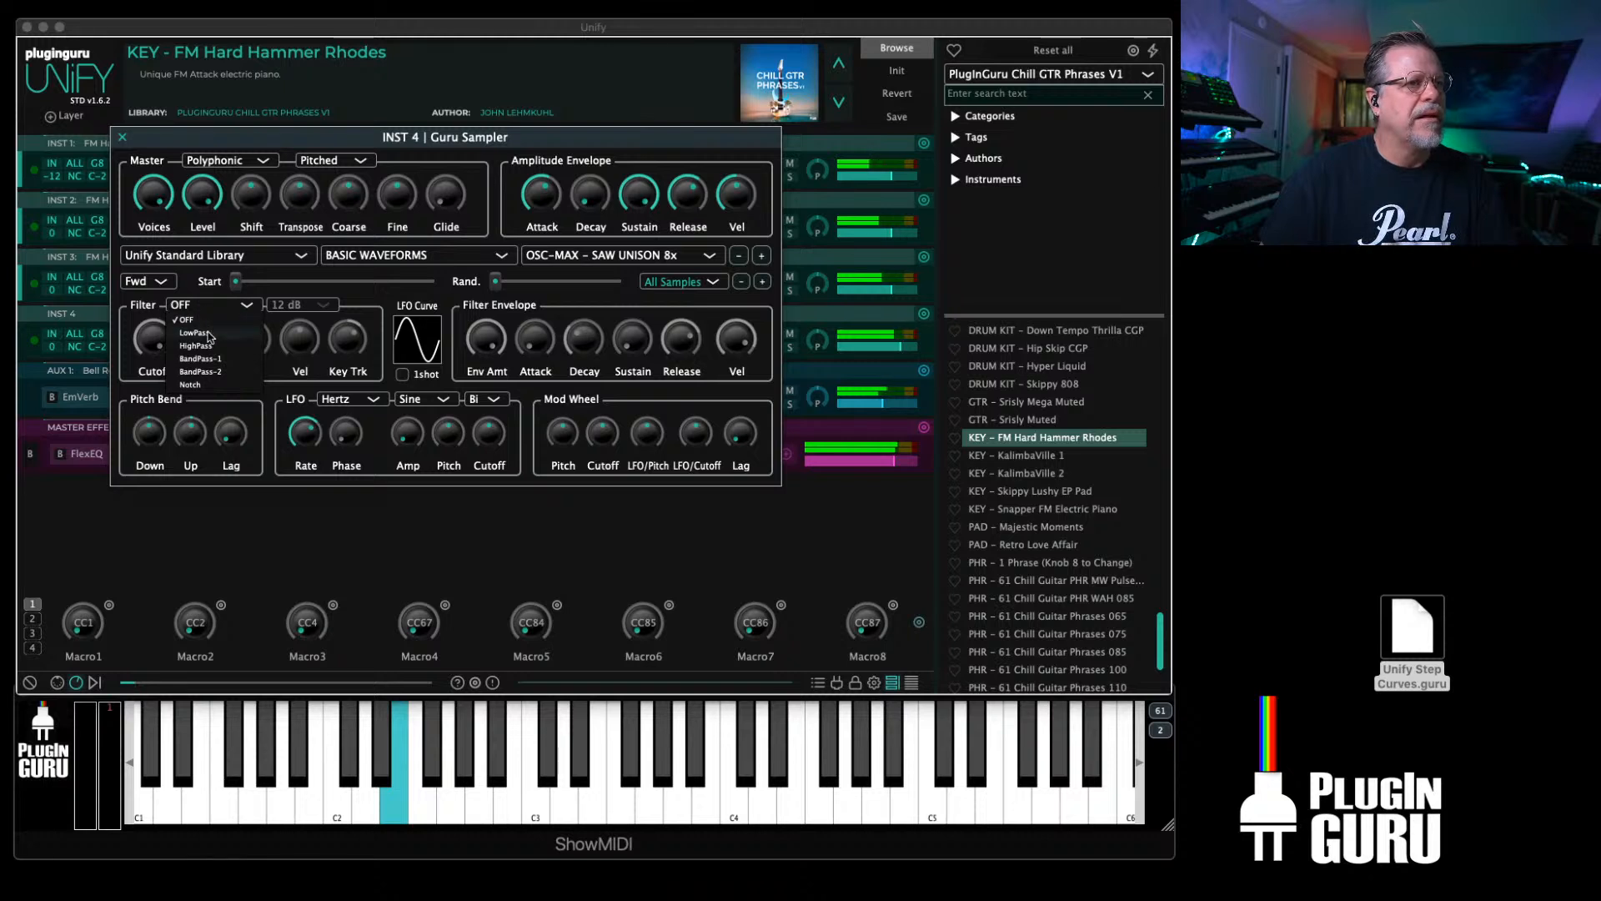
{"action": "left_click", "coordinate": [200, 327]}
{"action": "left_click_drag", "start_coordinate": [161, 350], "coordinate": [155, 389]}
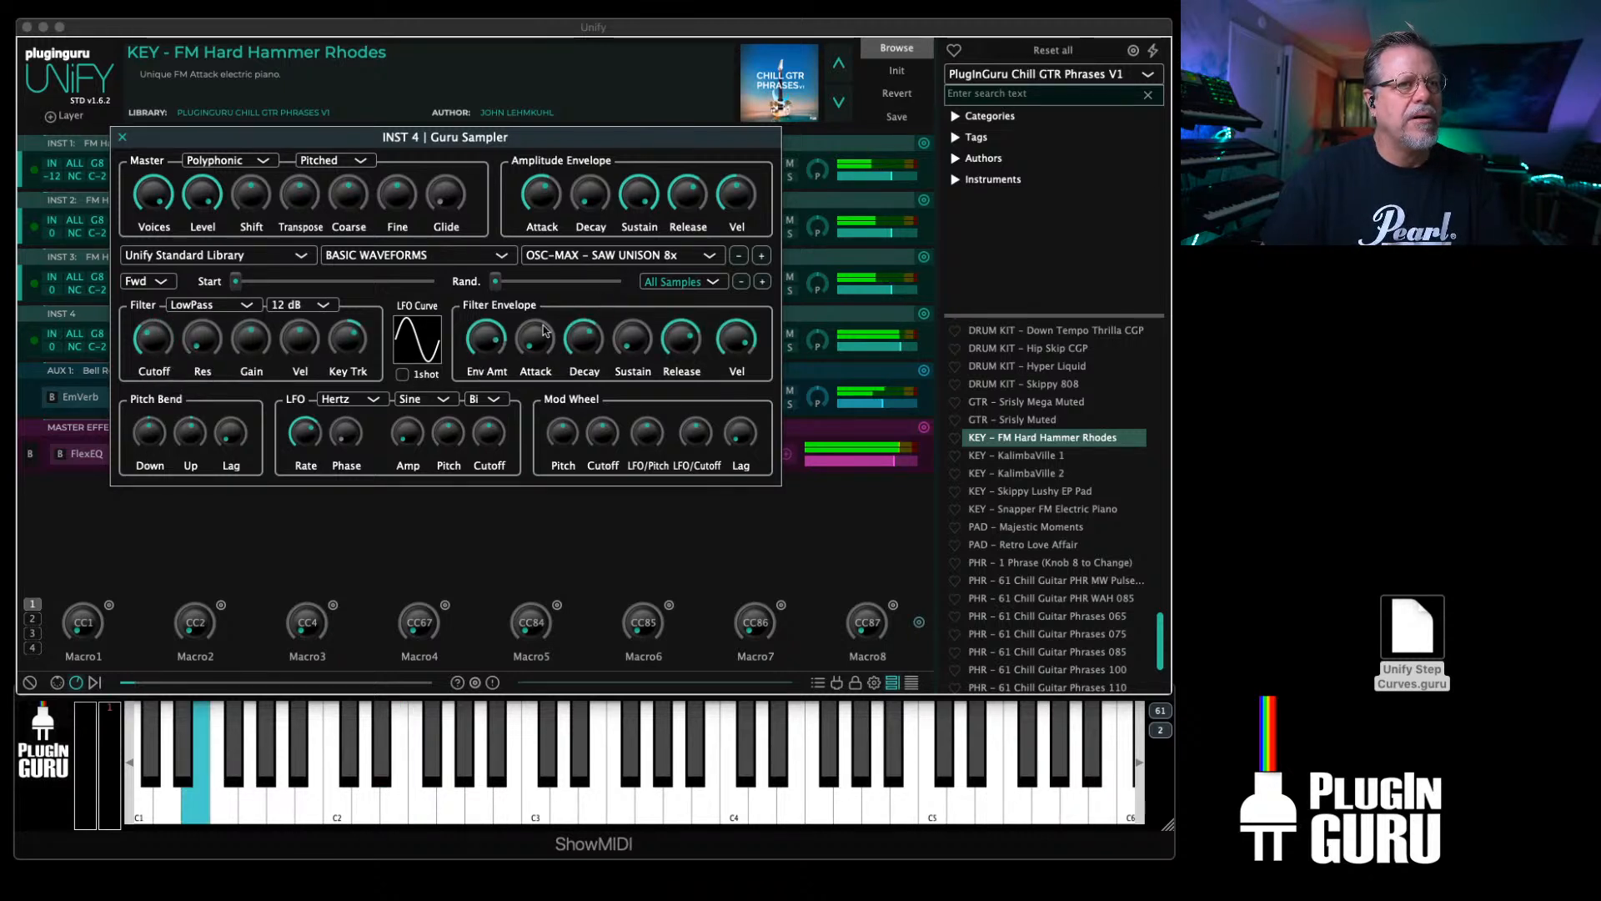
{"action": "left_click_drag", "start_coordinate": [543, 331], "coordinate": [544, 313]}
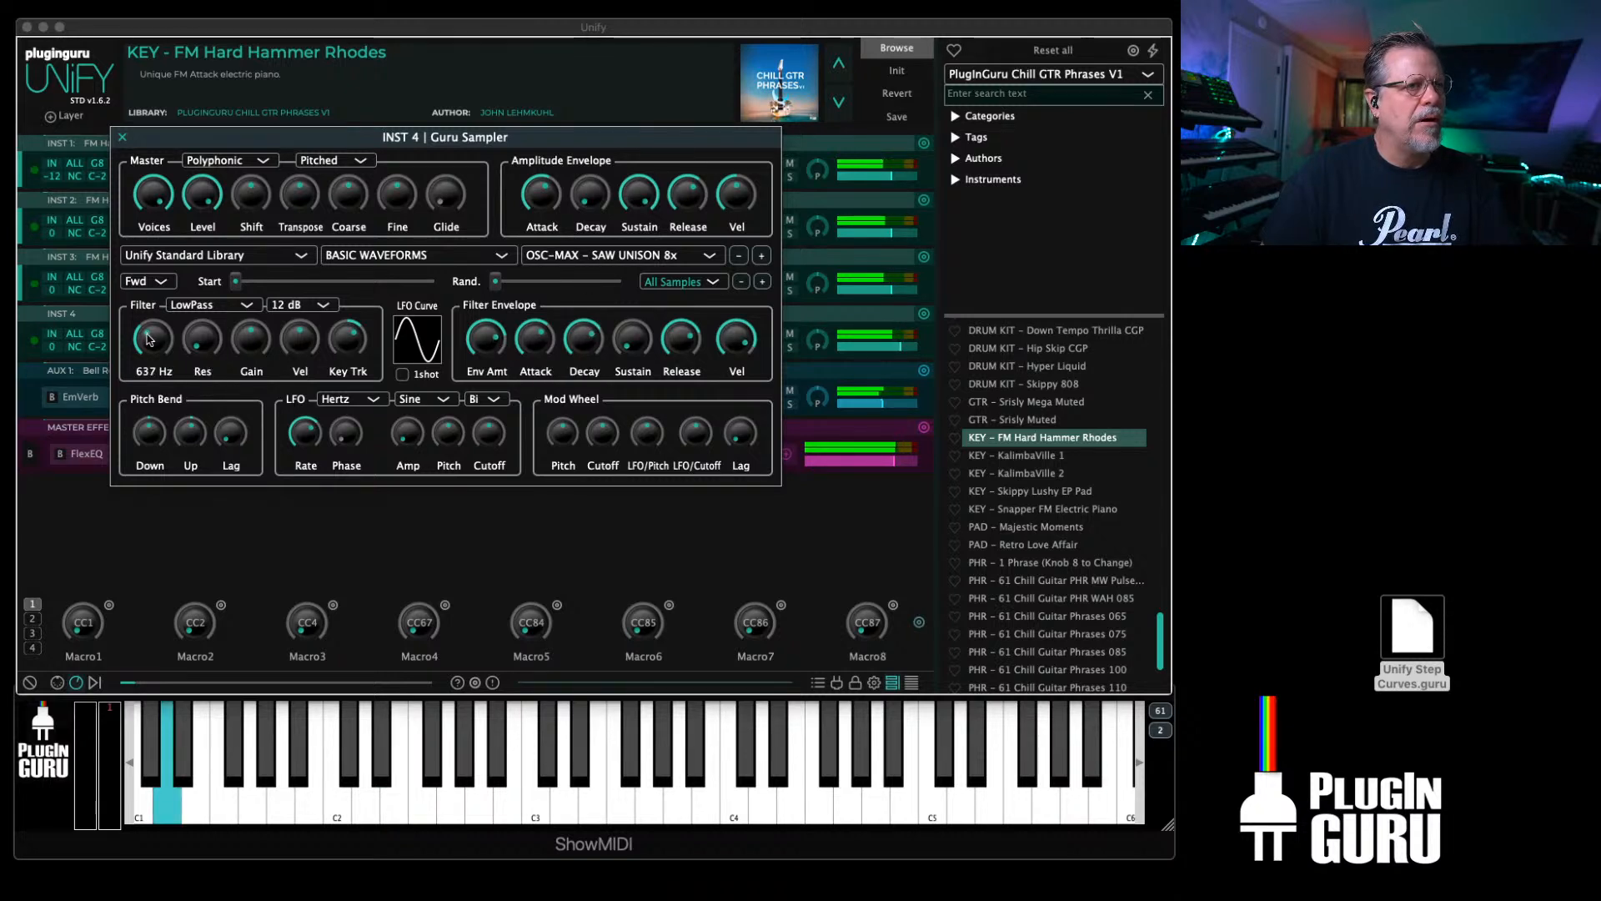
{"action": "left_click_drag", "start_coordinate": [149, 338], "coordinate": [147, 349]}
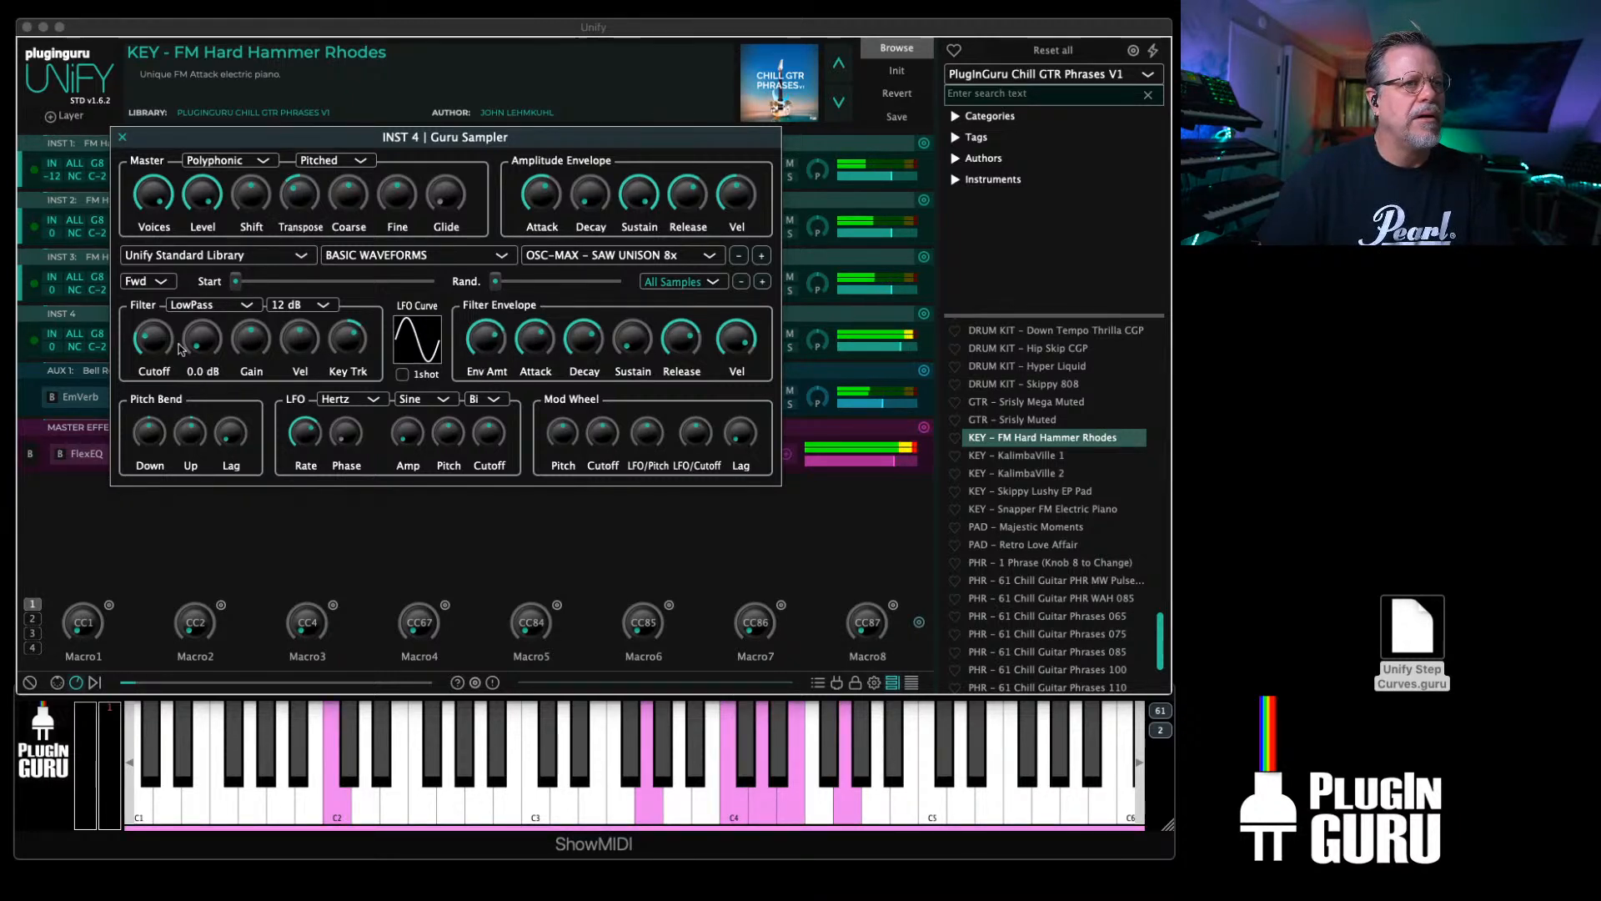
Step: Set the filter slope to 36 dB, readjust the cutoff, reduce the envelope amount to about 4308 Hz, and close the sampler
{"action": "mouse_move", "coordinate": [157, 348]}
{"action": "left_click", "coordinate": [300, 306]}
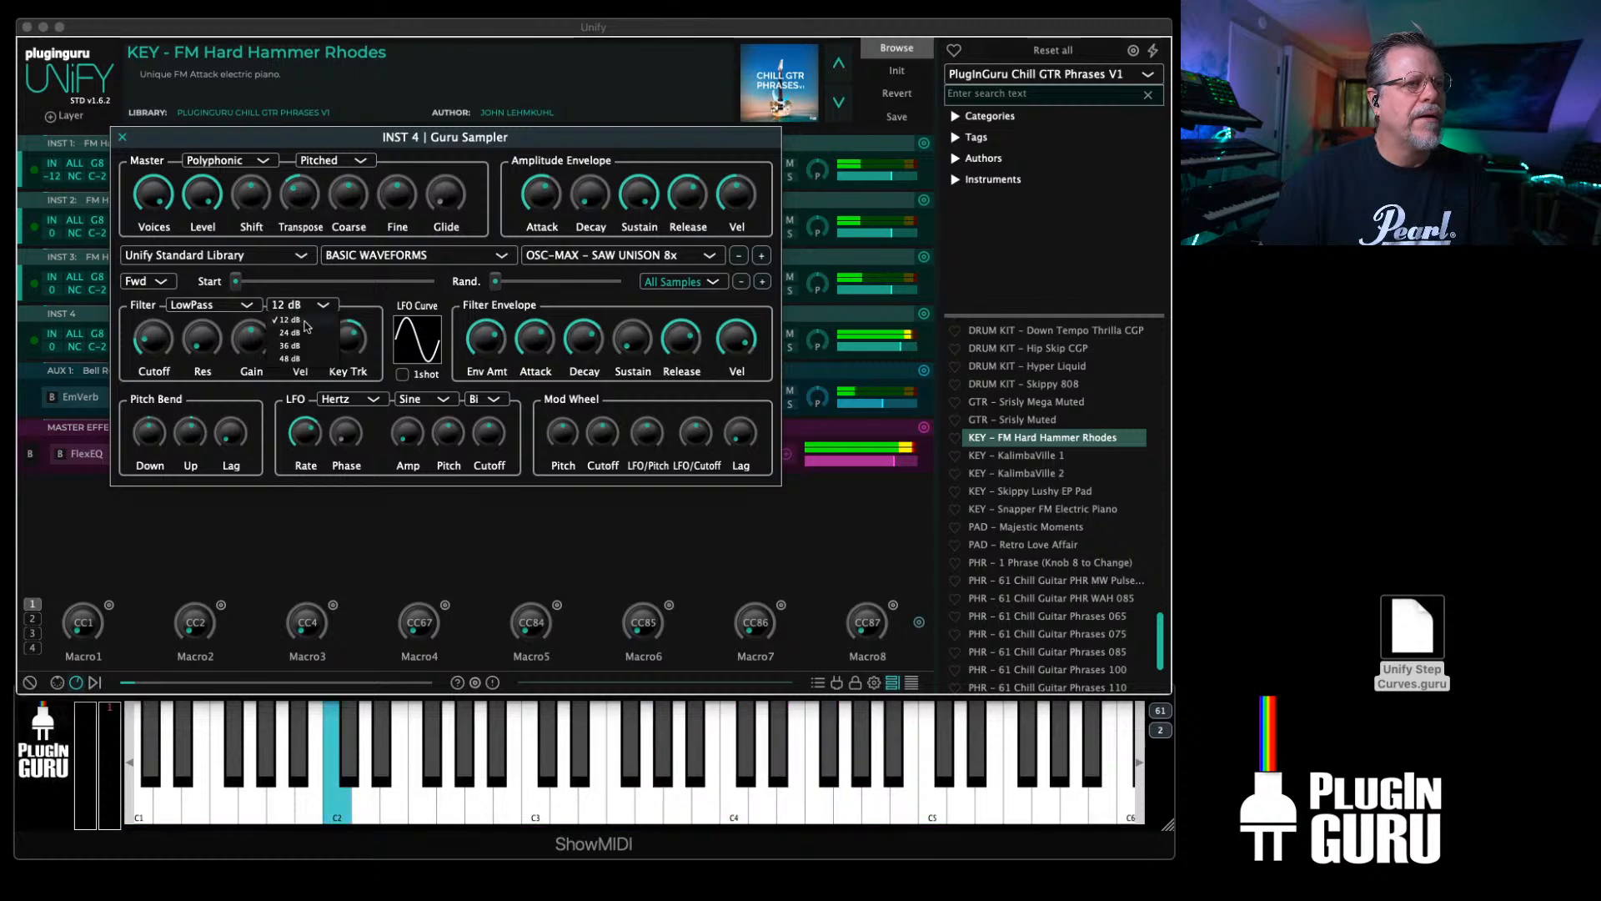
{"action": "left_click", "coordinate": [292, 345]}
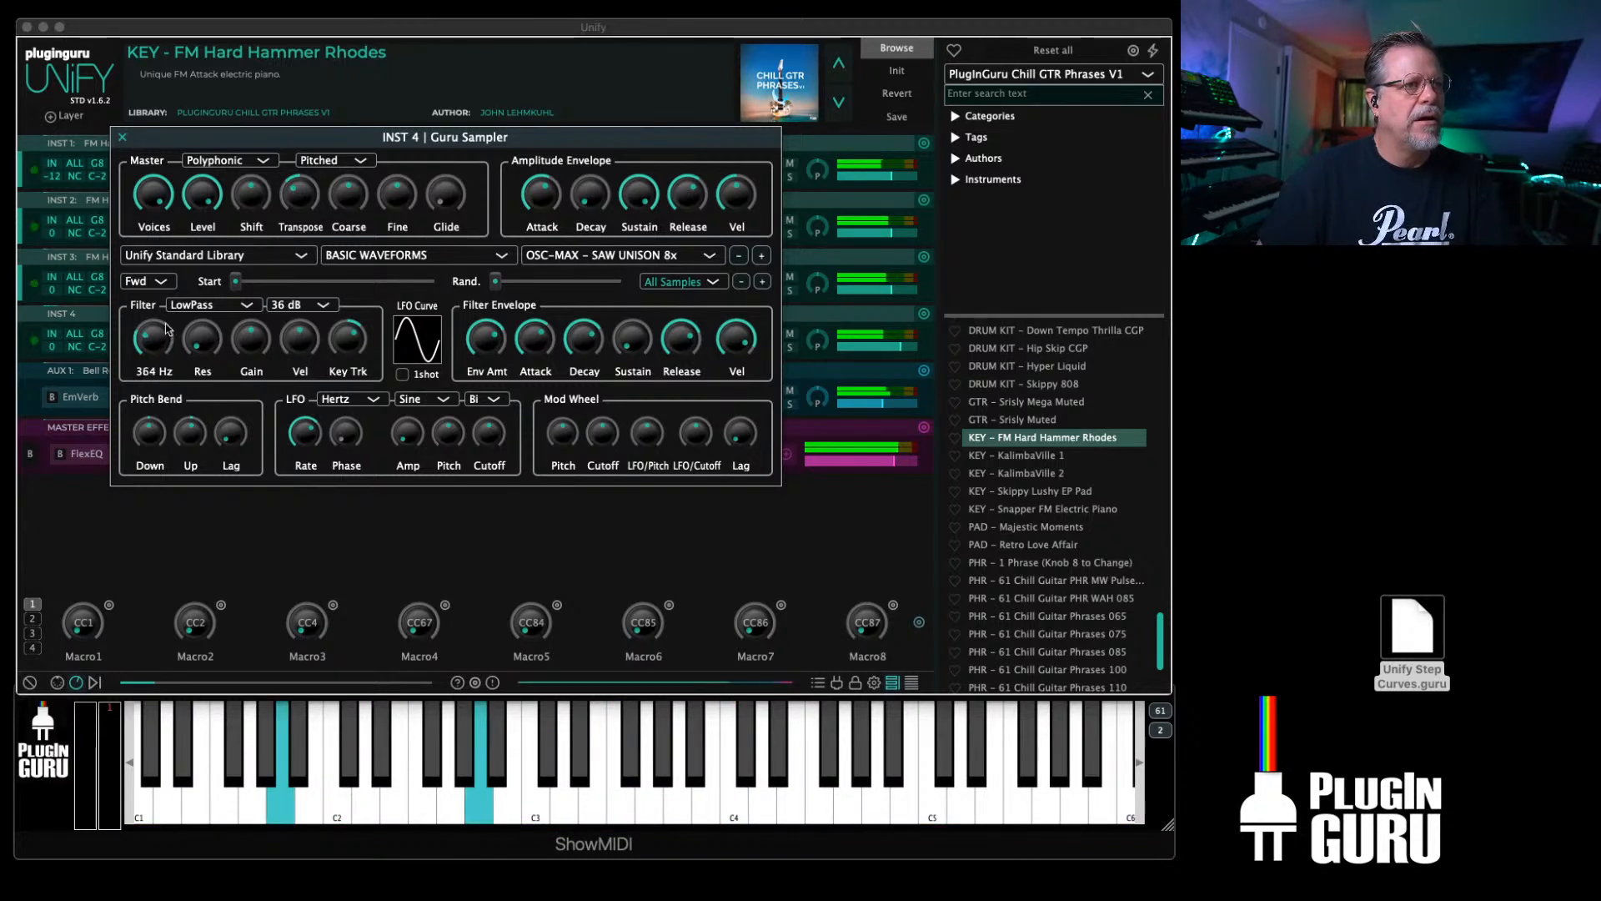
{"action": "left_click_drag", "start_coordinate": [166, 334], "coordinate": [168, 304]}
{"action": "left_click_drag", "start_coordinate": [478, 341], "coordinate": [477, 352]}
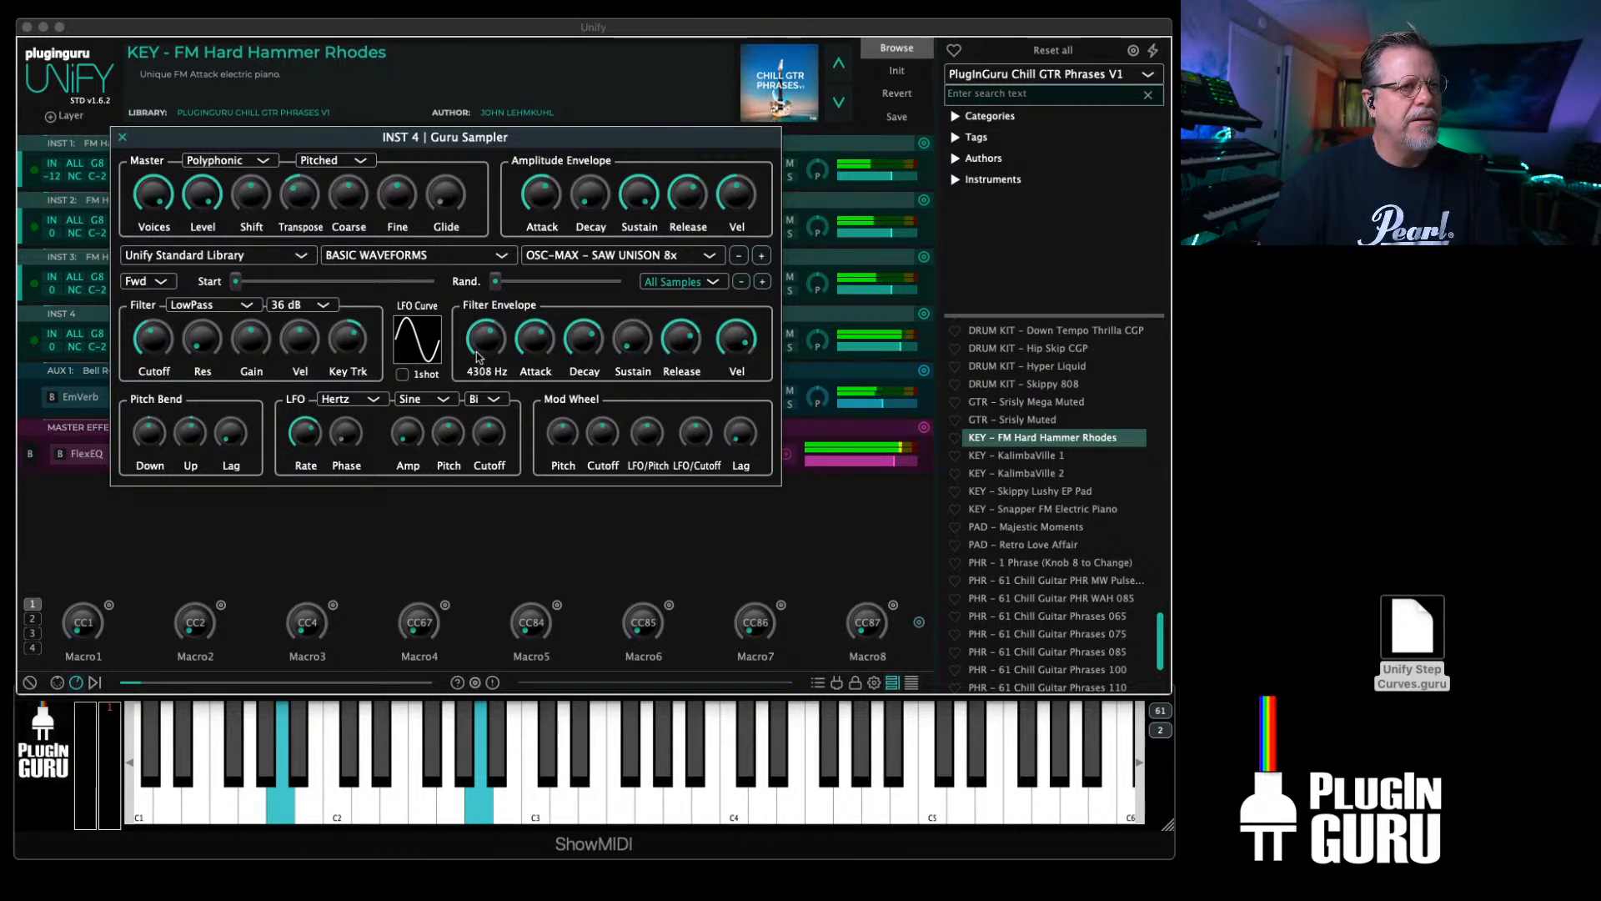
{"action": "left_click", "coordinate": [122, 137]}
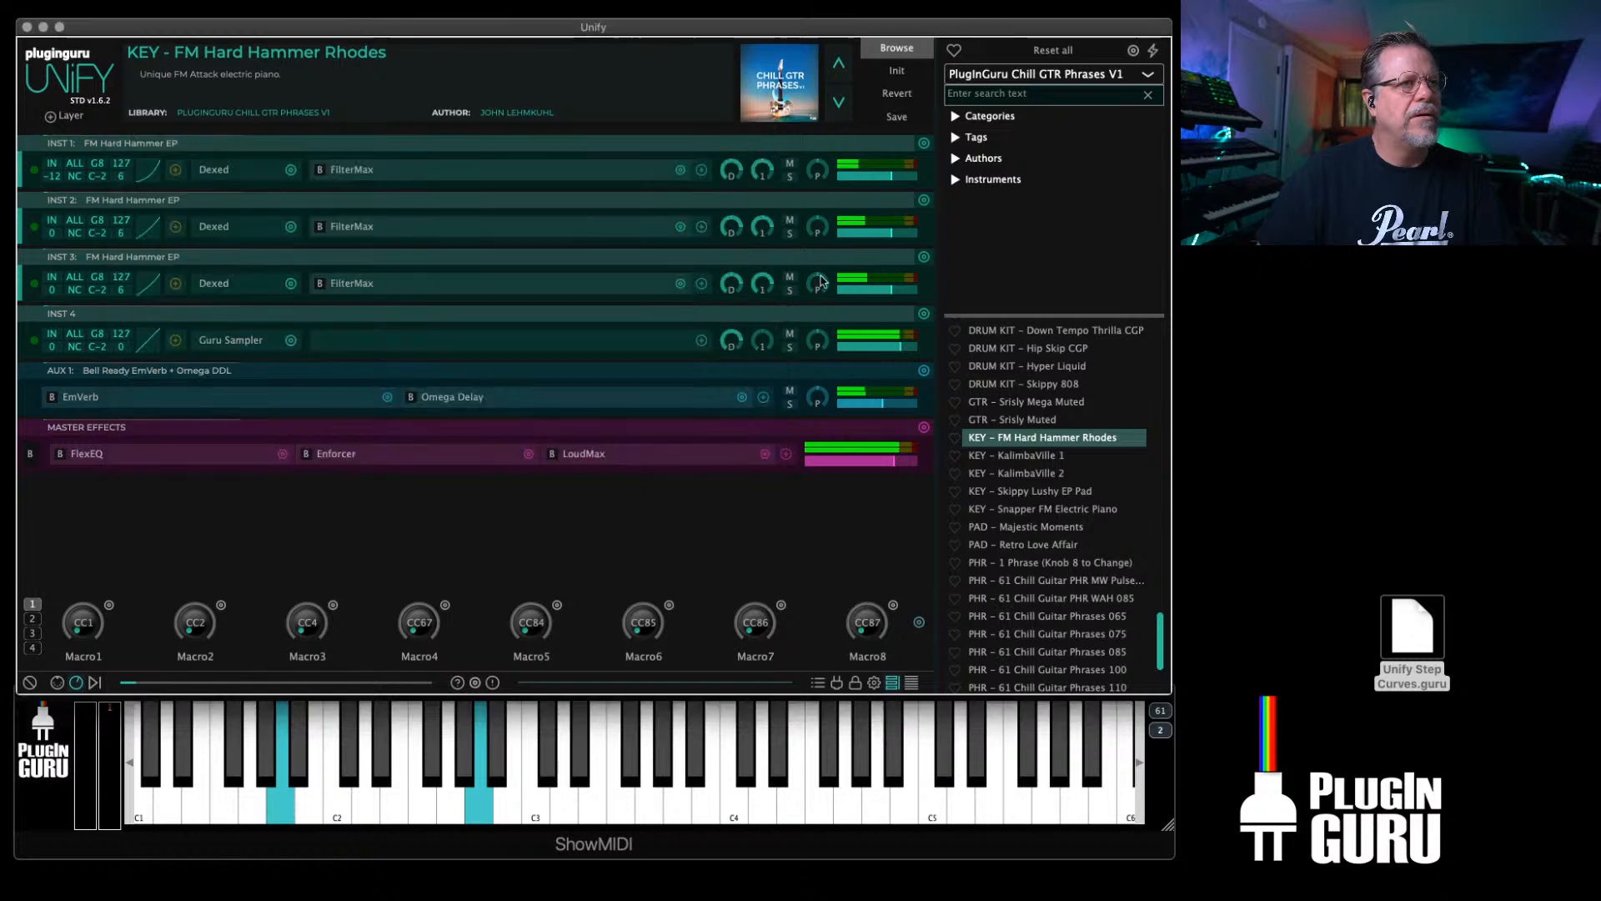
Step: Lower INST 4's volume and lengthen its sampler's filter envelope decay to about 9.66 seconds
{"action": "left_click_drag", "start_coordinate": [903, 347], "coordinate": [885, 347]}
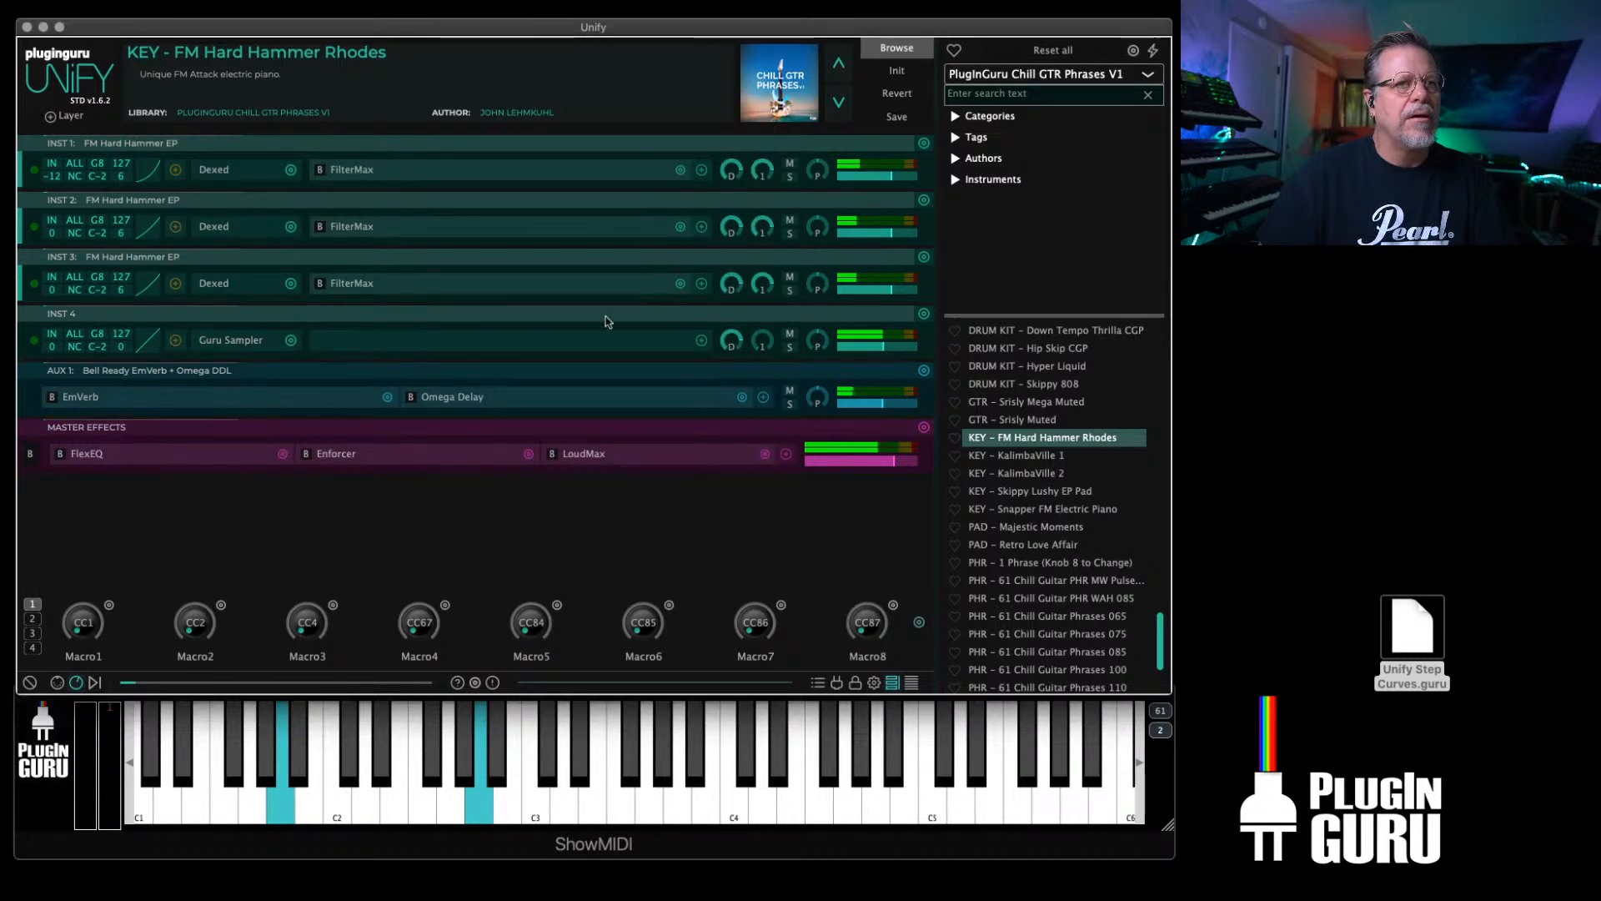
{"action": "left_click", "coordinate": [209, 346]}
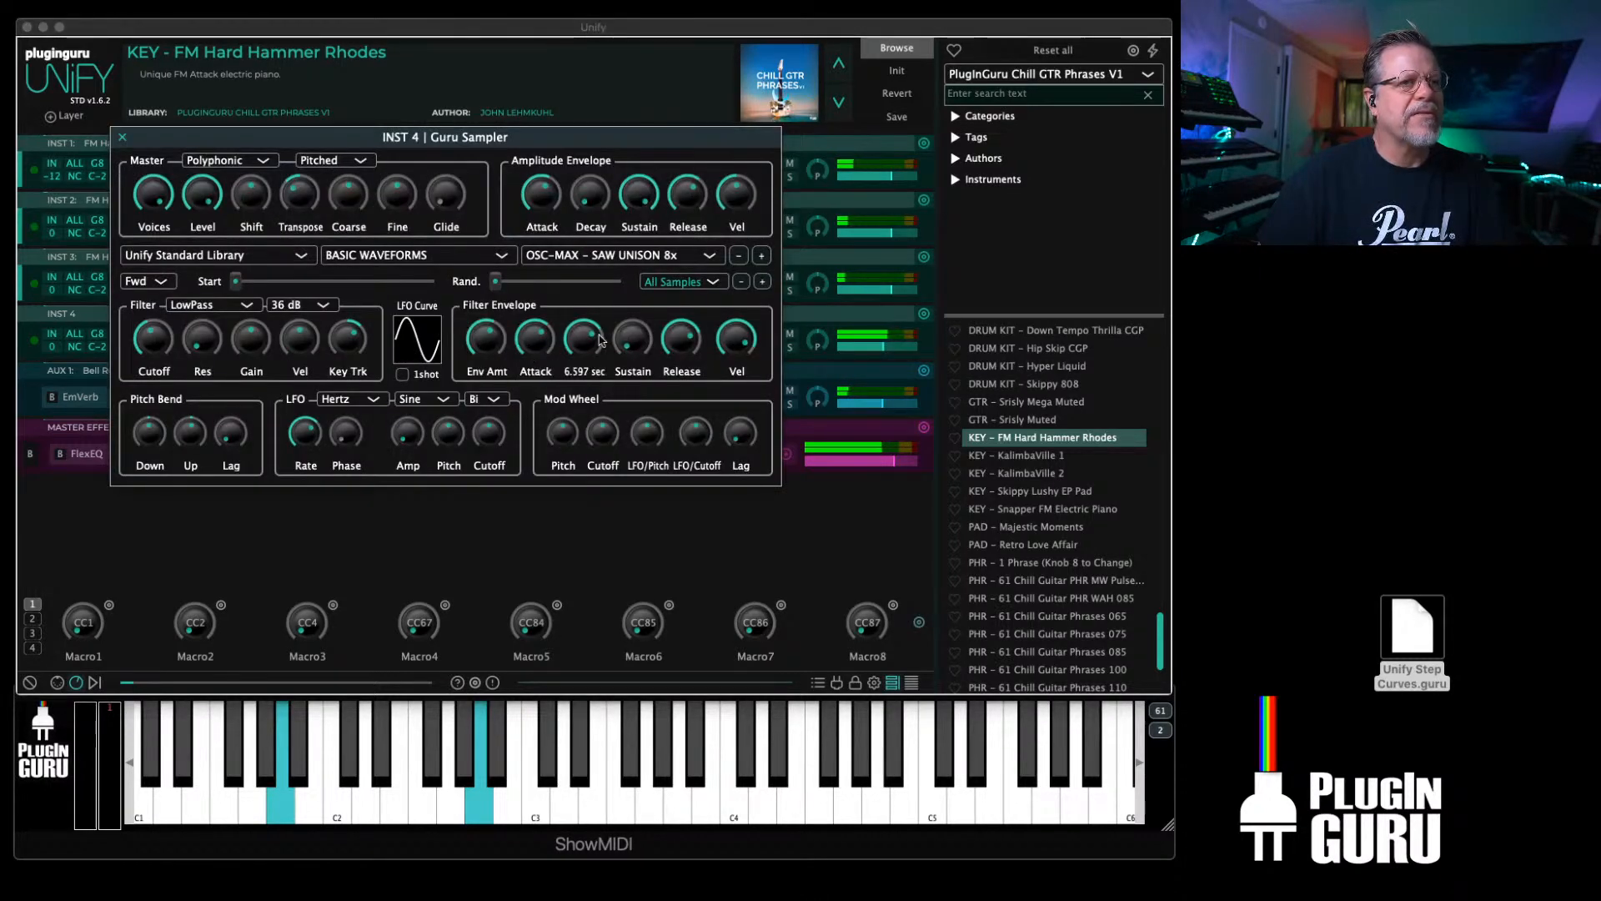
{"action": "left_click_drag", "start_coordinate": [600, 330], "coordinate": [593, 323]}
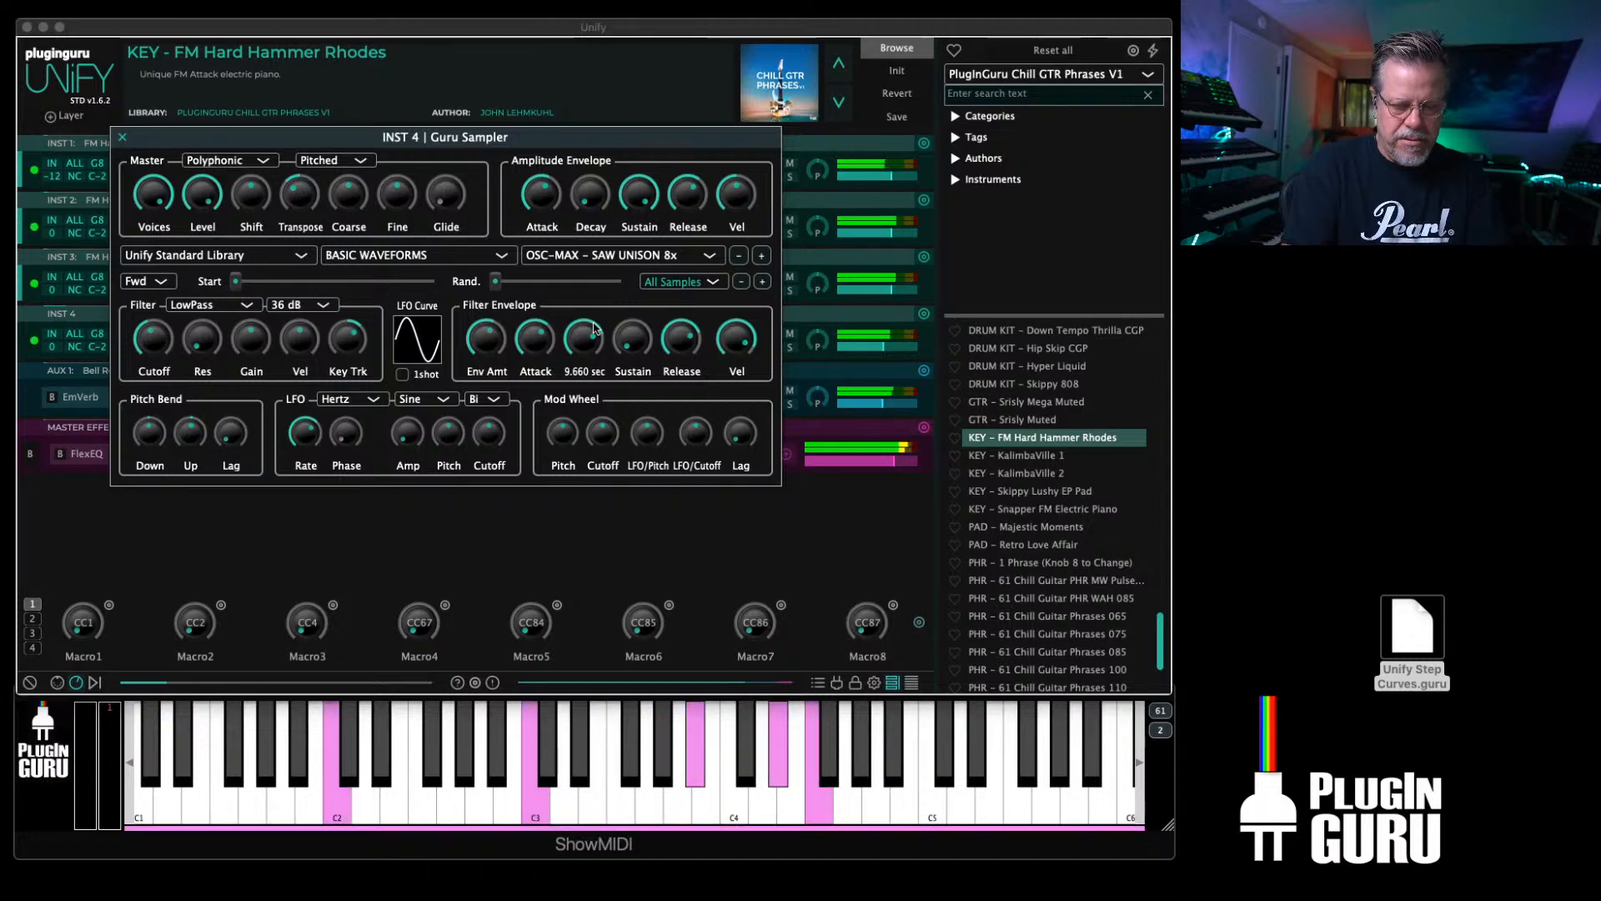
{"action": "left_click", "coordinate": [122, 137]}
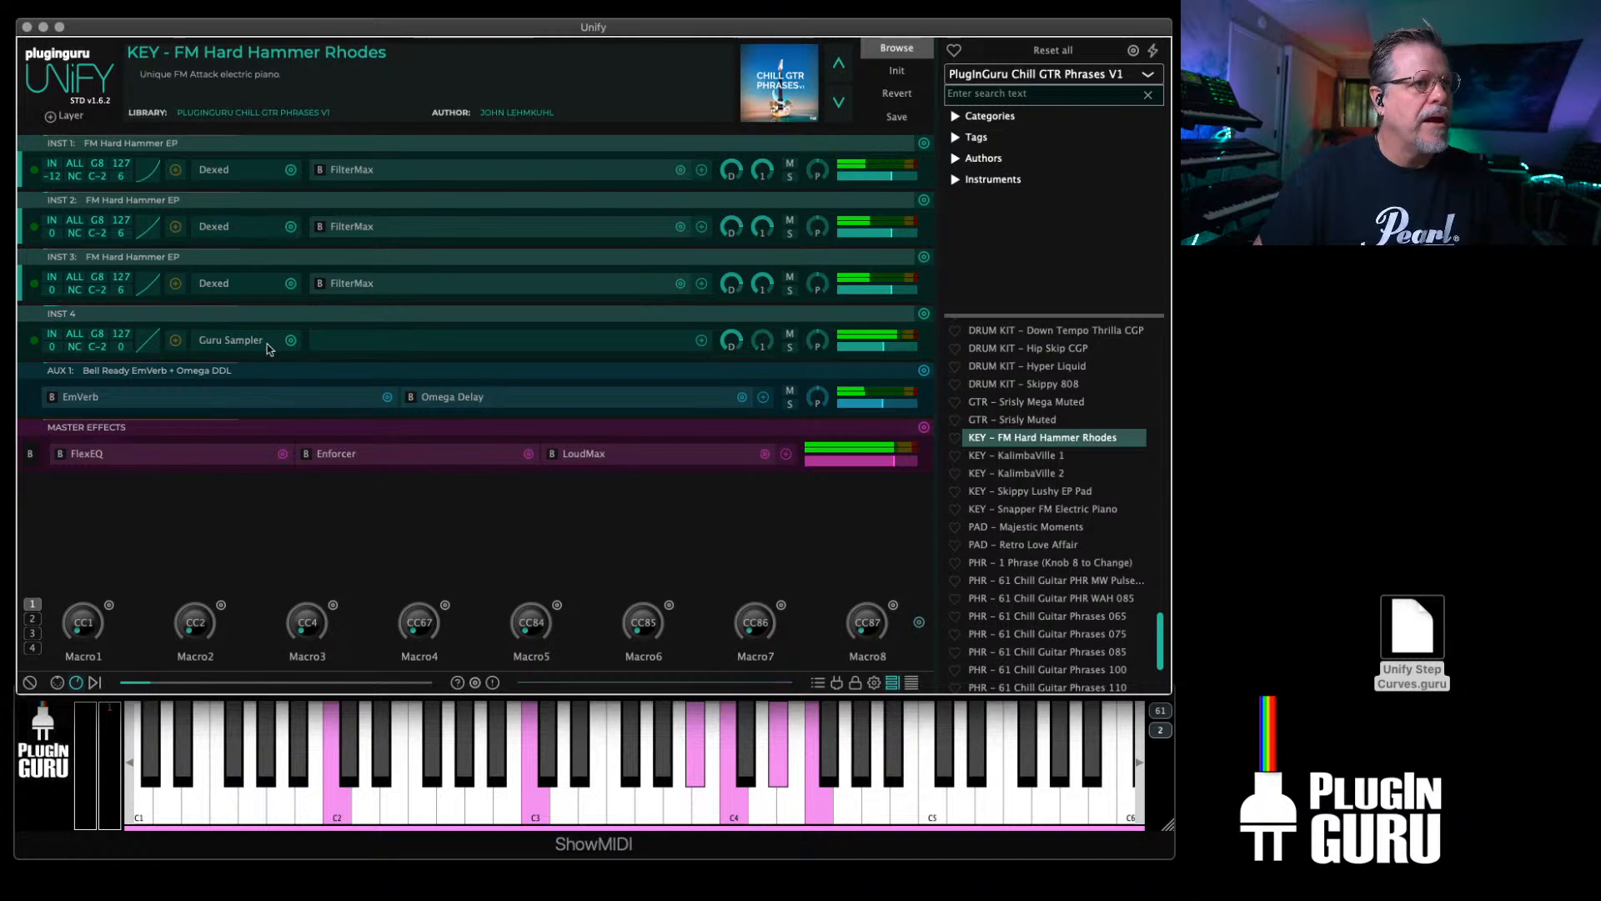
Step: Add a WaterVerb reverb to INST 4 with feedback about 93% and dry/wet mix about 32%
{"action": "left_click", "coordinate": [702, 342]}
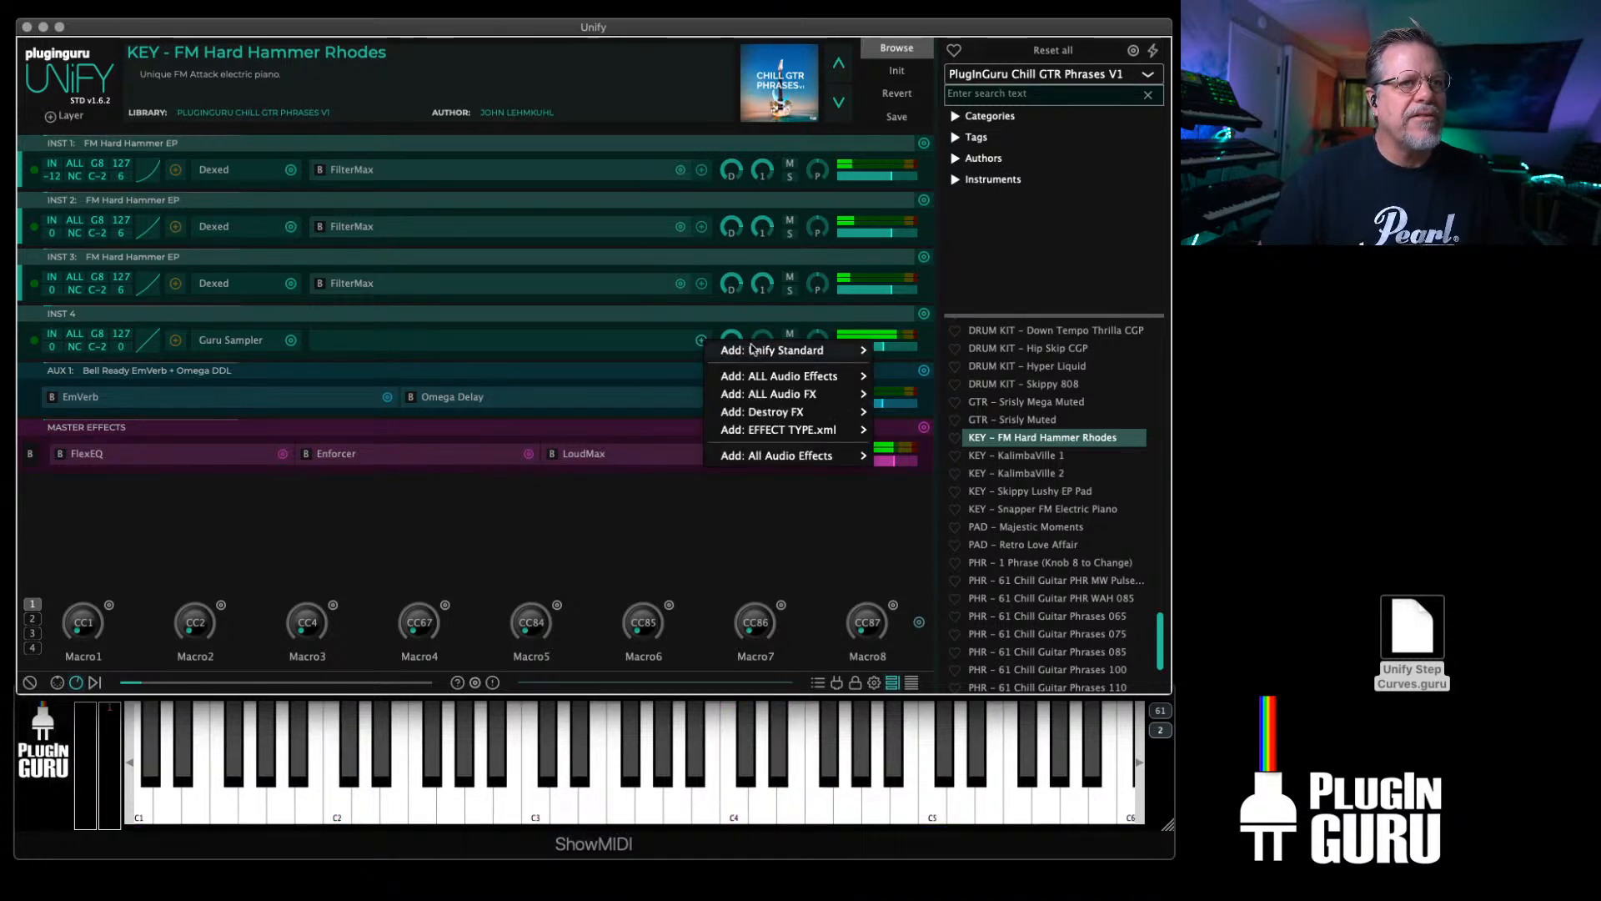
{"action": "mouse_move", "coordinate": [781, 357]}
{"action": "mouse_move", "coordinate": [909, 443]}
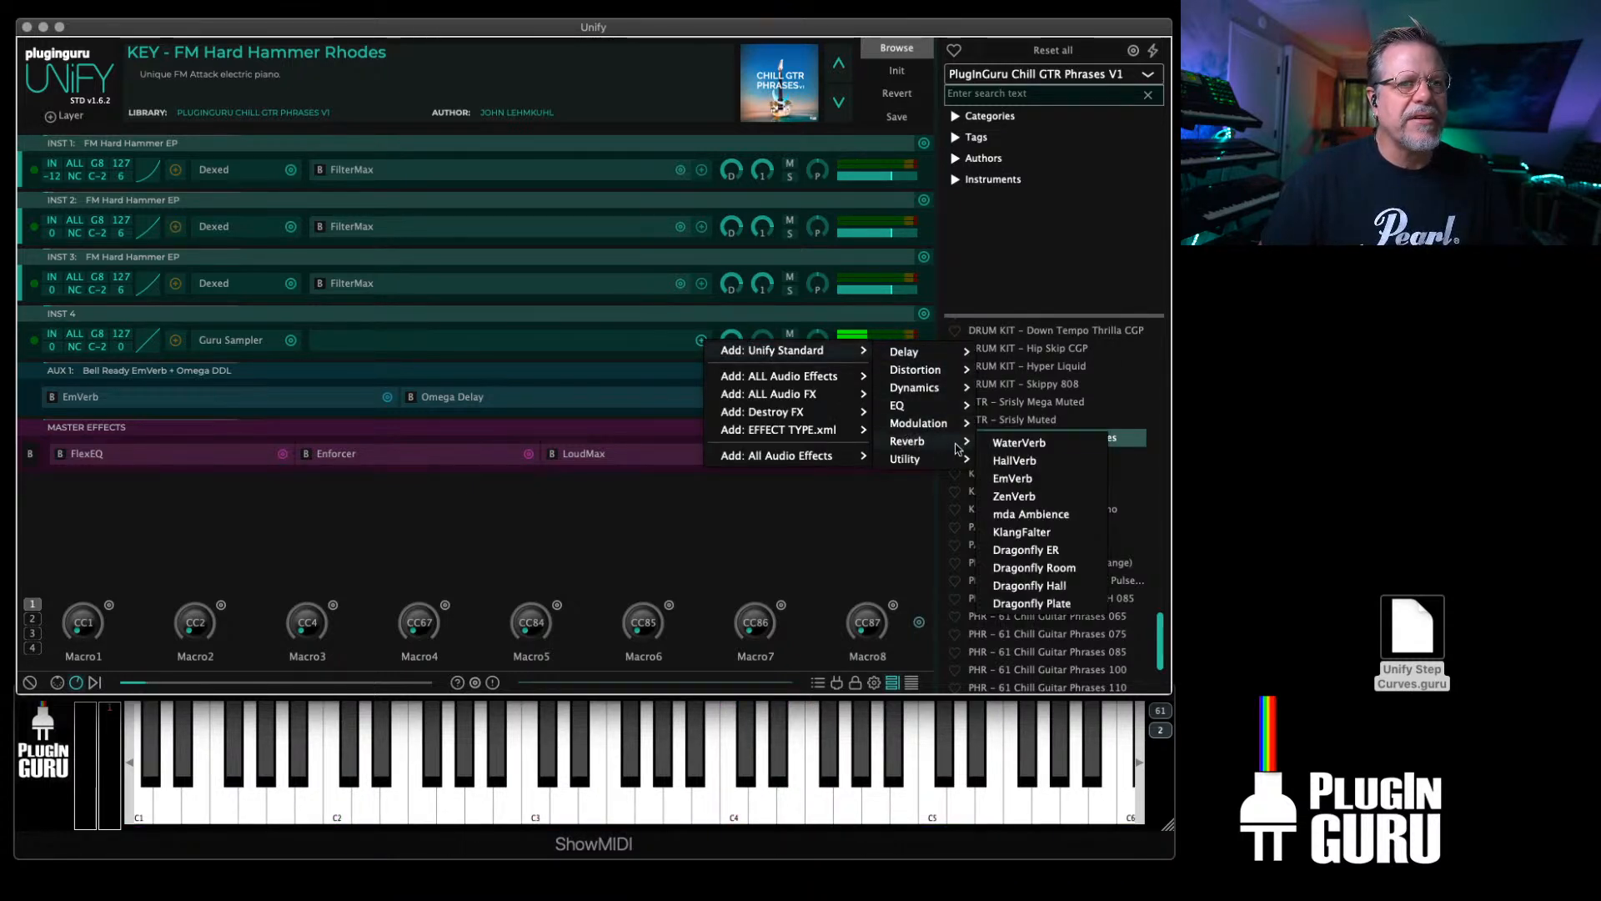
{"action": "left_click", "coordinate": [1020, 443]}
{"action": "left_click_drag", "start_coordinate": [175, 219], "coordinate": [178, 192]}
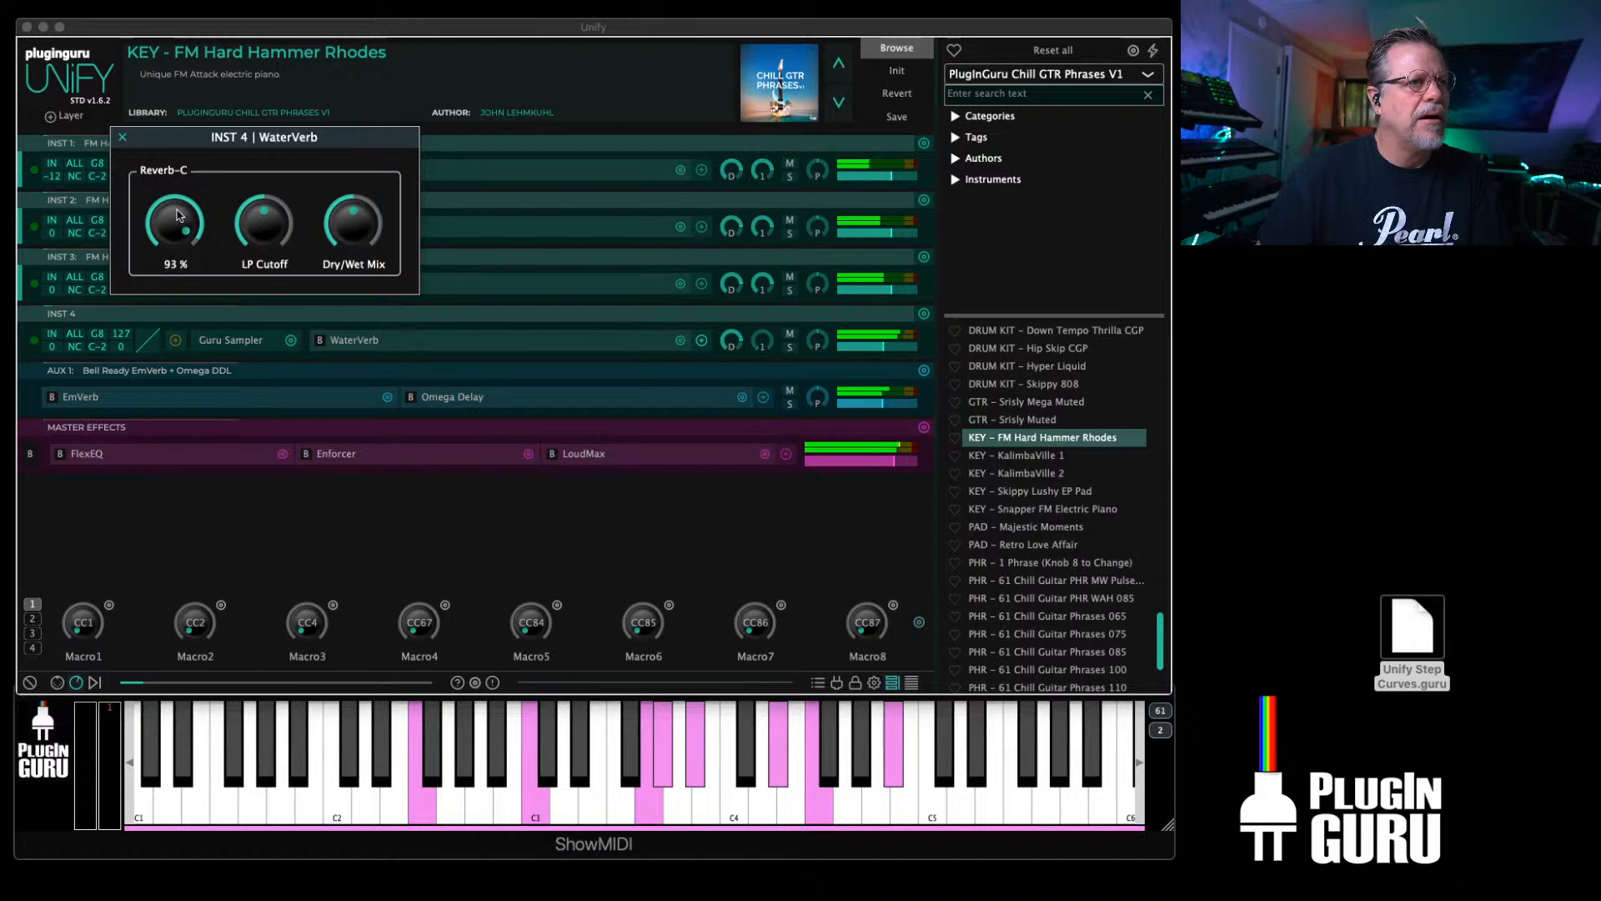
{"action": "left_click_drag", "start_coordinate": [354, 244], "coordinate": [350, 257]}
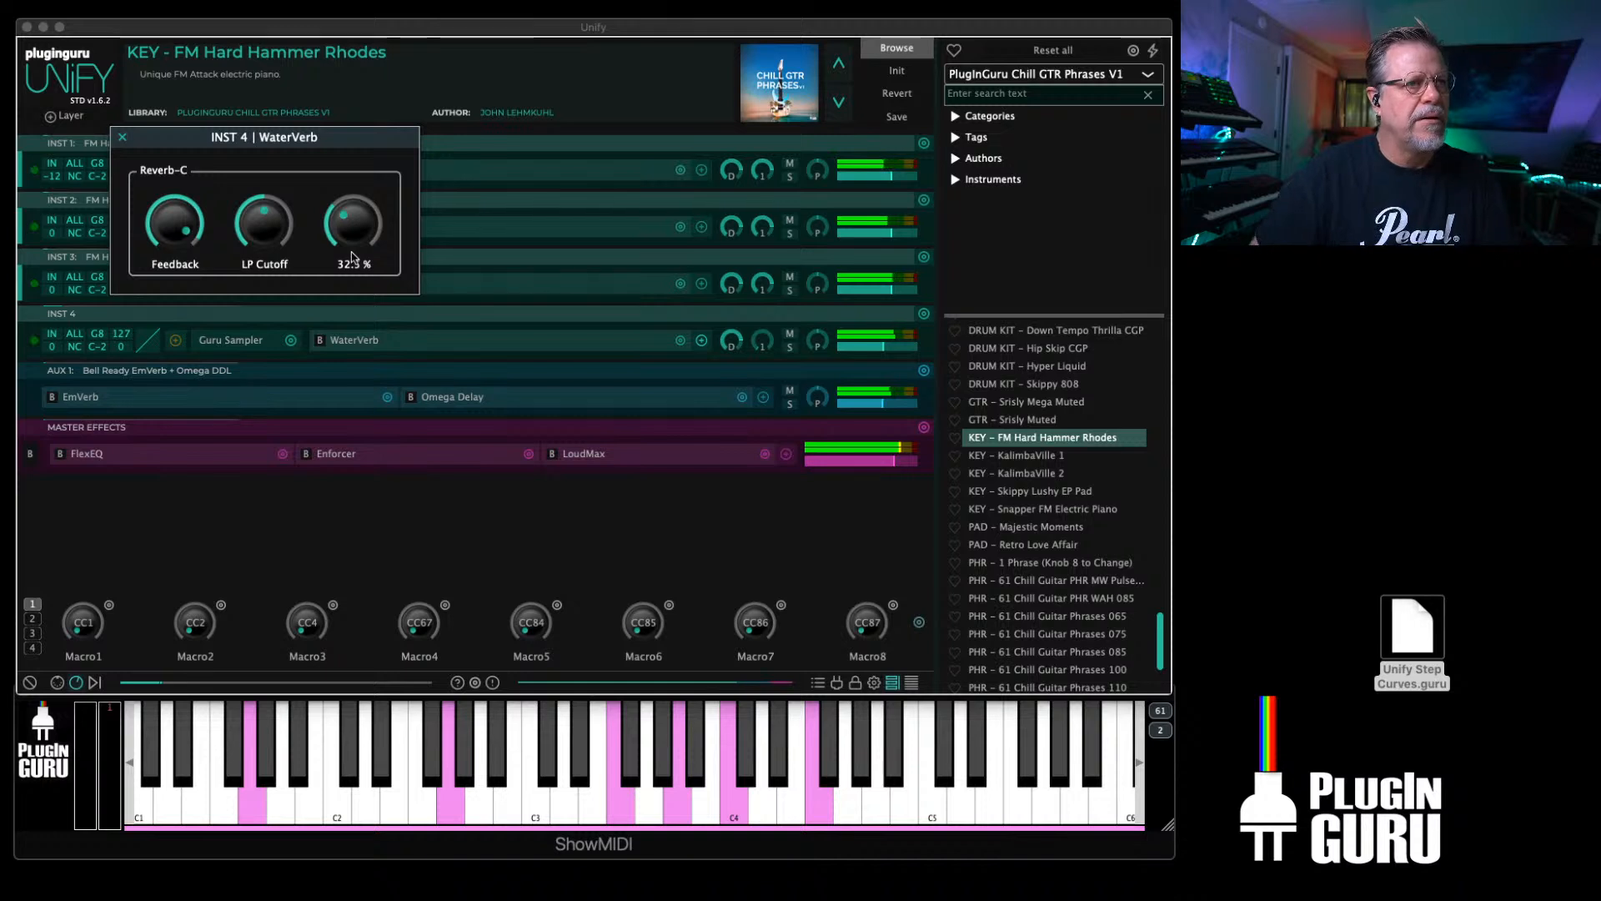
{"action": "left_click", "coordinate": [120, 141]}
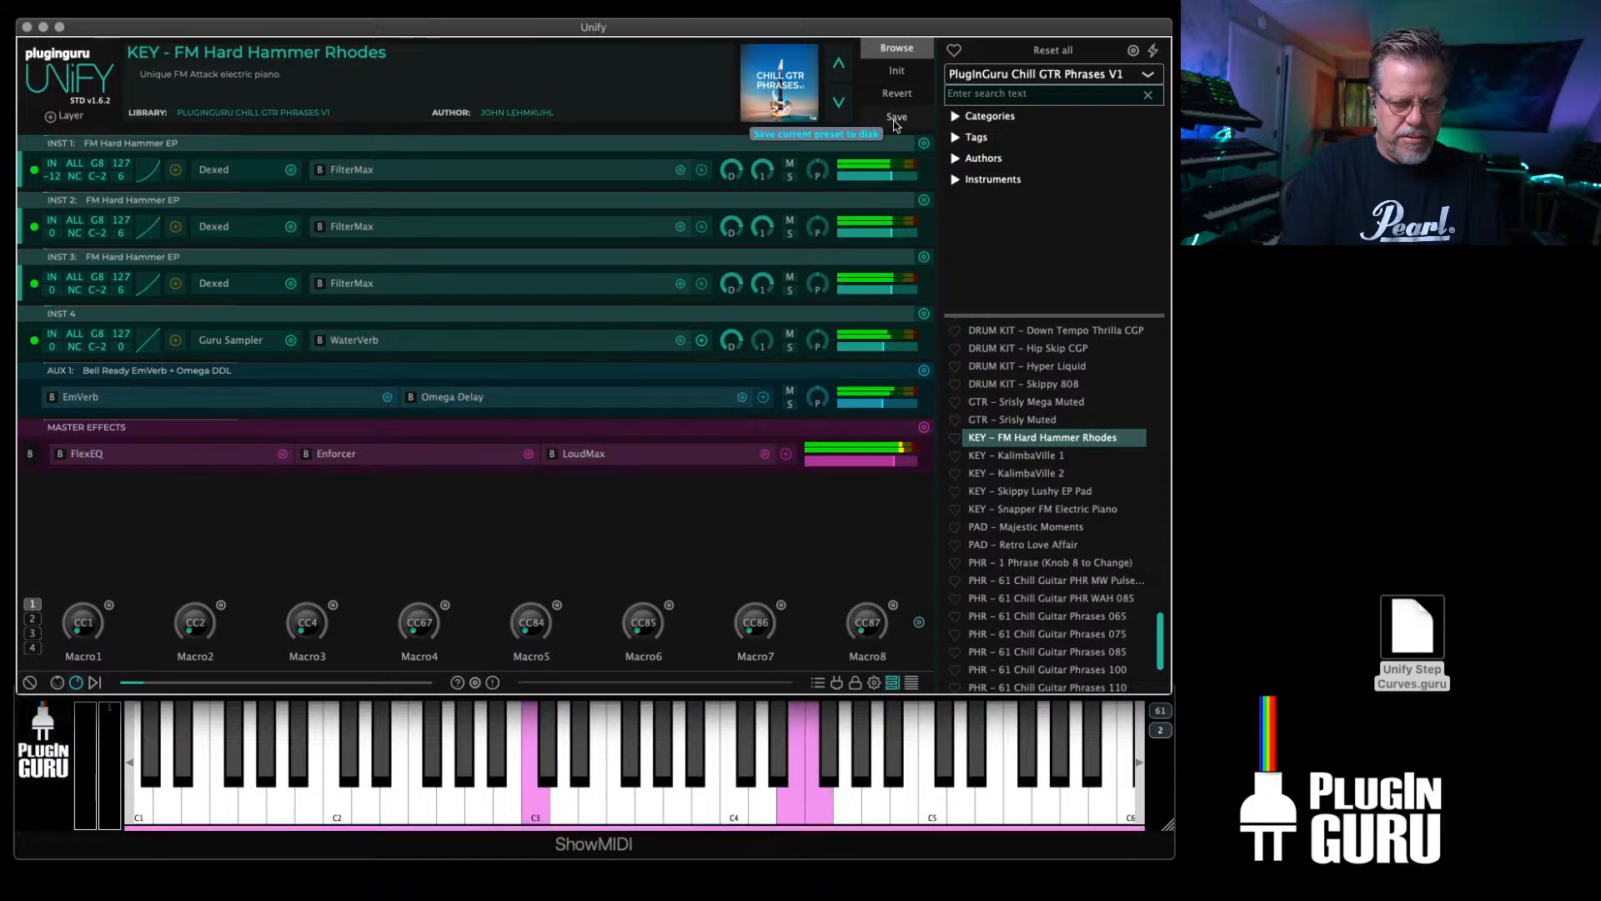
Step: Check the engine resolution in the Dexed parameters of INST 1, INST 2 and INST 3
{"action": "left_click", "coordinate": [210, 170]}
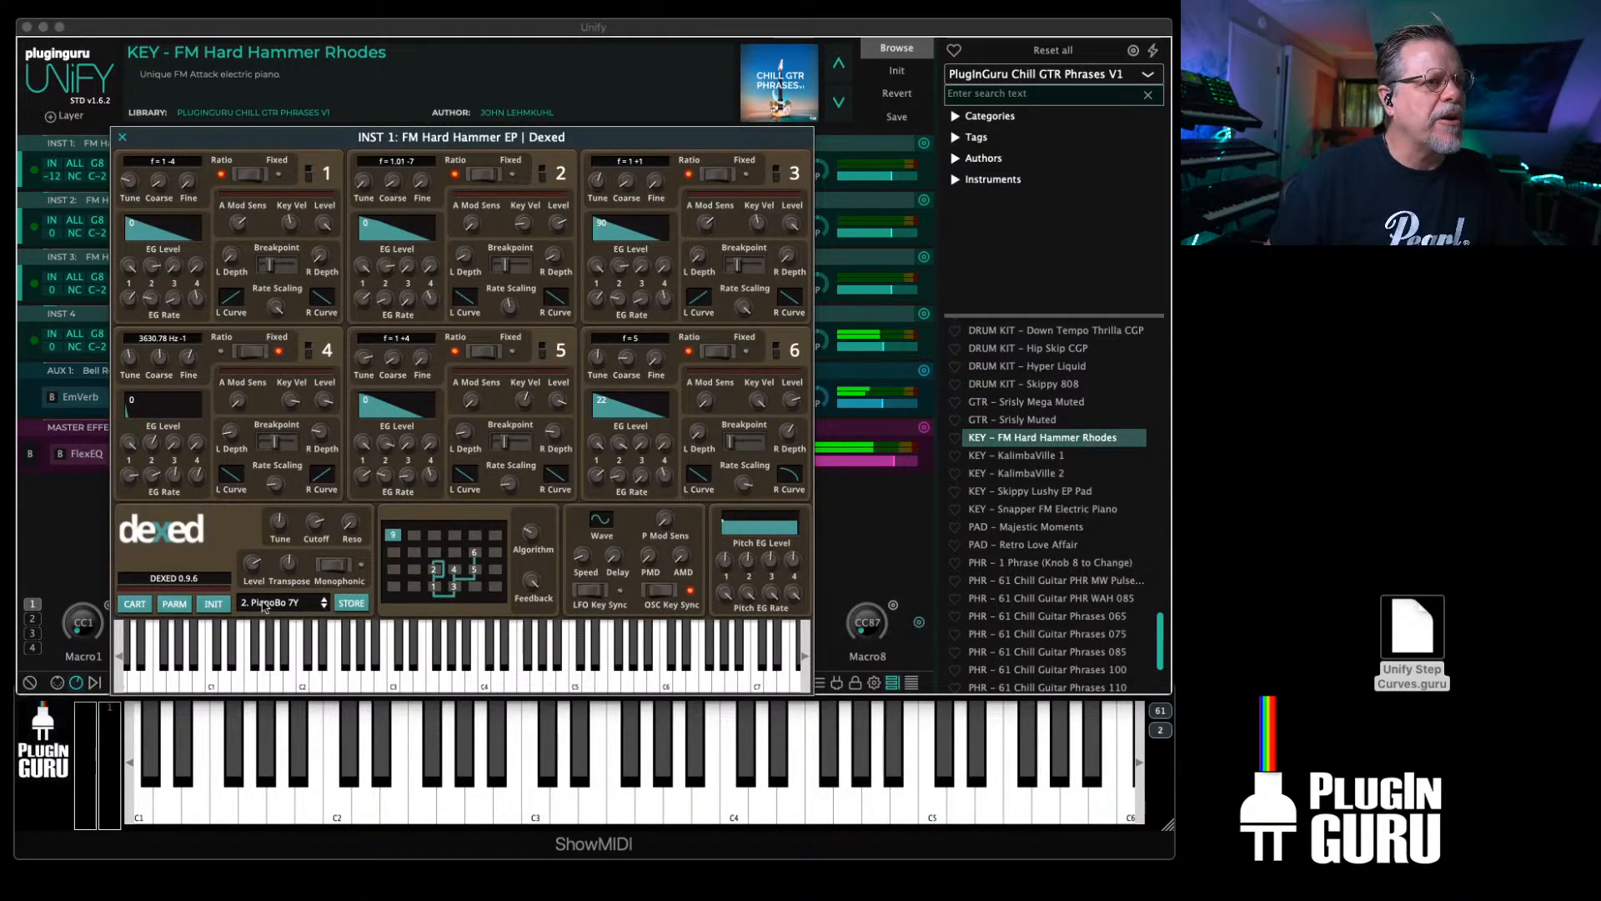
{"action": "left_click", "coordinate": [174, 605]}
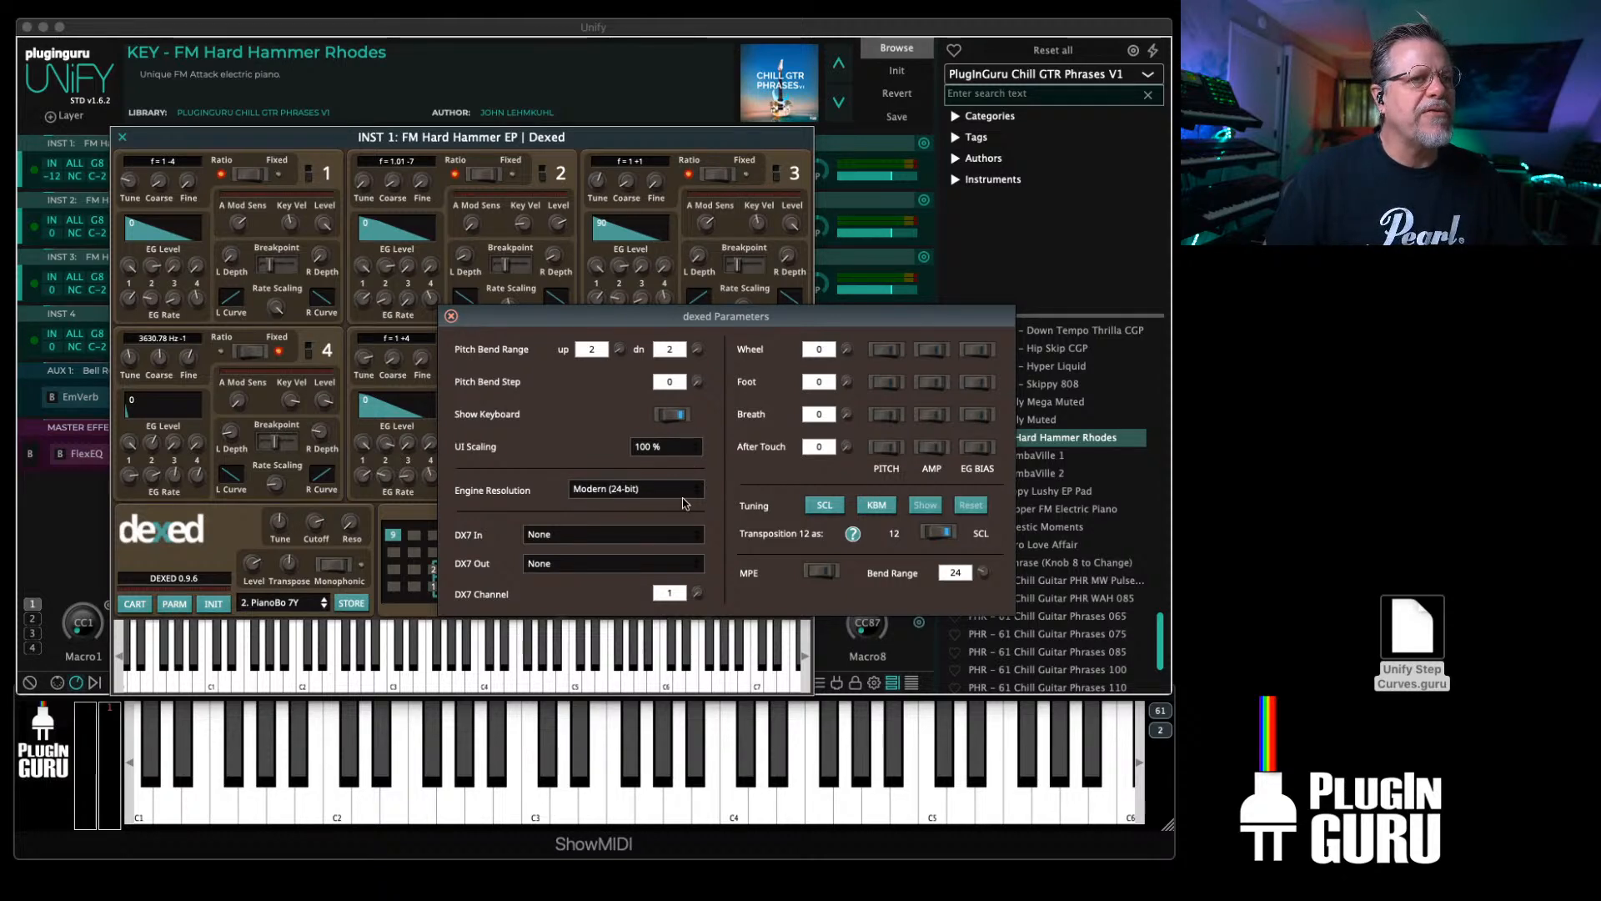
{"action": "left_click", "coordinate": [450, 317]}
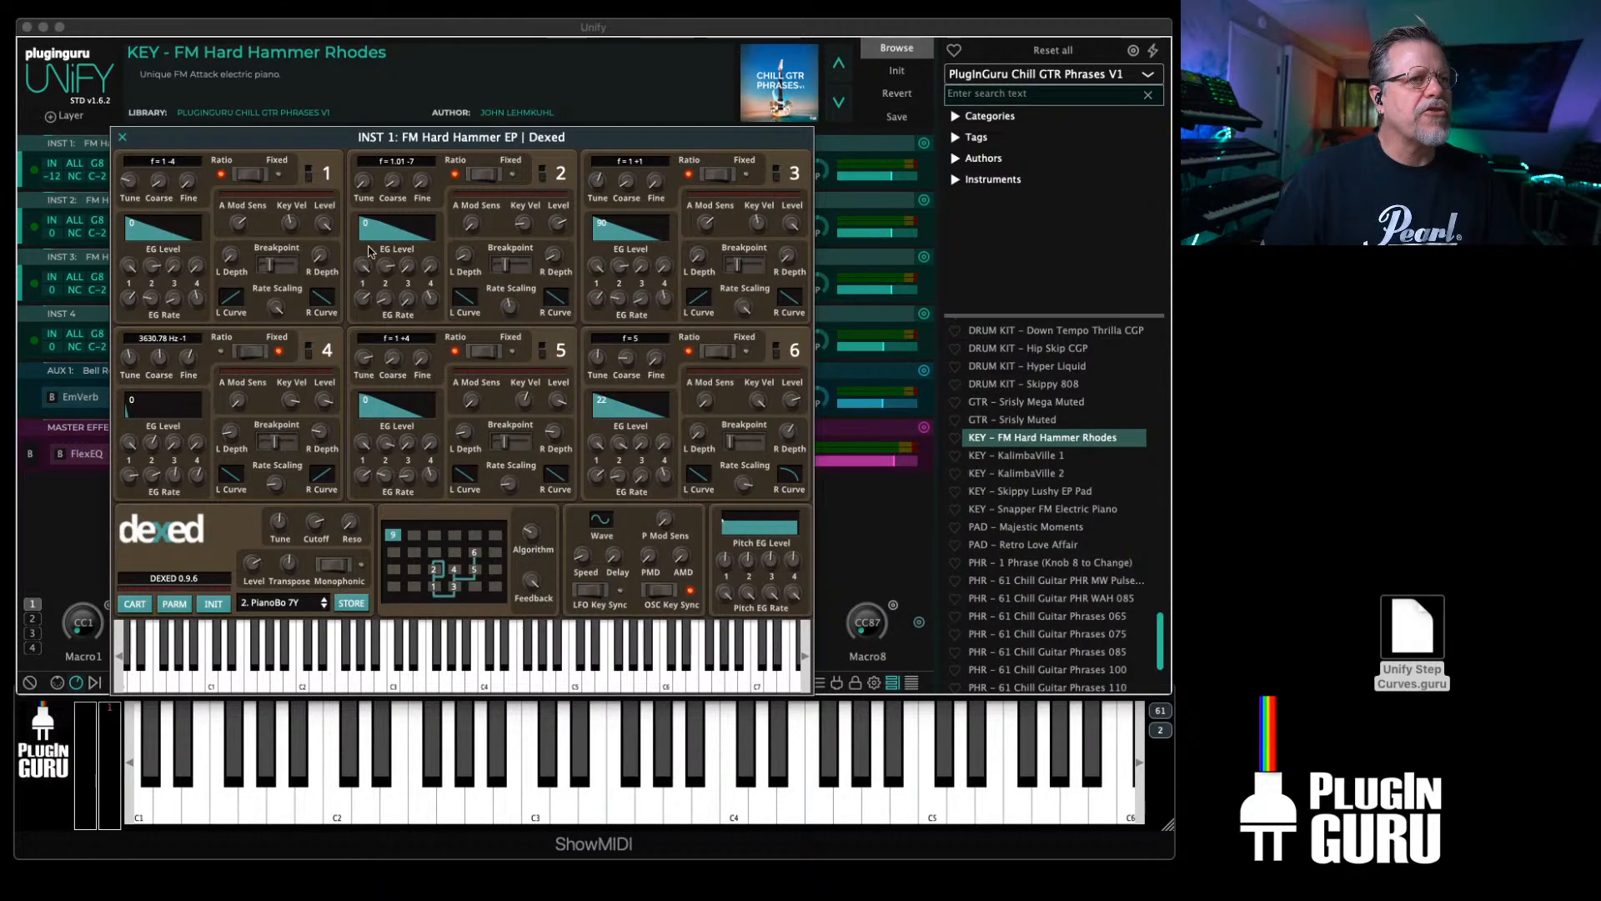
{"action": "left_click", "coordinate": [124, 136]}
{"action": "left_click", "coordinate": [220, 233]}
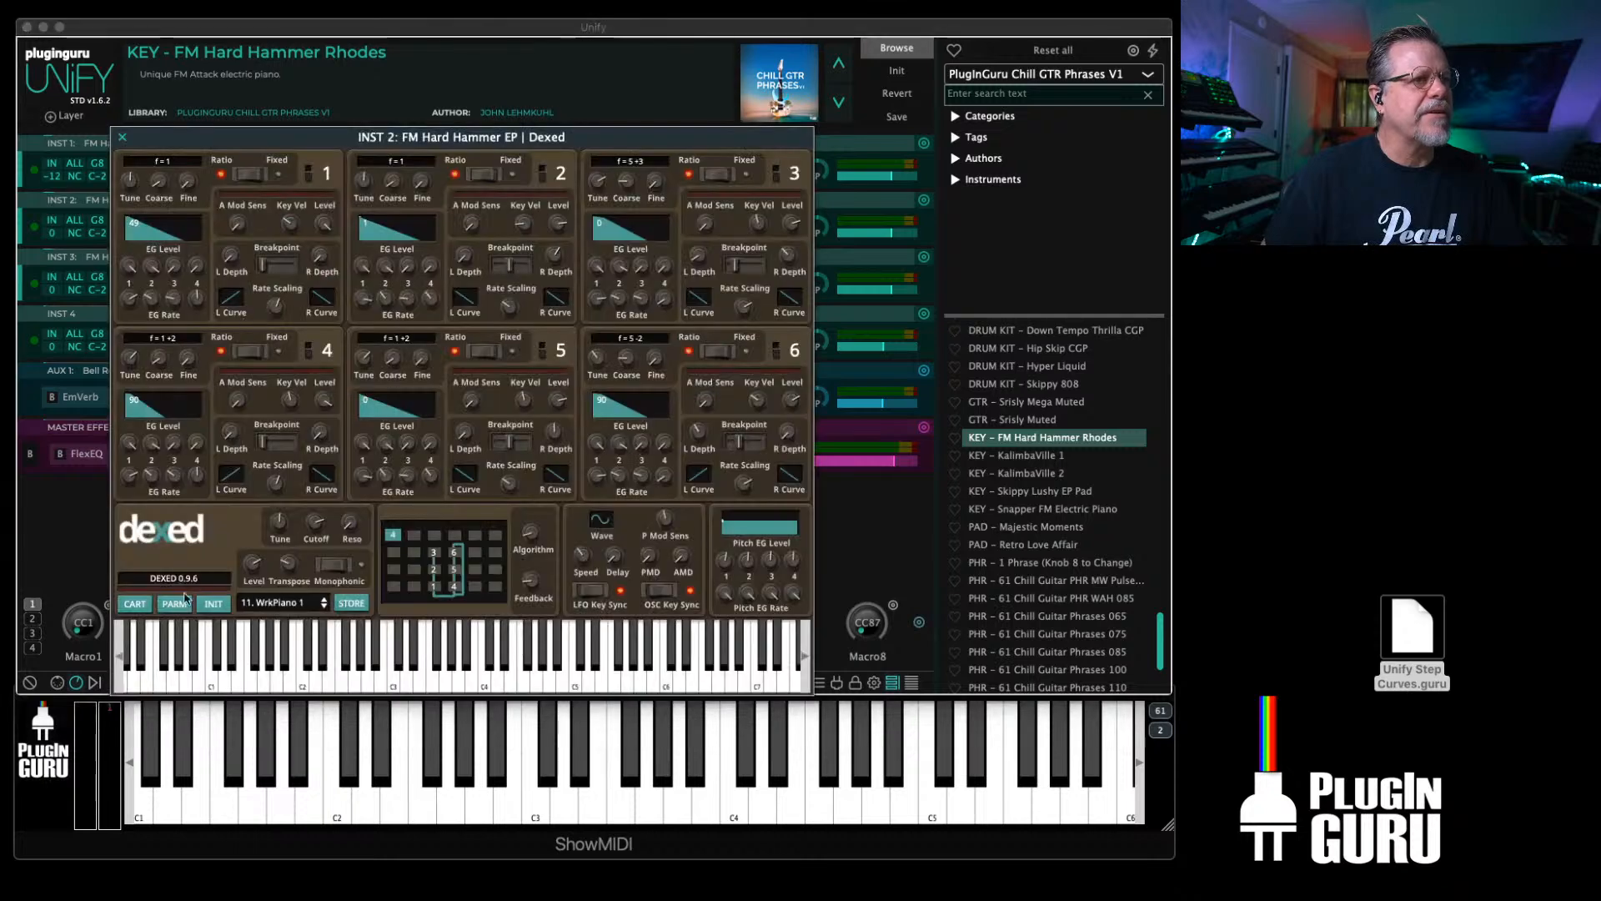
{"action": "left_click", "coordinate": [174, 605]}
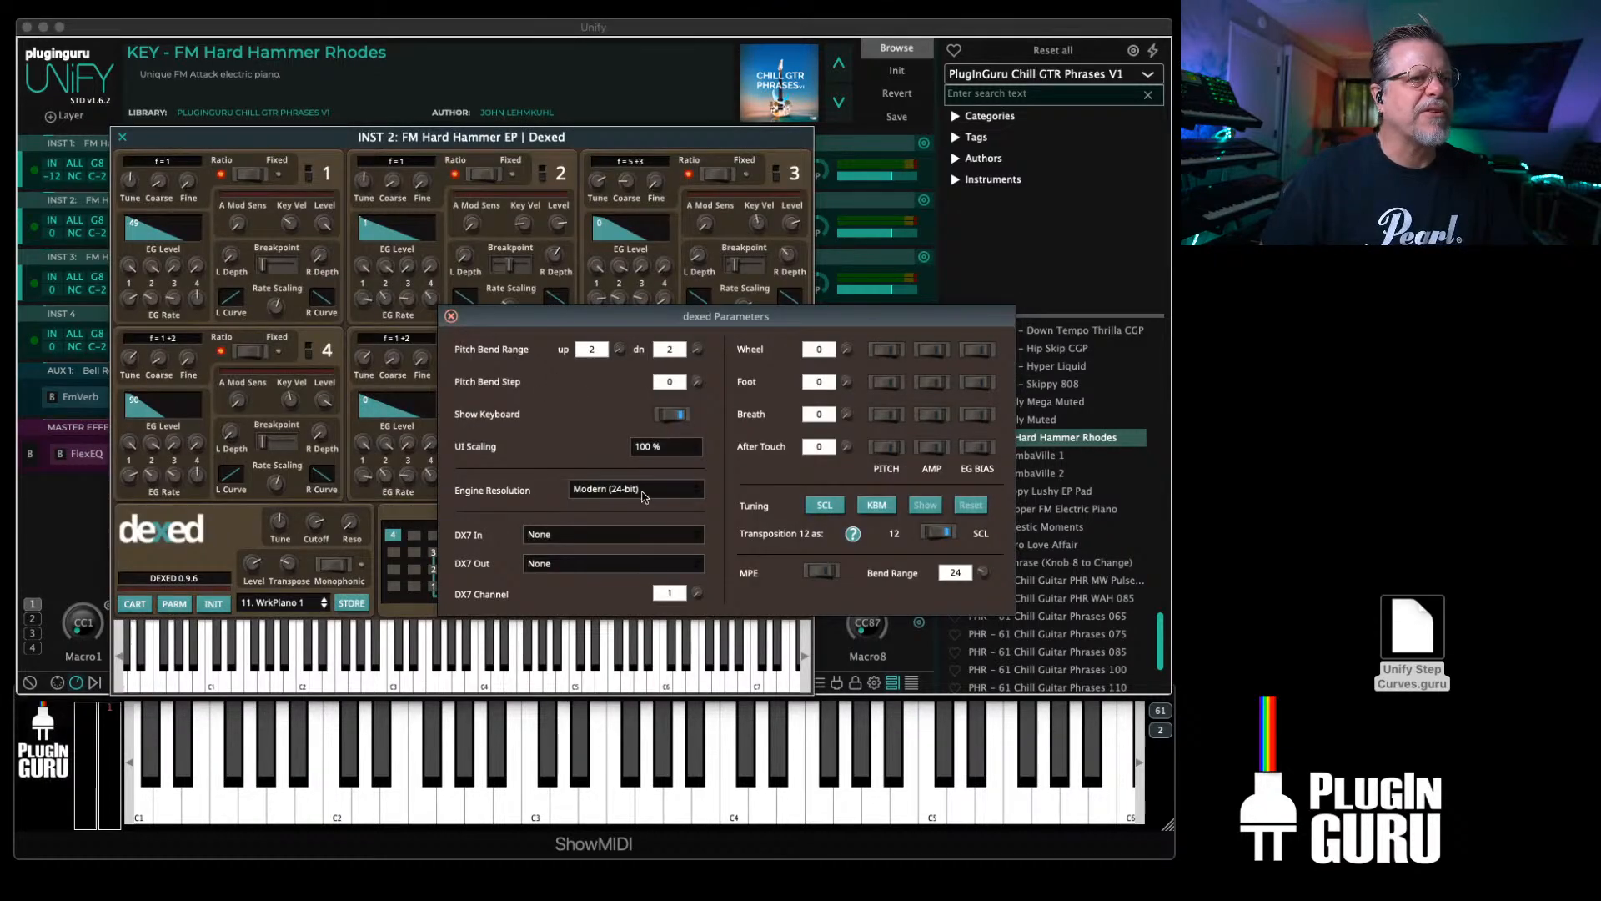
{"action": "left_click", "coordinate": [451, 315]}
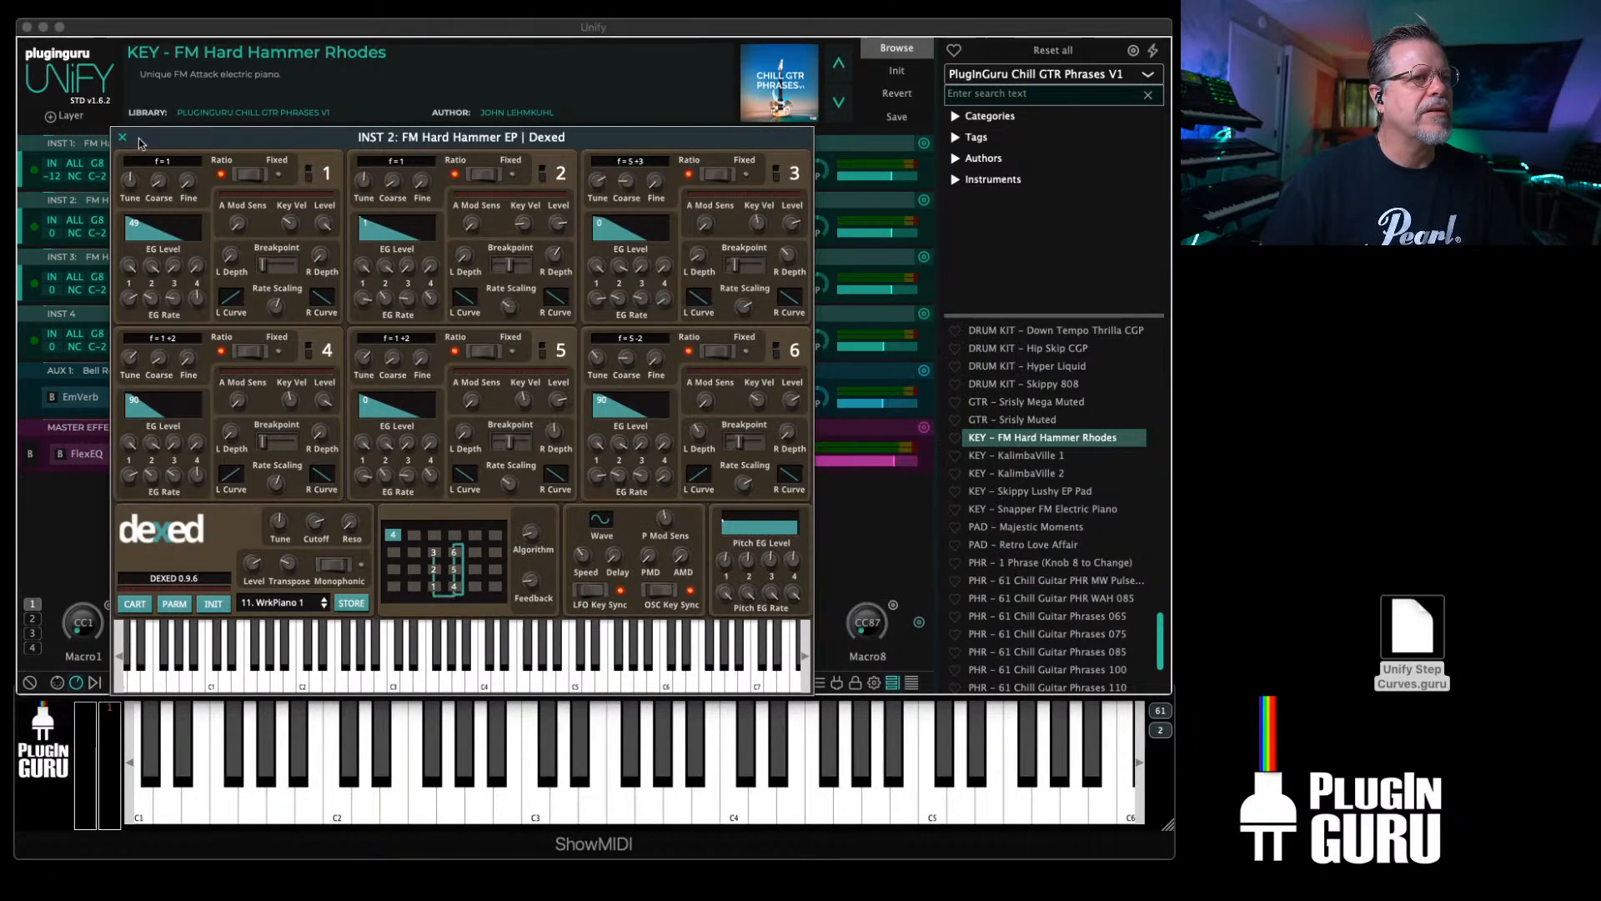
{"action": "left_click", "coordinate": [121, 137]}
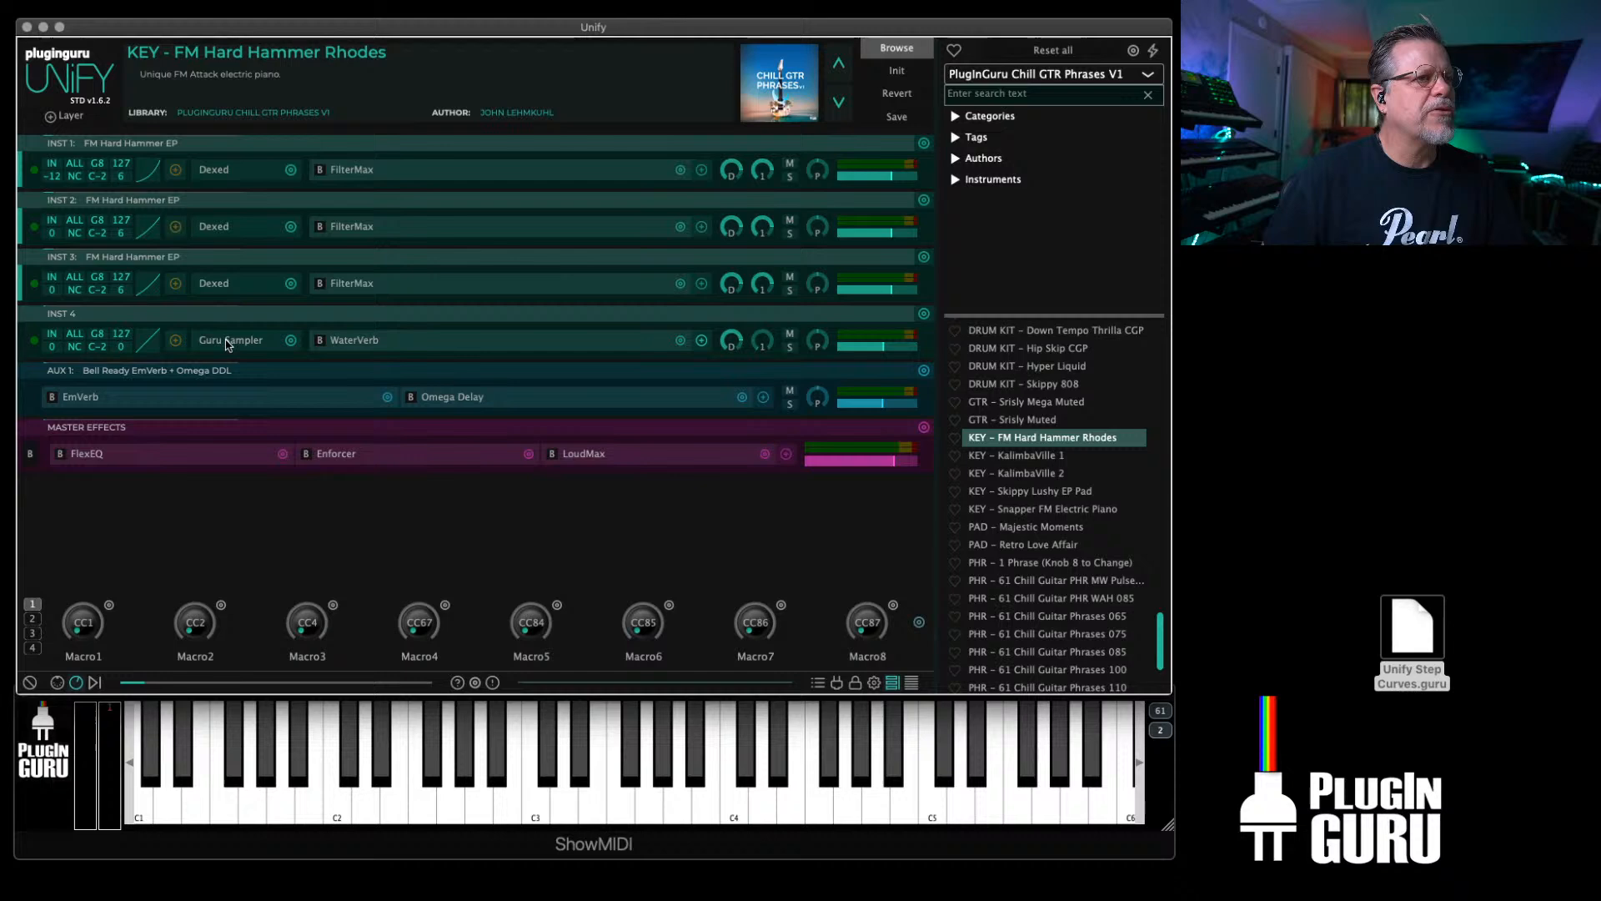
{"action": "left_click", "coordinate": [222, 286]}
{"action": "left_click", "coordinate": [190, 602]}
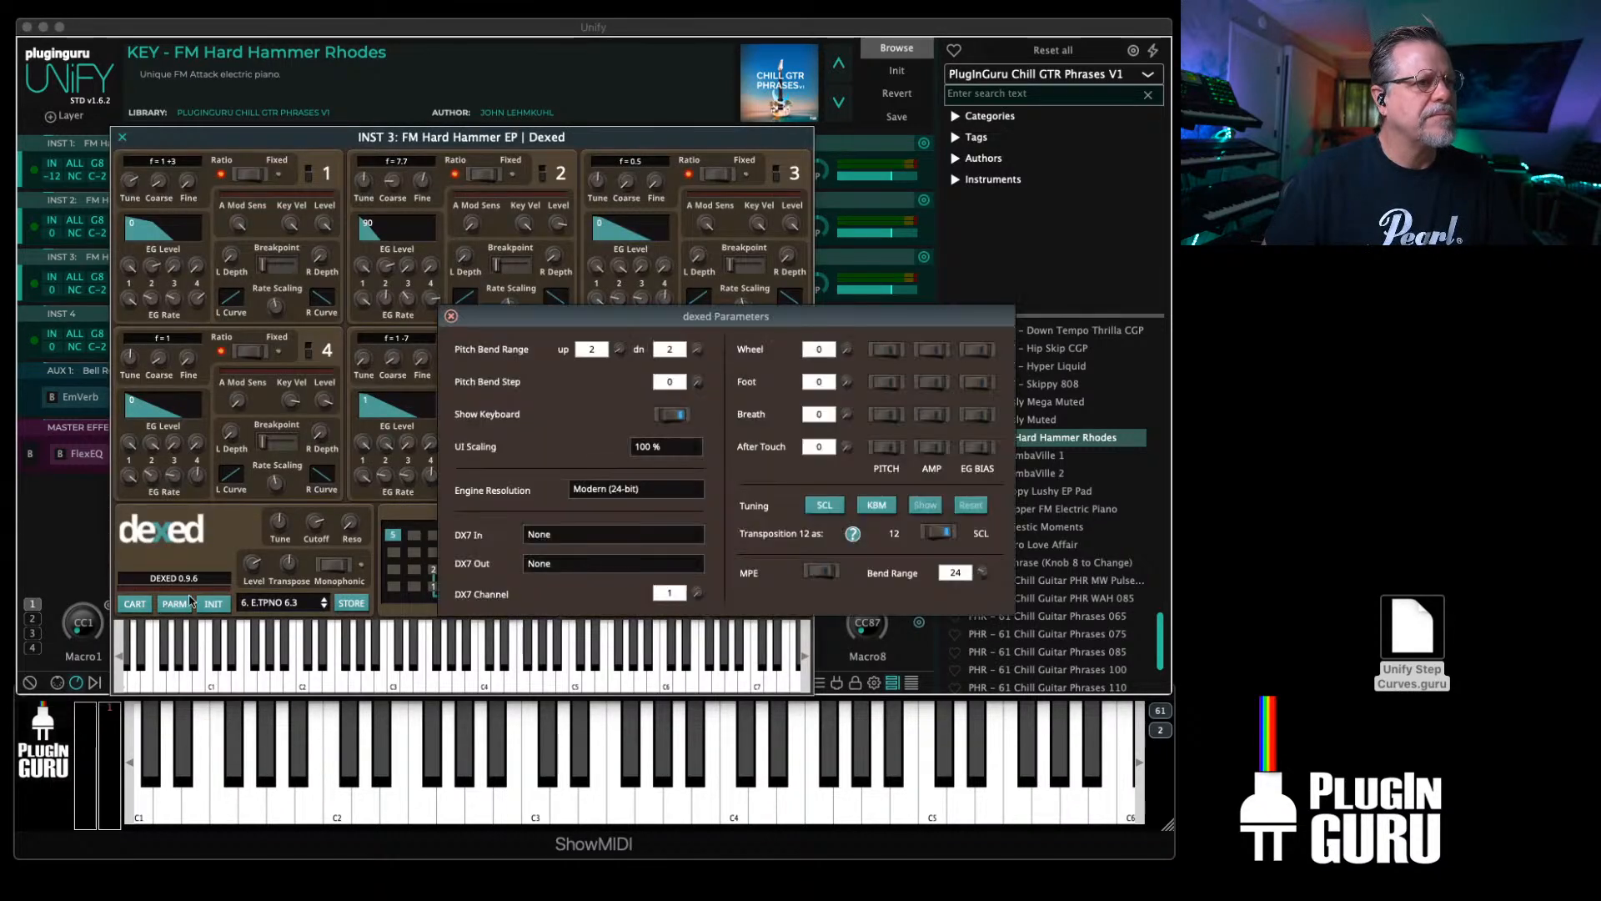
{"action": "left_click", "coordinate": [451, 316]}
{"action": "left_click", "coordinate": [122, 136]}
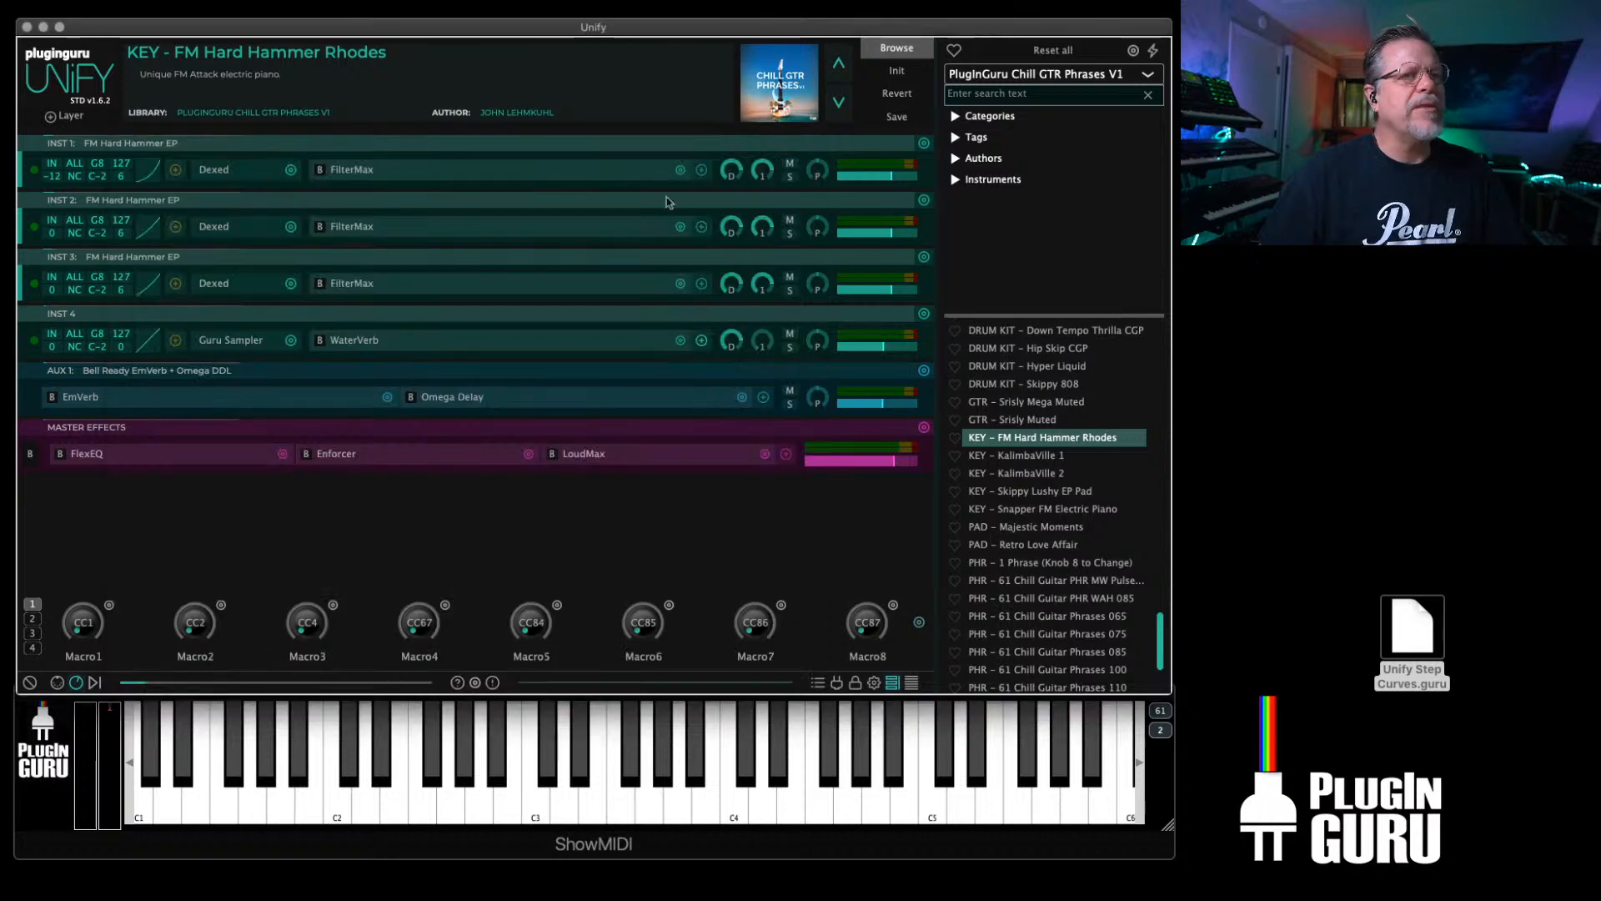
Step: Audition INST 1 in solo, inspect its Dexed patch, and restore playback of all layers
{"action": "left_click", "coordinate": [790, 177]}
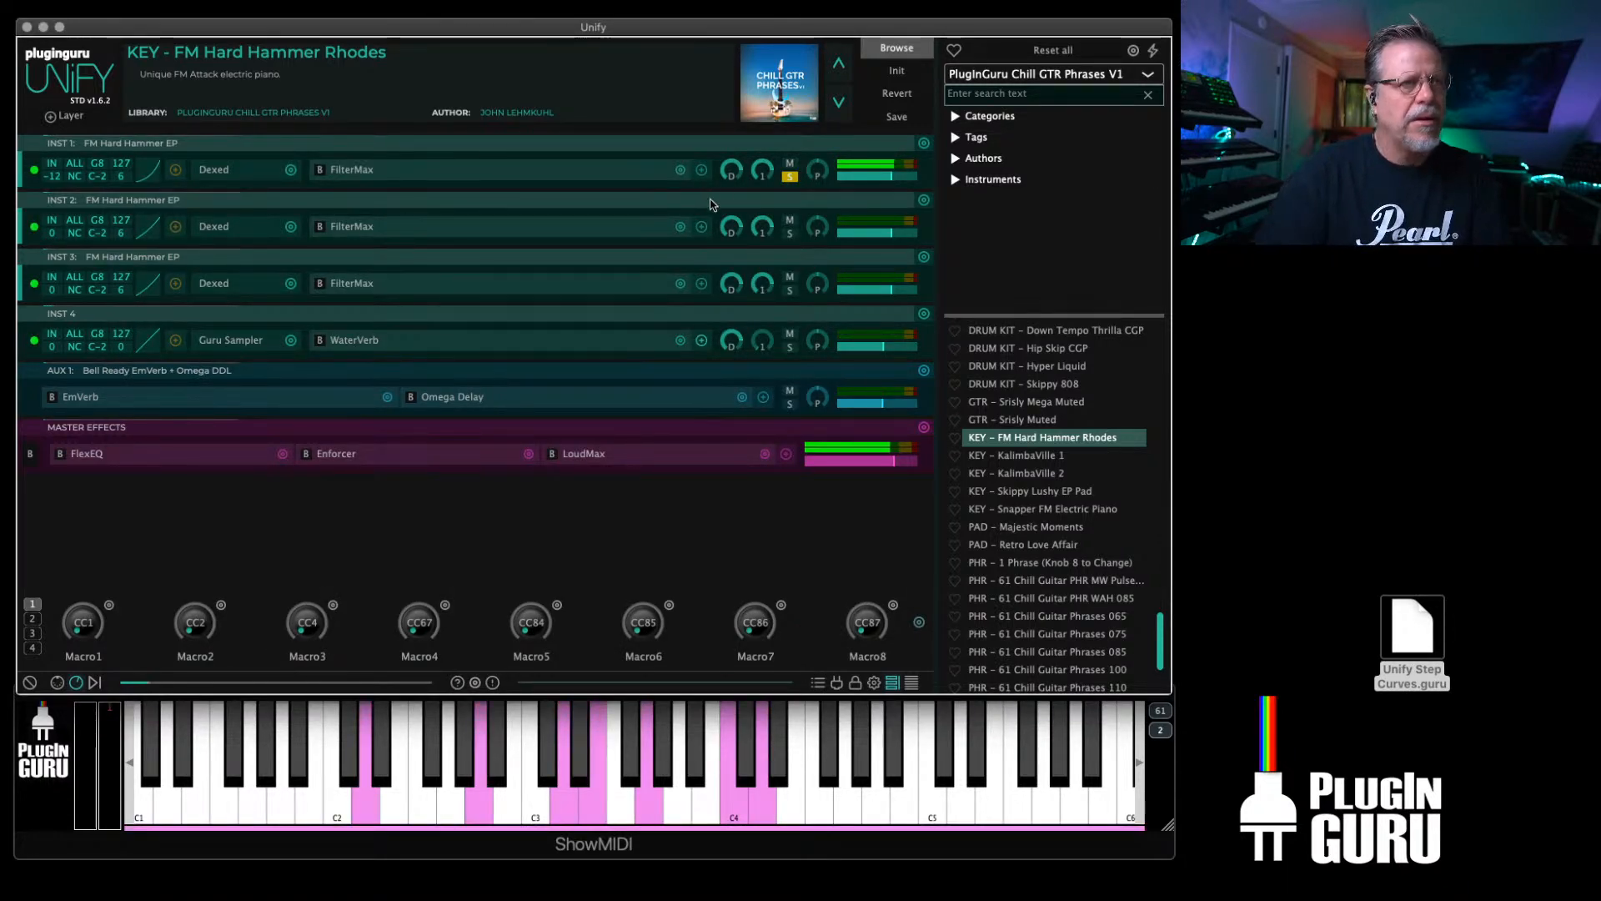
{"action": "left_click", "coordinate": [218, 170]}
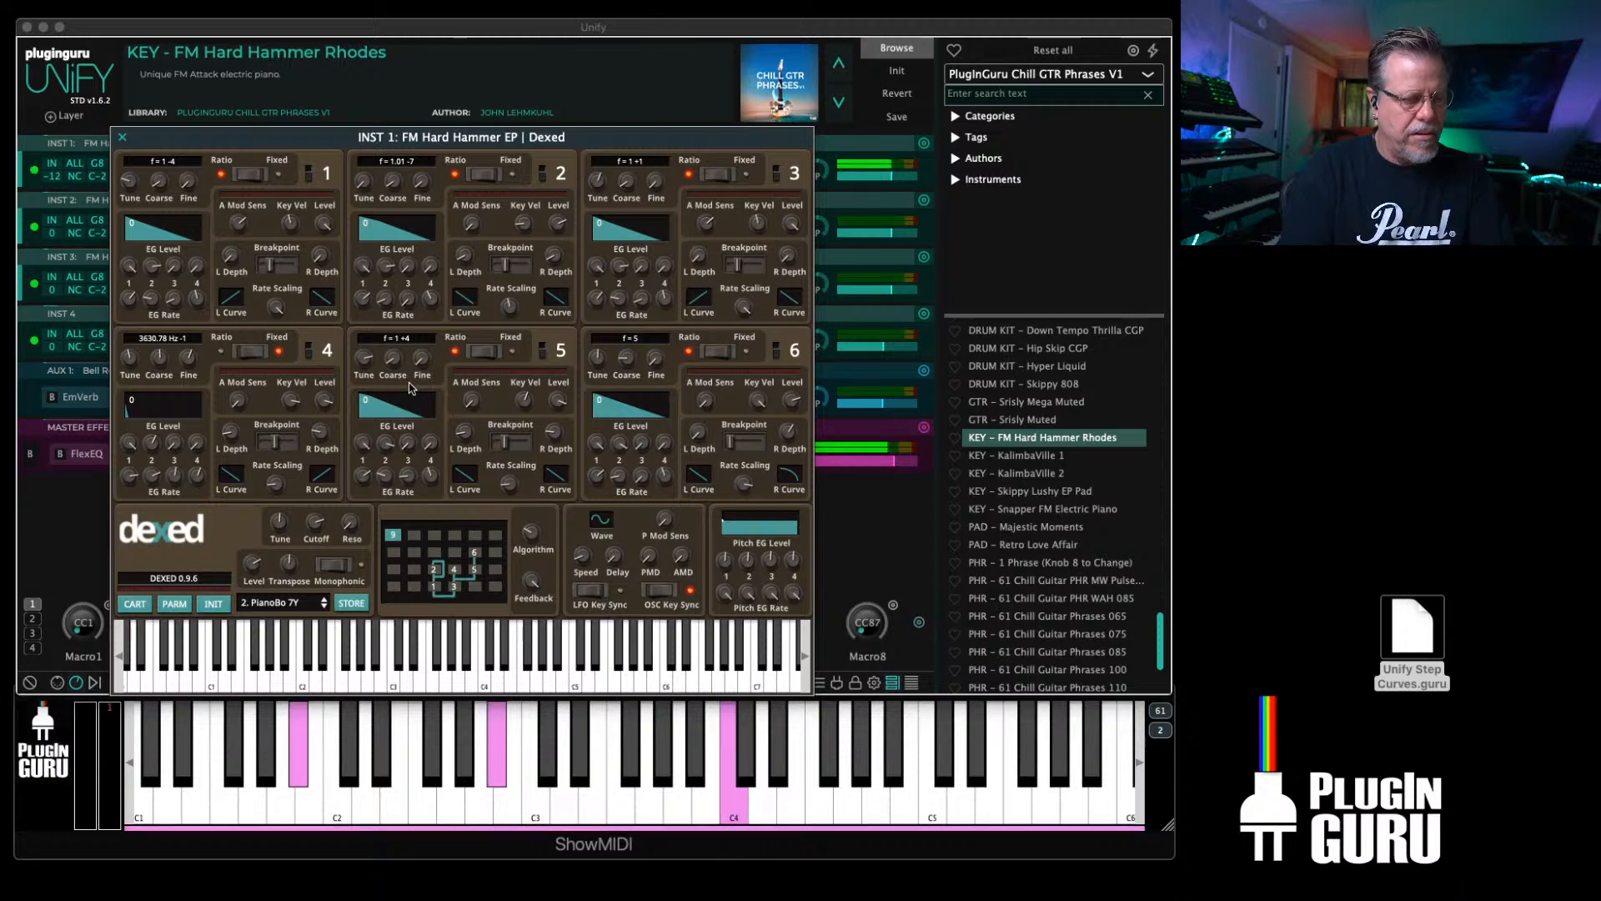
{"action": "left_click", "coordinate": [122, 137]}
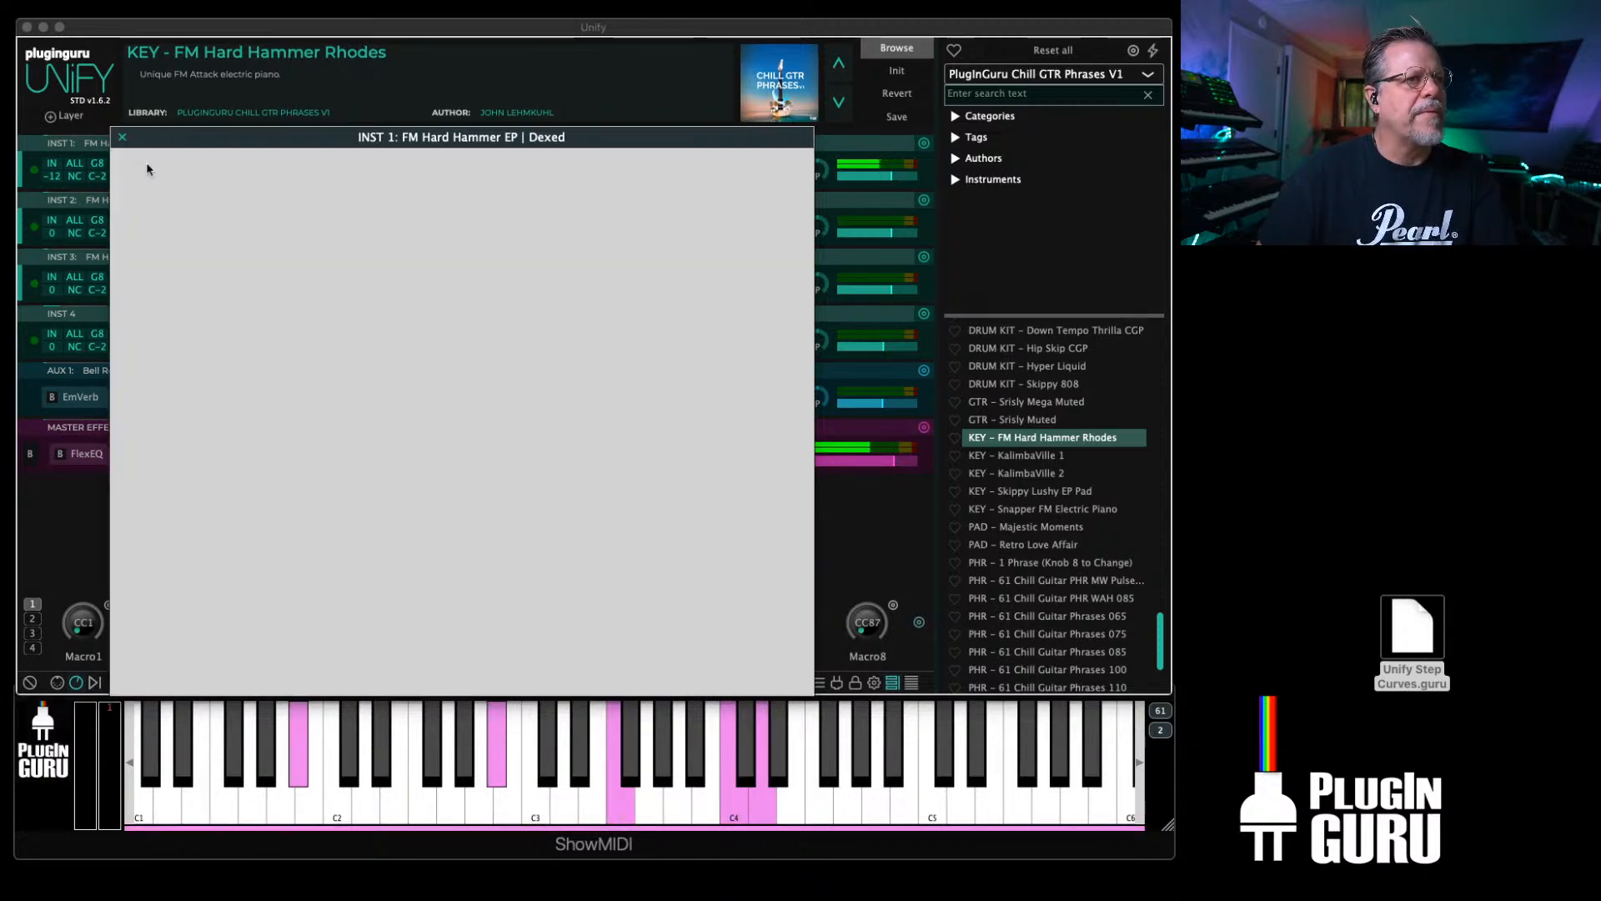
{"action": "left_click", "coordinate": [791, 177]}
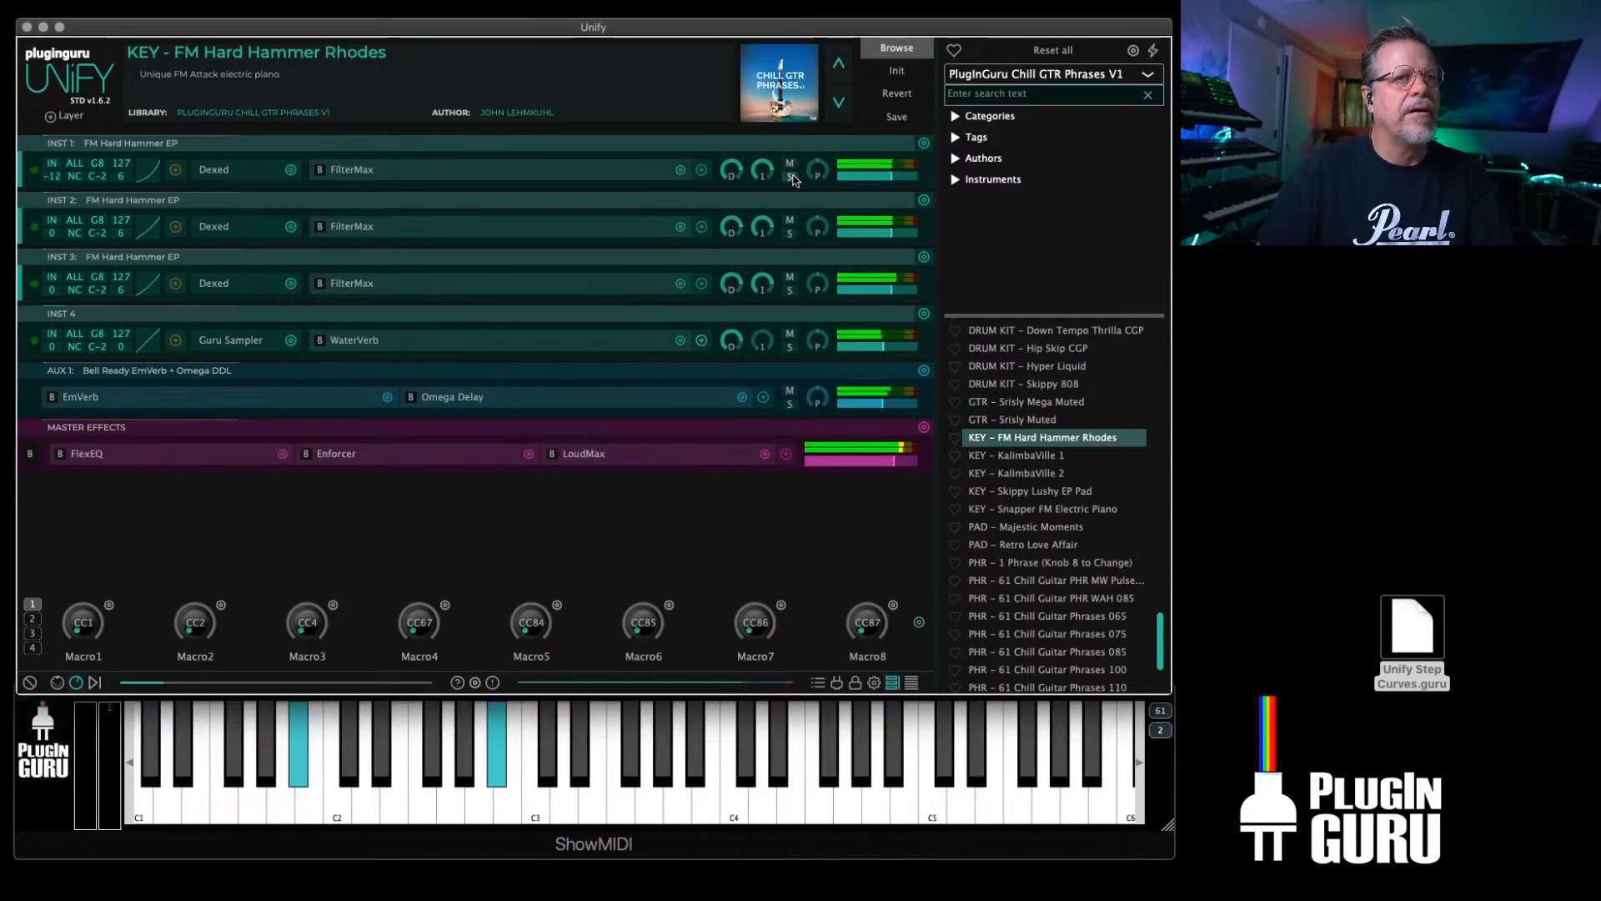
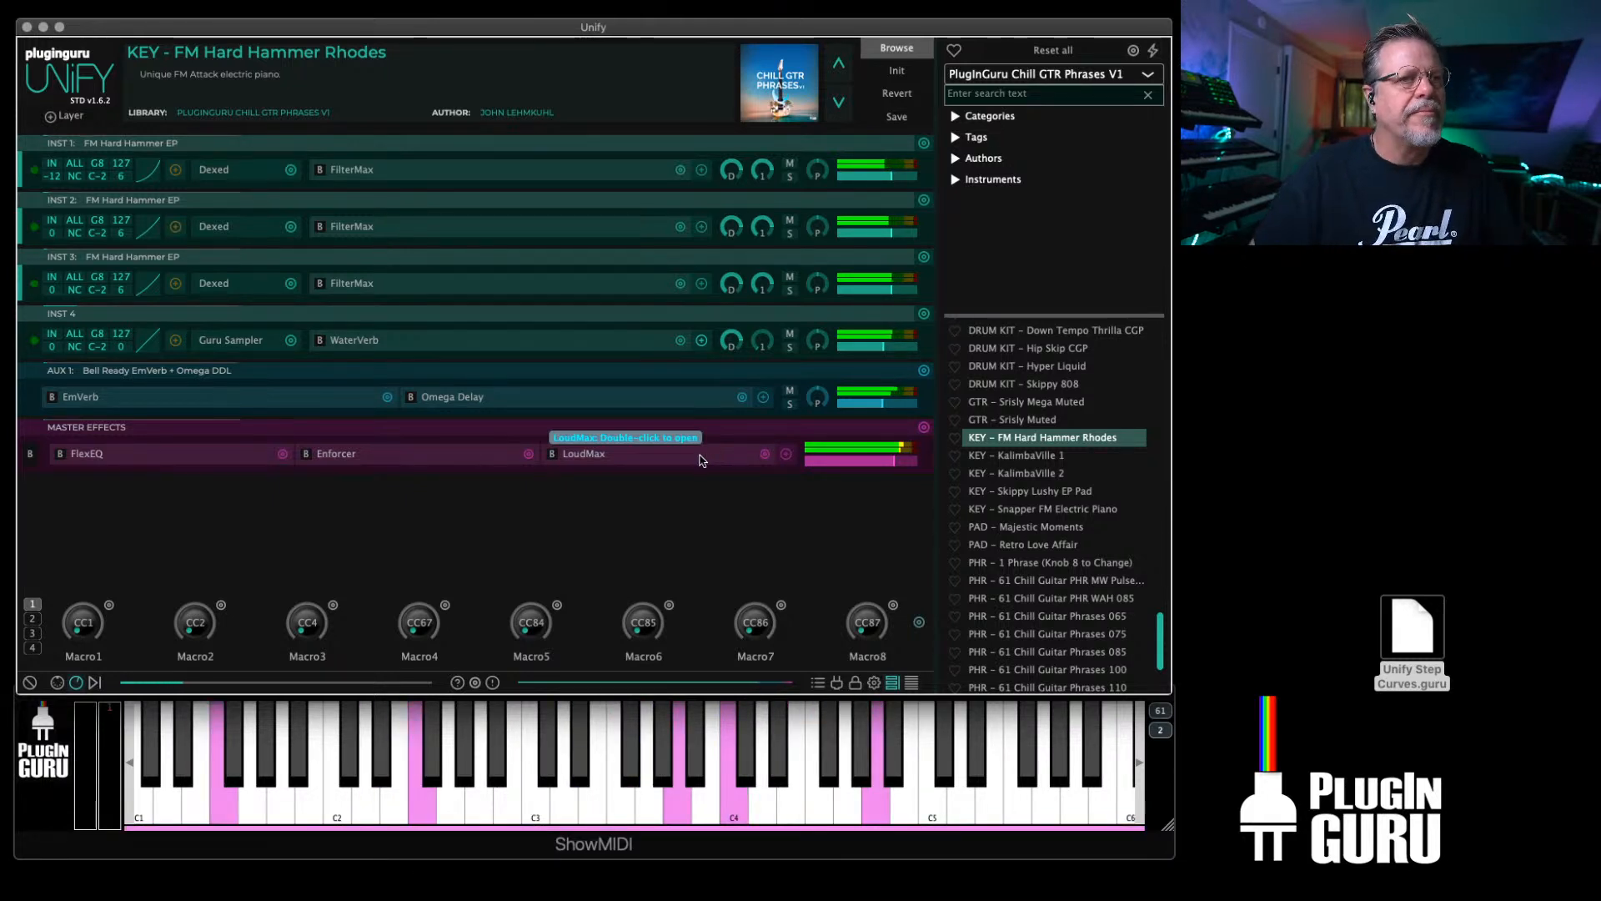
Step: Try to add another effect to the master effects chain
{"action": "left_click", "coordinate": [786, 457]}
{"action": "mouse_move", "coordinate": [677, 471]}
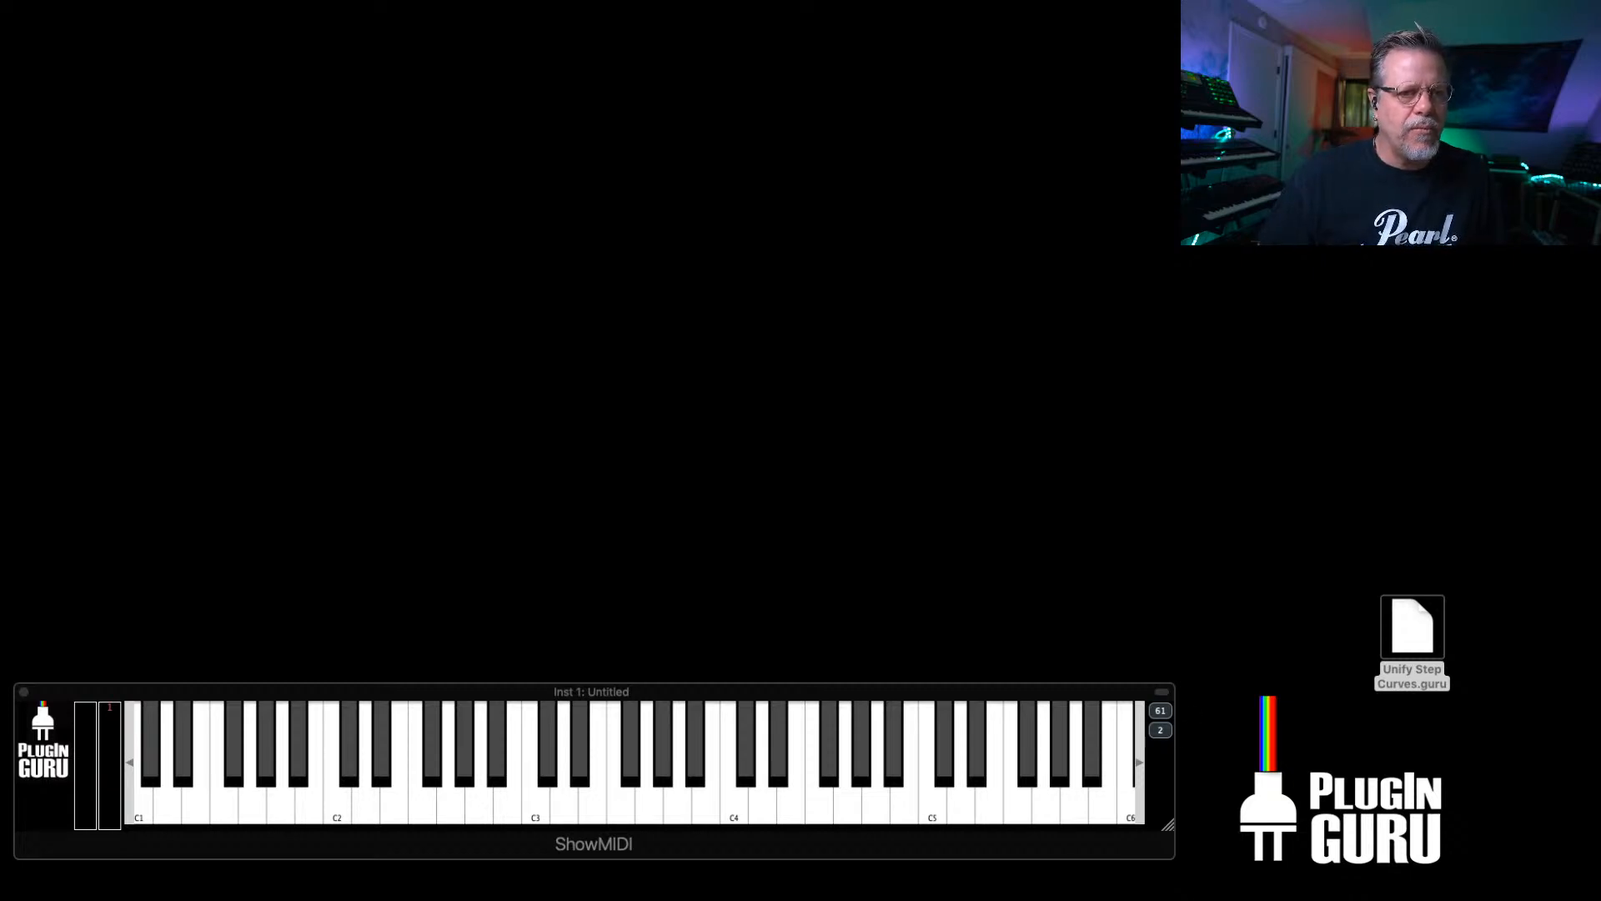
Step: Relaunch Unify and reposition its window above the ShowMIDI keyboard
{"action": "left_click", "coordinate": [810, 899]}
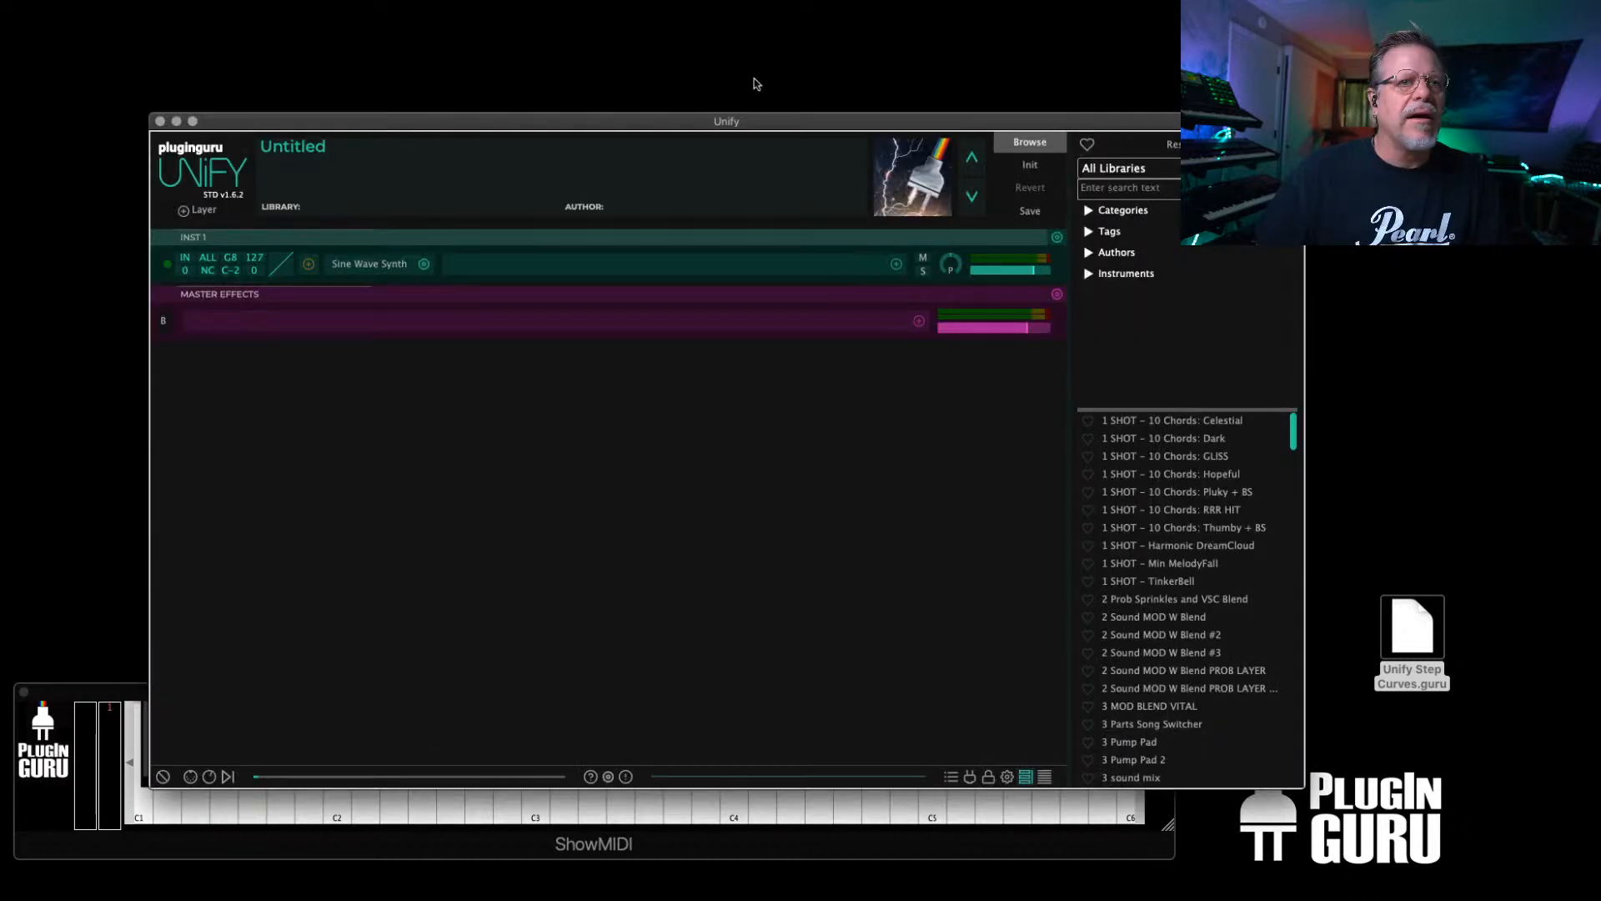
{"action": "left_click_drag", "start_coordinate": [855, 130], "coordinate": [730, 34]}
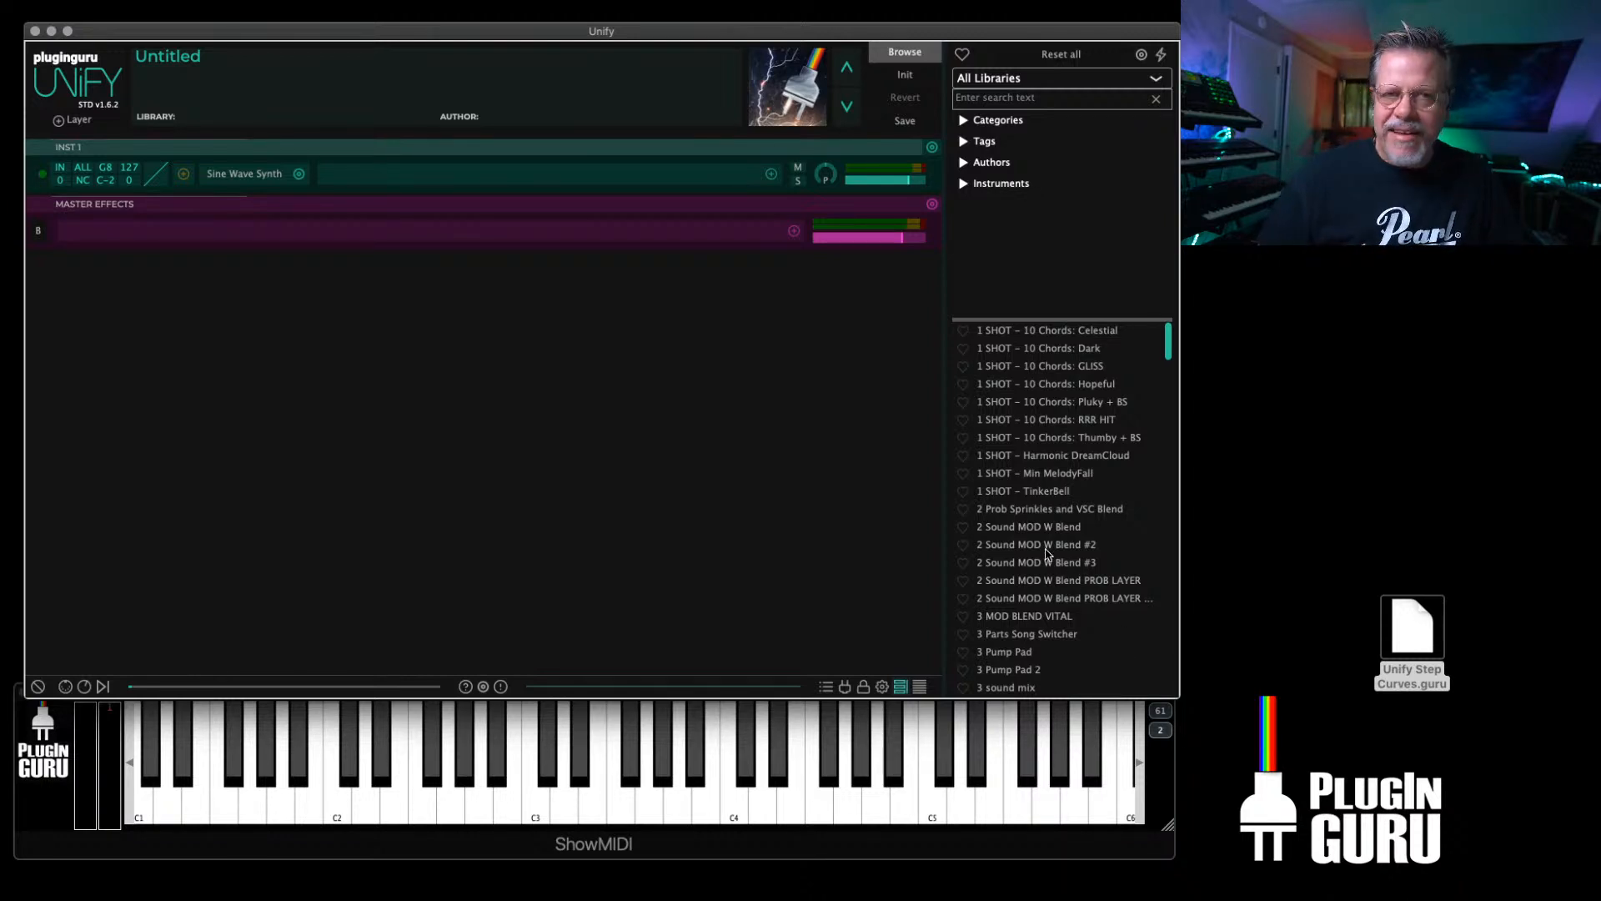
Step: Filter the presets to the PluginGuru Chill GTR Phrases V1 library and load KEY - FM Hard Hammer Rhodes
{"action": "left_click_drag", "start_coordinate": [1168, 349], "coordinate": [1168, 627]}
{"action": "left_click", "coordinate": [1036, 80]}
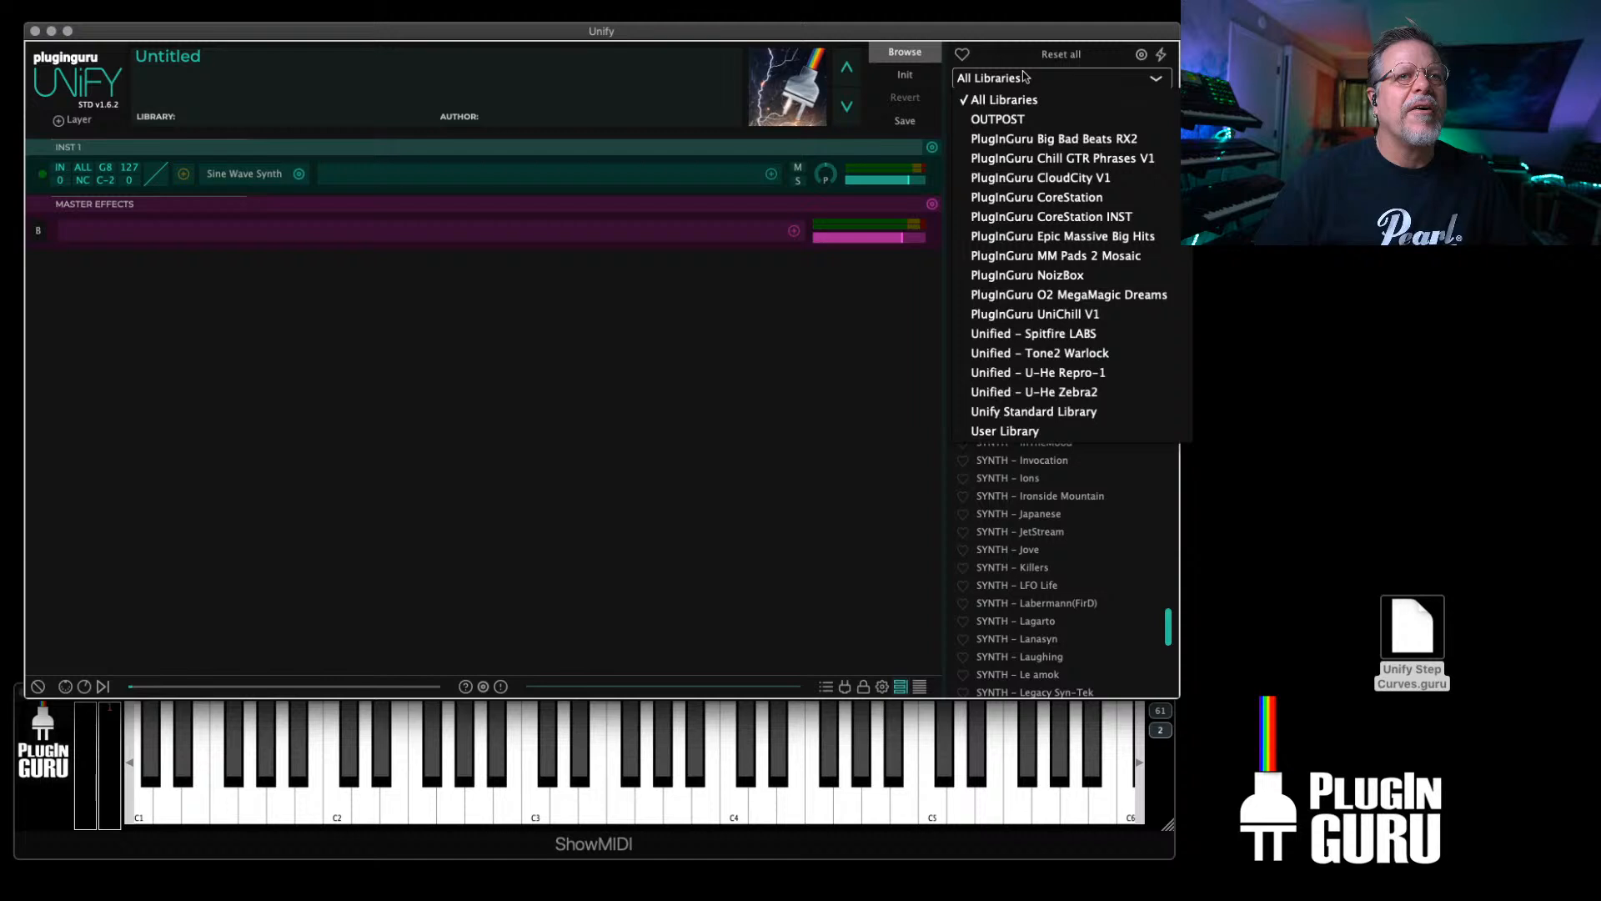
{"action": "left_click", "coordinate": [1026, 159]}
{"action": "left_click_drag", "start_coordinate": [1169, 672], "coordinate": [1180, 609]}
{"action": "scroll", "coordinate": [1068, 605], "scroll_direction": "down", "scroll_amount": 5}
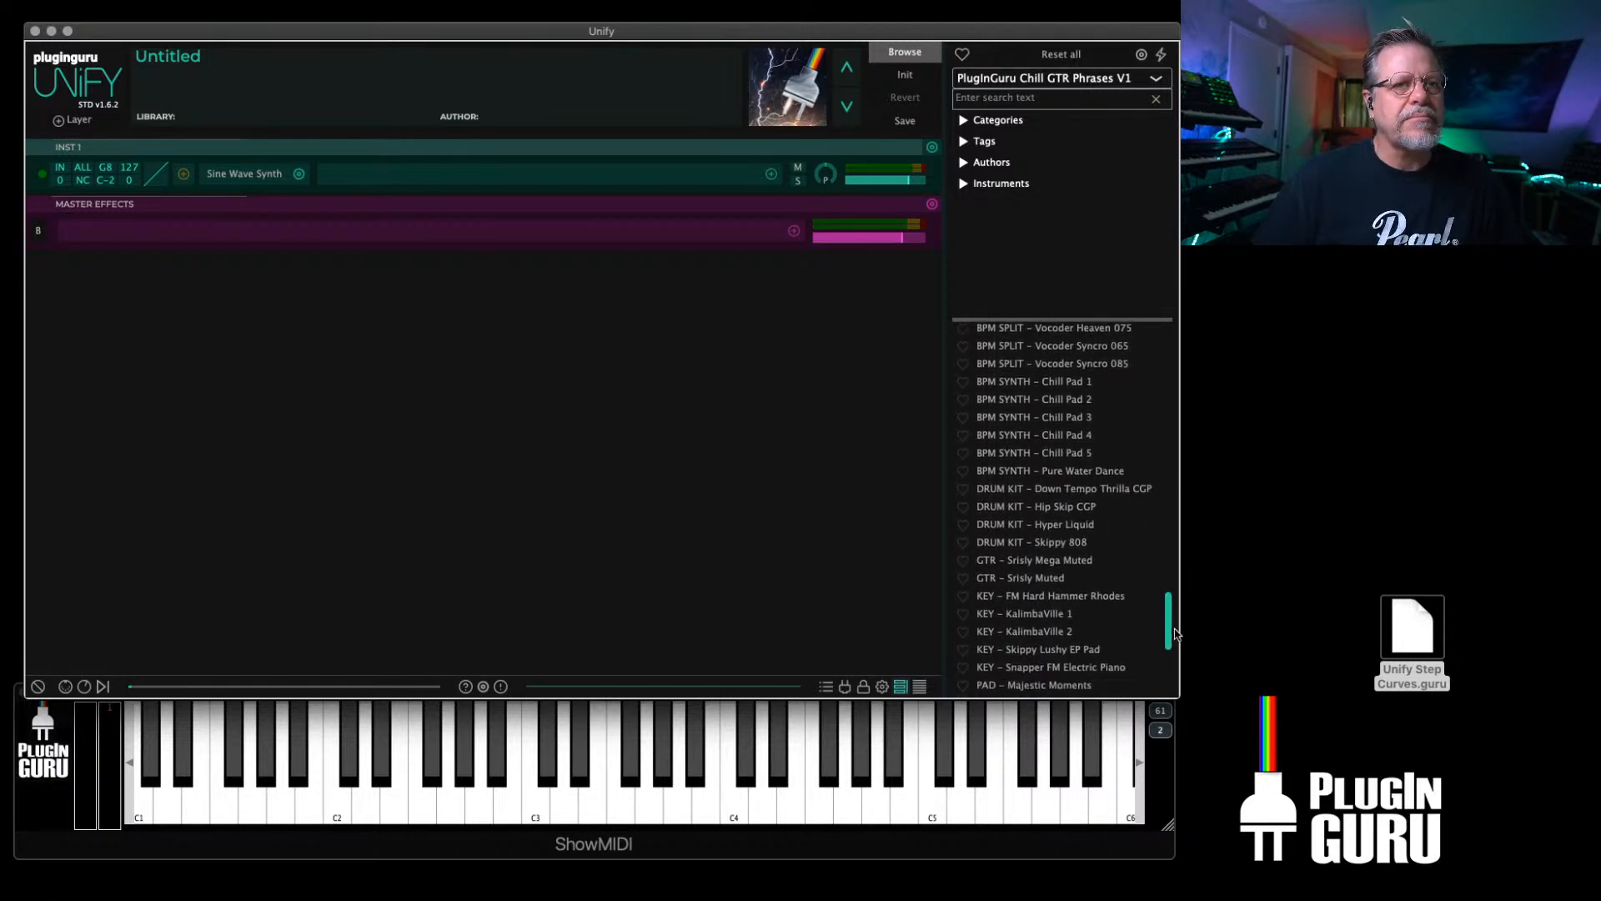
{"action": "left_click", "coordinate": [1044, 539]}
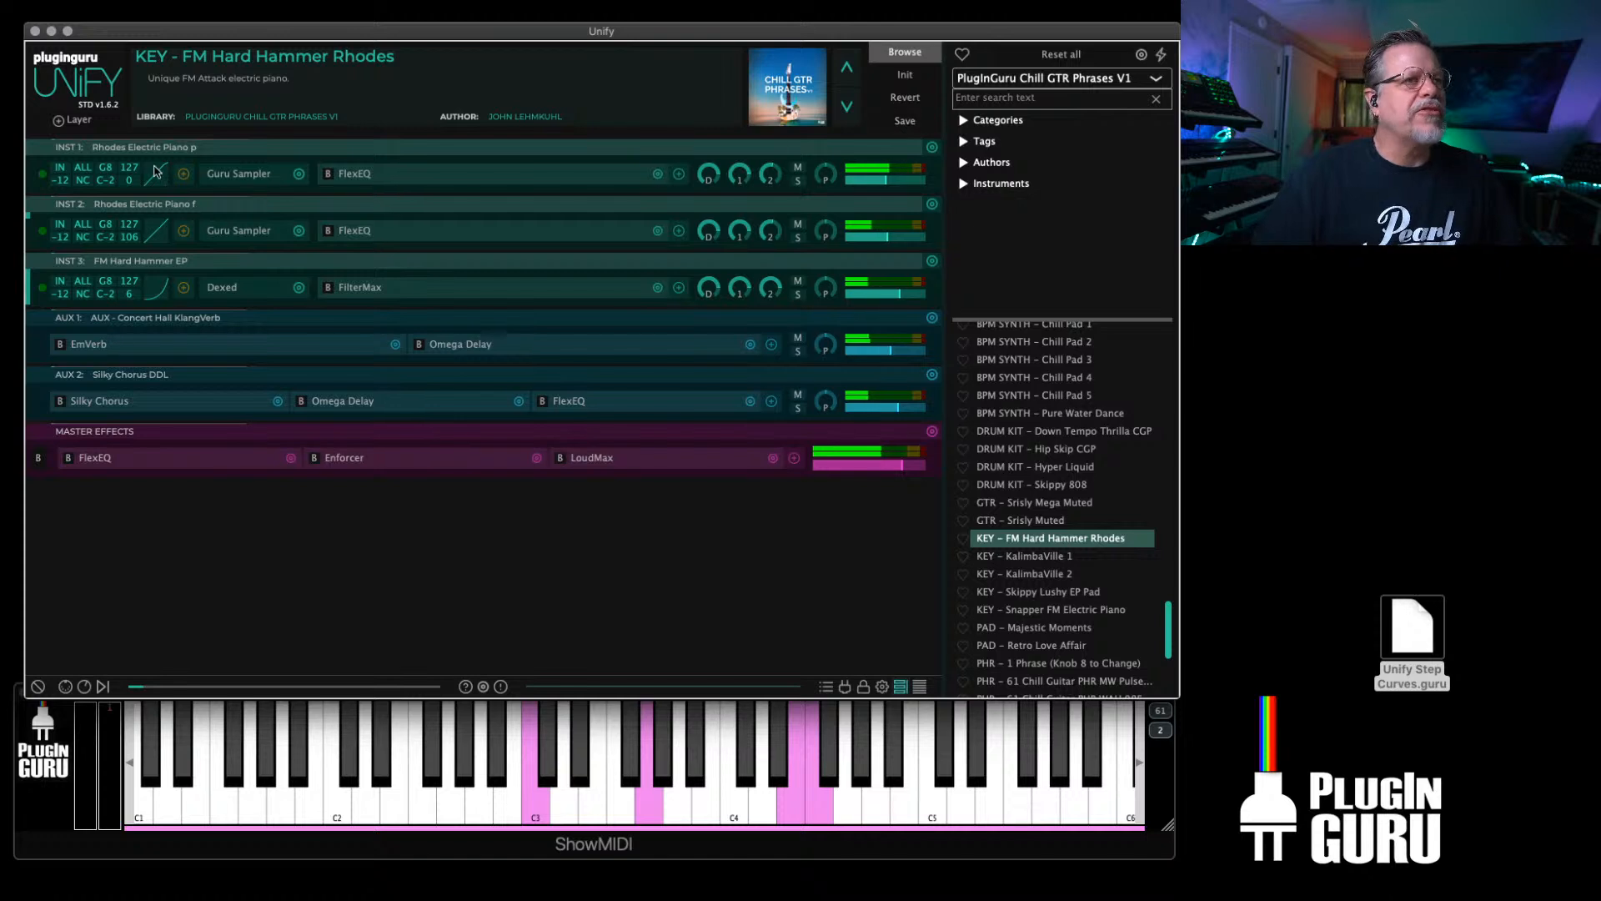
Step: Add a Guru Sampler instrument layer using the Plucky Klamth preset
{"action": "left_click", "coordinate": [73, 120]}
{"action": "mouse_move", "coordinate": [194, 128]}
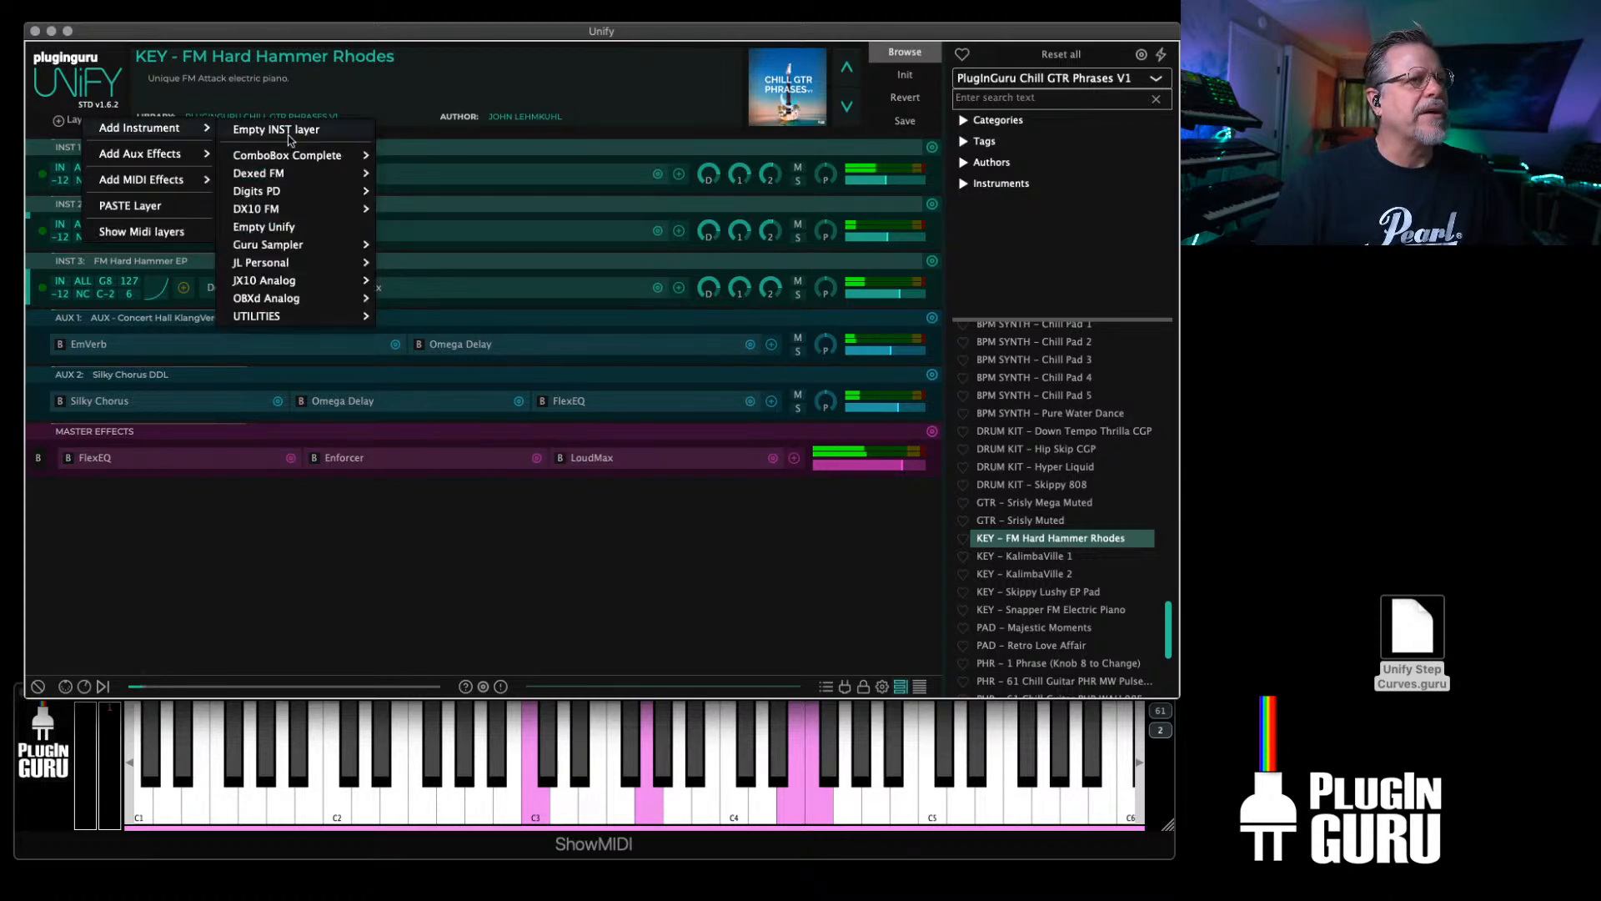
{"action": "mouse_move", "coordinate": [275, 245]}
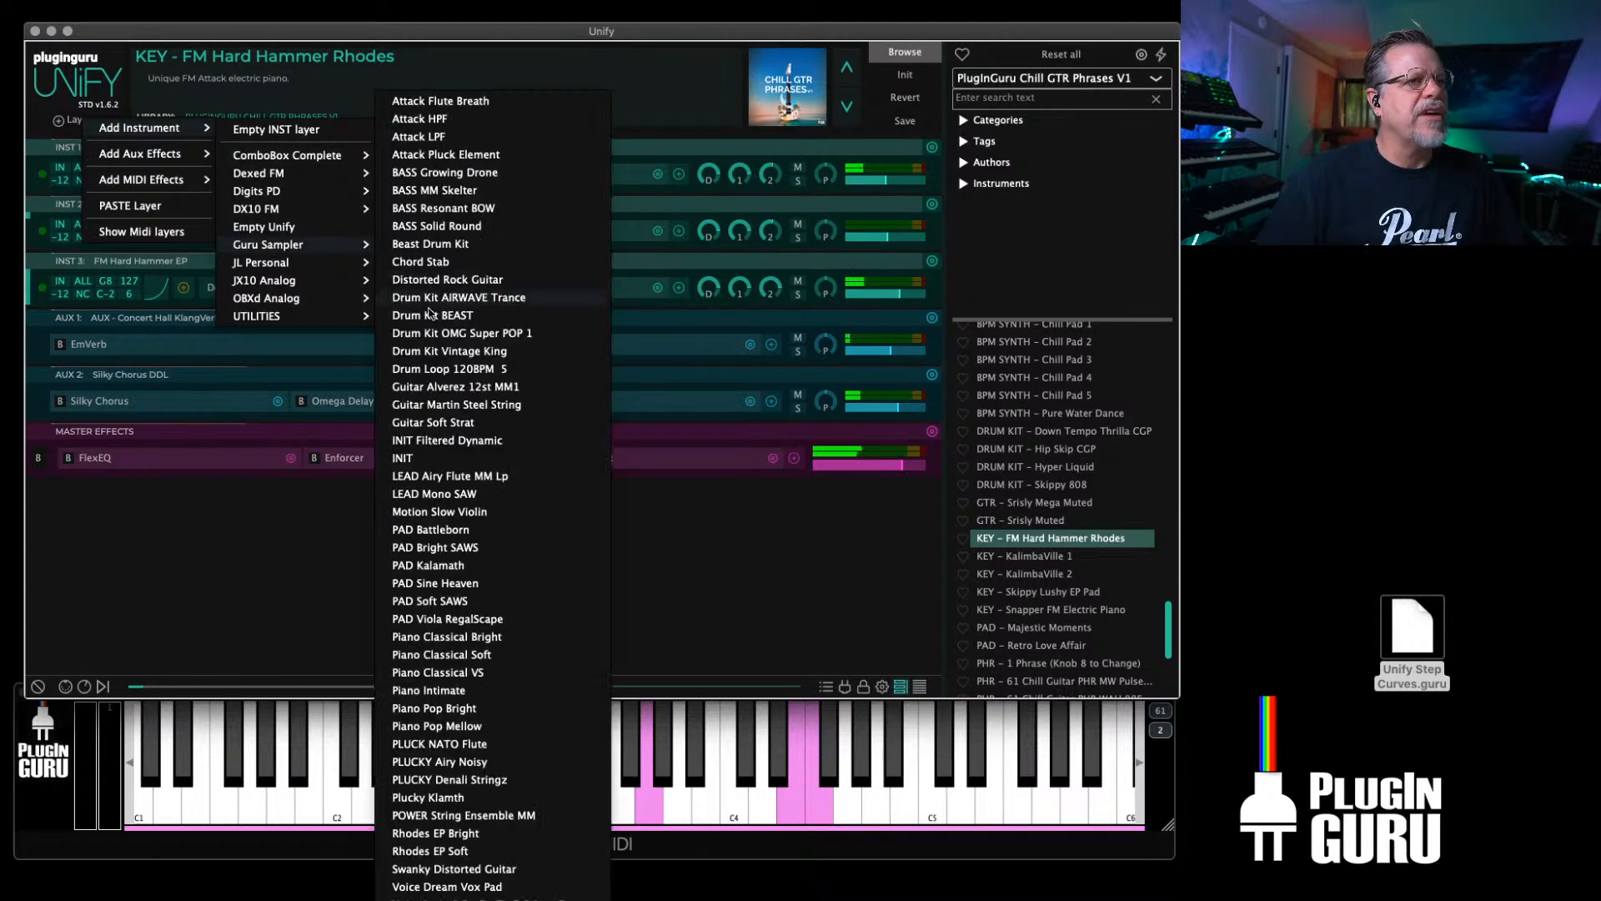
{"action": "left_click", "coordinate": [467, 799]}
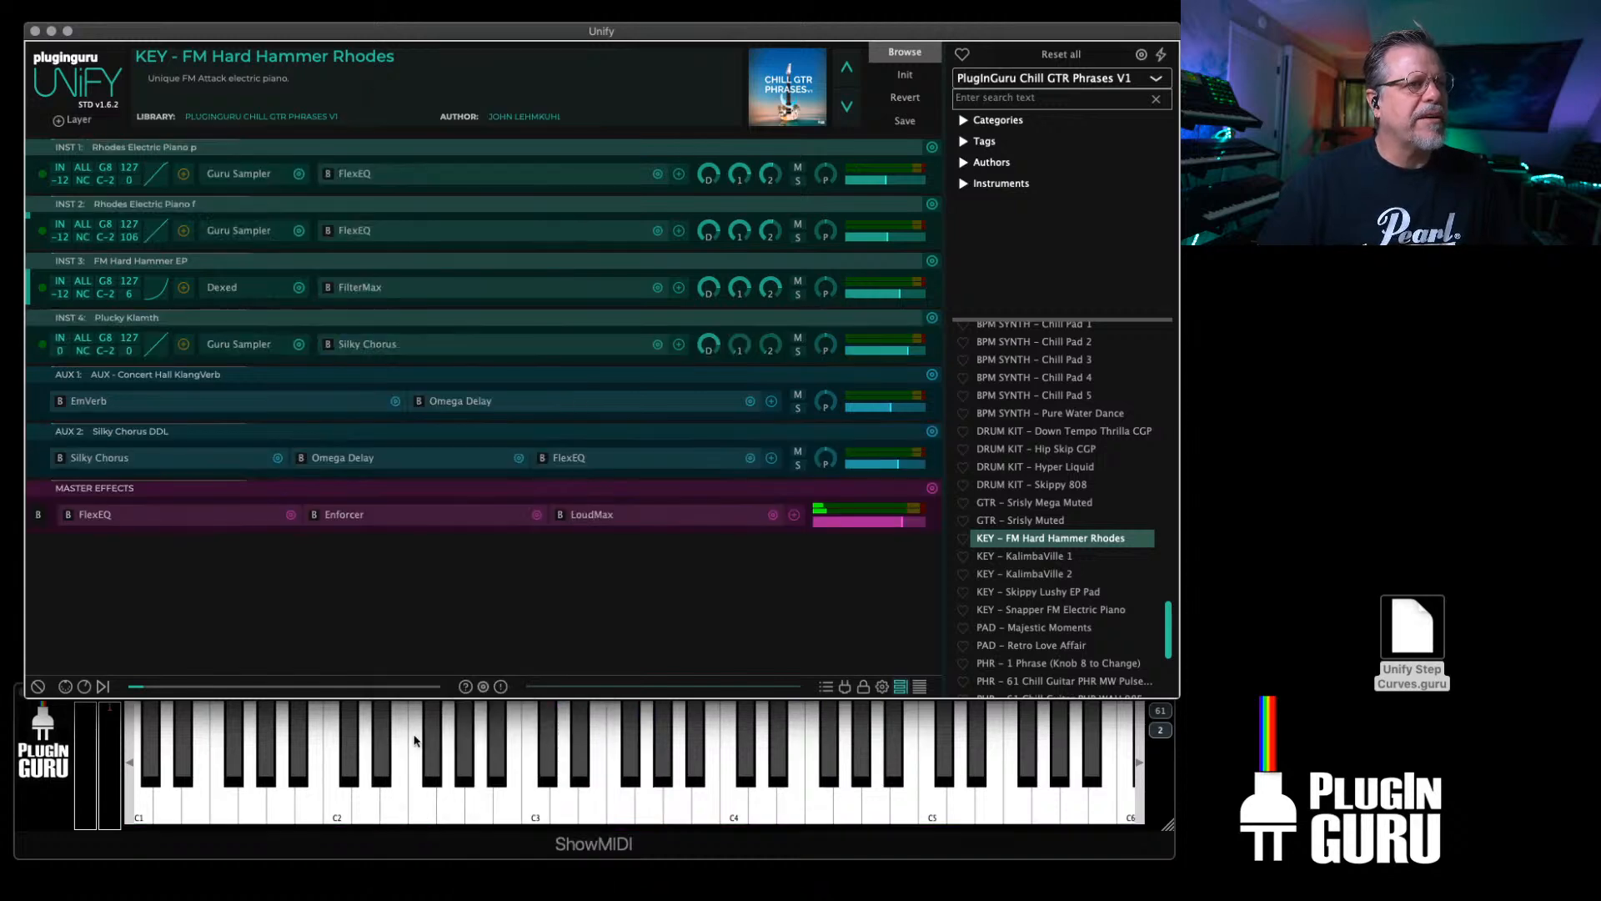
Step: Lengthen the amplitude envelope's attack and release in INST 4's Guru Sampler
{"action": "left_click", "coordinate": [233, 353]}
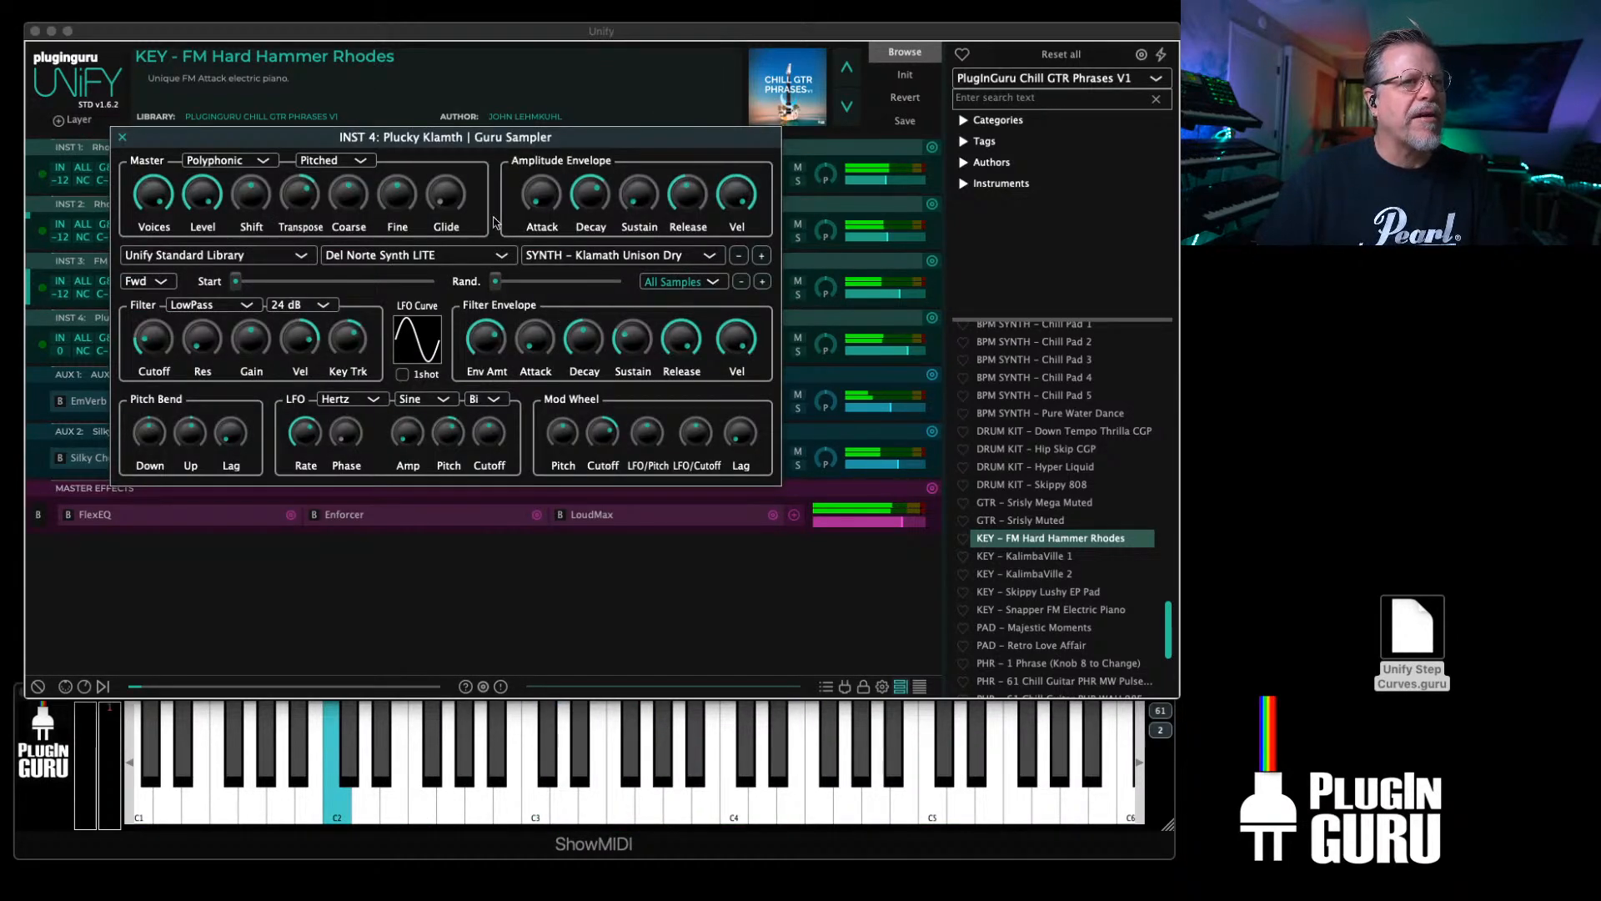
{"action": "left_click_drag", "start_coordinate": [552, 202], "coordinate": [556, 93]}
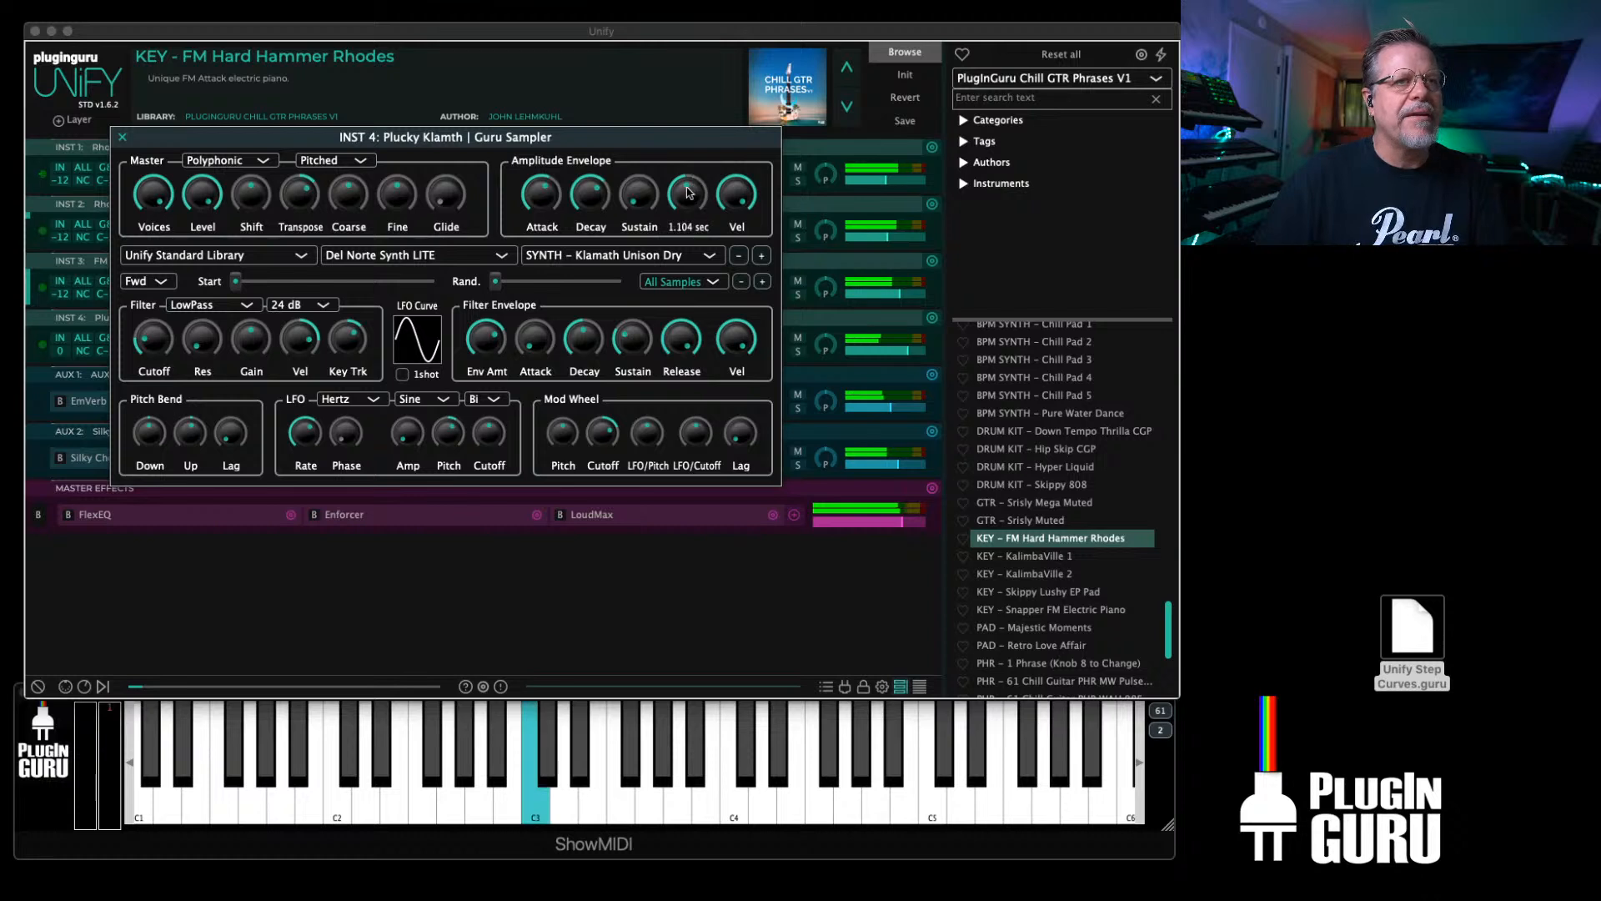
{"action": "left_click_drag", "start_coordinate": [689, 192], "coordinate": [691, 140]}
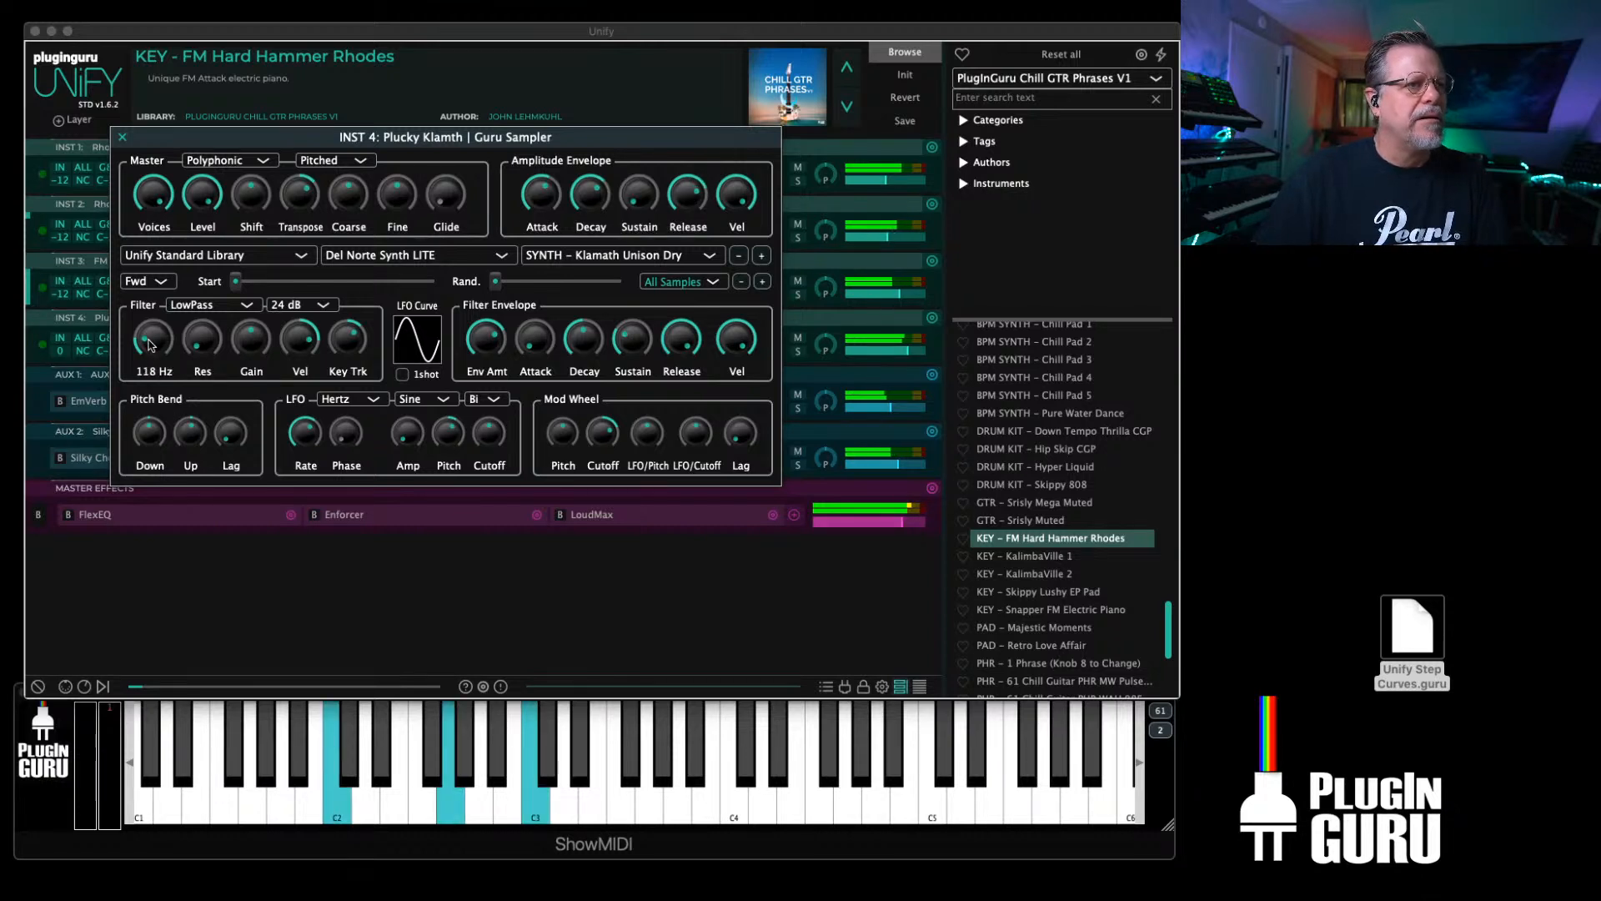
Step: Lengthen the sampler's filter envelope attack, reduce the envelope amount, and set the filter slope to 36 dB
{"action": "left_click_drag", "start_coordinate": [535, 340], "coordinate": [550, 275]}
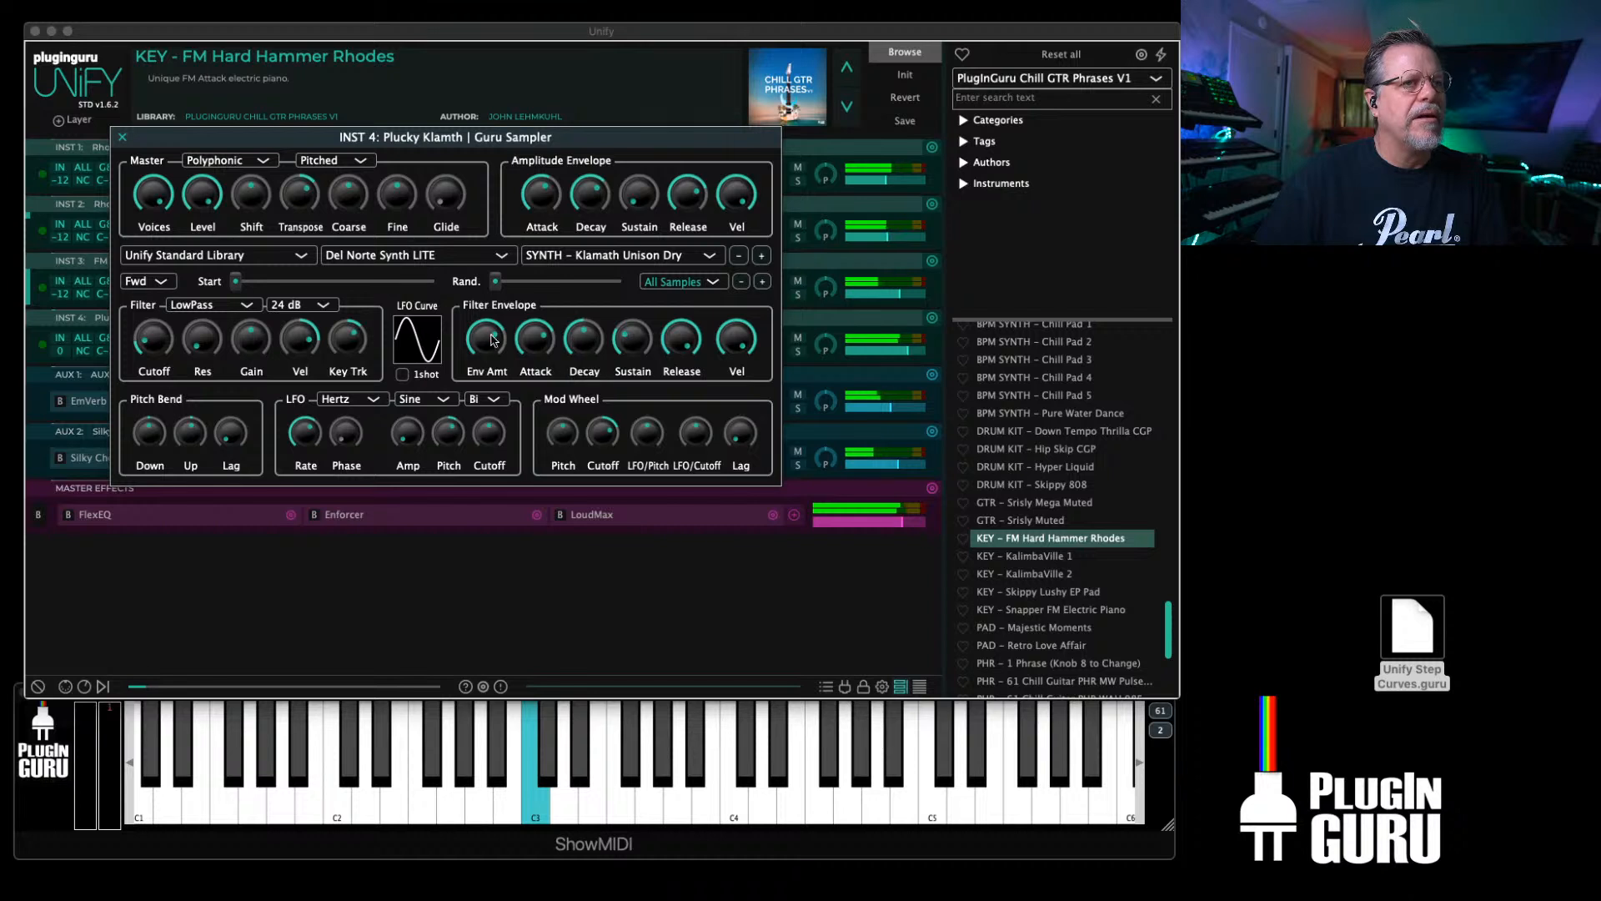
{"action": "left_click_drag", "start_coordinate": [494, 340], "coordinate": [491, 402]}
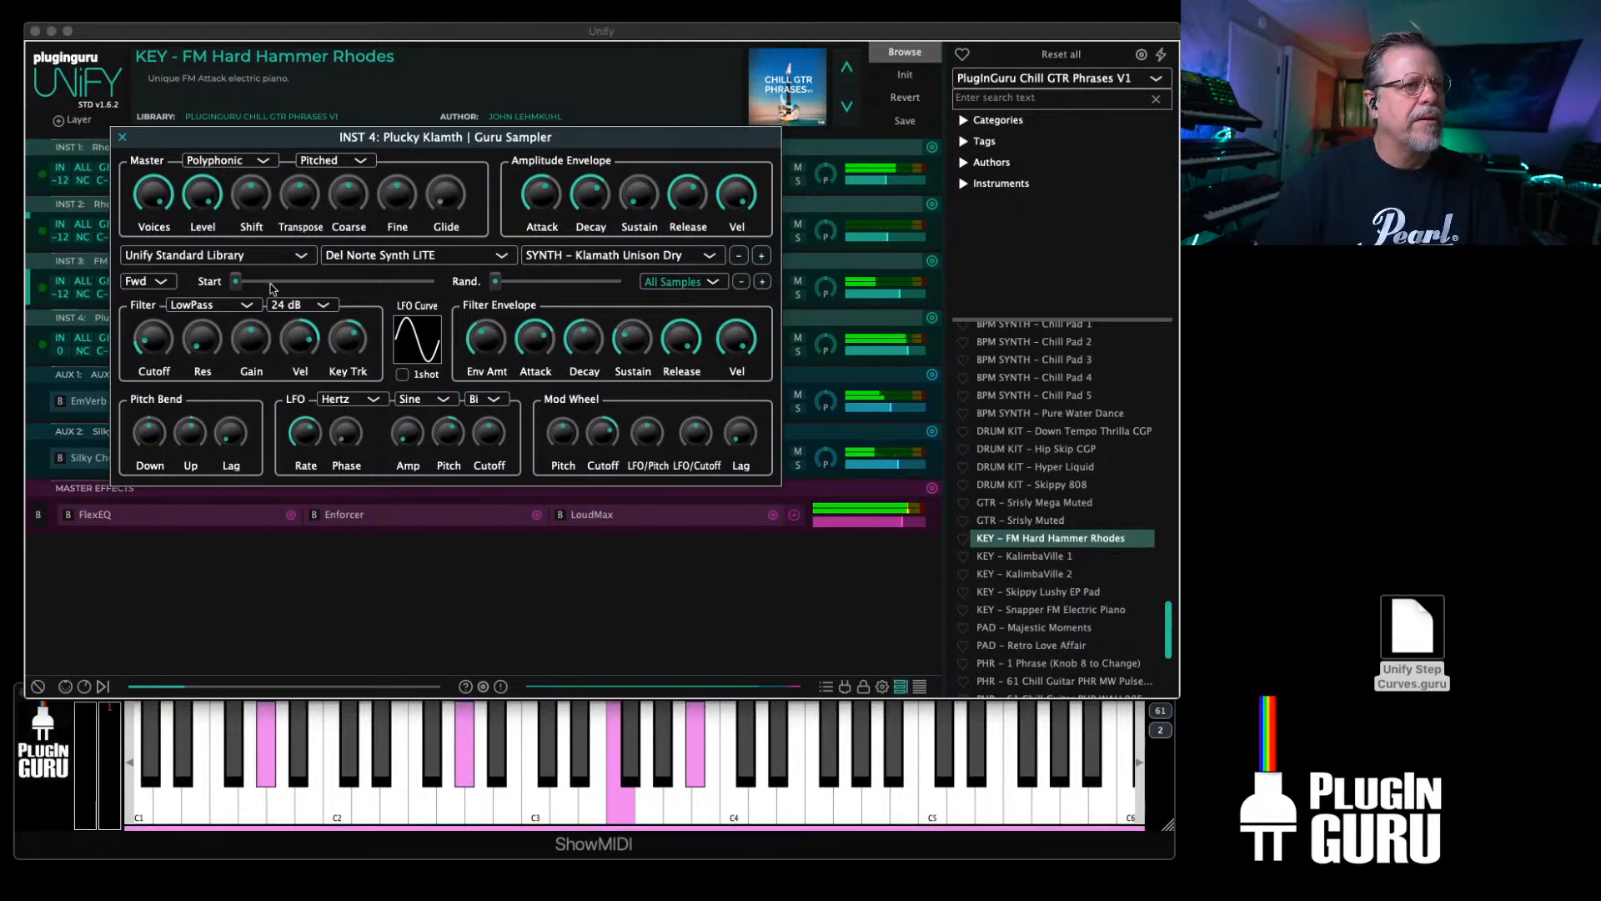
{"action": "left_click", "coordinate": [292, 307]}
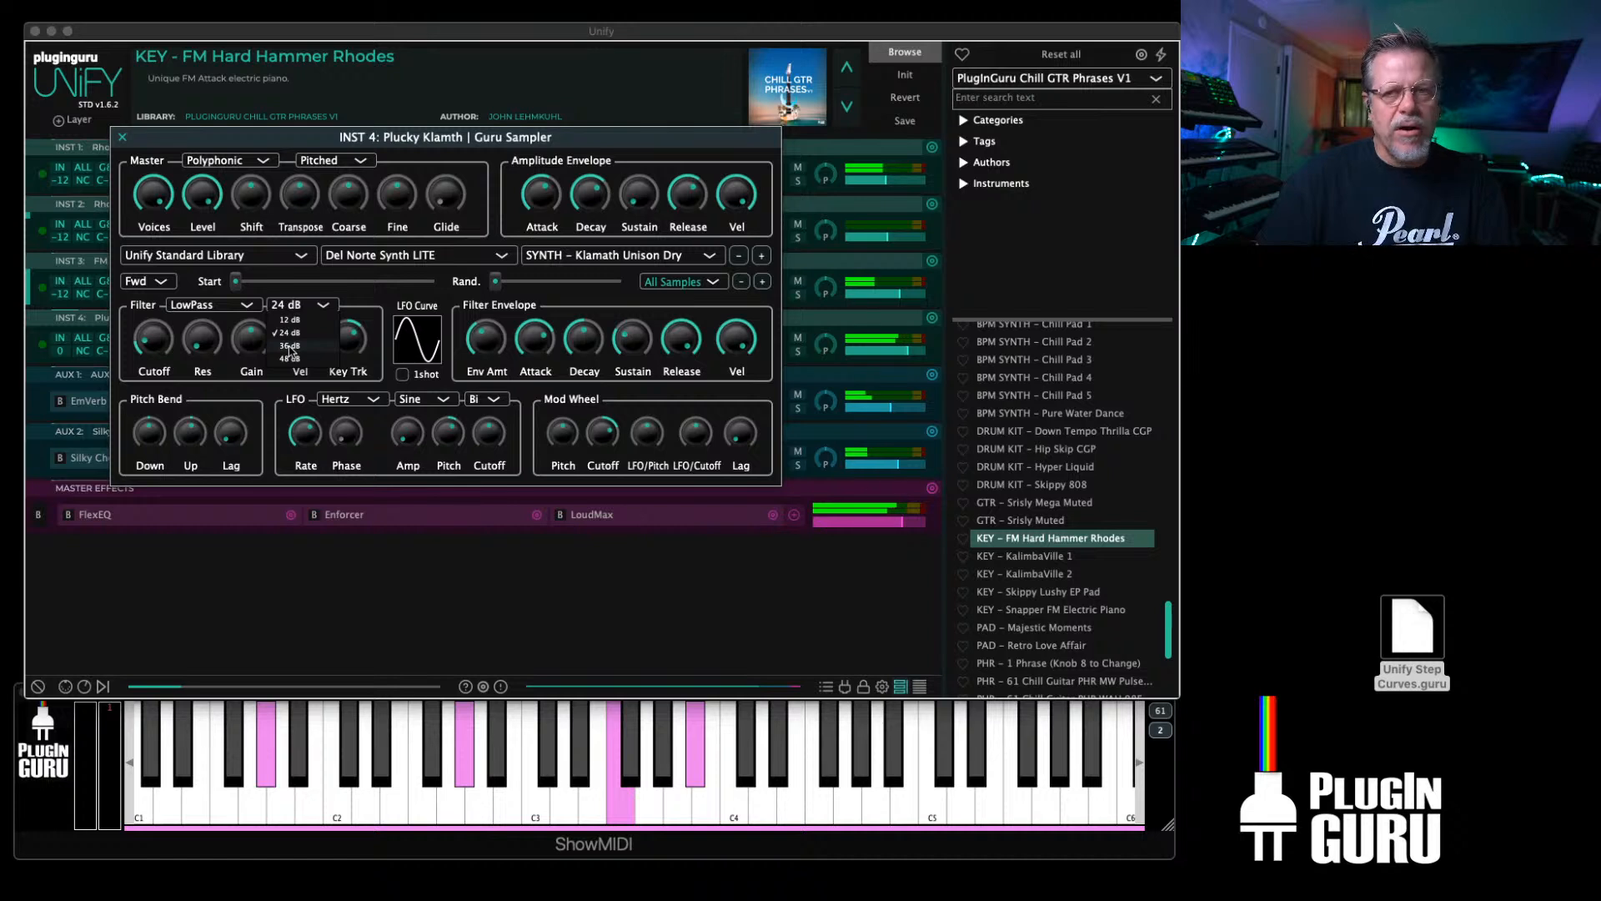
{"action": "left_click", "coordinate": [290, 346]}
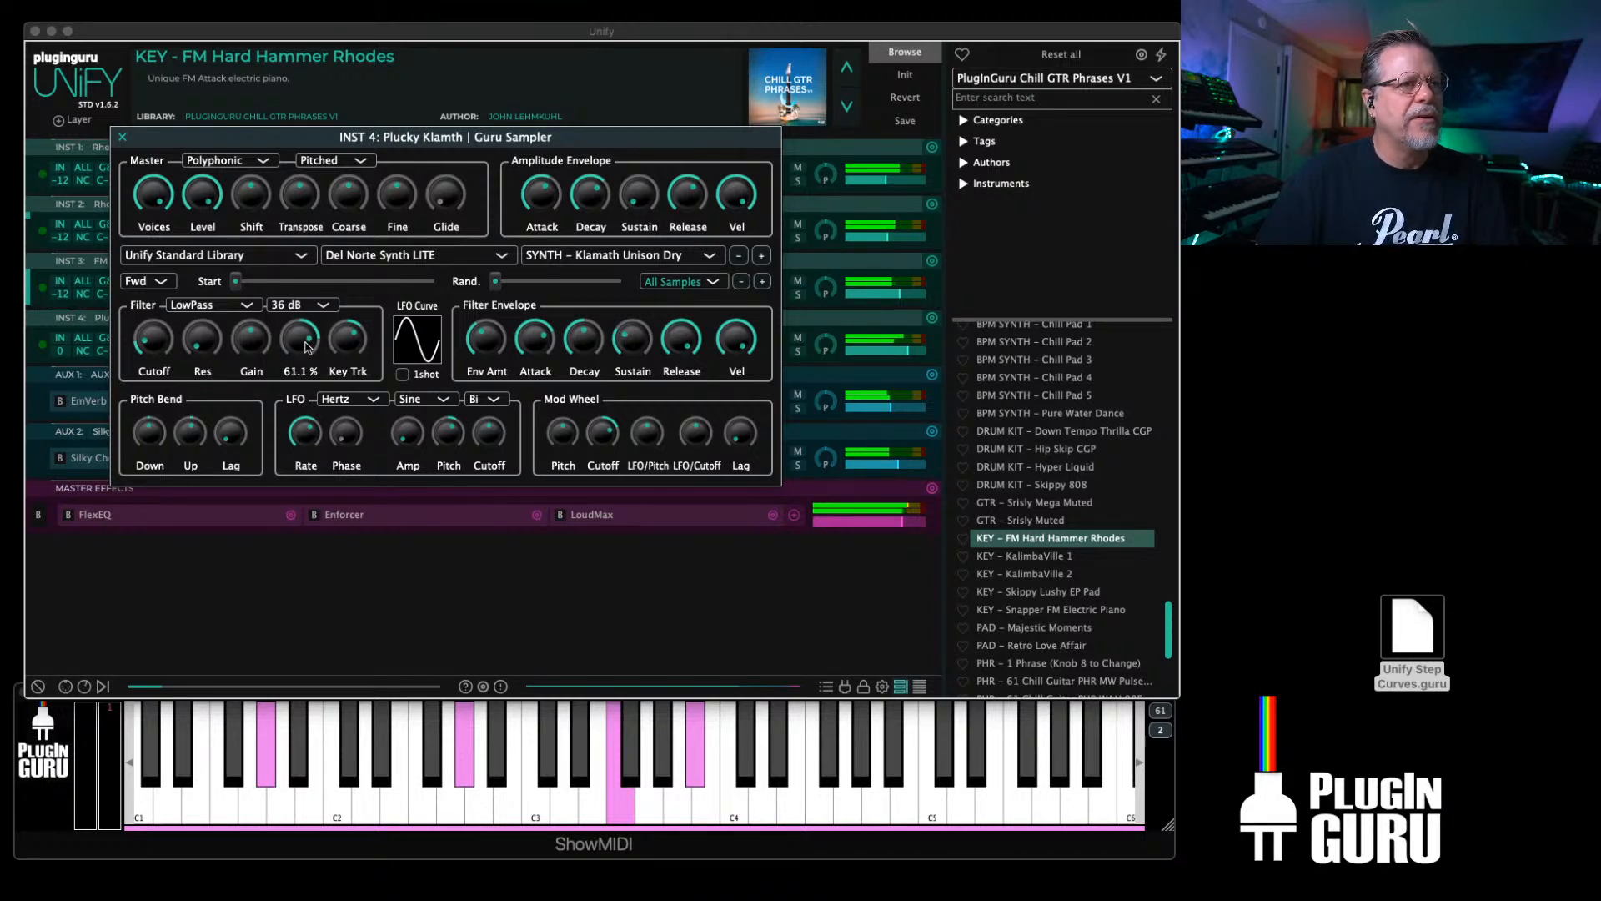
Step: Fine-tune the filter's velocity amount in INST 4's Guru Sampler and close the sampler's editor
{"action": "left_click_drag", "start_coordinate": [306, 344], "coordinate": [307, 349]}
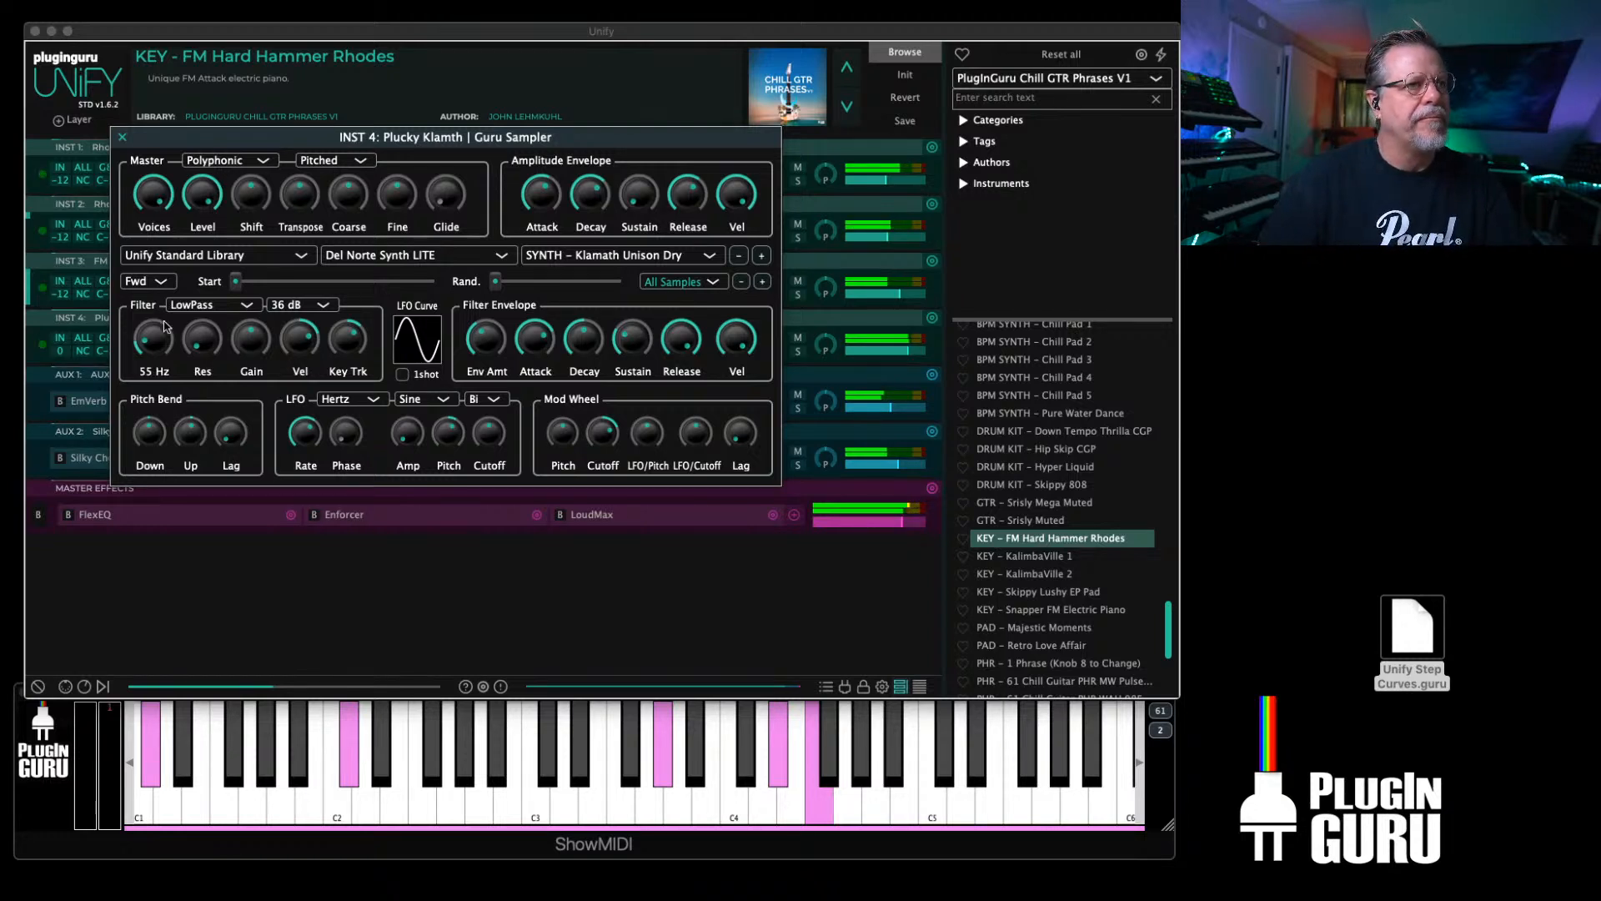
{"action": "left_click", "coordinate": [123, 138]}
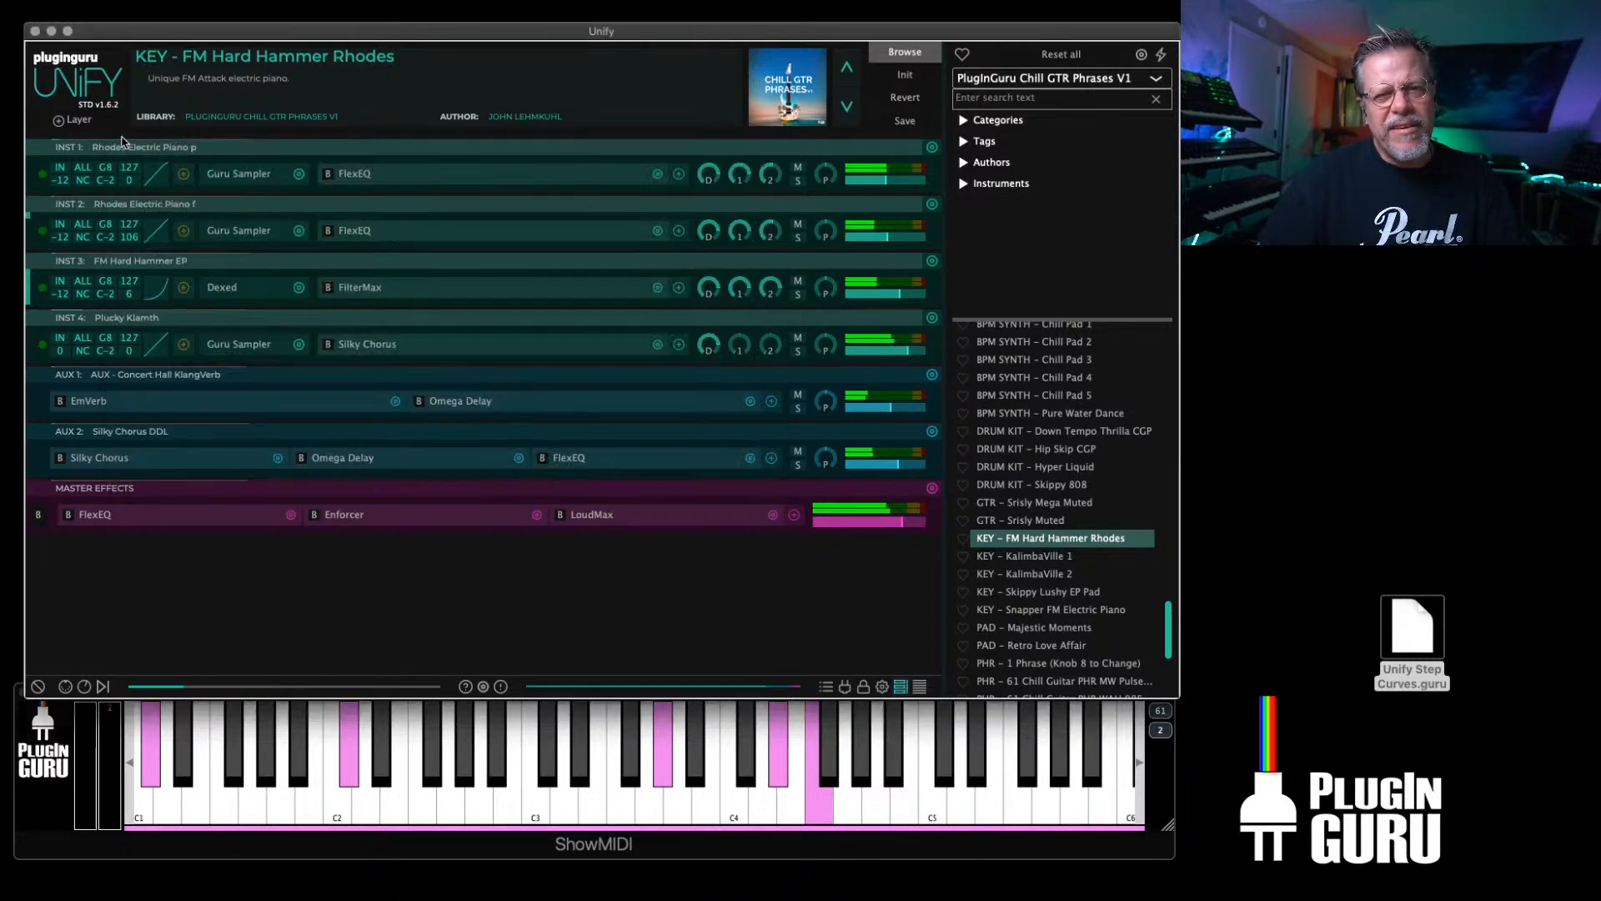
Step: Save the patch under the new name KEY - FM Gentle Waters in the PluginGuru Chill GTR Phrases V1 library
{"action": "left_click", "coordinate": [905, 121]}
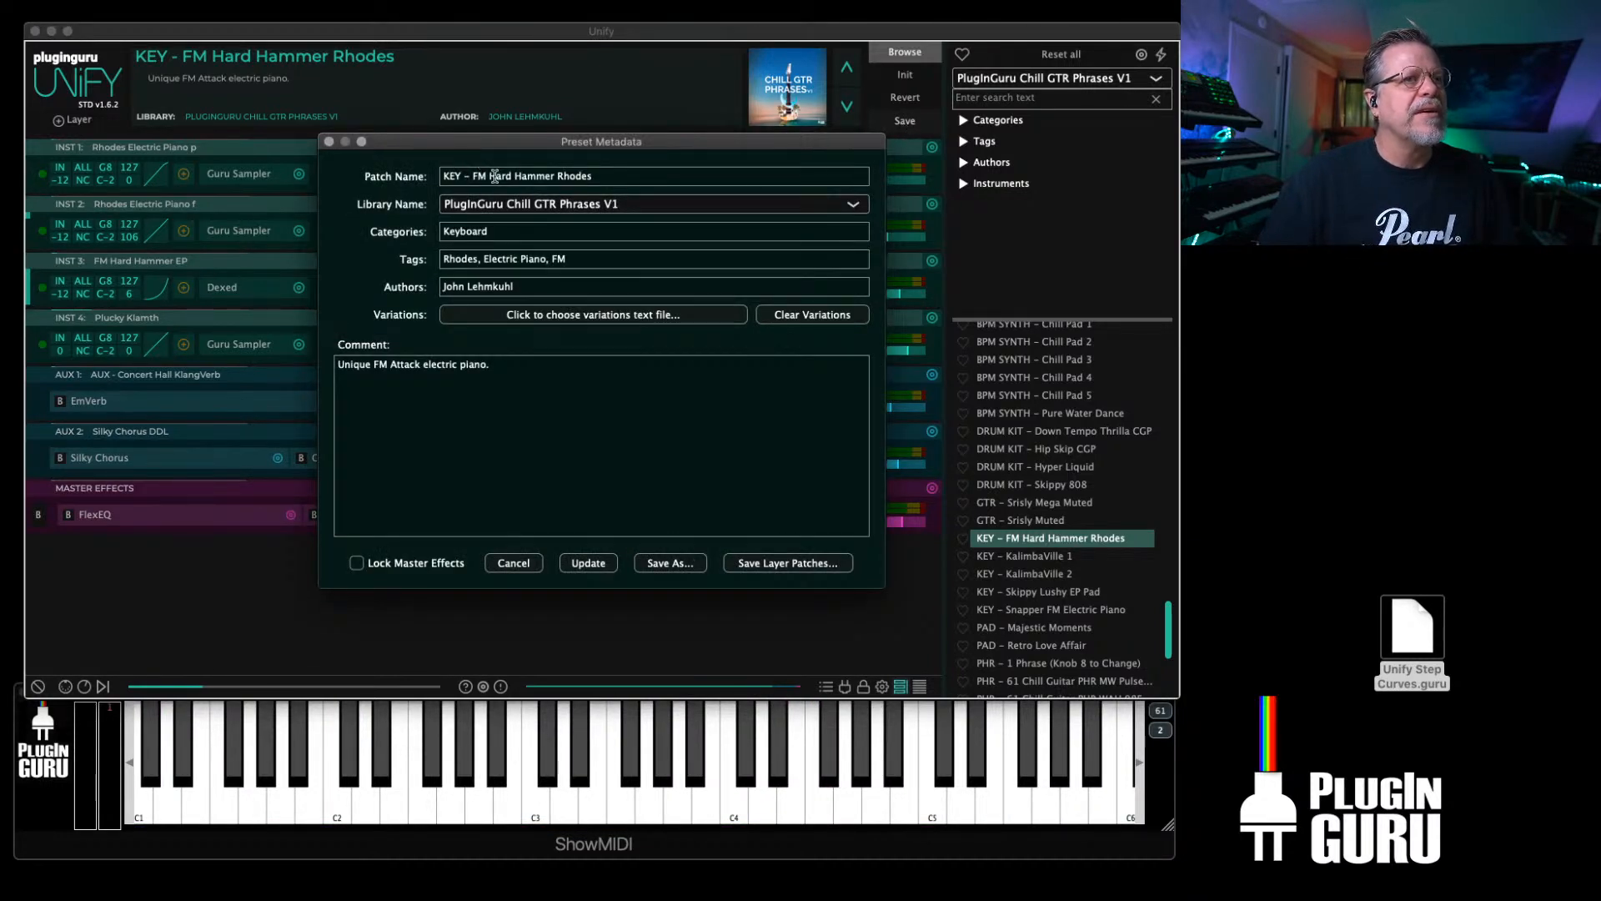
{"action": "left_click_drag", "start_coordinate": [515, 175], "coordinate": [551, 175]}
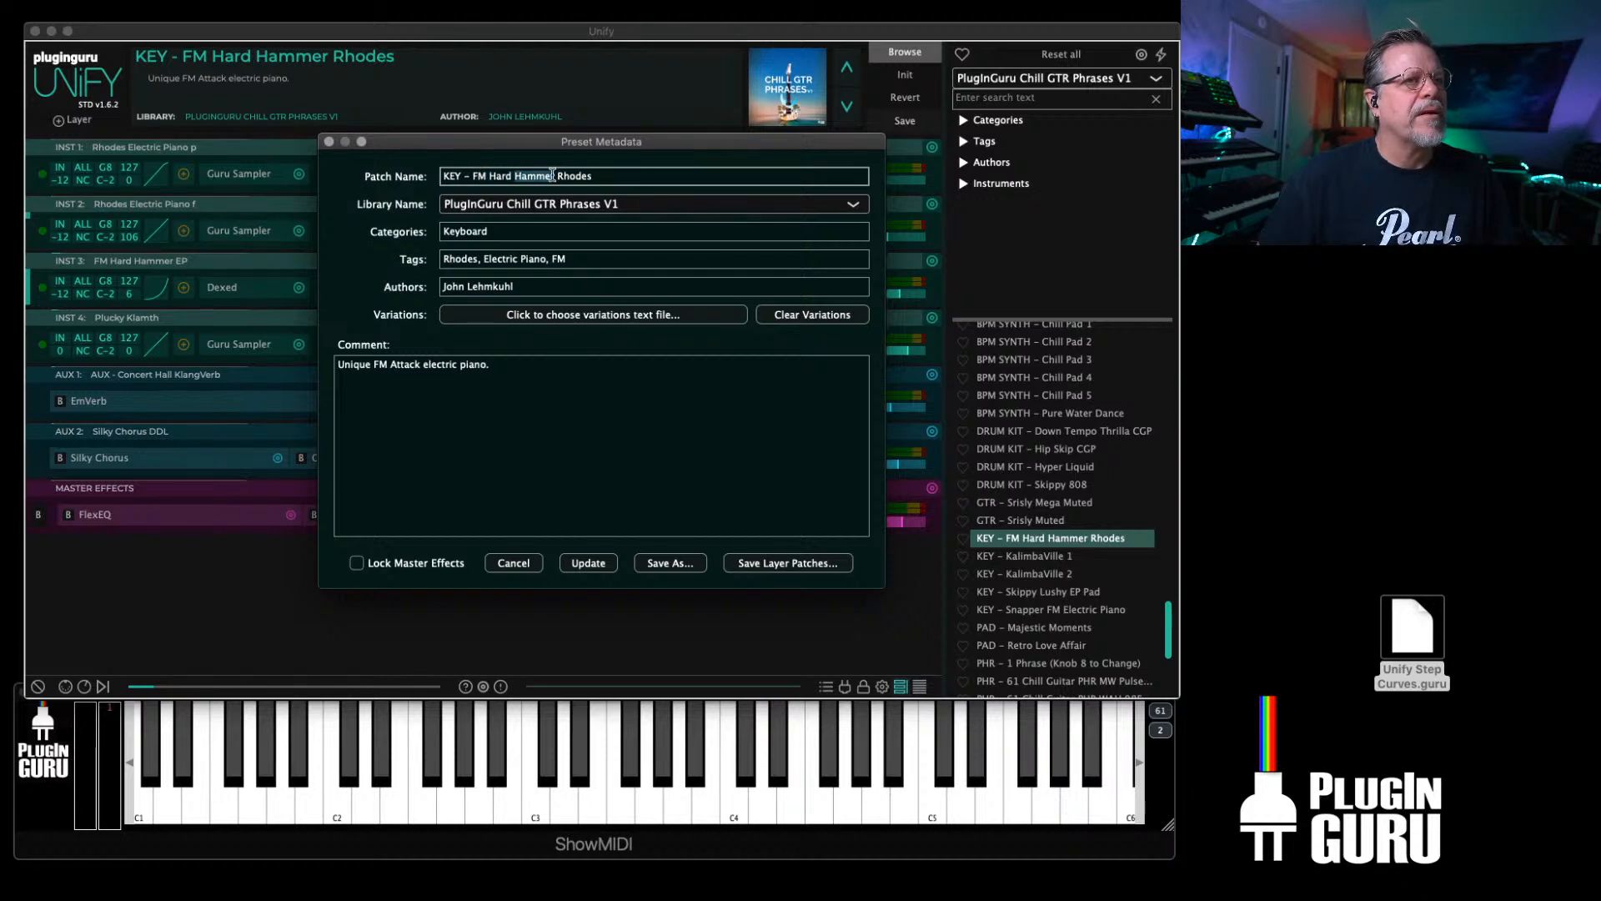
{"action": "left_click", "coordinate": [554, 175]}
{"action": "left_click", "coordinate": [476, 174], "text": "shift"}
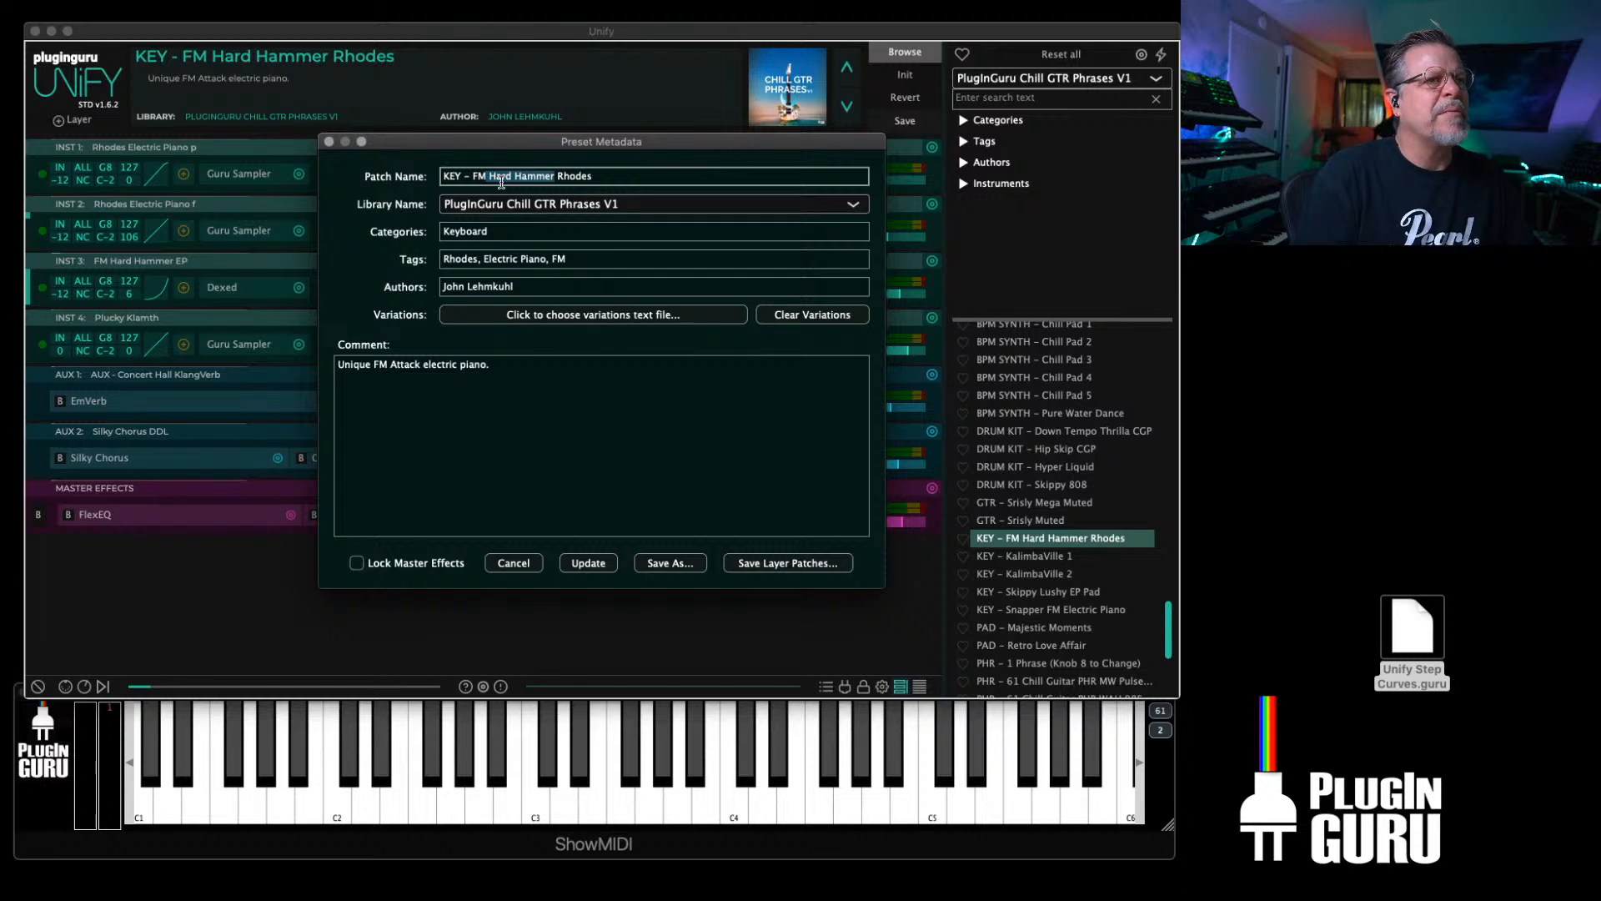
{"action": "key", "text": "BackSpace"}
{"action": "type", "text": "Gentle Waters"}
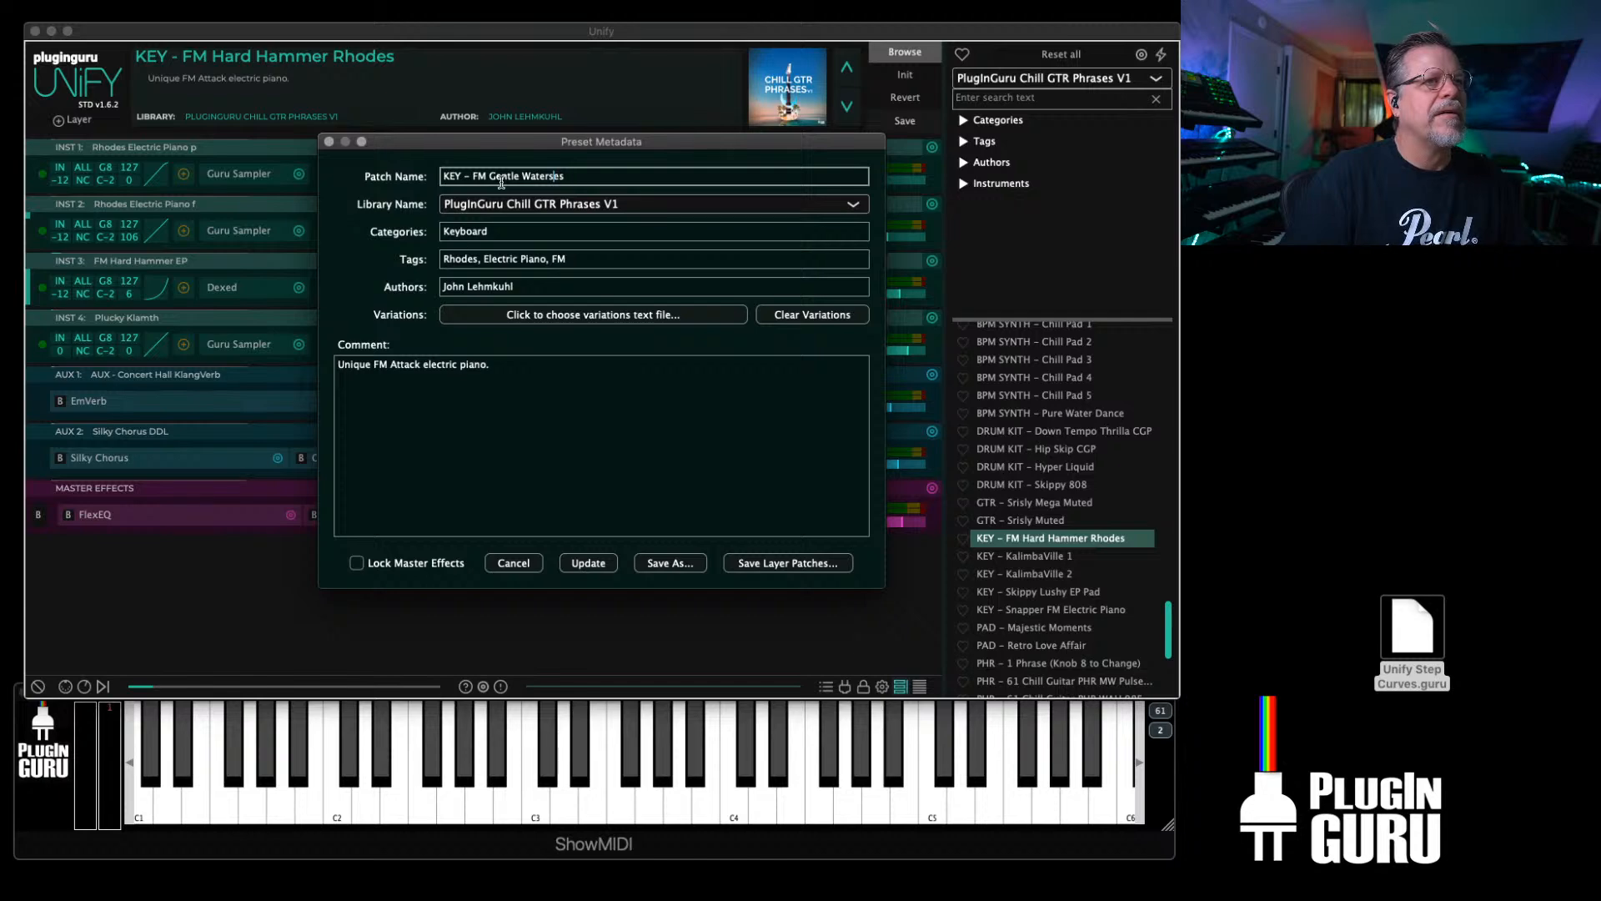
{"action": "left_click", "coordinate": [682, 569]}
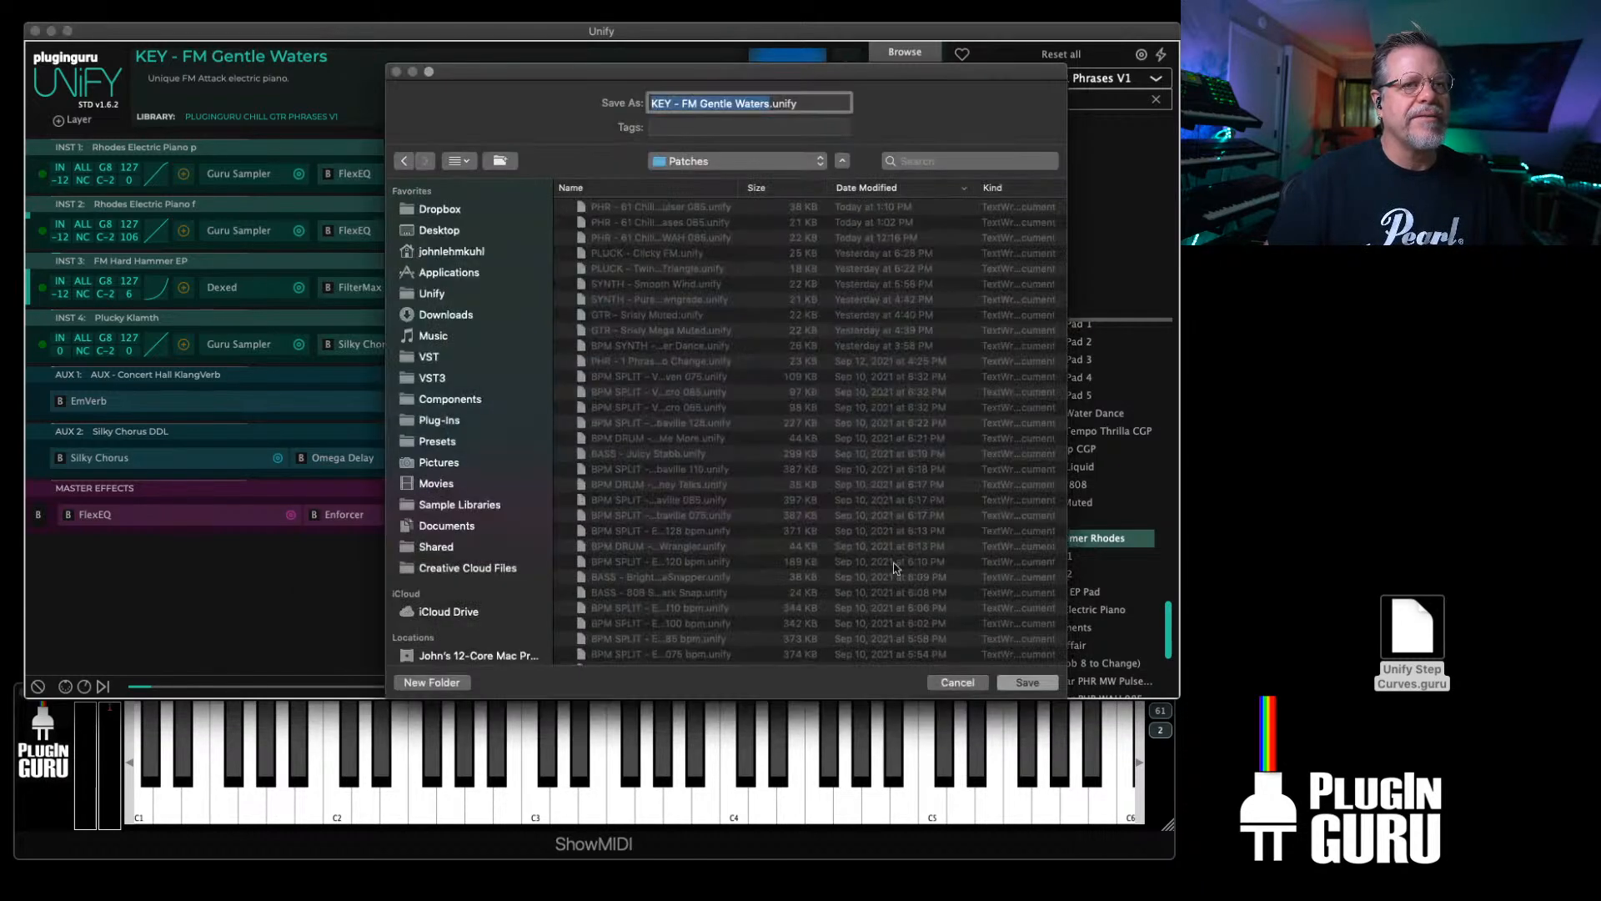
{"action": "left_click", "coordinate": [1027, 682]}
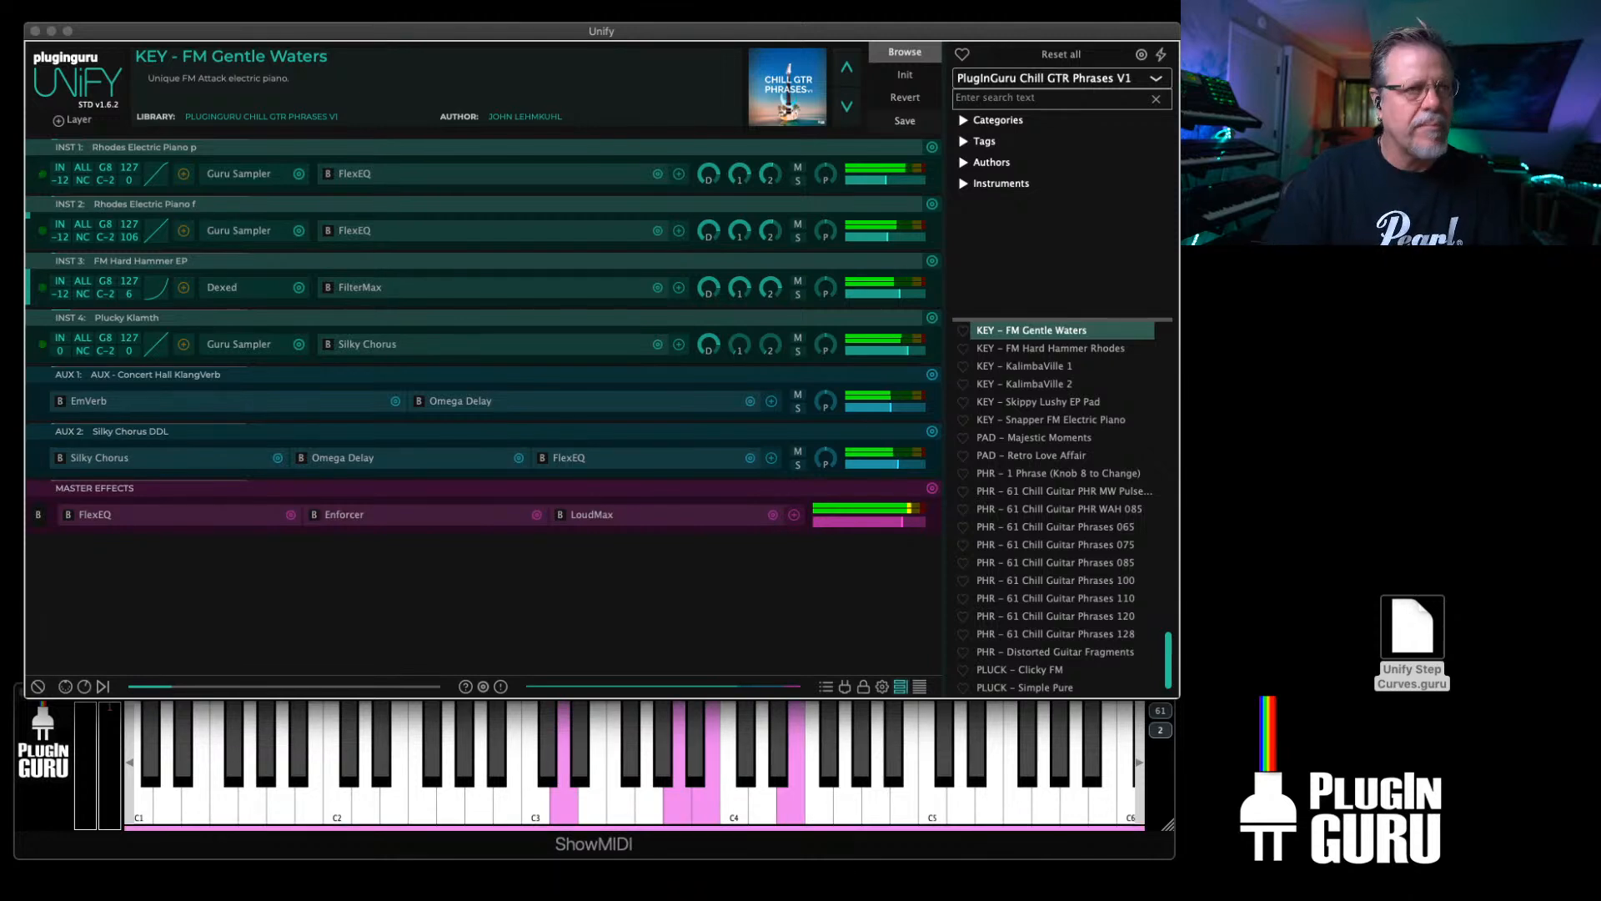
{"action": "left_click", "coordinate": [933, 147]}
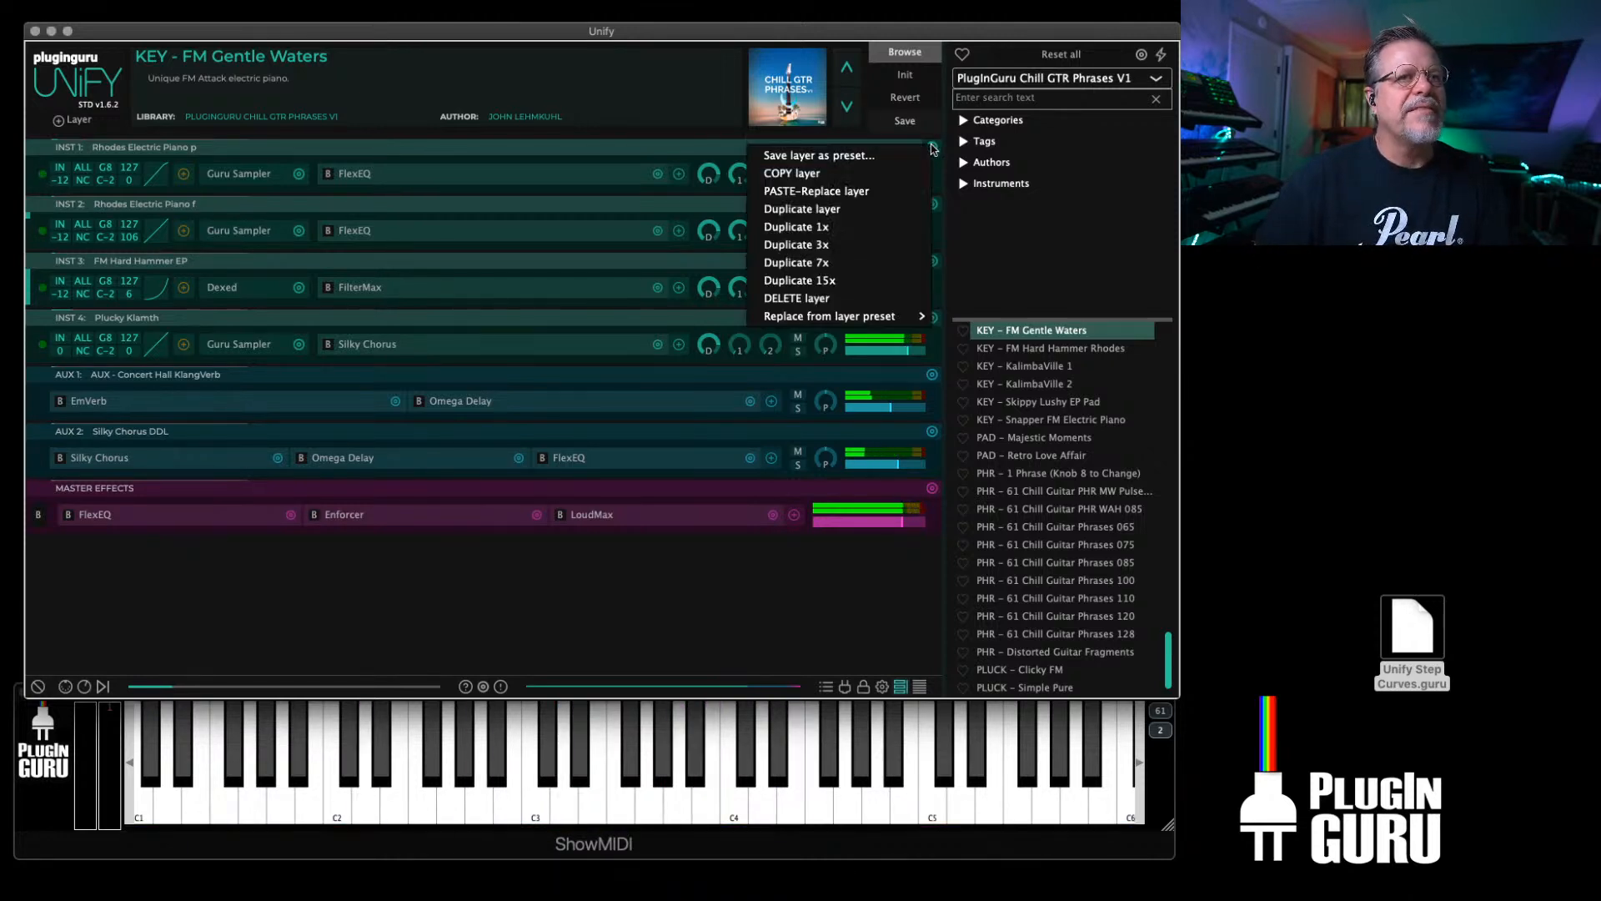
{"action": "left_click", "coordinate": [786, 210]}
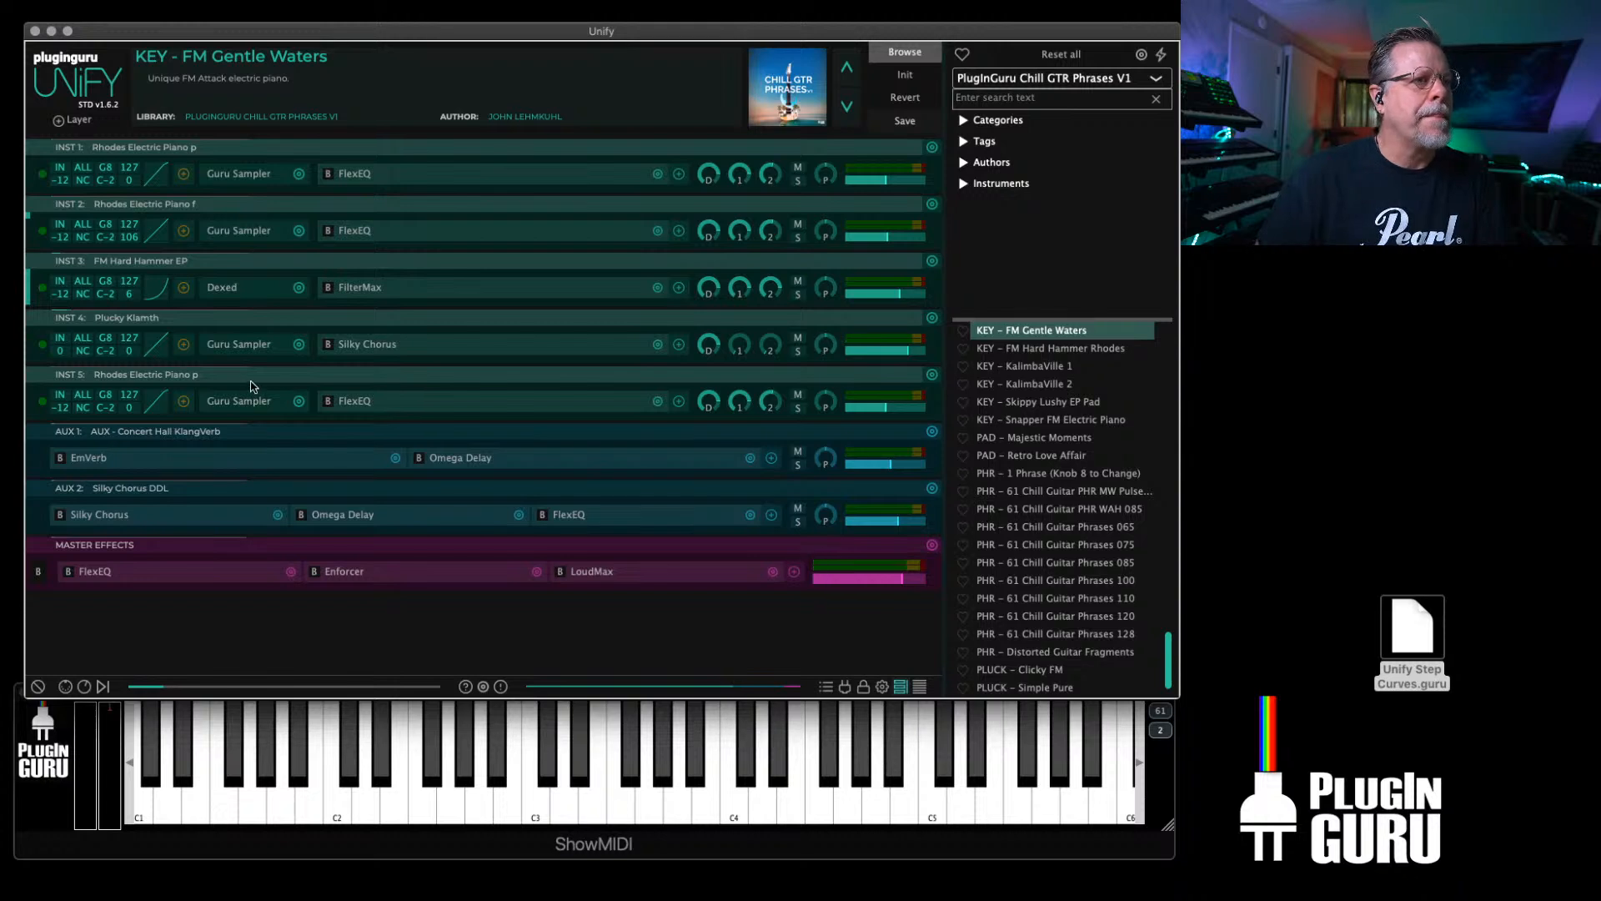
{"action": "left_click", "coordinate": [931, 376], "text": "alt"}
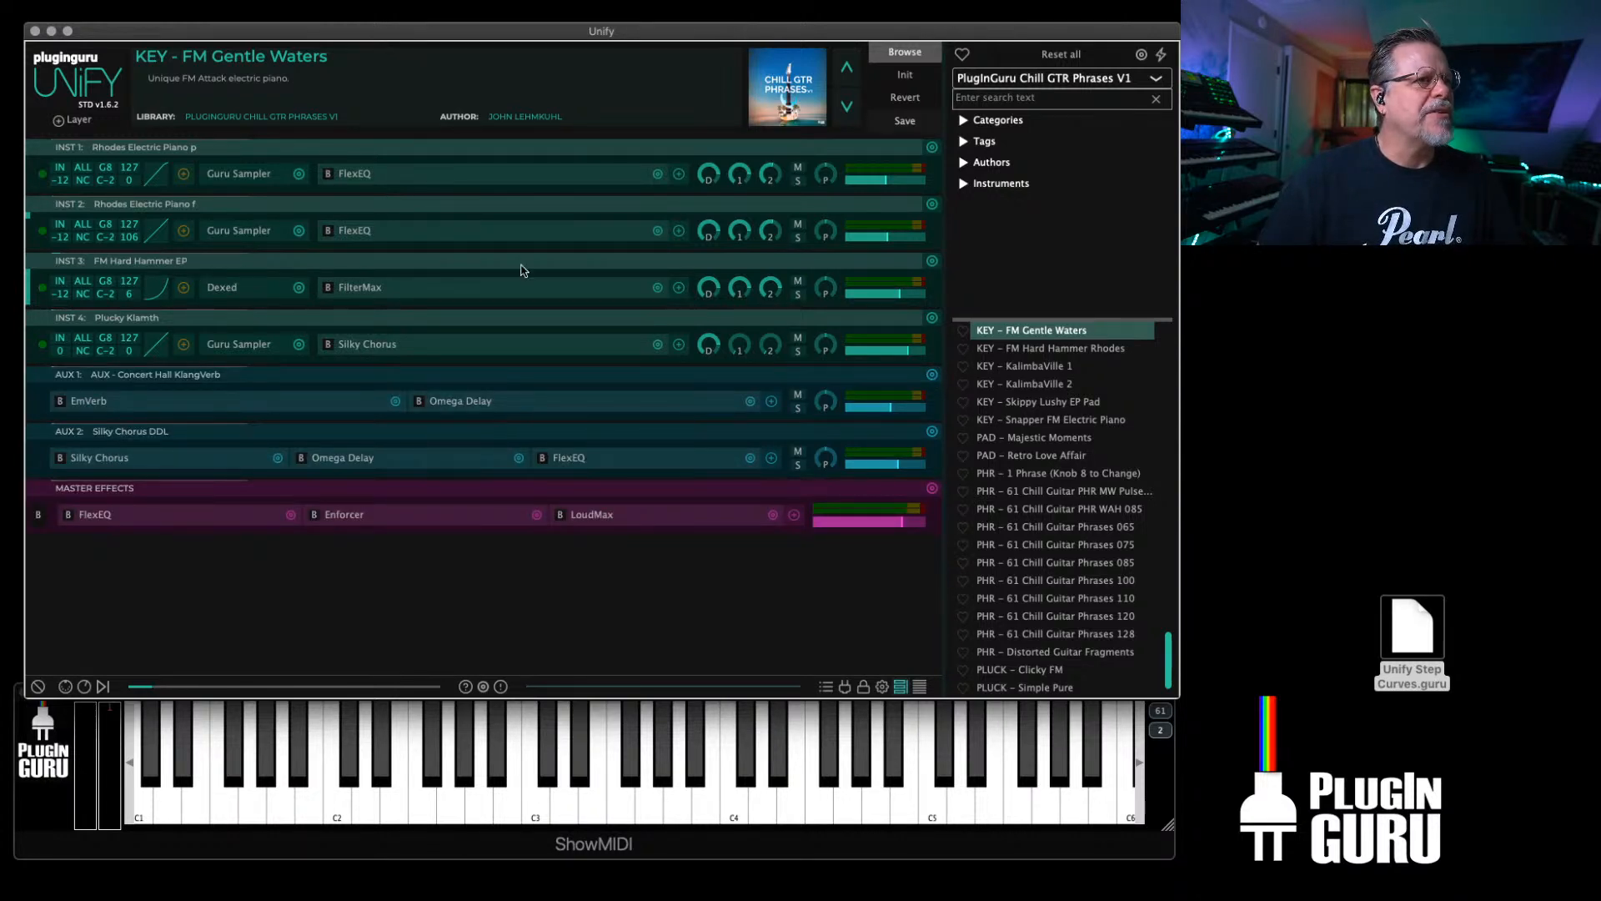
Step: Duplicate the INST 3 FM Hard Hammer EP layer and open the copy's Dexed editor
{"action": "left_click", "coordinate": [932, 262]}
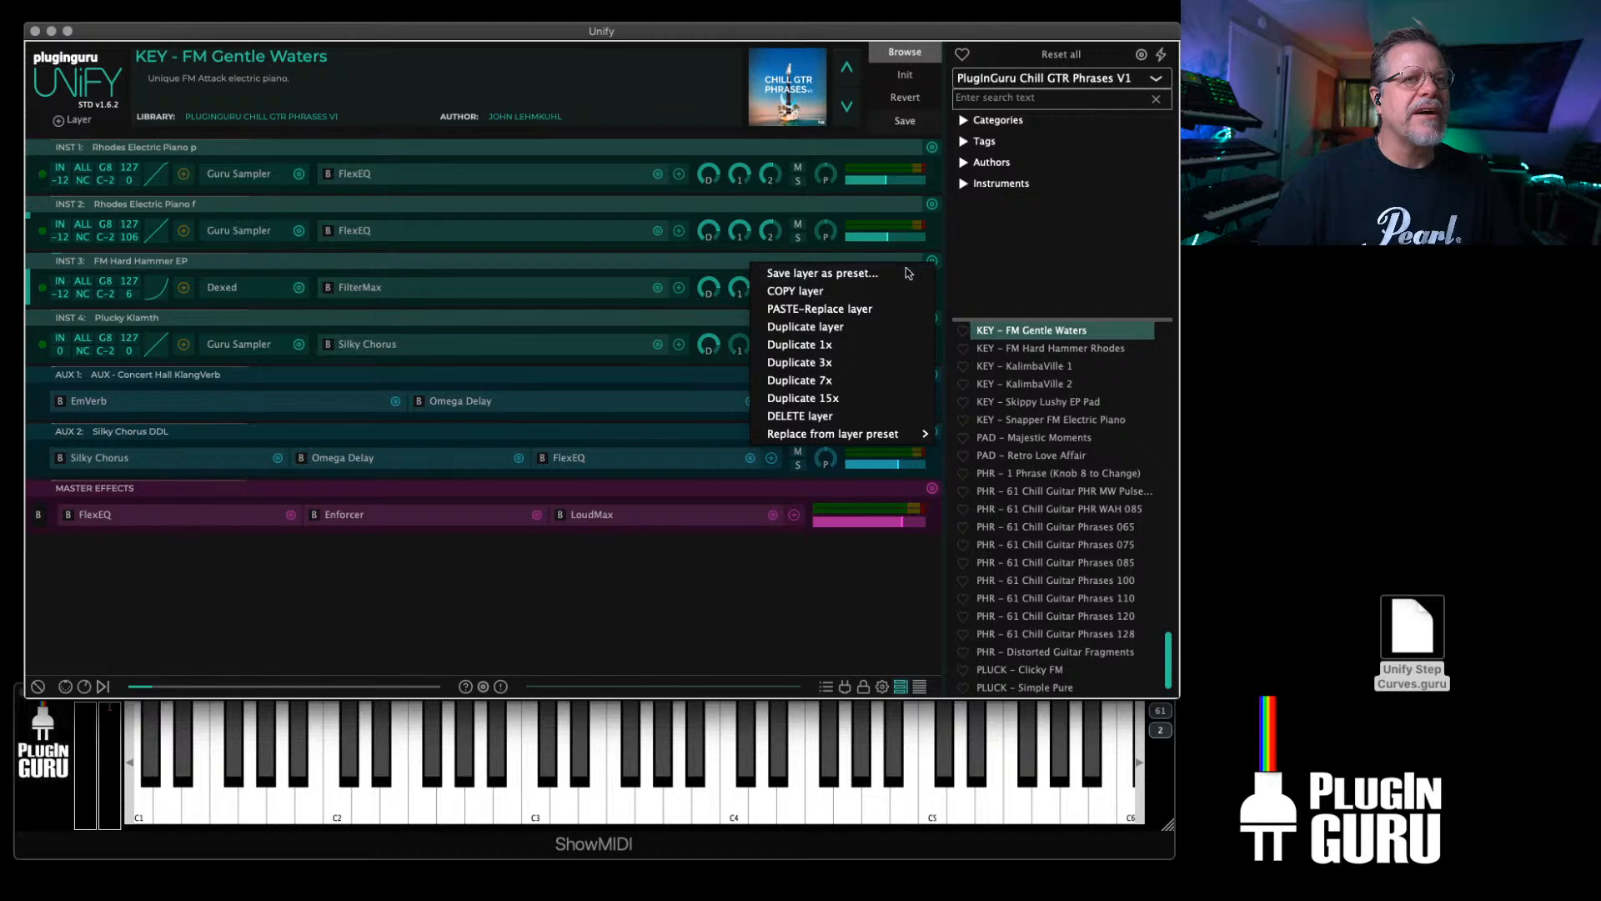
{"action": "left_click", "coordinate": [818, 328]}
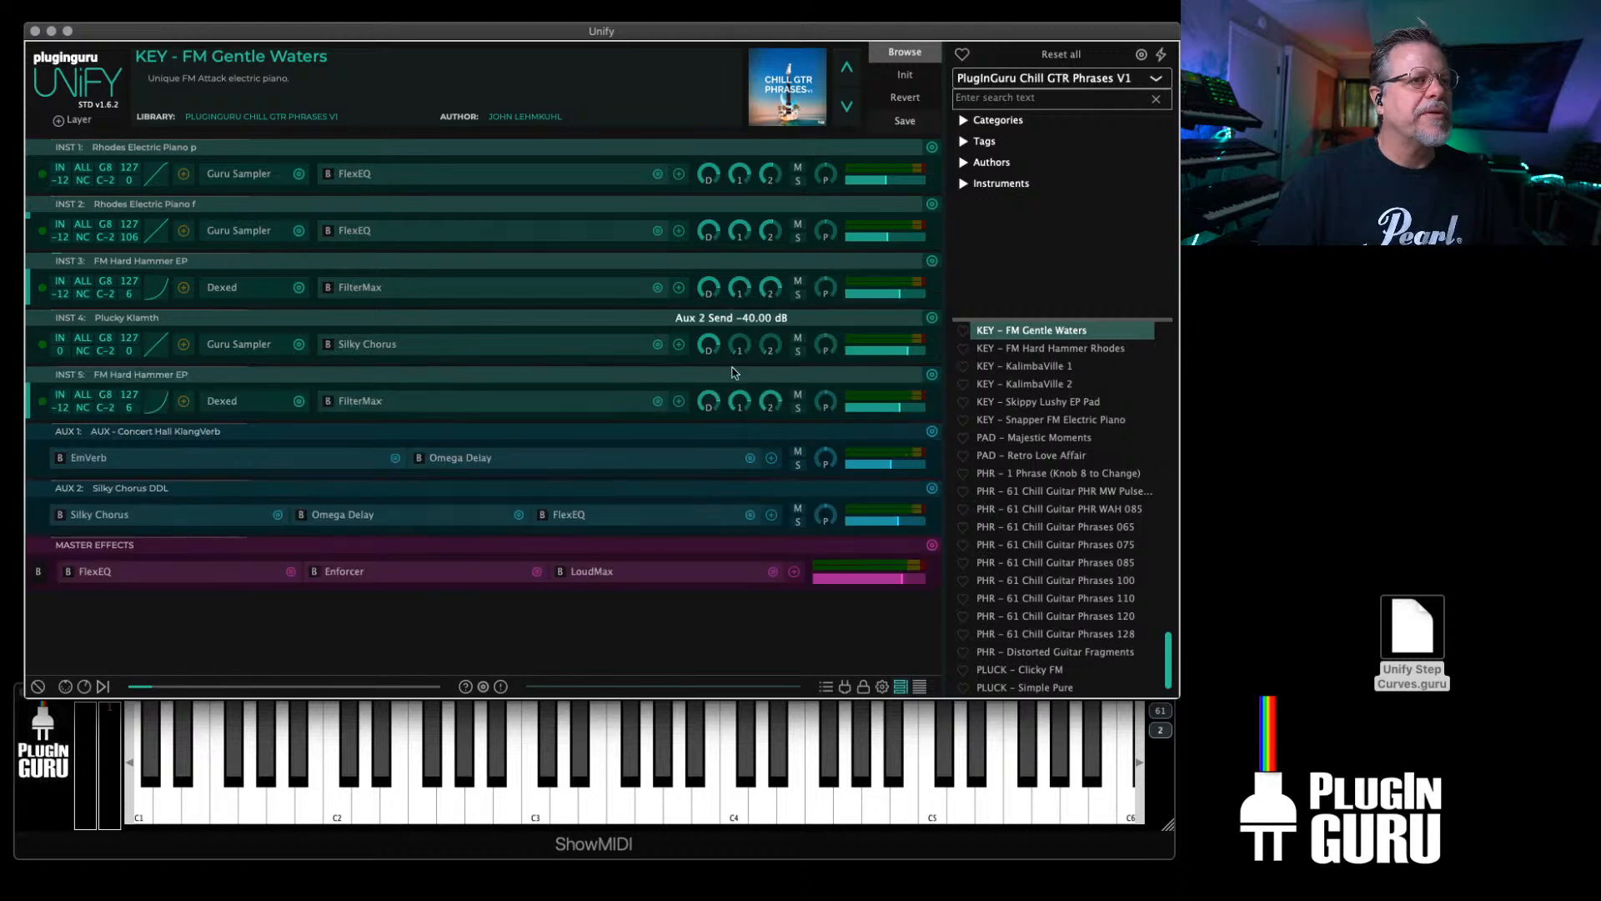
{"action": "left_click", "coordinate": [224, 402]}
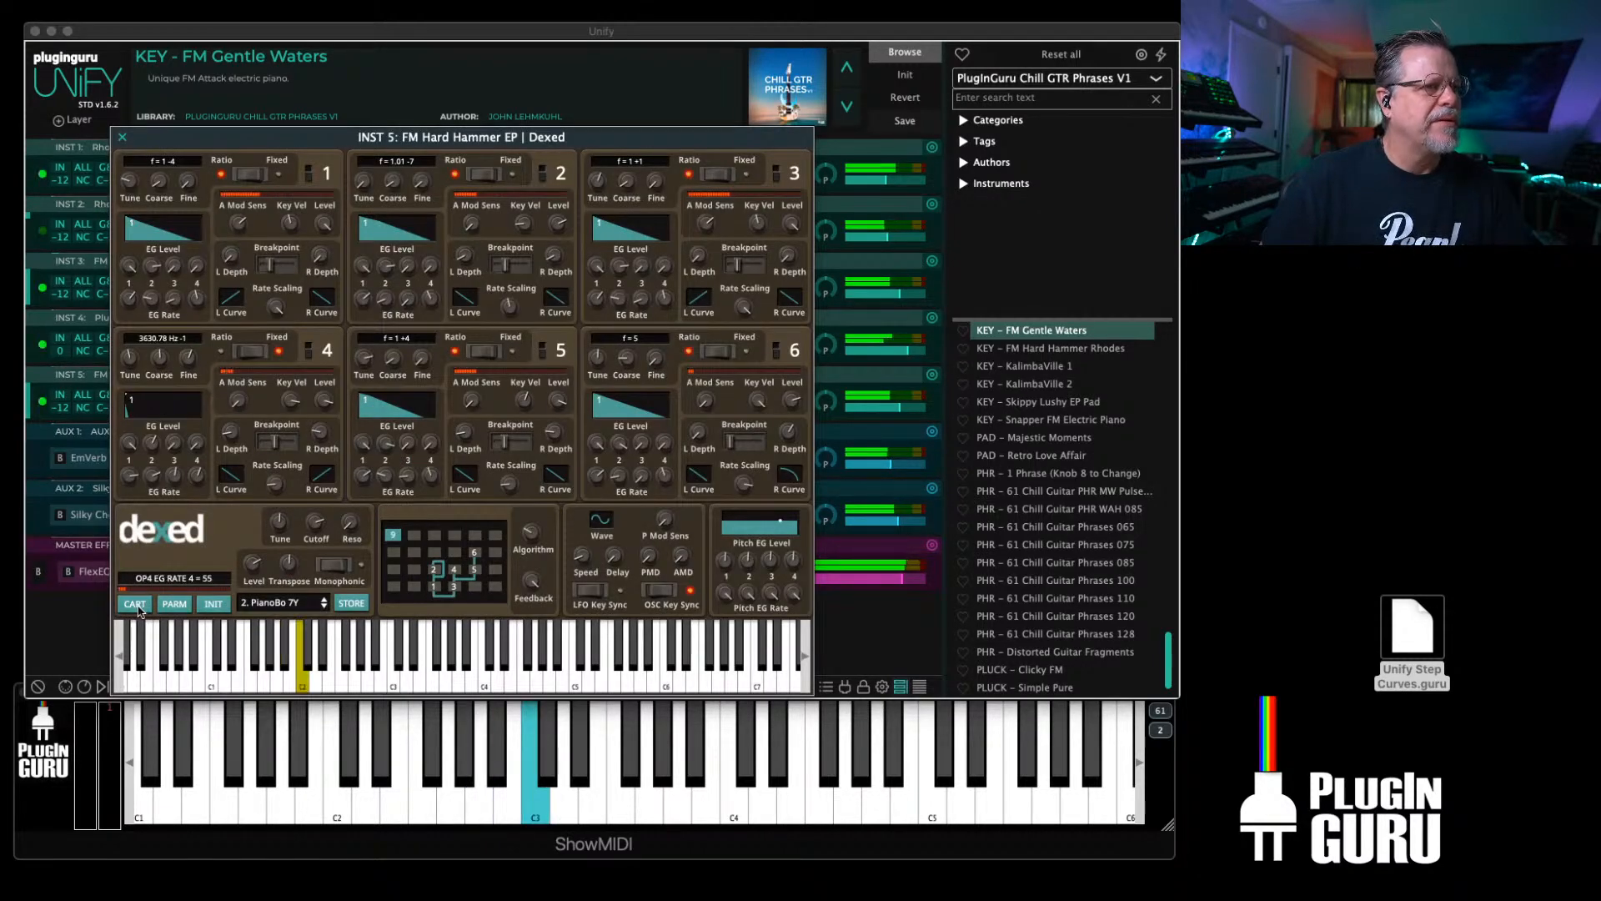
Step: Load the NEW SOUNDS E R -886.syx cartridge from the rory TX816 #1 folder into Dexed and audition RptrRISE 3
{"action": "left_click", "coordinate": [134, 603]}
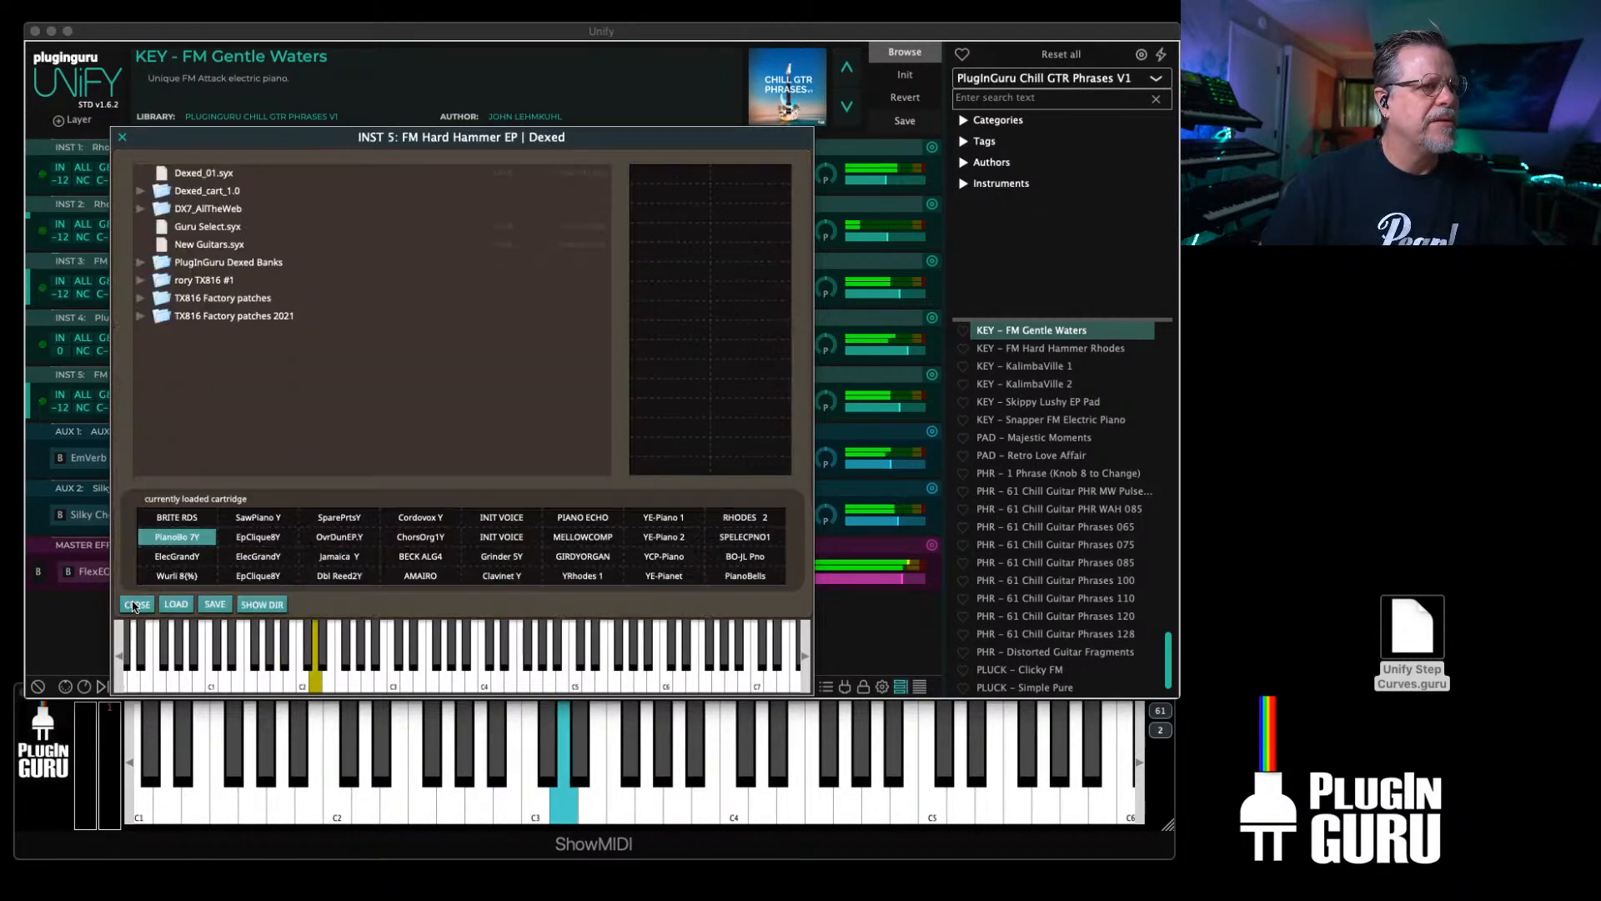
{"action": "left_click", "coordinate": [140, 280]}
{"action": "left_click", "coordinate": [243, 404]}
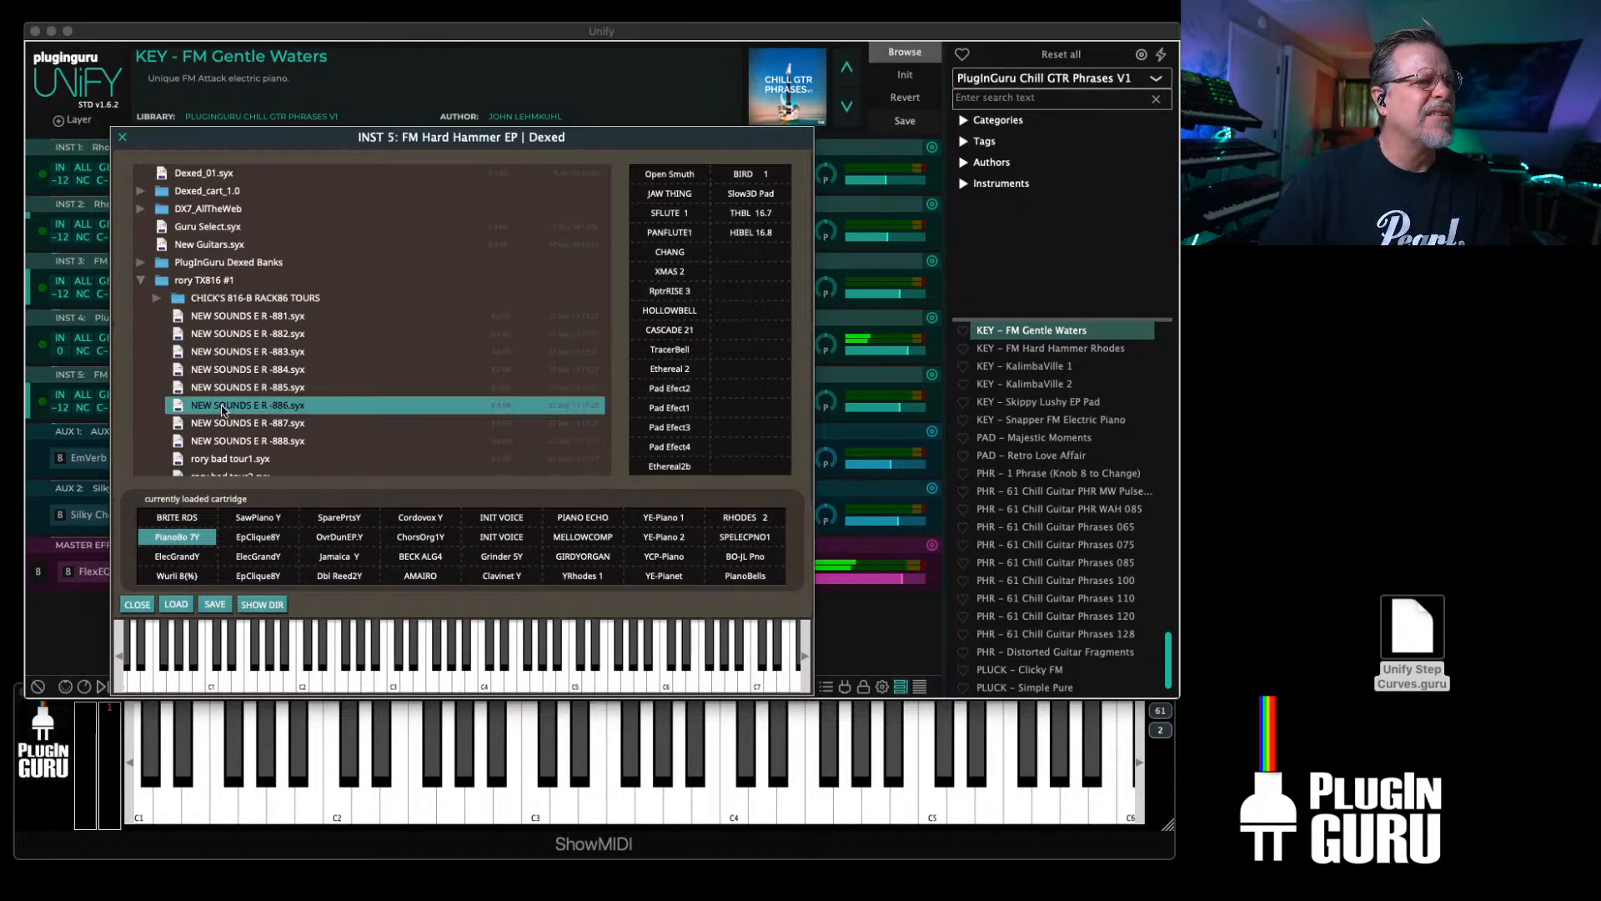
{"action": "left_click", "coordinate": [260, 556]}
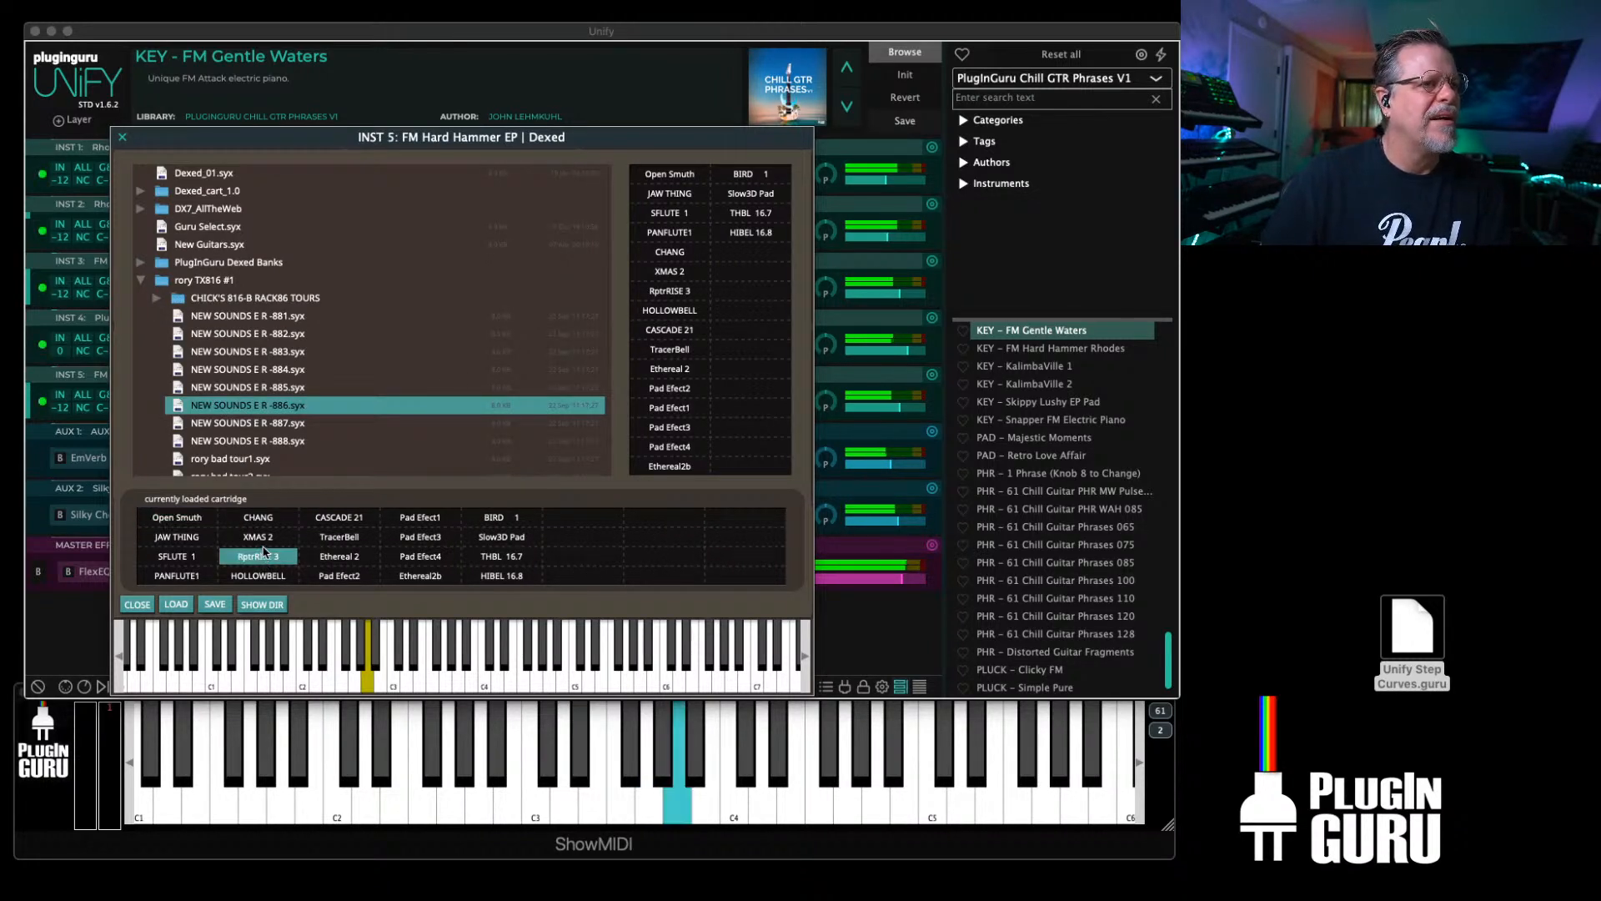
Step: Audition the E.PNO 6.5 voice from TFI5.SYX in the TX816 Factory patches folder
{"action": "left_click", "coordinate": [157, 299]}
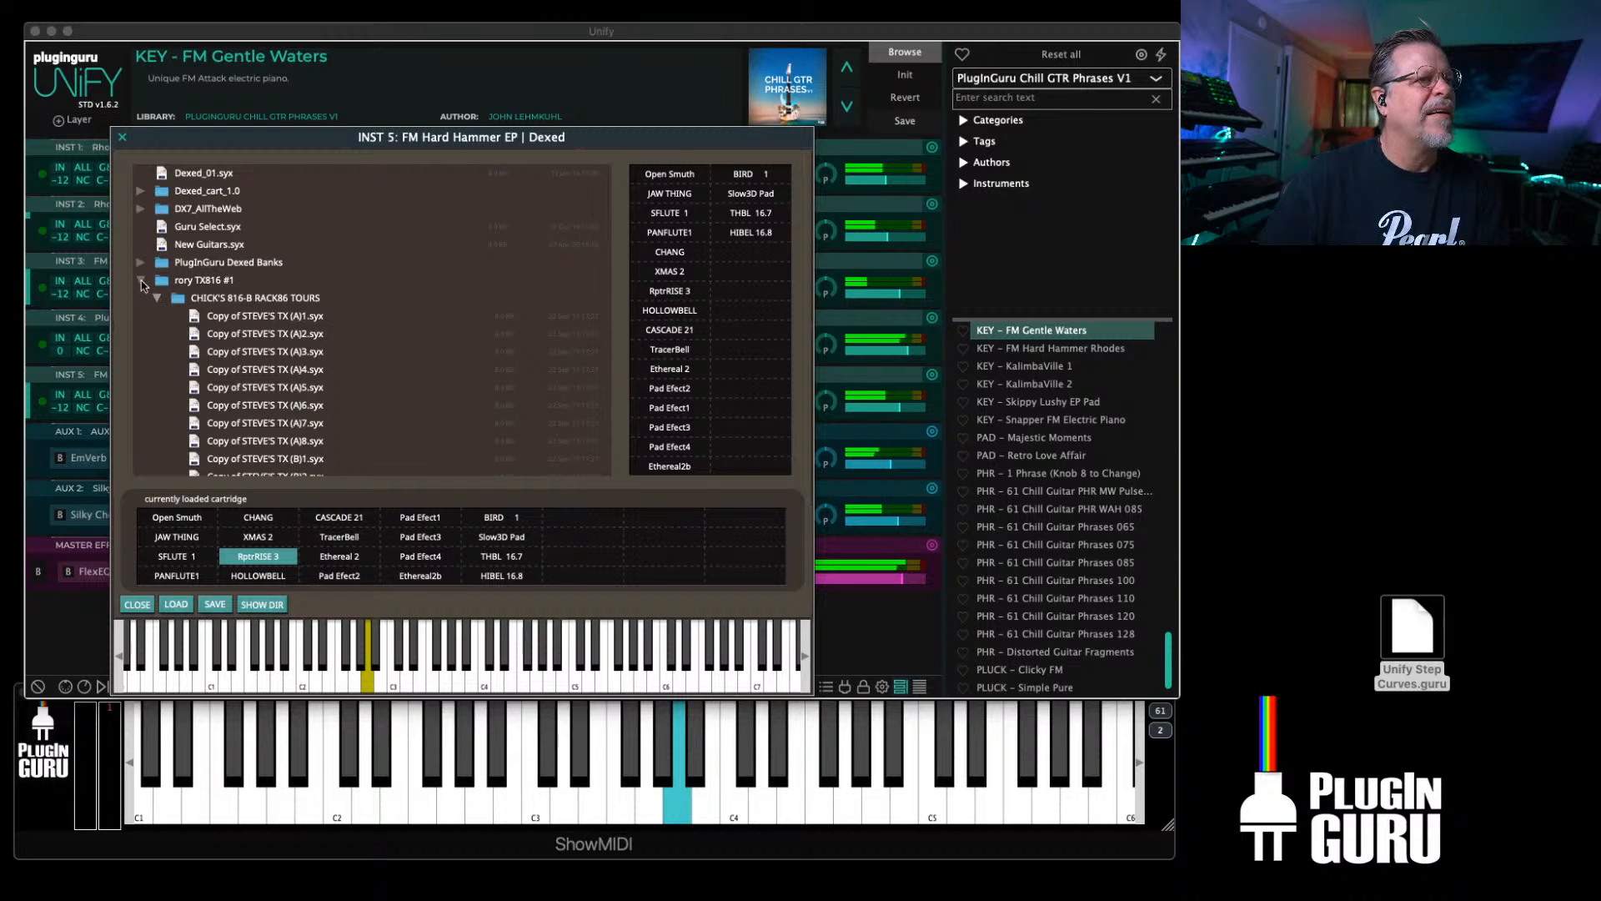
{"action": "left_click", "coordinate": [141, 281]}
{"action": "left_click", "coordinate": [140, 299]}
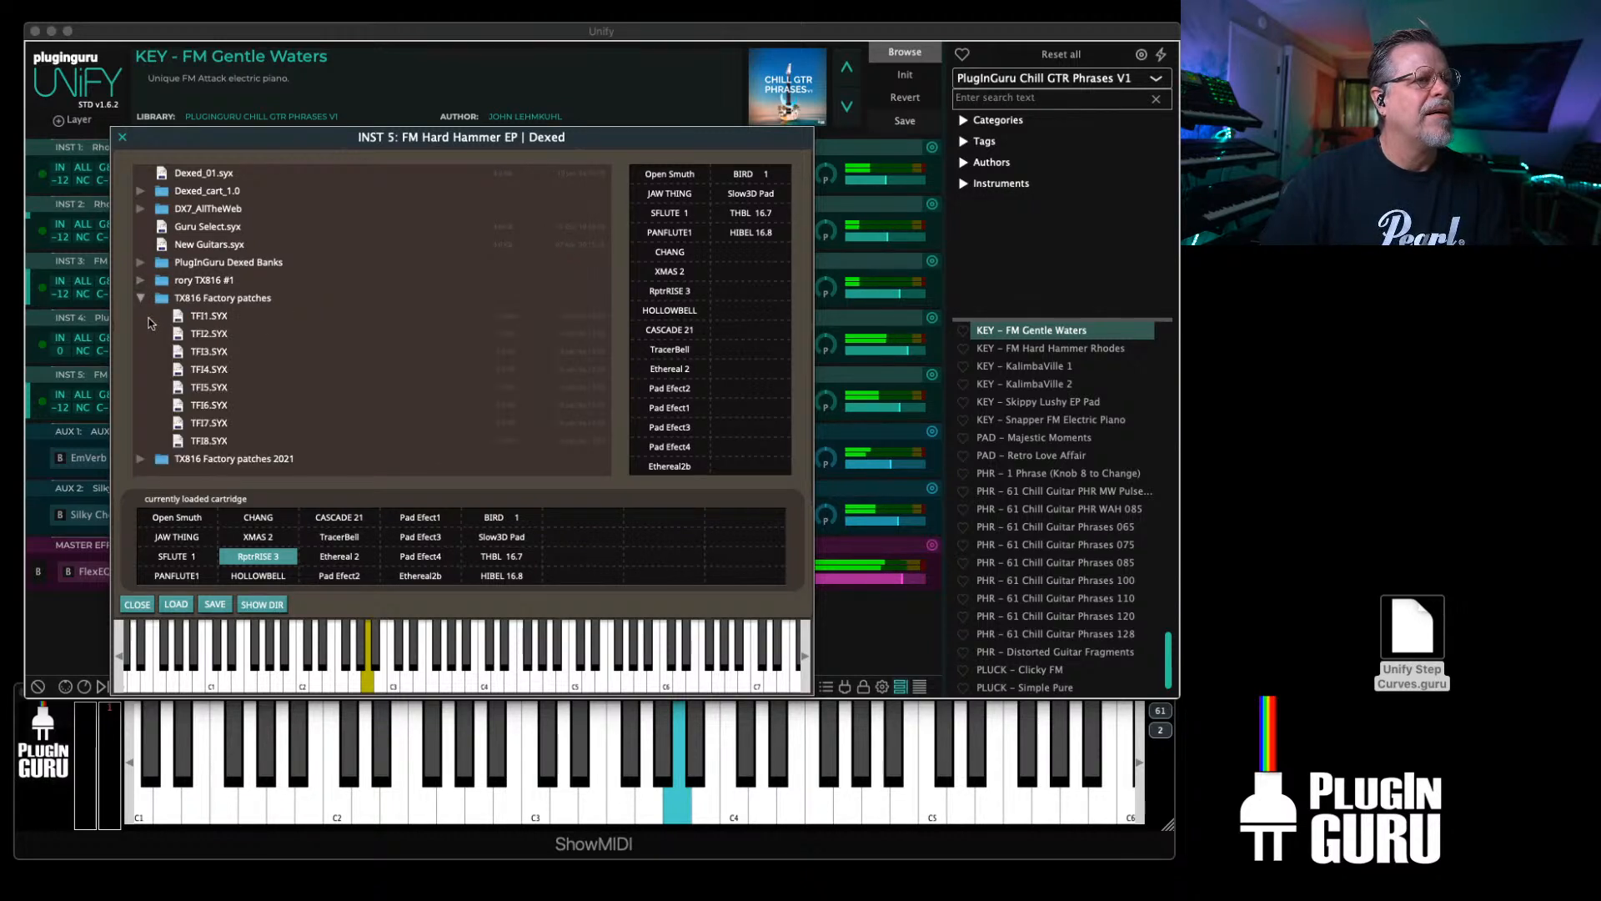
{"action": "left_click", "coordinate": [193, 389]}
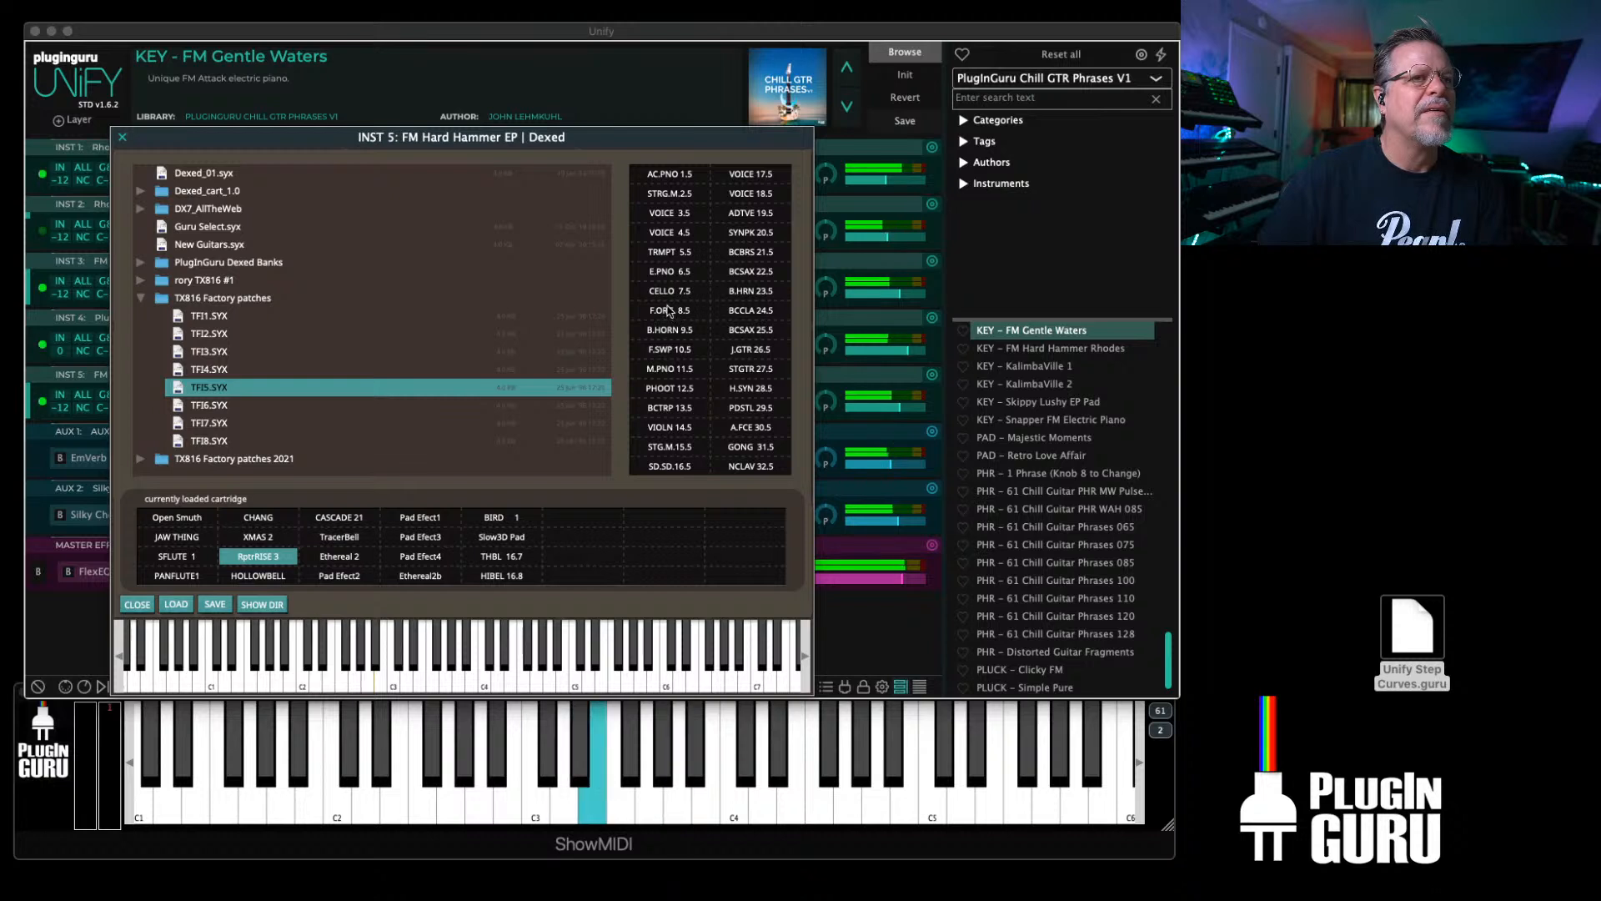
{"action": "left_click", "coordinate": [671, 272]}
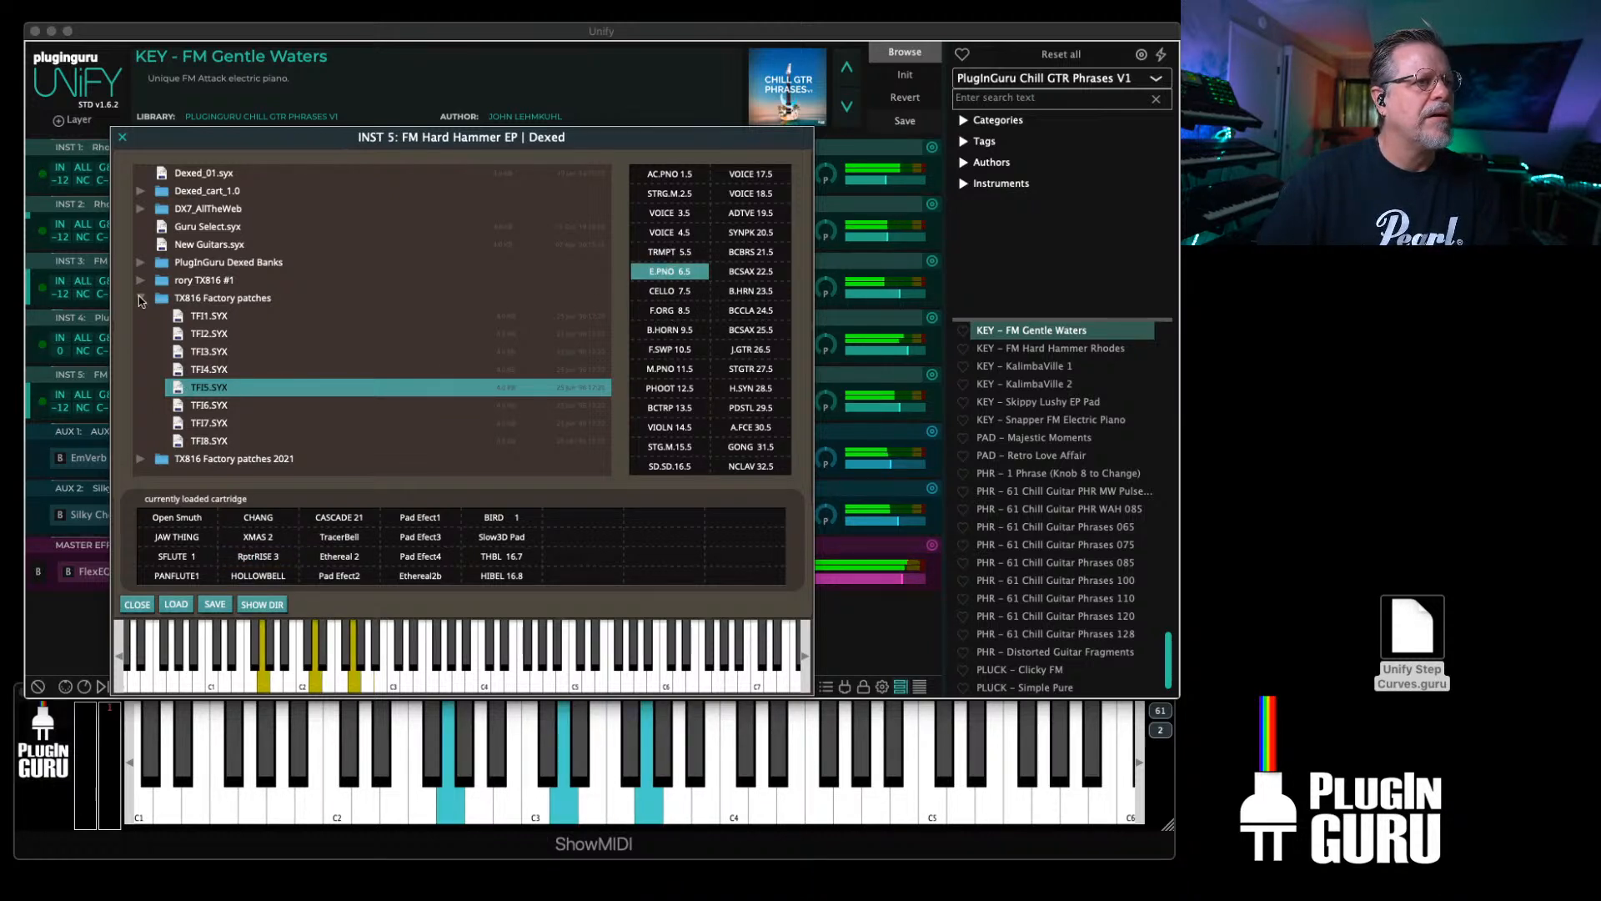
Step: Load the T.PNO 6.7 voice from TFI7.SYX into INST 5's Dexed without loading the file as random data, and close the editor
{"action": "left_click", "coordinate": [140, 298]}
{"action": "left_click", "coordinate": [141, 299]}
{"action": "left_click", "coordinate": [191, 426]}
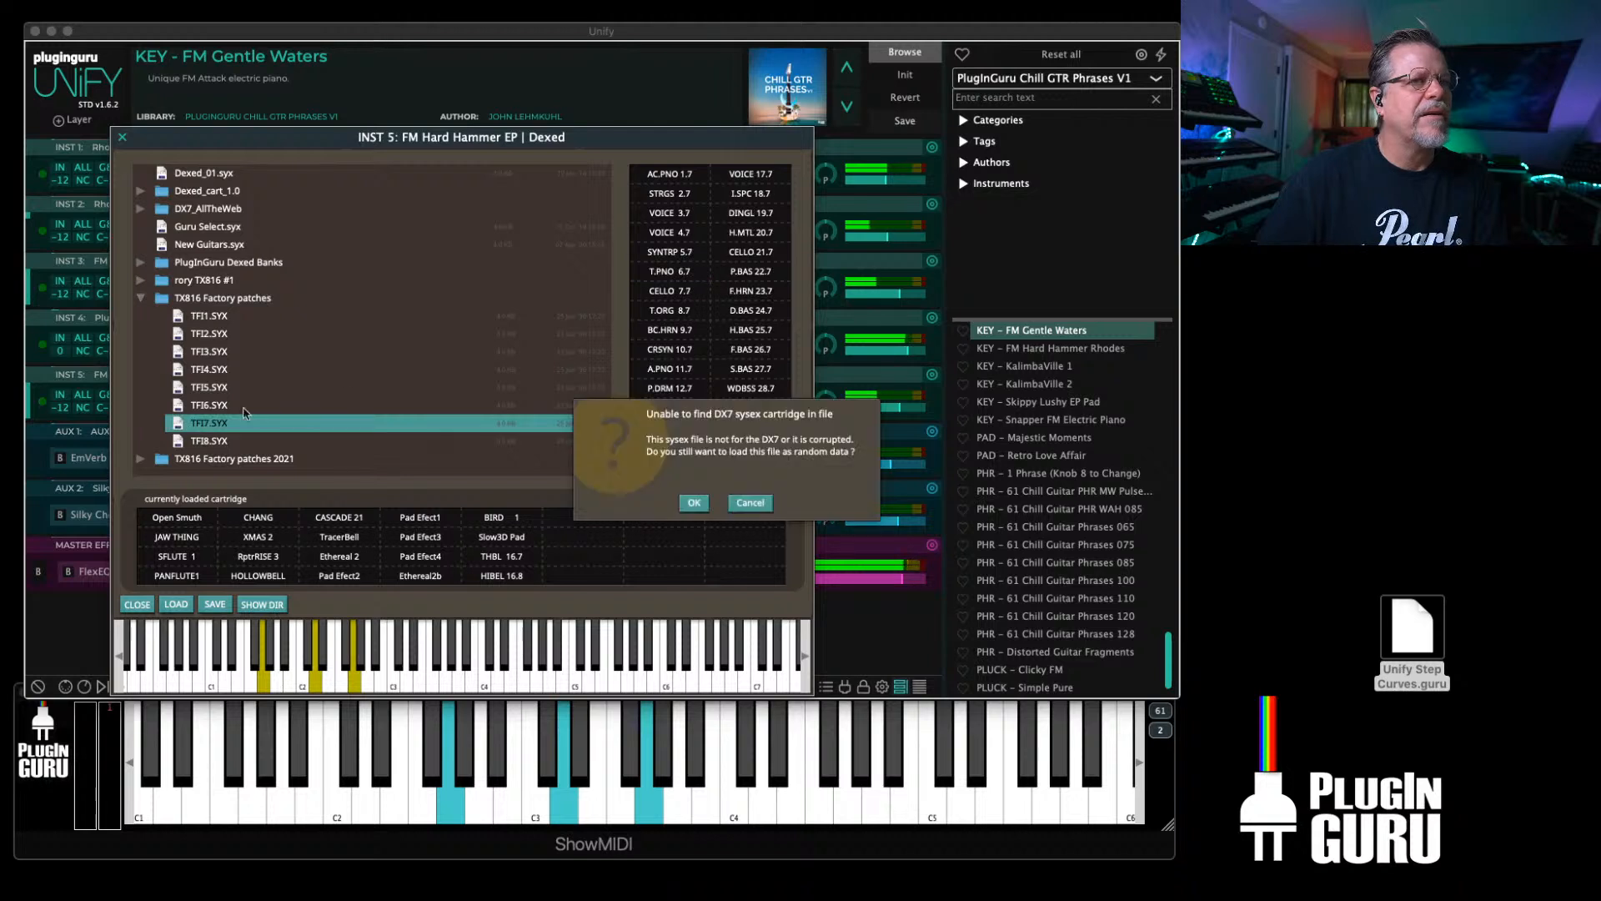
{"action": "left_click", "coordinate": [757, 505]}
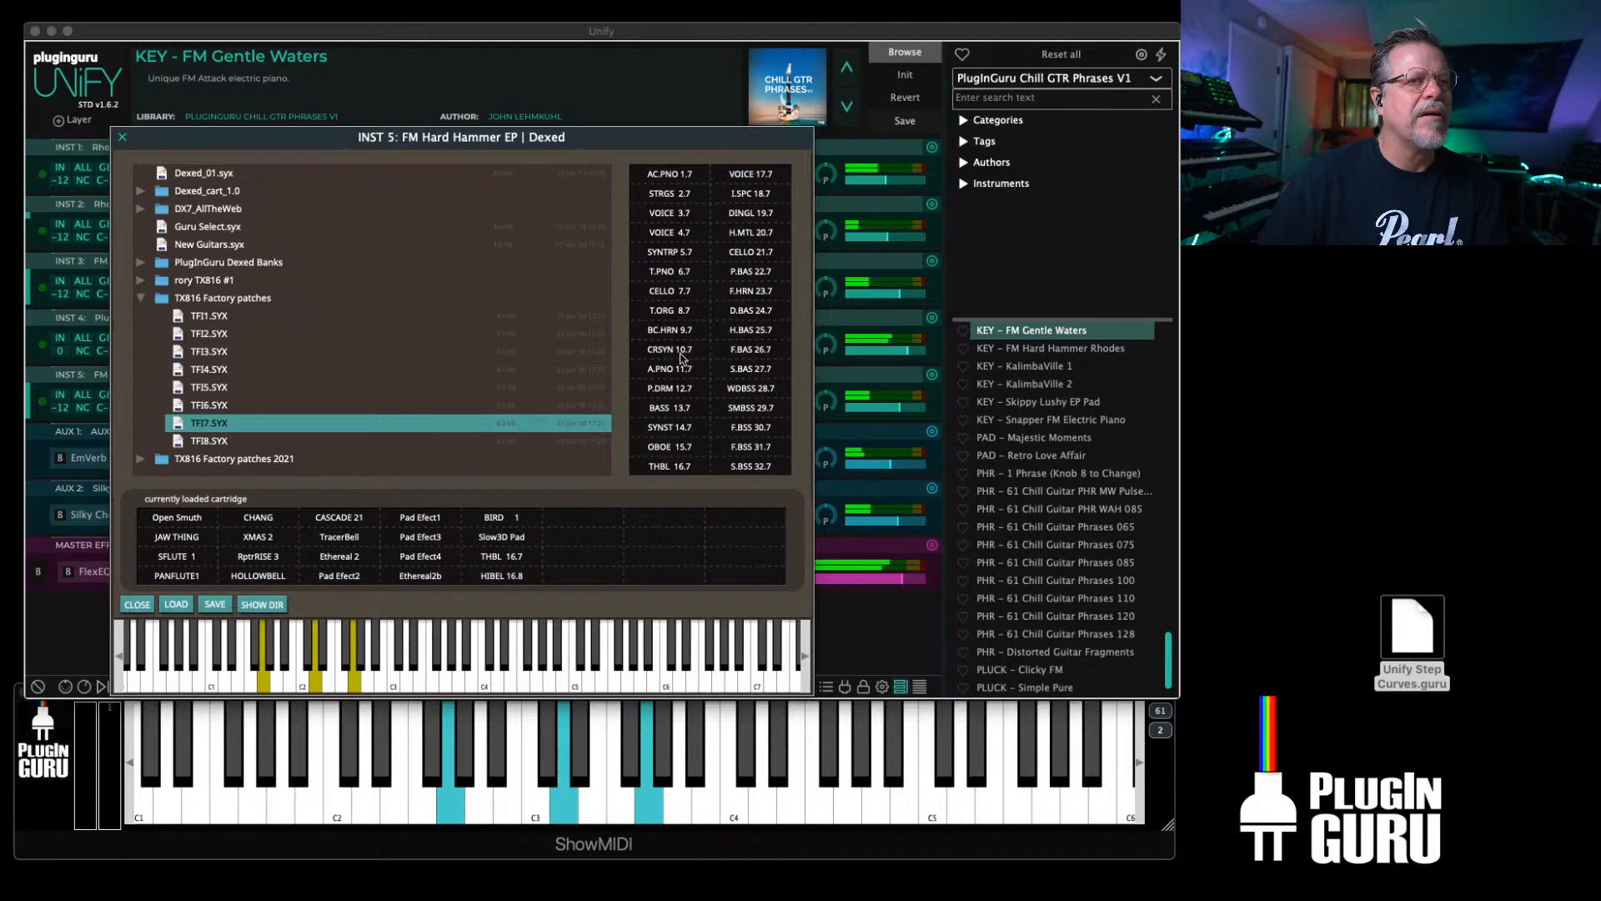
{"action": "left_click", "coordinate": [668, 273]}
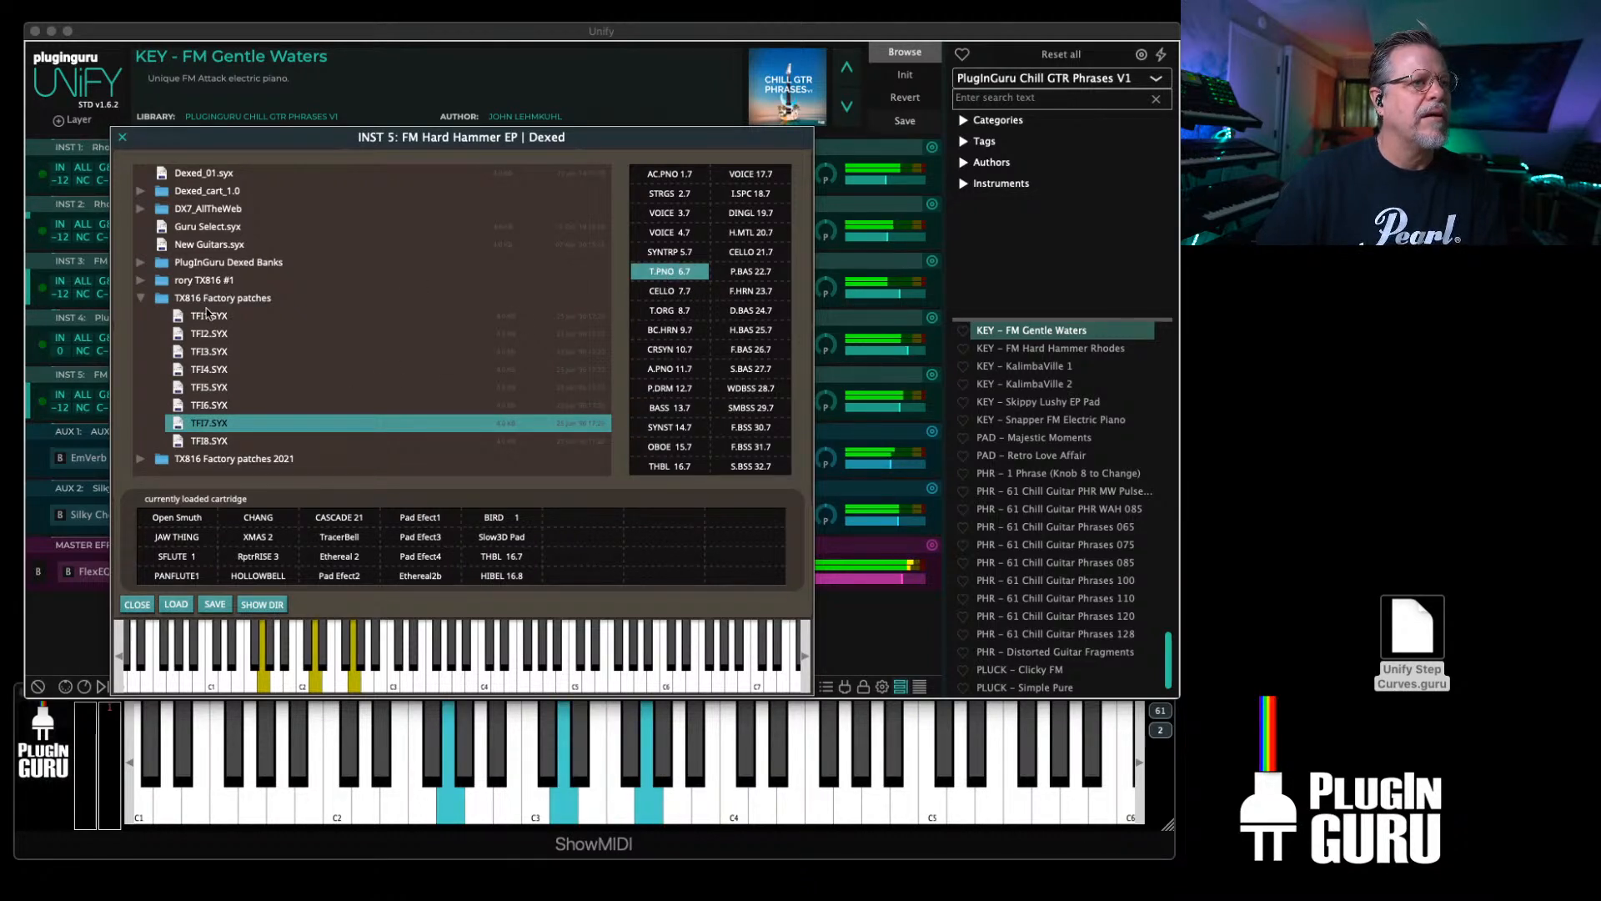
{"action": "left_click", "coordinate": [140, 297]}
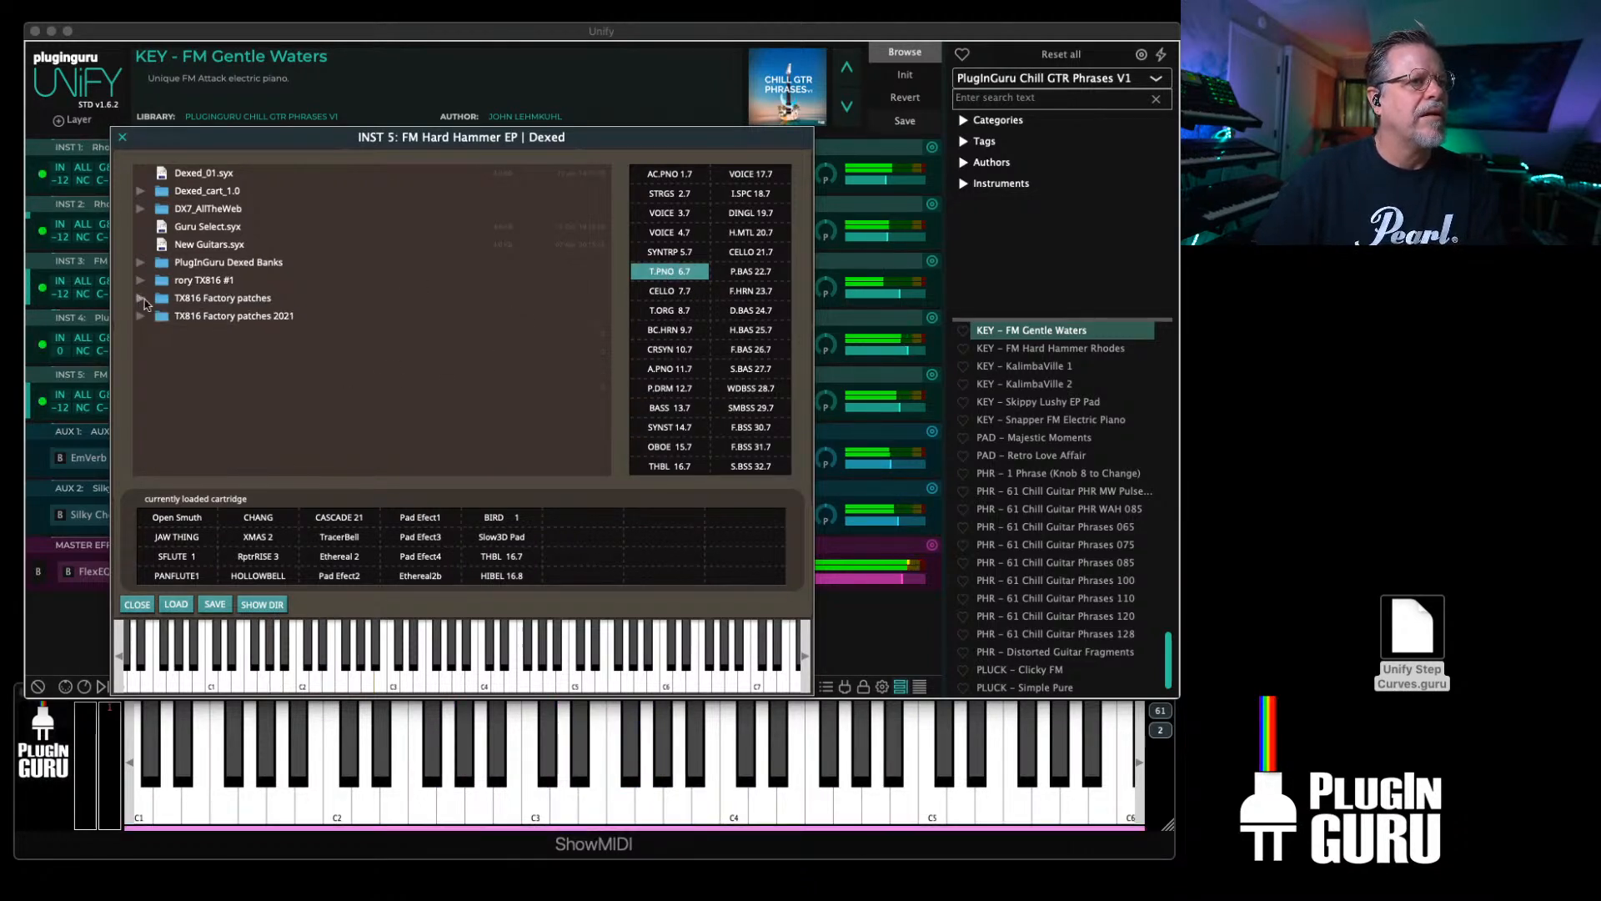
{"action": "left_click", "coordinate": [121, 140]}
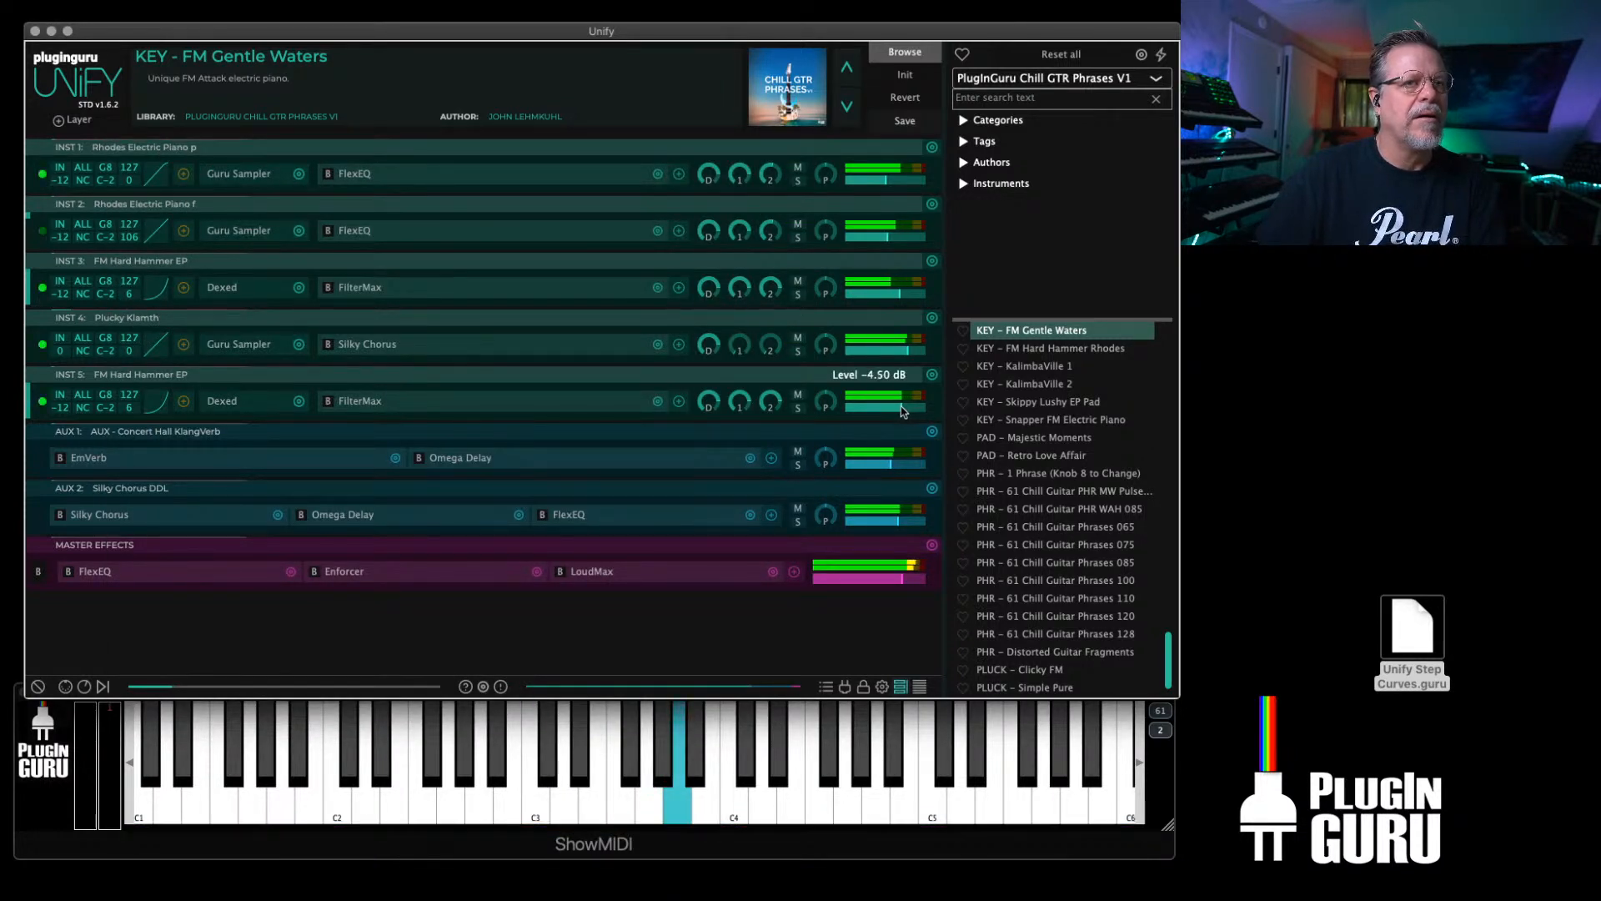
Step: Adjust operator levels and set operator 5's frequency to 3235.94 Hz in INST 5's Dexed, and move that layer above the original FM Hard Hammer EP
{"action": "left_click", "coordinate": [225, 402]}
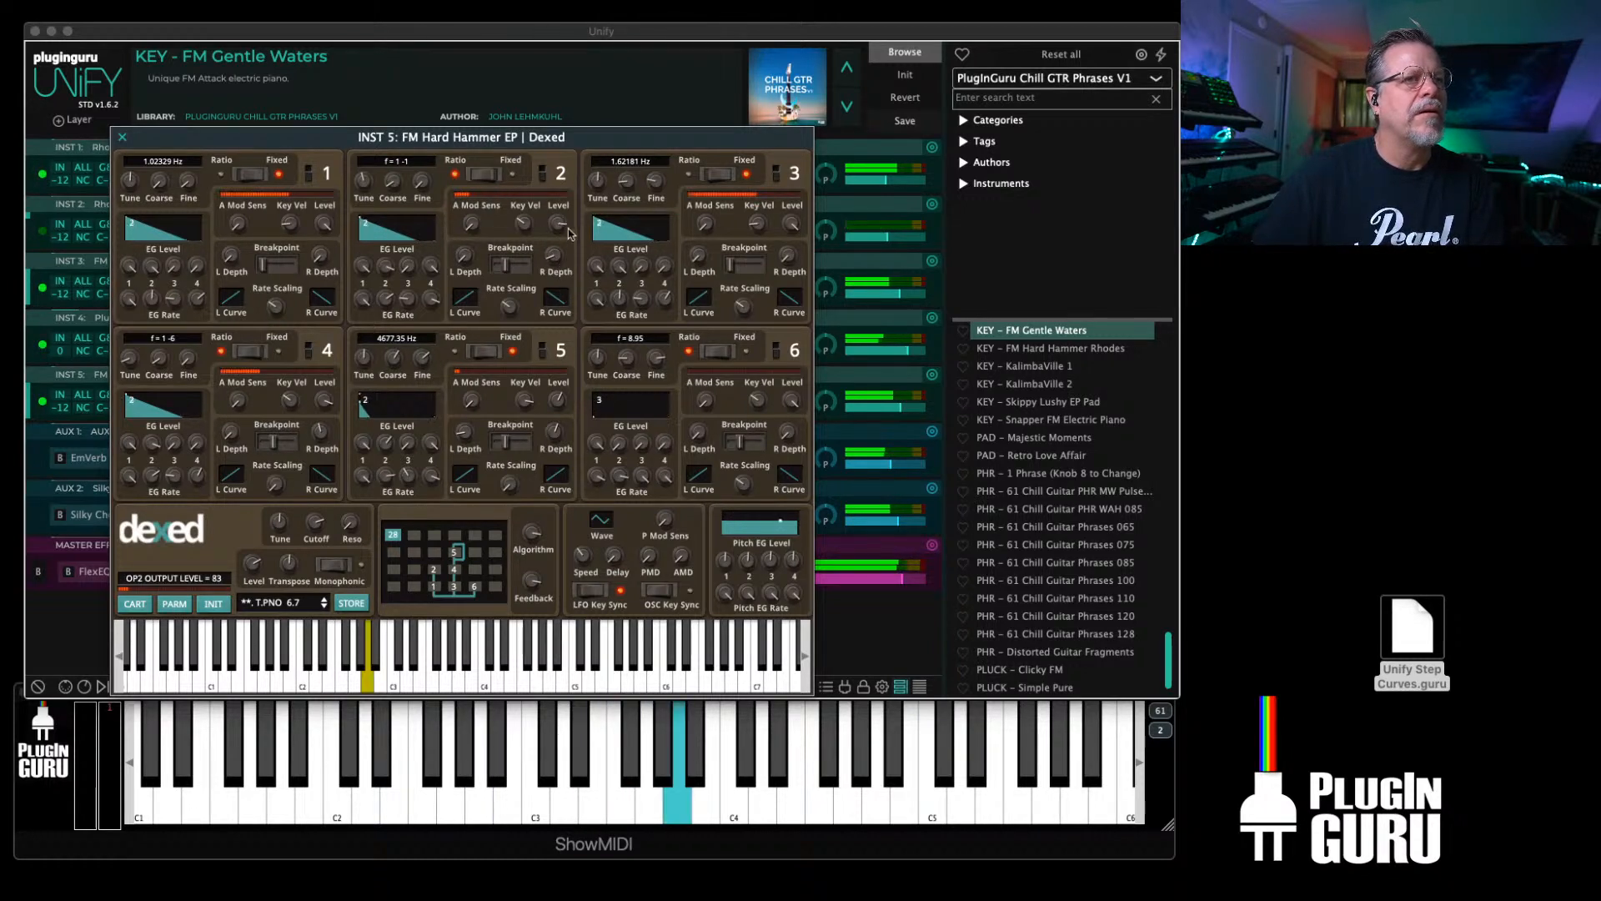
{"action": "scroll", "coordinate": [566, 217], "scroll_direction": "up", "scroll_amount": 2}
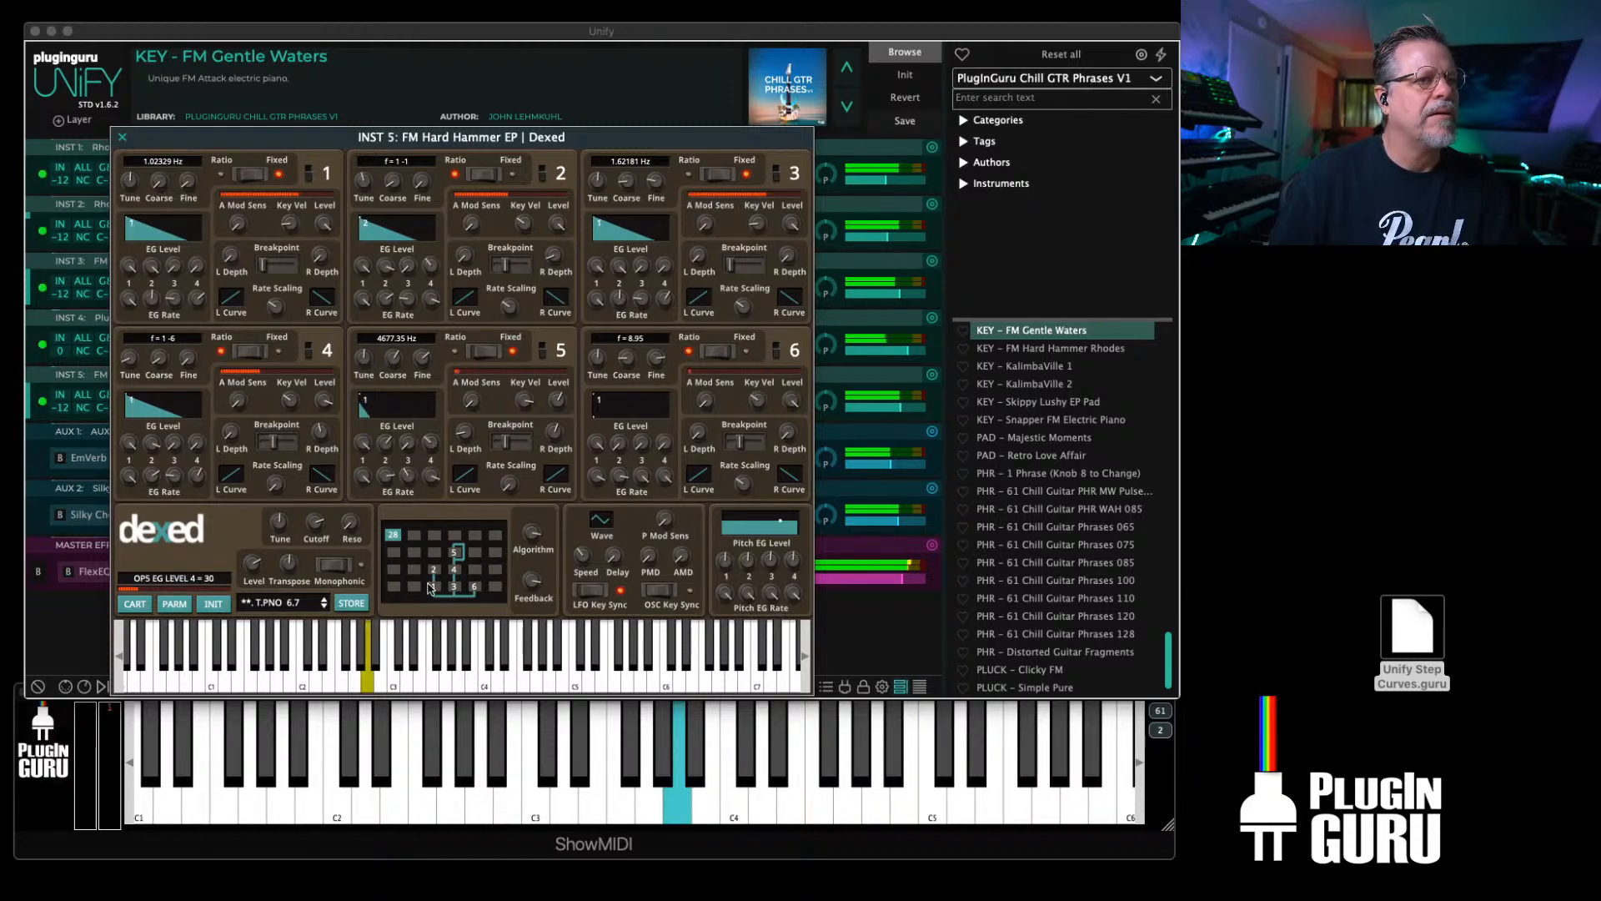
{"action": "left_click_drag", "start_coordinate": [564, 407], "coordinate": [582, 337]}
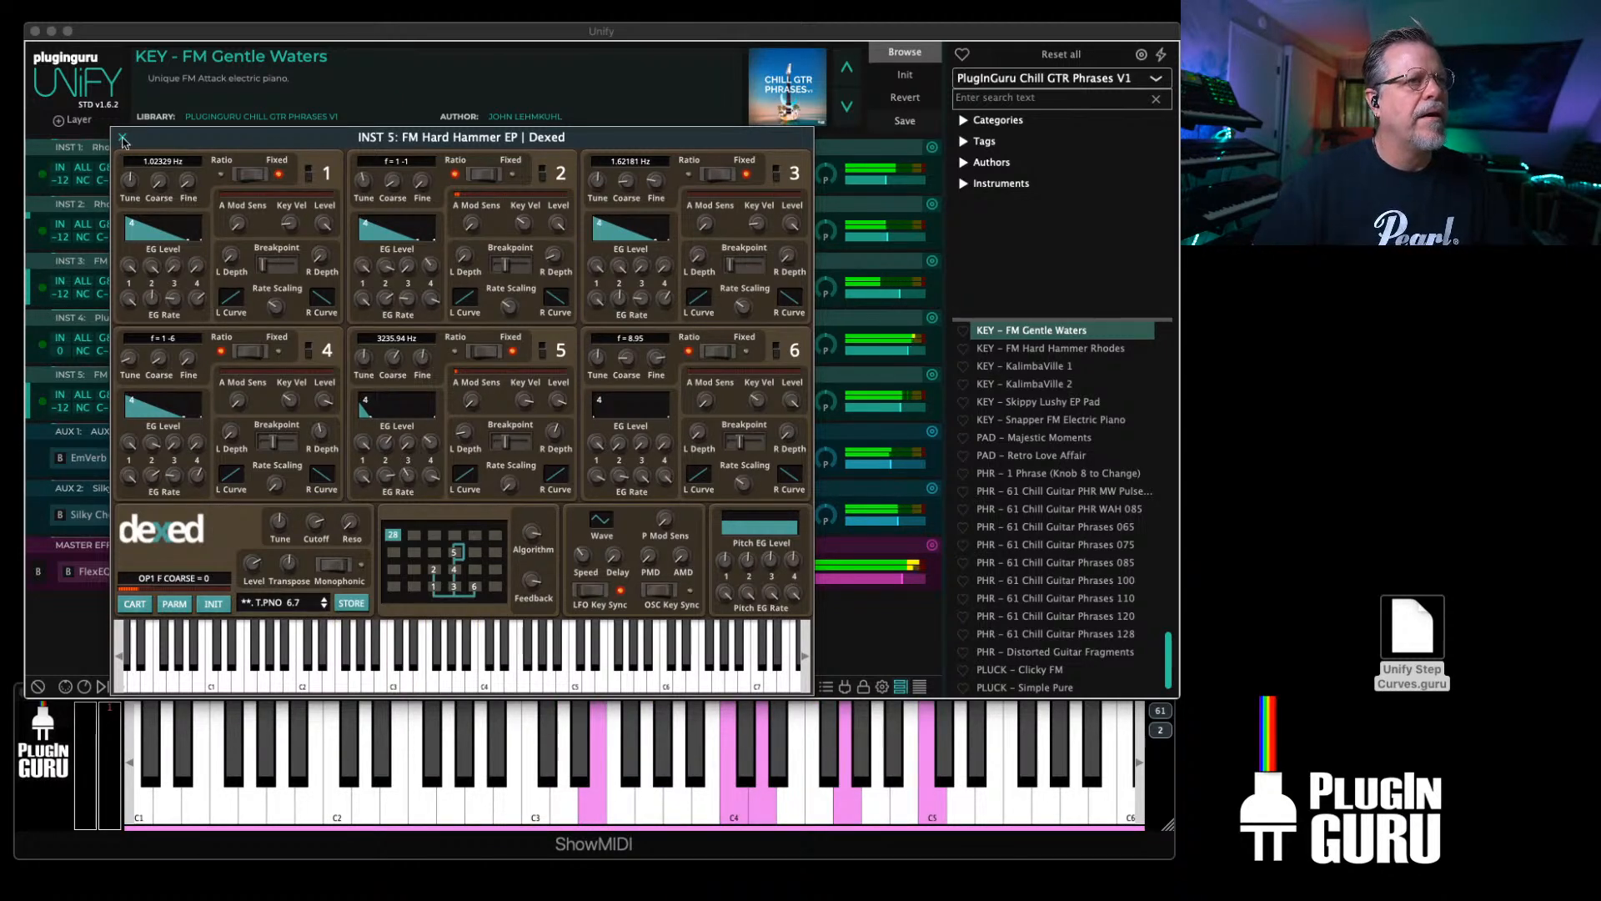
{"action": "left_click", "coordinate": [123, 138]}
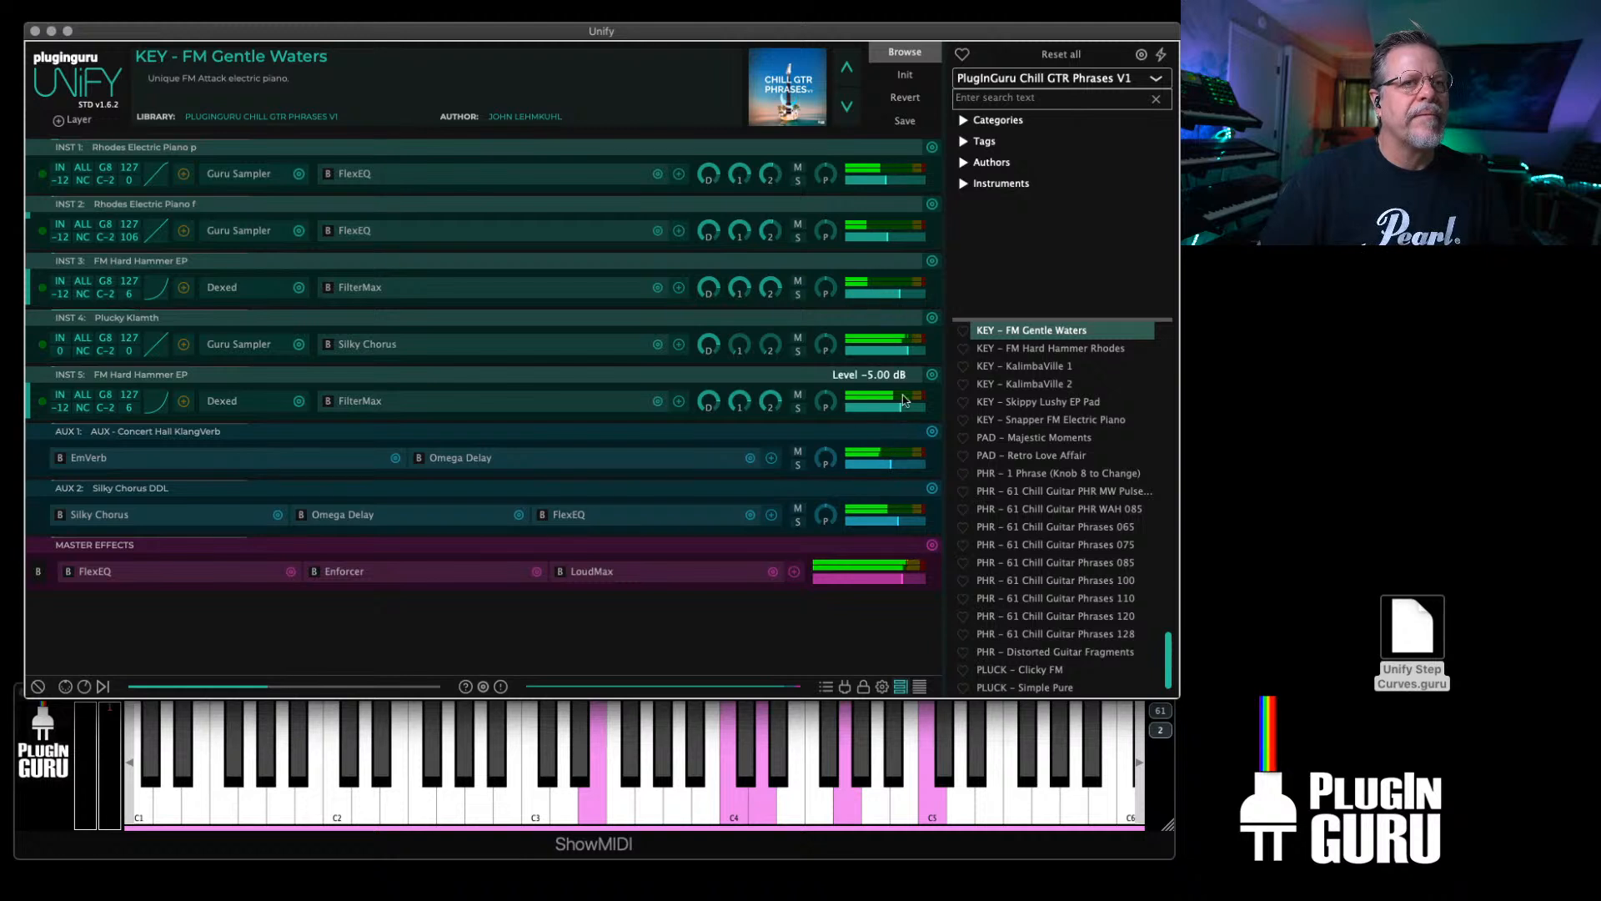
{"action": "left_click_drag", "start_coordinate": [399, 380], "coordinate": [425, 302]}
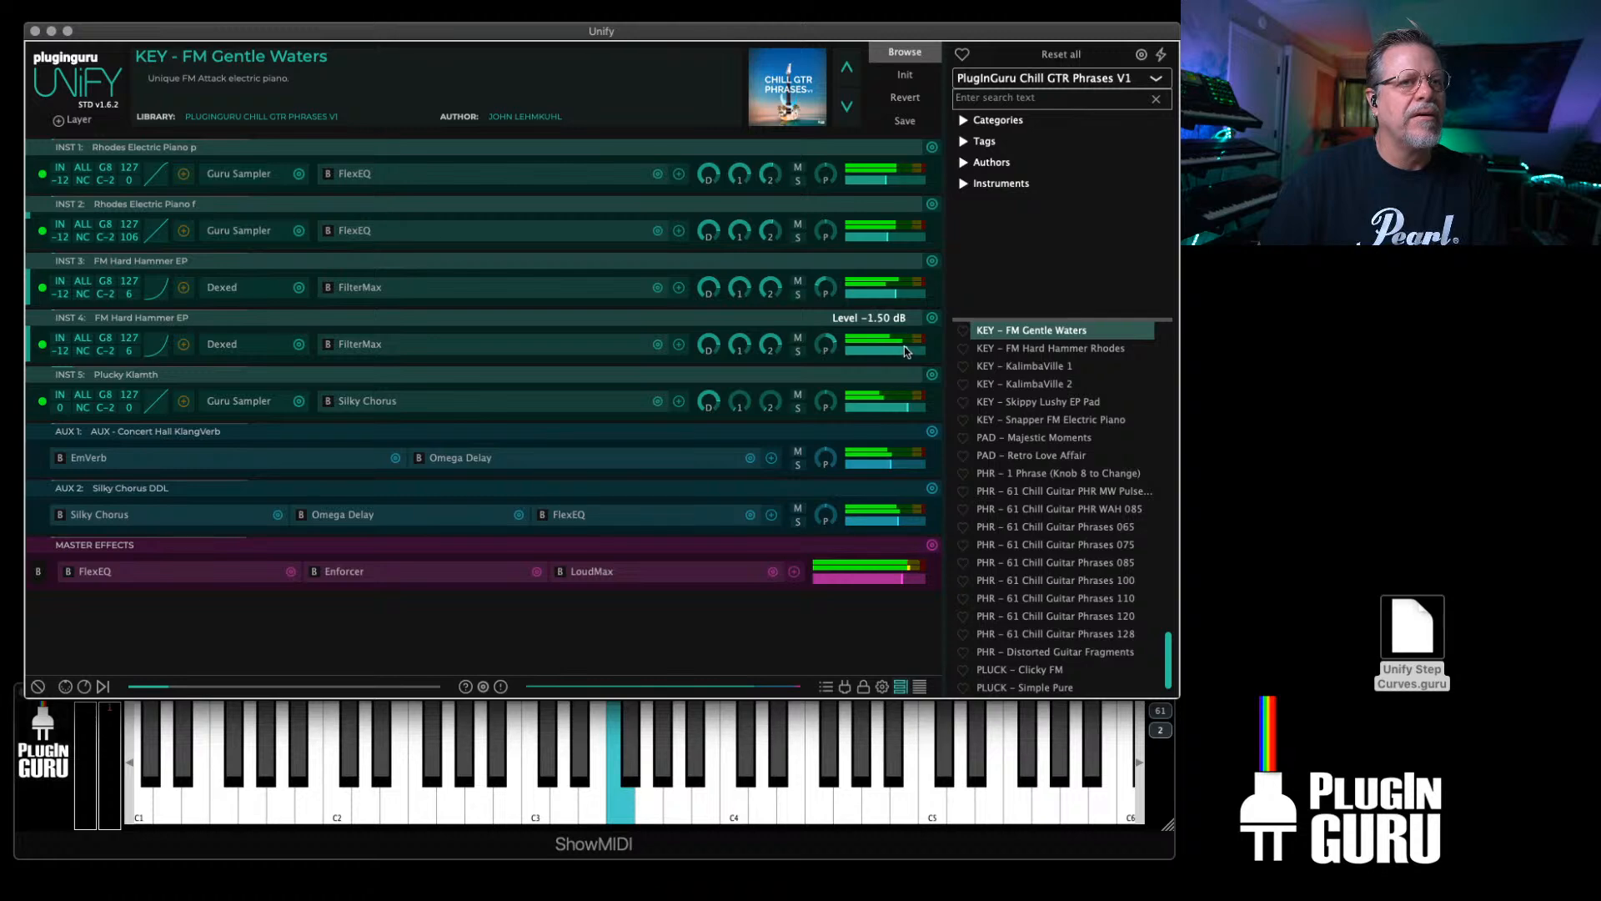
Step: Solo the INST 4 FM Hard Hammer EP layer and open its Dexed editor
{"action": "left_click", "coordinate": [223, 344]}
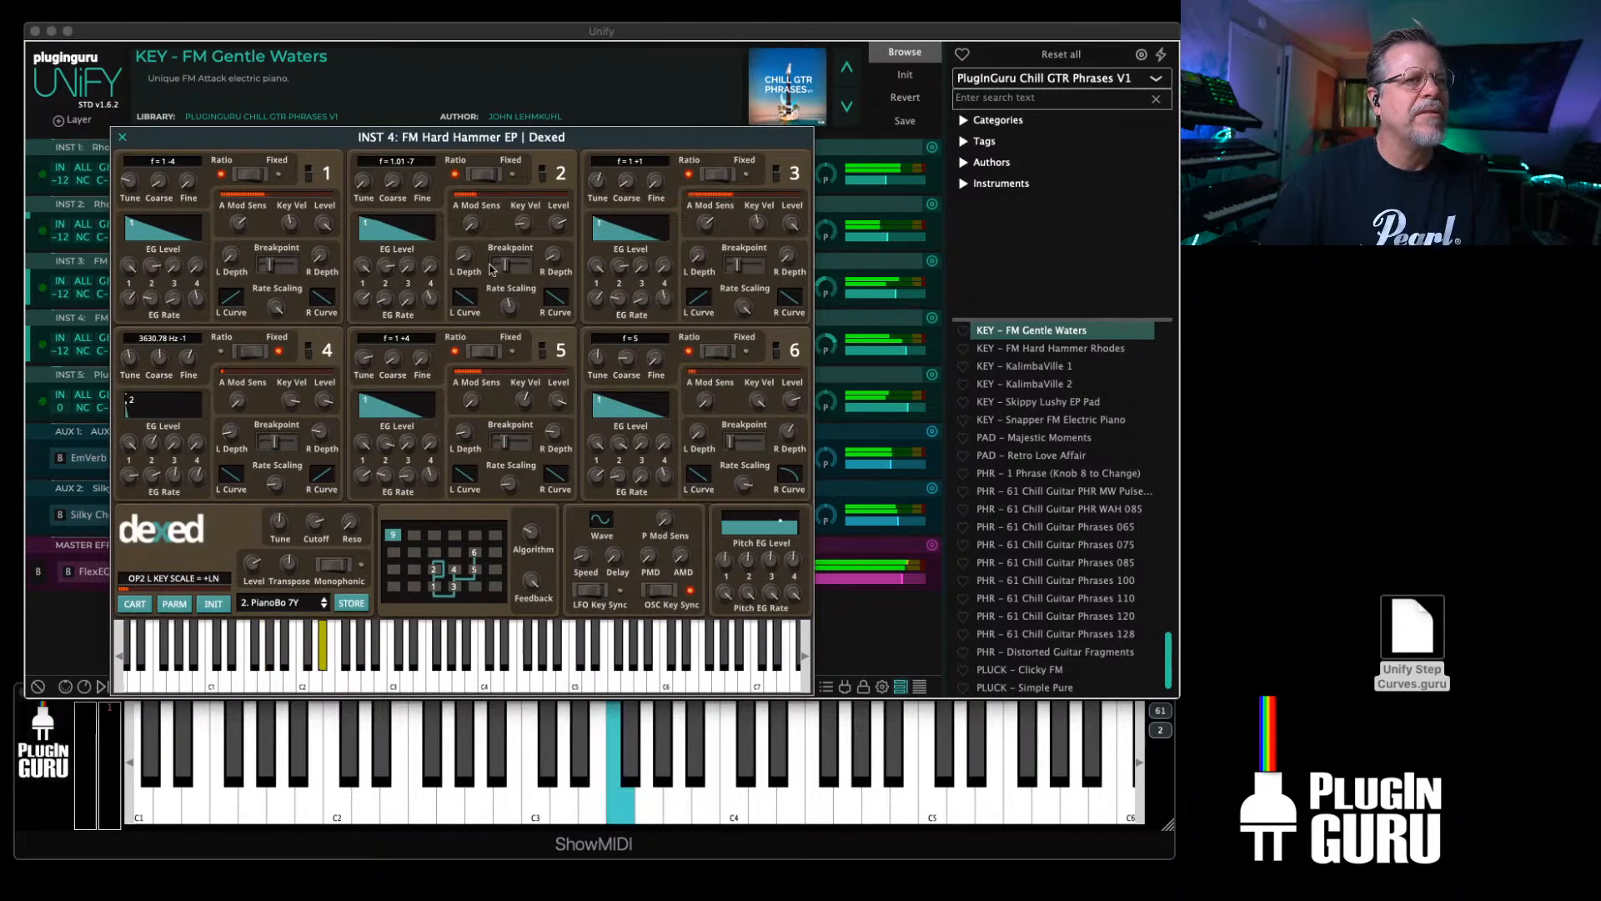
{"action": "left_click", "coordinate": [122, 139]}
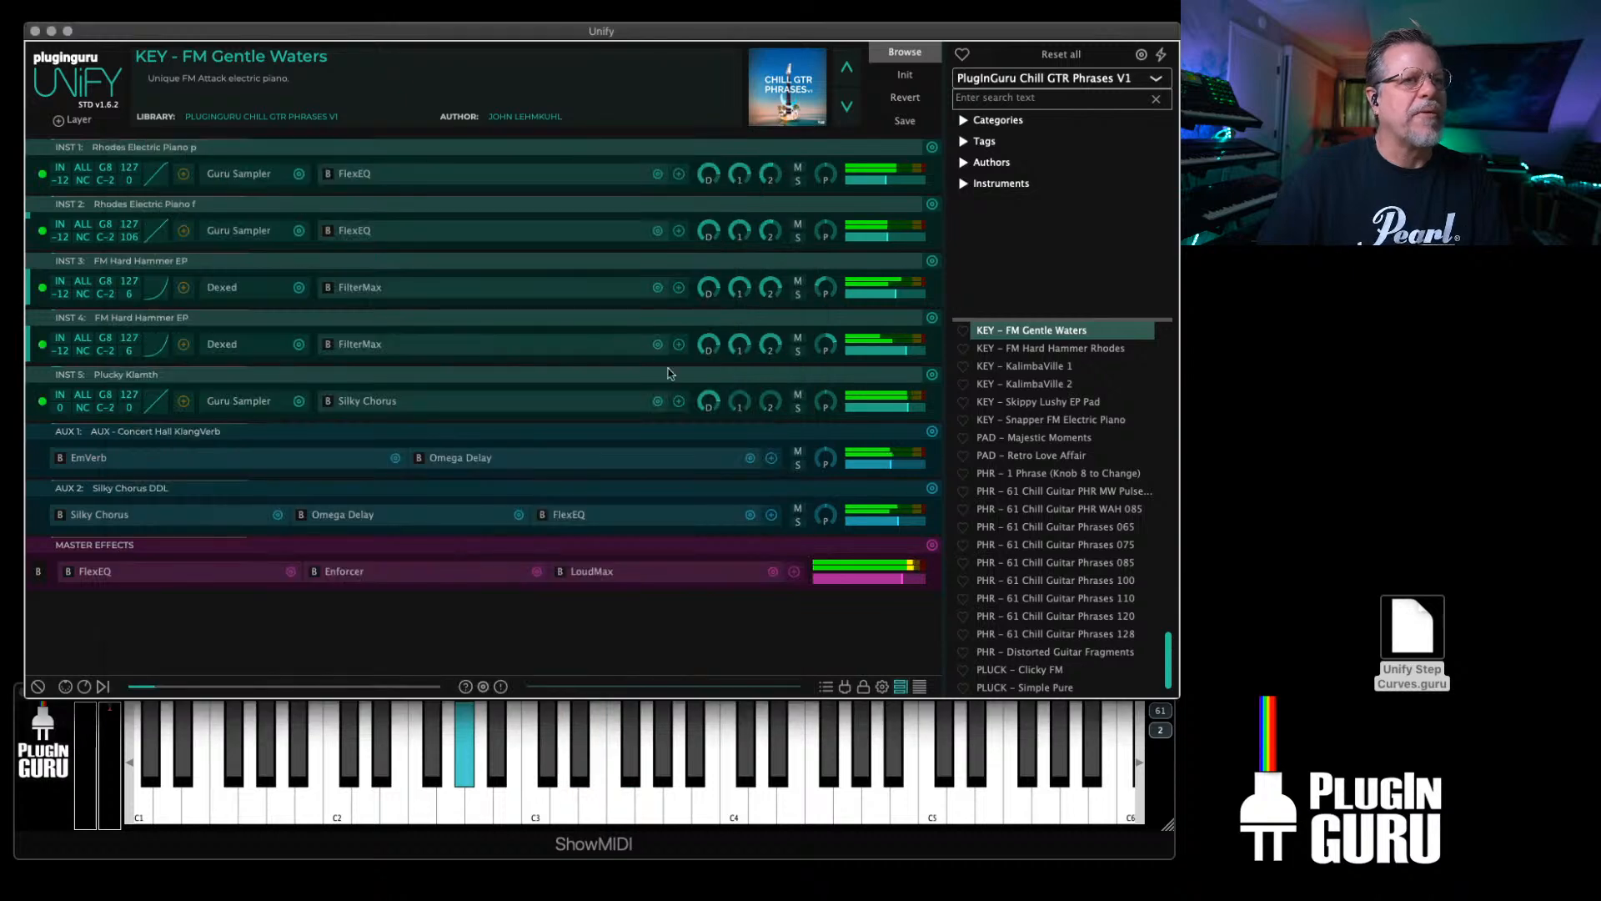
{"action": "left_click", "coordinate": [798, 352]}
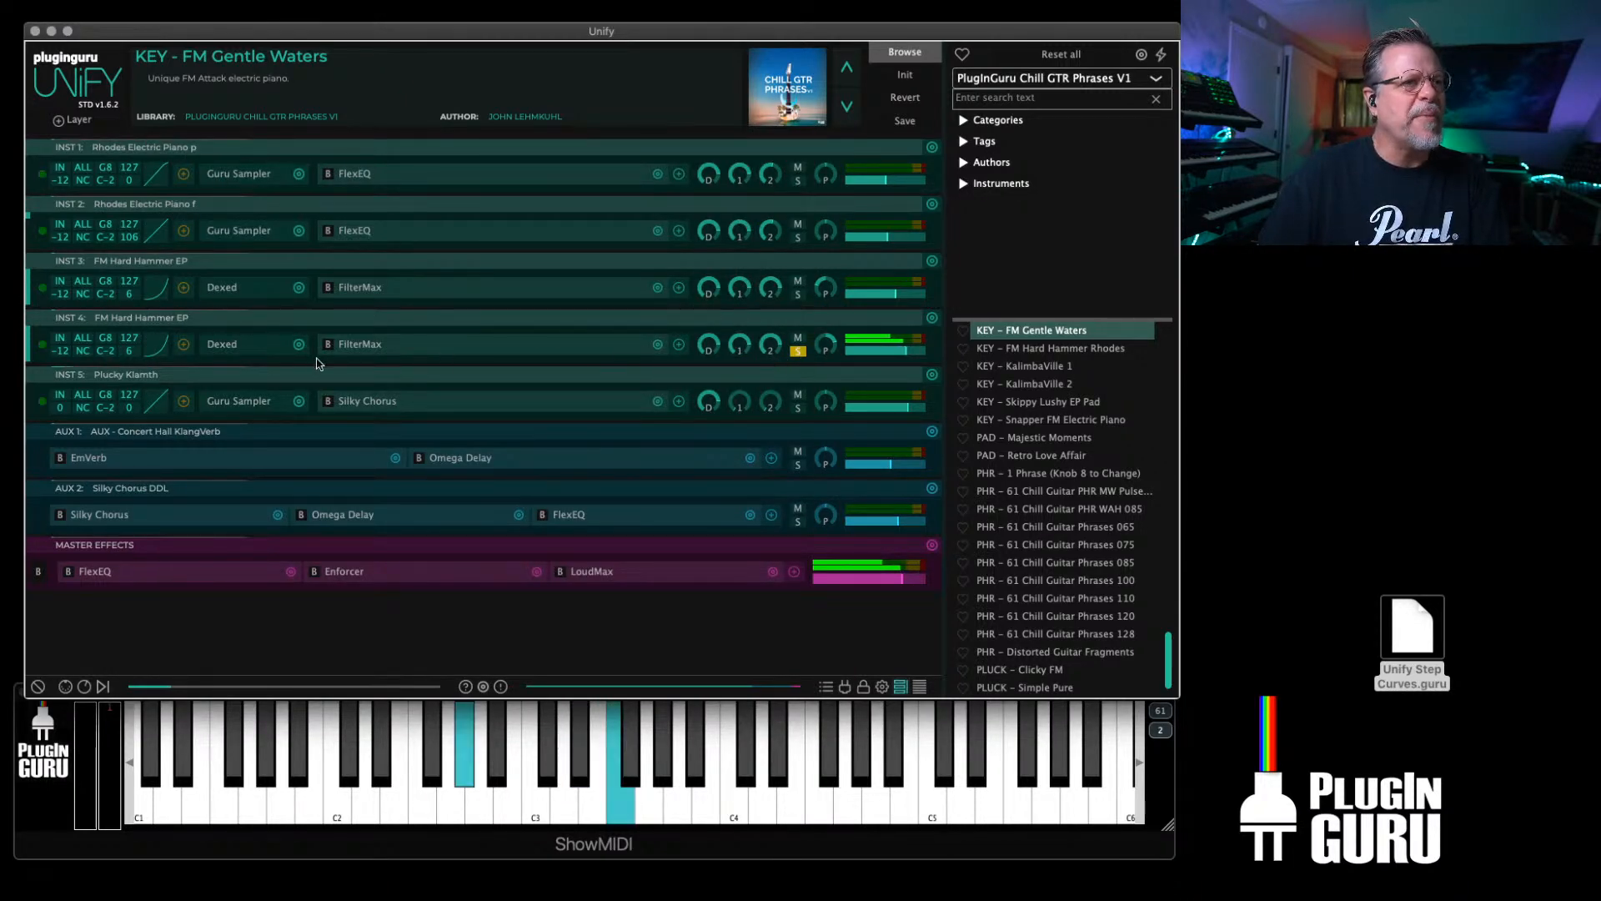
{"action": "left_click", "coordinate": [221, 344]}
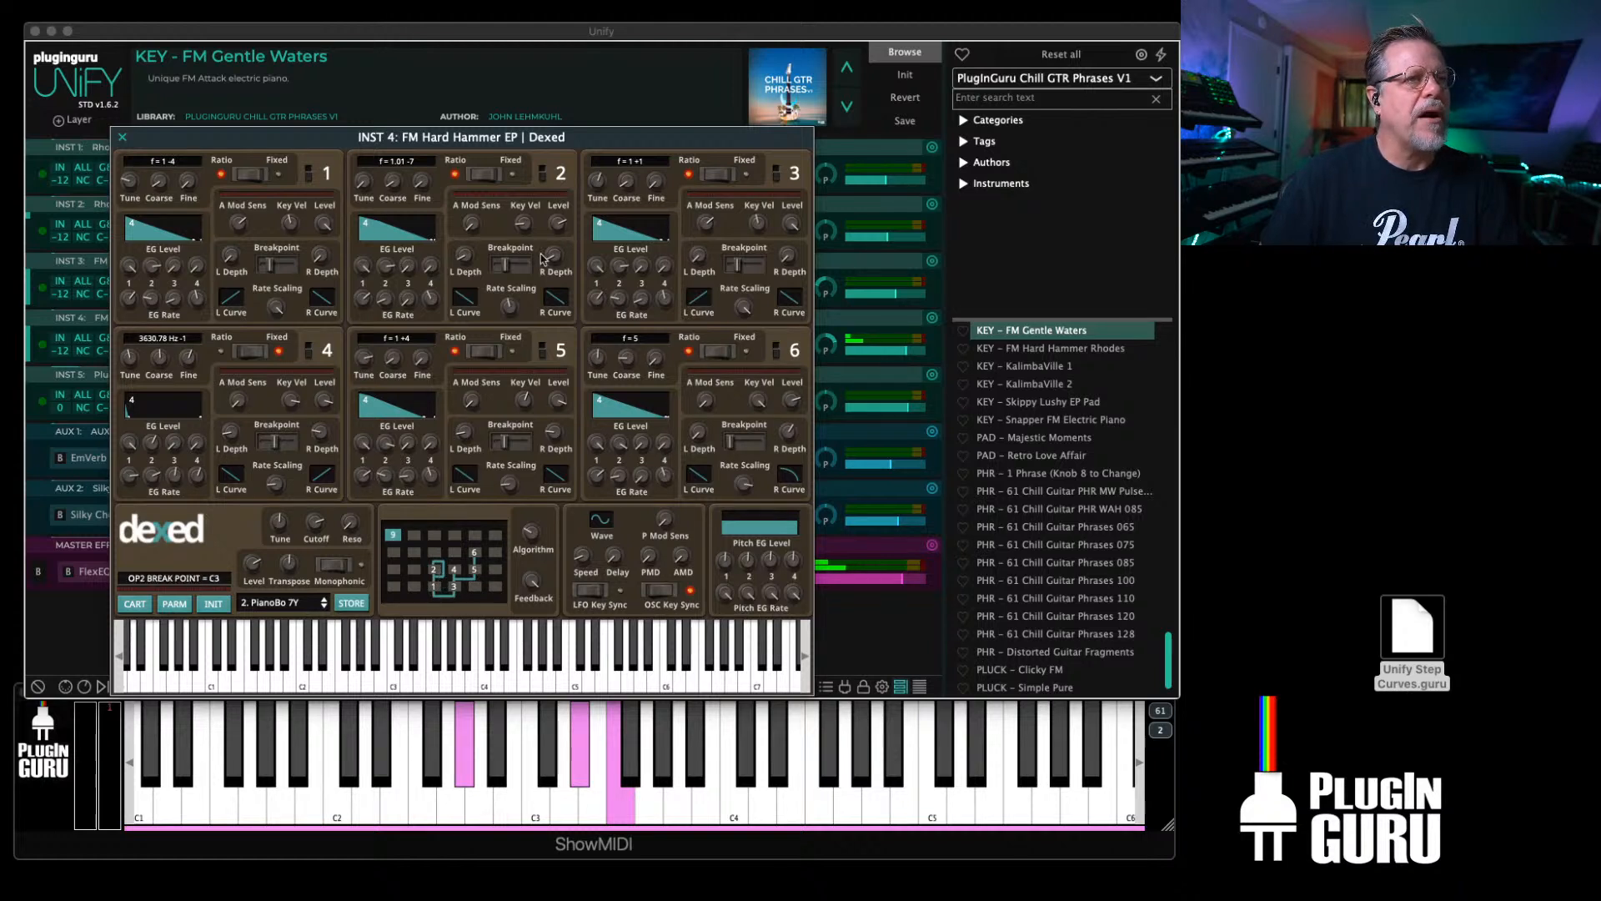
Step: Fine-tune operator 2's output level in INST 4's Dexed, close the editor and unsolo the layer
{"action": "mouse_move", "coordinate": [561, 224]}
{"action": "left_mouse_down"}
{"action": "mouse_move", "coordinate": [568, 200]}
{"action": "mouse_move", "coordinate": [566, 221]}
{"action": "left_mouse_up"}
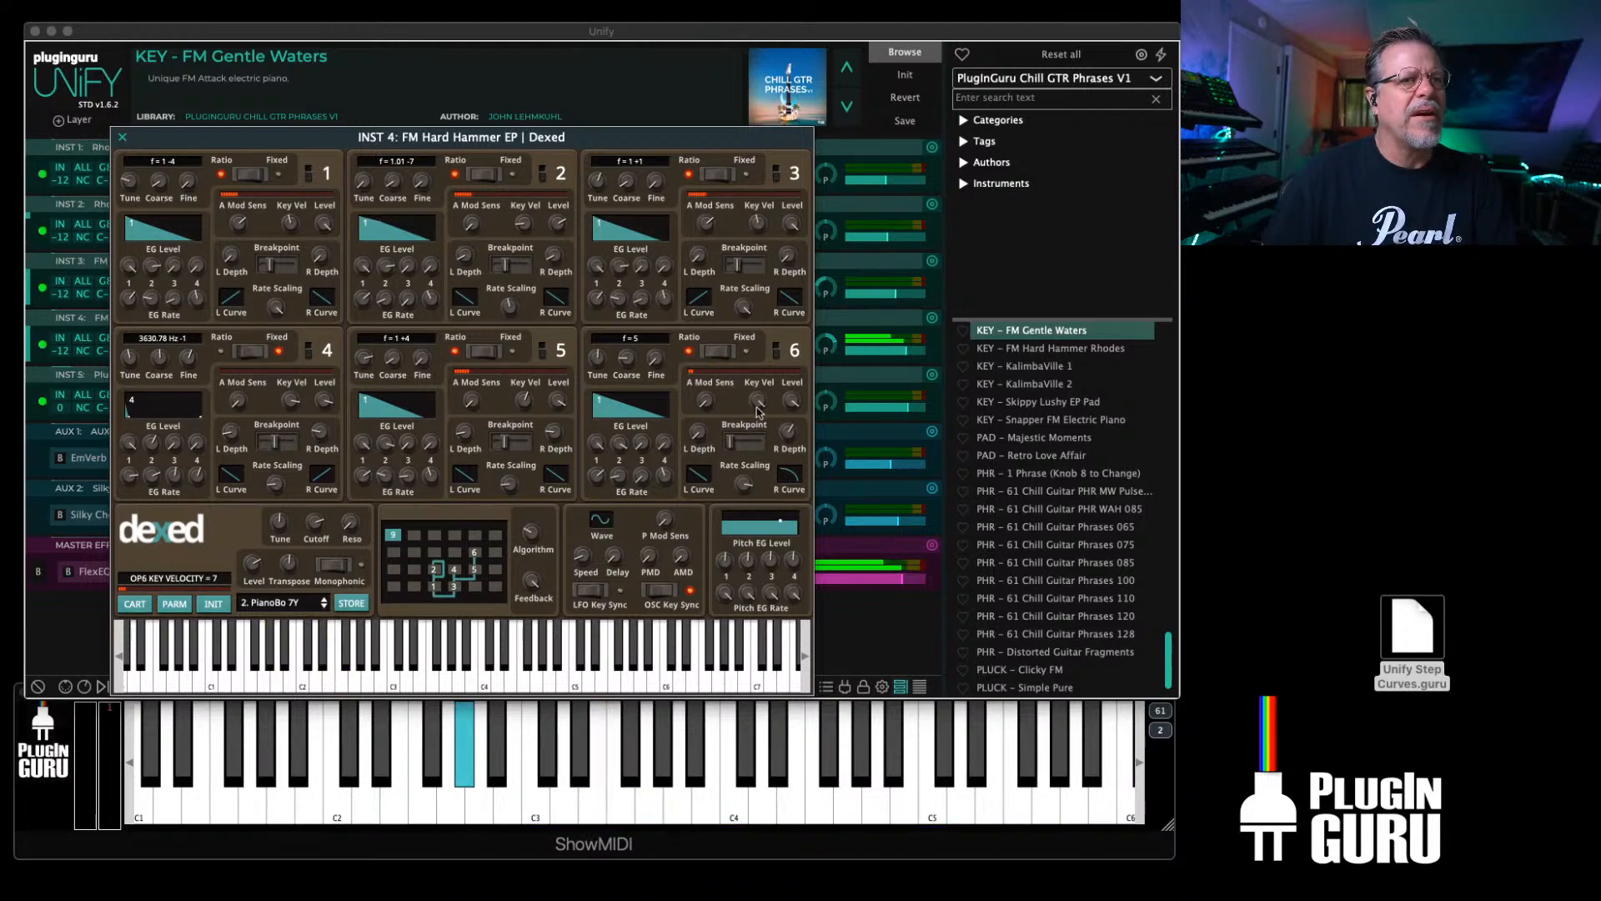
{"action": "scroll", "coordinate": [328, 402], "scroll_direction": "down", "scroll_amount": 1}
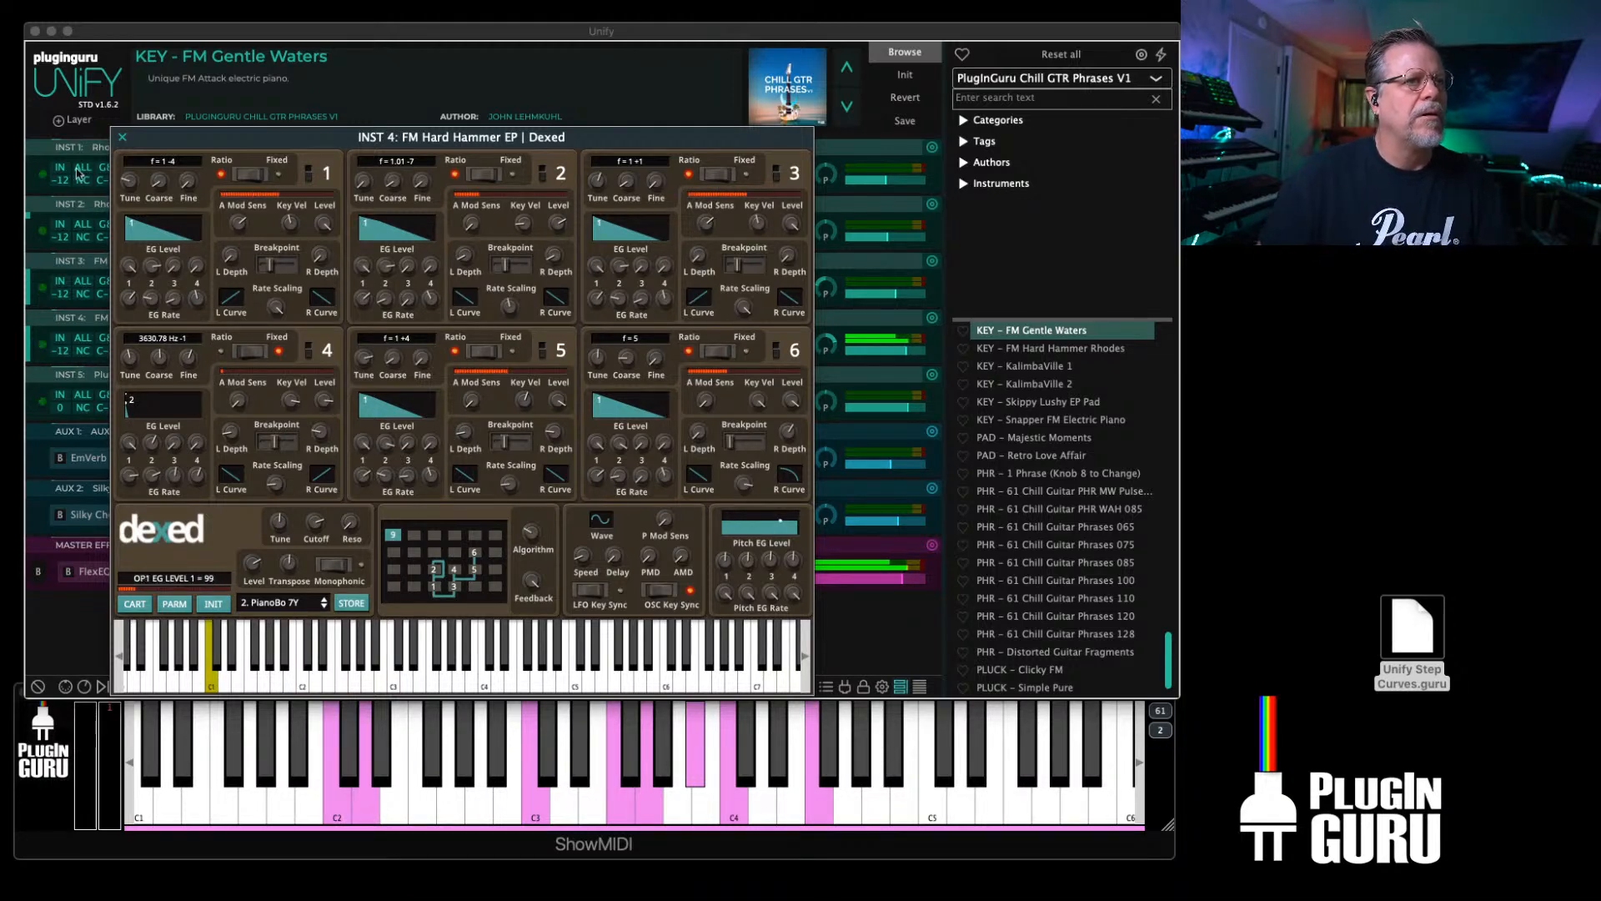
{"action": "left_click", "coordinate": [121, 139]}
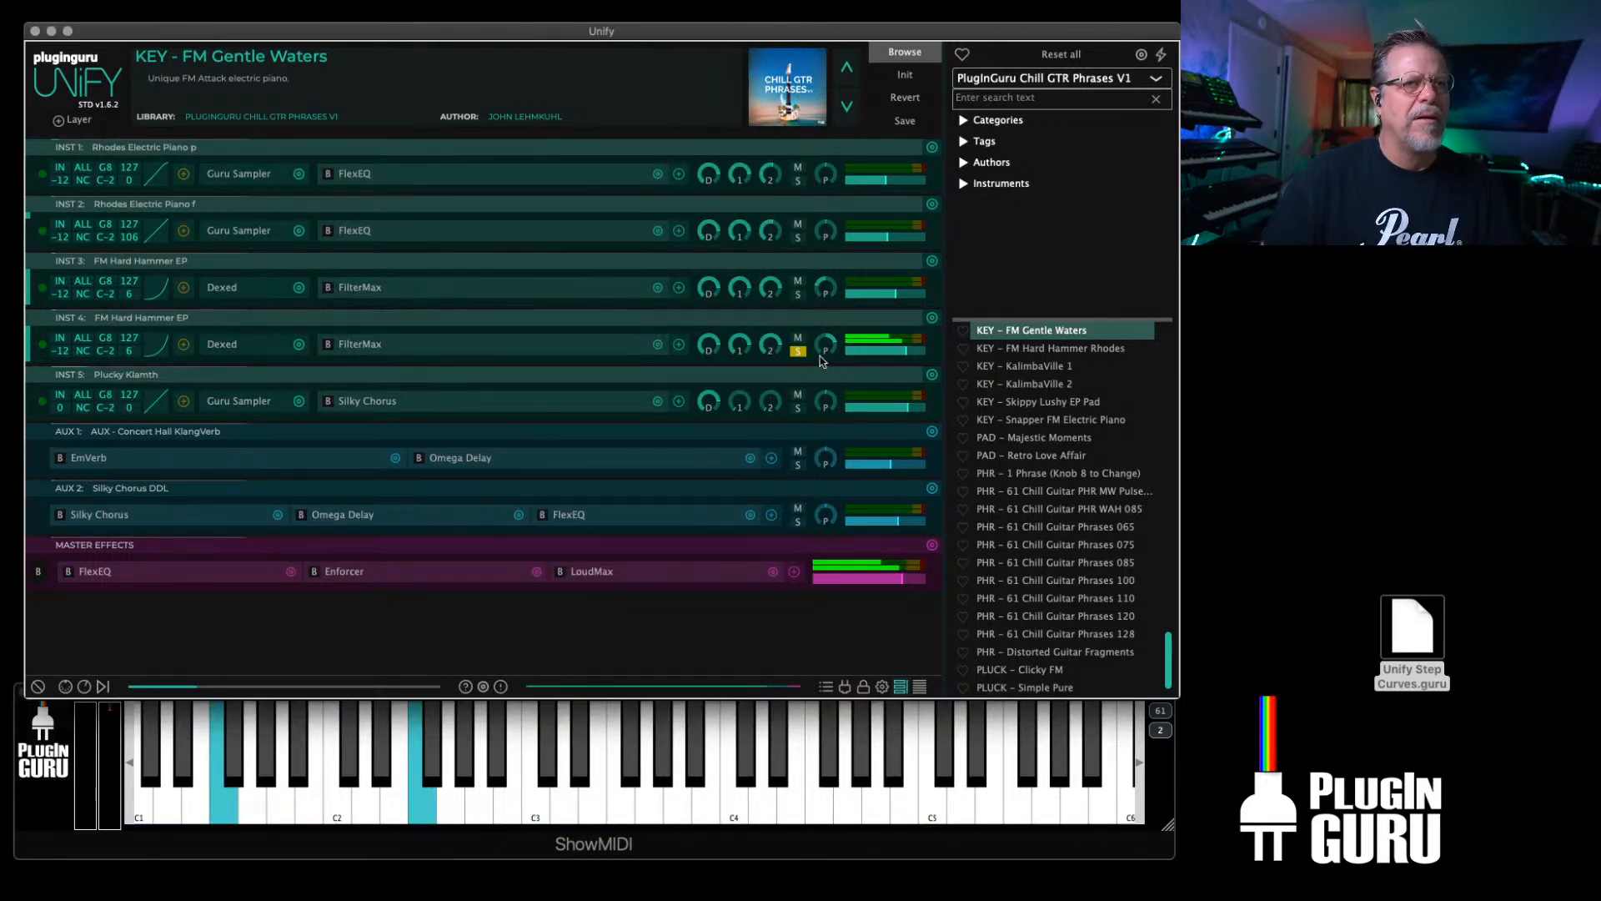
{"action": "left_click", "coordinate": [800, 352]}
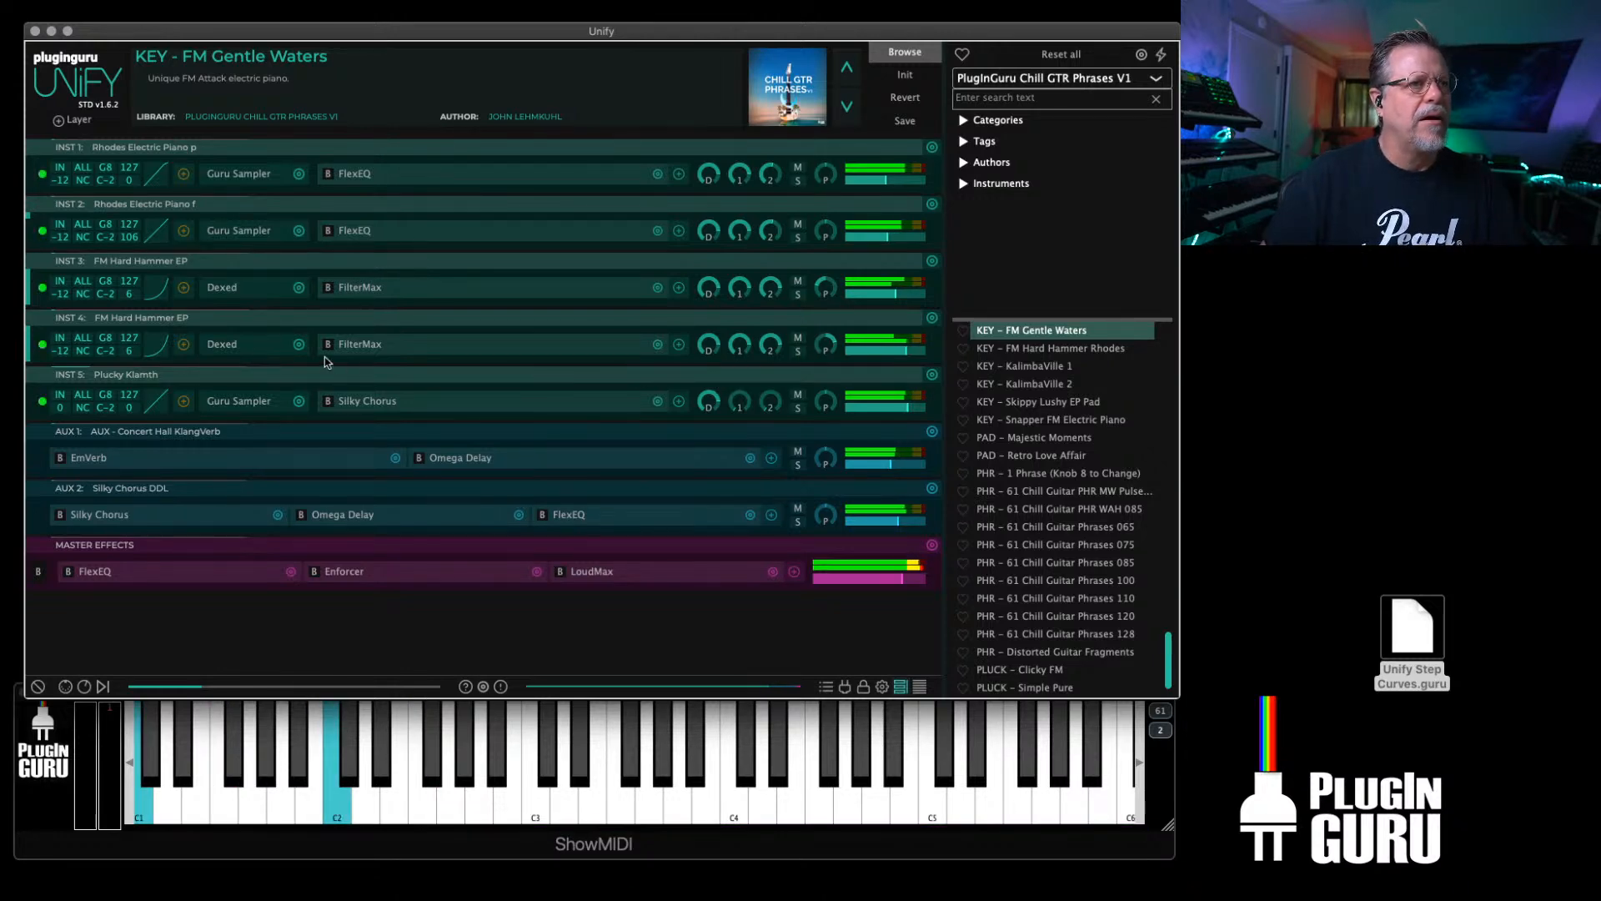
Step: Raise operator 6's output level to 86 in INST 4's Dexed and close the editor
{"action": "left_click", "coordinate": [219, 345]}
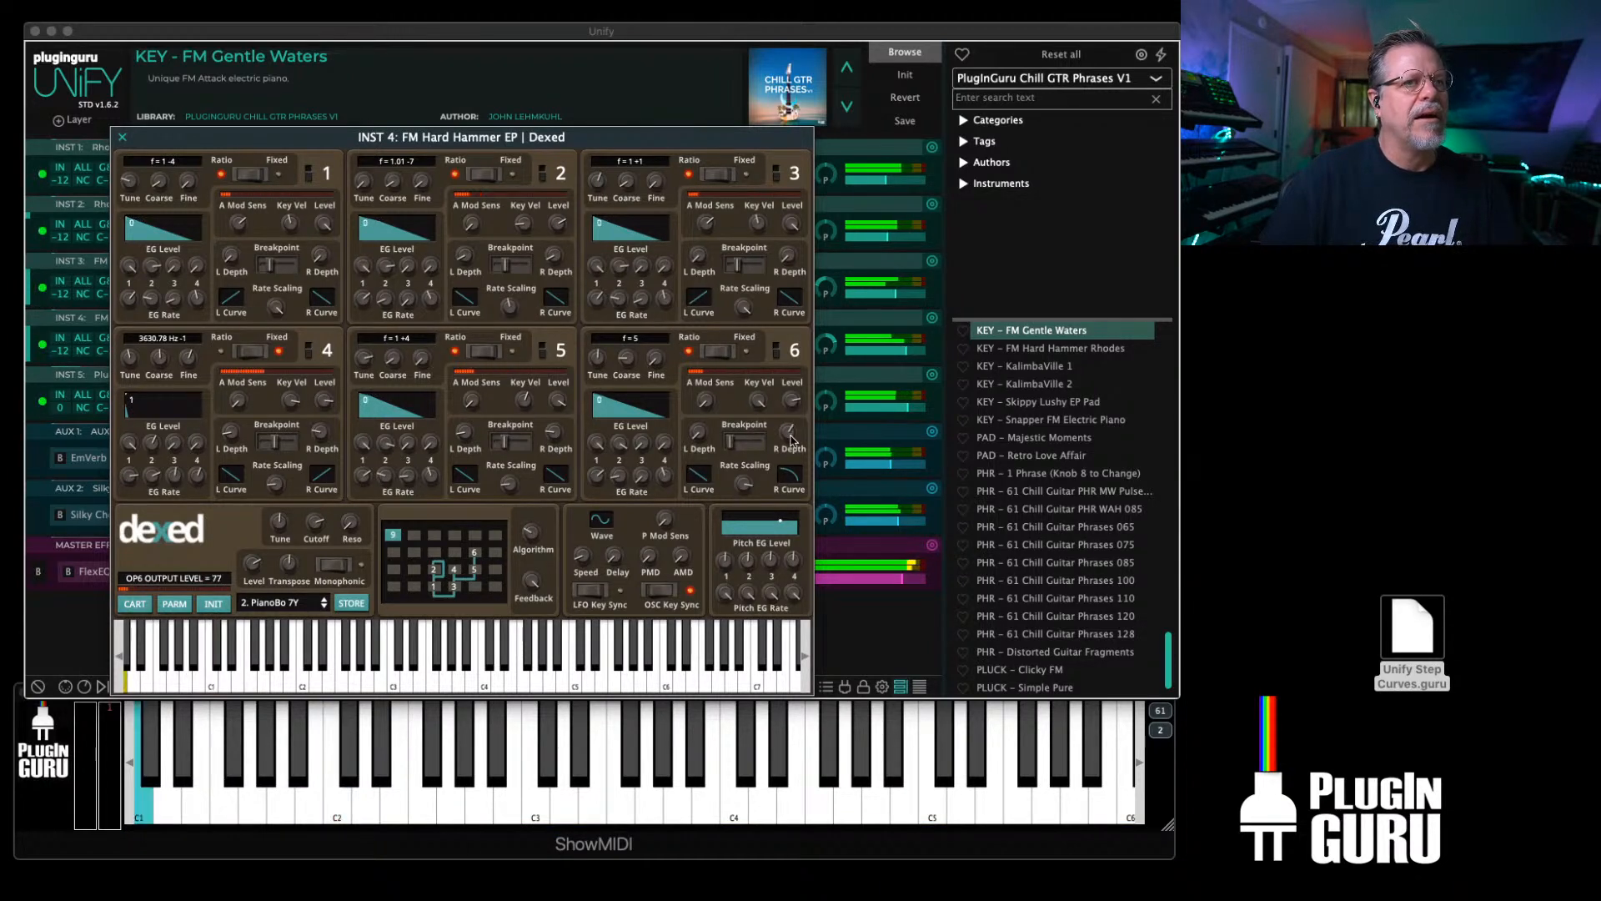
{"action": "left_click_drag", "start_coordinate": [791, 435], "coordinate": [803, 421]}
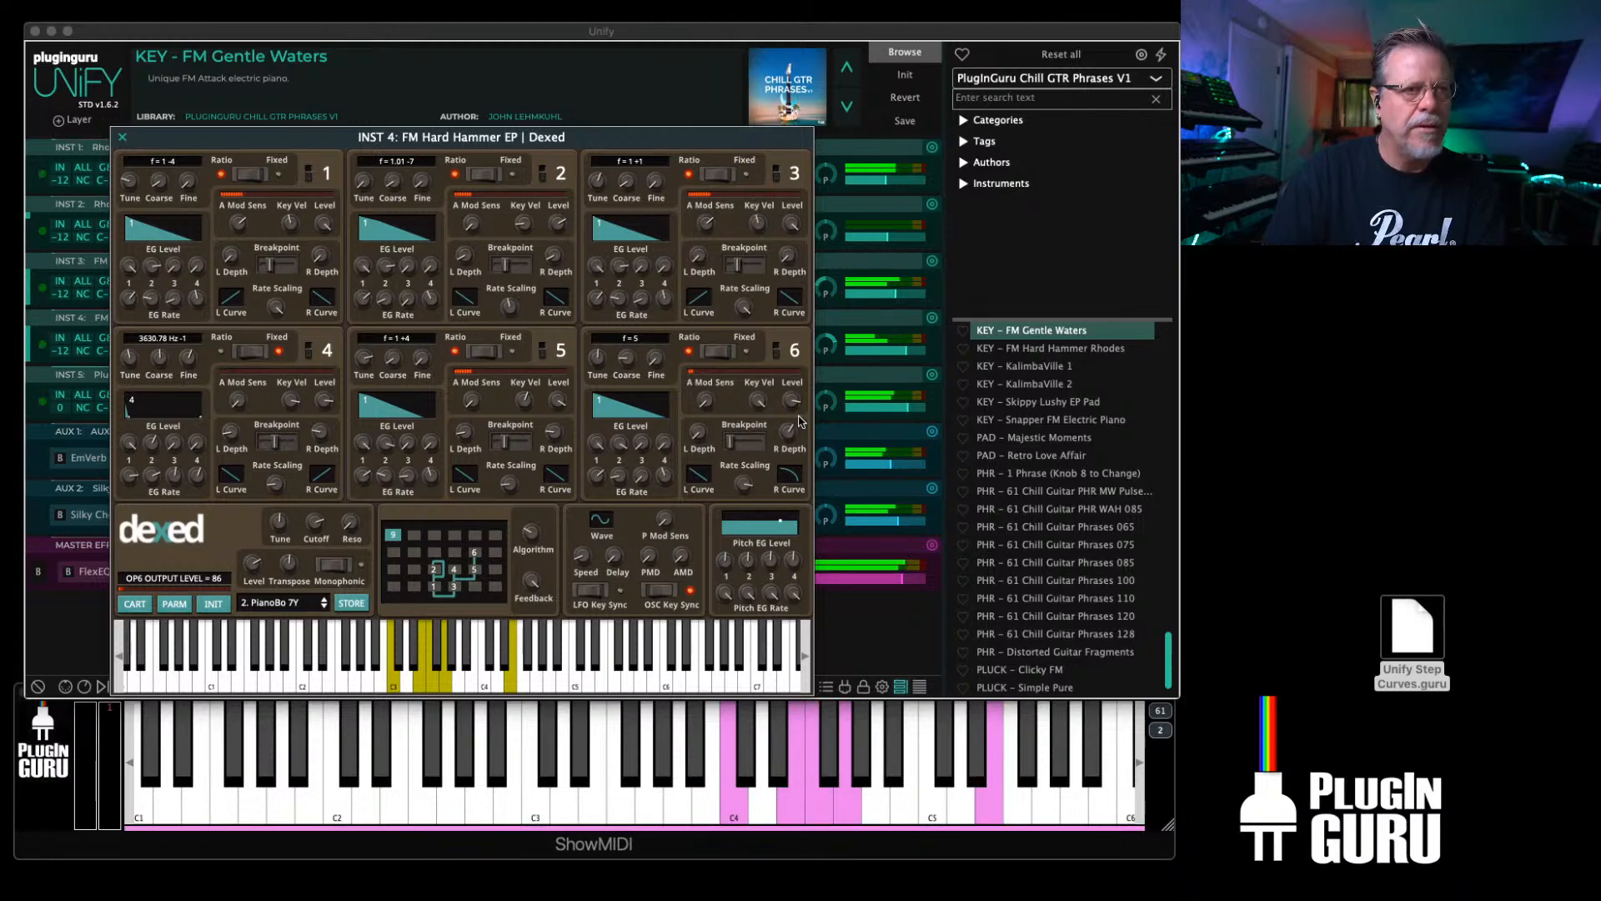
{"action": "key", "text": "Escape"}
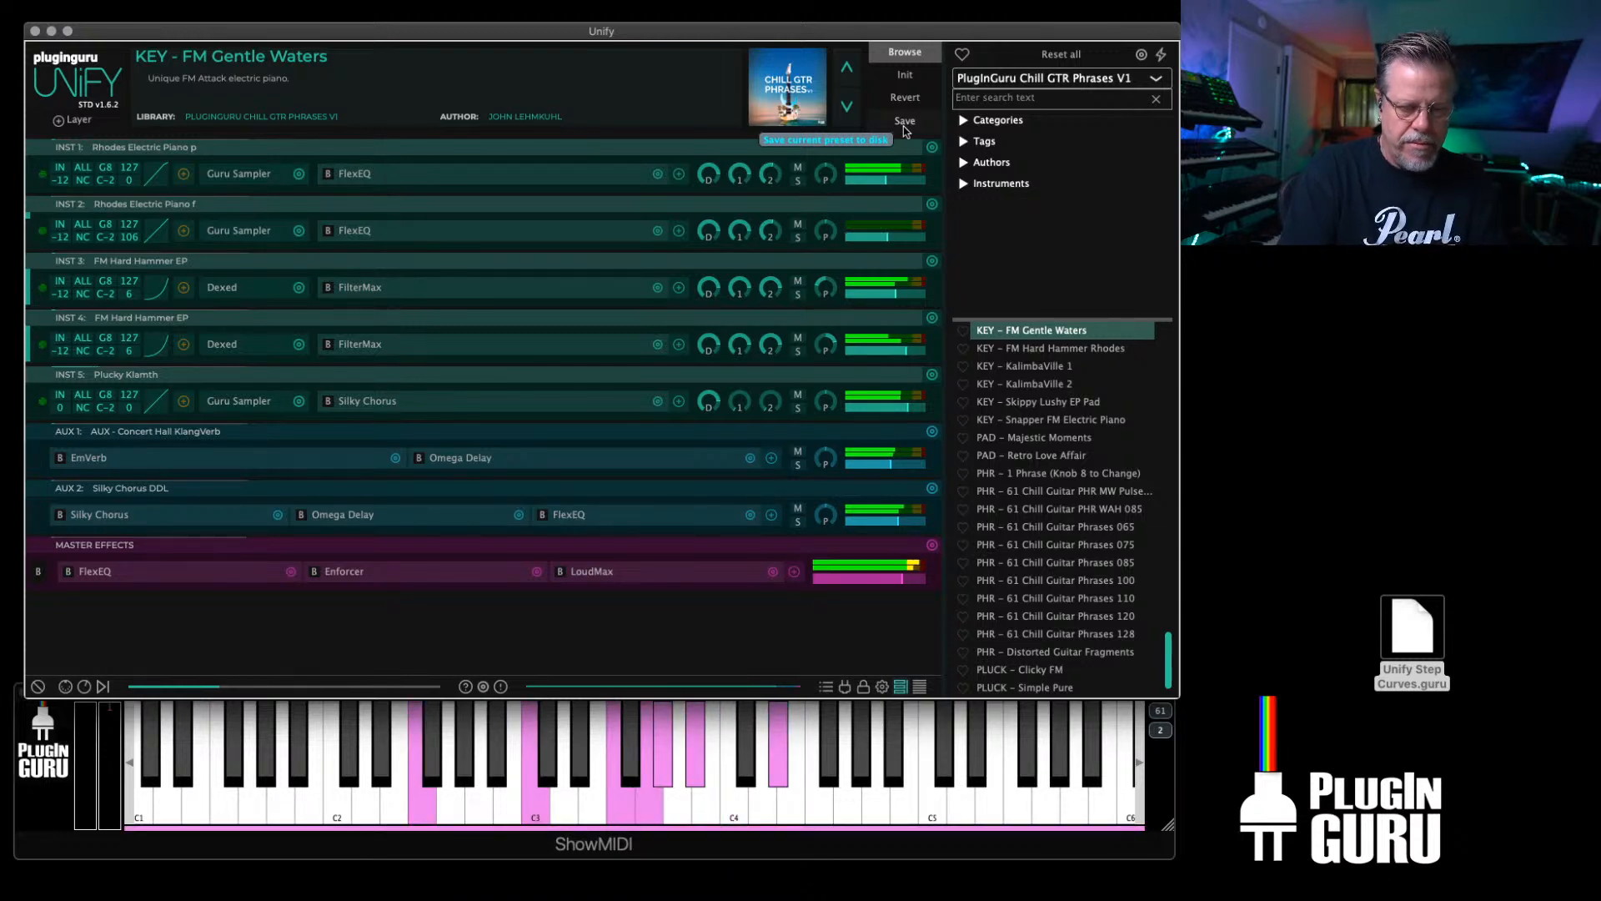
Step: Load the BPM DRUM - Skip808 Pipe Down patch into a new Unify layer of the current patch
{"action": "scroll", "coordinate": [1053, 473], "scroll_direction": "up", "scroll_amount": 10}
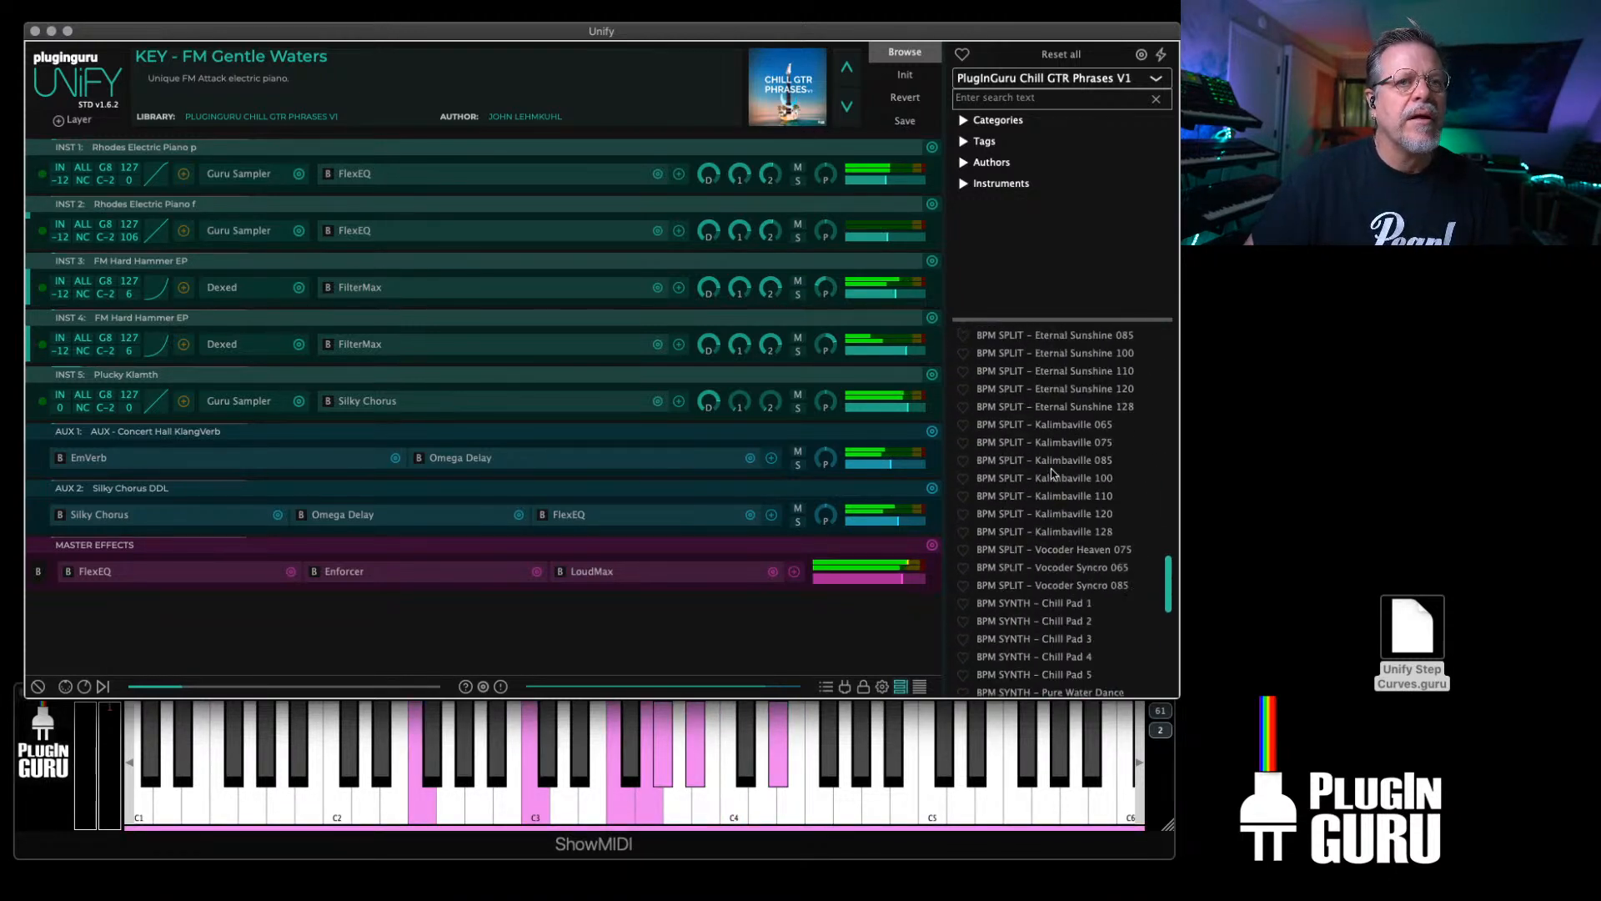
{"action": "scroll", "coordinate": [1038, 461], "scroll_direction": "up", "scroll_amount": 5}
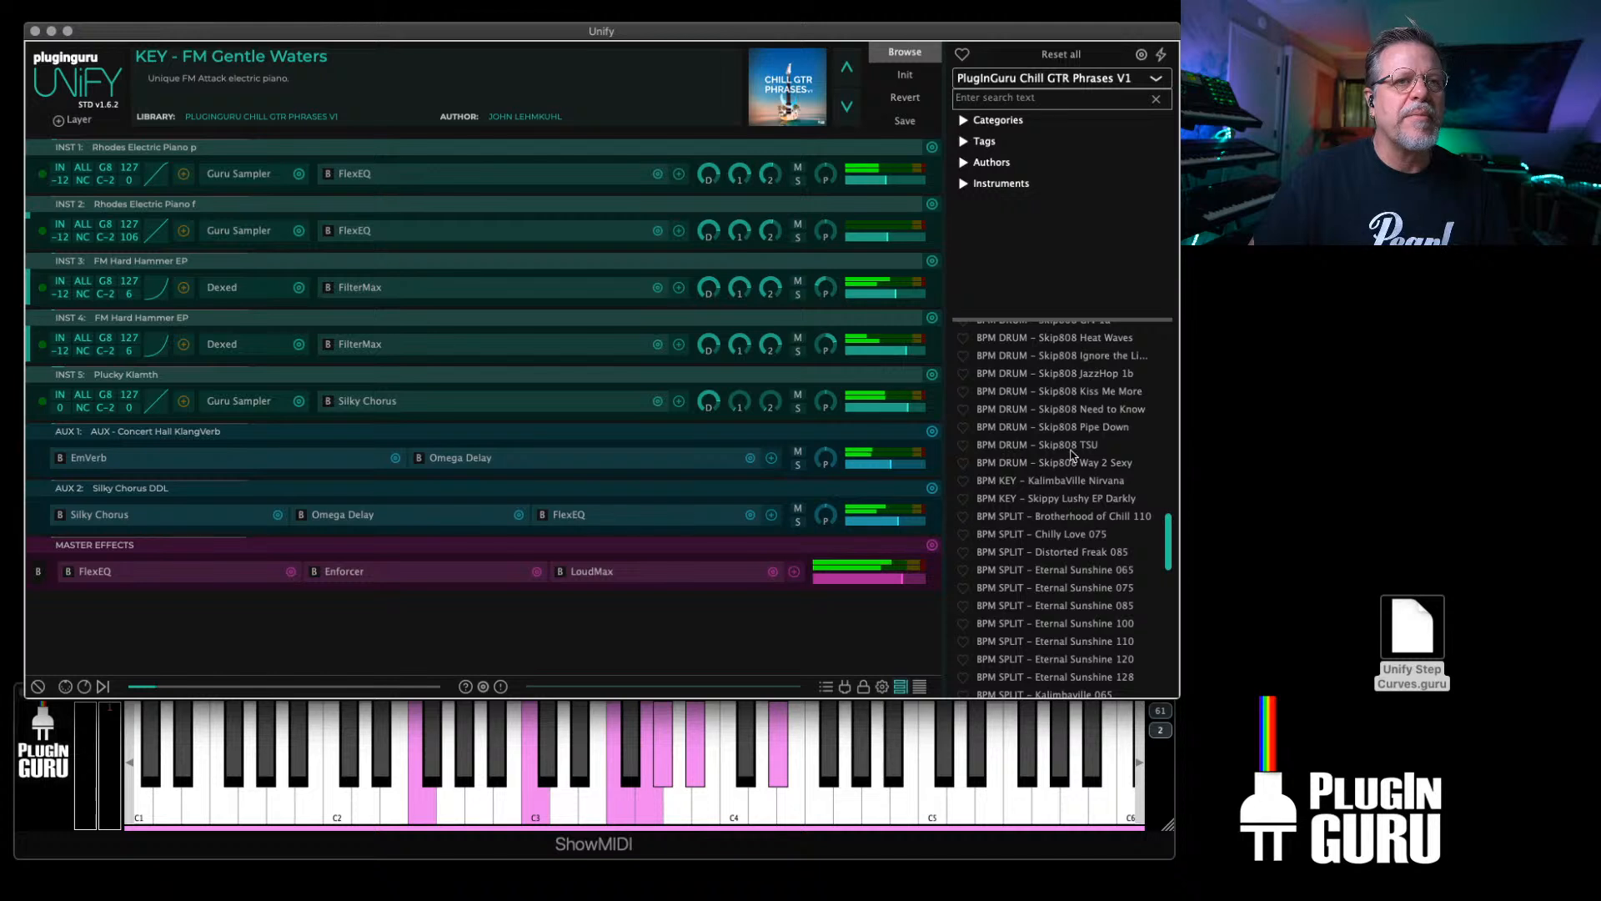
{"action": "right_click", "coordinate": [1062, 430]}
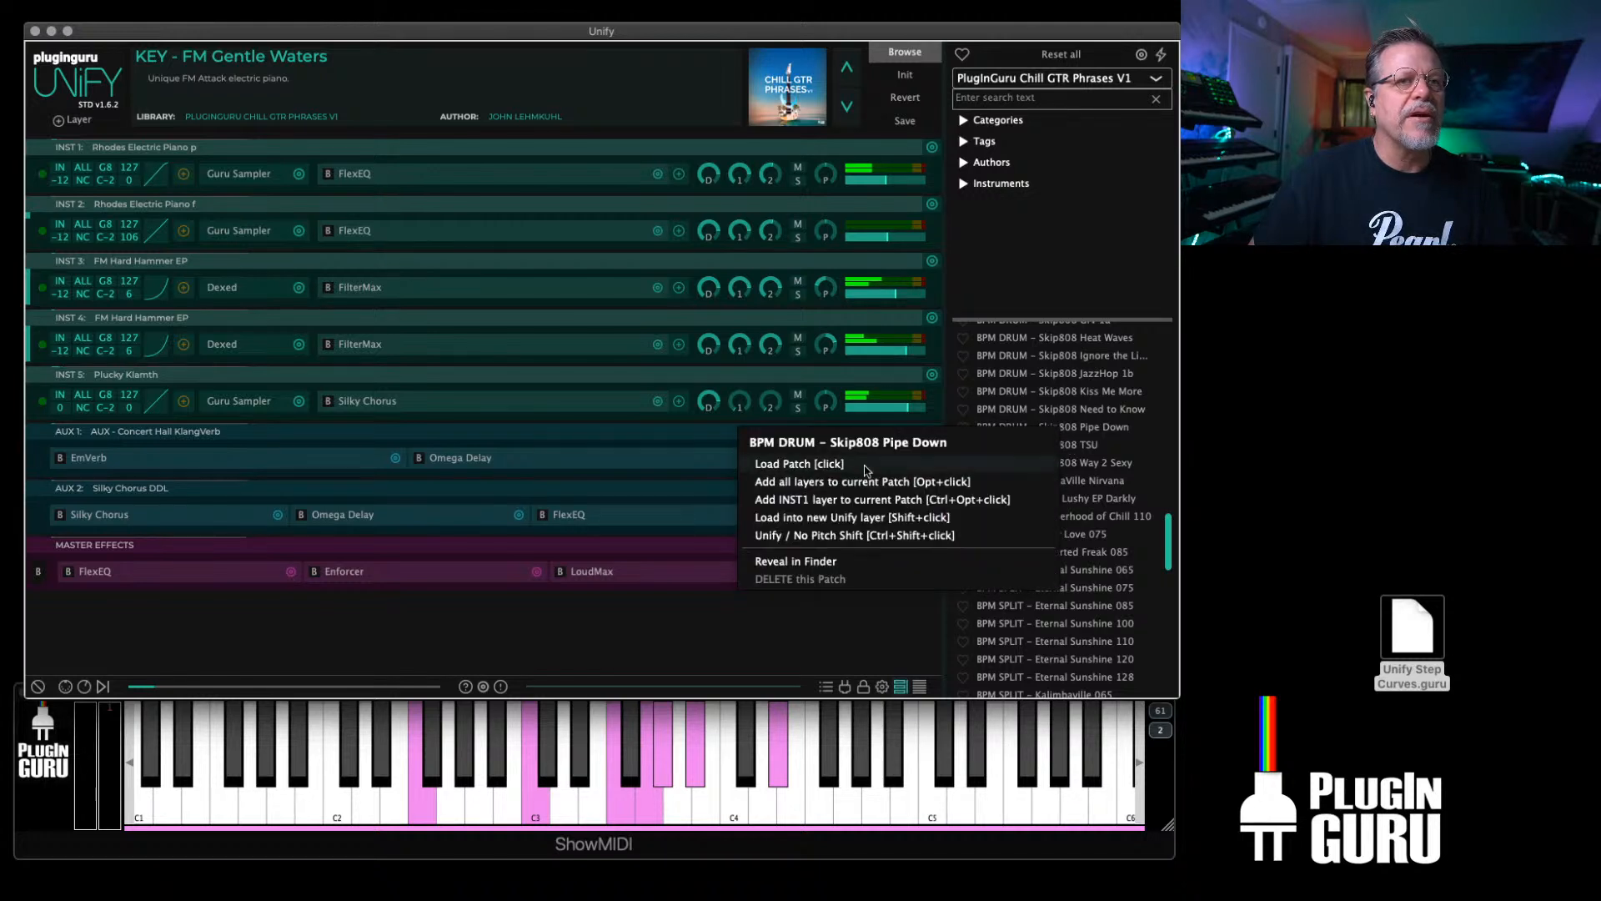
{"action": "left_click", "coordinate": [852, 517]}
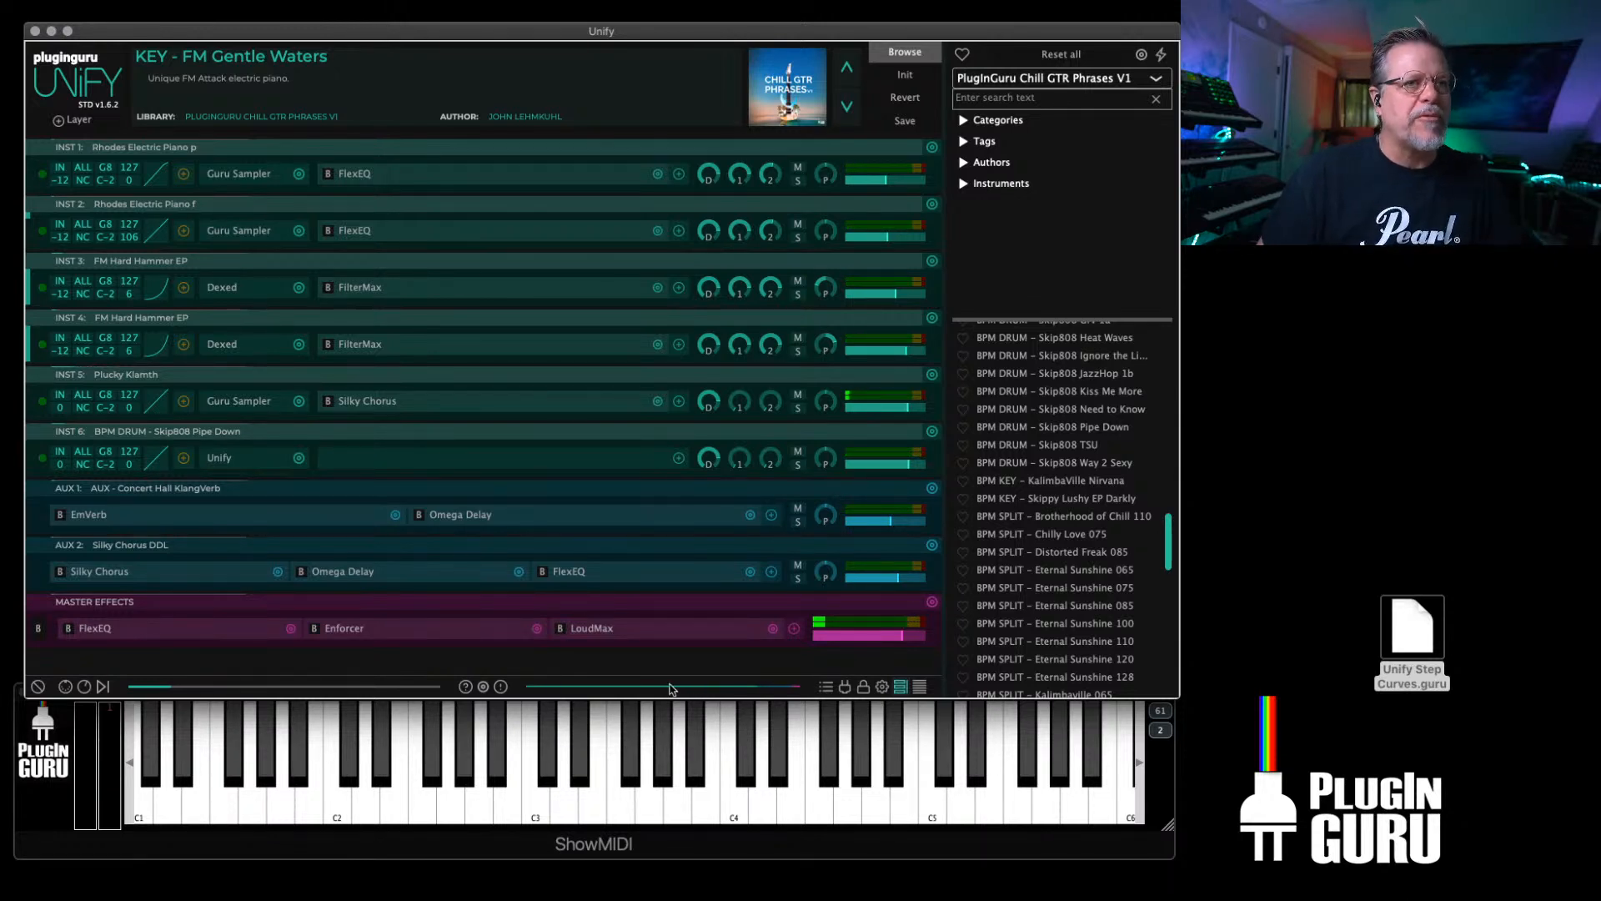
Step: Copy the INST 6 BPM DRUM - Skip808 Pipe Down layer and delete it from the patch
{"action": "left_click", "coordinate": [932, 432]}
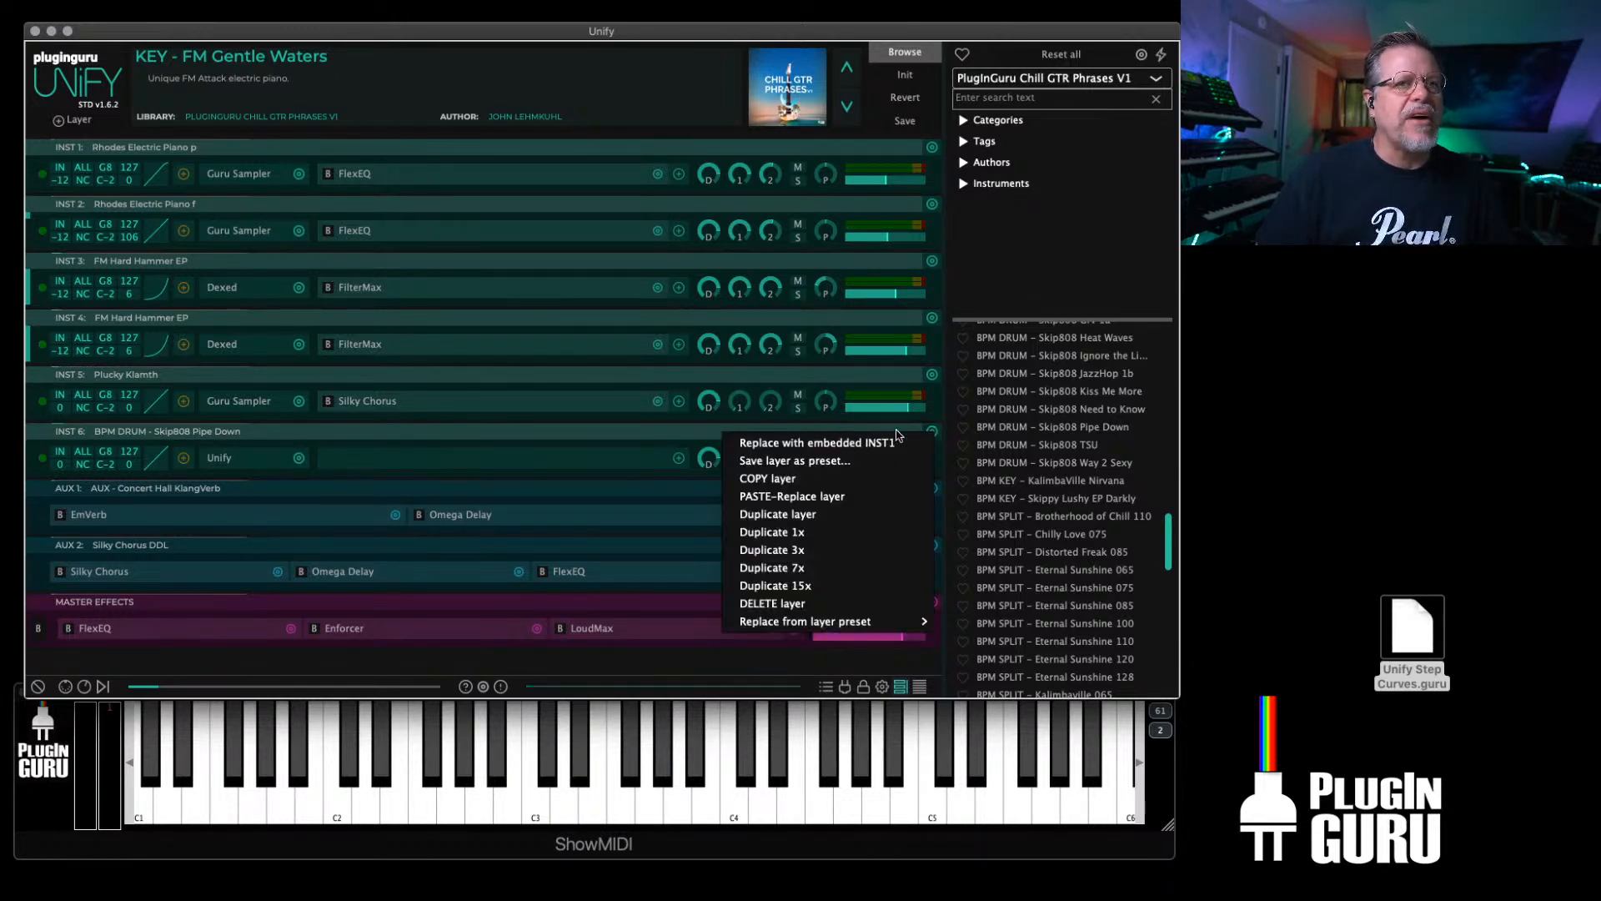
{"action": "left_click", "coordinate": [760, 483]}
{"action": "left_click", "coordinate": [930, 434], "text": "alt"}
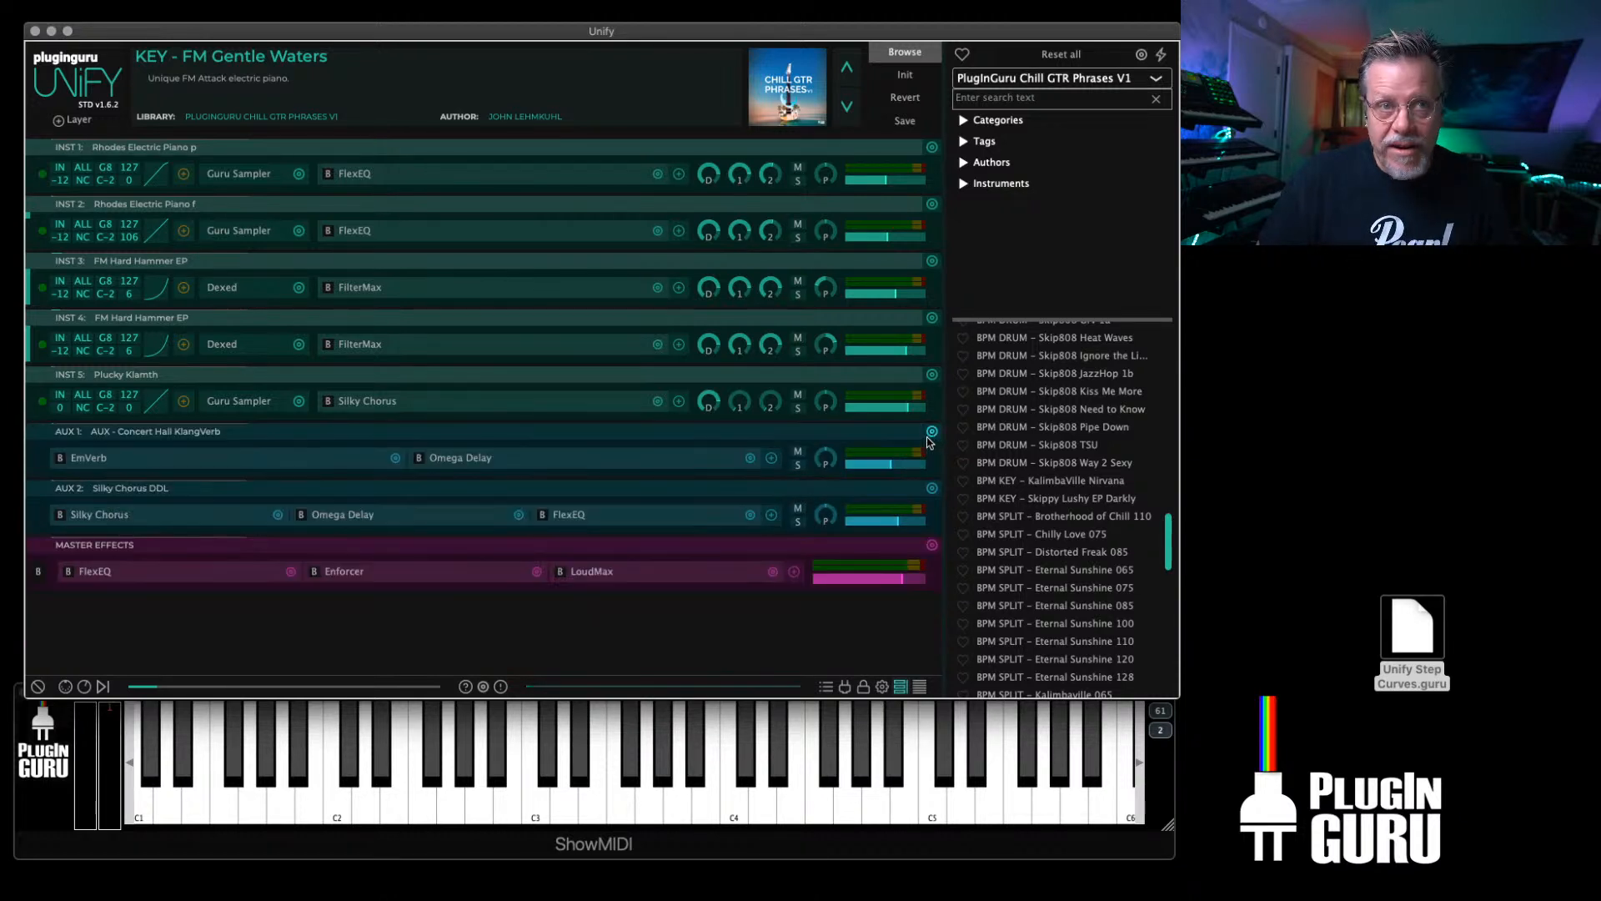
Step: Save the KEY - FM Gentle Waters patch and paste the copied drum layer back in
{"action": "left_click", "coordinate": [905, 122]}
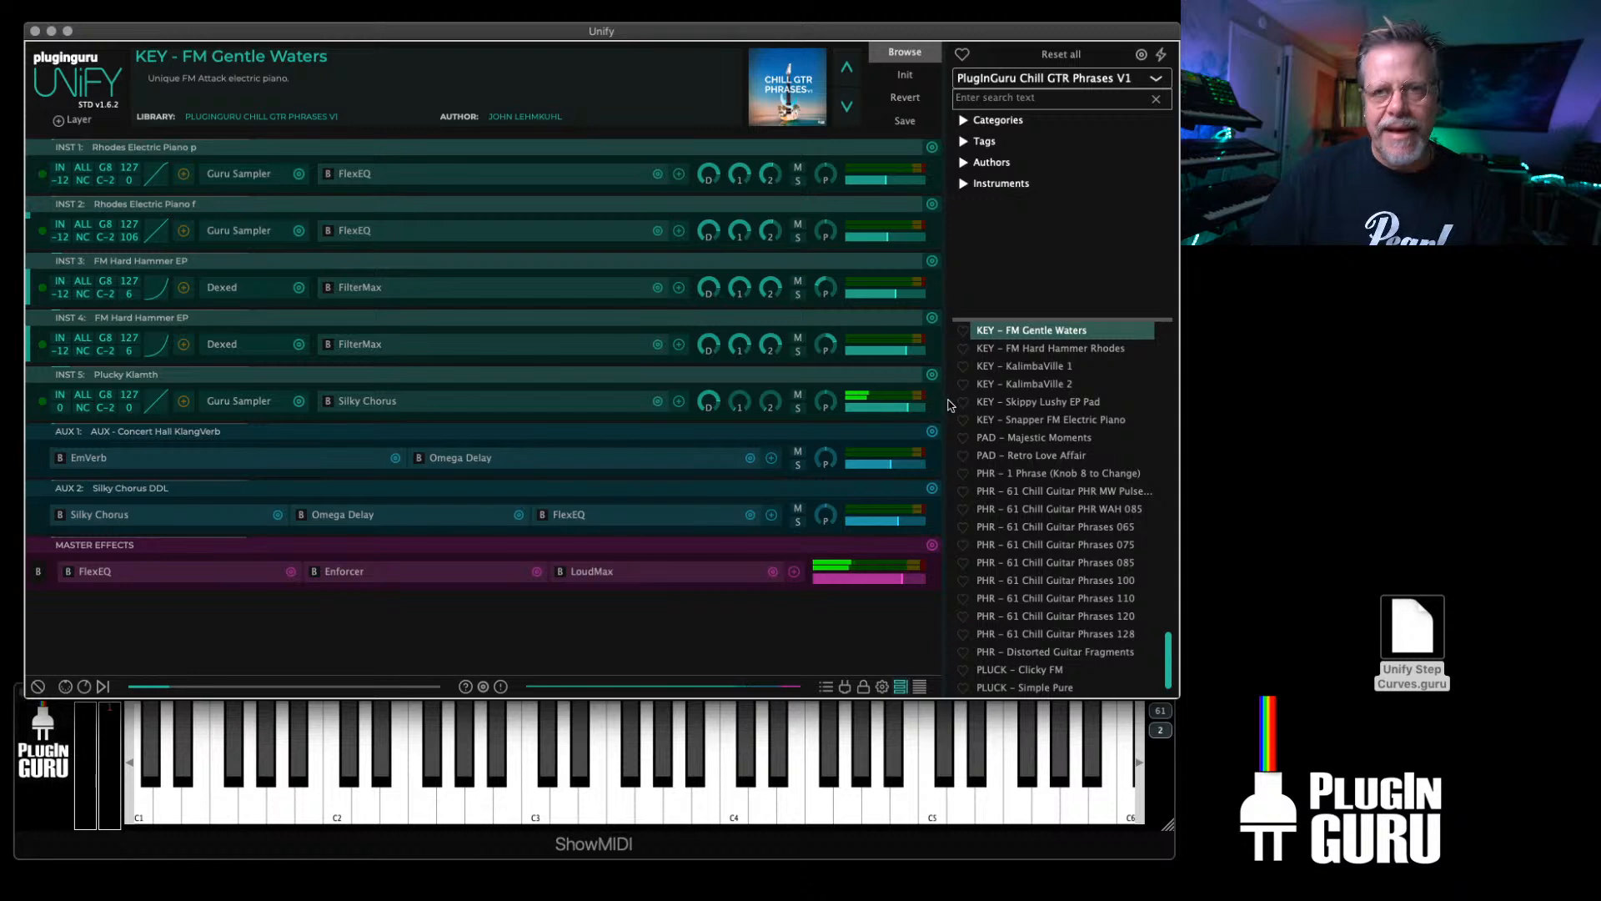
{"action": "left_click", "coordinate": [75, 123]}
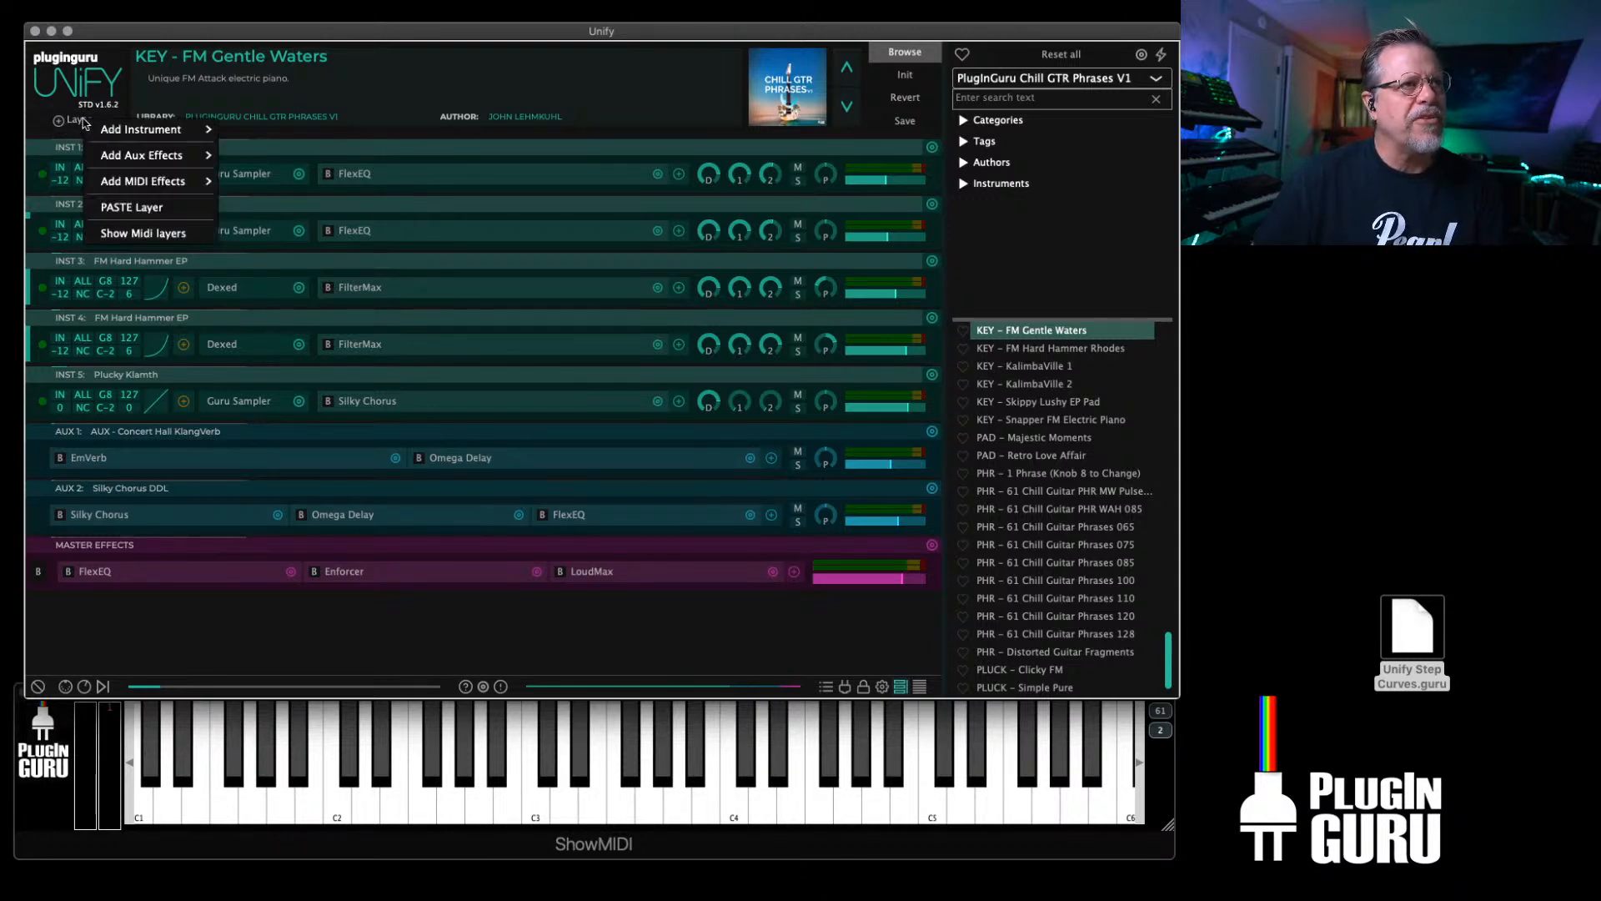
{"action": "left_click", "coordinate": [122, 207]}
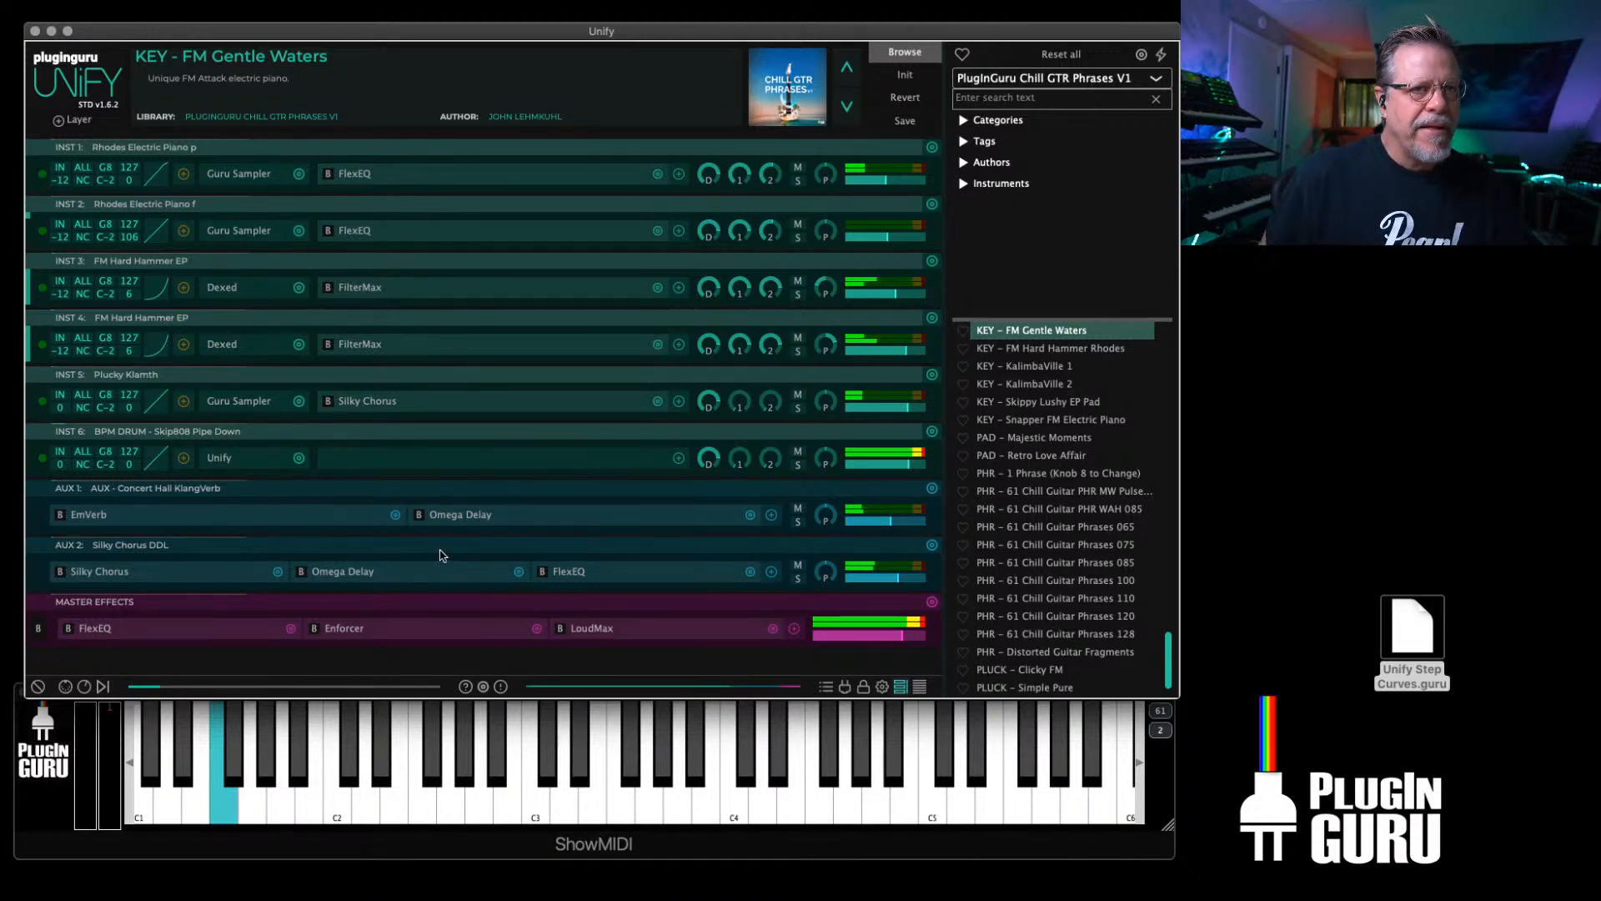
Step: Adjust the HallVerb and ZenVerb reverb settings on AUX 1 inside the INST 6 Skip808 Pipe Down layer
{"action": "left_click", "coordinate": [224, 459]}
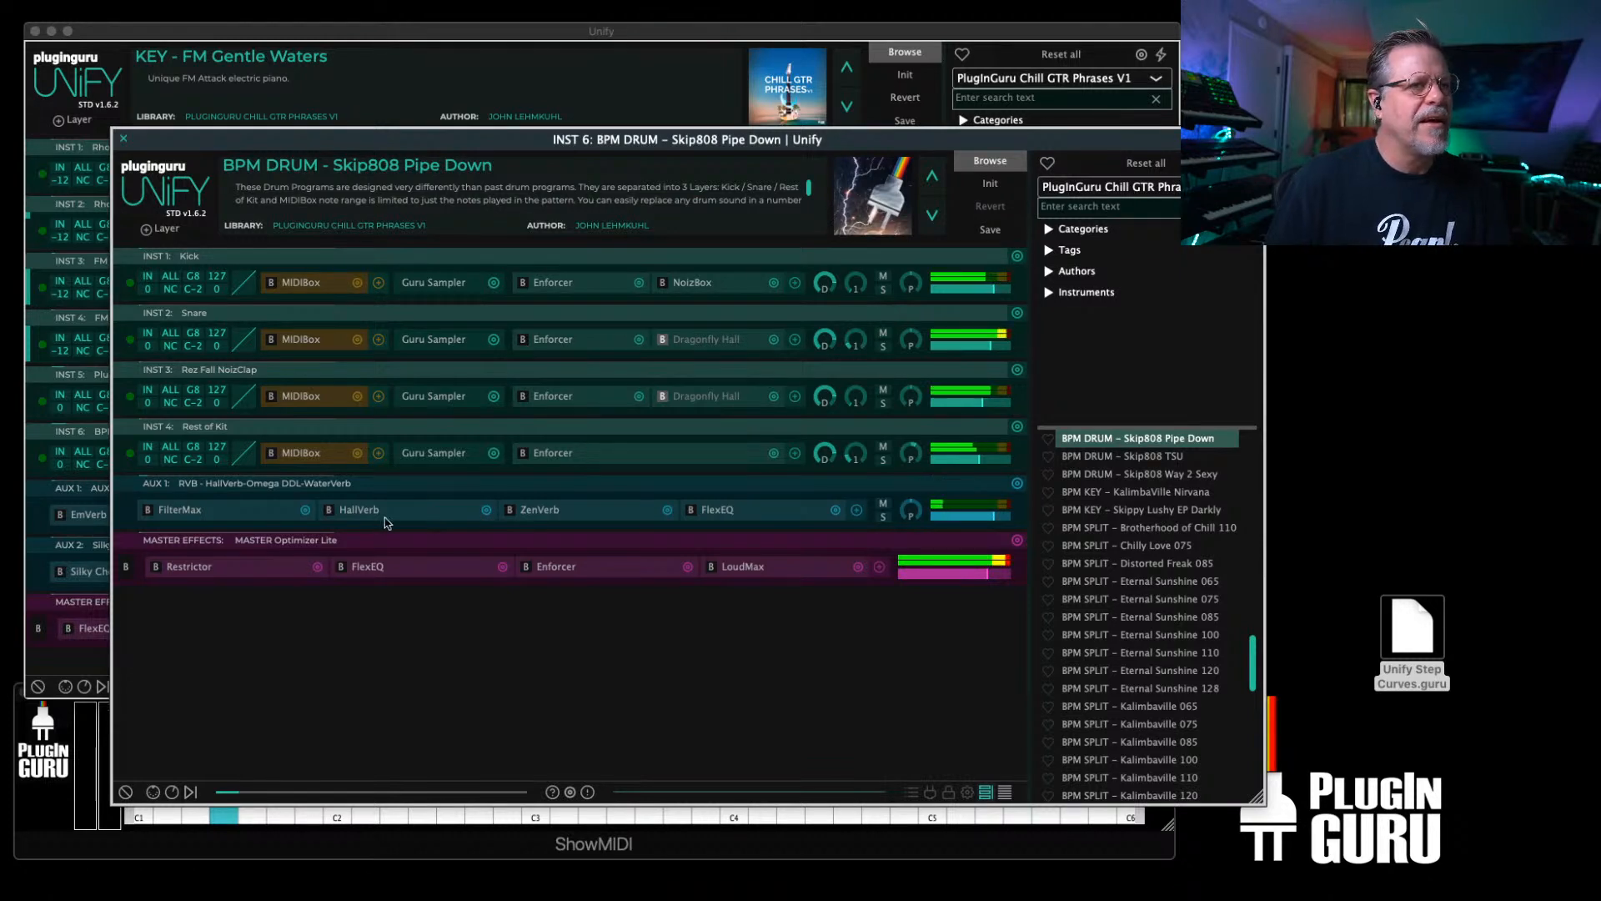
{"action": "left_click", "coordinate": [361, 511]}
{"action": "left_click_drag", "start_coordinate": [290, 203], "coordinate": [289, 215]}
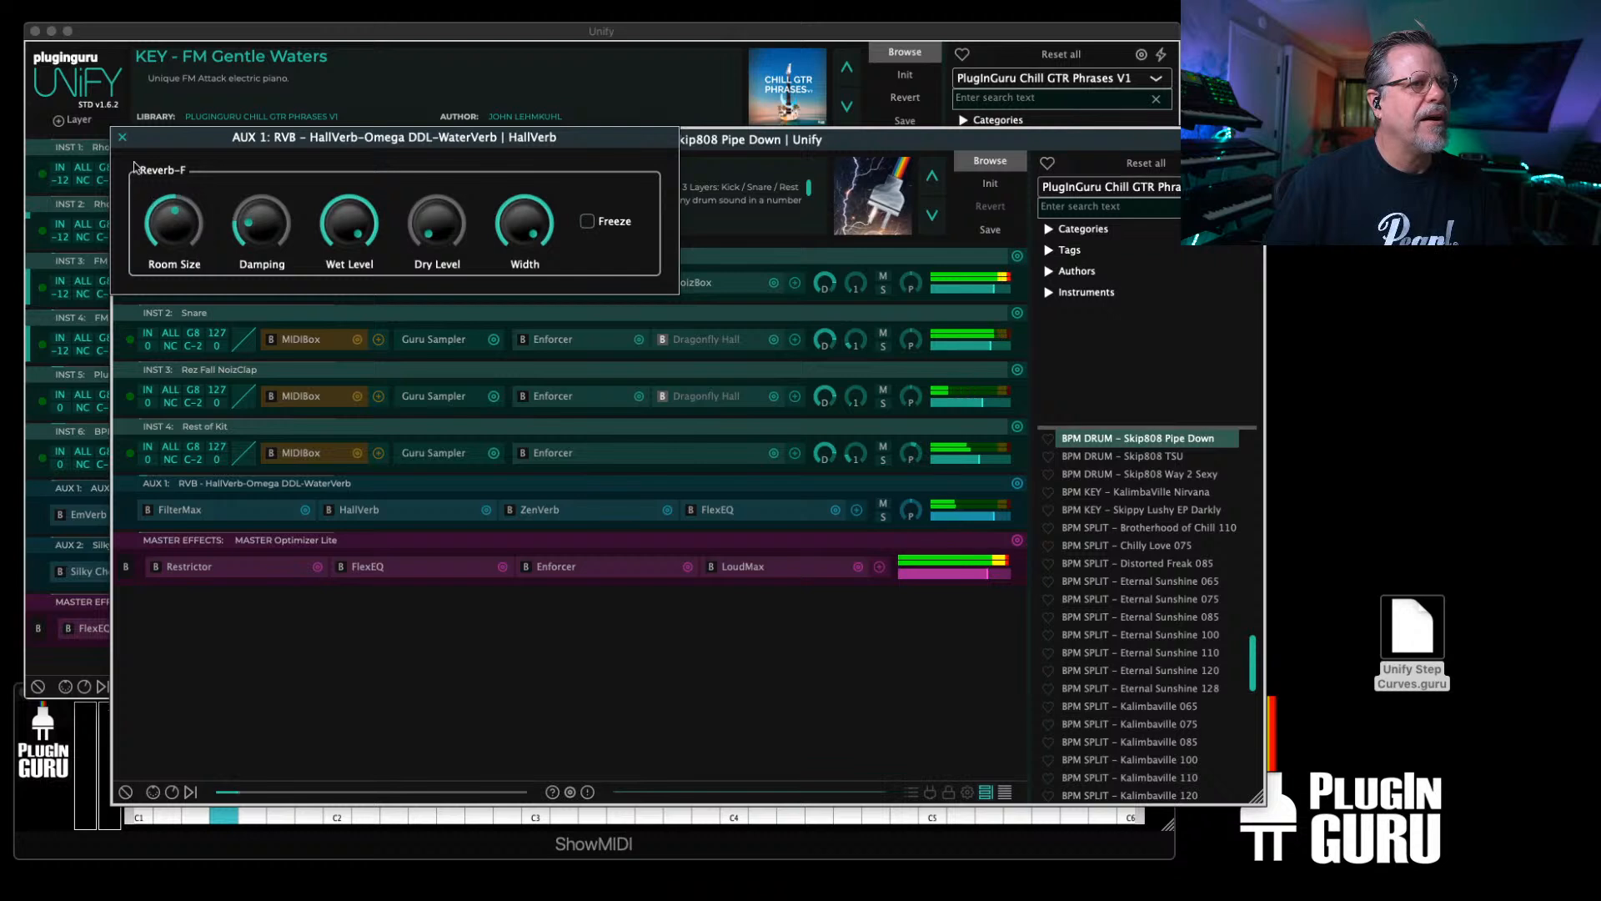
{"action": "left_click", "coordinate": [123, 137]}
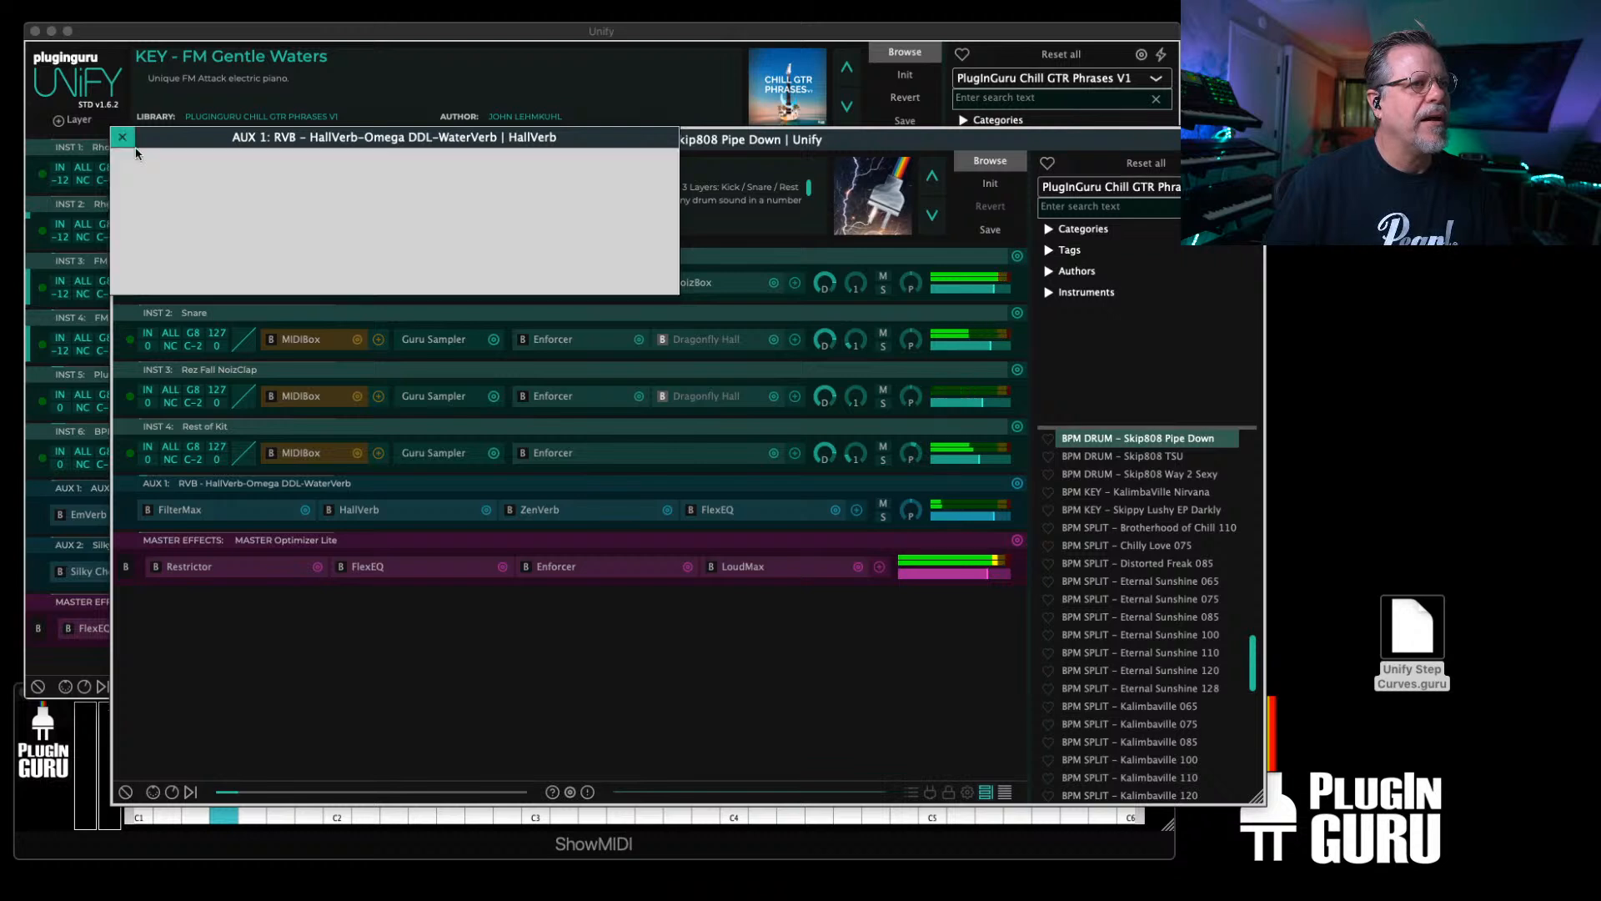
{"action": "left_click", "coordinate": [551, 510]}
{"action": "left_click_drag", "start_coordinate": [436, 222], "coordinate": [436, 242]}
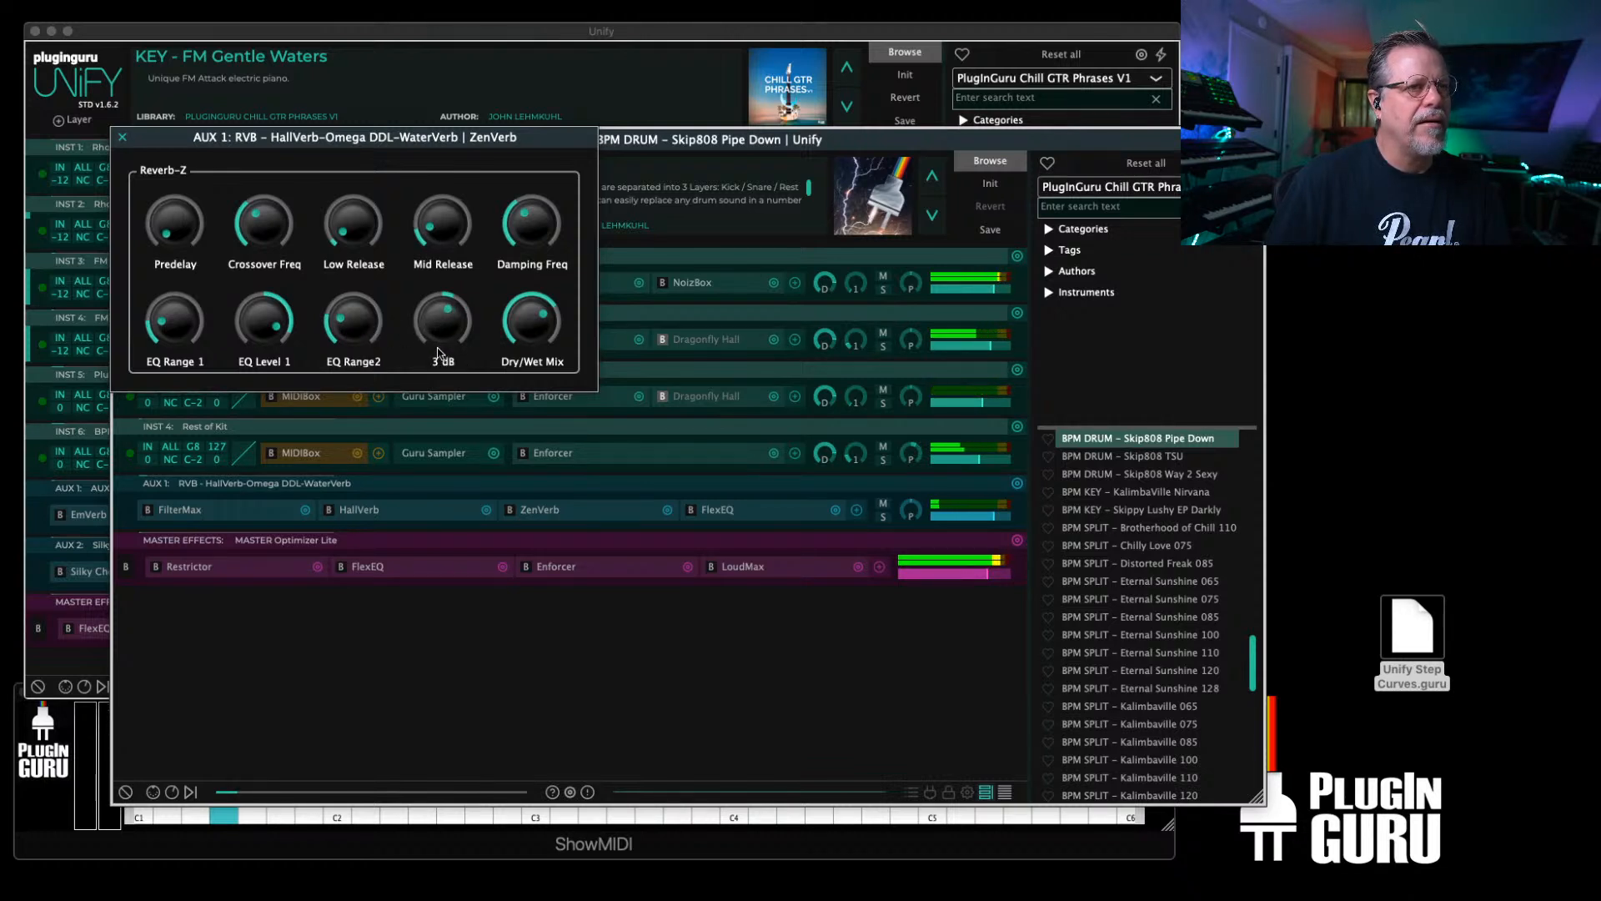
{"action": "left_click", "coordinate": [123, 136]}
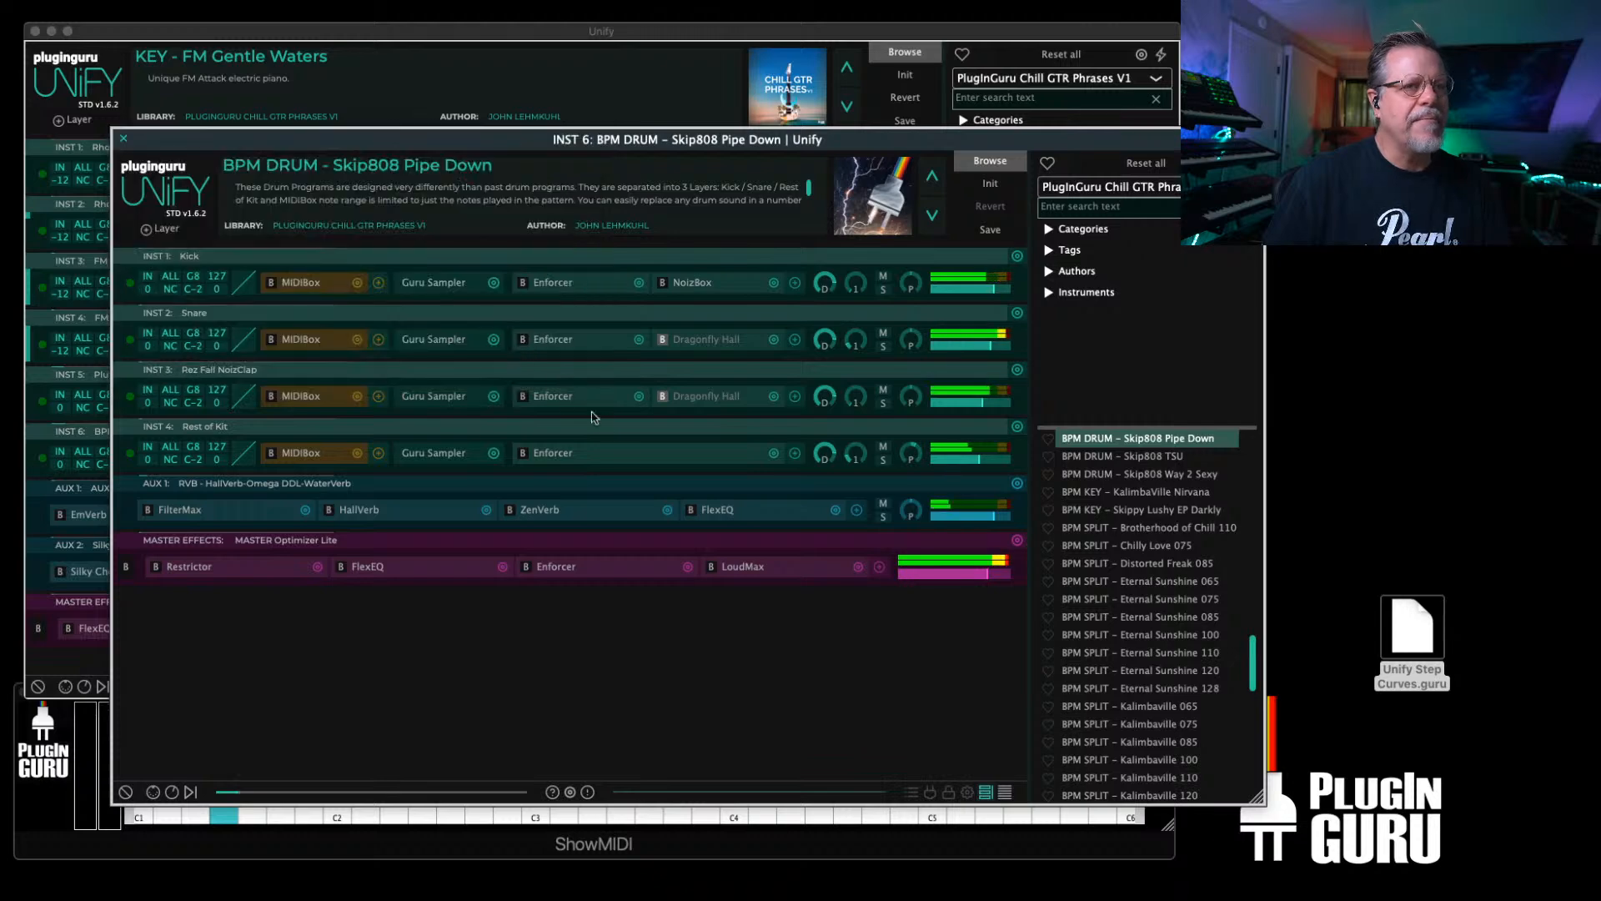
Step: In the Kick layer's Guru Sampler, set Transpose to -1 st, minimize the filter resonance and set the filter envelope amount to 4941 Hz
{"action": "double_click", "coordinate": [434, 285]}
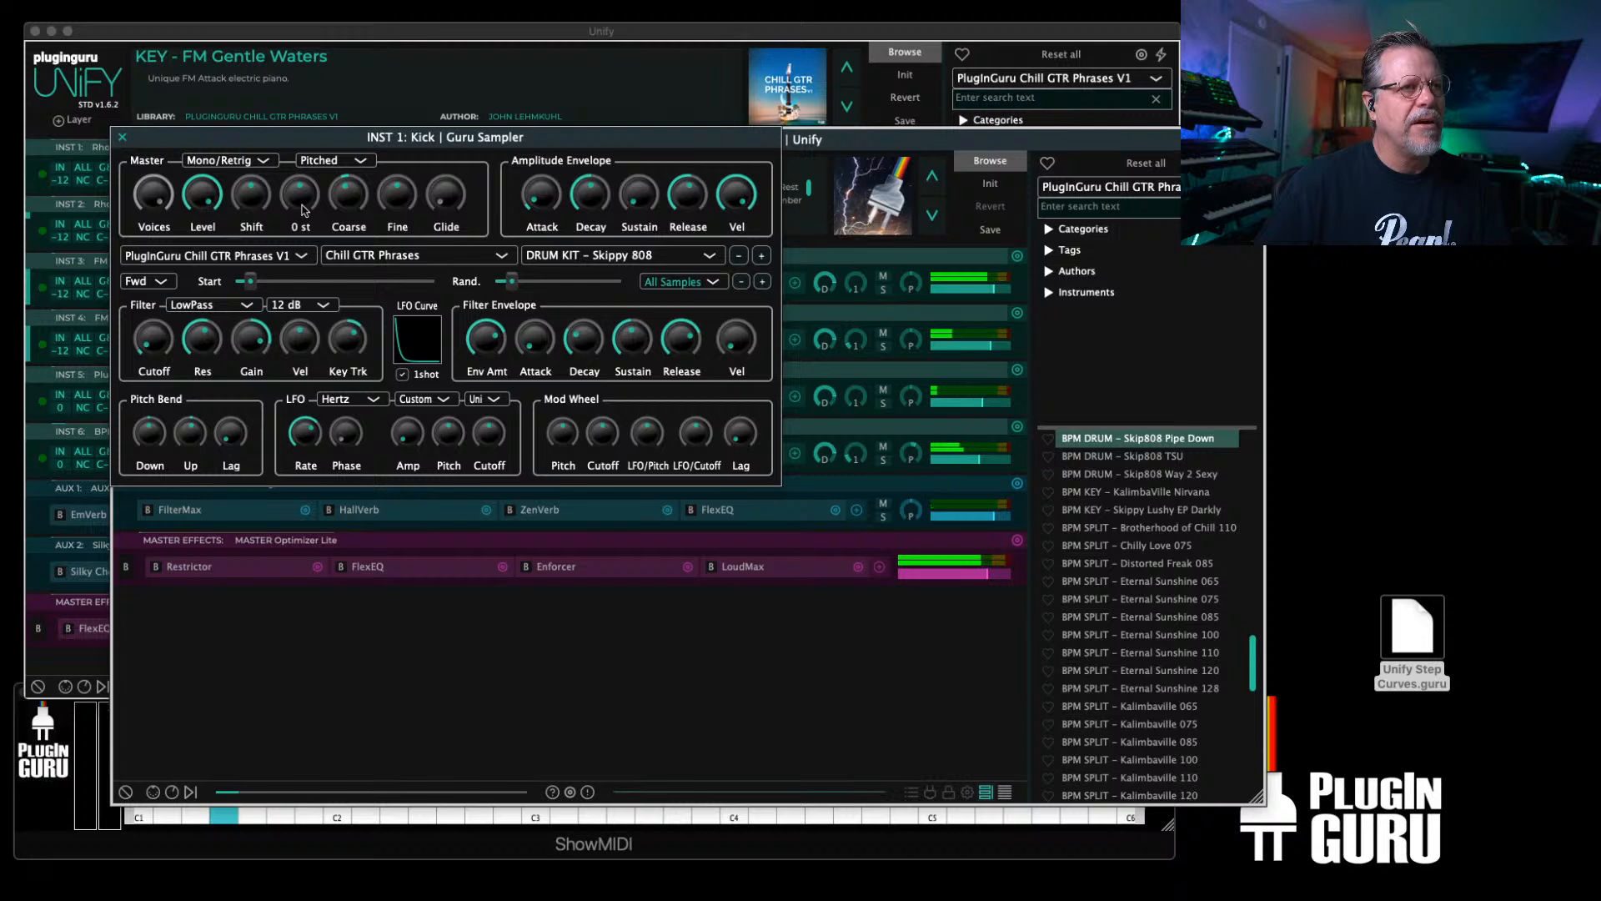
{"action": "left_click_drag", "start_coordinate": [305, 210], "coordinate": [305, 216]}
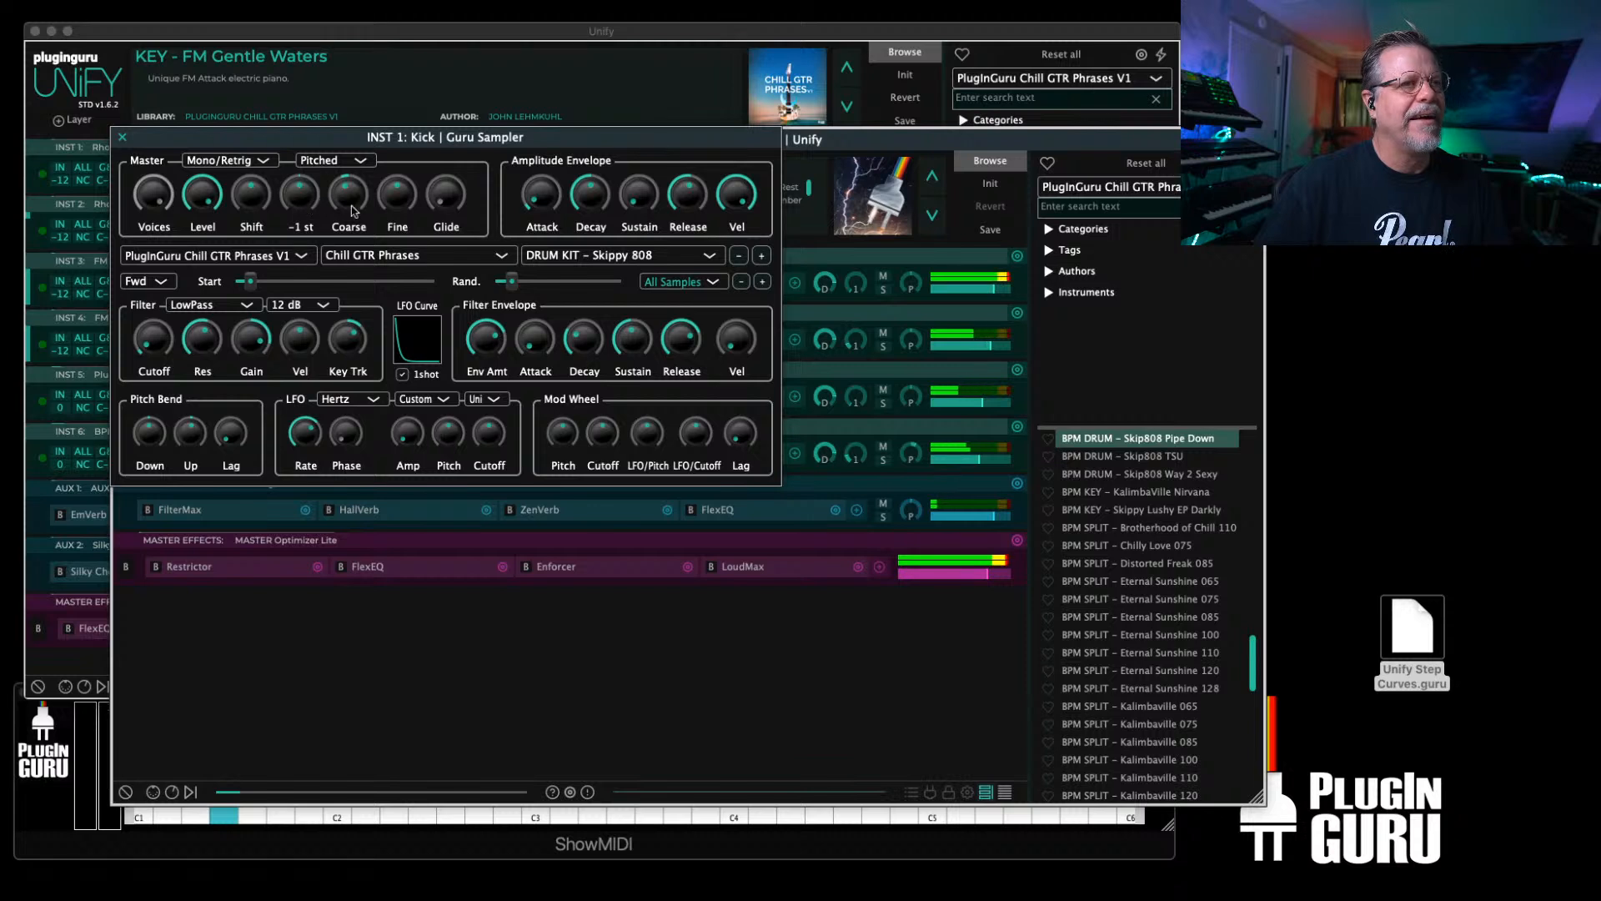
{"action": "mouse_move", "coordinate": [587, 188]}
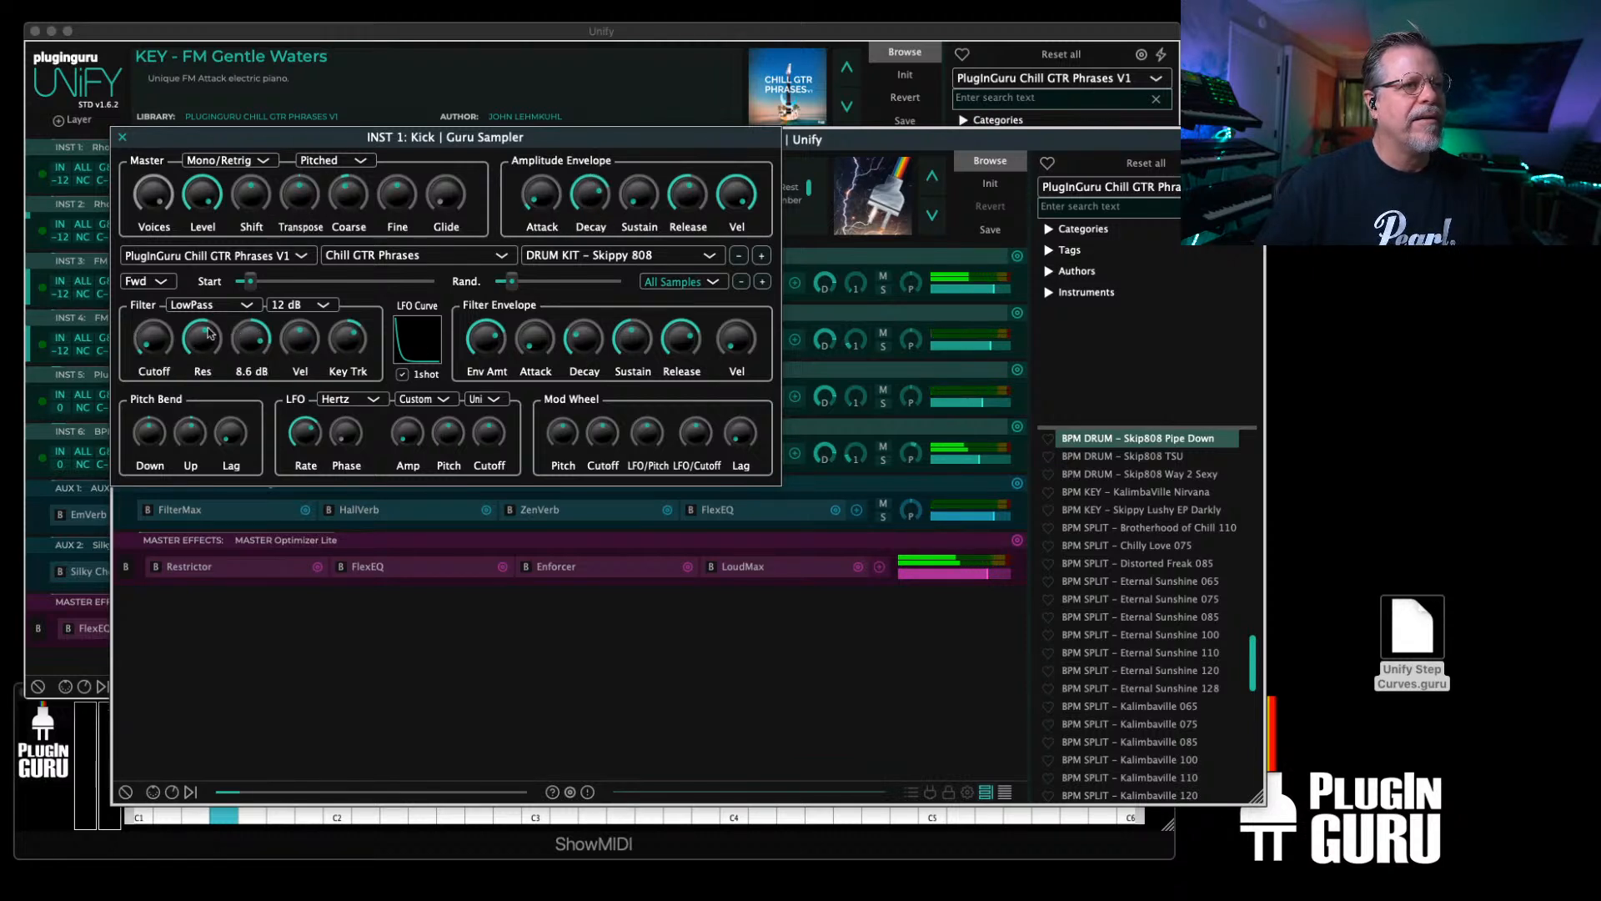
{"action": "left_click_drag", "start_coordinate": [205, 341], "coordinate": [220, 541]}
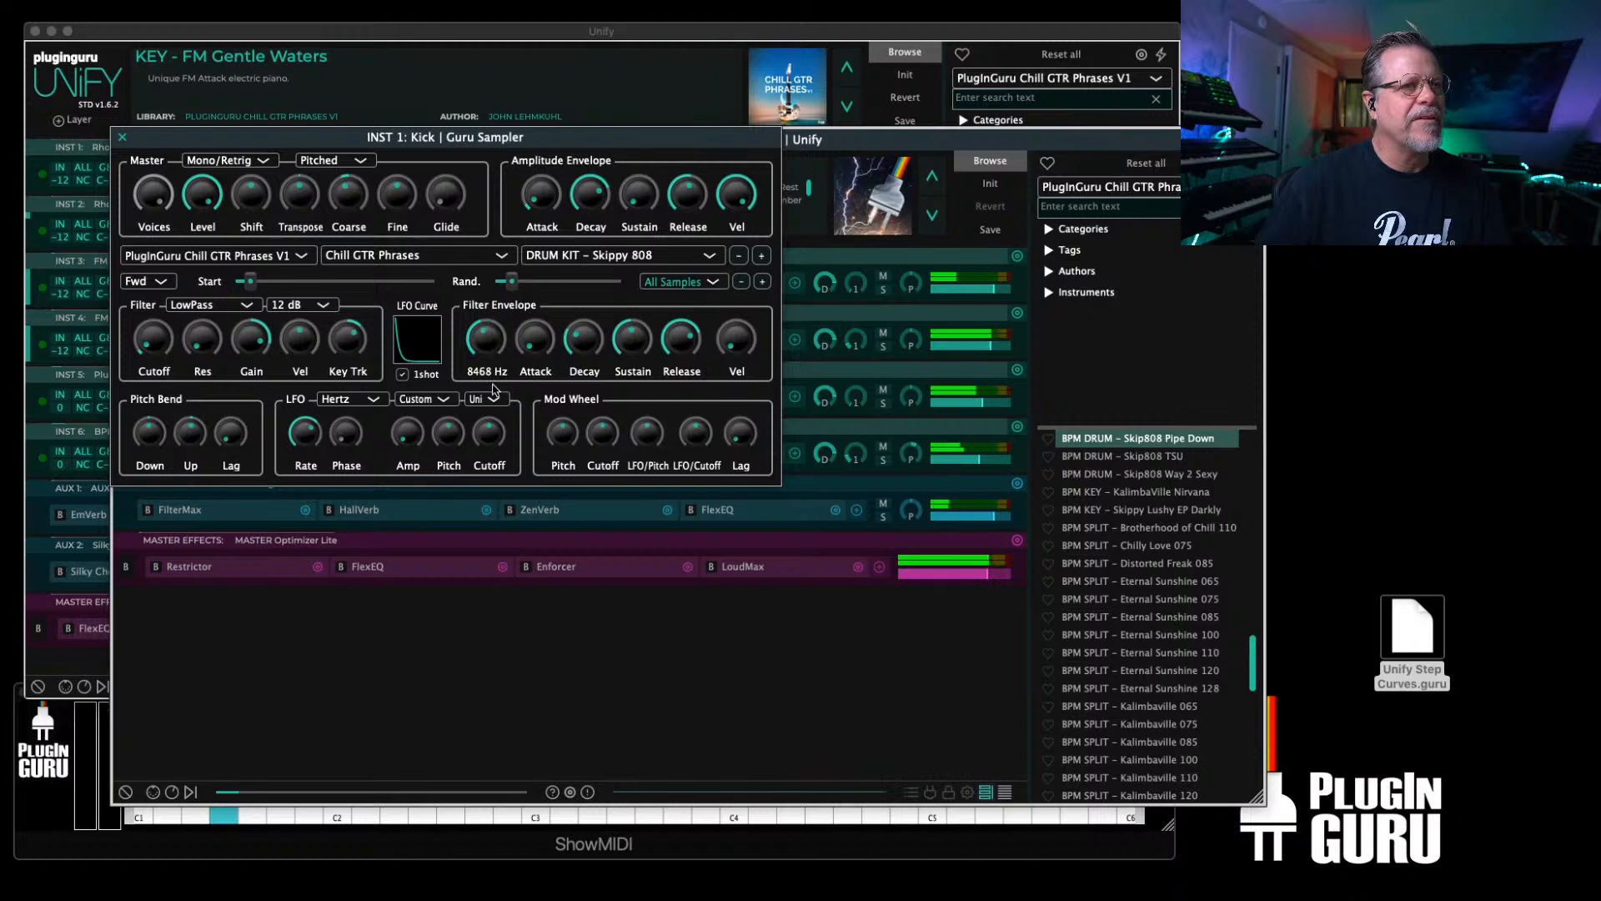
{"action": "mouse_move", "coordinate": [251, 375]}
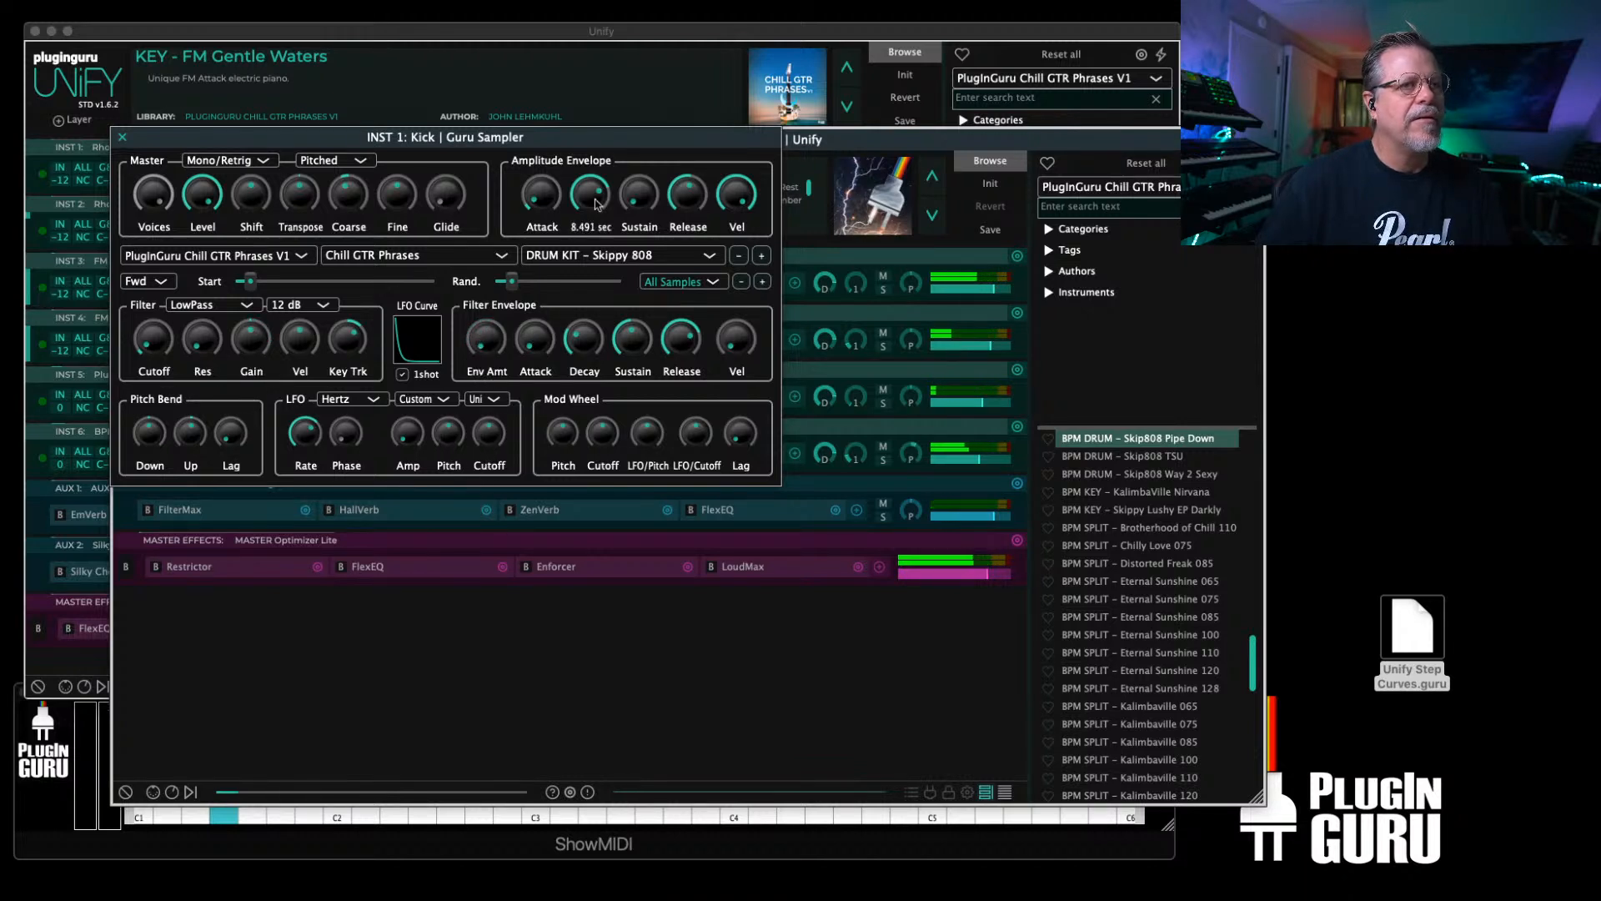
{"action": "left_click_drag", "start_coordinate": [465, 340], "coordinate": [497, 269]}
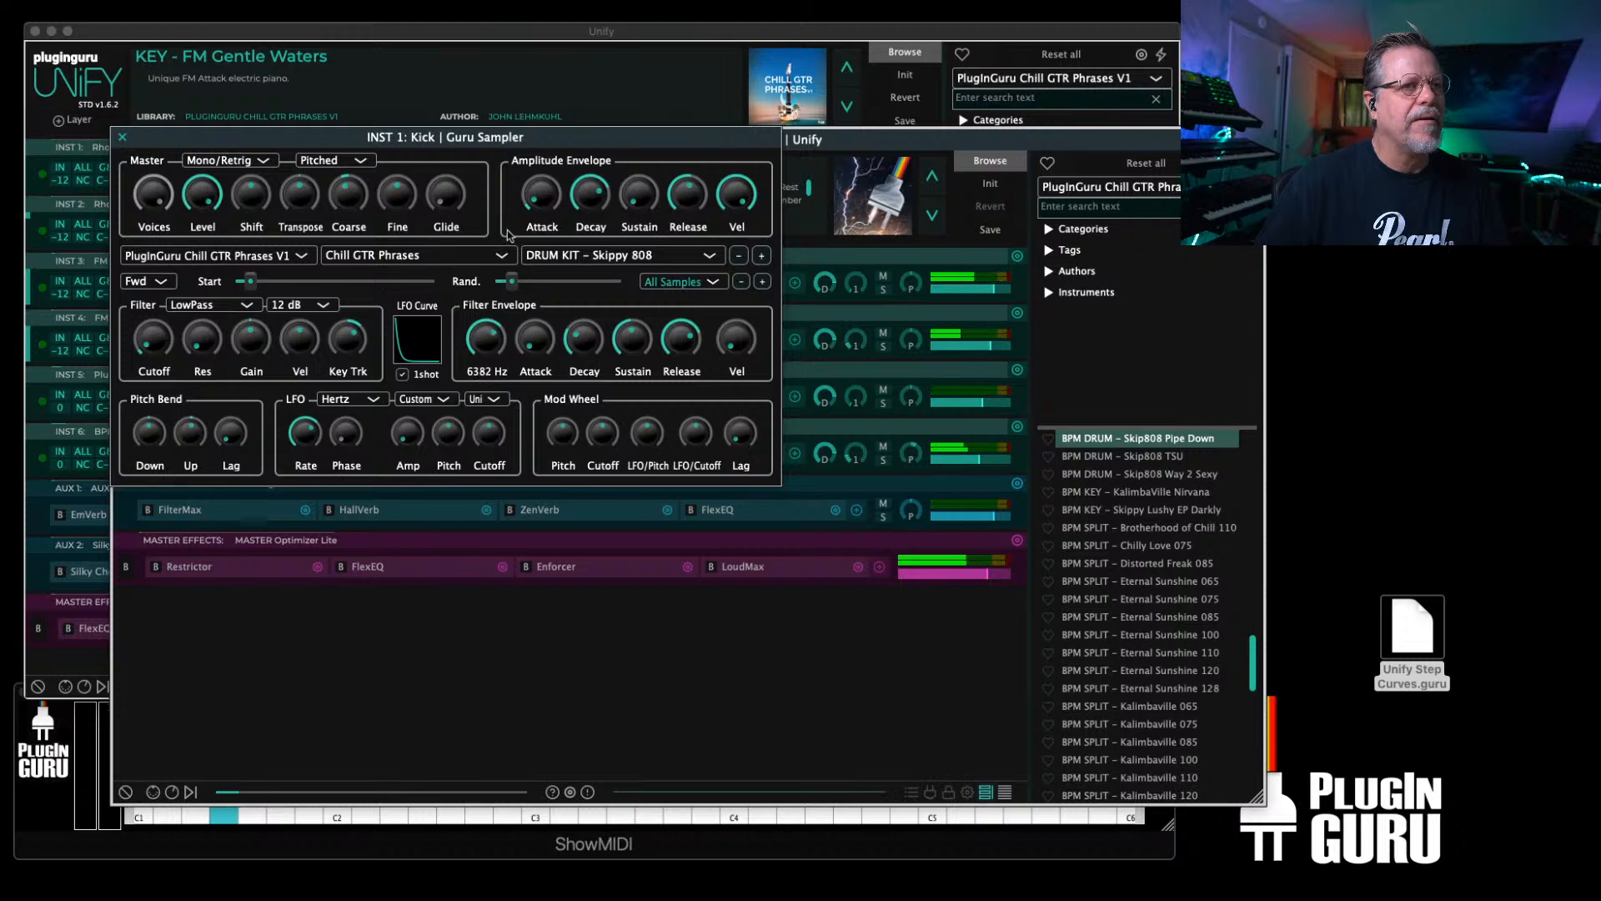
{"action": "left_click_drag", "start_coordinate": [493, 337], "coordinate": [490, 349]}
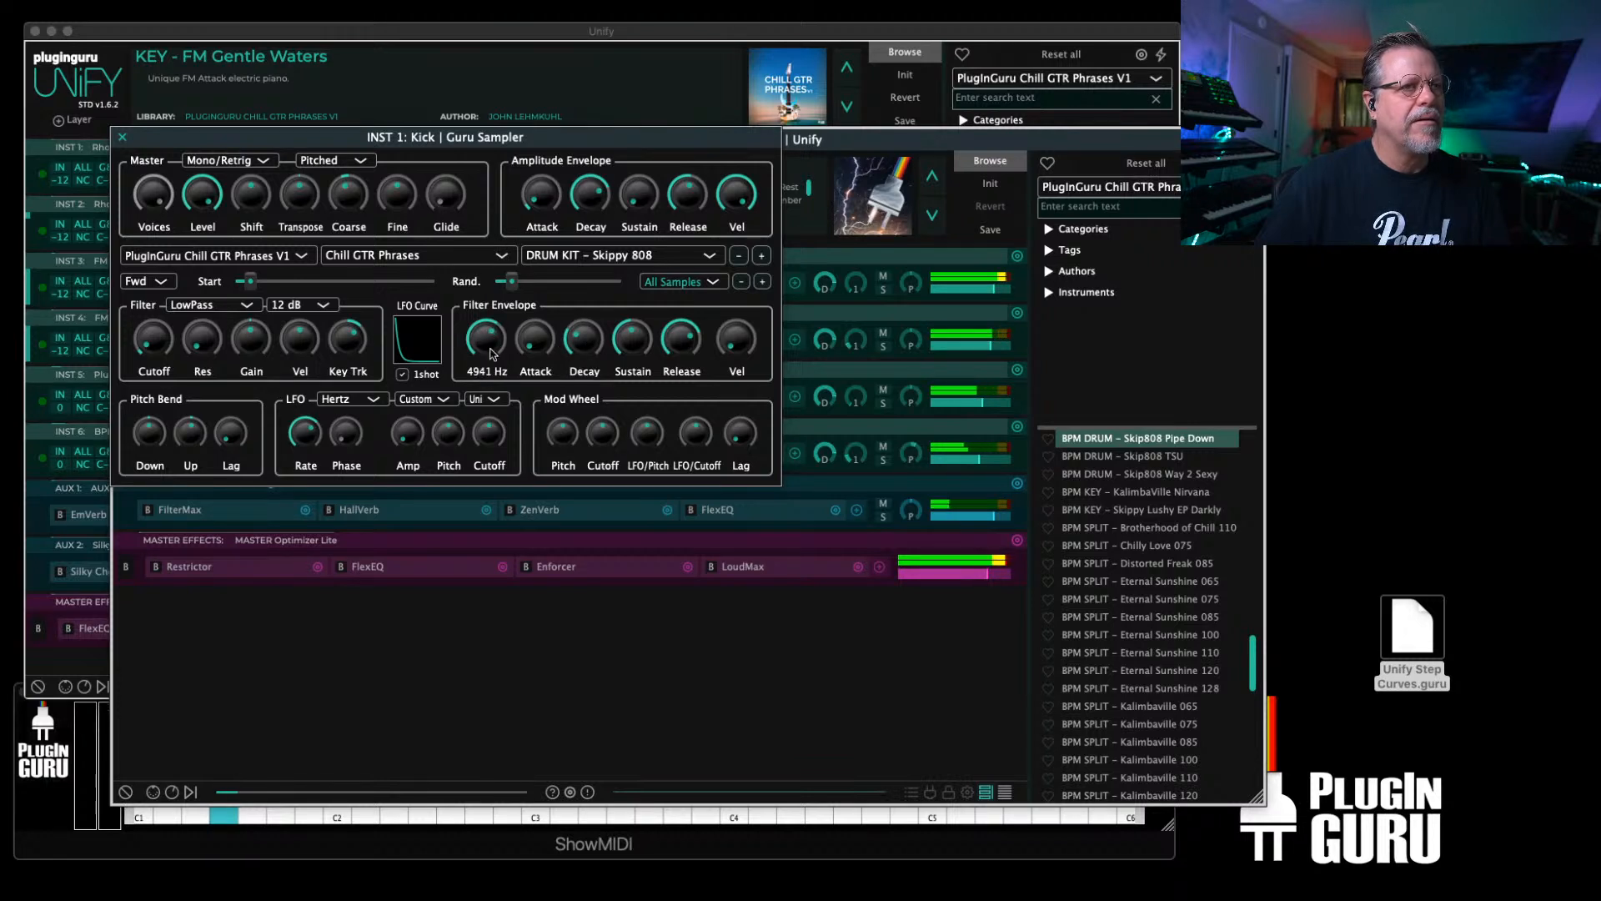
Step: Set the kick's coarse tuning to -1 st and adjust its amplitude decay to 0.248 sec, closing the sampler and drum layer windows
{"action": "mouse_move", "coordinate": [350, 205]}
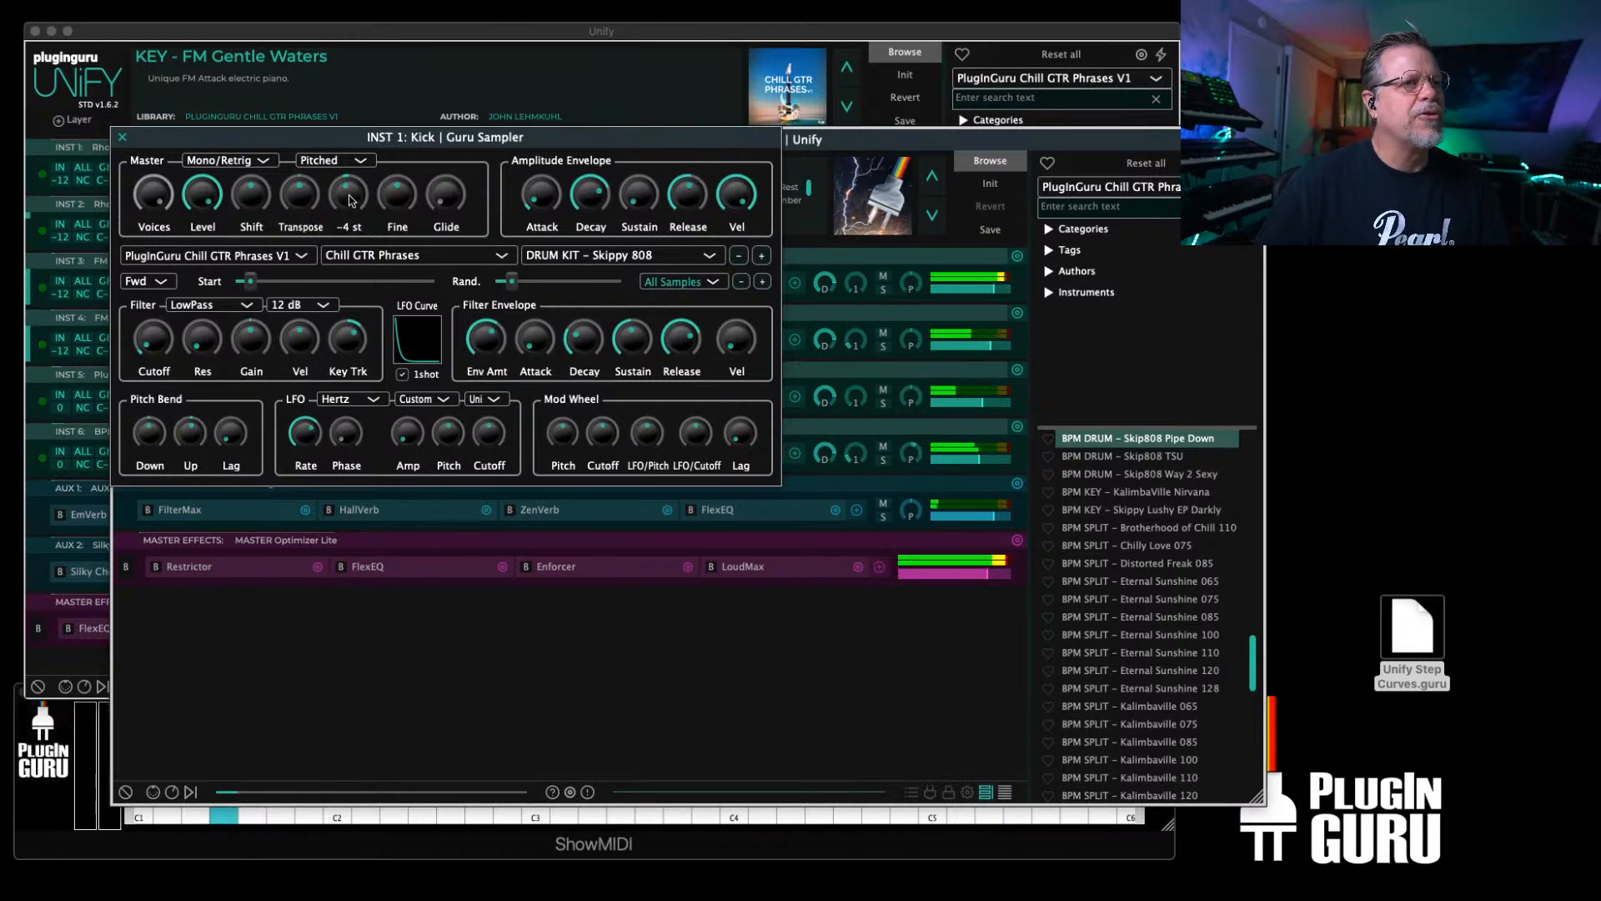
{"action": "left_click_drag", "start_coordinate": [351, 193], "coordinate": [352, 191]}
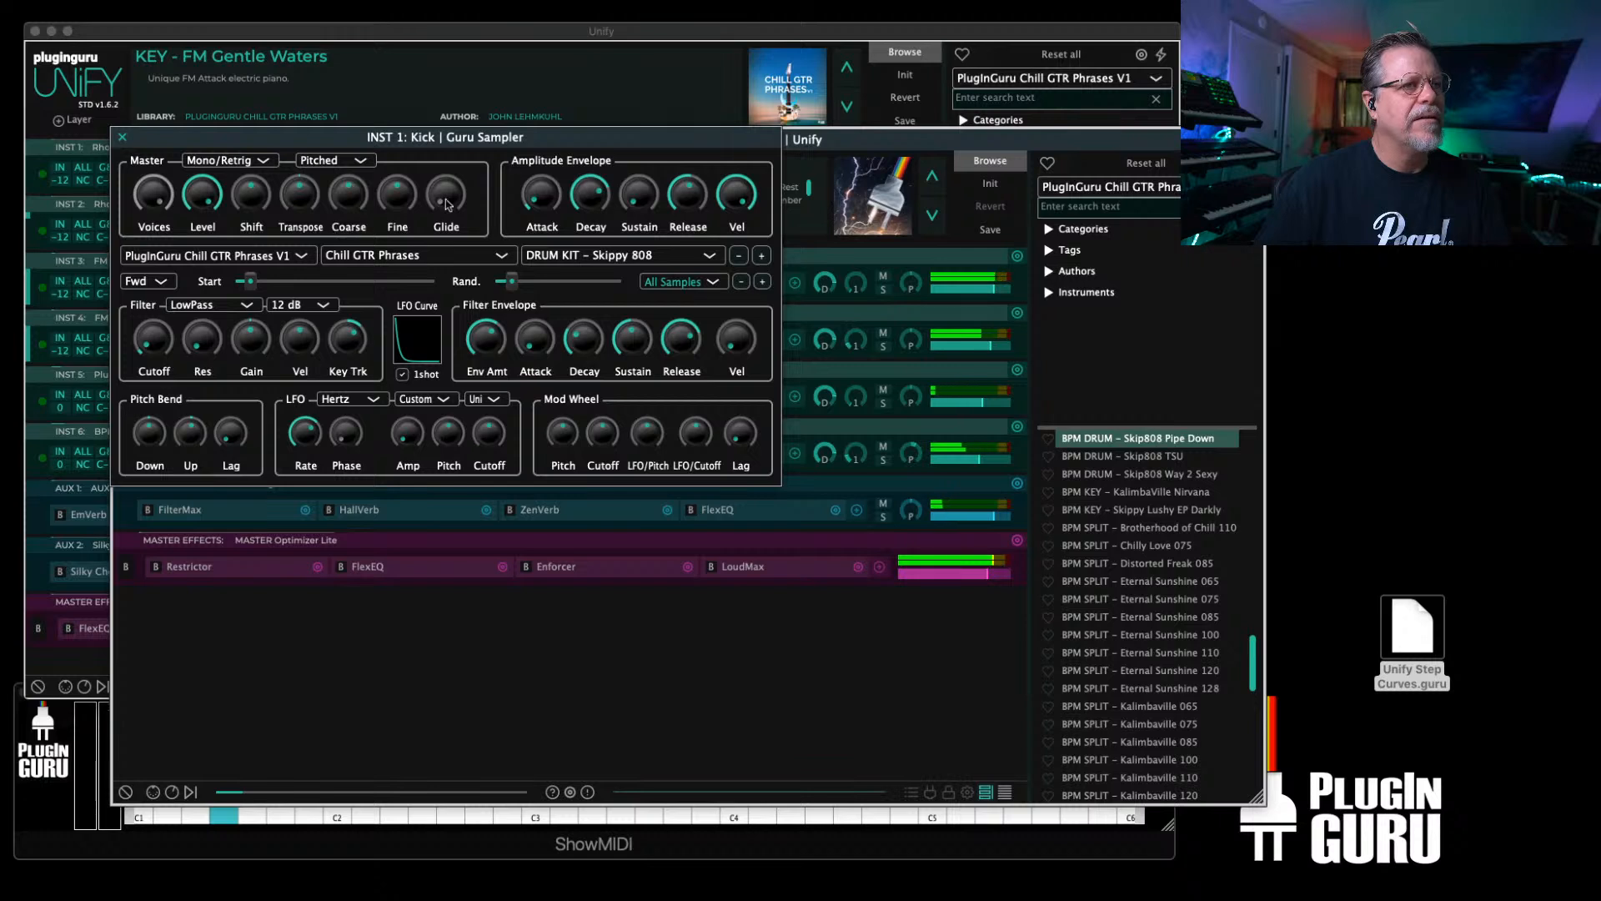
{"action": "mouse_move", "coordinate": [597, 194]}
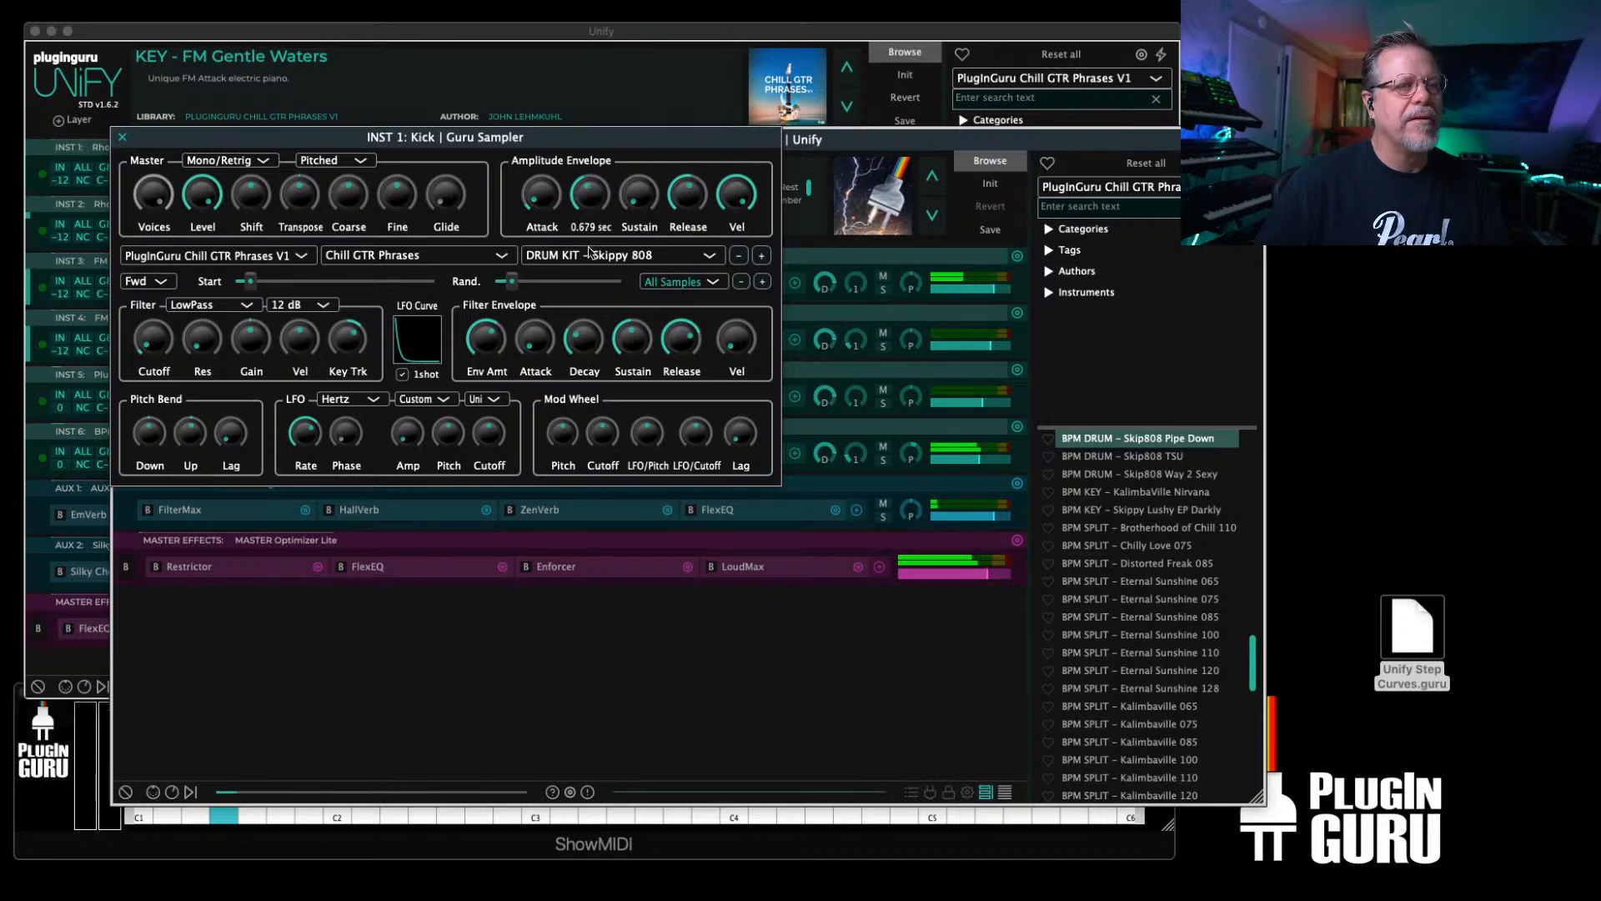
{"action": "left_click_drag", "start_coordinate": [590, 250], "coordinate": [590, 263]}
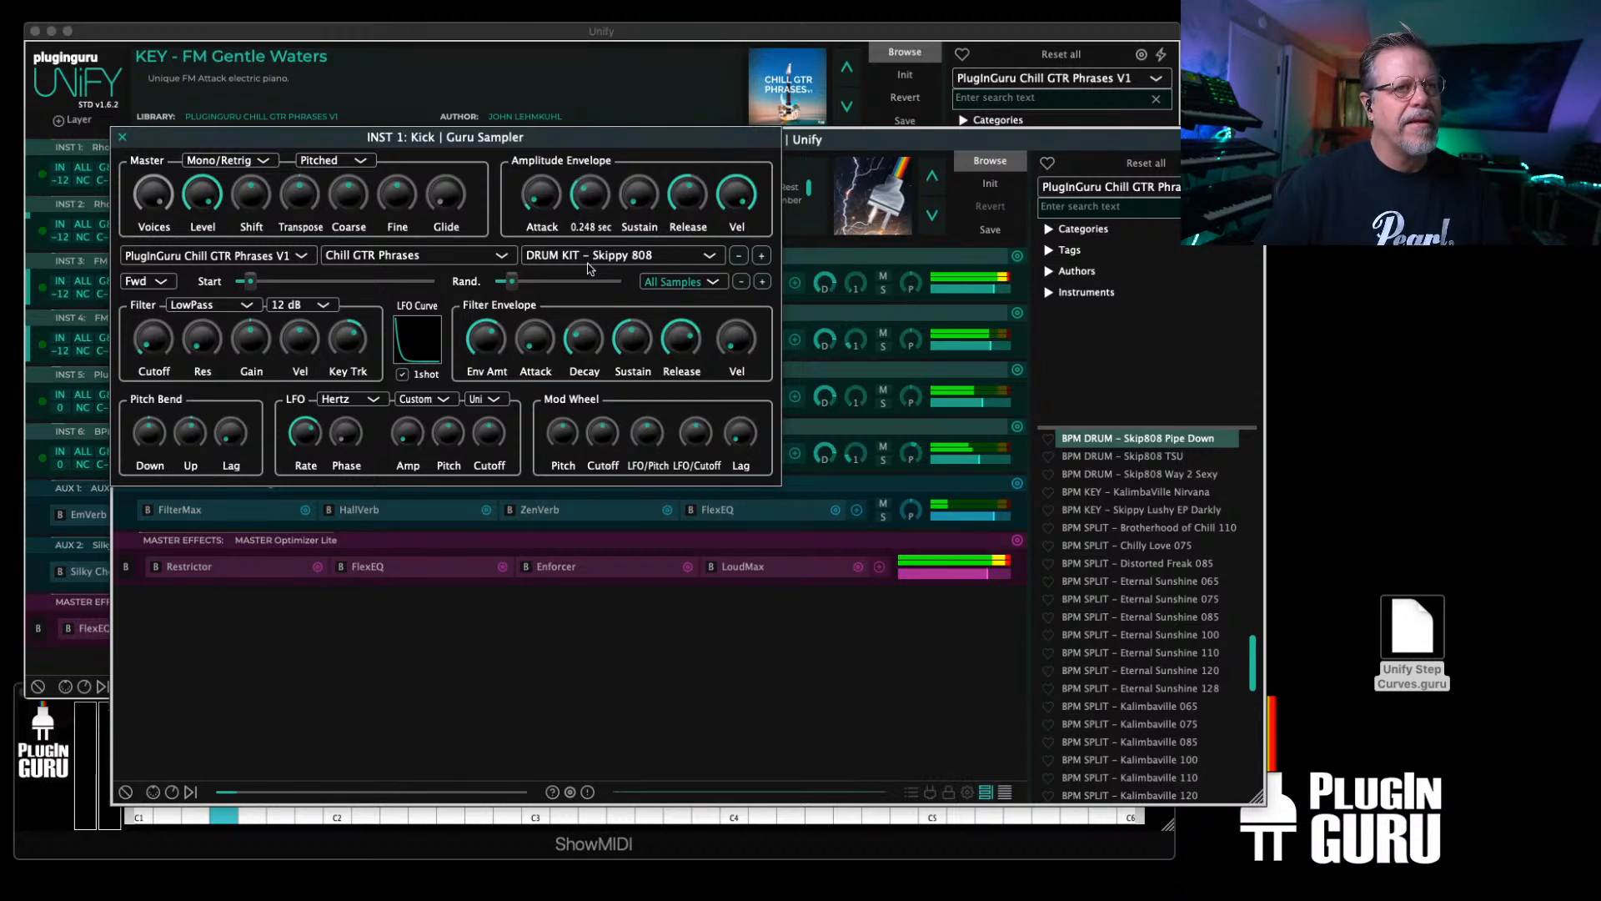
{"action": "mouse_move", "coordinate": [354, 201]}
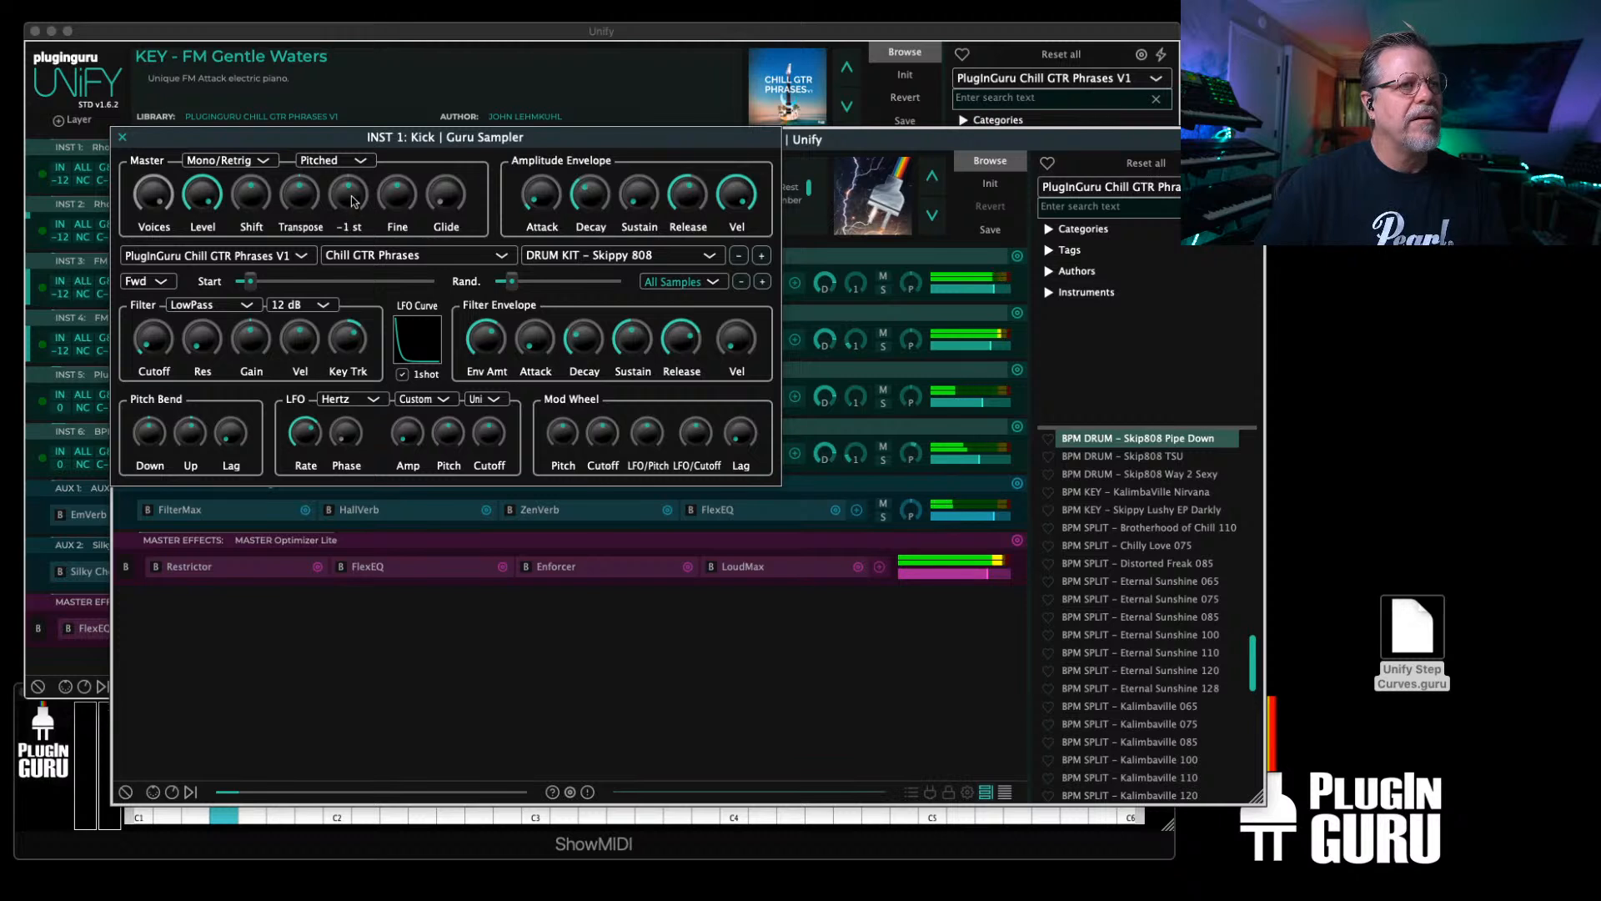
{"action": "left_click", "coordinate": [122, 137]}
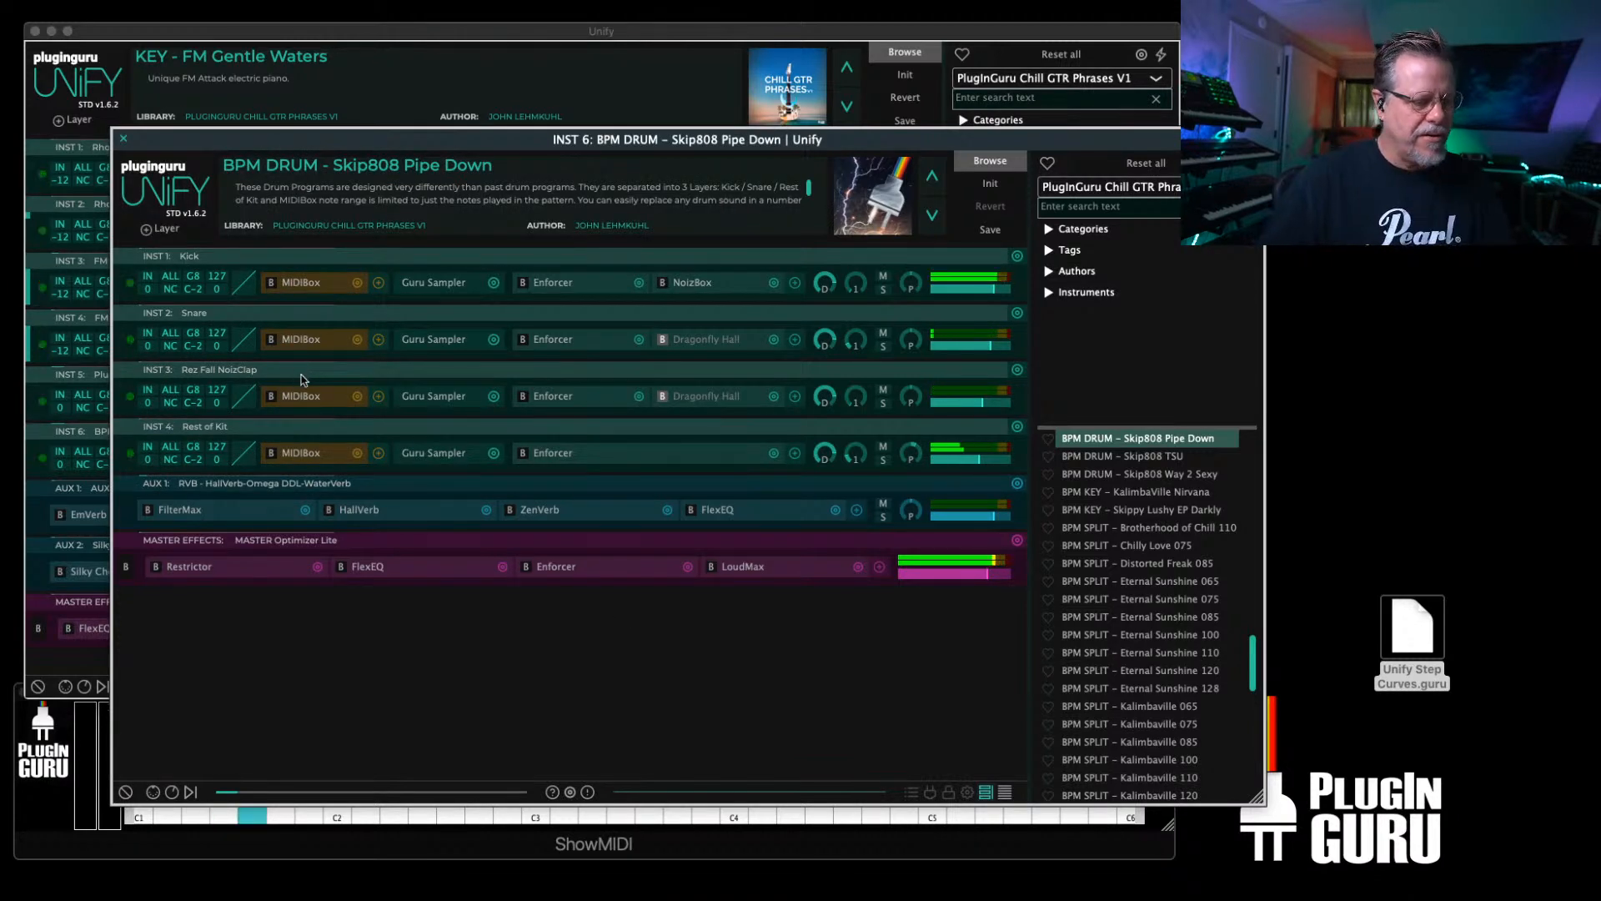
{"action": "left_click", "coordinate": [123, 137]}
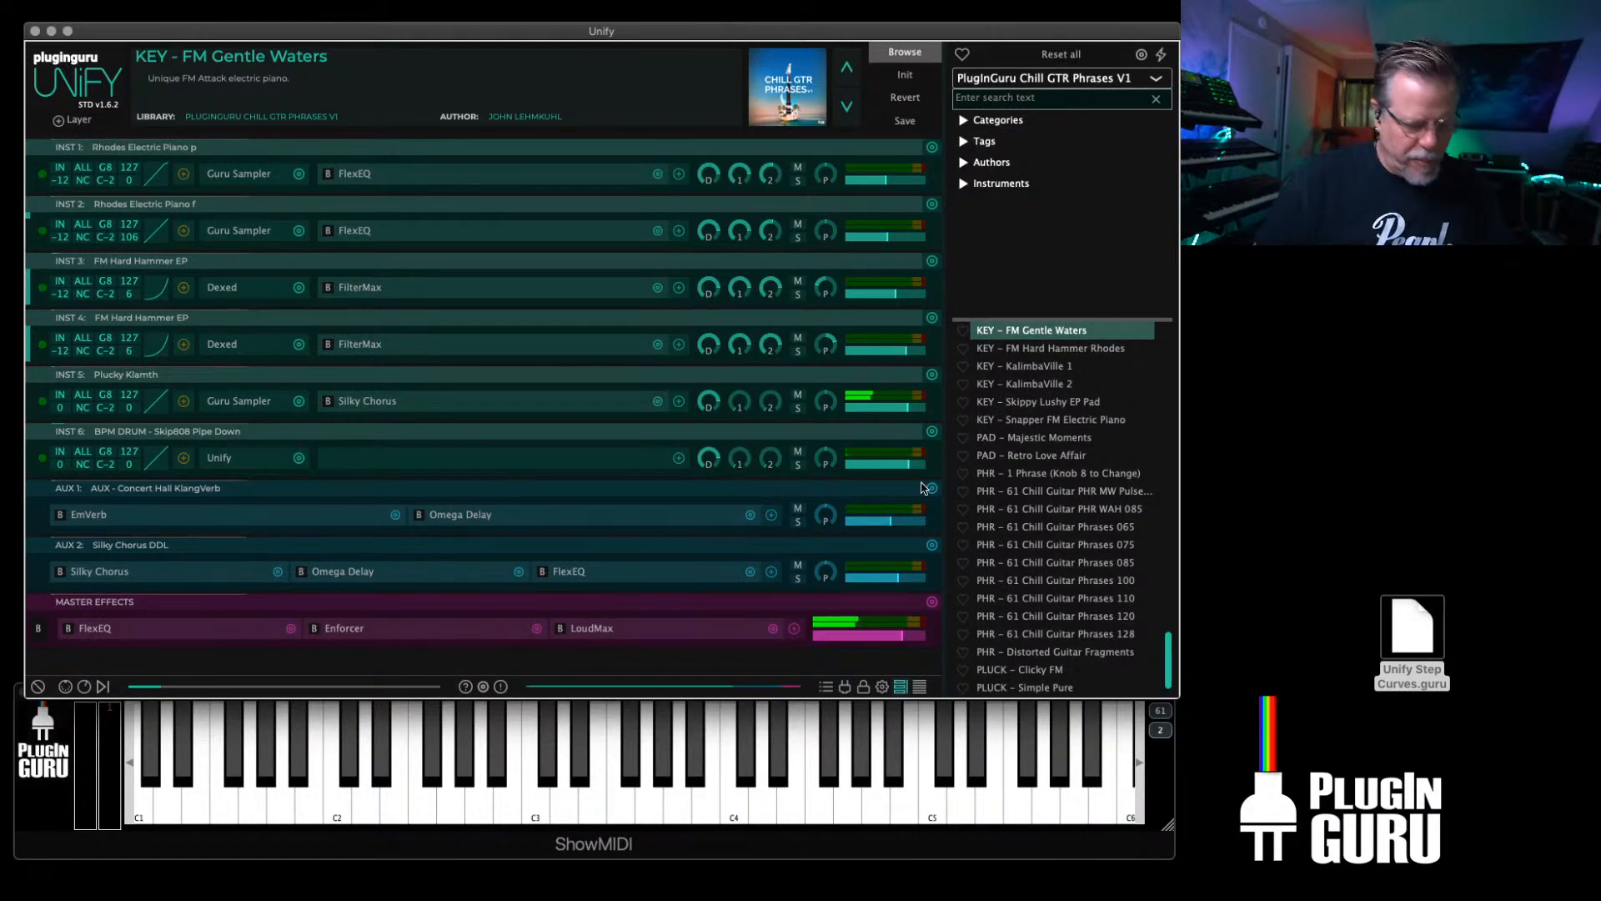
Step: Lower the layer levels slightly, then split the keyboard with high key C1 on the INST 6 drum layer and low key C3 on INST 1–5
{"action": "mouse_move", "coordinate": [906, 465]}
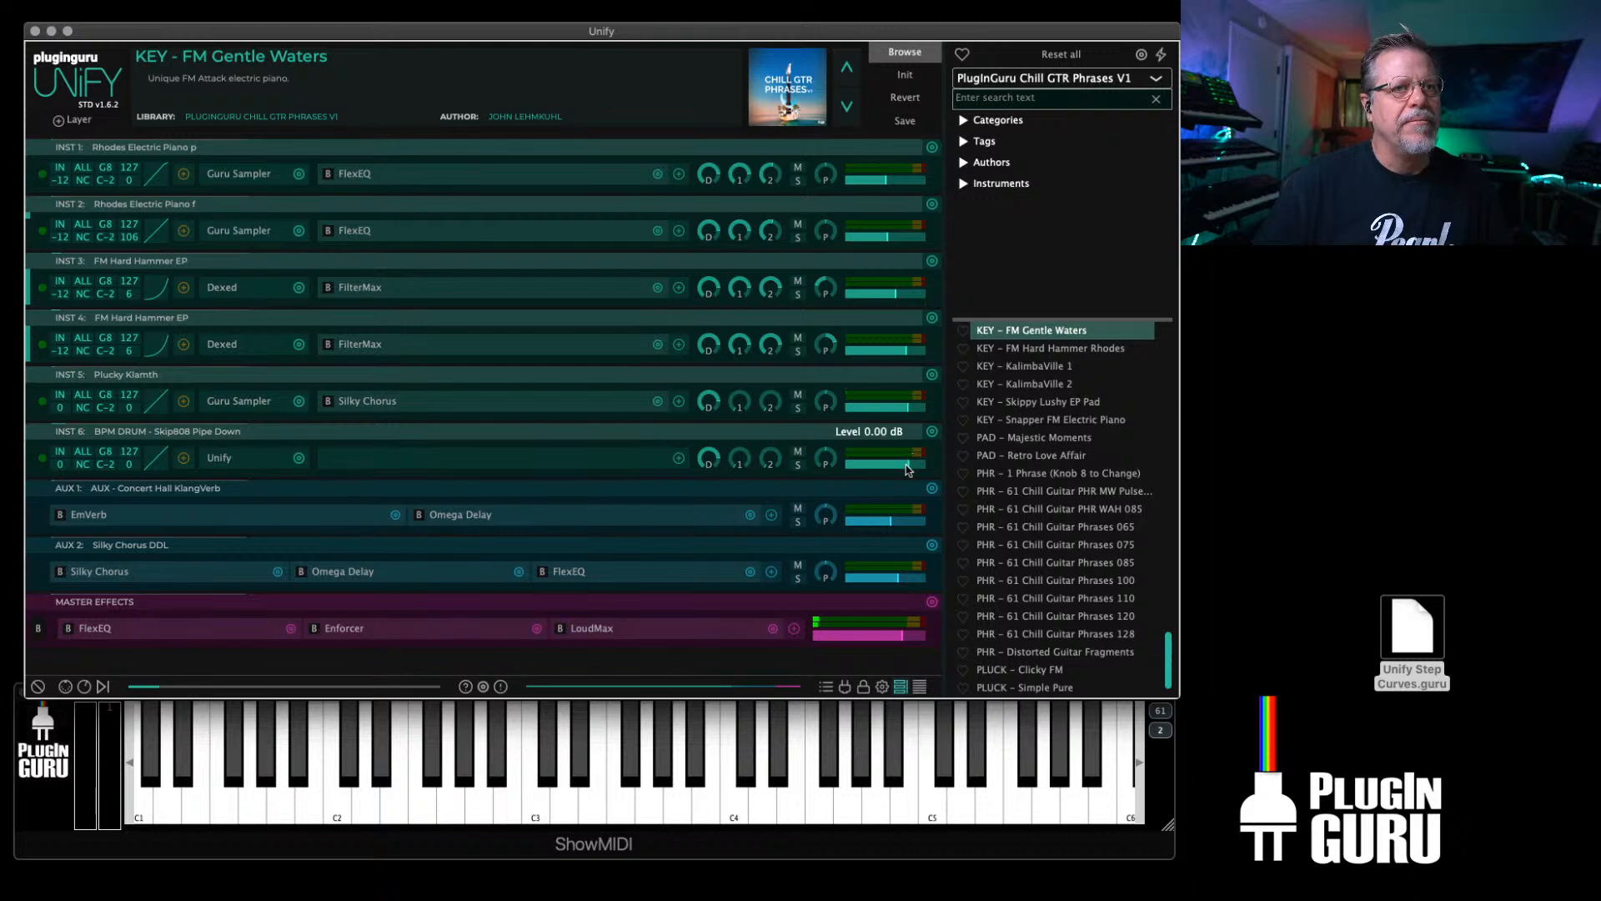
{"action": "left_click_drag", "start_coordinate": [909, 469], "coordinate": [905, 470]}
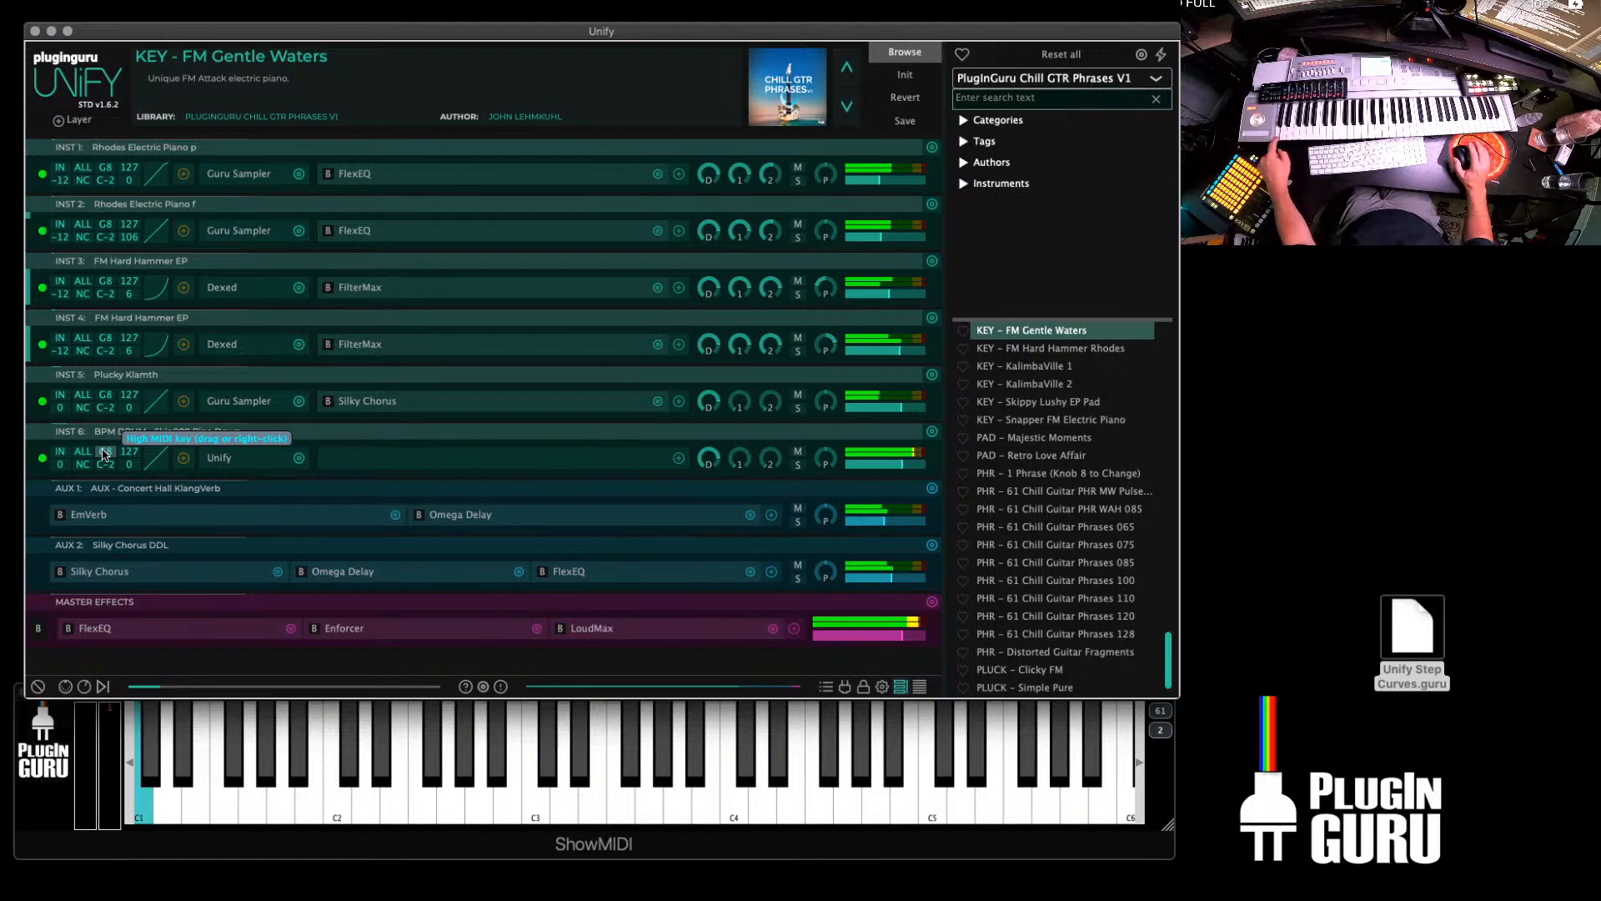
{"action": "right_click", "coordinate": [106, 408]}
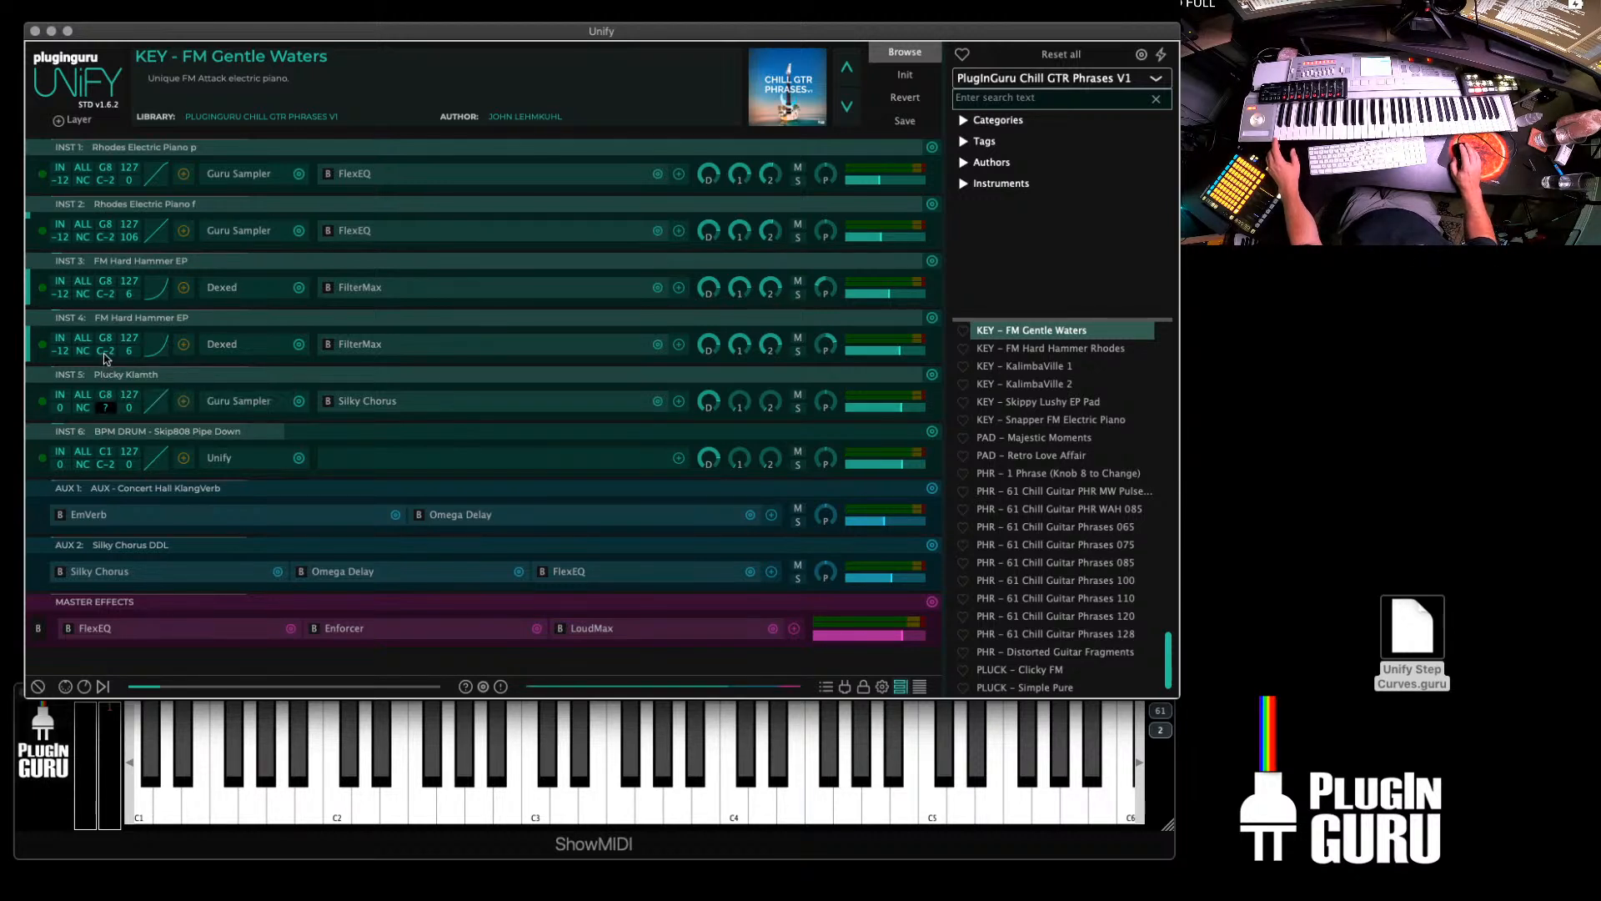
{"action": "right_click", "coordinate": [105, 351]}
{"action": "right_click", "coordinate": [104, 294]}
{"action": "right_click", "coordinate": [105, 237]}
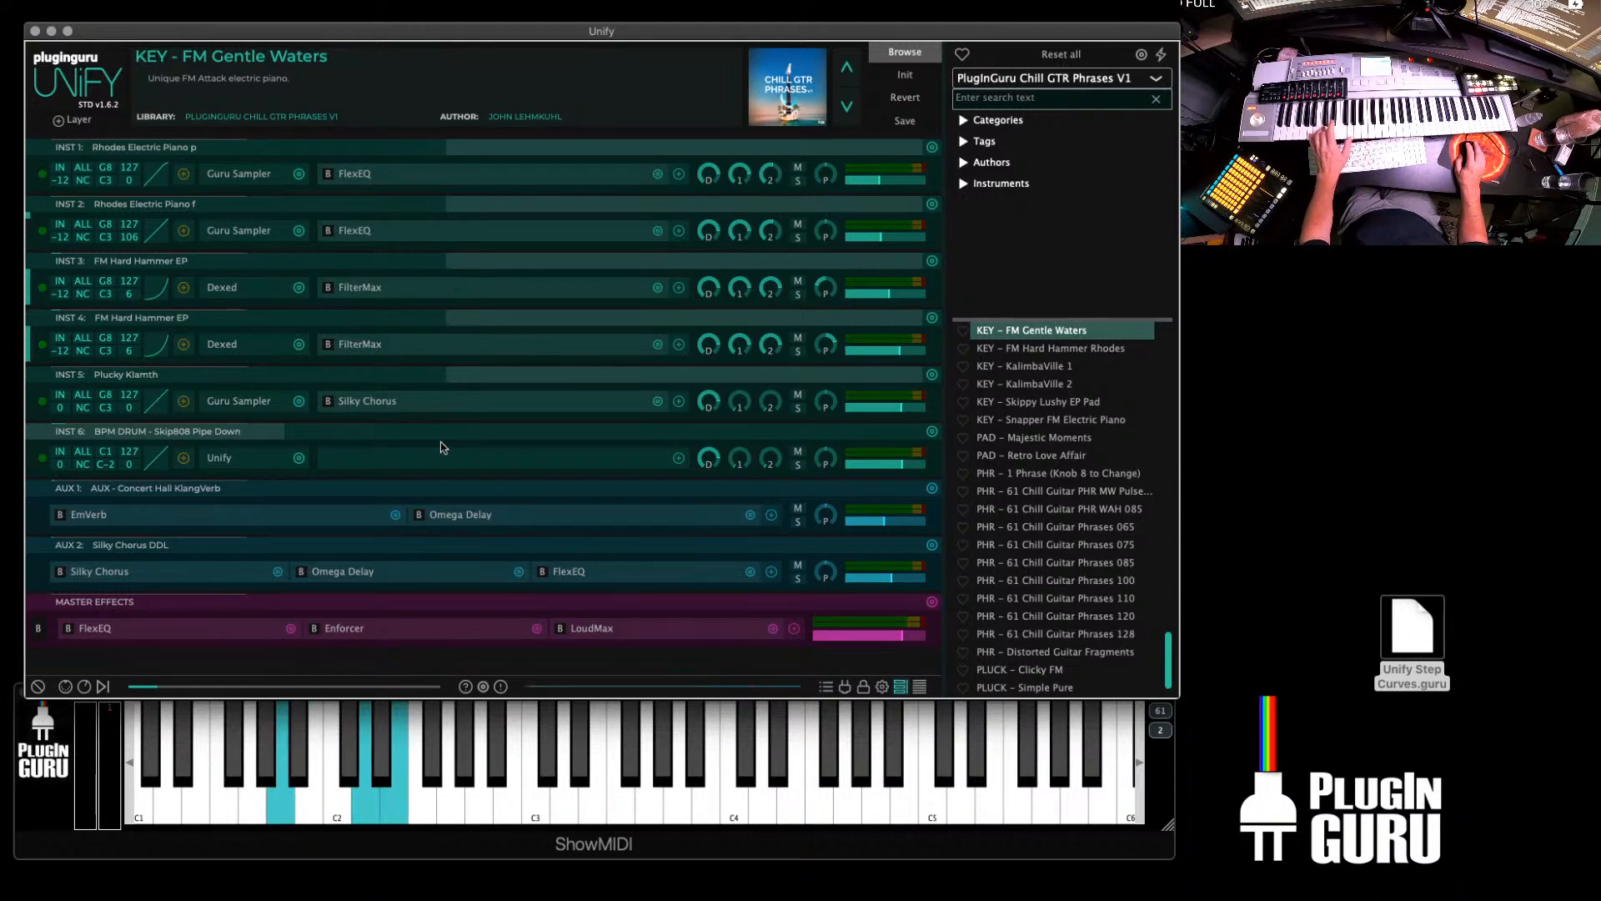
Step: Set the transport trigger's high key to C1, the drum layer's MIDI source to Mono Latch and the trigger mode to MIDI / Latch, then stop playback
{"action": "left_click", "coordinate": [103, 685]}
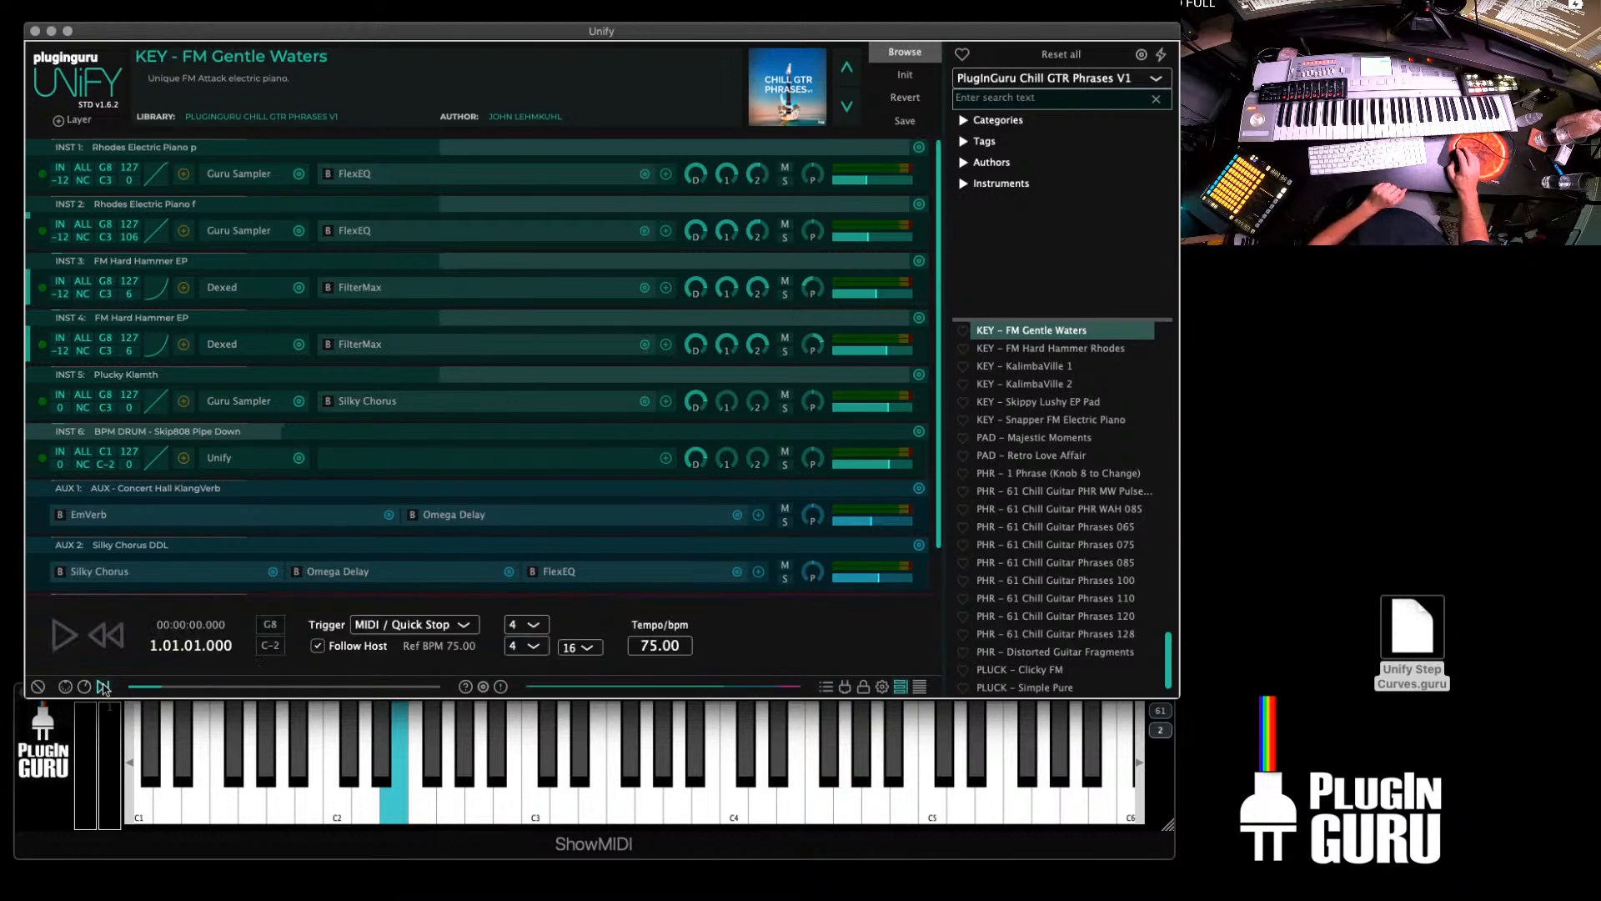
{"action": "left_click", "coordinate": [271, 627]}
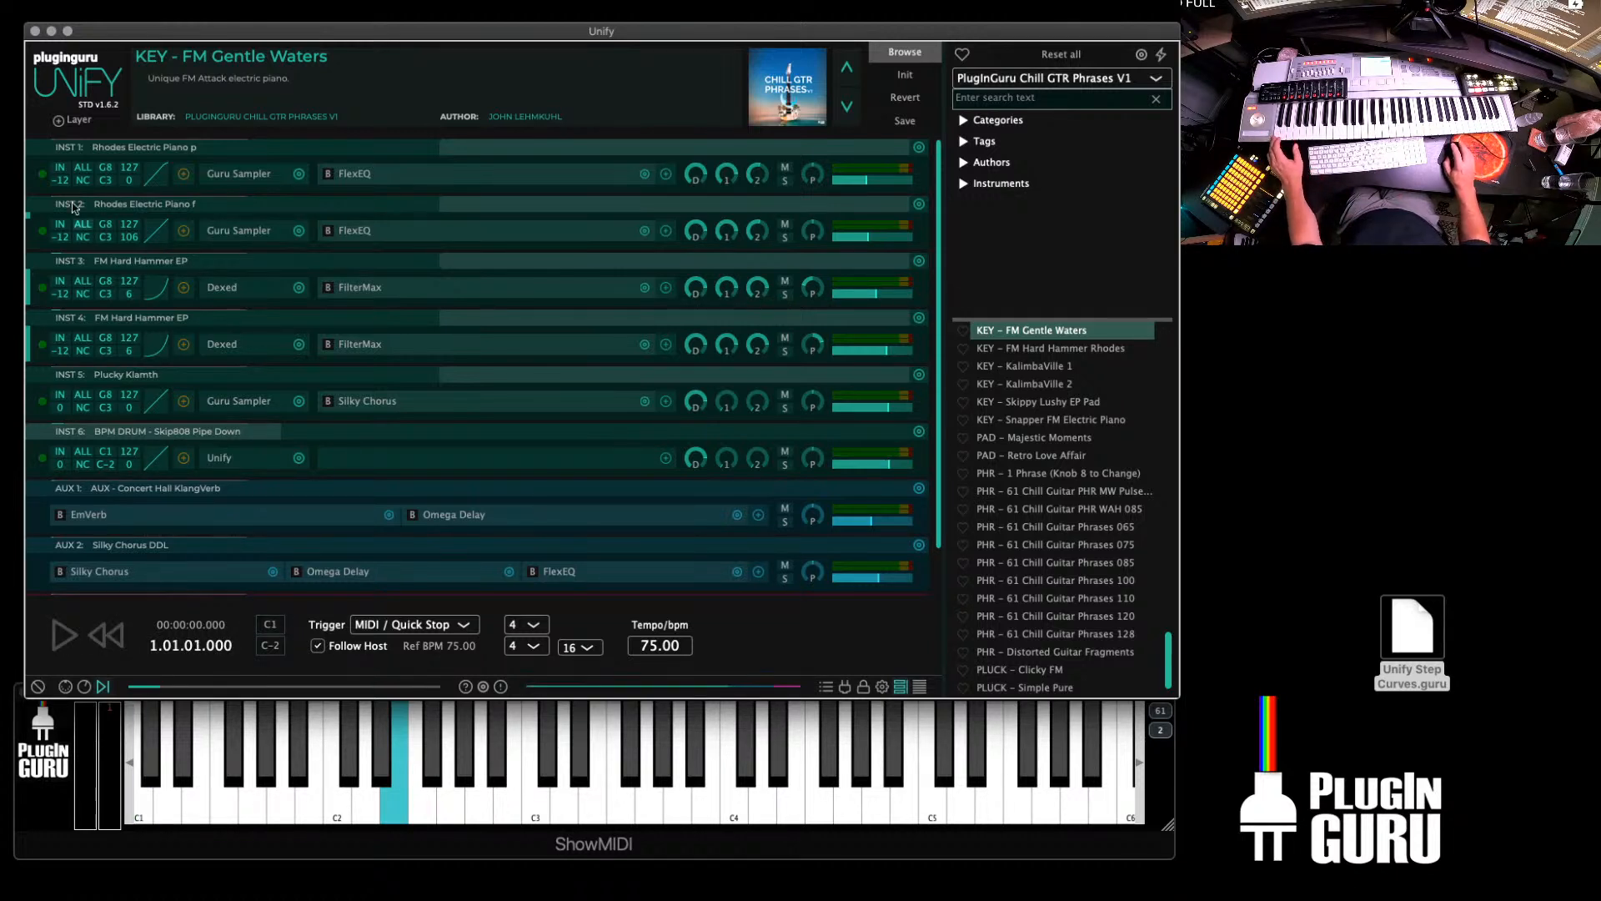
{"action": "left_click", "coordinate": [61, 452]}
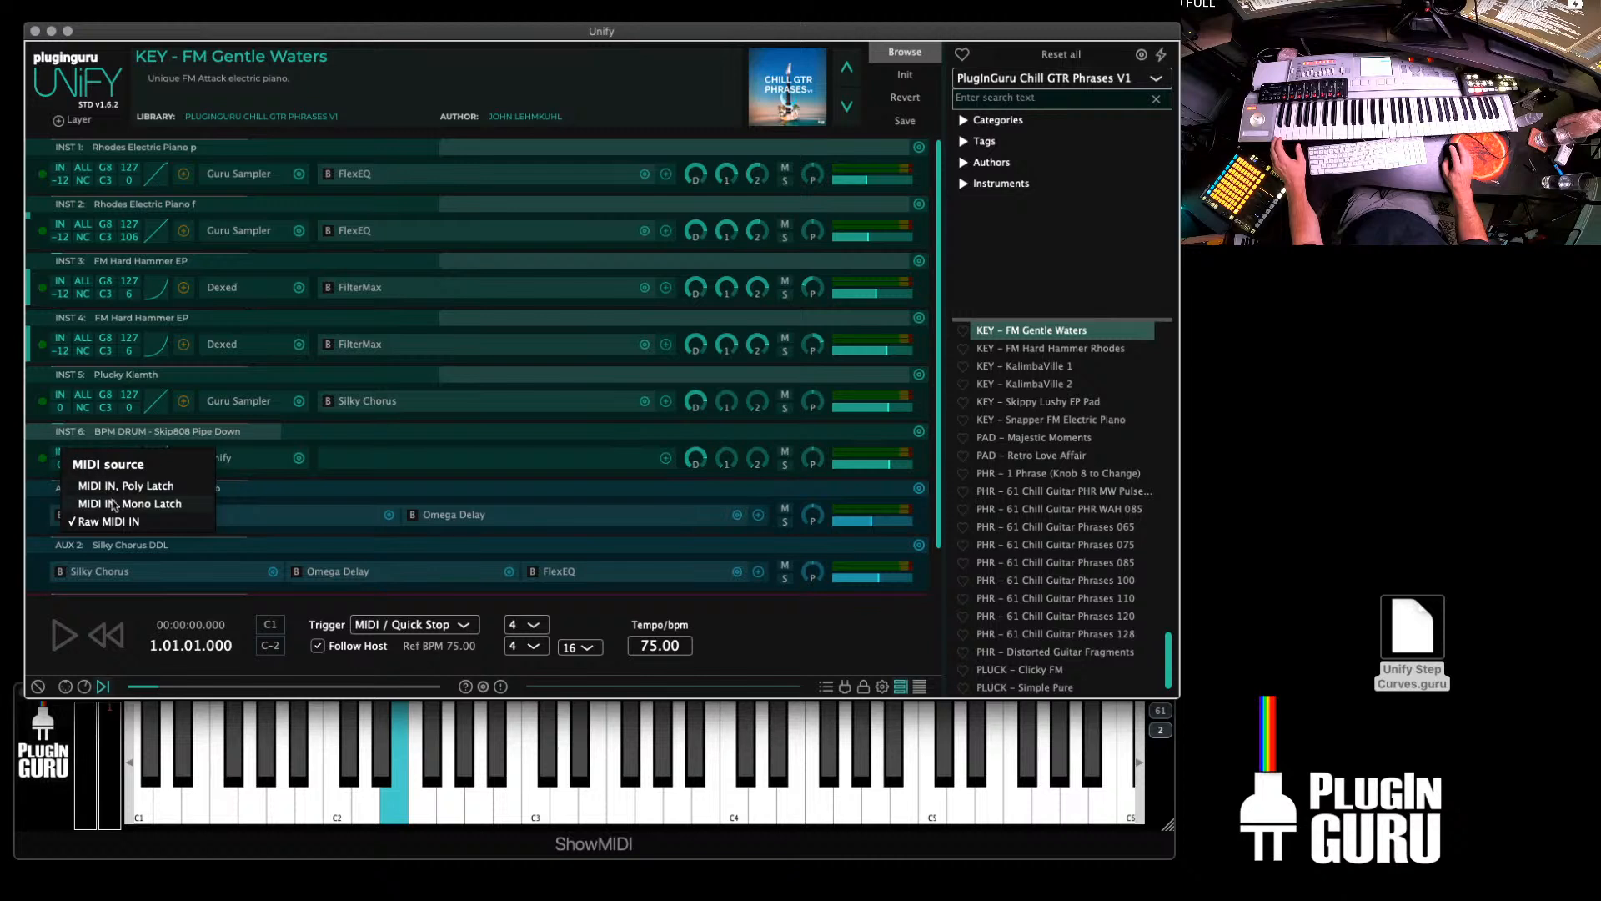
{"action": "left_click", "coordinate": [88, 487]}
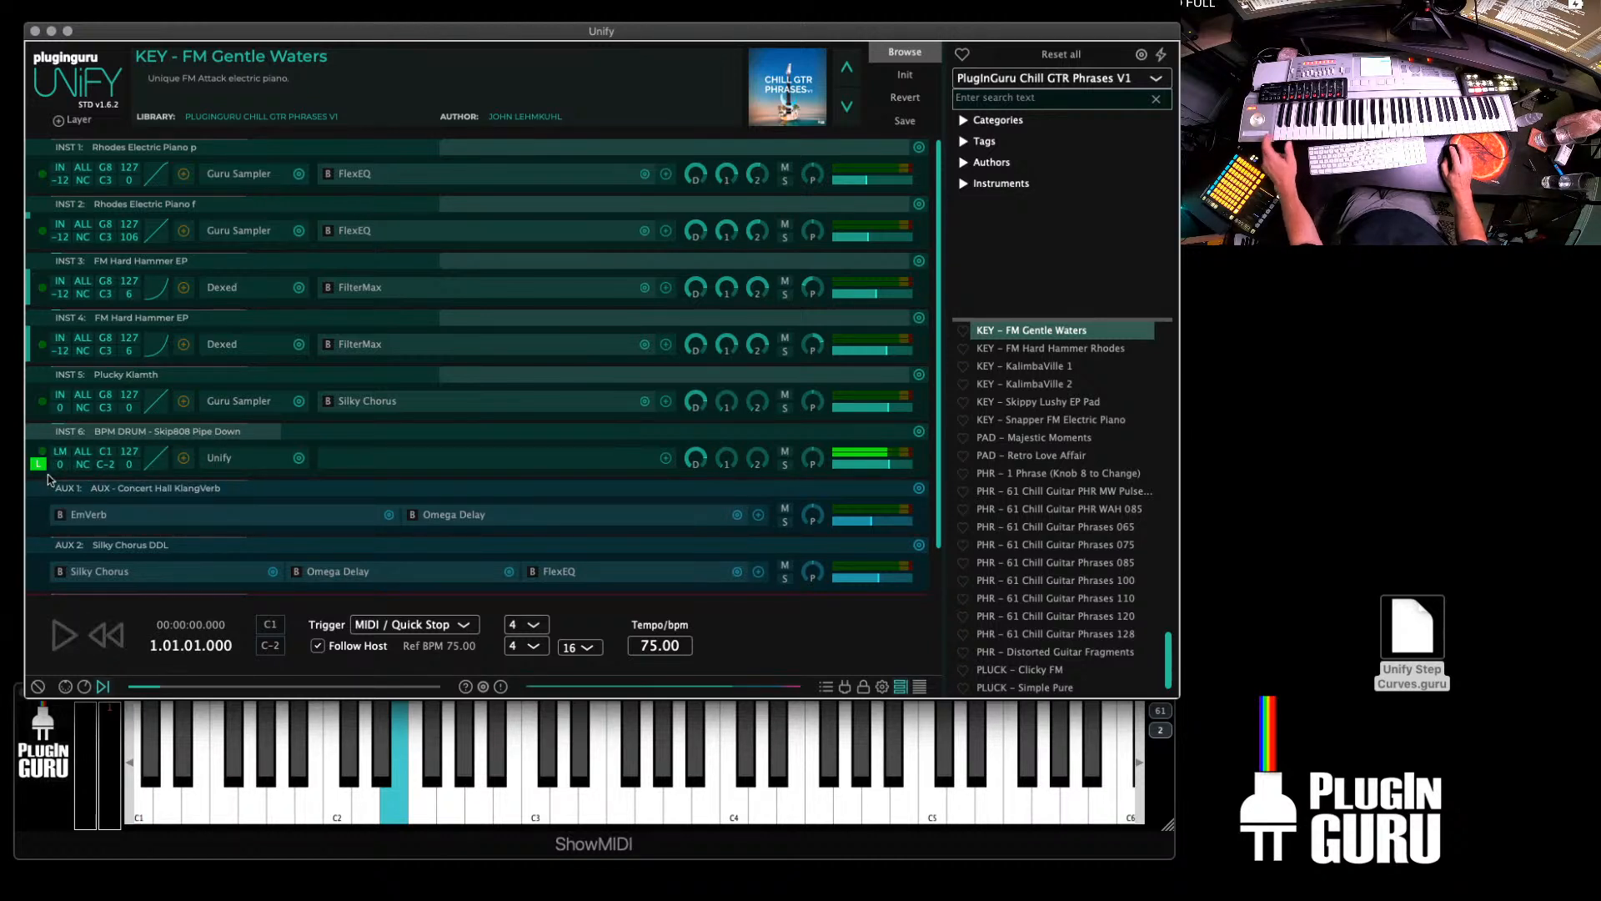
{"action": "left_click", "coordinate": [423, 626]}
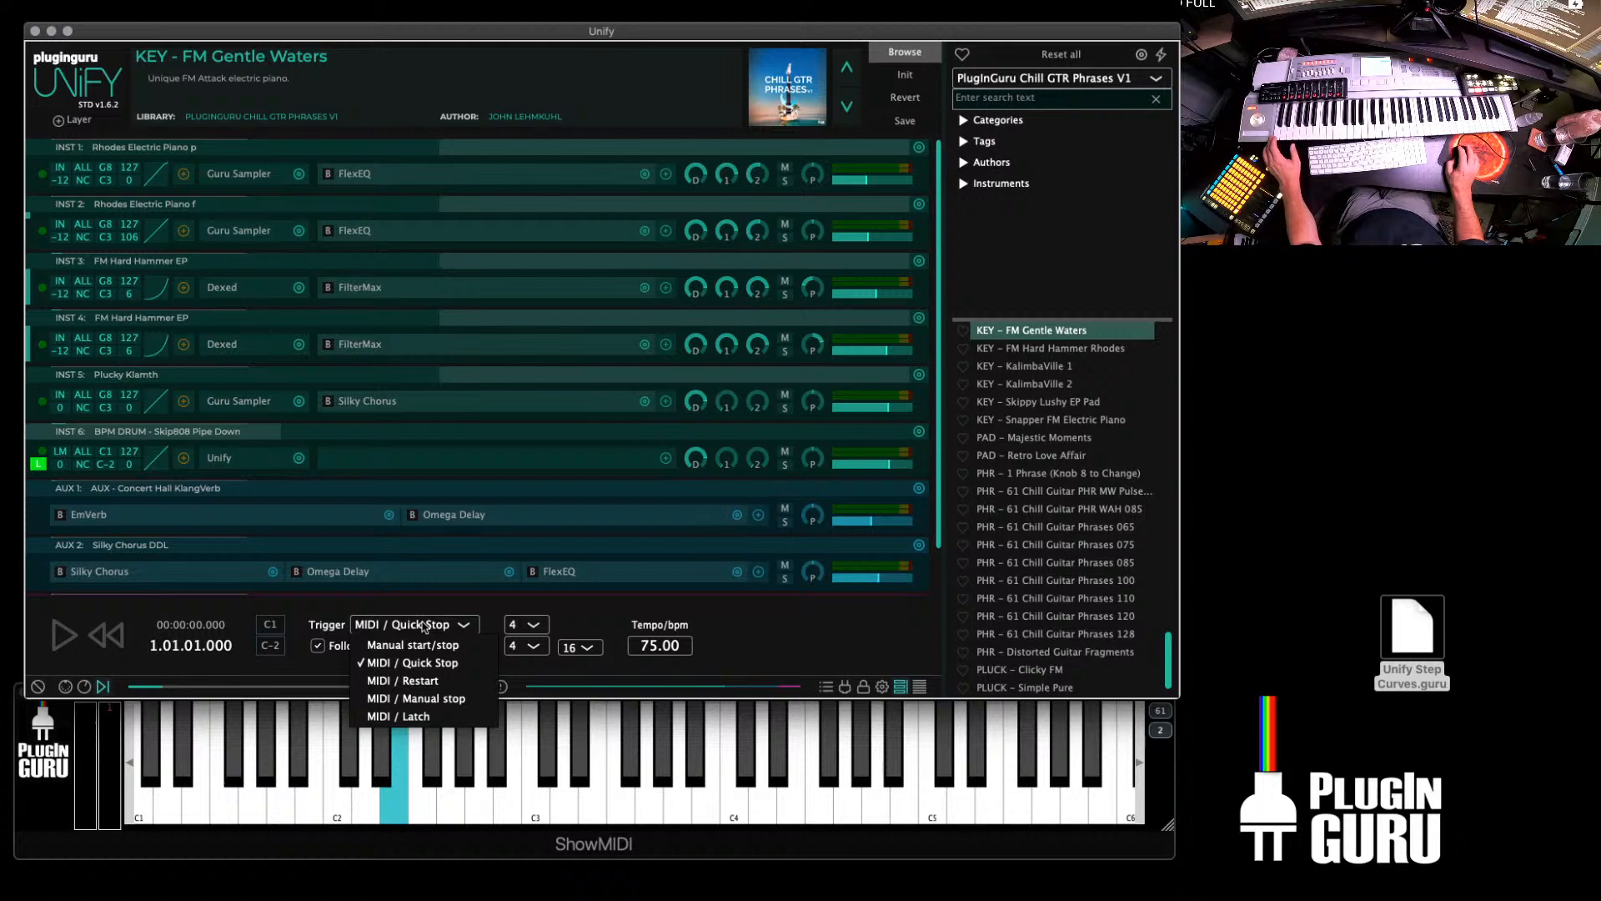
{"action": "left_click", "coordinate": [406, 717]}
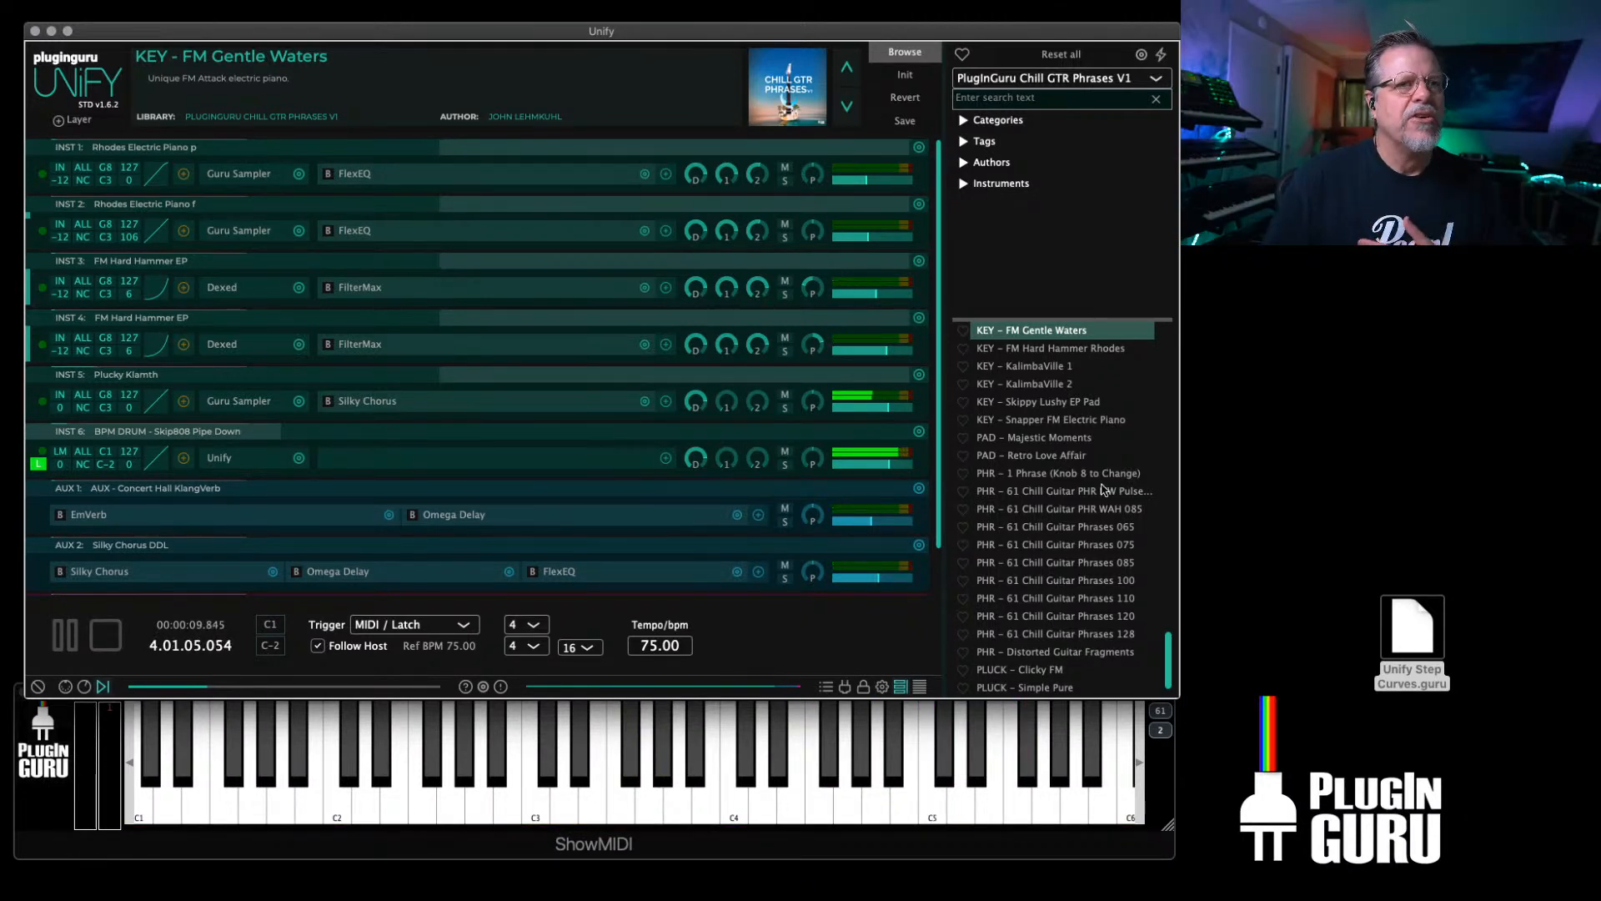
{"action": "key", "text": "space"}
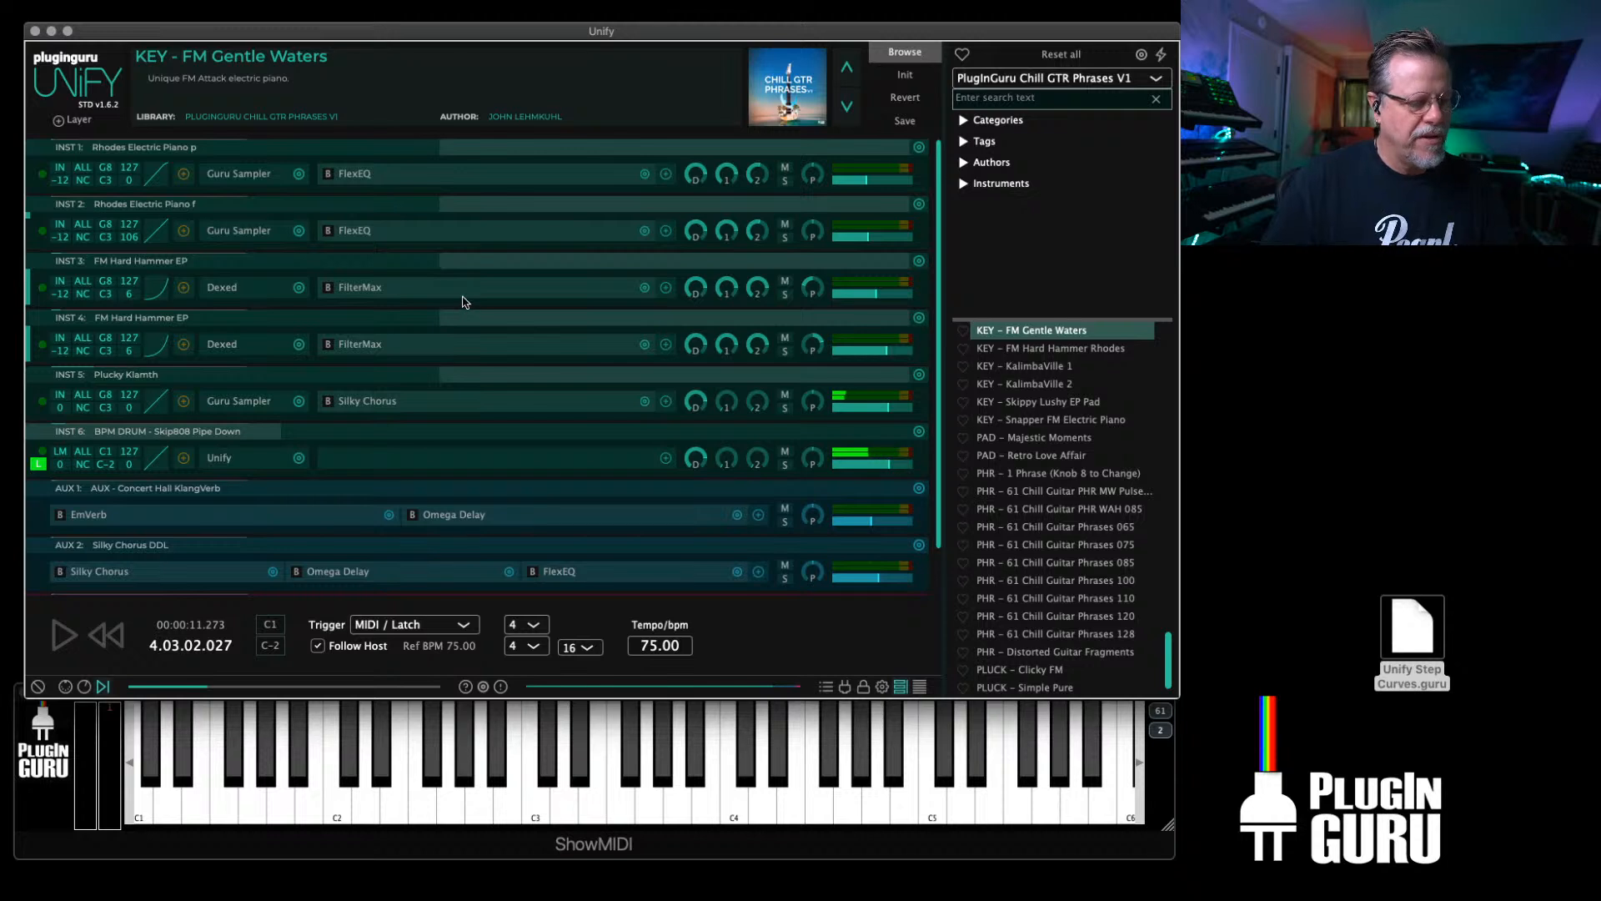
Step: Add an empty instrument layer to the patch
{"action": "left_click", "coordinate": [79, 121]}
{"action": "mouse_move", "coordinate": [92, 134]}
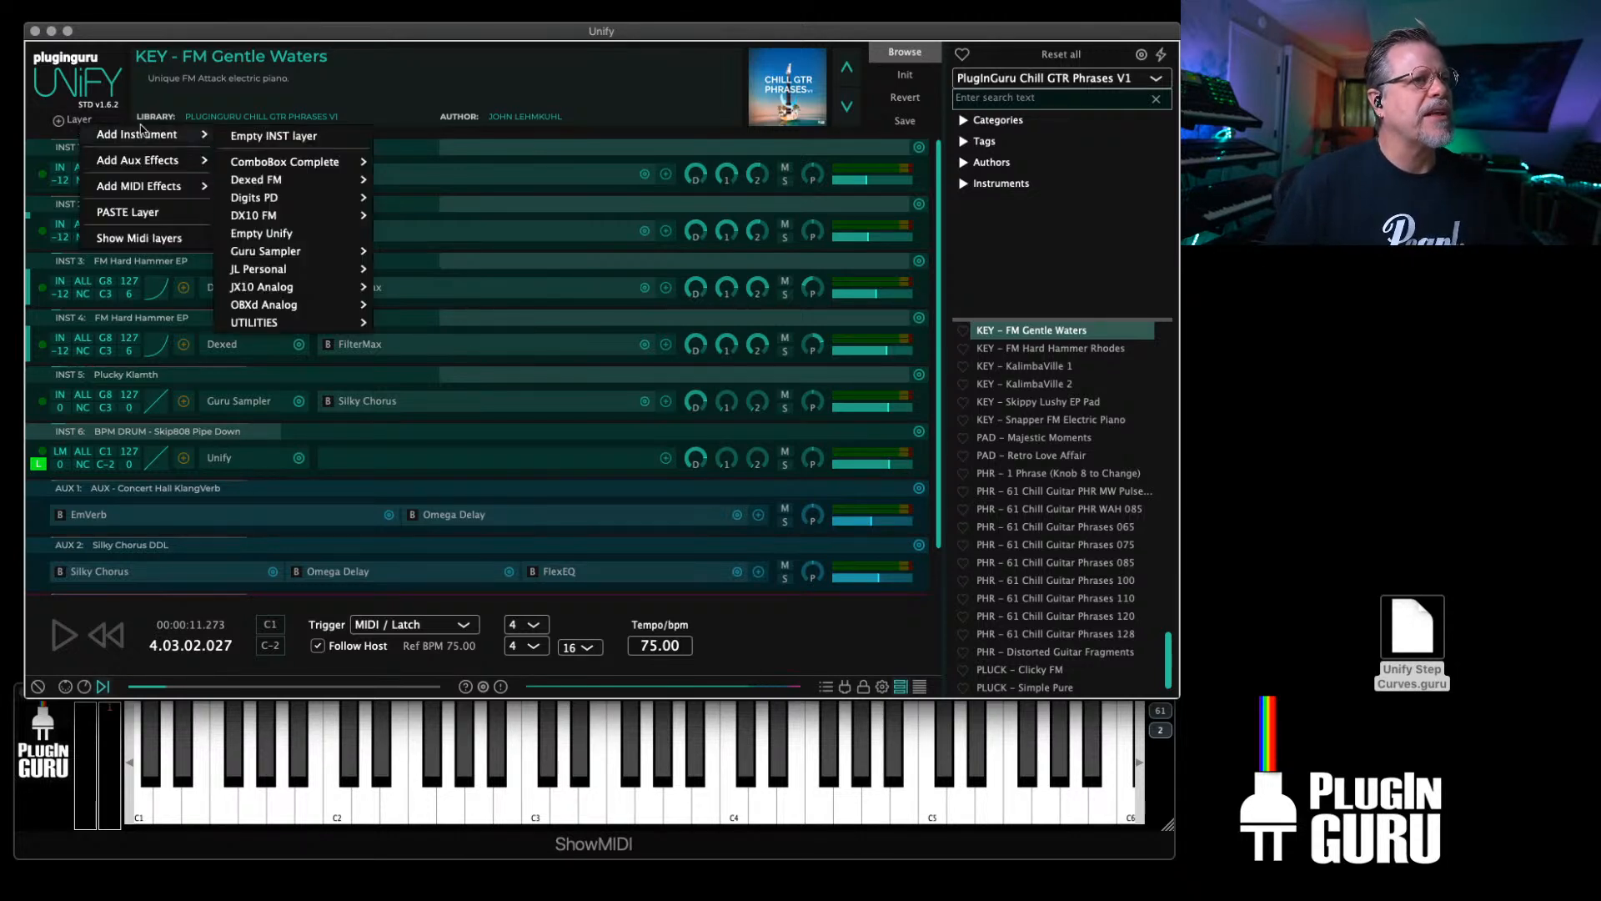
{"action": "left_click", "coordinate": [264, 136]}
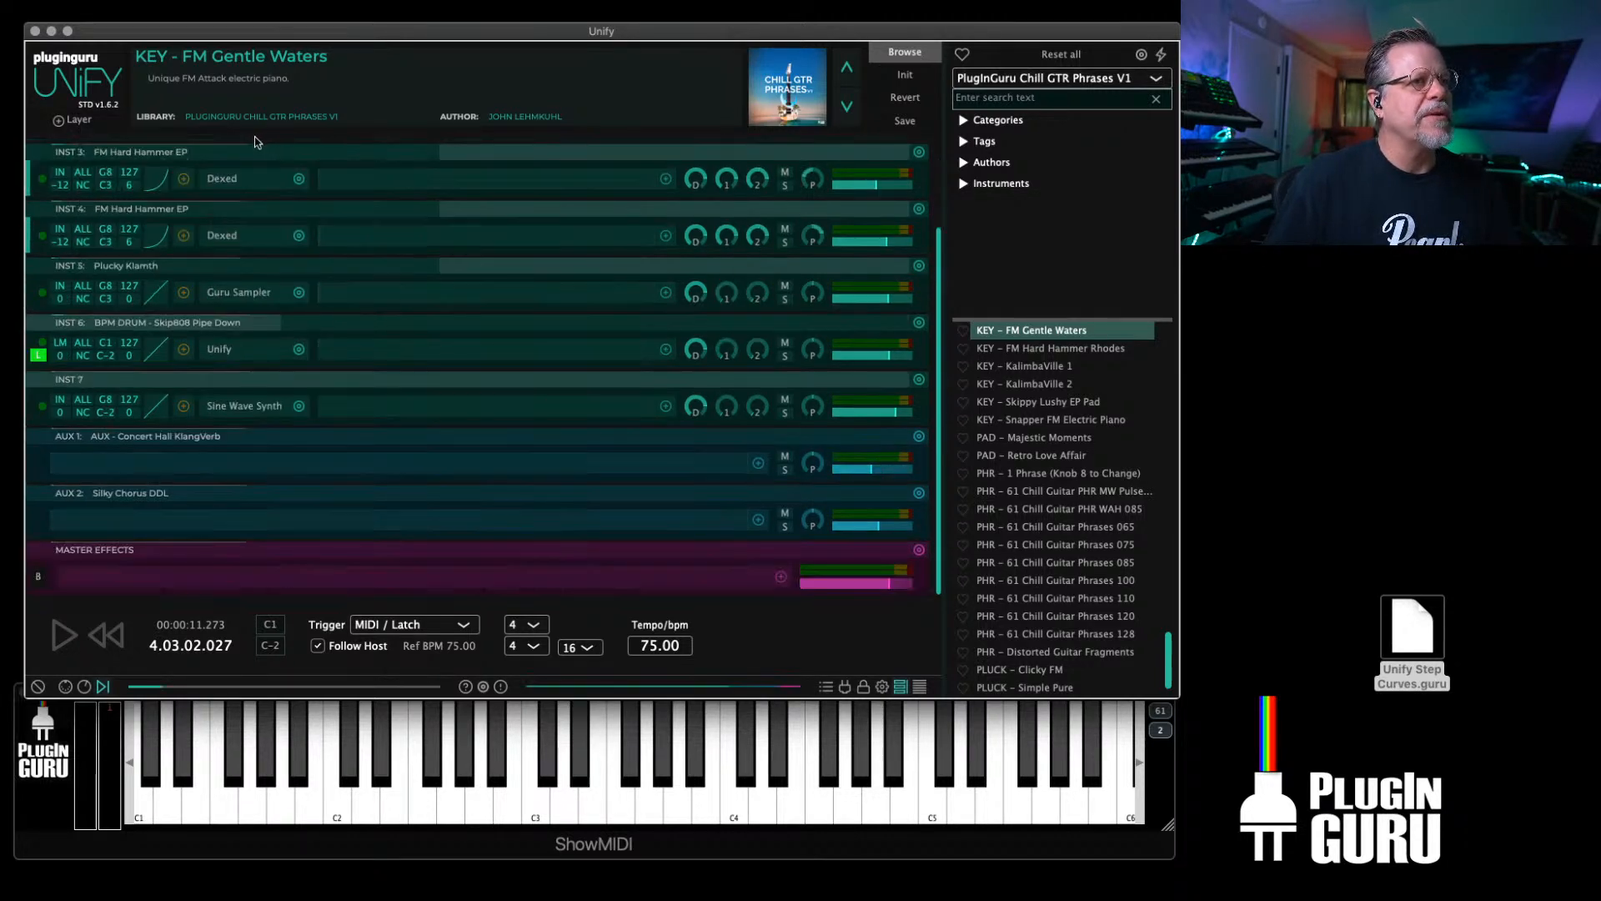
Step: Save the patch under the new name BPM SPLIT -Gentle Waters with category BPM Split and Lock Master Effects enabled
{"action": "left_click", "coordinate": [905, 120]}
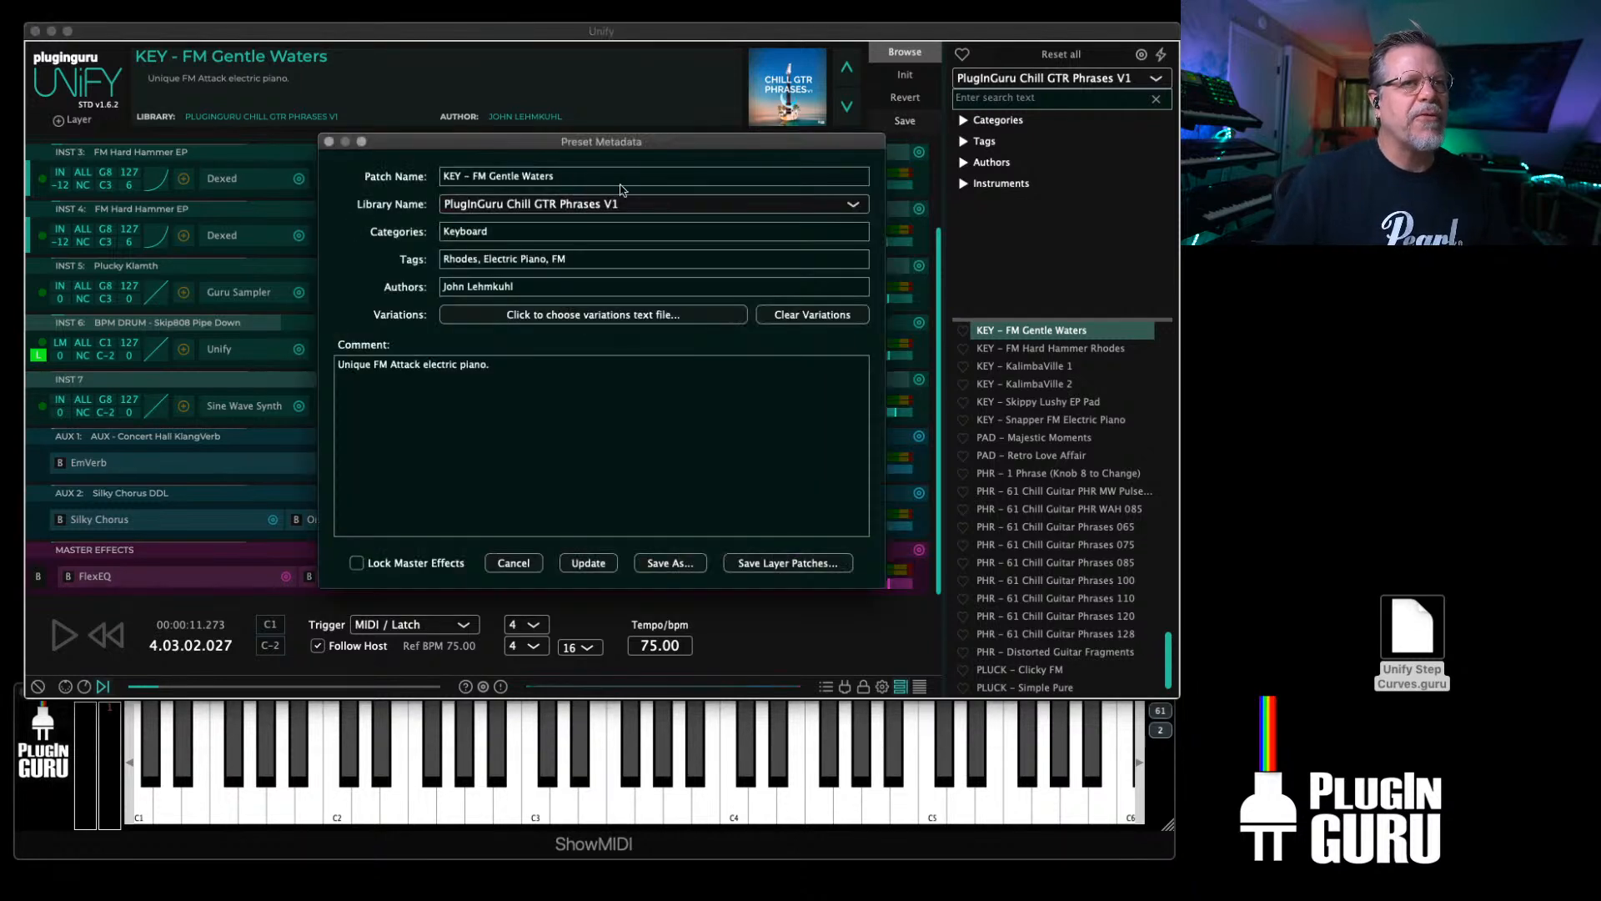
{"action": "double_click", "coordinate": [459, 175]}
{"action": "type", "text": "BPM SPLIT"}
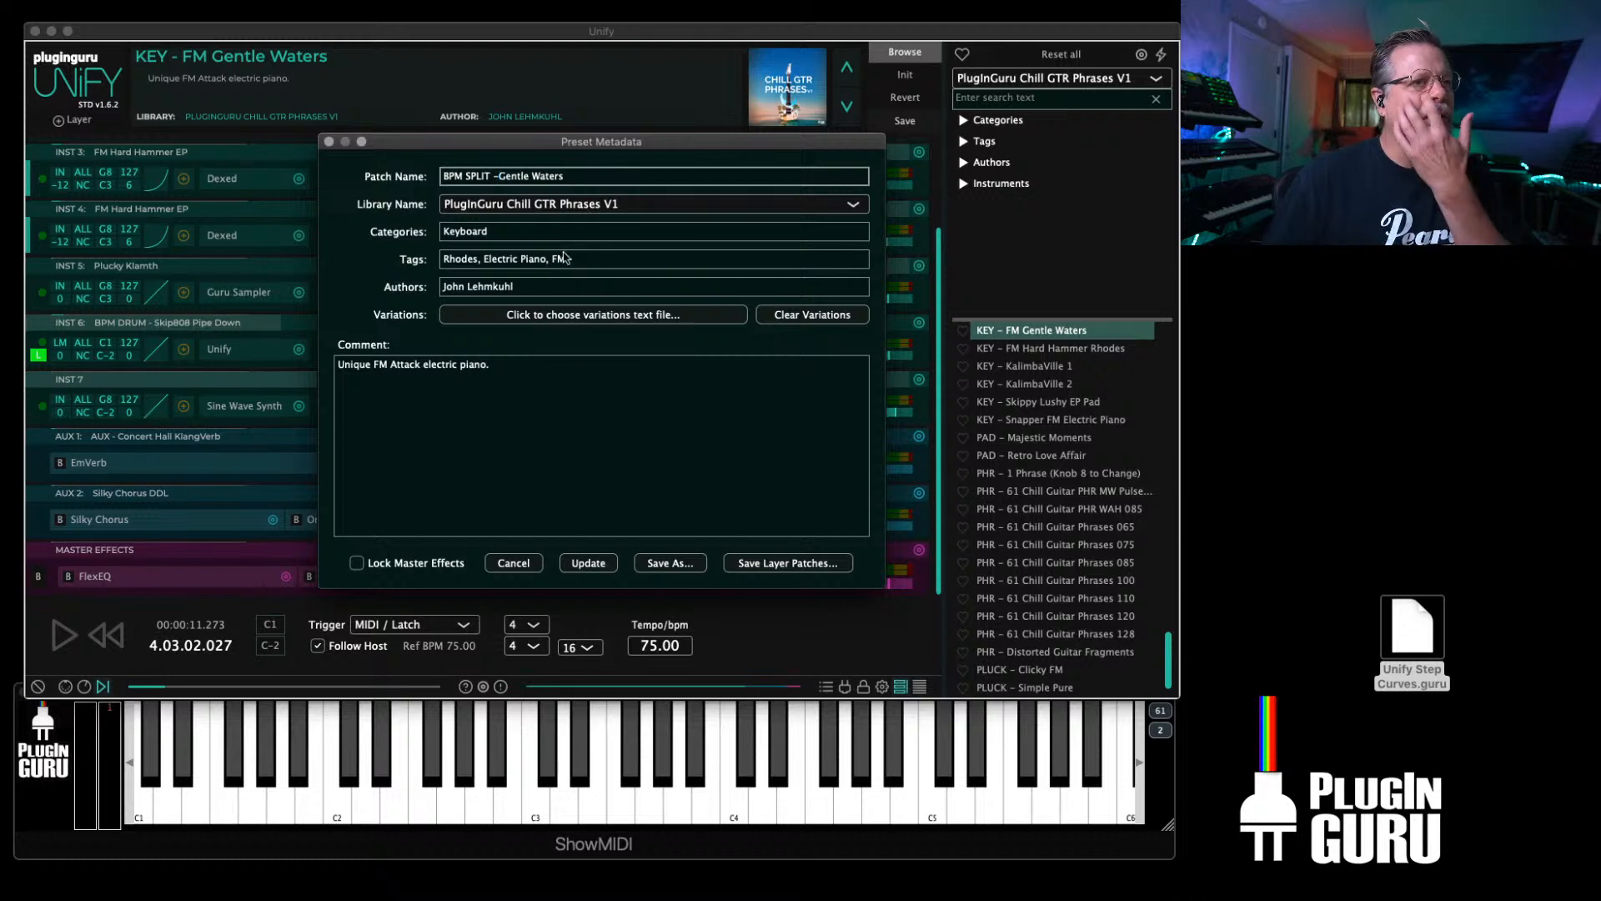
{"action": "left_click", "coordinate": [527, 231]}
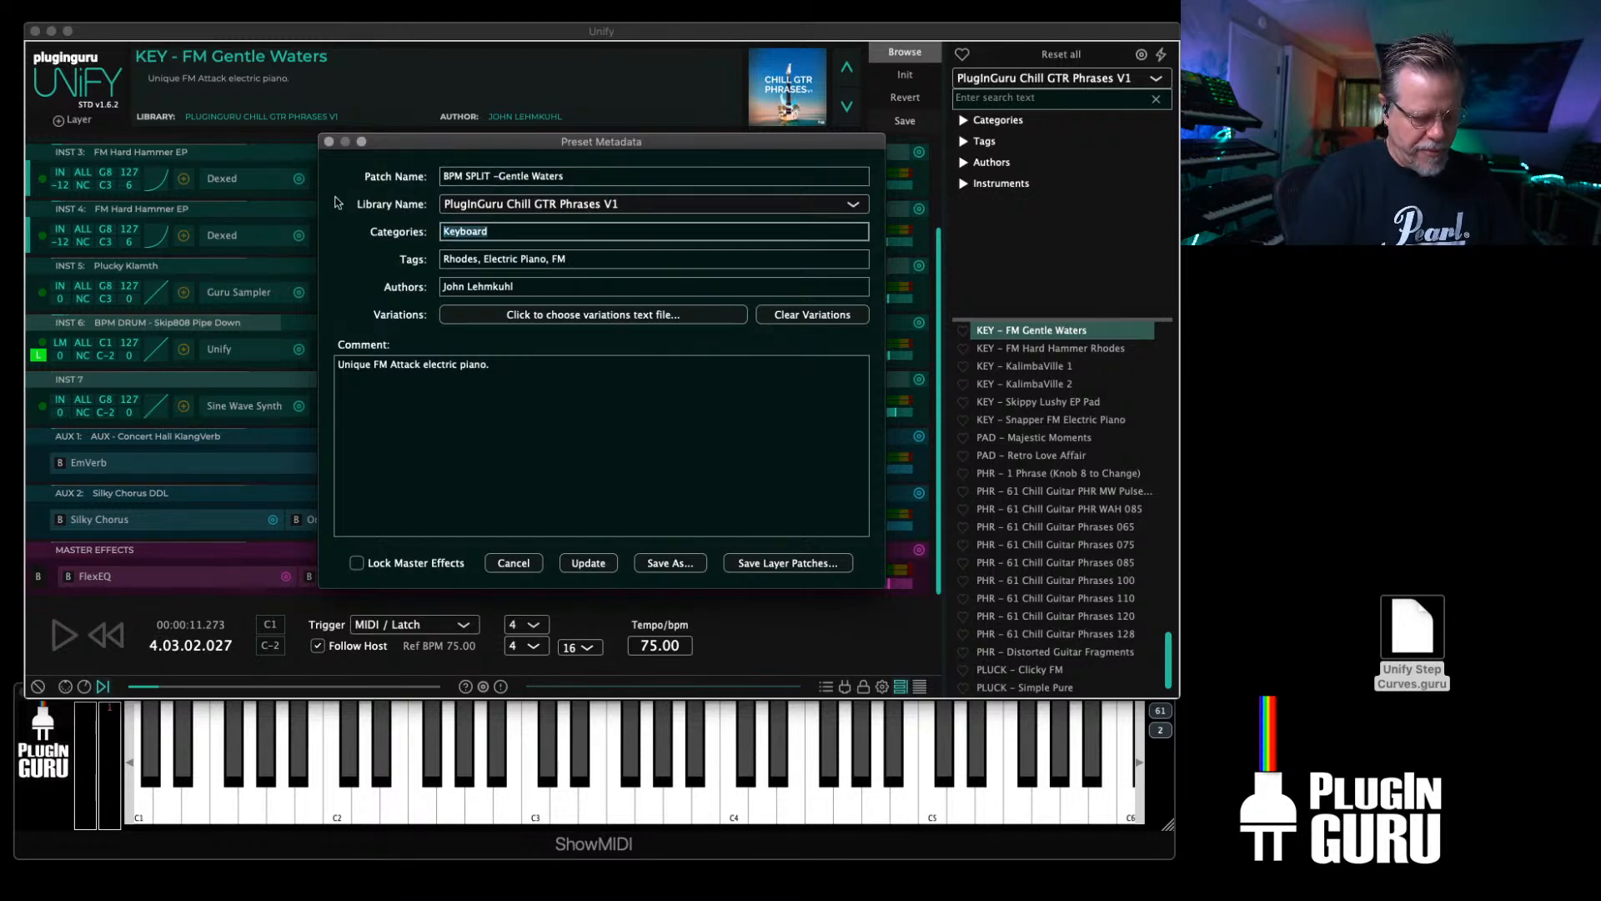
{"action": "type", "text": "BPM Split"}
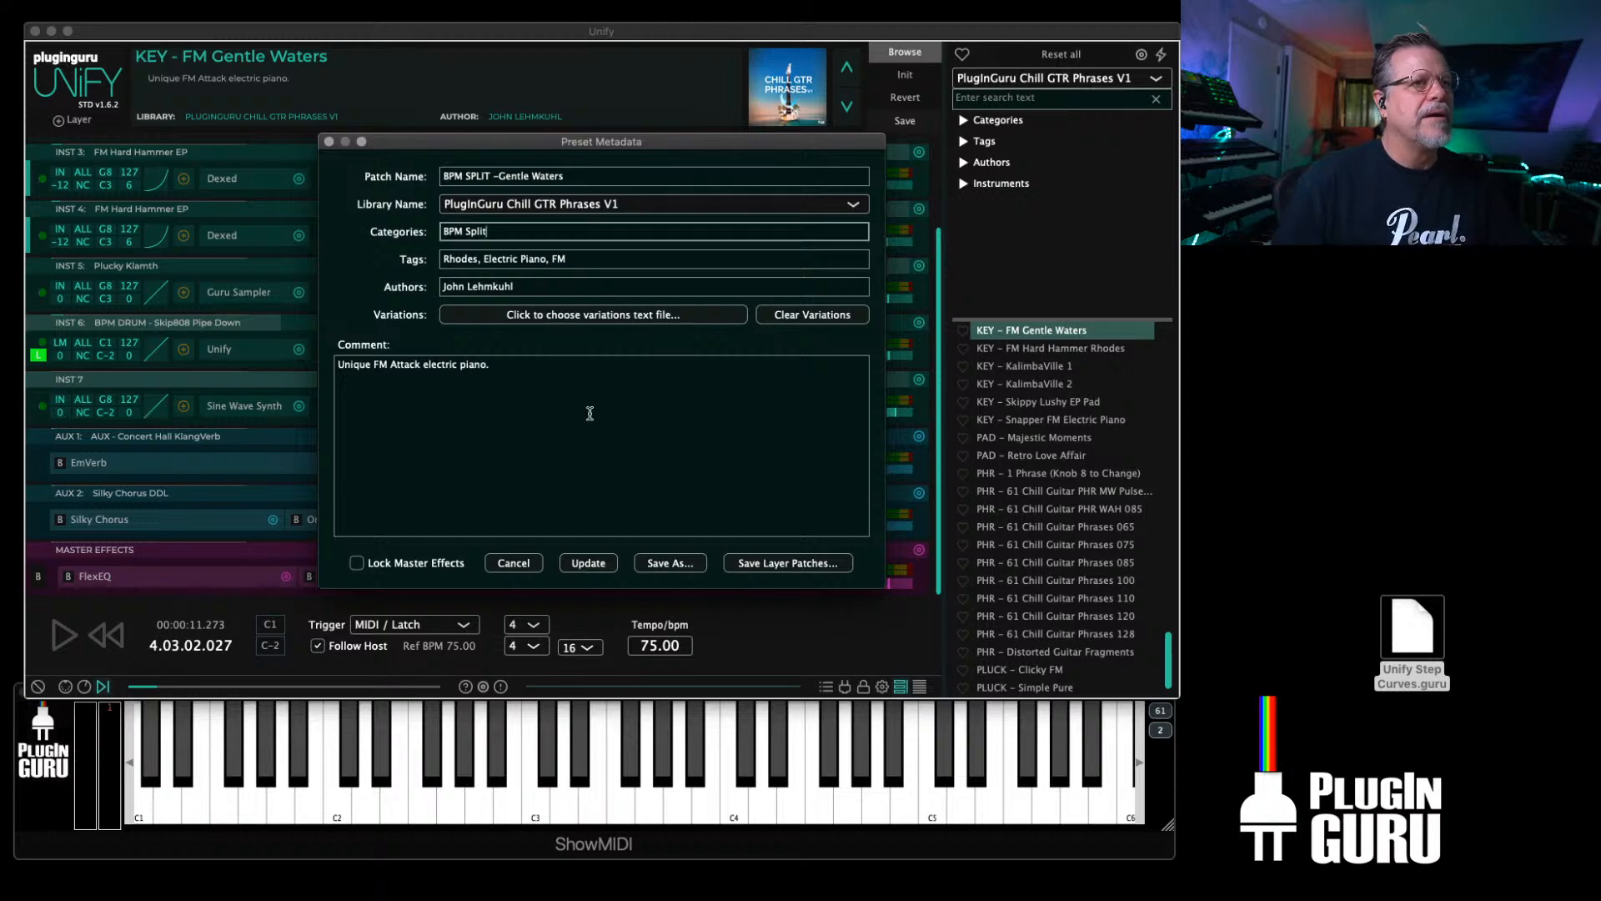
{"action": "left_click", "coordinate": [424, 563]}
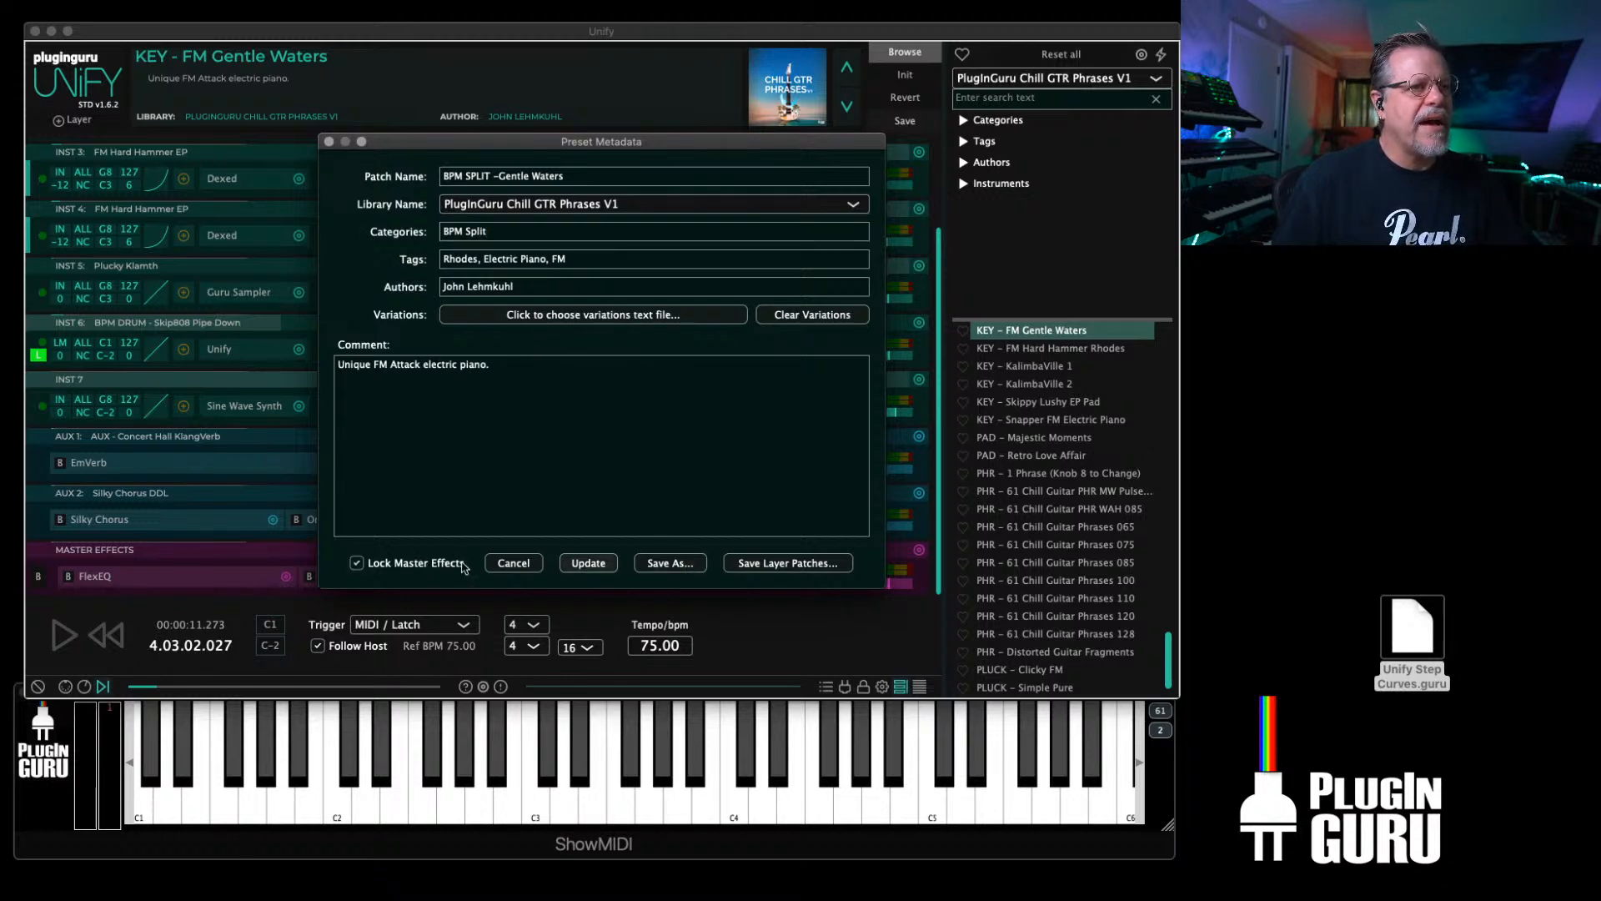
{"action": "left_click", "coordinate": [670, 564]}
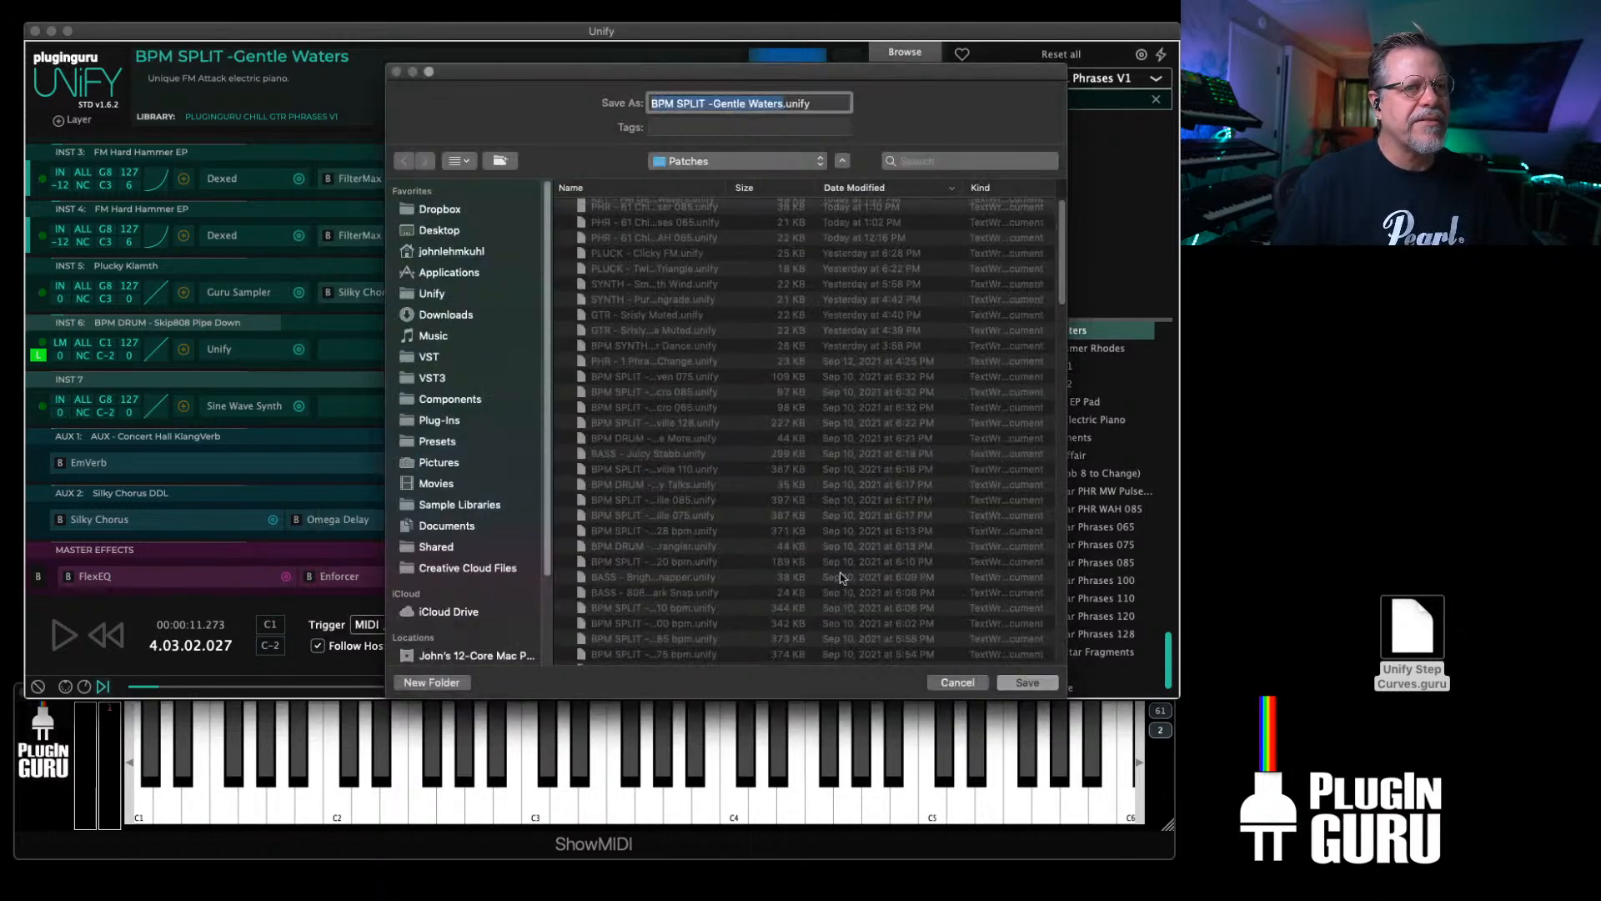
{"action": "left_click", "coordinate": [1043, 684]}
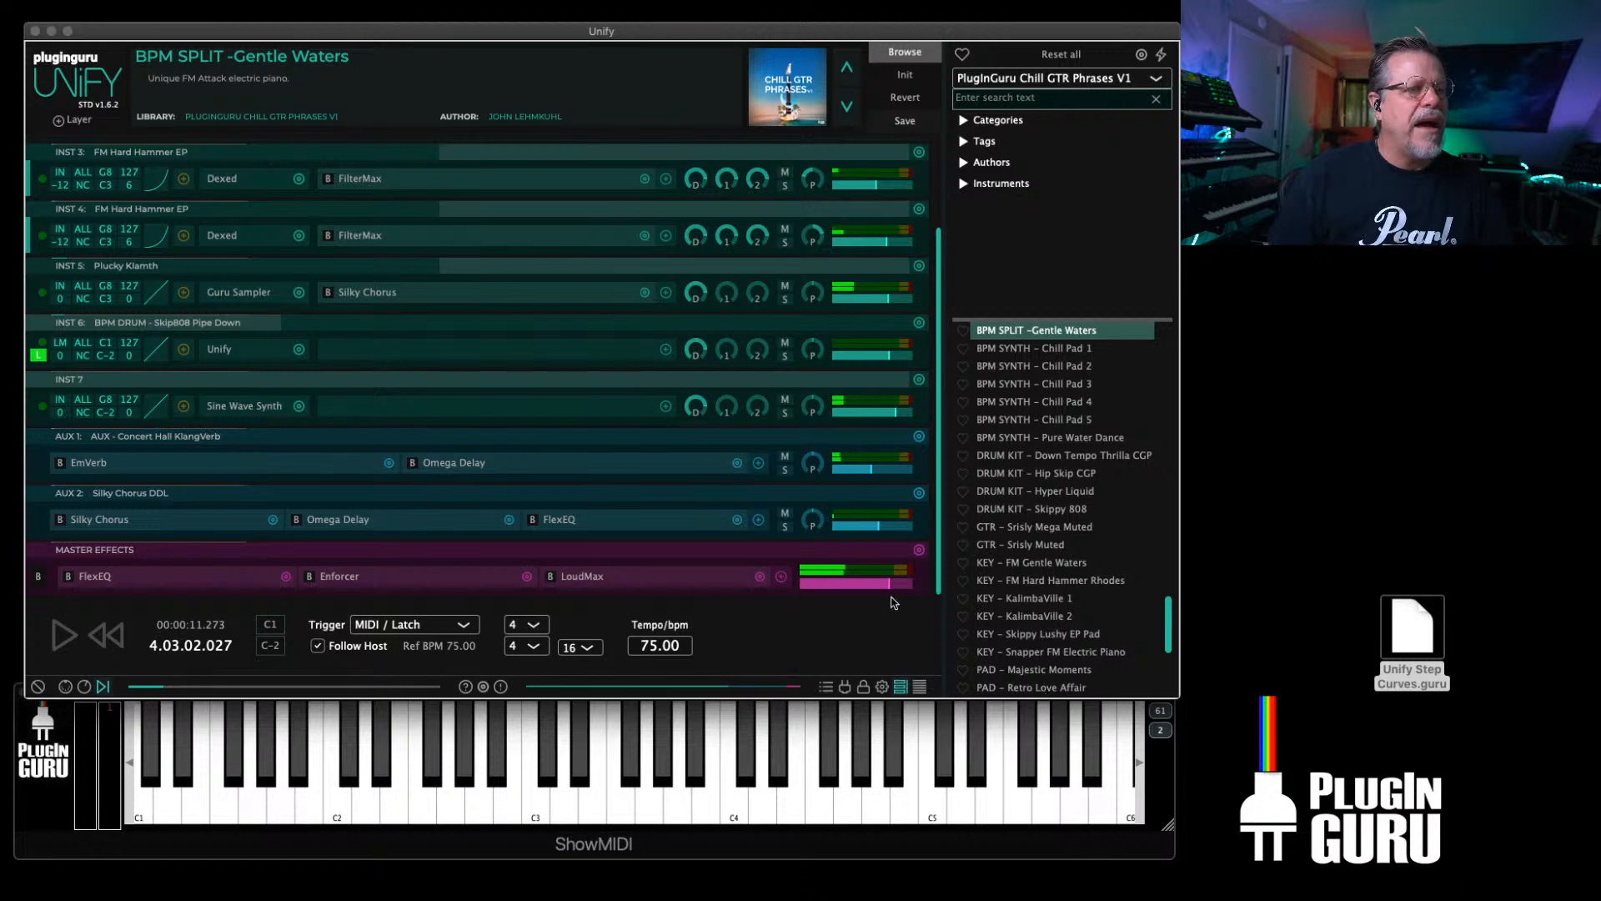
Step: Limit the INST 7 layer's key range to C#1 through B2 and swap its Sine Wave Synth for the Digits instrument
{"action": "left_click", "coordinate": [111, 401]}
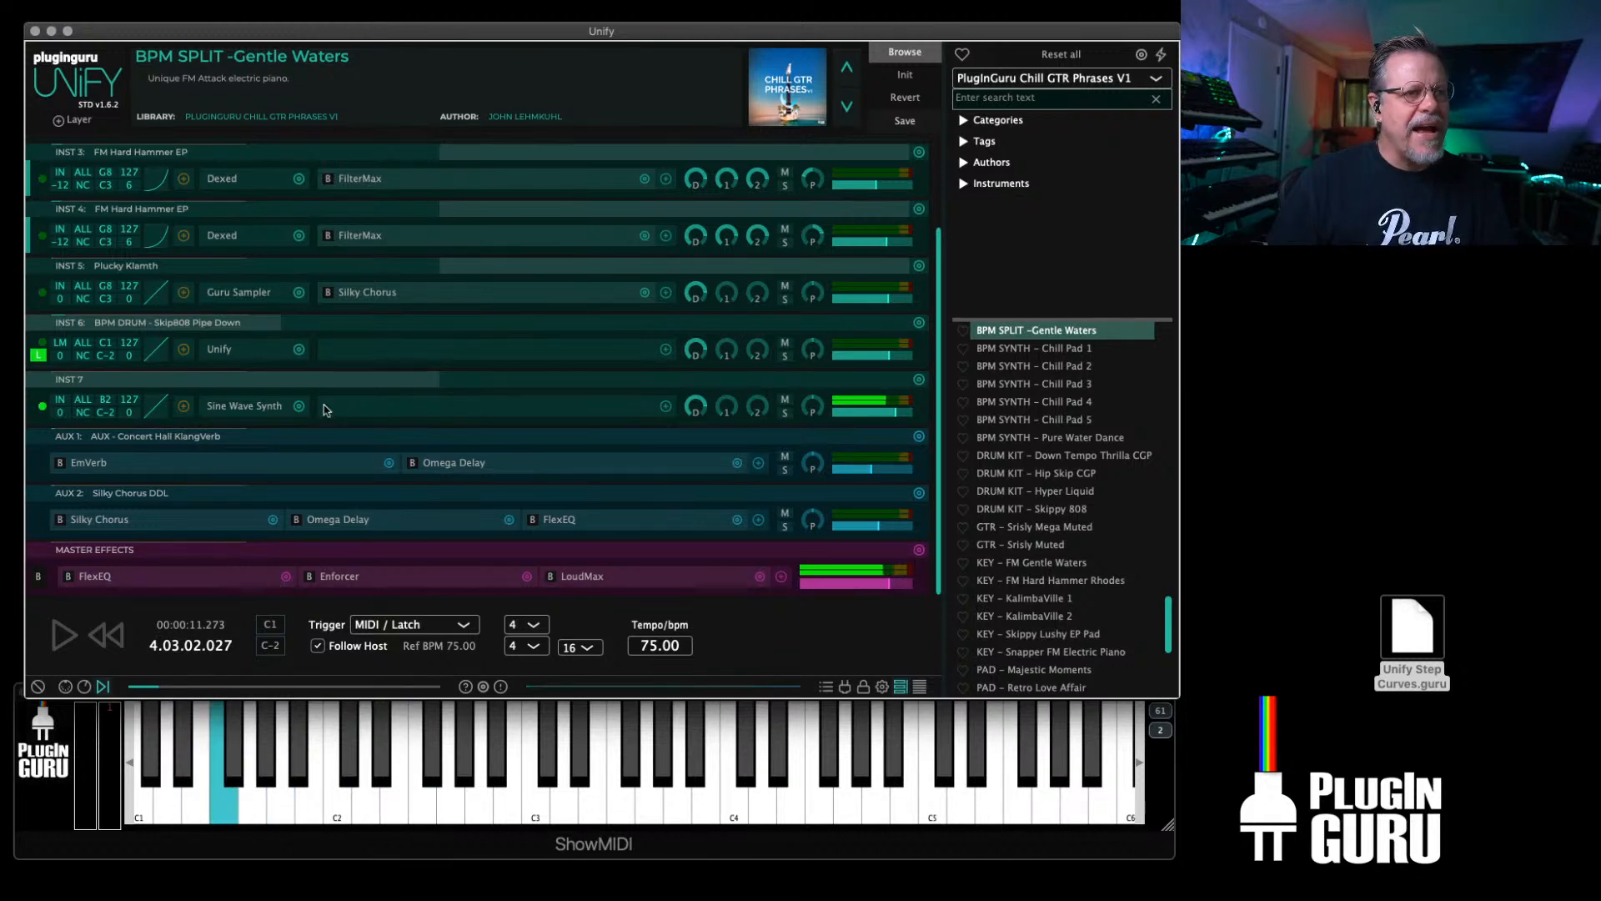
{"action": "right_click", "coordinate": [103, 416]}
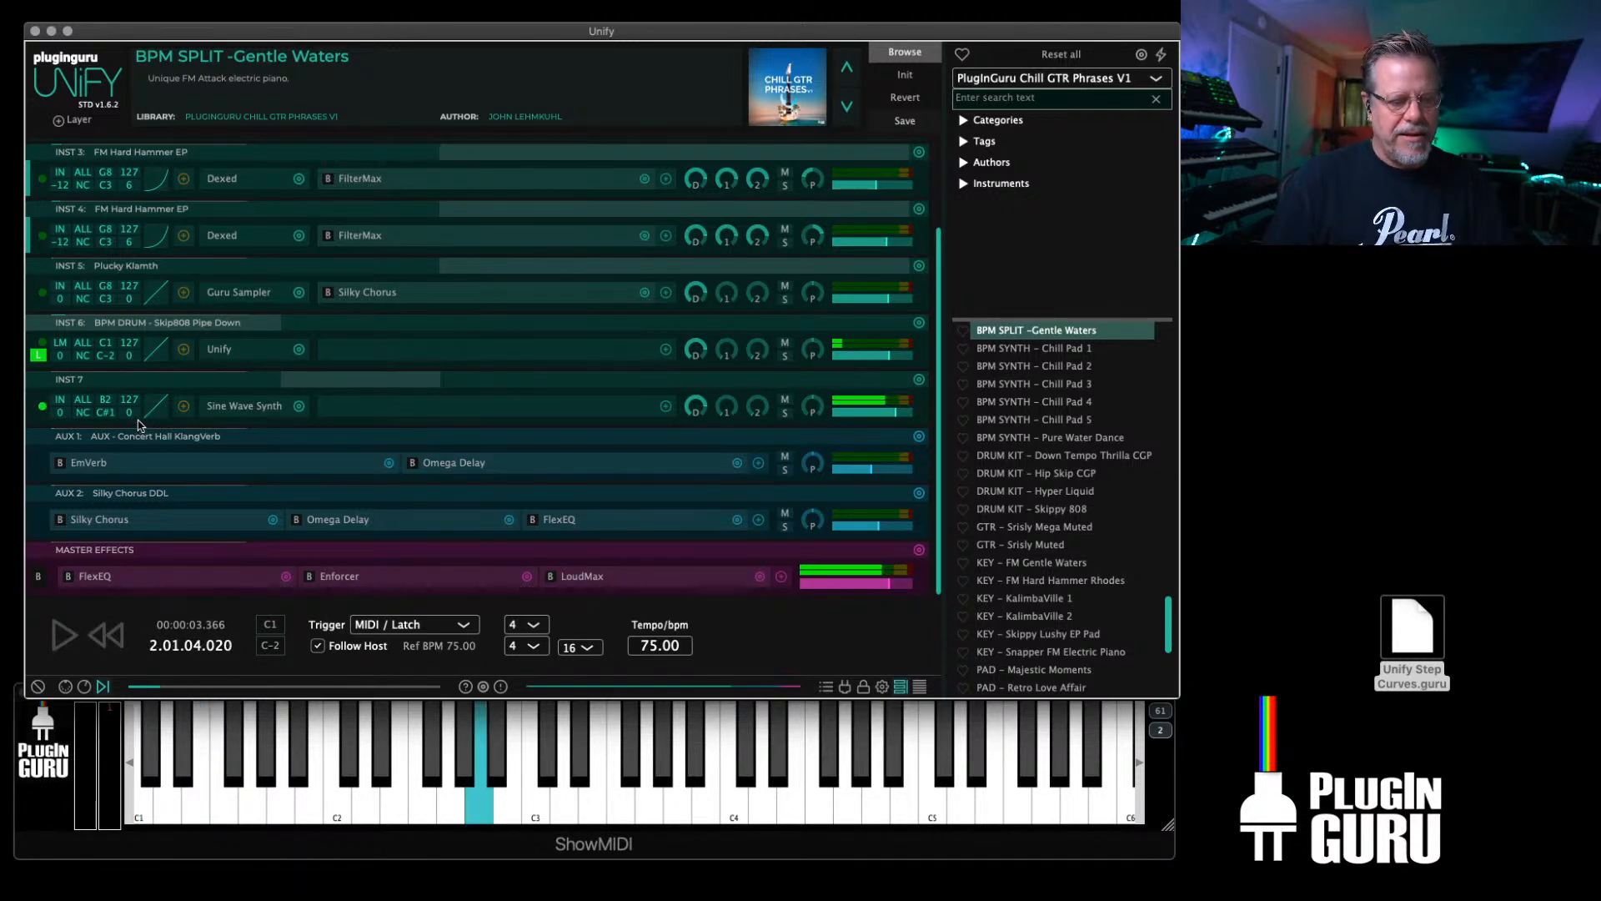
{"action": "left_click", "coordinate": [299, 408]}
{"action": "mouse_move", "coordinate": [375, 418]}
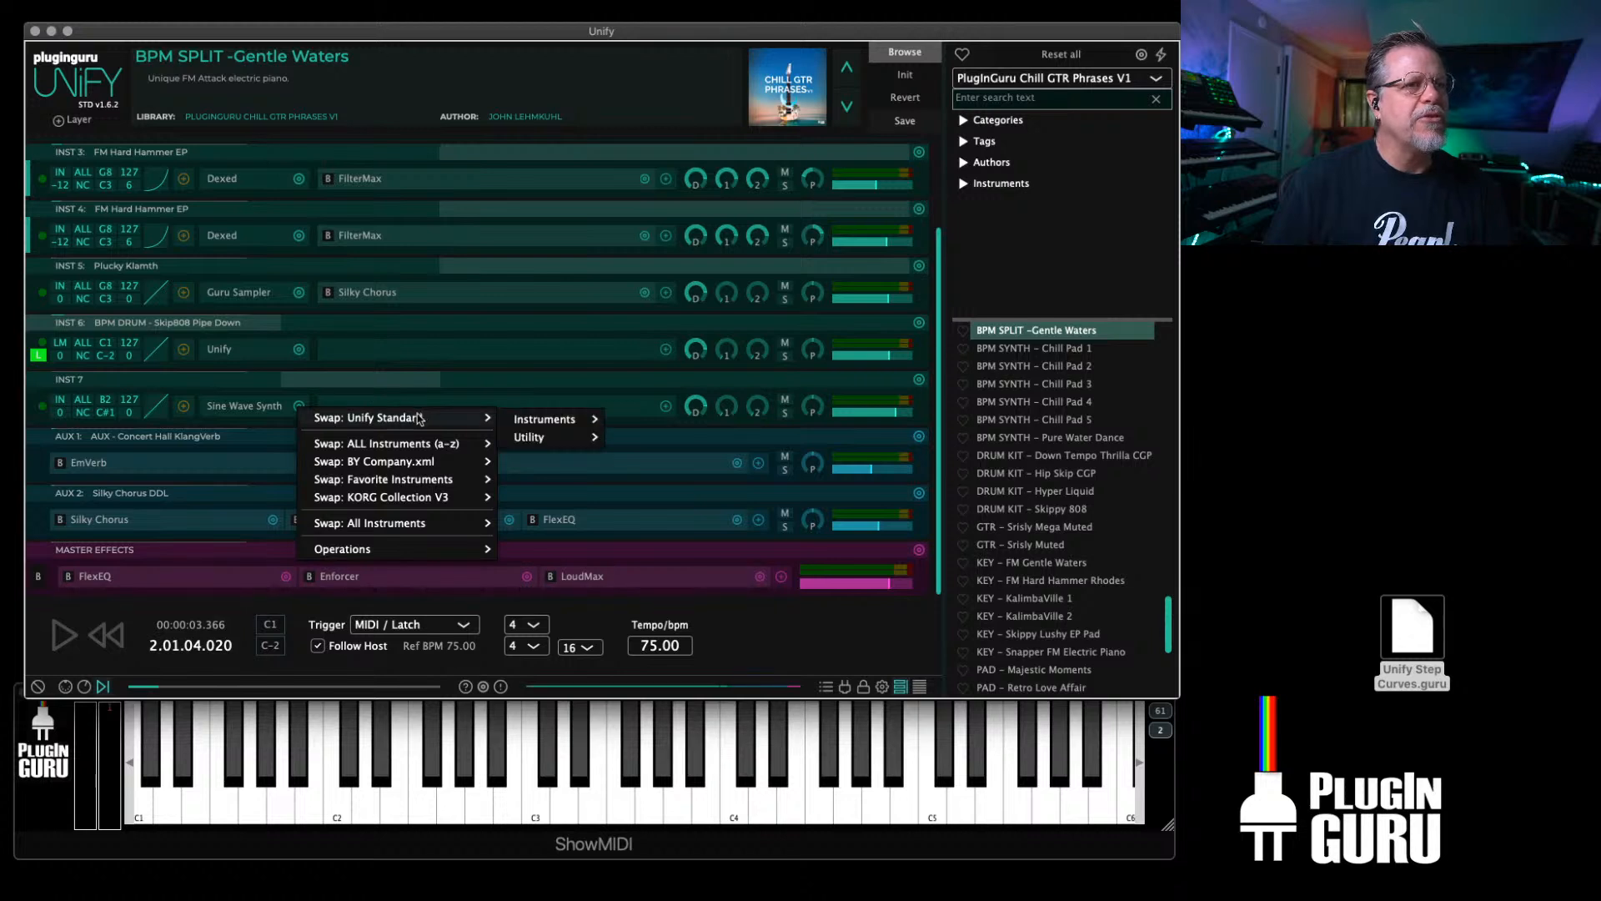
{"action": "mouse_move", "coordinate": [546, 419]}
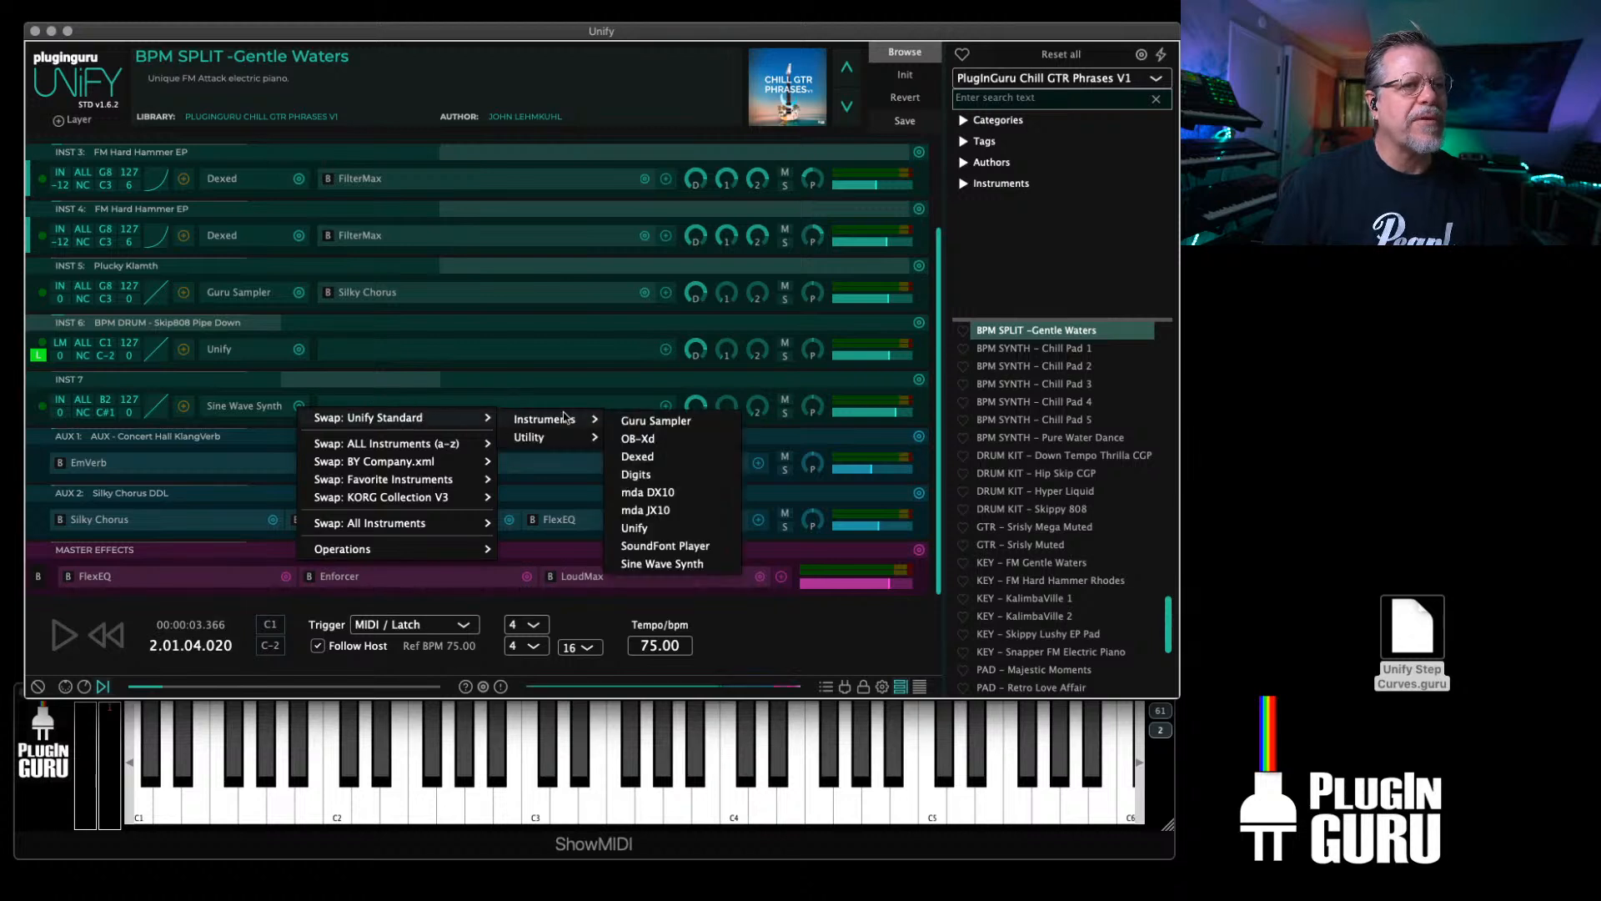
{"action": "left_click", "coordinate": [667, 474]}
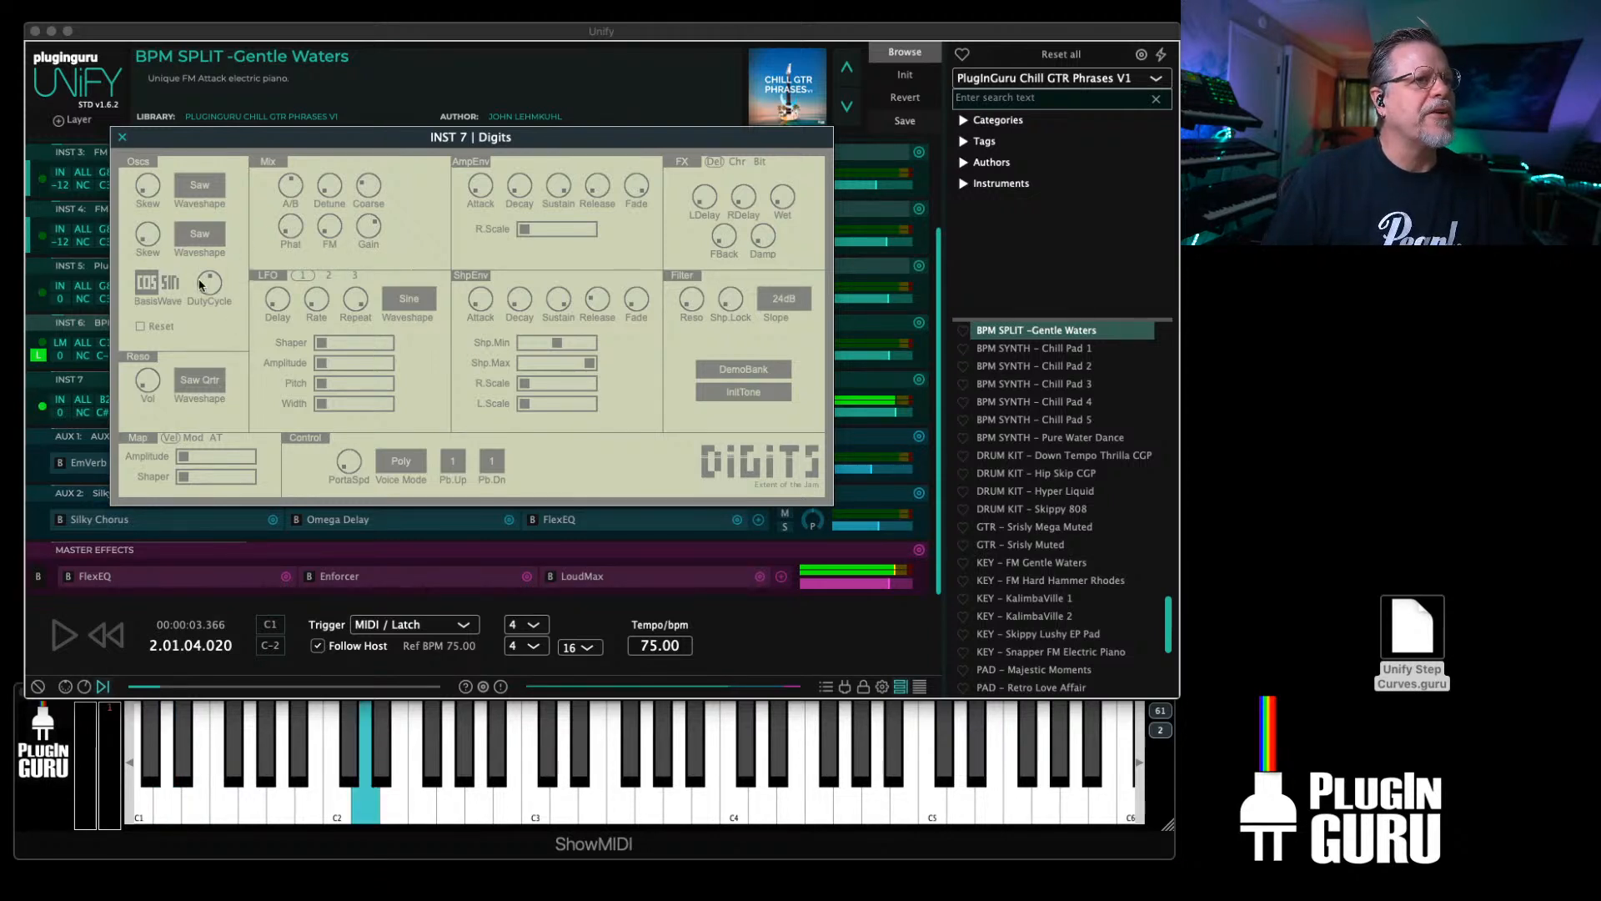
Step: In INST 7's Digits synth, adjust the oscillator 1 skew, set filter resonance to 0% and Shp.Max to 71%, and audition it with the drums
{"action": "left_click_drag", "start_coordinate": [205, 281], "coordinate": [200, 360]}
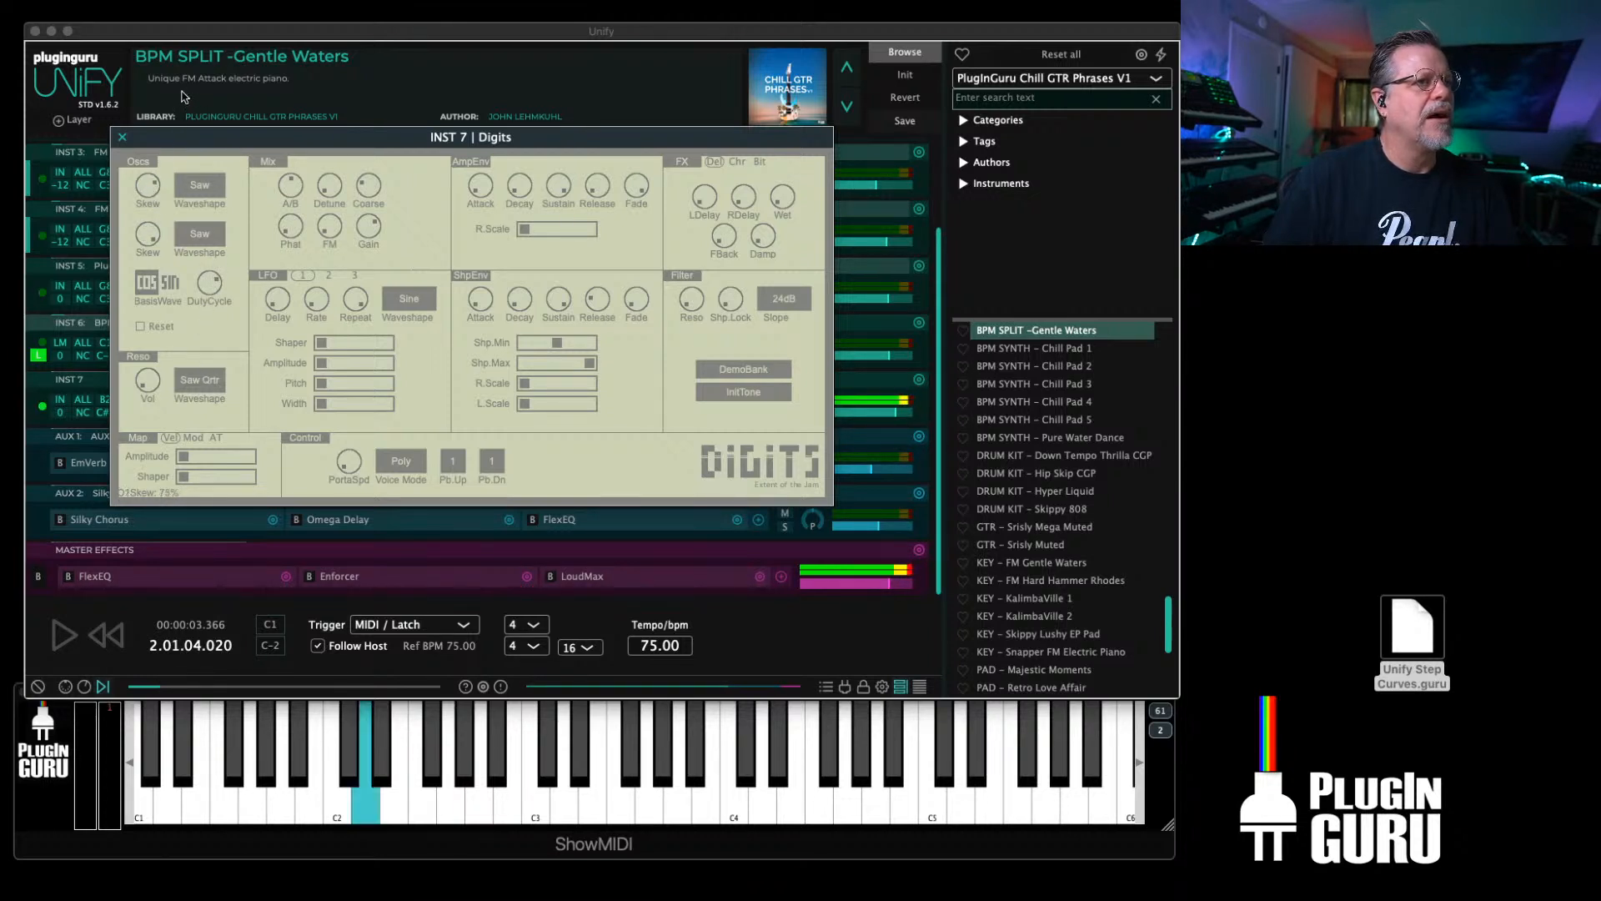
{"action": "left_click_drag", "start_coordinate": [182, 91], "coordinate": [140, 363]}
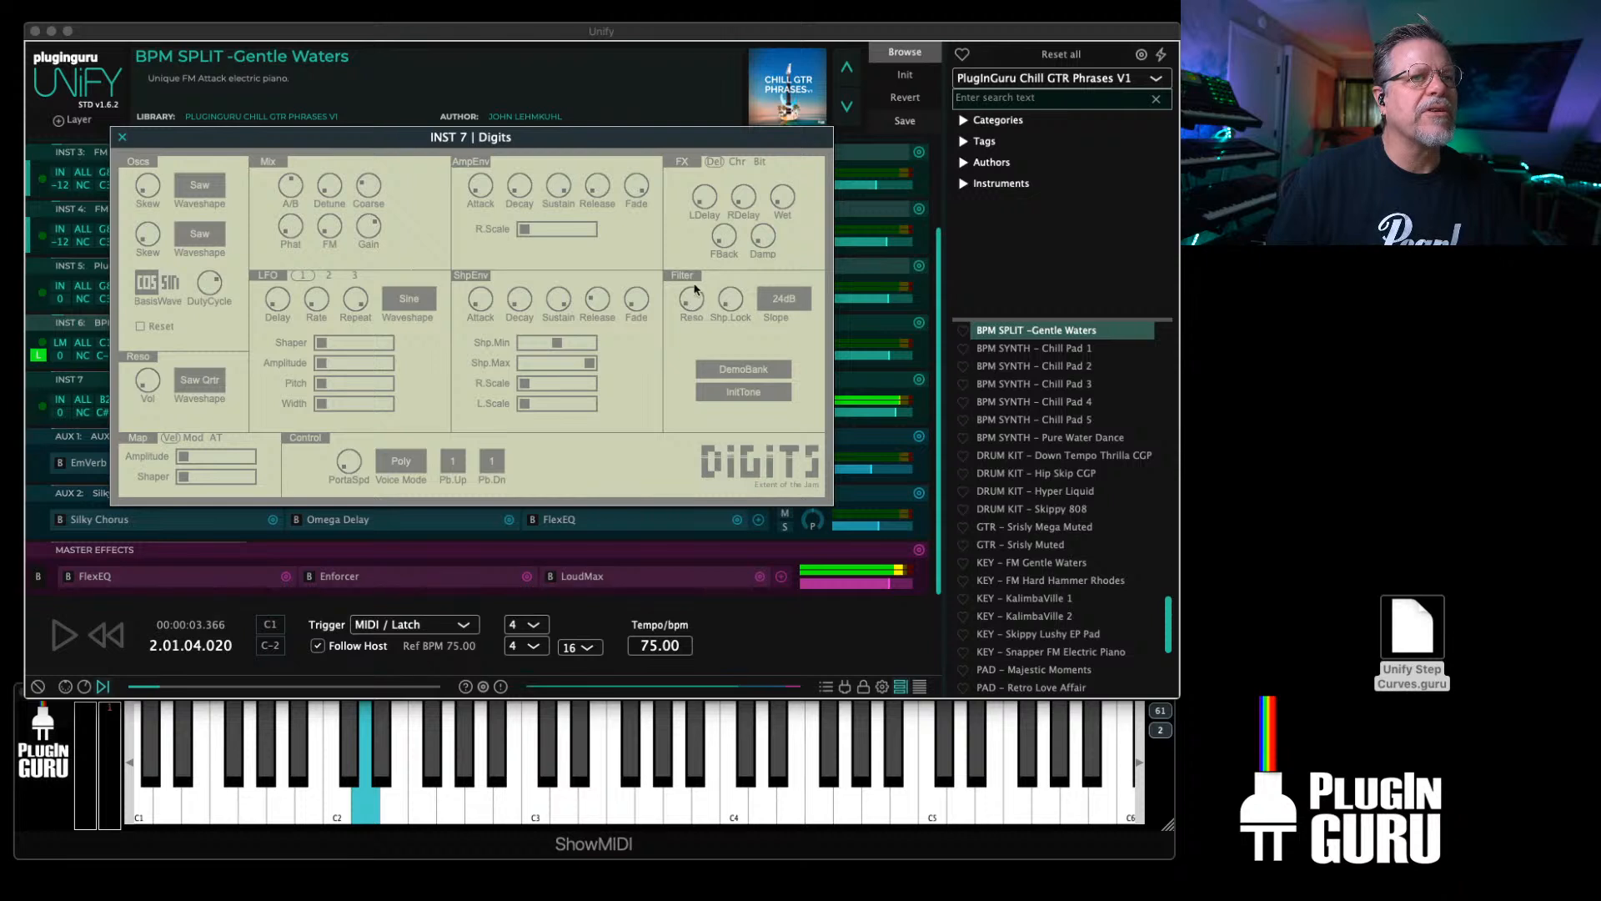
{"action": "left_click_drag", "start_coordinate": [702, 244], "coordinate": [697, 302]}
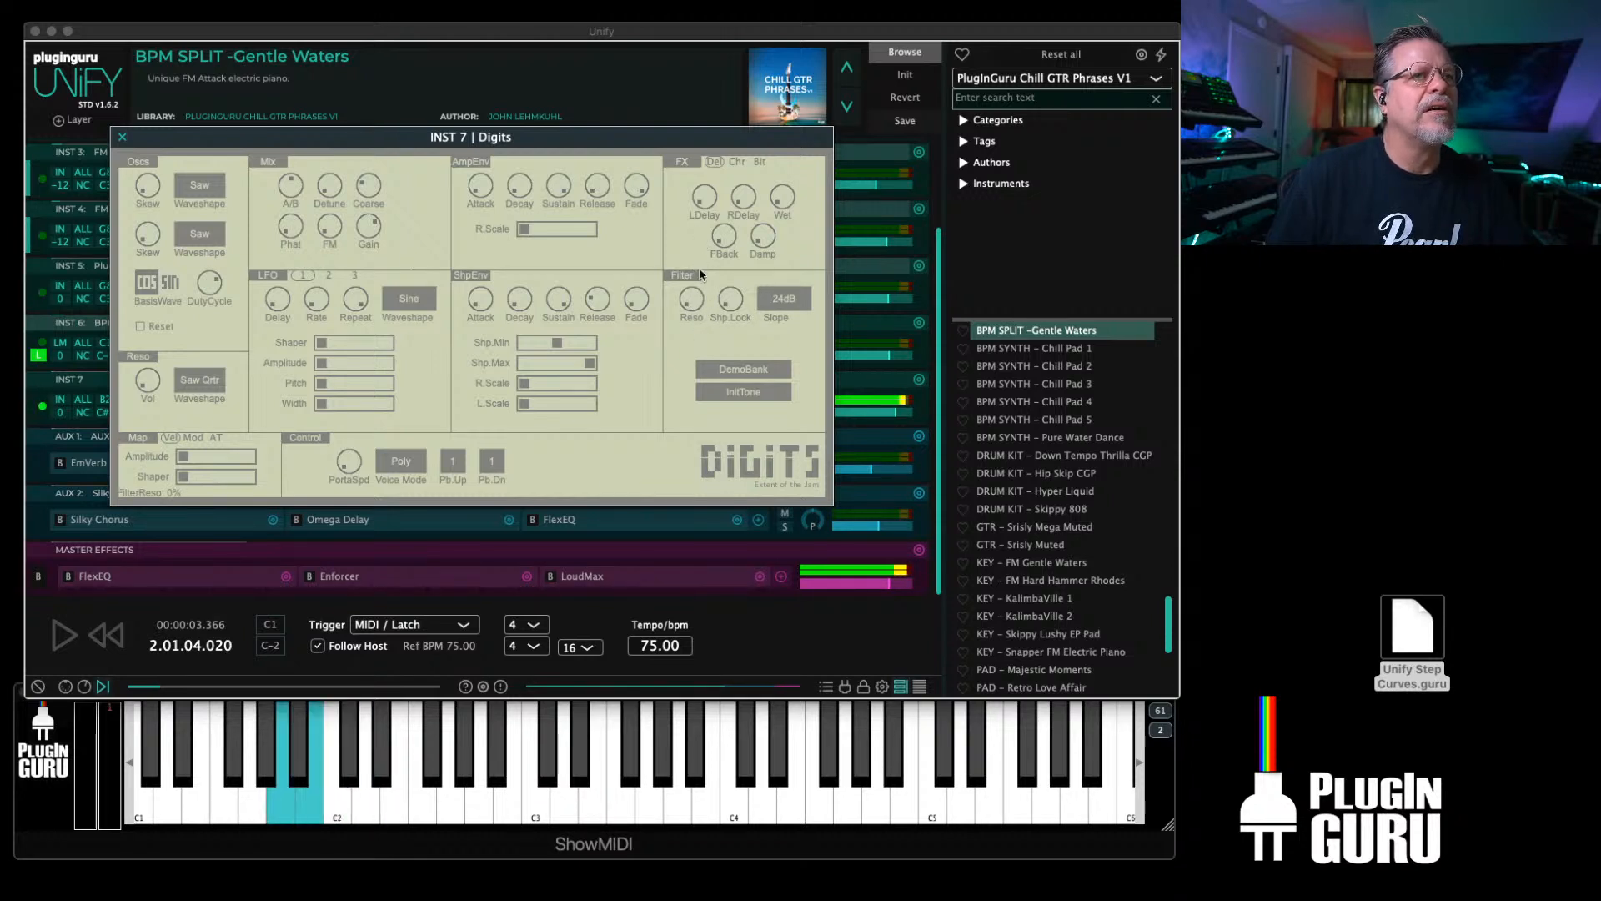
{"action": "left_click_drag", "start_coordinate": [589, 363], "coordinate": [558, 363]}
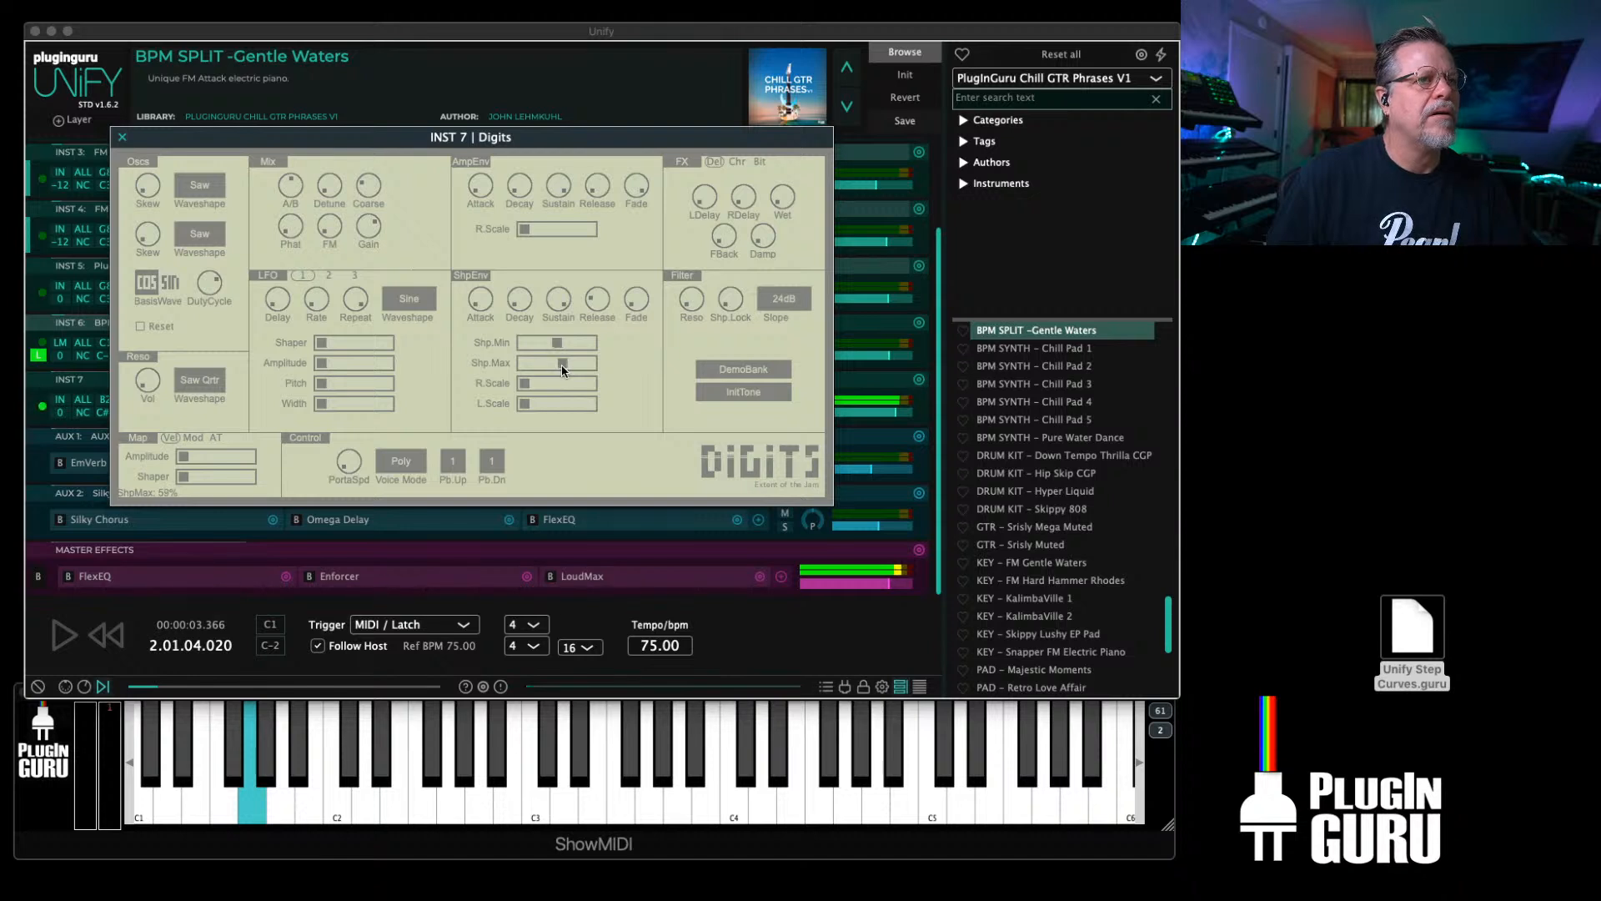
{"action": "left_click_drag", "start_coordinate": [562, 364], "coordinate": [570, 372]}
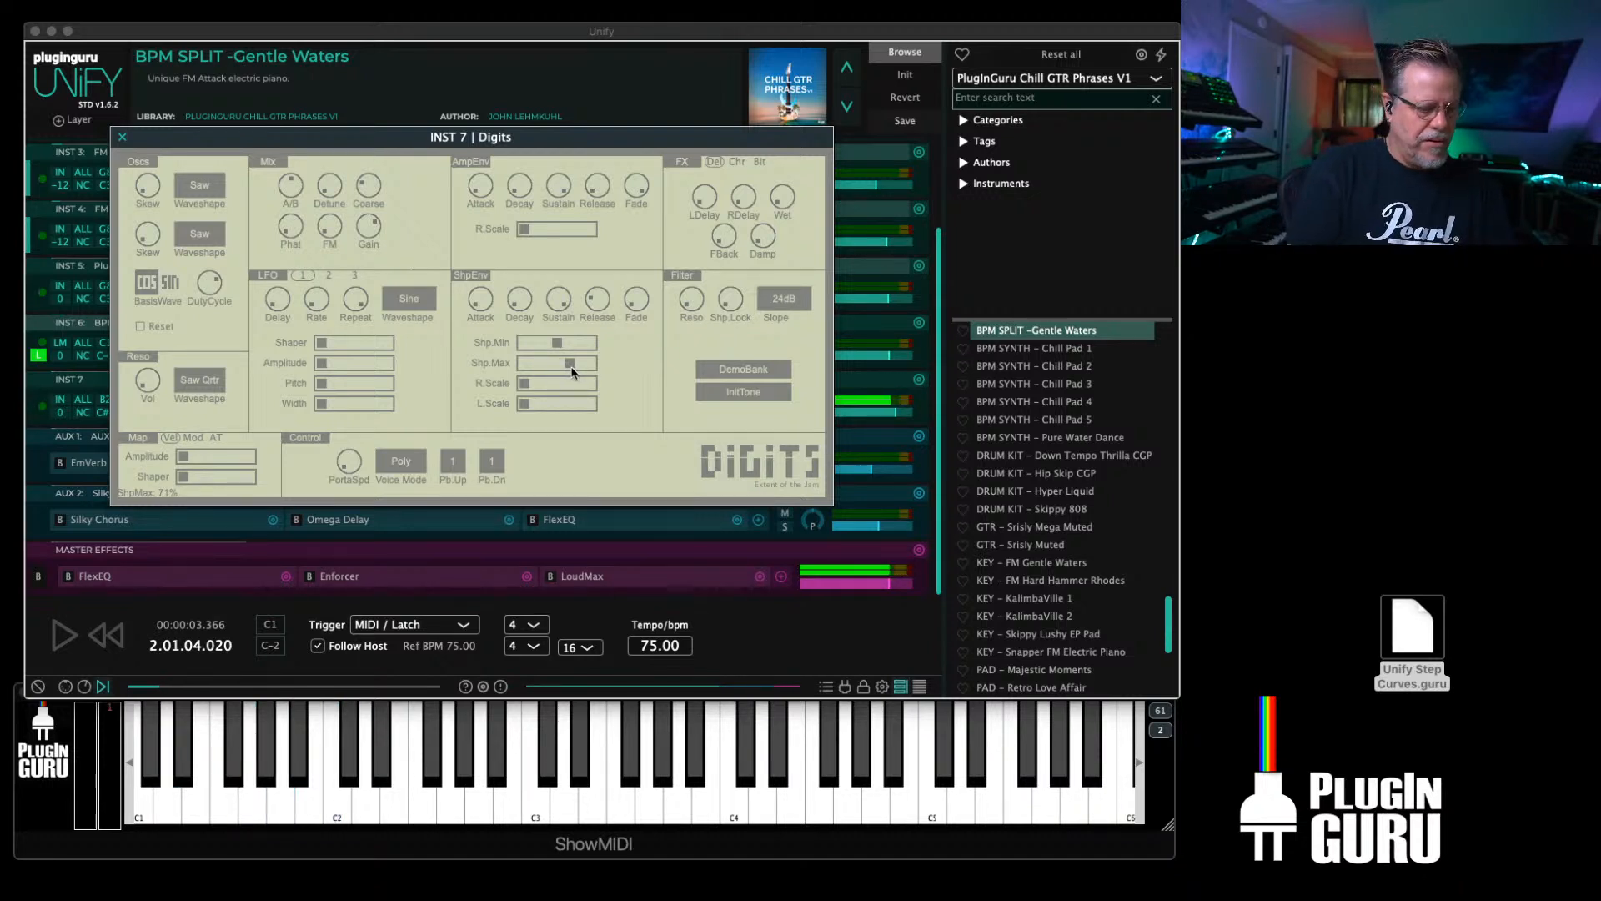
{"action": "key", "text": "space"}
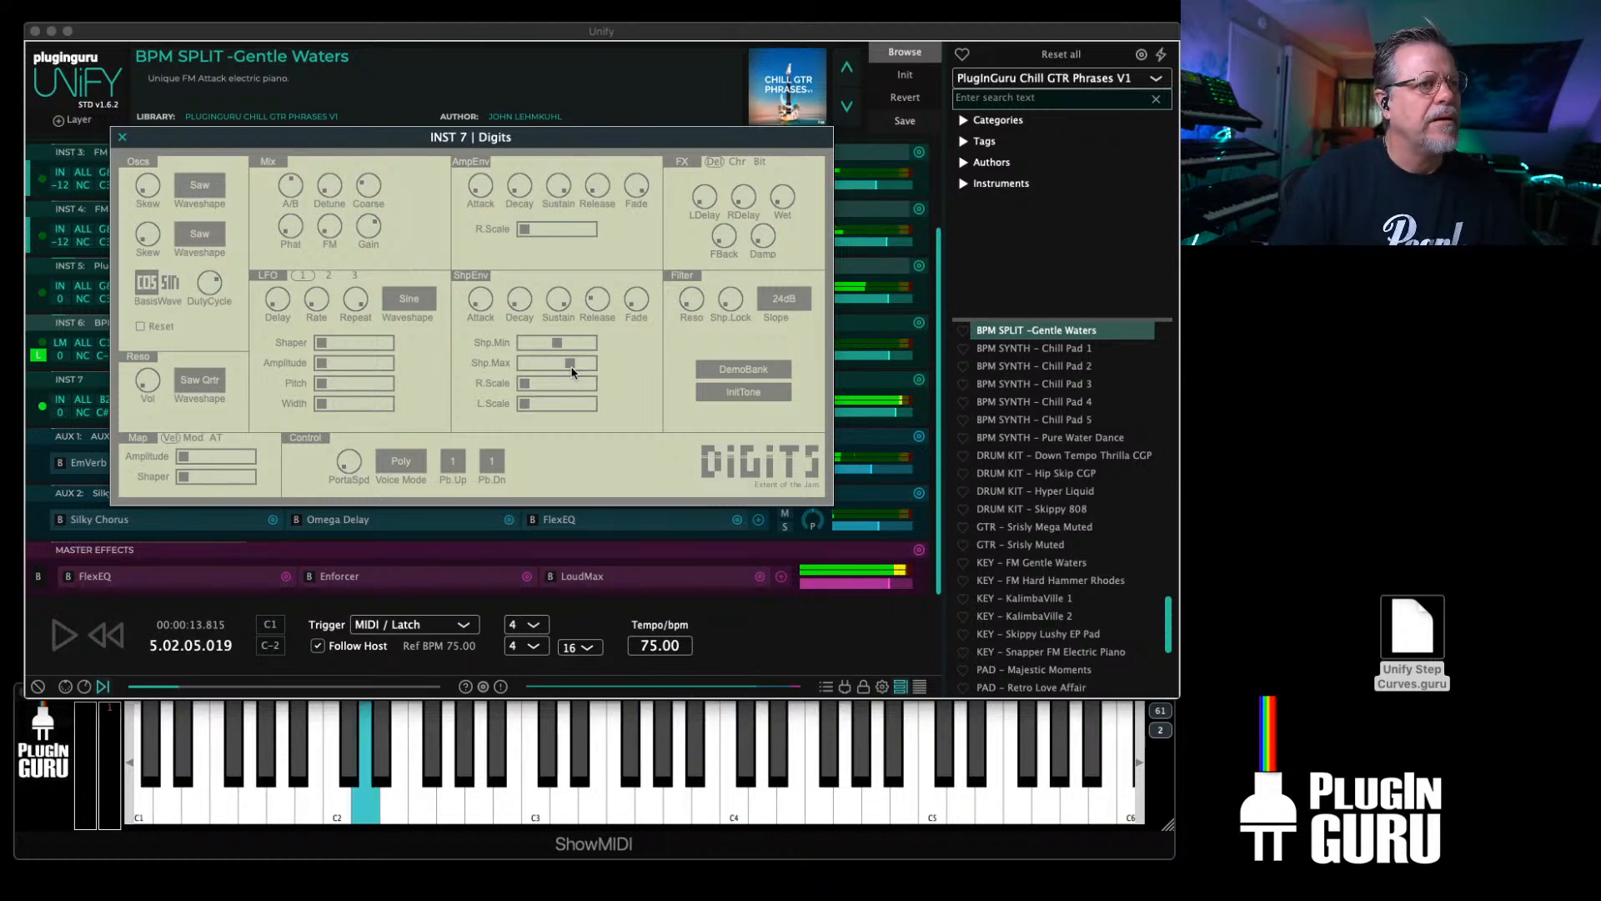
Step: Adjust the shaper envelope's decay on the Digits instrument and raise its Shp.Max to 96%
{"action": "left_click_drag", "start_coordinate": [571, 367], "coordinate": [583, 357]}
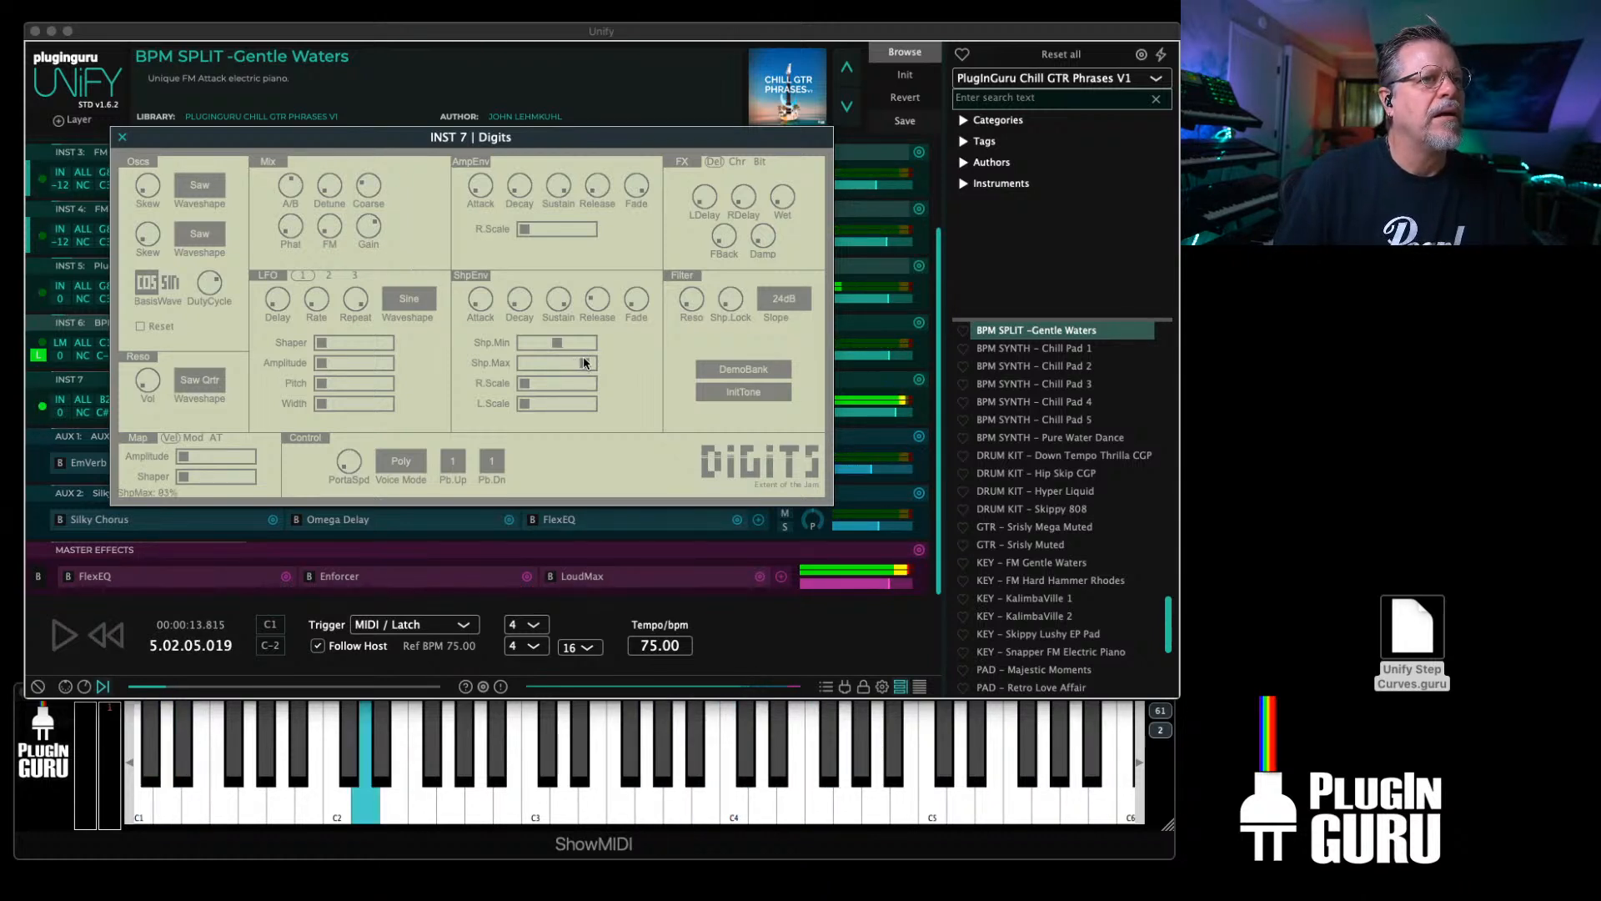
{"action": "left_click_drag", "start_coordinate": [523, 299], "coordinate": [553, 179]}
{"action": "left_click_drag", "start_coordinate": [555, 341], "coordinate": [534, 393]}
{"action": "left_click_drag", "start_coordinate": [520, 304], "coordinate": [536, 270]}
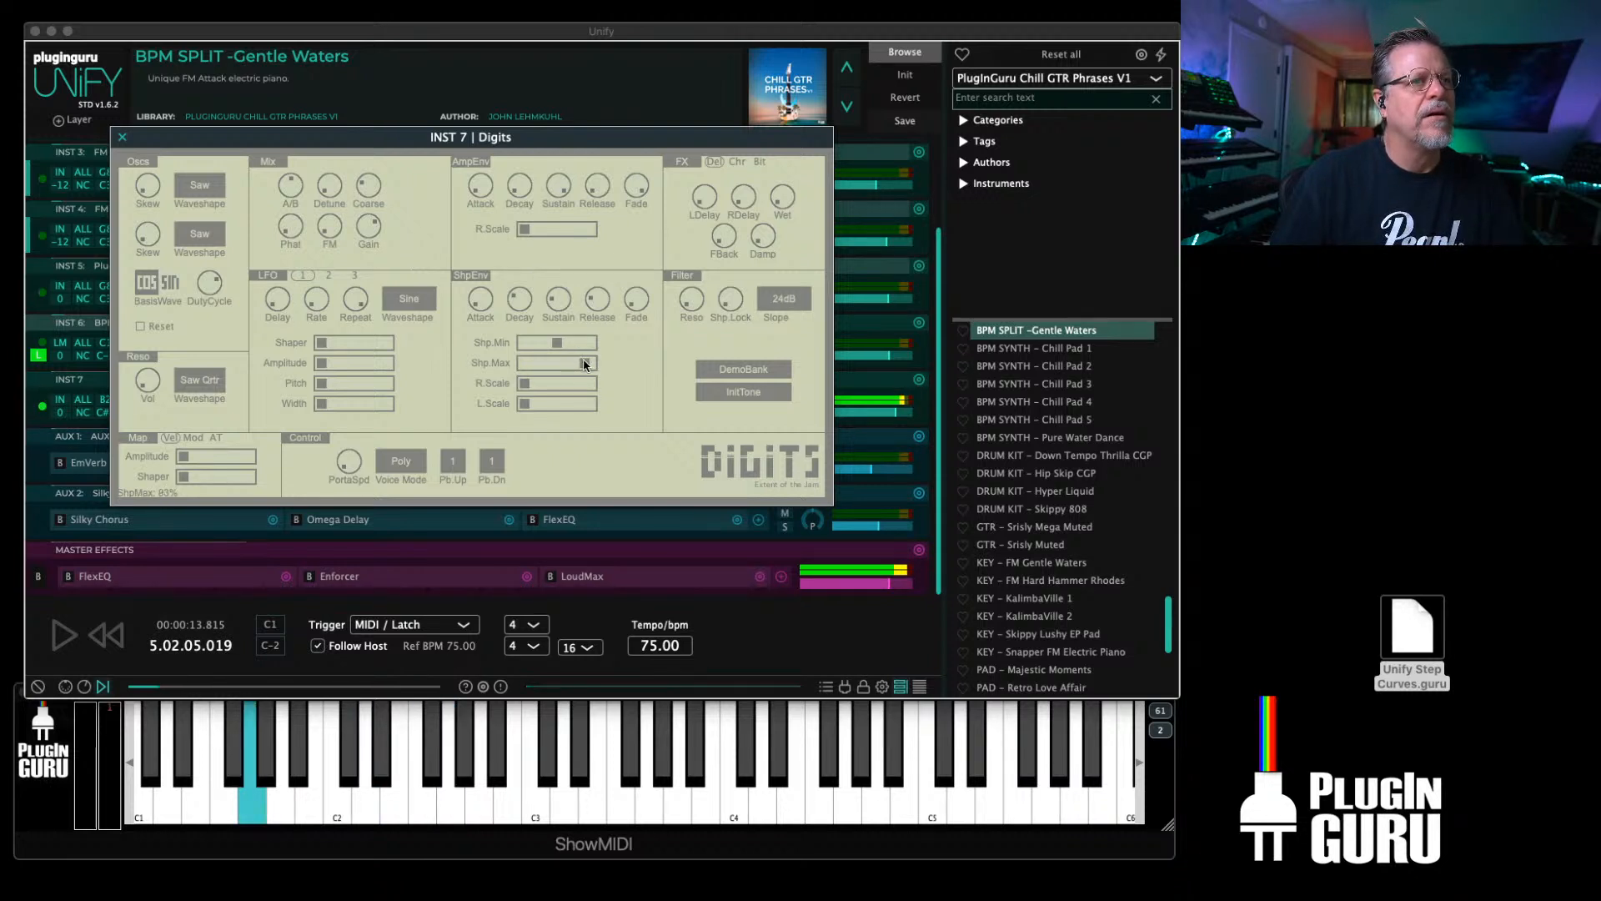
{"action": "left_click_drag", "start_coordinate": [584, 362], "coordinate": [587, 363]}
Step: Try the Angry, Angrier and Square waveshapes on the first oscillator, then return it to Saw
{"action": "left_click", "coordinate": [199, 184]}
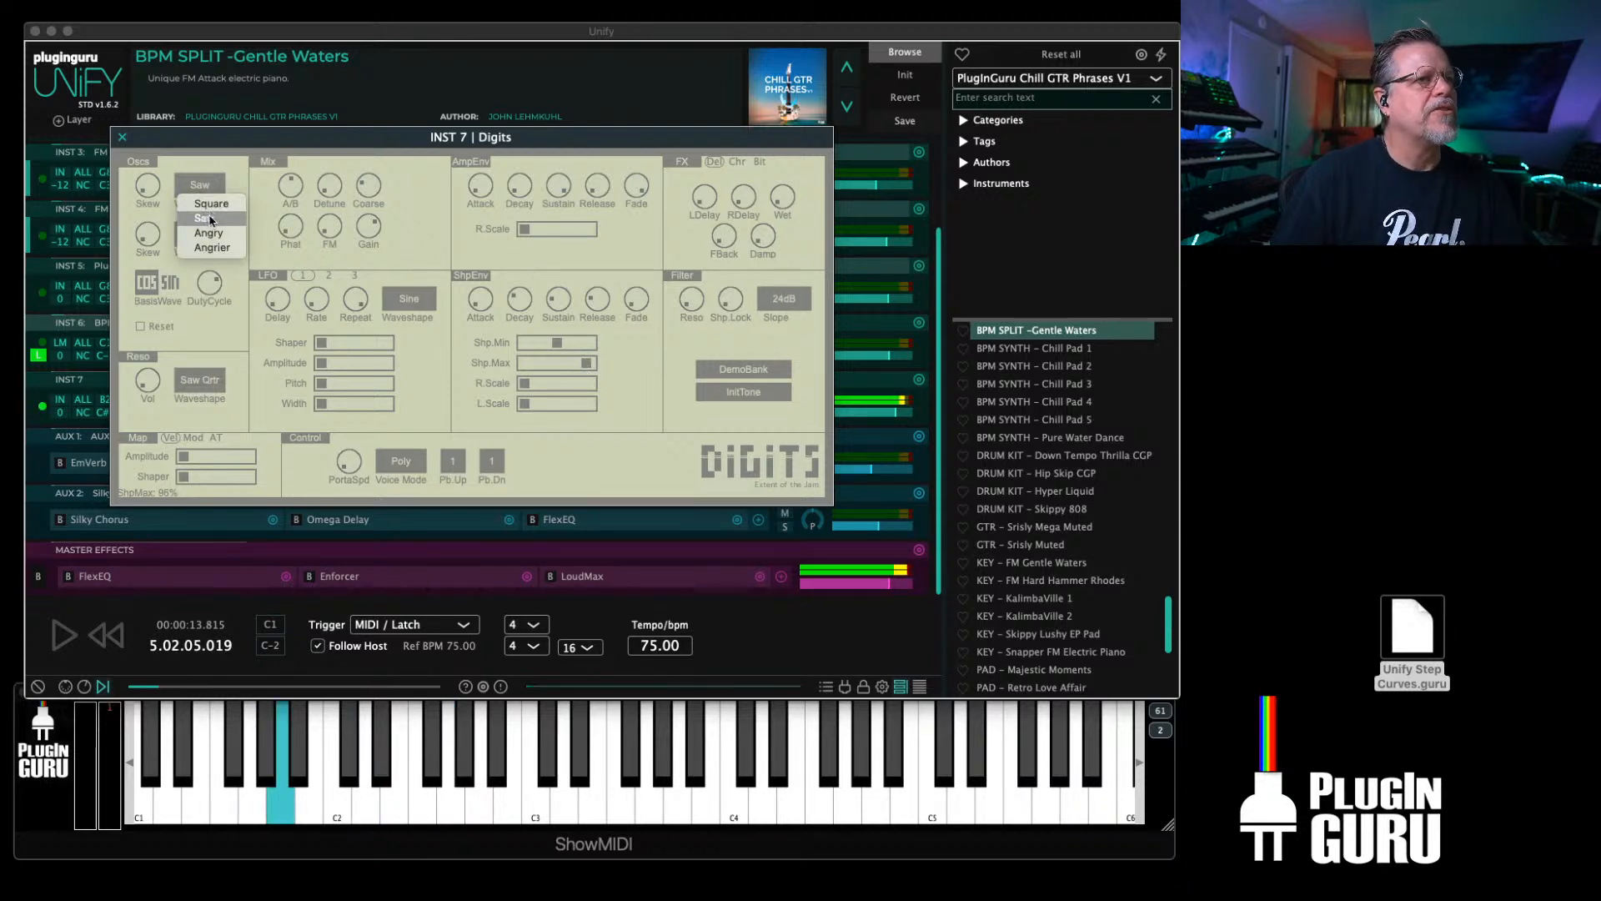
{"action": "left_click", "coordinate": [210, 218]}
{"action": "left_click", "coordinate": [199, 185]}
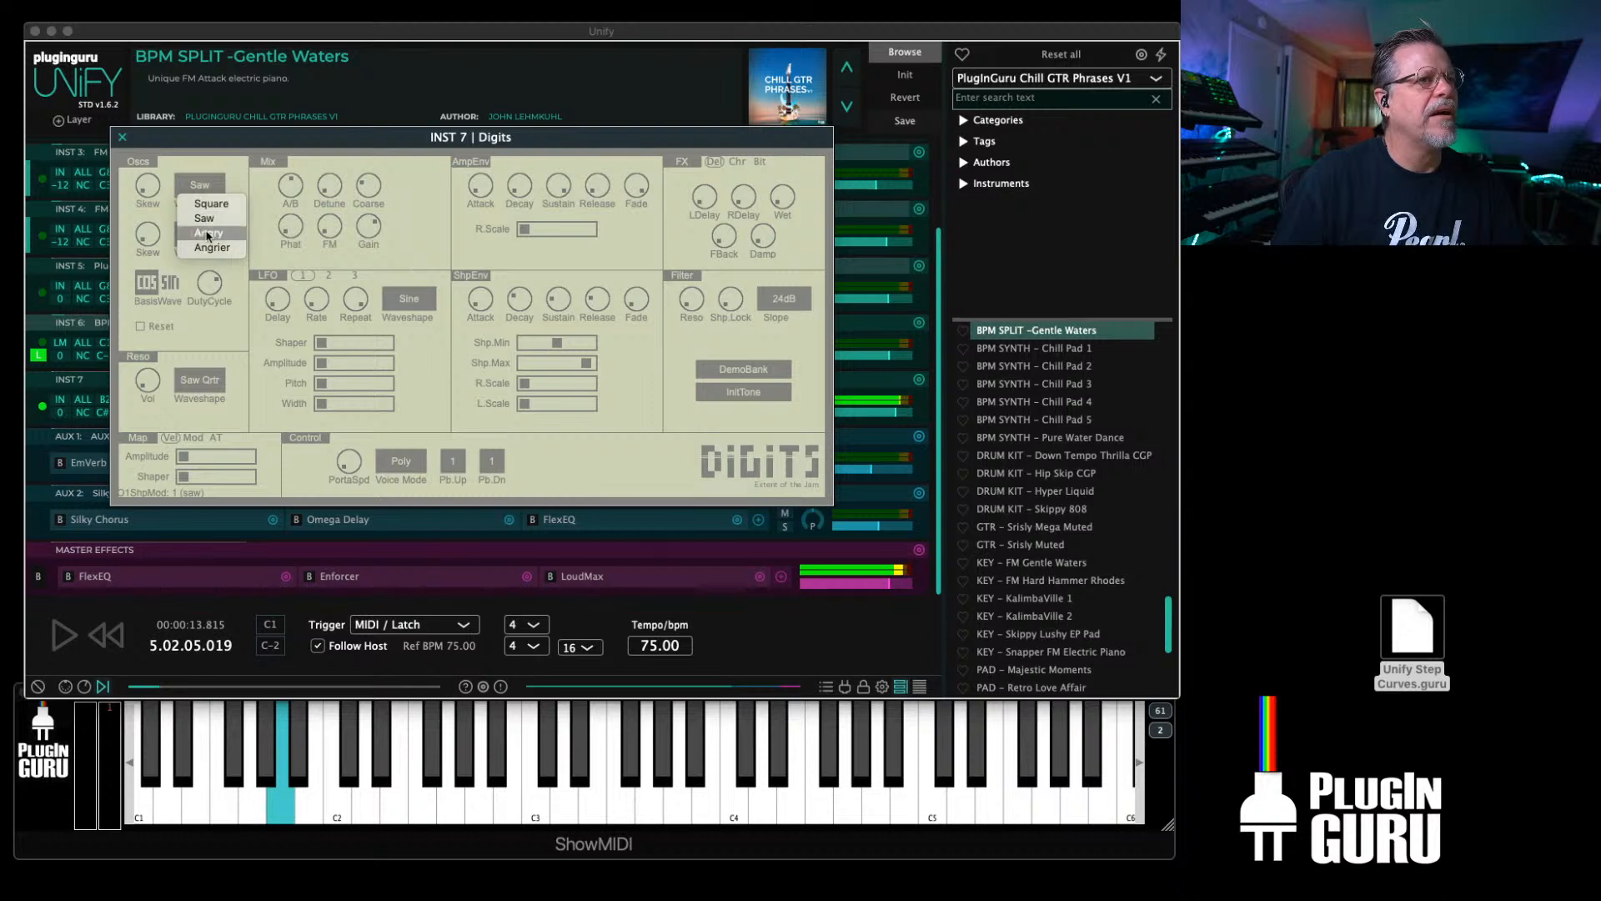
{"action": "left_click", "coordinate": [208, 232]}
{"action": "left_click", "coordinate": [199, 184]}
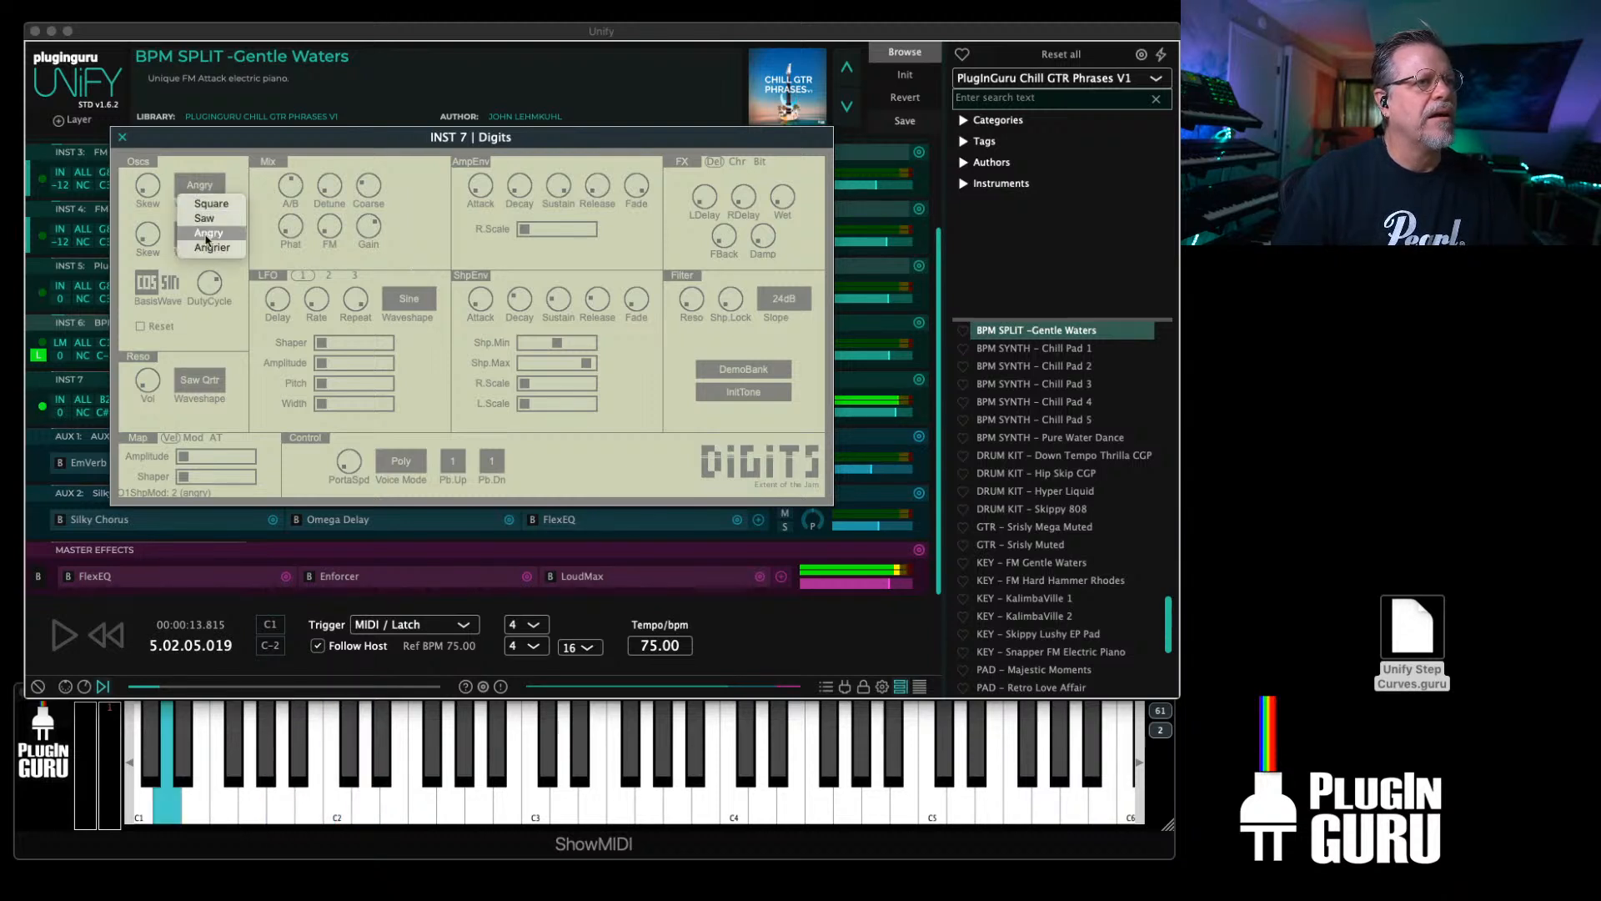
{"action": "left_click", "coordinate": [212, 247]}
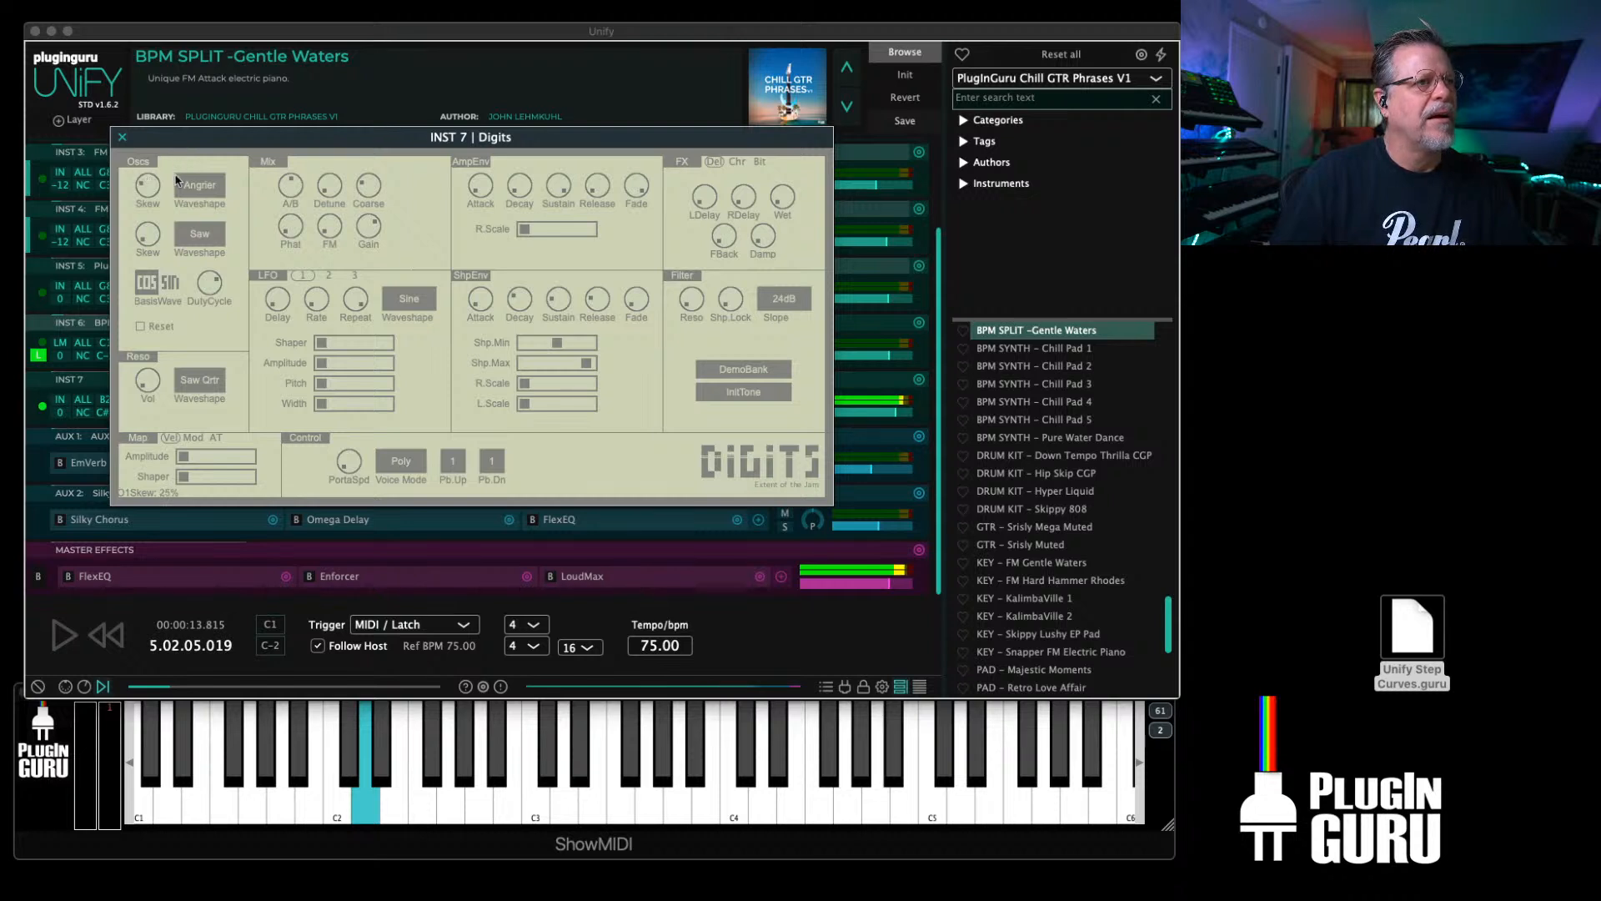
{"action": "left_click", "coordinate": [208, 230]}
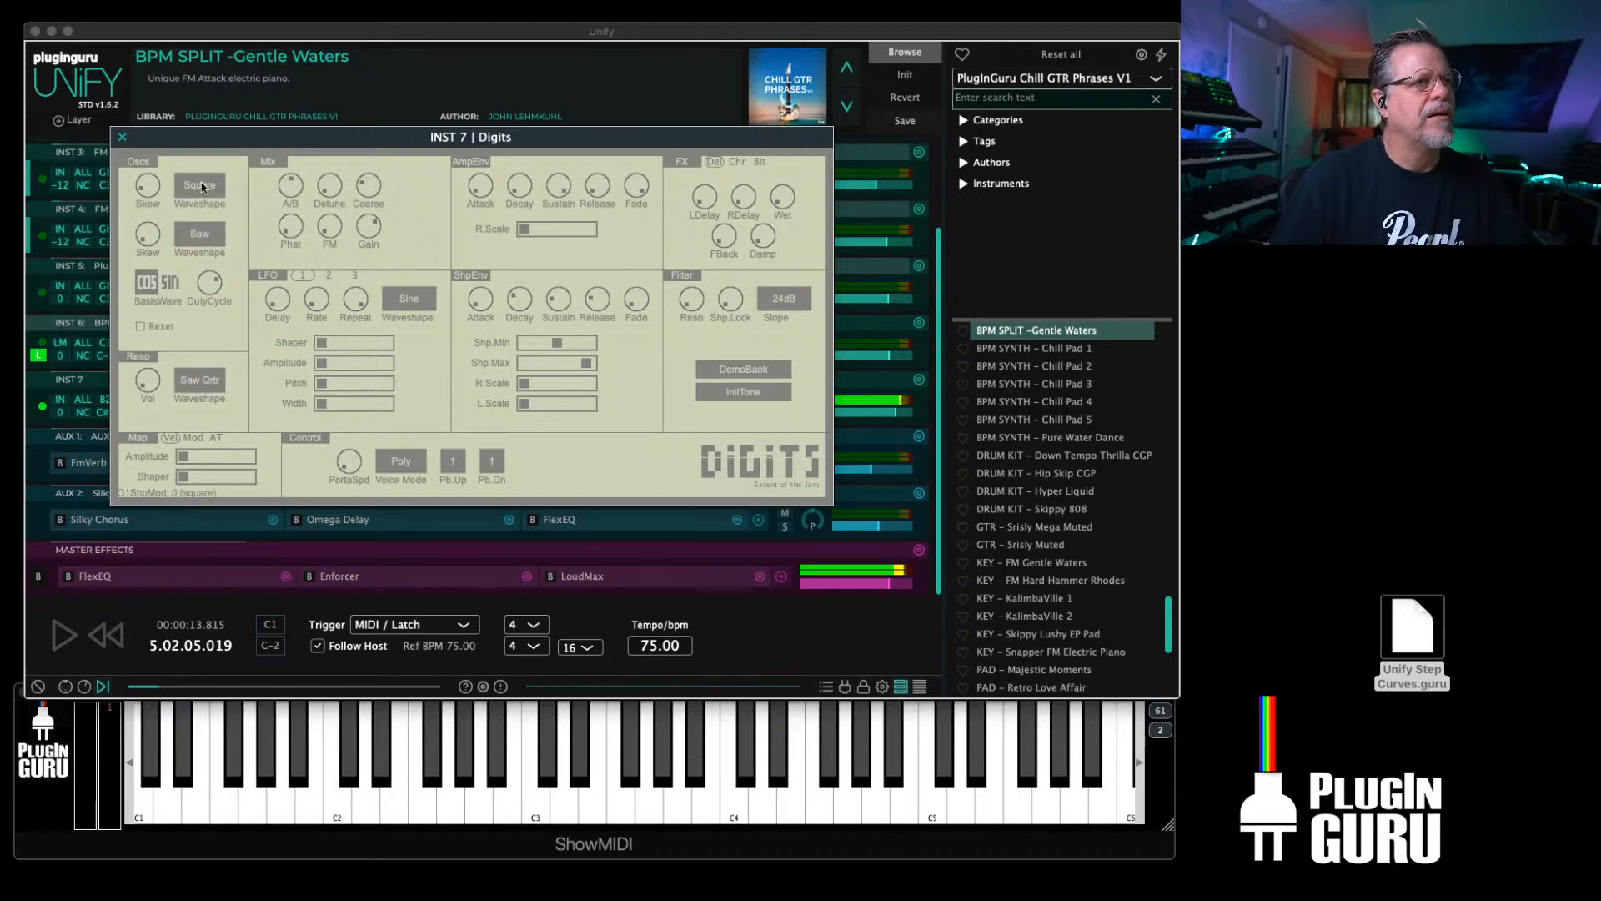
{"action": "left_click", "coordinate": [210, 223]}
{"action": "left_click", "coordinate": [209, 219]}
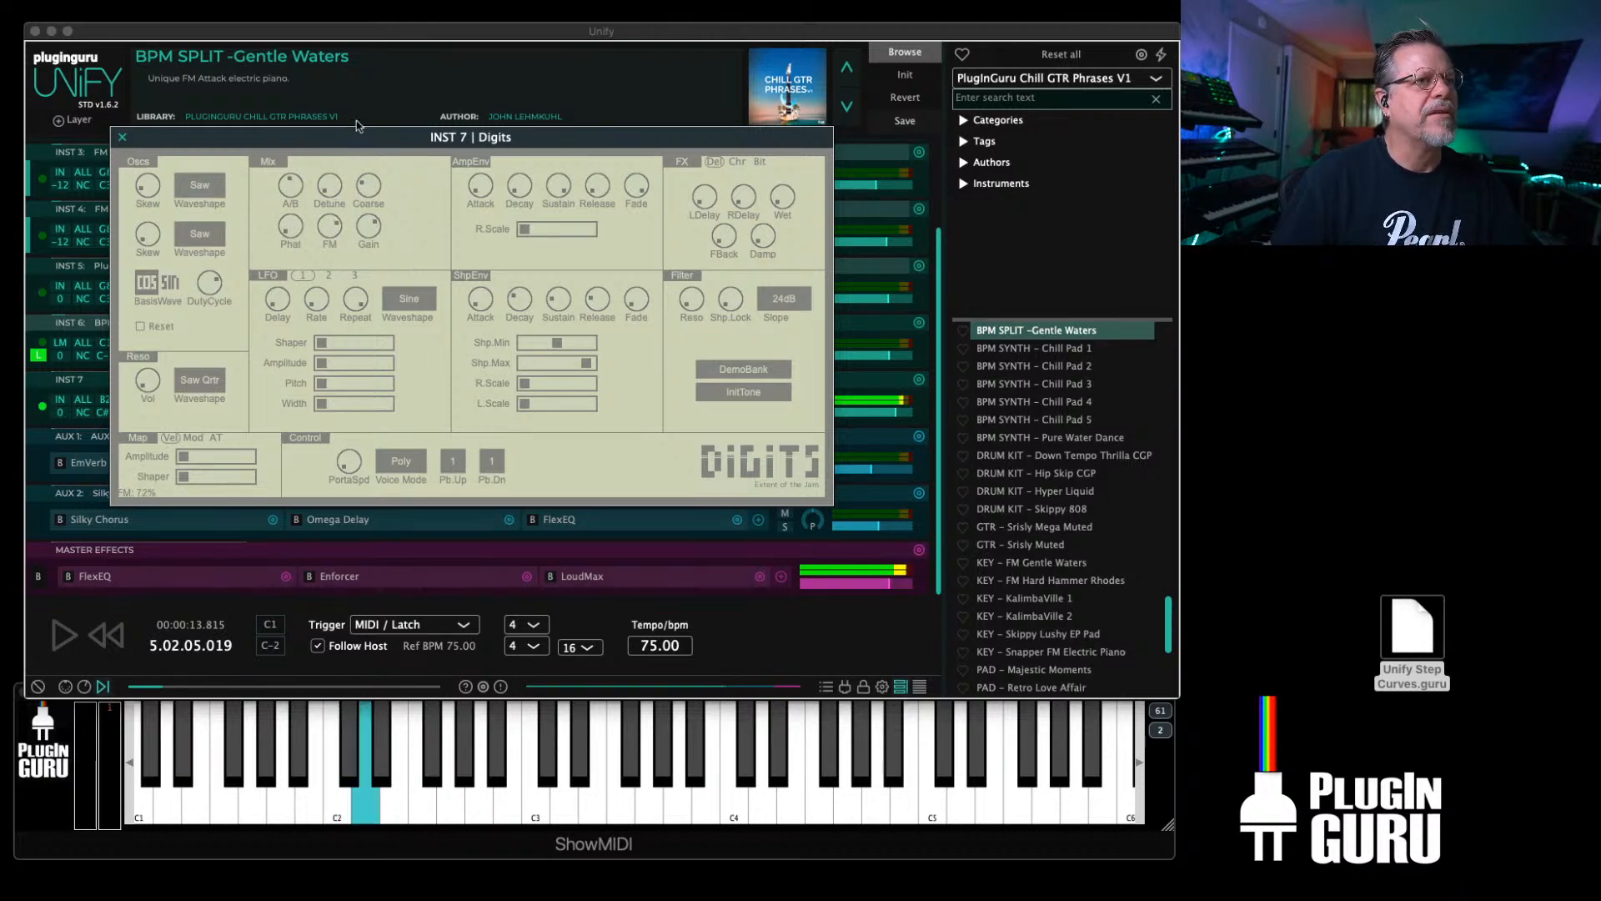
Step: Set the Phat unison amount to 82% and the shaper envelope's Shp.Max to 68%
{"action": "left_click_drag", "start_coordinate": [360, 122], "coordinate": [339, 218]}
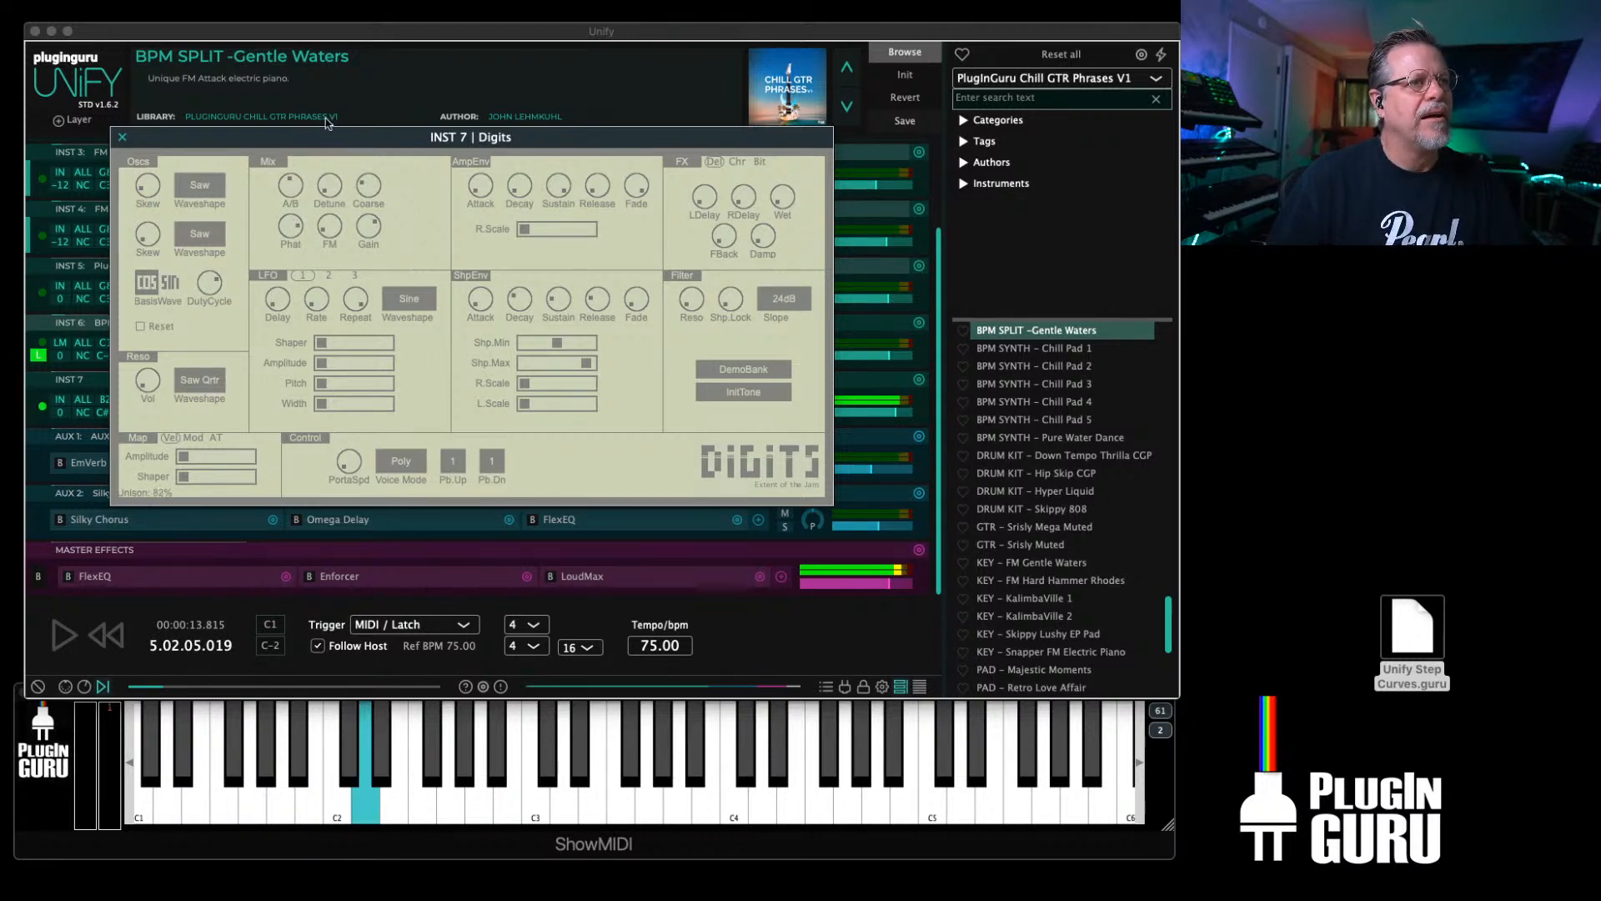
{"action": "left_click_drag", "start_coordinate": [587, 364], "coordinate": [567, 364]}
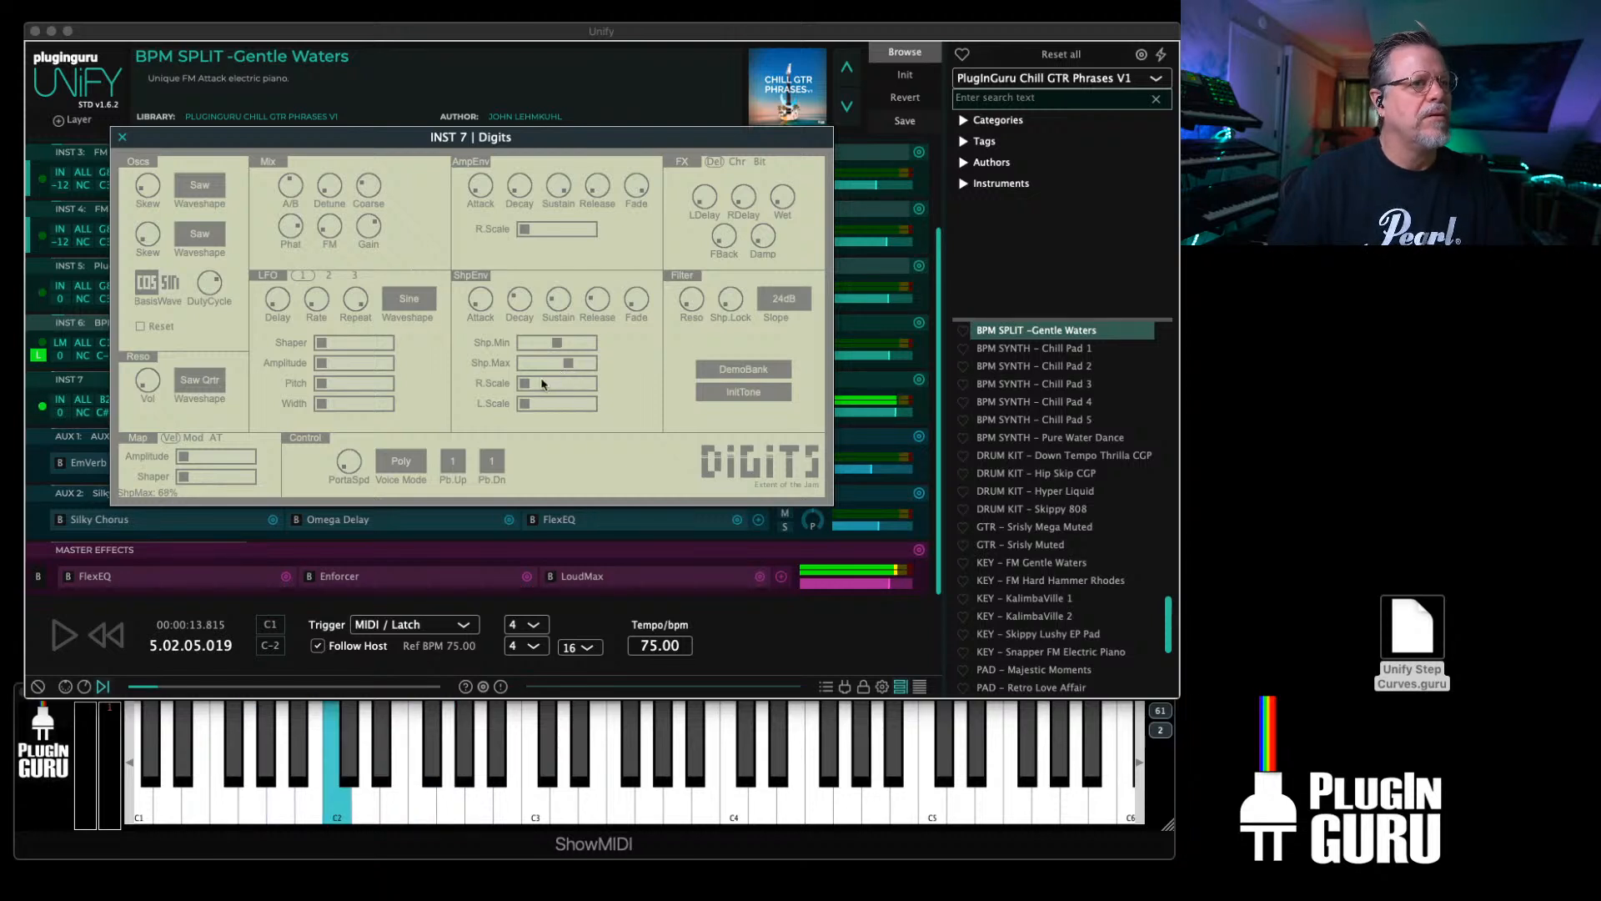
Step: Set the Digits voice mode to MonoGlide and close the instrument's editor
{"action": "left_click", "coordinate": [423, 461]}
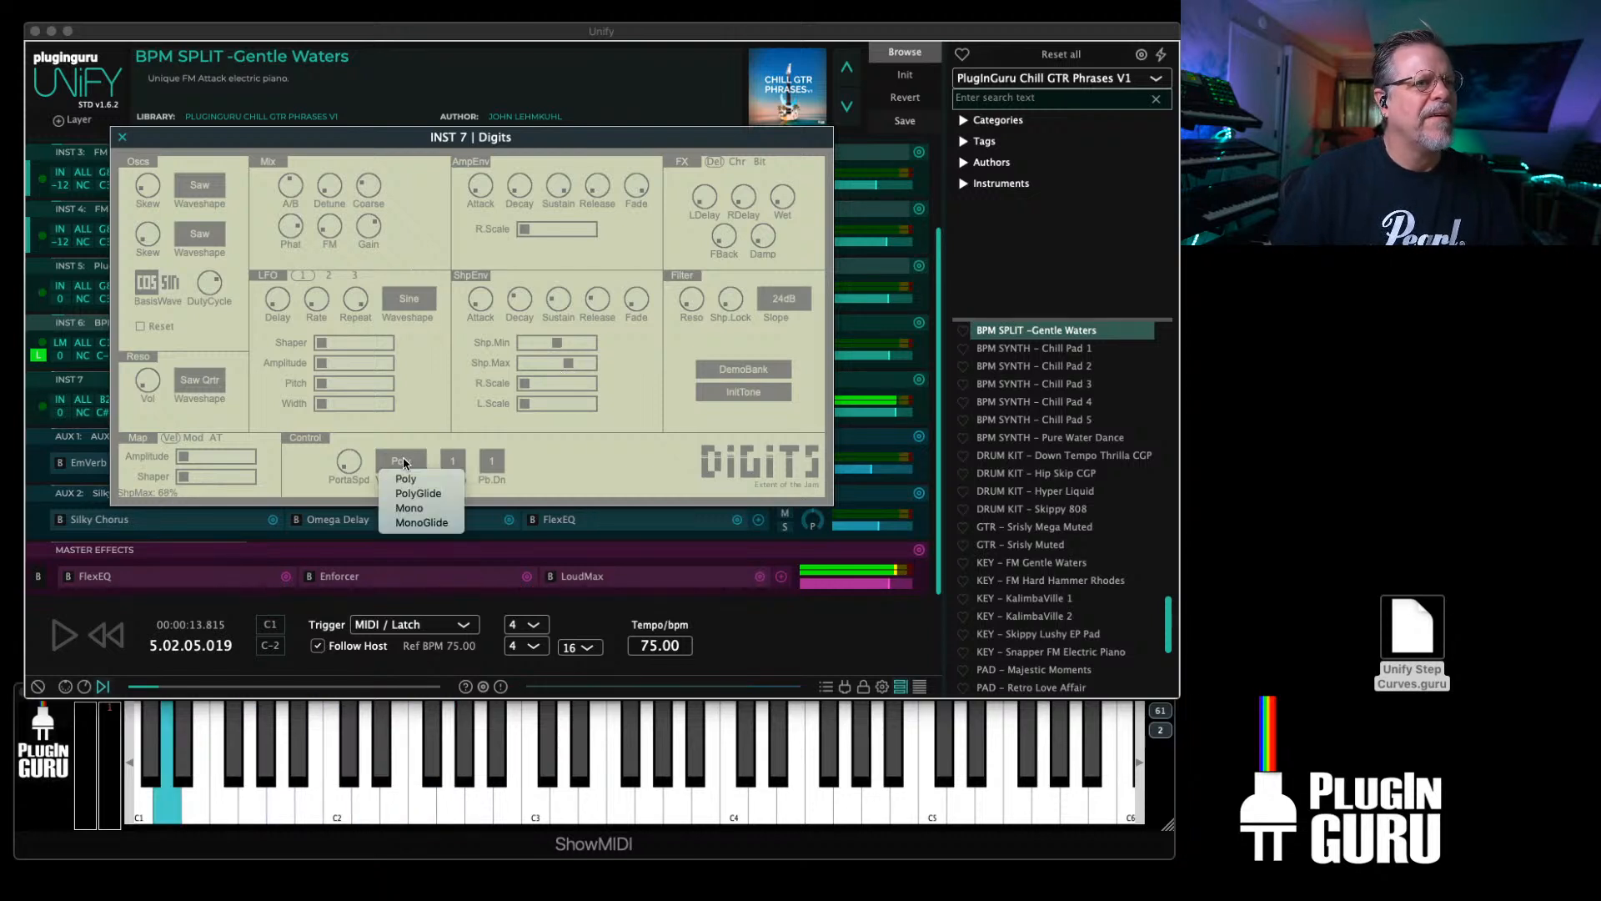
{"action": "left_click", "coordinate": [430, 522]}
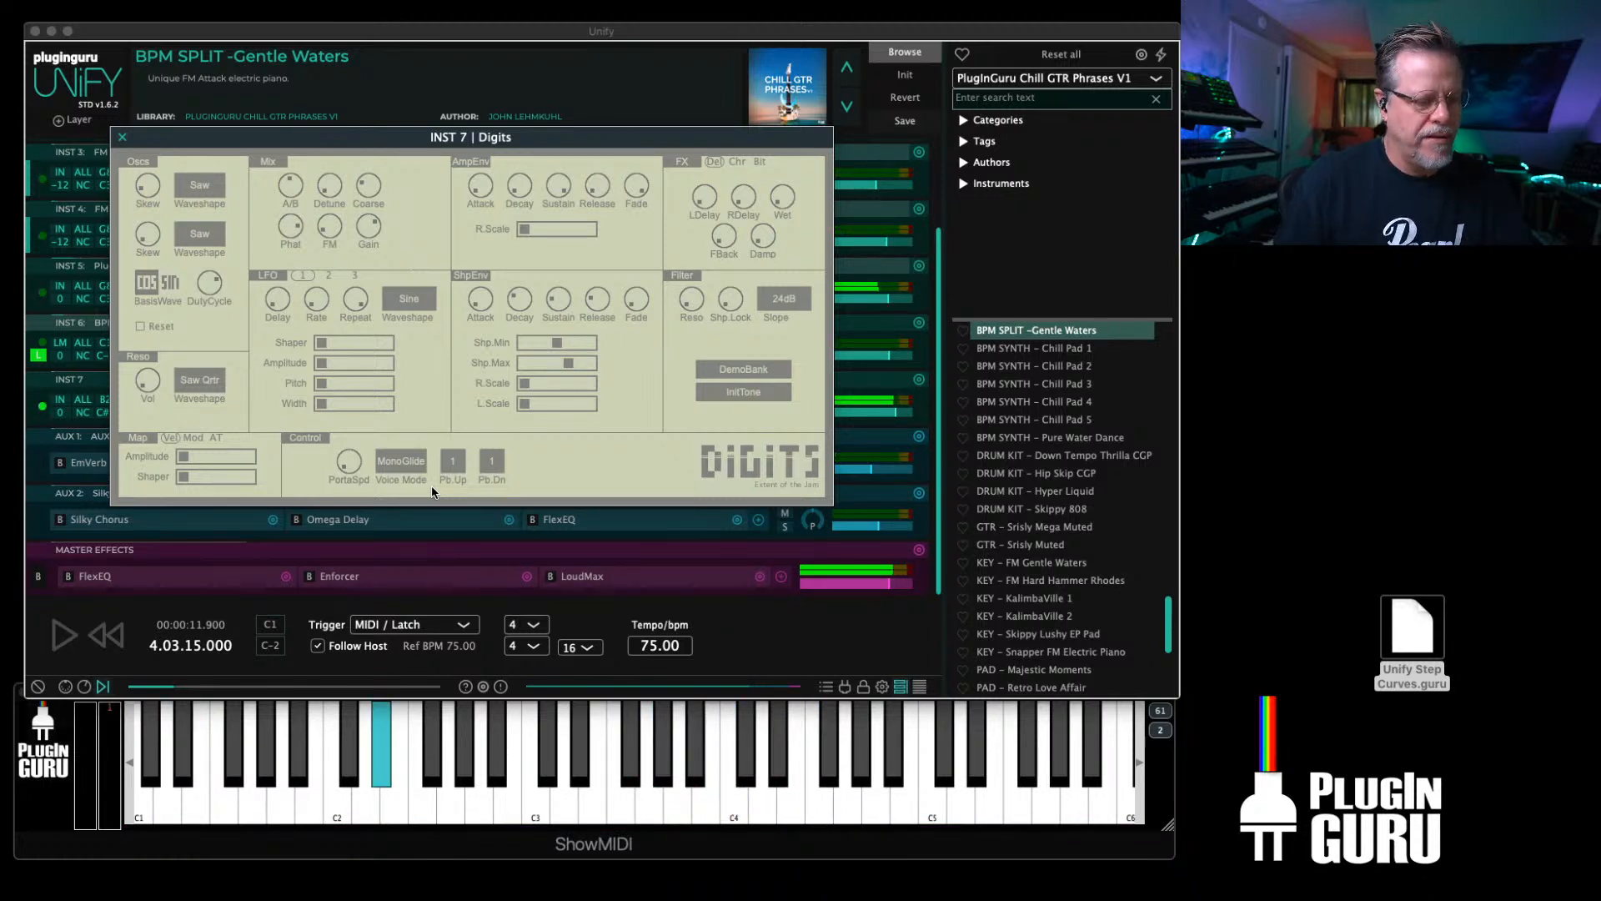
{"action": "left_click", "coordinate": [125, 138]}
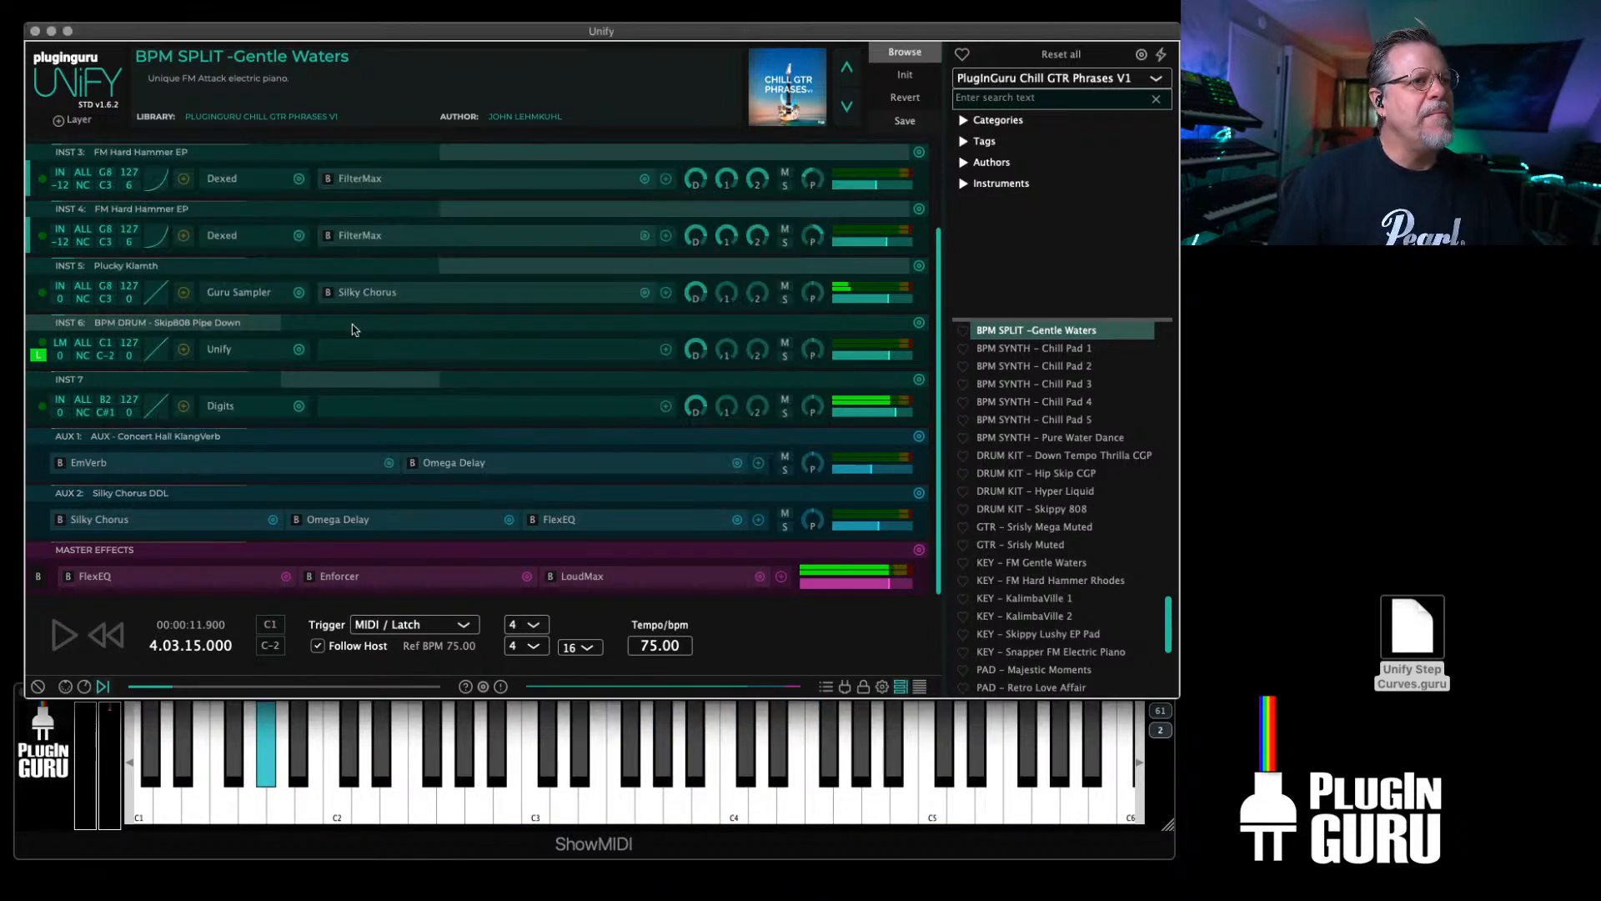
Step: Add the mda Loudness effect to the Digits layer with Loudness at 14.5 dB and save the patch
{"action": "left_click", "coordinate": [666, 406]}
{"action": "mouse_move", "coordinate": [784, 423]}
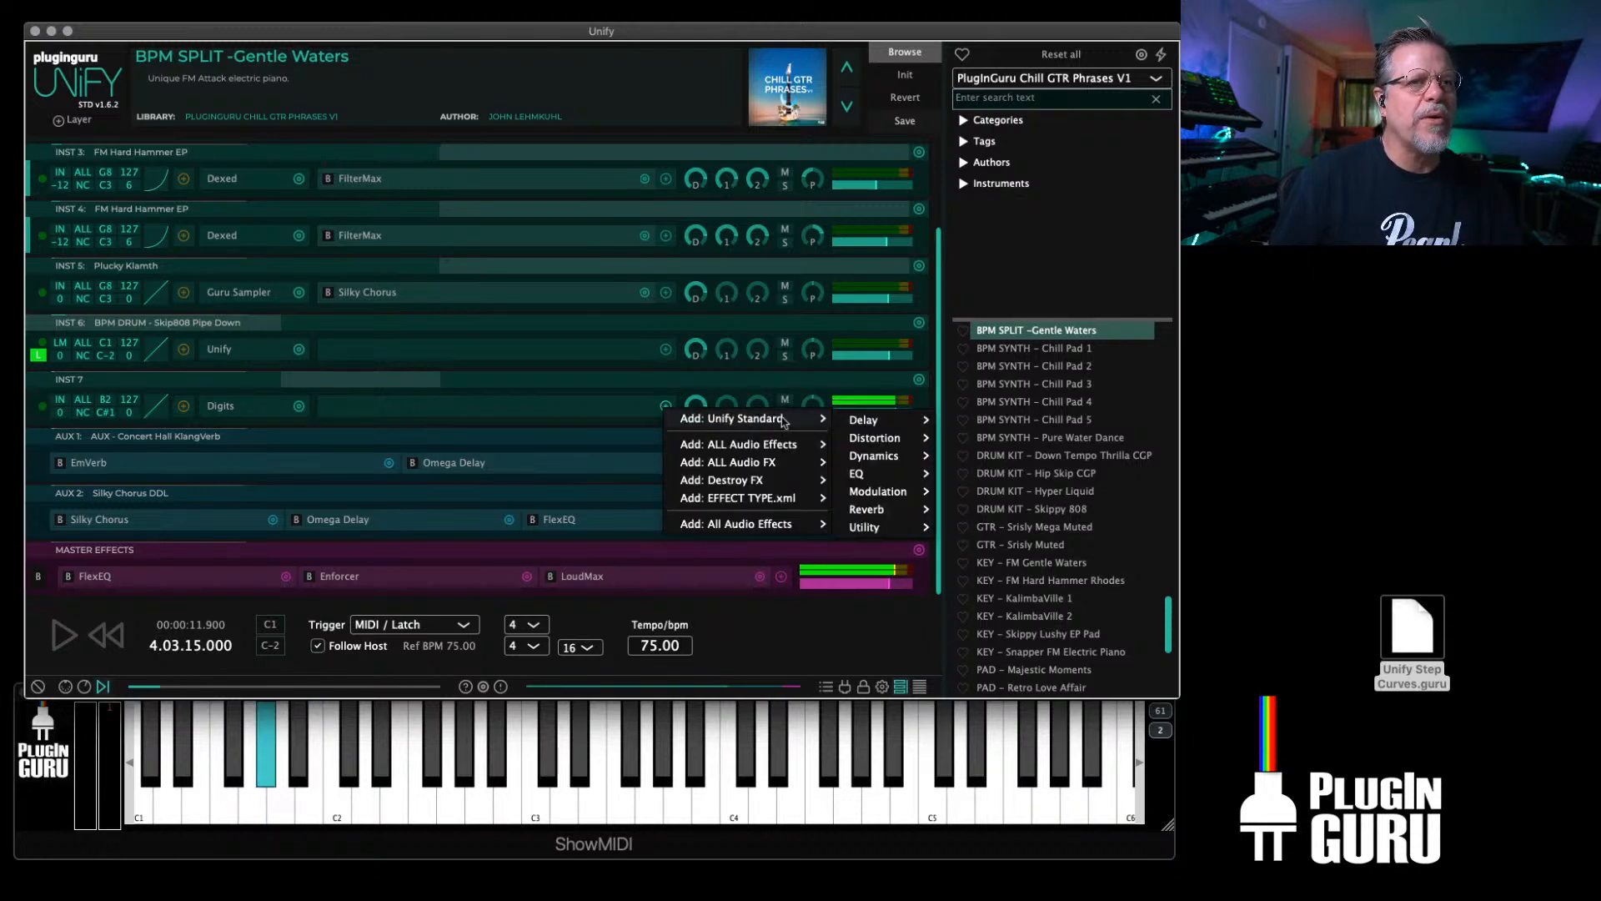
{"action": "mouse_move", "coordinate": [862, 475]}
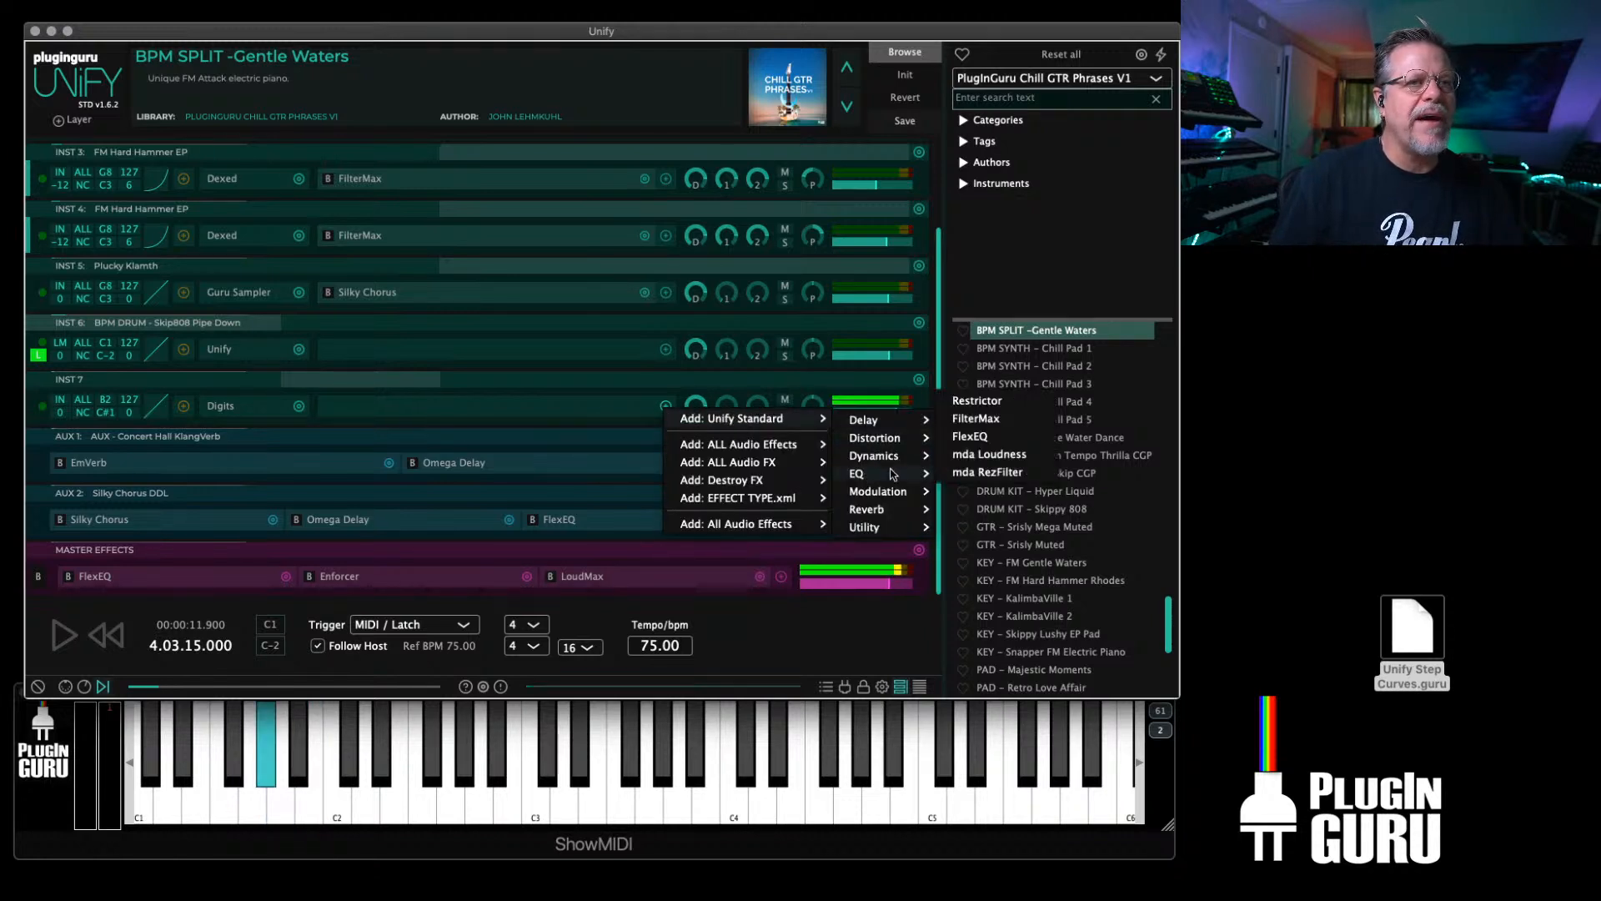
{"action": "left_click", "coordinate": [989, 456]}
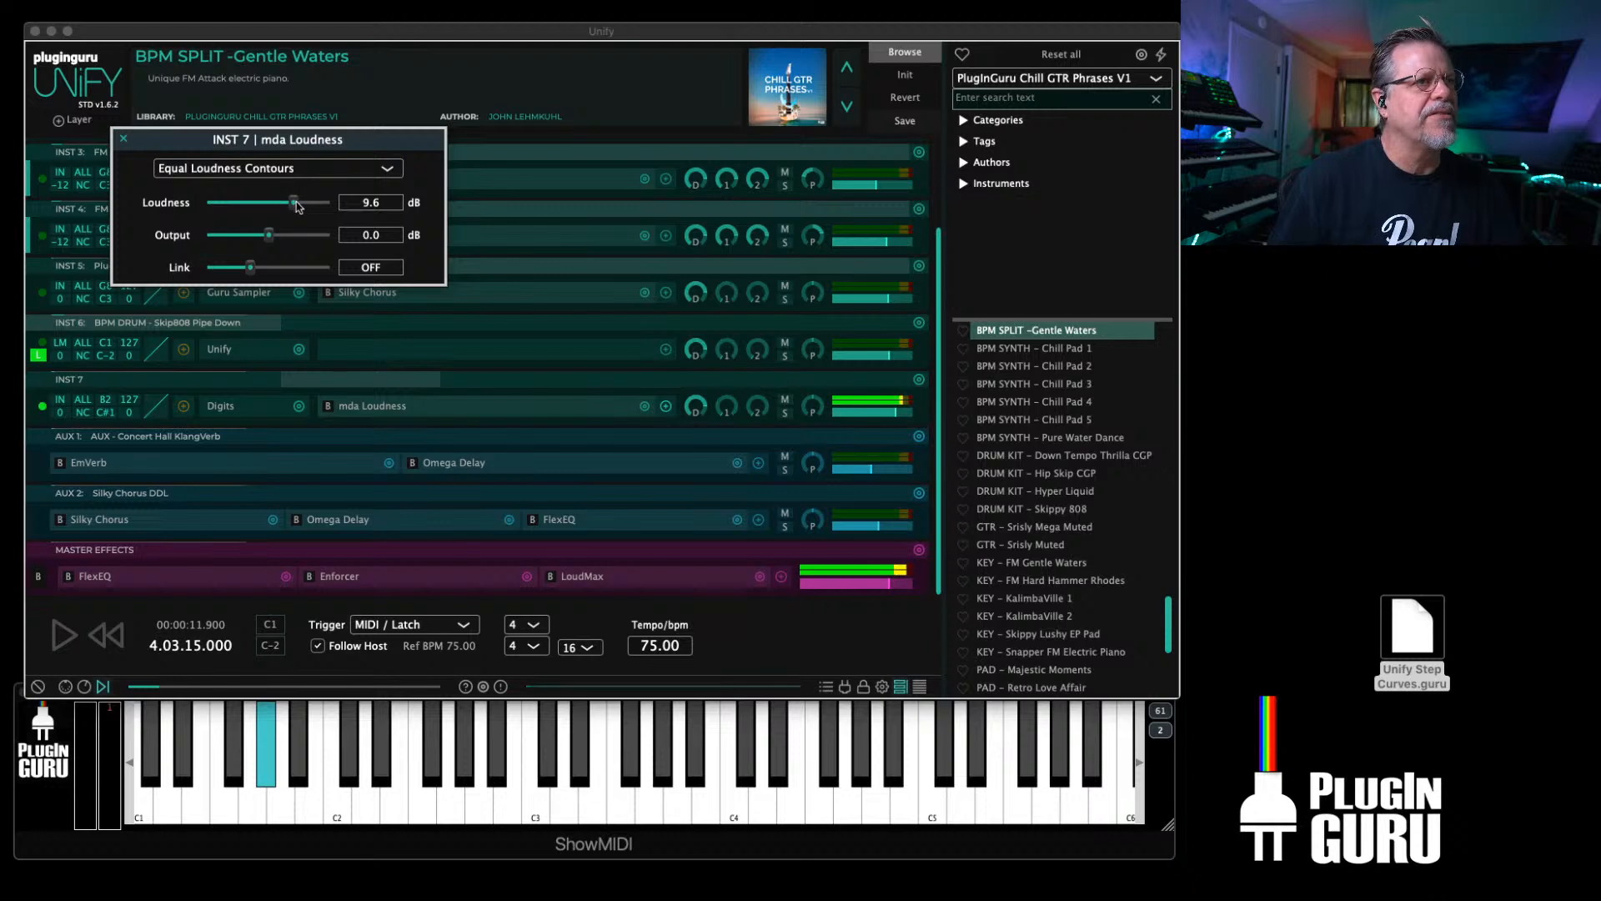
{"action": "left_click_drag", "start_coordinate": [297, 206], "coordinate": [301, 208]}
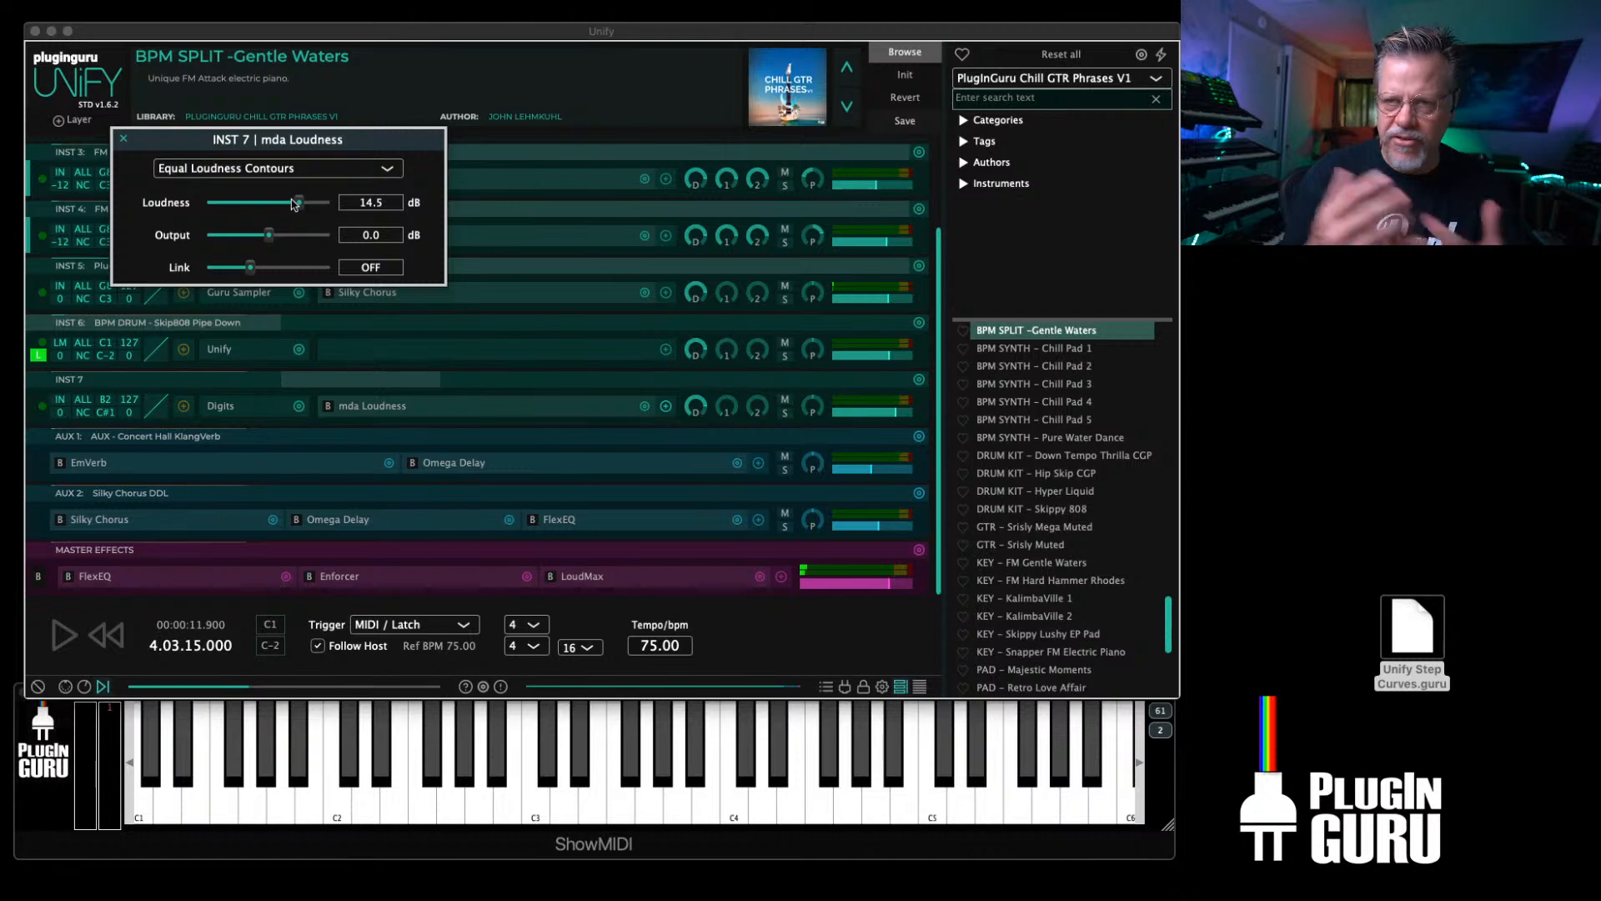
{"action": "left_click", "coordinate": [122, 137]}
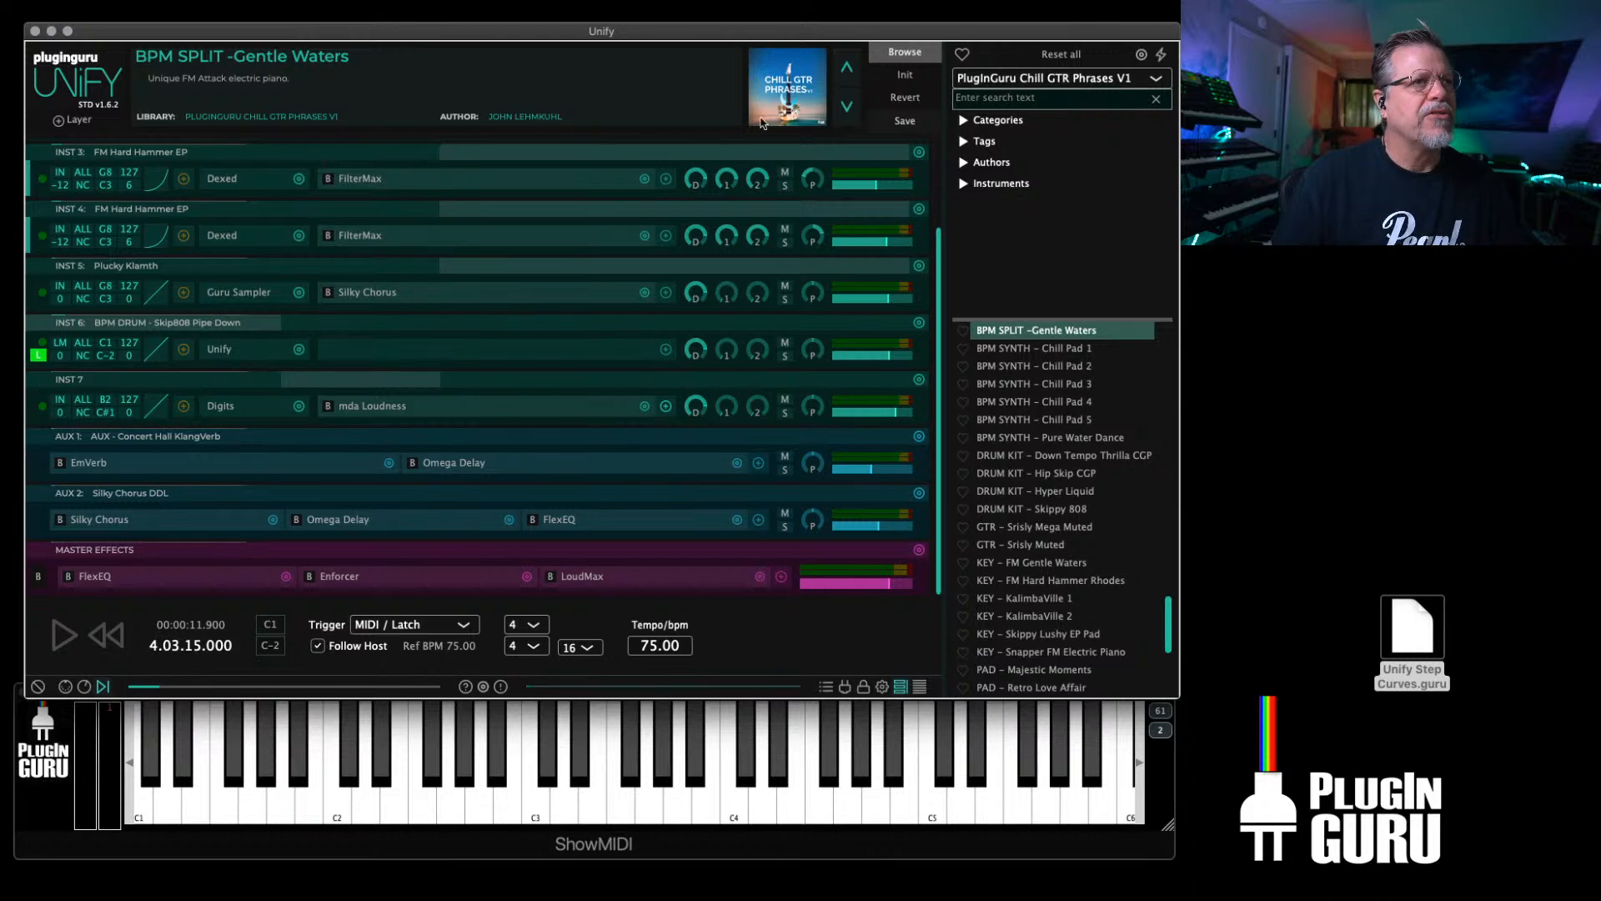
{"action": "left_click", "coordinate": [902, 125]}
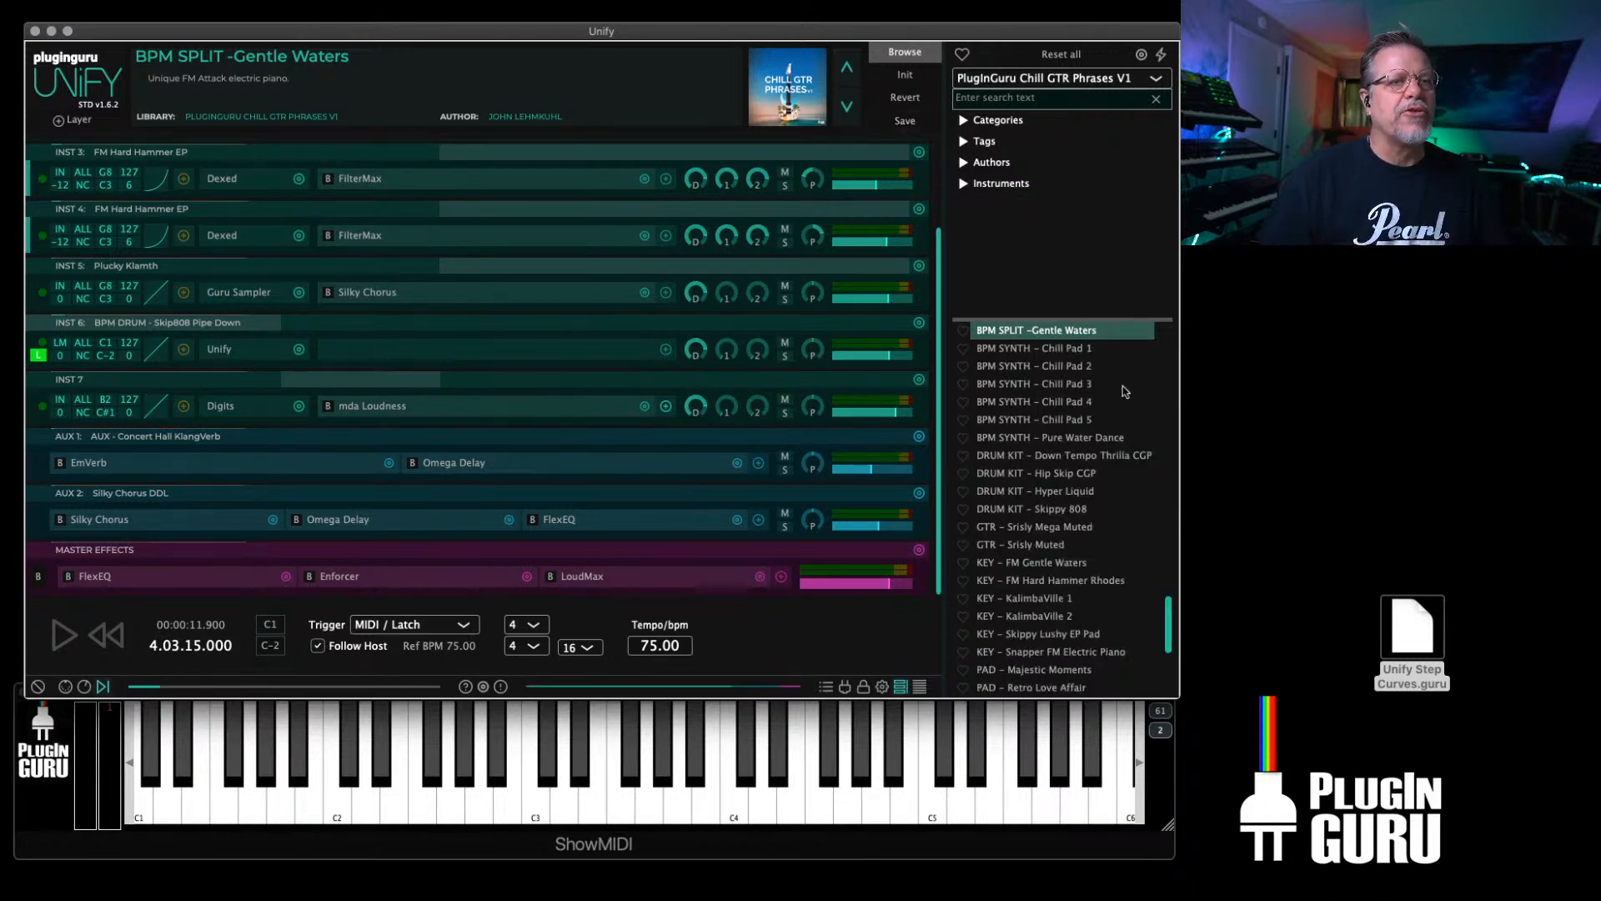
Step: Load the BPM SPLIT - Kalimbaville 075 patch and copy its 61 Chill Guitar Phrases layer
{"action": "scroll", "coordinate": [1076, 509], "scroll_direction": "up", "scroll_amount": 4}
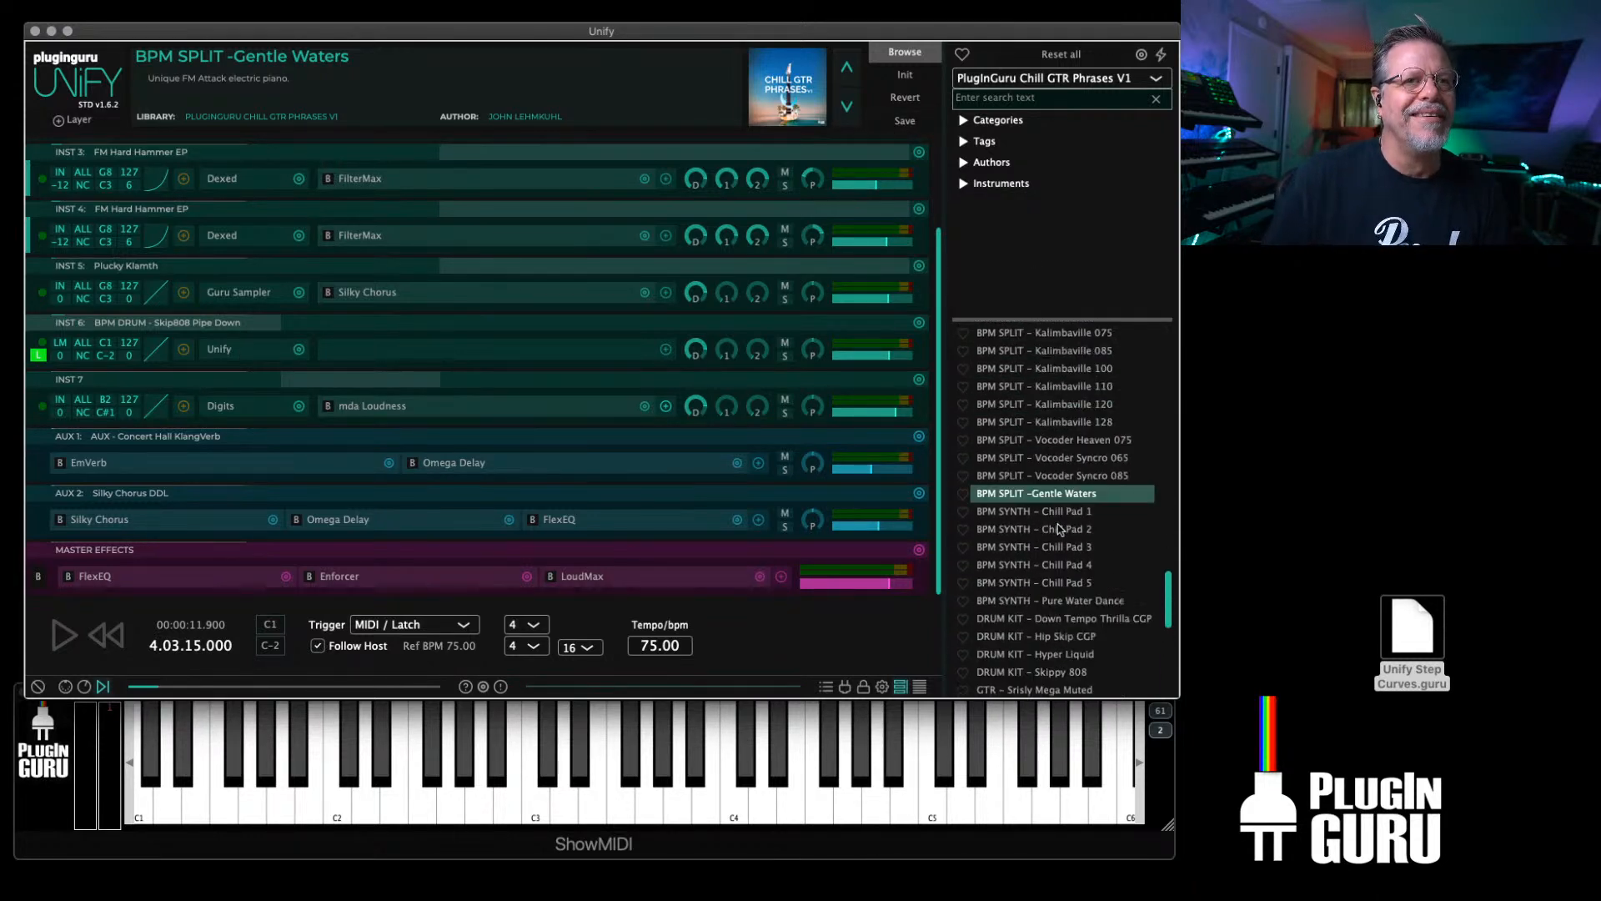
{"action": "scroll", "coordinate": [1058, 517], "scroll_direction": "up", "scroll_amount": 1}
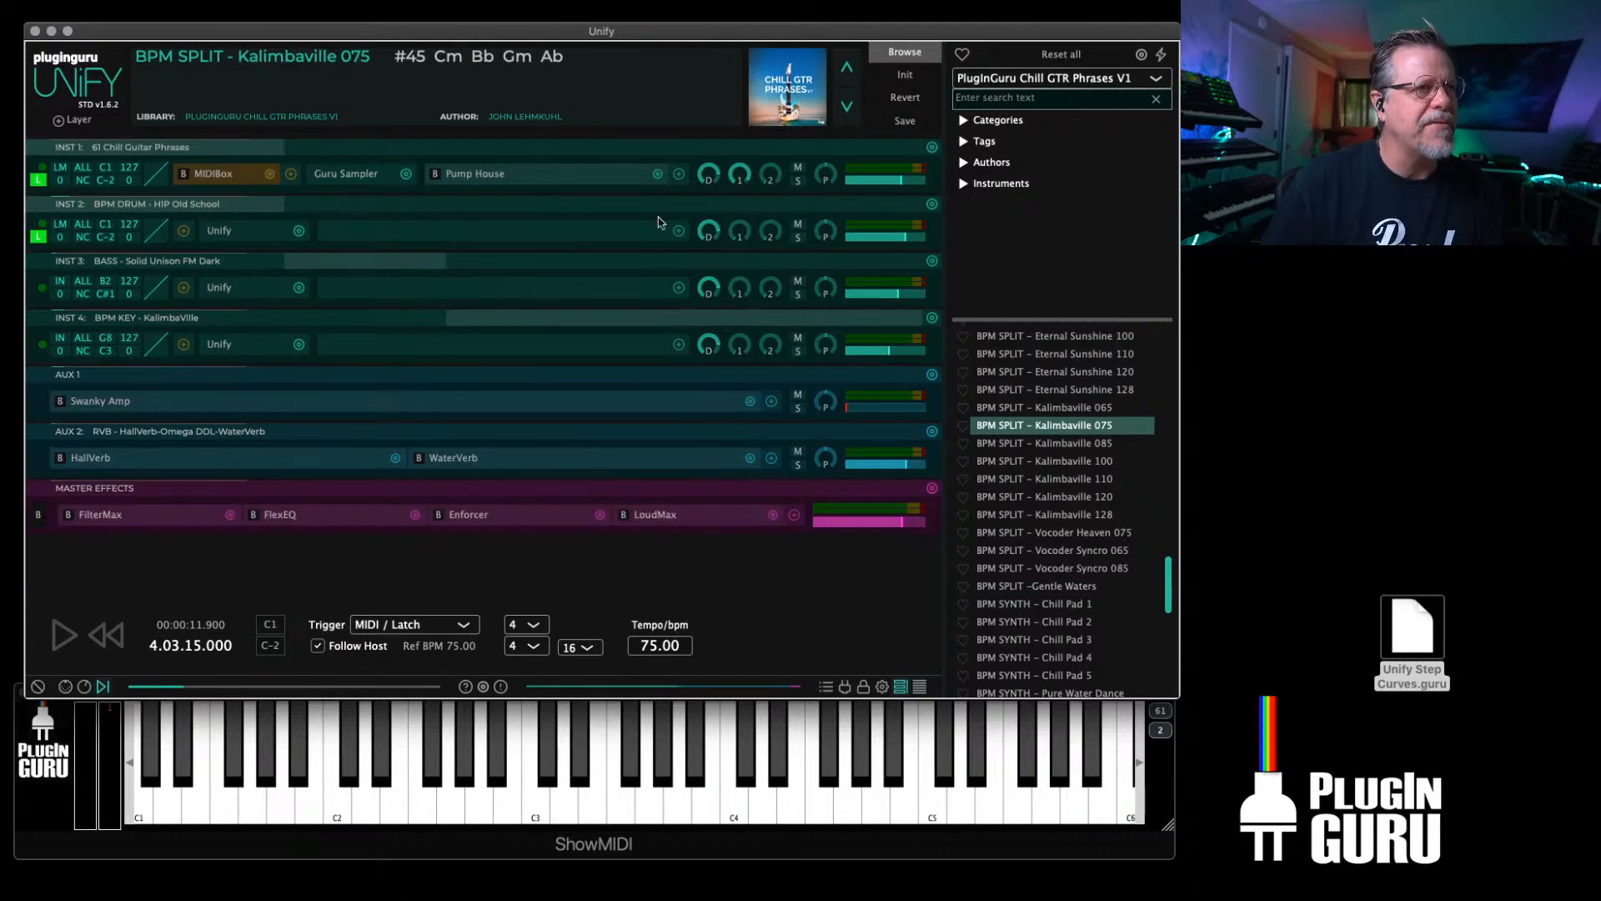
{"action": "left_click", "coordinate": [933, 148]}
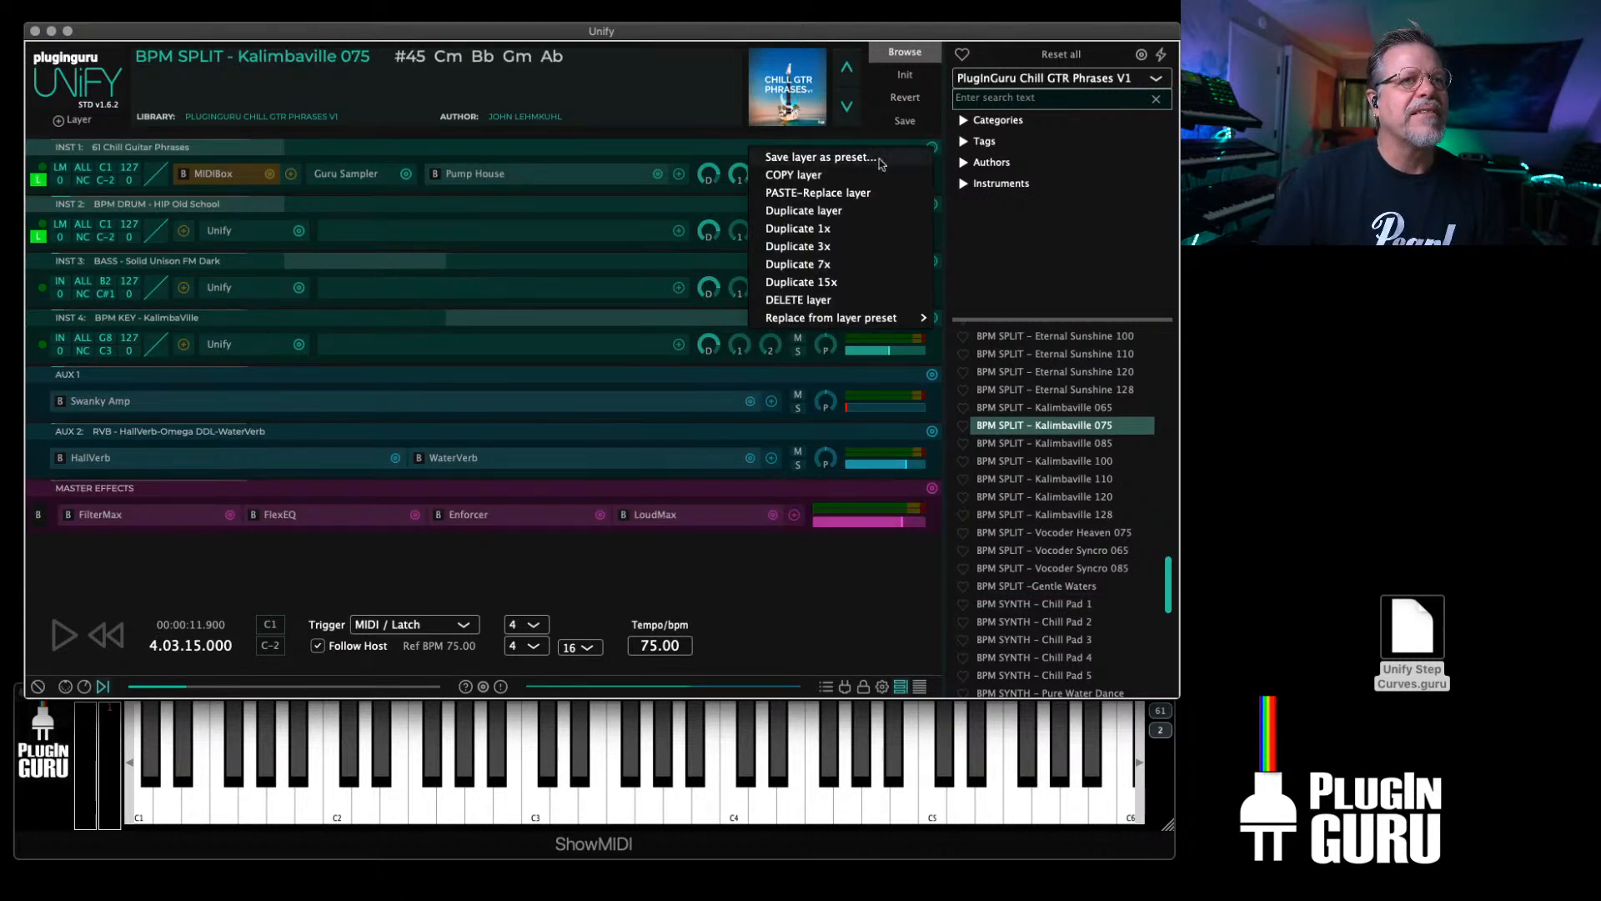
{"action": "left_click", "coordinate": [789, 176]}
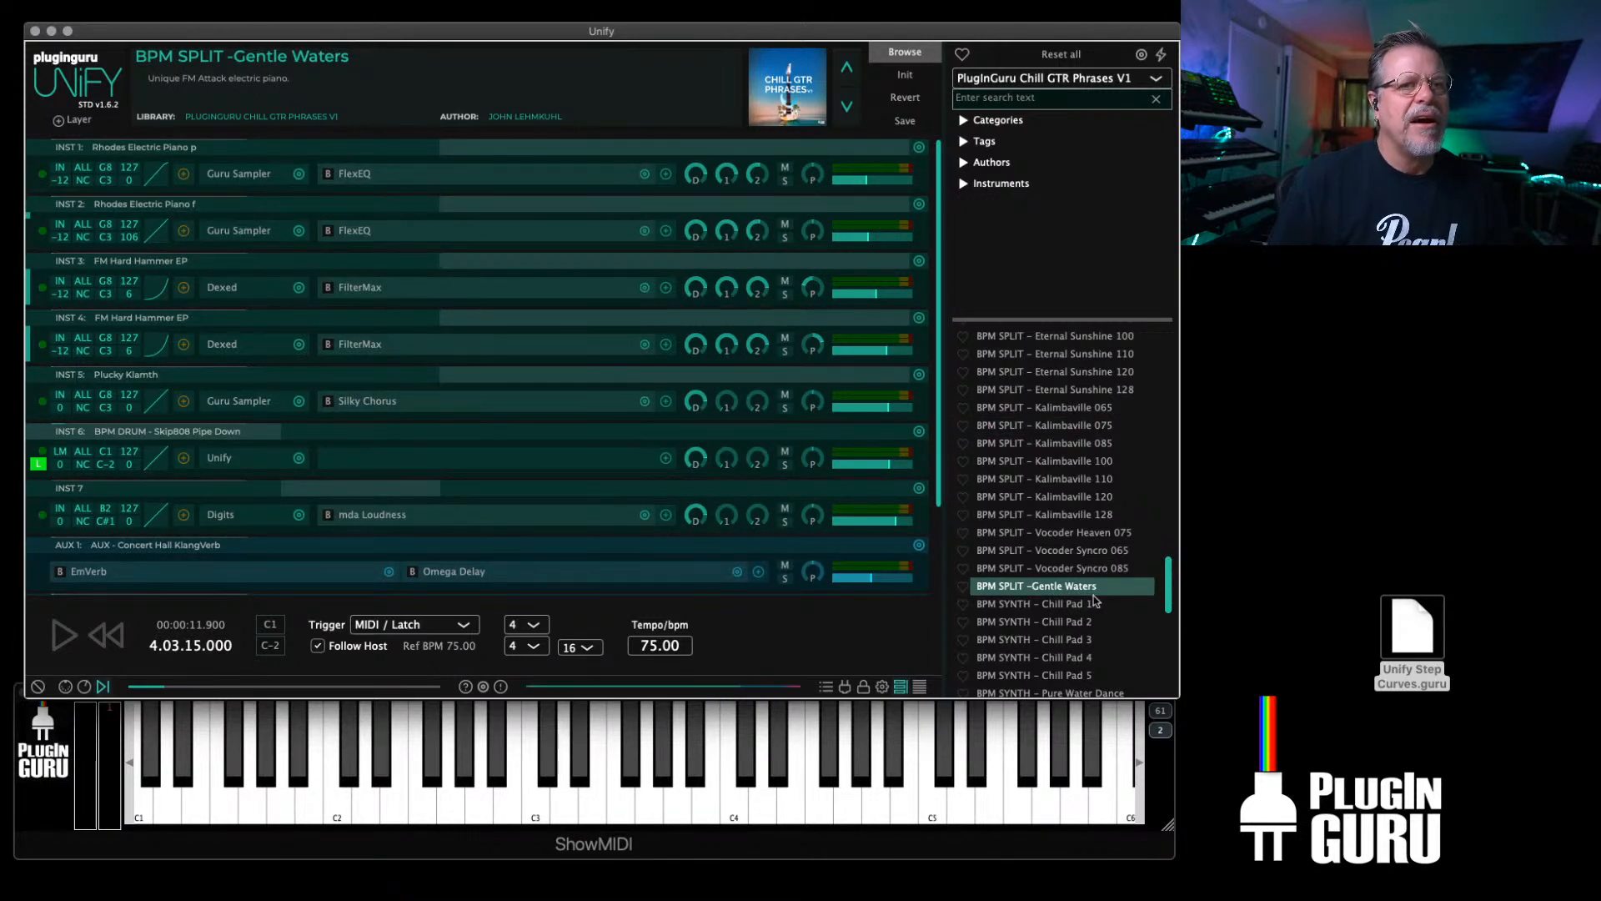
Step: Paste the copied guitar phrases layer into the BPM SPLIT -Gentle Waters patch
{"action": "left_click", "coordinate": [75, 120]}
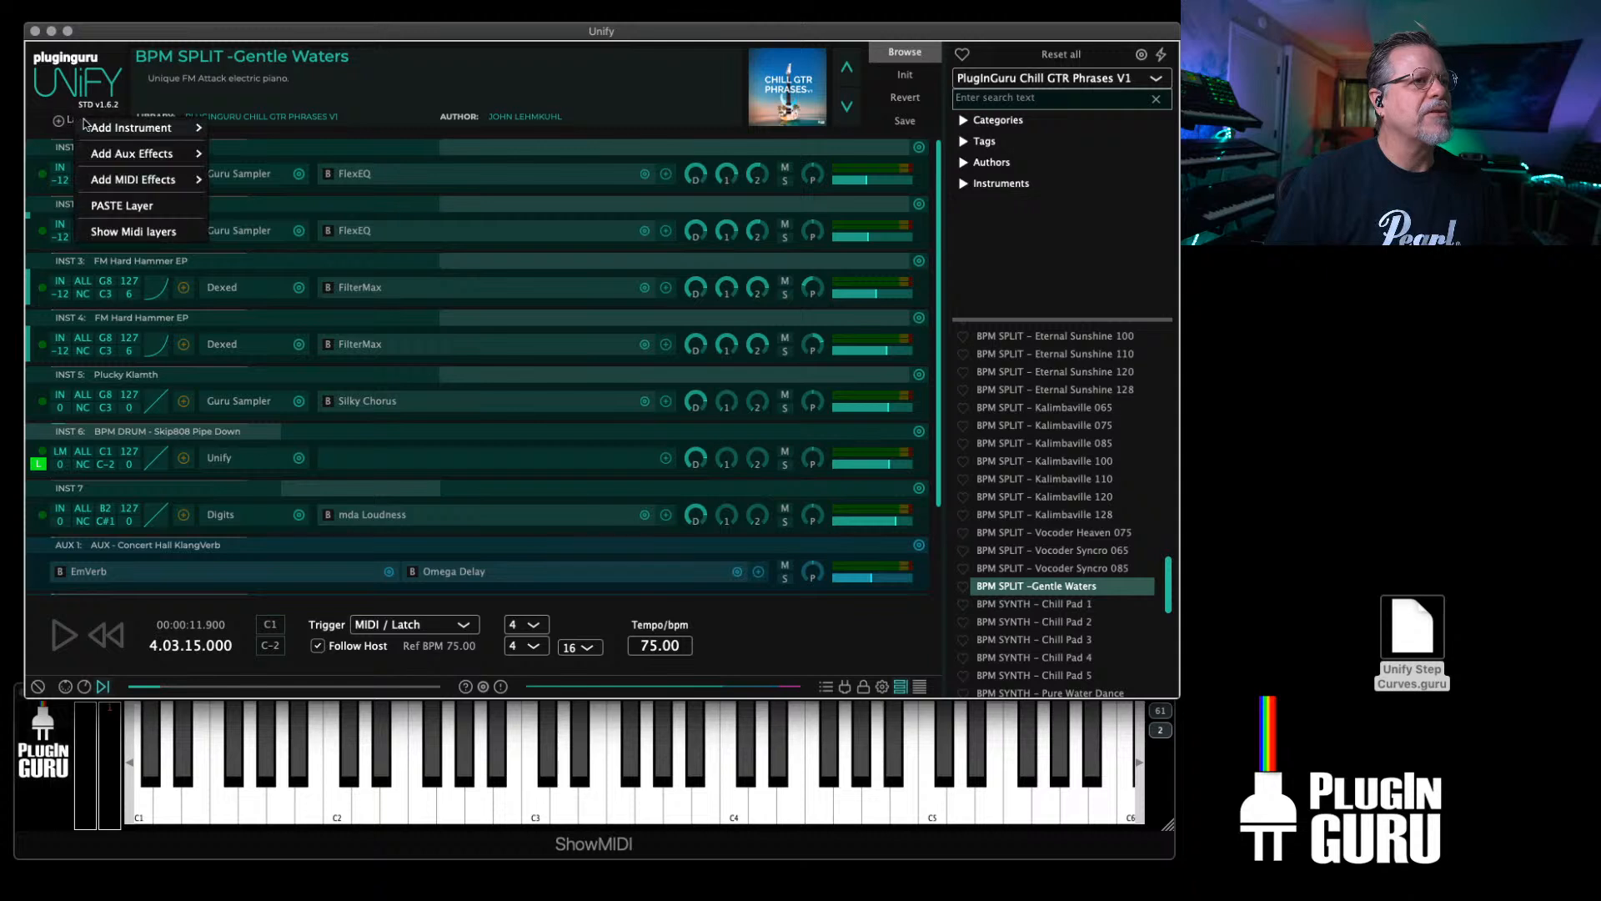
{"action": "mouse_move", "coordinate": [119, 130]}
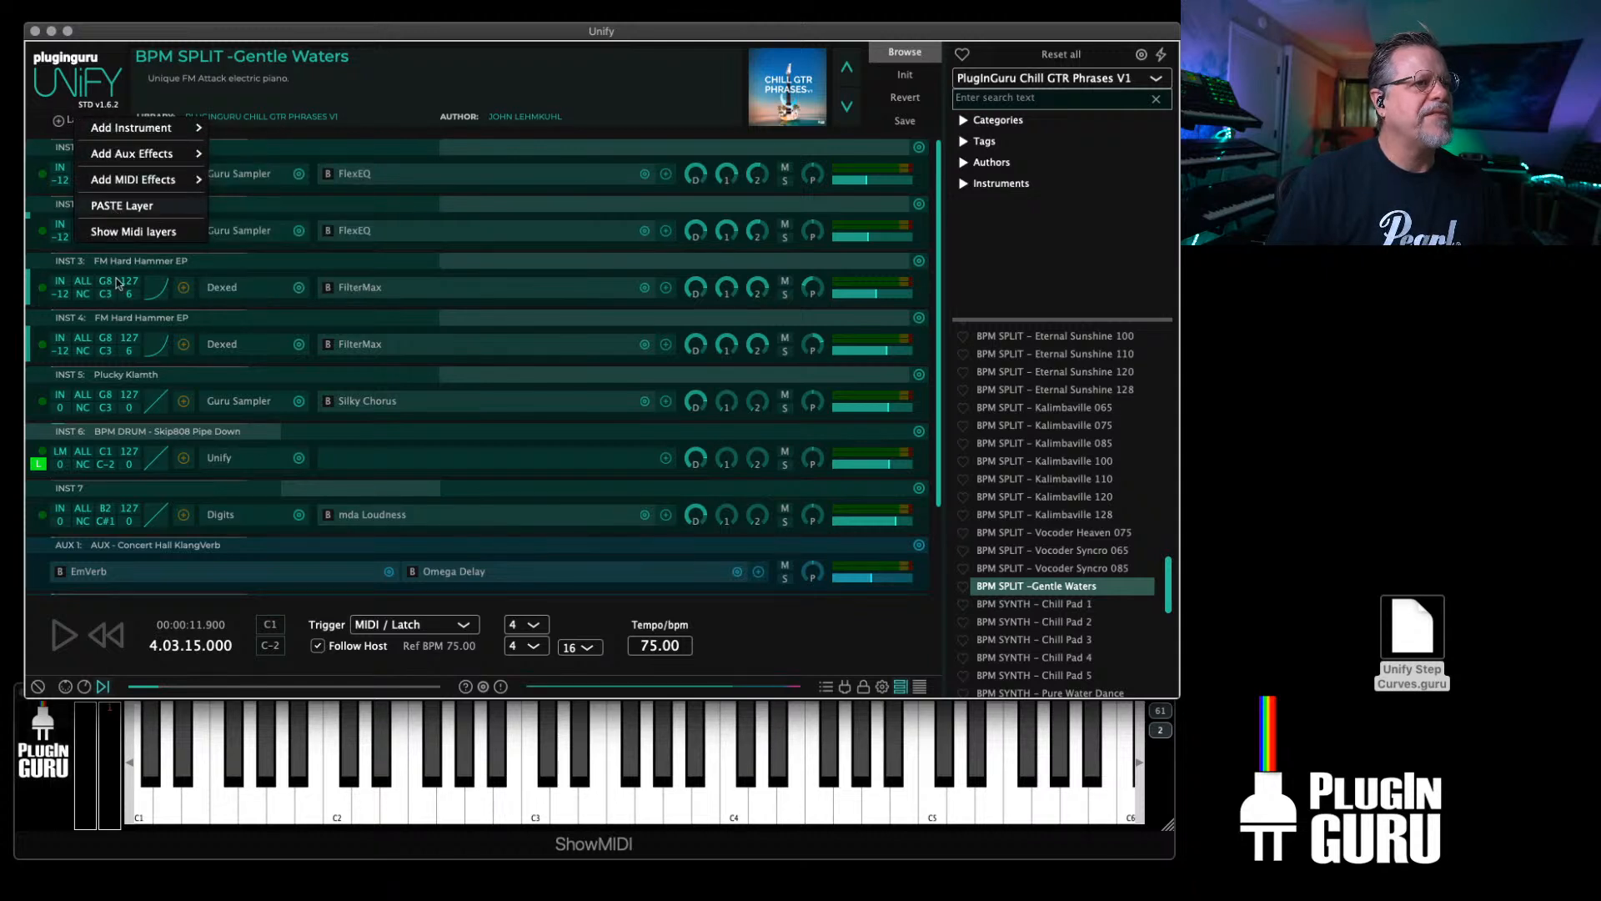
{"action": "left_click", "coordinate": [119, 208]}
Step: Move the 61 Chill Guitar Phrases layer to the first slot and the Skip808 Pipe Down drum layer to the second
{"action": "left_click_drag", "start_coordinate": [109, 544], "coordinate": [128, 139]}
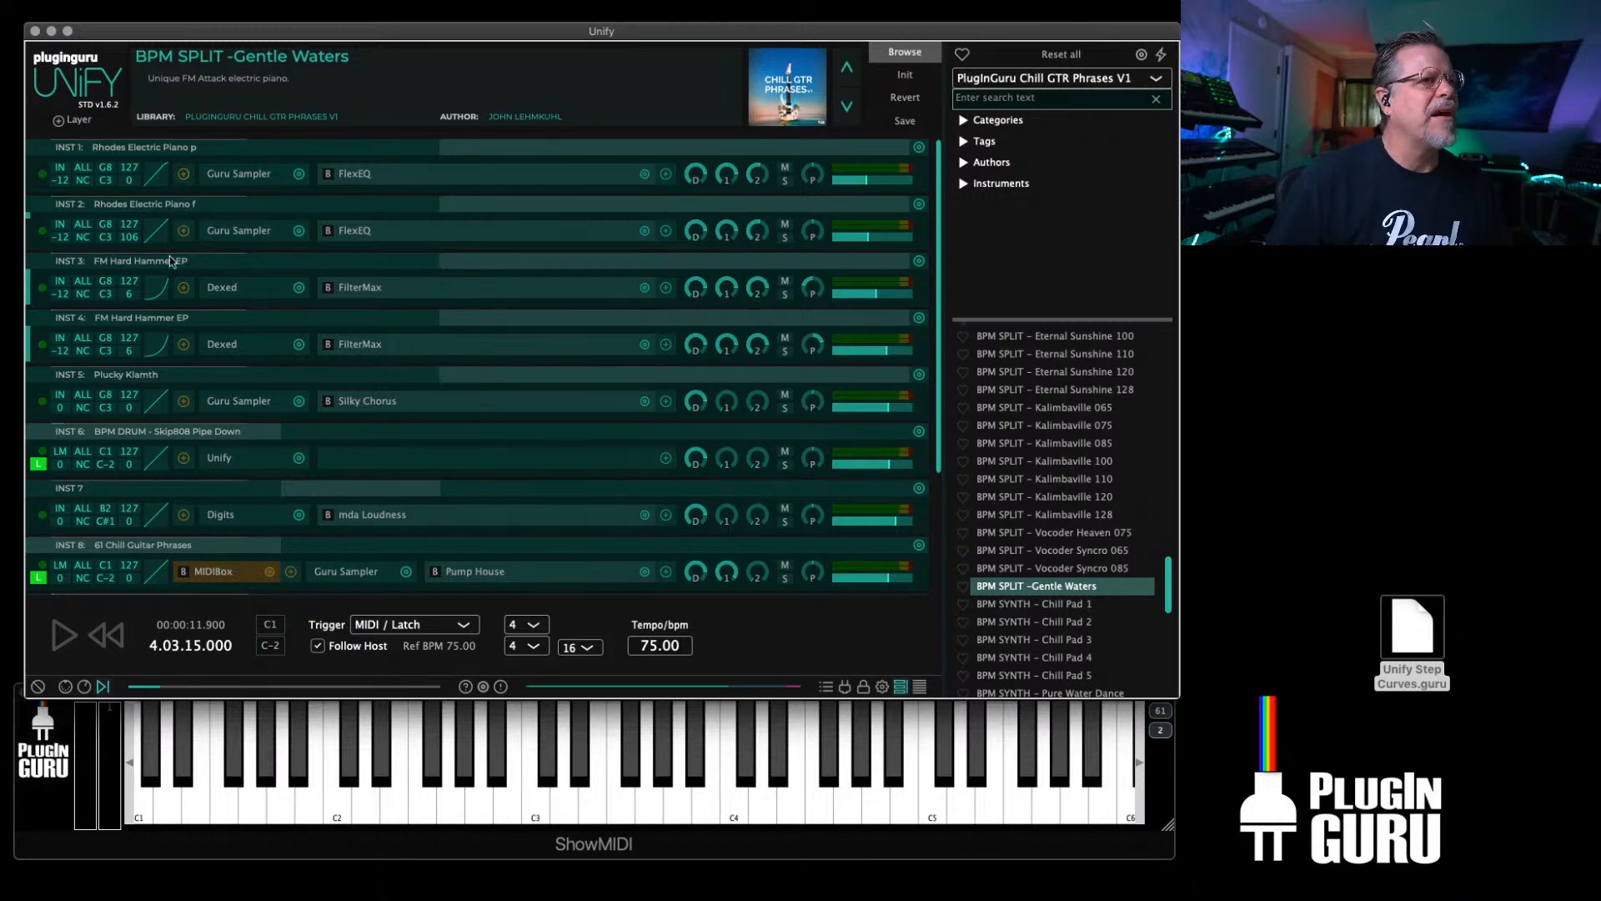
{"action": "left_click_drag", "start_coordinate": [150, 543], "coordinate": [149, 147]}
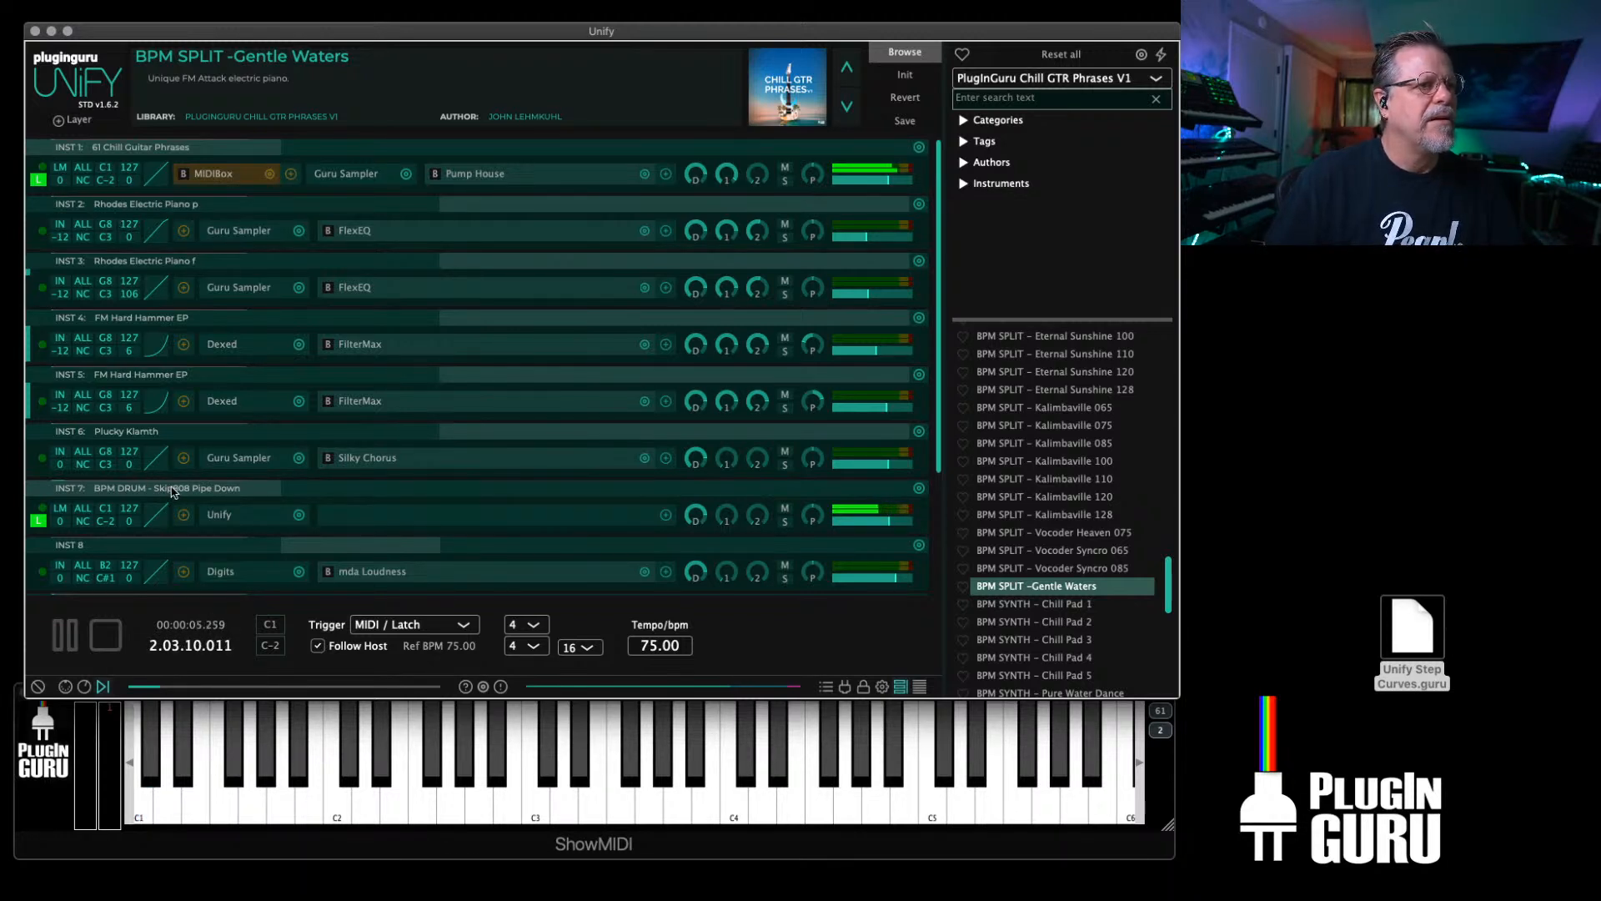
{"action": "left_click_drag", "start_coordinate": [171, 492], "coordinate": [163, 209]}
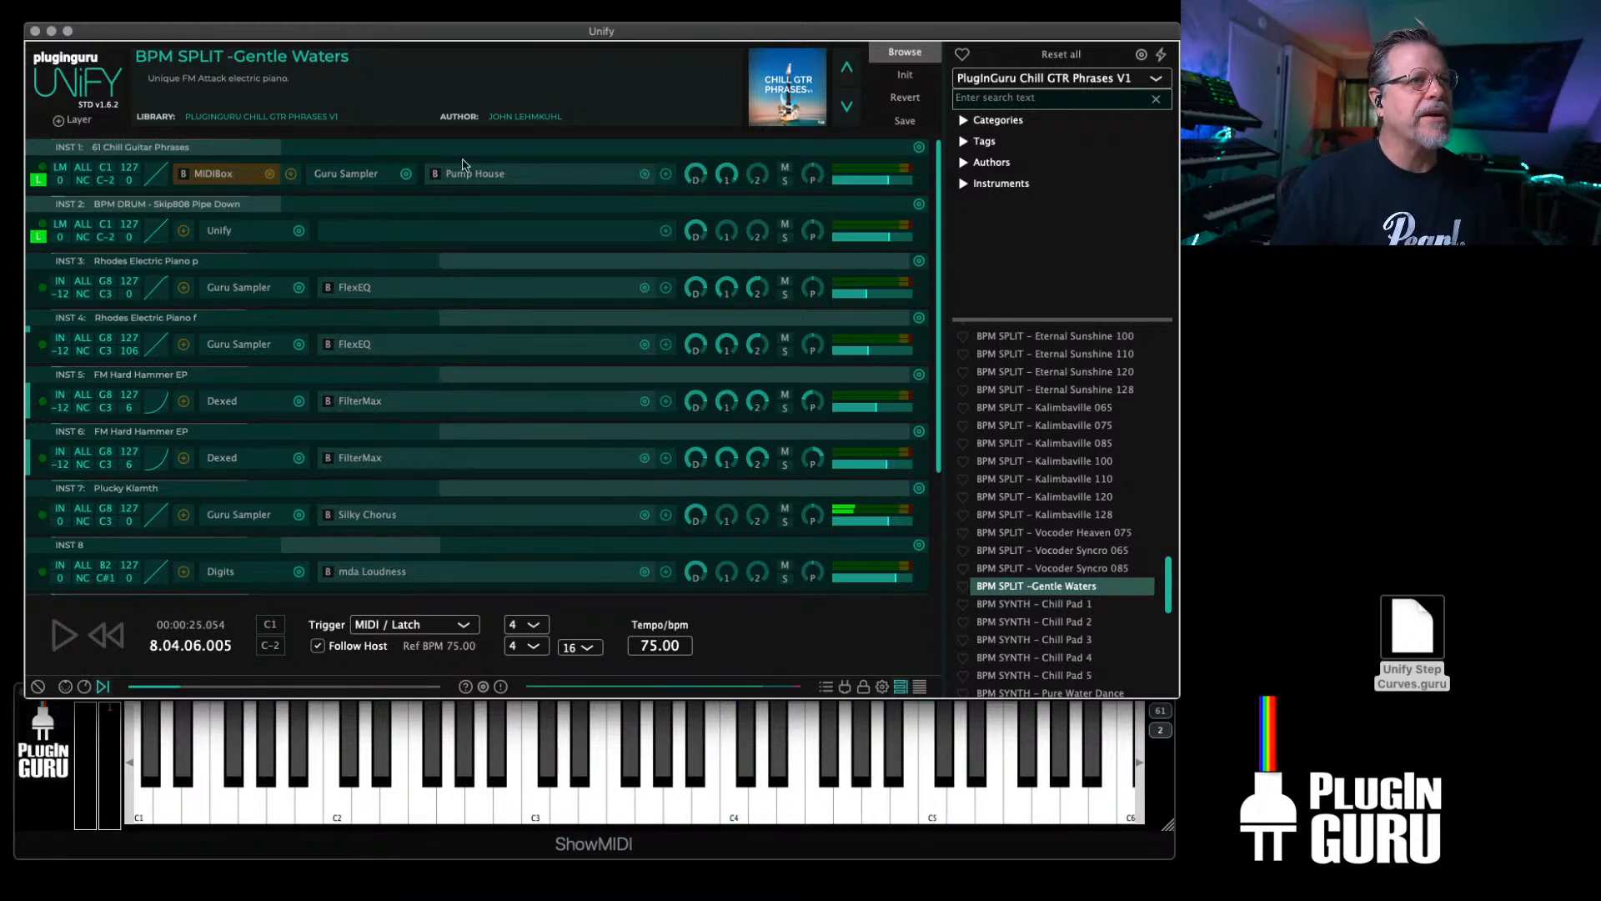
Step: Rename the patch to "BPM SPLIT - Gentle Waters" and update the saved preset
{"action": "left_click", "coordinate": [905, 121]}
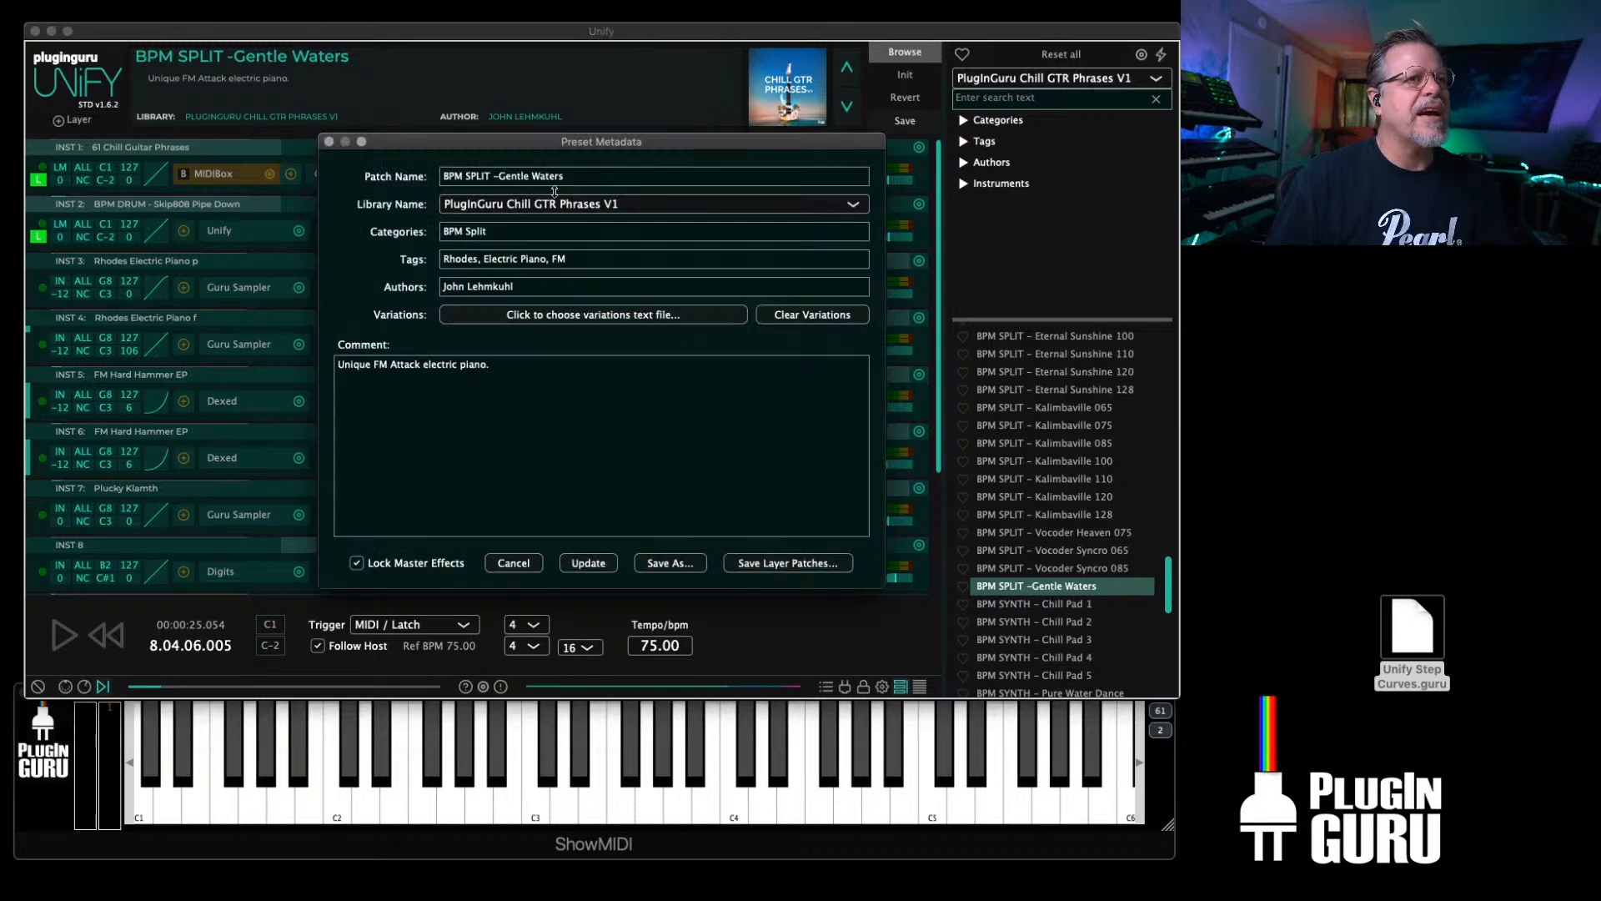
{"action": "left_click", "coordinate": [500, 180]}
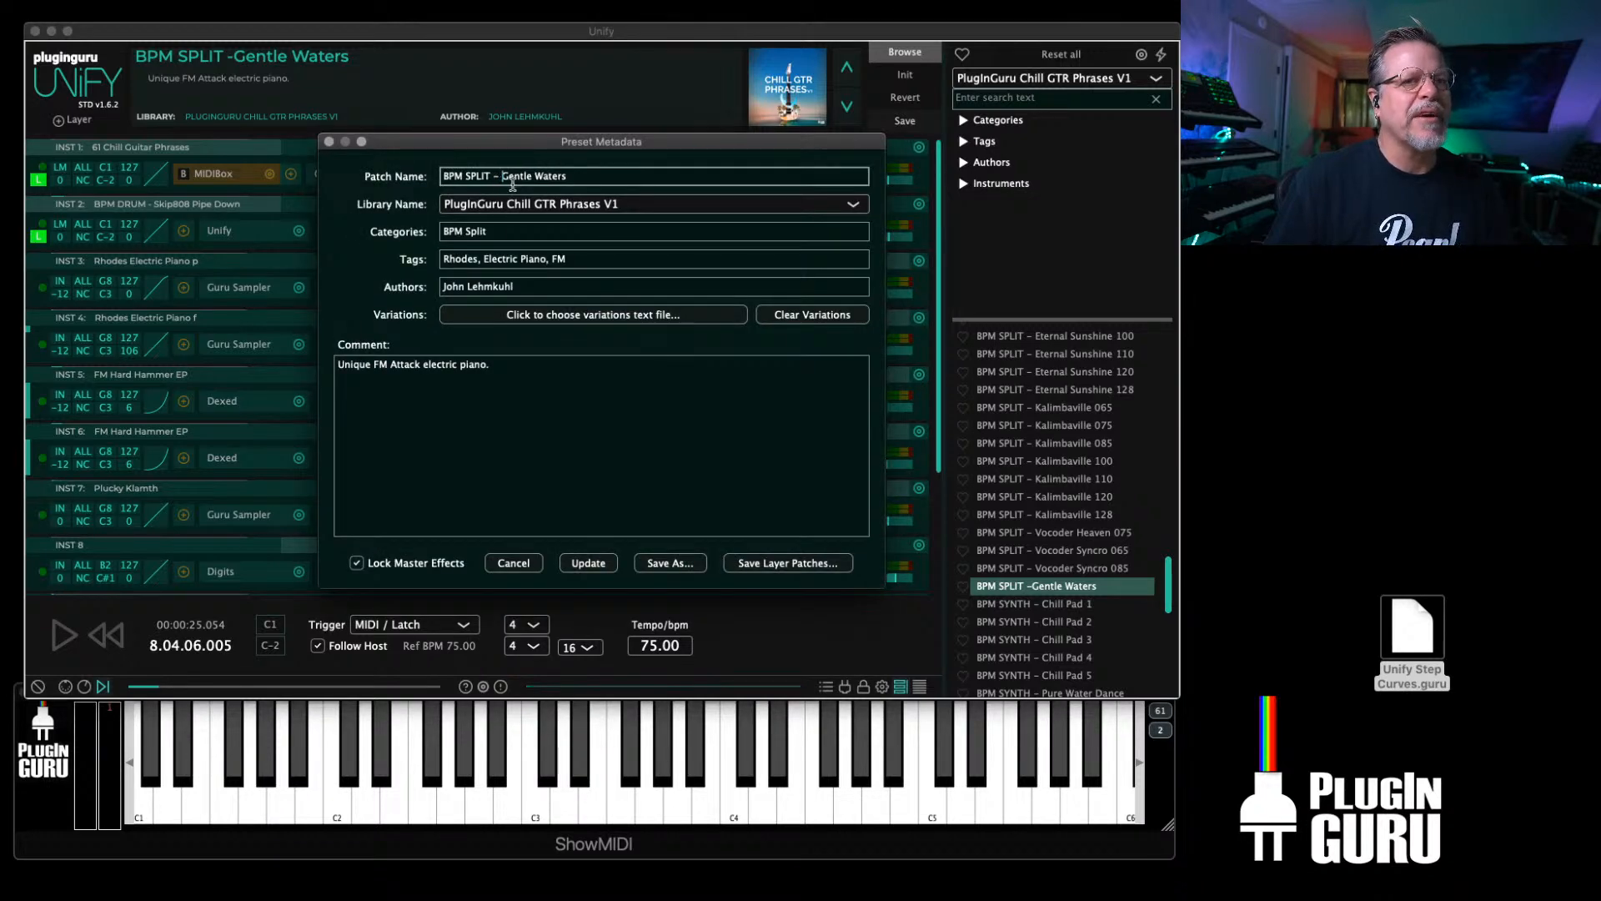
{"action": "left_click", "coordinate": [588, 563]}
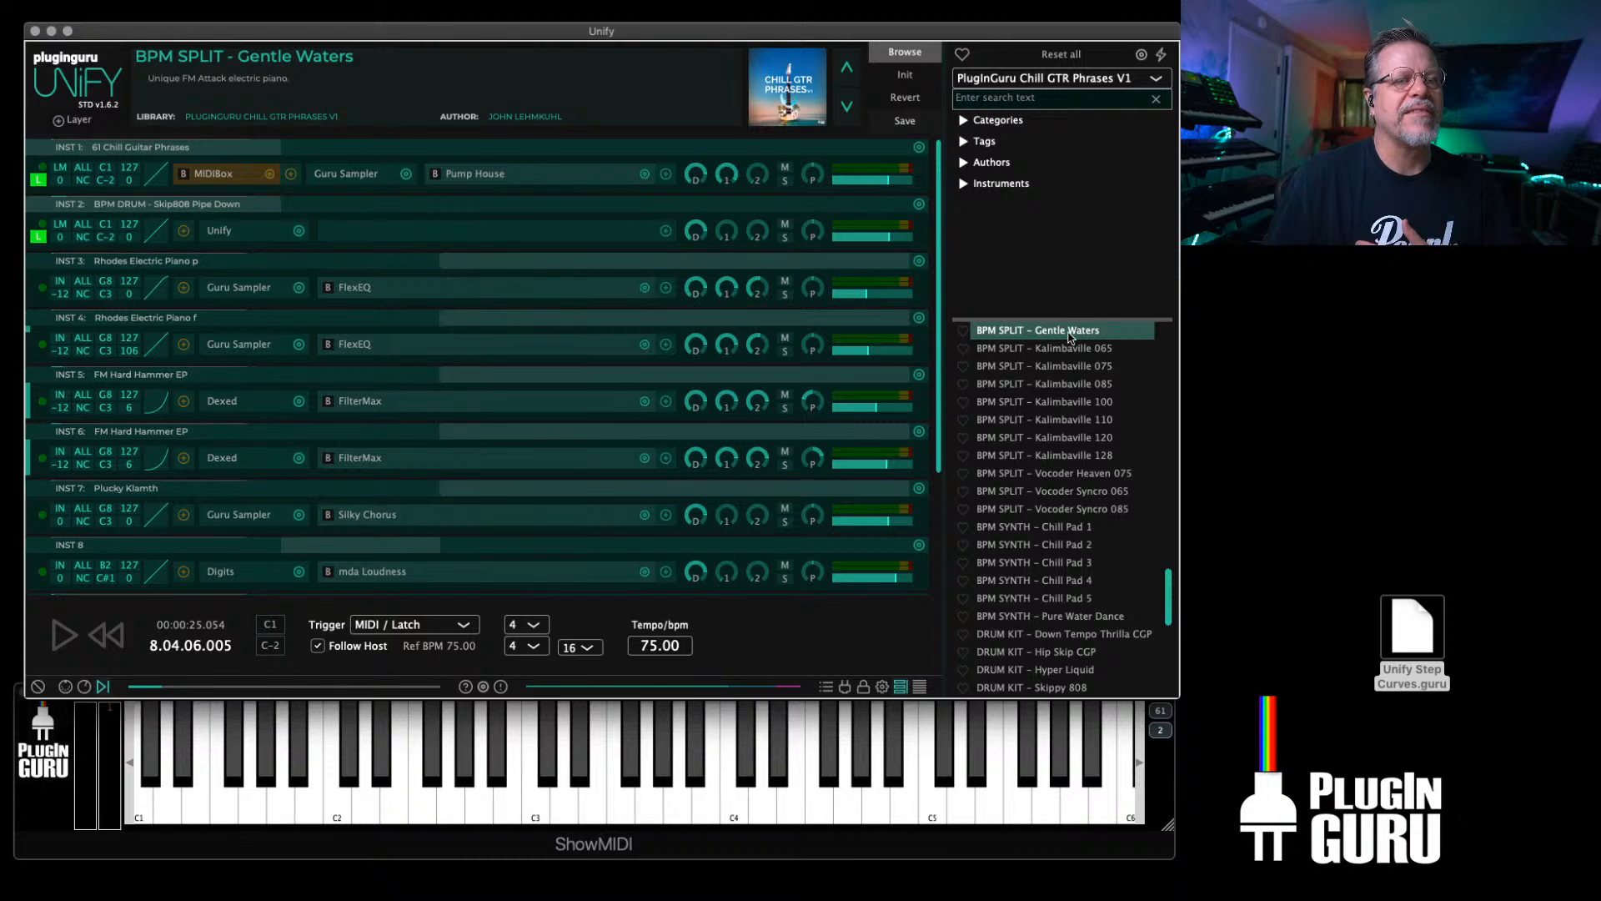
Step: Reveal the BPM SPLIT - Gentle Waters patch file in Finder and rename it "BPM SPLIT - Gentle Waters.unify"
{"action": "scroll", "coordinate": [1067, 346], "scroll_direction": "up", "scroll_amount": 1}
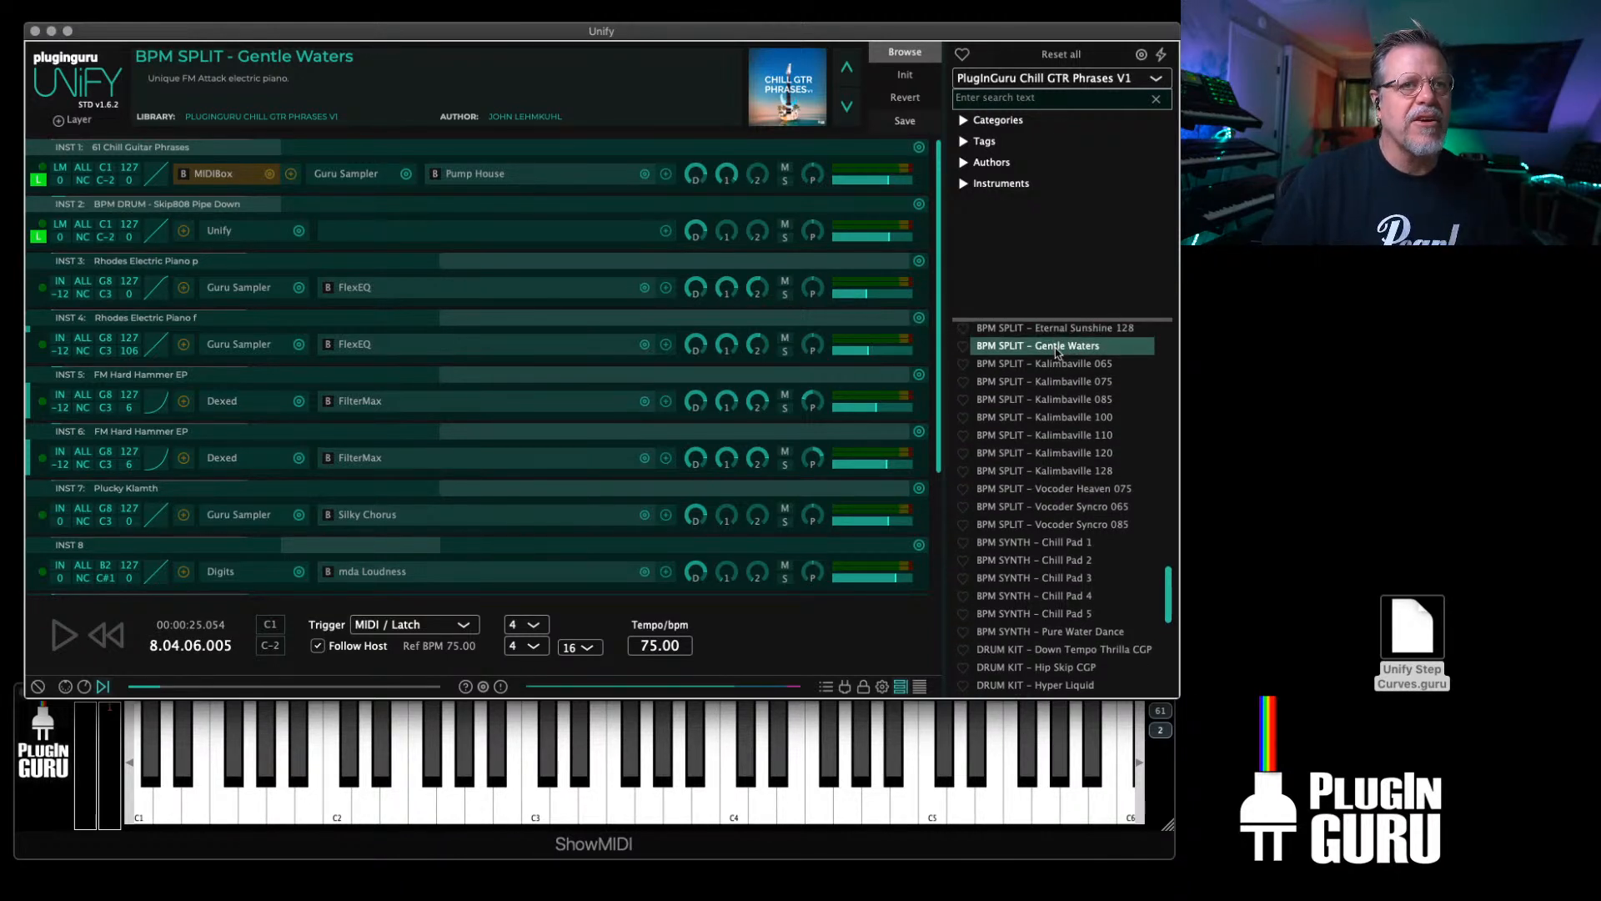
{"action": "right_click", "coordinate": [1055, 347]}
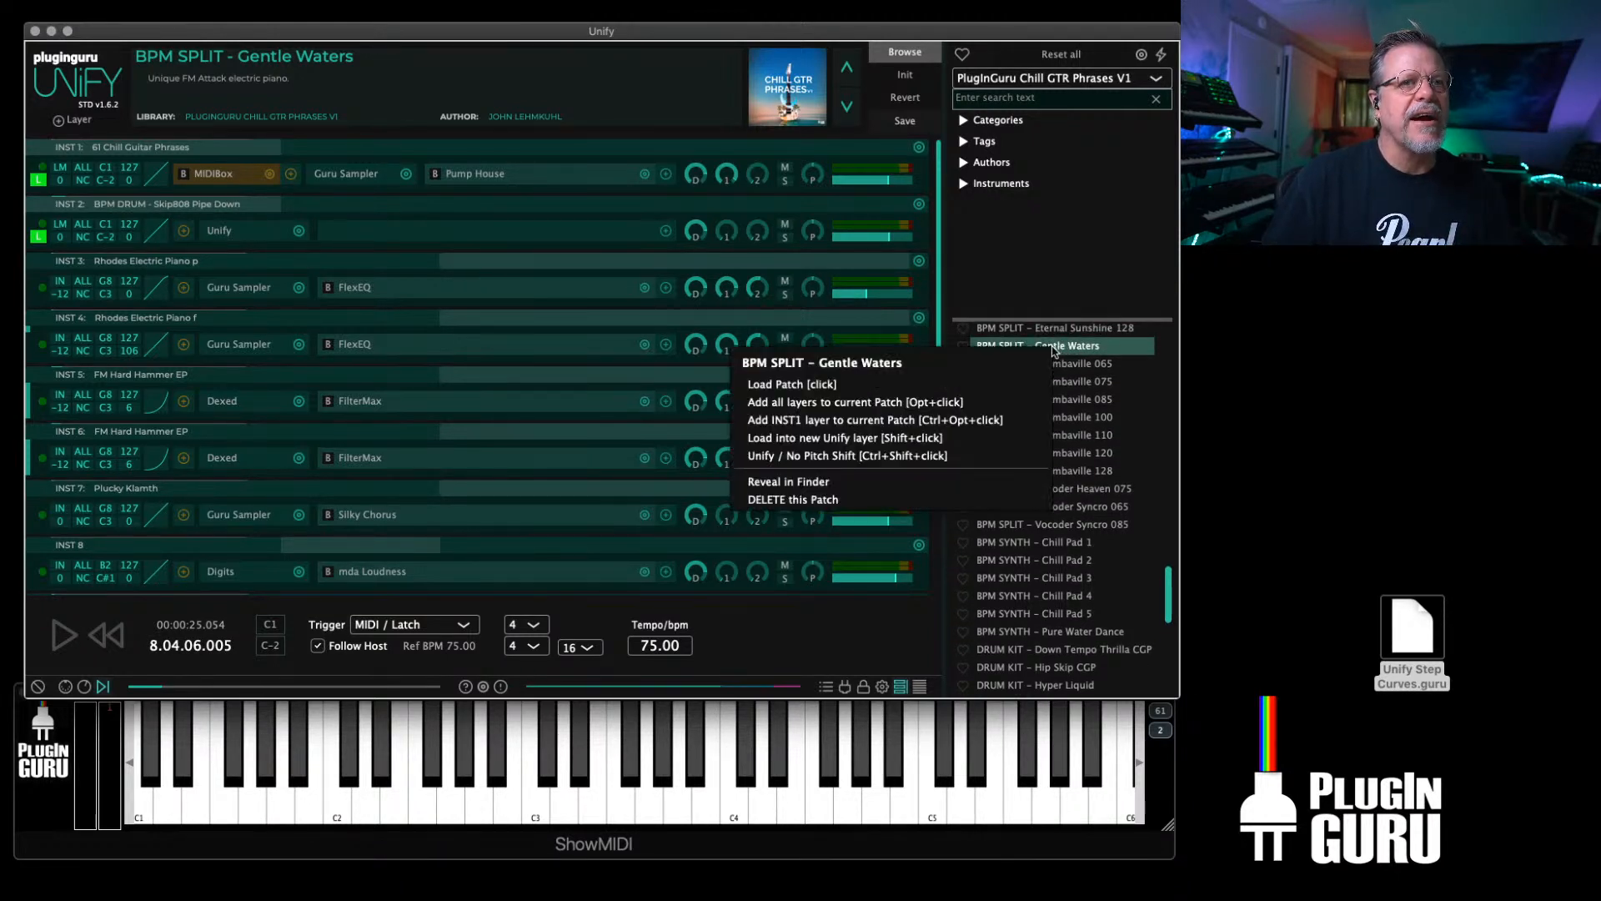
{"action": "left_click", "coordinate": [792, 482]}
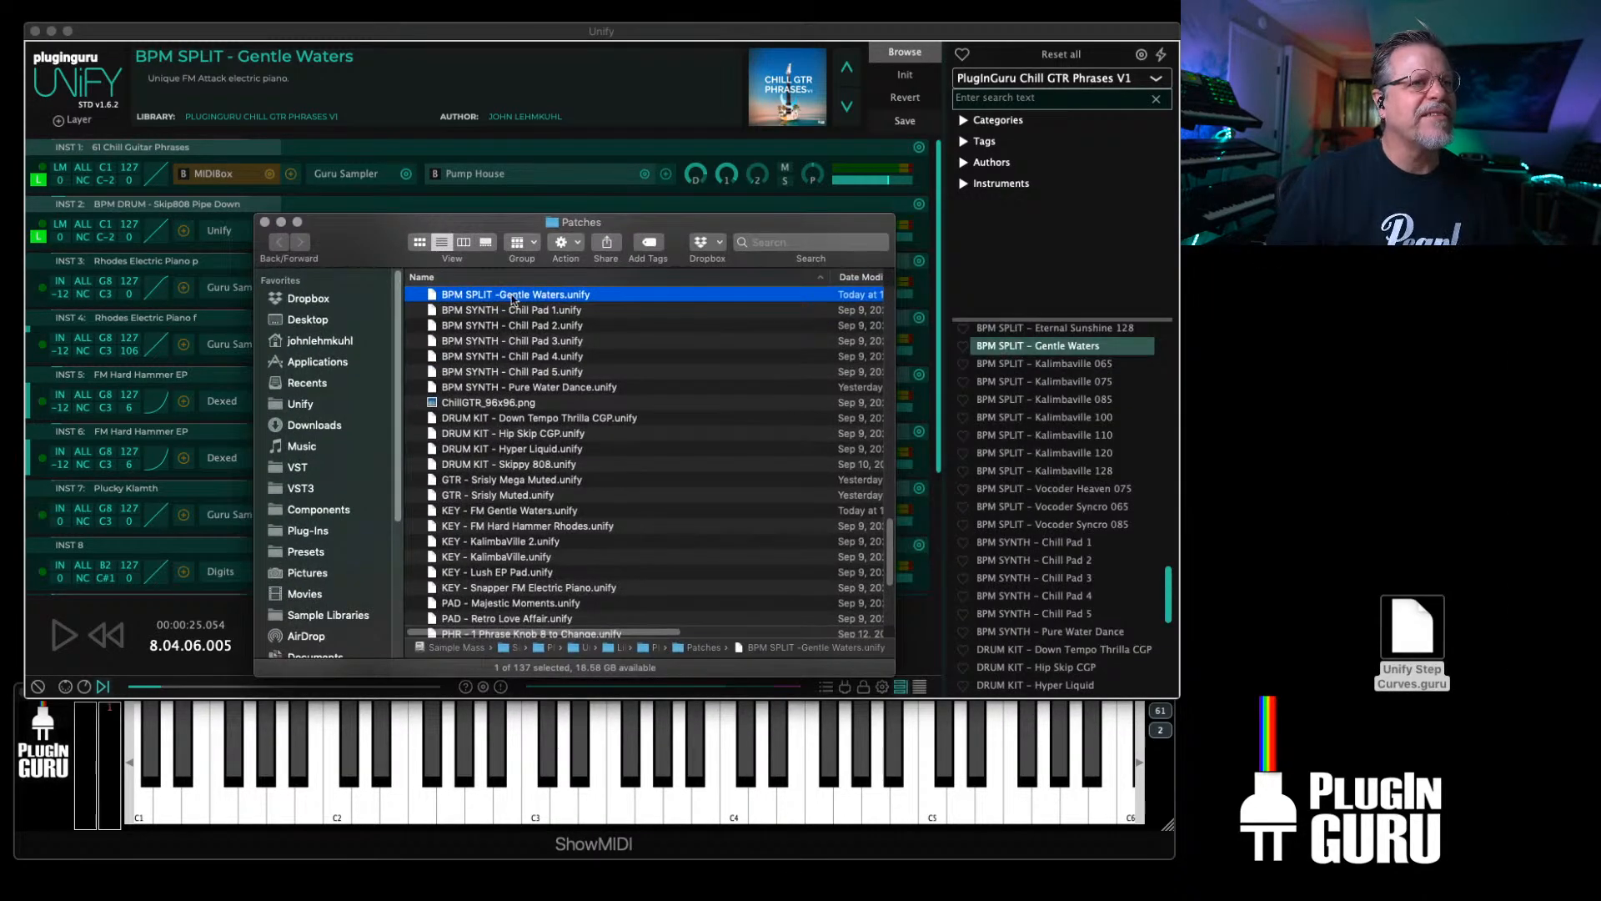
{"action": "left_click", "coordinate": [503, 296]}
{"action": "left_click", "coordinate": [502, 296]}
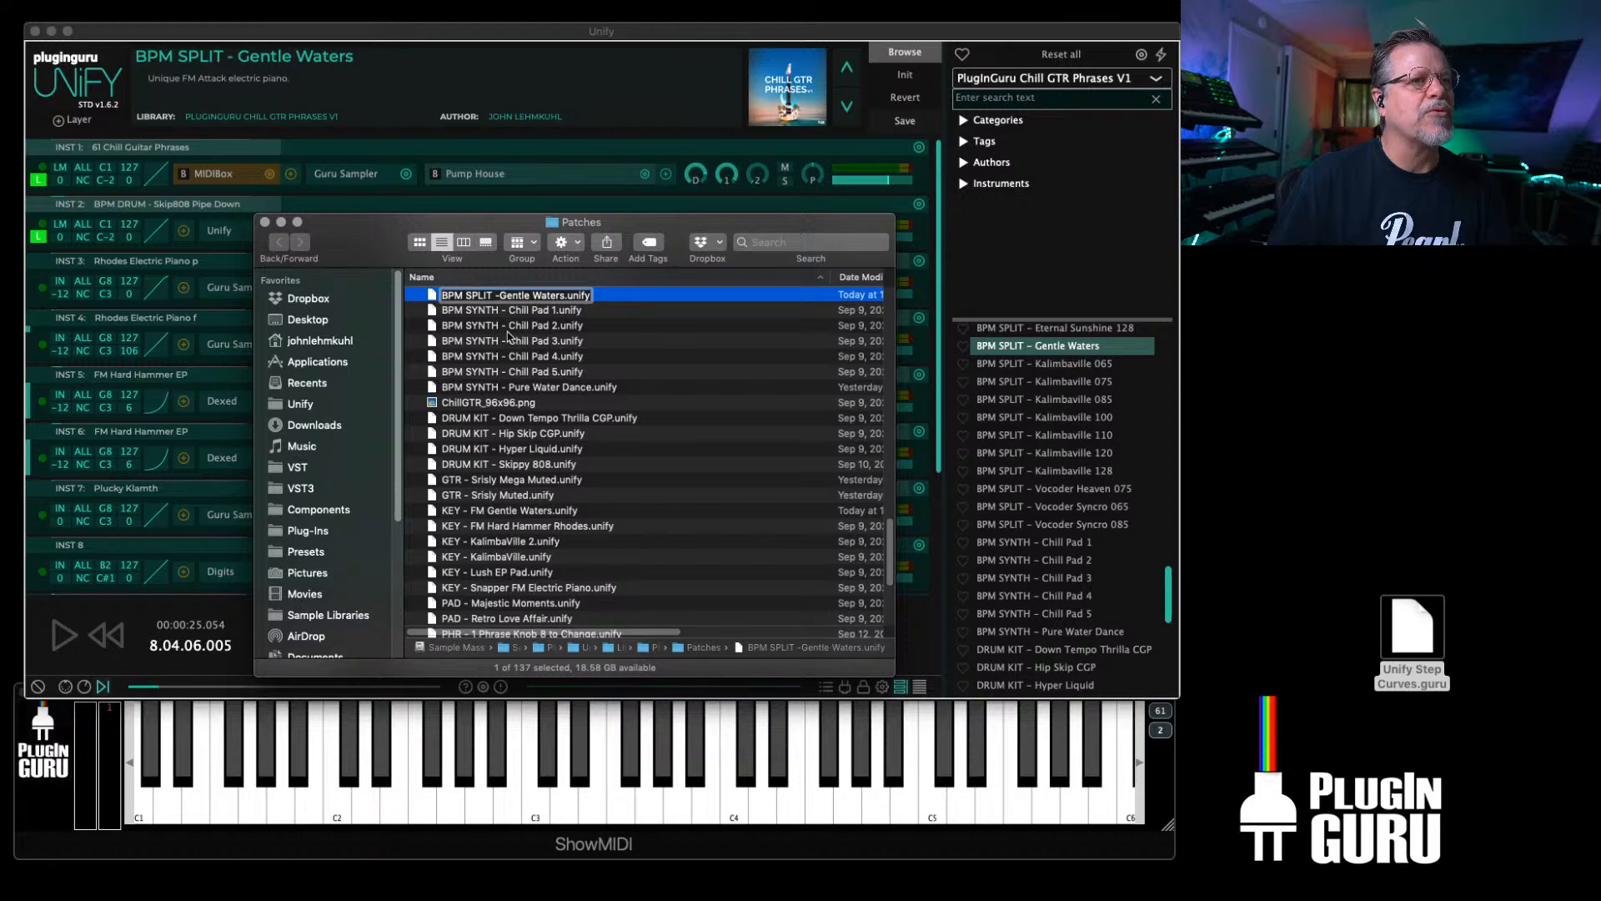
{"action": "left_click", "coordinate": [624, 341]}
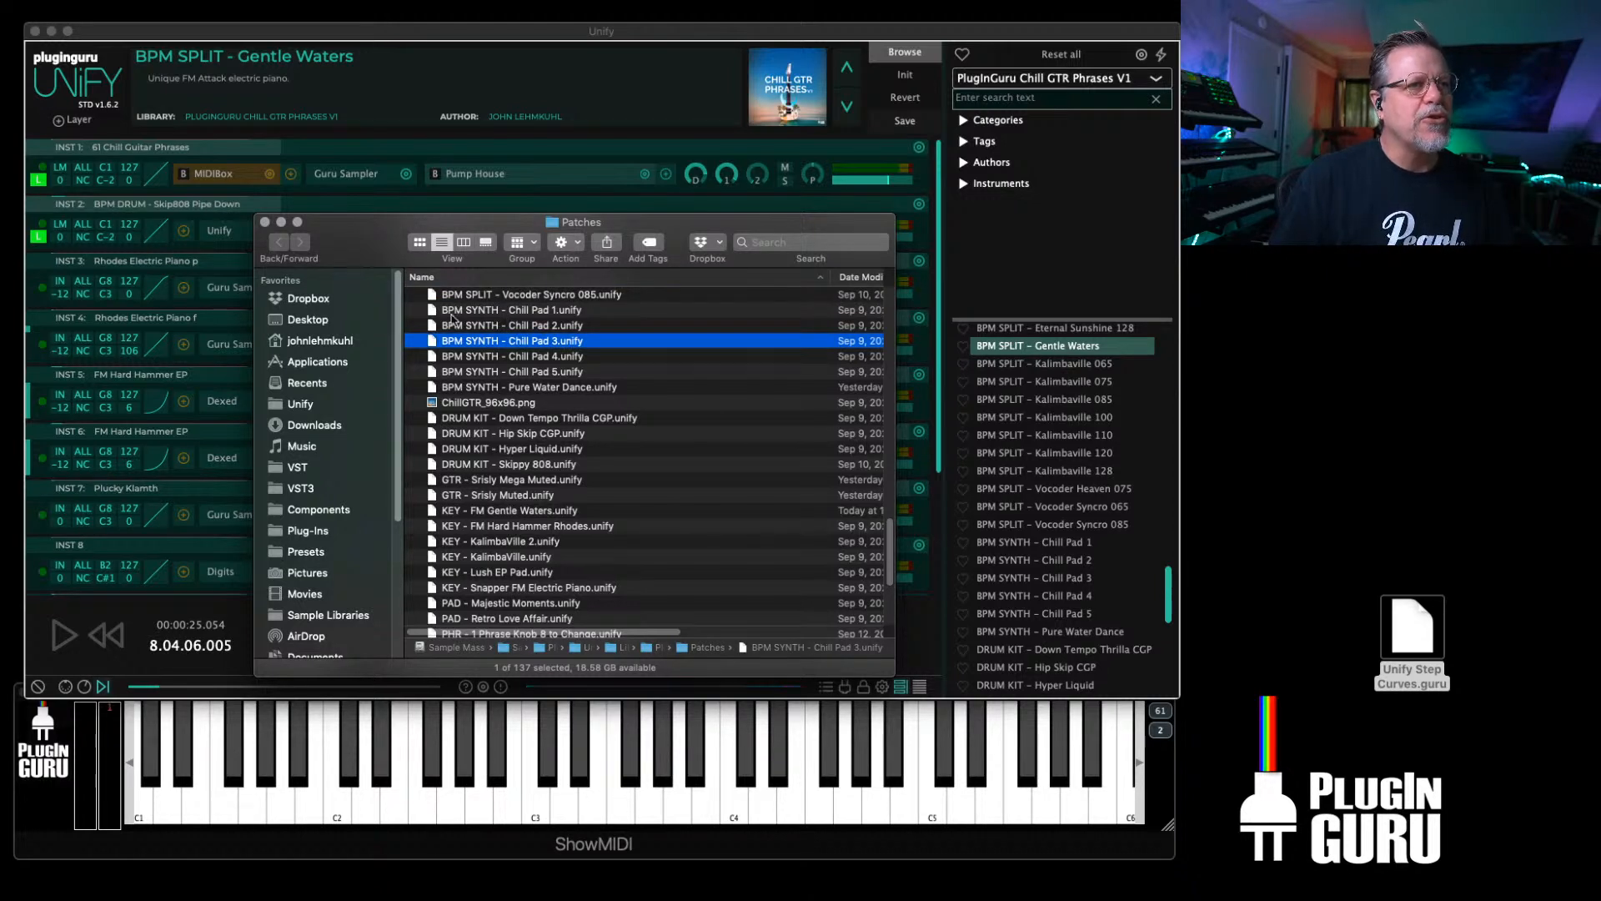
{"action": "left_click", "coordinate": [265, 222]}
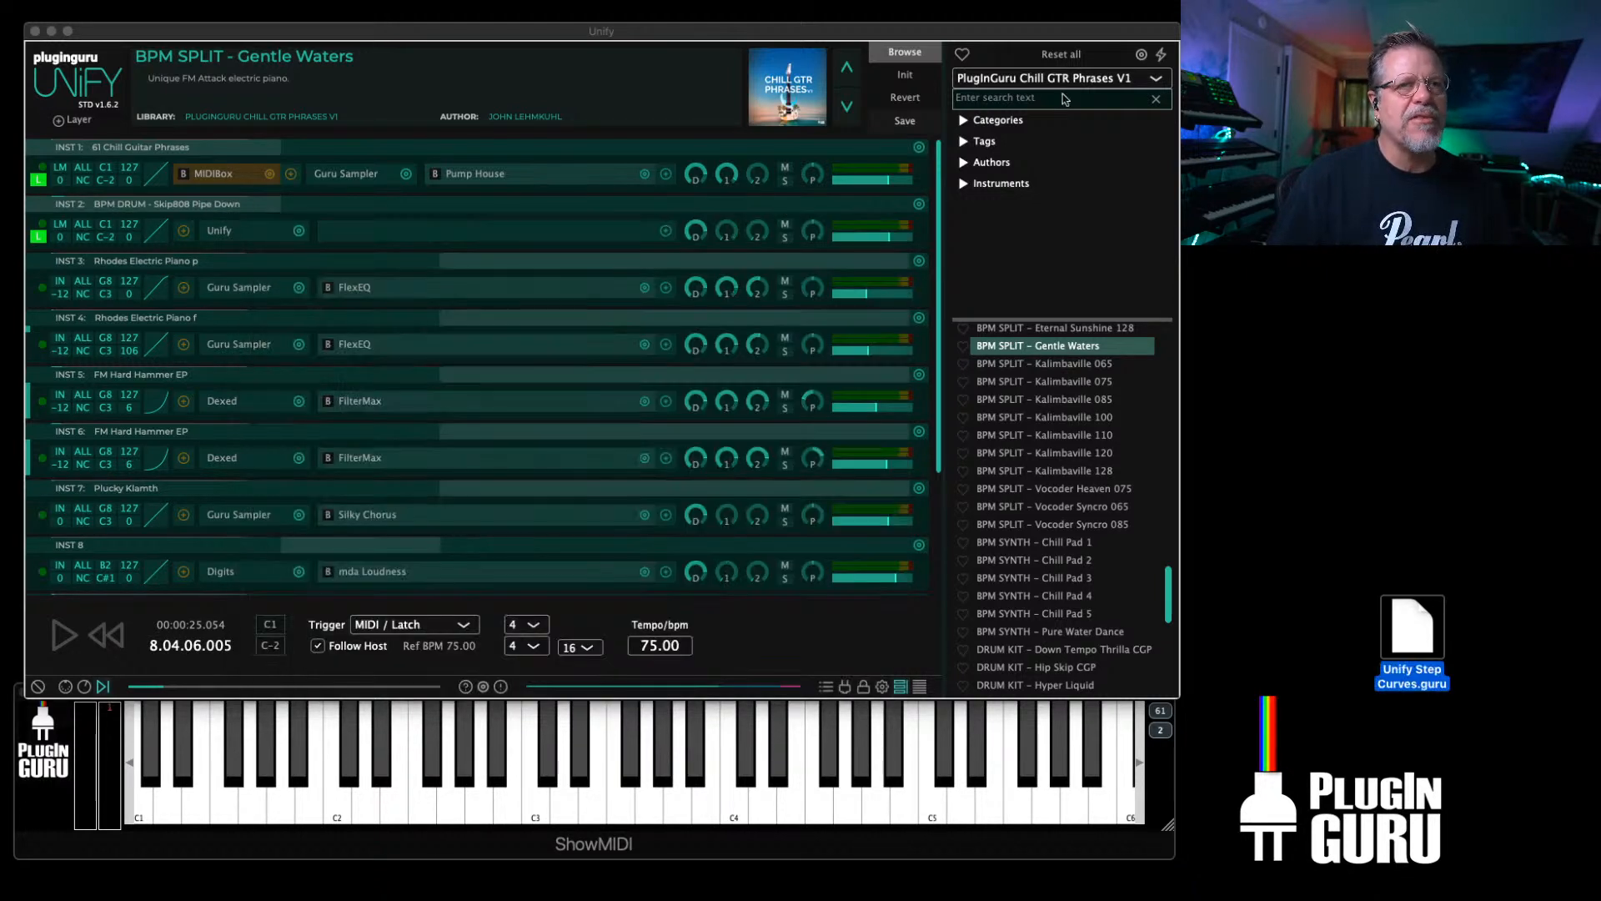
Step: Load BPM SPLIT - Kalimbaville 065, refresh the patch list, and reload BPM SPLIT - Gentle Waters
{"action": "left_click", "coordinate": [1058, 364]}
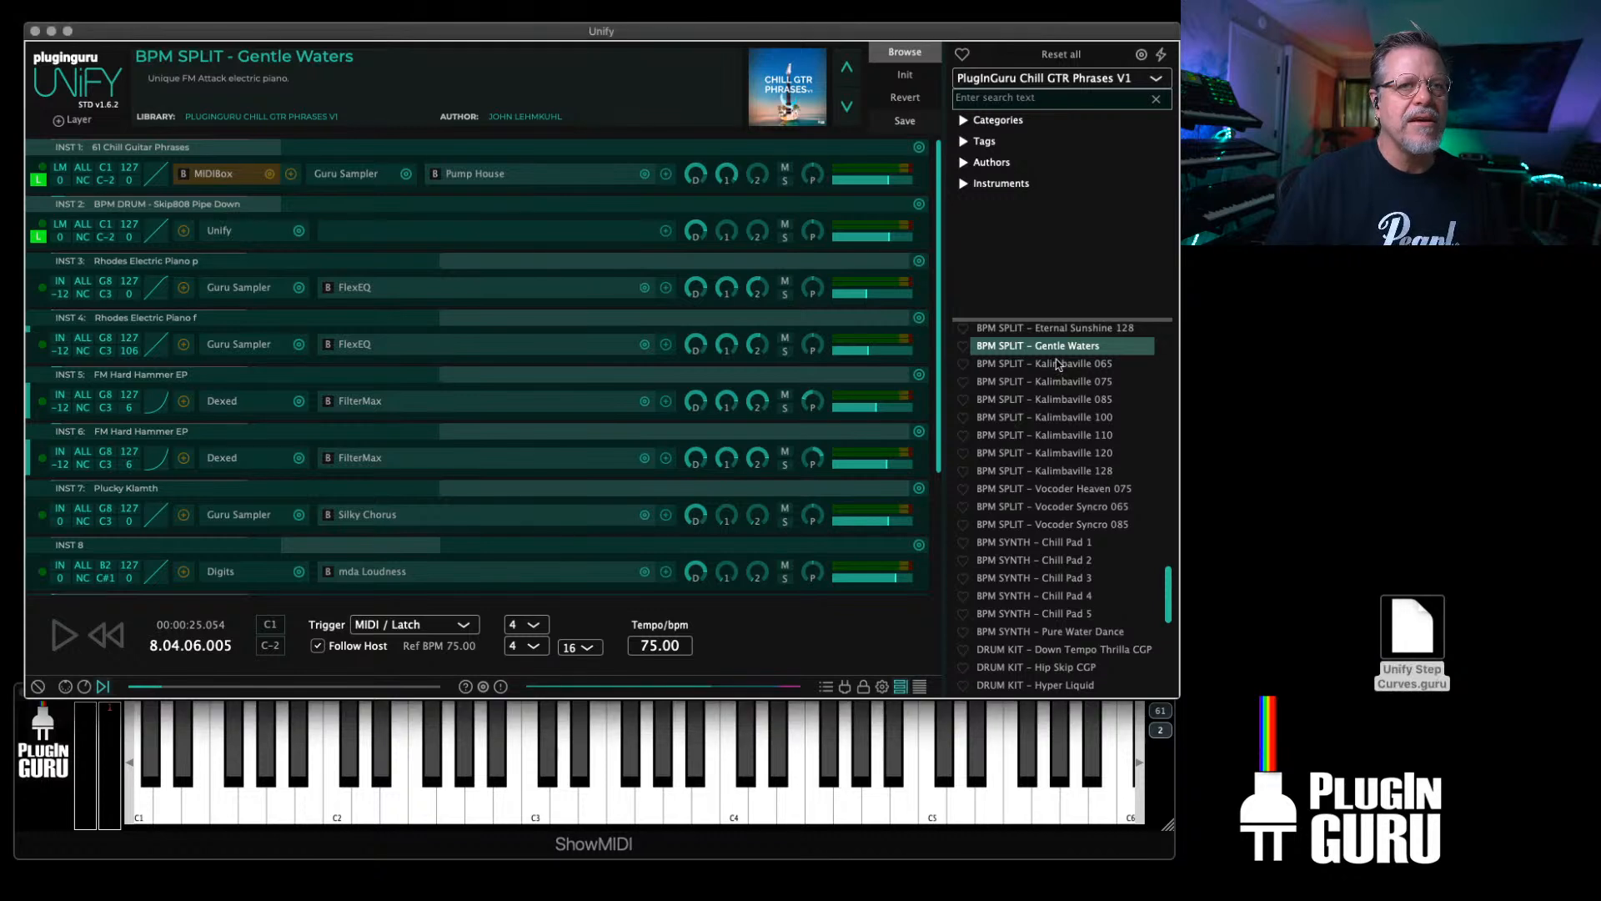
{"action": "left_click", "coordinate": [1057, 365]}
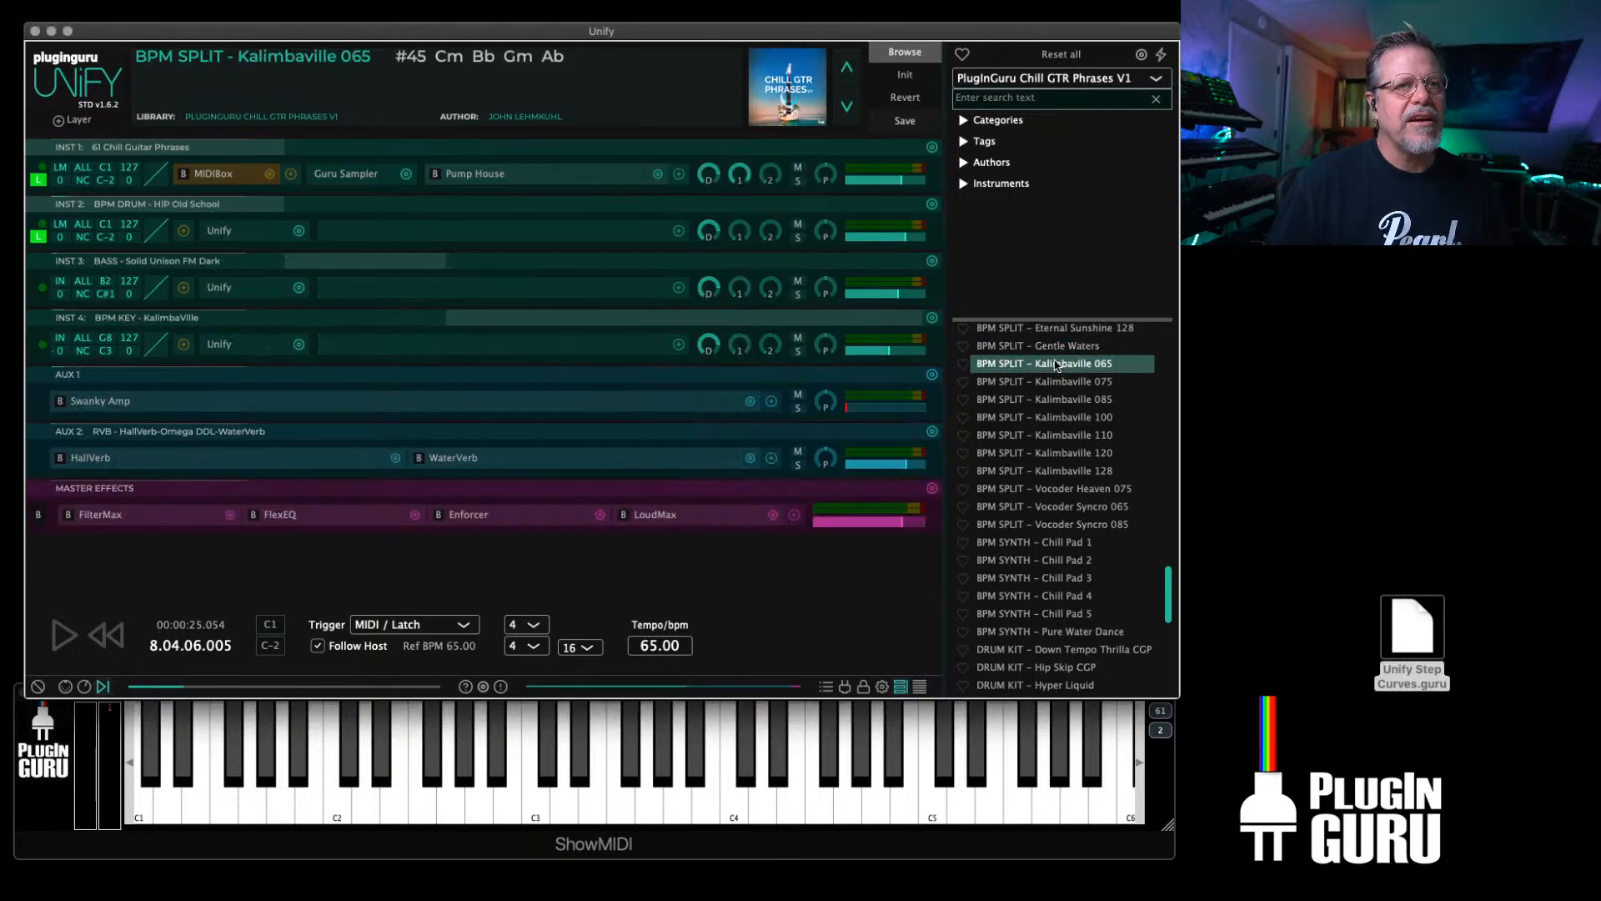
{"action": "left_click", "coordinate": [1161, 55]}
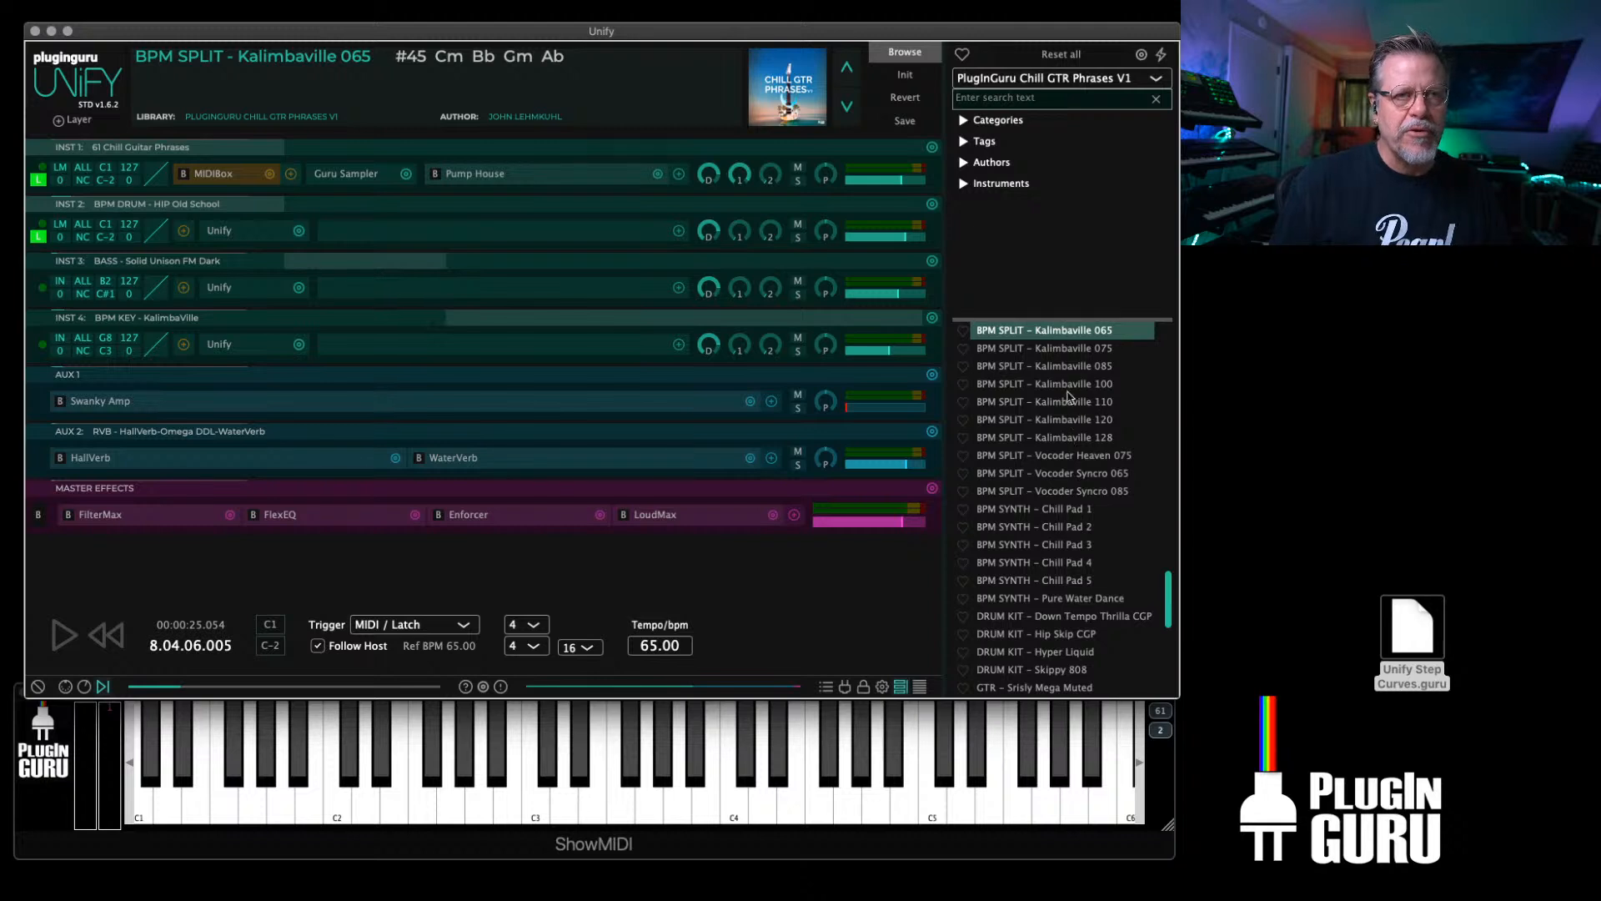
{"action": "scroll", "coordinate": [1064, 402], "scroll_direction": "up", "scroll_amount": 3}
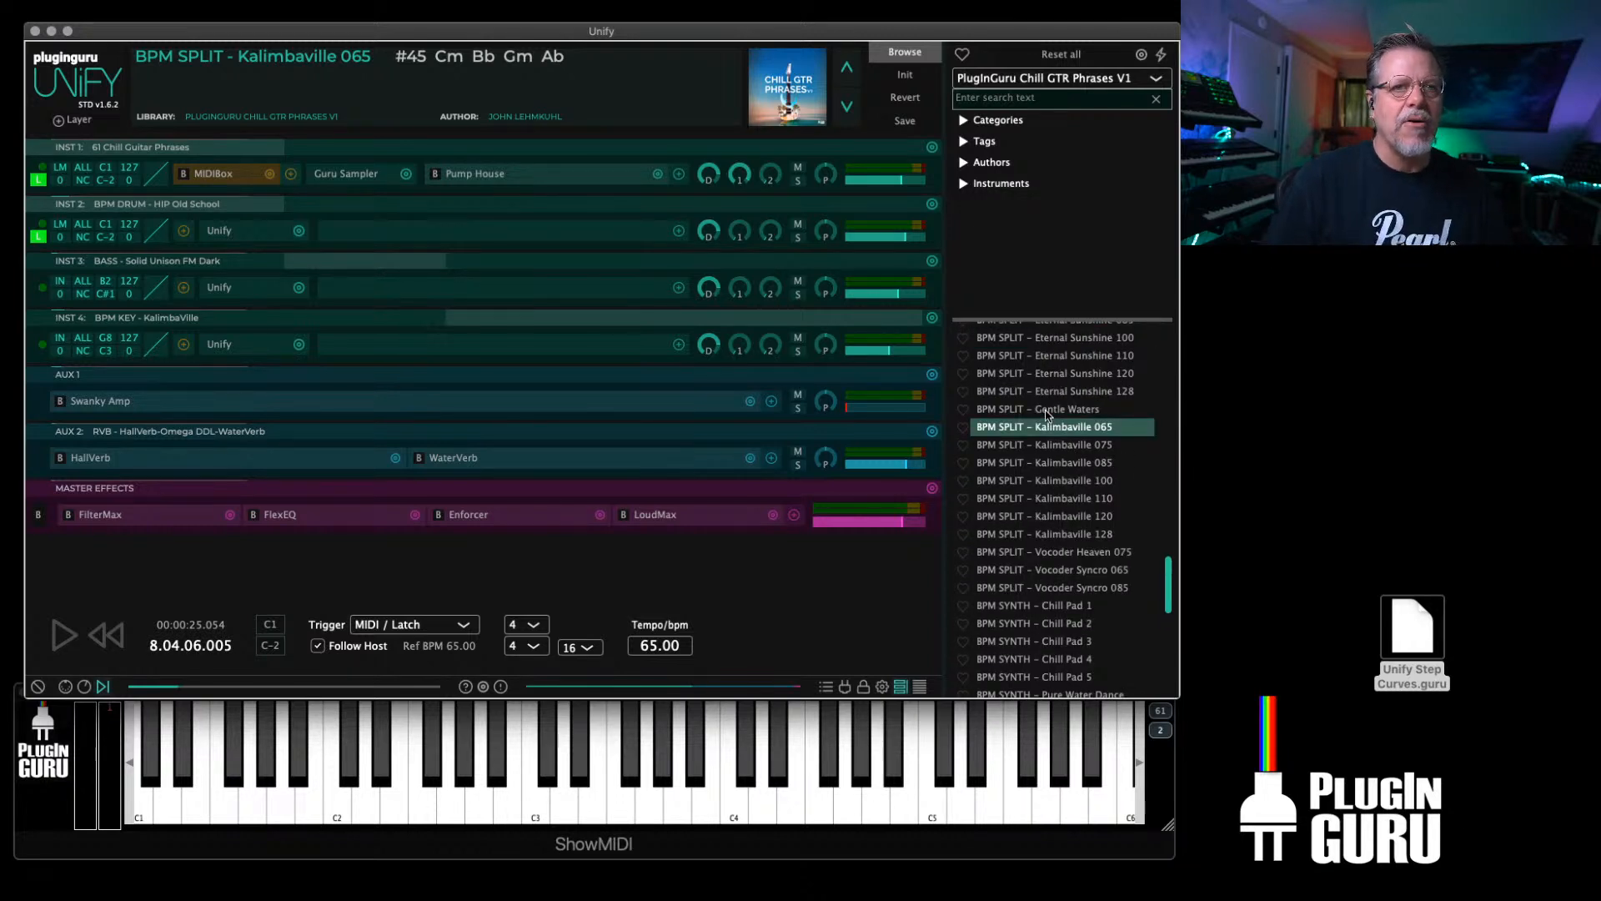
{"action": "left_click", "coordinate": [1048, 409]}
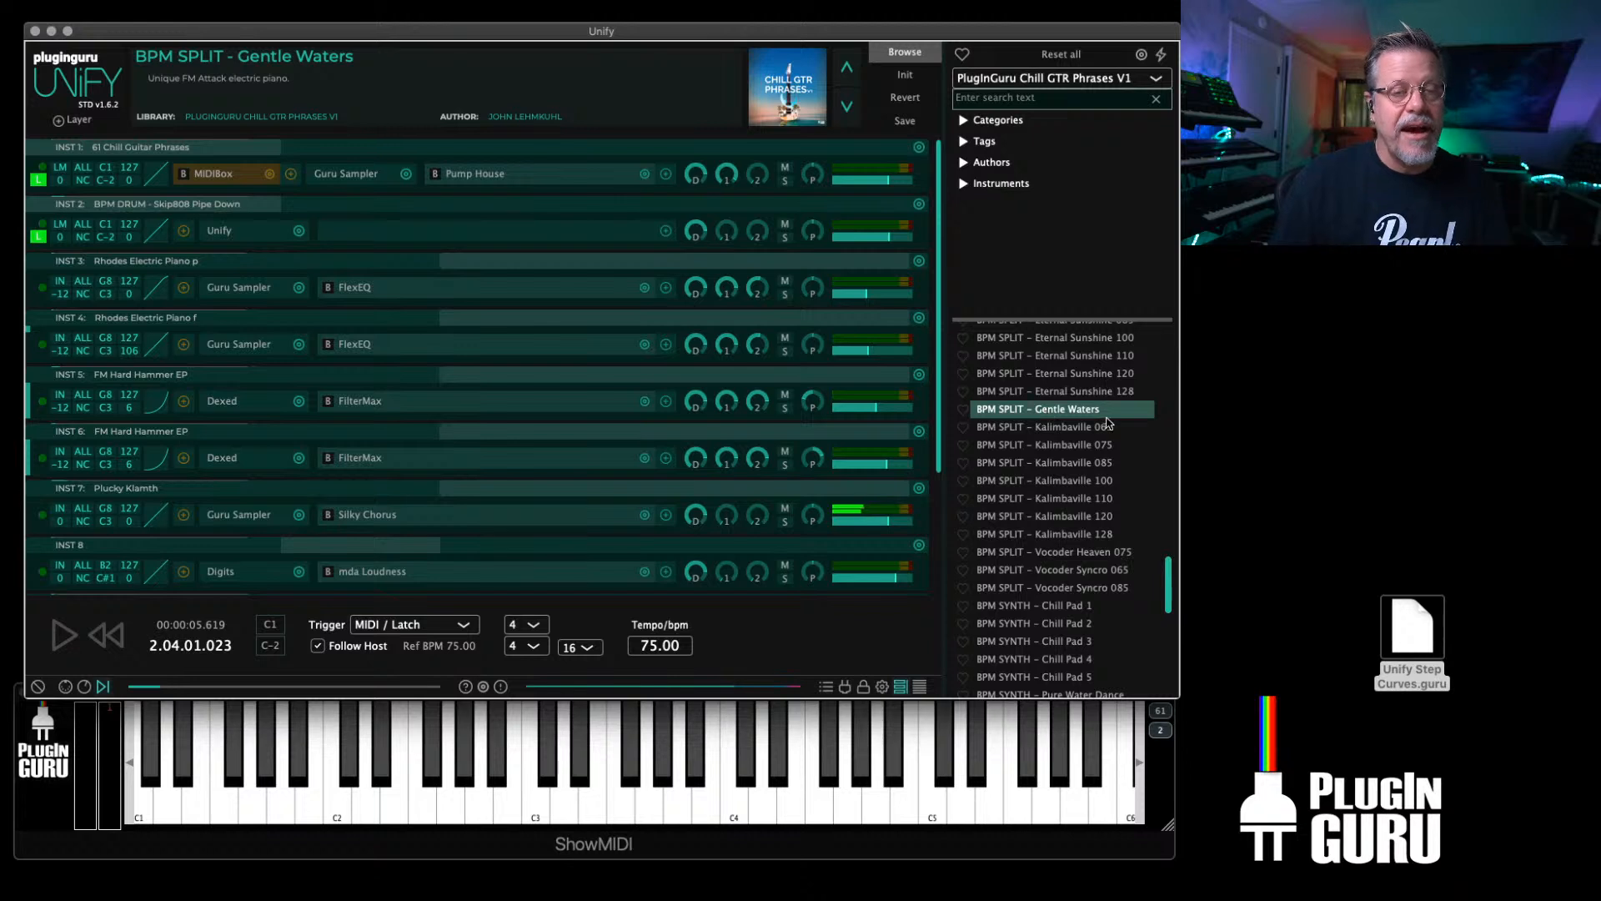
Step: Load BPM SPLIT - Eternal Sunshine 075 and save its macro definitions as a preset named "LS Guitar Knobs"
{"action": "scroll", "coordinate": [1071, 355], "scroll_direction": "up", "scroll_amount": 3}
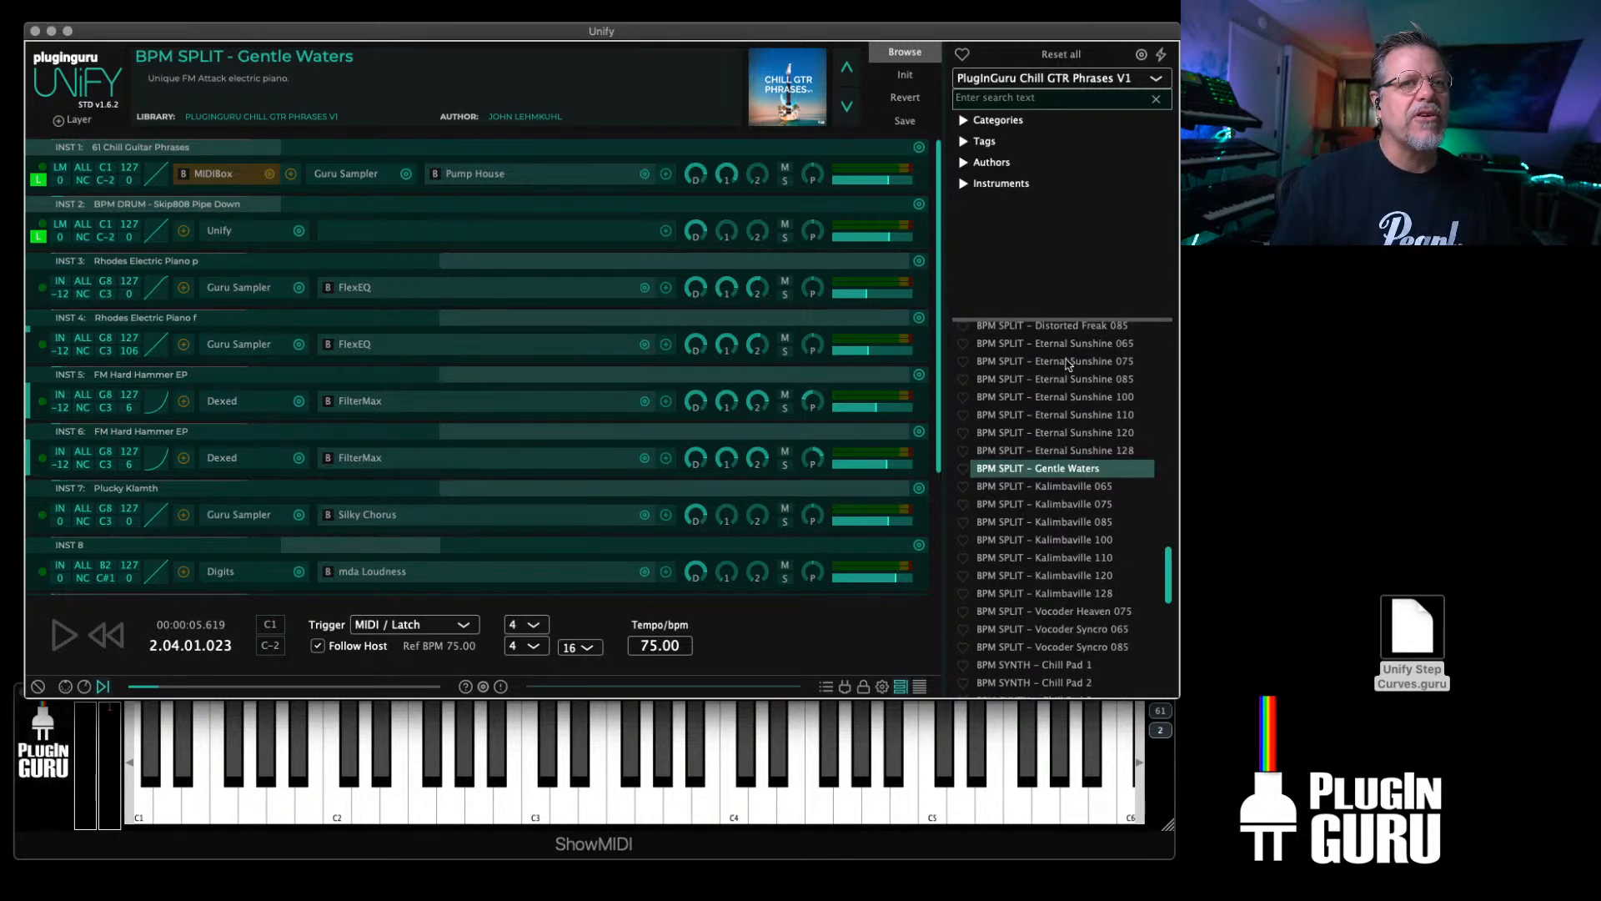
{"action": "left_click", "coordinate": [1062, 364]}
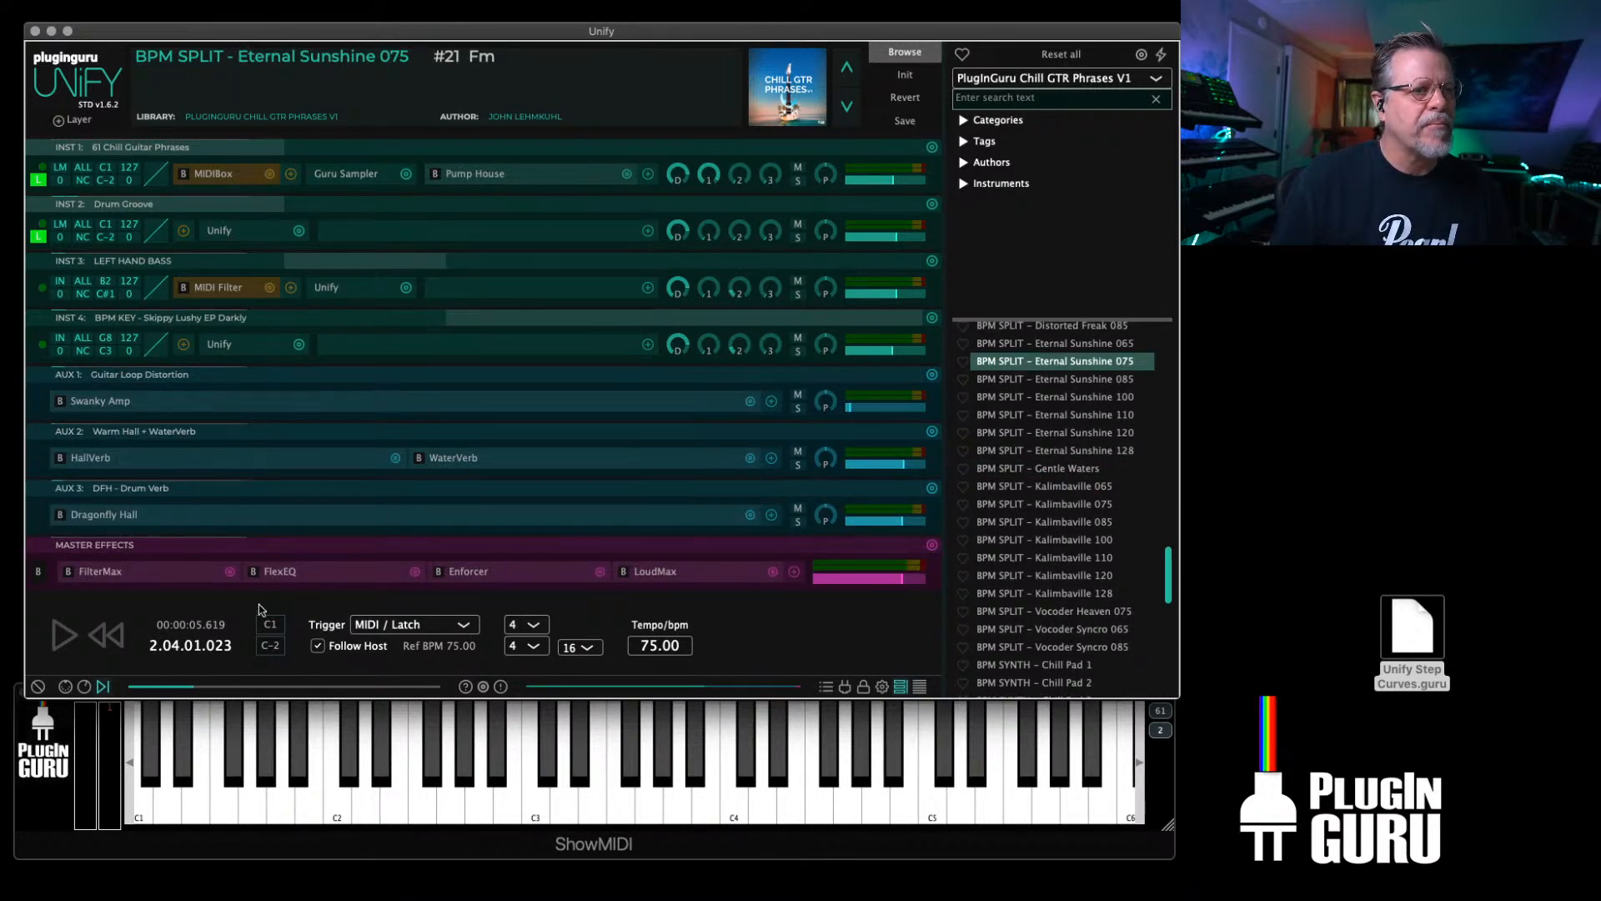
{"action": "left_click", "coordinate": [85, 686]}
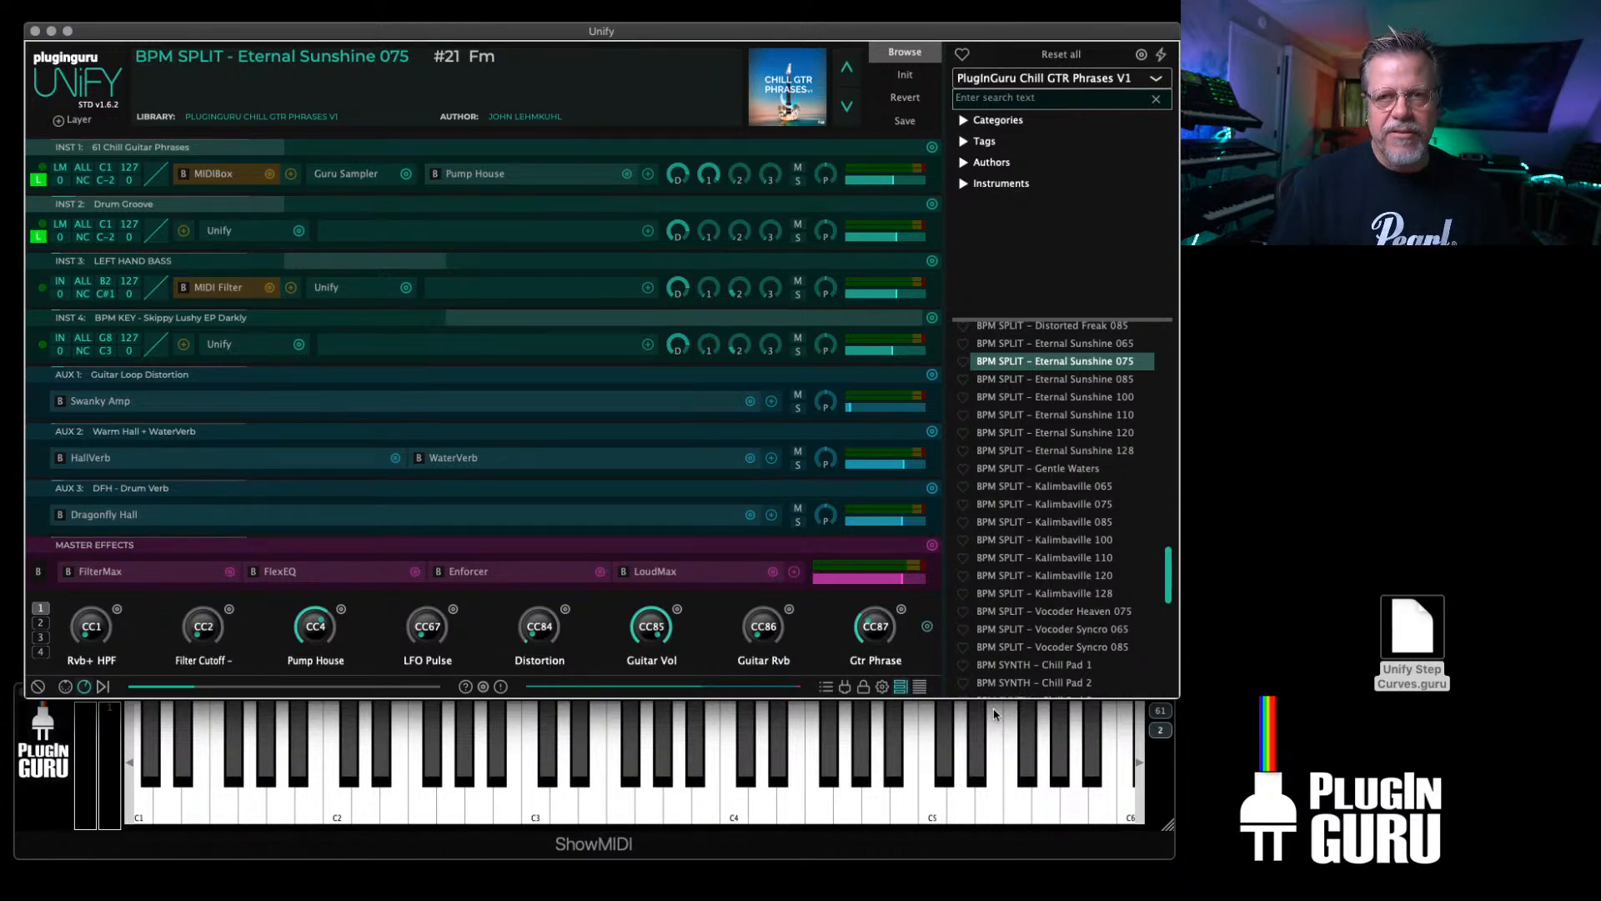
{"action": "left_click", "coordinate": [927, 627]}
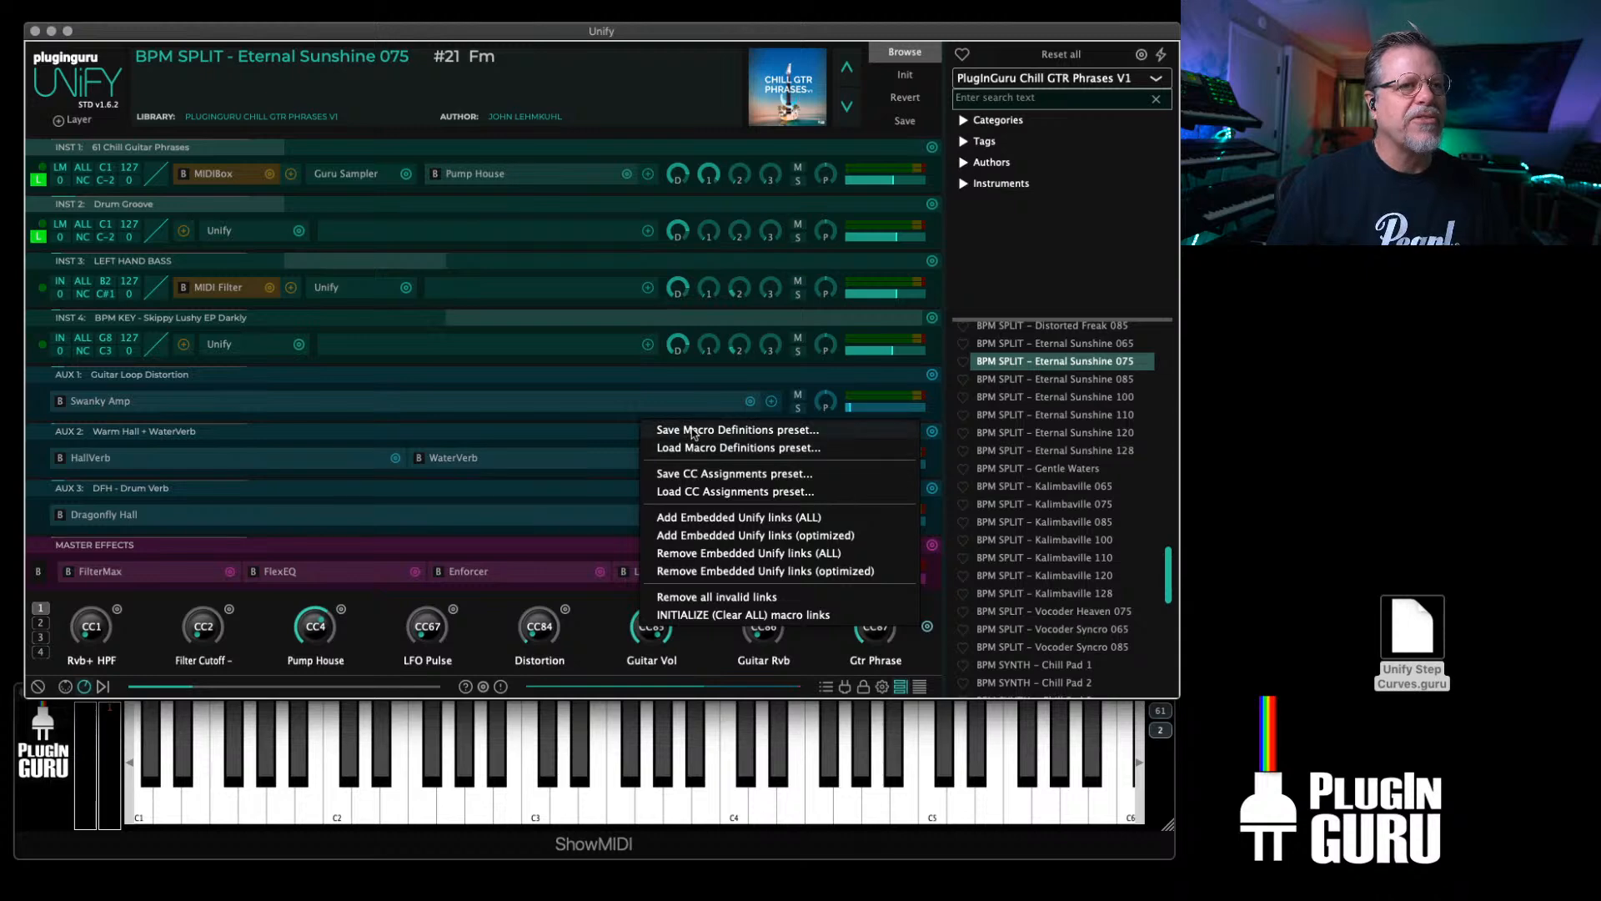
{"action": "left_click", "coordinate": [692, 430]}
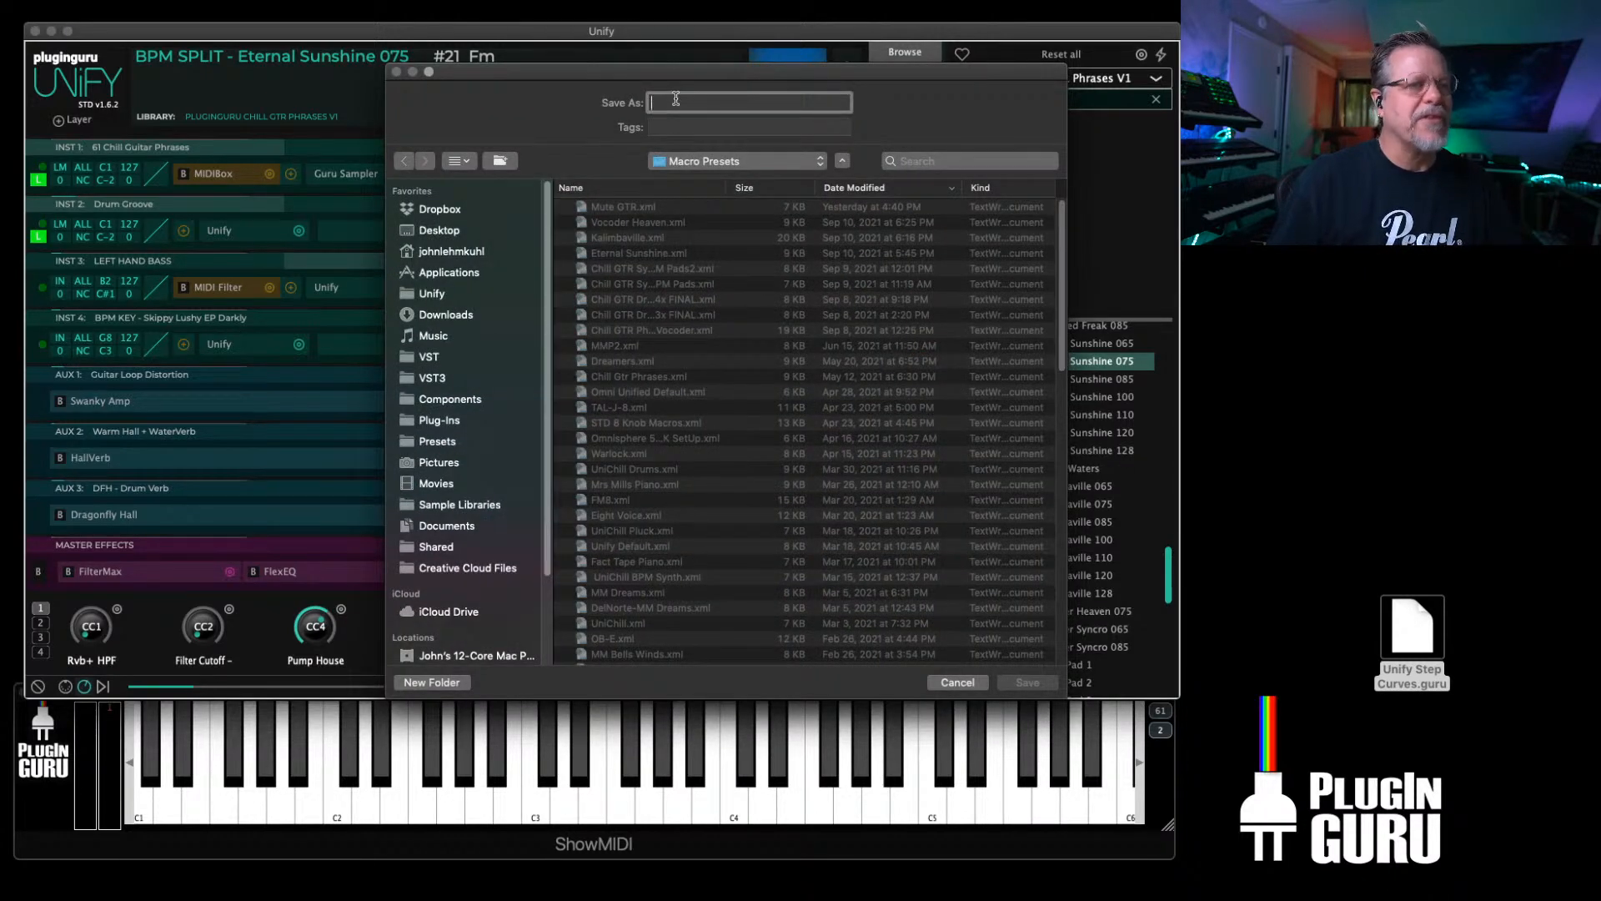
{"action": "type", "text": "LS Guitar Knobs"}
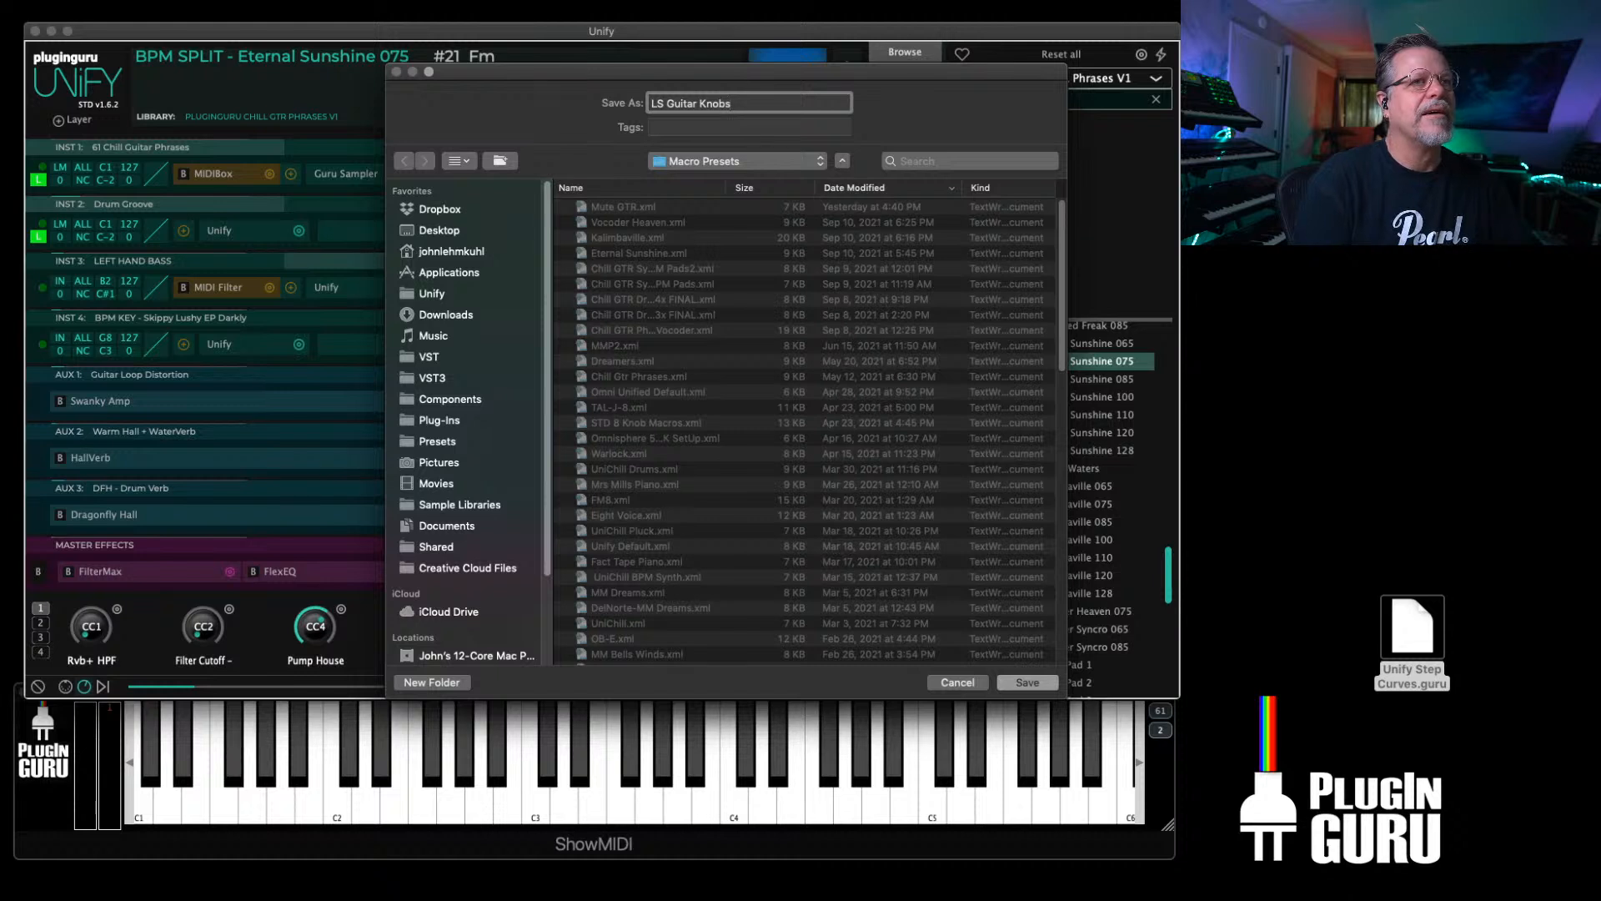
{"action": "key", "text": "Return"}
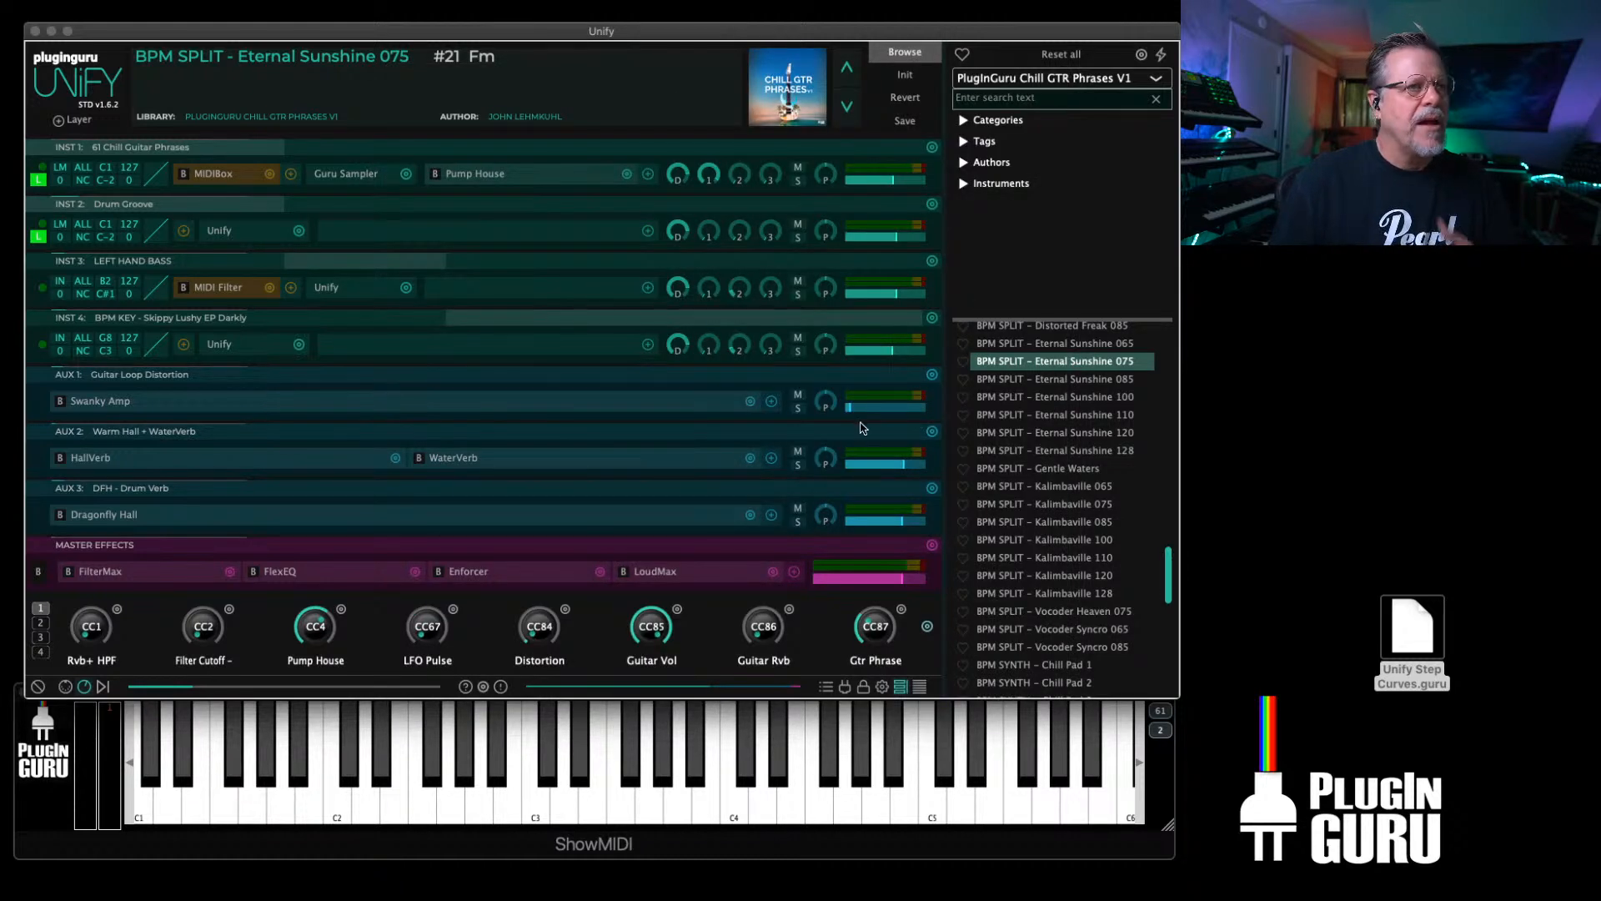
Step: Load BPM SPLIT - Gentle Waters and apply the LS Guitar Knobs macro definitions preset to it
{"action": "scroll", "coordinate": [1052, 448], "scroll_direction": "up", "scroll_amount": 1}
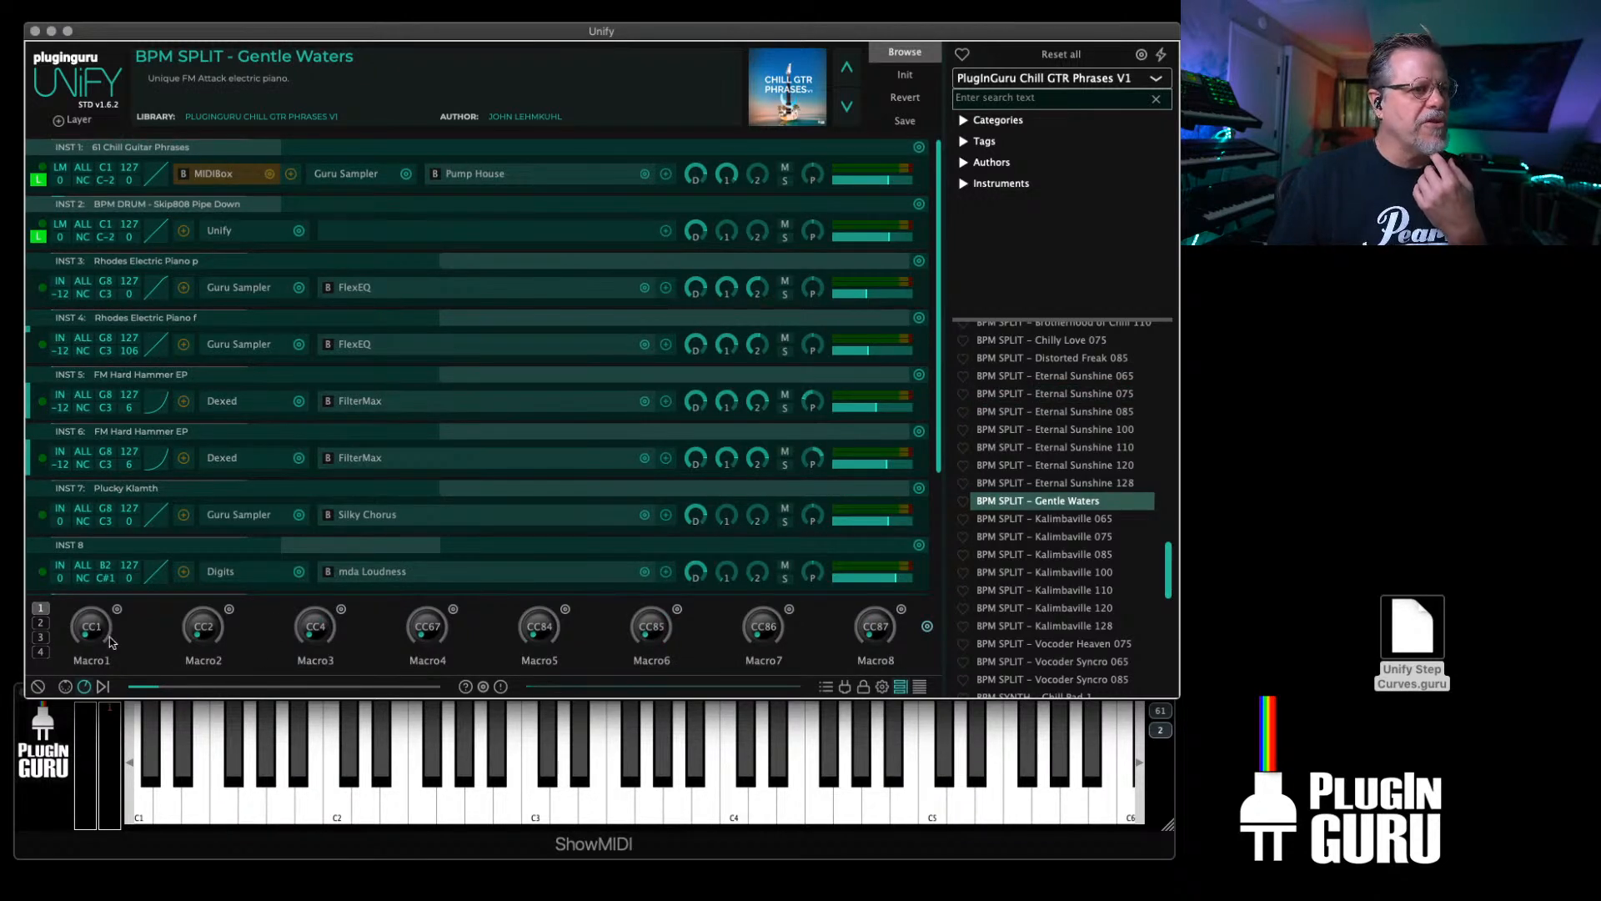
{"action": "left_click", "coordinate": [927, 627]}
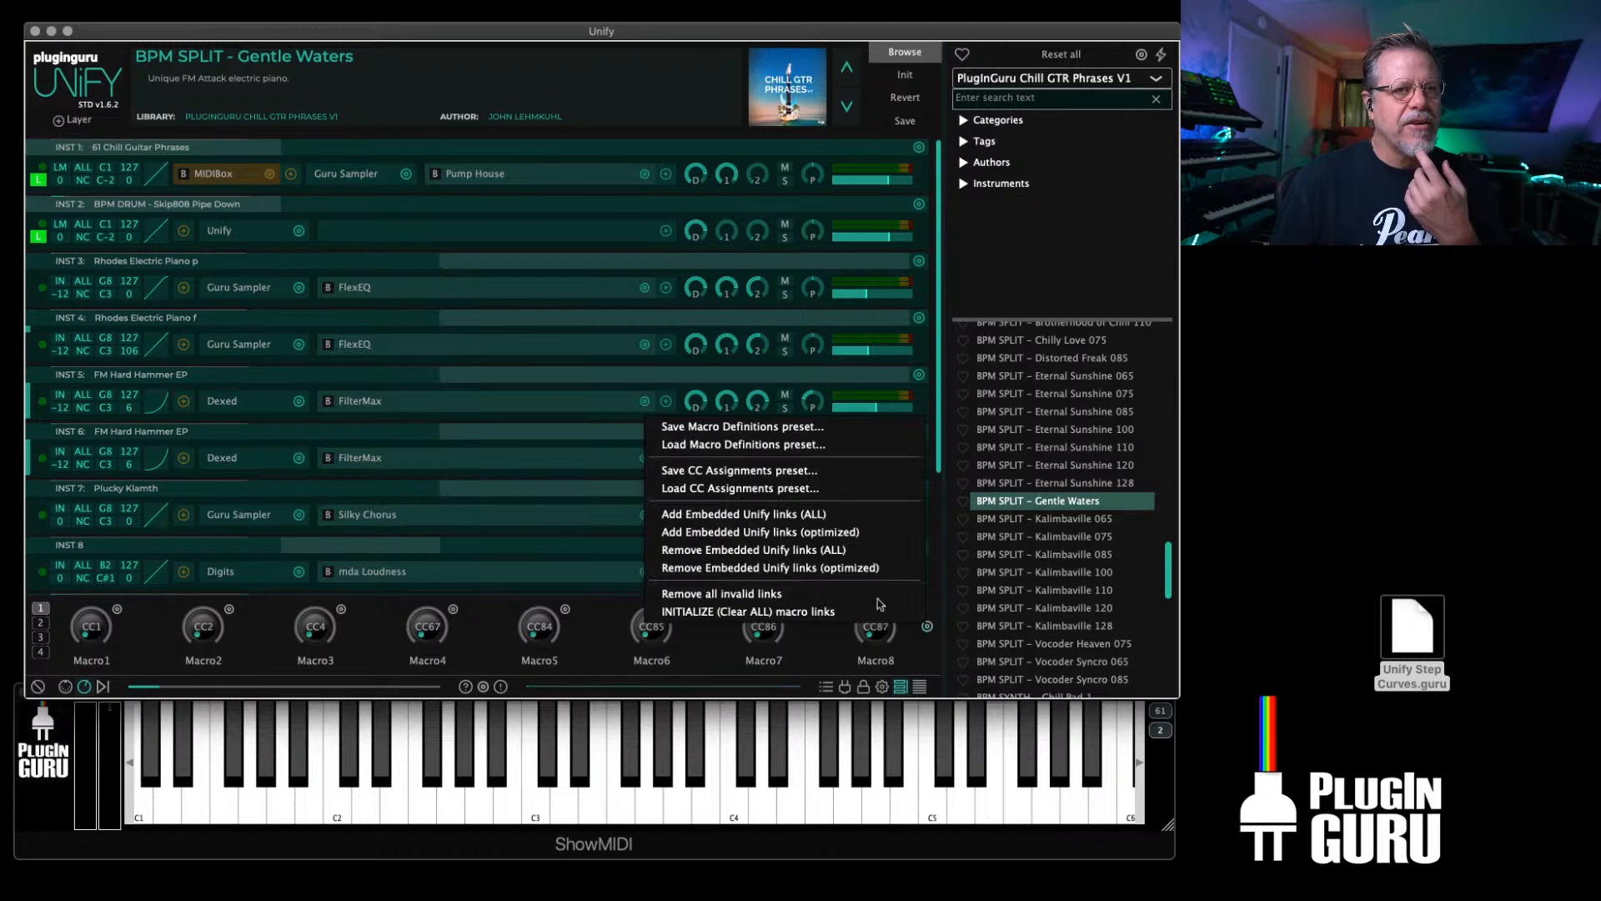
{"action": "left_click", "coordinate": [729, 447]}
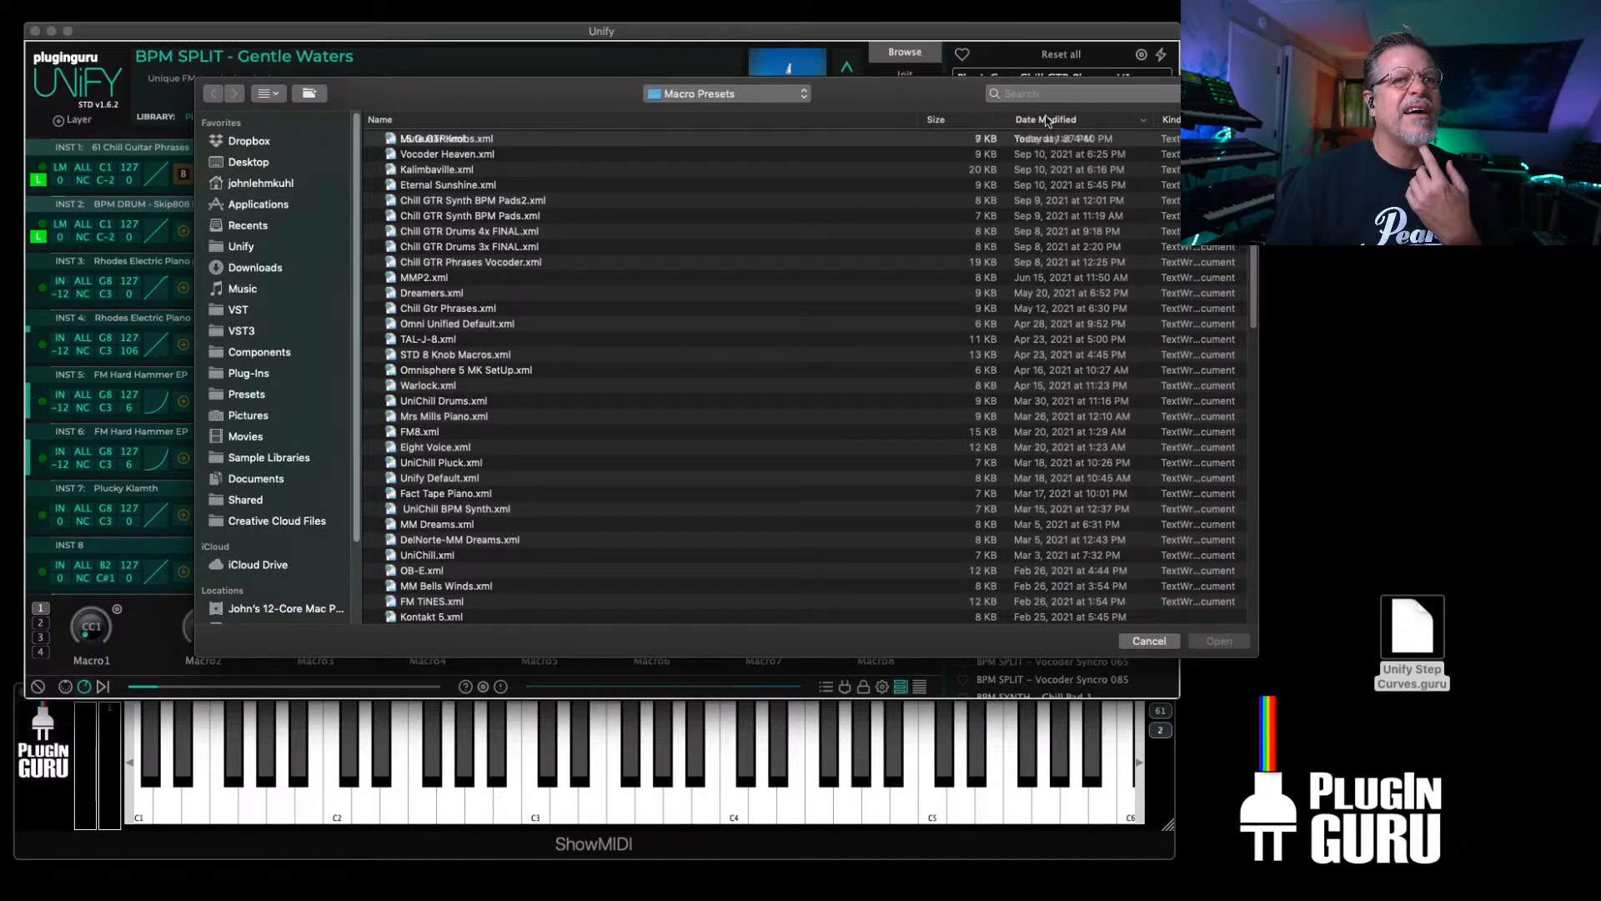
{"action": "double_click", "coordinate": [465, 140]}
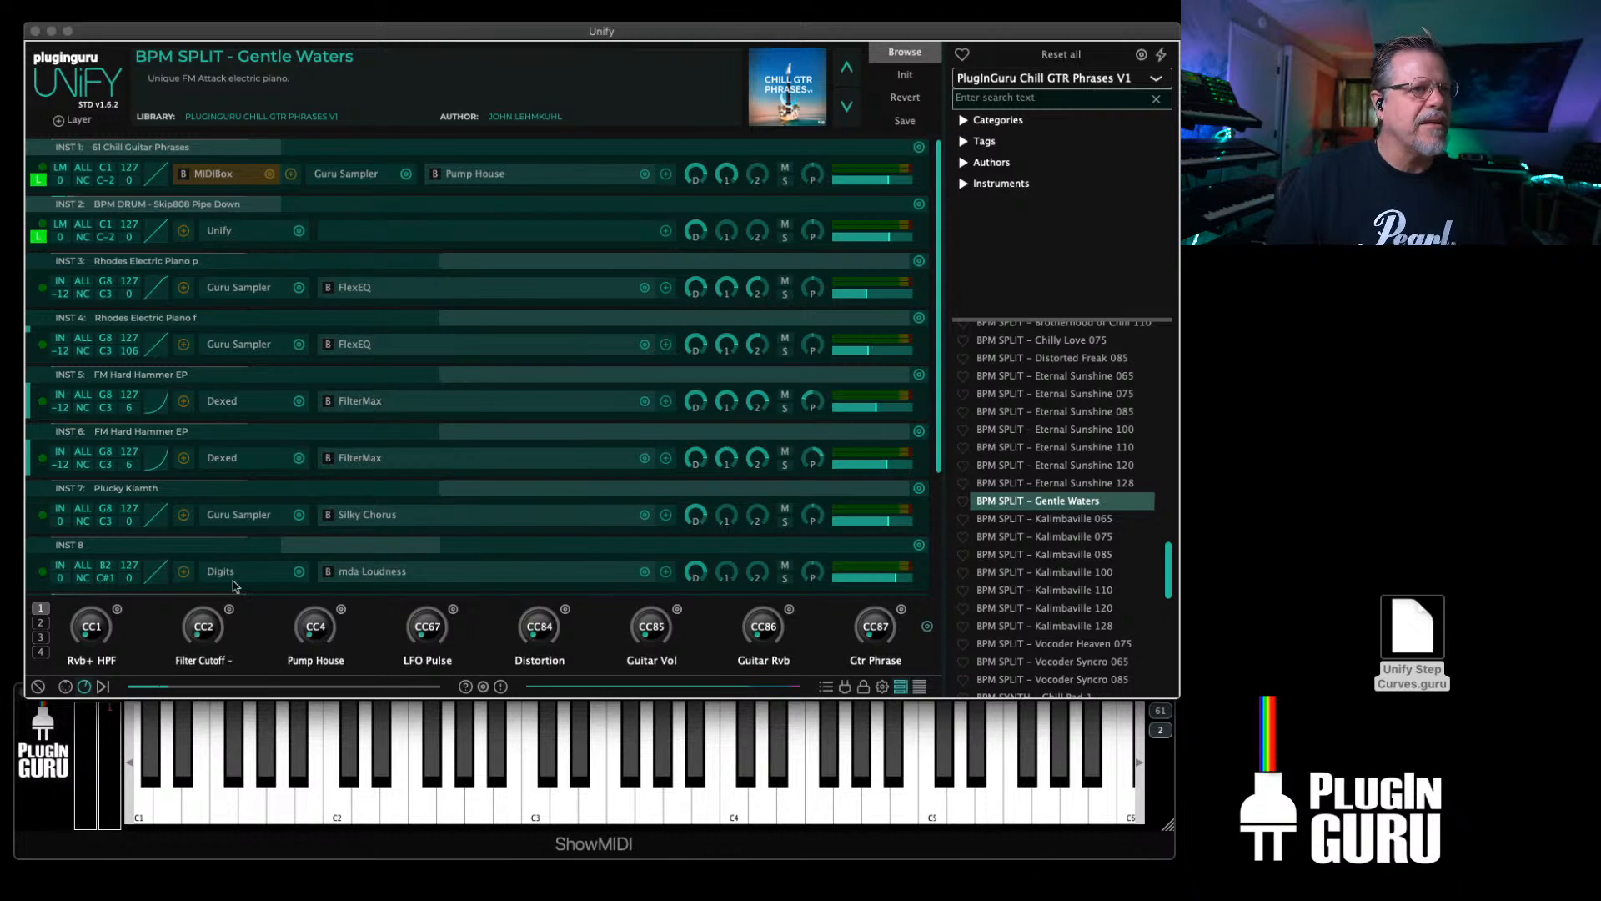
Step: Check the Distortion macro's parameter links and save the Gentle Waters patch with the loaded macros
{"action": "scroll", "coordinate": [275, 534], "scroll_direction": "down", "scroll_amount": 4}
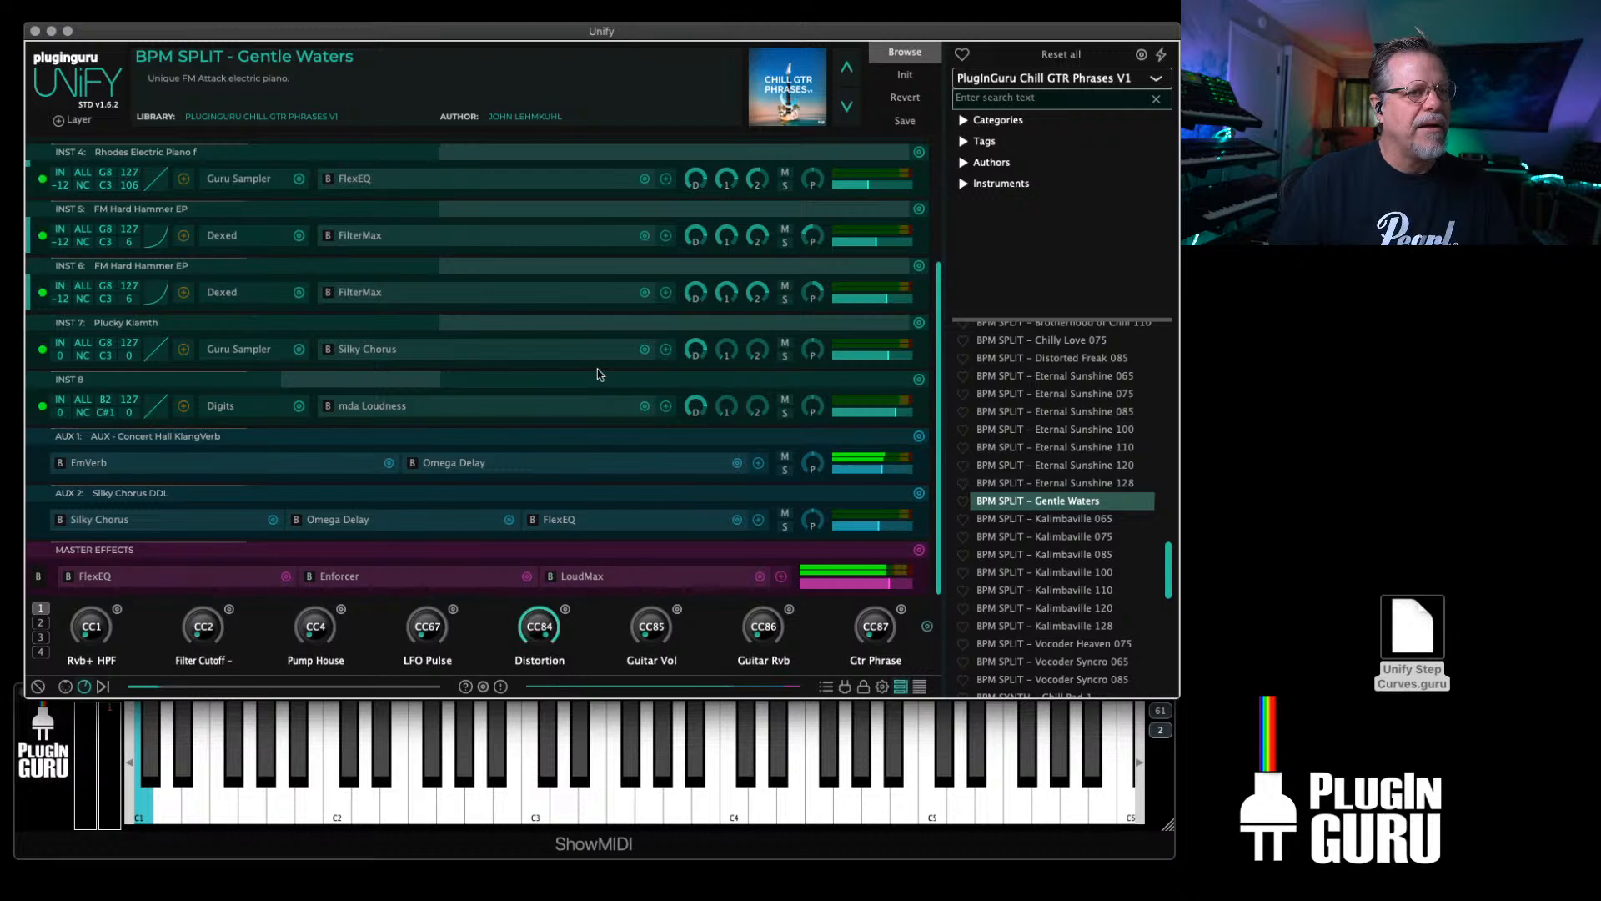
{"action": "left_click", "coordinate": [564, 609]}
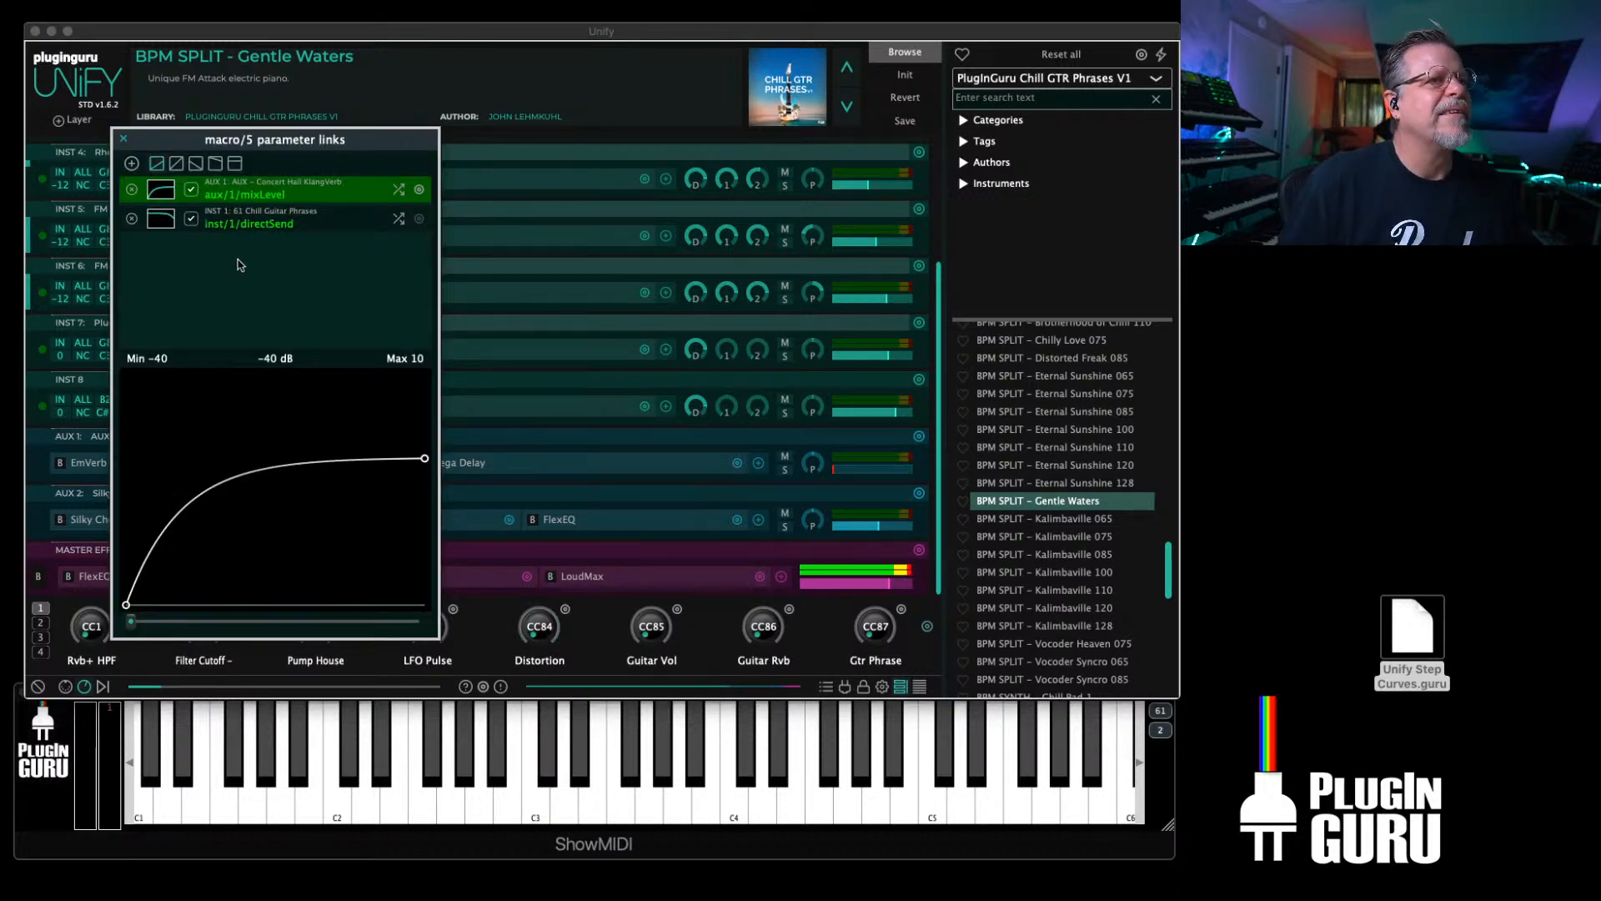
{"action": "left_click", "coordinate": [567, 397]}
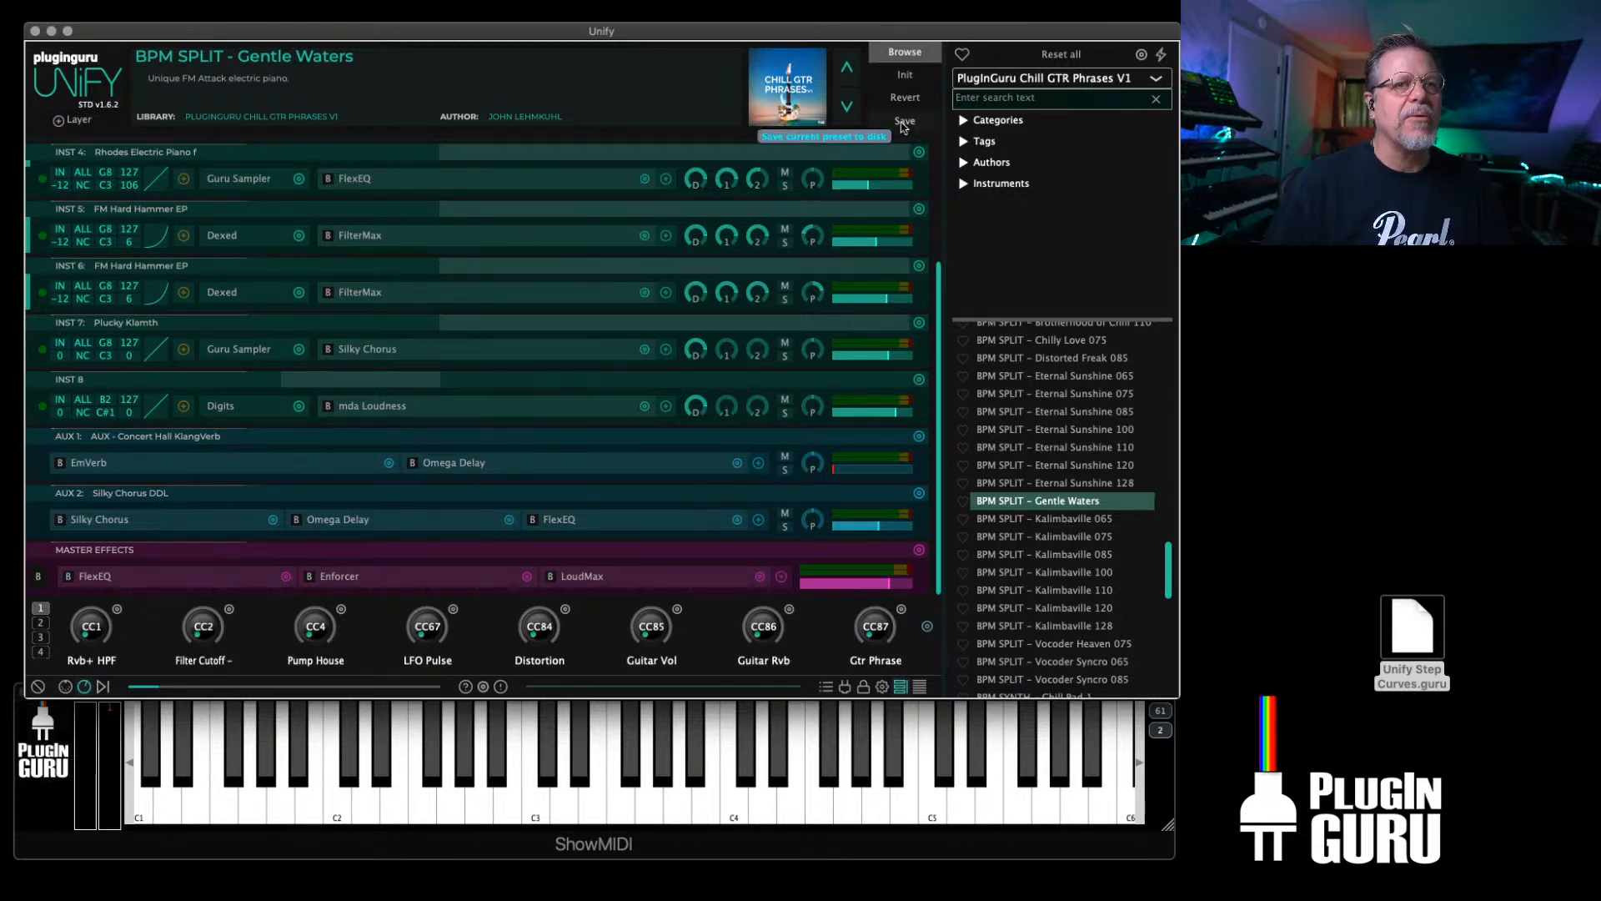
Step: Load BPM SPLIT - Eternal Sunshine 075 and copy its Guitar Loop Distortion aux layer
{"action": "scroll", "coordinate": [1055, 417], "scroll_direction": "down", "scroll_amount": 5}
{"action": "scroll", "coordinate": [1064, 455], "scroll_direction": "up", "scroll_amount": 4}
{"action": "scroll", "coordinate": [1063, 455], "scroll_direction": "up", "scroll_amount": 2}
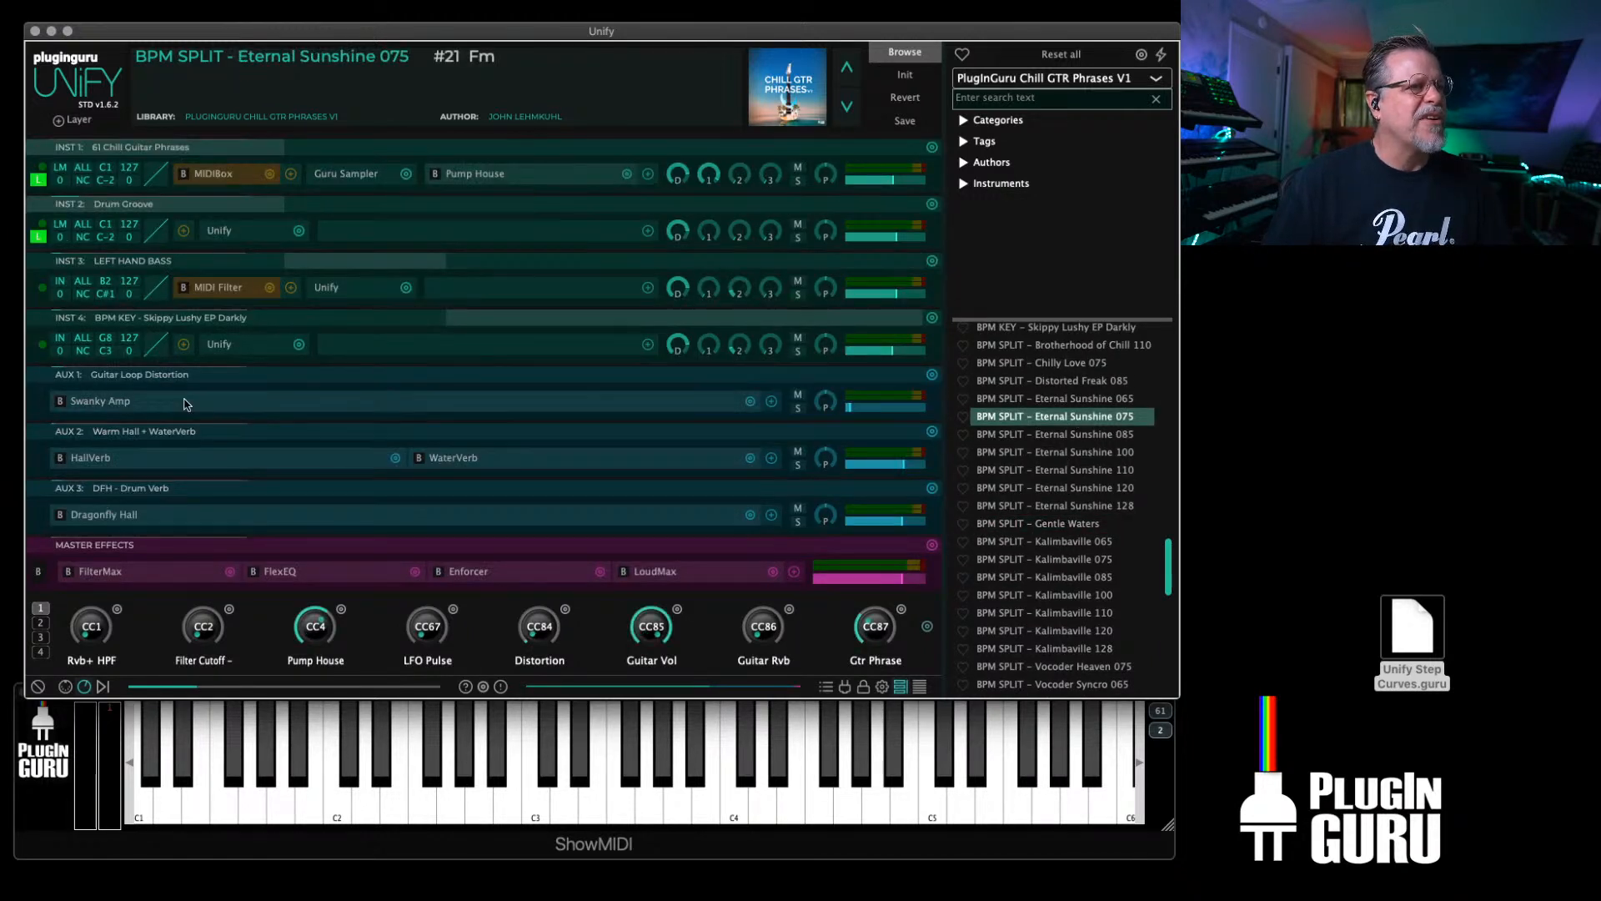
{"action": "left_click", "coordinate": [932, 375]}
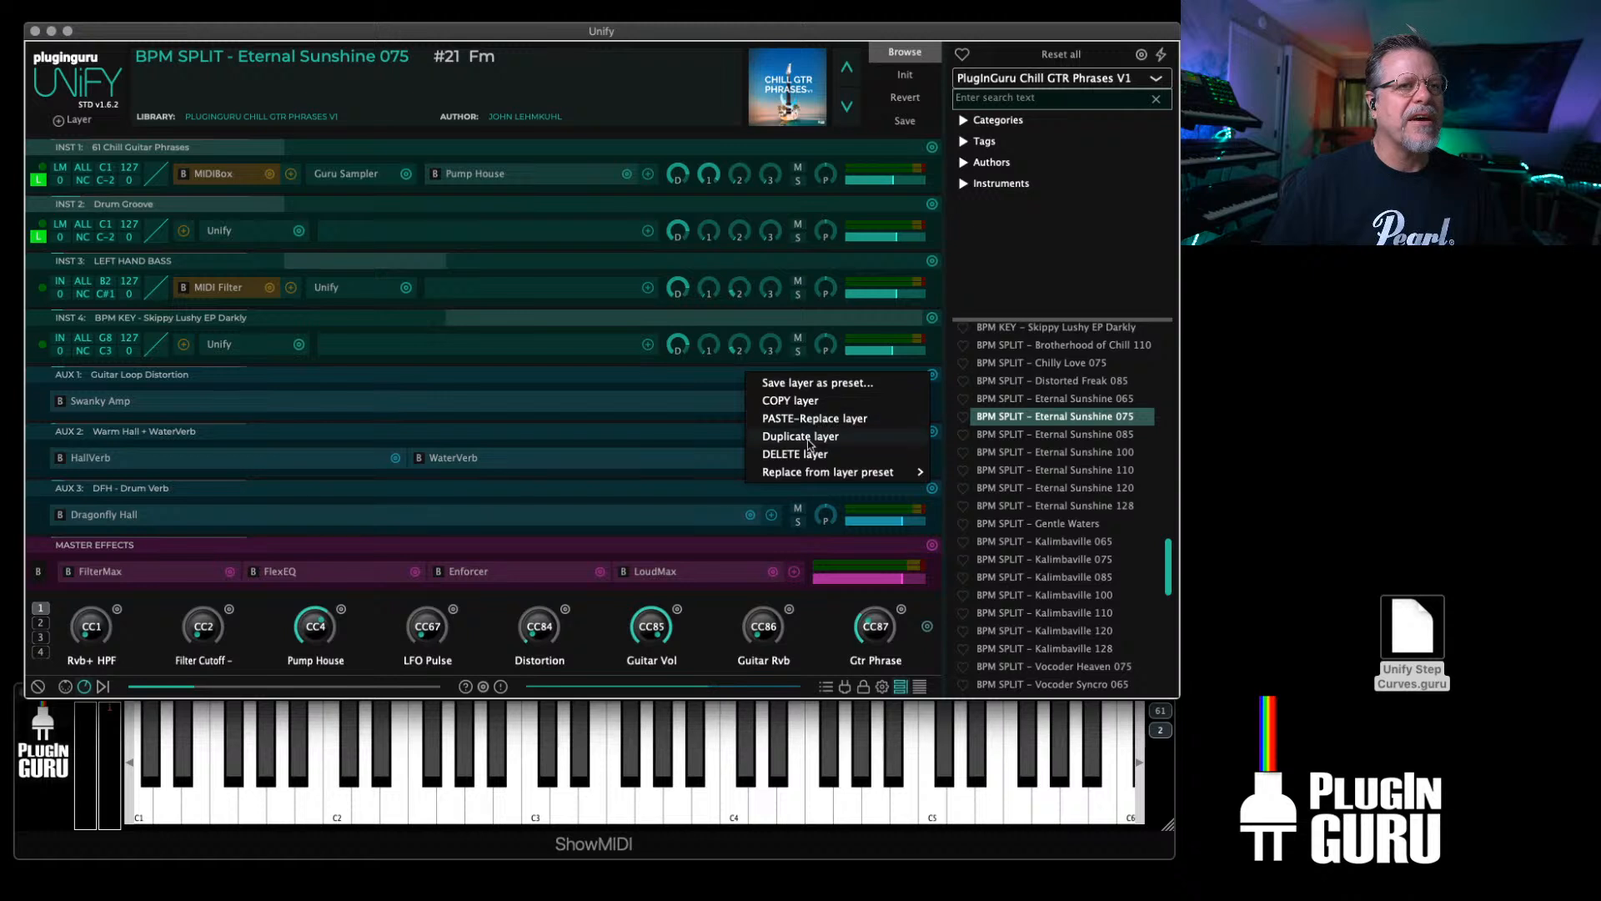
{"action": "left_click", "coordinate": [795, 402]}
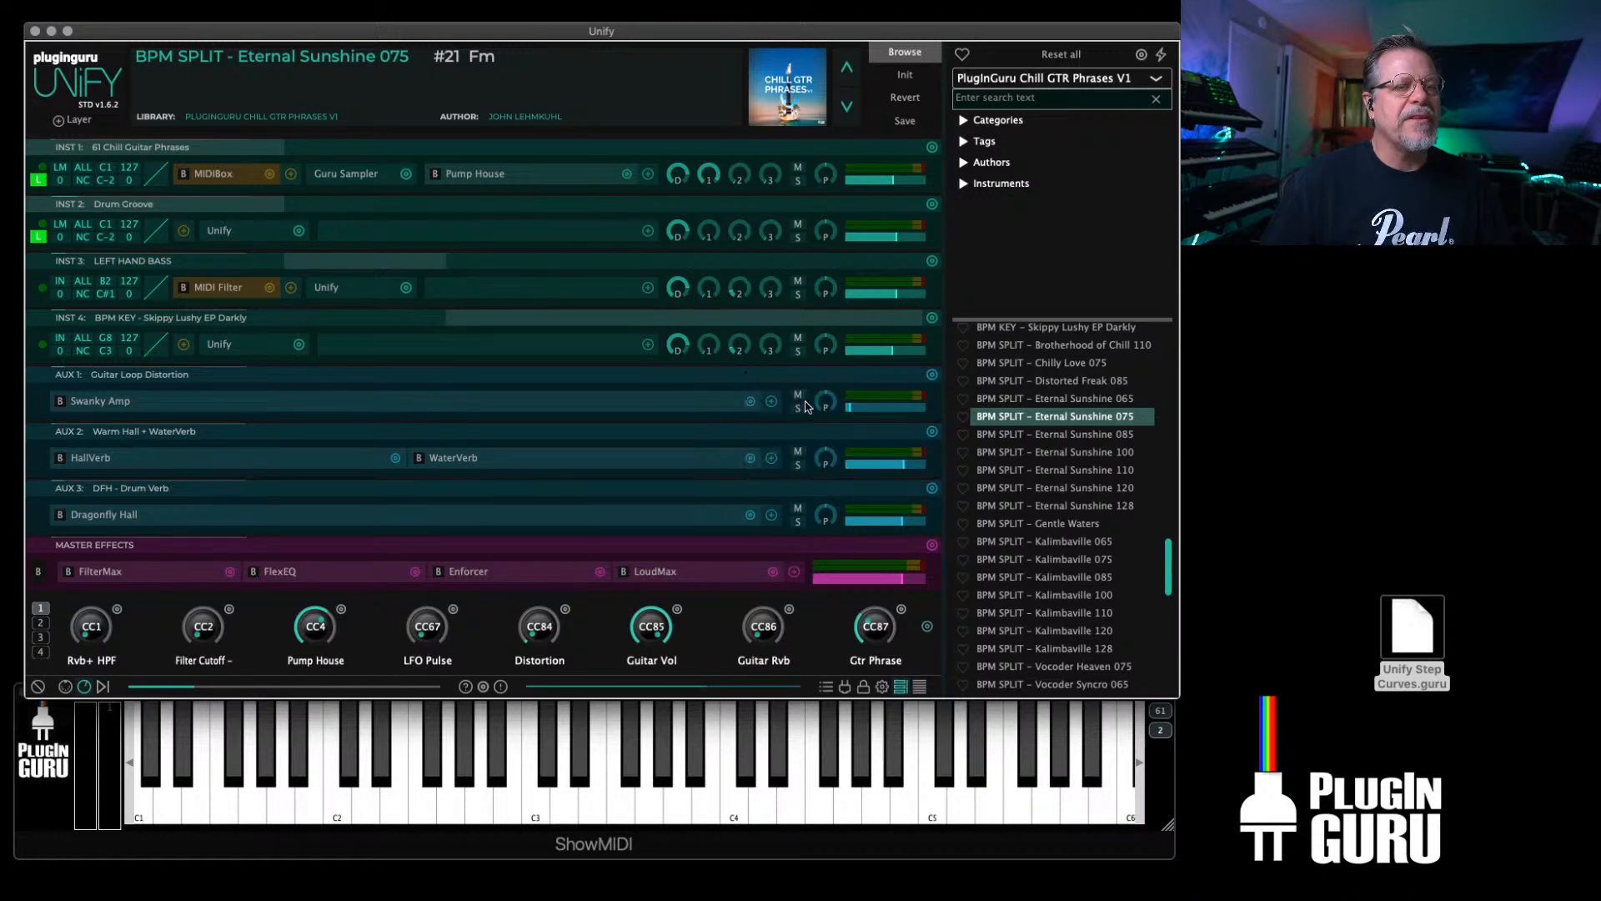
Step: Paste the copied Guitar Loop Distortion layer into BPM SPLIT - Gentle Waters and move it to the AUX 1 slot
{"action": "left_click", "coordinate": [1009, 525]}
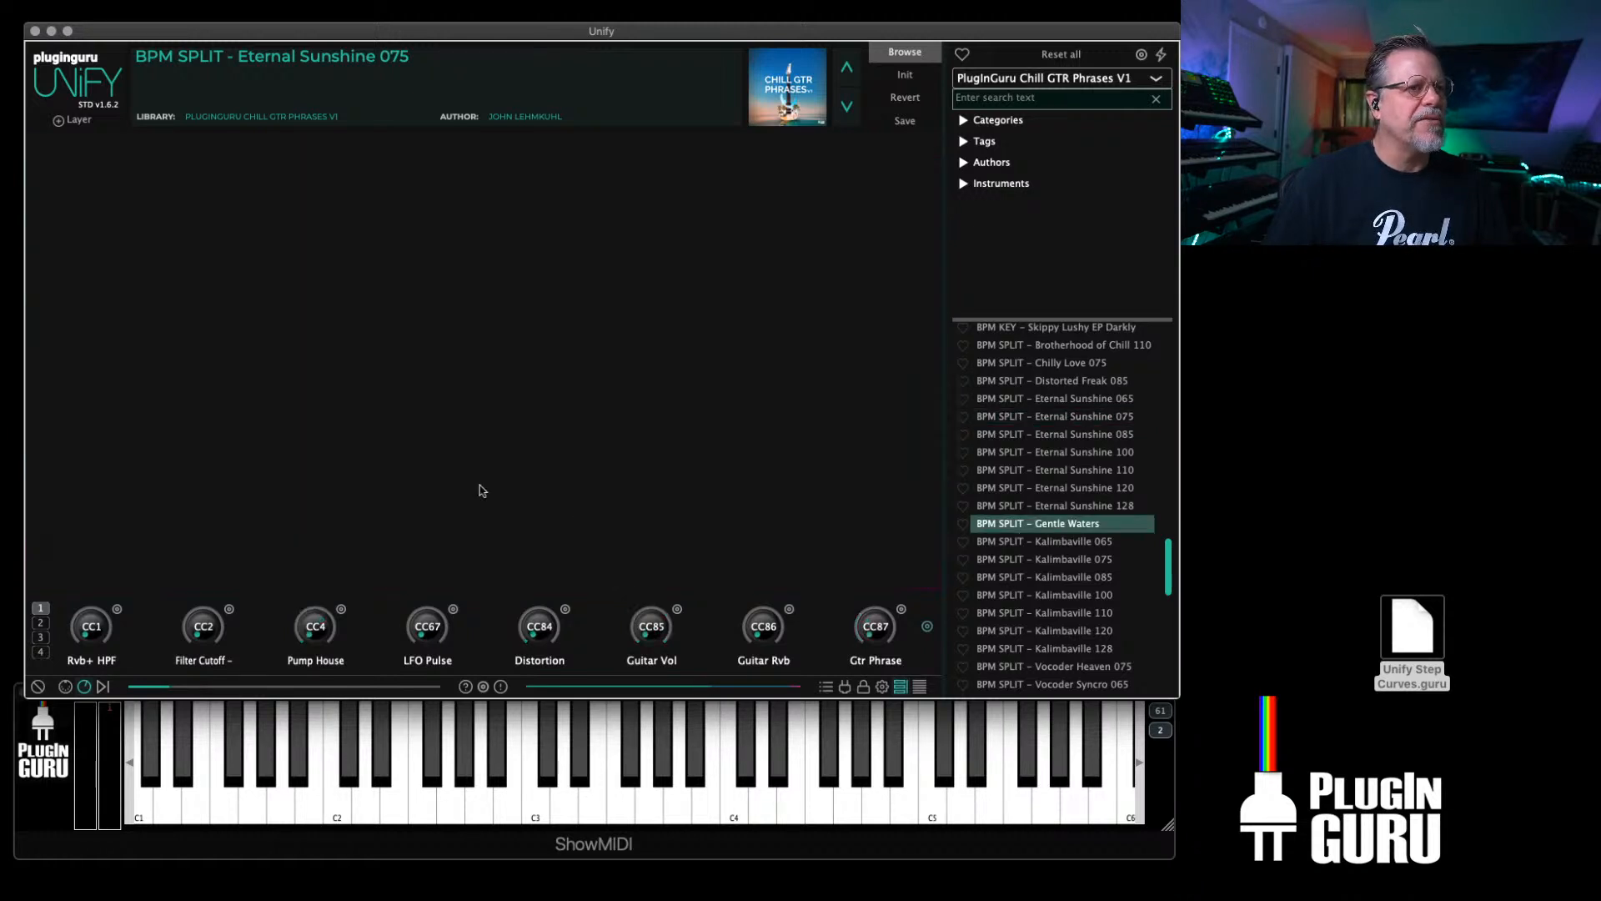
{"action": "left_click", "coordinate": [91, 122]}
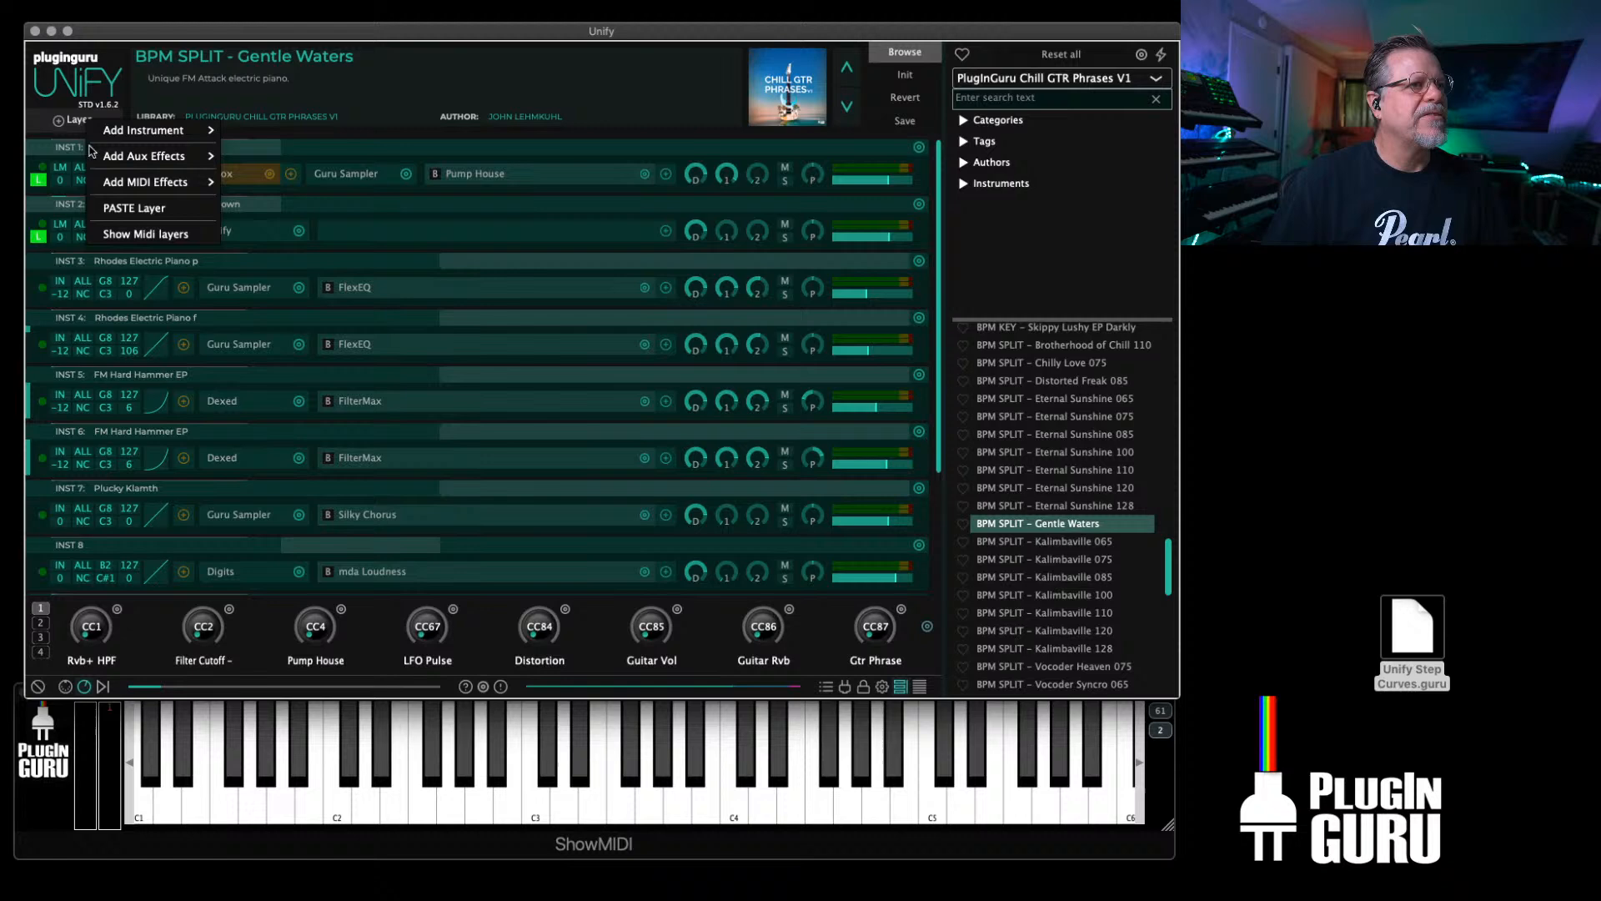
{"action": "left_click", "coordinate": [126, 215]}
{"action": "scroll", "coordinate": [169, 501], "scroll_direction": "down", "scroll_amount": 3}
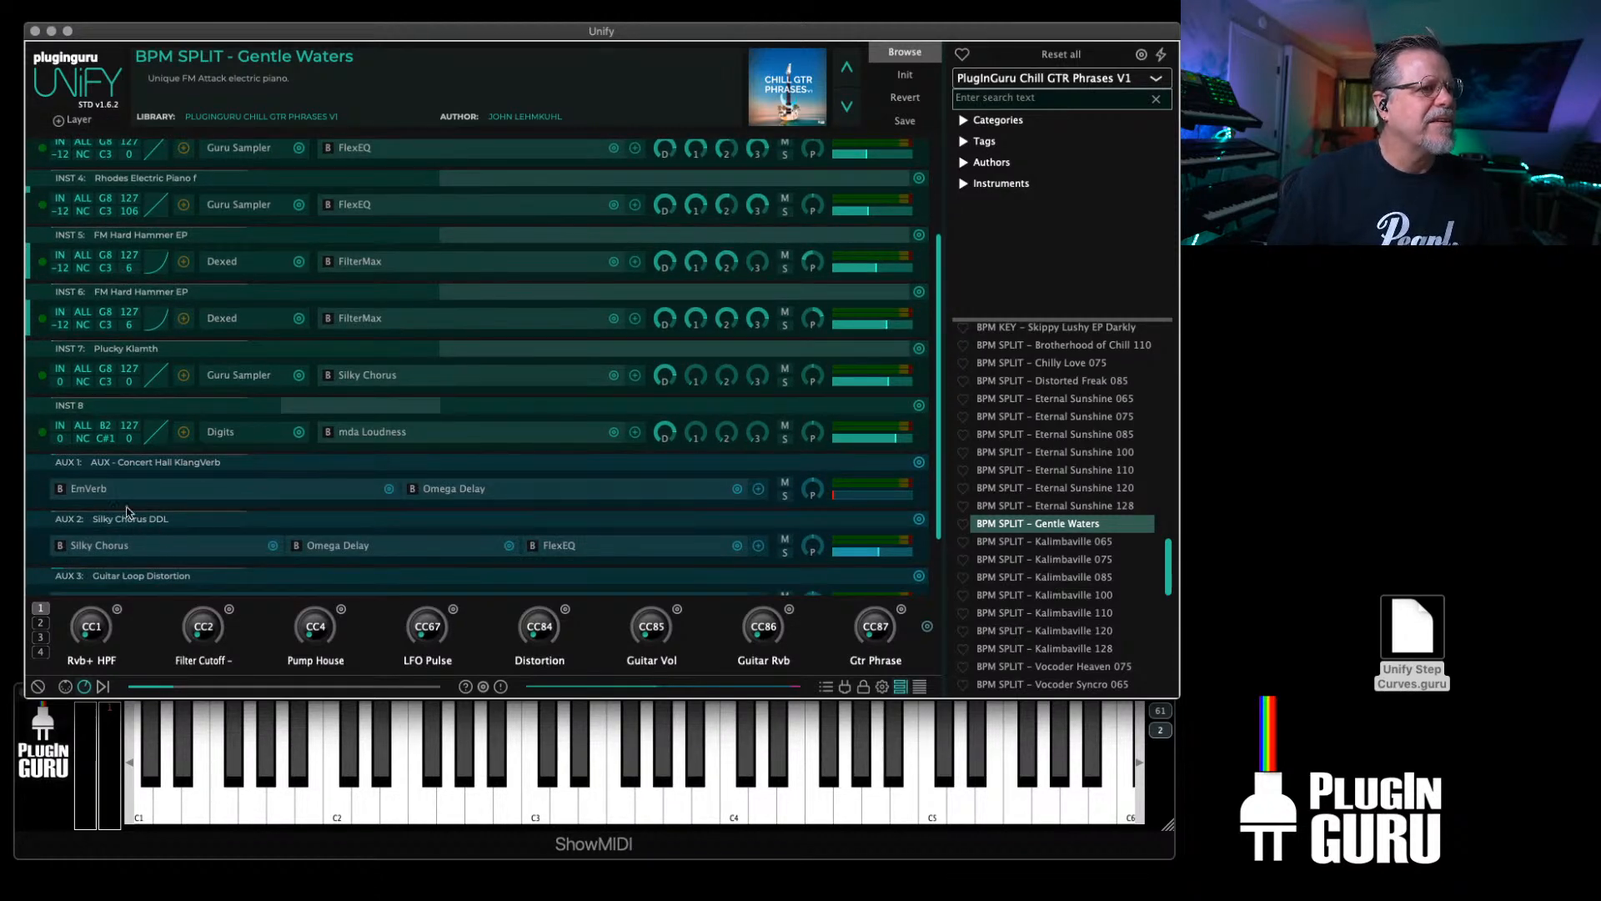
{"action": "left_click_drag", "start_coordinate": [126, 582], "coordinate": [138, 476]}
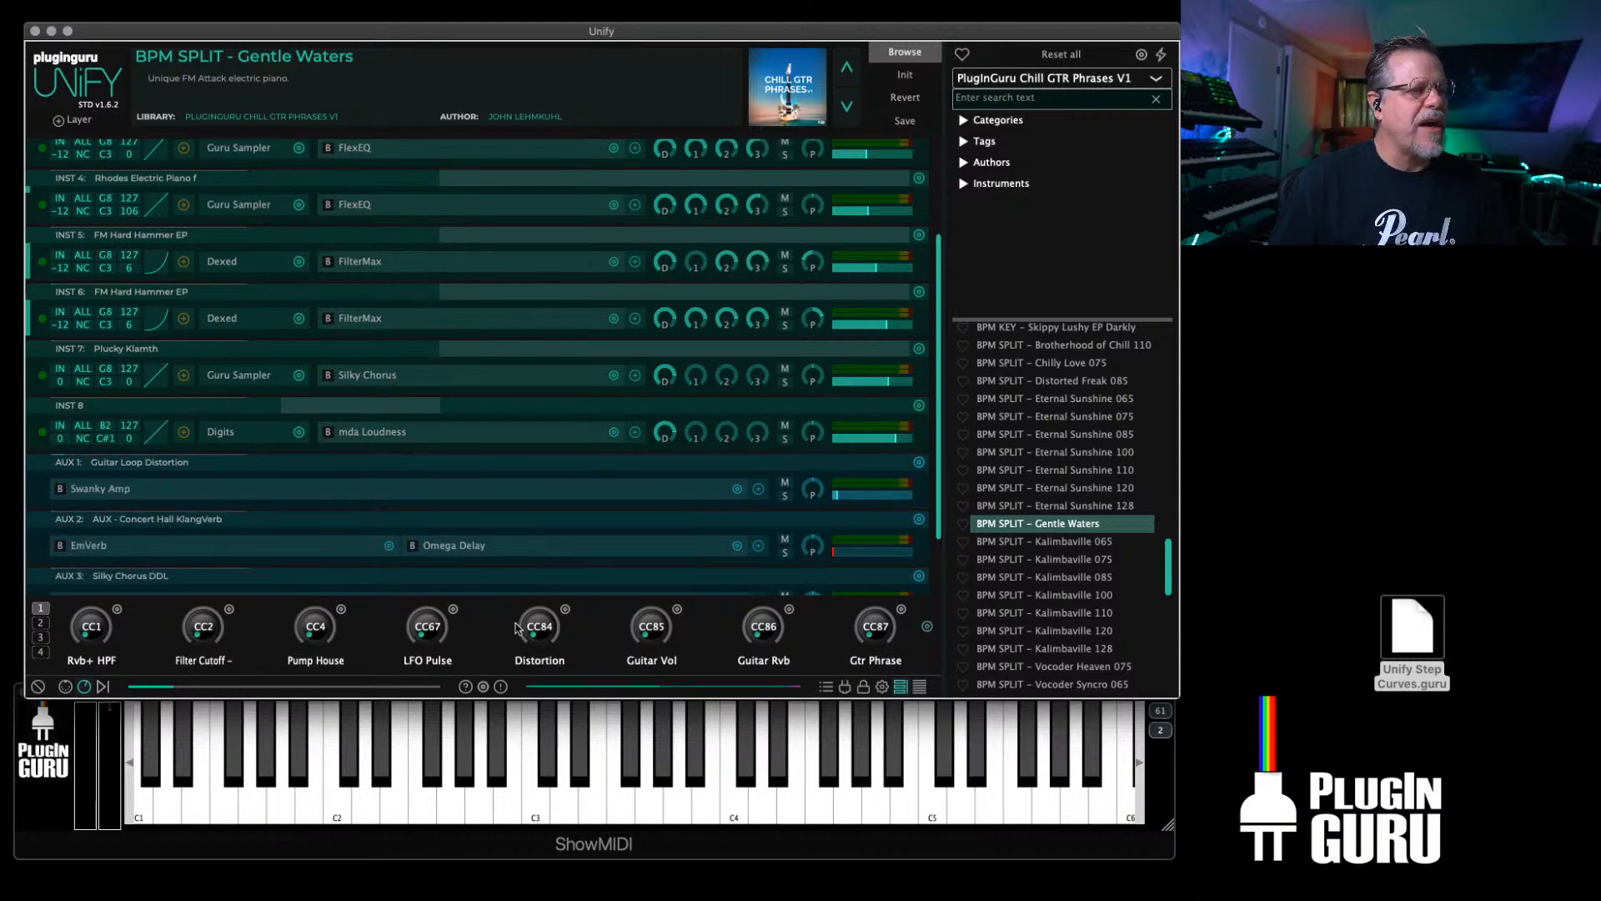
Step: Relink the Distortion macro's mix level target from AUX 2 to aux/1/mixLevel
{"action": "left_click_drag", "start_coordinate": [524, 636], "coordinate": [553, 730]}
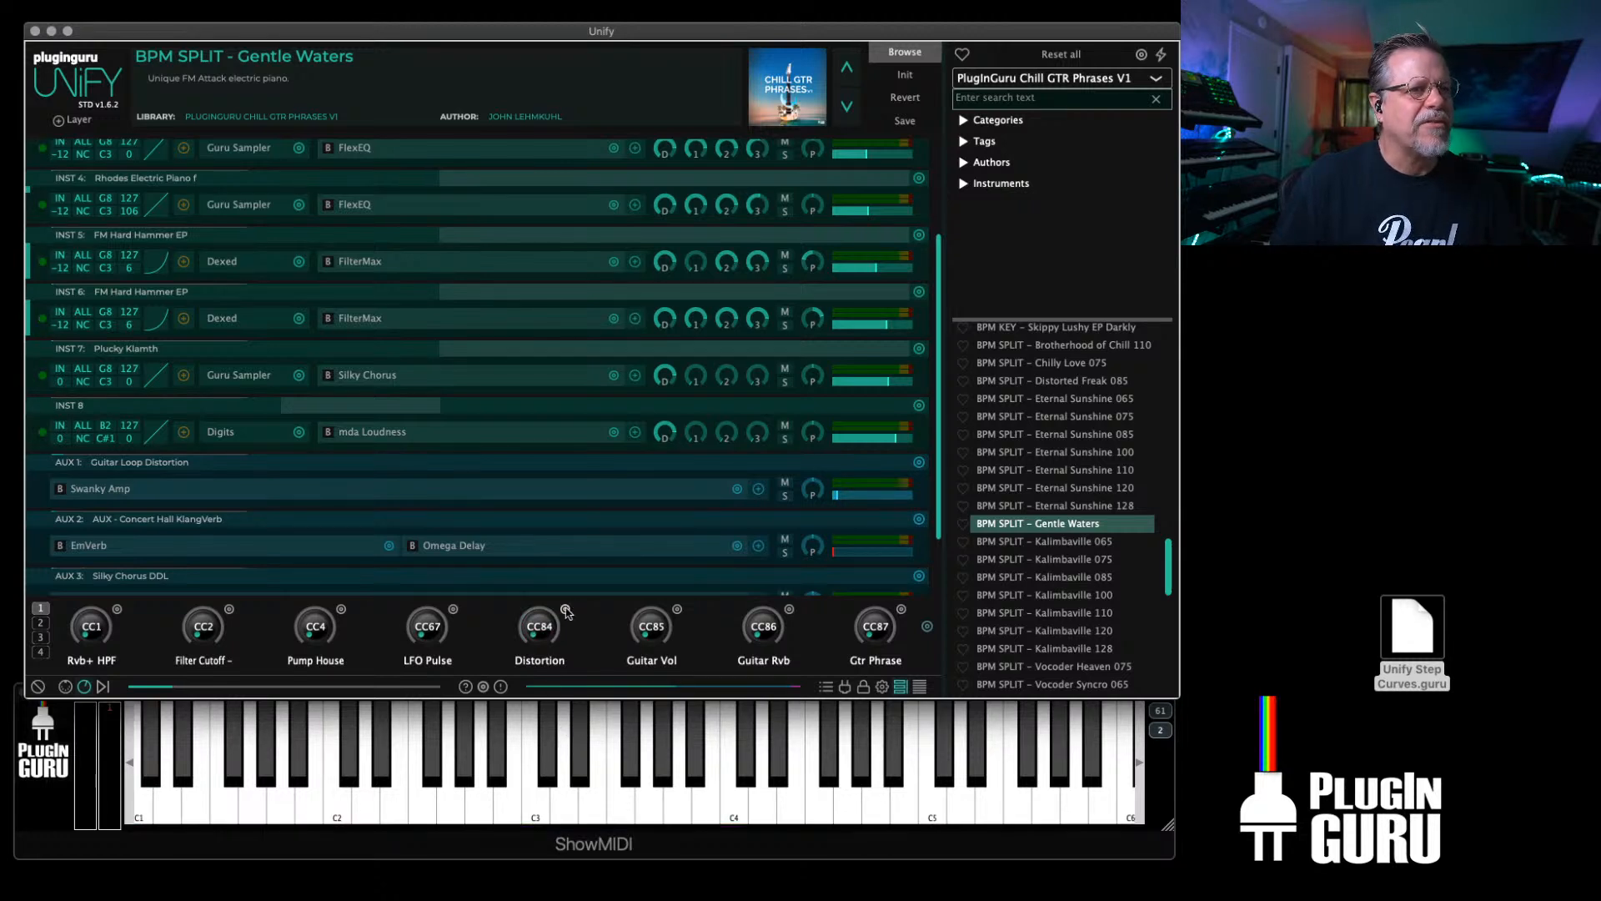
{"action": "left_click", "coordinate": [565, 609]}
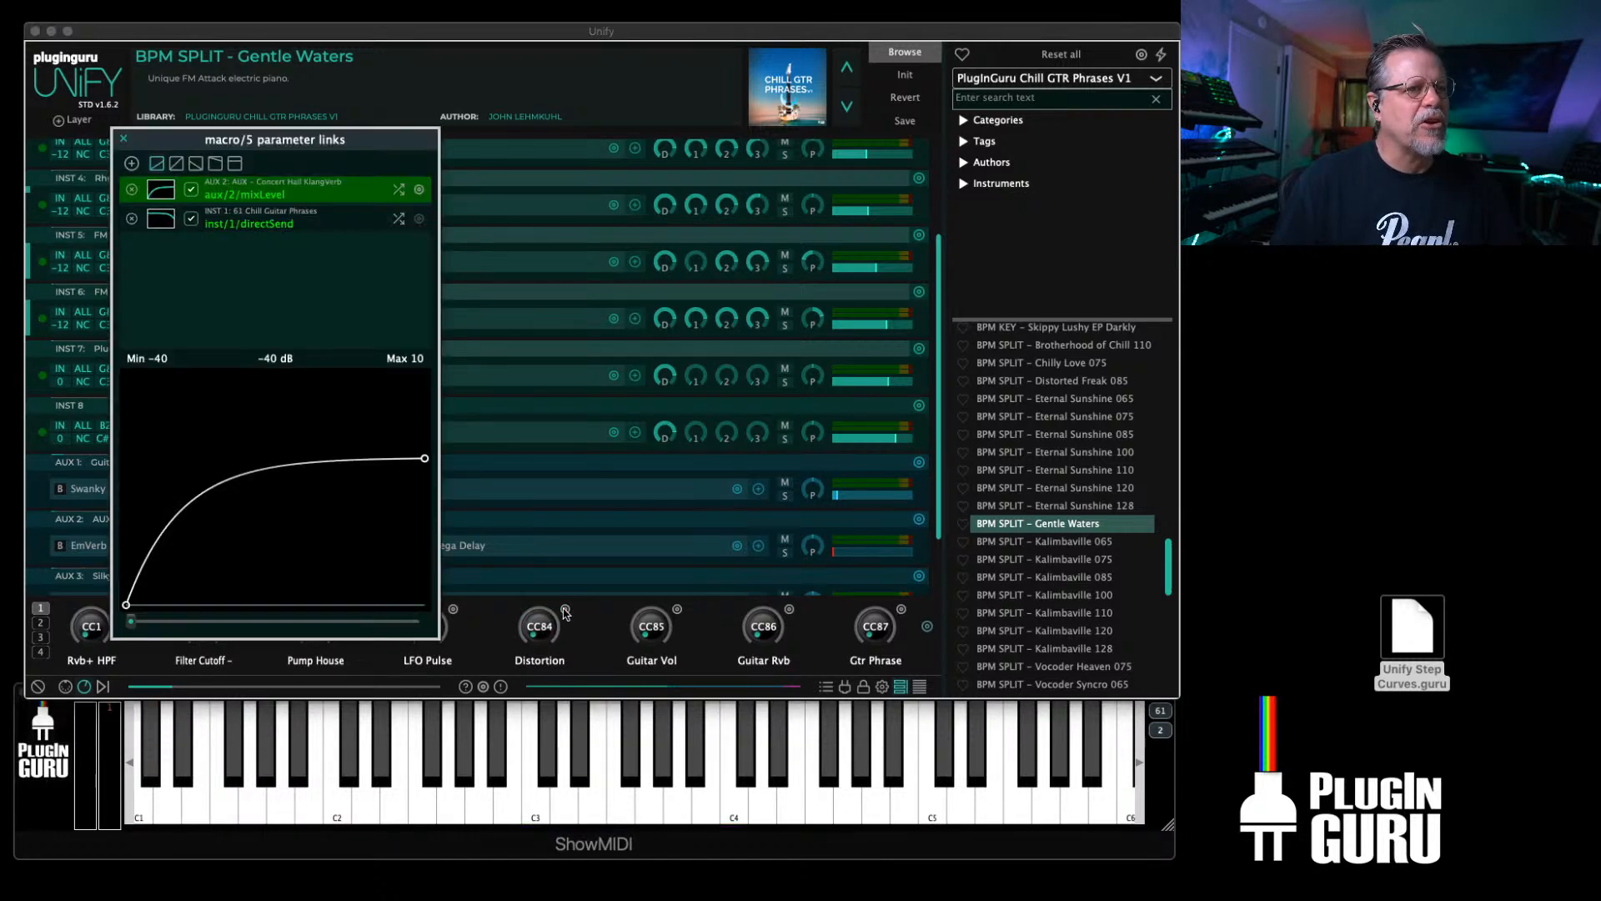
{"action": "double_click", "coordinate": [235, 195]}
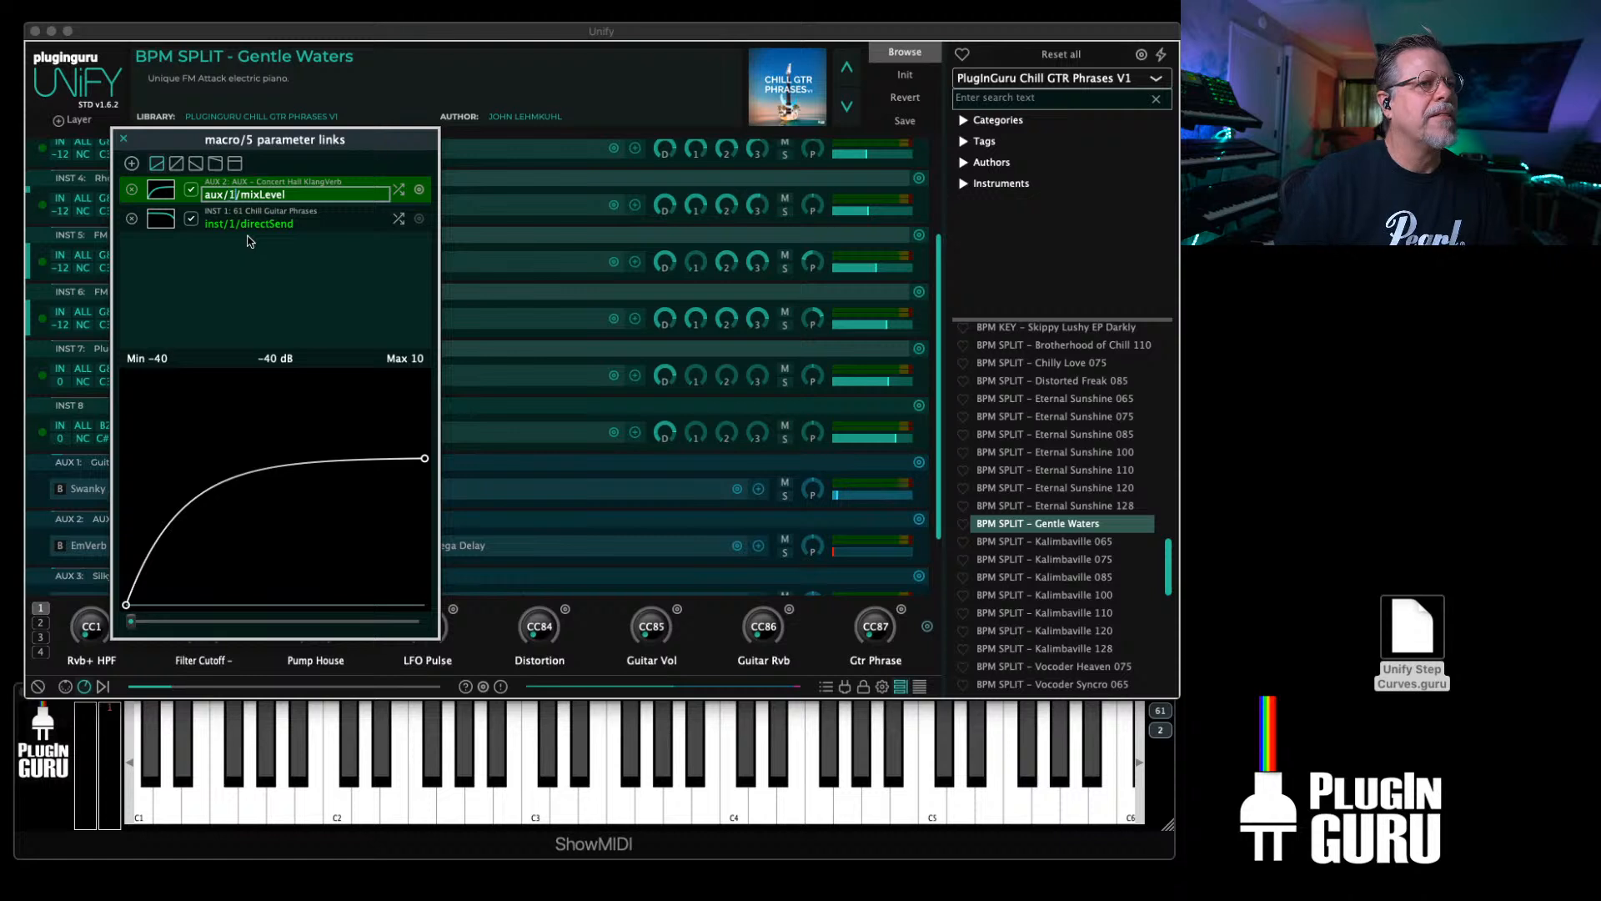
{"action": "key", "text": "Return"}
{"action": "key", "text": "Escape"}
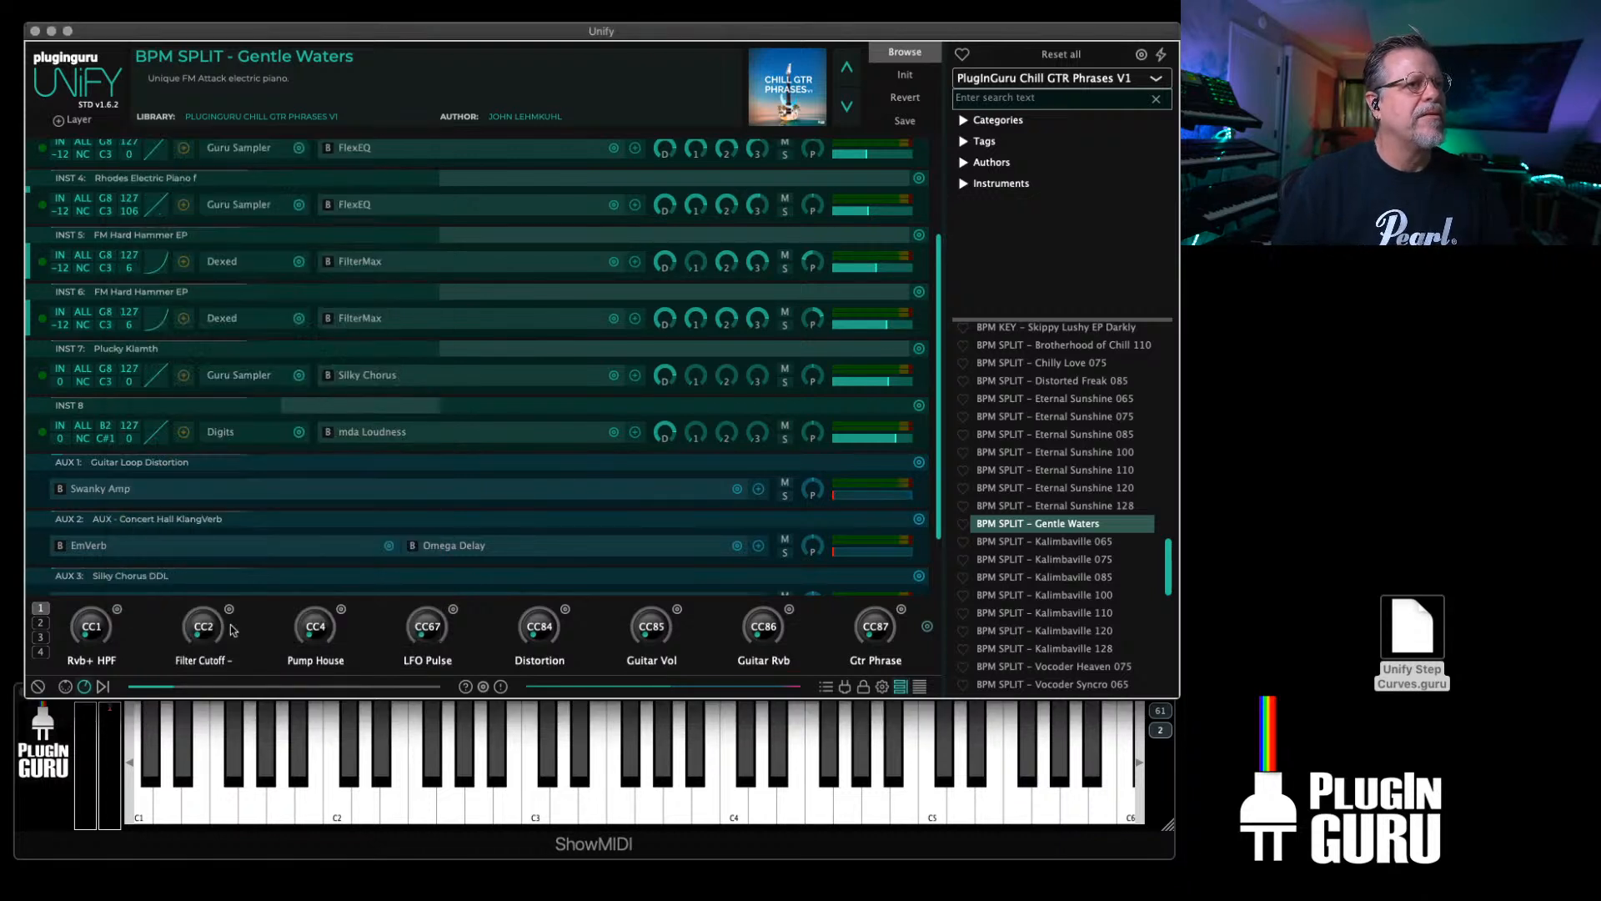
Step: Test the Distortion macro from minimum to maximum and back, and check the curves of its two parameter links
{"action": "left_click_drag", "start_coordinate": [539, 634], "coordinate": [559, 544]}
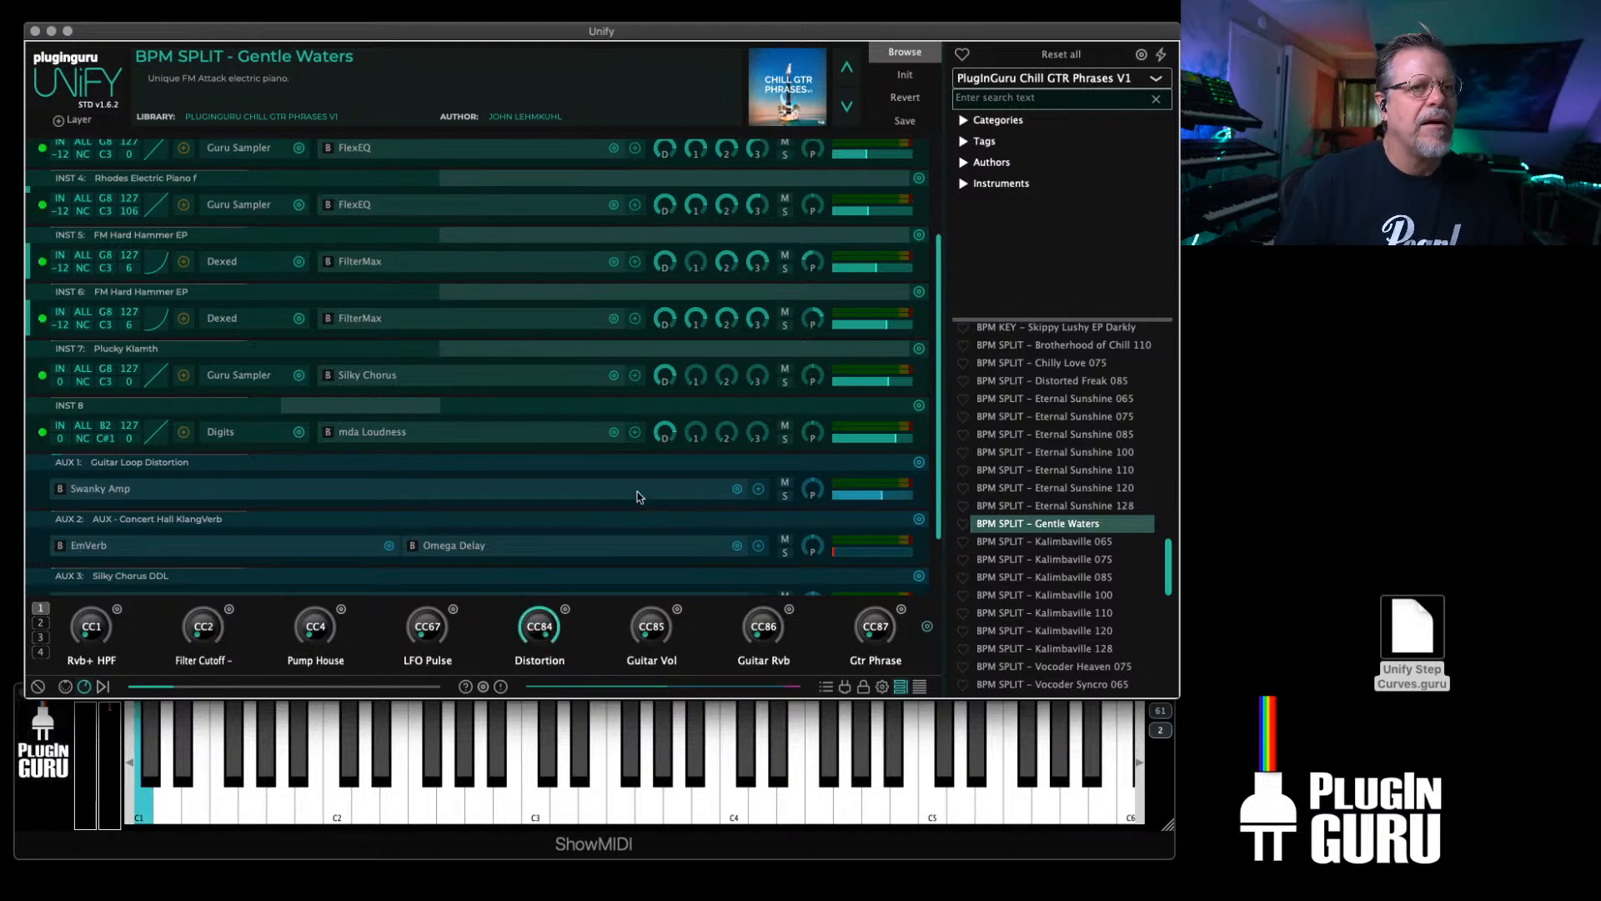
{"action": "left_click_drag", "start_coordinate": [638, 492], "coordinate": [586, 777]}
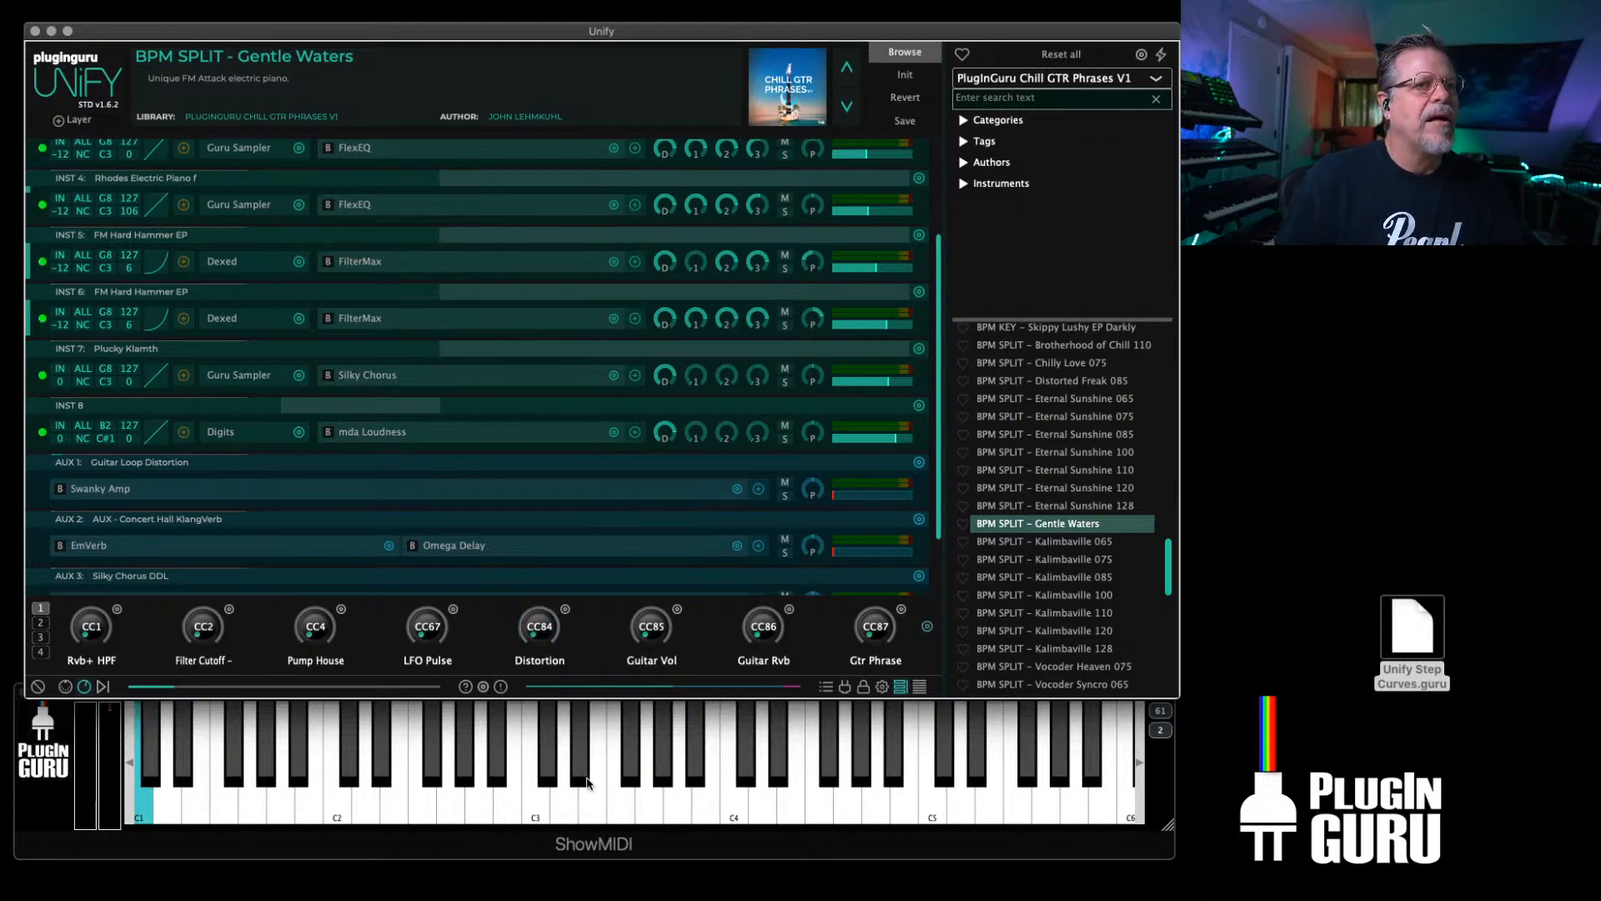
{"action": "left_click", "coordinate": [565, 610]}
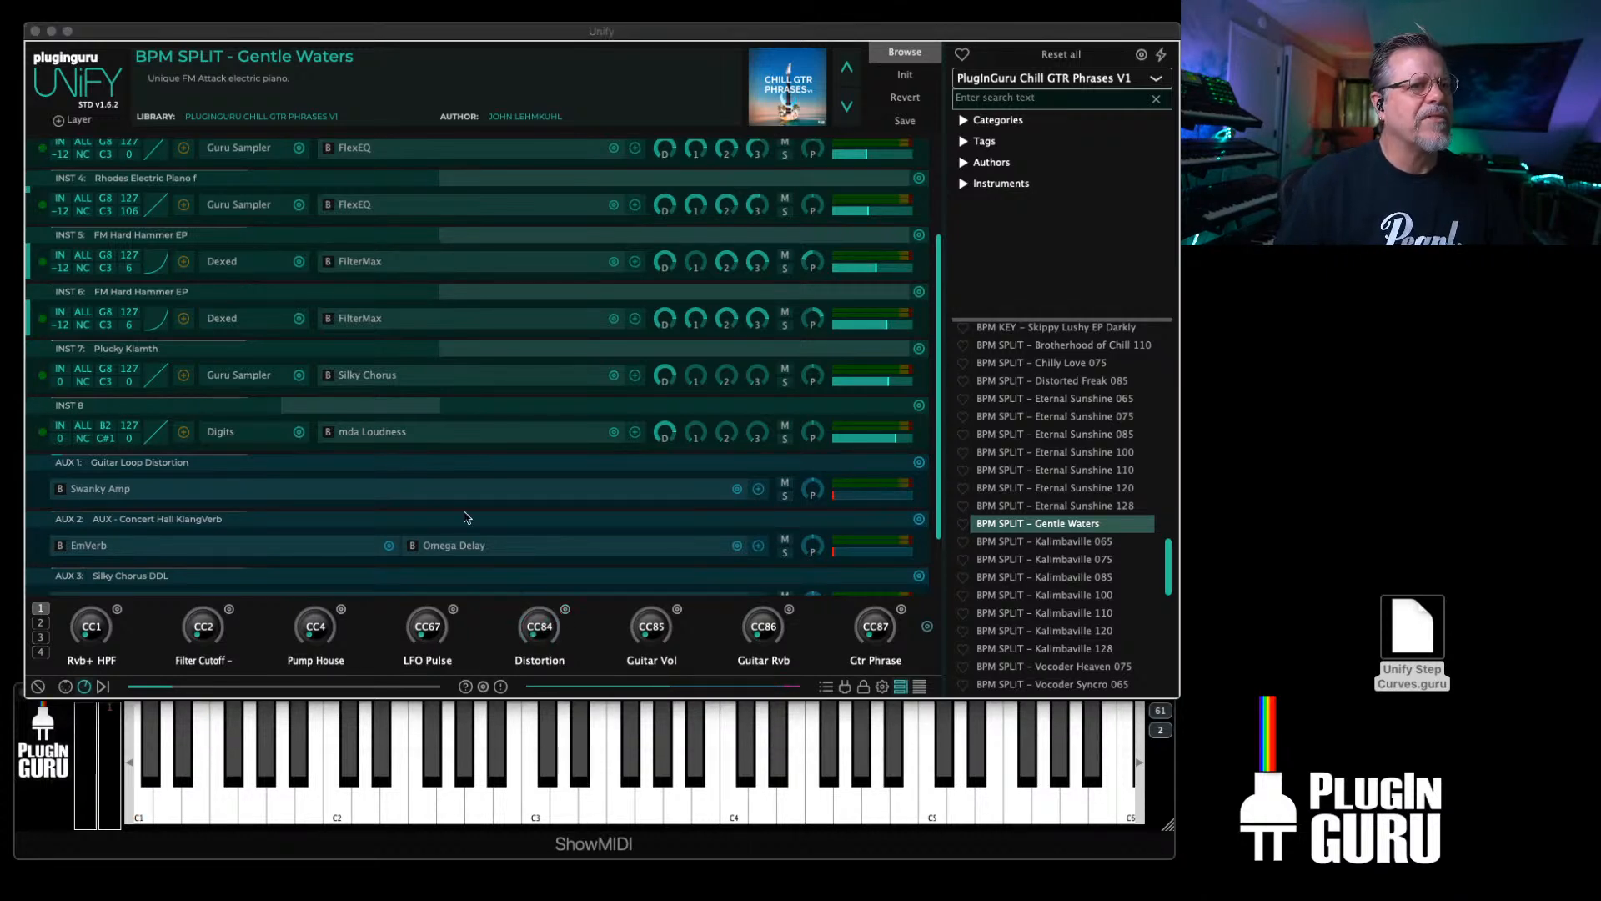
{"action": "left_click", "coordinate": [565, 610]}
{"action": "left_click", "coordinate": [263, 228]}
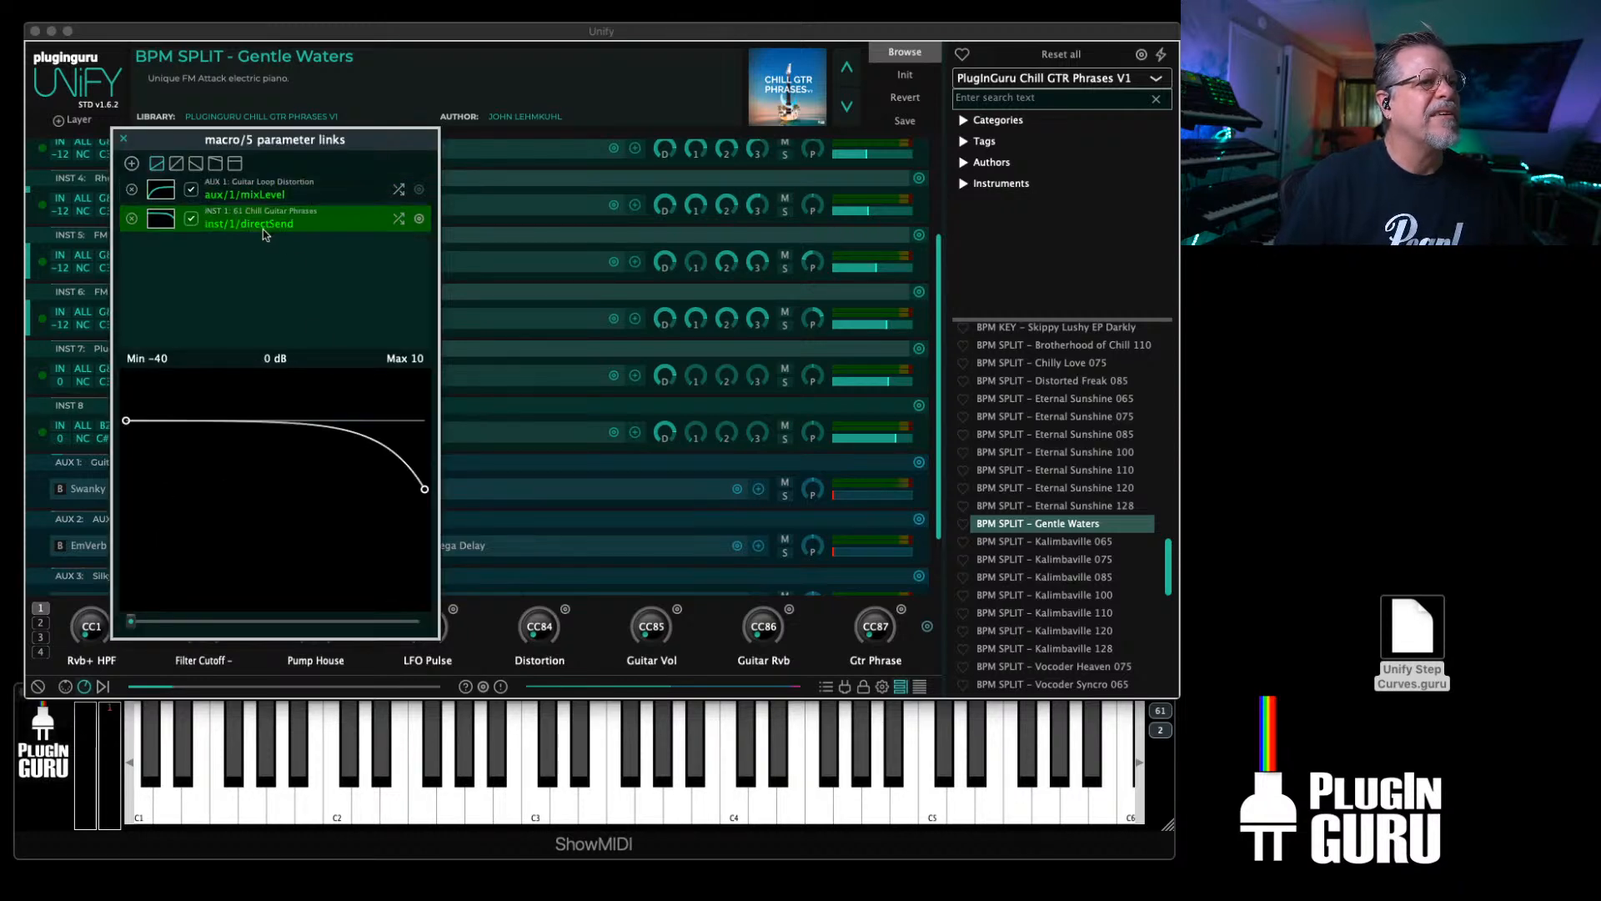
{"action": "left_click", "coordinate": [262, 197]}
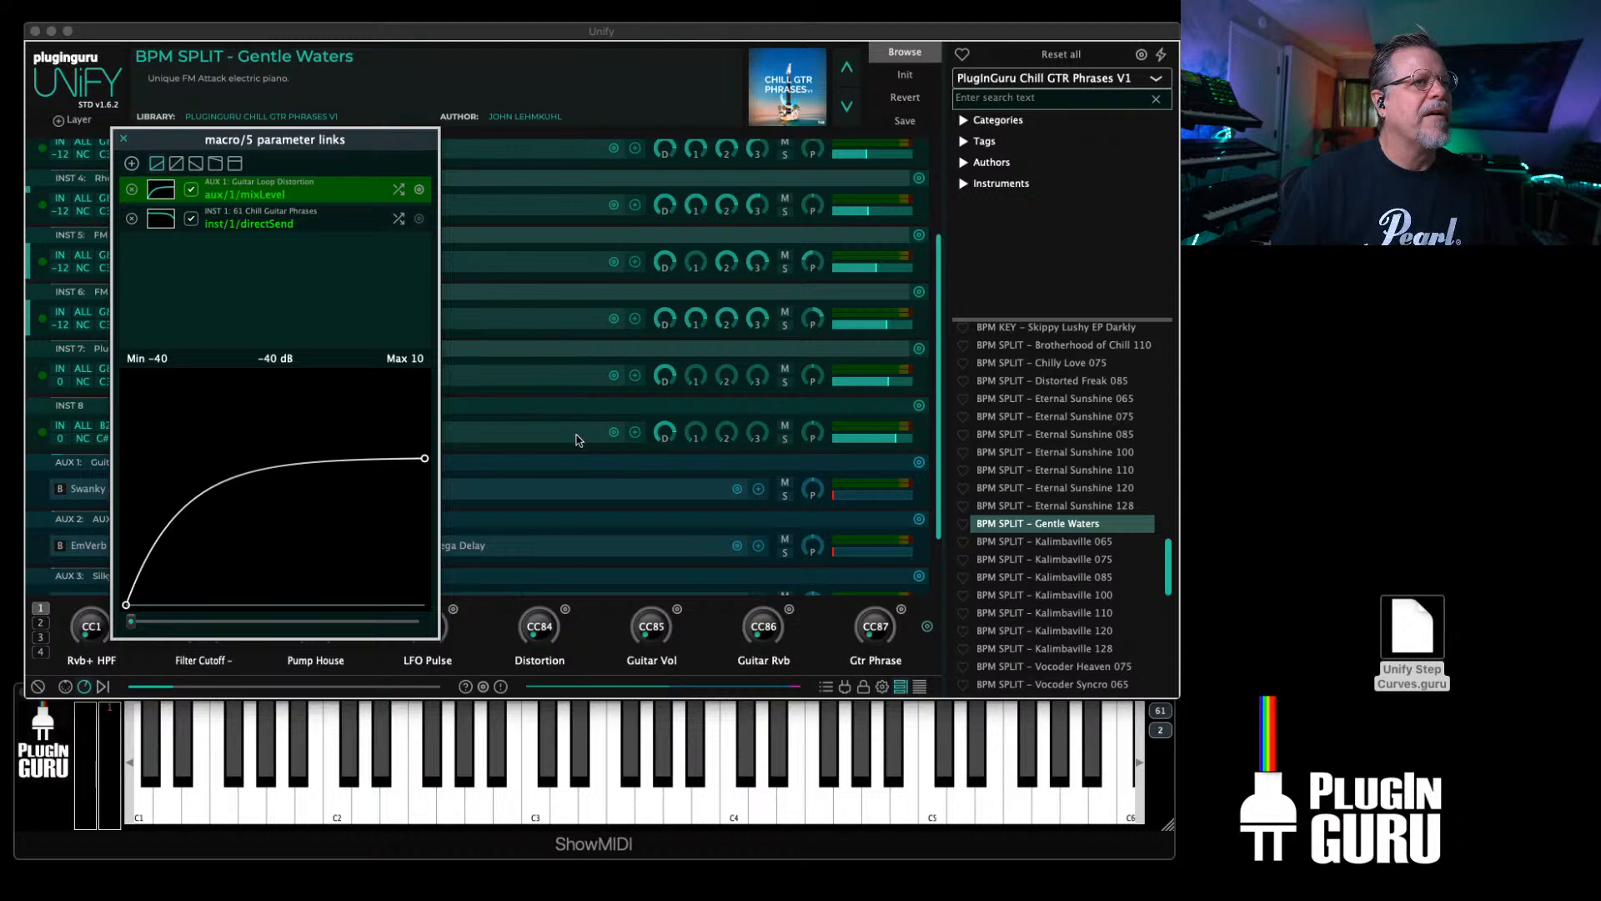
{"action": "left_click", "coordinate": [640, 461]}
Step: Delete the two Rhodes Electric Piano, two FM Hard Hammer EP and Plucky Klamth instrument layers from the patch
{"action": "scroll", "coordinate": [680, 550], "scroll_direction": "up", "scroll_amount": 5}
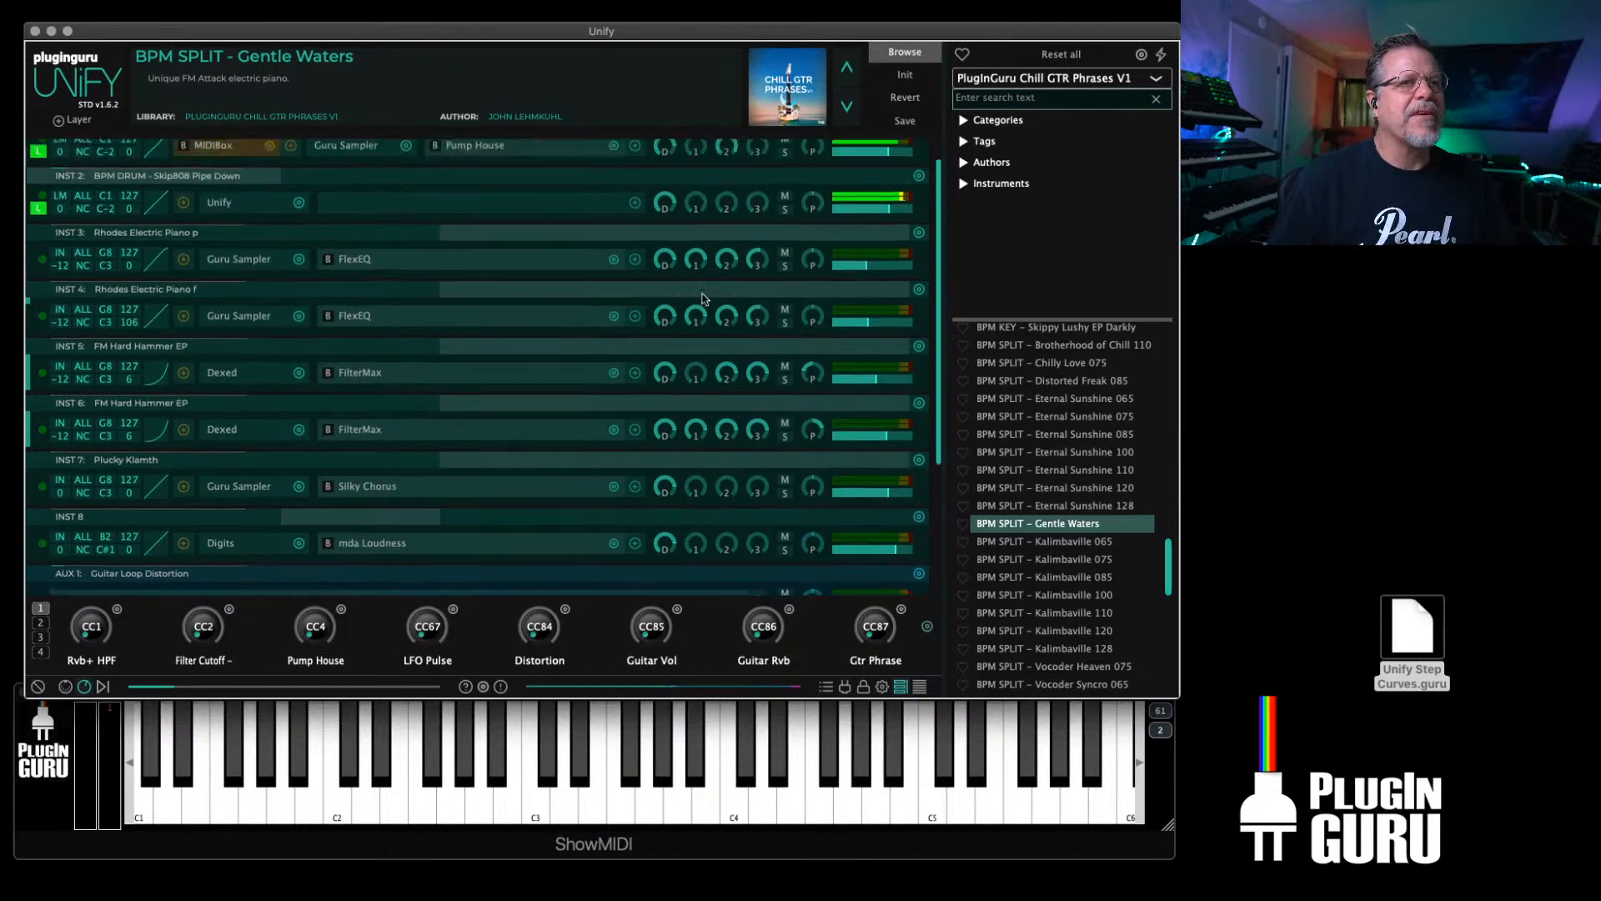
{"action": "mouse_move", "coordinate": [701, 150]}
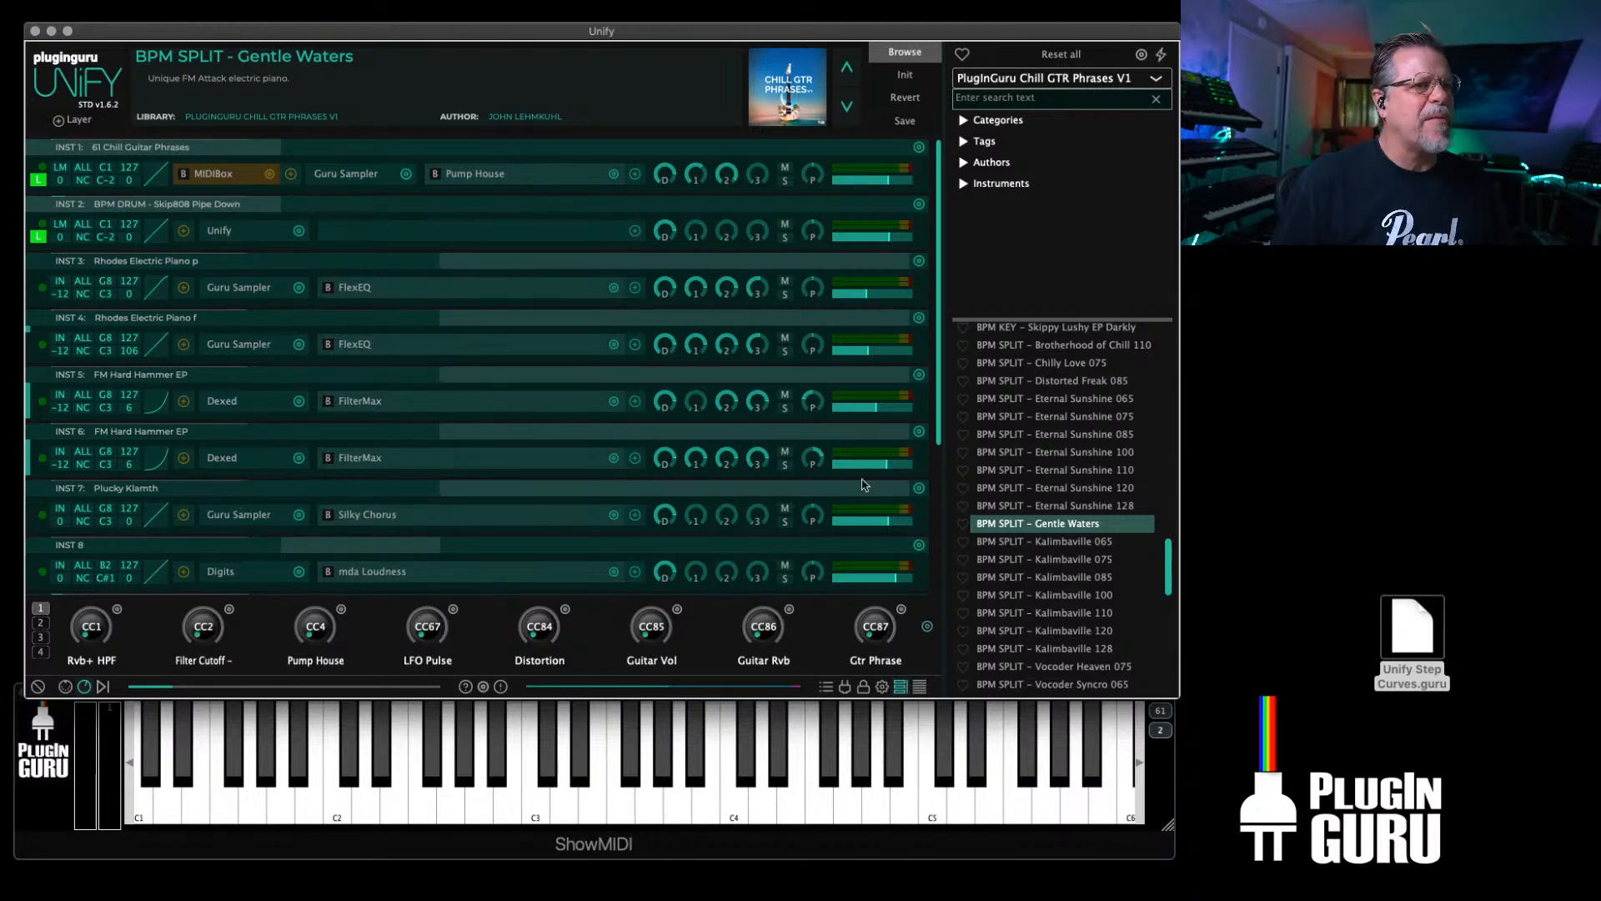
{"action": "left_click", "coordinate": [919, 261], "text": "alt"}
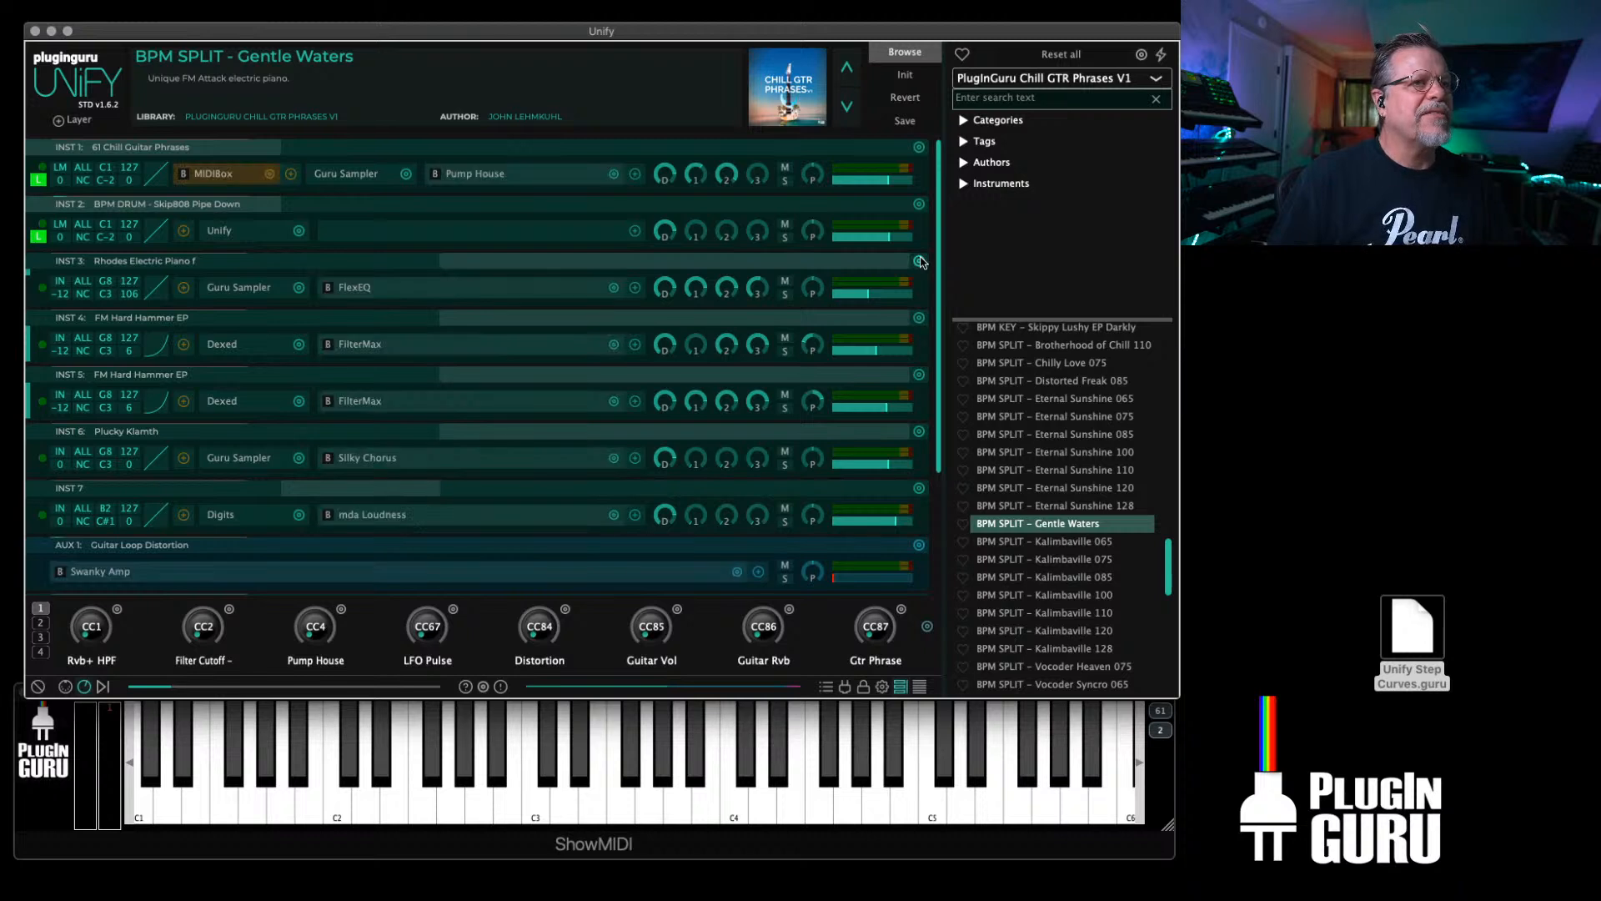
{"action": "left_click", "coordinate": [919, 261], "text": "alt"}
{"action": "left_click", "coordinate": [920, 261], "text": "alt"}
{"action": "left_click", "coordinate": [920, 261], "text": "alt"}
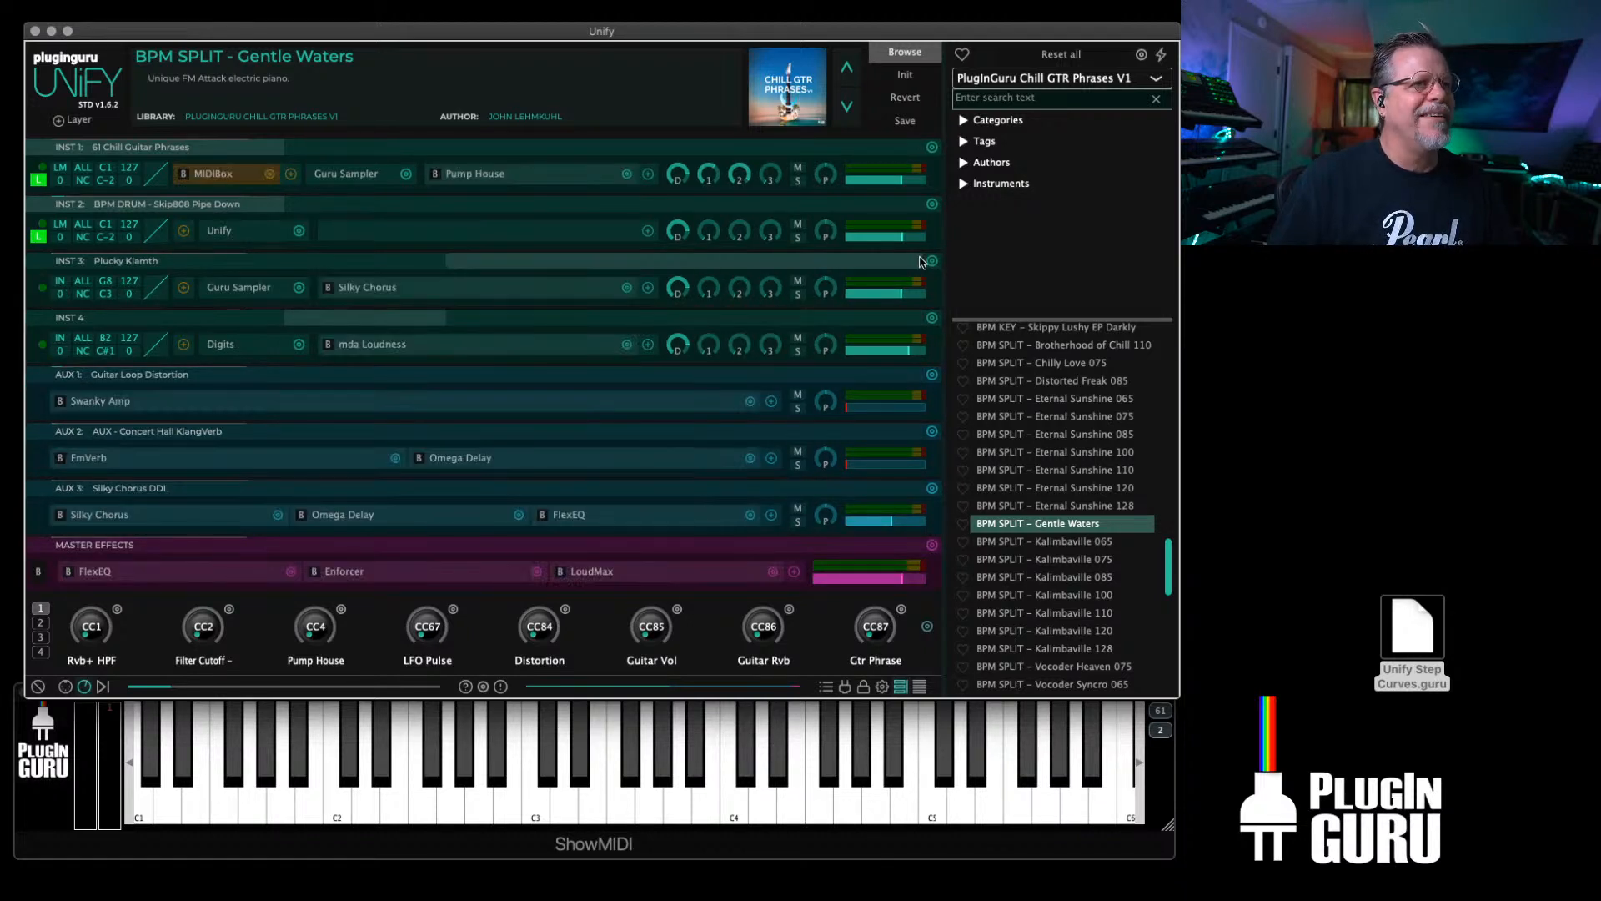
{"action": "left_click", "coordinate": [932, 261], "text": "alt"}
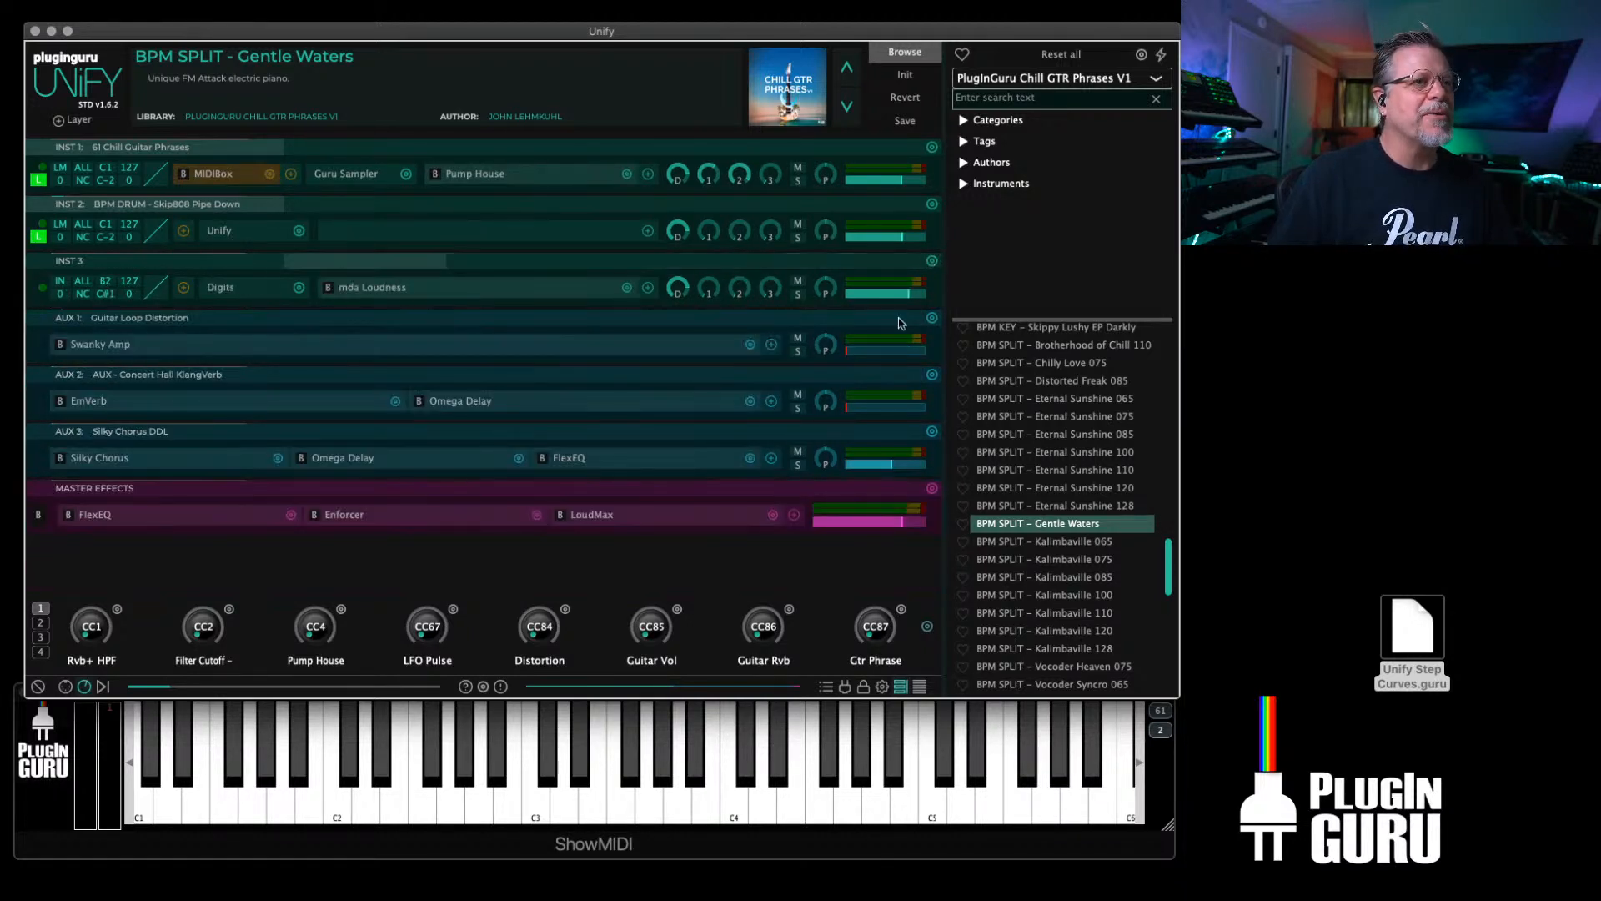
Step: Load KEY - FM Gentle Waters from the patch list into a new Unify layer
{"action": "scroll", "coordinate": [1094, 587], "scroll_direction": "down", "scroll_amount": 6}
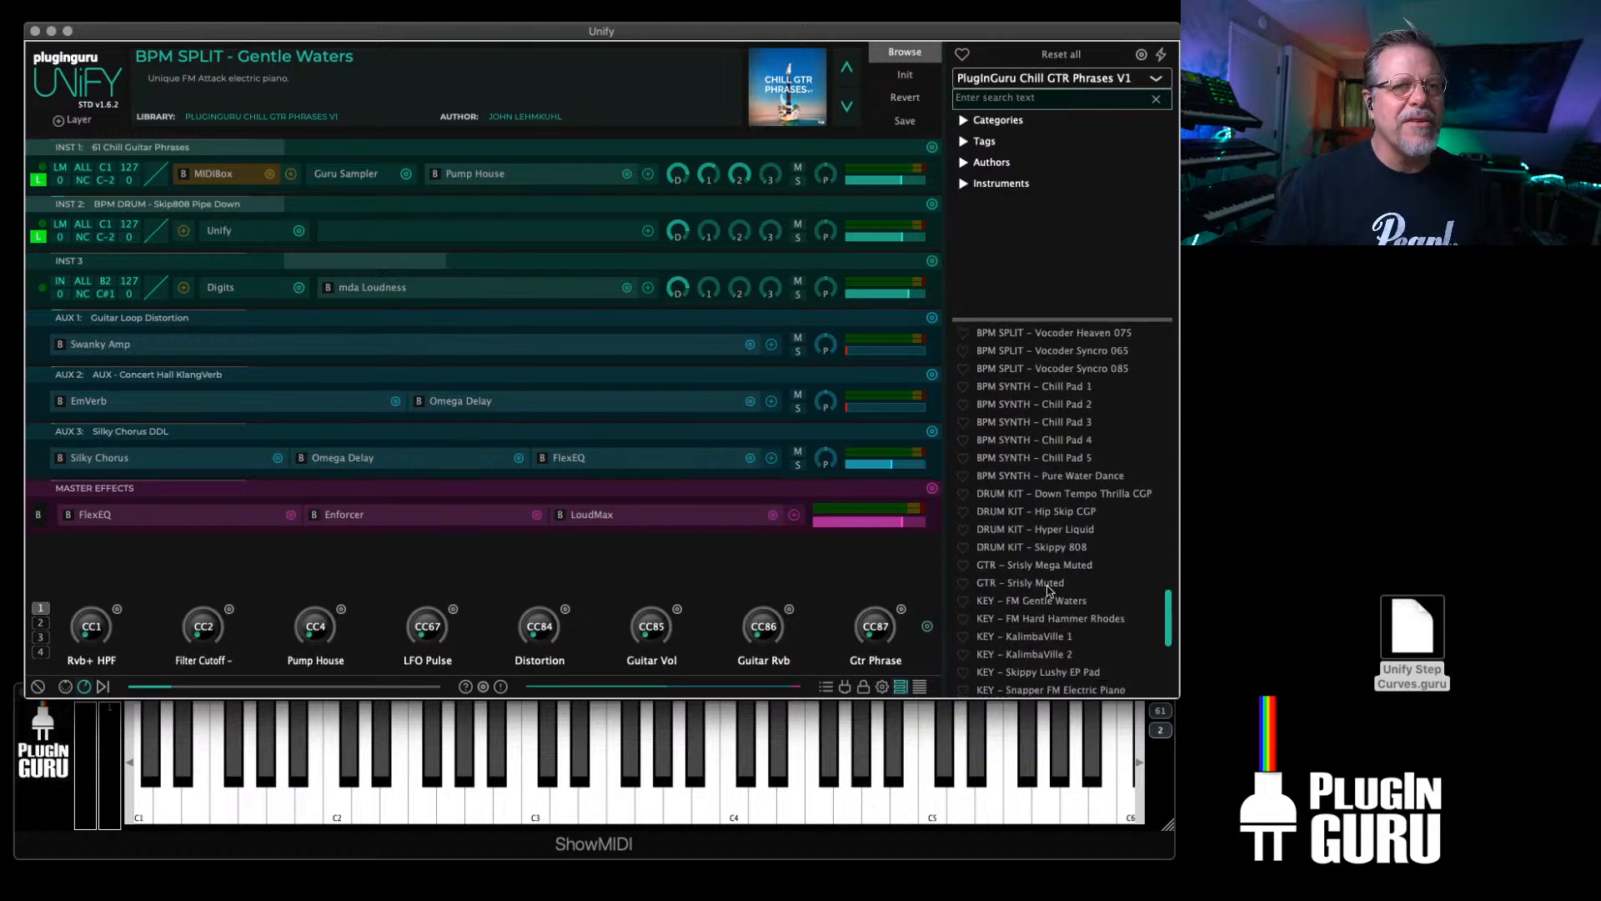
{"action": "scroll", "coordinate": [1052, 607], "scroll_direction": "down", "scroll_amount": 2}
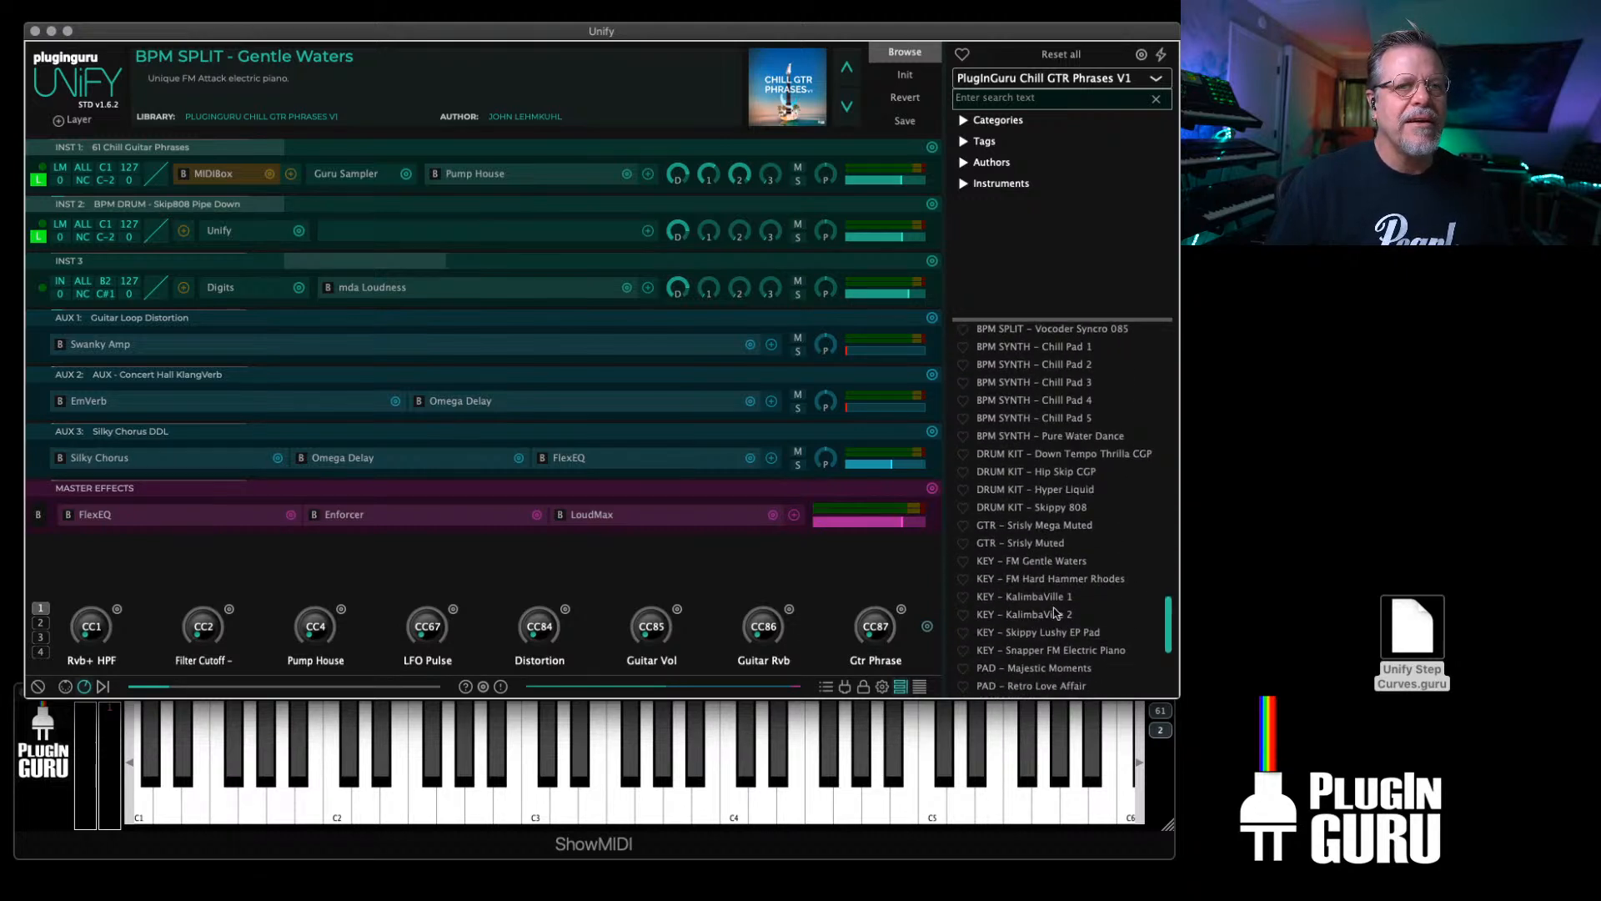
{"action": "right_click", "coordinate": [1044, 565]}
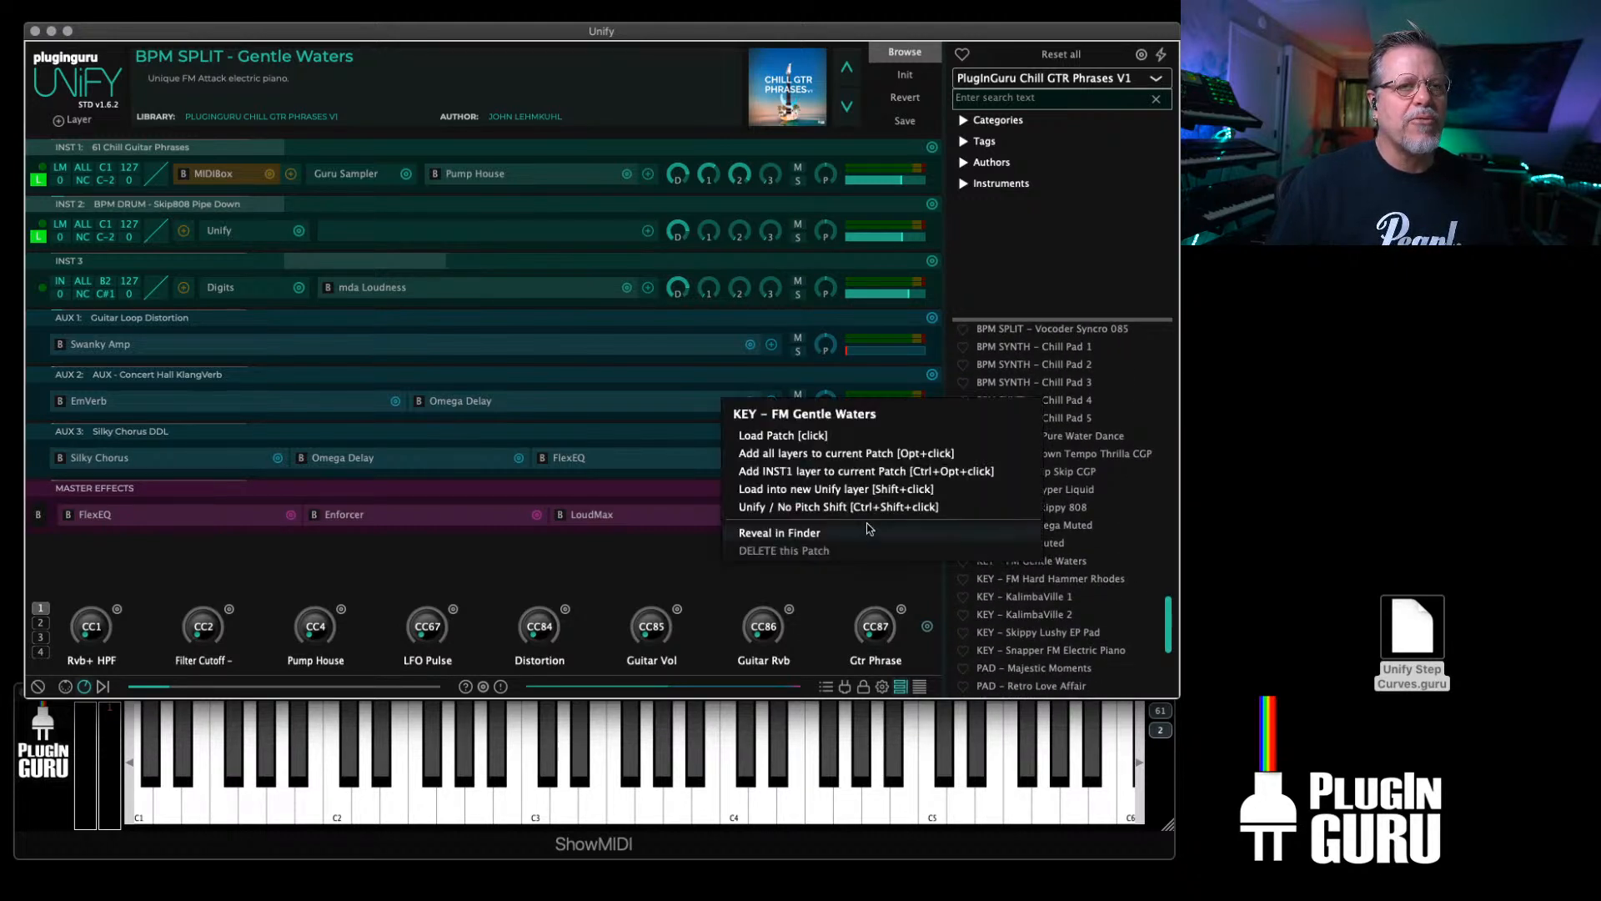
{"action": "left_click", "coordinate": [820, 490]}
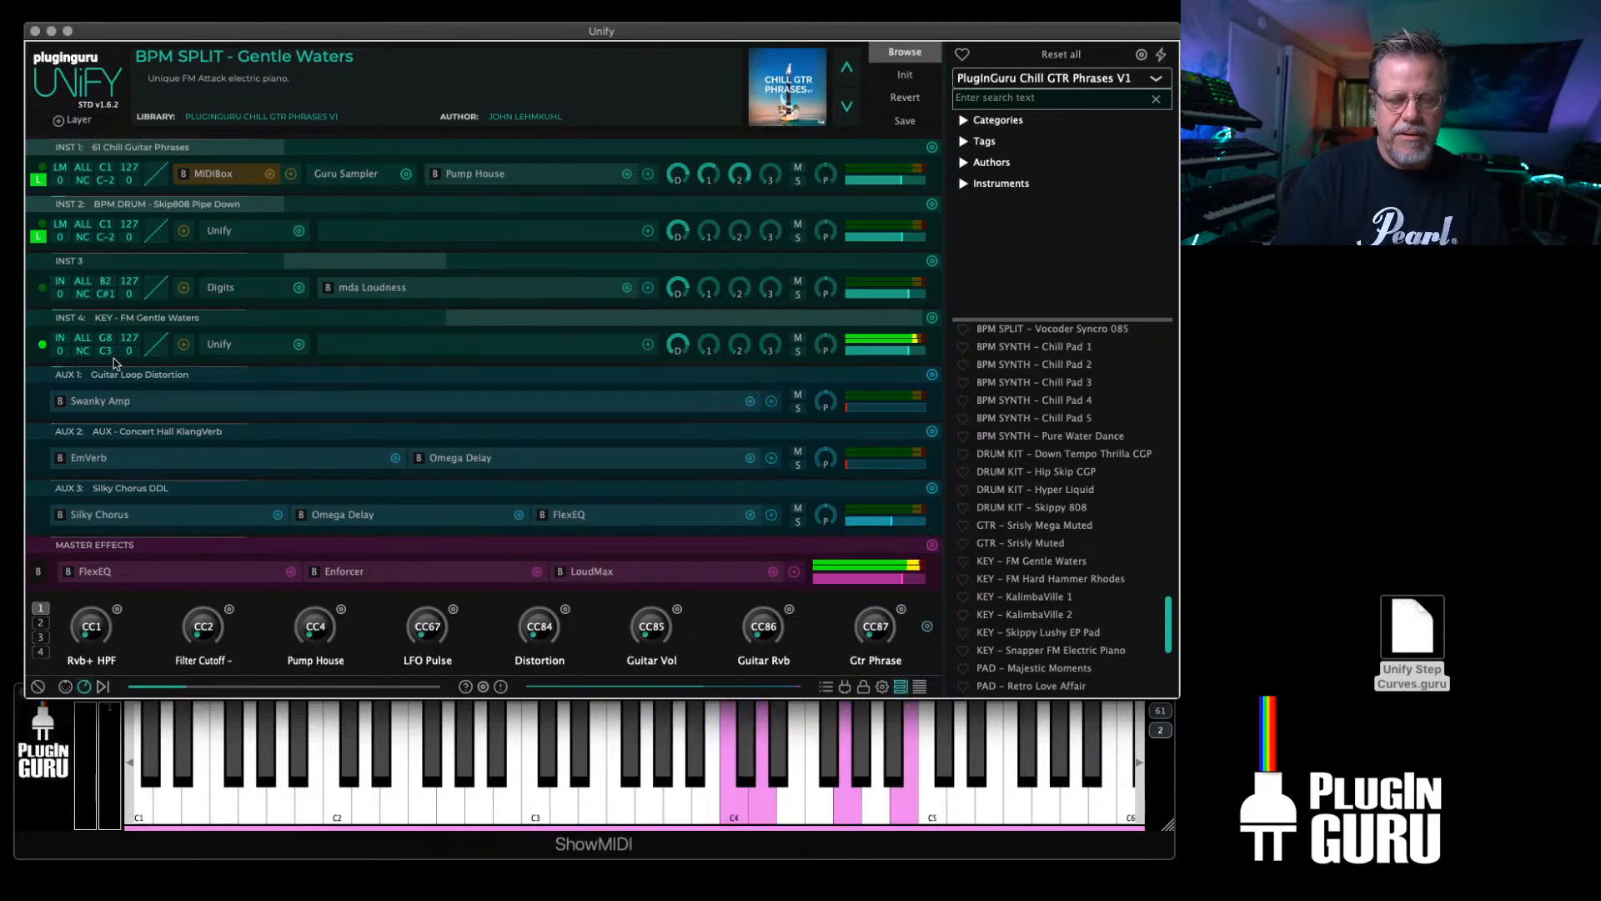
Step: Enable the master effects inside the KEY - FM Gentle Waters layer and save the Gentle Waters patch
{"action": "left_click", "coordinate": [244, 348]}
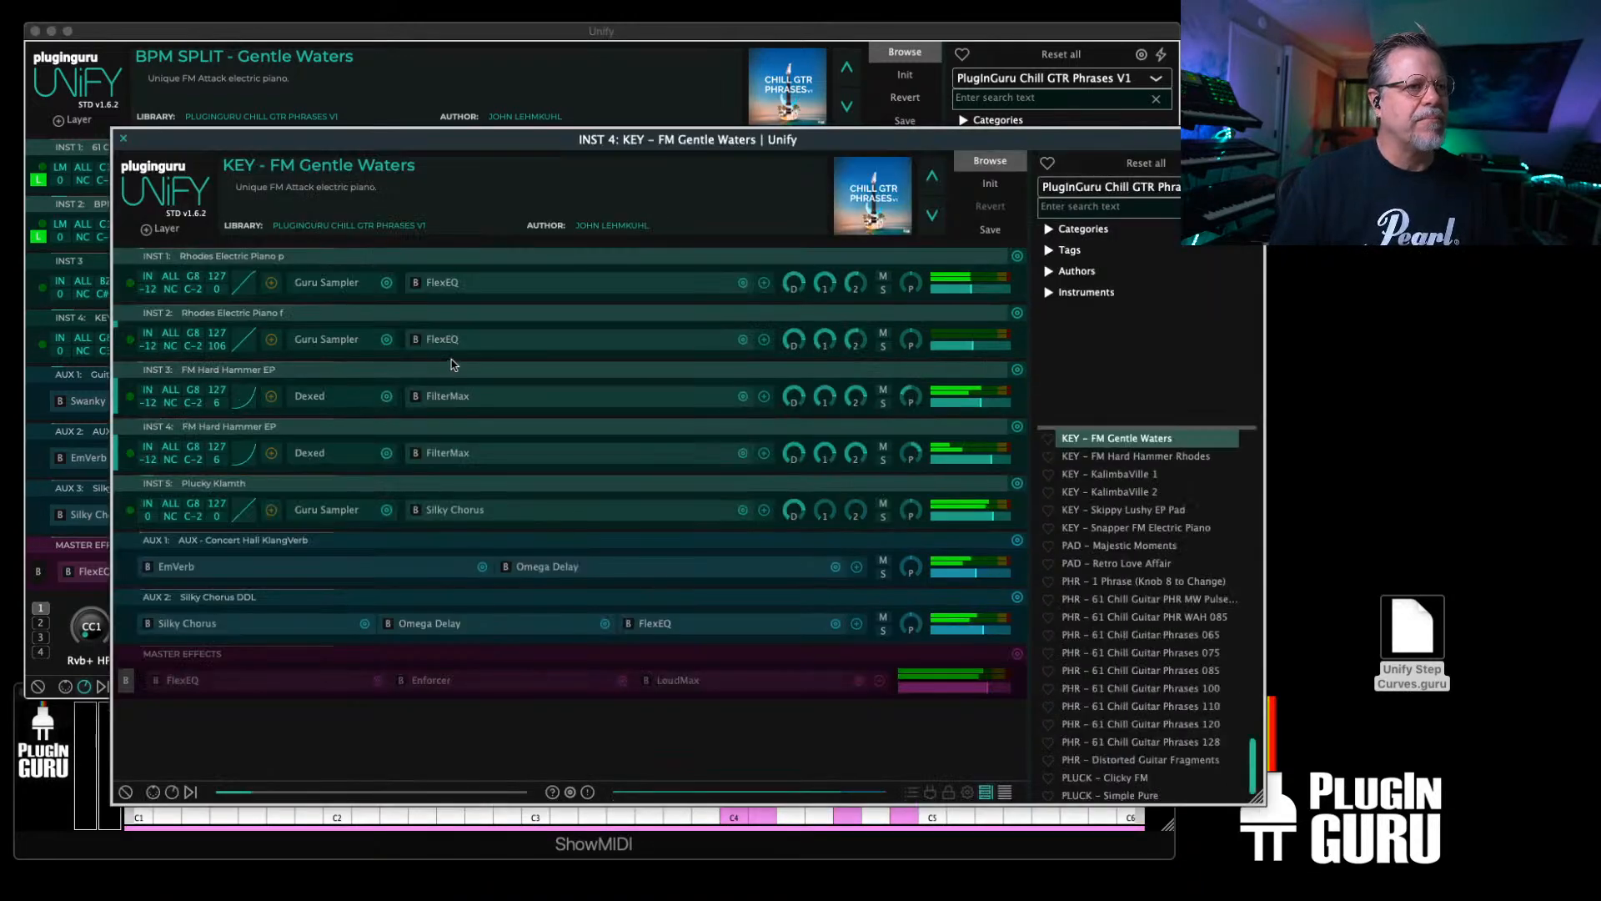
{"action": "left_click", "coordinate": [126, 679]}
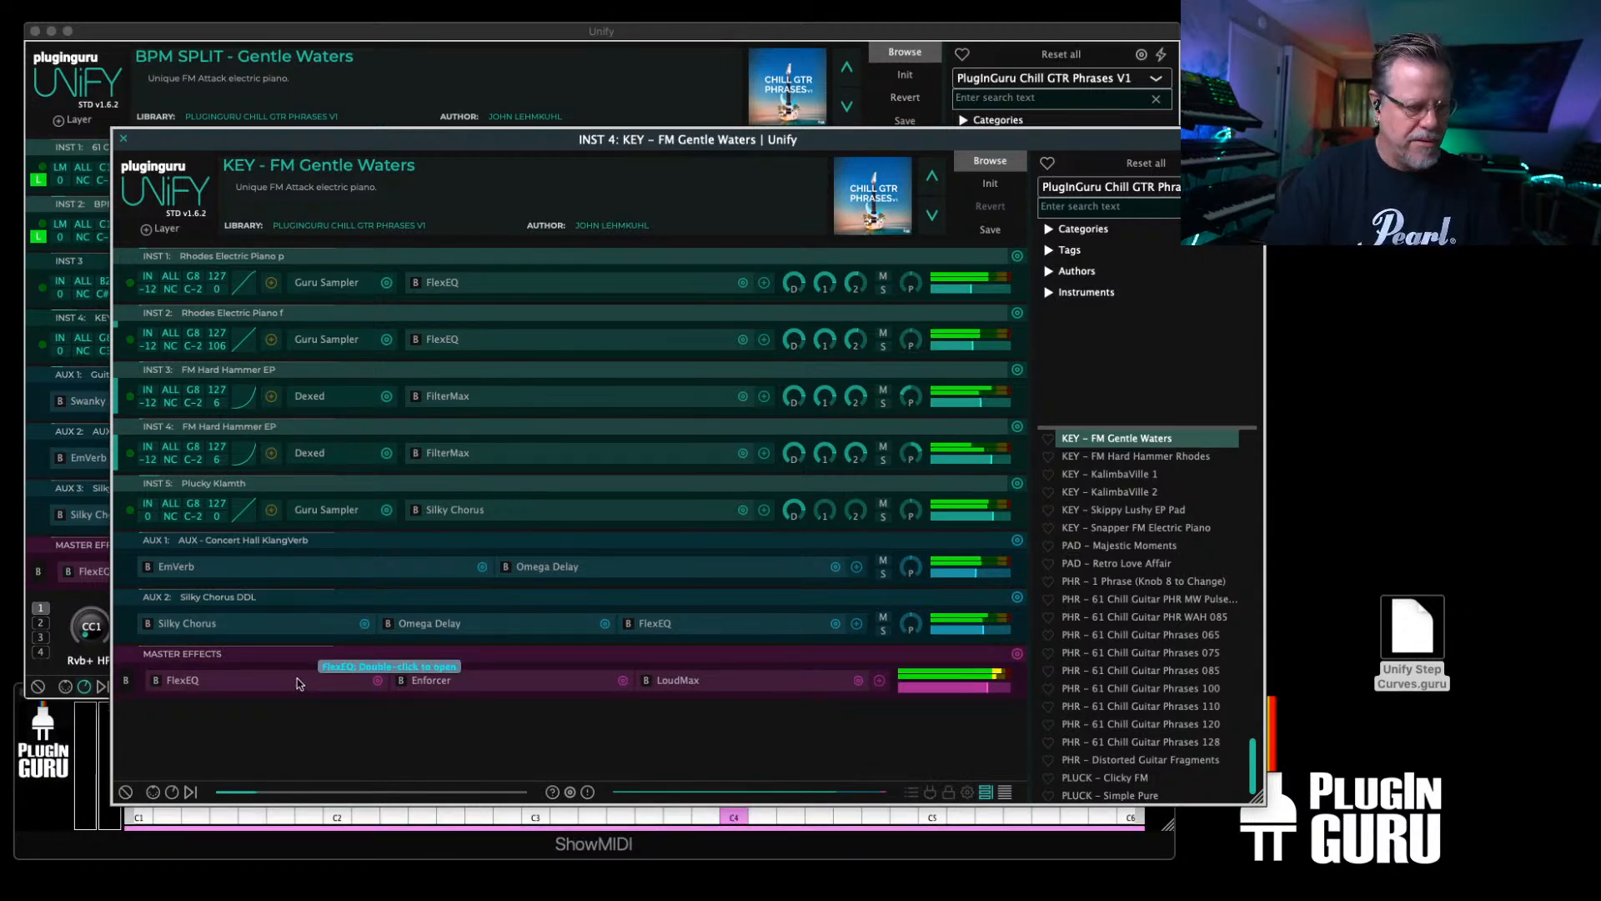
{"action": "key", "text": "Escape"}
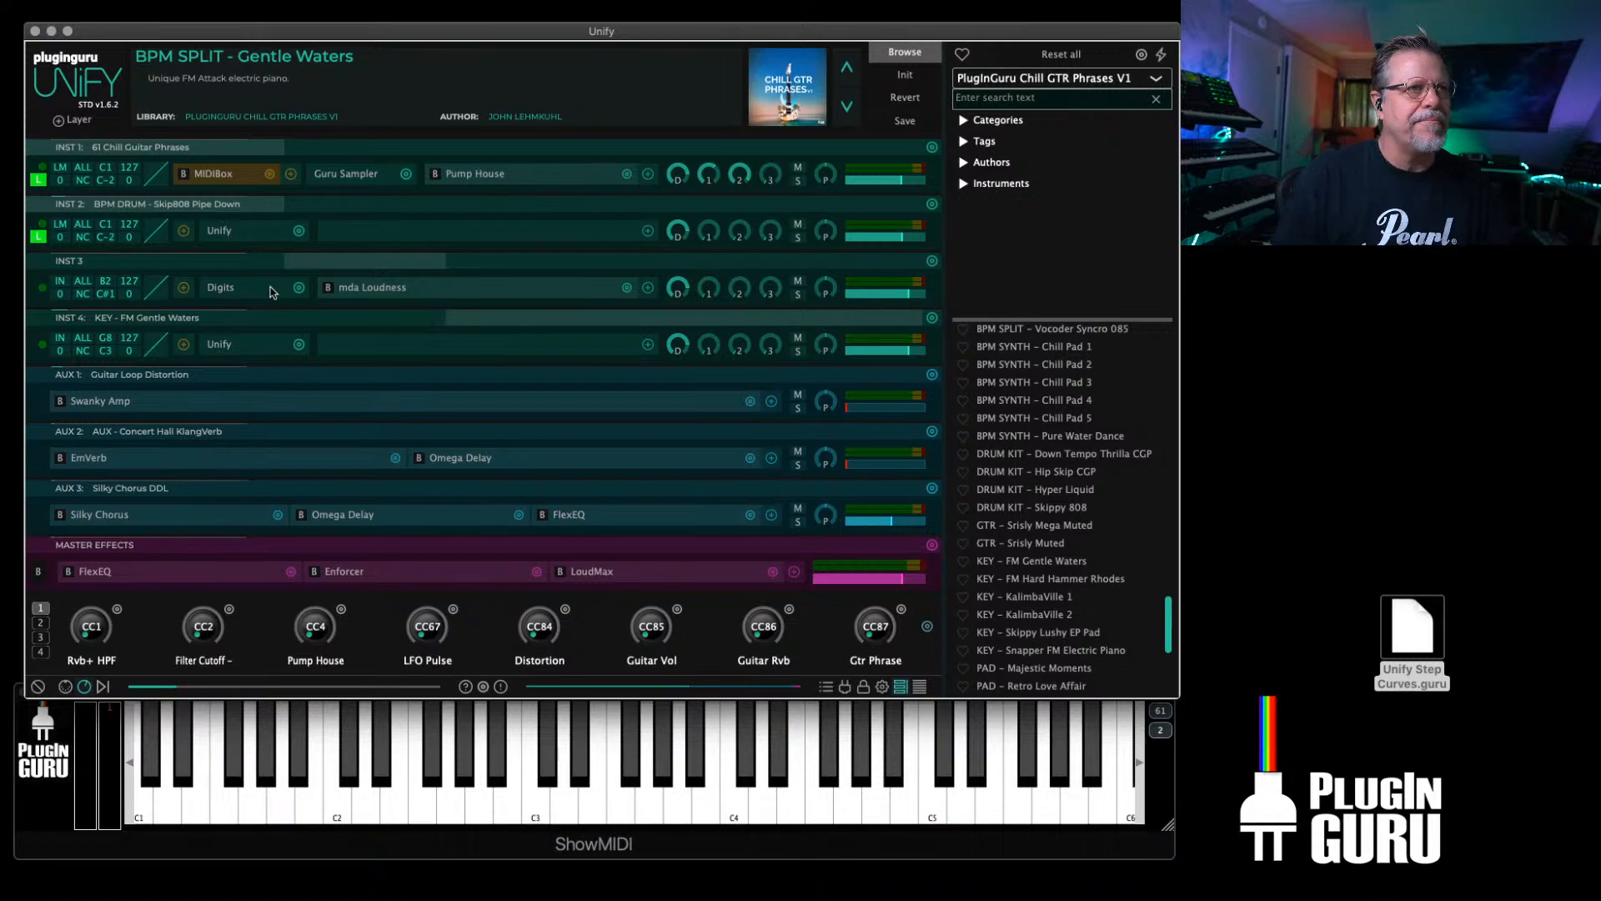
{"action": "left_click", "coordinate": [906, 123]}
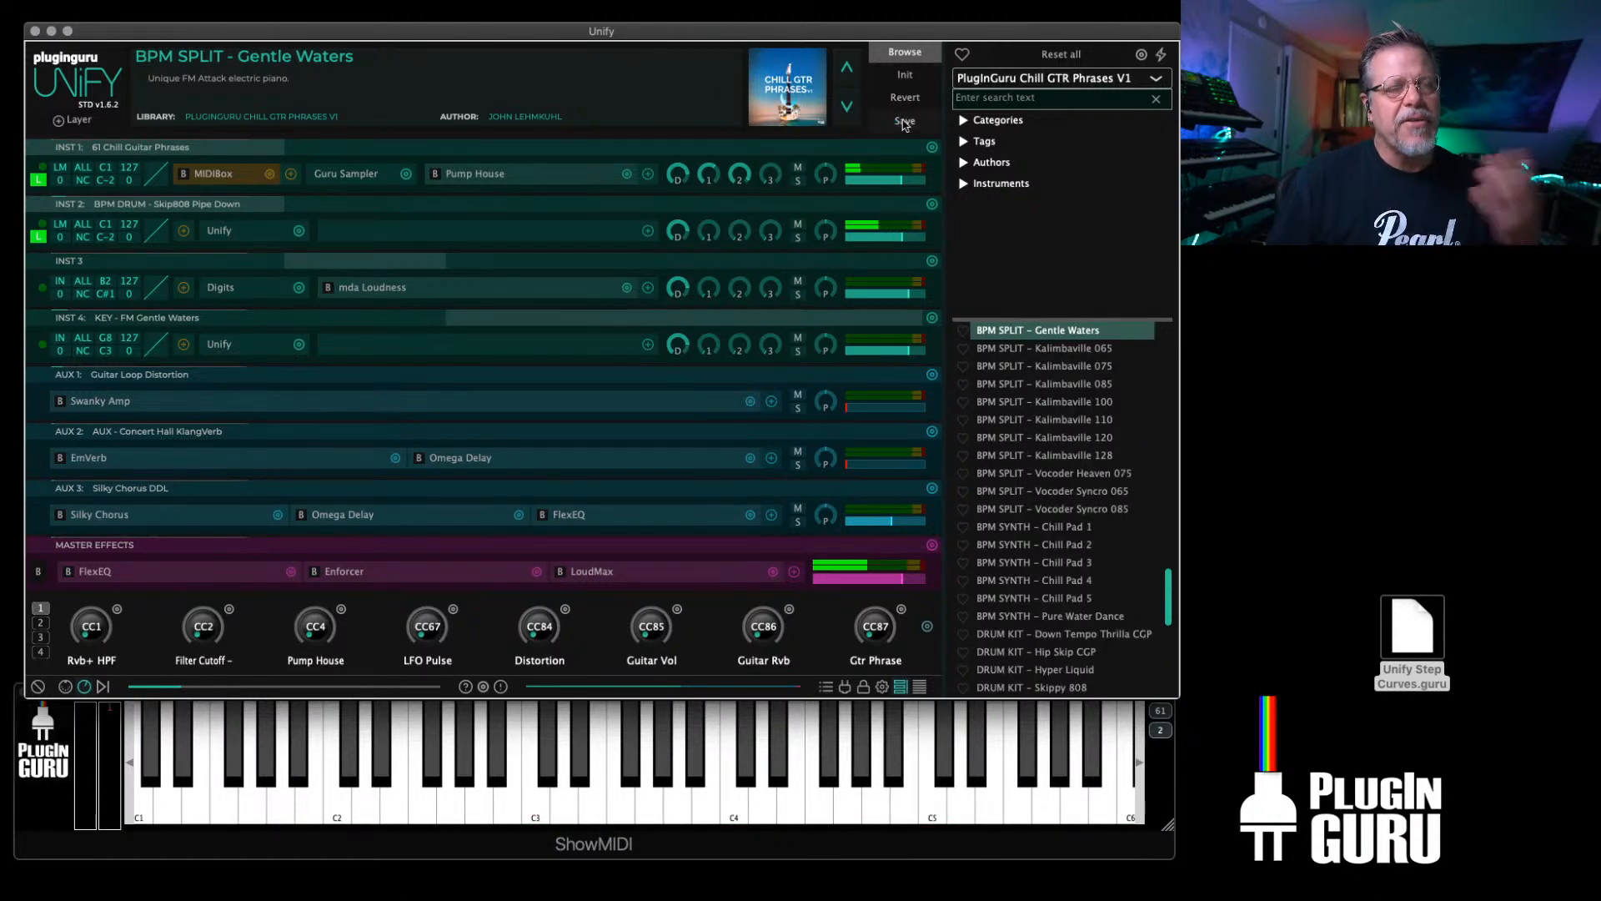
Step: Attach Moody Chill GTR Phrases LIST.txt as the variations file, update the patch and try the Gtr Phrase macro on #26 Em Cmaj7
{"action": "left_click", "coordinate": [904, 122]}
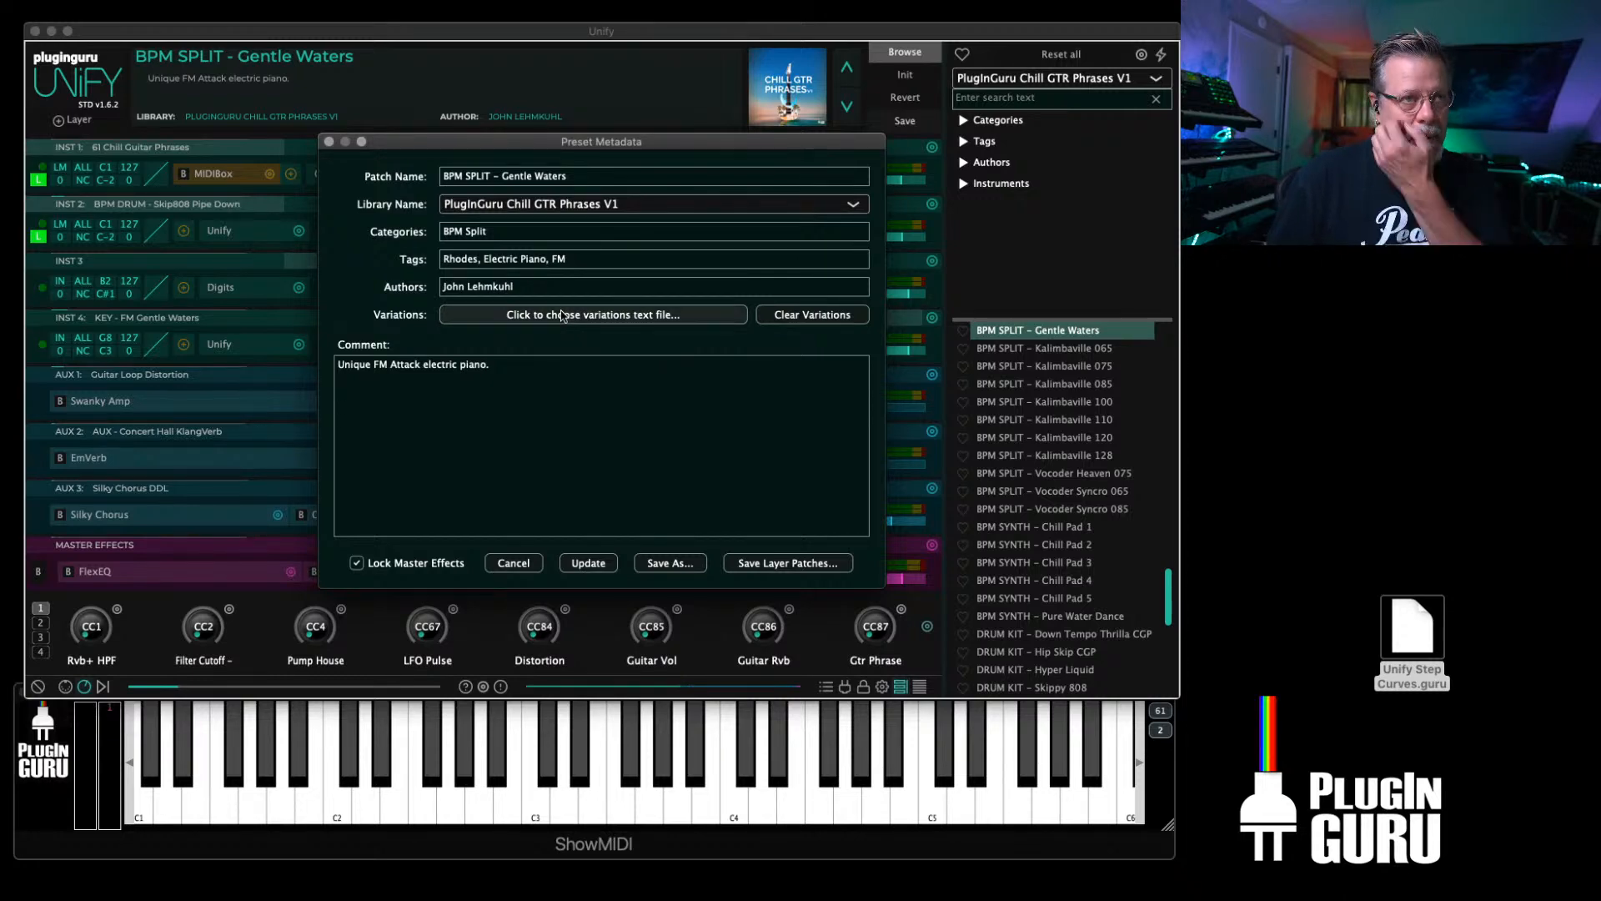
{"action": "left_click", "coordinate": [562, 316]}
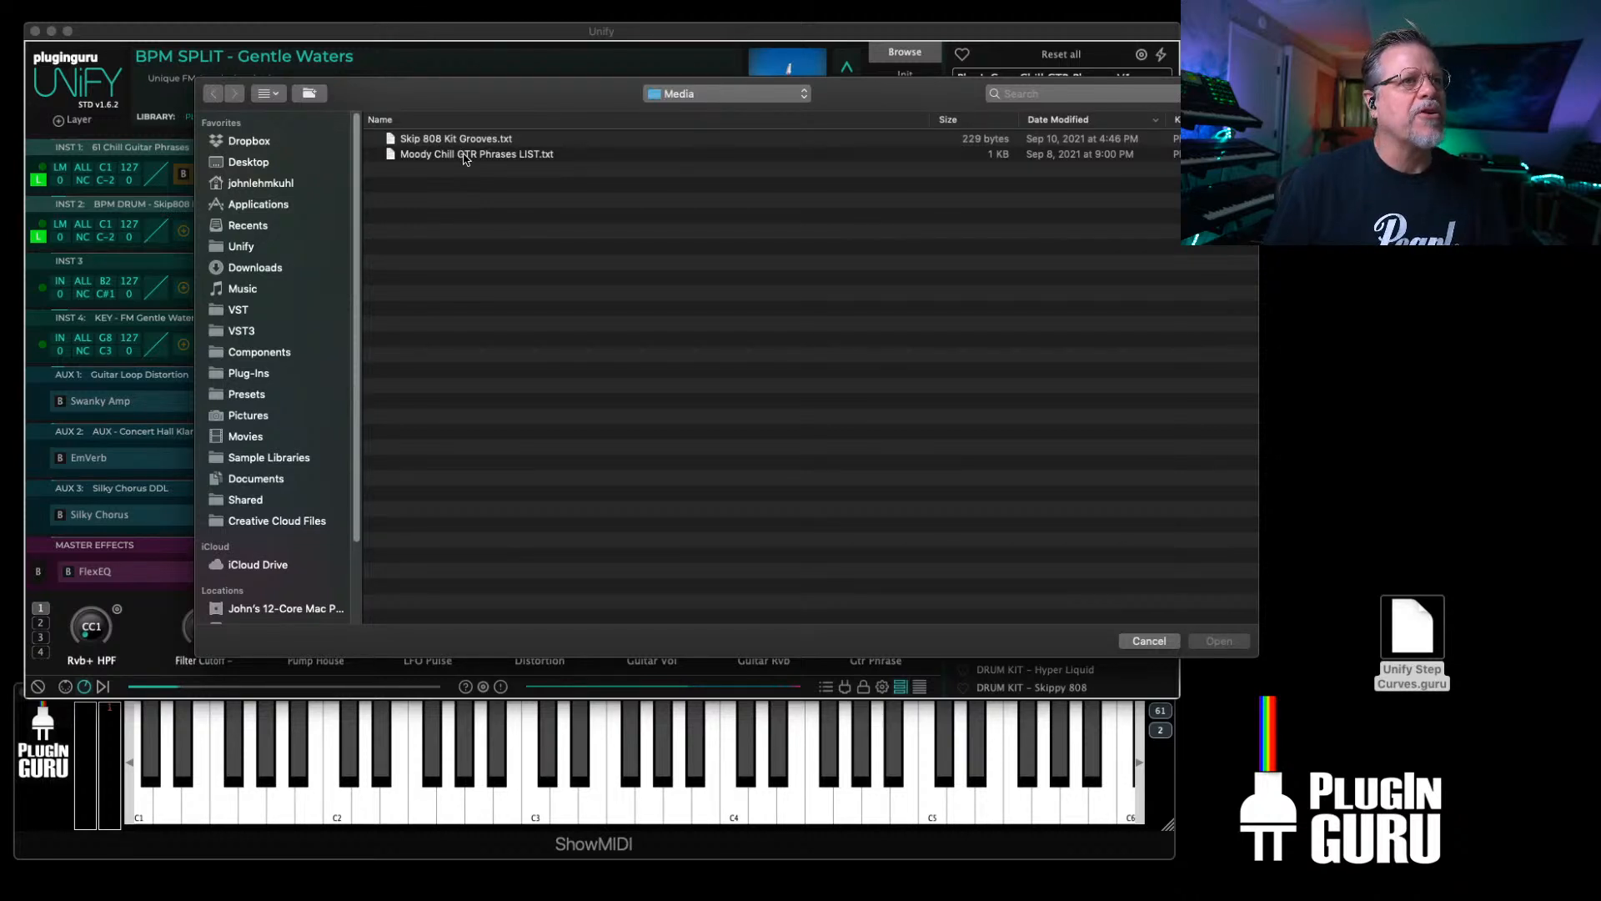
{"action": "double_click", "coordinate": [463, 155]}
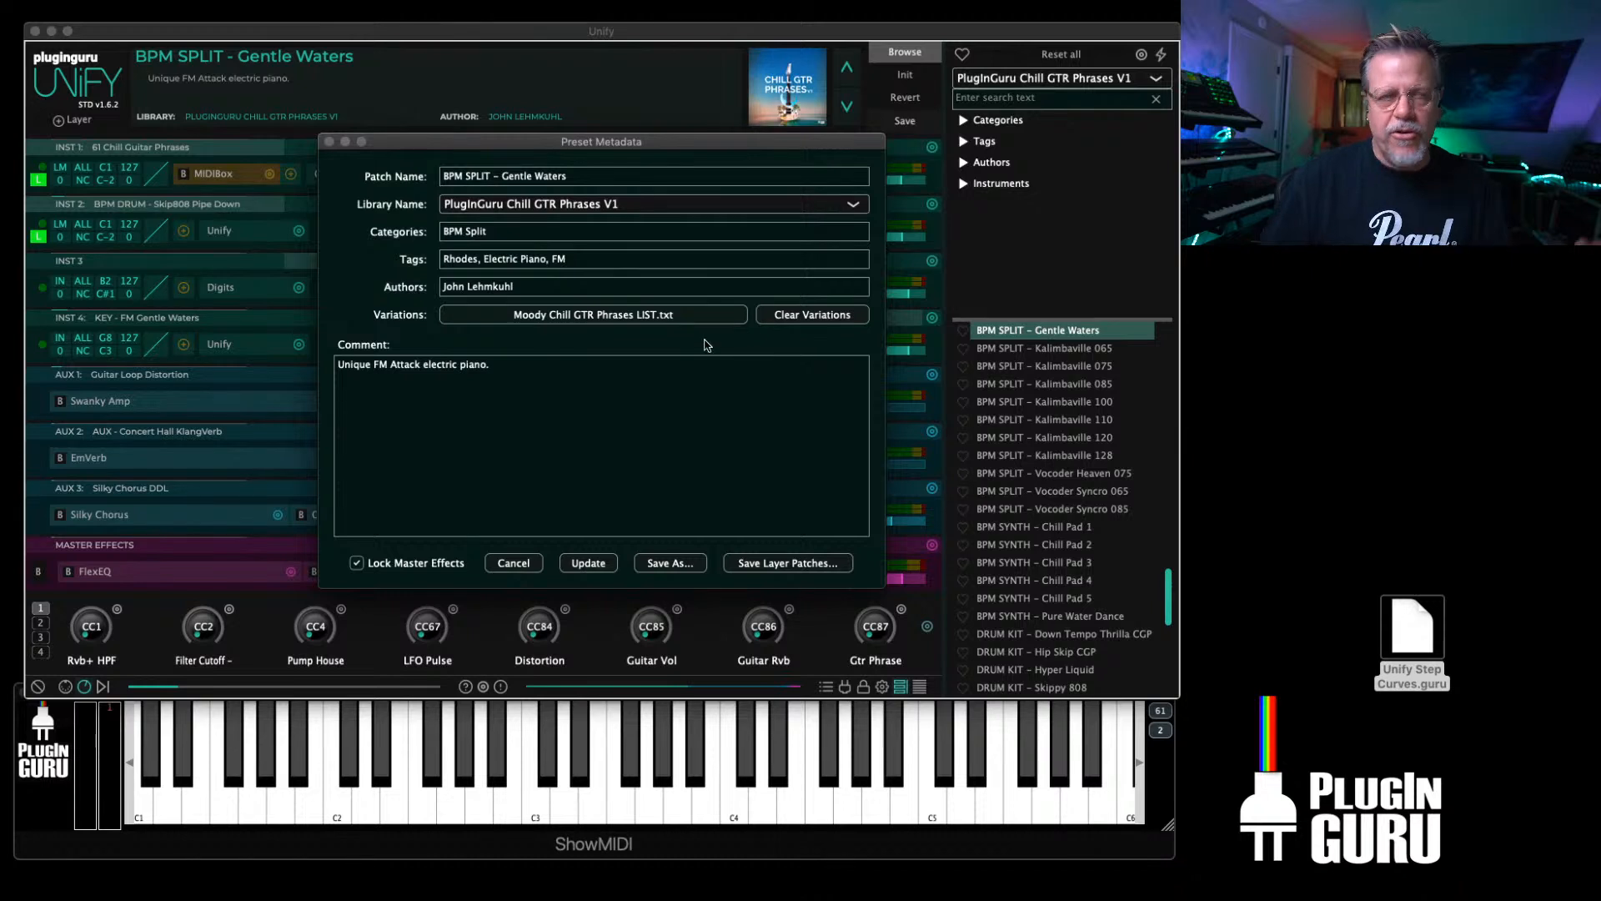
{"action": "left_click", "coordinate": [589, 564]}
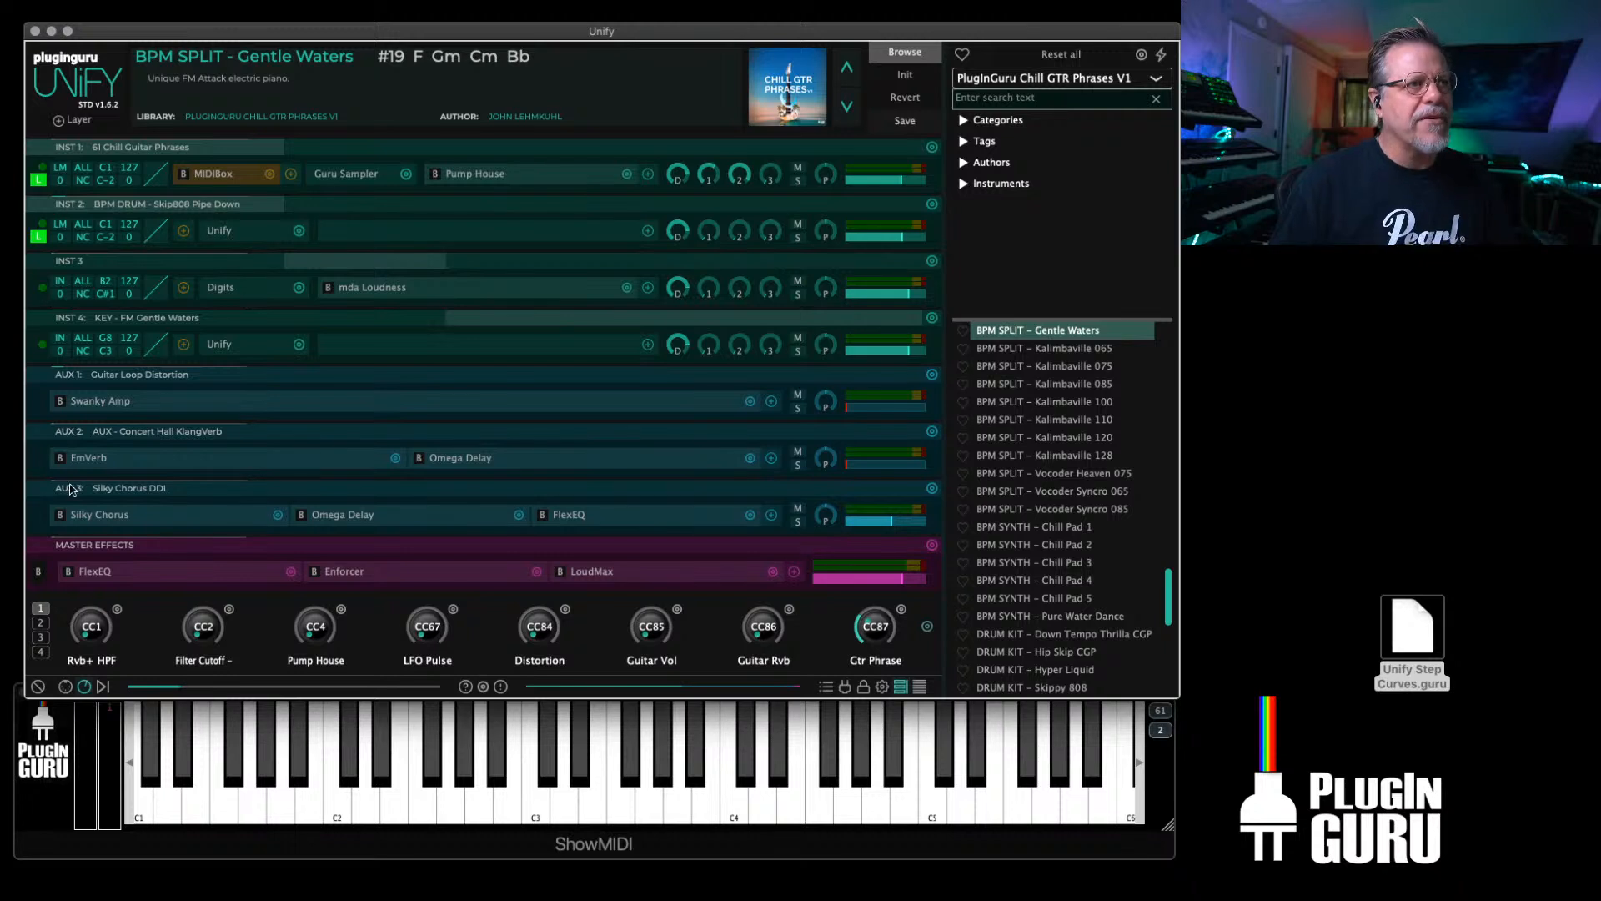
{"action": "left_click_drag", "start_coordinate": [891, 639], "coordinate": [895, 619]}
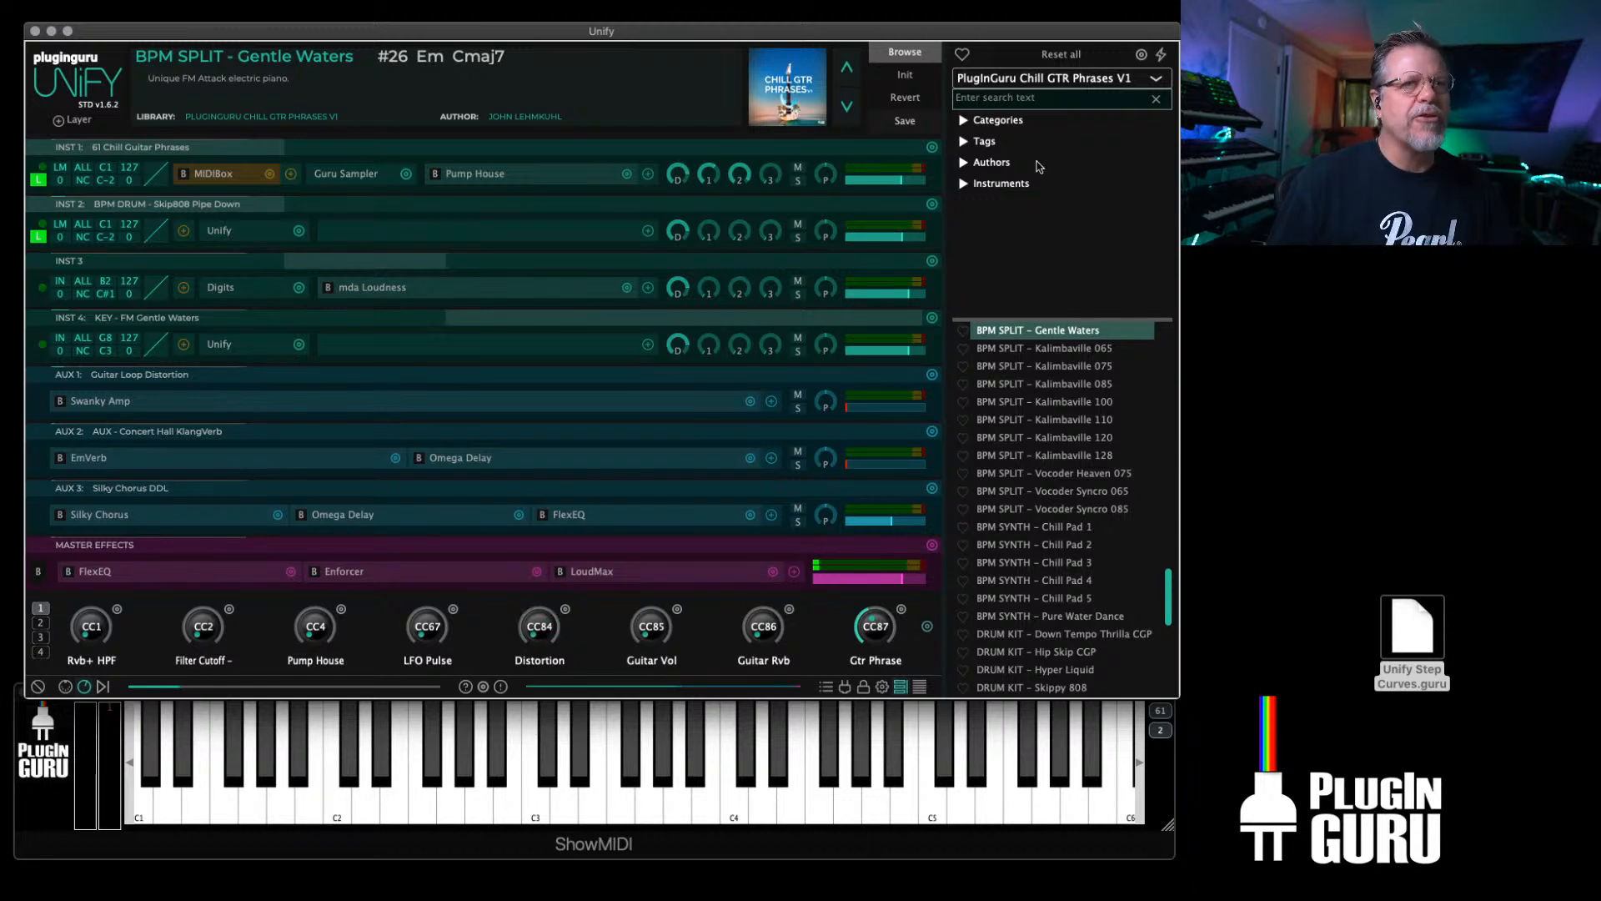
Step: Load BPM SPLIT - Kalimbaville 075, check its Distortion macro's parameter links and copy its Guitar Vol knob
{"action": "scroll", "coordinate": [1064, 434], "scroll_direction": "up", "scroll_amount": 3}
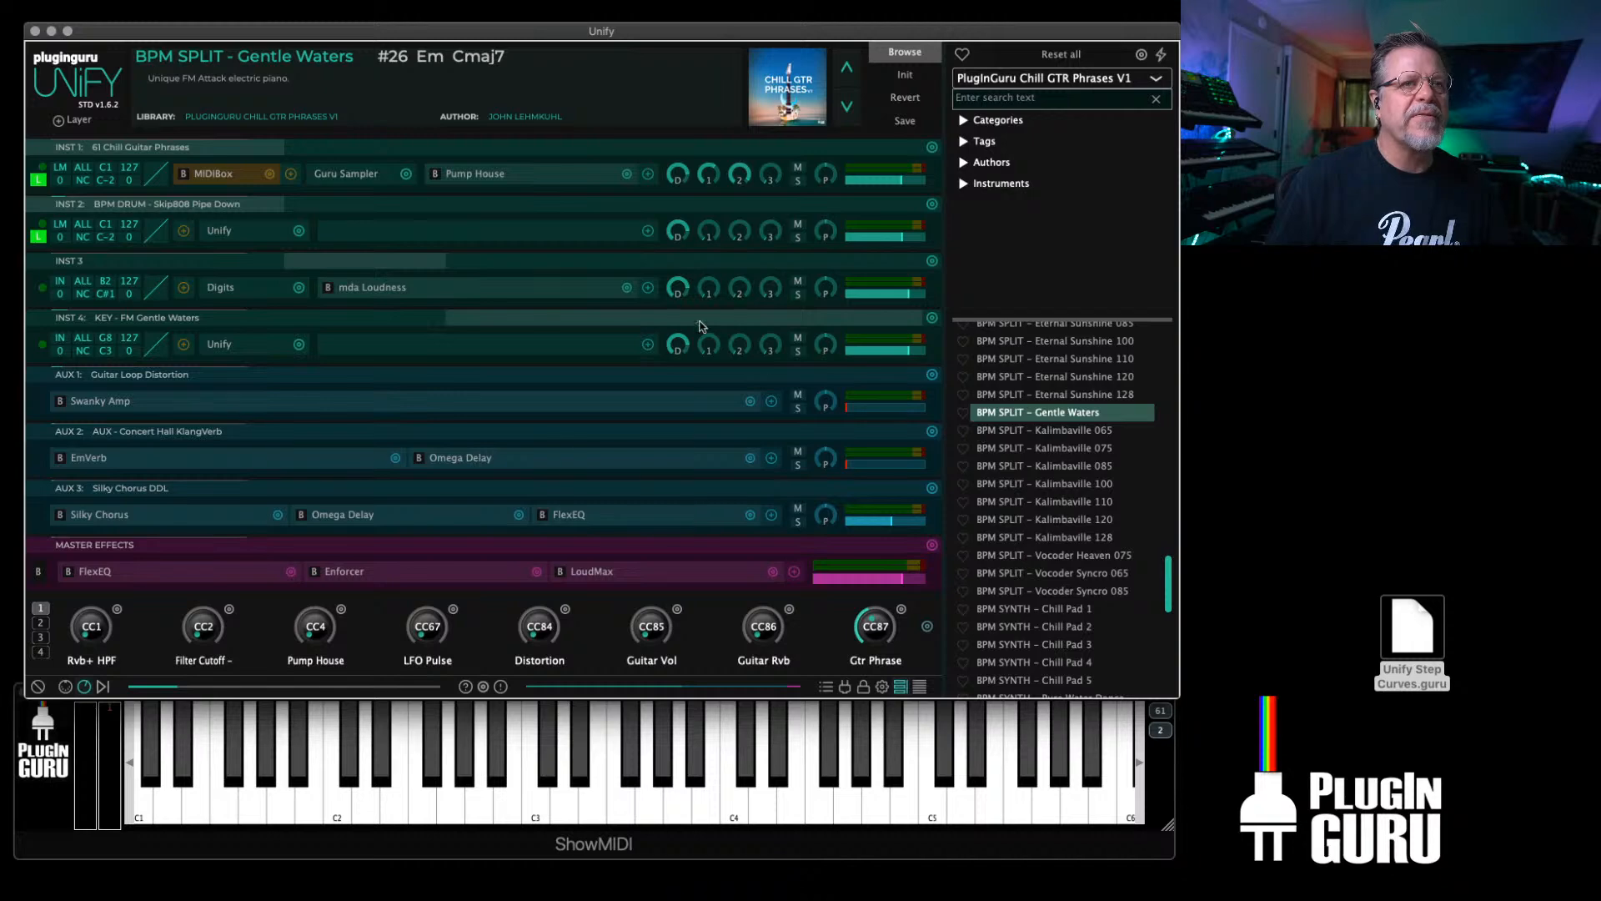
{"action": "left_click", "coordinate": [564, 610]}
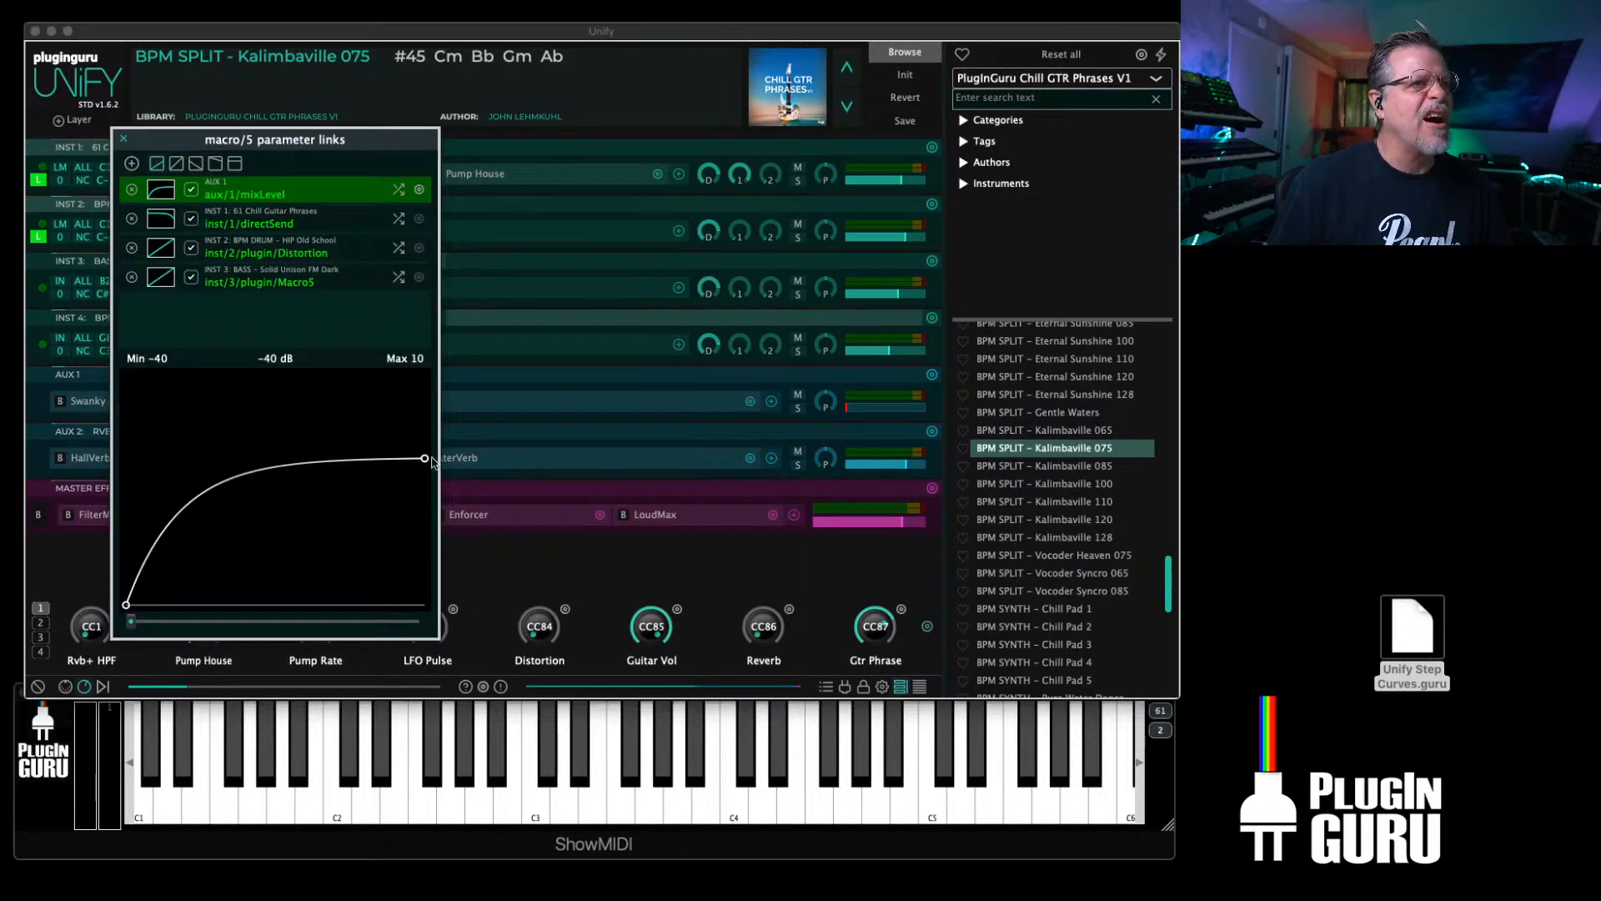
{"action": "left_click", "coordinate": [123, 139]}
{"action": "left_click", "coordinate": [677, 610]}
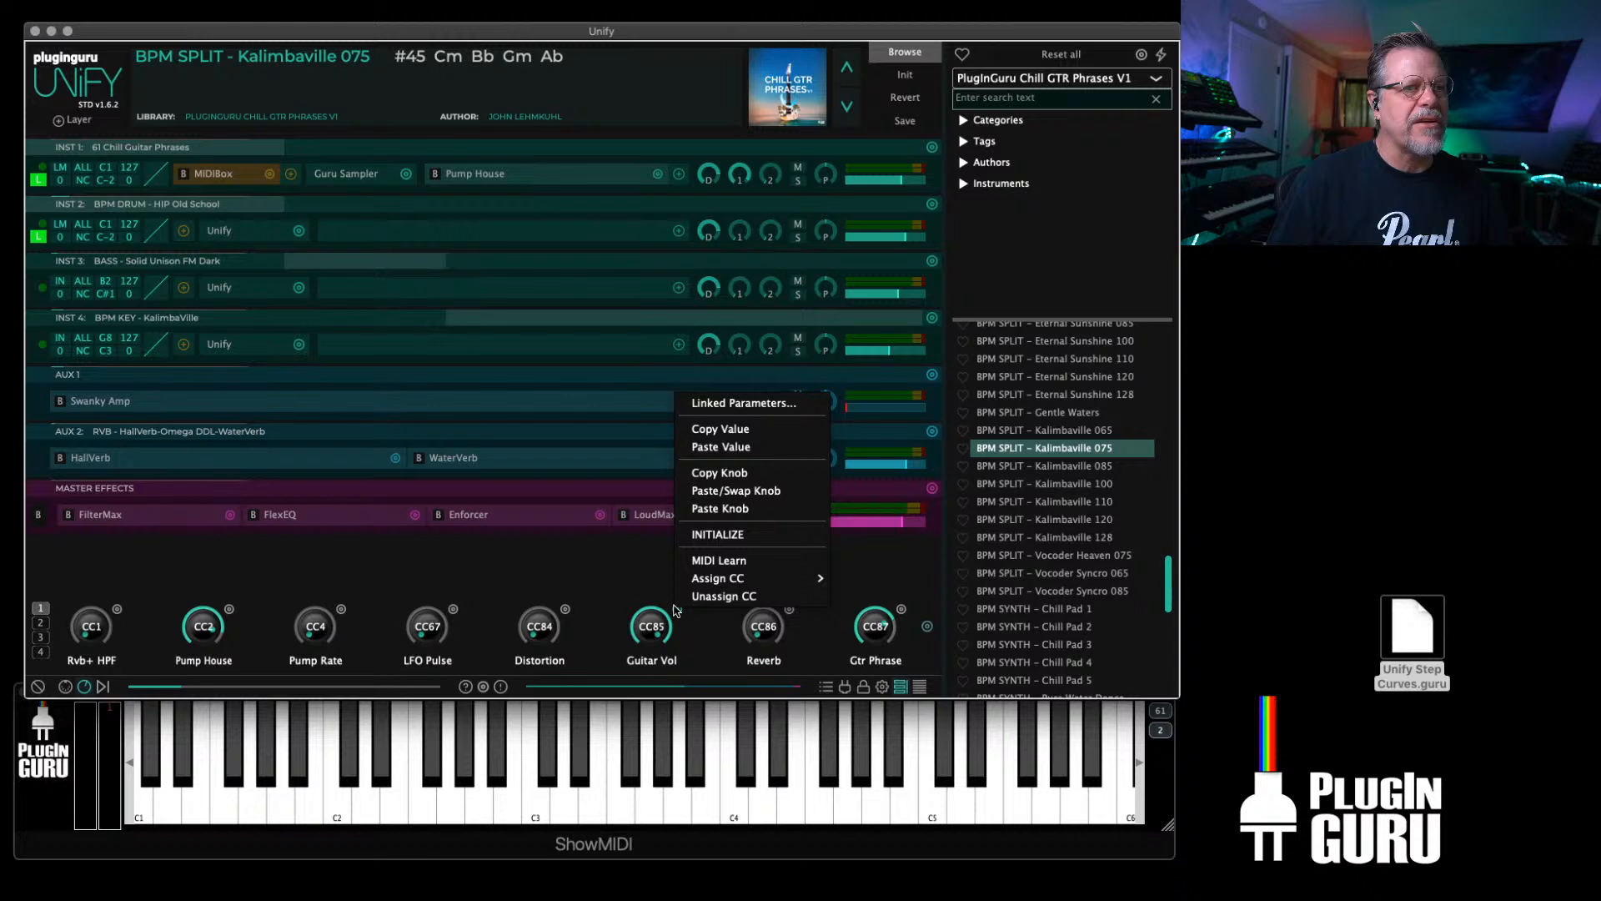
{"action": "left_click", "coordinate": [716, 475]}
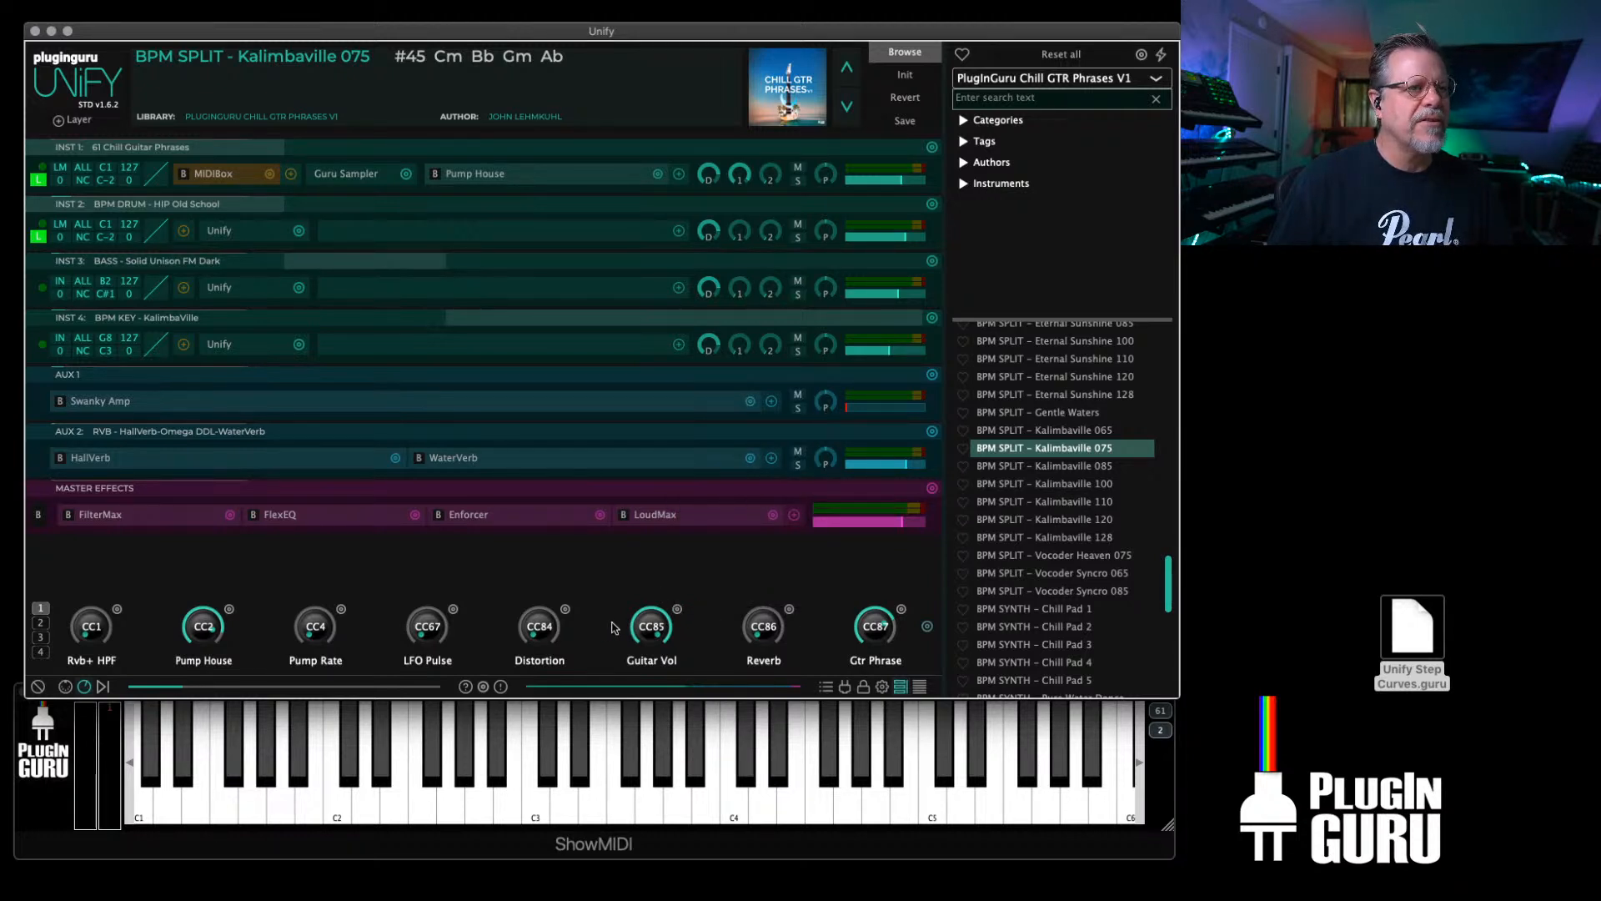
Step: Return to BPM SPLIT - Gentle Waters and paste the copied Guitar Vol knob over the Distortion macro
{"action": "key", "text": "Up"}
{"action": "key", "text": "Up"}
{"action": "left_click", "coordinate": [565, 610]}
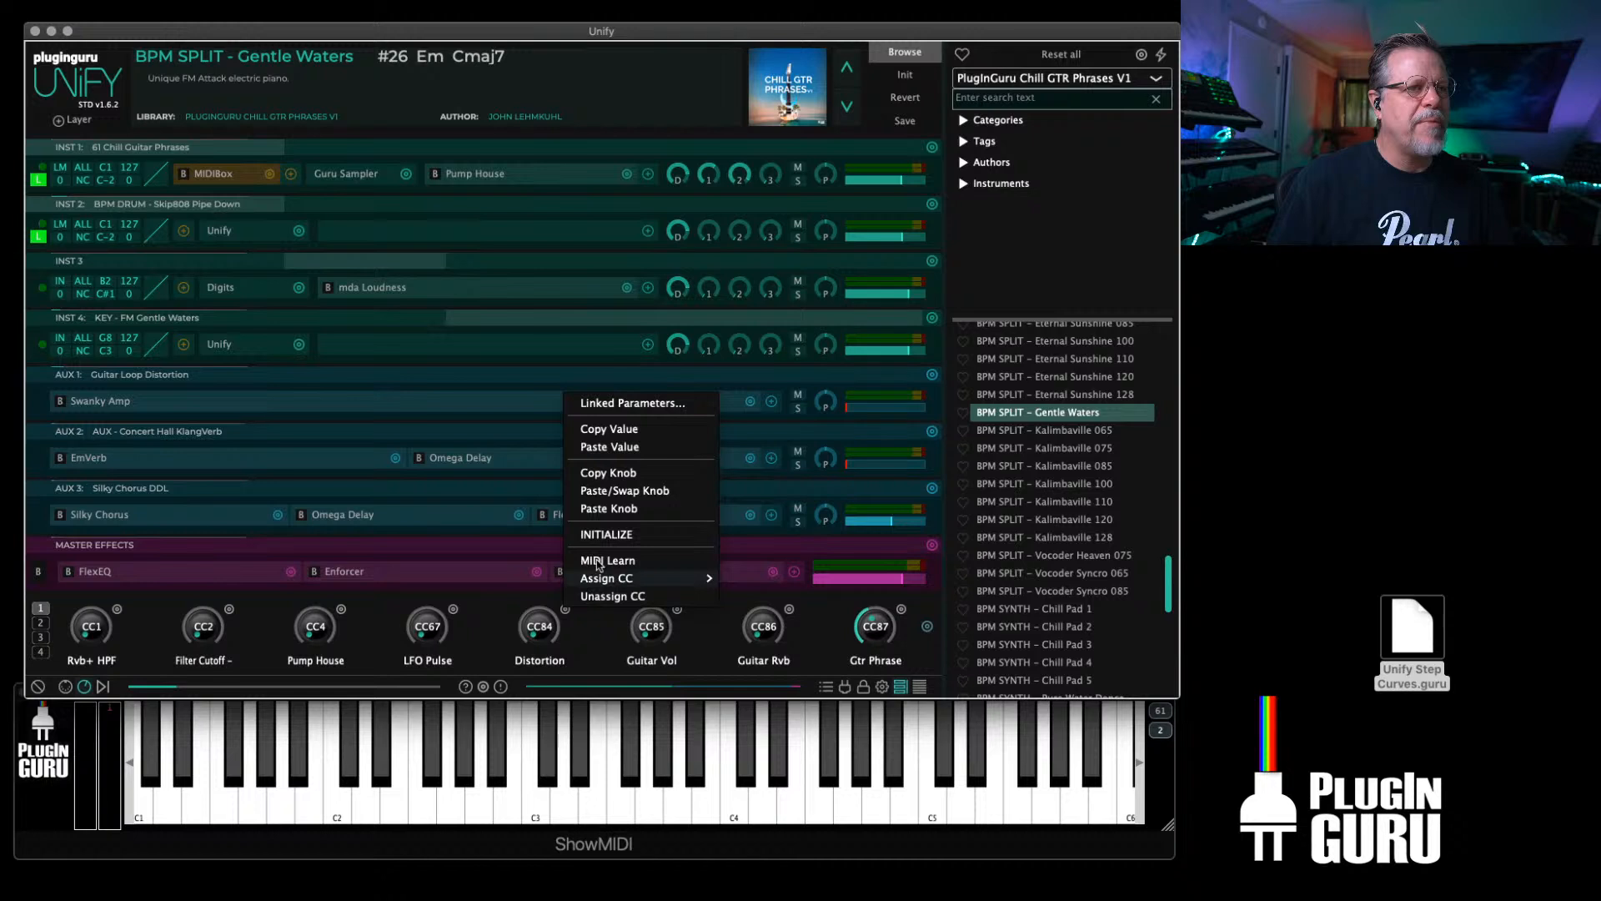
{"action": "left_click", "coordinate": [609, 510]}
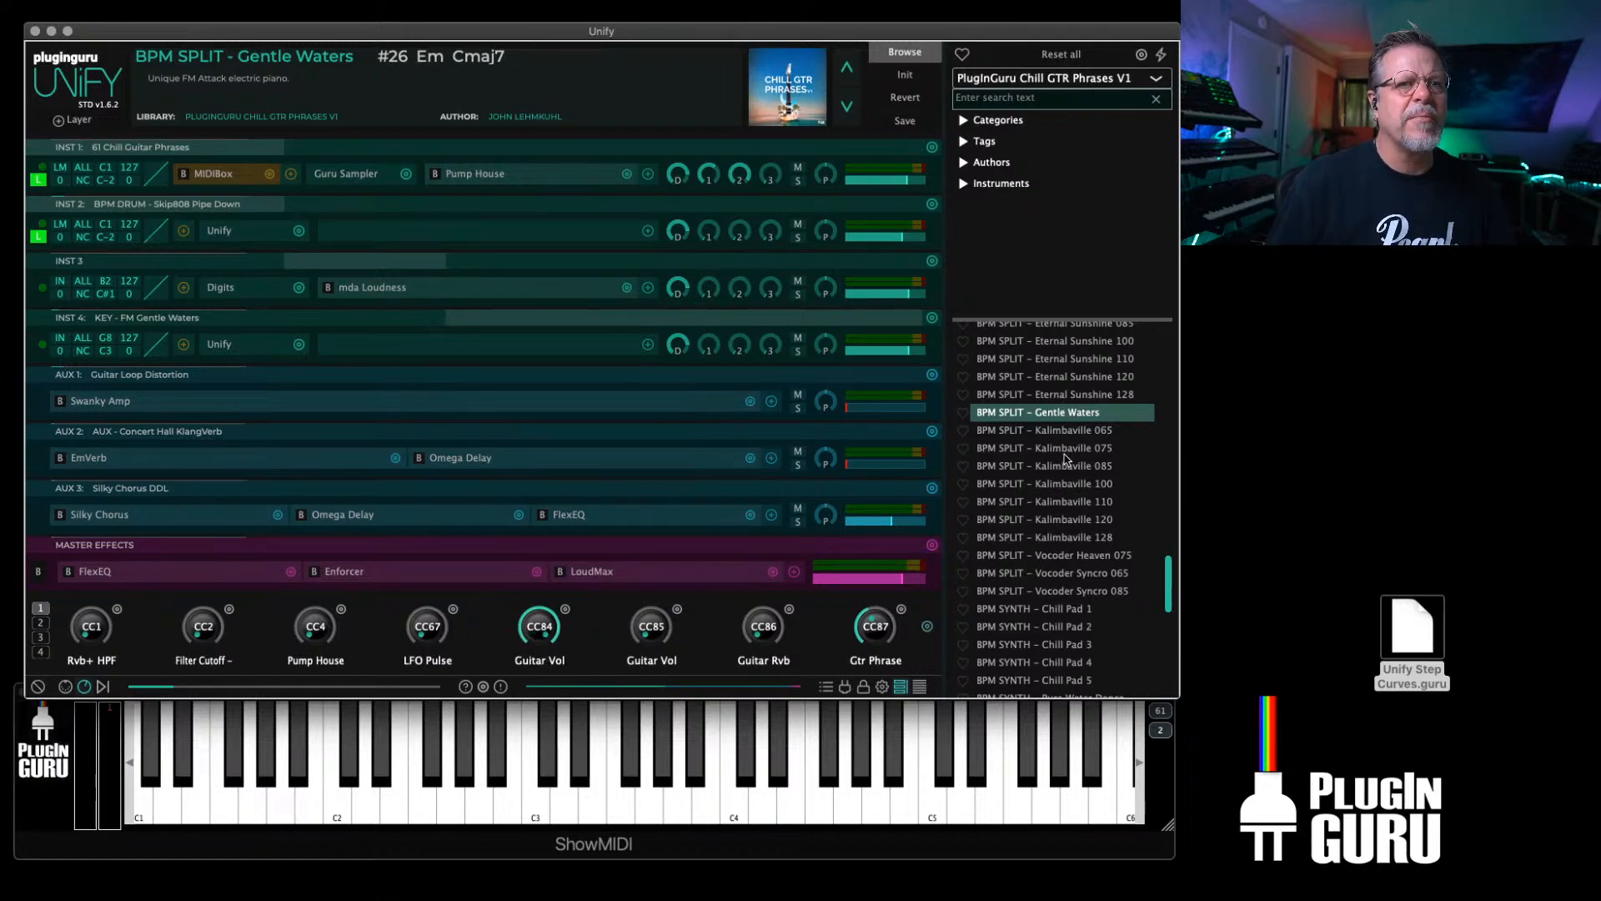
Step: Load BPM SPLIT - Kalimbaville 075 and copy its Distortion macro knob
{"action": "key", "text": "Down"}
{"action": "key", "text": "Down"}
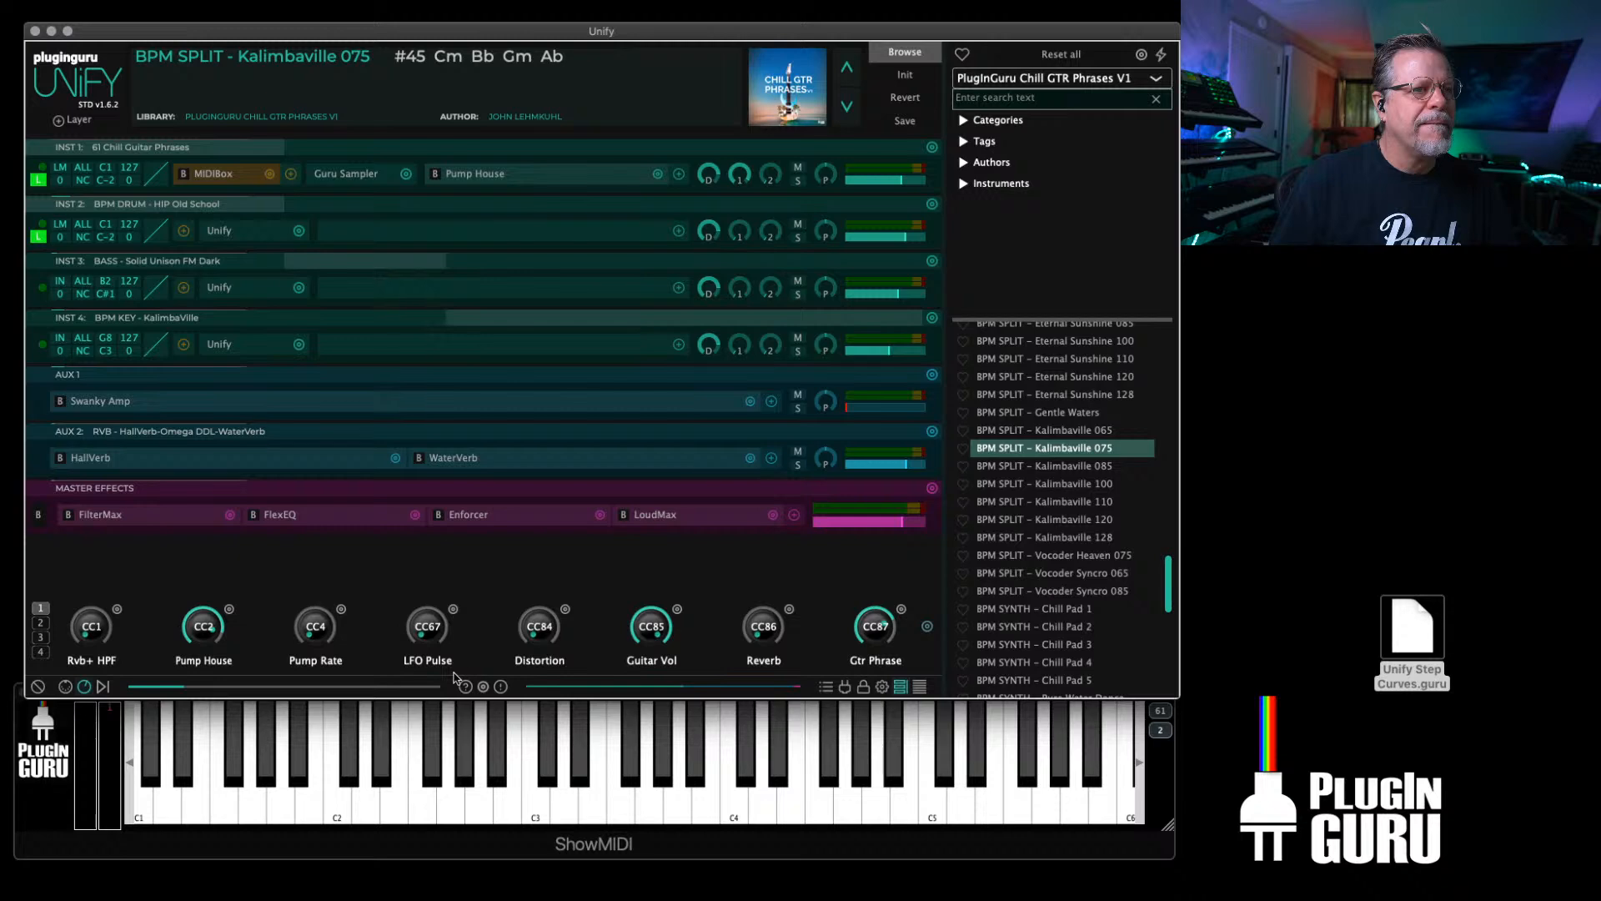
{"action": "left_click", "coordinate": [566, 610]}
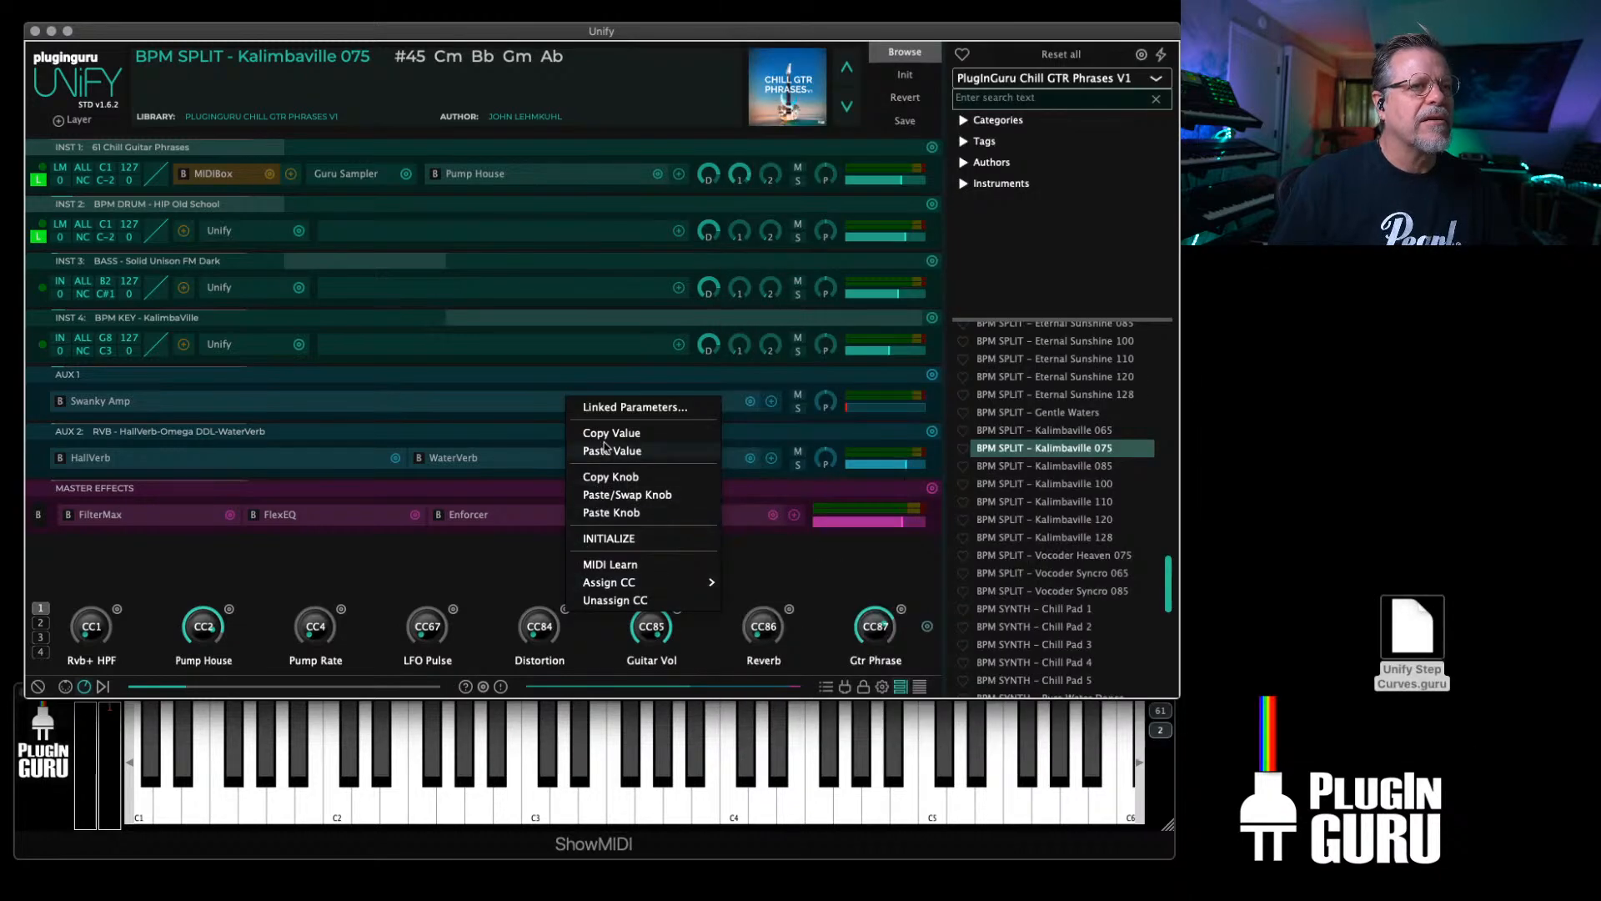
{"action": "left_click", "coordinate": [605, 480]}
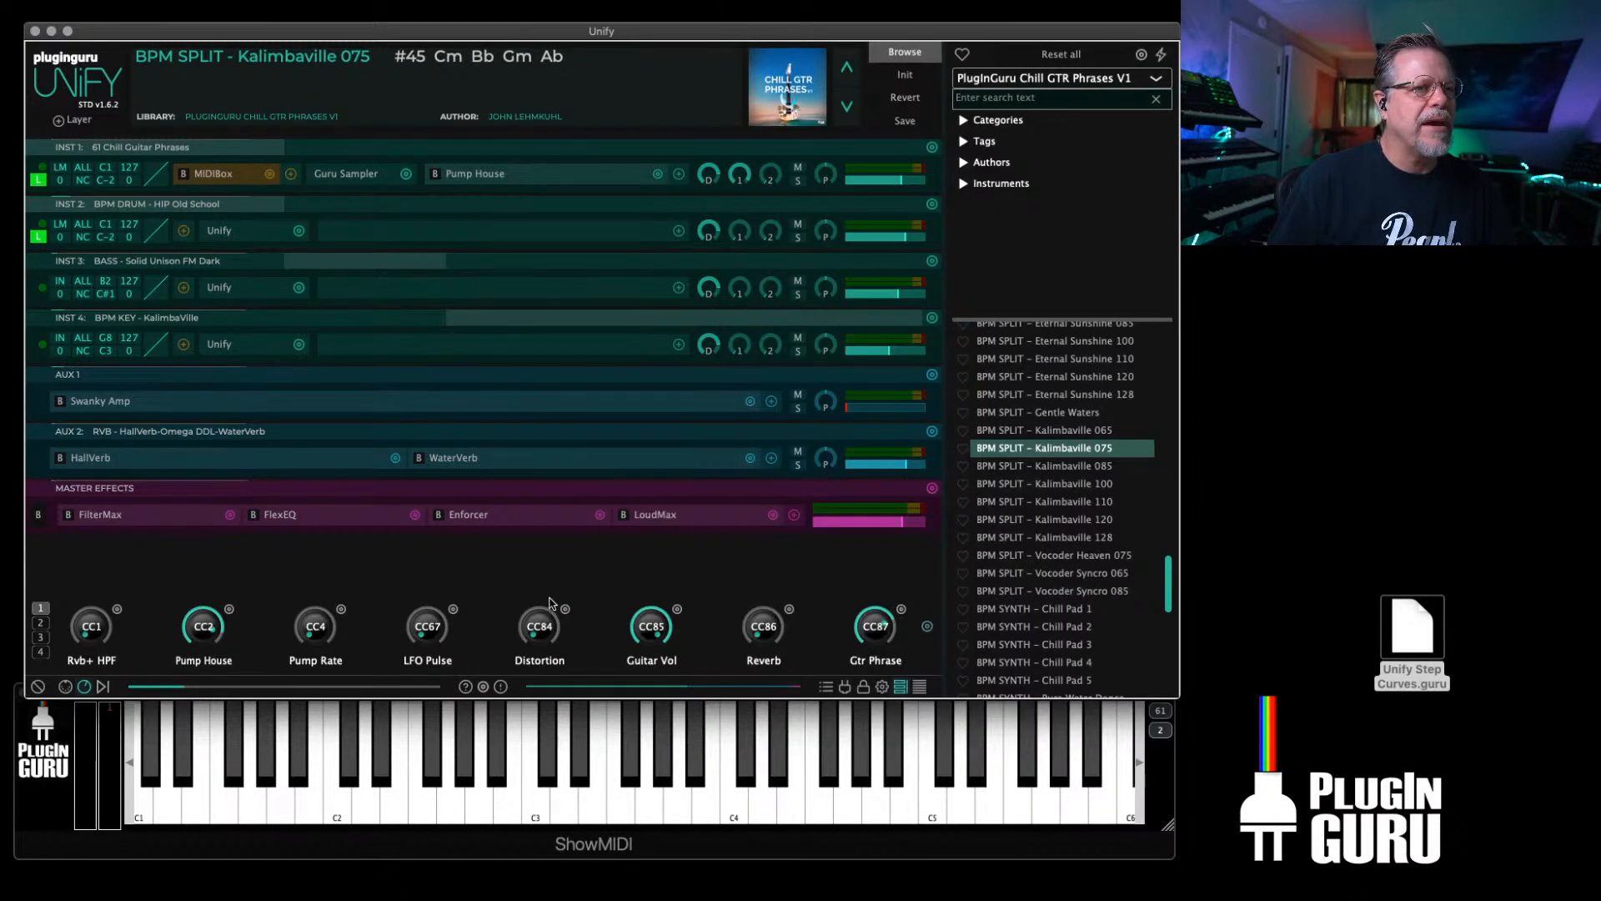
{"action": "left_click", "coordinate": [566, 611]}
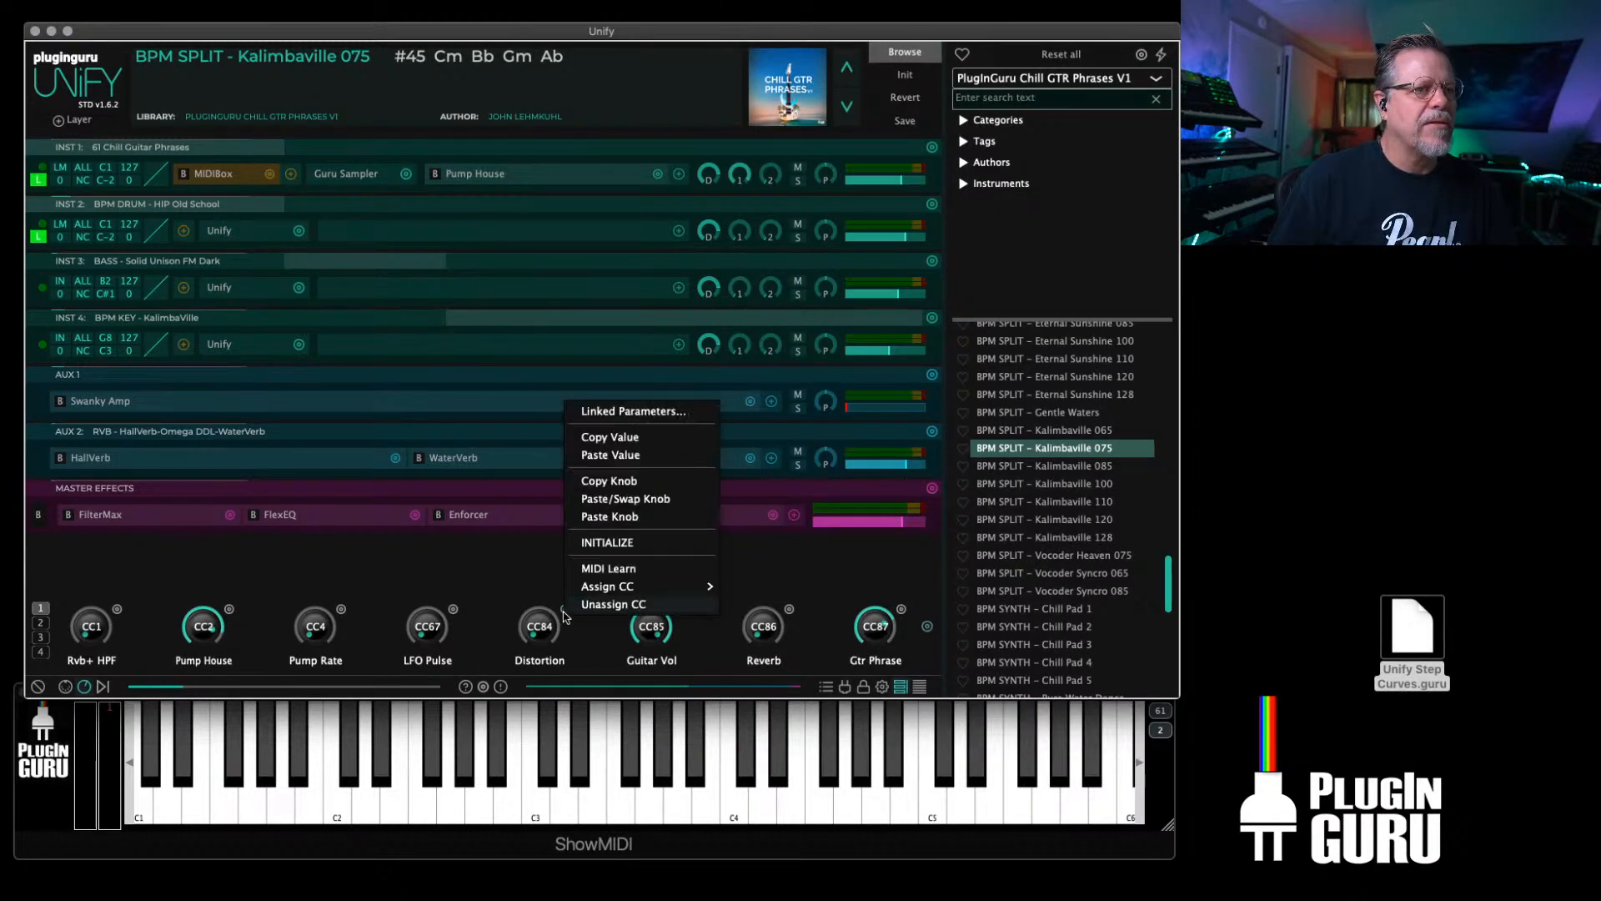
{"action": "left_click", "coordinate": [608, 482]}
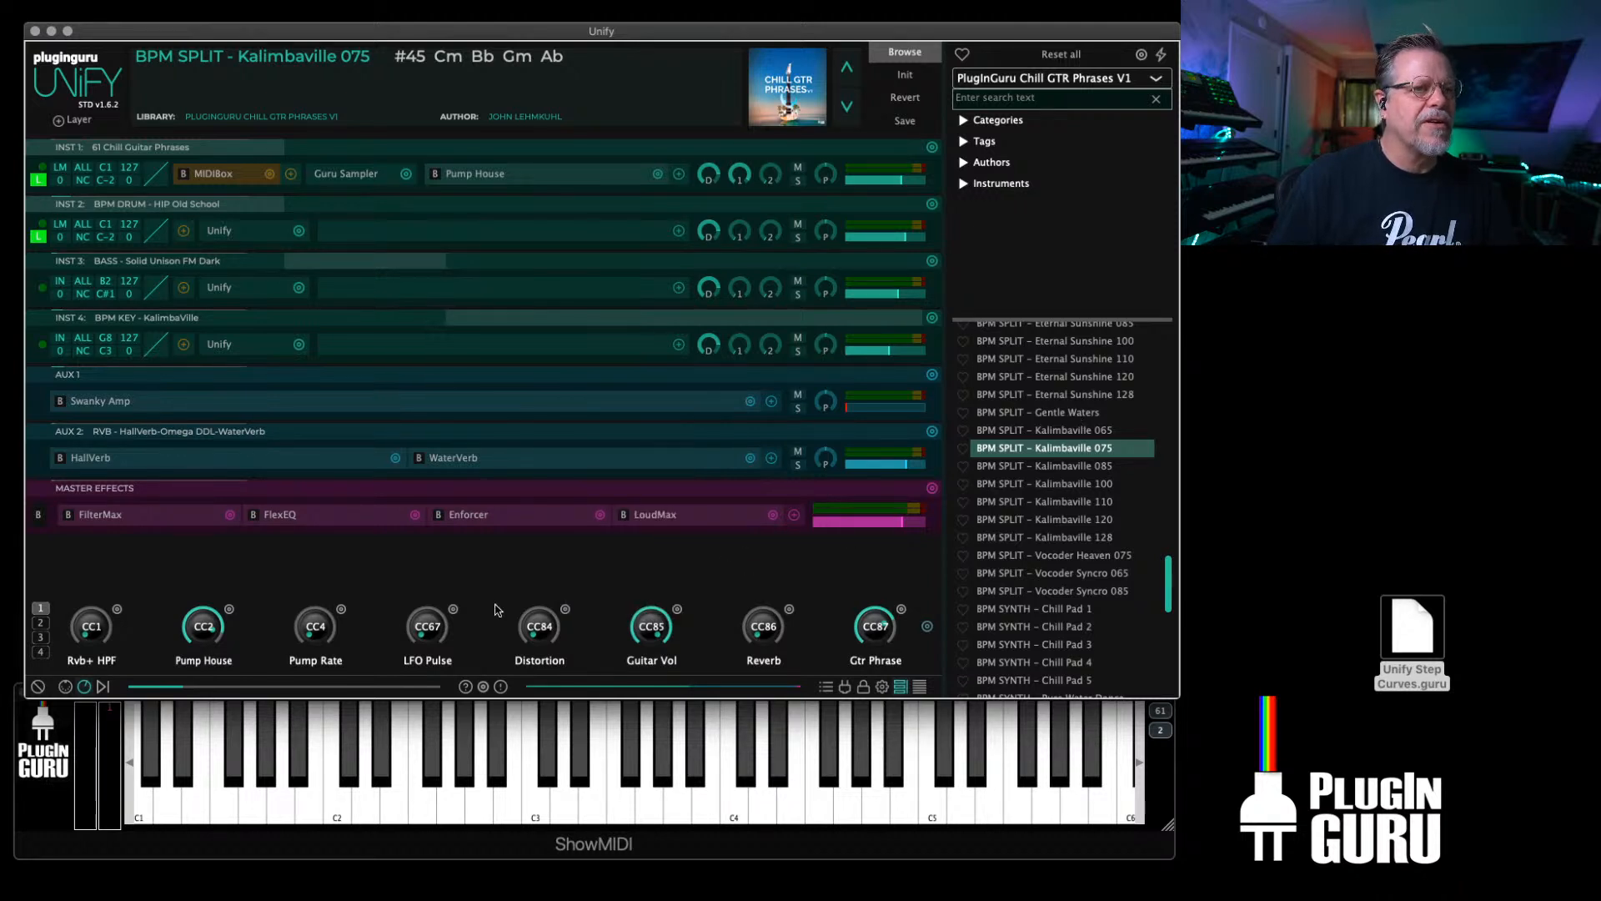
Step: Paste the copied knob over the Distortion macro of BPM SPLIT - Gentle Waters and delete its inst/3/plugin/Macro5 link
{"action": "left_click", "coordinate": [565, 612]}
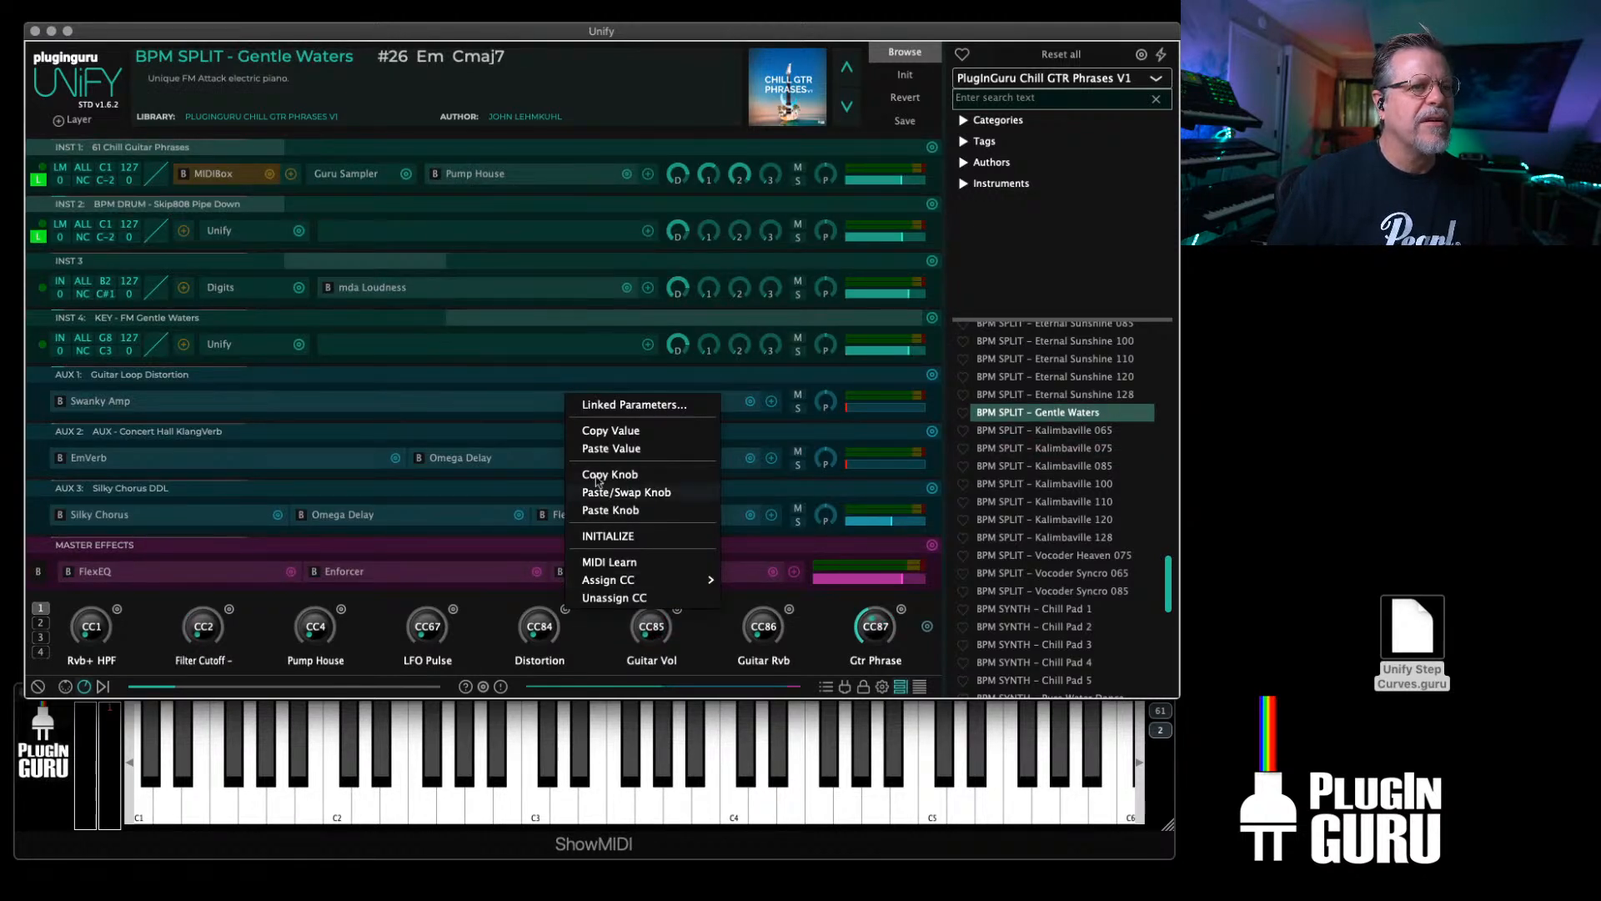
{"action": "left_click", "coordinate": [605, 512]}
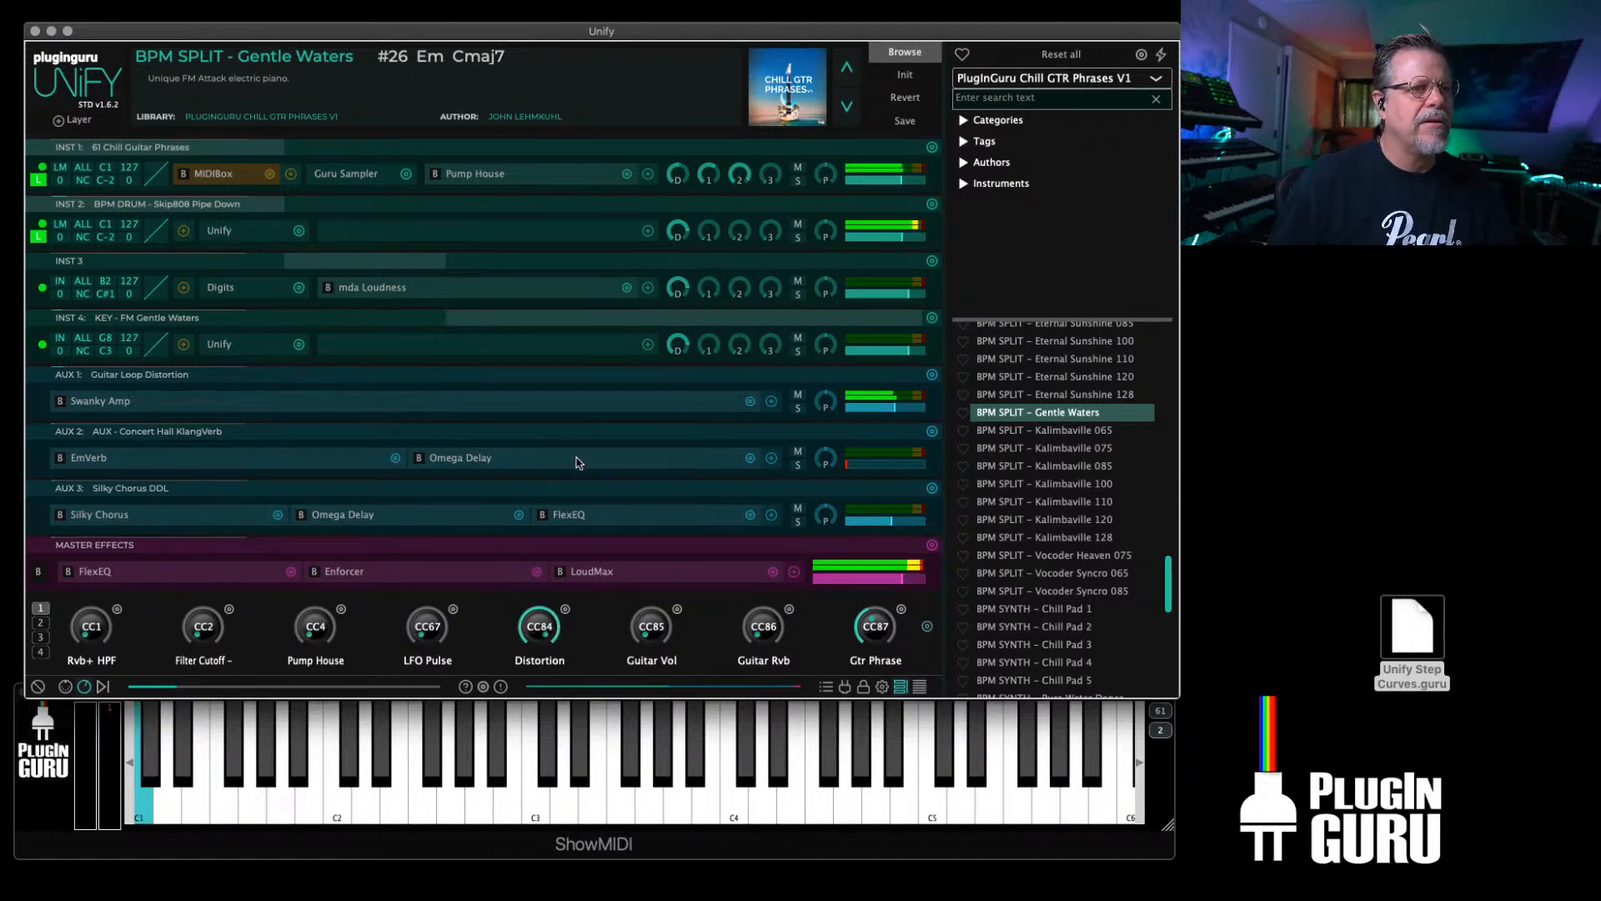
{"action": "left_click", "coordinate": [565, 610]}
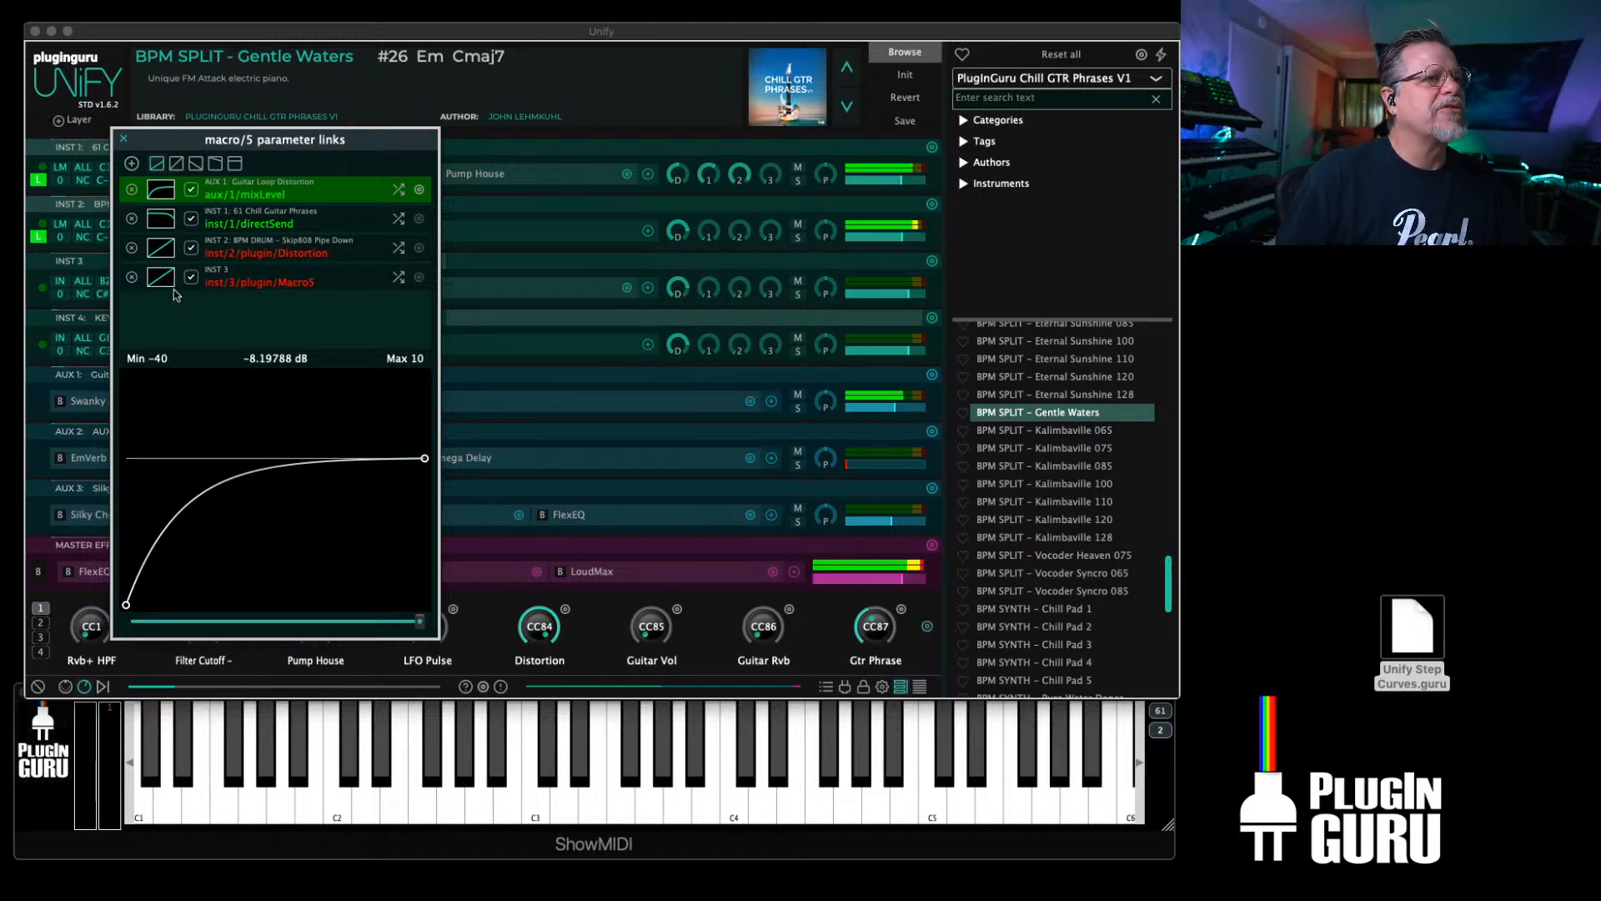
{"action": "left_click", "coordinate": [131, 277]}
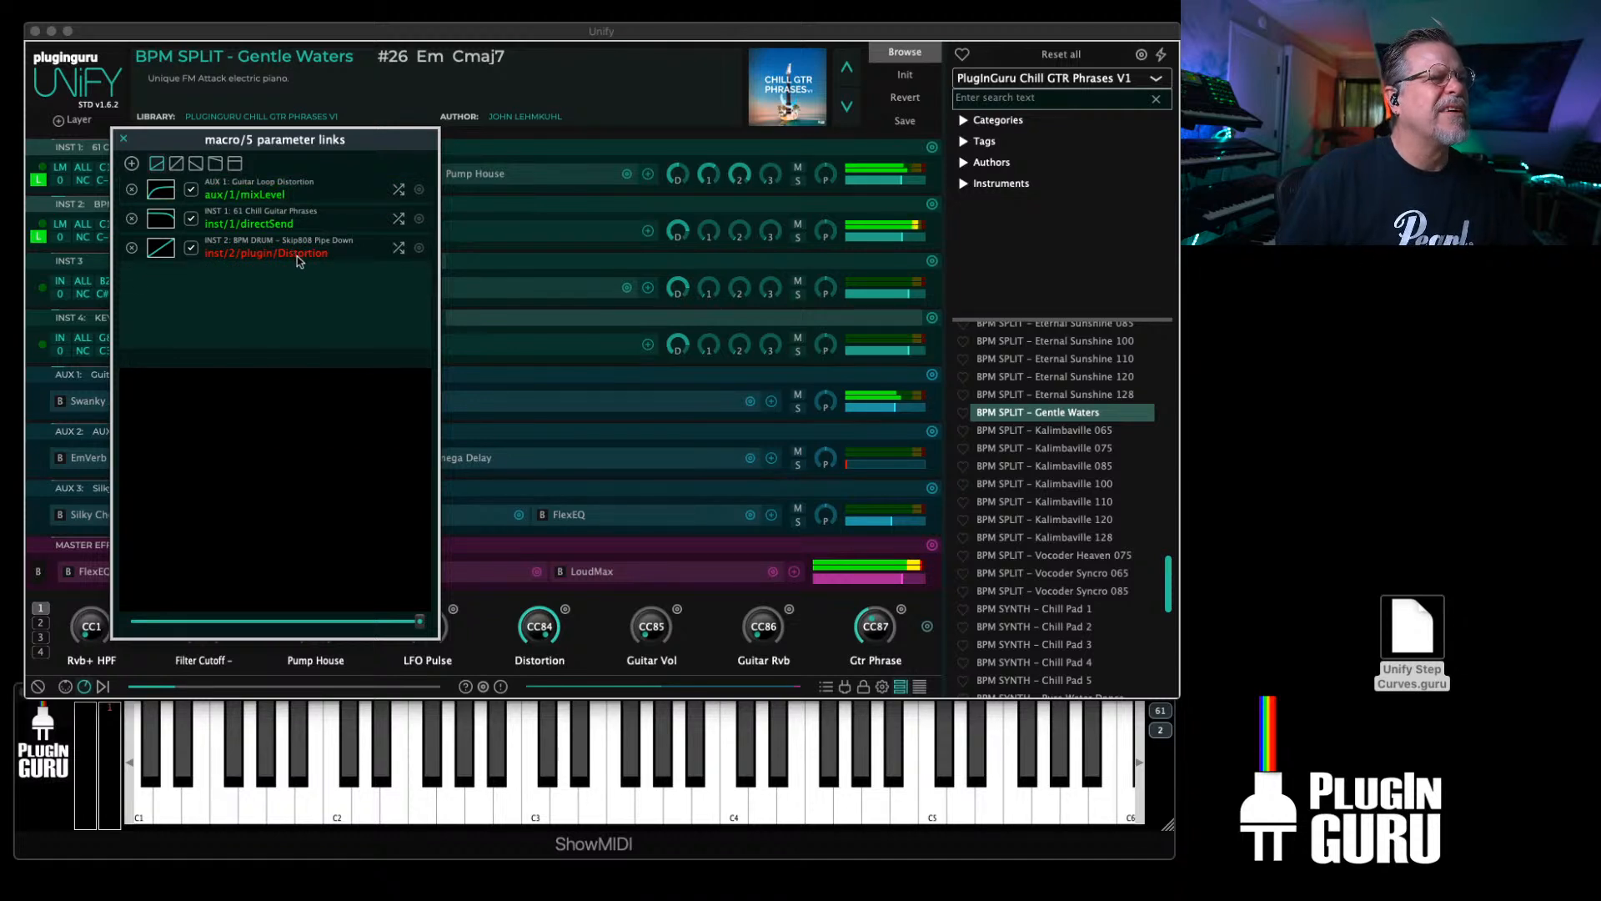
Step: Examine the Swanky Amp parameters available as a replacement target for the Distortion macro's inst/2/plugin/Distortion link
{"action": "left_click", "coordinate": [420, 248]}
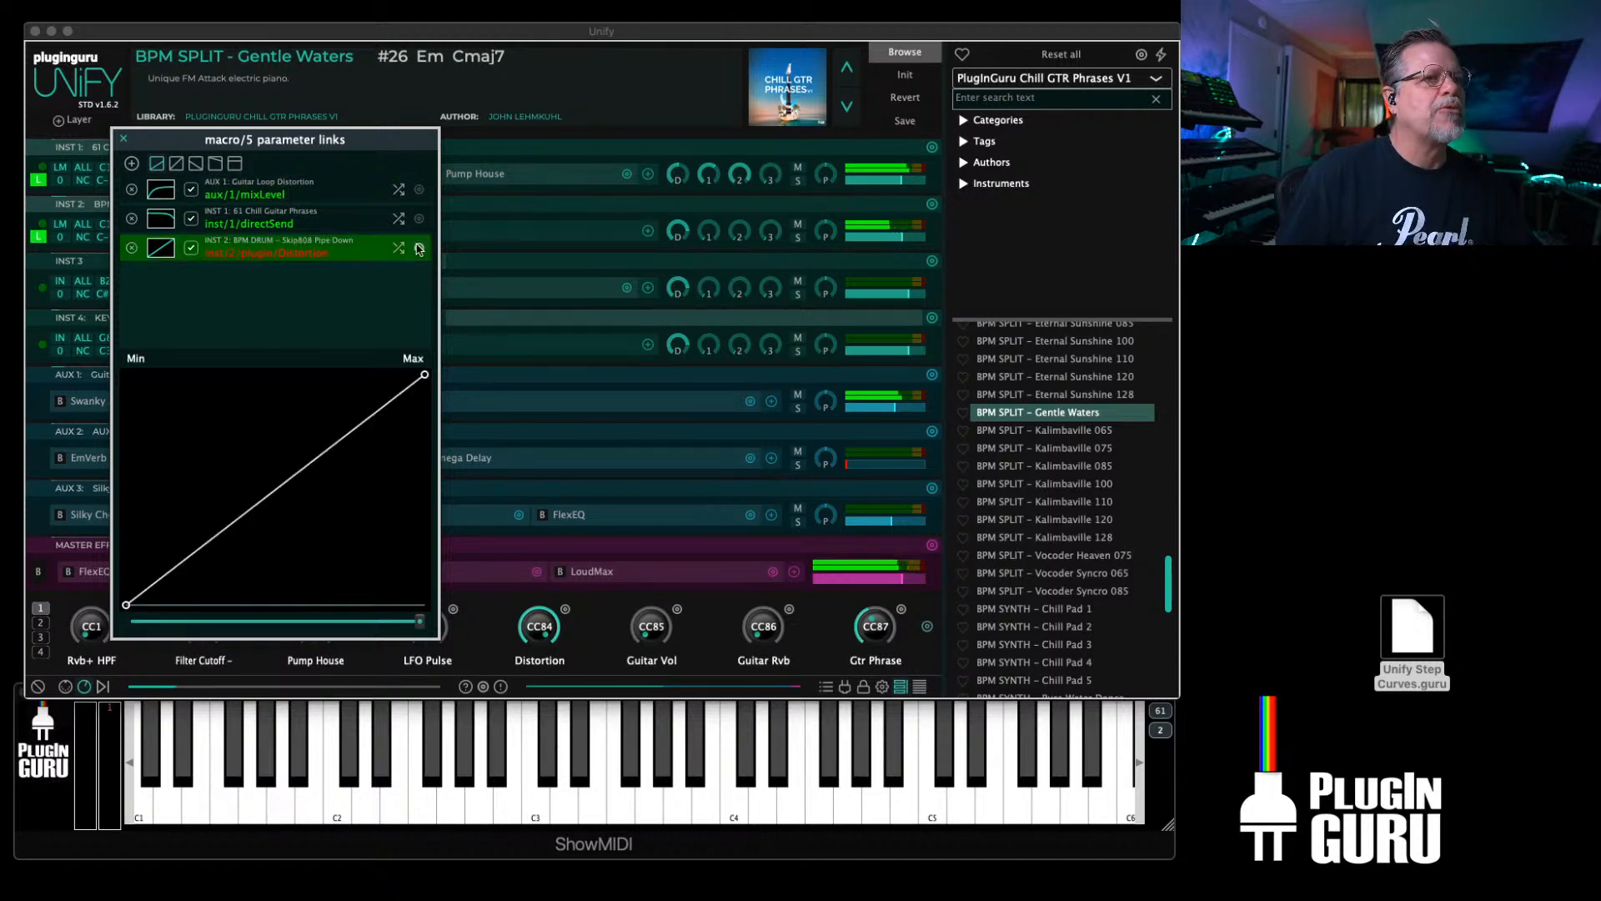
{"action": "left_click", "coordinate": [420, 248]}
{"action": "mouse_move", "coordinate": [467, 258]}
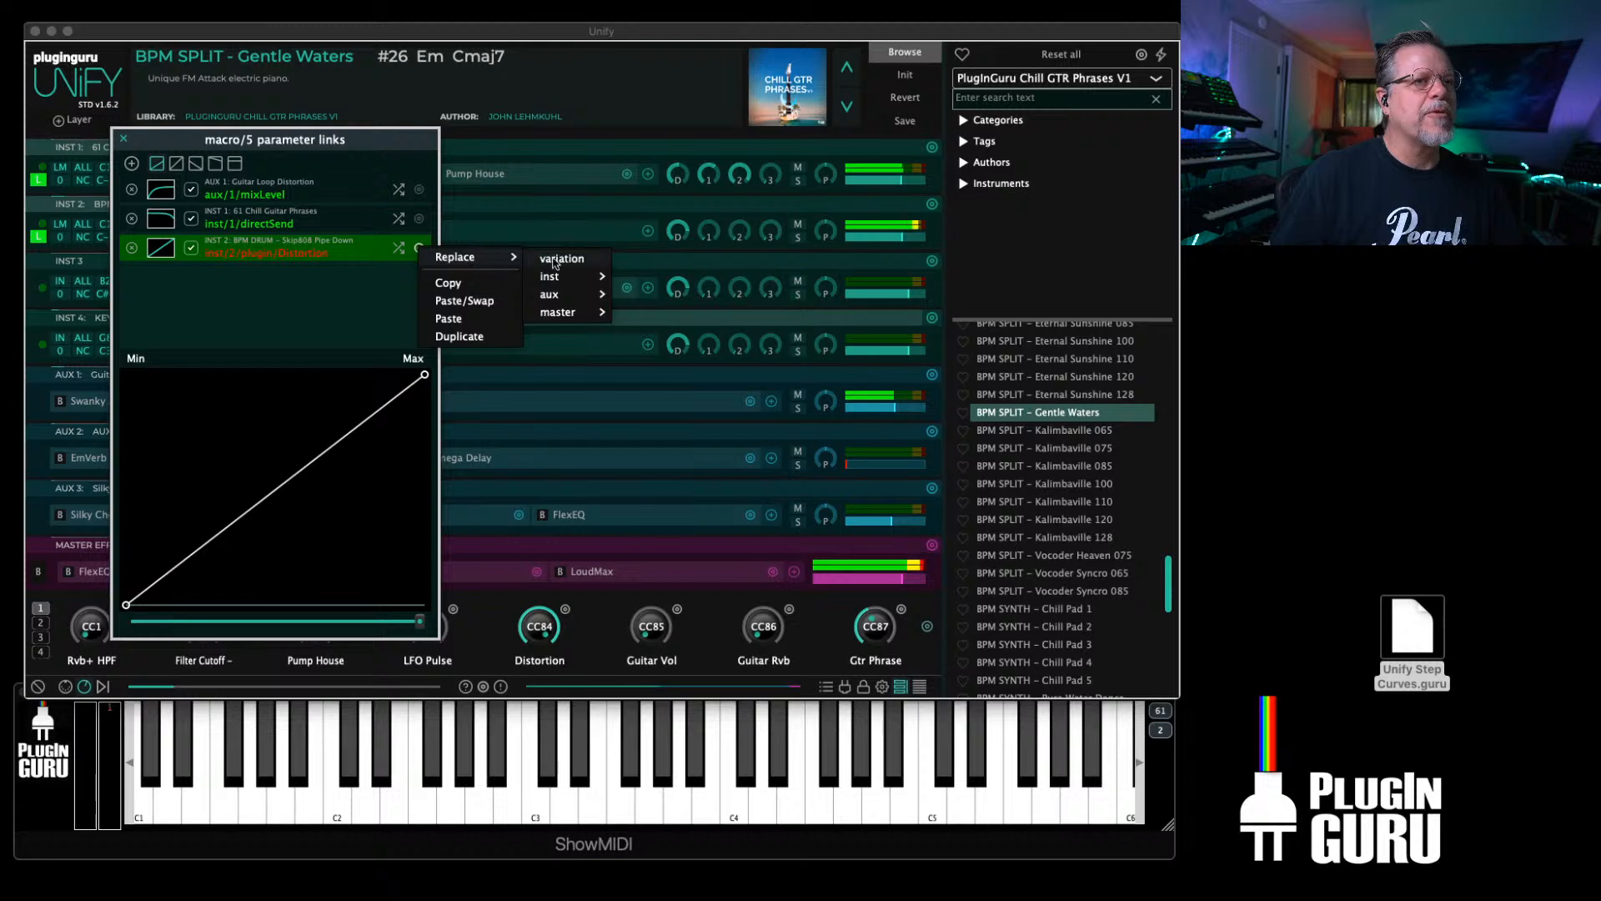
{"action": "mouse_move", "coordinate": [550, 294]}
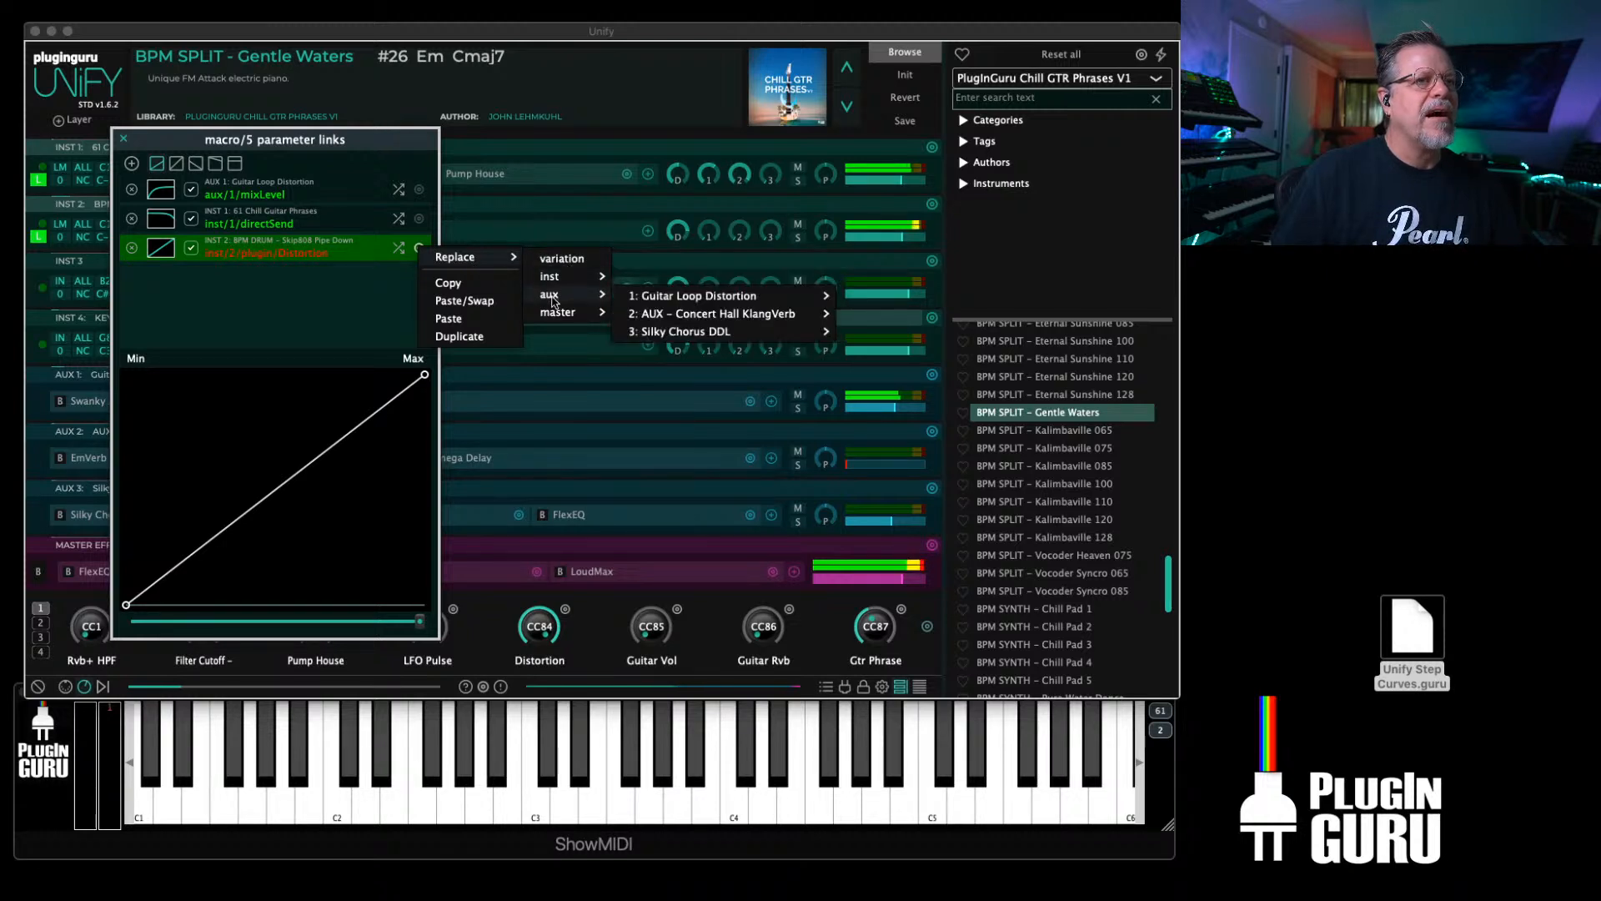
{"action": "mouse_move", "coordinate": [692, 296]}
{"action": "mouse_move", "coordinate": [880, 335]}
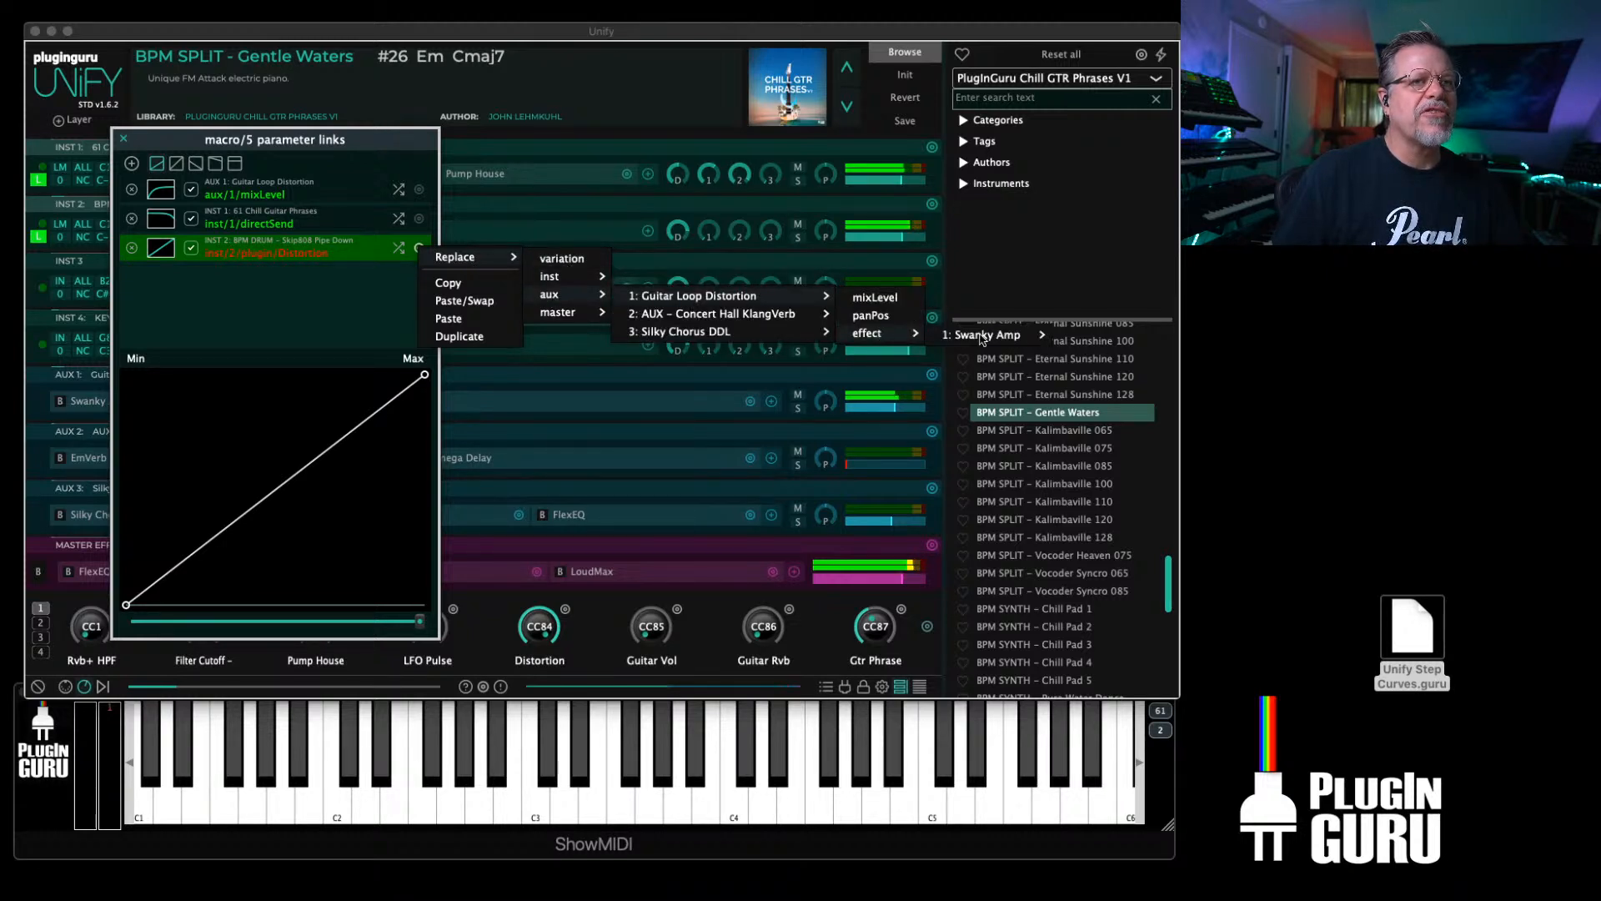
{"action": "mouse_move", "coordinate": [983, 337]}
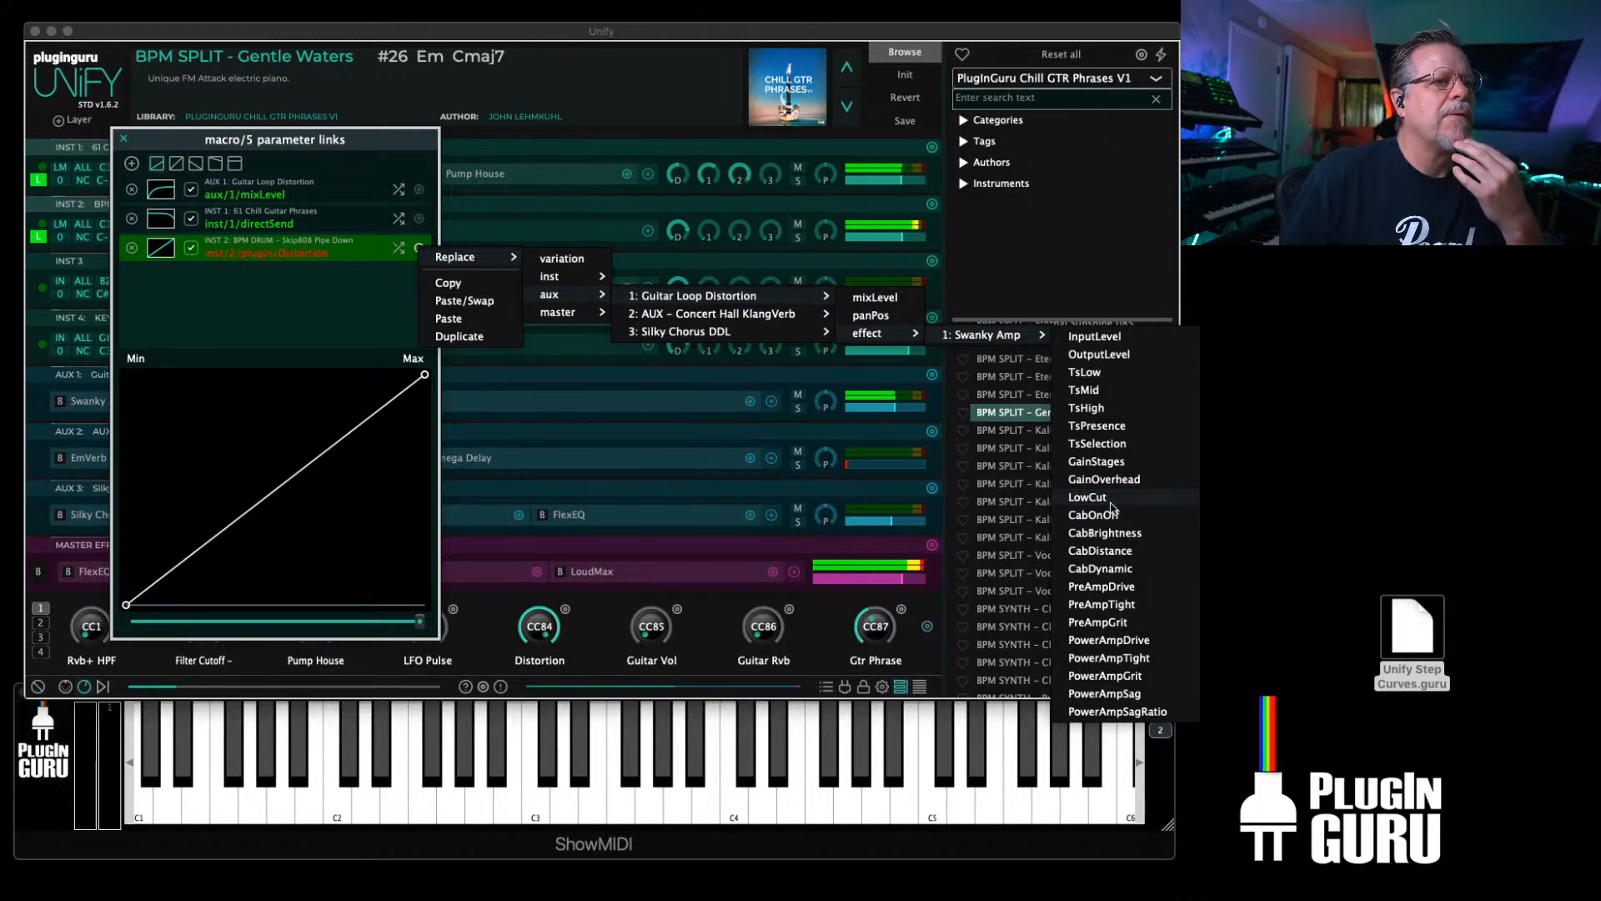
{"action": "left_click", "coordinate": [641, 33]}
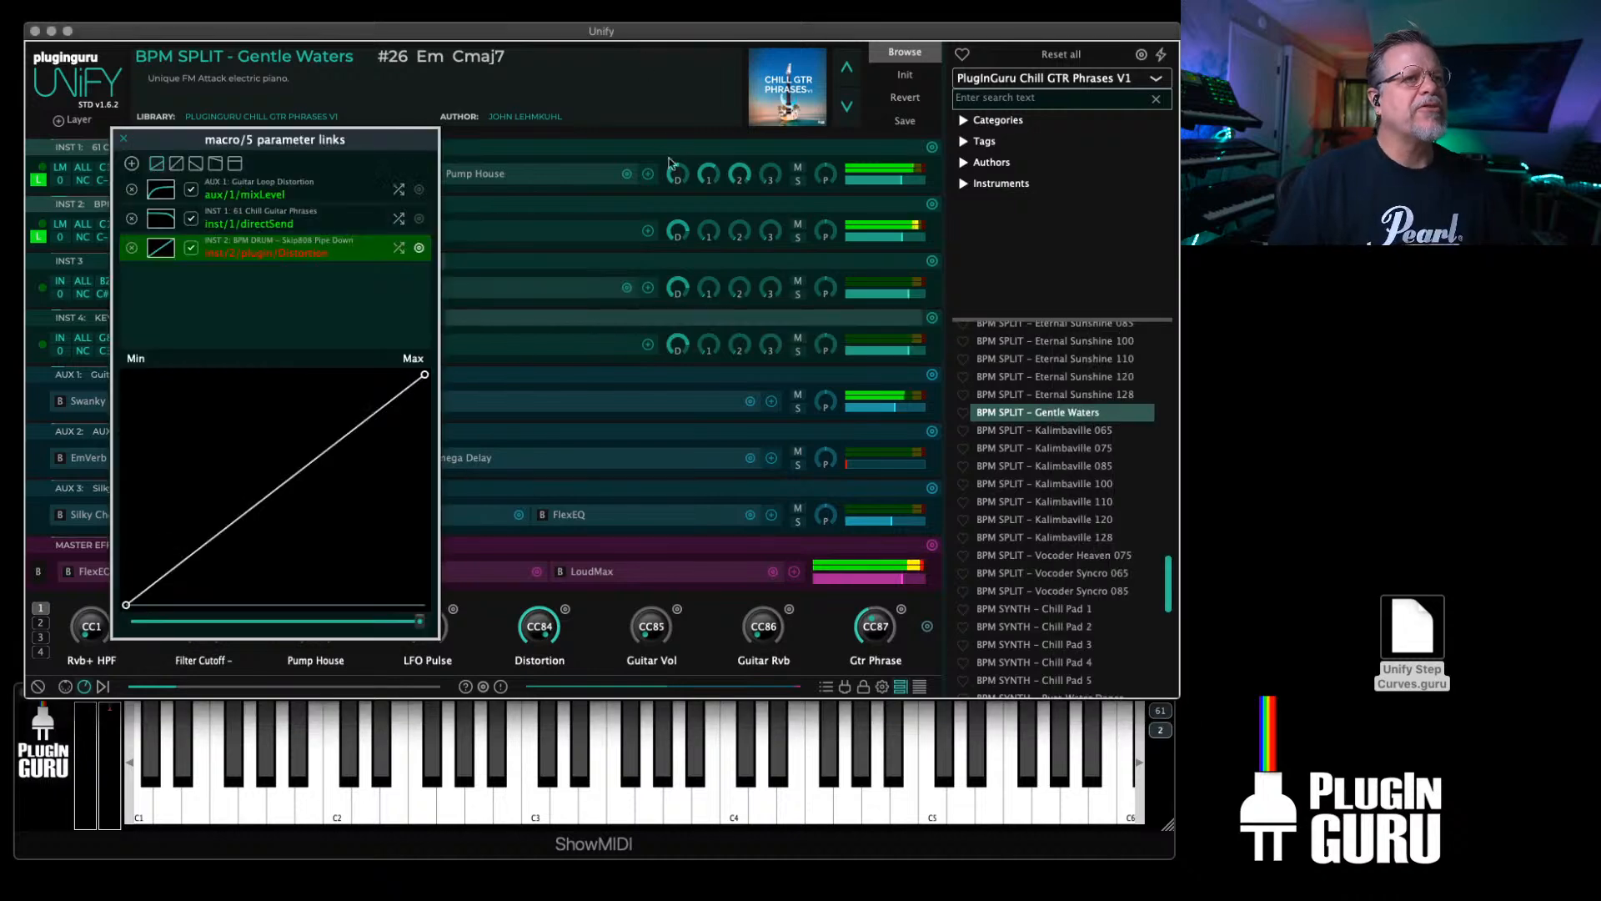
{"action": "left_click", "coordinate": [123, 138]}
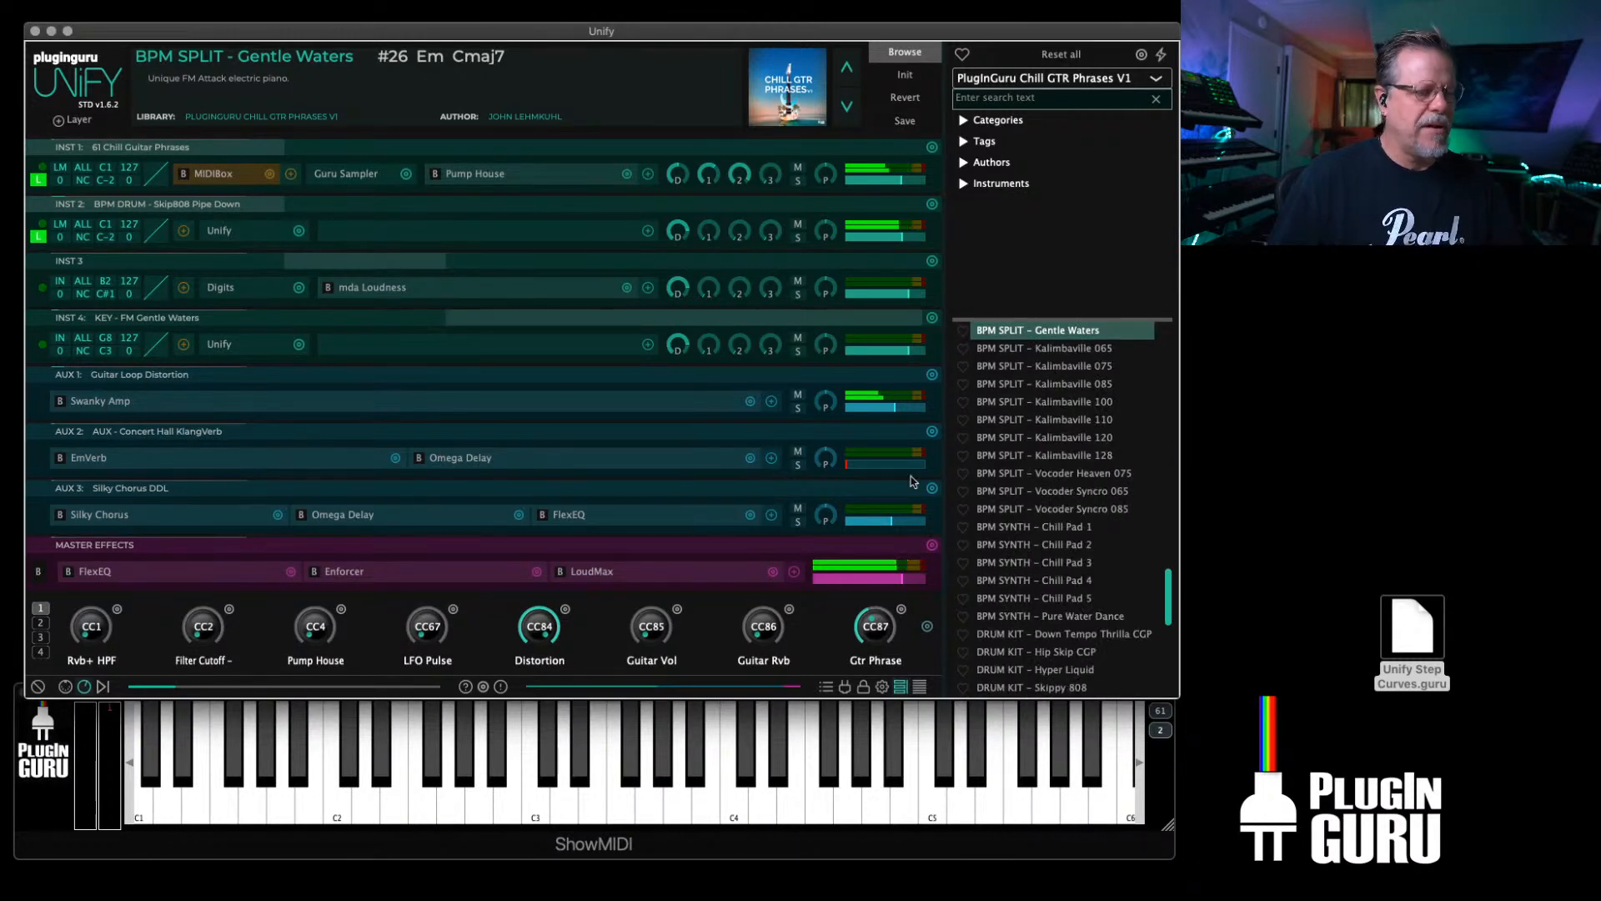
Step: Check the Distortion macro's parameter links in BPM SPLIT - Kalimbaville 075 and return to BPM SPLIT - Gentle Waters
{"action": "left_click", "coordinate": [1043, 369]}
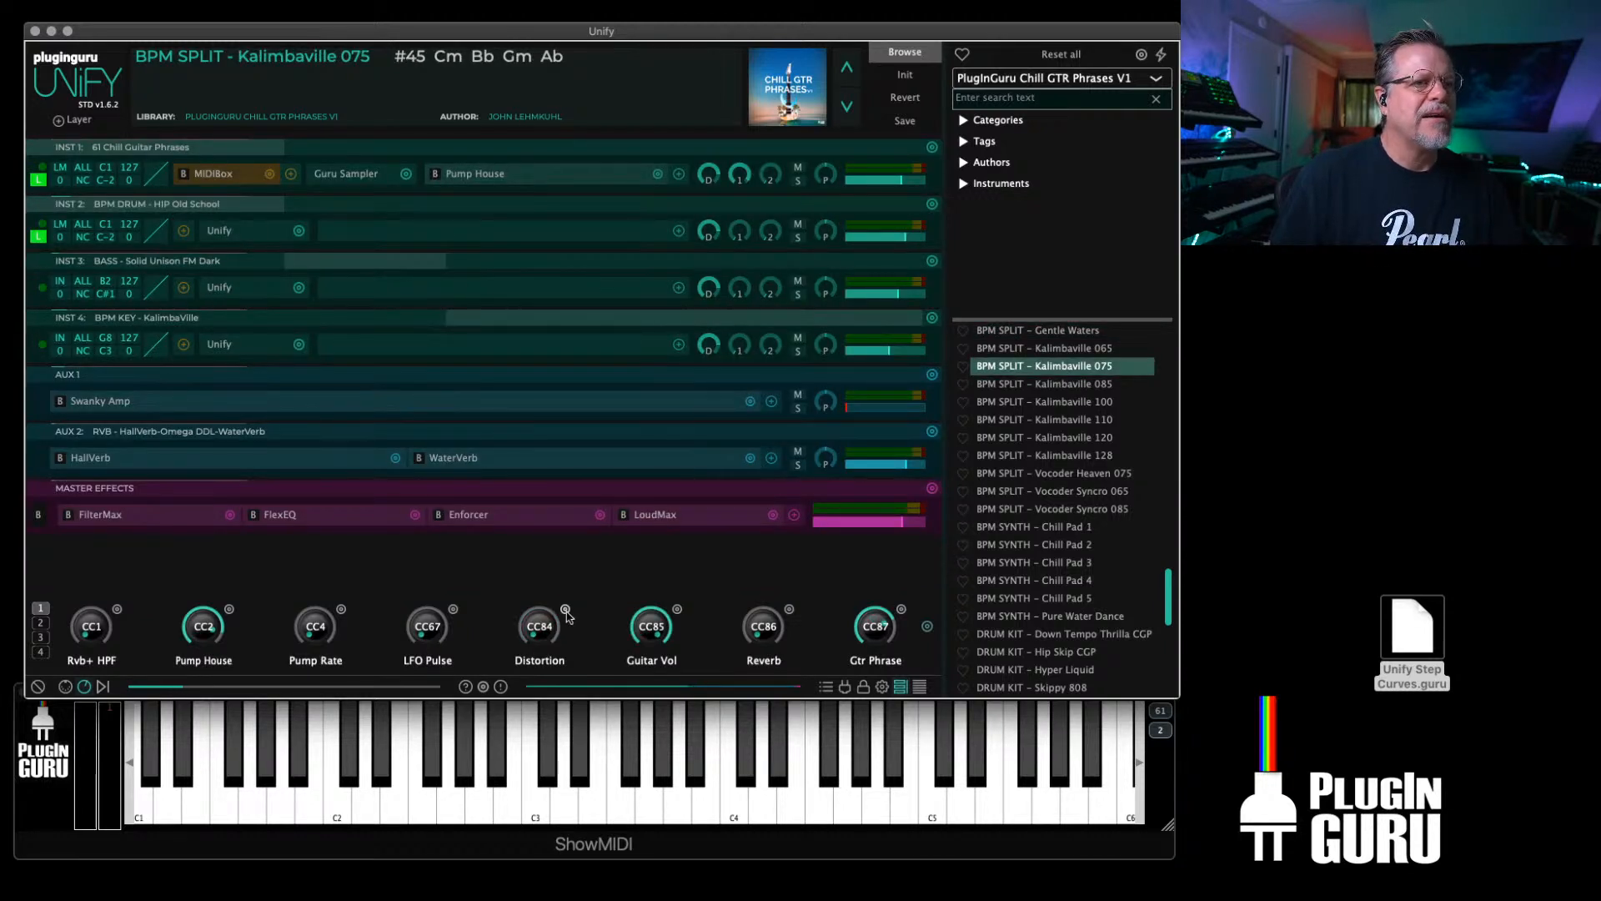
{"action": "left_click", "coordinate": [566, 610]}
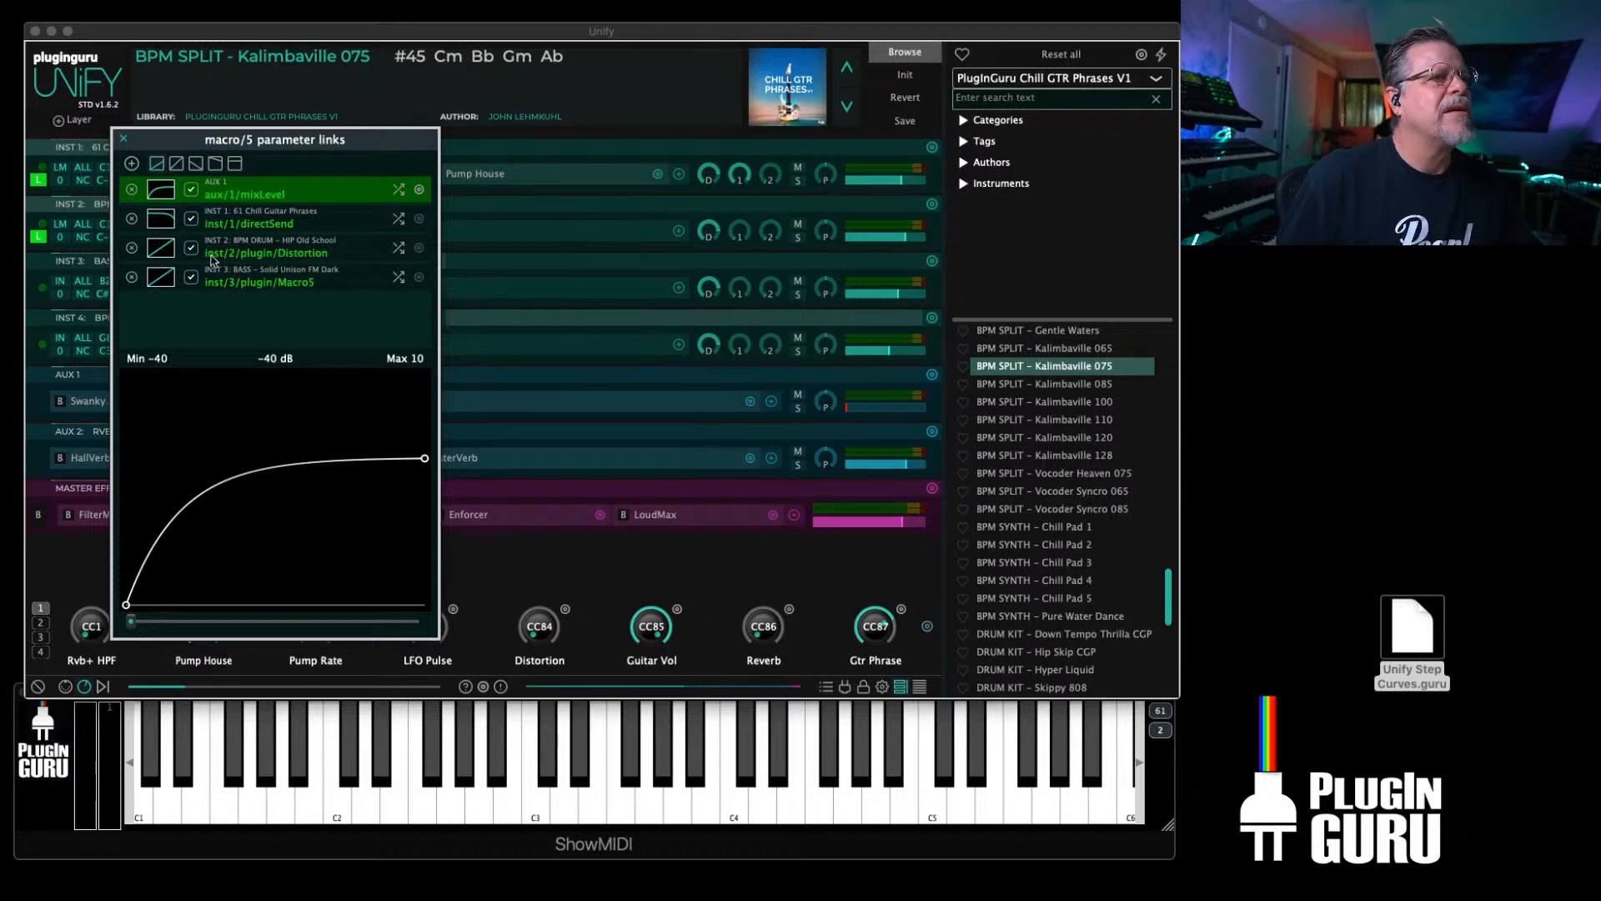
{"action": "key", "text": "Escape"}
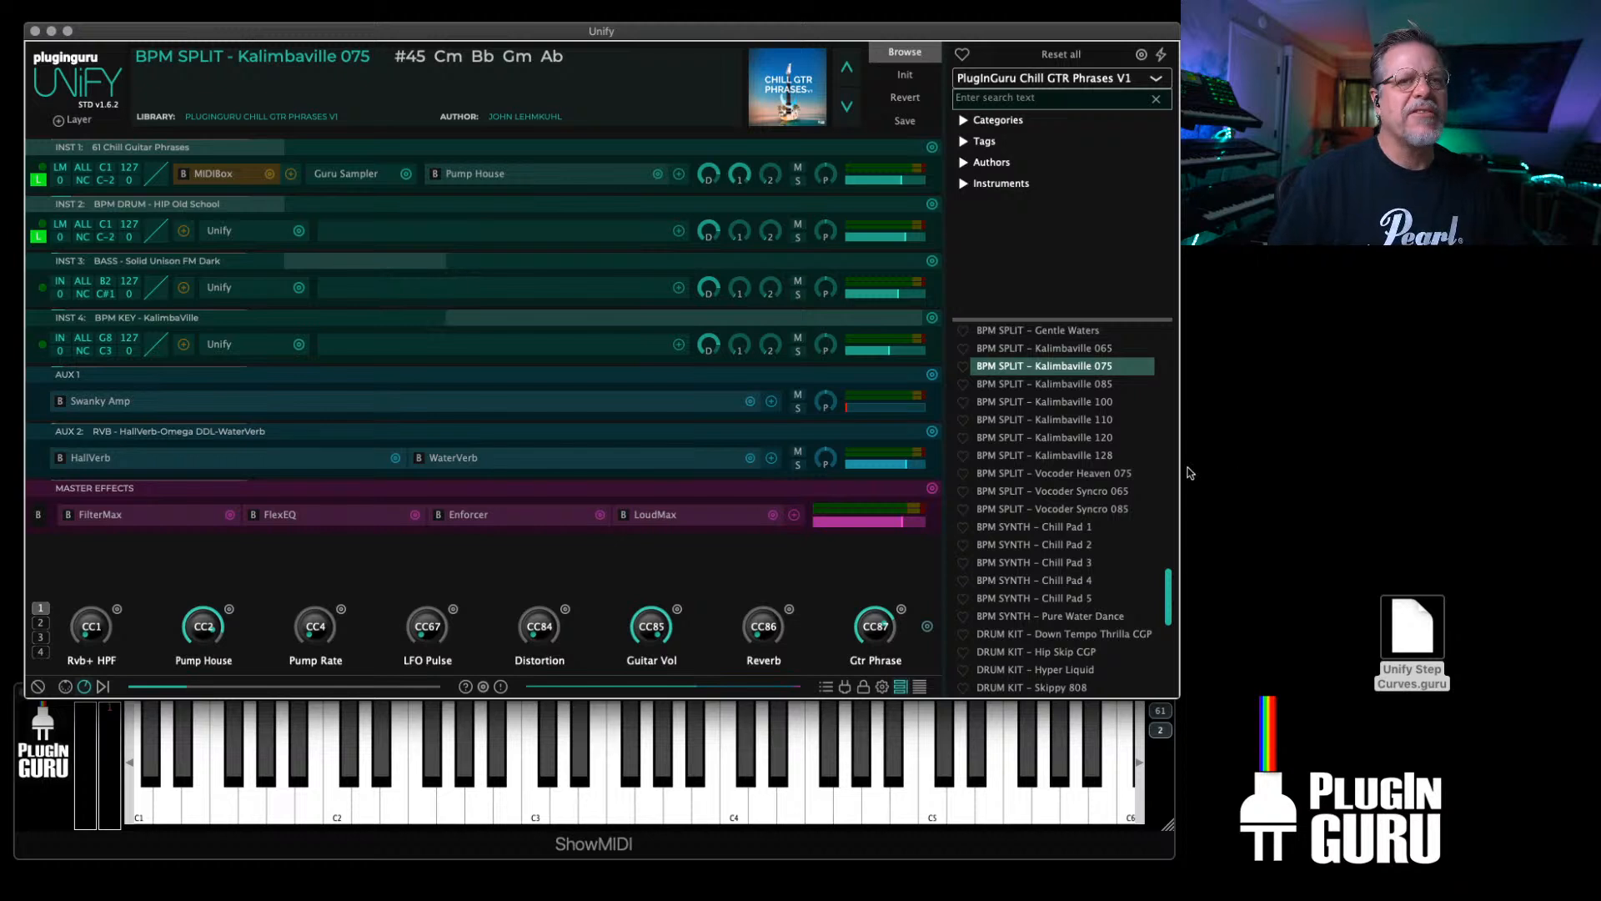
{"action": "left_click", "coordinate": [1058, 331]}
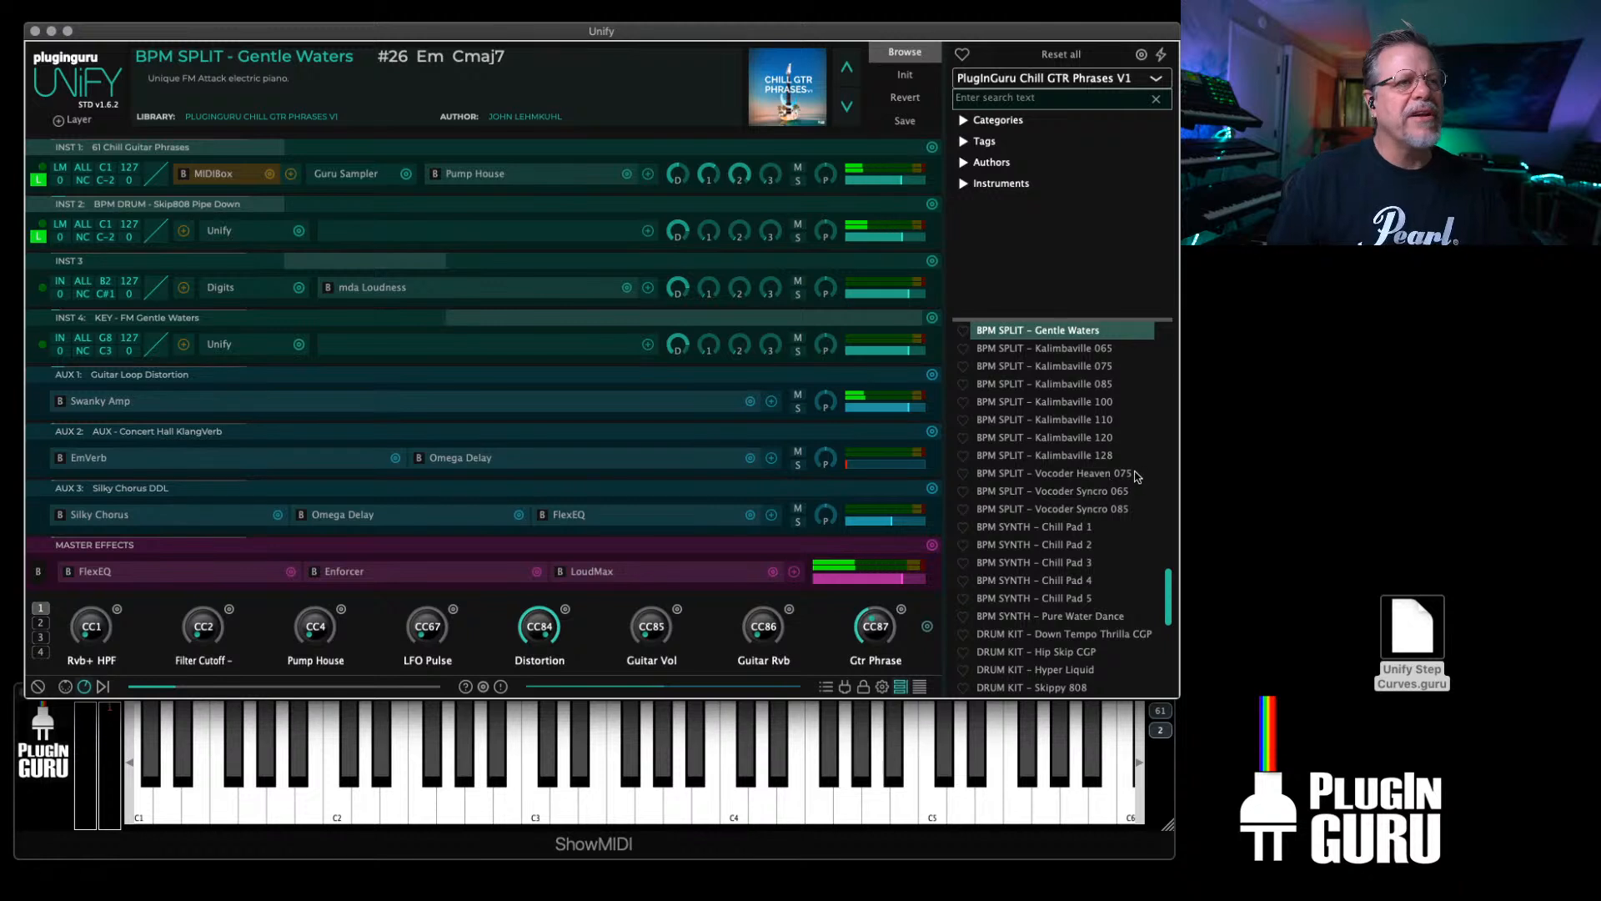
Step: Copy the Swanky Amp plug-in state from BPM SPLIT - Kalimbaville 075 onto Gentle Waters' Guitar Loop Distortion aux and save the patch
{"action": "scroll", "coordinate": [1076, 422], "scroll_direction": "up", "scroll_amount": 3}
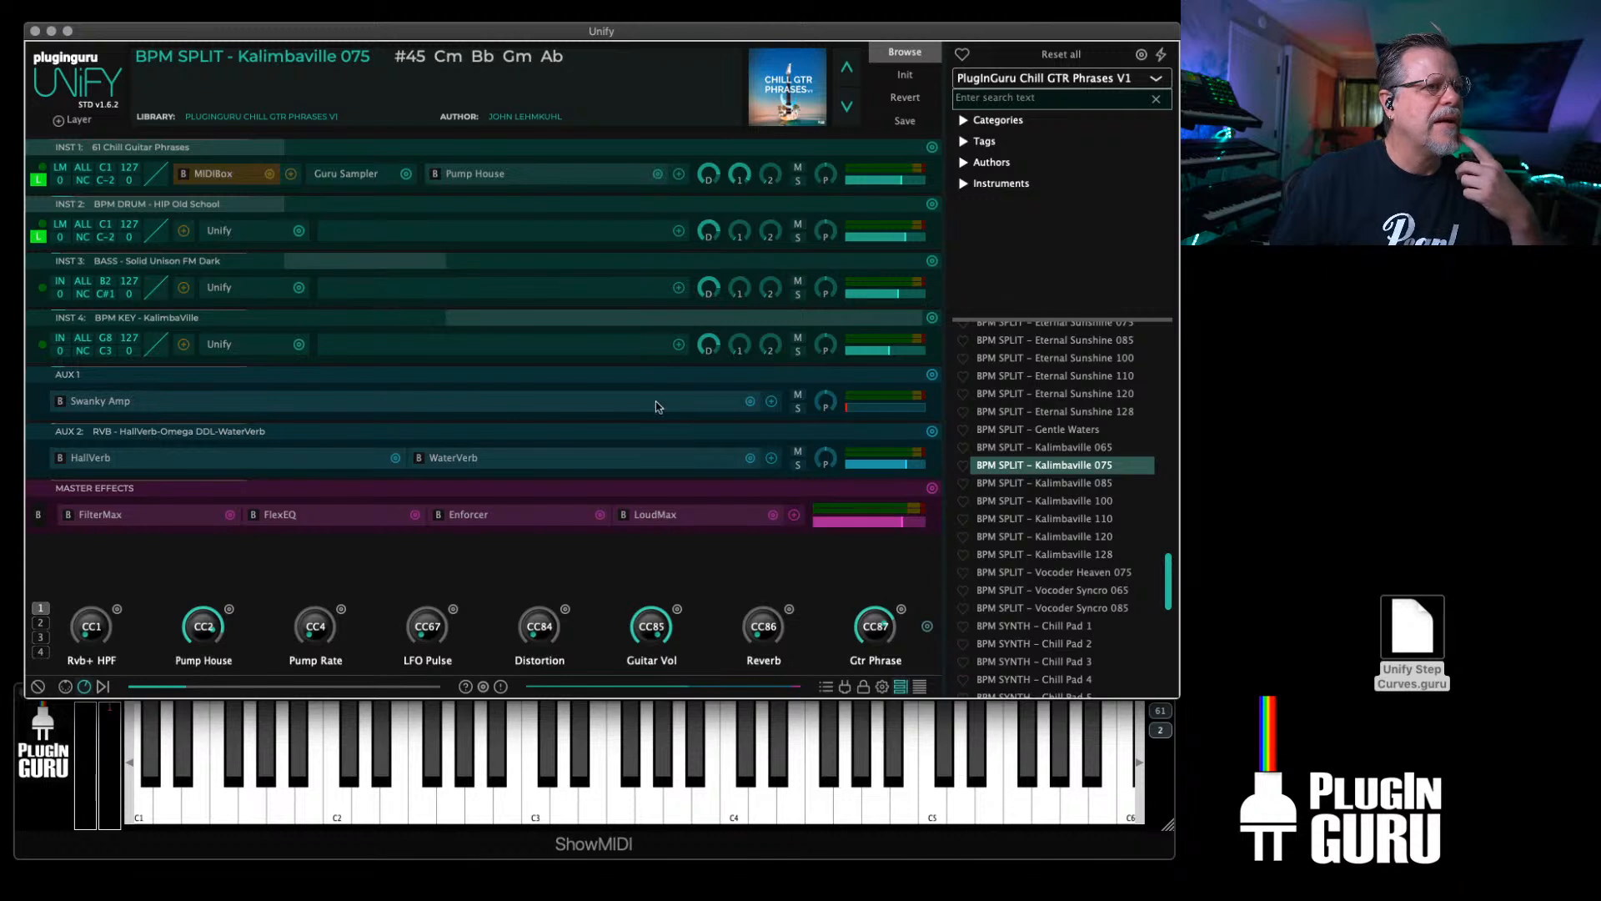
{"action": "right_click", "coordinate": [761, 401]}
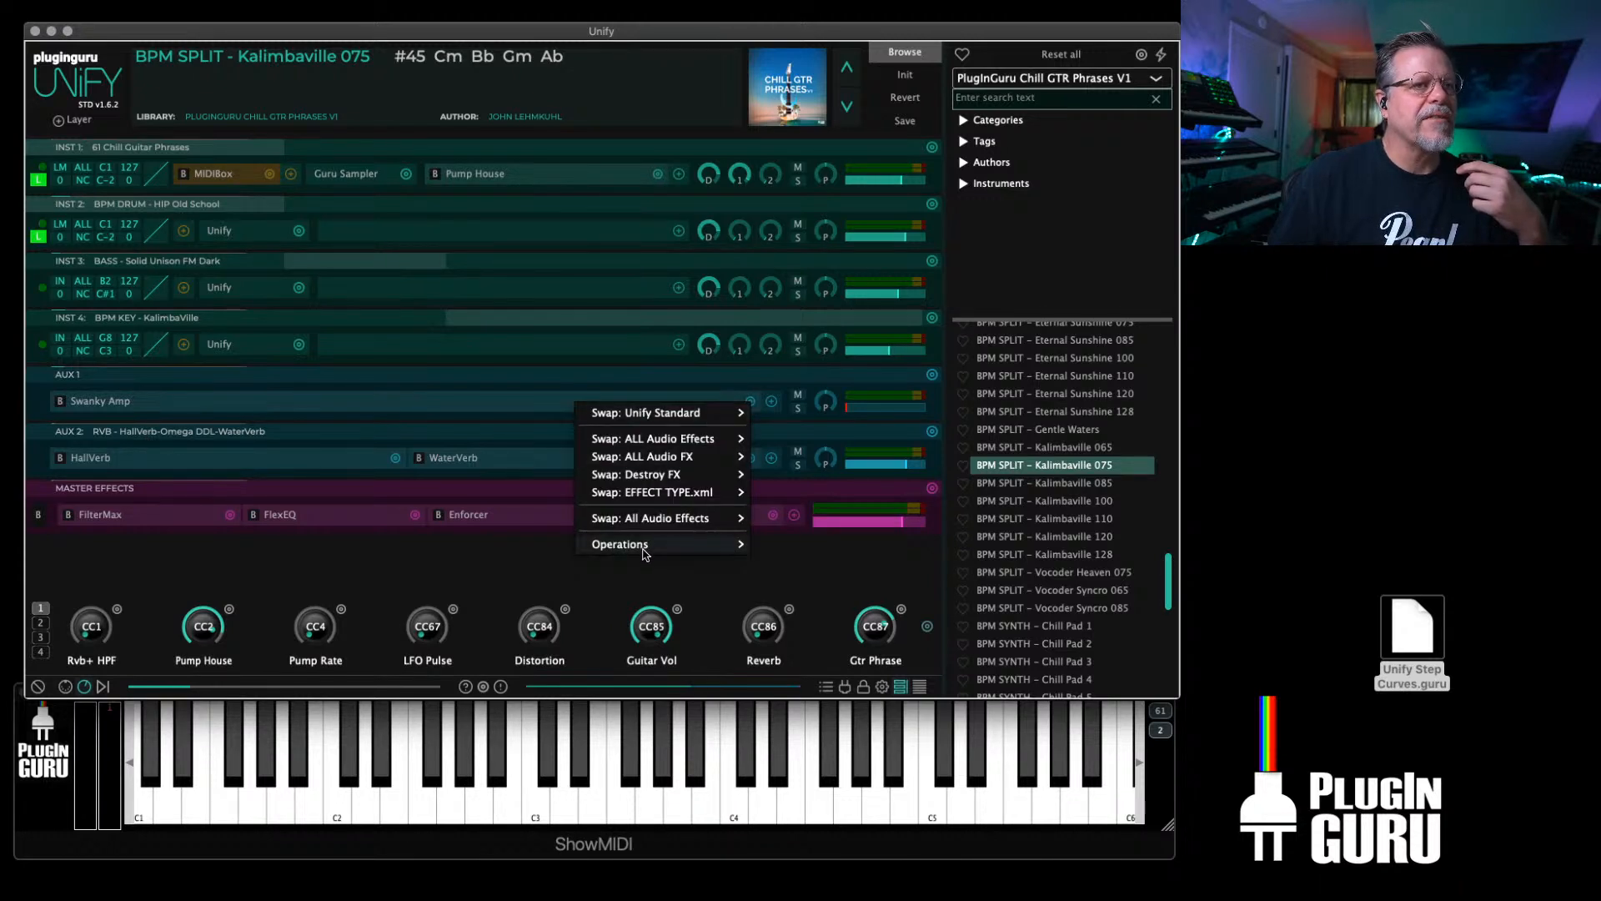
{"action": "mouse_move", "coordinate": [699, 542]}
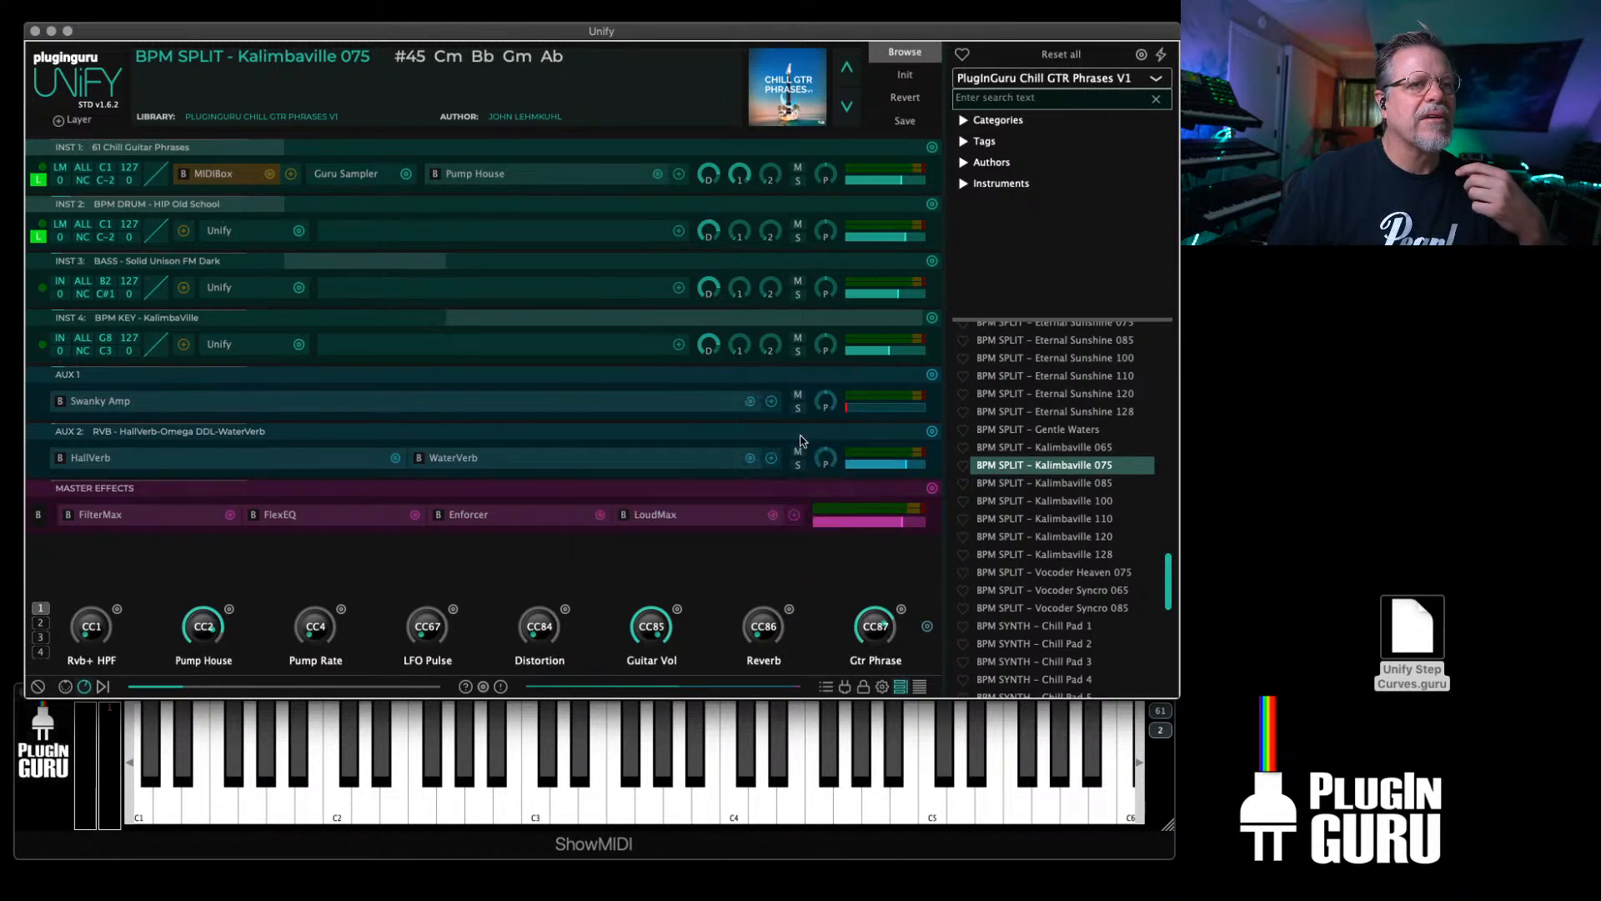
{"action": "left_click", "coordinate": [802, 438]}
{"action": "left_click", "coordinate": [1070, 431]}
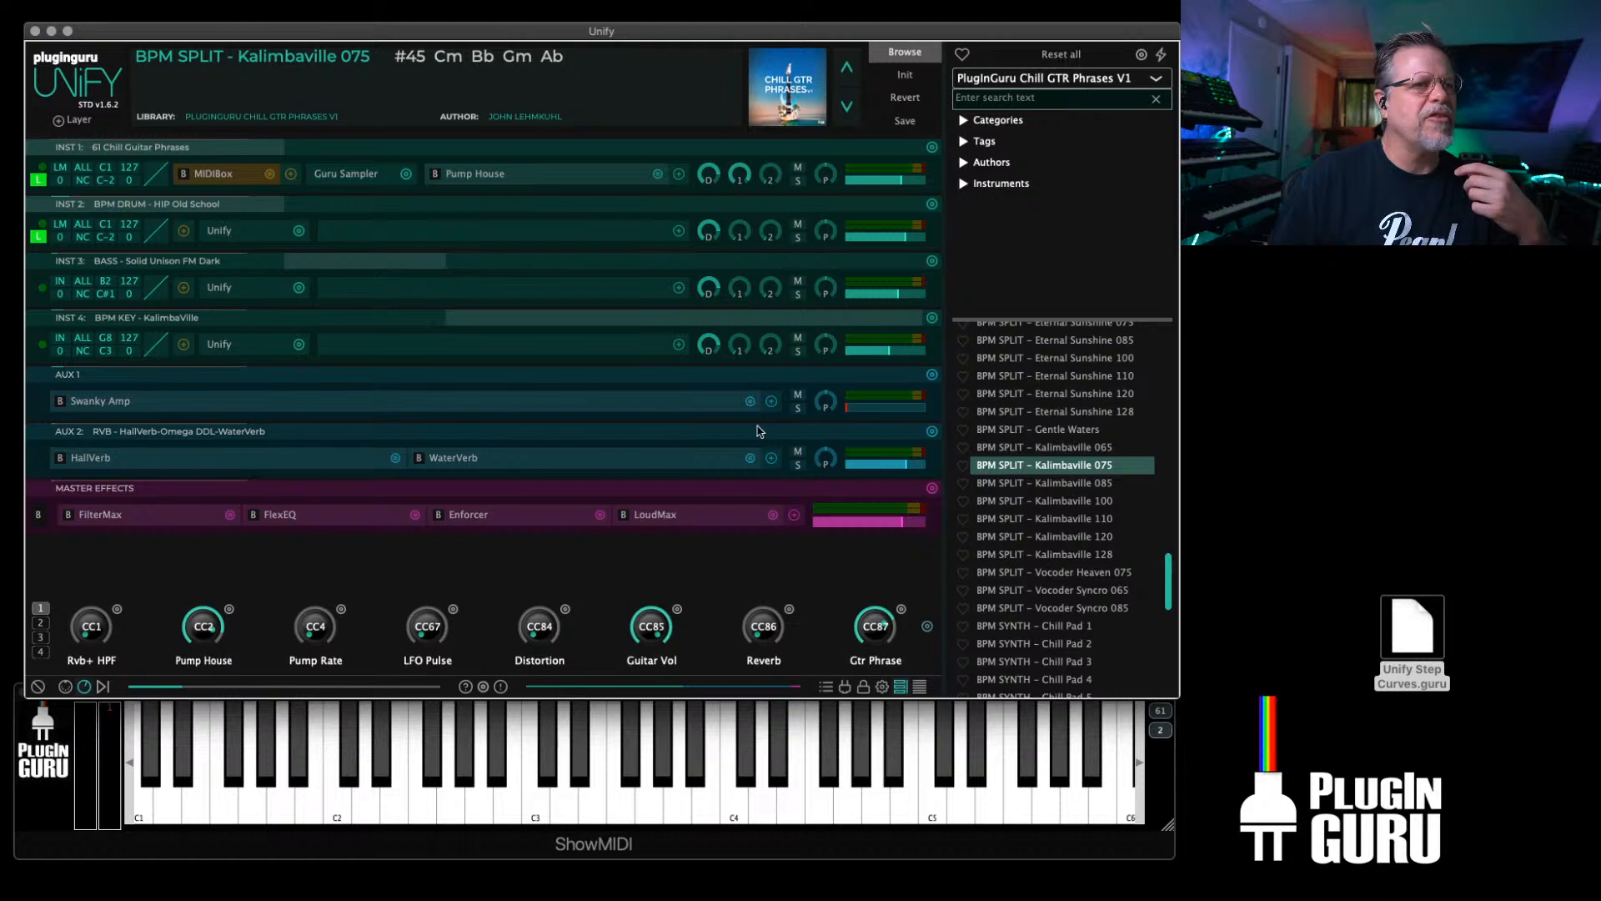
{"action": "right_click", "coordinate": [749, 402]}
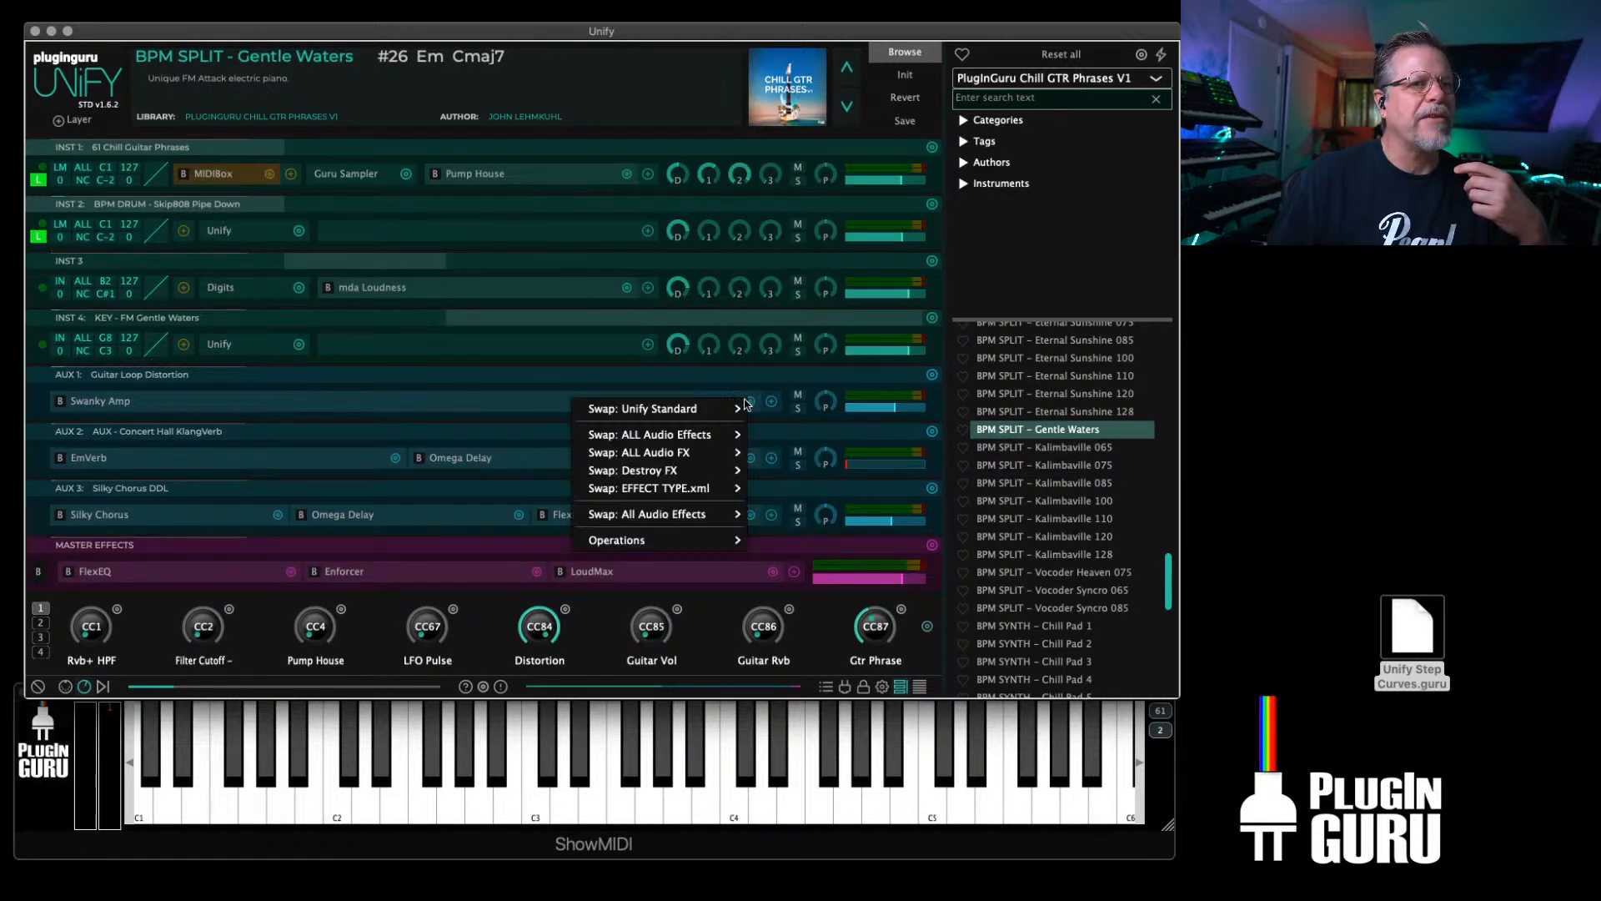
{"action": "mouse_move", "coordinate": [634, 541]}
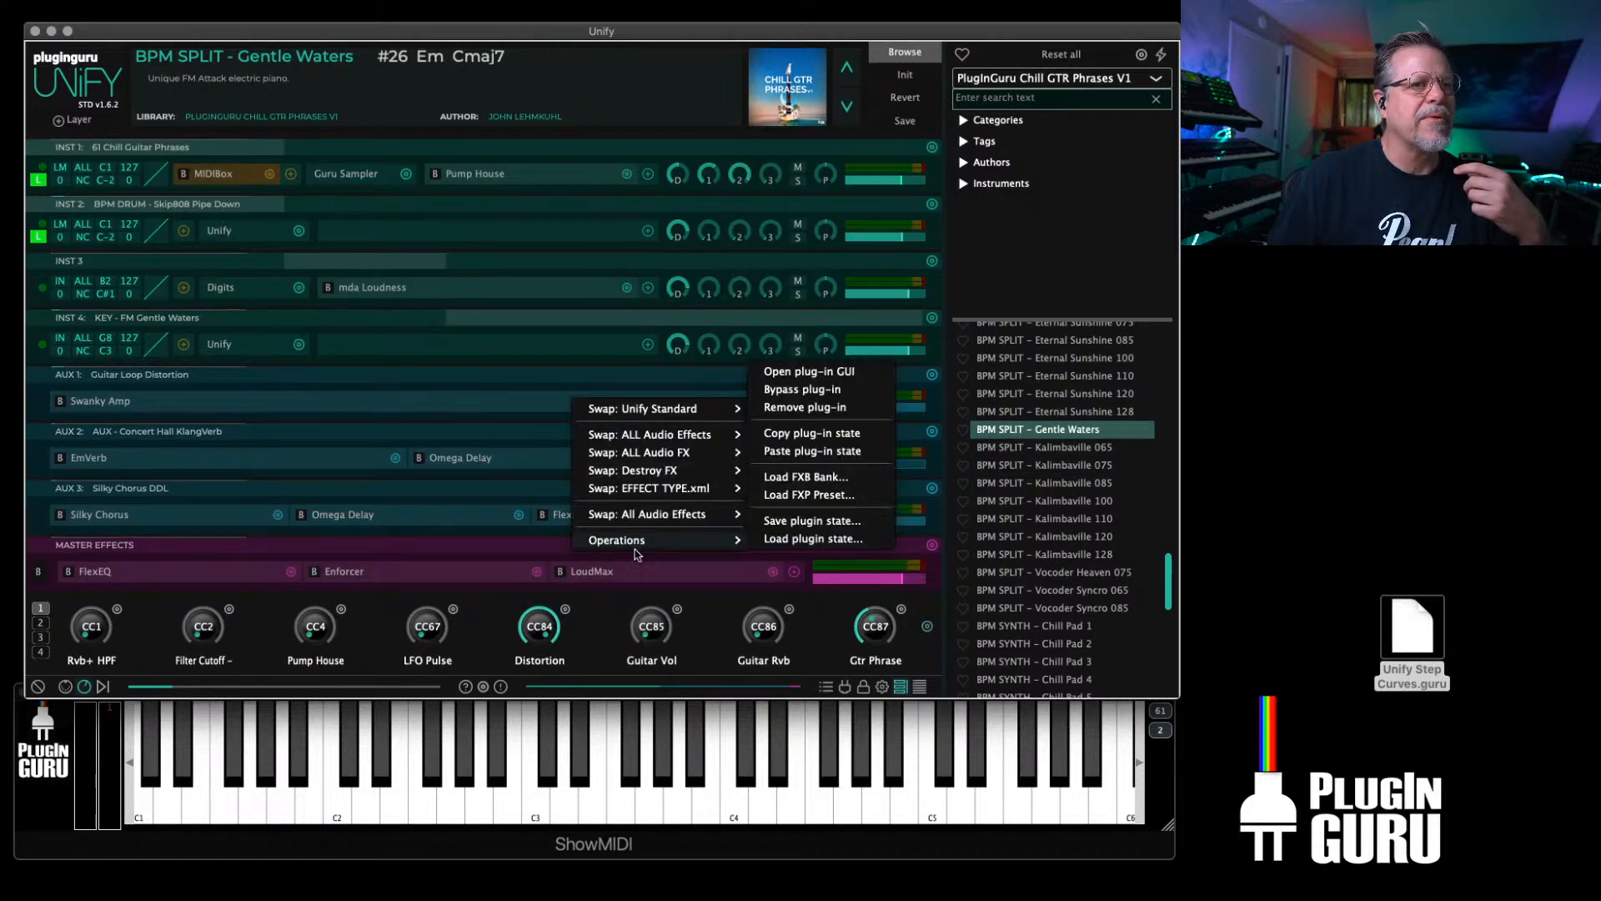
{"action": "left_click", "coordinate": [812, 451]}
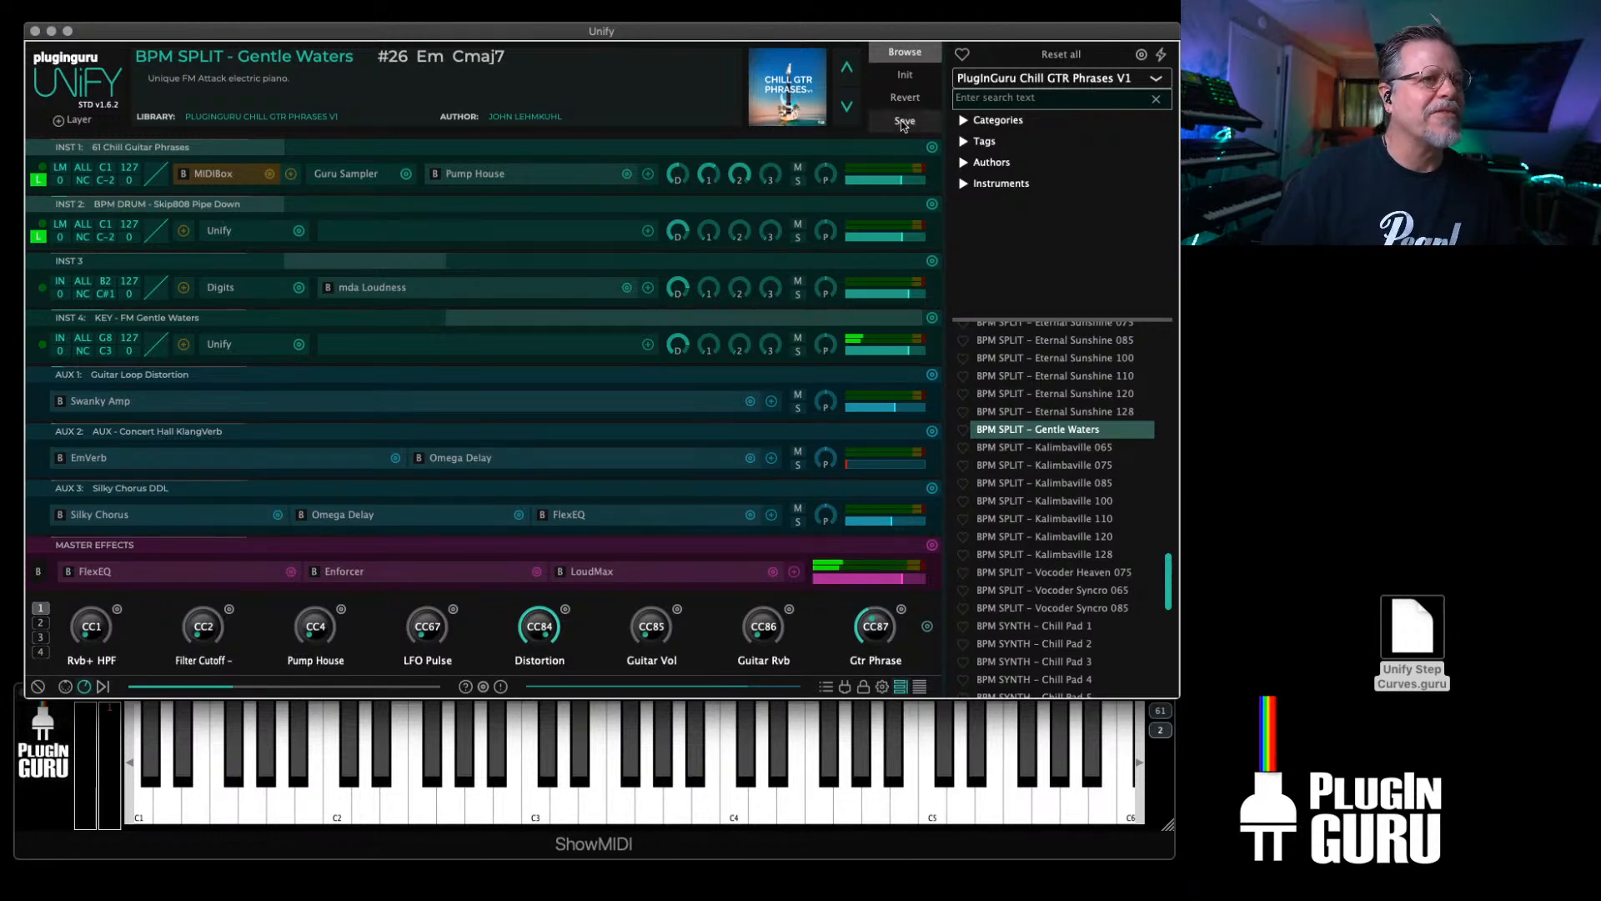
{"action": "left_click", "coordinate": [902, 122]}
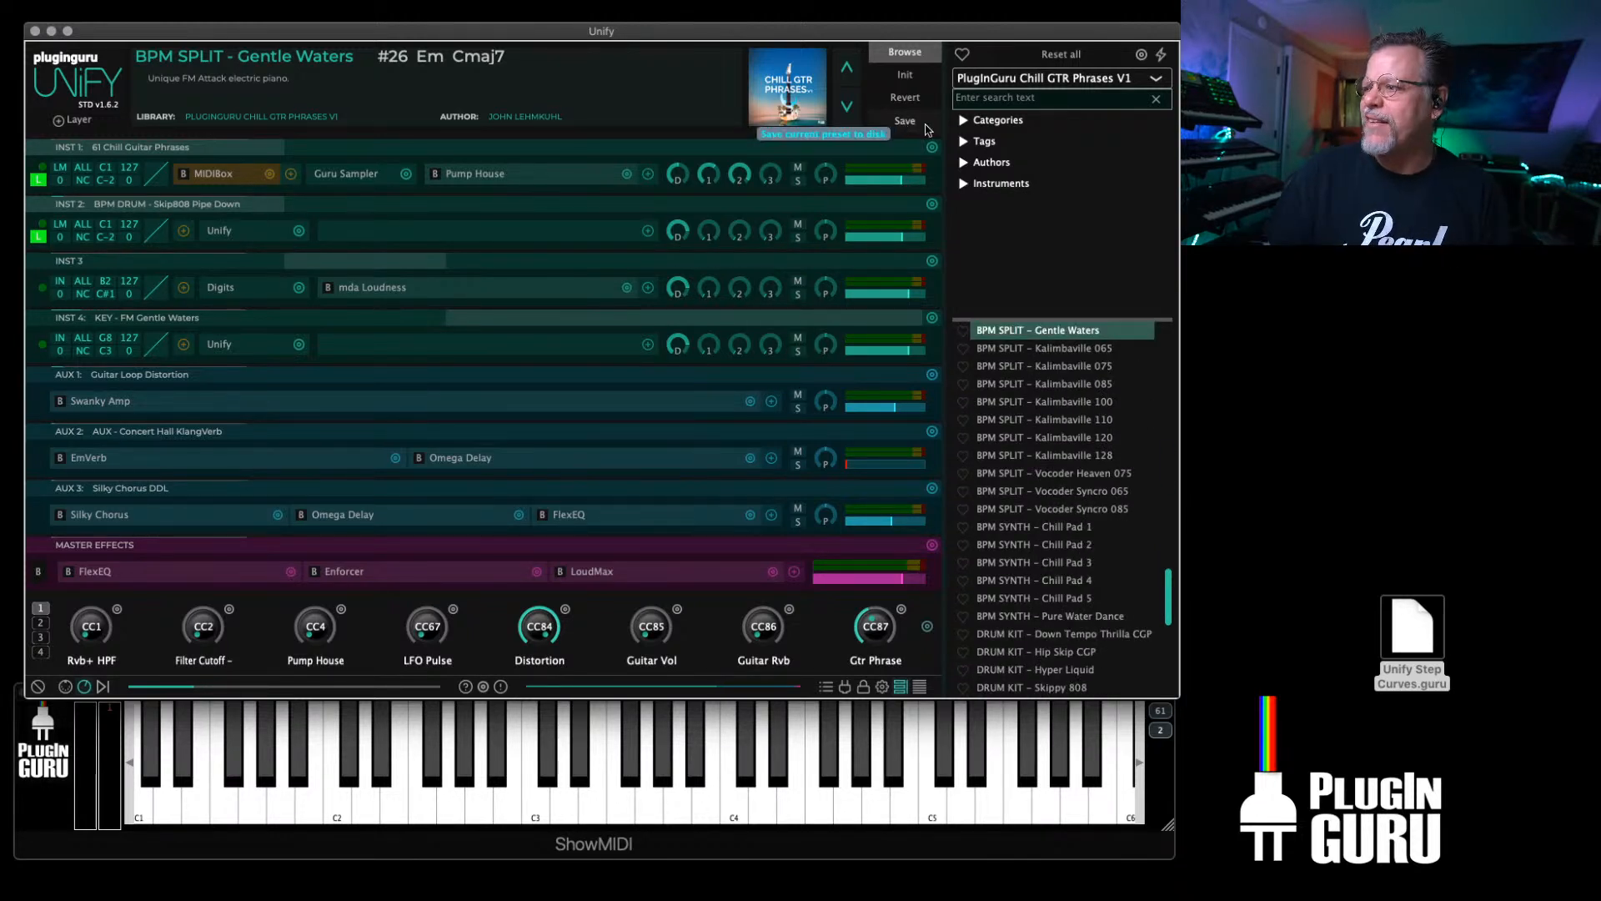
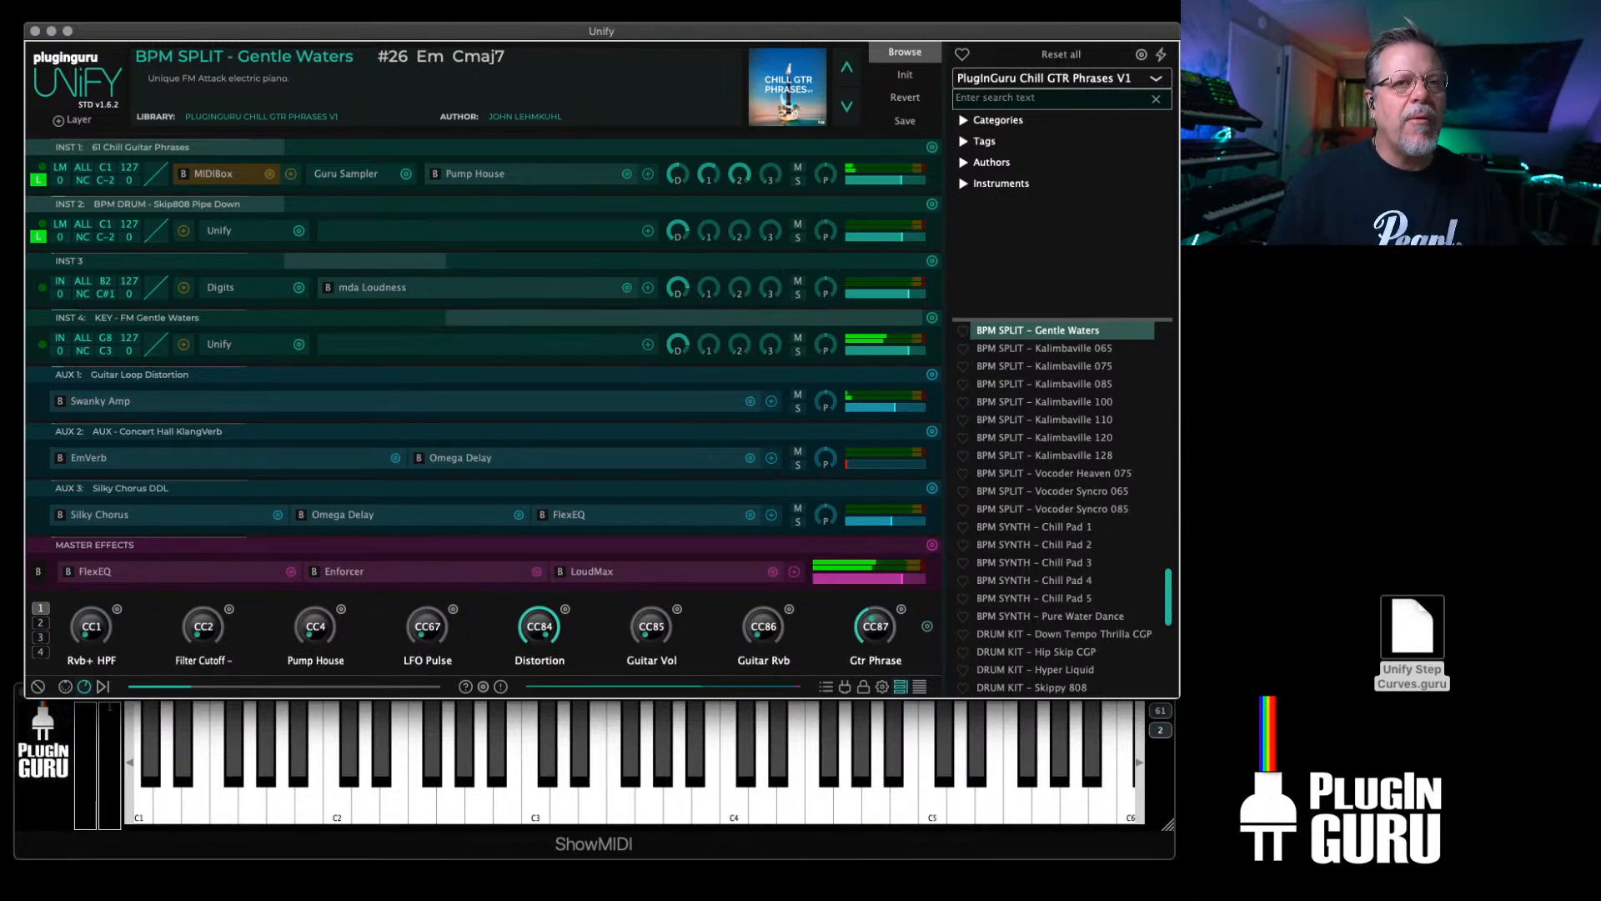
Step: Load BPM SYNTH - Chill Pad 1 and solo its INST 1 Kalamath Pad layer
{"action": "scroll", "coordinate": [1097, 576], "scroll_direction": "up", "scroll_amount": 3}
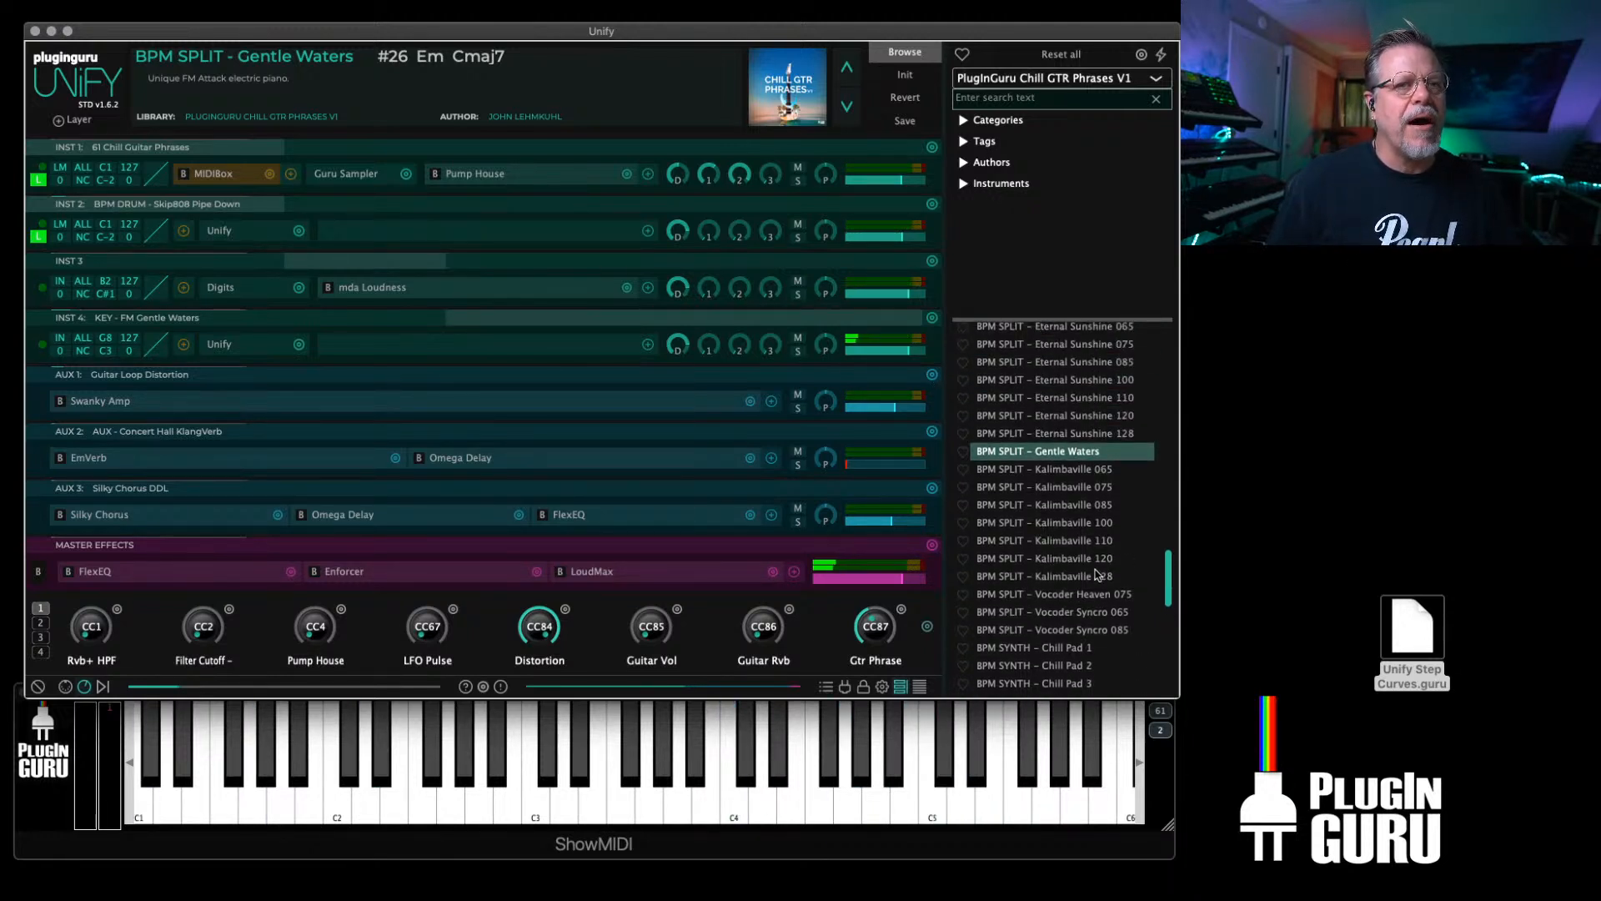
{"action": "scroll", "coordinate": [1085, 563], "scroll_direction": "down", "scroll_amount": 5}
{"action": "left_click", "coordinate": [1044, 461]}
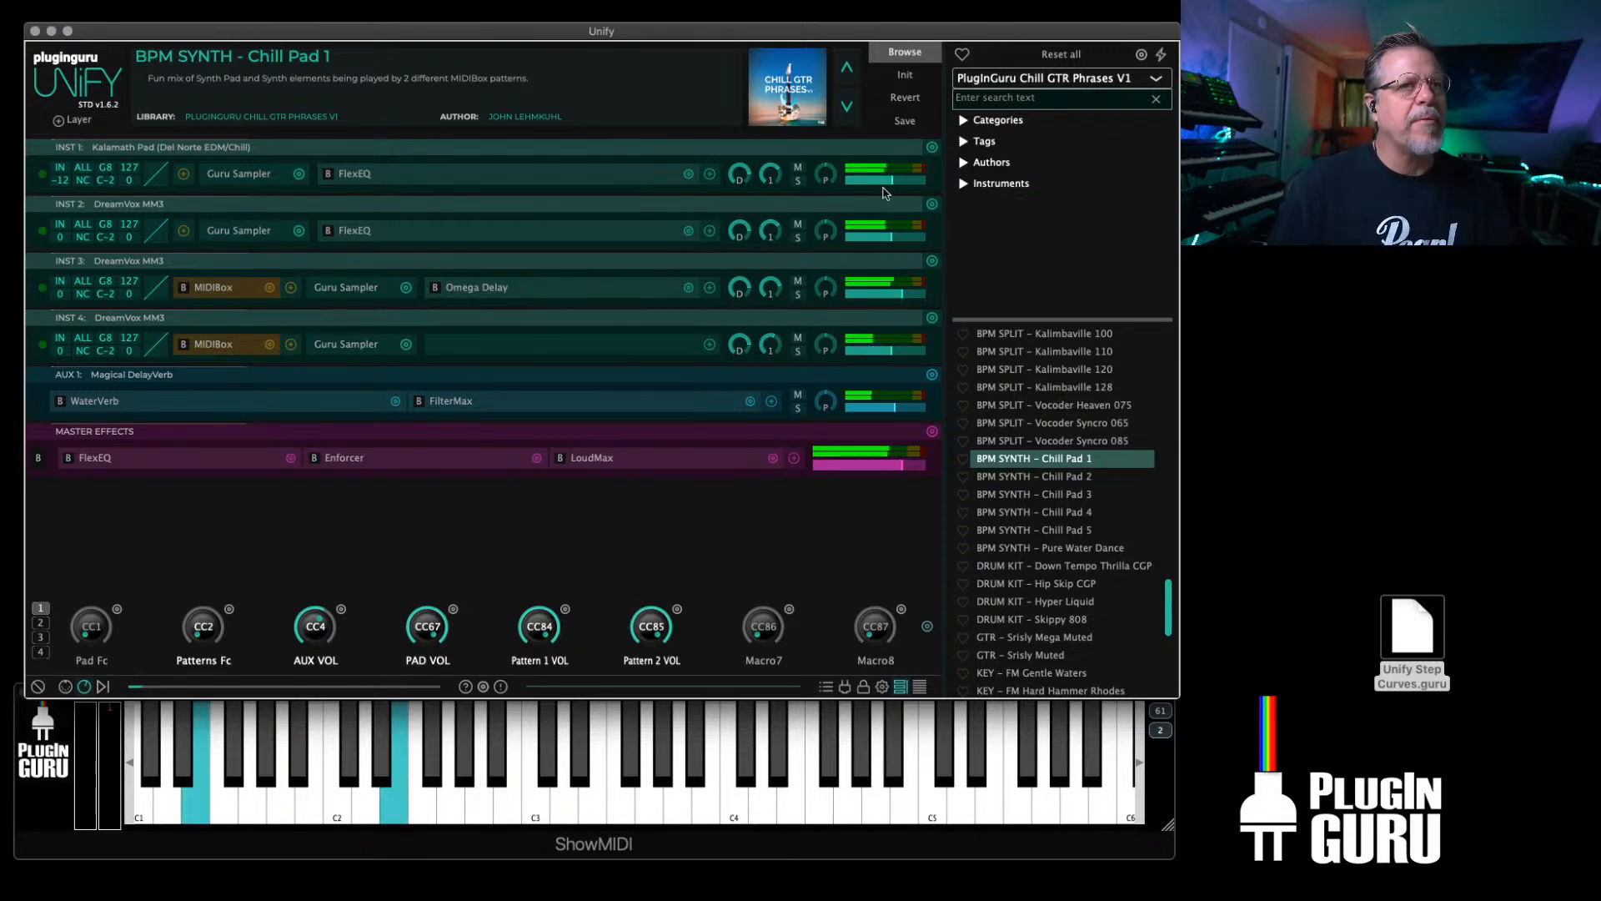
{"action": "mouse_move", "coordinate": [879, 188]}
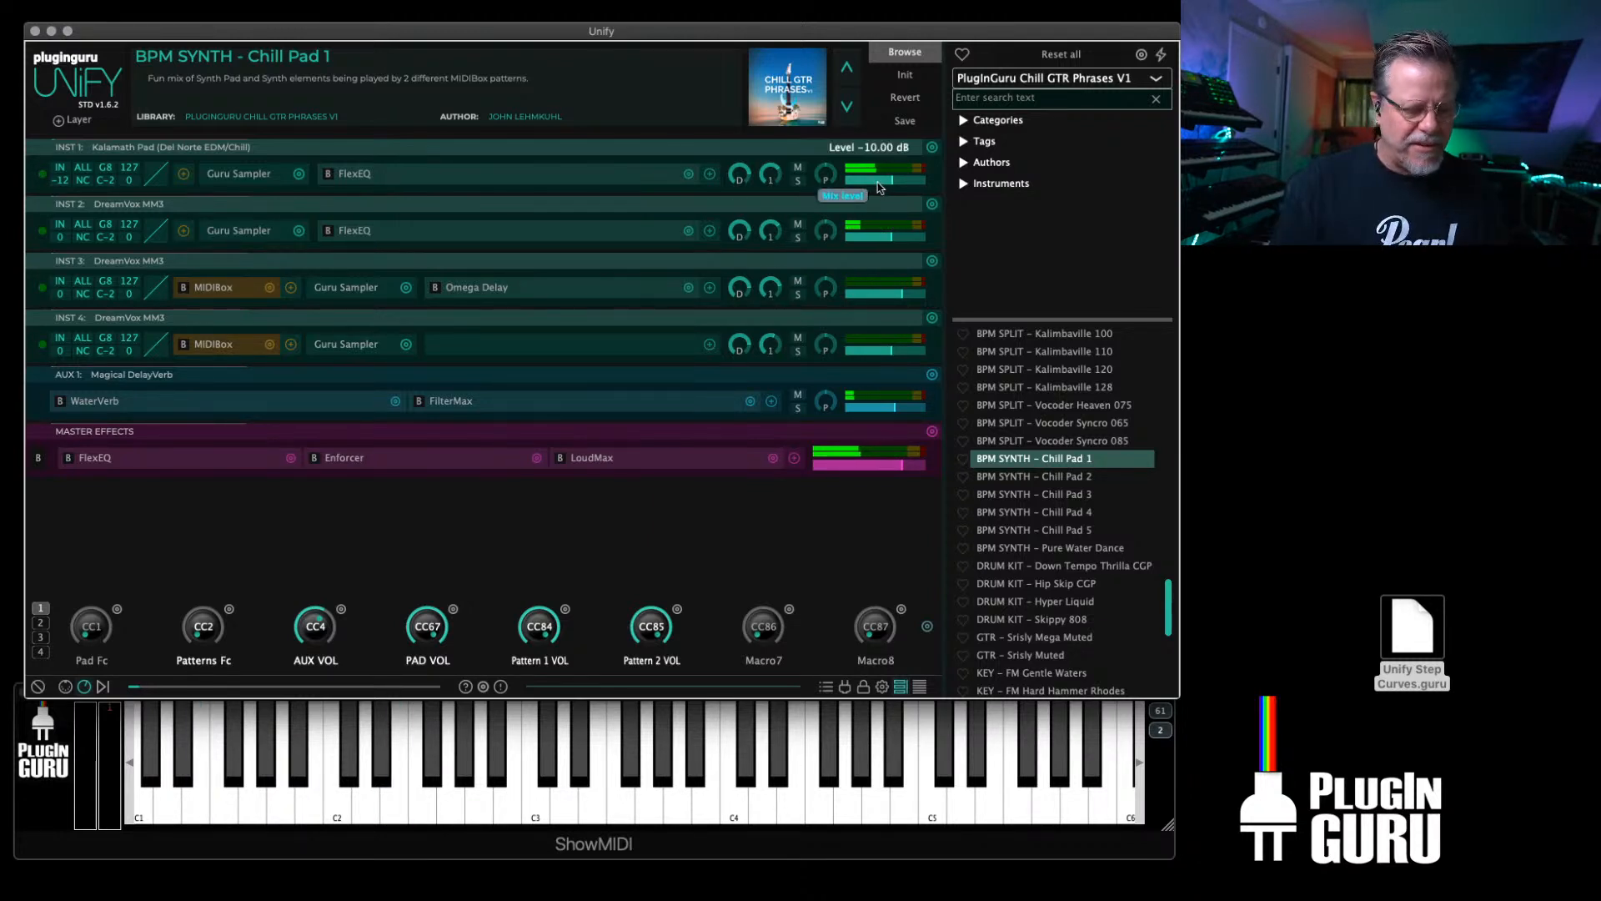
{"action": "left_click", "coordinate": [798, 181]}
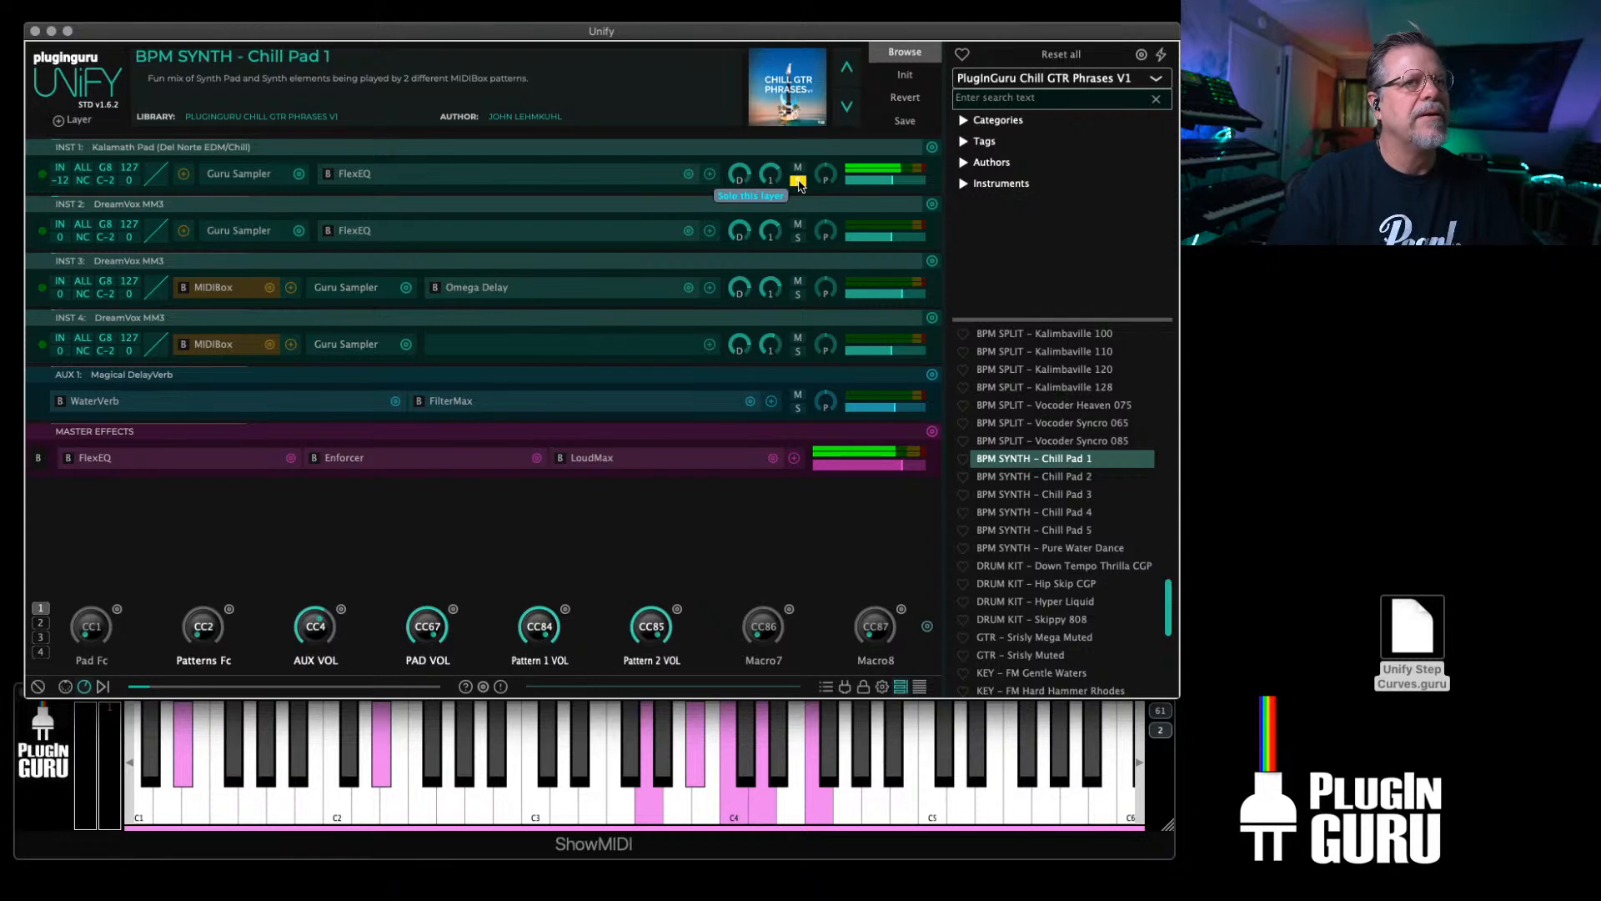
Step: Set the filter envelope decay to about 0.581 sec in the Kalamath Pad layer's Guru Sampler
{"action": "left_click", "coordinate": [234, 177]}
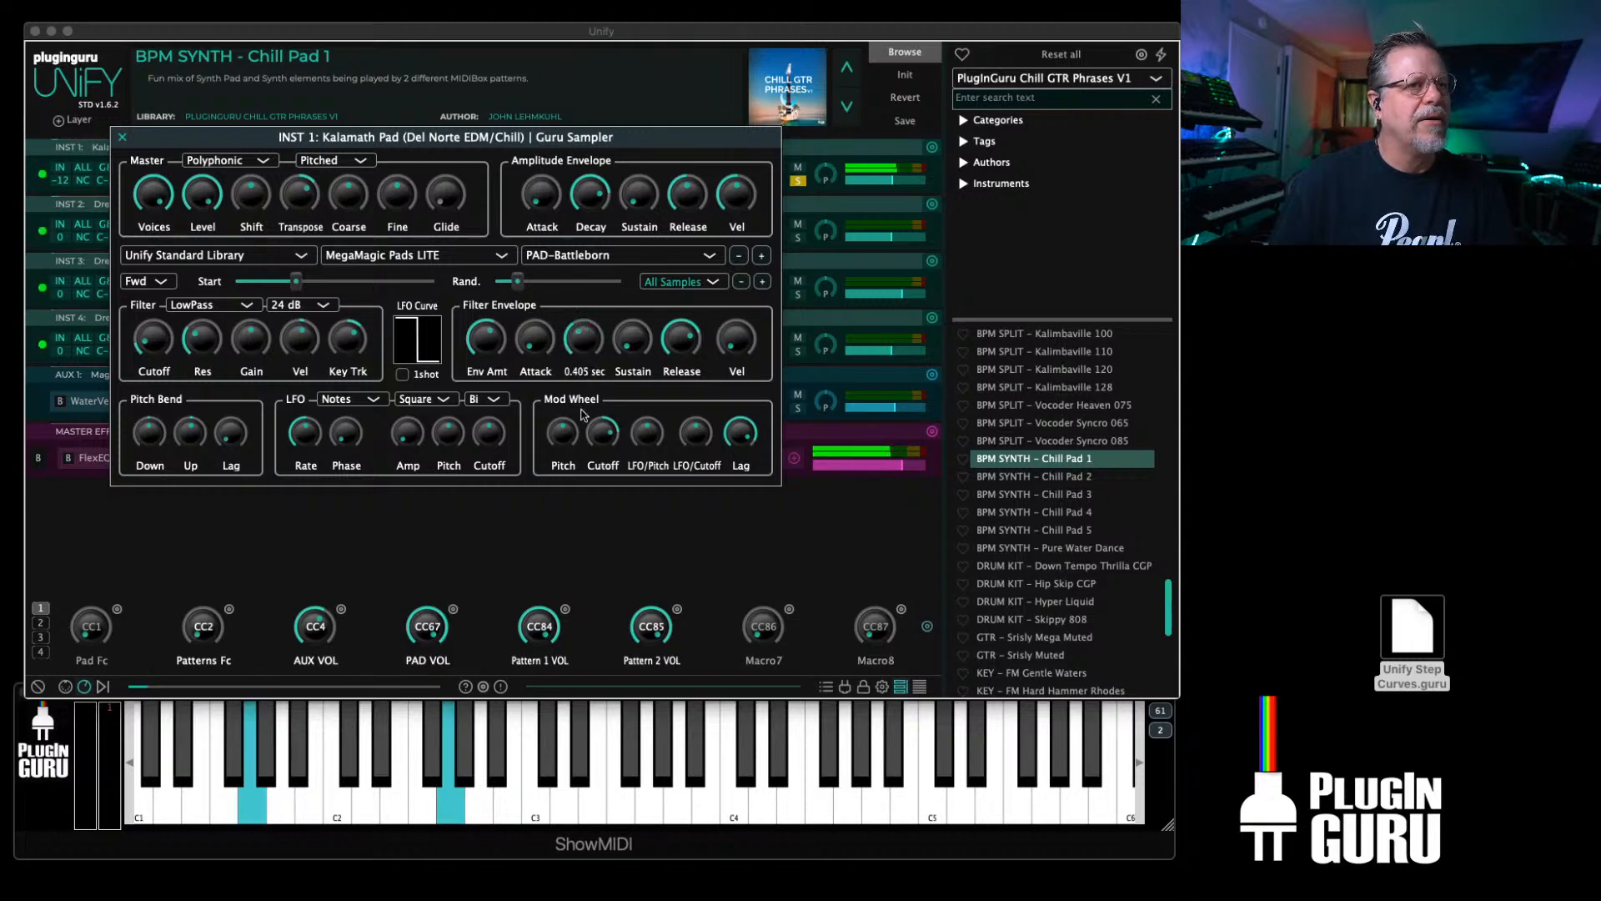
{"action": "left_click_drag", "start_coordinate": [581, 407], "coordinate": [583, 374]}
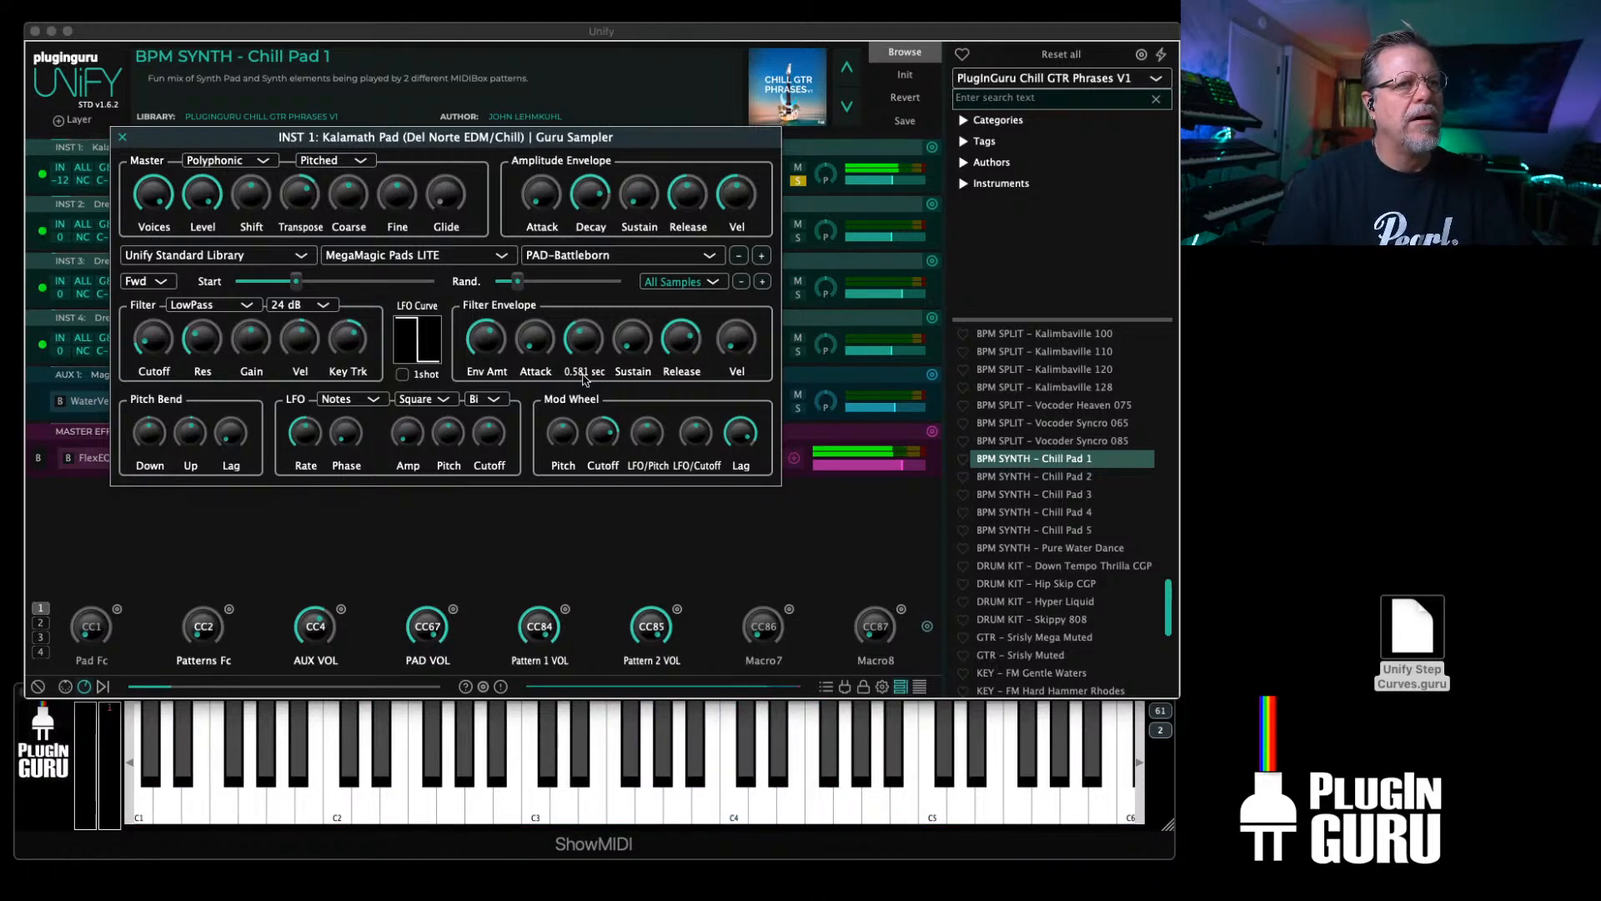
Step: Set the amplitude envelope release to about 0.607 sec in the Kalamath Pad layer's Guru Sampler and close the sampler
{"action": "mouse_move", "coordinate": [696, 191]}
{"action": "left_click_drag", "start_coordinate": [692, 196], "coordinate": [688, 196]}
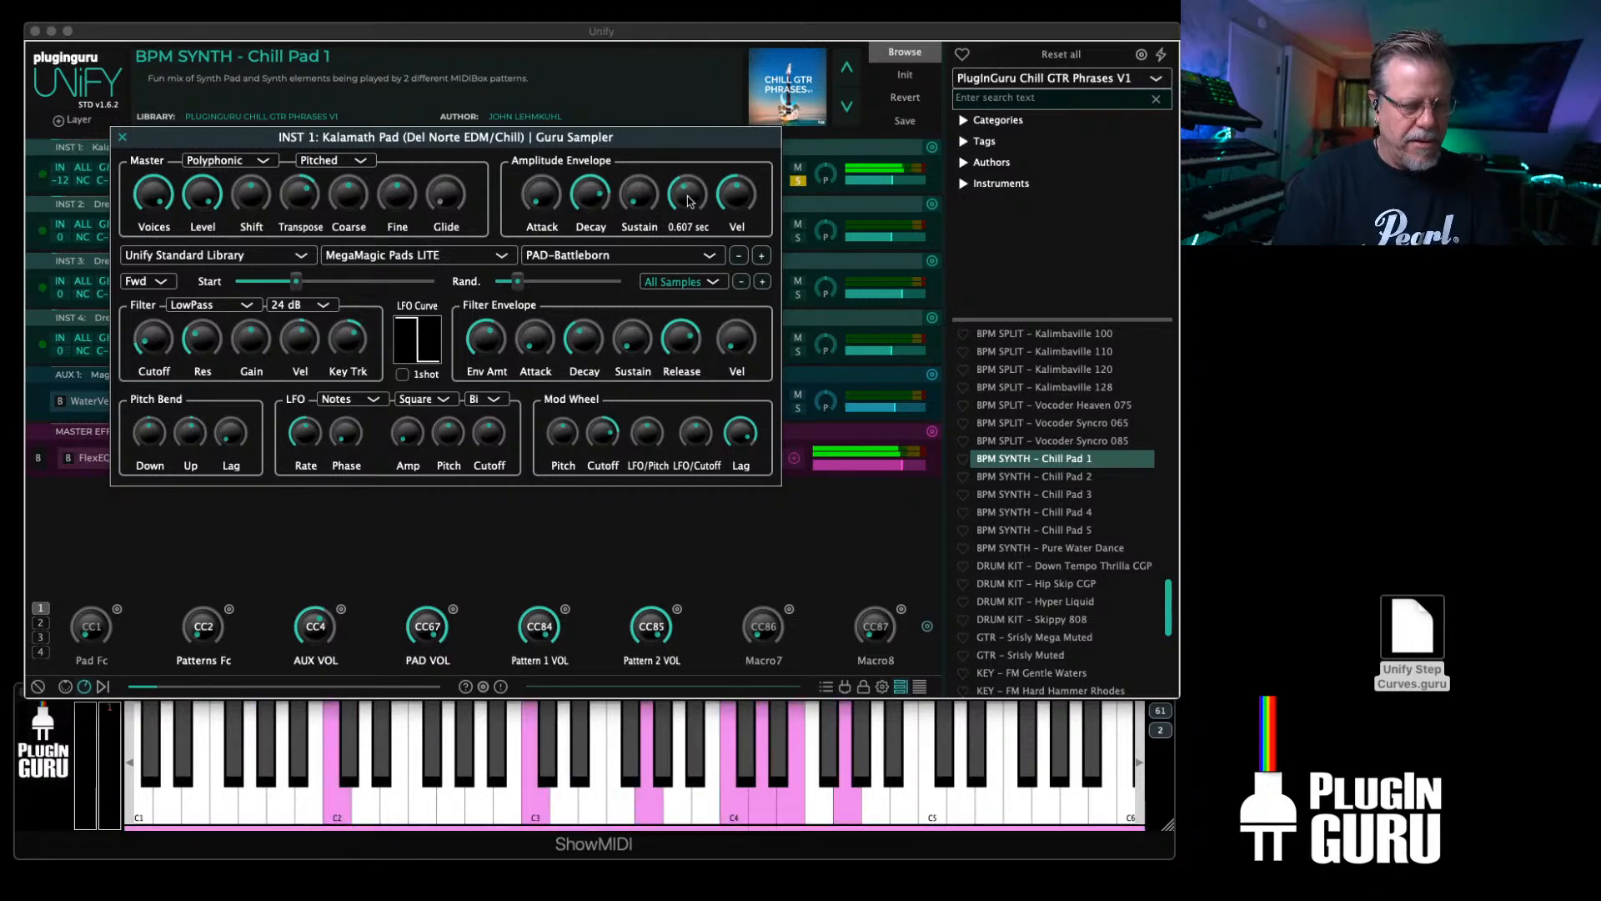
{"action": "left_click", "coordinate": [119, 136]}
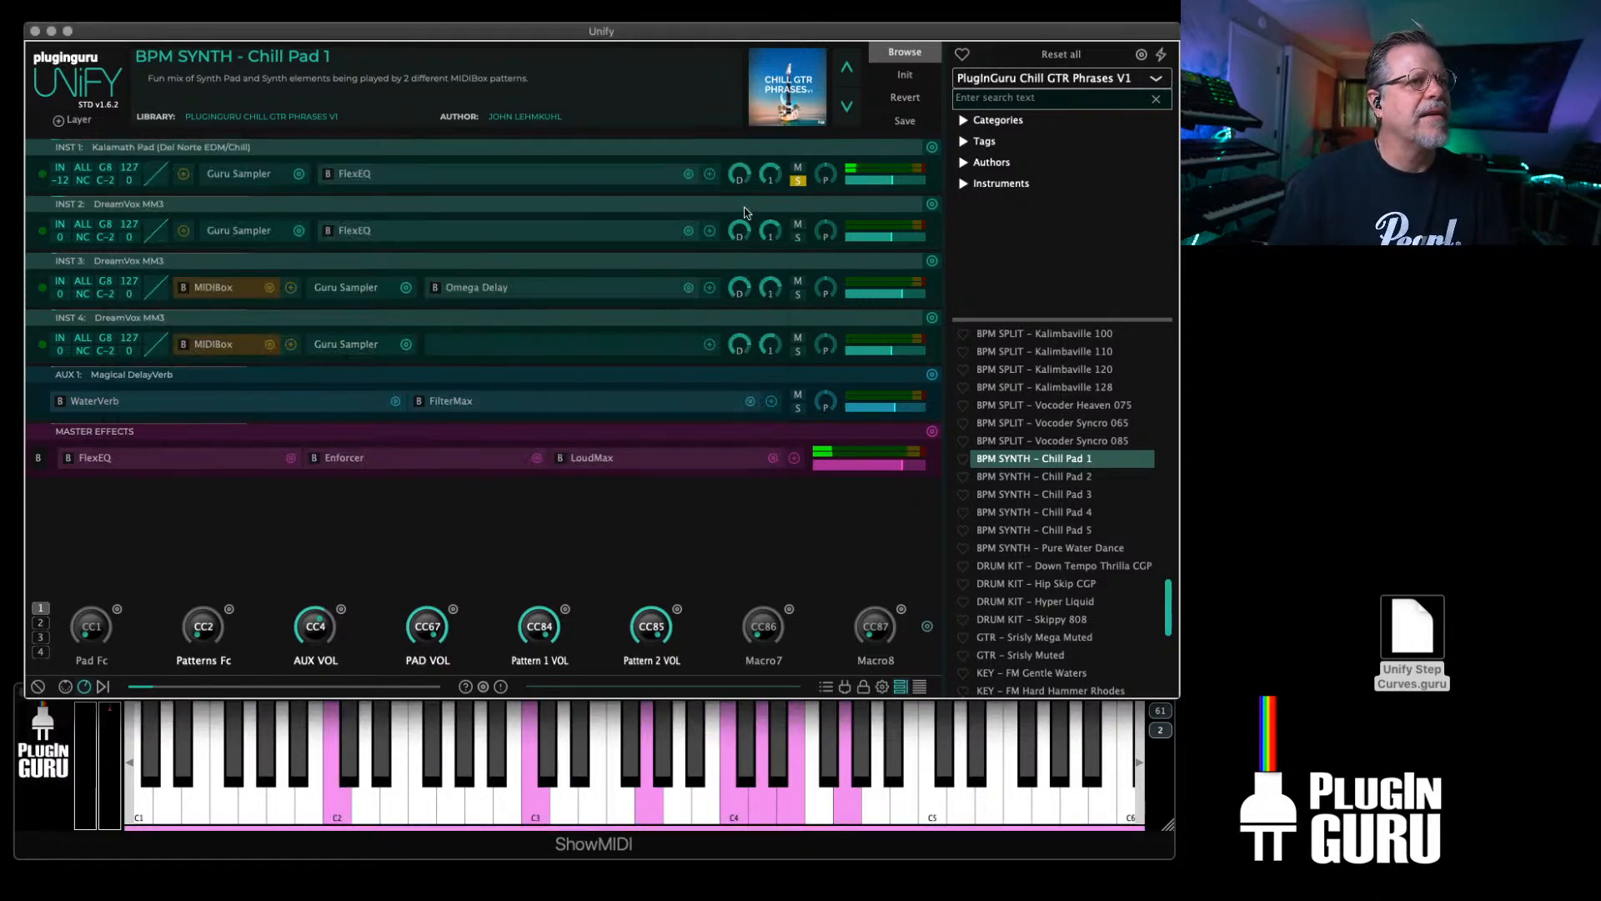
Step: Delete the INST 2 DreamVox MM3 layer that has no MIDIBox and solo the DreamVox MM3 layer that takes its place
{"action": "left_click", "coordinate": [797, 238]}
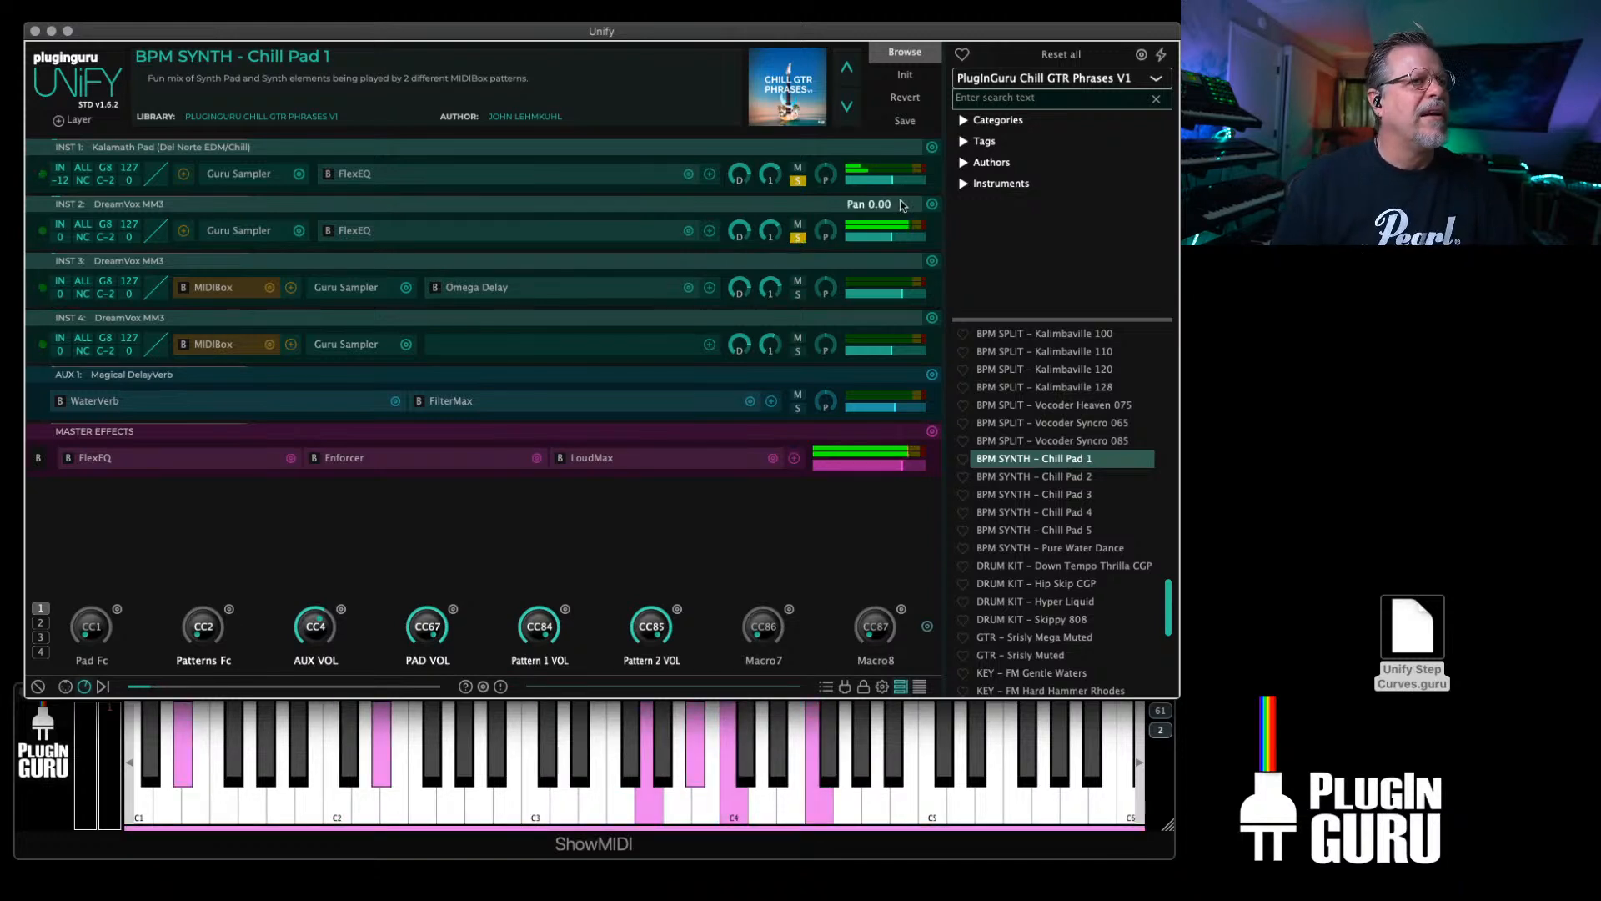
{"action": "left_click", "coordinate": [932, 205], "text": "alt"}
{"action": "left_click", "coordinate": [799, 238]}
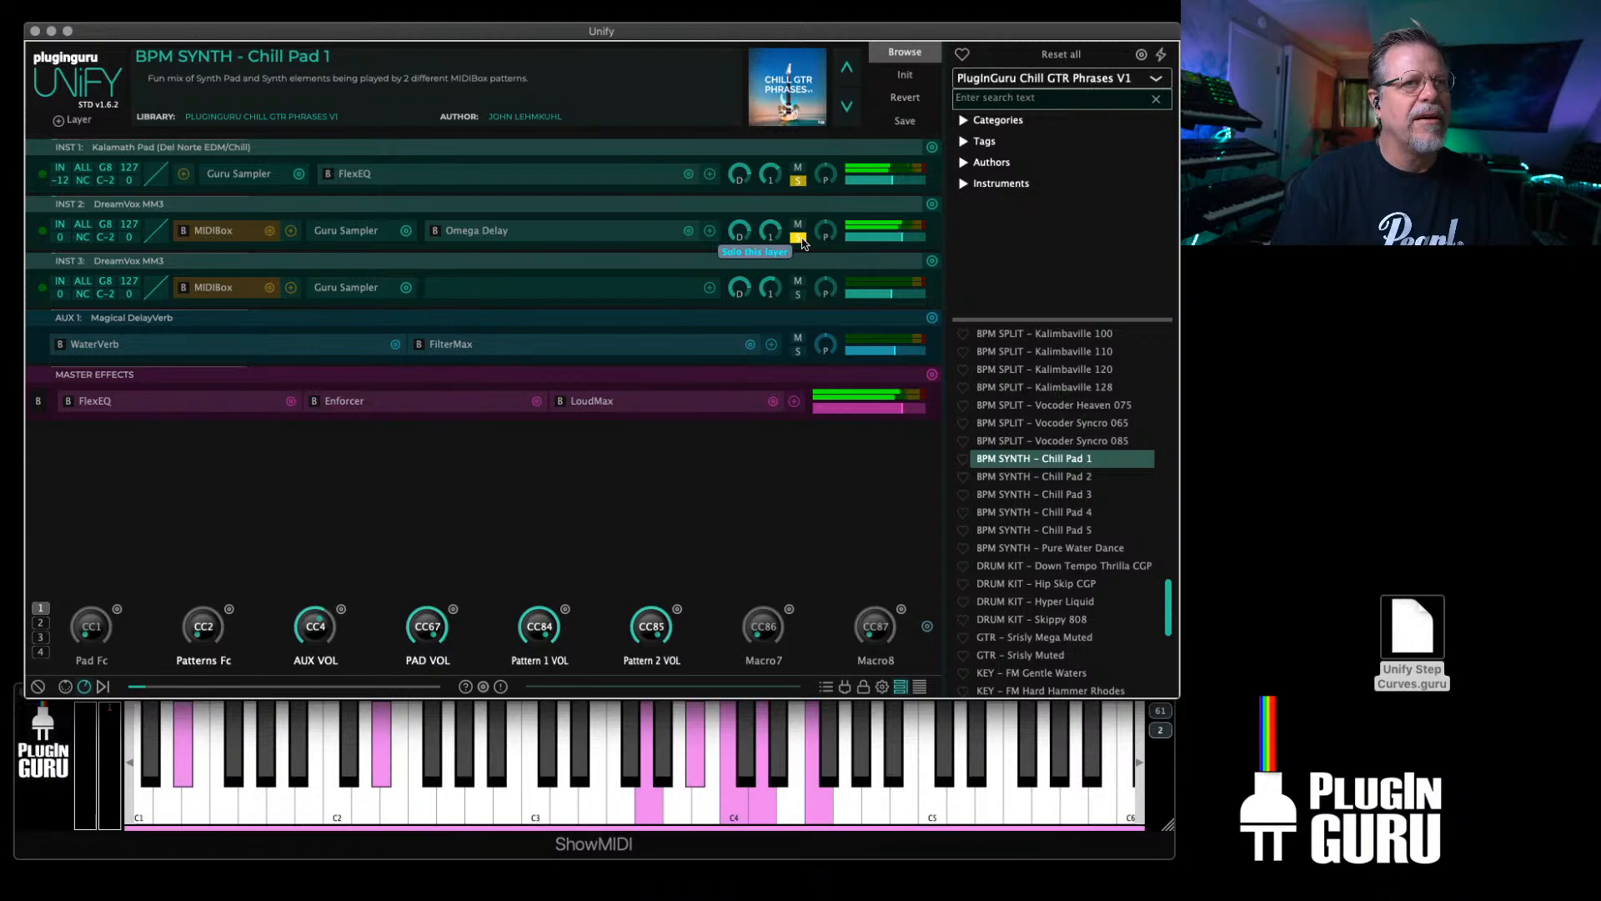
Step: Add a MIDIBox to the INST 1 Kalamath Pad layer and give it the plug-in state copied from the INST 2 MIDIBox
{"action": "left_click", "coordinate": [269, 232]}
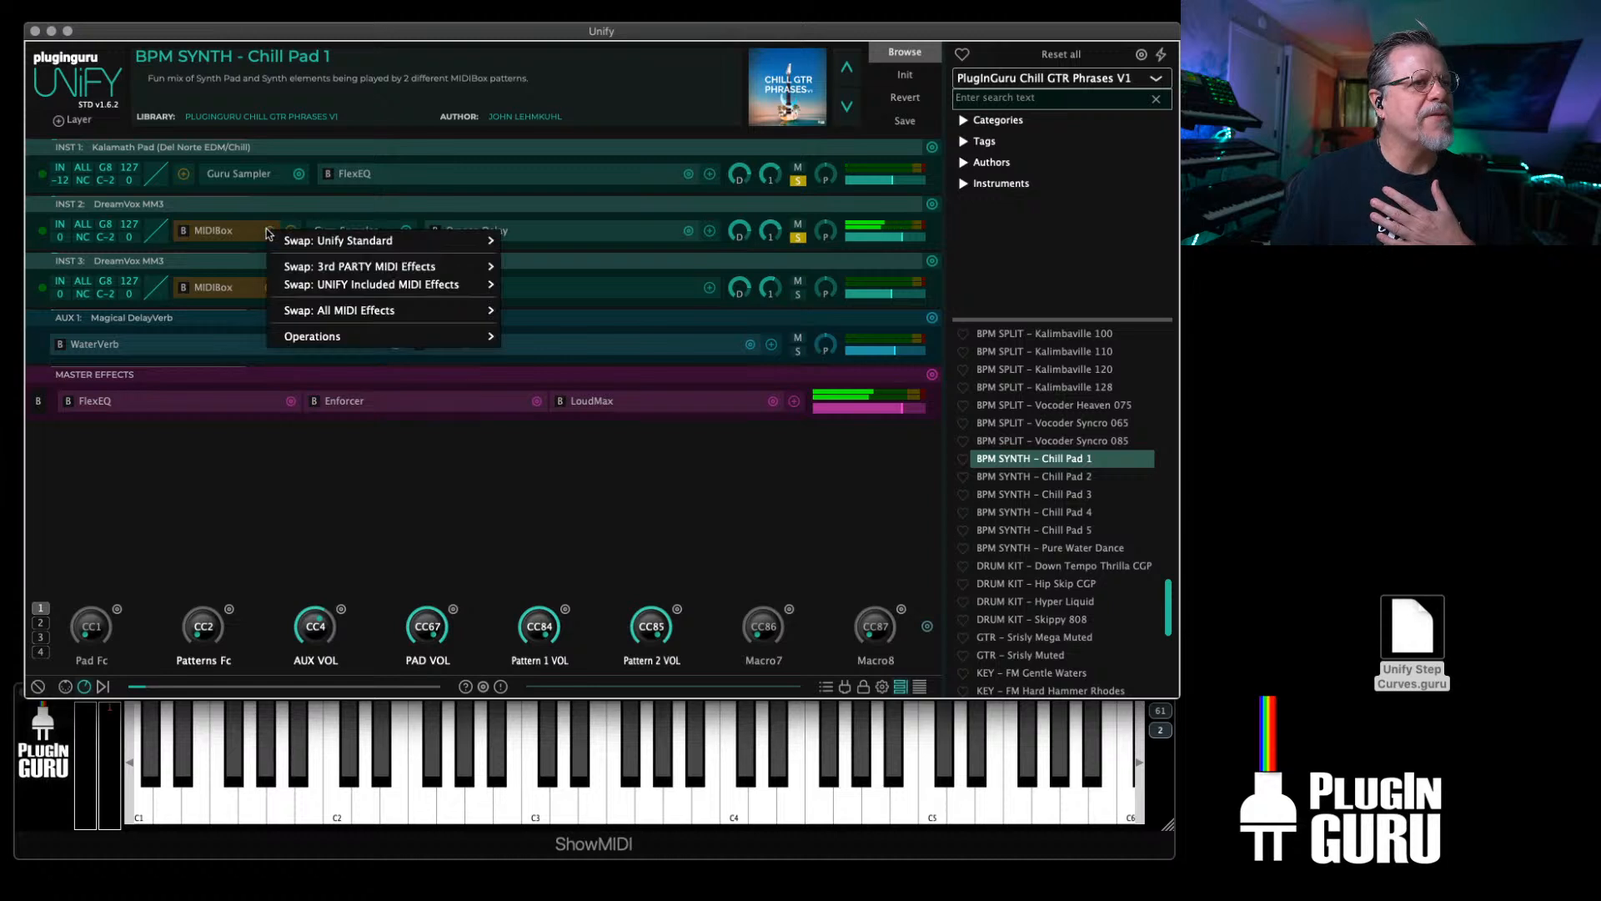
{"action": "mouse_move", "coordinate": [393, 338]}
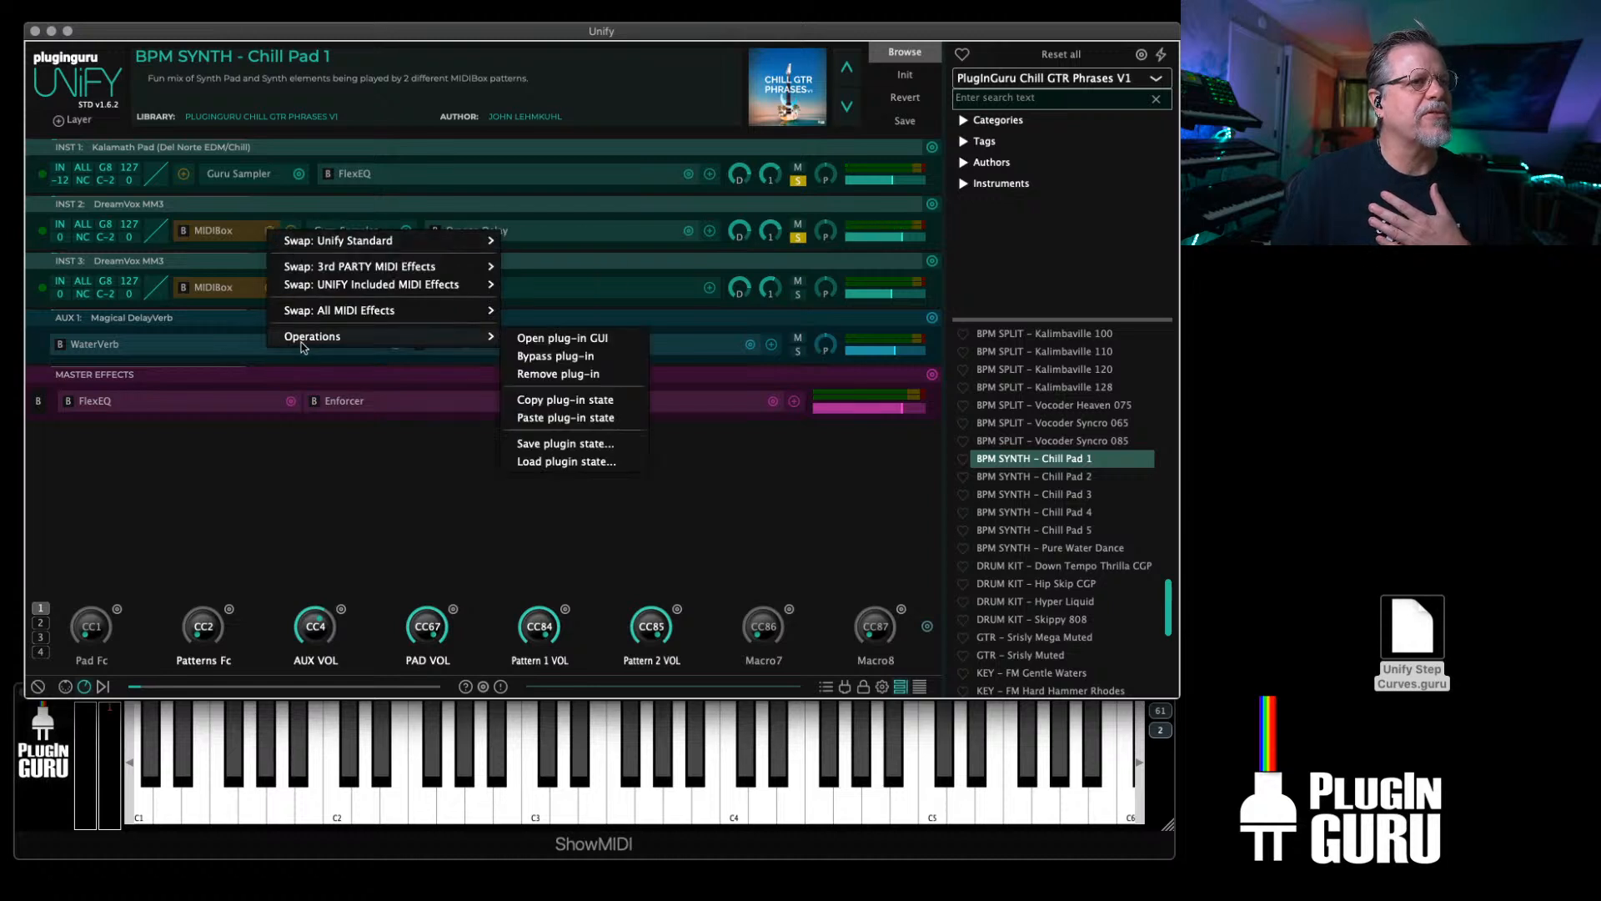
{"action": "left_click", "coordinate": [547, 402]}
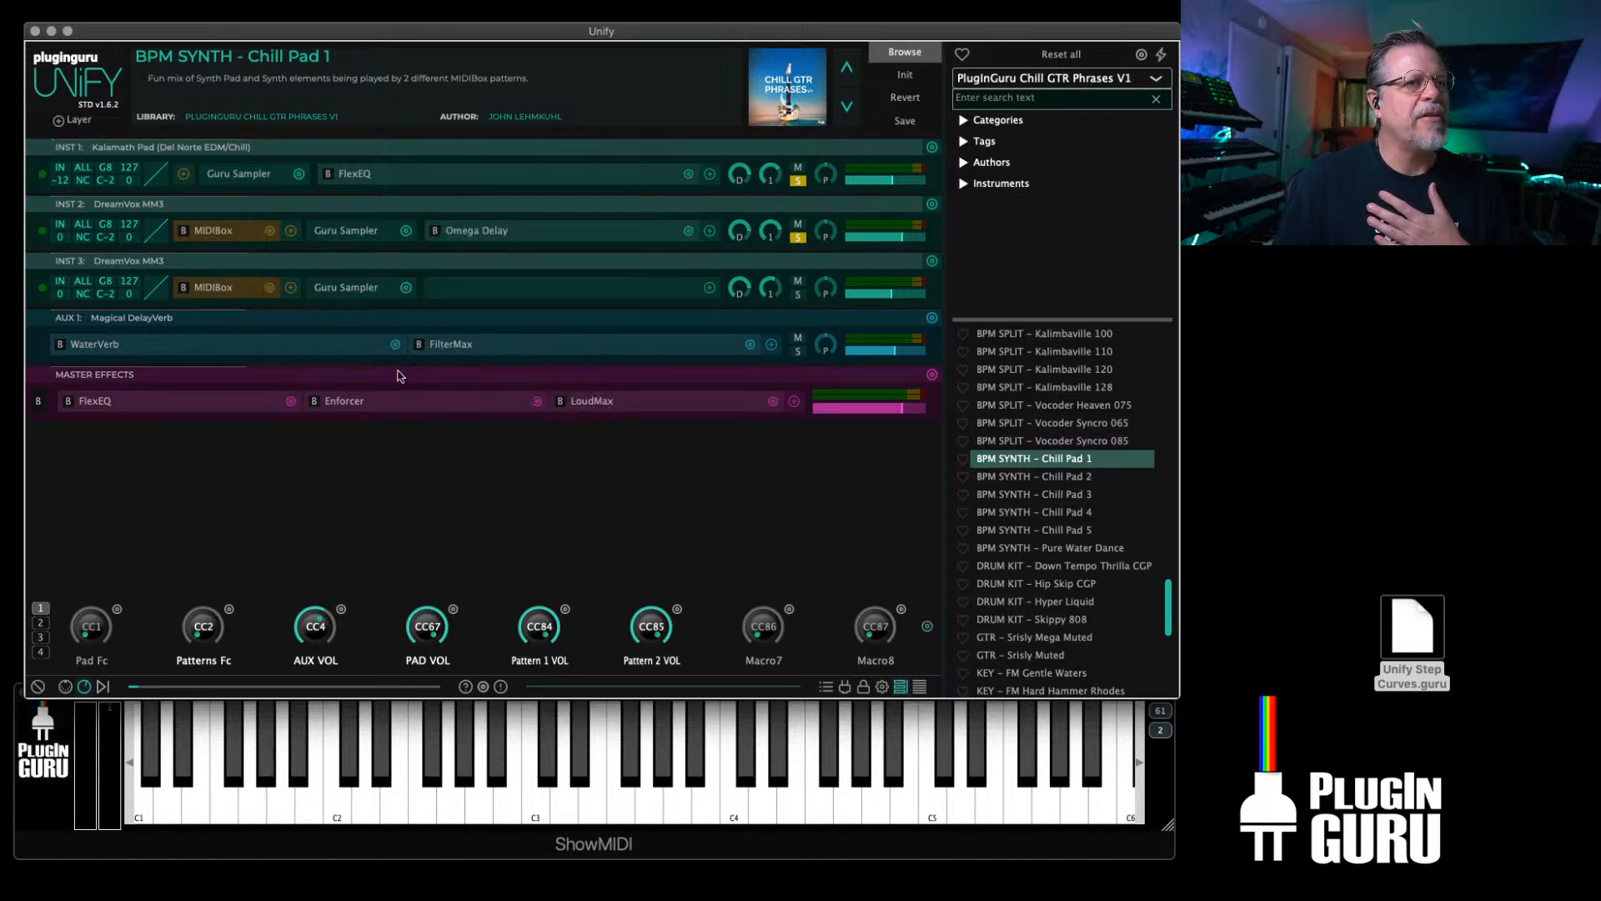
{"action": "left_click", "coordinate": [185, 175]}
{"action": "mouse_move", "coordinate": [275, 183]}
{"action": "mouse_move", "coordinate": [488, 183]}
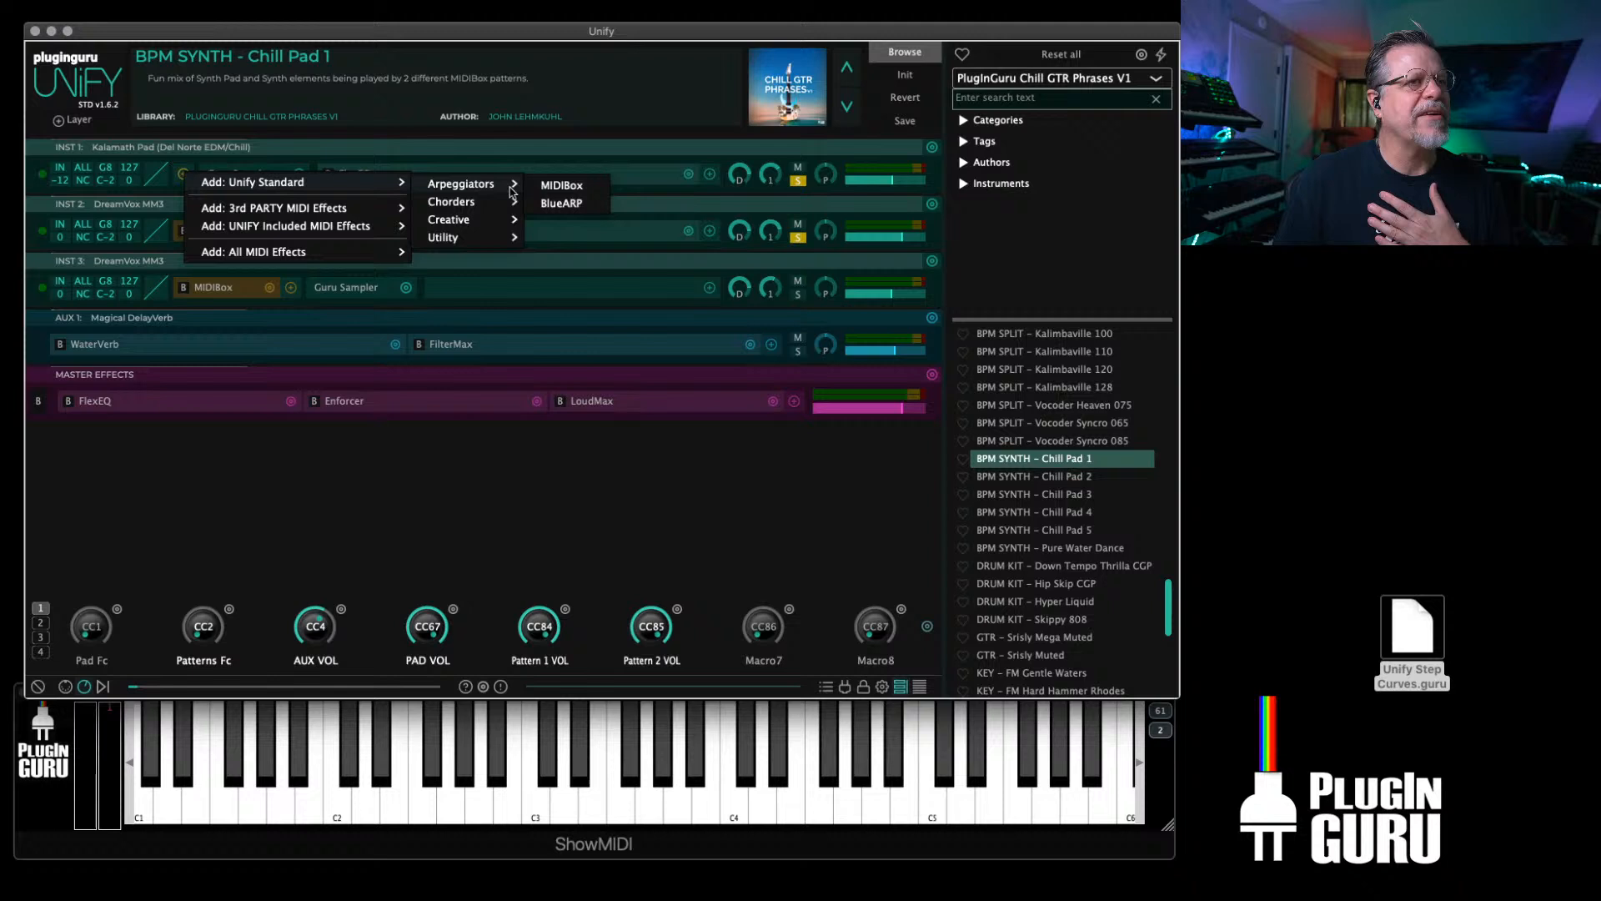
{"action": "left_click", "coordinate": [554, 185]}
{"action": "left_click", "coordinate": [122, 137]}
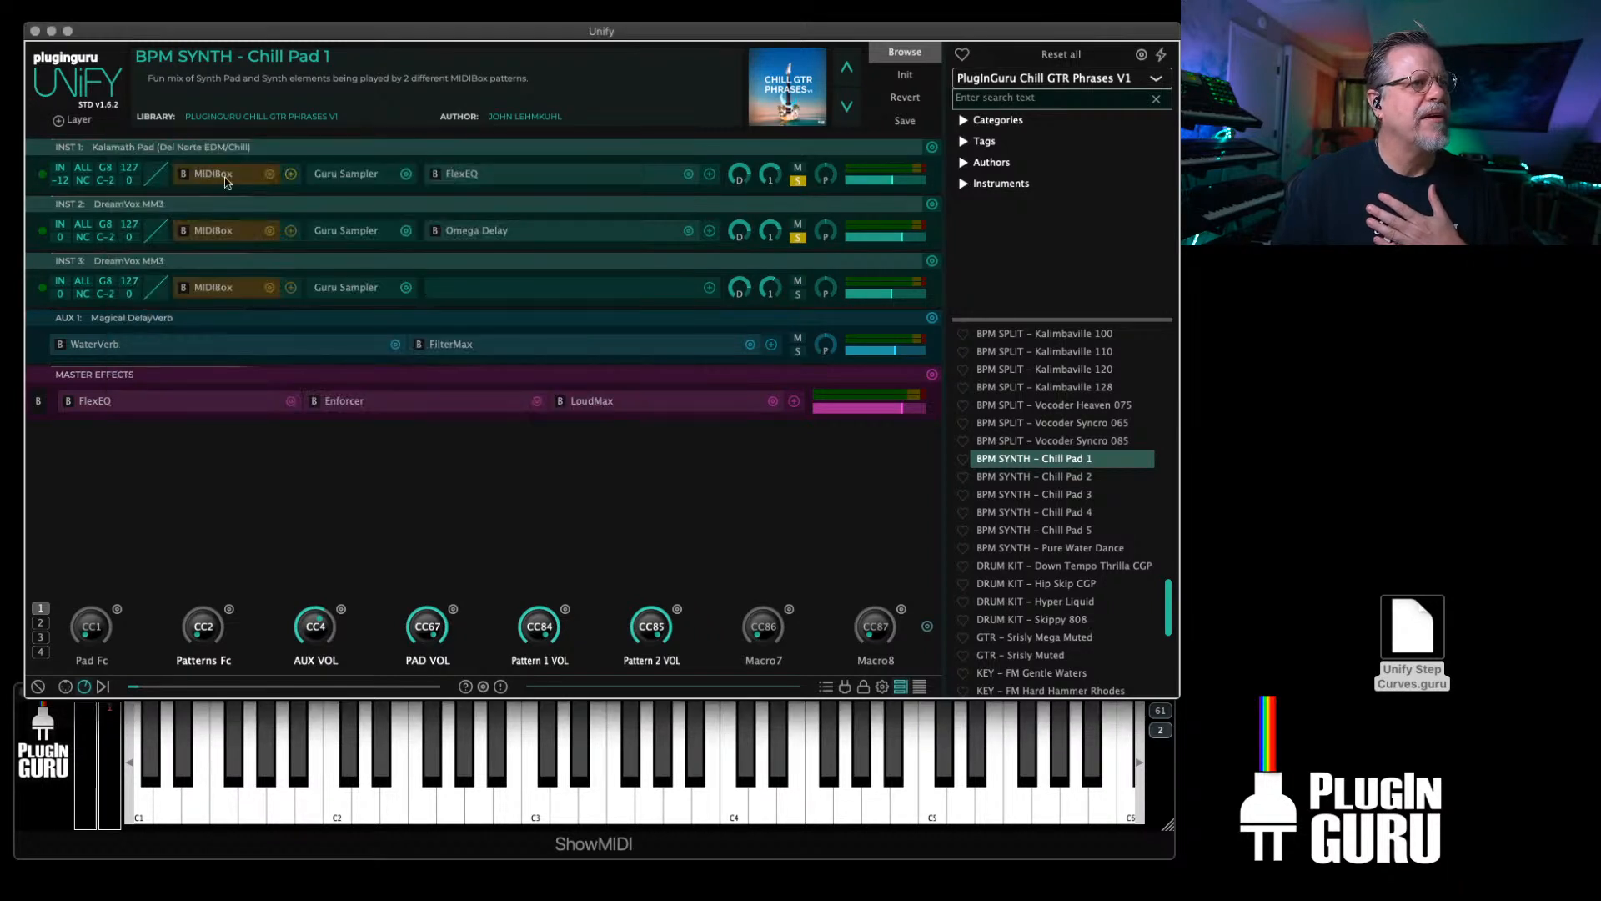
{"action": "left_click", "coordinate": [269, 175]}
{"action": "mouse_move", "coordinate": [317, 282]}
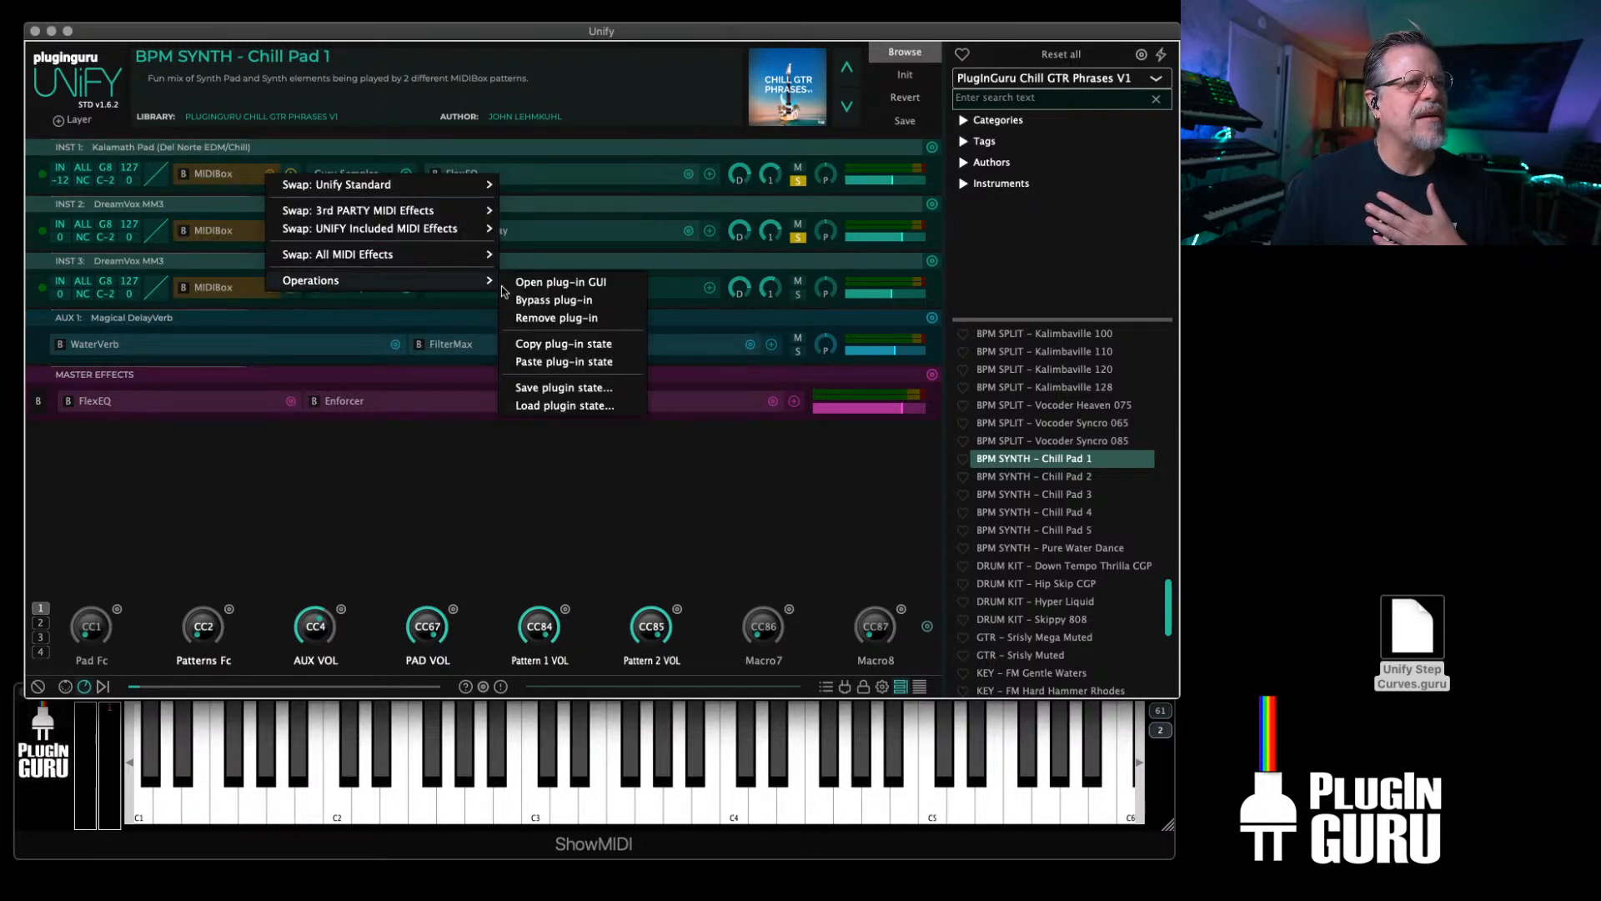
{"action": "left_click", "coordinate": [543, 362]}
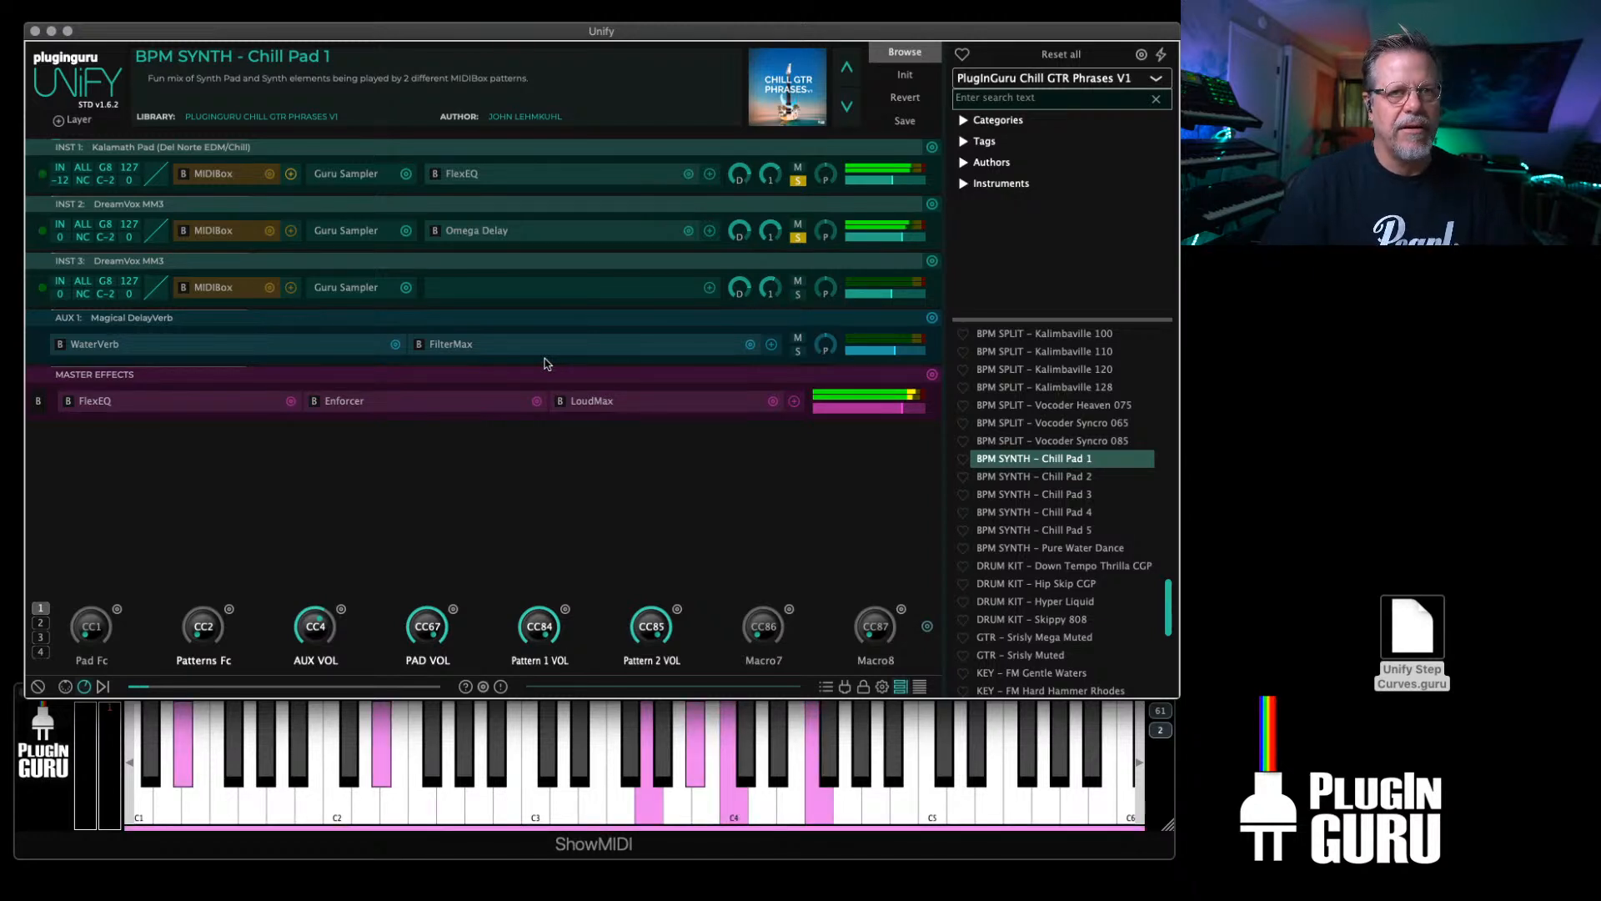
Step: Set the Kalamath Pad sampler's filter decay to about 0.324 sec, amplitude release to about 0.521 sec and filter envelope amount to about 6694 Hz
{"action": "left_click", "coordinate": [344, 175]}
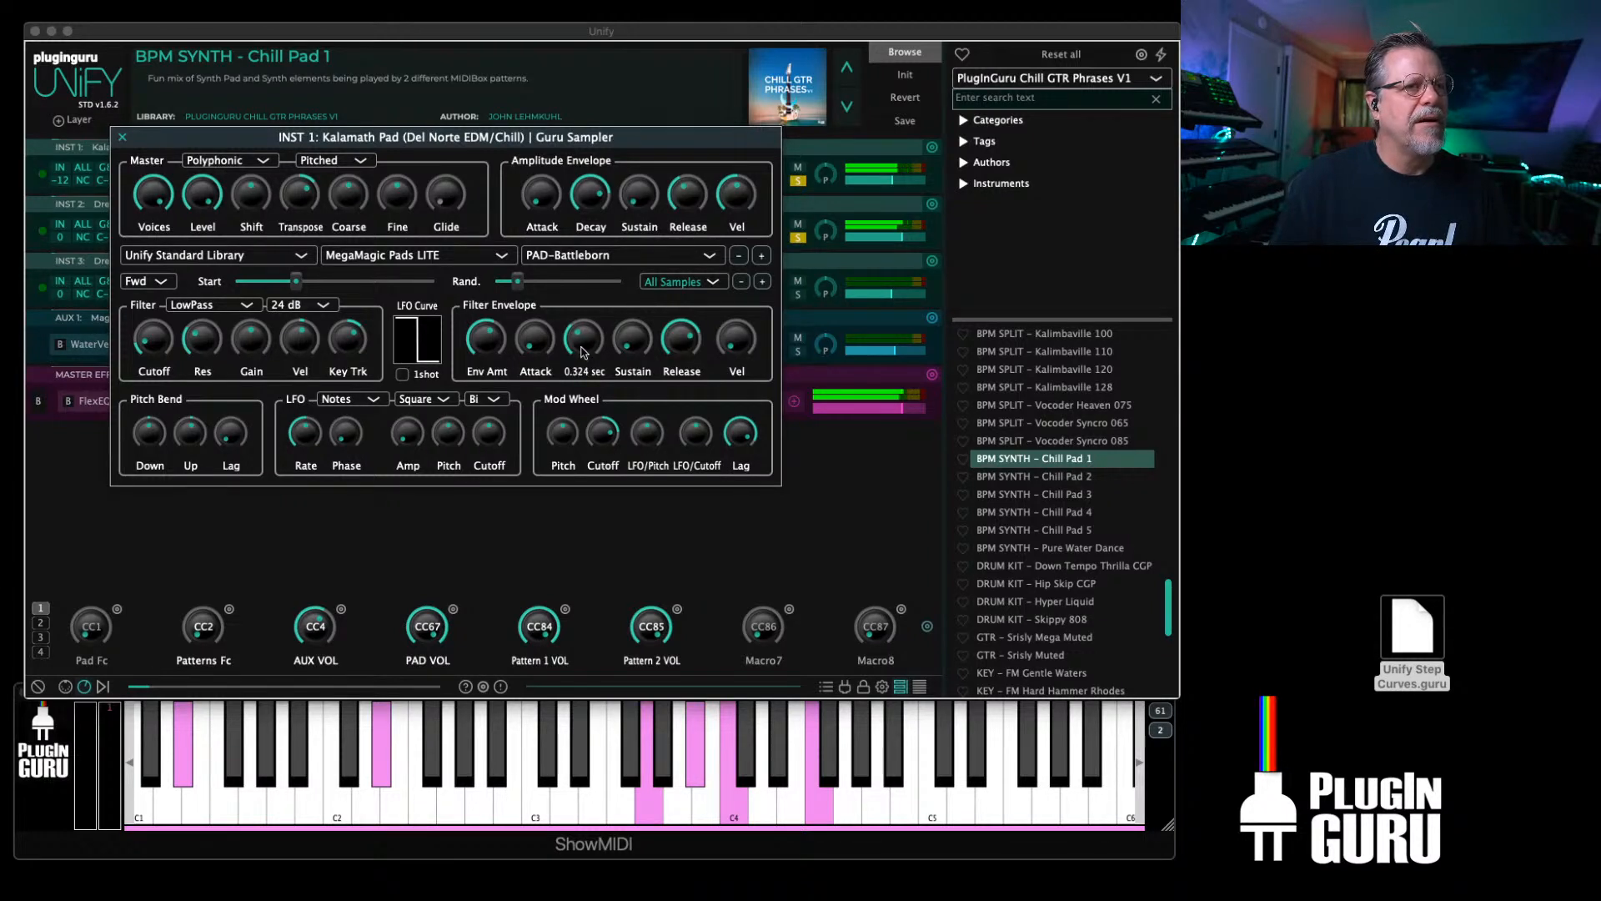
{"action": "left_click_drag", "start_coordinate": [583, 342], "coordinate": [583, 339]}
{"action": "left_click_drag", "start_coordinate": [689, 342], "coordinate": [688, 355]}
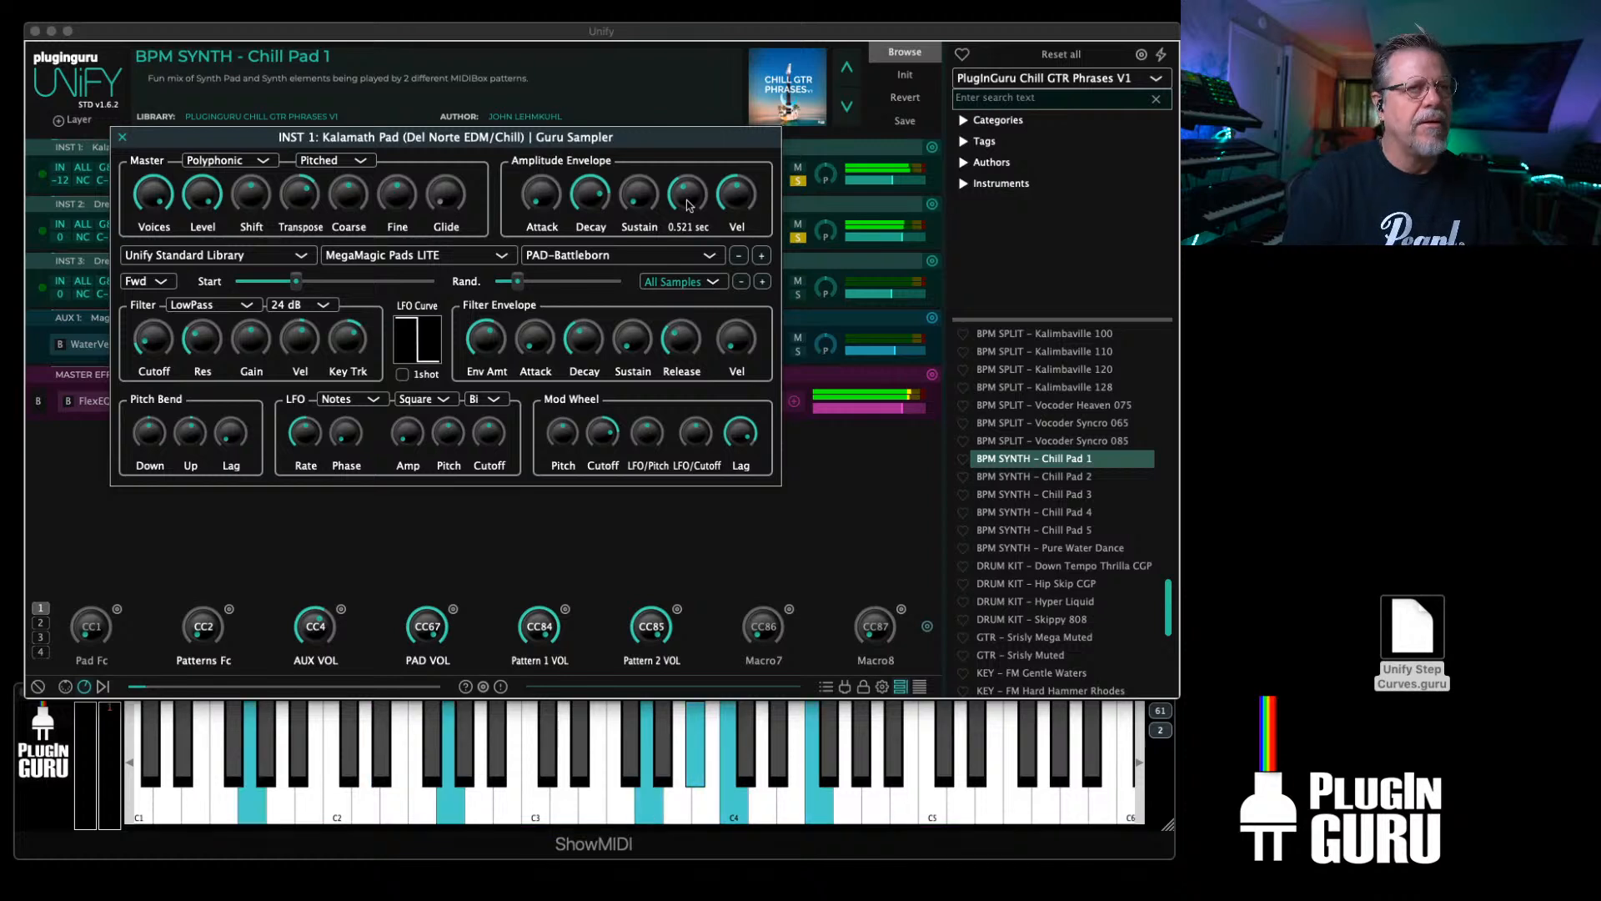
{"action": "left_click_drag", "start_coordinate": [479, 340], "coordinate": [480, 331]}
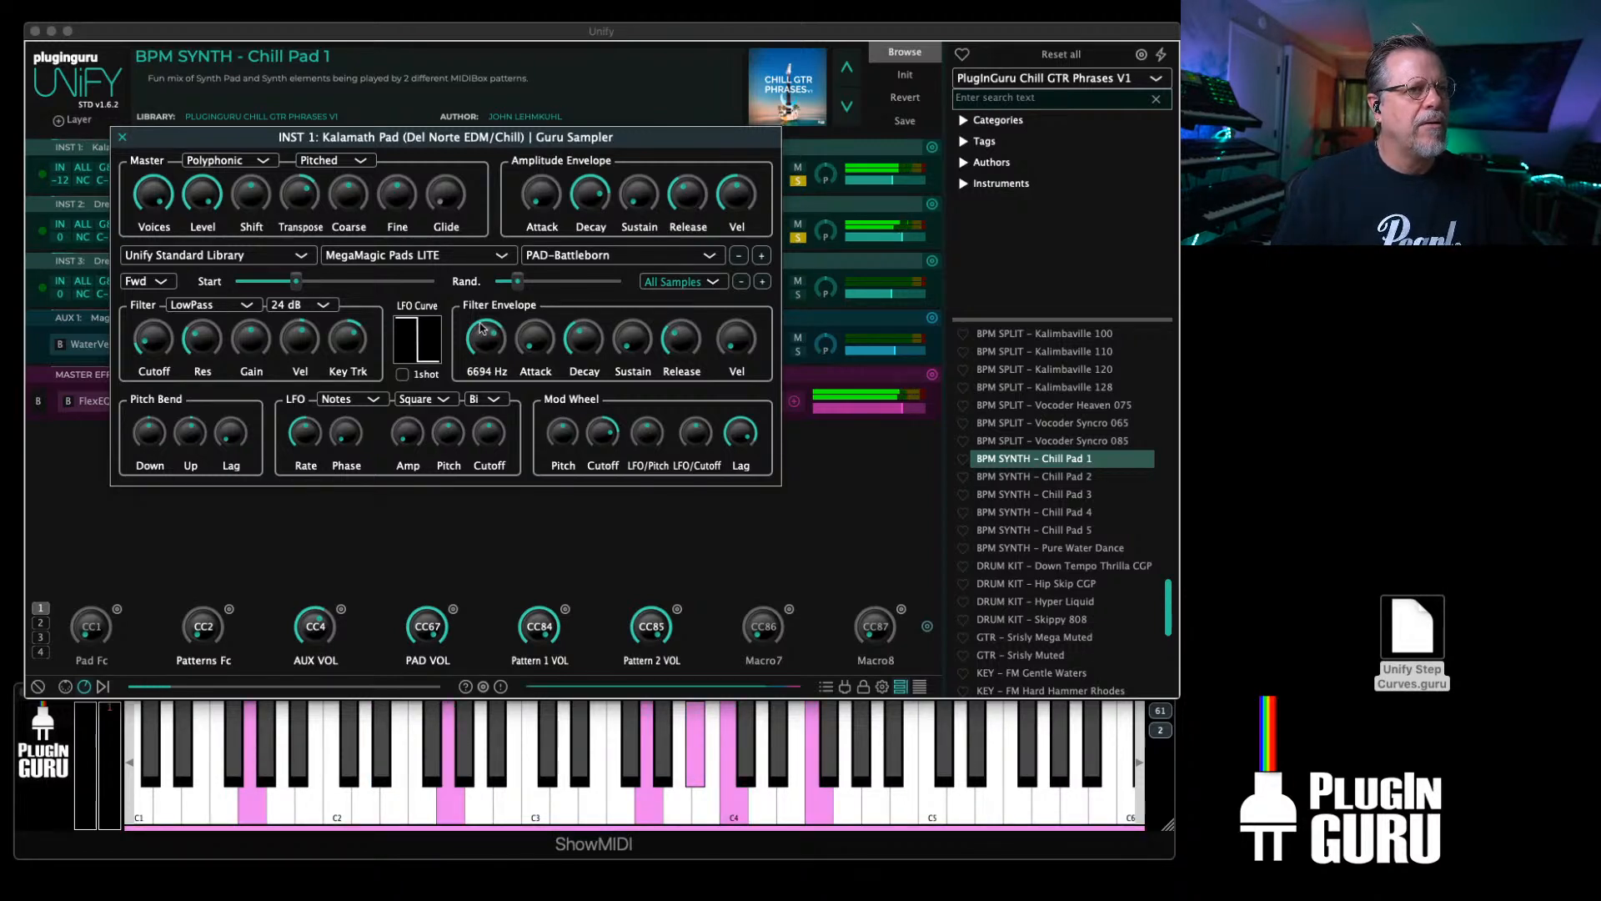
{"action": "key", "text": "Escape"}
Step: Solo the INST 3 DreamVox MM3 layer, set its level to about -6 dB and open its MIDIBox
{"action": "left_click", "coordinate": [799, 295]}
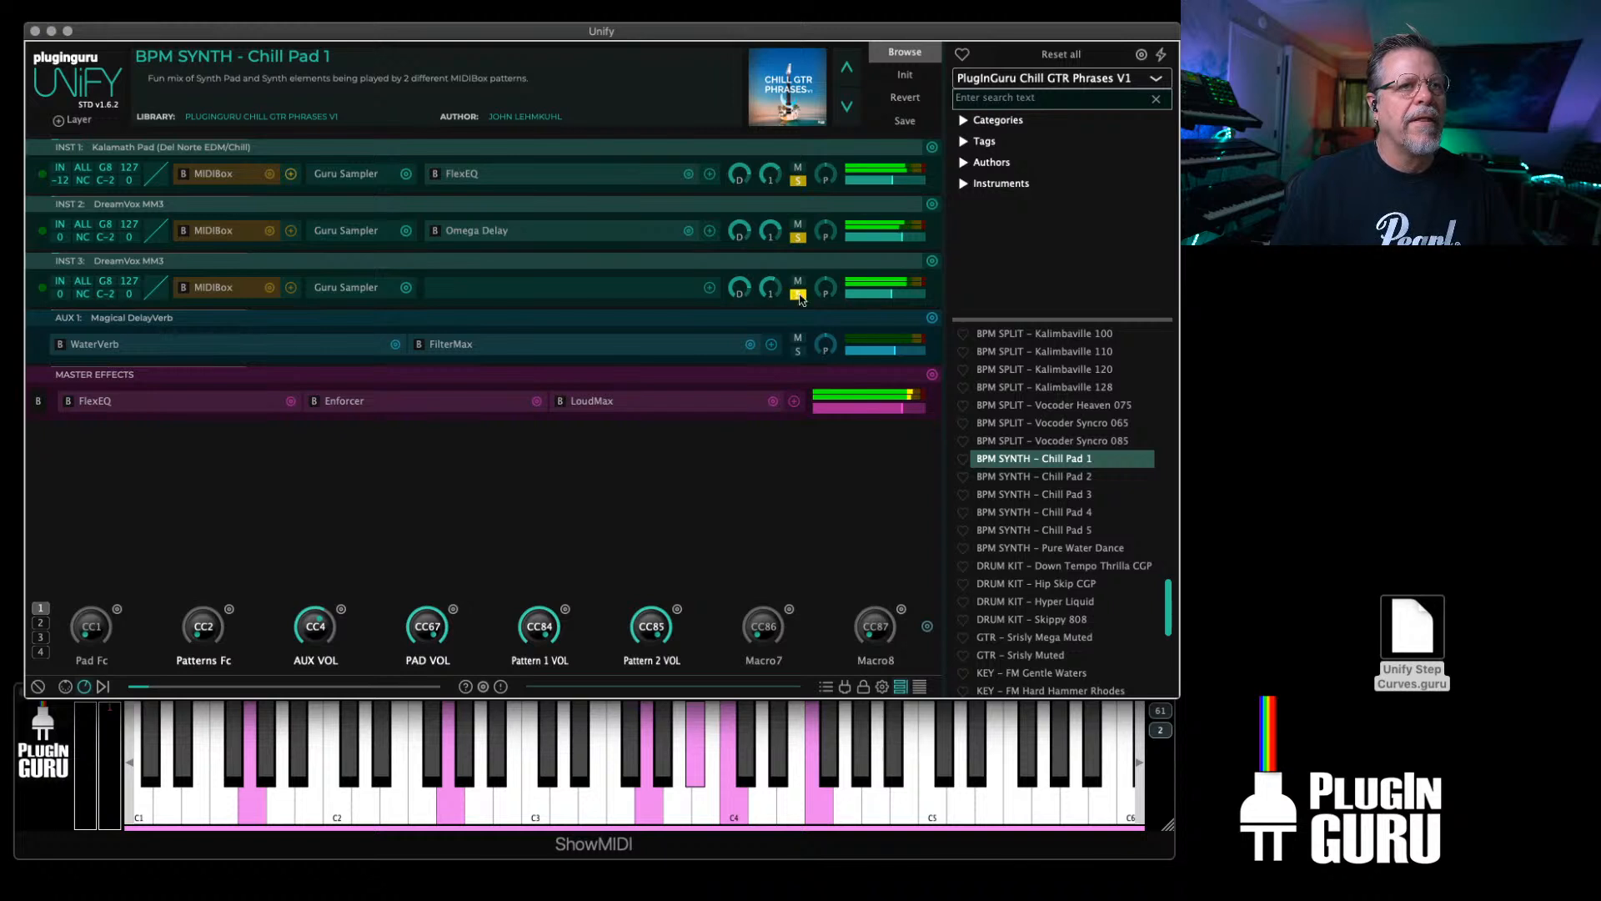
{"action": "left_click_drag", "start_coordinate": [890, 297], "coordinate": [894, 295]}
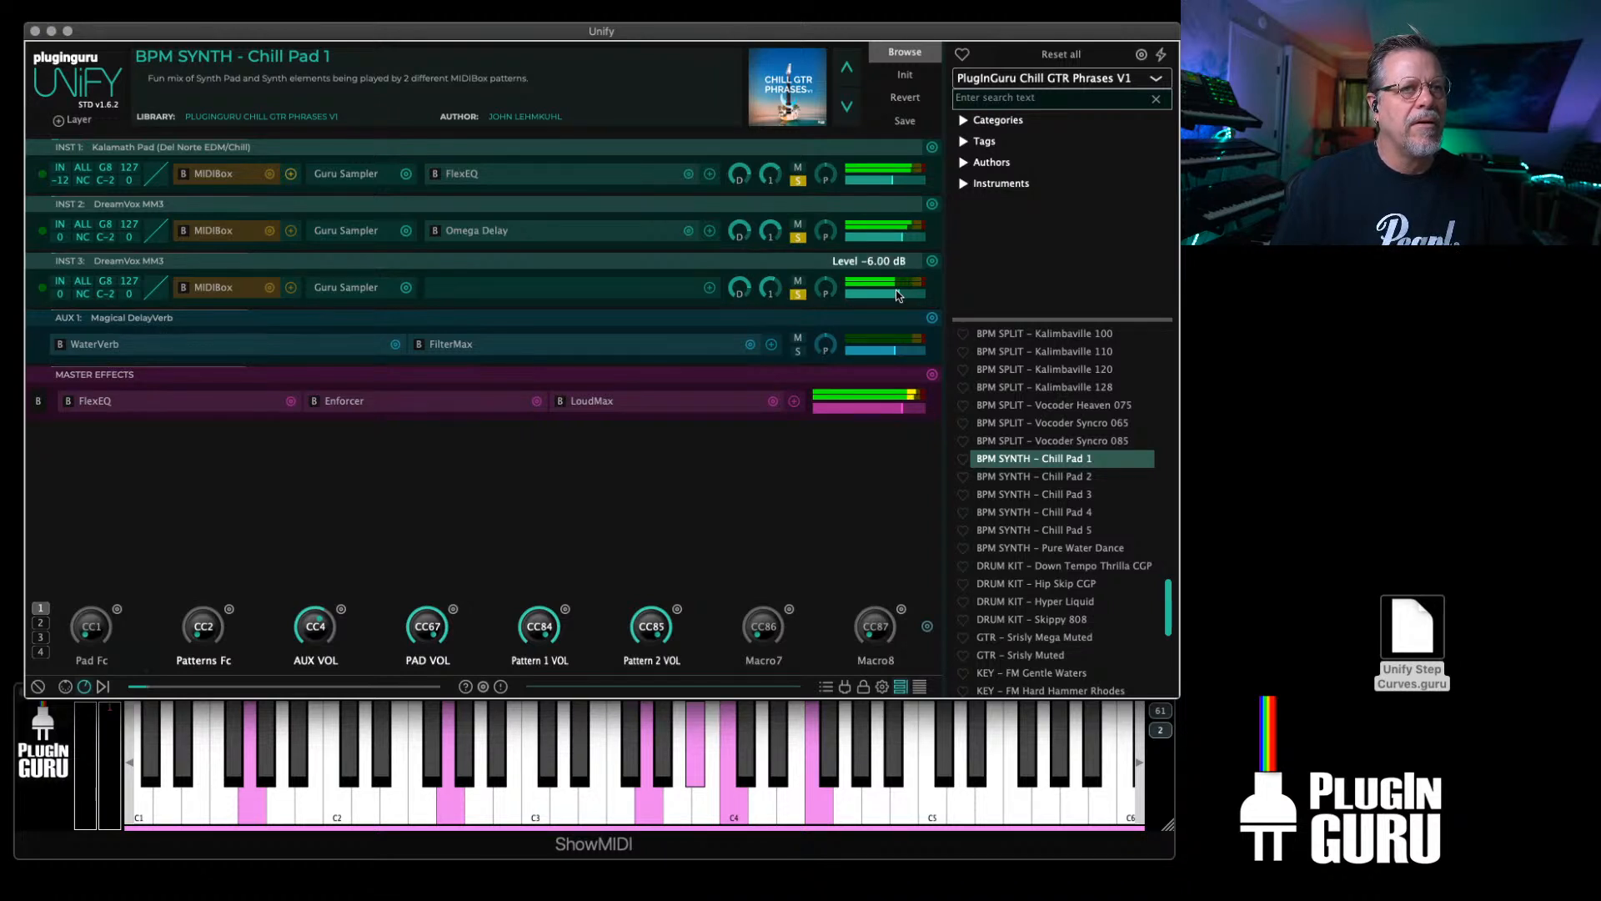
{"action": "left_click", "coordinate": [215, 291]}
Step: Try speed ratios 2:1, 3:1 and 4:1 in the INST 3 MIDIBox and restore 1:1
{"action": "left_click", "coordinate": [221, 353]}
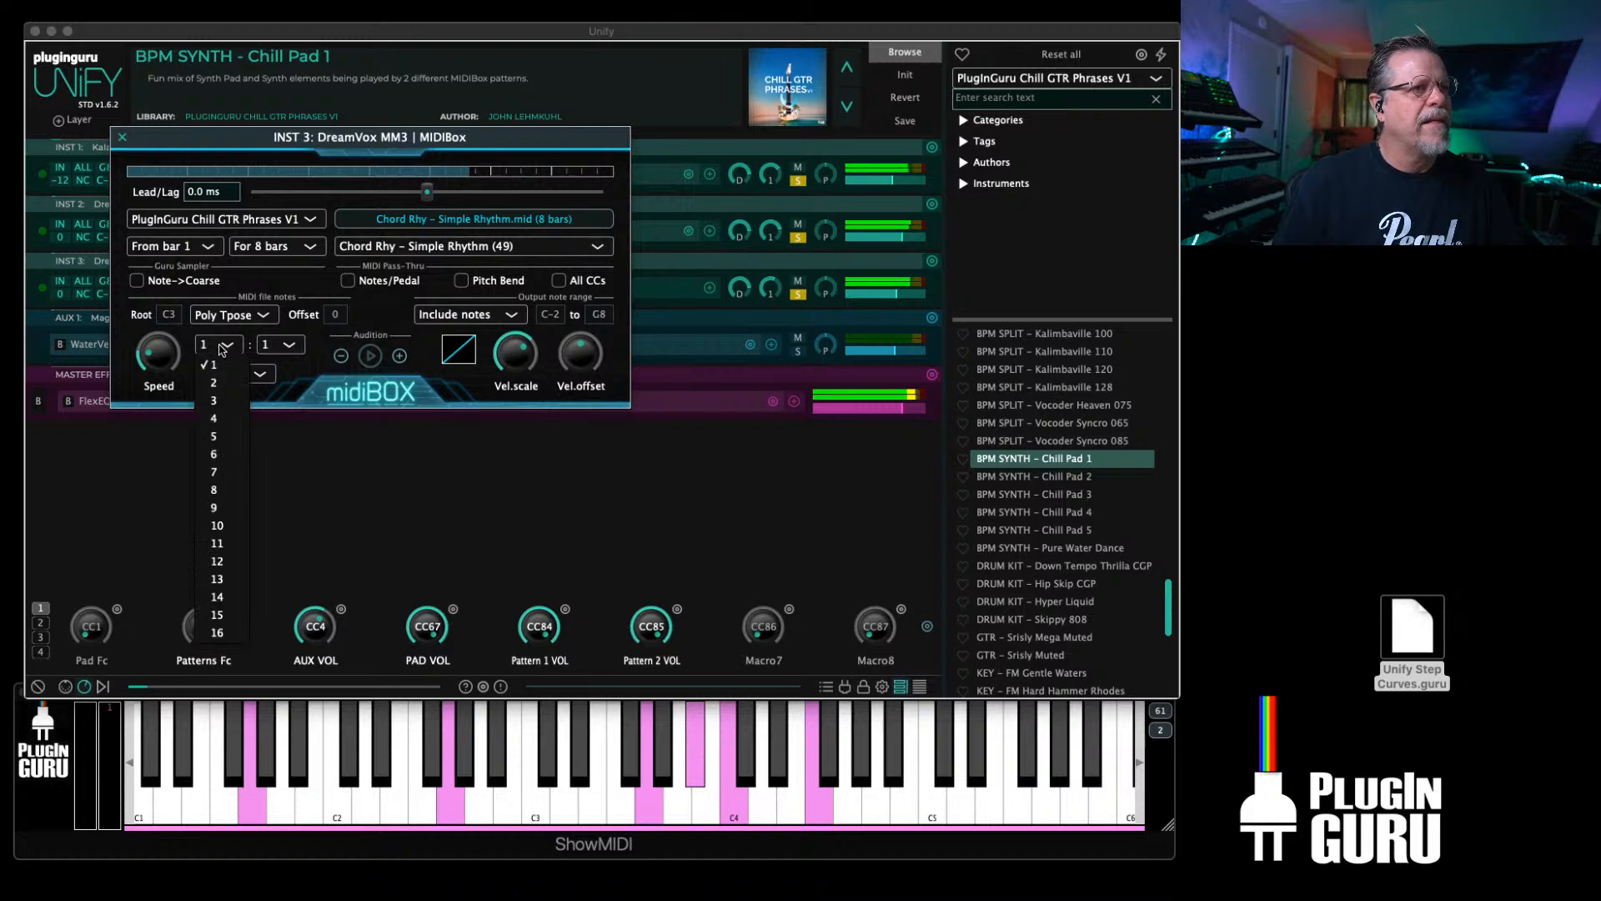
{"action": "left_click", "coordinate": [221, 382]}
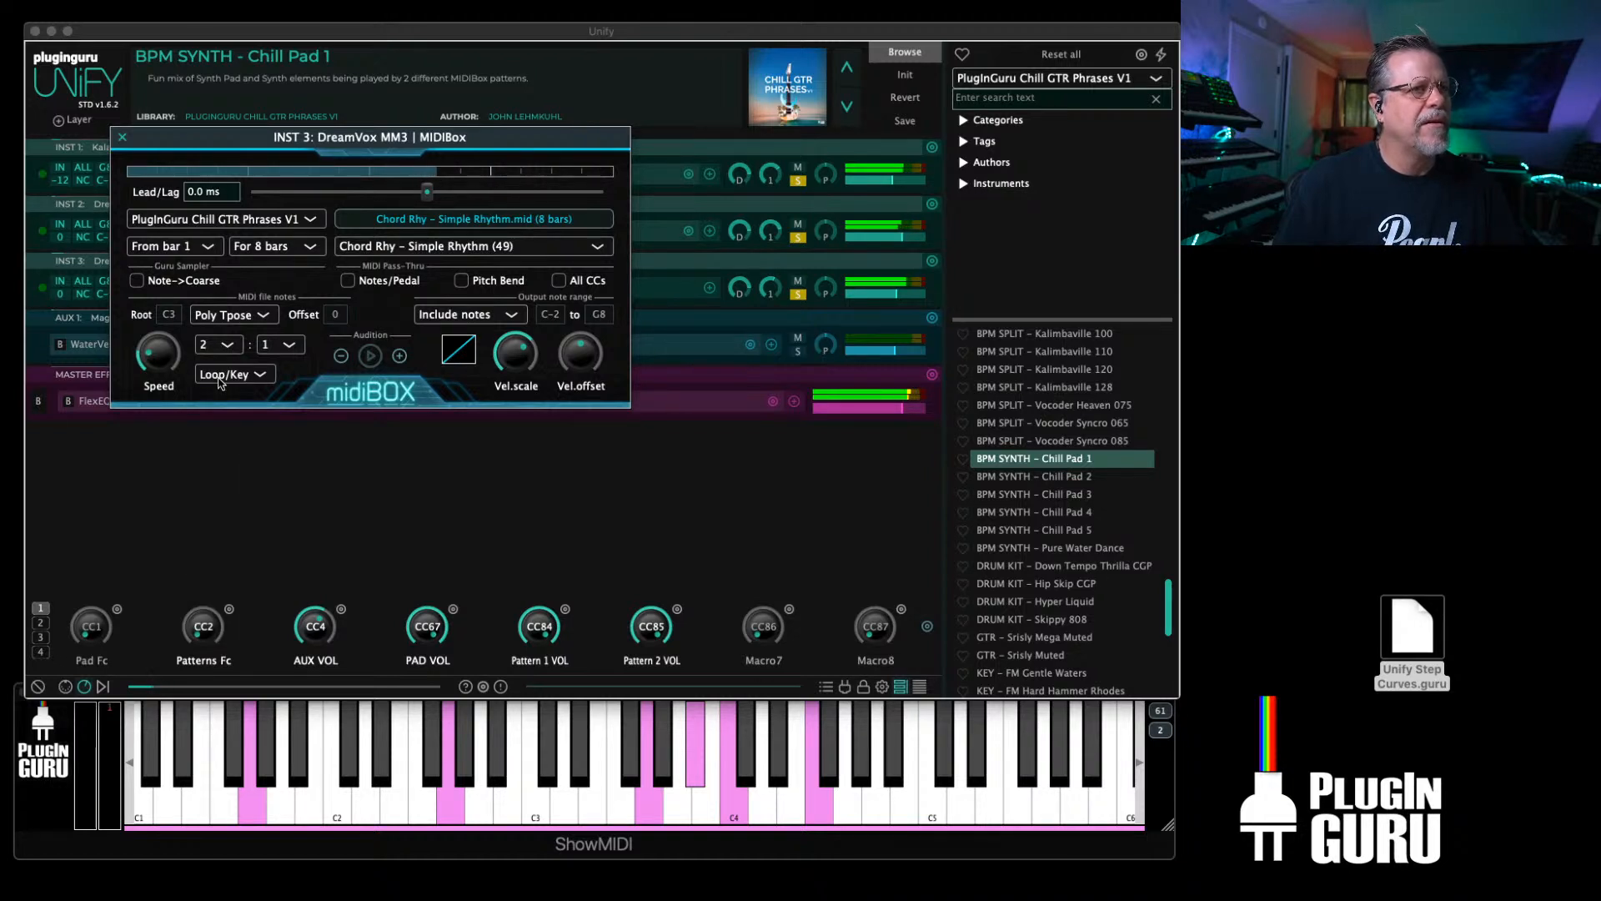
{"action": "left_click", "coordinate": [216, 346]}
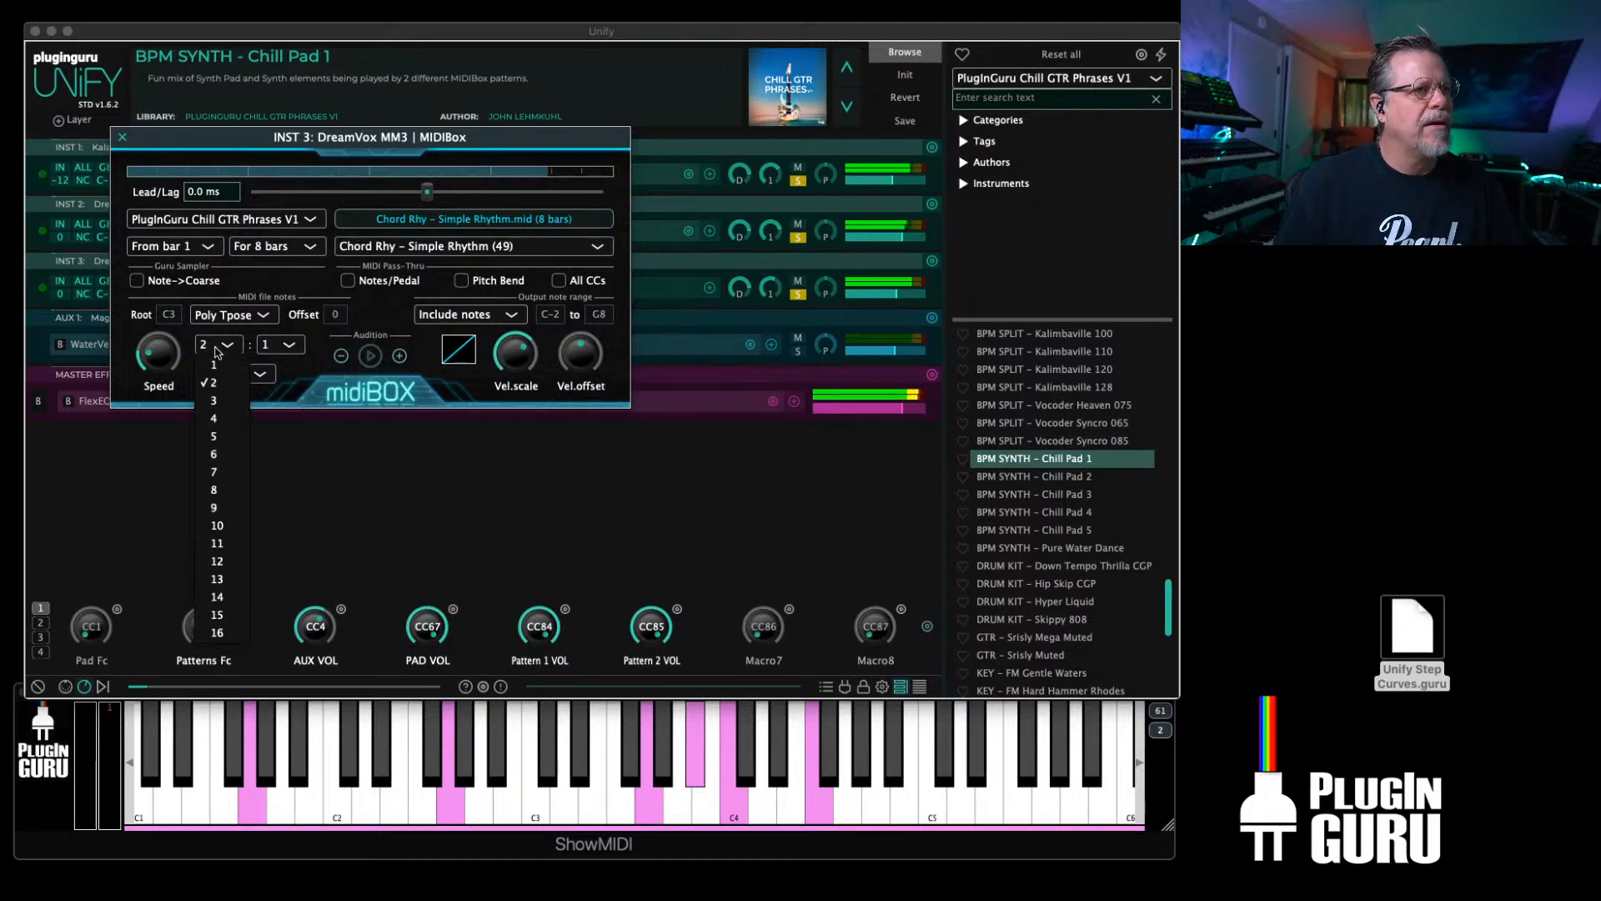
{"action": "left_click", "coordinate": [216, 402]}
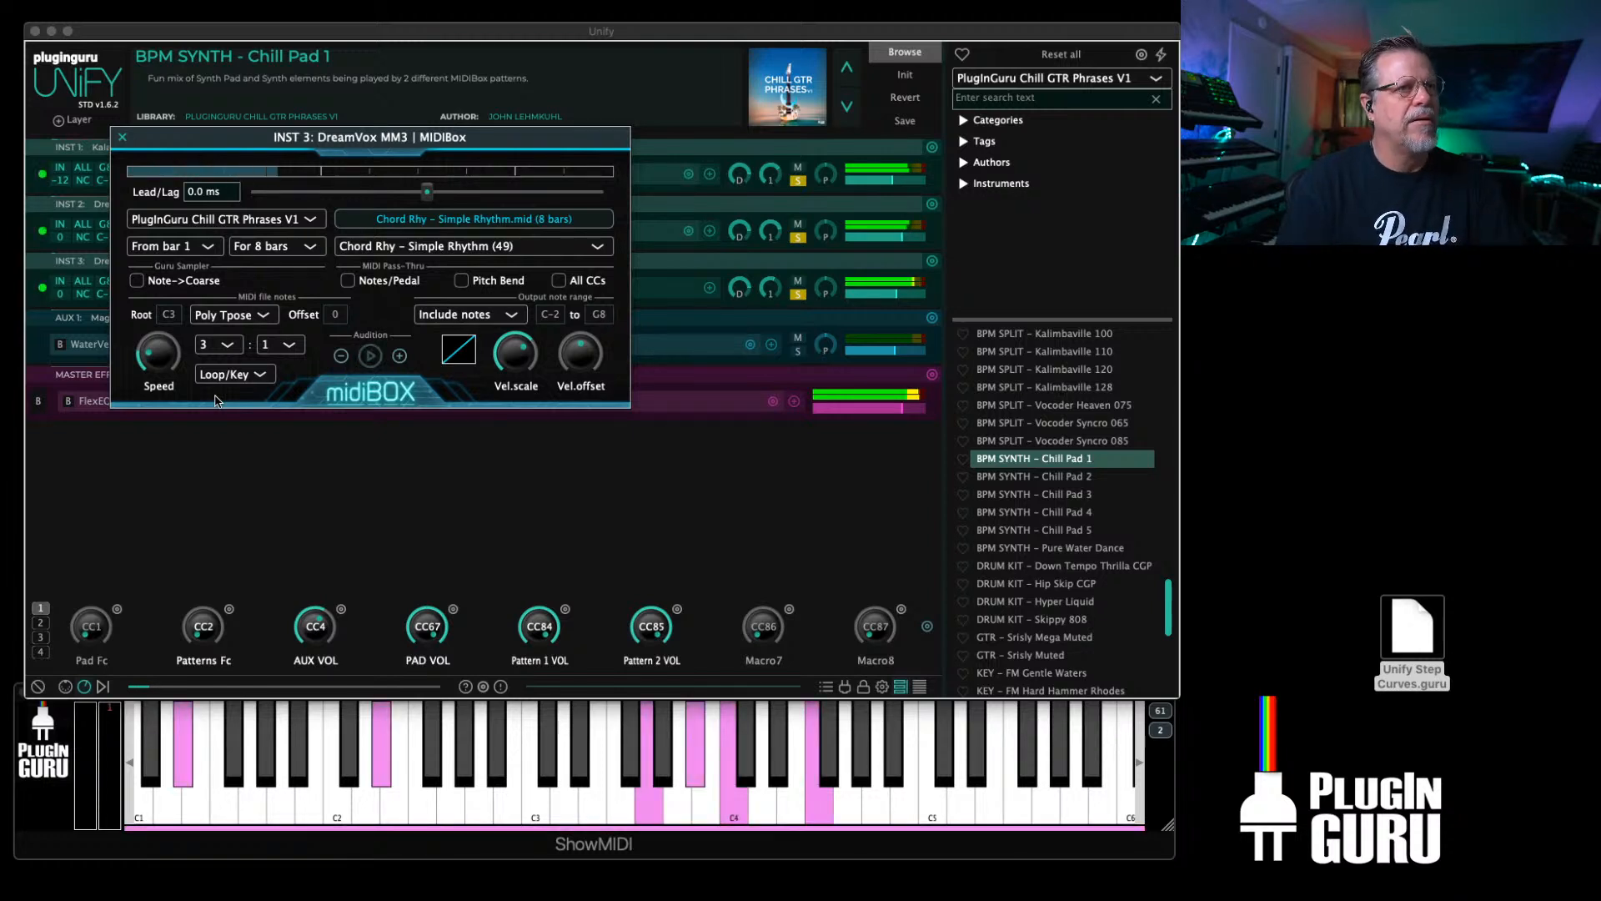
{"action": "left_click", "coordinate": [219, 343]}
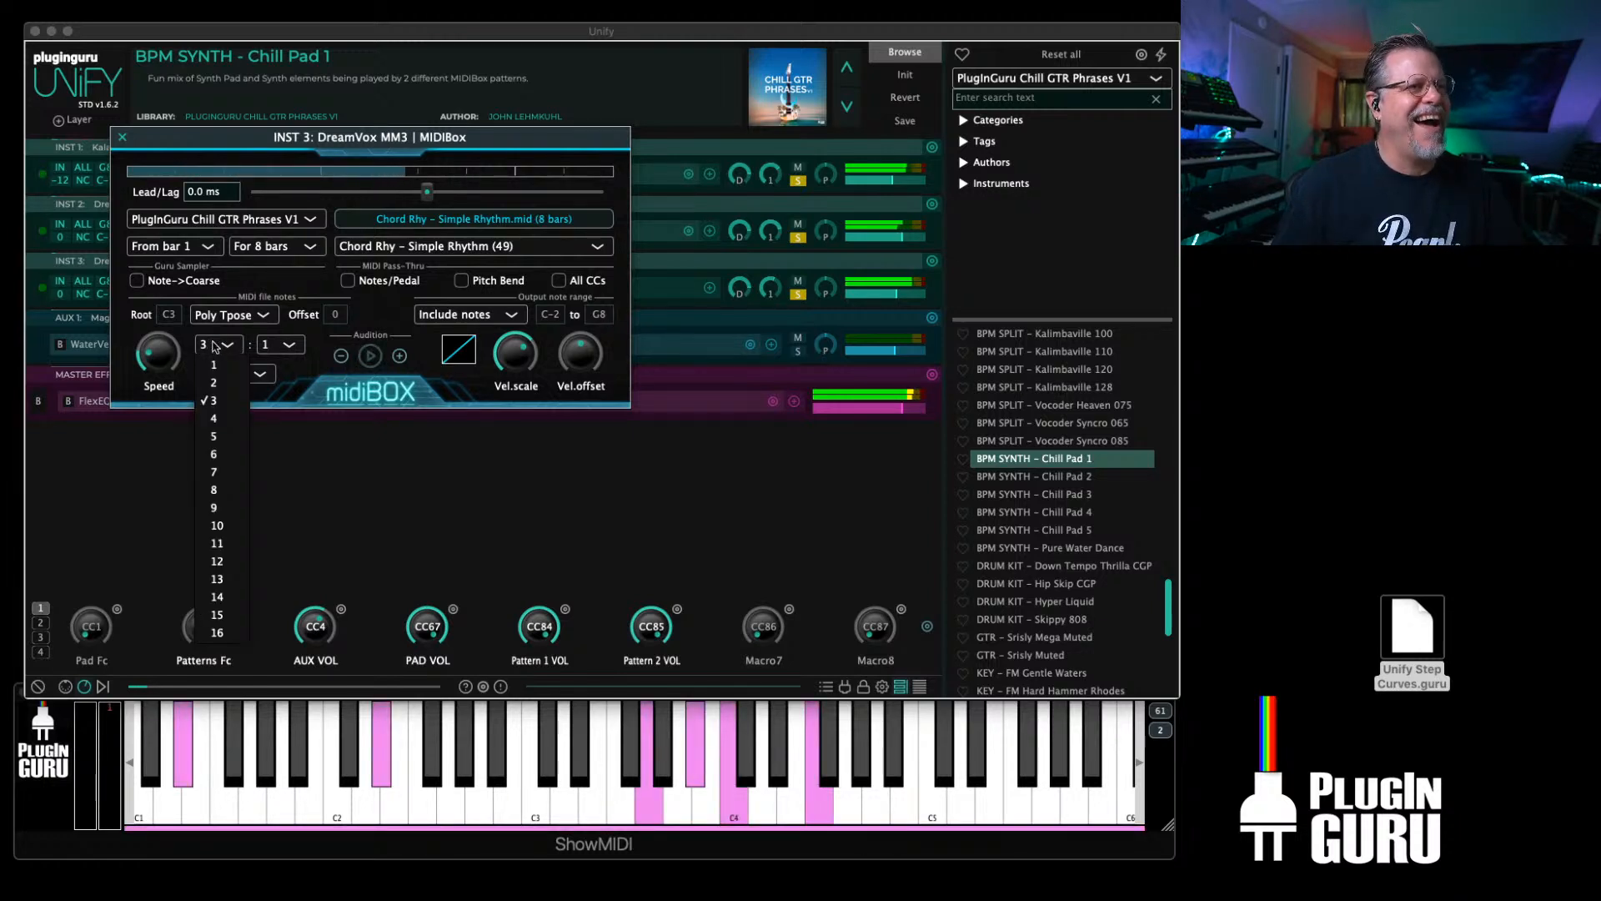
{"action": "left_click", "coordinate": [217, 423]}
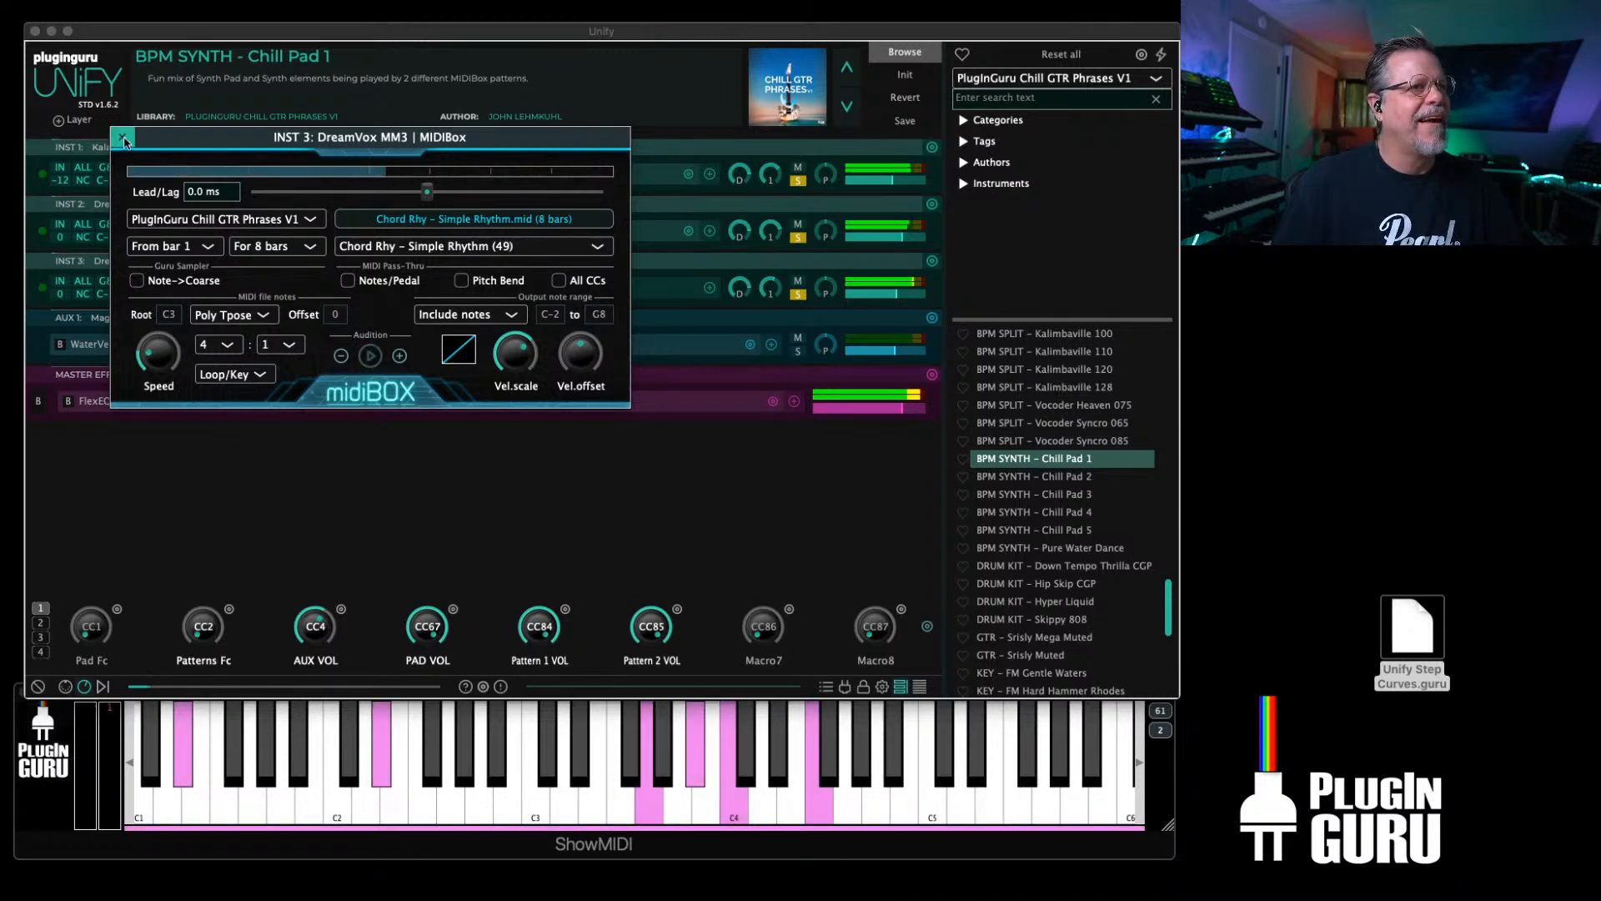
{"action": "left_click", "coordinate": [215, 344]}
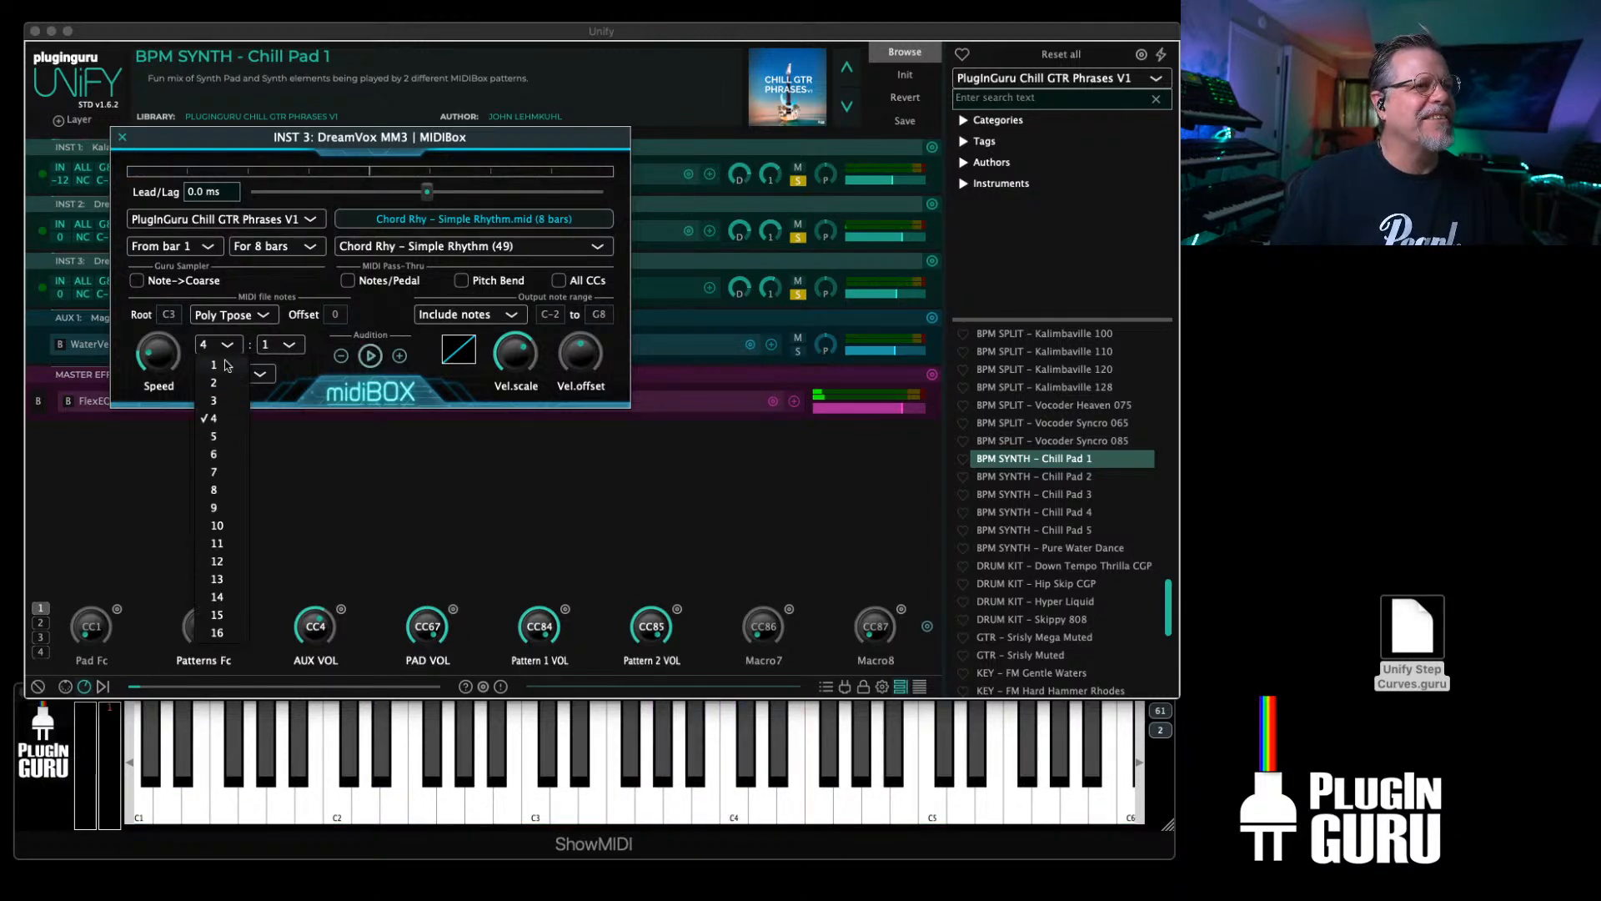
{"action": "left_click", "coordinate": [213, 364]}
Step: Switch the INST 3 MIDIBox to the Chord Rhy - Synchro pattern and close the MIDIBox
{"action": "left_click", "coordinate": [463, 248]}
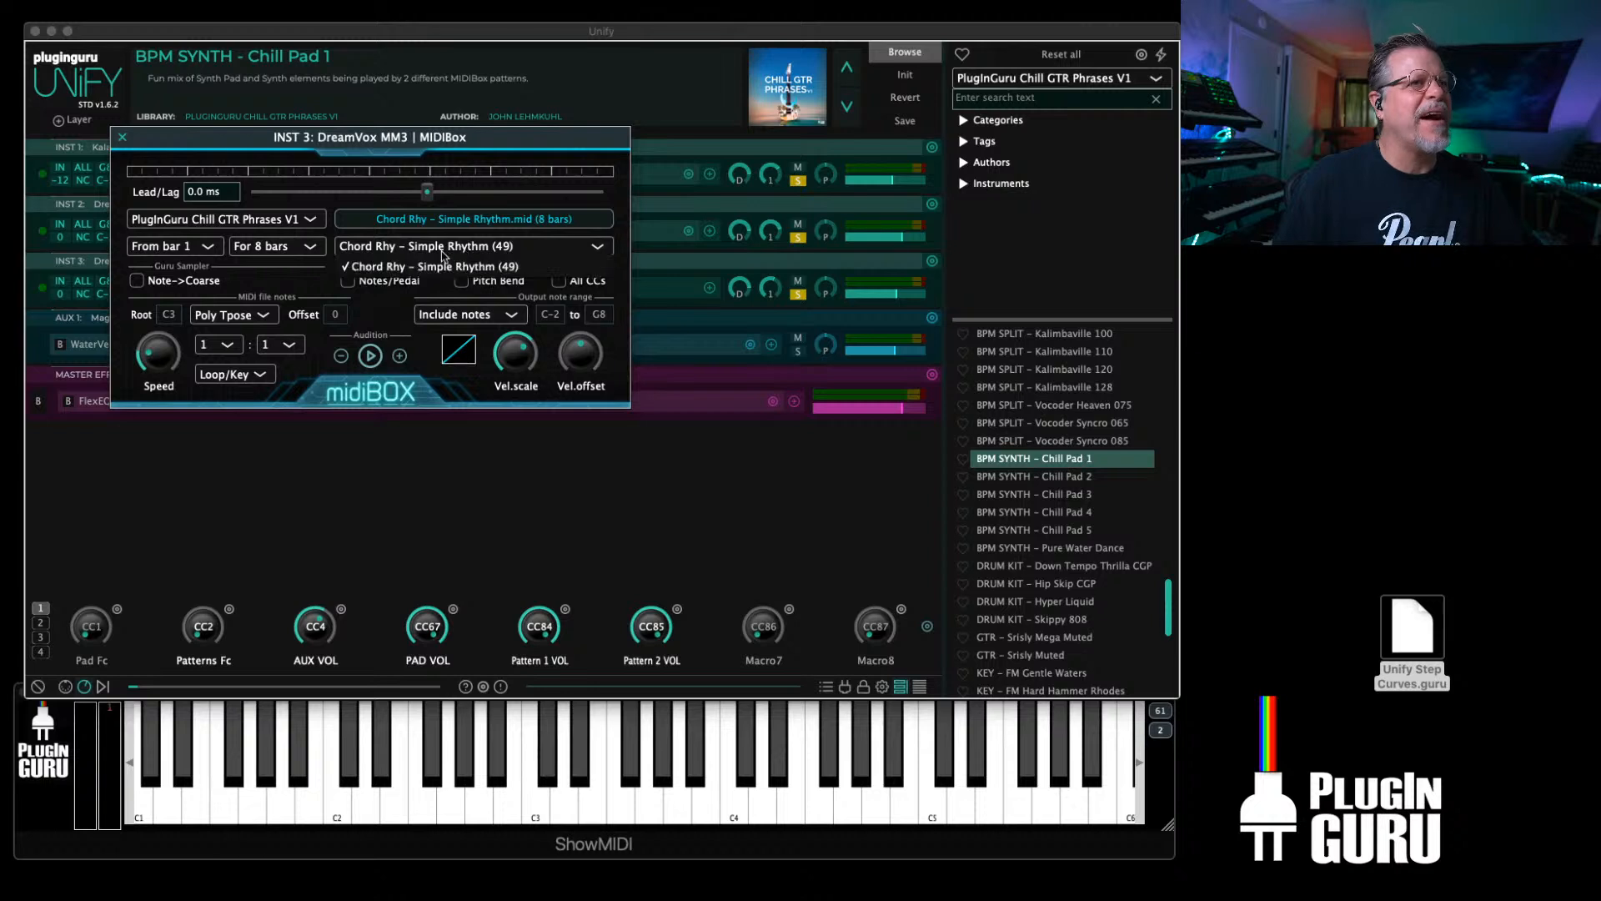
{"action": "left_click", "coordinate": [400, 357]}
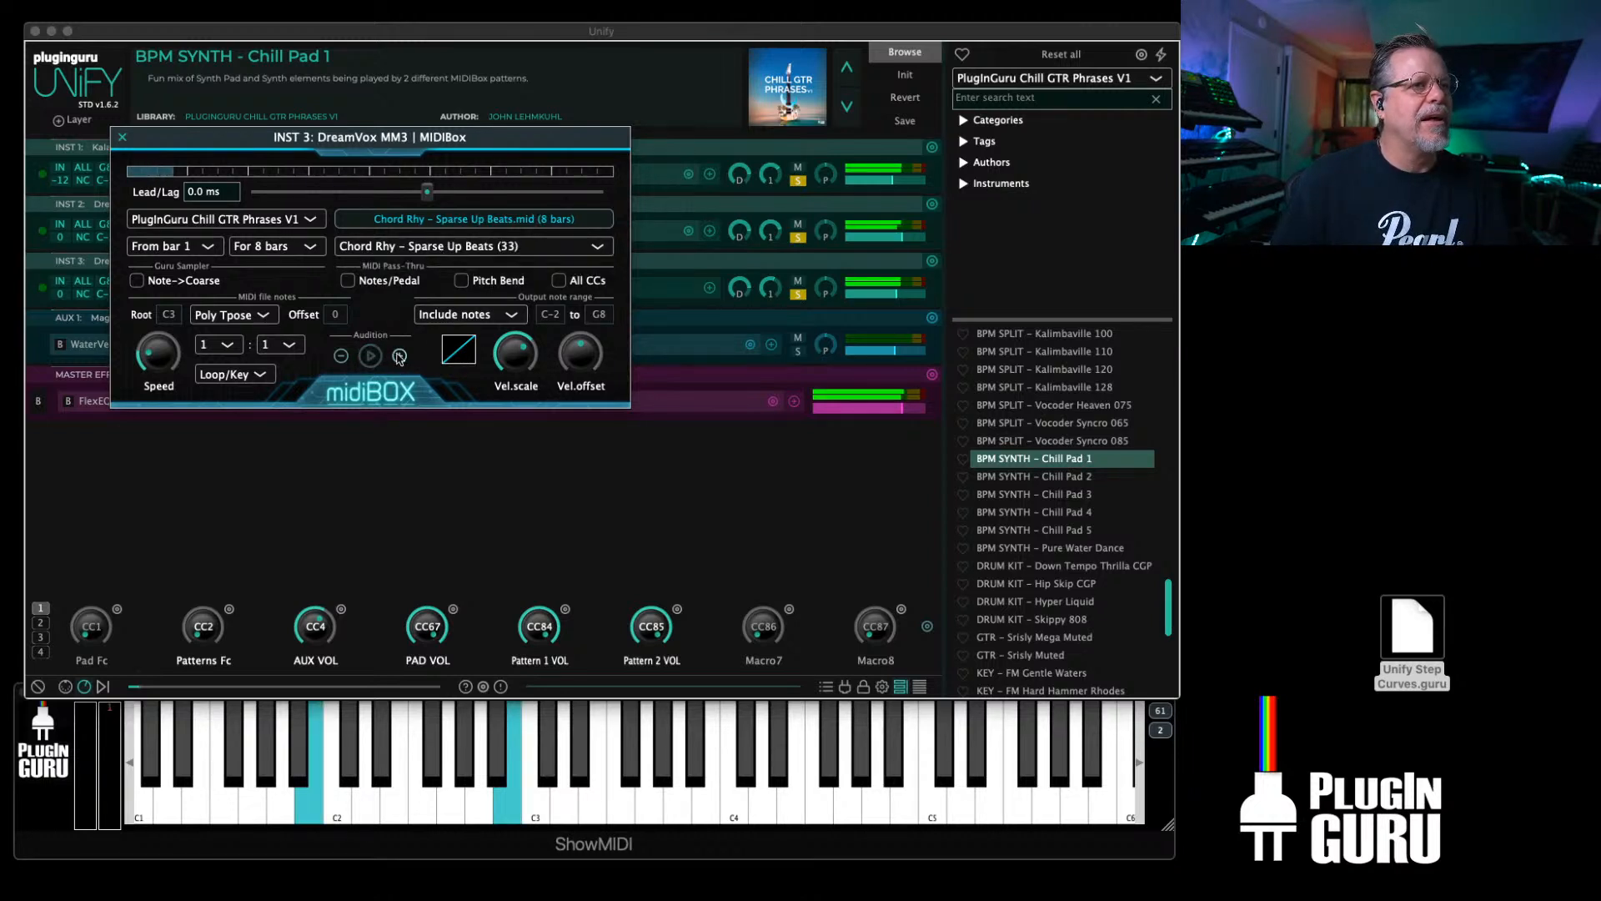
{"action": "left_click", "coordinate": [400, 357]}
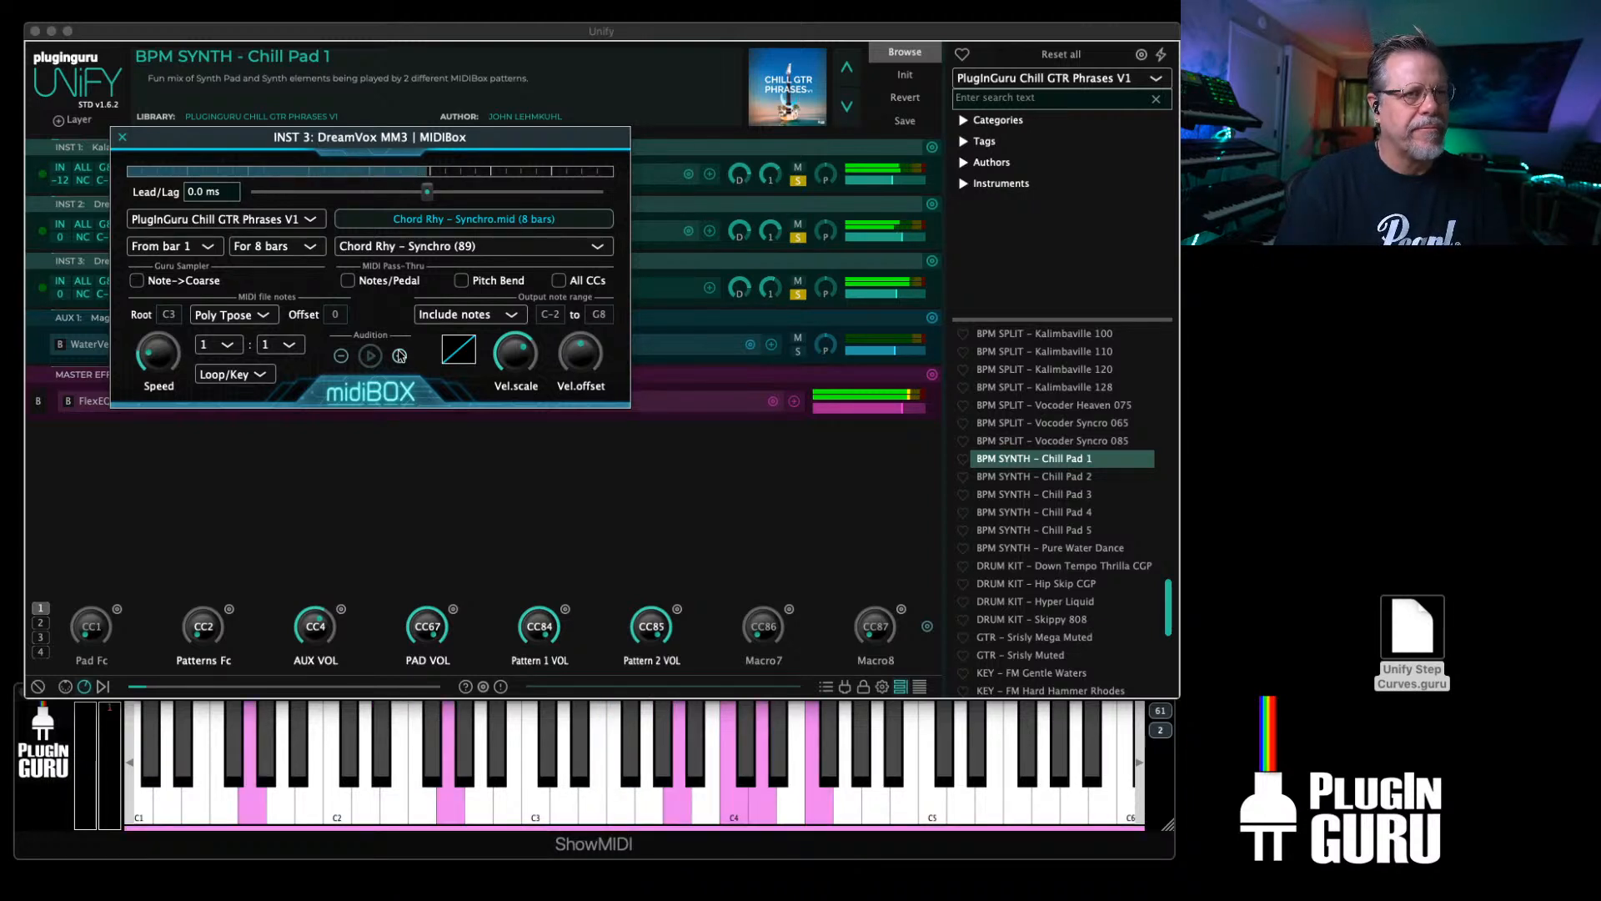
{"action": "left_click", "coordinate": [545, 429]}
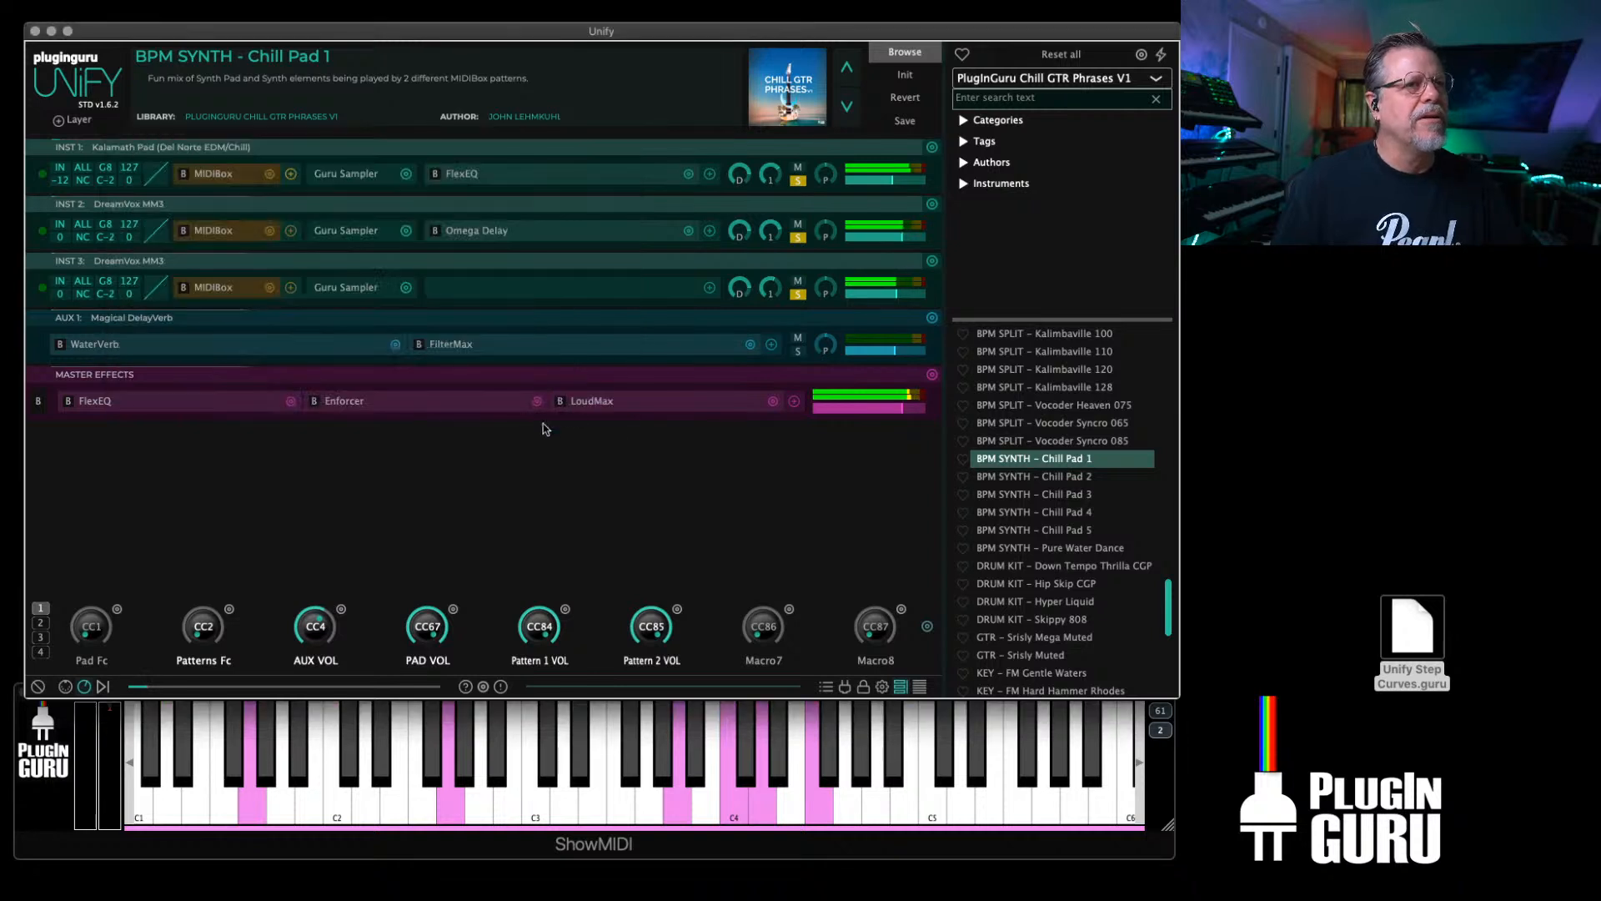
Step: Adjust the INST 3 Guru Sampler's filter envelope to a decay of about 0.605 sec and an amount of about 16154 Hz
{"action": "left_click", "coordinate": [337, 288]}
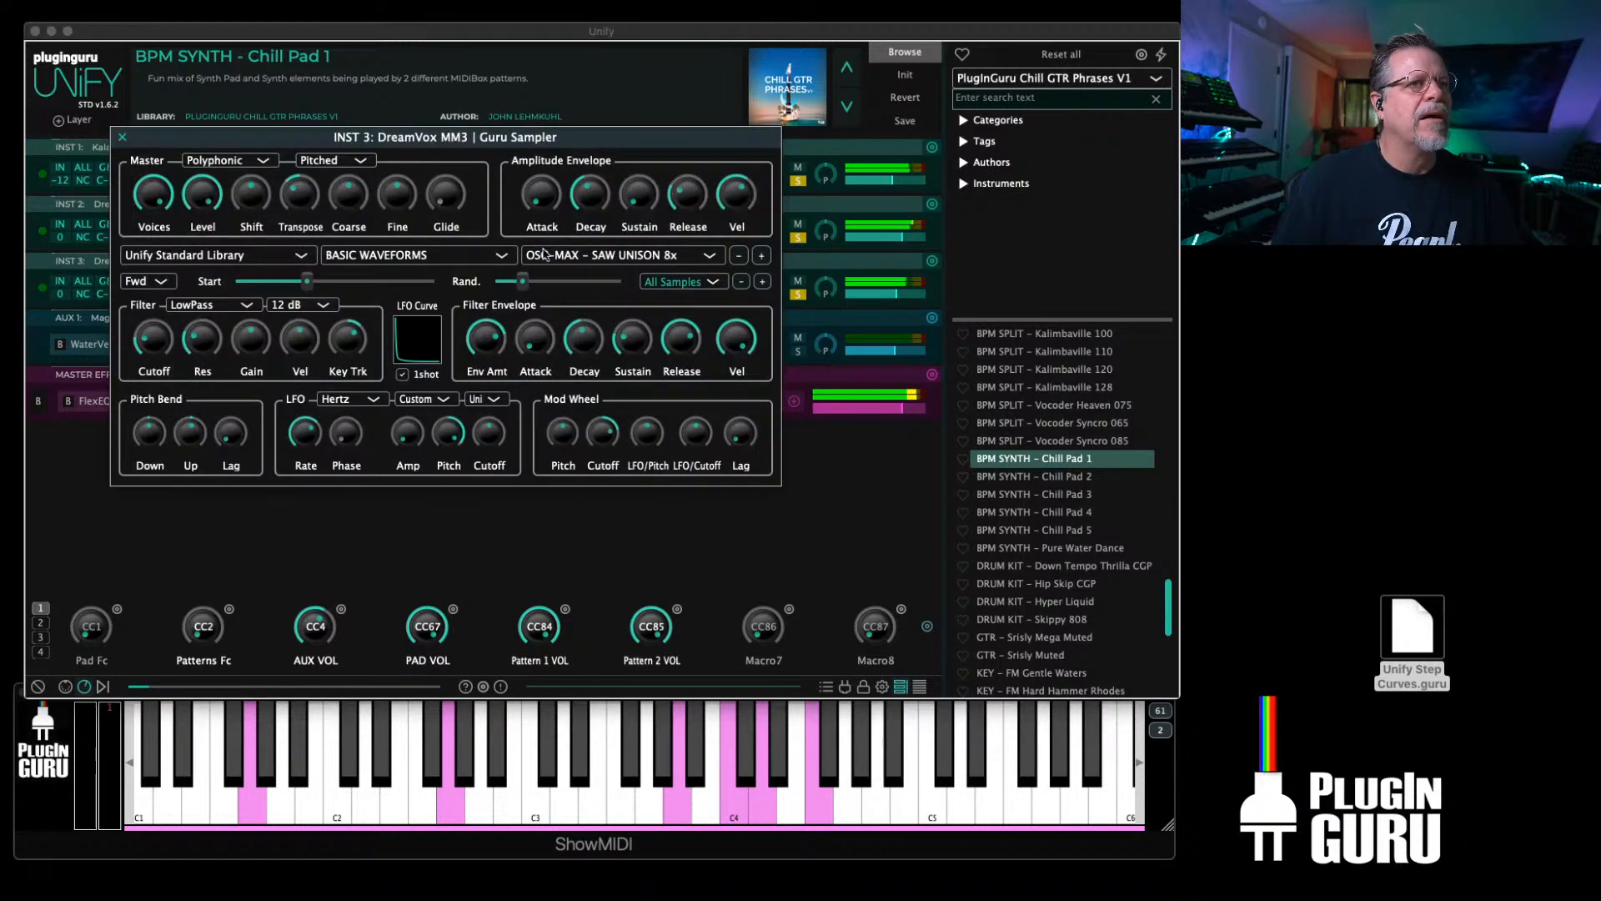
{"action": "mouse_move", "coordinate": [575, 342]}
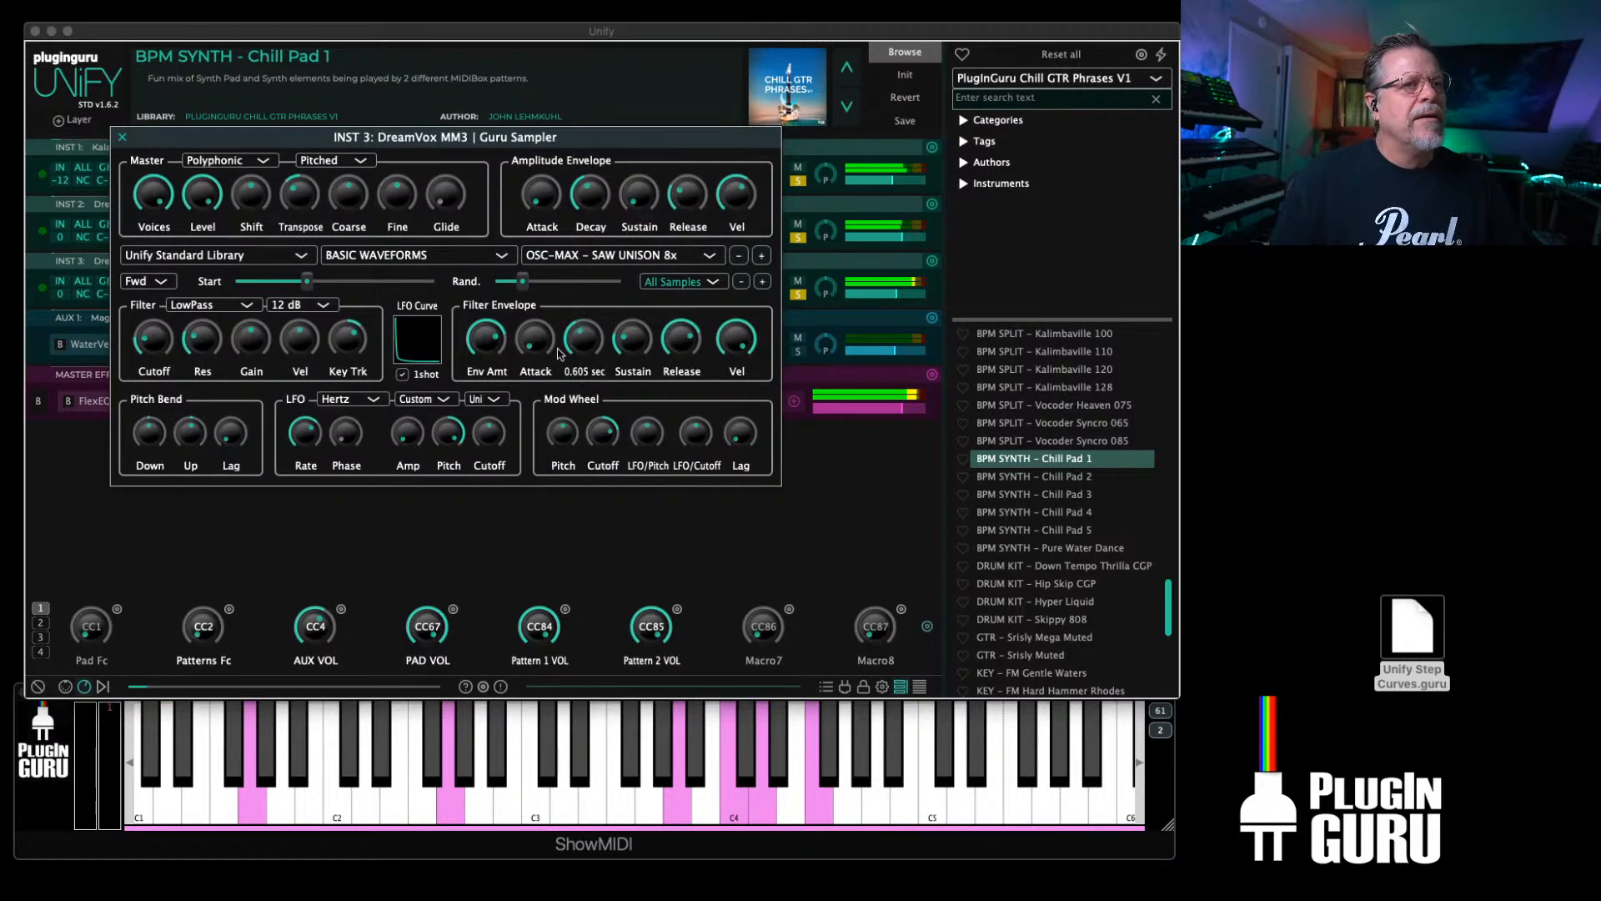
{"action": "scroll", "coordinate": [559, 354], "scroll_direction": "down", "scroll_amount": 5}
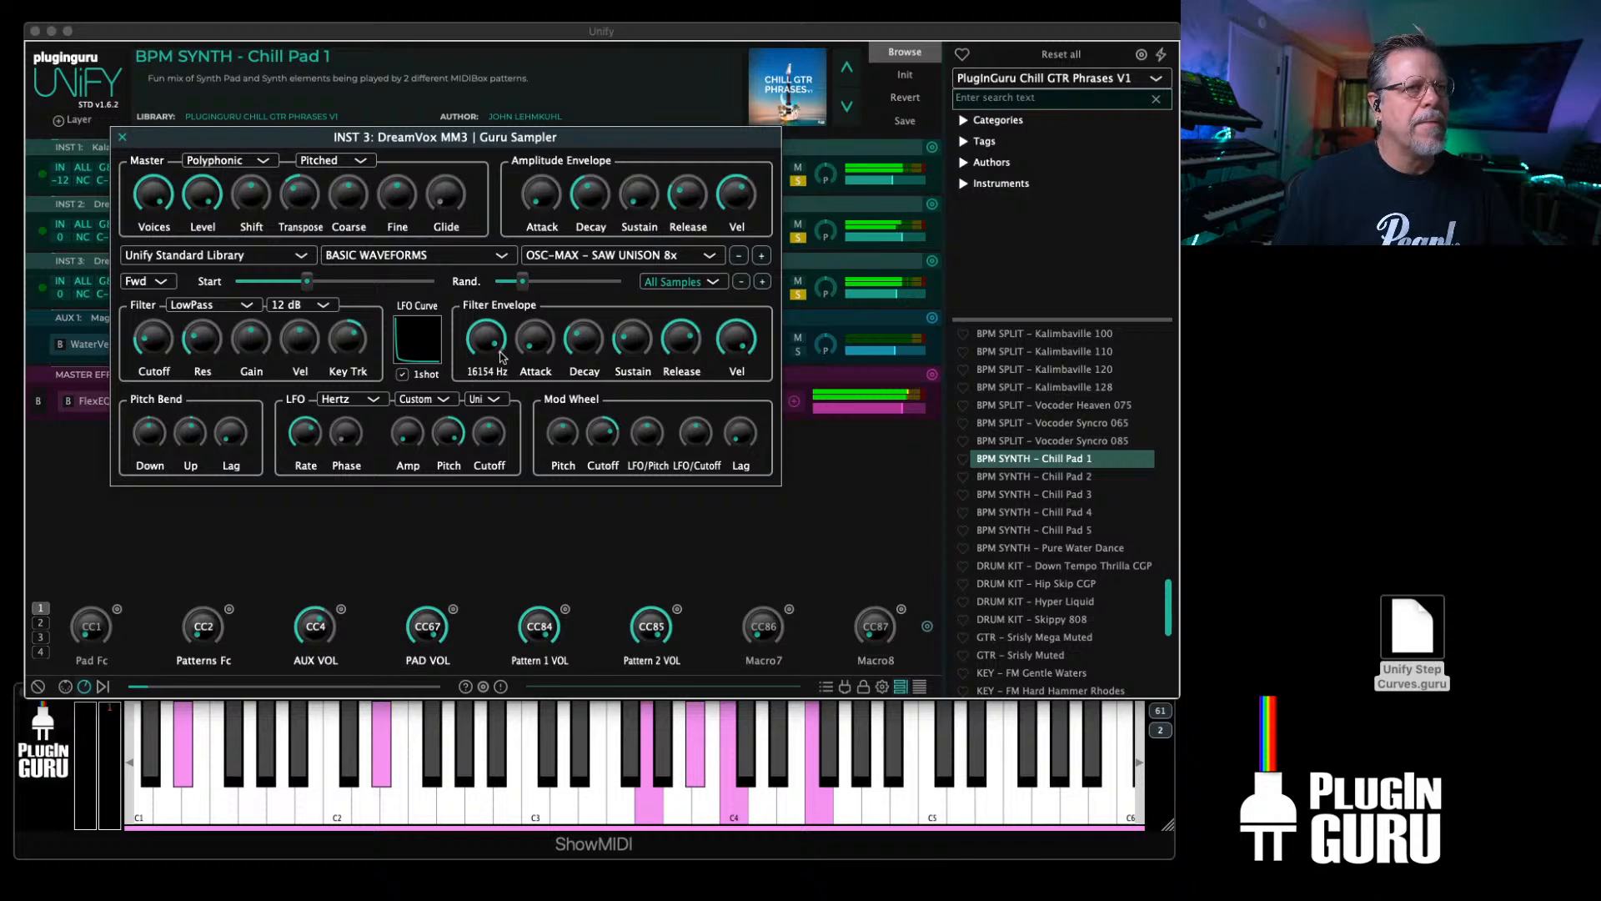
{"action": "key", "text": "Escape"}
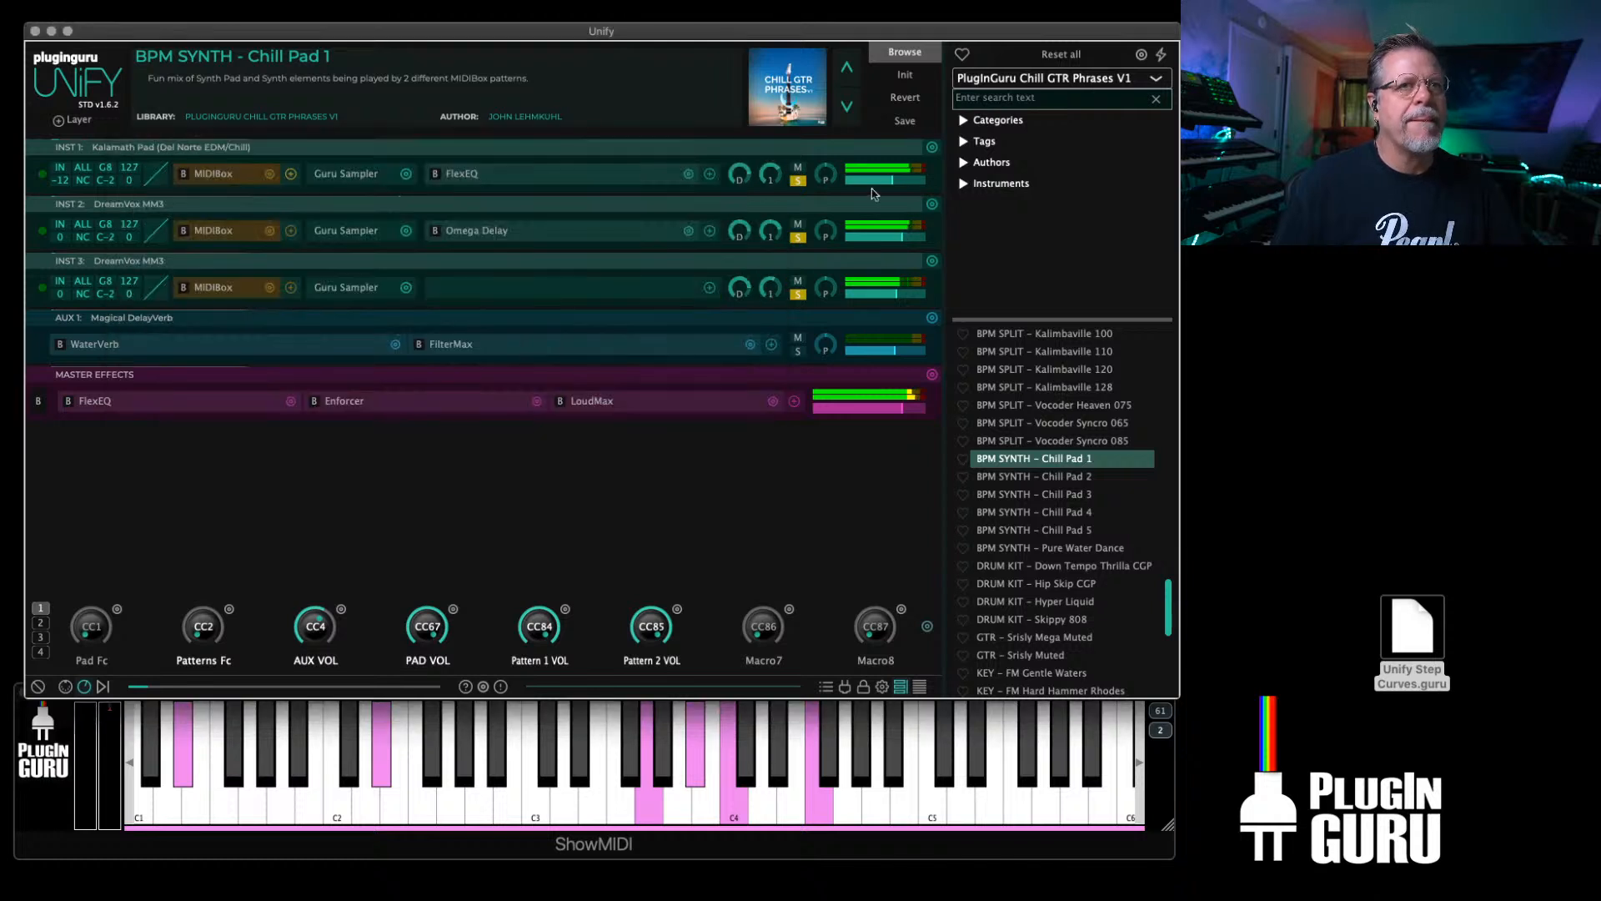
Step: Save the edited patch as a new patch named BPM SYNTH - Chill Pad 6 in the PluginGuru Chill GTR Phrases V1 library
{"action": "left_click", "coordinate": [906, 122]}
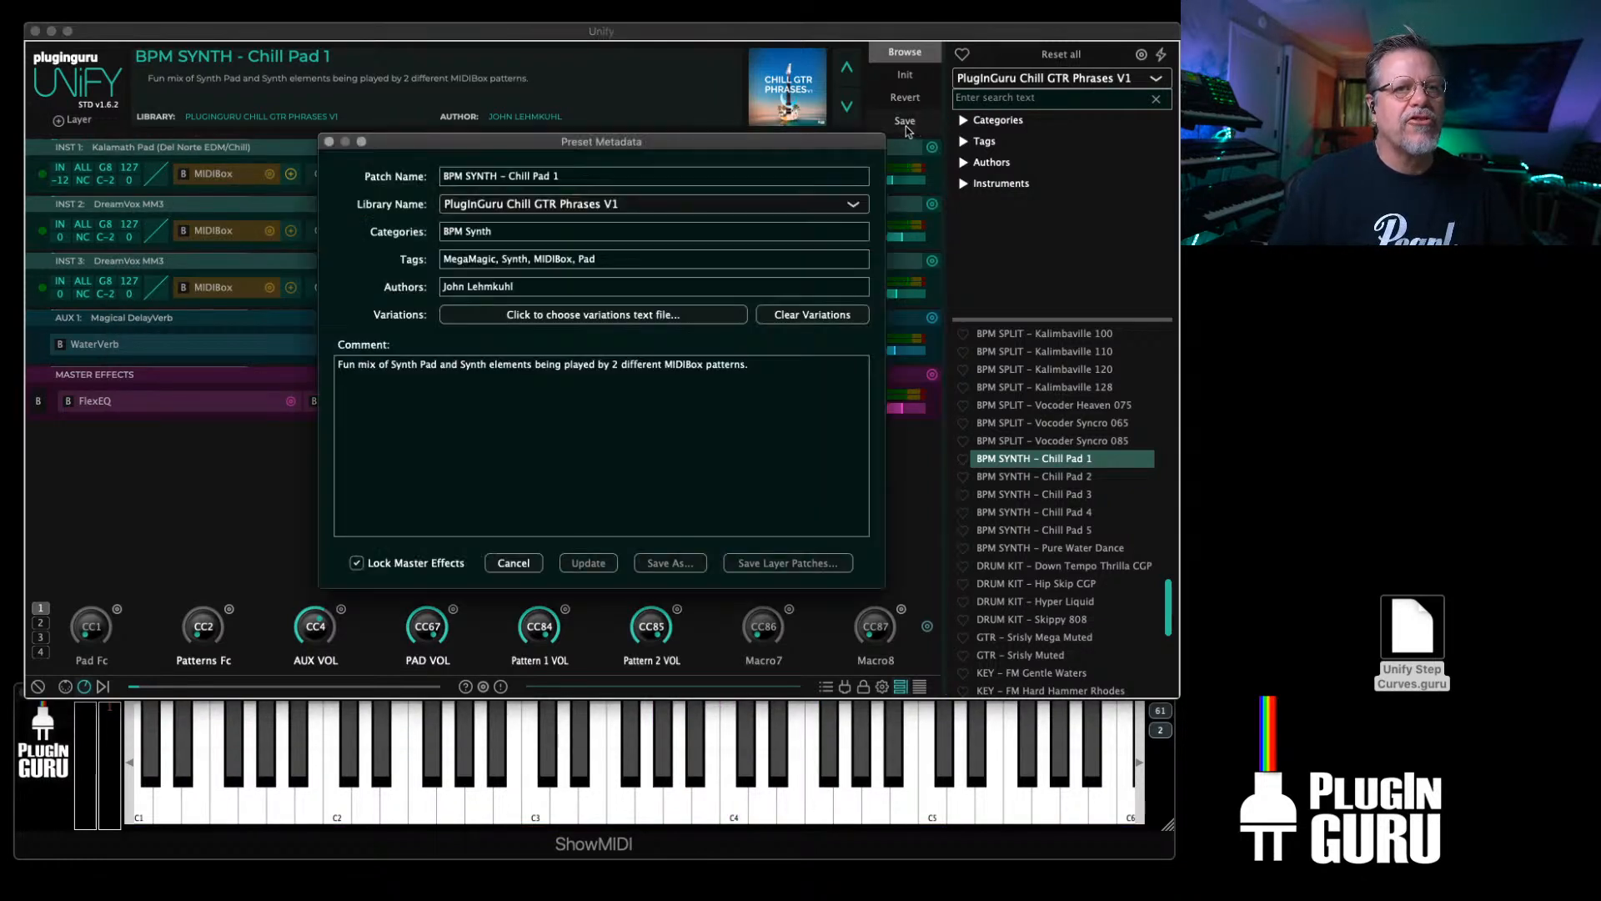
{"action": "left_click", "coordinate": [571, 176]}
{"action": "type", "text": "6"}
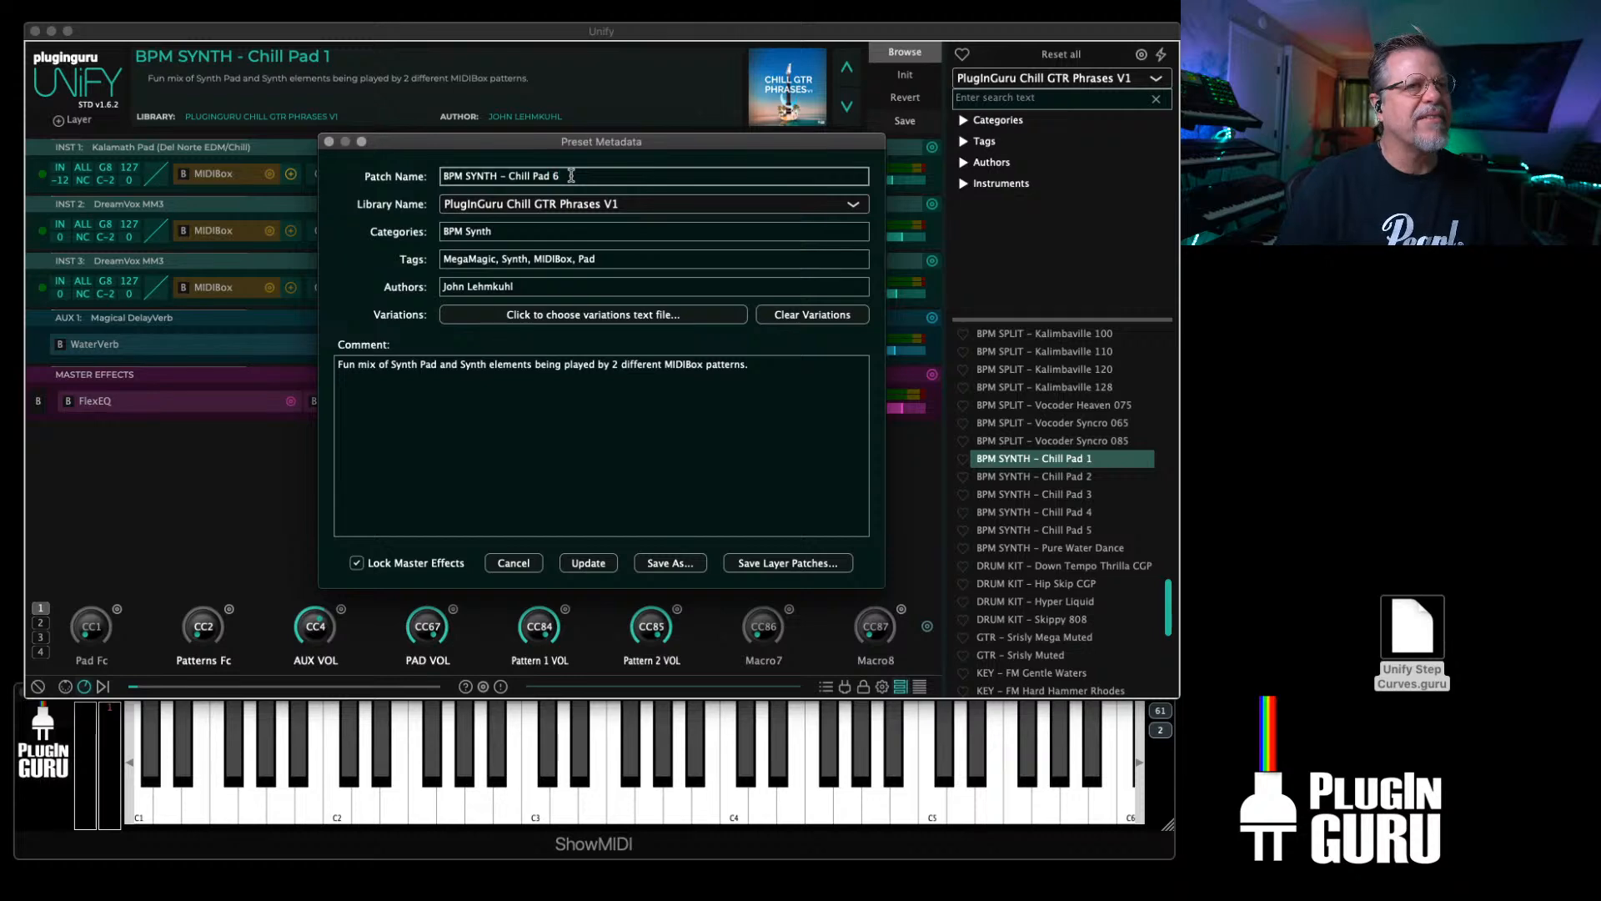
{"action": "left_click", "coordinate": [669, 563]}
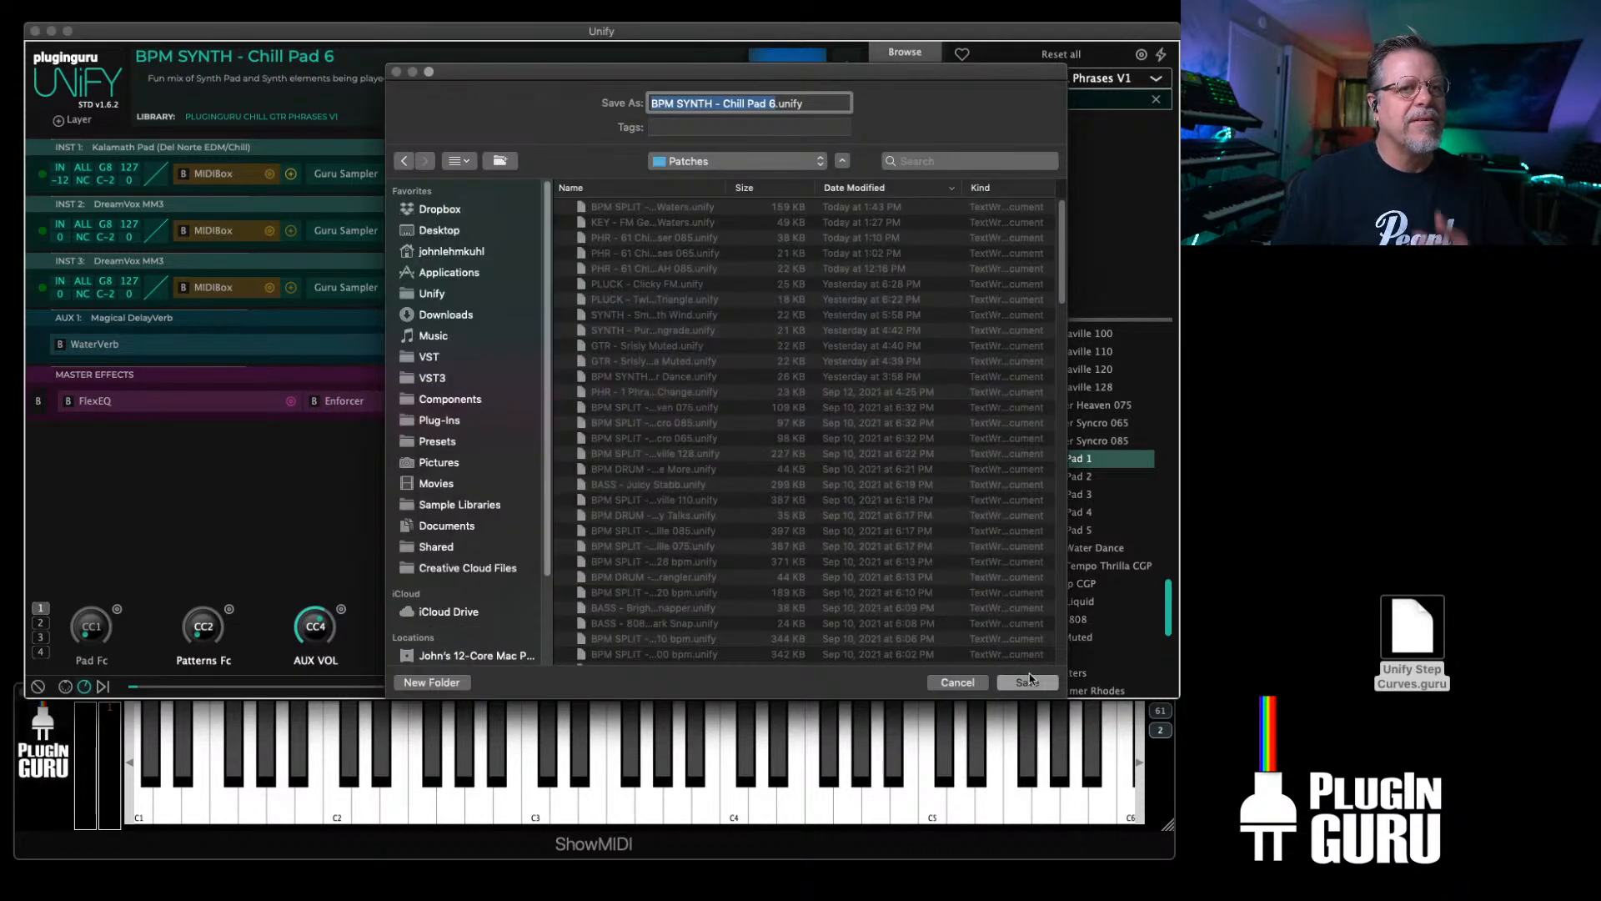
{"action": "left_click", "coordinate": [1028, 682]}
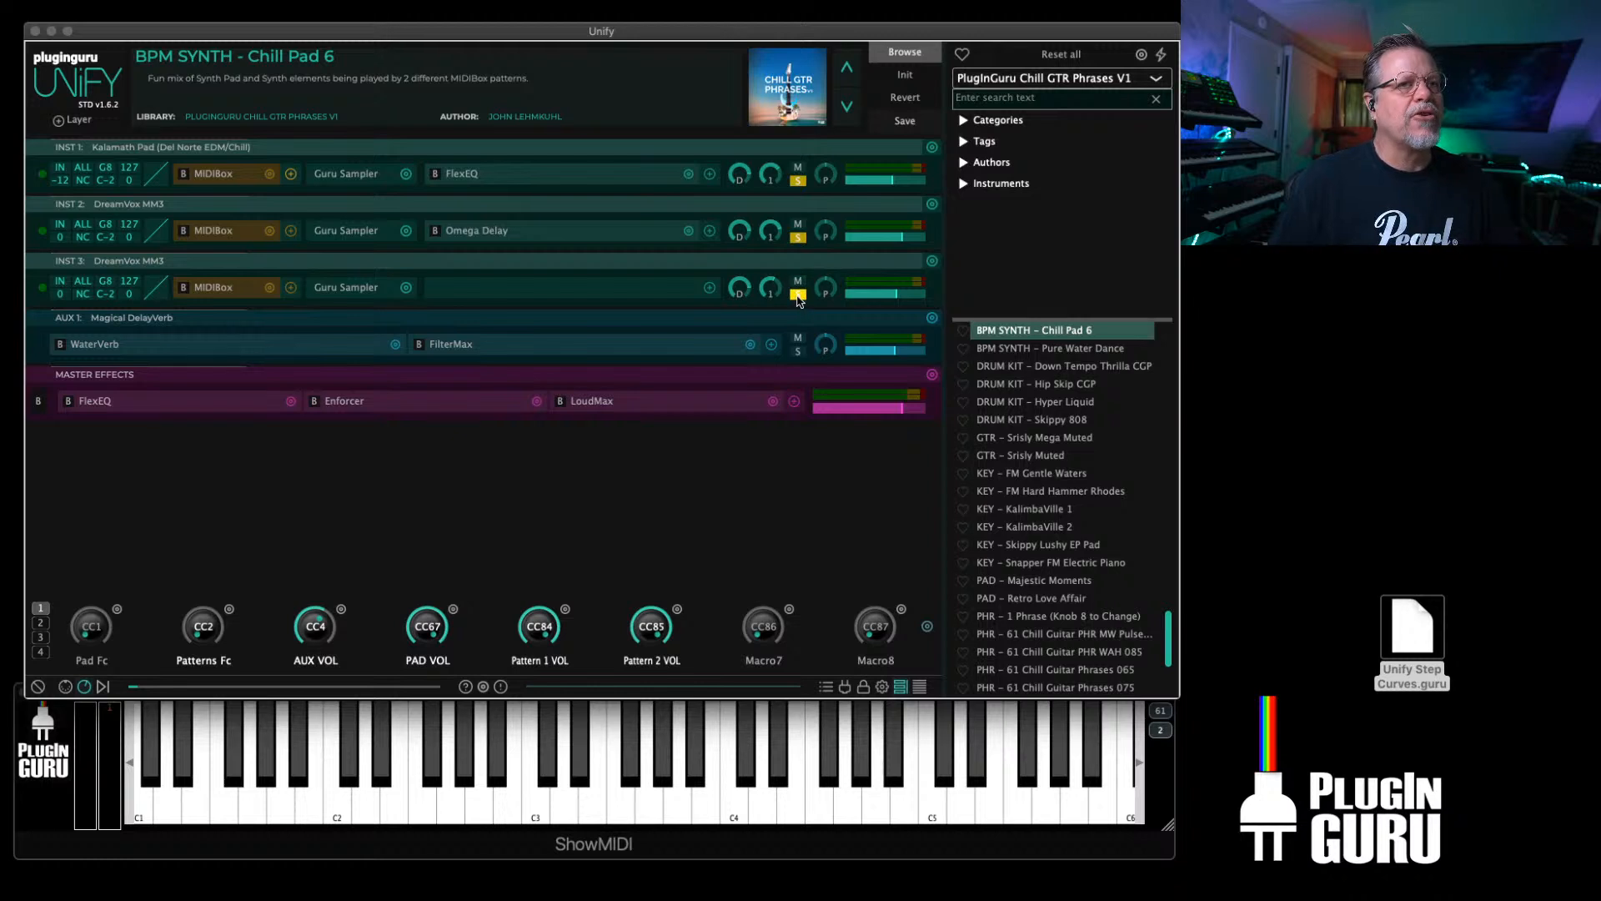
Step: Clear the solos on all three Chill Pad 6 instrument layers
{"action": "left_click", "coordinate": [798, 297]}
{"action": "left_click", "coordinate": [798, 297]}
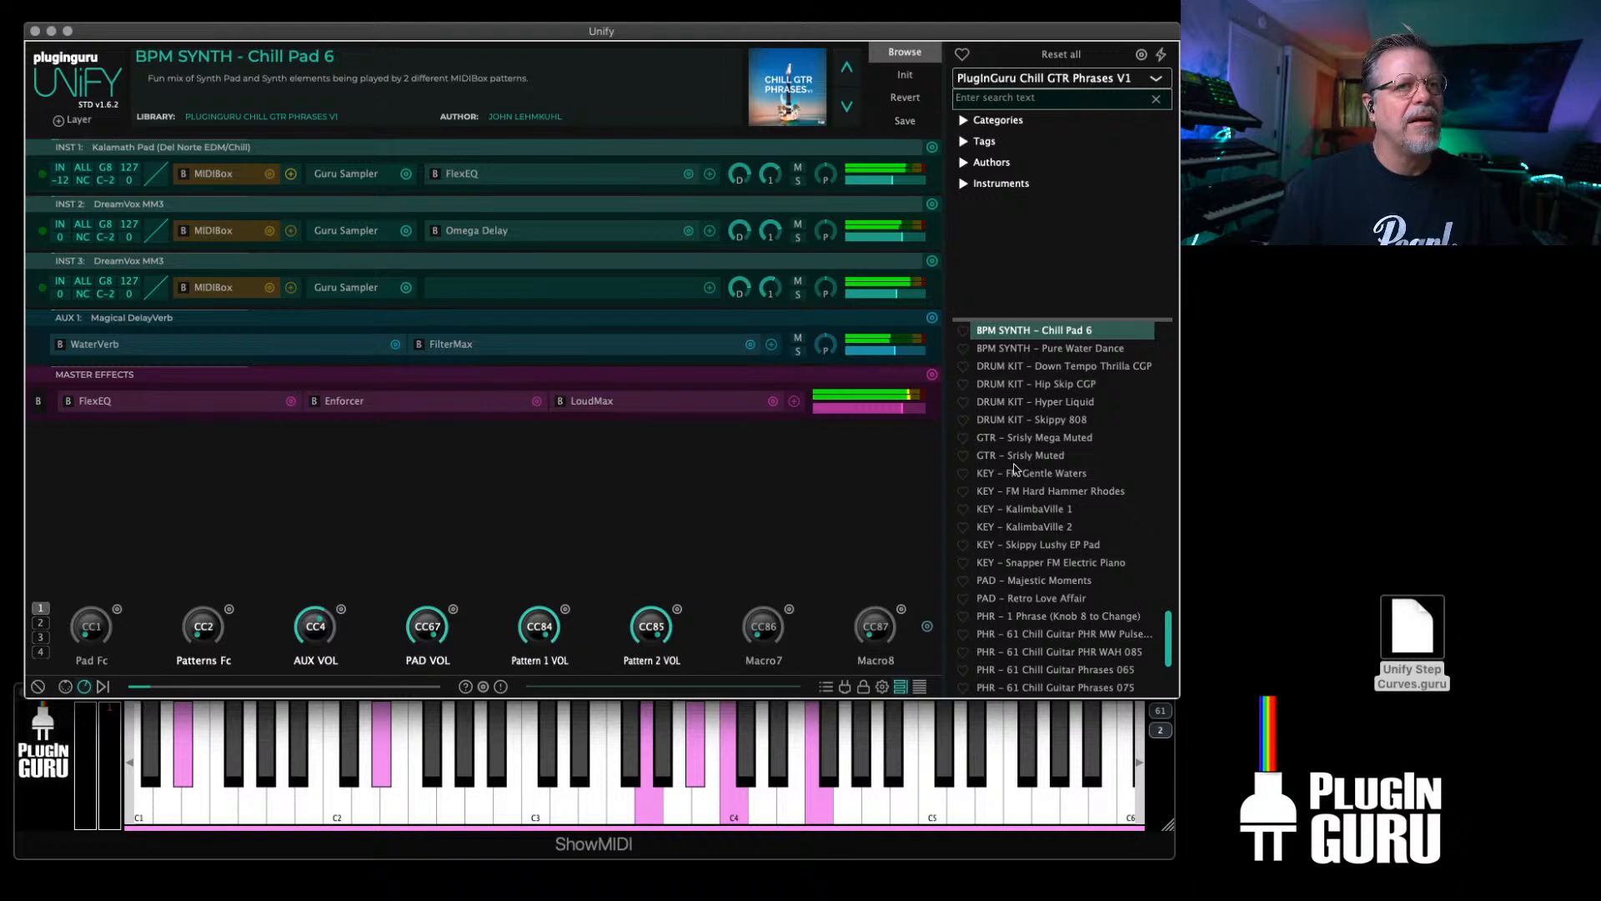
Step: Load the BPM SPLIT - Kalimbaville 110 patch and set its guitar phrase to #30 Gm Eb Cm
{"action": "scroll", "coordinate": [1041, 492], "scroll_direction": "up", "scroll_amount": 4}
{"action": "scroll", "coordinate": [1041, 480], "scroll_direction": "up", "scroll_amount": 5}
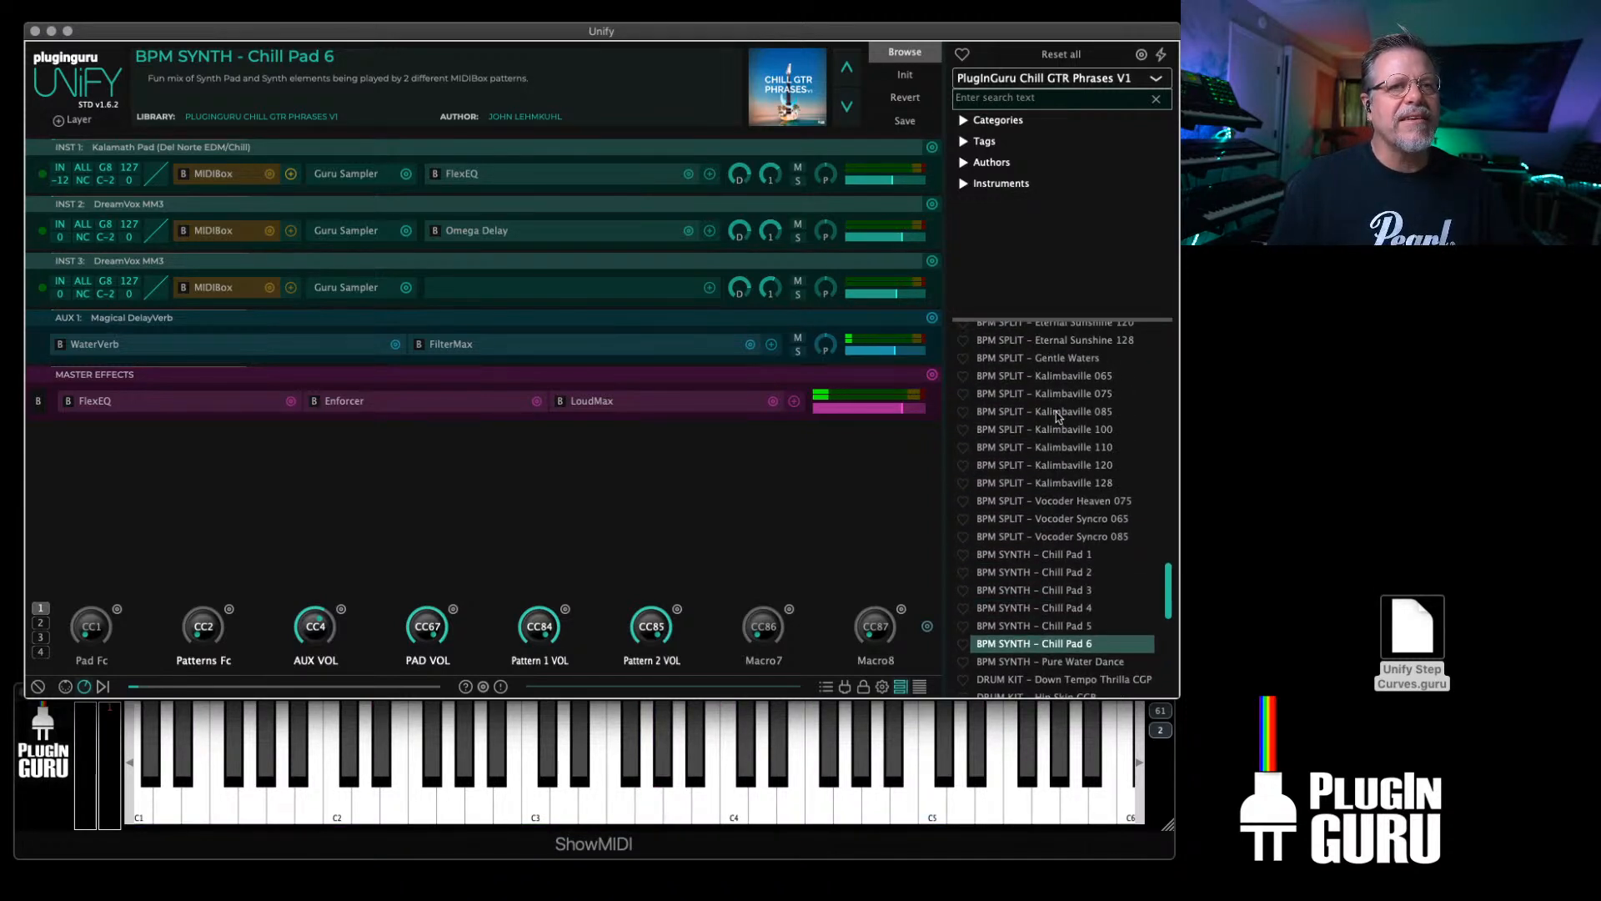
{"action": "left_click", "coordinate": [1058, 412]}
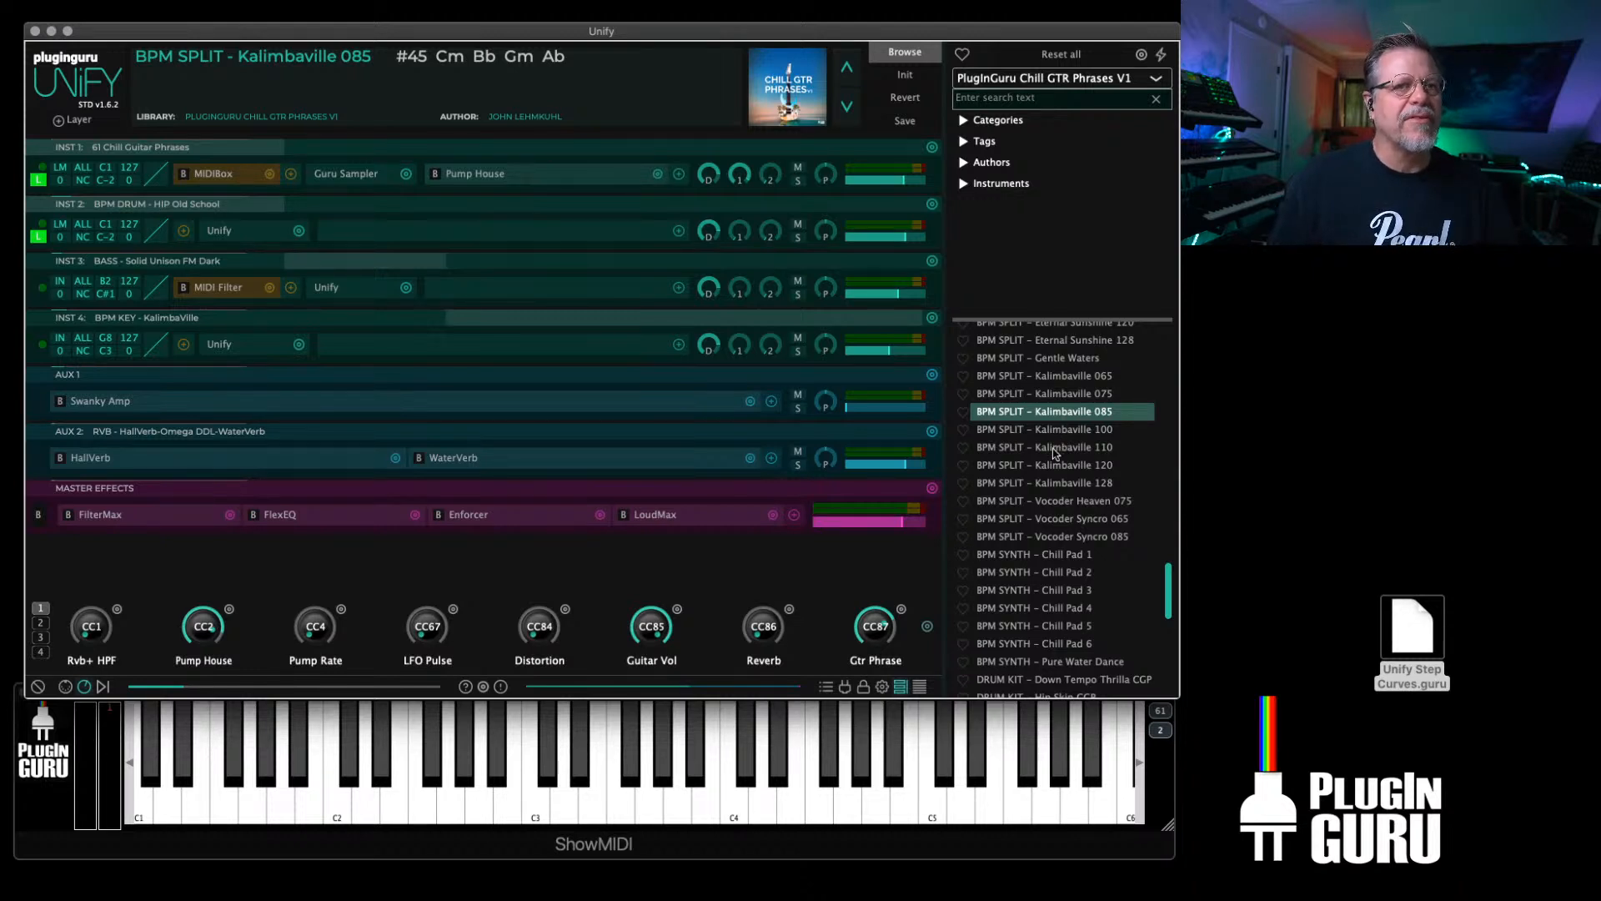
{"action": "left_click", "coordinate": [1055, 448]}
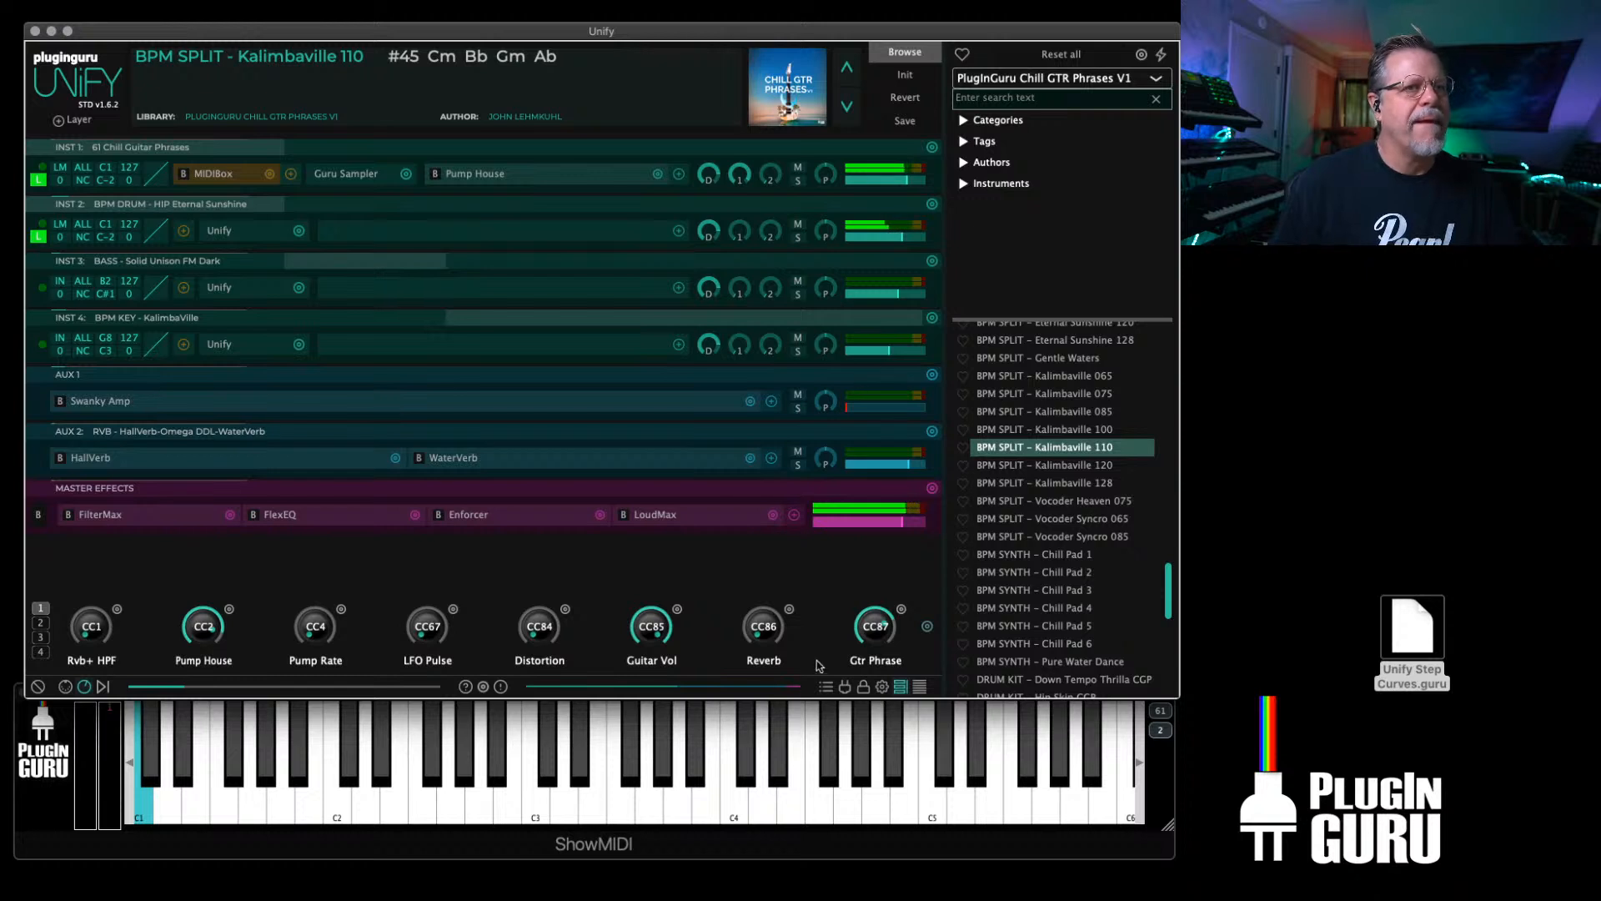
{"action": "mouse_move", "coordinate": [870, 627]}
{"action": "left_mouse_down"}
{"action": "mouse_move", "coordinate": [875, 663]}
{"action": "mouse_move", "coordinate": [880, 635]}
{"action": "left_mouse_up"}
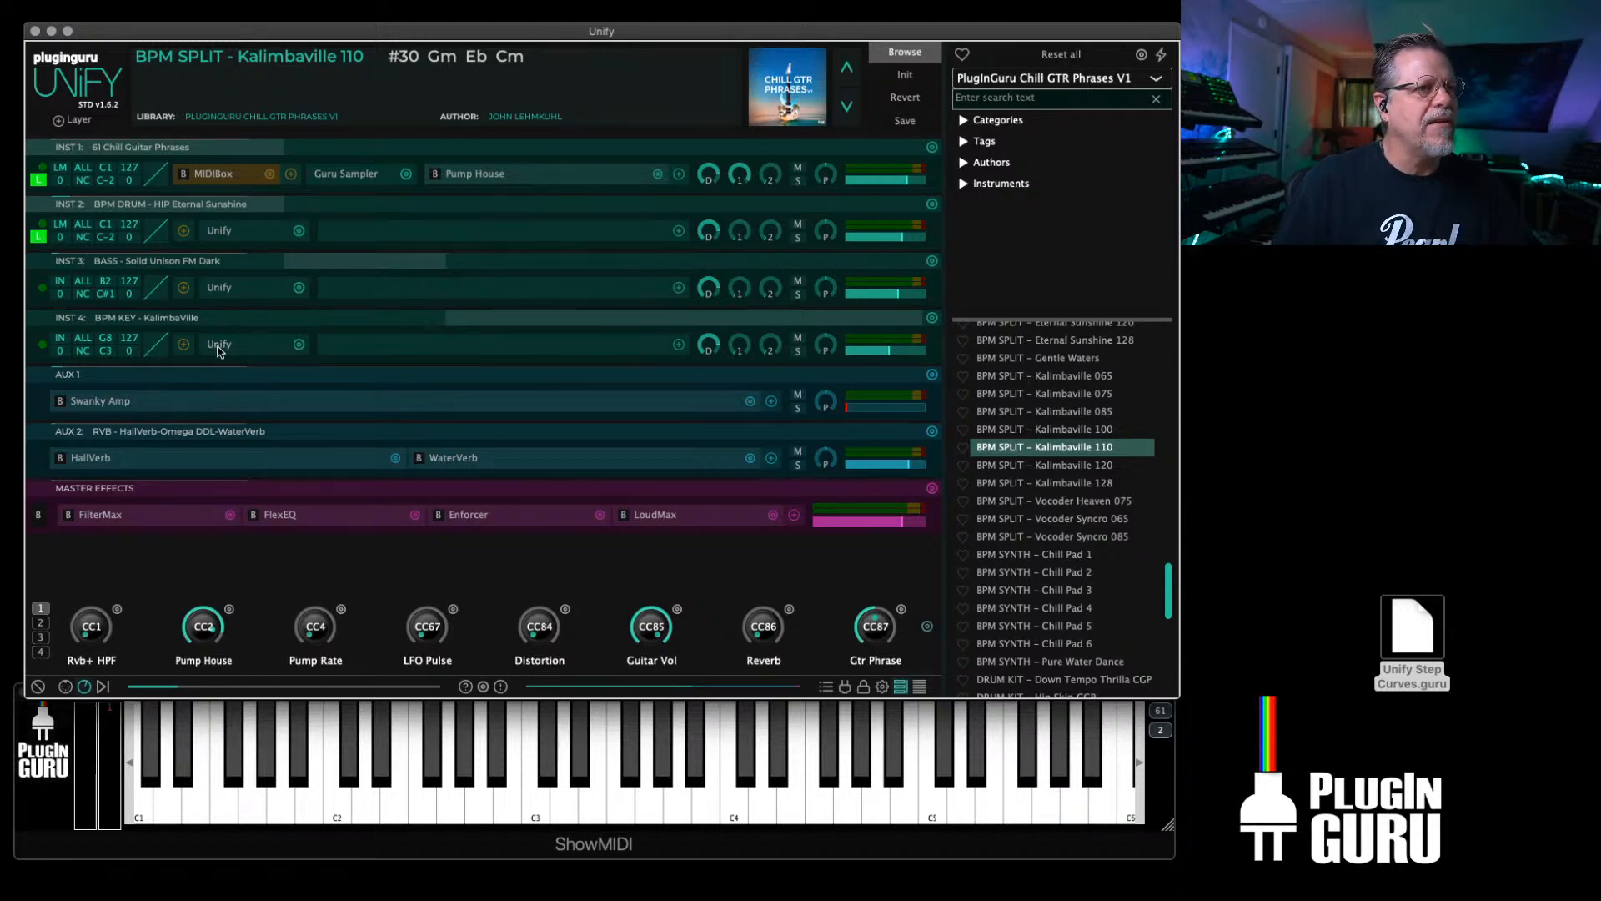
Step: Load BPM SYNTH - Chill Pad 6 into the nested Unify on INST 4 and check the bass patch on INST 3
{"action": "double_click", "coordinate": [219, 347]}
{"action": "scroll", "coordinate": [1154, 588], "scroll_direction": "down", "scroll_amount": 7}
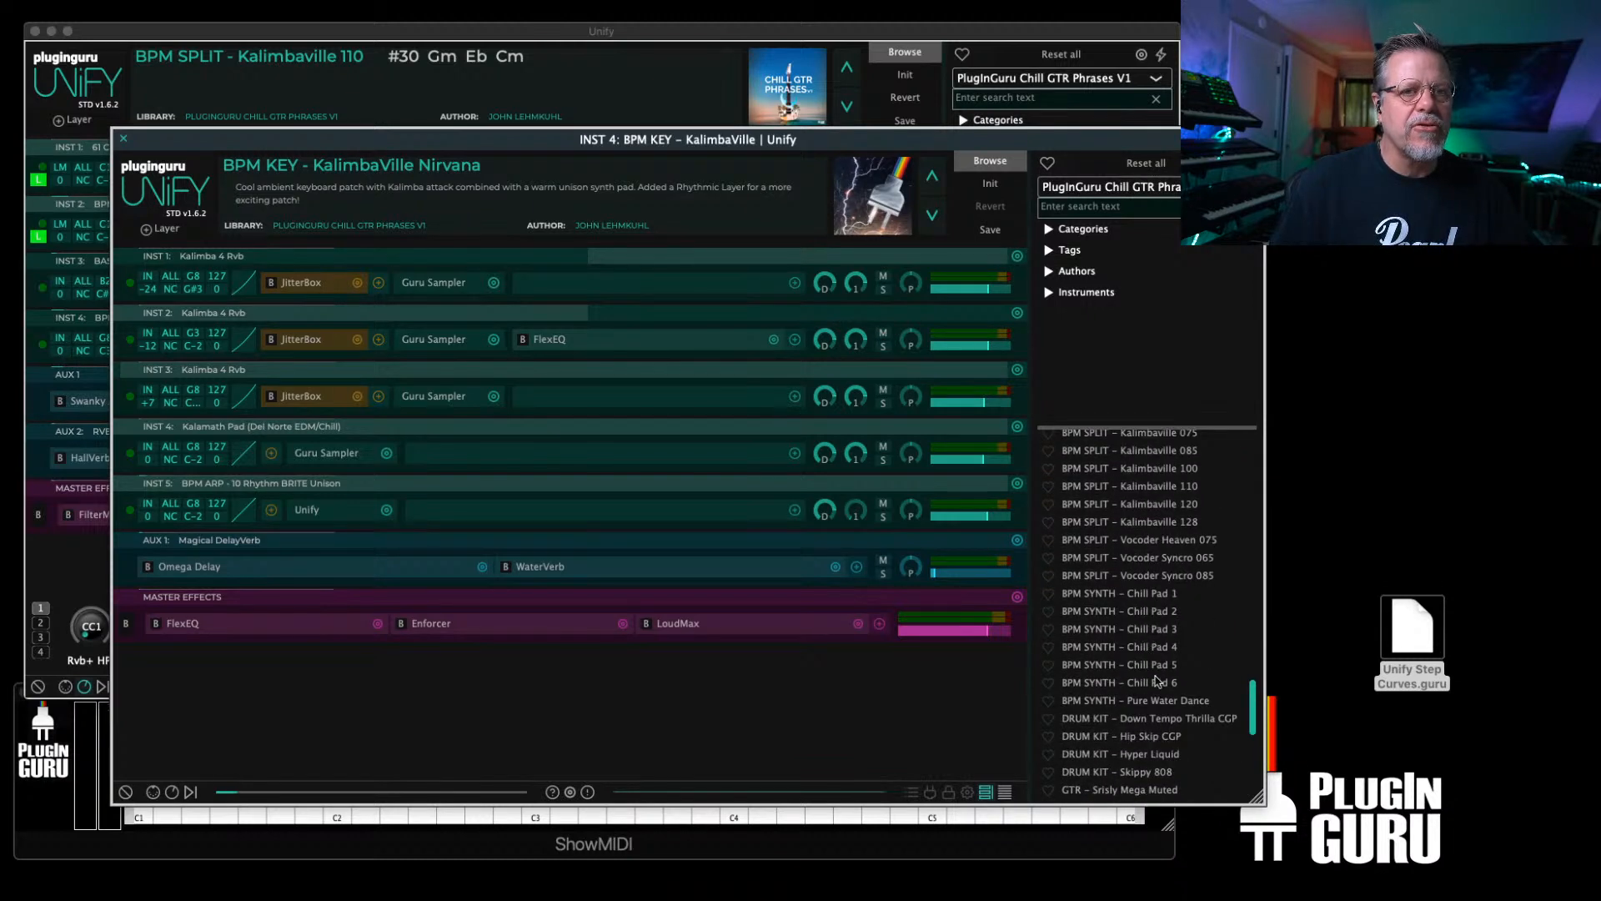
{"action": "left_click", "coordinate": [1155, 685]}
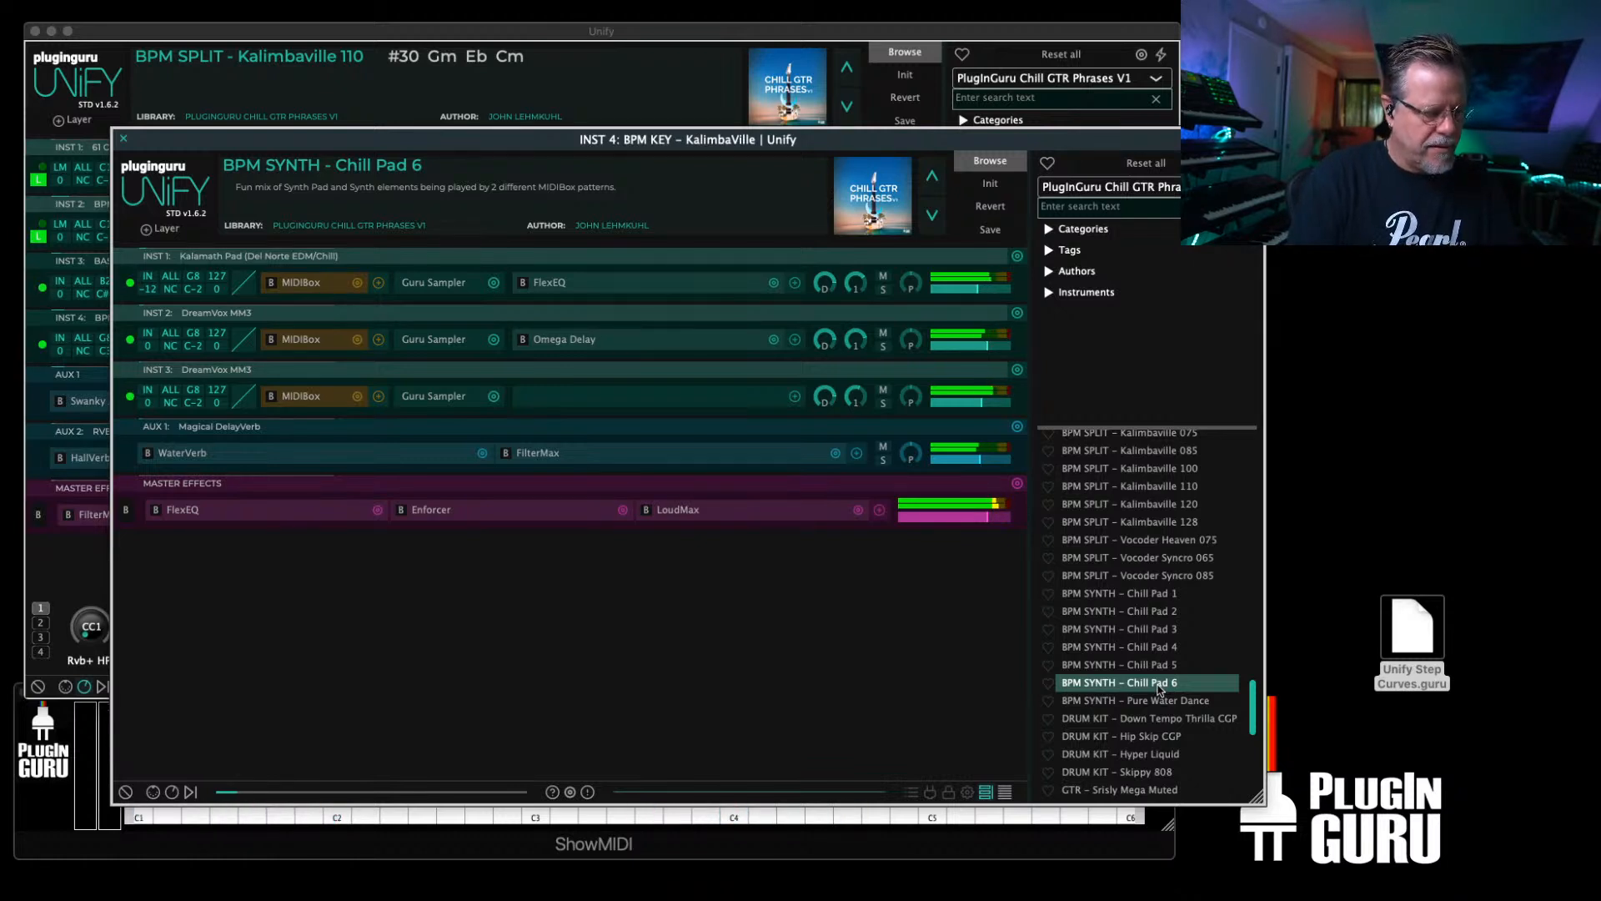
{"action": "left_click", "coordinate": [123, 140]}
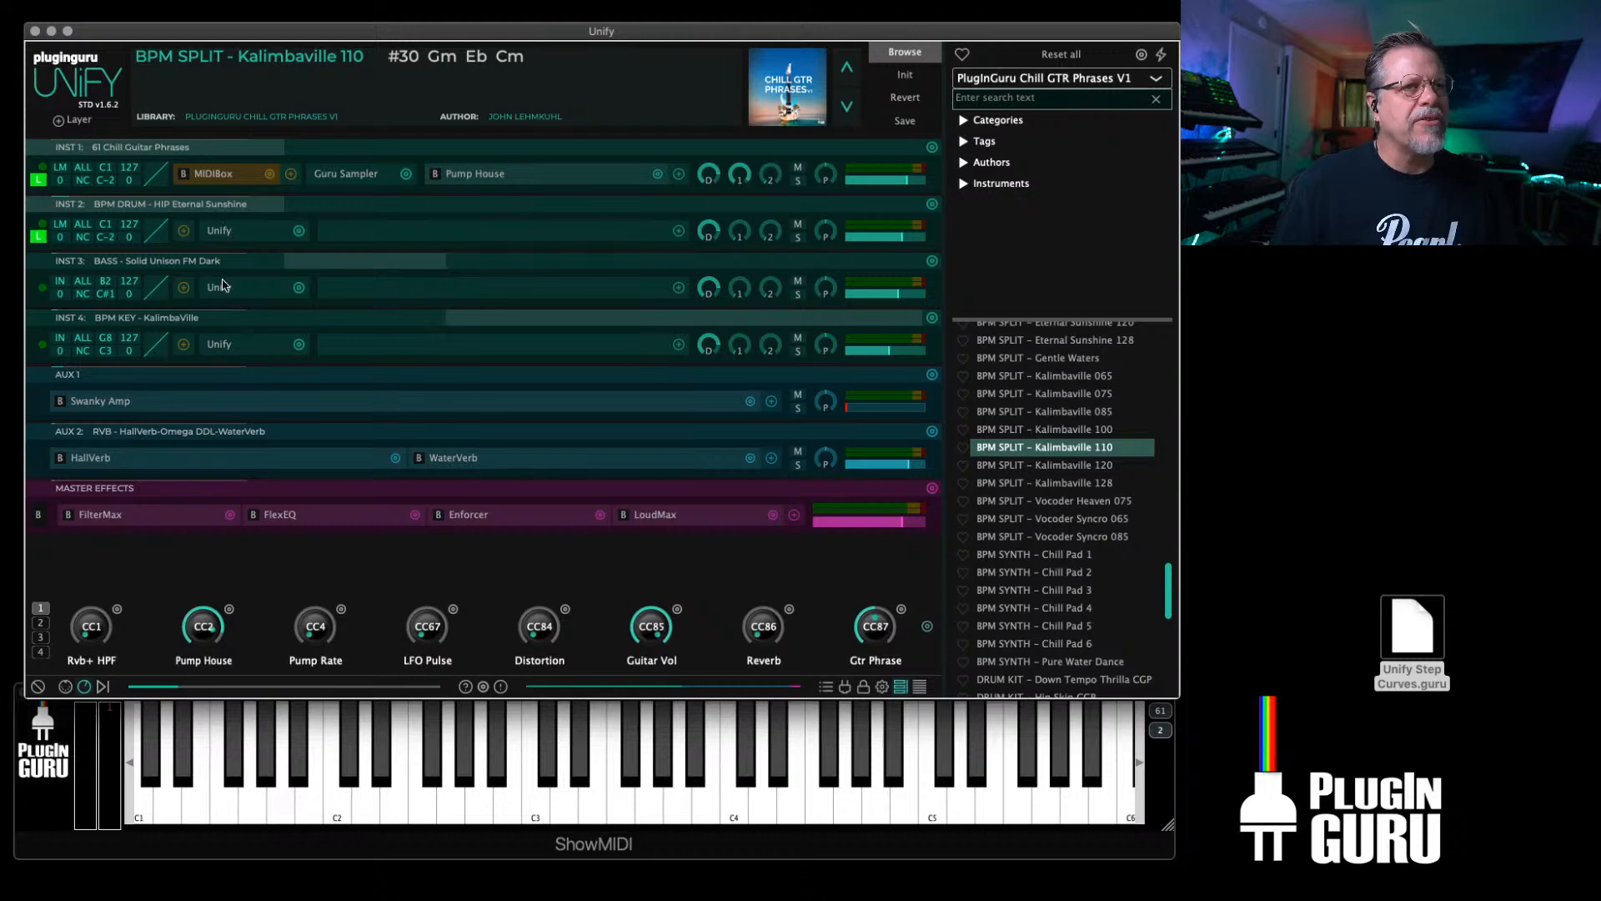
{"action": "left_click", "coordinate": [220, 288]}
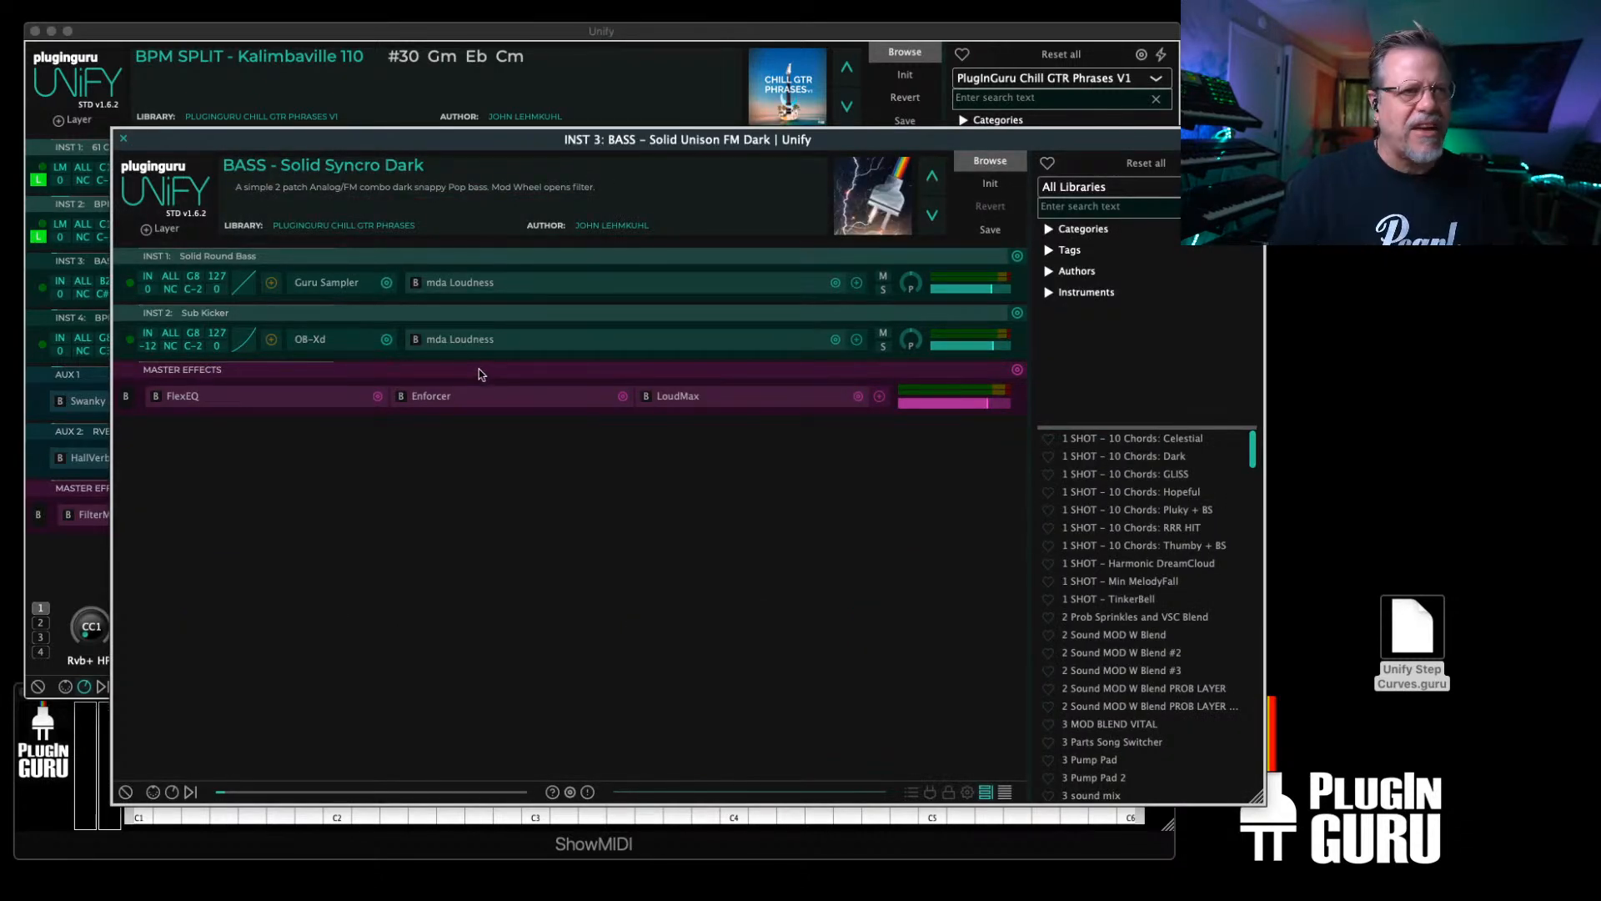
{"action": "left_click", "coordinate": [123, 137]}
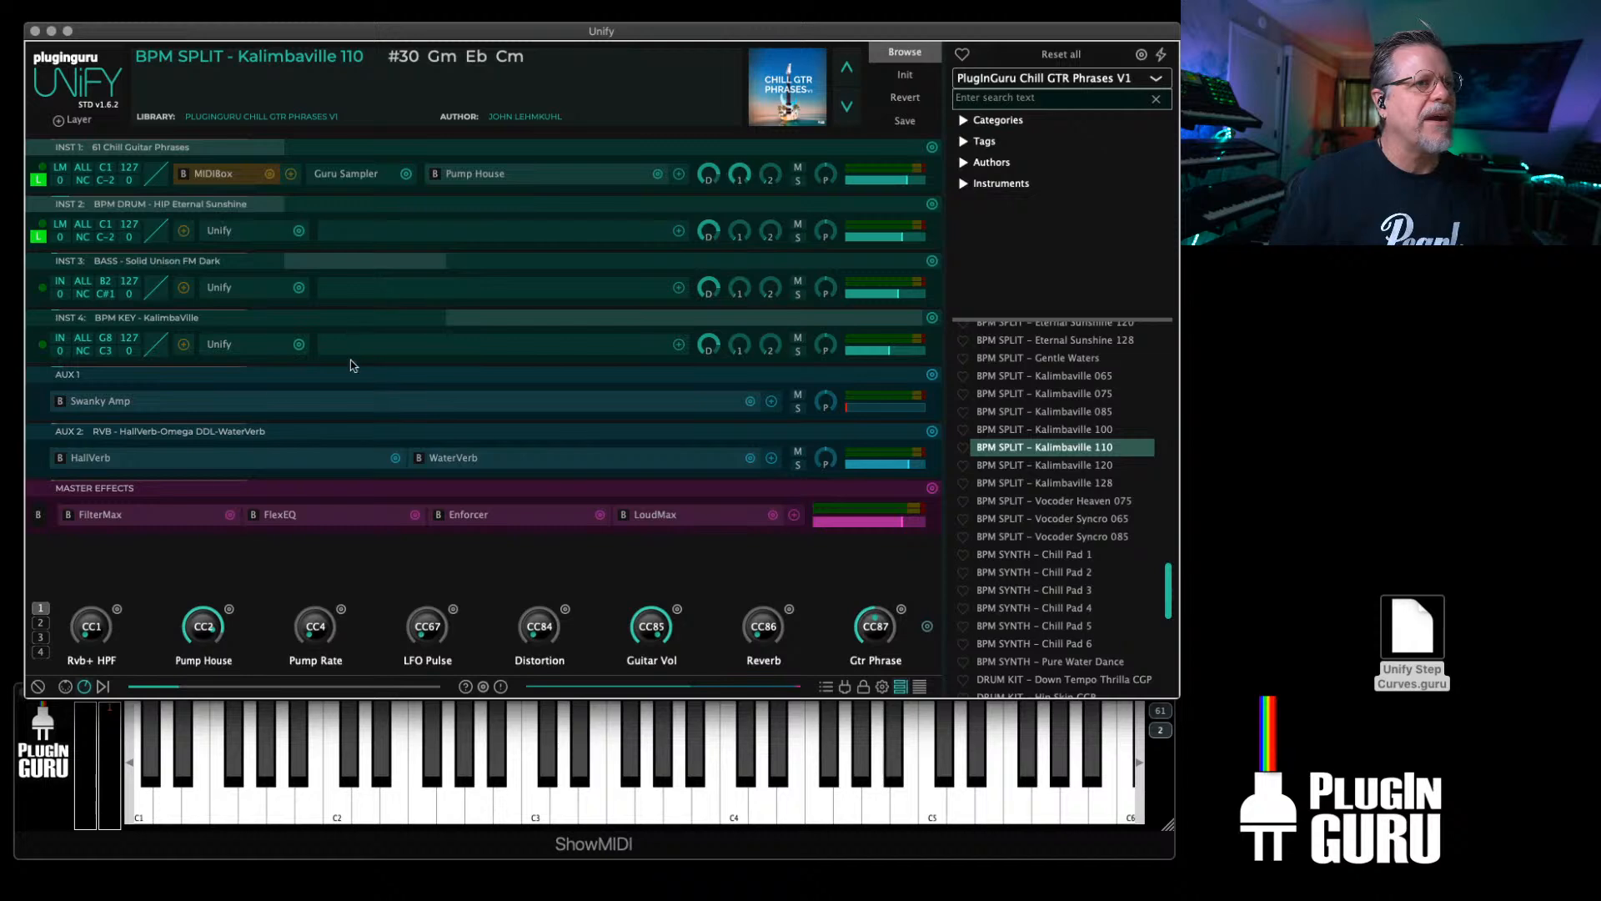
Step: In INST 4's nested patch, switch the INST 1 Guru Sampler to PAD-Purity Committee, moving the sample start later and adjusting the filter envelope amount
{"action": "left_click", "coordinate": [220, 345]}
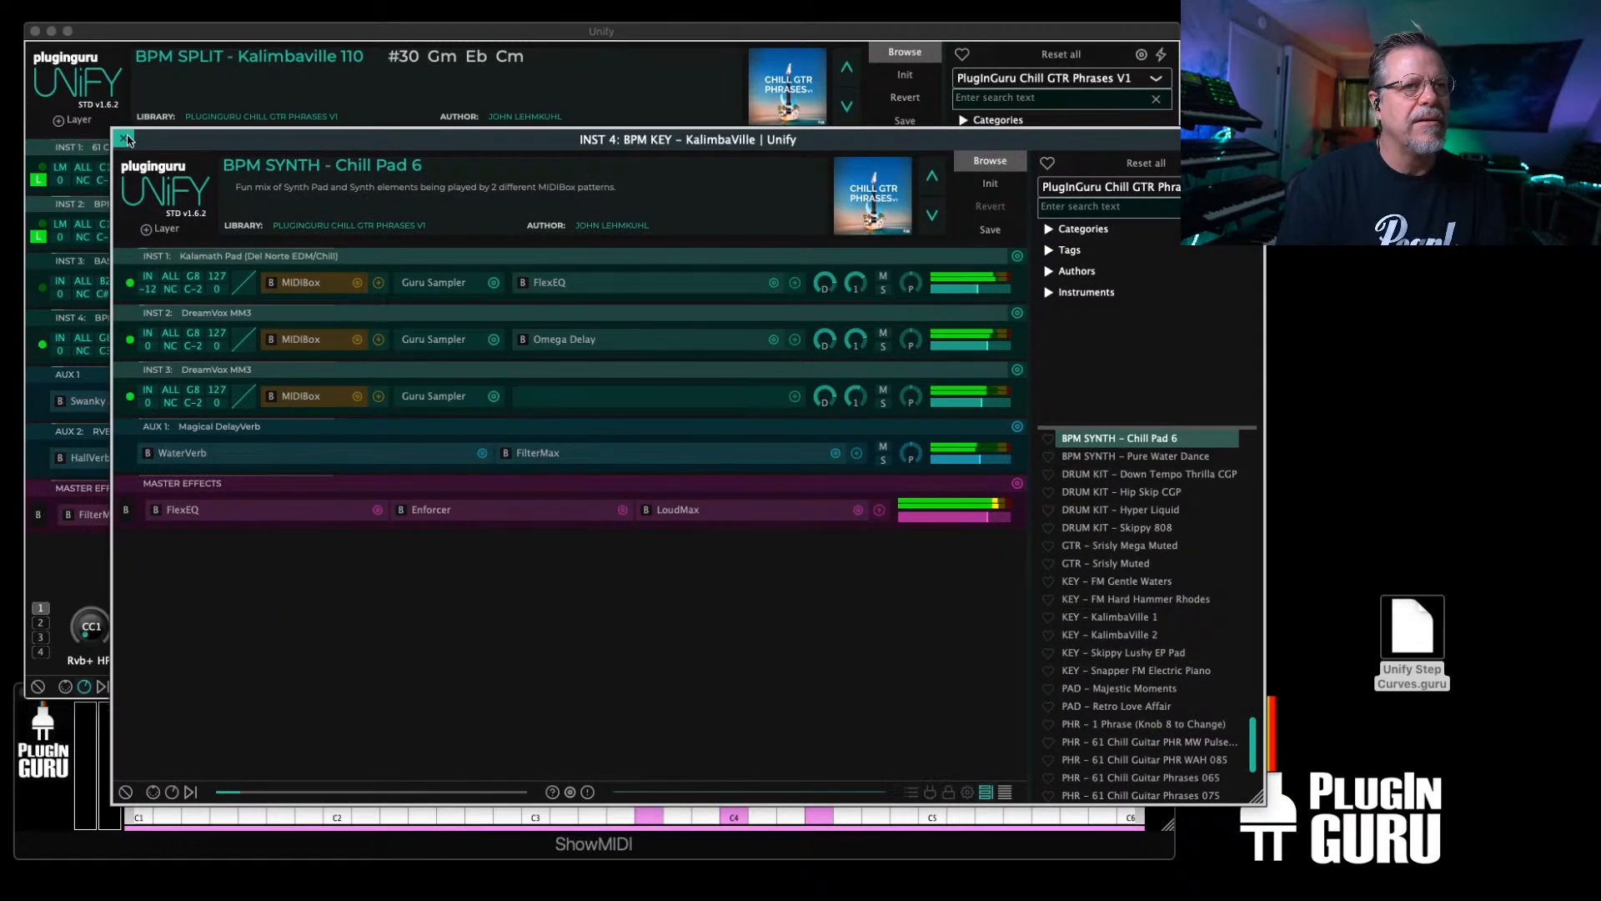
{"action": "left_click", "coordinate": [435, 284]}
{"action": "left_click", "coordinate": [577, 256]}
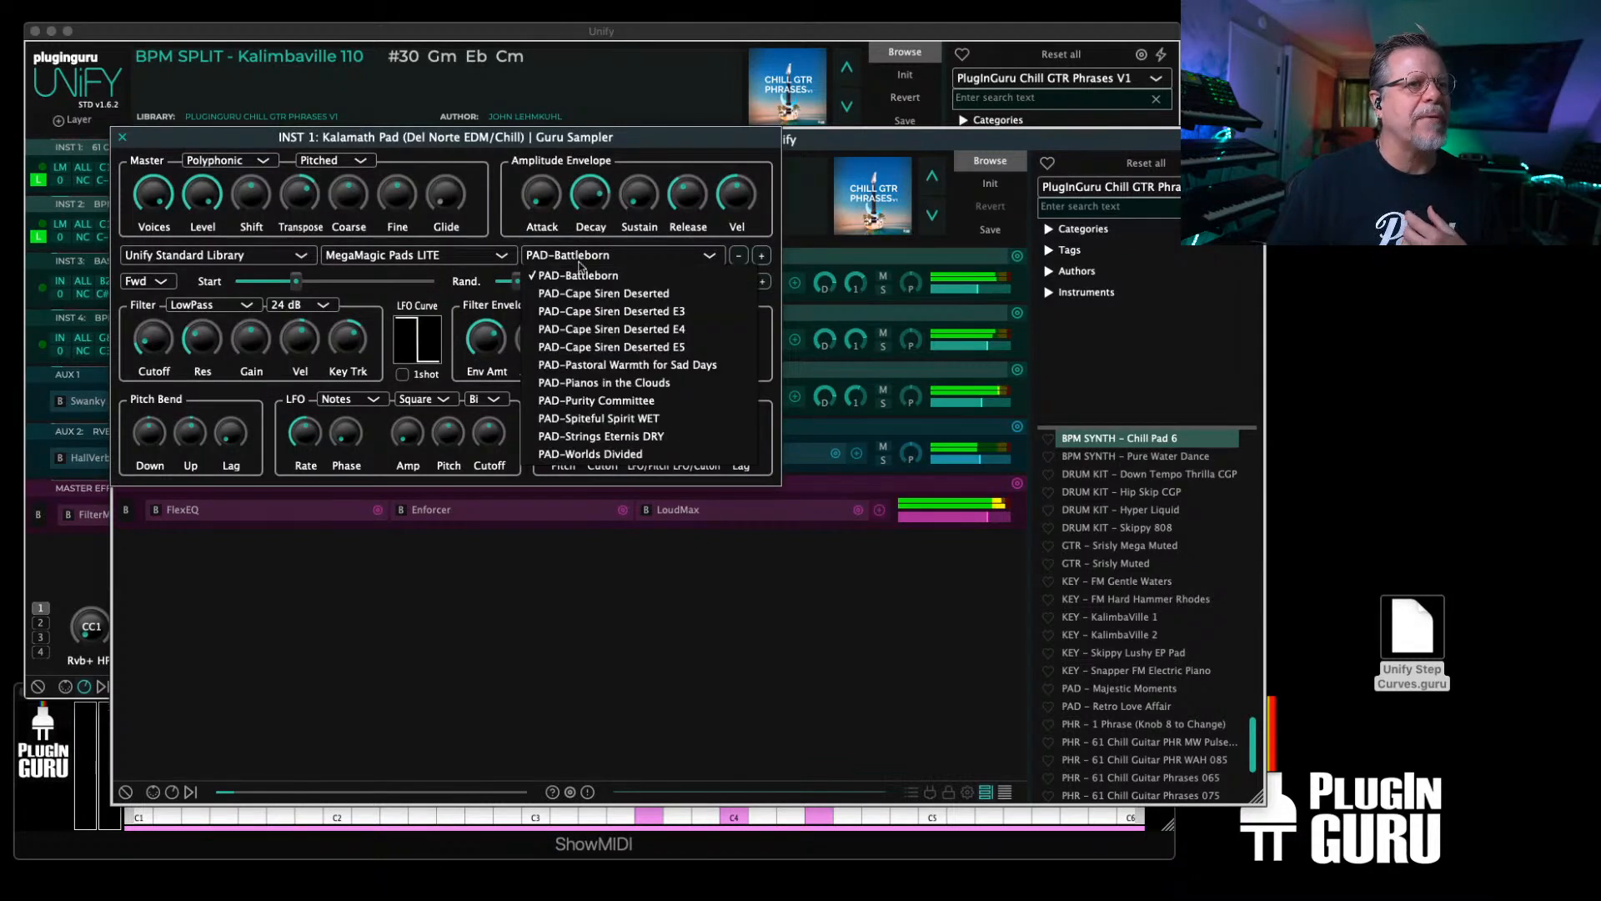
{"action": "left_click", "coordinate": [594, 403]}
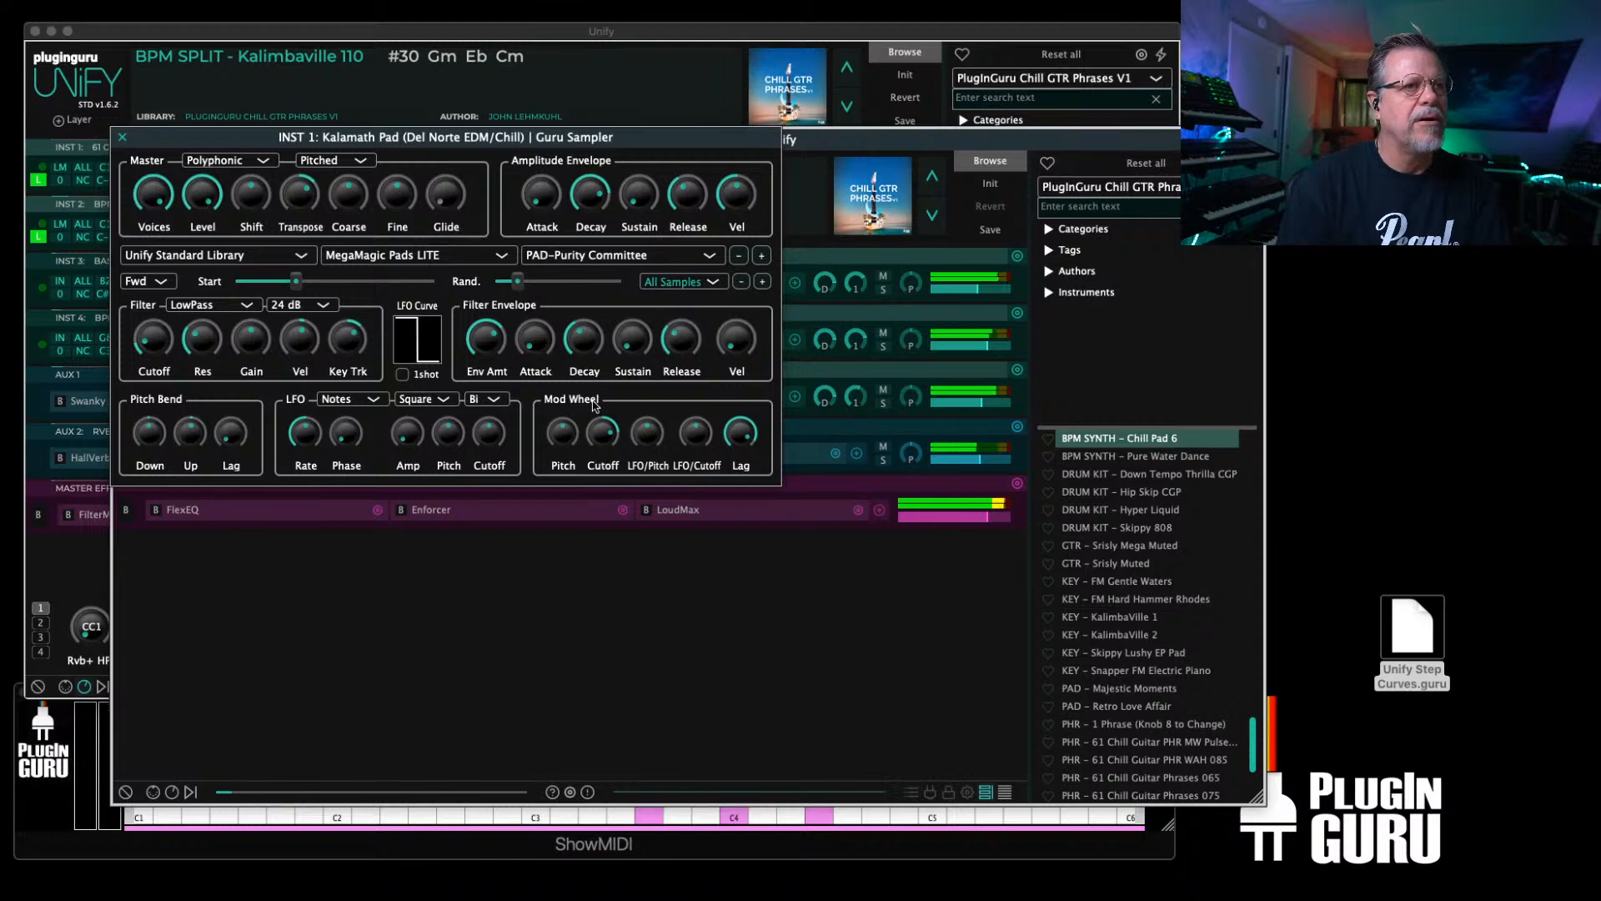
{"action": "left_click_drag", "start_coordinate": [295, 285], "coordinate": [322, 289]}
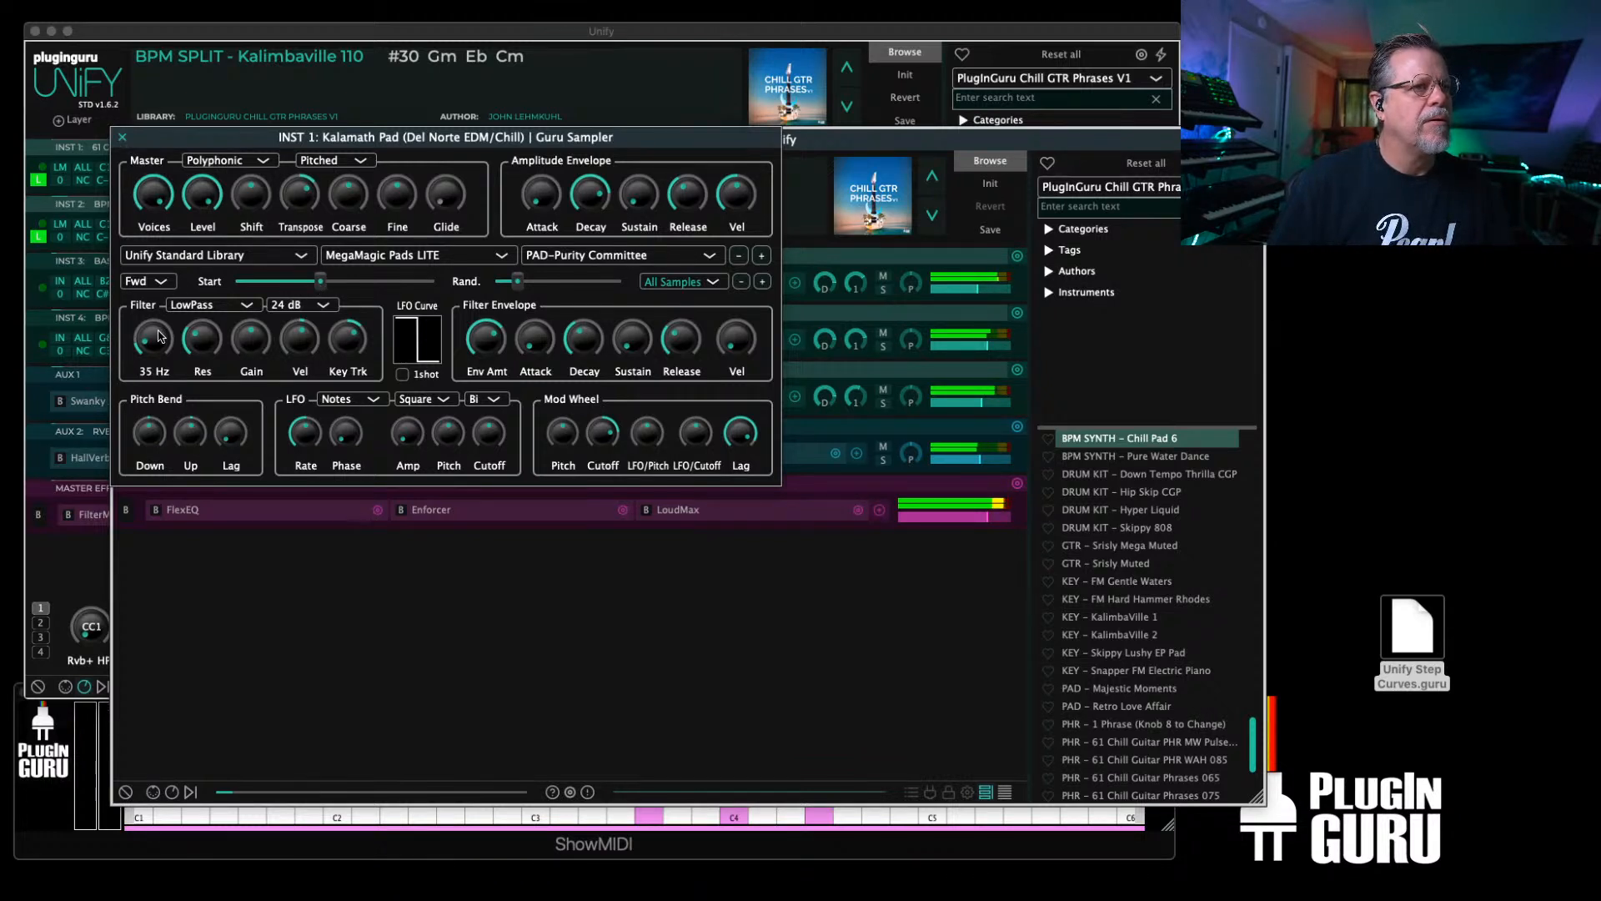
{"action": "left_click_drag", "start_coordinate": [471, 344], "coordinate": [480, 360]}
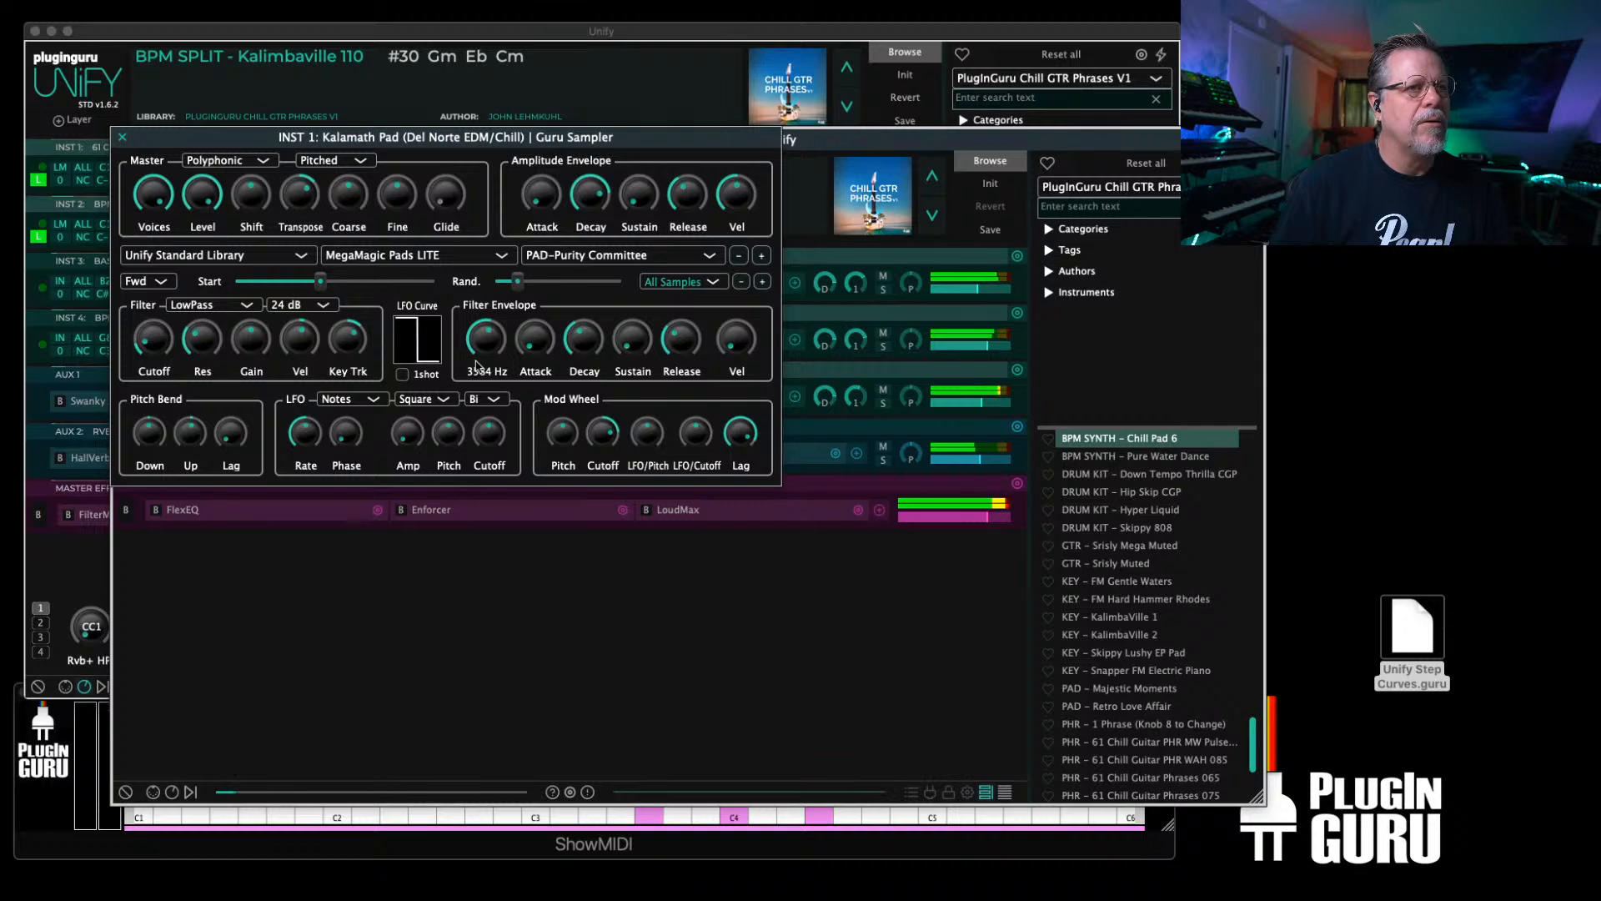
{"action": "left_click", "coordinate": [123, 136]}
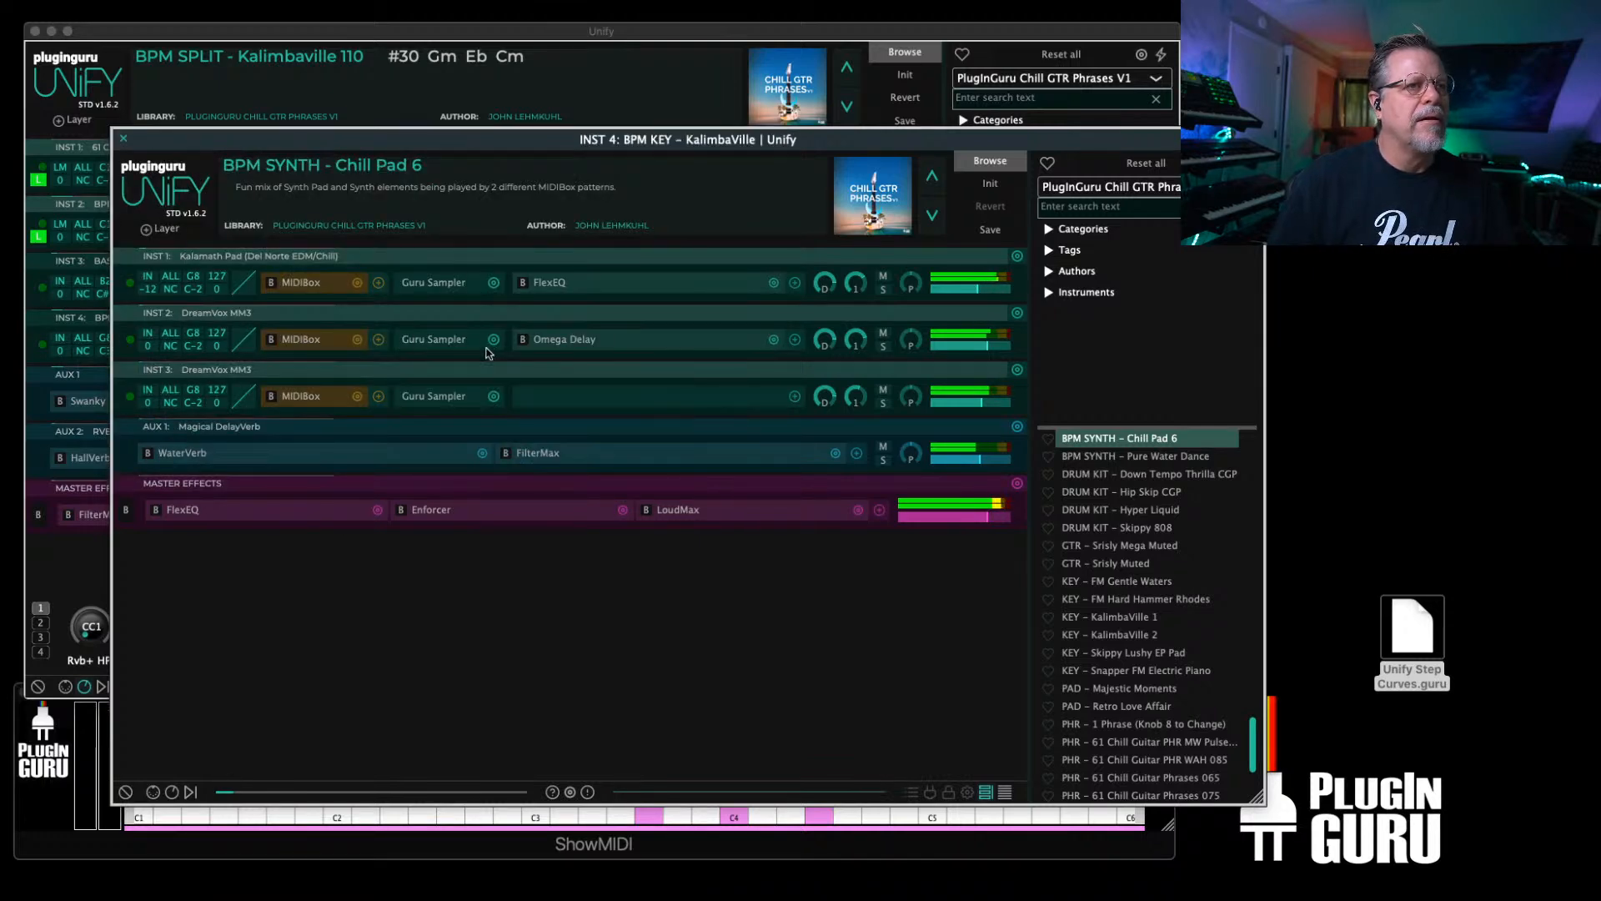
Step: Review the Guru Sampler settings of the nested INST 2 and INST 3 DreamVox layers
{"action": "left_click", "coordinate": [428, 340]}
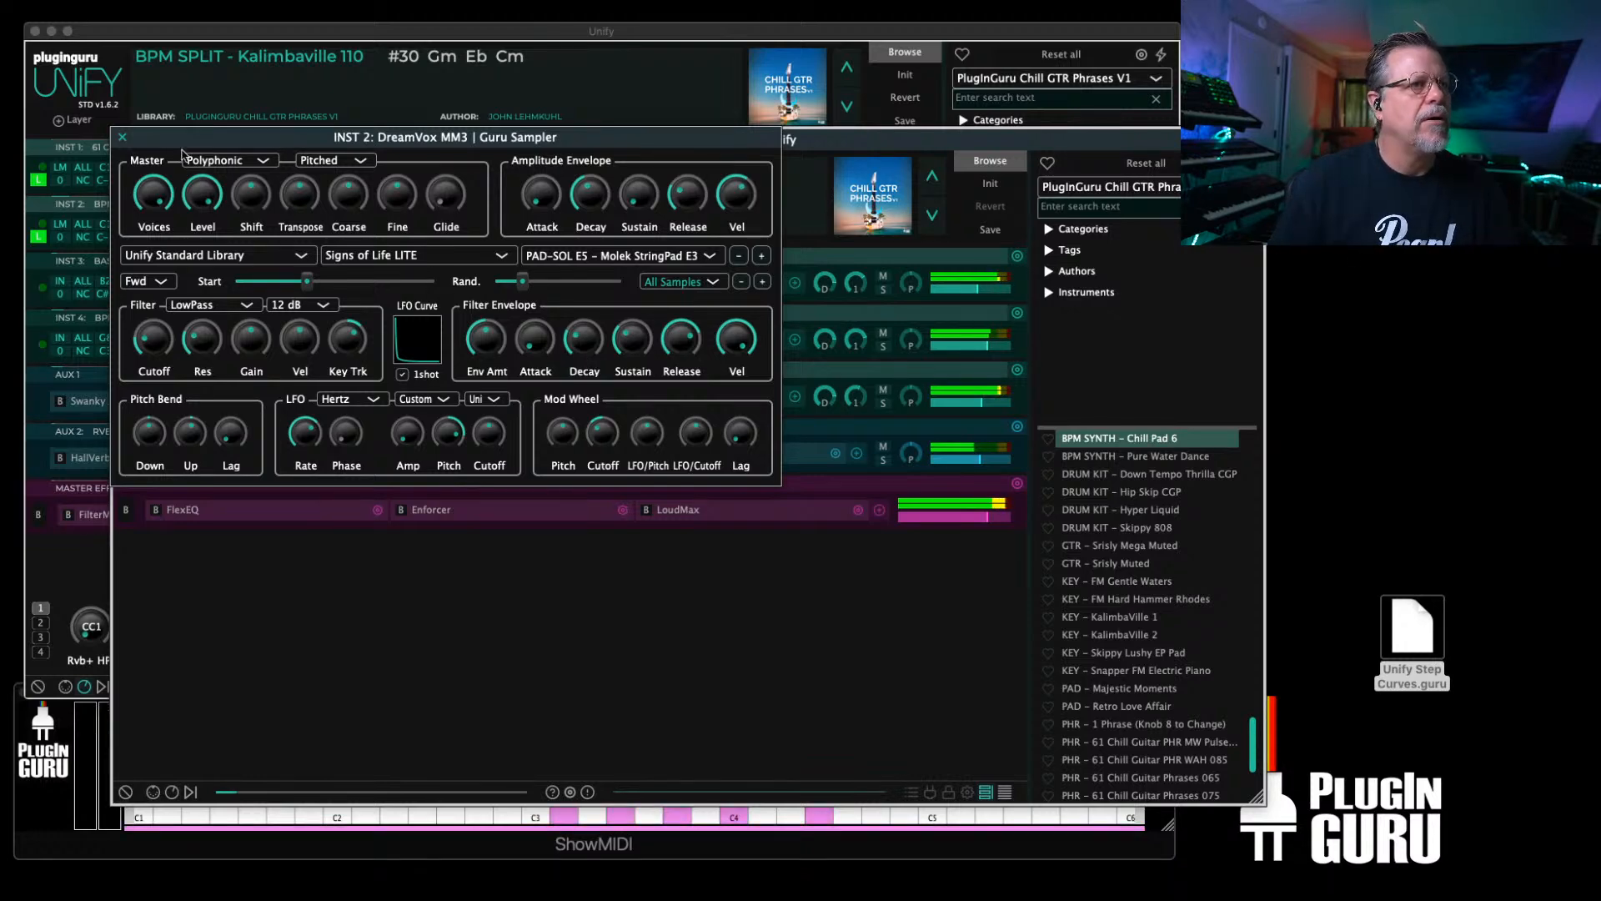
{"action": "left_click", "coordinate": [122, 138]}
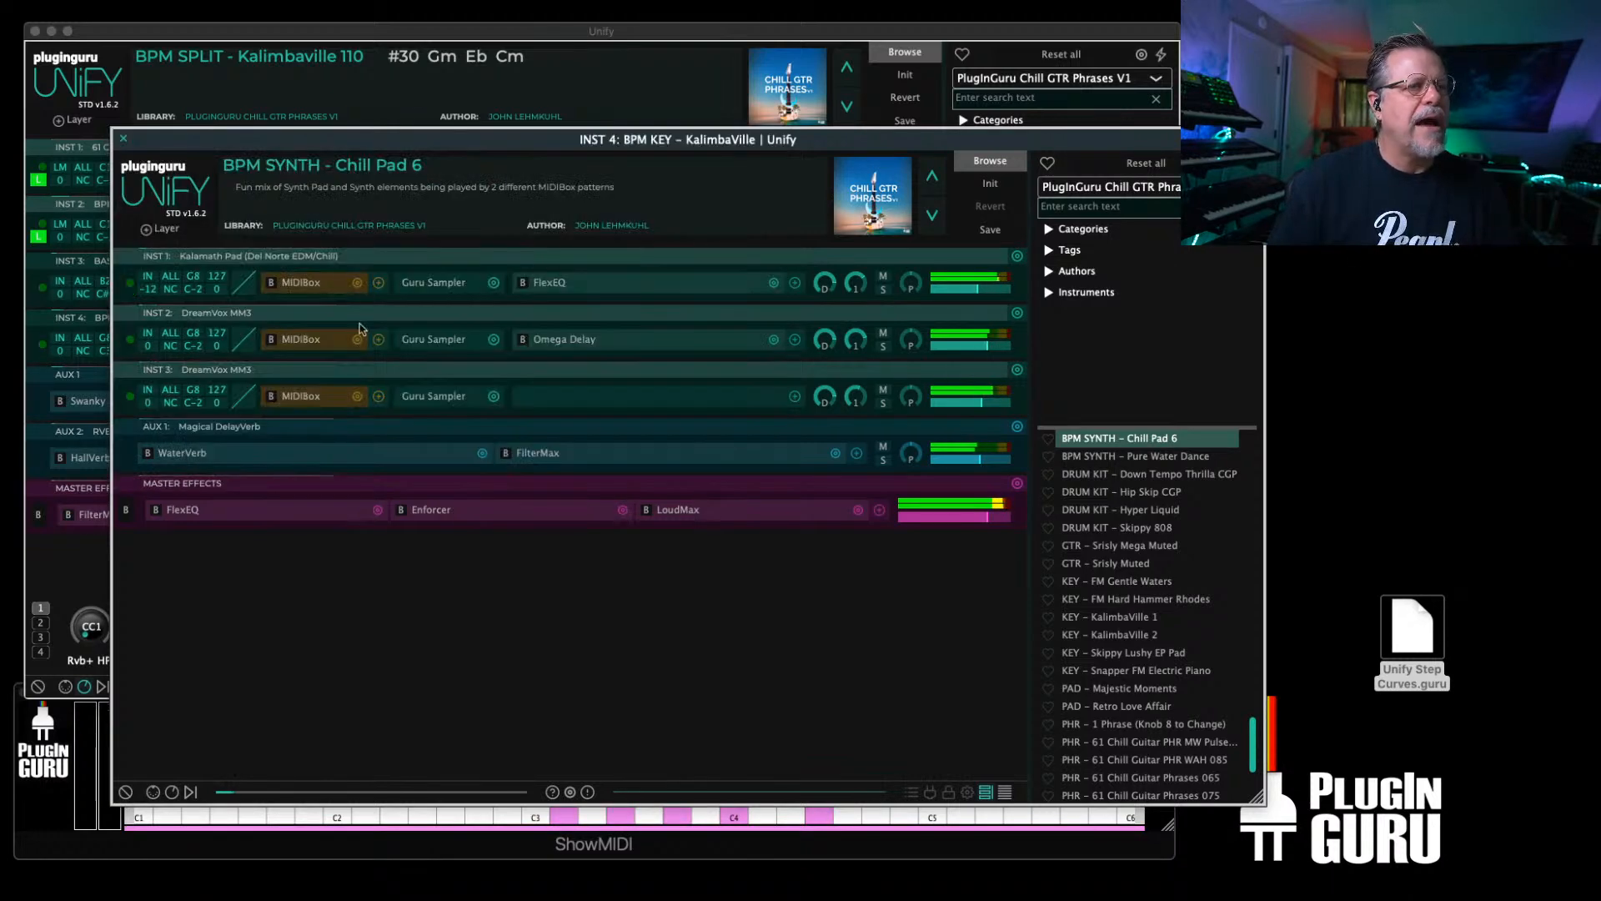
{"action": "left_click", "coordinate": [426, 397]}
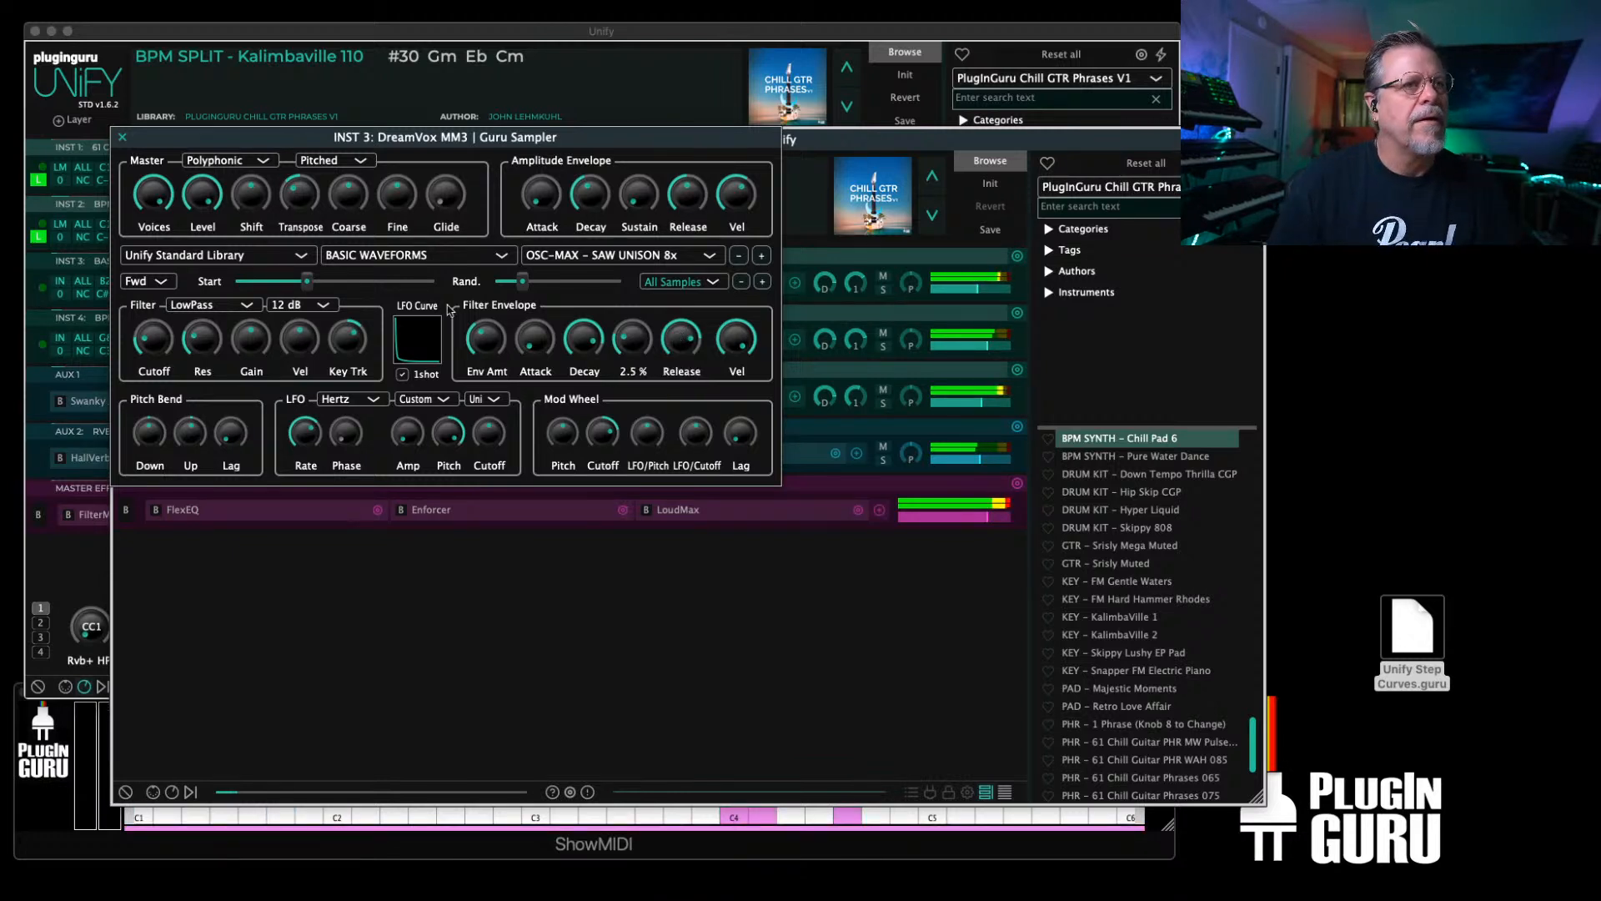
{"action": "left_click", "coordinate": [122, 137]}
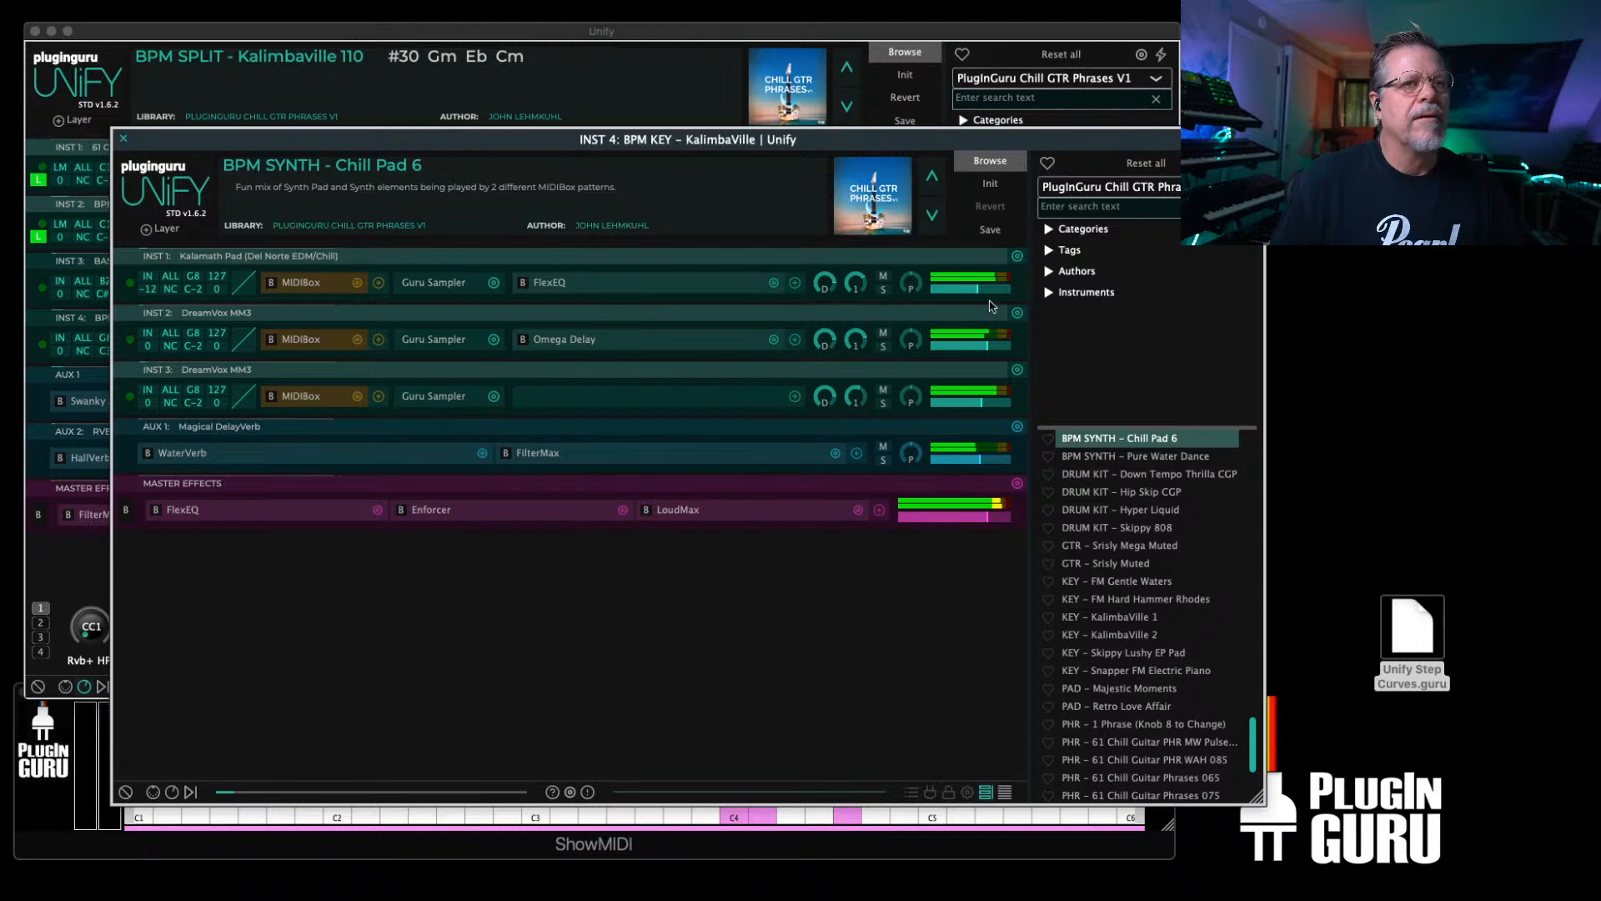
Step: Solo the nested INST 1 pad layer and review its Guru Sampler settings
{"action": "left_click", "coordinate": [885, 290]}
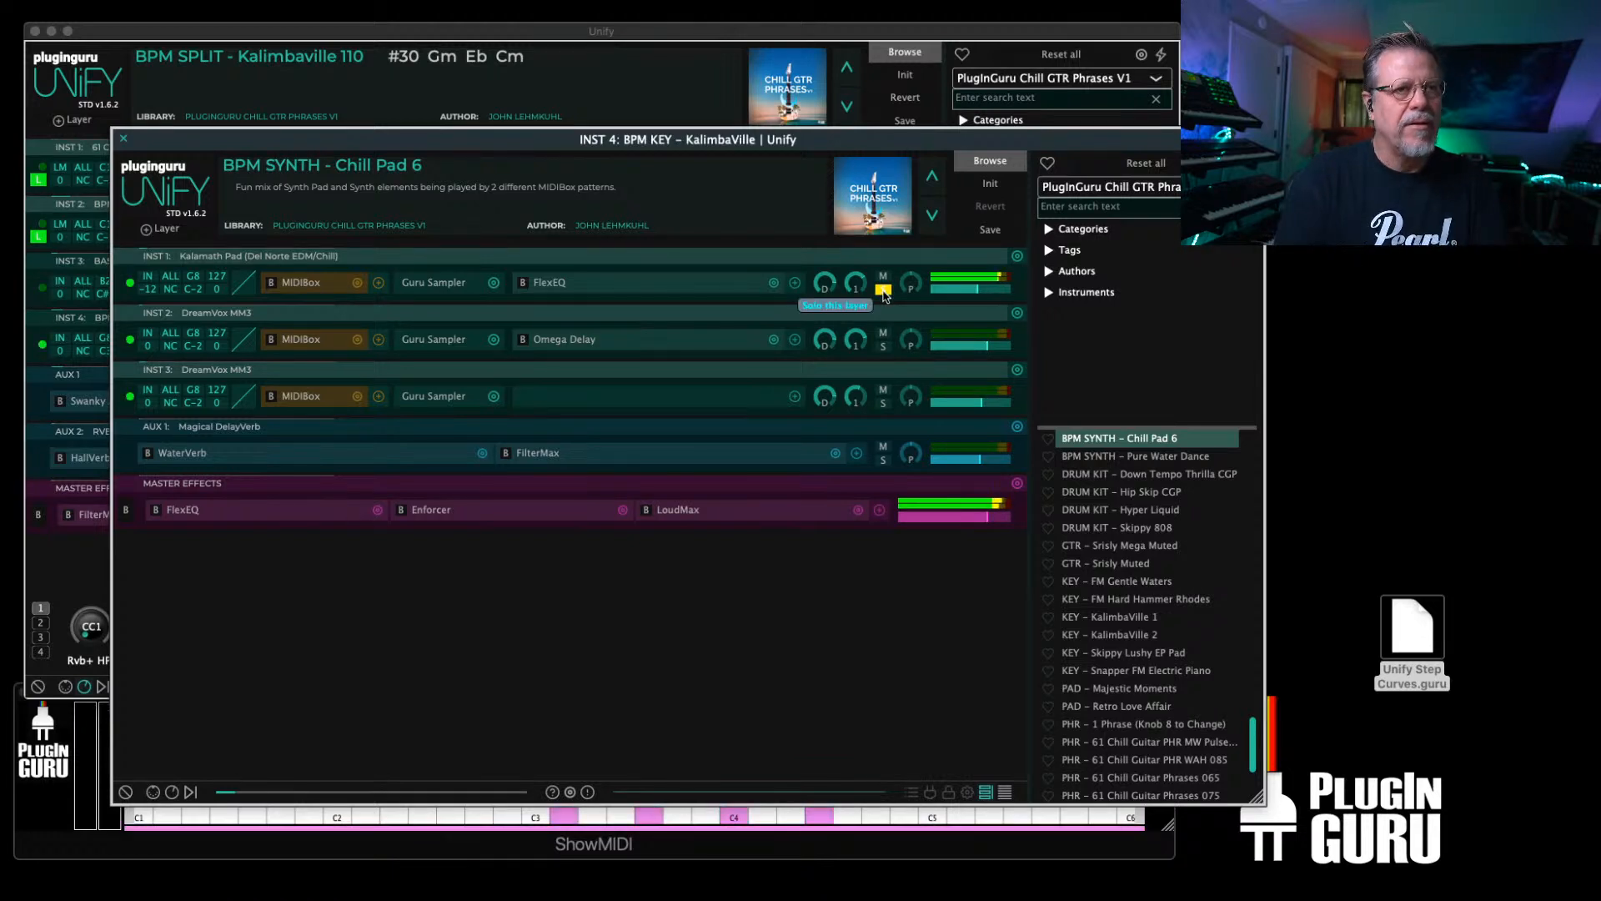
{"action": "left_click", "coordinate": [432, 282]}
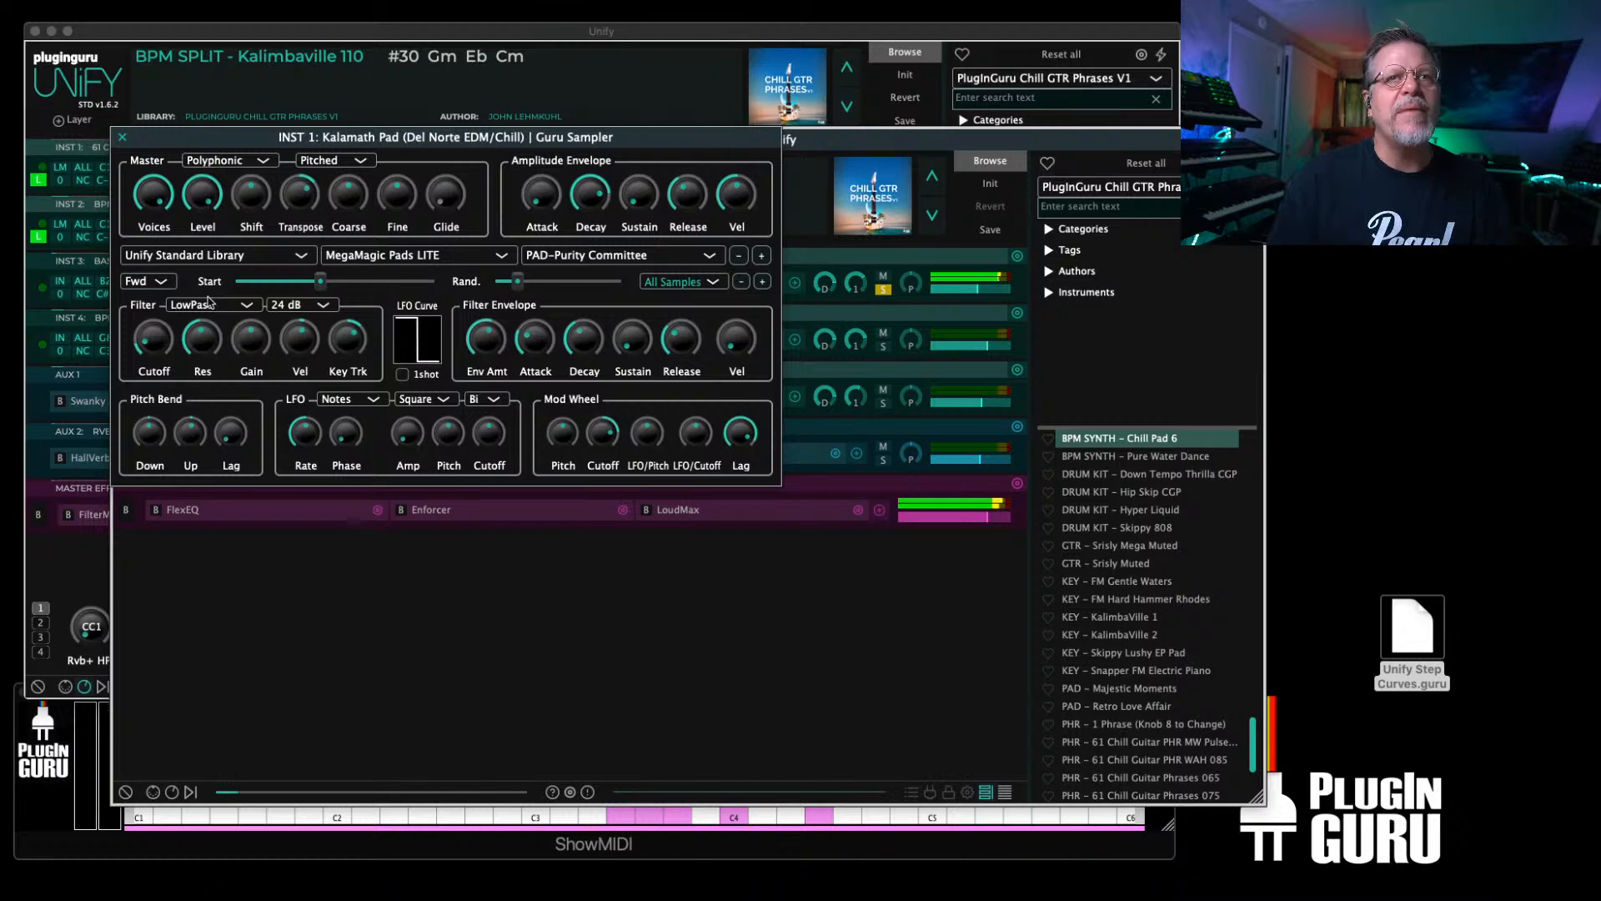
{"action": "left_click", "coordinate": [123, 137]}
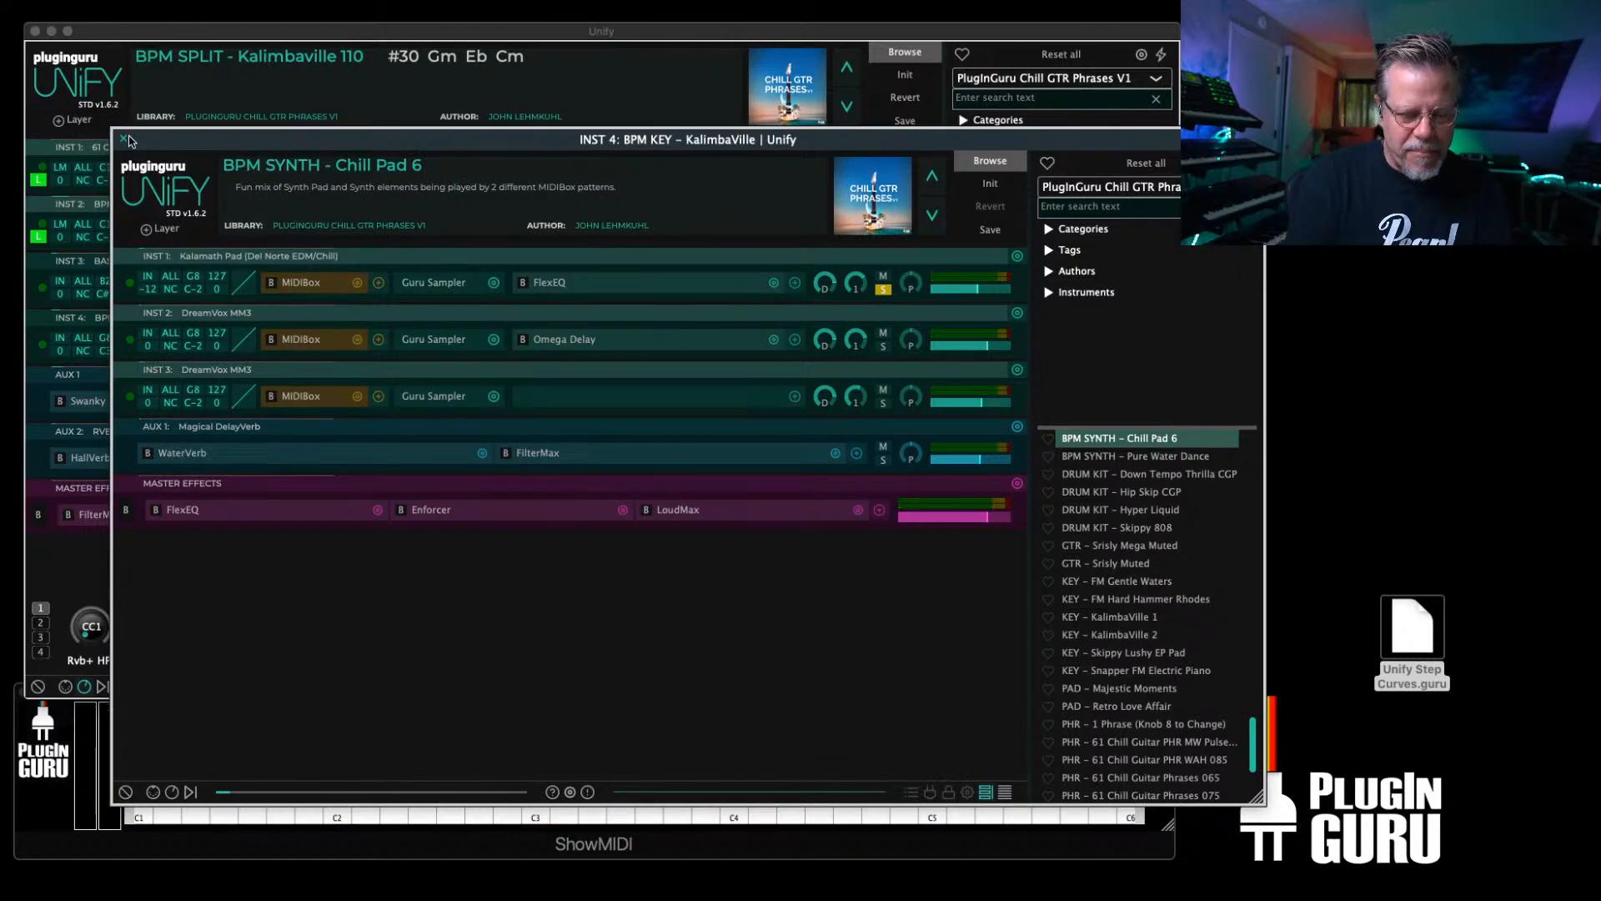
Step: Add the nested INST 2 layer to the solo and compare its sound with Omega Delay bypassed and enabled
{"action": "left_click", "coordinate": [882, 347]}
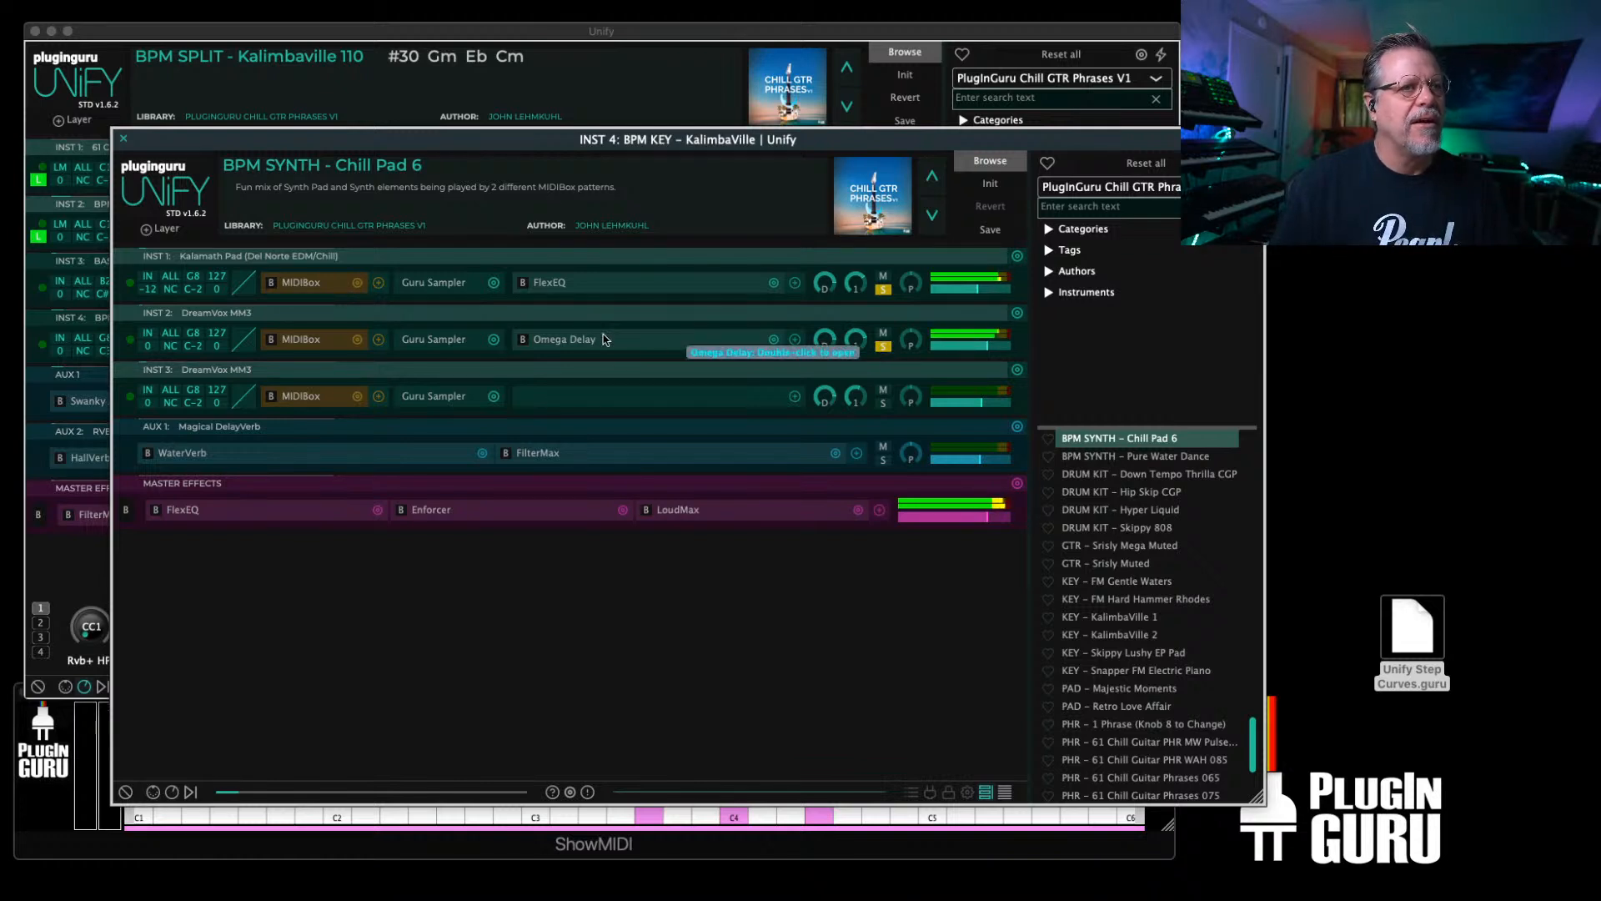
{"action": "left_click", "coordinate": [523, 338]}
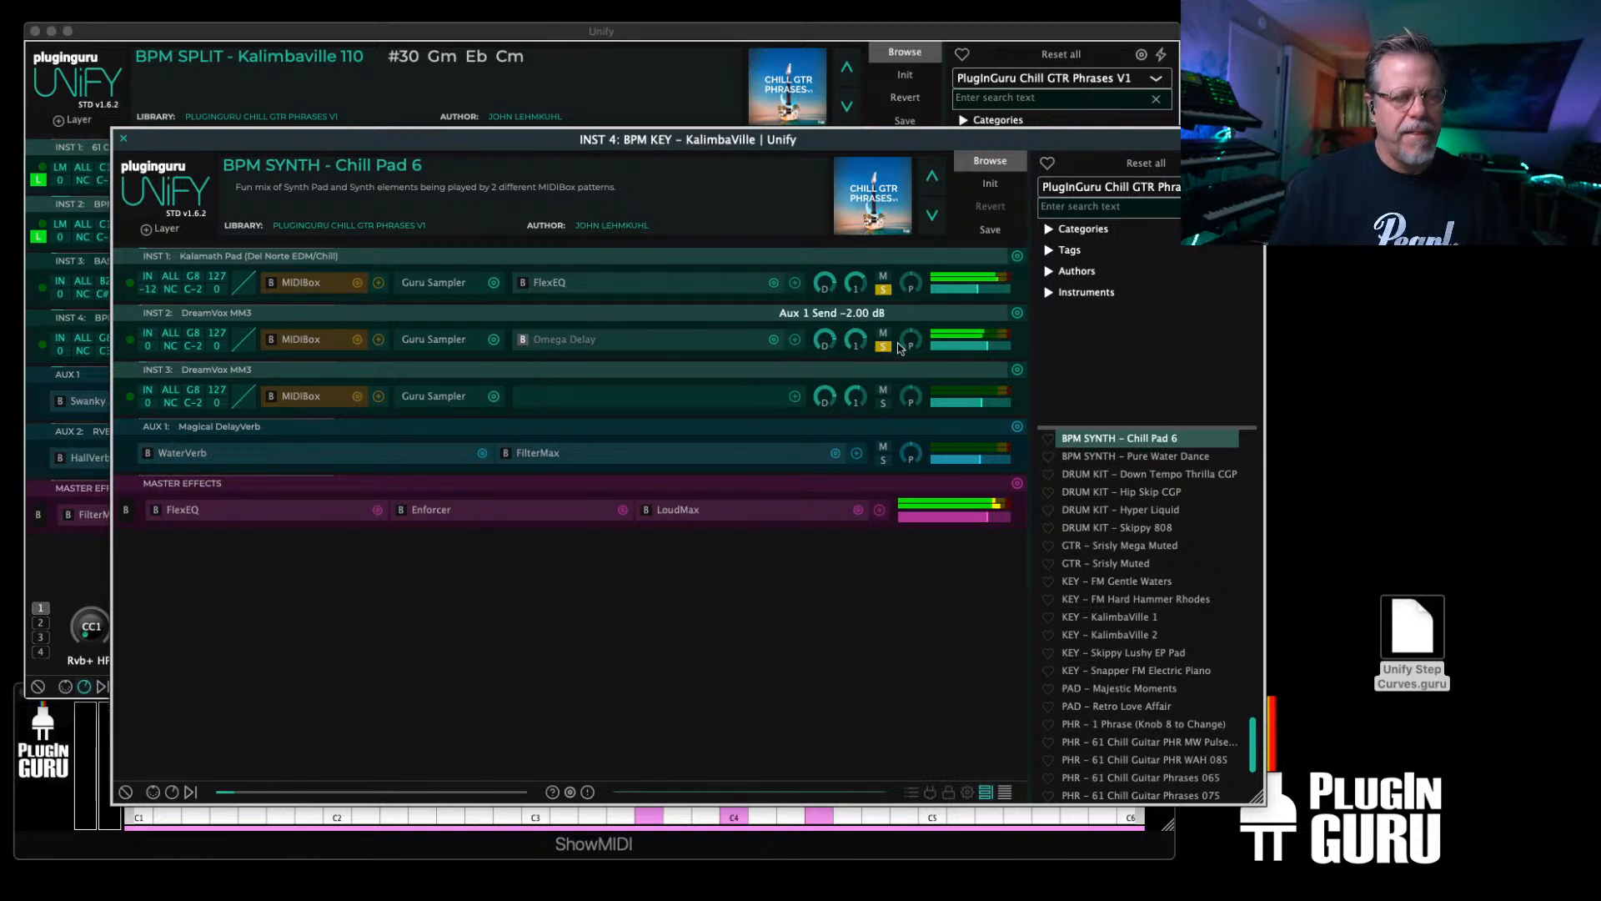
{"action": "mouse_move", "coordinate": [994, 345]}
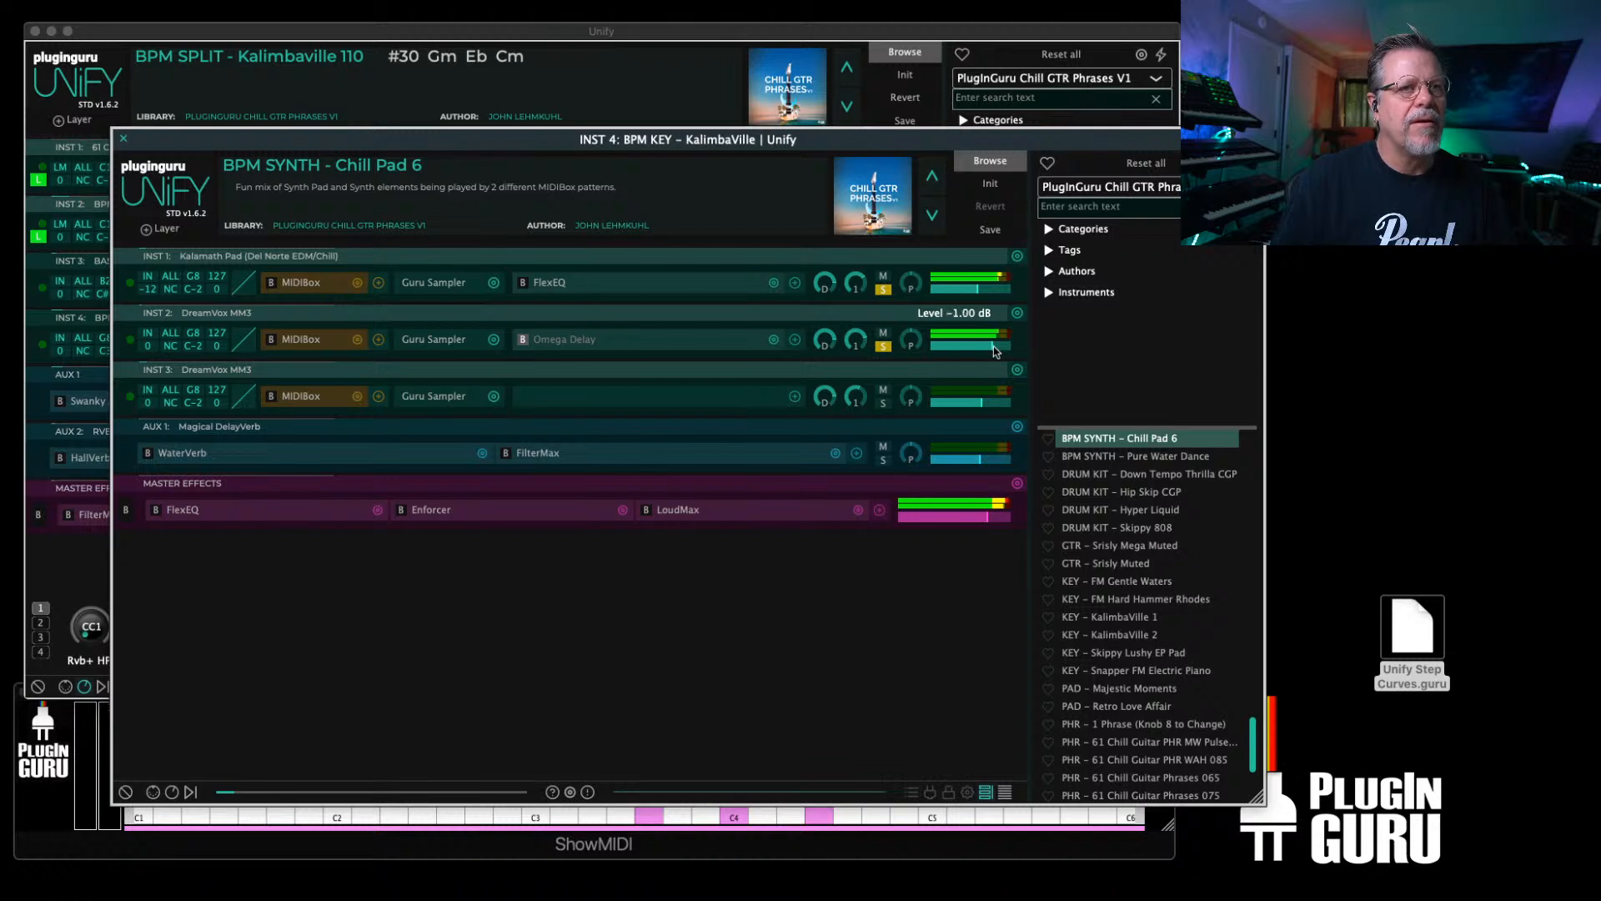
{"action": "left_click", "coordinate": [523, 338]}
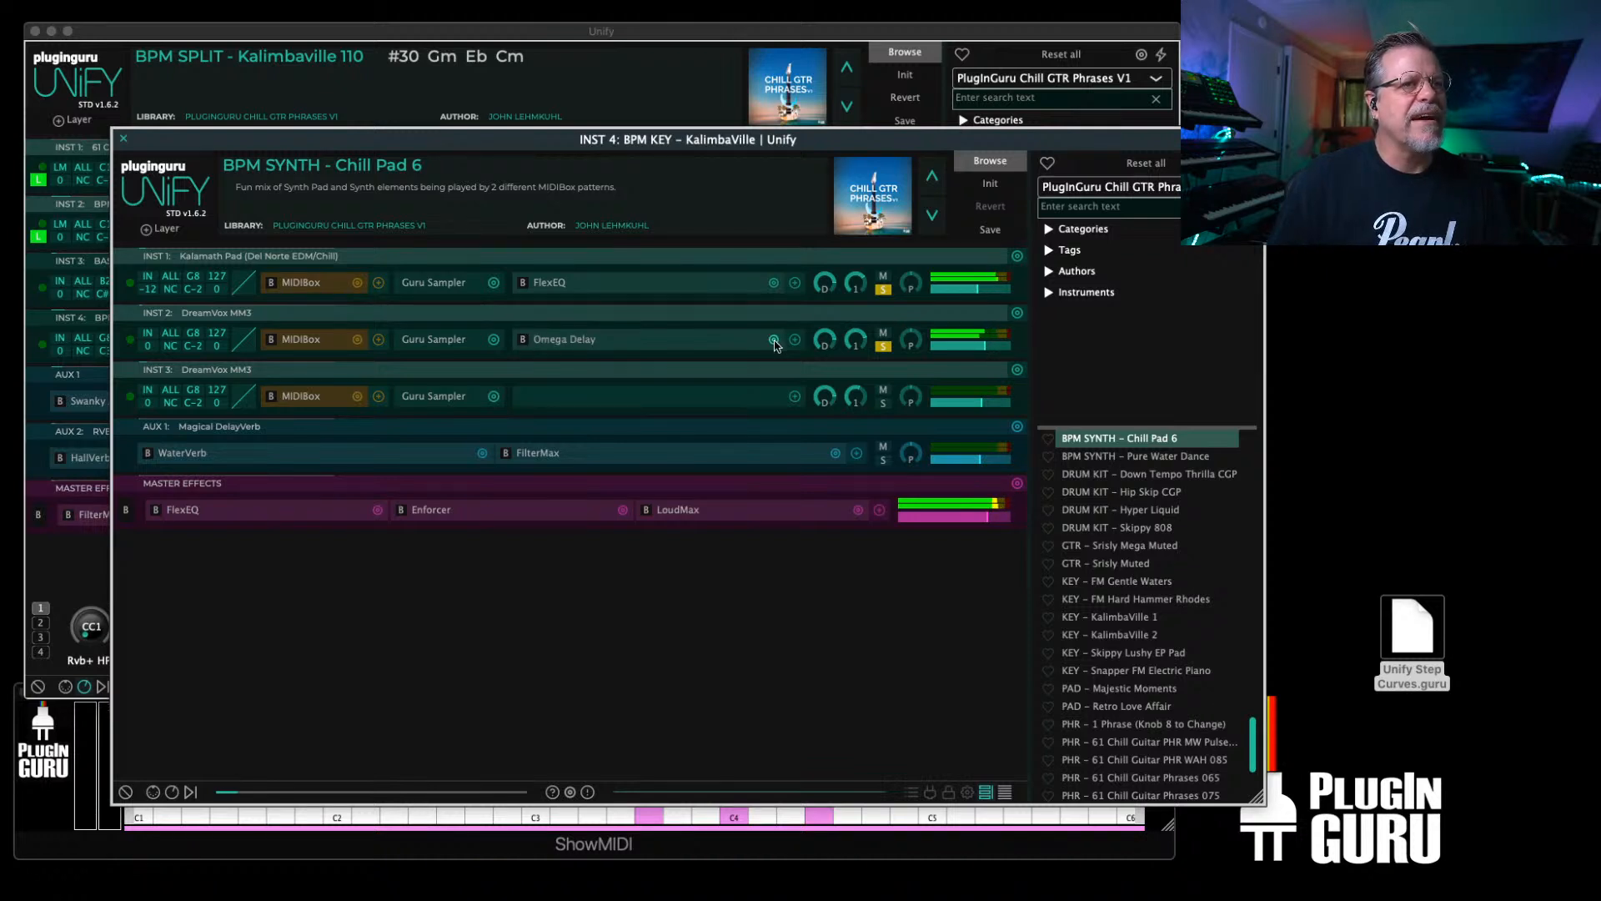
Step: Swap the nested INST 2 layer's Omega Delay for HallVerb, with a larger room, more damping, a lower wet level and a higher dry level
{"action": "left_click", "coordinate": [774, 340]}
{"action": "mouse_move", "coordinate": [759, 351]}
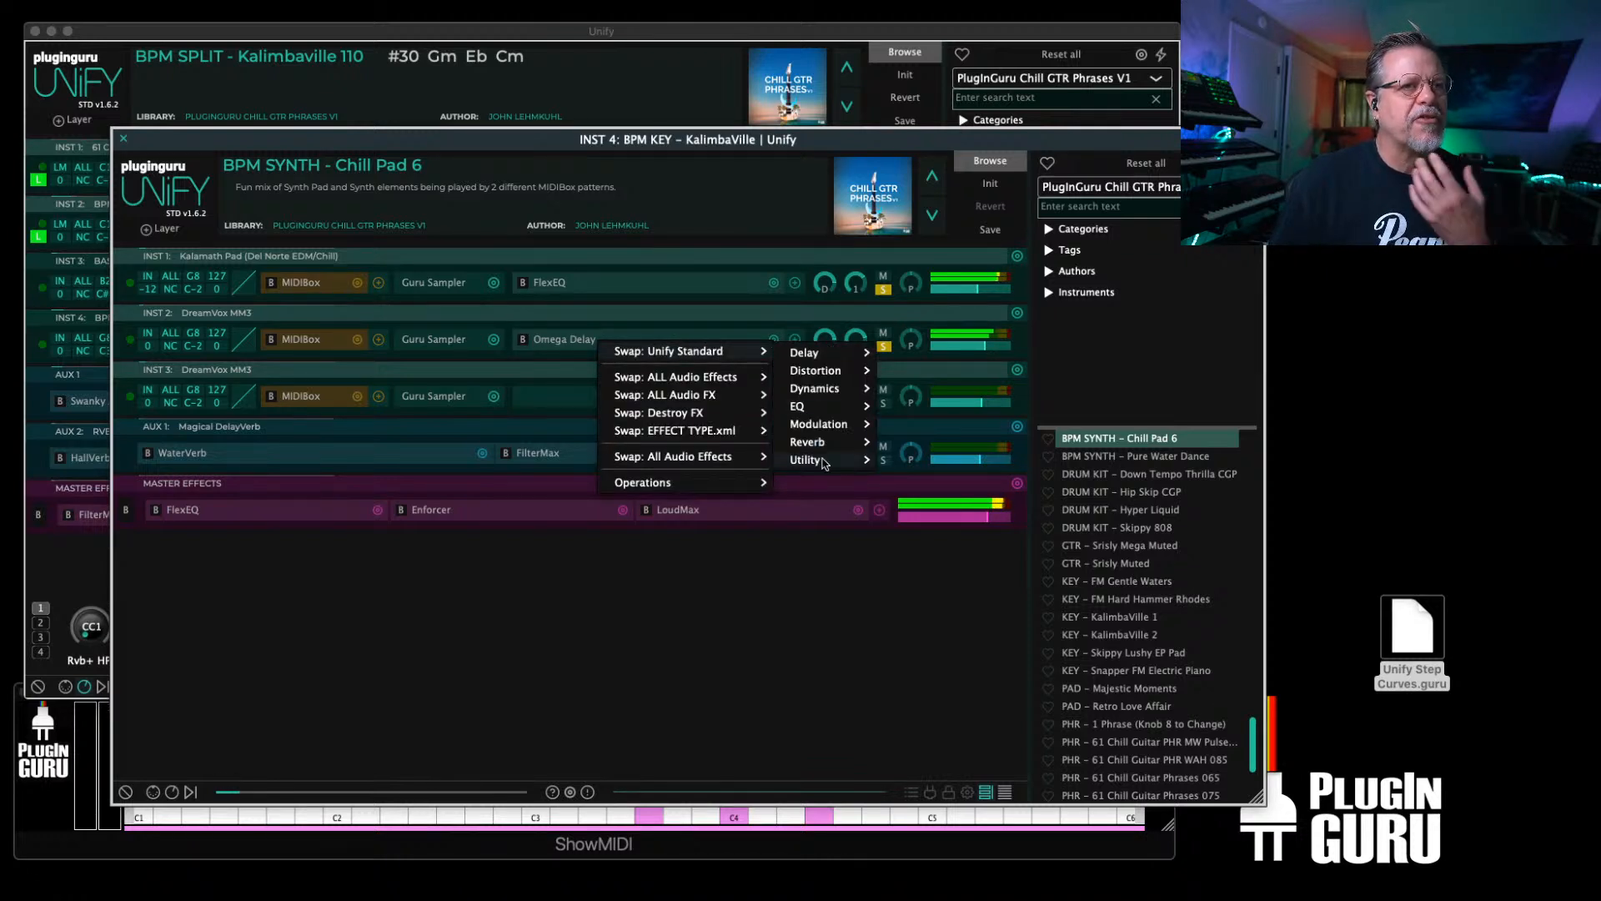
{"action": "mouse_move", "coordinate": [815, 444]}
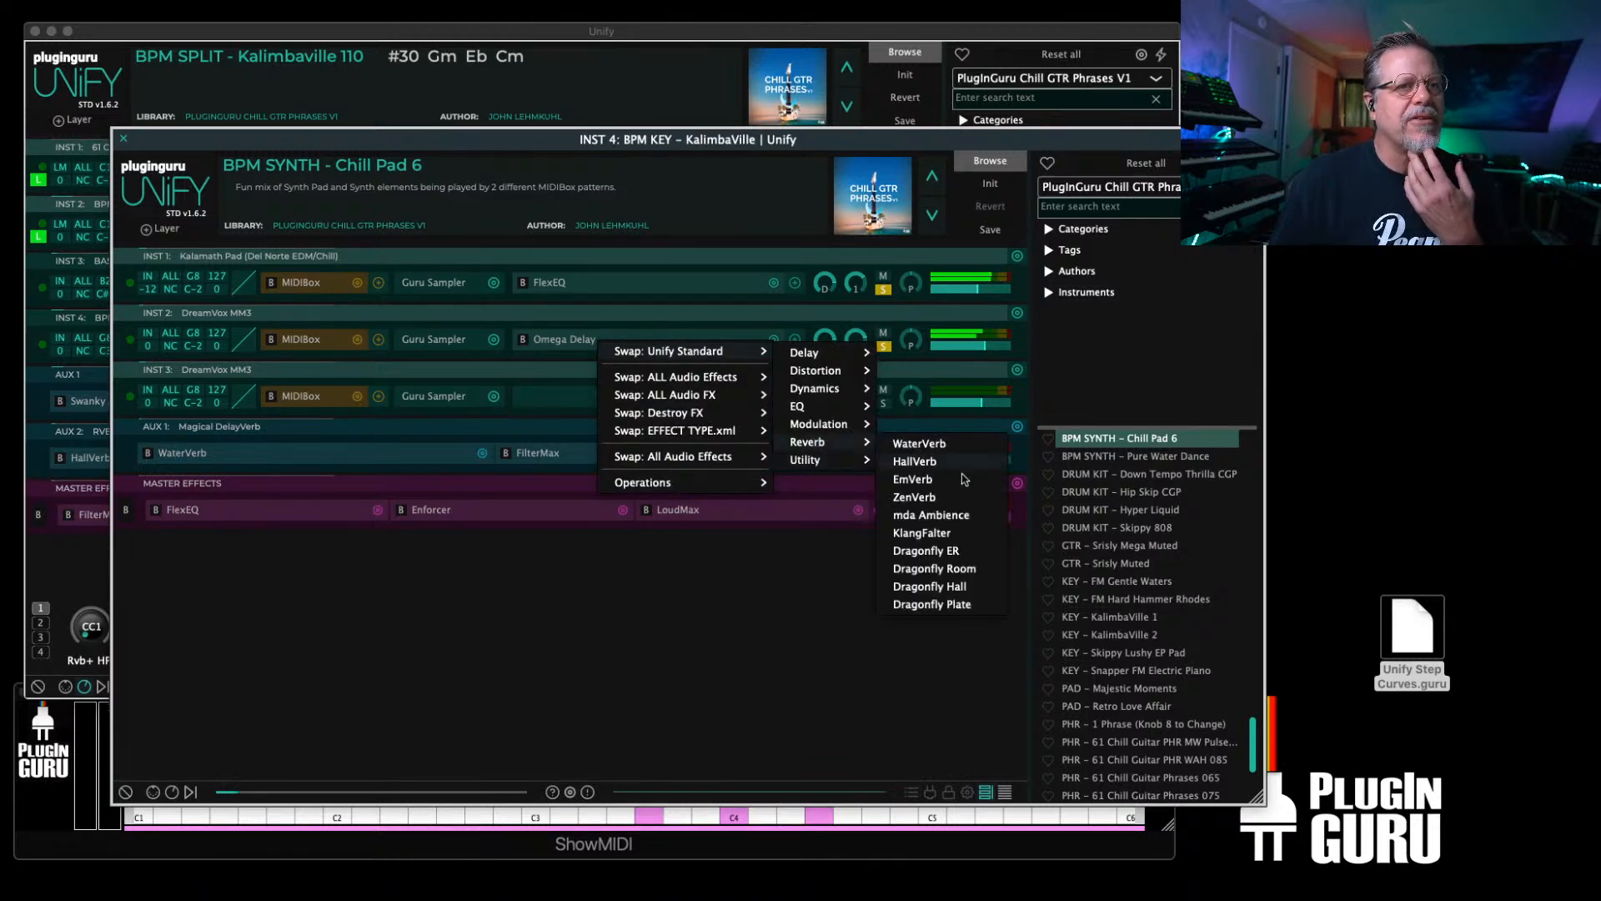
{"action": "left_click", "coordinate": [913, 462]}
{"action": "left_click_drag", "start_coordinate": [191, 222], "coordinate": [198, 178]}
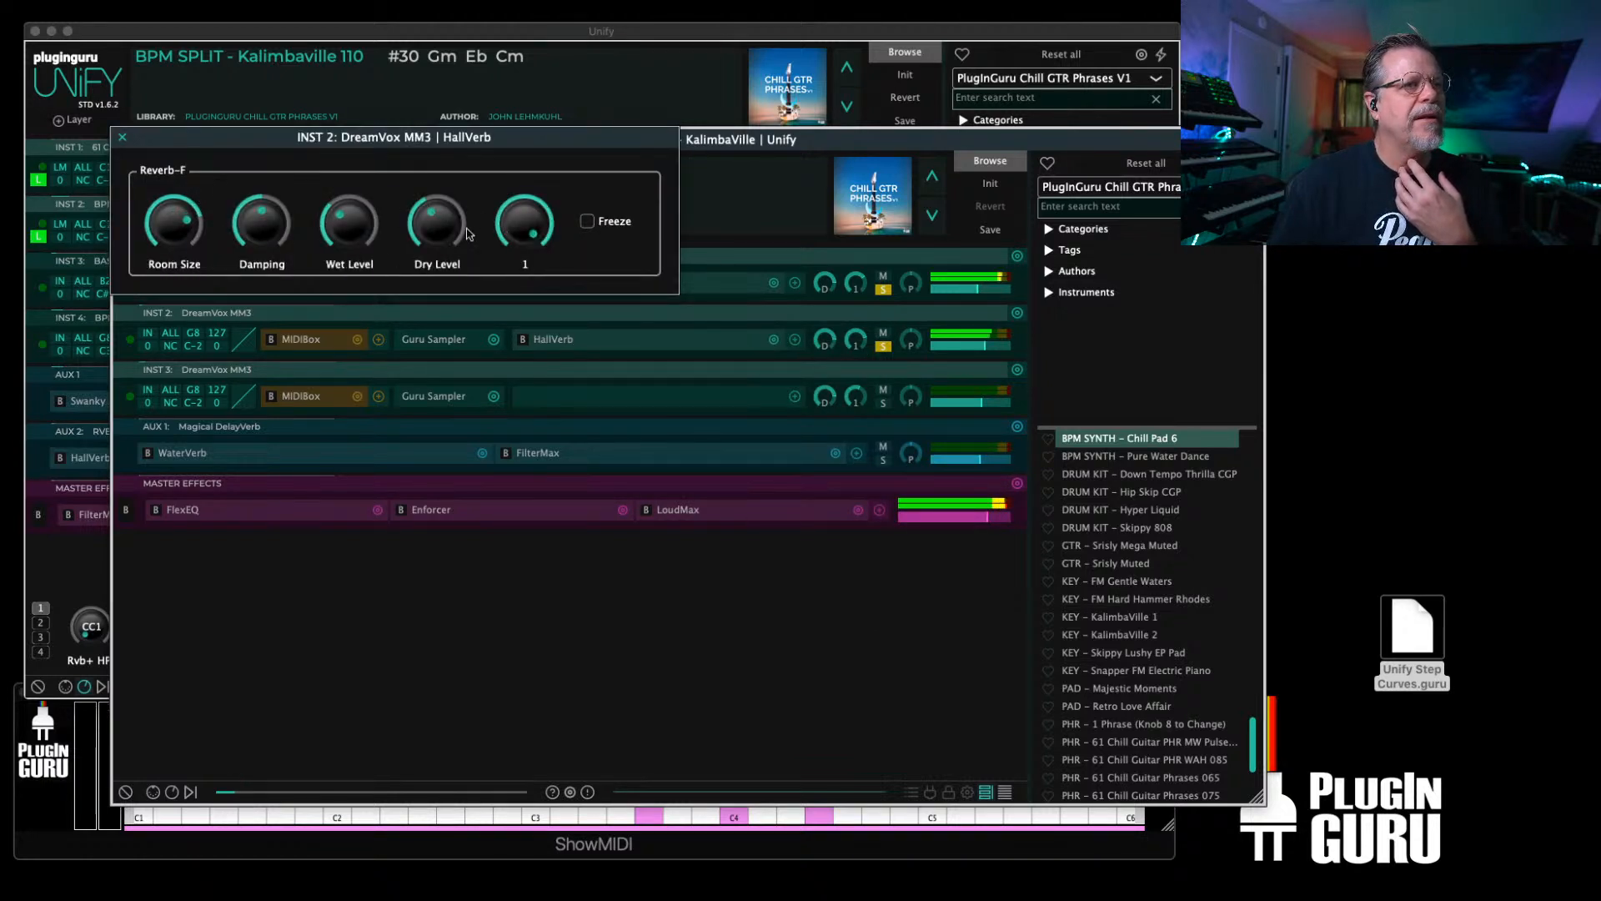
{"action": "left_click_drag", "start_coordinate": [269, 230], "coordinate": [333, 264]}
{"action": "left_click_drag", "start_coordinate": [435, 227], "coordinate": [450, 180]}
{"action": "left_click_drag", "start_coordinate": [334, 237], "coordinate": [332, 234]}
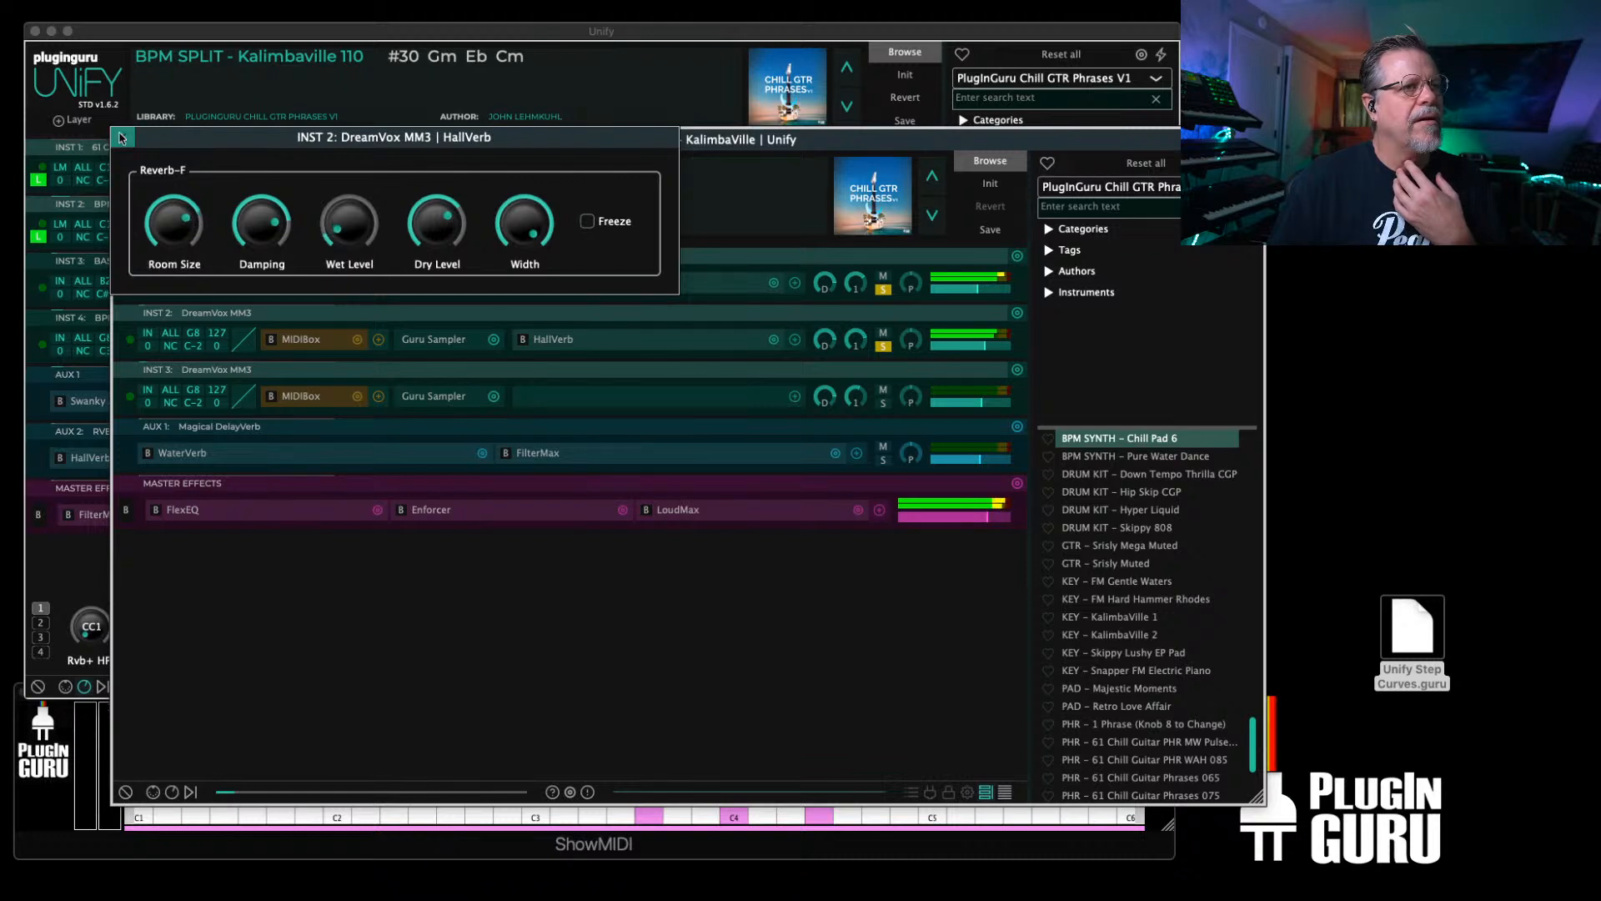
{"action": "left_click", "coordinate": [123, 137]}
Step: Add the nested INST 3 layer to the solo for an audition and clear all layer solos
{"action": "left_click", "coordinate": [884, 404]}
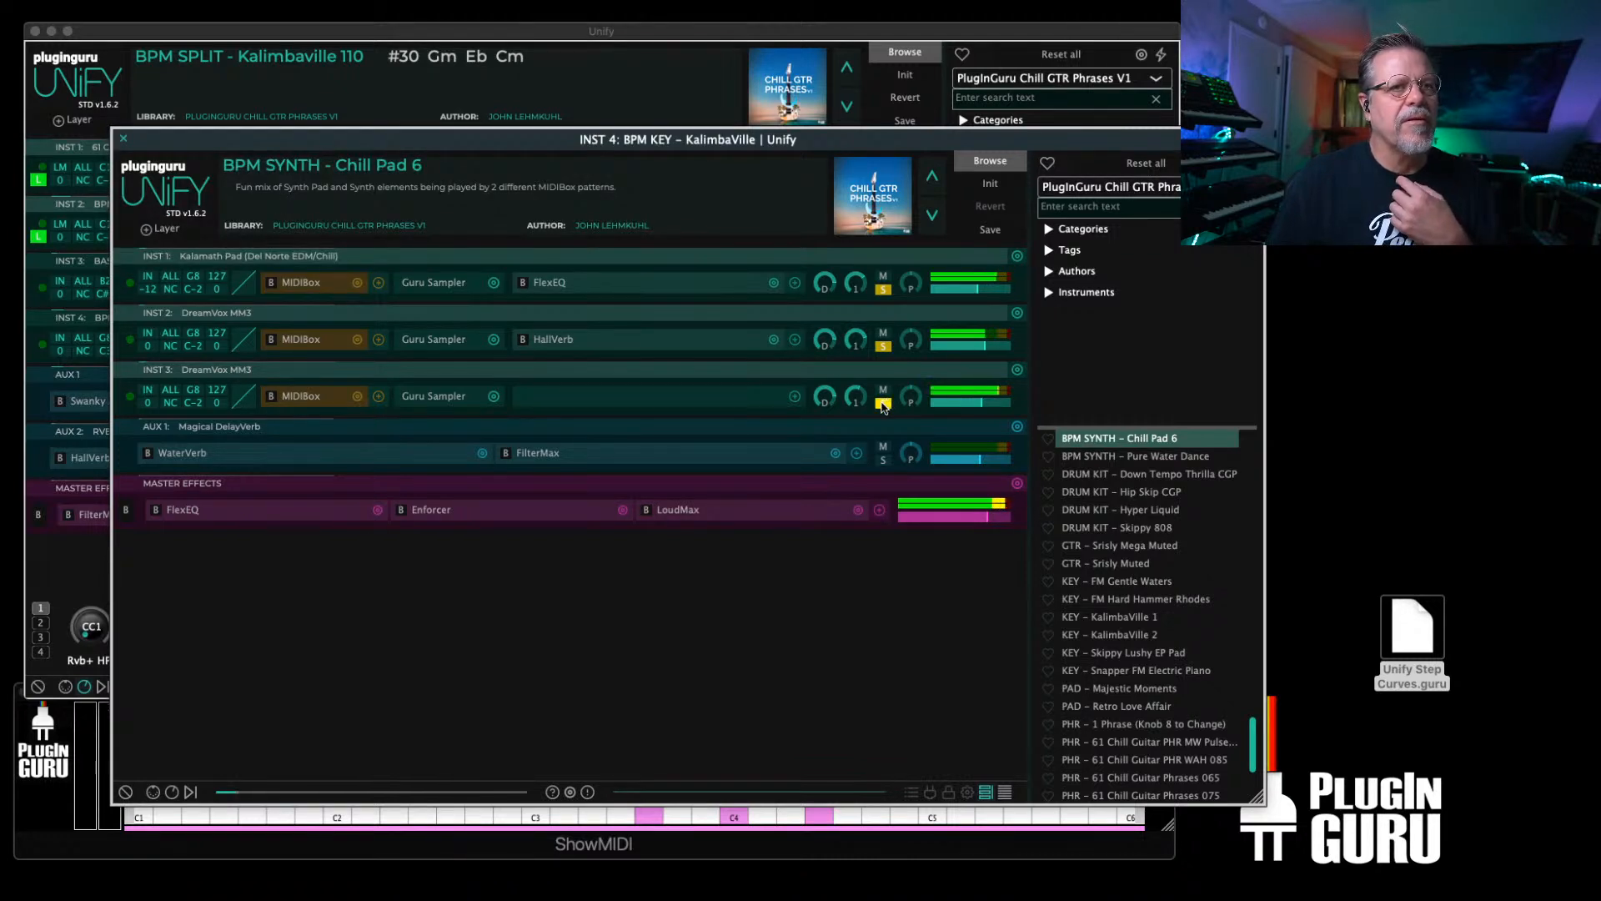
{"action": "left_click", "coordinate": [885, 405]}
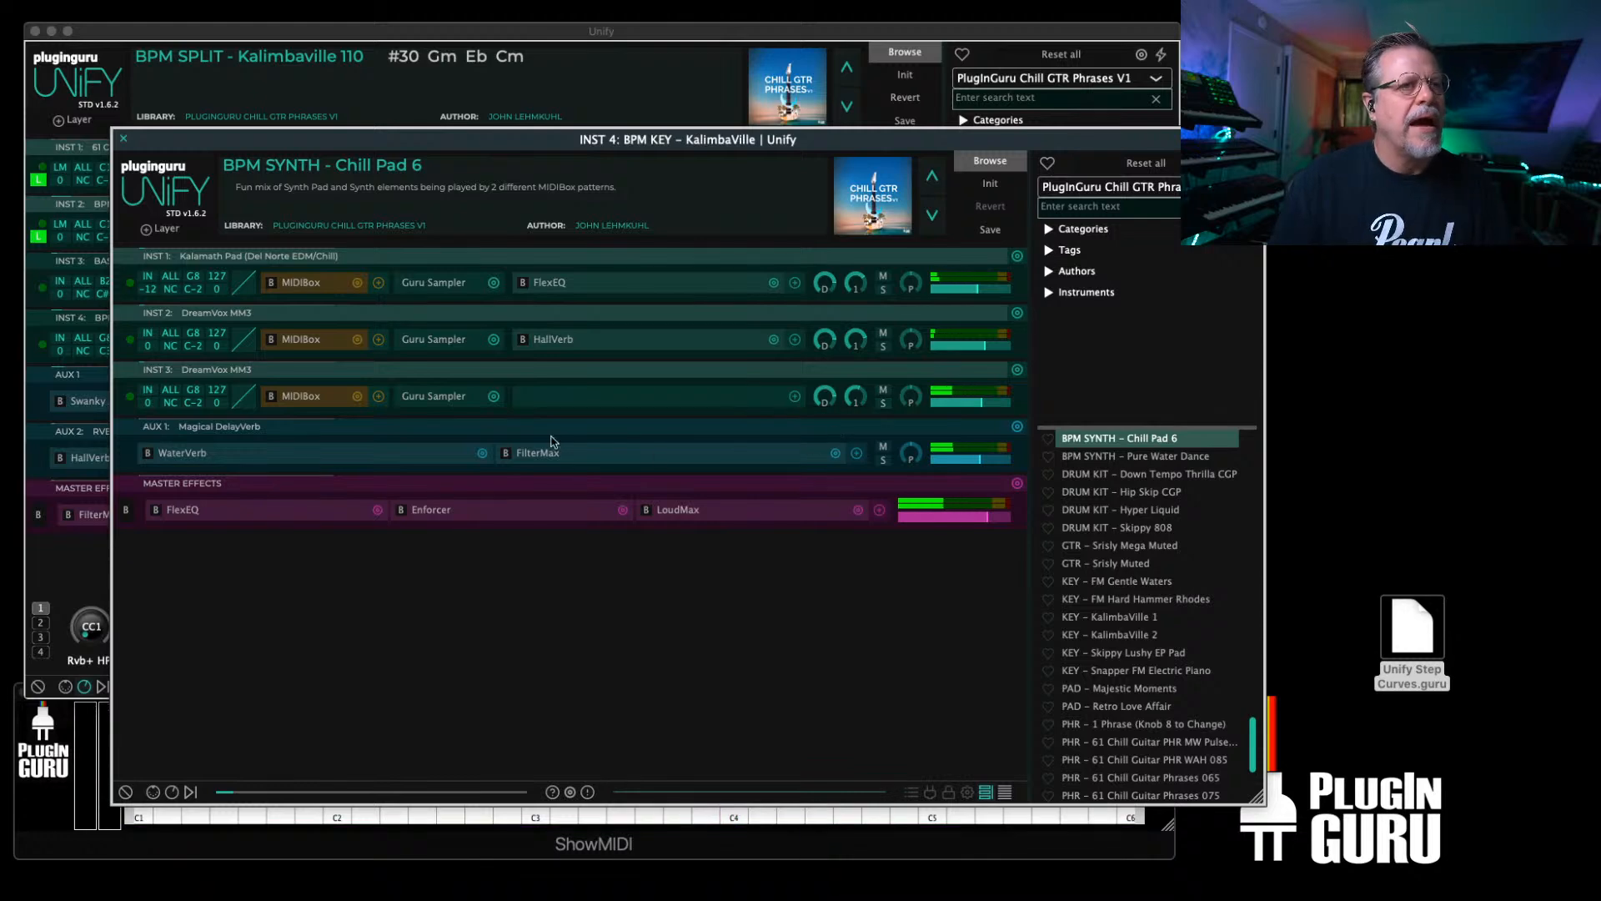
Step: Audition other phrases in the nested INST 1 layer's MIDIBox and settle on Chord Rhy - Synchro
{"action": "left_click", "coordinate": [432, 282]}
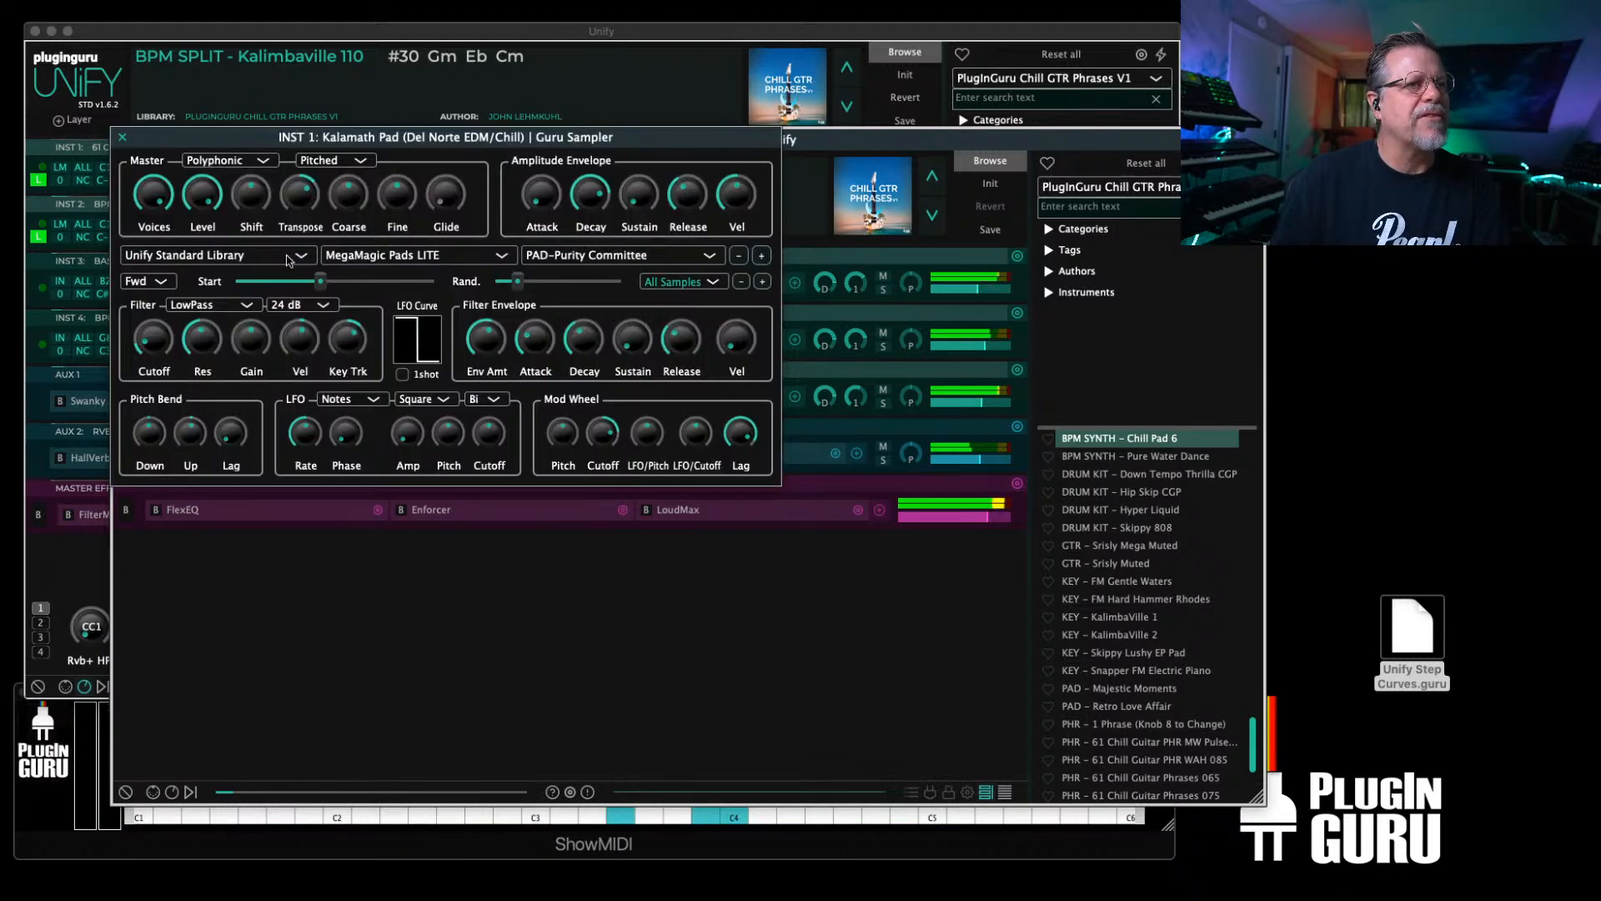
{"action": "left_click", "coordinate": [123, 138]}
{"action": "left_click", "coordinate": [301, 283]}
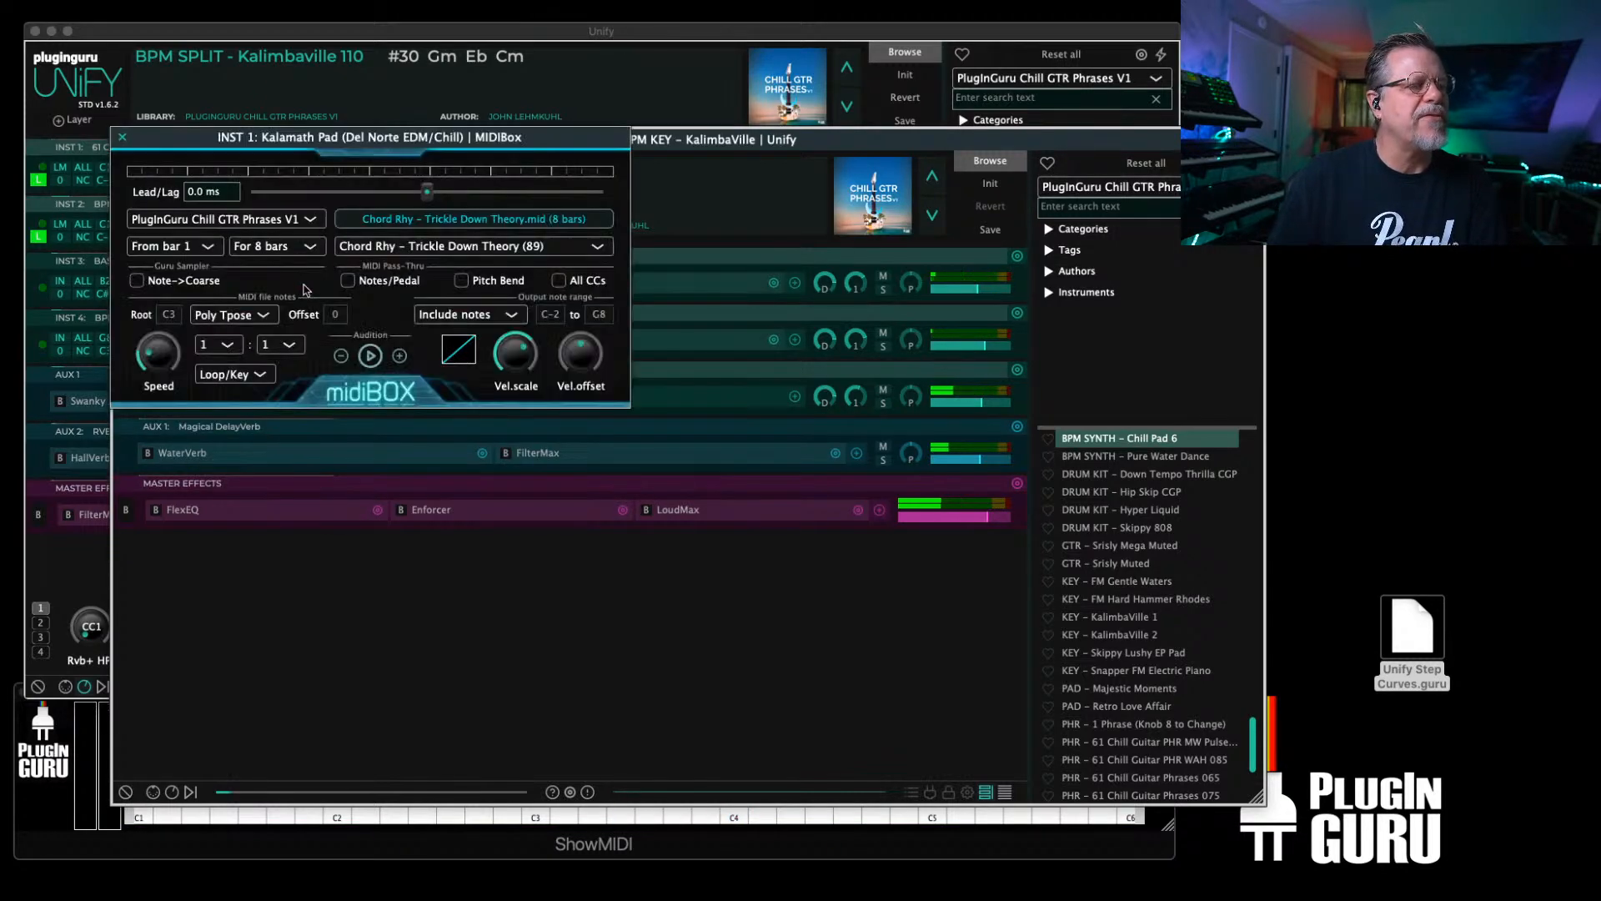
{"action": "left_click", "coordinate": [400, 356]}
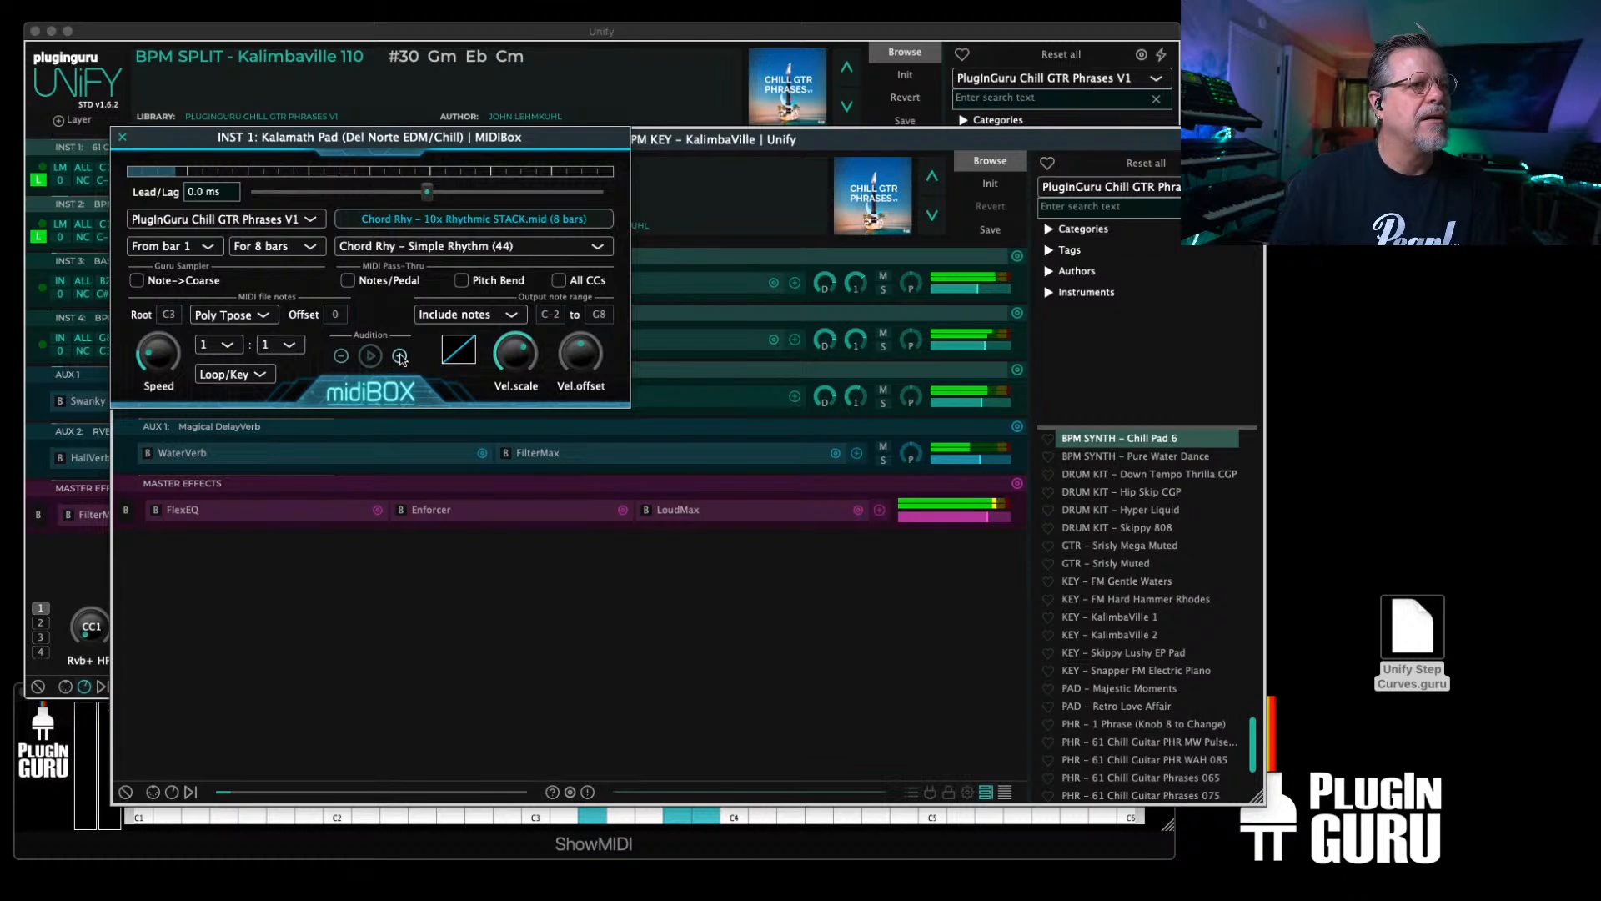
{"action": "left_click", "coordinate": [401, 356]}
{"action": "left_click", "coordinate": [401, 356]}
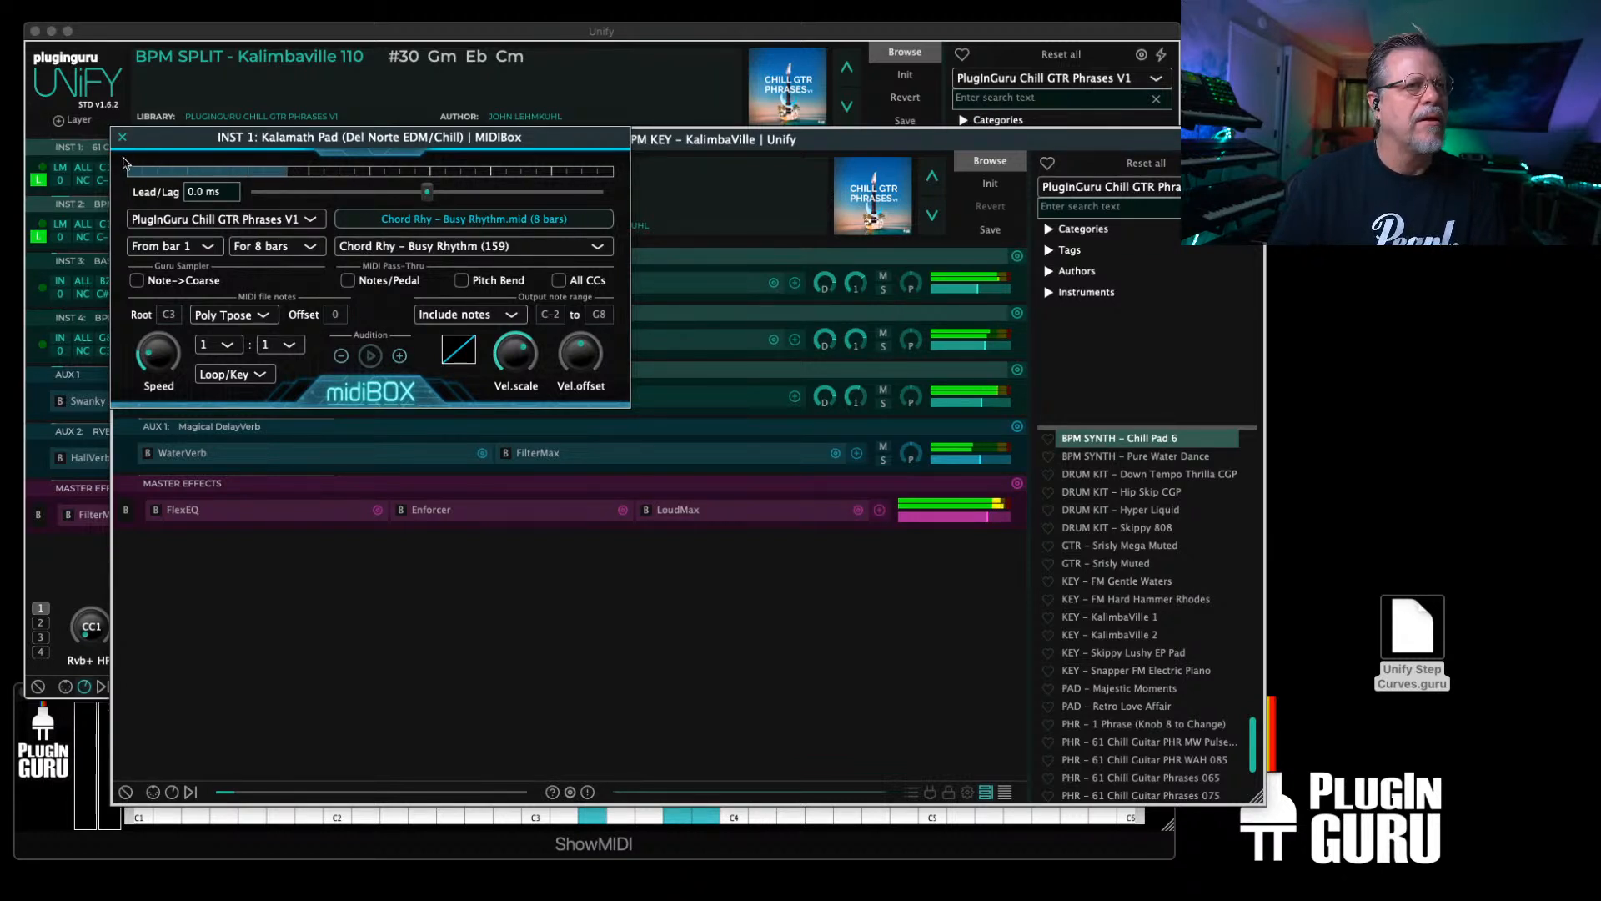
{"action": "left_click", "coordinate": [342, 356]}
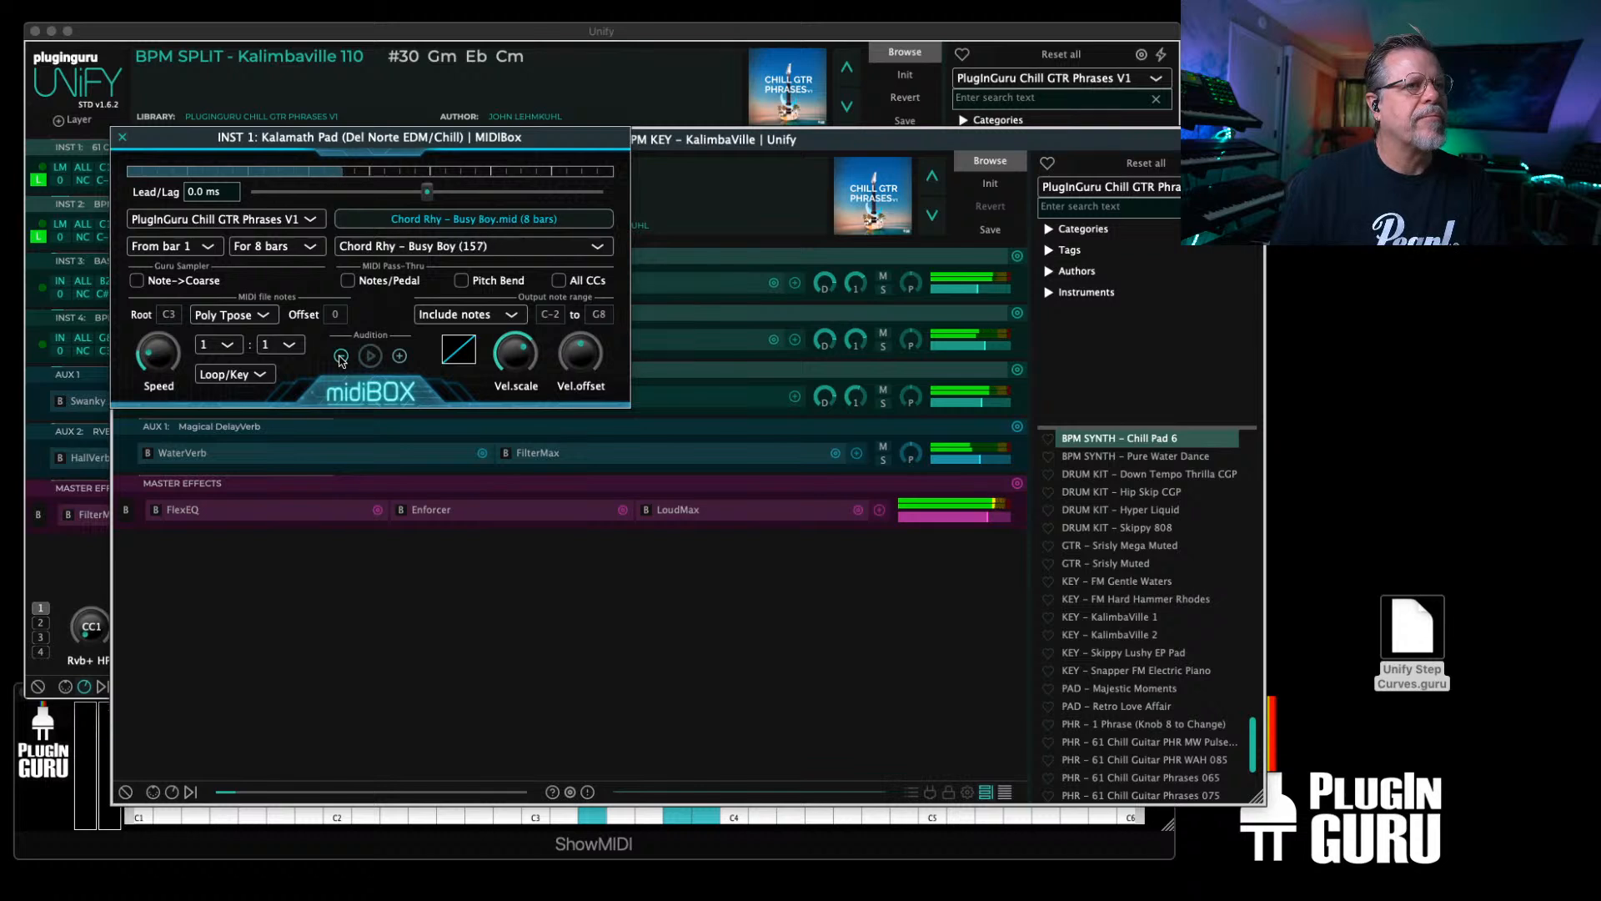
{"action": "left_click", "coordinate": [341, 356]}
{"action": "left_click", "coordinate": [341, 356]}
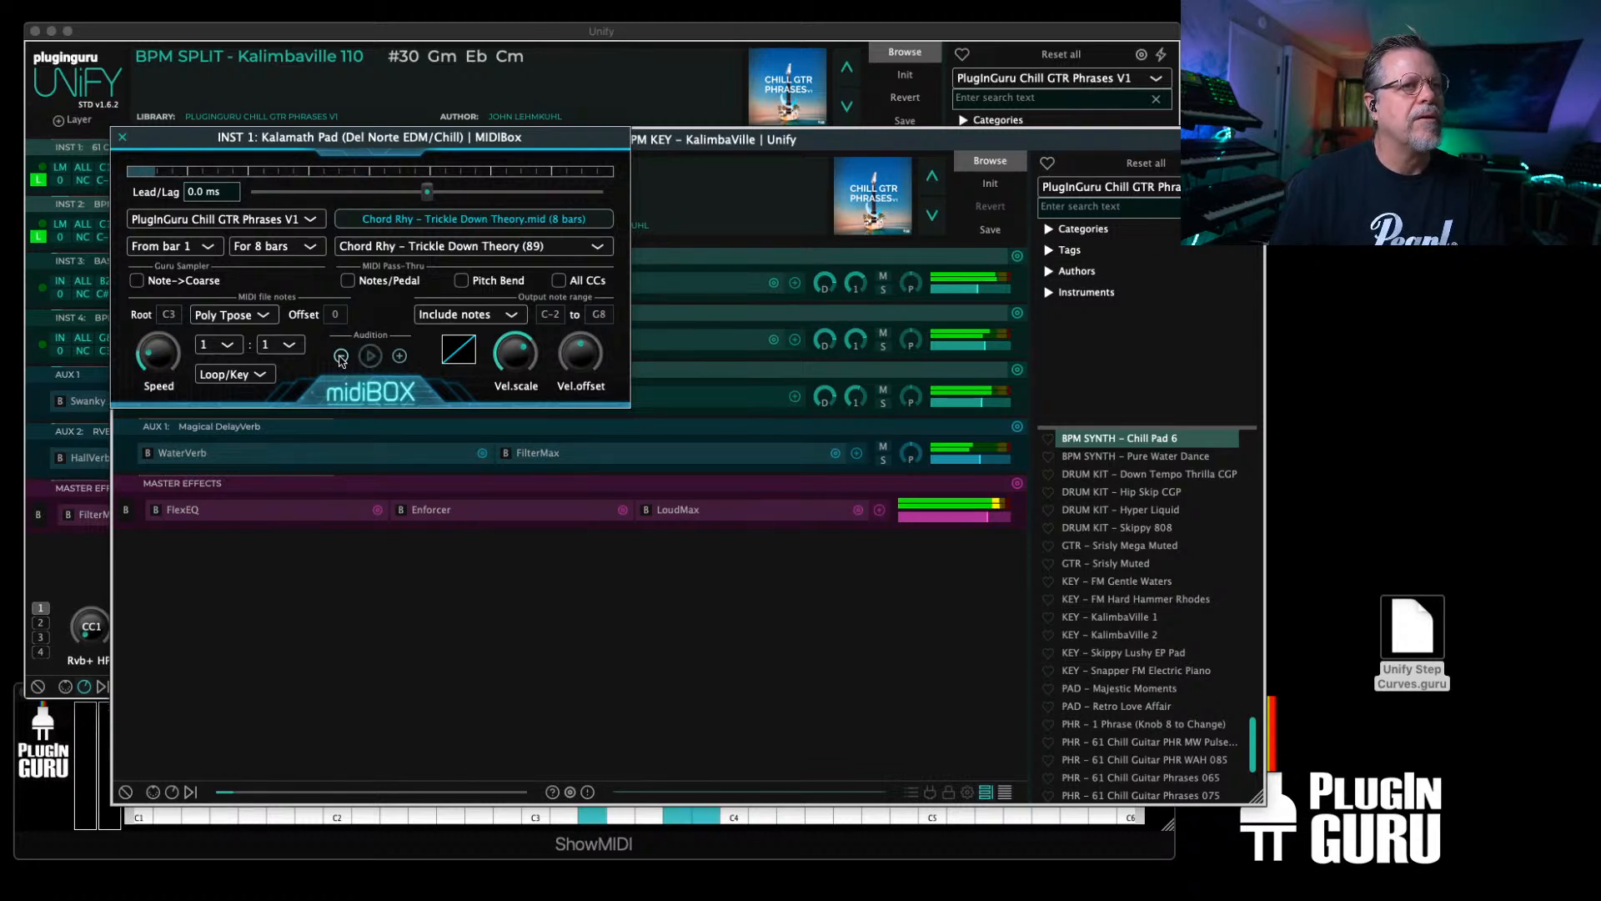
{"action": "left_click", "coordinate": [341, 356]}
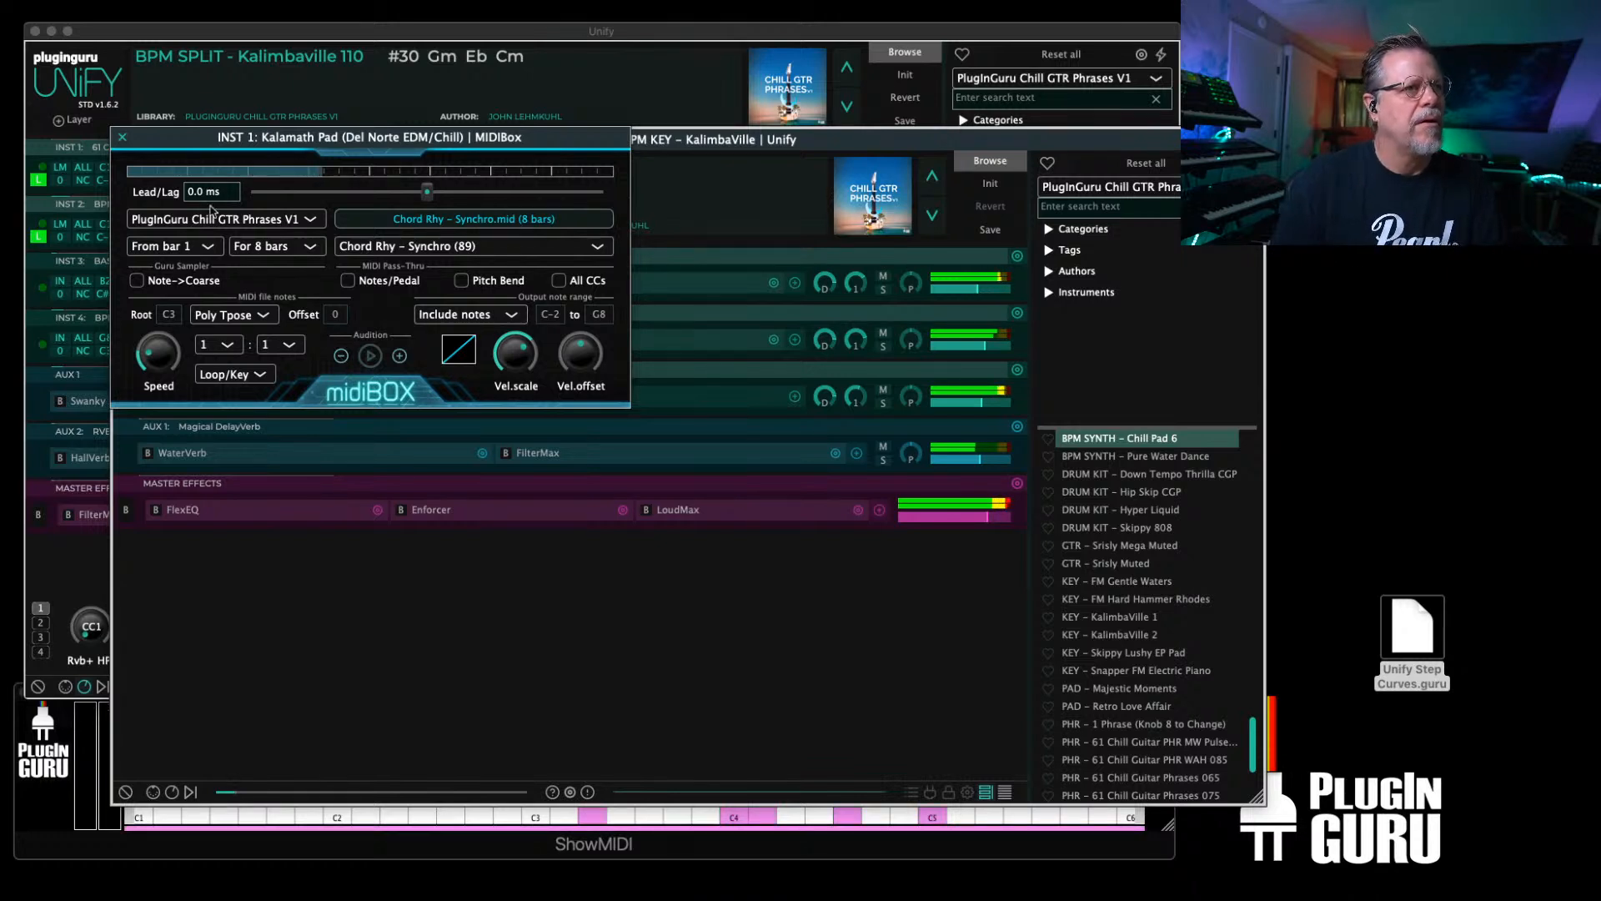
{"action": "left_click", "coordinate": [123, 137]}
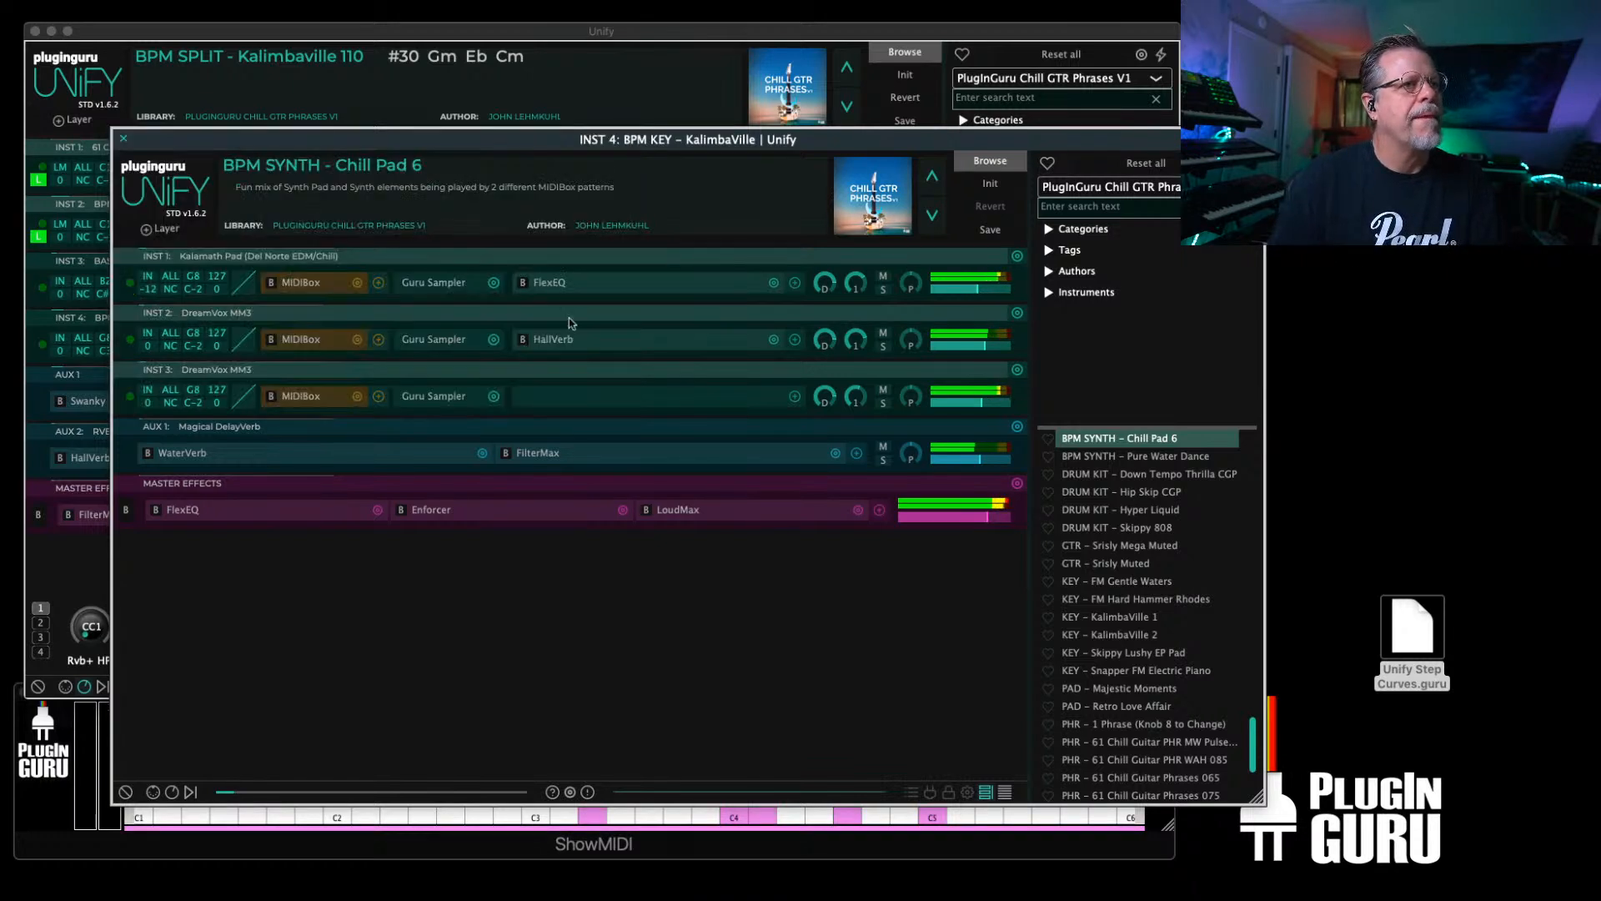
Step: Review the nested INST 2 layer's Guru Sampler and change its MIDIBox phrase to Chord Rhy - Happy Upbeat
{"action": "left_click", "coordinate": [428, 342]}
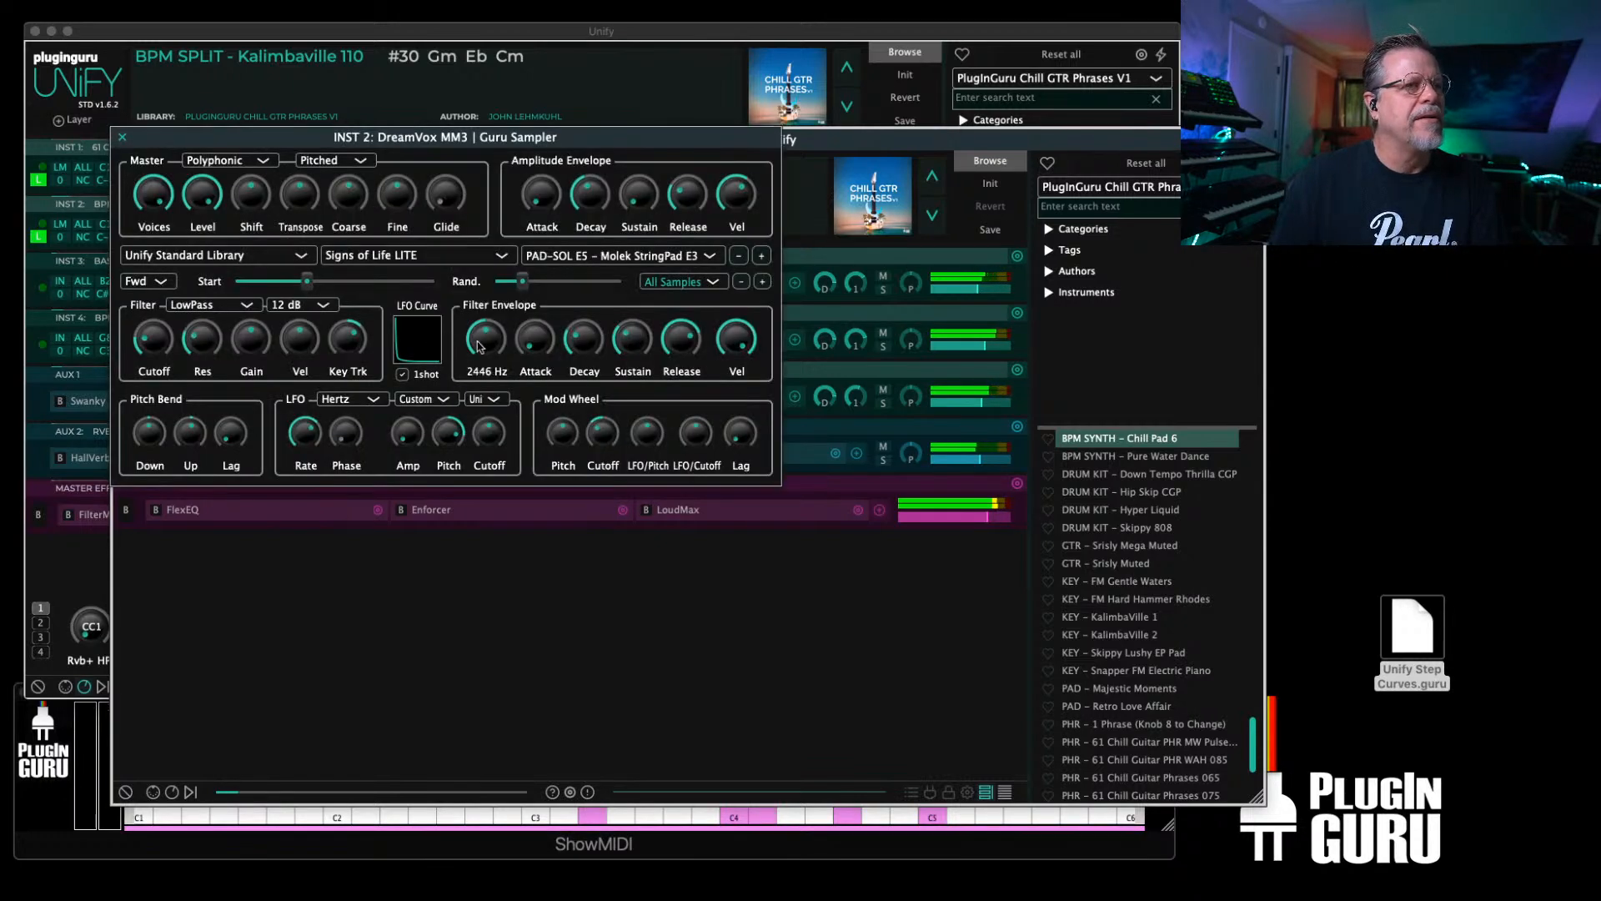
{"action": "left_click", "coordinate": [123, 138]}
{"action": "left_click", "coordinate": [293, 343]}
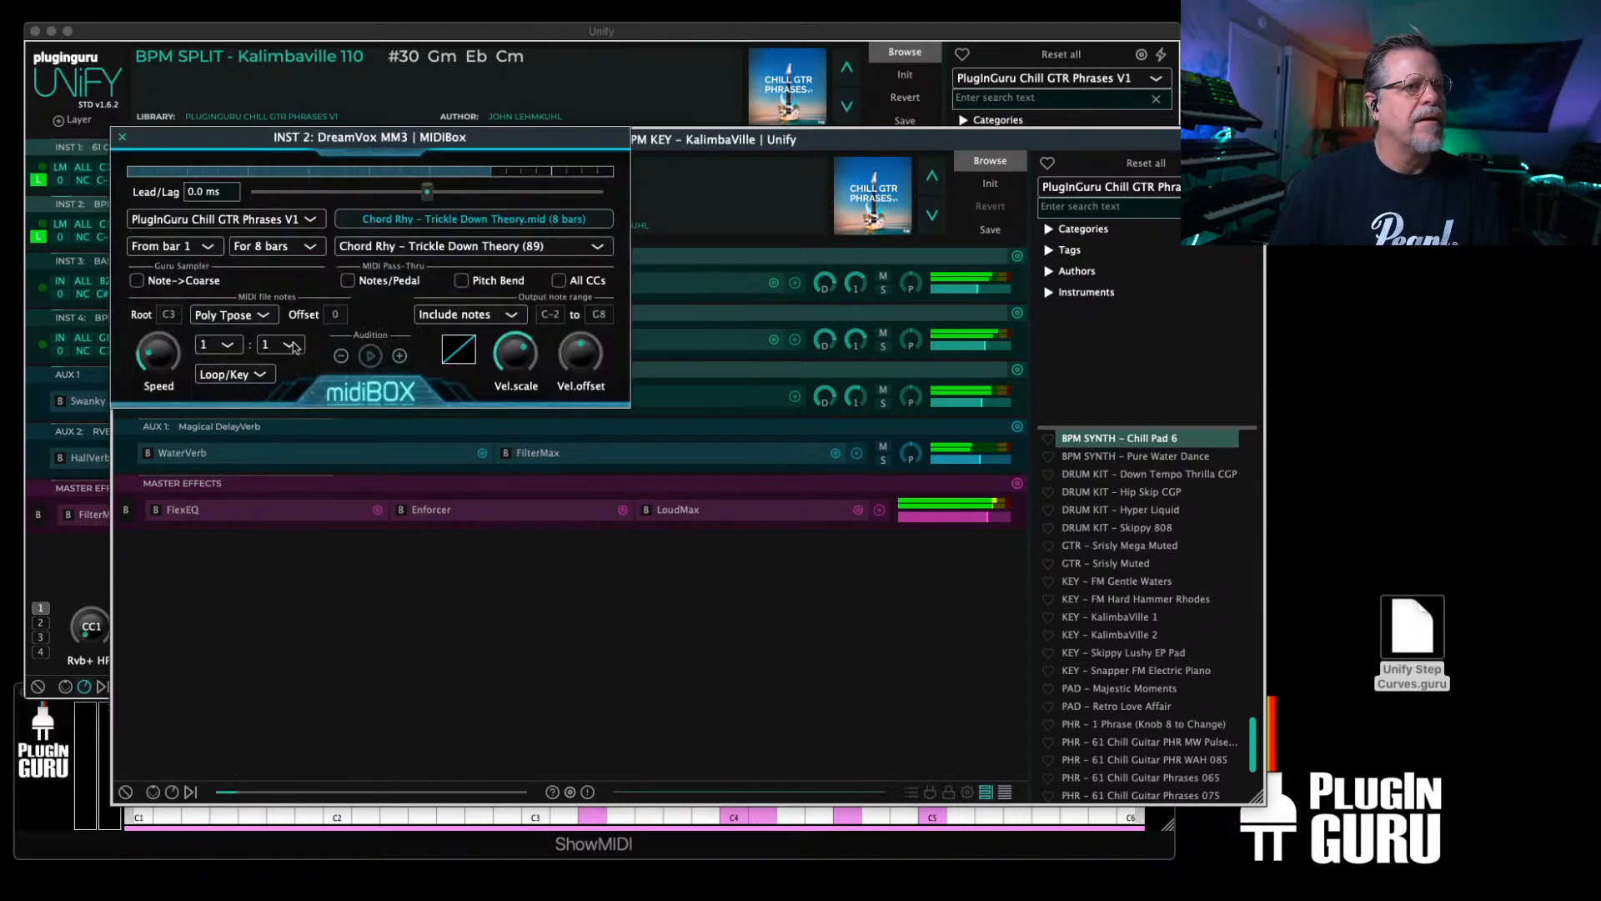
{"action": "left_click", "coordinate": [341, 356]}
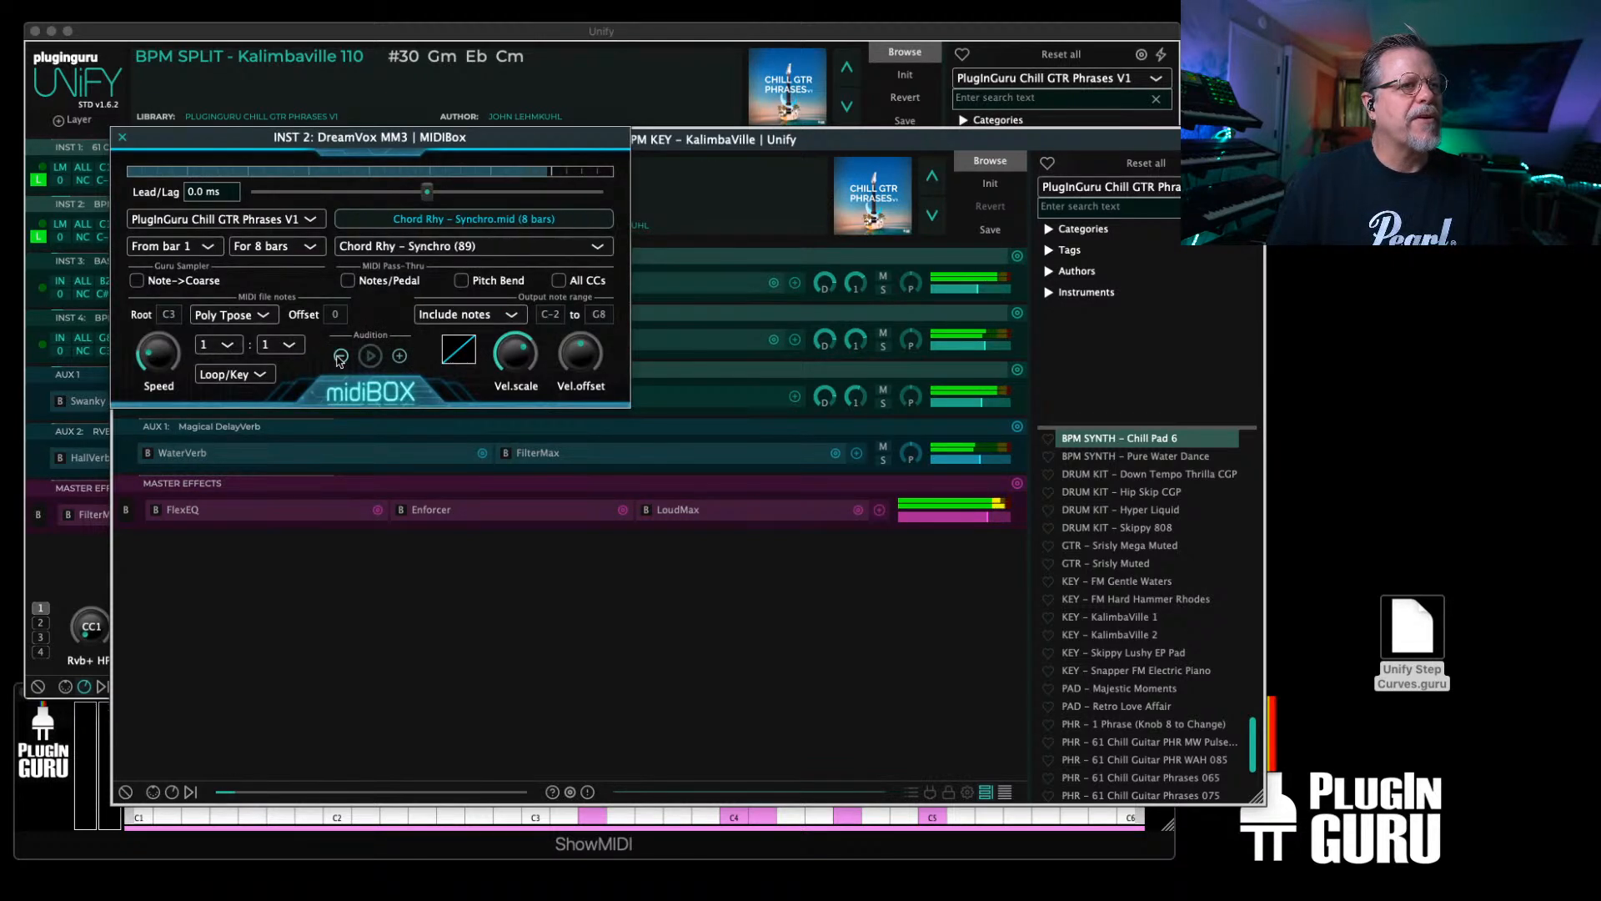
{"action": "left_click", "coordinate": [341, 356]}
{"action": "left_click", "coordinate": [341, 356]}
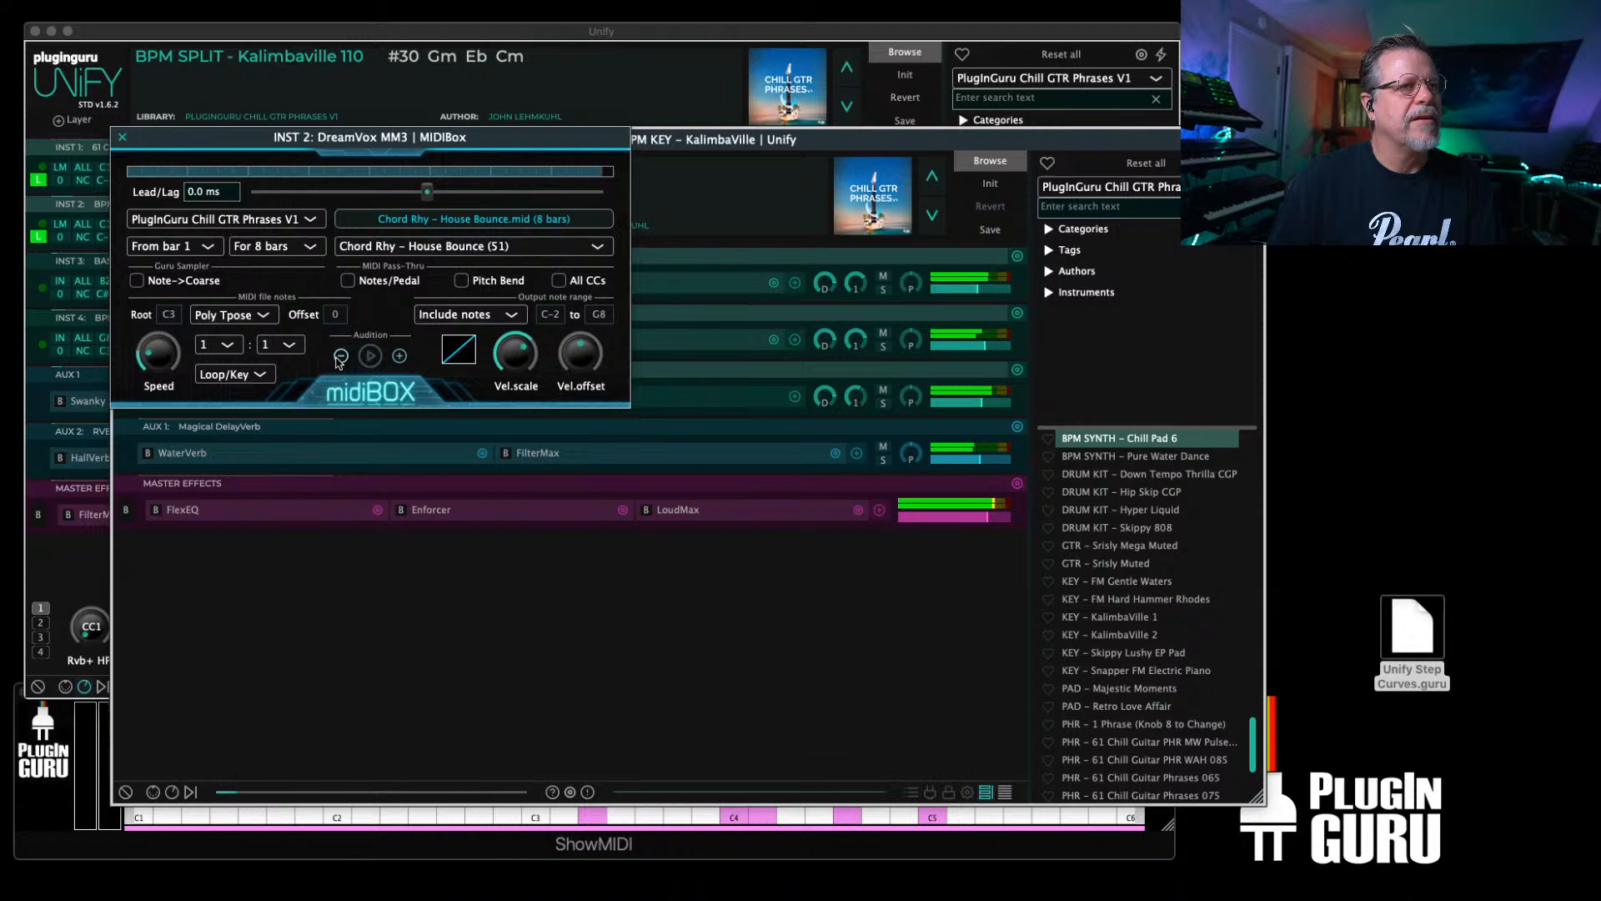
{"action": "left_click", "coordinate": [341, 356]}
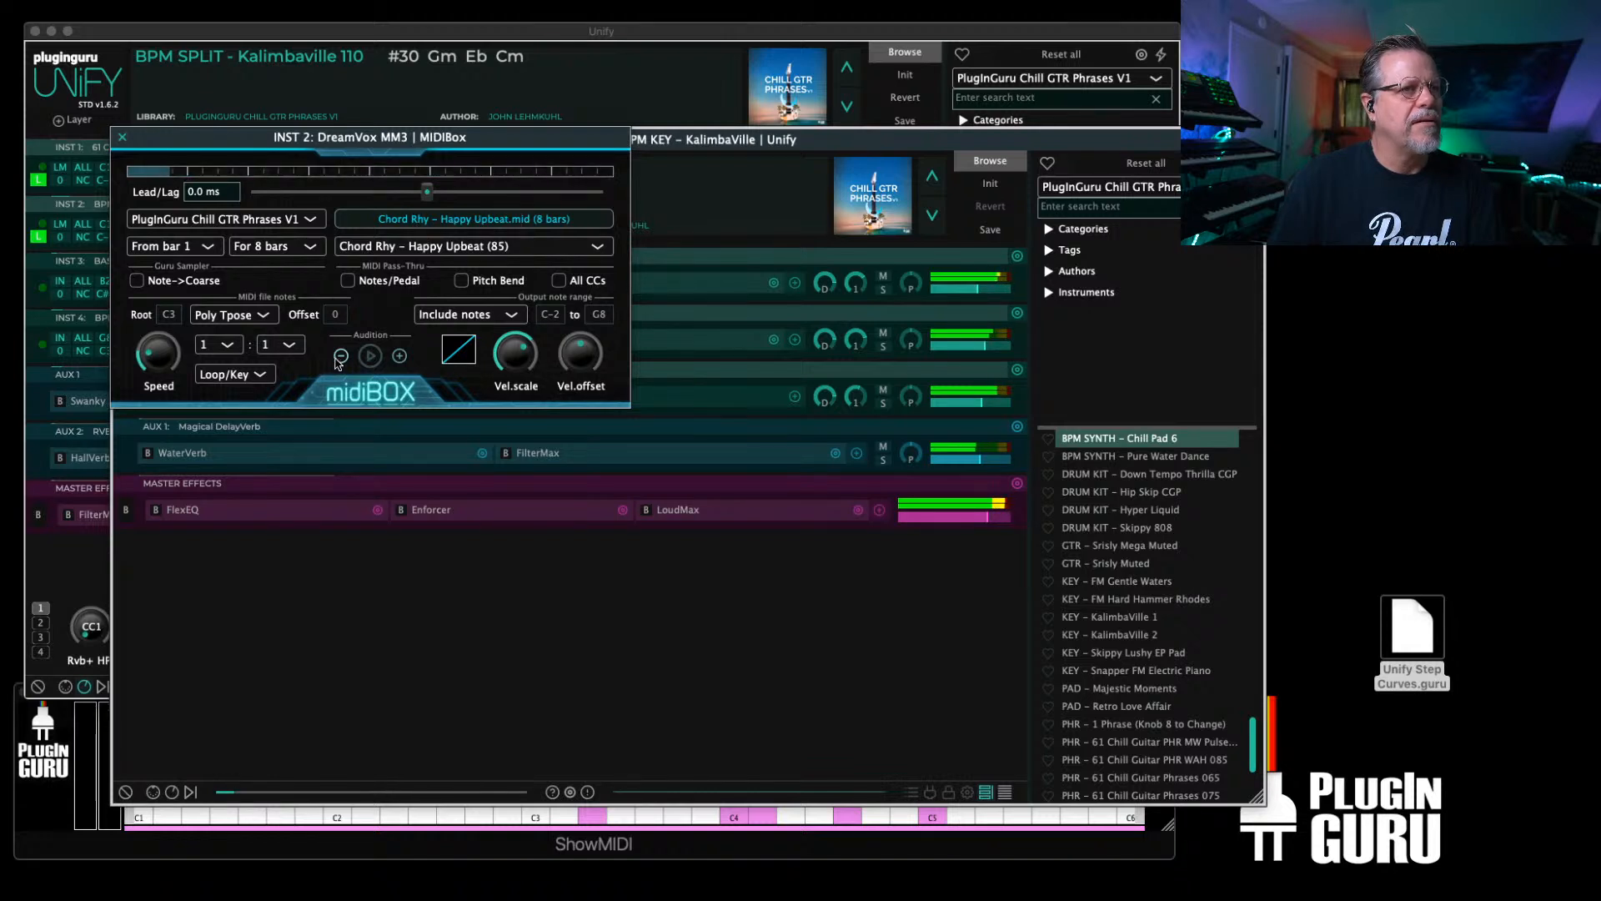
{"action": "left_click", "coordinate": [121, 139]}
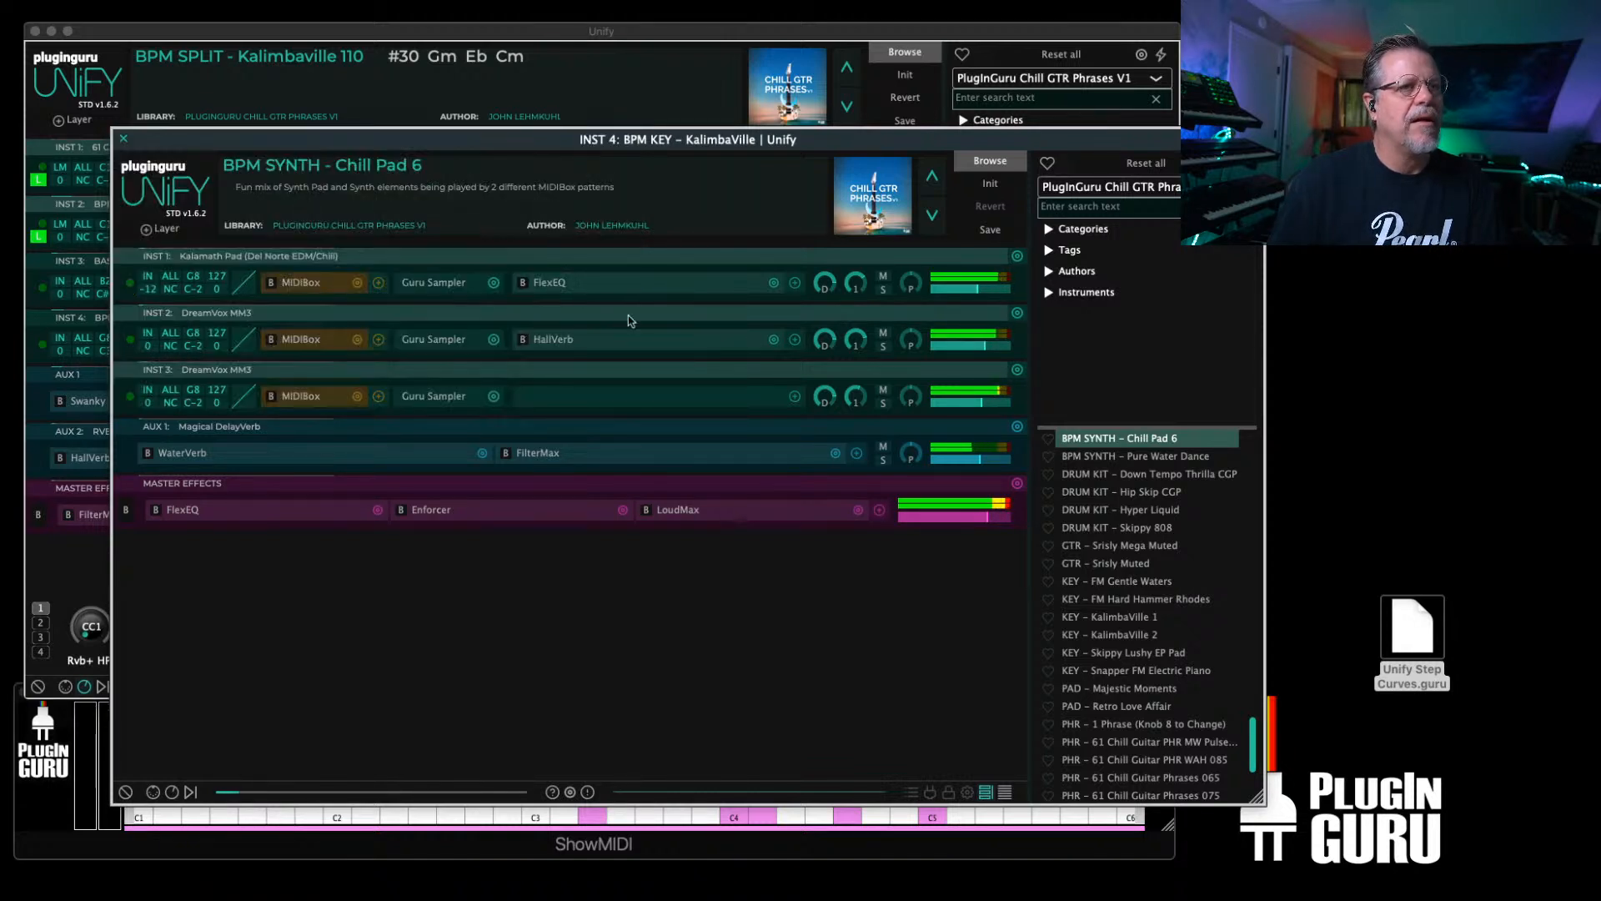
Step: Lower the wet level of the nested INST 2 layer's HallVerb to about 0.03
{"action": "left_click", "coordinate": [566, 340]}
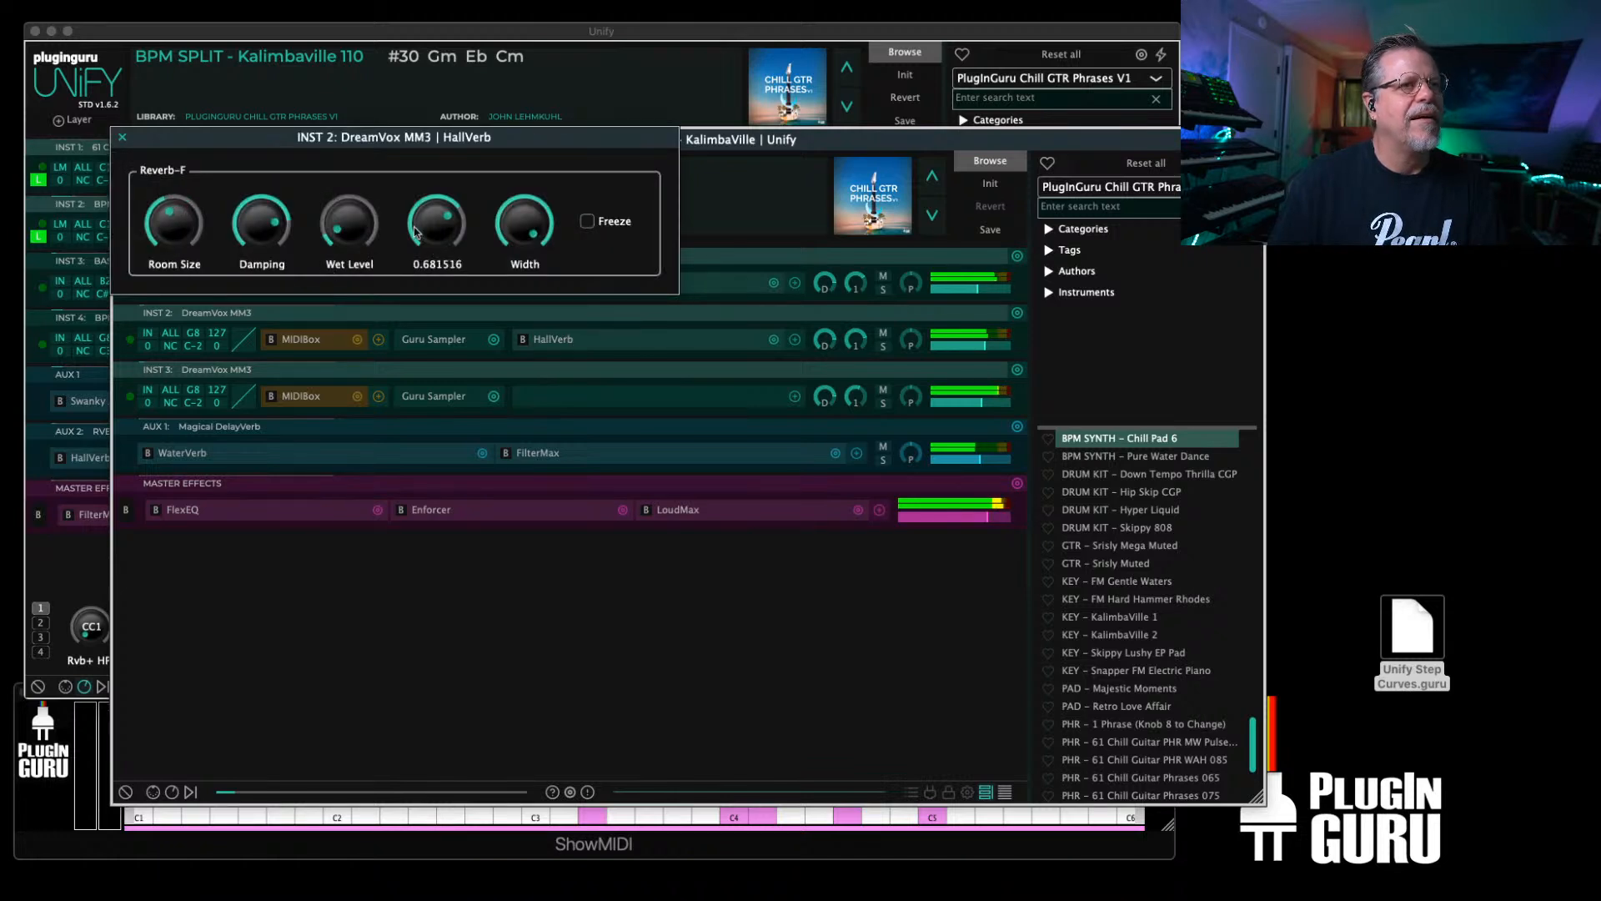
{"action": "left_click_drag", "start_coordinate": [367, 228], "coordinate": [367, 247]}
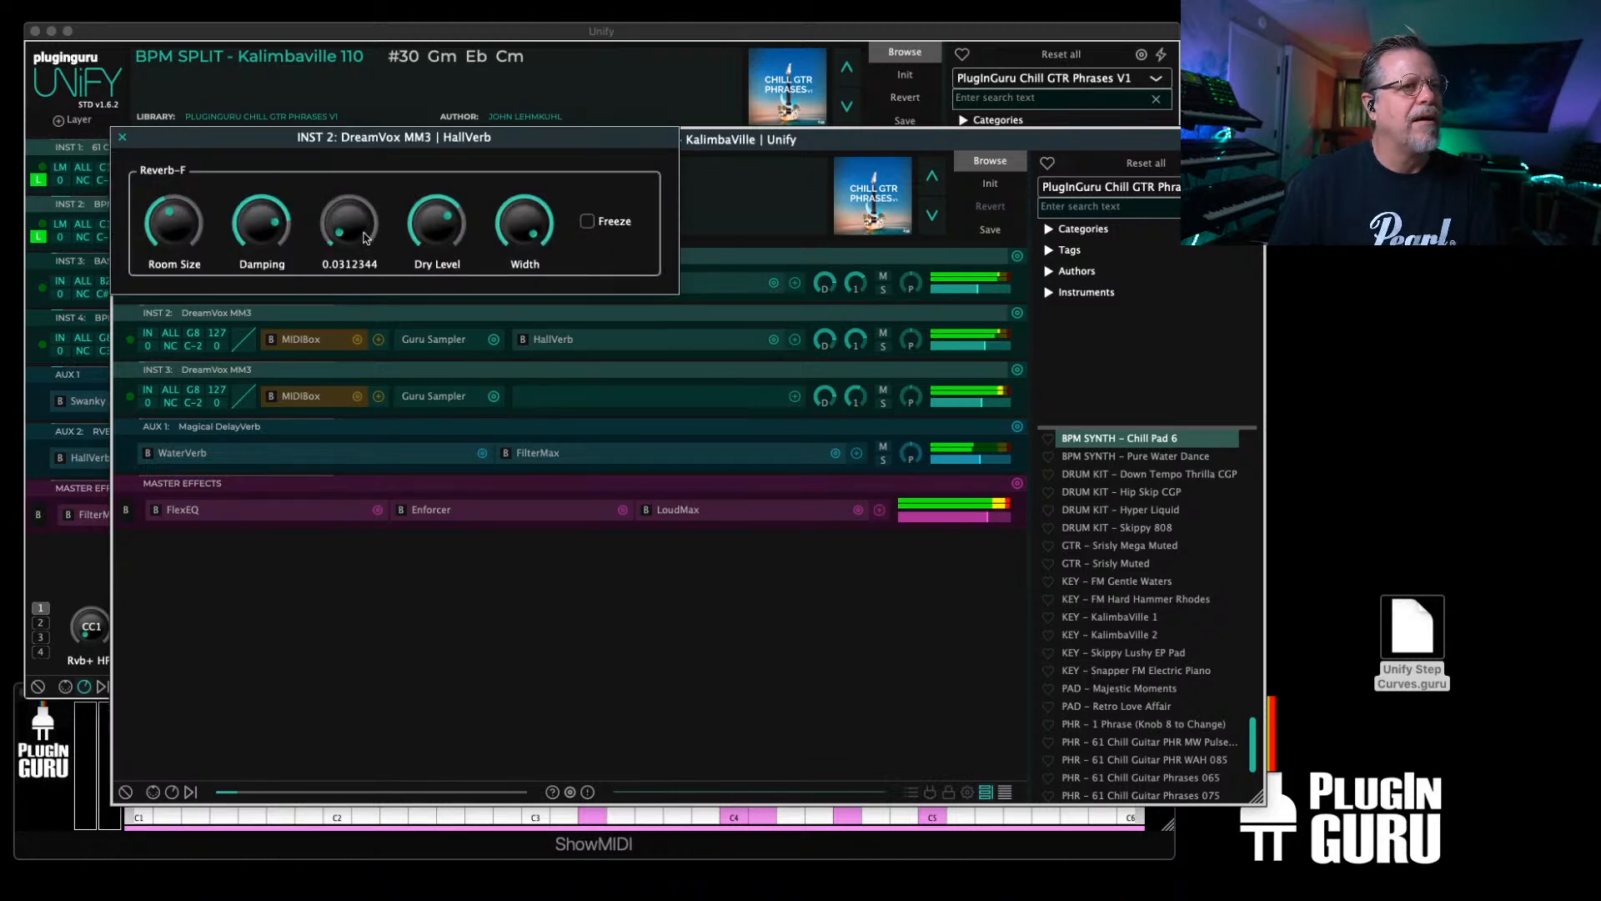
{"action": "left_click", "coordinate": [122, 136]}
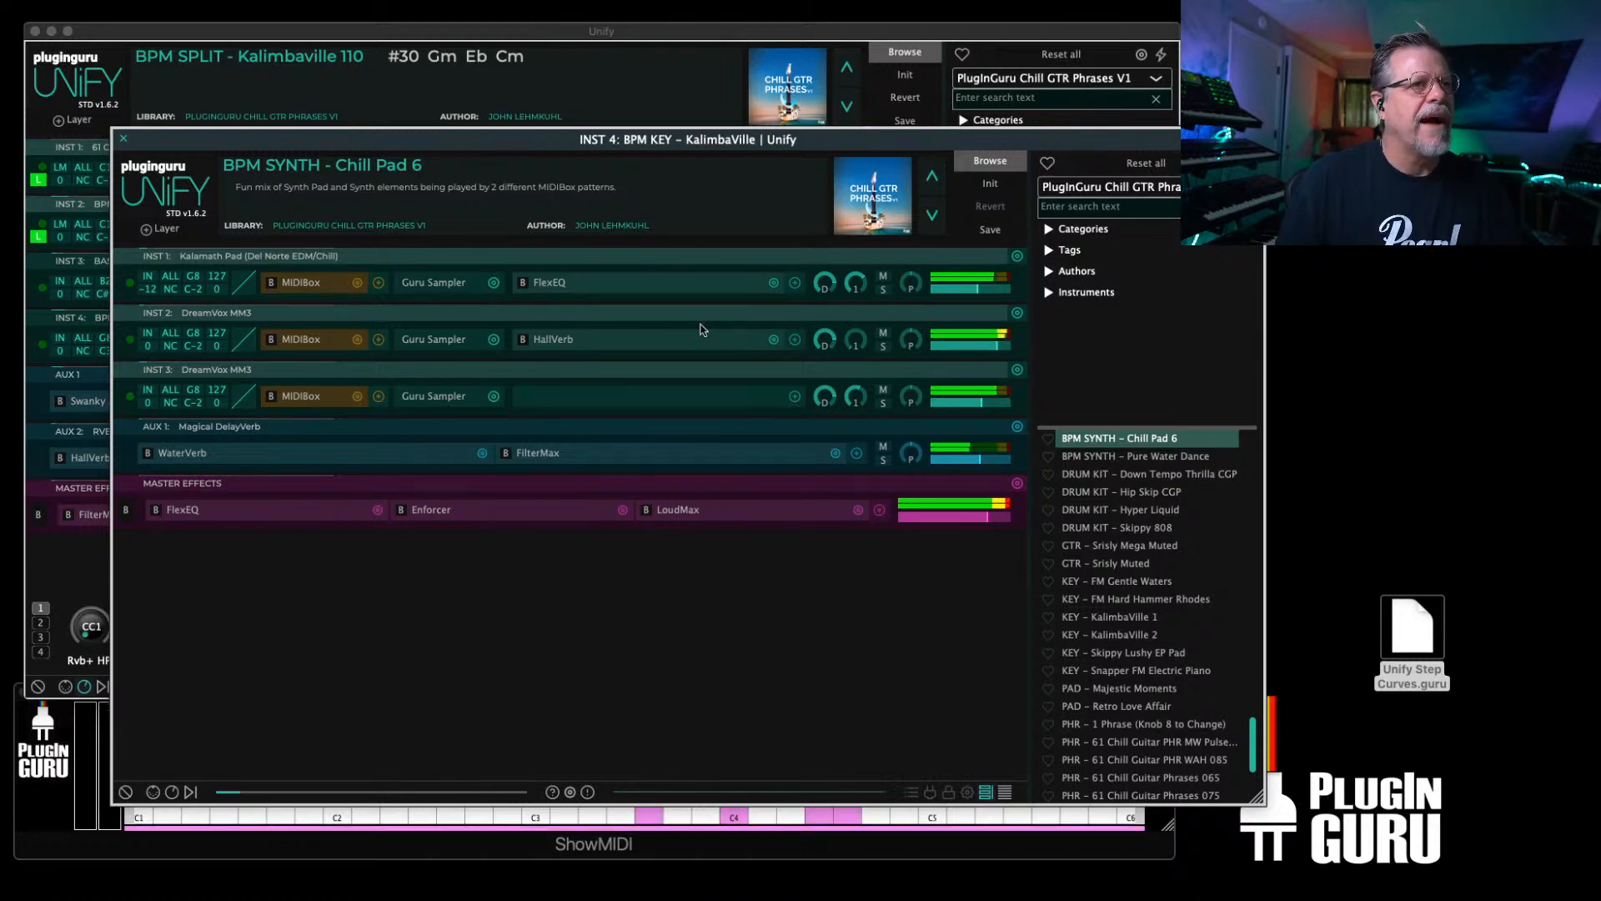
Step: Save the nested pad as a new patch named BPM SYNTH - Chill Pad 7 and return to the main split patch
{"action": "left_click", "coordinate": [990, 230]}
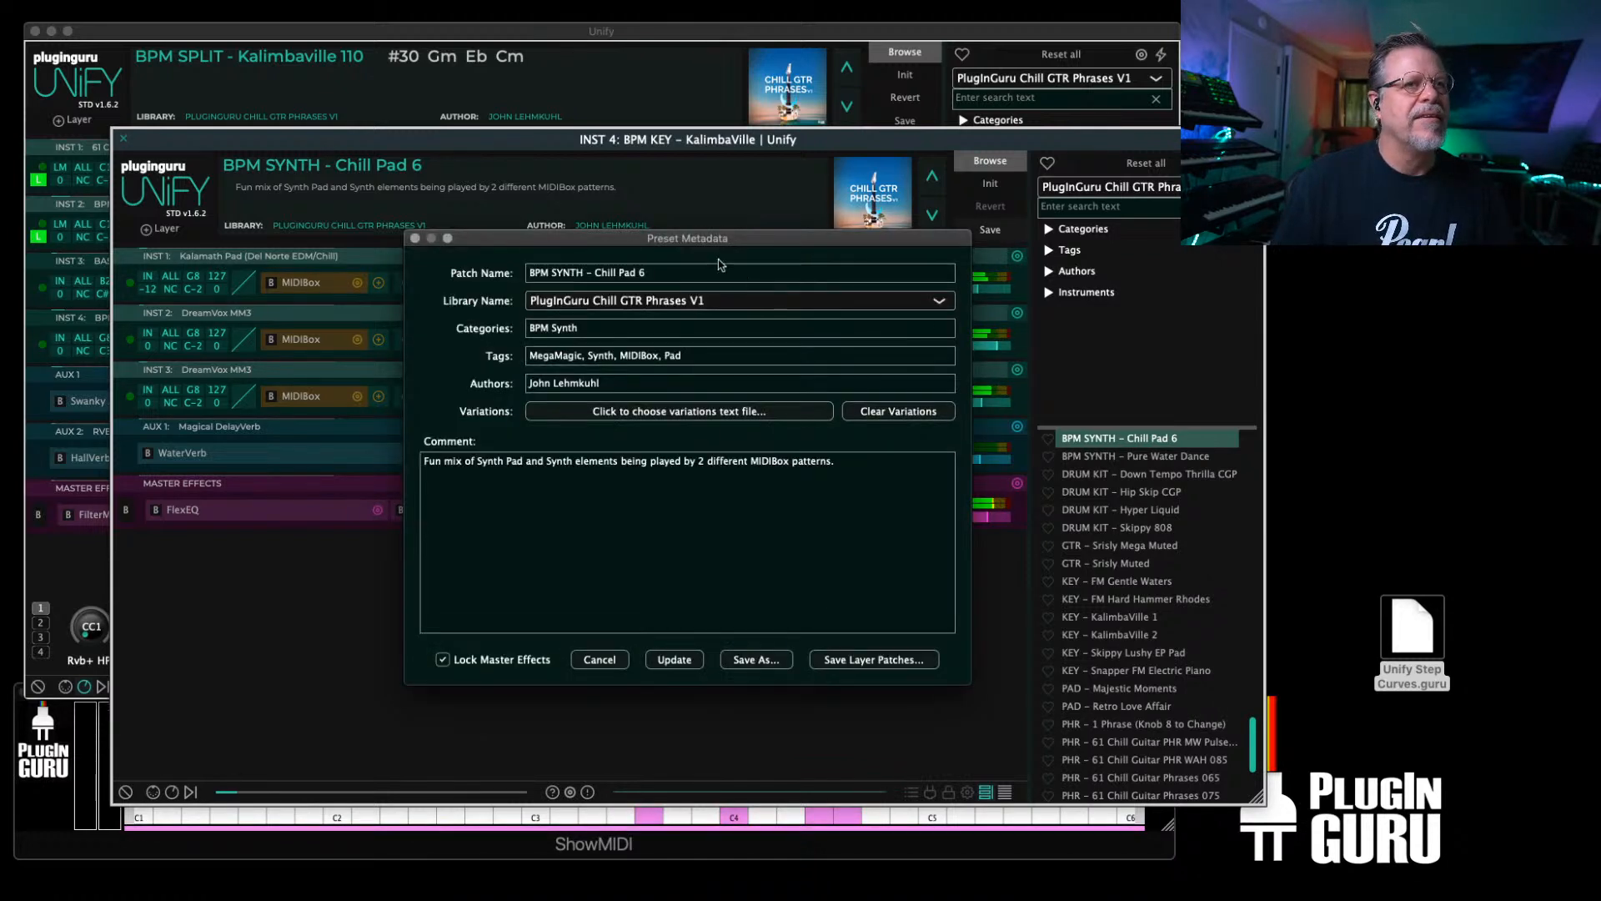
{"action": "left_click", "coordinate": [674, 271]}
{"action": "key", "text": "BackSpace"}
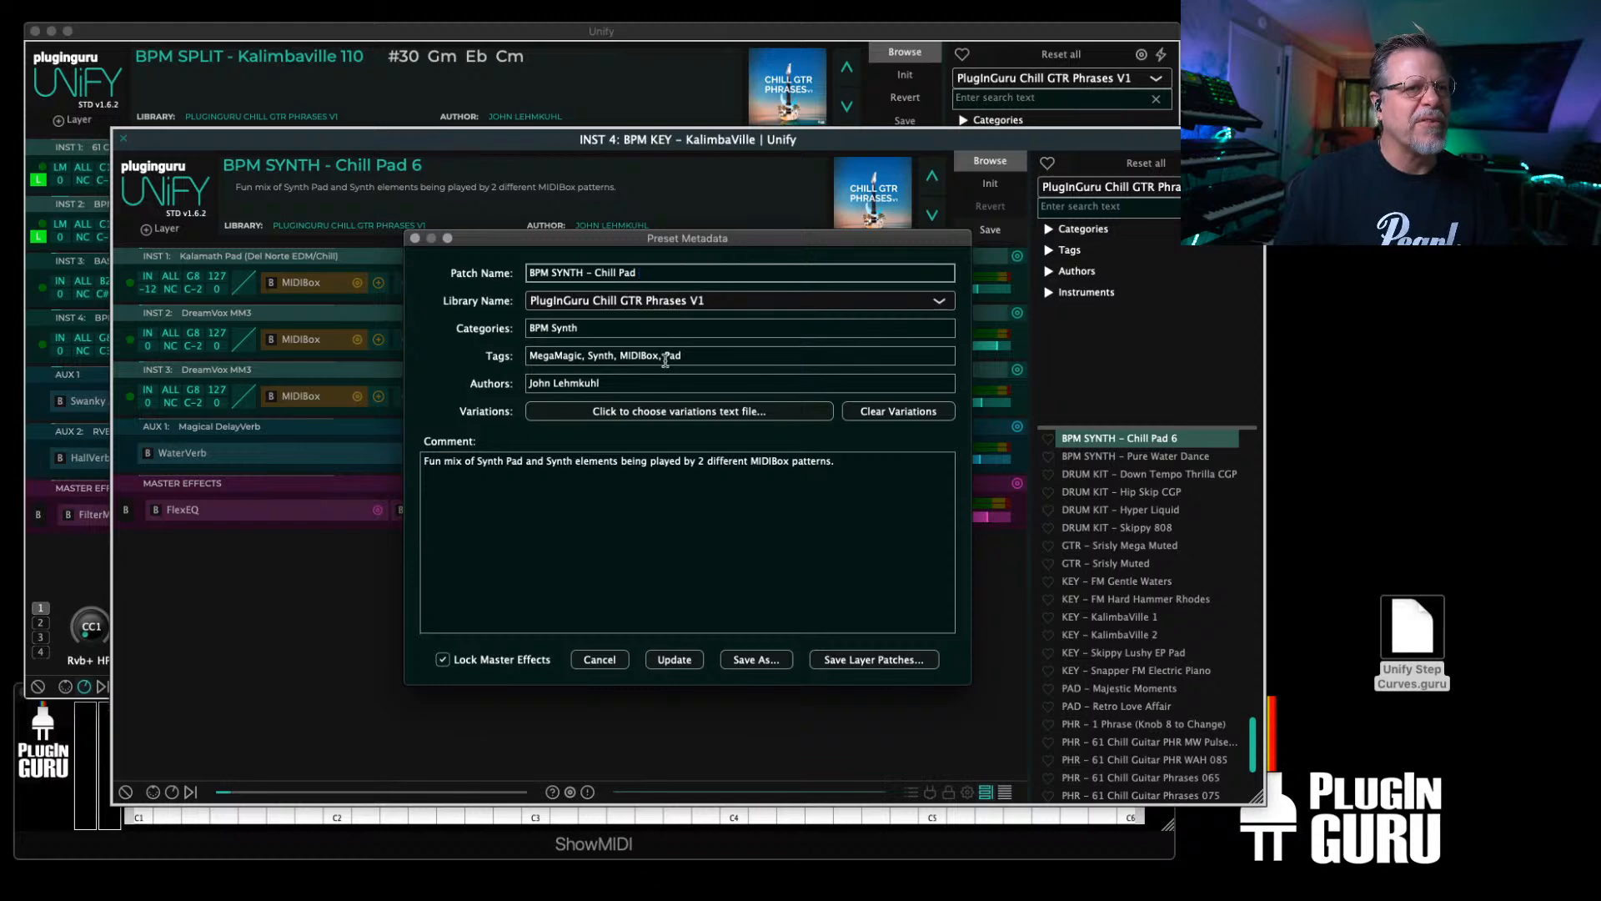
{"action": "type", "text": "7"}
{"action": "left_click", "coordinate": [754, 659]}
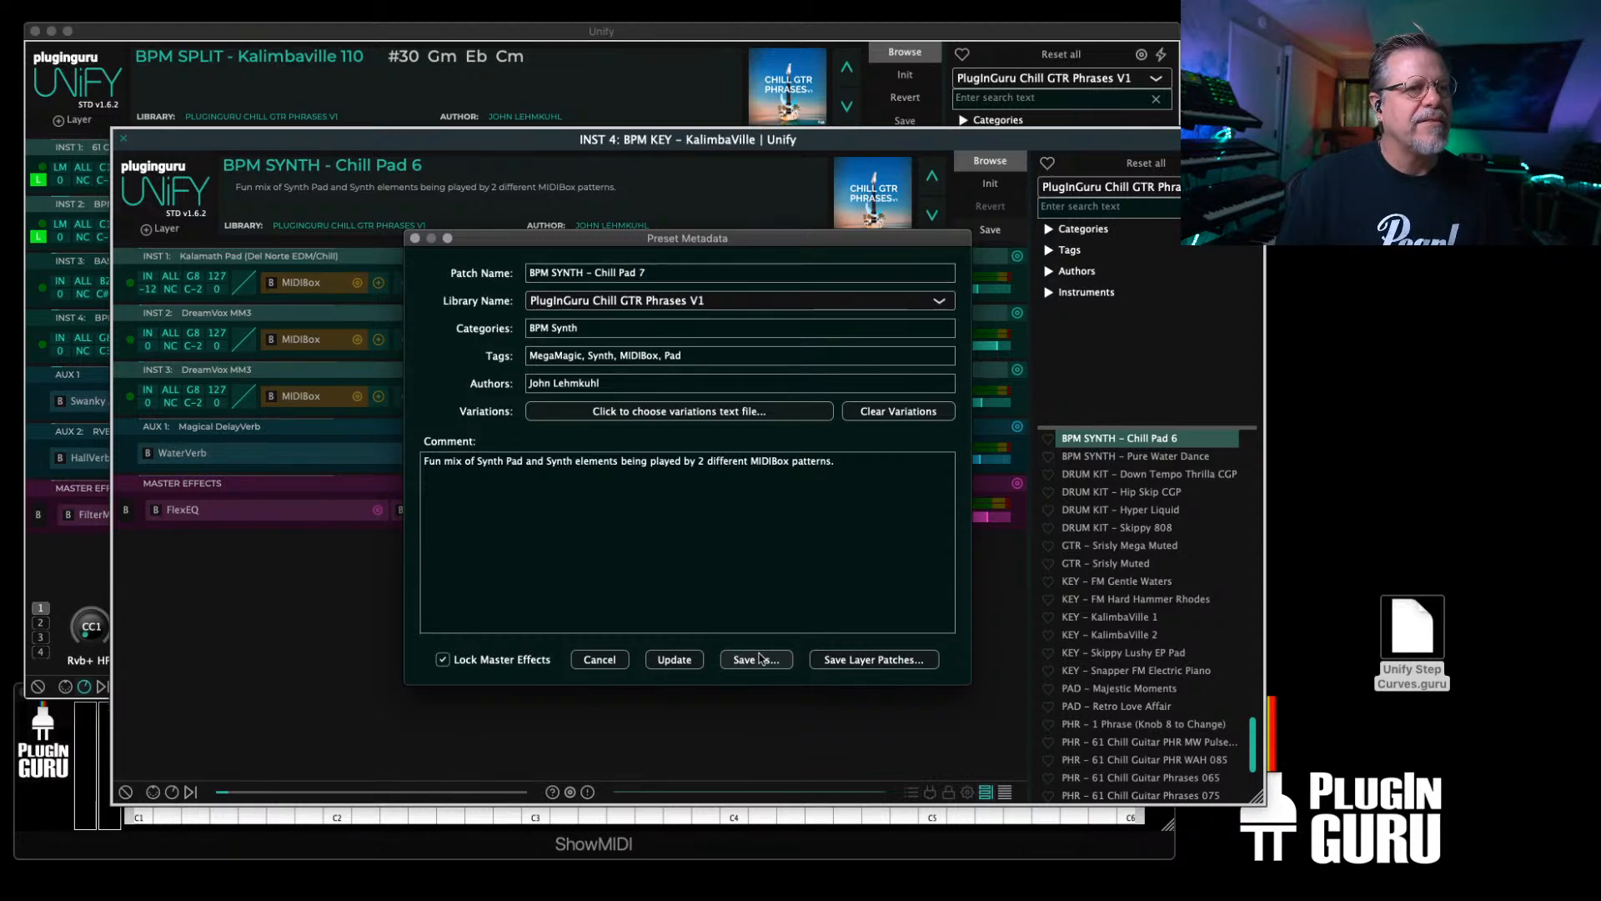
{"action": "left_click", "coordinate": [1044, 683]}
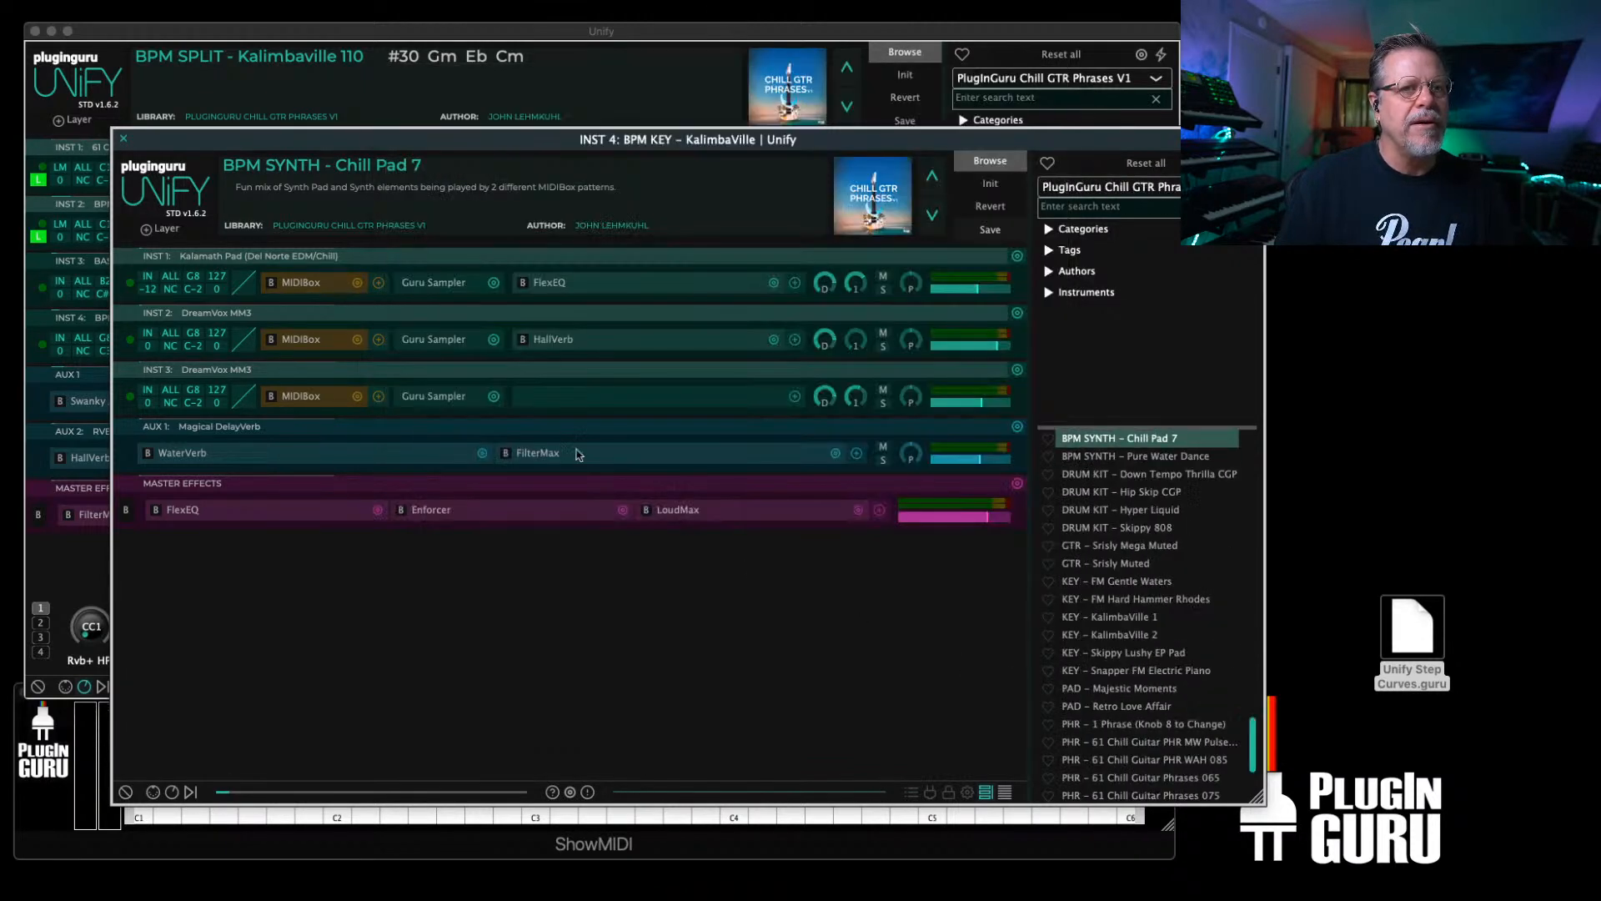
{"action": "left_click", "coordinate": [124, 137]}
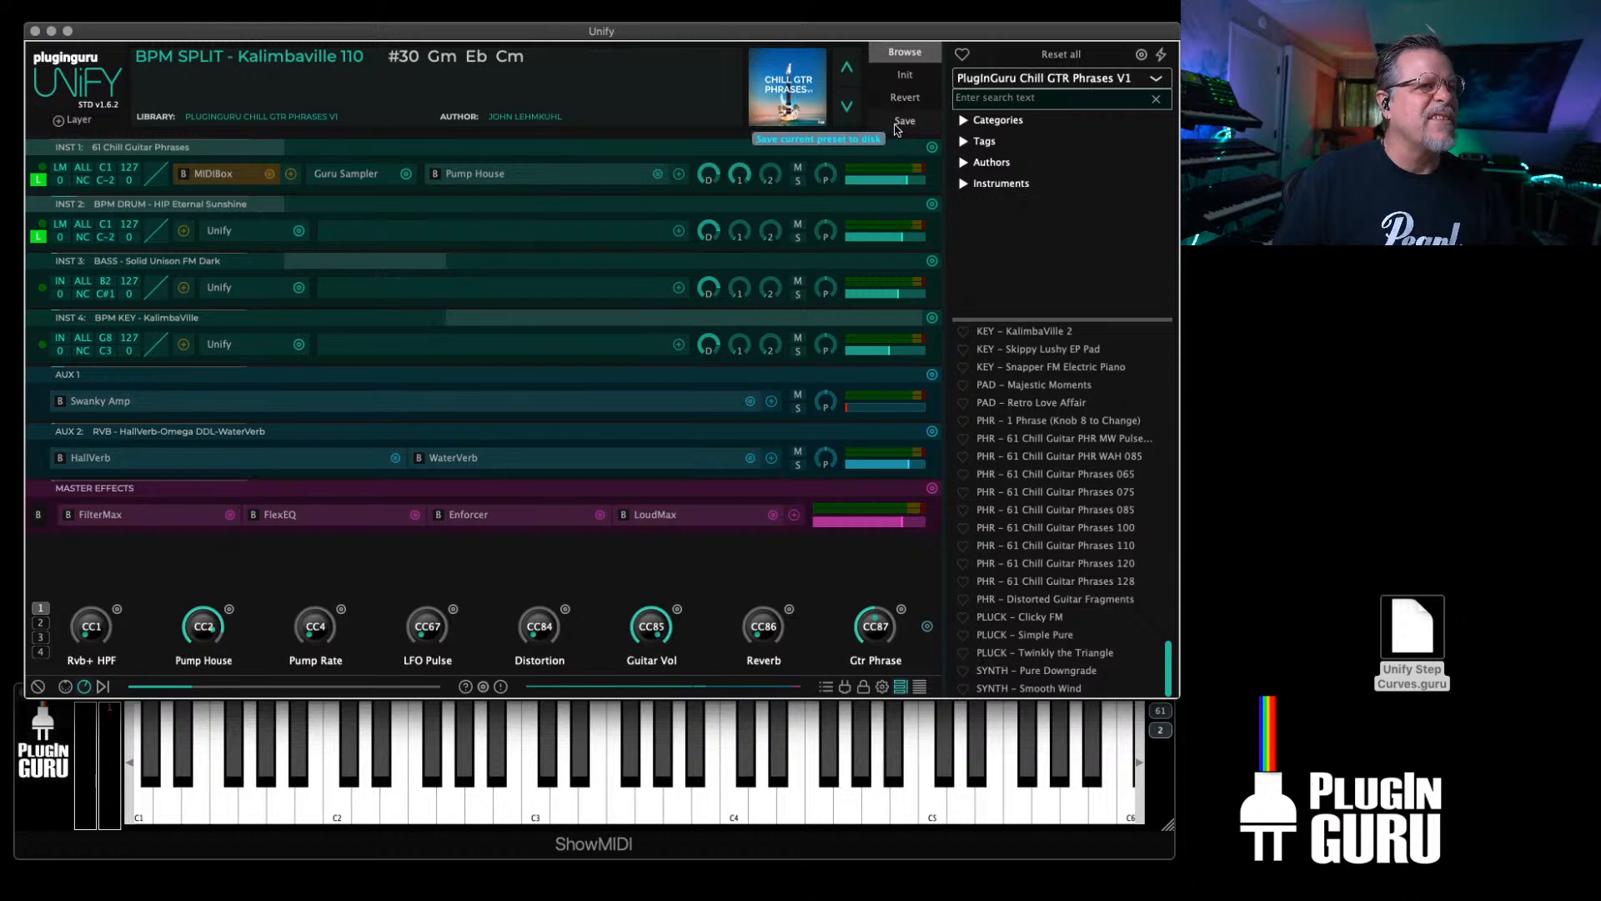
Step: Check the transport tempo settings and save the split as a new patch named BPM SPLIT - Chilly Strut
{"action": "left_click", "coordinate": [96, 690]}
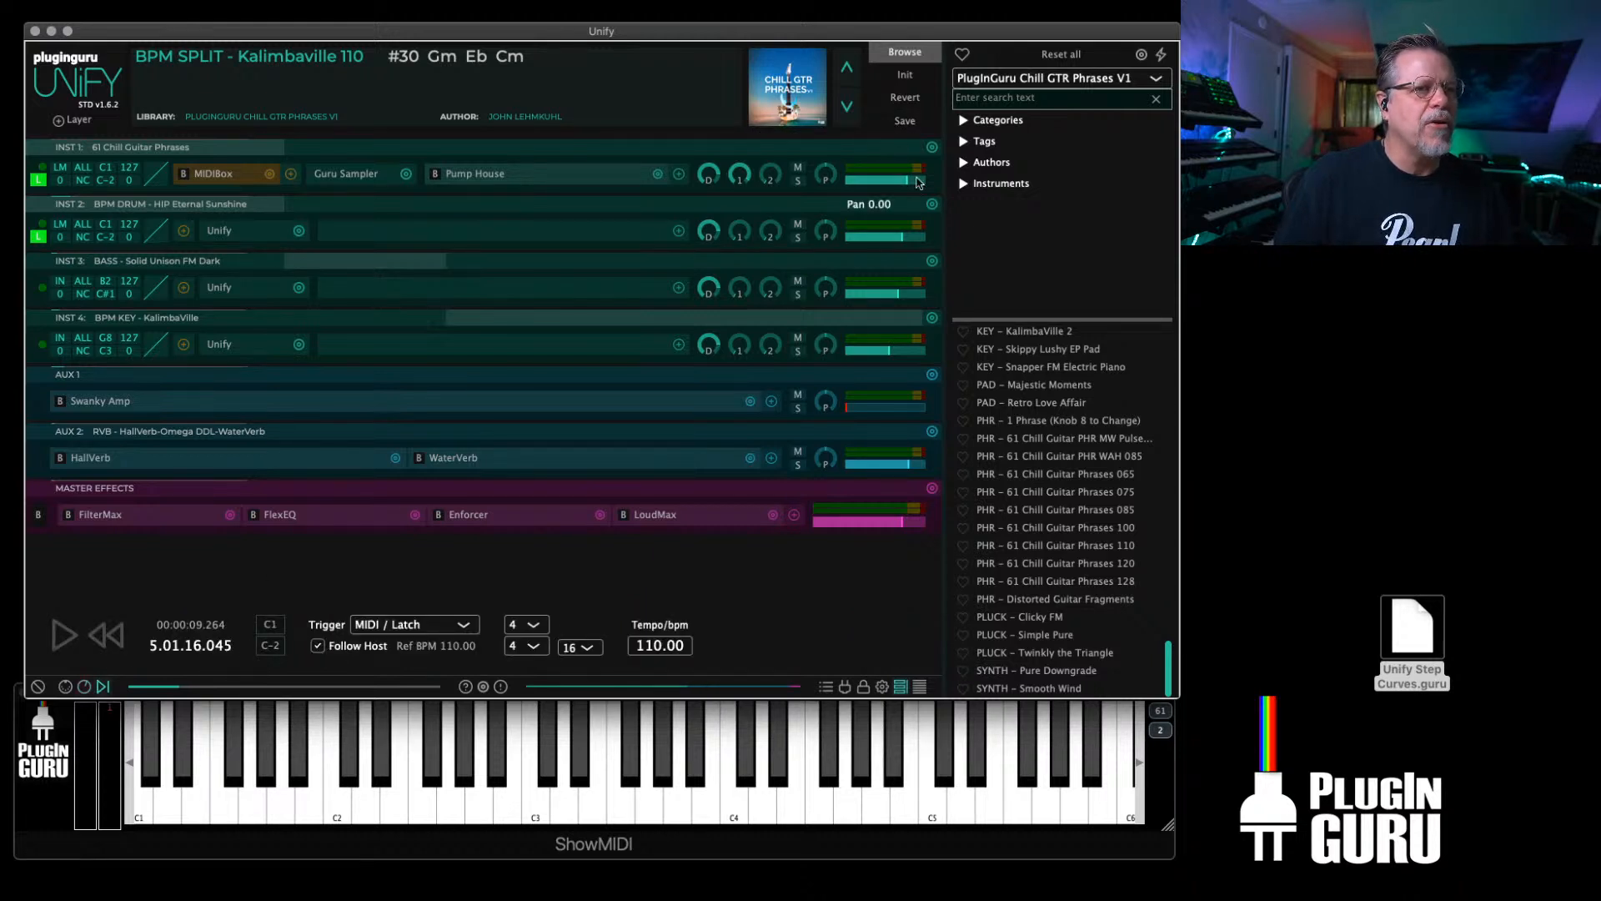
{"action": "left_click", "coordinate": [905, 121]}
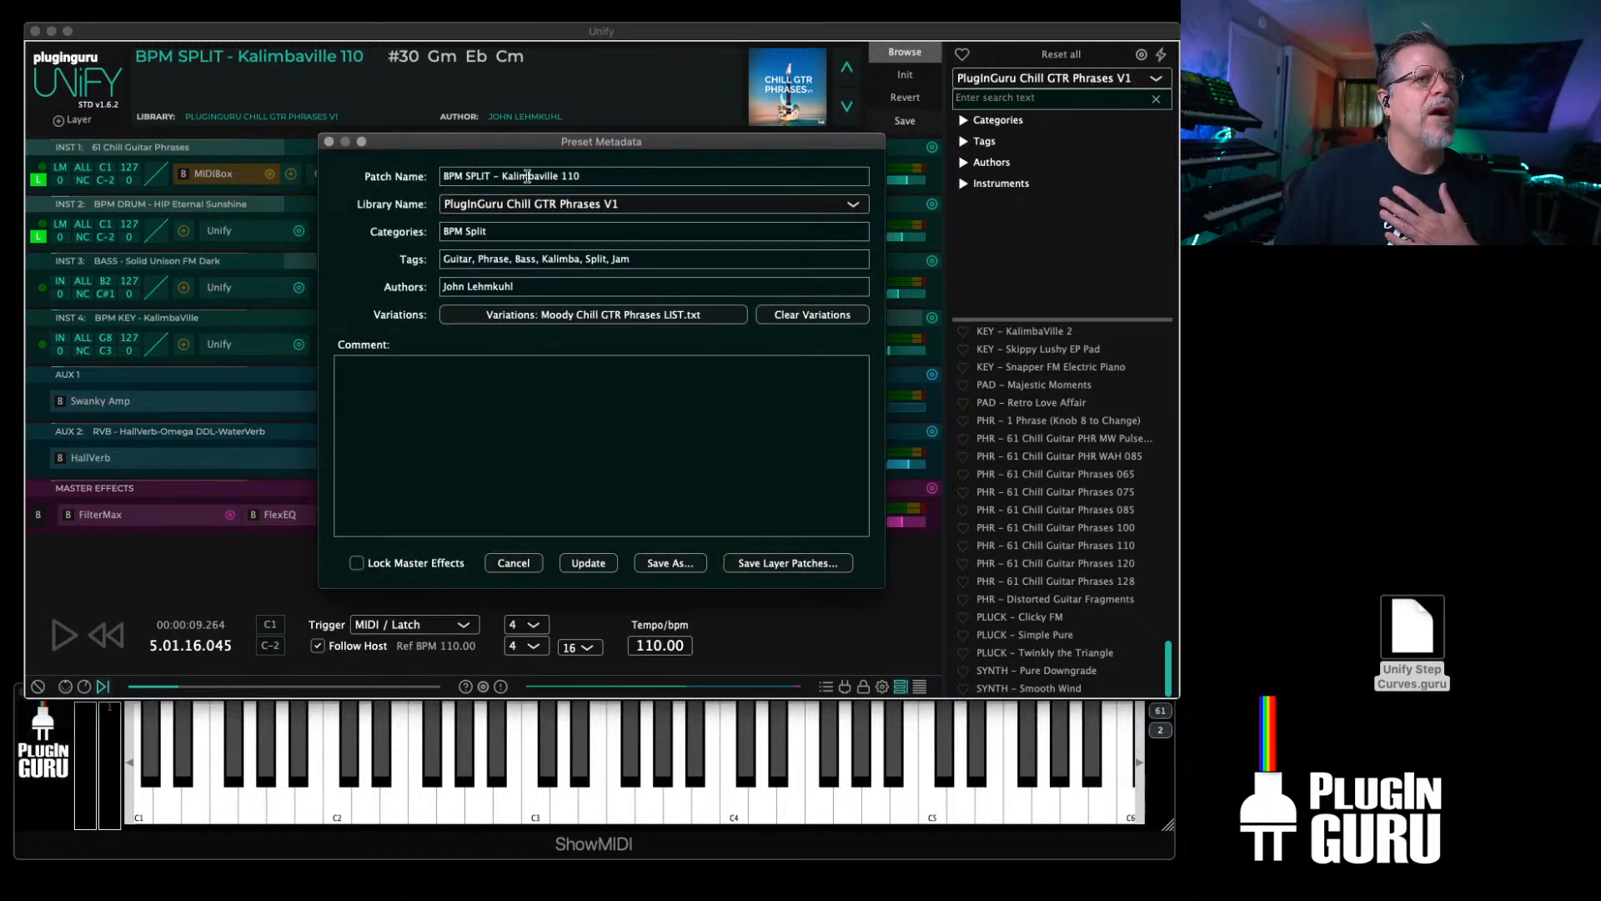
{"action": "left_click_drag", "start_coordinate": [503, 175], "coordinate": [732, 189]}
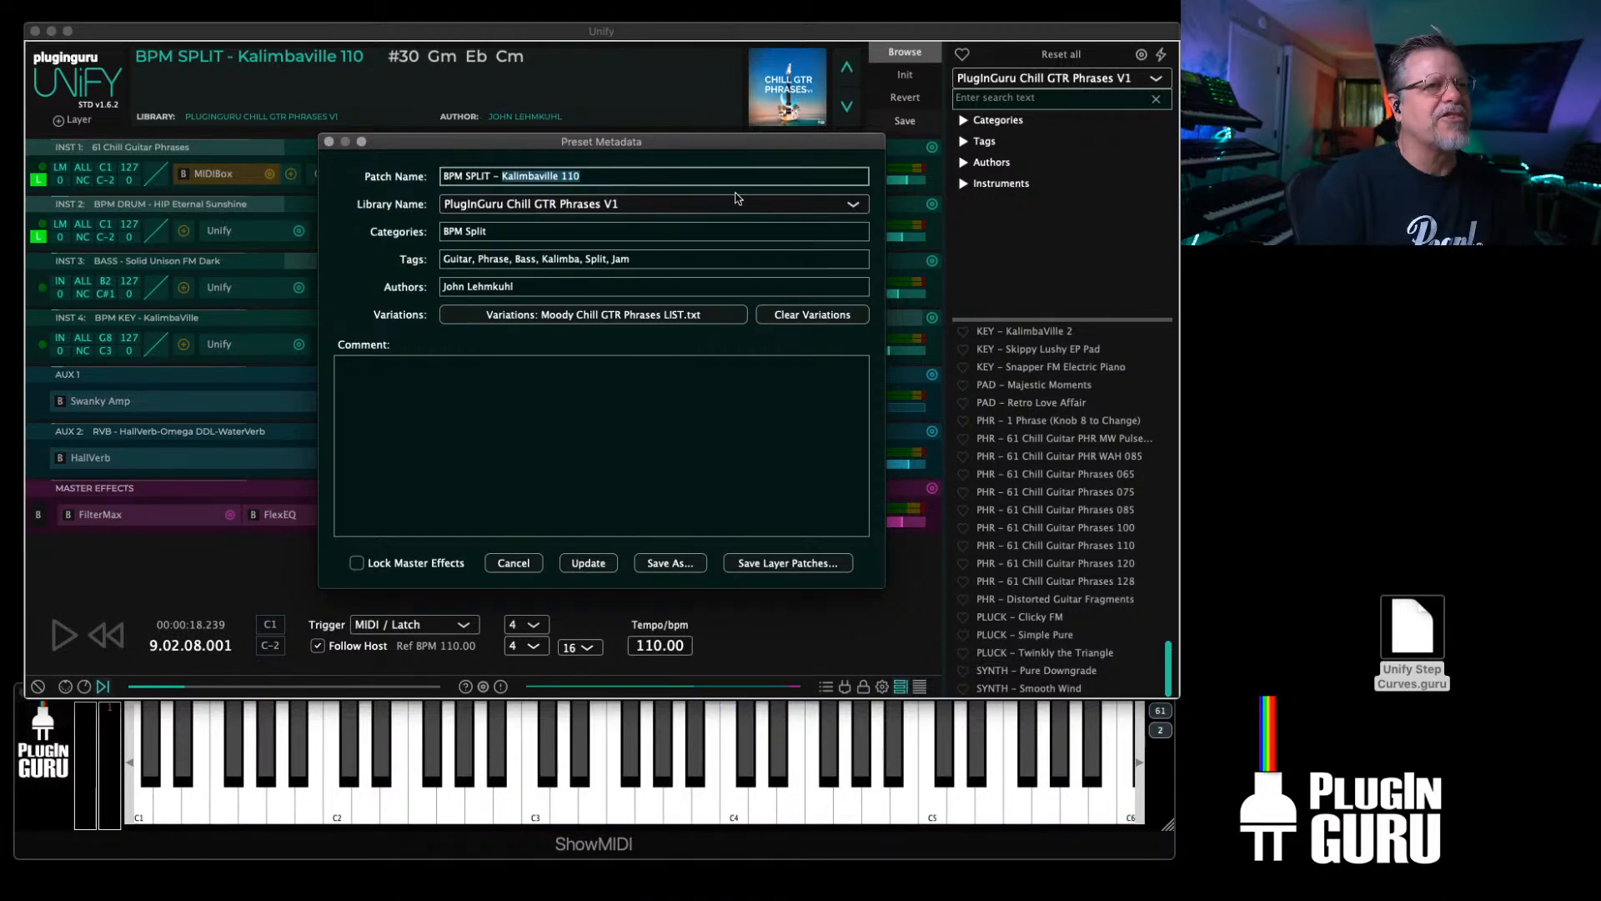
{"action": "type", "text": "Ch"}
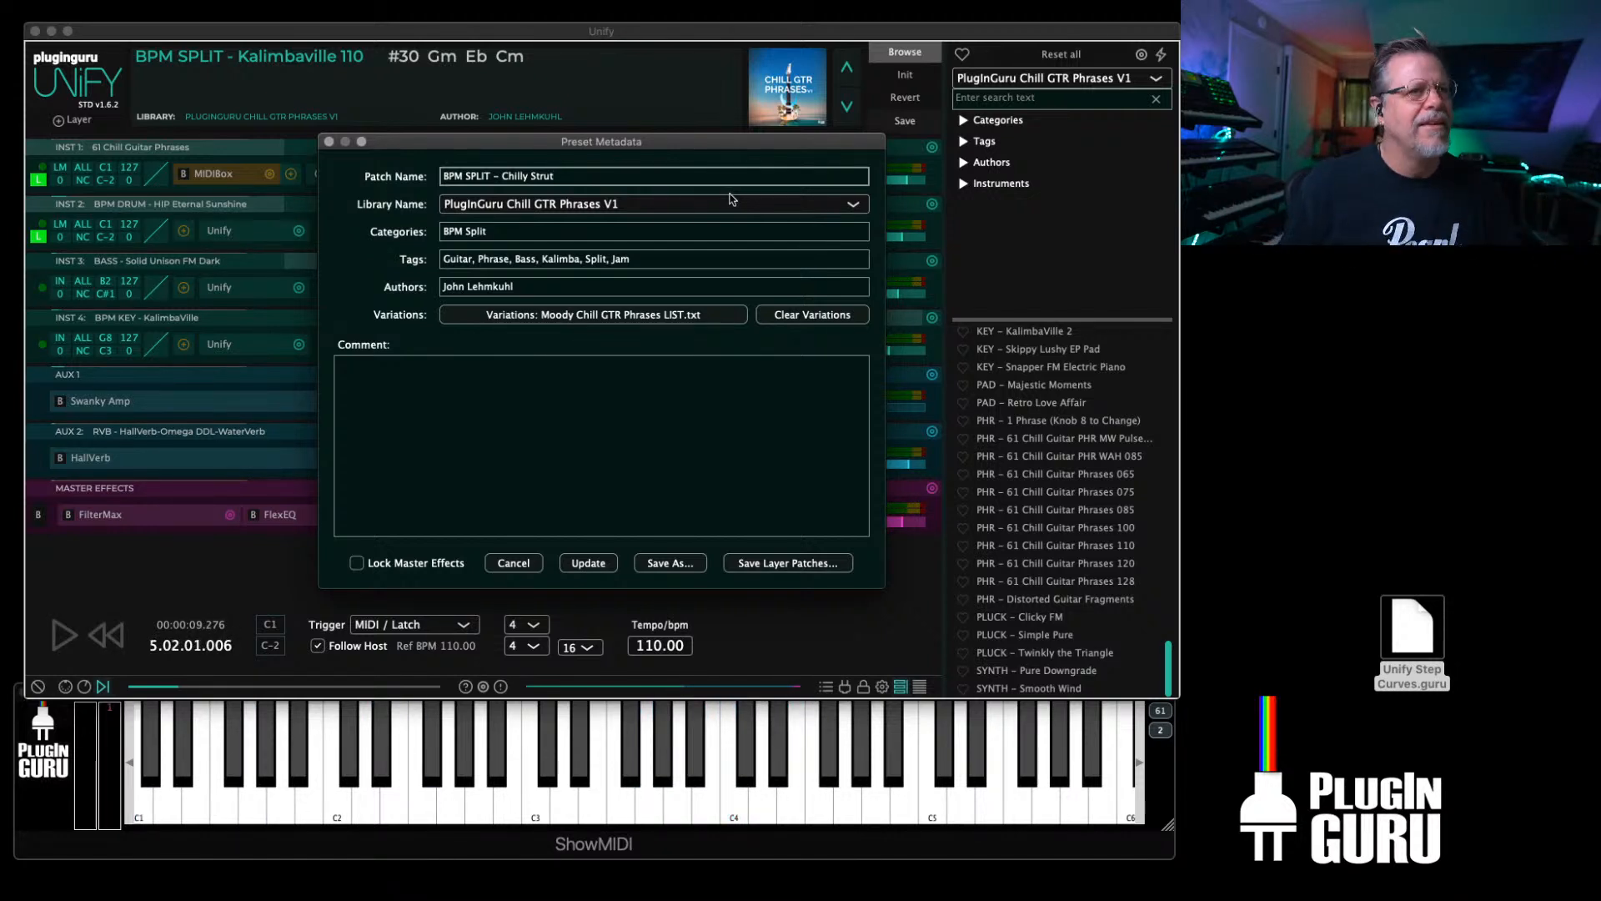
{"action": "left_click", "coordinate": [701, 563]}
{"action": "left_click", "coordinate": [1022, 678]}
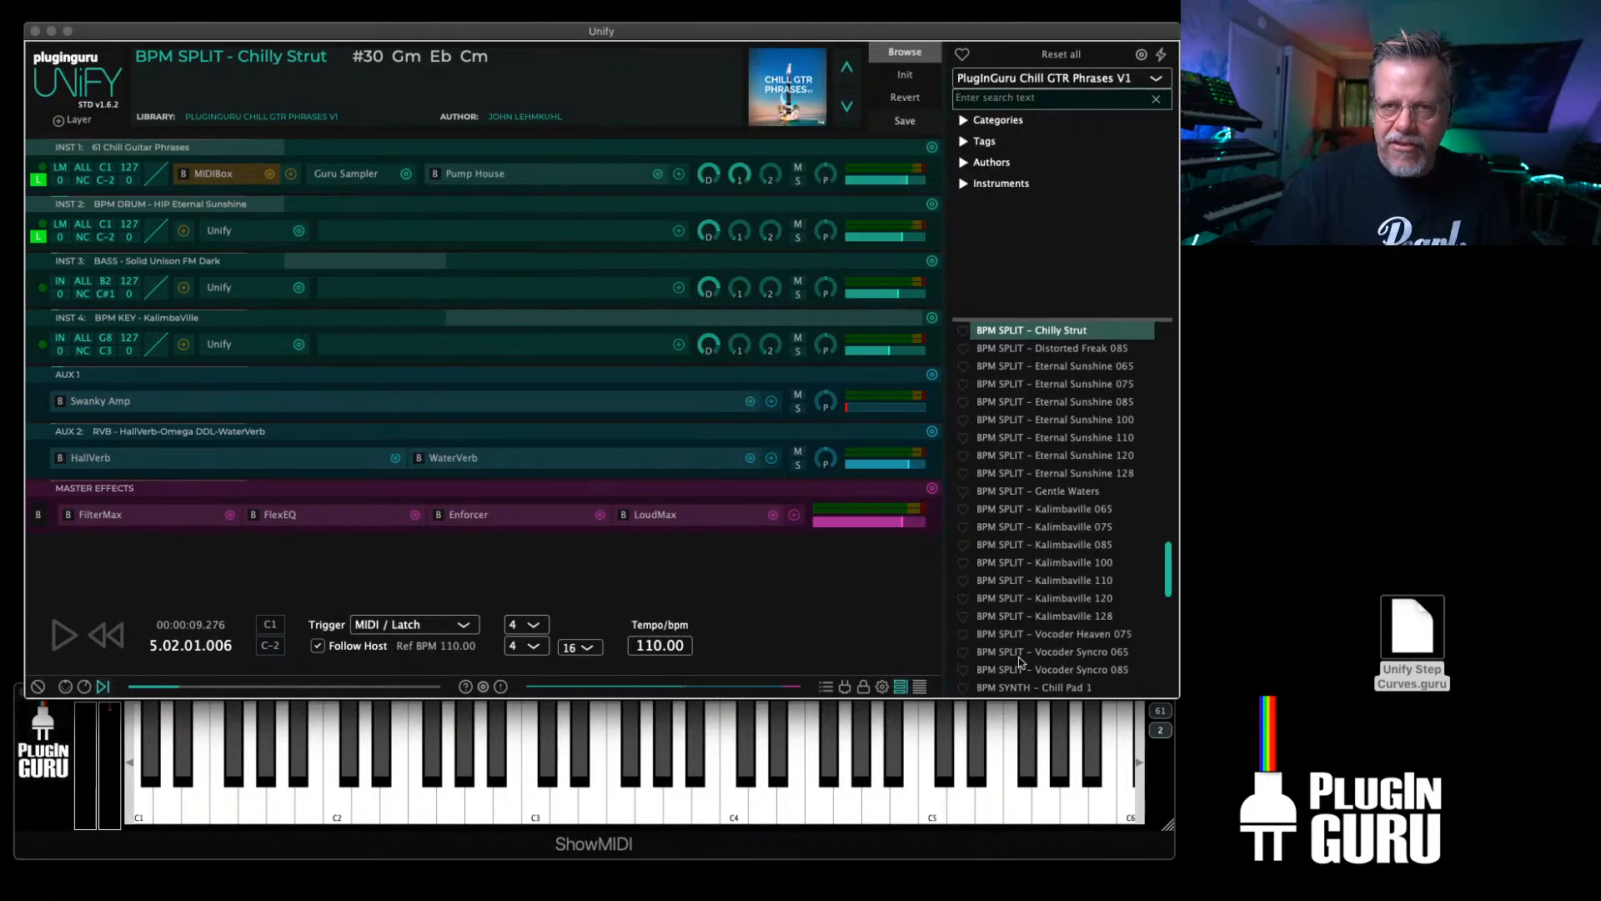
Step: Look through the Chill GTR Phrases V1 patches, then switch to the PlugInGuru CloudCity V1 library and examine its BPM DRUM patches
{"action": "scroll", "coordinate": [1078, 494], "scroll_direction": "up", "scroll_amount": 10}
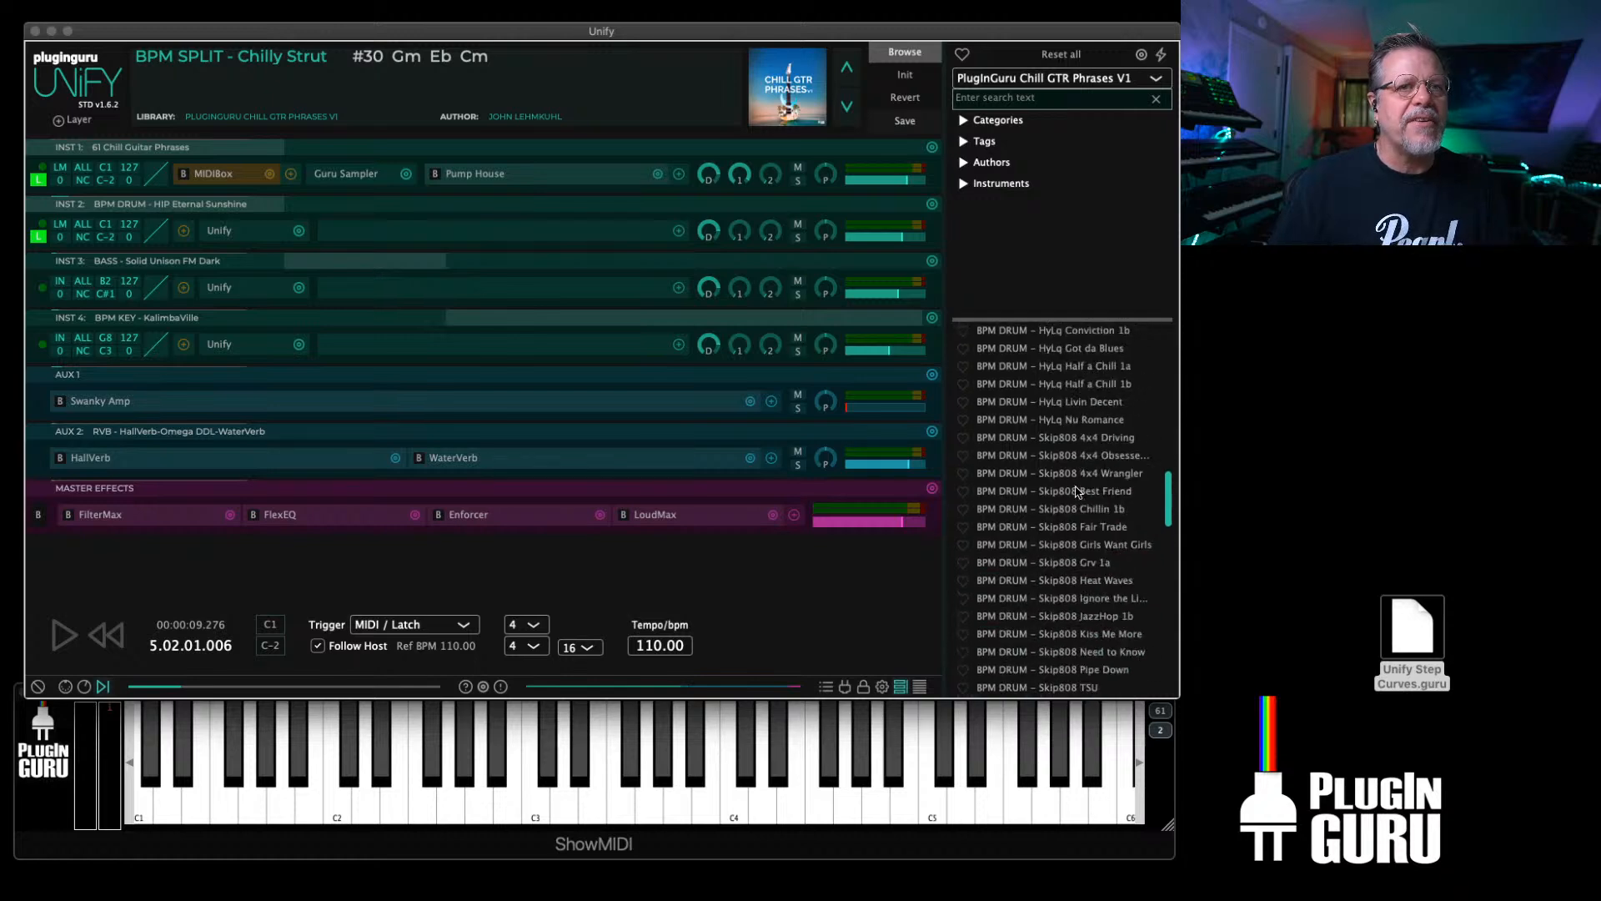
{"action": "scroll", "coordinate": [1076, 492], "scroll_direction": "up", "scroll_amount": 15}
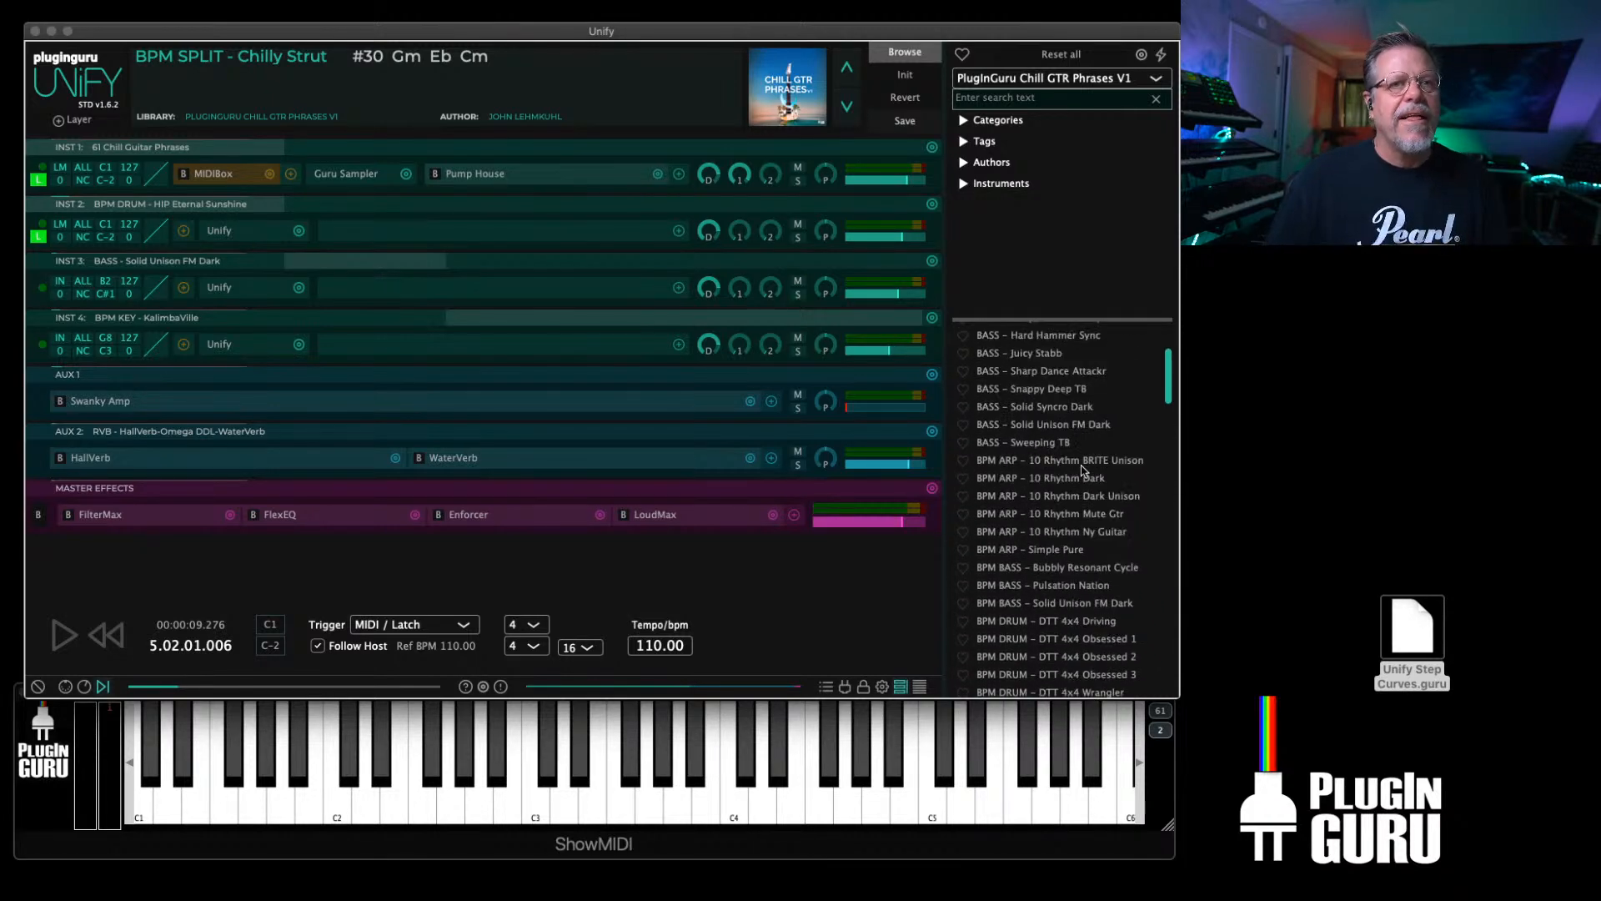
{"action": "scroll", "coordinate": [1084, 475], "scroll_direction": "down", "scroll_amount": 12}
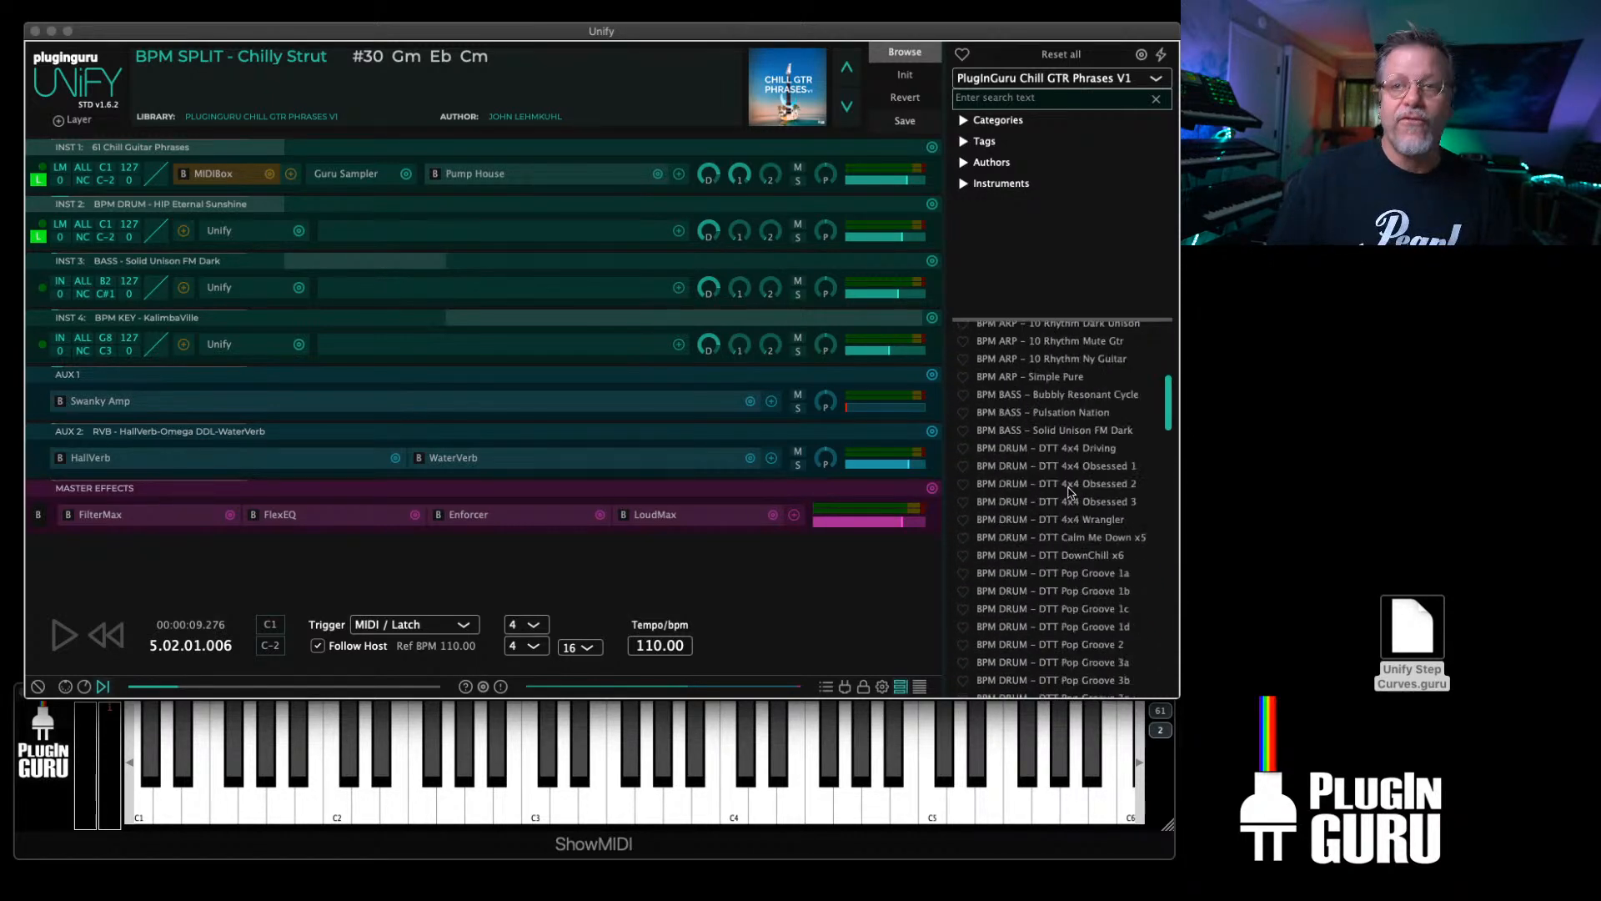
{"action": "scroll", "coordinate": [1070, 496], "scroll_direction": "down", "scroll_amount": 10}
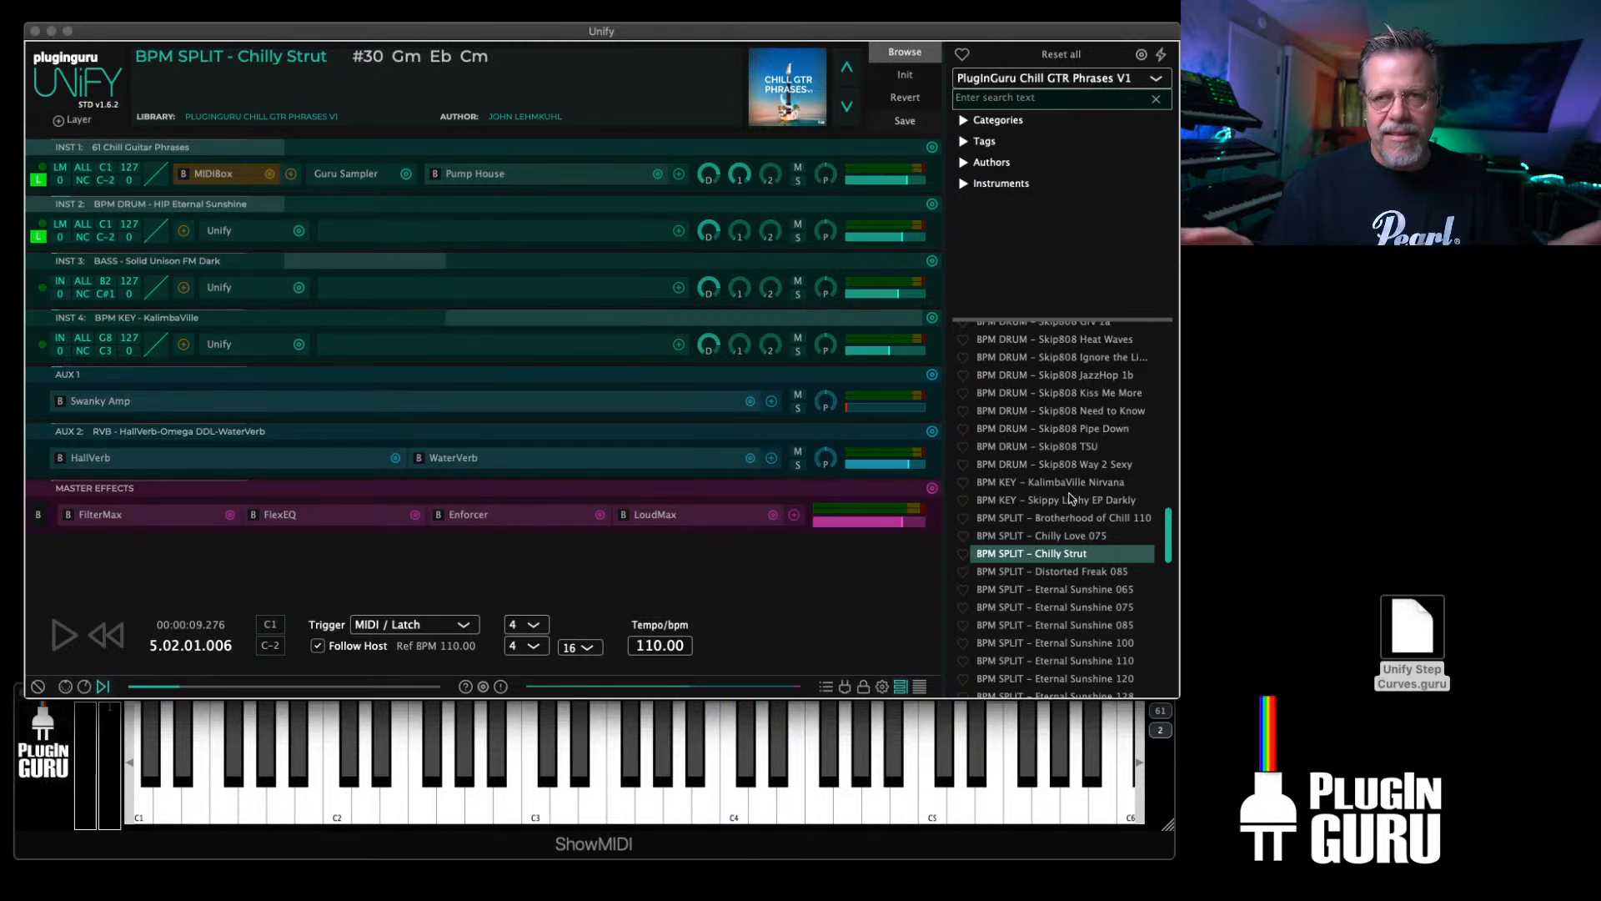
{"action": "left_click", "coordinate": [1065, 81]}
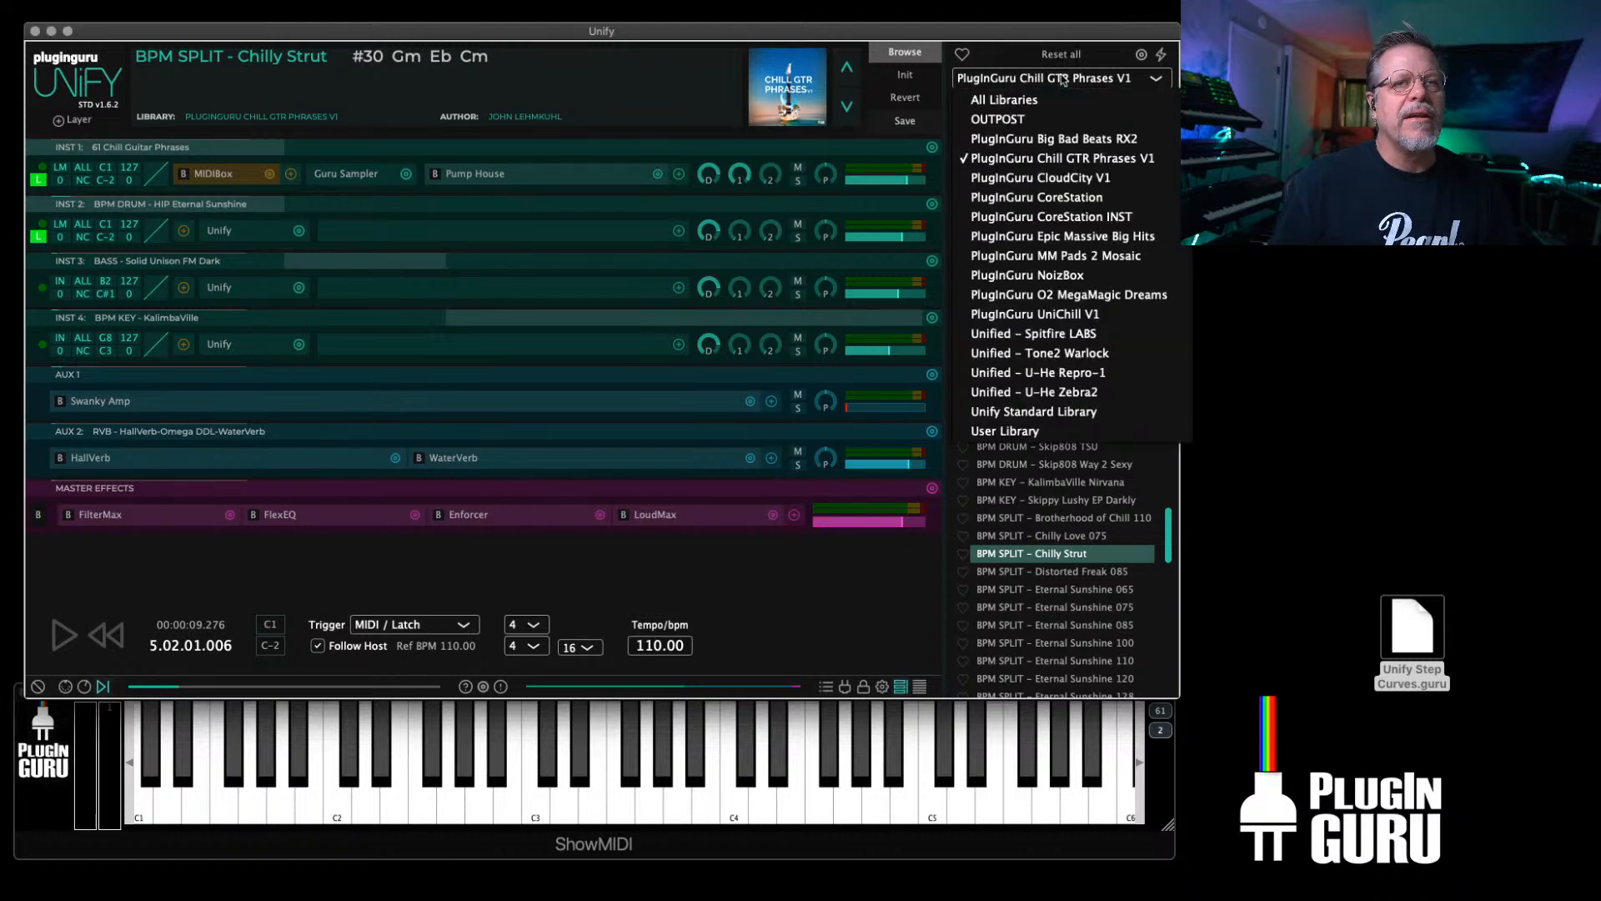
{"action": "left_click", "coordinate": [1052, 178]}
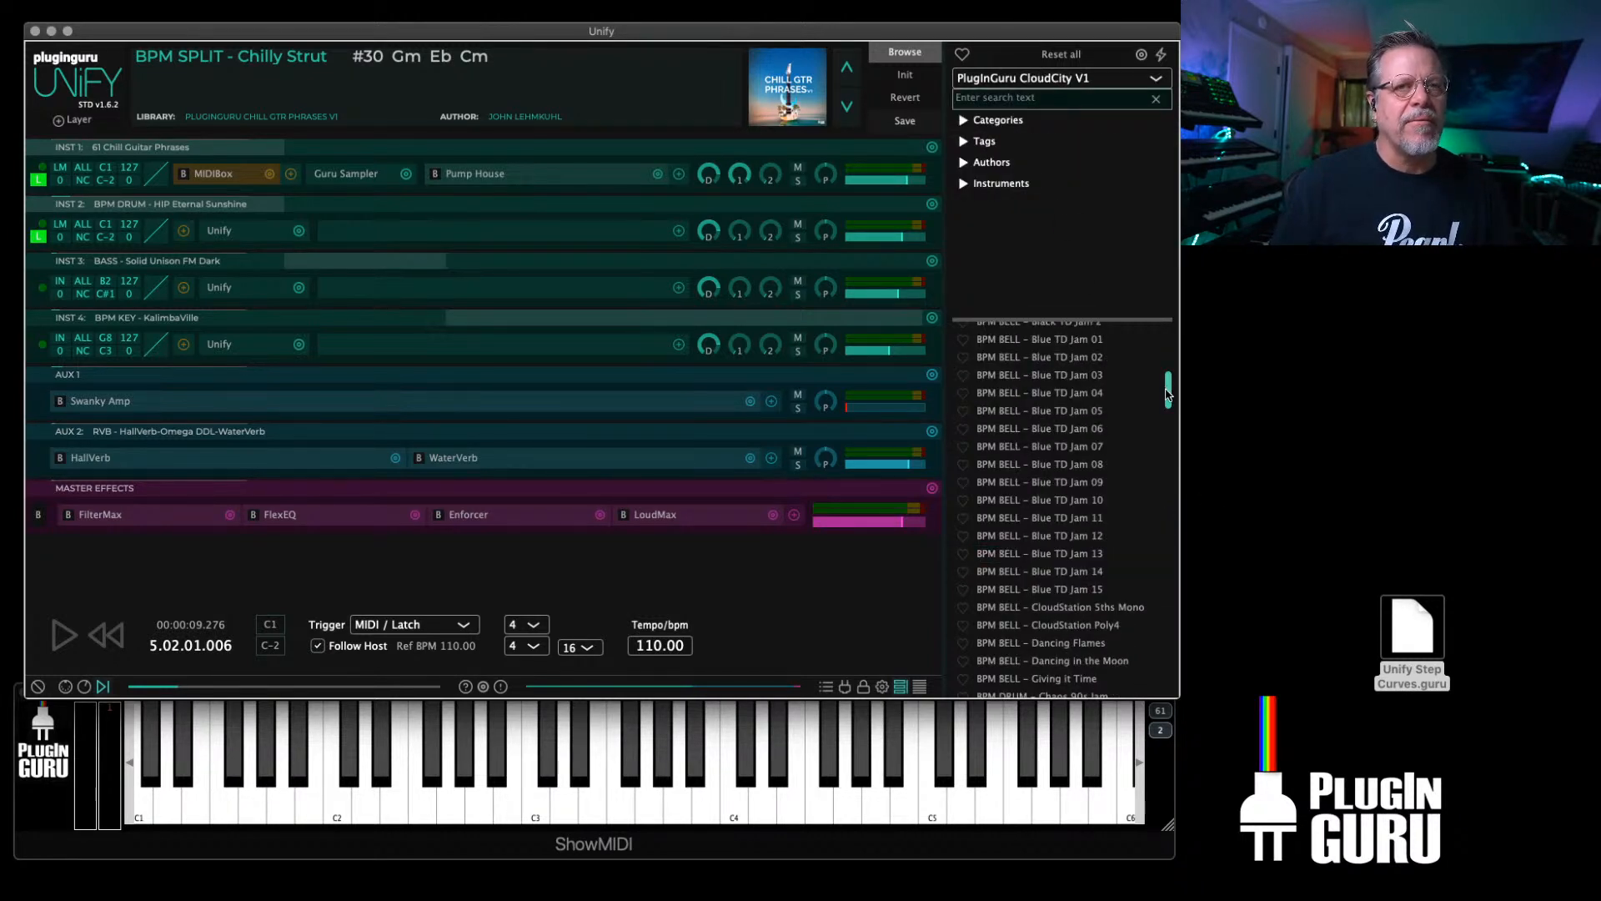
{"action": "left_click_drag", "start_coordinate": [1168, 396], "coordinate": [1169, 482]}
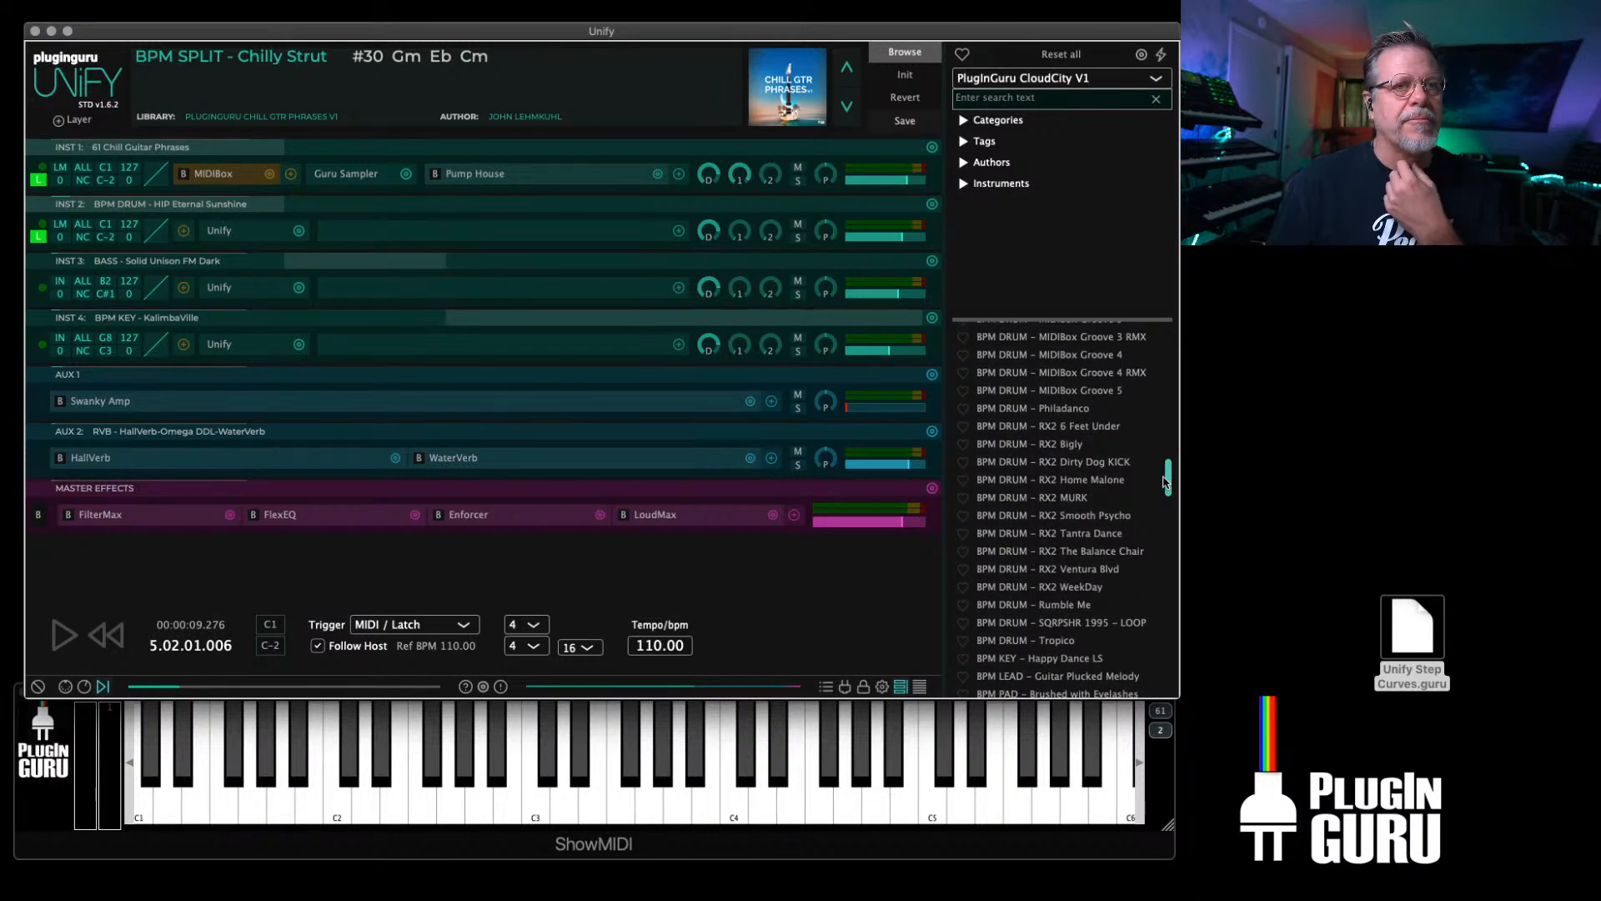
{"action": "scroll", "coordinate": [1056, 492], "scroll_direction": "up", "scroll_amount": 5}
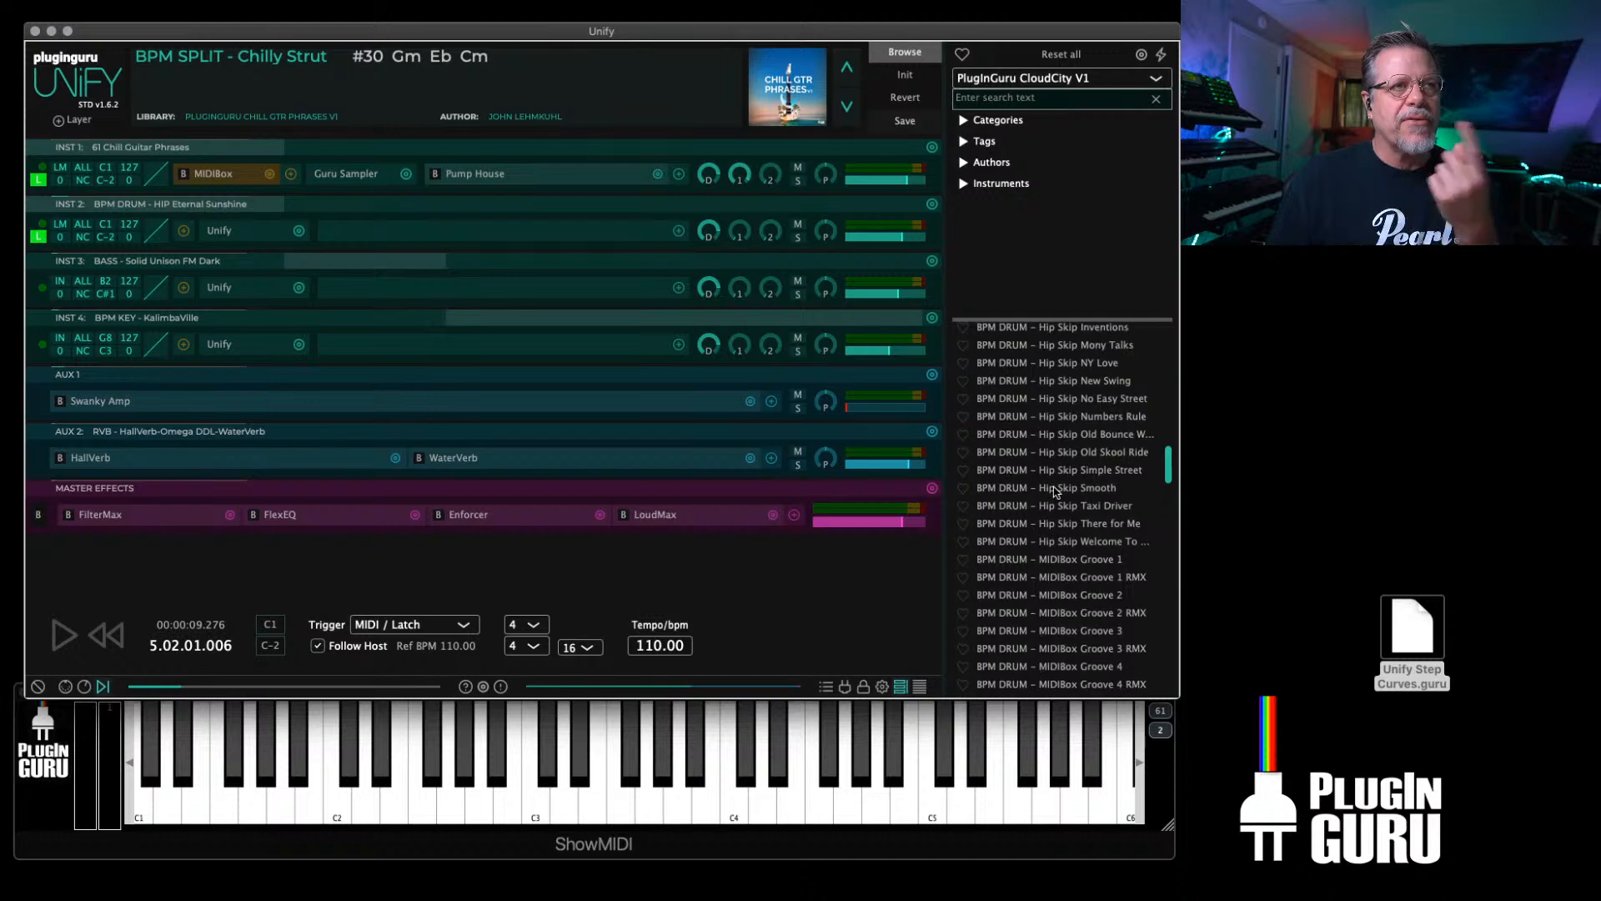
Step: Browse the CloudCity V1 patches and audition PAD - Avalon FlutePad, PAD - Dying Embers Sunset and KEY - Ice Piano
{"action": "scroll", "coordinate": [1055, 492], "scroll_direction": "up", "scroll_amount": 1}
{"action": "left_click_drag", "start_coordinate": [1172, 471], "coordinate": [1160, 579]}
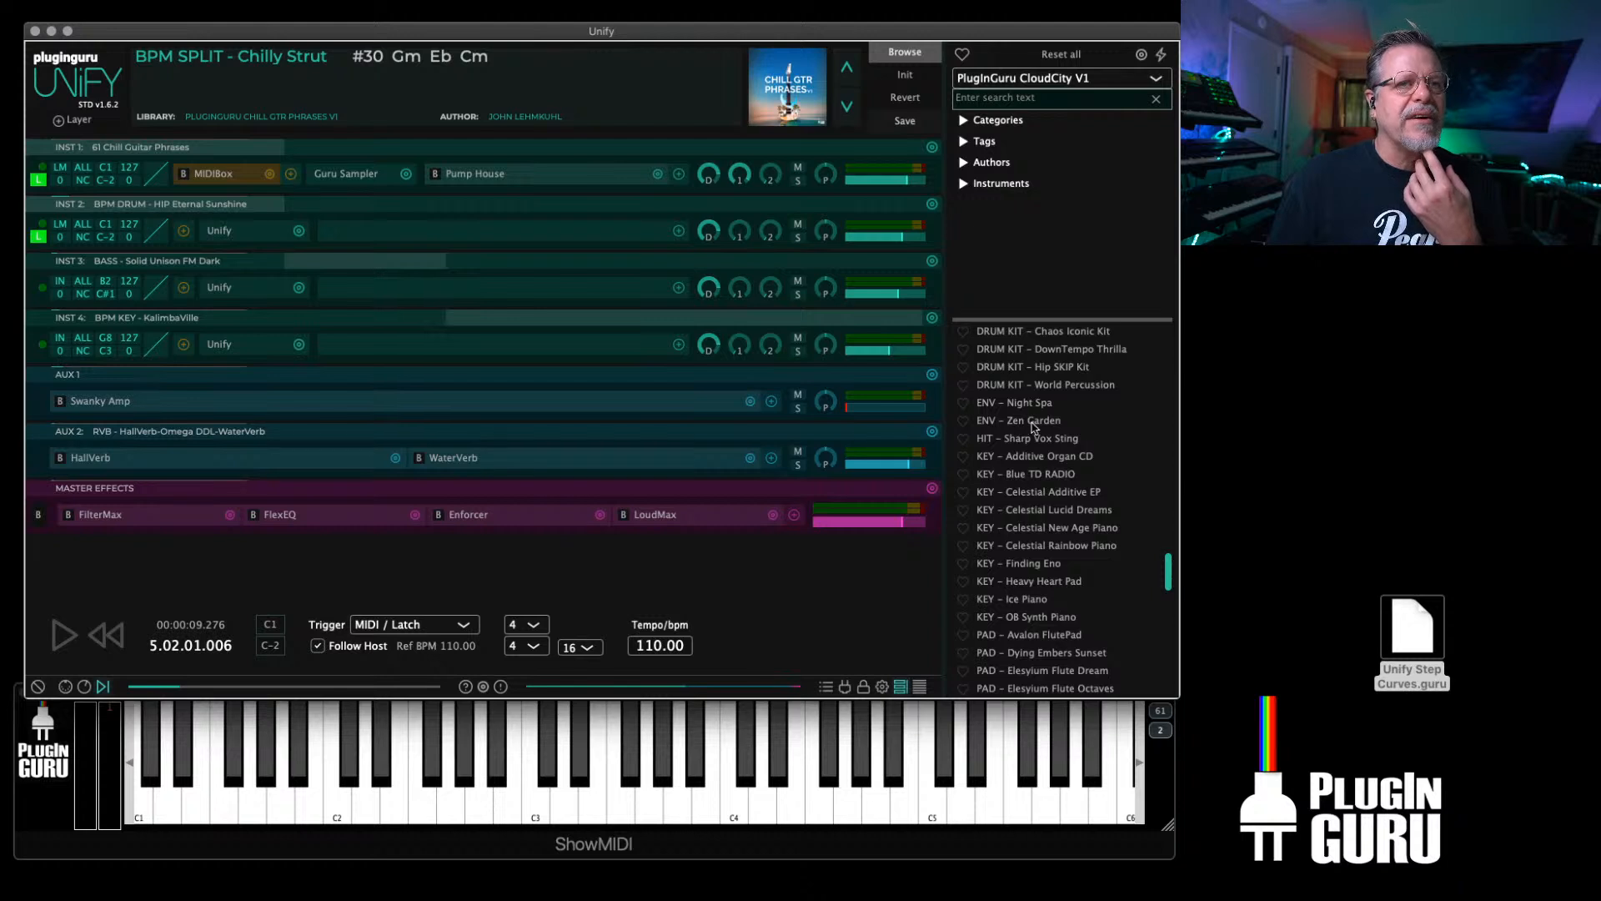
{"action": "scroll", "coordinate": [1047, 440], "scroll_direction": "down", "scroll_amount": 8}
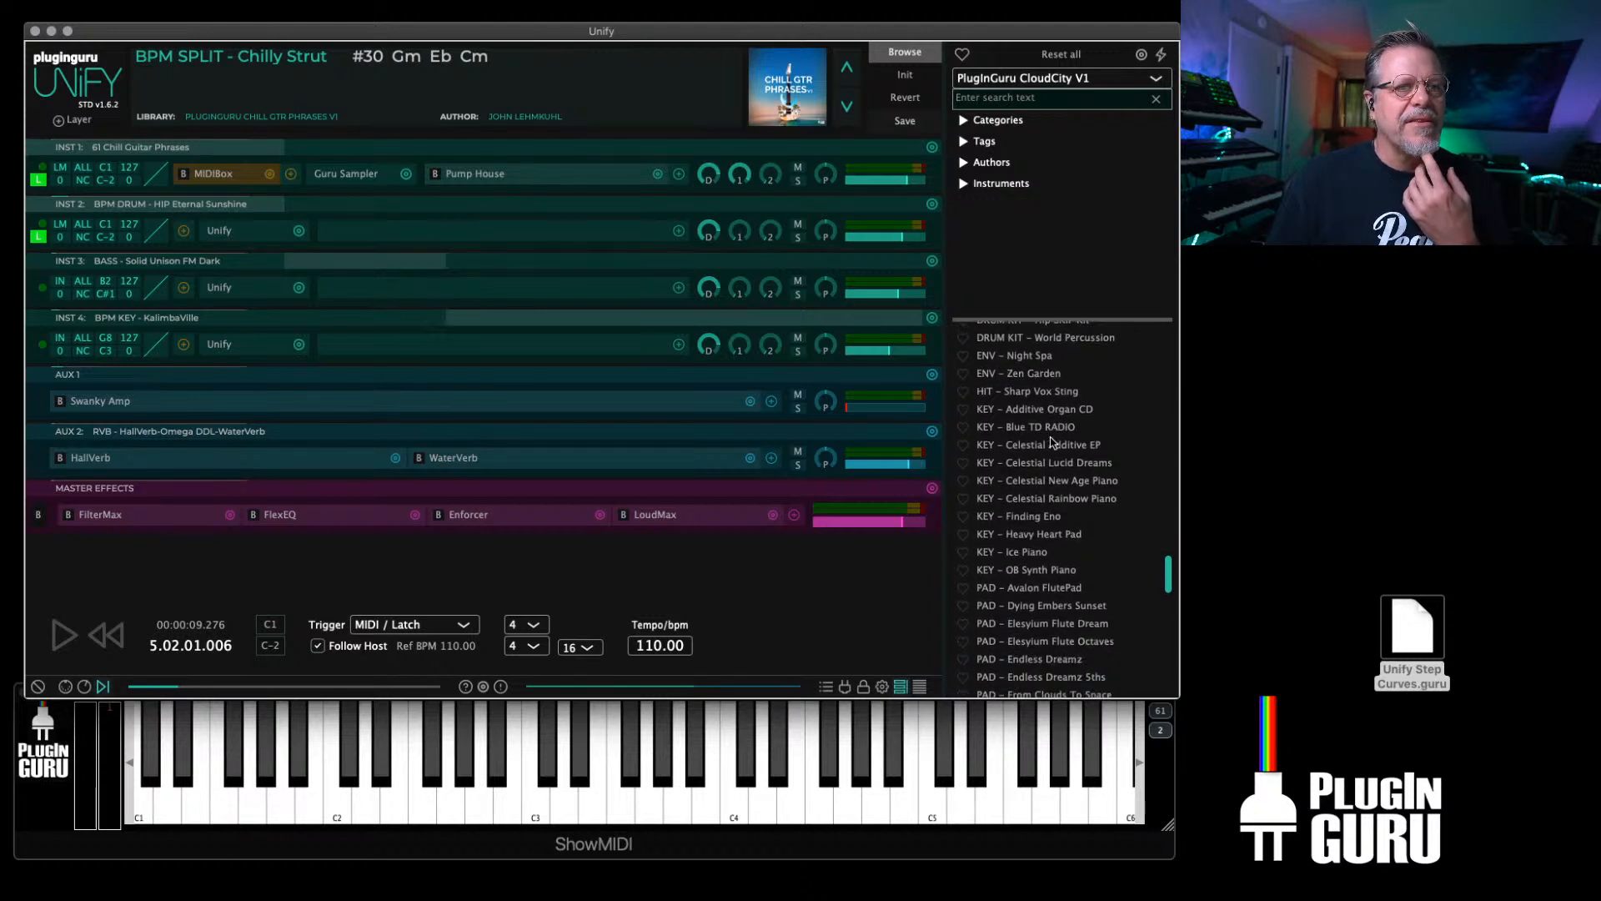
{"action": "scroll", "coordinate": [1050, 449], "scroll_direction": "down", "scroll_amount": 4}
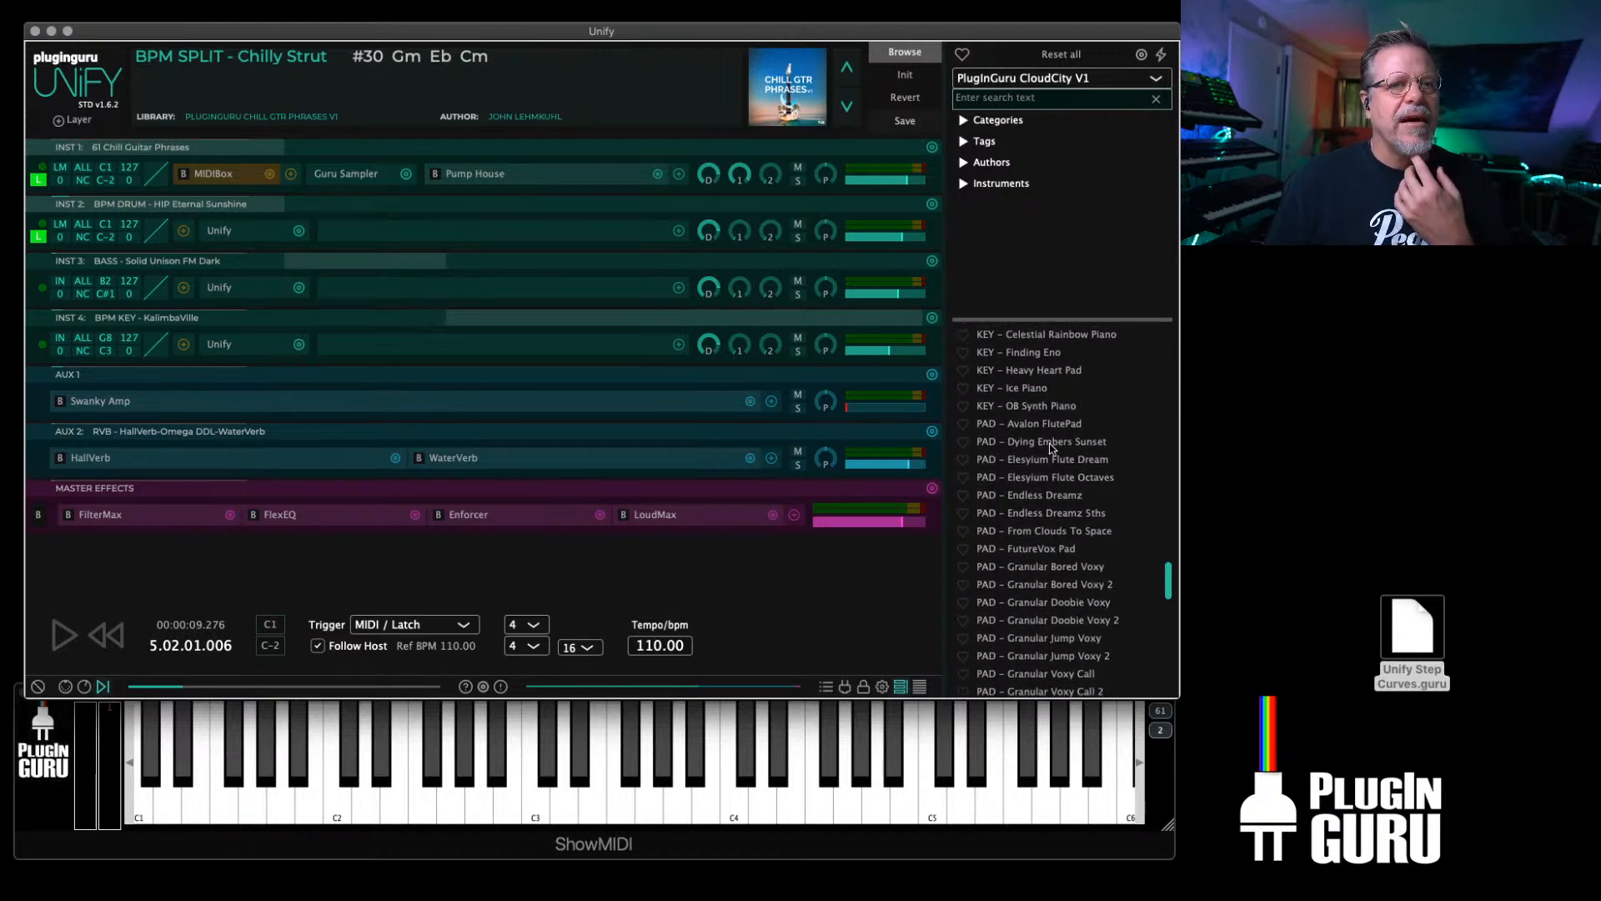
{"action": "left_click", "coordinate": [1031, 426]}
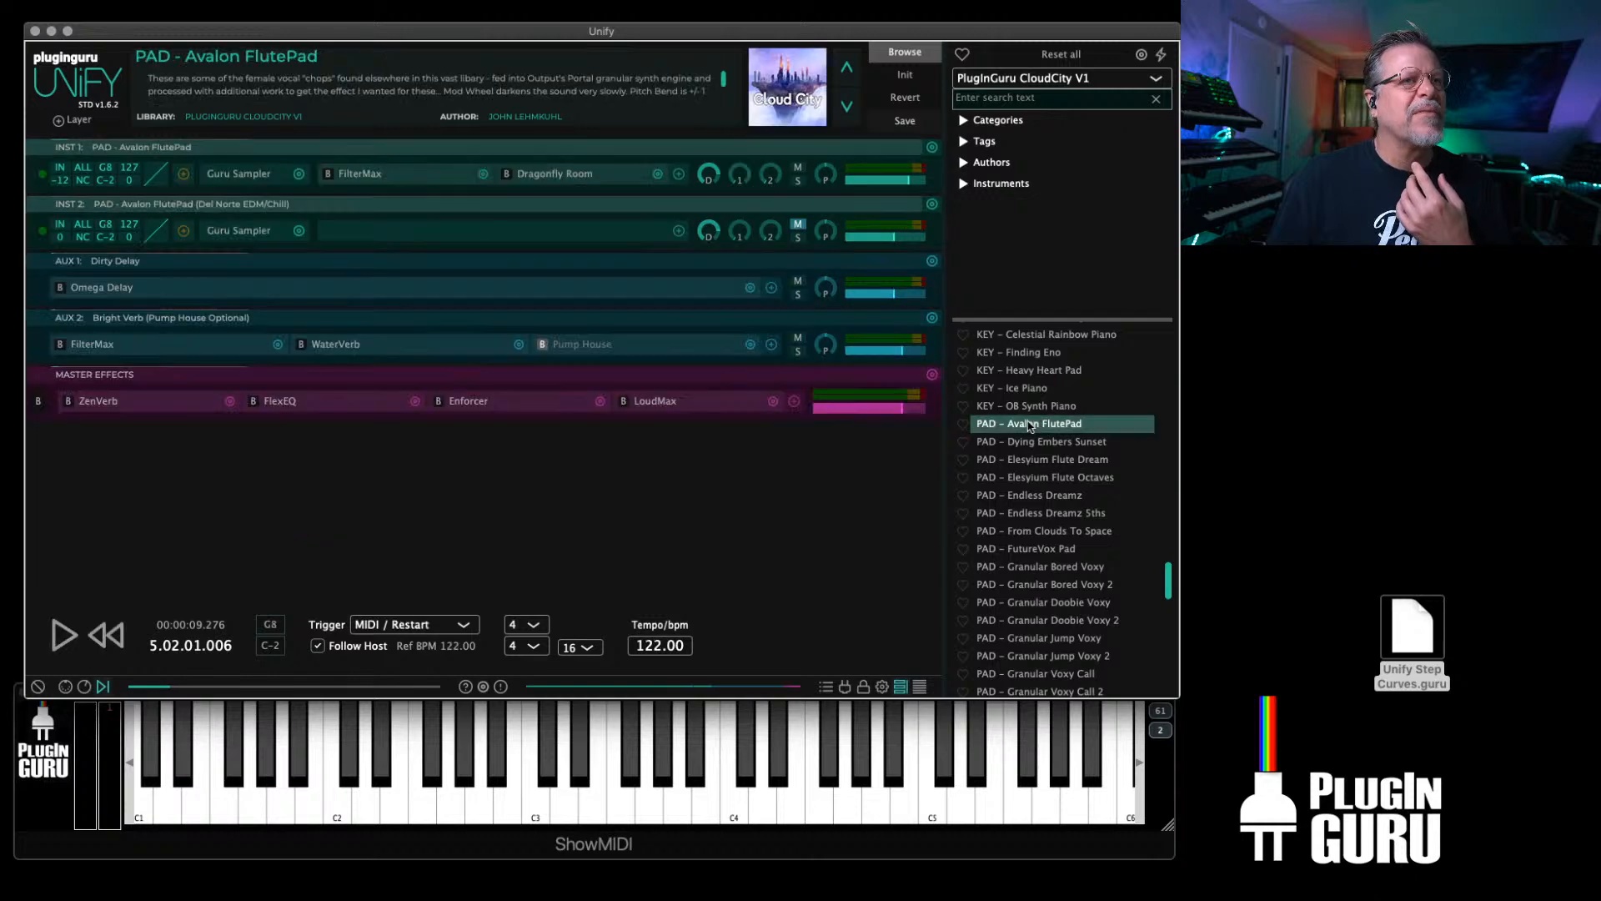
{"action": "left_click", "coordinate": [1050, 448]}
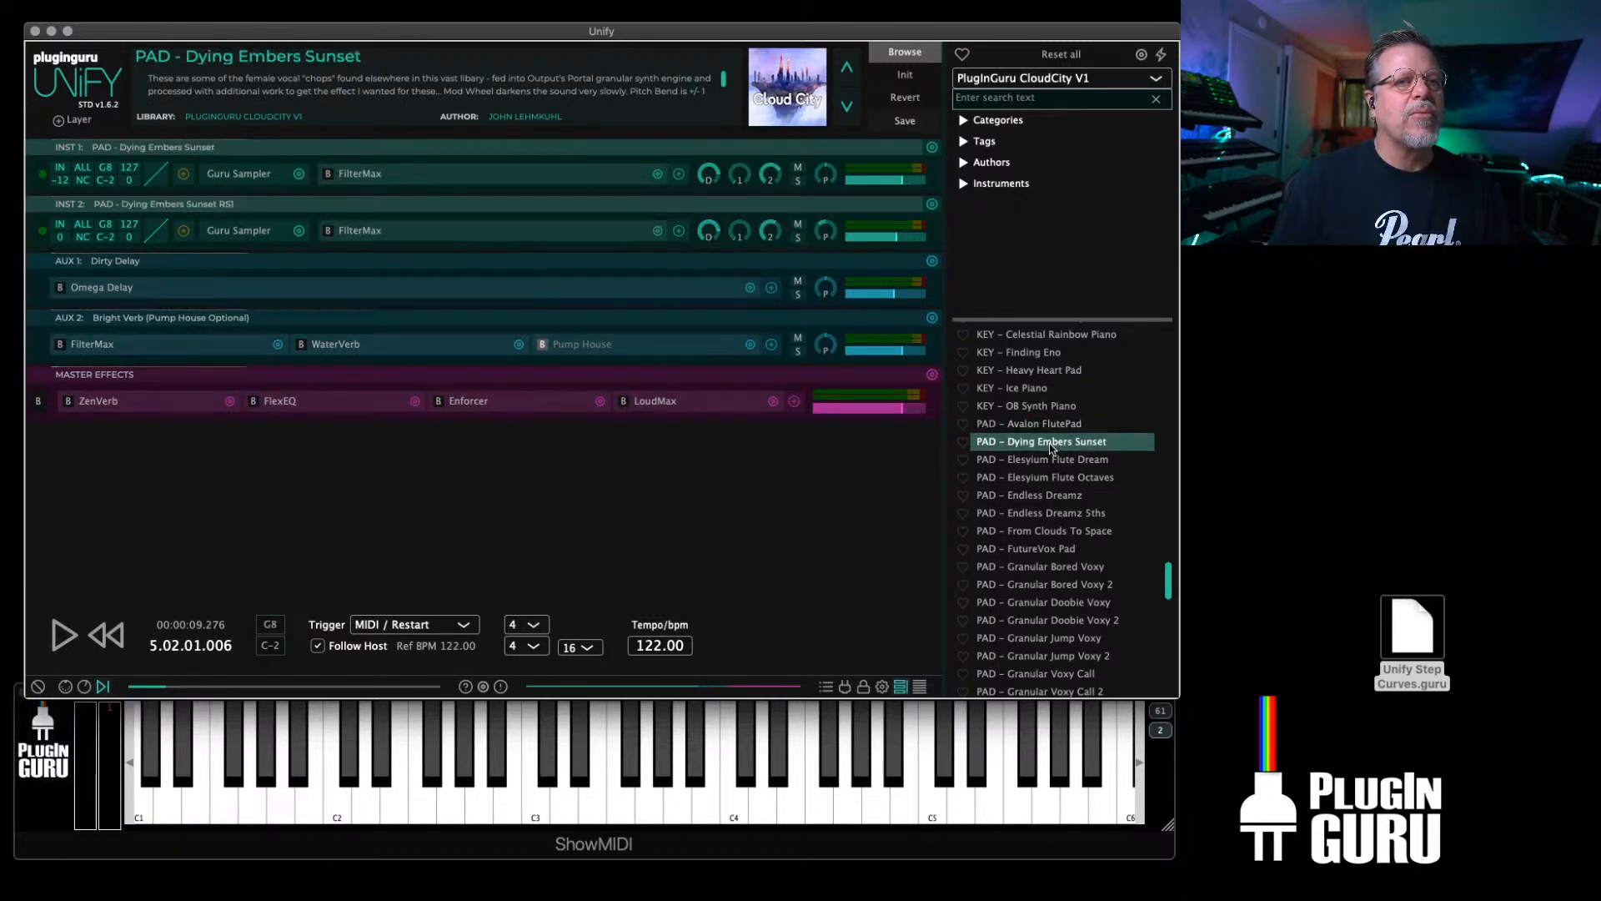
{"action": "key", "text": "Up"}
{"action": "key", "text": "Up"}
{"action": "key", "text": "Up"}
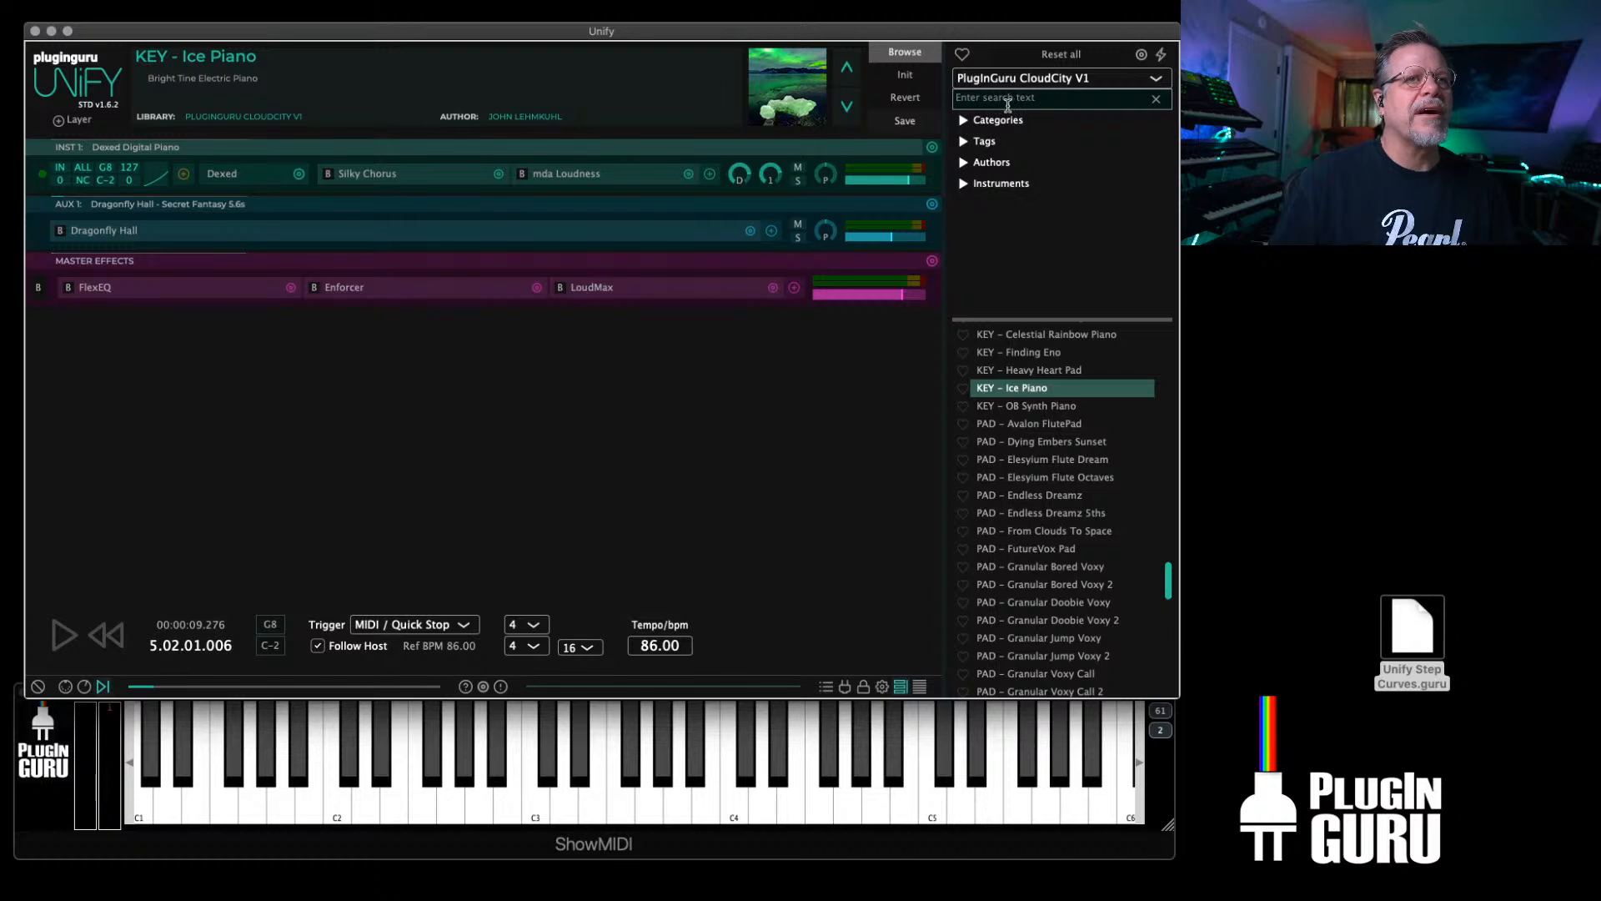
Step: Search the CloudCity V1 library for "celestial dreame" and audition KEY - Finding Eno and BPM PERC - Euclidean Bass of Life
{"action": "left_click", "coordinate": [1011, 98]}
{"action": "type", "text": "celestial"}
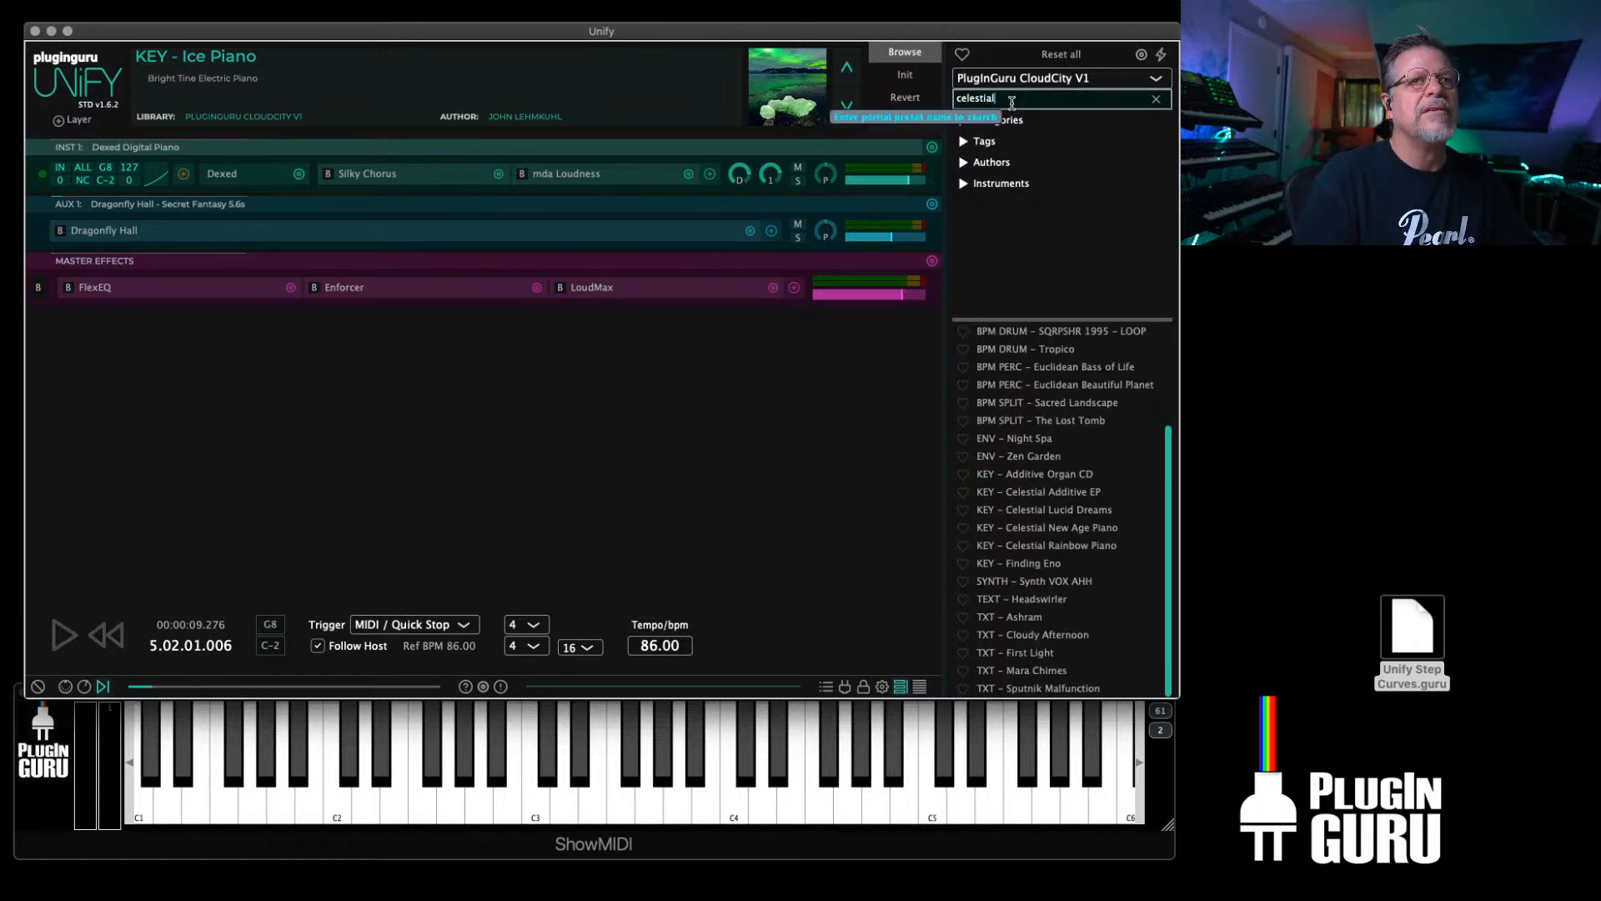
{"action": "type", "text": " dreame"}
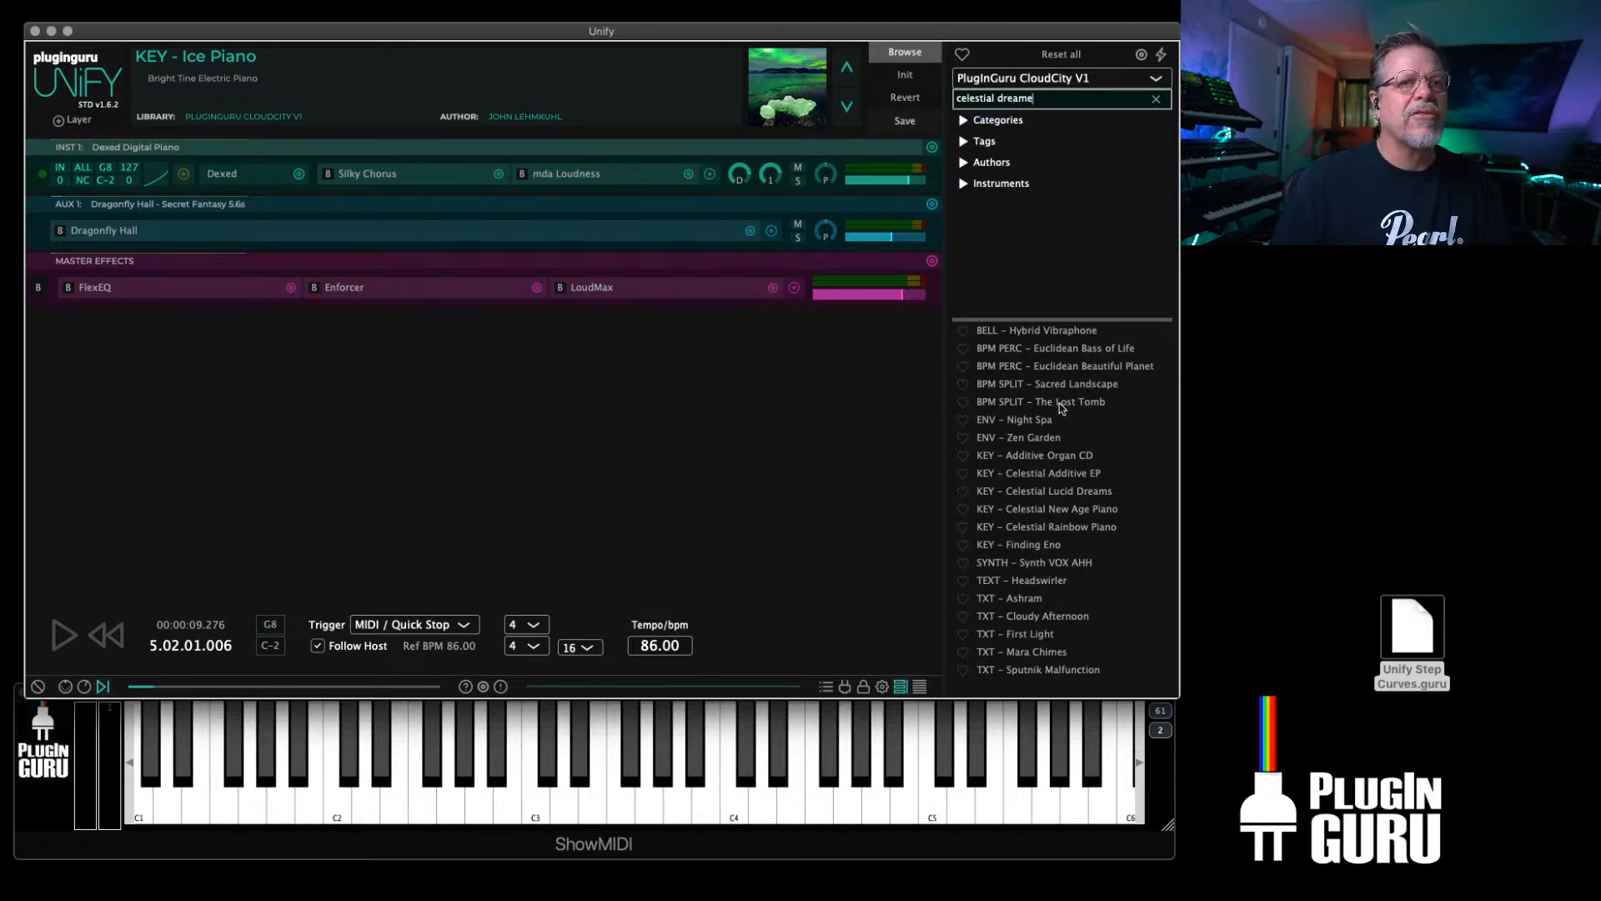
{"action": "left_click", "coordinate": [1037, 547]}
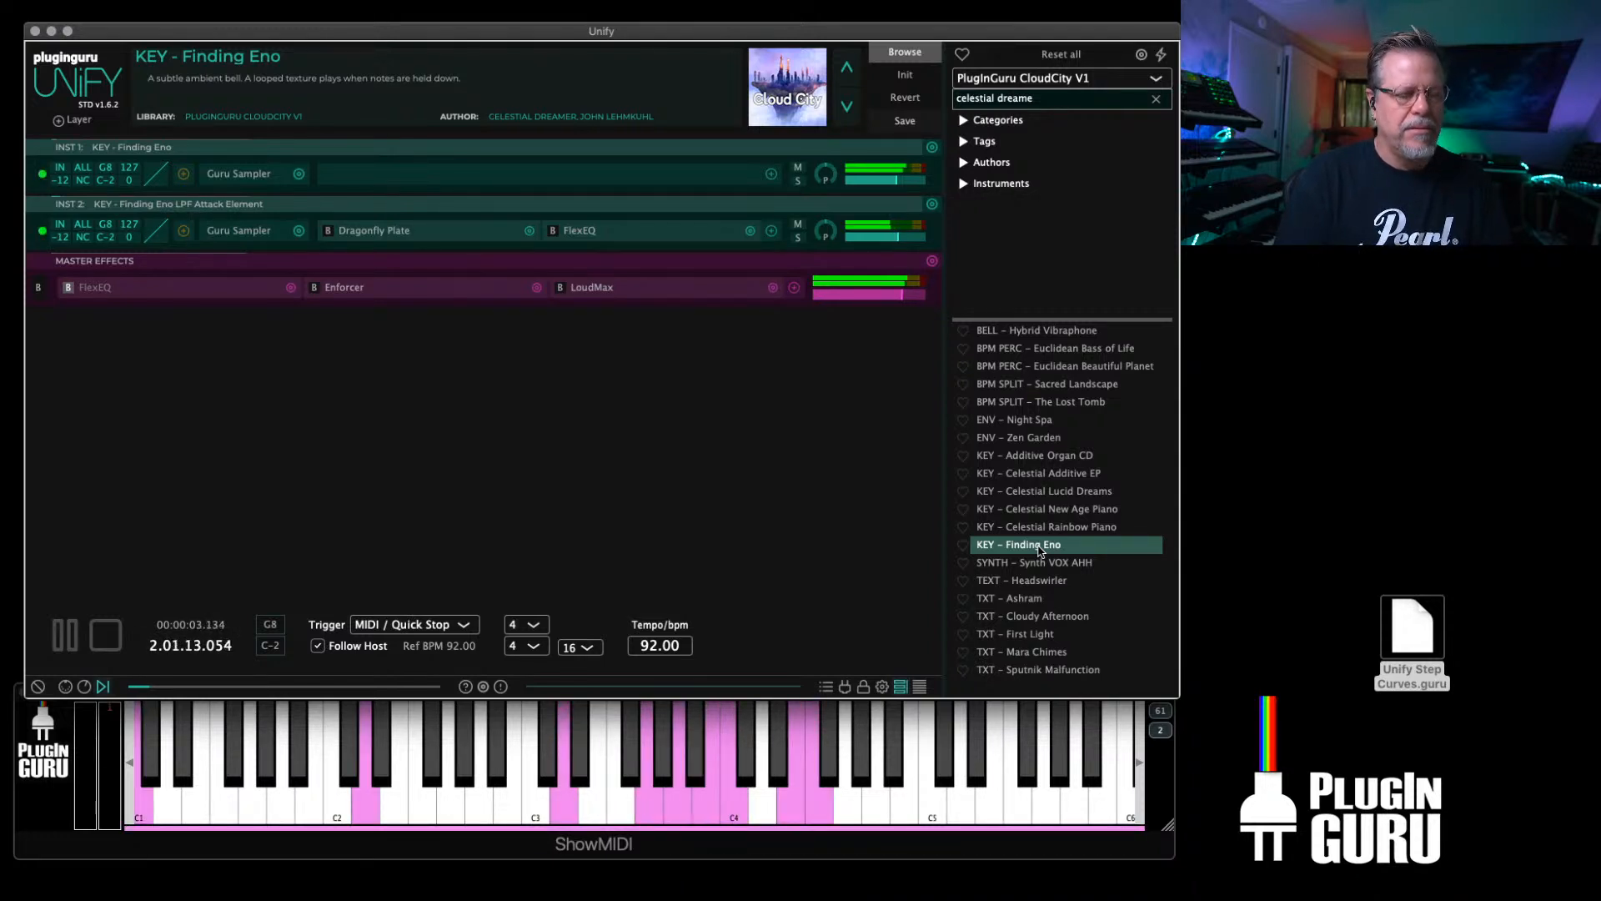
{"action": "left_click", "coordinate": [1057, 348]}
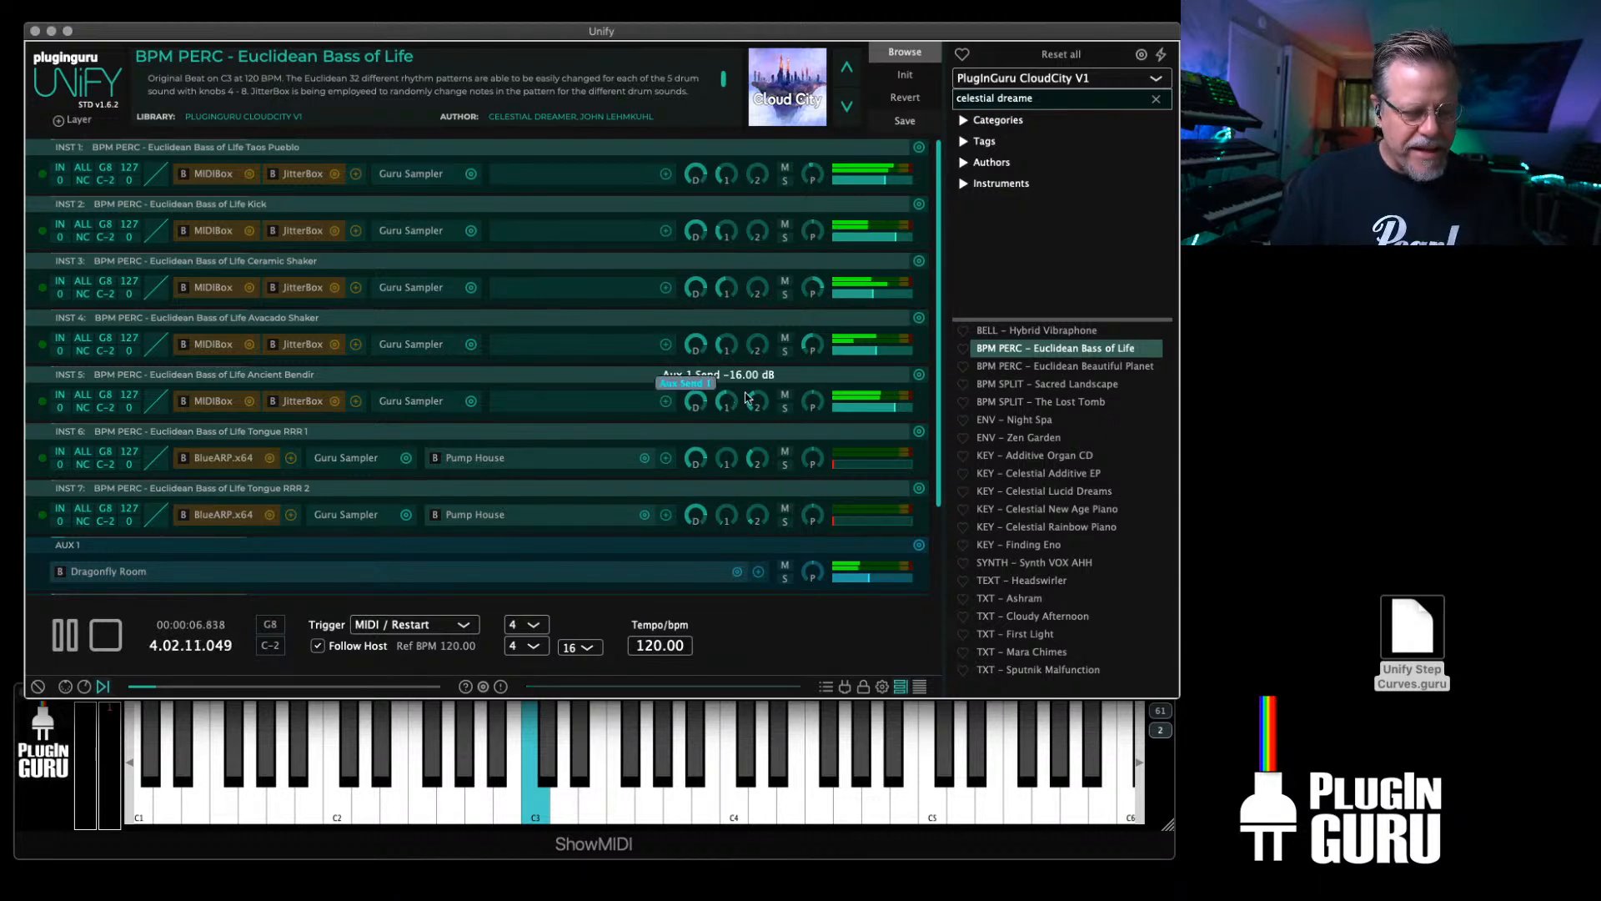
Step: Switch the patch browser to the OUTPOST library and load the patch zzTBED Tonal Bed_10
{"action": "left_click", "coordinate": [1034, 79]}
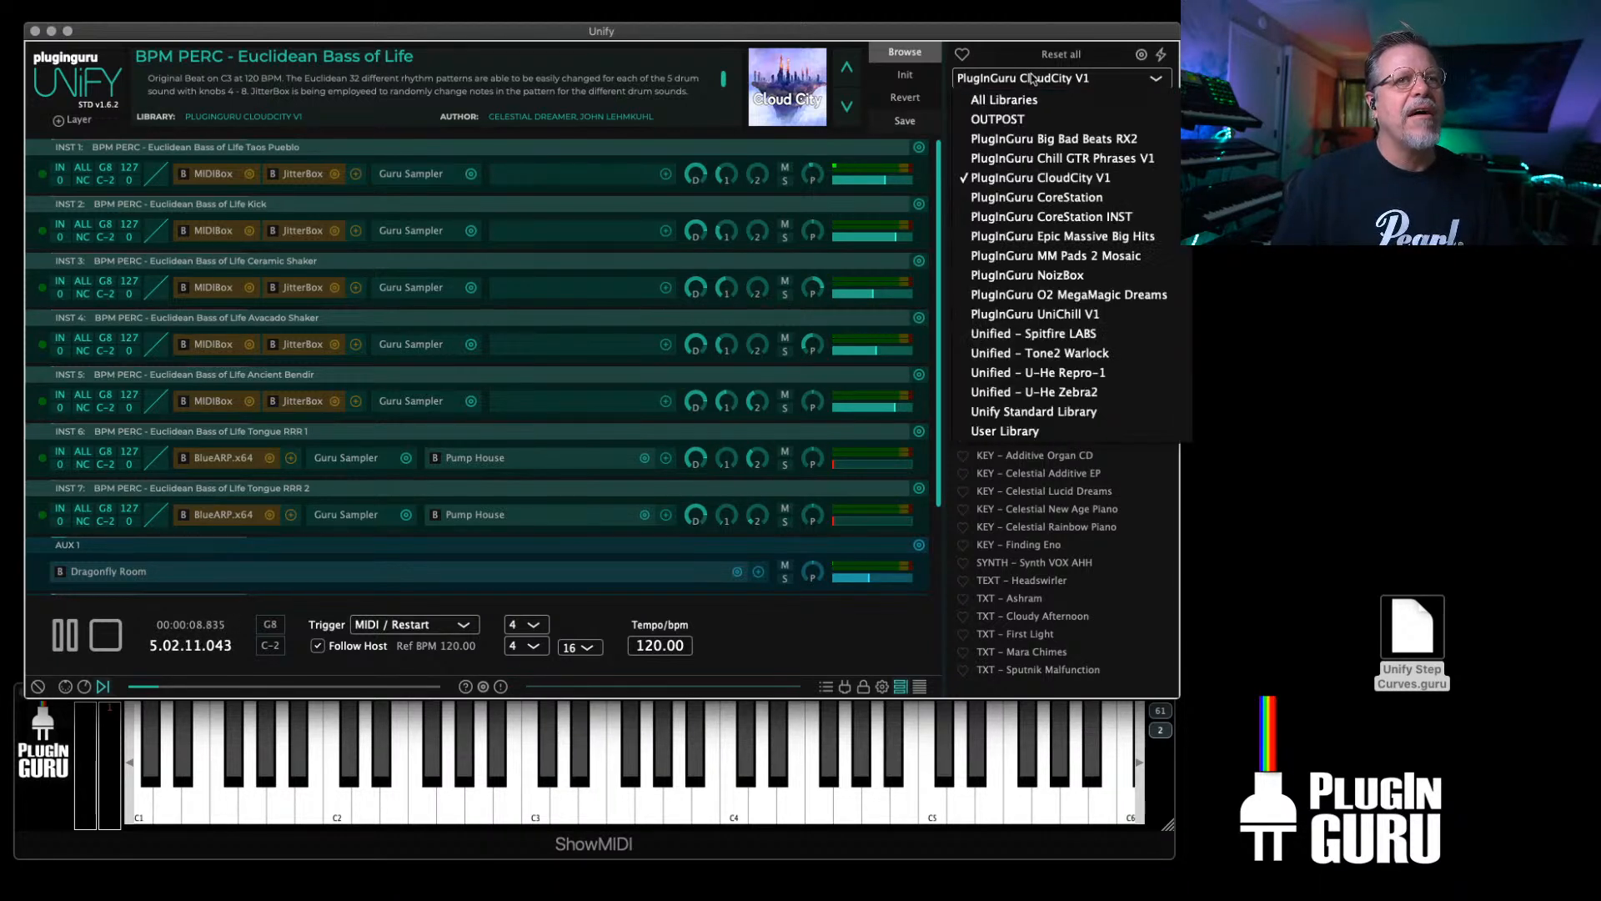
{"action": "left_click", "coordinate": [998, 120]}
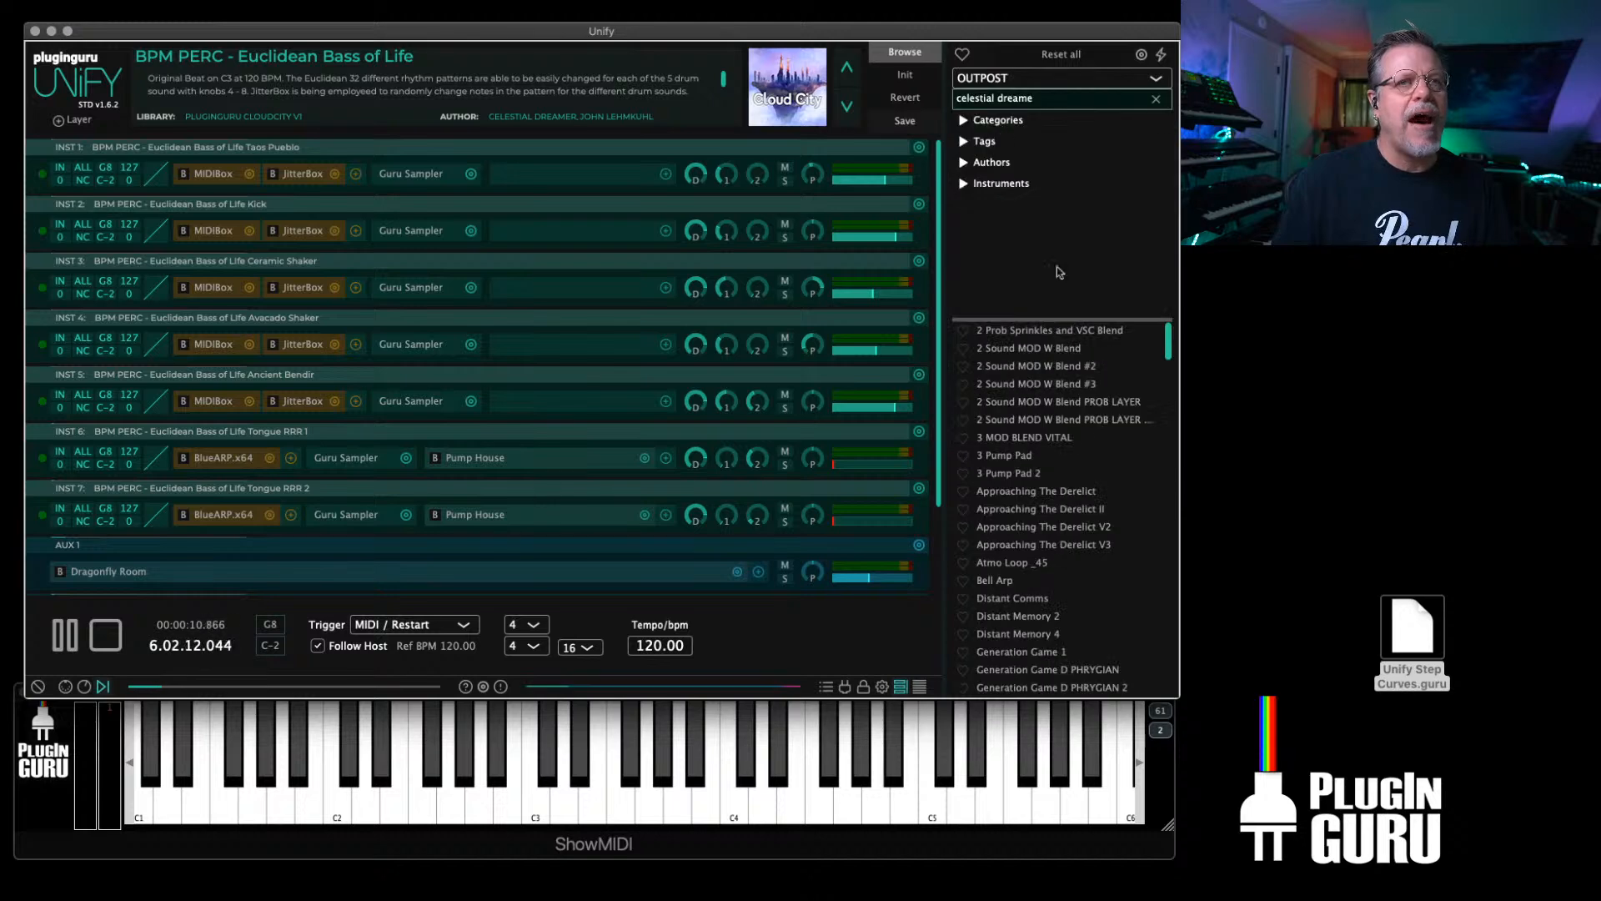
{"action": "scroll", "coordinate": [1076, 480], "scroll_direction": "down", "scroll_amount": 15}
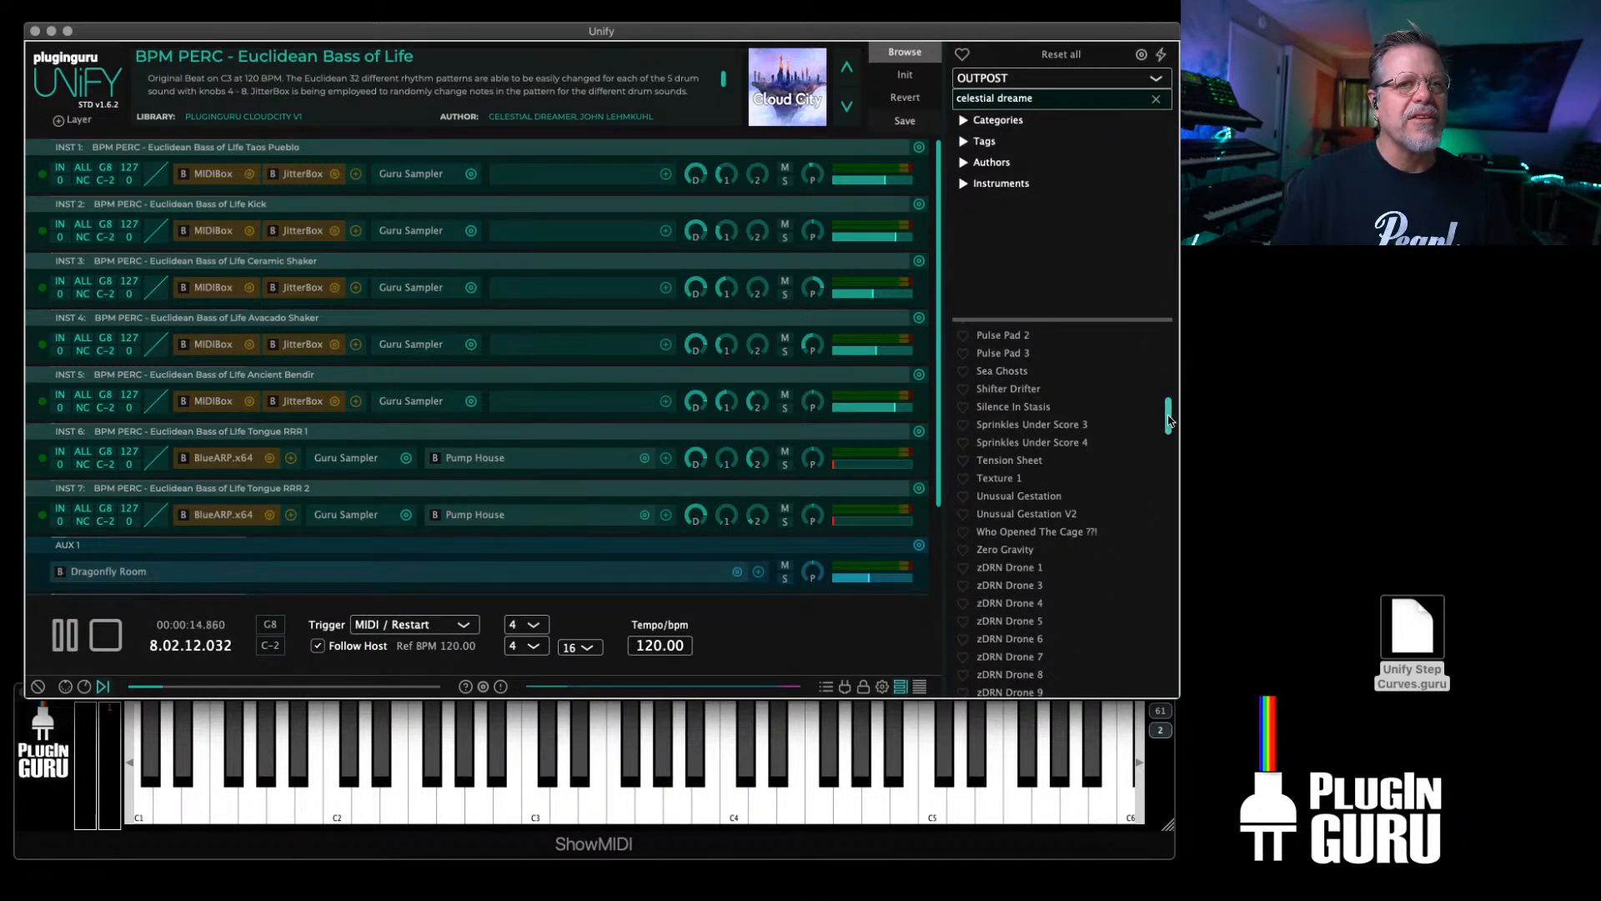
{"action": "left_click_drag", "start_coordinate": [1169, 417], "coordinate": [1165, 777]}
{"action": "scroll", "coordinate": [1068, 461], "scroll_direction": "up", "scroll_amount": 3}
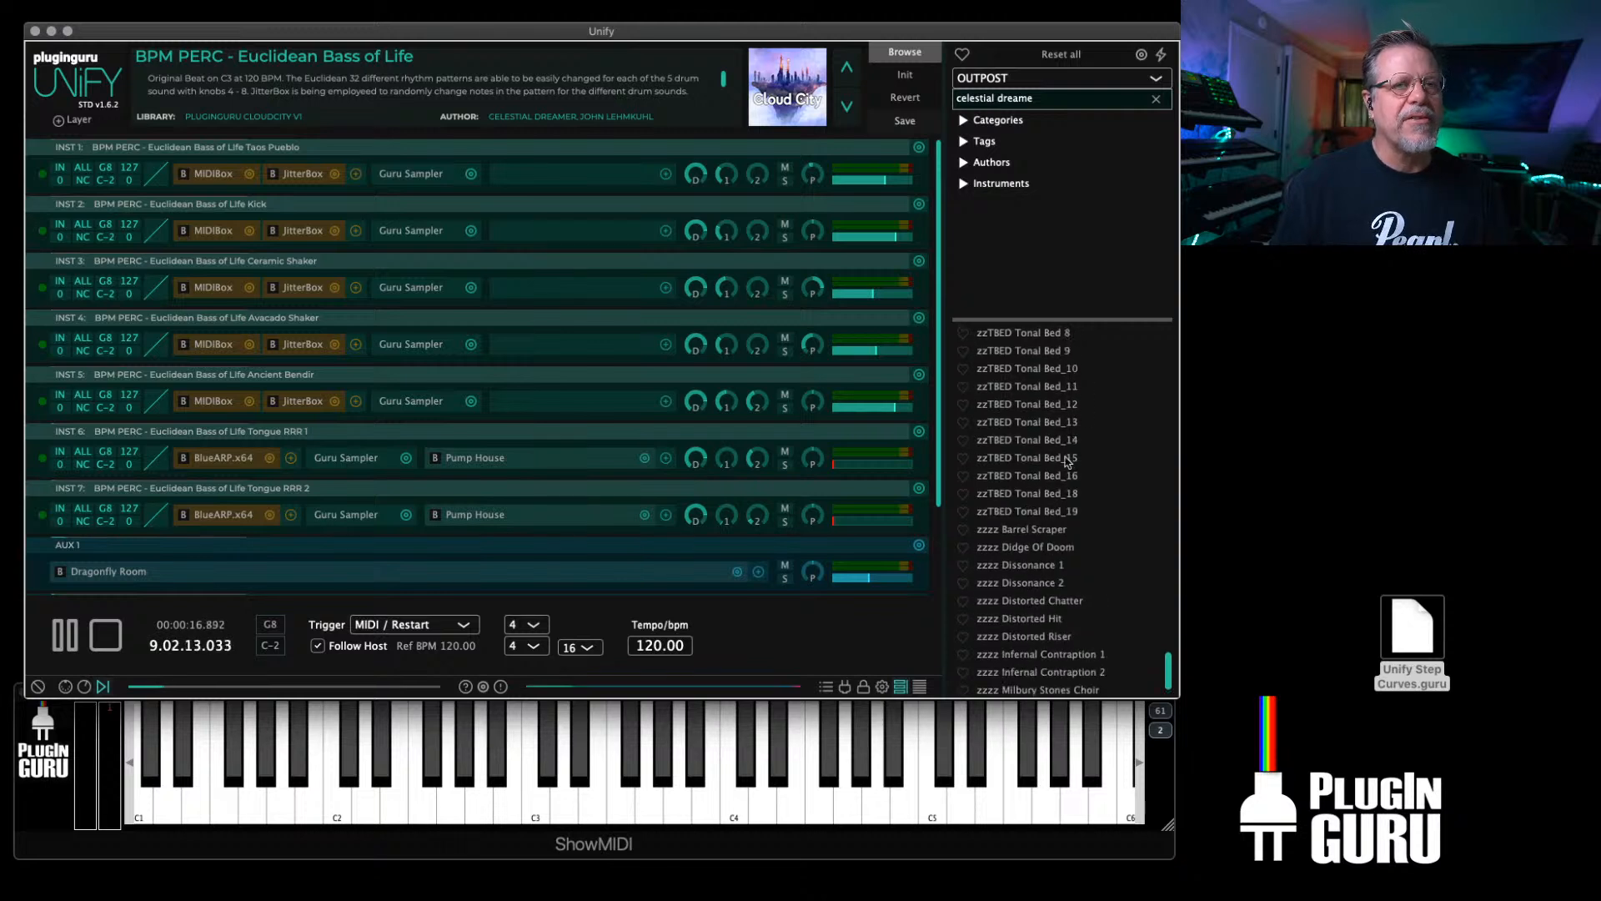
{"action": "left_click", "coordinate": [1031, 370]}
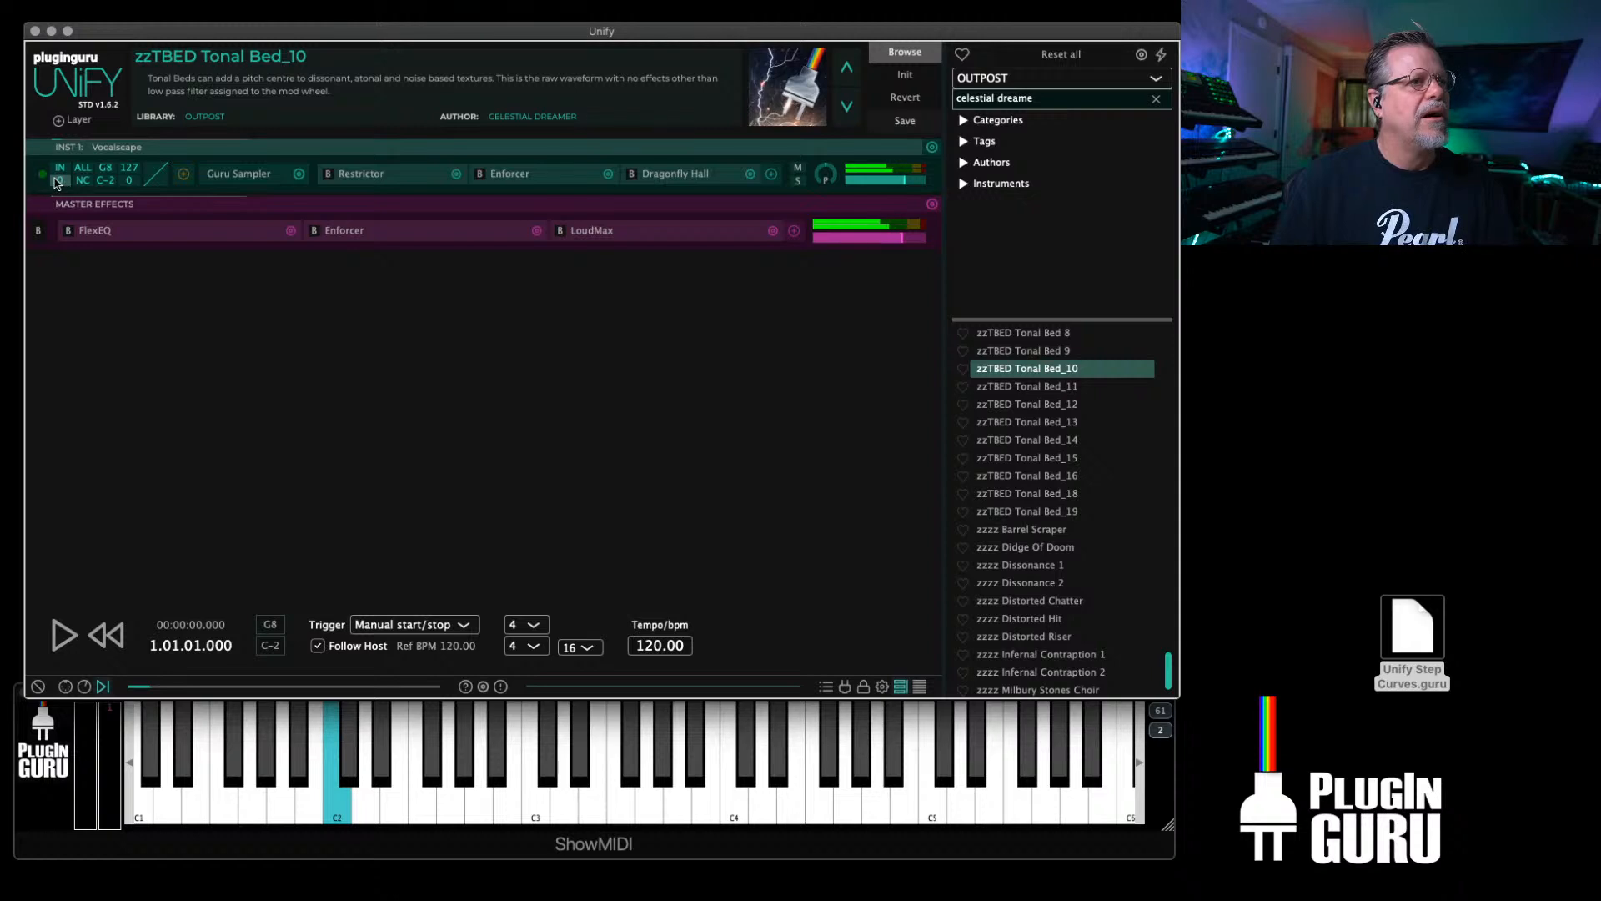
Step: Transpose the INST 1 layer to -24 and change its Guru Sampler sample to Tonal Bed 12
{"action": "left_click_drag", "start_coordinate": [60, 180], "coordinate": [75, 381]}
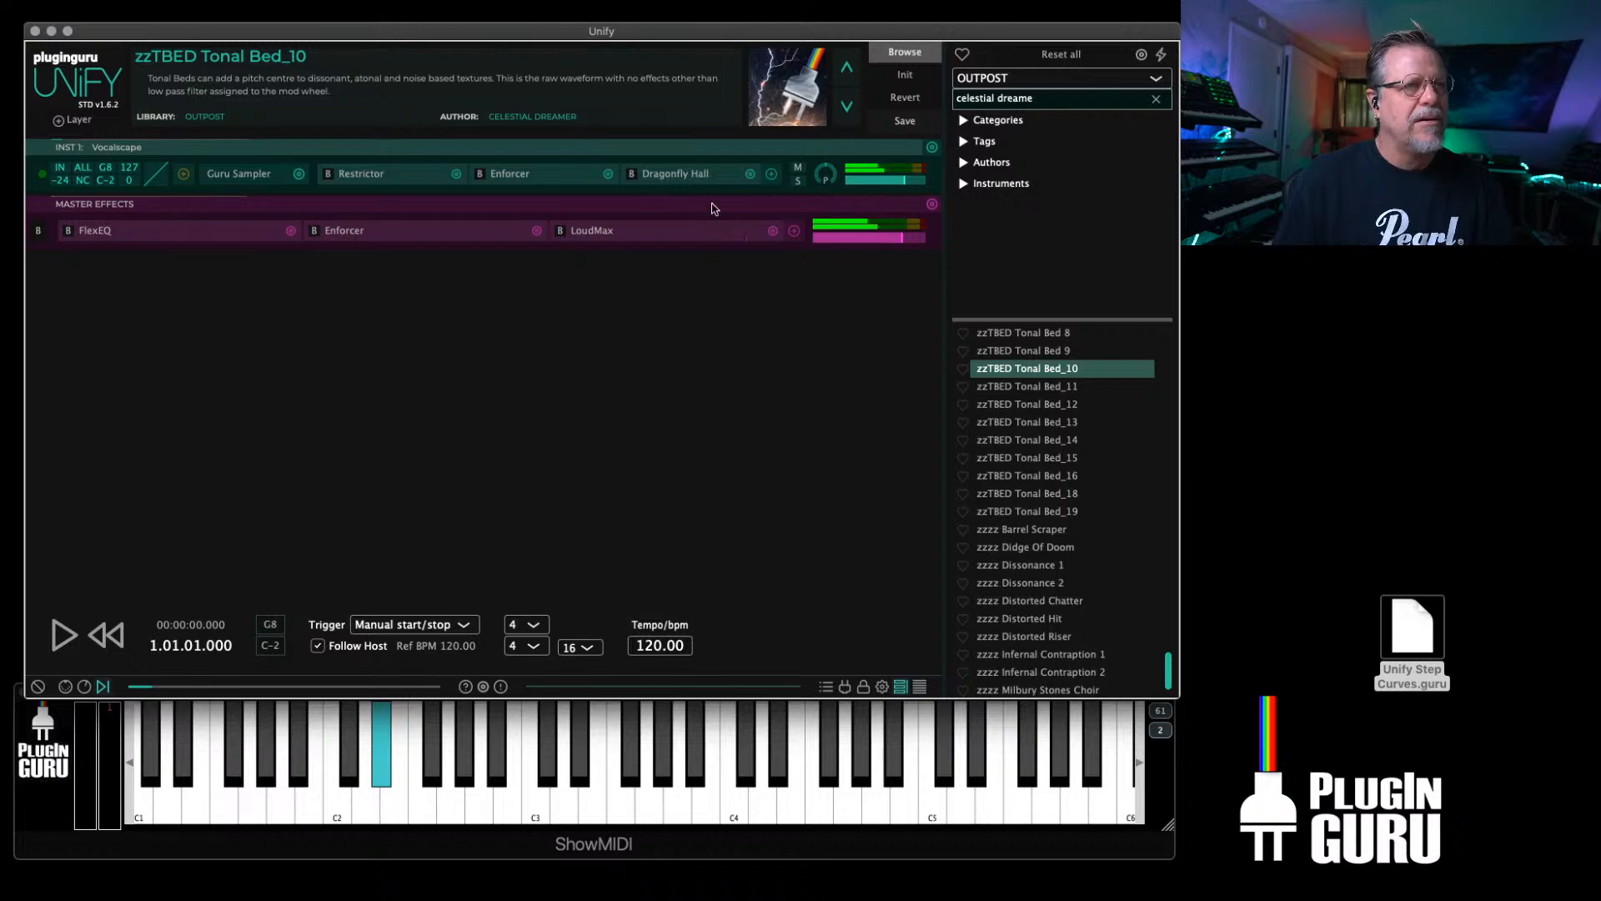
{"action": "left_click", "coordinate": [246, 179]}
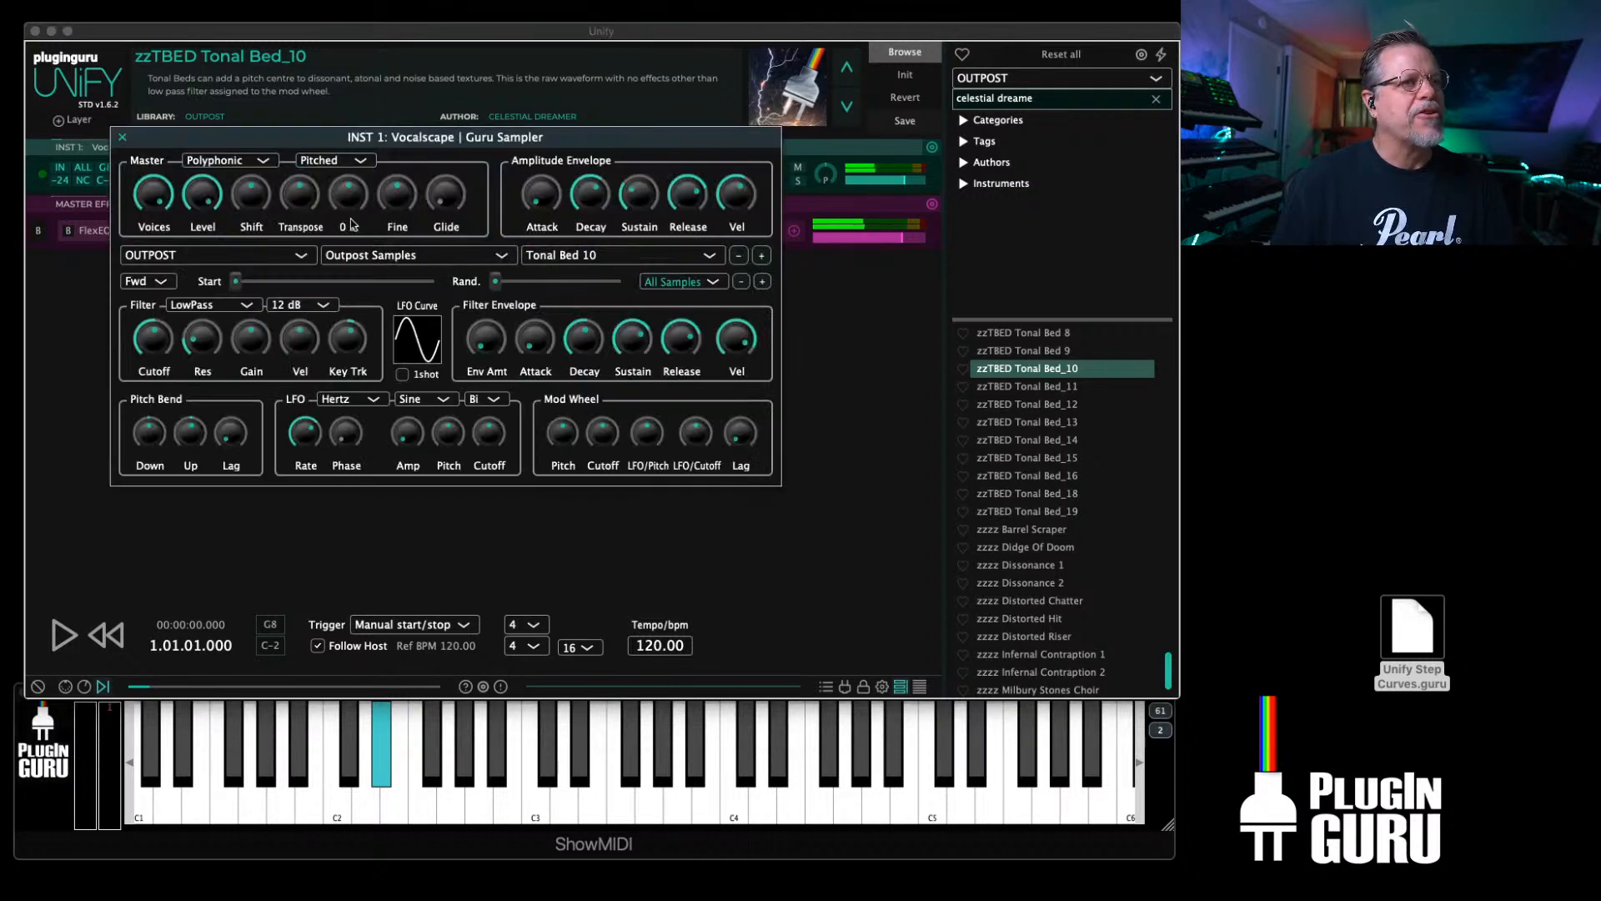
{"action": "left_click", "coordinate": [761, 256]}
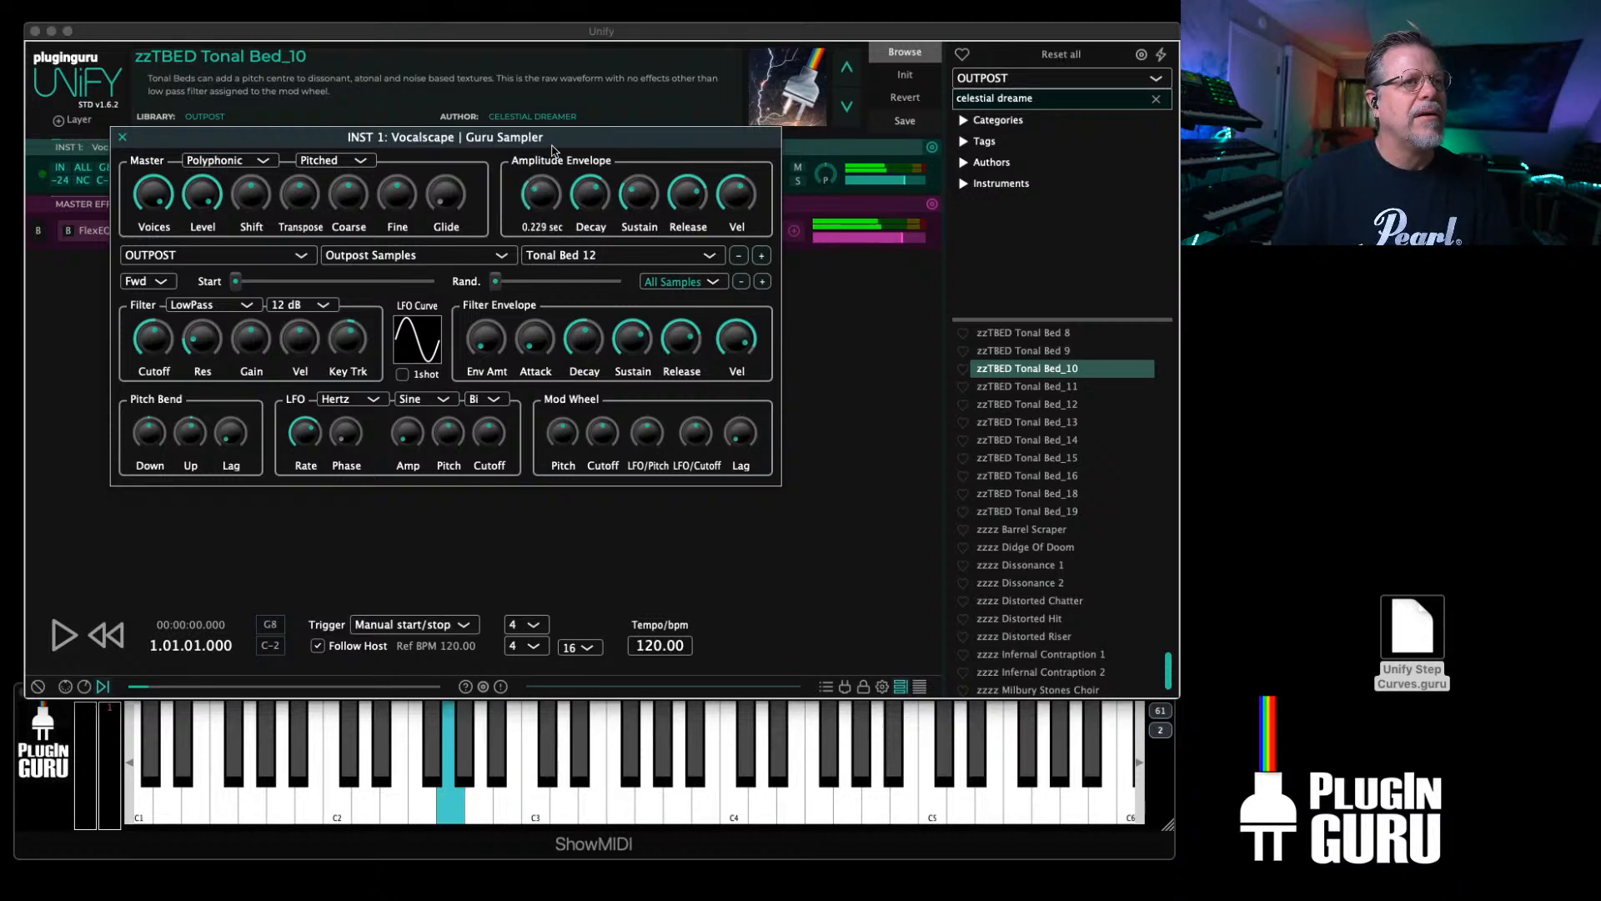
{"action": "left_click_drag", "start_coordinate": [553, 151], "coordinate": [556, 125]}
{"action": "left_click_drag", "start_coordinate": [684, 200], "coordinate": [684, 190]}
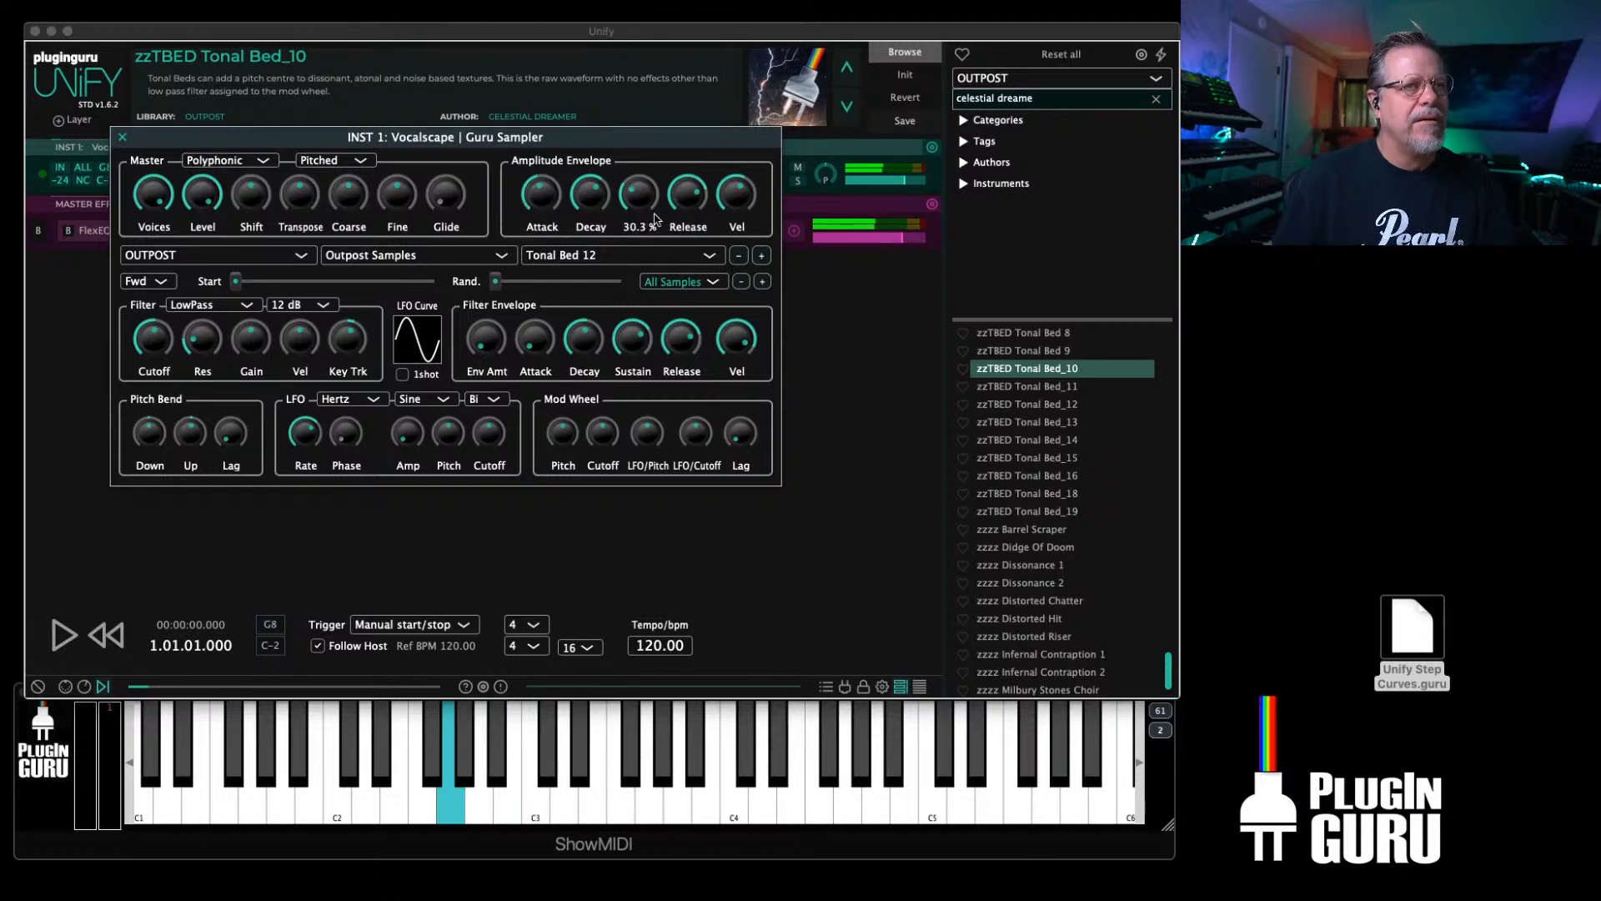
Step: Audition the OUTPOST effect patches zzzz Dissonance 1, zzzz SFX 1 and zzzz Steam Pipe 1
{"action": "left_click", "coordinate": [1027, 564]}
{"action": "left_click", "coordinate": [1028, 564]}
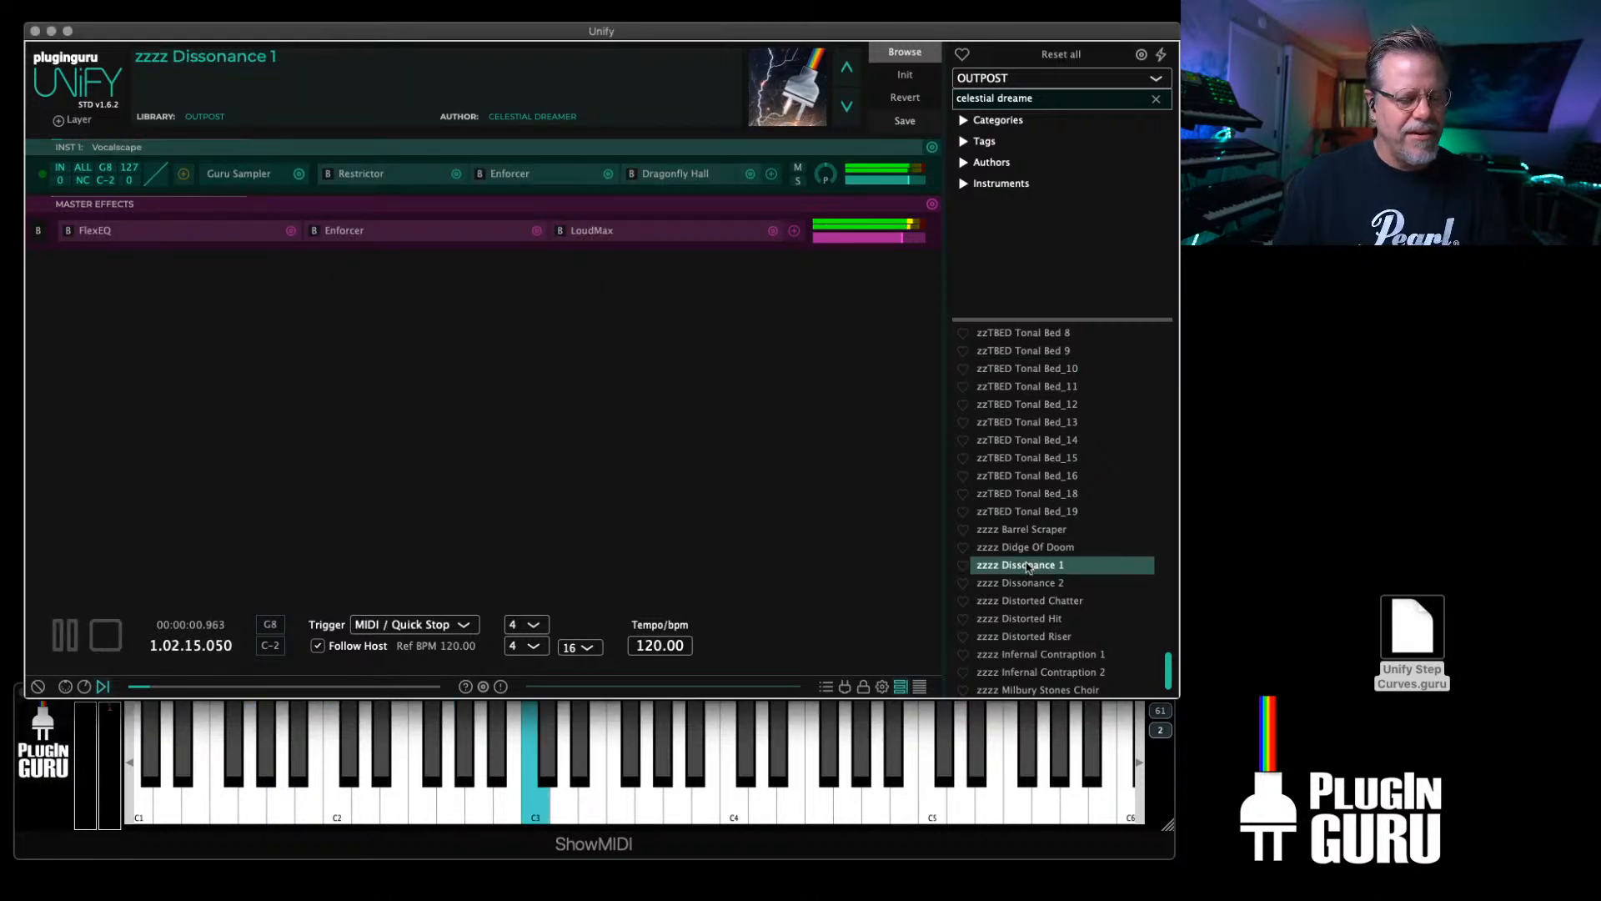
{"action": "scroll", "coordinate": [1030, 559], "scroll_direction": "down", "scroll_amount": 3}
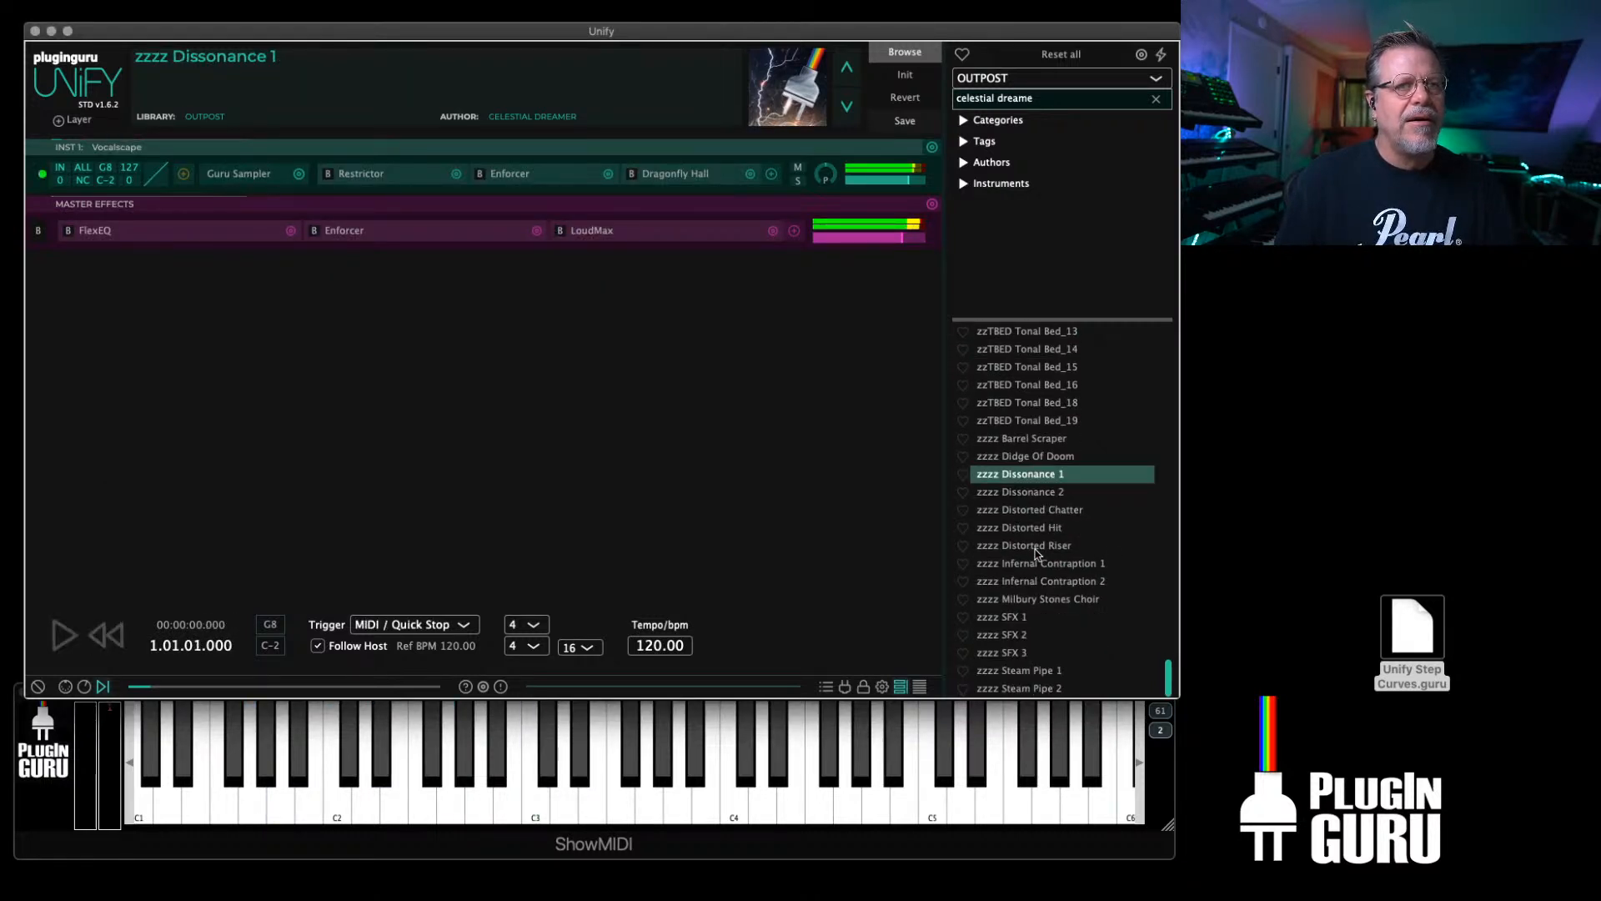
{"action": "left_click", "coordinate": [1019, 618]}
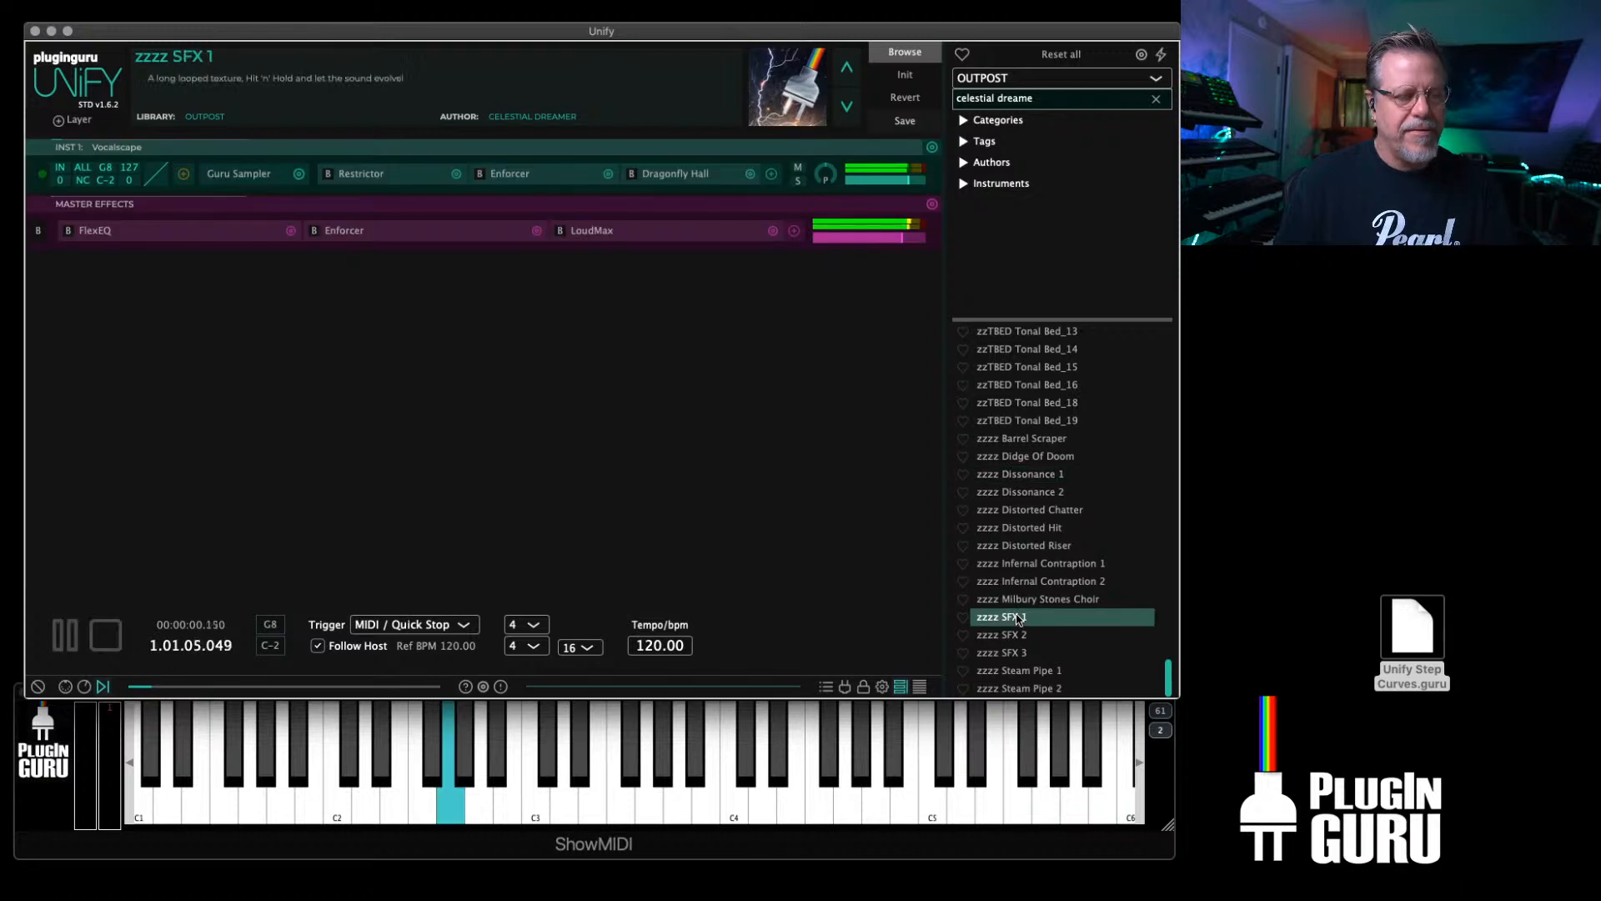
{"action": "left_click", "coordinate": [1040, 672]}
Step: Audition the OUTPOST atmosphere patches zzNSC Noisescape_10, zVSC Vocalscape_39 and zVSC Vocalscape 2
{"action": "scroll", "coordinate": [1048, 494], "scroll_direction": "up", "scroll_amount": 5}
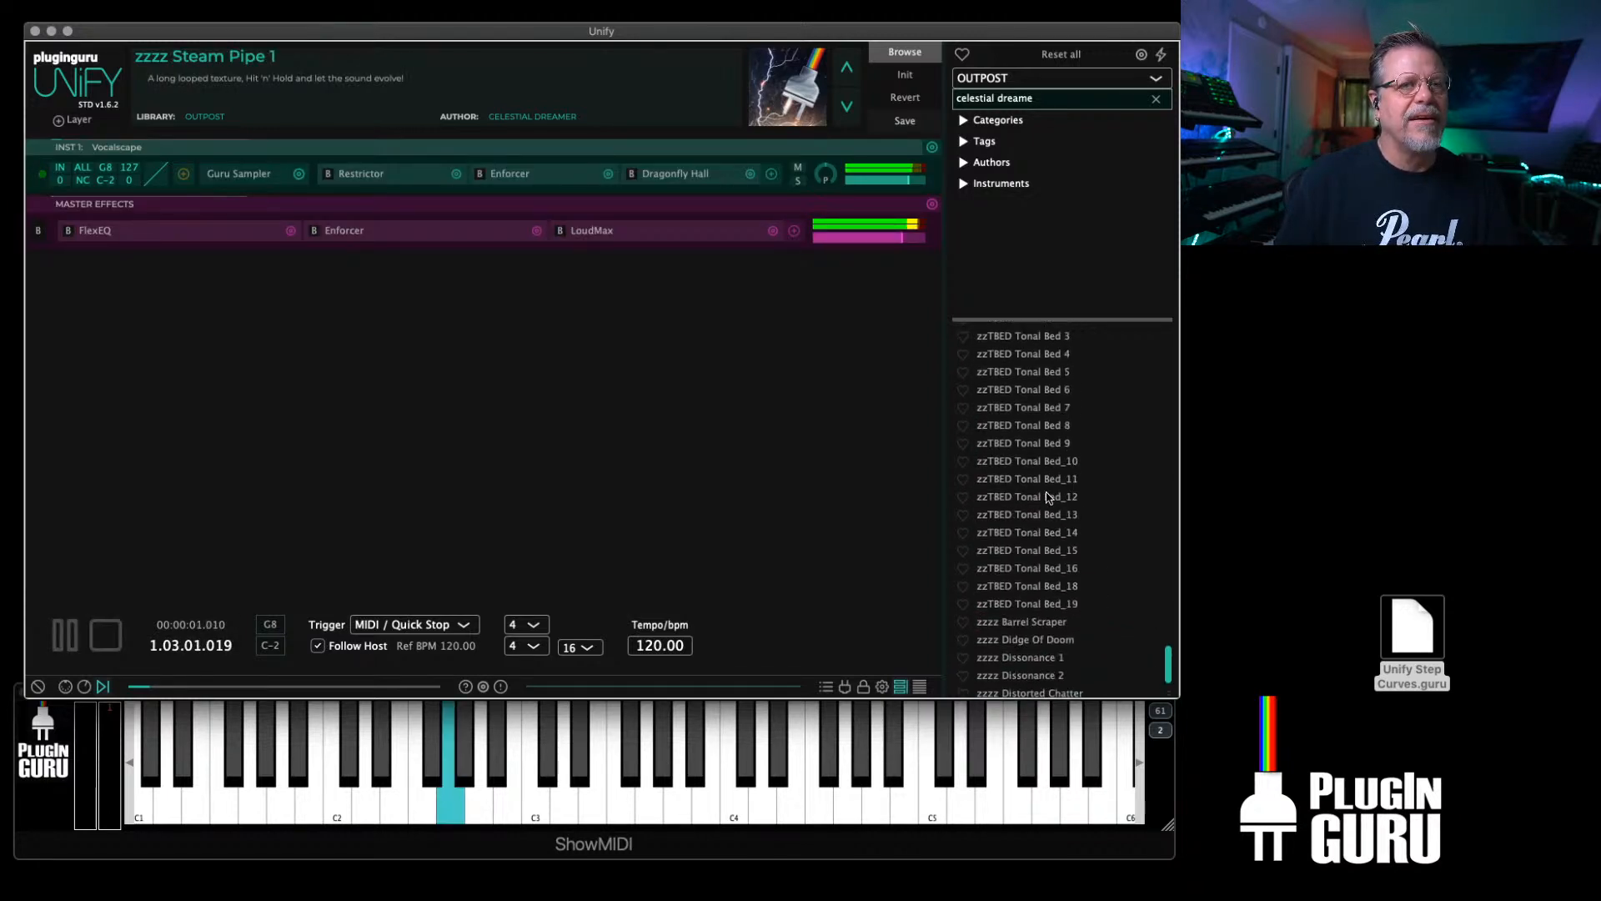
{"action": "scroll", "coordinate": [1047, 494], "scroll_direction": "up", "scroll_amount": 4}
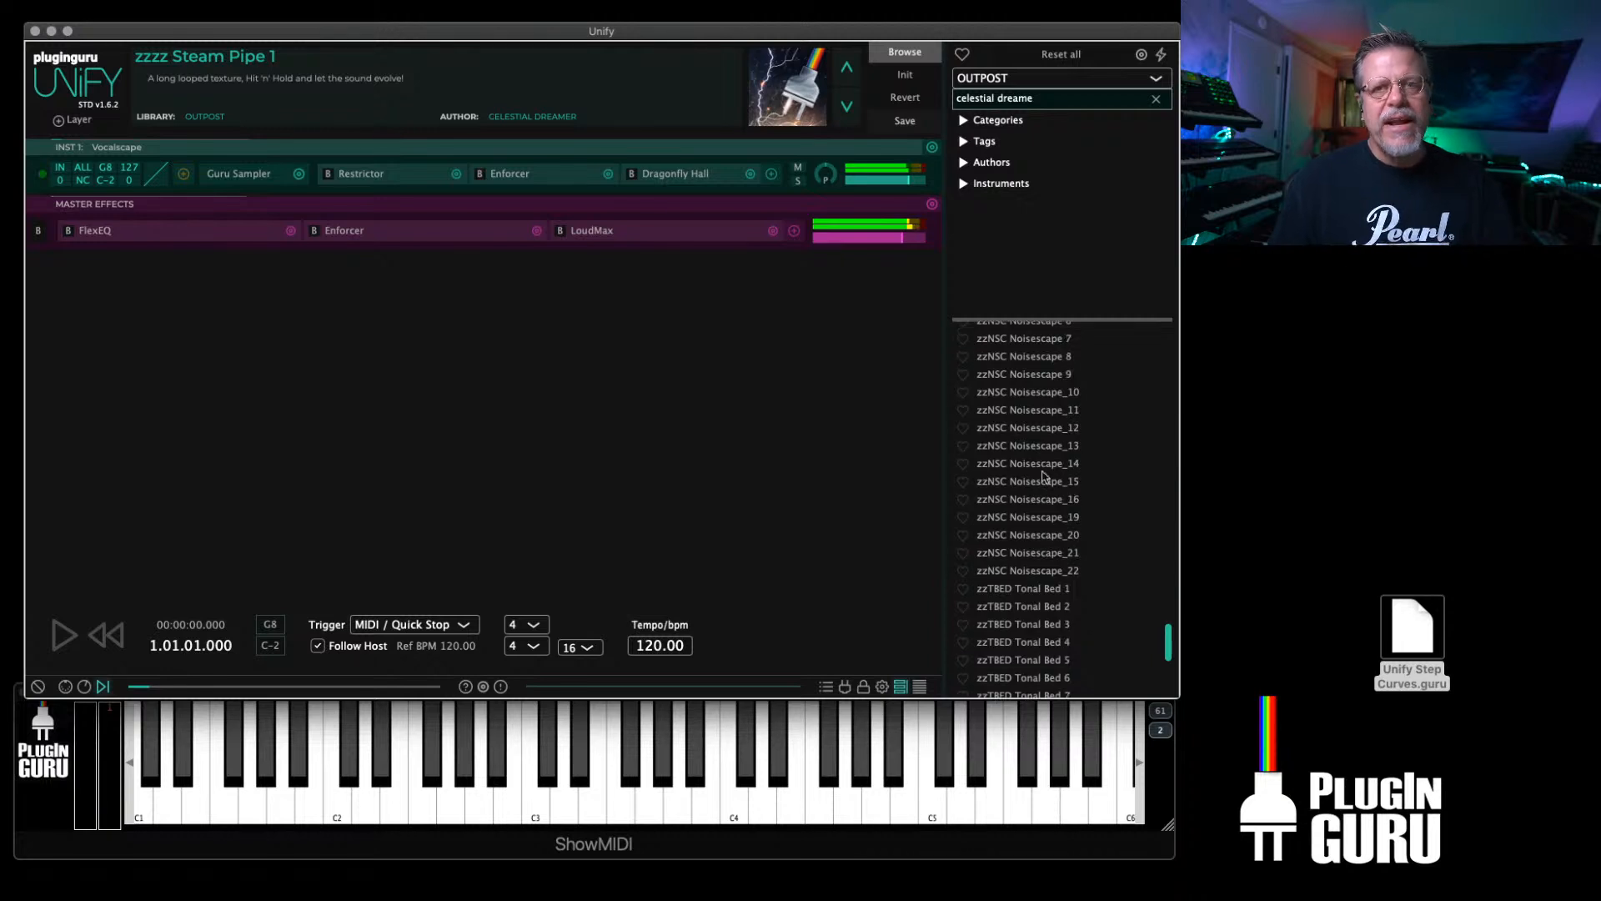
{"action": "left_click", "coordinate": [1029, 393]}
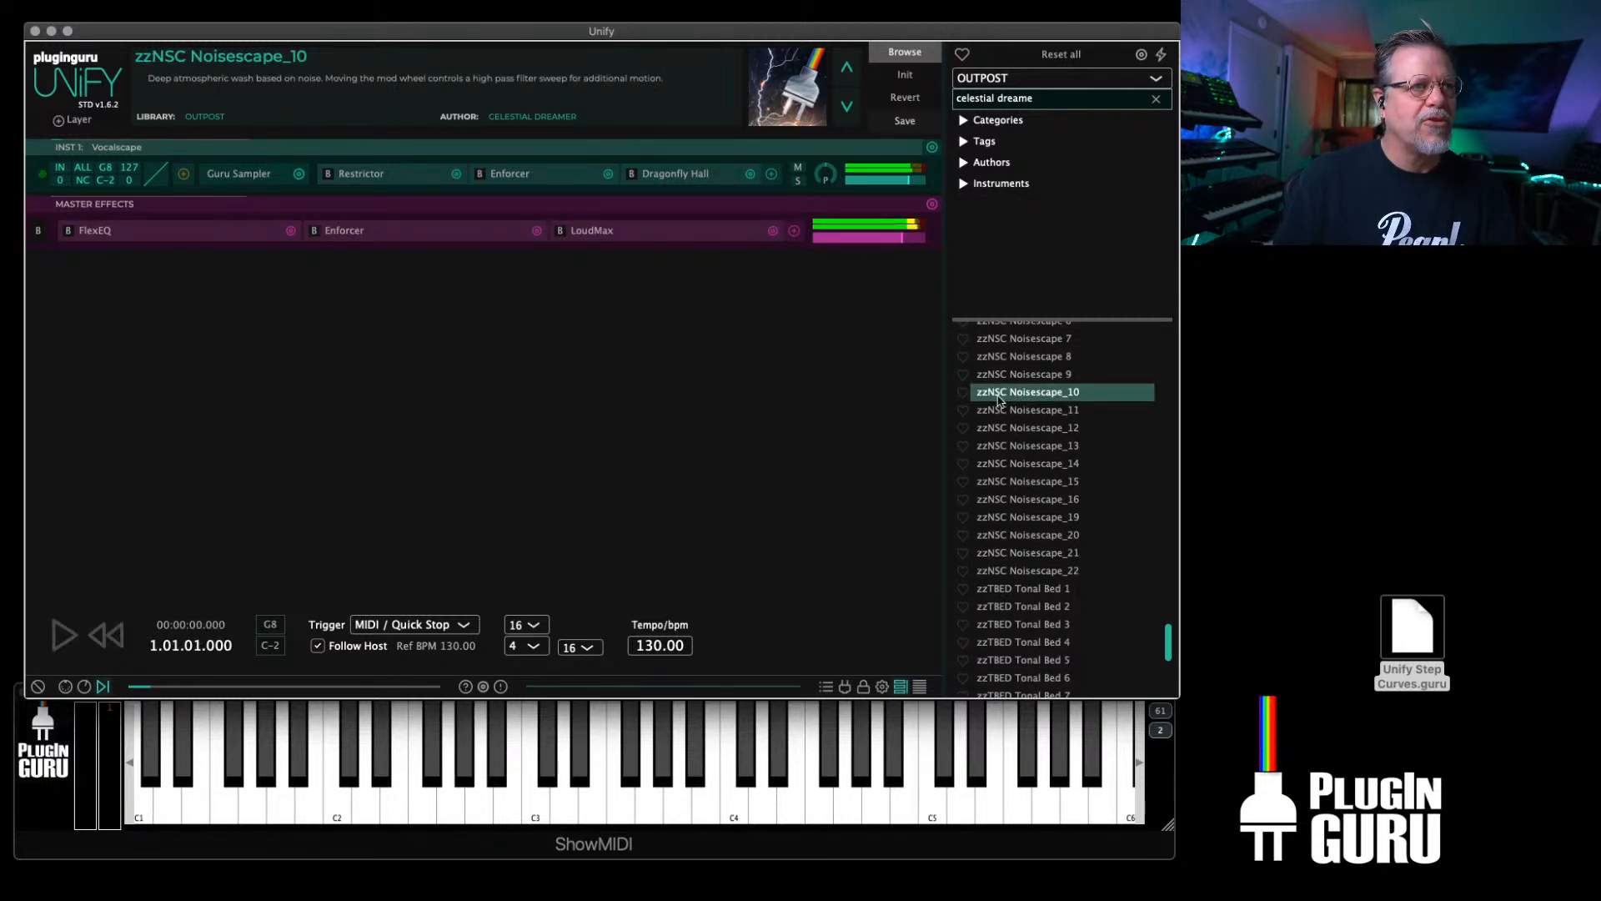
{"action": "scroll", "coordinate": [1048, 434], "scroll_direction": "up", "scroll_amount": 3}
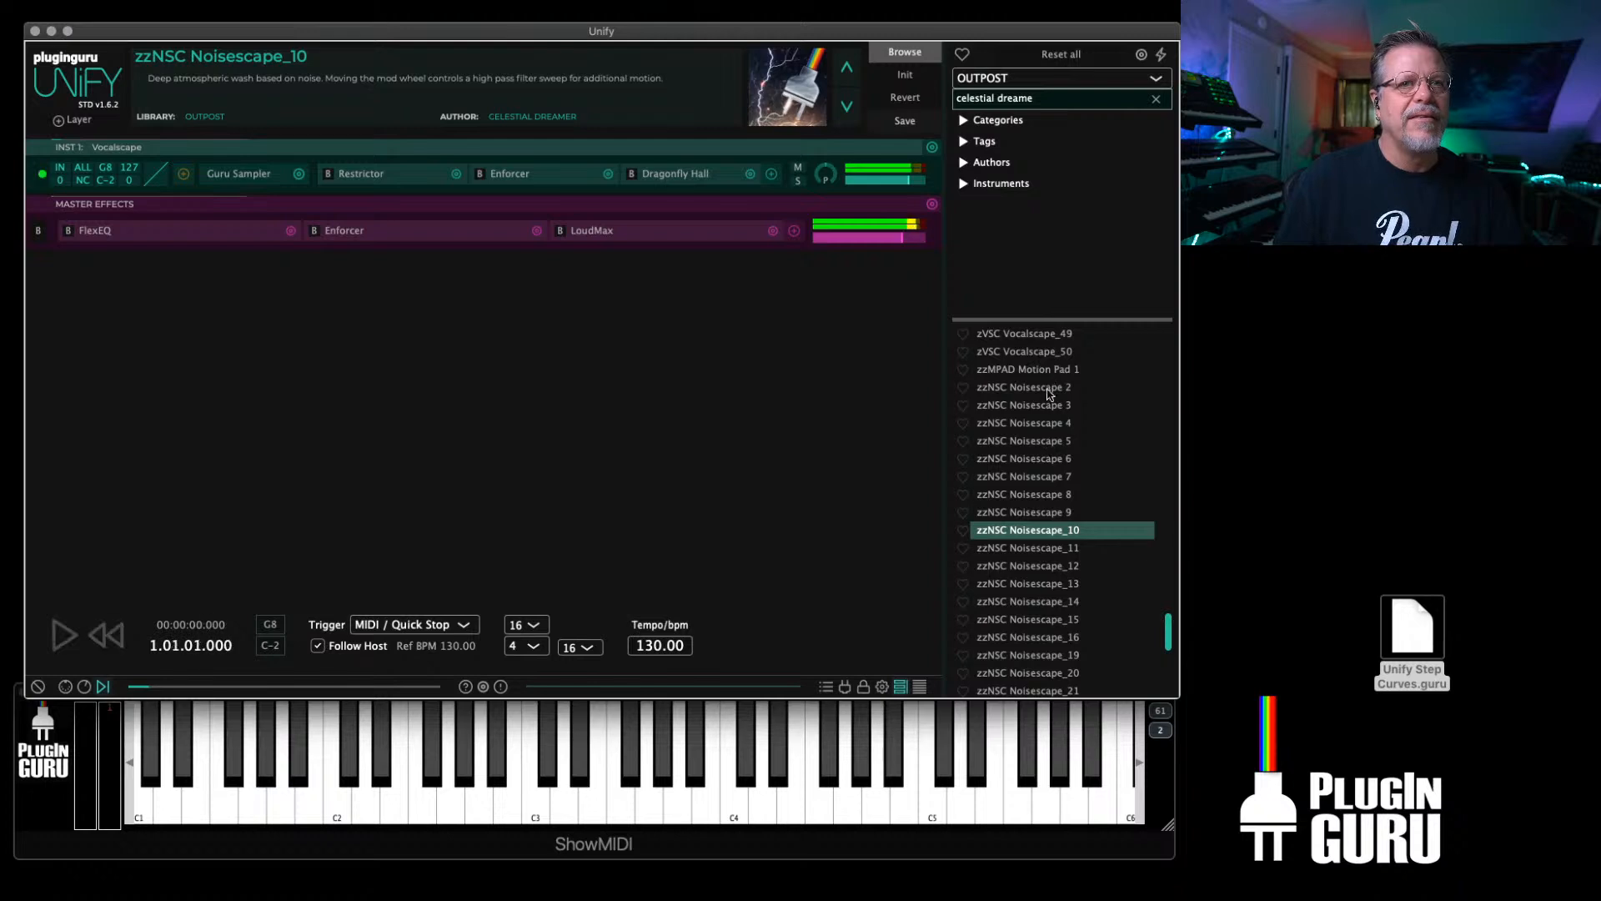
{"action": "scroll", "coordinate": [1034, 431], "scroll_direction": "up", "scroll_amount": 5}
{"action": "left_click", "coordinate": [1032, 430]}
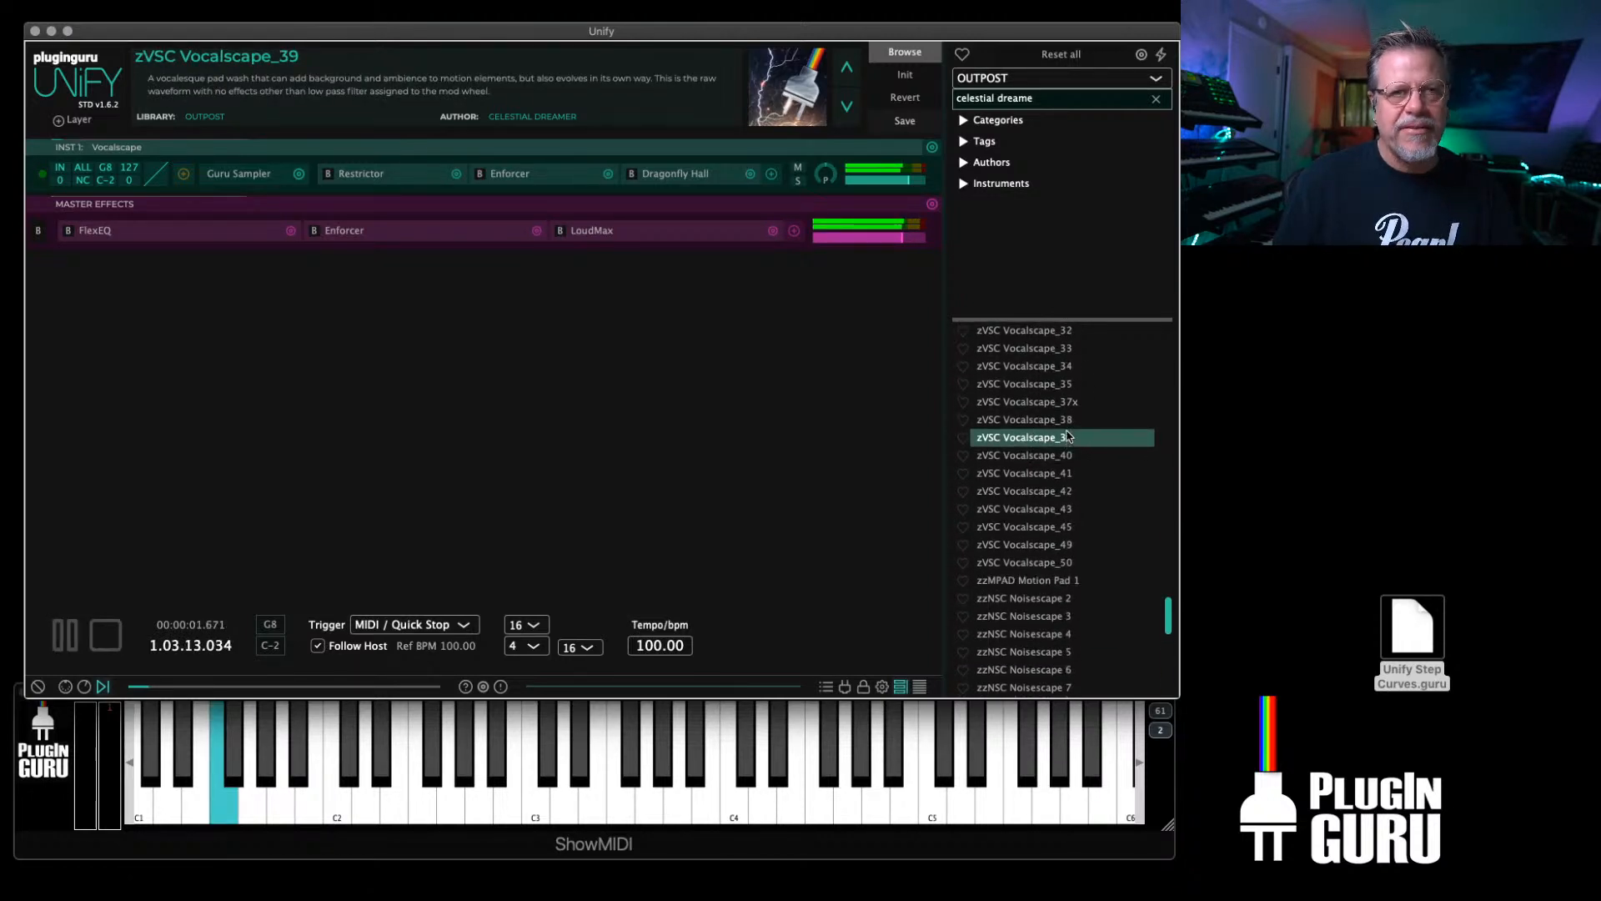
{"action": "scroll", "coordinate": [1068, 436], "scroll_direction": "up", "scroll_amount": 10}
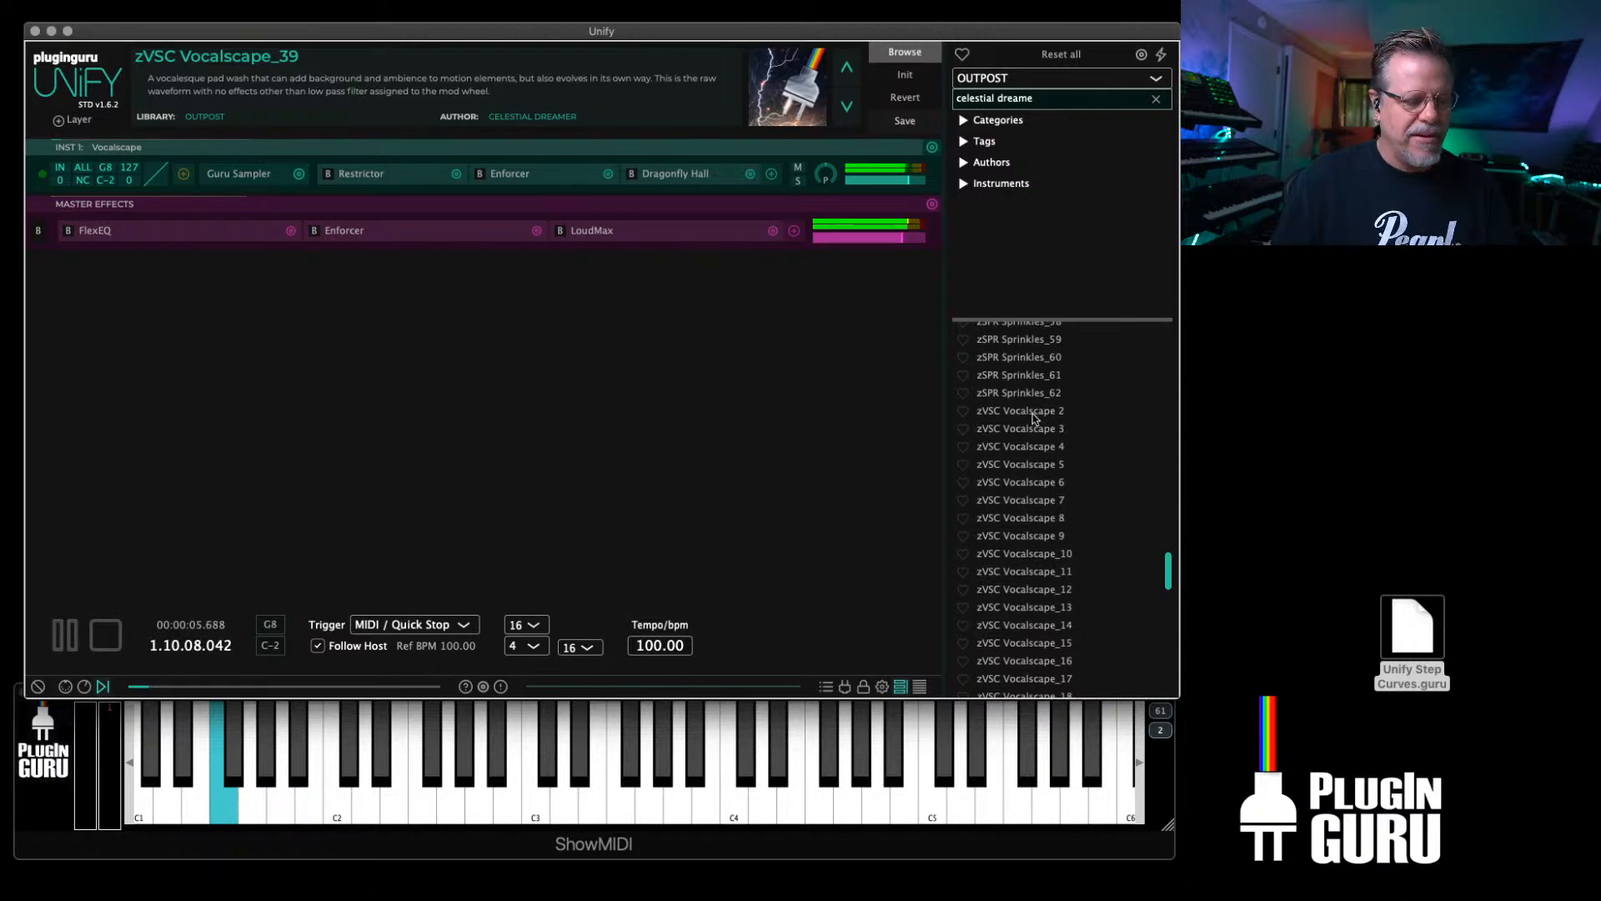
{"action": "left_click", "coordinate": [1031, 418]}
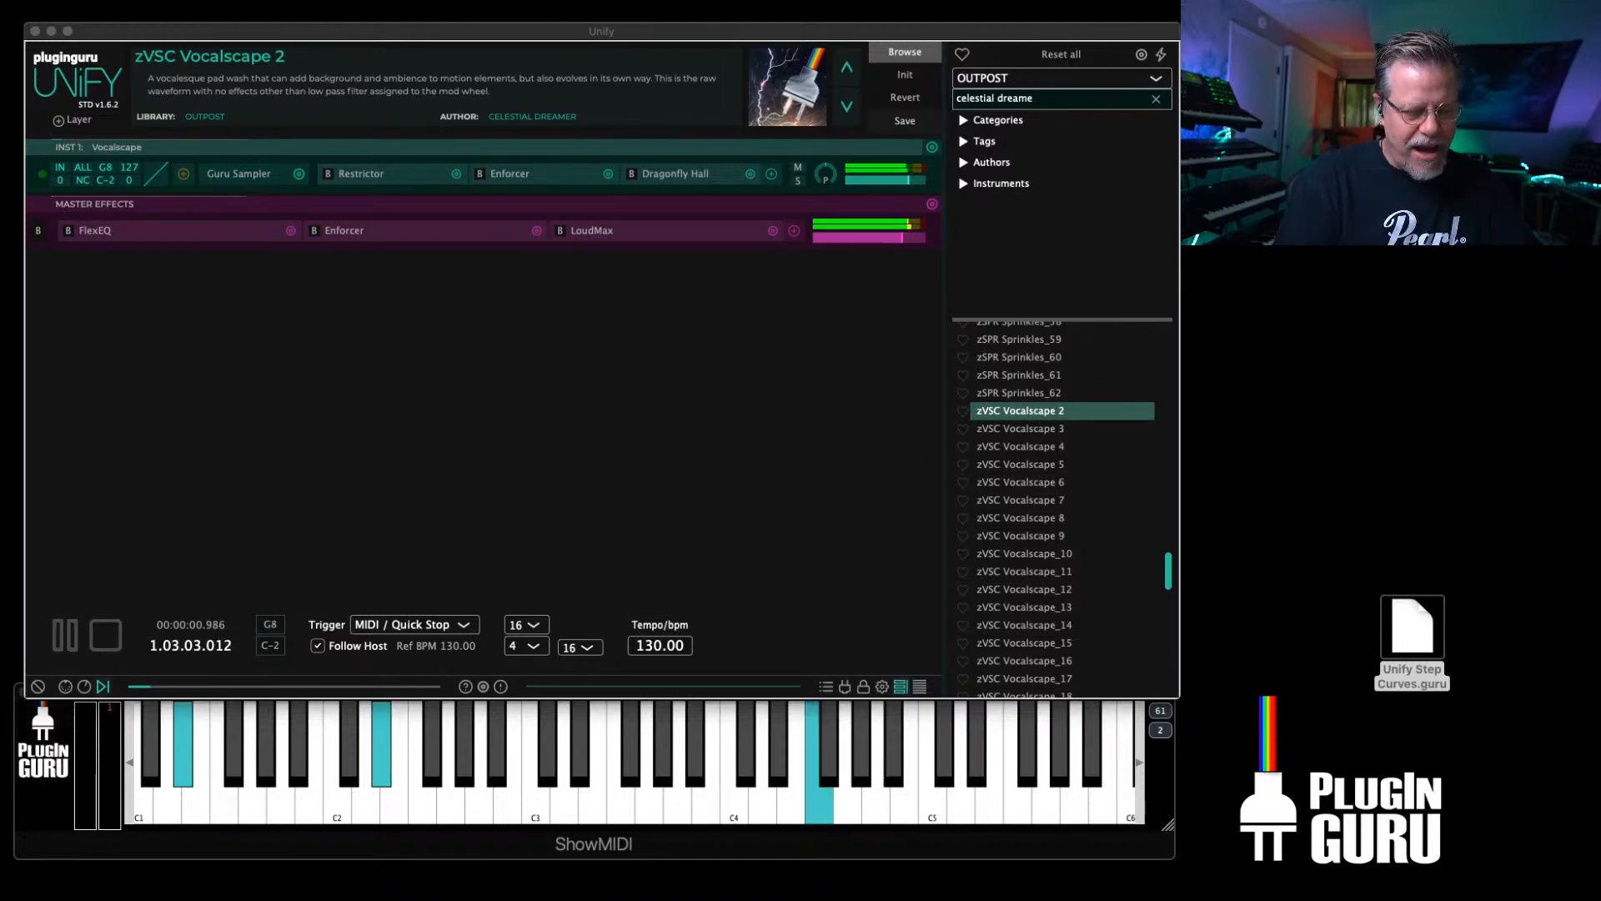
Step: Audition the OUTPOST patch zPAD Motion Pad 1 and look through the zHI High Element patches
{"action": "scroll", "coordinate": [1010, 457], "scroll_direction": "up", "scroll_amount": 8}
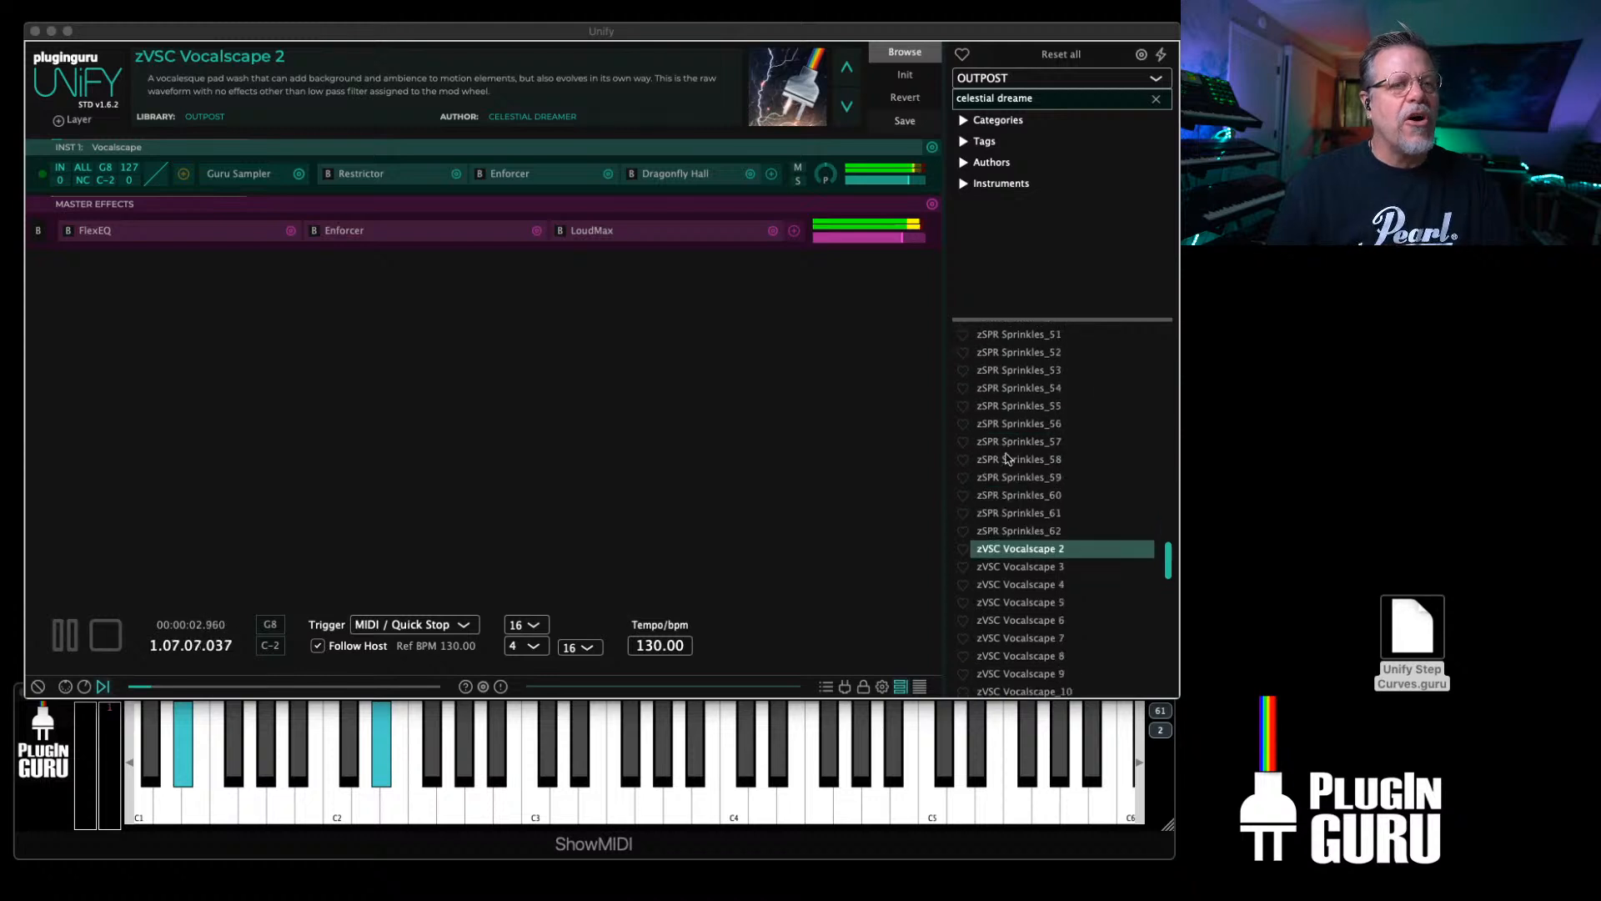
{"action": "scroll", "coordinate": [1009, 457], "scroll_direction": "up", "scroll_amount": 16}
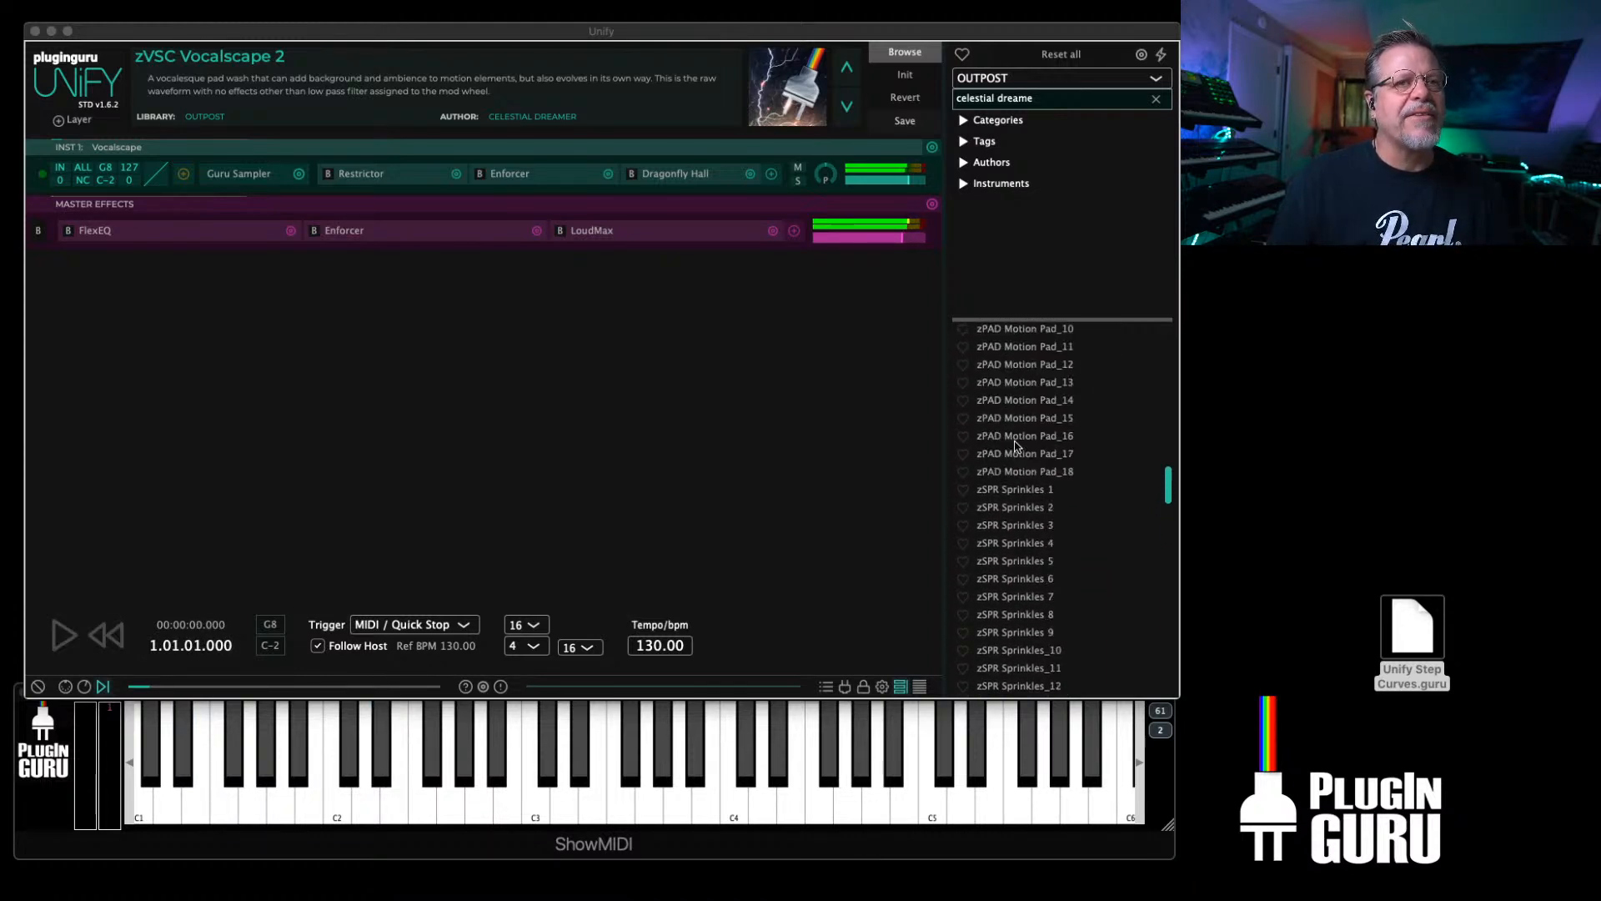
{"action": "scroll", "coordinate": [1016, 446], "scroll_direction": "up", "scroll_amount": 2}
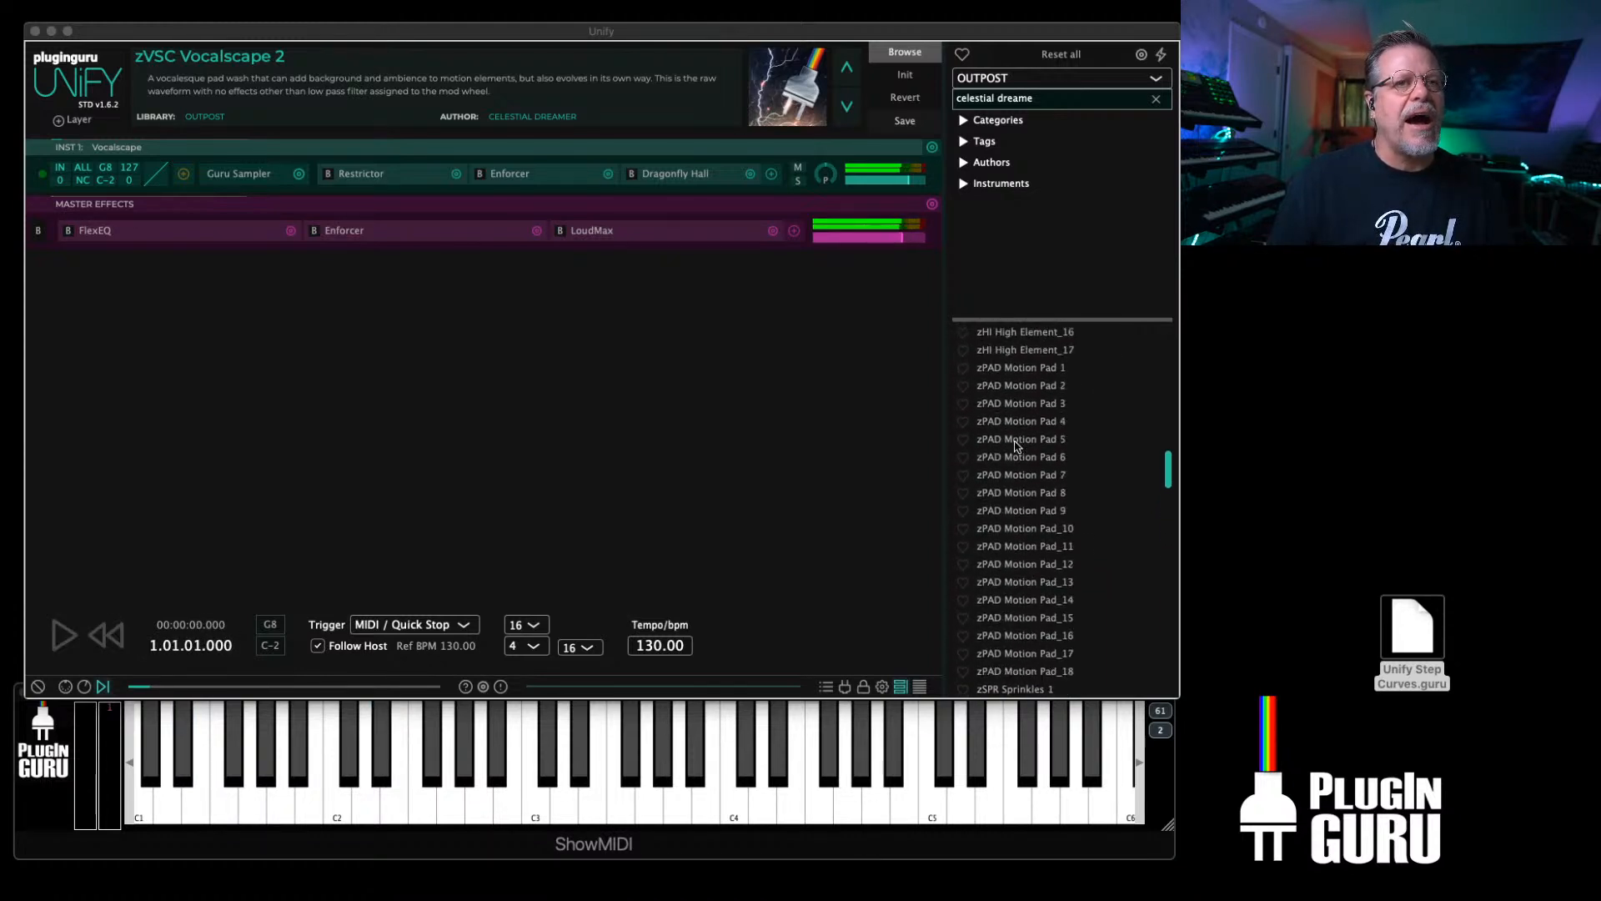
{"action": "left_click", "coordinate": [1020, 369]}
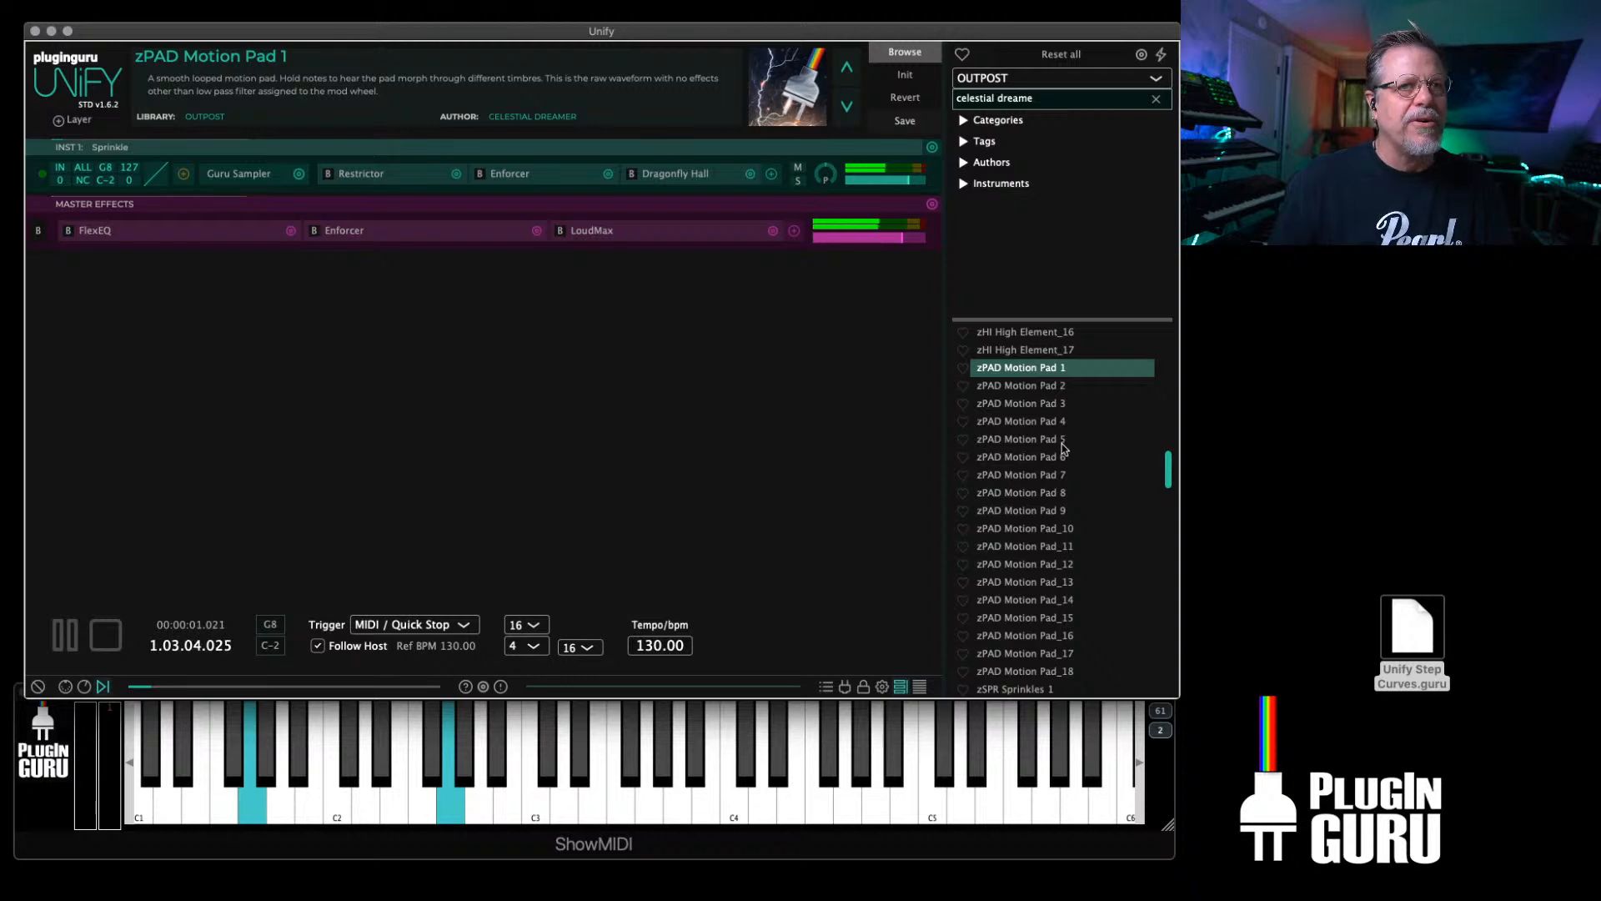
{"action": "scroll", "coordinate": [1060, 443], "scroll_direction": "up", "scroll_amount": 6}
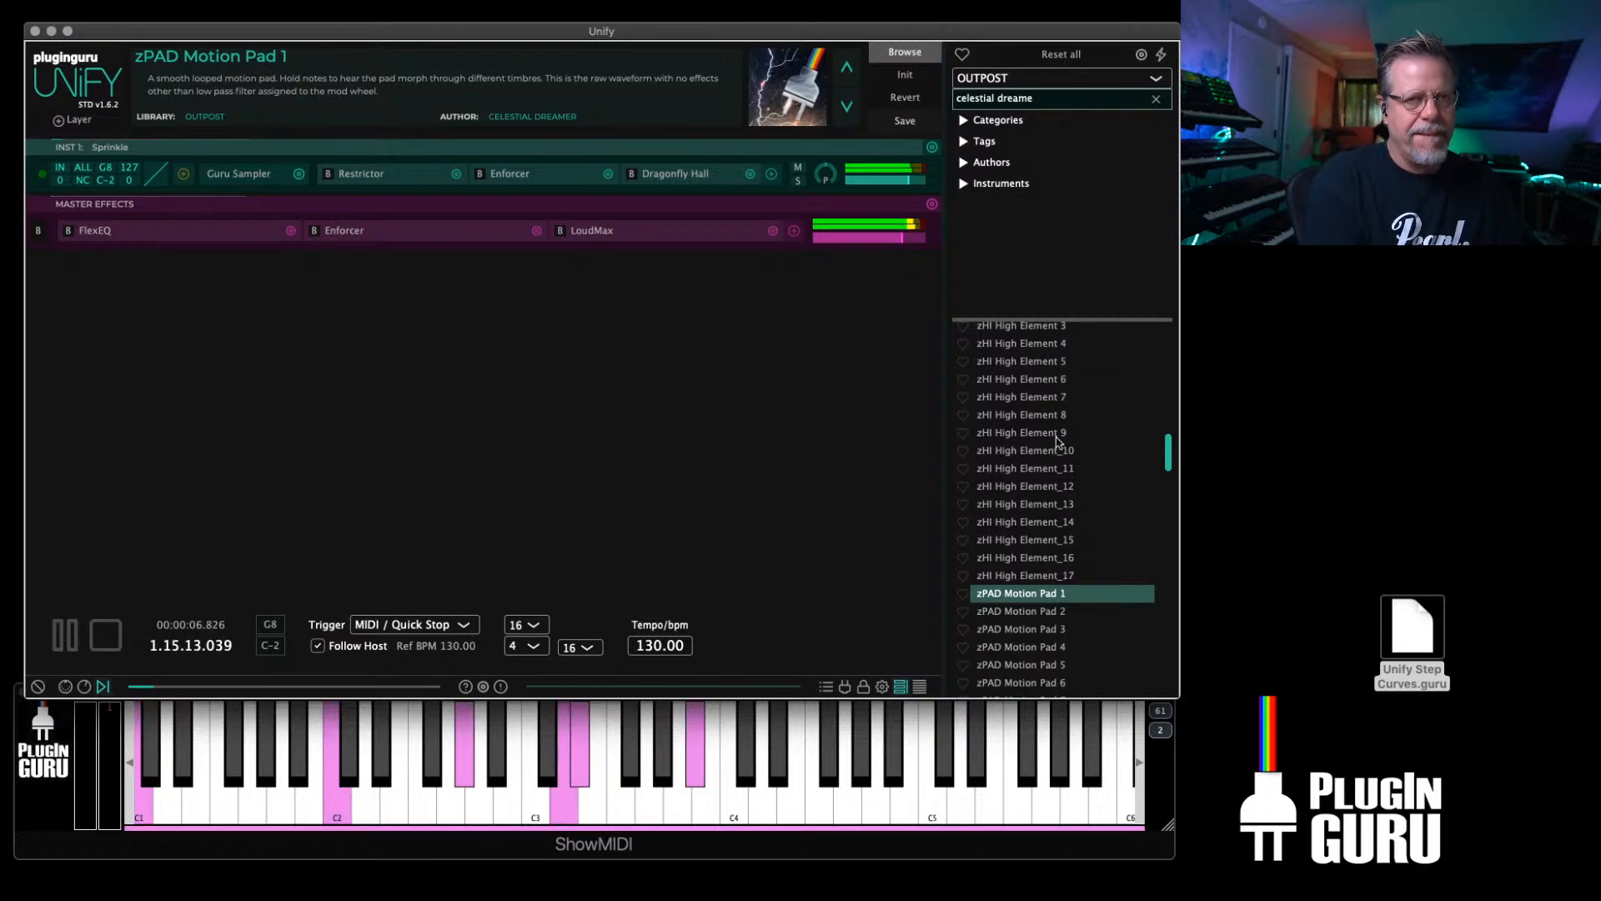
{"action": "scroll", "coordinate": [1056, 440], "scroll_direction": "up", "scroll_amount": 3}
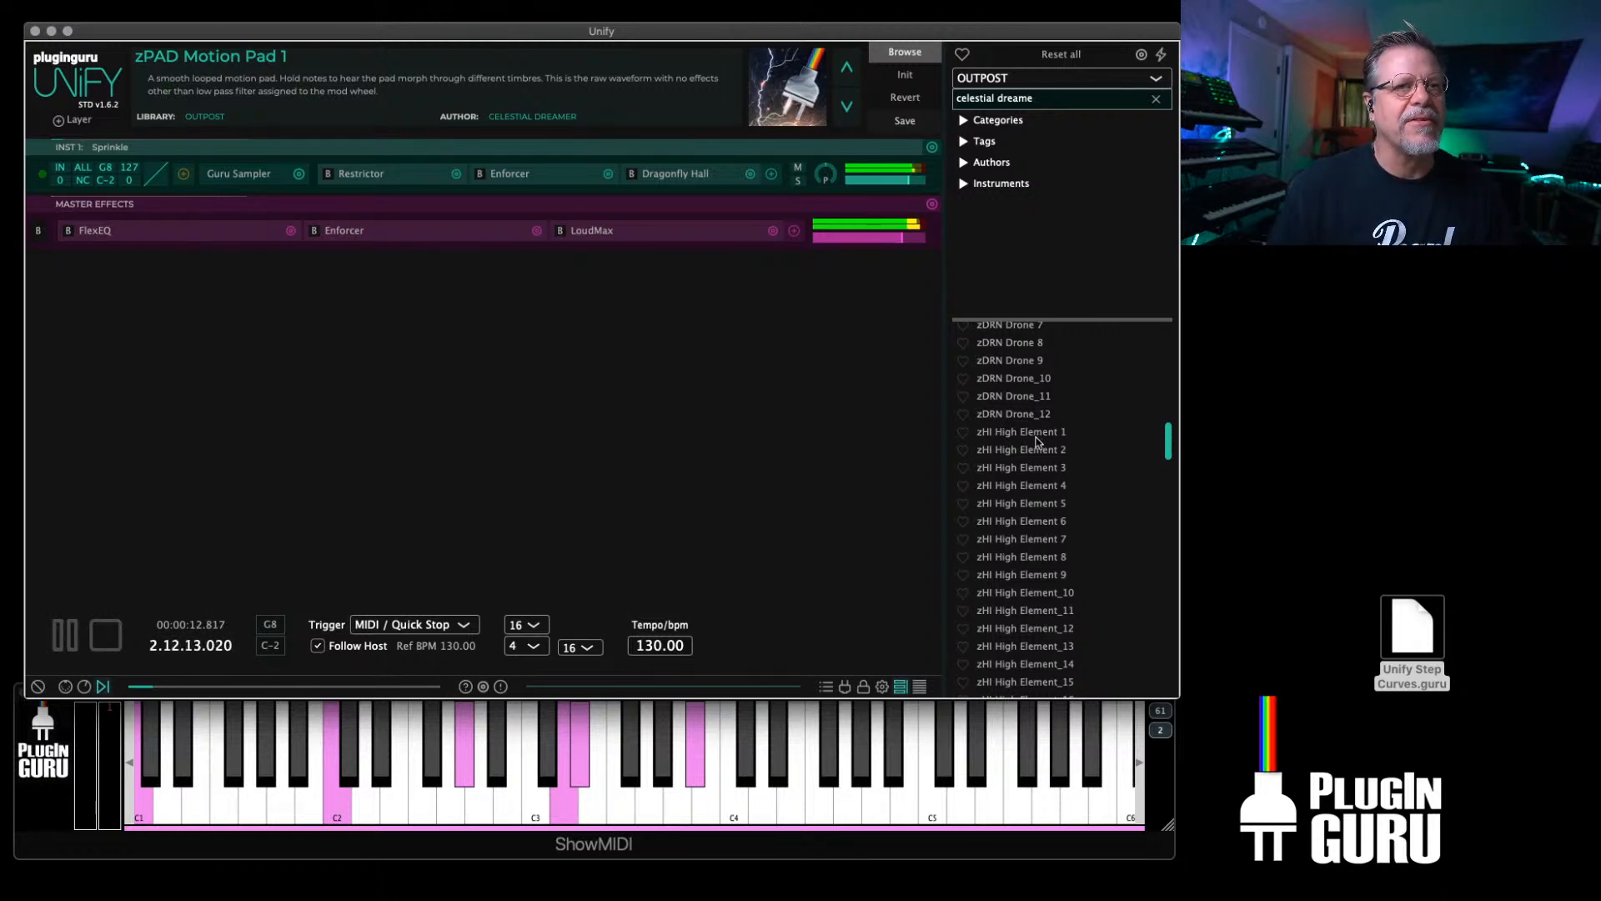
Step: Audition the OUTPOST patches zDRN Drone 5, Unusual Gestation and Sprinkles Under Score 3
{"action": "scroll", "coordinate": [1026, 417], "scroll_direction": "up", "scroll_amount": 1}
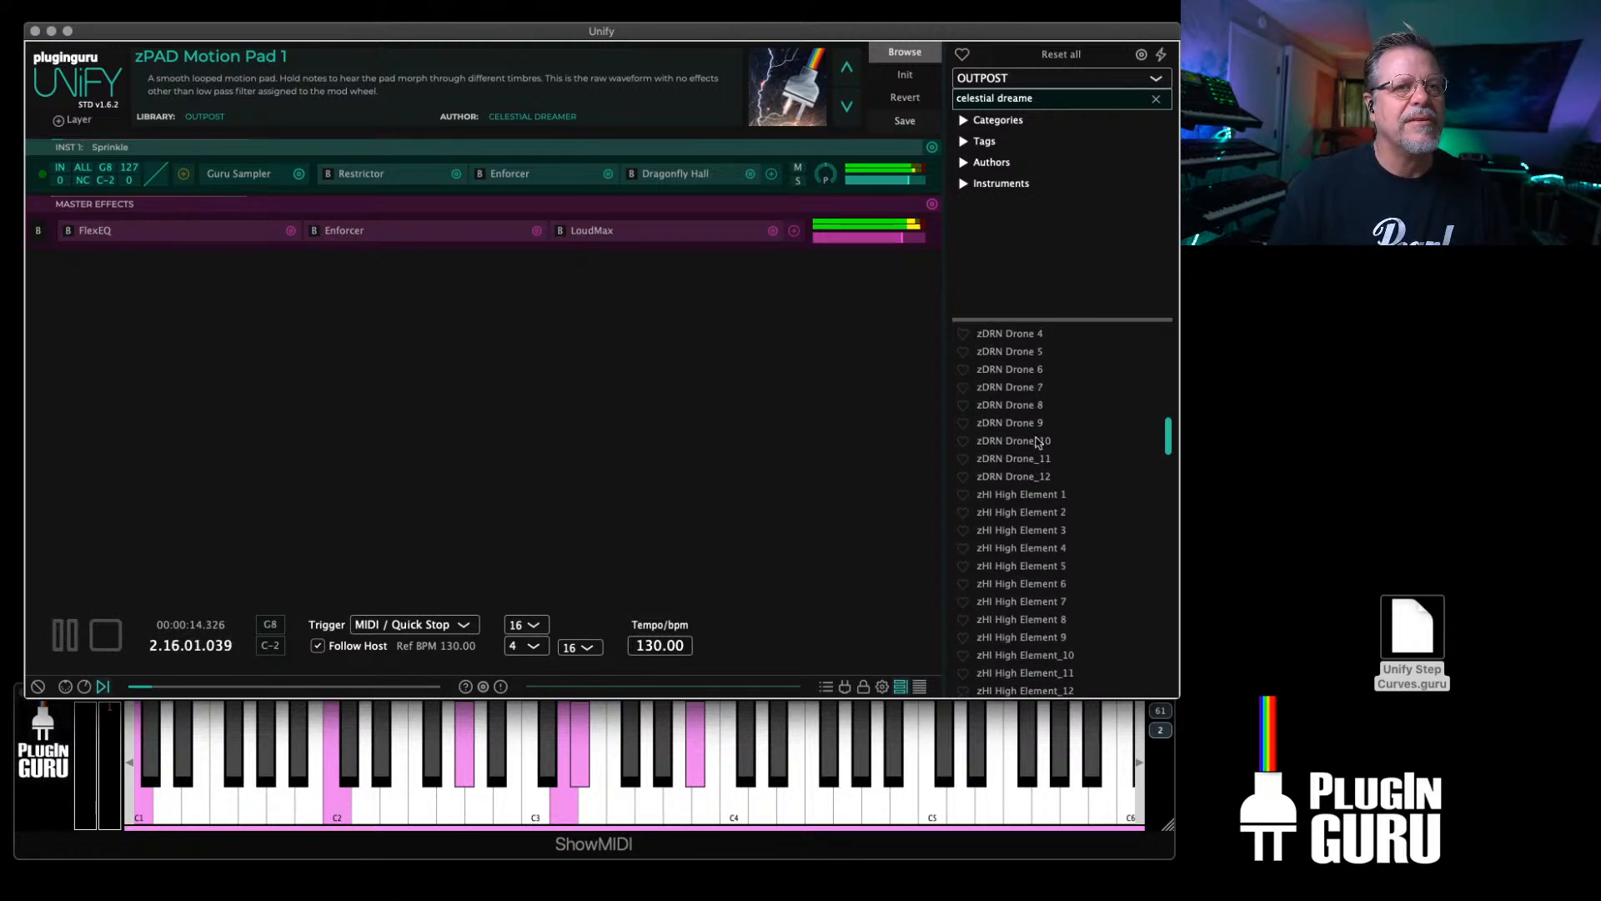
{"action": "left_click", "coordinate": [1018, 351]}
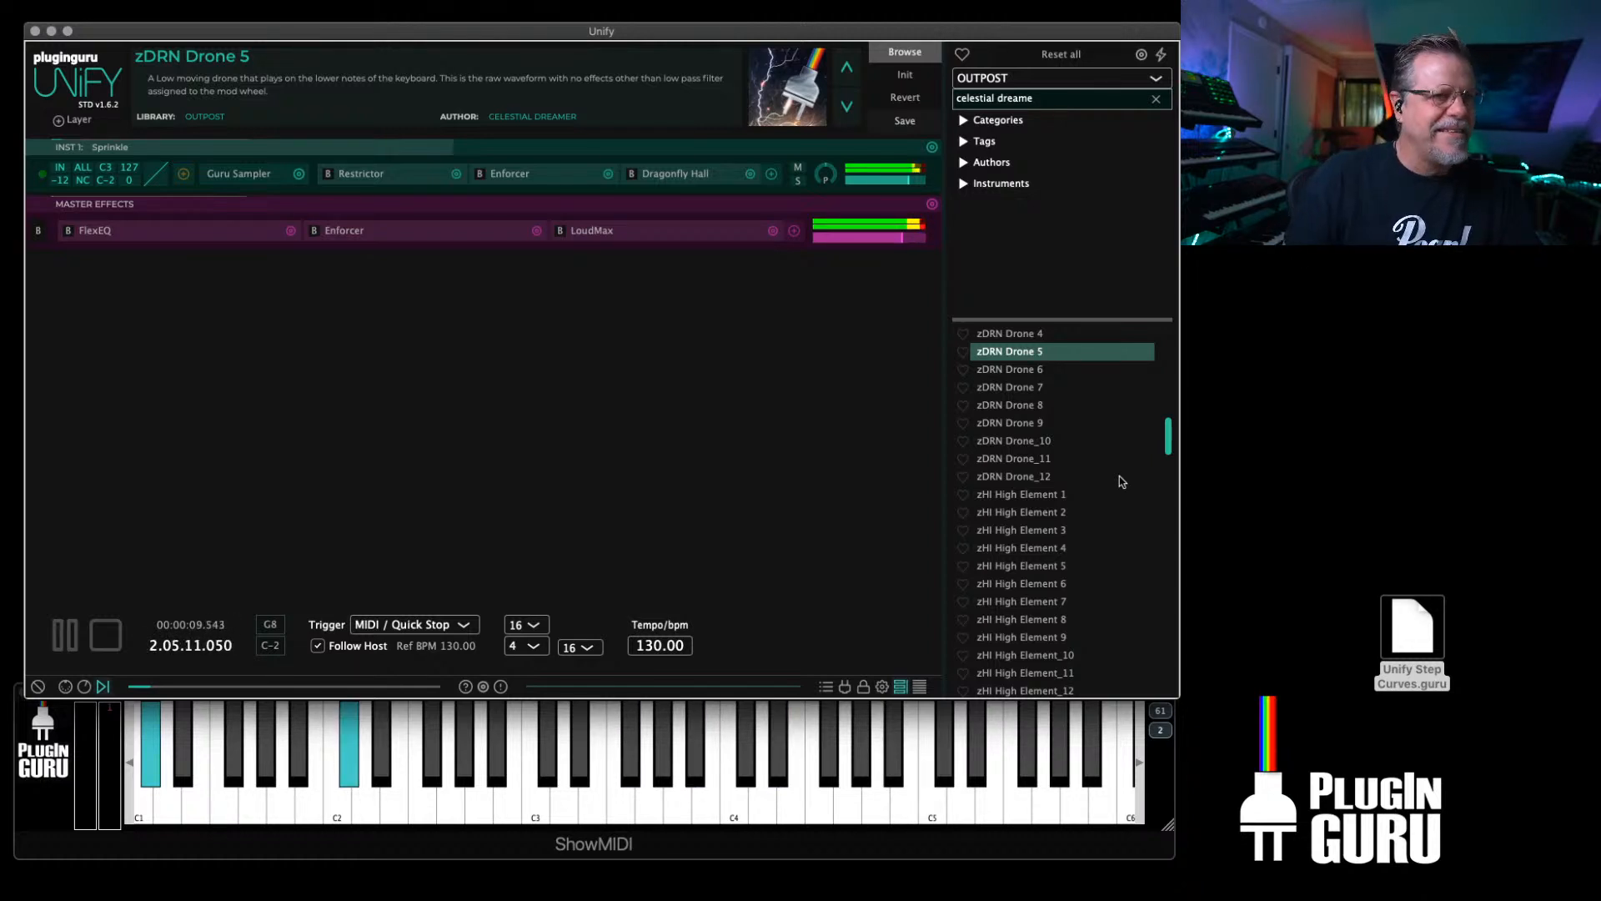
{"action": "scroll", "coordinate": [1049, 501], "scroll_direction": "up", "scroll_amount": 3}
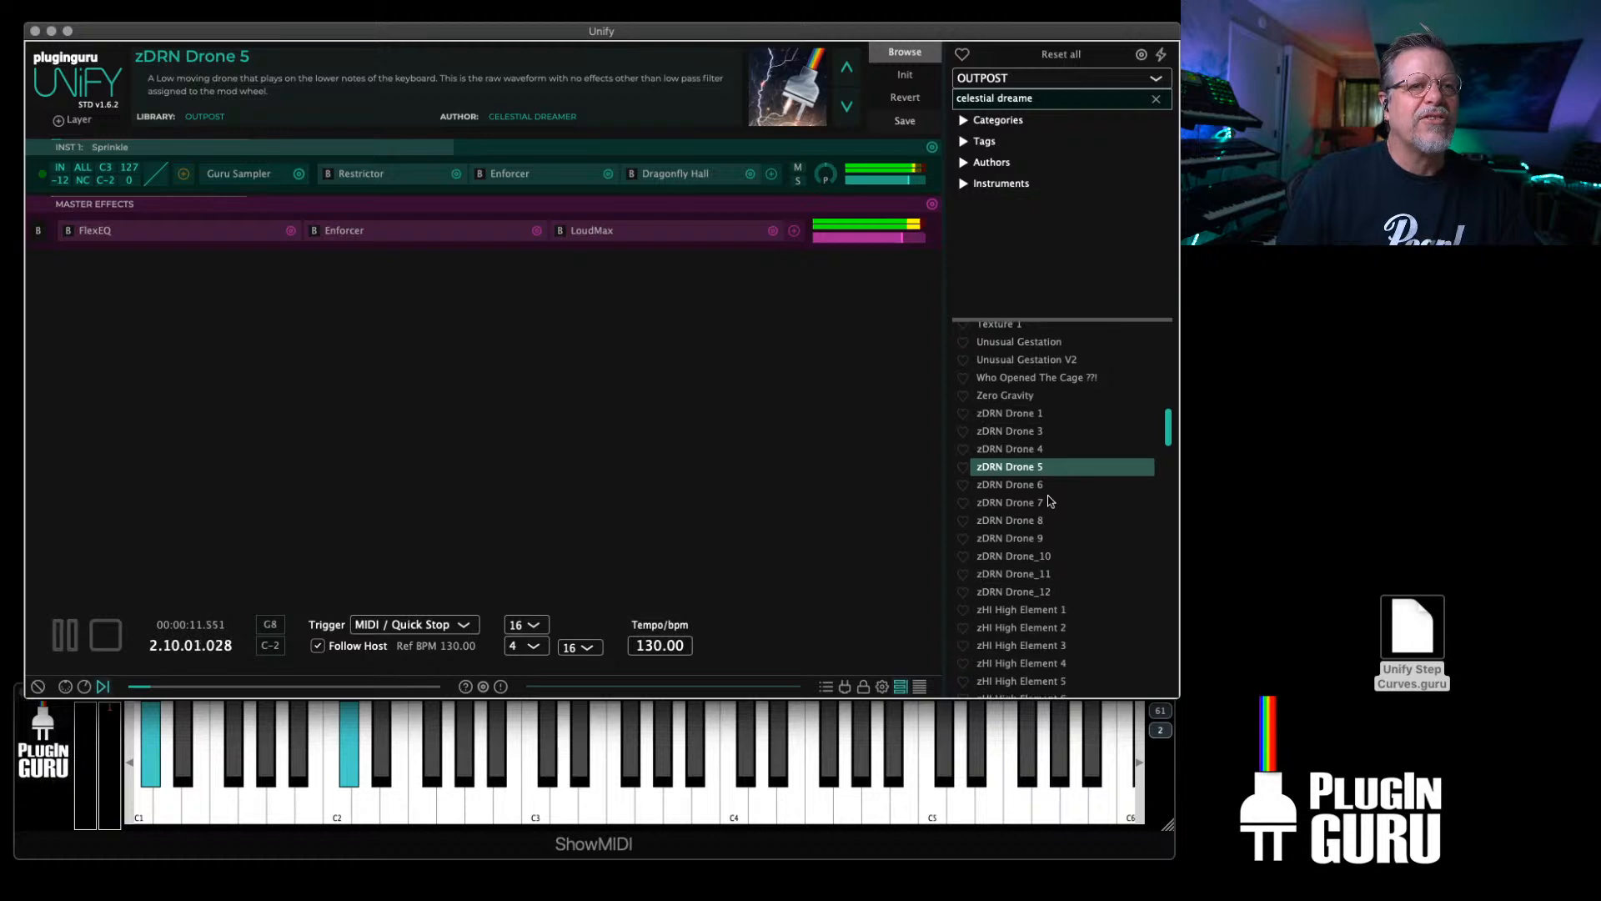
{"action": "scroll", "coordinate": [1049, 501], "scroll_direction": "up", "scroll_amount": 1}
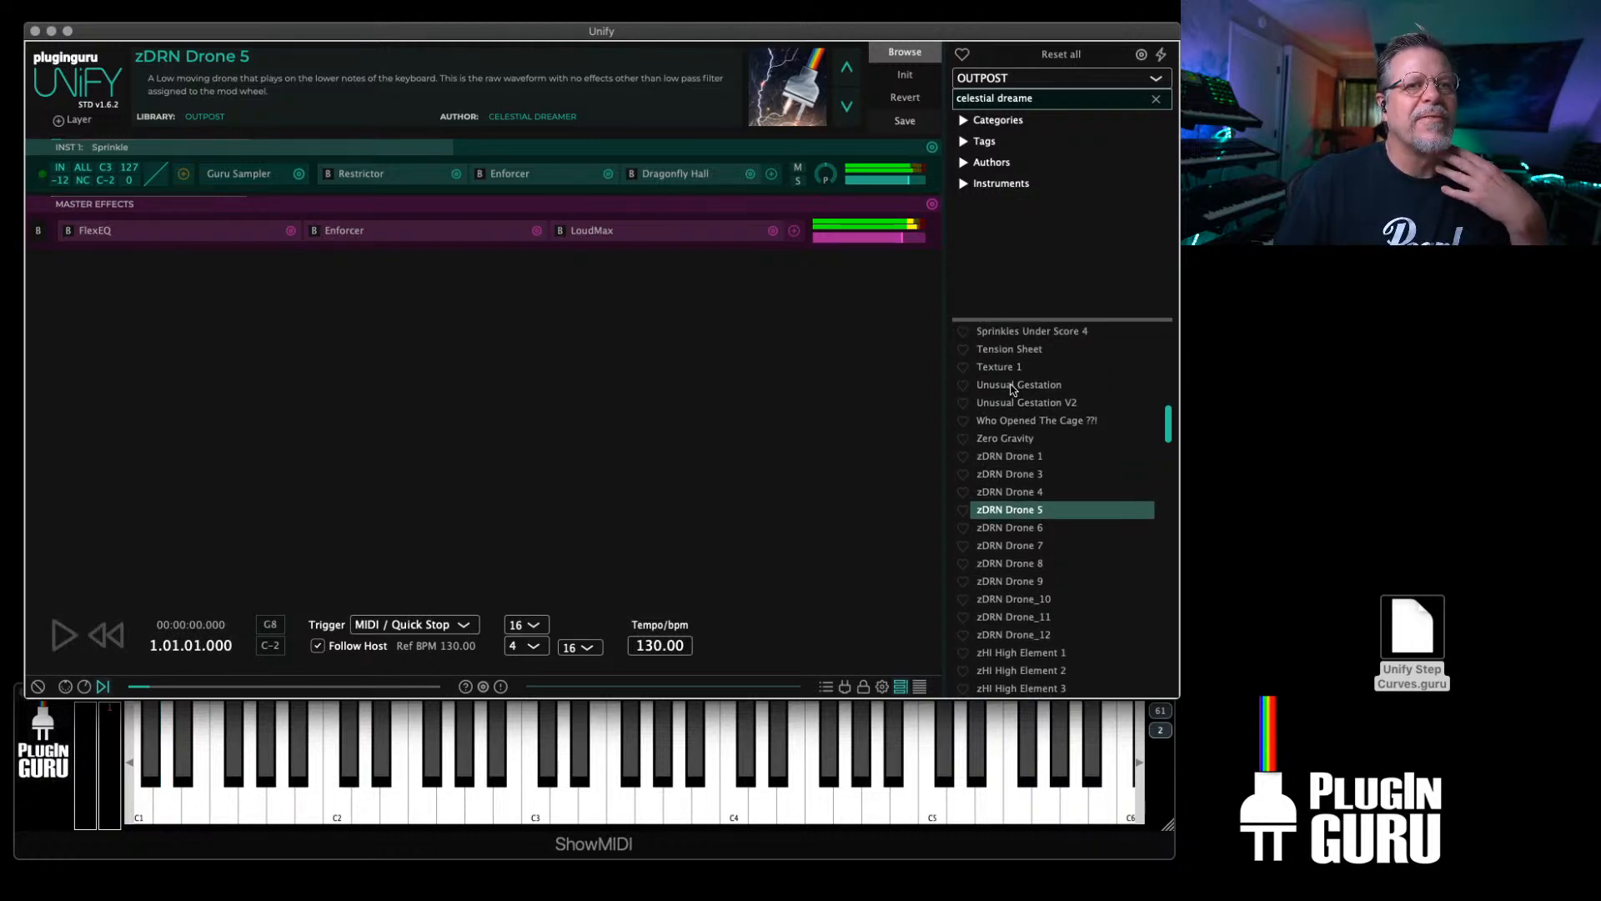
{"action": "left_click", "coordinate": [1013, 386]}
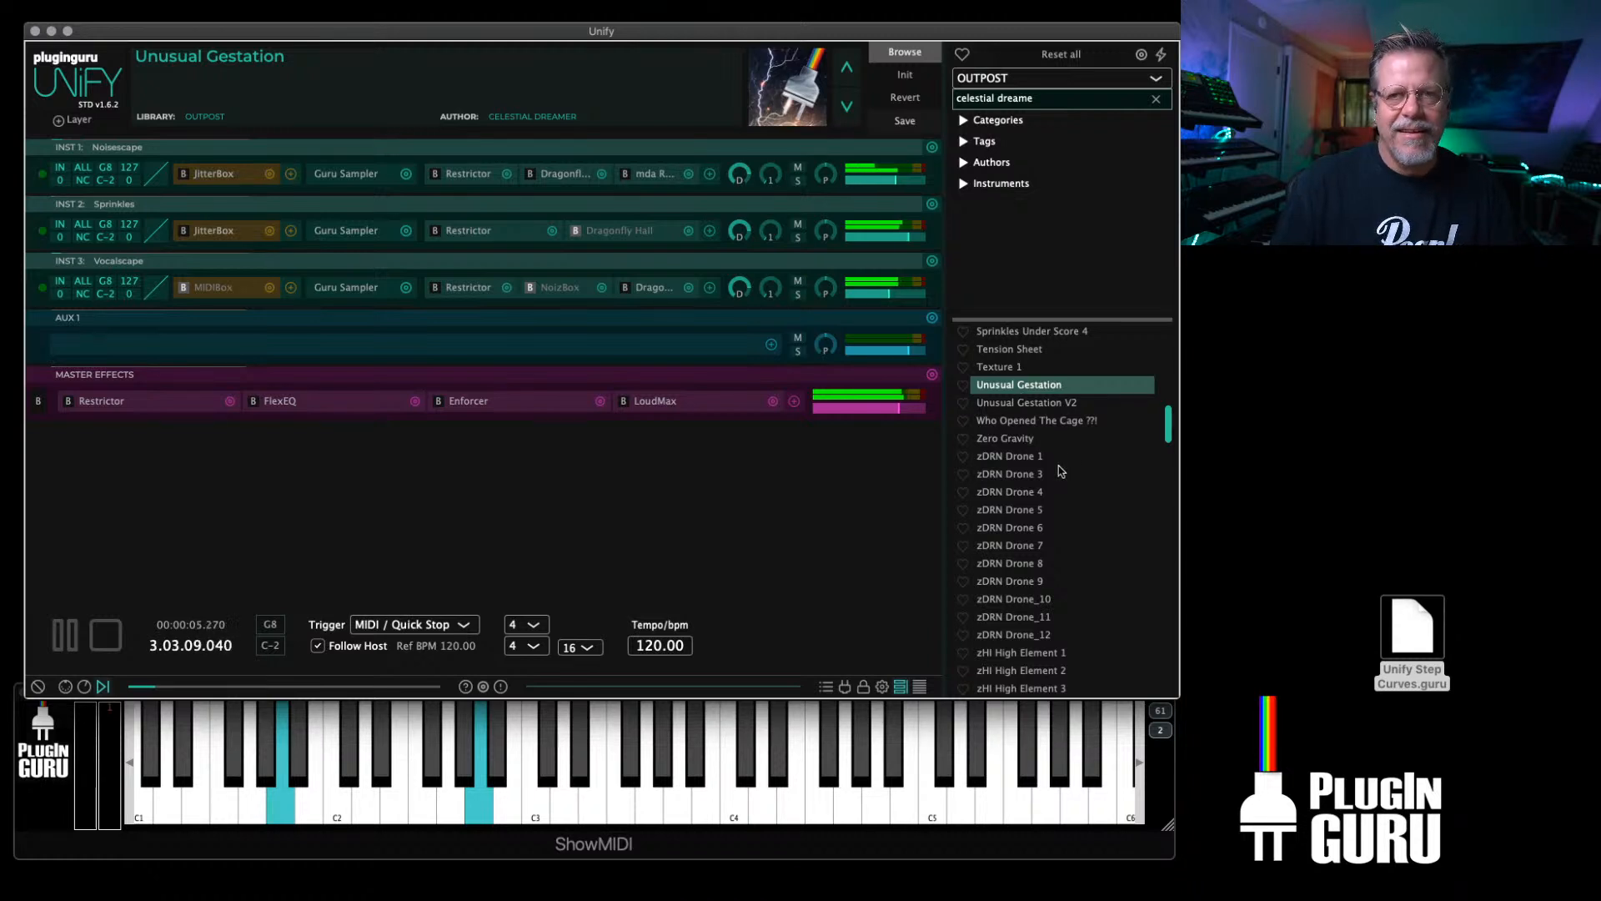
{"action": "scroll", "coordinate": [1058, 475], "scroll_direction": "up", "scroll_amount": 3}
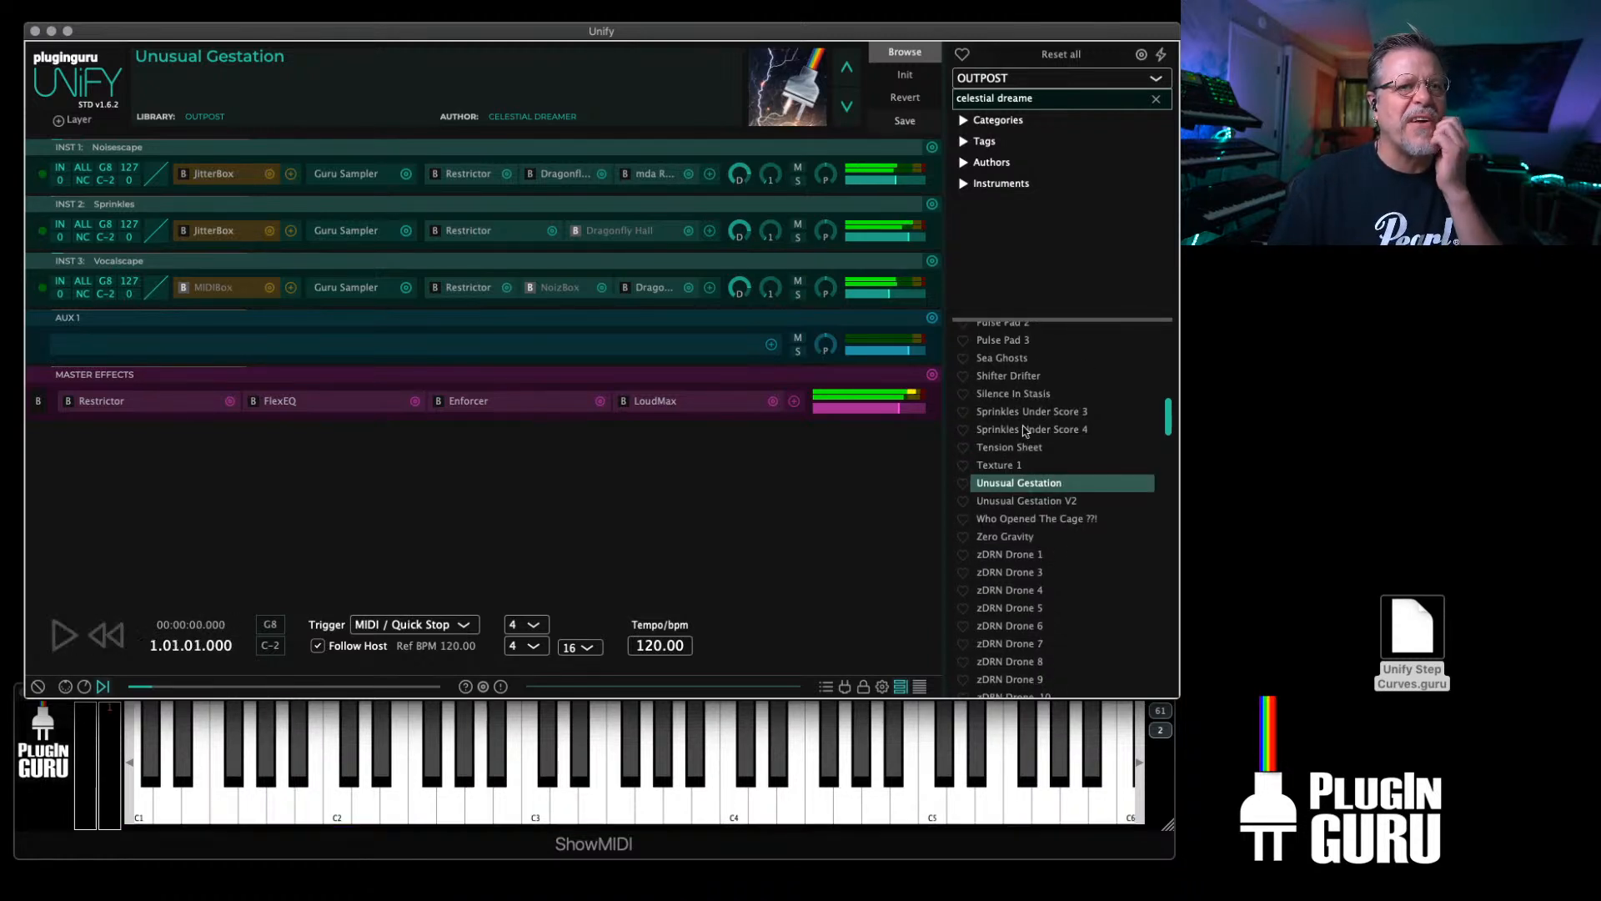
{"action": "left_click", "coordinate": [1028, 411]}
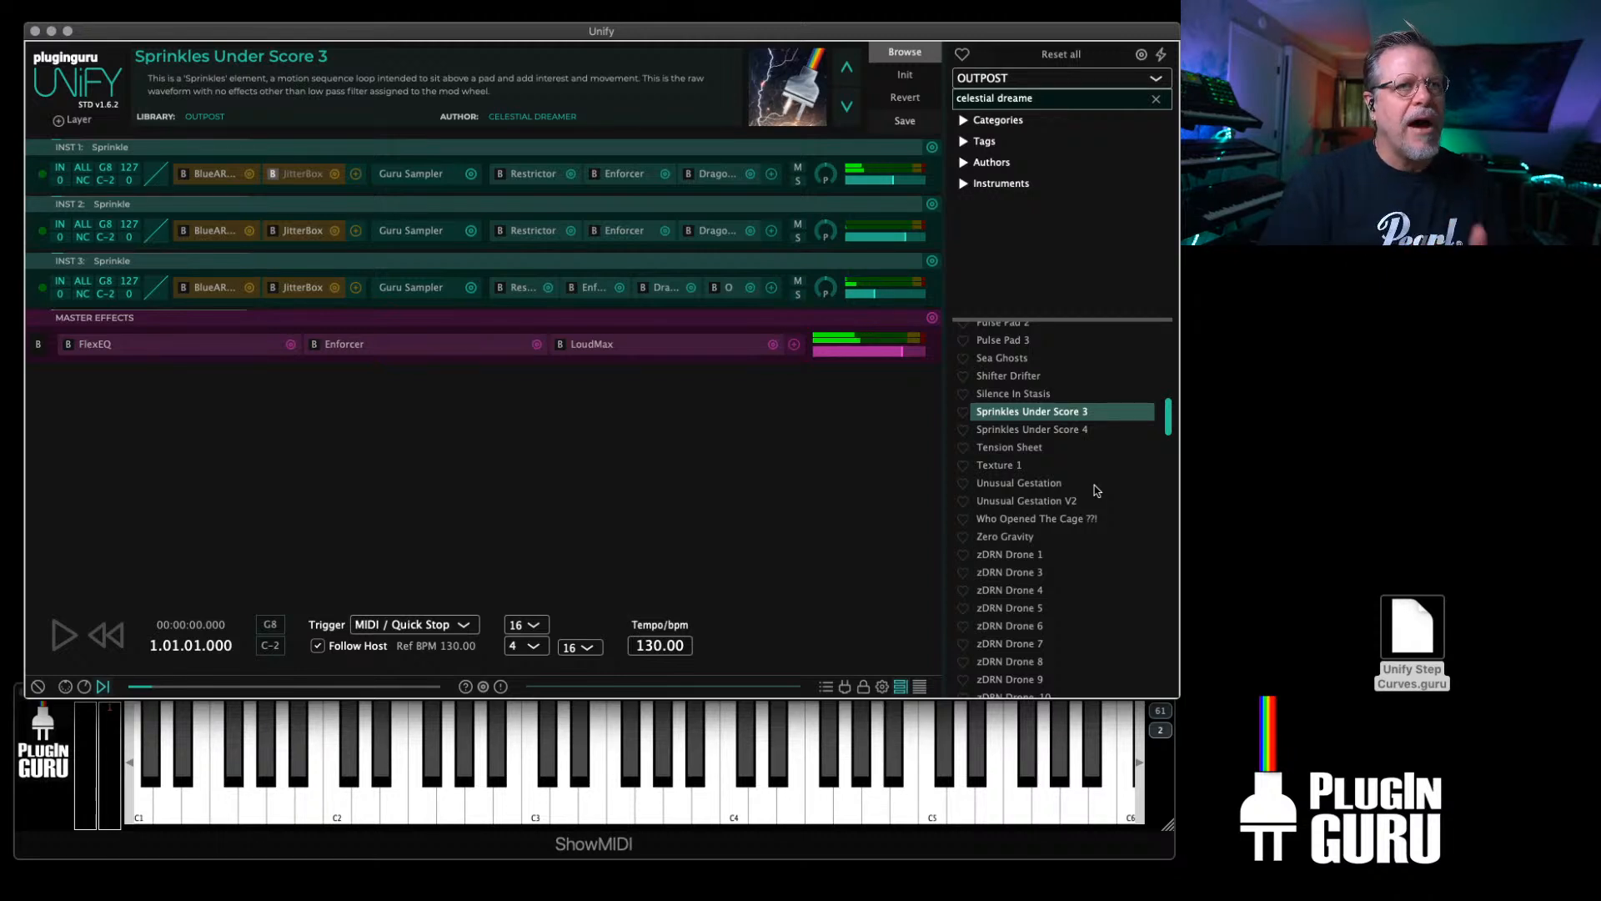
Step: List all PlugInGuru Chill GTR Phrases V1 patches without search text and reveal BASS - 808 Sub 5 Dark Snap in Finder
{"action": "left_click", "coordinate": [1039, 81]}
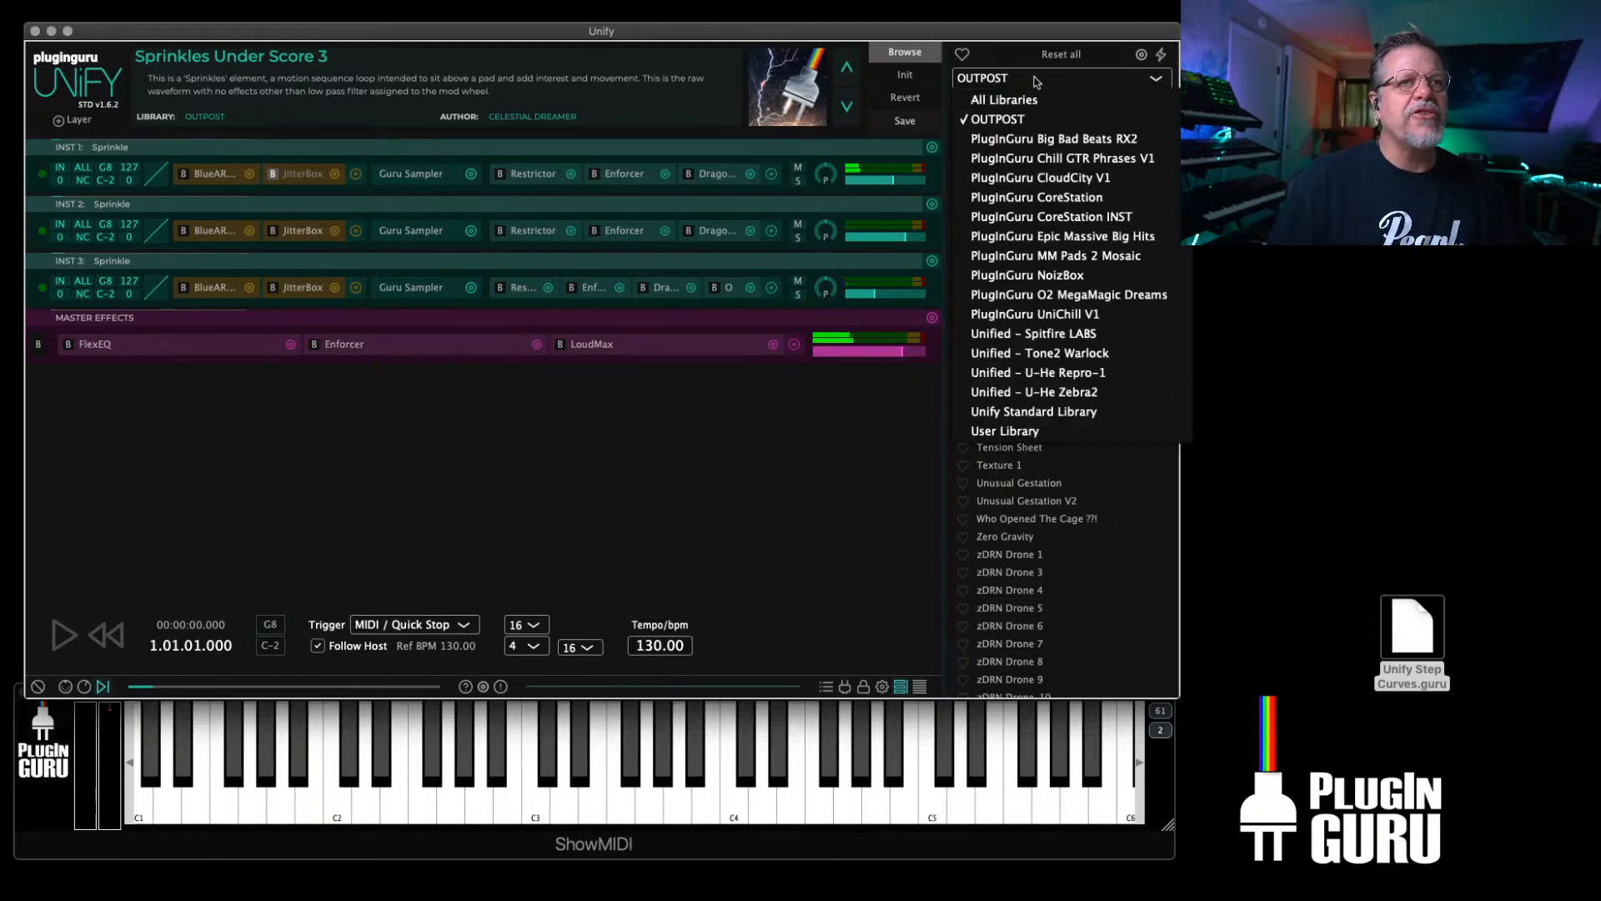
{"action": "left_click", "coordinate": [1019, 159]}
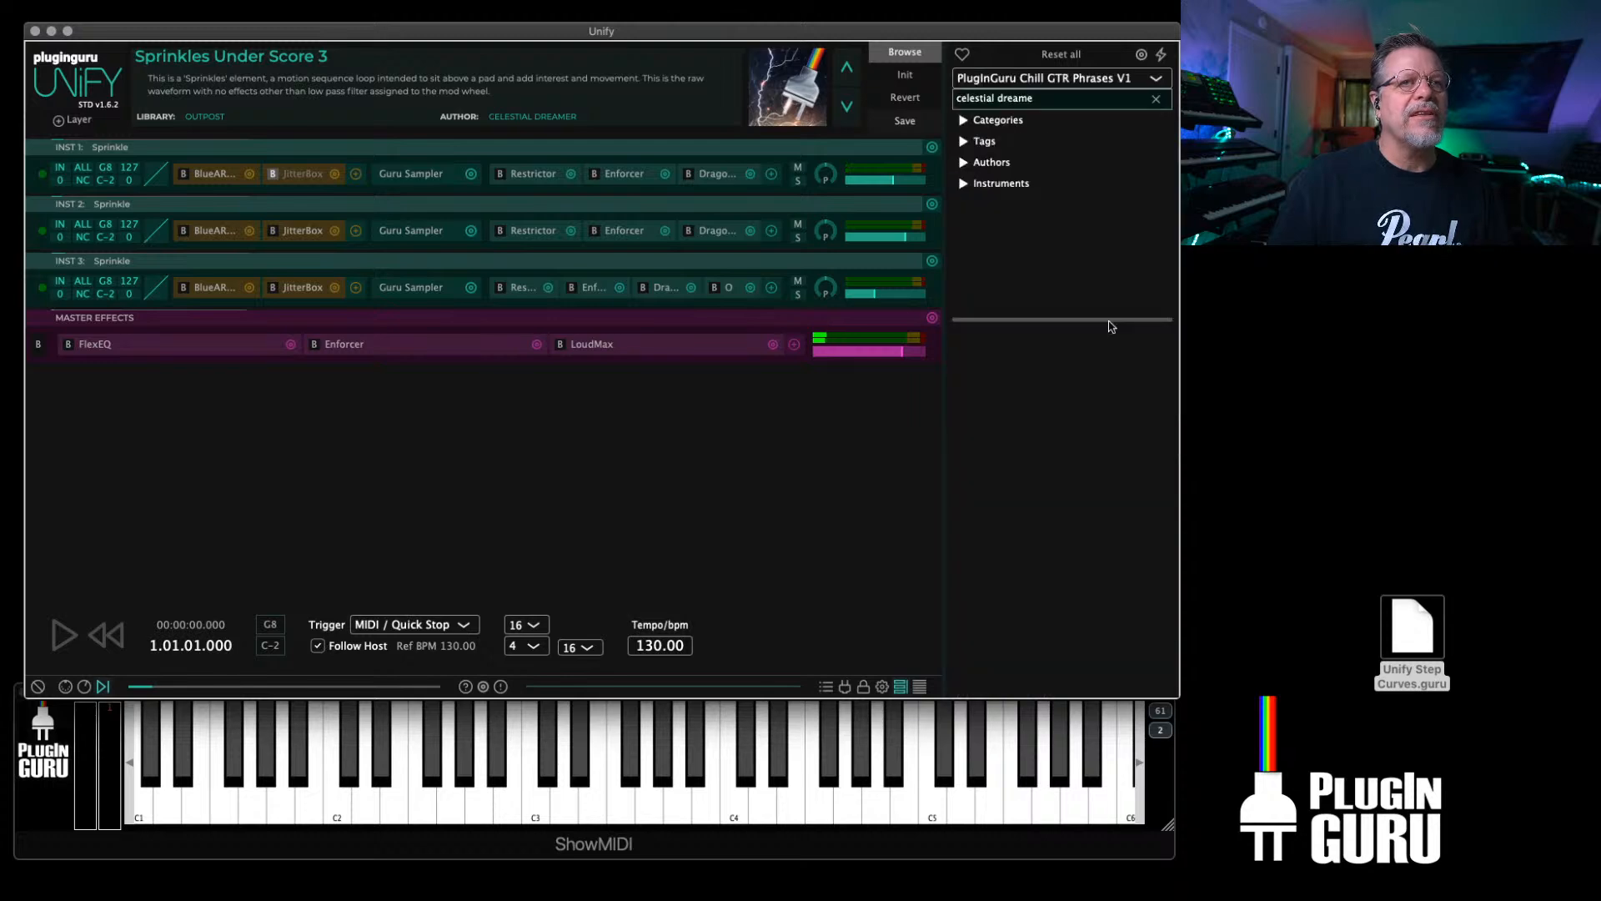
{"action": "left_click", "coordinate": [1156, 98]}
{"action": "right_click", "coordinate": [1022, 402]}
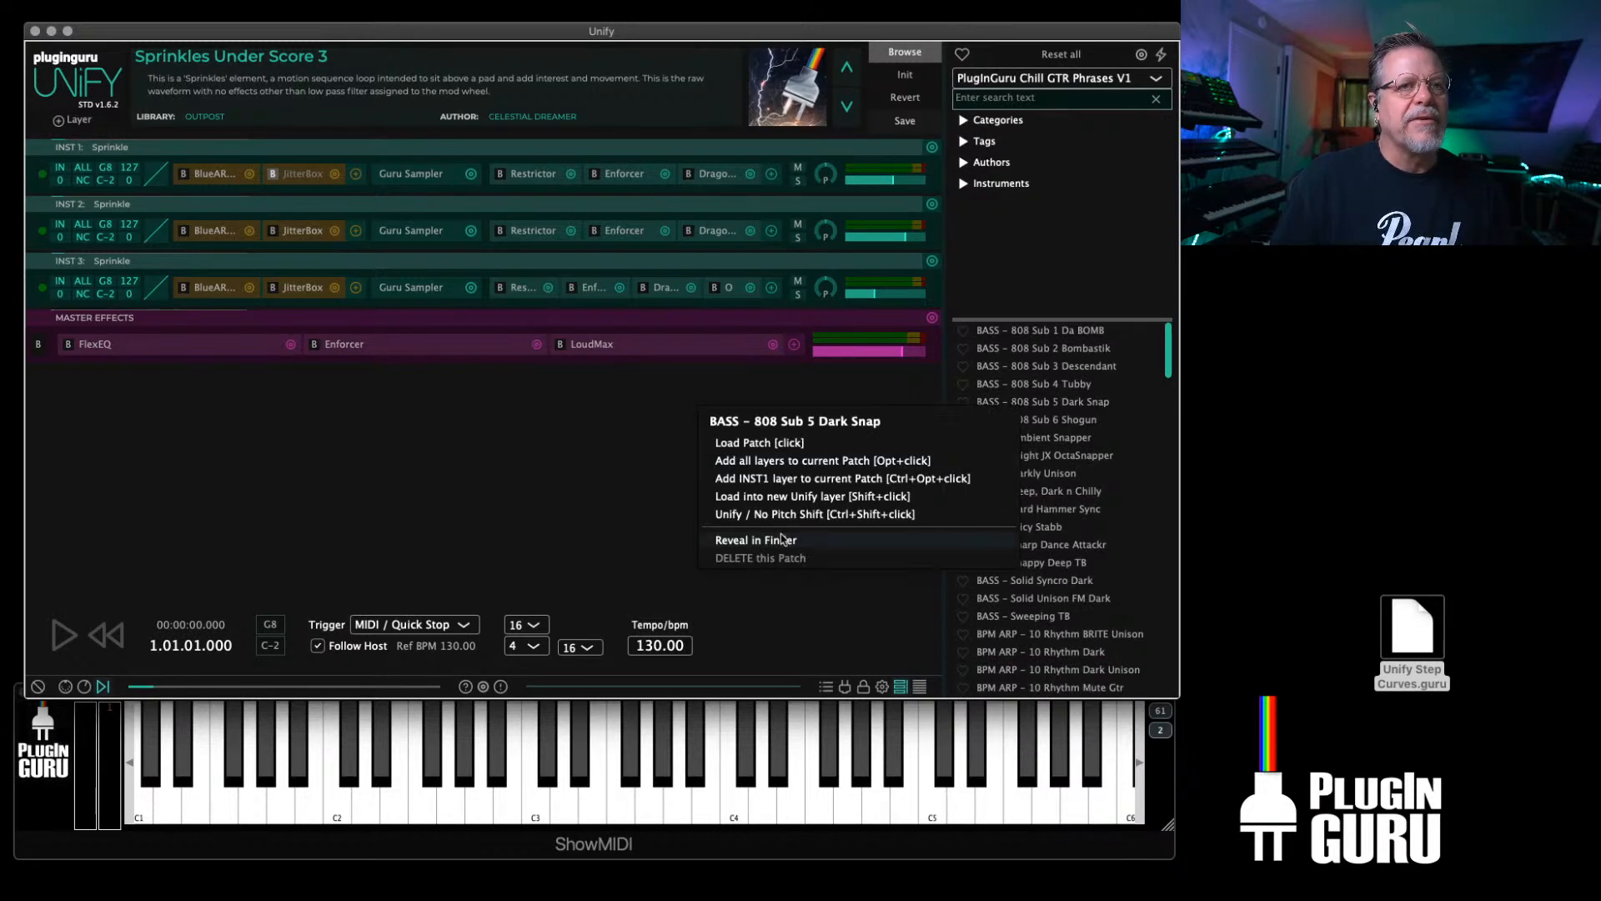
{"action": "left_click", "coordinate": [783, 539]}
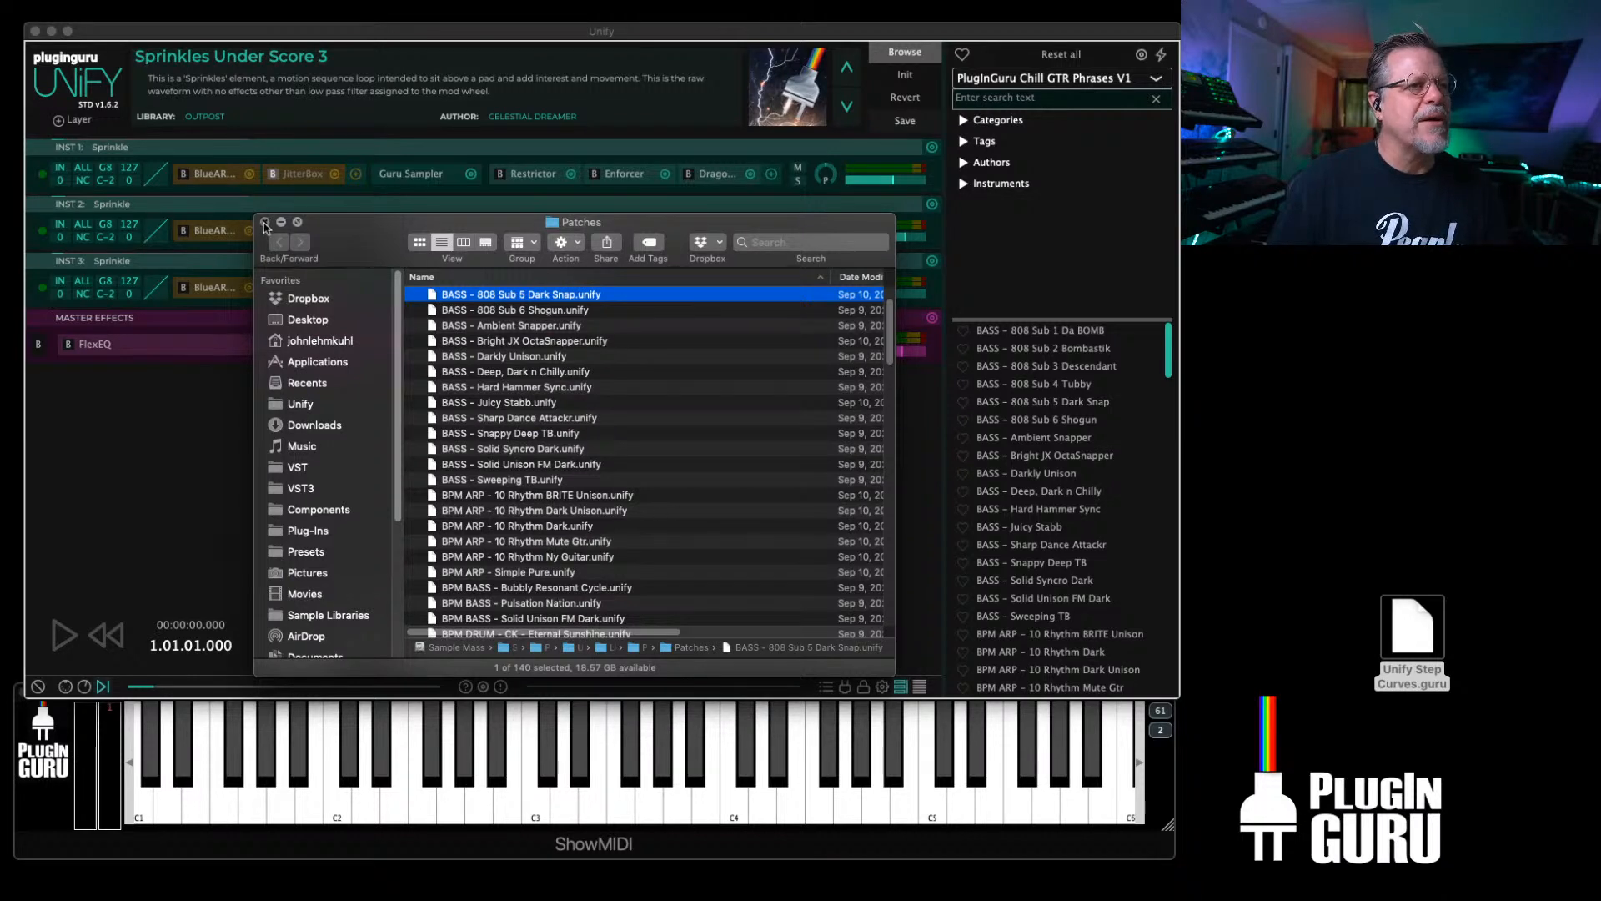
{"action": "left_click", "coordinate": [265, 223]}
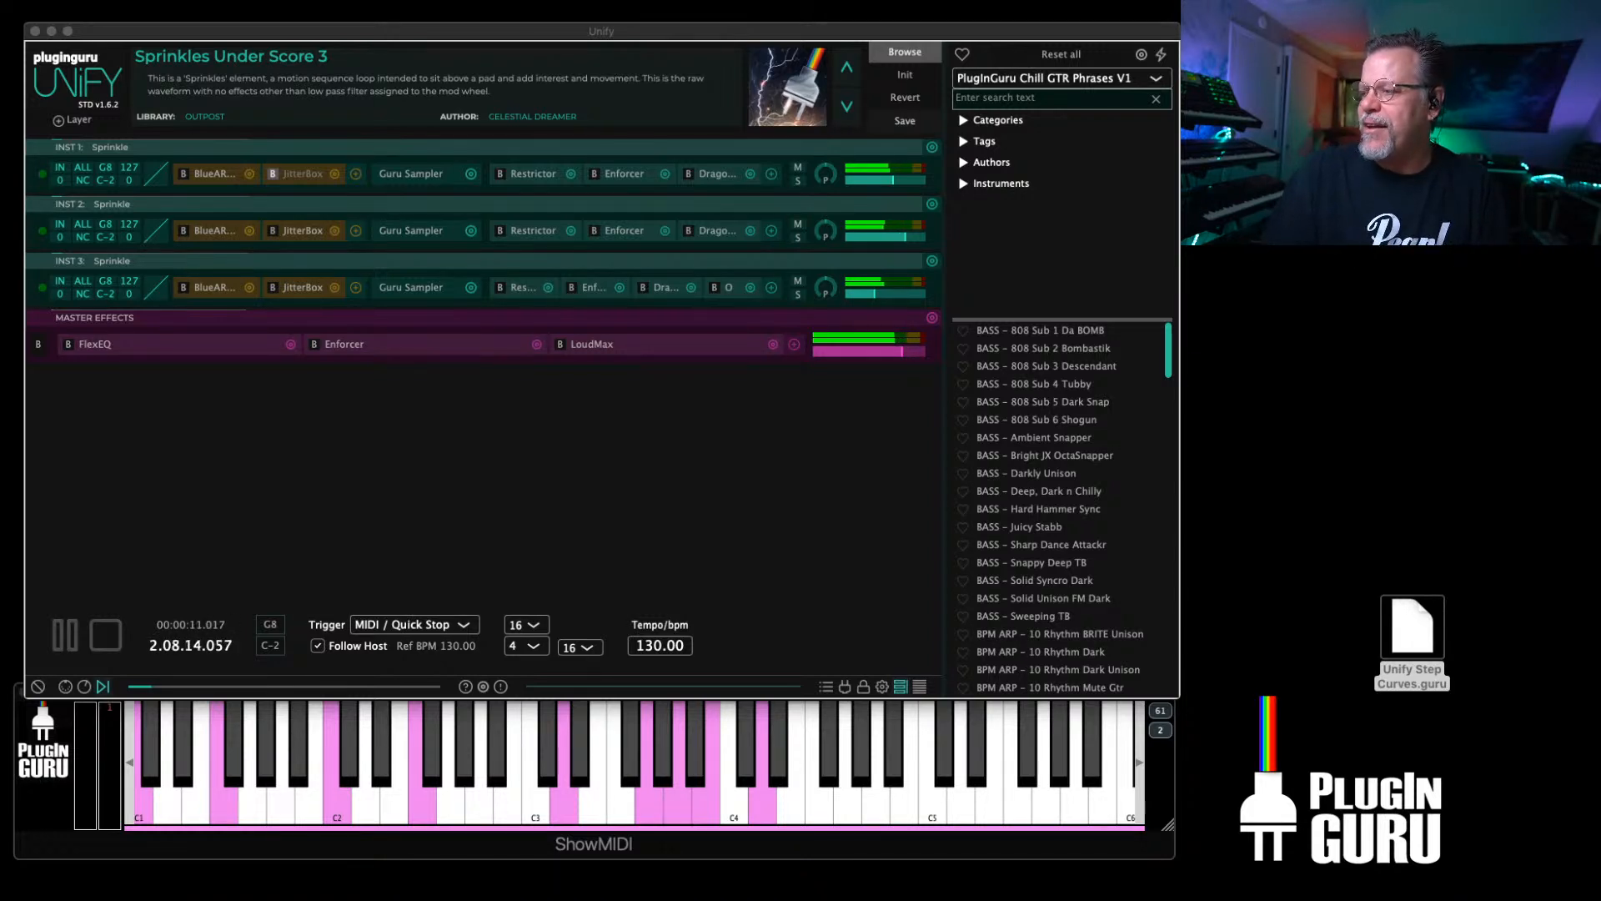
Step: Initialize a new patch and swap the INST 1 Sine Wave Synth for Plogue's chipsynth OPS7
{"action": "left_click", "coordinate": [906, 76]}
{"action": "left_click", "coordinate": [300, 176]}
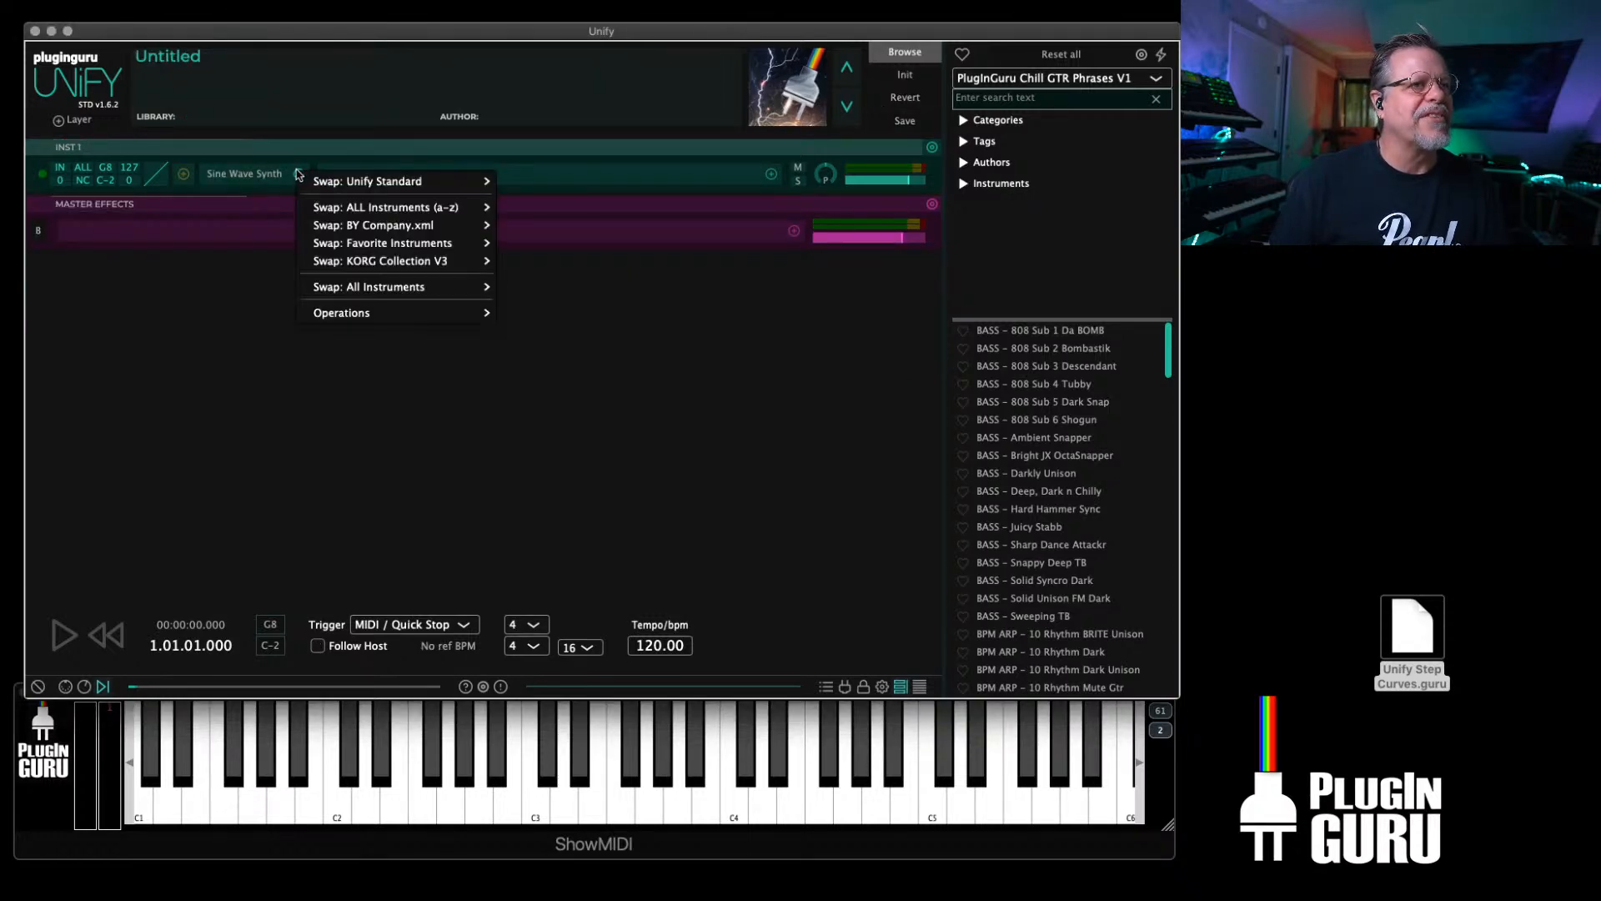
{"action": "mouse_move", "coordinate": [434, 287]}
{"action": "scroll", "coordinate": [621, 630], "scroll_direction": "down", "scroll_amount": 10}
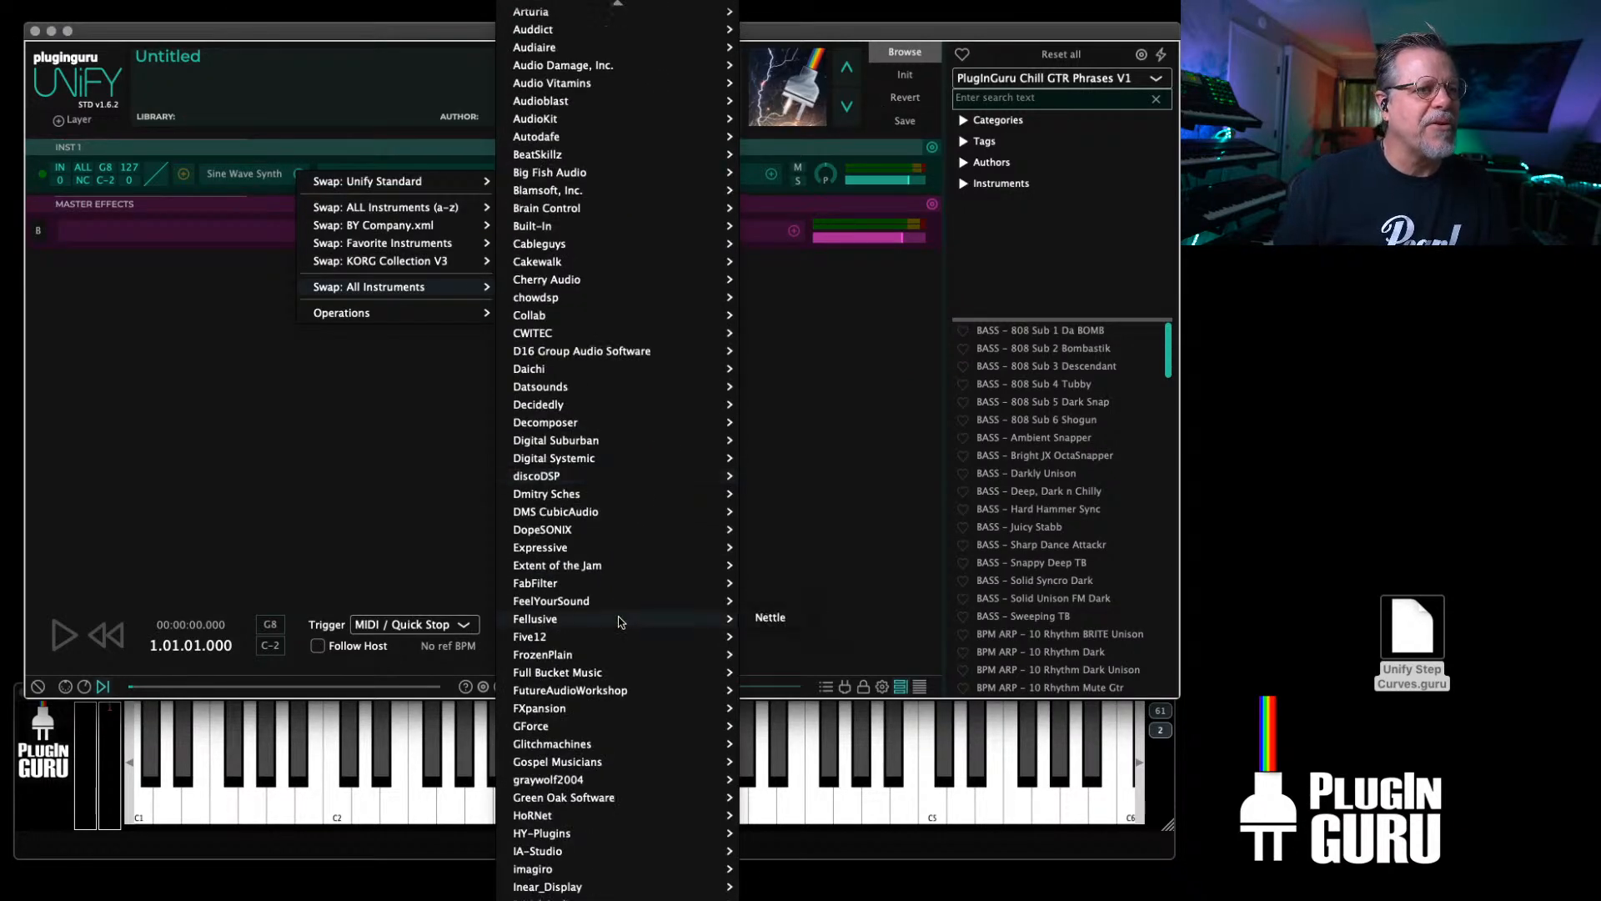
{"action": "scroll", "coordinate": [596, 632], "scroll_direction": "down", "scroll_amount": 7}
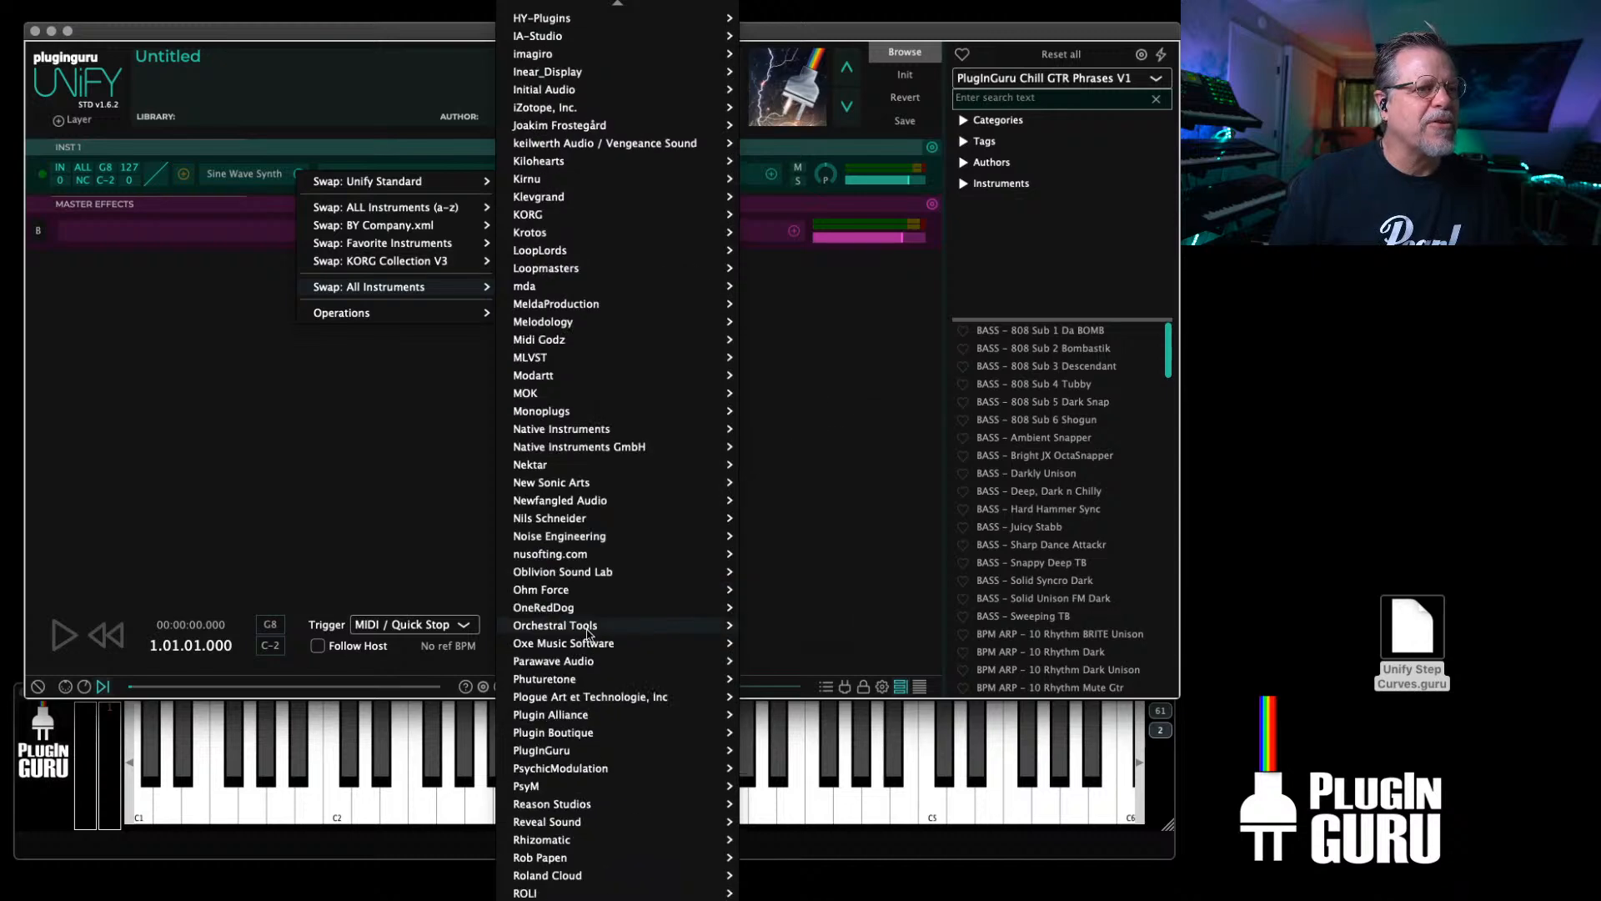
{"action": "scroll", "coordinate": [586, 634], "scroll_direction": "down", "scroll_amount": 4}
{"action": "mouse_move", "coordinate": [550, 570]}
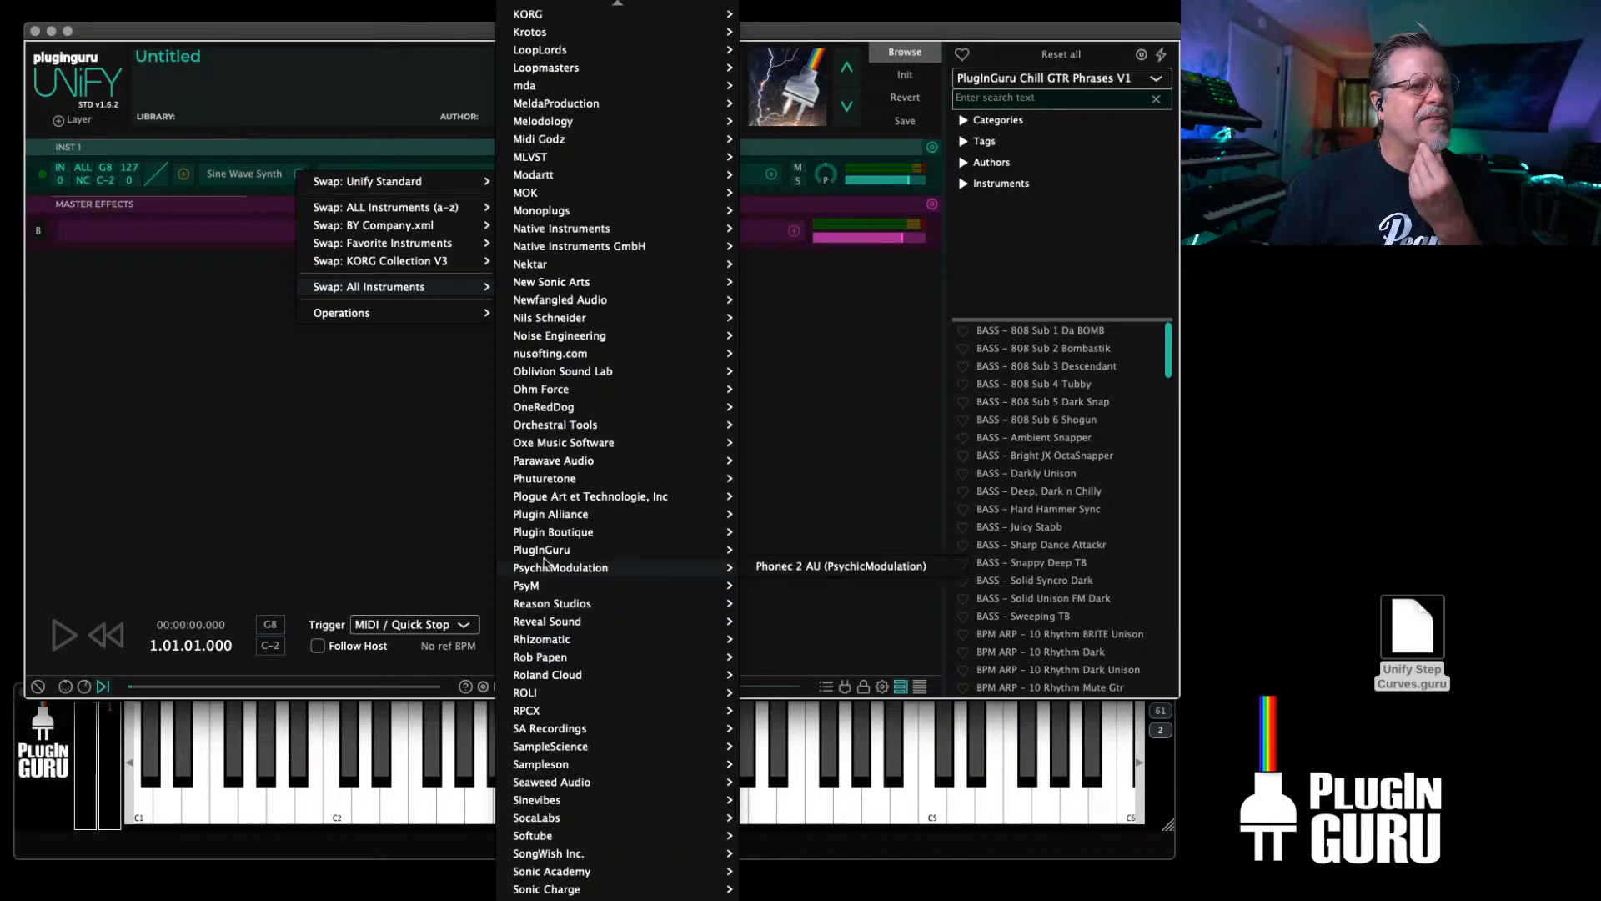
{"action": "mouse_move", "coordinate": [550, 534]}
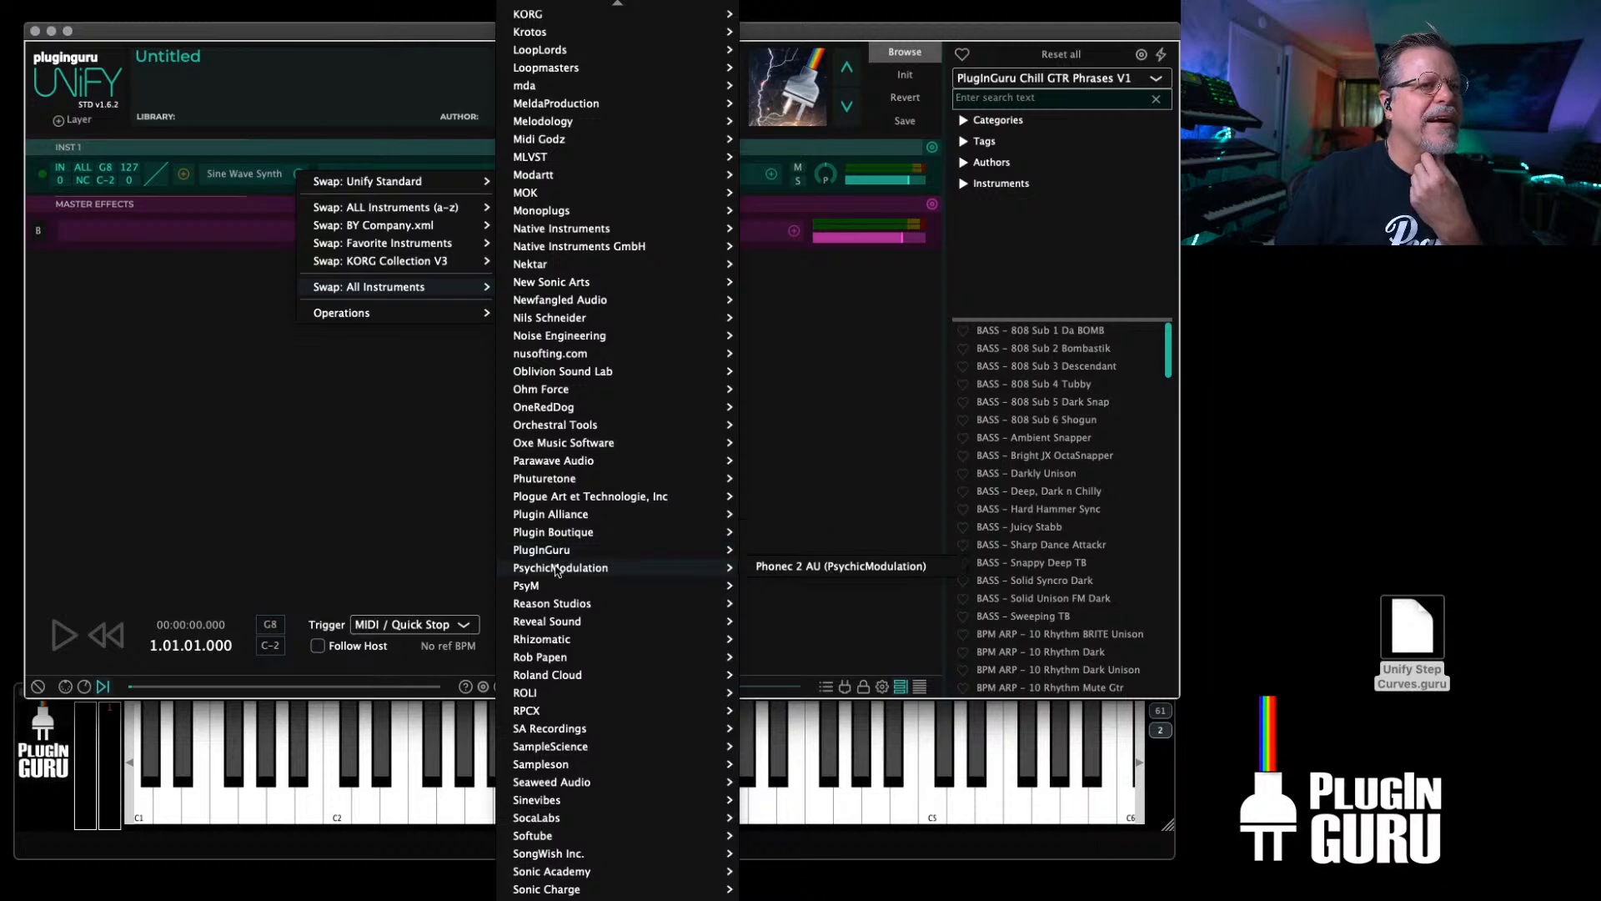
{"action": "mouse_move", "coordinate": [638, 498]}
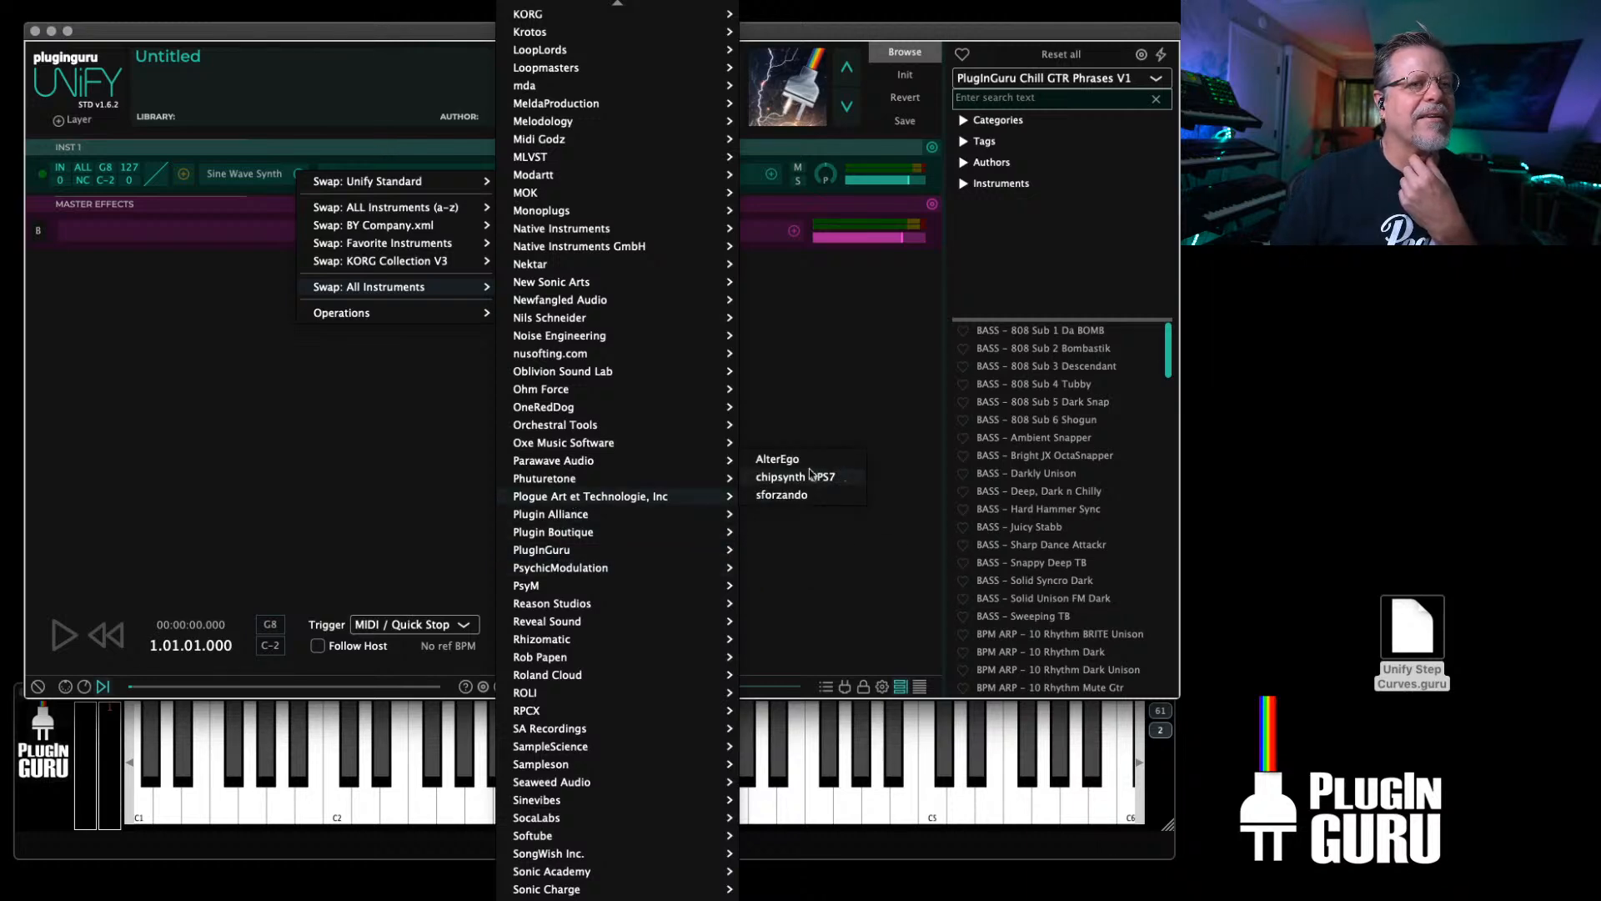
{"action": "left_click", "coordinate": [788, 478]}
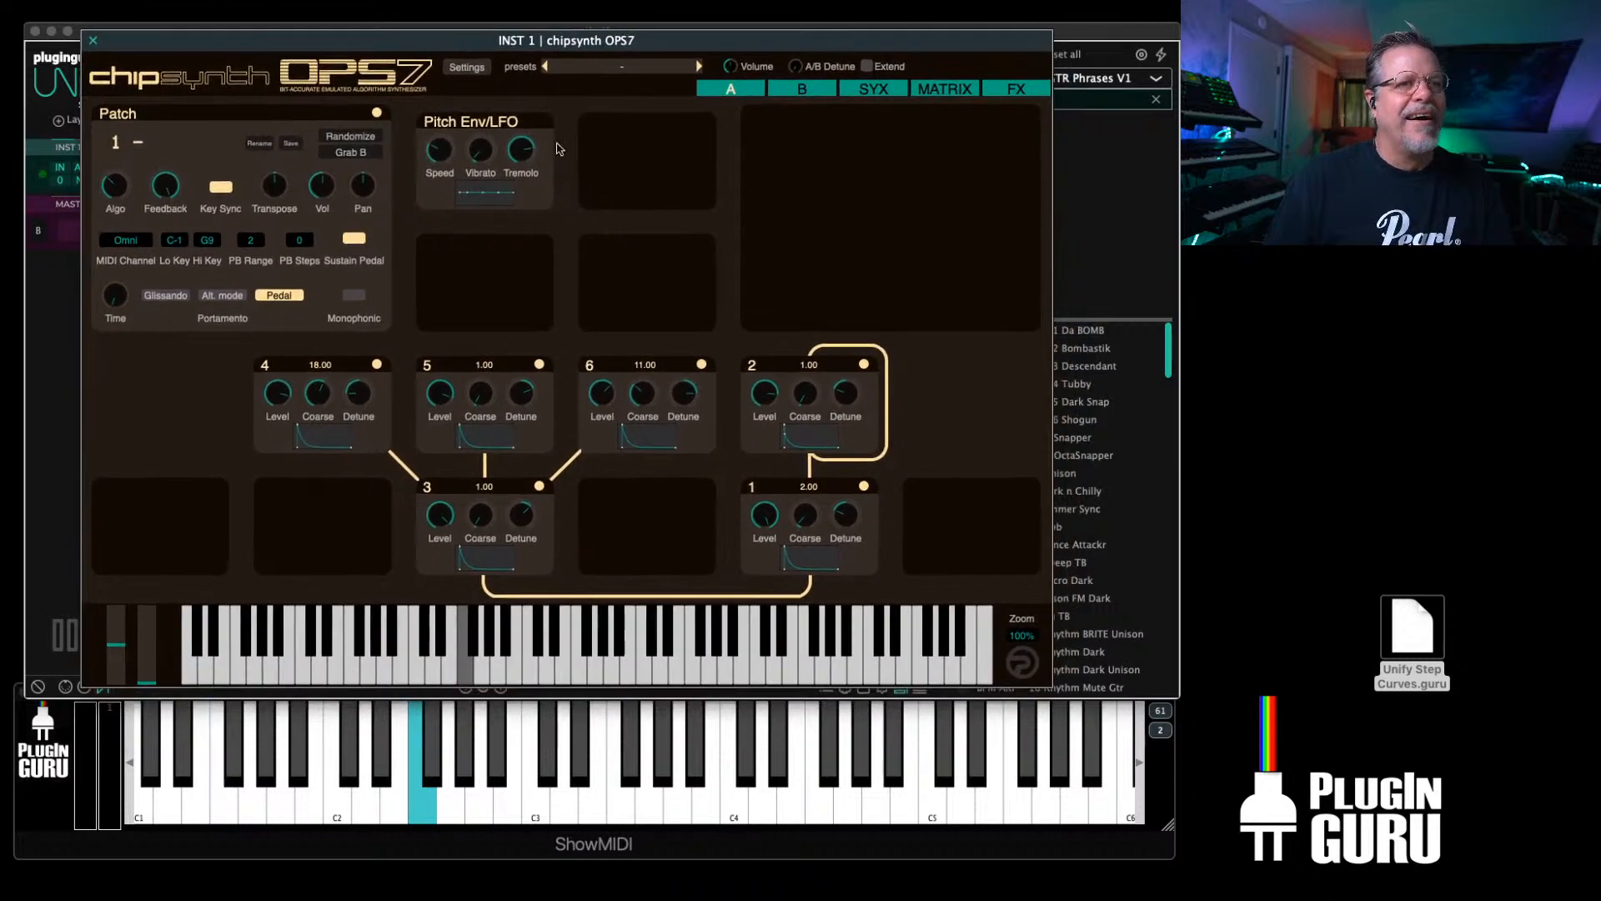
Step: Audition the chipsynth OPS7 bass presets Bracket Bass, Club Bass and Wab Bass
{"action": "left_click", "coordinate": [699, 66]}
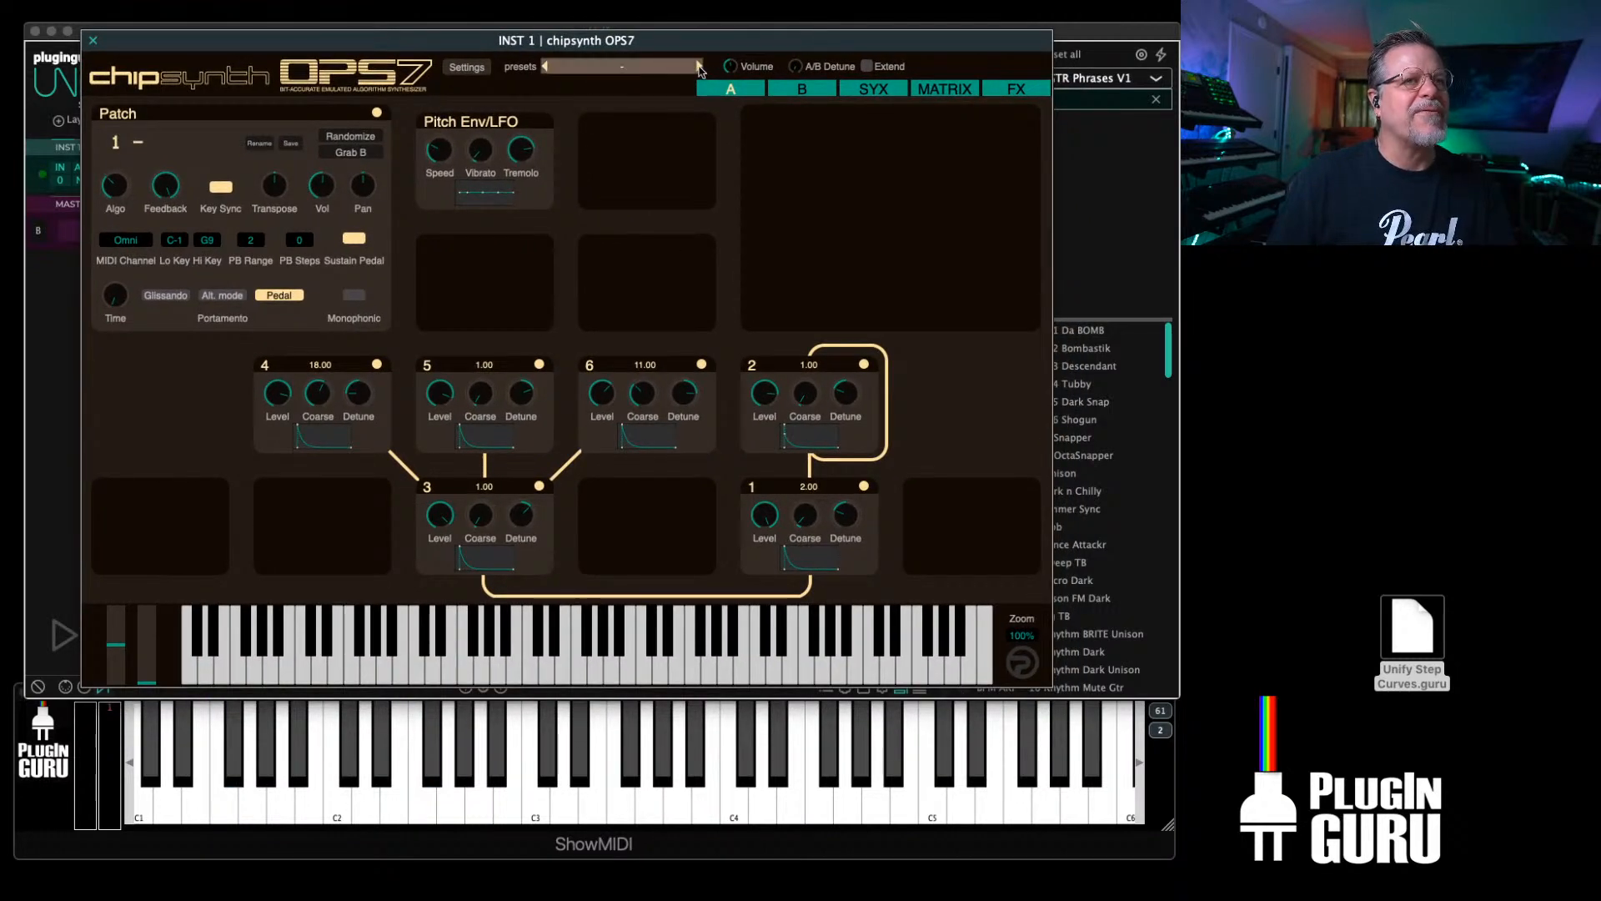
{"action": "left_click", "coordinate": [699, 66]}
{"action": "left_click", "coordinate": [699, 66]}
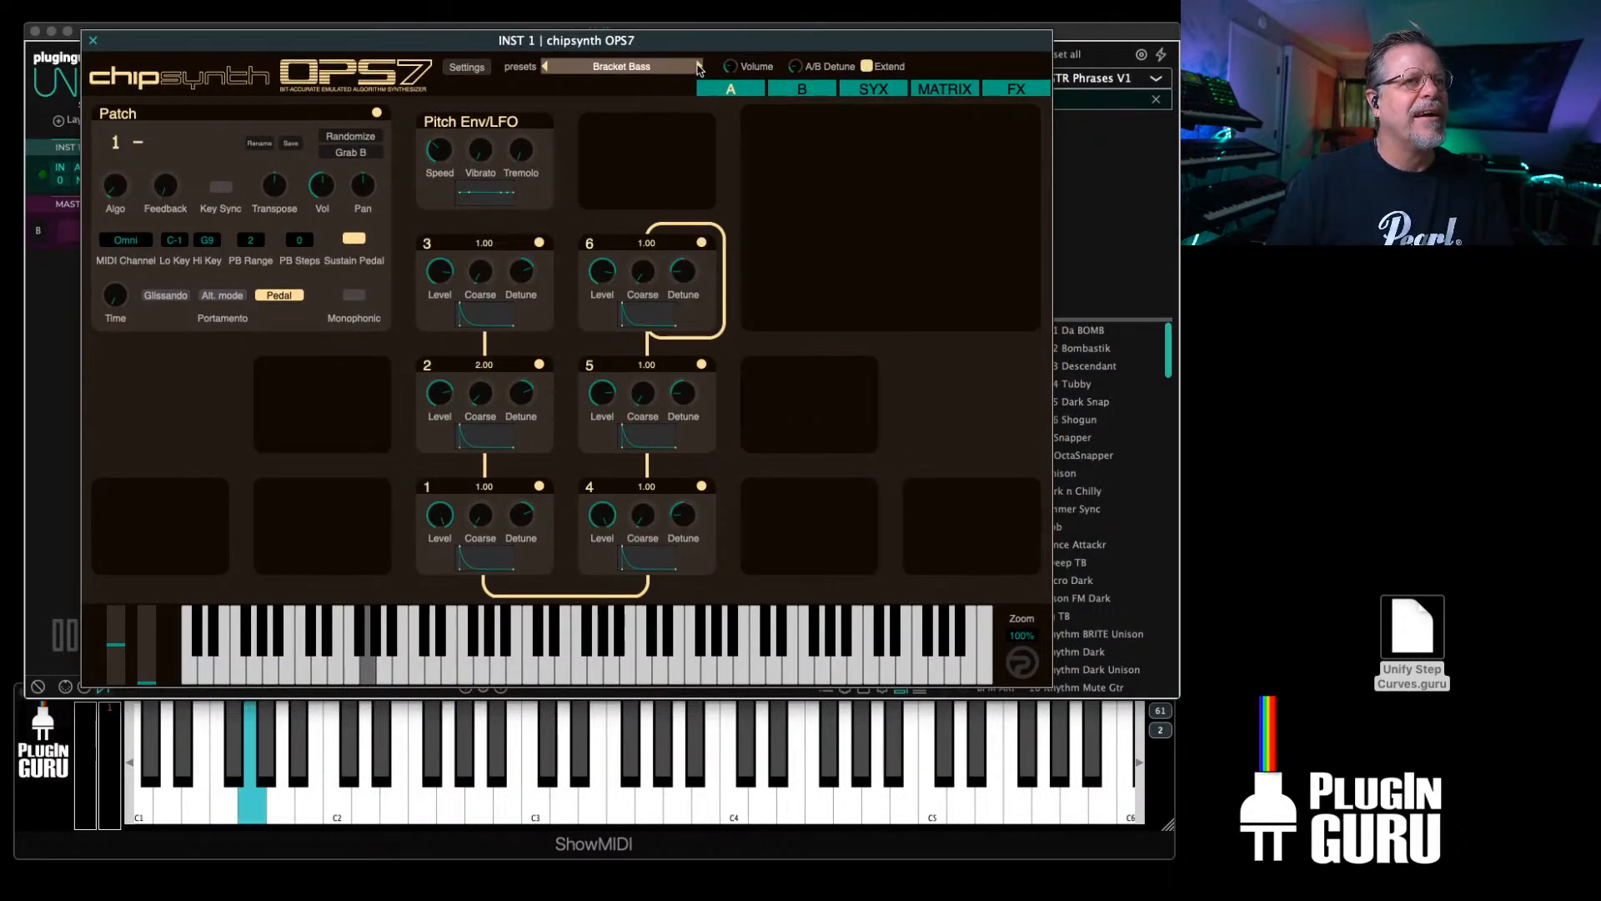
{"action": "left_click", "coordinate": [699, 66]}
{"action": "left_click", "coordinate": [622, 66]}
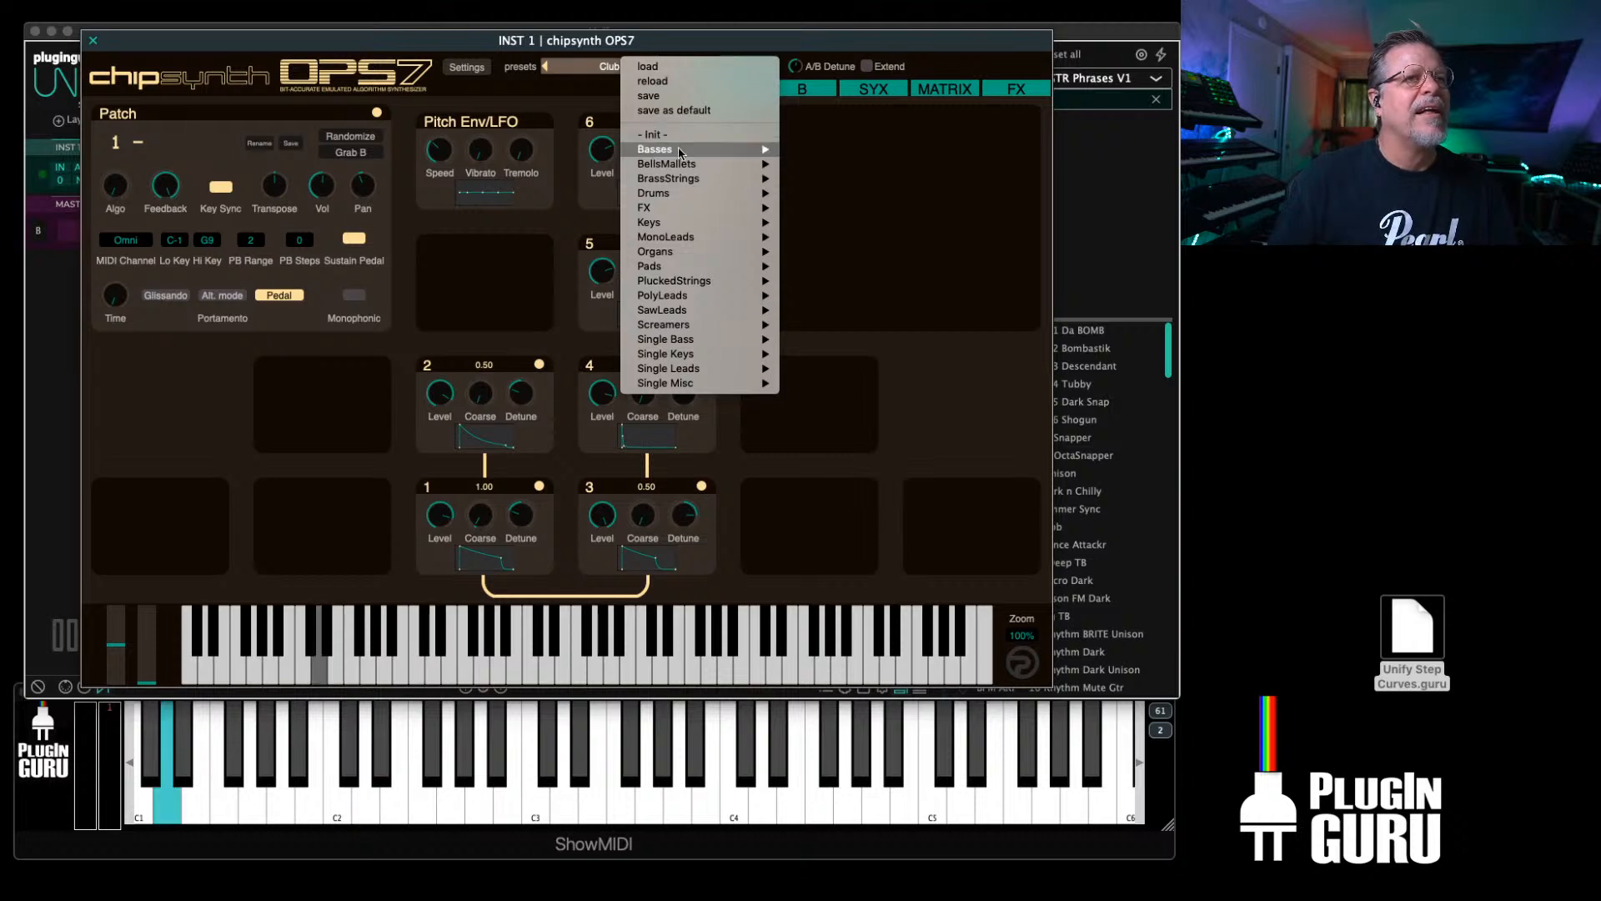
{"action": "mouse_move", "coordinate": [724, 155]}
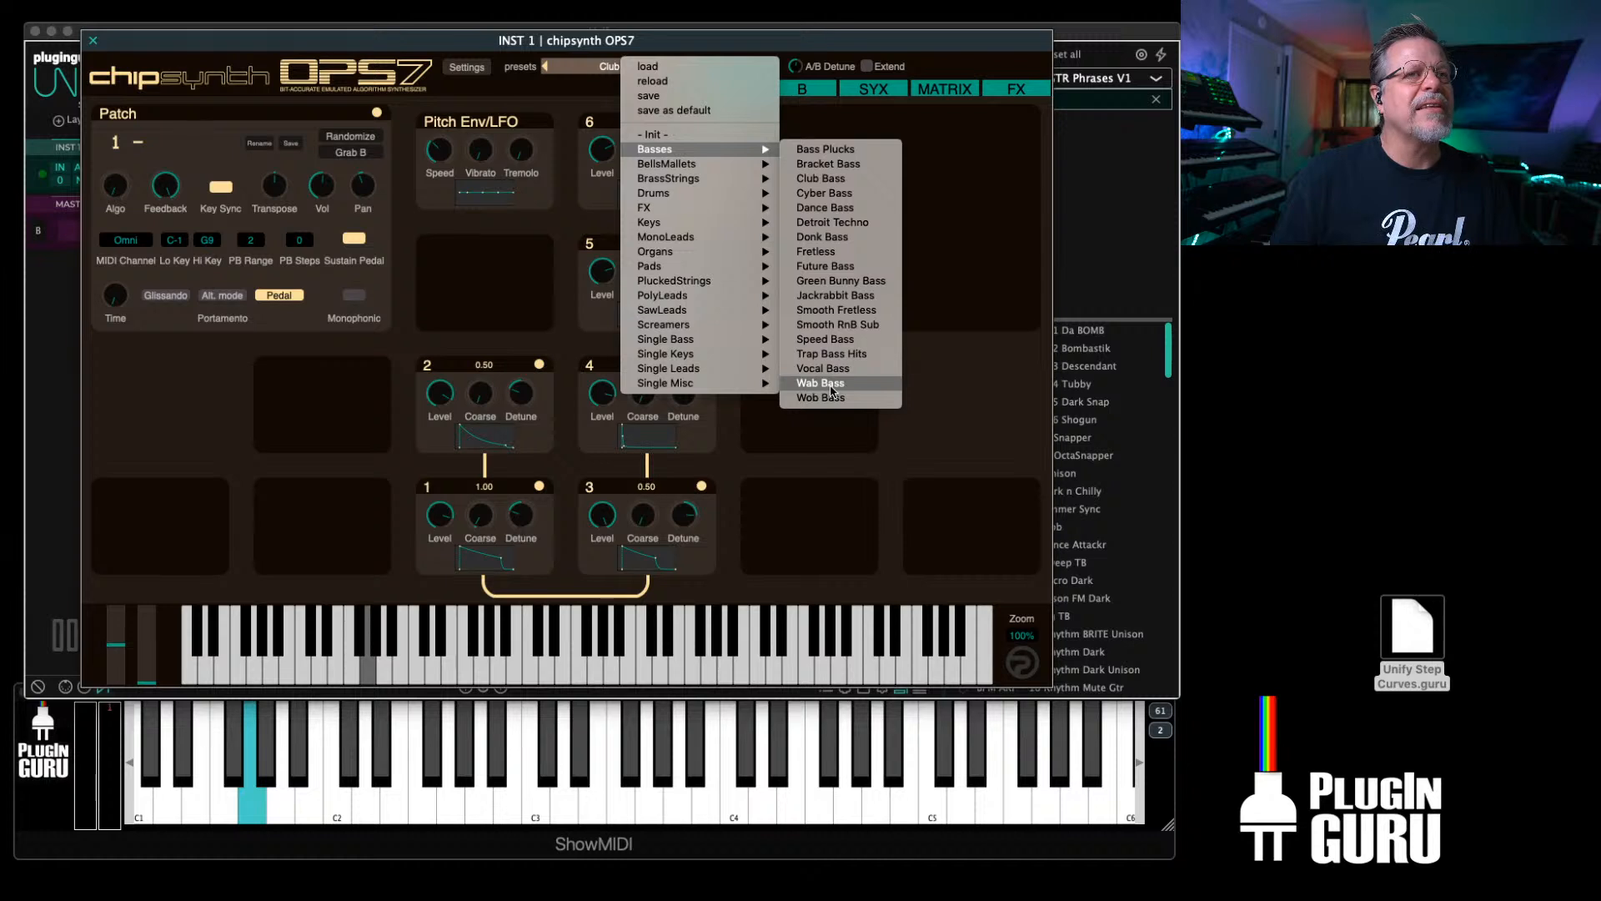
{"action": "left_click", "coordinate": [831, 386]}
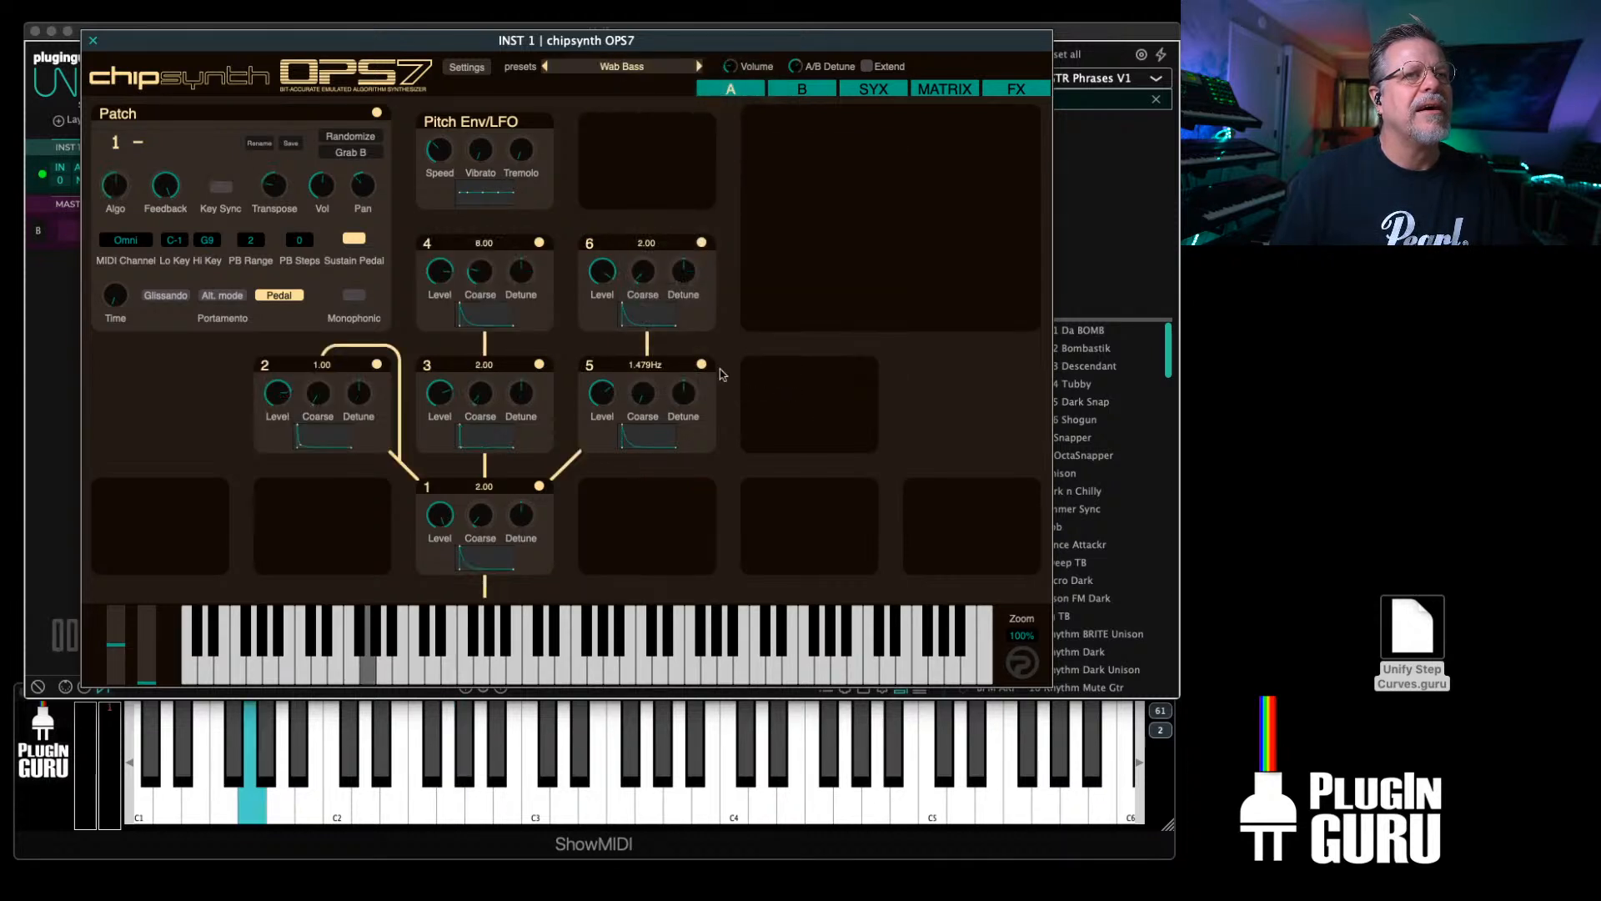
Step: Audition the BrassStrings presets Grand Strings, Jete Strings, Marcato Strings and Mega Brass, and show Mega Brass's patch B
{"action": "left_click", "coordinate": [622, 67]}
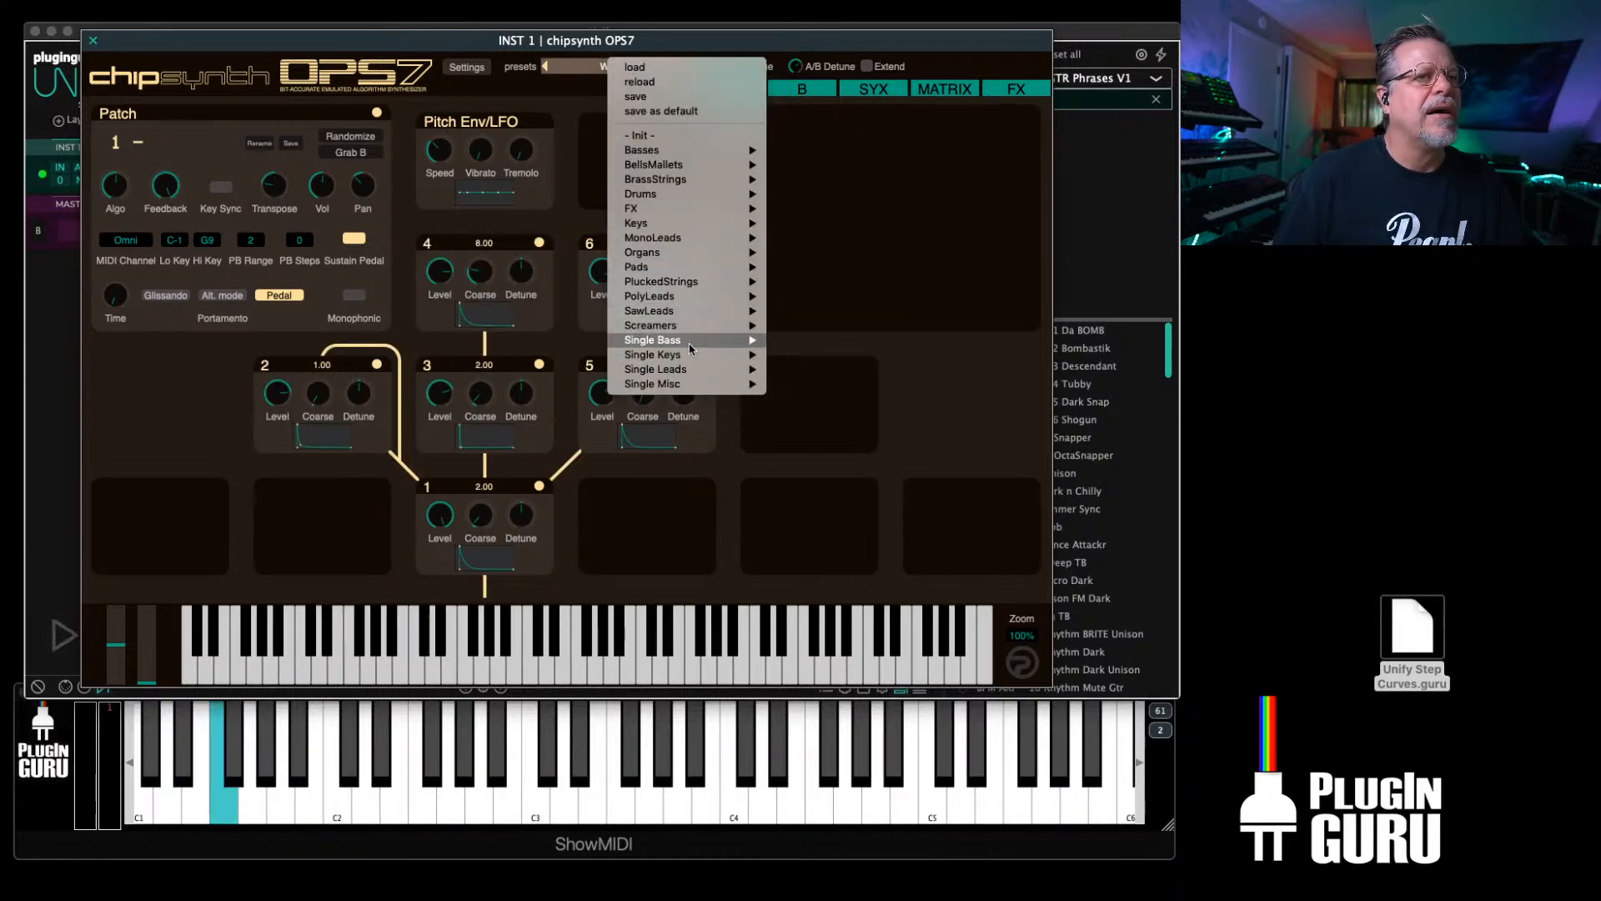
{"action": "mouse_move", "coordinate": [689, 383]}
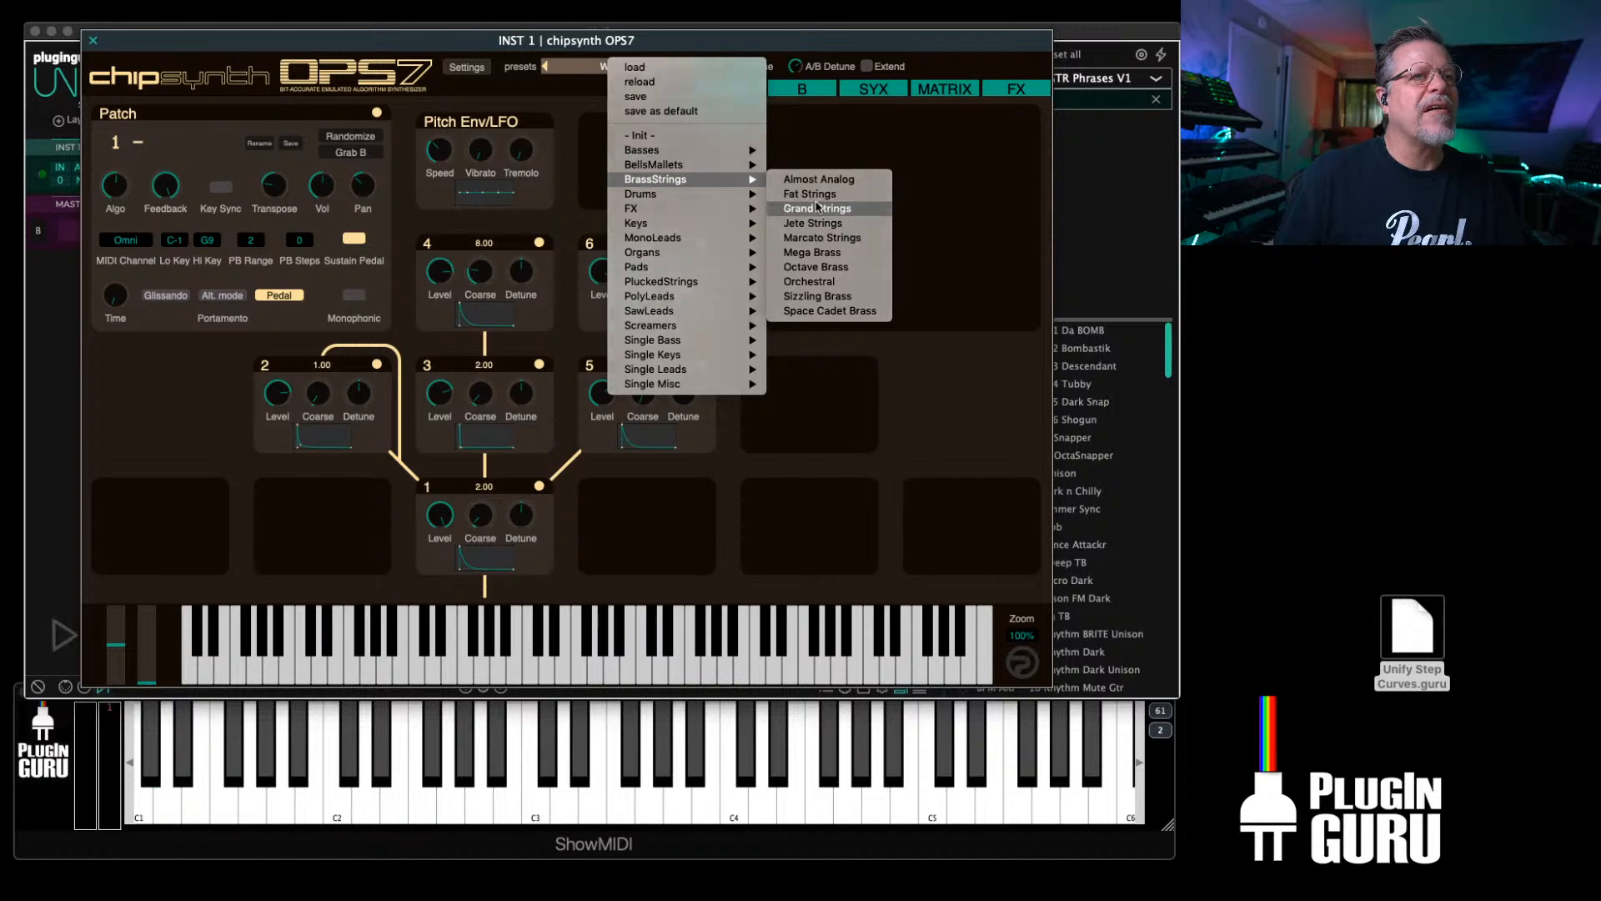
{"action": "left_click", "coordinate": [817, 208]}
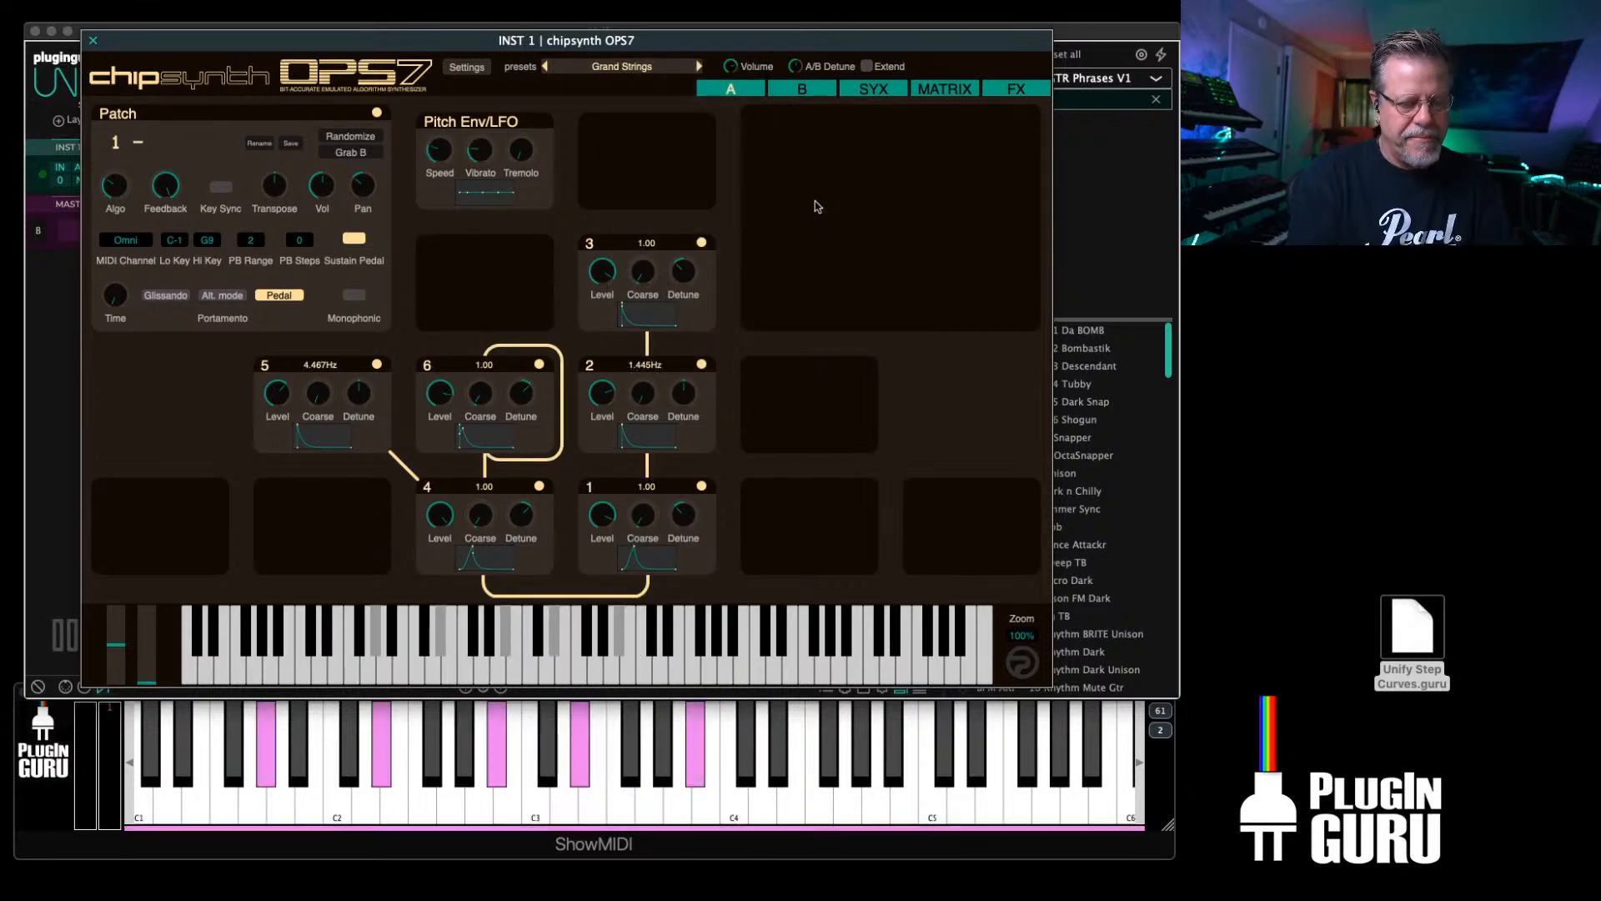
{"action": "left_click", "coordinate": [699, 67]}
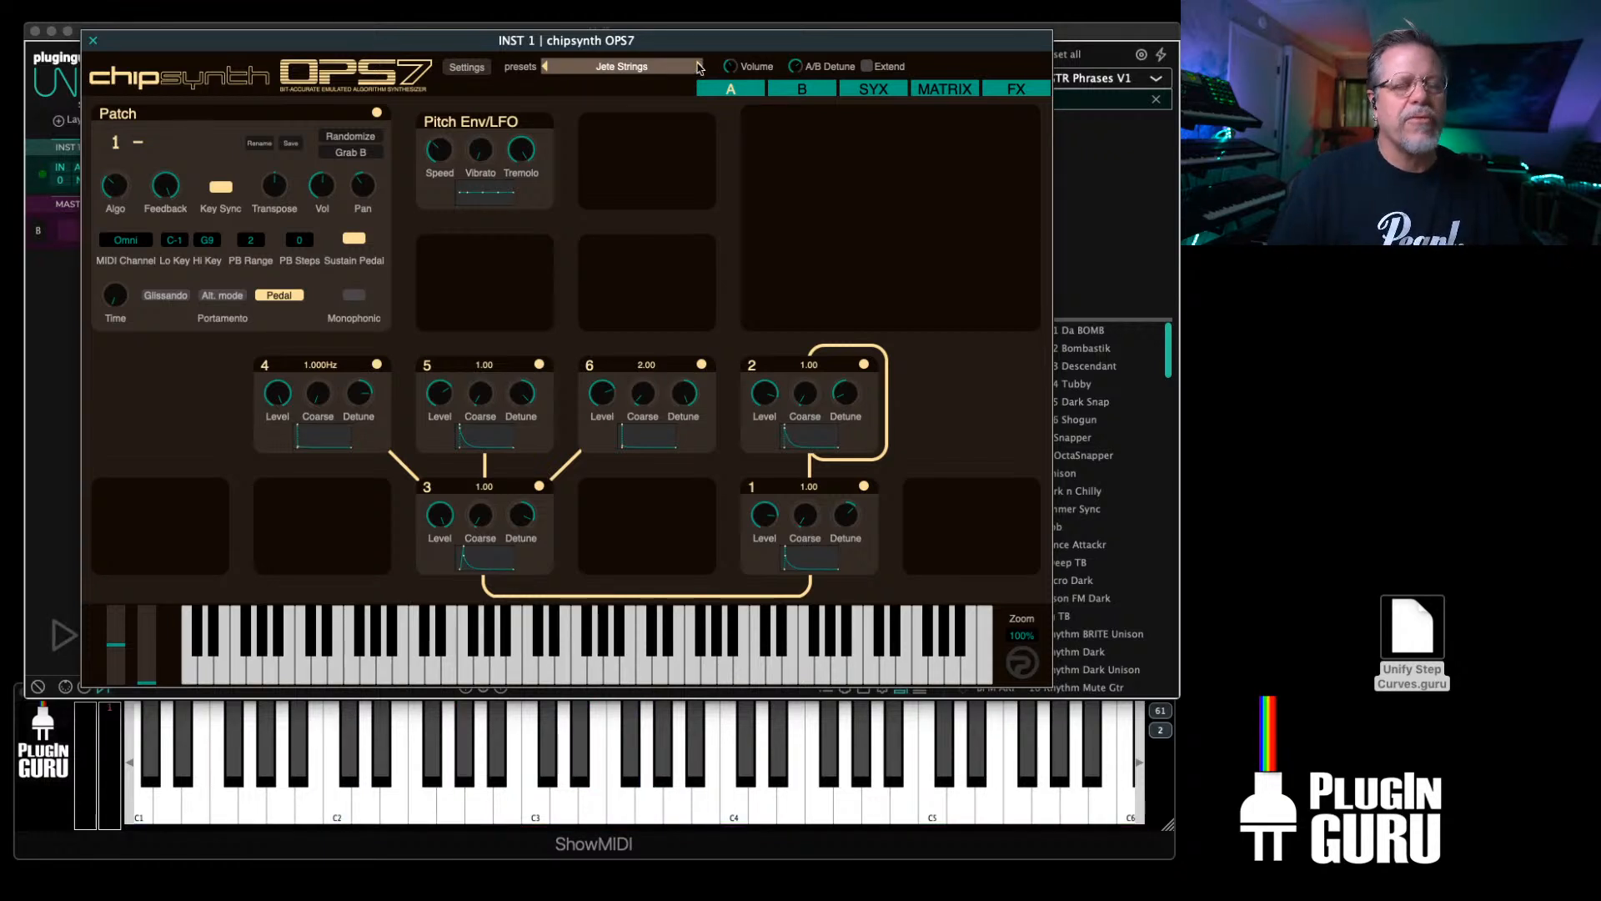
{"action": "left_click", "coordinate": [699, 67]}
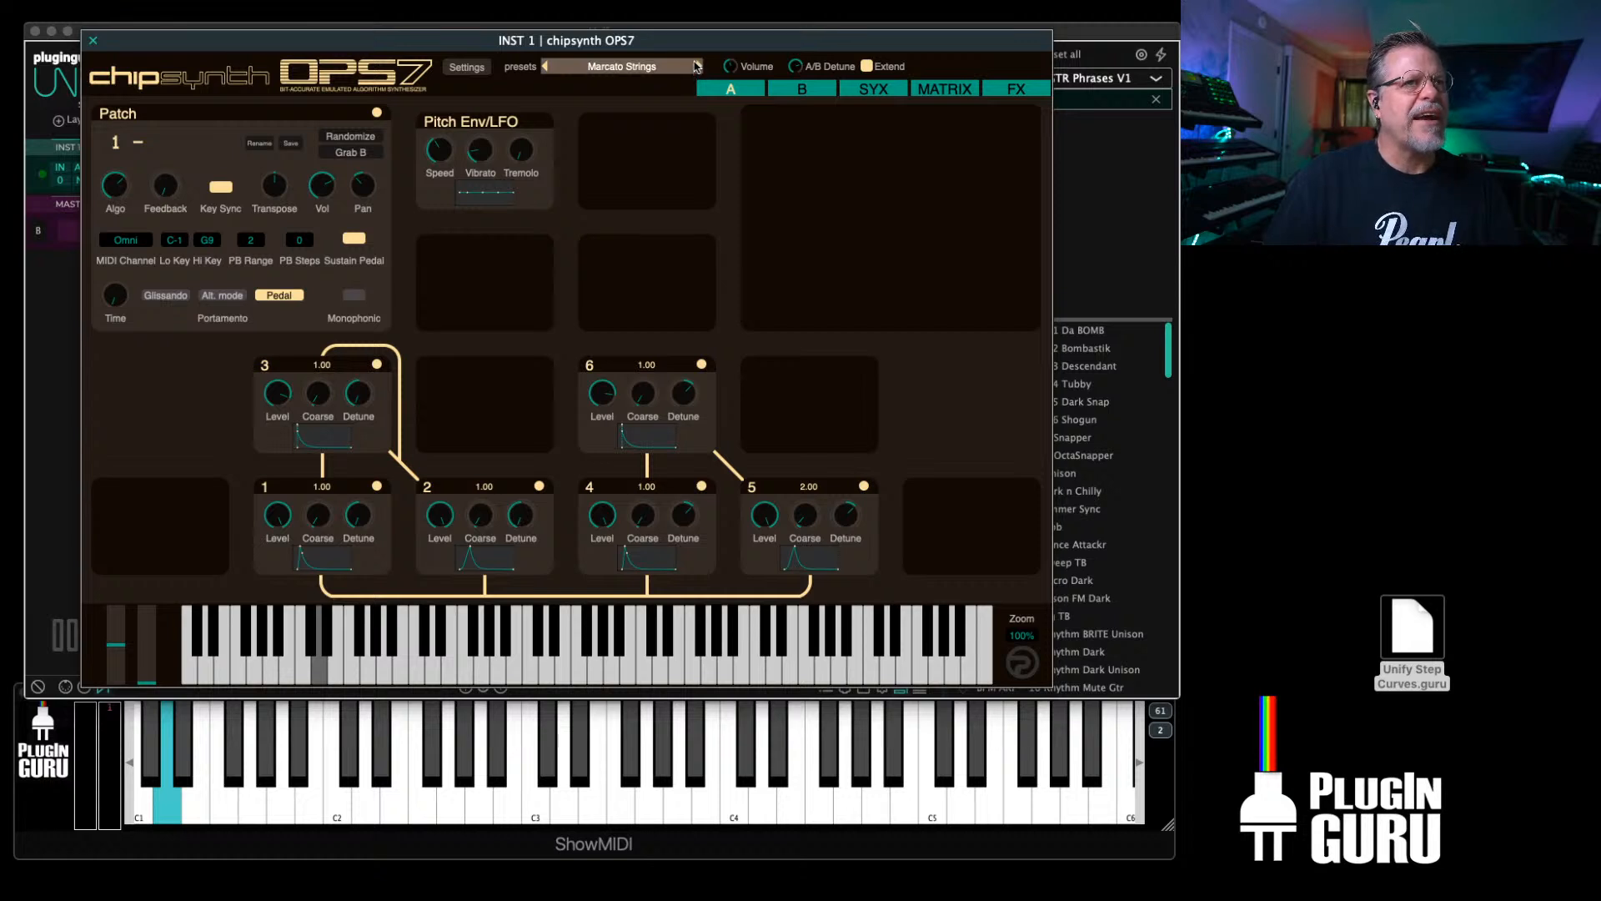
{"action": "left_click", "coordinate": [697, 67]}
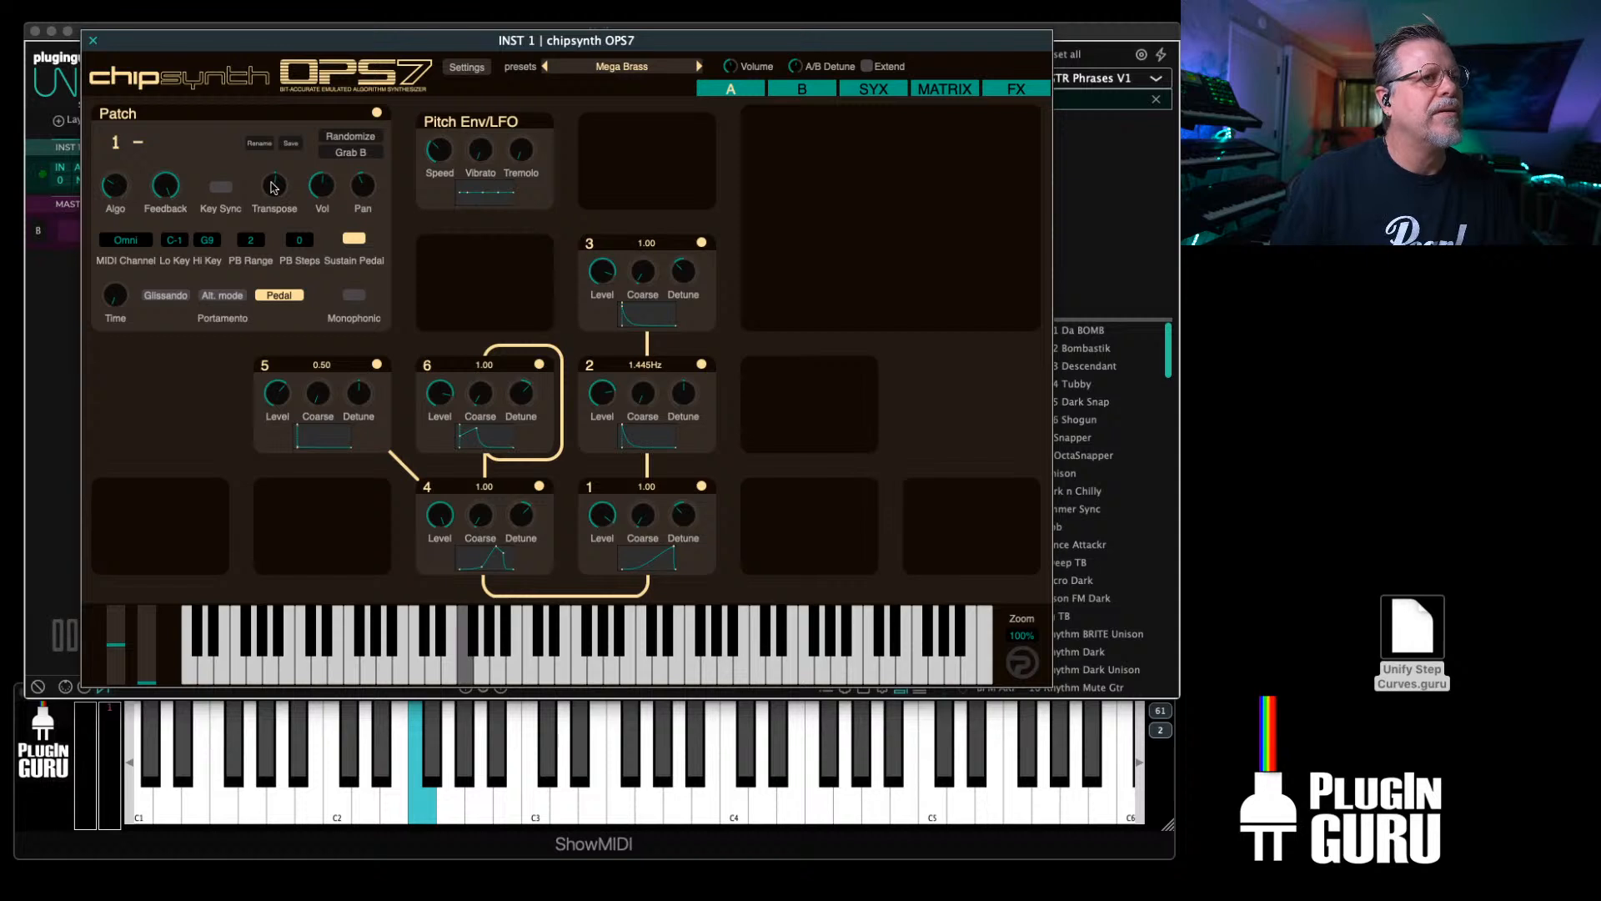
{"action": "left_click", "coordinate": [797, 93]}
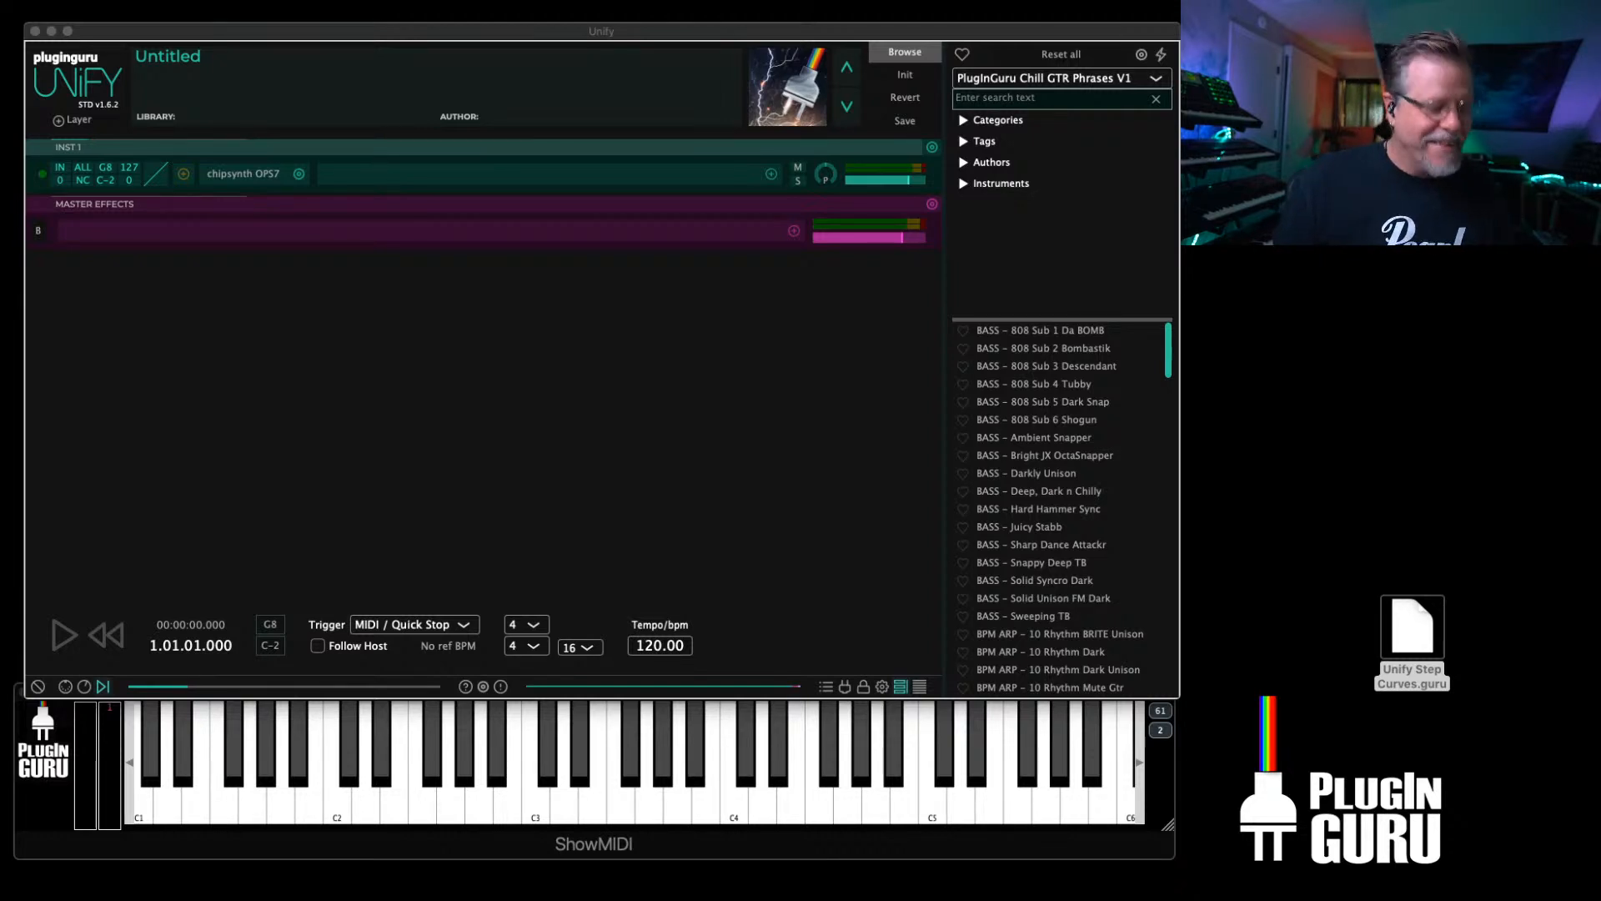
{"action": "key", "text": "super+Tab"}
{"action": "key", "text": "super+Tab"}
{"action": "key", "text": "super+Tab"}
{"action": "key", "text": "super+Tab"}
{"action": "key", "text": "super+Tab"}
{"action": "key", "text": "super+Tab"}
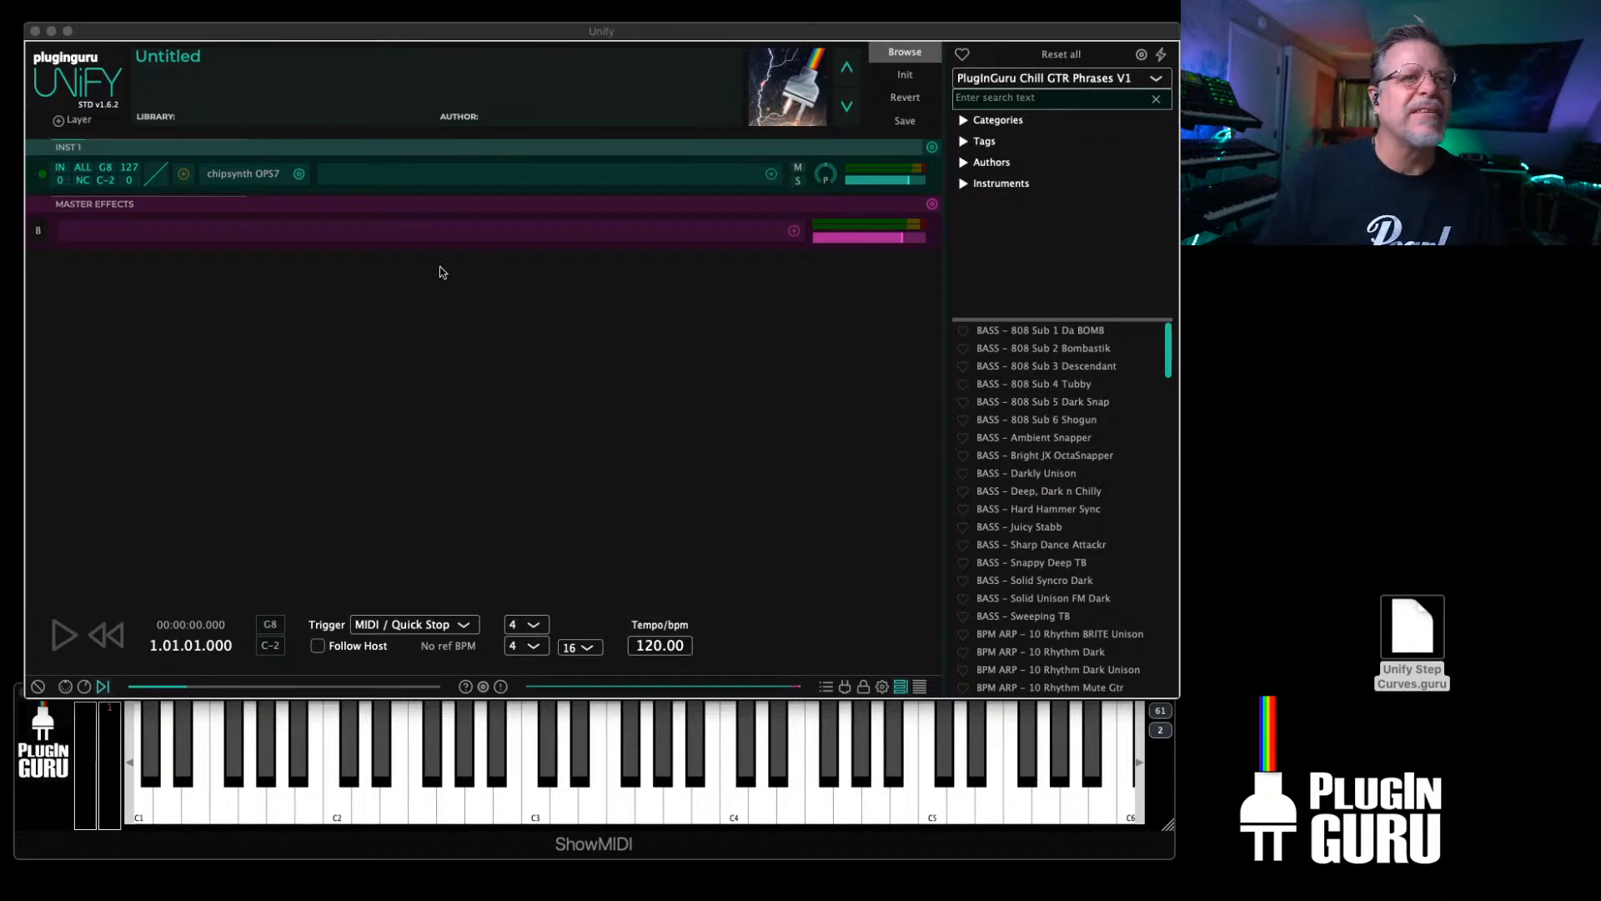
Step: Load the Single Bass preset Lately in the INST 1 chipsynth OPS7 and raise patch A's volume
{"action": "left_click", "coordinate": [243, 174]}
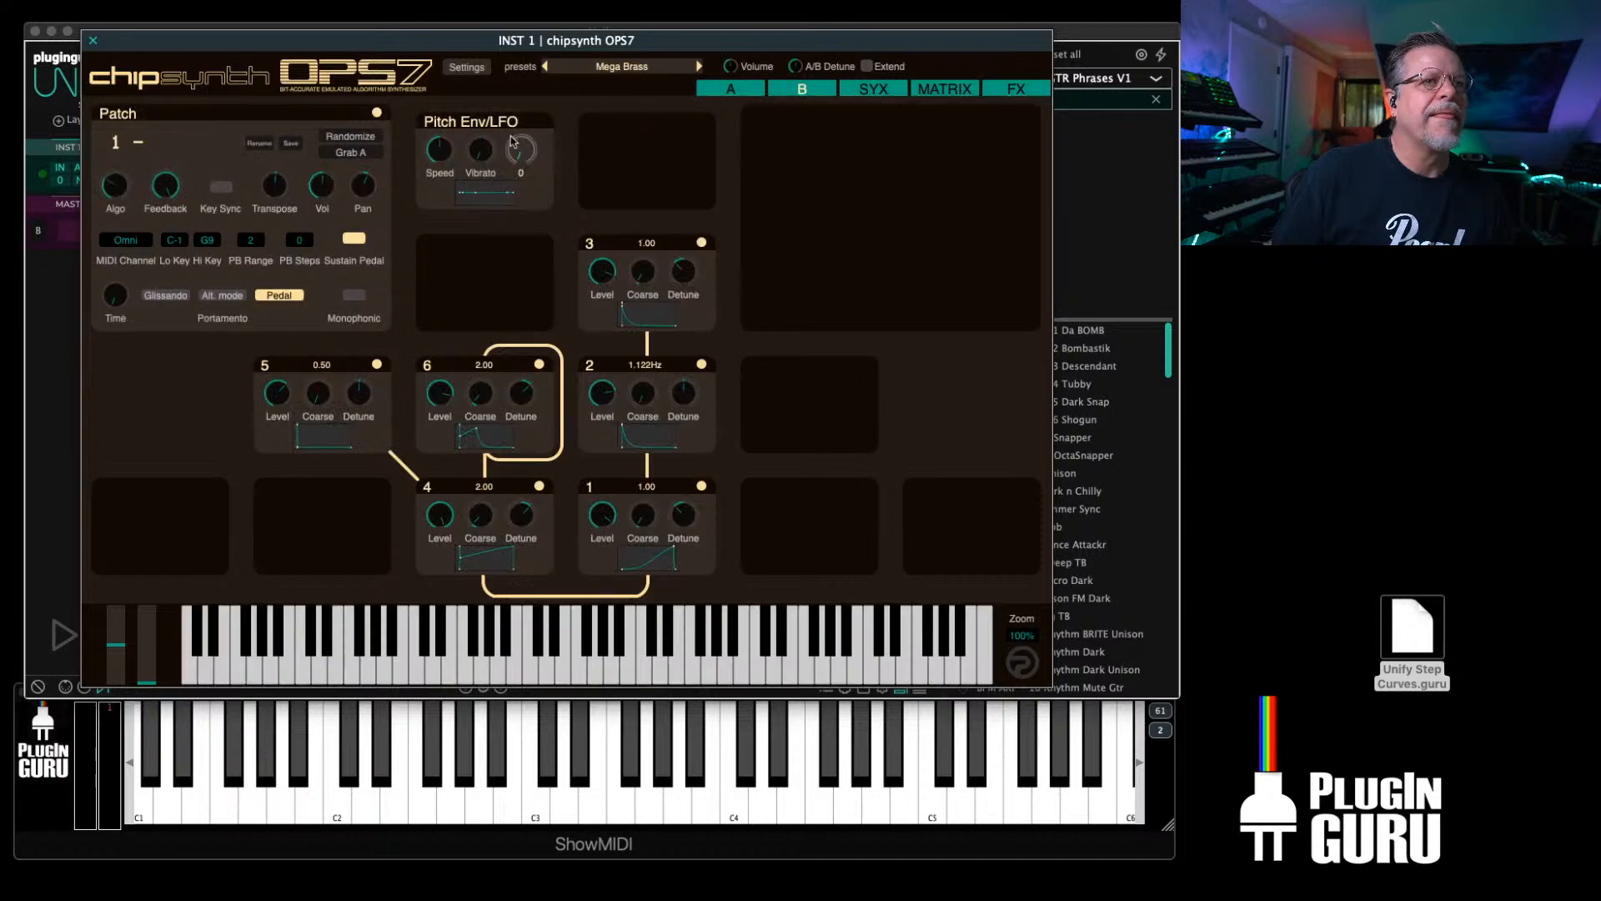
{"action": "left_click", "coordinate": [621, 67]}
{"action": "mouse_move", "coordinate": [706, 337]}
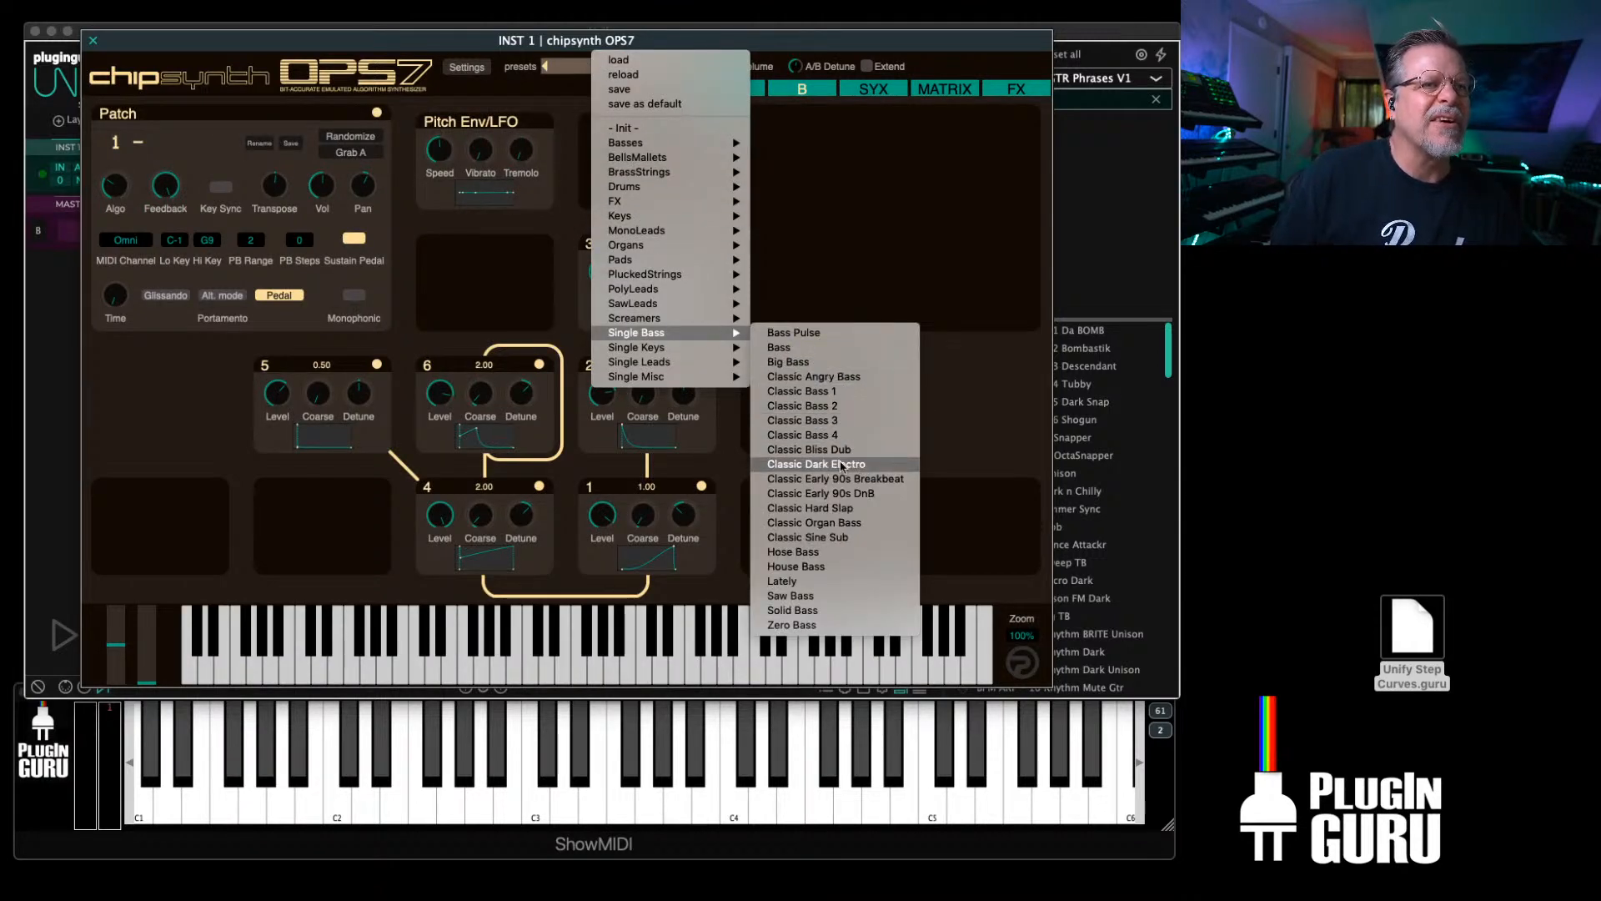
{"action": "left_click", "coordinate": [810, 582]}
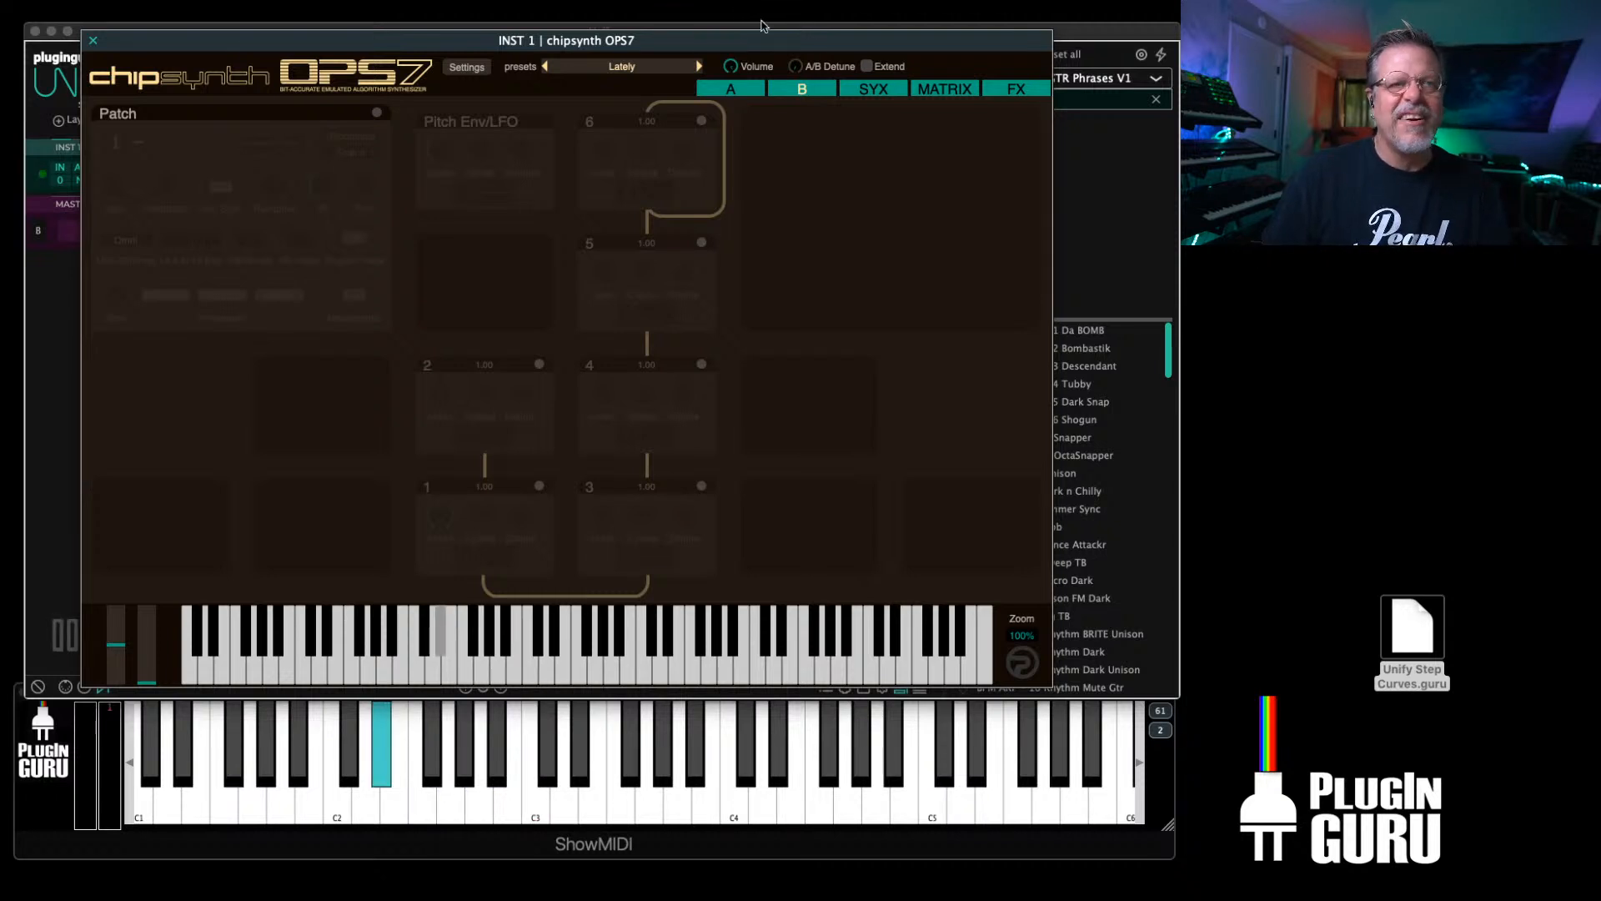
{"action": "left_click", "coordinate": [731, 88]}
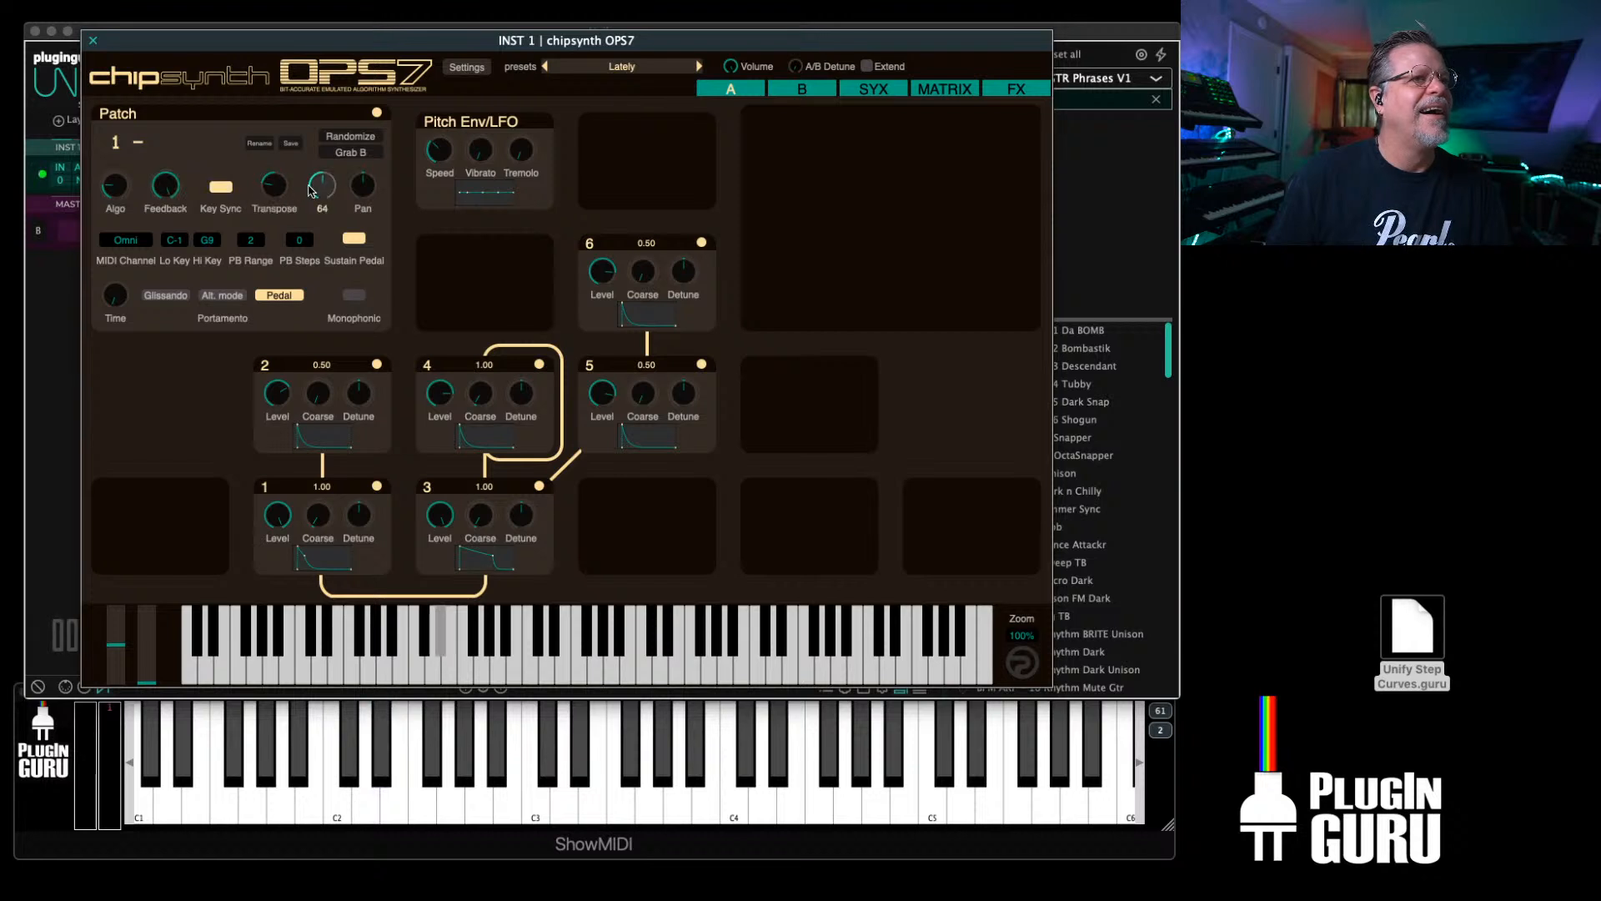
{"action": "left_click_drag", "start_coordinate": [311, 190], "coordinate": [342, 149]}
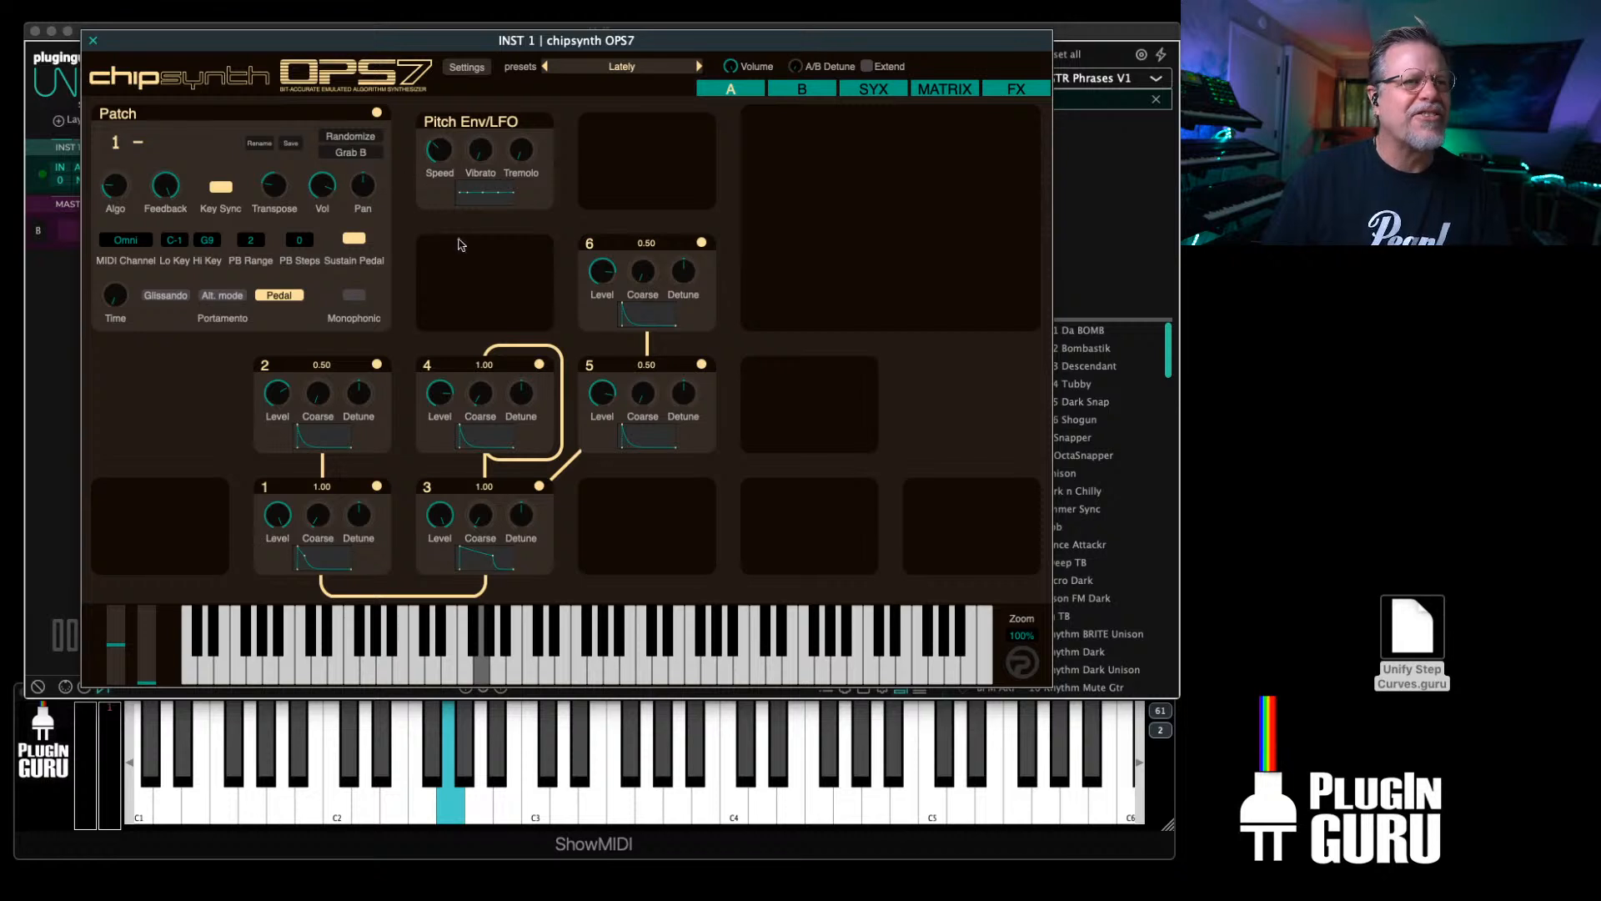